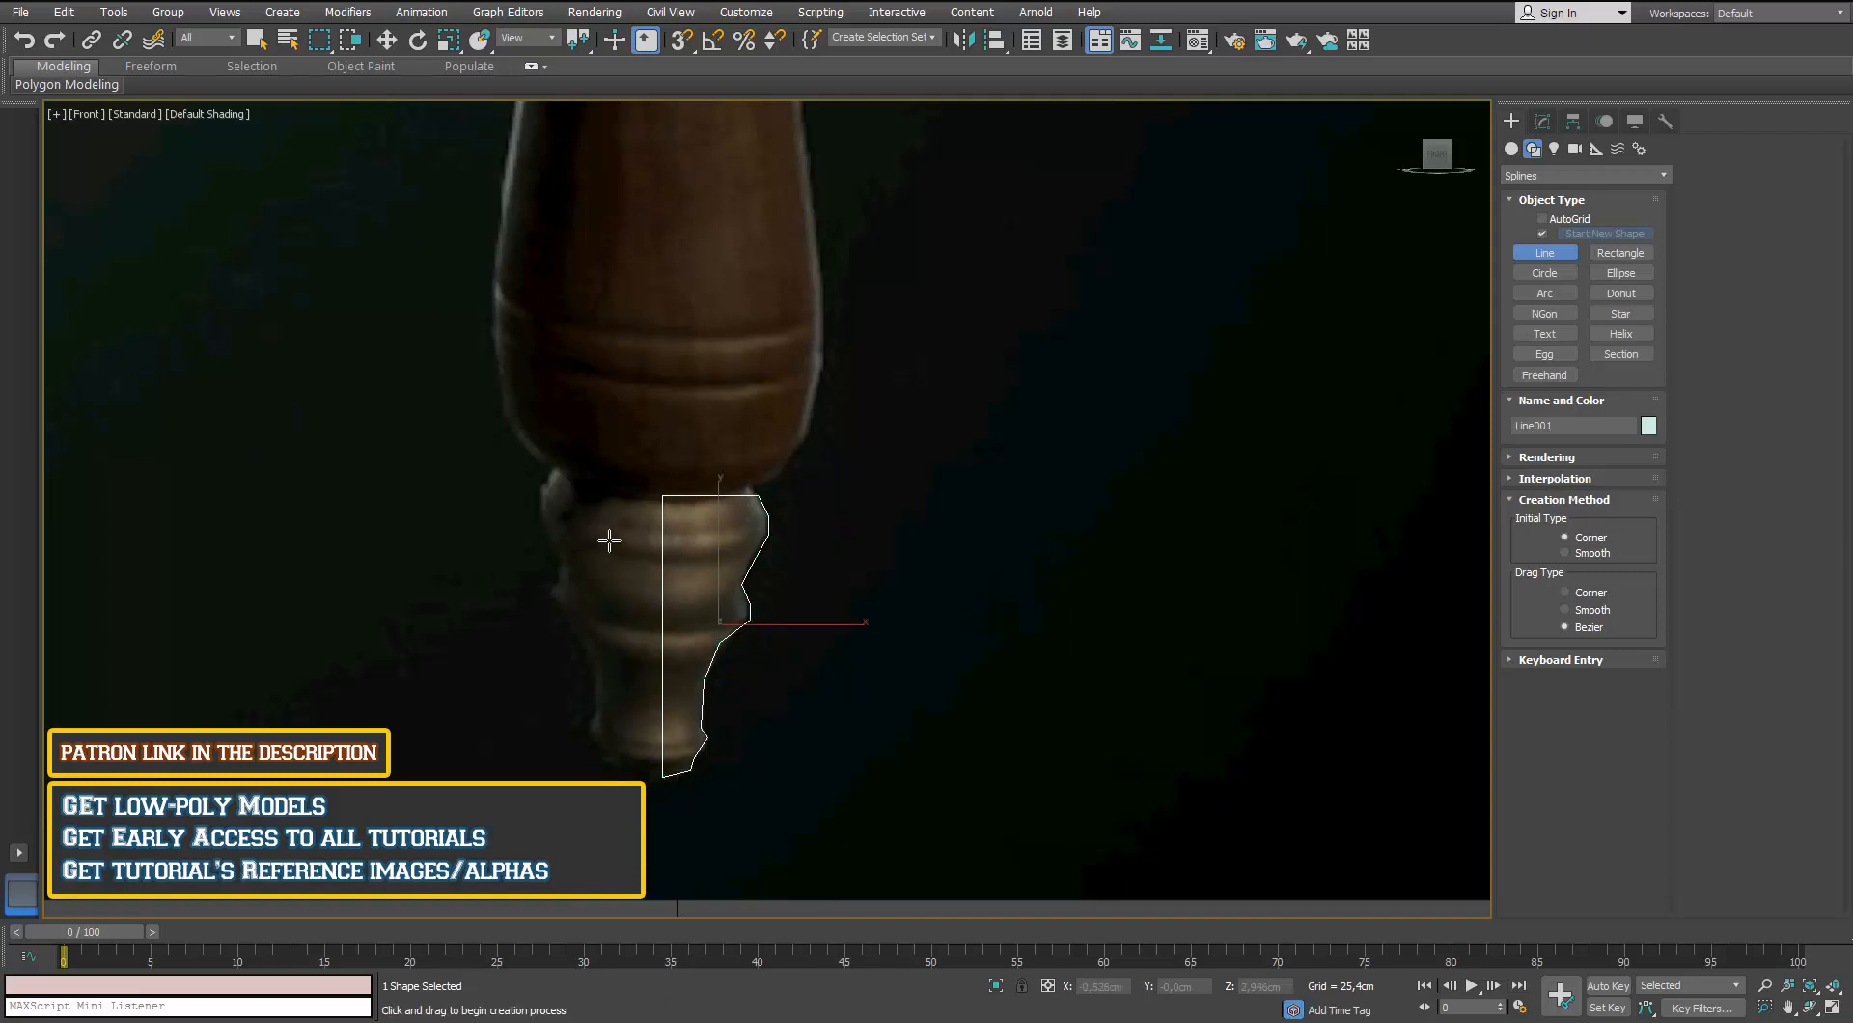
Move only the pivot of the ferrule-like end-tip profile horizontally onto the profile's straight centre edge
{"action": "scroll", "coordinate": [670, 396], "scroll_direction": "up", "scroll_amount": 5}
{"action": "scroll", "coordinate": [670, 510], "scroll_direction": "down", "scroll_amount": 5}
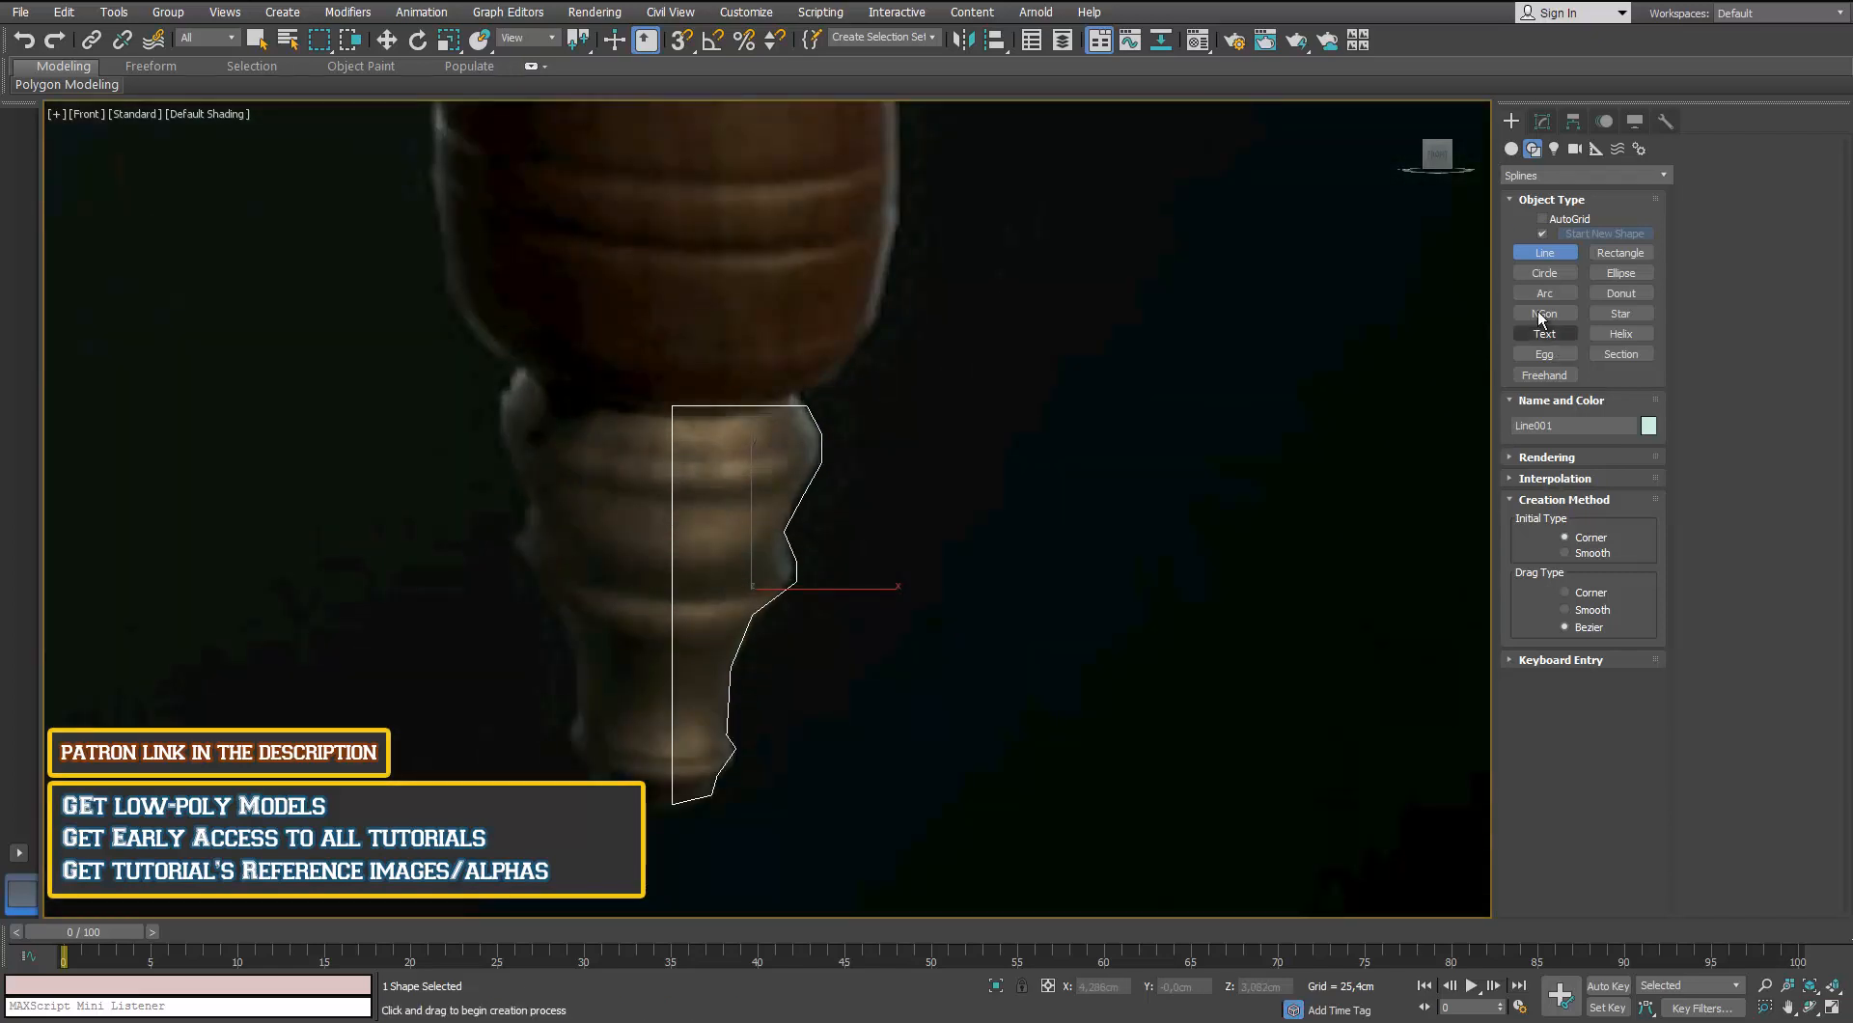
{"action": "left_click", "coordinate": [1542, 121]}
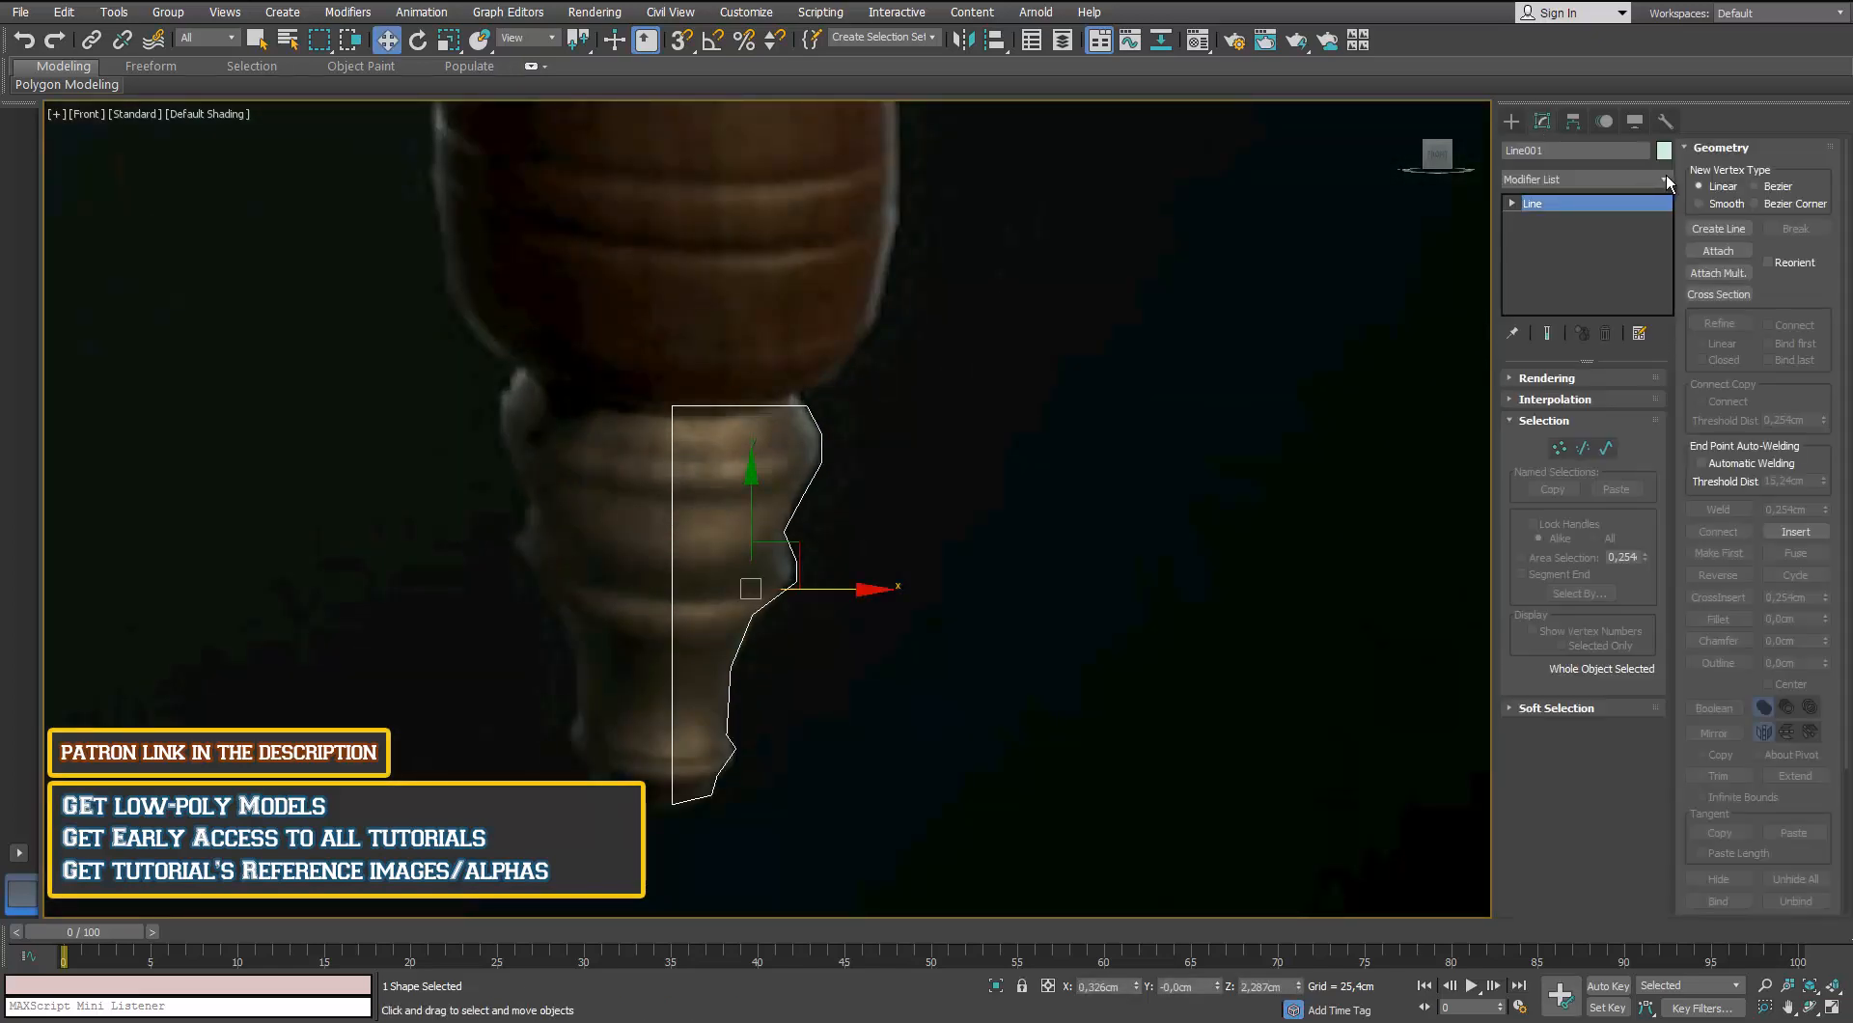
{"action": "left_click", "coordinate": [1573, 121]}
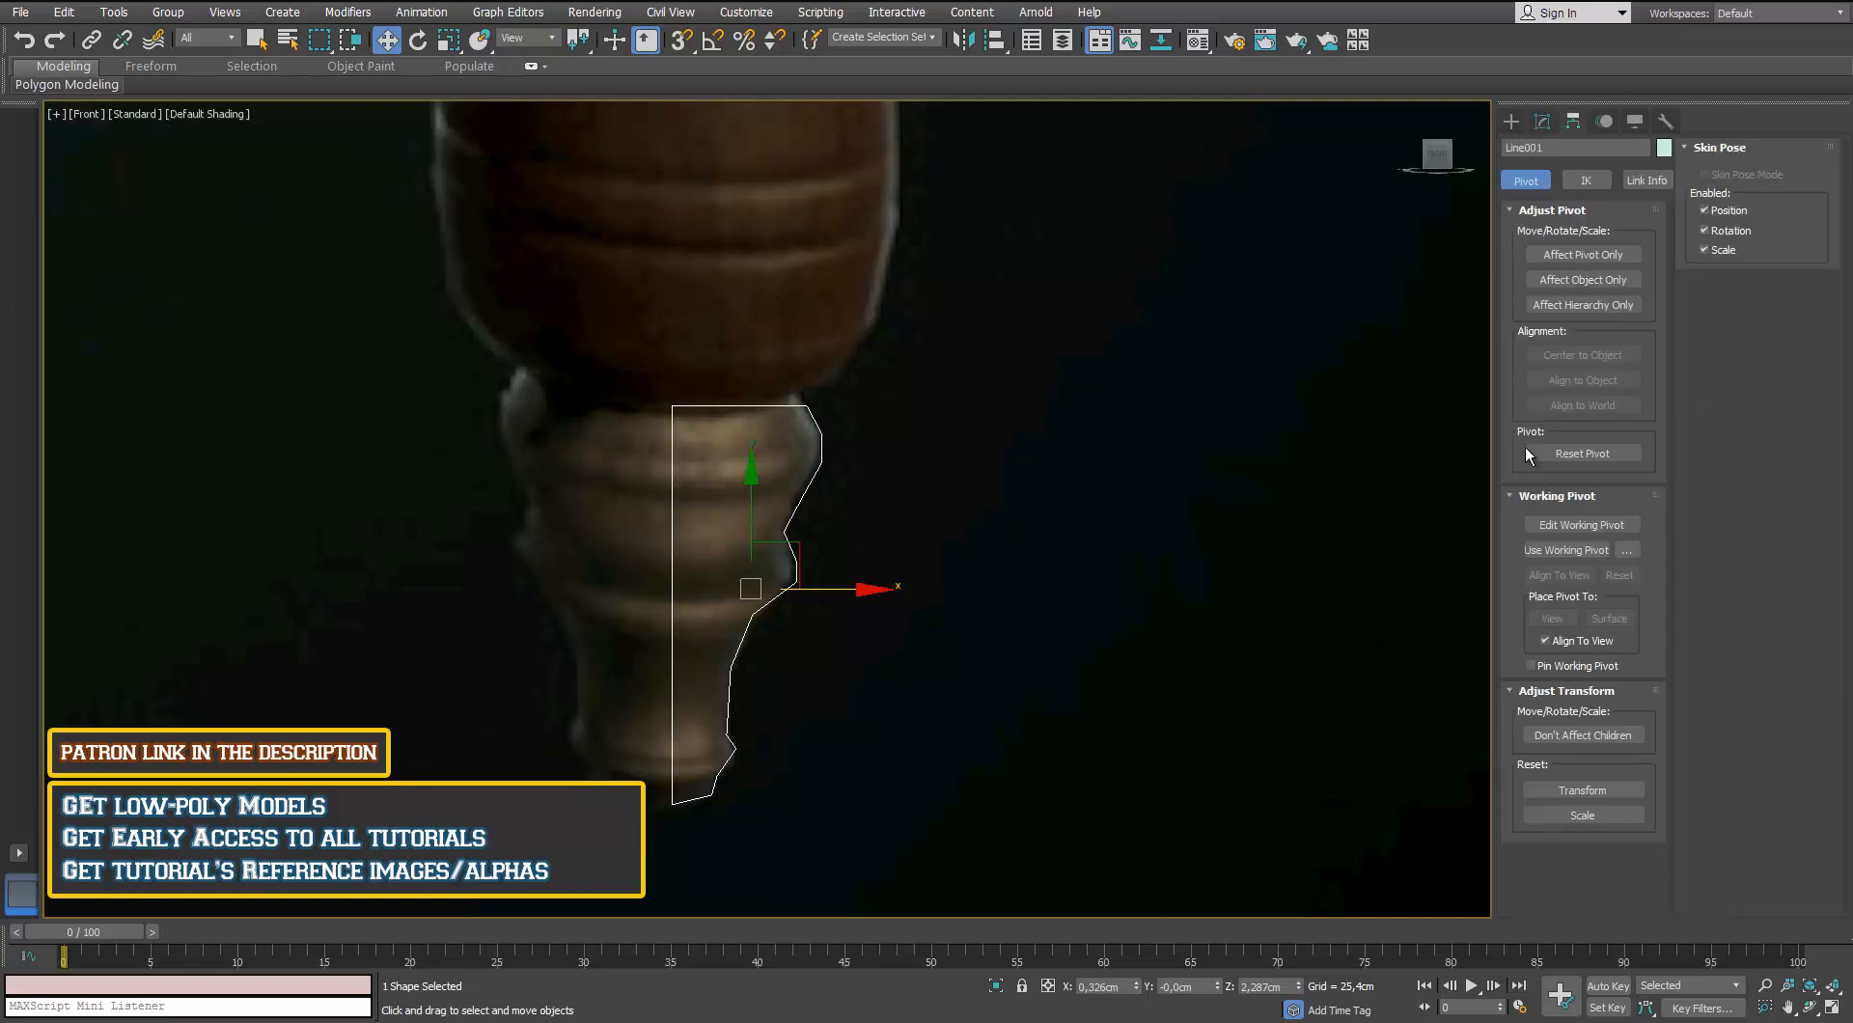
{"action": "left_click", "coordinate": [1588, 256]}
{"action": "left_click_drag", "start_coordinate": [813, 596], "coordinate": [768, 556]}
{"action": "scroll", "coordinate": [732, 585], "scroll_direction": "up", "scroll_amount": 10}
{"action": "scroll", "coordinate": [662, 566], "scroll_direction": "up", "scroll_amount": 8}
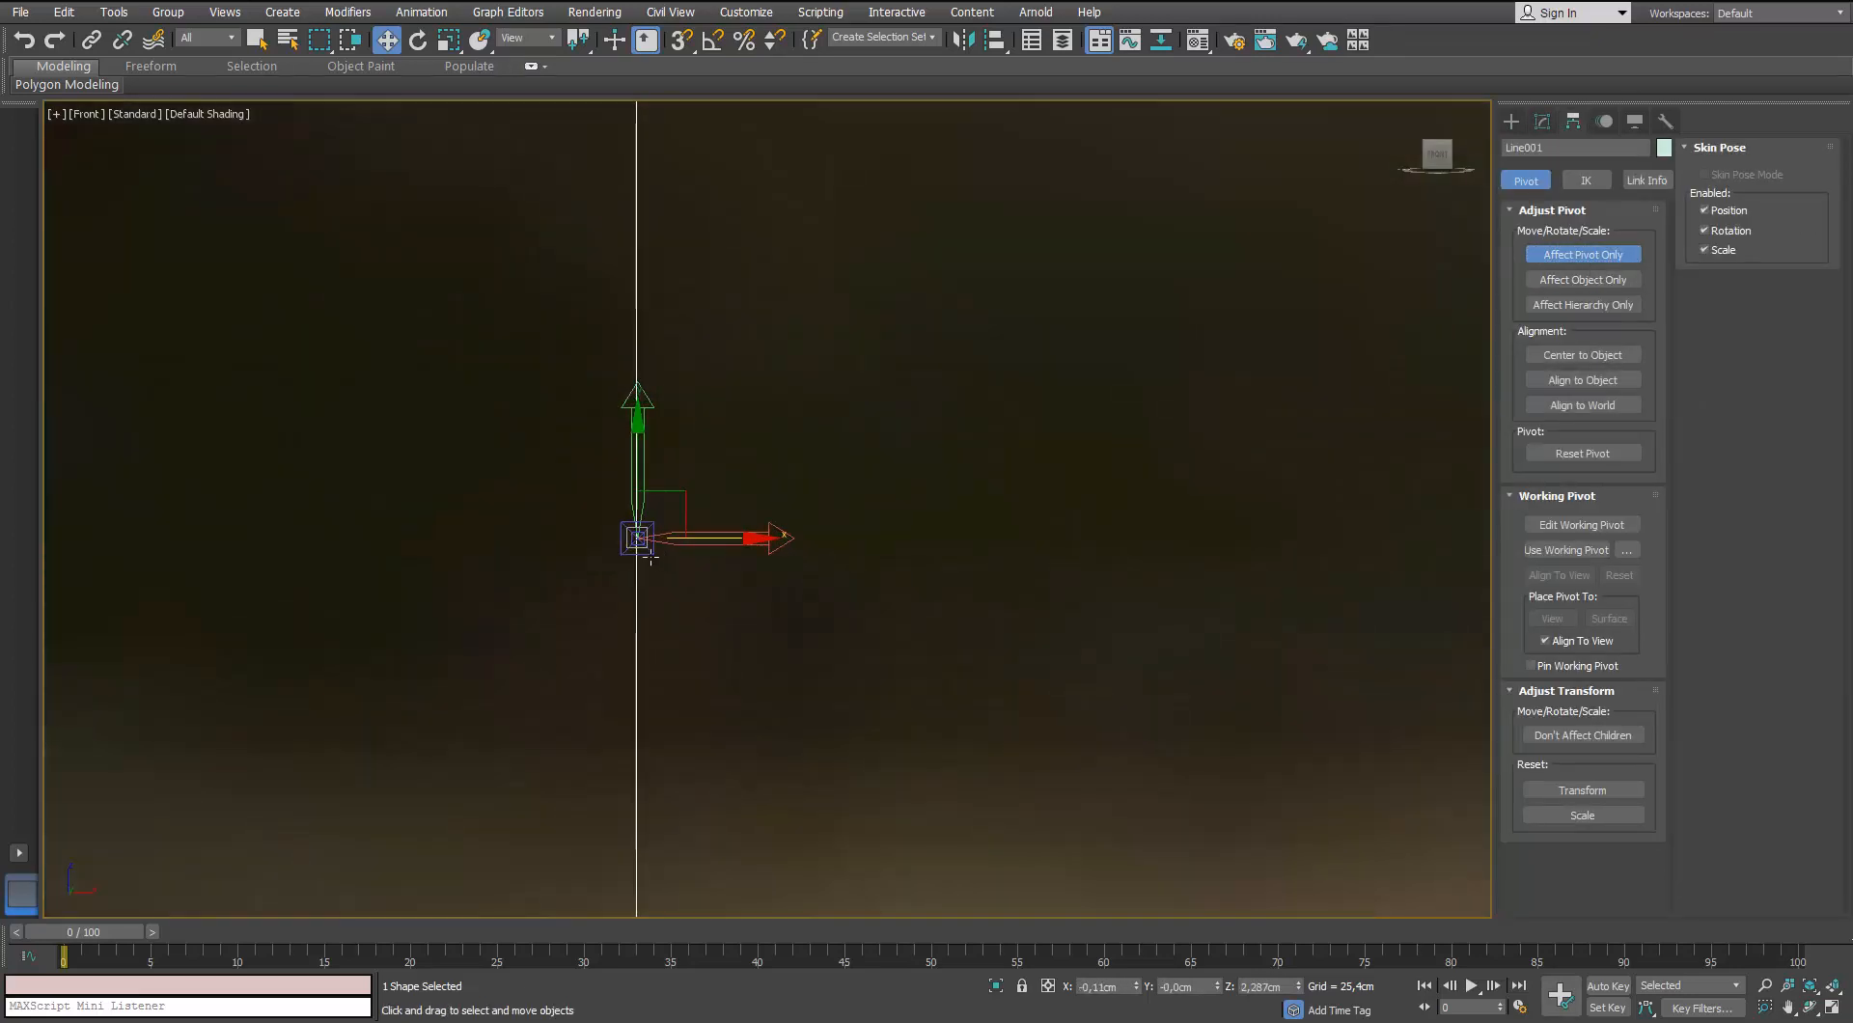
{"action": "left_click_drag", "start_coordinate": [658, 469], "coordinate": [653, 468]}
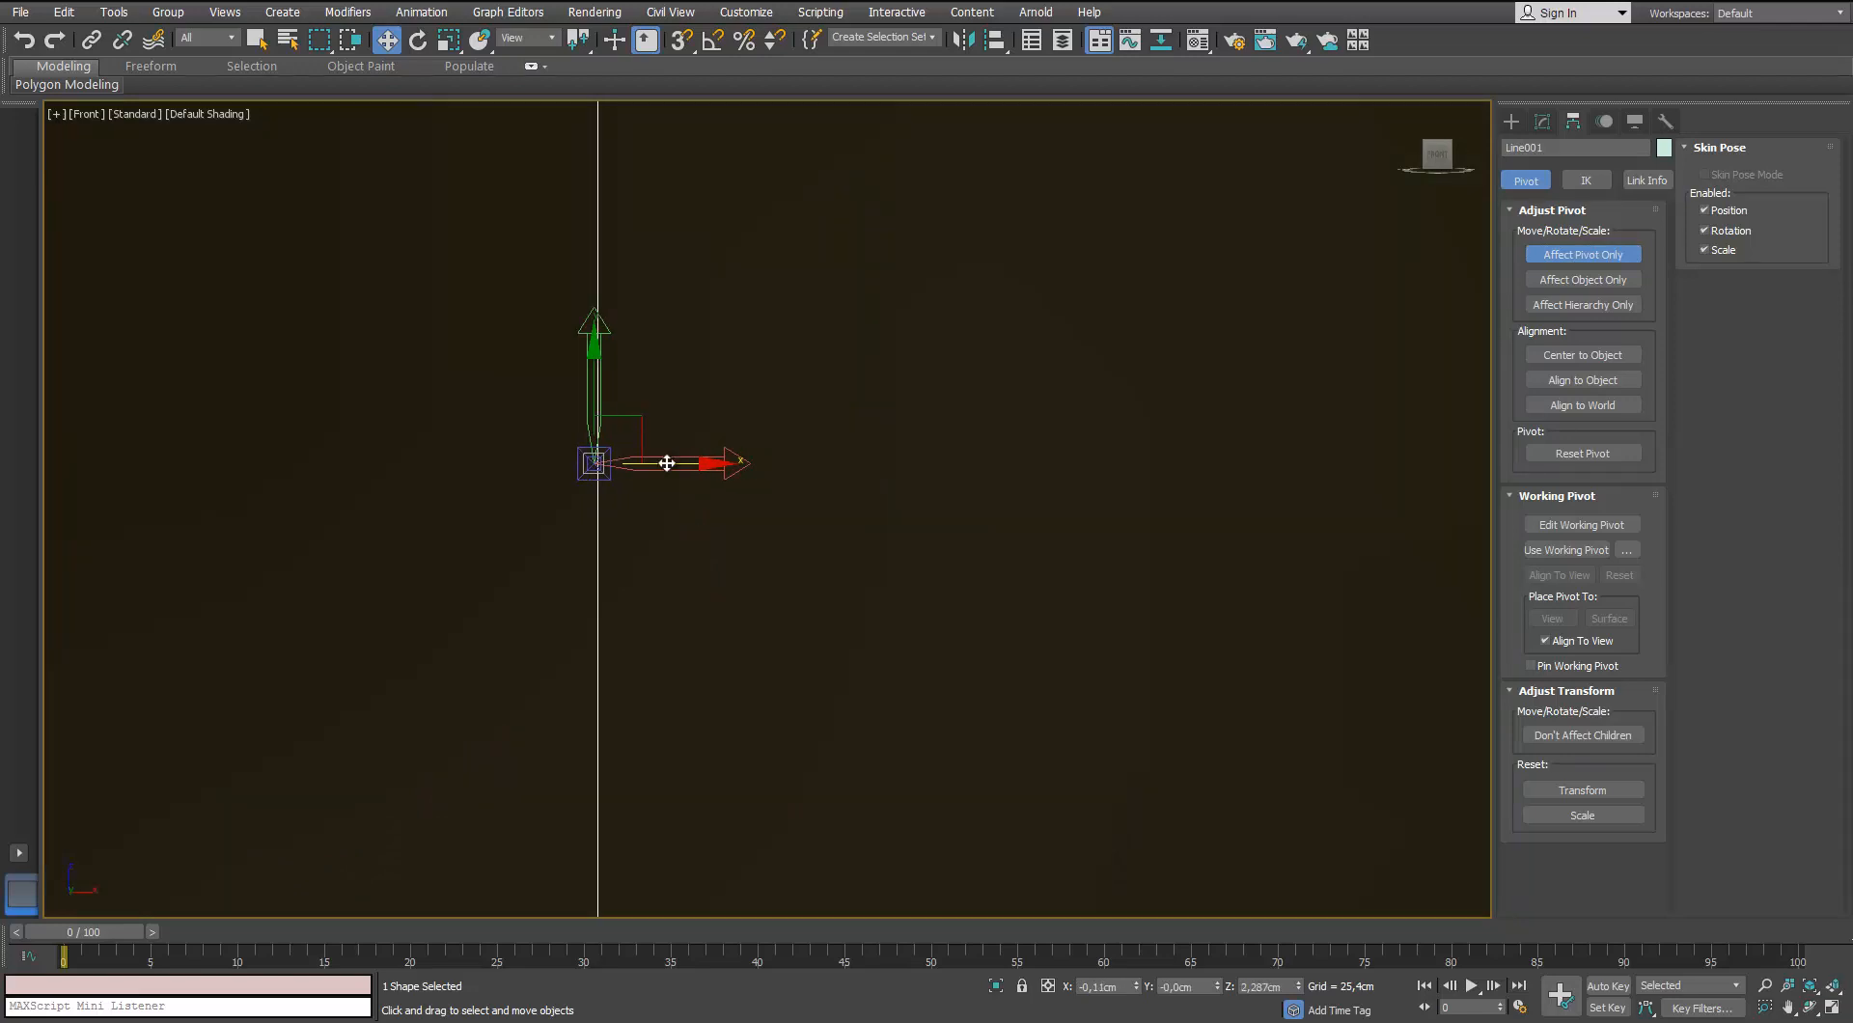
{"action": "scroll", "coordinate": [666, 464], "scroll_direction": "down", "scroll_amount": 5}
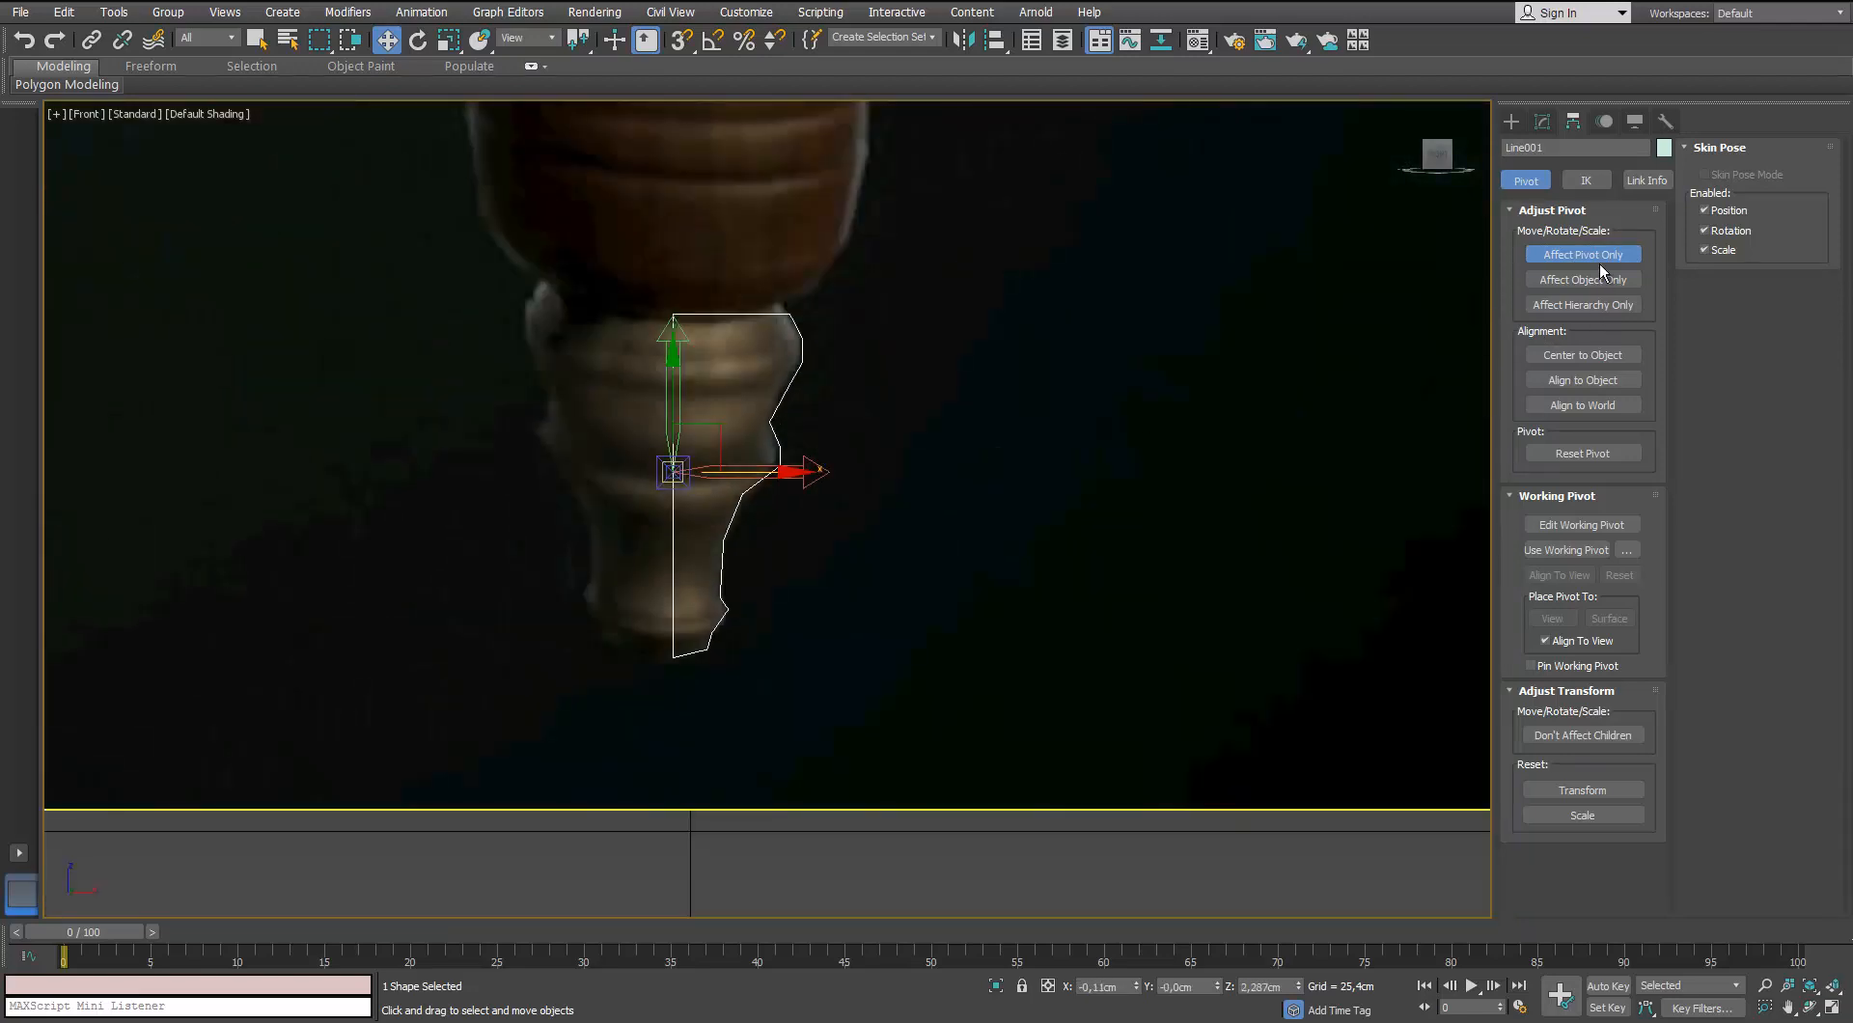
{"action": "left_click", "coordinate": [1600, 260]}
Apply a Lathe modifier to the end-tip profile to revolve it into a solid
{"action": "left_click", "coordinate": [1542, 120]}
{"action": "left_click", "coordinate": [1665, 180]}
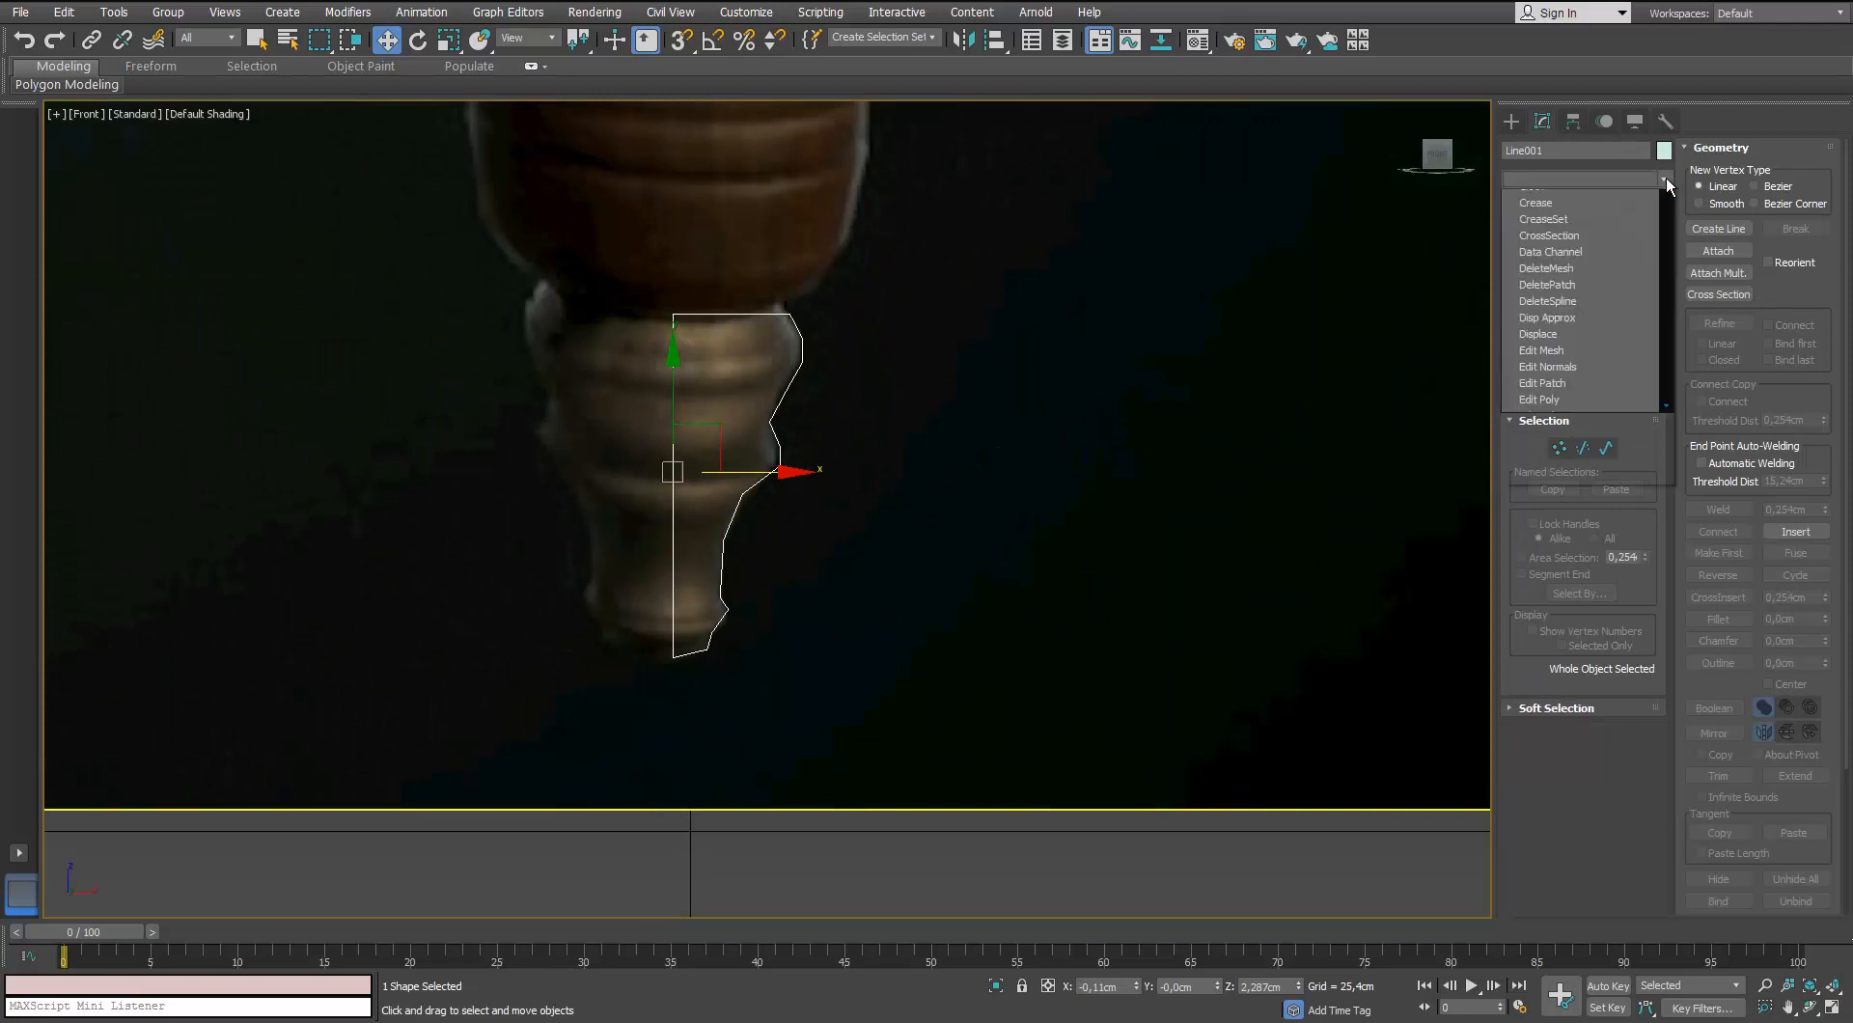
{"action": "key", "text": "l"}
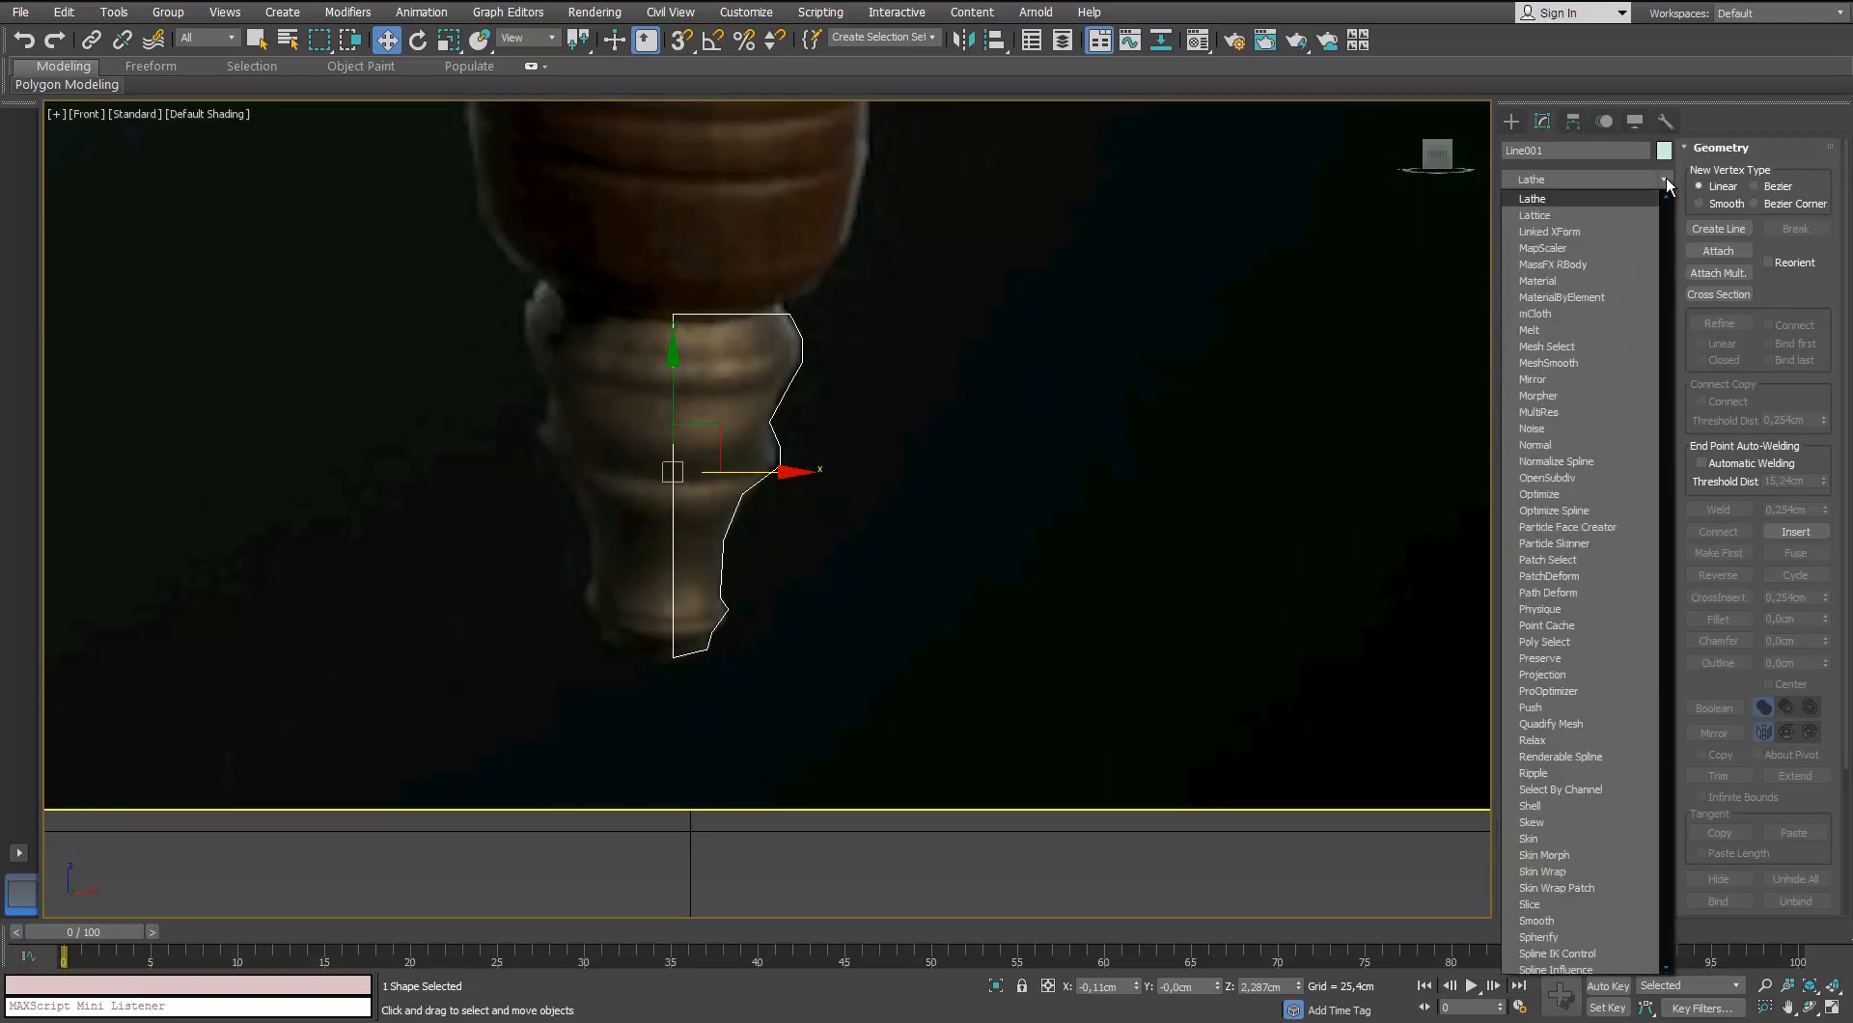
{"action": "key", "text": "Return"}
{"action": "scroll", "coordinate": [757, 464], "scroll_direction": "down", "scroll_amount": 2}
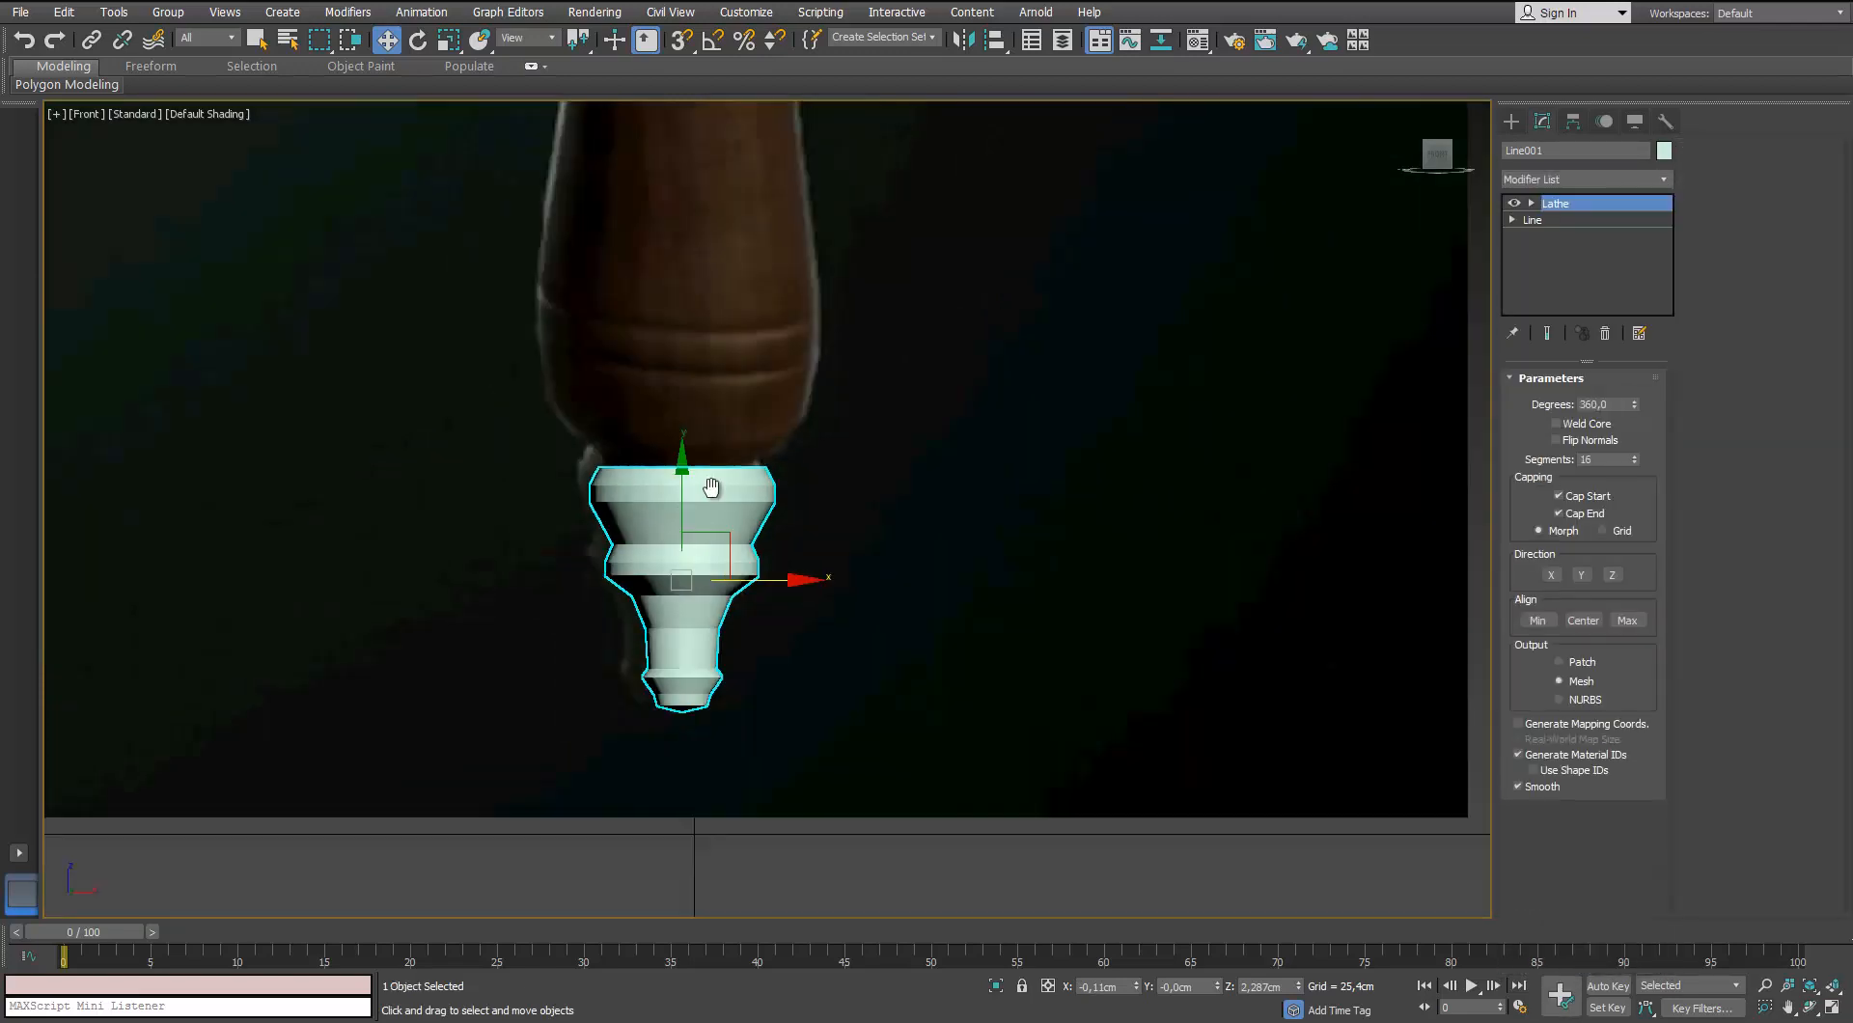
In the Perspective view, move the reference image plane back behind the lathed end tip, to about 9 cm along Y
{"action": "key", "text": "p"}
{"action": "scroll", "coordinate": [707, 445], "scroll_direction": "down", "scroll_amount": 6}
{"action": "middle_click_drag", "start_coordinate": [707, 445], "coordinate": [656, 483], "text": "alt"}
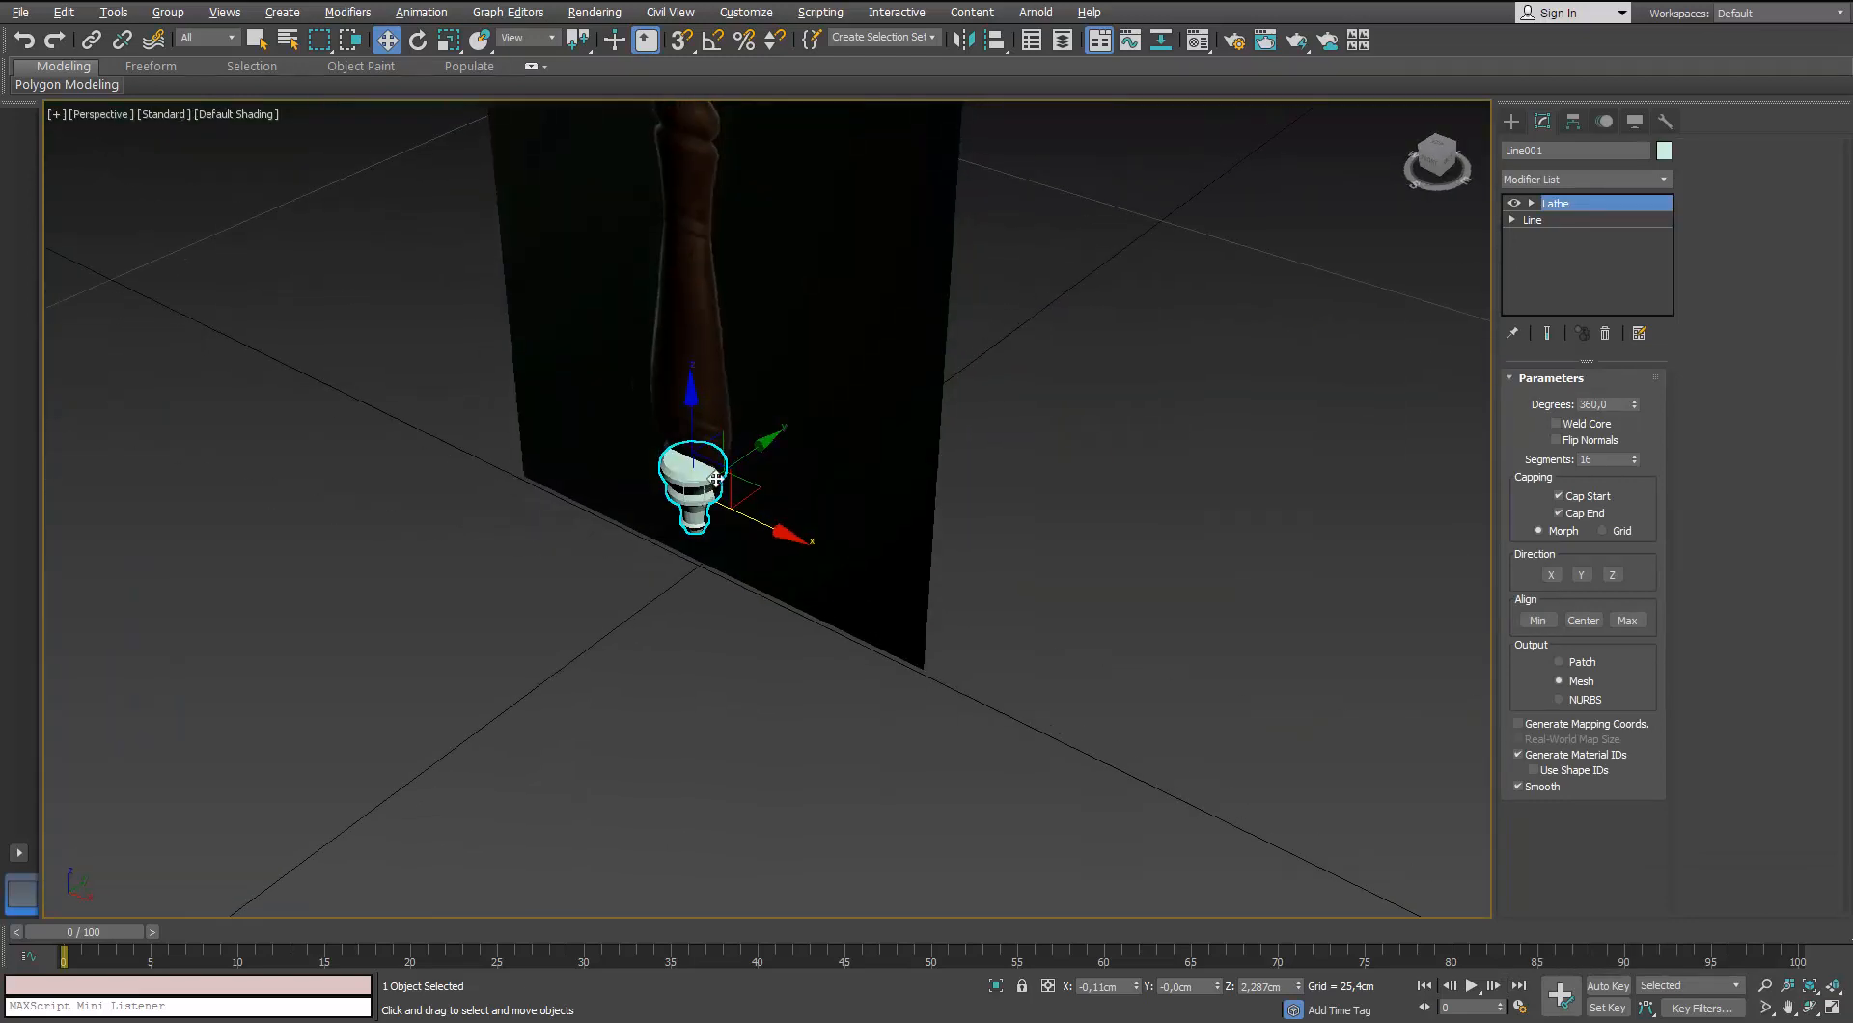
{"action": "left_click", "coordinate": [897, 430]}
{"action": "middle_click_drag", "start_coordinate": [896, 434], "coordinate": [758, 755]}
{"action": "scroll", "coordinate": [758, 754], "scroll_direction": "down", "scroll_amount": 2}
{"action": "left_click_drag", "start_coordinate": [705, 446], "coordinate": [921, 349]}
Examine the lathed end tip in perspective and against the reference in the shaded Front view
{"action": "left_click", "coordinate": [686, 715]}
{"action": "left_click", "coordinate": [654, 724]}
{"action": "scroll", "coordinate": [655, 724], "scroll_direction": "up", "scroll_amount": 2}
{"action": "scroll", "coordinate": [654, 724], "scroll_direction": "up", "scroll_amount": 3}
{"action": "mouse_move", "coordinate": [654, 724]}
{"action": "middle_mouse_down", "text": "alt"}
{"action": "mouse_move", "coordinate": [664, 640]}
{"action": "mouse_move", "coordinate": [640, 656]}
{"action": "middle_mouse_up", "text": "alt"}
{"action": "key", "text": "F4"}
{"action": "scroll", "coordinate": [664, 641], "scroll_direction": "up", "scroll_amount": 3}
{"action": "scroll", "coordinate": [640, 656], "scroll_direction": "down", "scroll_amount": 3}
{"action": "scroll", "coordinate": [640, 656], "scroll_direction": "down", "scroll_amount": 2}
{"action": "key", "text": "f"}
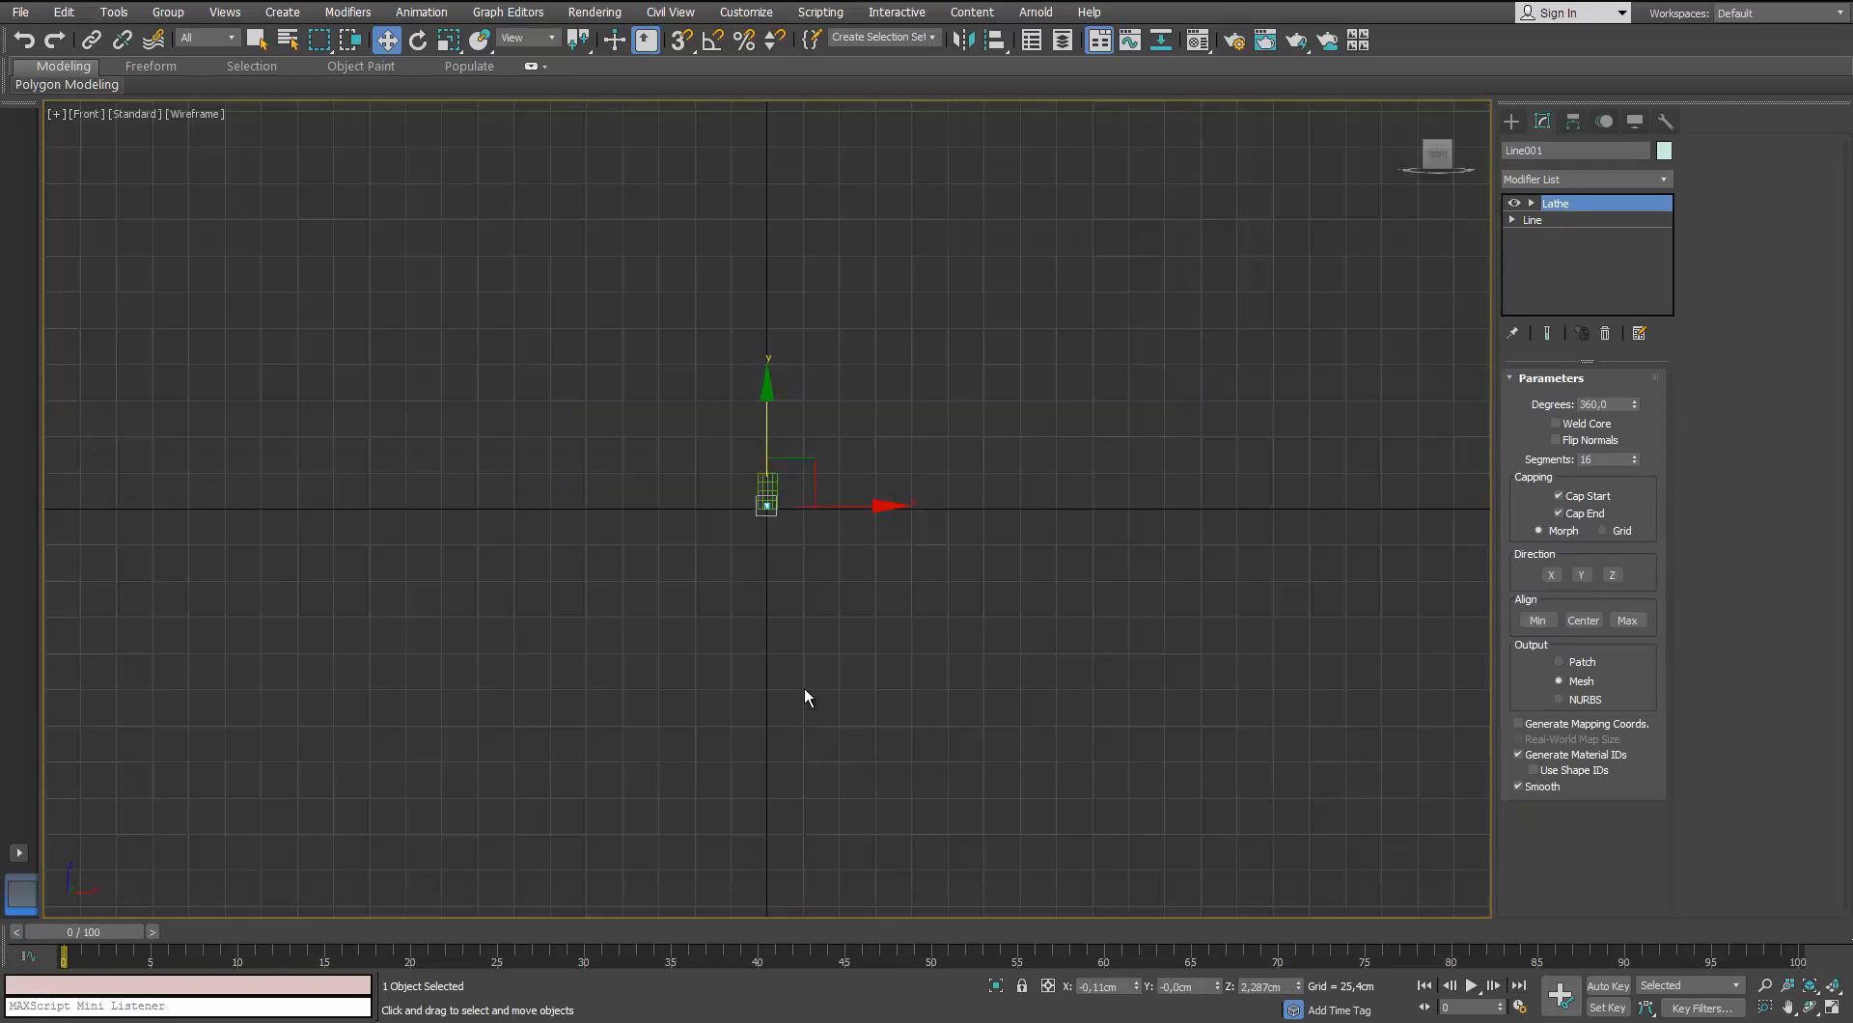
{"action": "scroll", "coordinate": [803, 687], "scroll_direction": "up", "scroll_amount": 6}
{"action": "scroll", "coordinate": [793, 544], "scroll_direction": "down", "scroll_amount": 4}
{"action": "key", "text": "F3"}
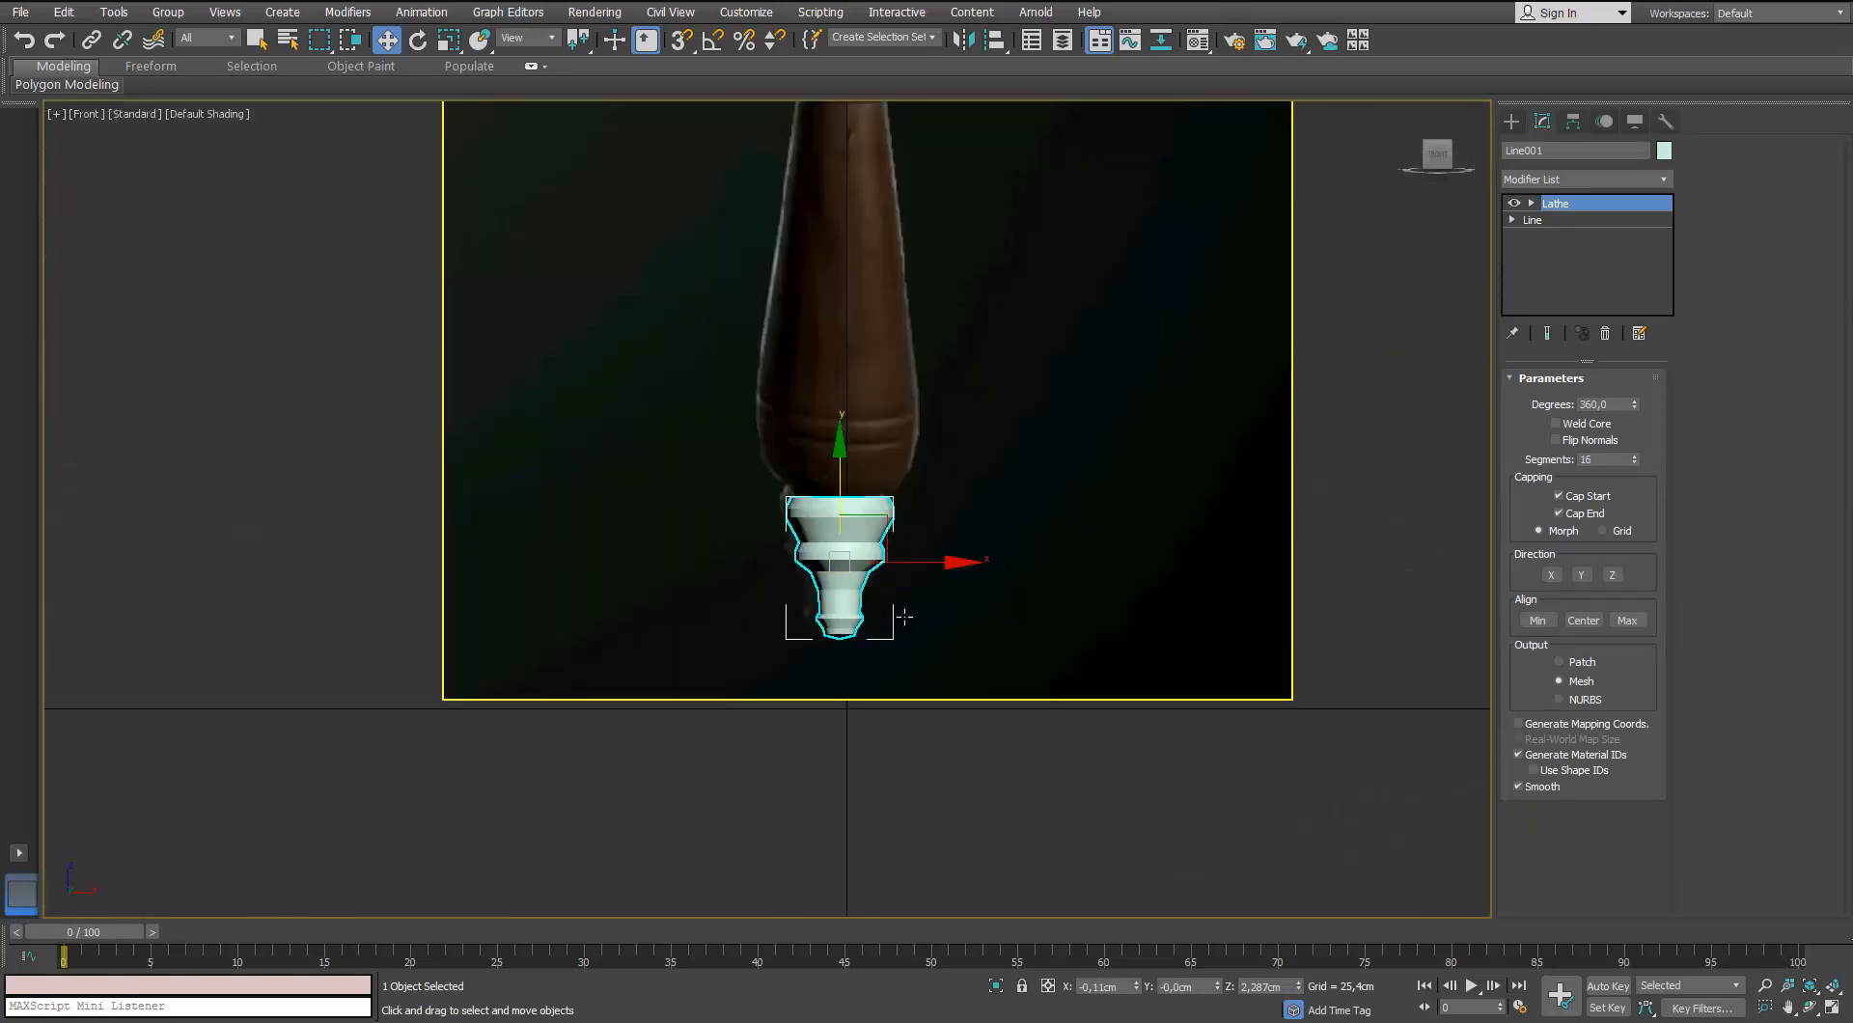
{"action": "scroll", "coordinate": [873, 517], "scroll_direction": "up", "scroll_amount": 4}
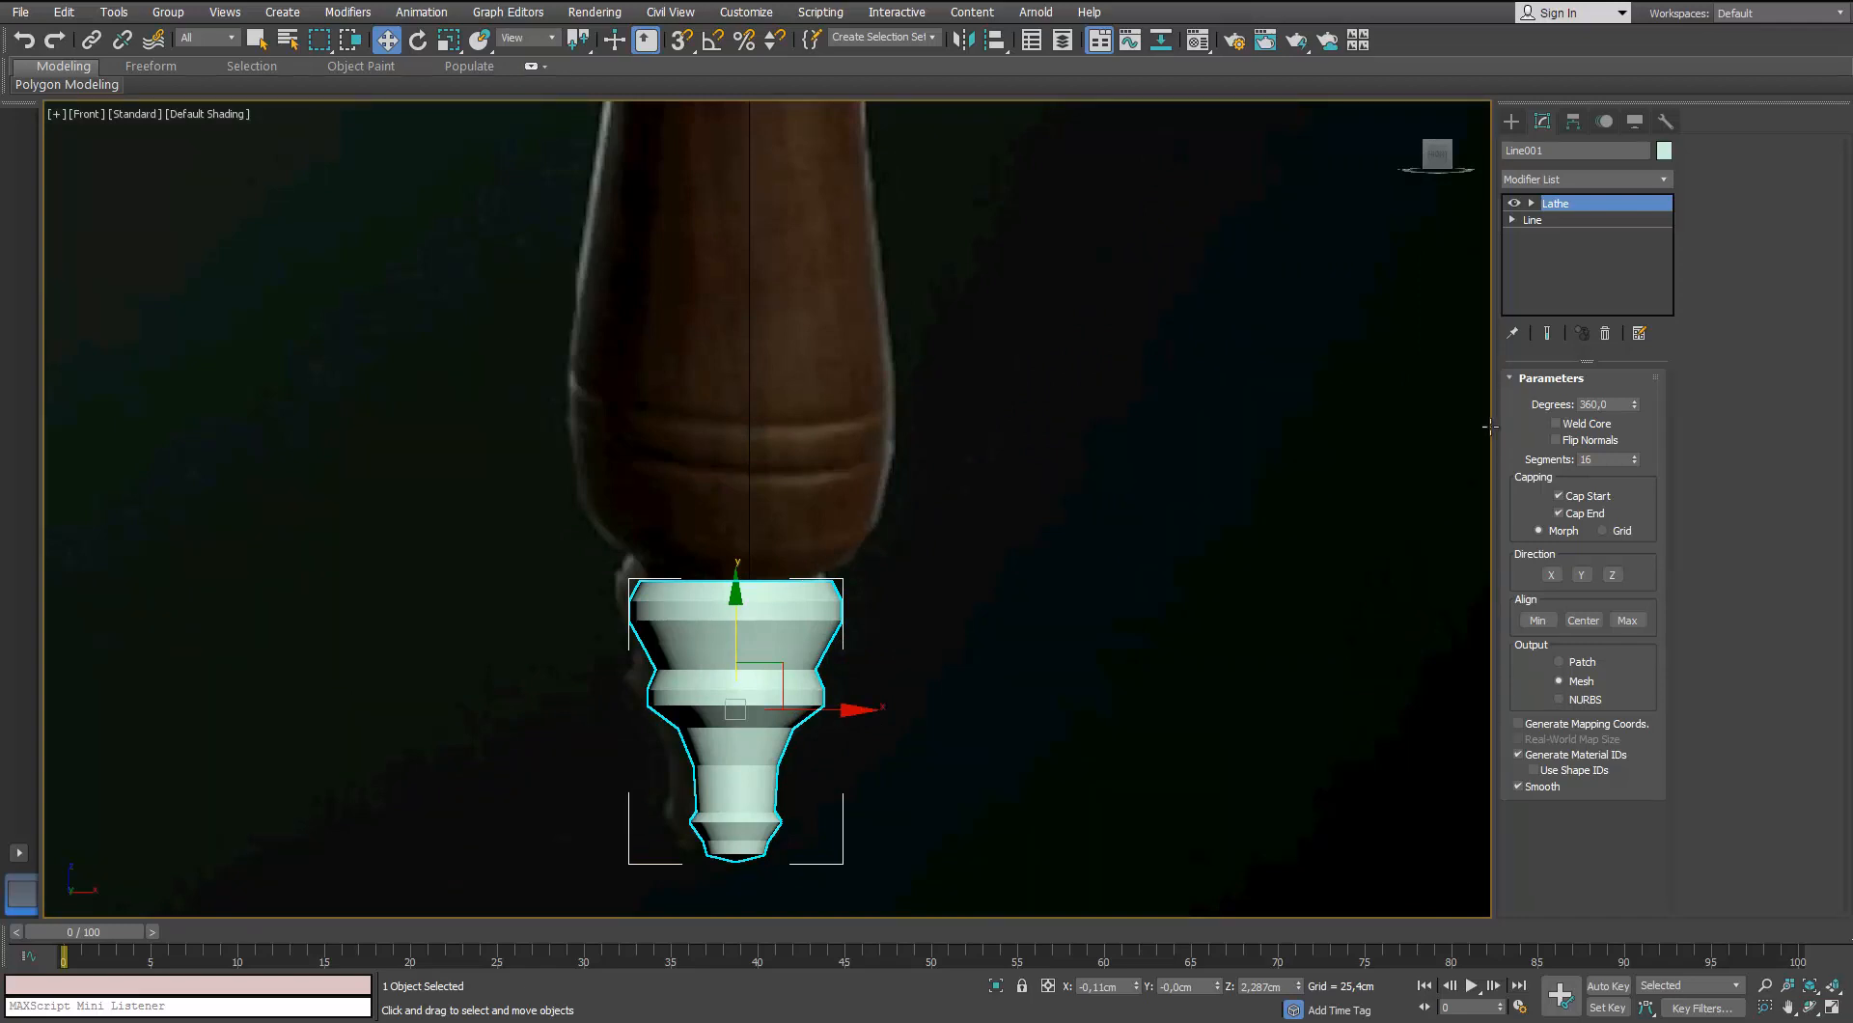
{"action": "scroll", "coordinate": [1051, 467], "scroll_direction": "down", "scroll_amount": 5}
Trace a closed half-profile of the wooden handle with the Line tool, running along the centre axis and around the right contour
{"action": "left_click", "coordinate": [1229, 511]}
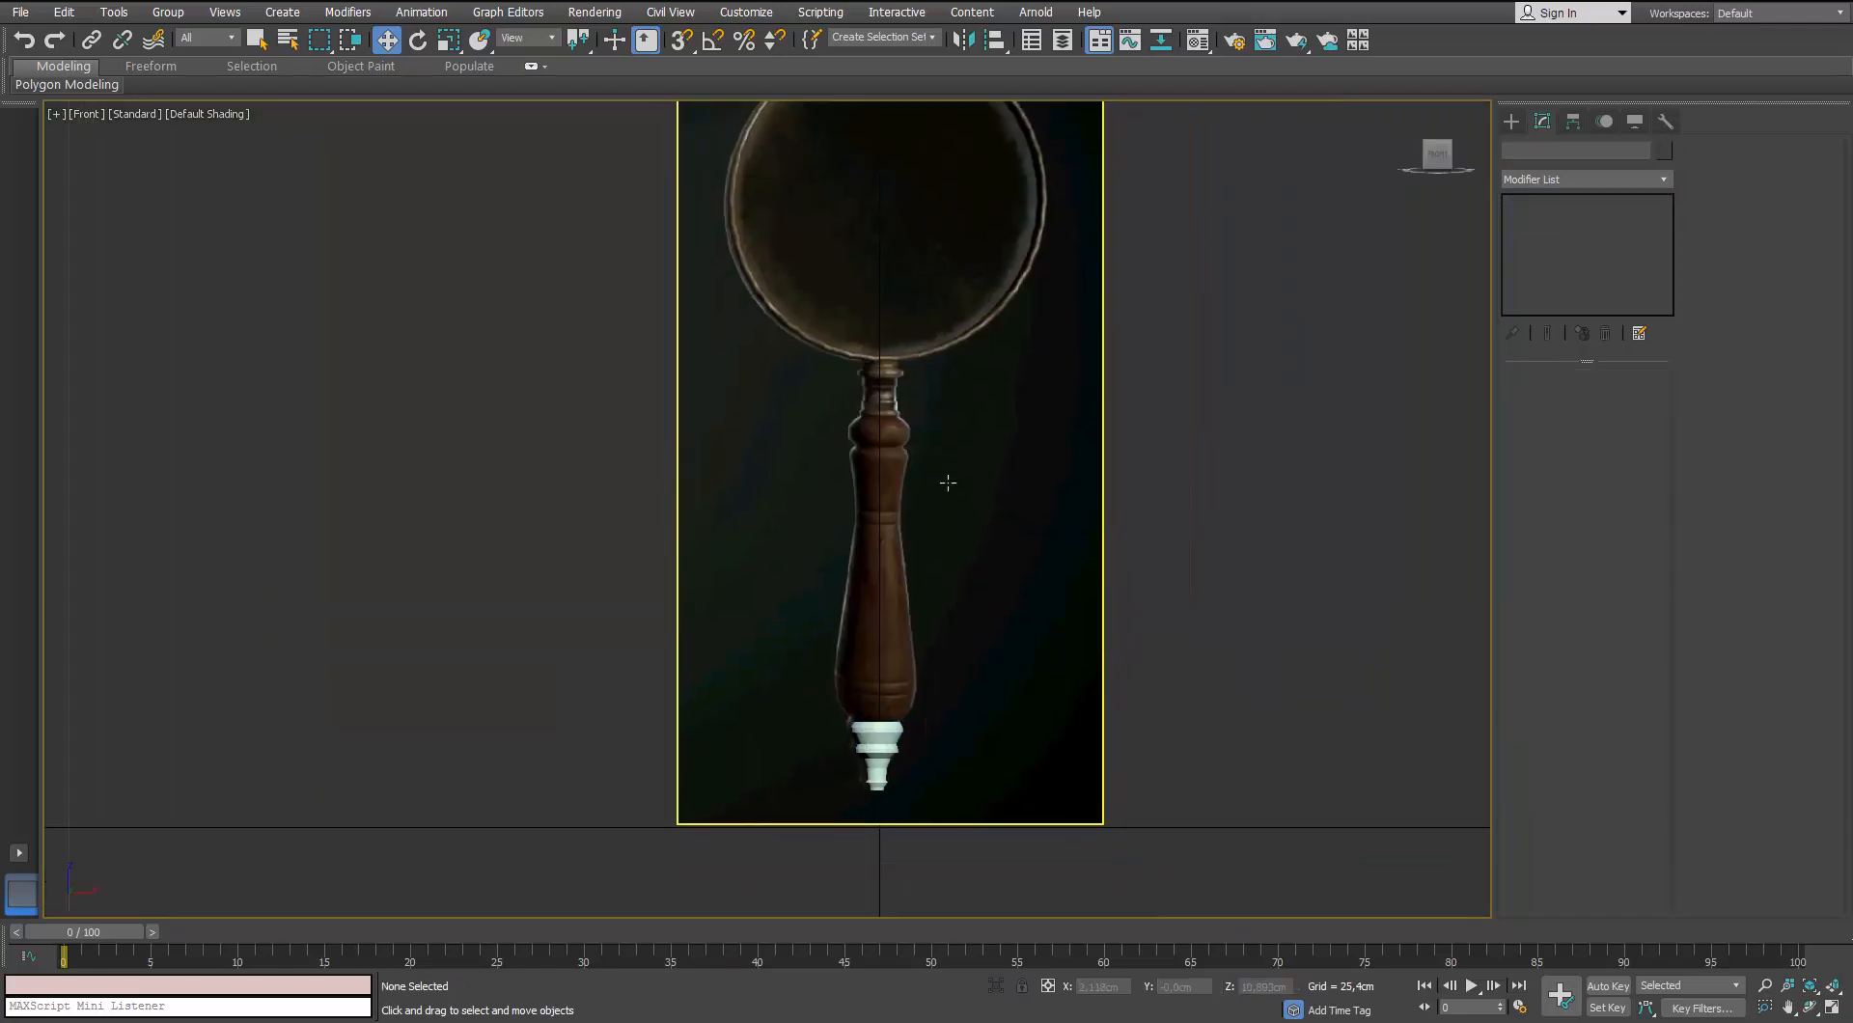
{"action": "scroll", "coordinate": [917, 487], "scroll_direction": "up", "scroll_amount": 2}
{"action": "left_click", "coordinate": [1511, 120]}
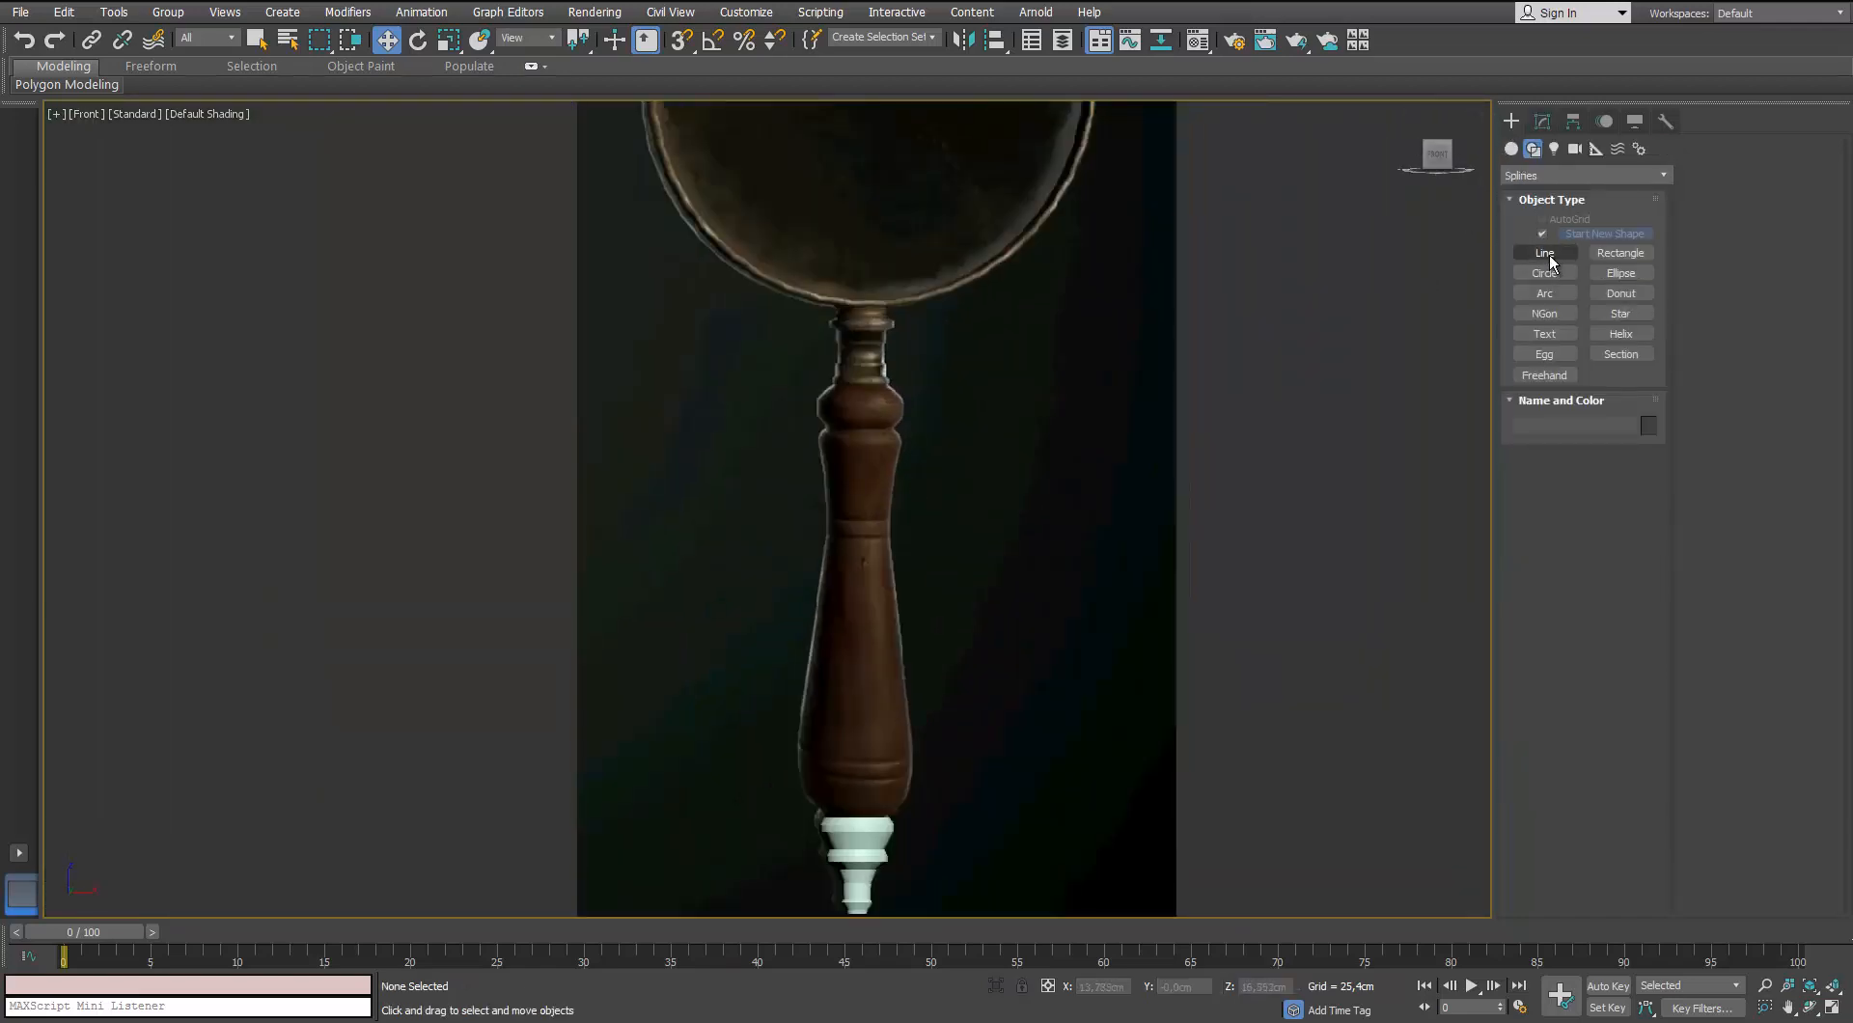
{"action": "left_click", "coordinate": [1545, 253]}
{"action": "scroll", "coordinate": [774, 241], "scroll_direction": "up", "scroll_amount": 4}
{"action": "scroll", "coordinate": [768, 241], "scroll_direction": "down", "scroll_amount": 1}
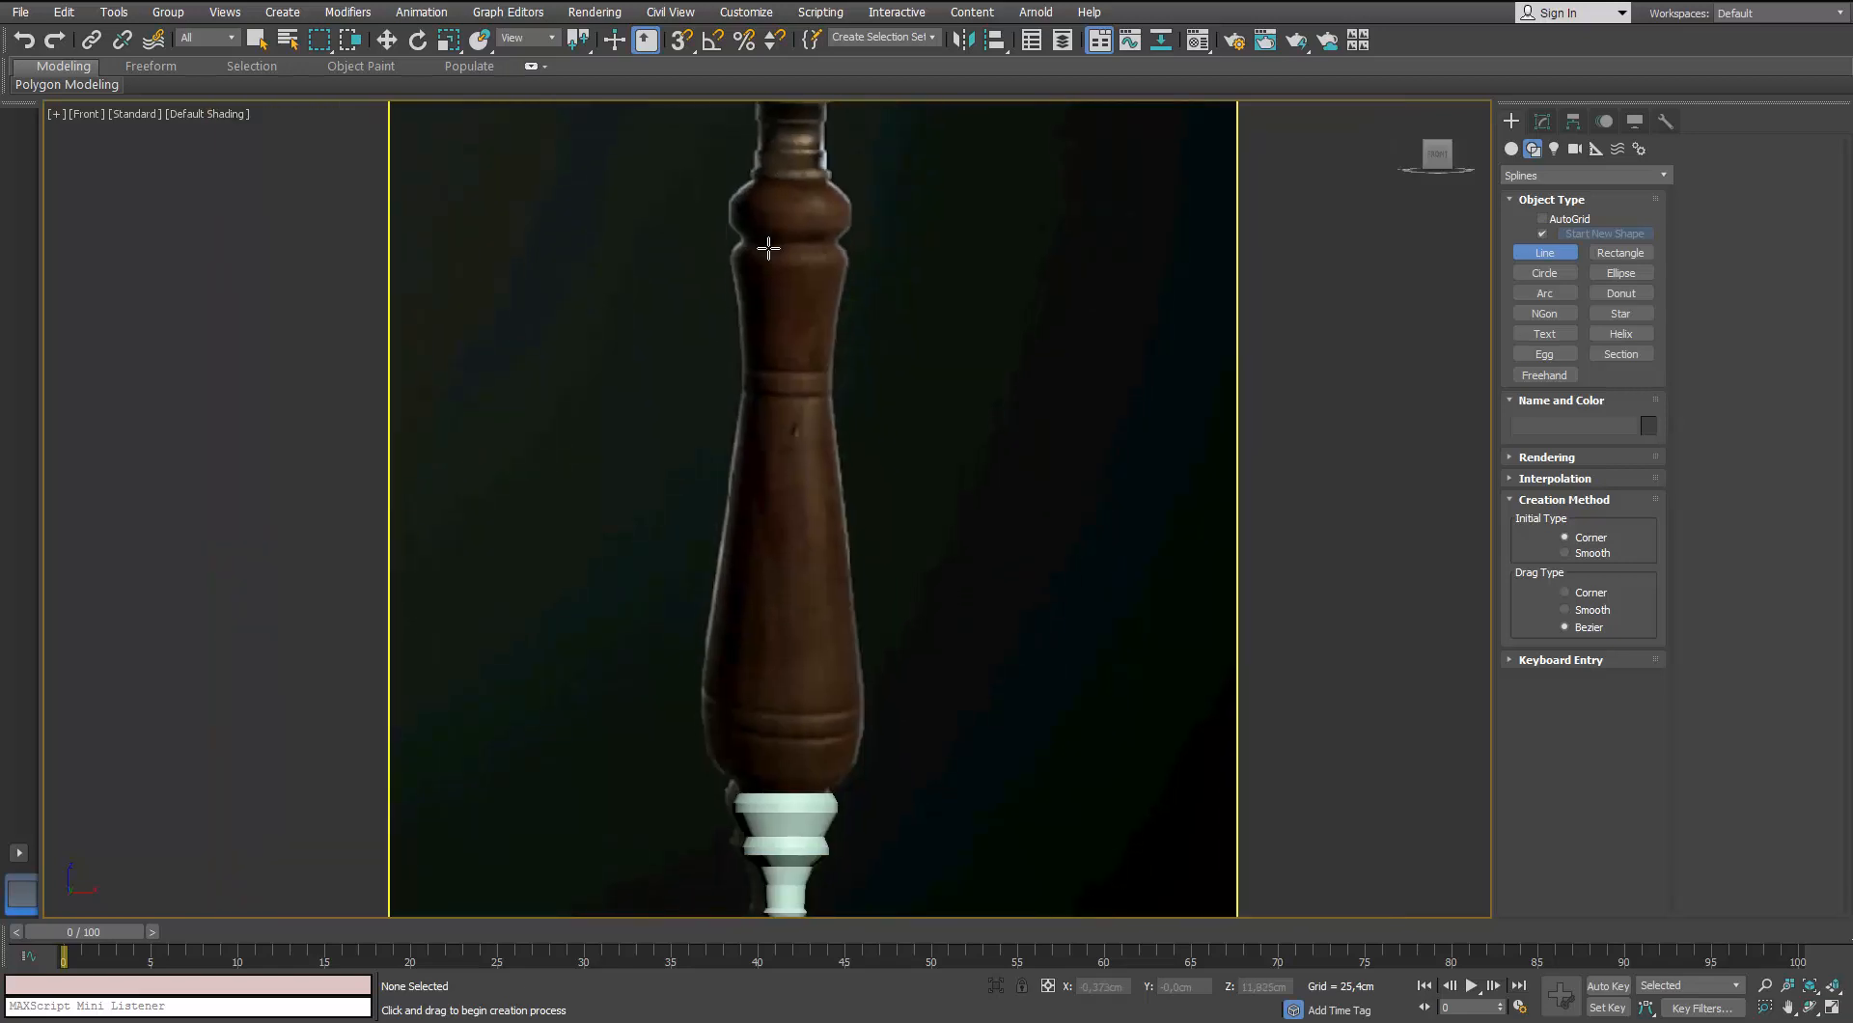
{"action": "key", "text": "ctrl+x"}
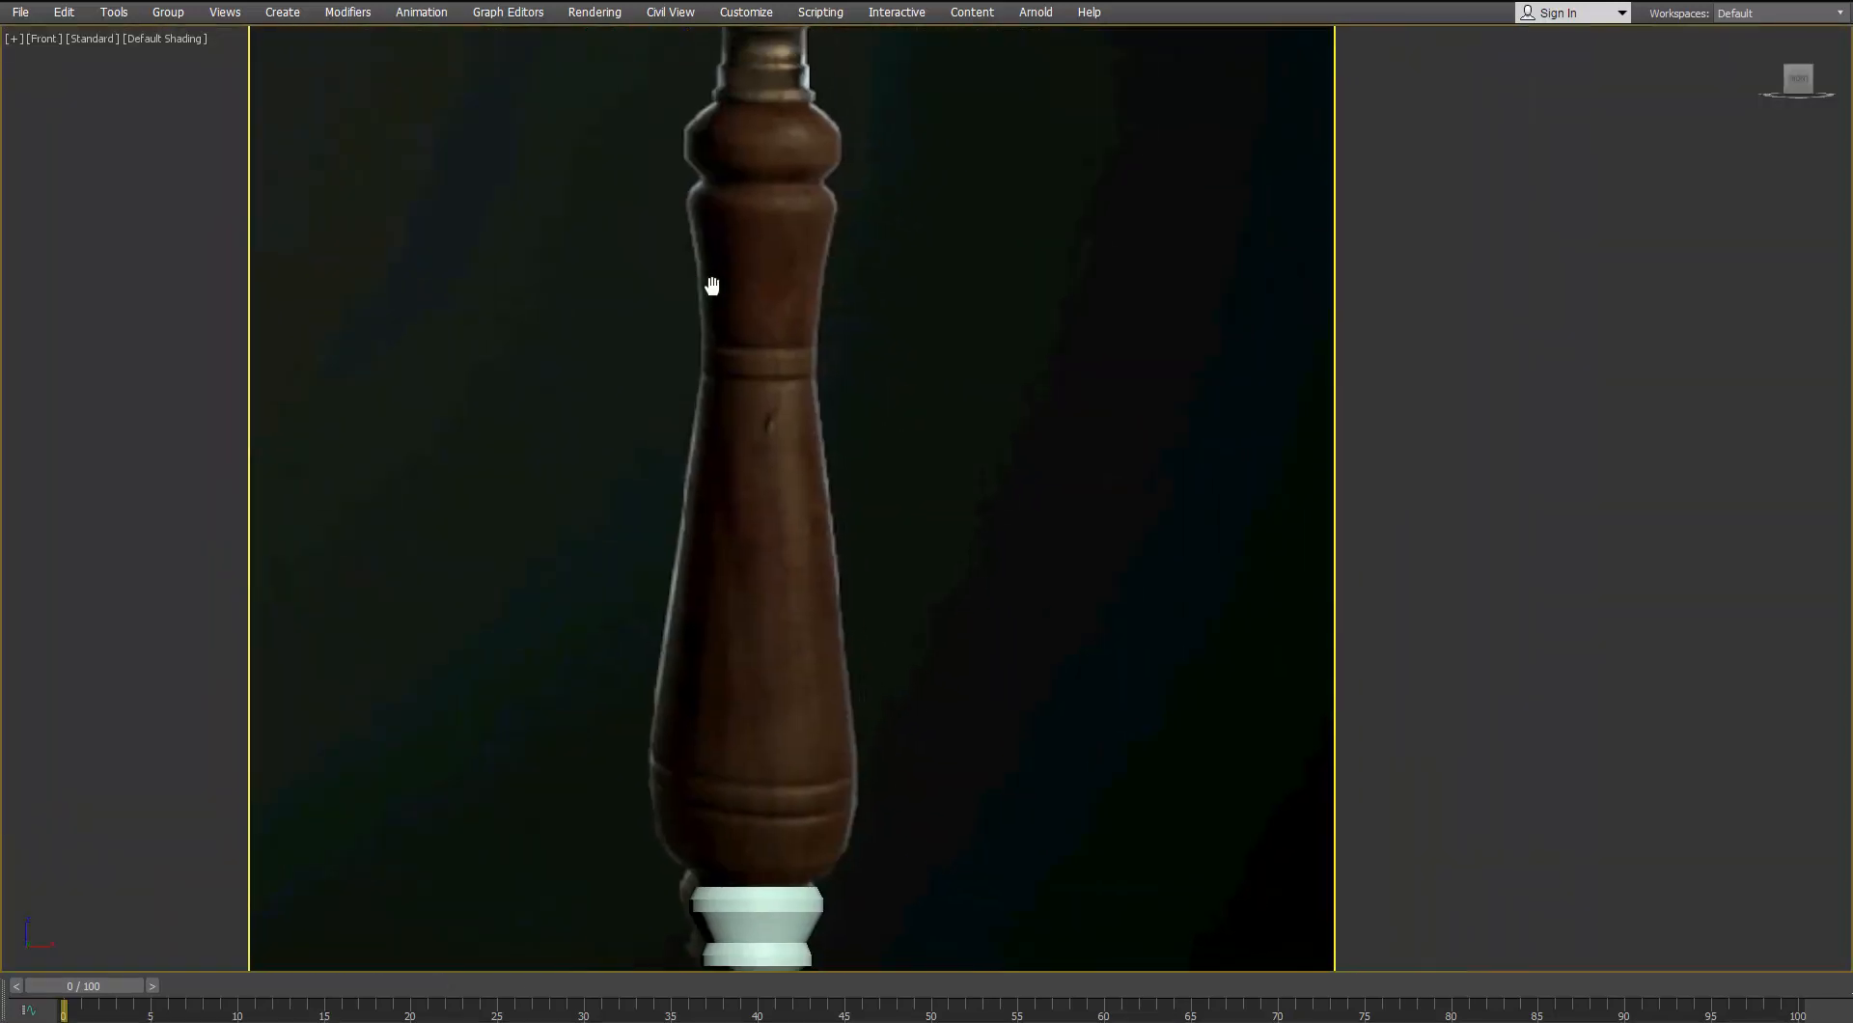
{"action": "left_click", "coordinate": [732, 113]}
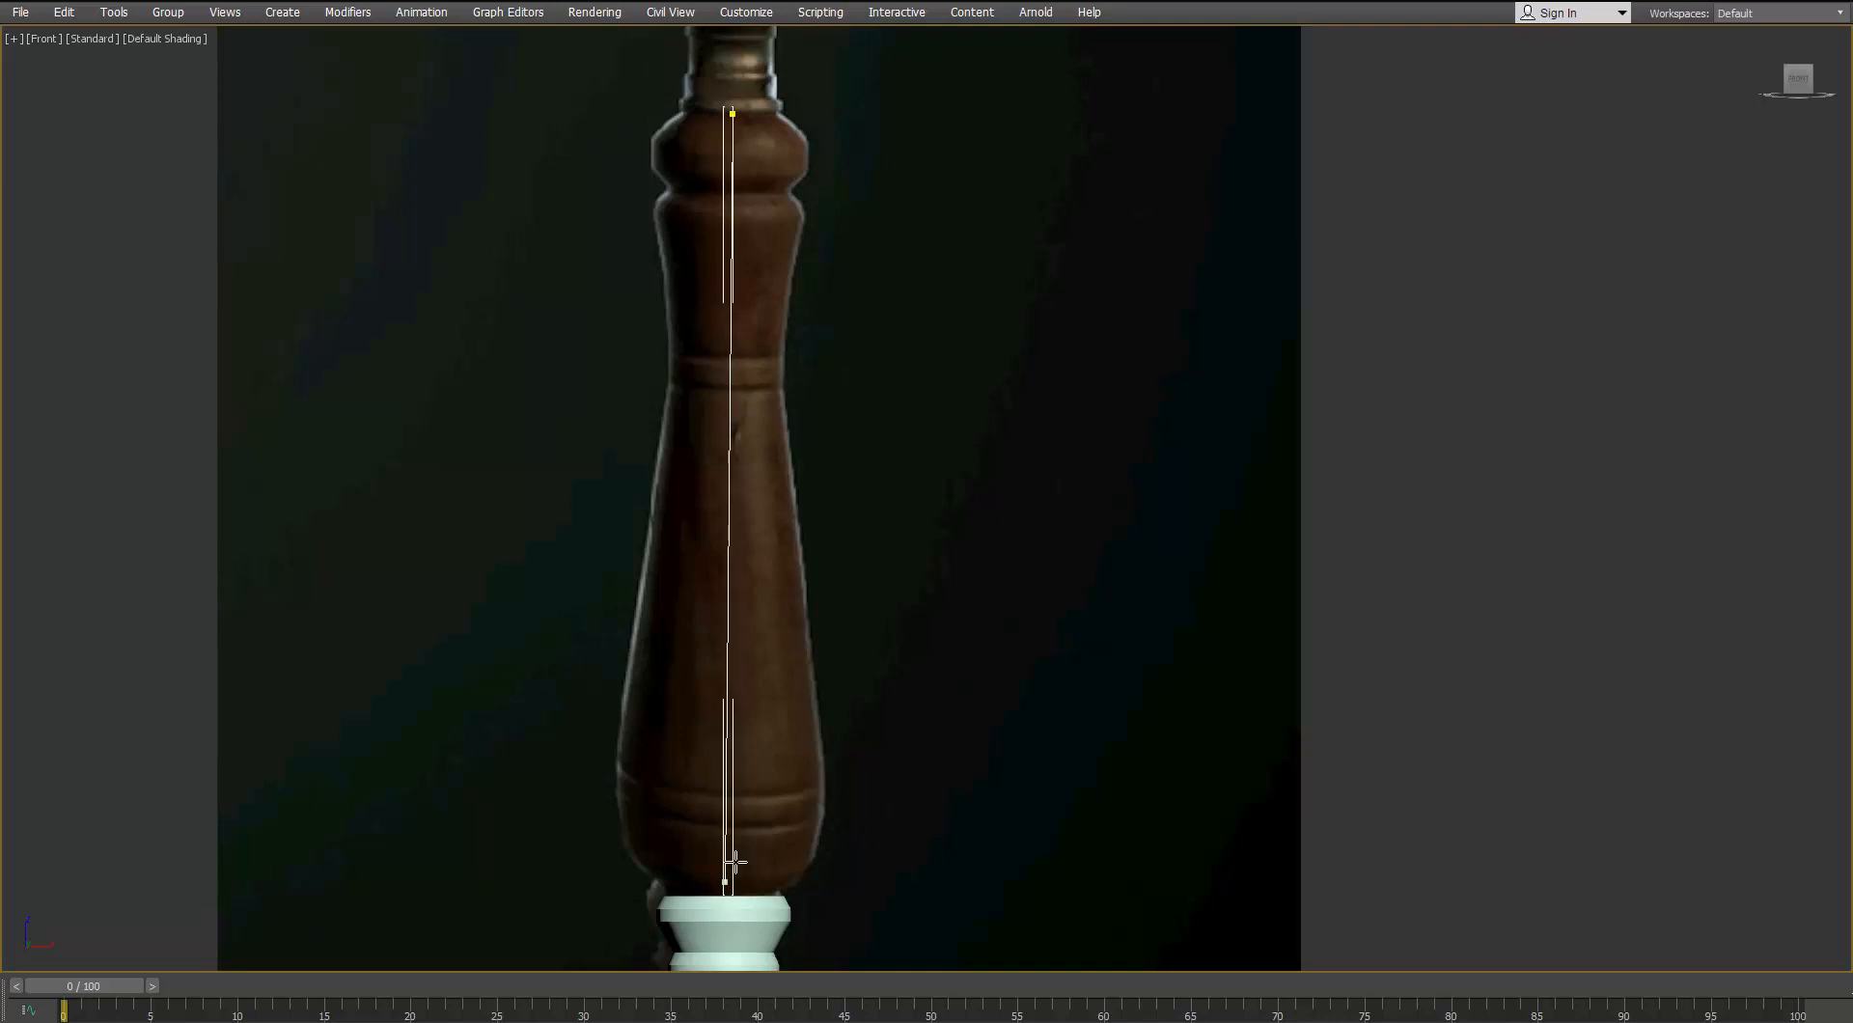
{"action": "right_click", "coordinate": [764, 832]}
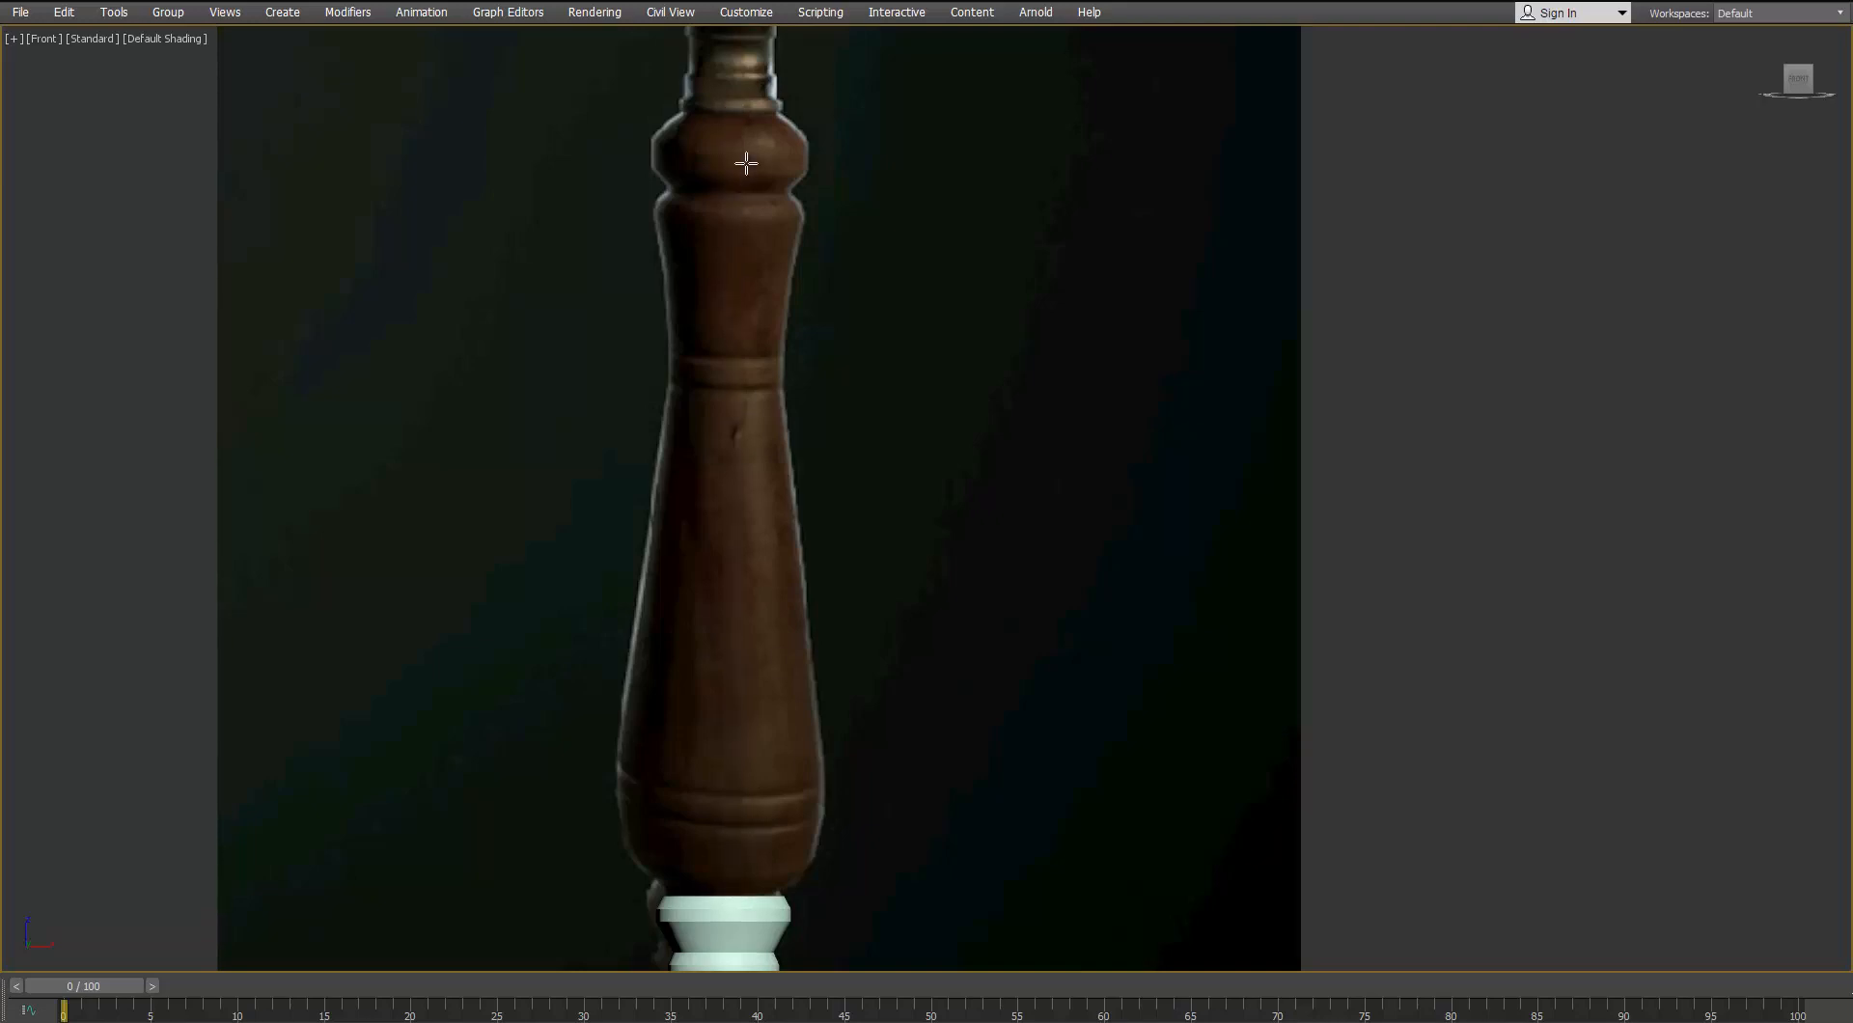
{"action": "left_click", "coordinate": [726, 892]}
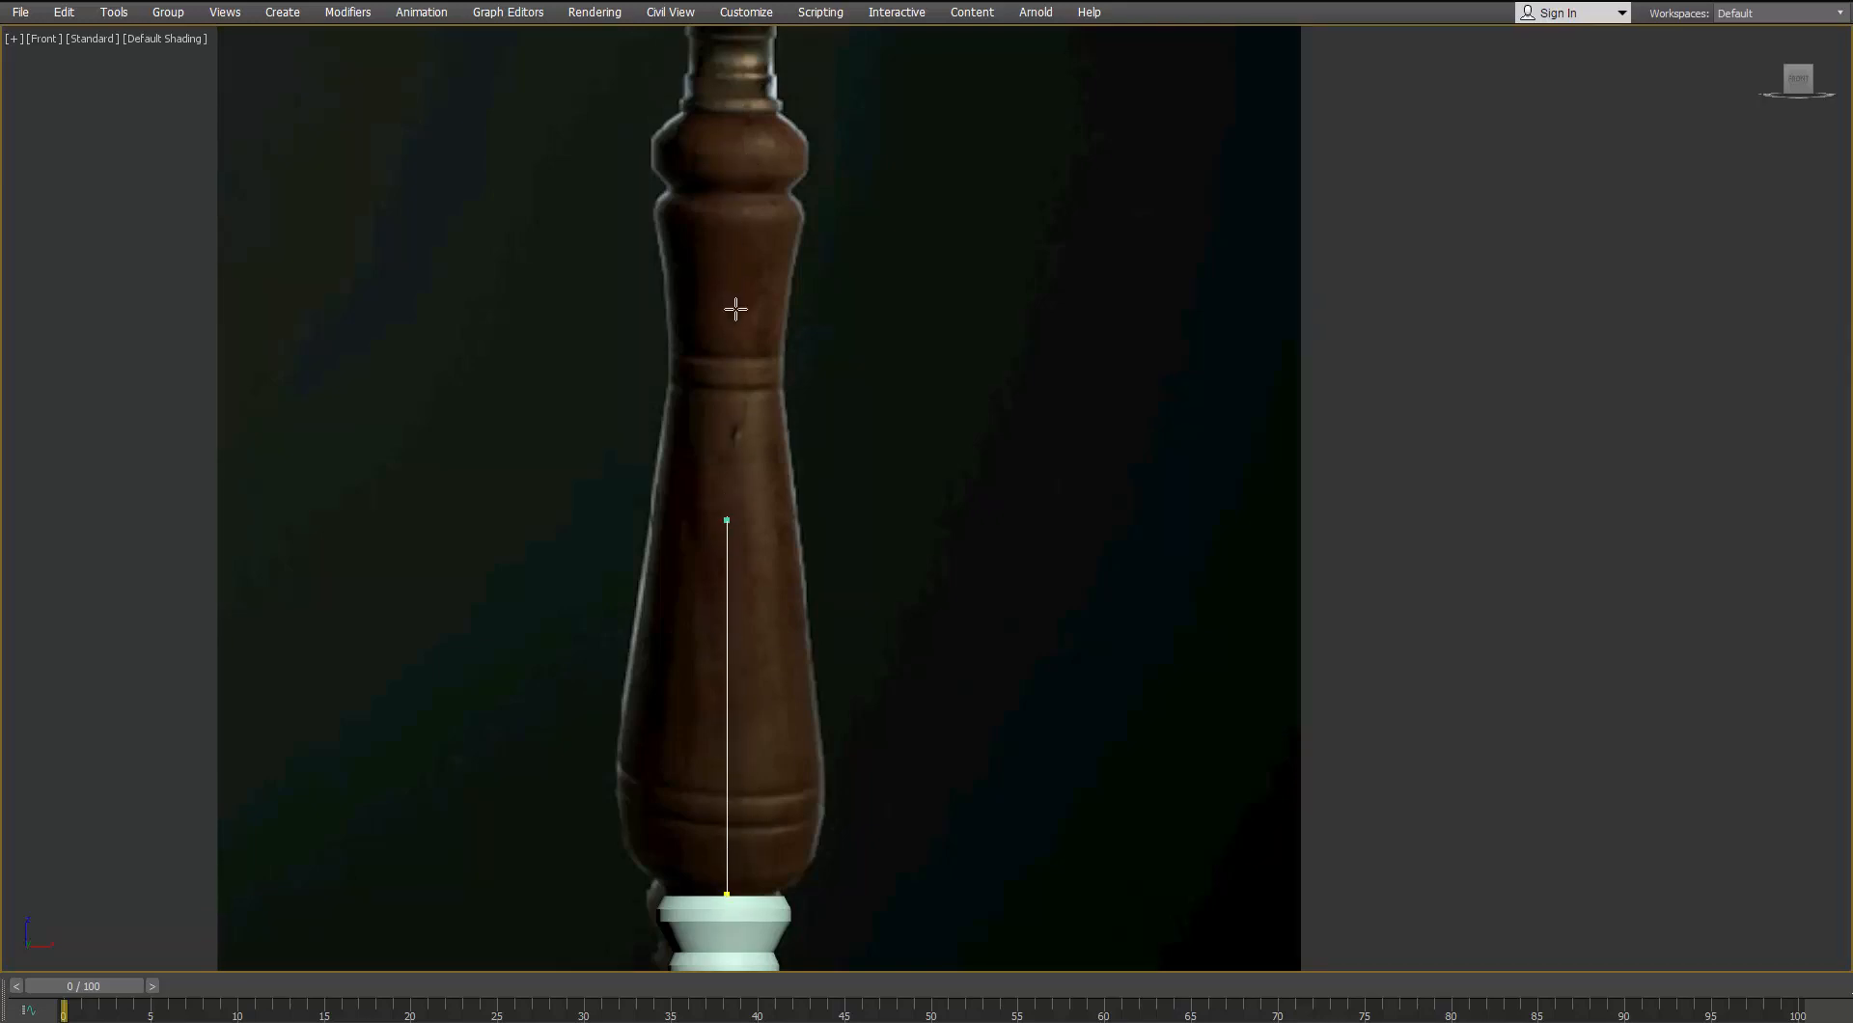
{"action": "left_click", "coordinate": [726, 113]}
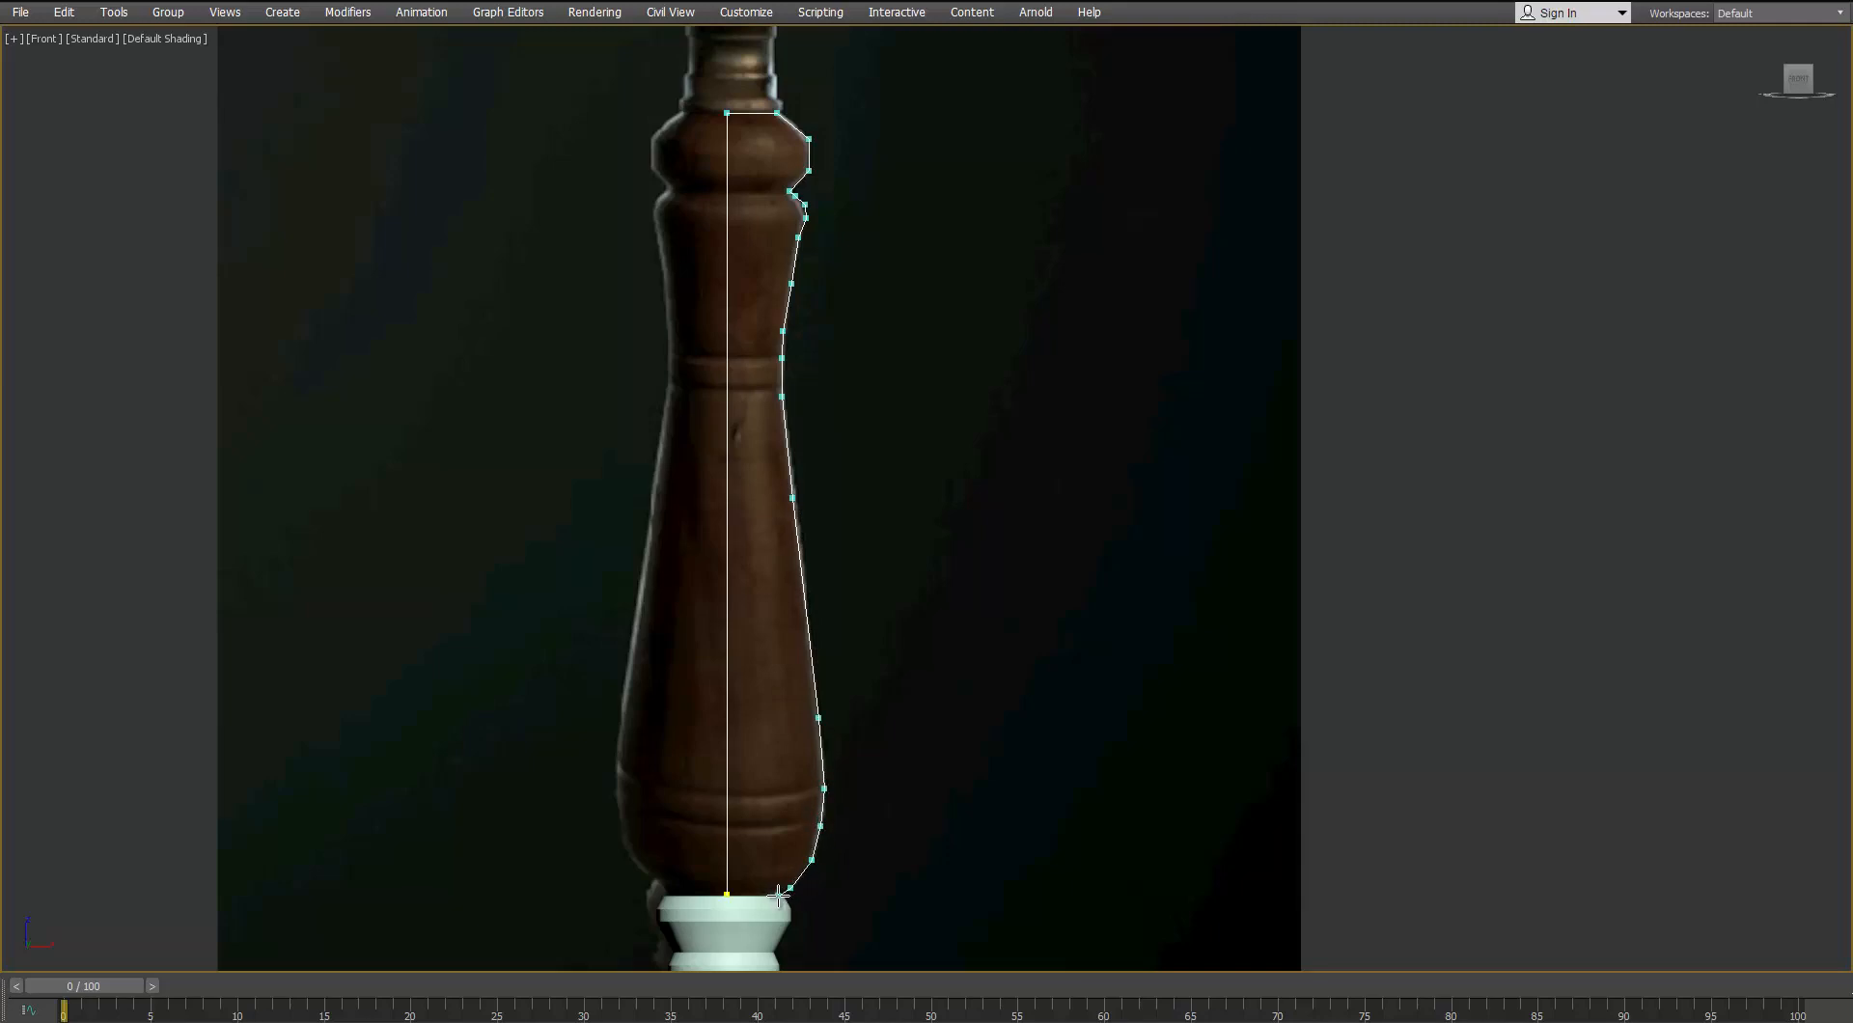
{"action": "left_click", "coordinate": [728, 896]}
{"action": "left_click", "coordinate": [892, 577]}
{"action": "key", "text": "w"}
{"action": "key", "text": "ctrl+x"}
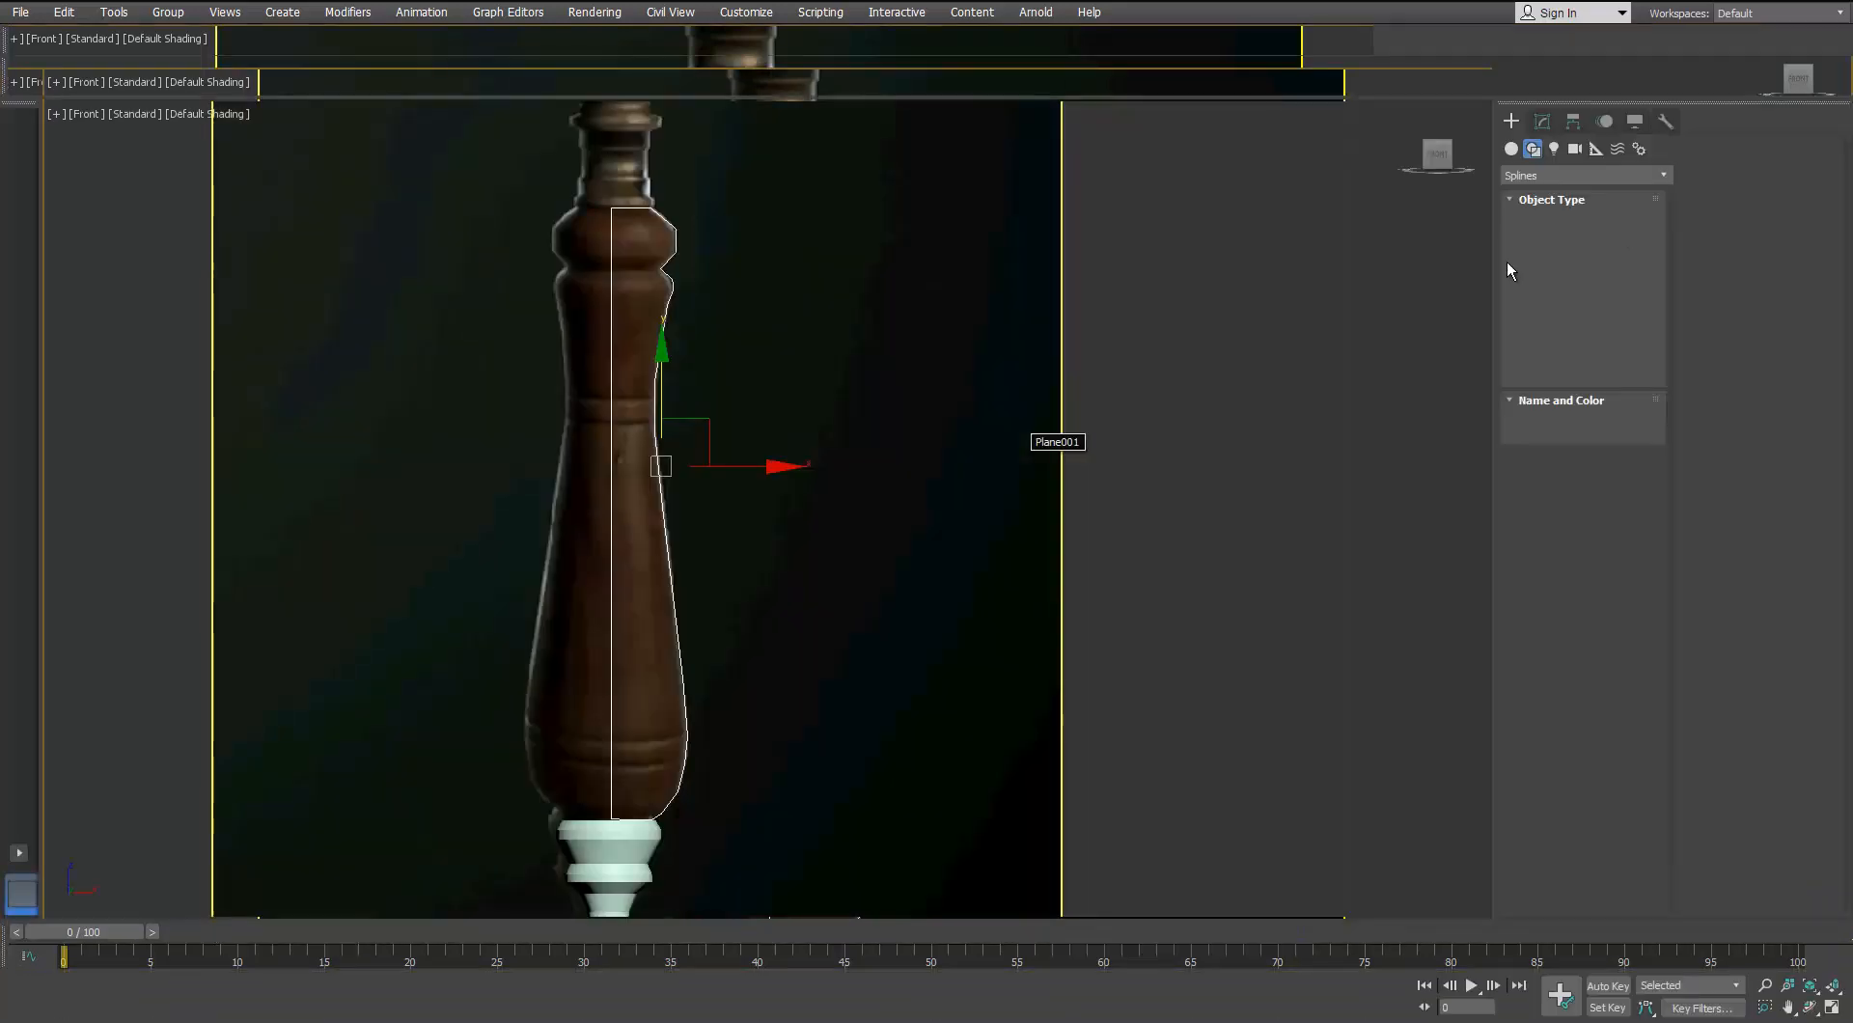
Move only the handle profile's pivot horizontally onto its straight centre edge, at about X -0.063 cm
{"action": "left_click", "coordinate": [1542, 122]}
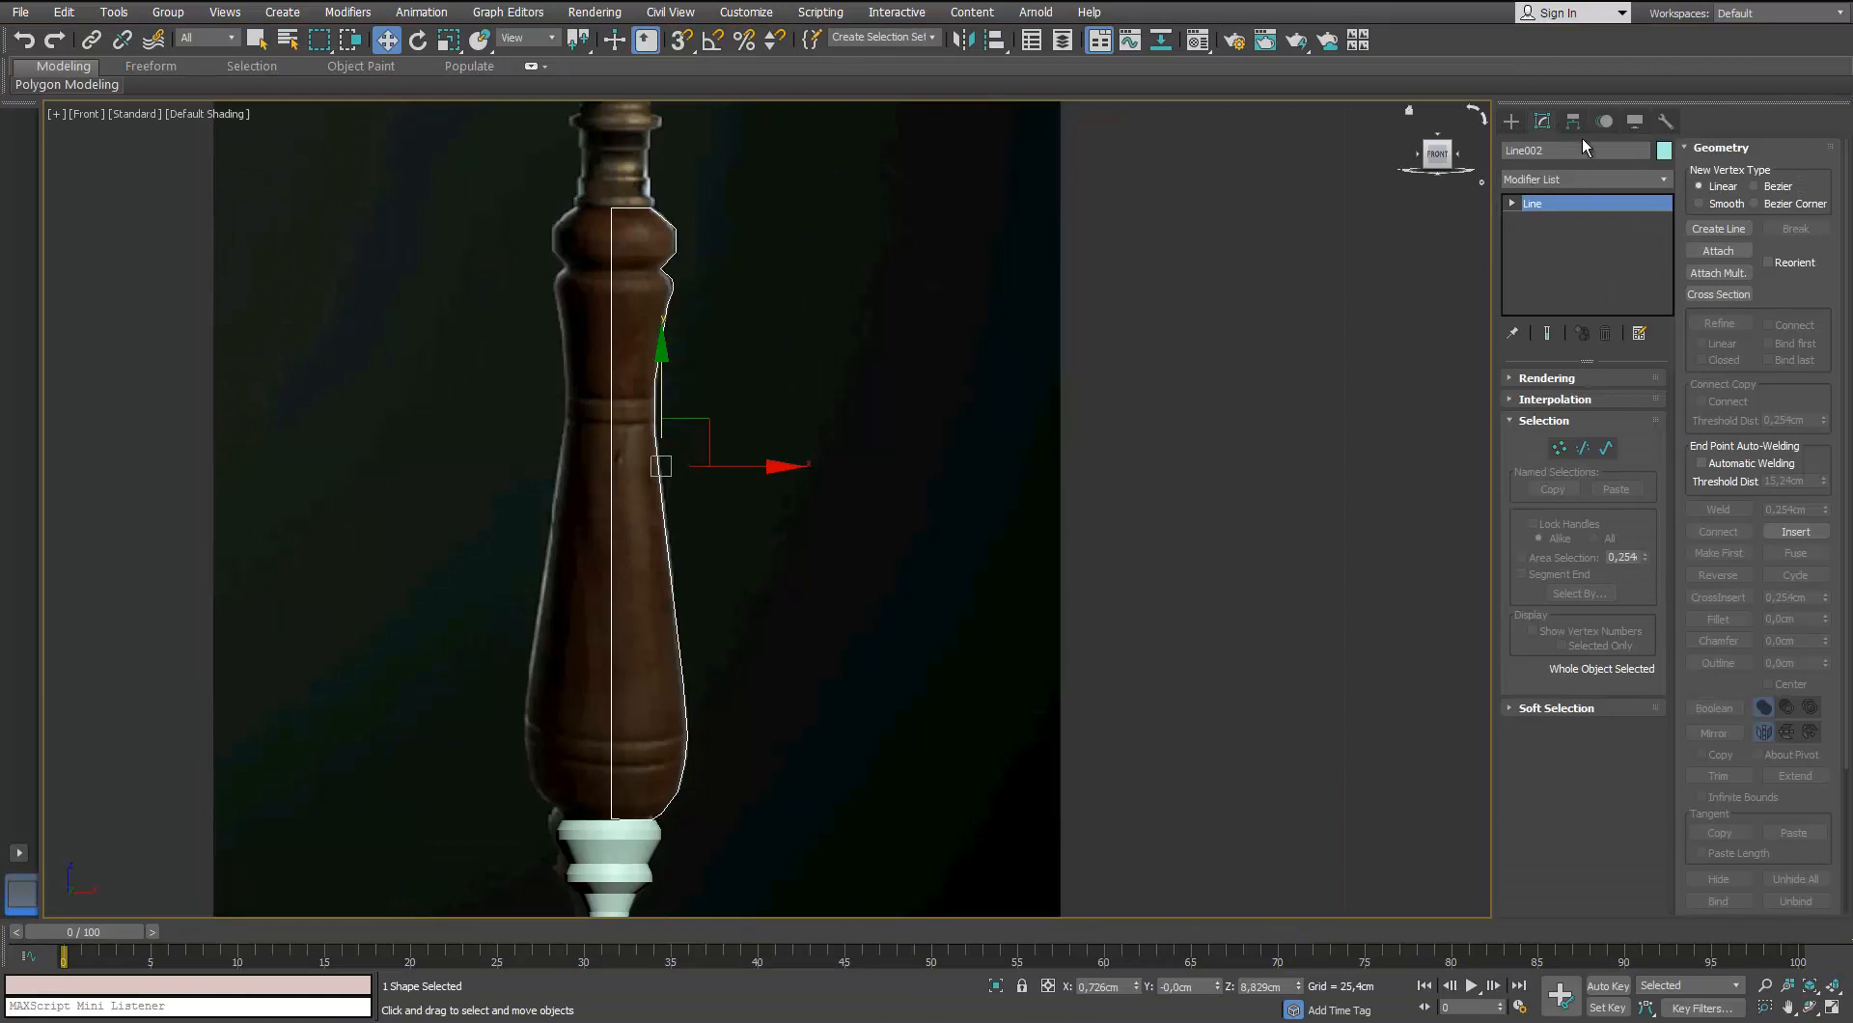
{"action": "left_click", "coordinate": [1573, 121]}
{"action": "left_click", "coordinate": [1583, 253]}
{"action": "scroll", "coordinate": [719, 489], "scroll_direction": "up", "scroll_amount": 3}
{"action": "scroll", "coordinate": [636, 465], "scroll_direction": "up", "scroll_amount": 6}
{"action": "middle_click_drag", "start_coordinate": [662, 472], "coordinate": [953, 567]}
{"action": "left_click_drag", "start_coordinate": [1000, 515], "coordinate": [599, 526]}
{"action": "scroll", "coordinate": [560, 509], "scroll_direction": "up", "scroll_amount": 7}
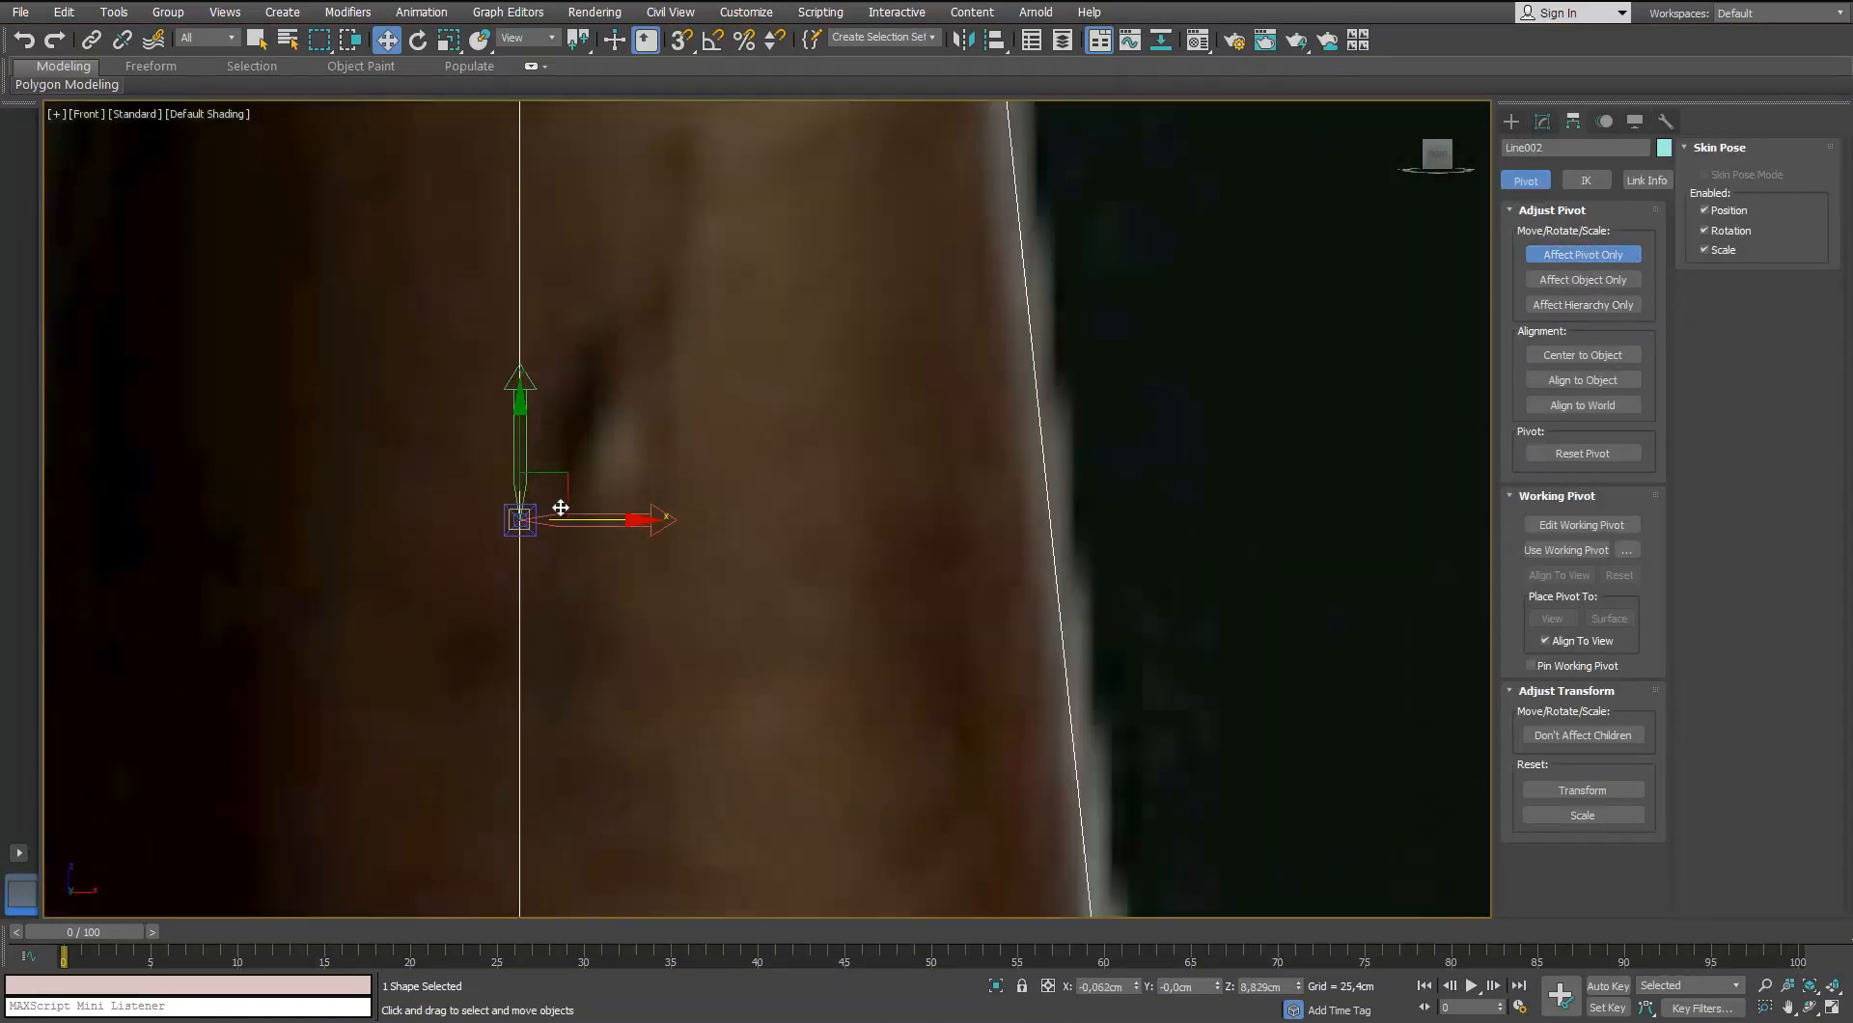
{"action": "middle_click_drag", "start_coordinate": [666, 533], "coordinate": [1057, 524]}
{"action": "scroll", "coordinate": [679, 539], "scroll_direction": "up", "scroll_amount": 2}
{"action": "left_click_drag", "start_coordinate": [719, 520], "coordinate": [693, 520]}
{"action": "scroll", "coordinate": [693, 520], "scroll_direction": "down", "scroll_amount": 10}
{"action": "scroll", "coordinate": [692, 520], "scroll_direction": "down", "scroll_amount": 8}
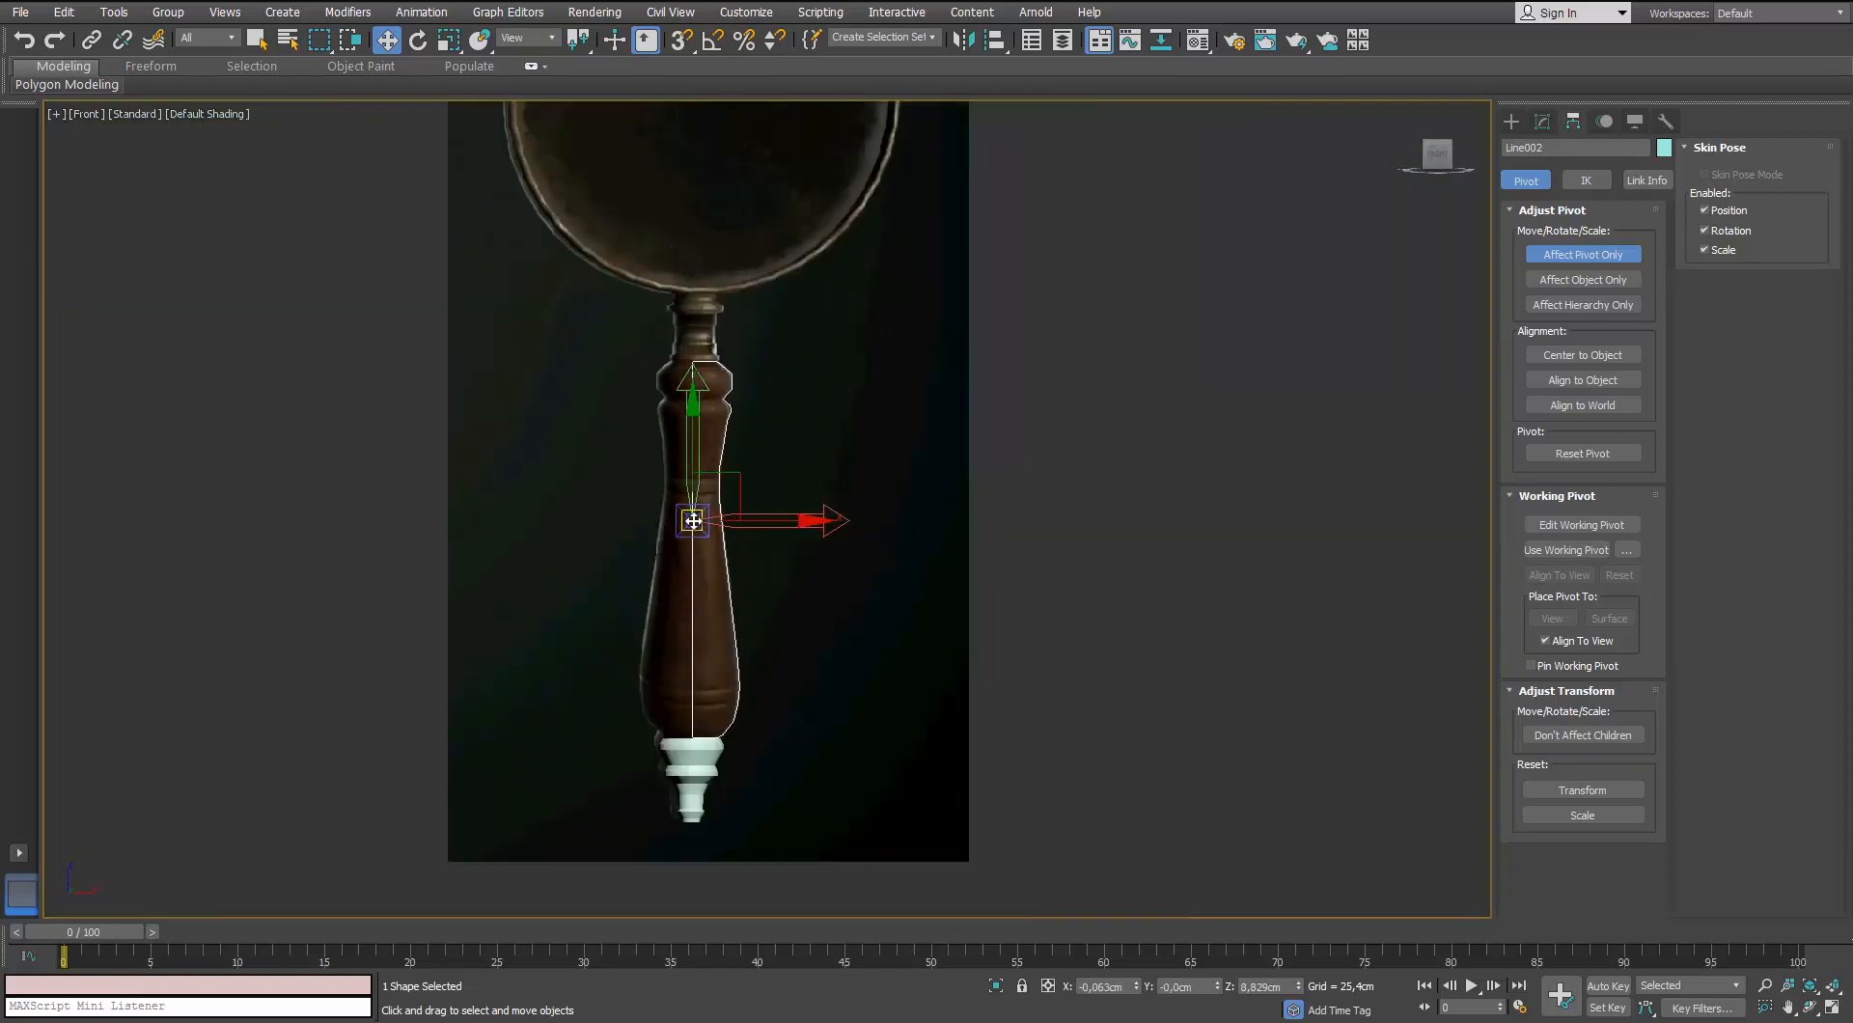
{"action": "left_click", "coordinate": [696, 678]}
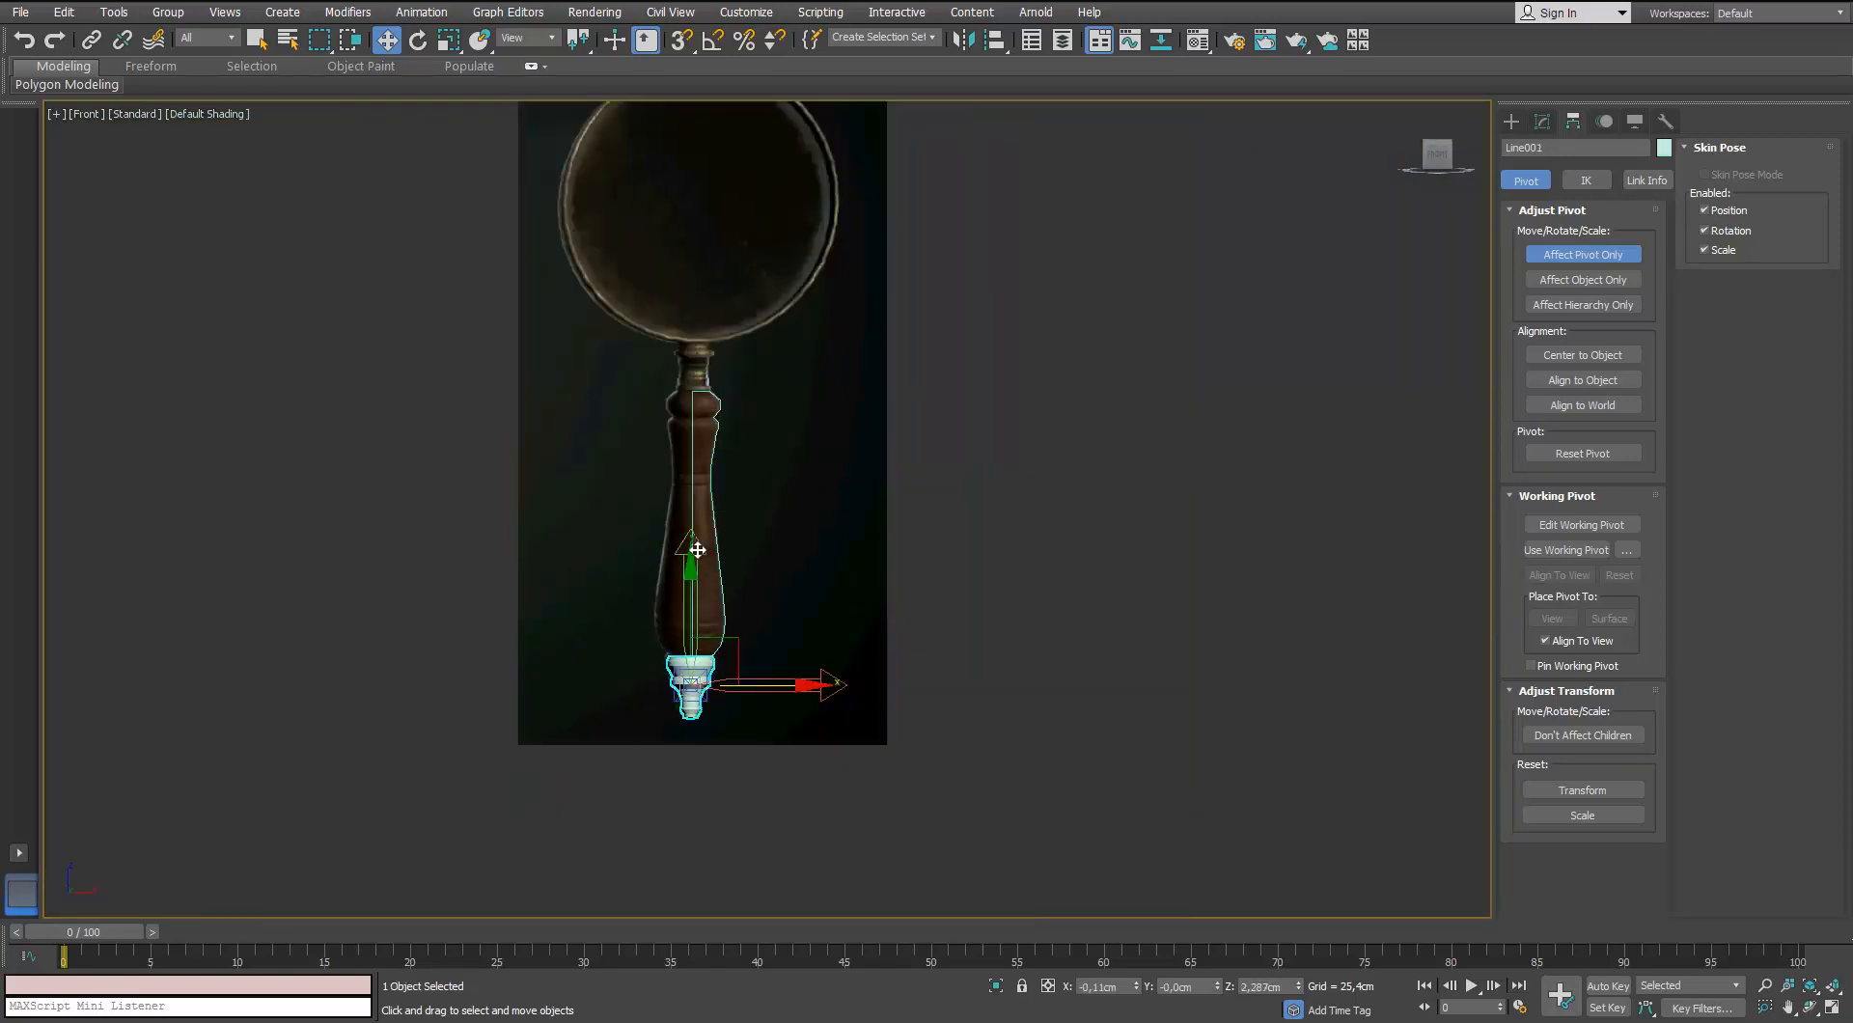
{"action": "left_click", "coordinate": [1009, 585]}
{"action": "scroll", "coordinate": [695, 409], "scroll_direction": "up", "scroll_amount": 5}
{"action": "left_click", "coordinate": [696, 409]}
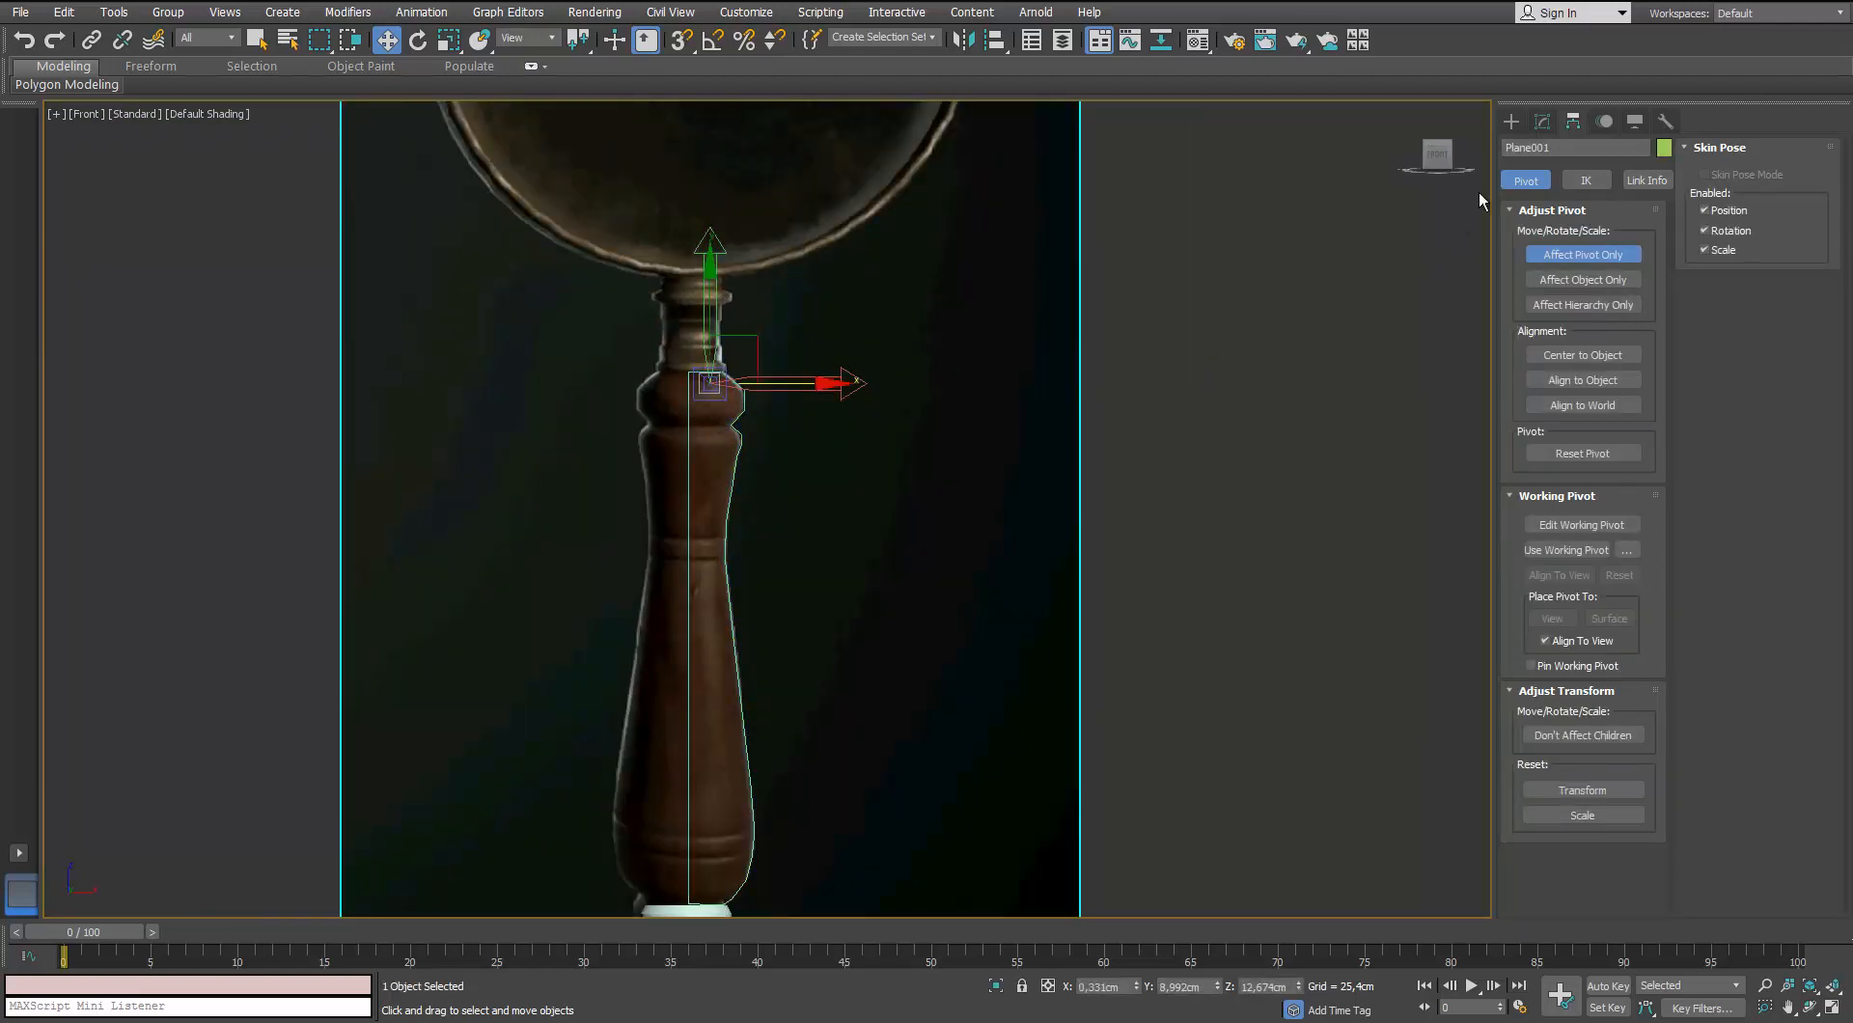
{"action": "left_click", "coordinate": [1542, 122]}
{"action": "left_click", "coordinate": [1665, 181]}
{"action": "scroll", "coordinate": [1665, 180], "scroll_direction": "down", "scroll_amount": 2}
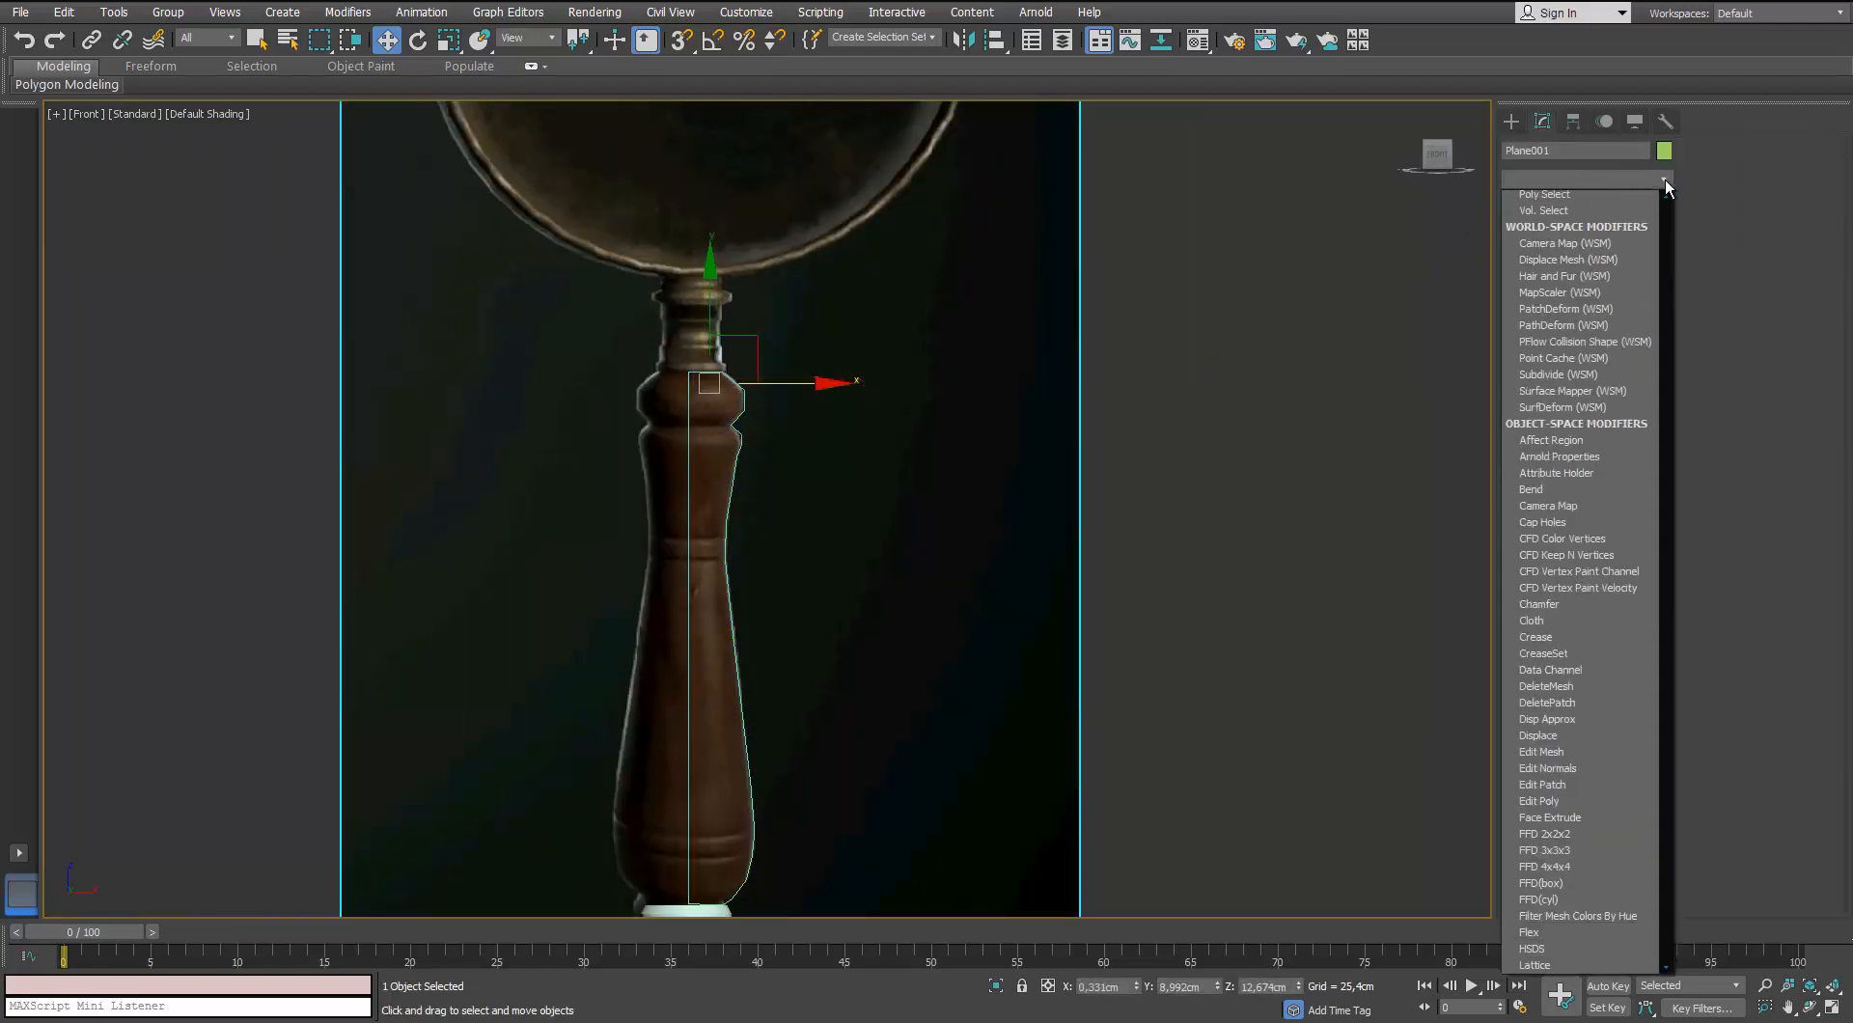
{"action": "key", "text": "l"}
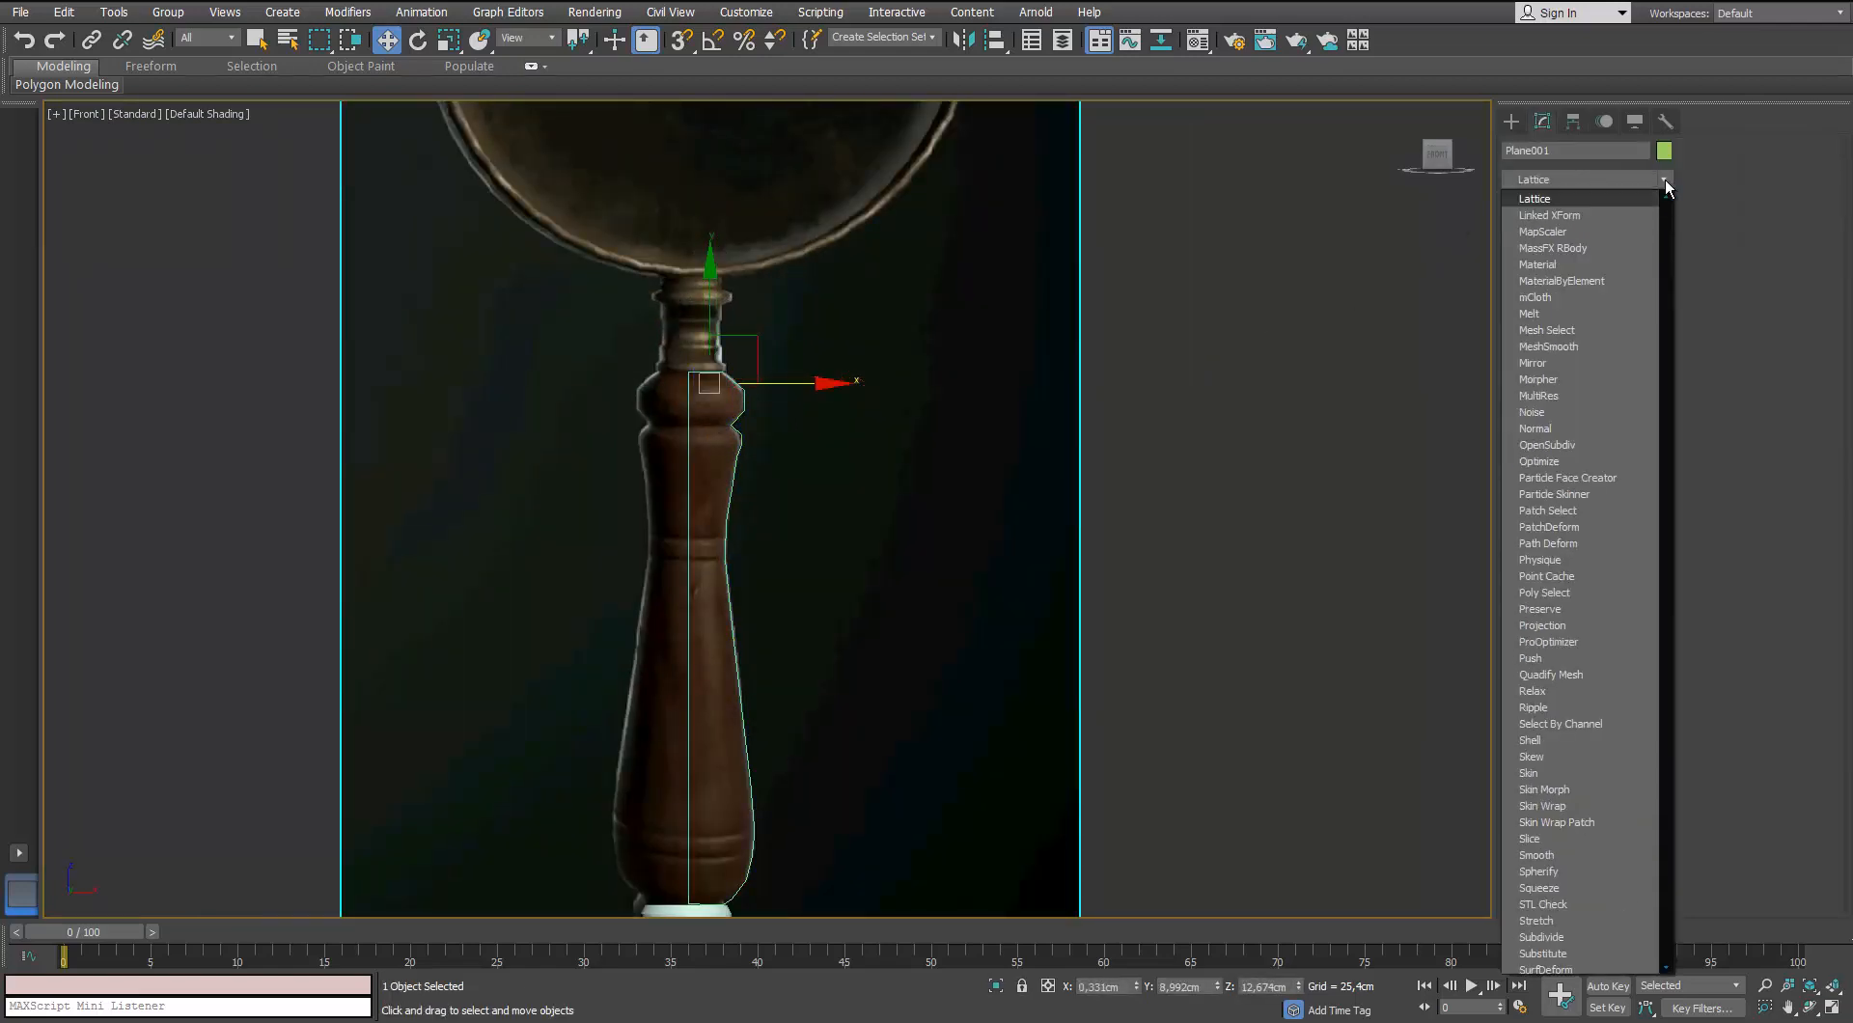
{"action": "left_click", "coordinate": [1537, 201]}
{"action": "scroll", "coordinate": [1261, 344], "scroll_direction": "down", "scroll_amount": 3}
{"action": "scroll", "coordinate": [1240, 434], "scroll_direction": "up", "scroll_amount": 3}
{"action": "right_click", "coordinate": [1544, 203]}
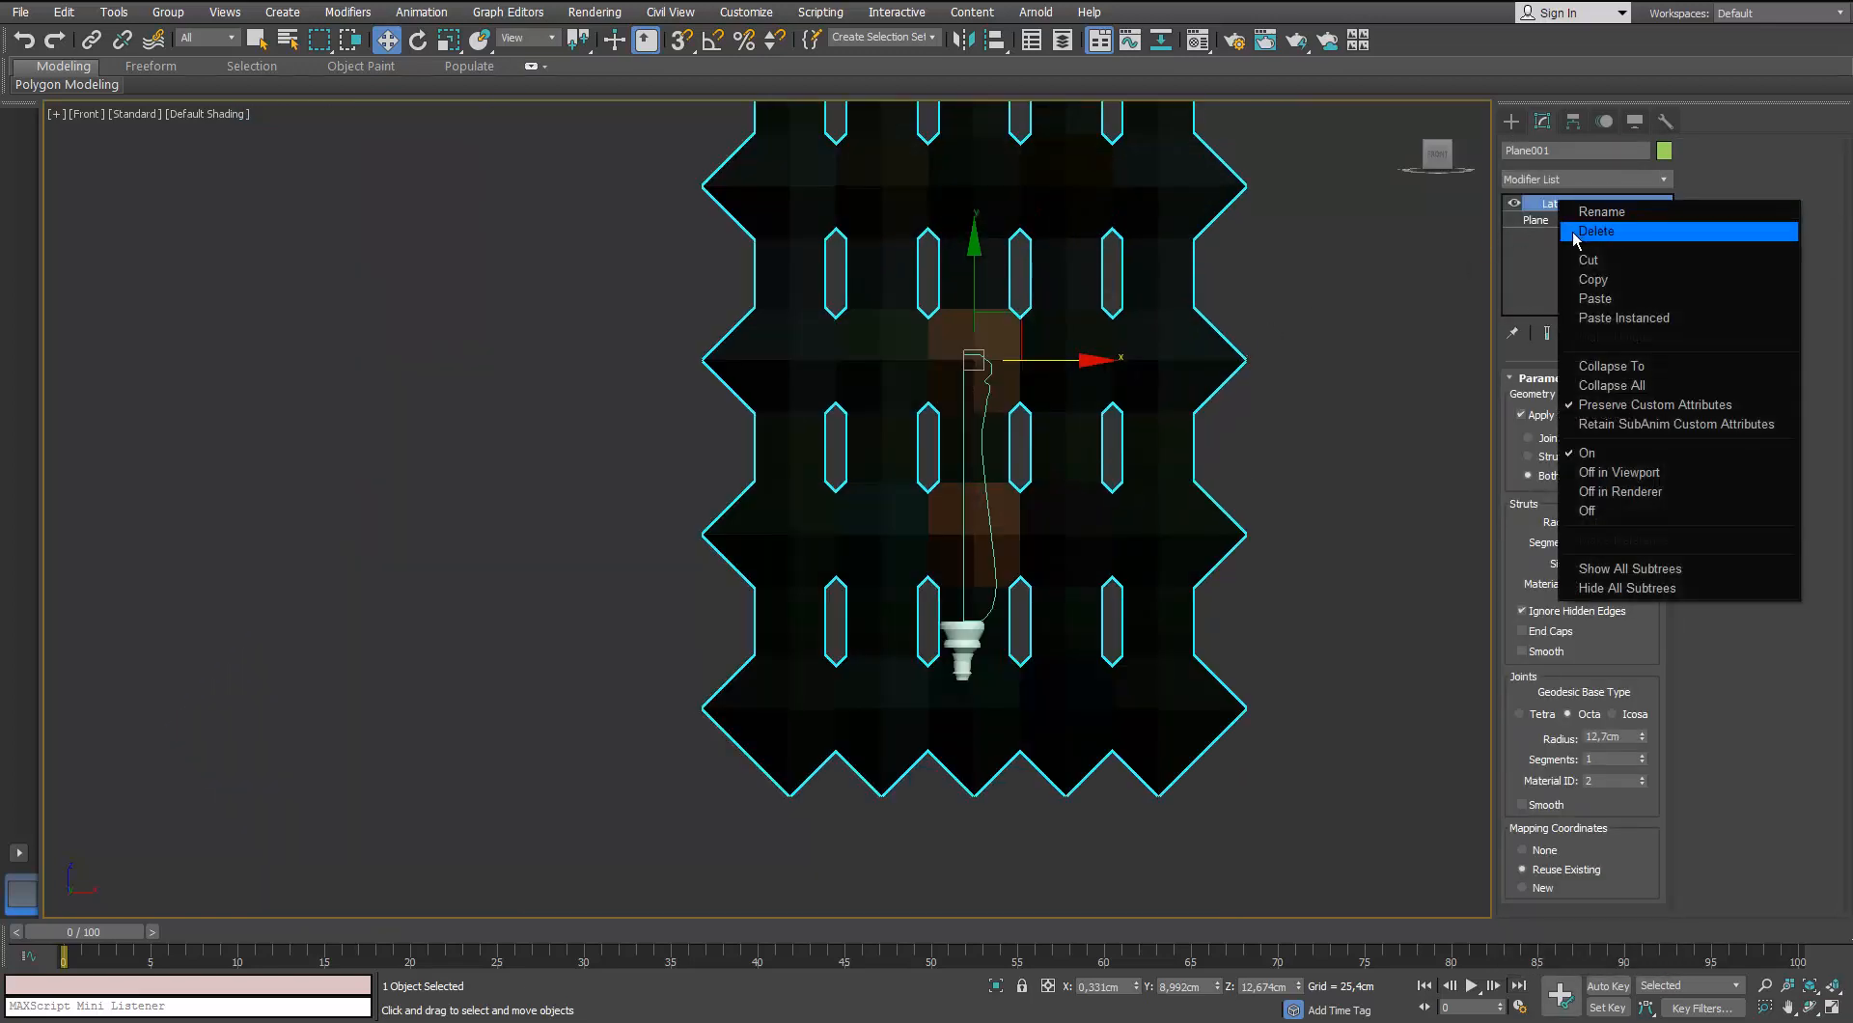
{"action": "left_click", "coordinate": [1592, 231]}
{"action": "left_click", "coordinate": [1665, 181]}
{"action": "key", "text": "l"}
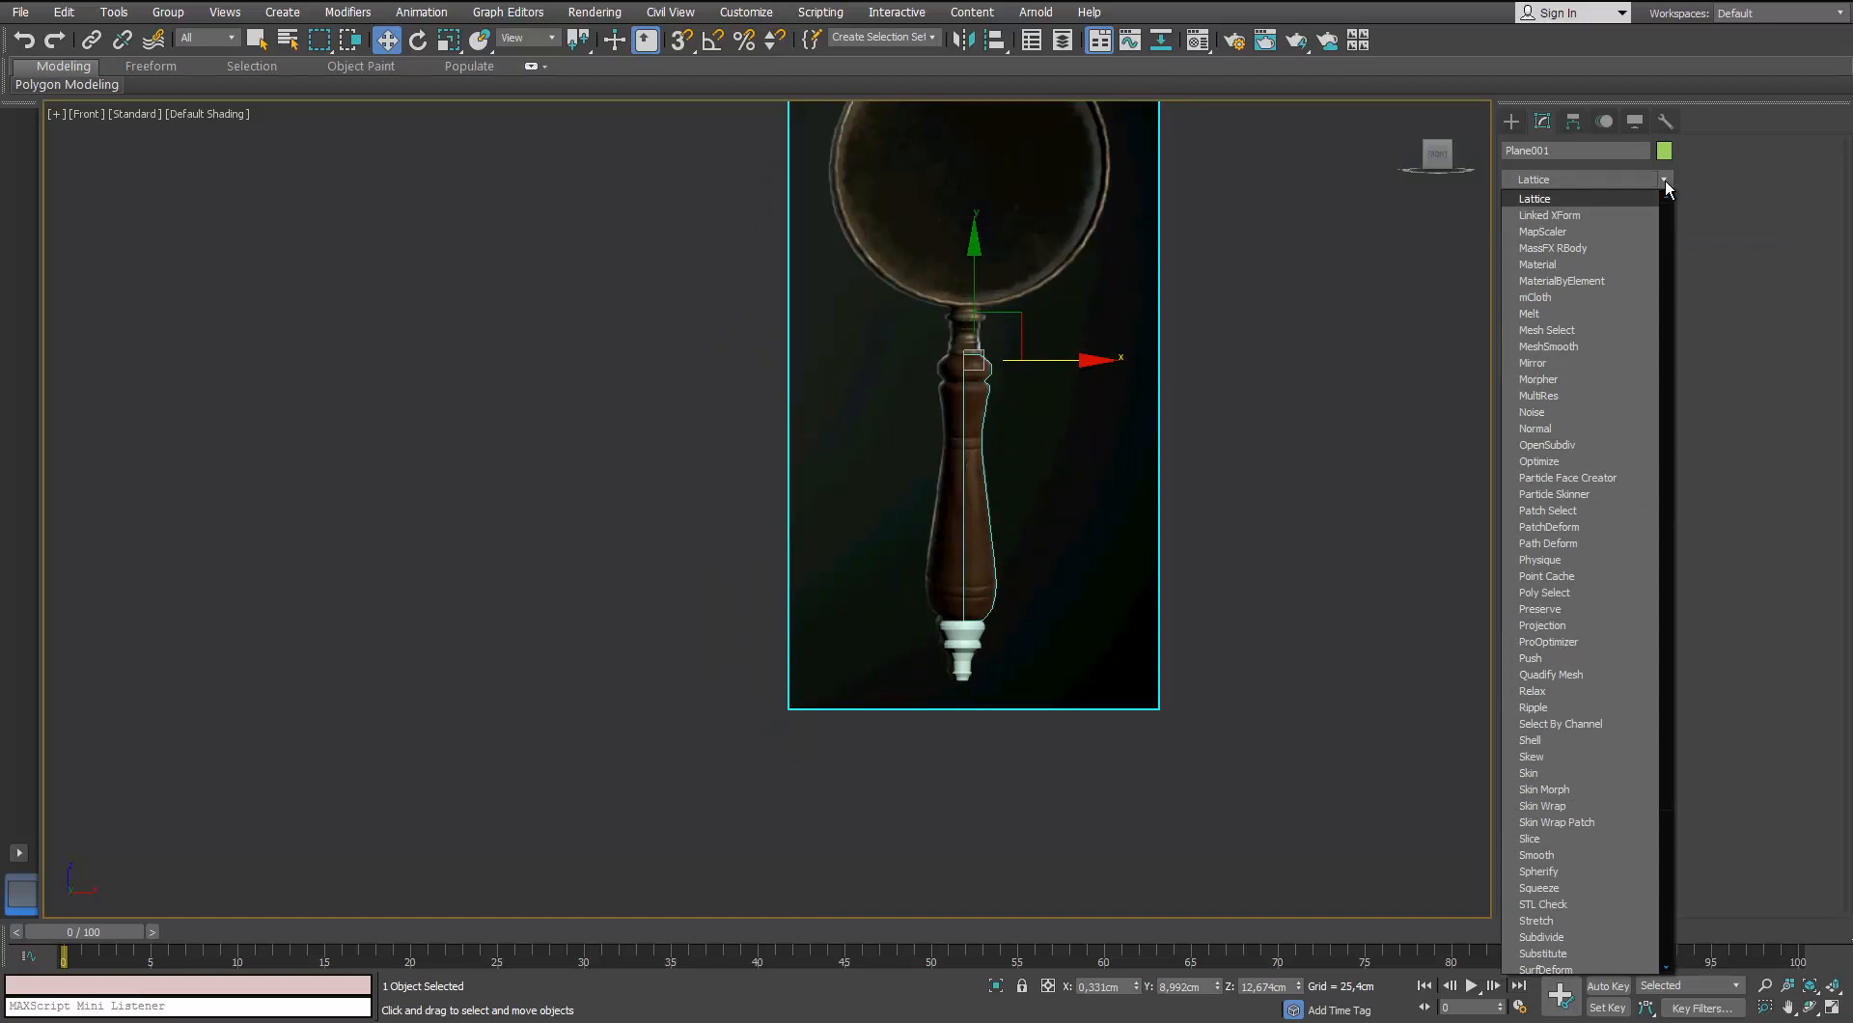
{"action": "left_click", "coordinate": [1306, 440]}
Select the handle profile and apply a Lathe modifier to revolve it into a solid
{"action": "scroll", "coordinate": [1139, 408], "scroll_direction": "up", "scroll_amount": 2}
{"action": "middle_click_drag", "start_coordinate": [1086, 398], "coordinate": [965, 384]}
{"action": "scroll", "coordinate": [965, 384], "scroll_direction": "up", "scroll_amount": 2}
{"action": "left_click", "coordinate": [766, 333]}
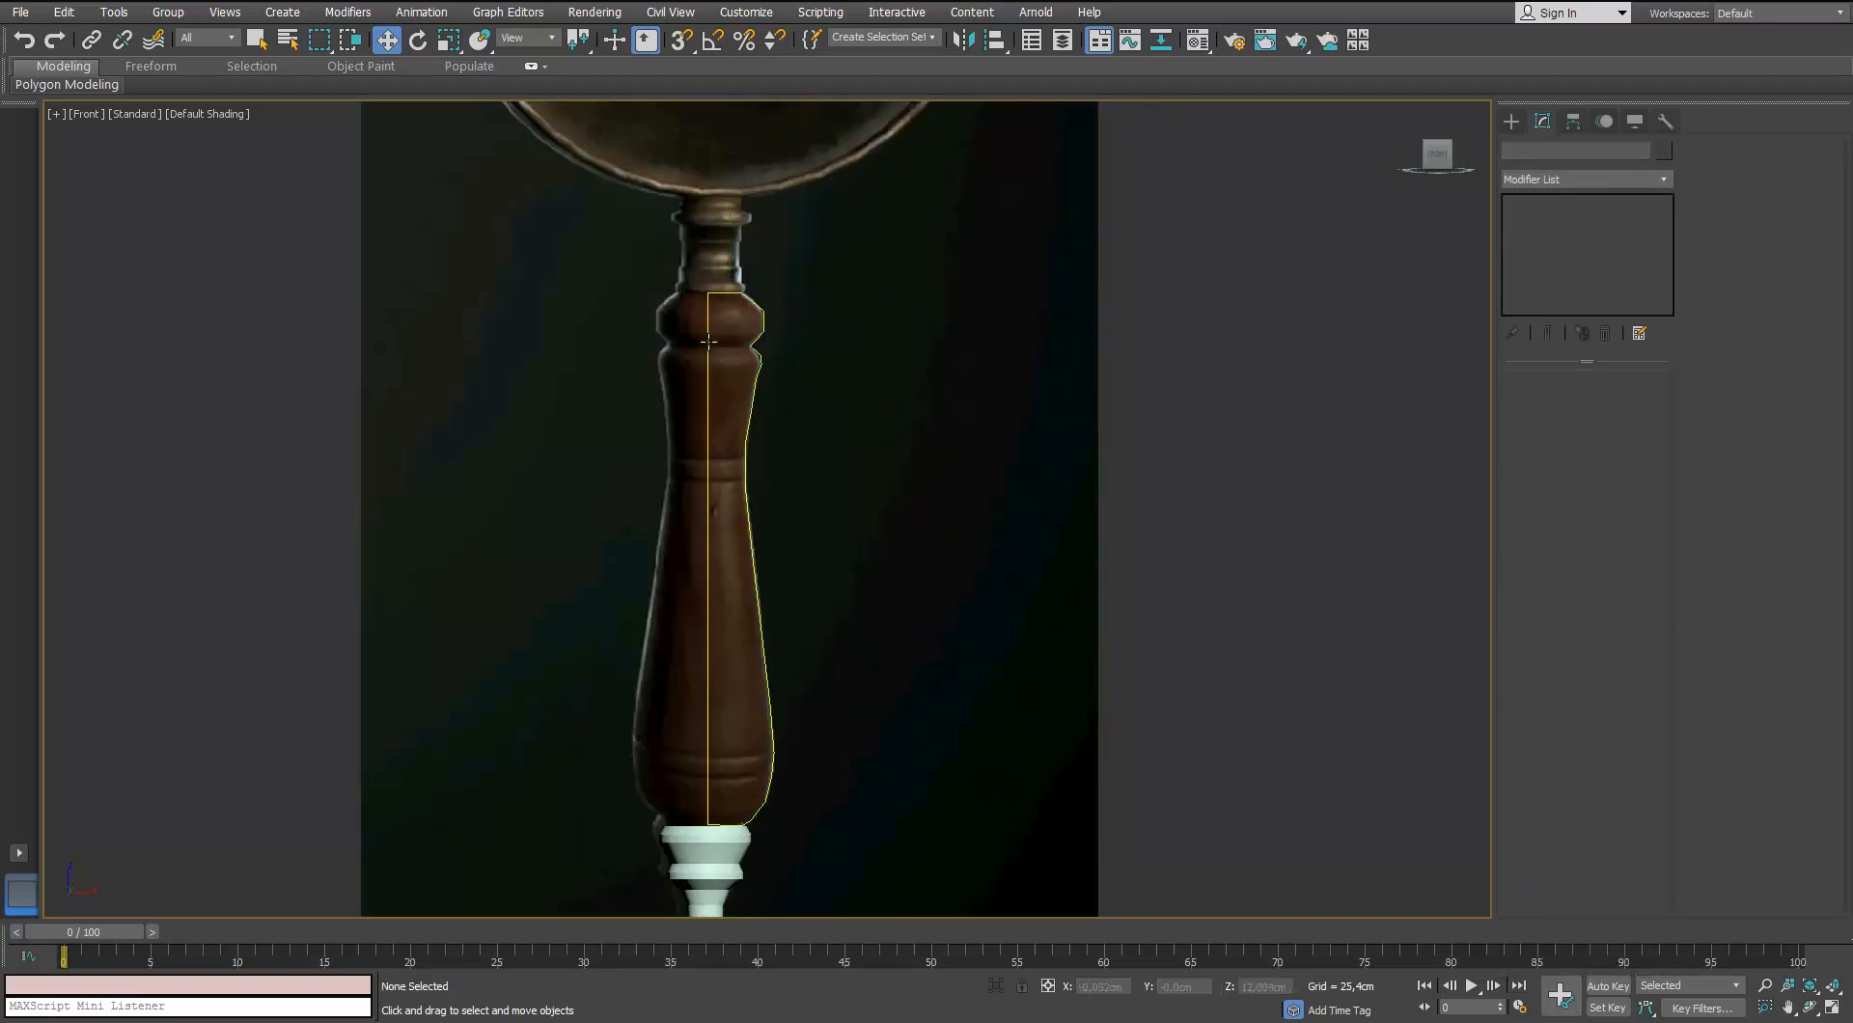
{"action": "left_click", "coordinate": [1669, 176]}
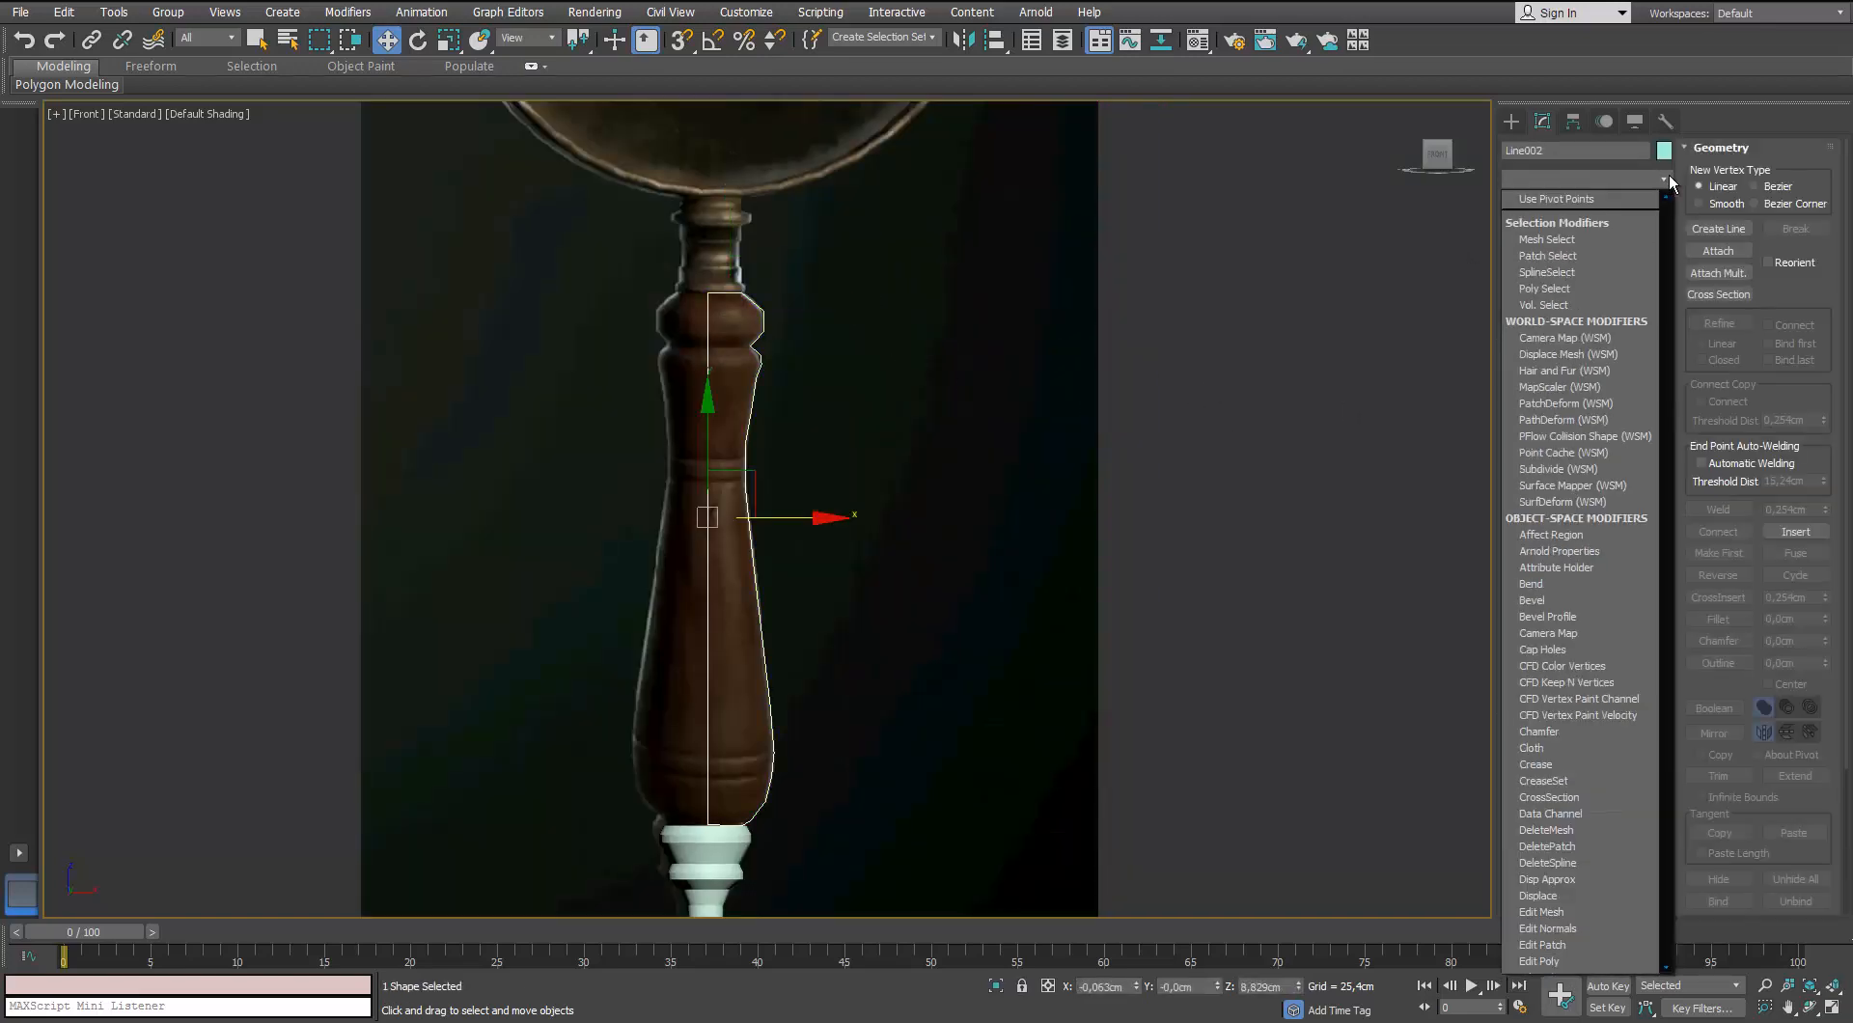
{"action": "key", "text": "l"}
{"action": "key", "text": "Return"}
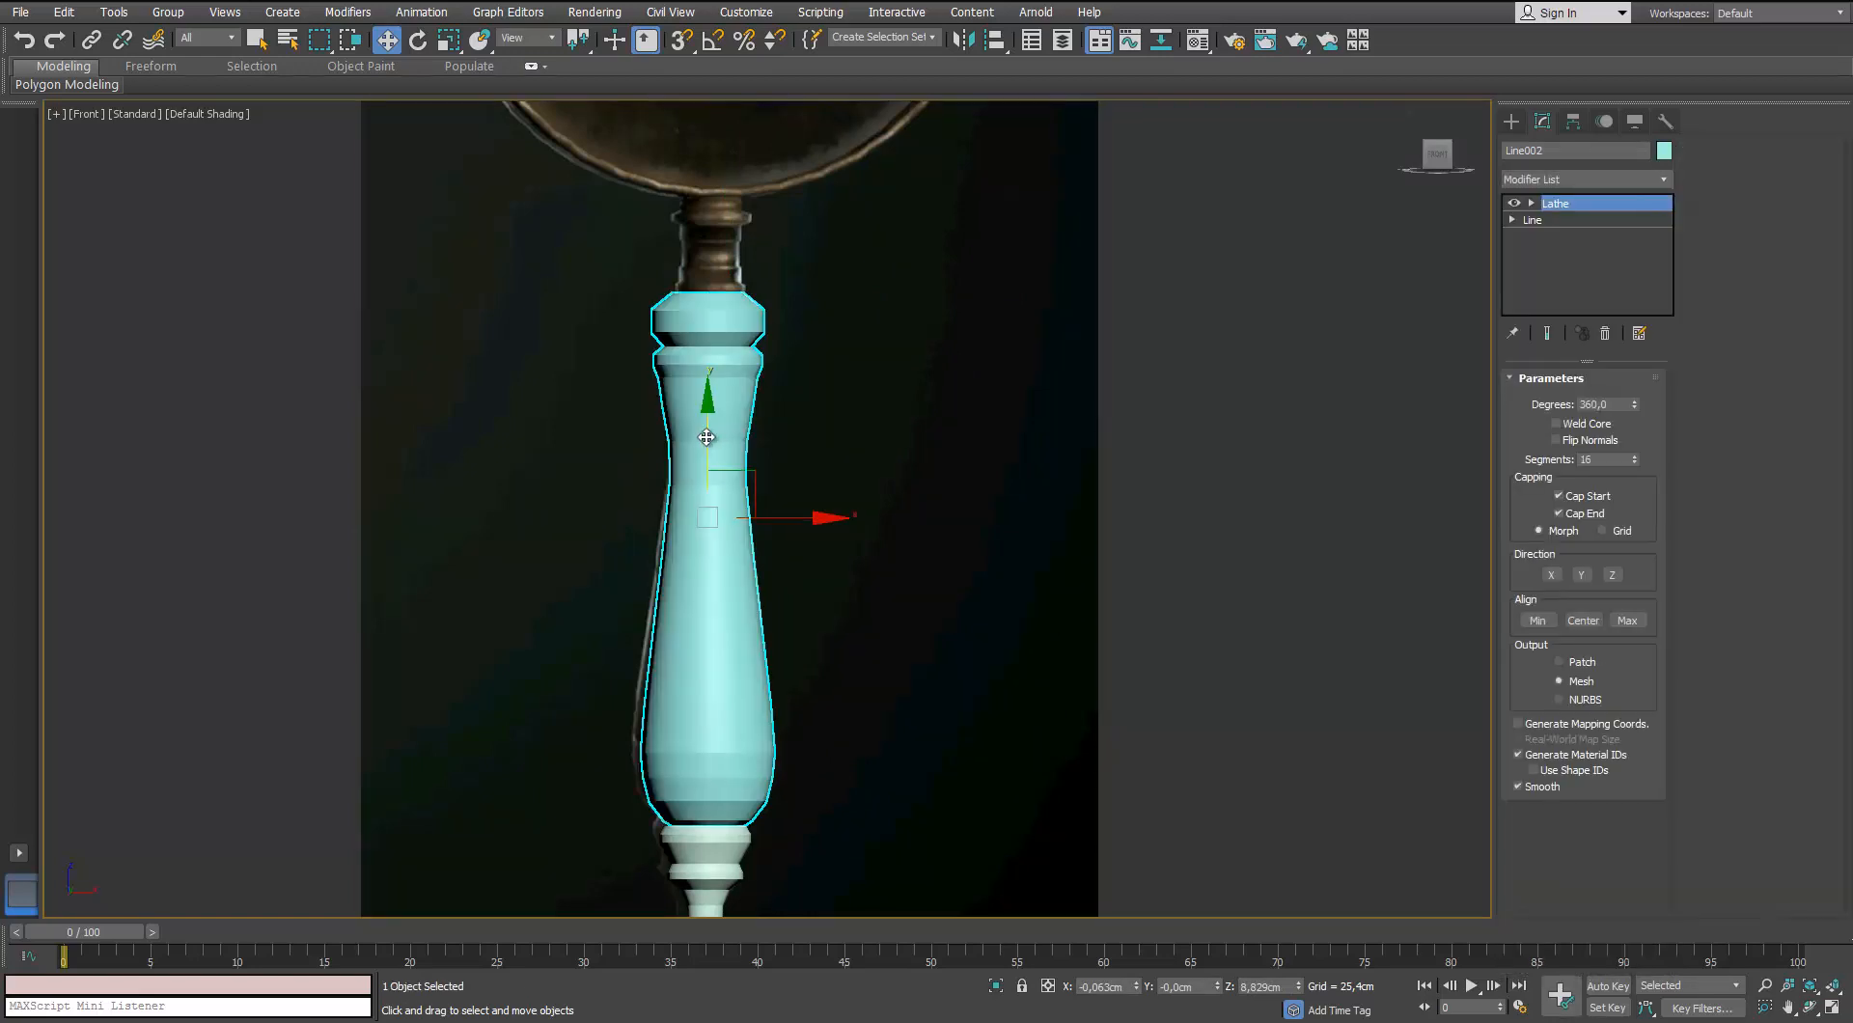
{"action": "scroll", "coordinate": [708, 432], "scroll_direction": "up", "scroll_amount": 1}
{"action": "scroll", "coordinate": [706, 453], "scroll_direction": "down", "scroll_amount": 2}
{"action": "scroll", "coordinate": [757, 571], "scroll_direction": "up", "scroll_amount": 1}
{"action": "scroll", "coordinate": [662, 579], "scroll_direction": "down", "scroll_amount": 1}
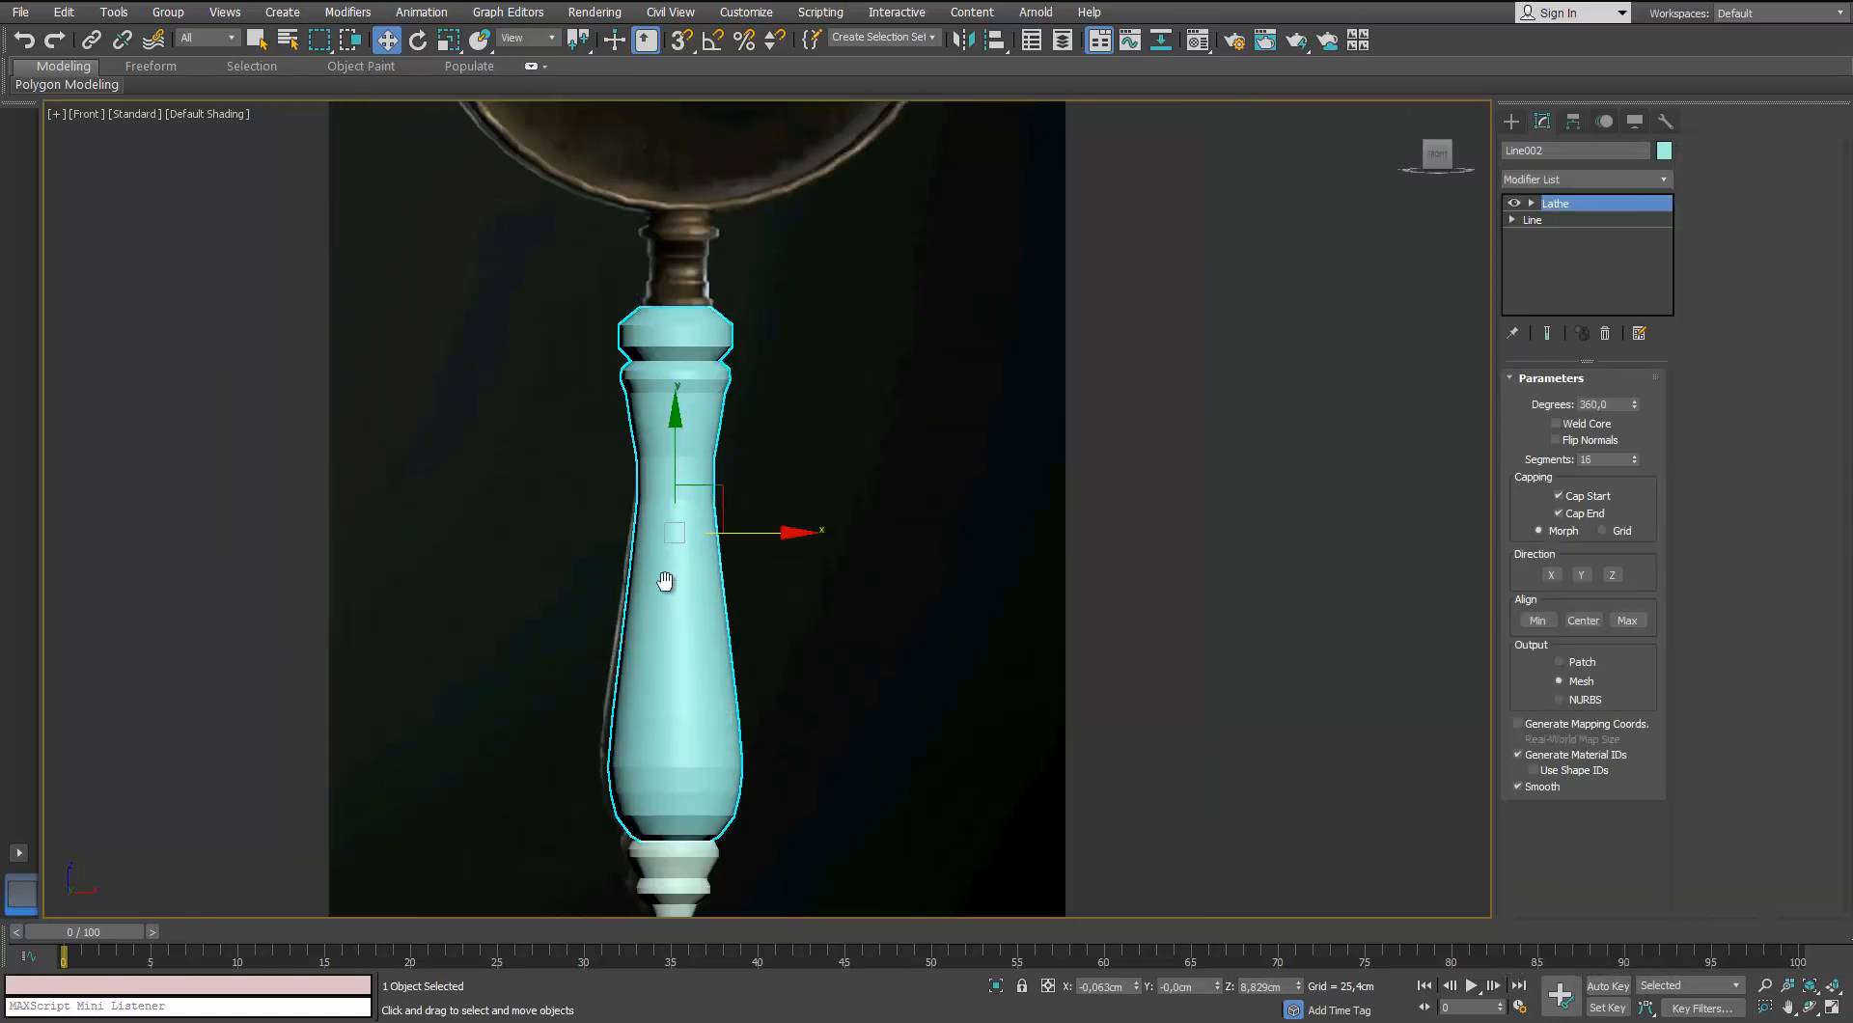
Show edged faces on the handle model and start the Line tool for the metal neck above the handle
{"action": "scroll", "coordinate": [616, 405], "scroll_direction": "up", "scroll_amount": 3}
{"action": "scroll", "coordinate": [600, 540], "scroll_direction": "down", "scroll_amount": 4}
{"action": "scroll", "coordinate": [600, 540], "scroll_direction": "up", "scroll_amount": 3}
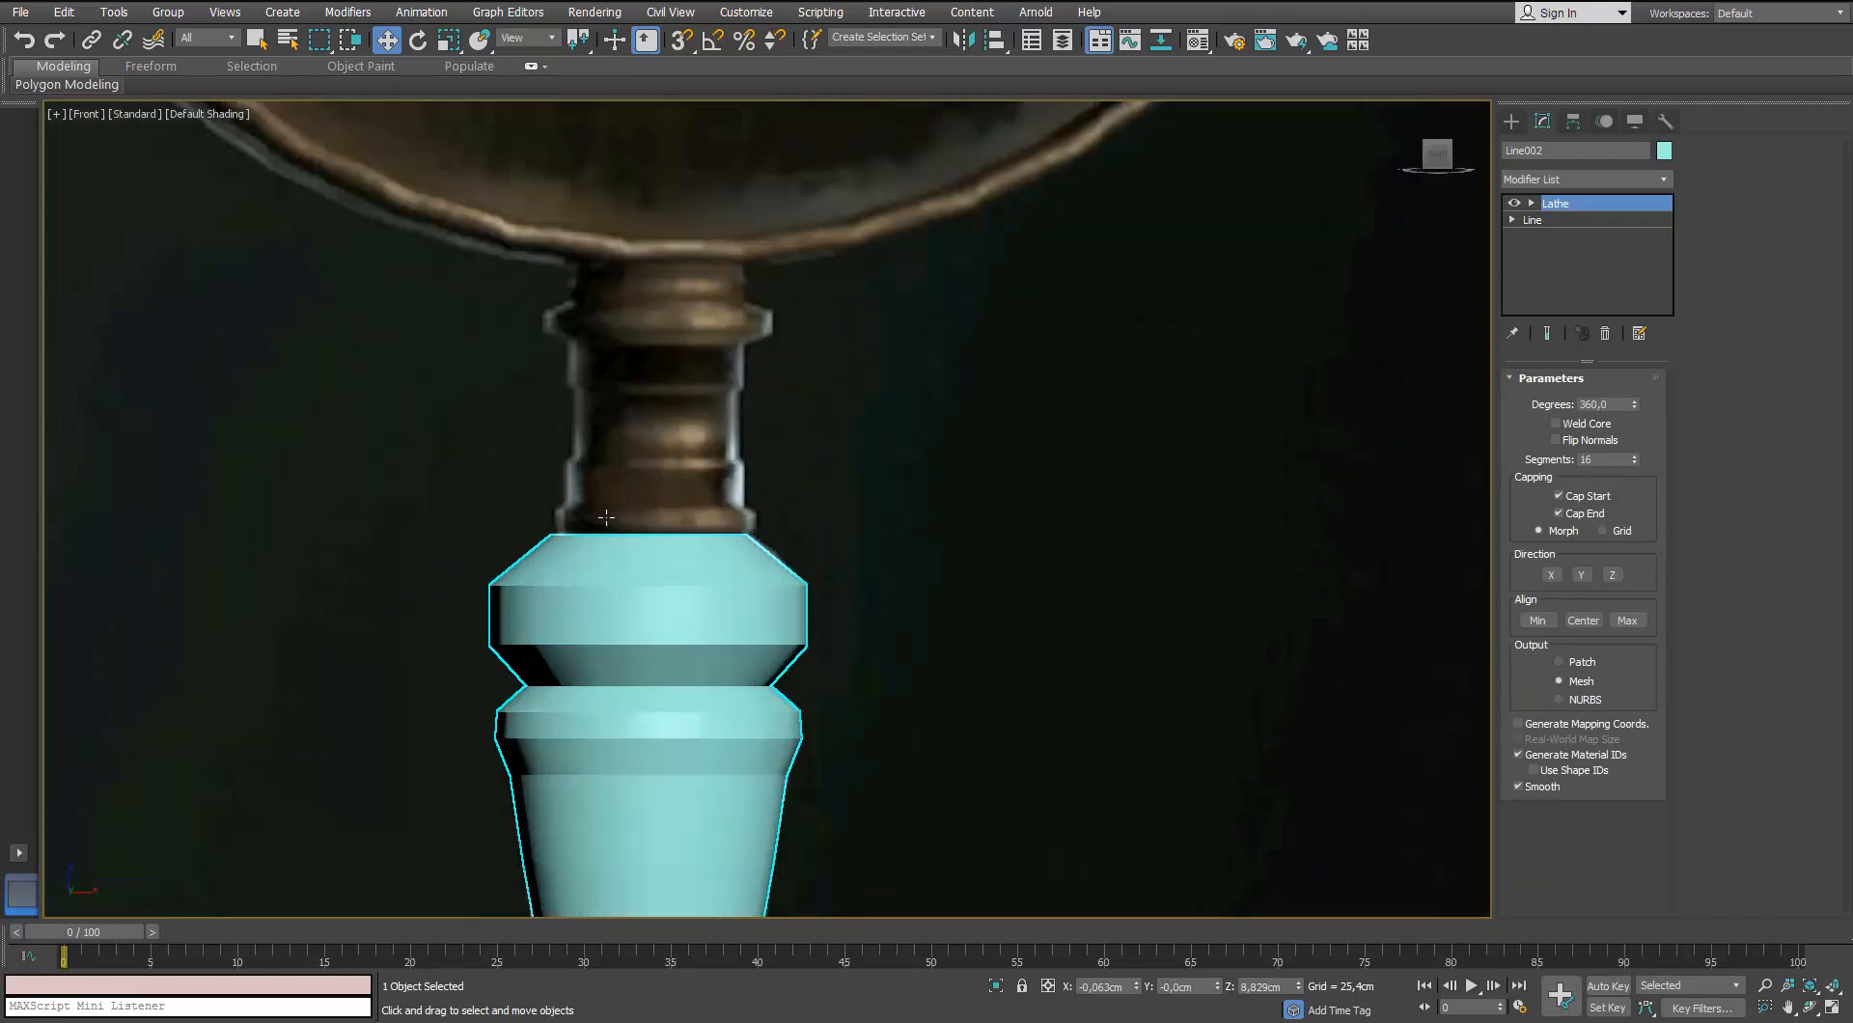
{"action": "scroll", "coordinate": [640, 537], "scroll_direction": "down", "scroll_amount": 2}
{"action": "scroll", "coordinate": [646, 545], "scroll_direction": "up", "scroll_amount": 3}
{"action": "scroll", "coordinate": [654, 566], "scroll_direction": "up", "scroll_amount": 2}
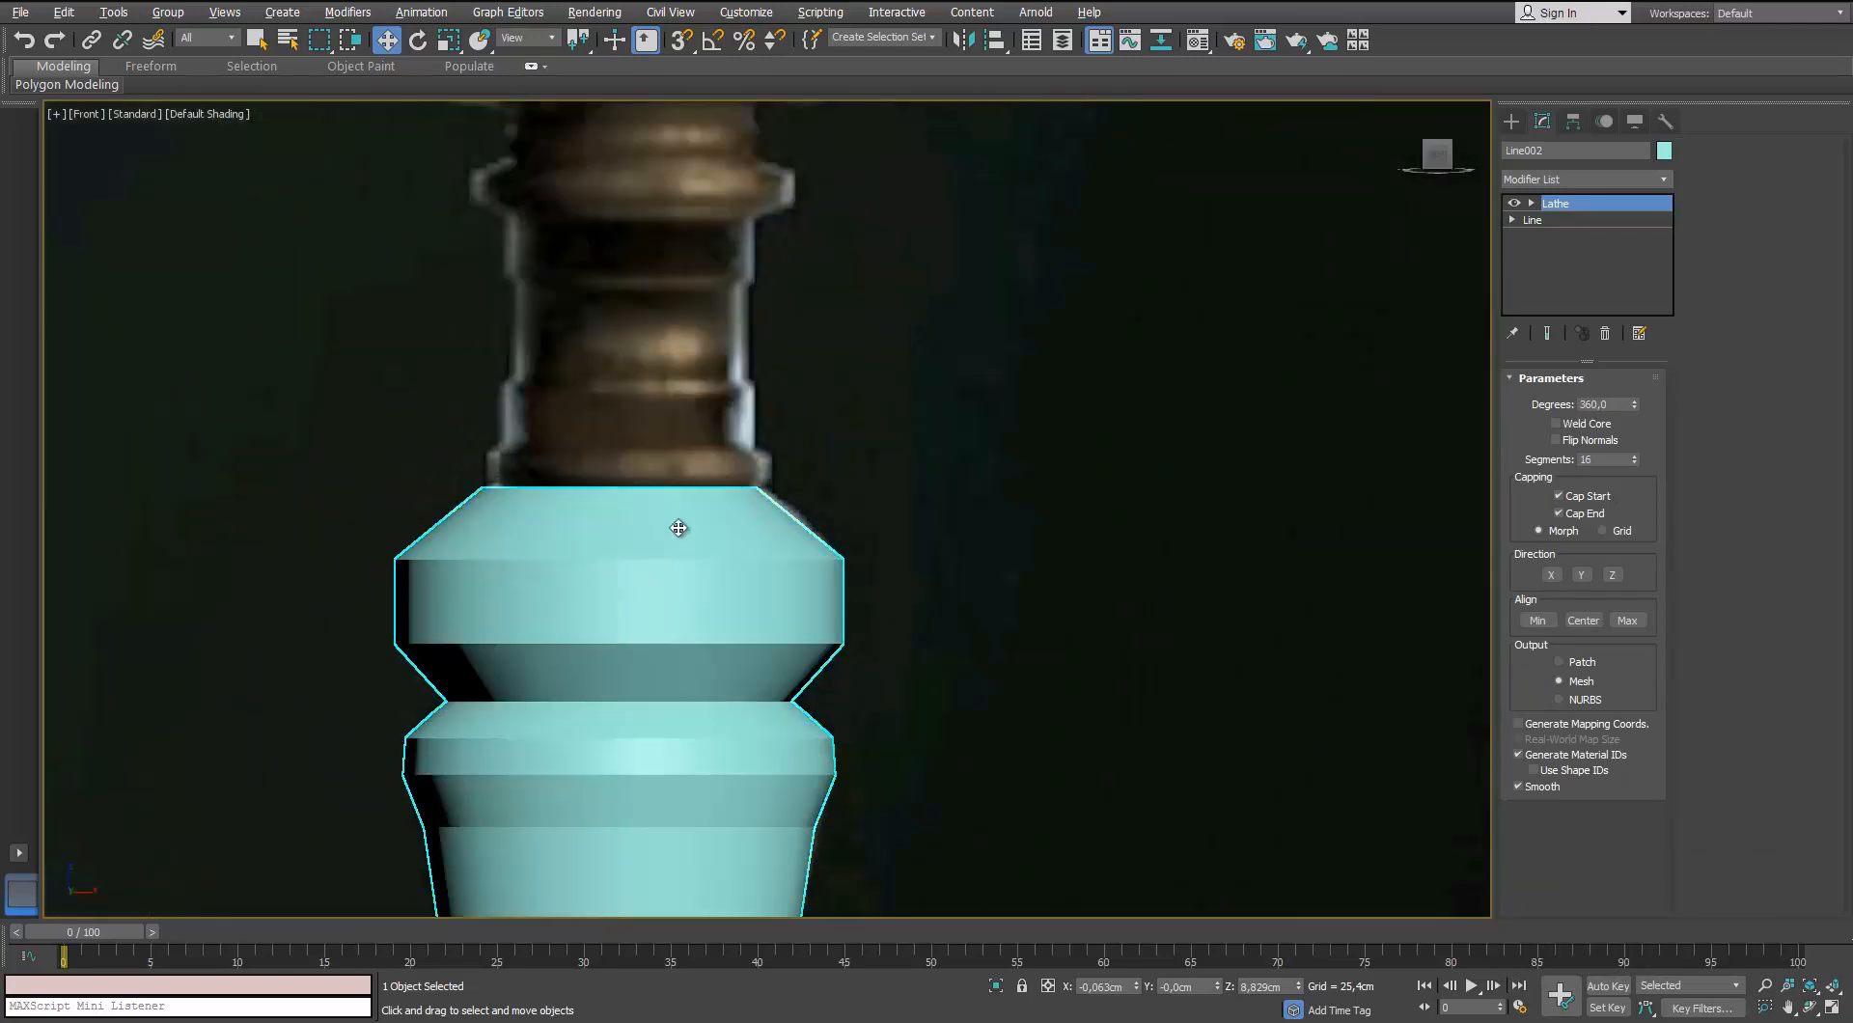
{"action": "scroll", "coordinate": [690, 578], "scroll_direction": "down", "scroll_amount": 2}
{"action": "left_click", "coordinate": [1511, 123]}
{"action": "left_click", "coordinate": [1543, 253]}
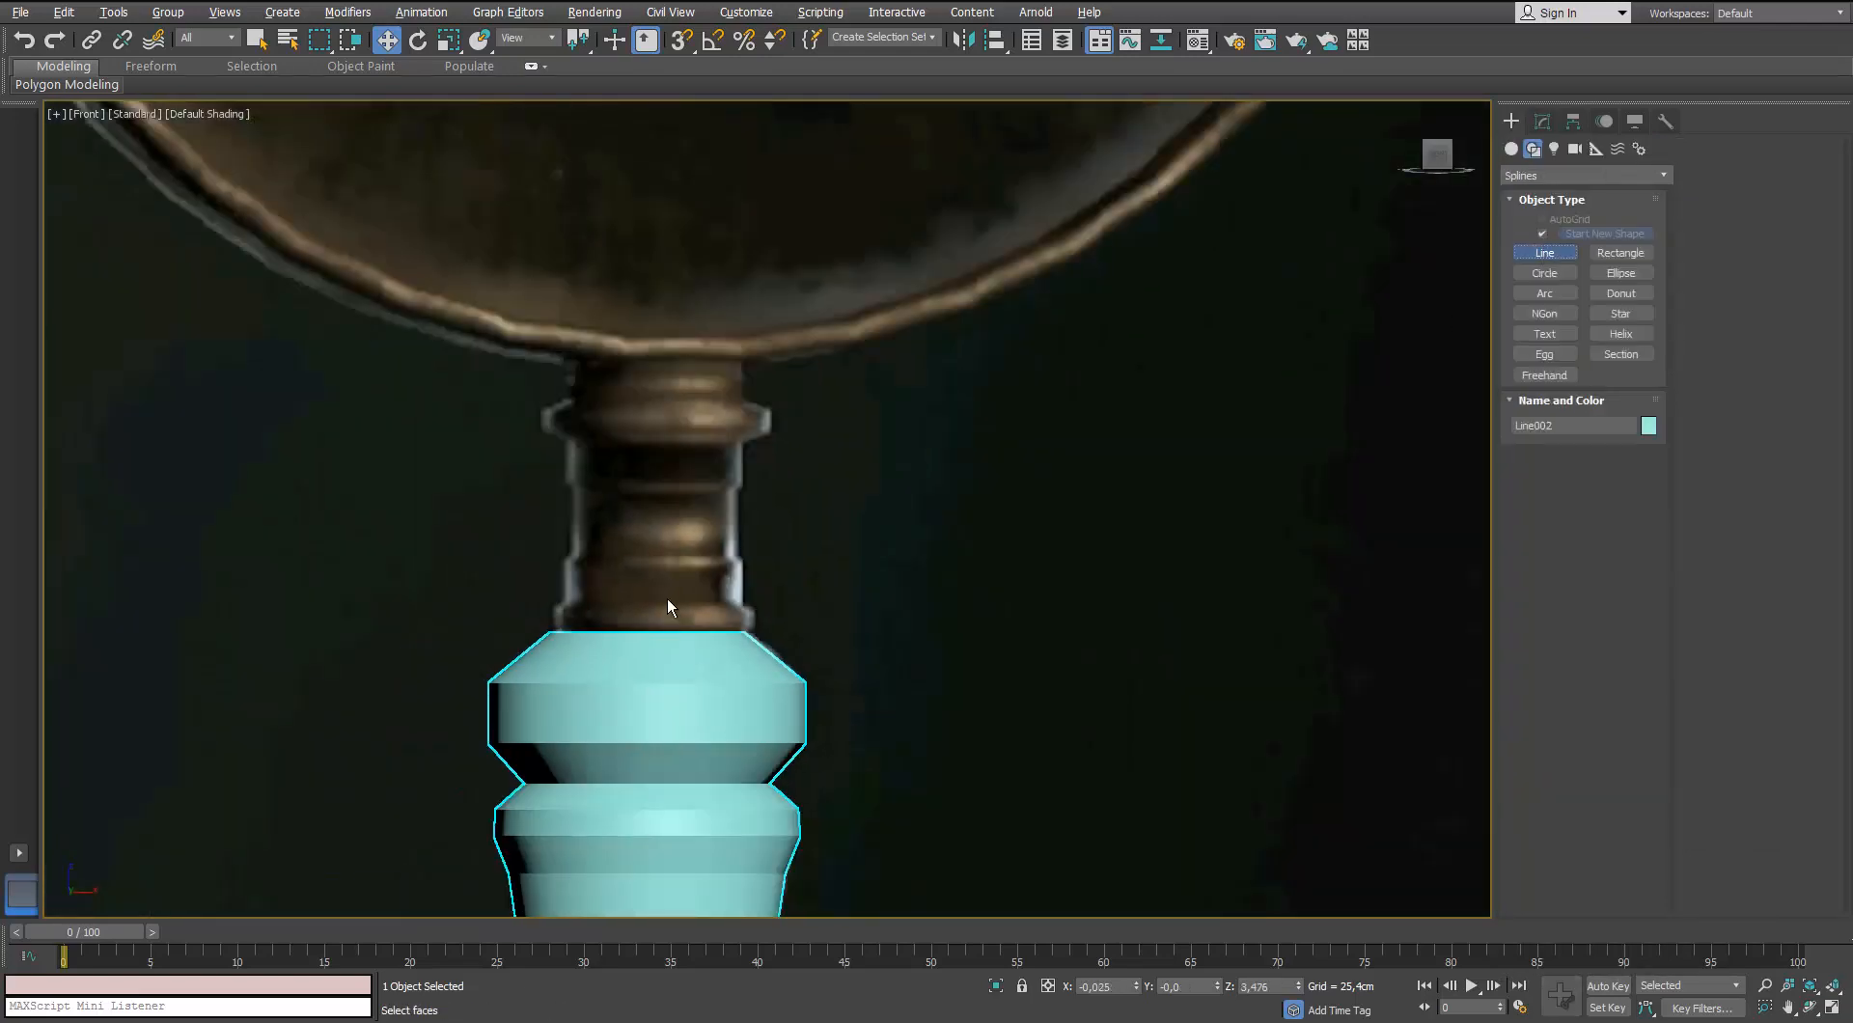
{"action": "scroll", "coordinate": [690, 564], "scroll_direction": "up", "scroll_amount": 2}
{"action": "scroll", "coordinate": [689, 557], "scroll_direction": "down", "scroll_amount": 4}
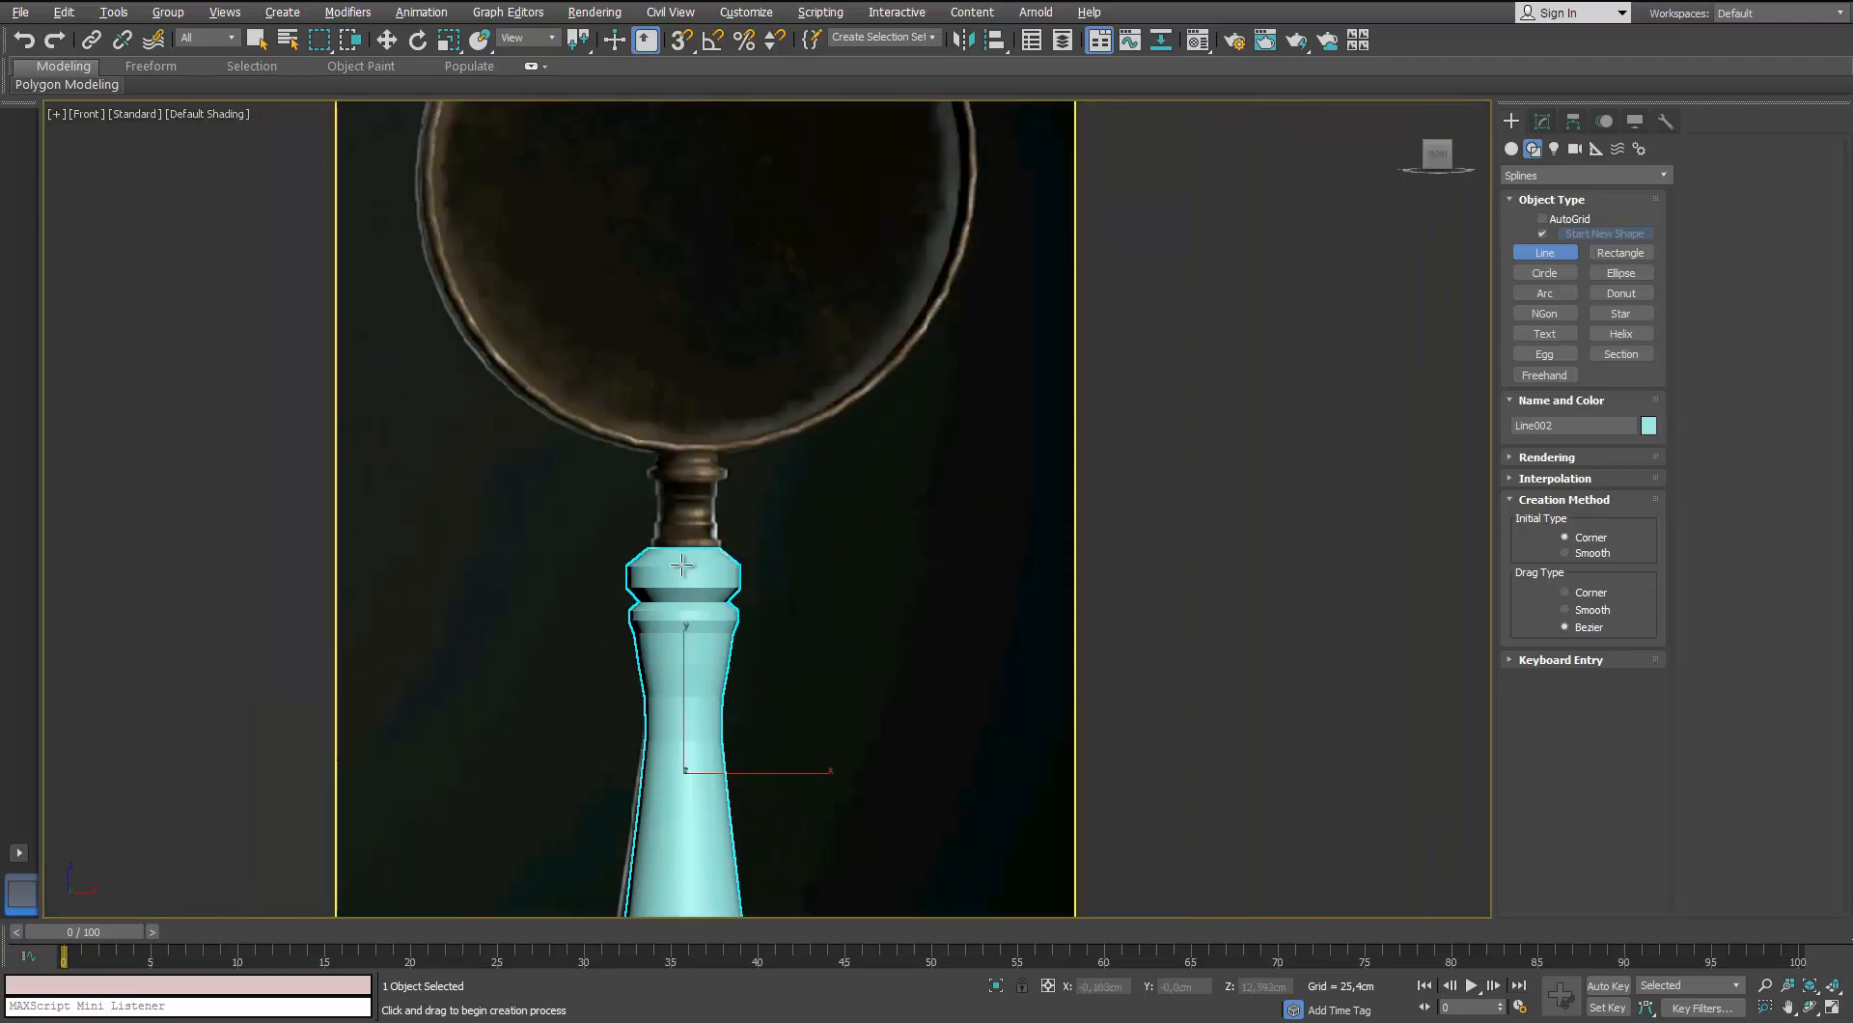
{"action": "key", "text": "F4"}
{"action": "scroll", "coordinate": [682, 564], "scroll_direction": "up", "scroll_amount": 4}
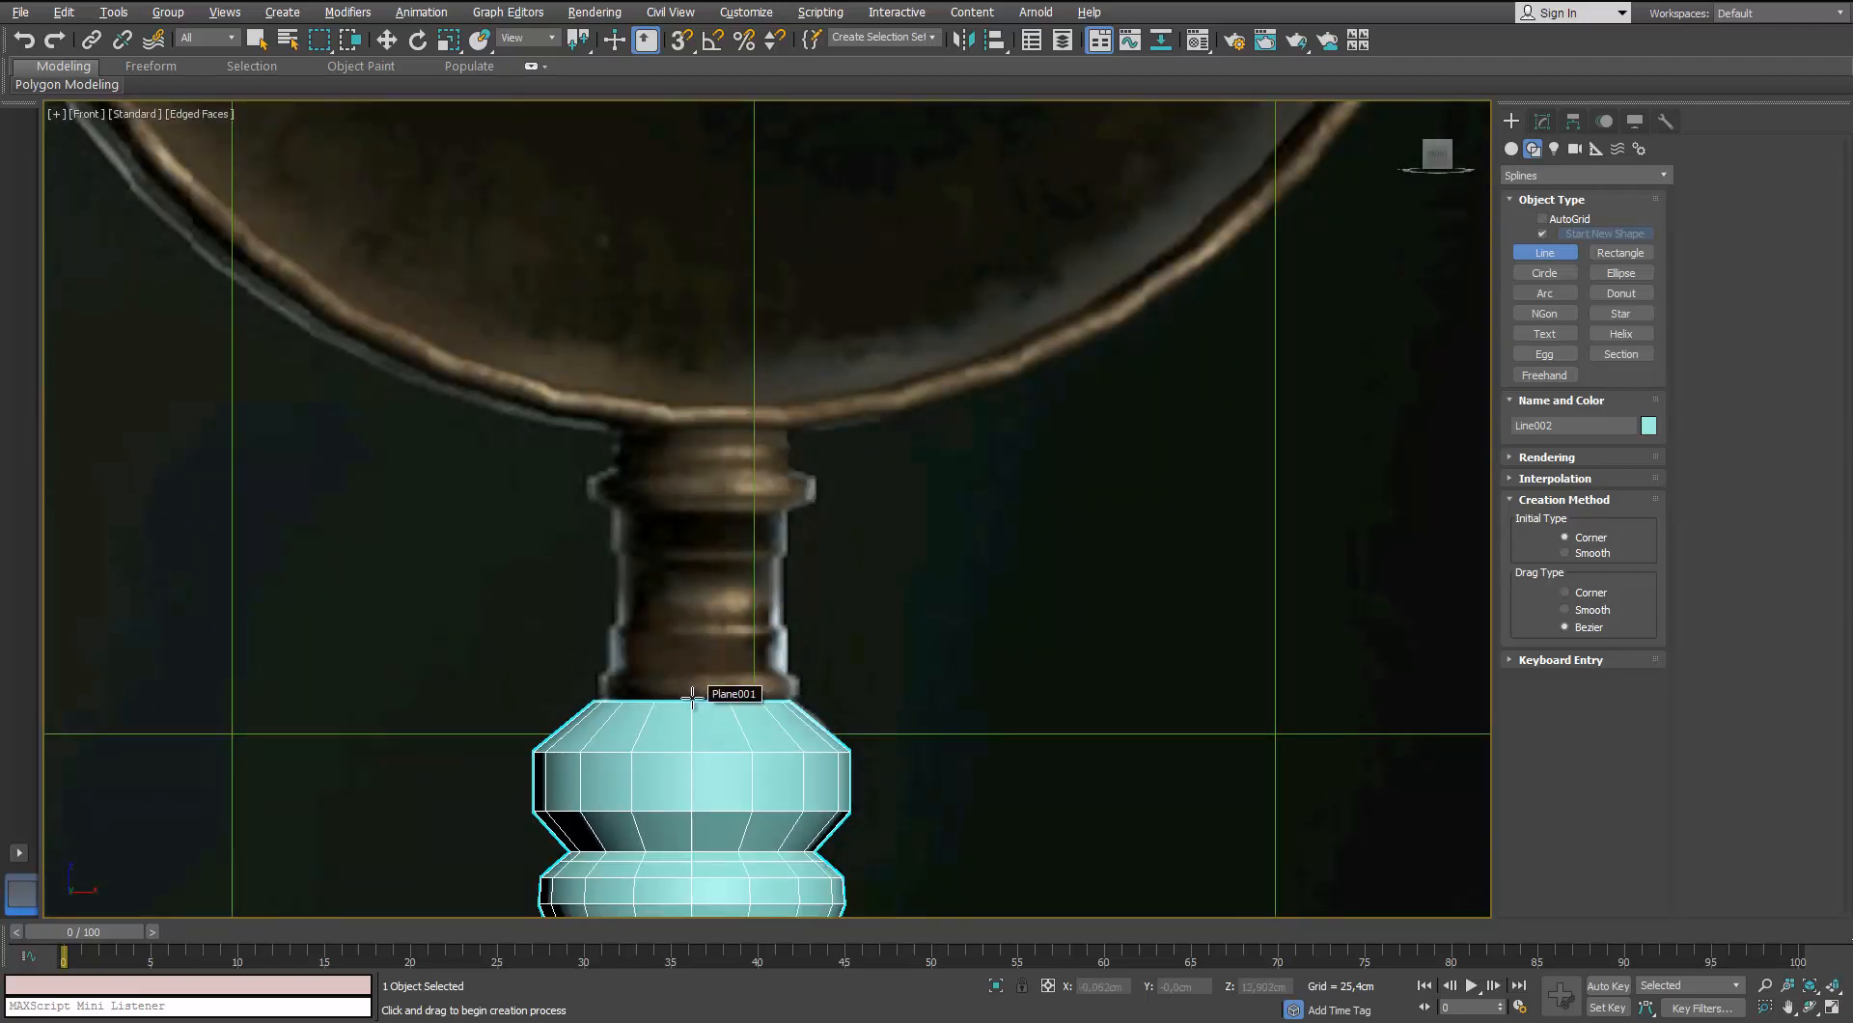
Trace the neck profile's centre axis about 1.7 cm upward, a top edge about 0.61 cm wide, and the upper collar's outer contour
{"action": "left_click", "coordinate": [692, 696]}
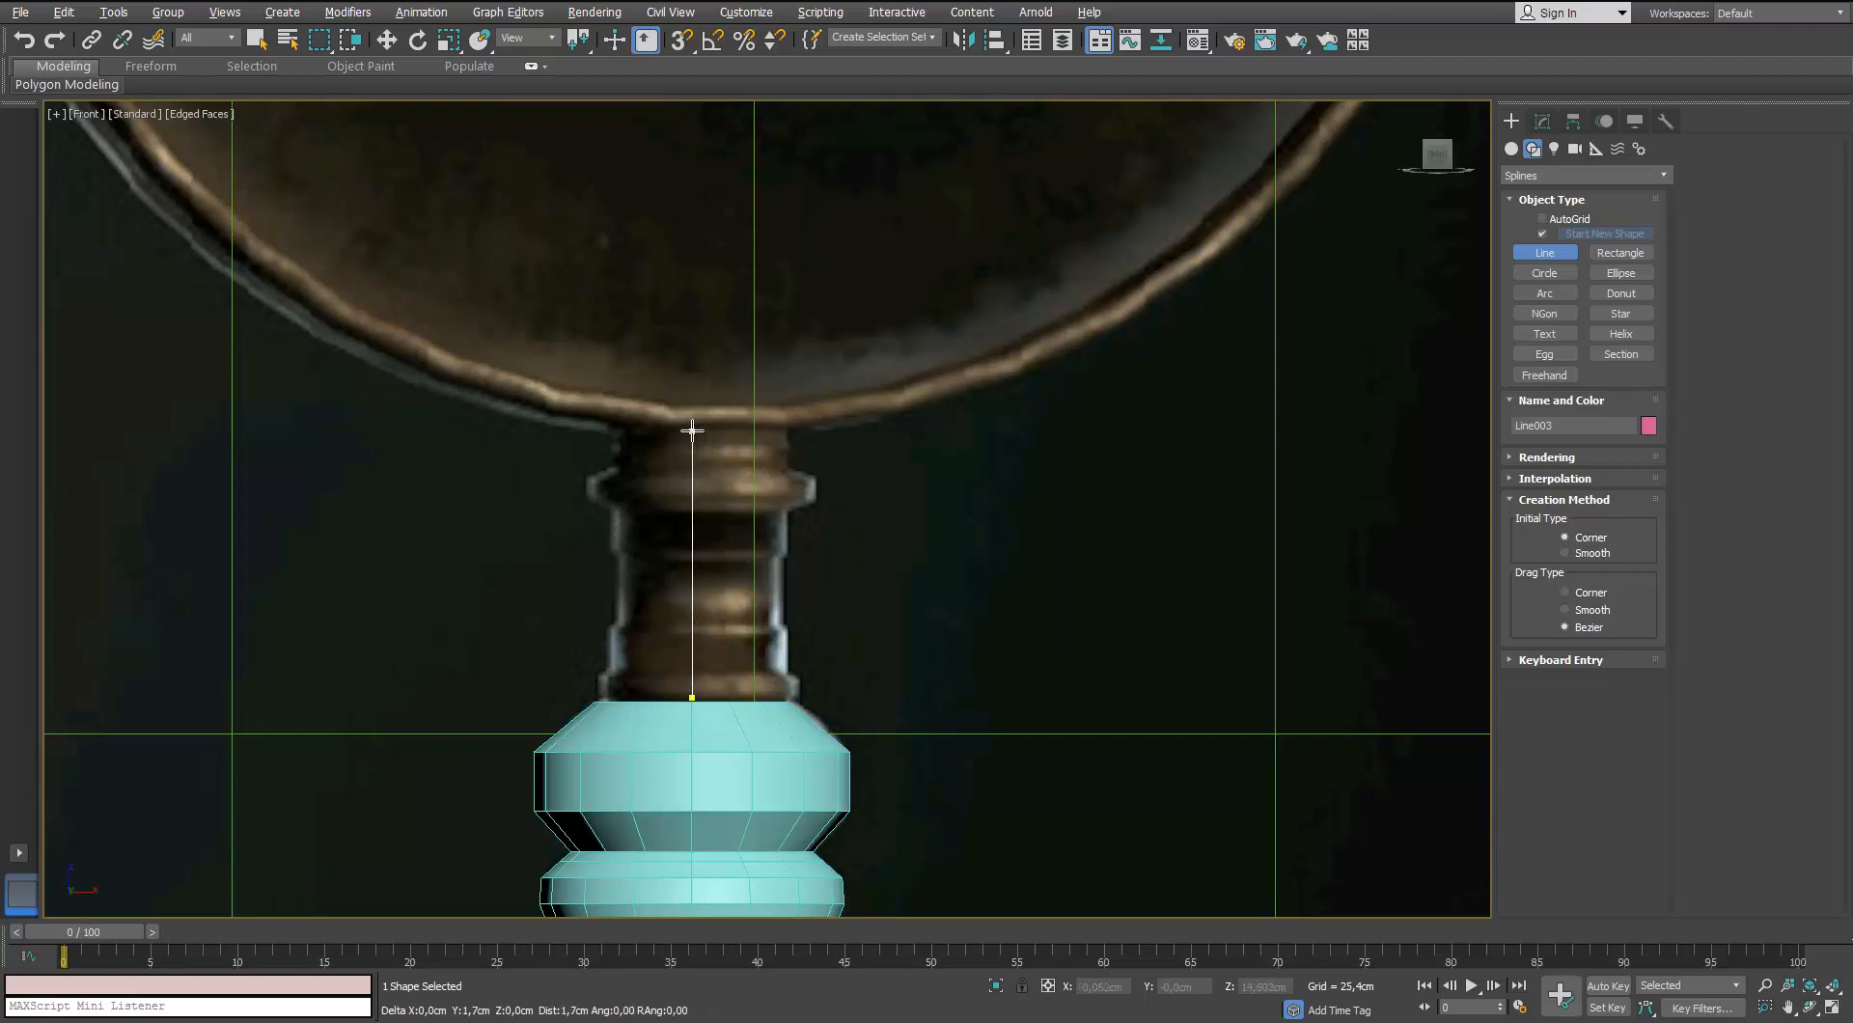
{"action": "left_click", "coordinate": [692, 429]}
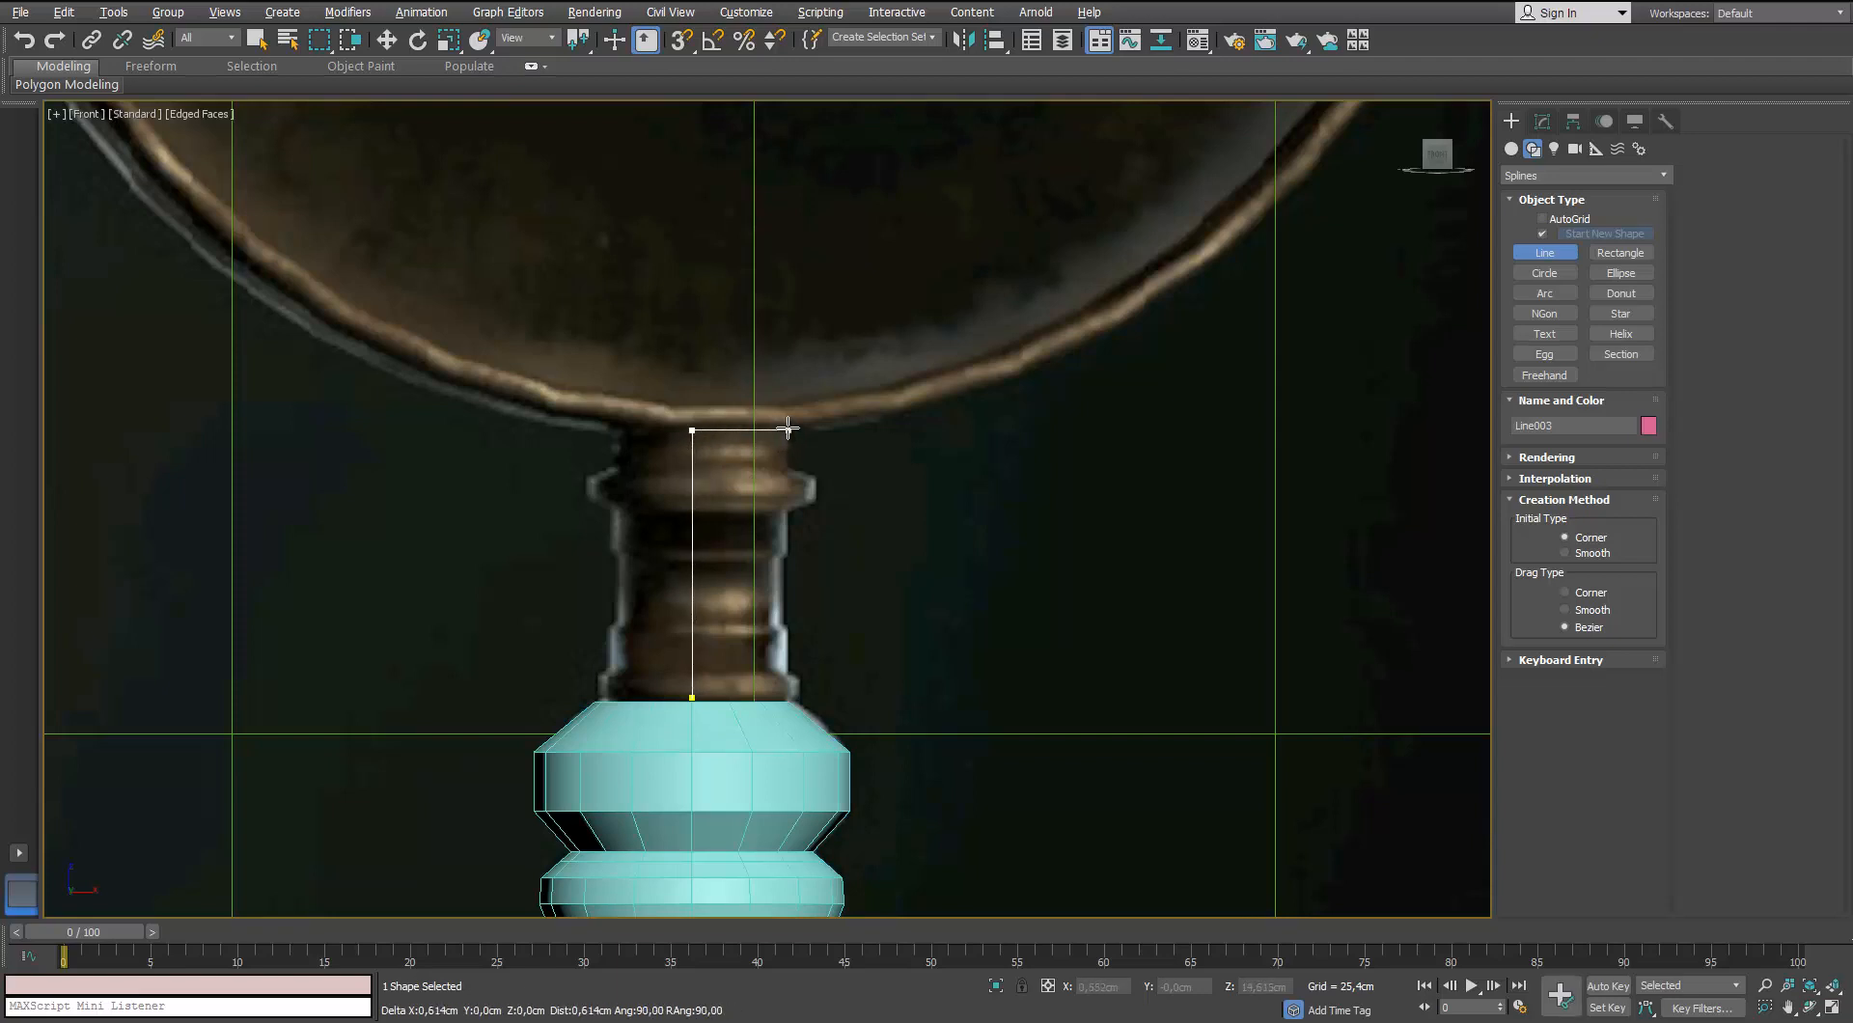
{"action": "left_click", "coordinate": [787, 428]}
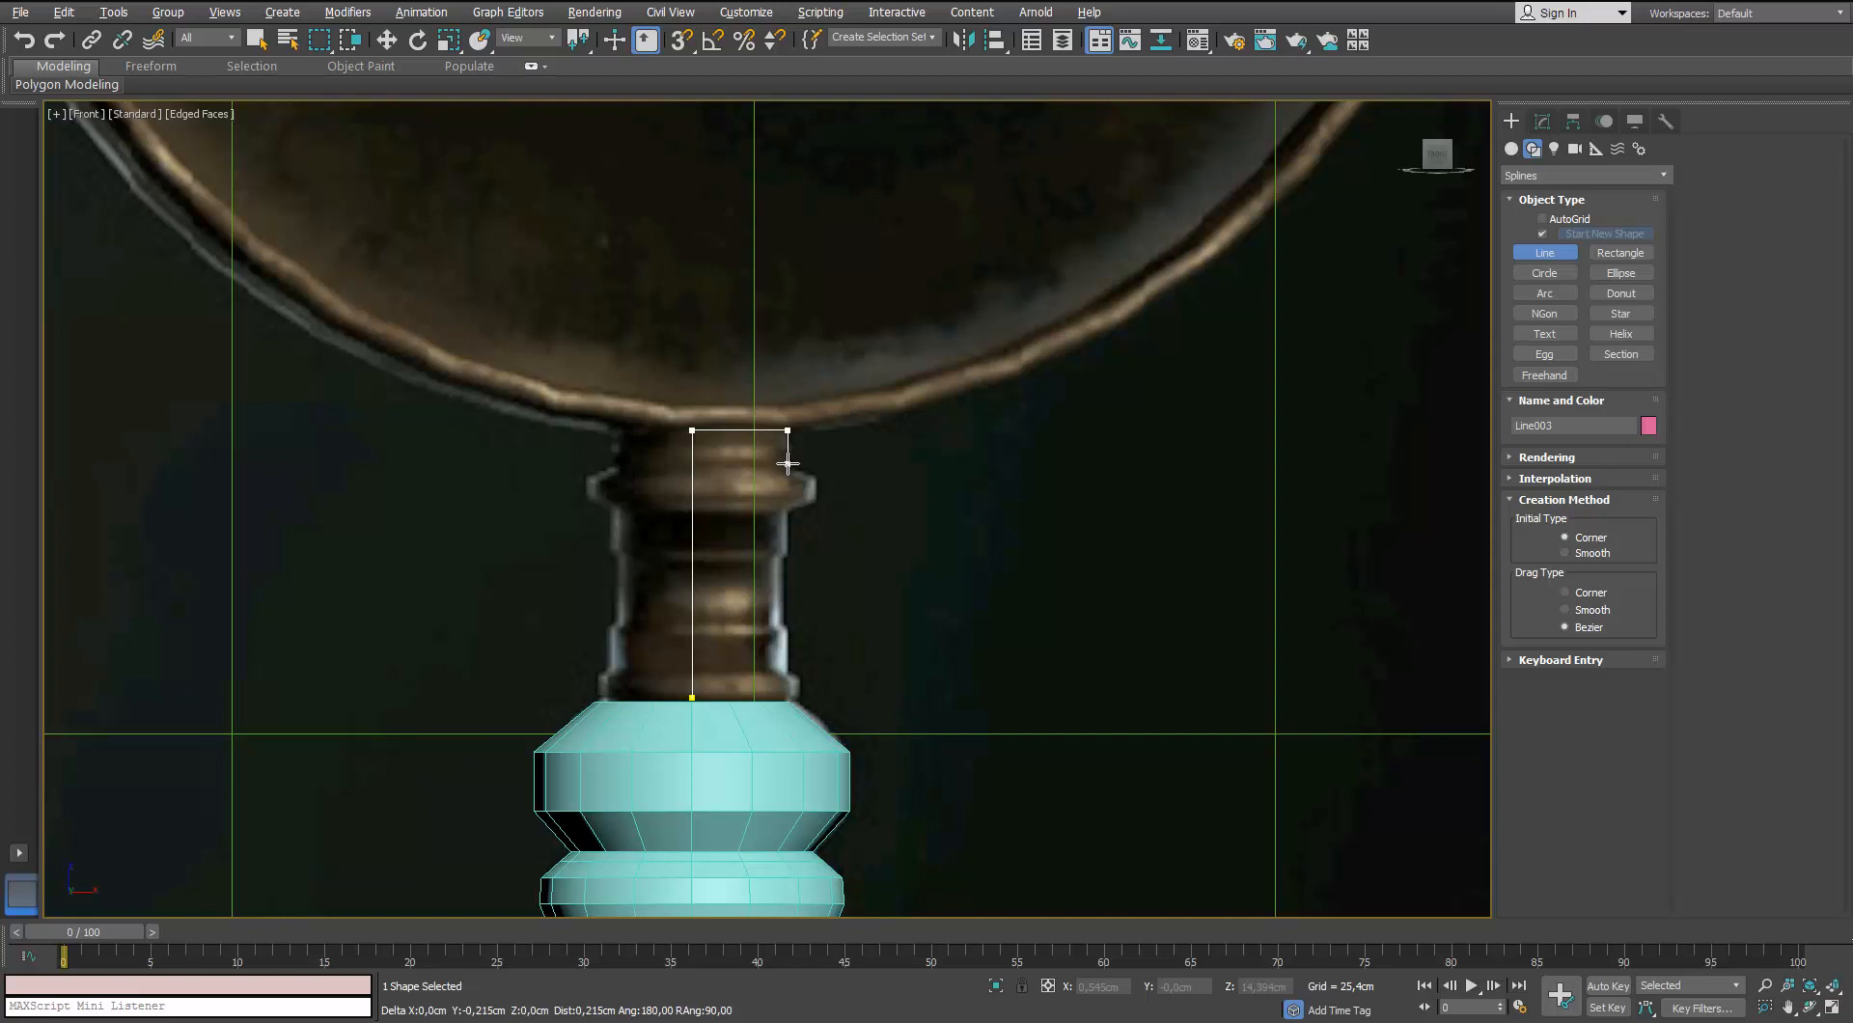
{"action": "left_click", "coordinate": [787, 464]}
{"action": "left_click", "coordinate": [813, 475]}
{"action": "left_click", "coordinate": [813, 499]}
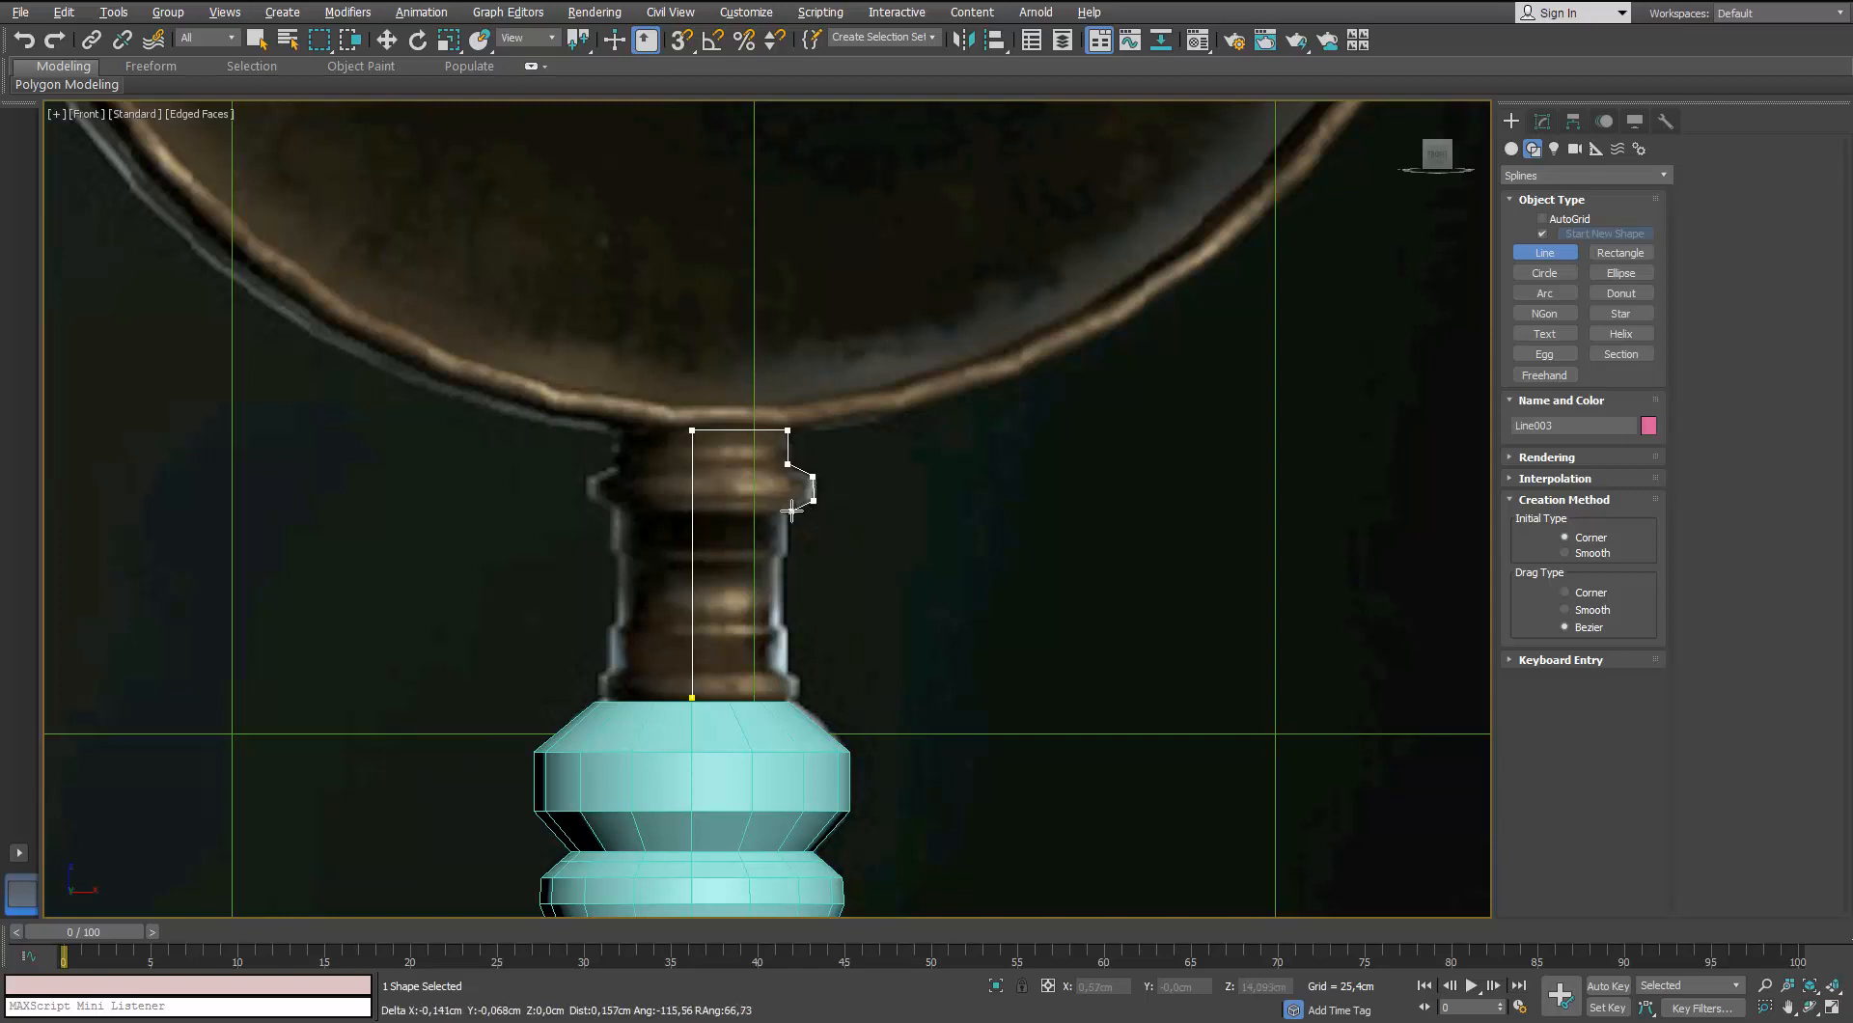
Continue the neck profile down the stepped right contour to the base ring and close the spline at its starting point
{"action": "left_click", "coordinate": [786, 551]}
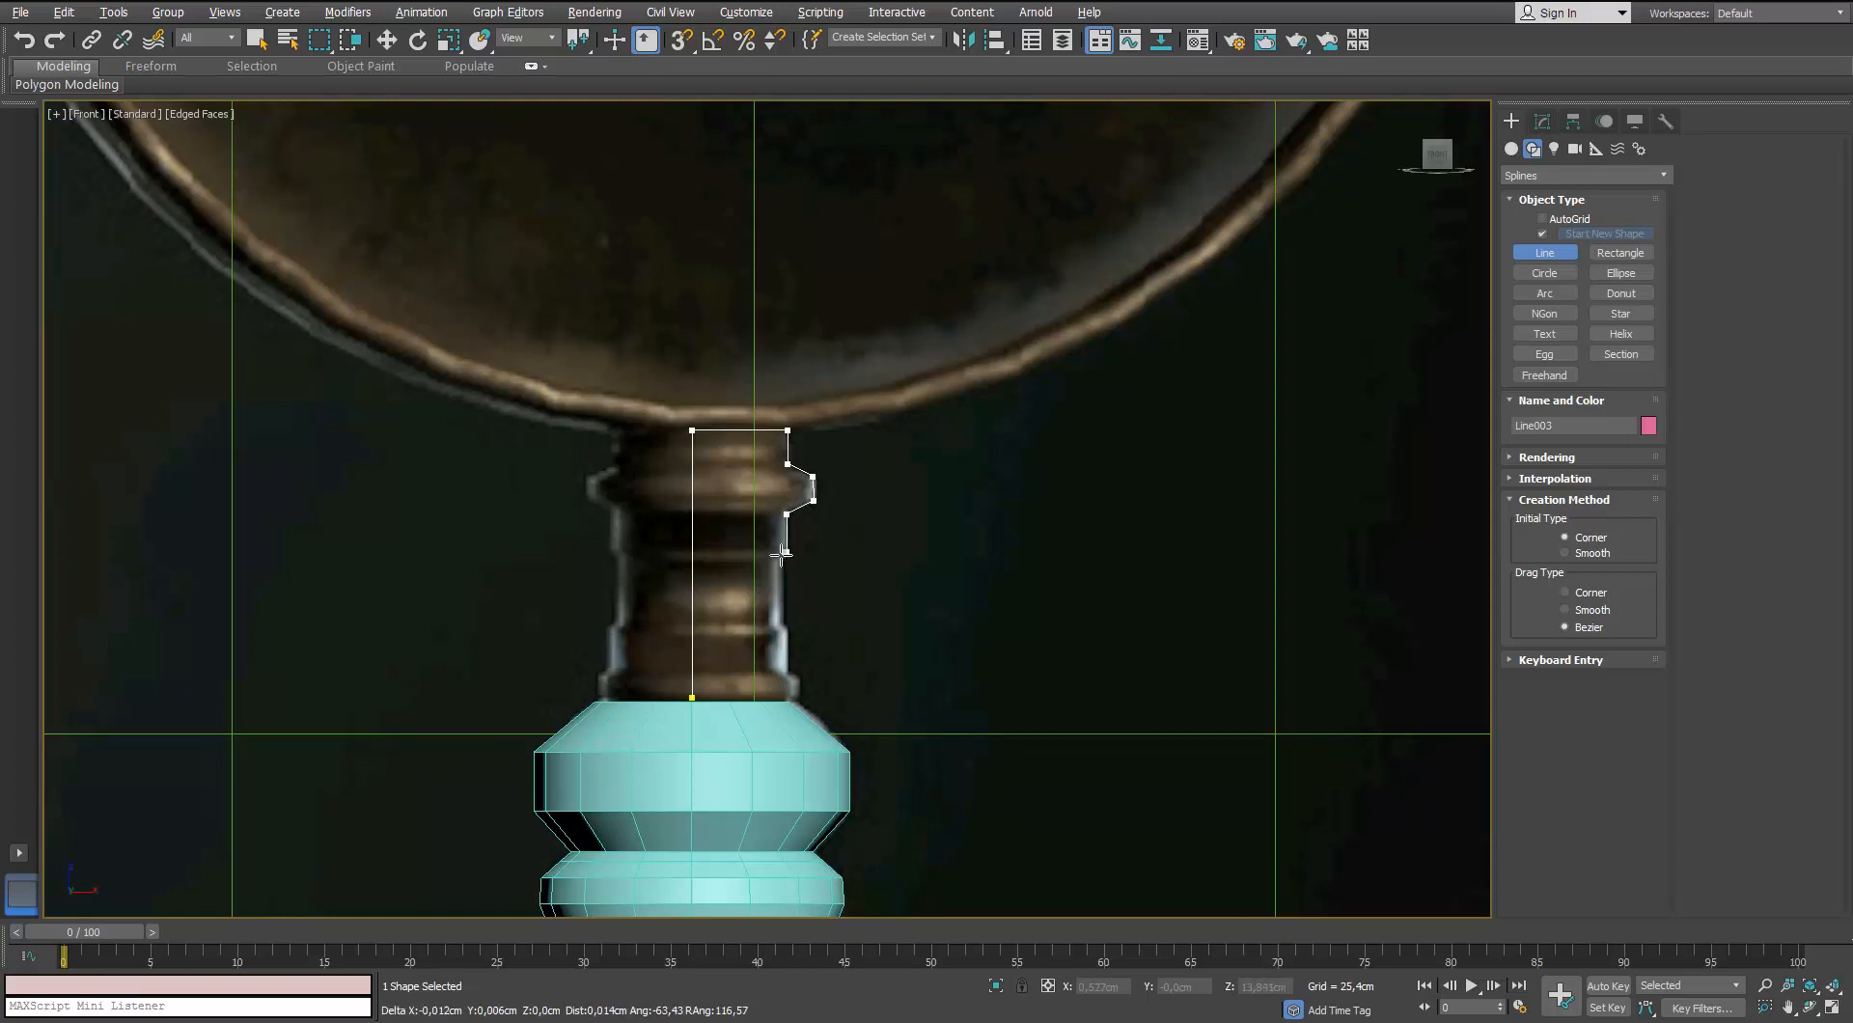
{"action": "left_click", "coordinate": [778, 553]}
{"action": "key", "text": "BackSpace"}
{"action": "left_click", "coordinate": [778, 561]}
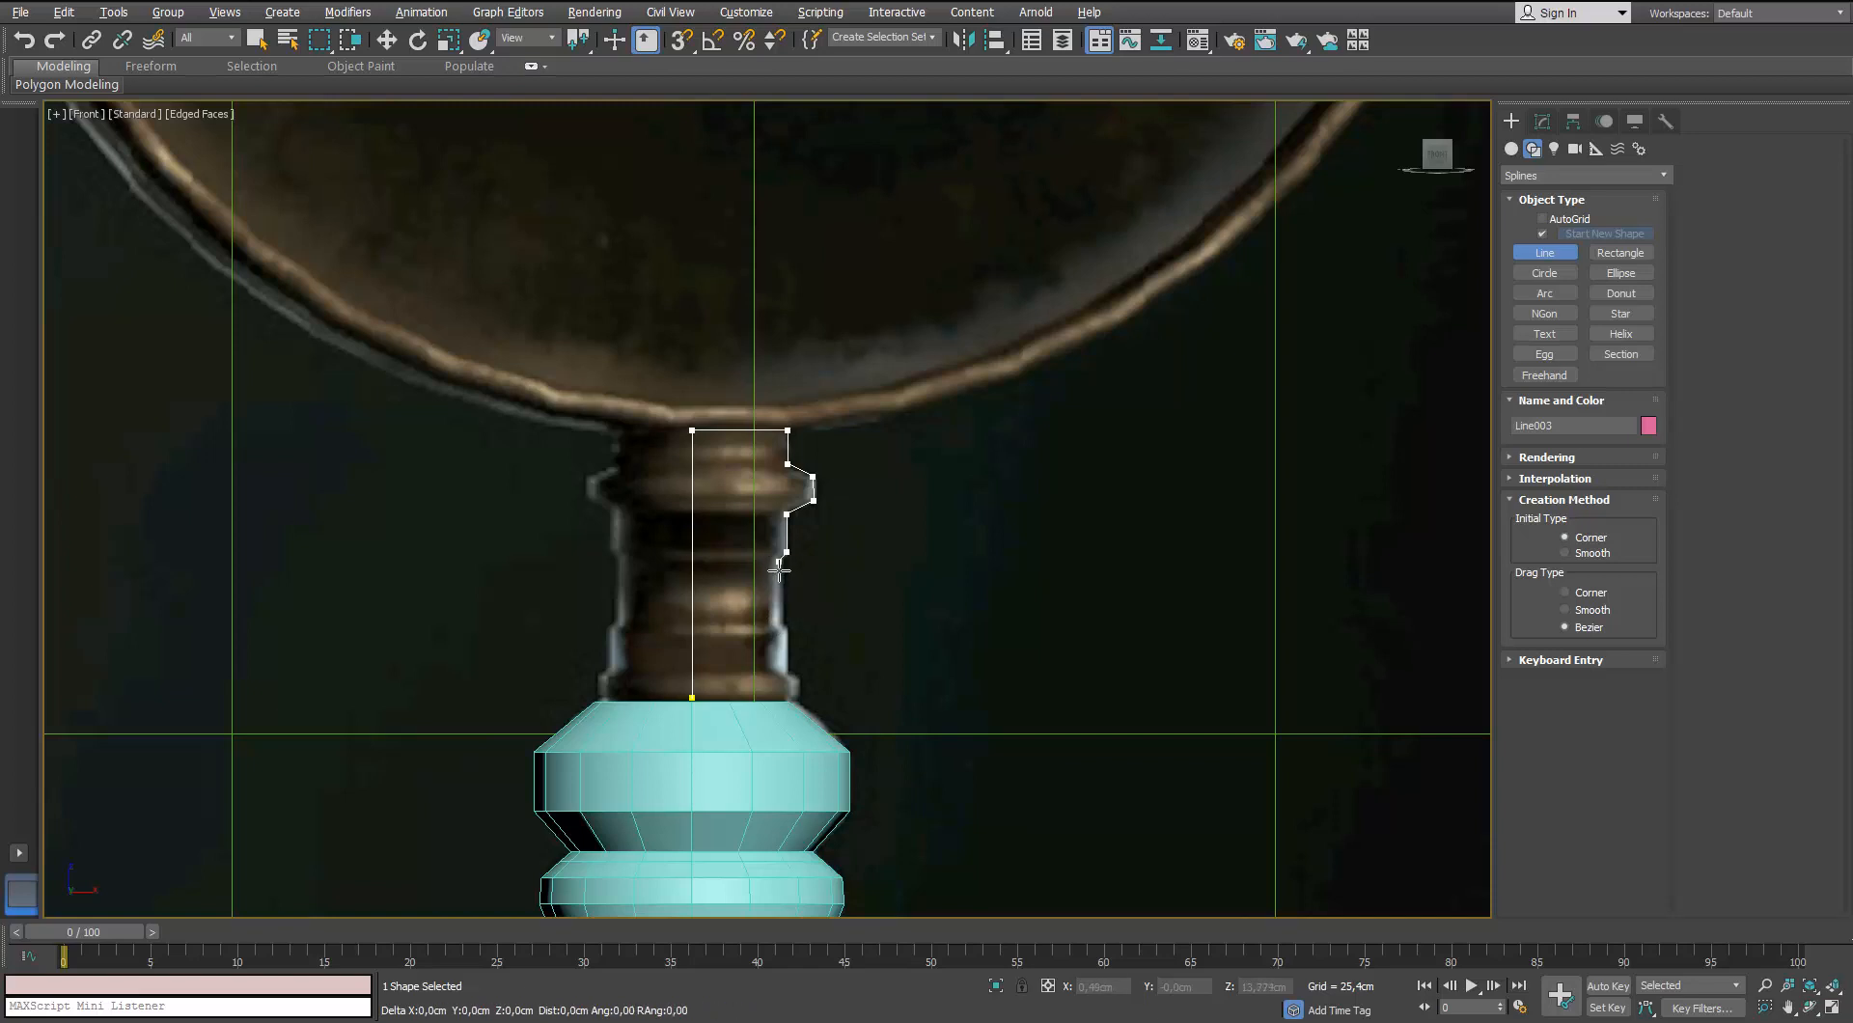
{"action": "left_click", "coordinate": [778, 620]}
{"action": "left_click", "coordinate": [787, 628]}
{"action": "left_click", "coordinate": [787, 671]}
{"action": "left_click", "coordinate": [799, 679]}
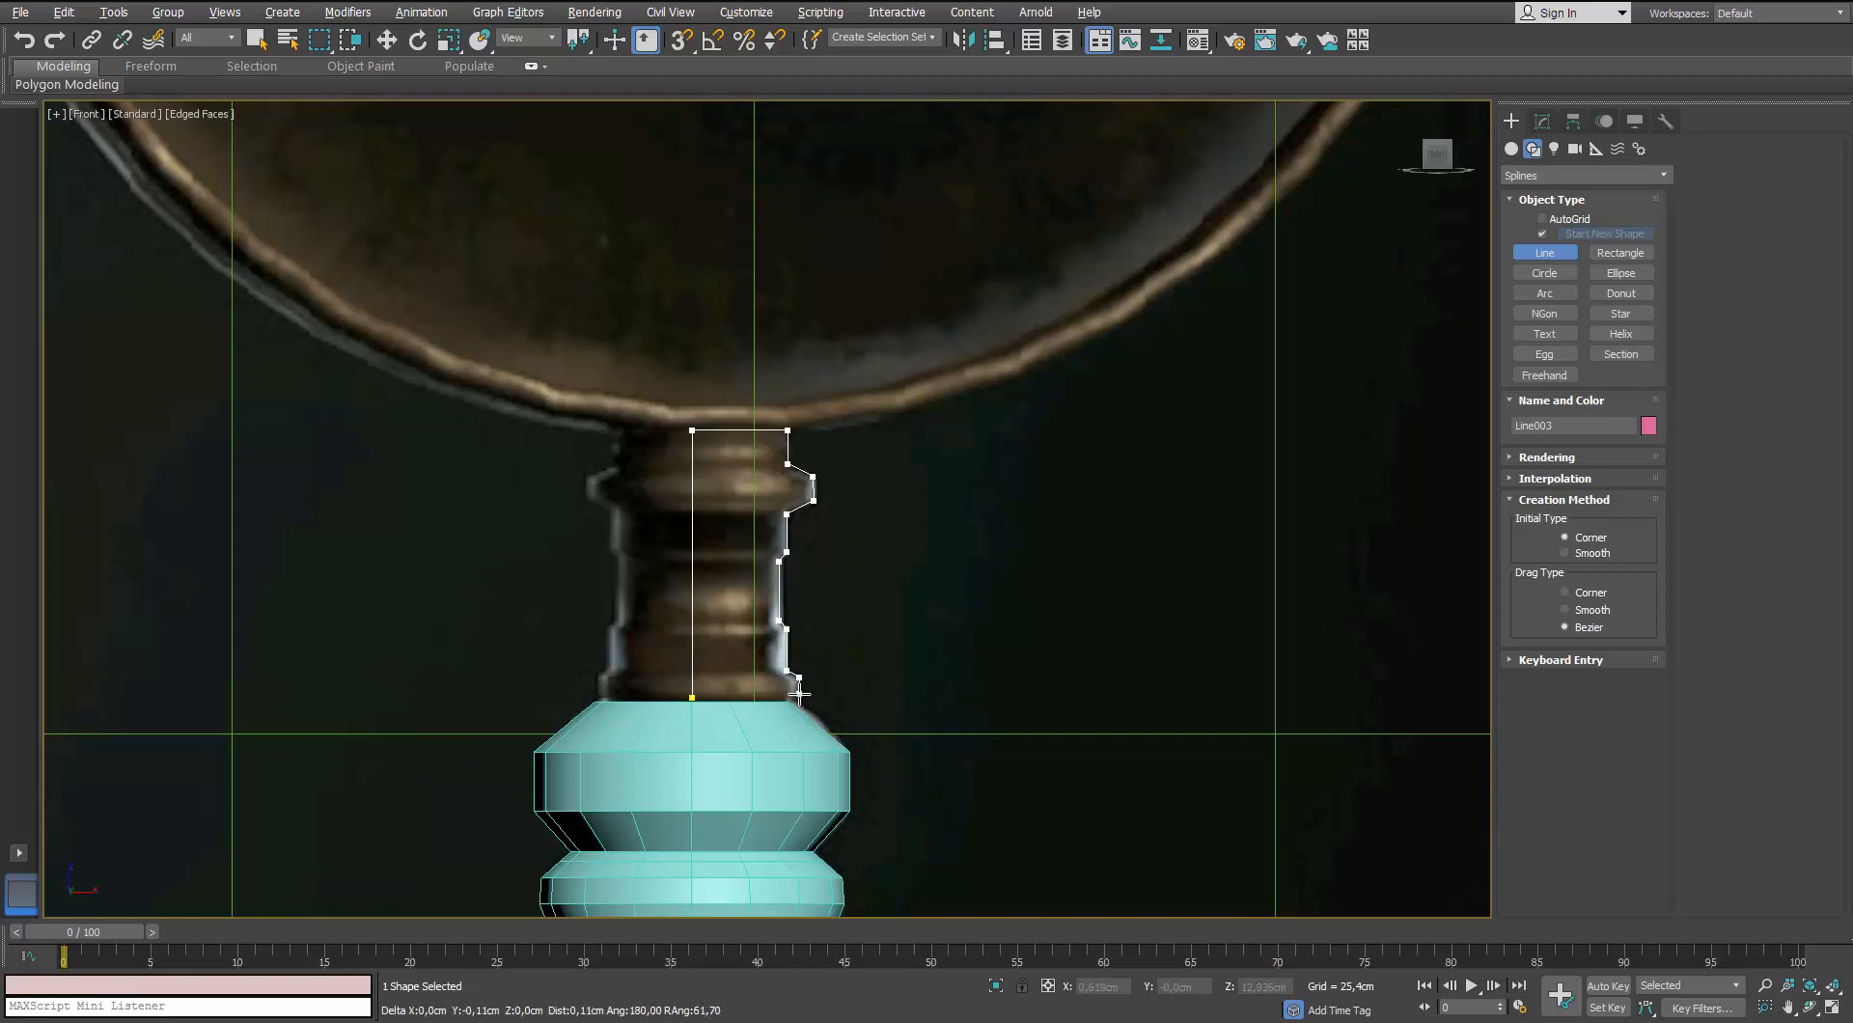
{"action": "left_click", "coordinate": [799, 692]}
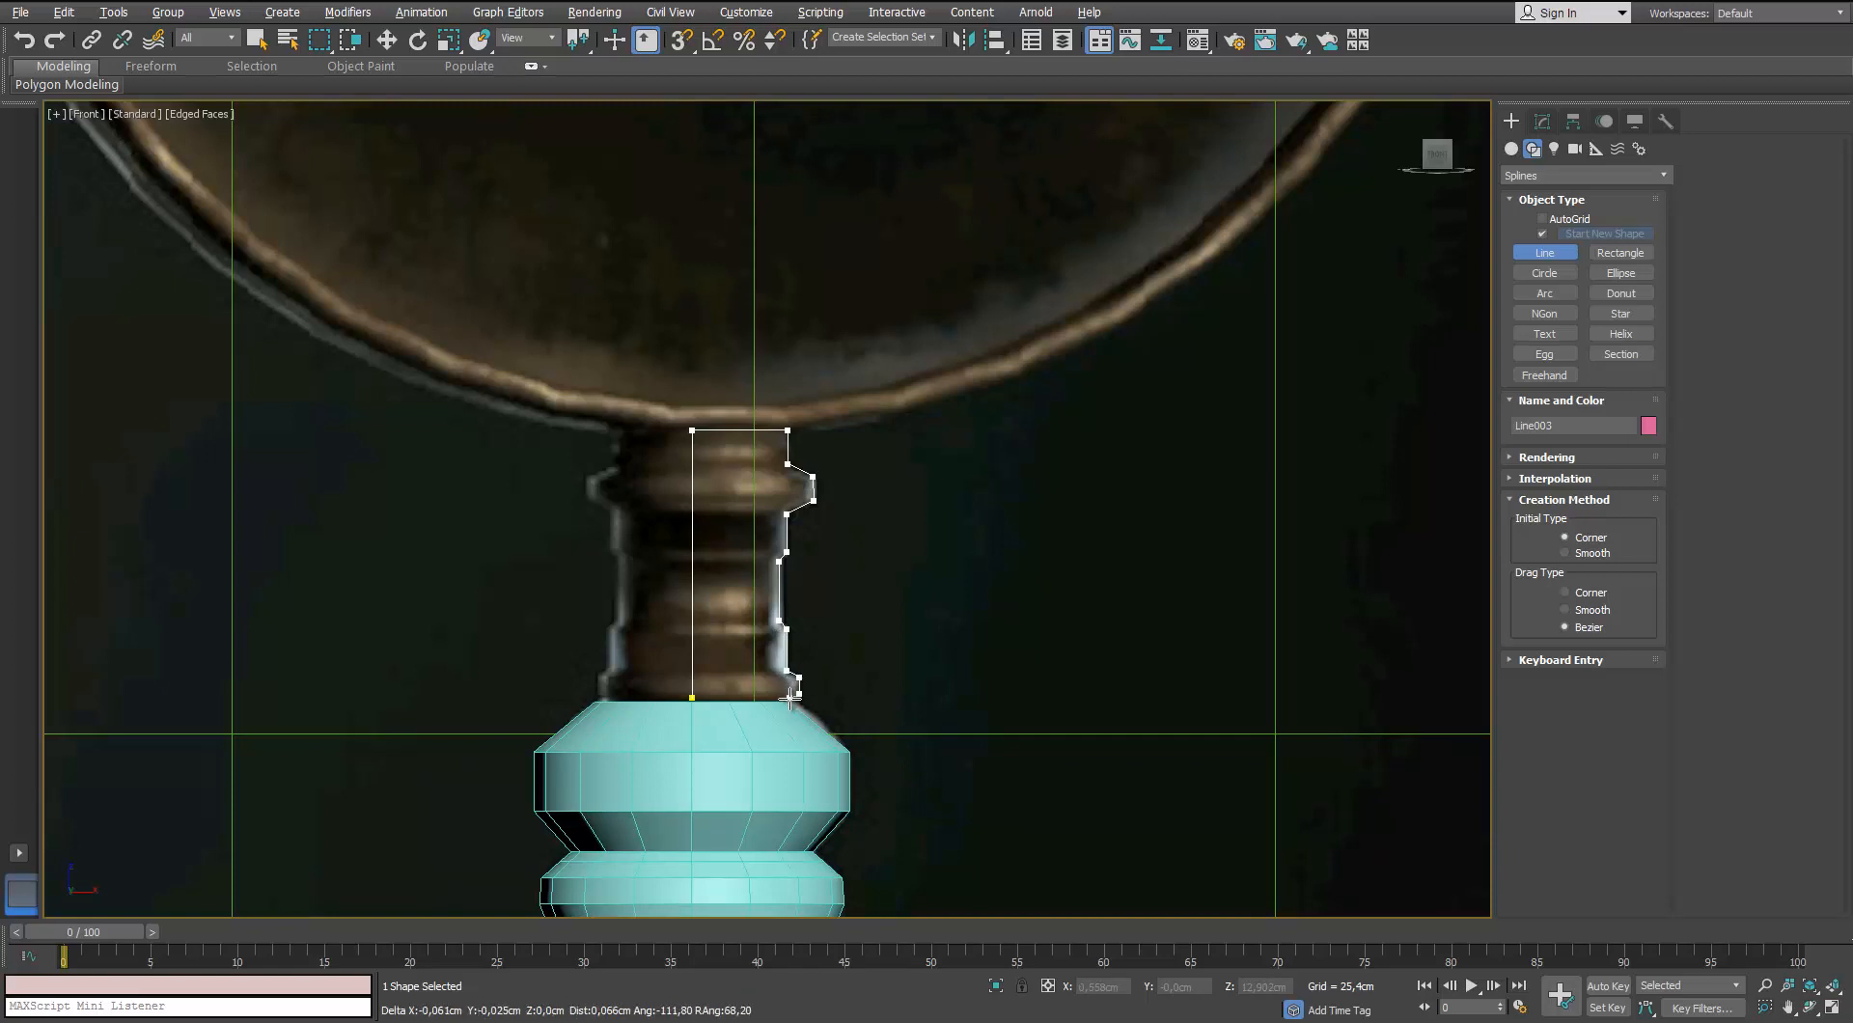
{"action": "left_click", "coordinate": [692, 697]}
{"action": "left_click", "coordinate": [907, 576]}
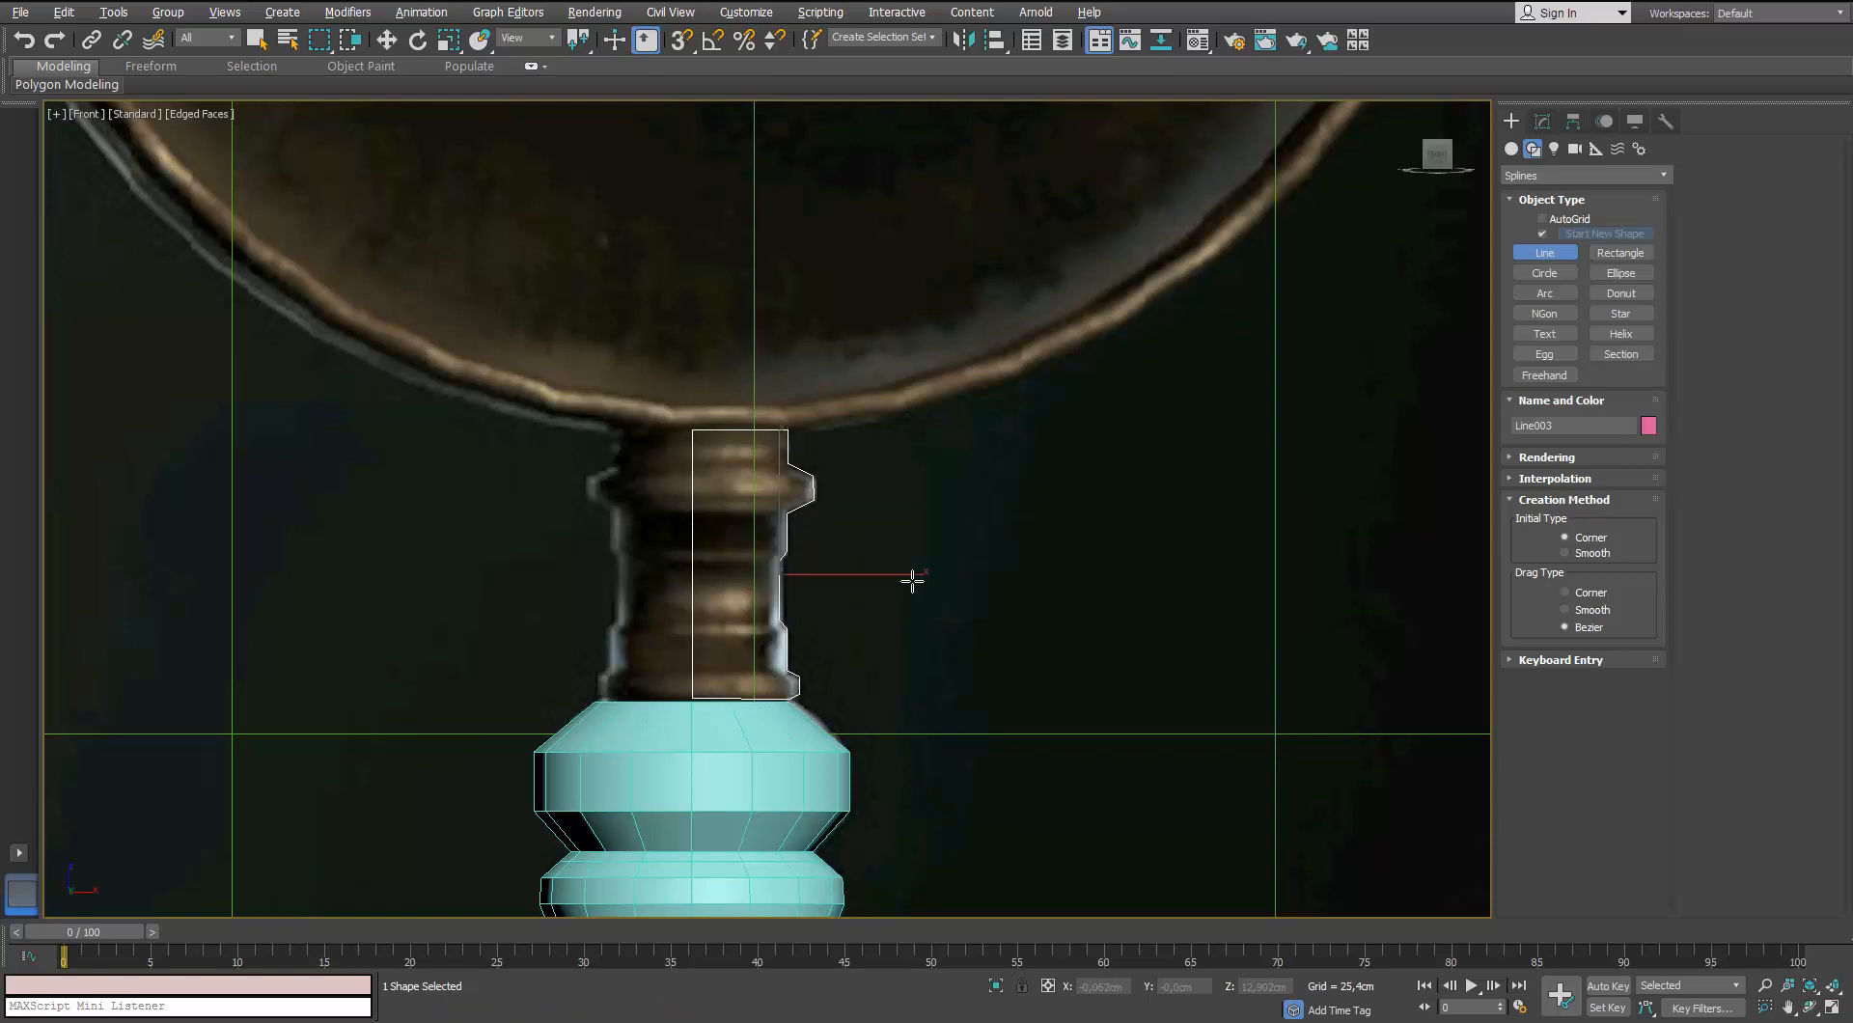
{"action": "key", "text": "w"}
{"action": "left_click", "coordinate": [1542, 120]}
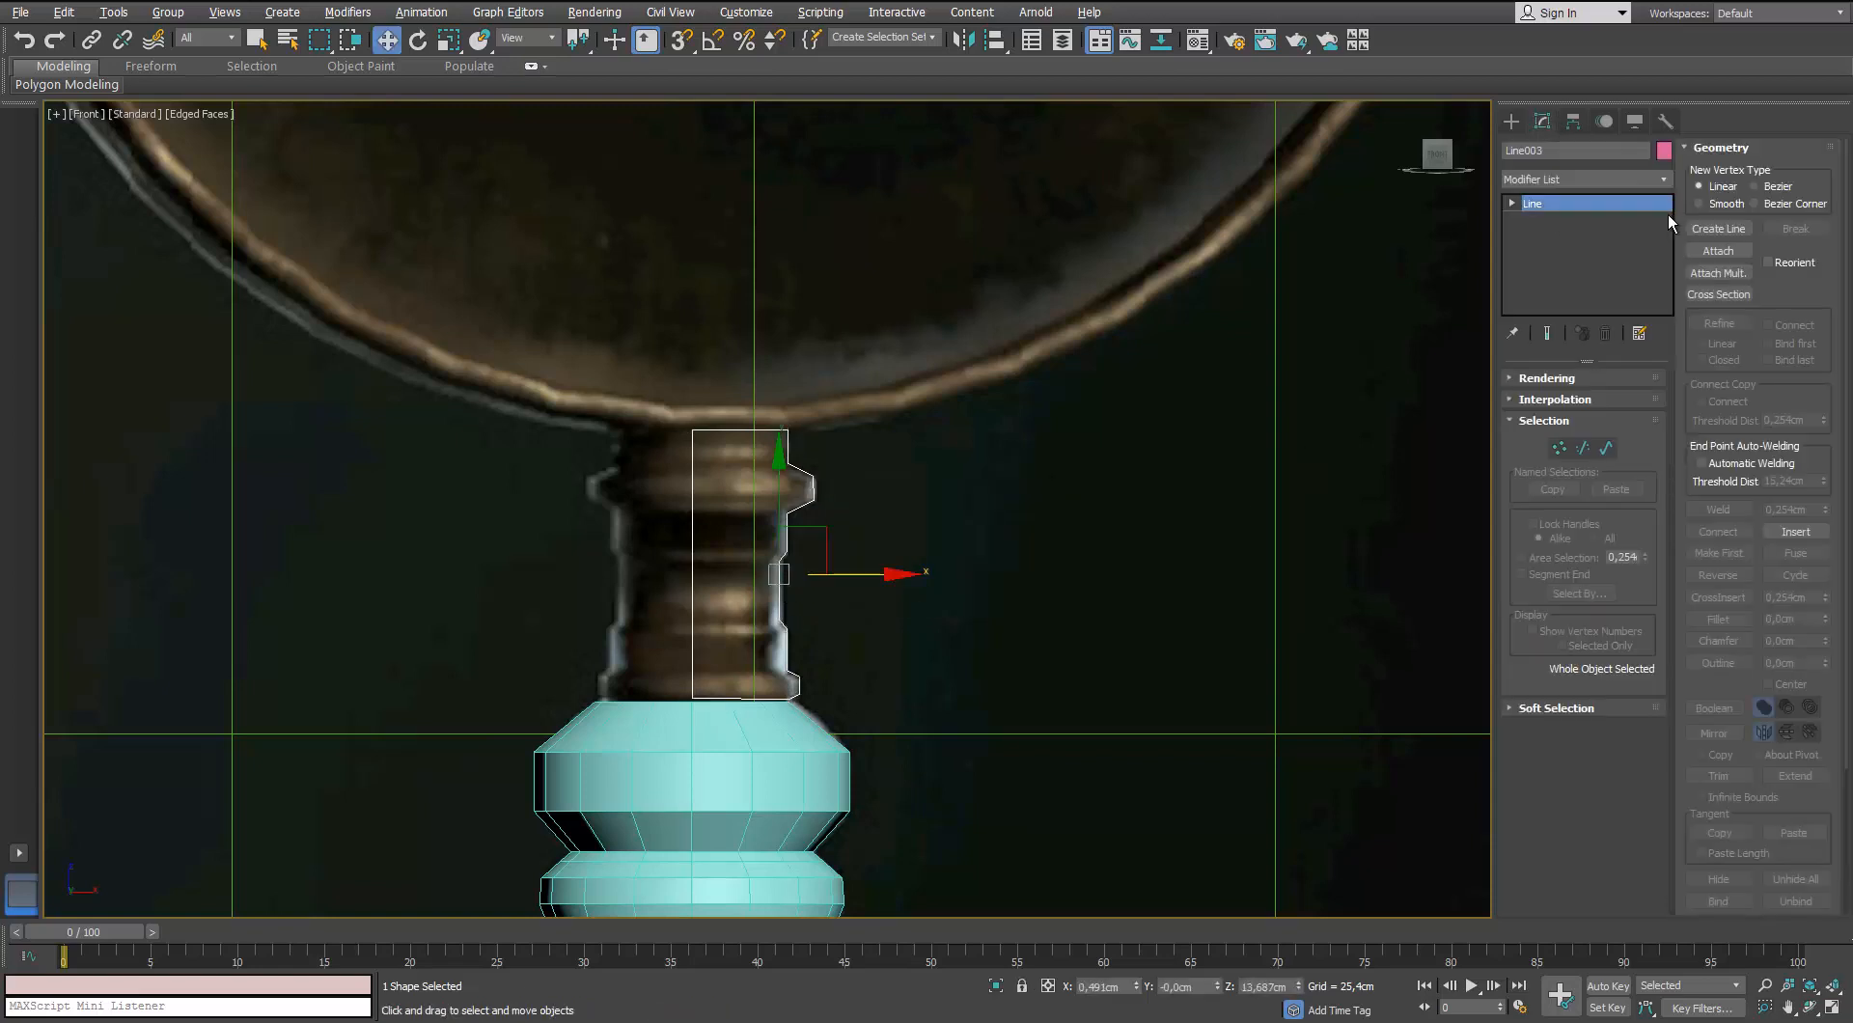
{"action": "left_click", "coordinate": [1658, 178]}
{"action": "scroll", "coordinate": [1657, 176], "scroll_direction": "down", "scroll_amount": 10}
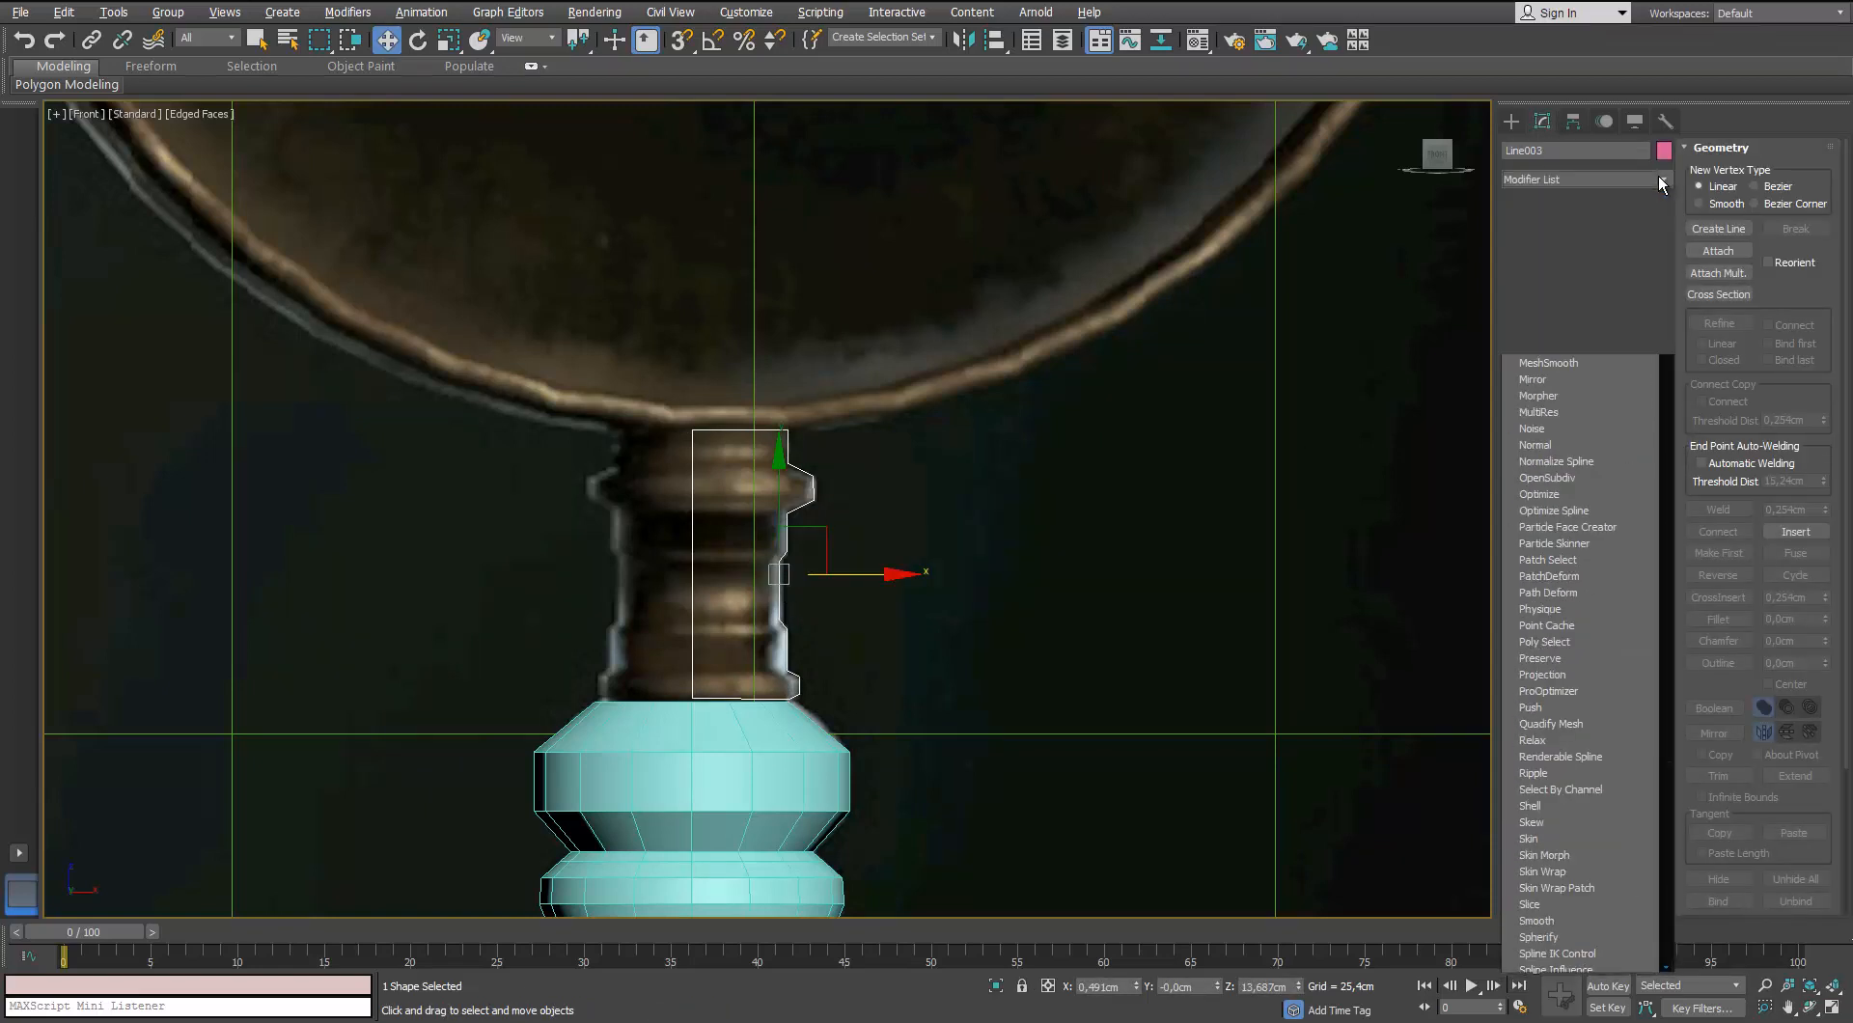
{"action": "key", "text": "Return"}
{"action": "key", "text": "ctrl+z"}
Move only the neck profile's pivot horizontally onto its straight centre edge, at about X -0.059 cm
{"action": "left_click", "coordinate": [1579, 128]}
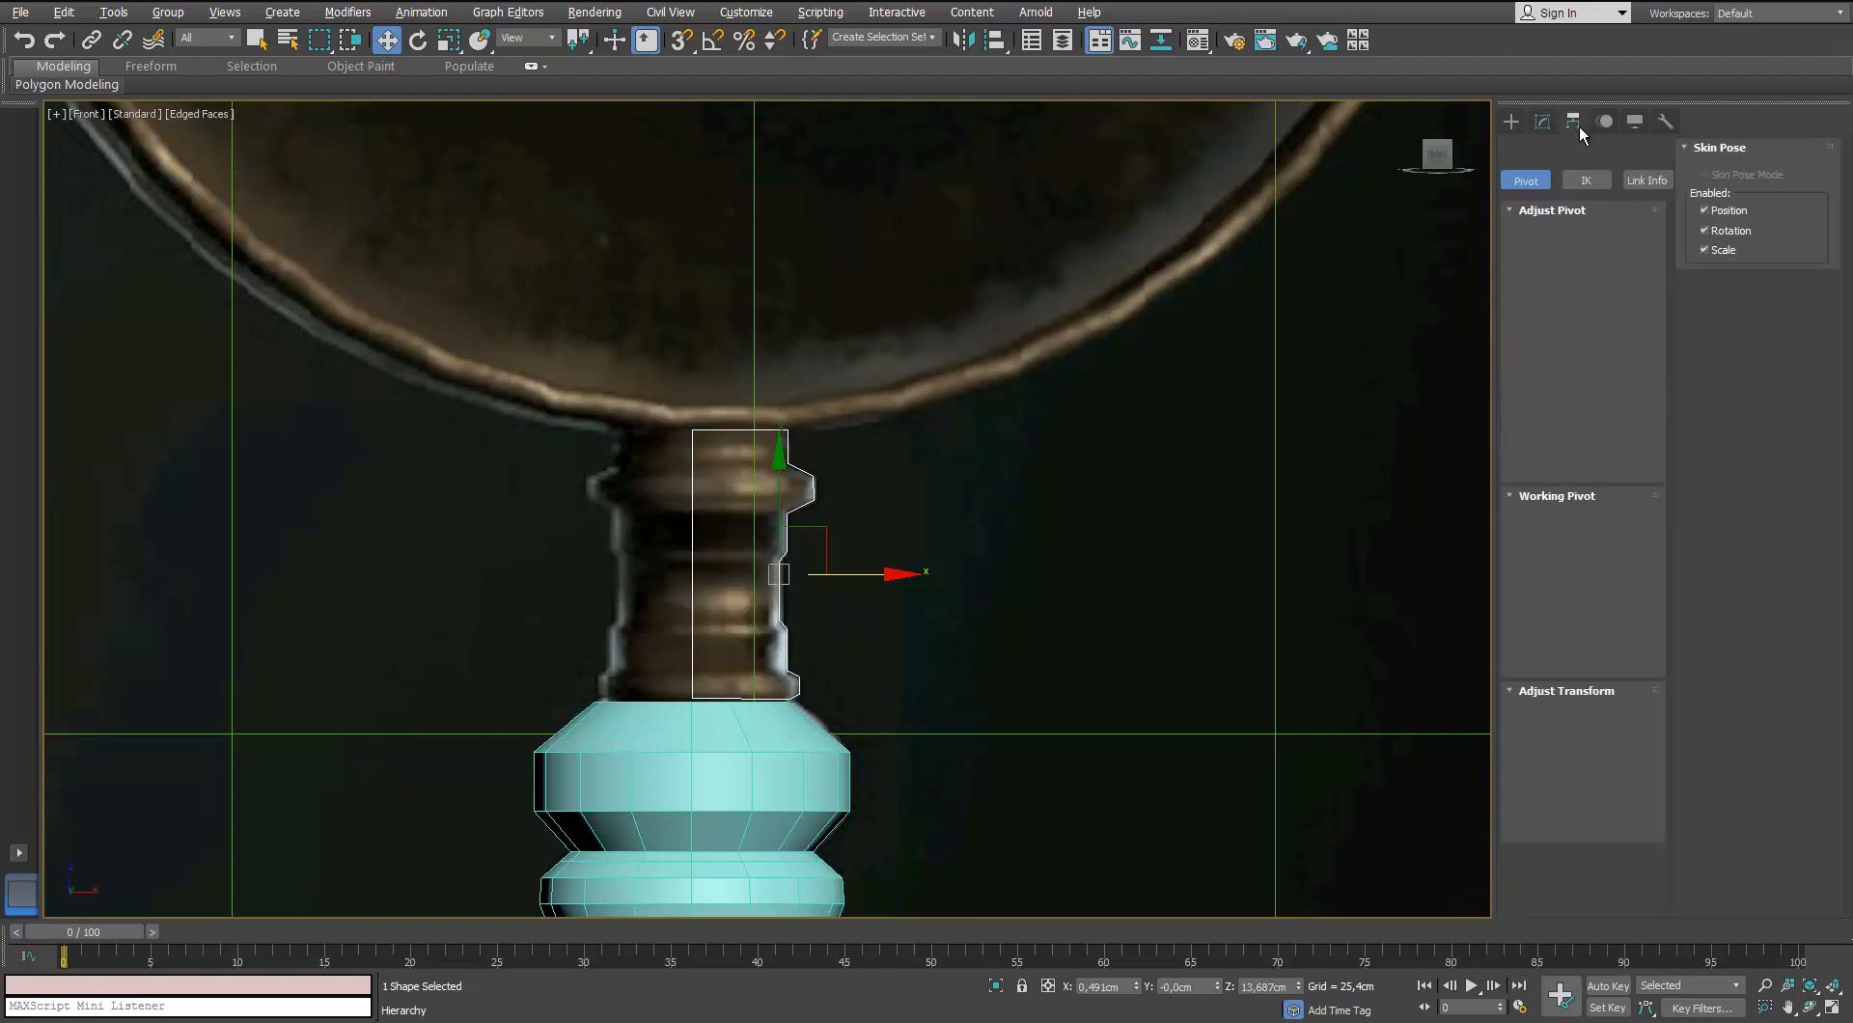
{"action": "left_click", "coordinate": [1582, 254]}
{"action": "scroll", "coordinate": [563, 618], "scroll_direction": "up", "scroll_amount": 3}
{"action": "left_click_drag", "start_coordinate": [1109, 522], "coordinate": [908, 534]}
{"action": "scroll", "coordinate": [848, 531], "scroll_direction": "up", "scroll_amount": 10}
{"action": "left_click_drag", "start_coordinate": [748, 527], "coordinate": [767, 481]}
{"action": "scroll", "coordinate": [723, 530], "scroll_direction": "up", "scroll_amount": 8}
{"action": "scroll", "coordinate": [763, 484], "scroll_direction": "down", "scroll_amount": 10}
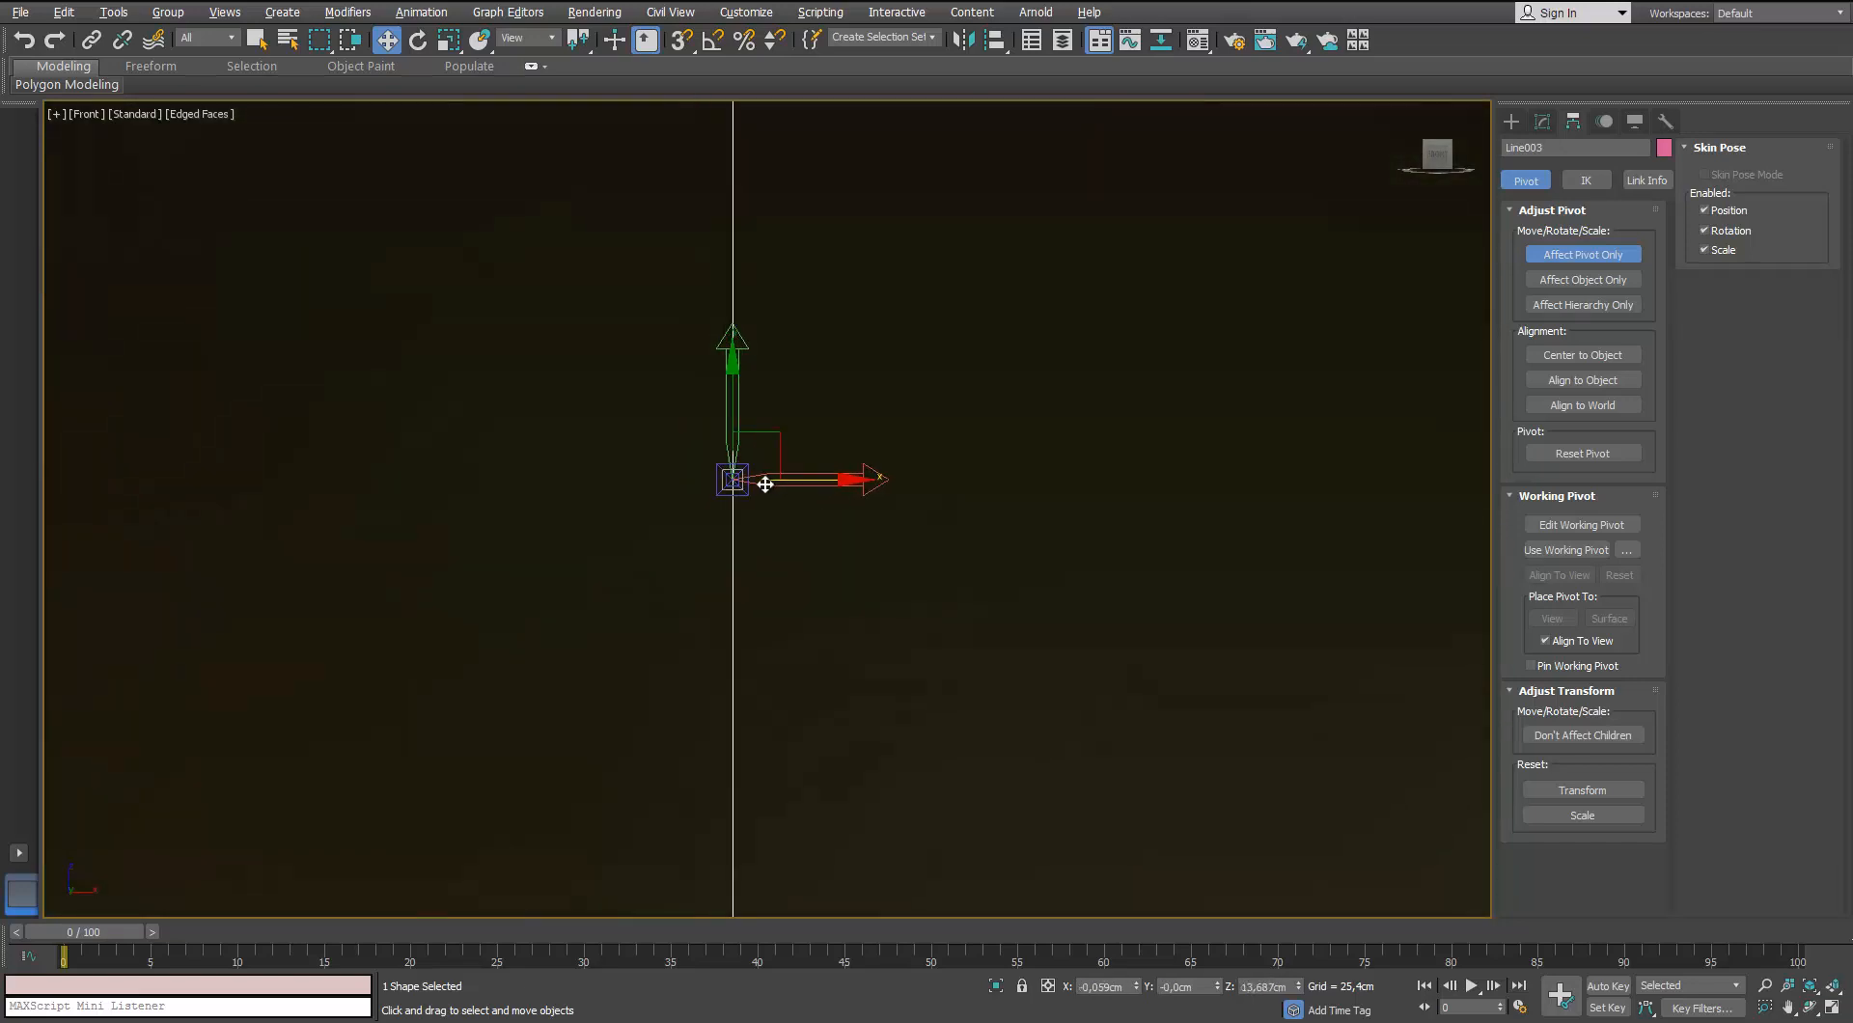
{"action": "scroll", "coordinate": [762, 485], "scroll_direction": "down", "scroll_amount": 6}
Apply a Lathe modifier to the neck profile to revolve it into a solid
{"action": "left_click", "coordinate": [1541, 121]}
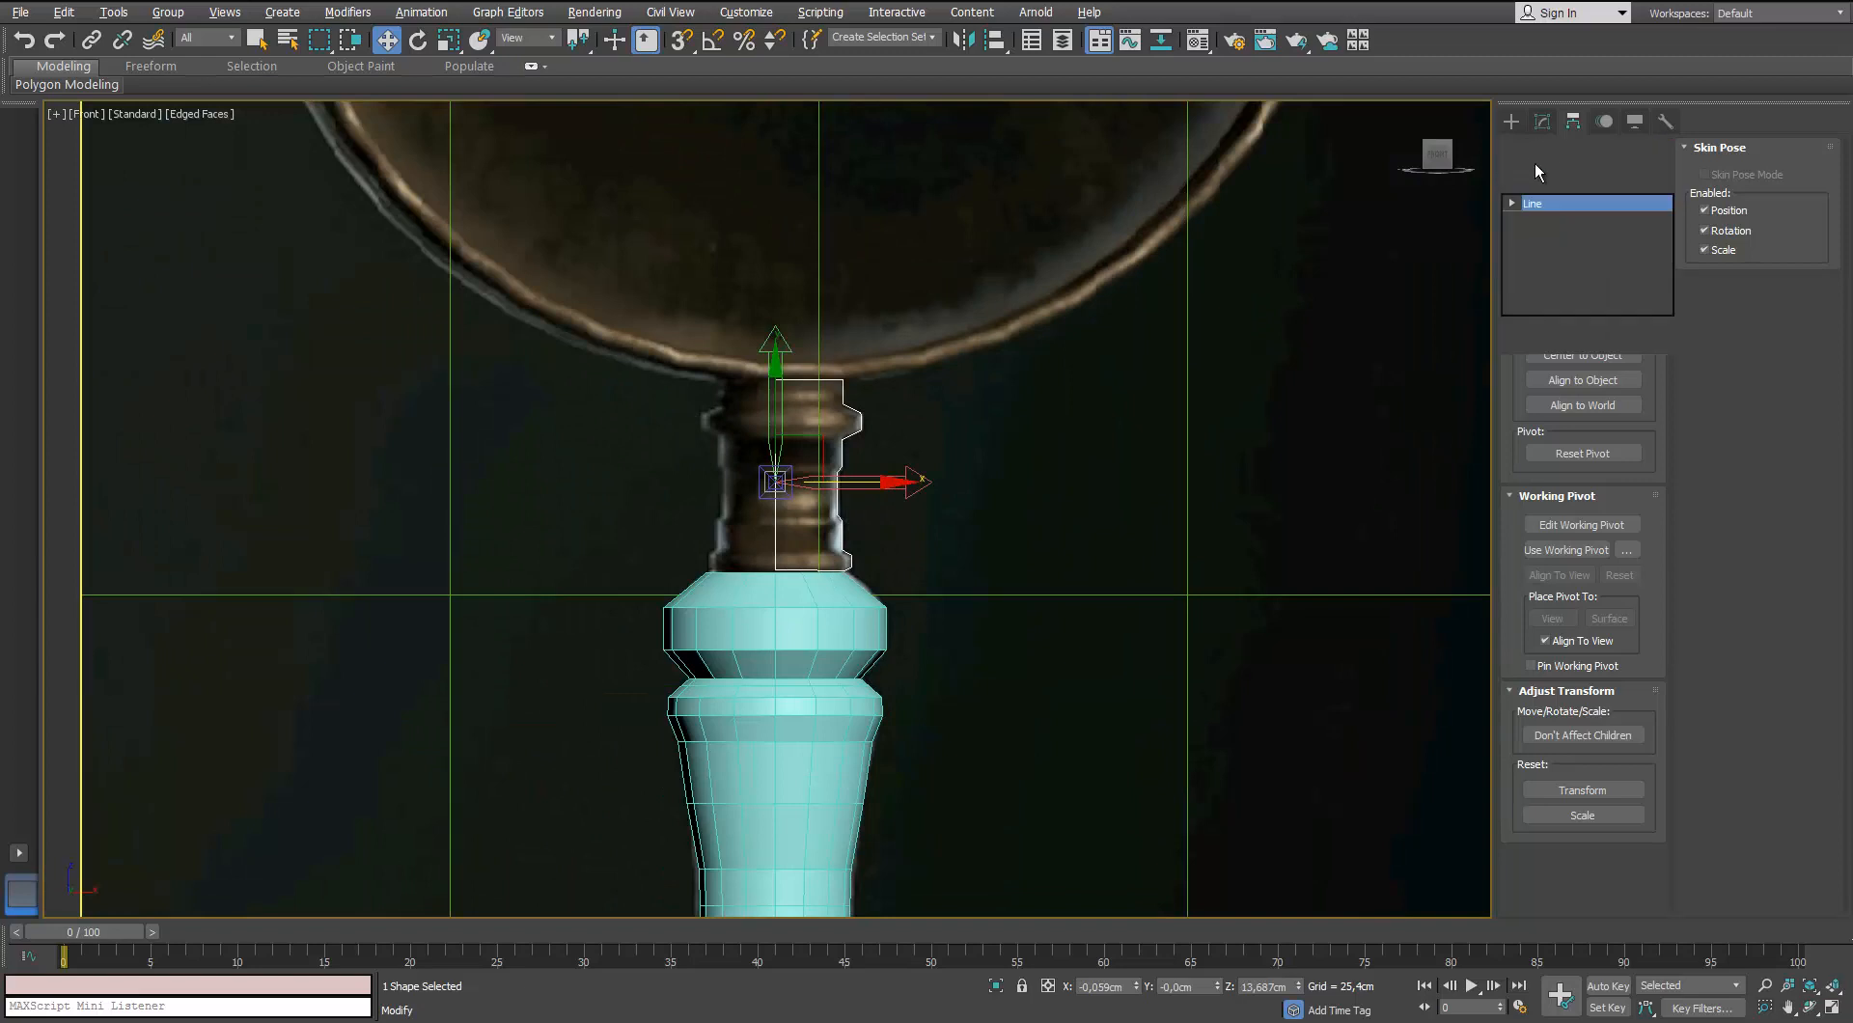
{"action": "left_click", "coordinate": [1669, 179]}
{"action": "key", "text": "l"}
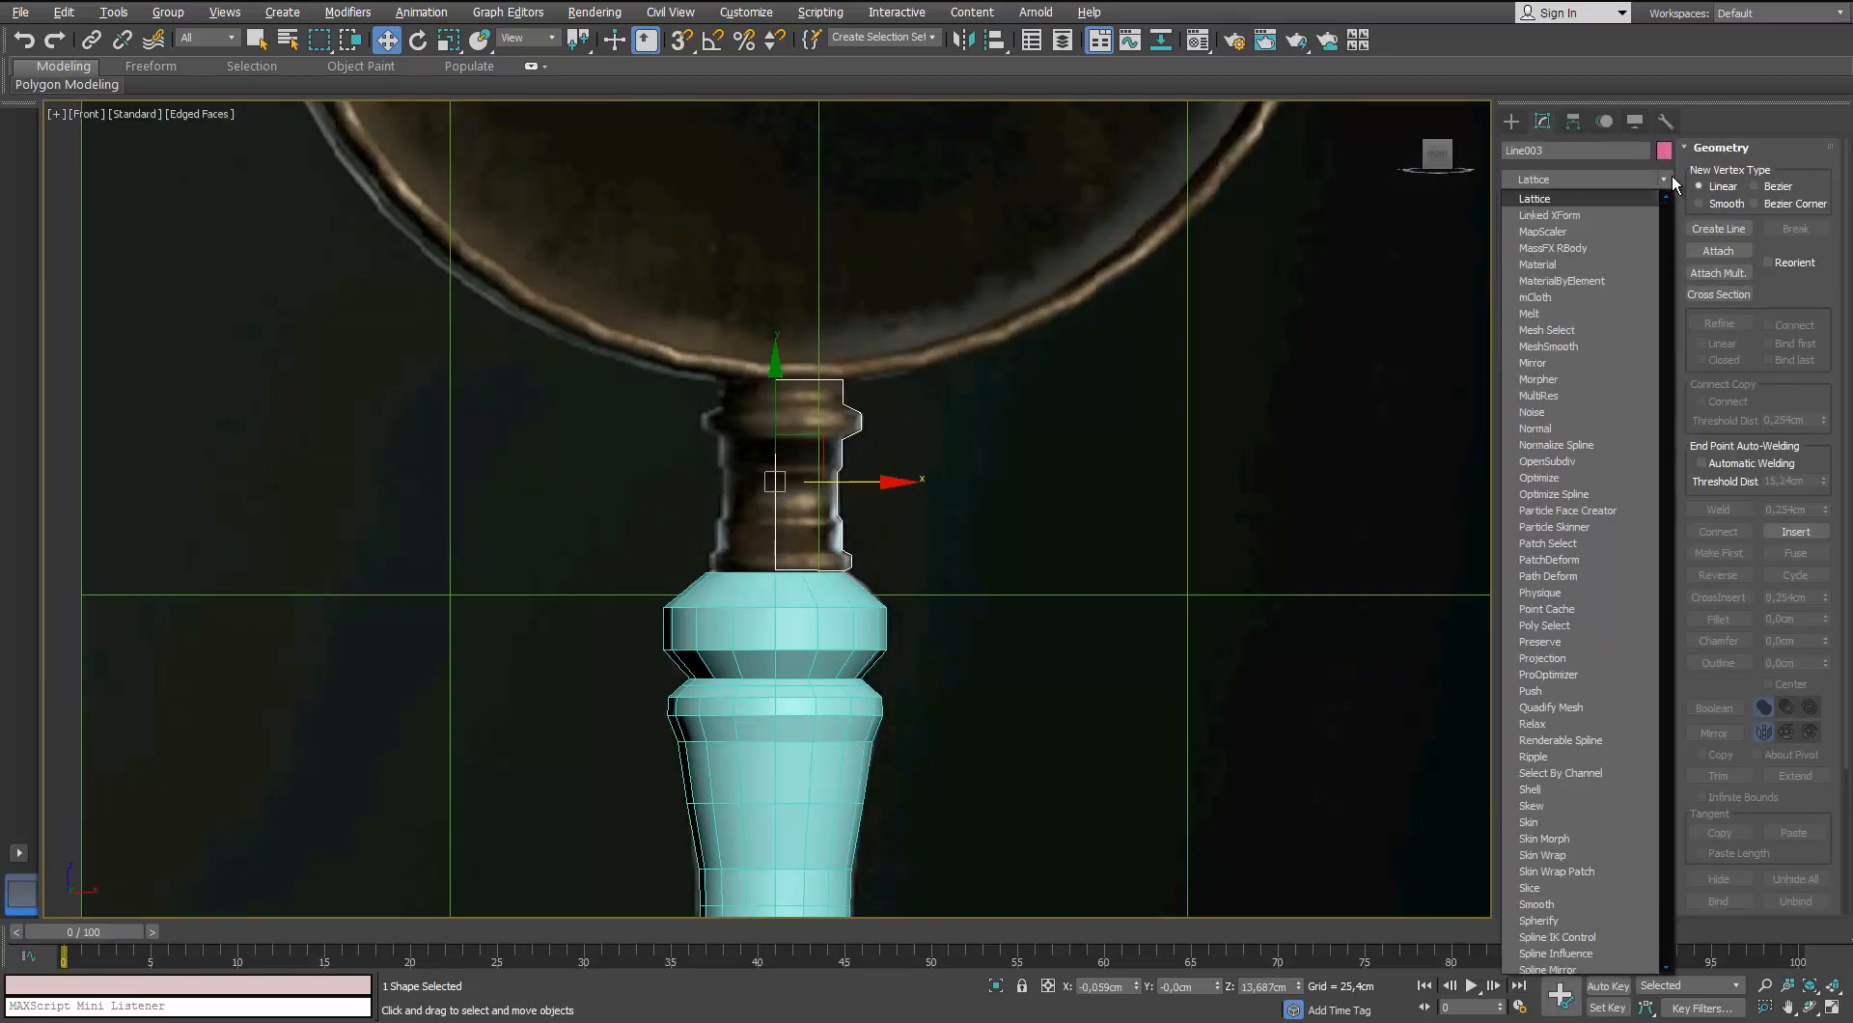
{"action": "key", "text": "Down"}
{"action": "key", "text": "Up"}
{"action": "key", "text": "Up"}
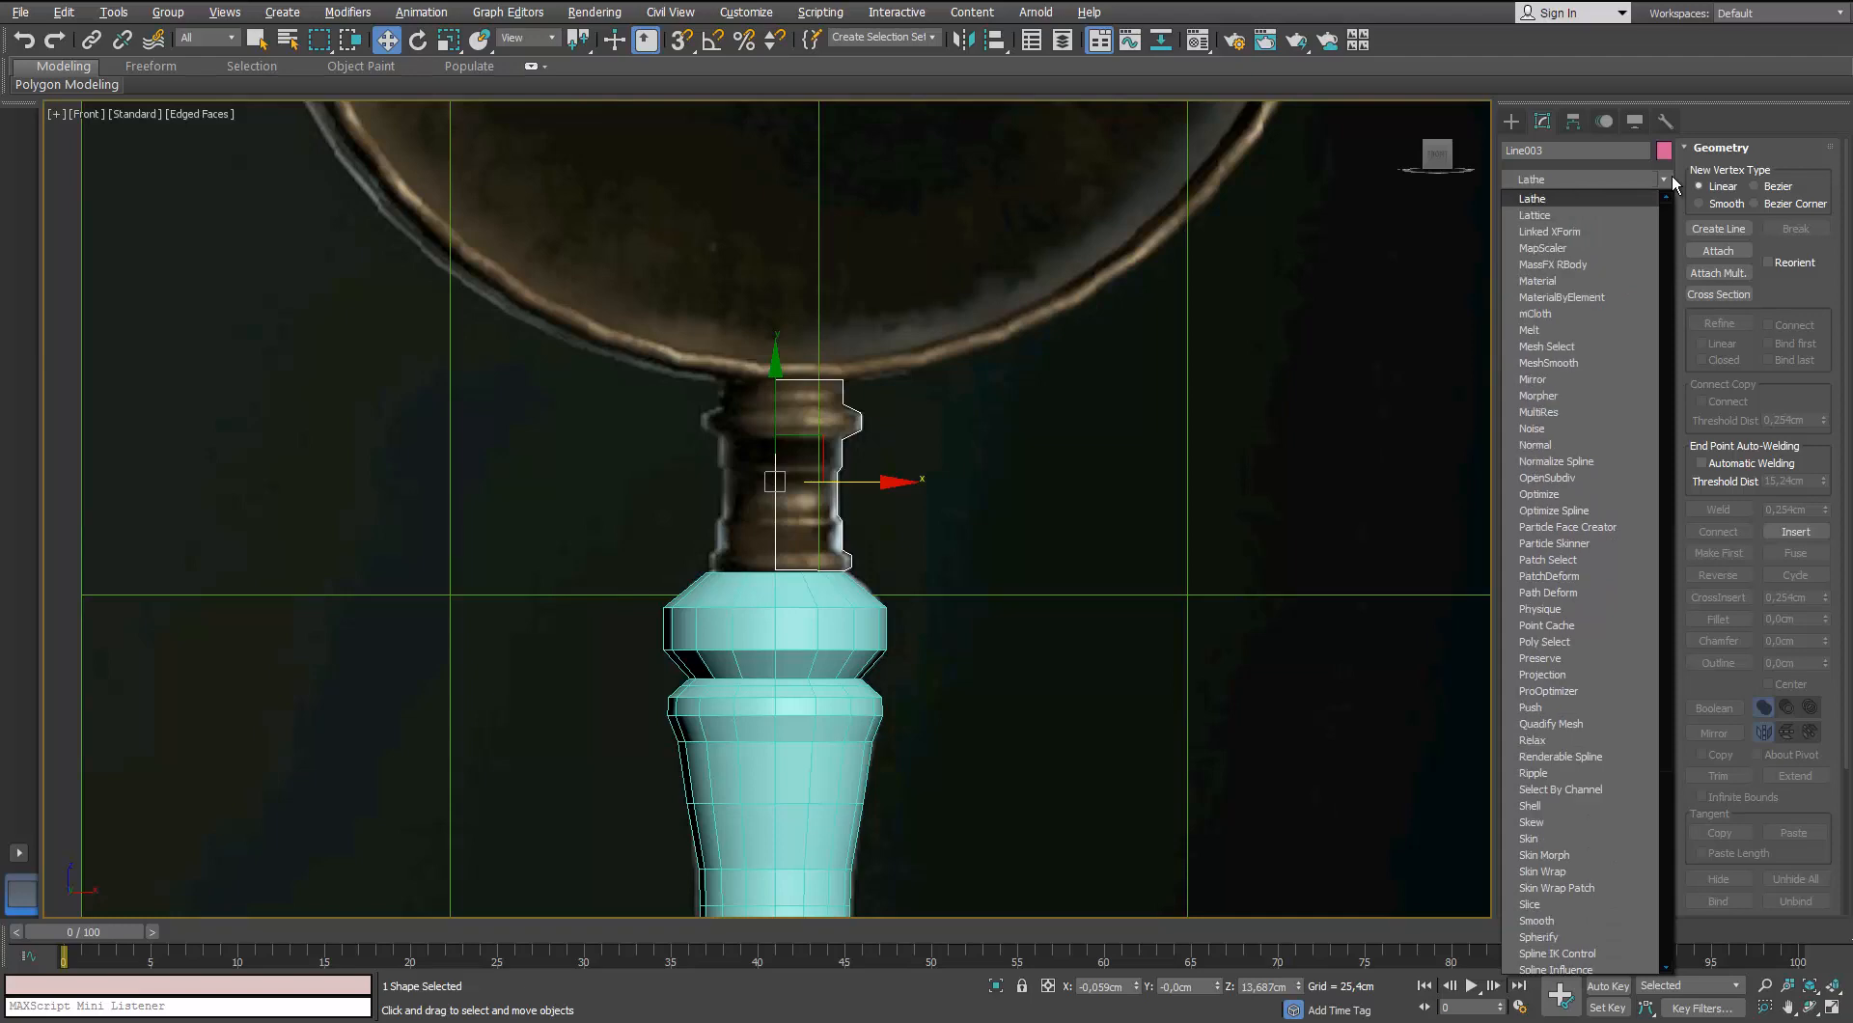
{"action": "key", "text": "Return"}
Examine the lathed neck together with the handle and end tip in the Perspective view
{"action": "scroll", "coordinate": [812, 389], "scroll_direction": "down", "scroll_amount": 3}
{"action": "scroll", "coordinate": [813, 389], "scroll_direction": "down", "scroll_amount": 3}
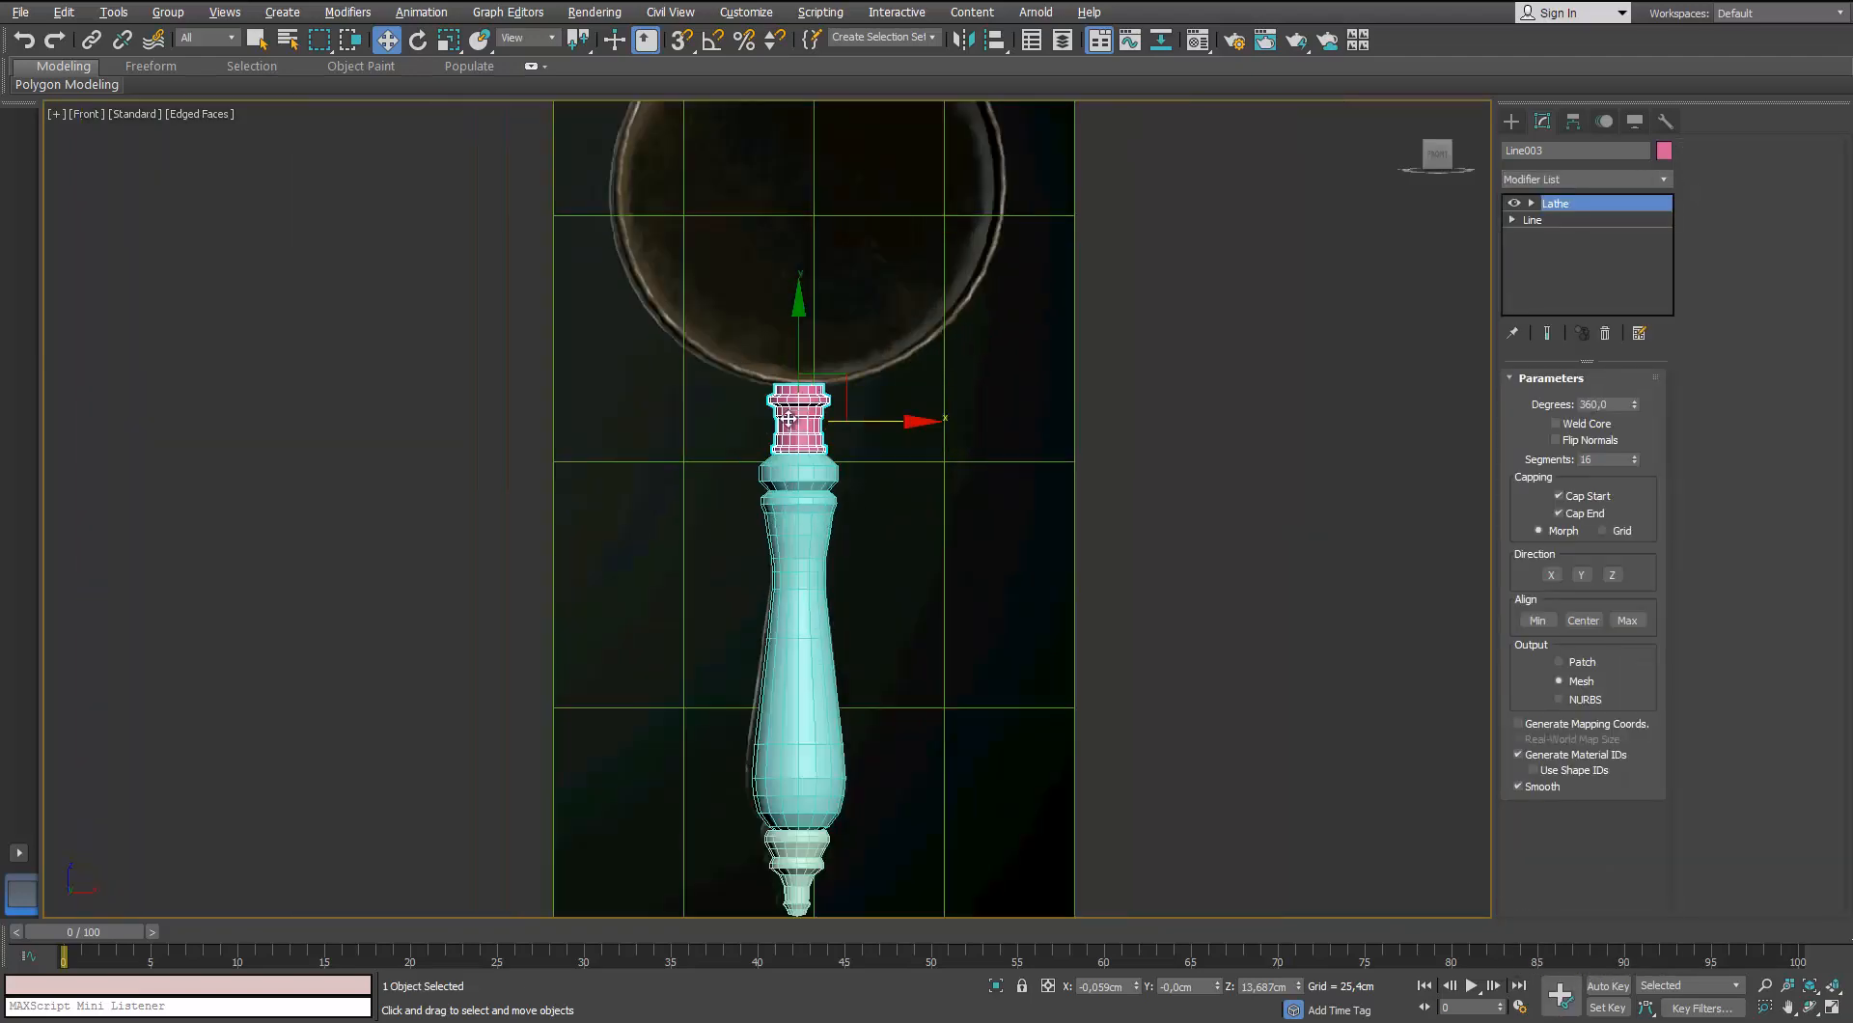
{"action": "key", "text": "p"}
{"action": "scroll", "coordinate": [665, 422], "scroll_direction": "up", "scroll_amount": 3}
{"action": "scroll", "coordinate": [665, 423], "scroll_direction": "up", "scroll_amount": 2}
{"action": "middle_click_drag", "start_coordinate": [665, 422], "coordinate": [801, 464], "text": "alt"}
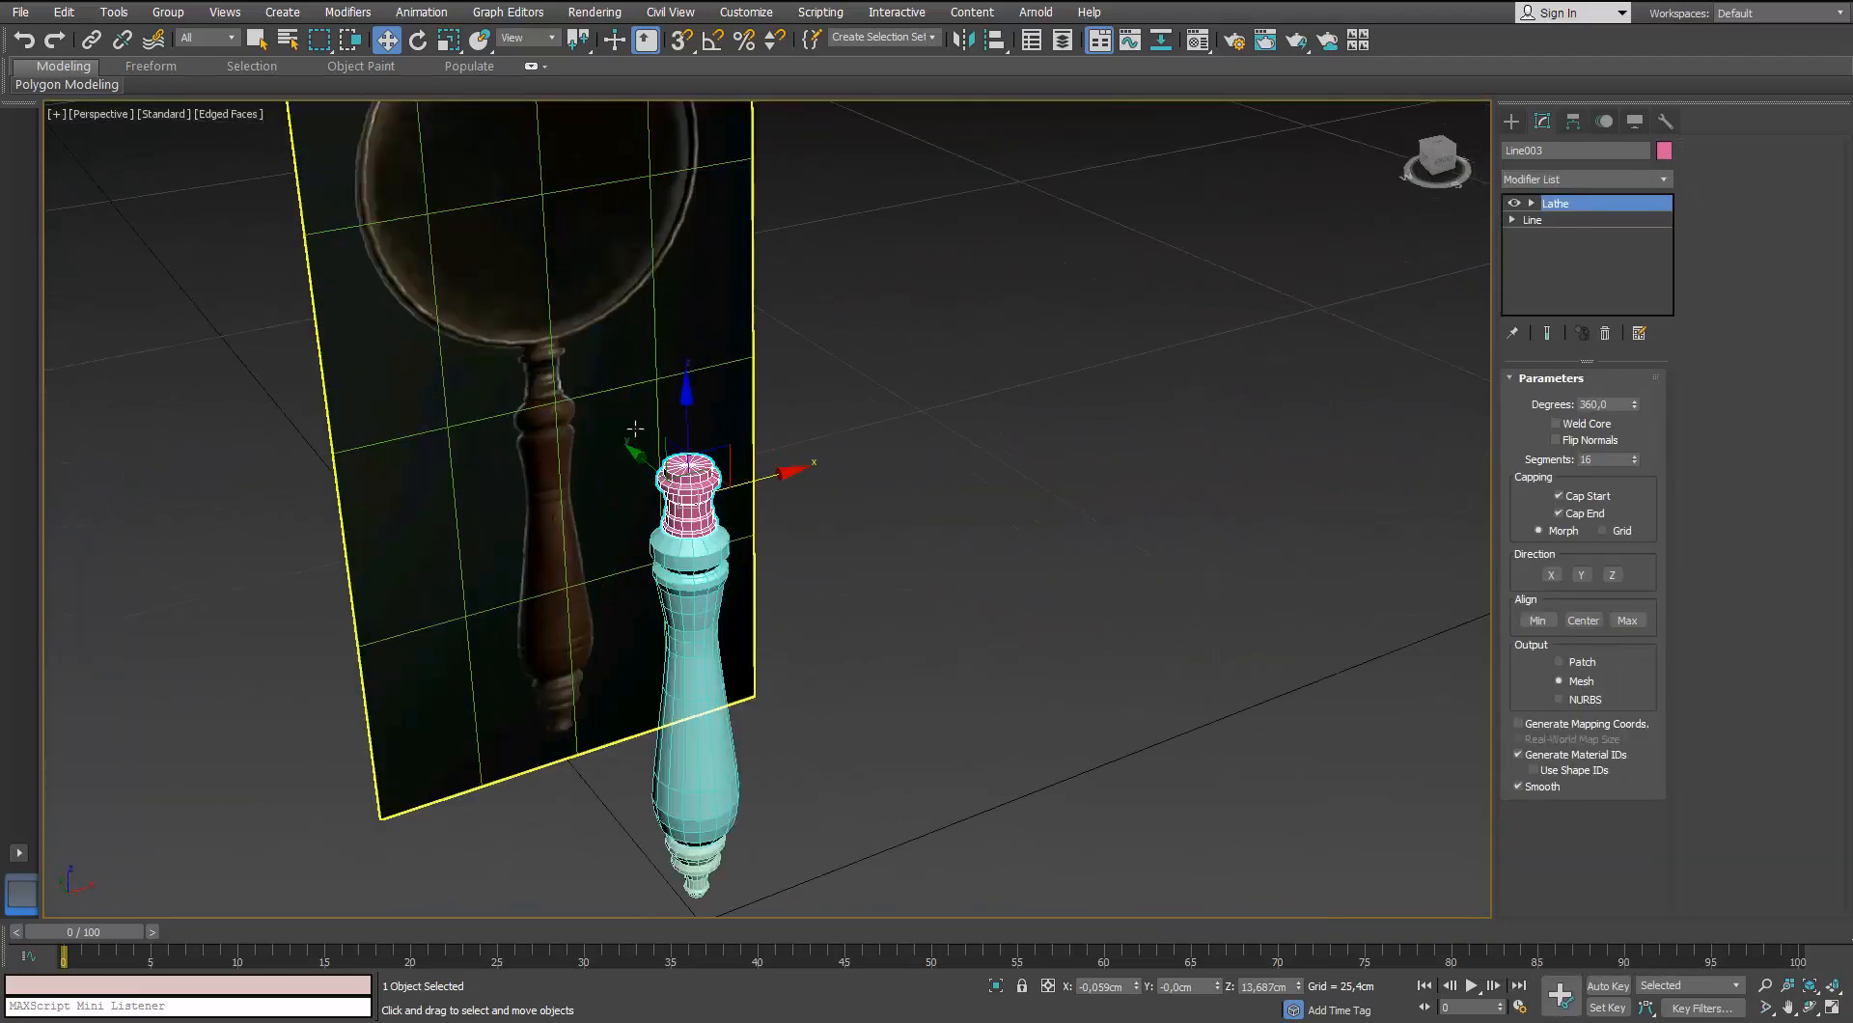
{"action": "scroll", "coordinate": [765, 310], "scroll_direction": "up", "scroll_amount": 2}
{"action": "middle_click_drag", "start_coordinate": [691, 489], "coordinate": [868, 357]}
{"action": "scroll", "coordinate": [868, 357], "scroll_direction": "down", "scroll_amount": 1}
Select all three handle parts, assign them the 01 - Default material, set their object colour to black, and clear the selection
{"action": "left_click_drag", "start_coordinate": [958, 309], "coordinate": [761, 770]}
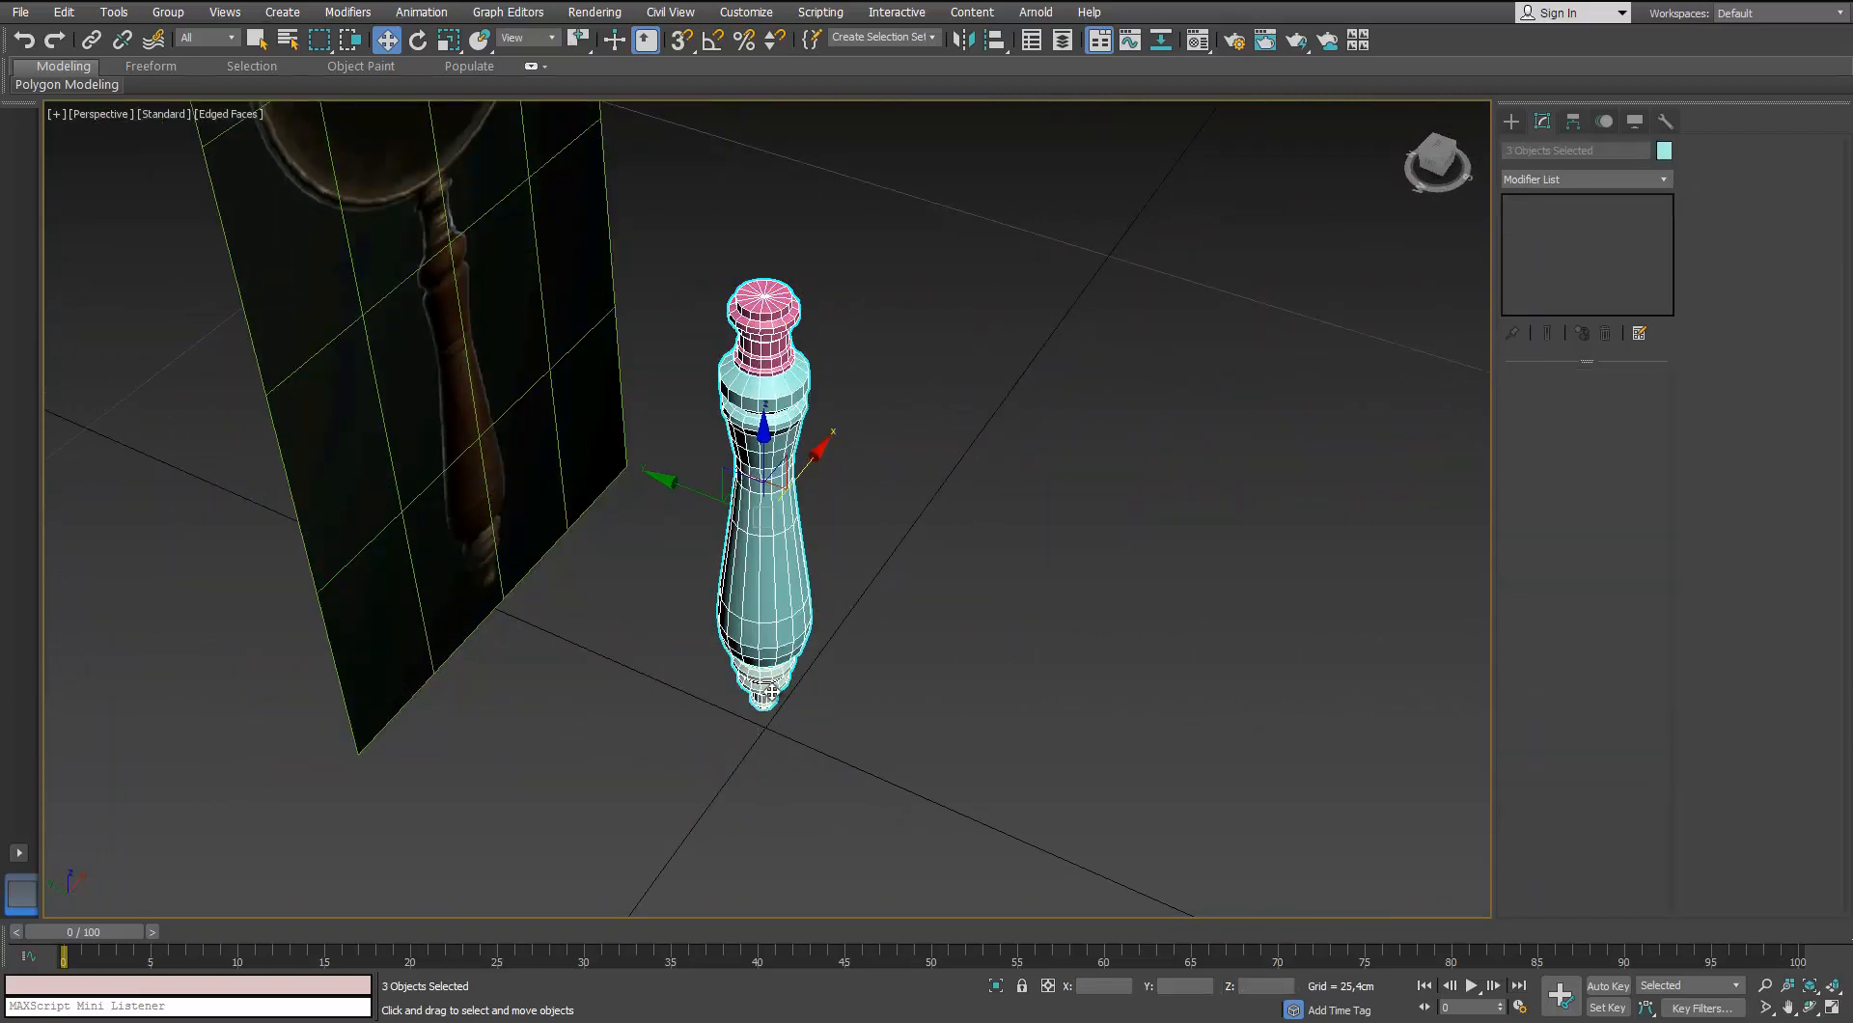
{"action": "key", "text": "m"}
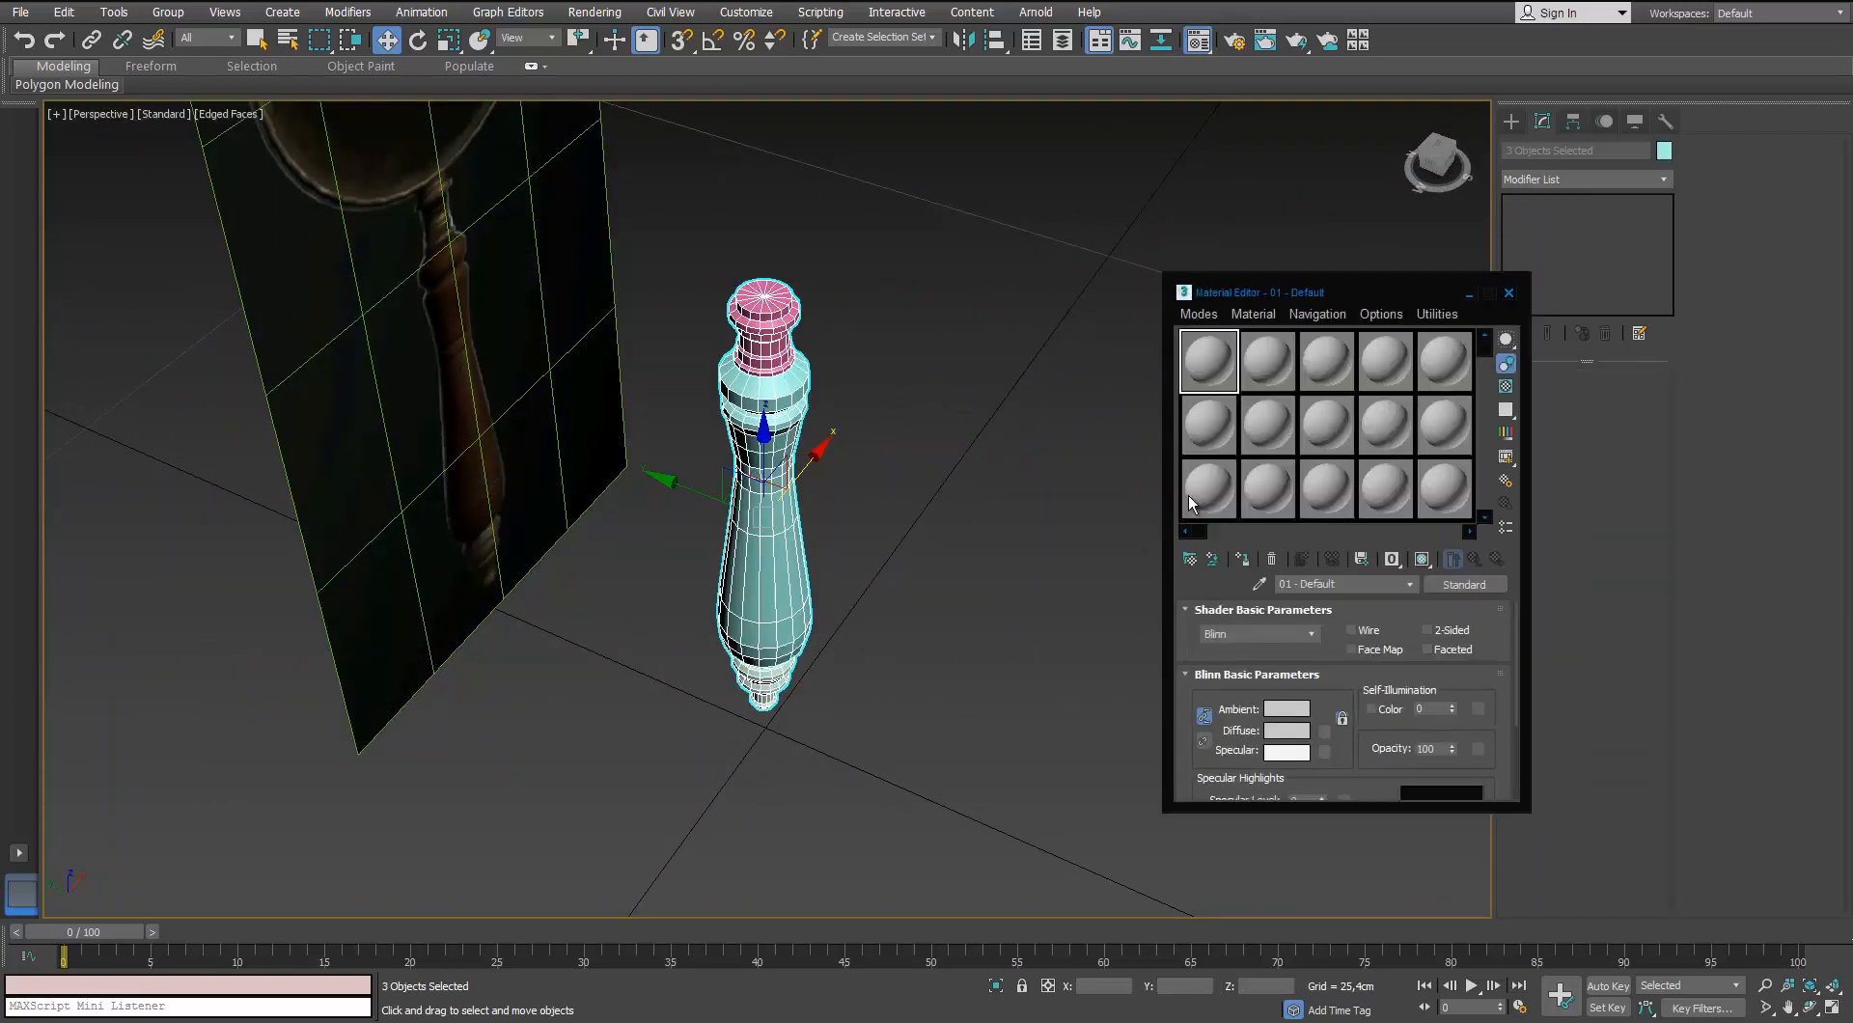
{"action": "left_click", "coordinate": [1243, 560]}
{"action": "left_click", "coordinate": [1510, 293]}
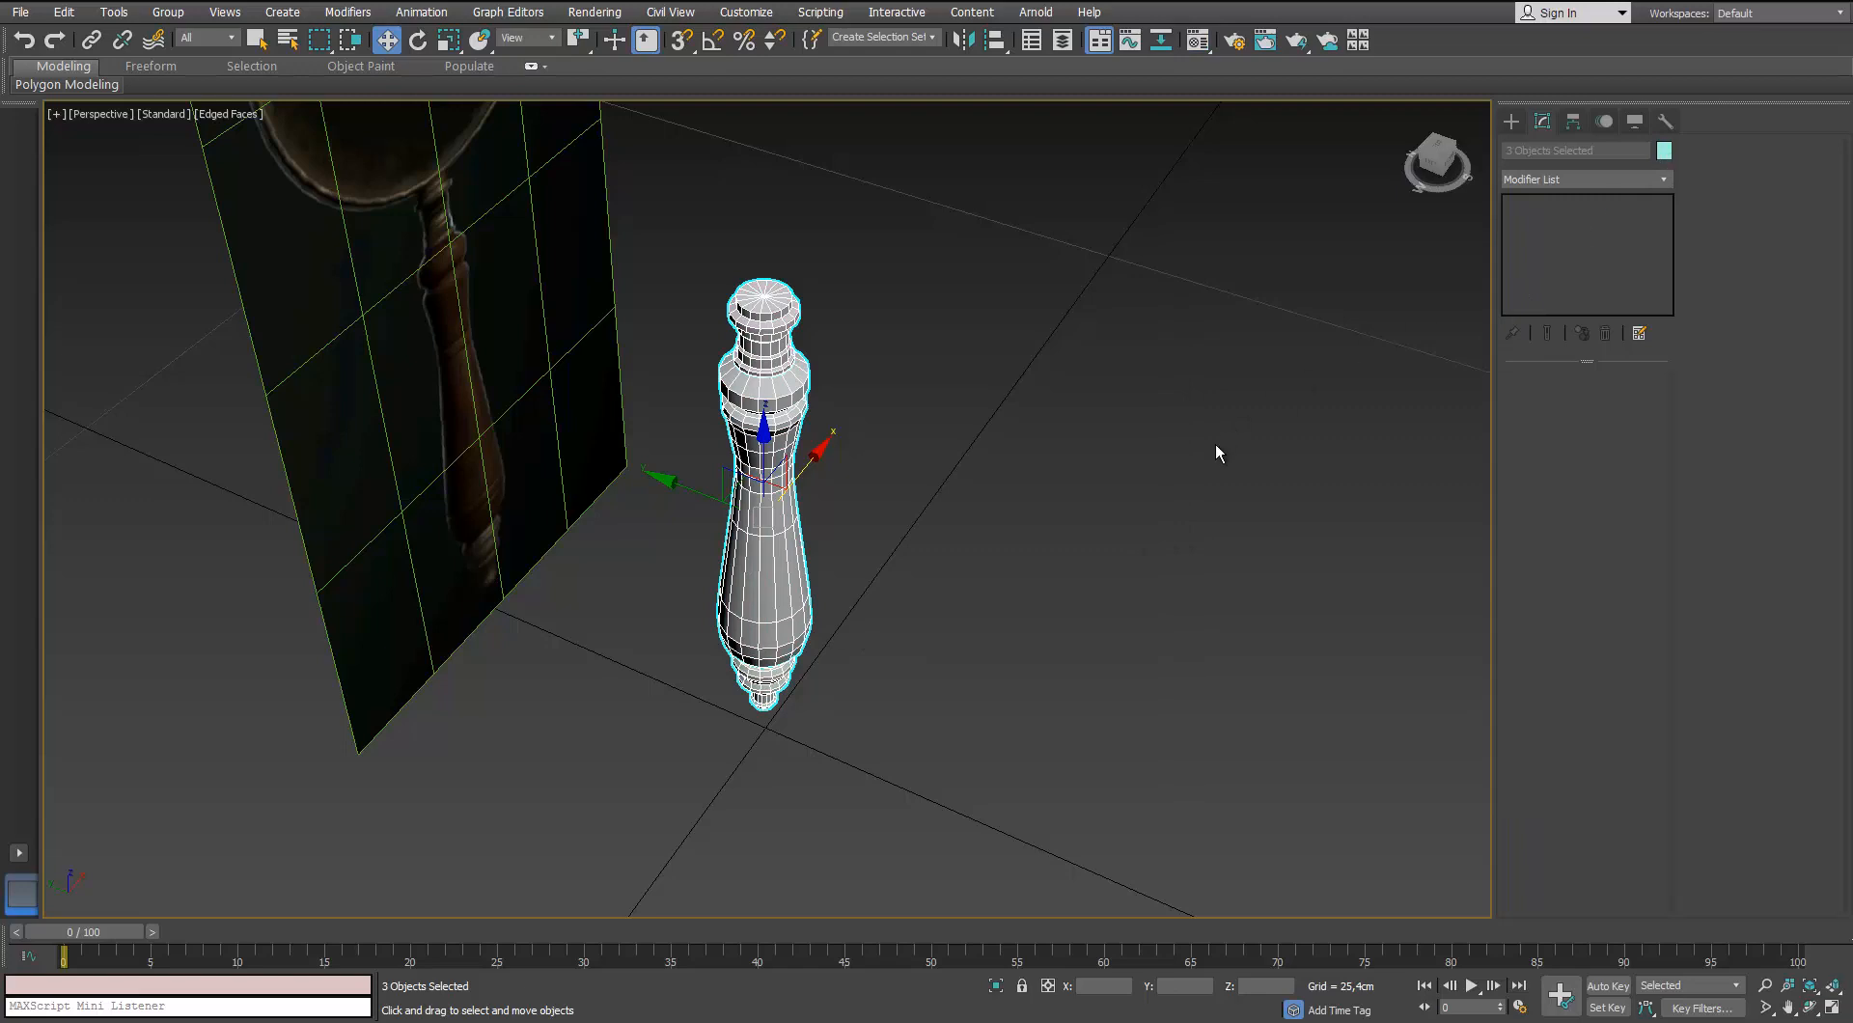
{"action": "left_click", "coordinate": [975, 504]}
{"action": "left_click", "coordinate": [1239, 563]}
{"action": "left_click", "coordinate": [1117, 604]}
Examine the grey handle parts and their wireframe from several angles beside the reference image
{"action": "scroll", "coordinate": [838, 392], "scroll_direction": "down", "scroll_amount": 3}
{"action": "scroll", "coordinate": [827, 351], "scroll_direction": "up", "scroll_amount": 5}
{"action": "middle_click_drag", "start_coordinate": [838, 392], "coordinate": [804, 540], "text": "alt"}
{"action": "scroll", "coordinate": [828, 351], "scroll_direction": "down", "scroll_amount": 5}
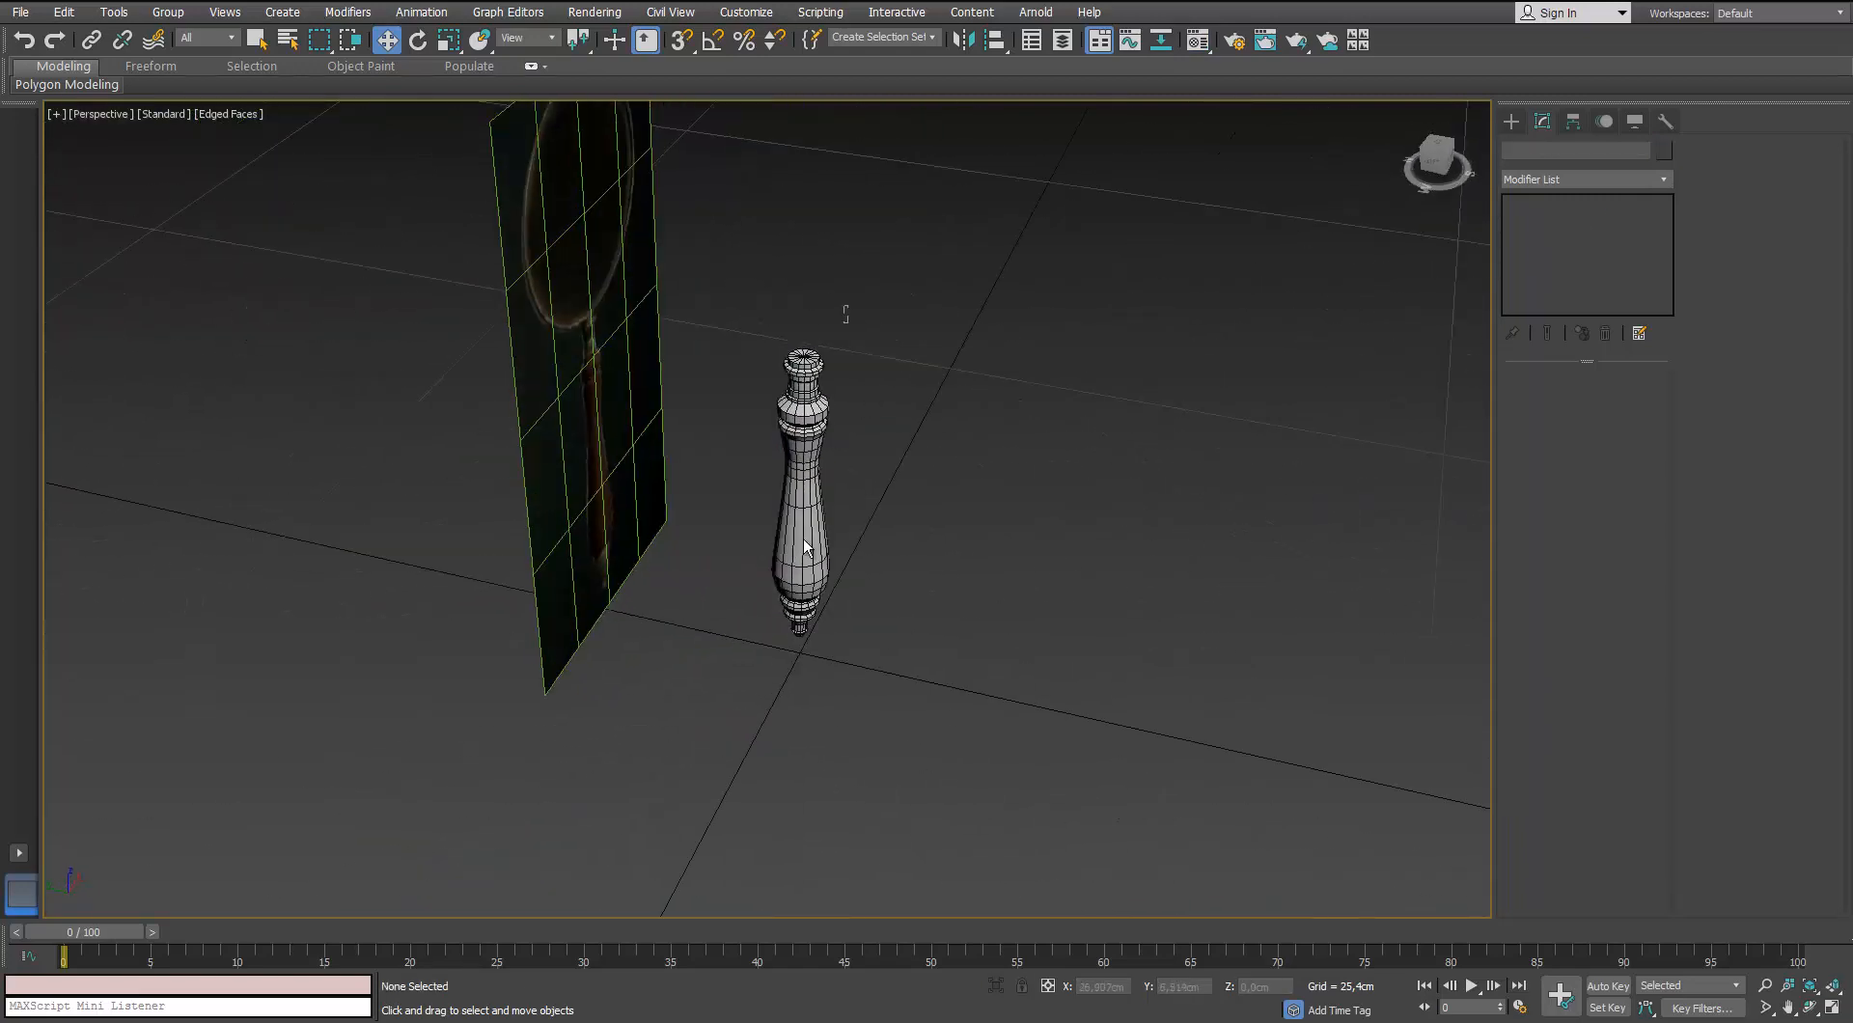
{"action": "left_click", "coordinate": [805, 540]}
{"action": "scroll", "coordinate": [843, 427], "scroll_direction": "up", "scroll_amount": 5}
{"action": "left_click", "coordinate": [843, 427]}
{"action": "middle_click_drag", "start_coordinate": [843, 427], "coordinate": [813, 349], "text": "alt"}
{"action": "scroll", "coordinate": [813, 350], "scroll_direction": "down", "scroll_amount": 3}
{"action": "middle_click_drag", "start_coordinate": [813, 349], "coordinate": [799, 434]}
{"action": "scroll", "coordinate": [772, 372], "scroll_direction": "up", "scroll_amount": 3}
Select the lathed neck piece and isolate it from the rest of the scene
{"action": "left_click", "coordinate": [762, 366]}
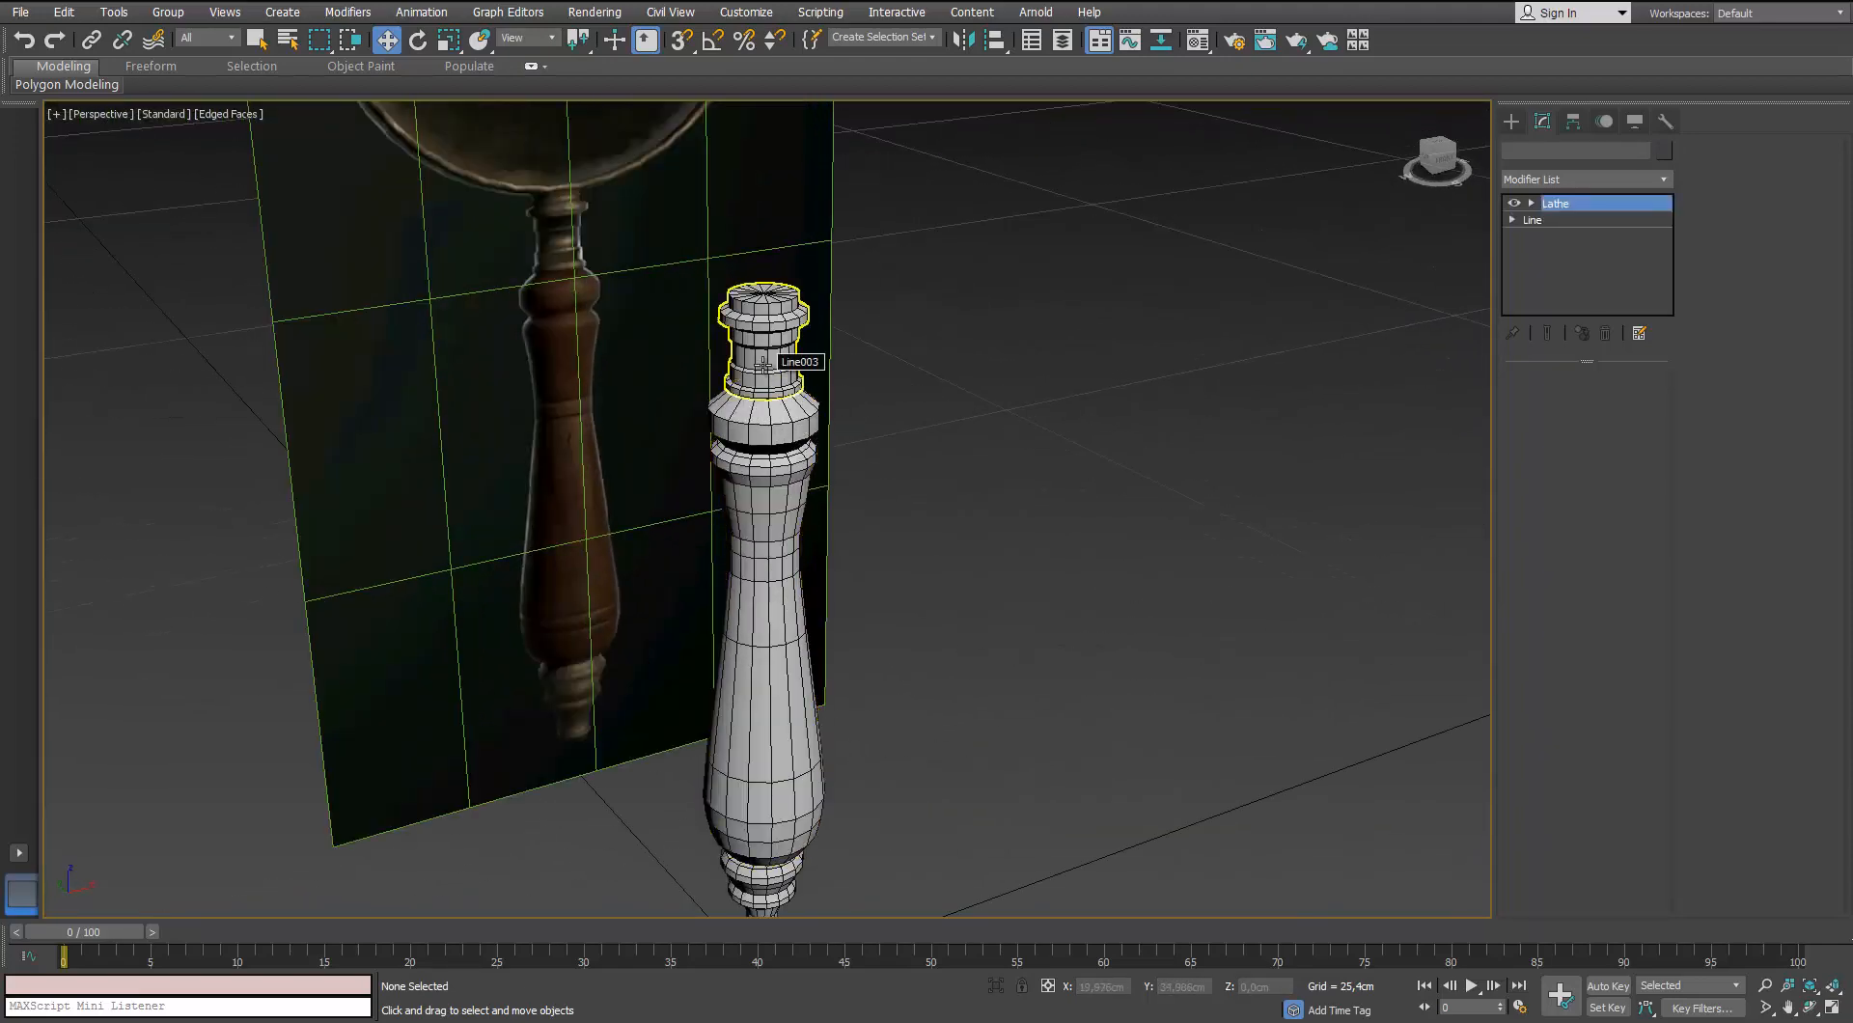
{"action": "middle_click_drag", "start_coordinate": [762, 366], "coordinate": [772, 459]}
{"action": "scroll", "coordinate": [772, 453], "scroll_direction": "up", "scroll_amount": 5}
{"action": "key", "text": "alt+q"}
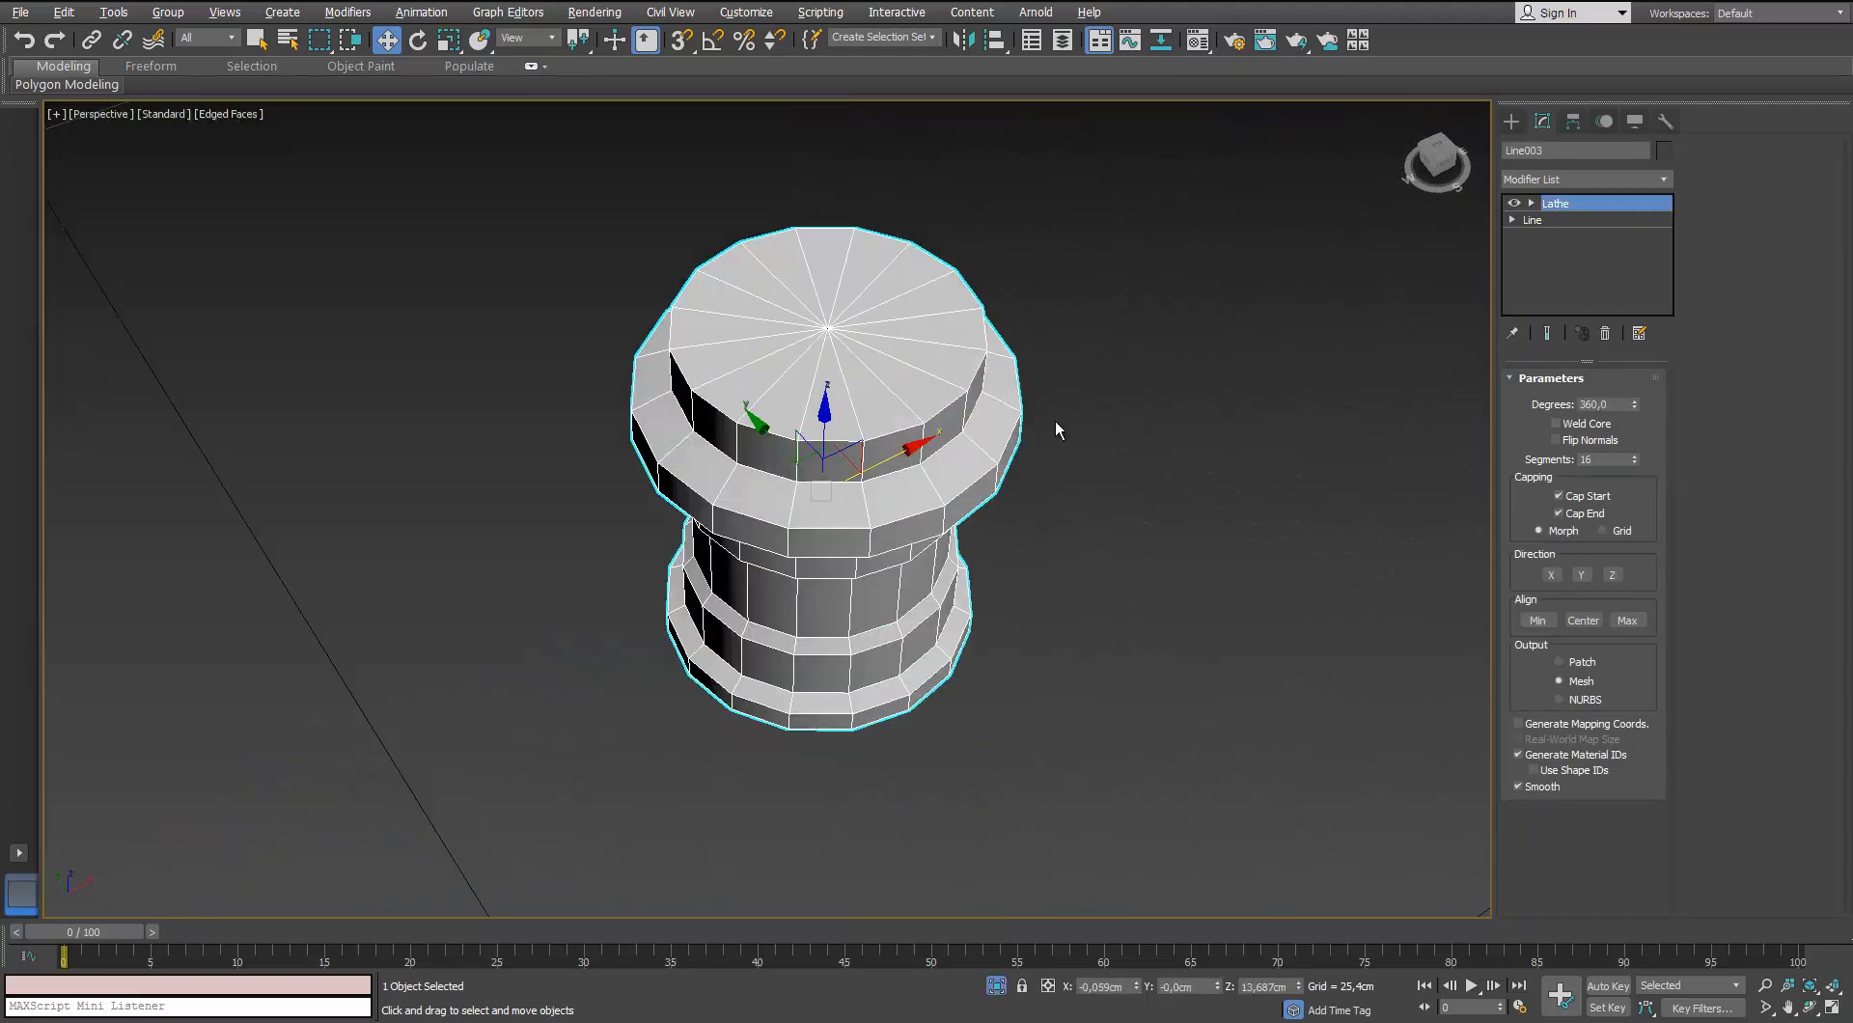
Convert the isolated neck piece to an Editable Poly and switch to vertex editing
{"action": "scroll", "coordinate": [907, 417], "scroll_direction": "down", "scroll_amount": 3}
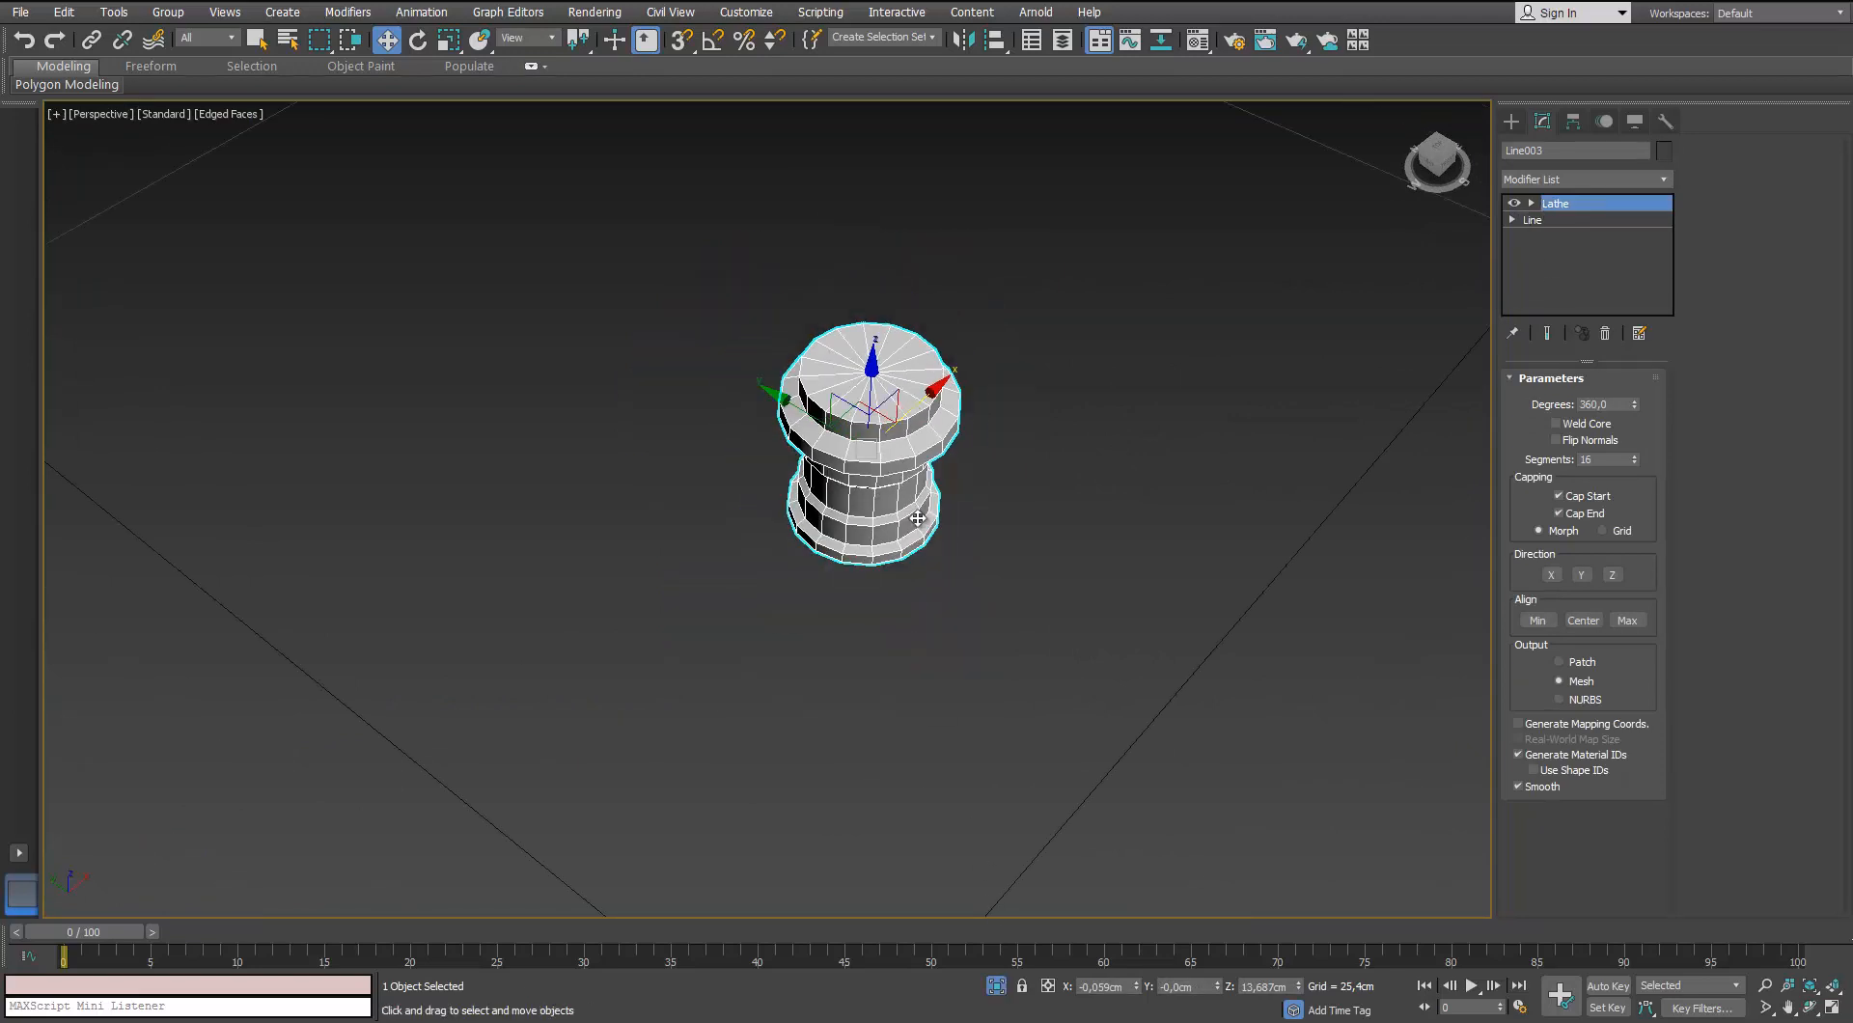
{"action": "right_click", "coordinate": [905, 454]}
{"action": "mouse_move", "coordinate": [990, 660]}
{"action": "left_click", "coordinate": [876, 671]}
{"action": "scroll", "coordinate": [924, 403], "scroll_direction": "up", "scroll_amount": 4}
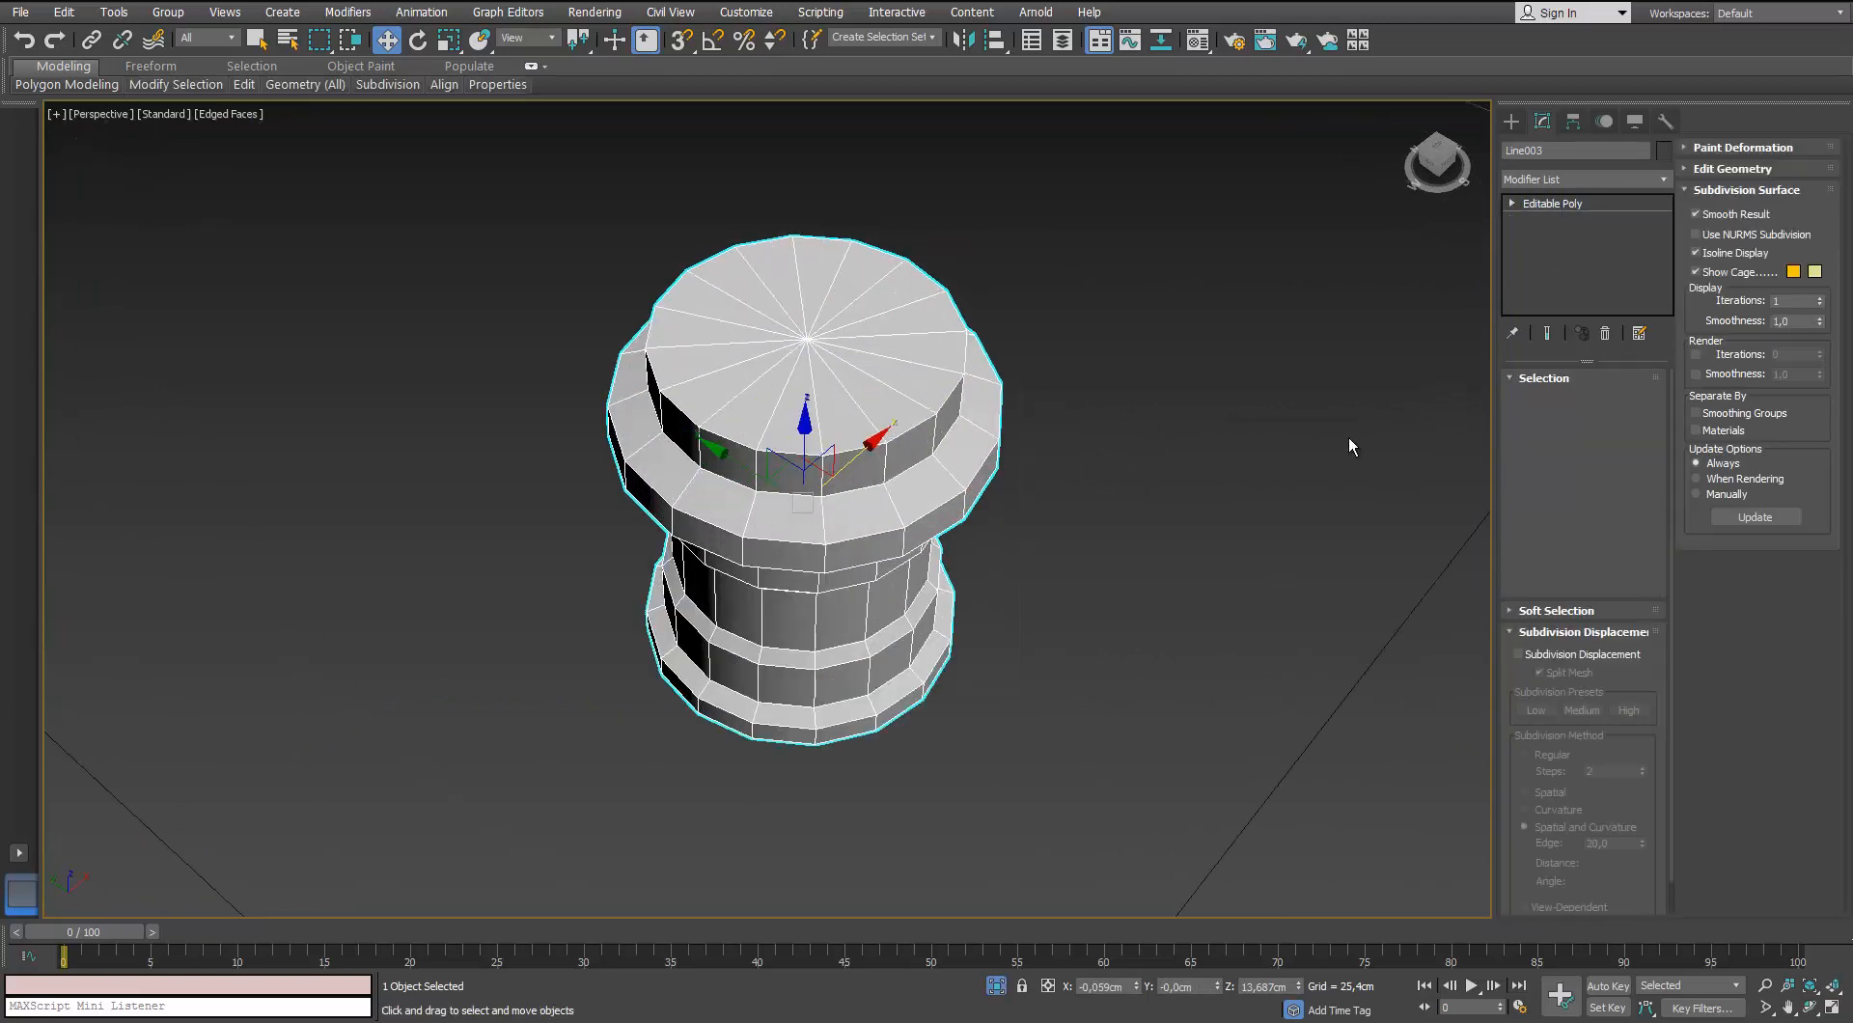
{"action": "key", "text": "1"}
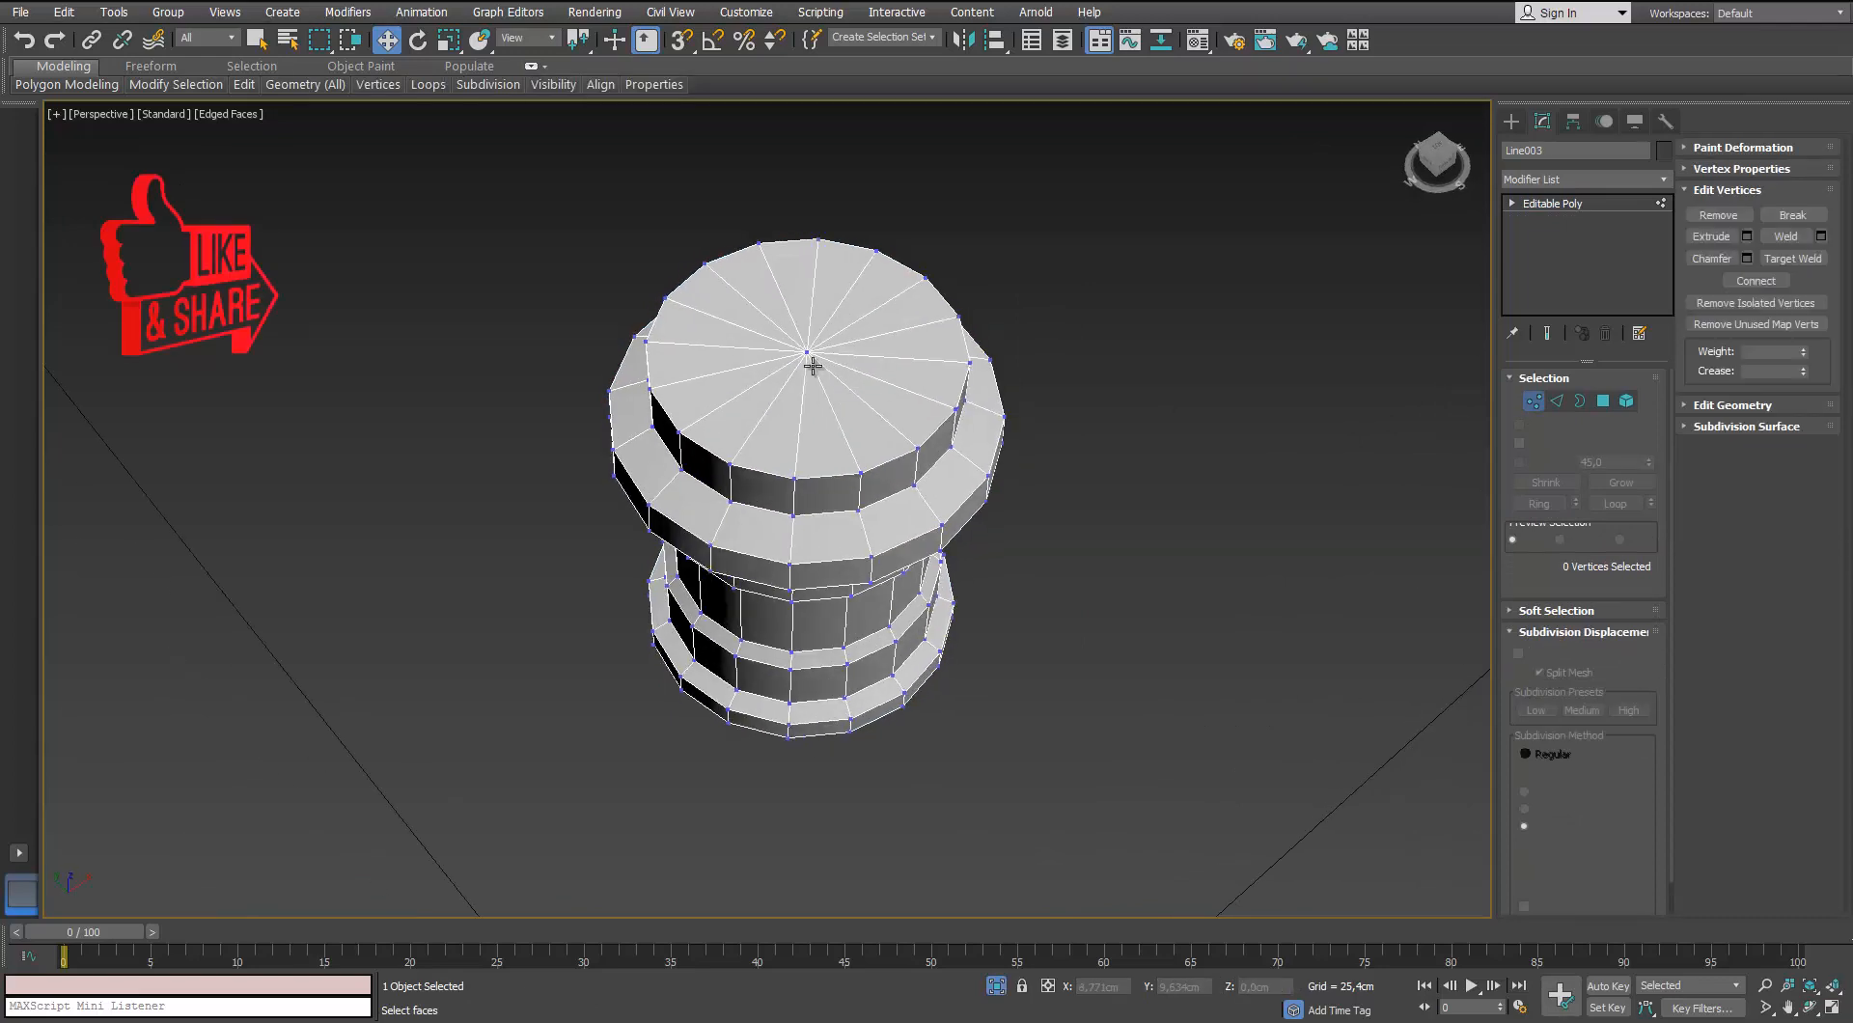
Try to delete the centre vertex of the neck's top cap, and undo the deletion
{"action": "left_click", "coordinate": [809, 355]}
{"action": "middle_click_drag", "start_coordinate": [845, 380], "coordinate": [848, 390]}
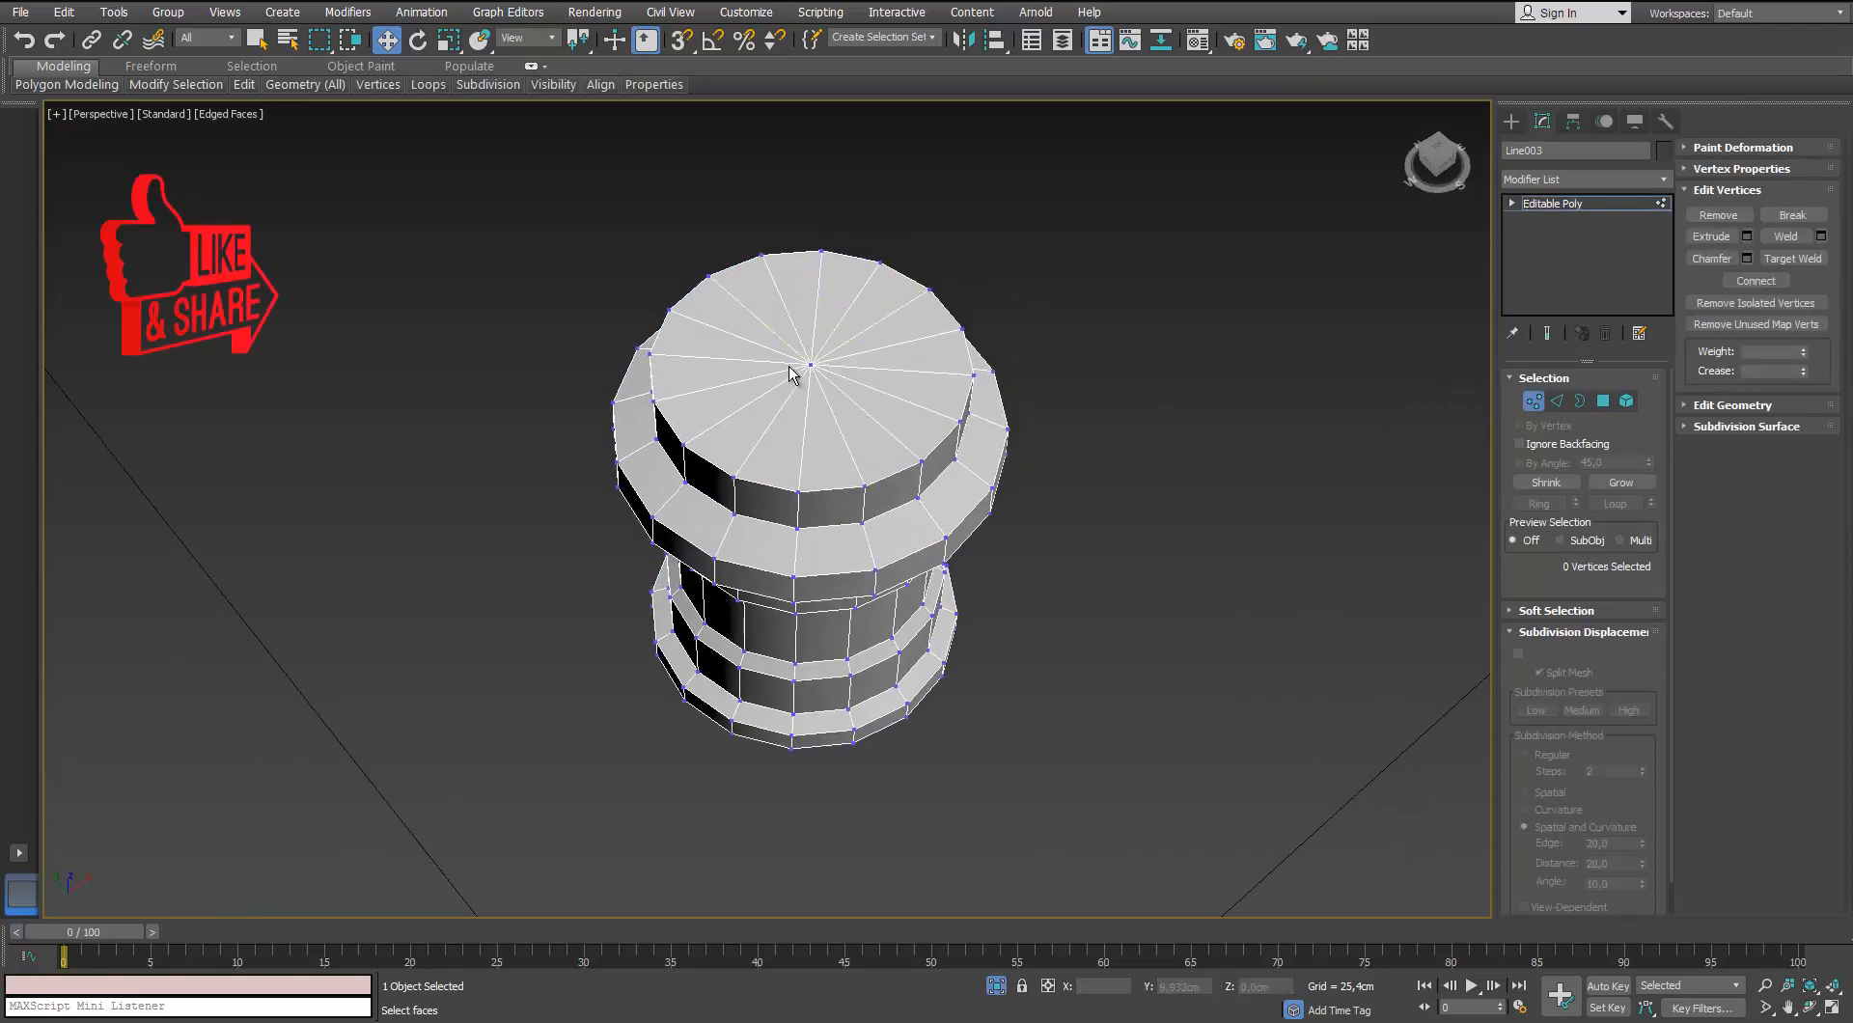
{"action": "left_click", "coordinate": [809, 364]}
{"action": "key", "text": "Delete"}
{"action": "middle_click_drag", "start_coordinate": [838, 386], "coordinate": [822, 407], "text": "alt"}
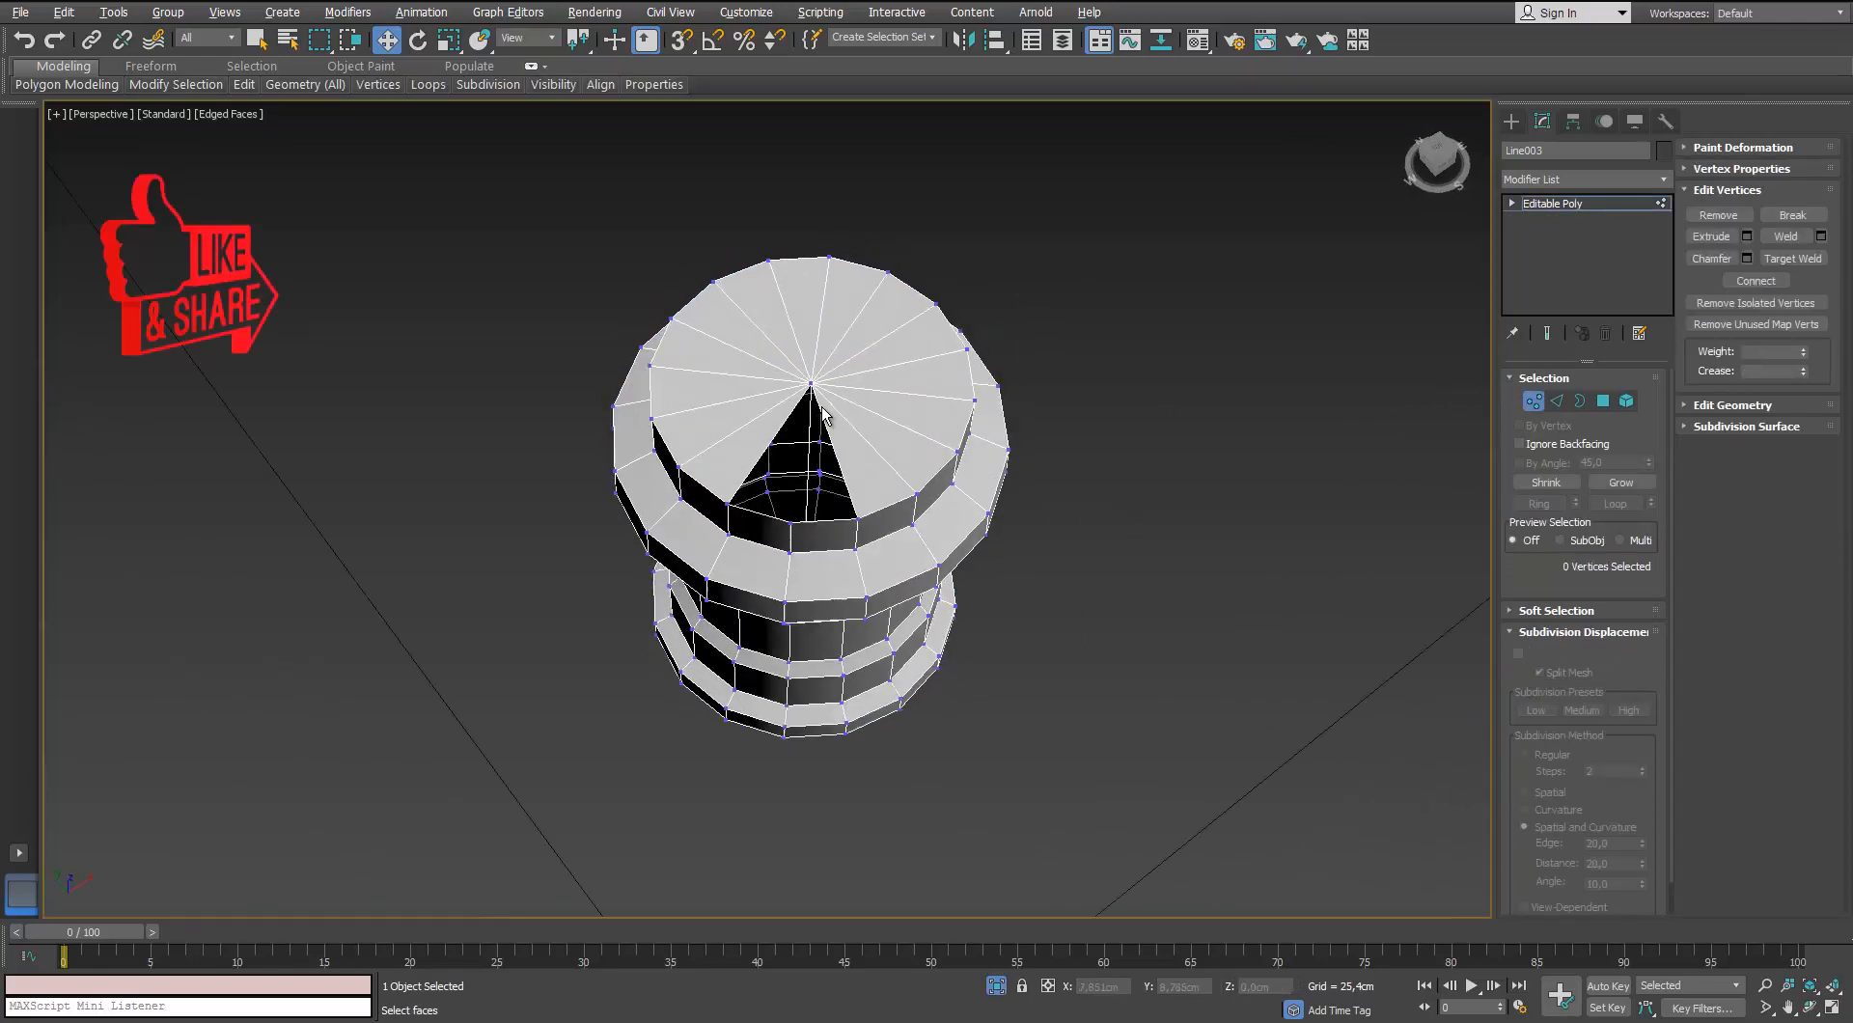
{"action": "key", "text": "ctrl+z"}
Delete the centre vertices of the neck piece's top and bottom caps, working from the top view
{"action": "key", "text": "t"}
{"action": "middle_click_drag", "start_coordinate": [803, 508], "coordinate": [752, 333]}
{"action": "scroll", "coordinate": [787, 476], "scroll_direction": "up", "scroll_amount": 4}
{"action": "scroll", "coordinate": [724, 379], "scroll_direction": "up", "scroll_amount": 5}
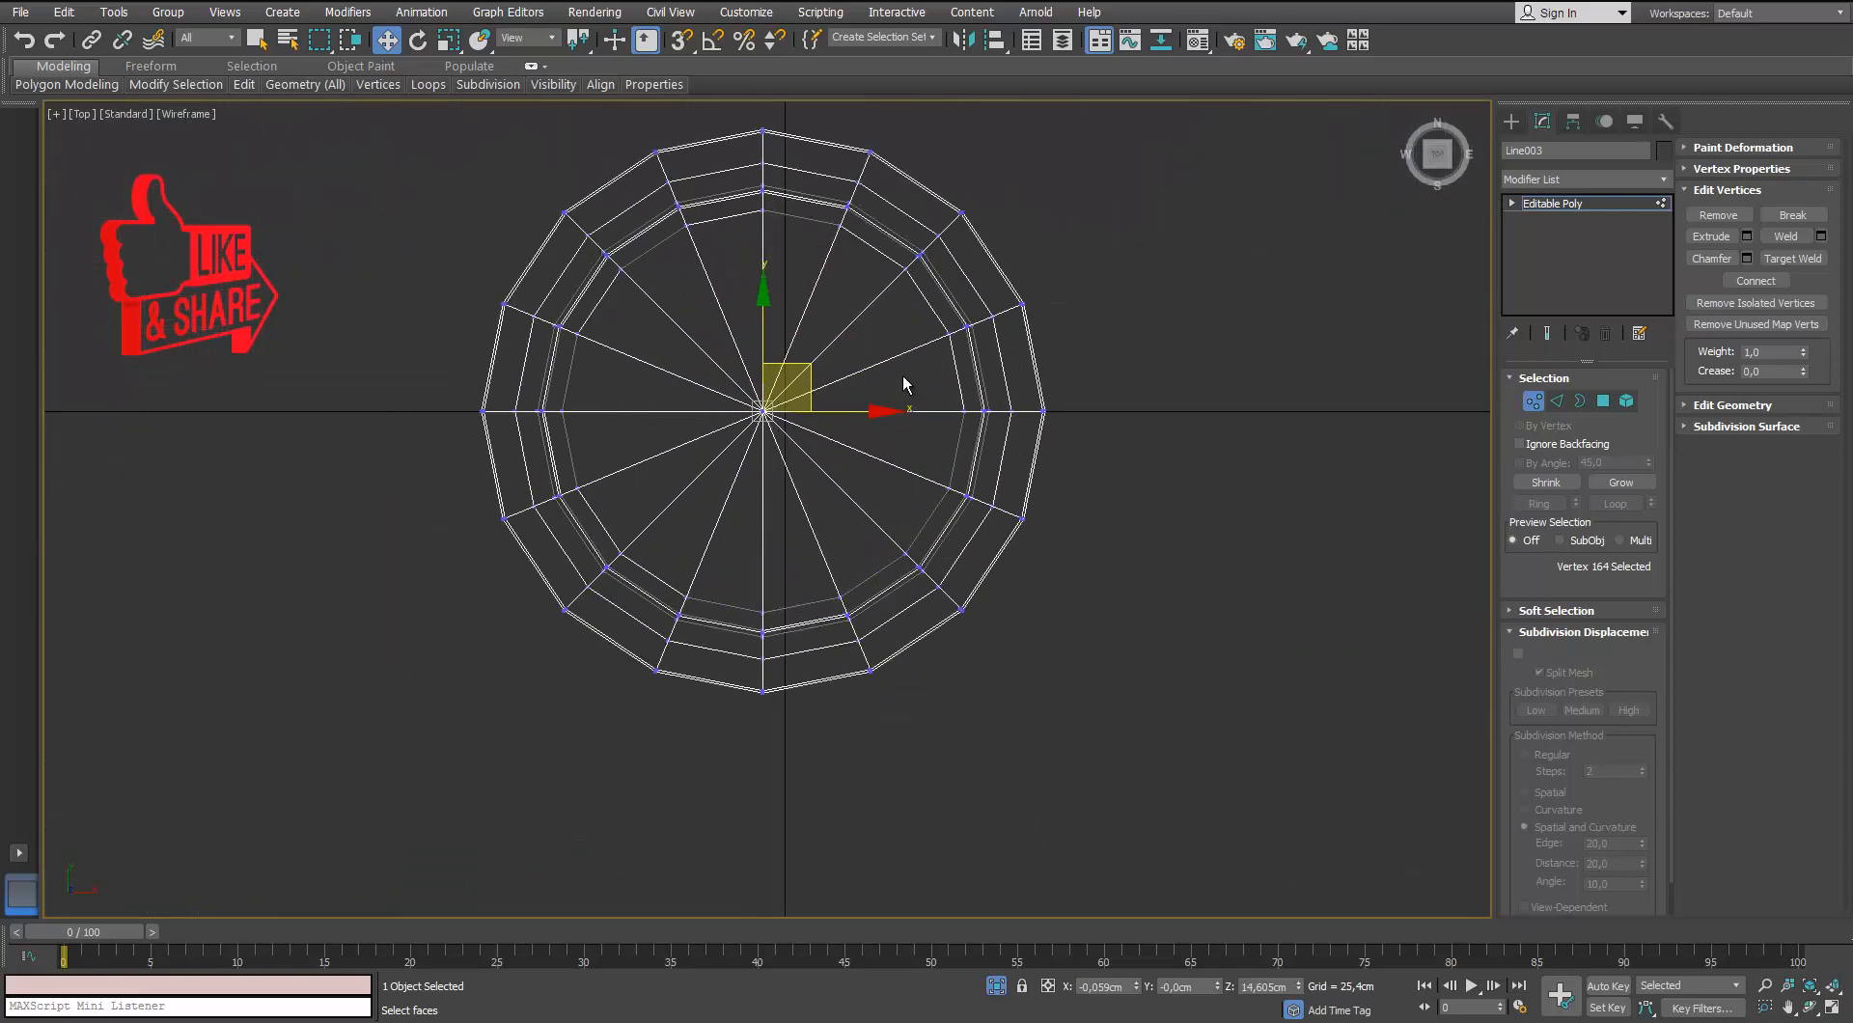
{"action": "key", "text": "Delete"}
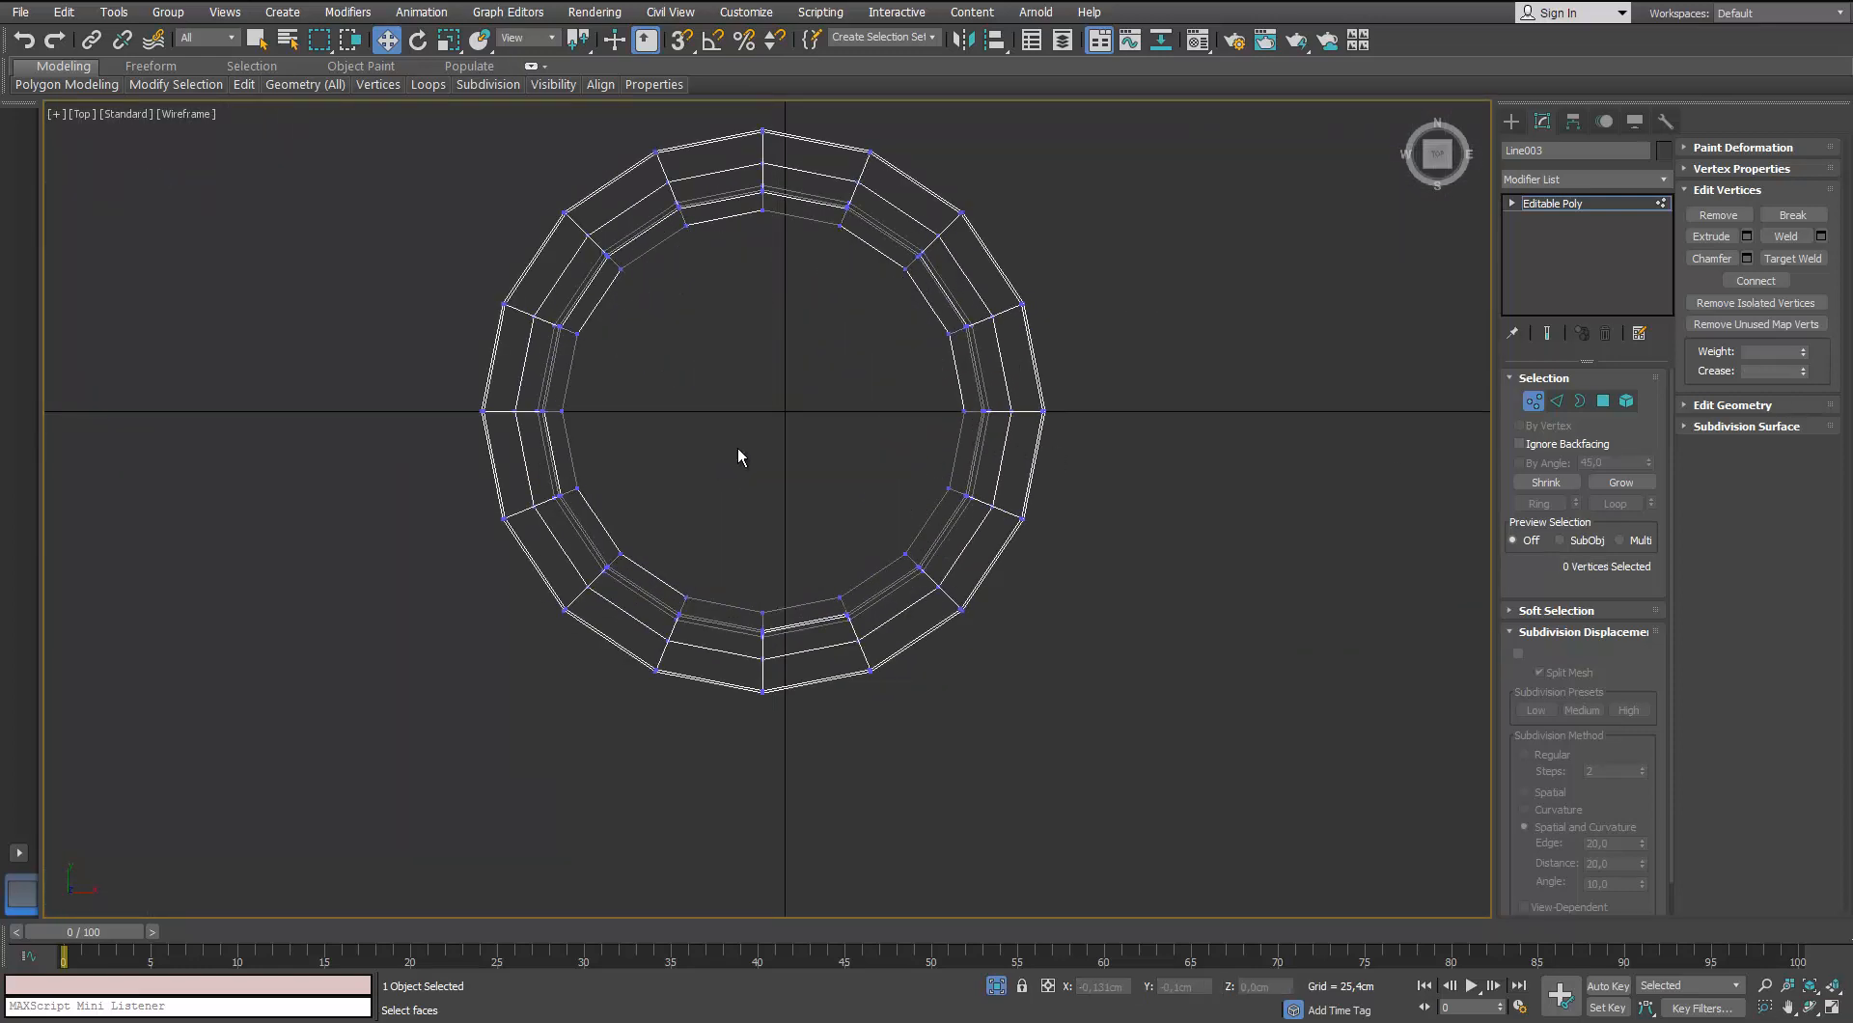
{"action": "key", "text": "p"}
{"action": "middle_click_drag", "start_coordinate": [783, 348], "coordinate": [880, 366], "text": "alt"}
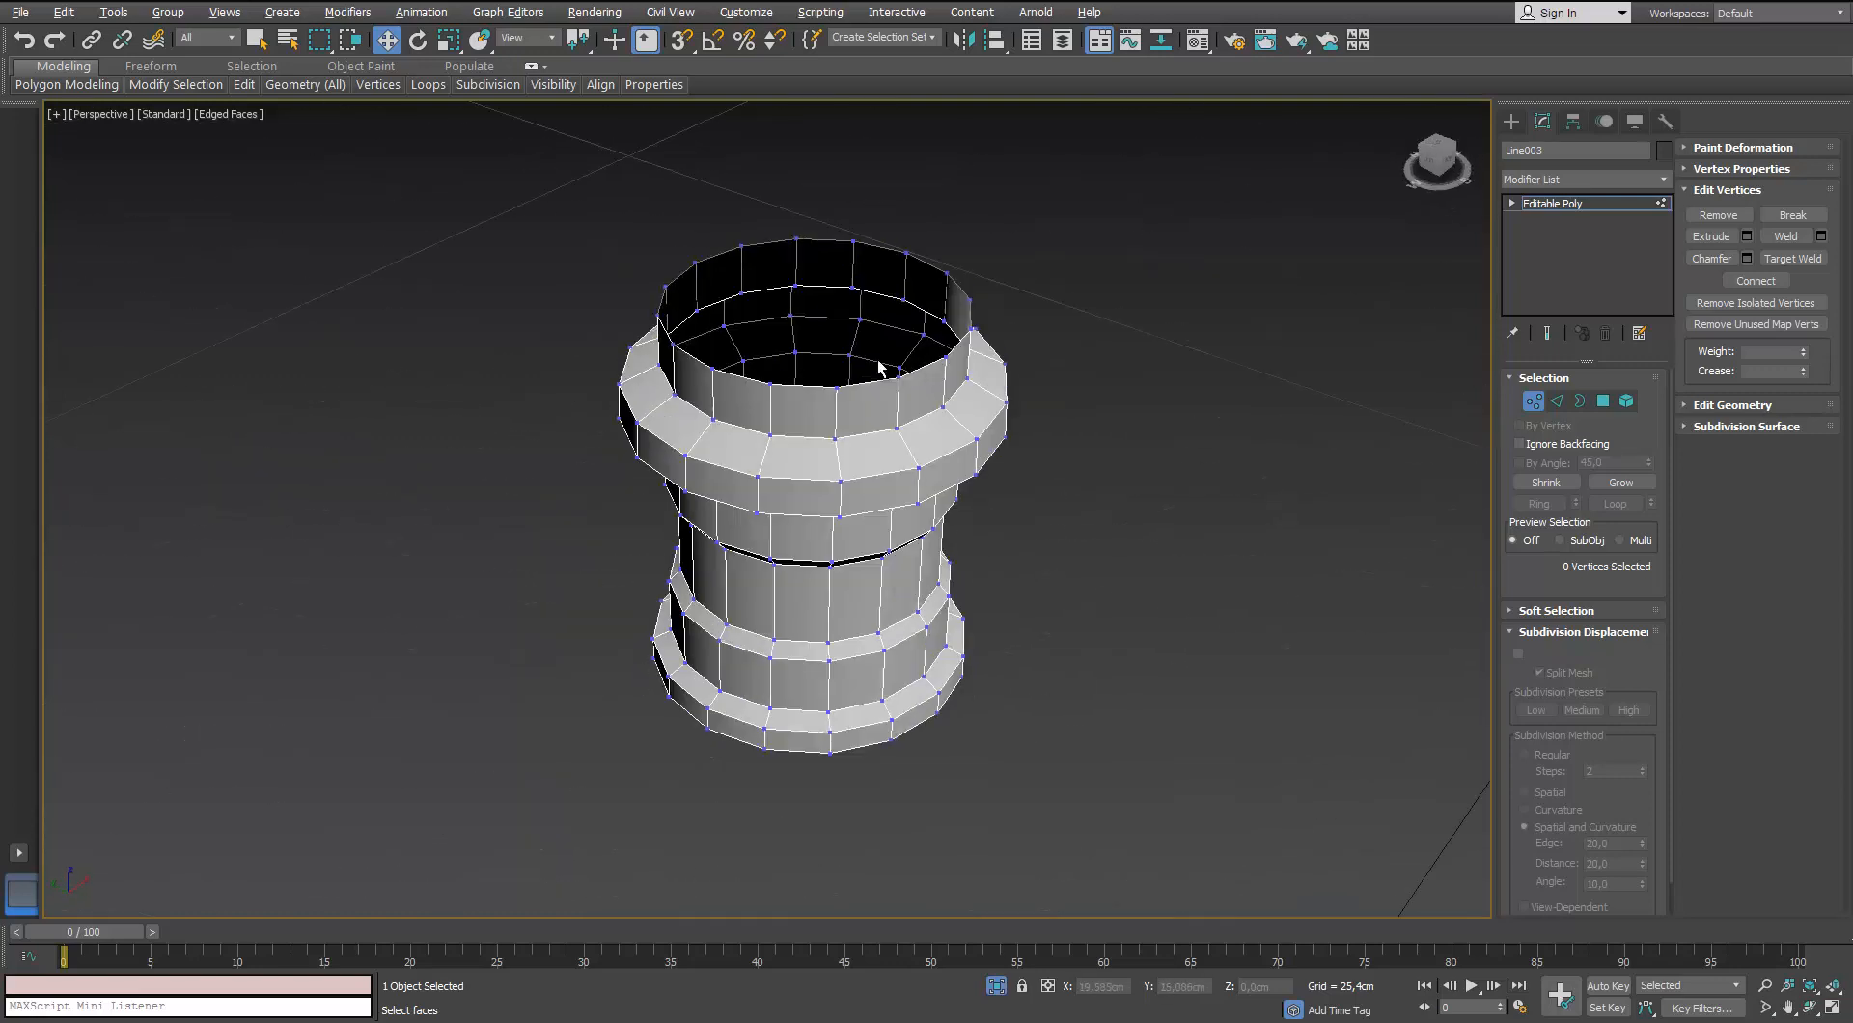
Cap the open borders at the top and bottom ends of the neck piece
{"action": "left_click", "coordinate": [1579, 400]}
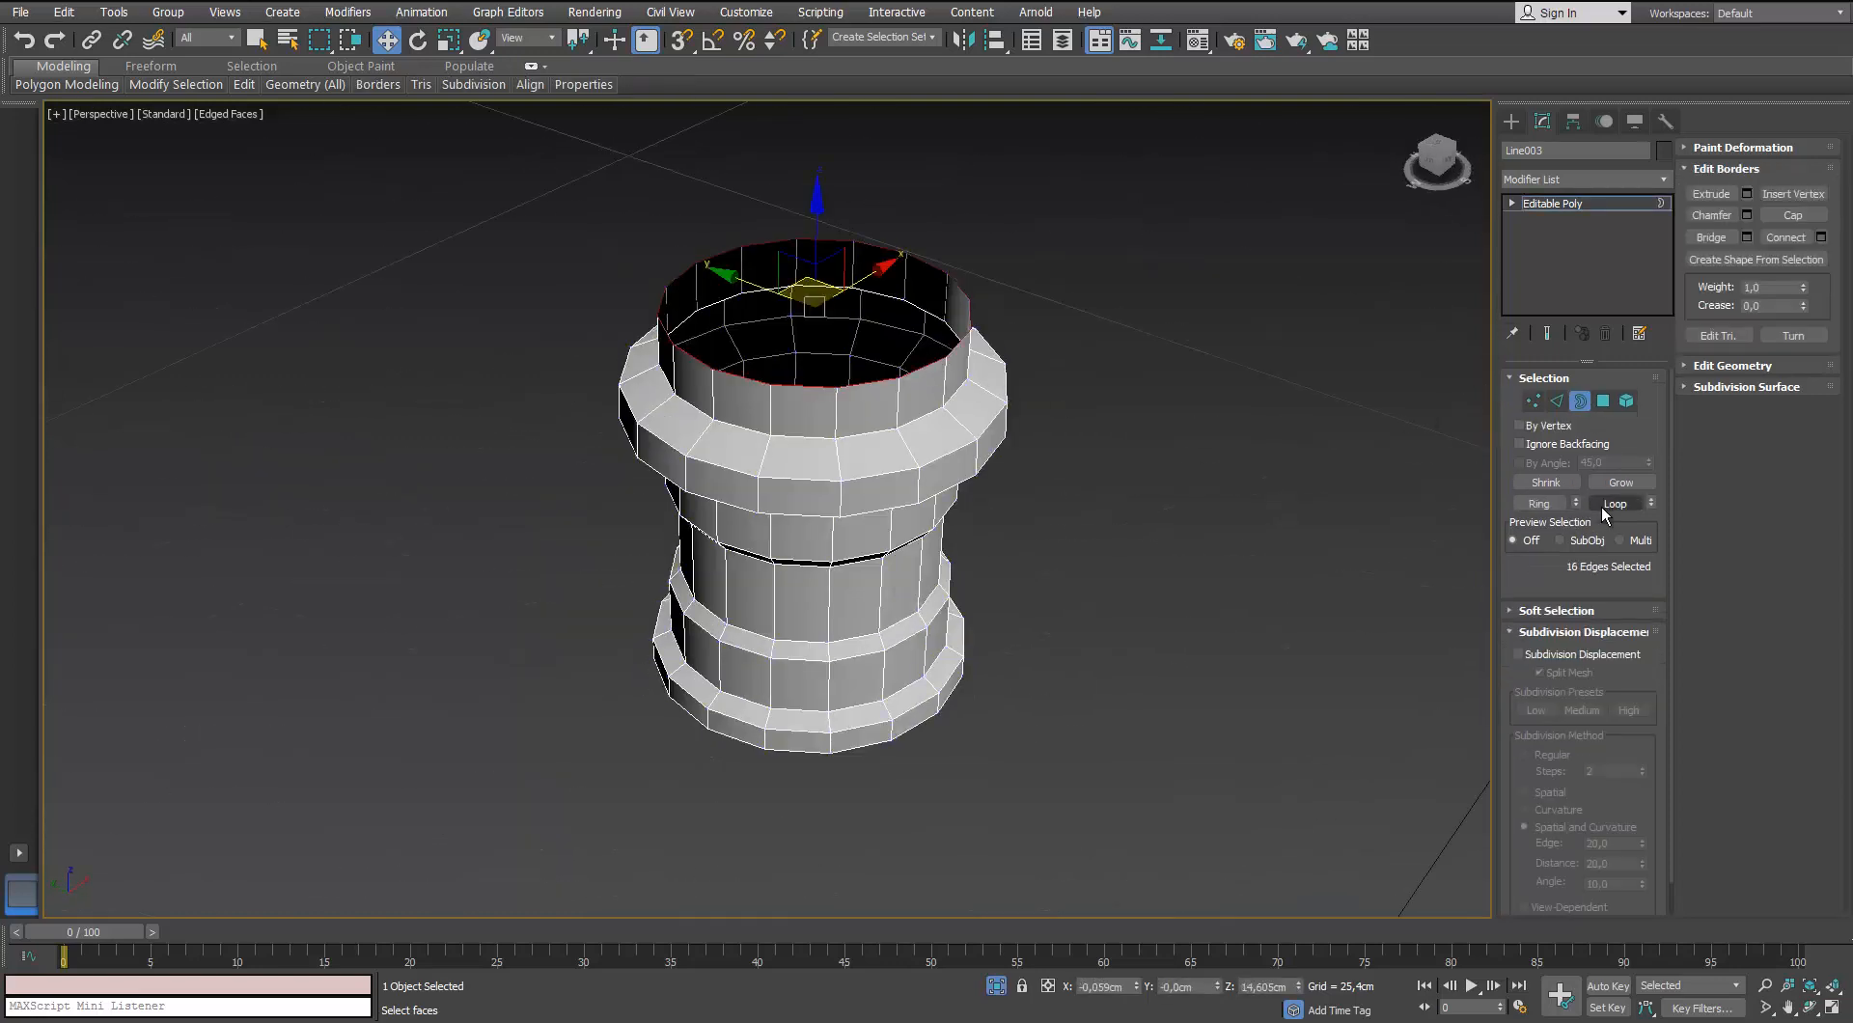
{"action": "left_click", "coordinate": [1513, 632]}
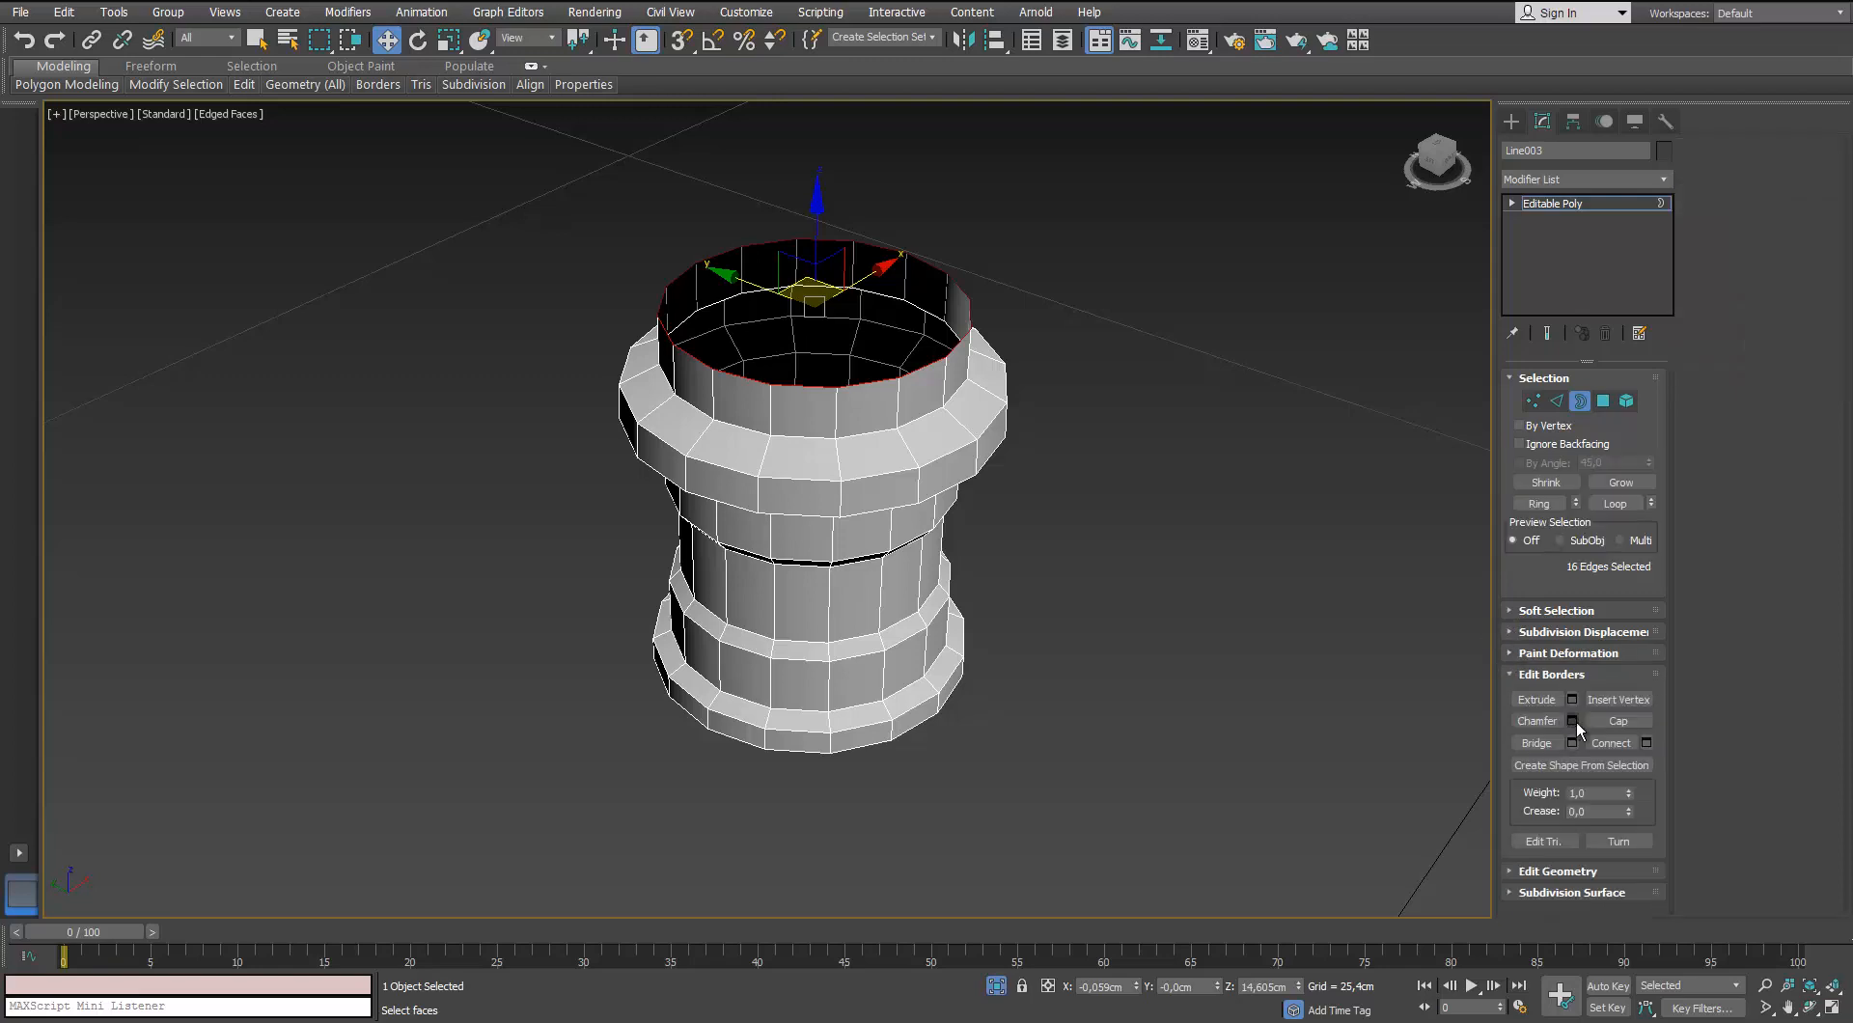
{"action": "left_click", "coordinate": [1618, 721]}
{"action": "middle_click_drag", "start_coordinate": [881, 530], "coordinate": [891, 714], "text": "alt"}
{"action": "left_click", "coordinate": [891, 716]}
{"action": "middle_click_drag", "start_coordinate": [1114, 743], "coordinate": [1111, 637], "text": "alt"}
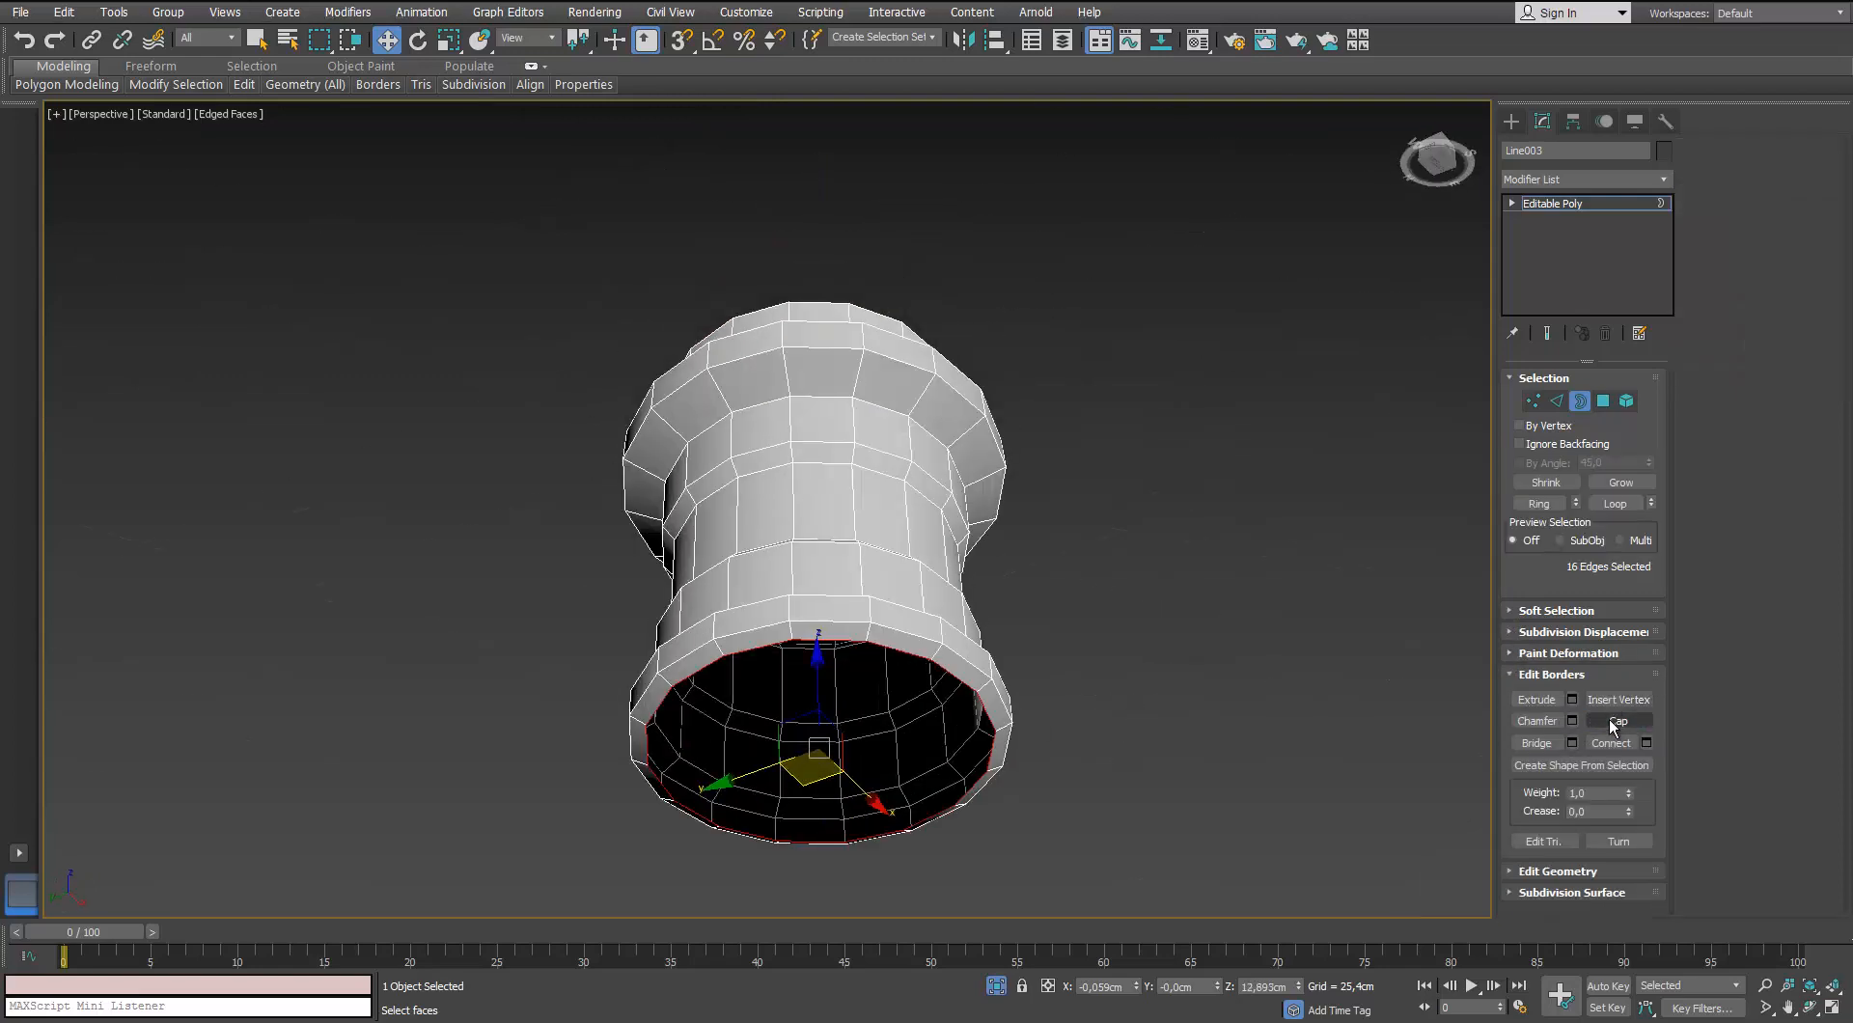
{"action": "left_click", "coordinate": [1618, 722]}
{"action": "middle_click_drag", "start_coordinate": [1052, 407], "coordinate": [1052, 441], "text": "alt"}
Select the neck's top and bottom cap polygons and inset them by 0.05 cm
{"action": "left_click", "coordinate": [1603, 401]}
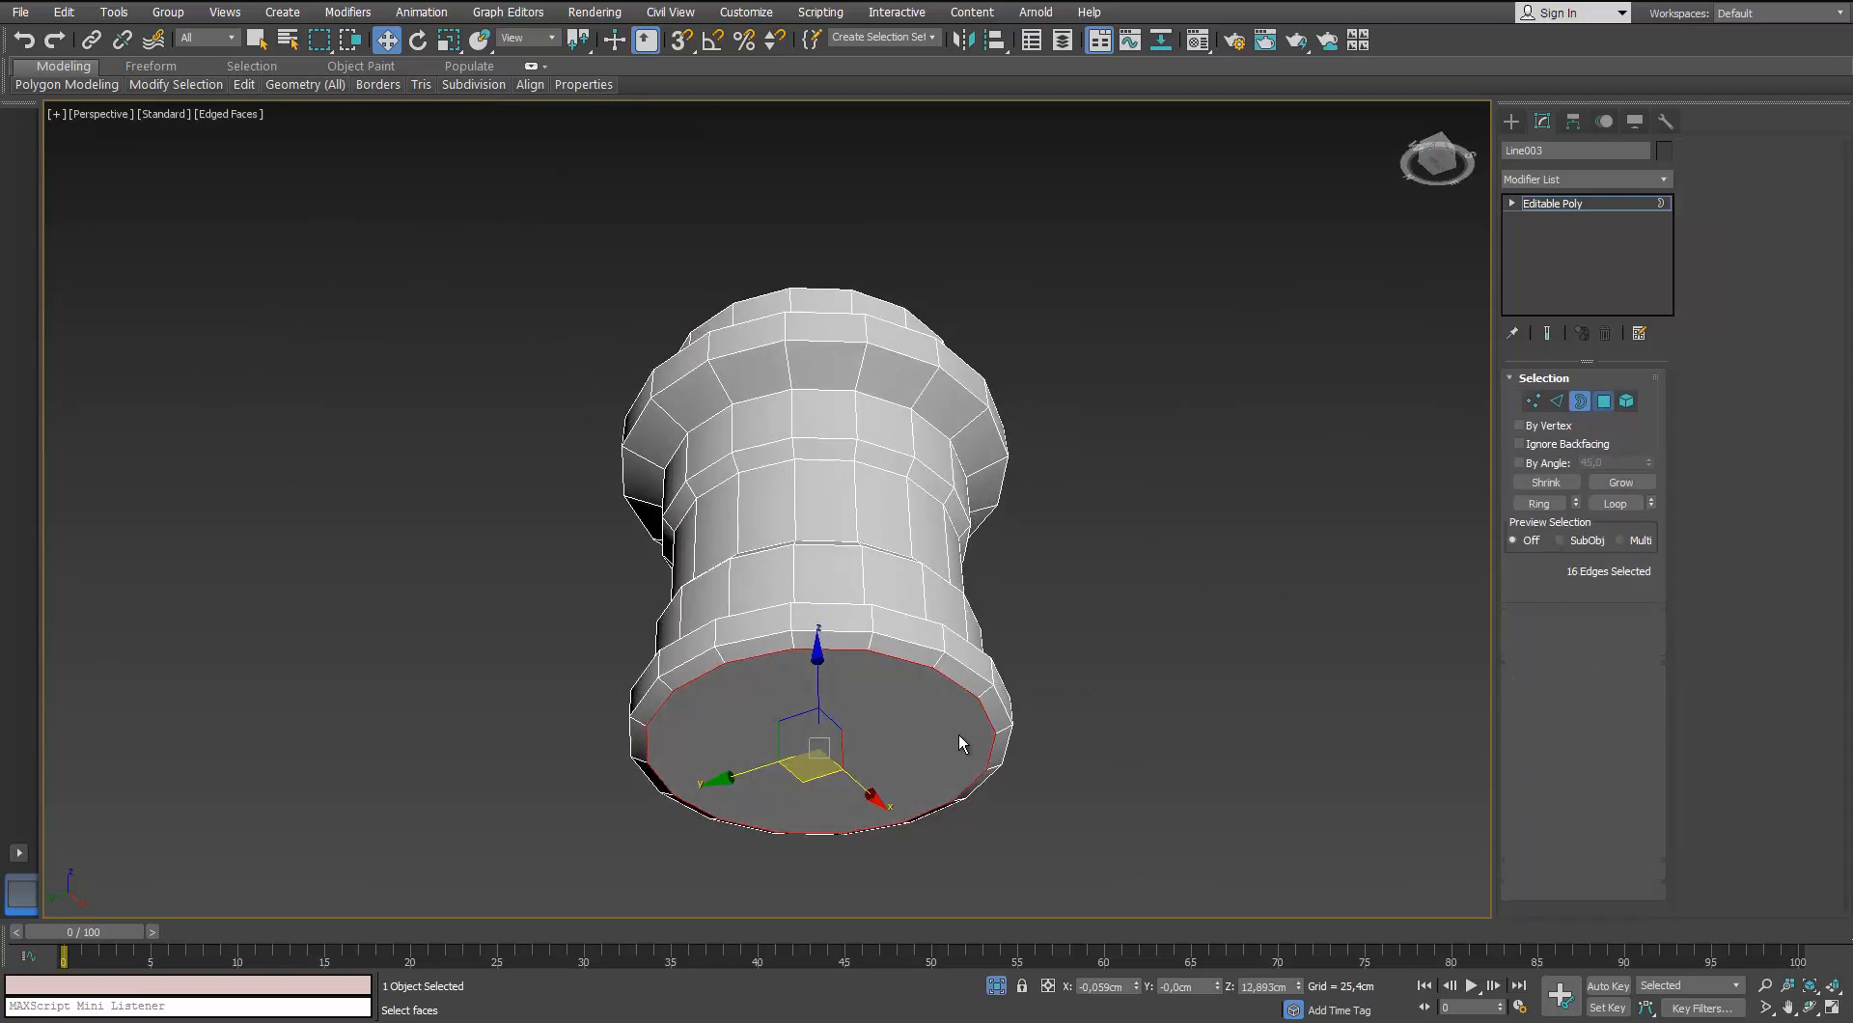
{"action": "left_click", "coordinate": [958, 734]}
{"action": "middle_click_drag", "start_coordinate": [959, 734], "coordinate": [874, 314], "text": "alt"}
{"action": "left_click", "coordinate": [875, 313]}
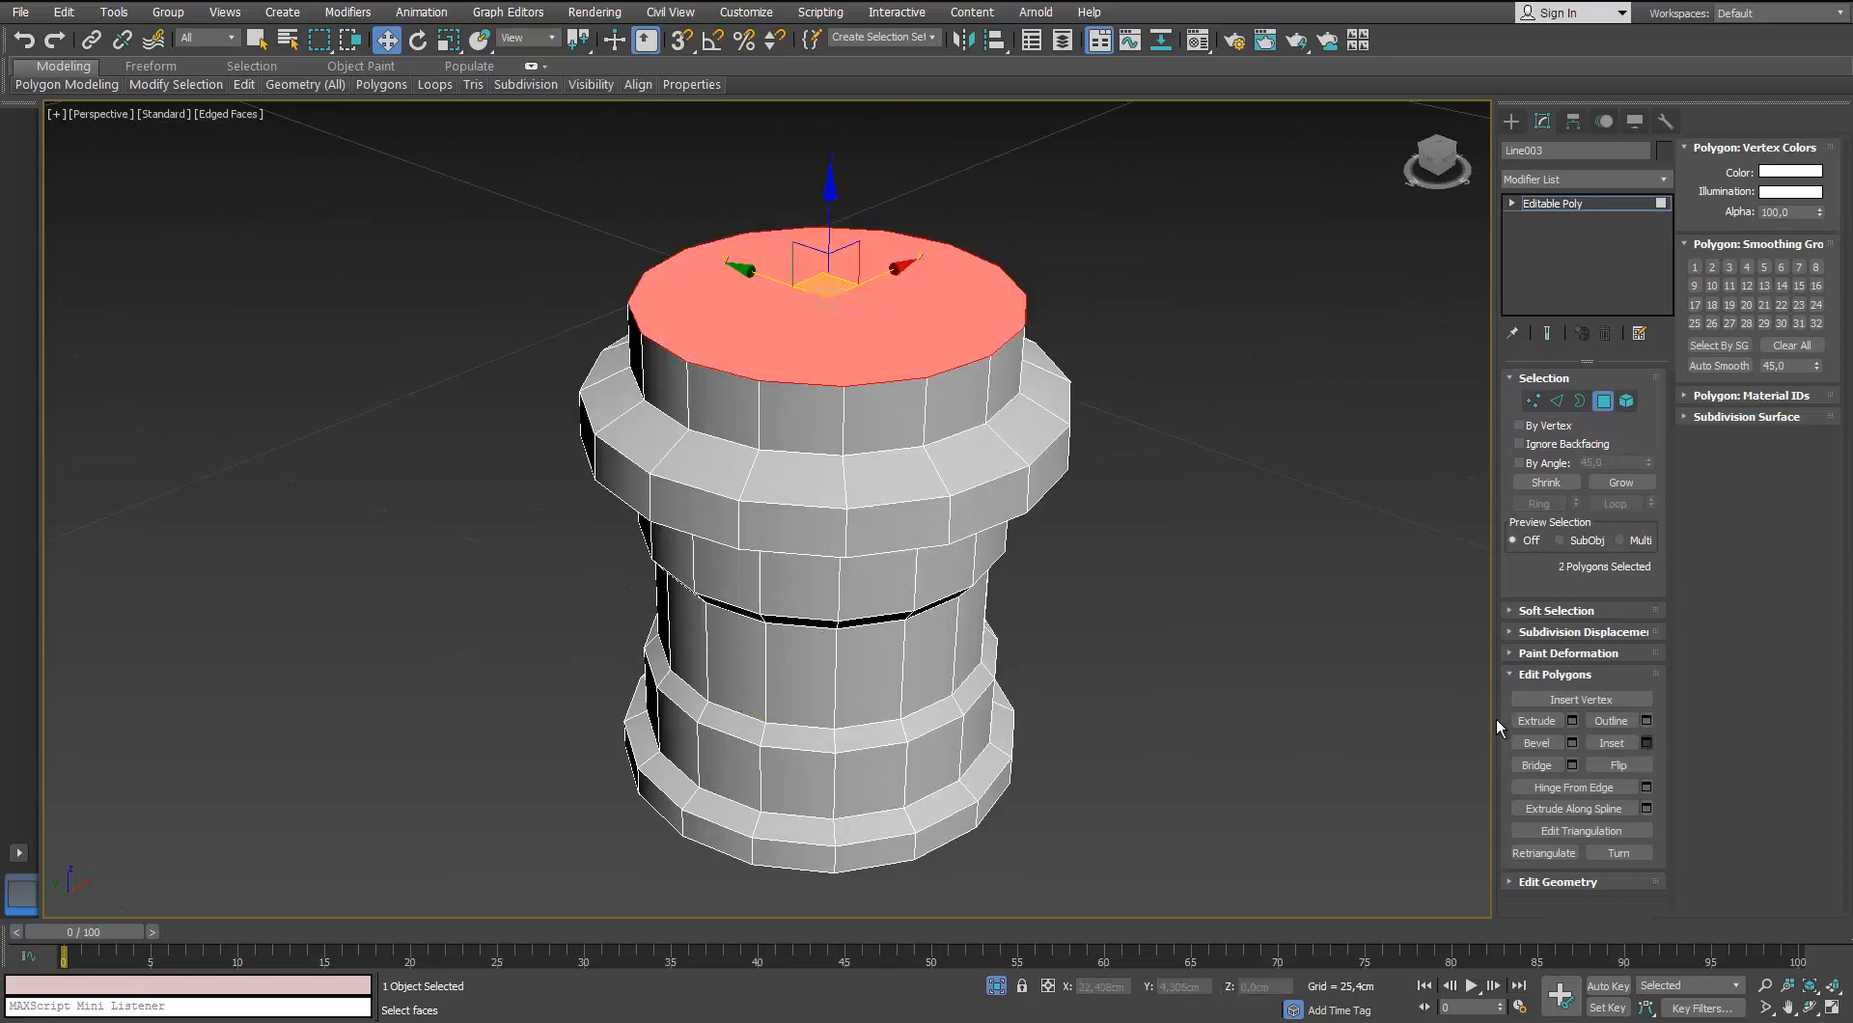
{"action": "left_click", "coordinate": [1646, 743]}
{"action": "left_click_drag", "start_coordinate": [1062, 526], "coordinate": [1062, 545]}
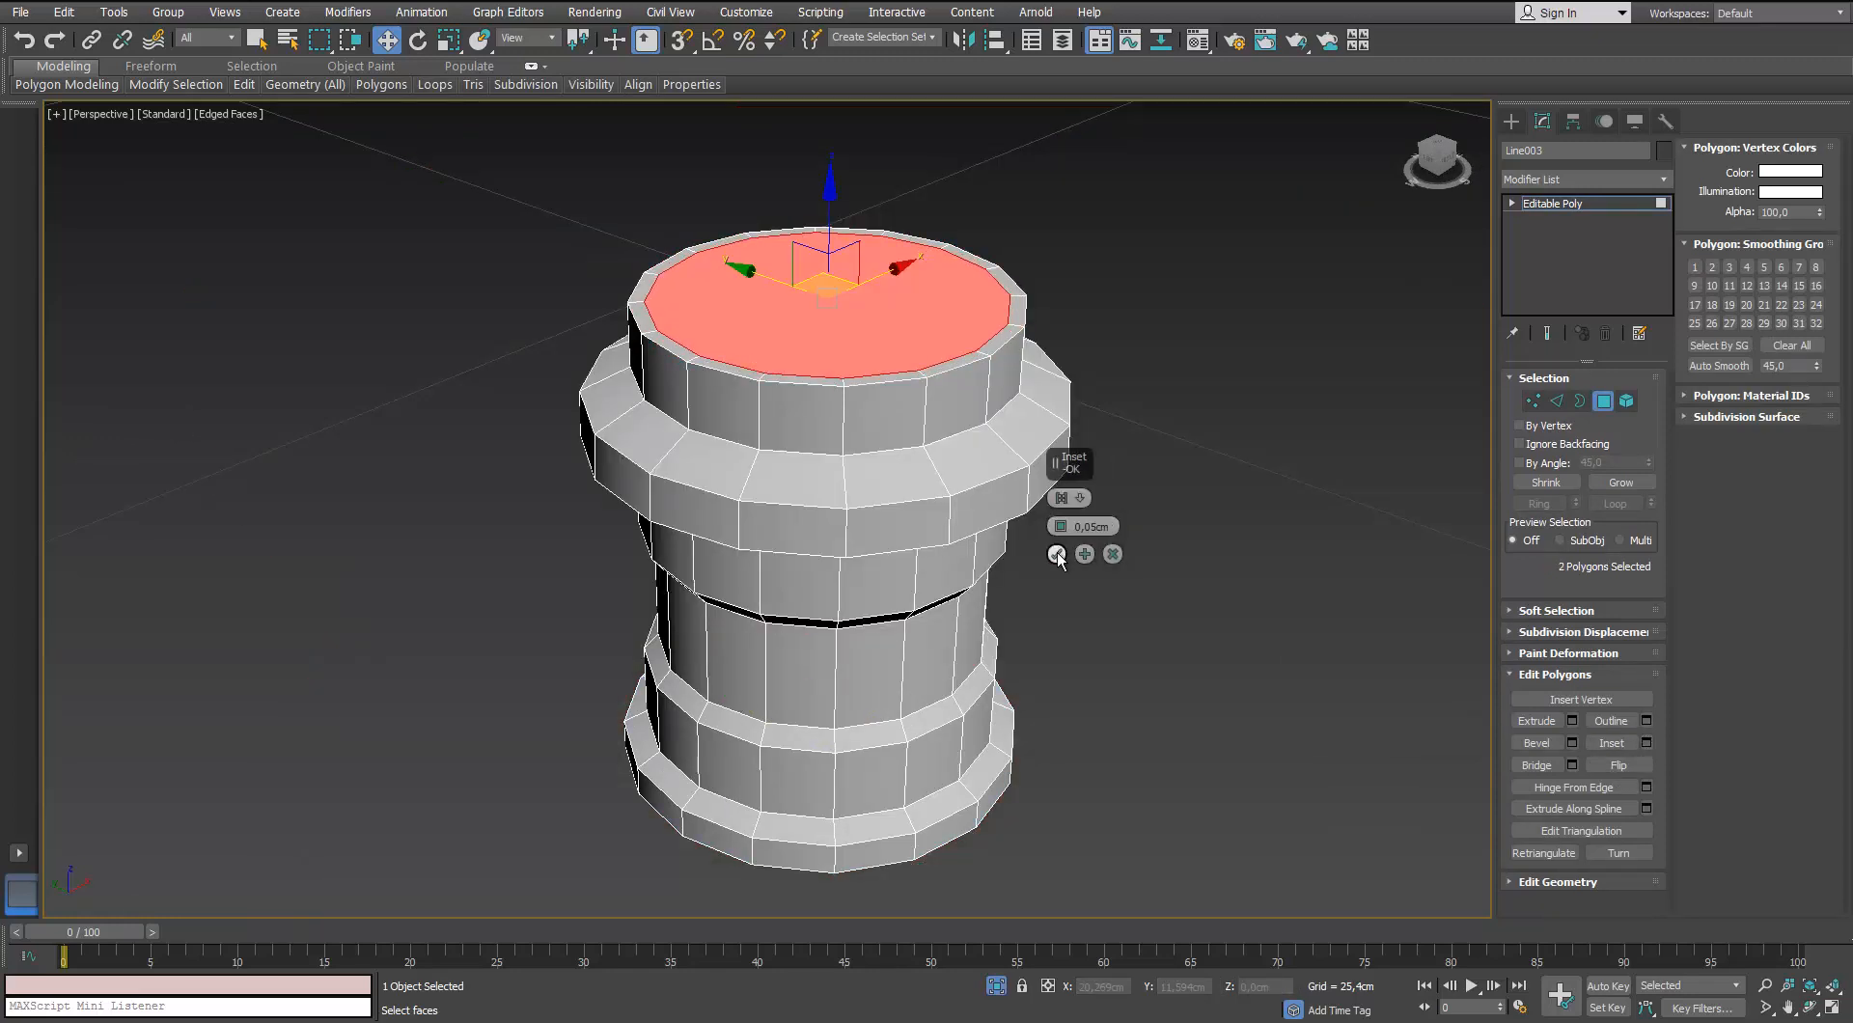
Collapse the neck's inset cap polygons into centre points at both ends
{"action": "right_click", "coordinate": [909, 310]}
{"action": "left_click", "coordinate": [874, 113]}
{"action": "middle_click_drag", "start_coordinate": [865, 517], "coordinate": [880, 338], "text": "alt"}
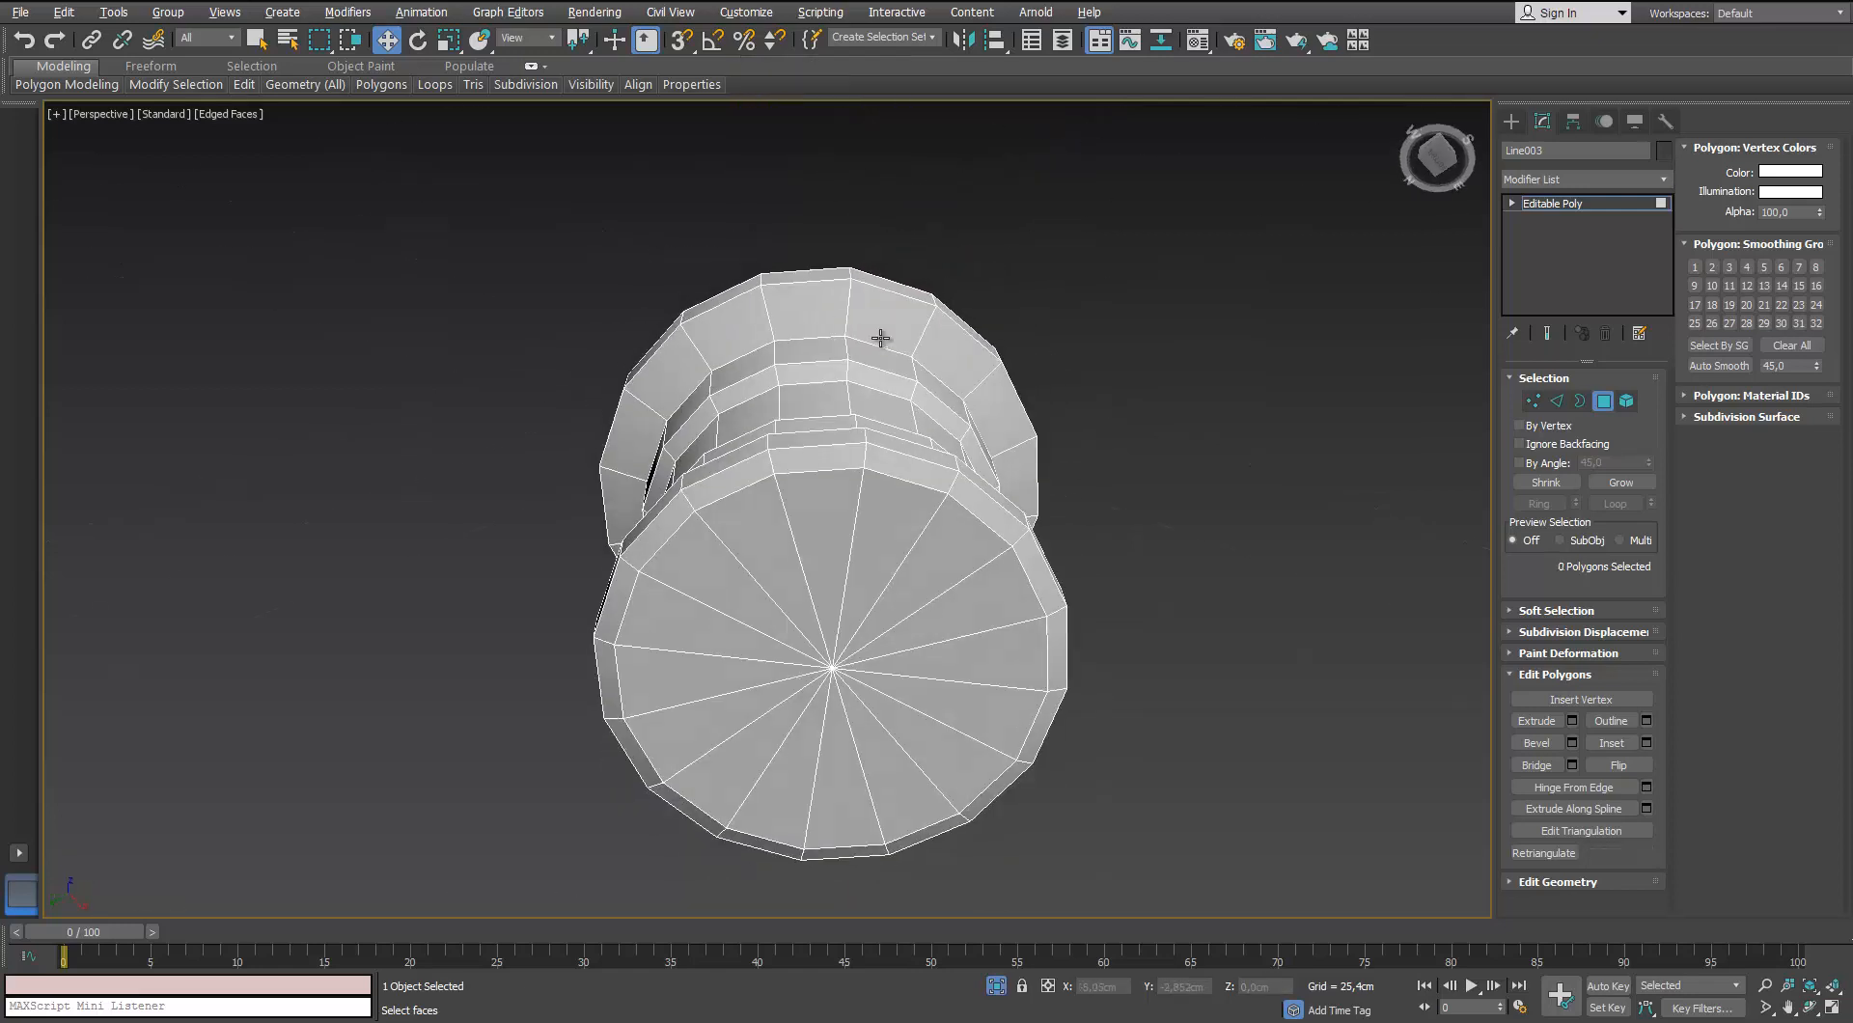
End the neck's isolation, leave polygon editing, and isolate the long main handle piece
{"action": "left_click", "coordinate": [996, 985]}
{"action": "scroll", "coordinate": [863, 622], "scroll_direction": "down", "scroll_amount": 3}
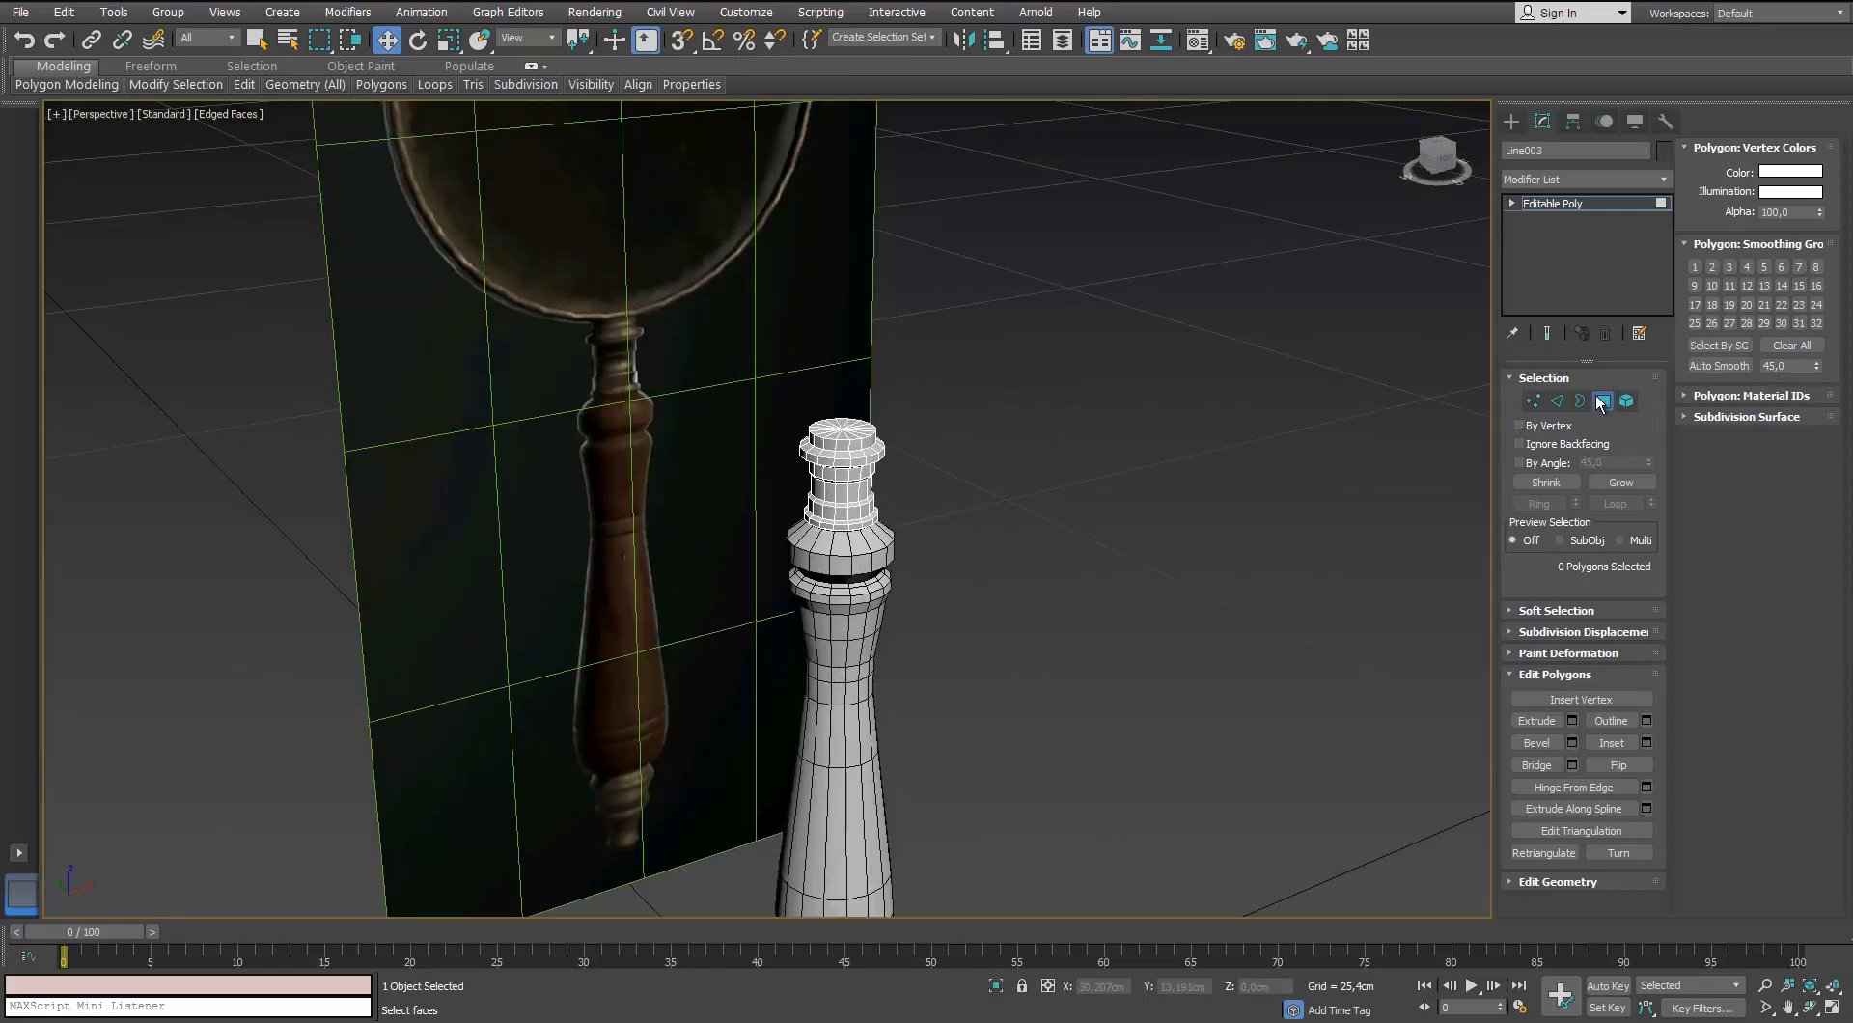
{"action": "left_click", "coordinate": [1599, 403]}
{"action": "left_click", "coordinate": [863, 629]}
{"action": "key", "text": "alt+q"}
{"action": "middle_click_drag", "start_coordinate": [831, 439], "coordinate": [823, 506], "text": "alt"}
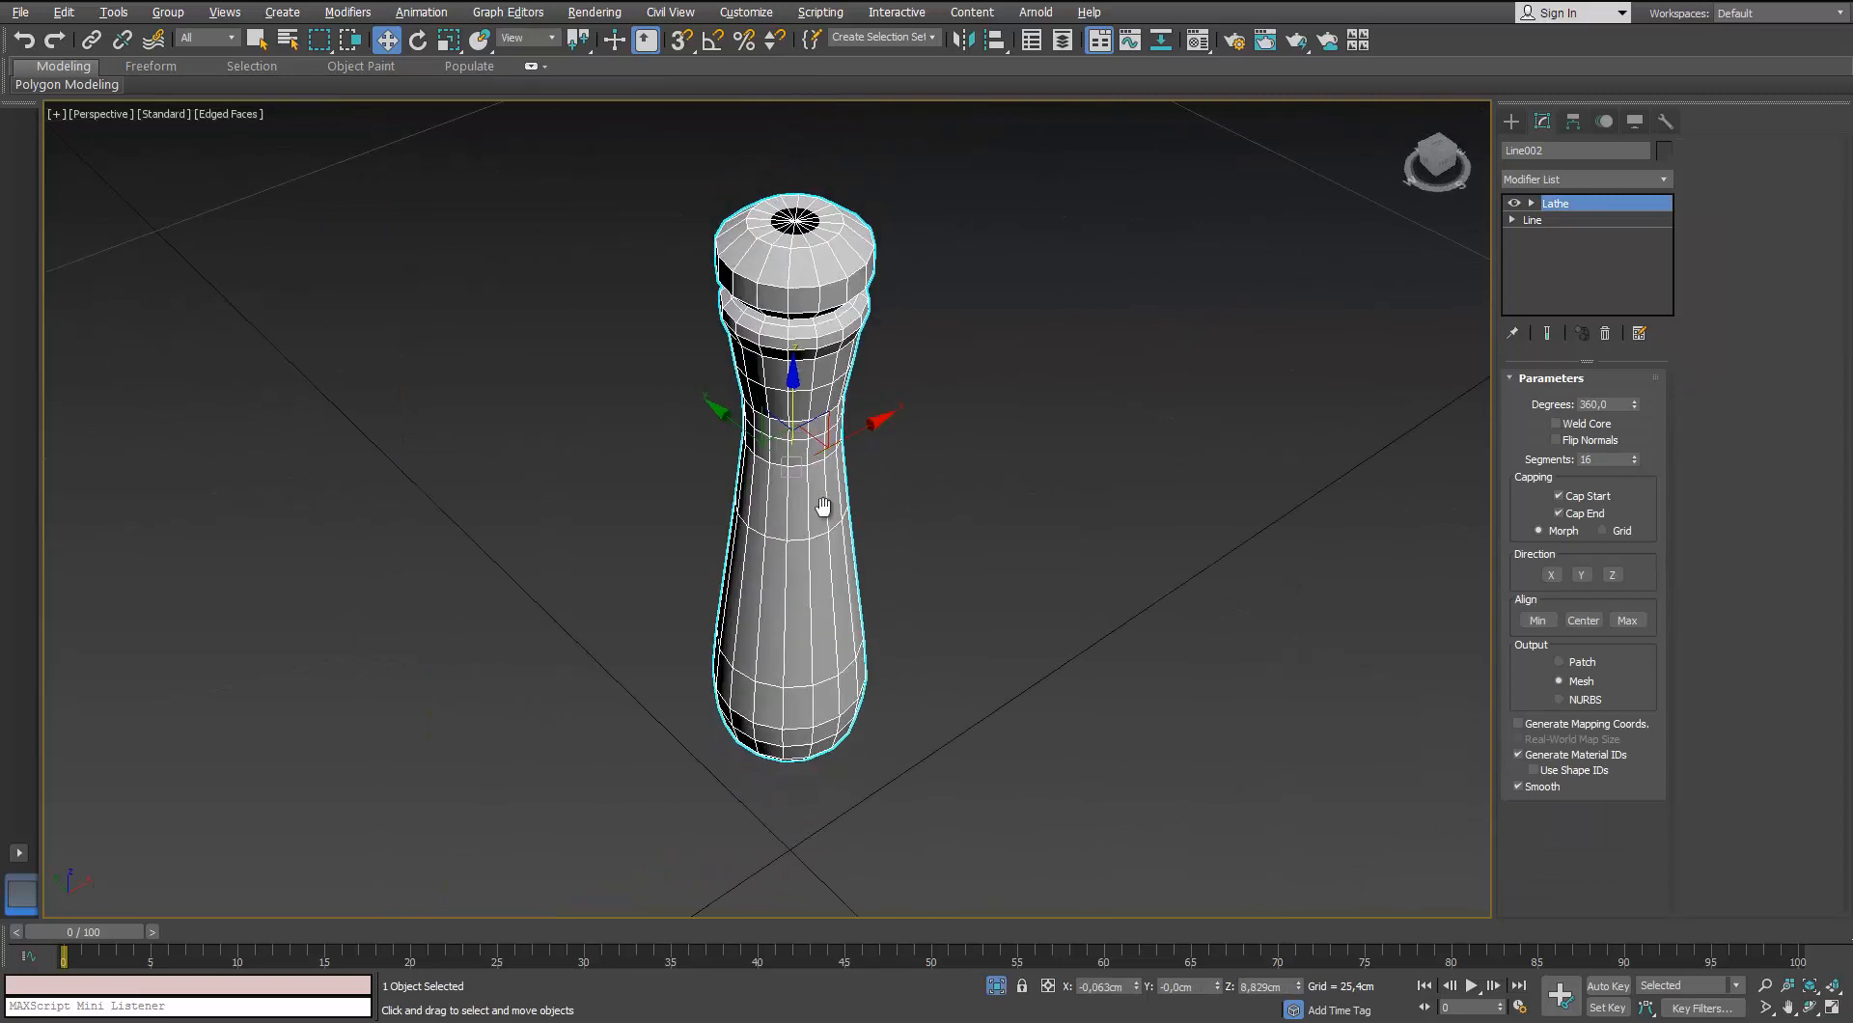
Convert the lathed main handle piece to an Editable Poly in the top view
{"action": "scroll", "coordinate": [834, 573], "scroll_direction": "up", "scroll_amount": 3}
{"action": "key", "text": "t"}
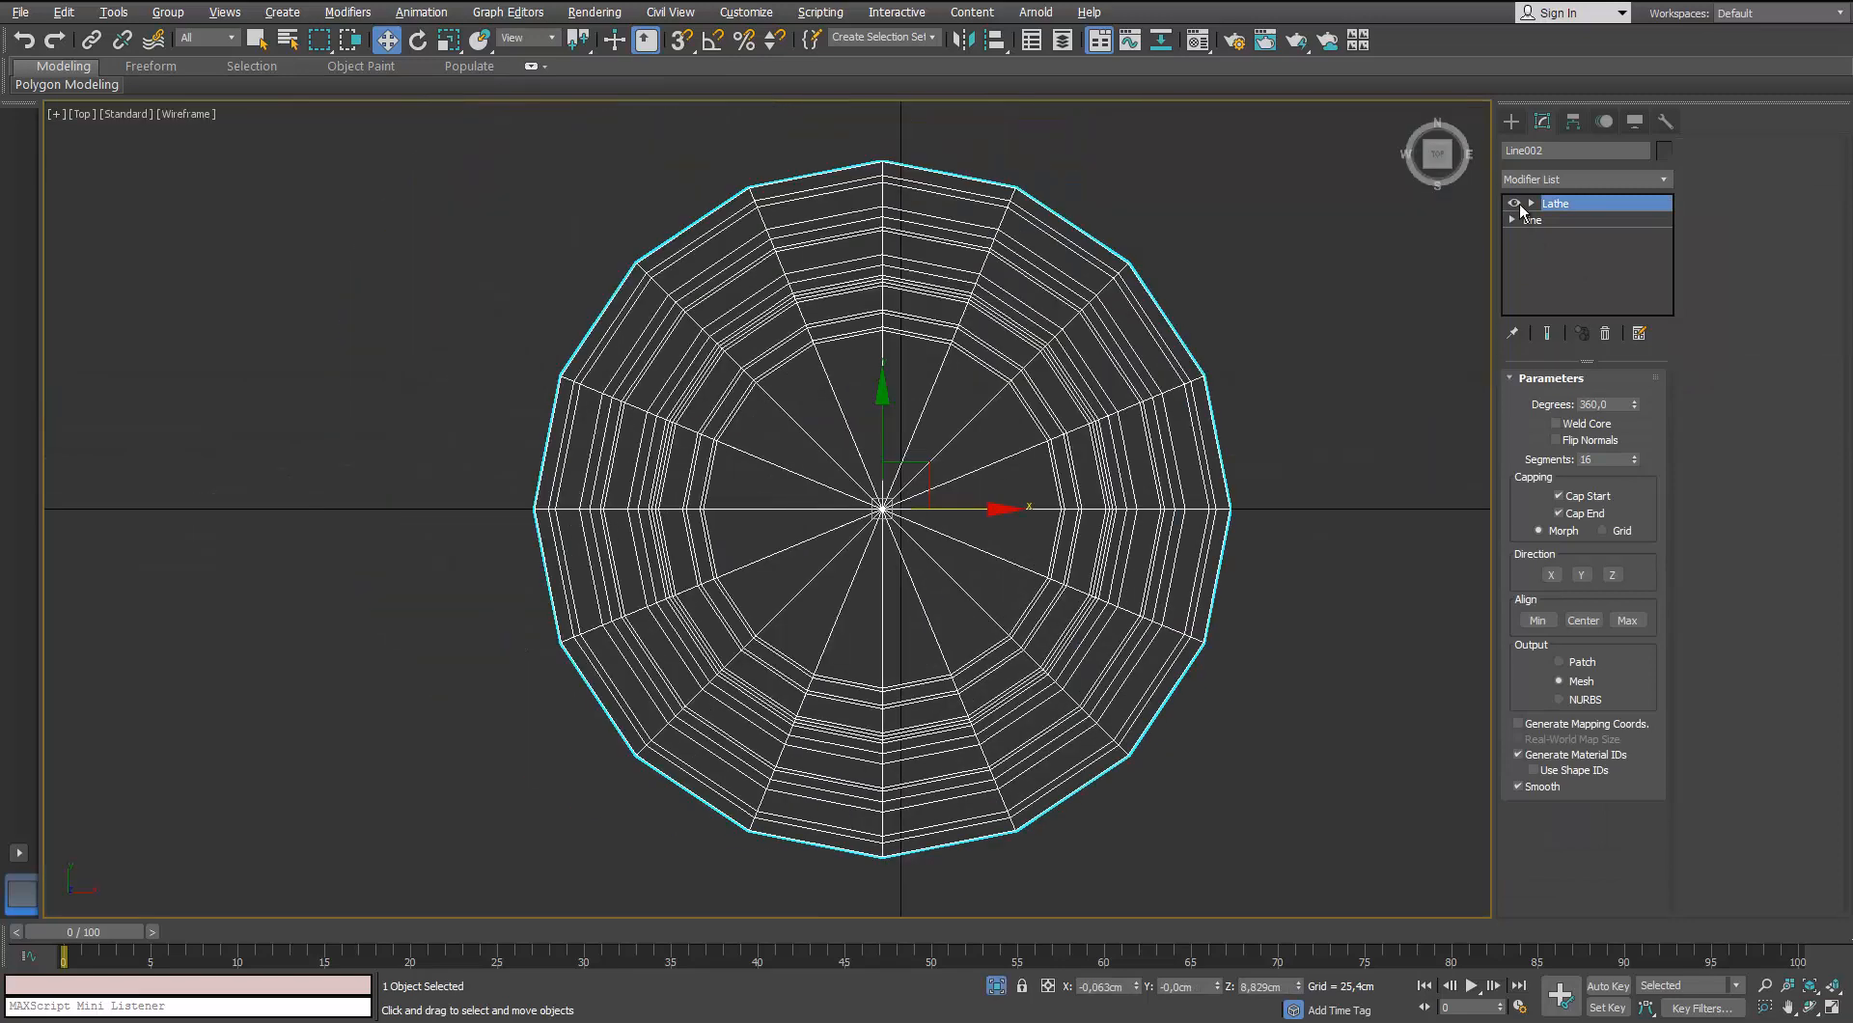
{"action": "right_click", "coordinate": [1011, 344]}
{"action": "mouse_move", "coordinate": [1077, 544]}
{"action": "left_click", "coordinate": [967, 559]}
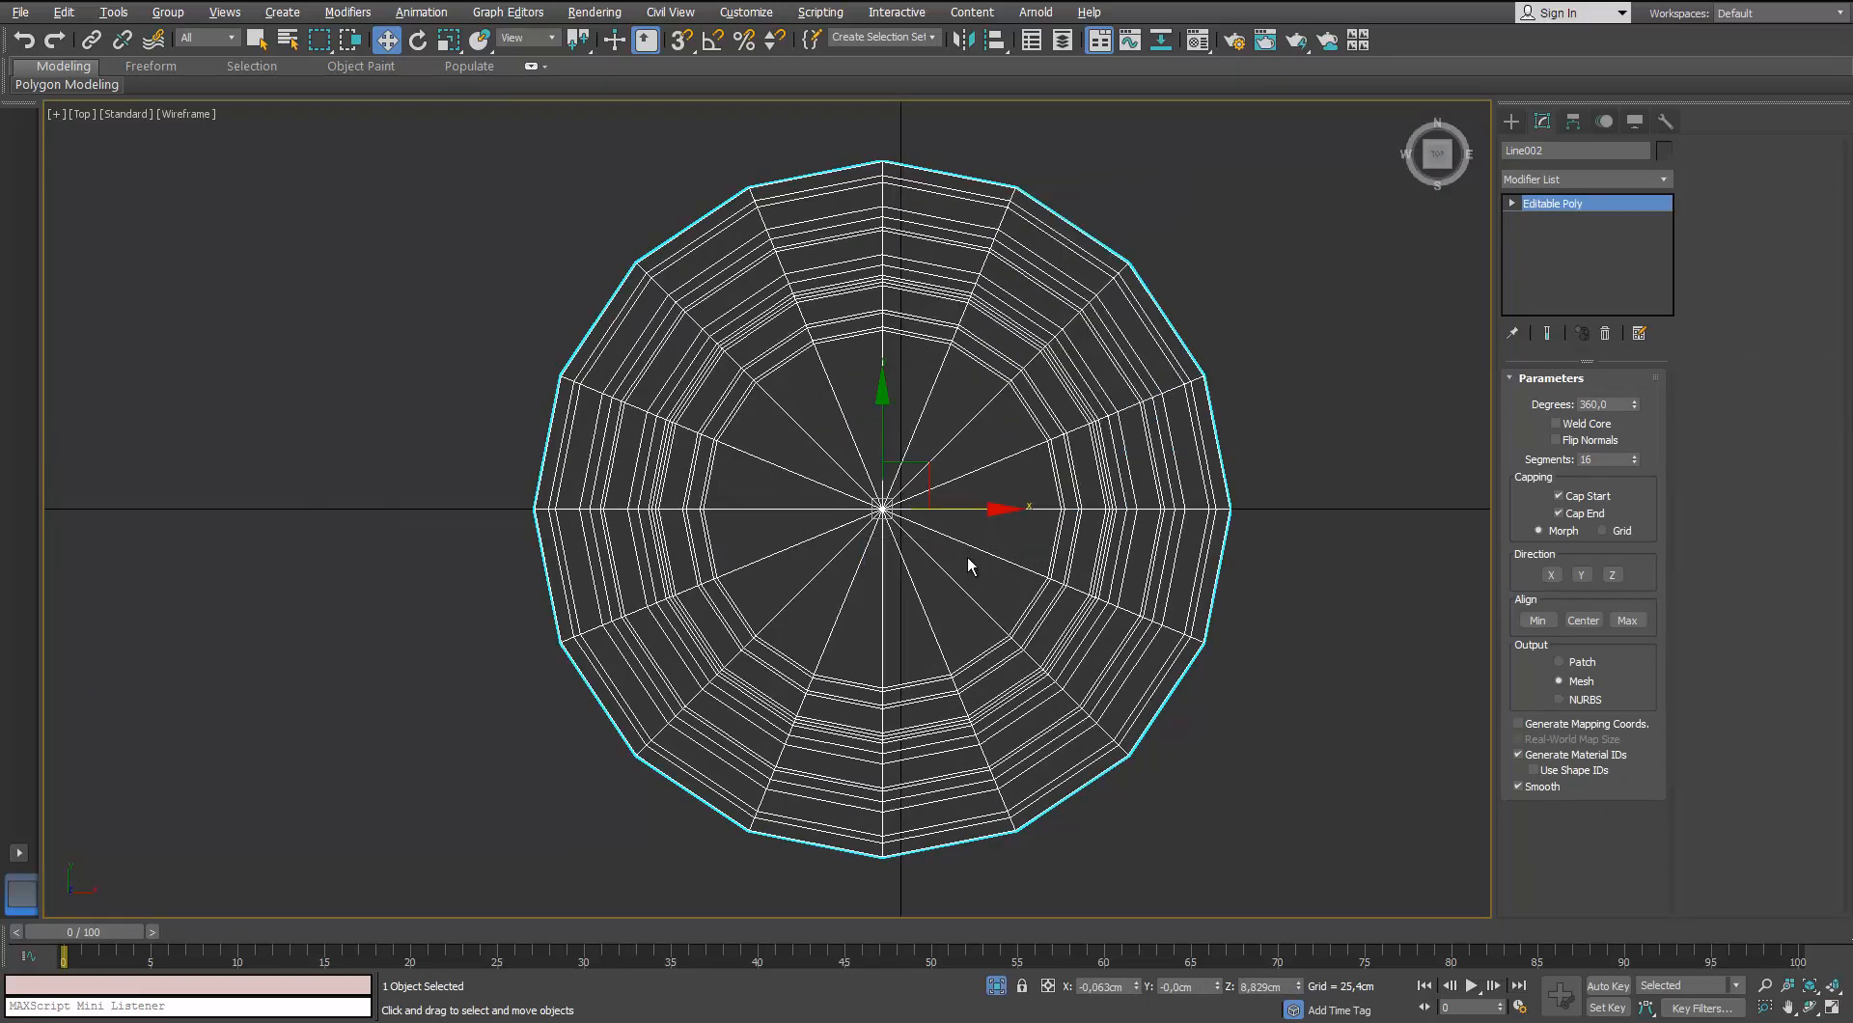
Delete the main handle's centre vertices at both ends to open its caps
{"action": "key", "text": "1"}
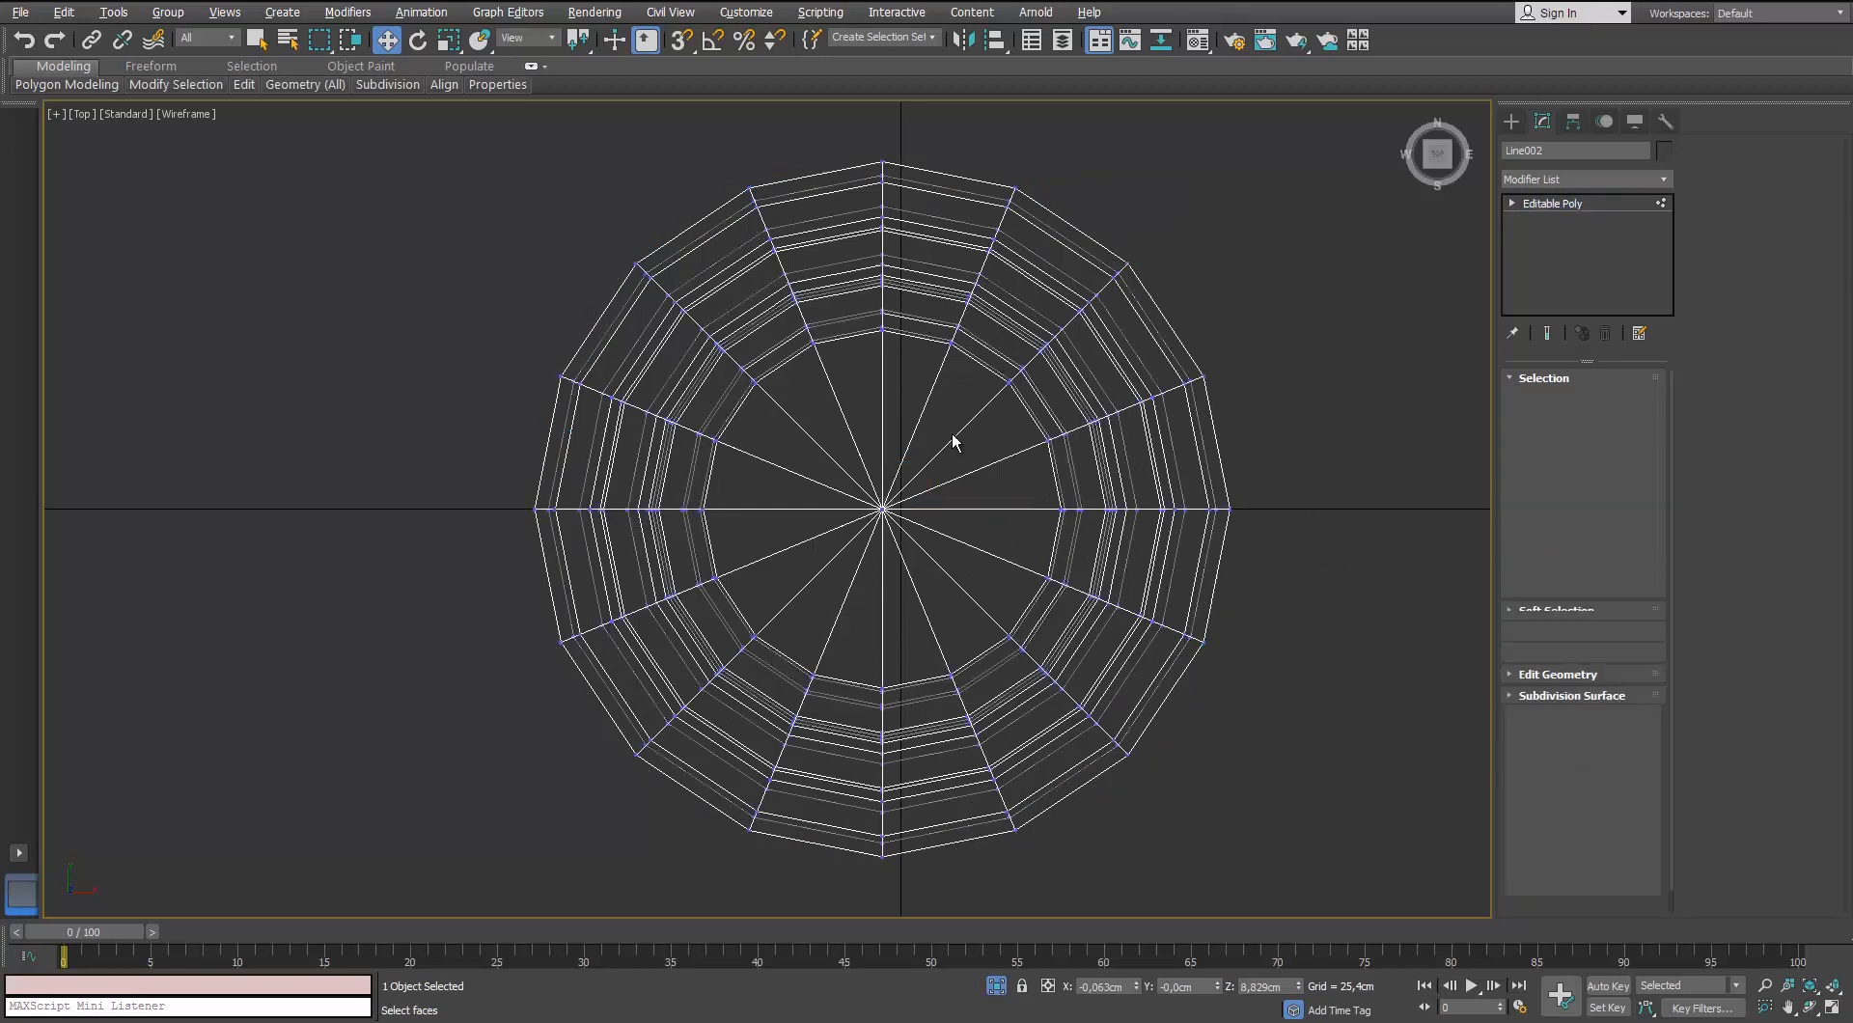
{"action": "left_click_drag", "start_coordinate": [954, 431], "coordinate": [842, 563]}
{"action": "key", "text": "Delete"}
{"action": "scroll", "coordinate": [861, 547], "scroll_direction": "down", "scroll_amount": 4}
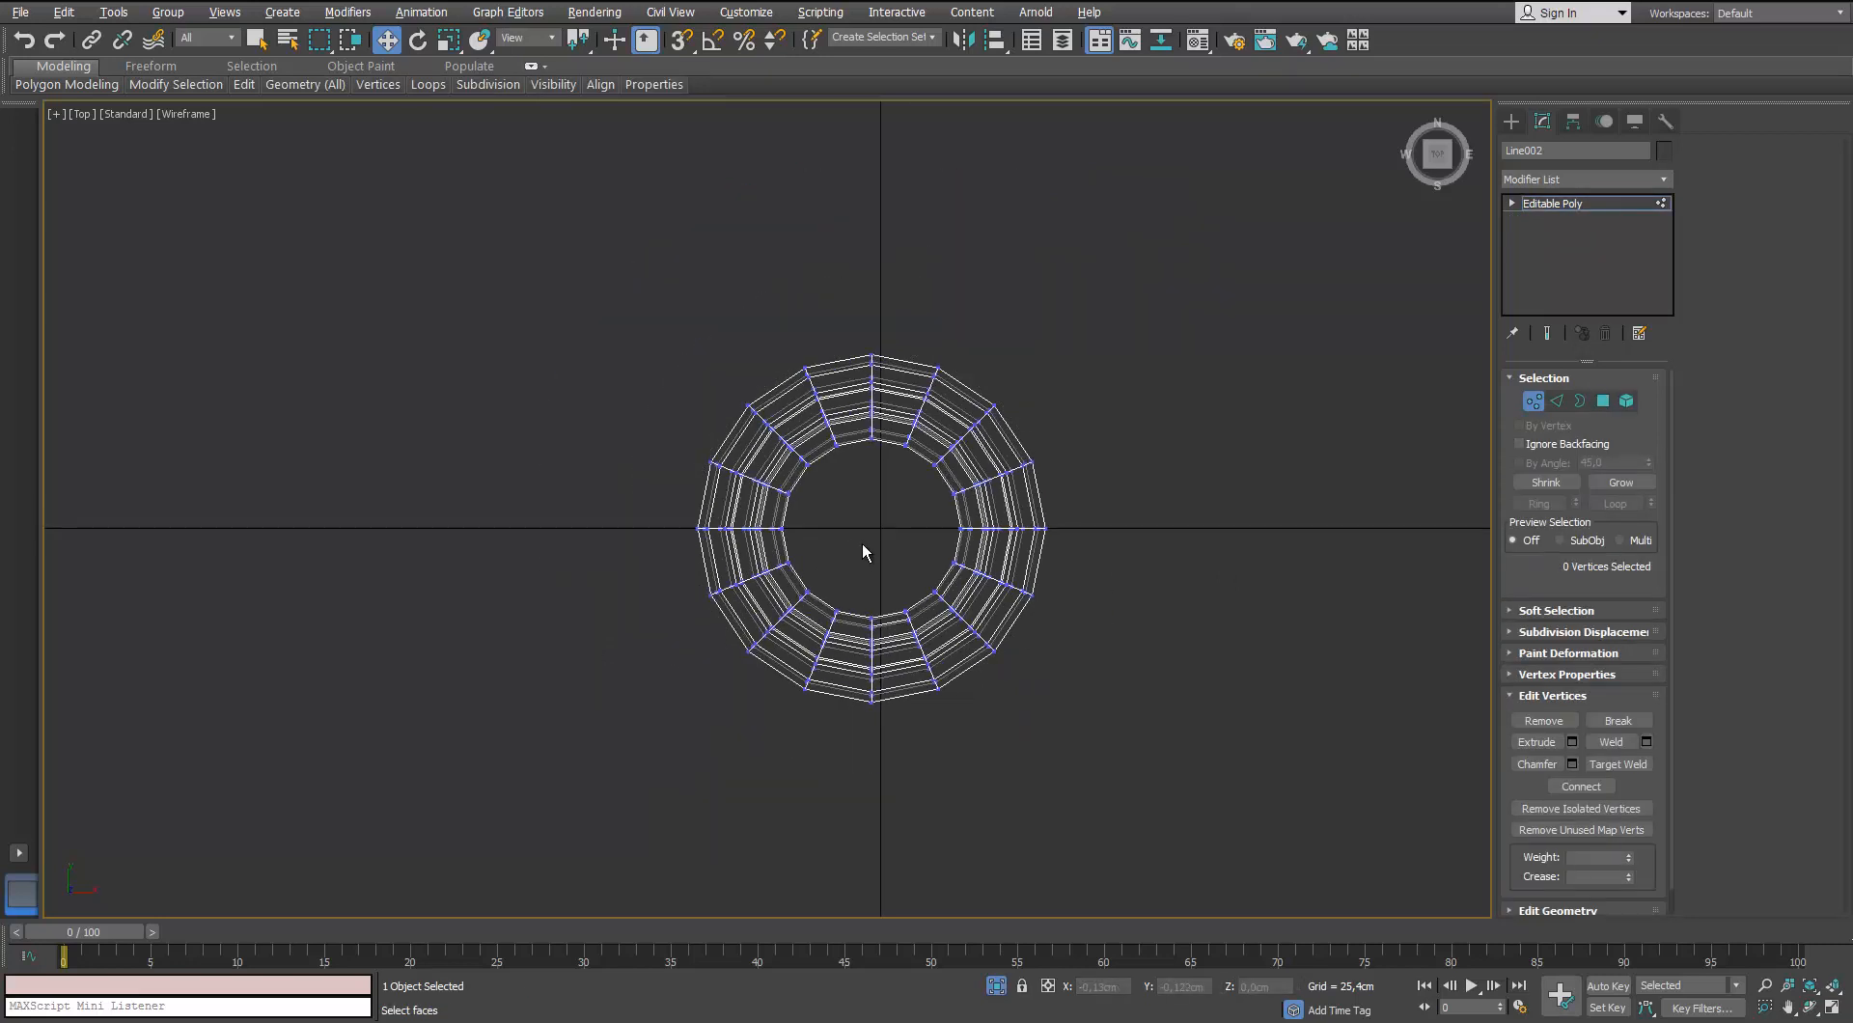
{"action": "key", "text": "p"}
{"action": "middle_click_drag", "start_coordinate": [861, 543], "coordinate": [869, 656], "text": "alt"}
Cap the open borders at the top and bottom of the main handle piece
{"action": "left_click", "coordinate": [1579, 401]}
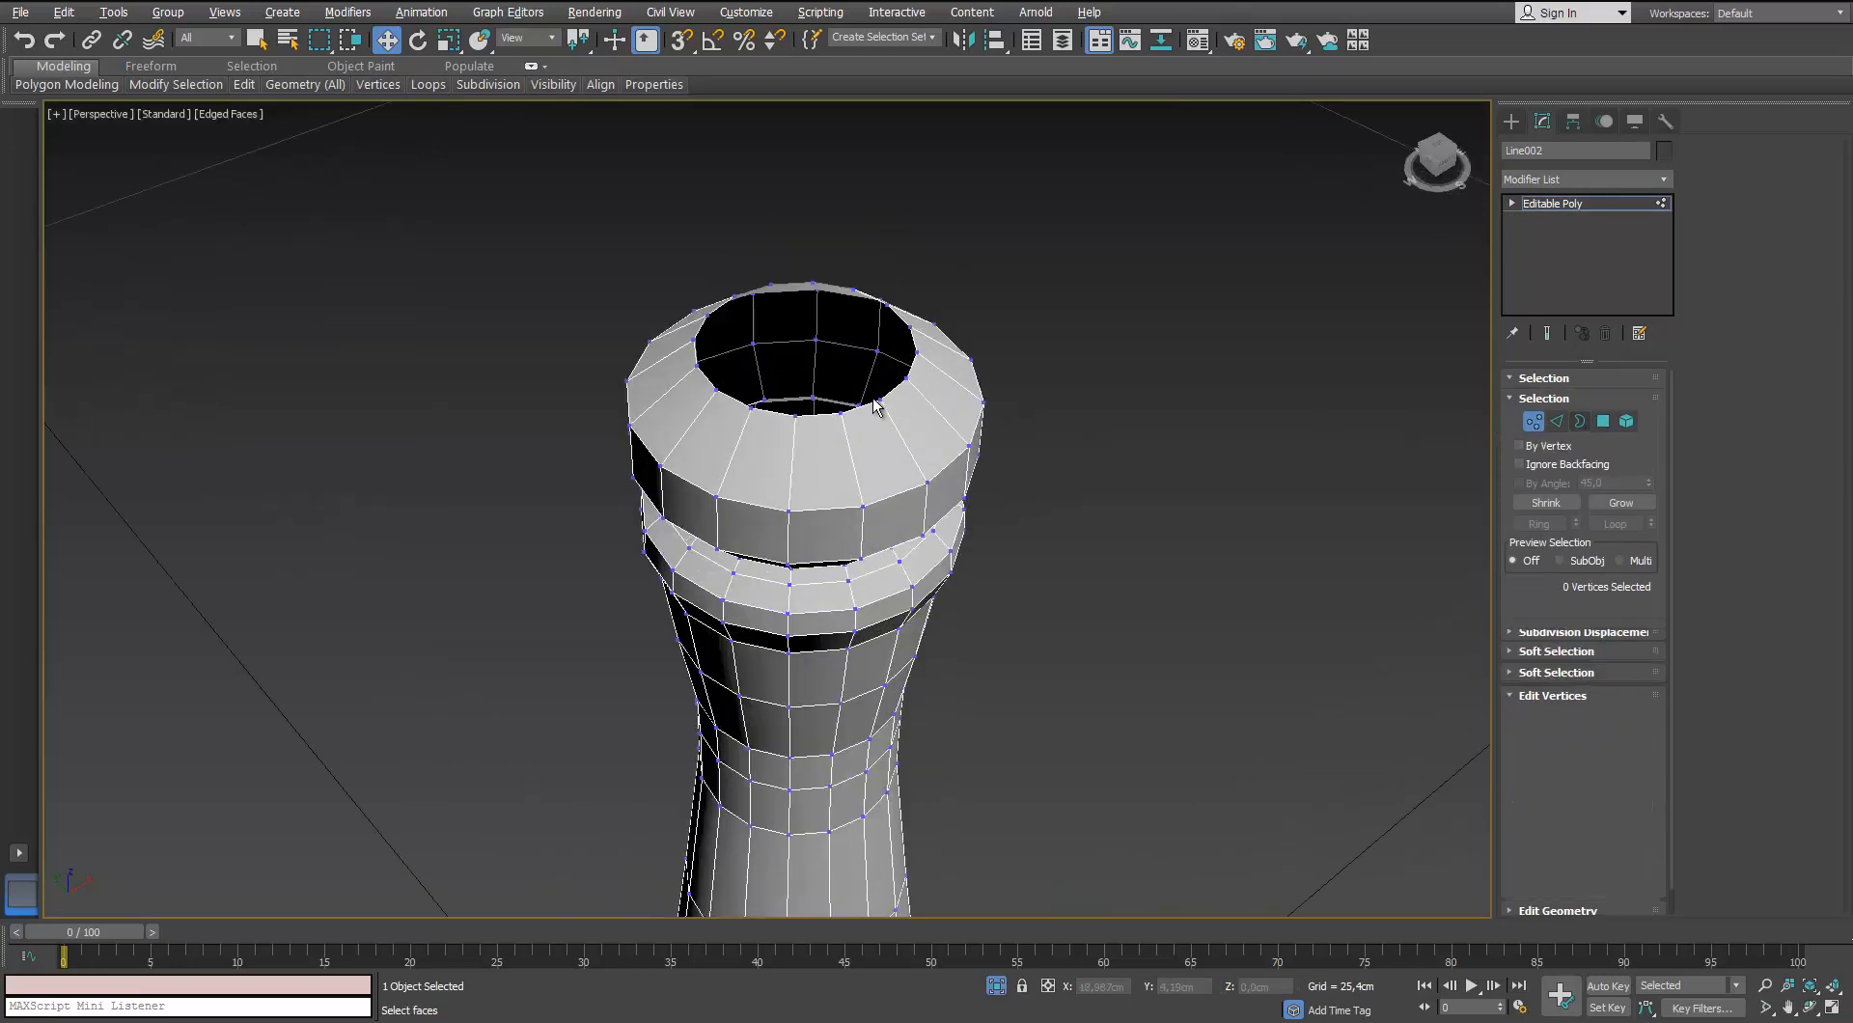
{"action": "left_click", "coordinate": [868, 405]}
{"action": "left_click", "coordinate": [1622, 722]}
{"action": "scroll", "coordinate": [959, 488], "scroll_direction": "down", "scroll_amount": 5}
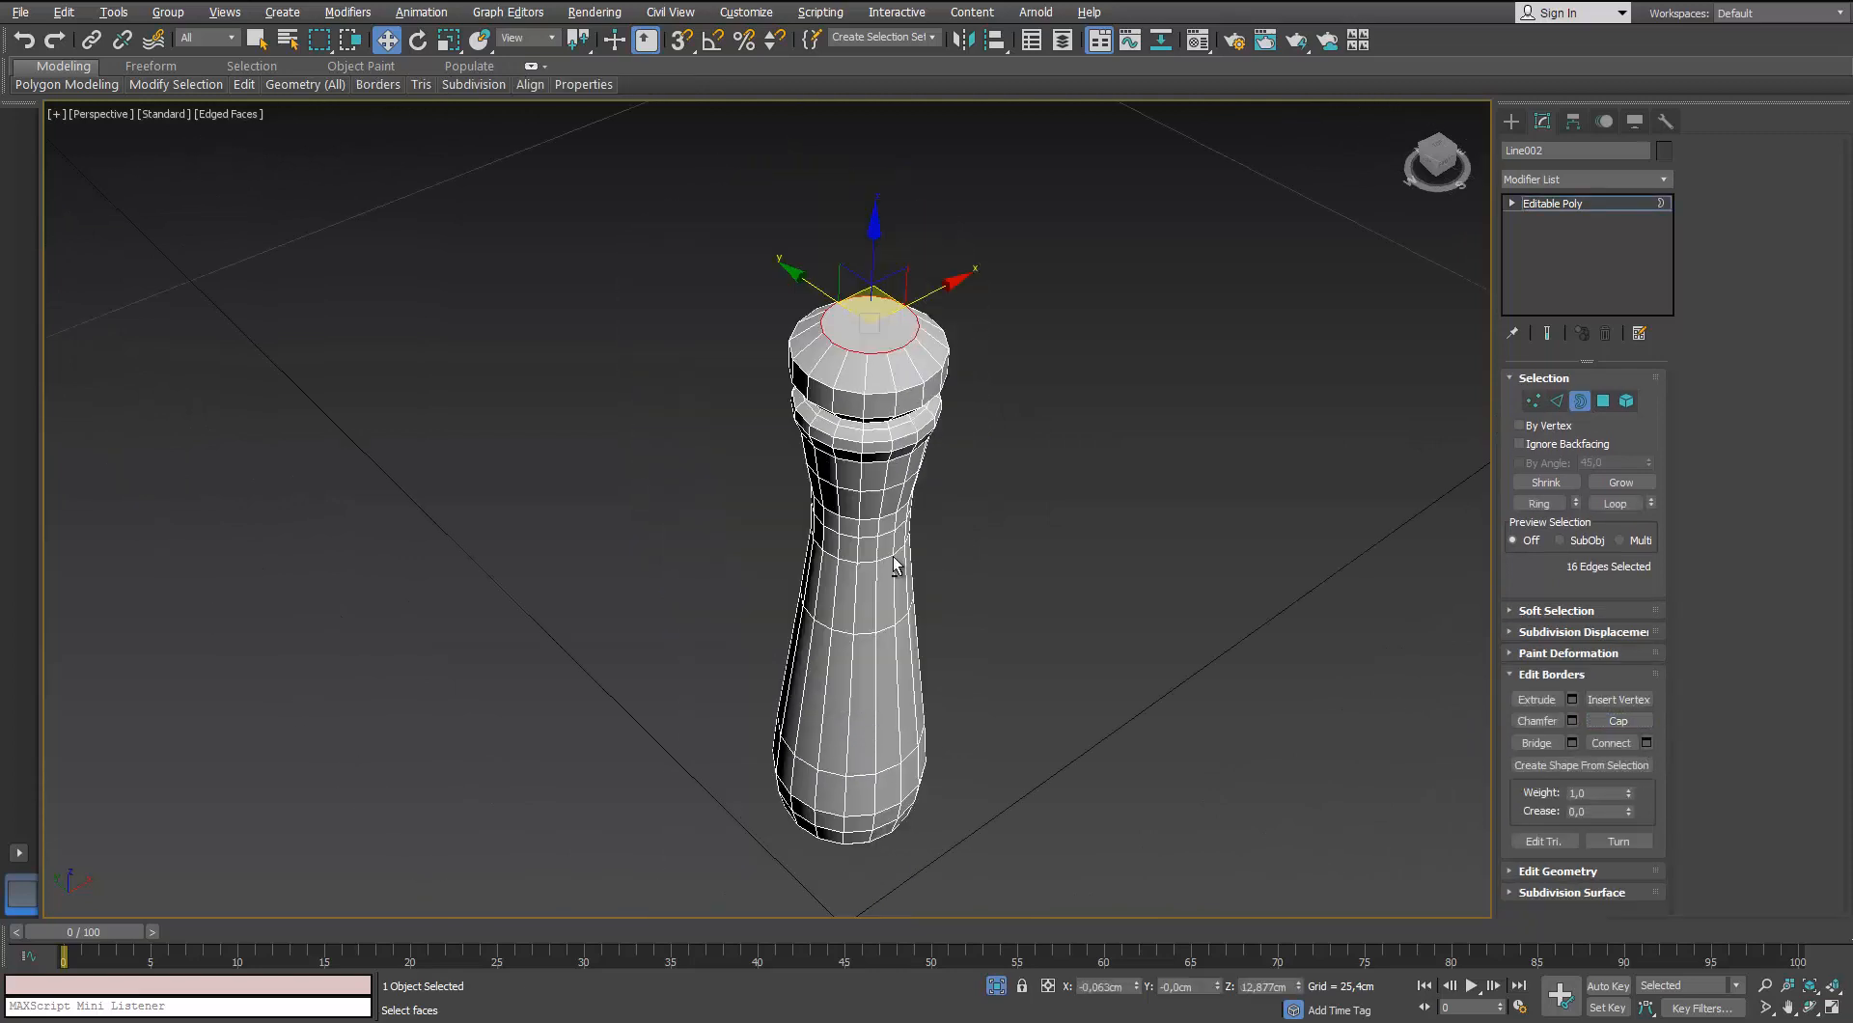
{"action": "middle_click_drag", "start_coordinate": [899, 559], "coordinate": [853, 676], "text": "alt"}
{"action": "scroll", "coordinate": [853, 676], "scroll_direction": "up", "scroll_amount": 2}
{"action": "scroll", "coordinate": [853, 677], "scroll_direction": "up", "scroll_amount": 2}
{"action": "left_click", "coordinate": [853, 700]}
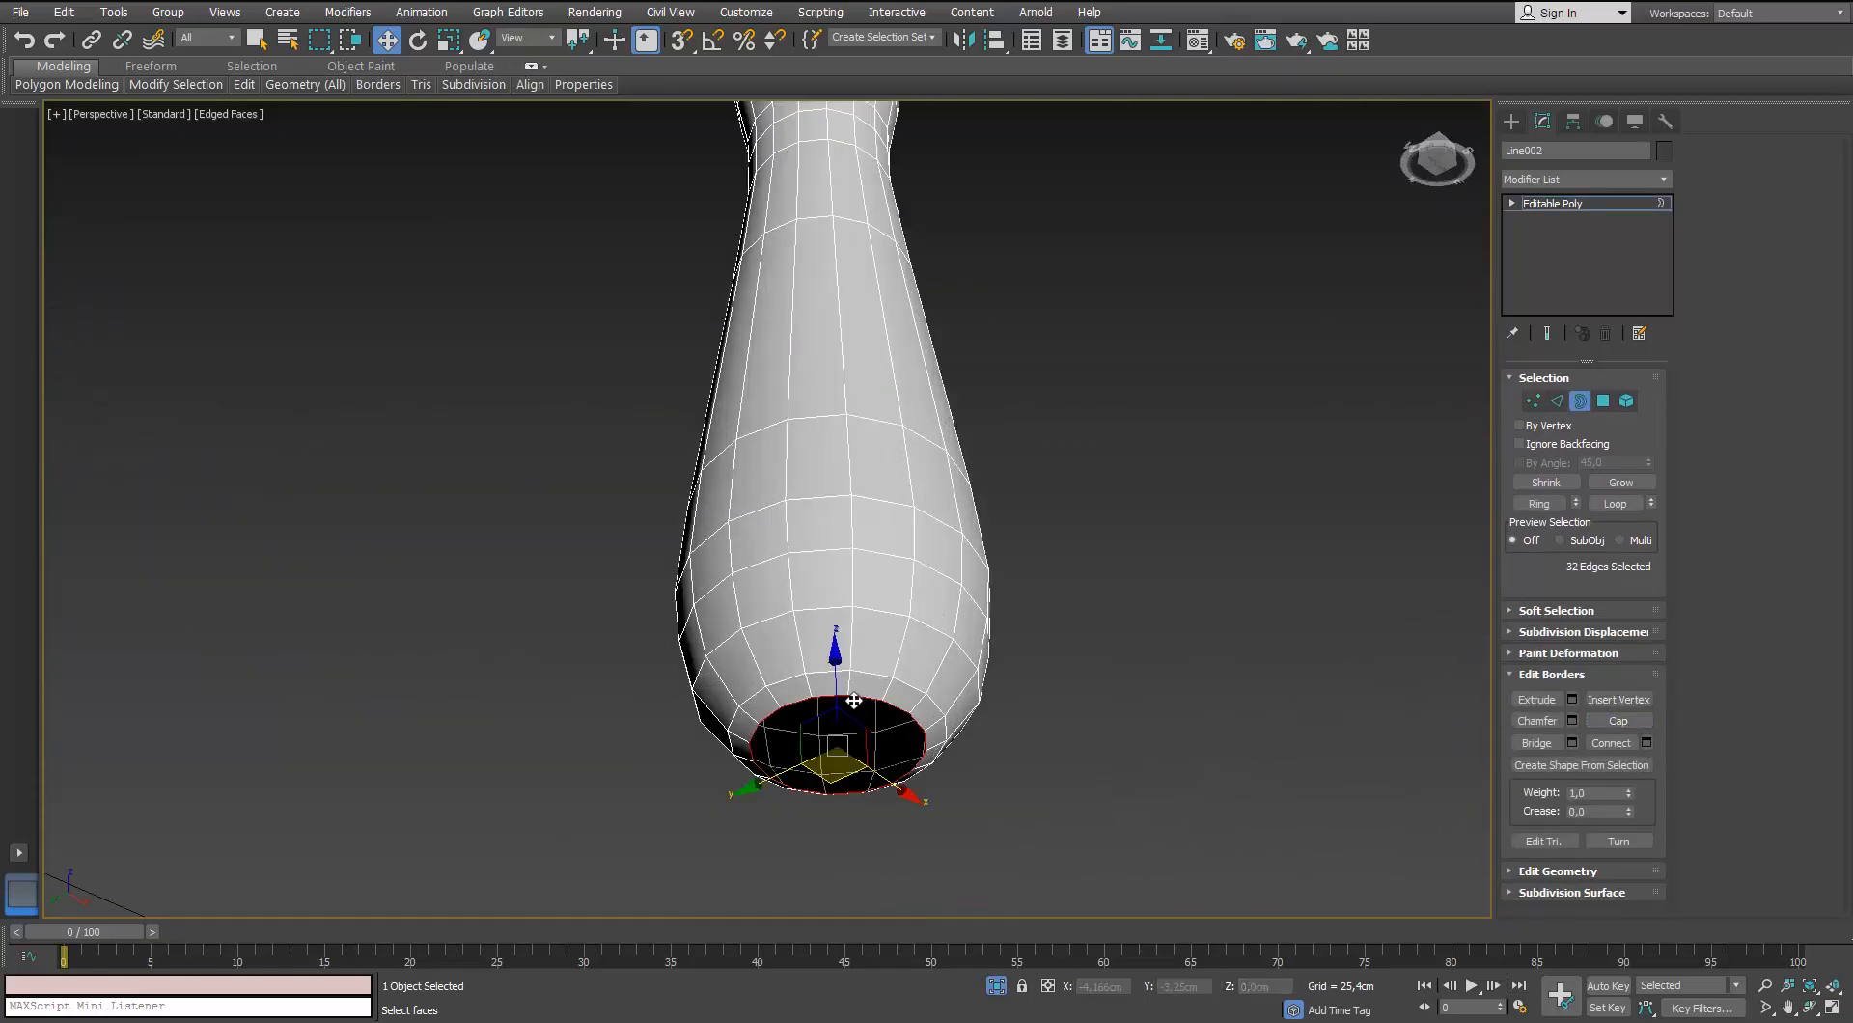
{"action": "left_click", "coordinate": [1608, 722]}
Select the main handle's top and bottom cap polygons and inset them by 0.05 cm
{"action": "key", "text": "4"}
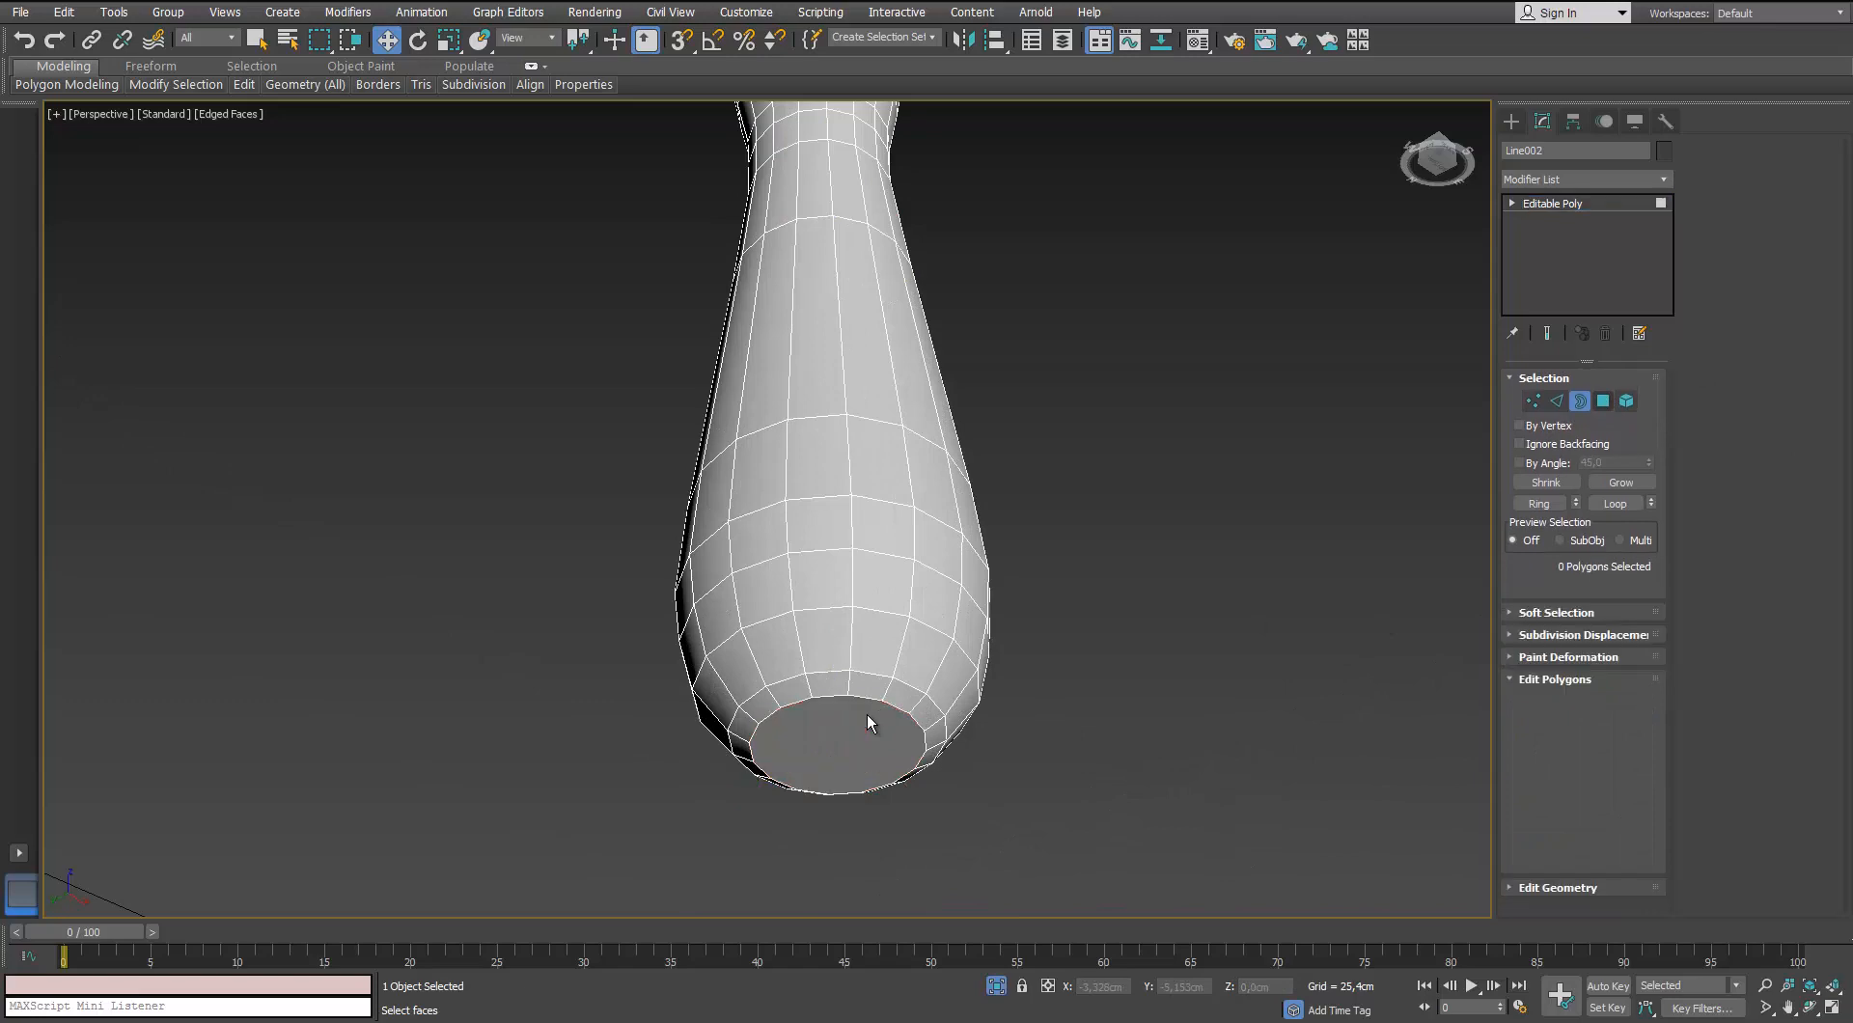
{"action": "left_click", "coordinate": [866, 714]}
{"action": "scroll", "coordinate": [868, 444], "scroll_direction": "down", "scroll_amount": 2}
{"action": "middle_click_drag", "start_coordinate": [867, 299], "coordinate": [859, 415]}
{"action": "left_click", "coordinate": [859, 411], "text": "ctrl"}
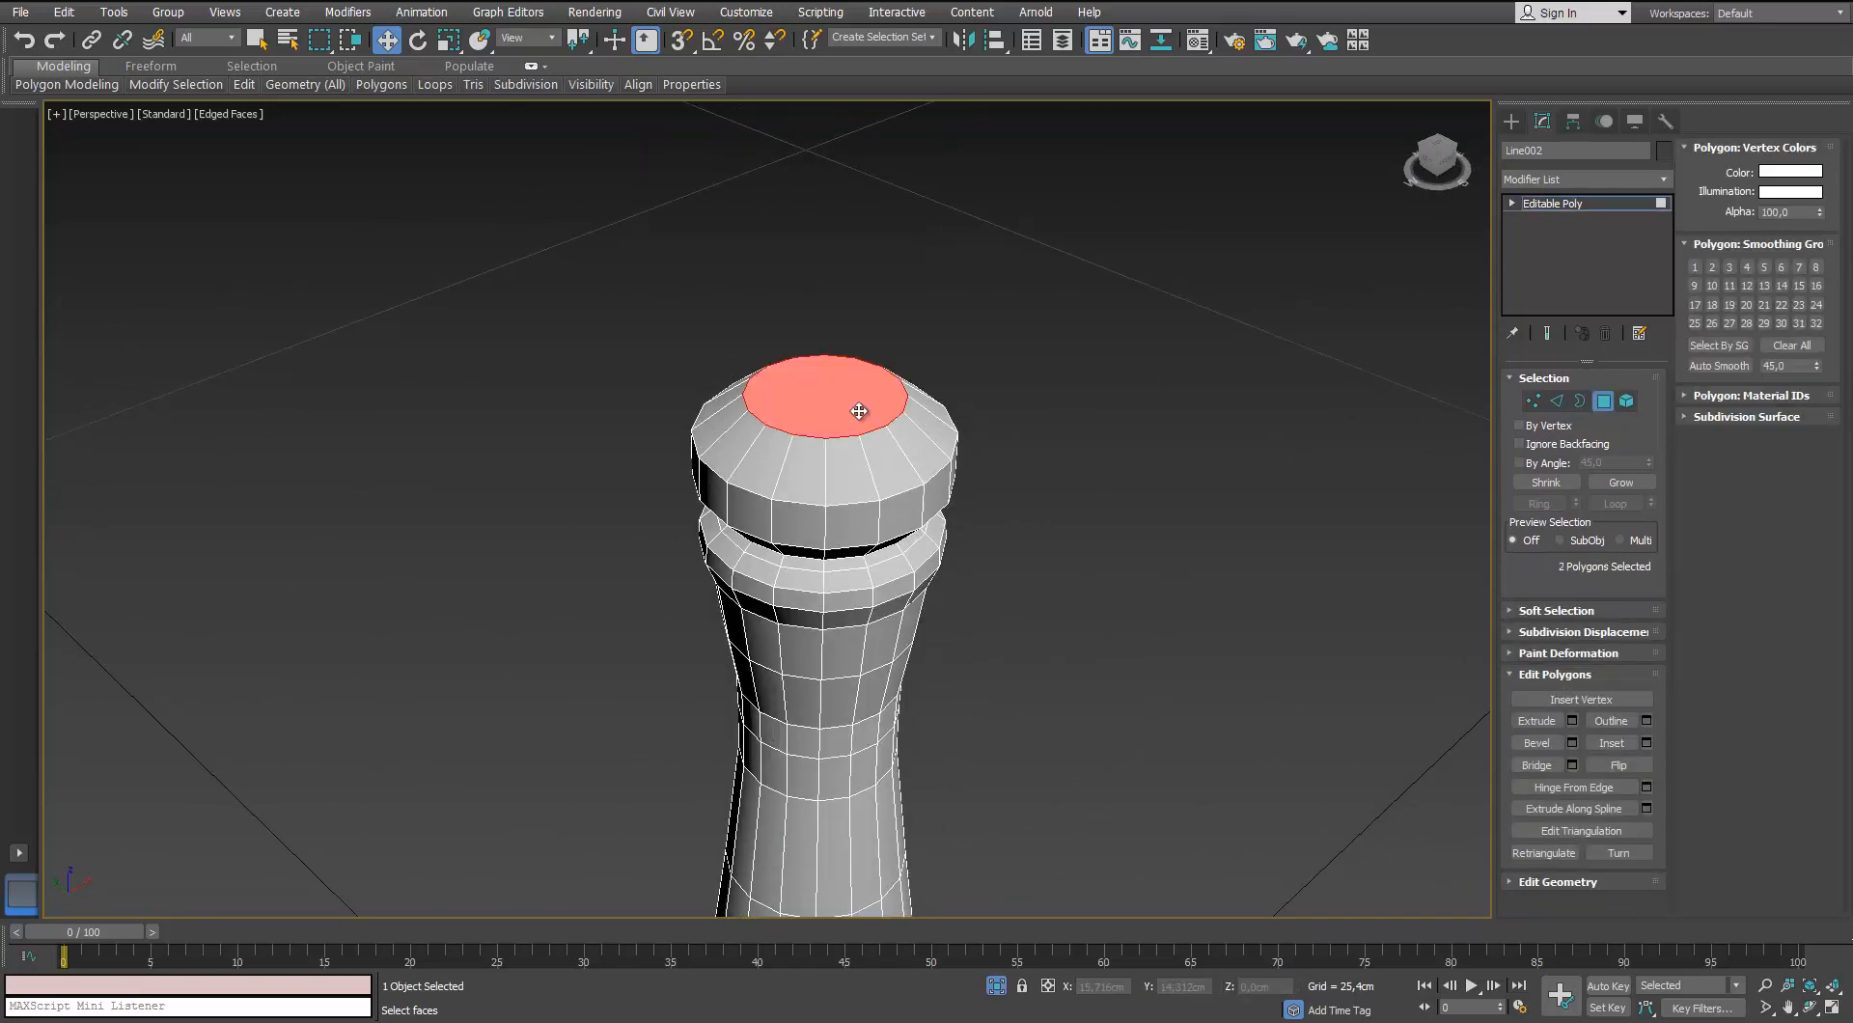
{"action": "left_click", "coordinate": [1647, 743]}
{"action": "right_click", "coordinate": [1060, 526]}
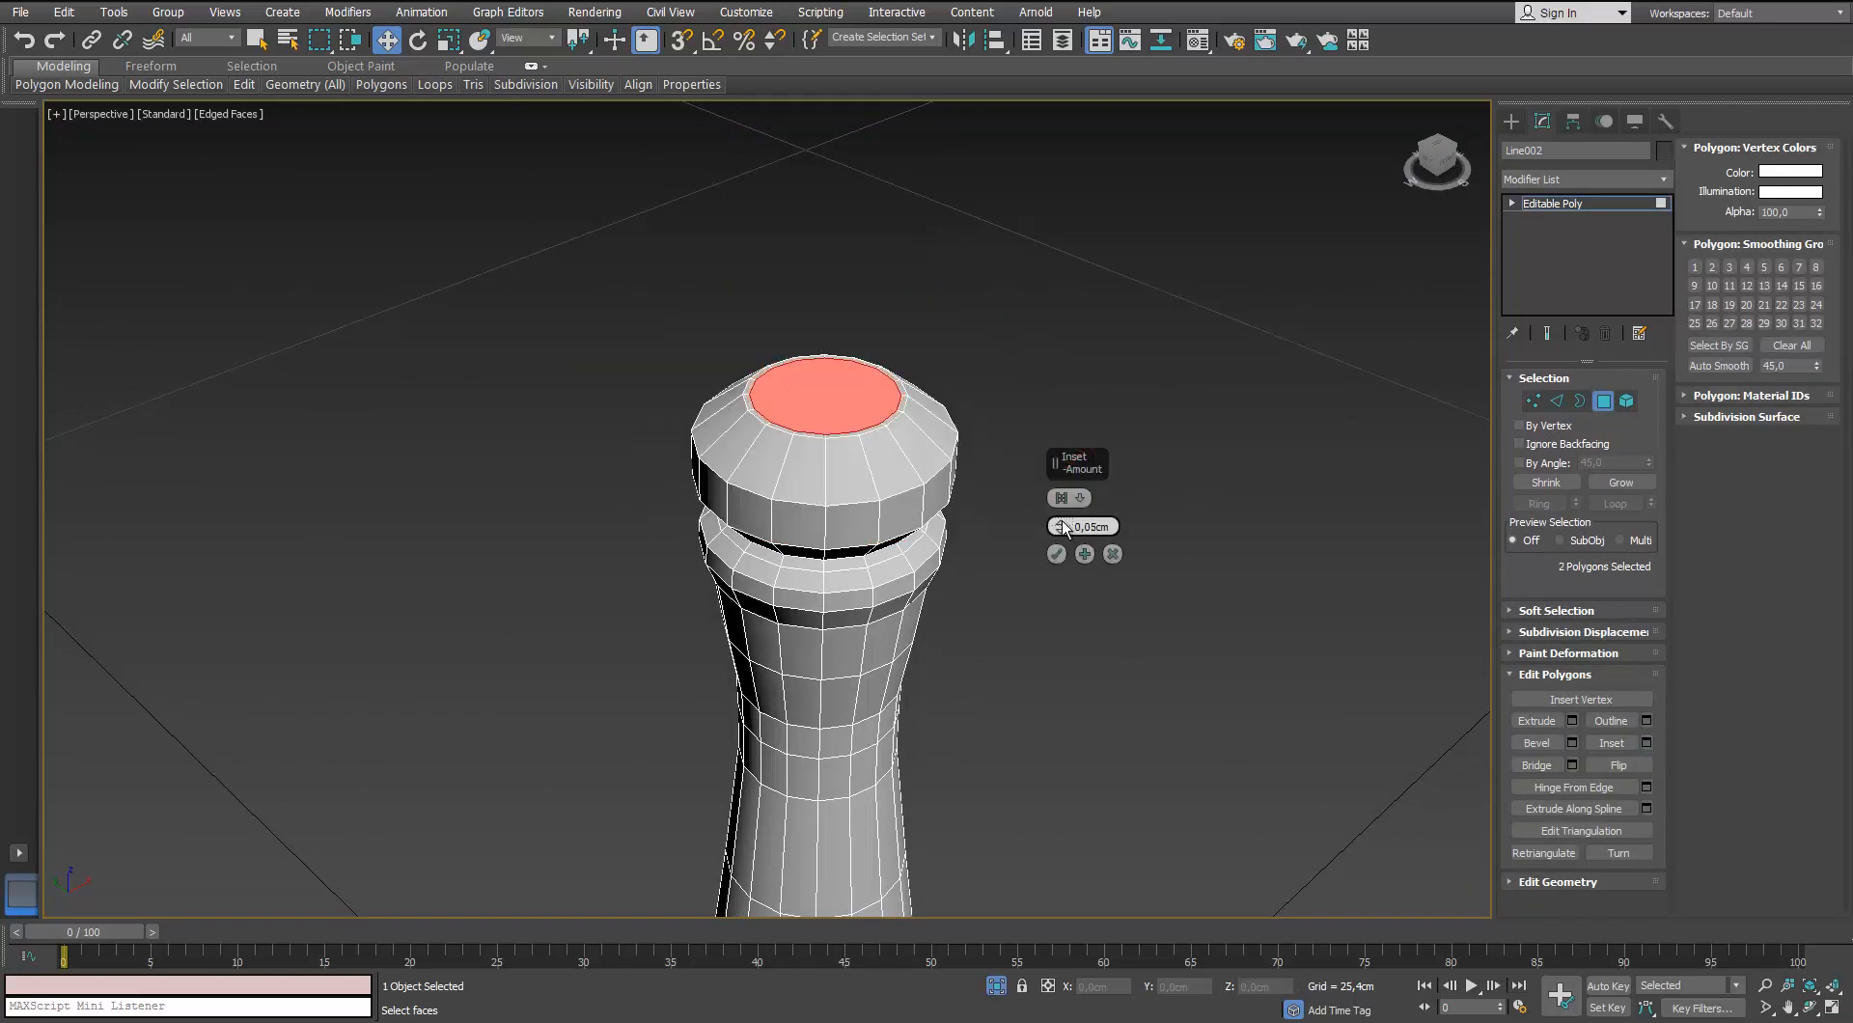
{"action": "left_click", "coordinate": [1057, 556]}
Collapse the main handle's inset caps into centre points, then leave polygon editing and deselect the piece
{"action": "right_click", "coordinate": [832, 391]}
{"action": "left_click", "coordinate": [799, 192]}
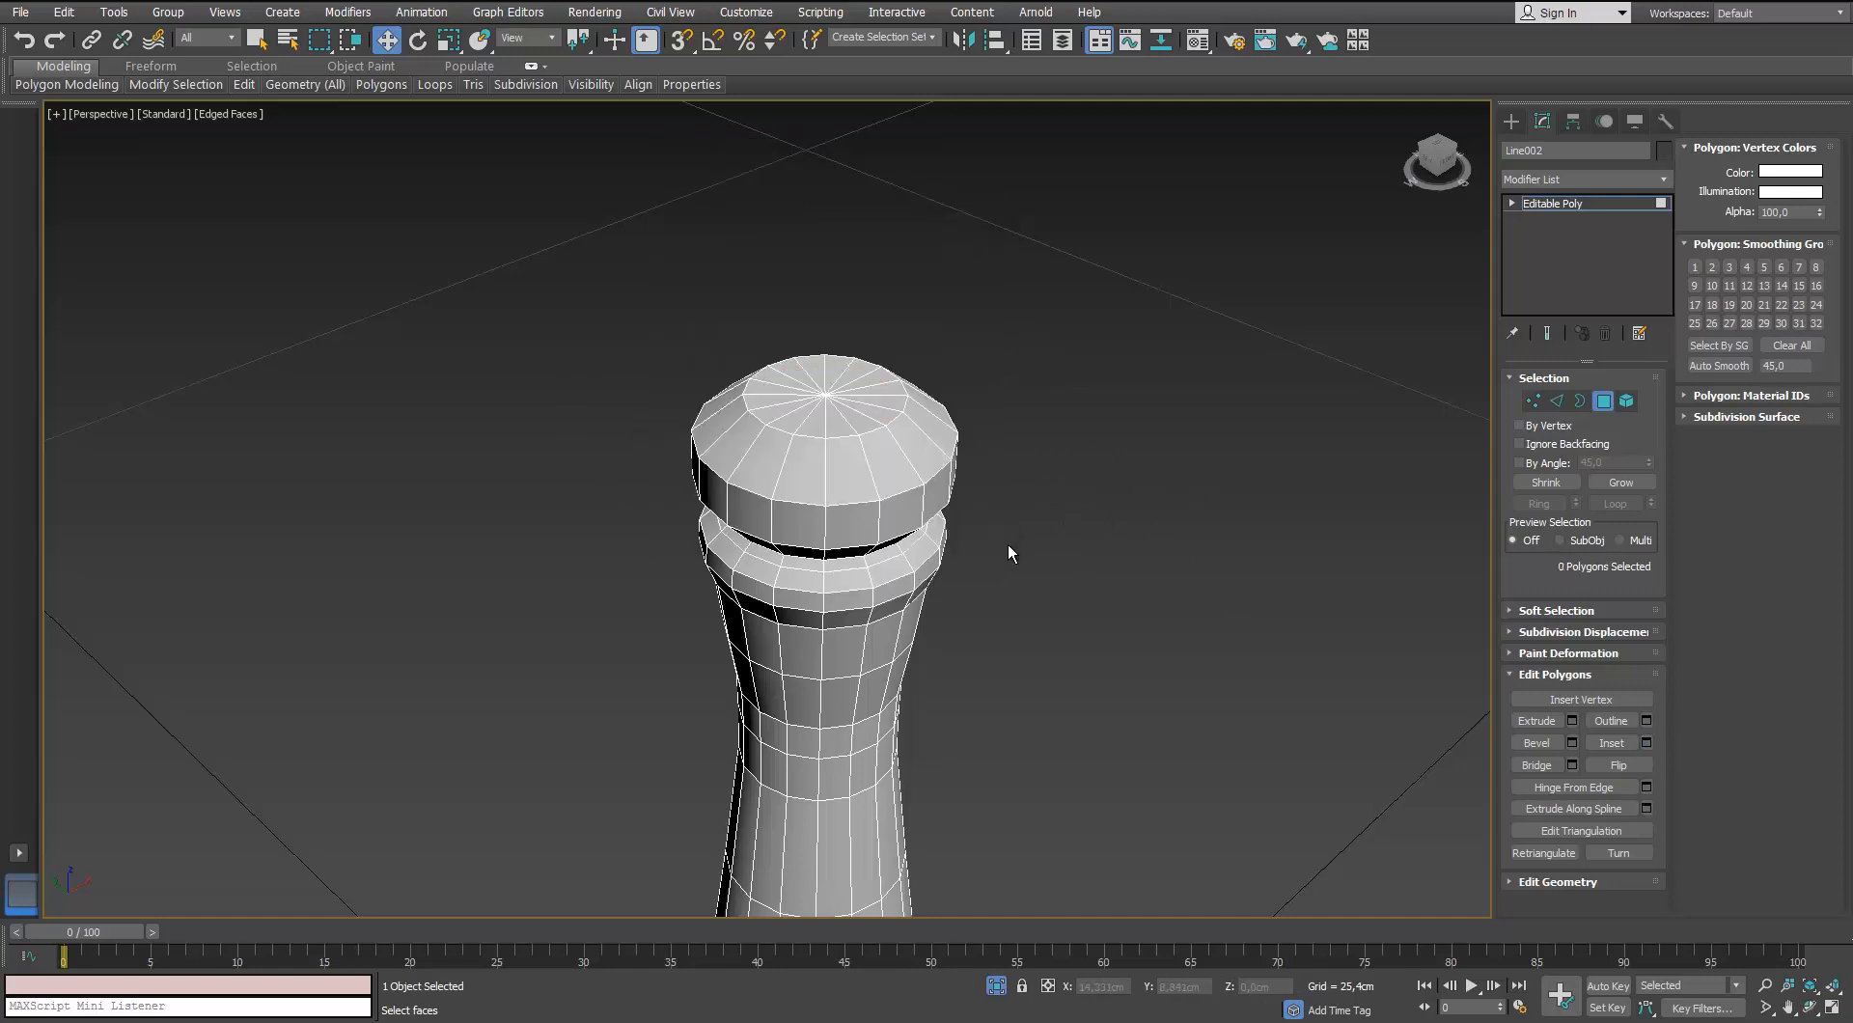
{"action": "left_click", "coordinate": [1597, 406]}
{"action": "left_click", "coordinate": [1112, 613]}
End the main handle's isolation and isolate the small lathed tip piece at the handle's lower end
{"action": "scroll", "coordinate": [936, 596], "scroll_direction": "down", "scroll_amount": 5}
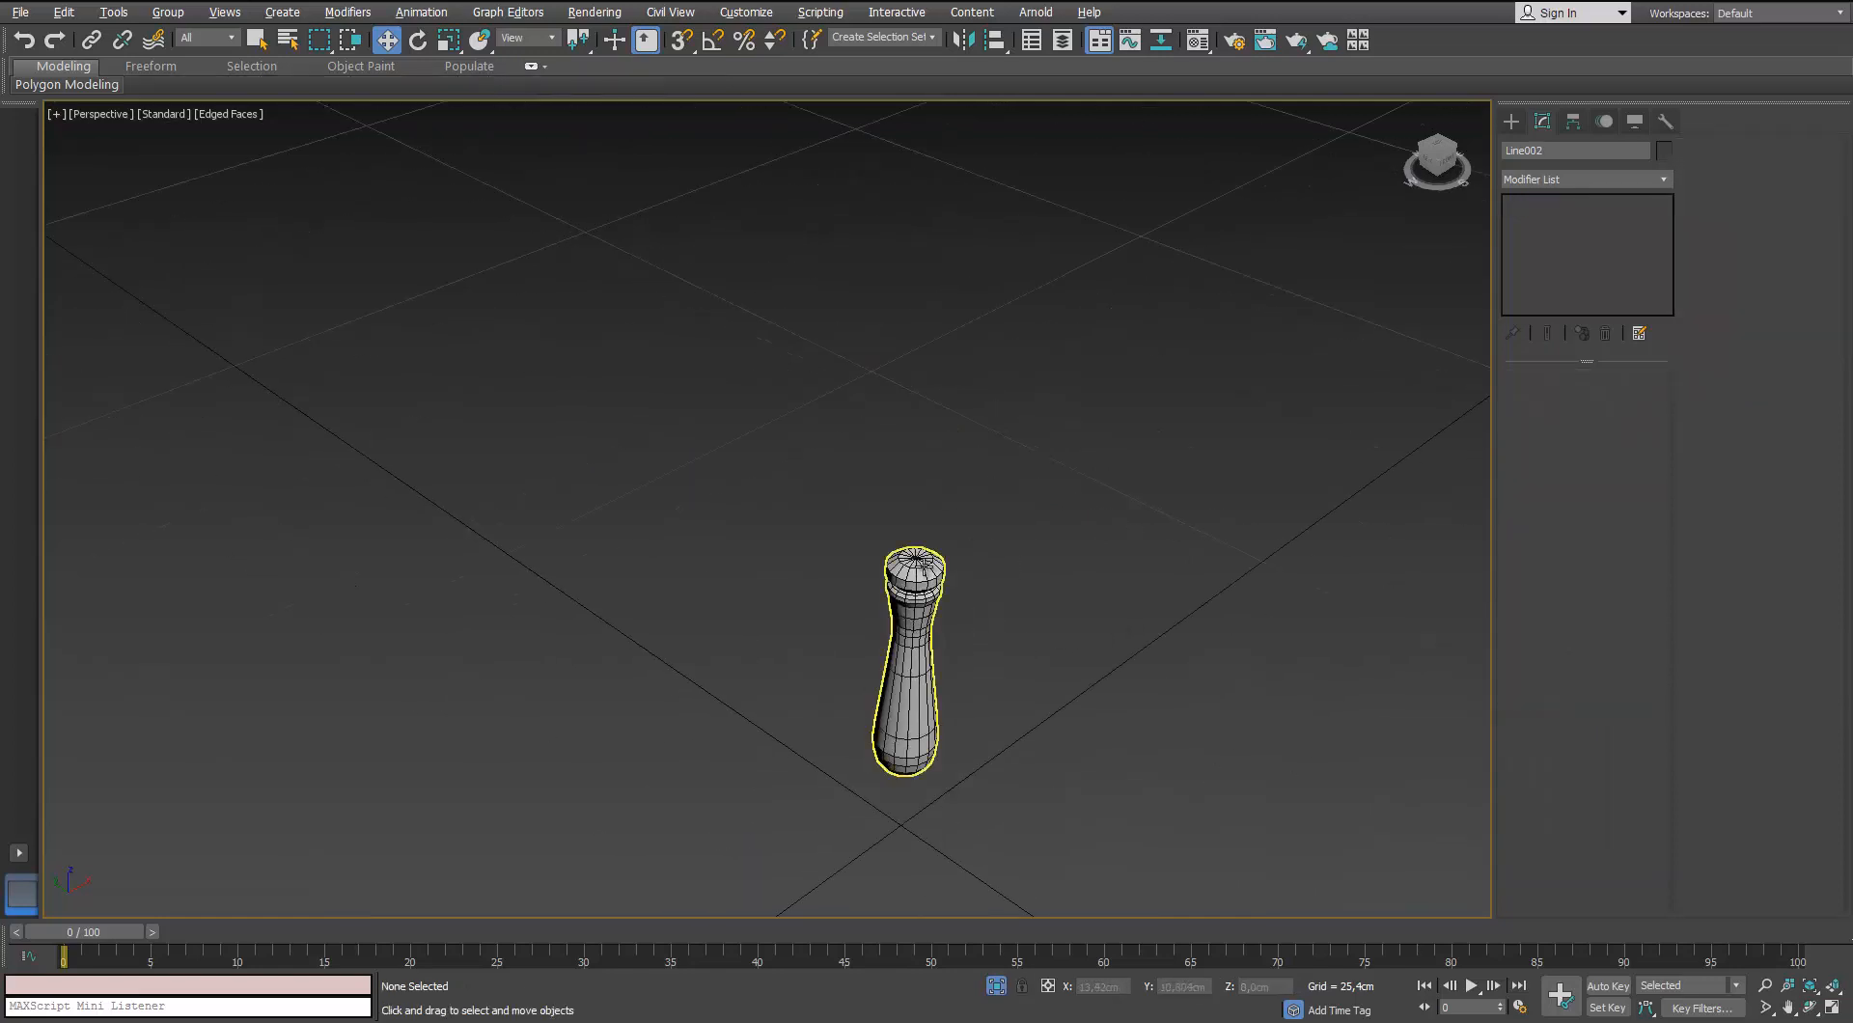
{"action": "middle_click_drag", "start_coordinate": [921, 666], "coordinate": [931, 579], "text": "alt"}
{"action": "key", "text": "alt+q"}
{"action": "middle_click_drag", "start_coordinate": [823, 401], "coordinate": [808, 280]}
{"action": "middle_click_drag", "start_coordinate": [808, 280], "coordinate": [917, 116], "text": "alt"}
{"action": "left_click", "coordinate": [840, 545]}
{"action": "key", "text": "alt+q"}
{"action": "middle_click_drag", "start_coordinate": [839, 545], "coordinate": [1027, 660], "text": "alt"}
Convert the isolated handle tip to an Editable Poly in the top view
{"action": "key", "text": "t"}
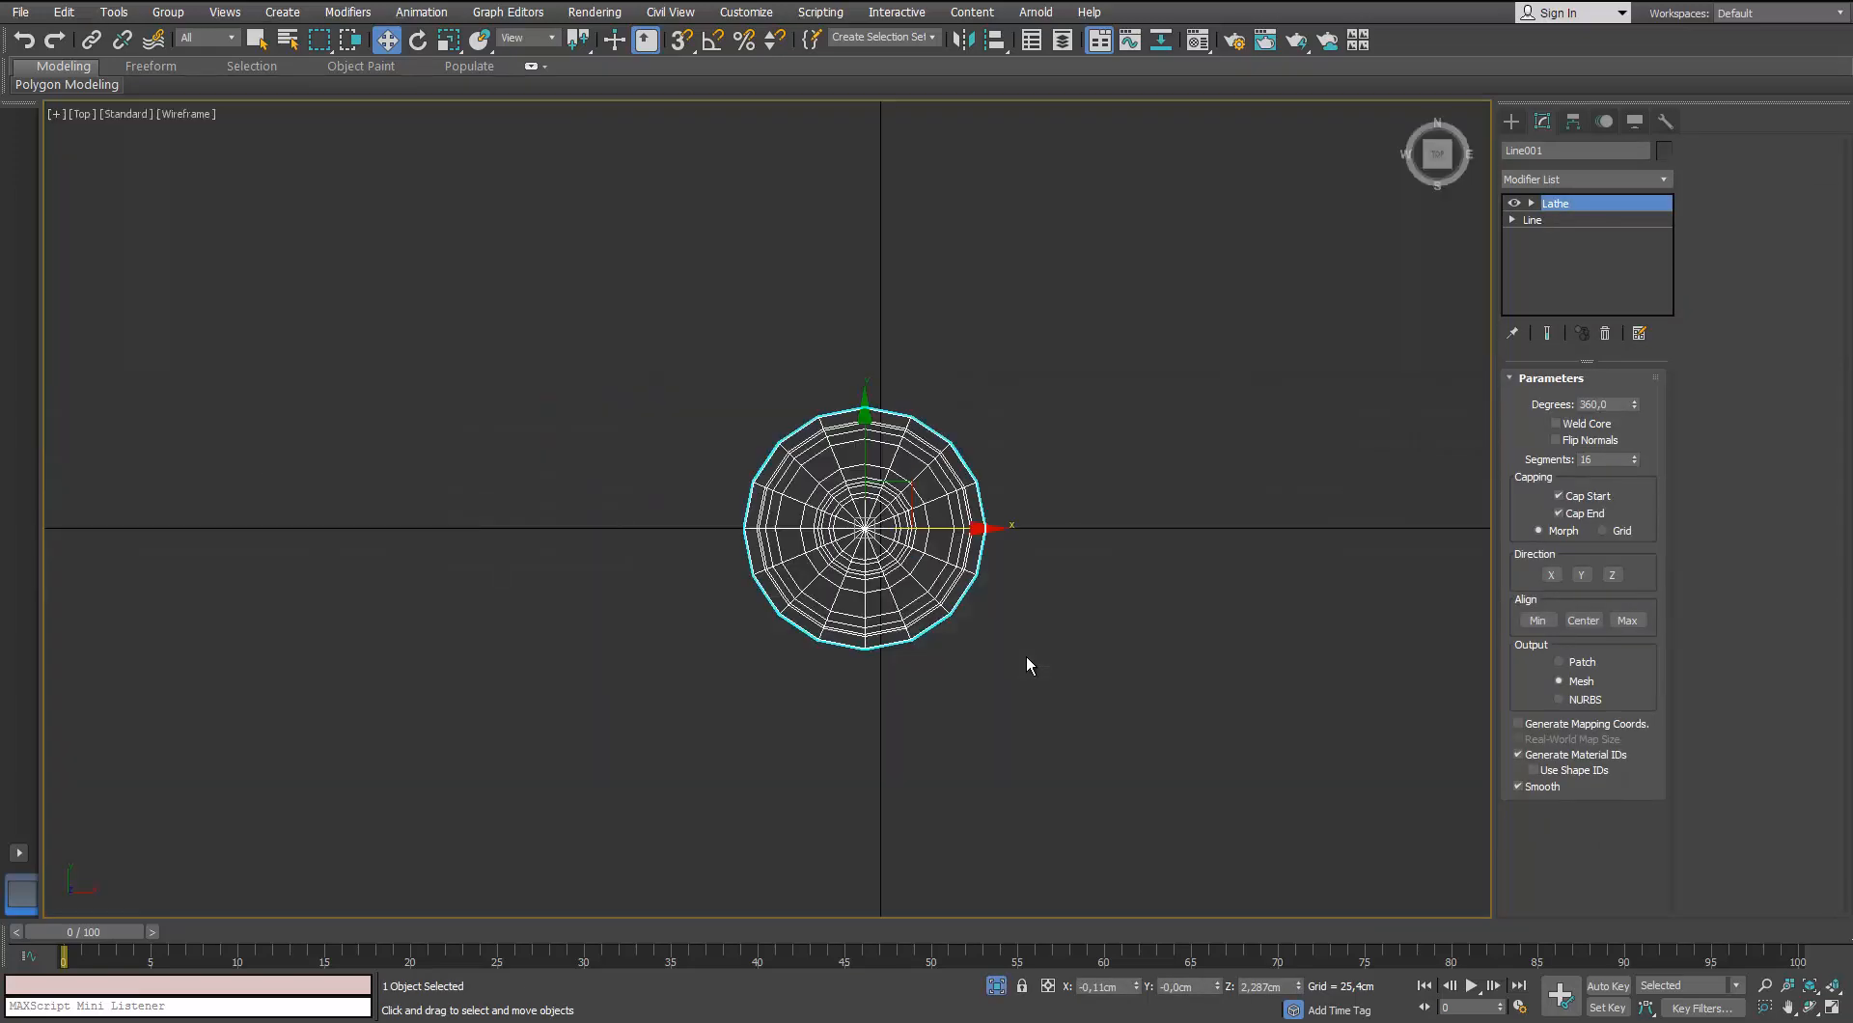
{"action": "key", "text": "z"}
{"action": "right_click", "coordinate": [945, 473]}
{"action": "mouse_move", "coordinate": [1013, 632]}
{"action": "left_click", "coordinate": [912, 673]}
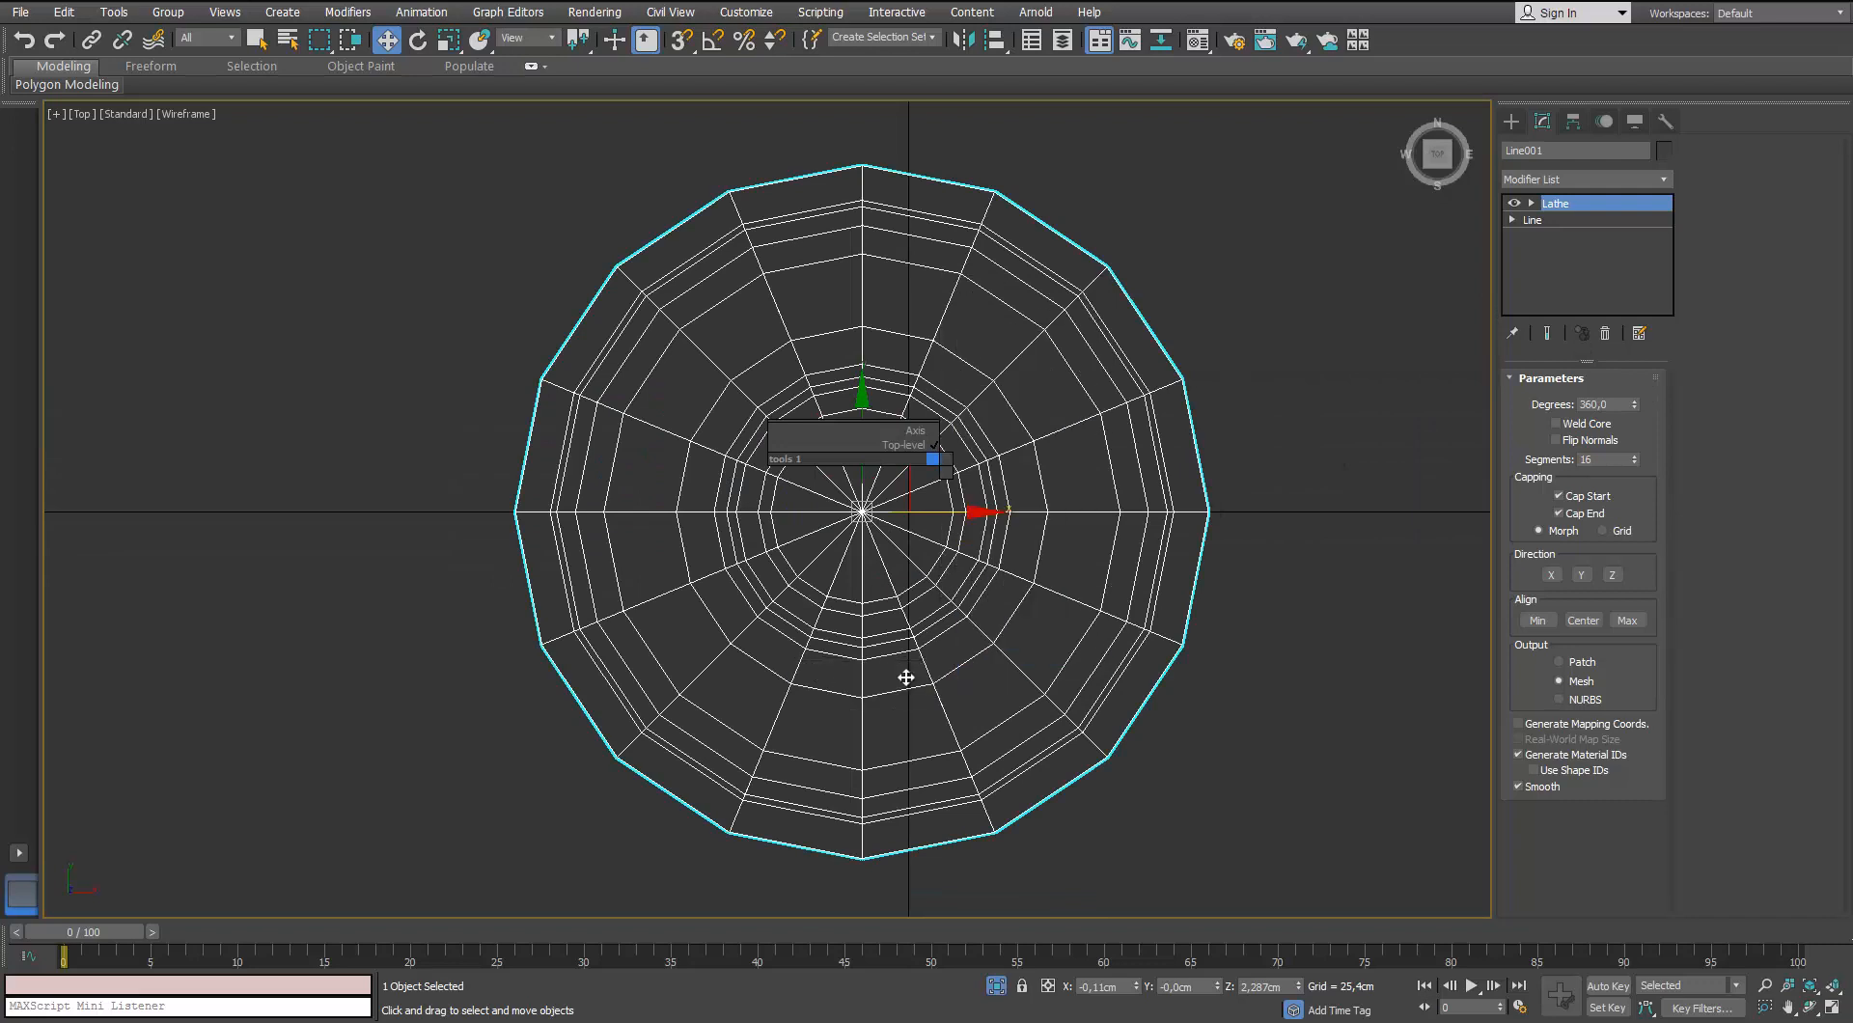
Delete the centre vertices of the handle tip's top and bottom caps
{"action": "left_click", "coordinate": [1532, 401]}
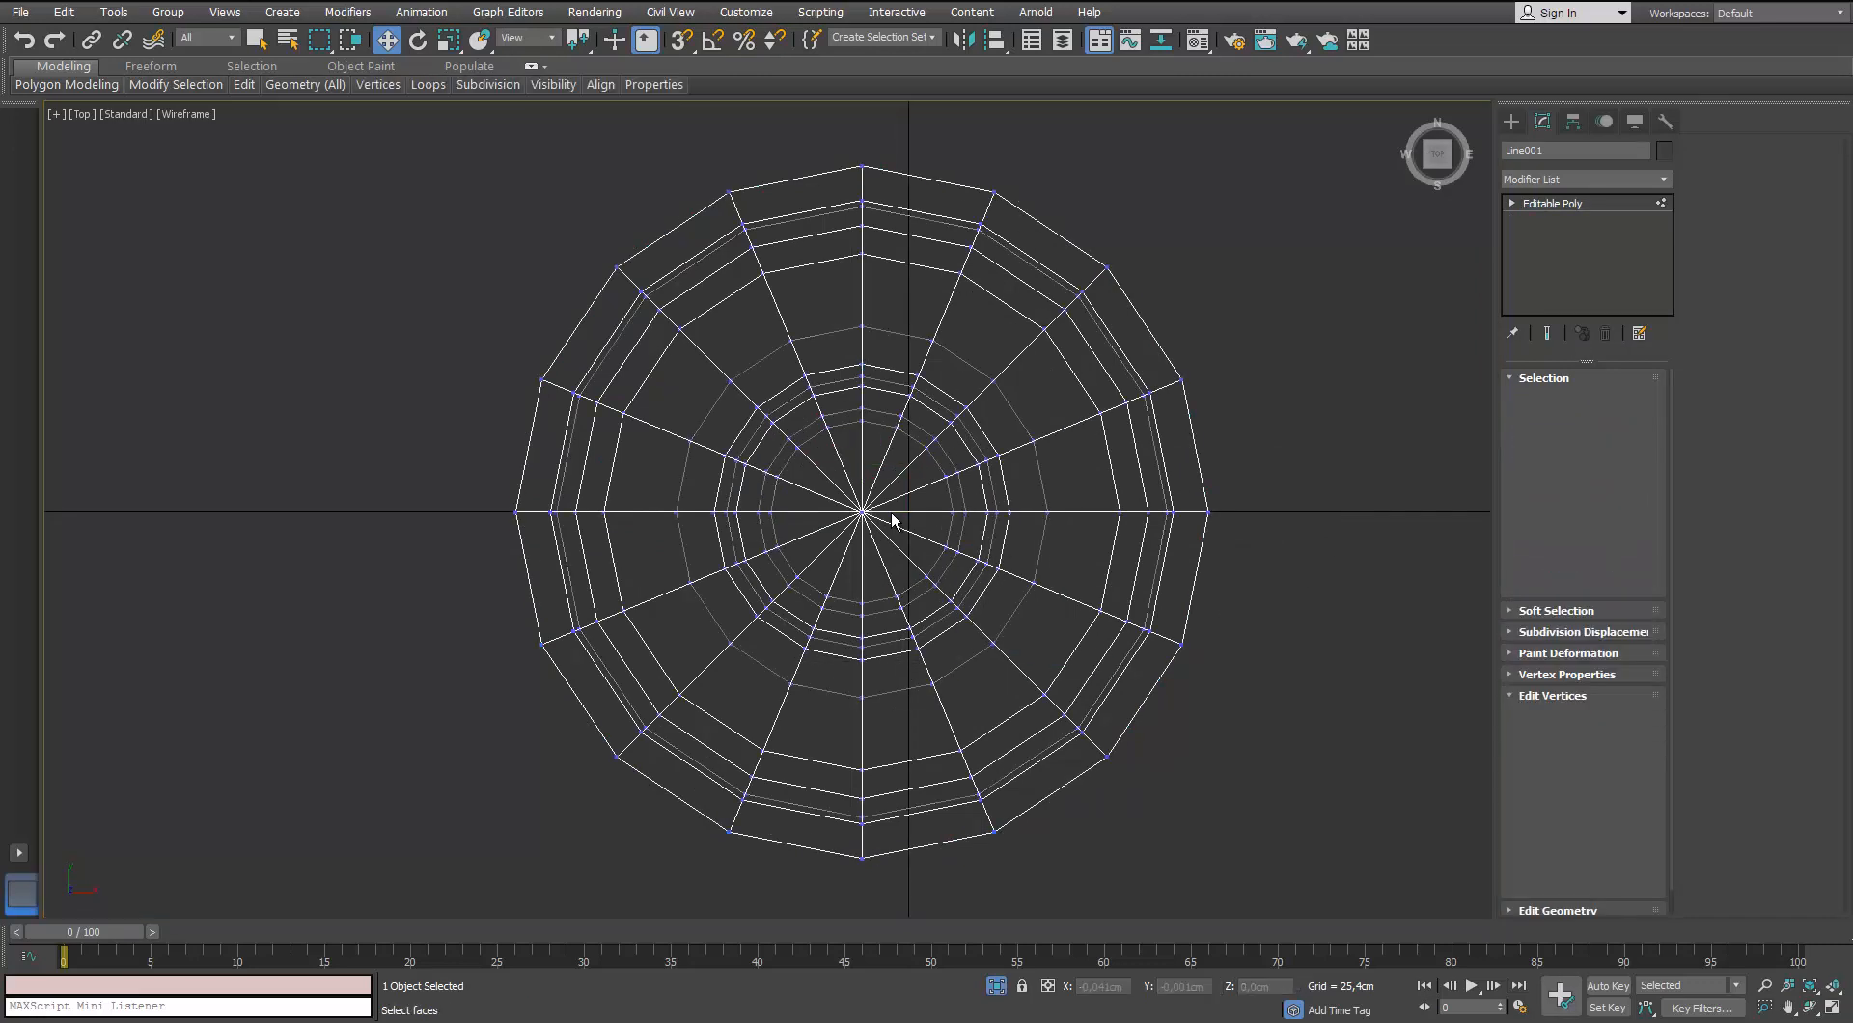
{"action": "scroll", "coordinate": [889, 517], "scroll_direction": "up", "scroll_amount": 5}
{"action": "left_click_drag", "start_coordinate": [854, 459], "coordinate": [783, 604]}
{"action": "key", "text": "Delete"}
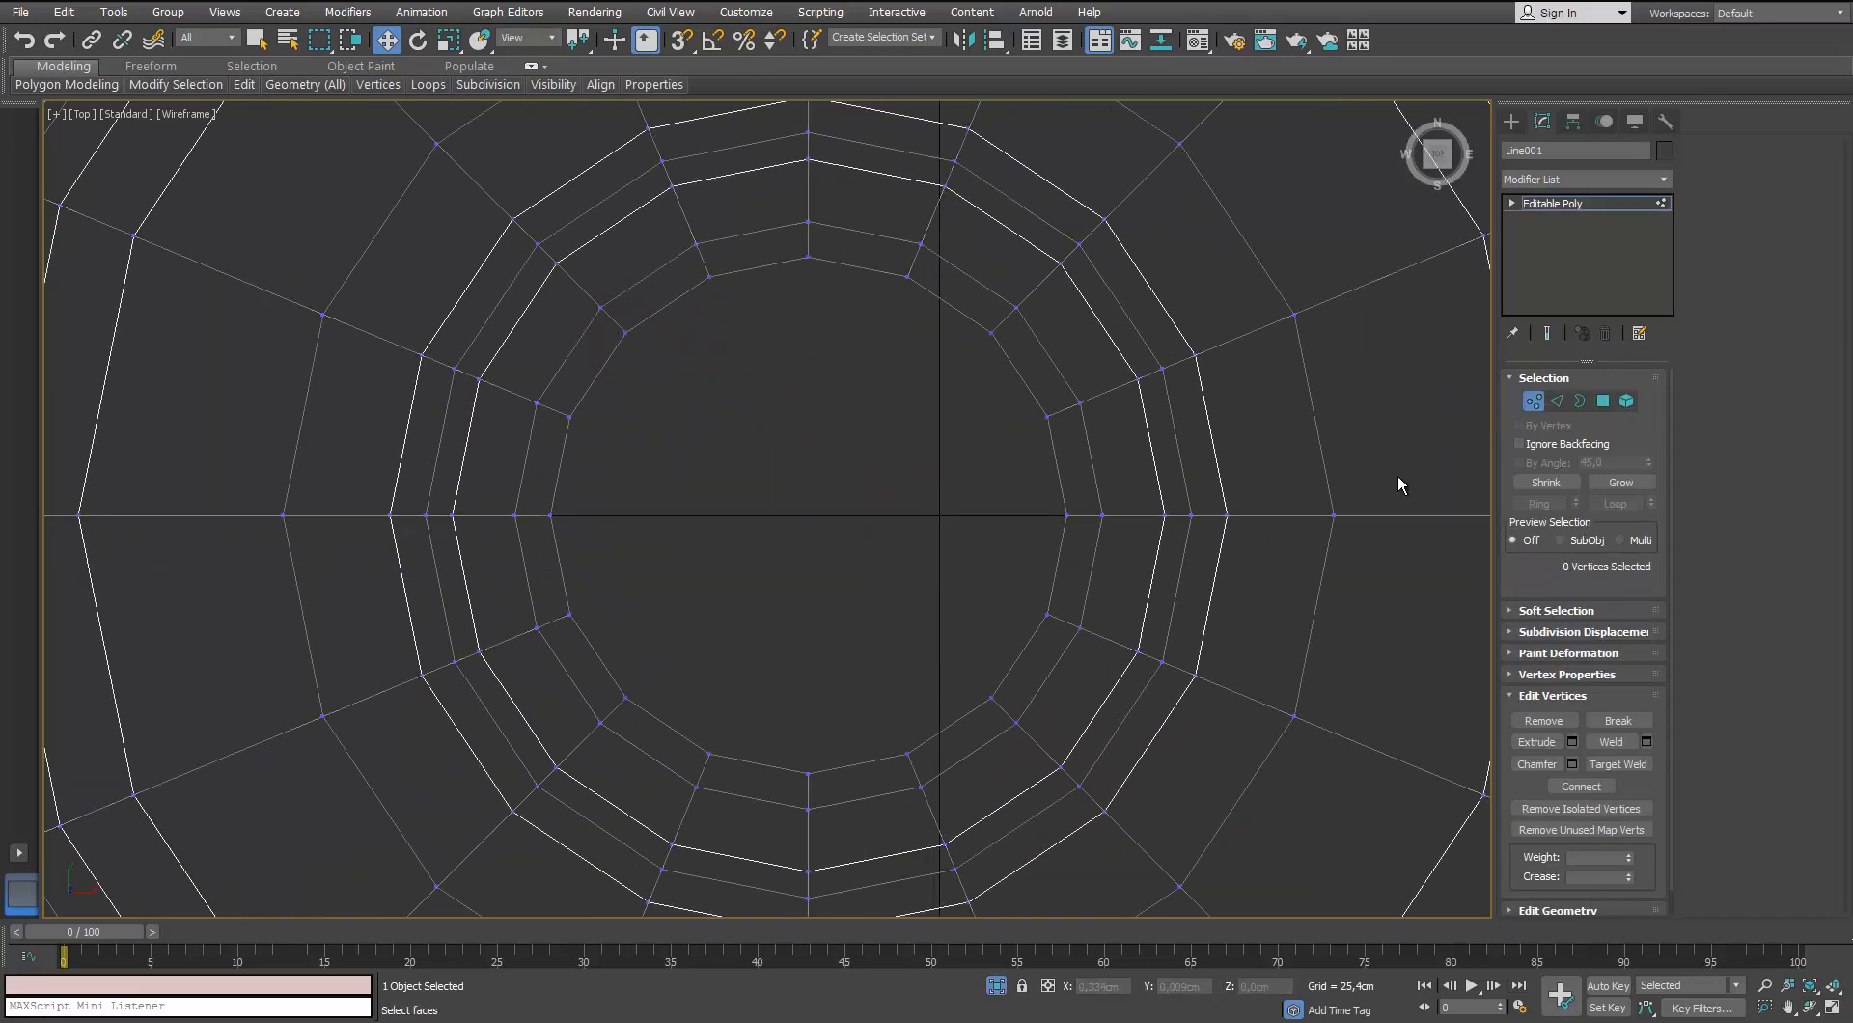
Cap the wide upper and narrow lower open borders of the handle tip
{"action": "left_click", "coordinate": [1579, 401]}
{"action": "scroll", "coordinate": [1100, 488], "scroll_direction": "down", "scroll_amount": 4}
{"action": "key", "text": "p"}
{"action": "scroll", "coordinate": [930, 472], "scroll_direction": "down", "scroll_amount": 2}
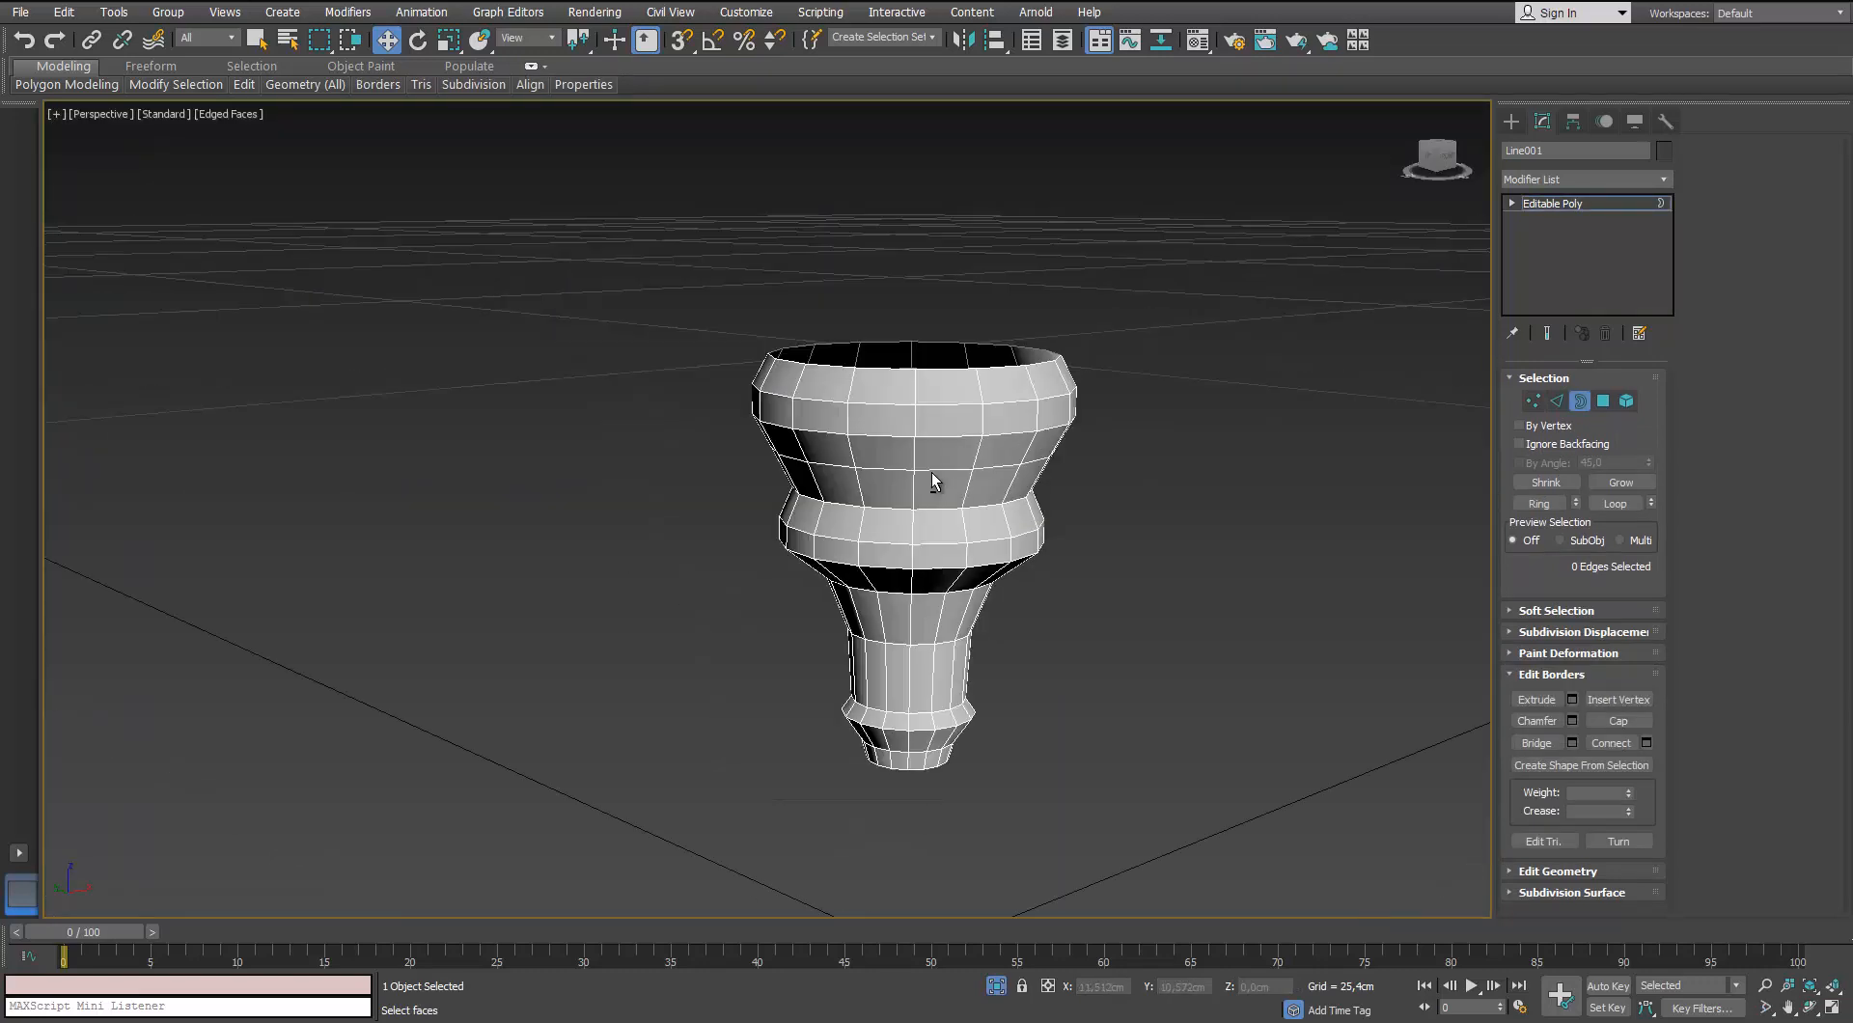
{"action": "middle_click_drag", "start_coordinate": [931, 472], "coordinate": [942, 564], "text": "alt"}
{"action": "left_click", "coordinate": [954, 451]}
{"action": "scroll", "coordinate": [942, 569], "scroll_direction": "up", "scroll_amount": 4}
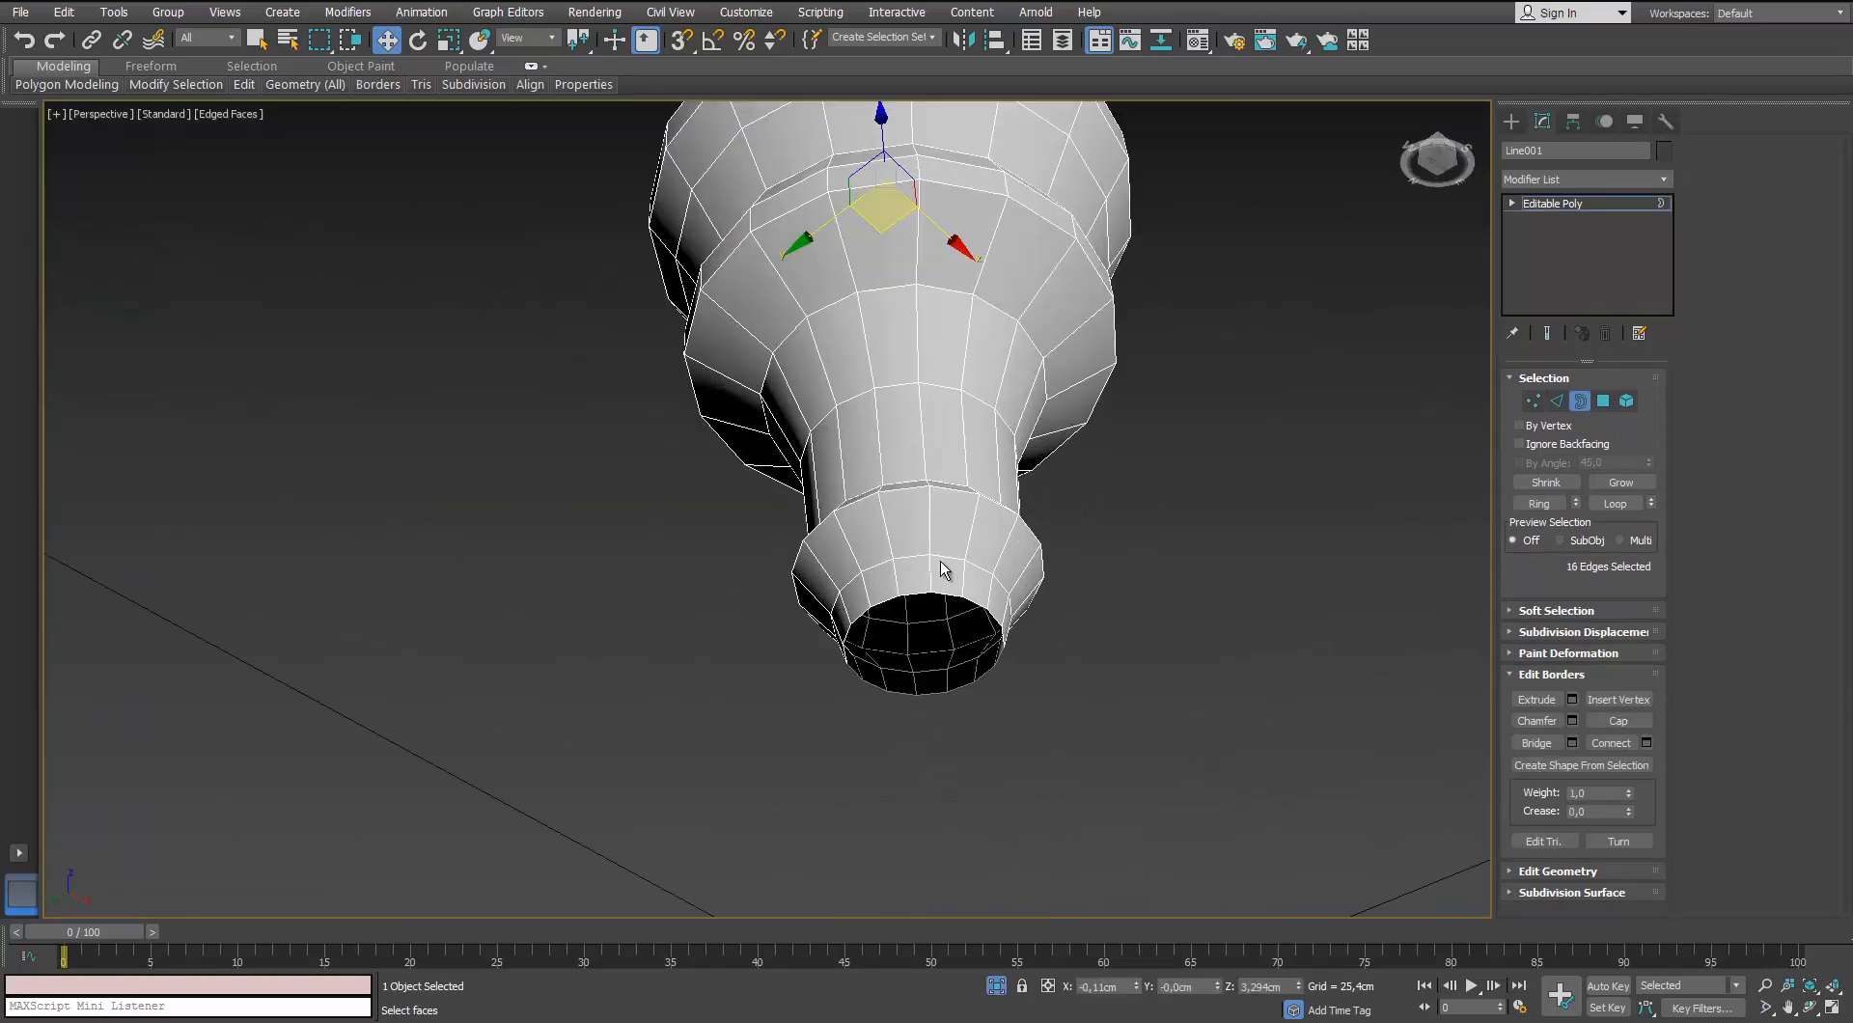
{"action": "left_click", "coordinate": [942, 595]}
{"action": "left_click", "coordinate": [1618, 721]}
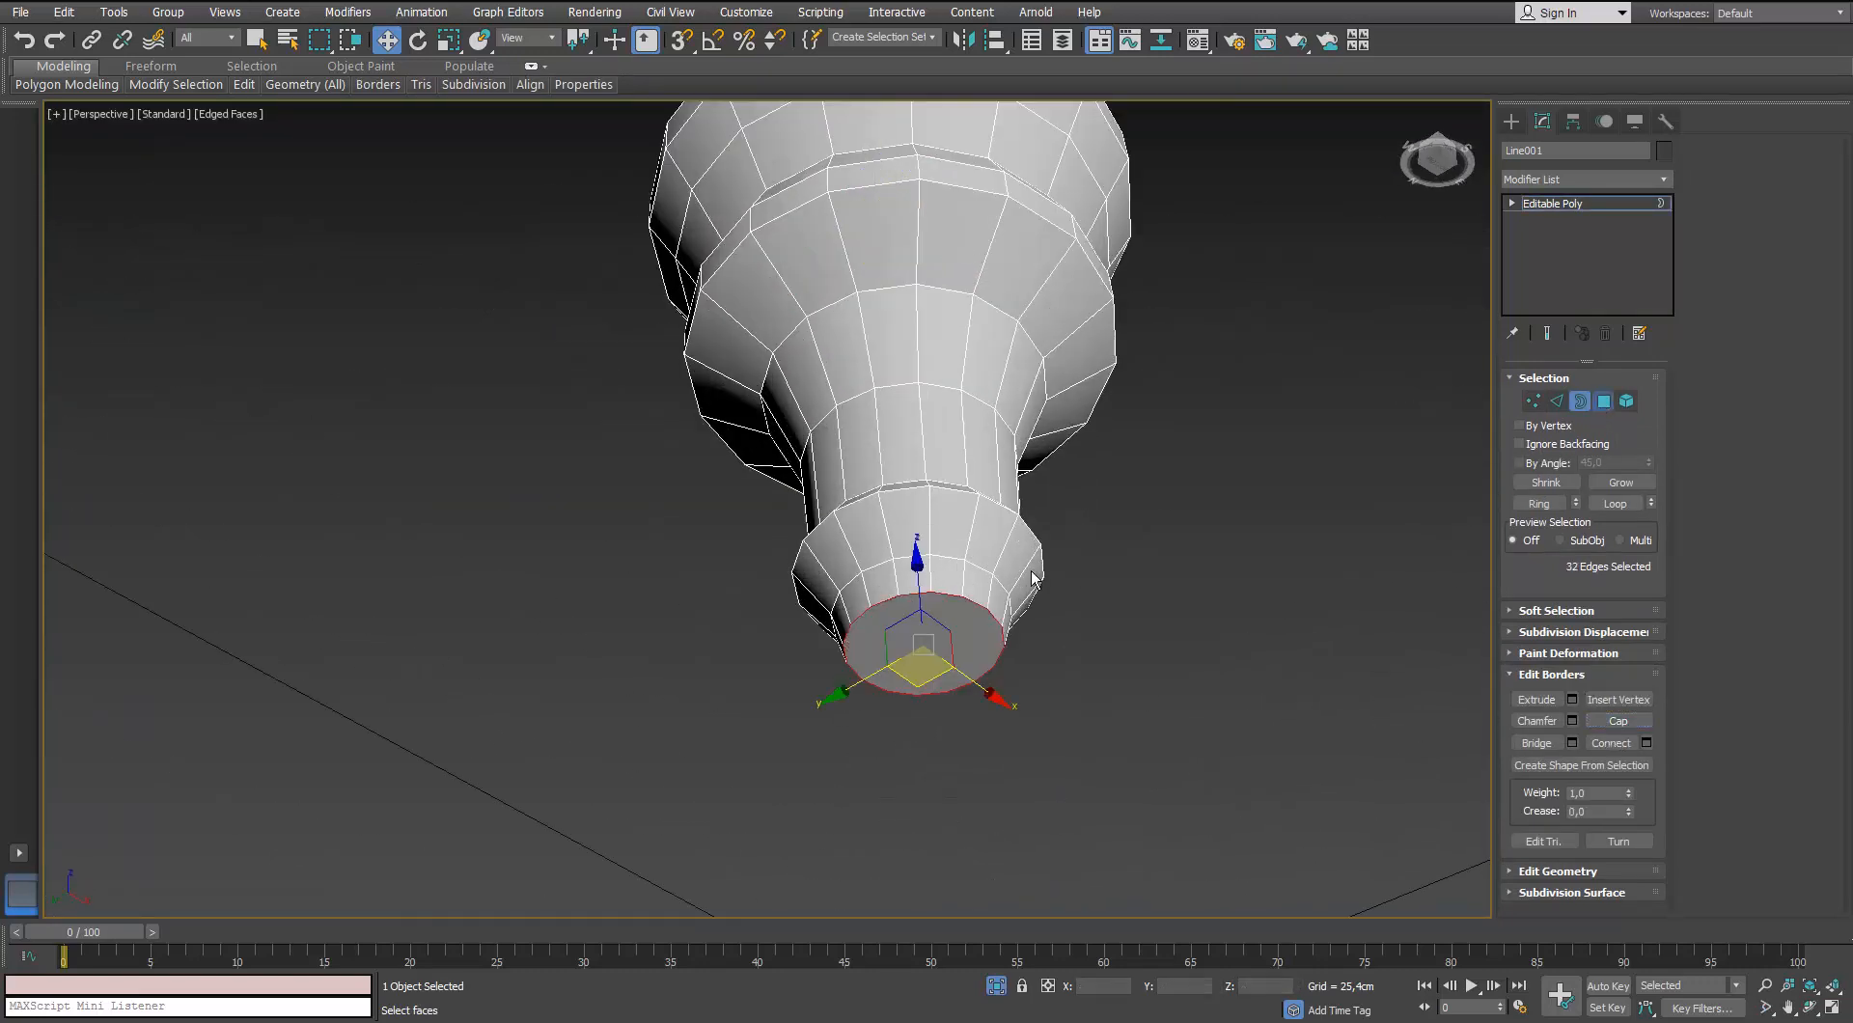
Select the handle tip's top and bottom cap polygons and inset them slightly, reducing the initial inset amount
{"action": "key", "text": "4"}
{"action": "left_click", "coordinate": [934, 612]}
{"action": "middle_click_drag", "start_coordinate": [934, 612], "coordinate": [965, 397], "text": "alt"}
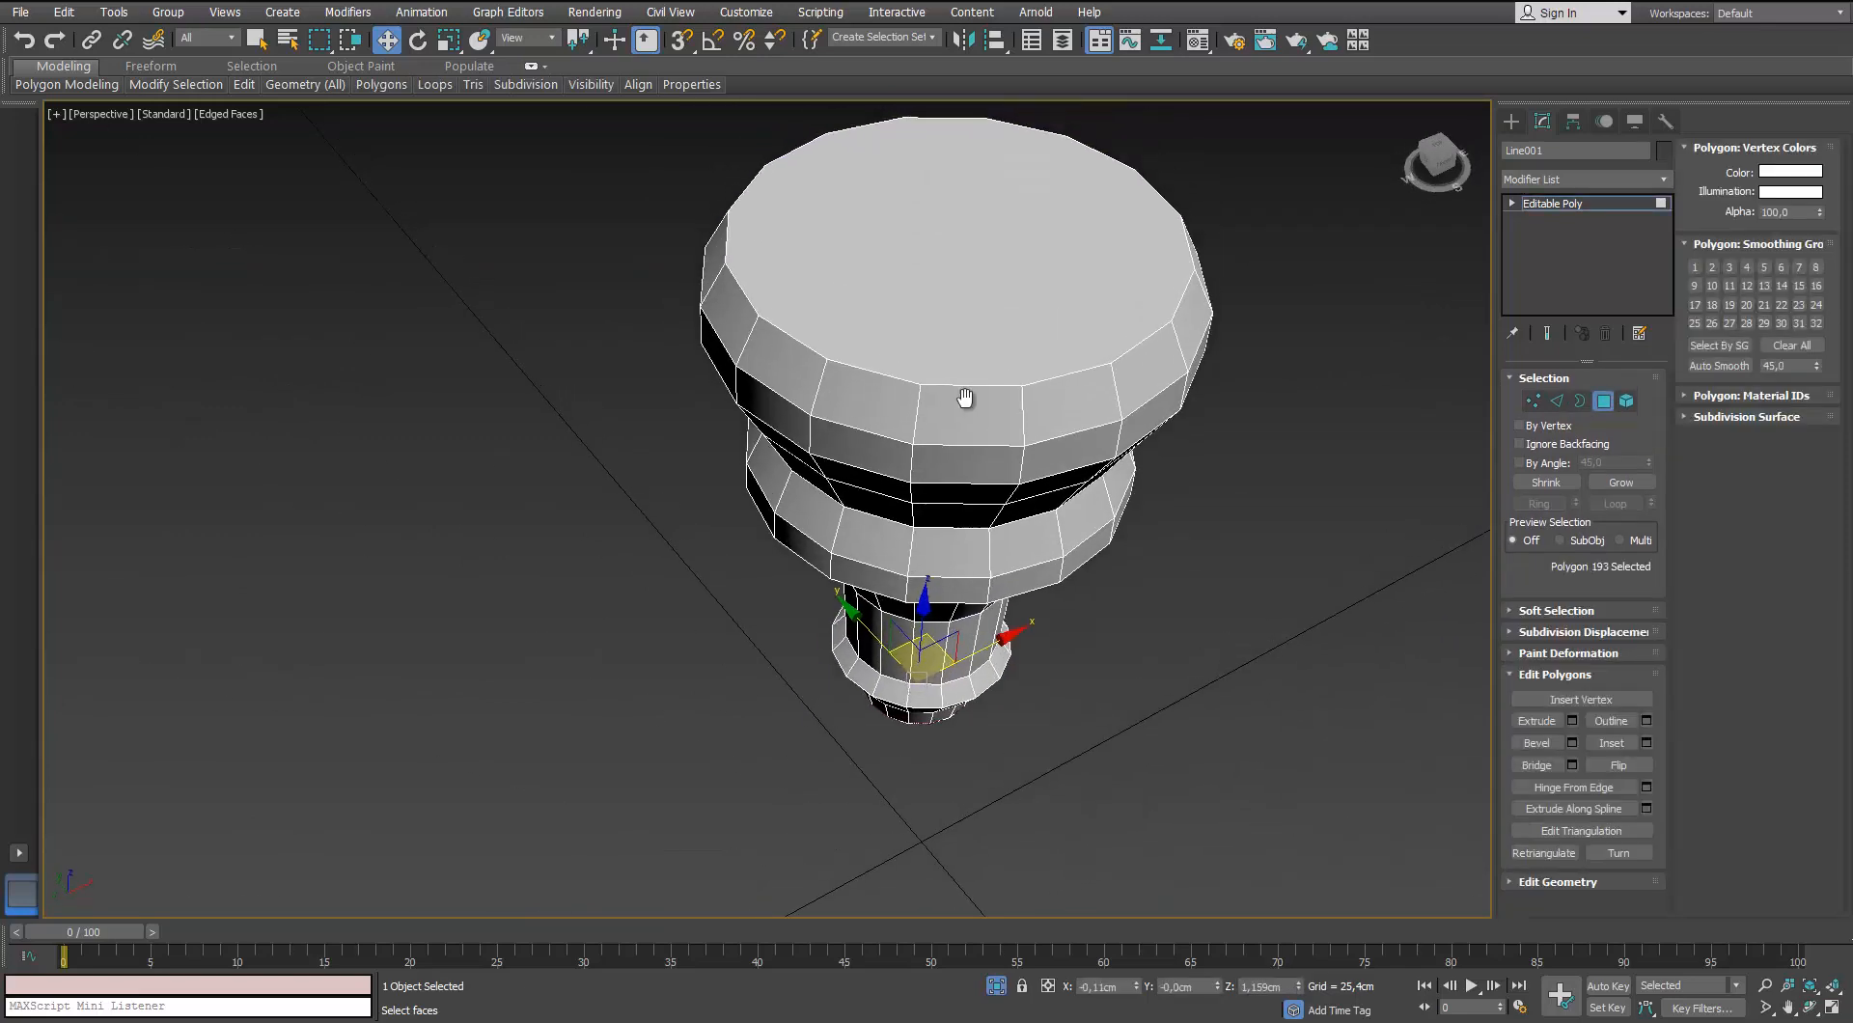
{"action": "left_click", "coordinate": [965, 384], "text": "ctrl"}
{"action": "left_click", "coordinate": [1647, 742]}
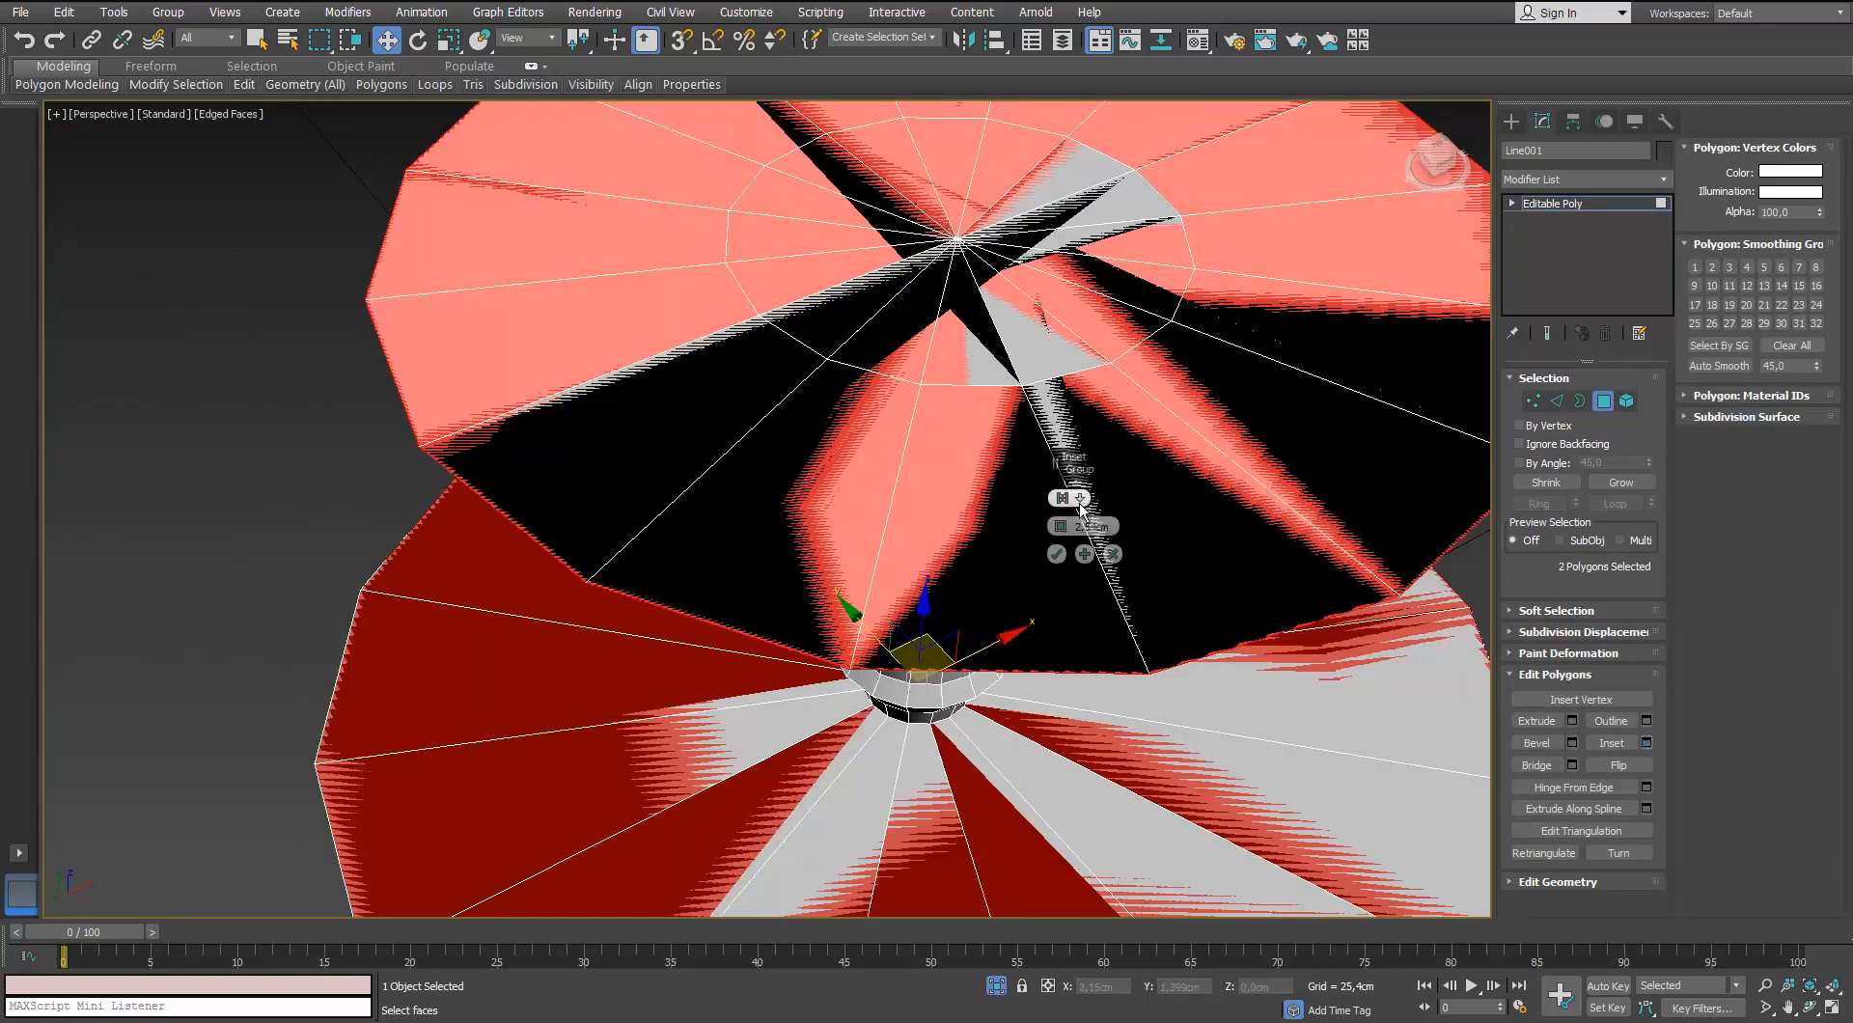
{"action": "right_click", "coordinate": [1060, 527]}
{"action": "left_click_drag", "start_coordinate": [1061, 526], "coordinate": [1060, 515]}
{"action": "left_click", "coordinate": [1056, 554]}
Collapse the handle tip's inset cap polygons into centre points
{"action": "right_click", "coordinate": [979, 290]}
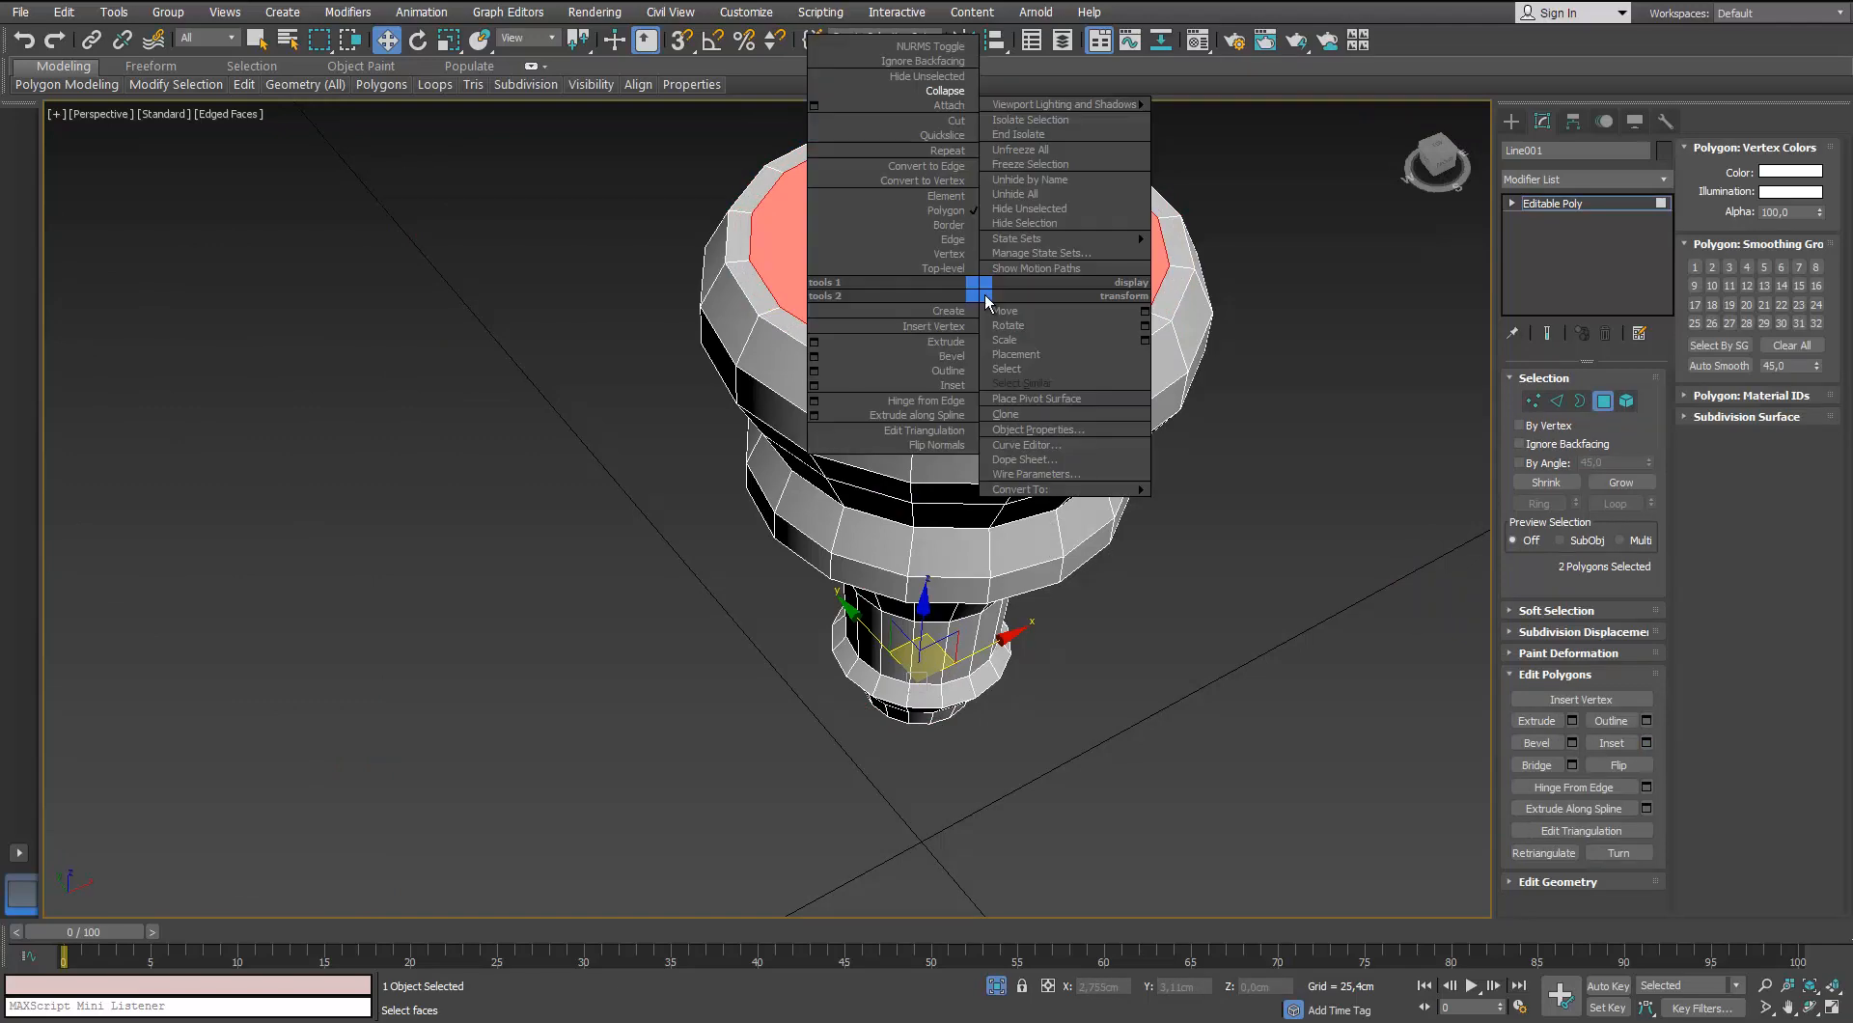
{"action": "left_click", "coordinate": [934, 90]}
{"action": "mouse_move", "coordinate": [922, 306]}
{"action": "middle_mouse_down", "text": "alt"}
{"action": "mouse_move", "coordinate": [923, 145]}
{"action": "mouse_move", "coordinate": [922, 313]}
{"action": "middle_mouse_up", "text": "alt"}
{"action": "scroll", "coordinate": [921, 415], "scroll_direction": "down", "scroll_amount": 3}
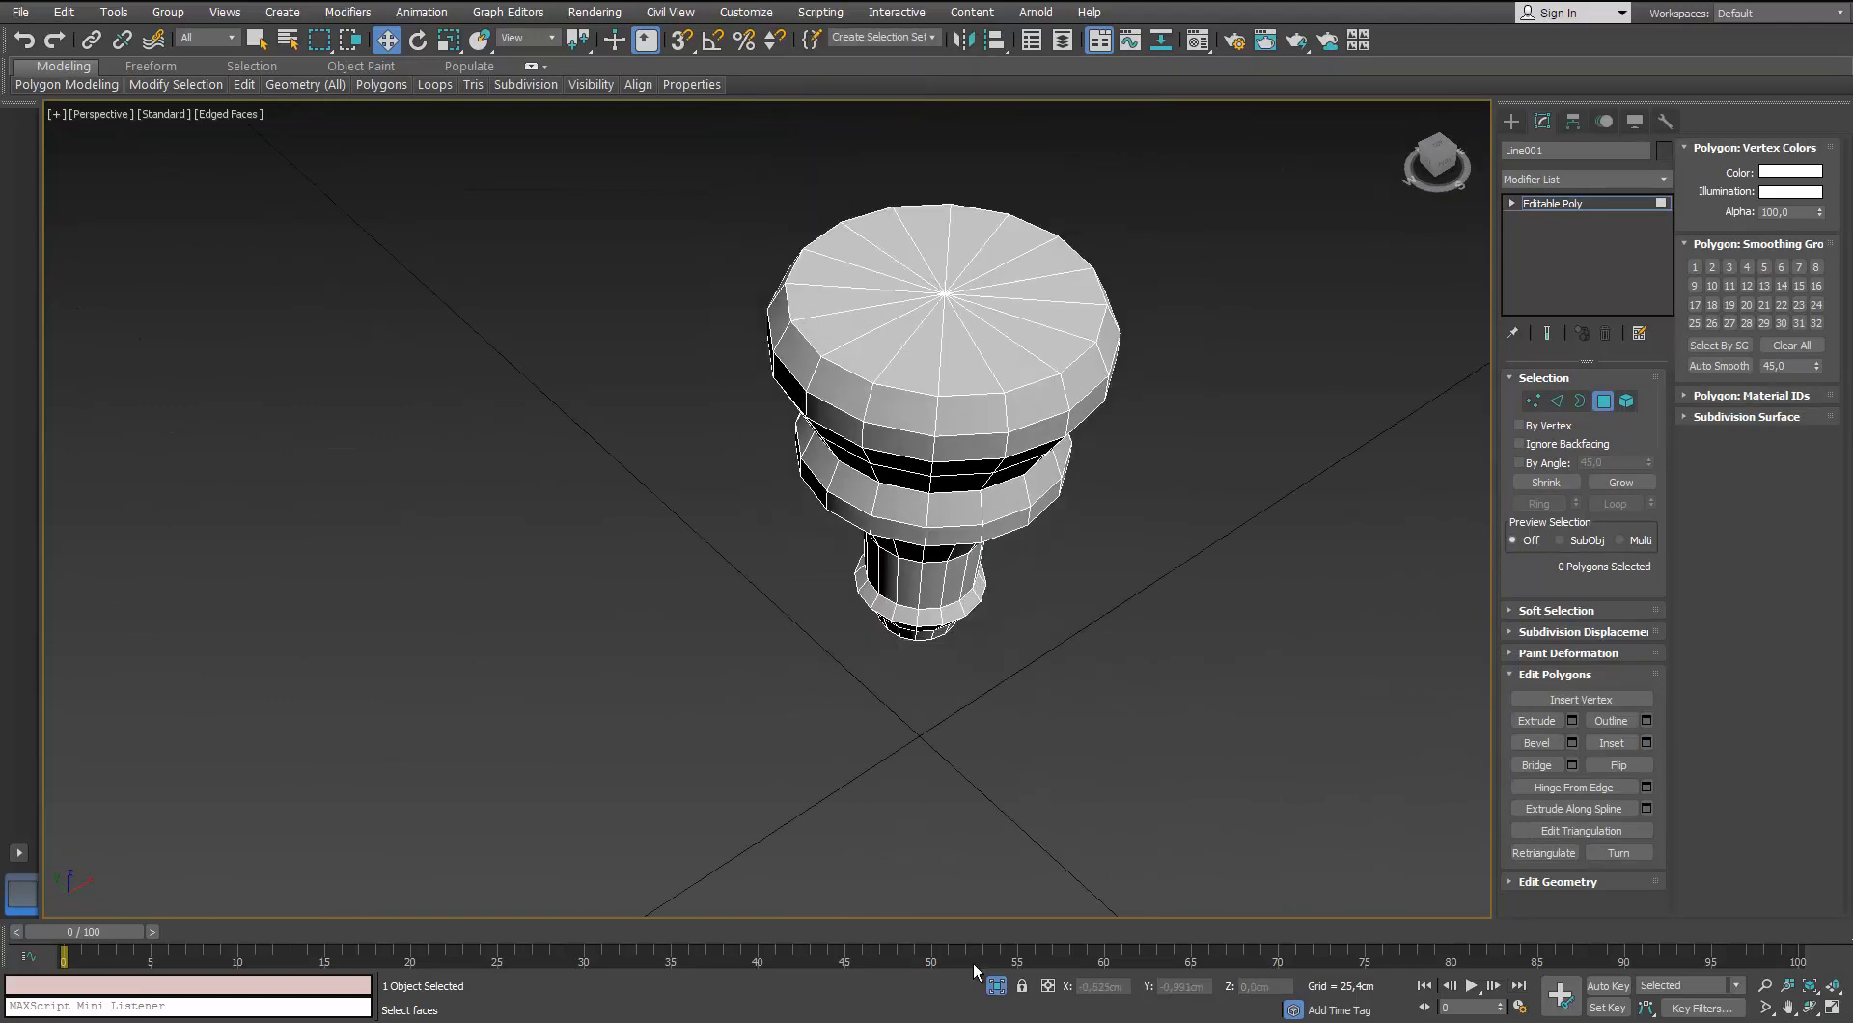
End the isolation of the handle tip to show the whole scene, and deselect the tip
{"action": "left_click", "coordinate": [996, 985]}
{"action": "scroll", "coordinate": [943, 597], "scroll_direction": "down", "scroll_amount": 5}
{"action": "middle_click_drag", "start_coordinate": [946, 439], "coordinate": [871, 691], "text": "alt"}
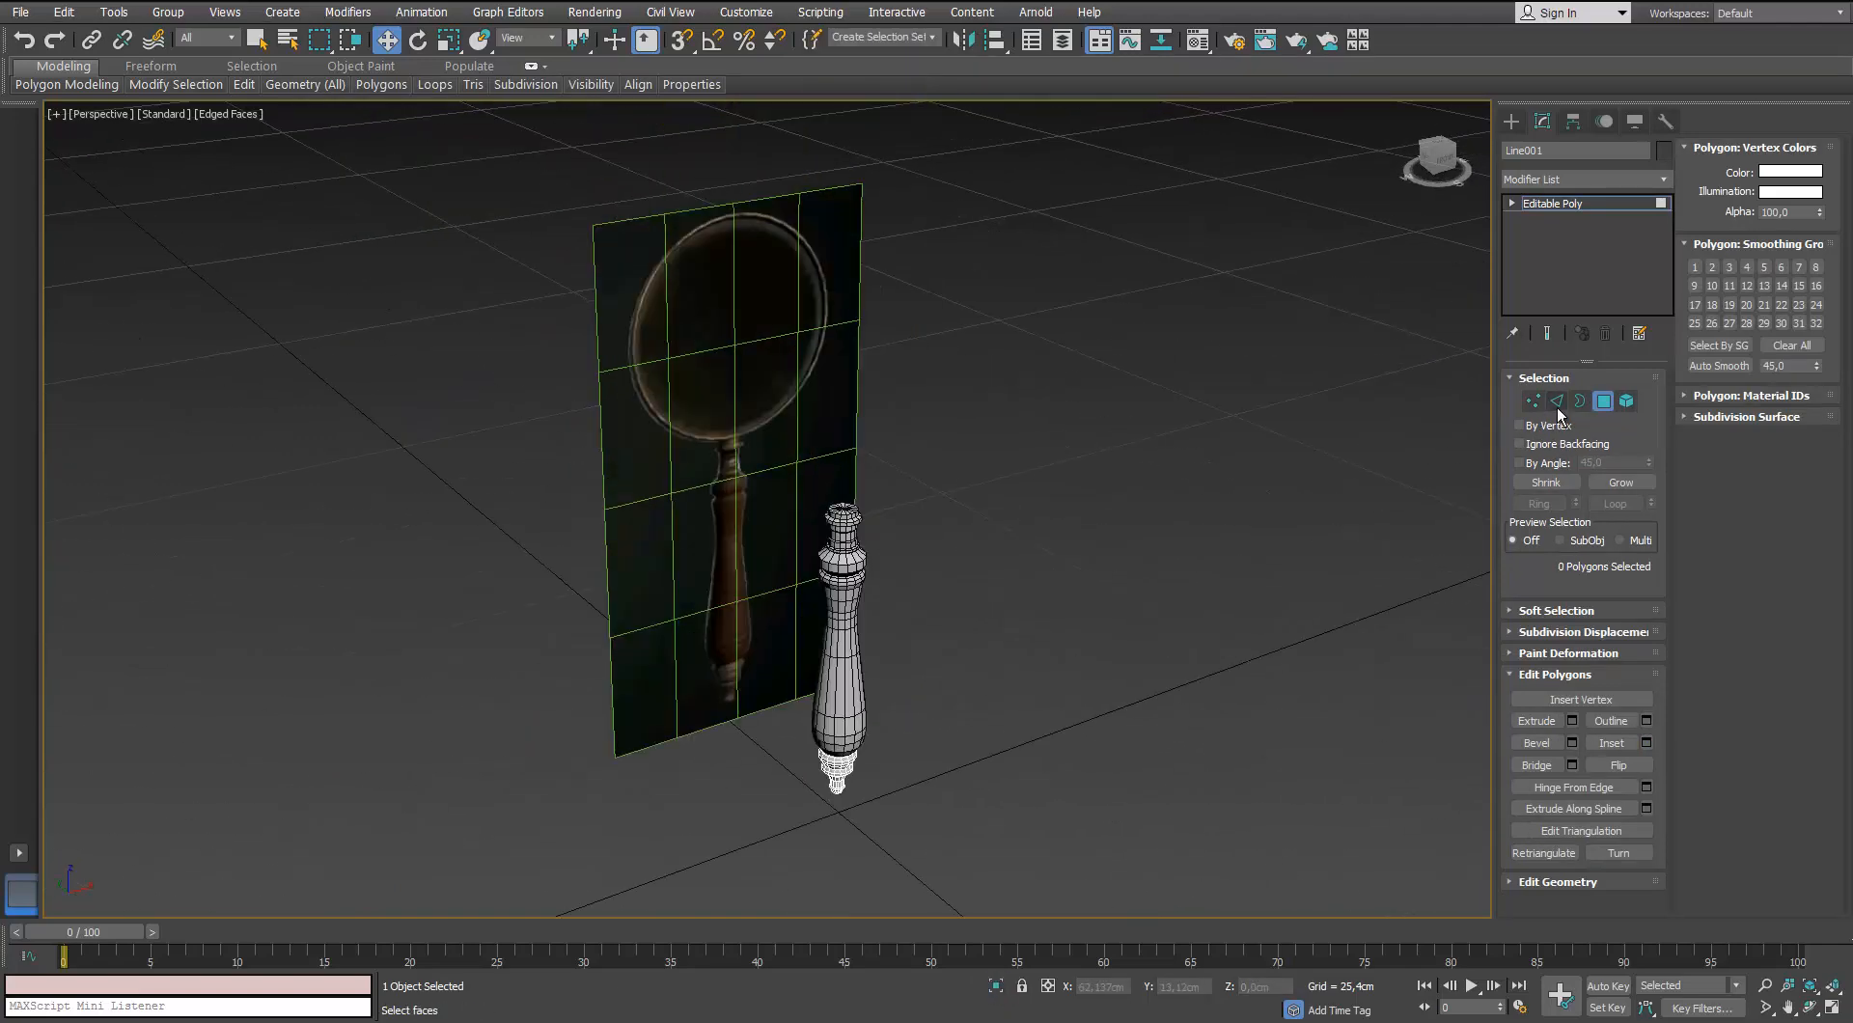
{"action": "left_click", "coordinate": [958, 462]}
Draw a tube over the reference's lens rim in the front view, about 4.862 cm inner radius, 5.075 cm outer radius and 1.945 cm high
{"action": "scroll", "coordinate": [884, 489], "scroll_direction": "down", "scroll_amount": 4}
{"action": "middle_click_drag", "start_coordinate": [958, 461], "coordinate": [816, 799], "text": "alt"}
{"action": "key", "text": "f"}
{"action": "scroll", "coordinate": [884, 490], "scroll_direction": "down", "scroll_amount": 1}
{"action": "scroll", "coordinate": [834, 368], "scroll_direction": "up", "scroll_amount": 3}
{"action": "scroll", "coordinate": [816, 799], "scroll_direction": "down", "scroll_amount": 1}
{"action": "left_click", "coordinate": [1509, 122]}
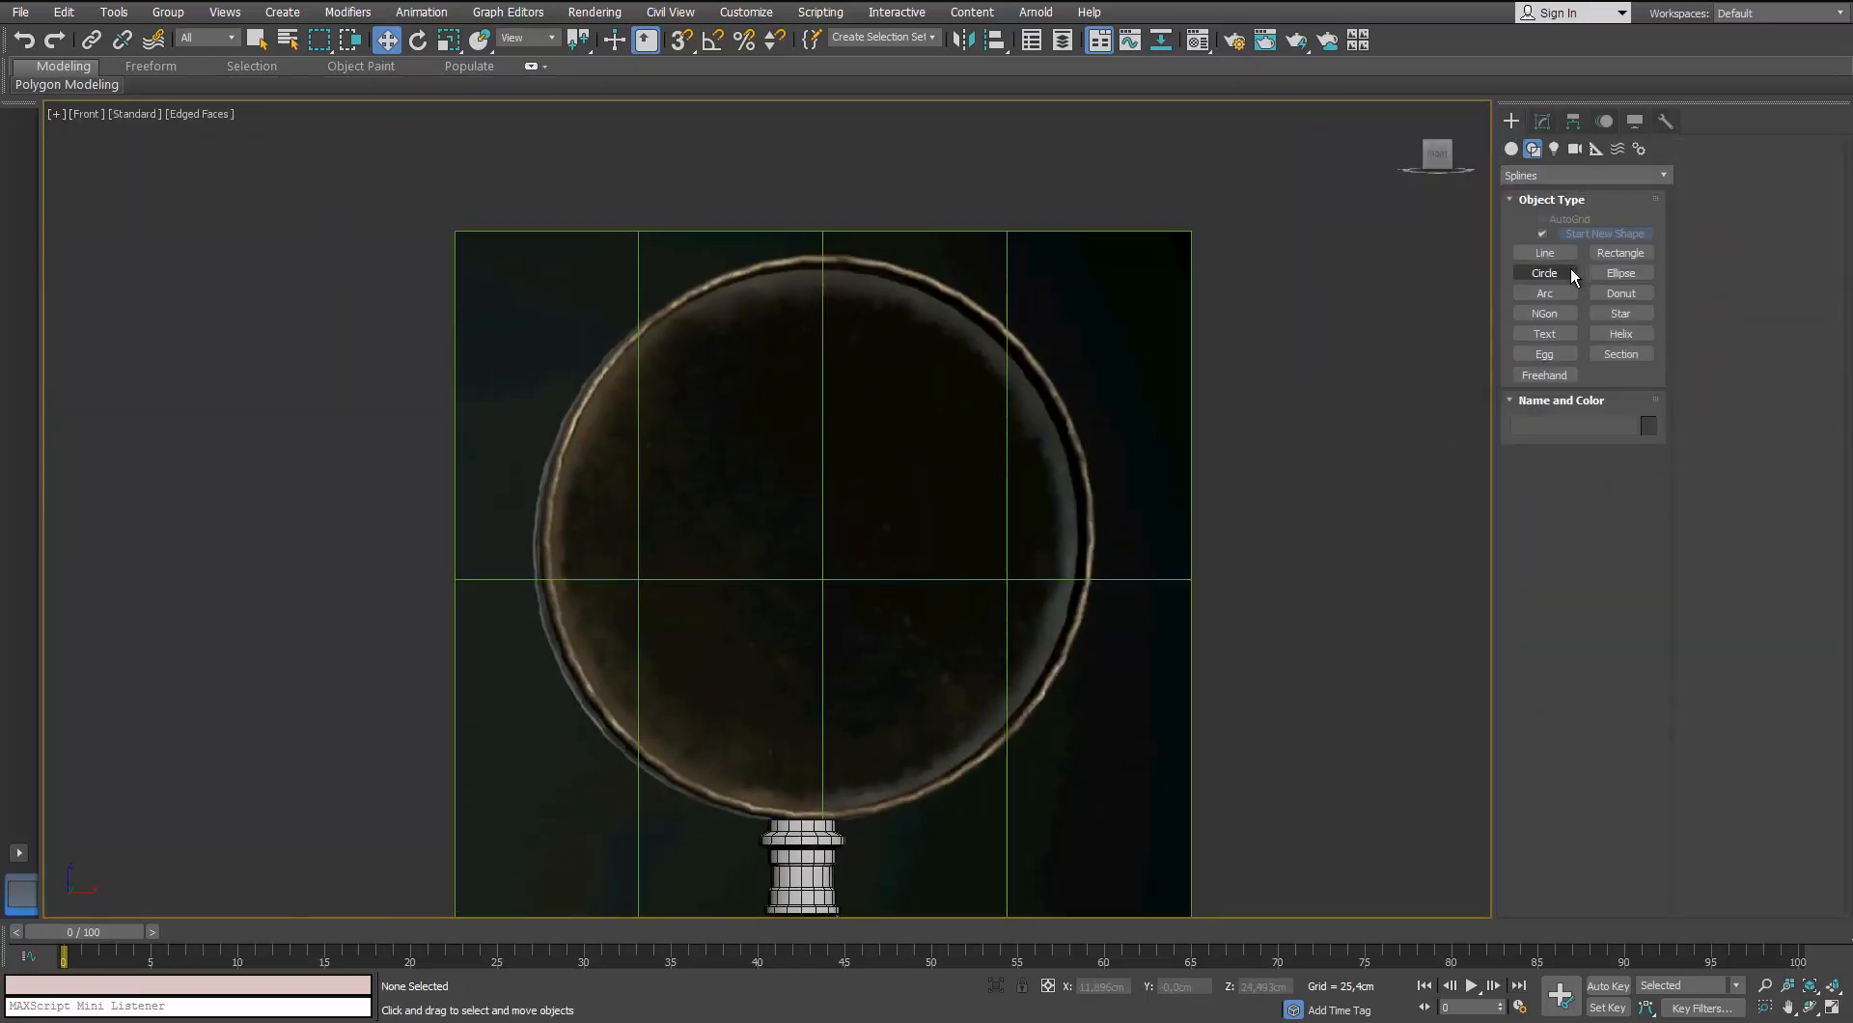
{"action": "left_click", "coordinate": [1511, 148]}
{"action": "left_click", "coordinate": [1614, 282]}
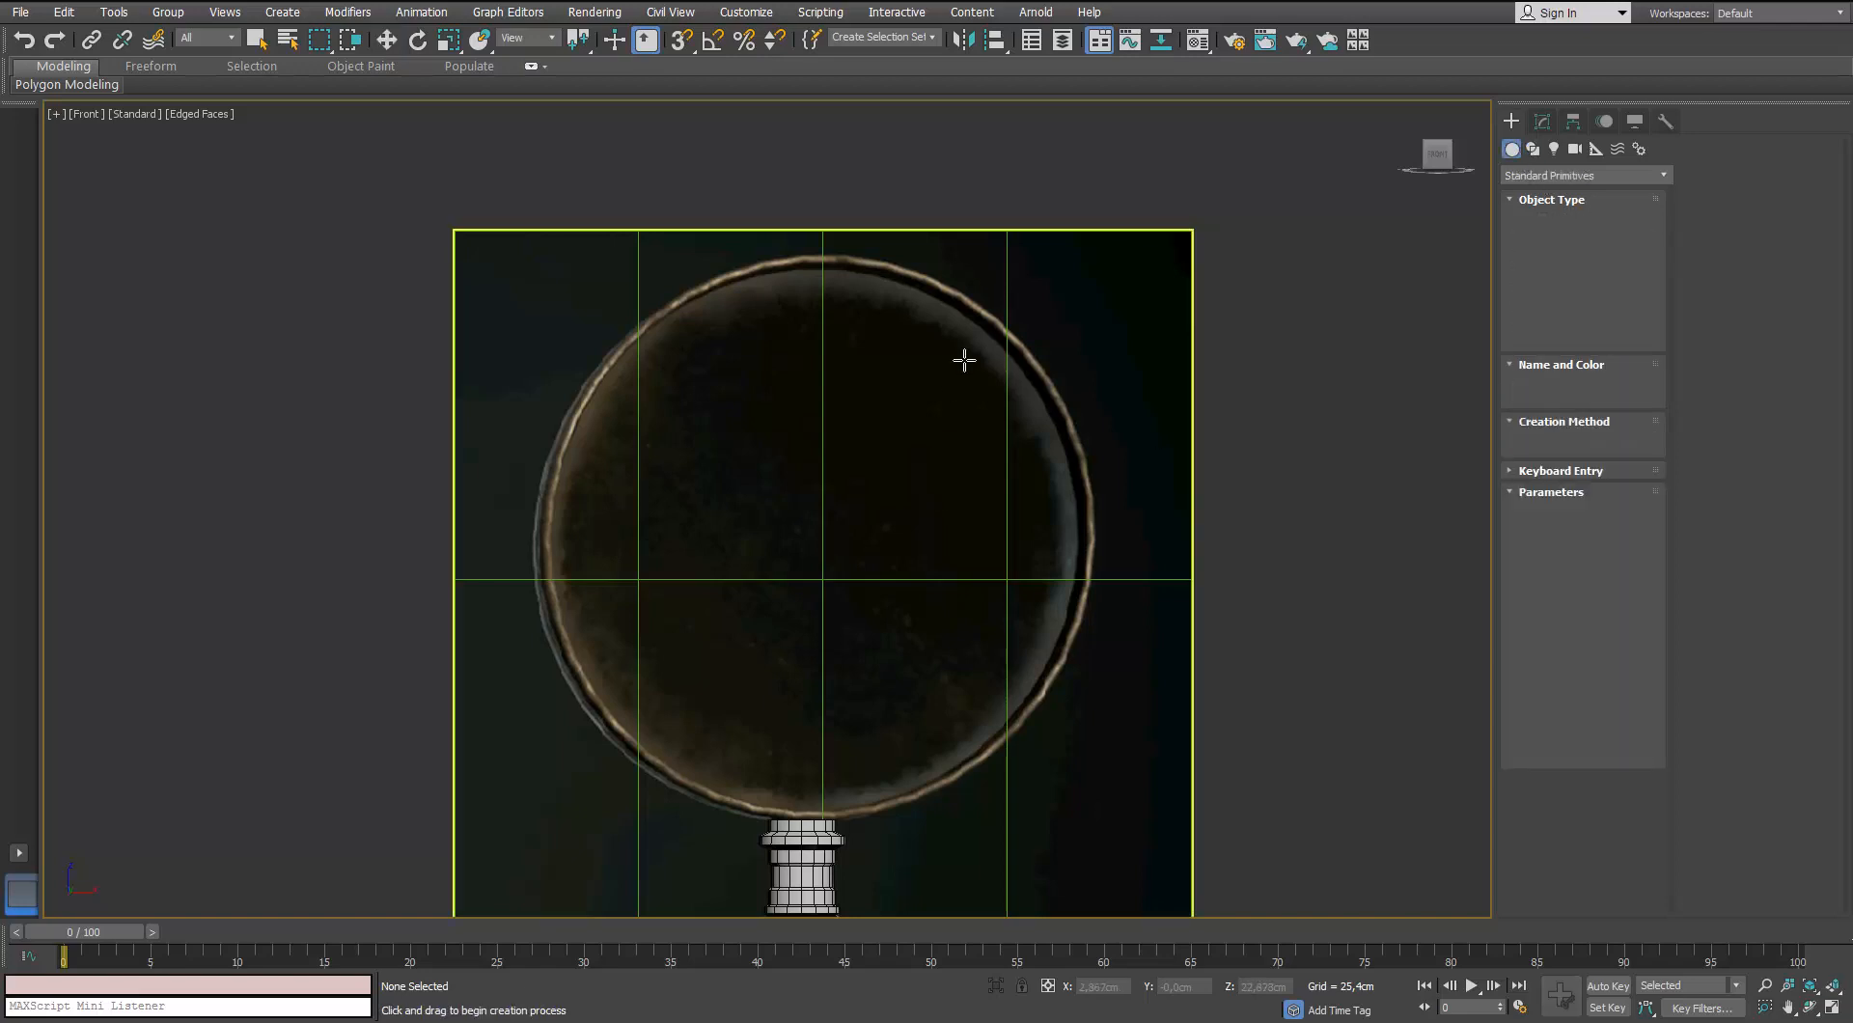
{"action": "left_click_drag", "start_coordinate": [814, 500], "coordinate": [814, 235]}
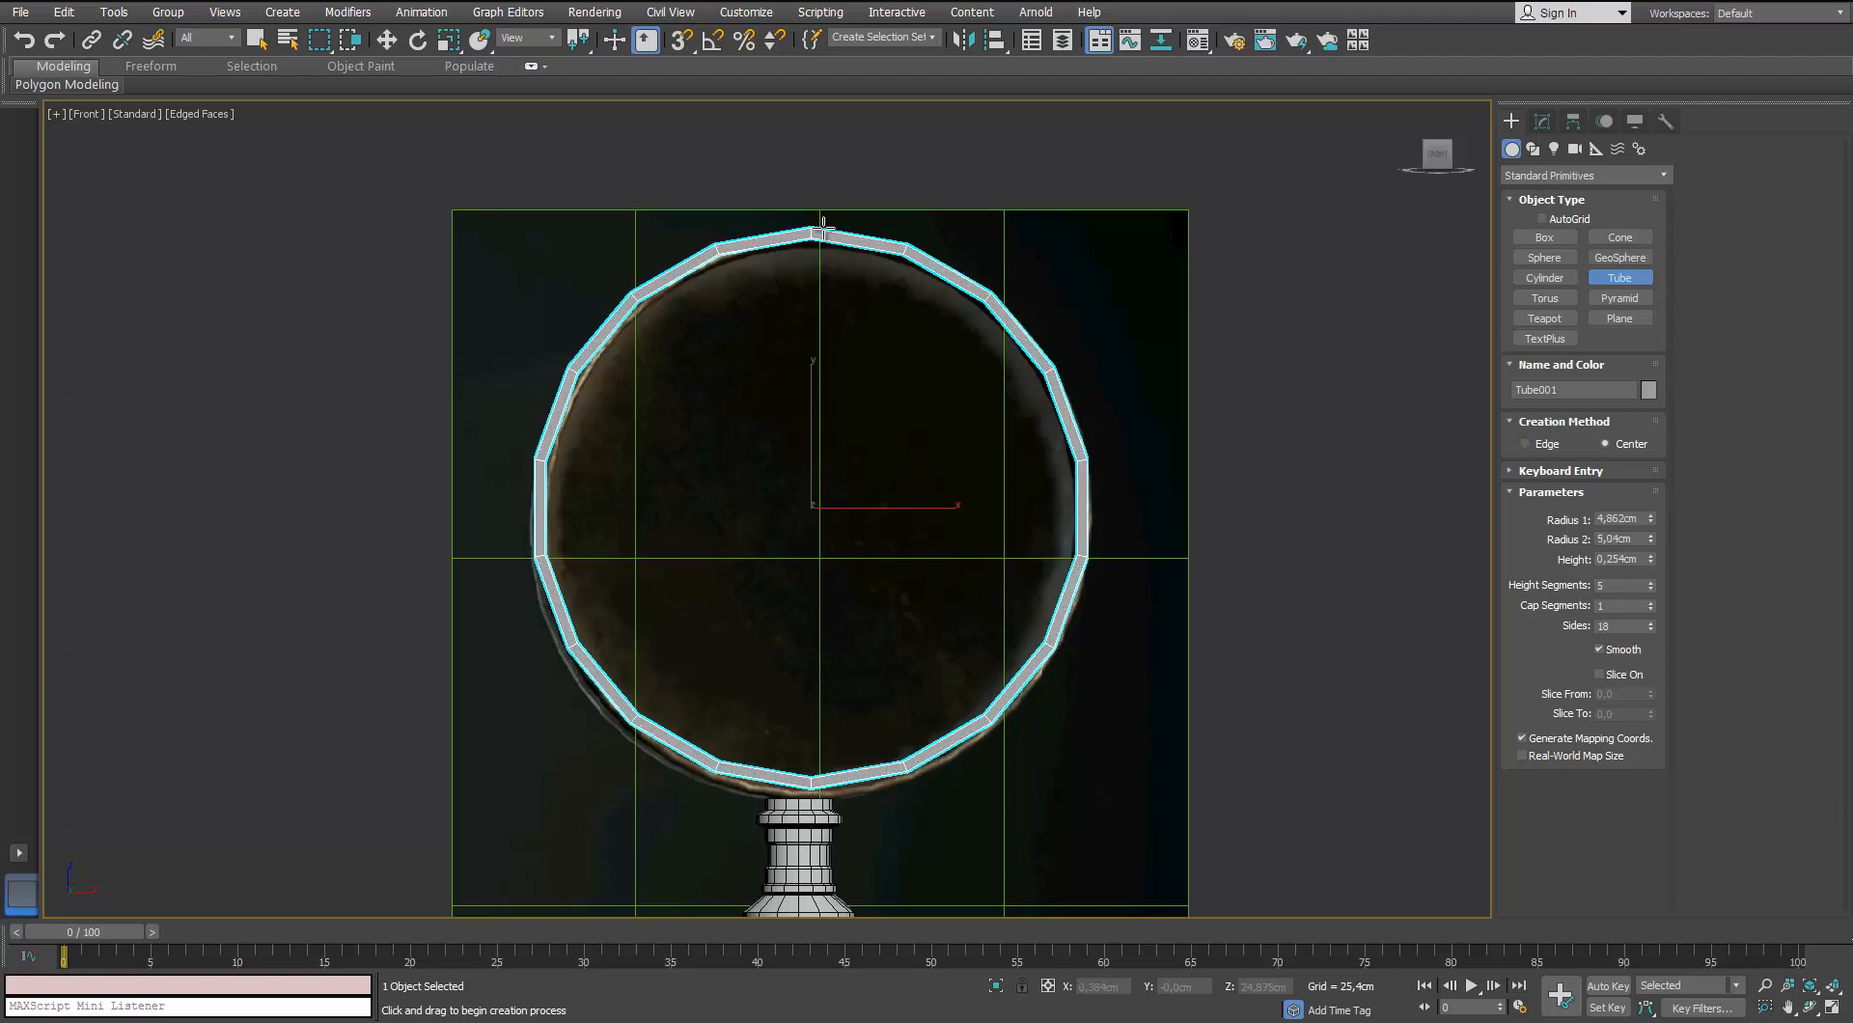
Move the tube in the front view to centre it above the handle, with its lower edge meeting the handle's upper end
{"action": "left_click", "coordinate": [388, 42]}
{"action": "scroll", "coordinate": [777, 422], "scroll_direction": "up", "scroll_amount": 4}
{"action": "middle_click_drag", "start_coordinate": [823, 517], "coordinate": [825, 352]}
{"action": "left_click_drag", "start_coordinate": [887, 389], "coordinate": [885, 408]}
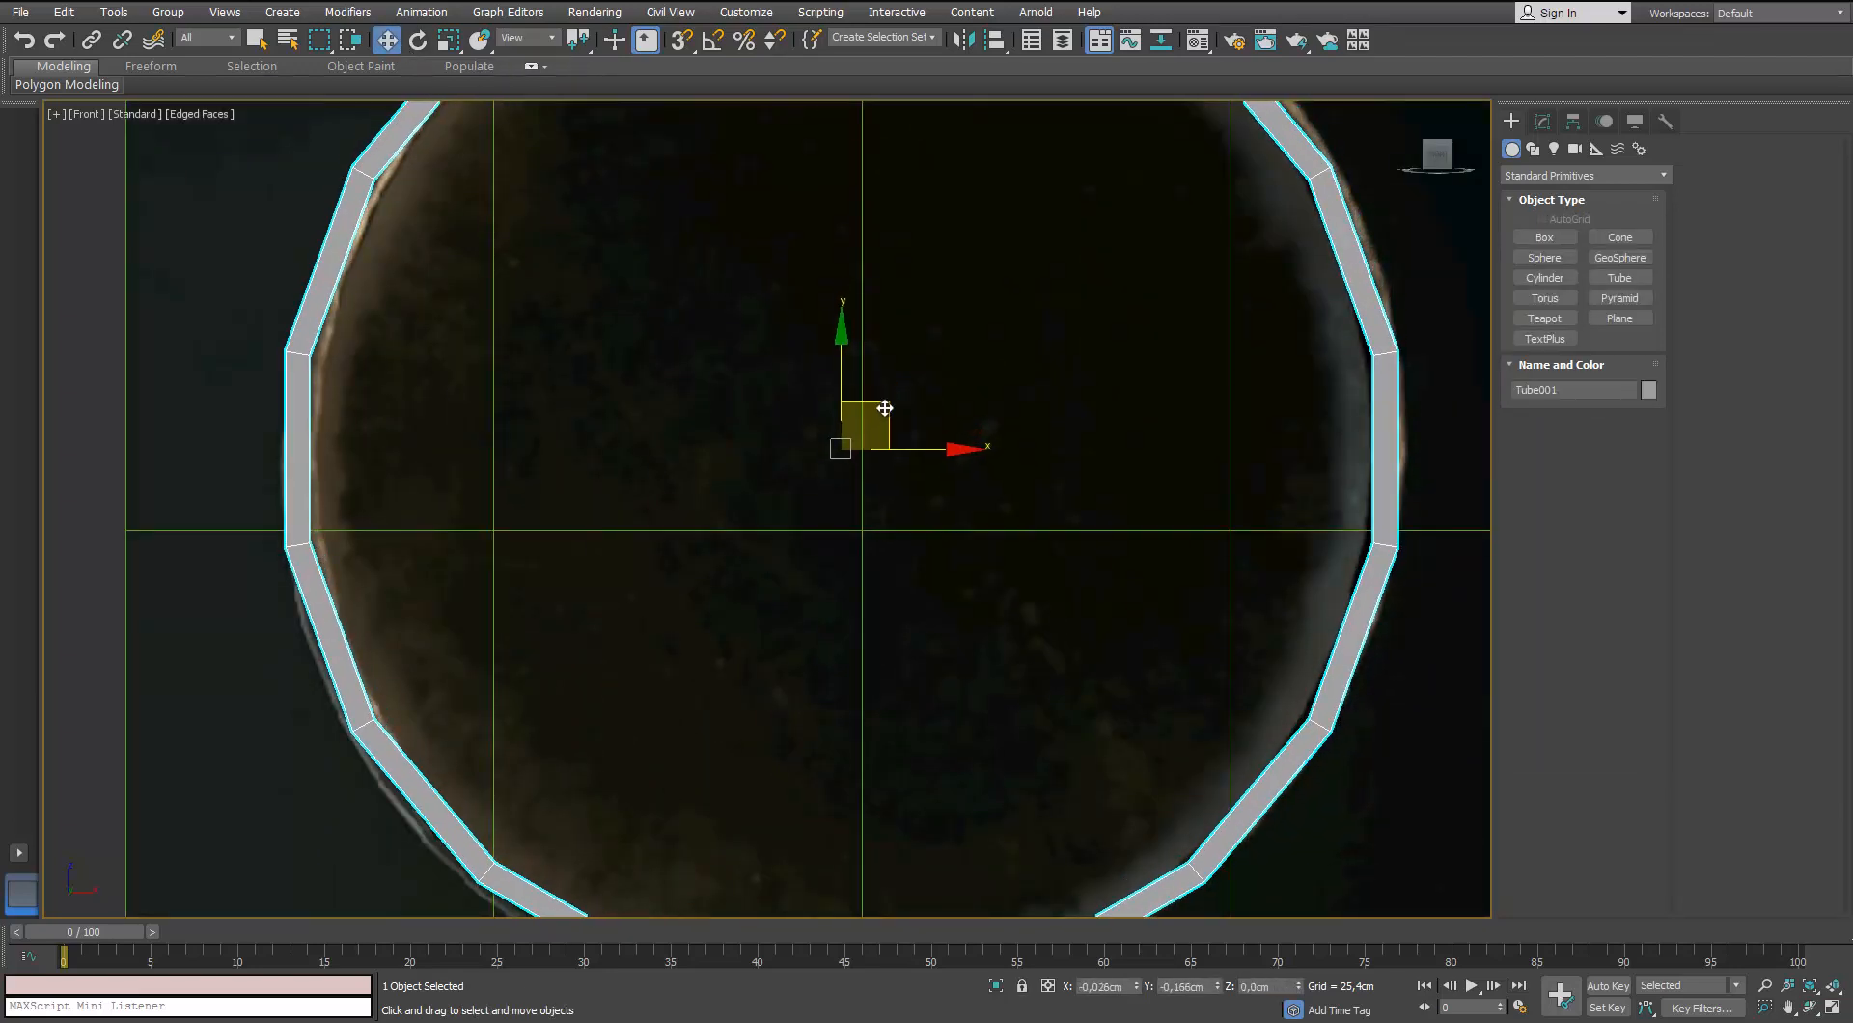
{"action": "scroll", "coordinate": [885, 409], "scroll_direction": "down", "scroll_amount": 2}
{"action": "middle_click_drag", "start_coordinate": [885, 429], "coordinate": [873, 378]}
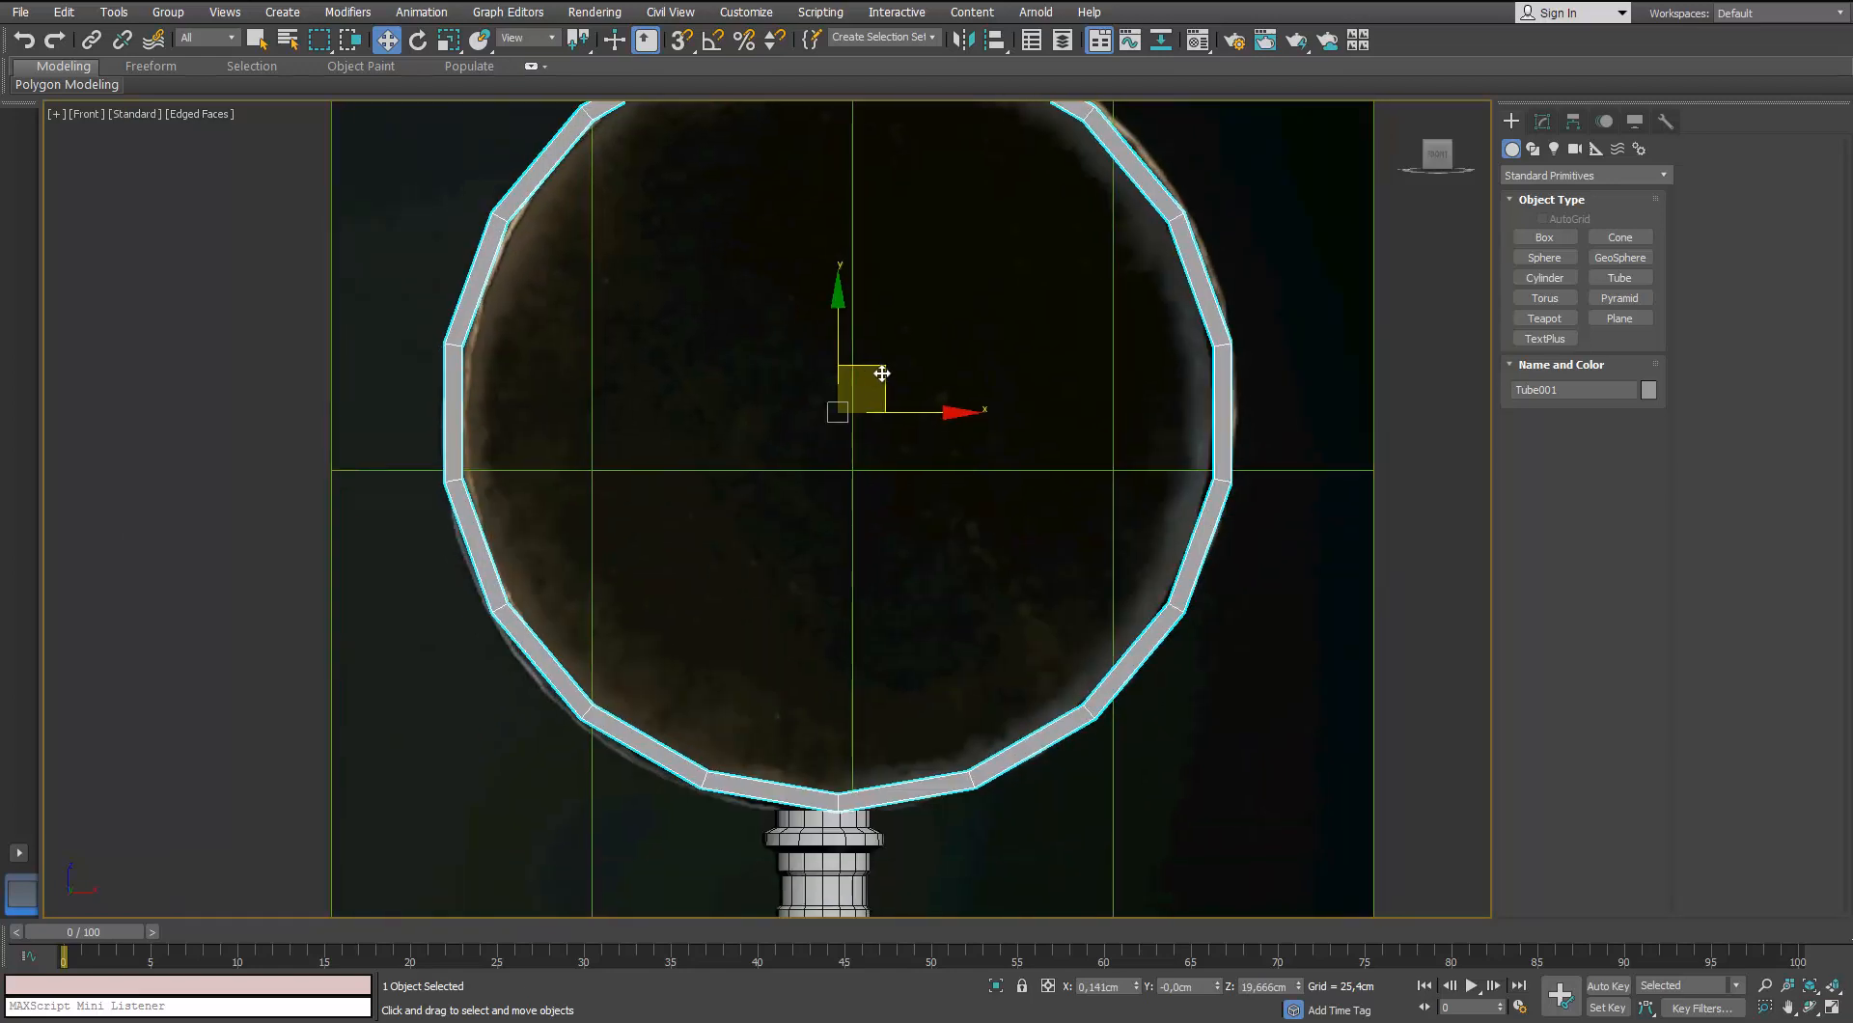
{"action": "left_click_drag", "start_coordinate": [881, 373], "coordinate": [867, 372]}
{"action": "middle_click_drag", "start_coordinate": [886, 447], "coordinate": [924, 601]}
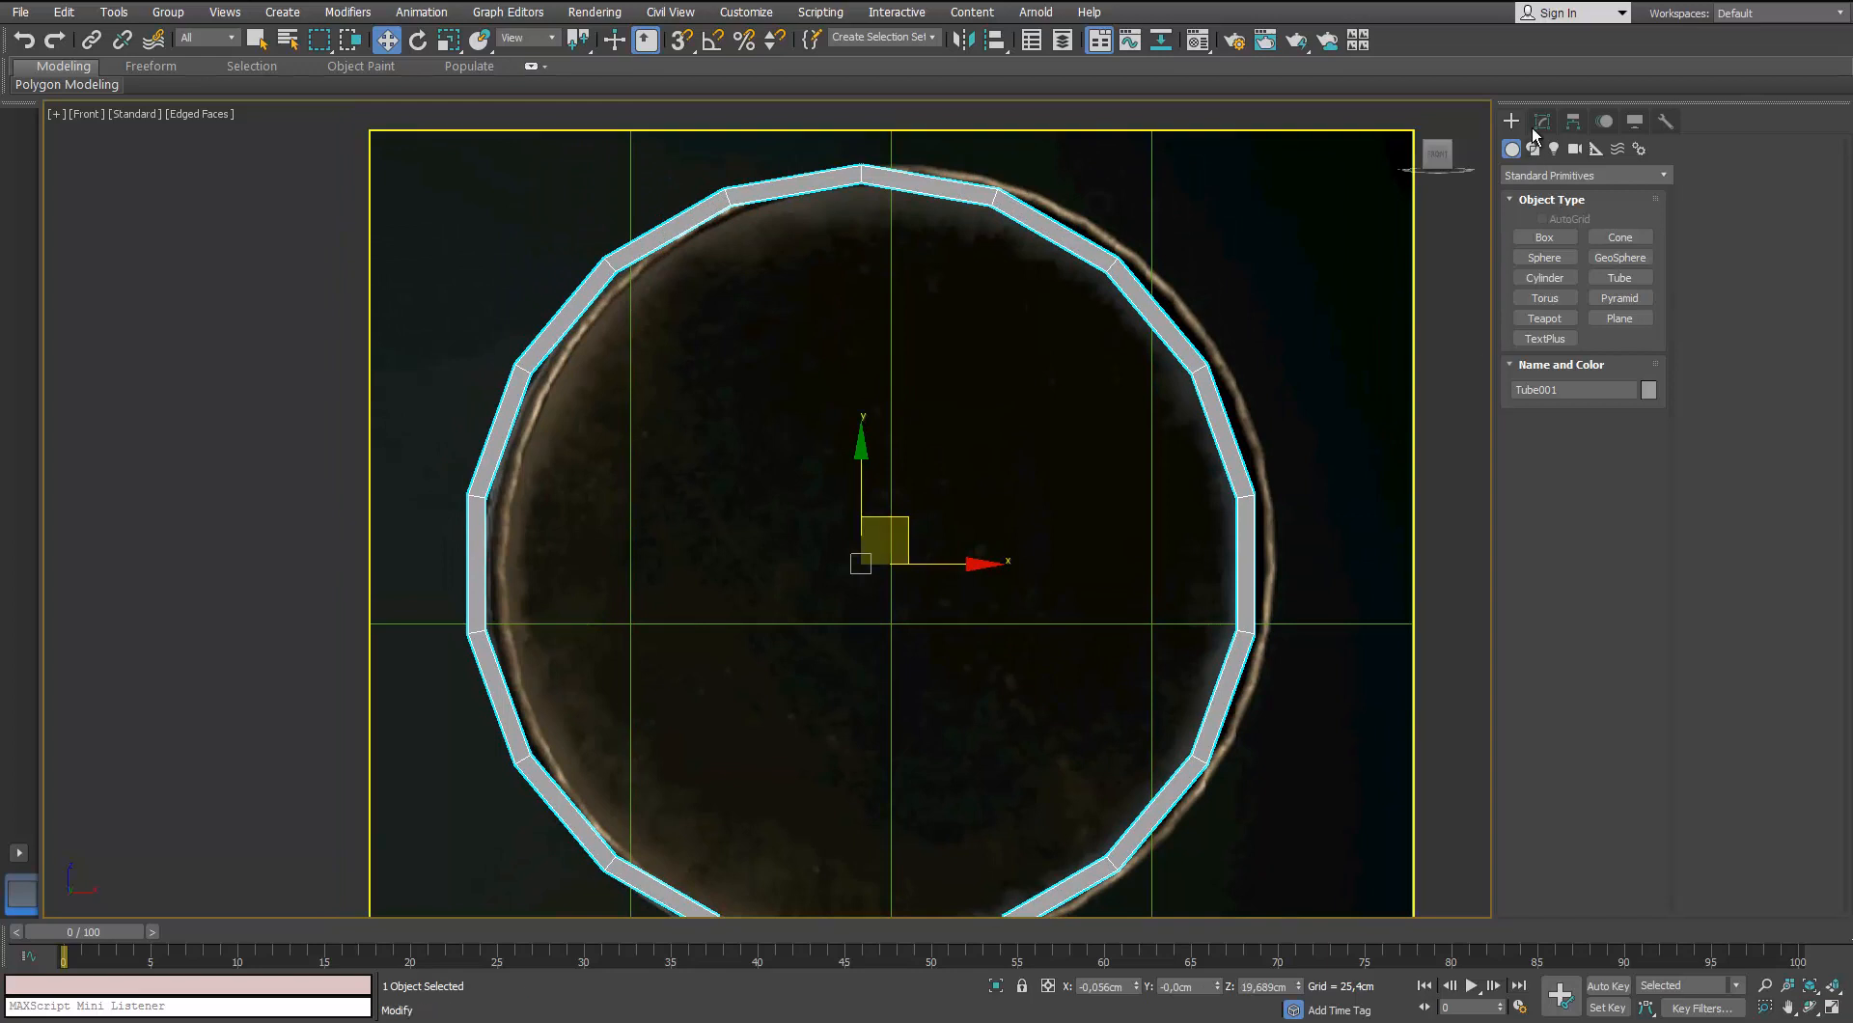
Set the tube to 48 sides and 1 height segment
{"action": "left_click", "coordinate": [1542, 121]}
{"action": "mouse_move", "coordinate": [1650, 512]}
{"action": "left_mouse_down"}
{"action": "mouse_move", "coordinate": [1650, 477]}
{"action": "mouse_move", "coordinate": [1629, 513]}
{"action": "left_mouse_up"}
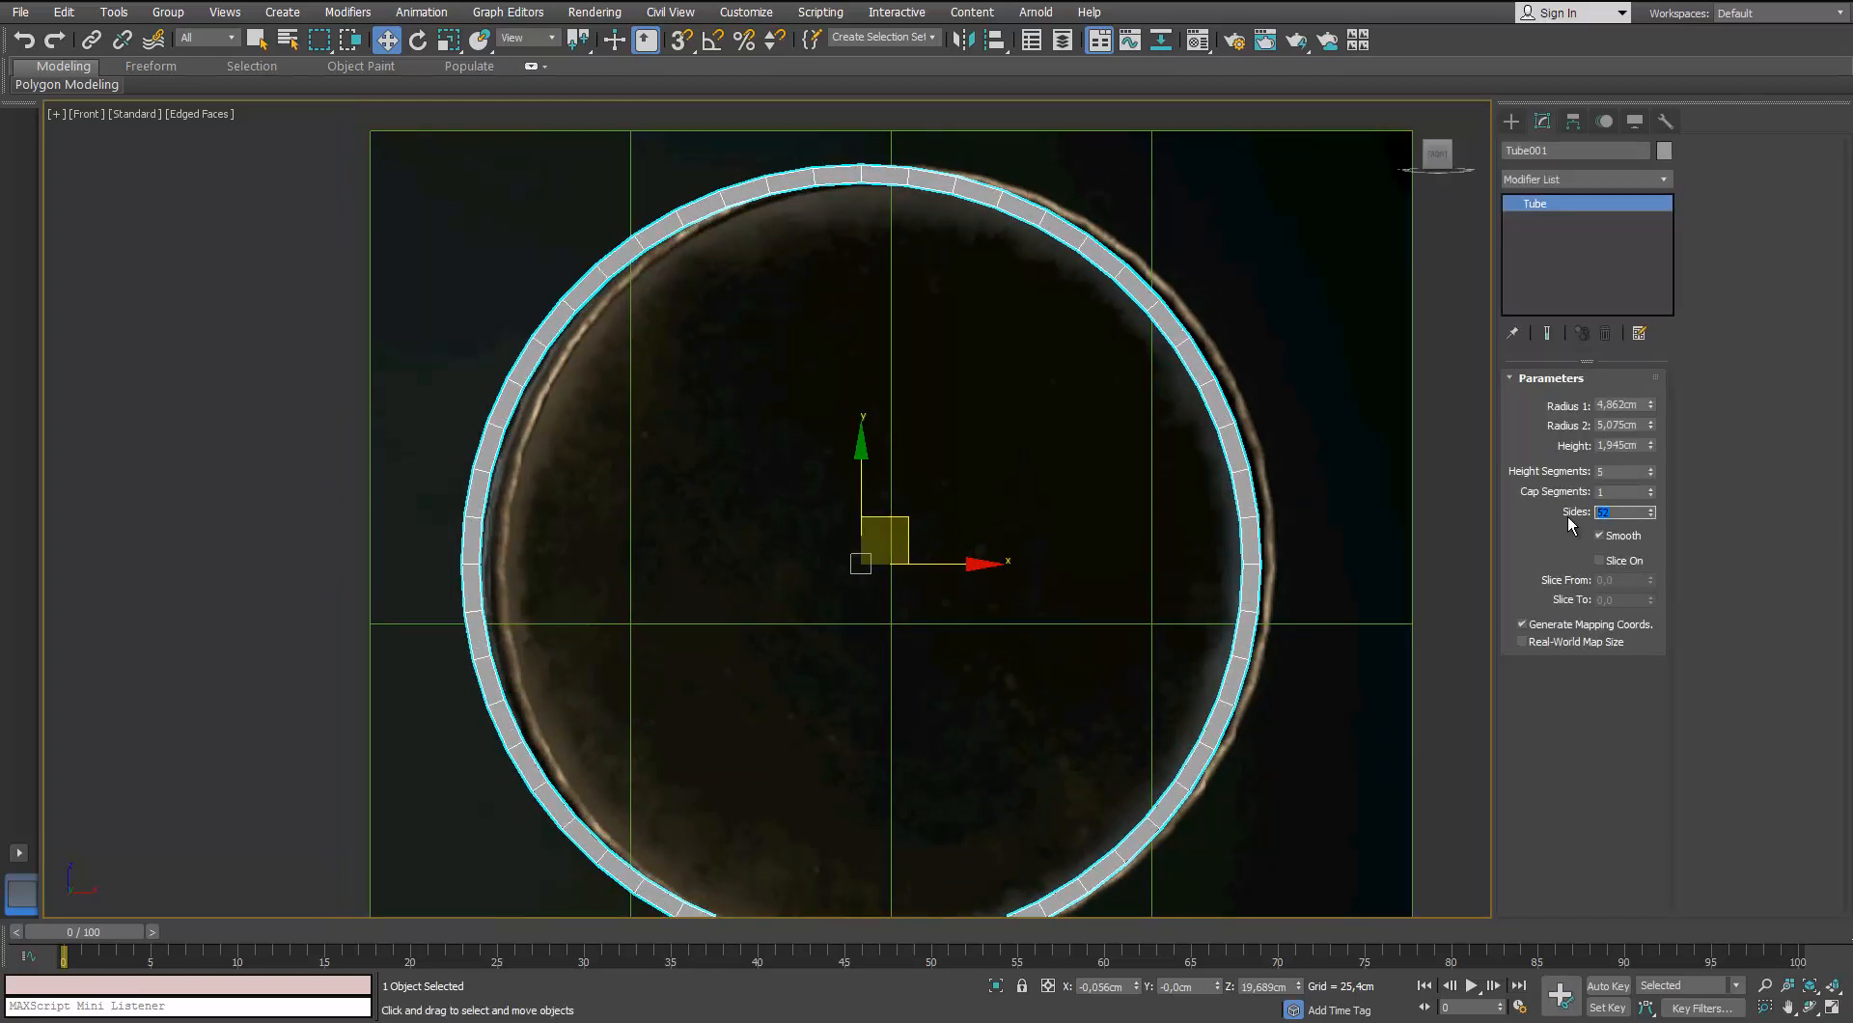
{"action": "key", "text": "Return"}
{"action": "scroll", "coordinate": [1235, 521], "scroll_direction": "down", "scroll_amount": 5}
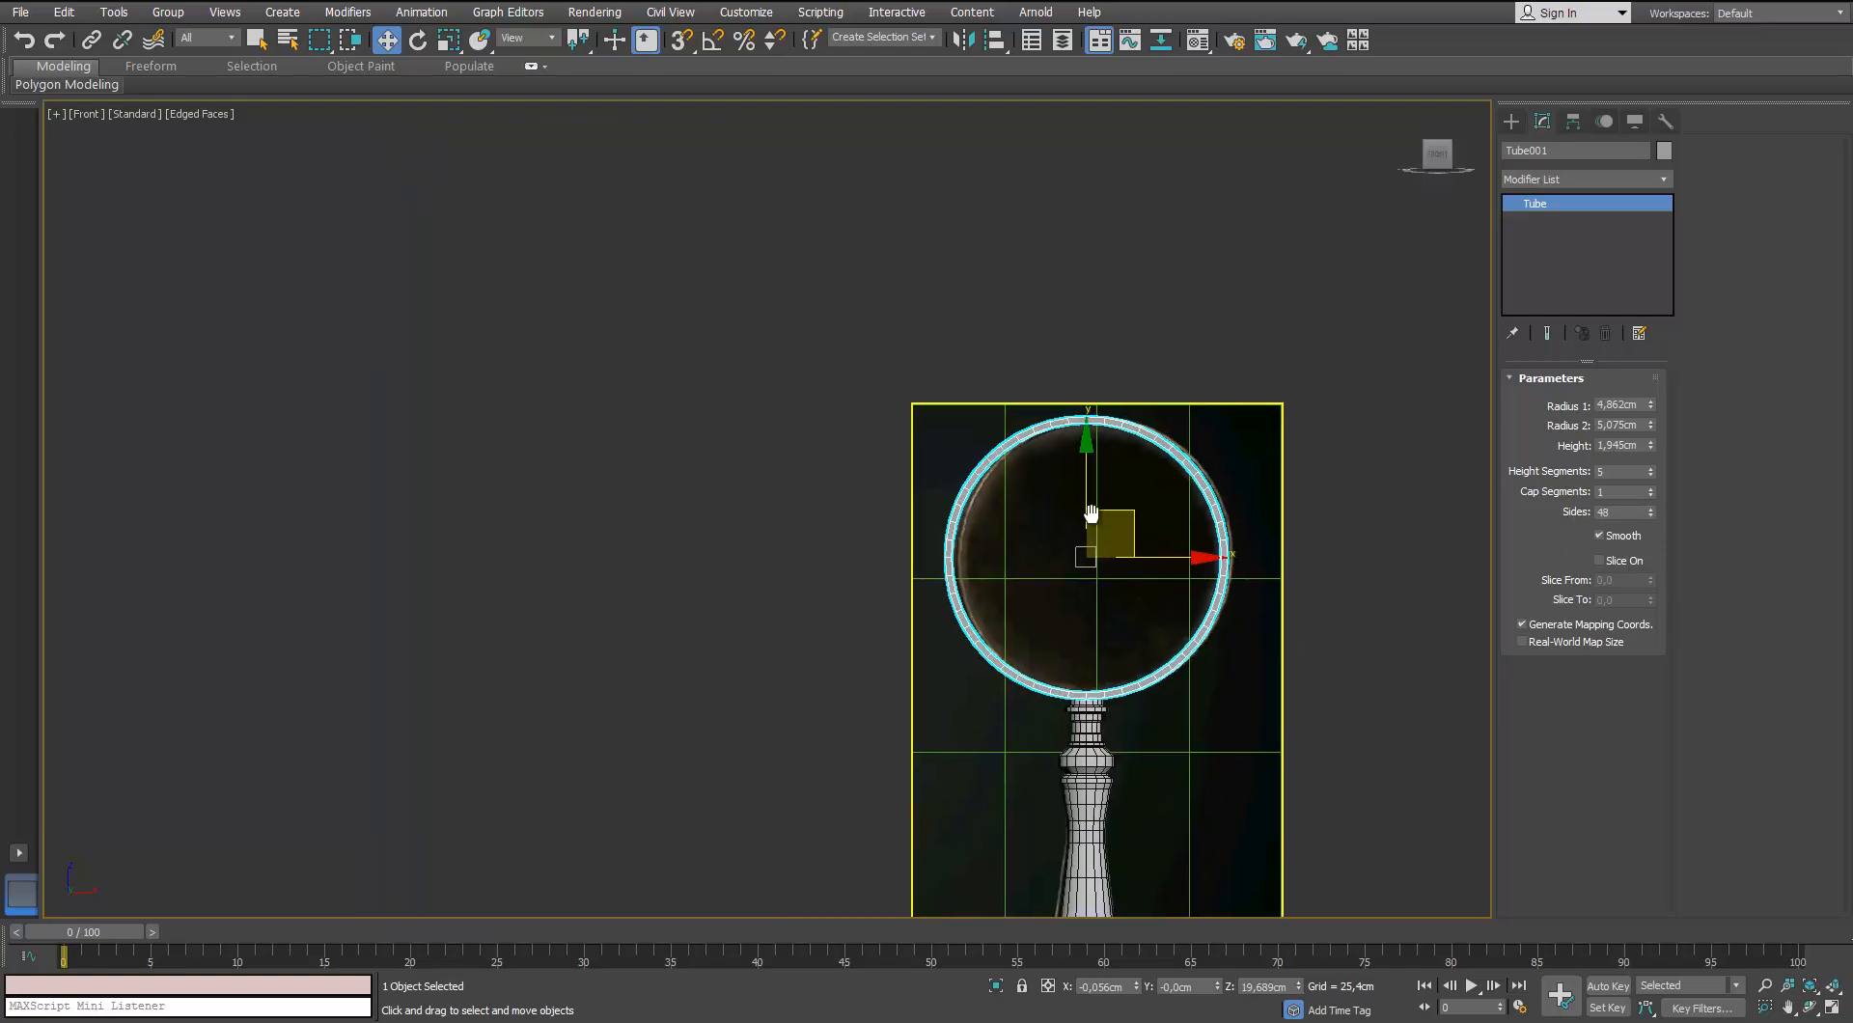
{"action": "key", "text": "p"}
{"action": "scroll", "coordinate": [940, 499], "scroll_direction": "up", "scroll_amount": 8}
{"action": "mouse_move", "coordinate": [873, 488]}
{"action": "middle_mouse_down", "text": "alt"}
{"action": "mouse_move", "coordinate": [945, 497]}
{"action": "mouse_move", "coordinate": [902, 496]}
{"action": "middle_mouse_up", "text": "alt"}
{"action": "right_click", "coordinate": [1651, 474]}
Reduce the tube's height to about 1.411 cm and move it along Y to centre it in depth over the handle
{"action": "middle_click_drag", "start_coordinate": [1303, 458], "coordinate": [600, 476], "text": "alt"}
{"action": "left_click_drag", "start_coordinate": [535, 276], "coordinate": [483, 280]}
{"action": "left_click_drag", "start_coordinate": [1651, 446], "coordinate": [1650, 502]}
{"action": "middle_click_drag", "start_coordinate": [1351, 492], "coordinate": [651, 465], "text": "alt"}
{"action": "scroll", "coordinate": [651, 467], "scroll_direction": "up", "scroll_amount": 3}
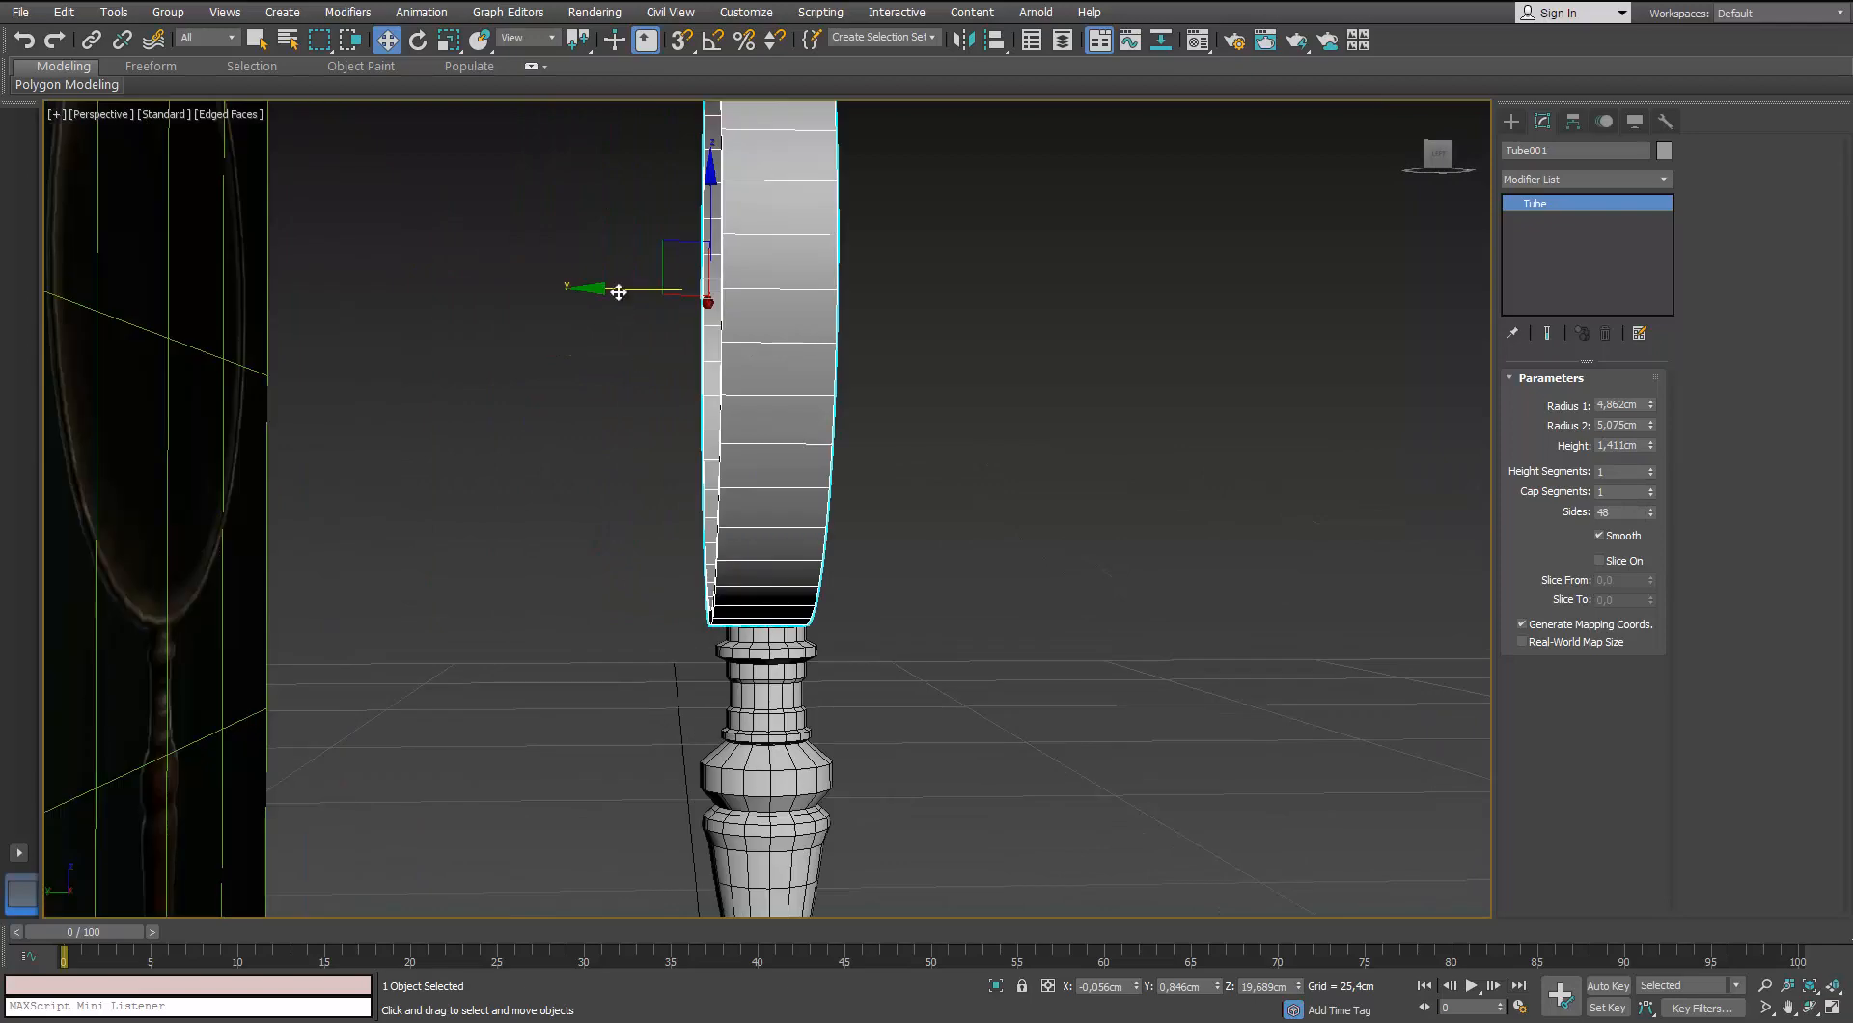
{"action": "left_click_drag", "start_coordinate": [617, 290], "coordinate": [634, 290]}
{"action": "middle_click_drag", "start_coordinate": [898, 598], "coordinate": [609, 345], "text": "alt"}
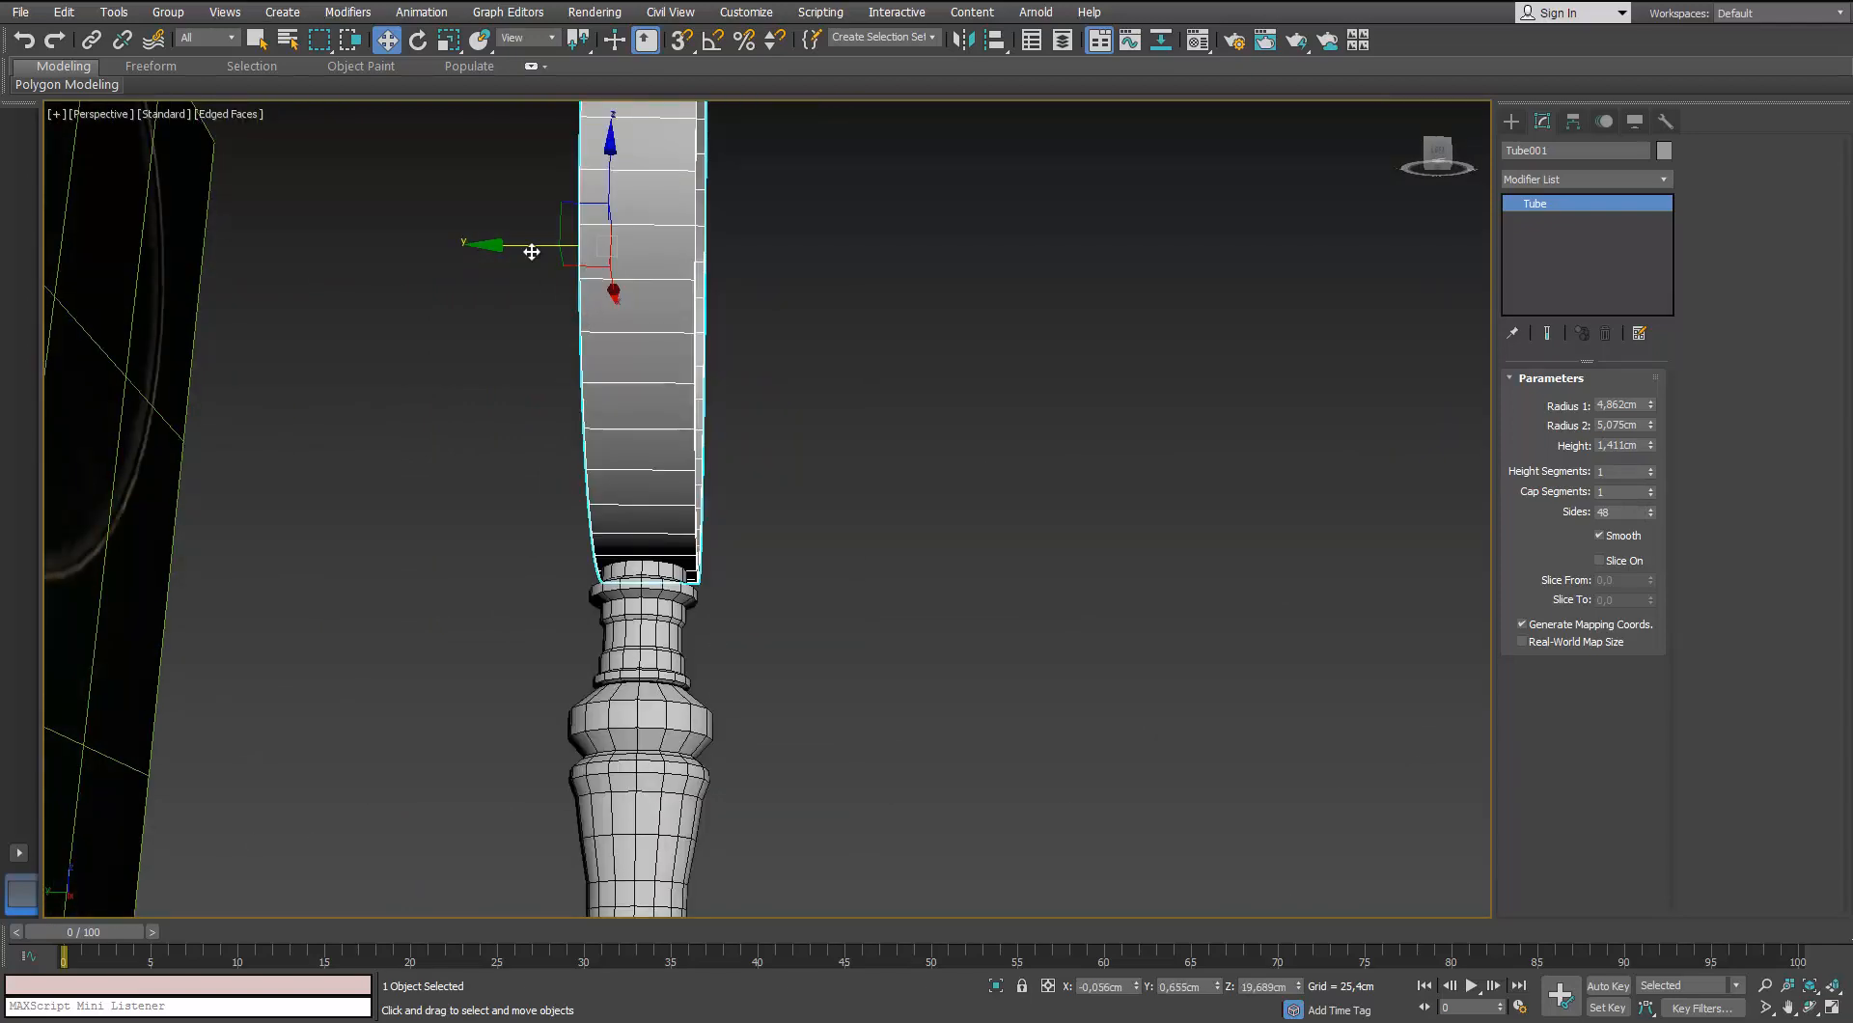
{"action": "left_click_drag", "start_coordinate": [532, 252], "coordinate": [528, 253]}
Examine the rim tube's fit on the handle in perspective and against the reference in the front view, with the tube deselected
{"action": "scroll", "coordinate": [726, 486], "scroll_direction": "down", "scroll_amount": 5}
{"action": "middle_click_drag", "start_coordinate": [725, 485], "coordinate": [681, 435], "text": "alt"}
{"action": "scroll", "coordinate": [700, 483], "scroll_direction": "up", "scroll_amount": 3}
{"action": "scroll", "coordinate": [701, 483], "scroll_direction": "down", "scroll_amount": 6}
{"action": "left_click", "coordinate": [712, 485]}
{"action": "scroll", "coordinate": [704, 515], "scroll_direction": "up", "scroll_amount": 3}
{"action": "key", "text": "f"}
{"action": "middle_click_drag", "start_coordinate": [1209, 208], "coordinate": [1033, 286]}
{"action": "scroll", "coordinate": [1033, 288], "scroll_direction": "up", "scroll_amount": 3}
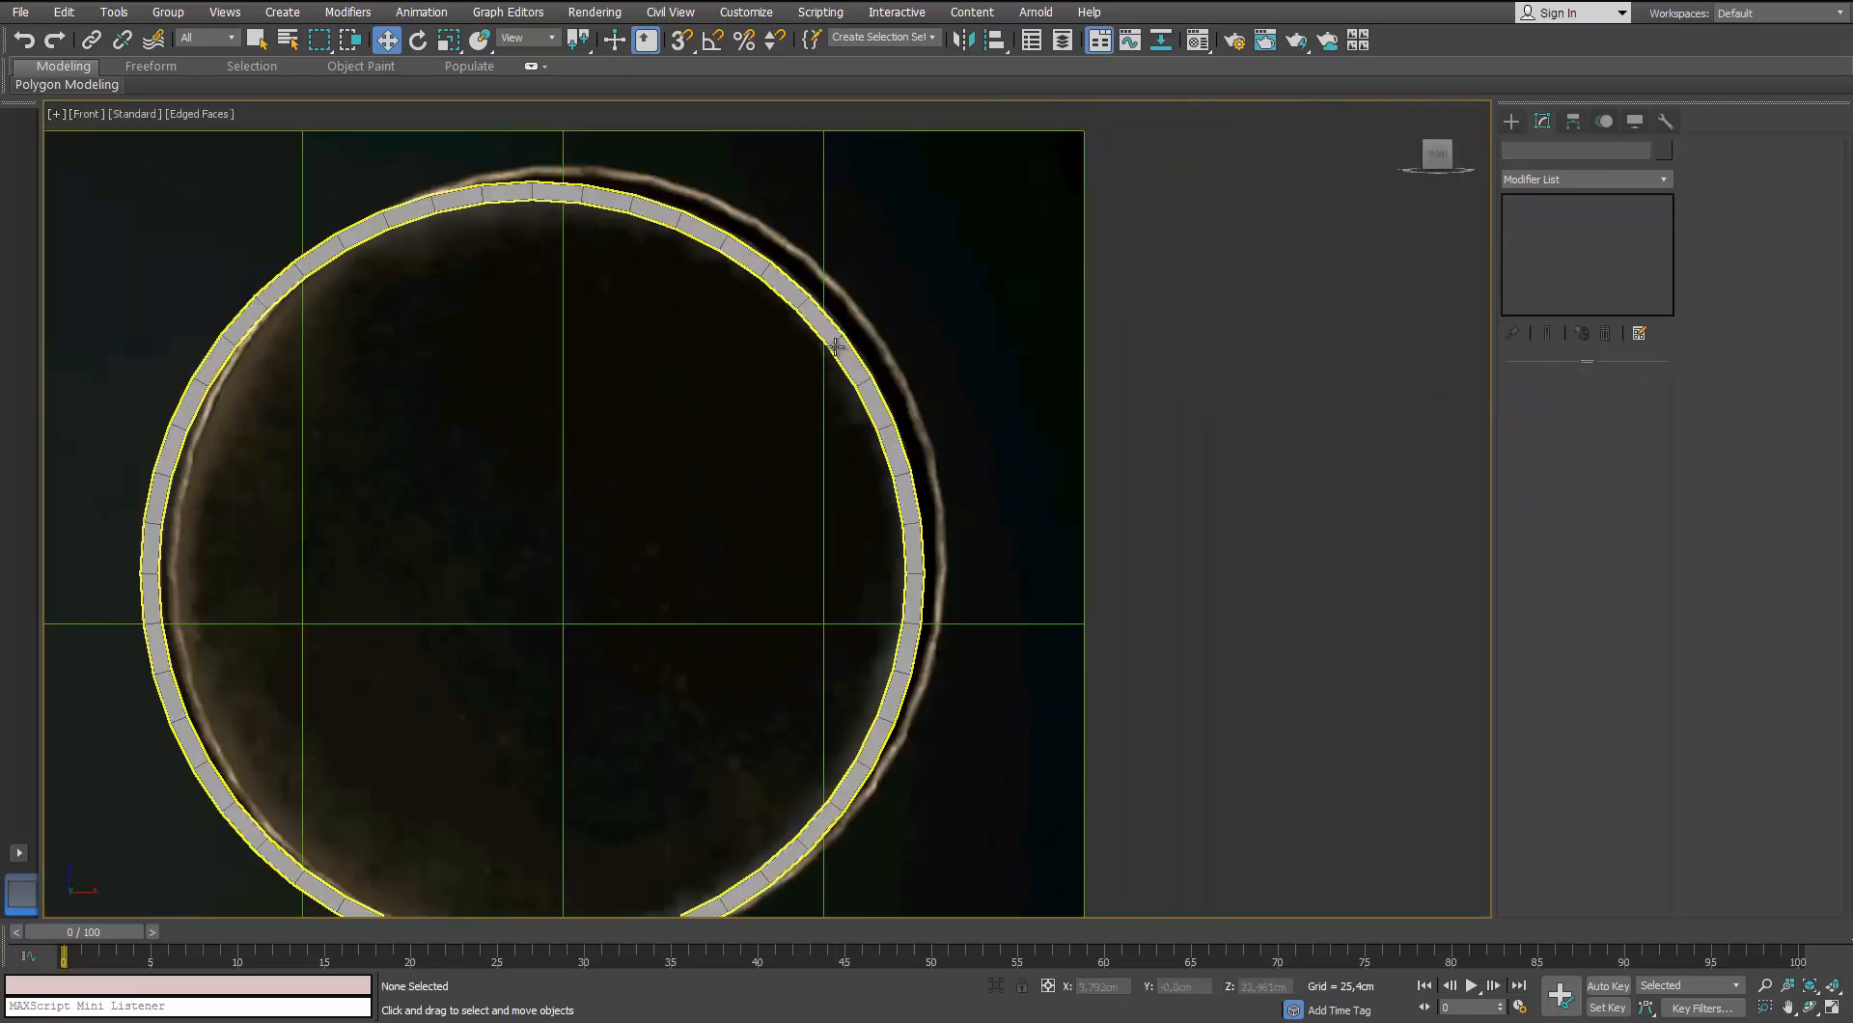
Select the rim tube and convert it to an editable poly
{"action": "left_click", "coordinate": [871, 371]}
{"action": "middle_click_drag", "start_coordinate": [1181, 286], "coordinate": [1302, 242]}
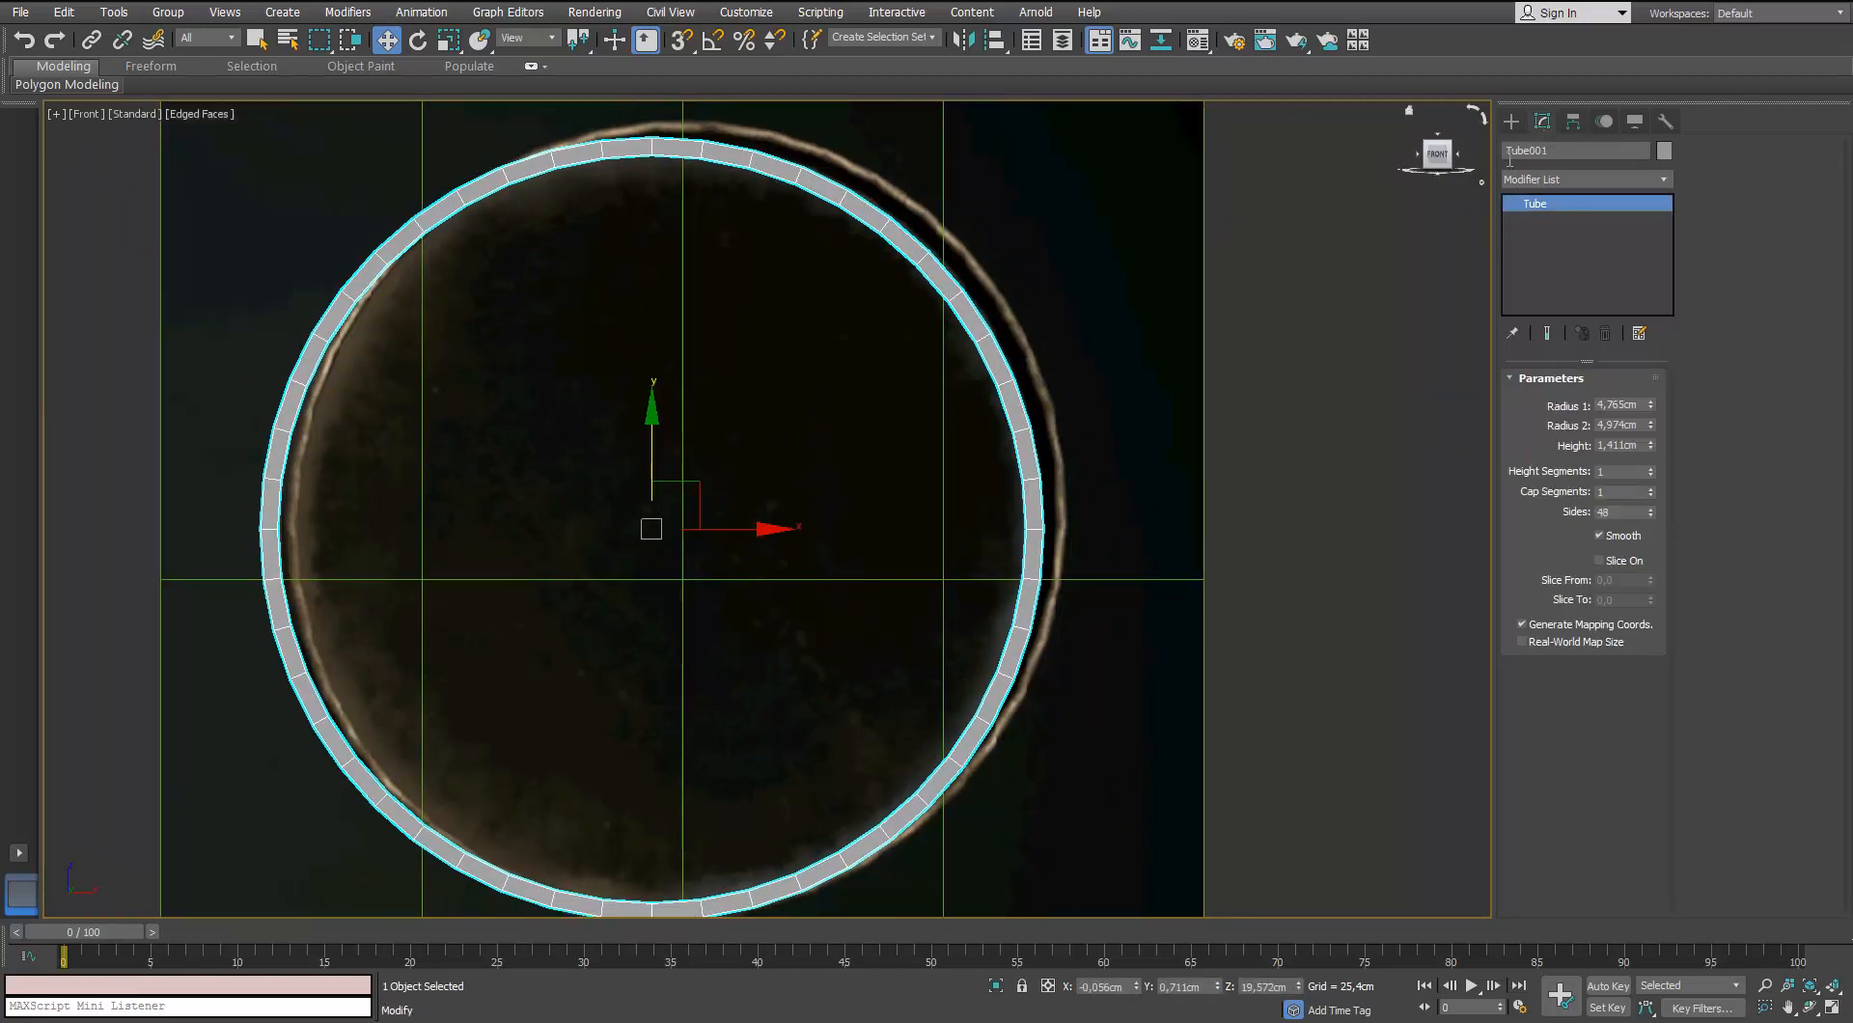
{"action": "right_click", "coordinate": [928, 266]}
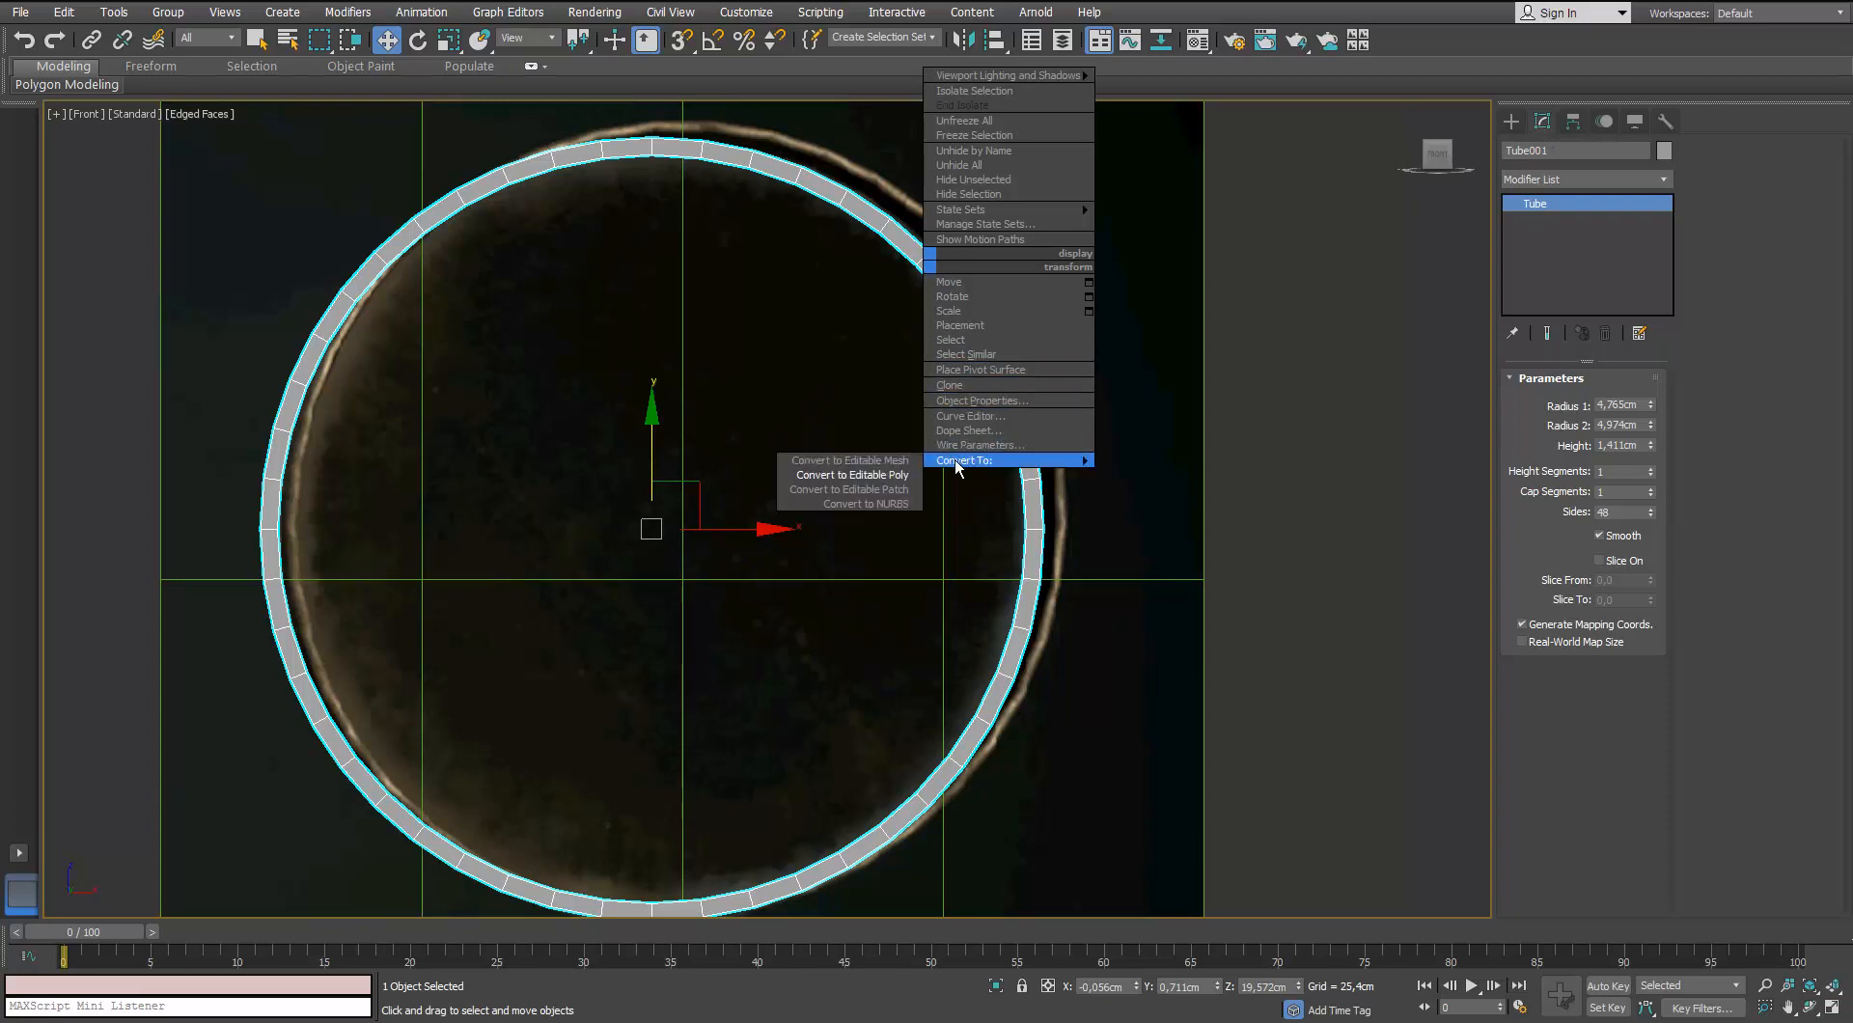
{"action": "left_click", "coordinate": [898, 483]}
Select the complete ring of edges on the rim's front face and convert the selection to that face's polygons
{"action": "left_click", "coordinate": [1557, 401]}
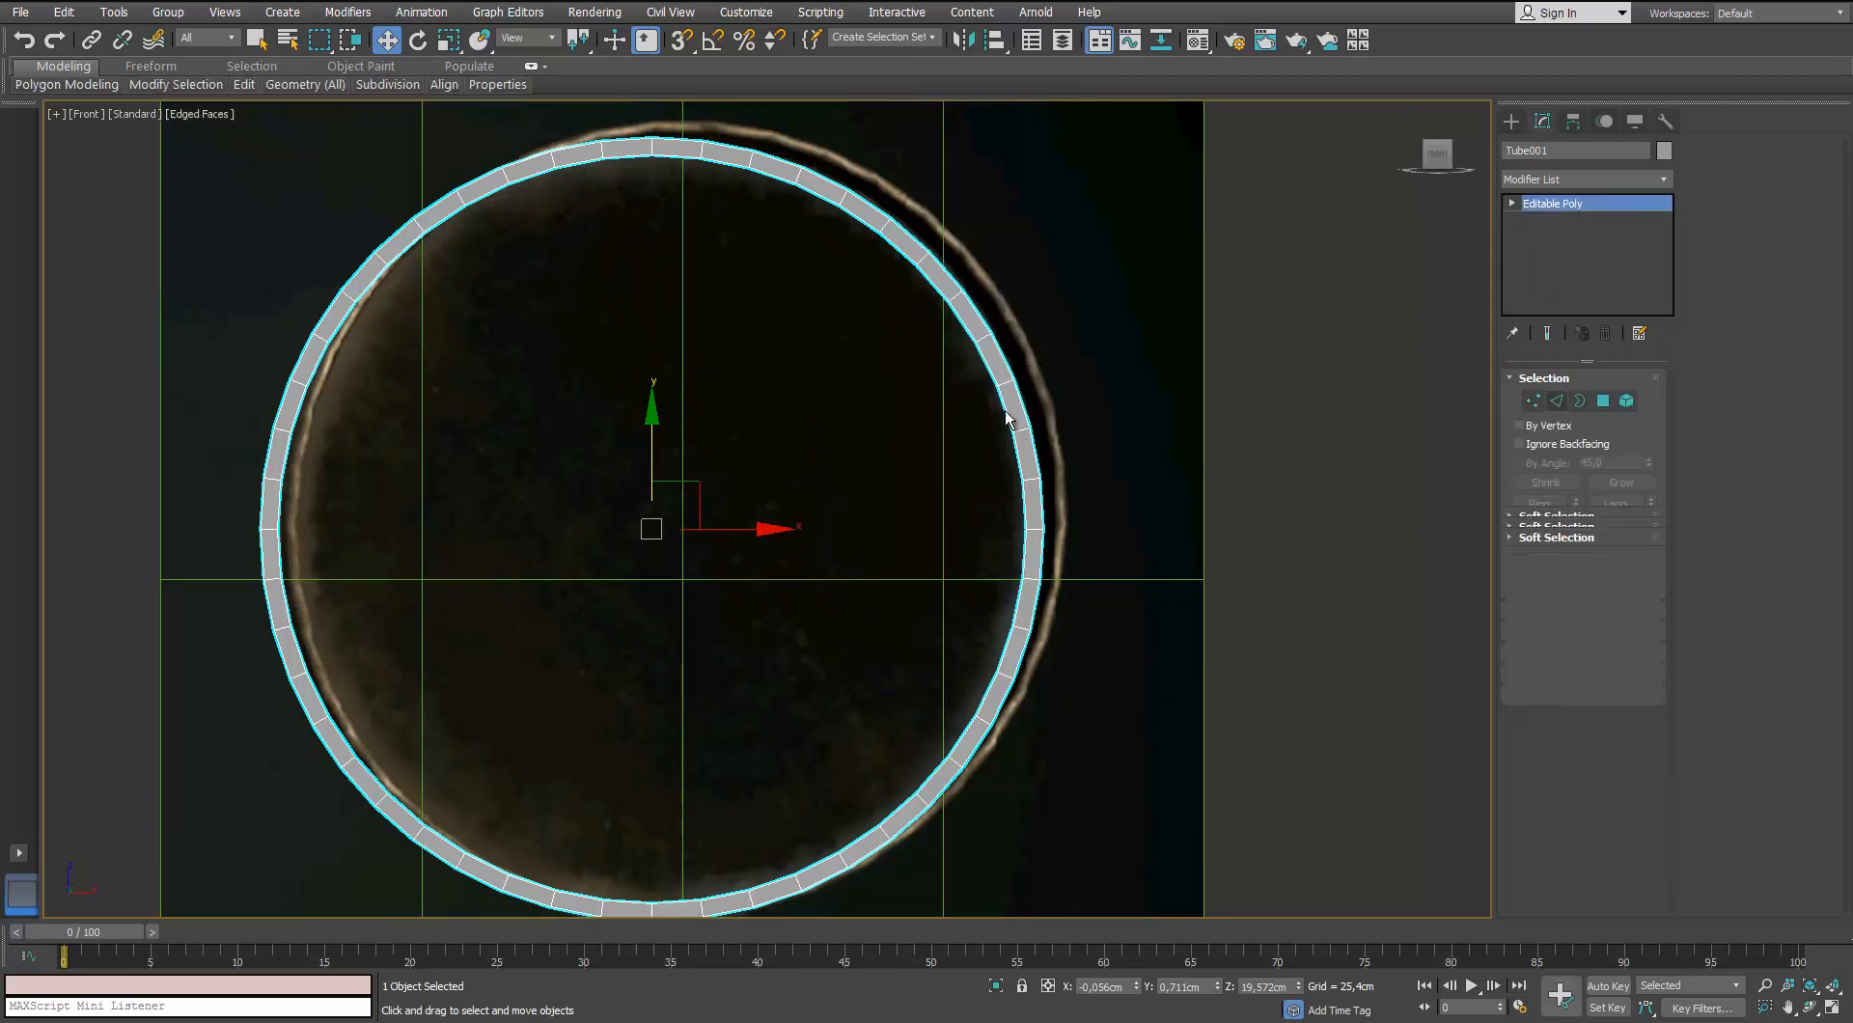
{"action": "left_click", "coordinate": [1602, 406]}
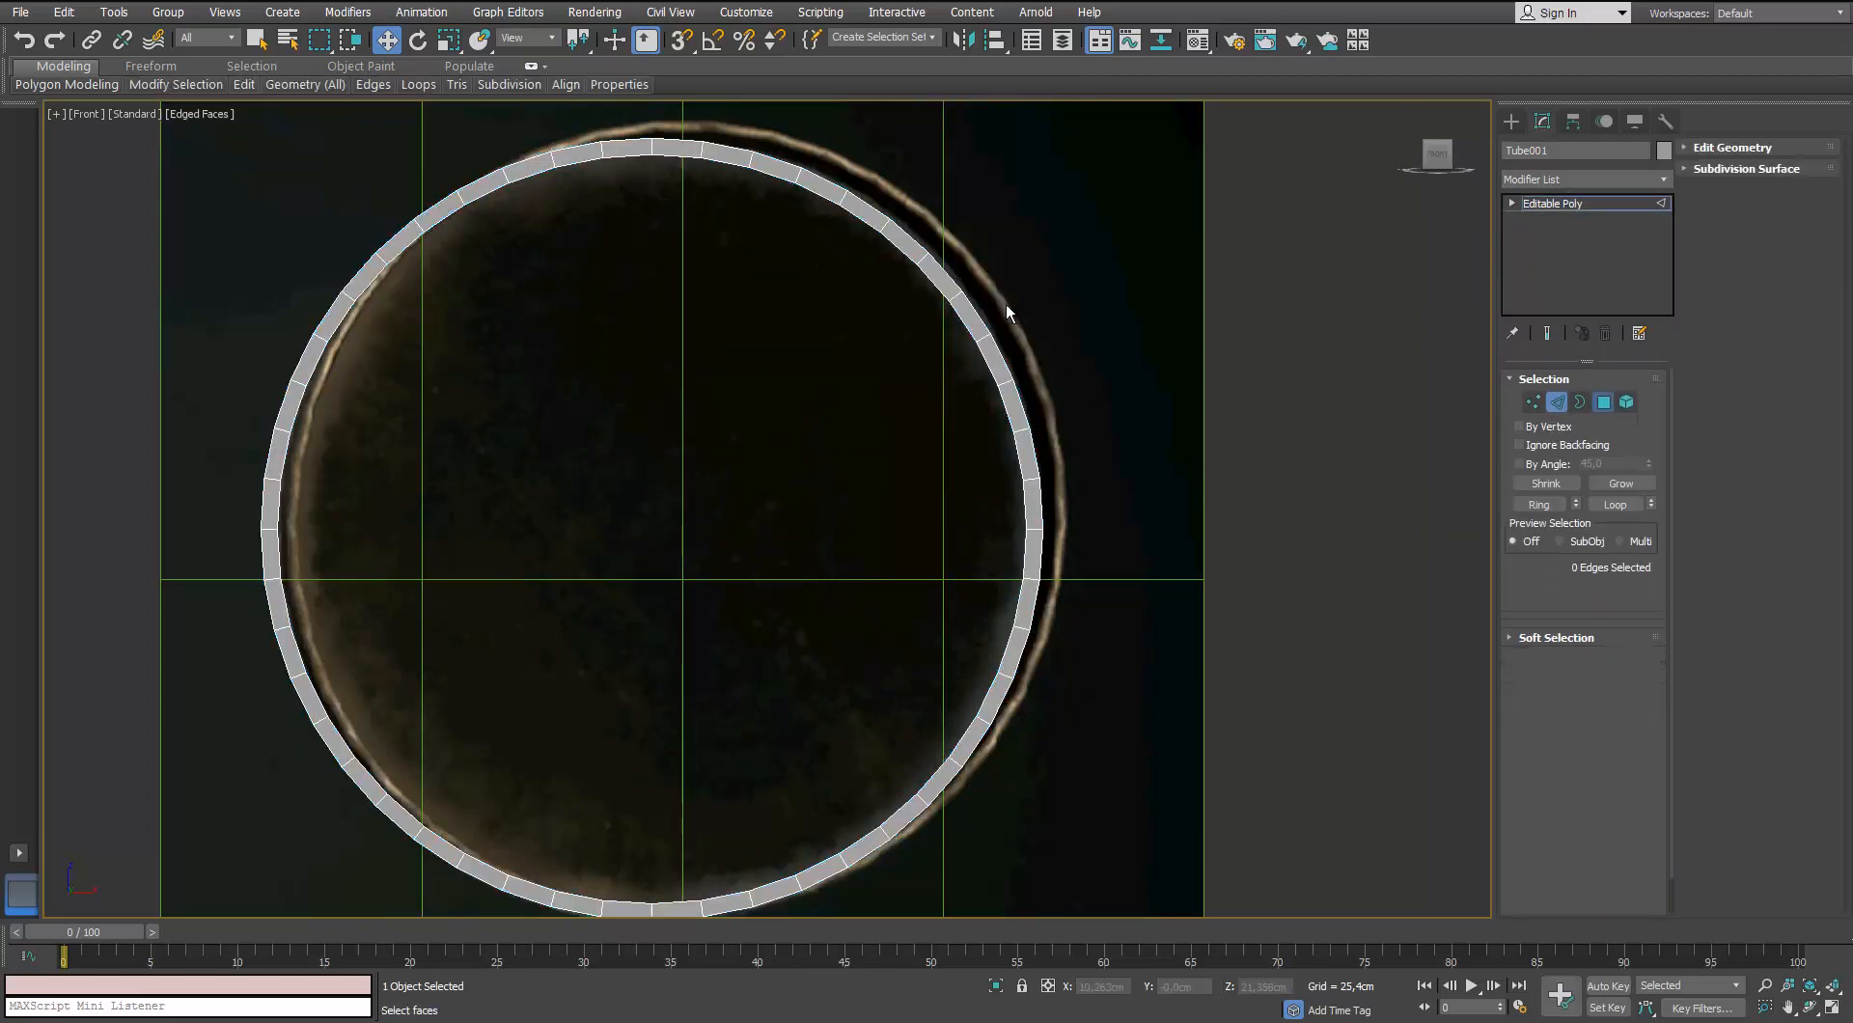
{"action": "left_click", "coordinate": [965, 321]}
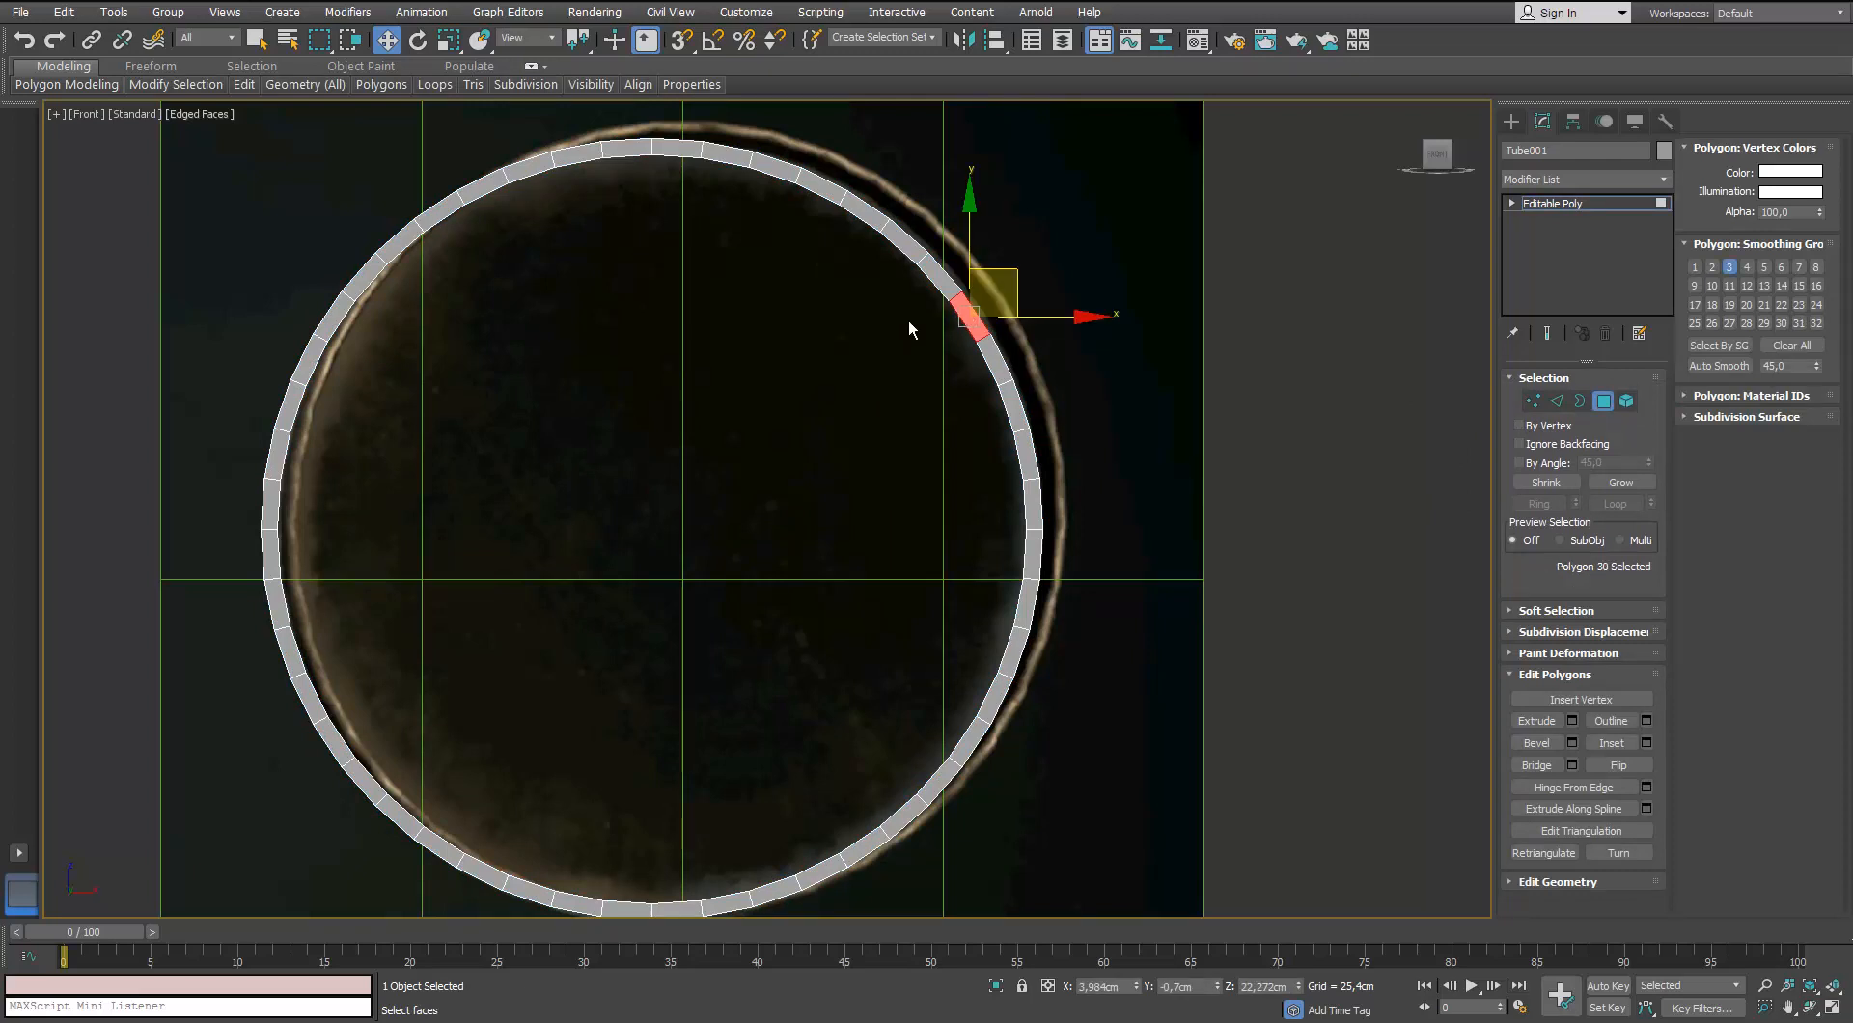
{"action": "left_click", "coordinate": [1557, 402]}
{"action": "left_click", "coordinate": [955, 302]}
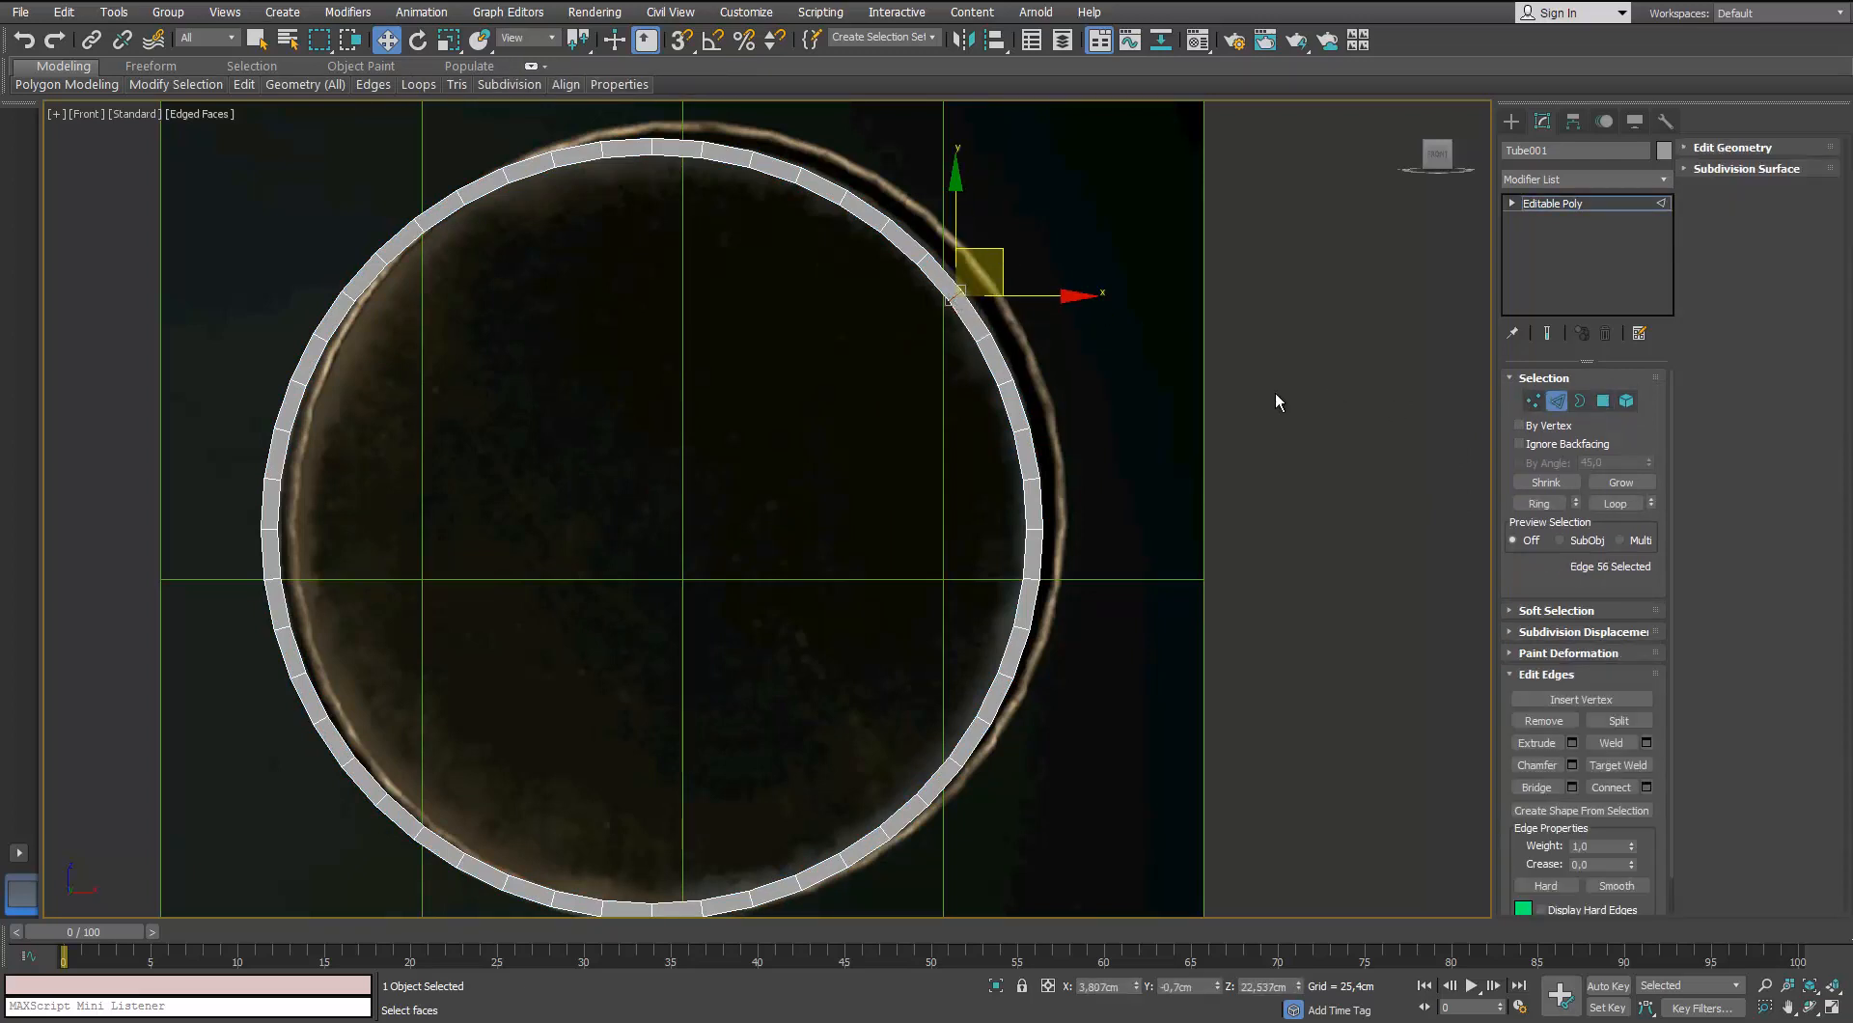
{"action": "left_click", "coordinate": [1538, 503]}
{"action": "left_click", "coordinate": [1602, 401], "text": "ctrl"}
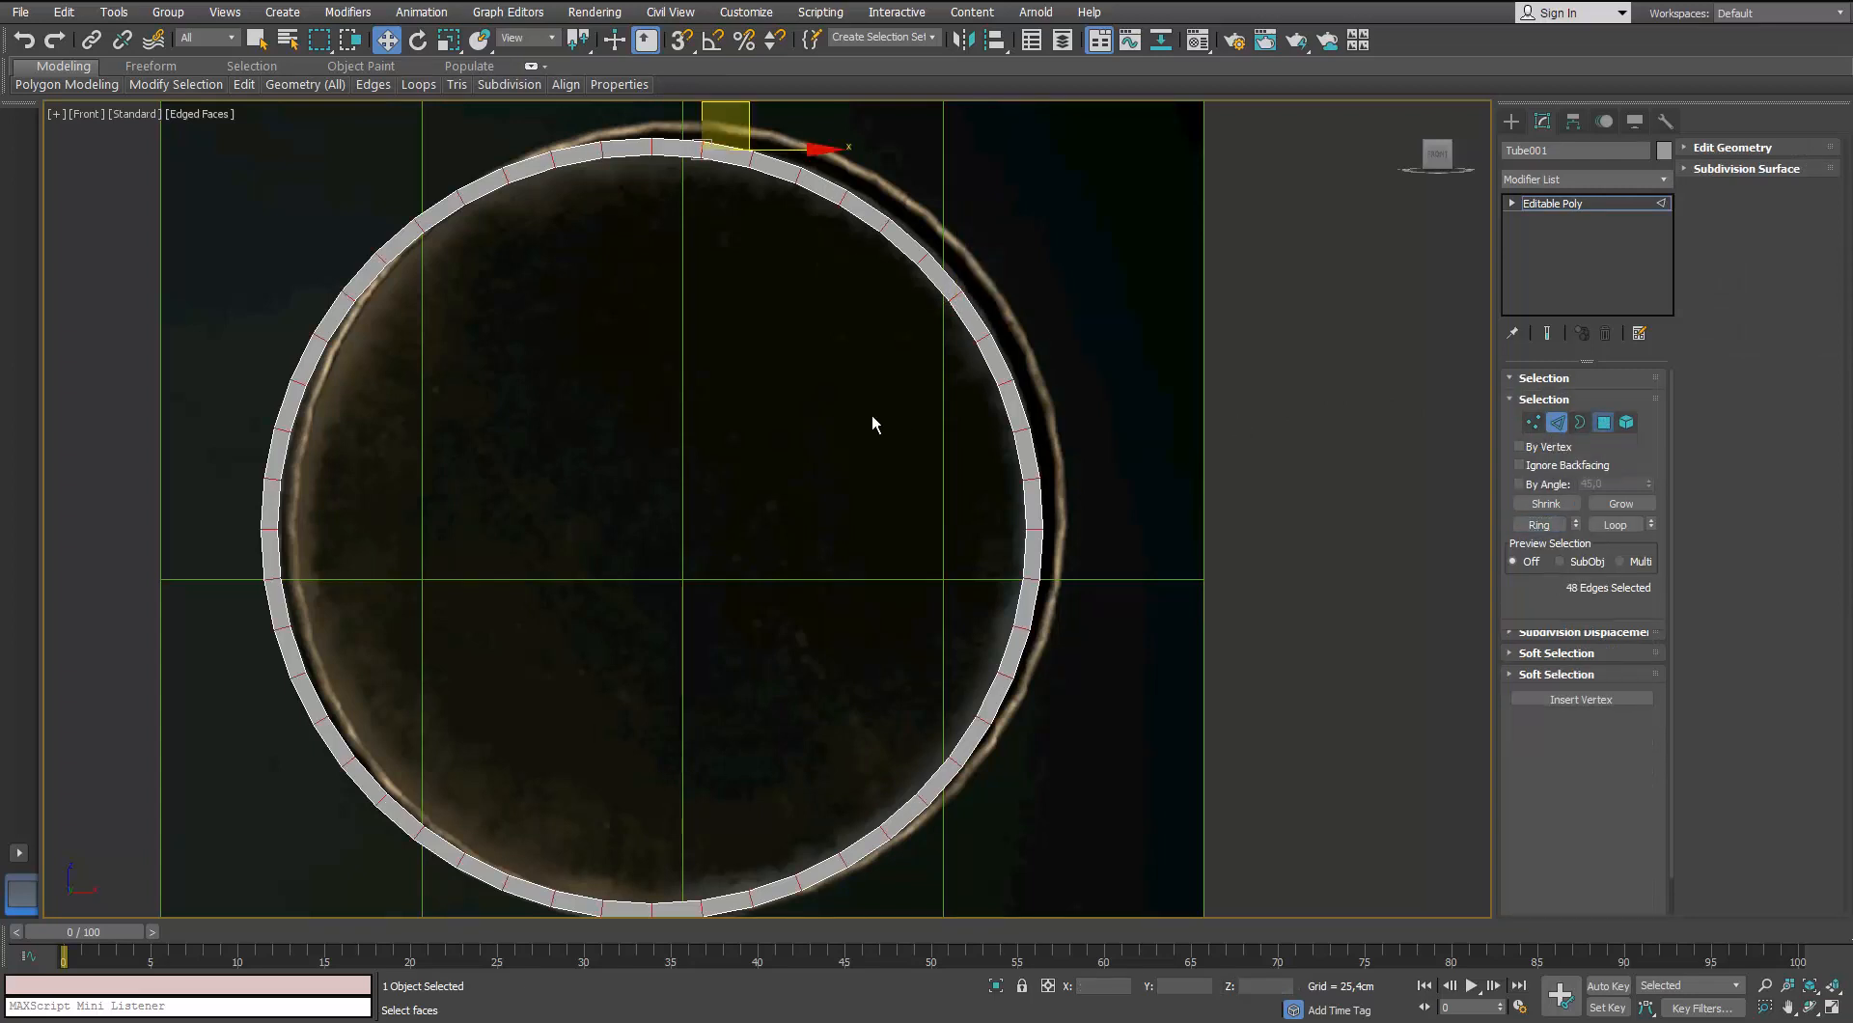
Clone the rim's front-face polygons to an element, scaled slightly inward inside the rim
{"action": "middle_click_drag", "start_coordinate": [762, 468], "coordinate": [850, 423]}
{"action": "scroll", "coordinate": [850, 423], "scroll_direction": "up", "scroll_amount": 3}
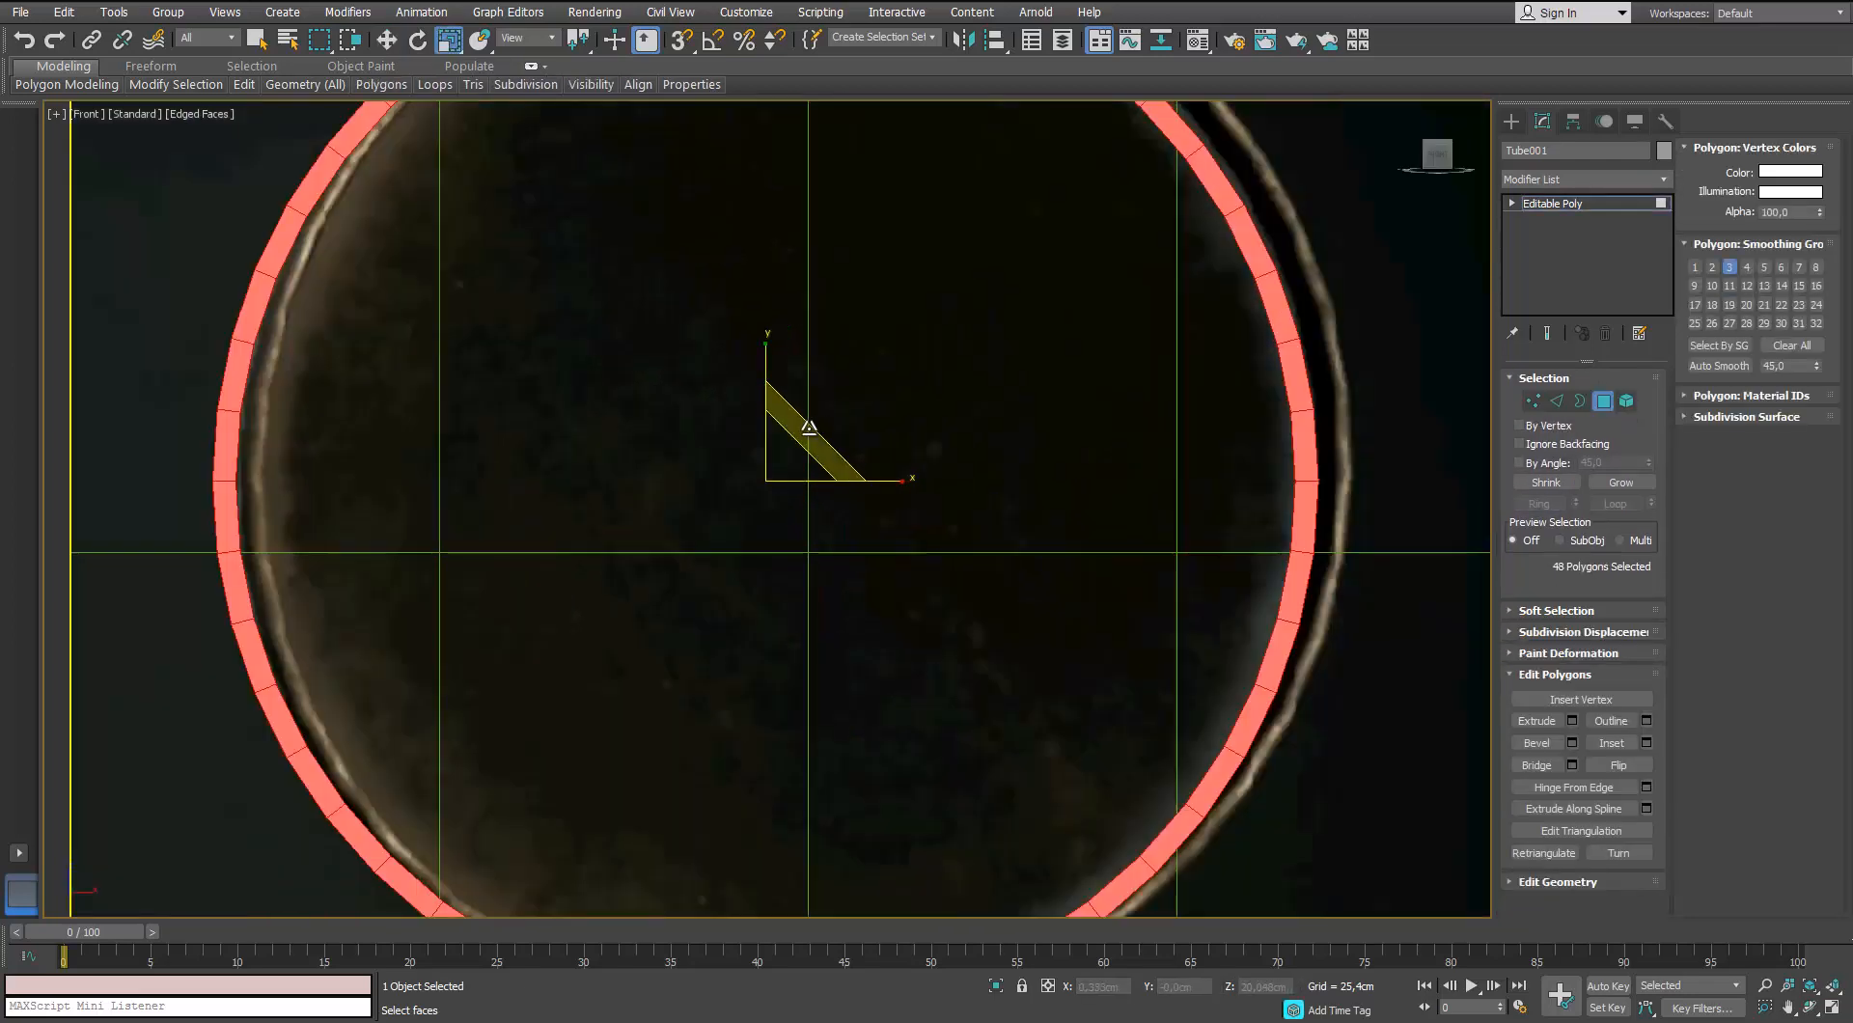
{"action": "left_click_drag", "start_coordinate": [807, 418], "coordinate": [806, 455]}
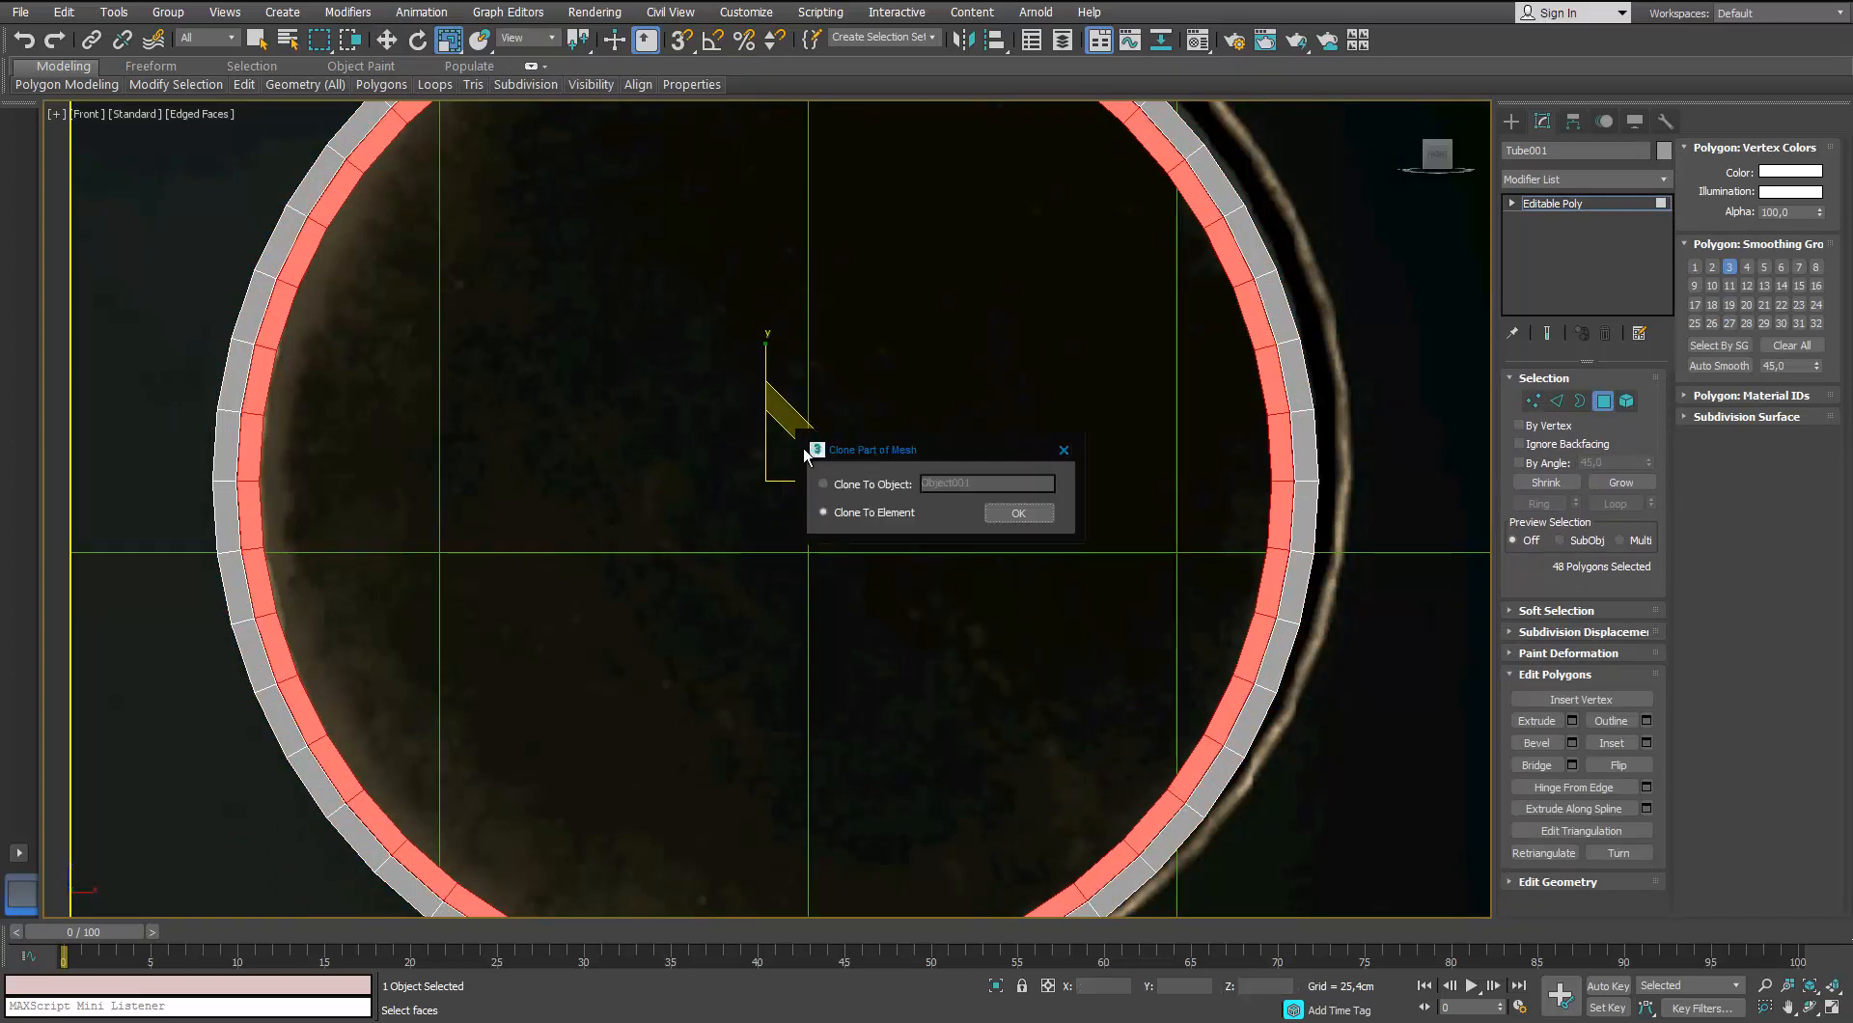
{"action": "left_click", "coordinate": [988, 515]}
Collapse the inner border of the cloned ring into a centre point to form a filled lens disc
{"action": "left_click", "coordinate": [1578, 400]}
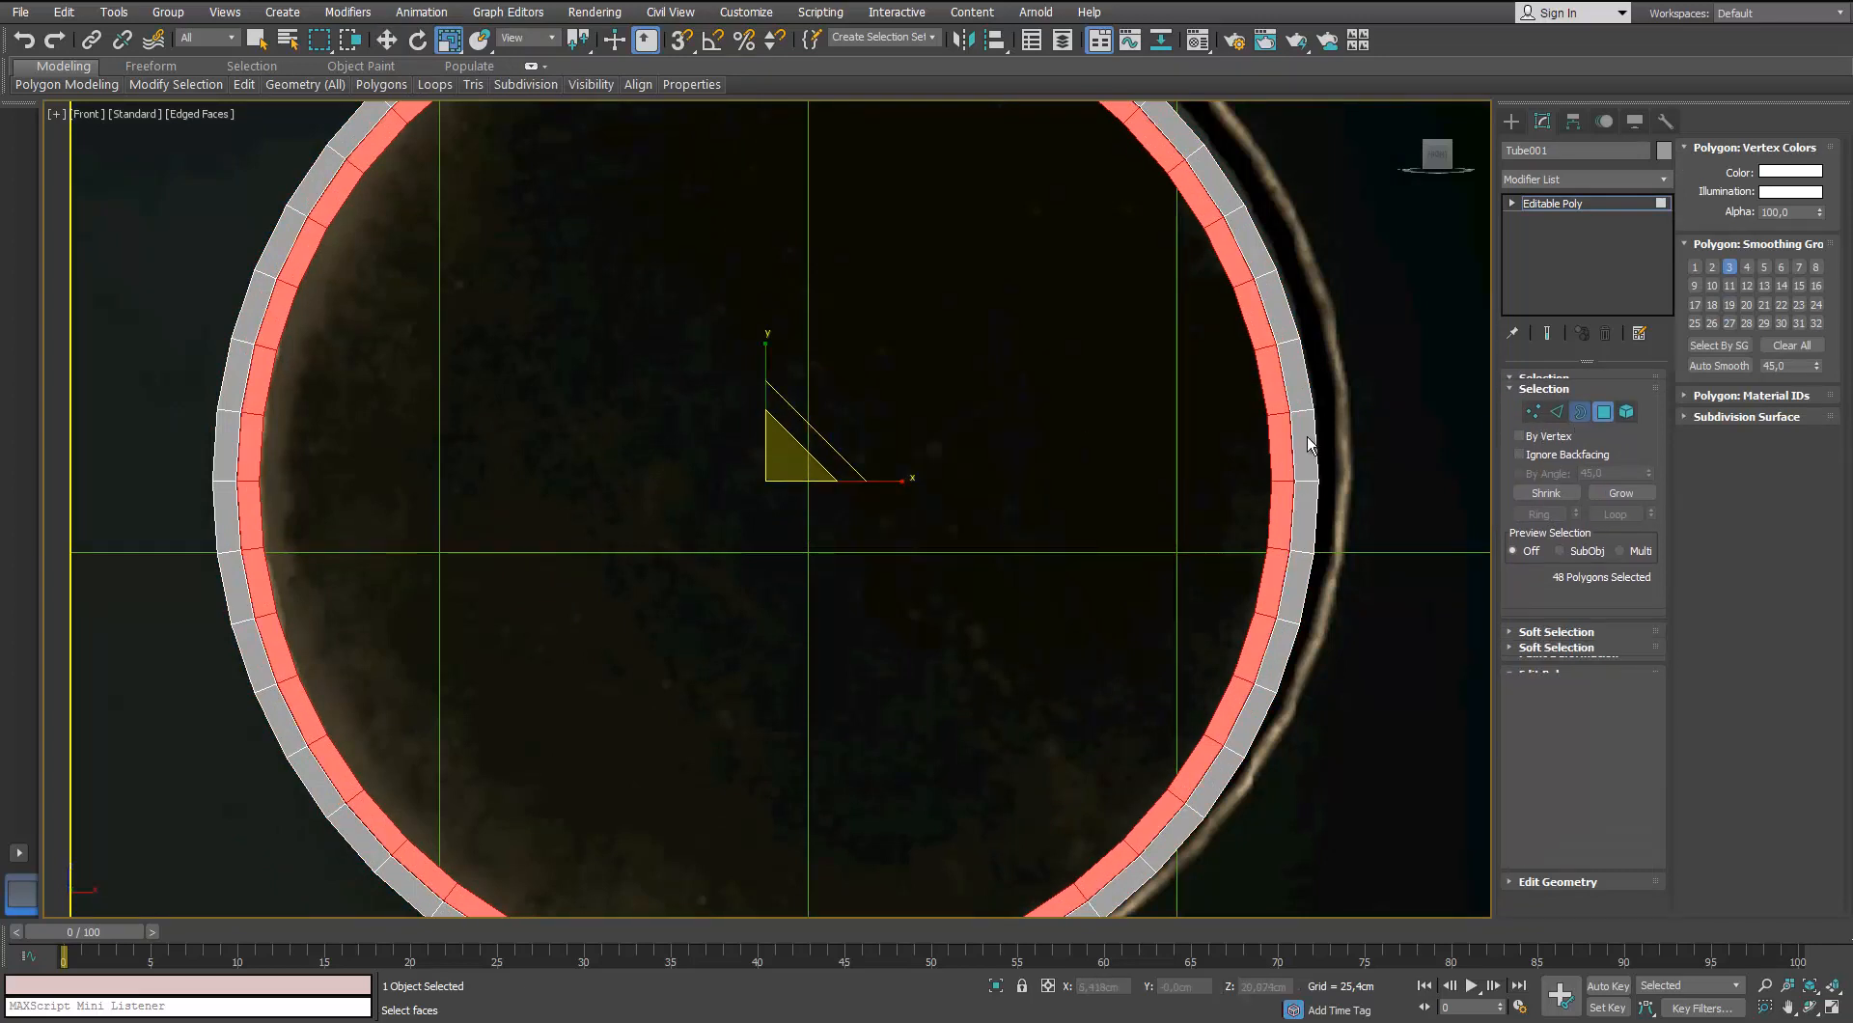
{"action": "right_click", "coordinate": [1264, 432]}
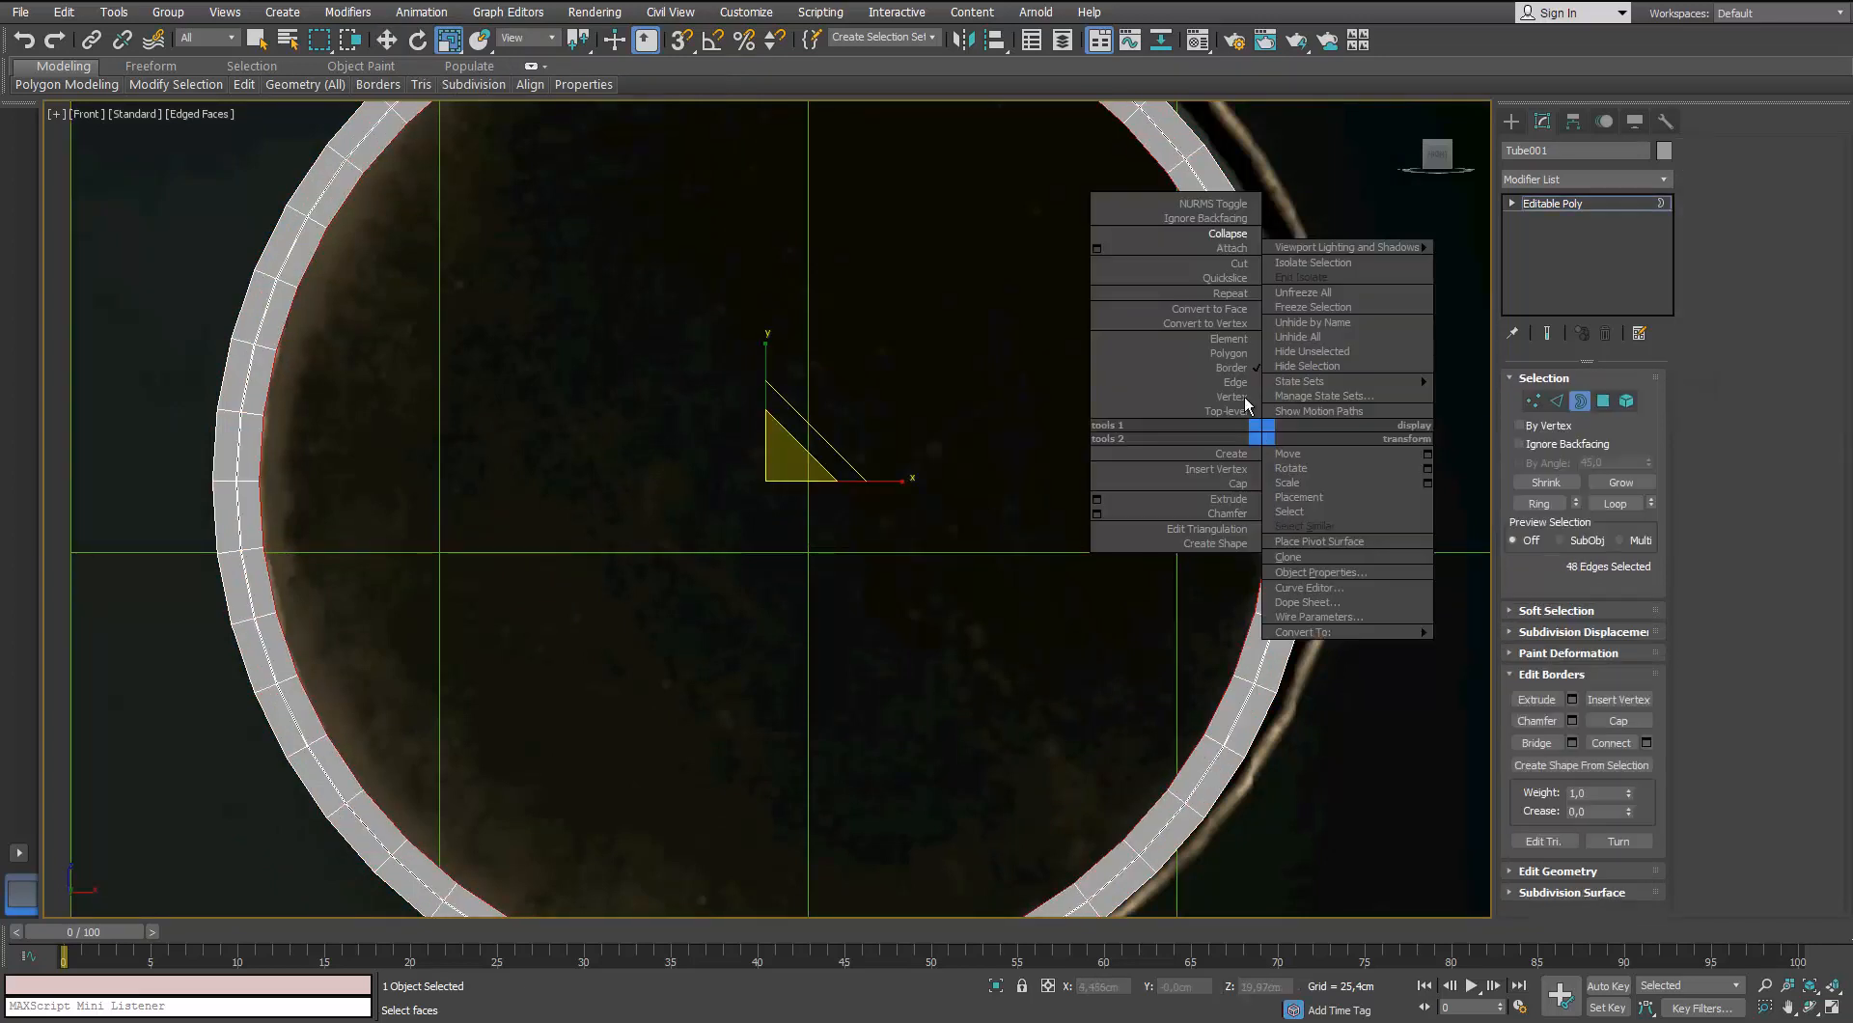
{"action": "left_click", "coordinate": [1223, 236]}
{"action": "scroll", "coordinate": [810, 409], "scroll_direction": "down", "scroll_amount": 5}
{"action": "scroll", "coordinate": [810, 409], "scroll_direction": "up", "scroll_amount": 2}
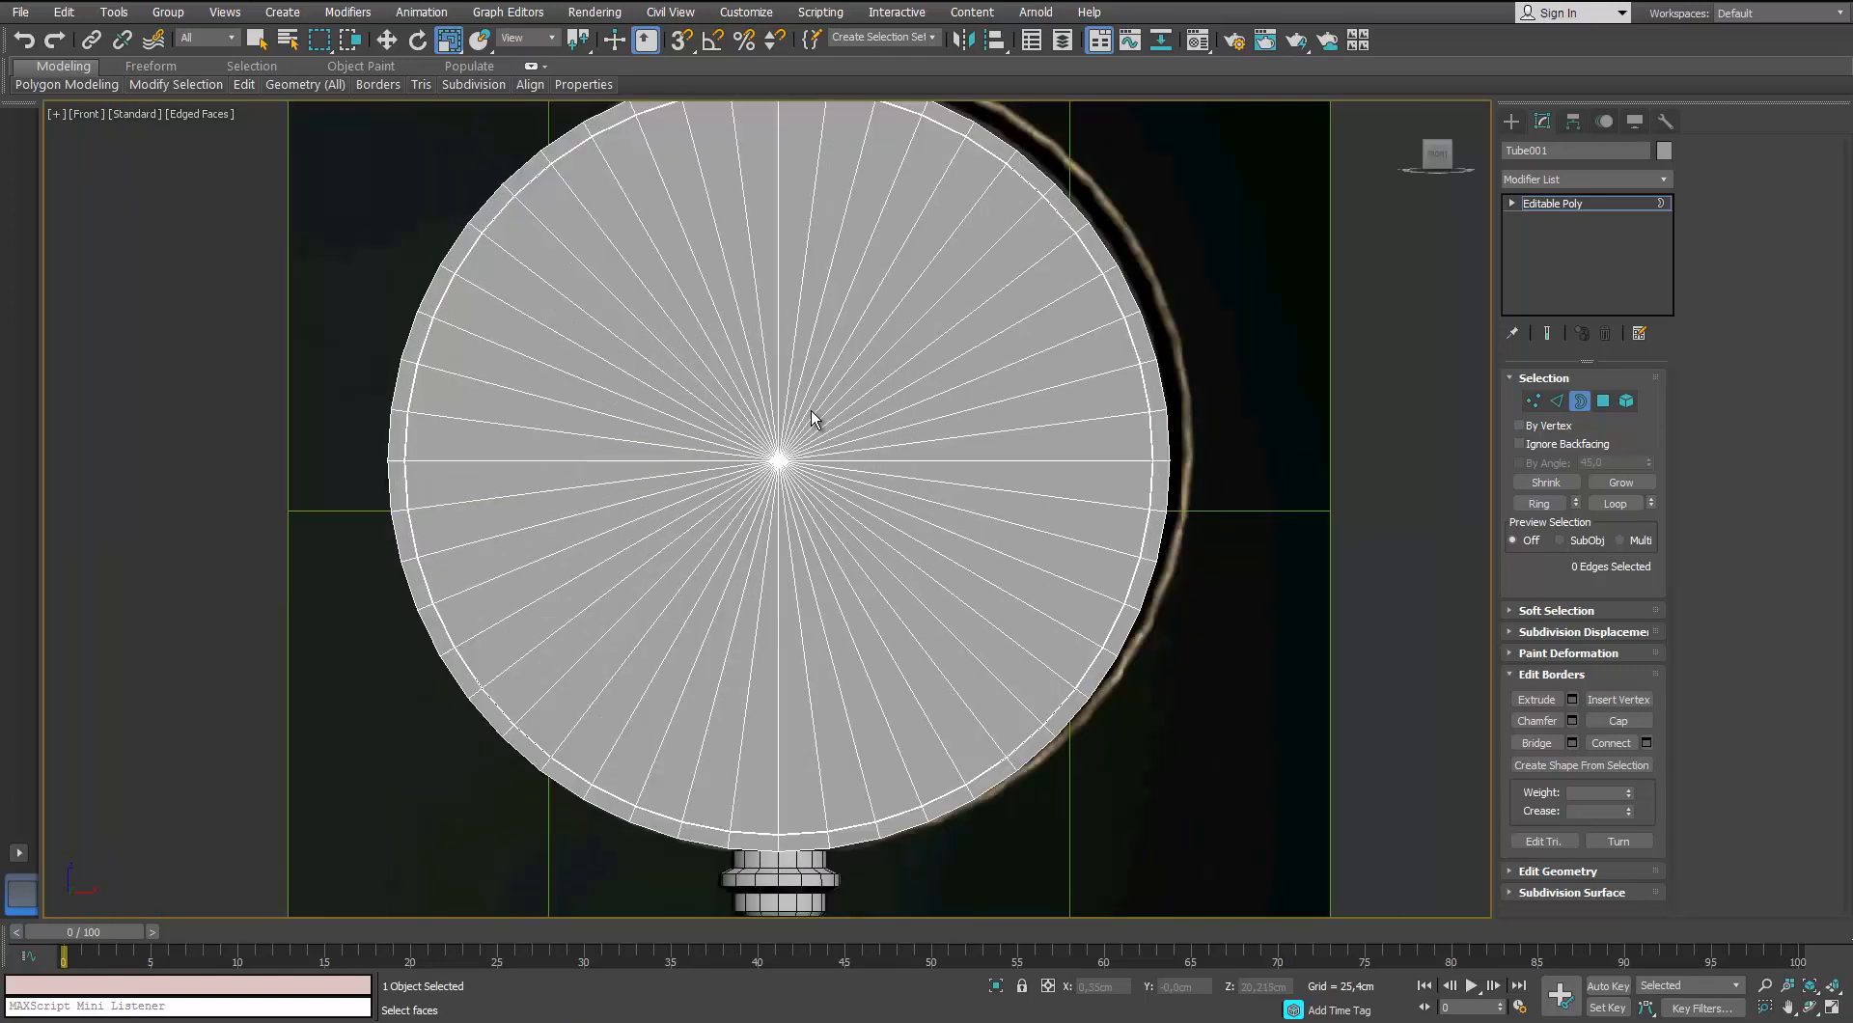
Select the lens disc element on the rim and detach it as a separate object
{"action": "key", "text": "p"}
{"action": "middle_click_drag", "start_coordinate": [807, 413], "coordinate": [856, 442], "text": "alt"}
{"action": "scroll", "coordinate": [599, 393], "scroll_direction": "up", "scroll_amount": 6}
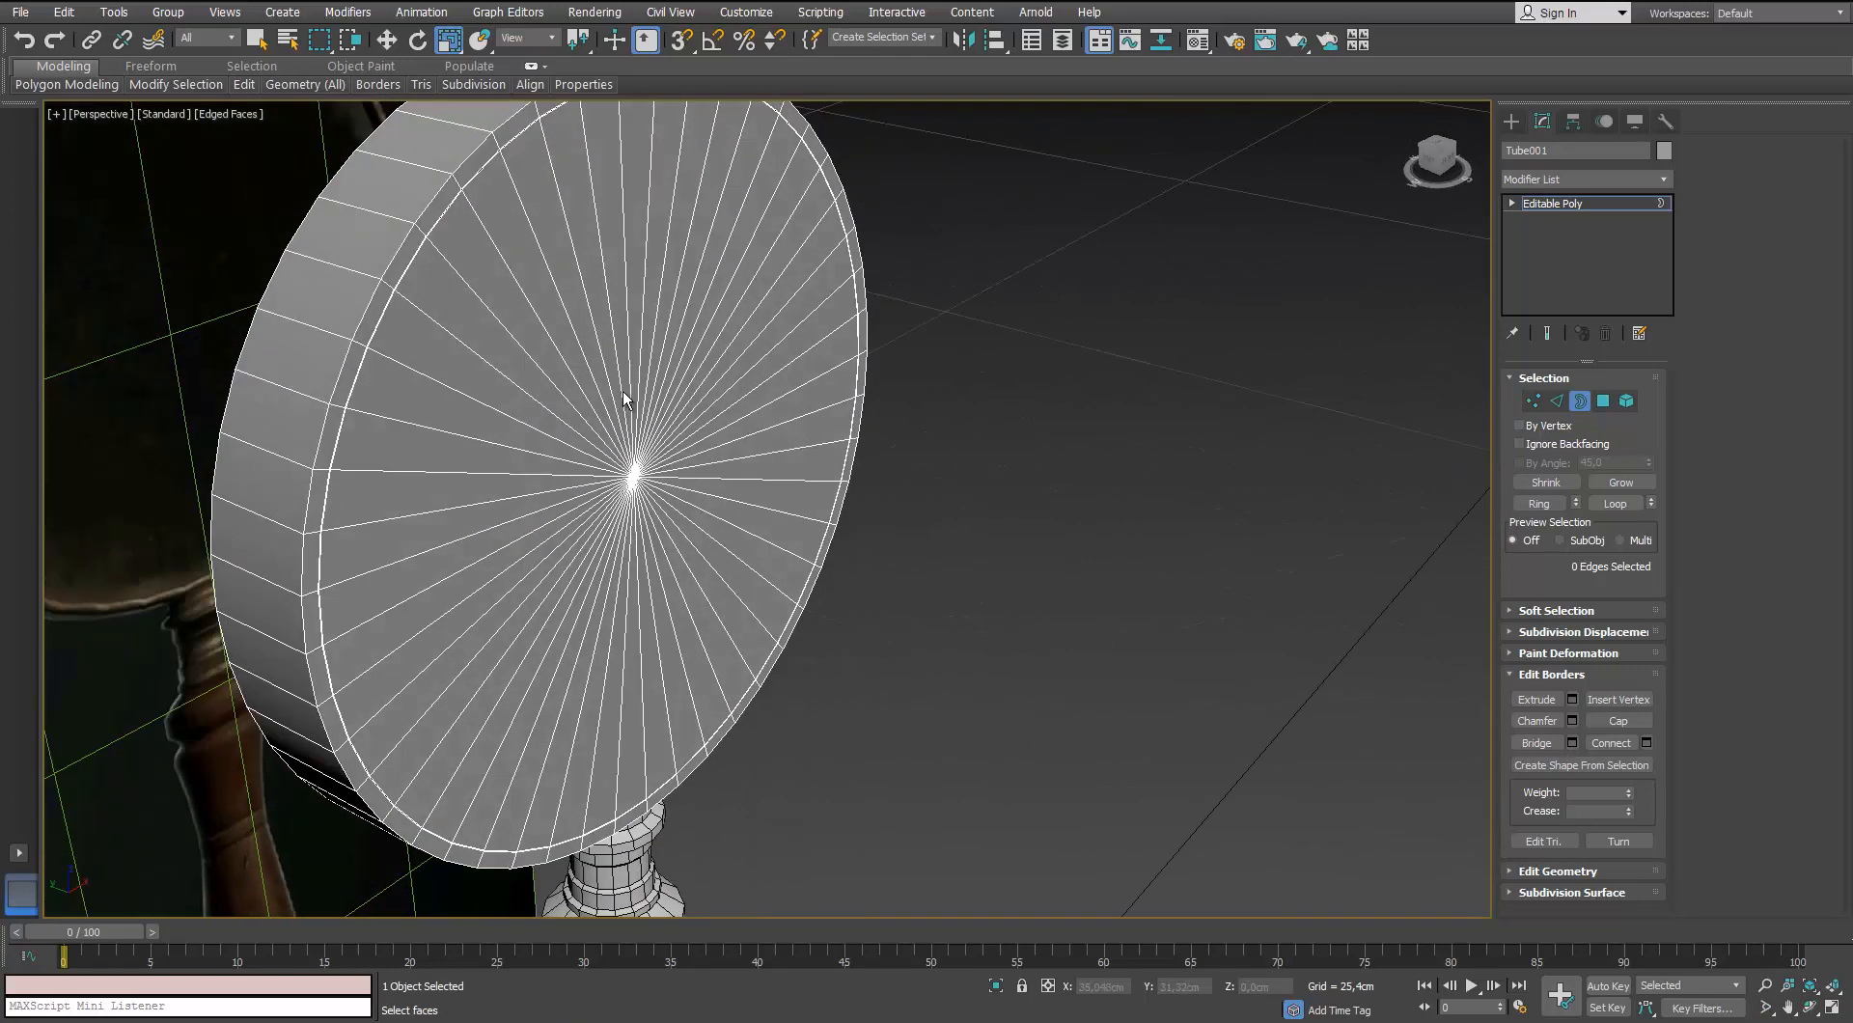
{"action": "left_click", "coordinate": [1573, 409]}
{"action": "left_click", "coordinate": [1123, 472]}
{"action": "left_click", "coordinate": [701, 344]}
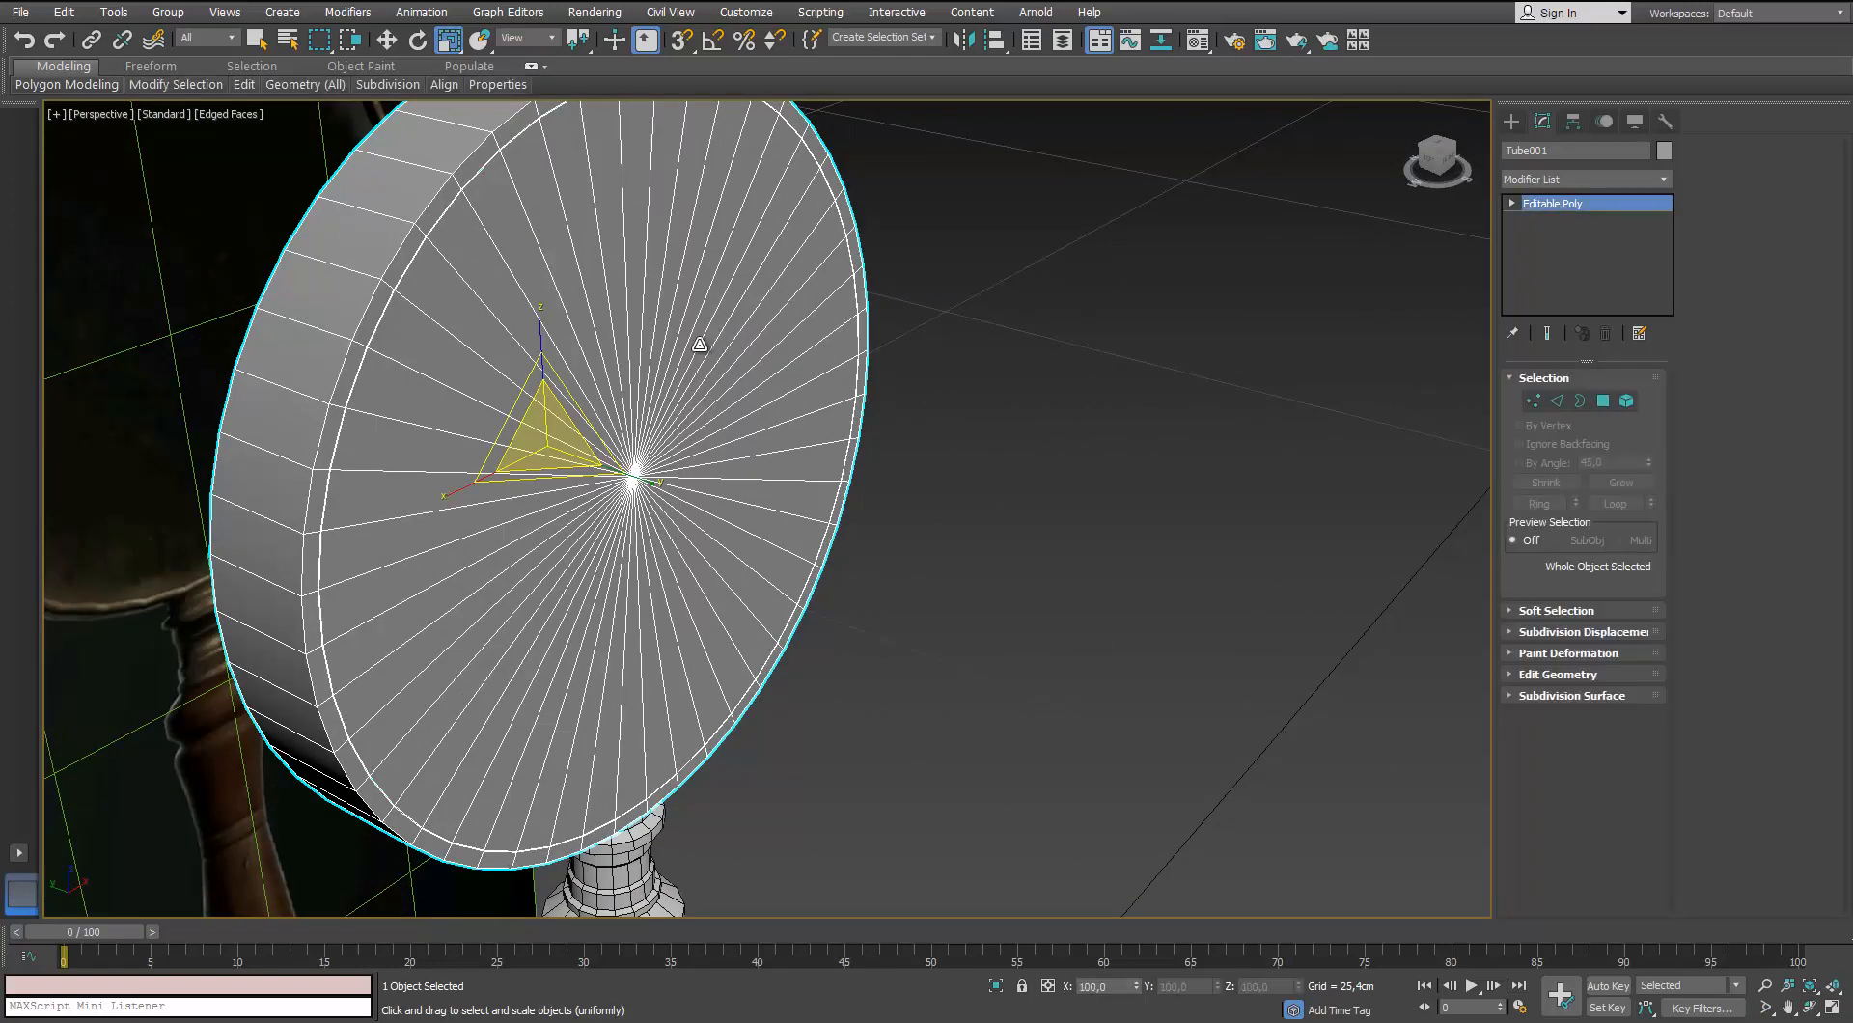
{"action": "left_click", "coordinate": [1623, 401]}
{"action": "left_click", "coordinate": [507, 360]}
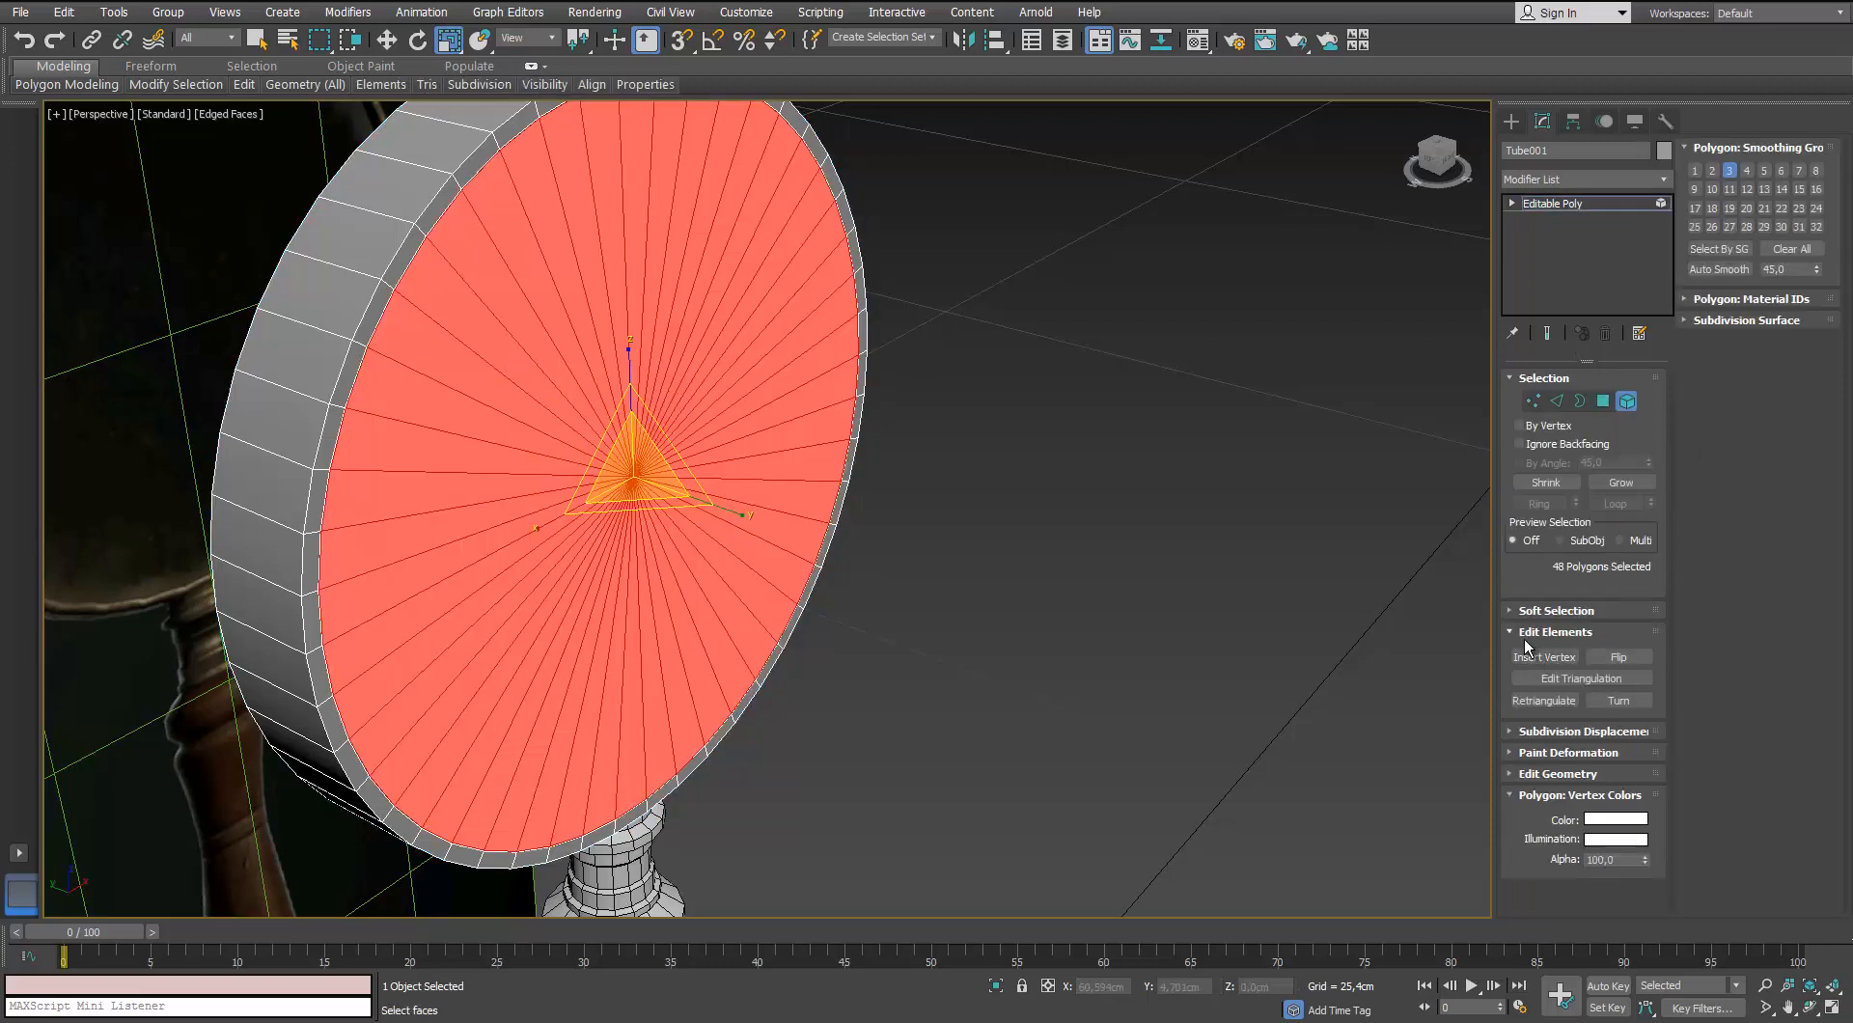
{"action": "left_click", "coordinate": [1513, 774]}
{"action": "left_click", "coordinate": [1790, 293]}
{"action": "left_click", "coordinate": [1009, 516]}
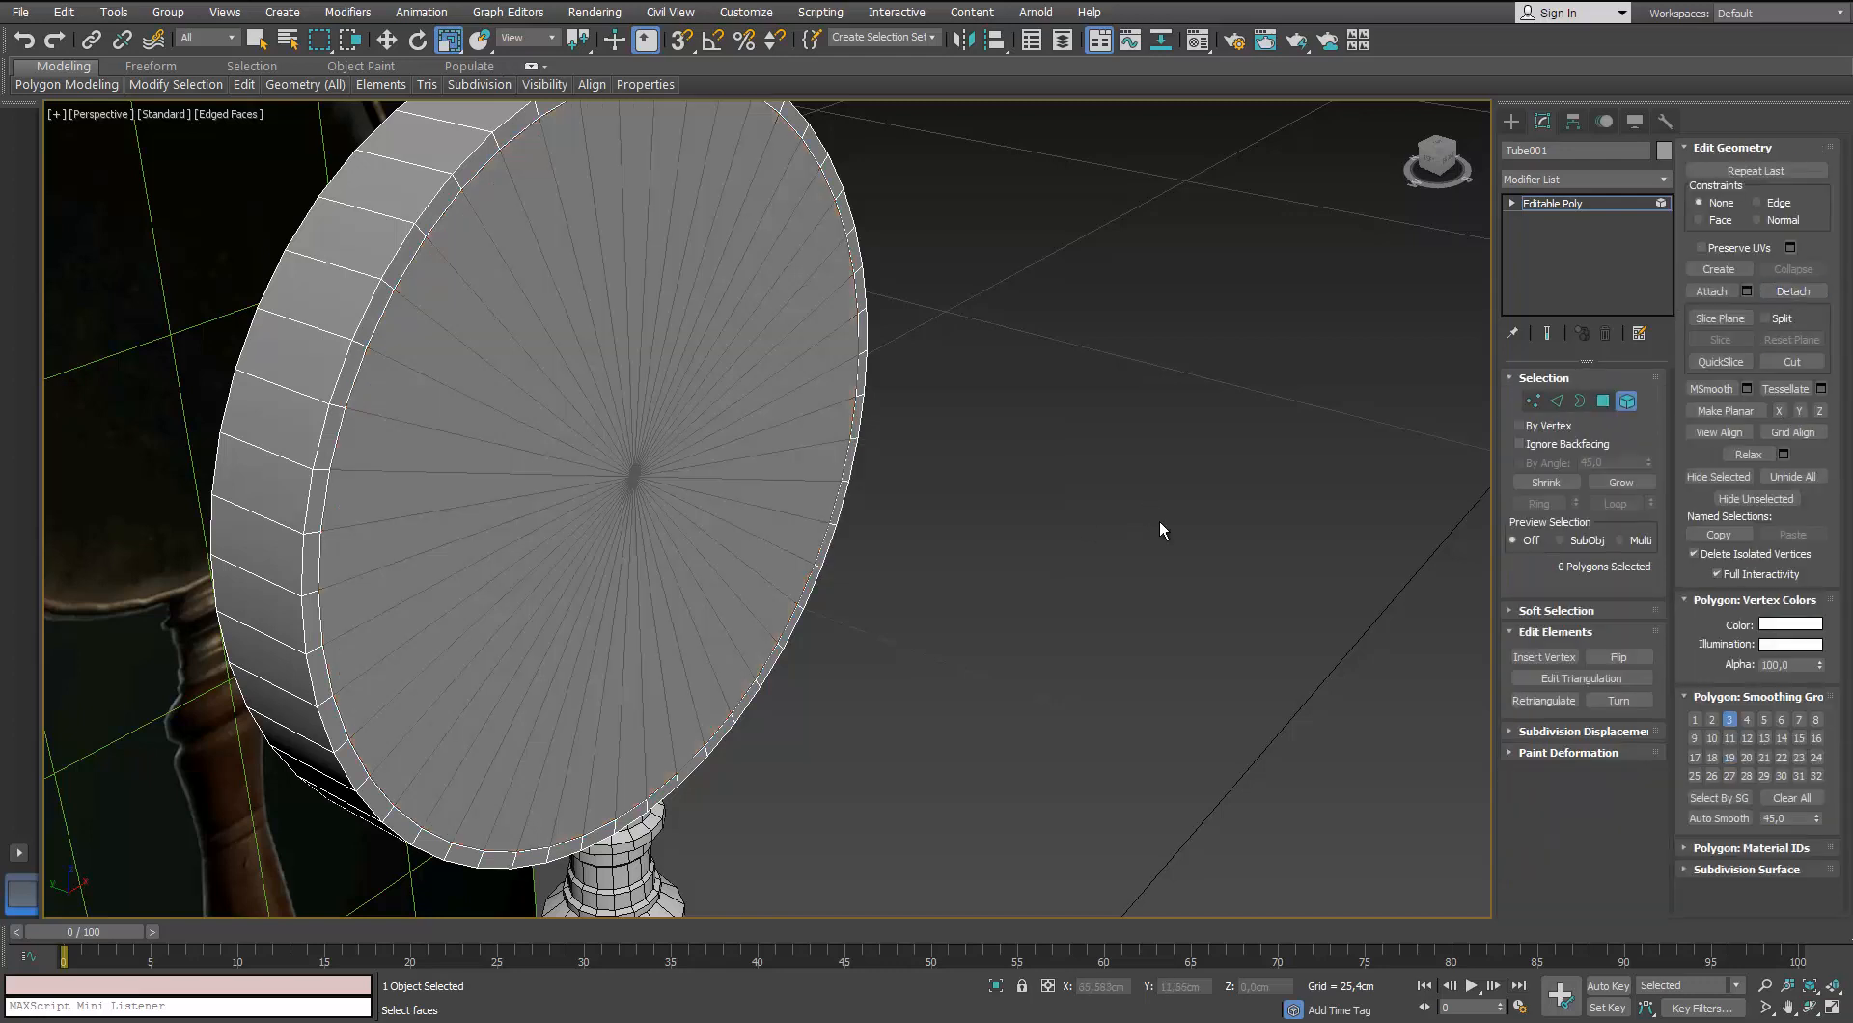
Select the detached lens disc and move it along Y to about the middle of the rim's depth
{"action": "key", "text": "5"}
{"action": "left_click", "coordinate": [593, 457]}
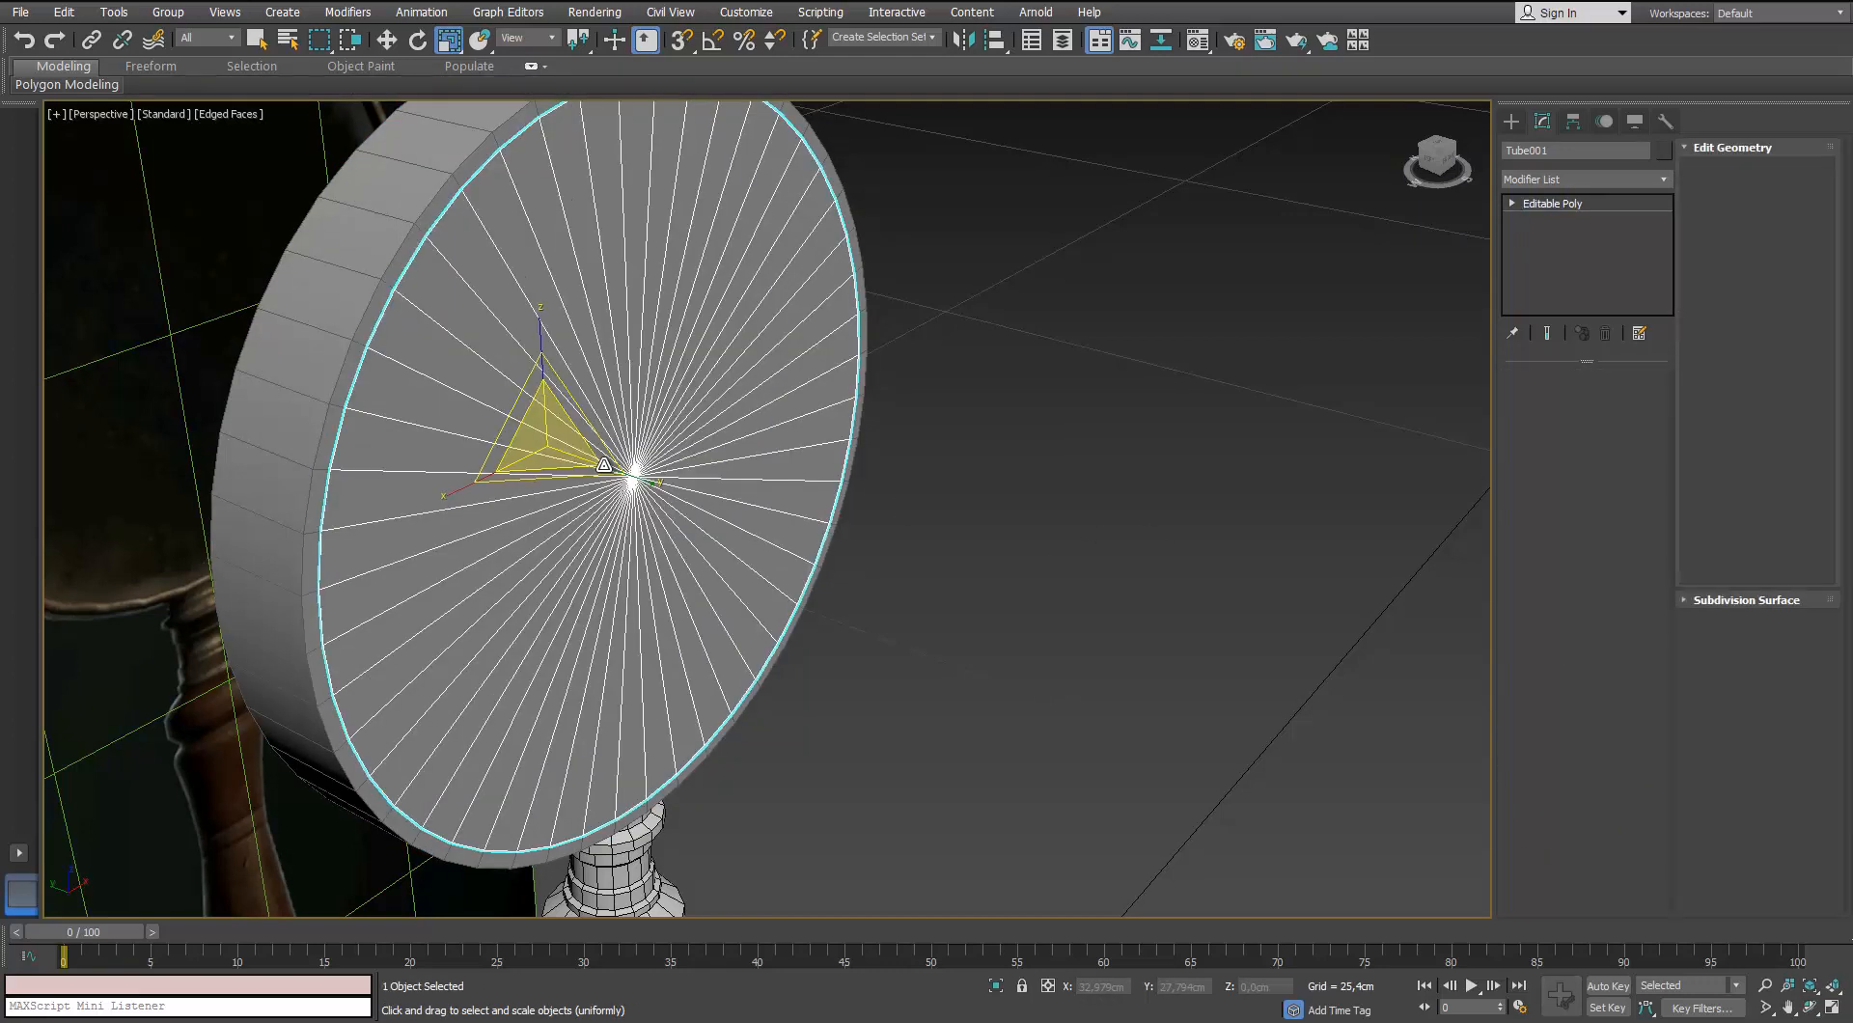
{"action": "key", "text": "w"}
{"action": "middle_click_drag", "start_coordinate": [558, 465], "coordinate": [612, 473], "text": "alt"}
{"action": "middle_click_drag", "start_coordinate": [461, 440], "coordinate": [1469, 453], "text": "alt"}
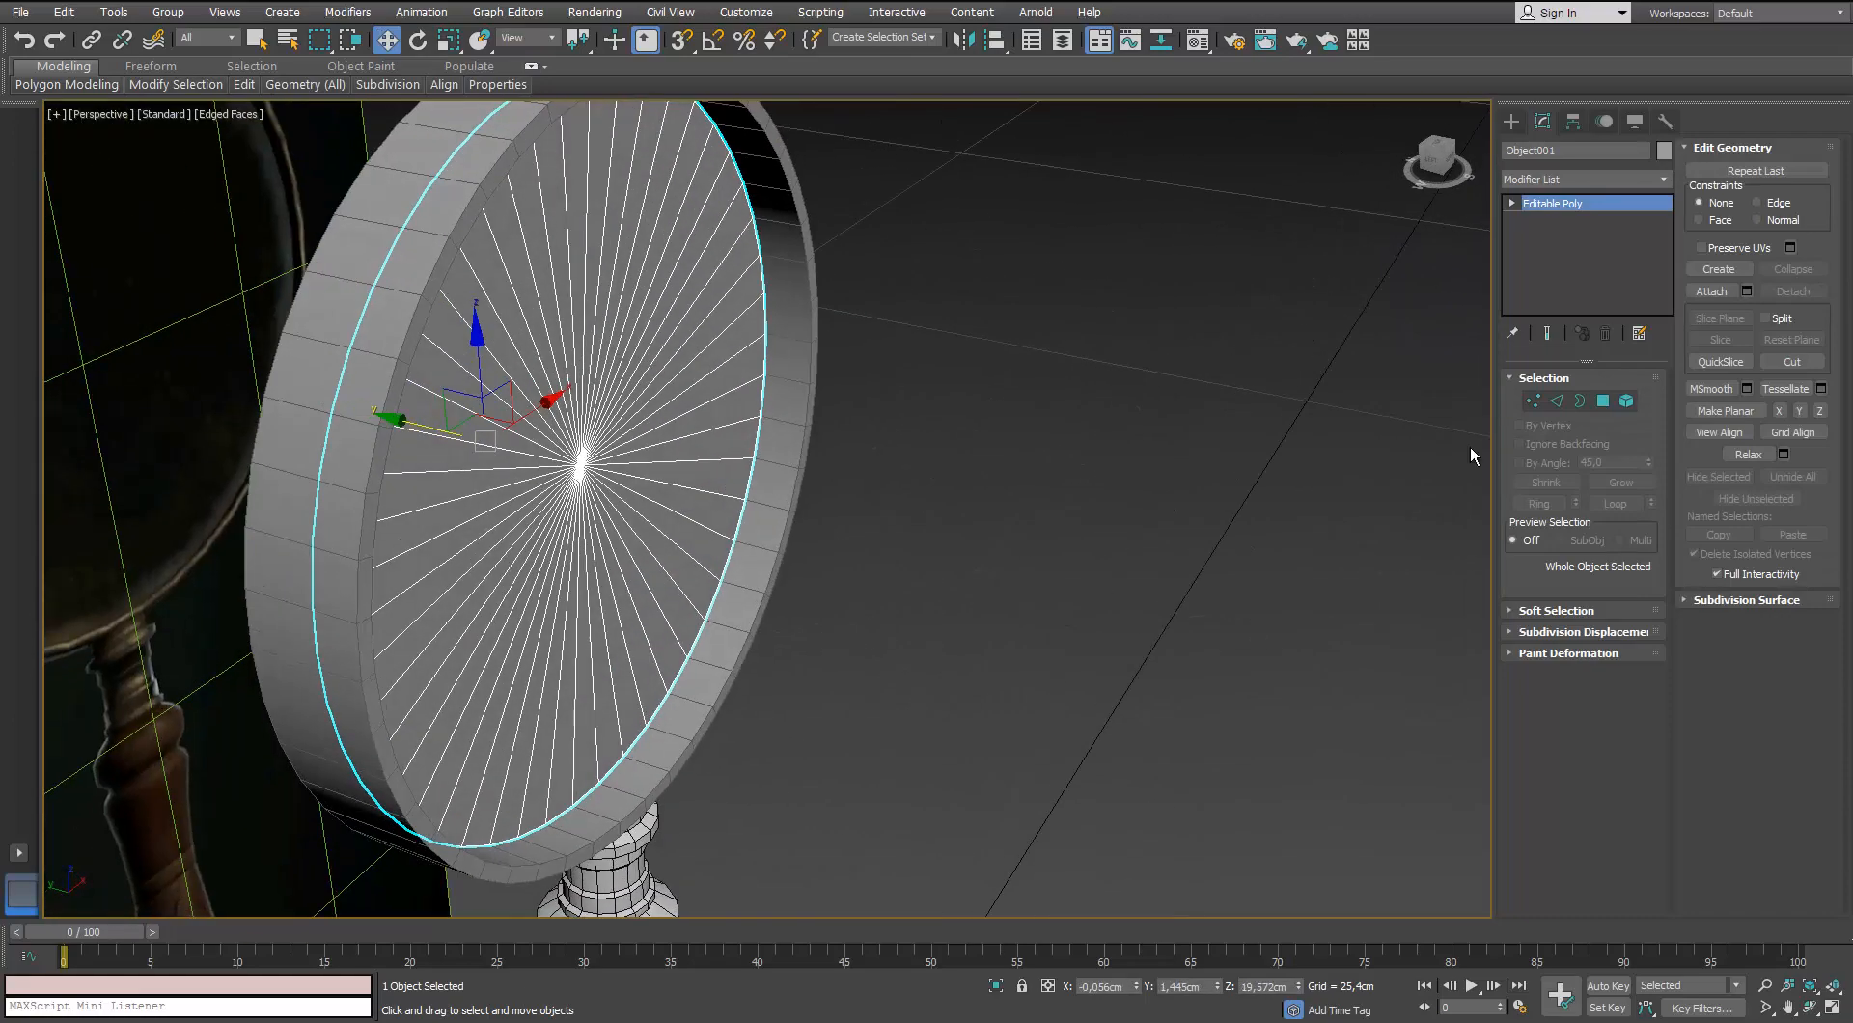
Apply a Shell modifier to the lens disc with an outer amount of about 0.102 cm
{"action": "left_click", "coordinate": [1664, 180]}
{"action": "scroll", "coordinate": [1665, 182], "scroll_direction": "down", "scroll_amount": 1}
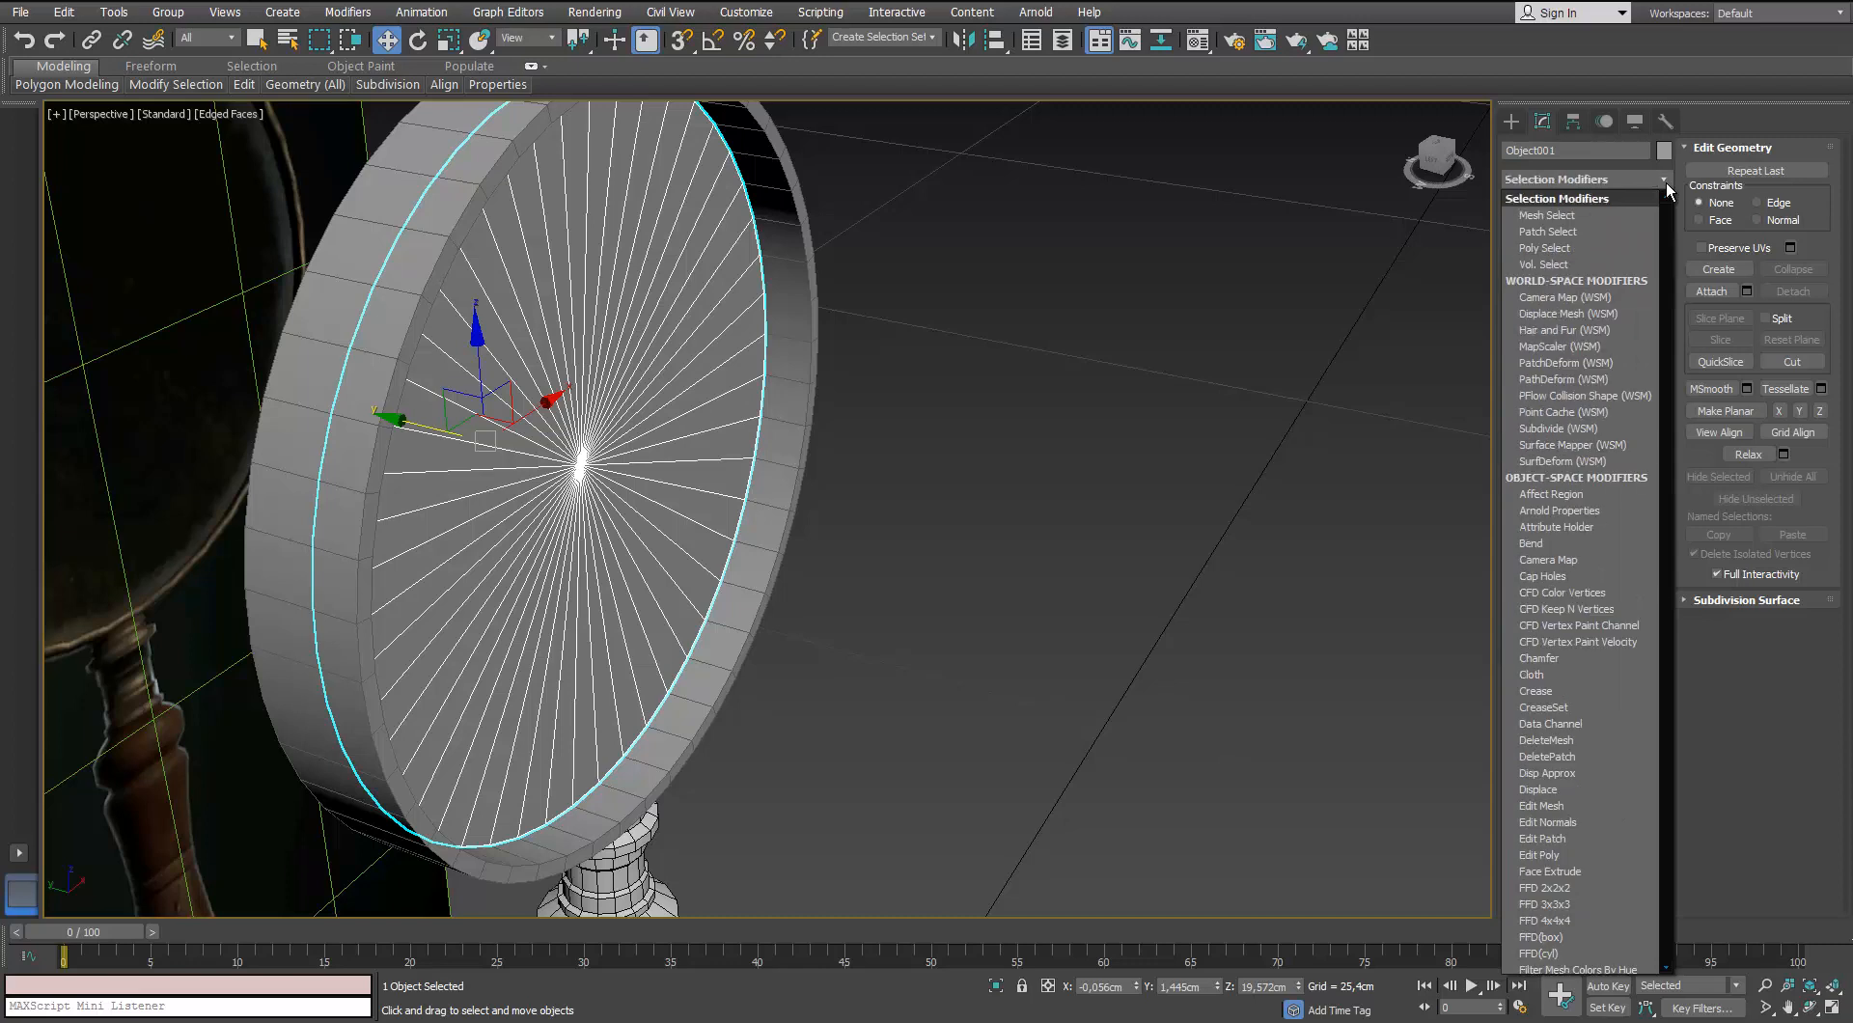
{"action": "left_click", "coordinate": [1665, 182]}
{"action": "left_click", "coordinate": [1665, 183]}
{"action": "key", "text": "s"}
{"action": "key", "text": "s"}
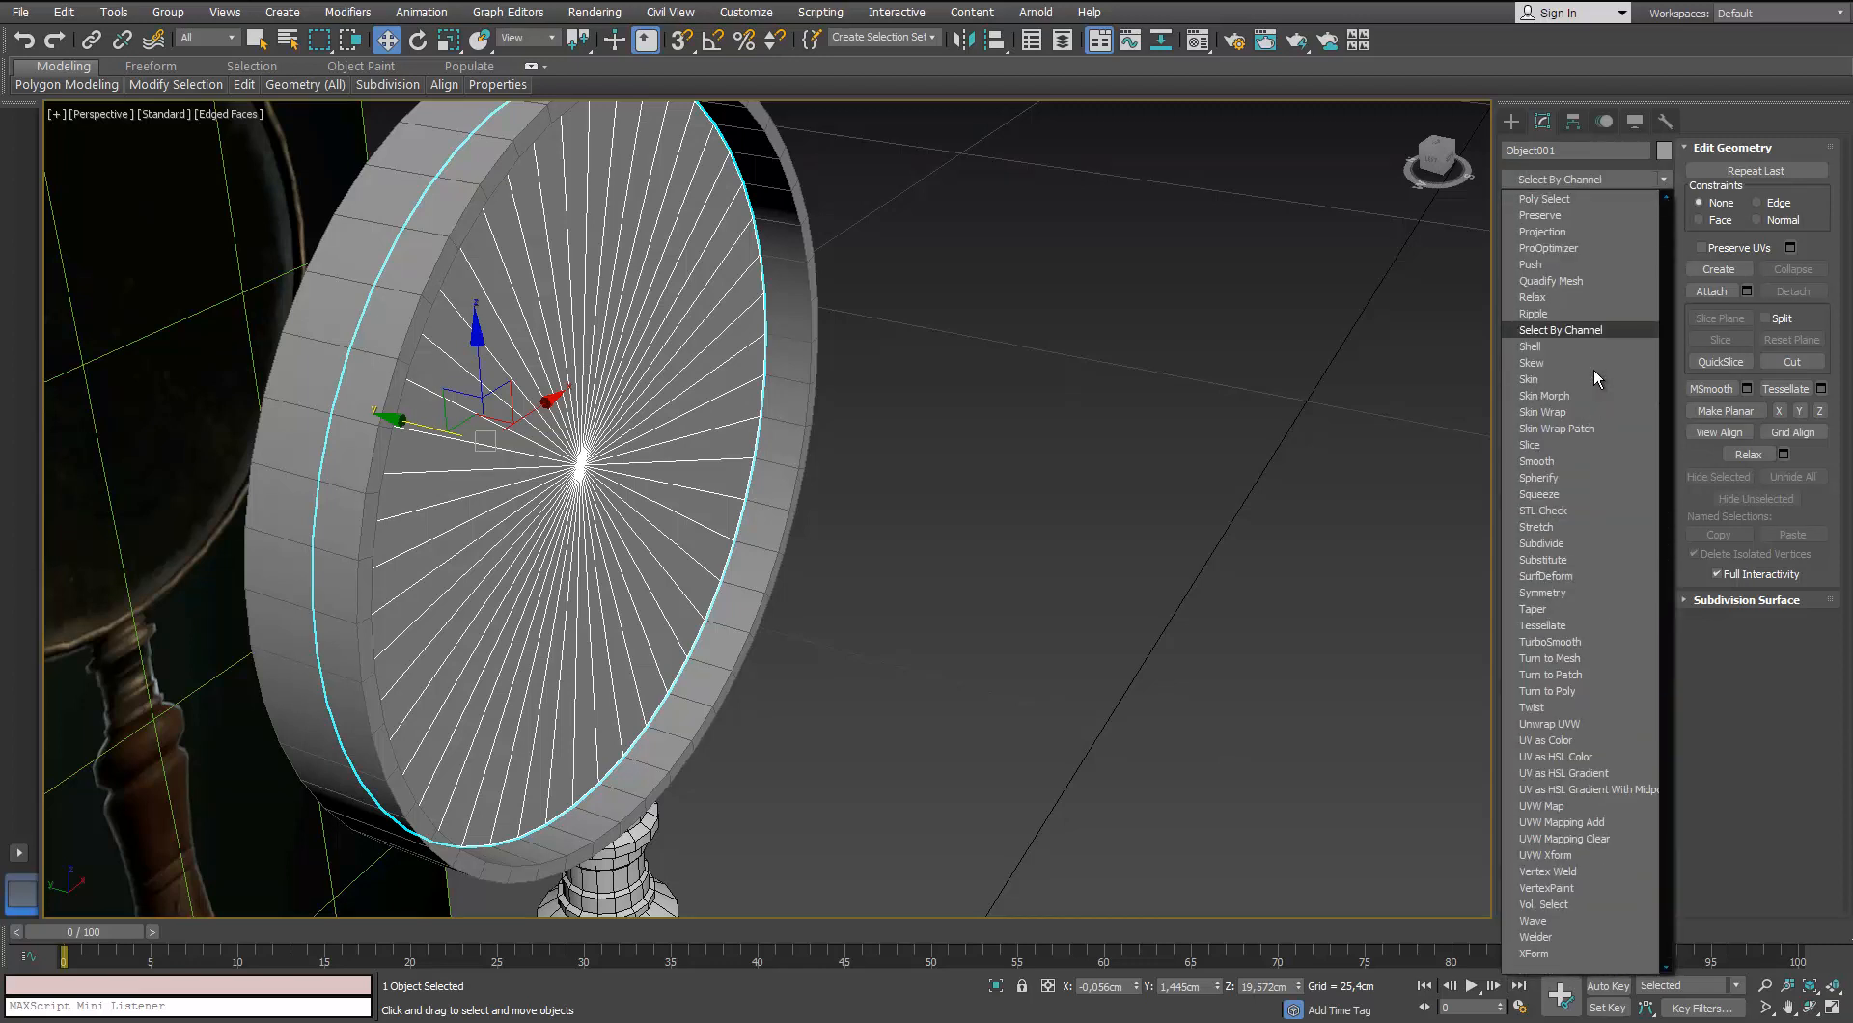
{"action": "left_click", "coordinate": [1597, 346]}
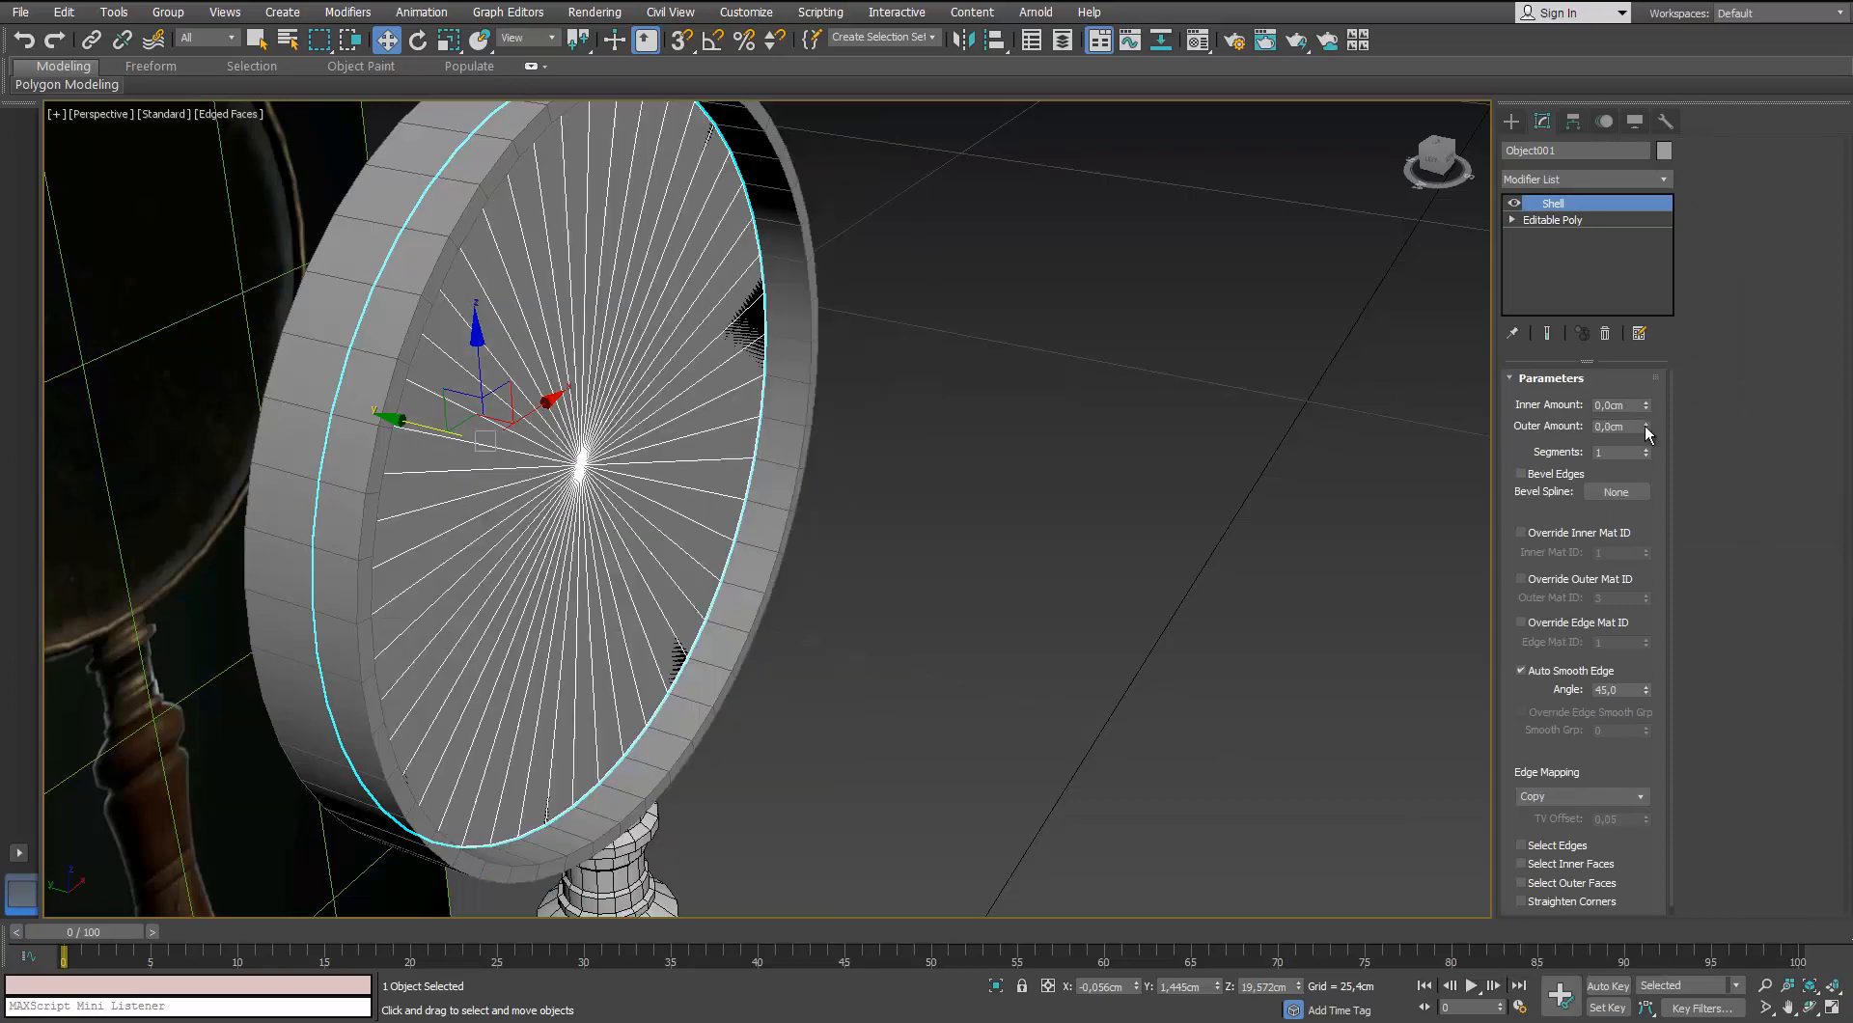
{"action": "left_click_drag", "start_coordinate": [1645, 425], "coordinate": [1647, 426]}
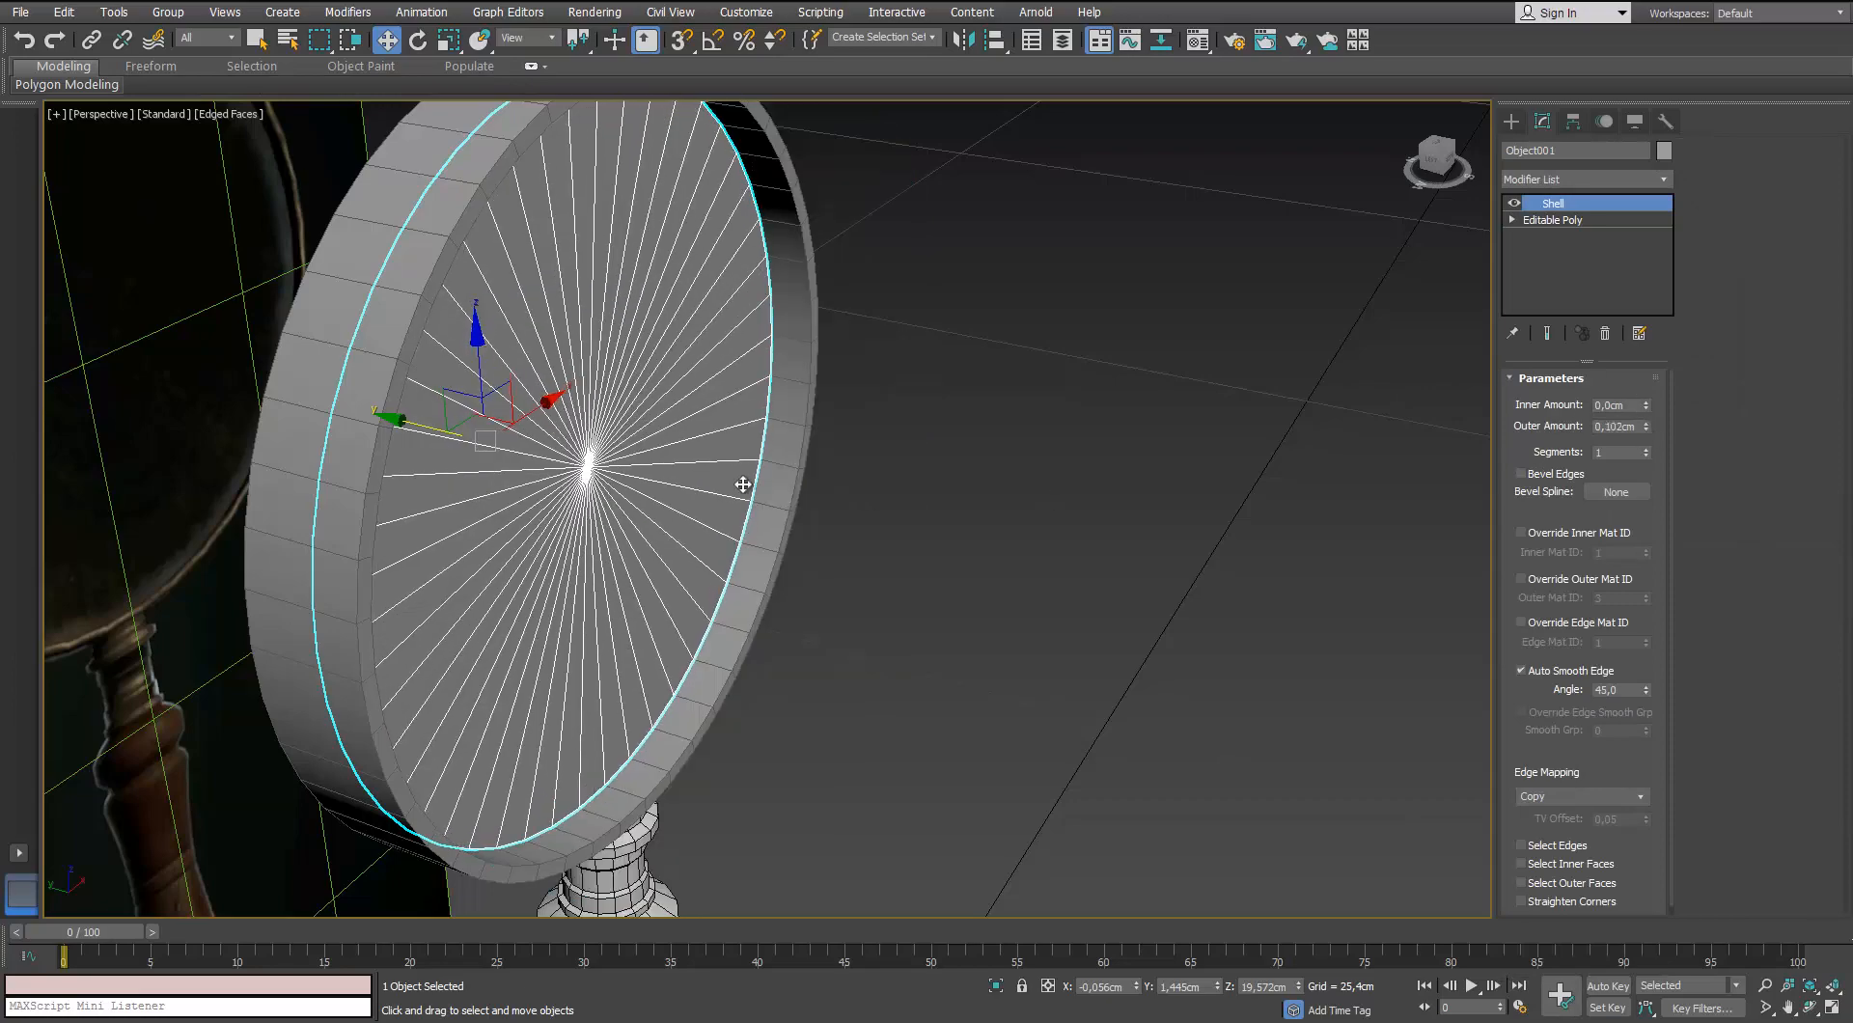
Set the lens disc's Shell outer amount to 0.2 cm and clear the selection
{"action": "key", "text": "F3"}
{"action": "middle_click_drag", "start_coordinate": [743, 484], "coordinate": [753, 502], "text": "alt"}
{"action": "scroll", "coordinate": [744, 497], "scroll_direction": "up", "scroll_amount": 3}
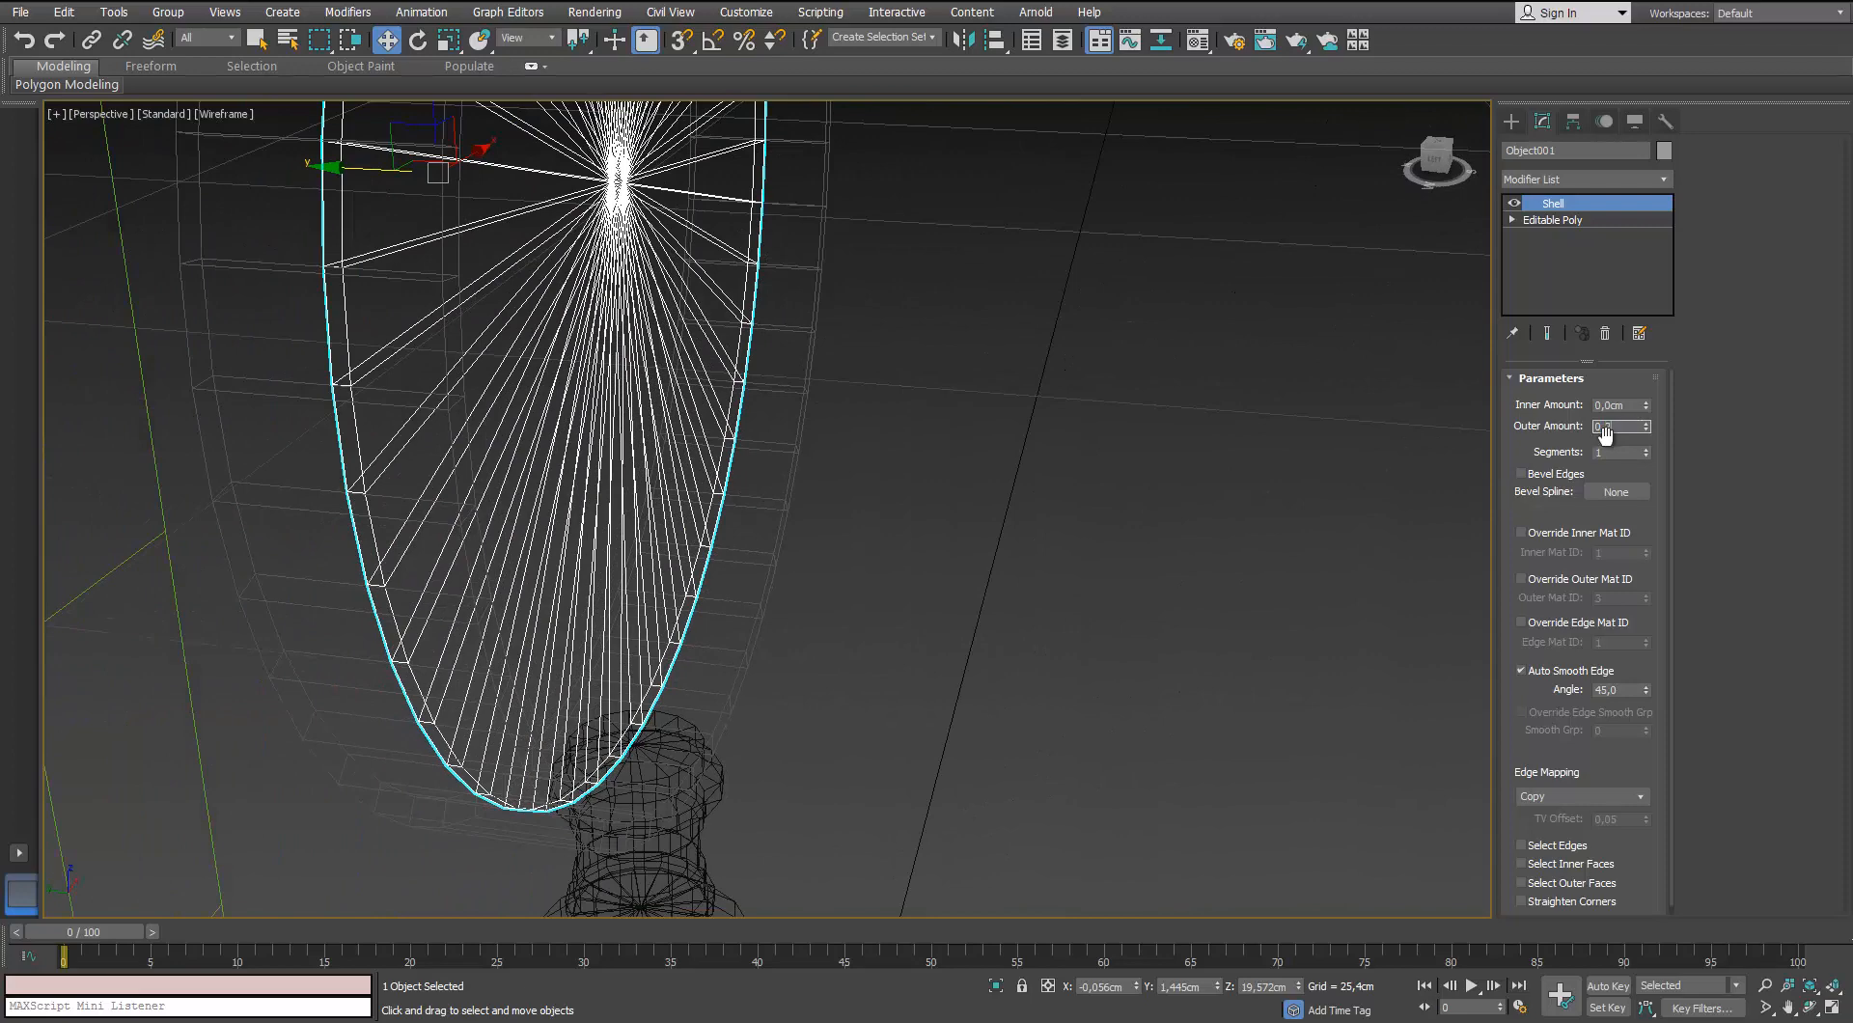
{"action": "key", "text": "Return"}
{"action": "scroll", "coordinate": [1114, 442], "scroll_direction": "down", "scroll_amount": 5}
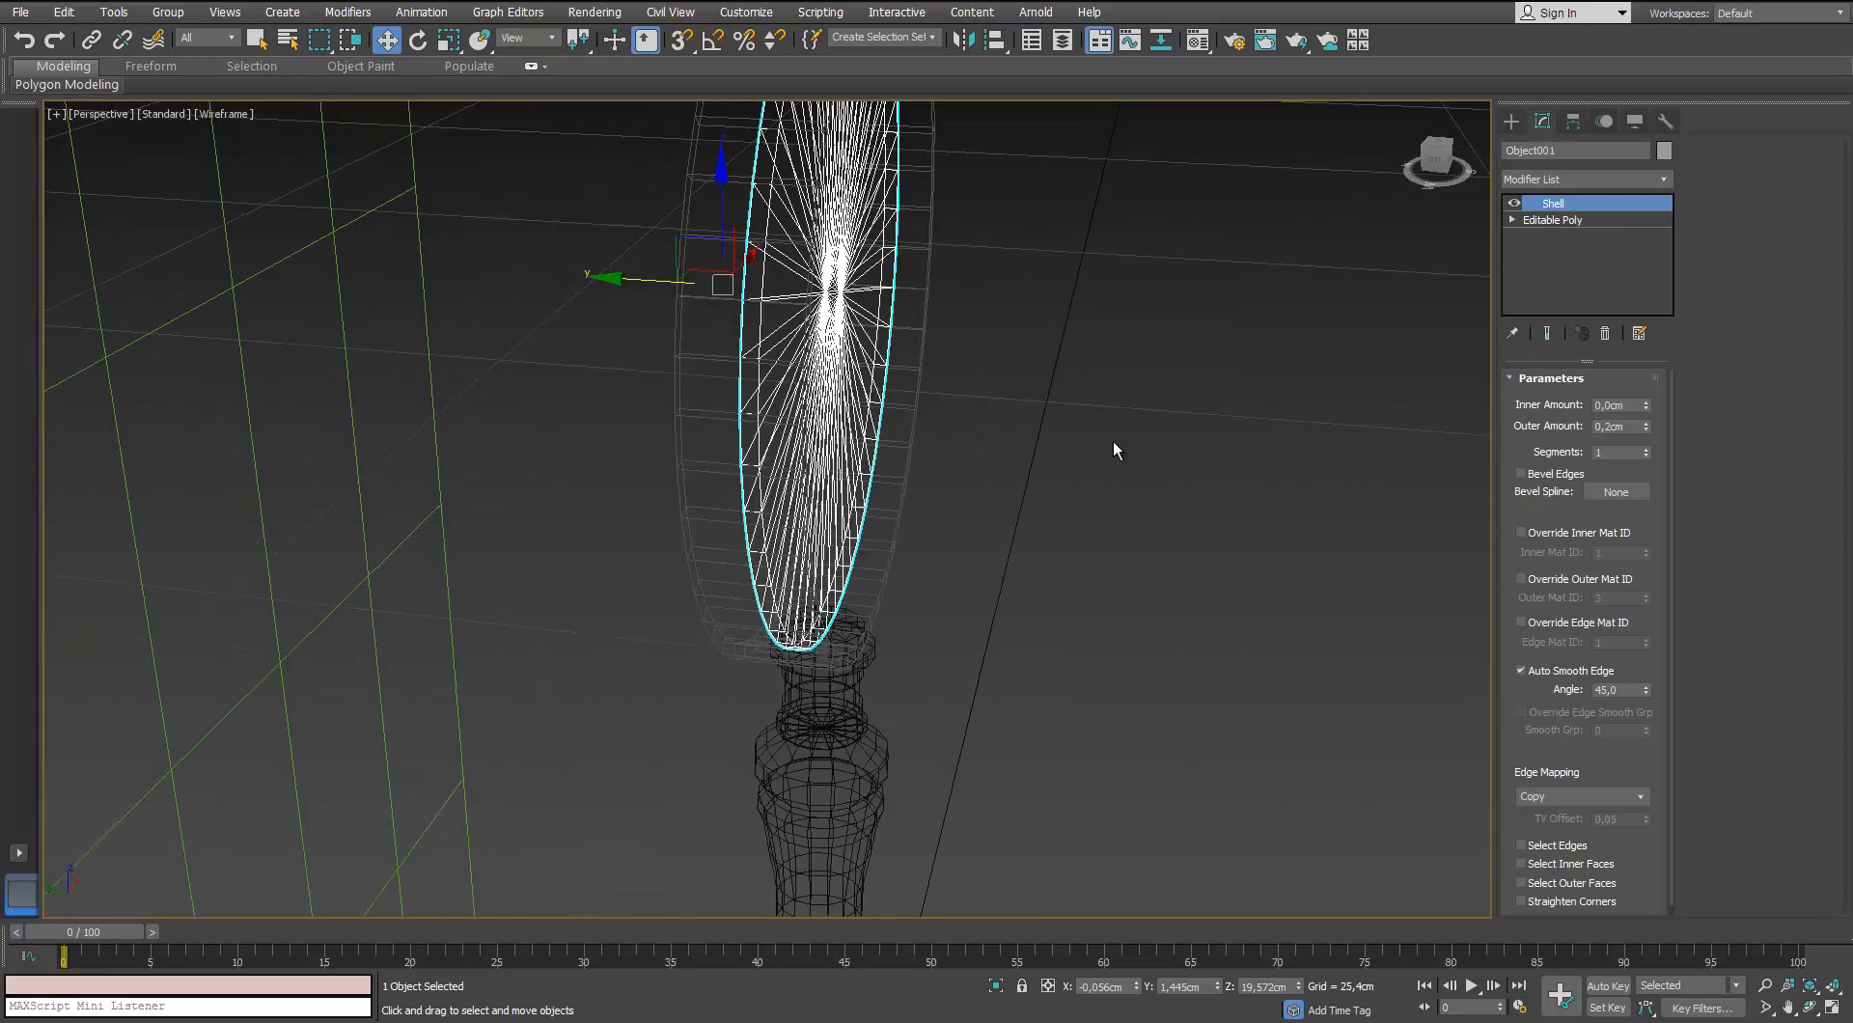
{"action": "key", "text": "F3"}
{"action": "middle_click_drag", "start_coordinate": [1028, 447], "coordinate": [874, 483], "text": "alt"}
{"action": "scroll", "coordinate": [392, 593], "scroll_direction": "down", "scroll_amount": 5}
{"action": "middle_click_drag", "start_coordinate": [480, 541], "coordinate": [515, 533], "text": "alt"}
{"action": "left_click", "coordinate": [579, 667]}
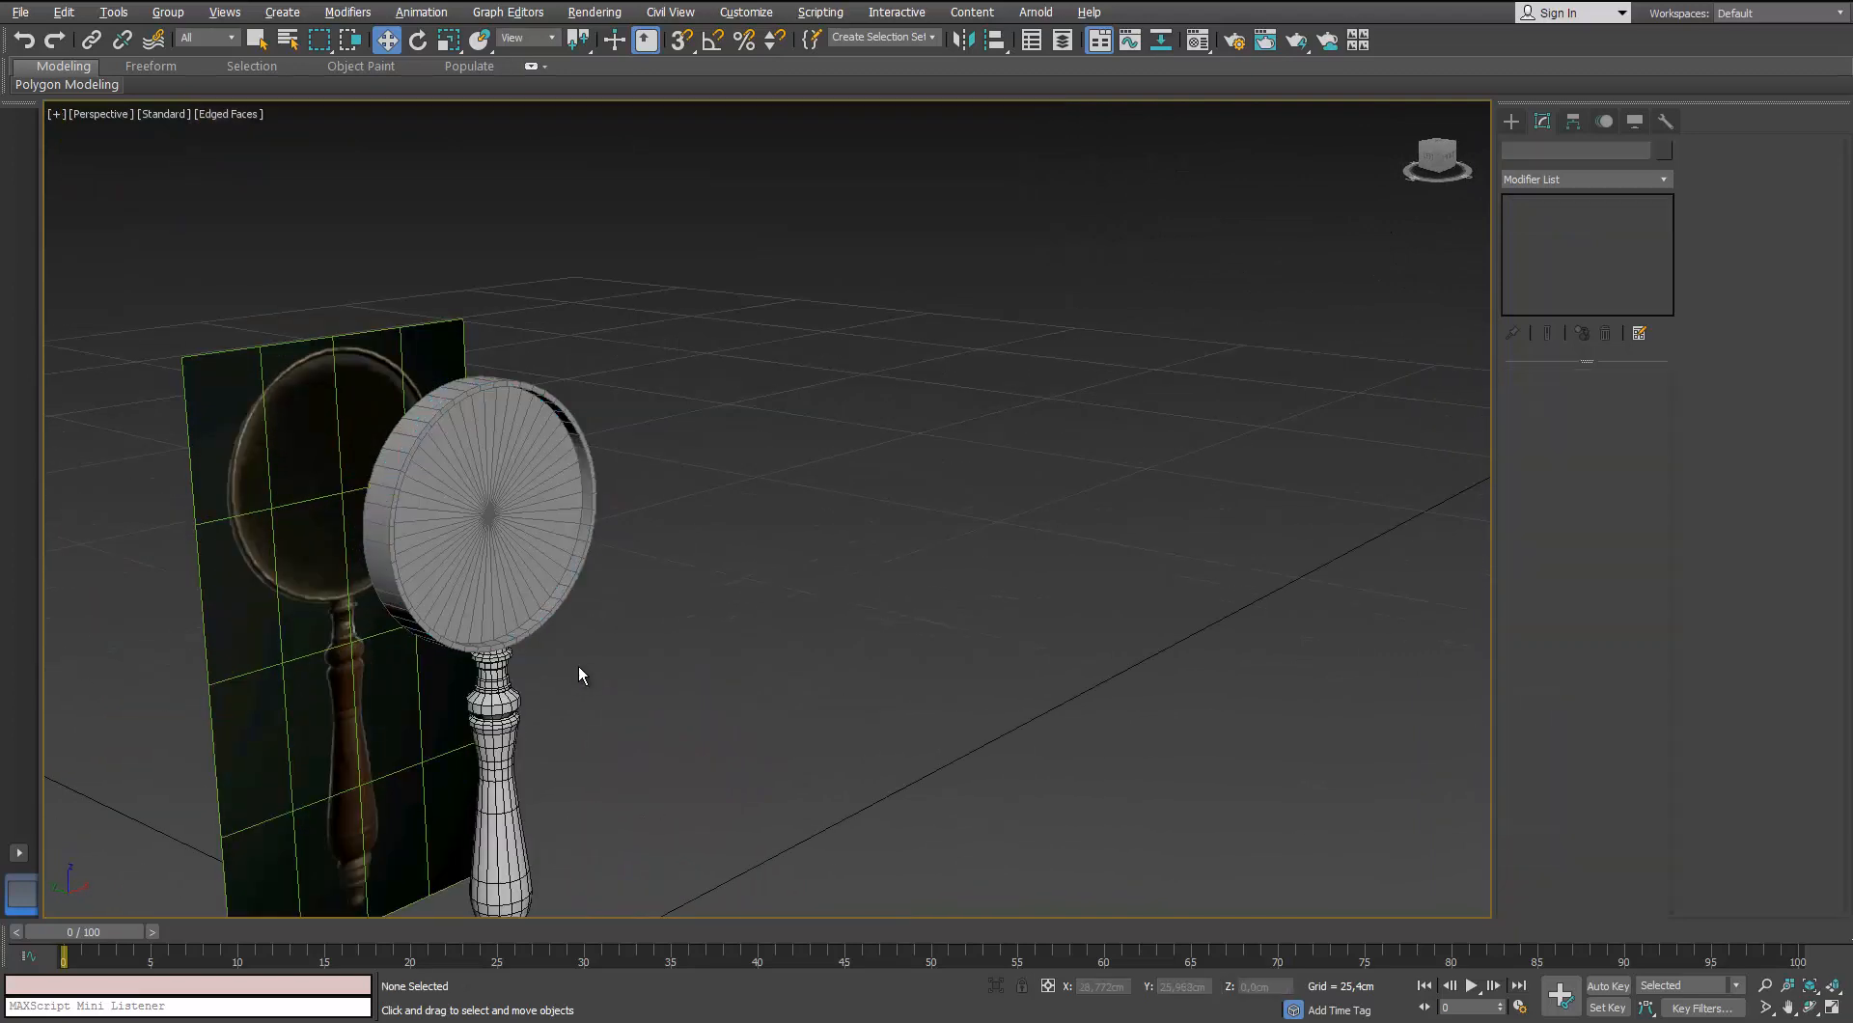
Reselect the lens disc and increase its Shell outer amount to about 1.165 cm
{"action": "middle_click_drag", "start_coordinate": [579, 668], "coordinate": [521, 555], "text": "alt"}
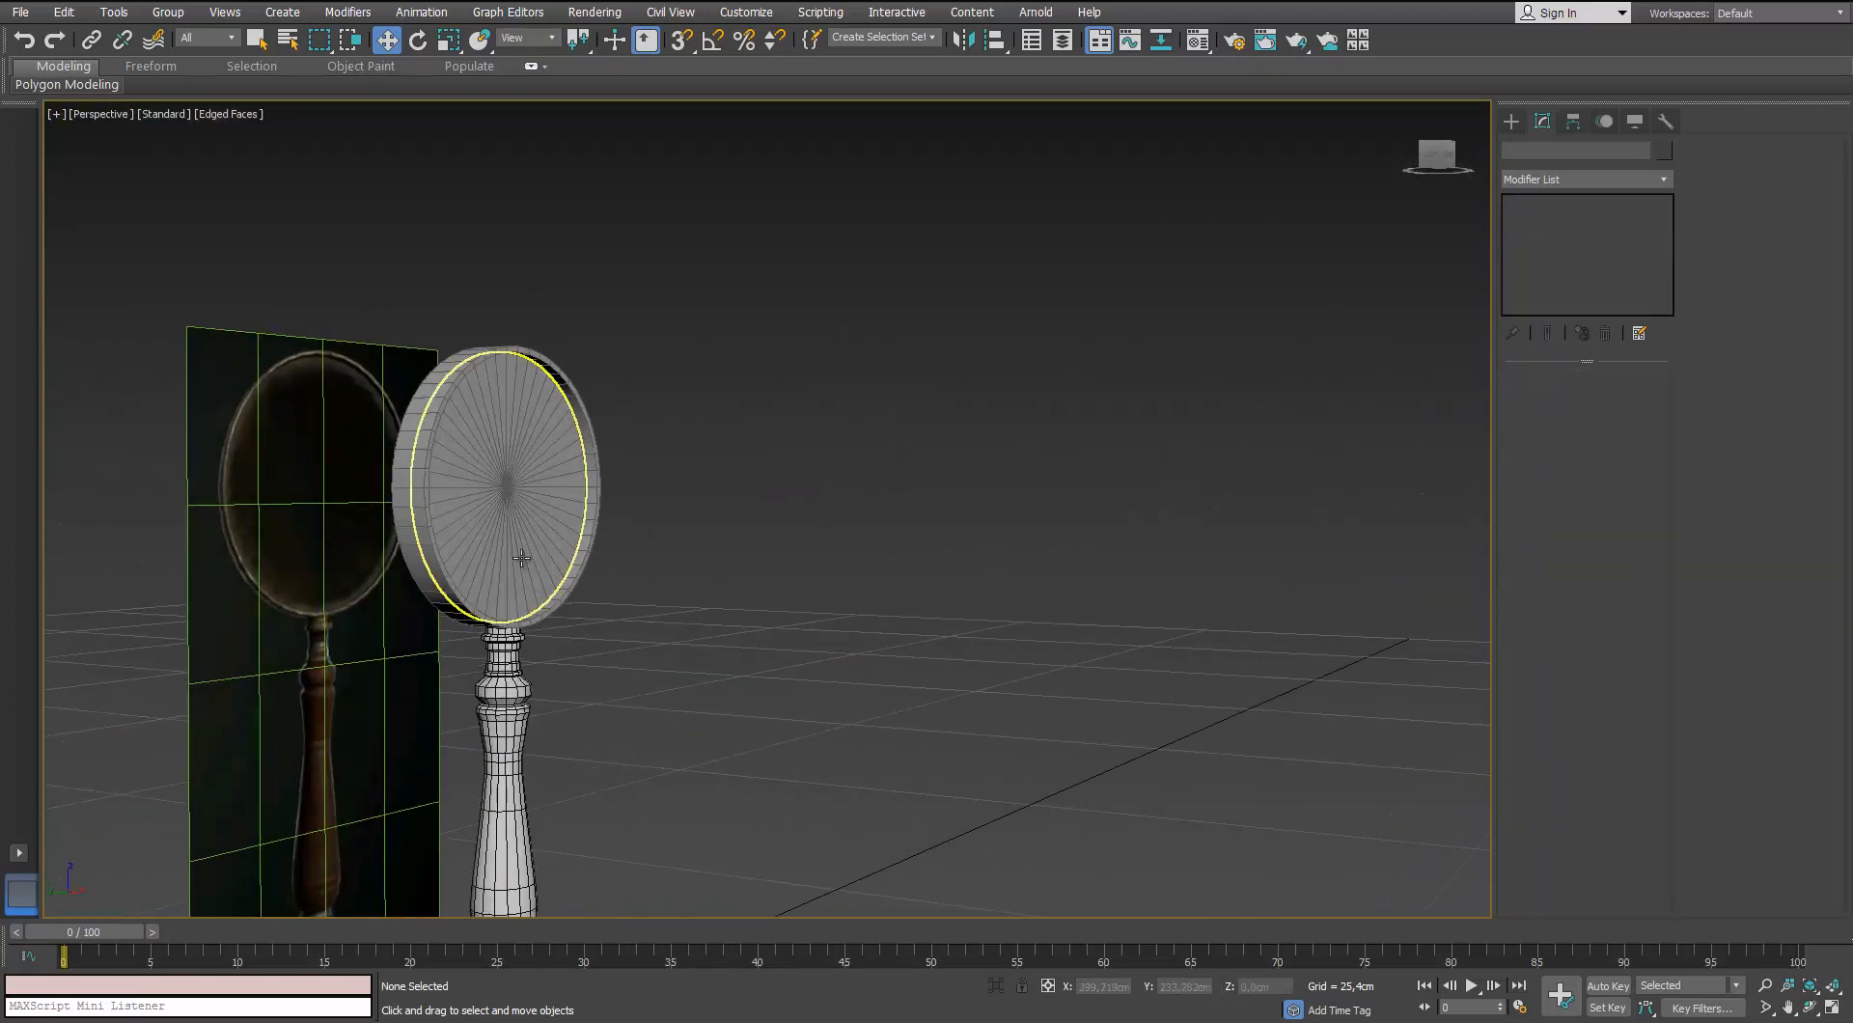
{"action": "scroll", "coordinate": [521, 556], "scroll_direction": "up", "scroll_amount": 3}
{"action": "scroll", "coordinate": [521, 554], "scroll_direction": "down", "scroll_amount": 3}
{"action": "left_click", "coordinate": [517, 525]}
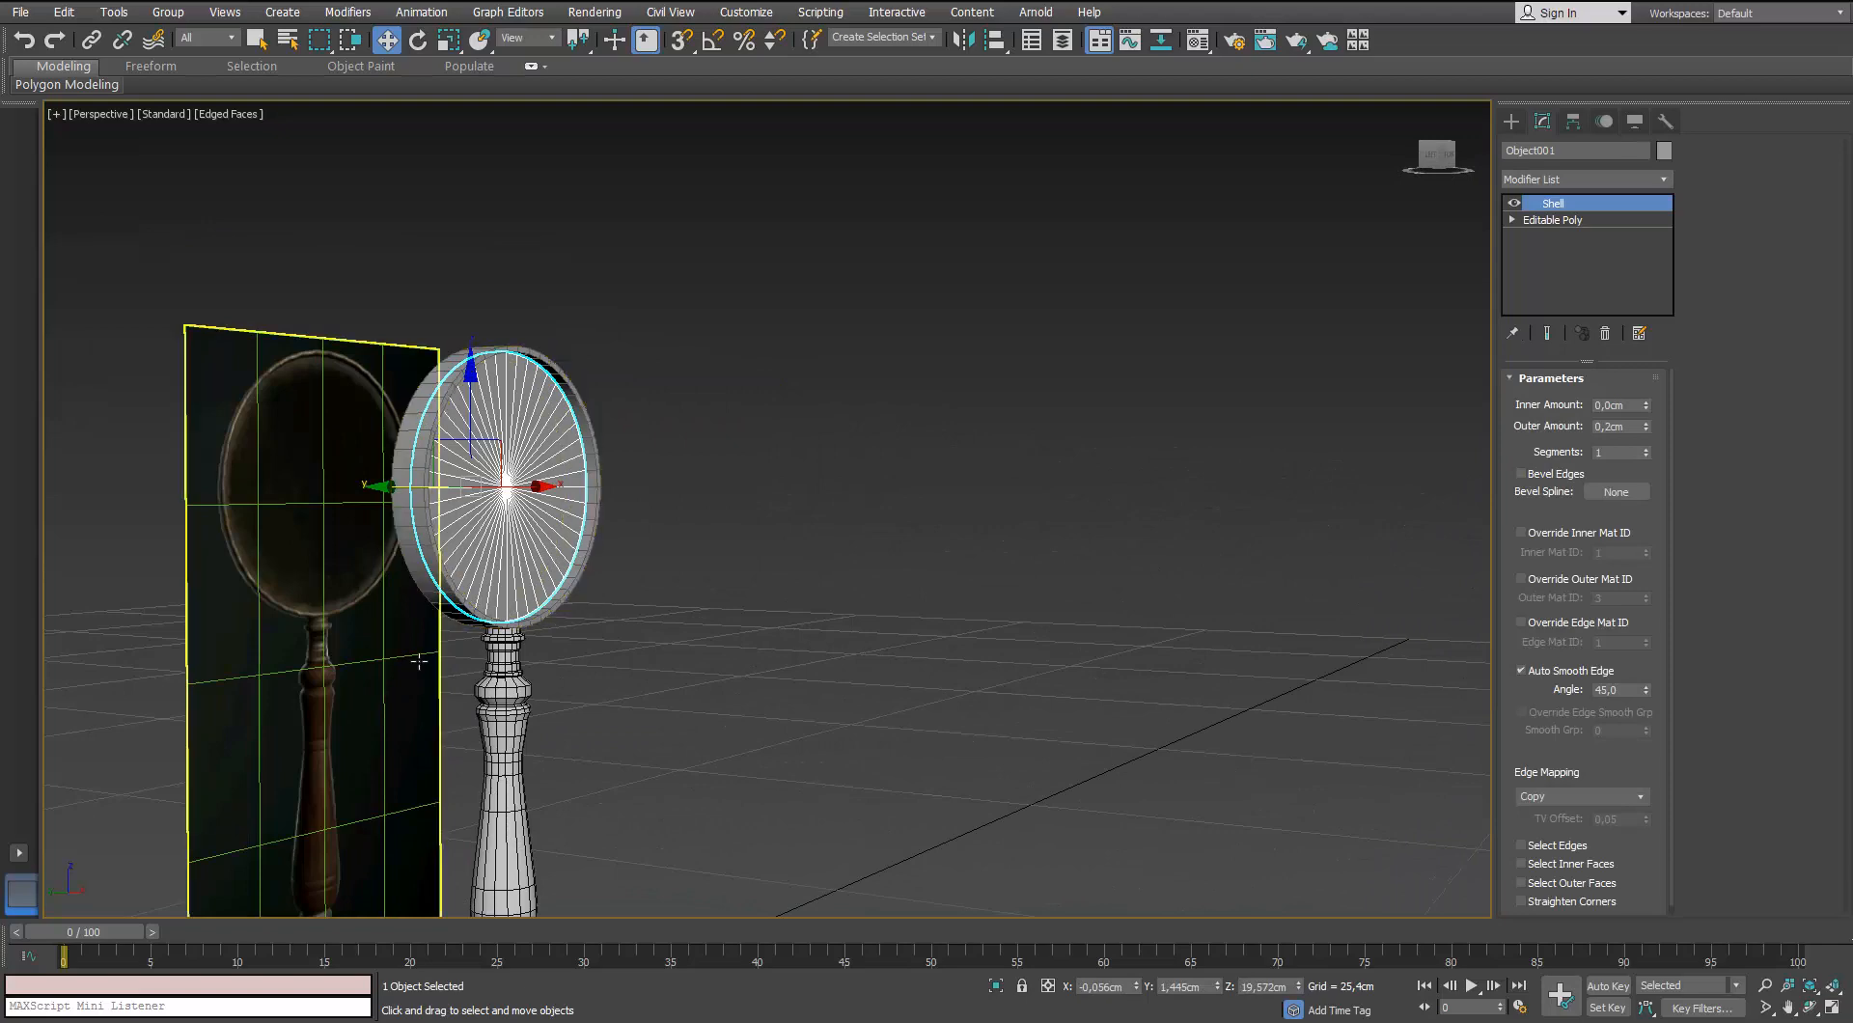
{"action": "middle_click_drag", "start_coordinate": [542, 669], "coordinate": [509, 451], "text": "alt"}
{"action": "scroll", "coordinate": [510, 452], "scroll_direction": "up", "scroll_amount": 10}
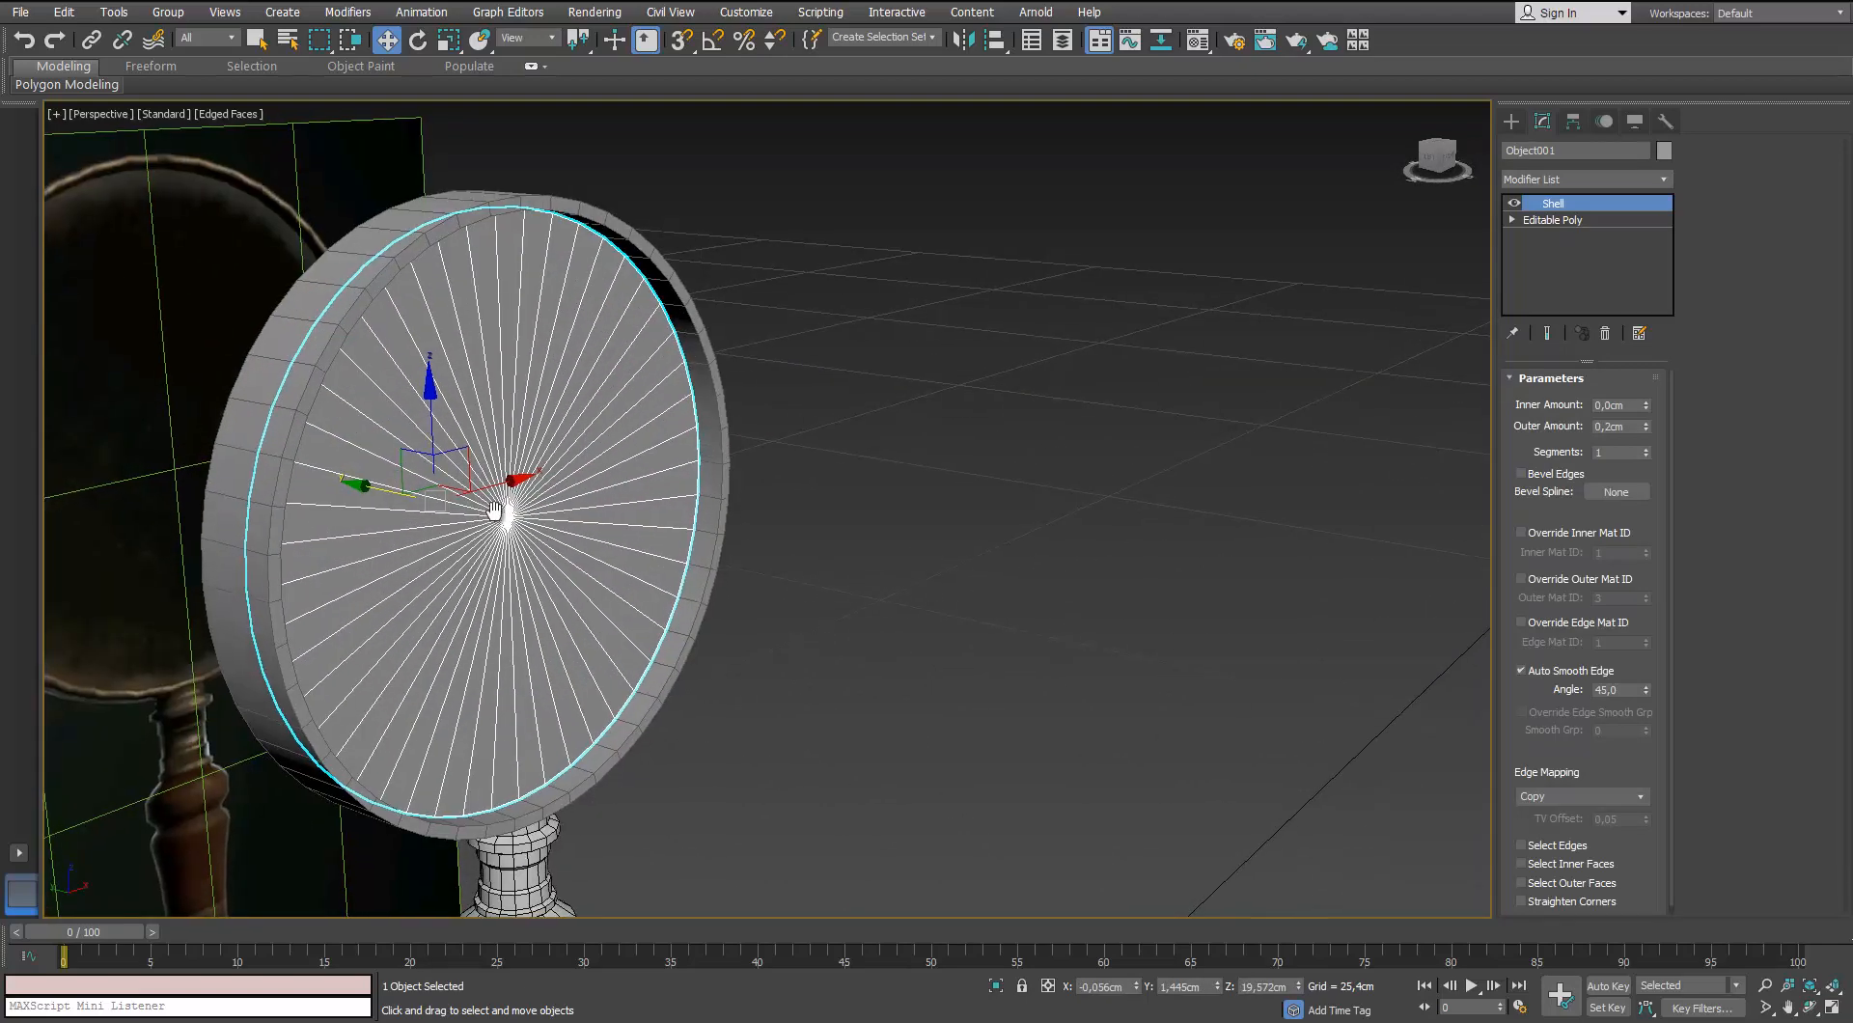
{"action": "key", "text": "r"}
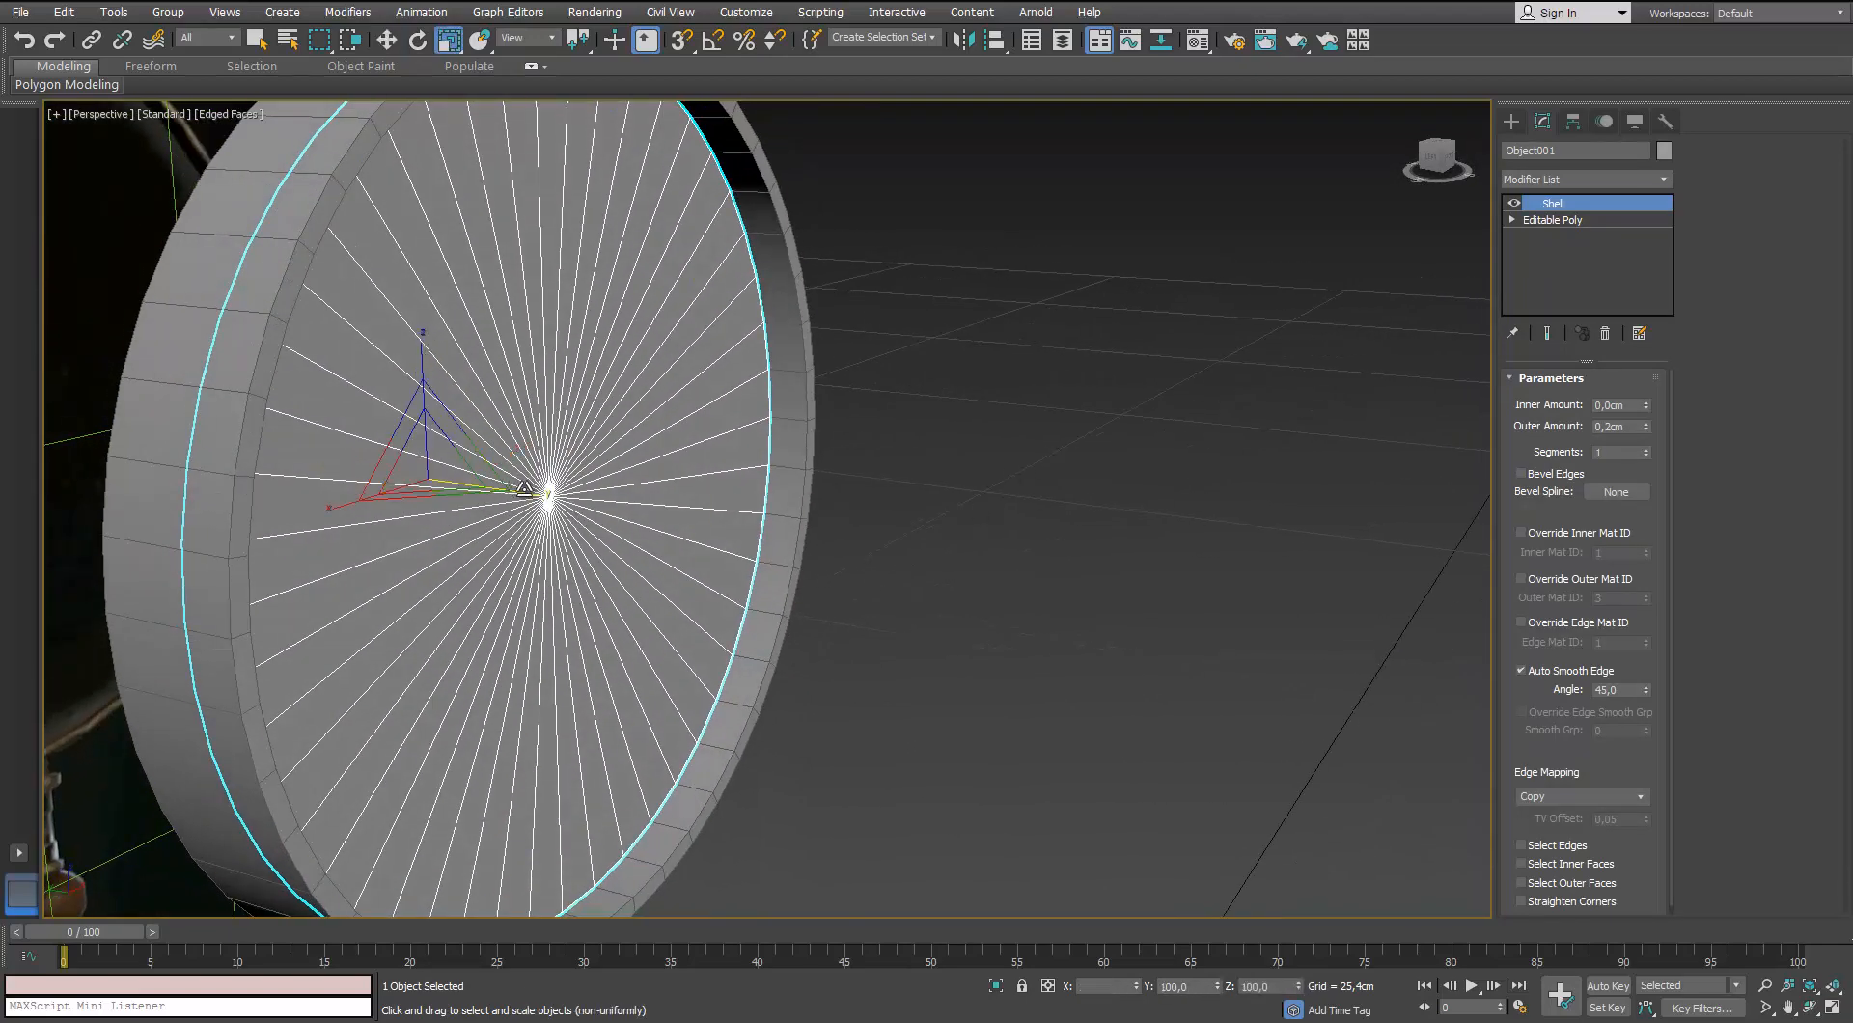
{"action": "middle_click_drag", "start_coordinate": [480, 501], "coordinate": [619, 484], "text": "alt"}
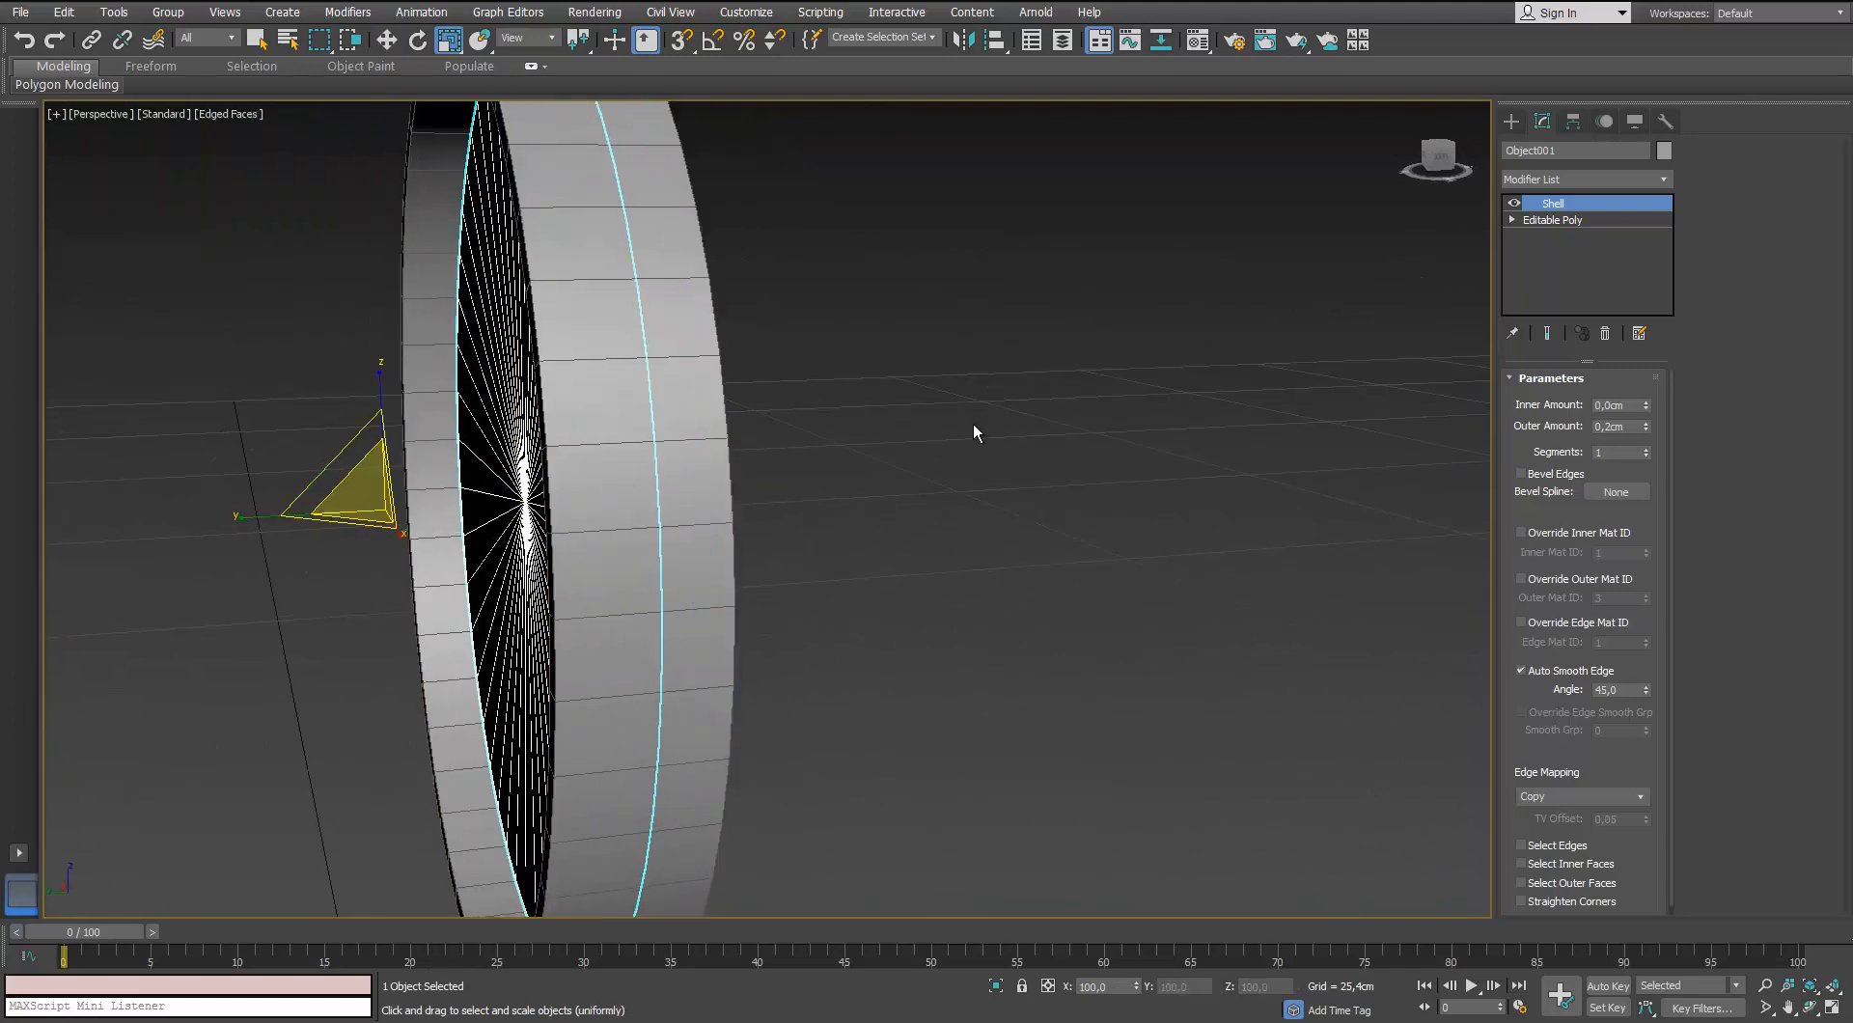
{"action": "right_click", "coordinate": [508, 396]}
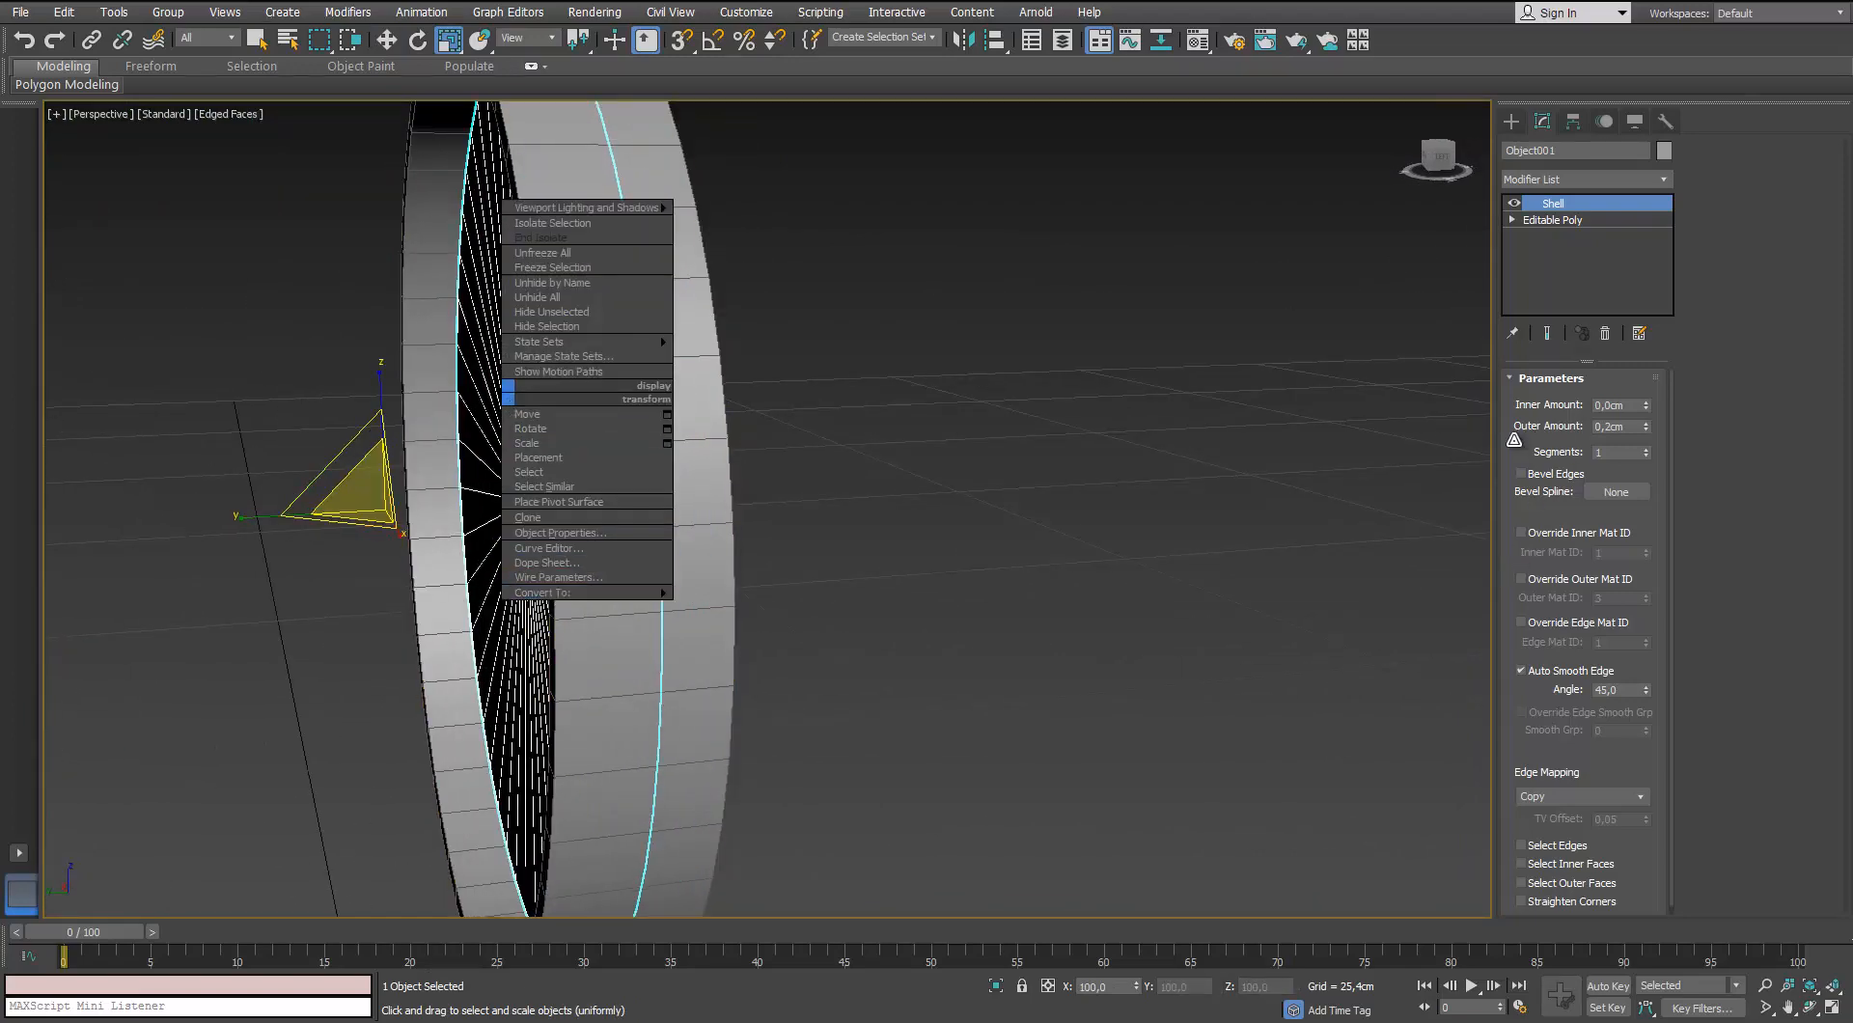
{"action": "left_click_drag", "start_coordinate": [1646, 427], "coordinate": [1633, 390]}
Move the lens disc along Y to about 1.903 cm so it sits inside the rim's depth
{"action": "key", "text": "w"}
{"action": "middle_click_drag", "start_coordinate": [897, 525], "coordinate": [540, 515], "text": "alt"}
{"action": "left_click", "coordinate": [297, 537]}
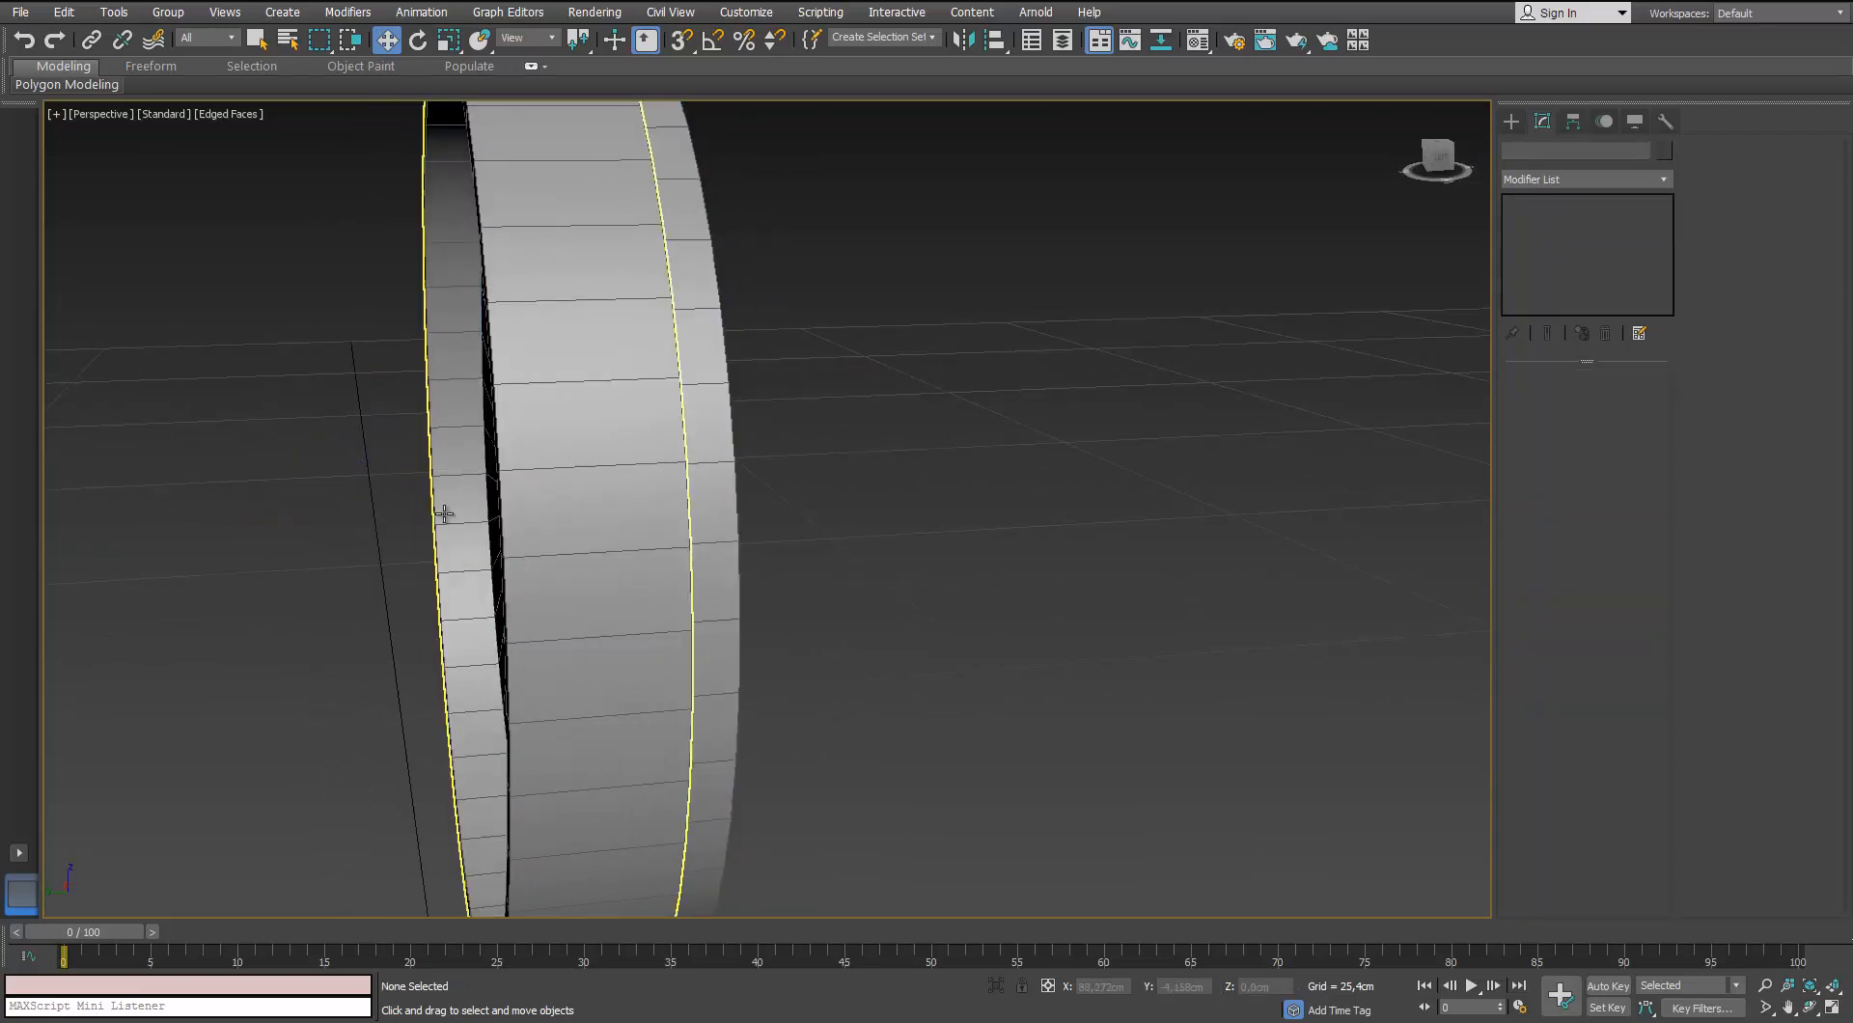
{"action": "left_click", "coordinate": [463, 502]}
{"action": "left_click_drag", "start_coordinate": [311, 514], "coordinate": [266, 519]}
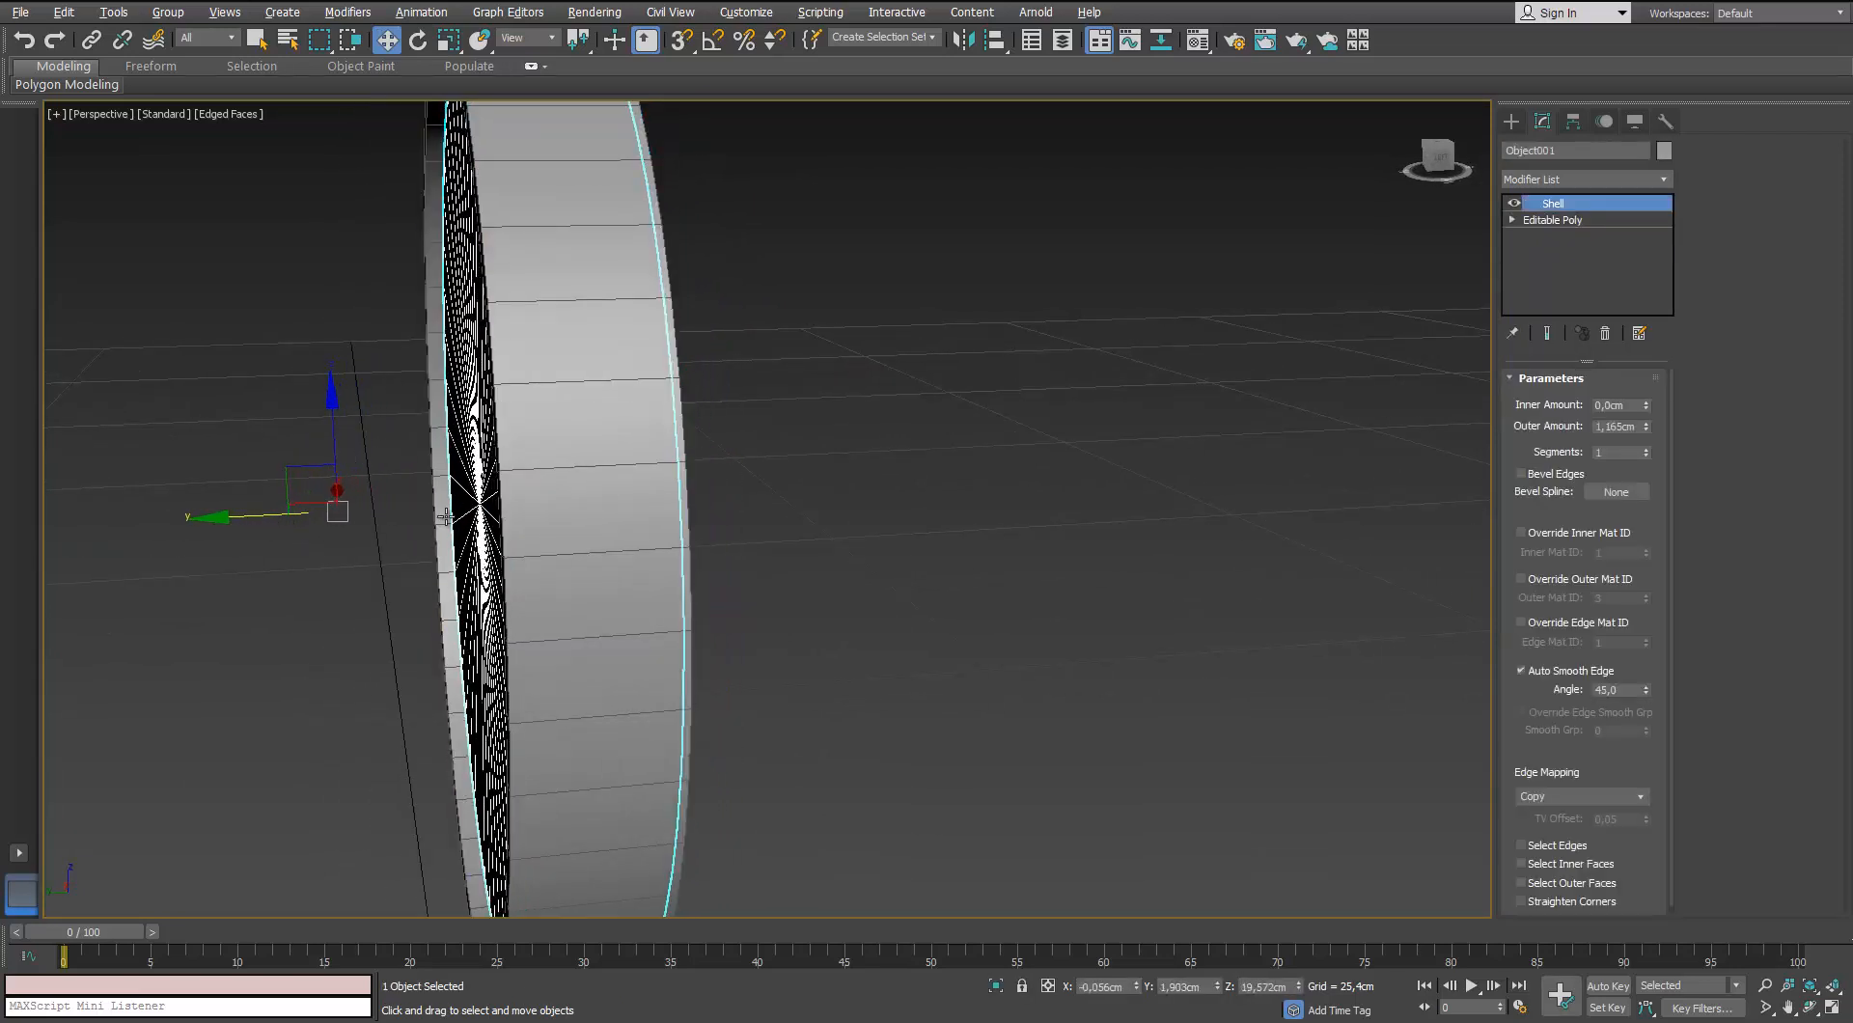
{"action": "middle_click_drag", "start_coordinate": [266, 519], "coordinate": [207, 475], "text": "alt"}
Set the lens disc's Shell outer amount to 1.0 cm
{"action": "left_click_drag", "start_coordinate": [1645, 429], "coordinate": [1644, 434]}
{"action": "type", "text": "13"}
{"action": "key", "text": "Return"}
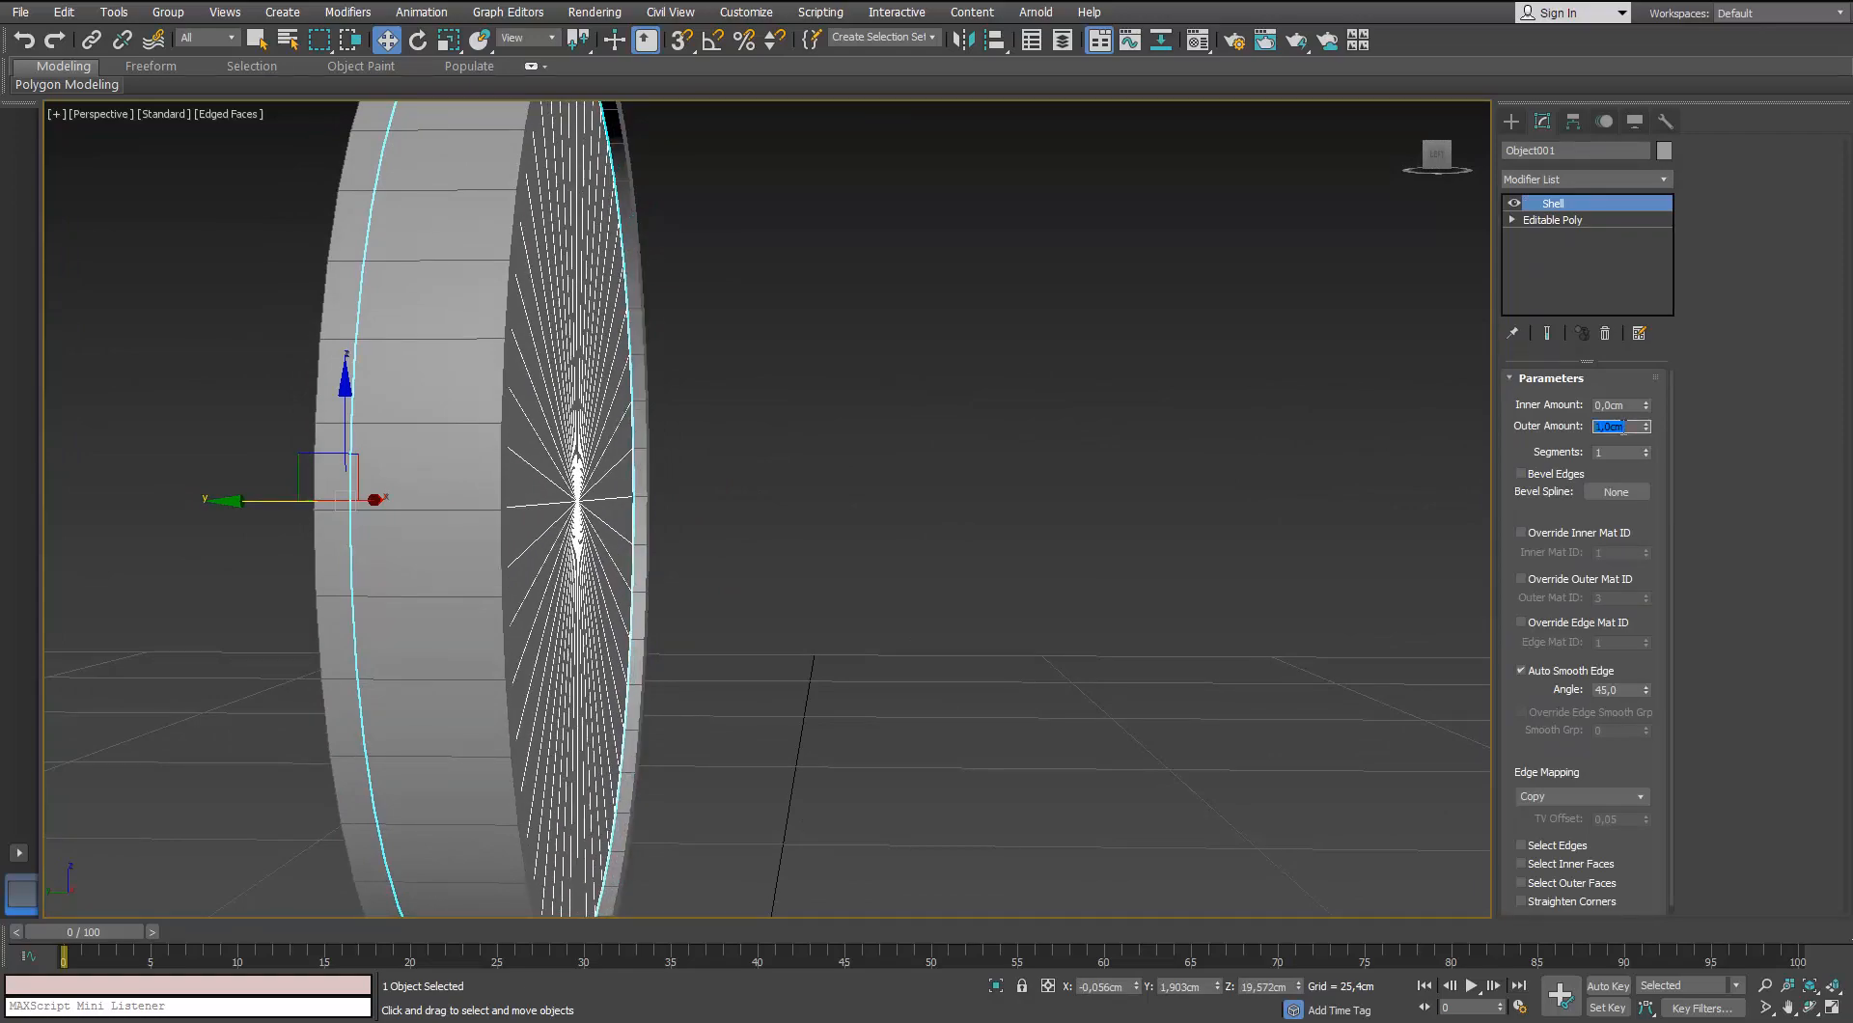
Convert the shelled lens disc to an Editable Poly
{"action": "middle_click_drag", "start_coordinate": [853, 520], "coordinate": [672, 582], "text": "alt"}
{"action": "right_click", "coordinate": [767, 354]}
{"action": "mouse_move", "coordinate": [825, 548]}
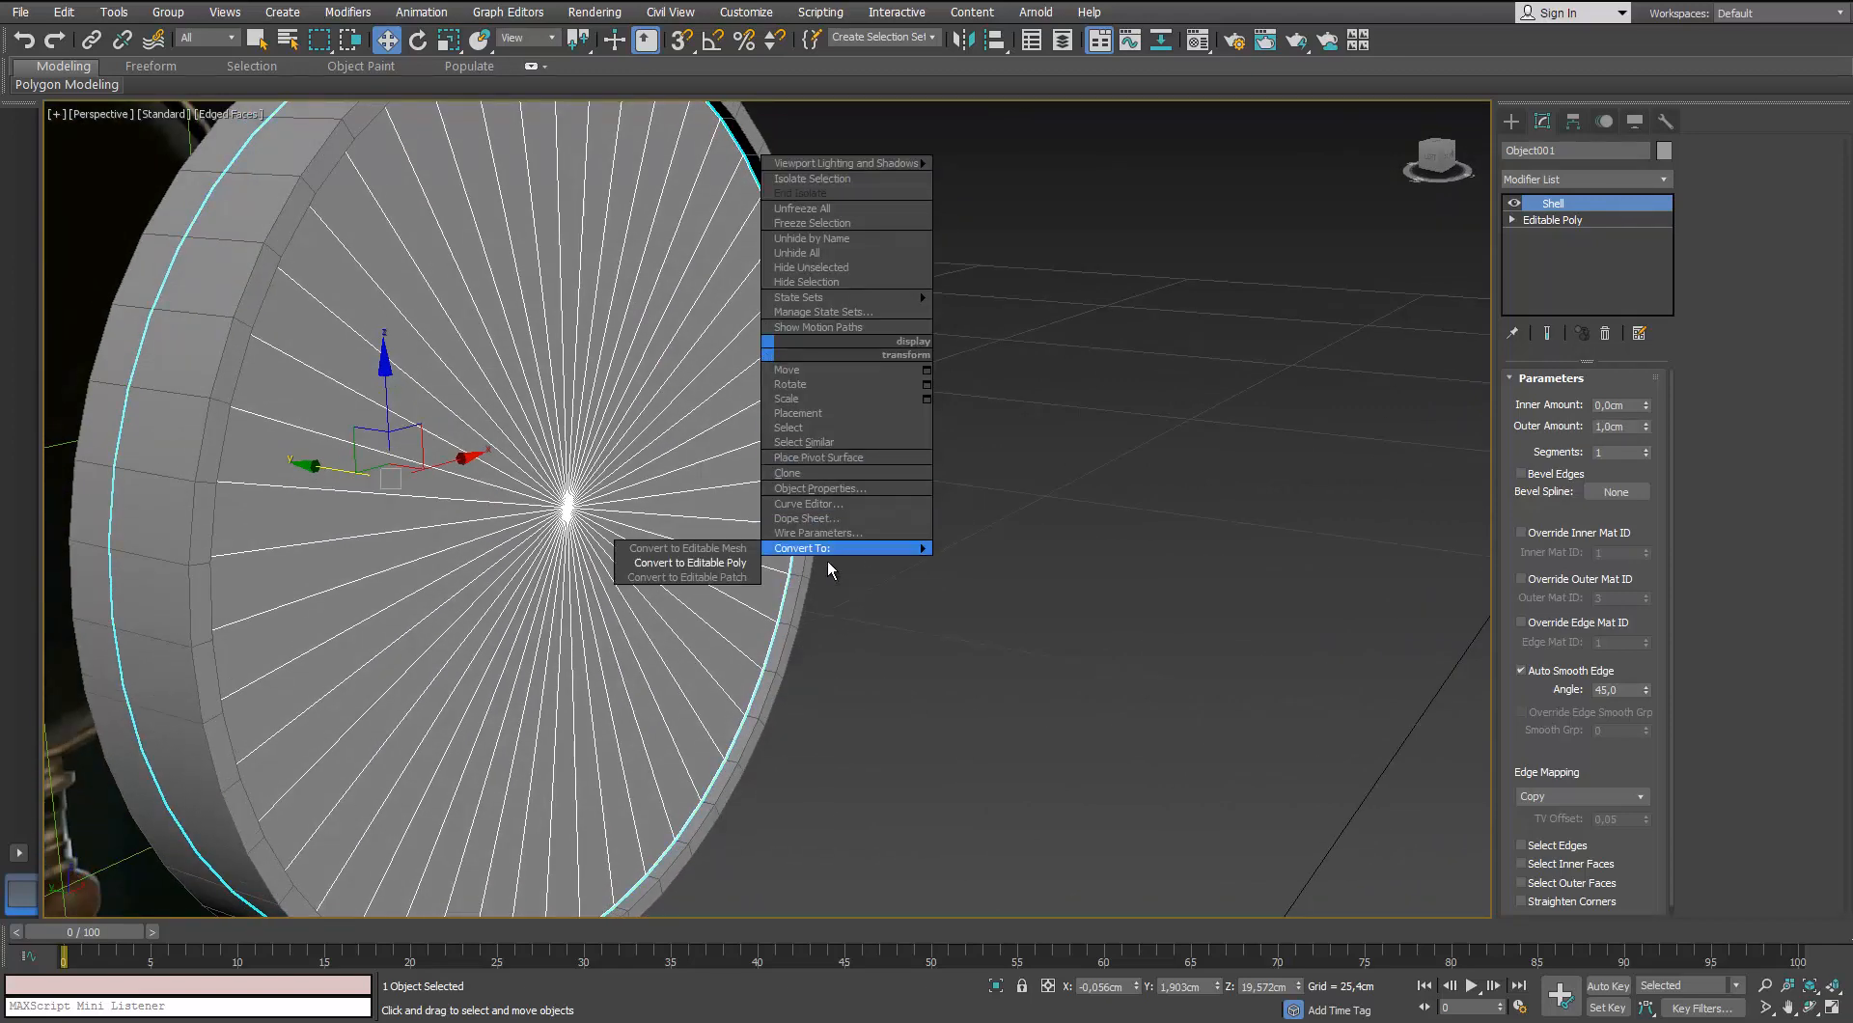
{"action": "left_click", "coordinate": [742, 565]}
{"action": "scroll", "coordinate": [743, 530], "scroll_direction": "down", "scroll_amount": 5}
{"action": "scroll", "coordinate": [675, 482], "scroll_direction": "up", "scroll_amount": 6}
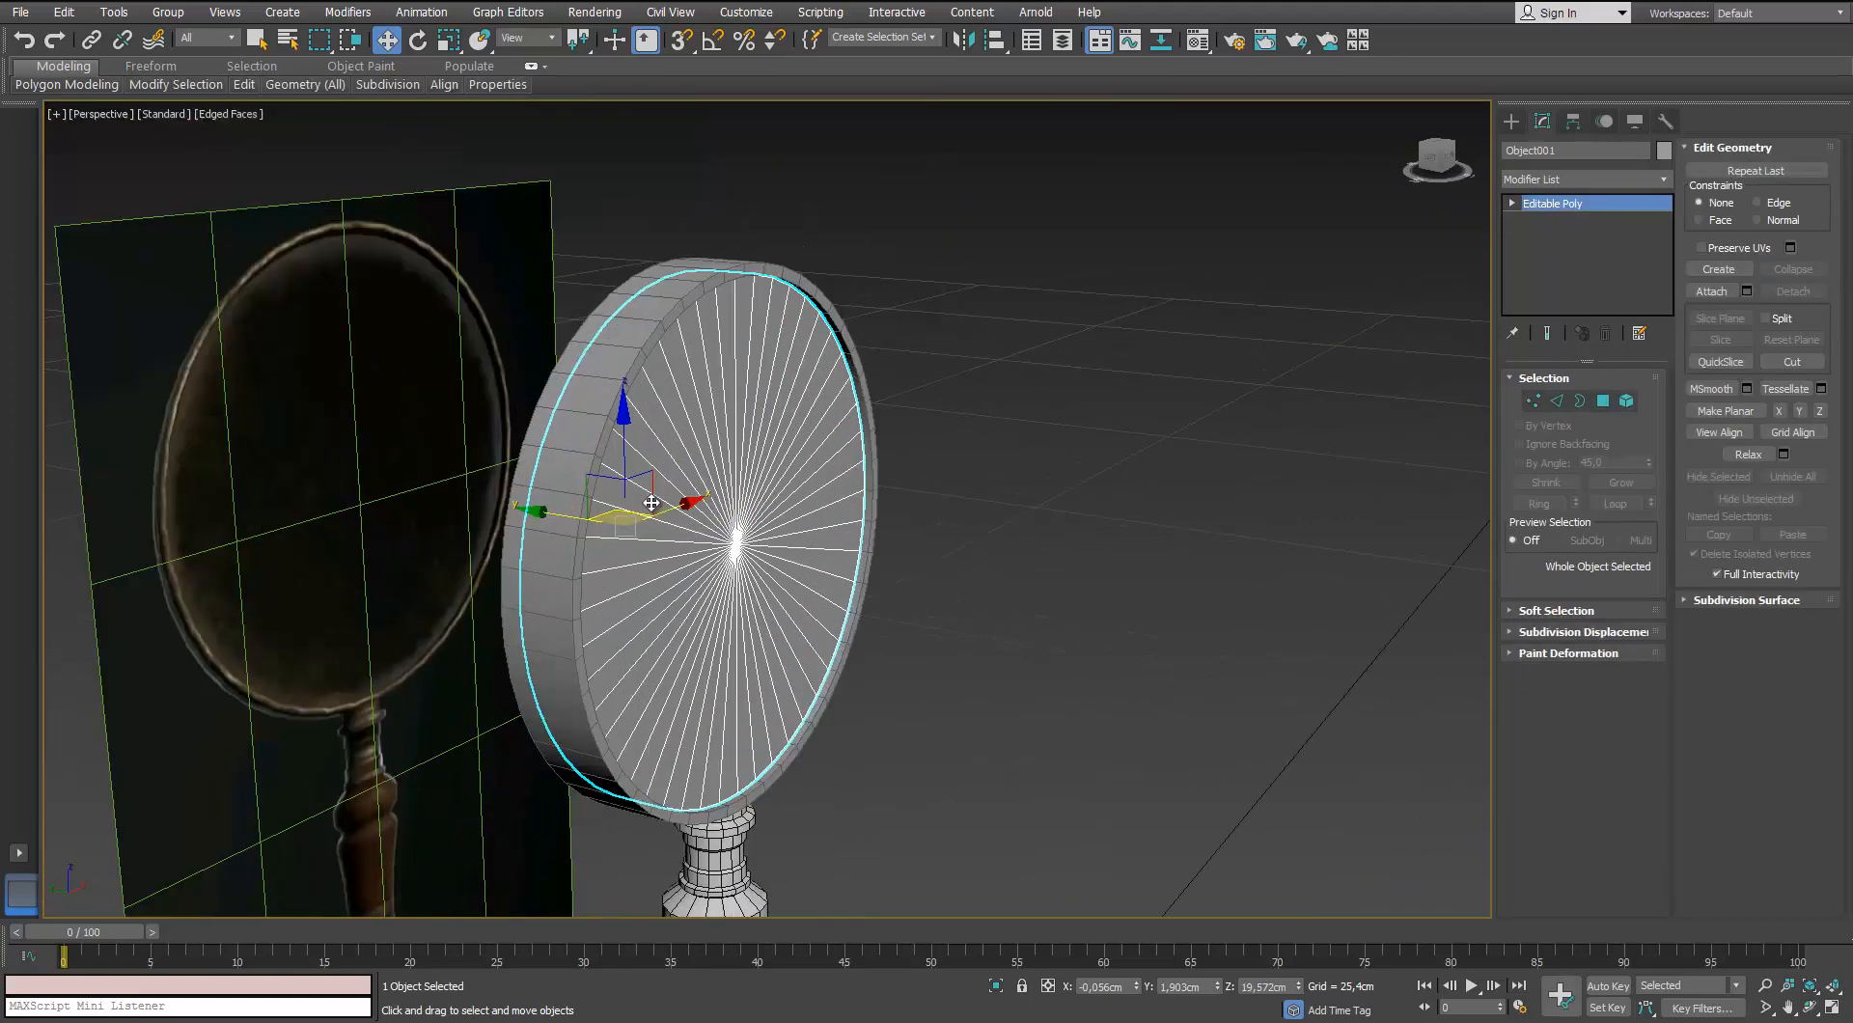
Select the centre vertices on both faces of the lens disc
{"action": "left_click", "coordinate": [1533, 402]}
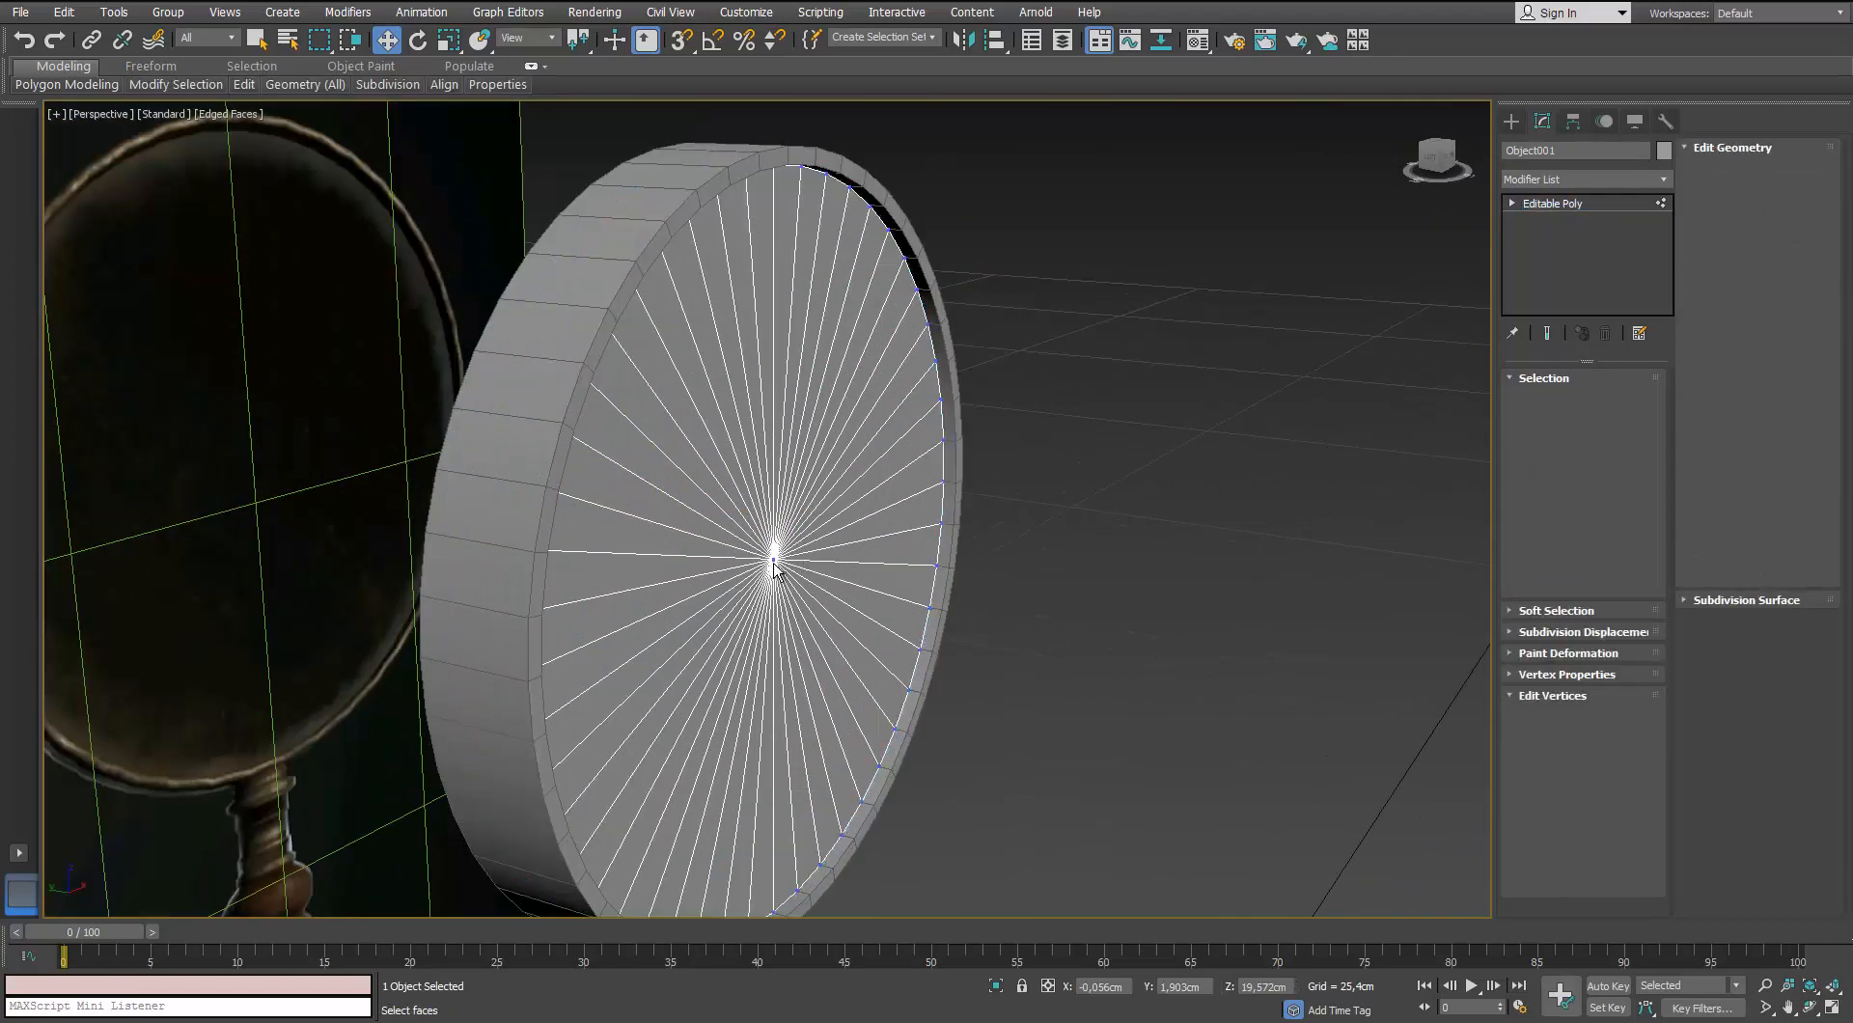
{"action": "scroll", "coordinate": [772, 555], "scroll_direction": "up", "scroll_amount": 4}
{"action": "left_click", "coordinate": [772, 560]}
{"action": "scroll", "coordinate": [706, 582], "scroll_direction": "down", "scroll_amount": 4}
{"action": "scroll", "coordinate": [674, 564], "scroll_direction": "up", "scroll_amount": 3}
{"action": "middle_click_drag", "start_coordinate": [705, 582], "coordinate": [1161, 718], "text": "alt"}
{"action": "left_click", "coordinate": [715, 583], "text": "ctrl"}
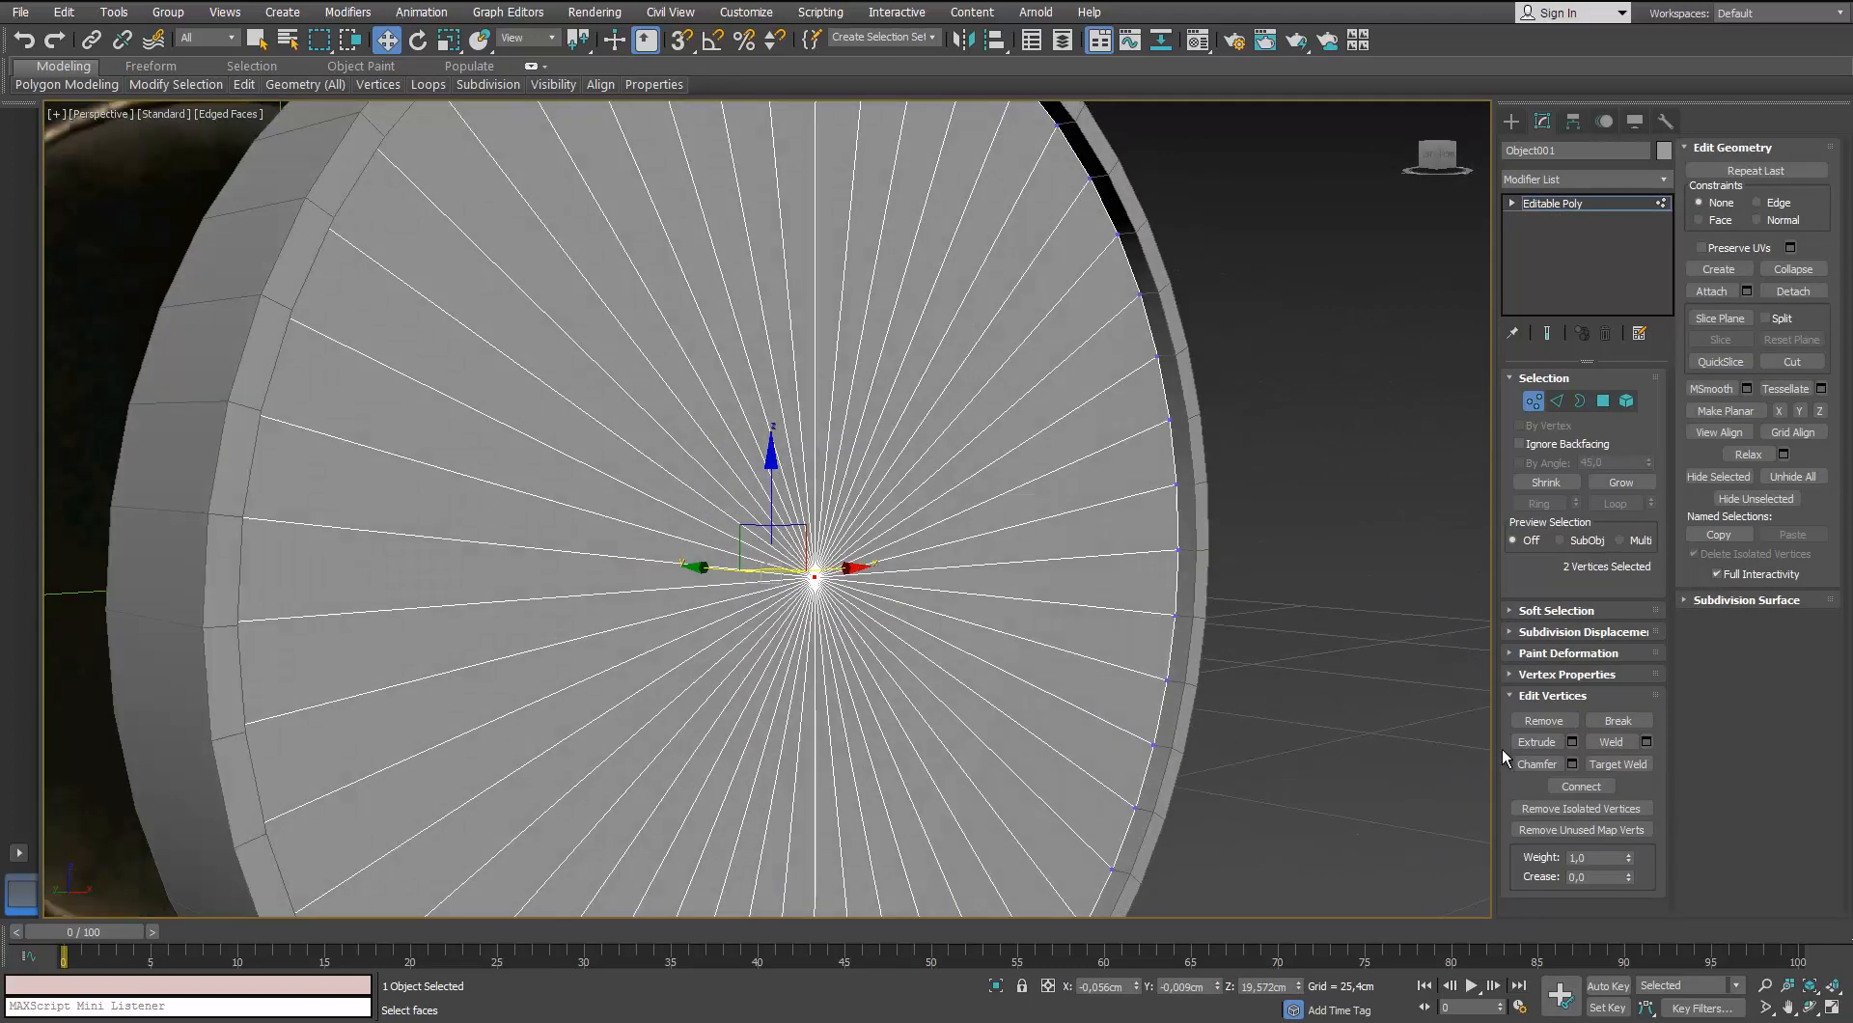
Try to chamfer the two centre vertices of the lens disc
{"action": "left_click", "coordinate": [1536, 764]}
{"action": "left_click_drag", "start_coordinate": [812, 574], "coordinate": [841, 577]}
{"action": "key", "text": "w"}
{"action": "key", "text": "ctrl+z"}
{"action": "scroll", "coordinate": [959, 587], "scroll_direction": "down", "scroll_amount": 3}
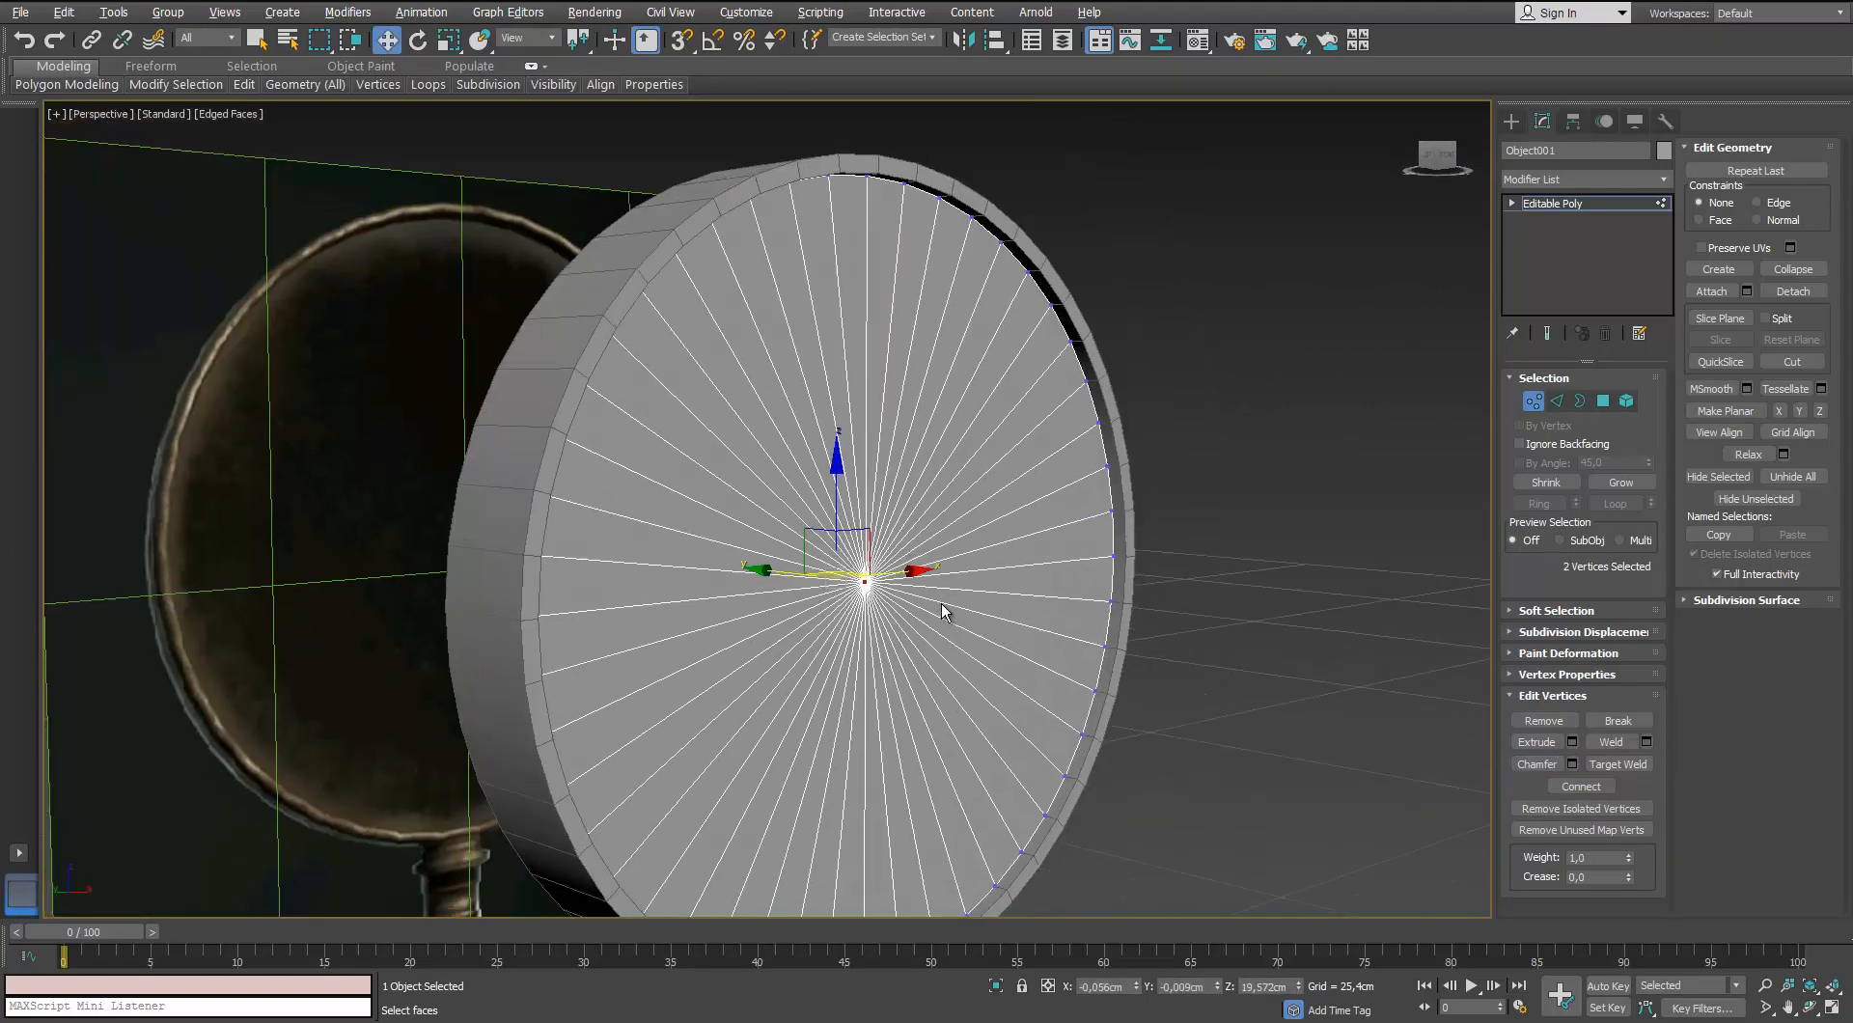
{"action": "middle_click_drag", "start_coordinate": [941, 604], "coordinate": [1041, 619], "text": "alt"}
{"action": "middle_click_drag", "start_coordinate": [834, 545], "coordinate": [1061, 540], "text": "alt"}
{"action": "key", "text": "r"}
{"action": "scroll", "coordinate": [877, 581], "scroll_direction": "up", "scroll_amount": 3}
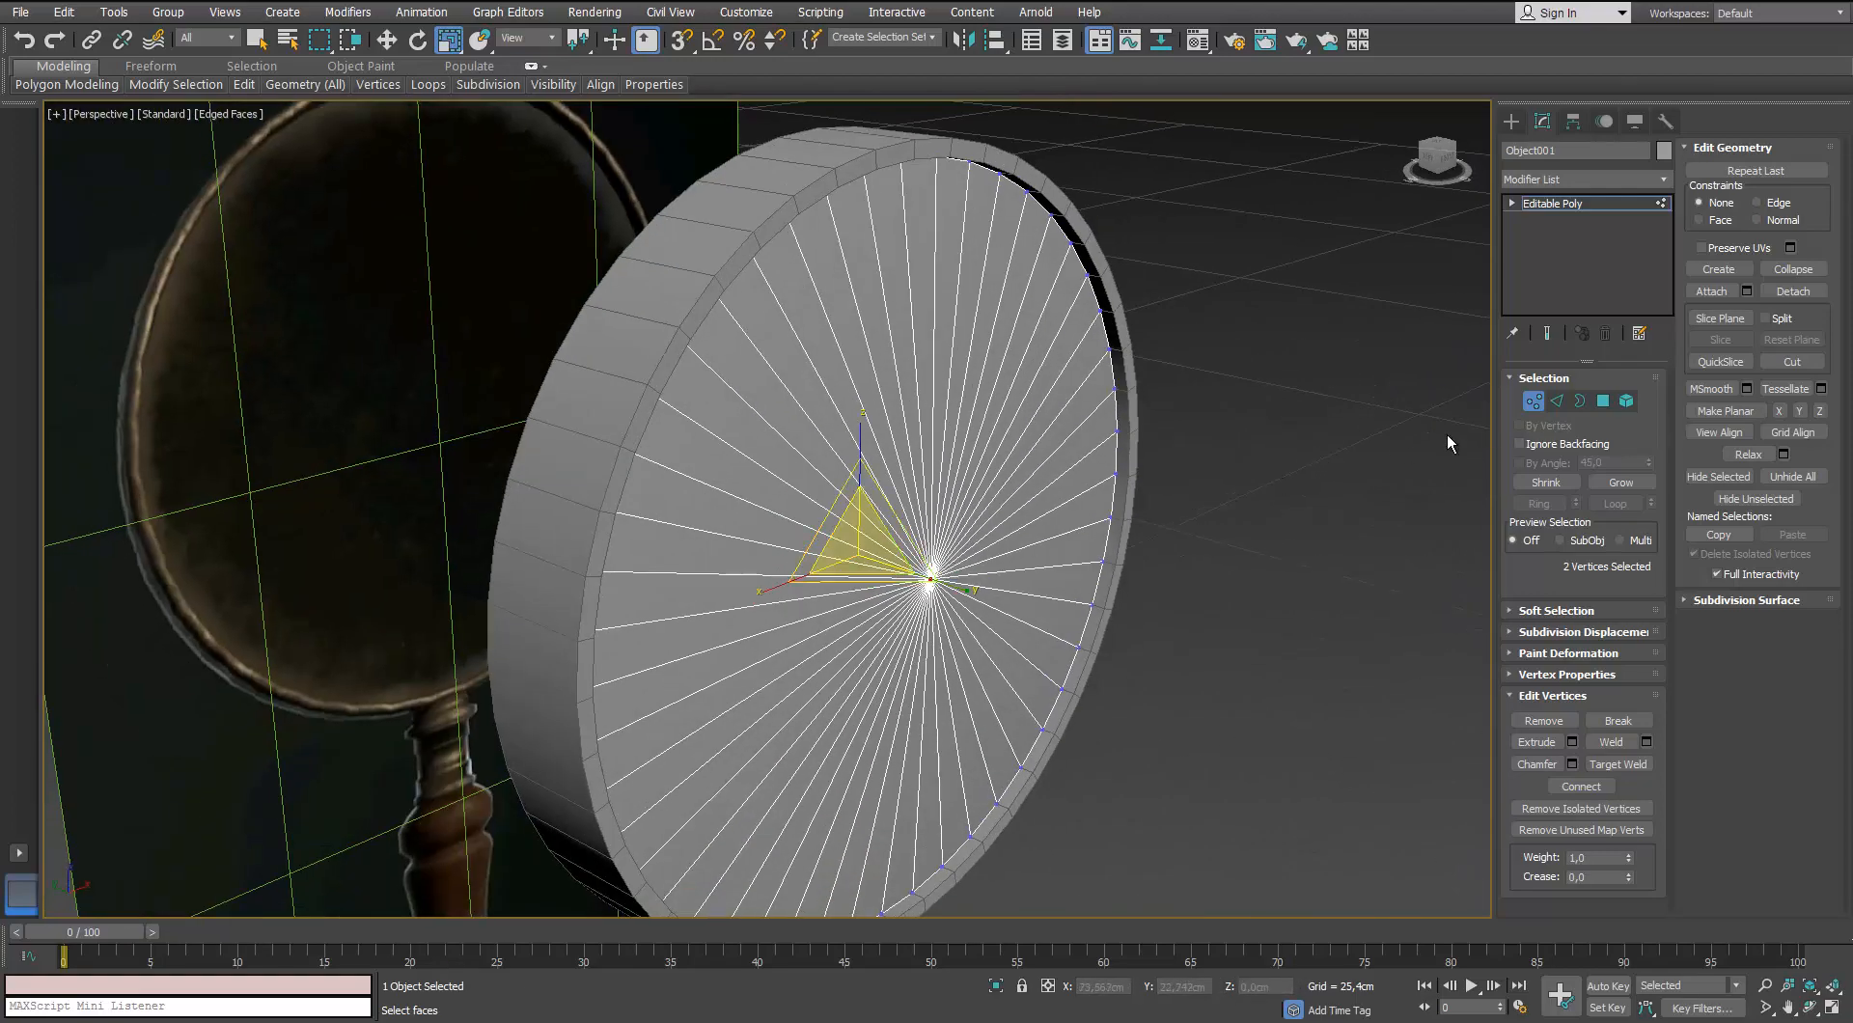
Convert the two selected centre vertices into a selection of all radial edges on both faces of the lens disc
{"action": "left_click", "coordinate": [1556, 402]}
{"action": "left_click", "coordinate": [904, 479]}
{"action": "left_click", "coordinate": [1533, 401]}
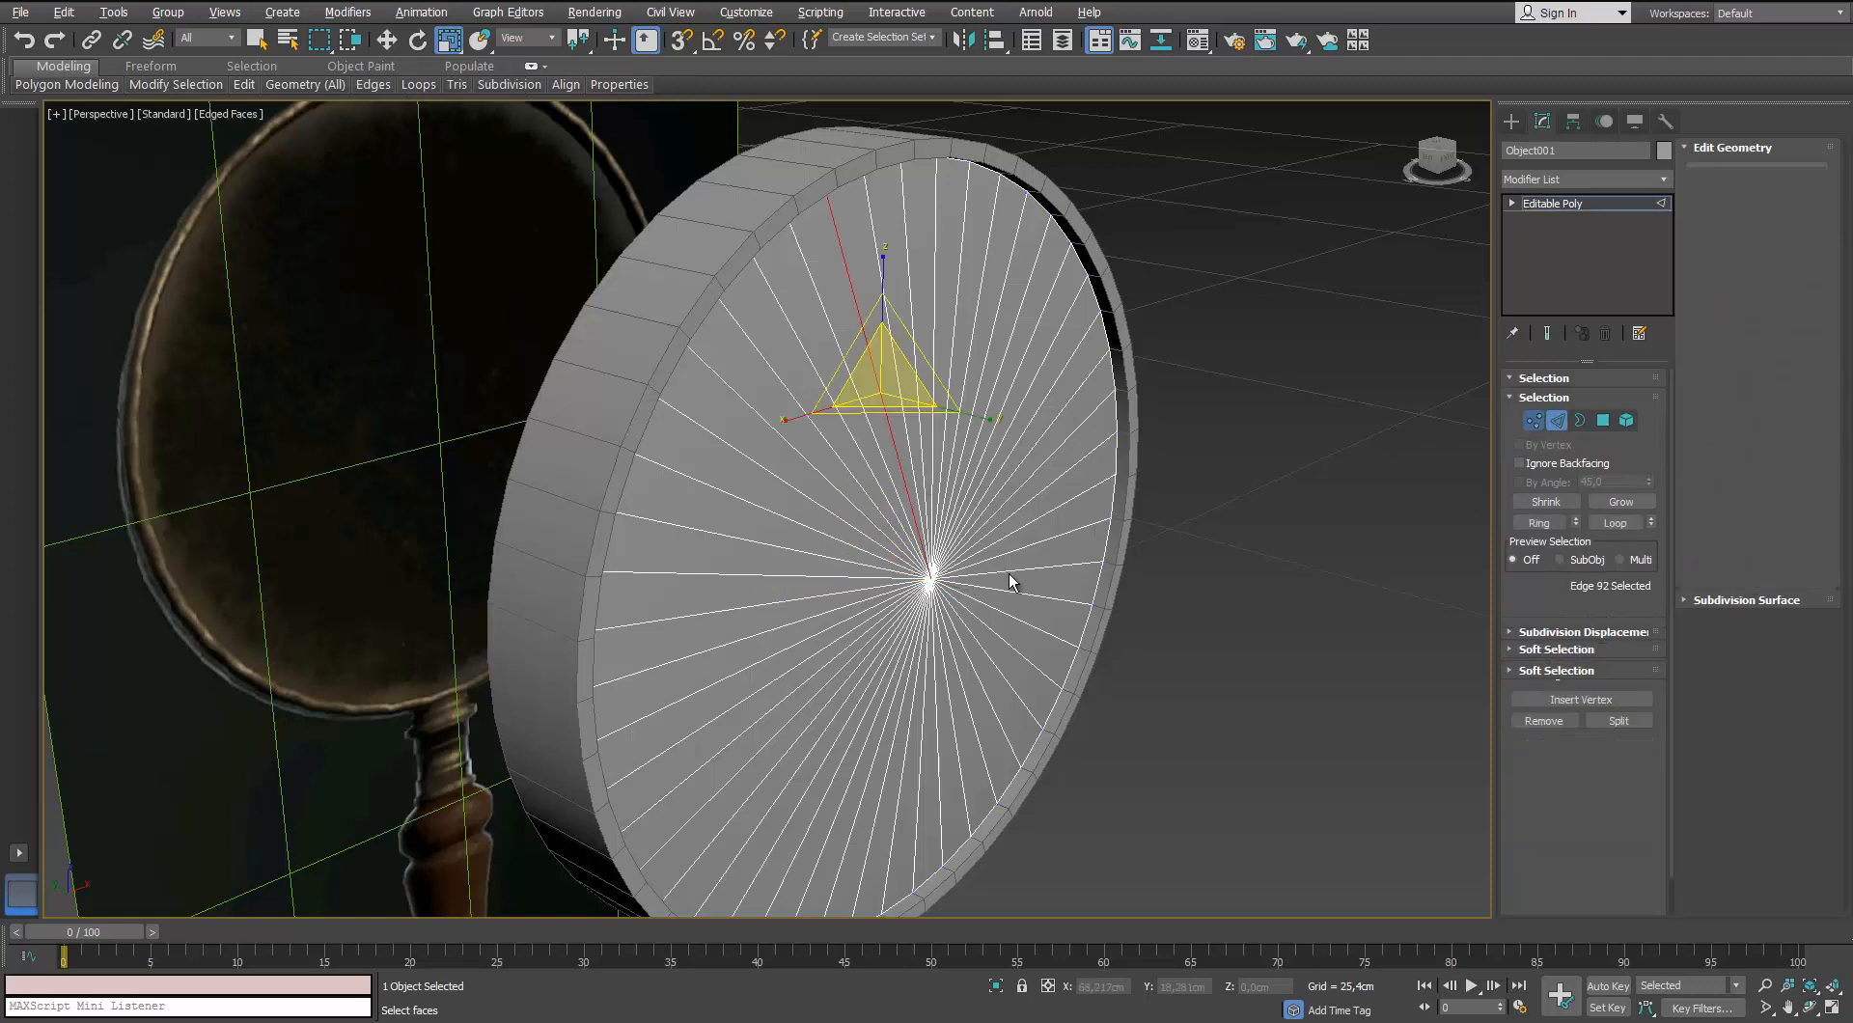
{"action": "left_click", "coordinate": [929, 579]}
{"action": "left_click", "coordinate": [1557, 402], "text": "ctrl"}
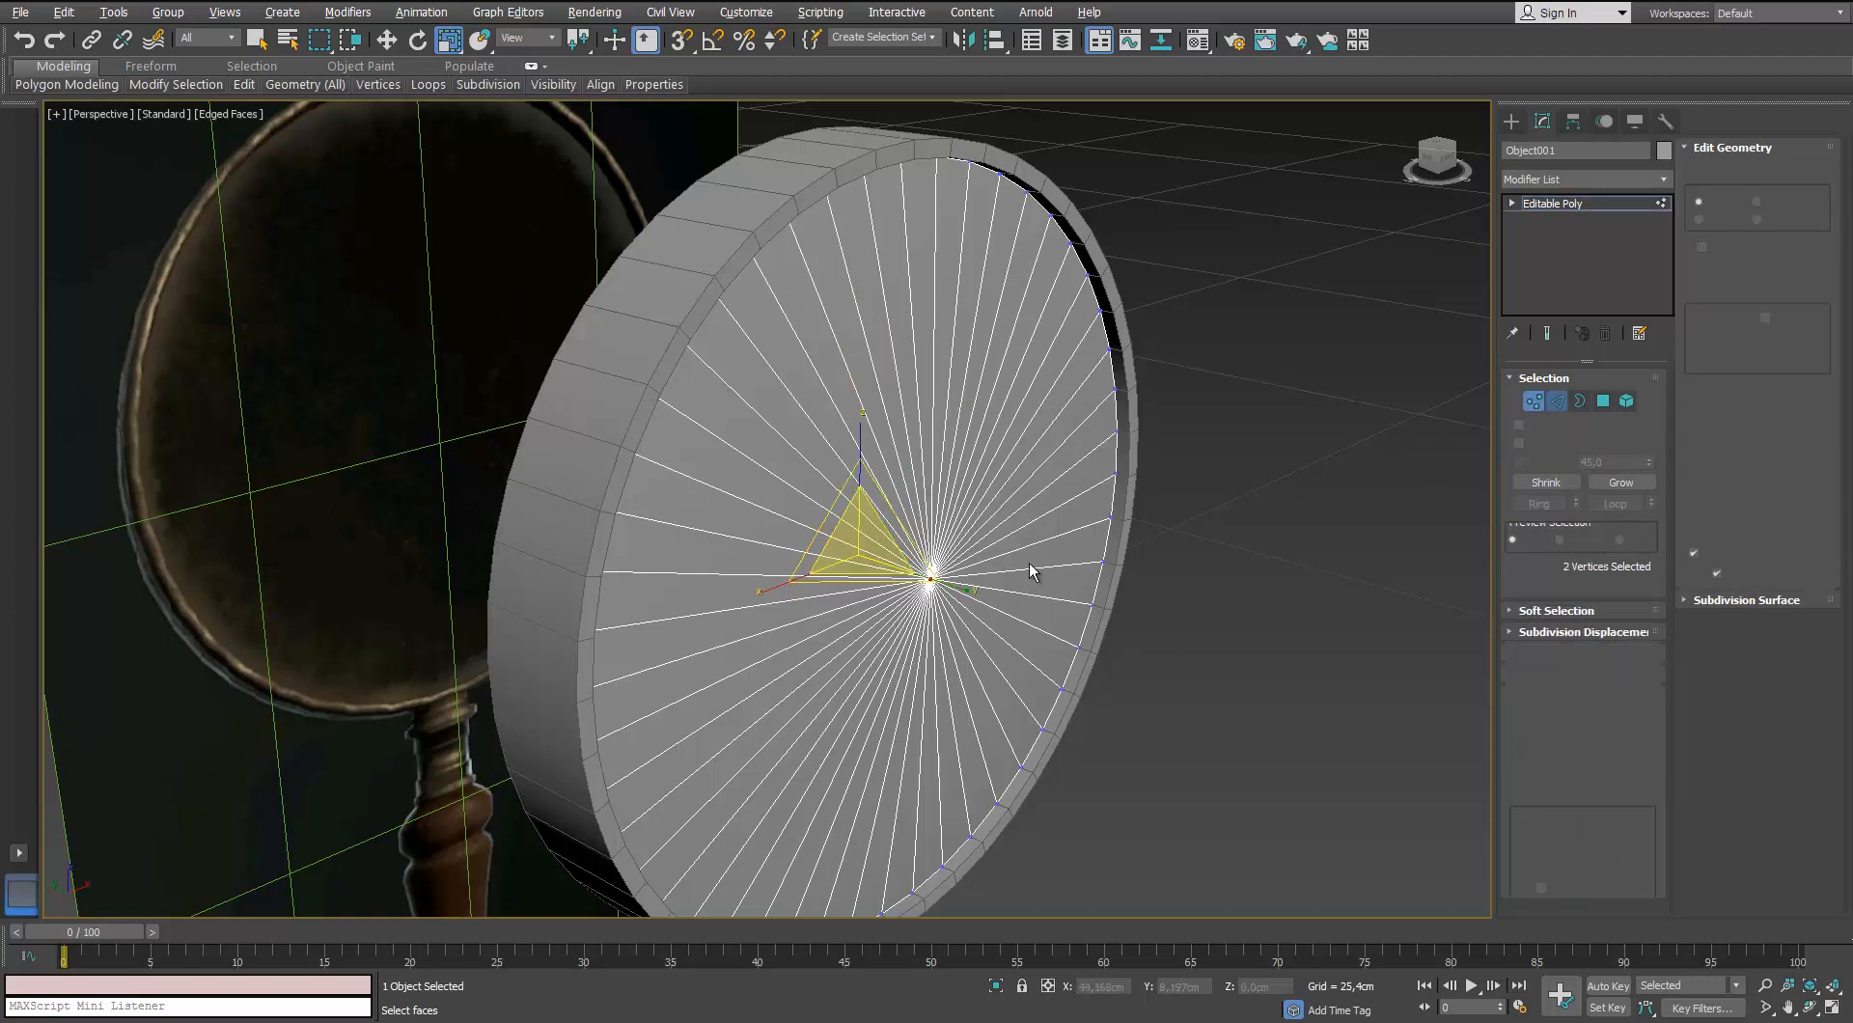
{"action": "scroll", "coordinate": [1034, 571], "scroll_direction": "up", "scroll_amount": 4}
Try connecting the radial edges with 2 segments at zero pinch and slide, and converting the new rings to a vertex selection
{"action": "left_click", "coordinate": [1646, 786]}
{"action": "scroll", "coordinate": [1023, 598], "scroll_direction": "down", "scroll_amount": 5}
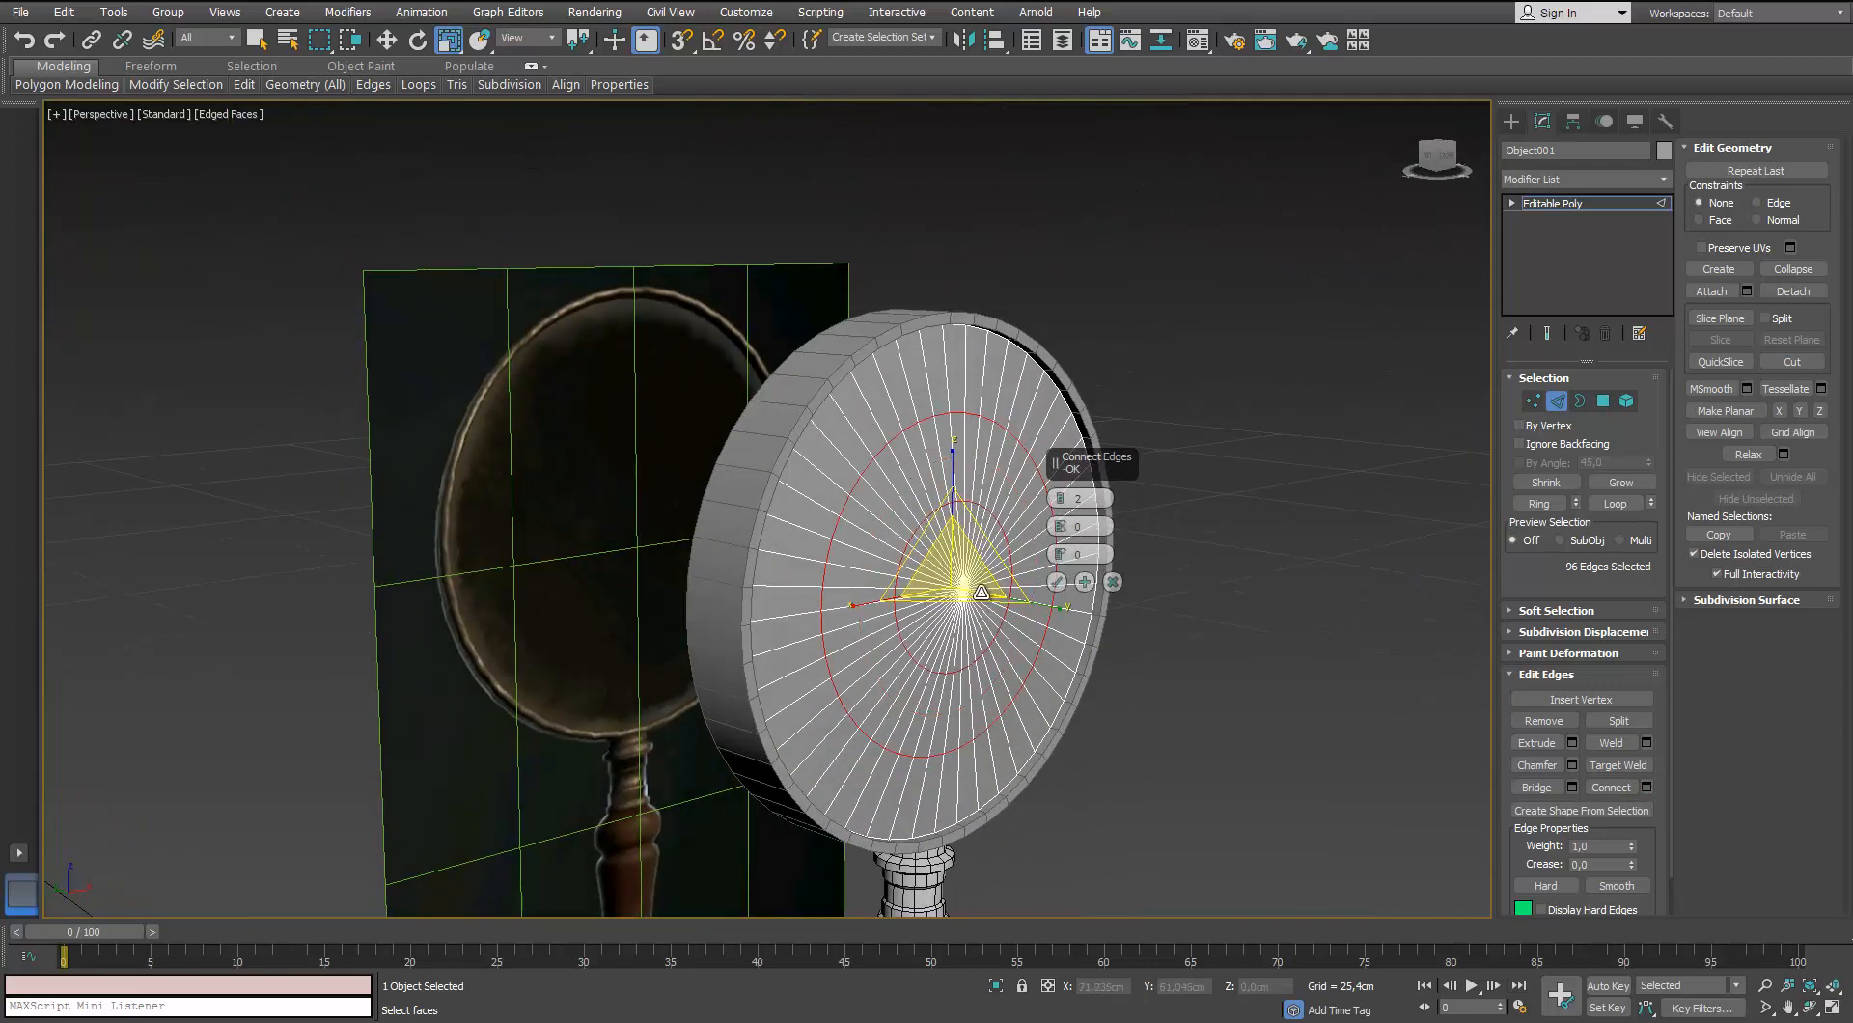
{"action": "middle_click_drag", "start_coordinate": [981, 591], "coordinate": [893, 573], "text": "alt"}
{"action": "key", "text": "w"}
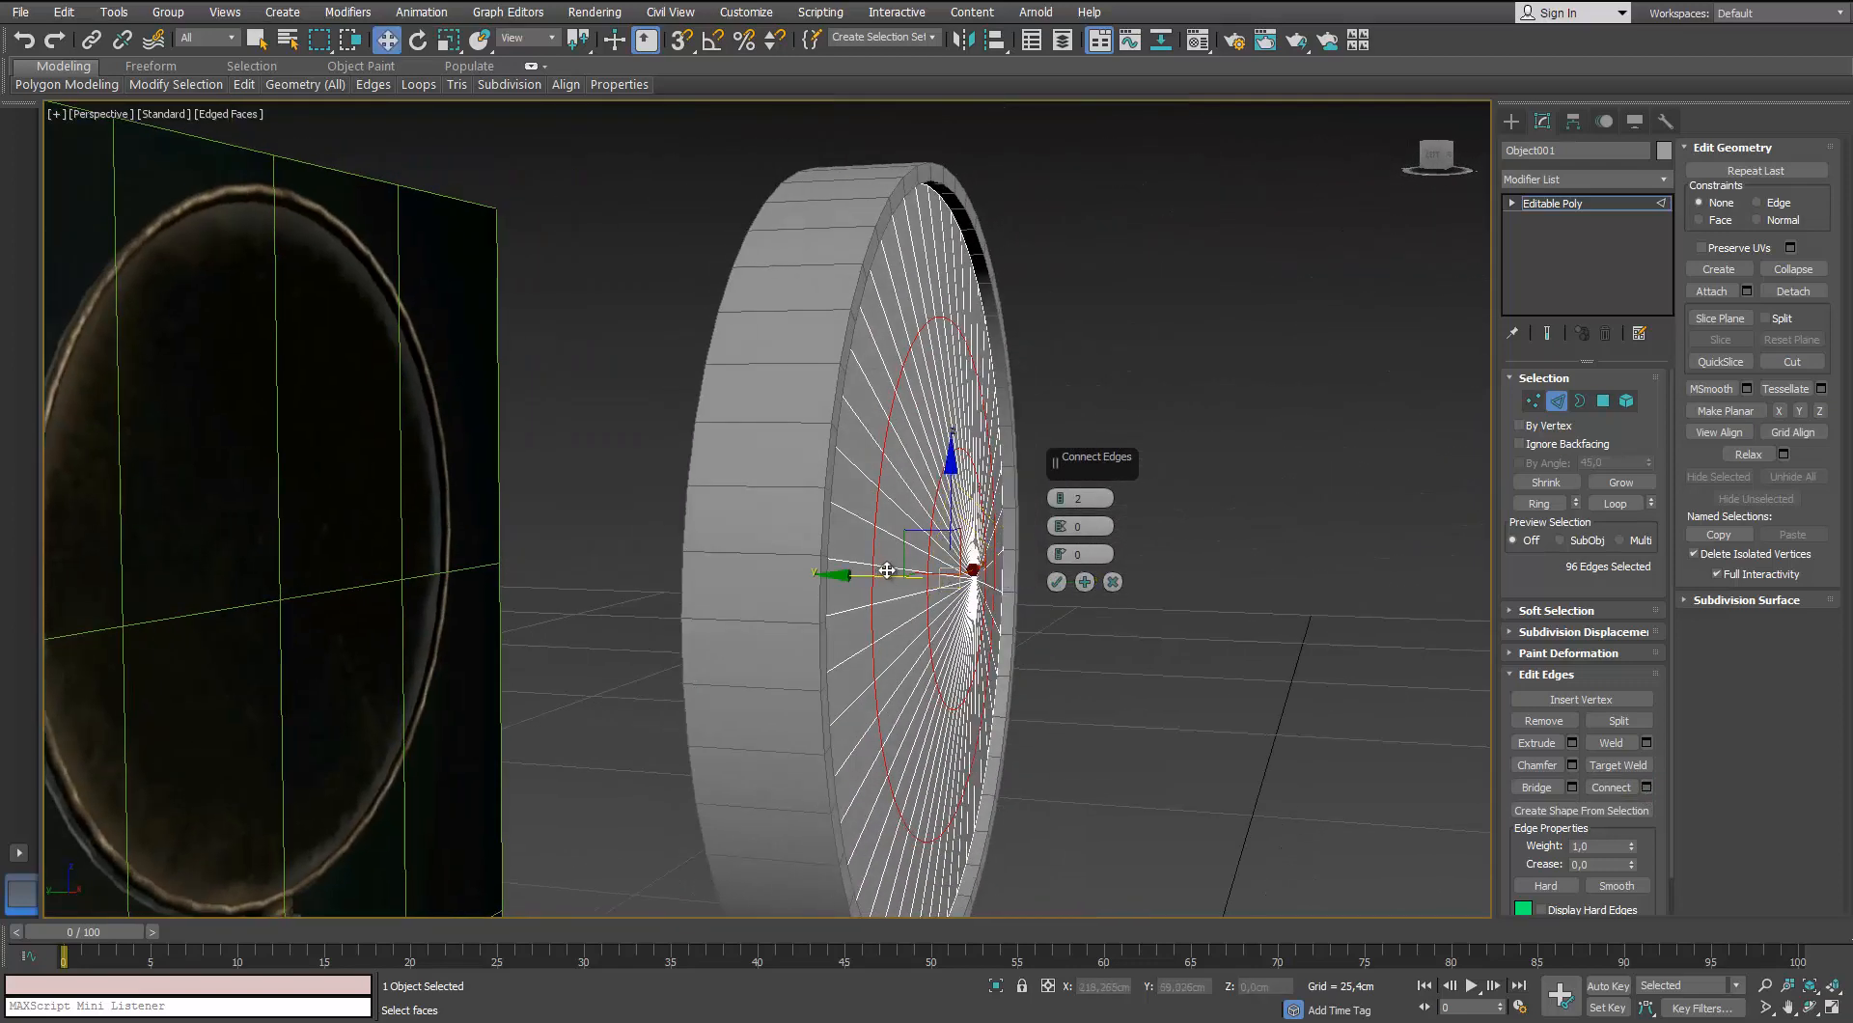
{"action": "left_click", "coordinate": [1057, 582]}
{"action": "left_click", "coordinate": [1533, 401], "text": "ctrl"}
{"action": "middle_click_drag", "start_coordinate": [926, 583], "coordinate": [889, 587], "text": "alt"}
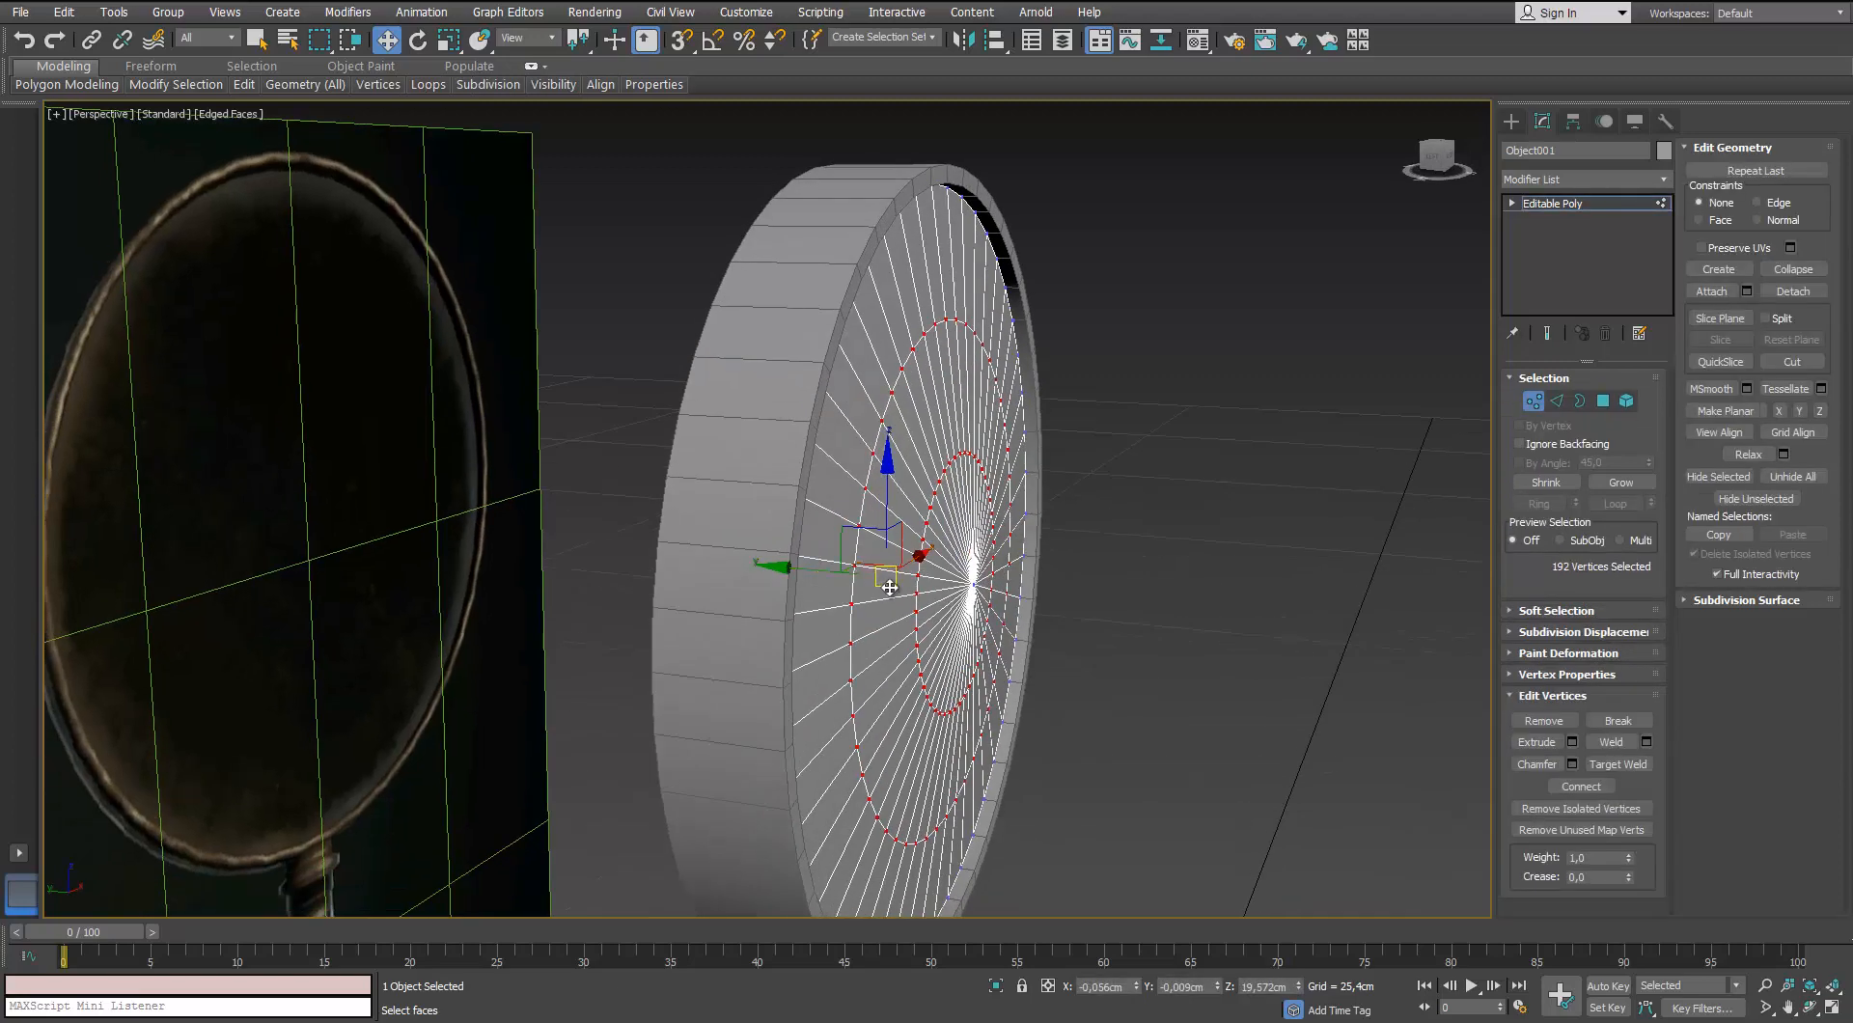
{"action": "middle_click_drag", "start_coordinate": [1190, 636], "coordinate": [1158, 616], "text": "alt"}
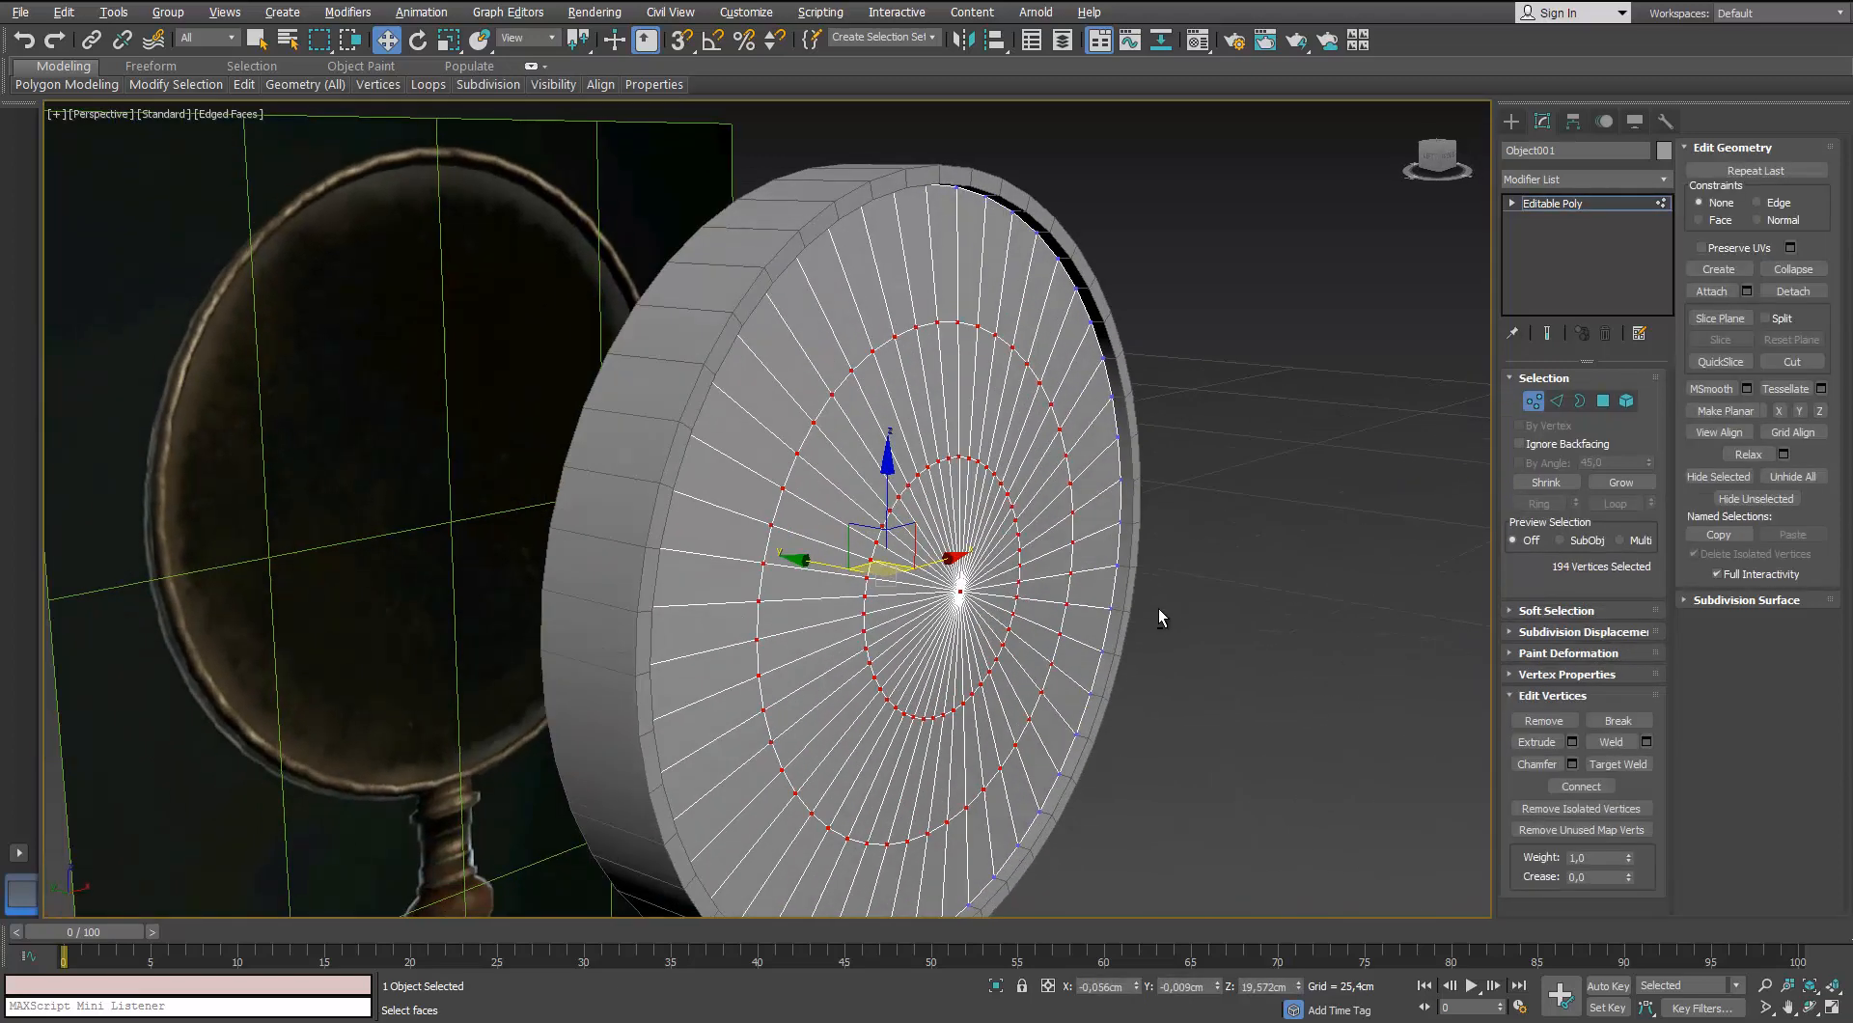
{"action": "left_click", "coordinate": [1557, 402], "text": "ctrl"}
{"action": "key", "text": "ctrl+z"}
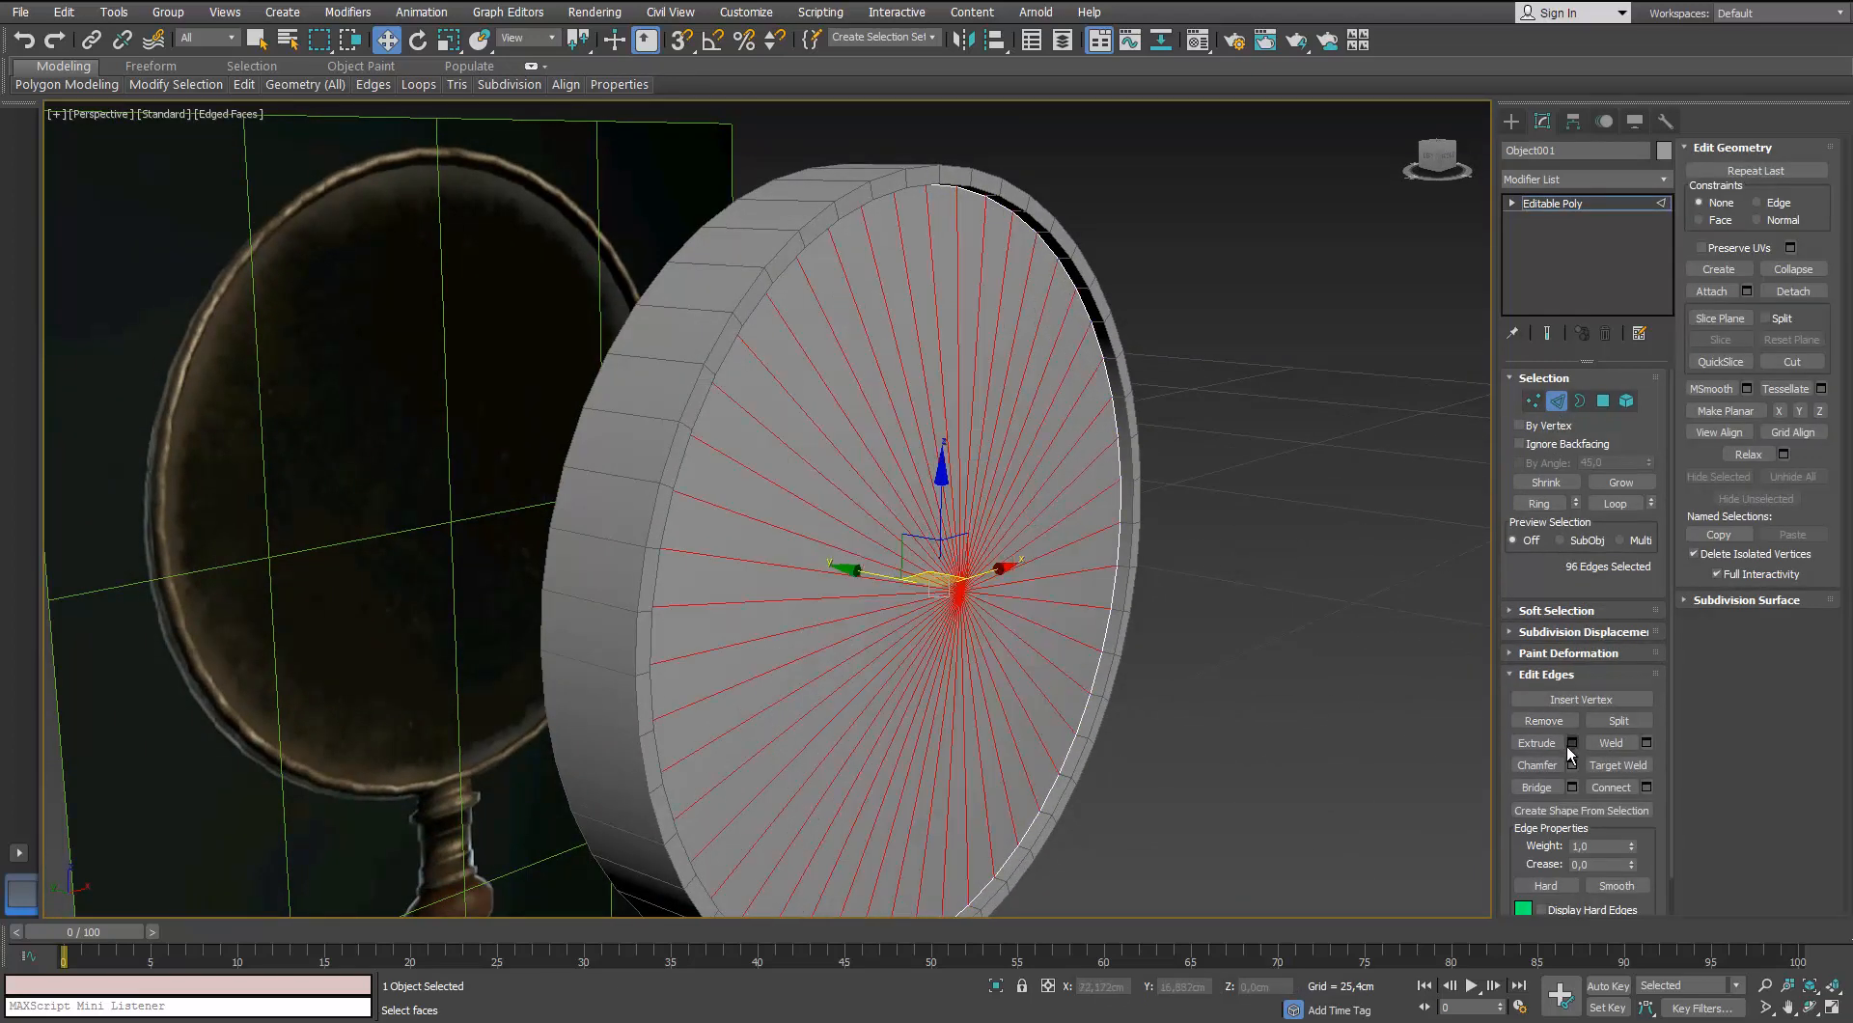
{"action": "left_click", "coordinate": [1572, 766]}
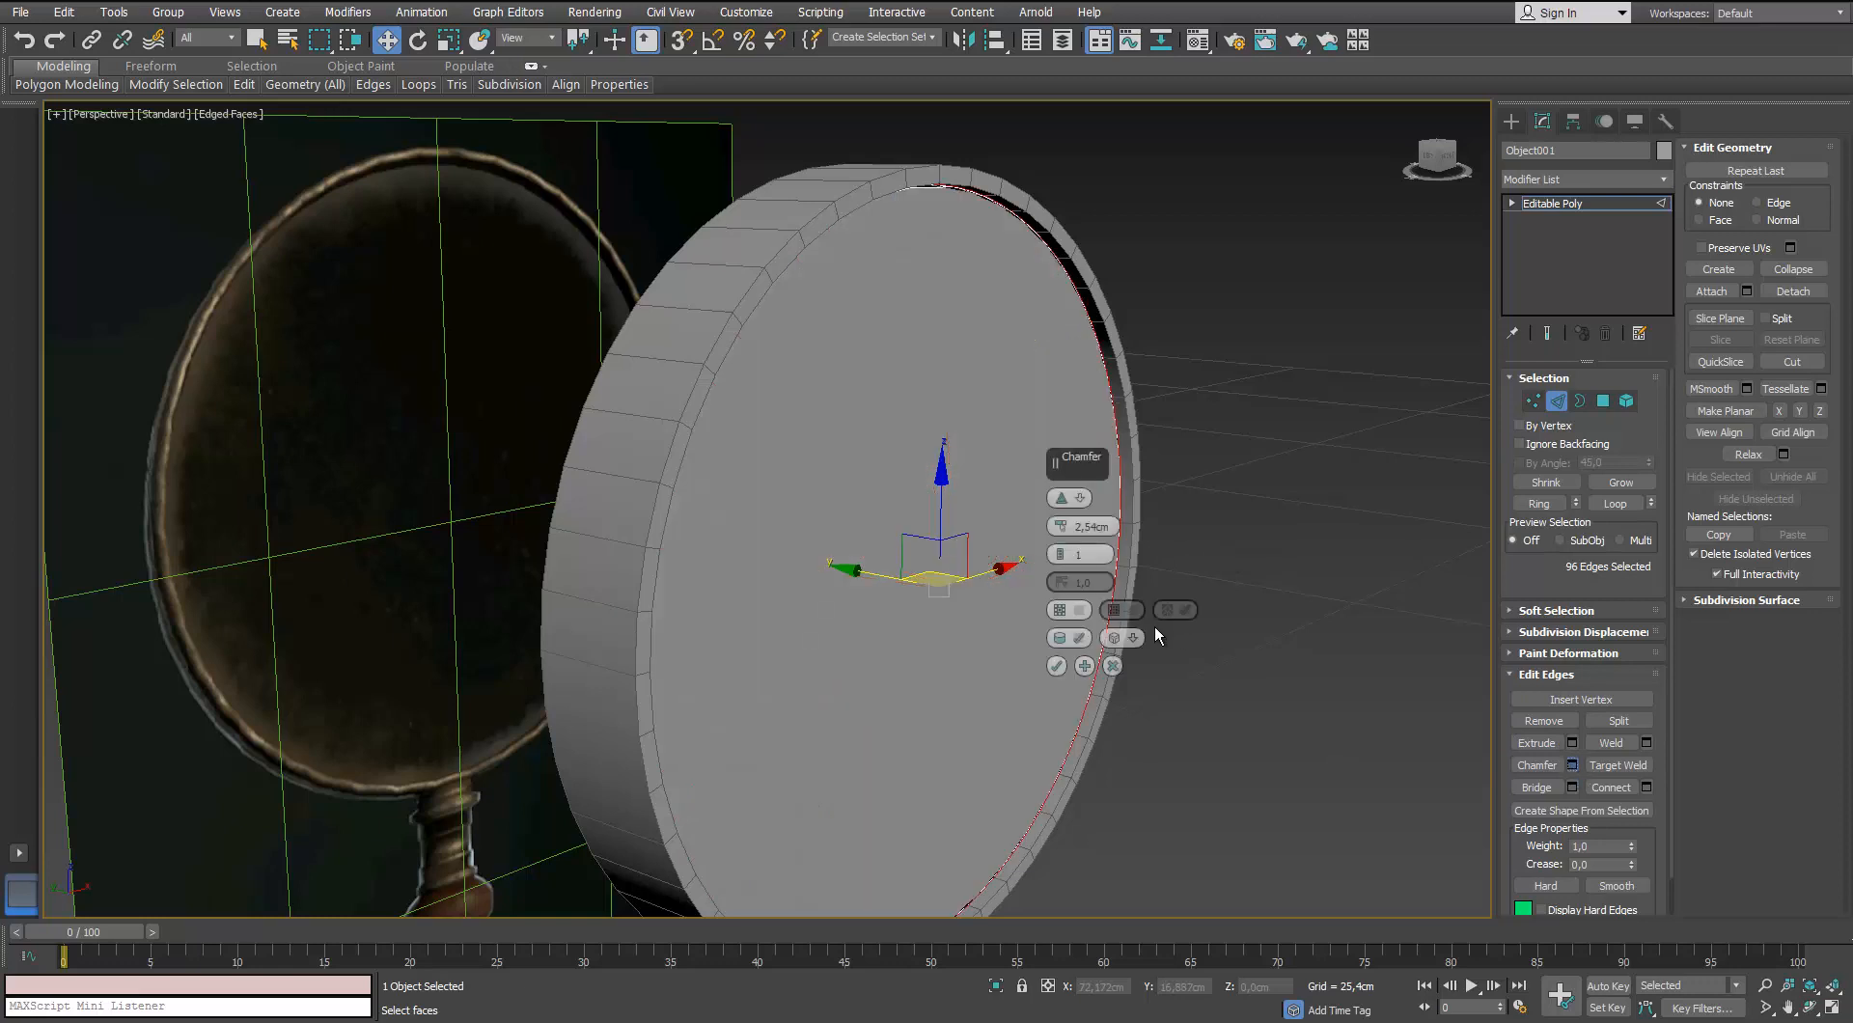
{"action": "left_click", "coordinate": [1112, 666]}
{"action": "key", "text": "shift+z"}
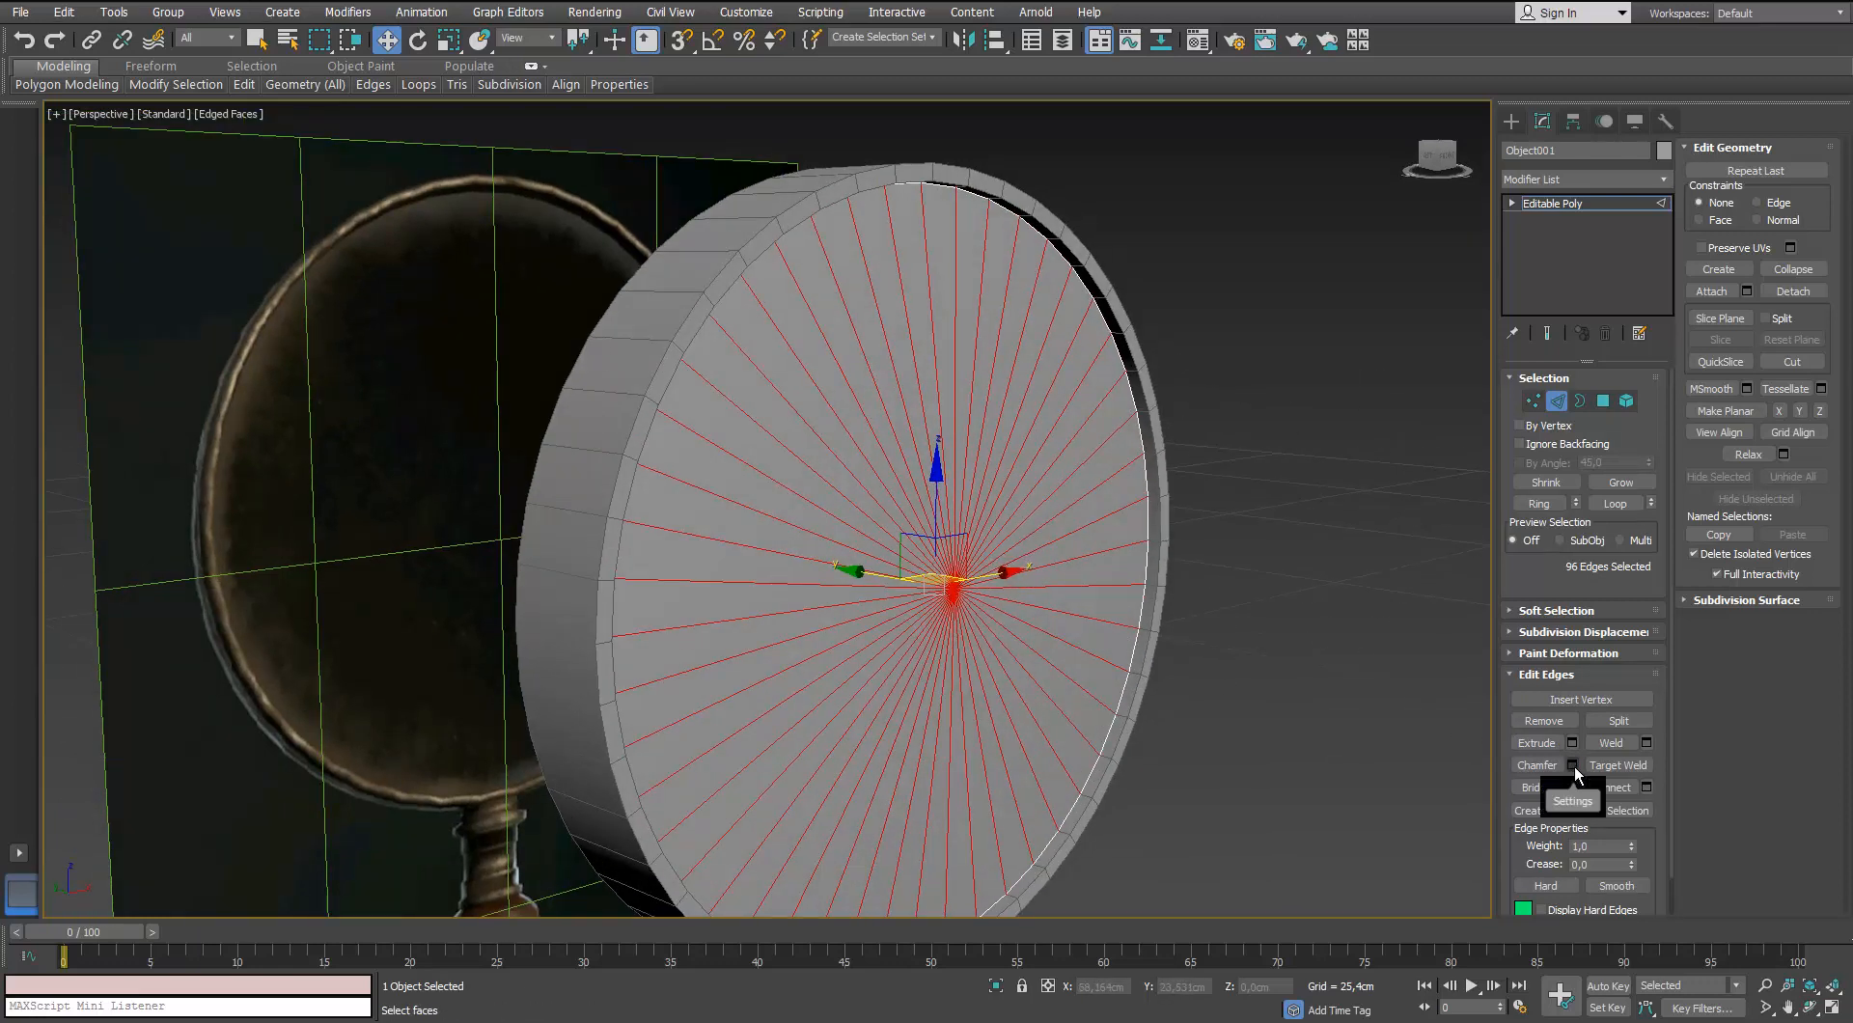
Connect the lens disc's radial edges with 2 segments, pinch 9 and slide -26
{"action": "left_click", "coordinate": [1647, 787]}
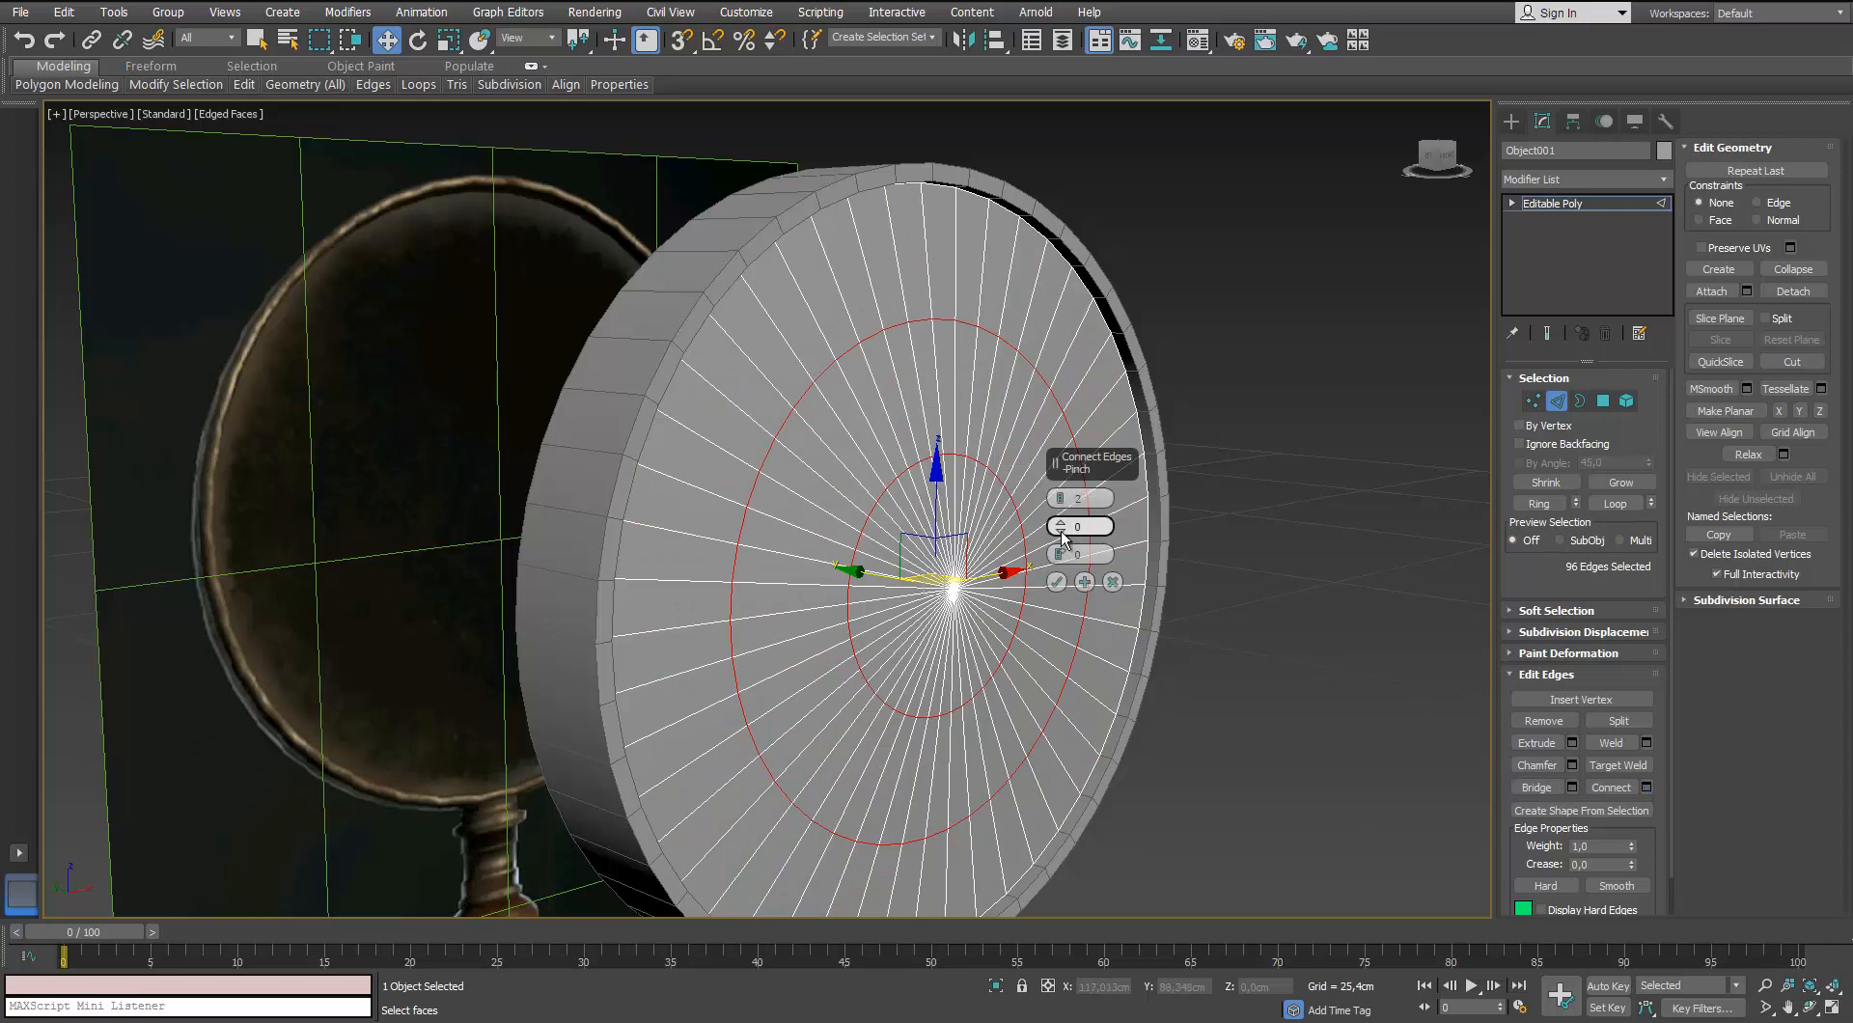
{"action": "left_click_drag", "start_coordinate": [1061, 532], "coordinate": [1057, 492]}
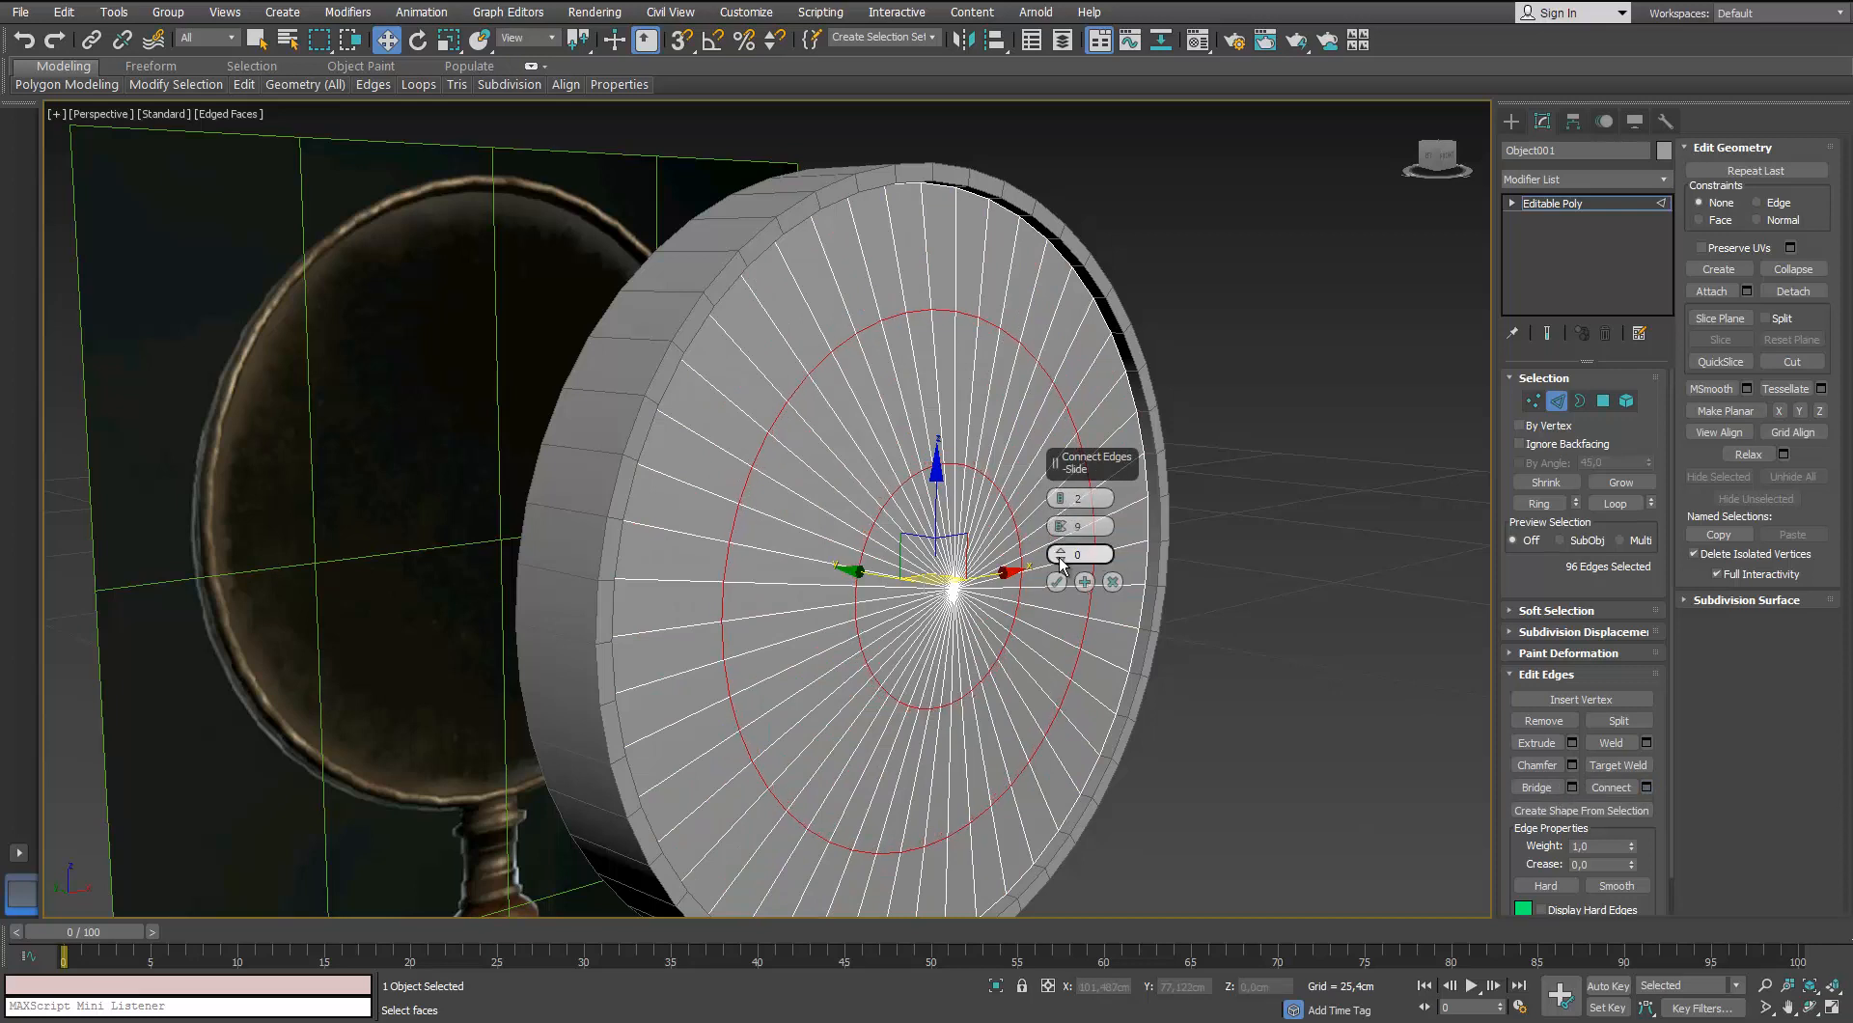
{"action": "left_click_drag", "start_coordinate": [1058, 559], "coordinate": [1046, 656]}
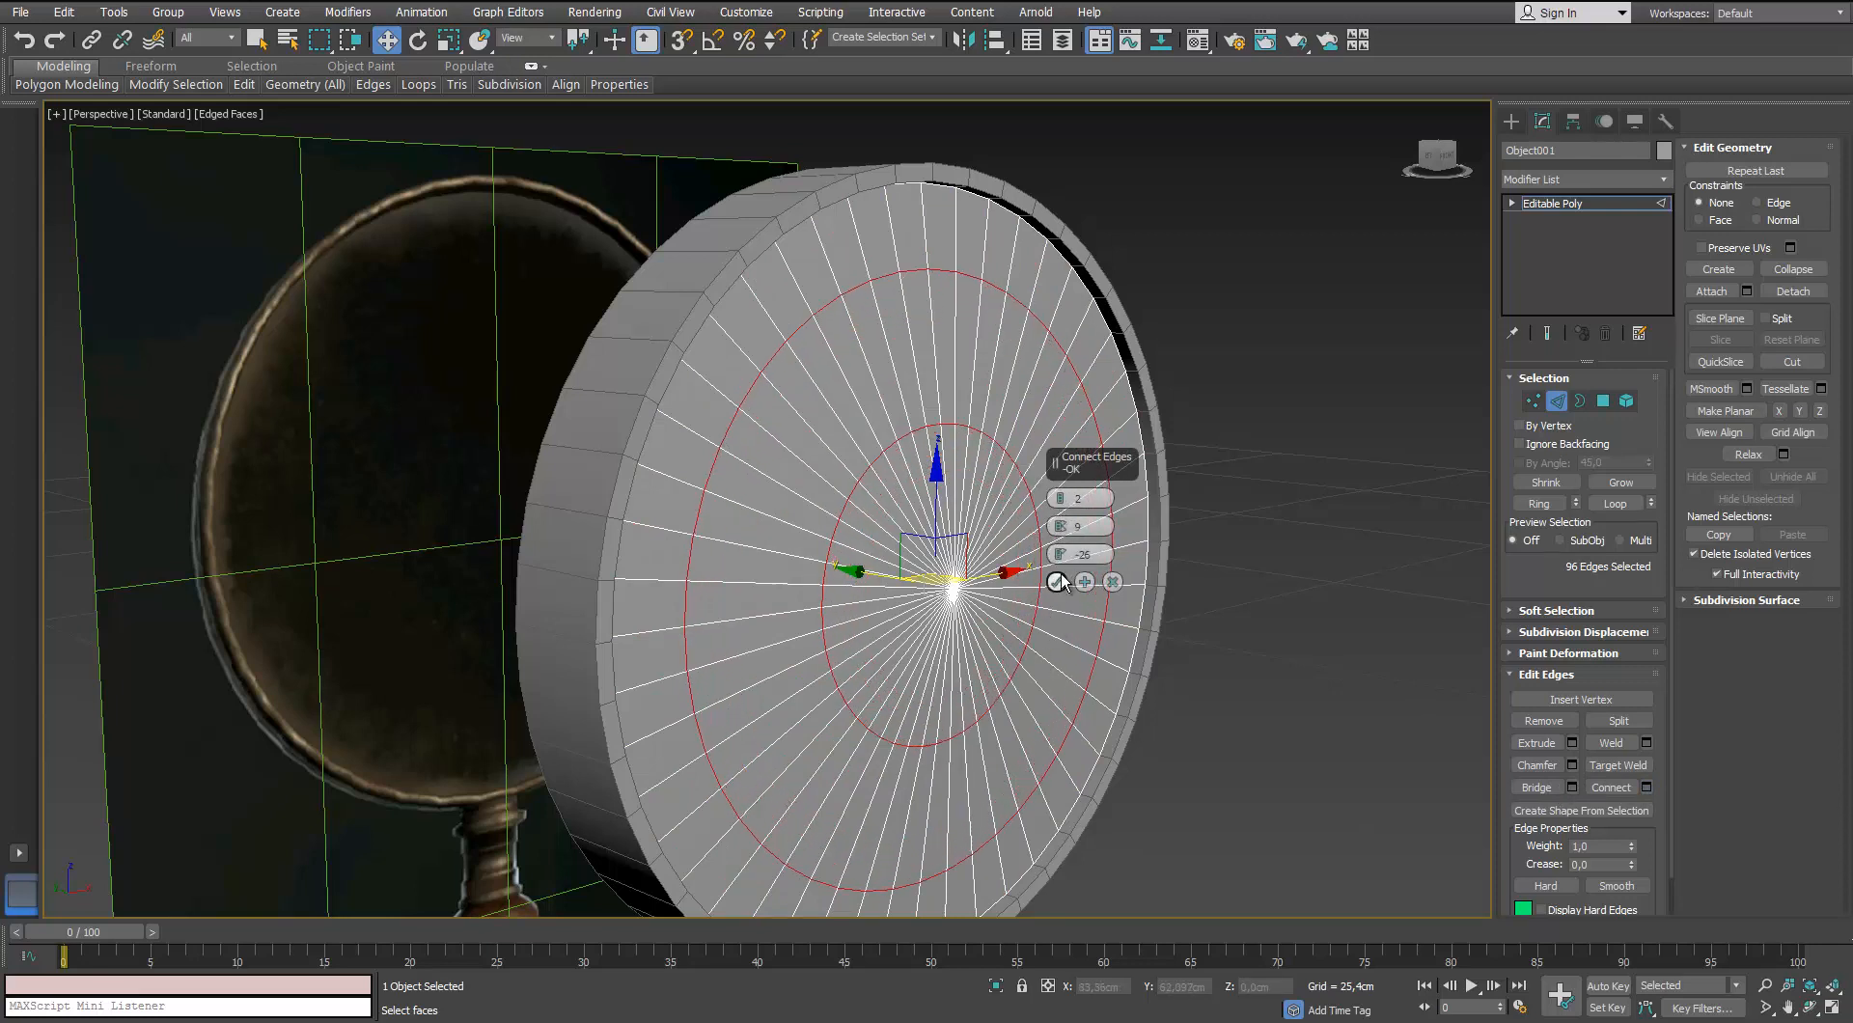
{"action": "left_click", "coordinate": [1059, 581]}
Convert the new rings to a vertex selection and scale it along Y to about 111%
{"action": "middle_click_drag", "start_coordinate": [1058, 581], "coordinate": [867, 562], "text": "alt"}
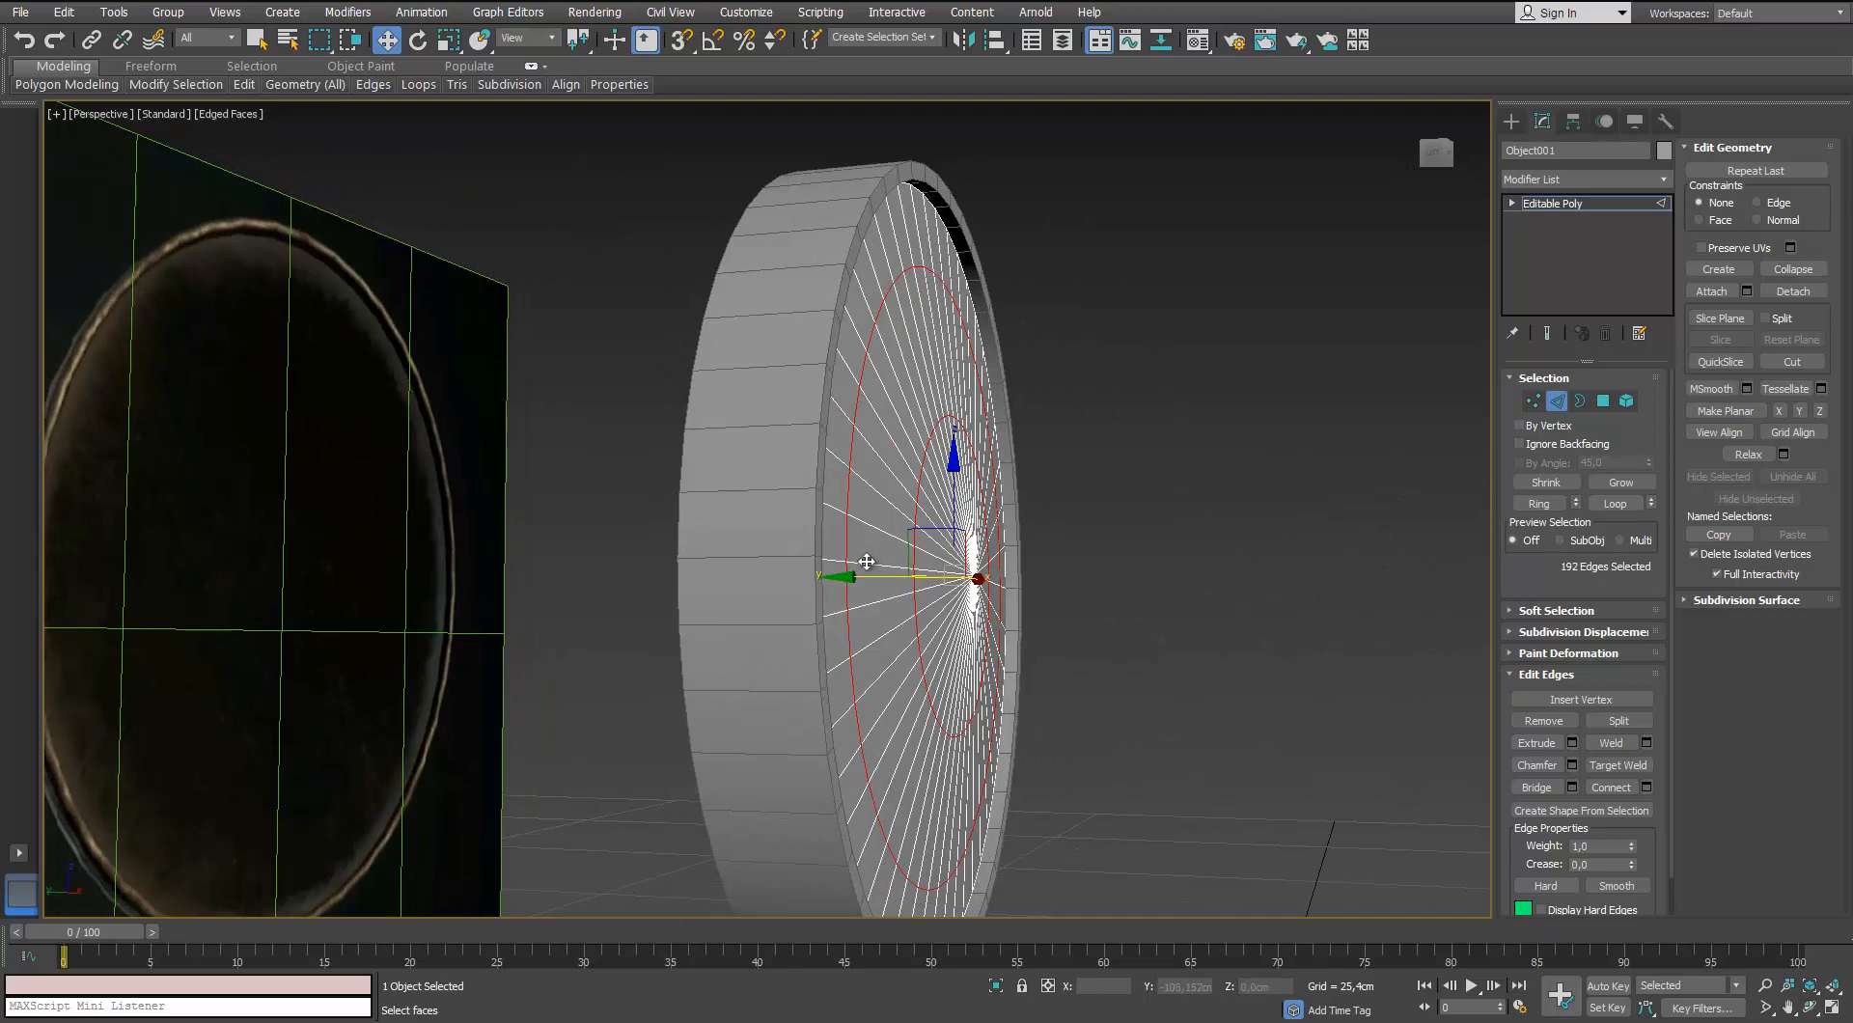
{"action": "left_click", "coordinate": [1535, 401], "text": "ctrl"}
{"action": "key", "text": "r"}
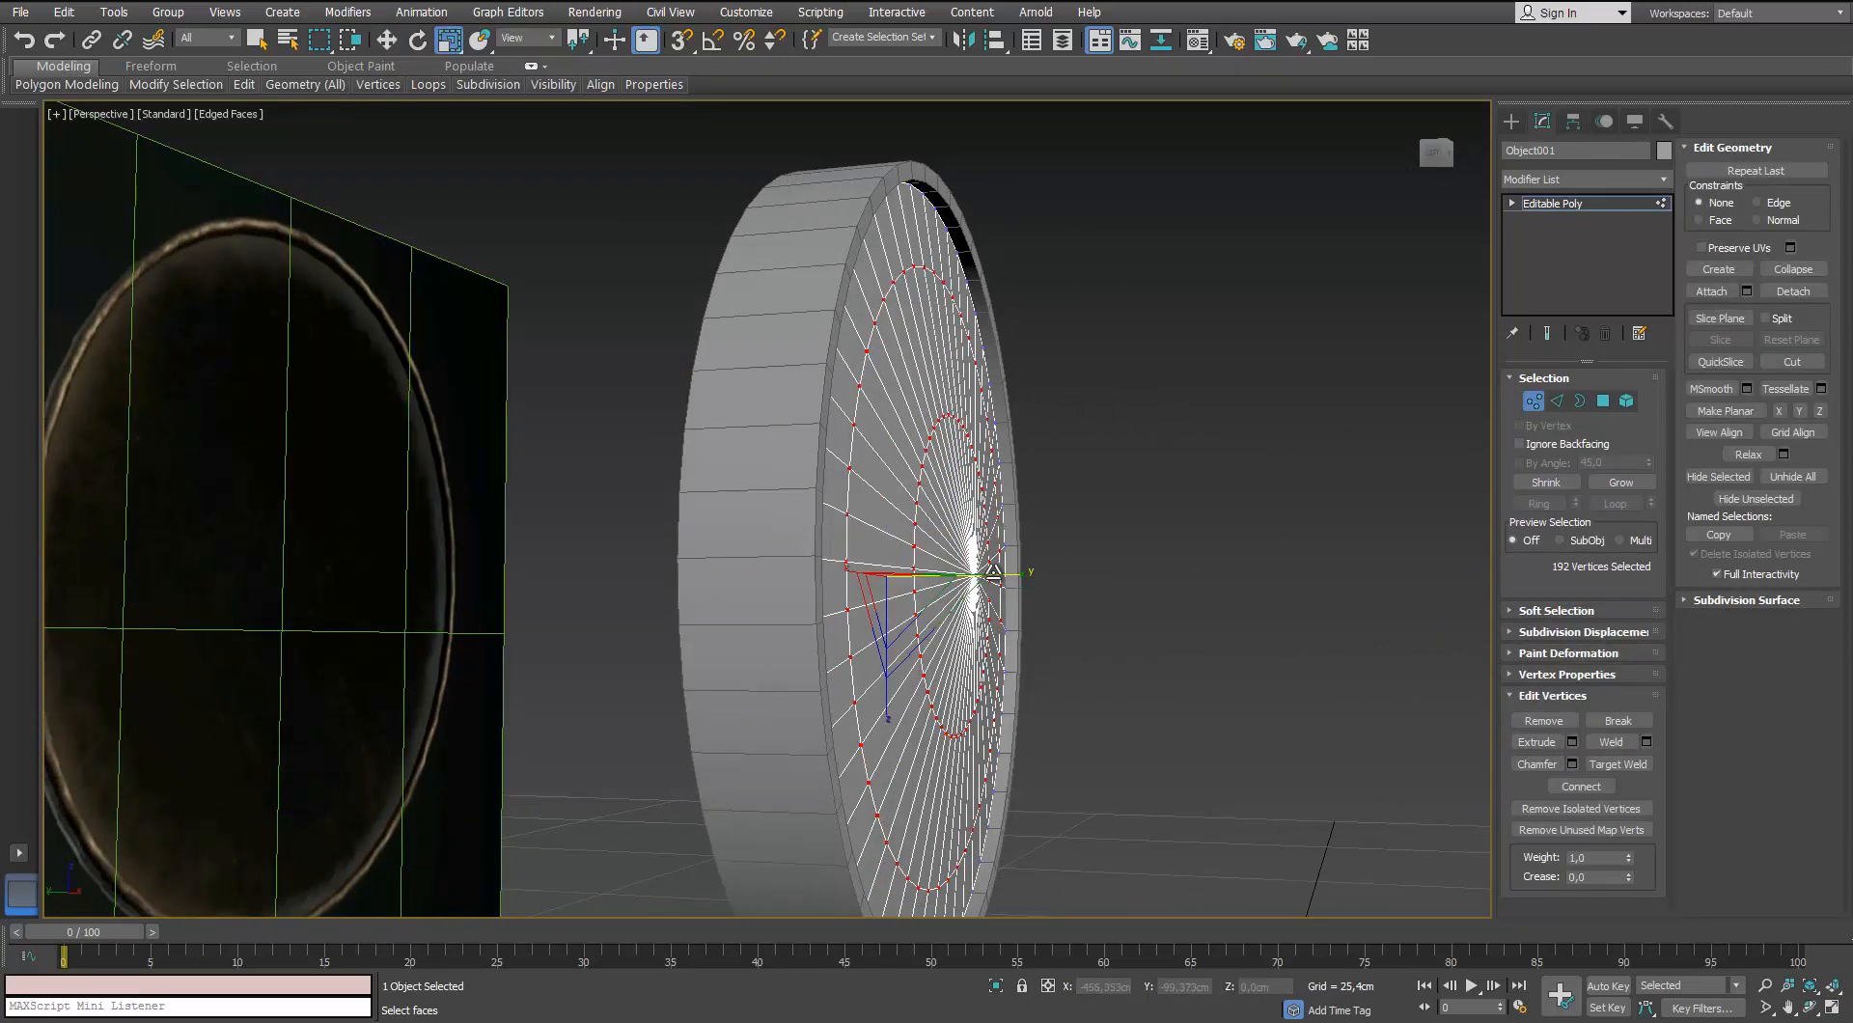
{"action": "left_click_drag", "start_coordinate": [994, 571], "coordinate": [1001, 572]}
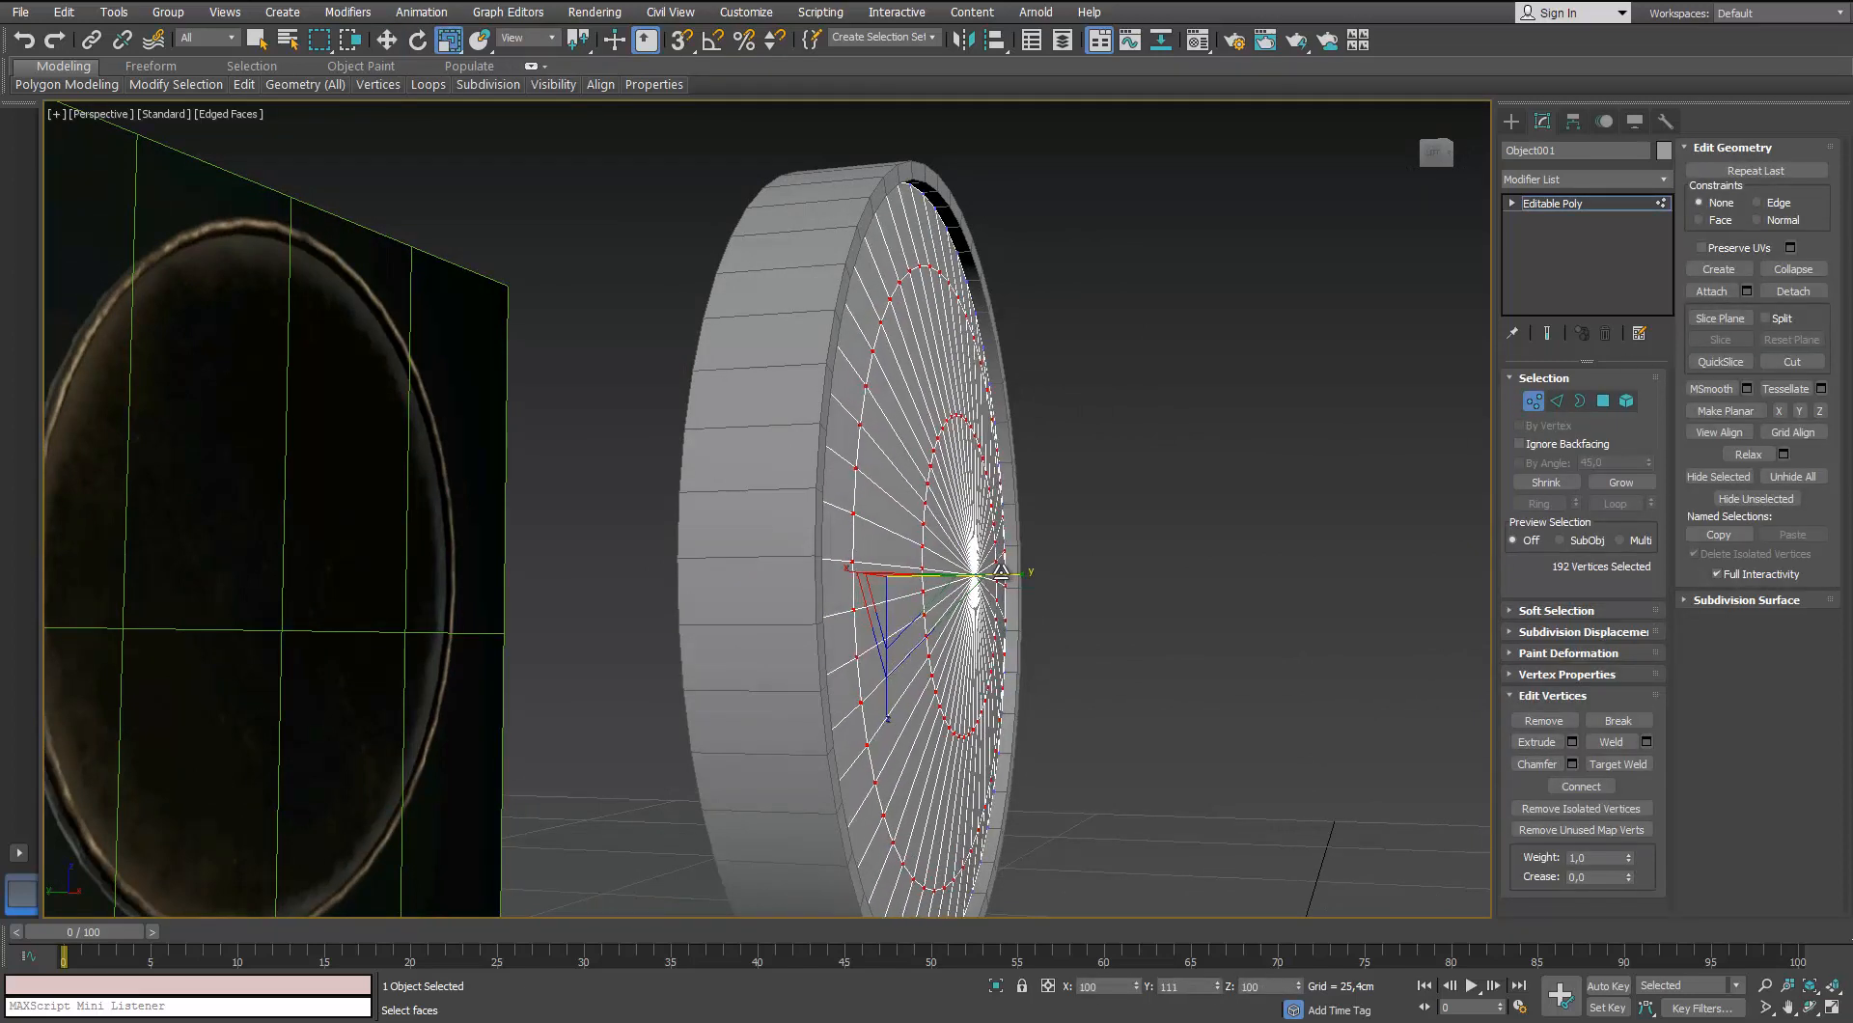
Select the outer ring edge loops on both faces of the lens disc and convert them to a vertex selection
{"action": "middle_click_drag", "start_coordinate": [899, 585], "coordinate": [1027, 550], "text": "alt"}
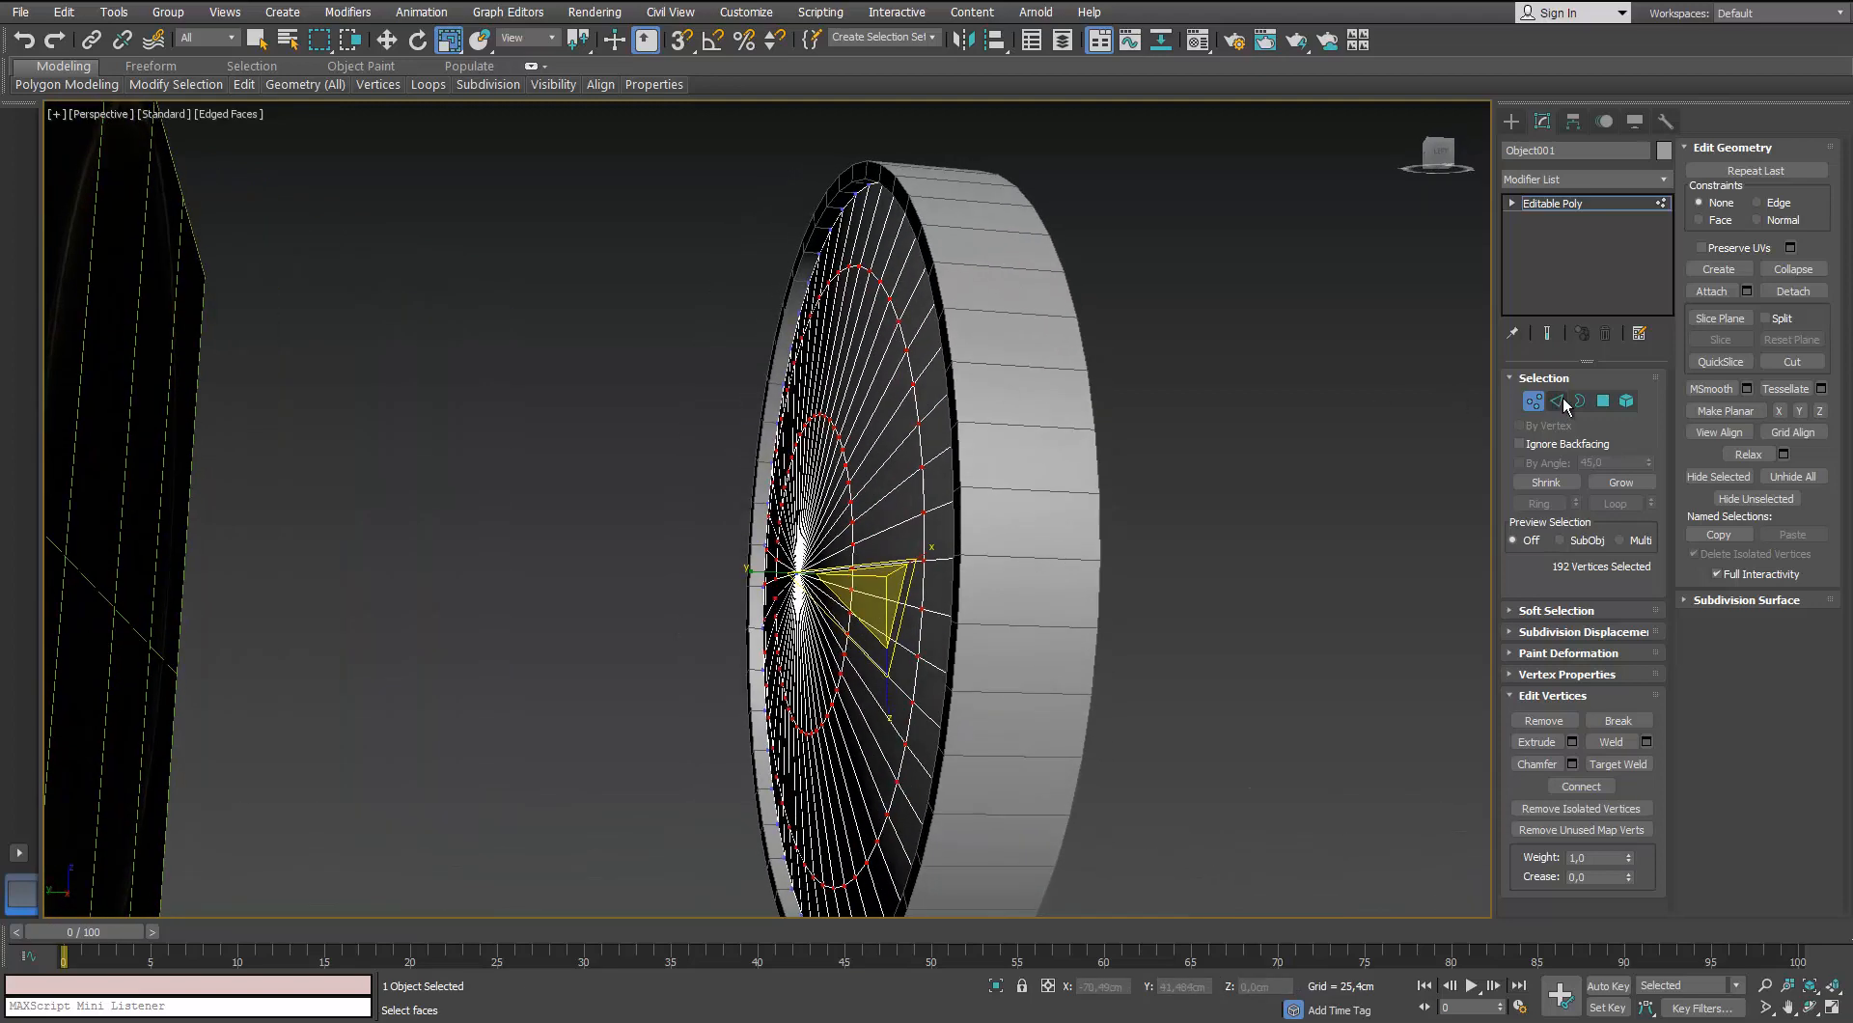
{"action": "double_click", "coordinate": [909, 360]}
{"action": "middle_click_drag", "start_coordinate": [909, 361], "coordinate": [877, 383], "text": "alt"}
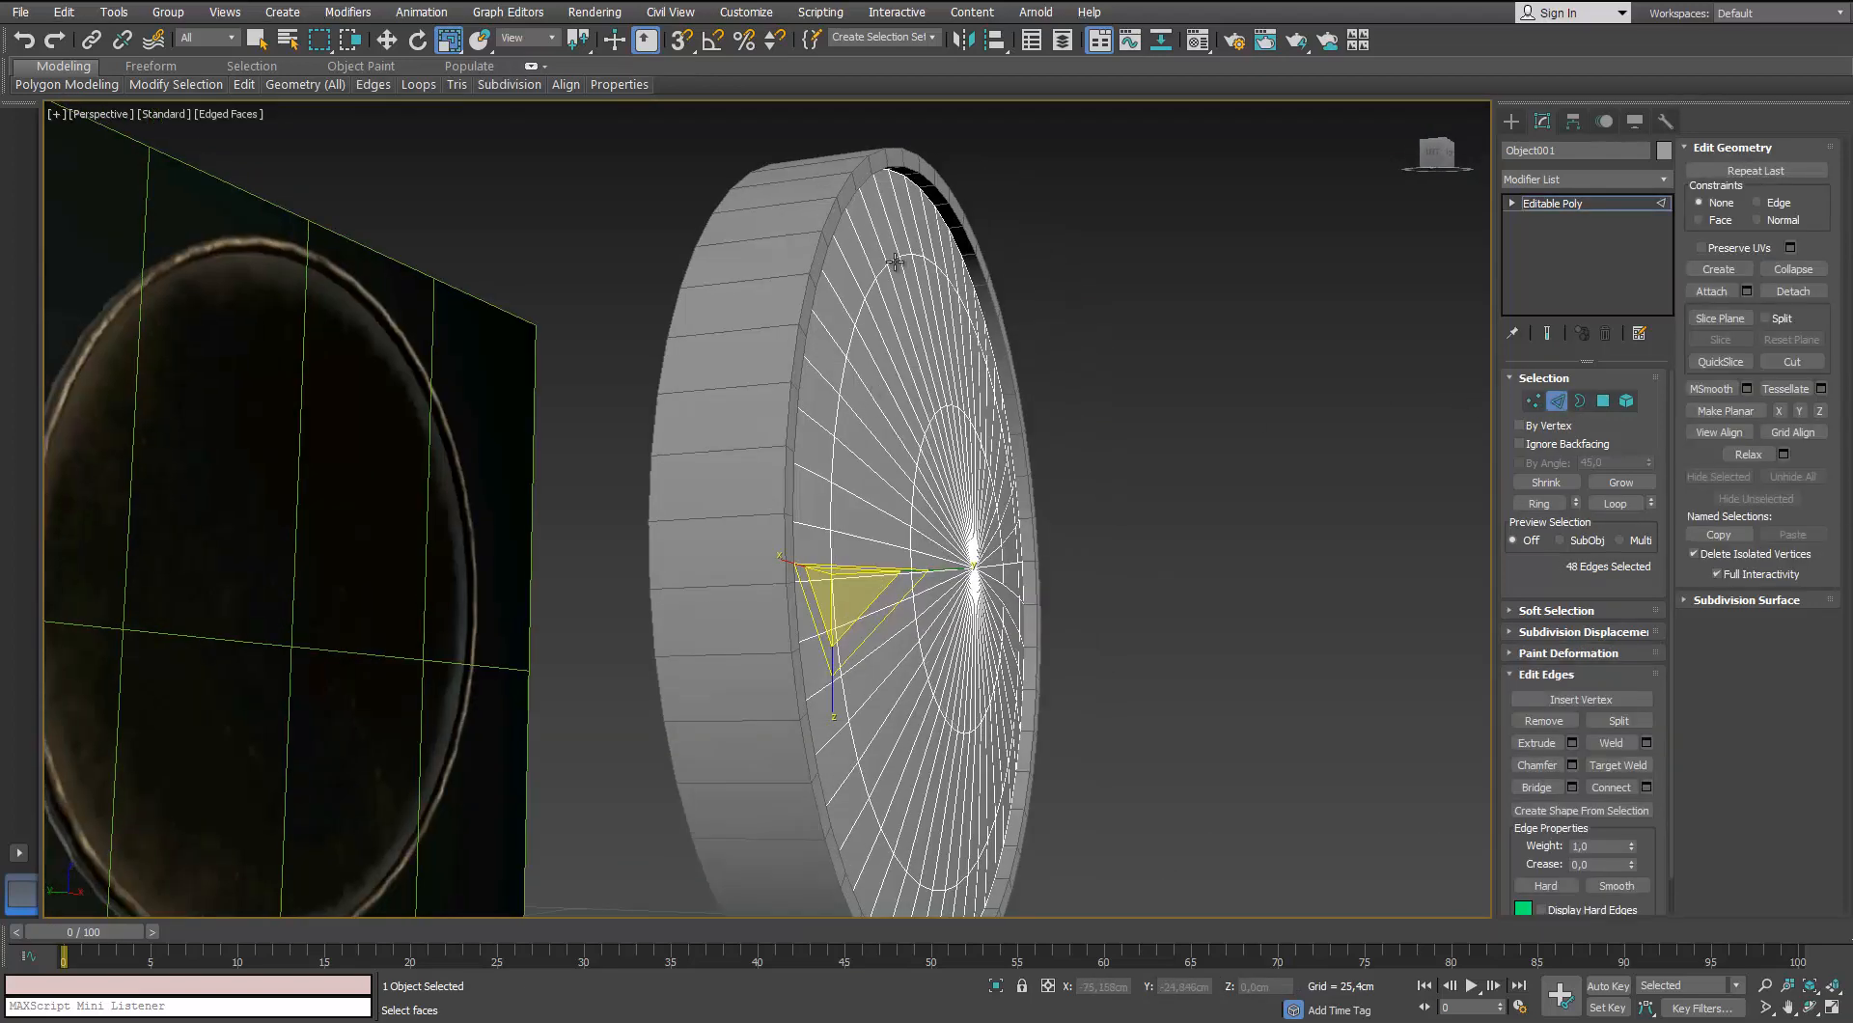
{"action": "double_click", "coordinate": [903, 262], "text": "ctrl"}
{"action": "left_click", "coordinate": [1532, 401]}
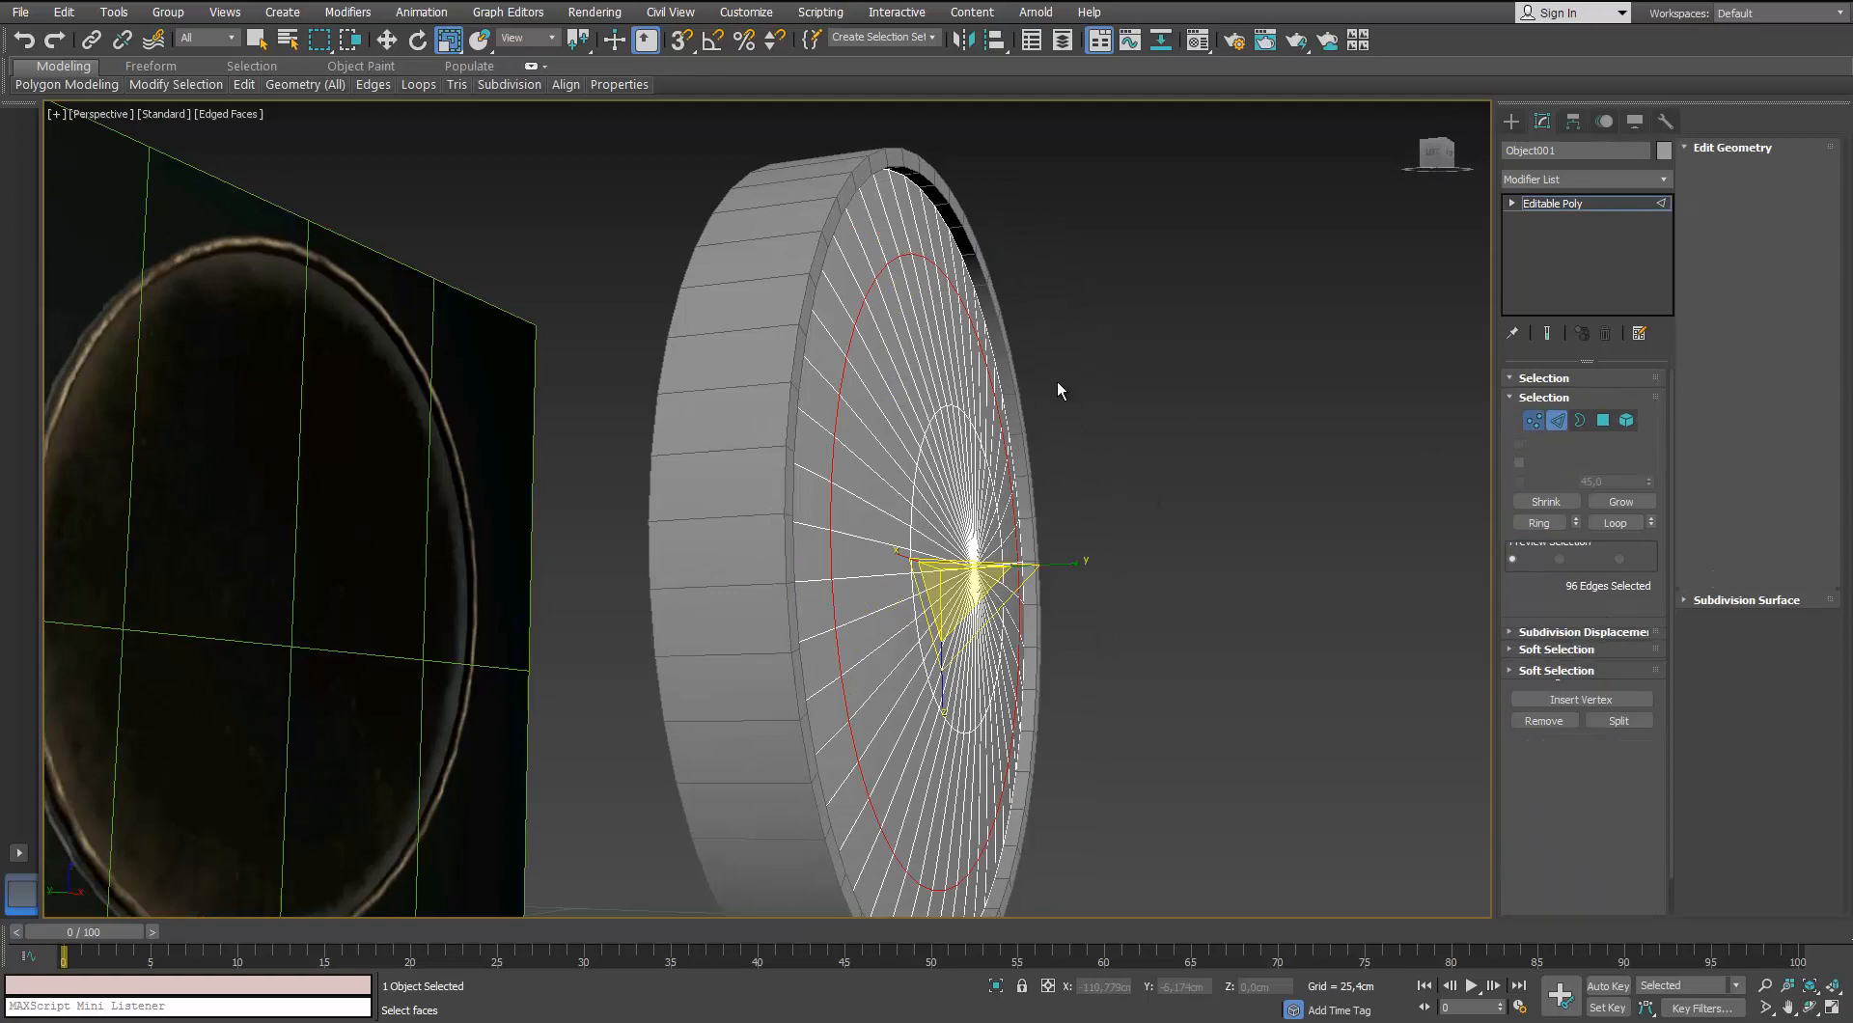
{"action": "middle_click_drag", "start_coordinate": [1006, 565], "coordinate": [918, 541], "text": "alt"}
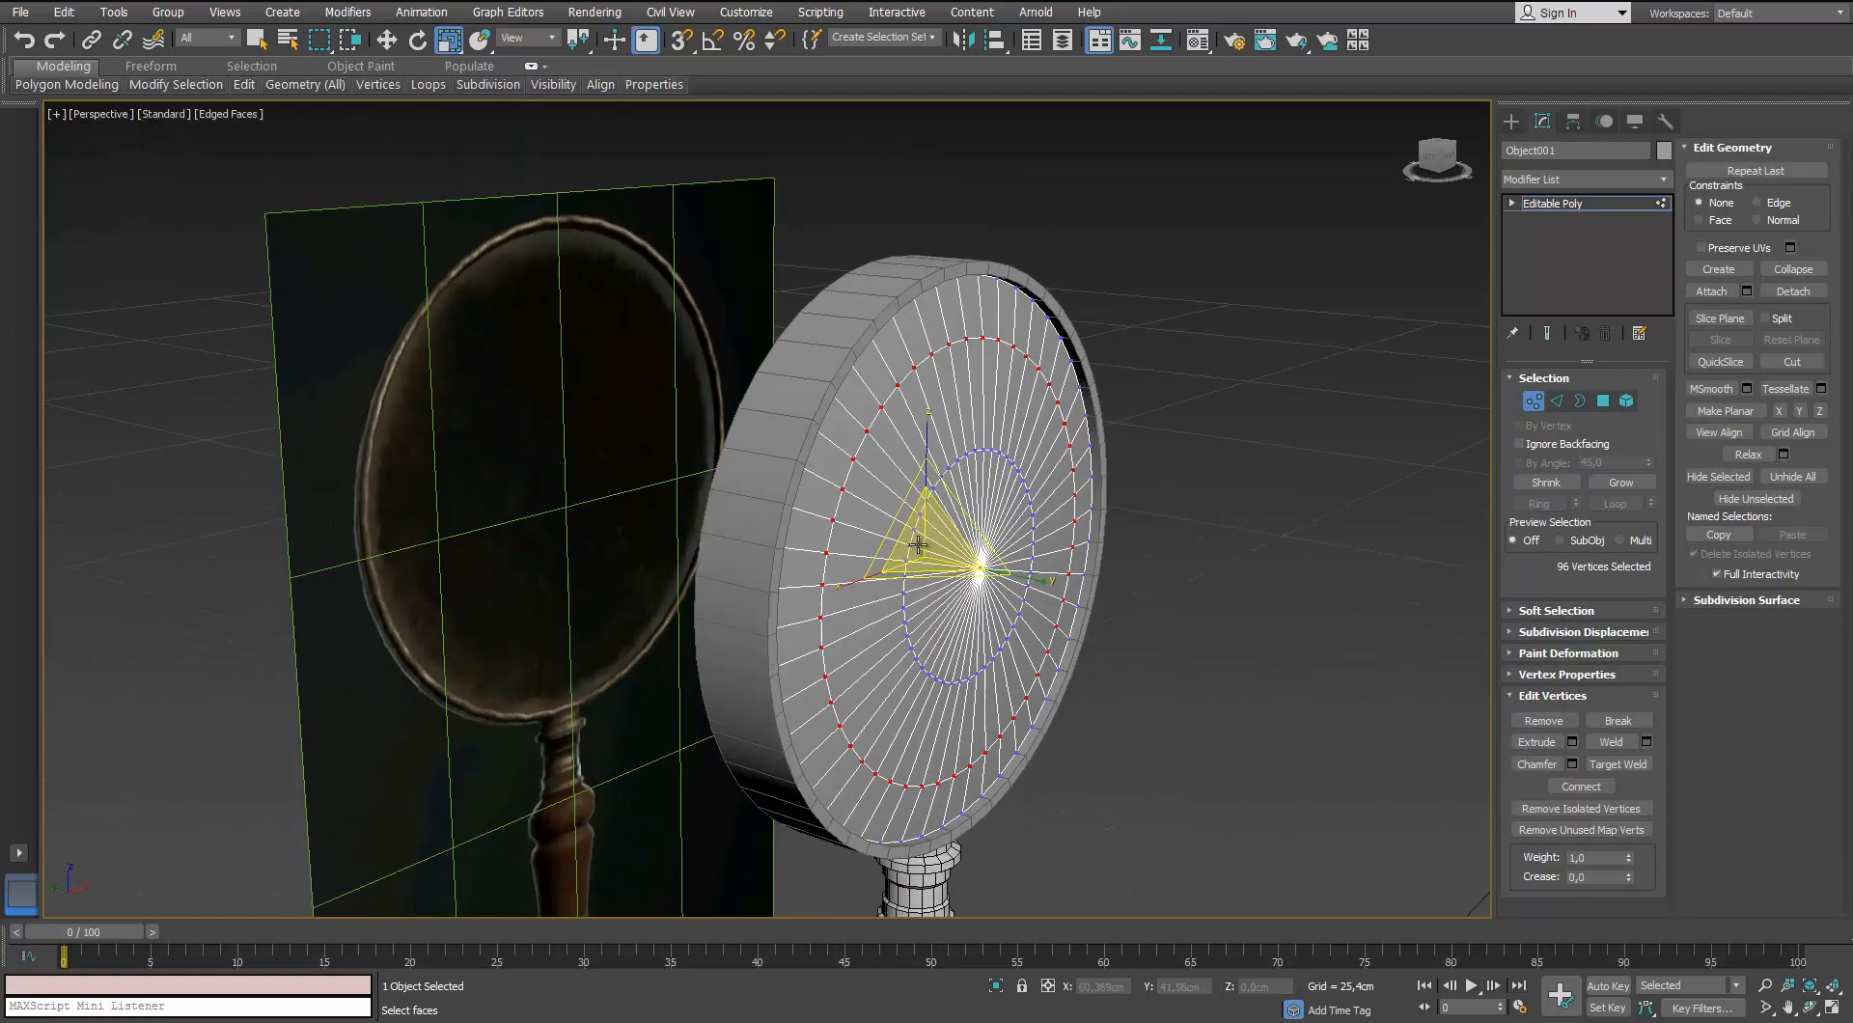
{"action": "left_click", "coordinate": [1533, 401]}
Select all the magnifying glass parts, leaving the reference image plane out of the selection
{"action": "left_click", "coordinate": [1307, 542]}
{"action": "scroll", "coordinate": [1307, 542], "scroll_direction": "down", "scroll_amount": 4}
{"action": "middle_click_drag", "start_coordinate": [1255, 548], "coordinate": [956, 509]}
{"action": "scroll", "coordinate": [1108, 421], "scroll_direction": "up", "scroll_amount": 4}
{"action": "scroll", "coordinate": [1015, 473], "scroll_direction": "down", "scroll_amount": 4}
{"action": "left_click_drag", "start_coordinate": [888, 674], "coordinate": [786, 787]}
{"action": "scroll", "coordinate": [907, 656], "scroll_direction": "up", "scroll_amount": 4}
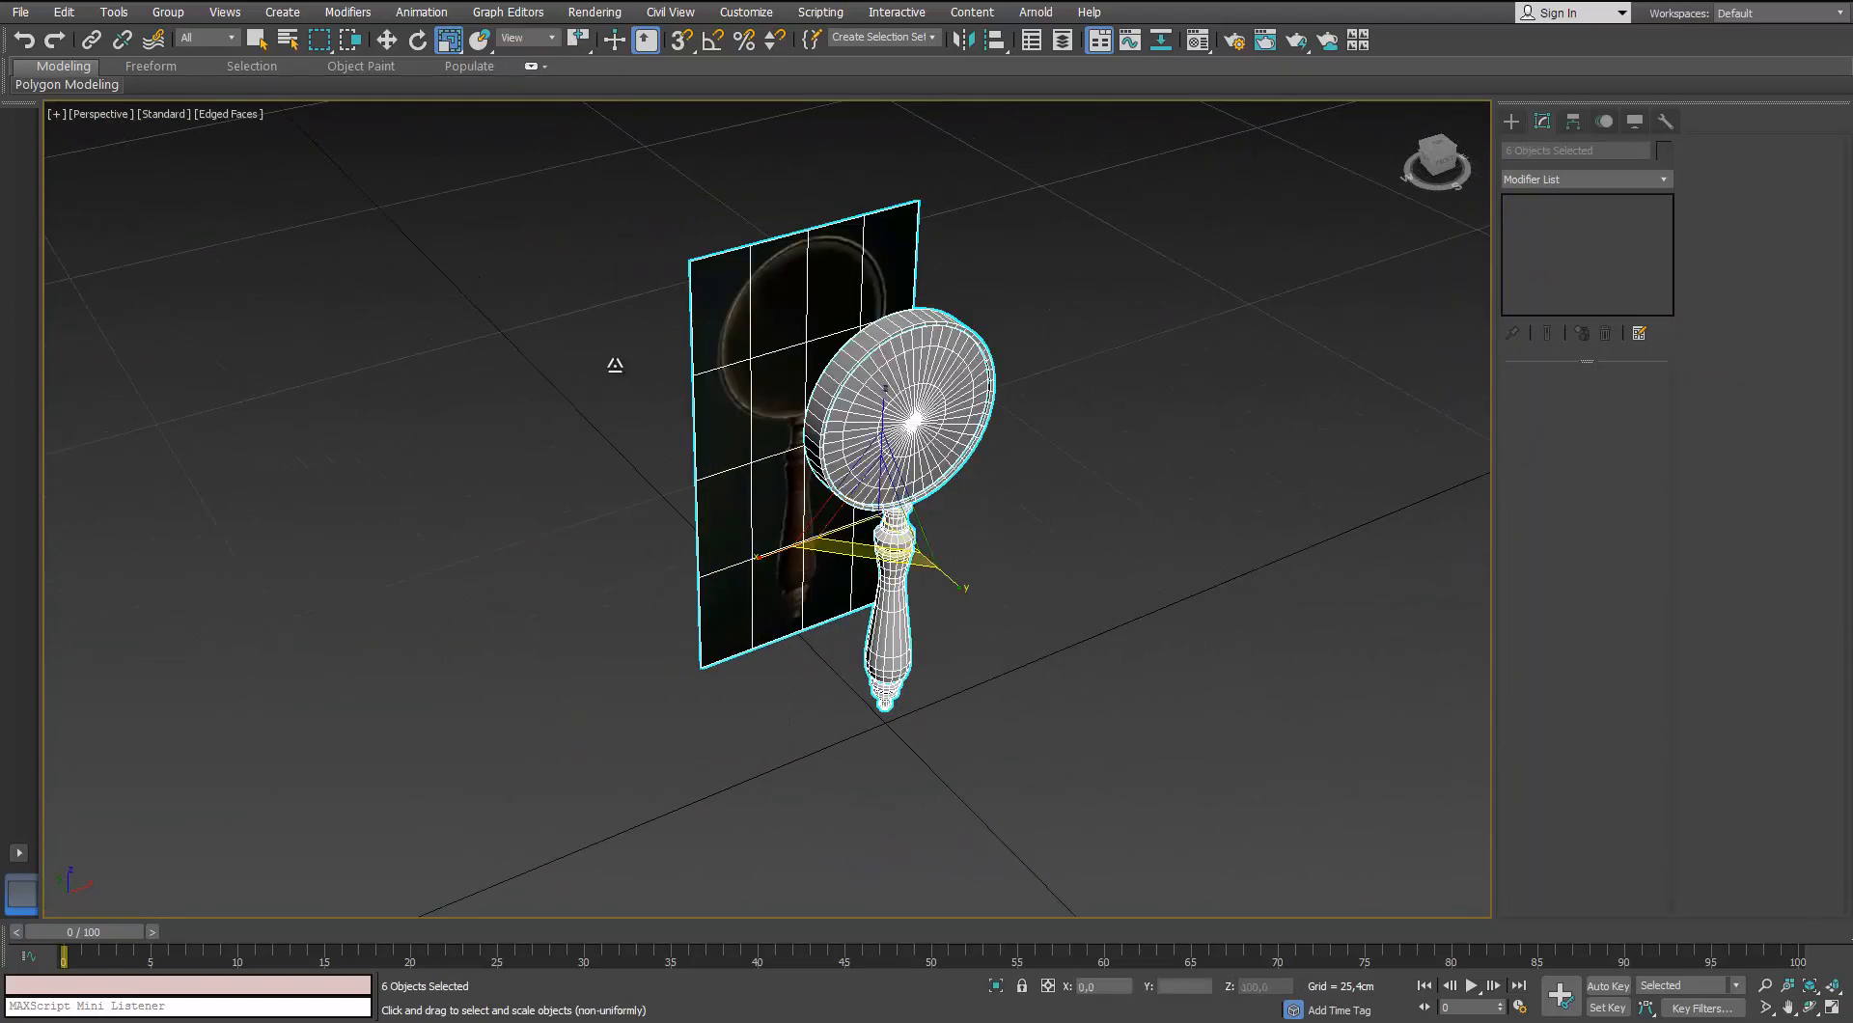
{"action": "left_click", "coordinate": [732, 385], "text": "alt"}
{"action": "scroll", "coordinate": [838, 430], "scroll_direction": "up", "scroll_amount": 3}
{"action": "middle_click_drag", "start_coordinate": [838, 429], "coordinate": [625, 459]}
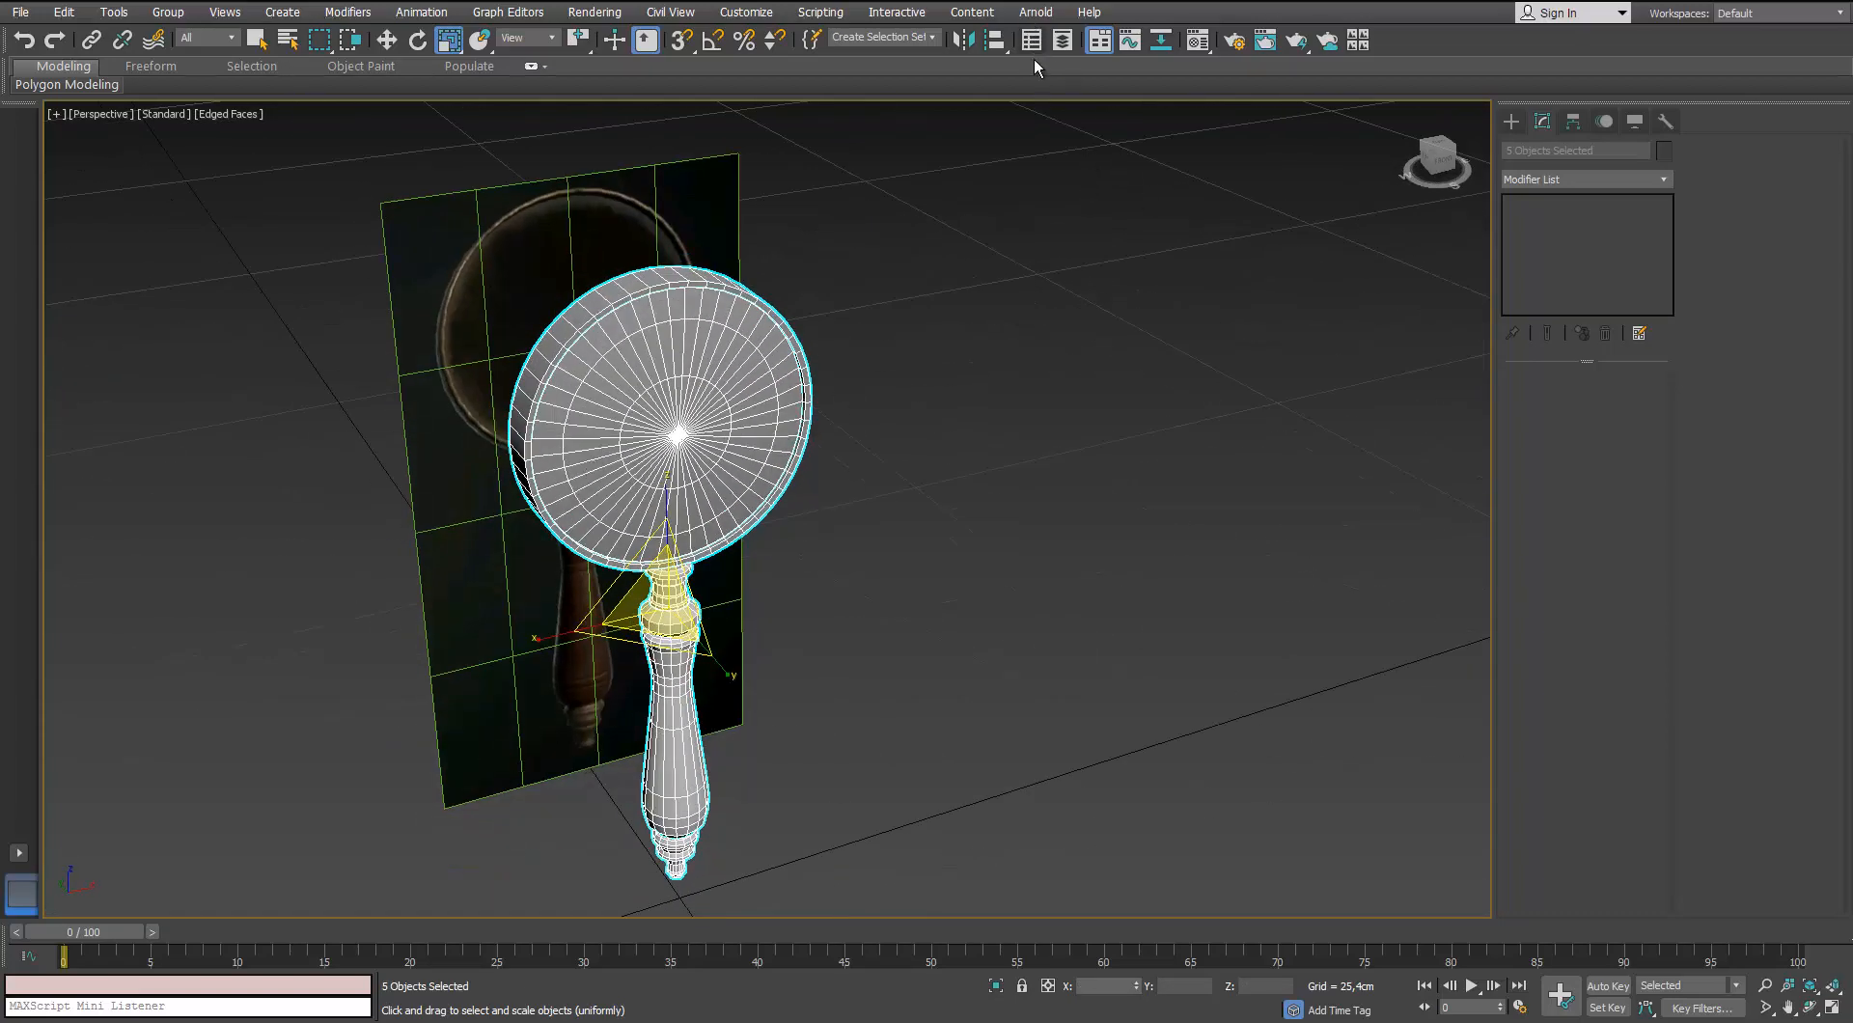
Create a layer named Magnifying Glass_HP containing the five selected parts
{"action": "left_click", "coordinate": [1031, 39]}
{"action": "left_click", "coordinate": [1342, 521]}
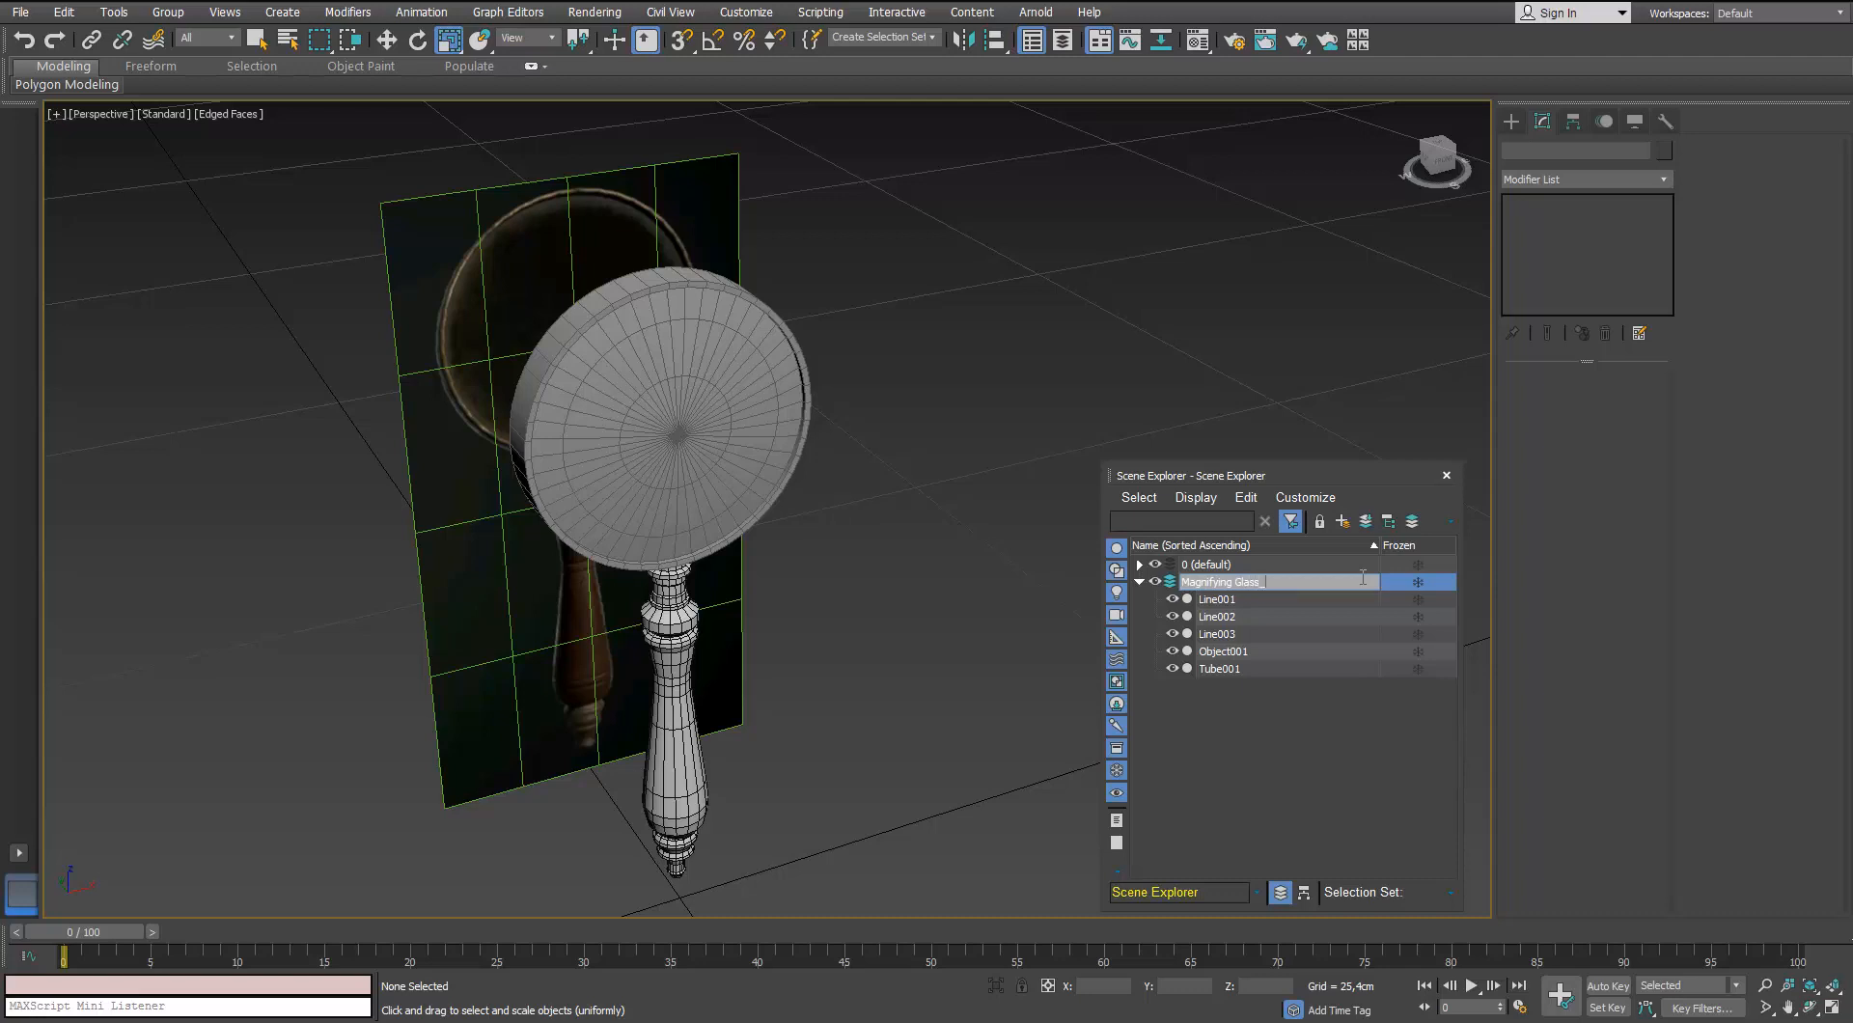
{"action": "left_click", "coordinate": [1315, 731]}
{"action": "left_click", "coordinate": [1138, 582]}
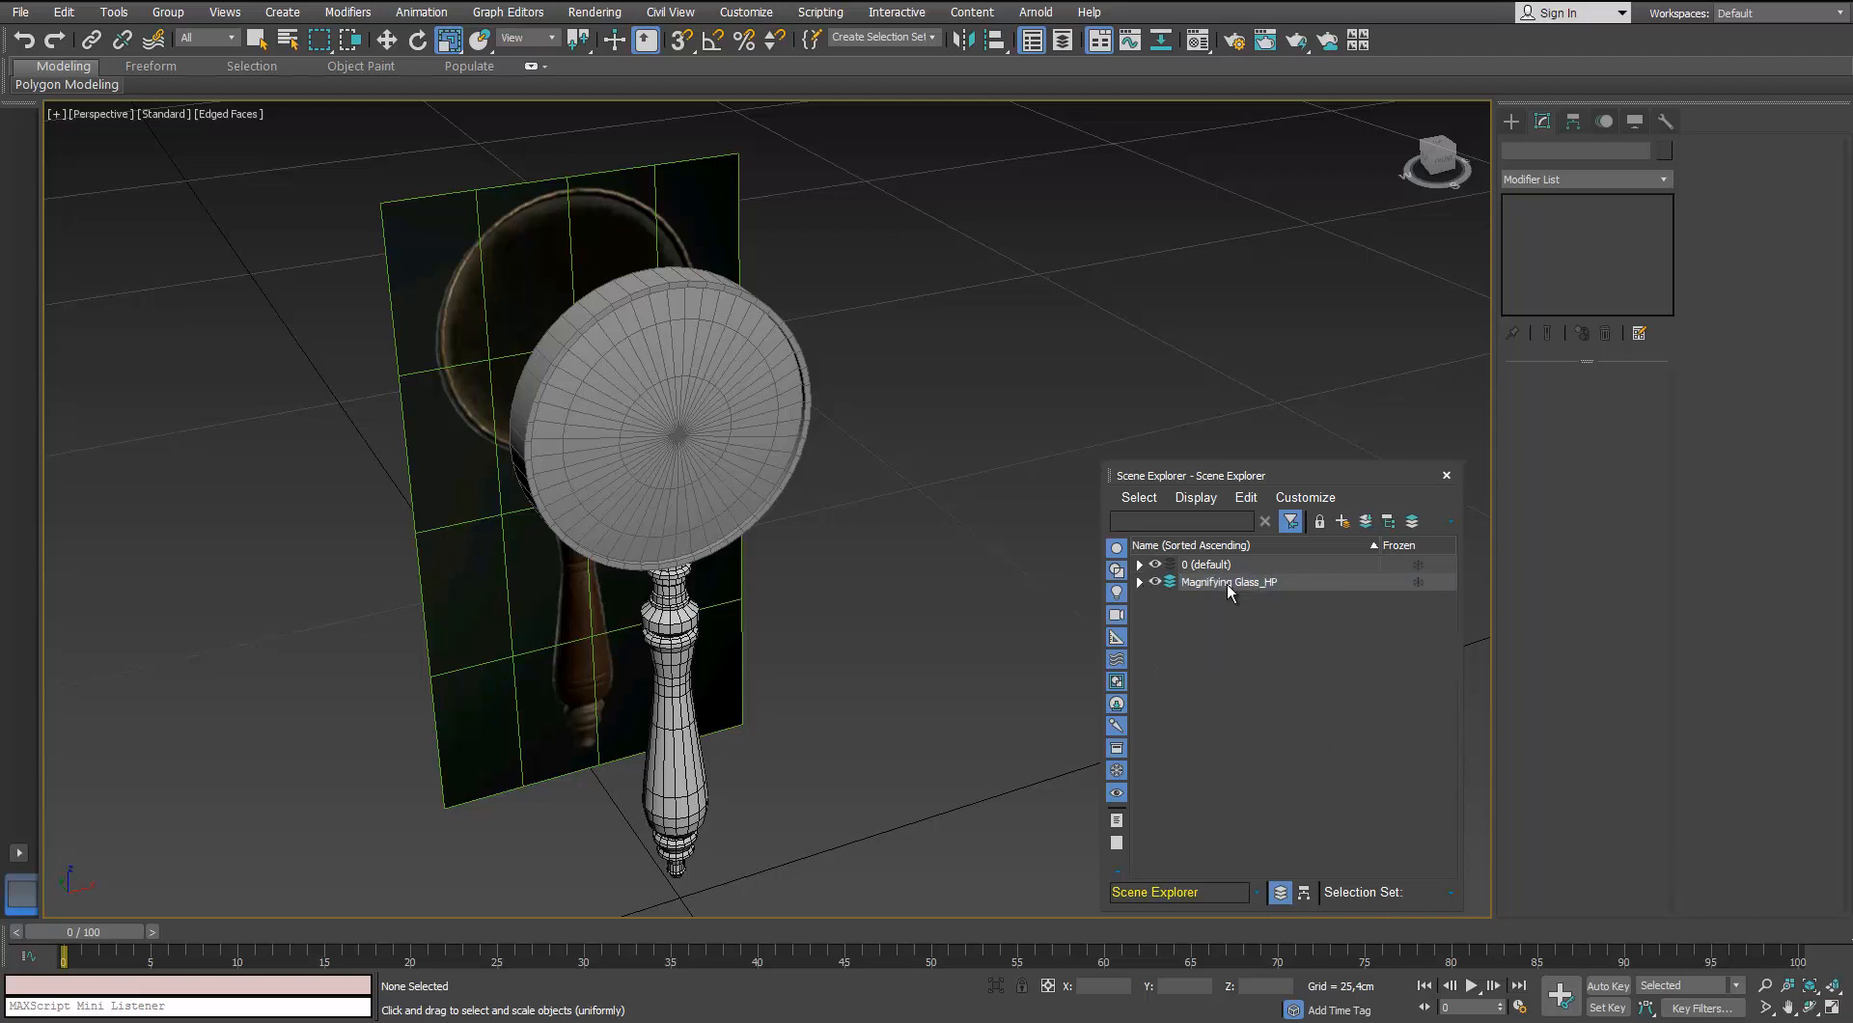
Select the parts in the Magnifying Glass_HP layer and mirror them about the Z axis as copies
{"action": "double_click", "coordinate": [1225, 583]}
{"action": "left_click", "coordinate": [969, 43]}
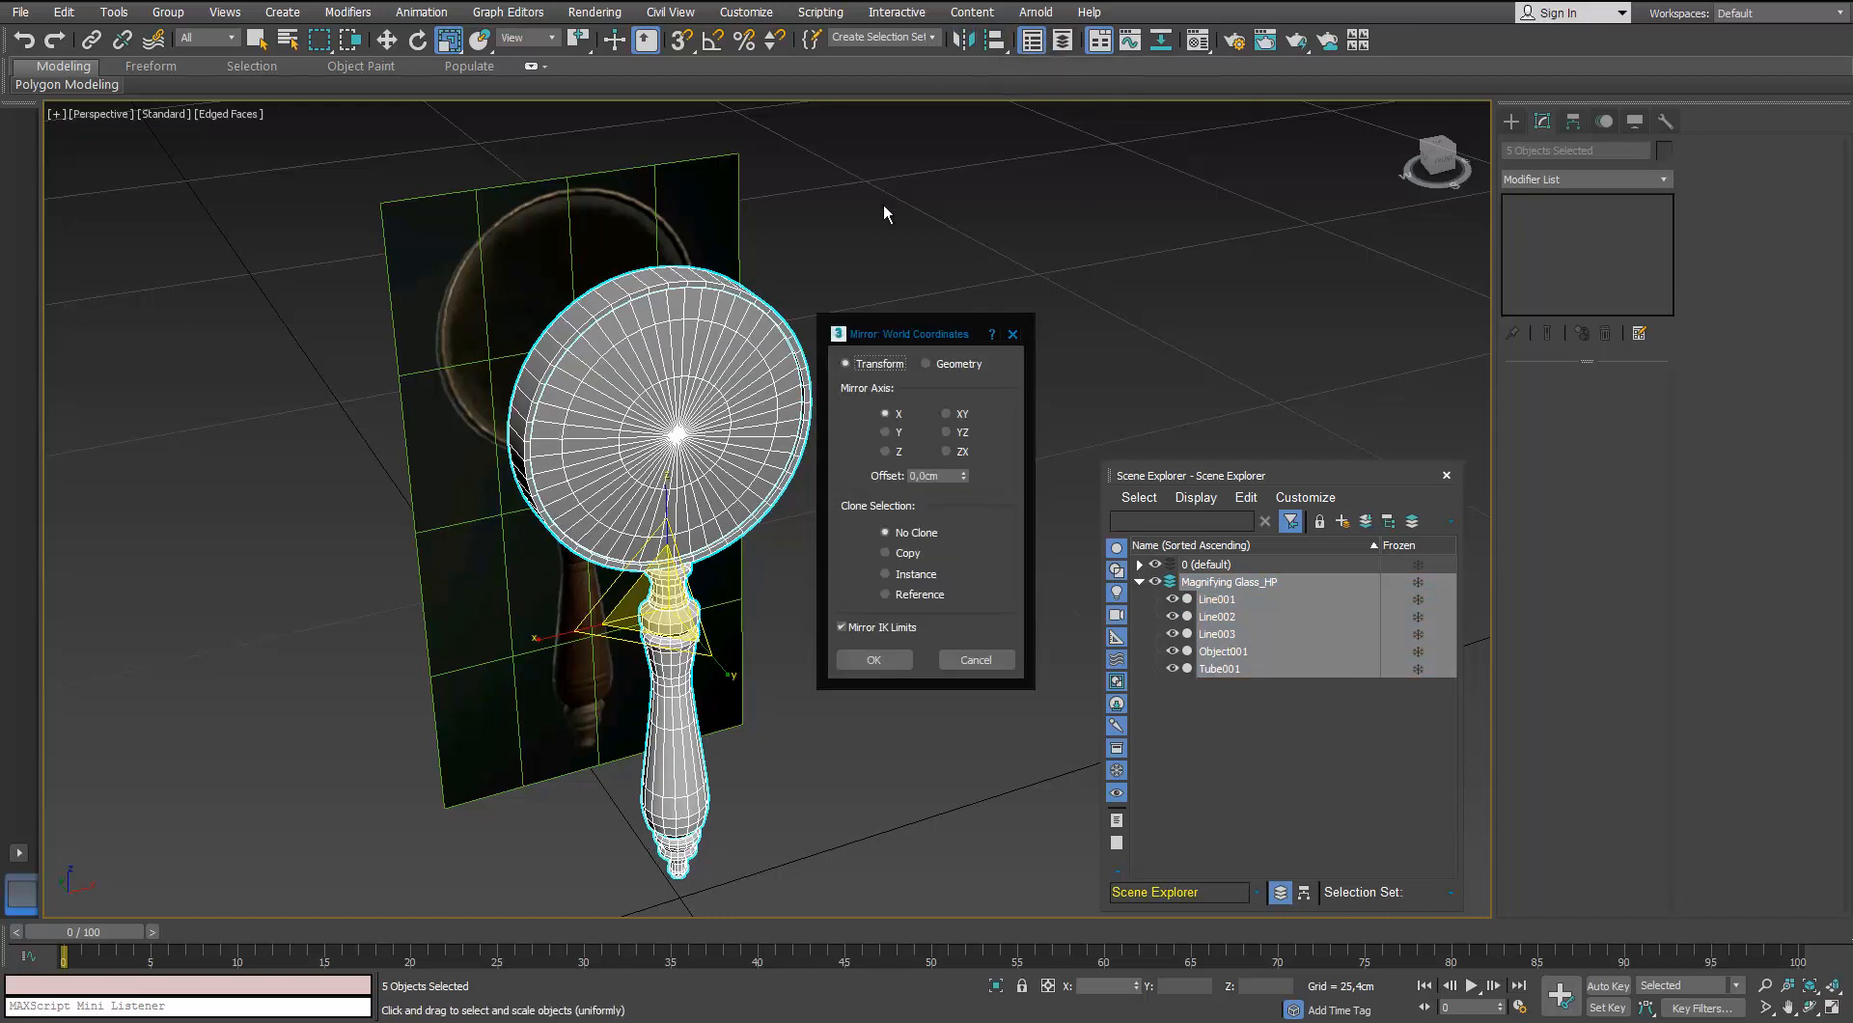
{"action": "left_click", "coordinate": [886, 433]}
{"action": "left_click", "coordinate": [884, 553]}
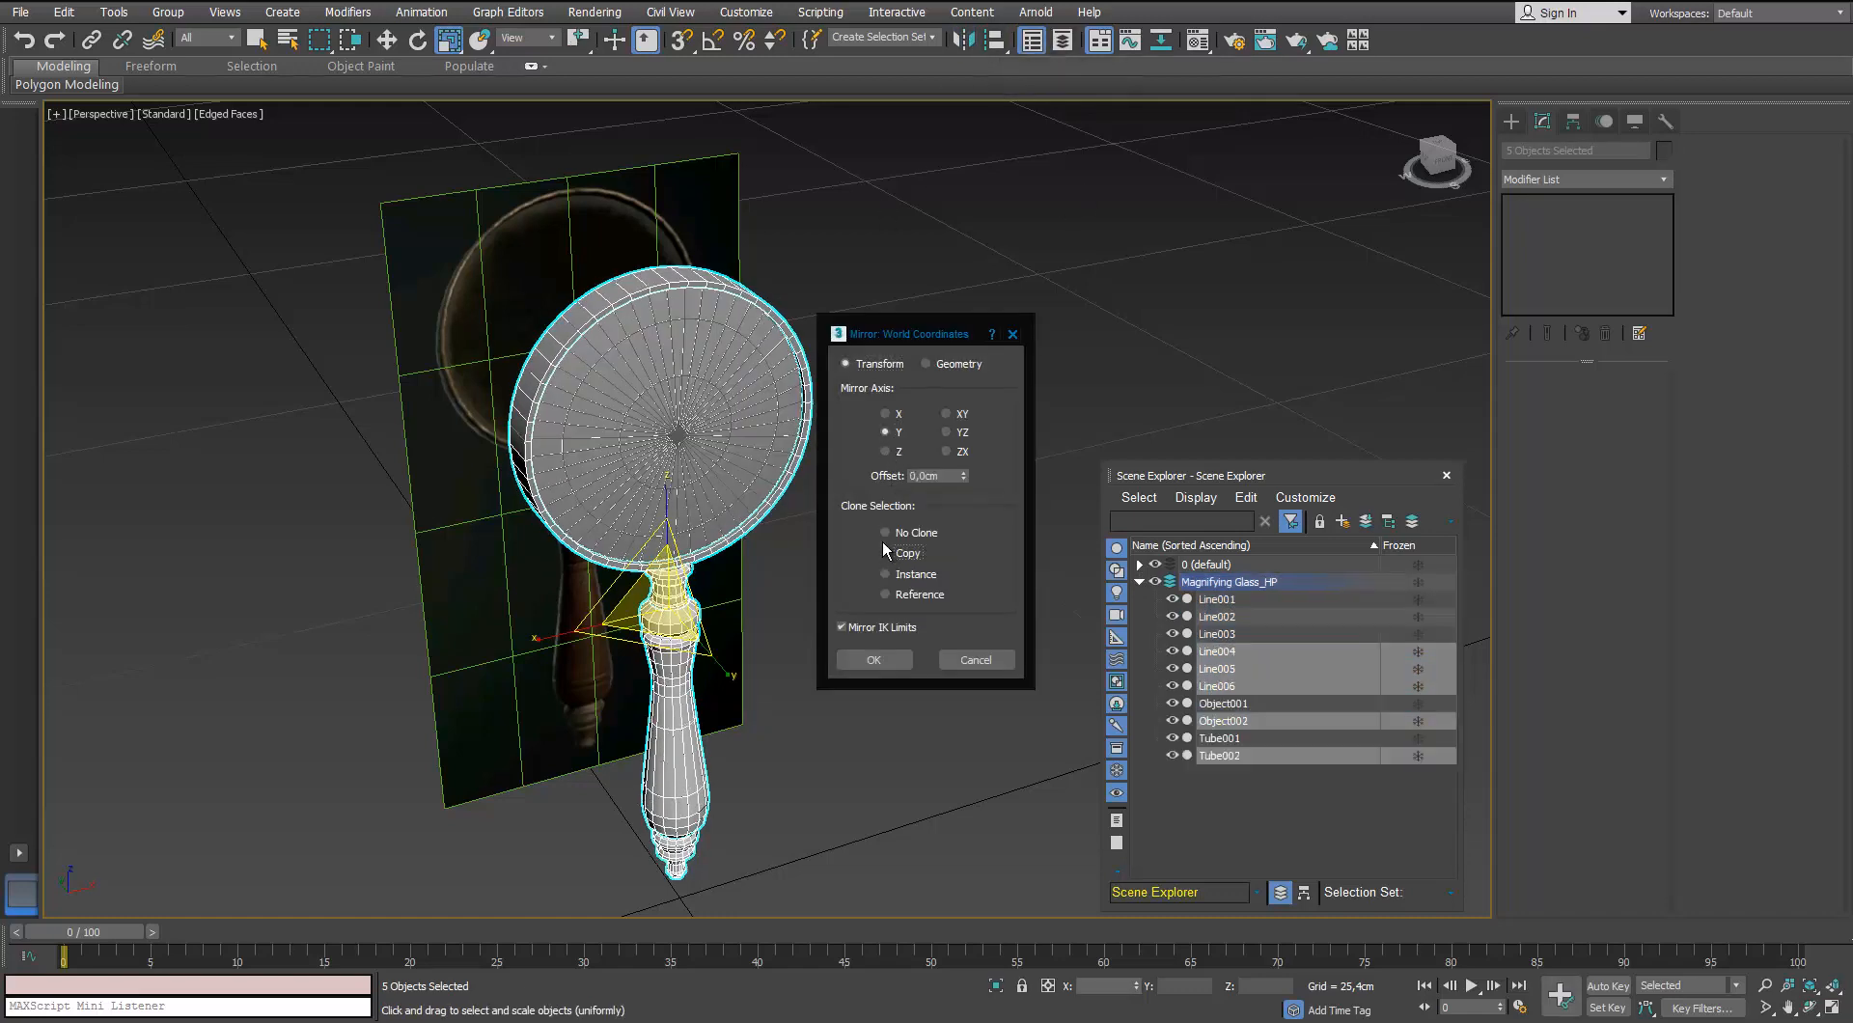
{"action": "left_click", "coordinate": [885, 451]}
{"action": "left_click", "coordinate": [874, 659]}
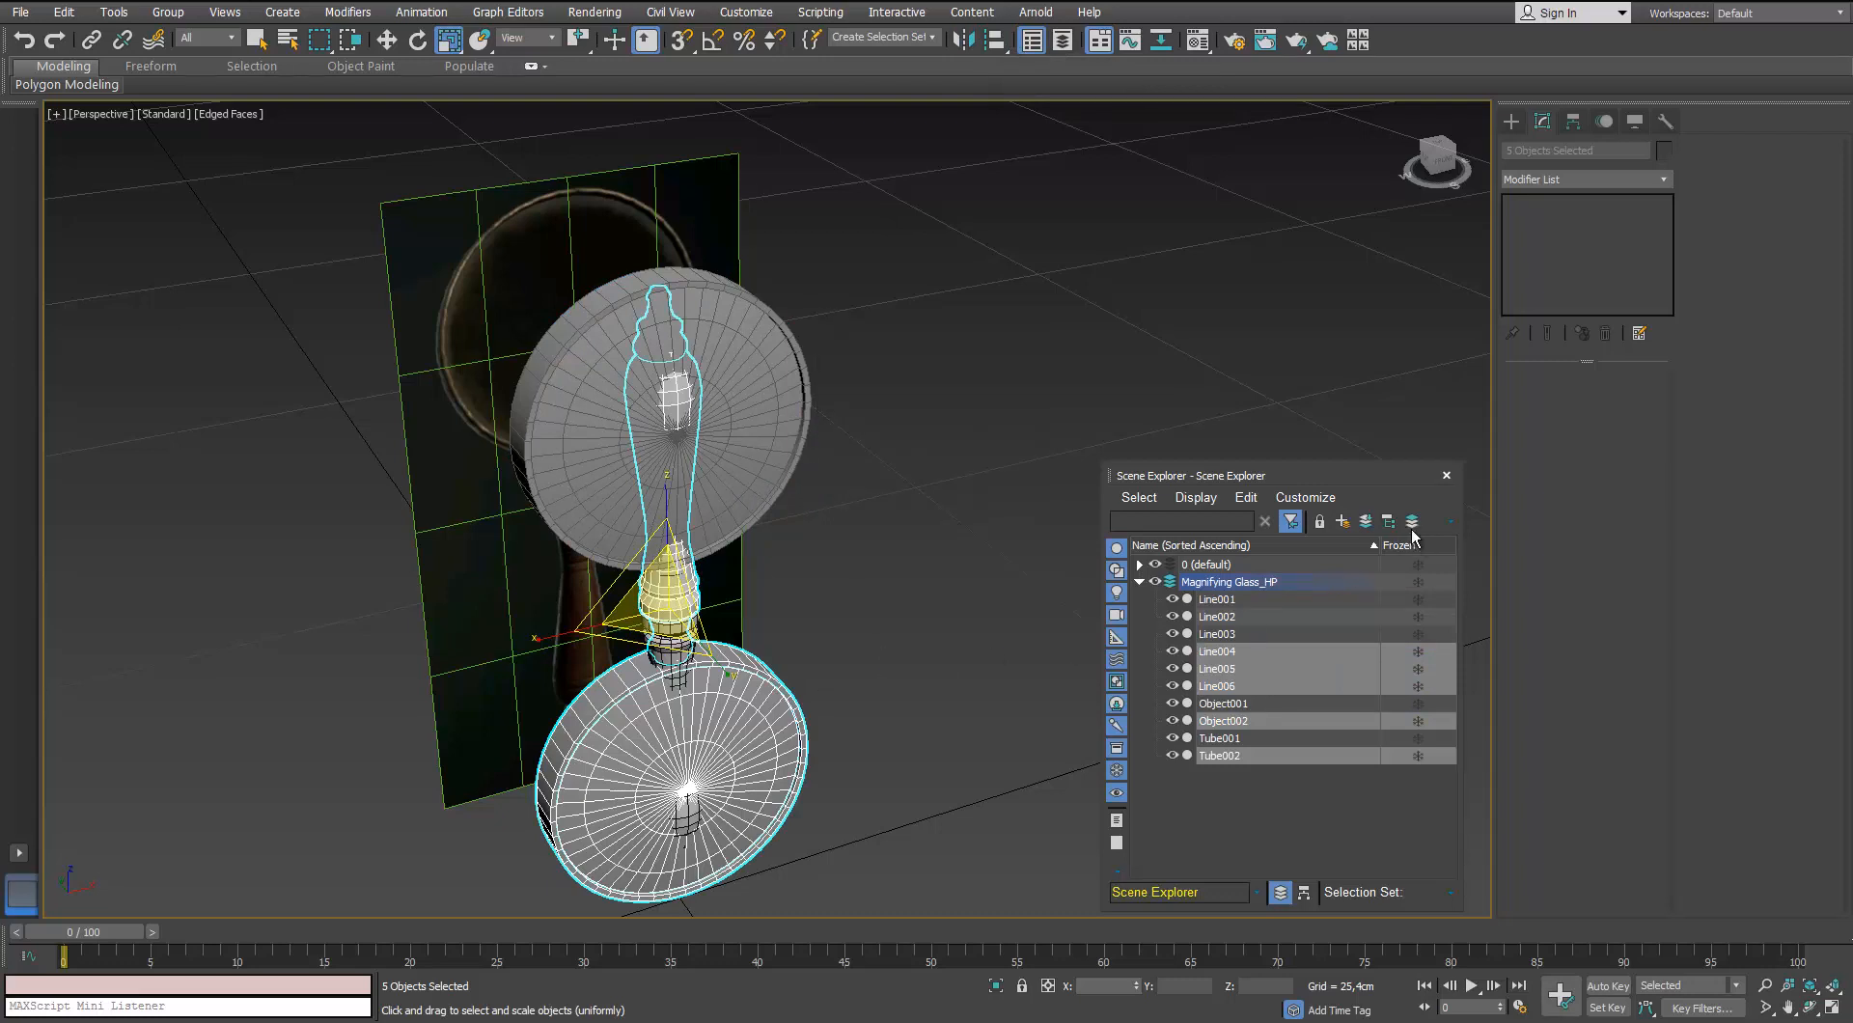
Put the mirrored copies in a new layer named Magnifying Glass_LP and mirror them about Z with No Clone
{"action": "left_click", "coordinate": [1344, 521]}
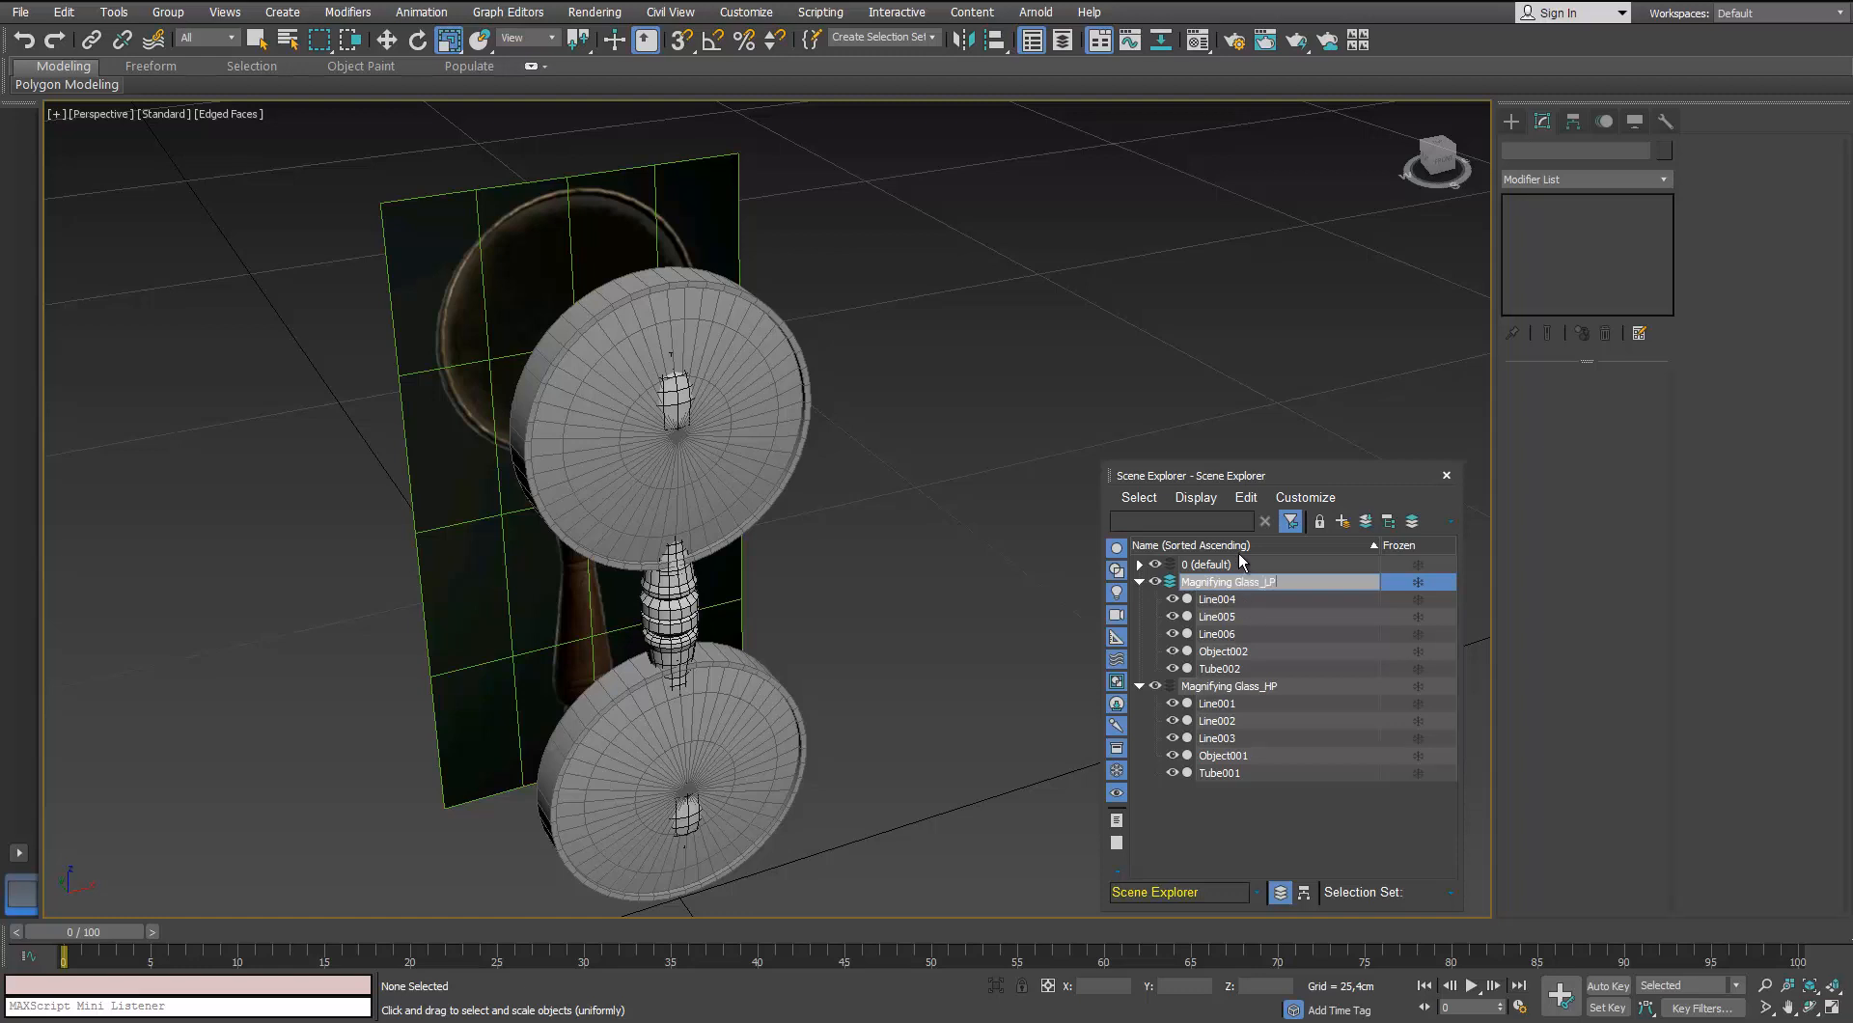
{"action": "double_click", "coordinate": [1276, 581]}
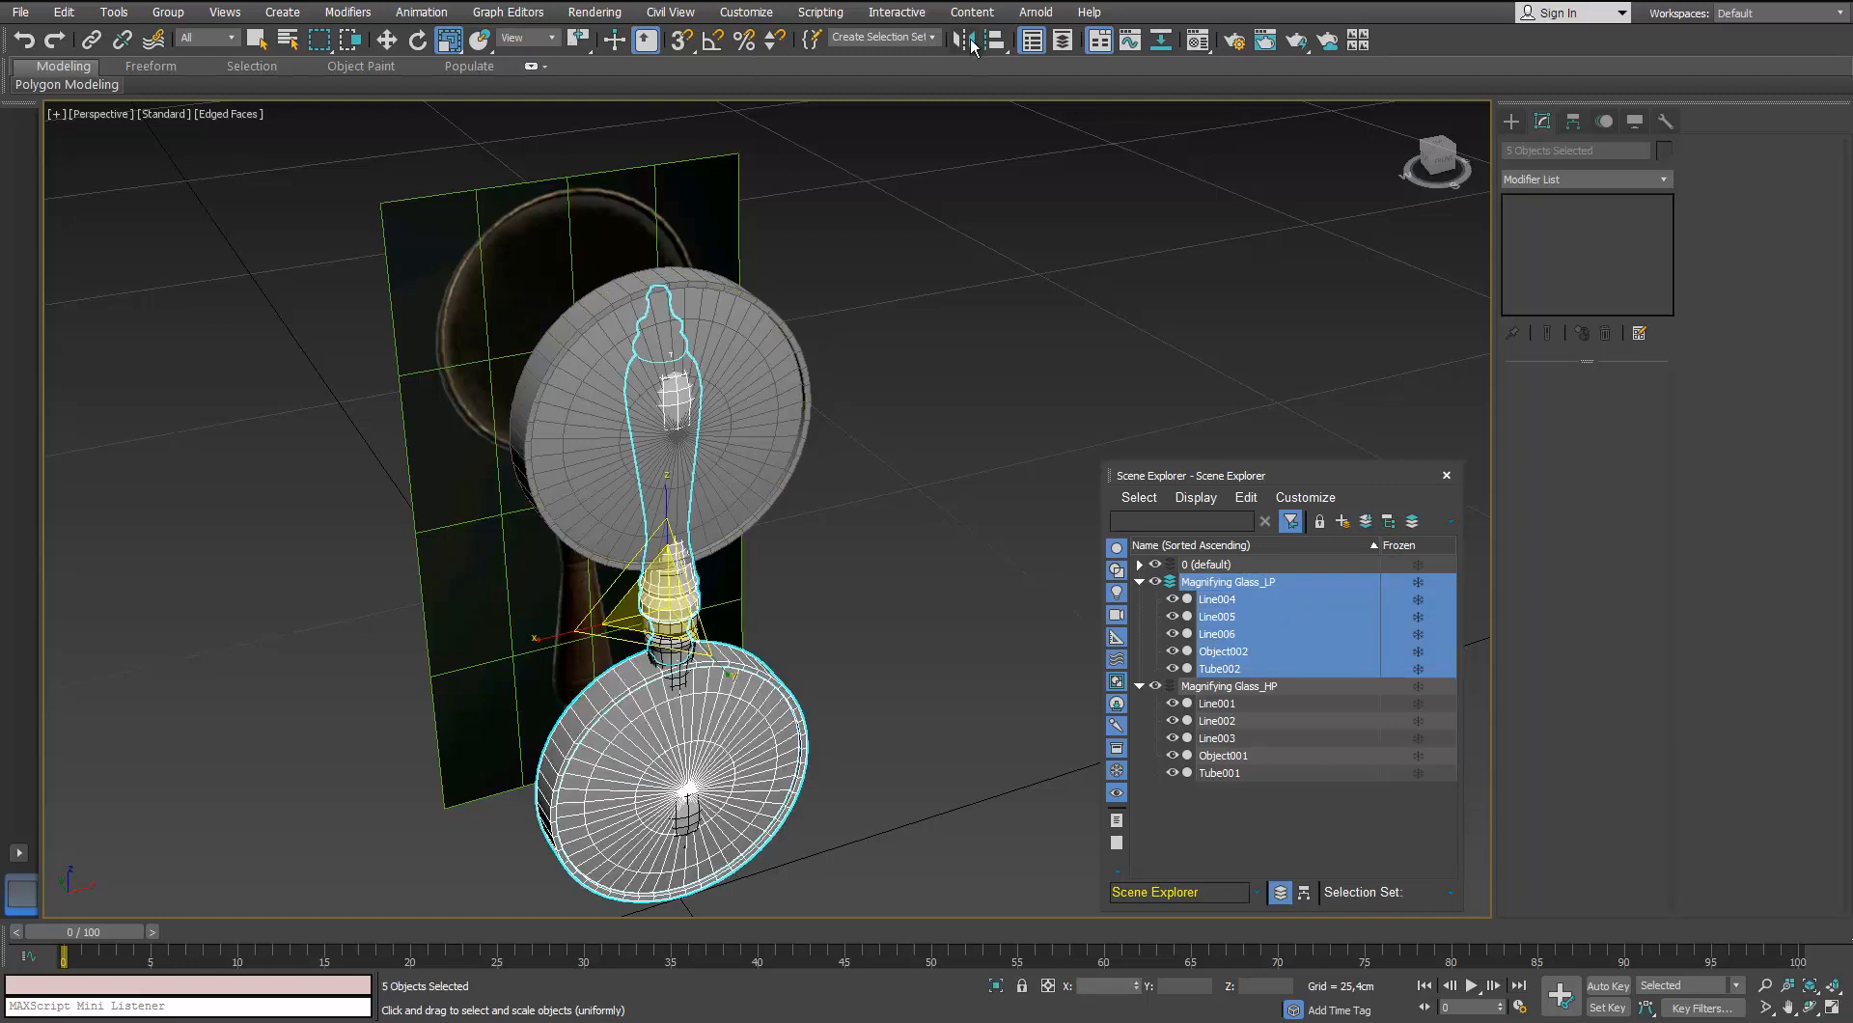
{"action": "left_click", "coordinate": [970, 43]}
{"action": "left_click", "coordinate": [895, 533]}
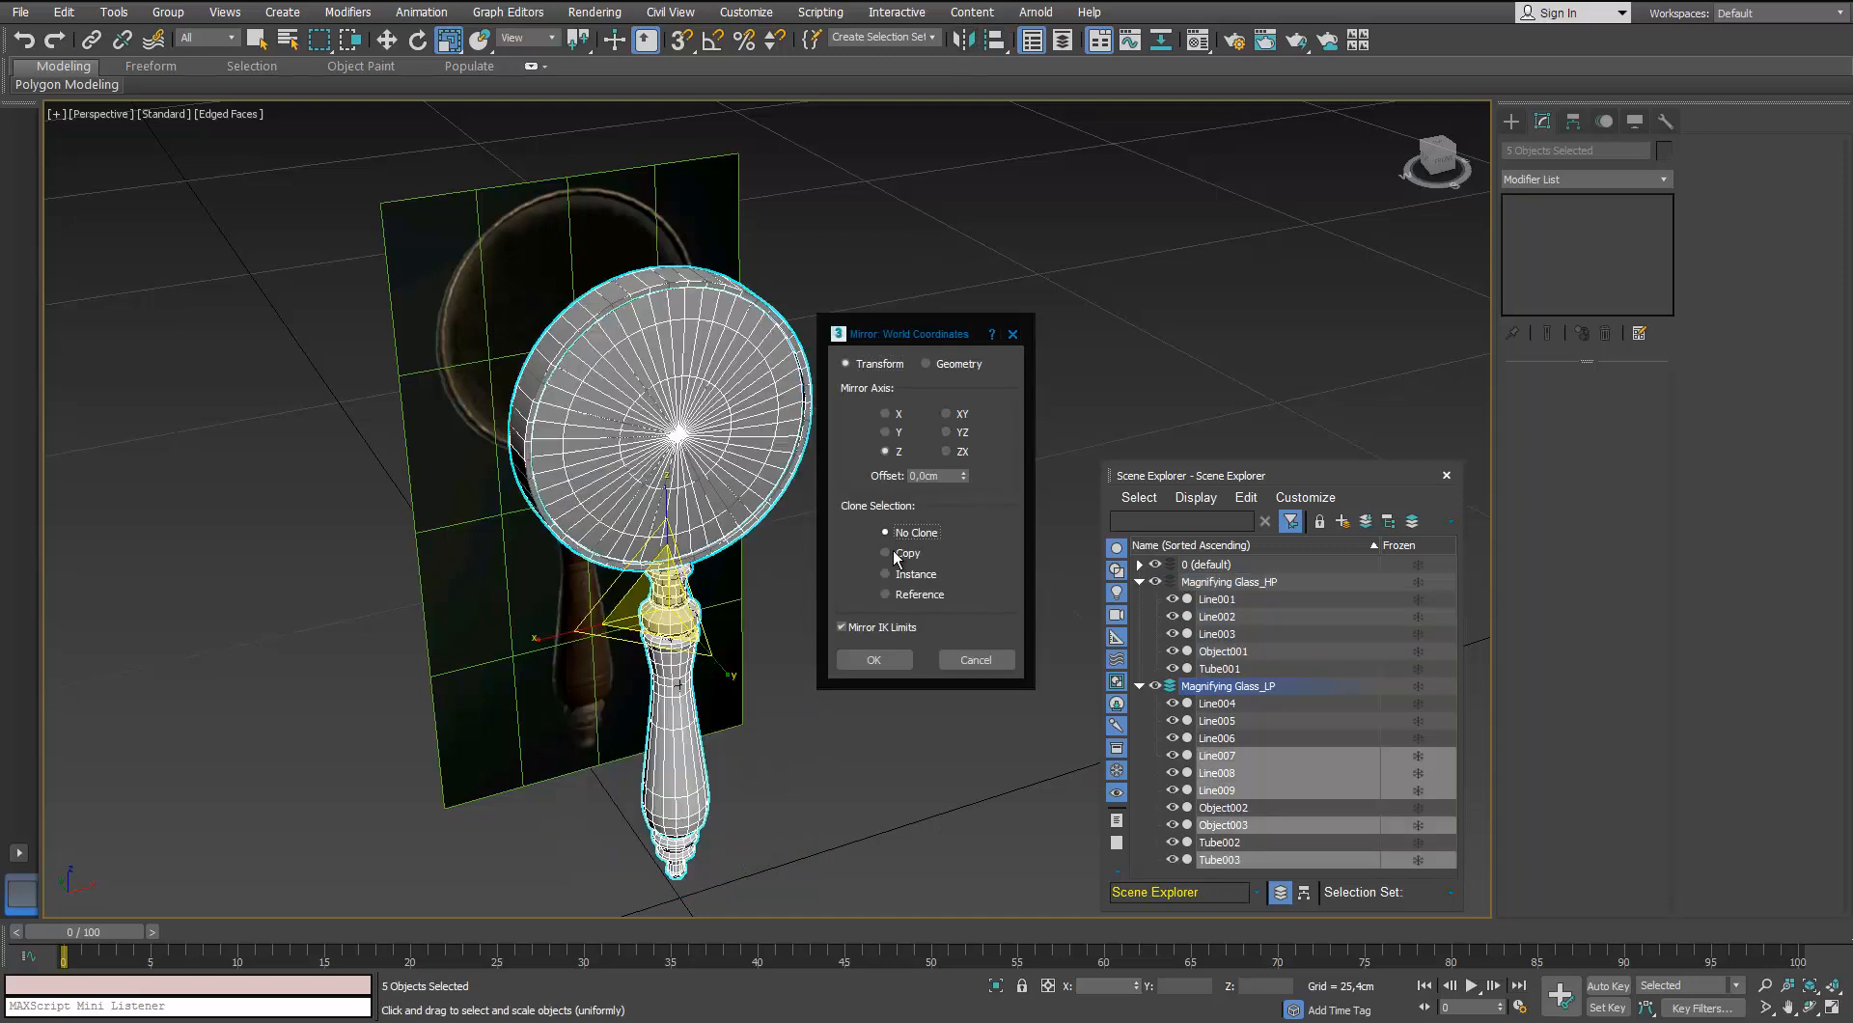
{"action": "left_click", "coordinate": [873, 659]}
Hide the Magnifying Glass_LP layer and the reference image plane
{"action": "left_click", "coordinate": [1154, 686]}
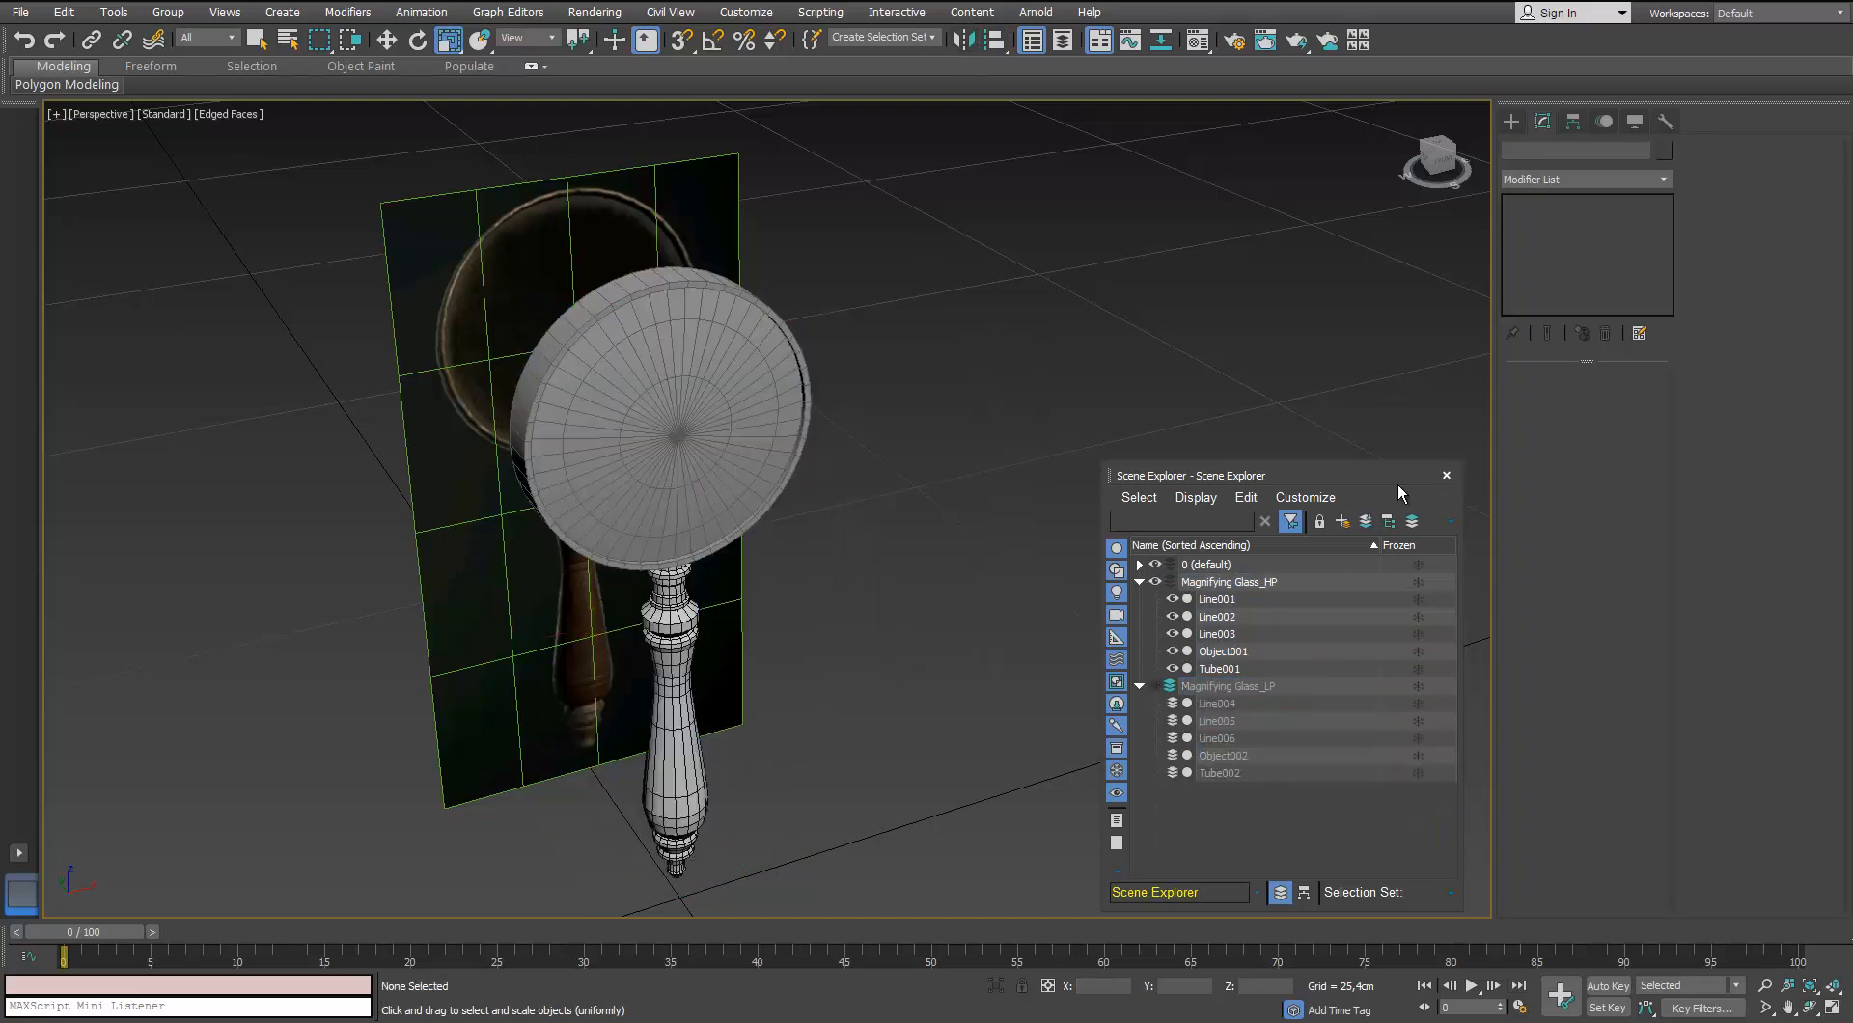
{"action": "left_click", "coordinate": [1447, 475]}
{"action": "left_click", "coordinate": [655, 212]}
{"action": "right_click", "coordinate": [654, 212]}
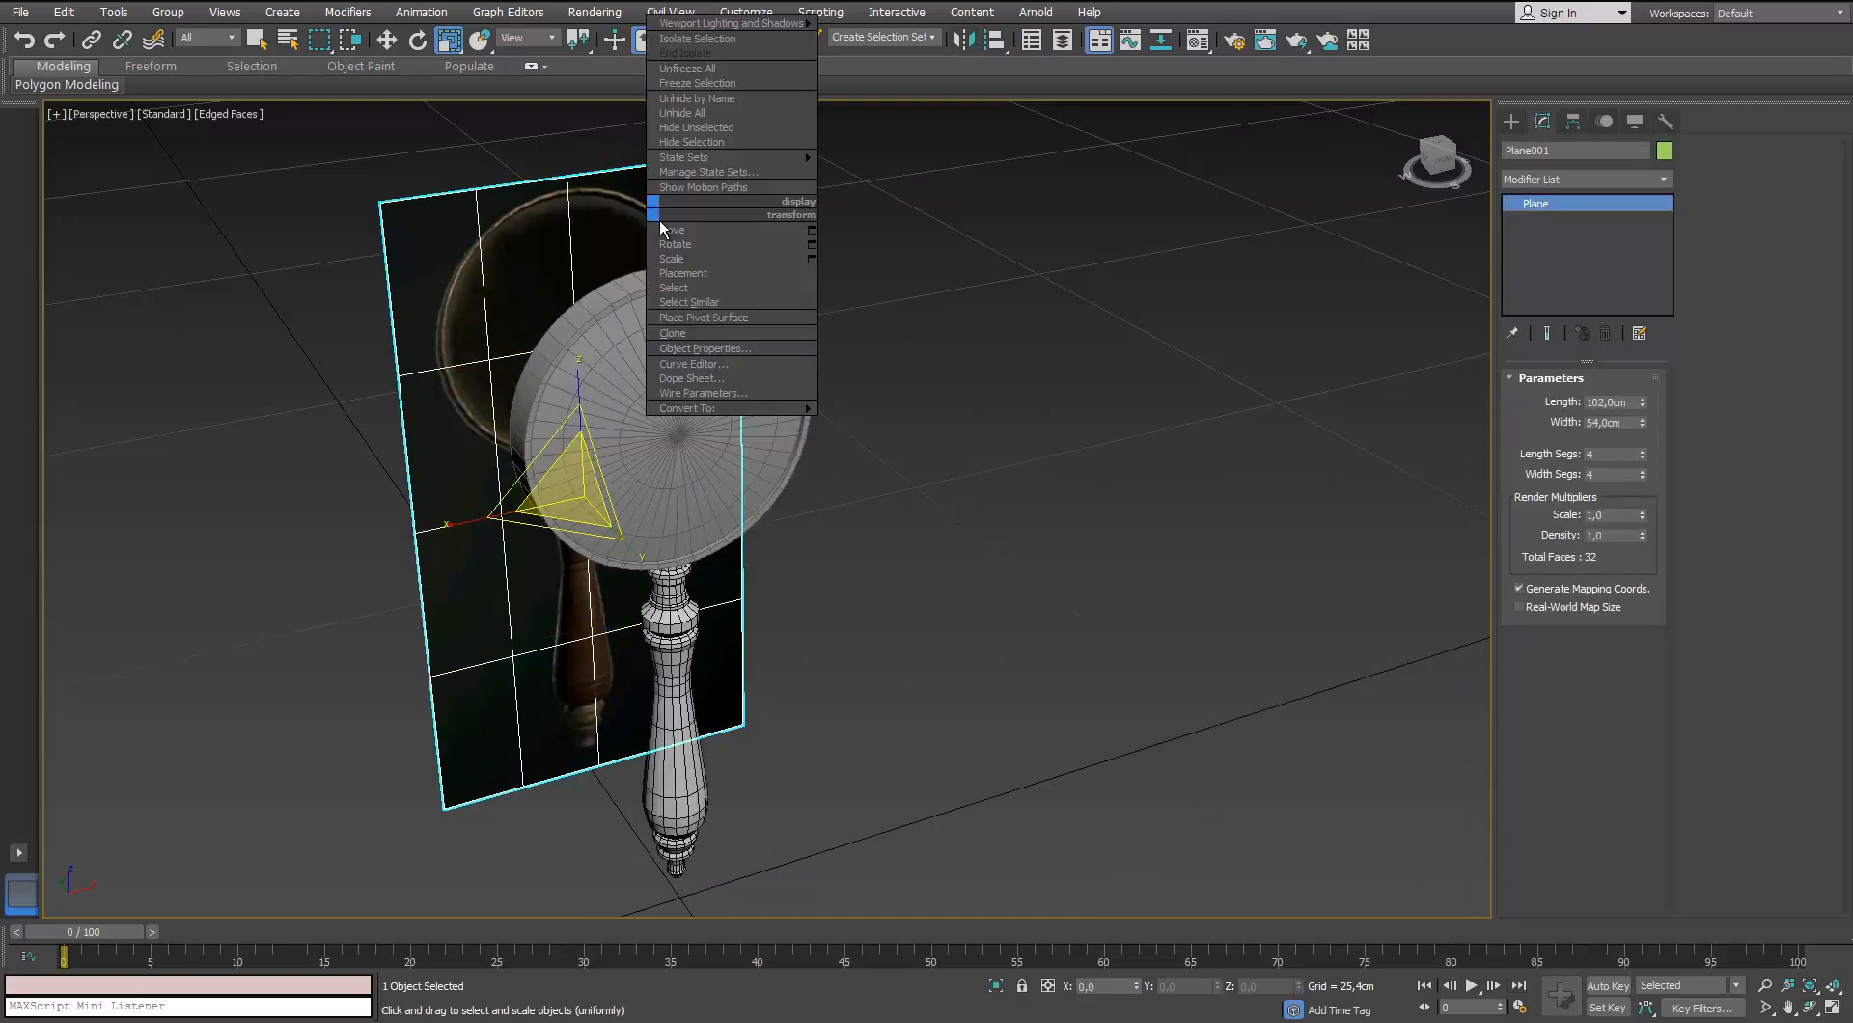
{"action": "left_click", "coordinate": [693, 142]}
Select the small turned piece at the lower end of the handle and isolate it for edge editing
{"action": "left_click", "coordinate": [721, 446]}
{"action": "scroll", "coordinate": [721, 446], "scroll_direction": "up", "scroll_amount": 6}
{"action": "scroll", "coordinate": [721, 446], "scroll_direction": "down", "scroll_amount": 5}
{"action": "middle_click_drag", "start_coordinate": [681, 782], "coordinate": [603, 450]}
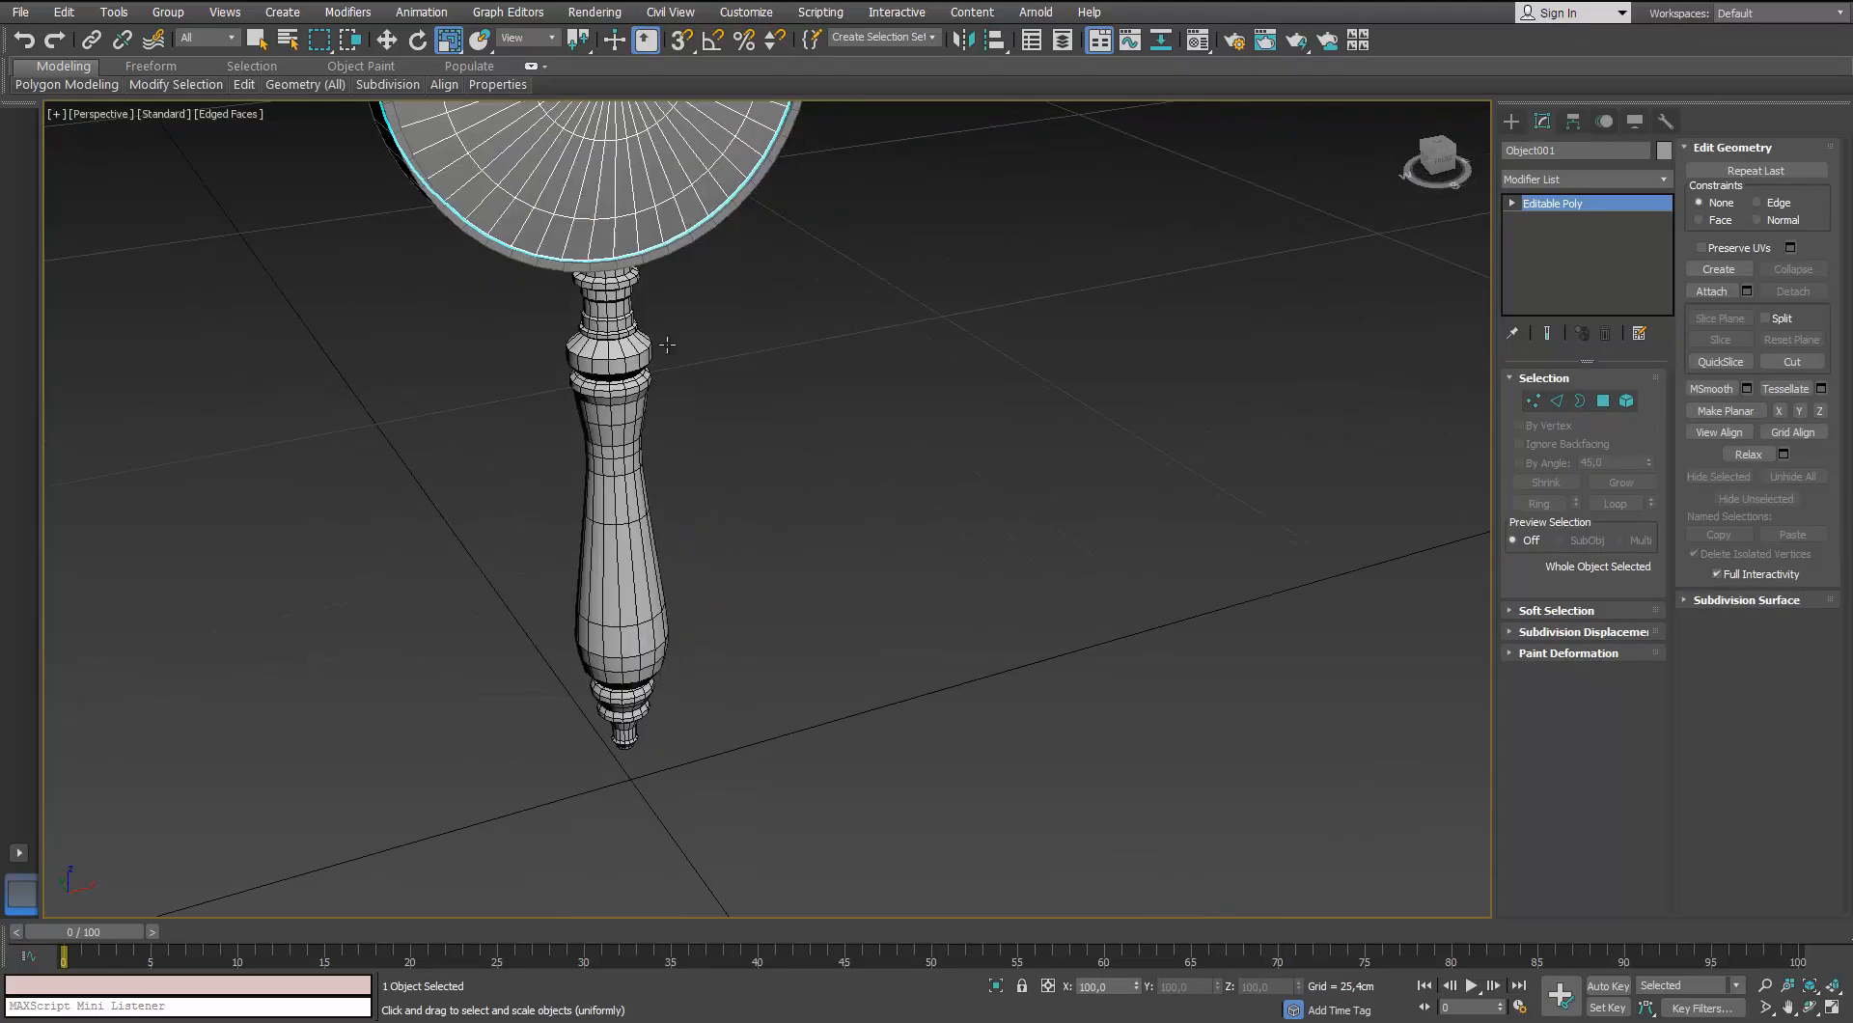
{"action": "left_click", "coordinate": [603, 451]}
{"action": "scroll", "coordinate": [603, 459], "scroll_direction": "up", "scroll_amount": 2}
{"action": "middle_click_drag", "start_coordinate": [610, 608], "coordinate": [753, 628], "text": "alt"}
{"action": "scroll", "coordinate": [622, 521], "scroll_direction": "up", "scroll_amount": 4}
{"action": "scroll", "coordinate": [706, 598], "scroll_direction": "down", "scroll_amount": 5}
{"action": "left_click", "coordinate": [675, 612]}
{"action": "scroll", "coordinate": [778, 643], "scroll_direction": "up", "scroll_amount": 2}
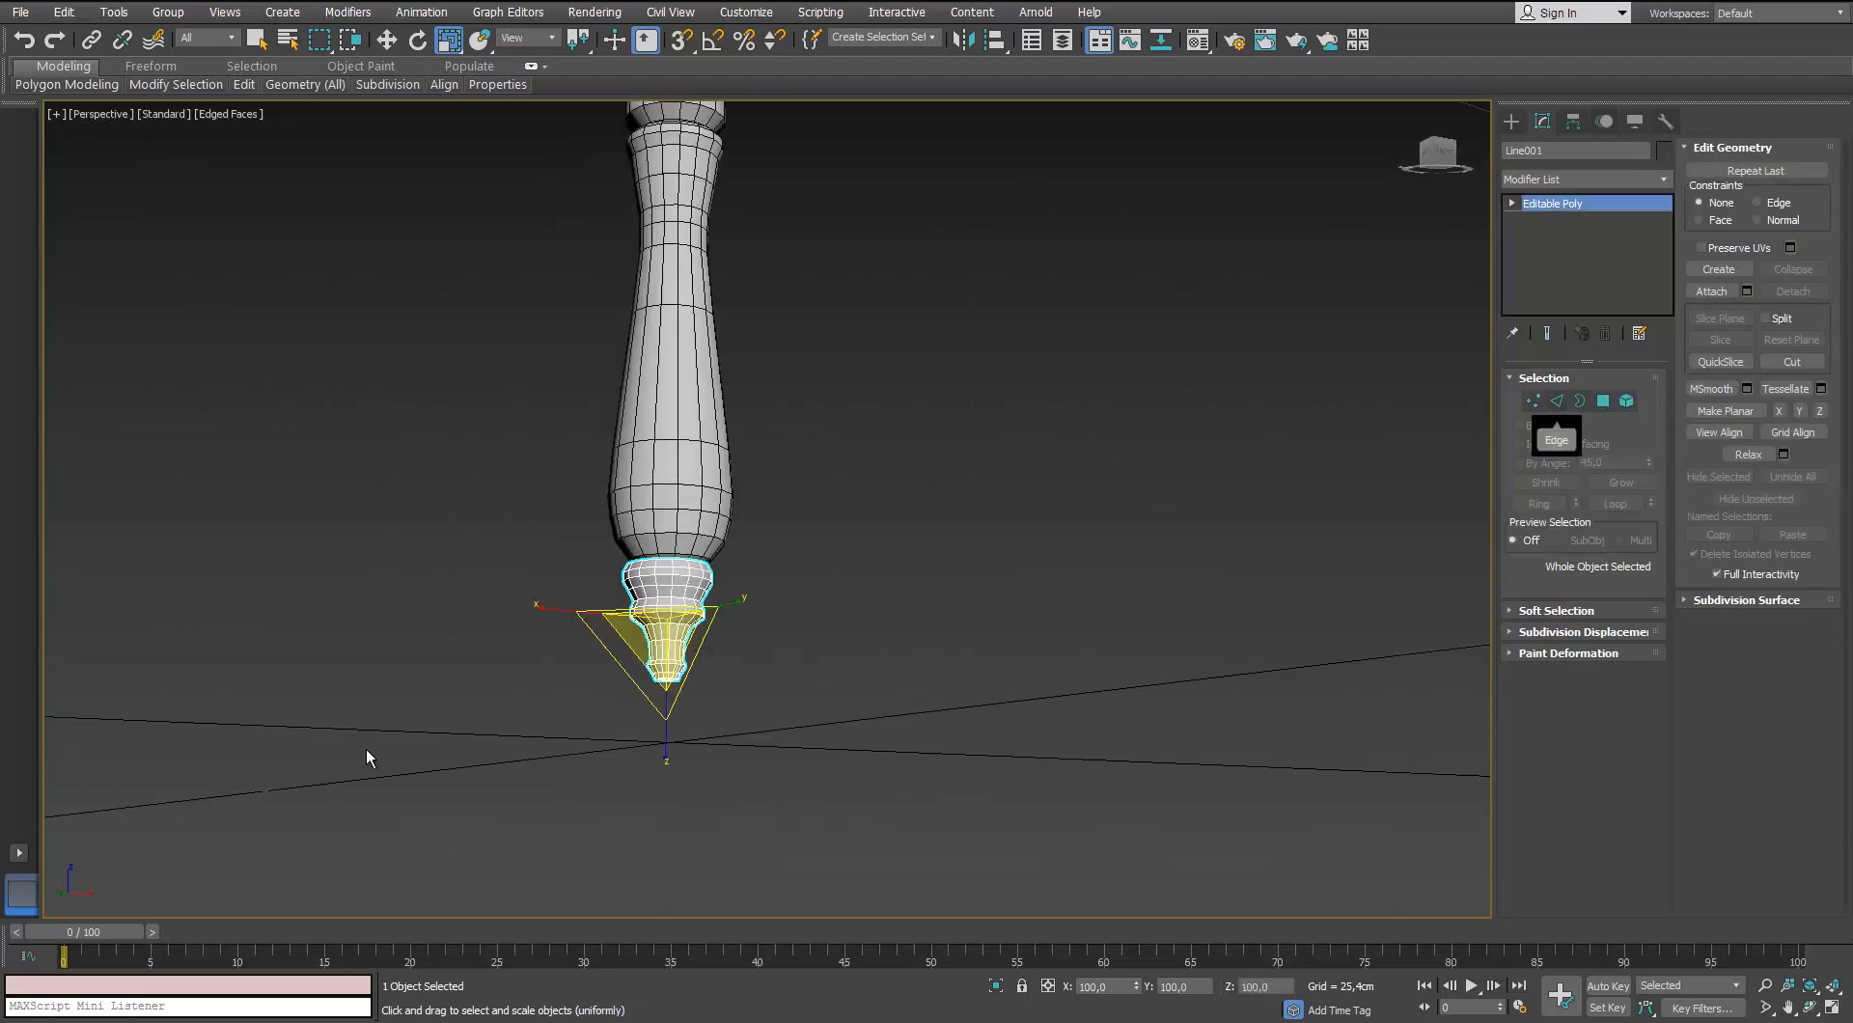
{"action": "left_click", "coordinate": [1556, 401]}
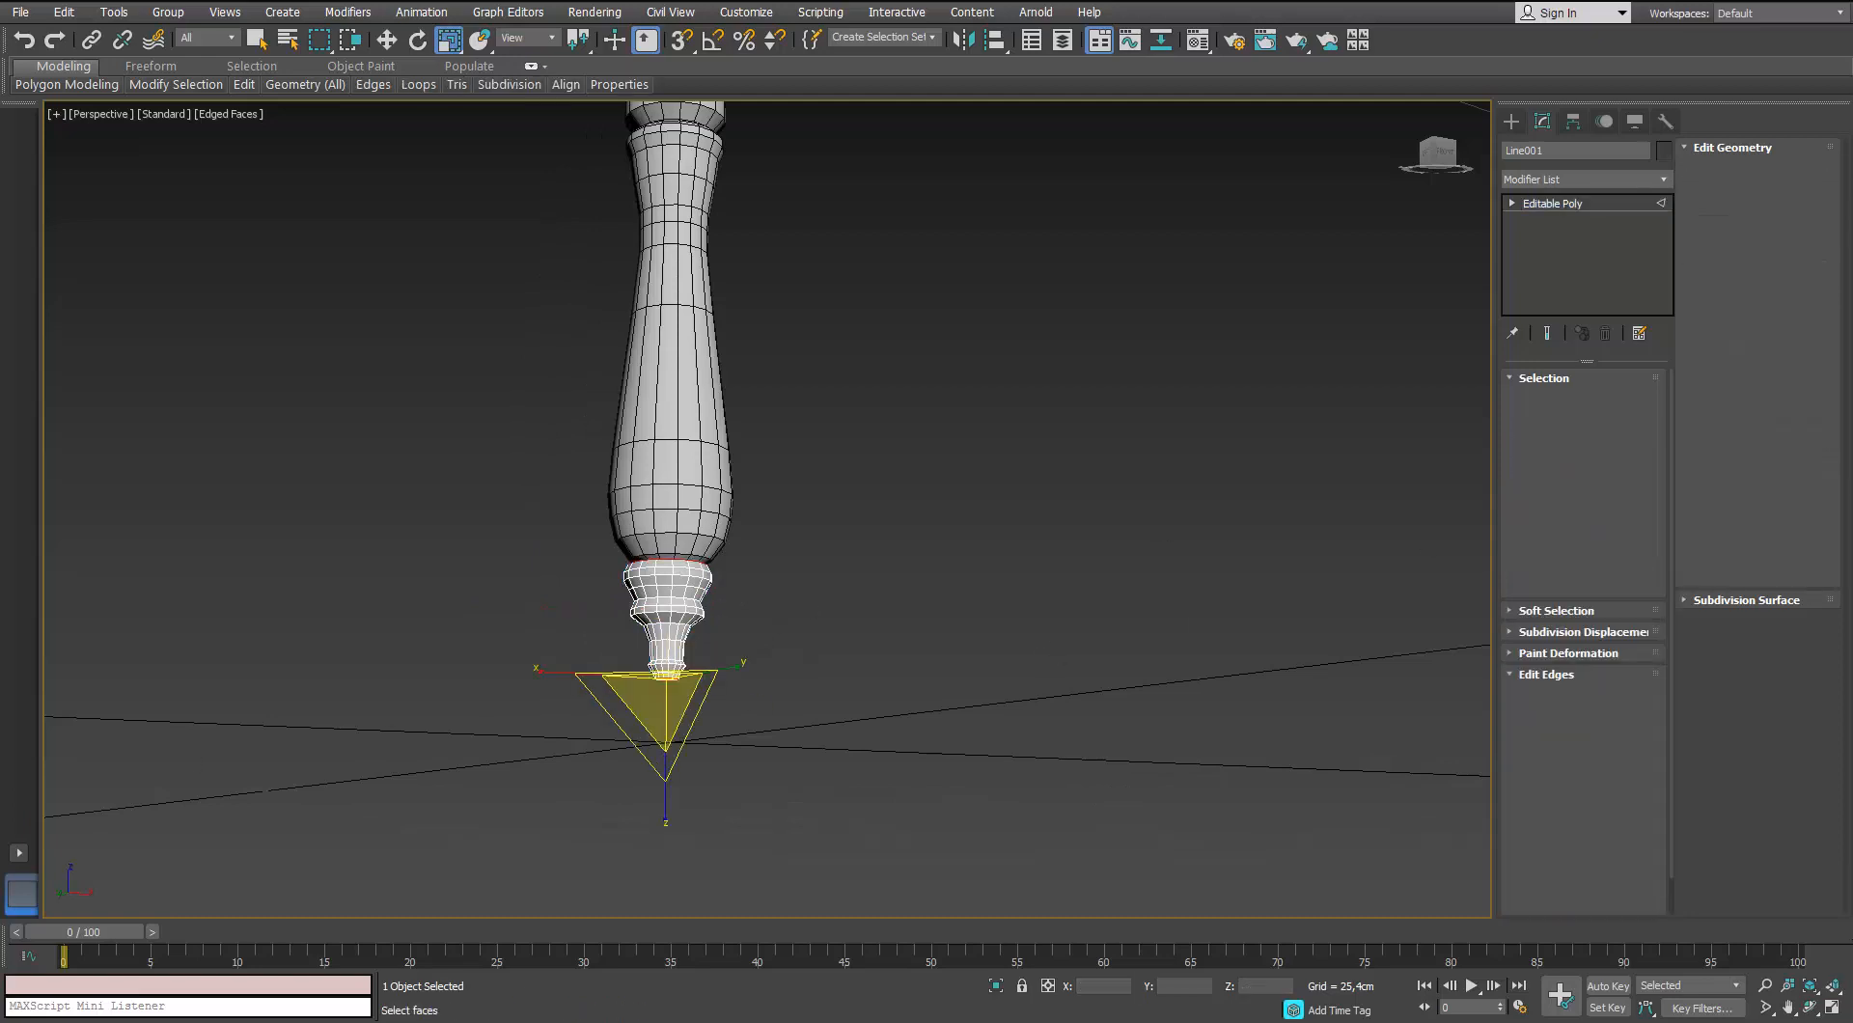
{"action": "middle_click_drag", "start_coordinate": [784, 427], "coordinate": [732, 508], "text": "alt"}
{"action": "scroll", "coordinate": [737, 492], "scroll_direction": "up", "scroll_amount": 5}
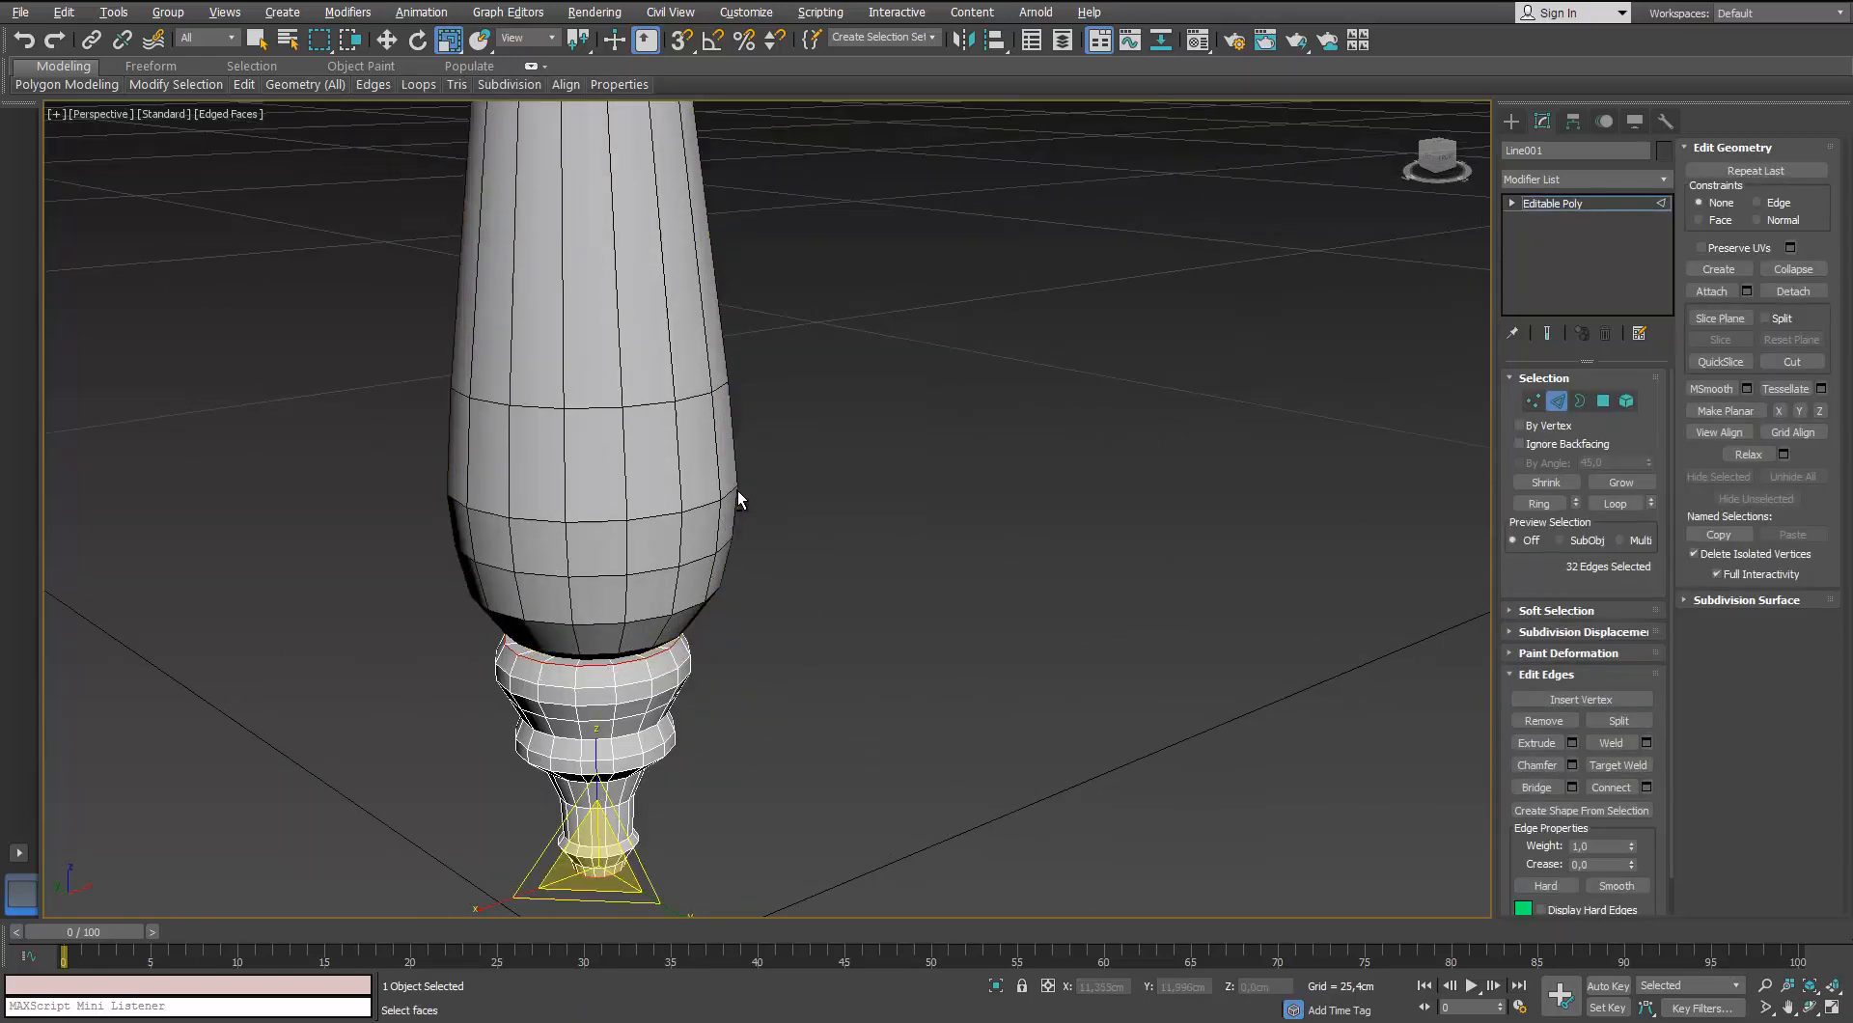
{"action": "key", "text": "alt+q"}
Inset the polygons of the handle end piece's upper cap by 0.075 cm
{"action": "scroll", "coordinate": [719, 675], "scroll_direction": "down", "scroll_amount": 3}
{"action": "middle_click_drag", "start_coordinate": [733, 641], "coordinate": [963, 510], "text": "alt"}
{"action": "scroll", "coordinate": [806, 496], "scroll_direction": "up", "scroll_amount": 3}
{"action": "left_click", "coordinate": [1533, 400]}
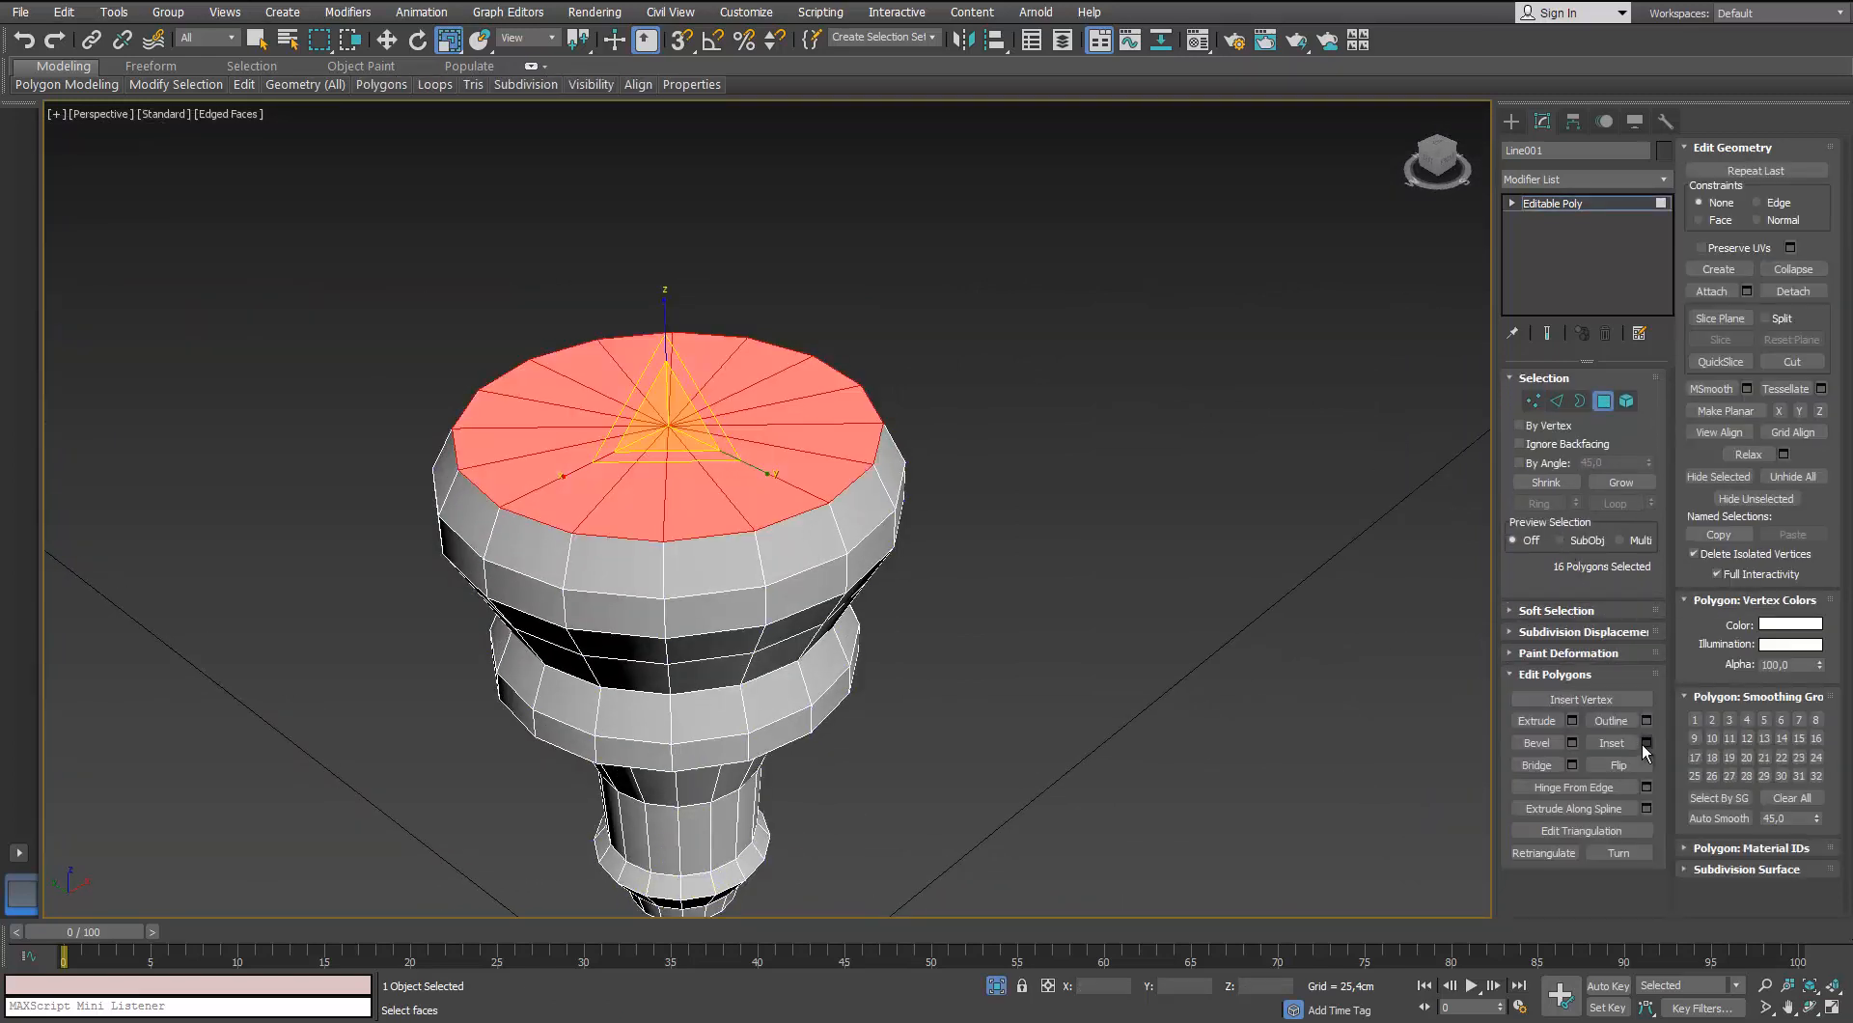
{"action": "left_click", "coordinate": [1645, 743]}
{"action": "left_click", "coordinate": [1056, 554]}
{"action": "left_click", "coordinate": [1000, 620]}
Convert the lower cap's centre vertex to a polygon selection and inset those polygons by about 0.025 cm
{"action": "middle_click_drag", "start_coordinate": [1000, 621], "coordinate": [767, 620], "text": "alt"}
{"action": "middle_click_drag", "start_coordinate": [691, 521], "coordinate": [699, 418], "text": "alt"}
{"action": "scroll", "coordinate": [719, 418], "scroll_direction": "up", "scroll_amount": 4}
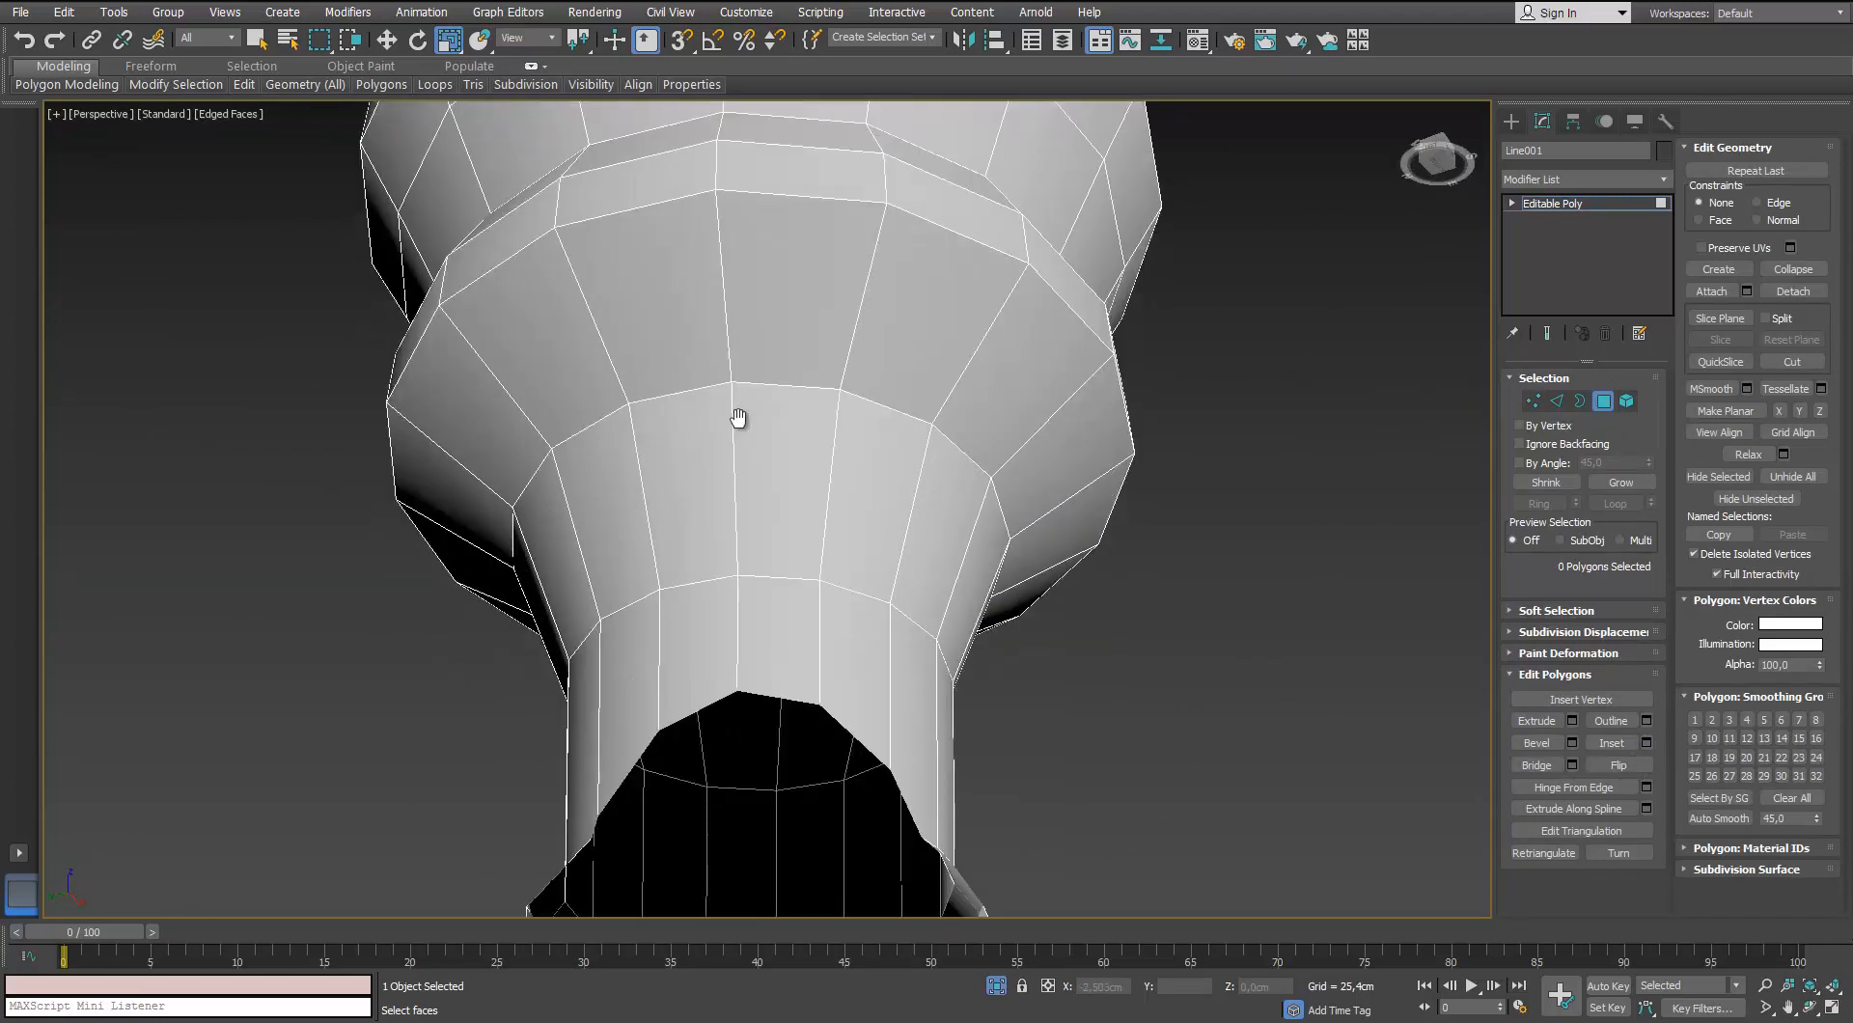
{"action": "scroll", "coordinate": [740, 418], "scroll_direction": "down", "scroll_amount": 4}
{"action": "middle_click_drag", "start_coordinate": [758, 473], "coordinate": [786, 431], "text": "alt"}
{"action": "scroll", "coordinate": [984, 473], "scroll_direction": "up", "scroll_amount": 4}
{"action": "left_click", "coordinate": [1532, 400]}
{"action": "left_click", "coordinate": [619, 189]}
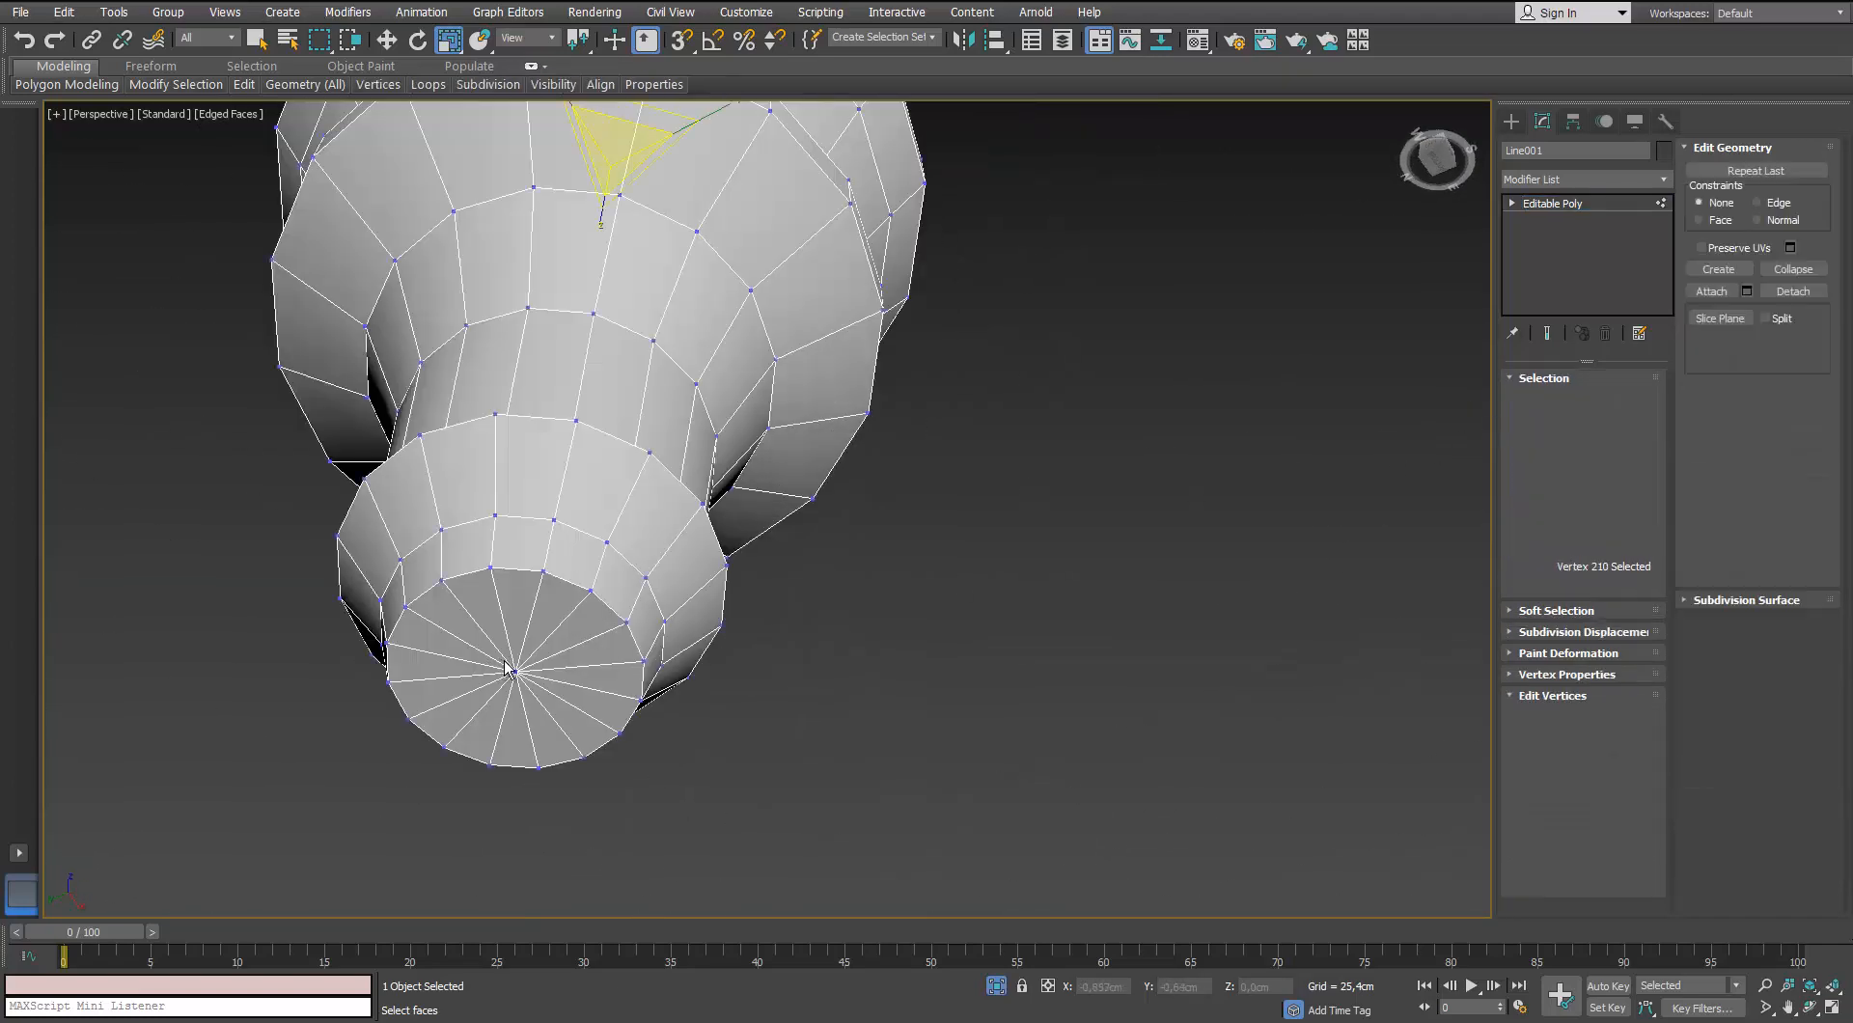
{"action": "left_click", "coordinate": [516, 670]}
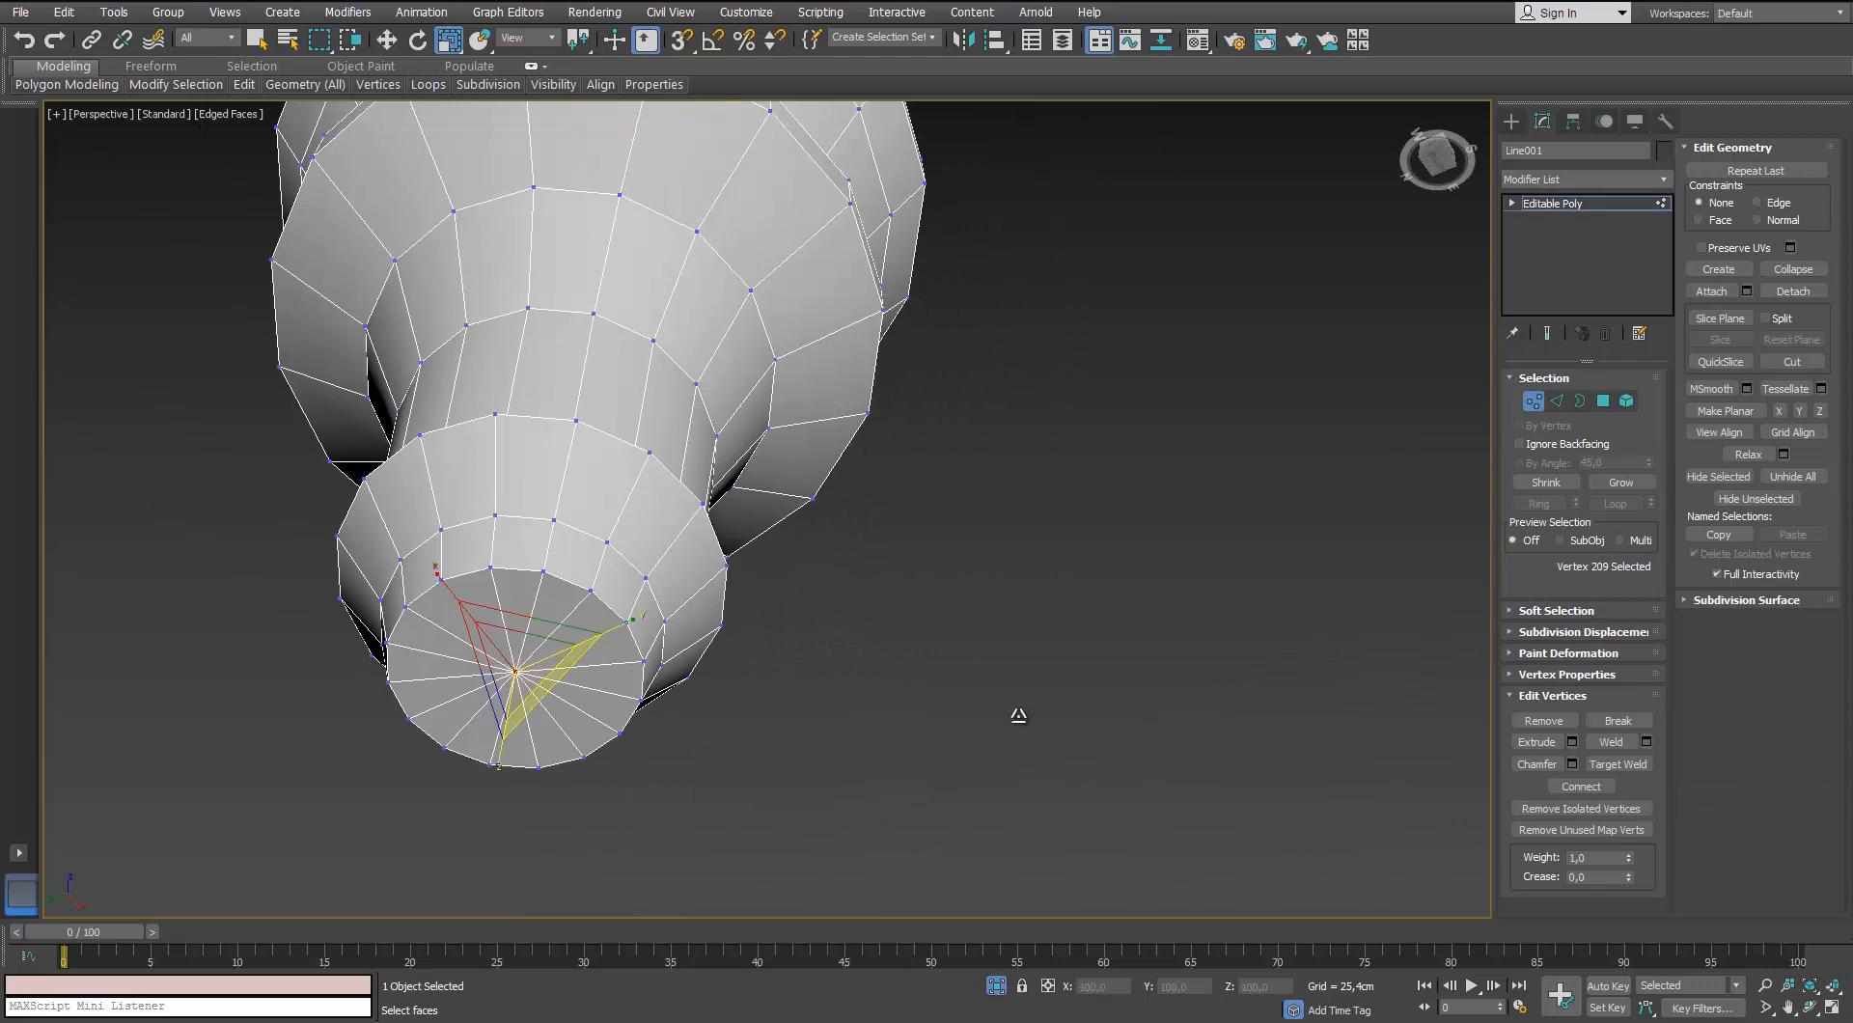
{"action": "left_click", "coordinate": [1603, 401], "text": "ctrl"}
{"action": "left_click", "coordinate": [1646, 742]}
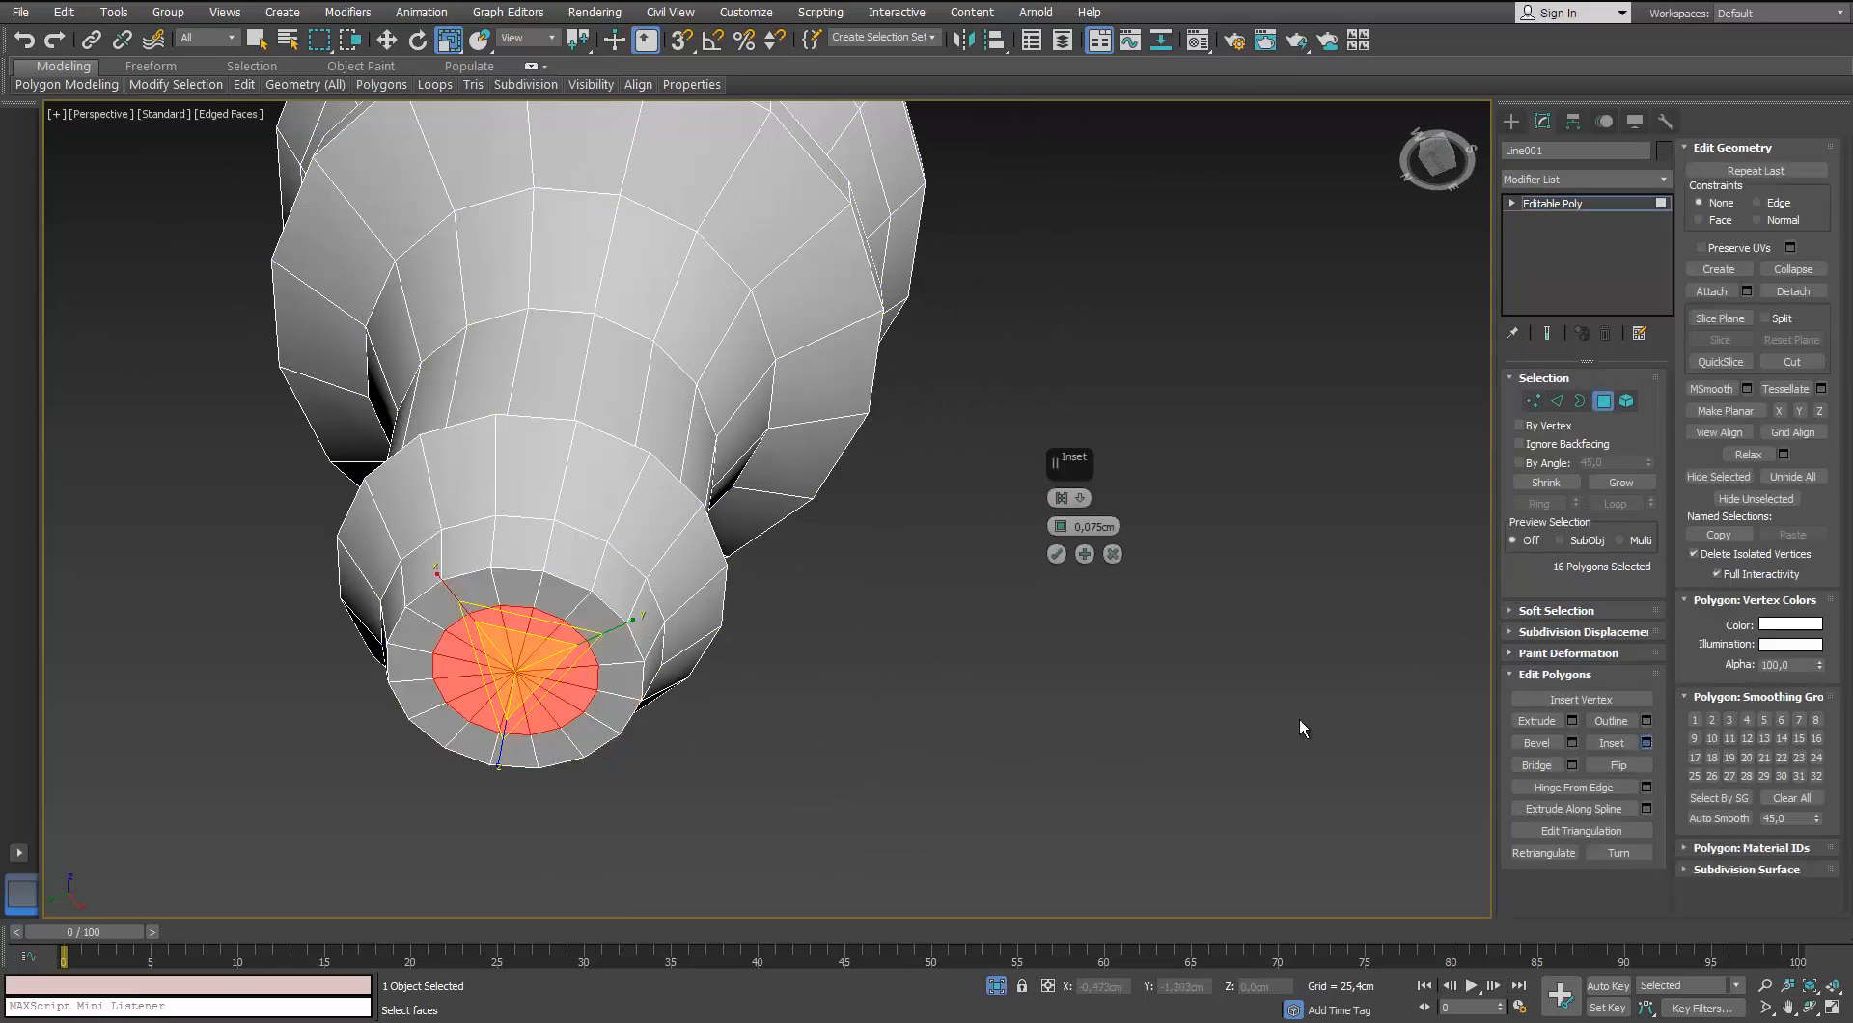
{"action": "left_click_drag", "start_coordinate": [1066, 530], "coordinate": [1065, 521]}
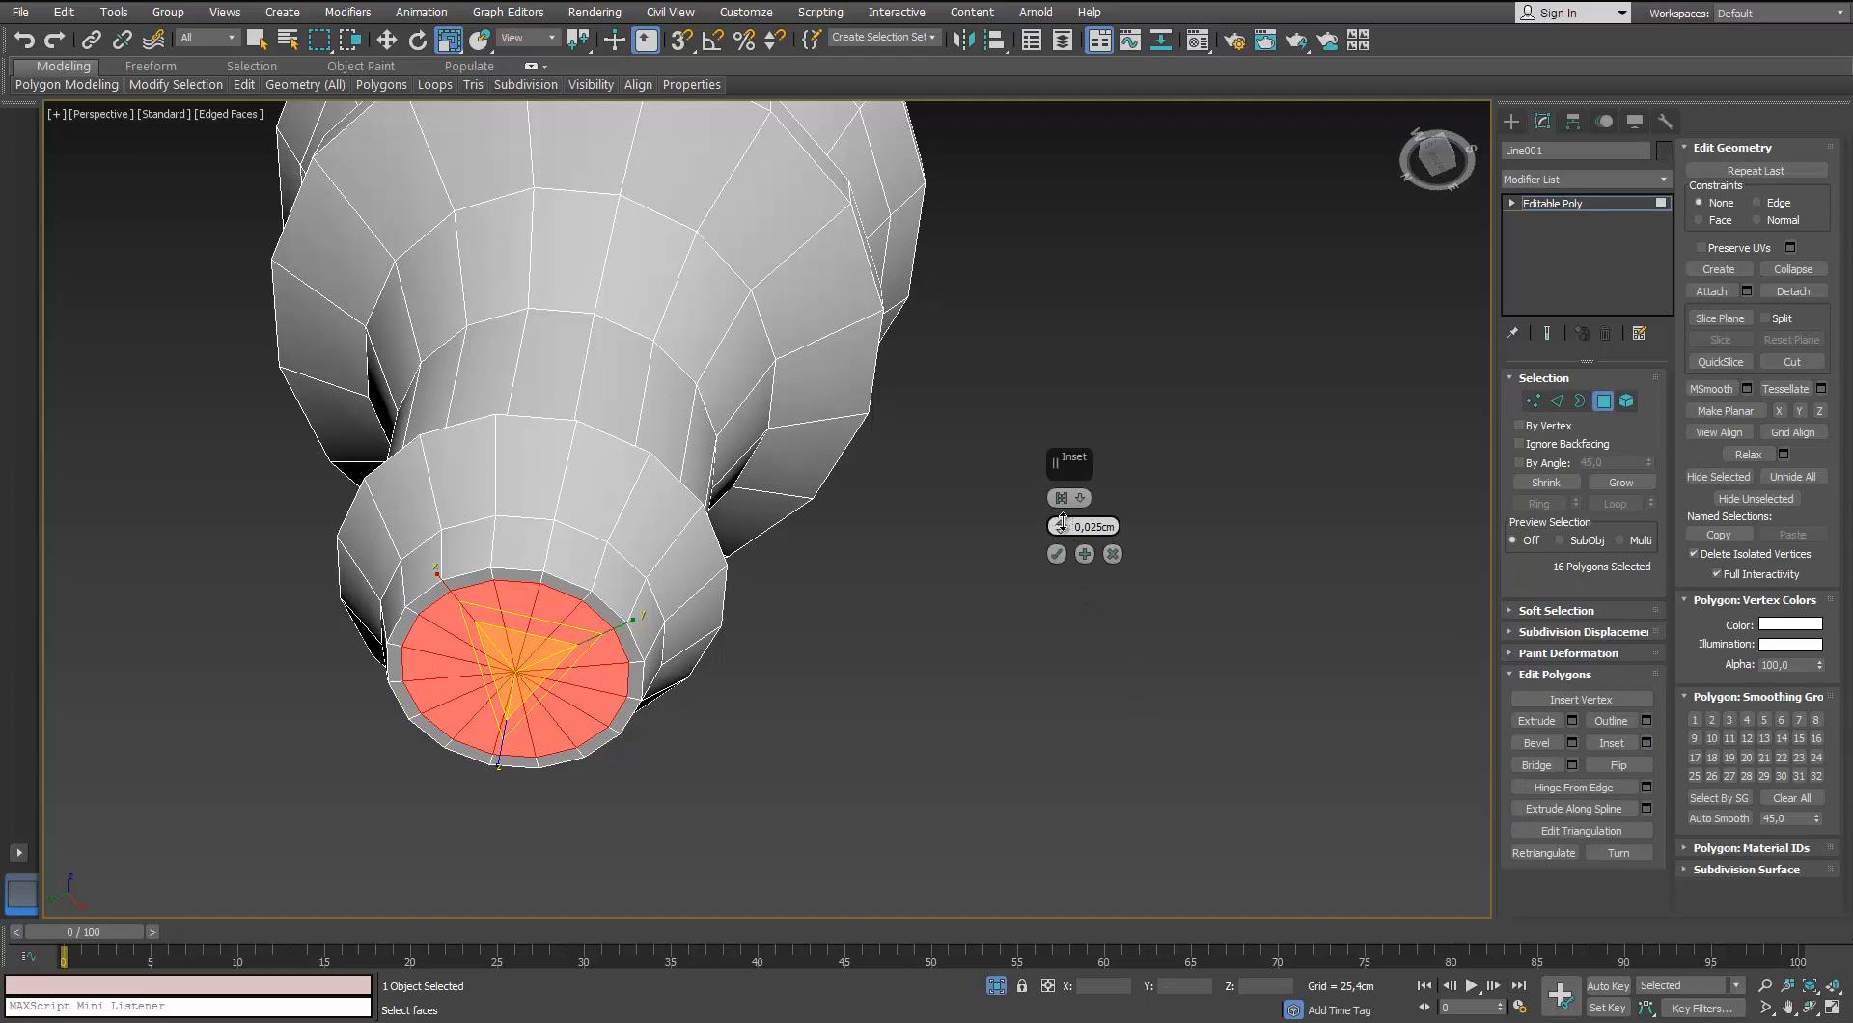
{"action": "left_click", "coordinate": [1063, 522]}
{"action": "left_click", "coordinate": [1061, 532]}
{"action": "left_click", "coordinate": [1056, 557]}
{"action": "left_click", "coordinate": [1264, 557]}
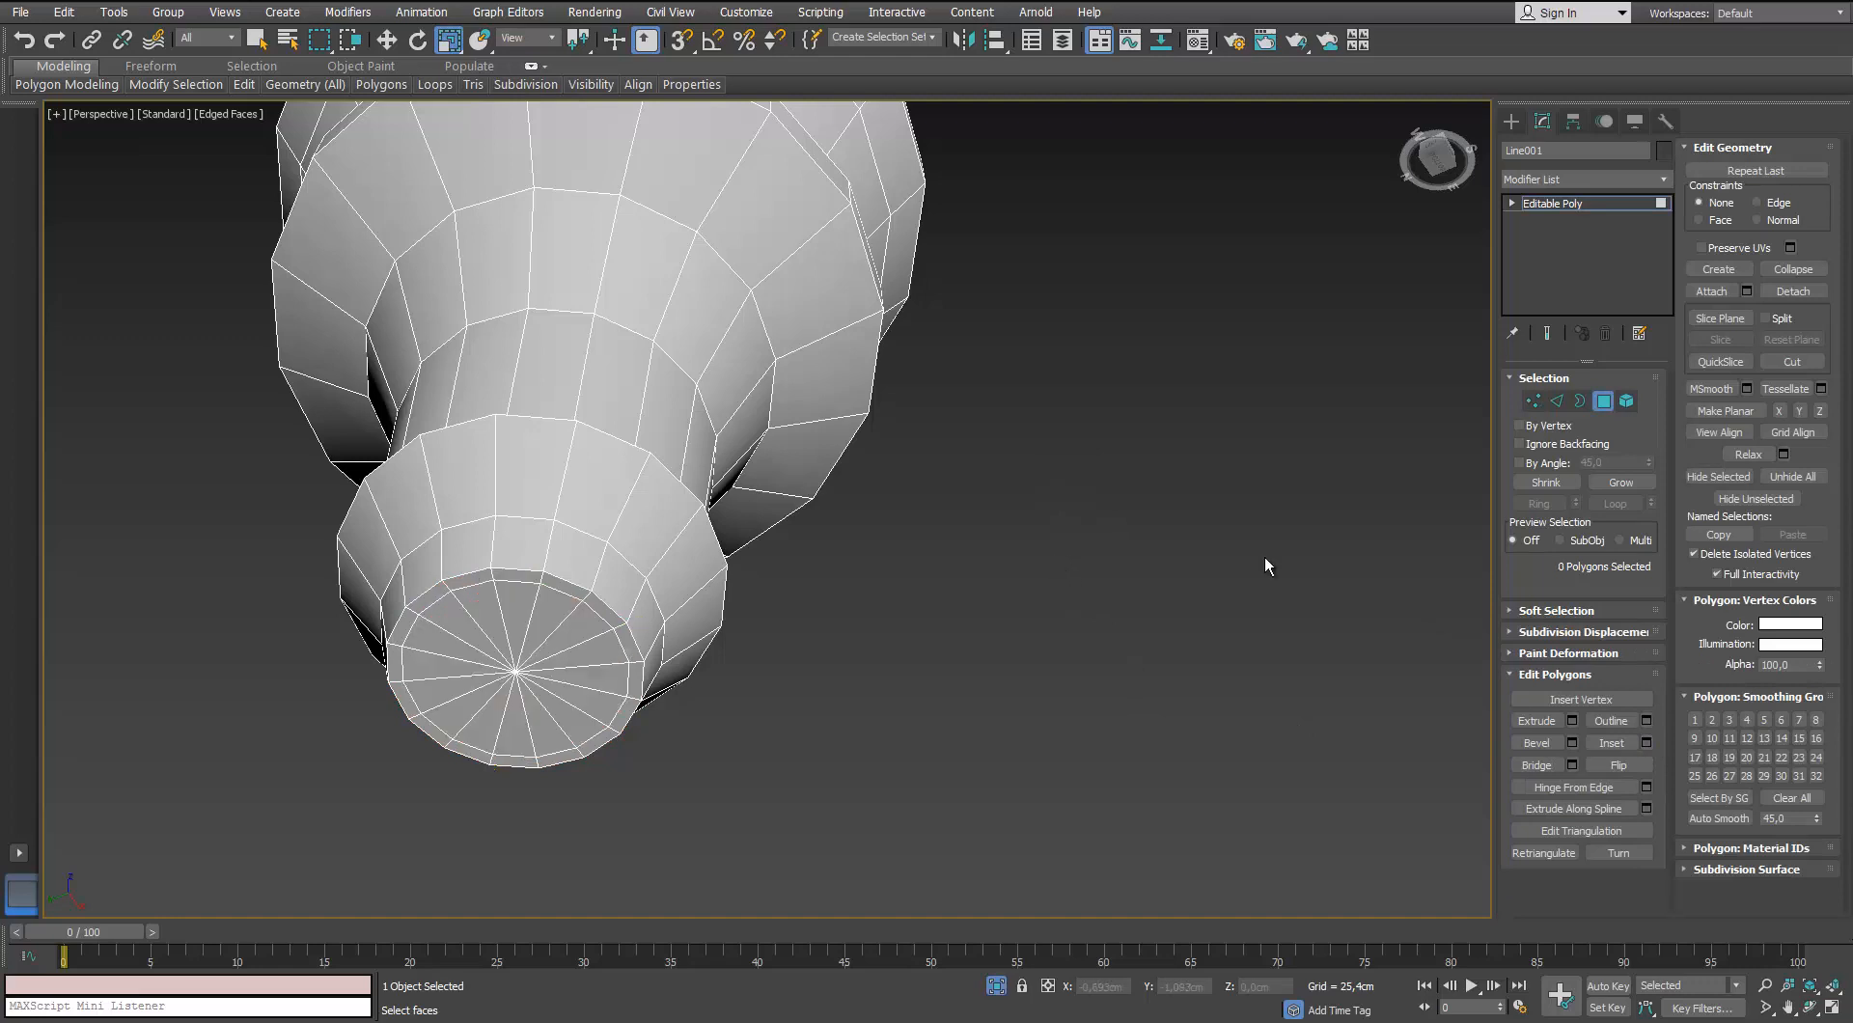
{"action": "left_click", "coordinate": [1607, 406]}
Use Swift Loop to add supporting edge loops around the flared rim near the tip of the end piece
{"action": "left_click", "coordinate": [239, 154]}
{"action": "left_click", "coordinate": [489, 498]}
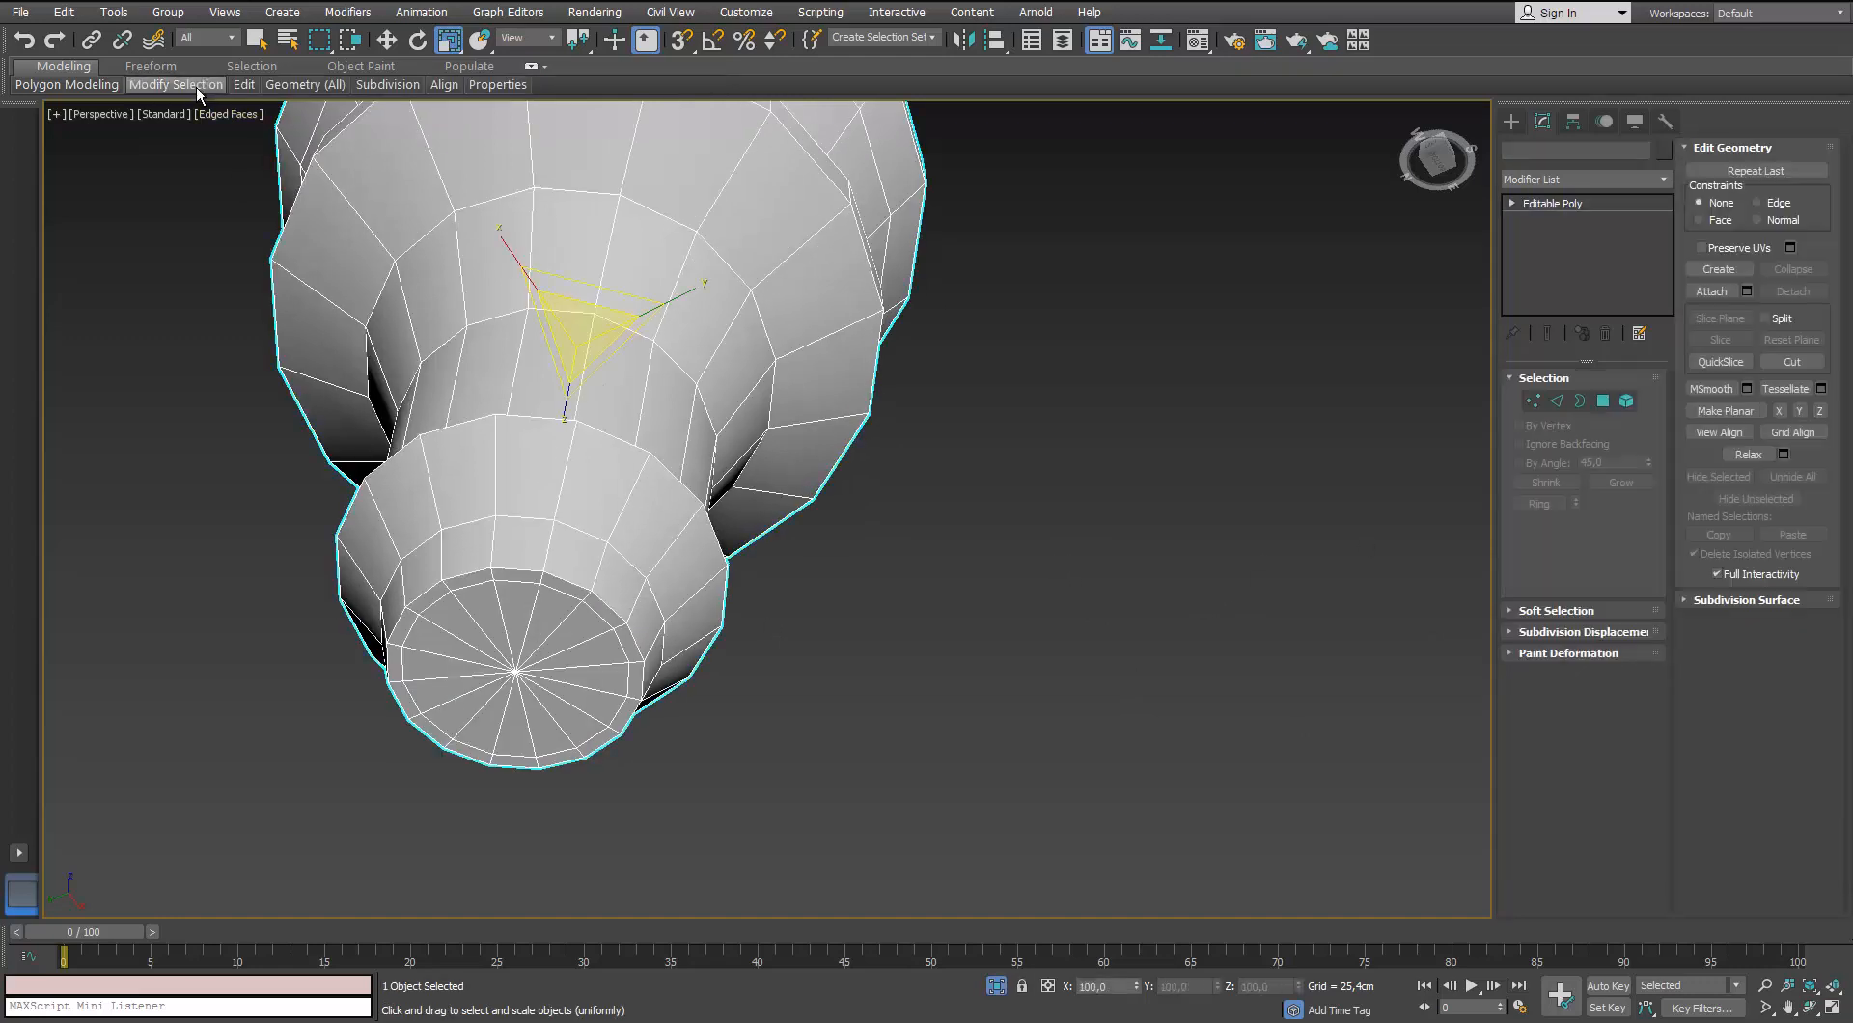
{"action": "left_click", "coordinate": [240, 87]}
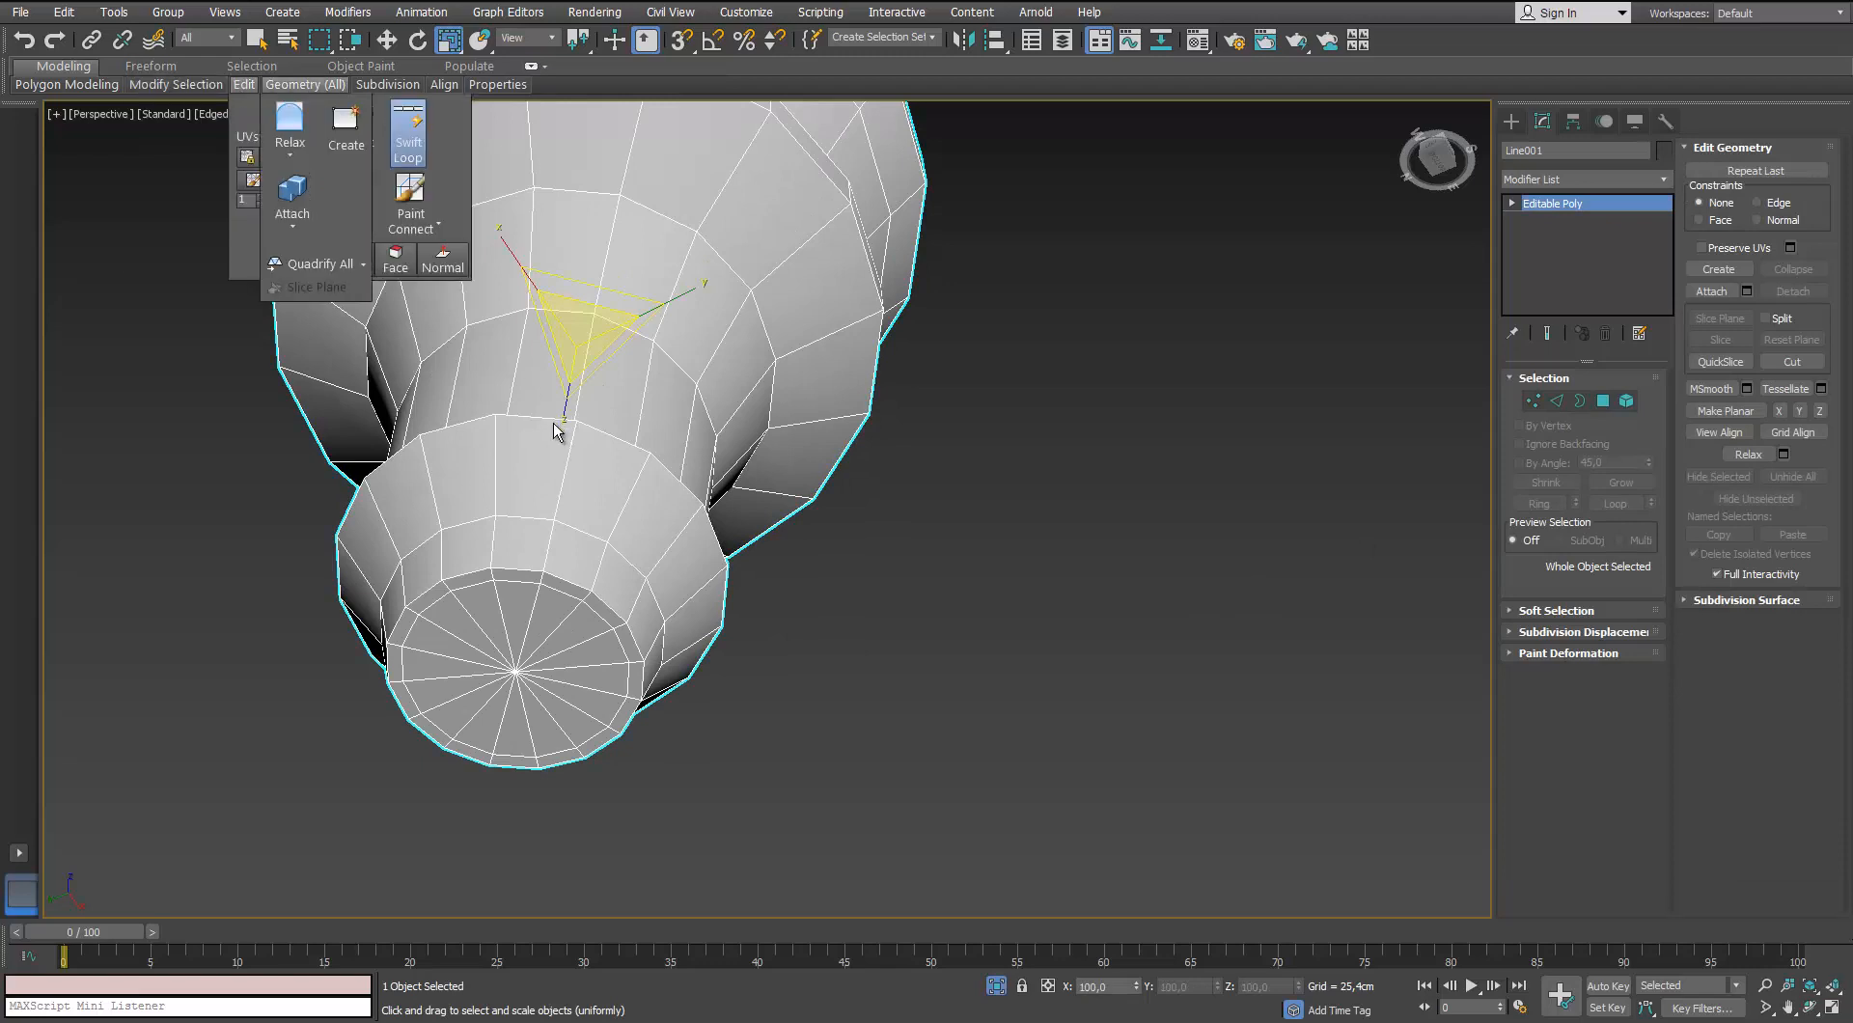
{"action": "middle_click_drag", "start_coordinate": [549, 442], "coordinate": [565, 552], "text": "alt"}
{"action": "scroll", "coordinate": [597, 524], "scroll_direction": "up", "scroll_amount": 1}
{"action": "scroll", "coordinate": [569, 537], "scroll_direction": "up", "scroll_amount": 1}
{"action": "scroll", "coordinate": [573, 541], "scroll_direction": "down", "scroll_amount": 1}
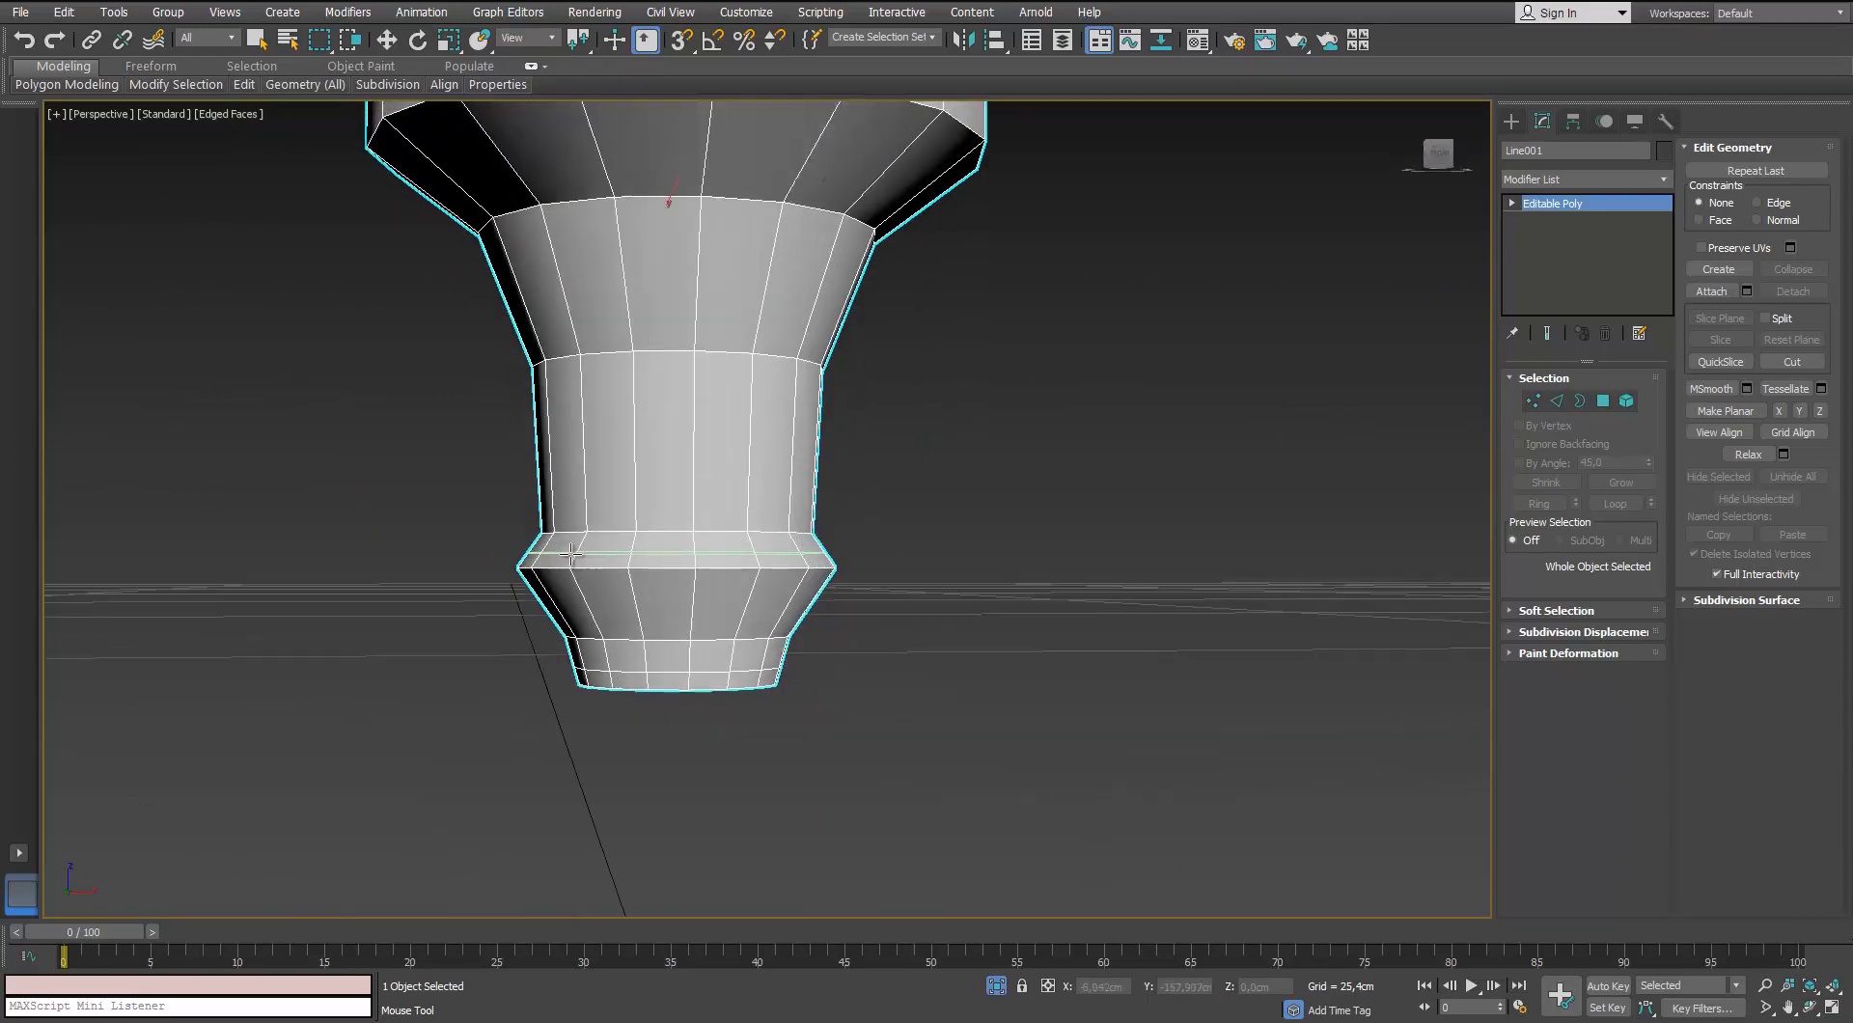
{"action": "left_click", "coordinate": [569, 582]}
{"action": "left_click", "coordinate": [584, 516]}
Add supporting edge loops along the middle and upper bulges of the end piece, then leave Swift Loop
{"action": "middle_click_drag", "start_coordinate": [571, 422], "coordinate": [571, 604]}
{"action": "scroll", "coordinate": [531, 386], "scroll_direction": "down", "scroll_amount": 2}
{"action": "middle_click_drag", "start_coordinate": [536, 386], "coordinate": [463, 331], "text": "alt"}
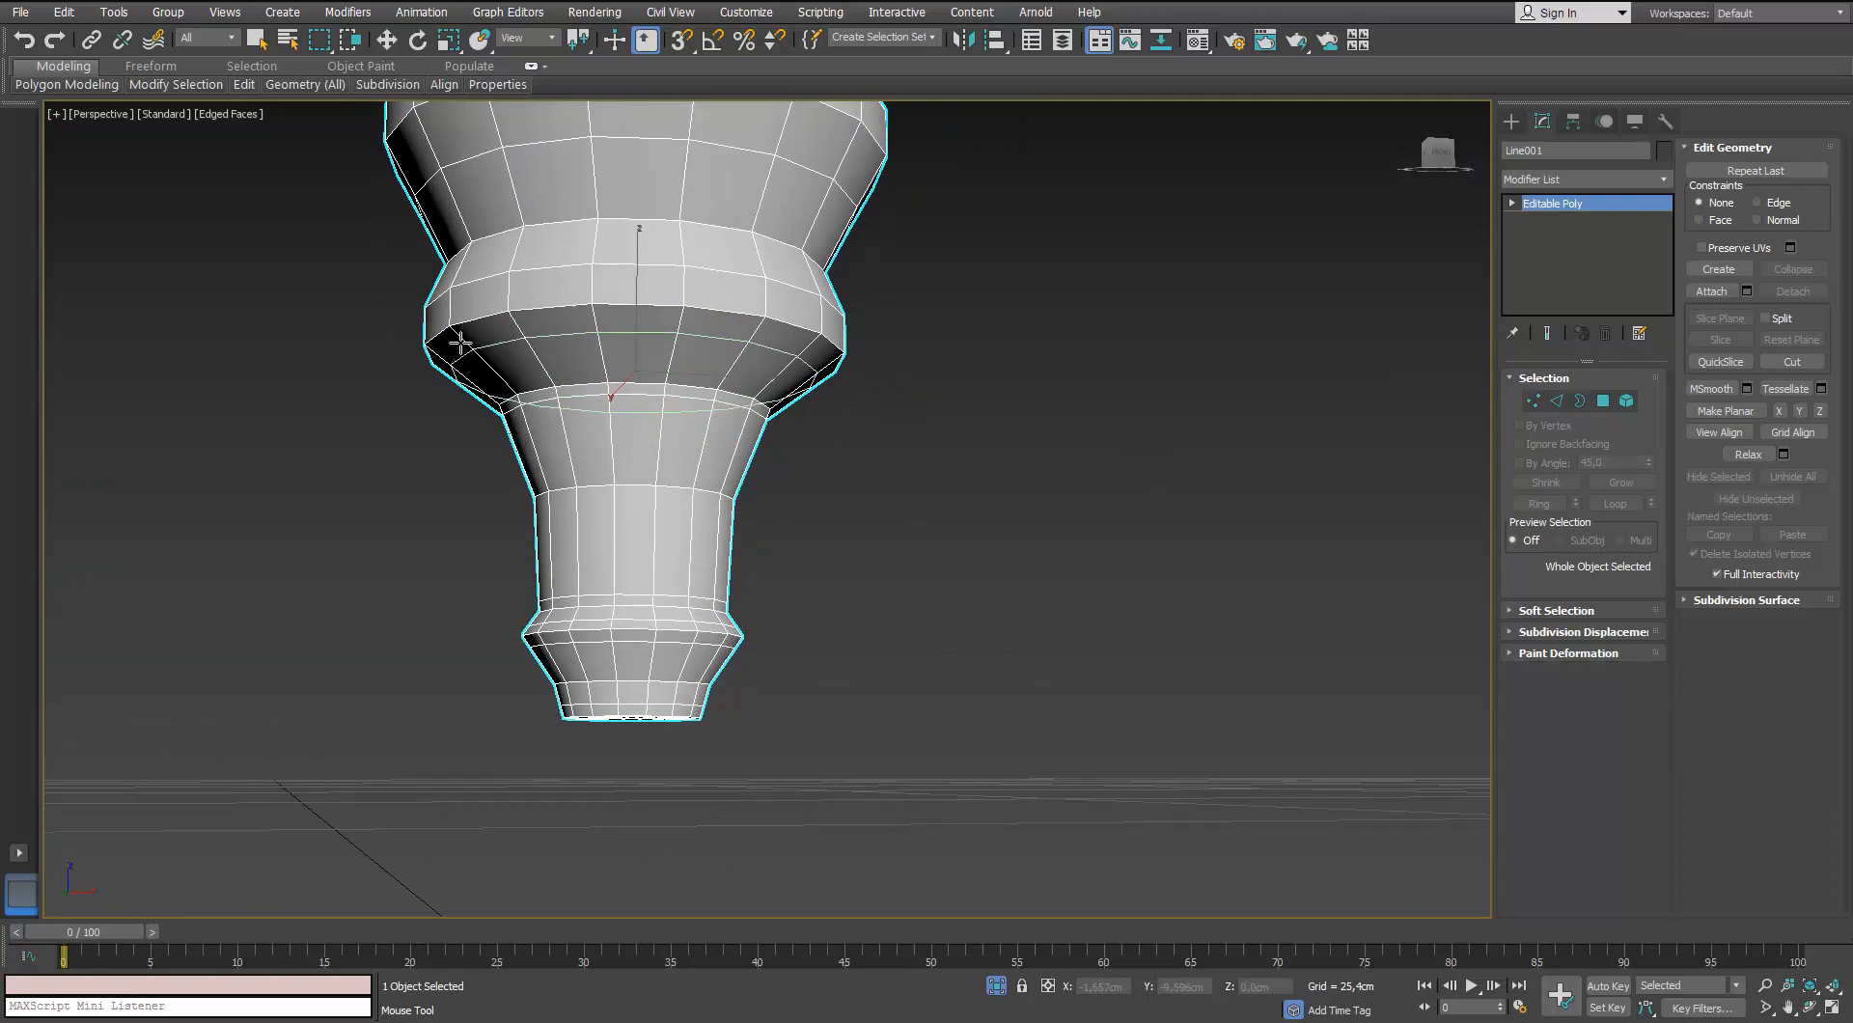
{"action": "middle_click_drag", "start_coordinate": [480, 381], "coordinate": [430, 384], "text": "alt"}
{"action": "key", "text": "w"}
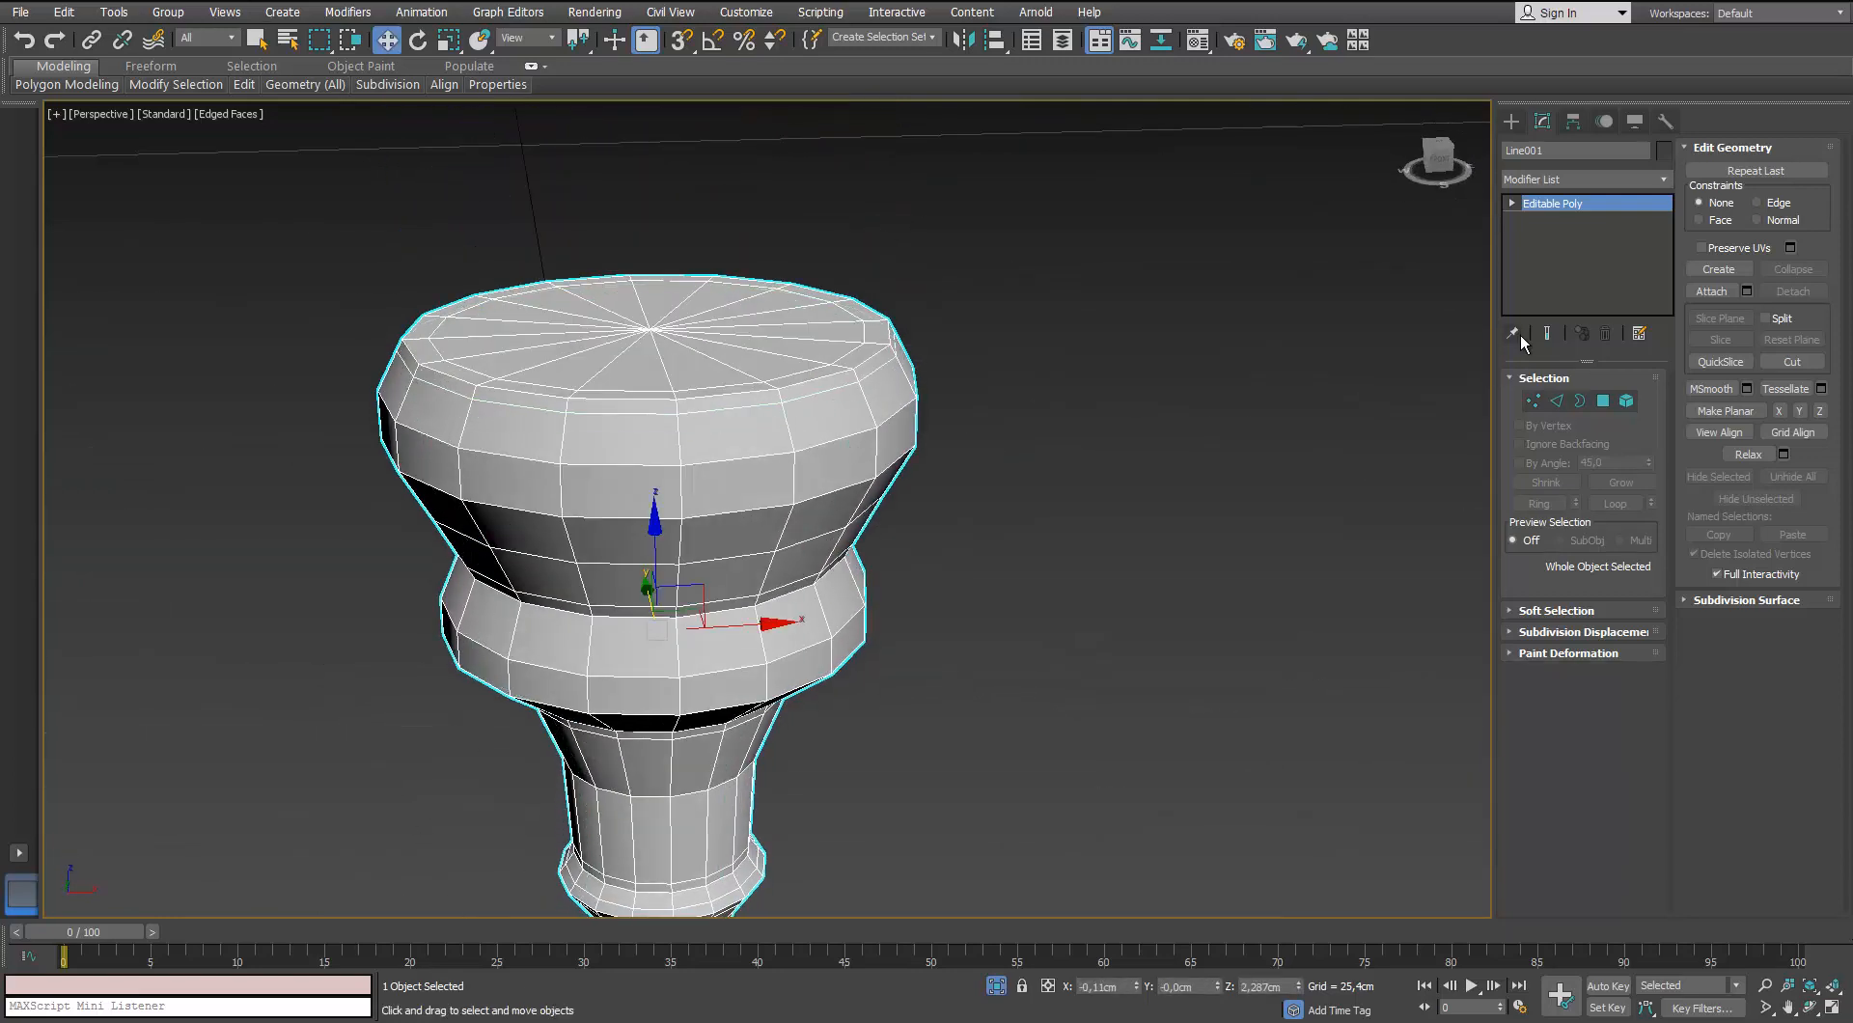
Apply a TurboSmooth modifier with 1 iteration to the handle end piece and exit isolation
{"action": "left_click", "coordinate": [1660, 184]}
{"action": "type", "text": "tu"}
{"action": "key", "text": "Return"}
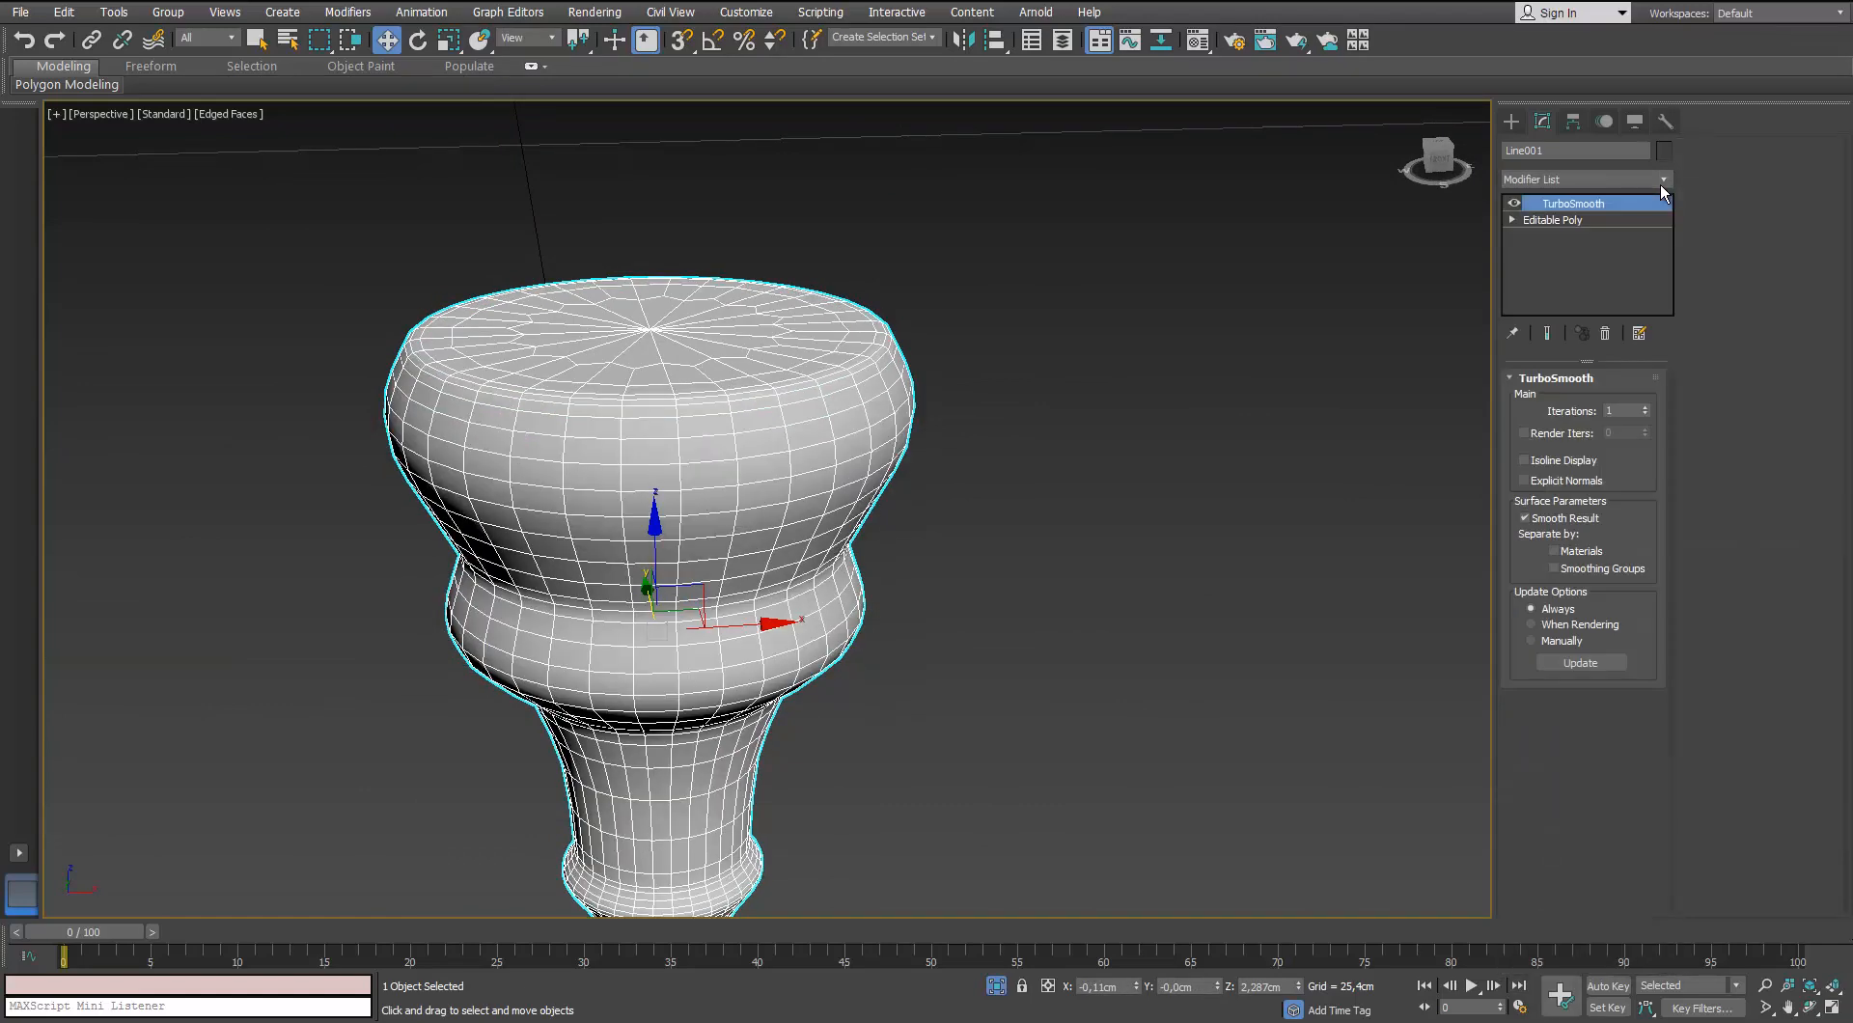
{"action": "scroll", "coordinate": [731, 616], "scroll_direction": "down", "scroll_amount": 6}
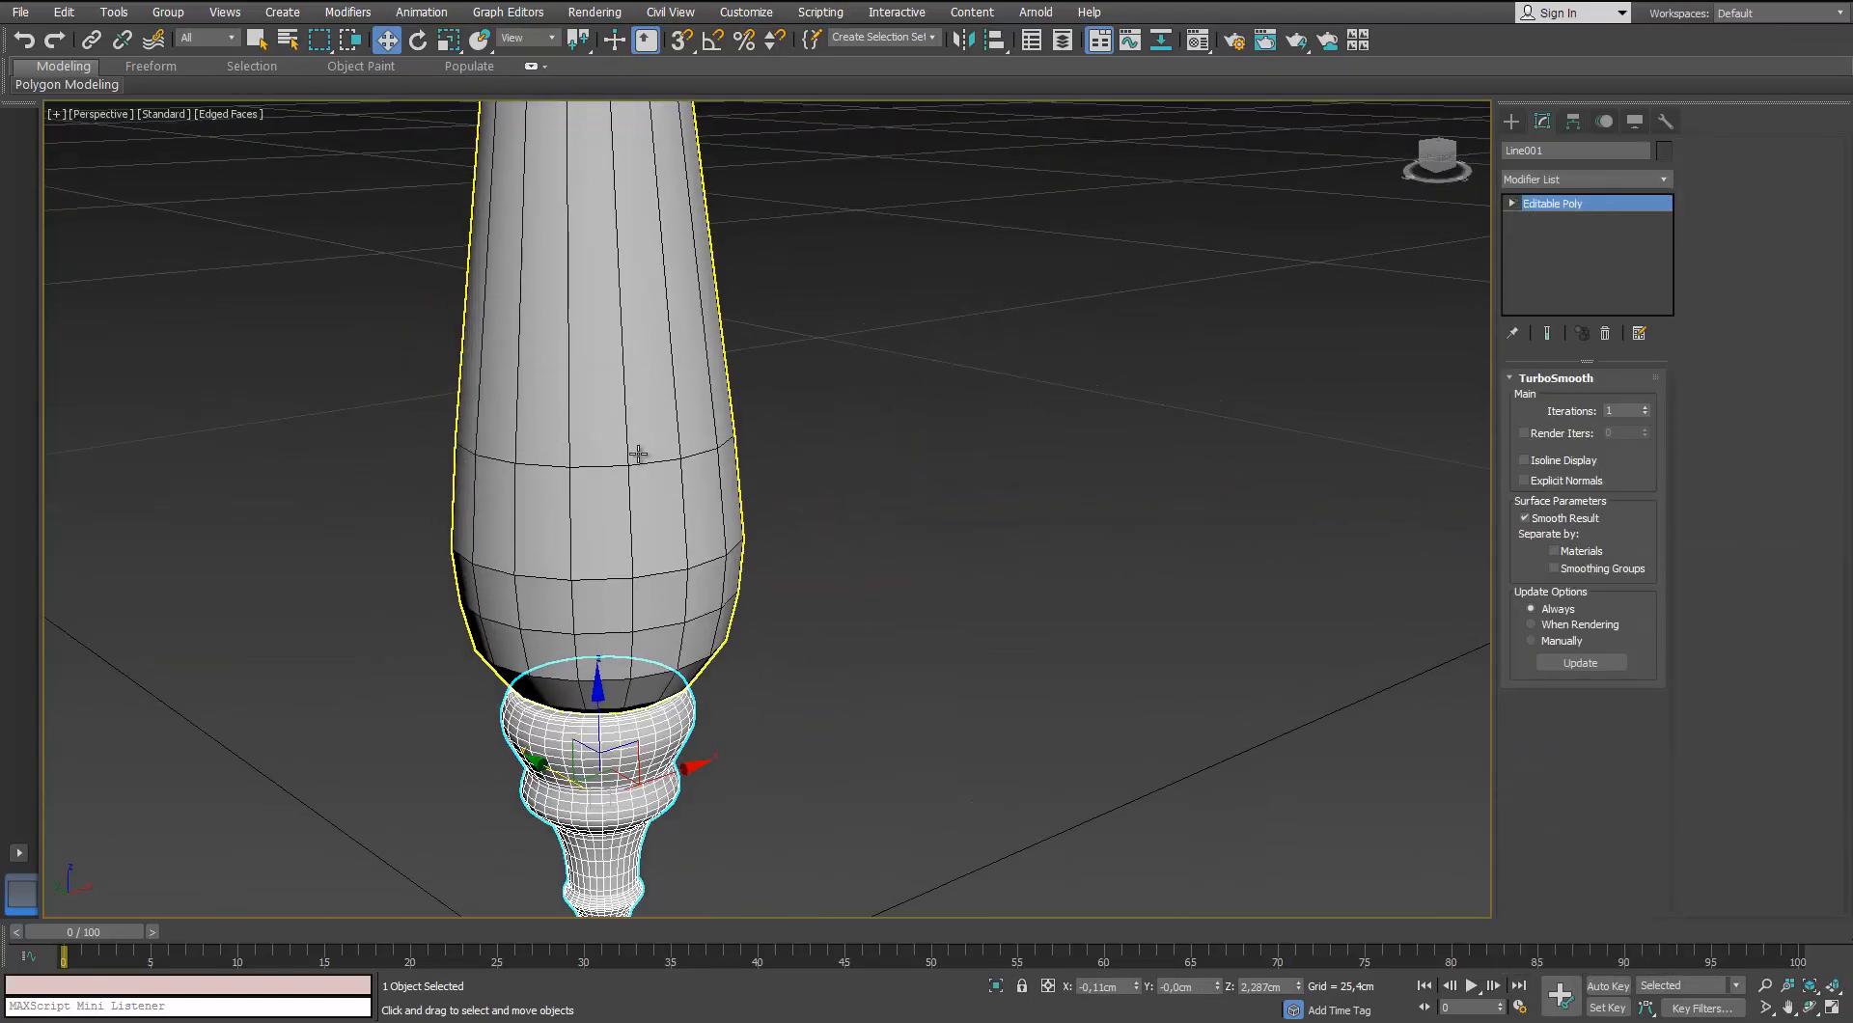
Isolate the main handle grip and select the centre vertices of its bottom and top caps
{"action": "left_click", "coordinate": [629, 467]}
{"action": "scroll", "coordinate": [631, 464], "scroll_direction": "down", "scroll_amount": 2}
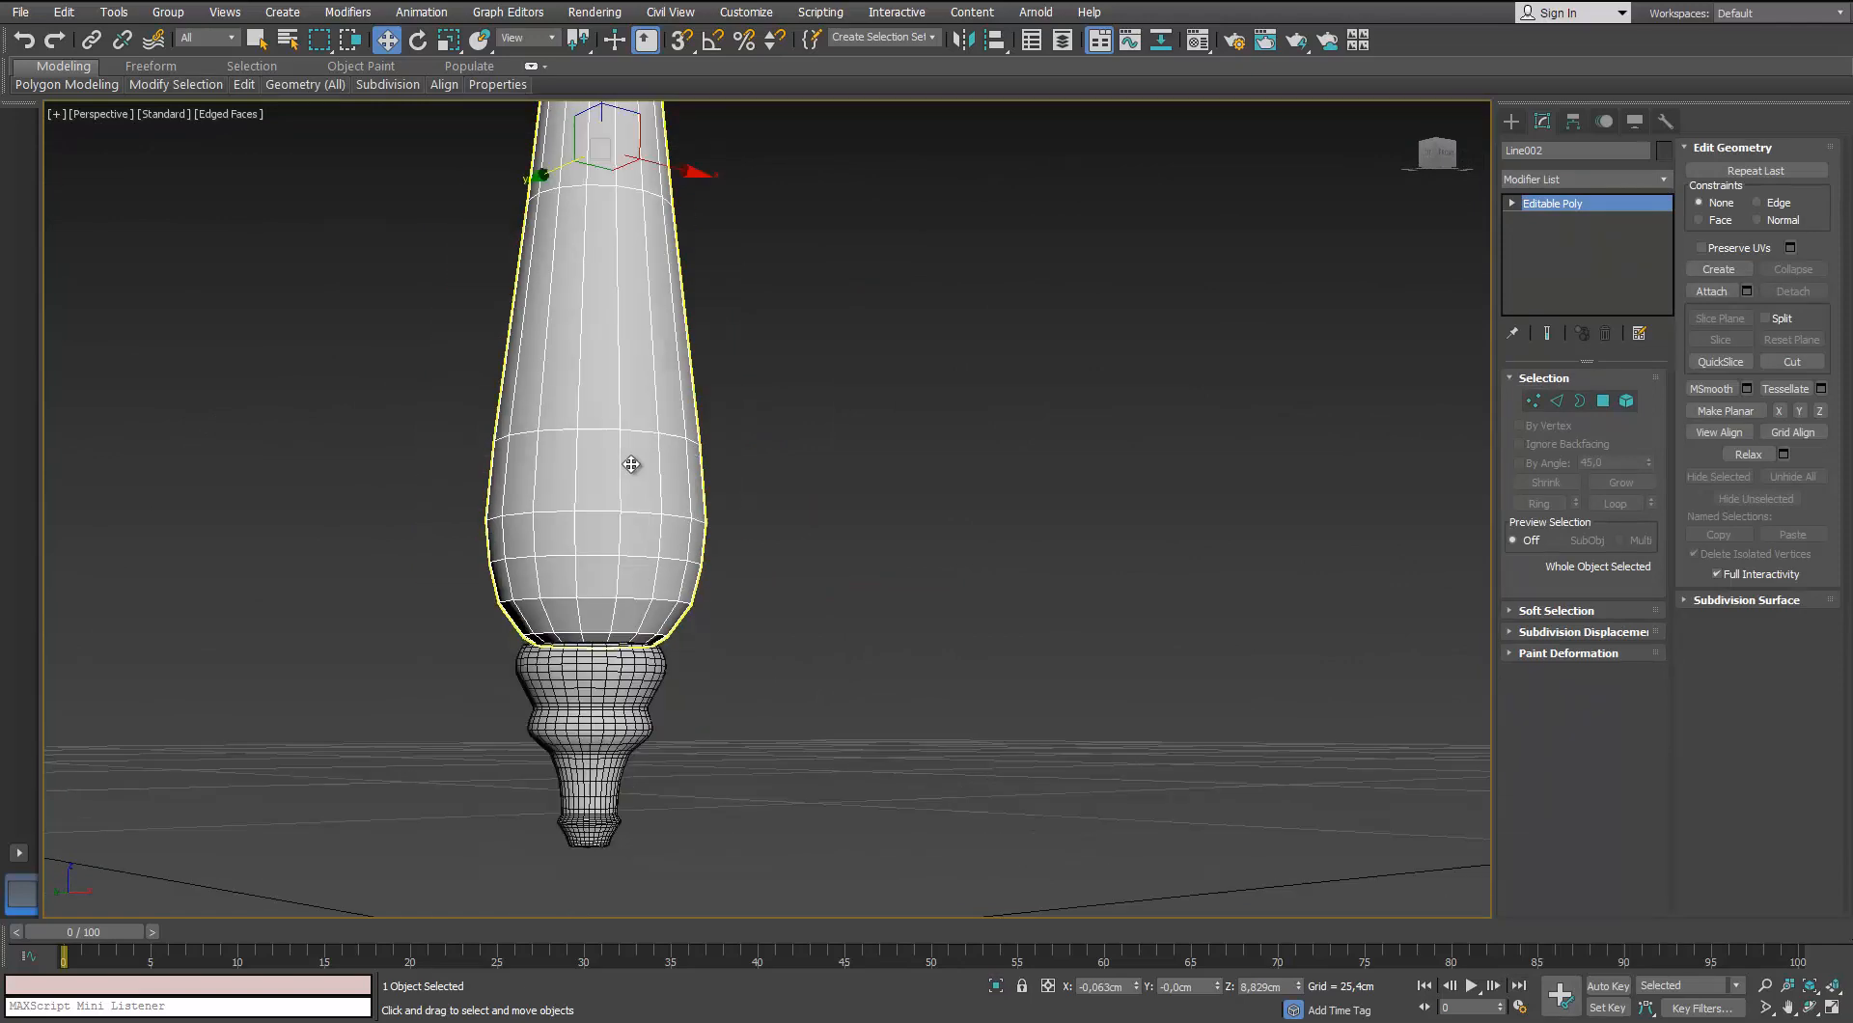
{"action": "key", "text": "alt+q"}
{"action": "middle_click_drag", "start_coordinate": [631, 464], "coordinate": [477, 395]}
{"action": "middle_click_drag", "start_coordinate": [591, 710], "coordinate": [641, 533], "text": "alt"}
{"action": "scroll", "coordinate": [645, 525], "scroll_direction": "up", "scroll_amount": 4}
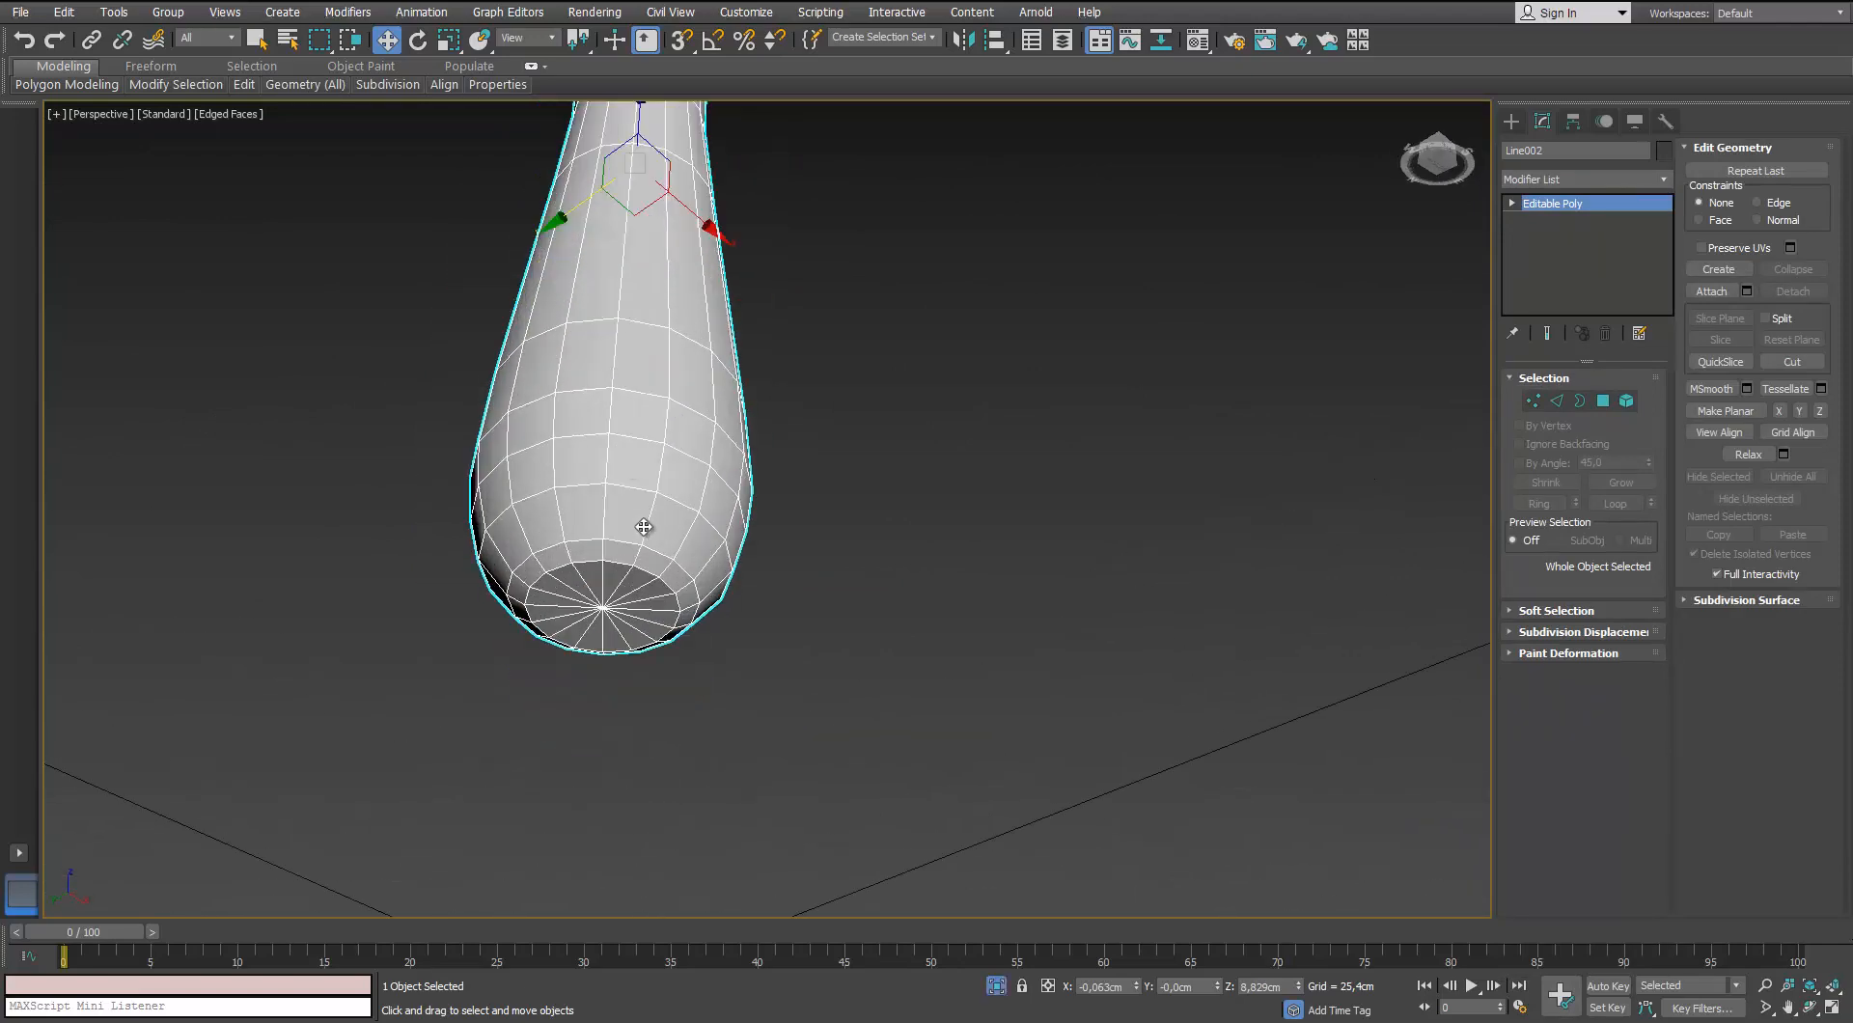
{"action": "left_click", "coordinate": [1534, 401]}
{"action": "left_click", "coordinate": [583, 647]}
{"action": "scroll", "coordinate": [585, 643], "scroll_direction": "down", "scroll_amount": 5}
{"action": "middle_click_drag", "start_coordinate": [551, 357], "coordinate": [564, 529], "text": "alt"}
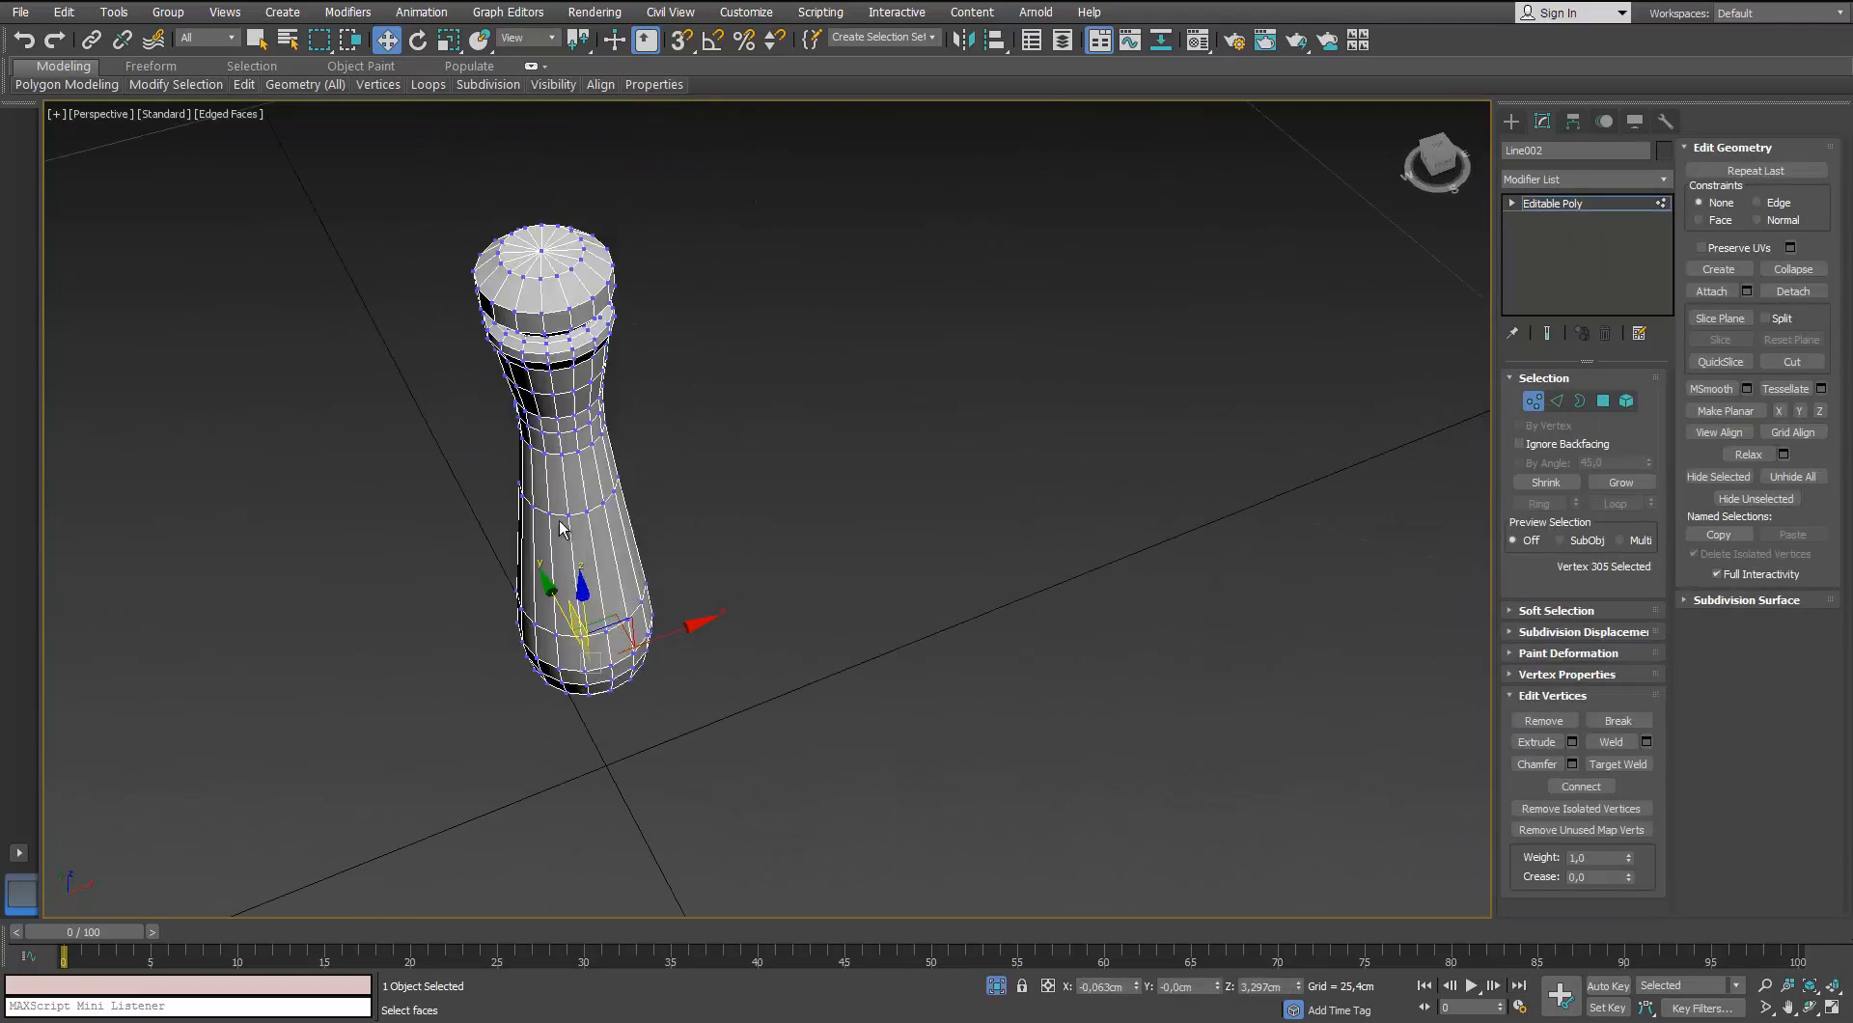
{"action": "scroll", "coordinate": [608, 593], "scroll_direction": "up", "scroll_amount": 4}
{"action": "scroll", "coordinate": [649, 469], "scroll_direction": "up", "scroll_amount": 3}
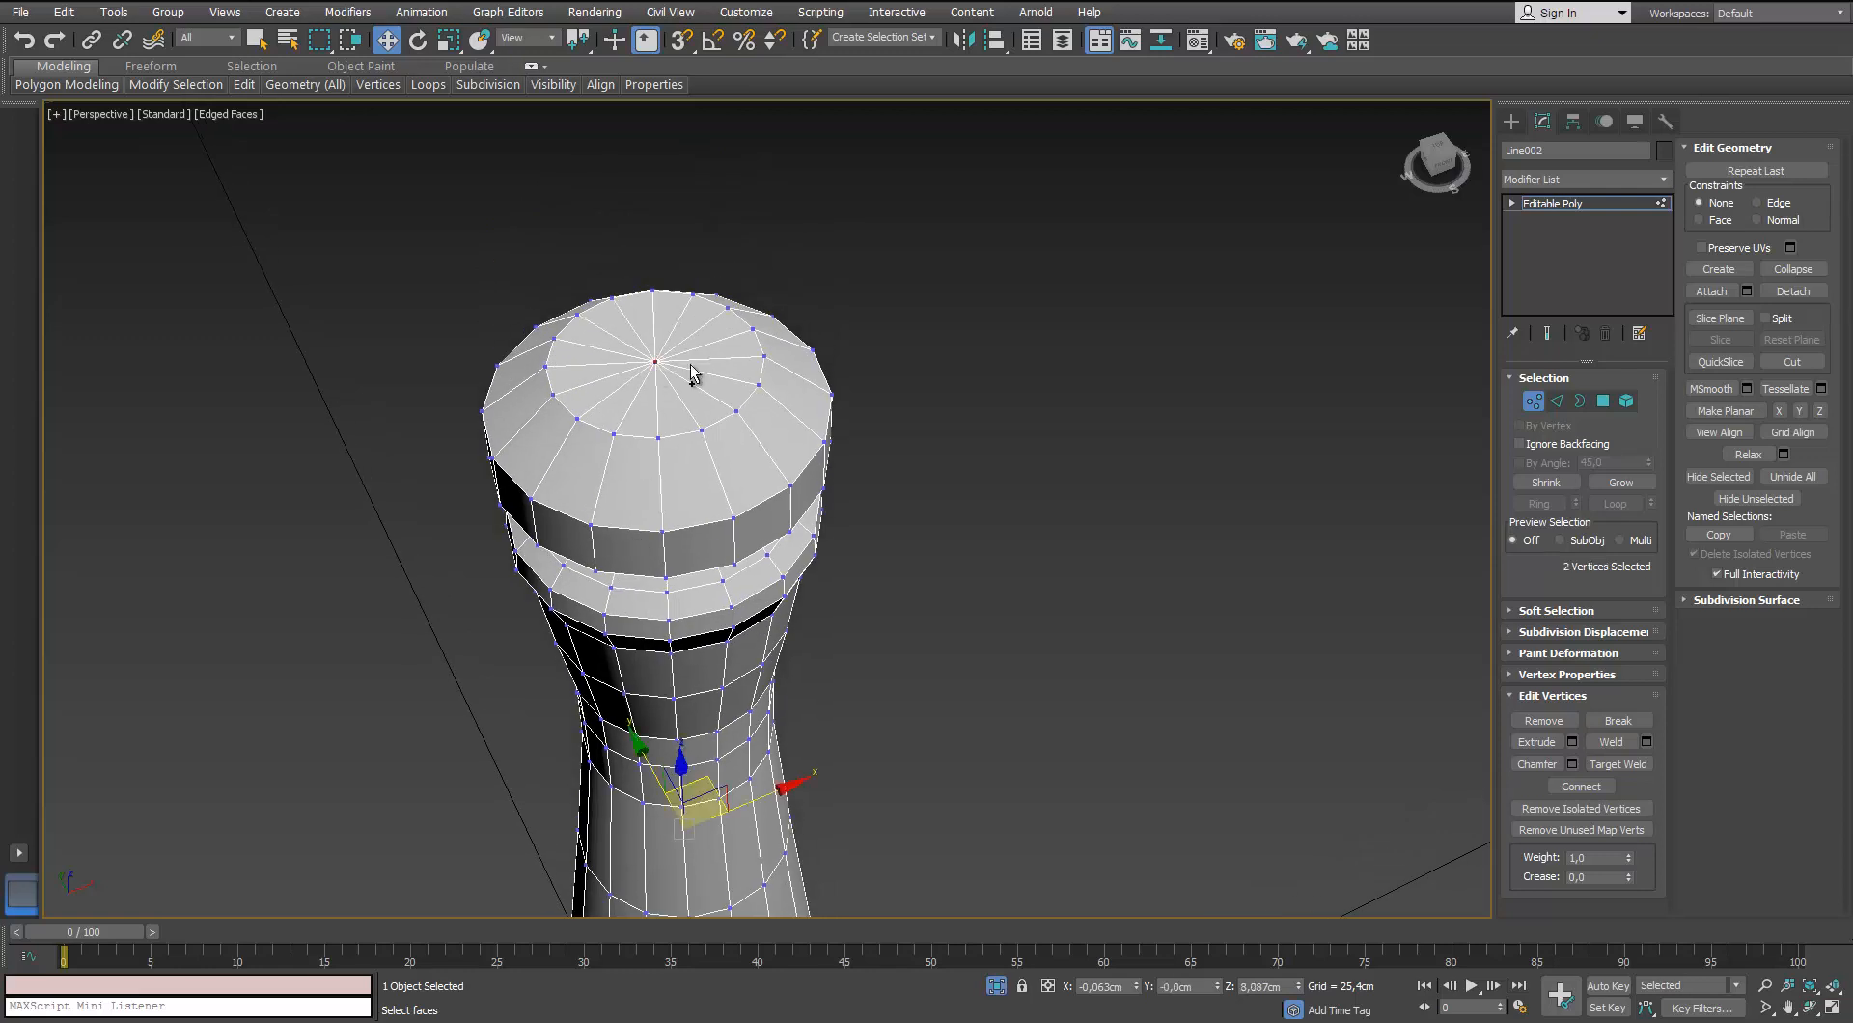
Convert the grip's cap vertices to a polygon selection, inset those polygons by about 0.125 cm and clear the selection
{"action": "left_click", "coordinate": [1603, 401]}
{"action": "key", "text": "4"}
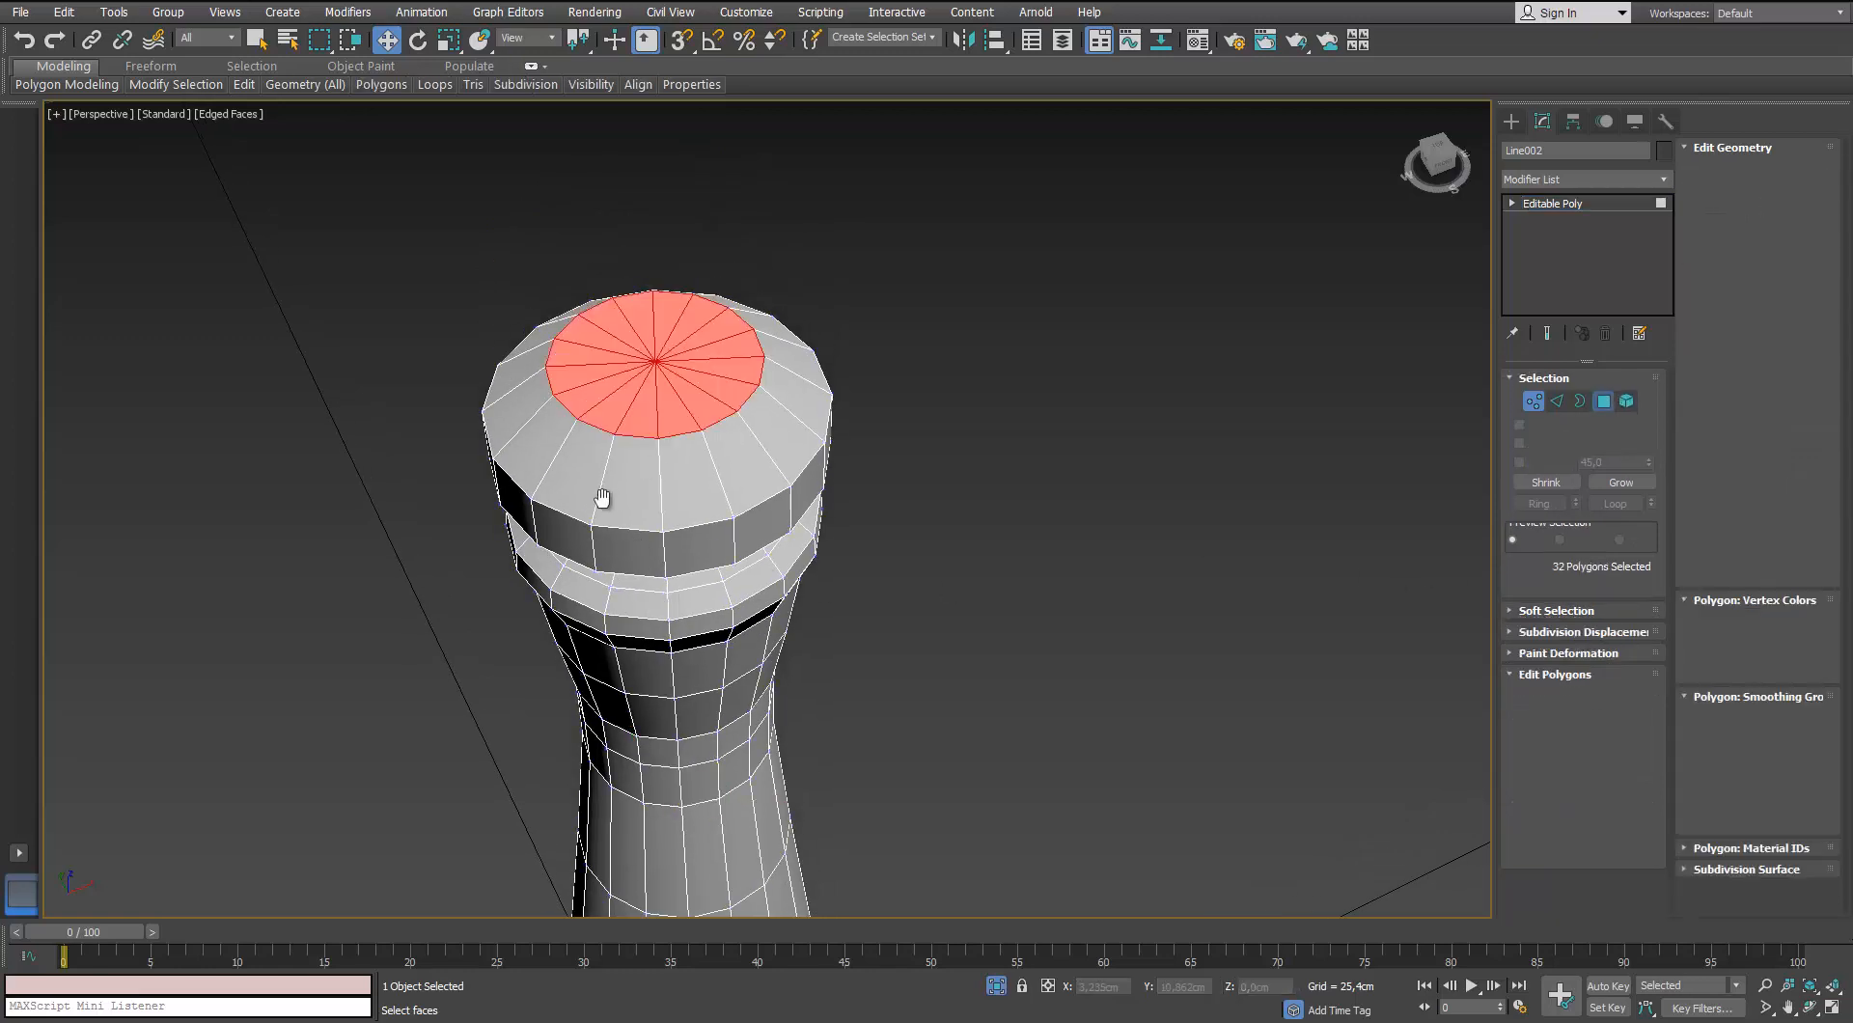
{"action": "scroll", "coordinate": [617, 540], "scroll_direction": "up", "scroll_amount": 2}
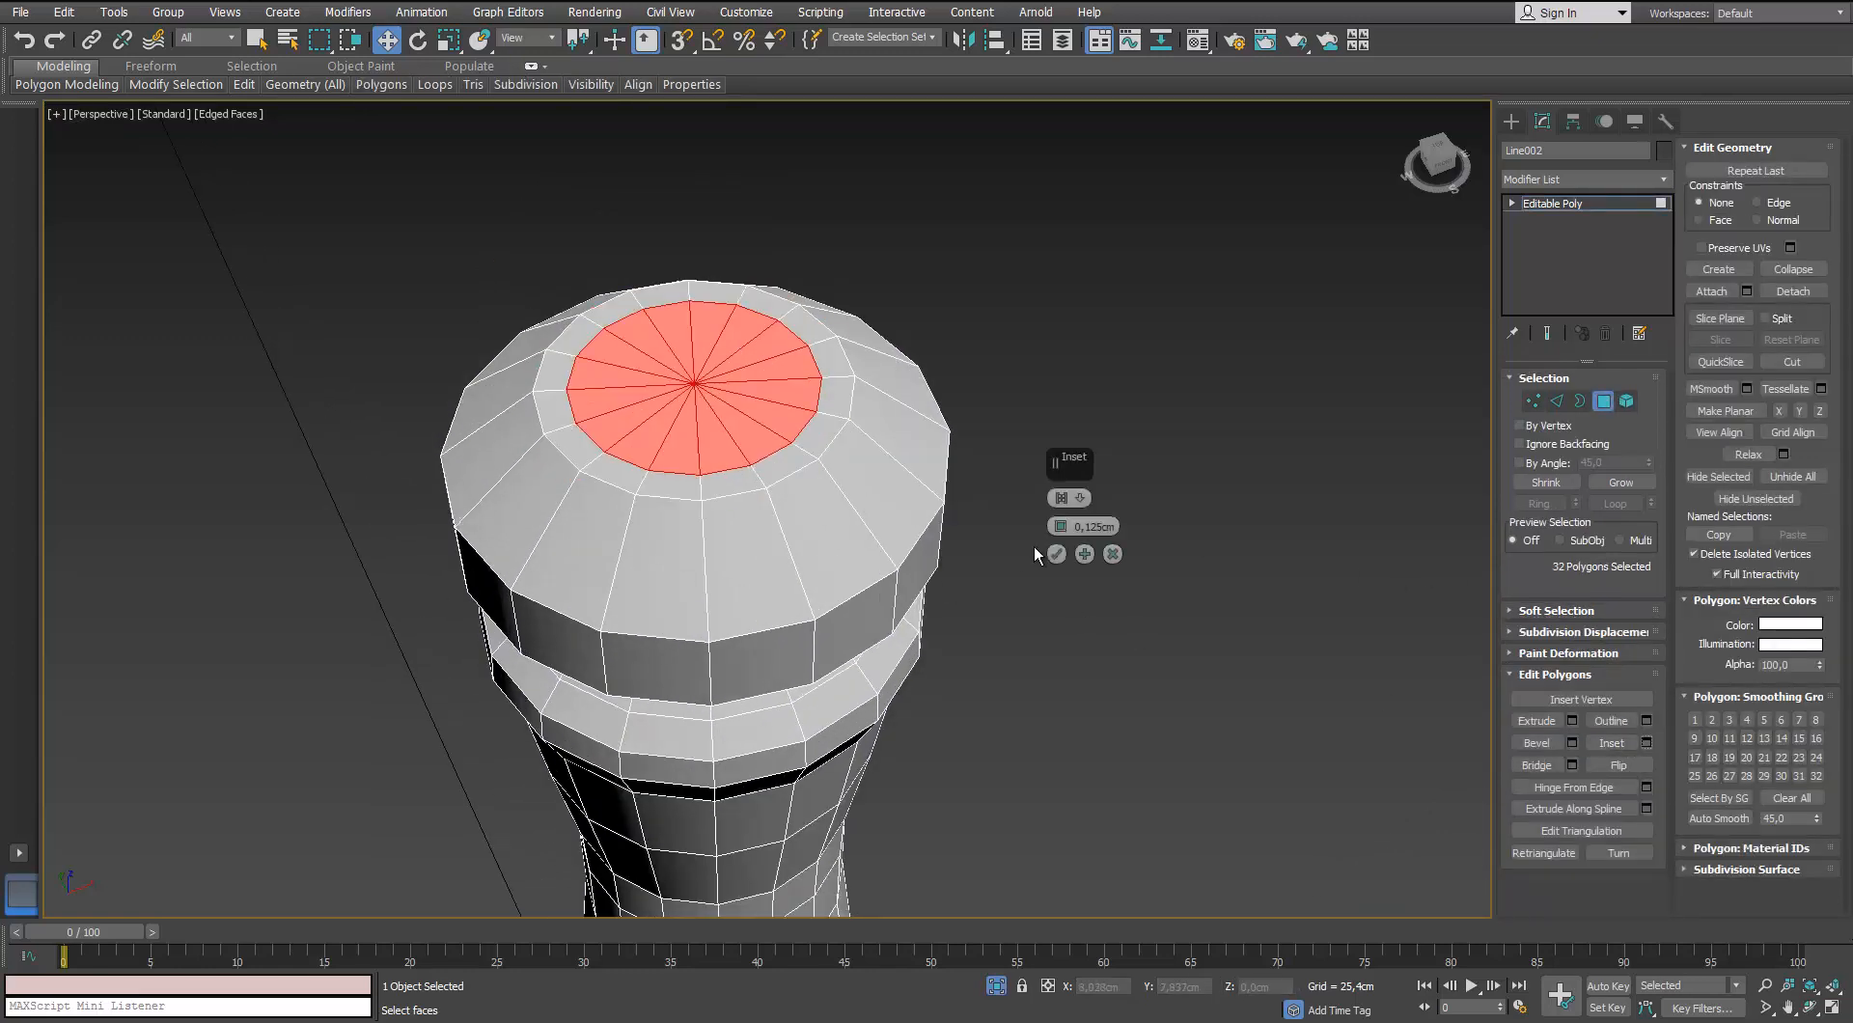
{"action": "left_click", "coordinate": [1055, 551]}
{"action": "scroll", "coordinate": [1001, 593], "scroll_direction": "down", "scroll_amount": 6}
{"action": "middle_click_drag", "start_coordinate": [811, 550], "coordinate": [627, 473]}
{"action": "middle_click_drag", "start_coordinate": [757, 840], "coordinate": [784, 483], "text": "alt"}
{"action": "scroll", "coordinate": [787, 693], "scroll_direction": "up", "scroll_amount": 4}
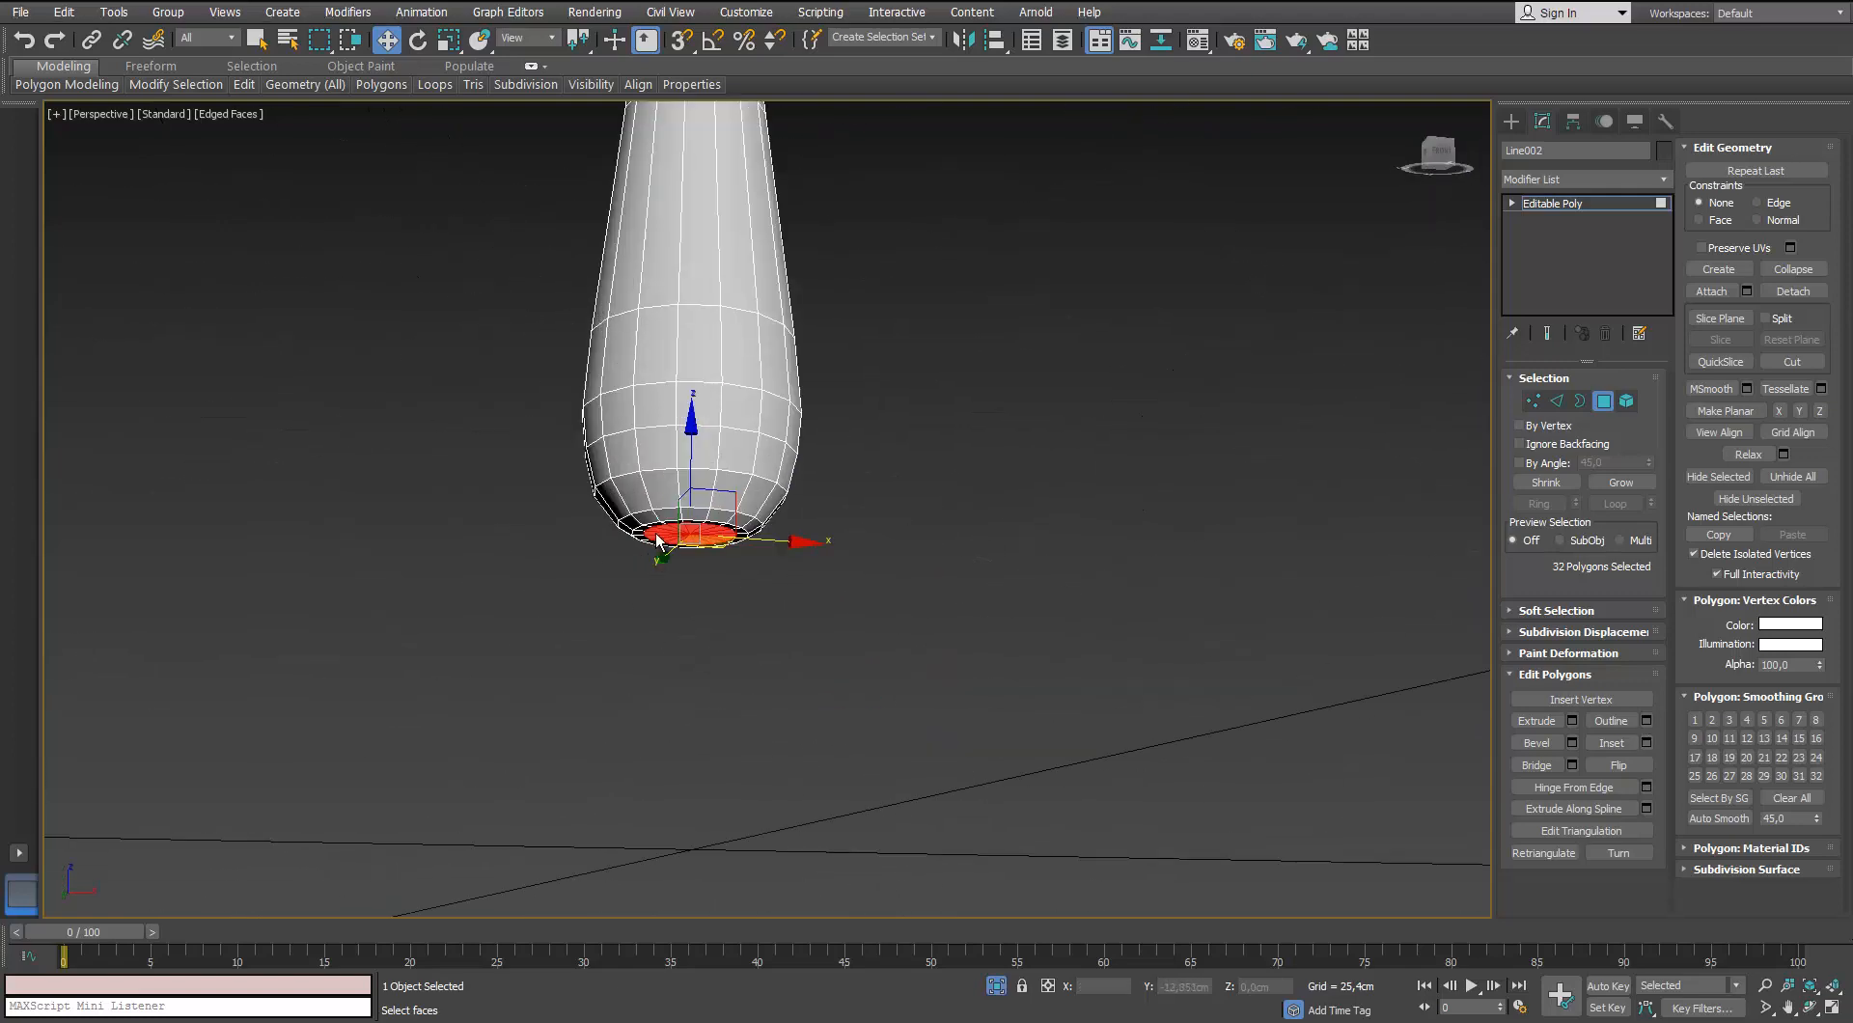
{"action": "scroll", "coordinate": [712, 463], "scroll_direction": "up", "scroll_amount": 4}
{"action": "middle_click_drag", "start_coordinate": [704, 546], "coordinate": [698, 498], "text": "alt"}
{"action": "left_click", "coordinate": [691, 417]}
Use Swift Loop to add a supporting edge loop beside the rim of the grip's bottom cap
{"action": "middle_click_drag", "start_coordinate": [691, 417], "coordinate": [583, 443], "text": "alt"}
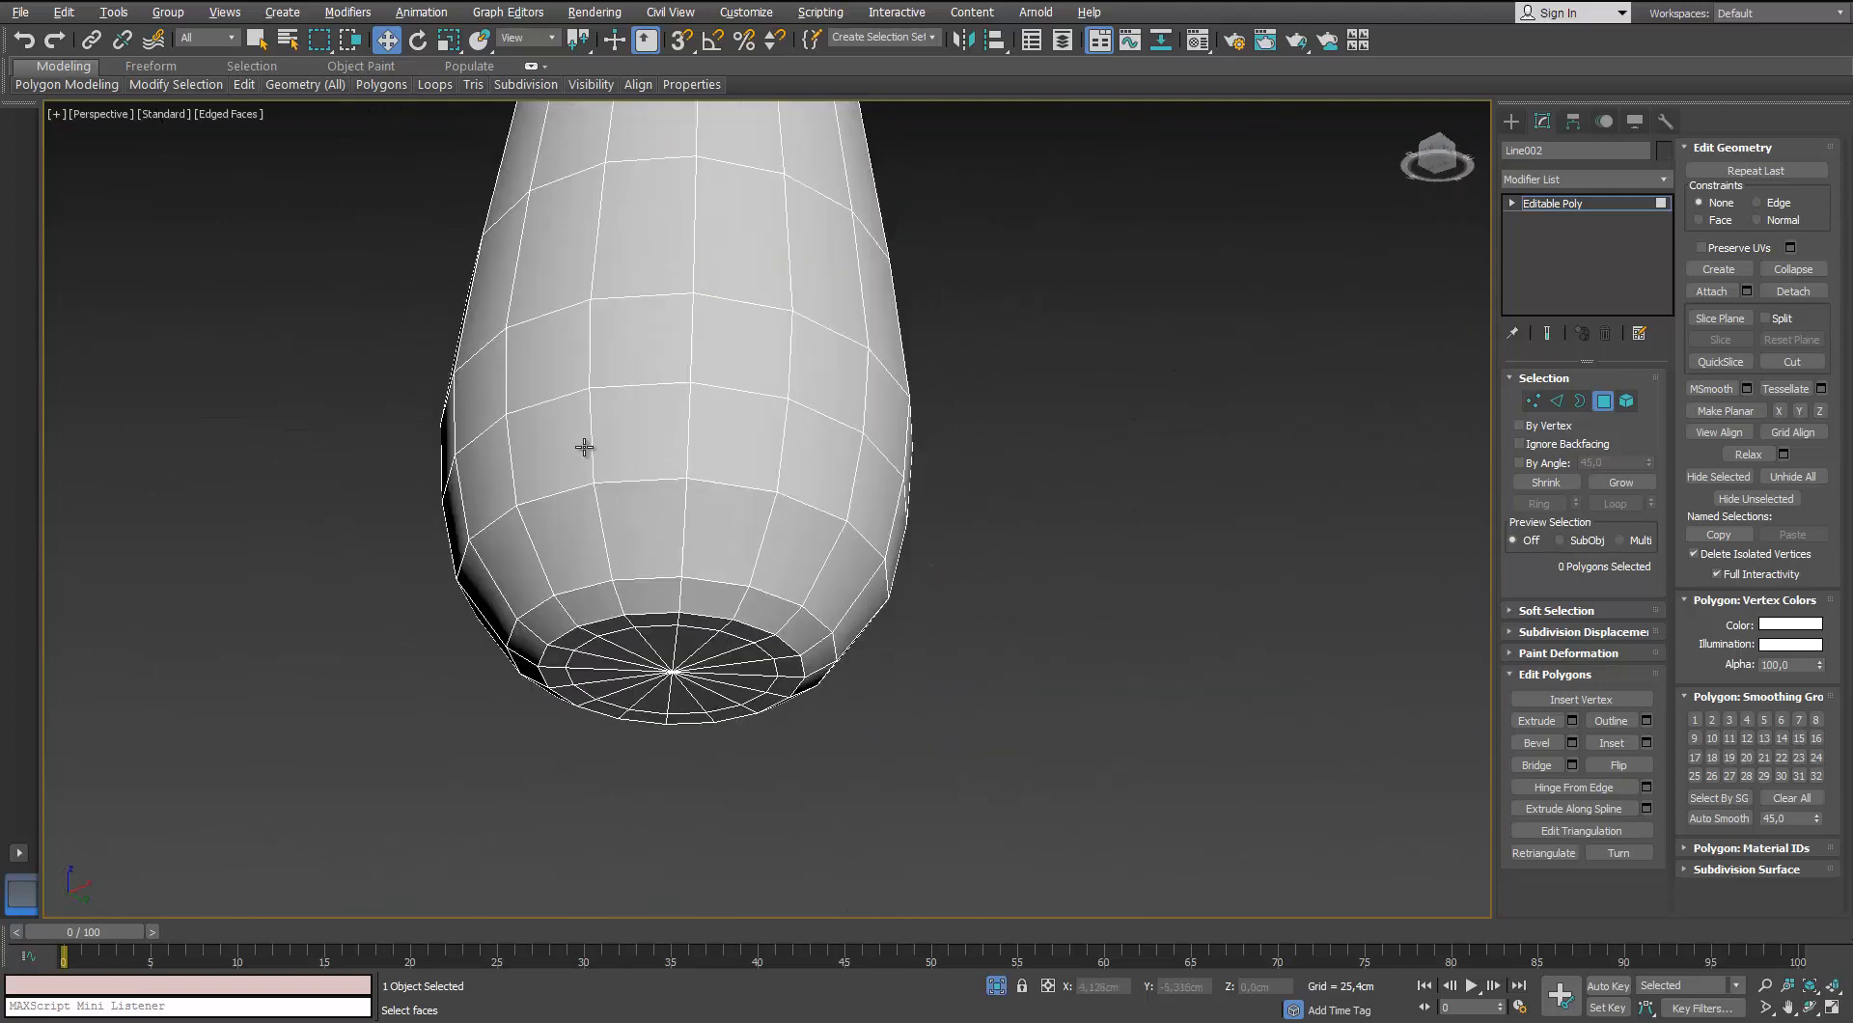
{"action": "scroll", "coordinate": [589, 571], "scroll_direction": "up", "scroll_amount": 2}
{"action": "left_click", "coordinate": [244, 84]}
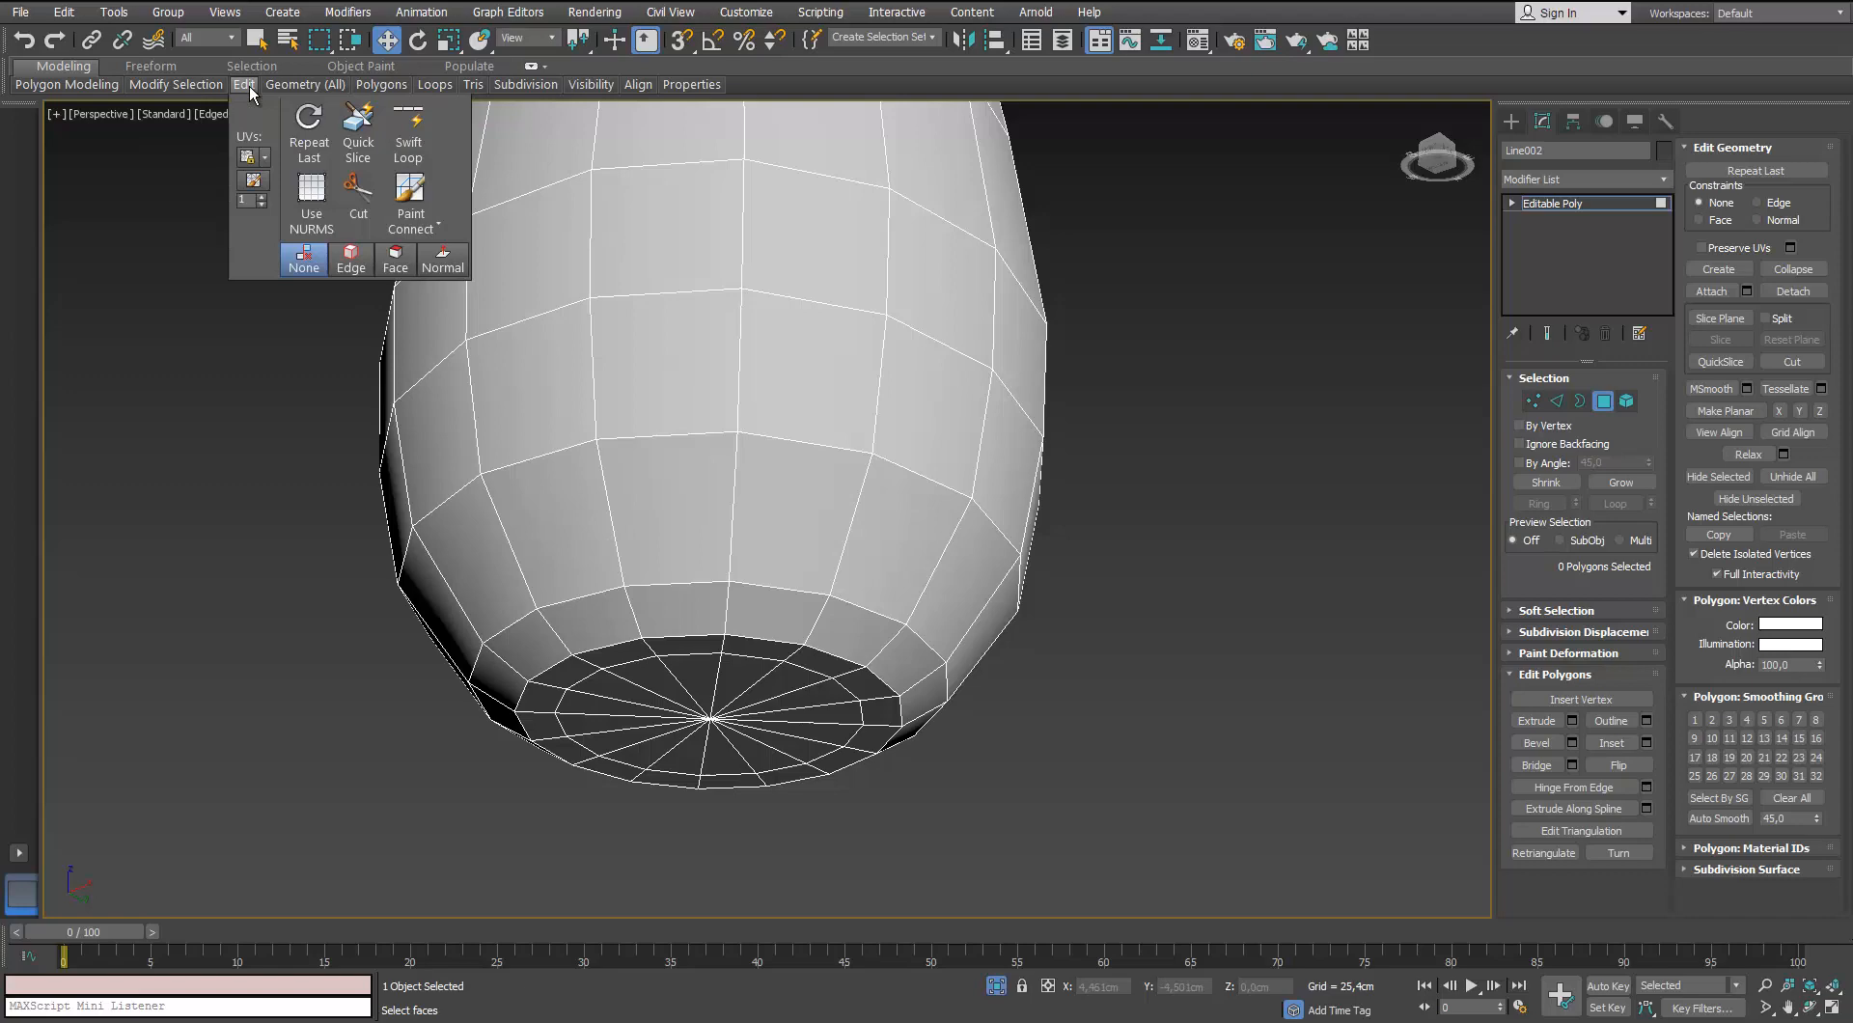
{"action": "left_click", "coordinate": [408, 130]}
{"action": "left_click", "coordinate": [633, 627]}
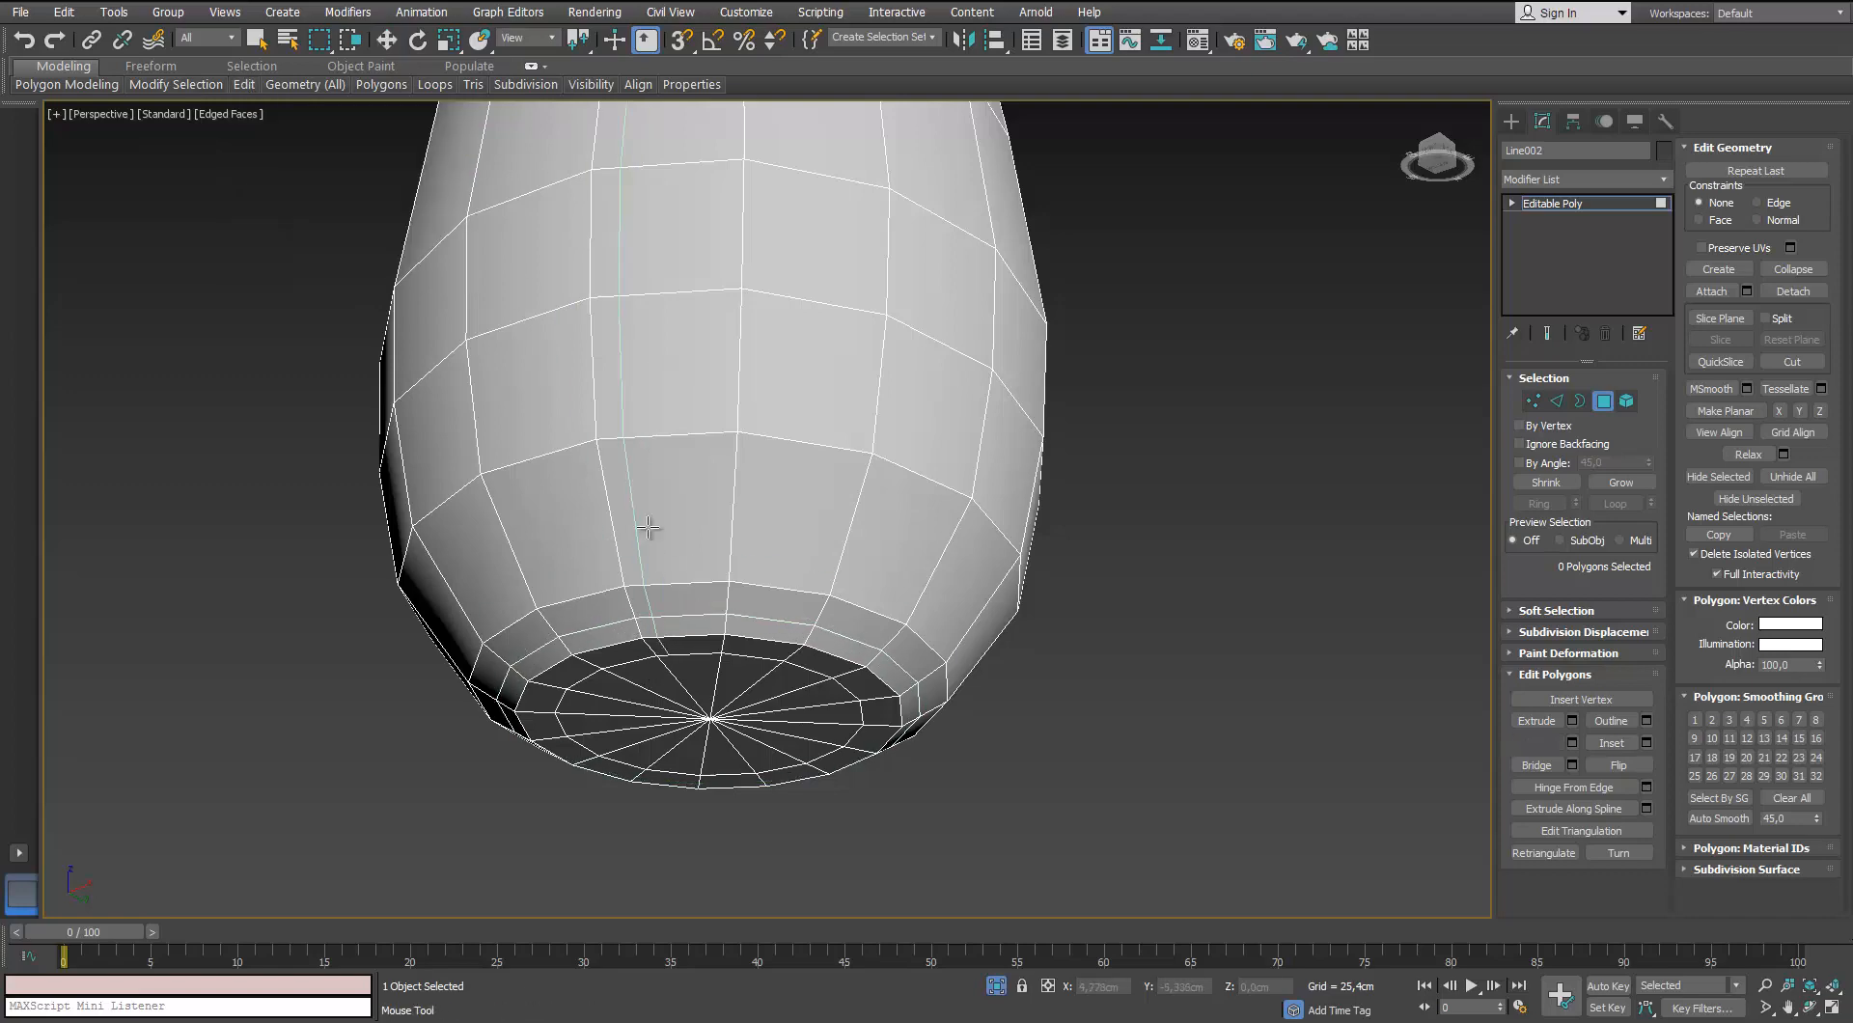
Add supporting edge loops around the grip's collar and the groove beneath its top knob
{"action": "scroll", "coordinate": [649, 530], "scroll_direction": "down", "scroll_amount": 3}
{"action": "middle_click_drag", "start_coordinate": [690, 386], "coordinate": [703, 674]}
{"action": "scroll", "coordinate": [704, 675], "scroll_direction": "down", "scroll_amount": 2}
{"action": "middle_click_drag", "start_coordinate": [712, 275], "coordinate": [697, 644], "text": "alt"}
{"action": "scroll", "coordinate": [641, 415], "scroll_direction": "up", "scroll_amount": 5}
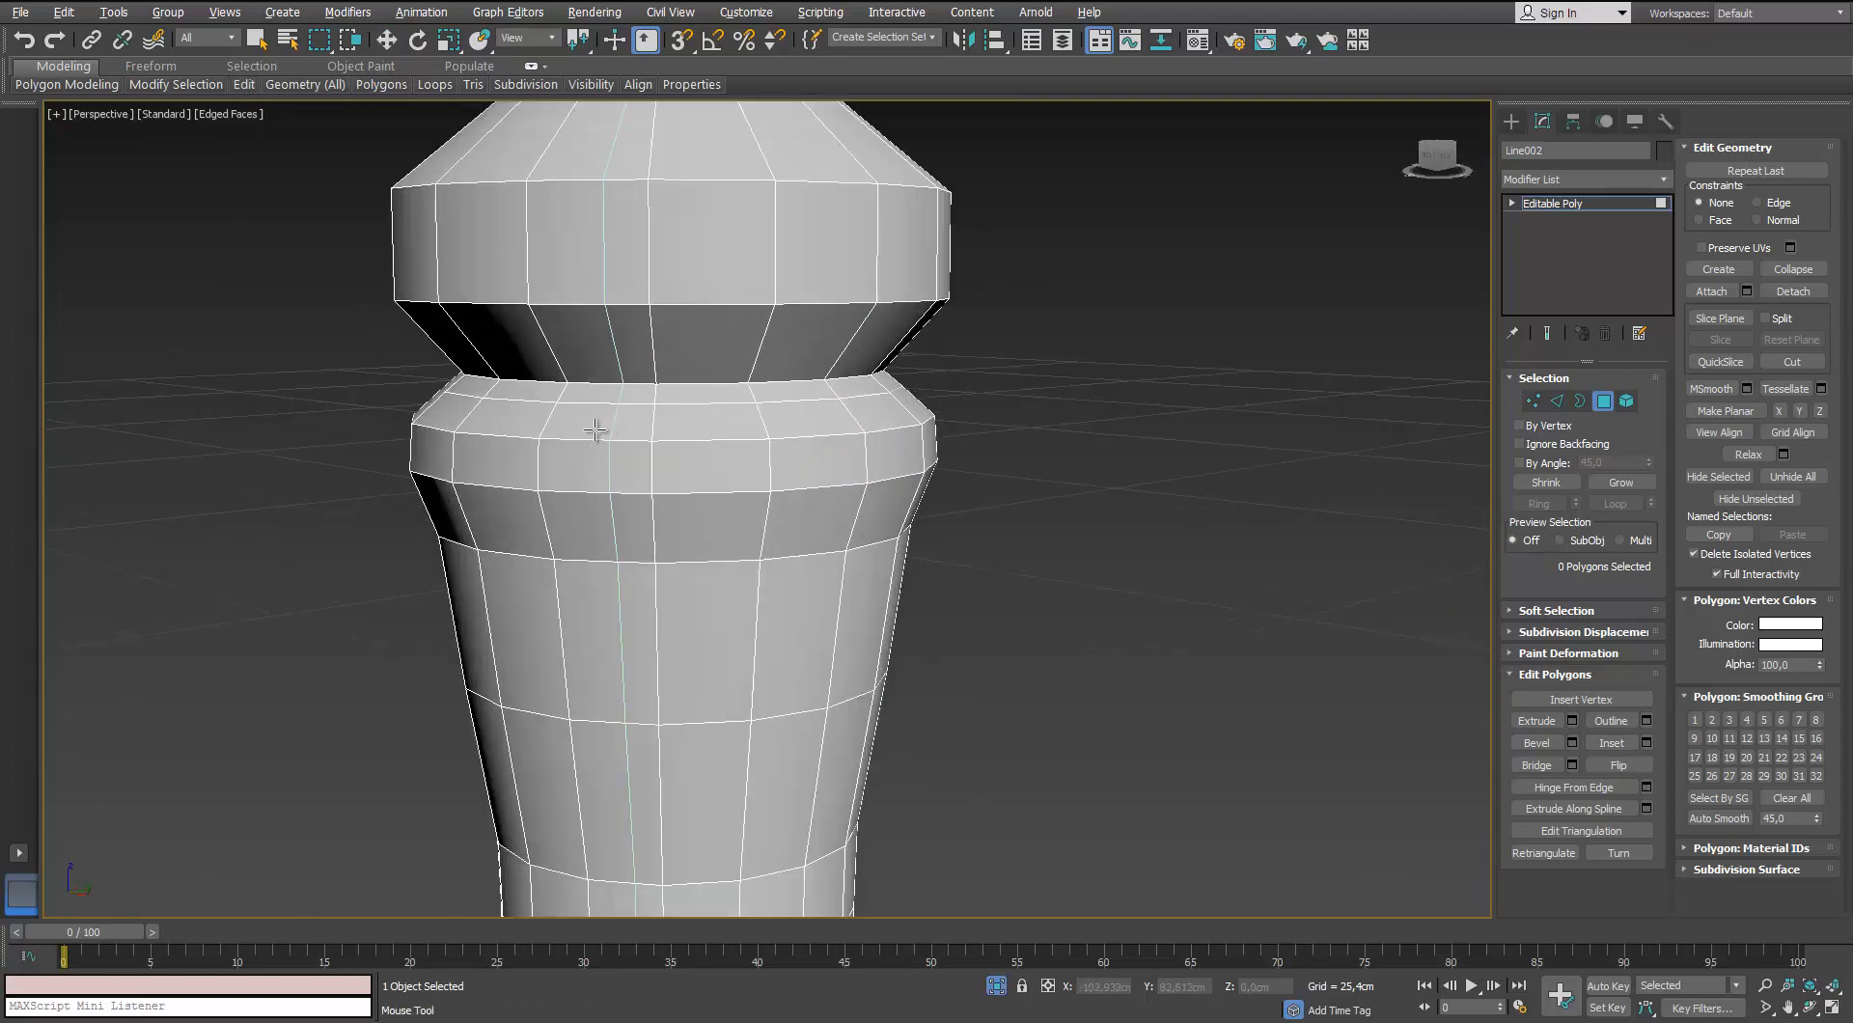
{"action": "middle_click_drag", "start_coordinate": [595, 431], "coordinate": [514, 386], "text": "alt"}
{"action": "left_click", "coordinate": [472, 415]}
{"action": "left_click", "coordinate": [472, 395]}
{"action": "middle_click_drag", "start_coordinate": [515, 386], "coordinate": [524, 329]}
{"action": "left_click", "coordinate": [505, 305]}
Add supporting edge loops along the lower edge and underside of the top knob, then leave Swift Loop and polygon editing
{"action": "scroll", "coordinate": [519, 319], "scroll_direction": "down", "scroll_amount": 4}
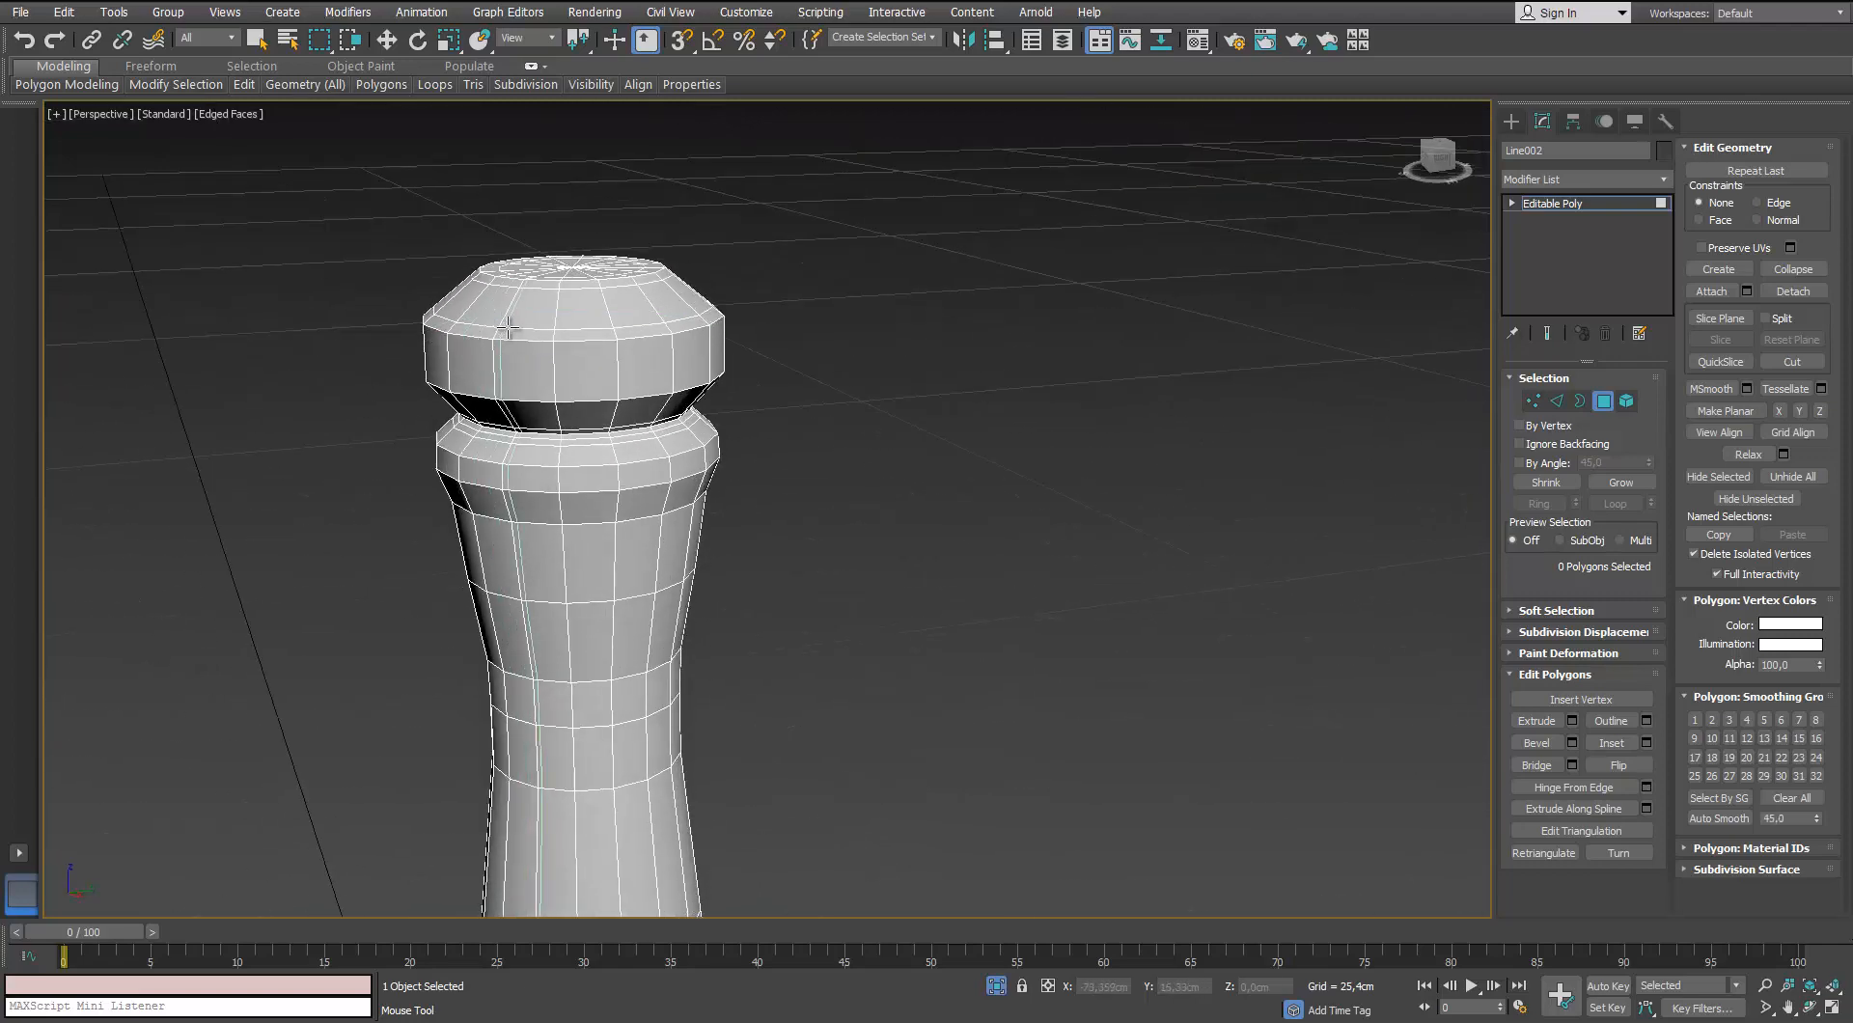
{"action": "scroll", "coordinate": [524, 329], "scroll_direction": "down", "scroll_amount": 2}
{"action": "scroll", "coordinate": [524, 329], "scroll_direction": "up", "scroll_amount": 4}
{"action": "left_click", "coordinate": [427, 419]}
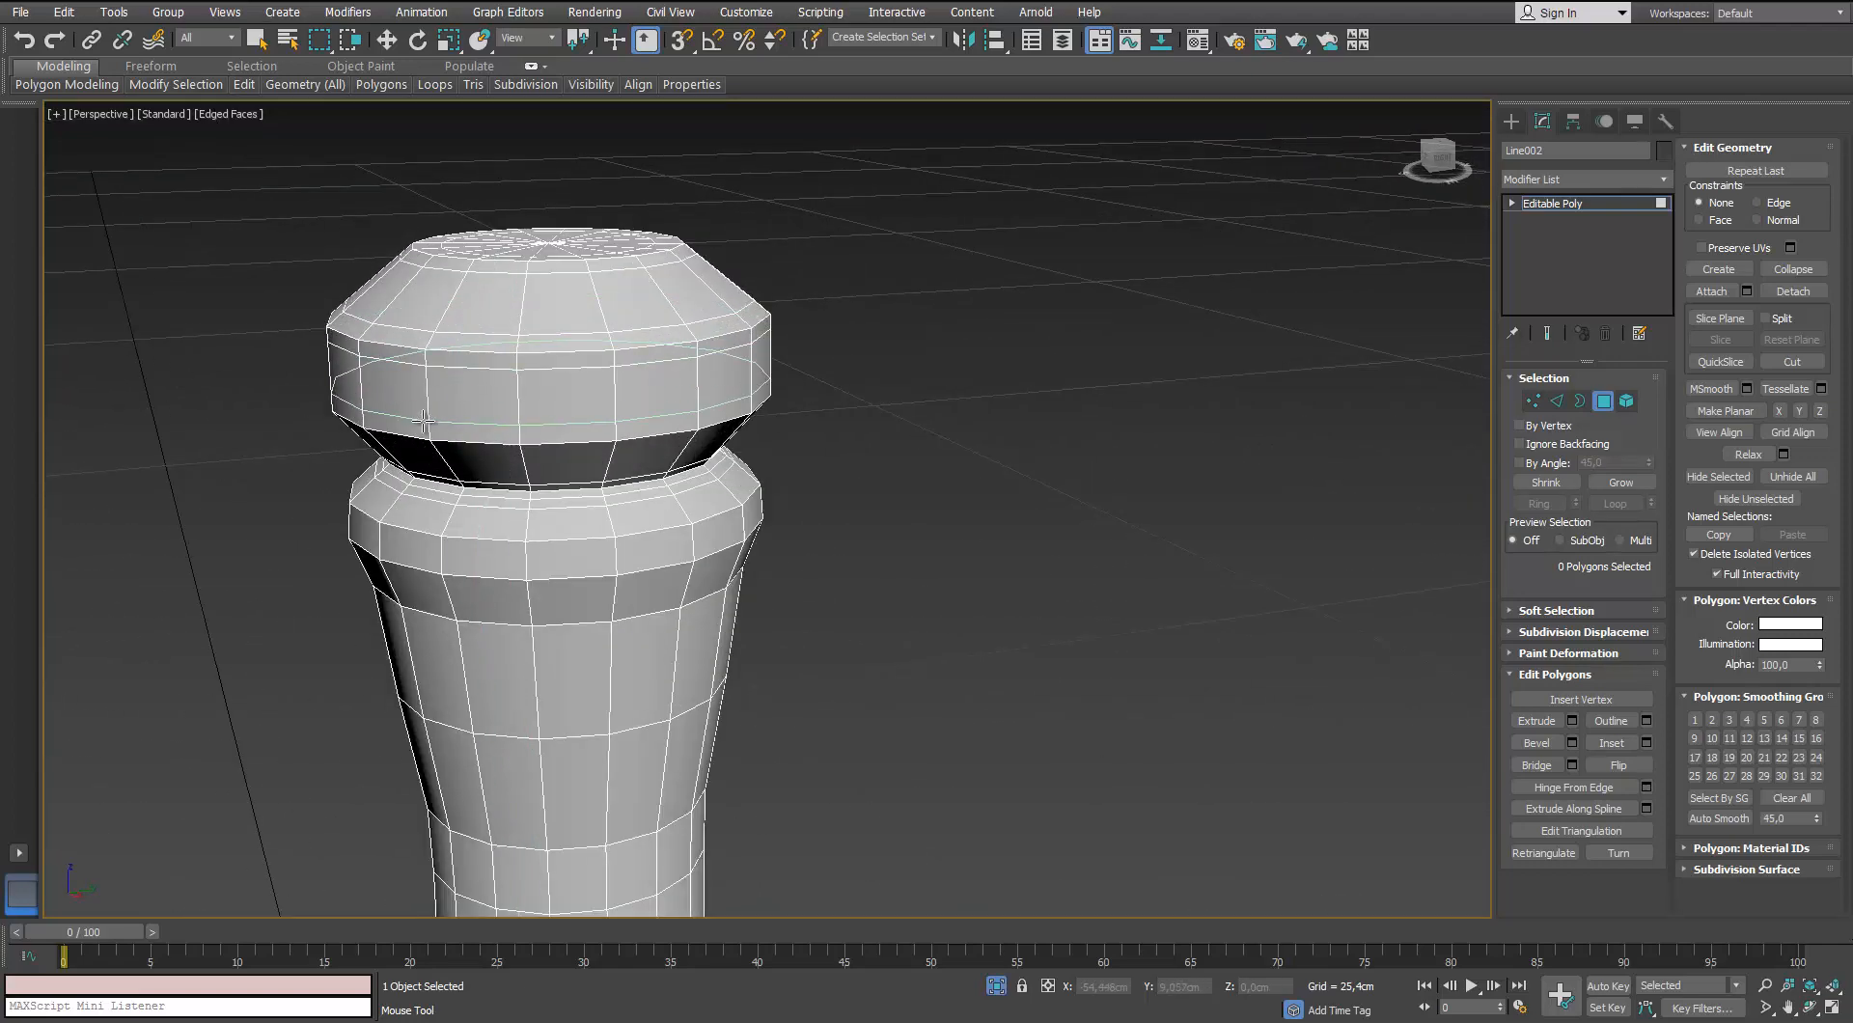
{"action": "middle_click_drag", "start_coordinate": [430, 452], "coordinate": [405, 405], "text": "alt"}
{"action": "left_click", "coordinate": [458, 385]}
{"action": "right_click", "coordinate": [457, 385]}
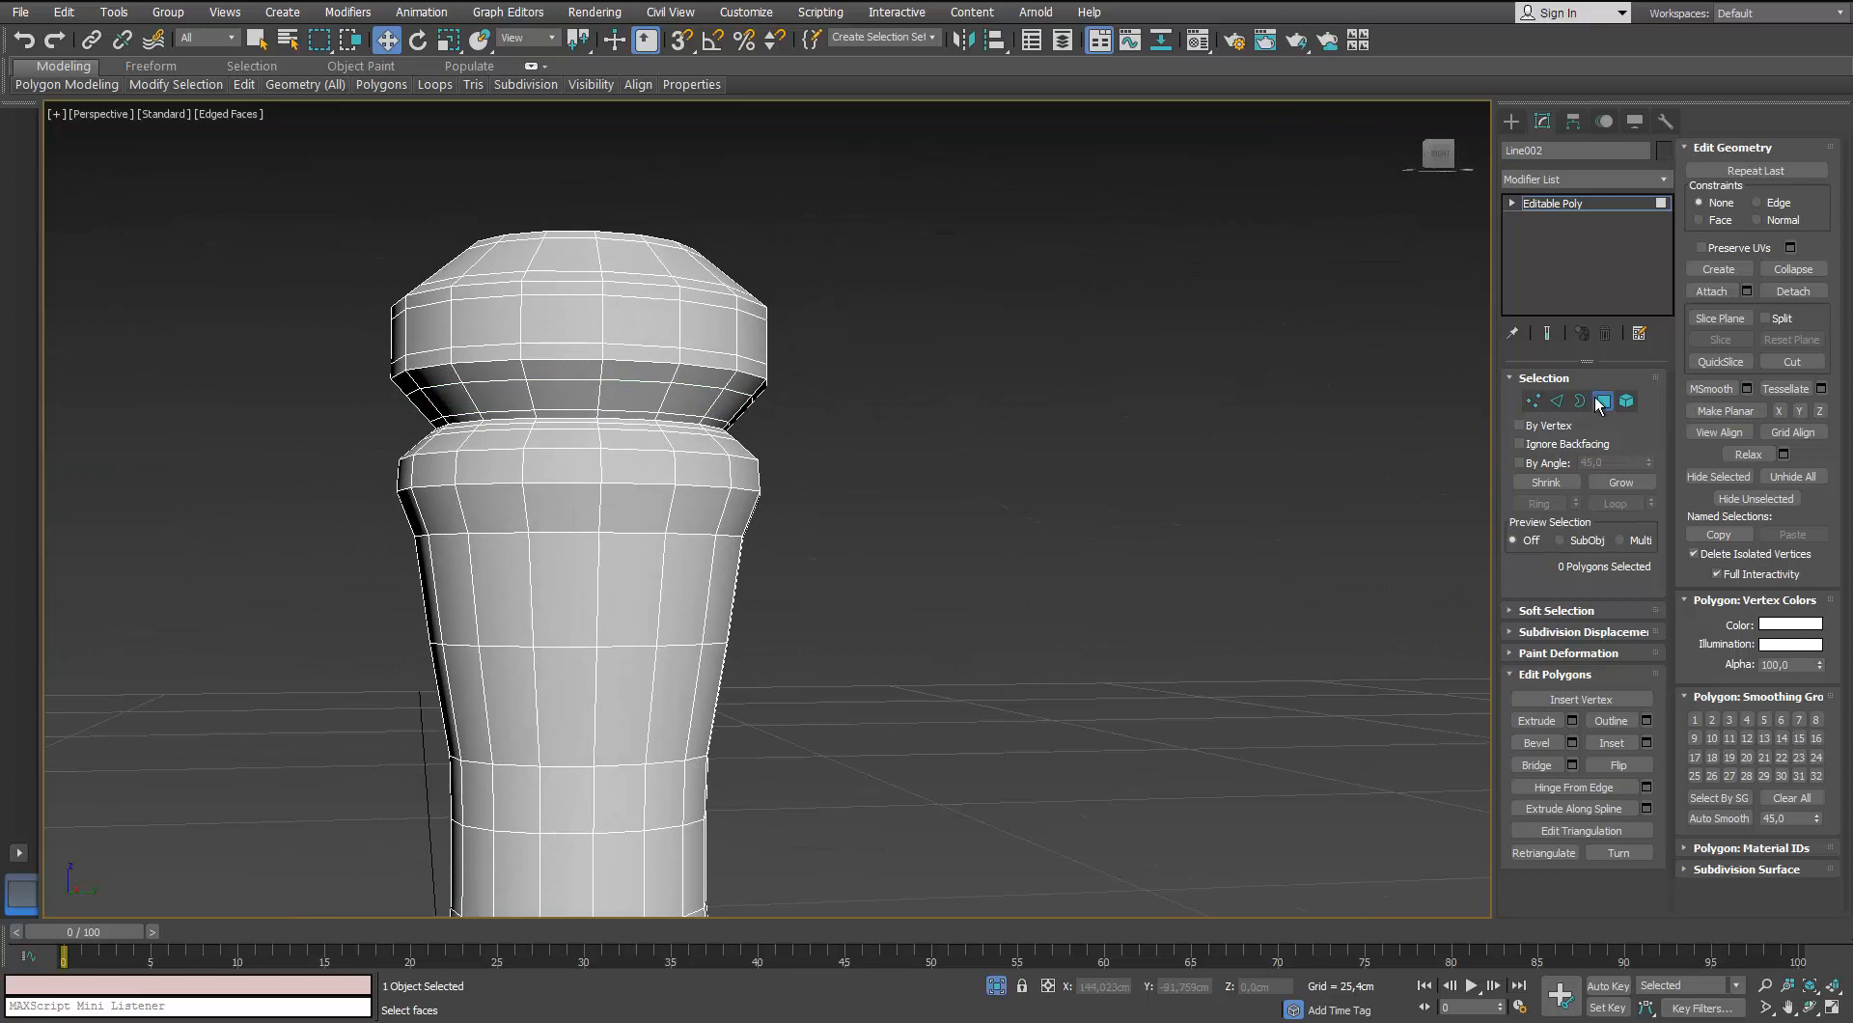
{"action": "left_click", "coordinate": [1601, 402]}
Apply a TurboSmooth modifier to the grip and check the smoothed surface with the edge display off
{"action": "left_click", "coordinate": [1662, 180]}
{"action": "type", "text": "te"}
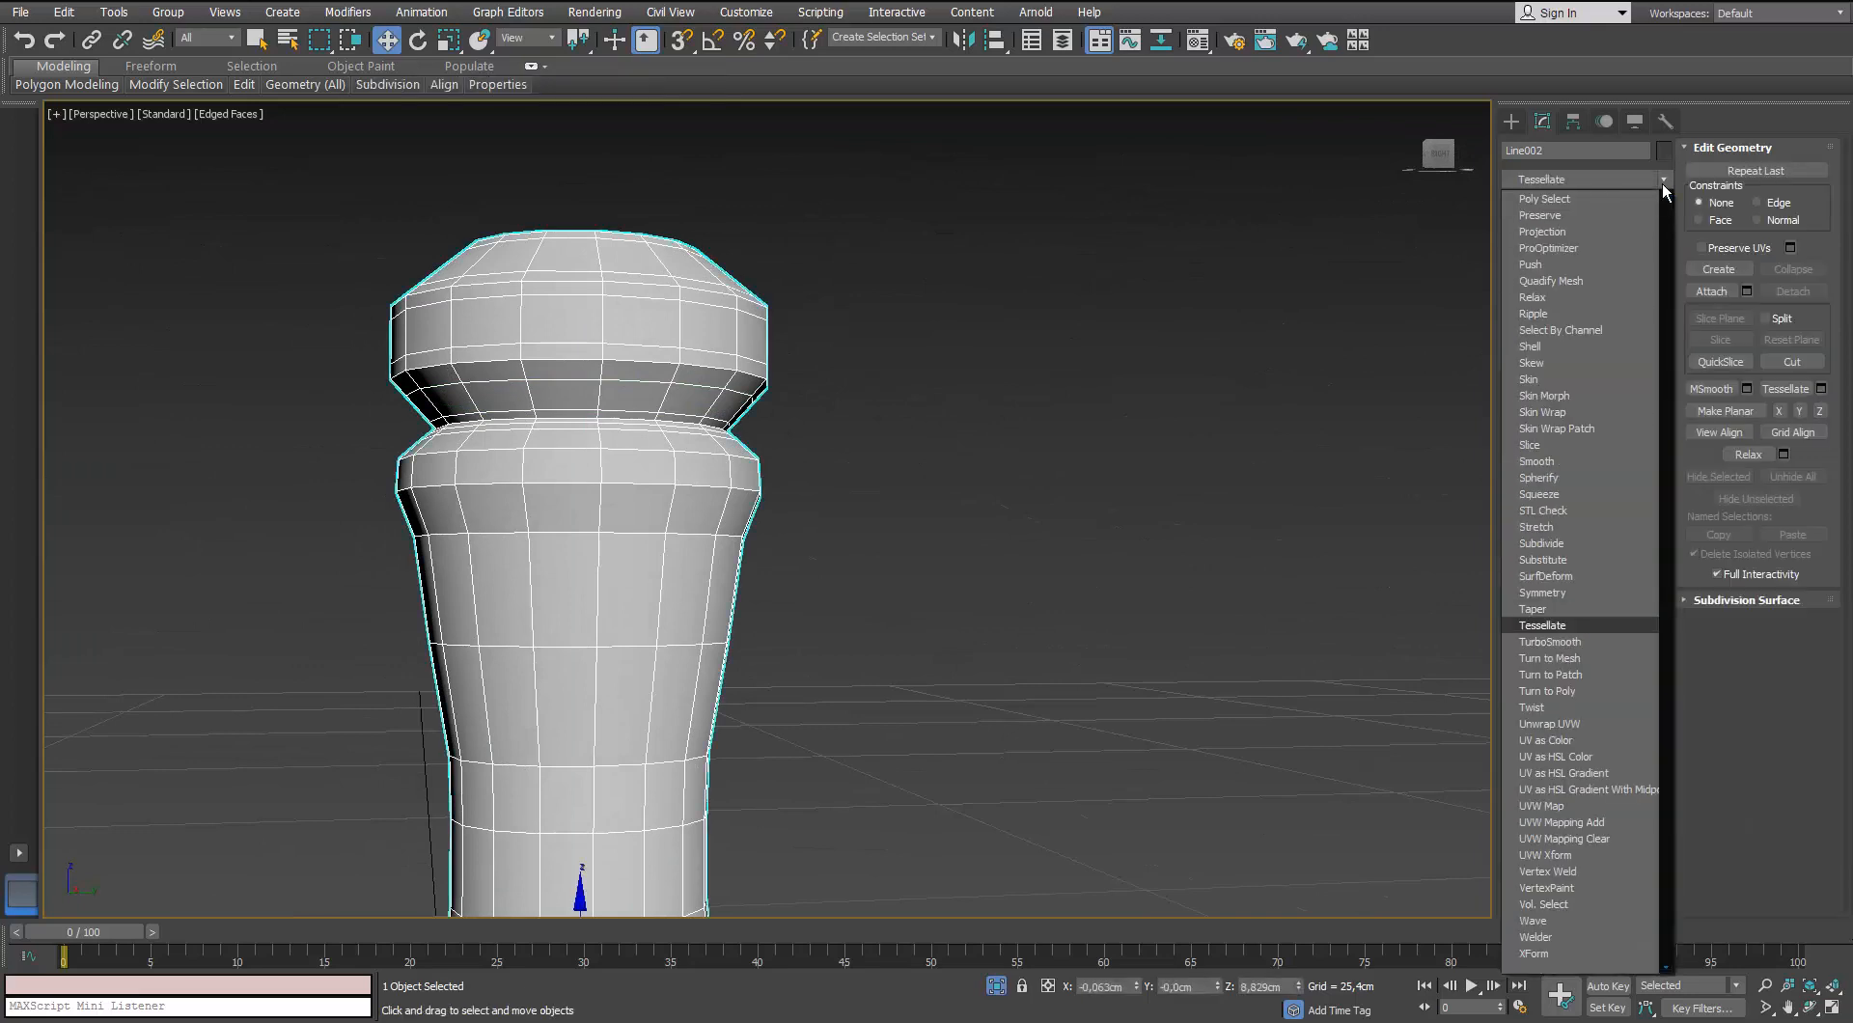
{"action": "key", "text": "Down"}
{"action": "key", "text": "Return"}
{"action": "scroll", "coordinate": [911, 449], "scroll_direction": "down", "scroll_amount": 6}
{"action": "left_click", "coordinate": [907, 502]}
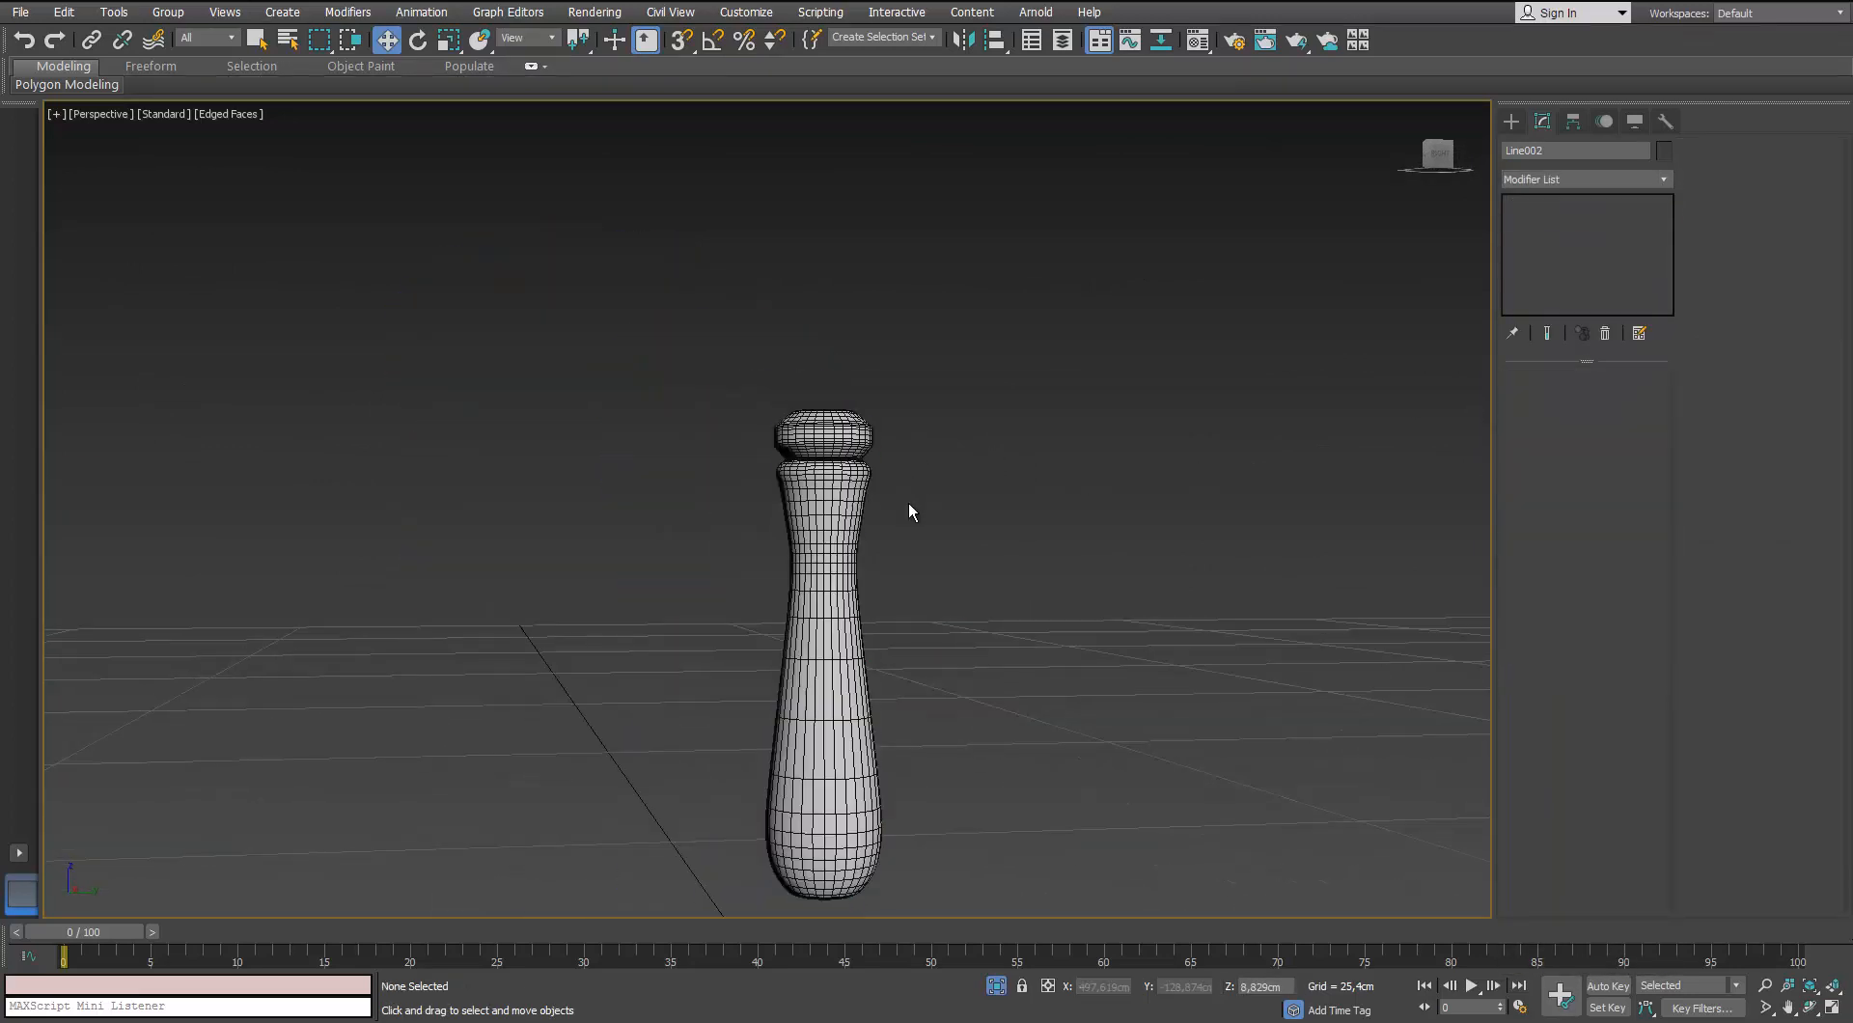
{"action": "mouse_move", "coordinate": [907, 501]}
{"action": "middle_mouse_down", "text": "alt"}
{"action": "mouse_move", "coordinate": [917, 536]}
{"action": "mouse_move", "coordinate": [869, 431]}
{"action": "mouse_move", "coordinate": [856, 497]}
{"action": "mouse_move", "coordinate": [869, 475]}
{"action": "middle_mouse_up", "text": "alt"}
{"action": "key", "text": "F4"}
{"action": "scroll", "coordinate": [839, 517], "scroll_direction": "up", "scroll_amount": 2}
{"action": "scroll", "coordinate": [840, 517], "scroll_direction": "up", "scroll_amount": 2}
{"action": "scroll", "coordinate": [849, 518], "scroll_direction": "down", "scroll_amount": 5}
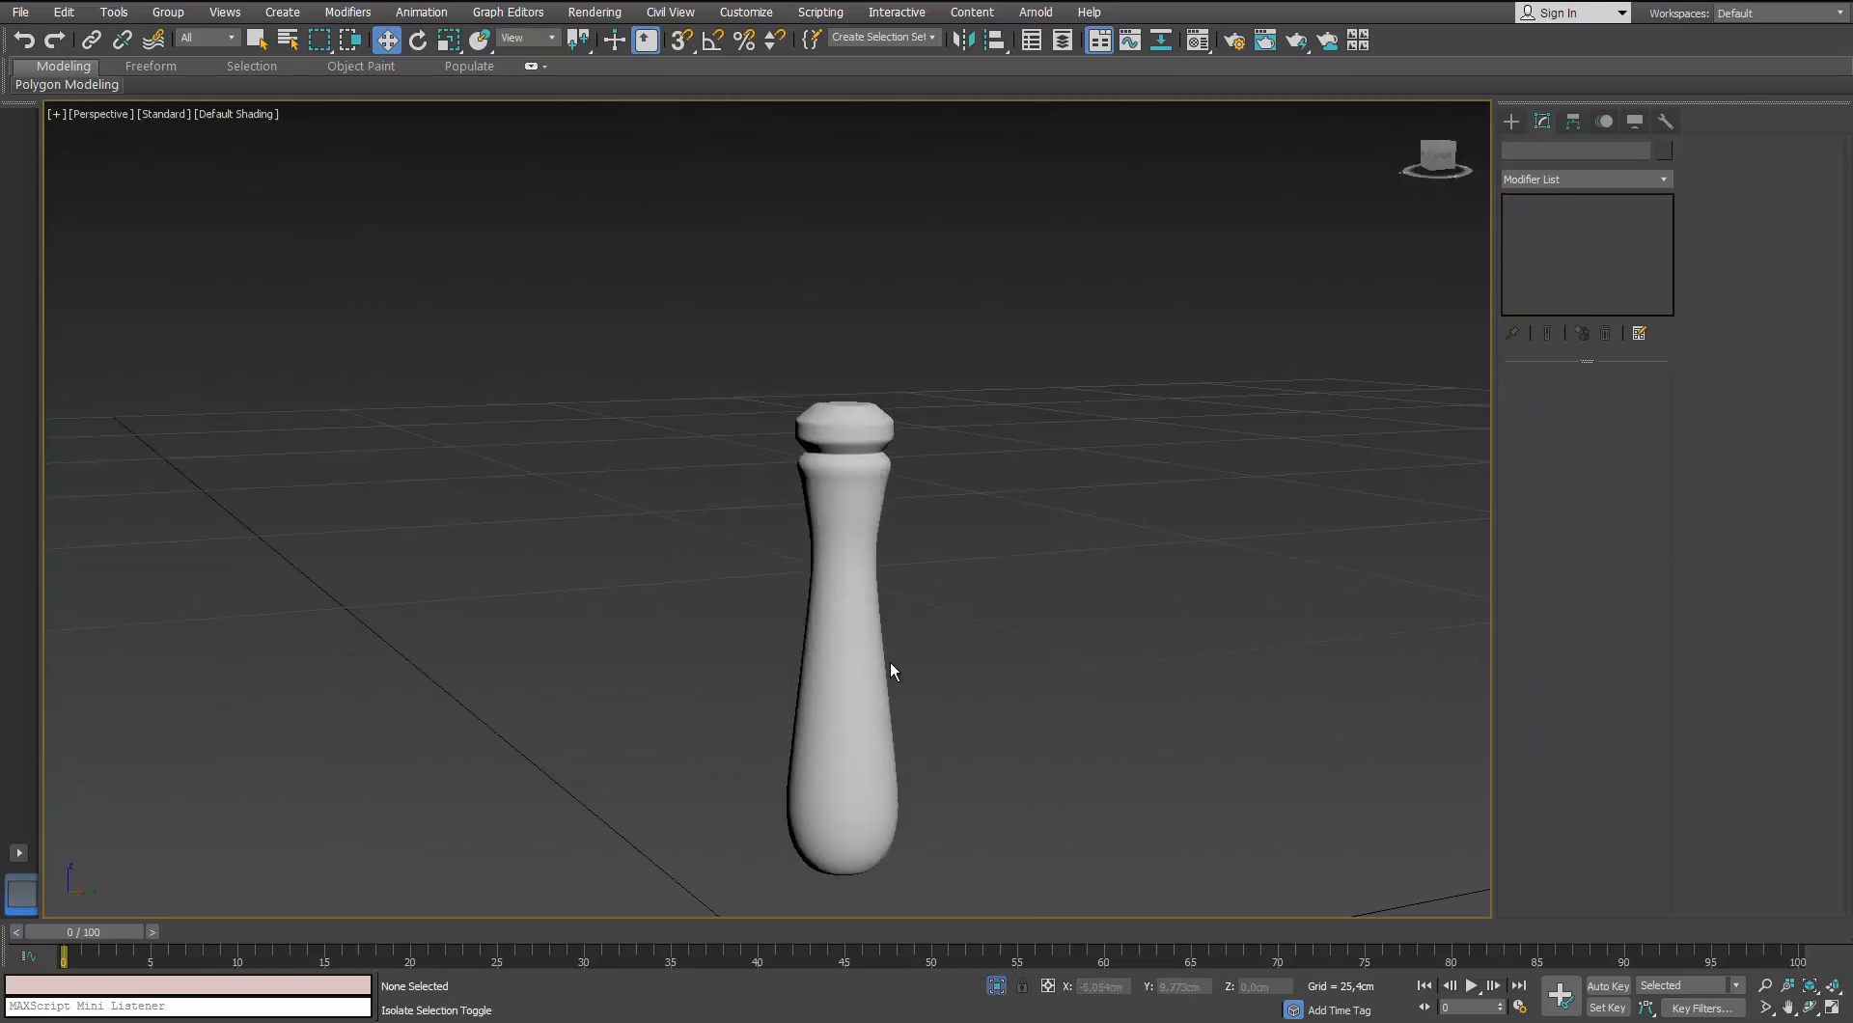
Exit isolation, turn edged faces back on and isolate the connector between the grip and the lens ring
{"action": "key", "text": "alt+q"}
{"action": "scroll", "coordinate": [836, 622], "scroll_direction": "down", "scroll_amount": 3}
{"action": "mouse_move", "coordinate": [776, 550]}
{"action": "middle_mouse_down", "text": "alt"}
{"action": "mouse_move", "coordinate": [737, 490]}
{"action": "mouse_move", "coordinate": [656, 469]}
{"action": "mouse_move", "coordinate": [743, 471]}
{"action": "middle_mouse_up", "text": "alt"}
{"action": "scroll", "coordinate": [656, 469], "scroll_direction": "down", "scroll_amount": 4}
{"action": "scroll", "coordinate": [755, 473], "scroll_direction": "up", "scroll_amount": 5}
{"action": "key", "text": "F4"}
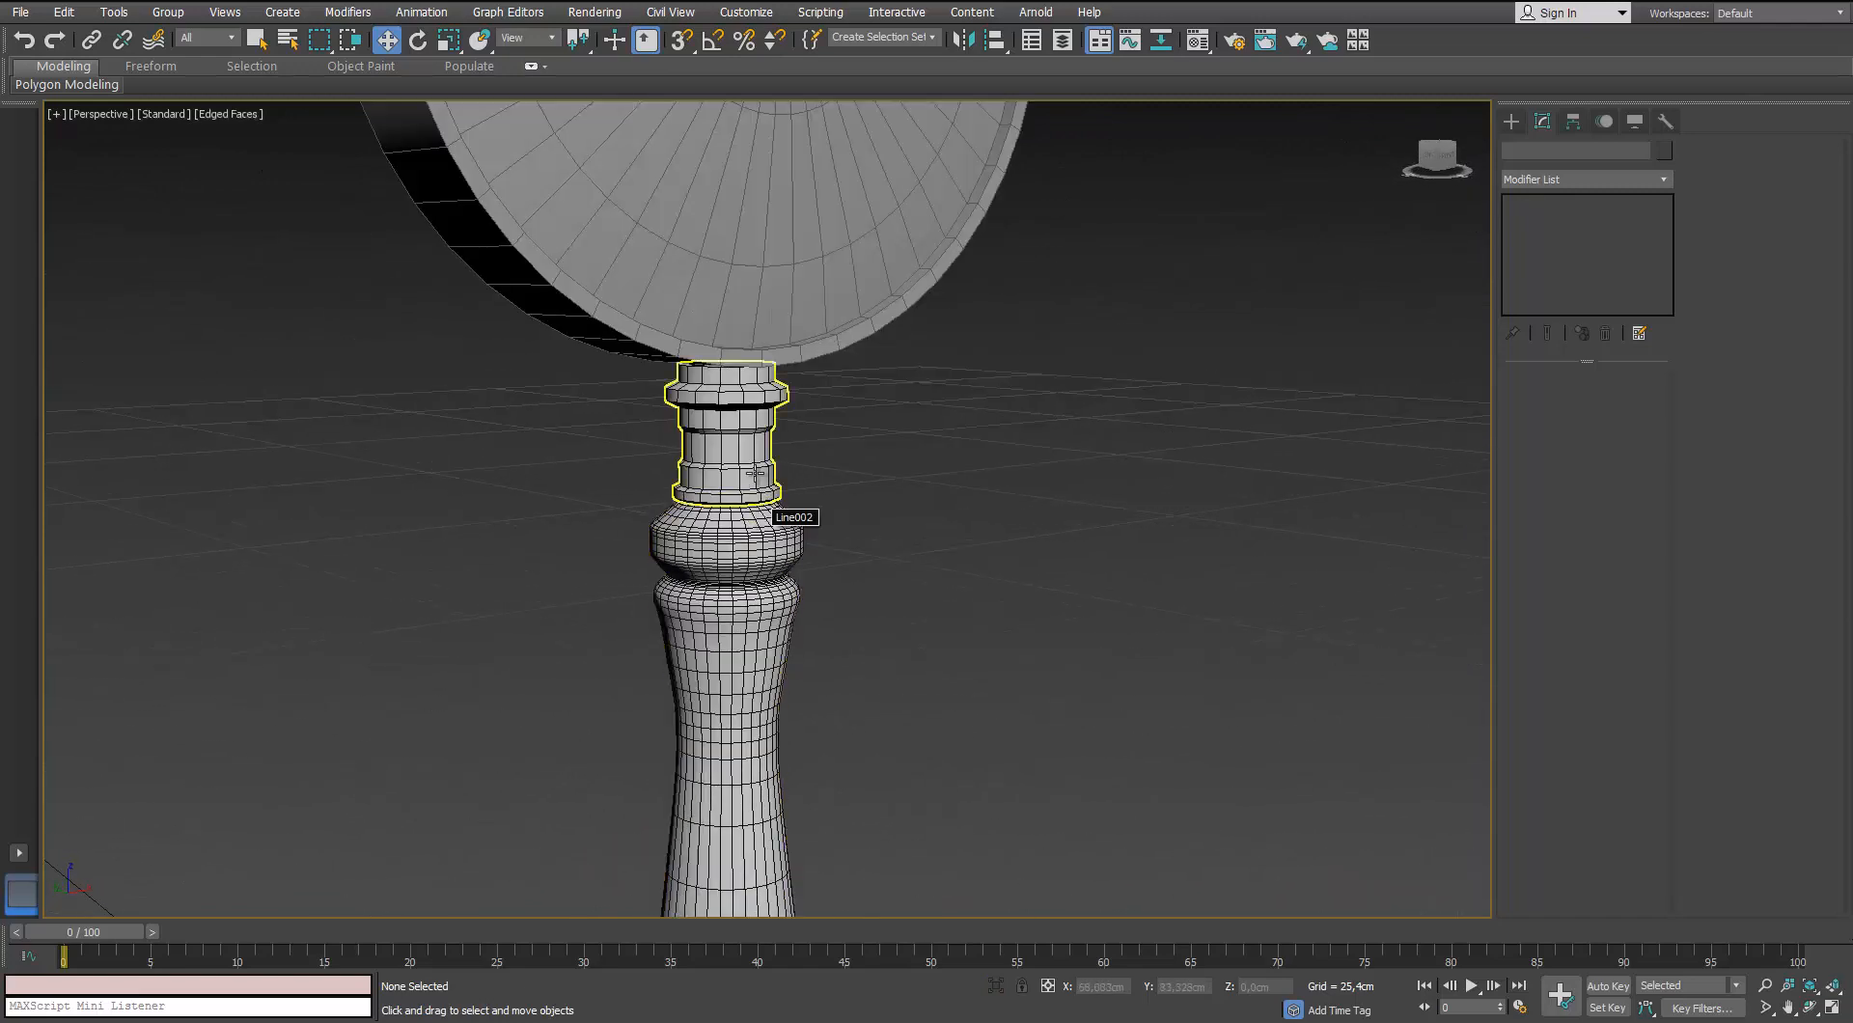
{"action": "left_click", "coordinate": [755, 480]}
{"action": "left_click", "coordinate": [997, 985]}
{"action": "scroll", "coordinate": [749, 525], "scroll_direction": "down", "scroll_amount": 2}
{"action": "middle_click_drag", "start_coordinate": [749, 526], "coordinate": [747, 583], "text": "alt"}
Select the centre vertices of the connector's top and bottom caps and convert them to a polygon selection
{"action": "key", "text": "1"}
{"action": "left_click", "coordinate": [745, 369]}
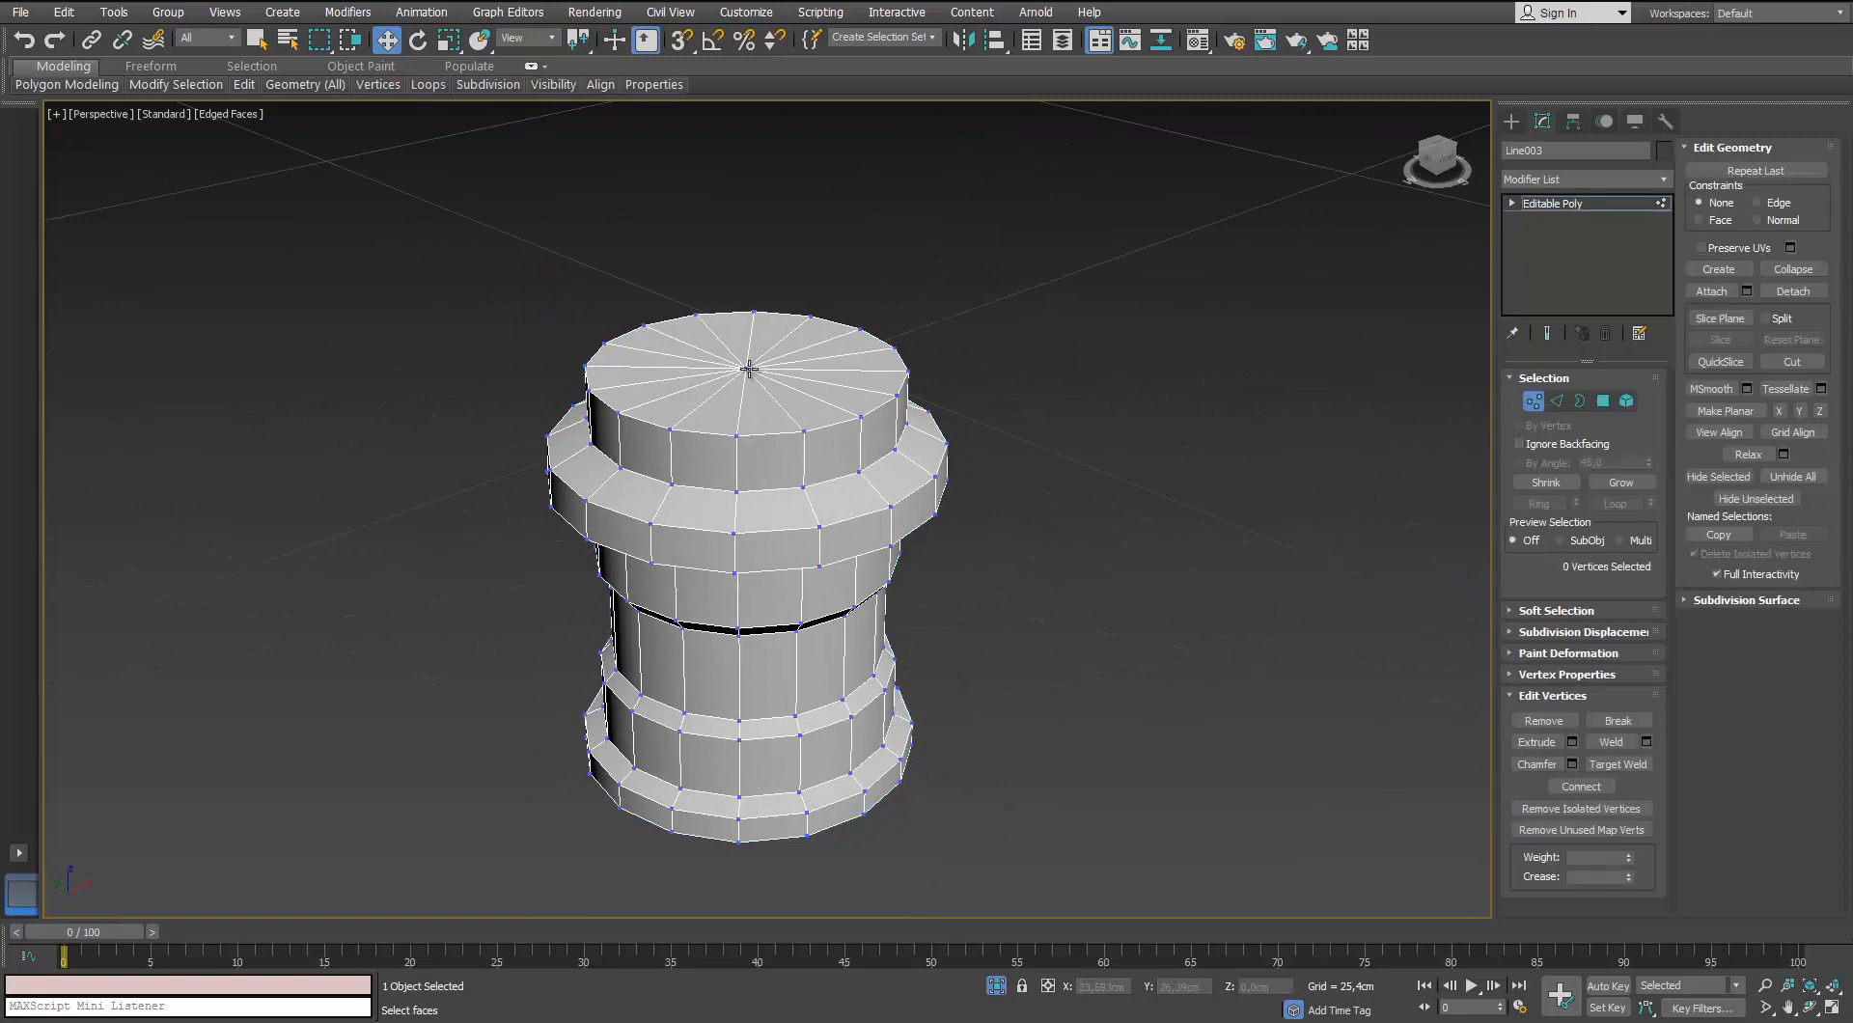
{"action": "middle_click_drag", "start_coordinate": [745, 369], "coordinate": [853, 429], "text": "alt"}
{"action": "left_click", "coordinate": [741, 704], "text": "ctrl"}
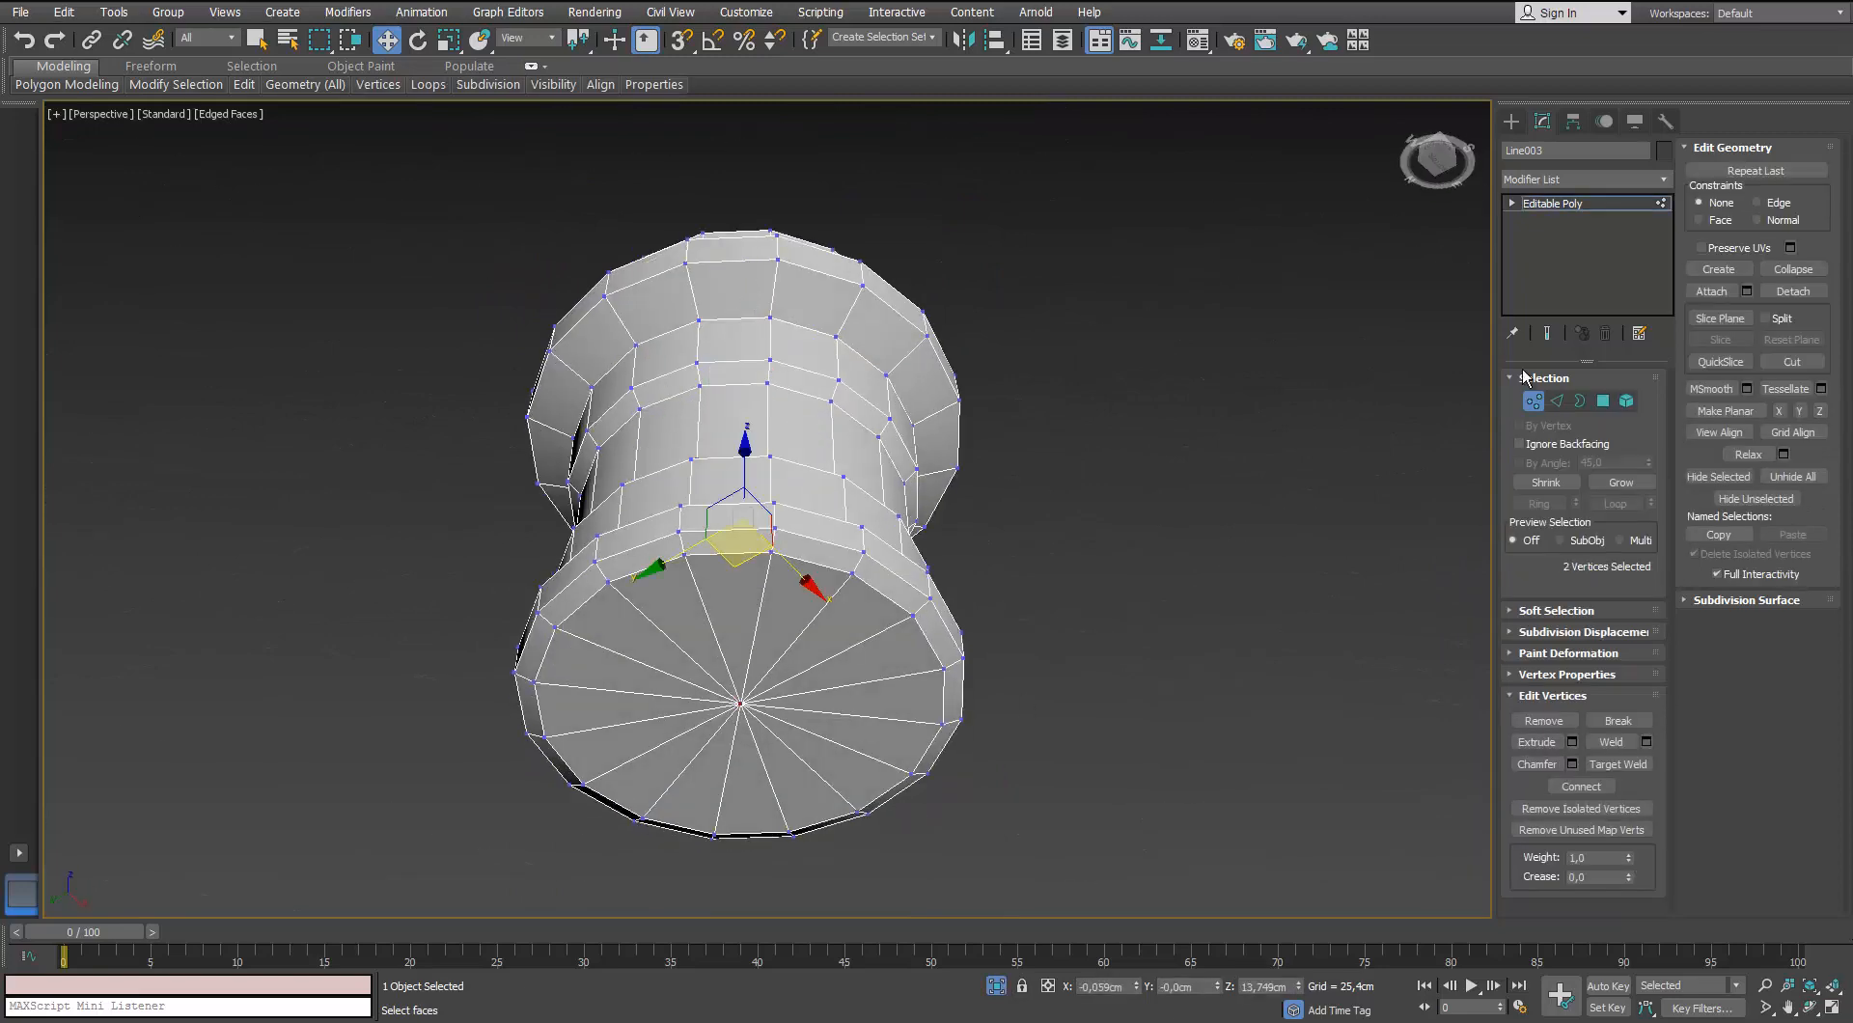
{"action": "left_click", "coordinate": [1603, 400], "text": "ctrl"}
{"action": "middle_click_drag", "start_coordinate": [847, 302], "coordinate": [820, 434], "text": "alt"}
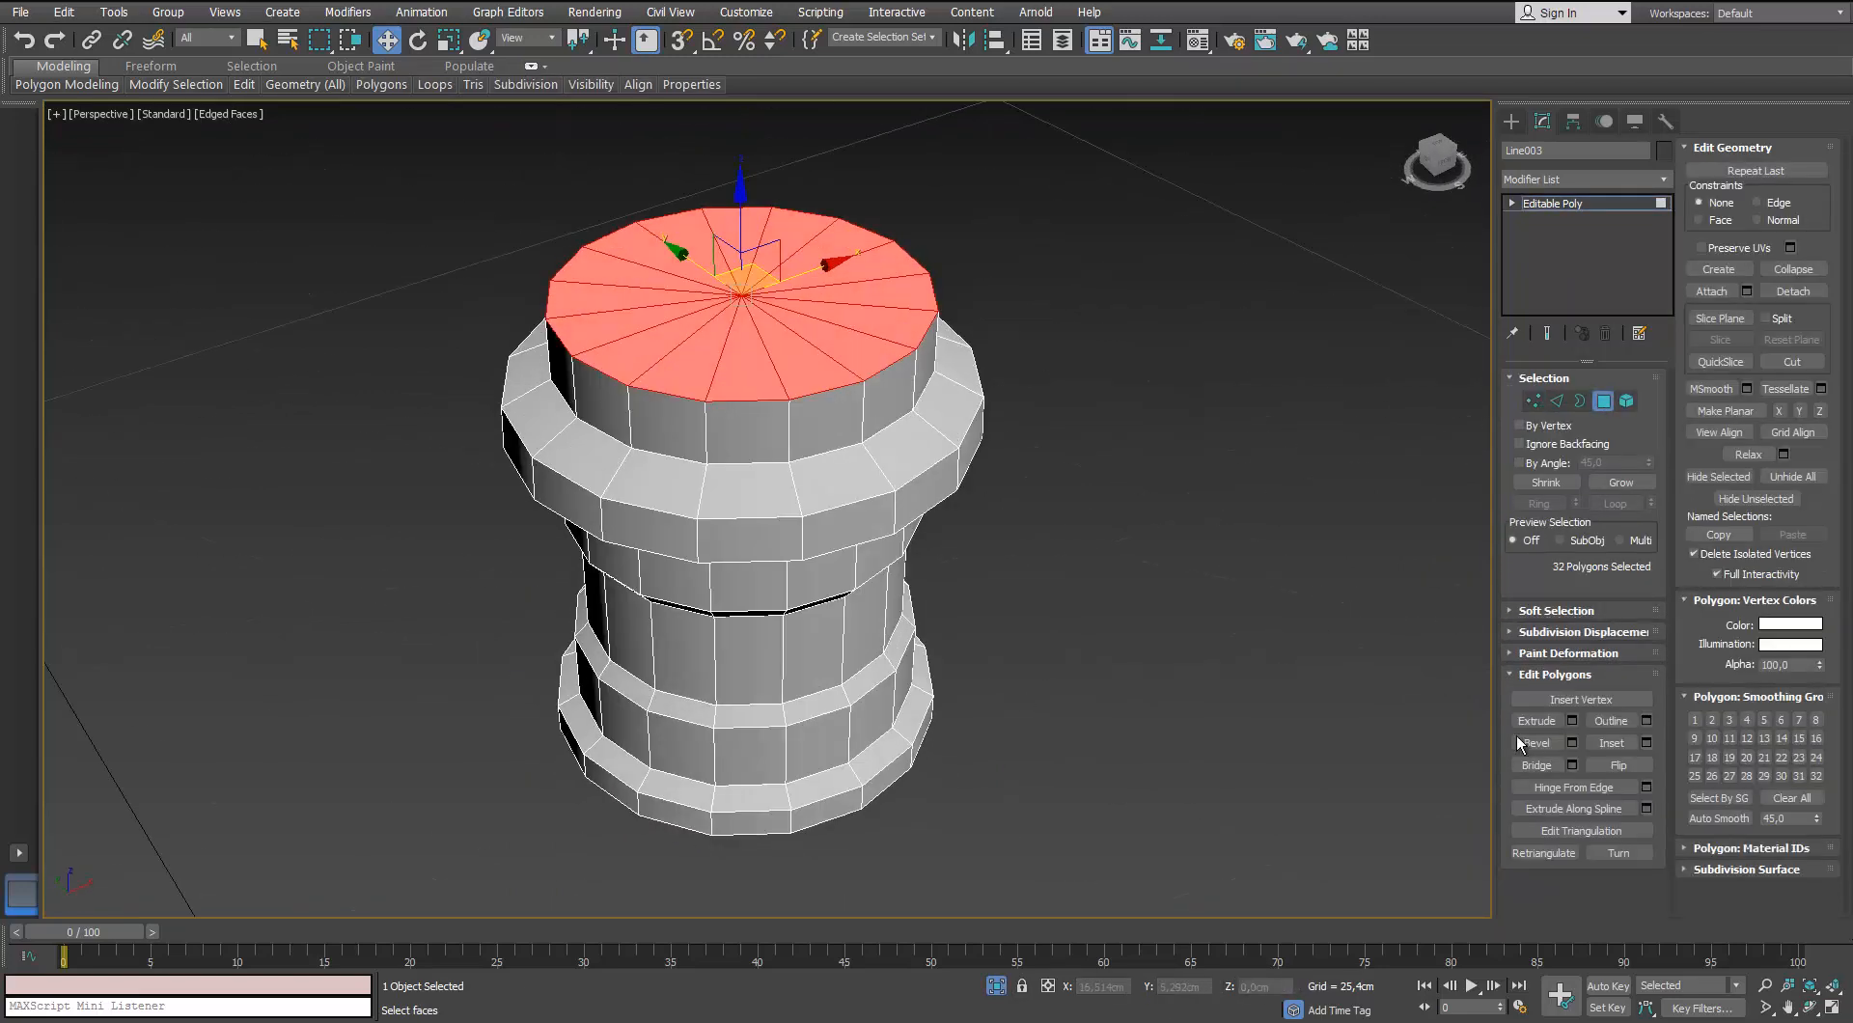
Inset the selected cap polygons to form a narrow border ring on both ends of the connector
{"action": "left_click", "coordinate": [1647, 742]}
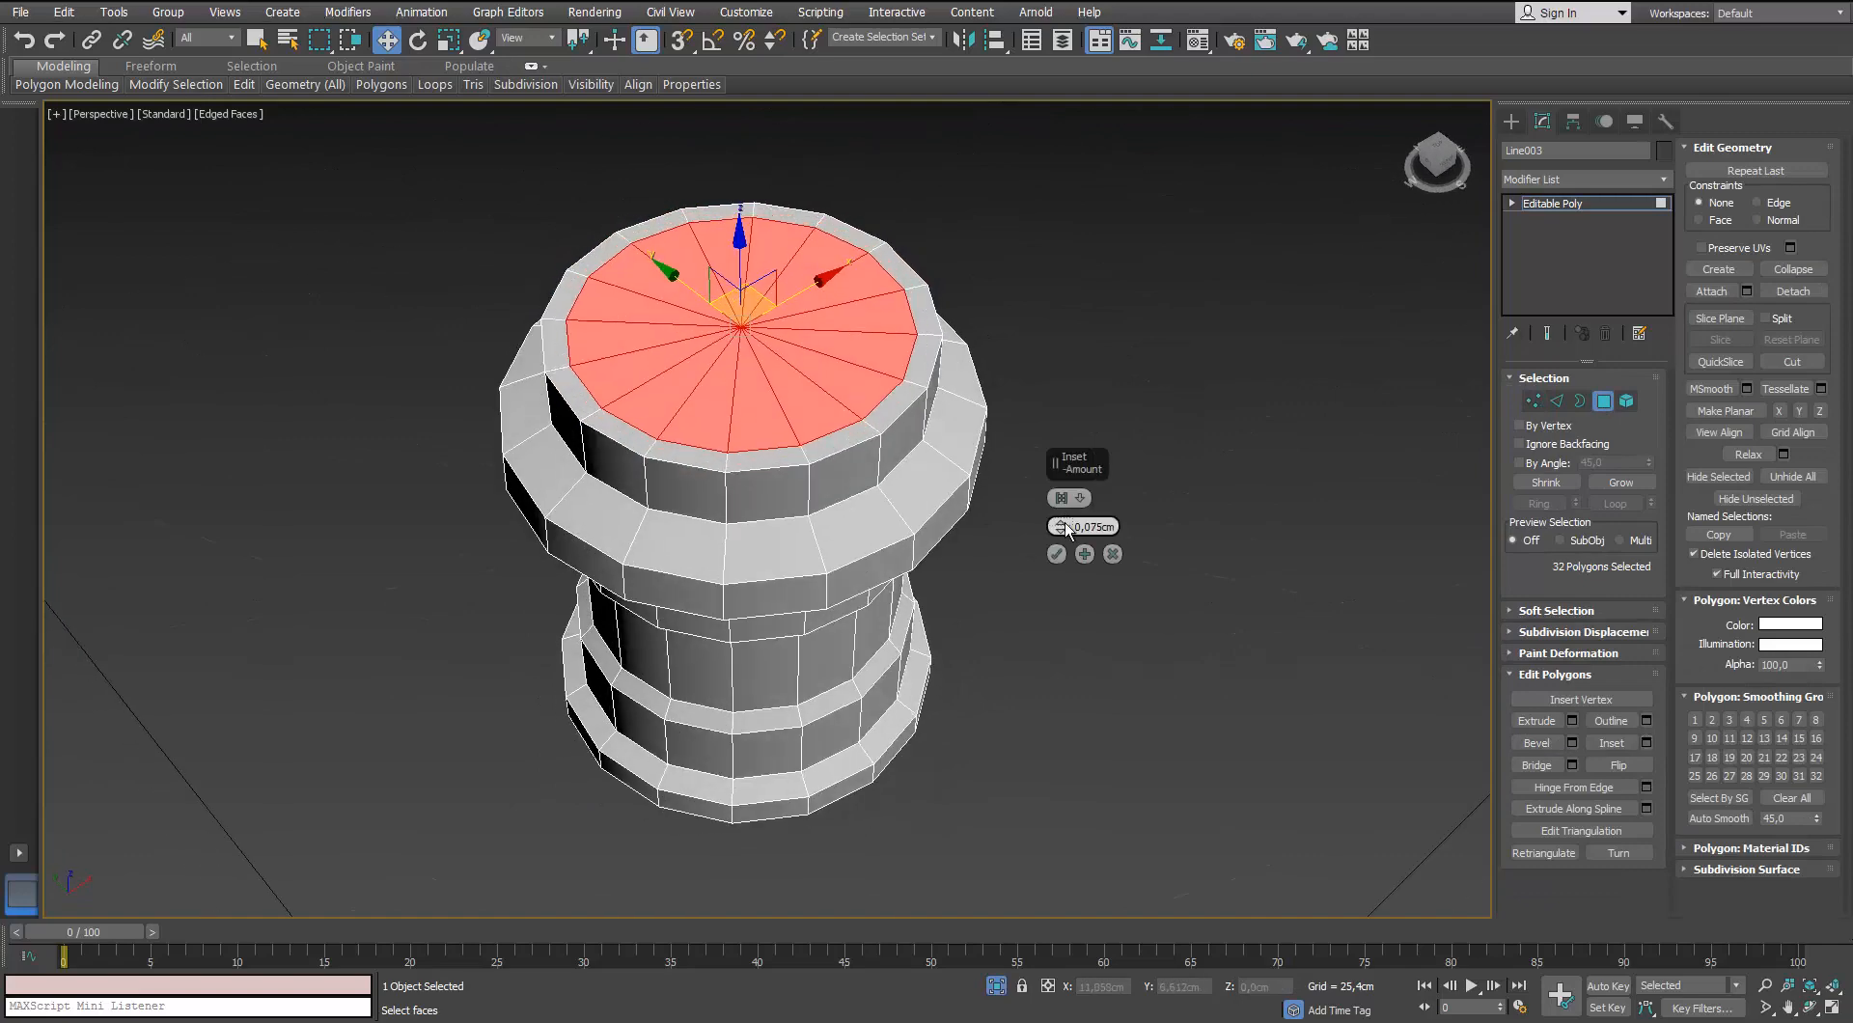
{"action": "left_click", "coordinate": [1062, 553]}
{"action": "left_click", "coordinate": [1060, 553]}
{"action": "middle_click_drag", "start_coordinate": [1060, 553], "coordinate": [1013, 531], "text": "alt"}
Use Swift Loop to add supporting edge loops around the connector's top section and upper flange
{"action": "mouse_move", "coordinate": [244, 84]}
{"action": "left_click", "coordinate": [407, 135]}
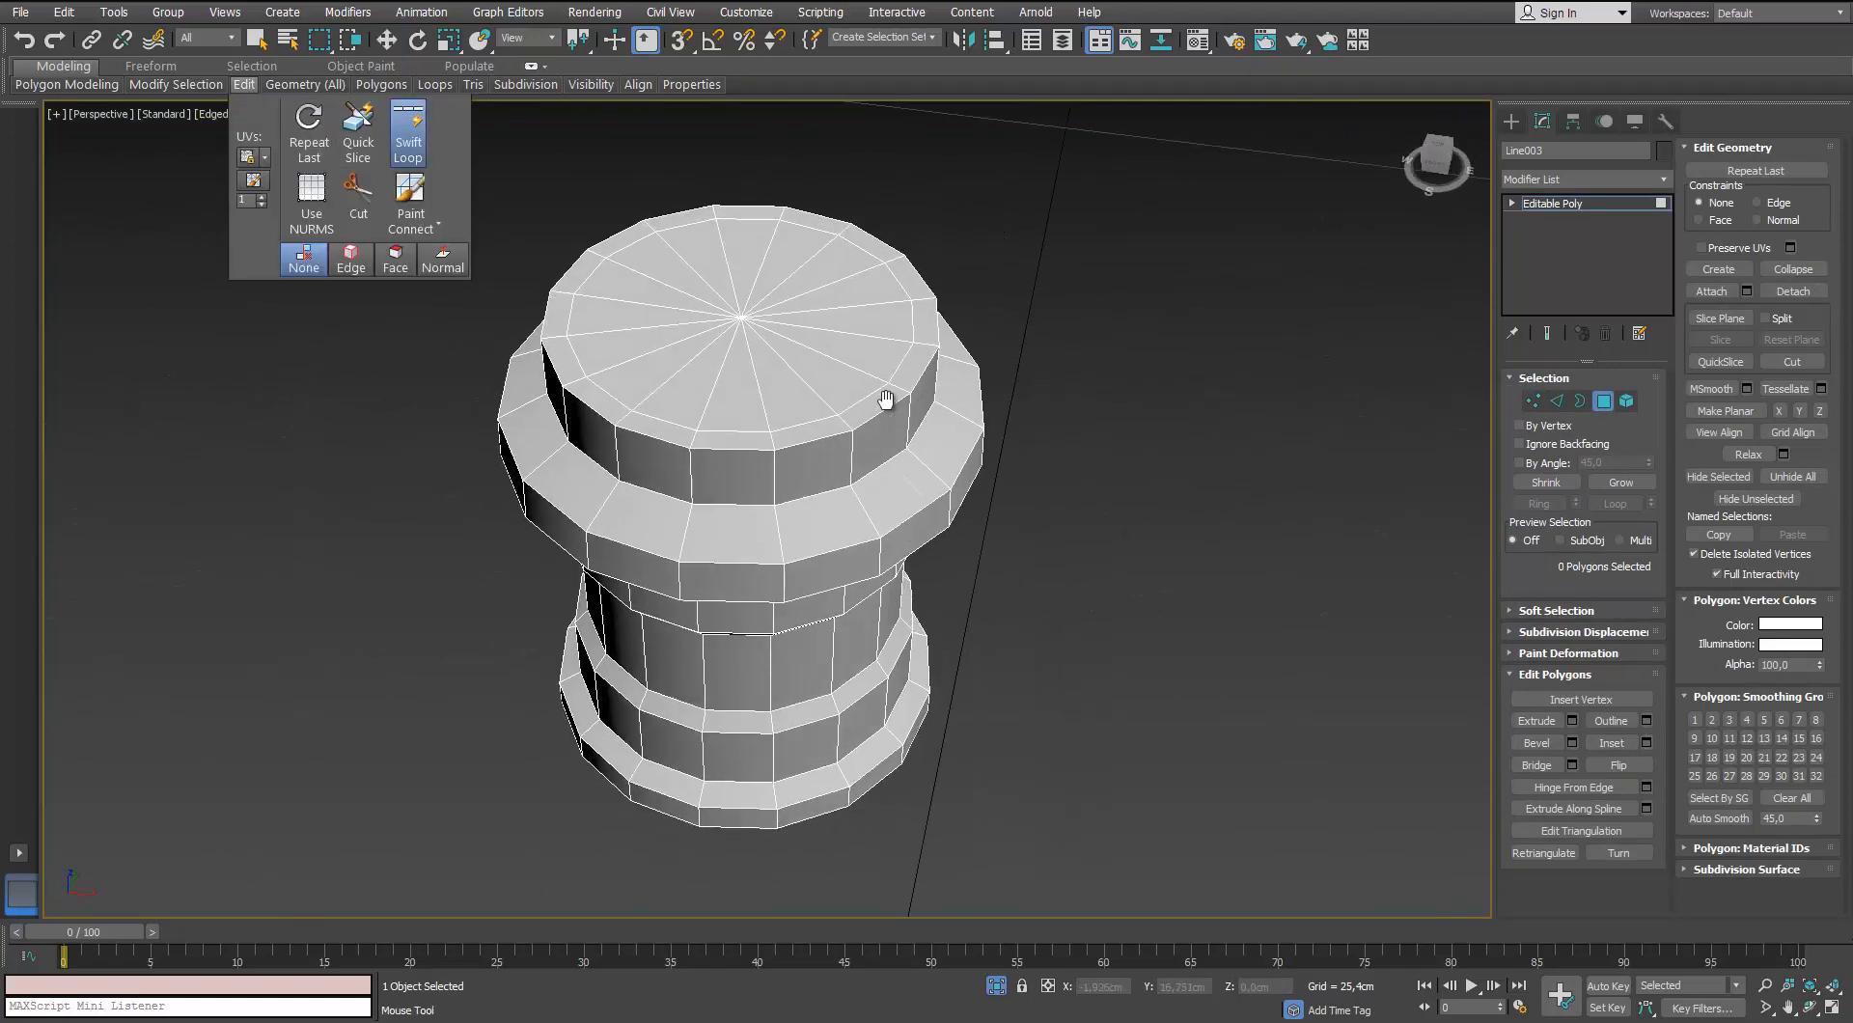
{"action": "scroll", "coordinate": [880, 391], "scroll_direction": "up", "scroll_amount": 2}
{"action": "left_click", "coordinate": [590, 490]}
{"action": "middle_click_drag", "start_coordinate": [590, 490], "coordinate": [464, 371], "text": "alt"}
{"action": "left_click", "coordinate": [581, 334]}
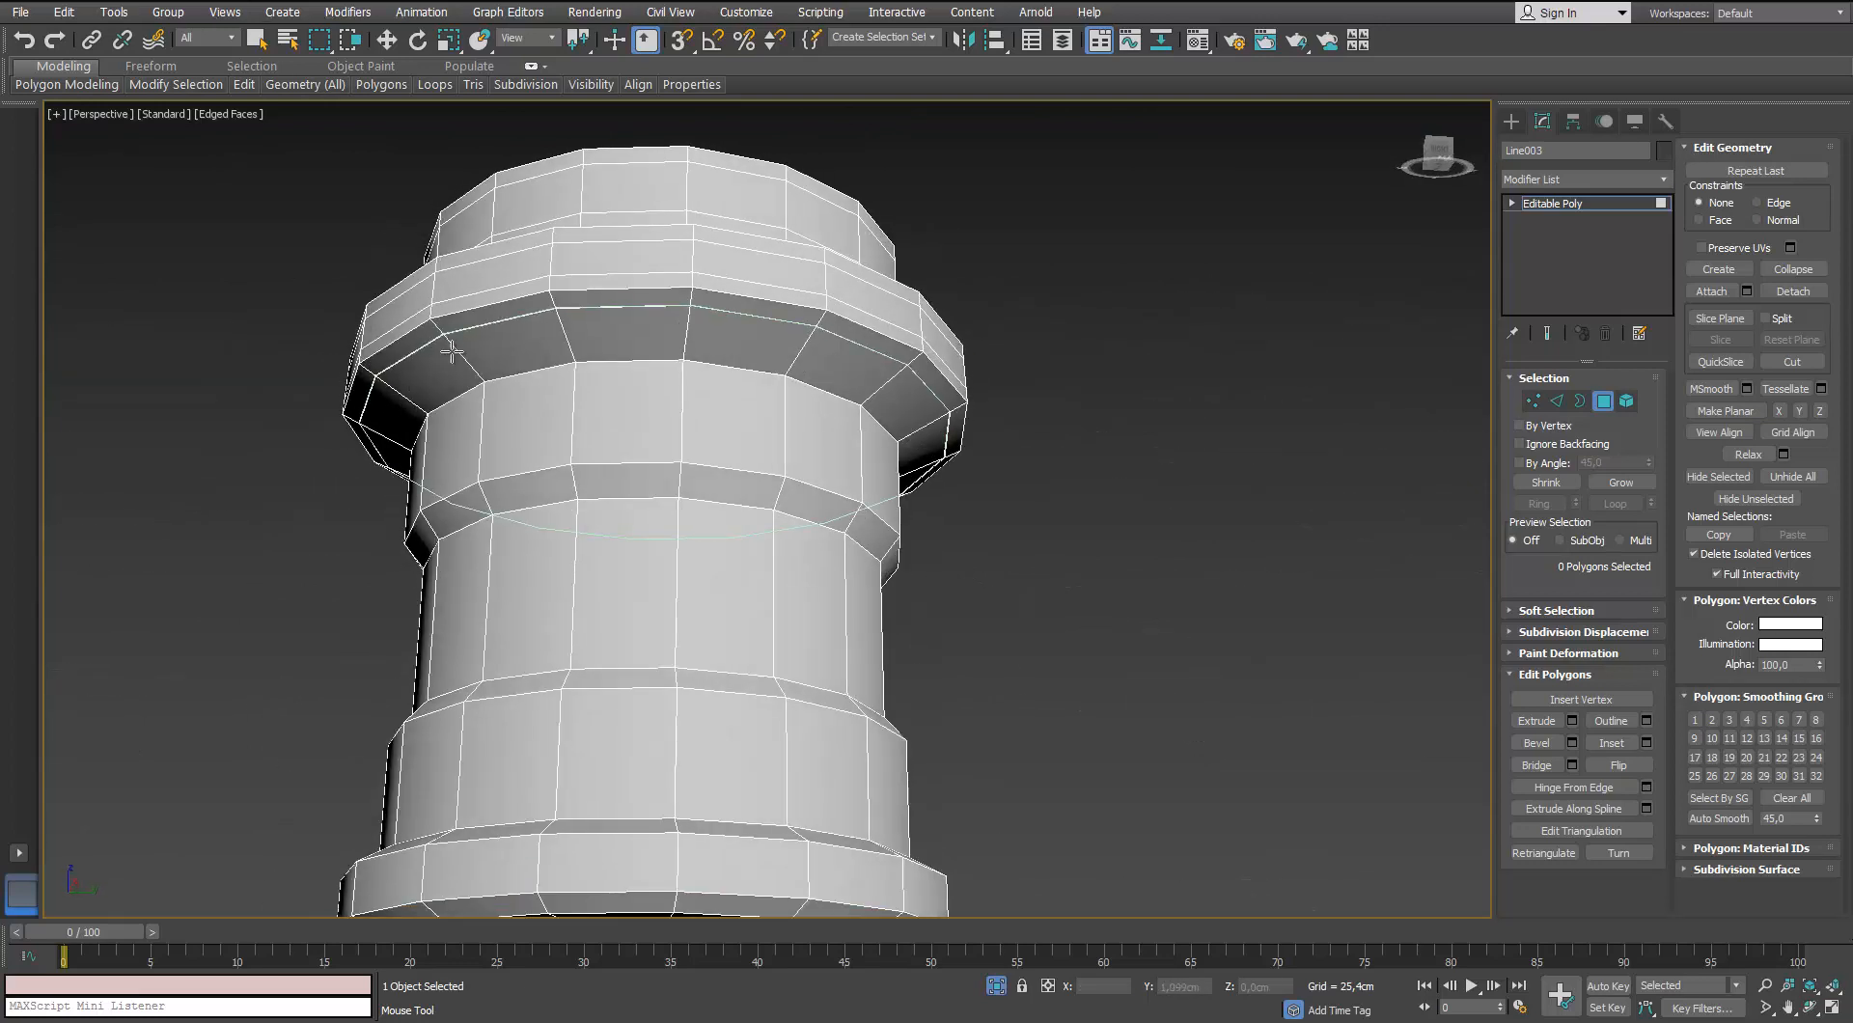
Add supporting edge loops along the band below the upper flange and the tapered step under it
{"action": "left_click", "coordinate": [483, 465]}
{"action": "middle_click_drag", "start_coordinate": [483, 465], "coordinate": [491, 519], "text": "alt"}
{"action": "scroll", "coordinate": [475, 525], "scroll_direction": "up", "scroll_amount": 1}
{"action": "scroll", "coordinate": [476, 525], "scroll_direction": "down", "scroll_amount": 1}
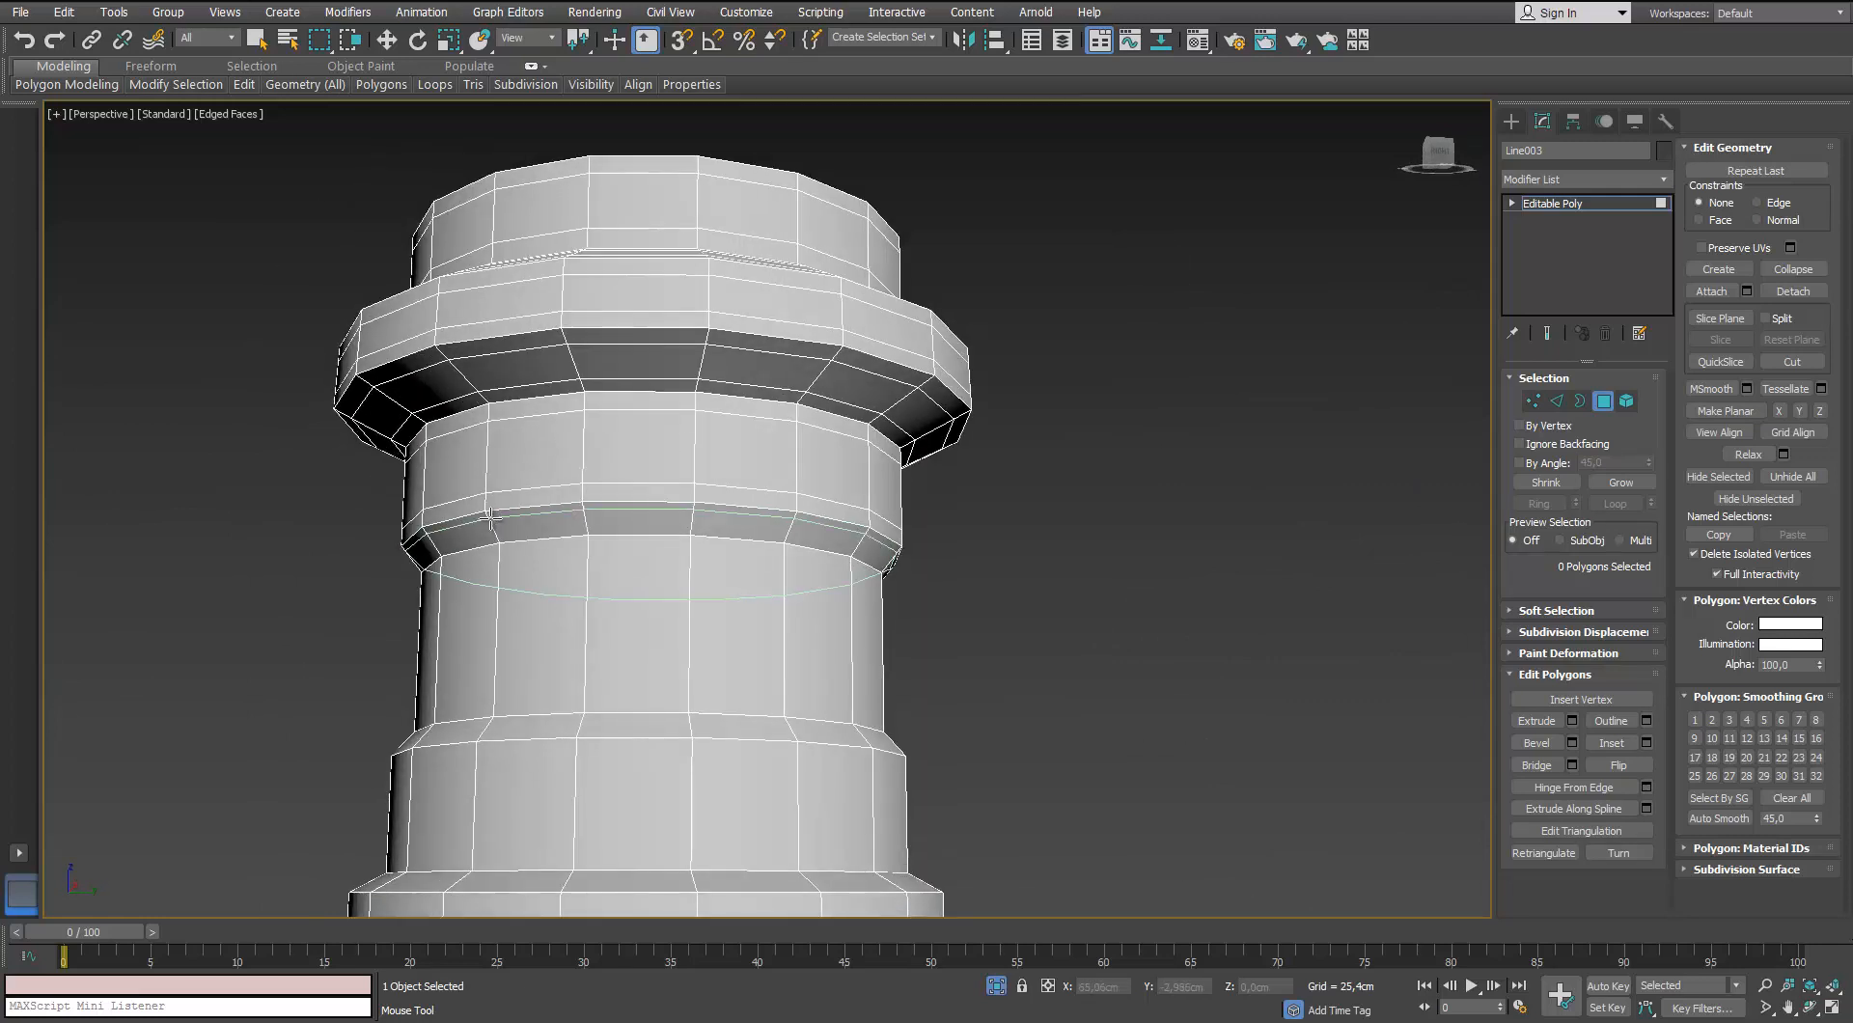
{"action": "left_click", "coordinate": [493, 521]}
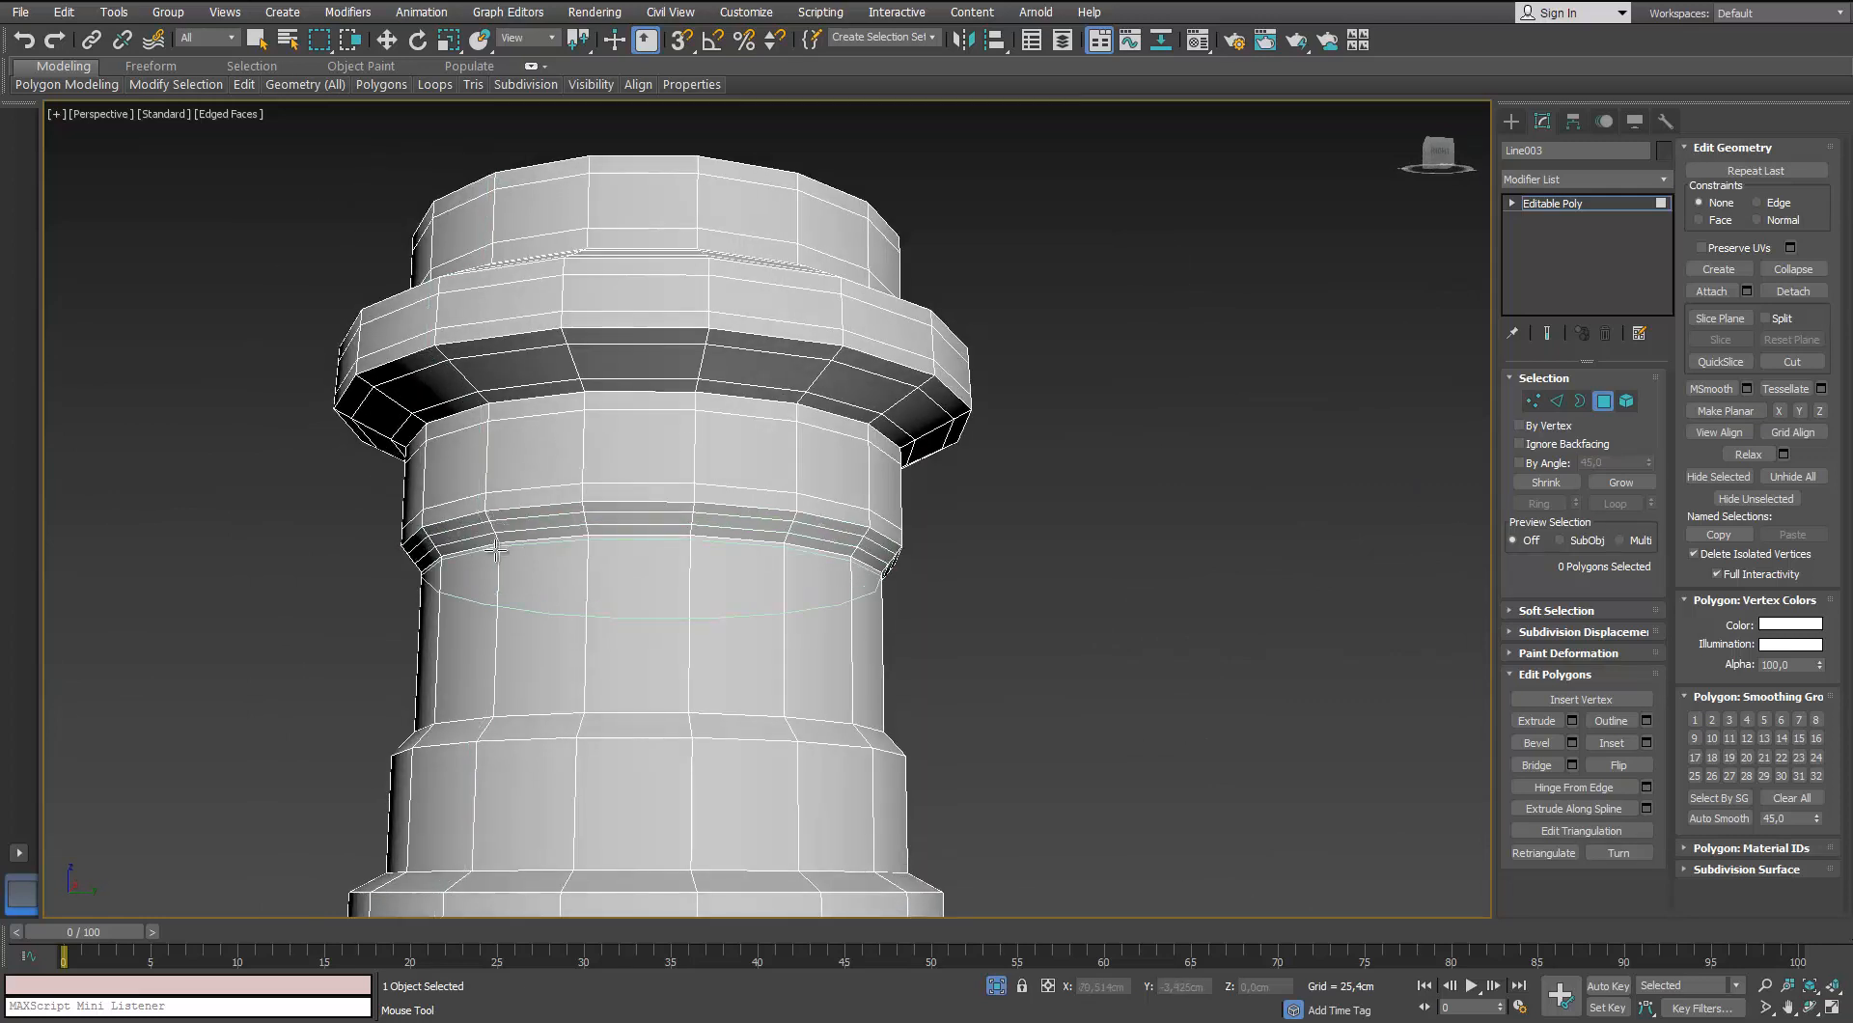
Add supporting edge loops around the connector's middle section, lower step and lower band
{"action": "middle_click_drag", "start_coordinate": [497, 554], "coordinate": [496, 714], "text": "alt"}
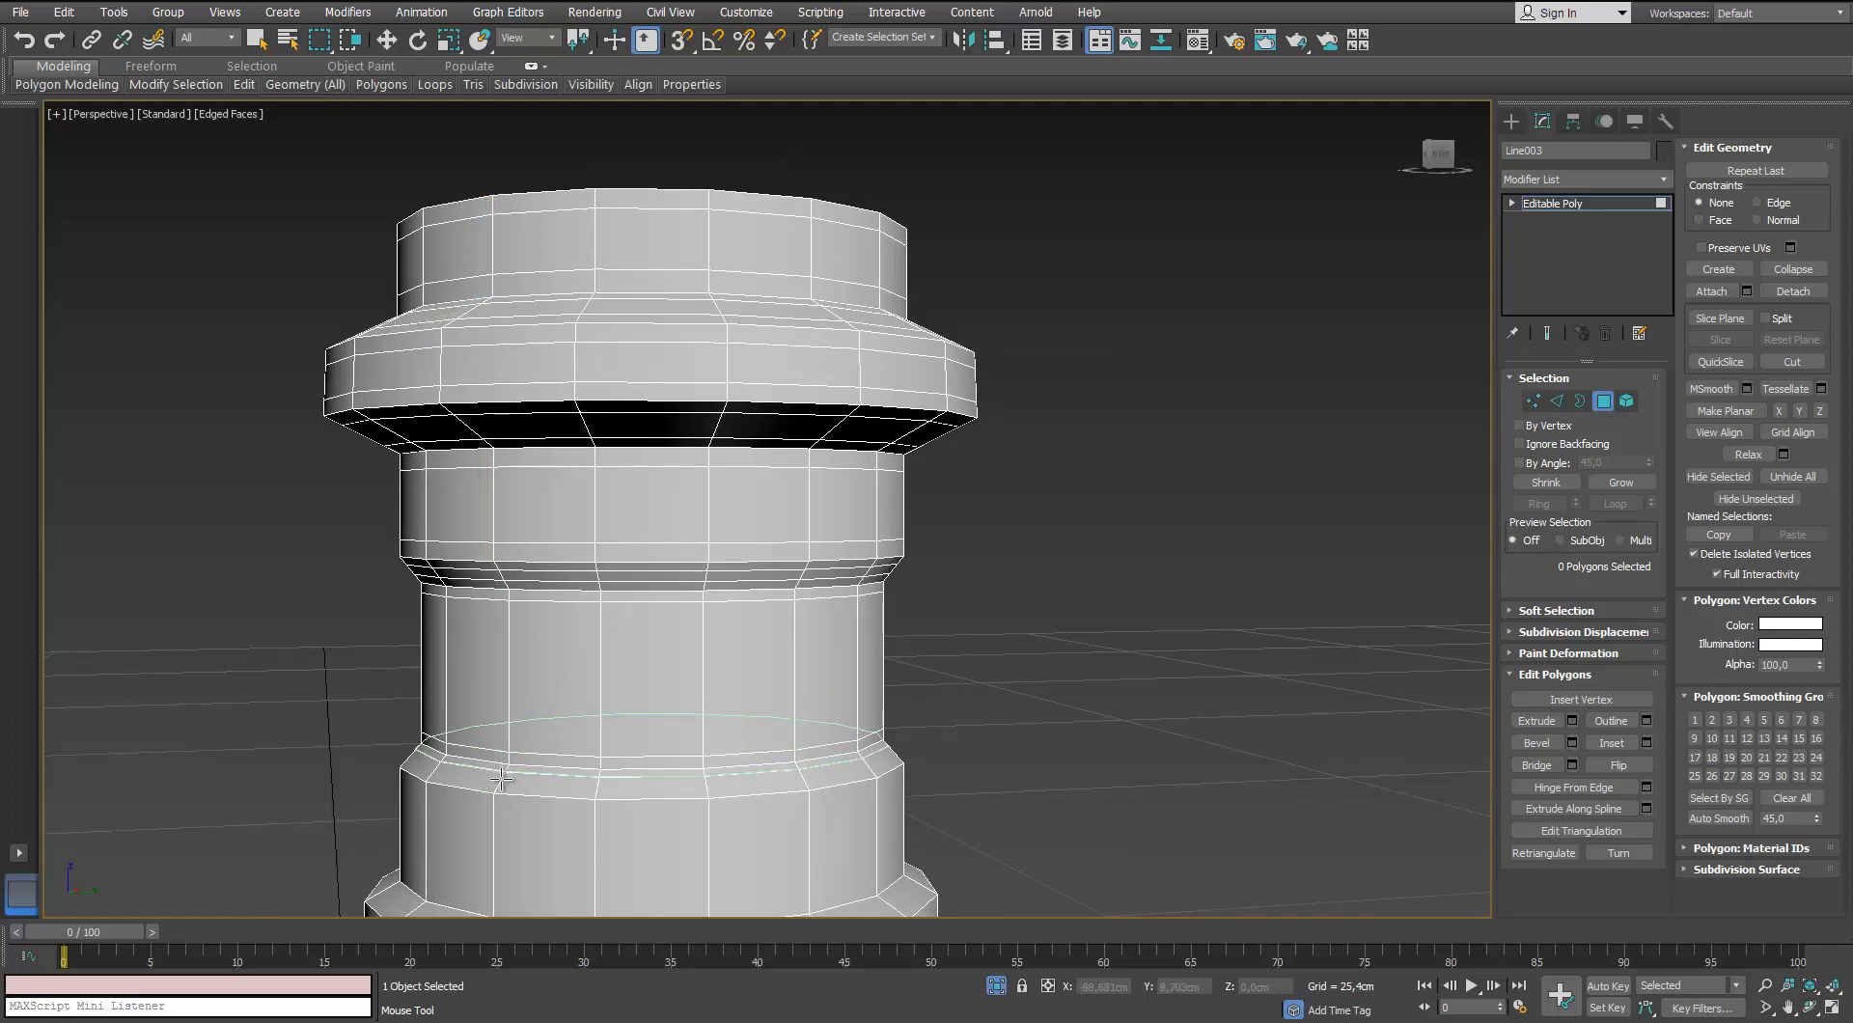
{"action": "middle_click_drag", "start_coordinate": [475, 815], "coordinate": [550, 637]}
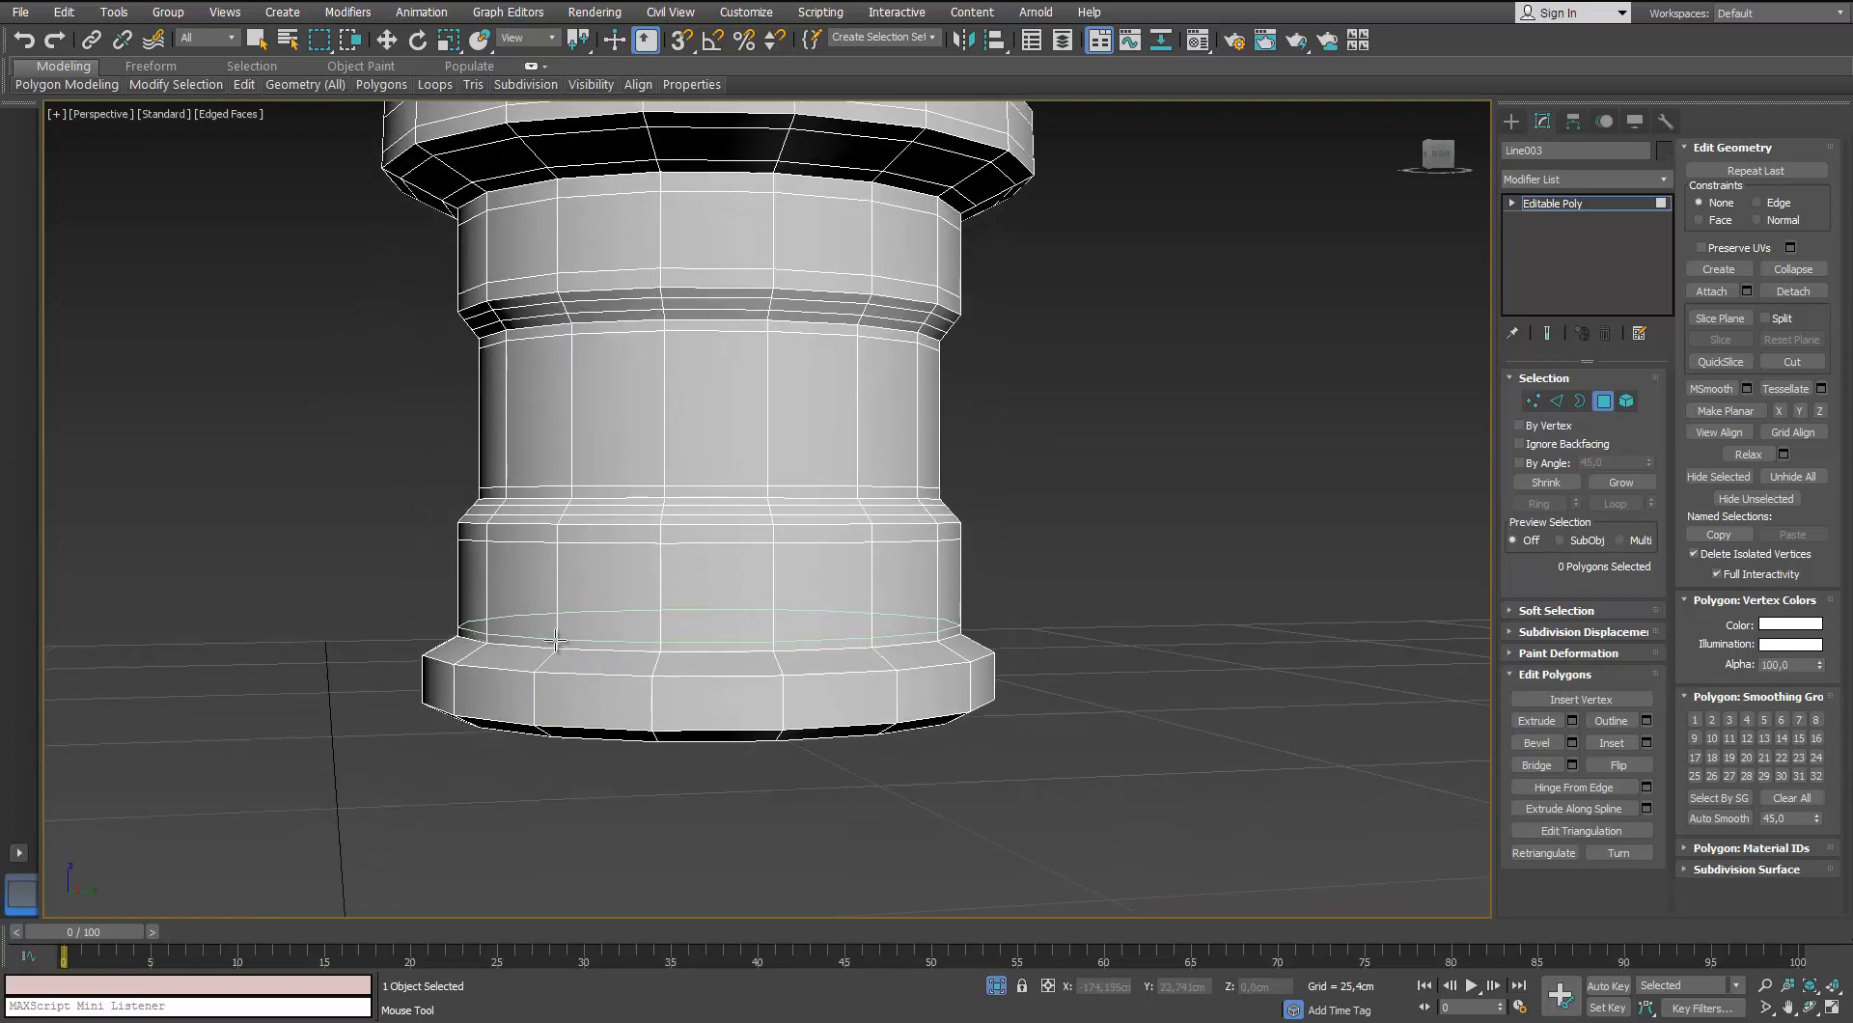
{"action": "middle_click_drag", "start_coordinate": [512, 700], "coordinate": [504, 770]}
Add supporting edge loops on the slope, side and underside bevel of the base flange, then leave Swift Loop and polygon editing
{"action": "middle_click_drag", "start_coordinate": [529, 598], "coordinate": [581, 444], "text": "alt"}
{"action": "scroll", "coordinate": [585, 482], "scroll_direction": "up", "scroll_amount": 3}
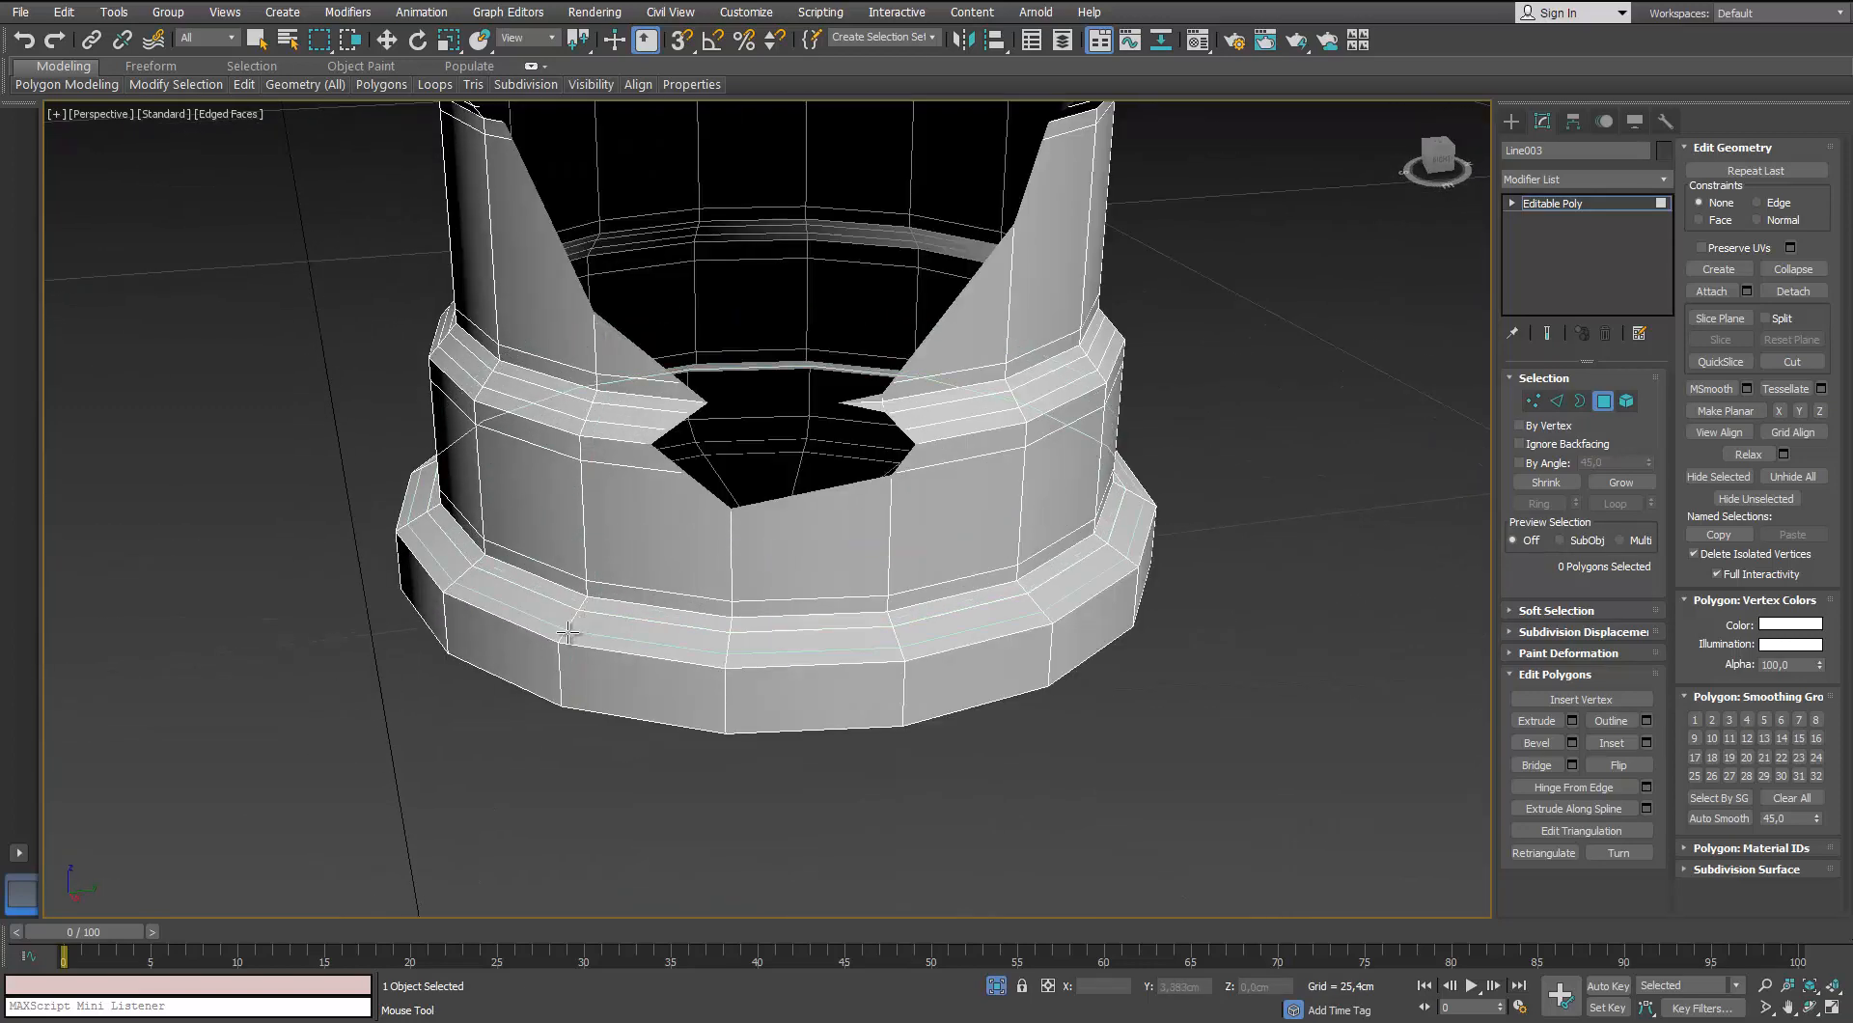
{"action": "left_click", "coordinate": [569, 629]}
{"action": "left_click", "coordinate": [558, 656]}
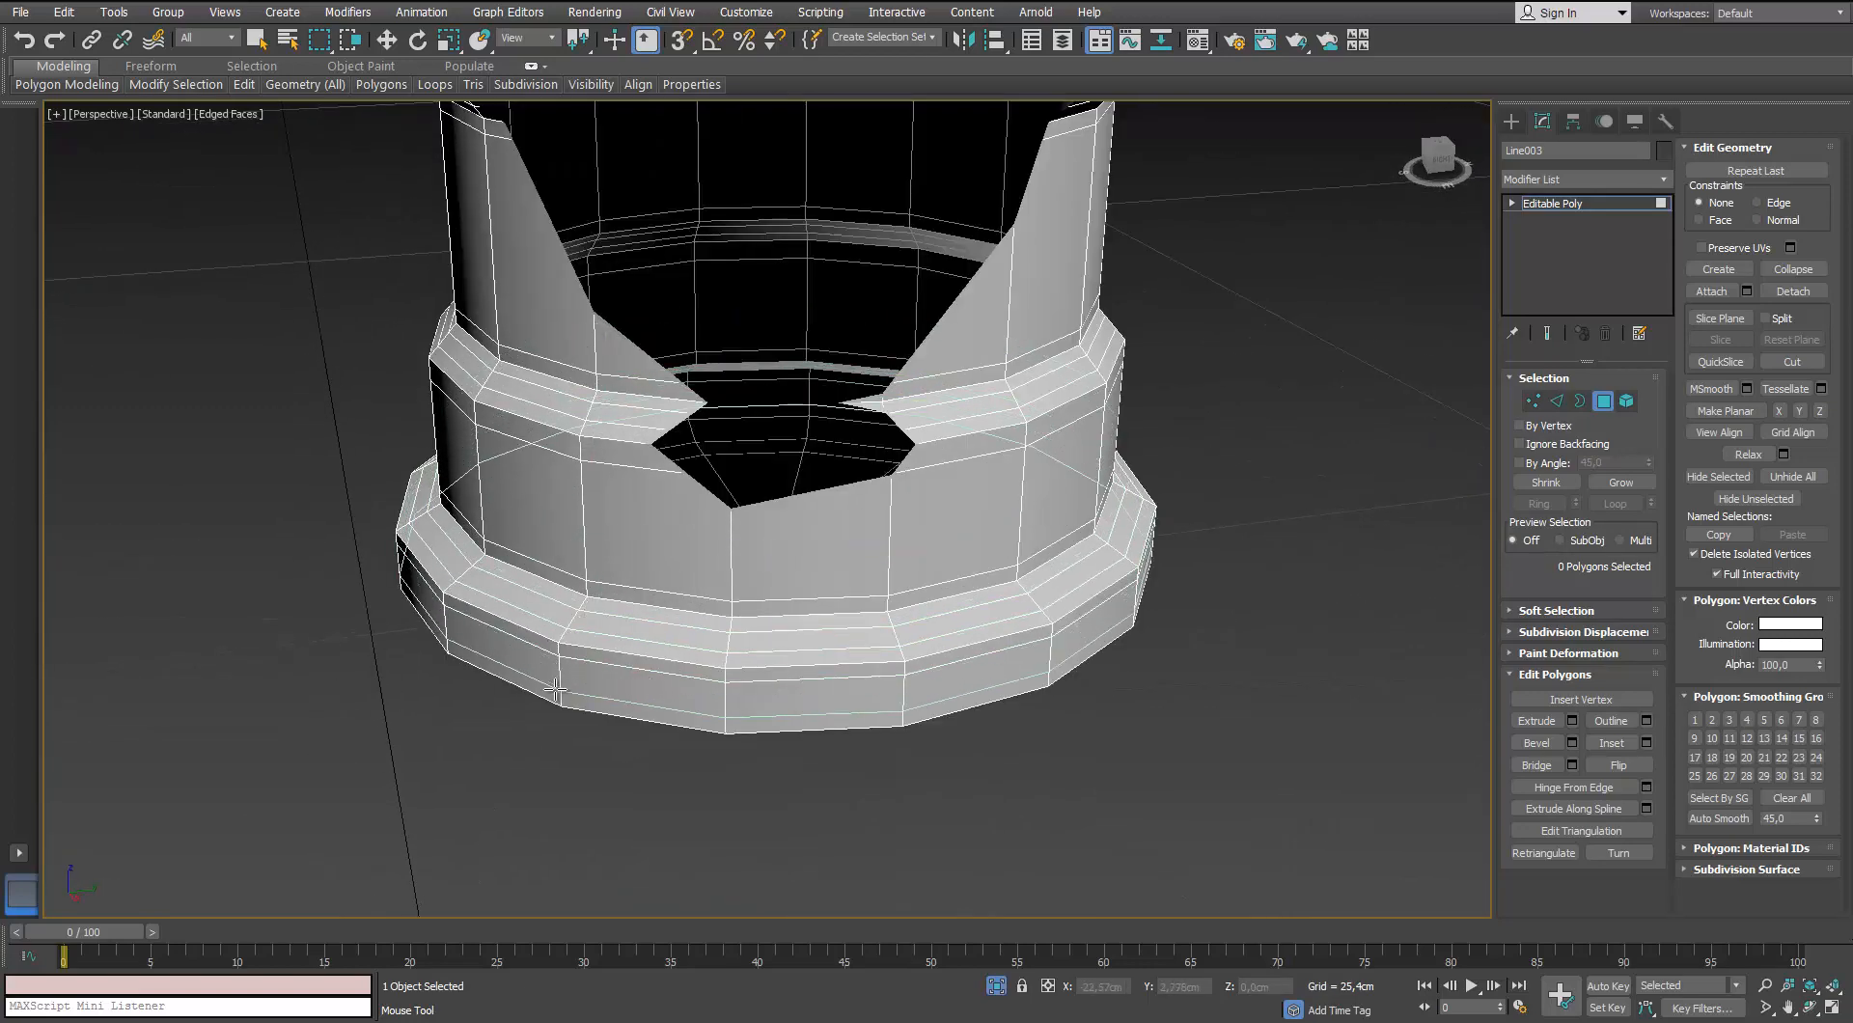
{"action": "middle_click_drag", "start_coordinate": [555, 689], "coordinate": [488, 475], "text": "alt"}
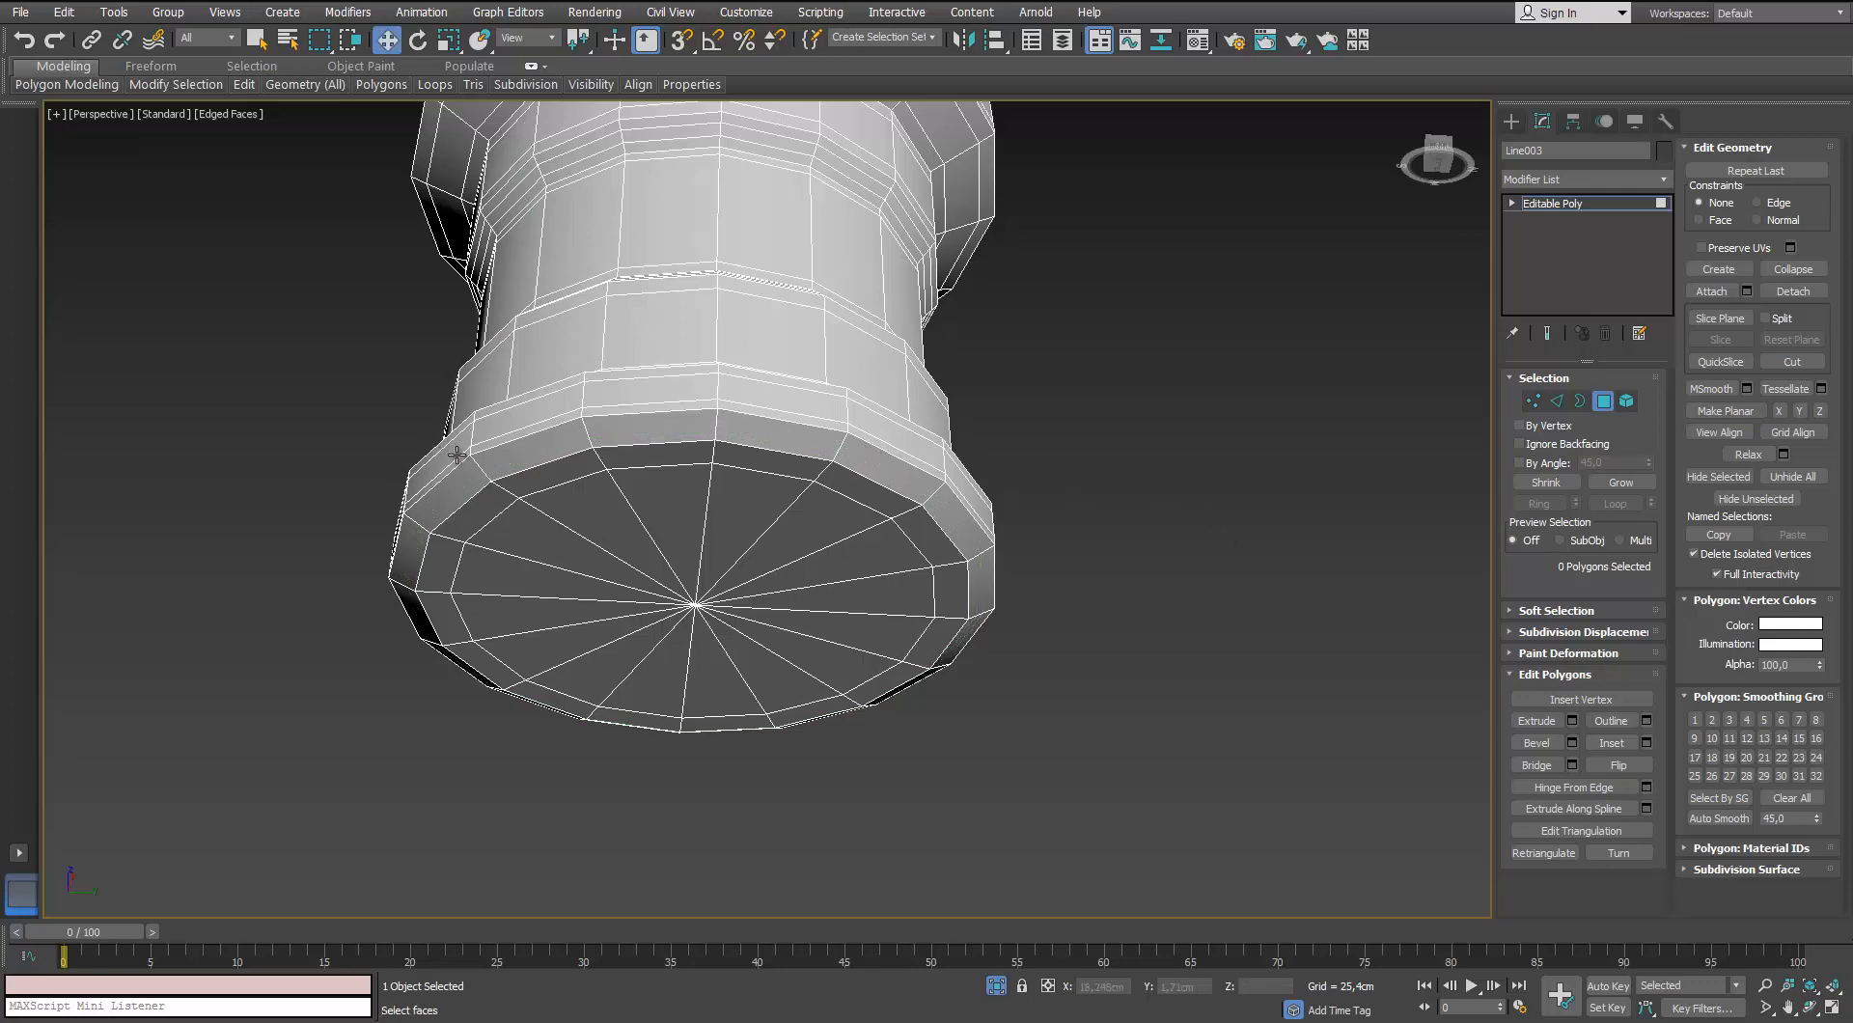
{"action": "mouse_move", "coordinate": [247, 88]}
{"action": "left_click", "coordinate": [406, 135]}
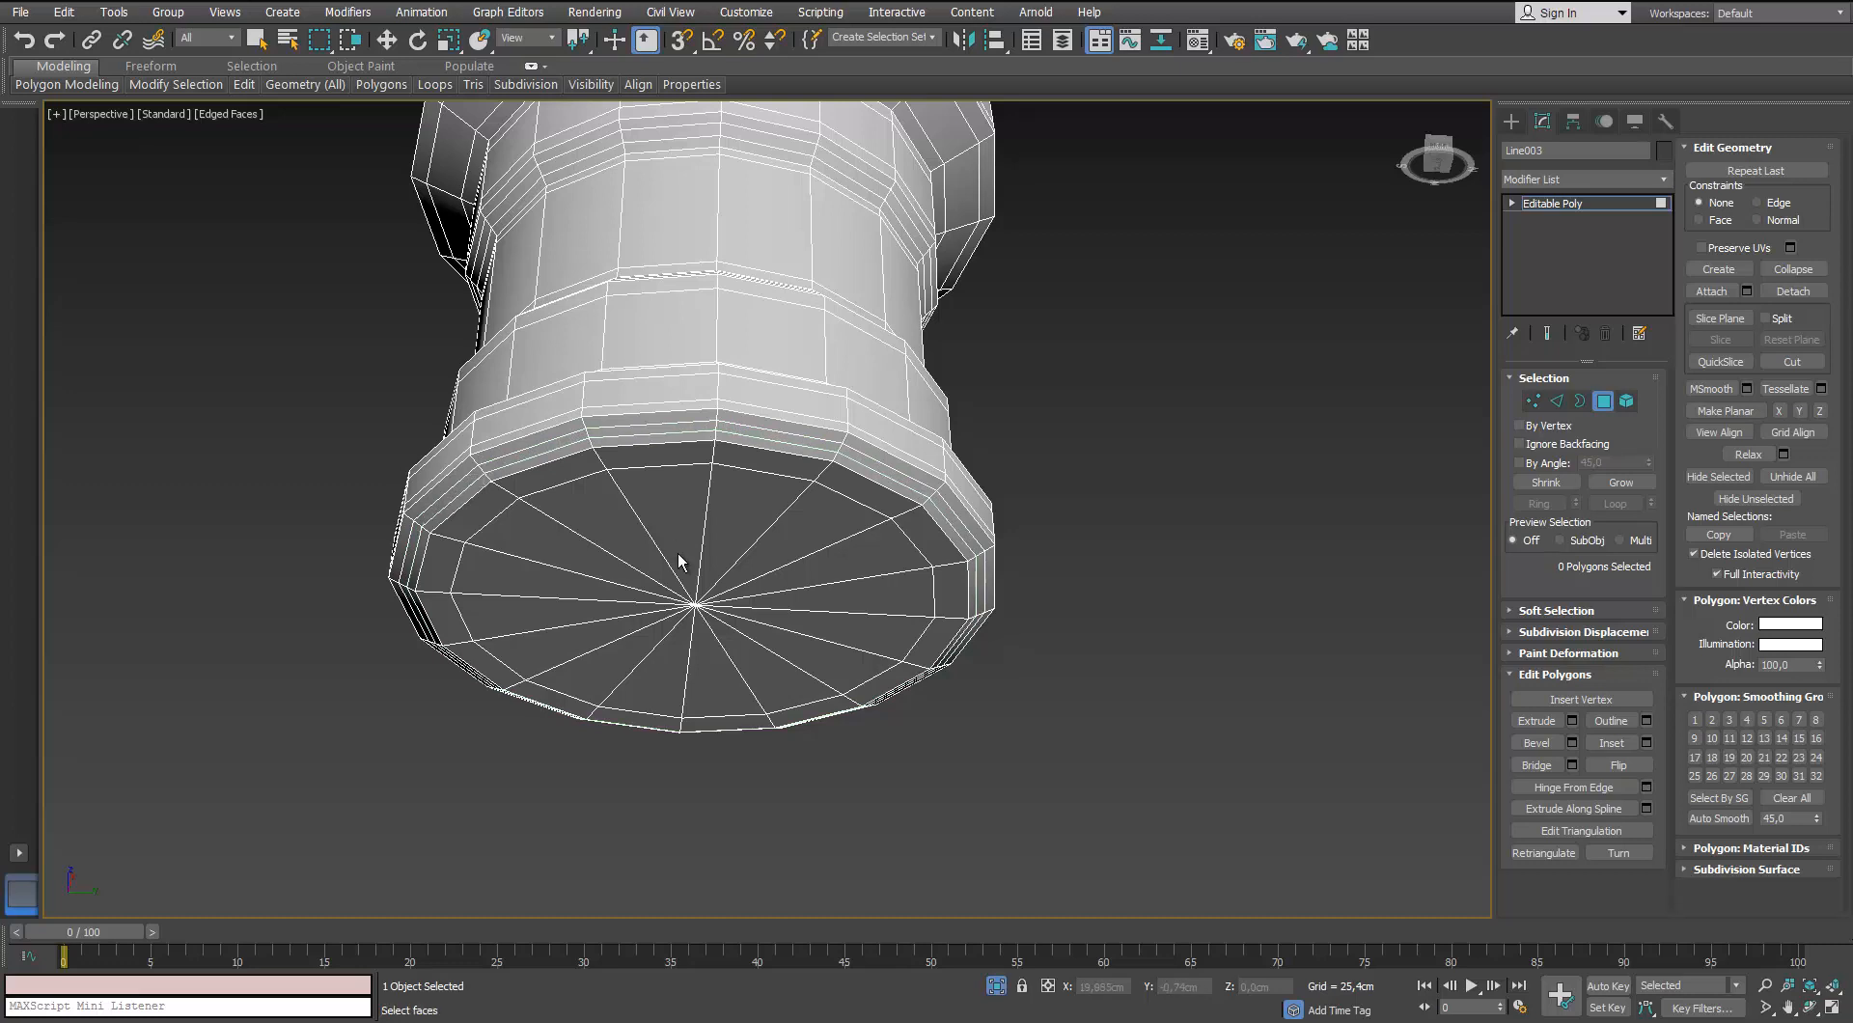
{"action": "left_click", "coordinate": [1603, 405]}
Apply a TurboSmooth modifier with 1 iteration to the connector and deselect it to check the result
{"action": "scroll", "coordinate": [1057, 365], "scroll_direction": "down", "scroll_amount": 5}
{"action": "middle_click_drag", "start_coordinate": [897, 299], "coordinate": [941, 366], "text": "alt"}
{"action": "scroll", "coordinate": [869, 381], "scroll_direction": "up", "scroll_amount": 3}
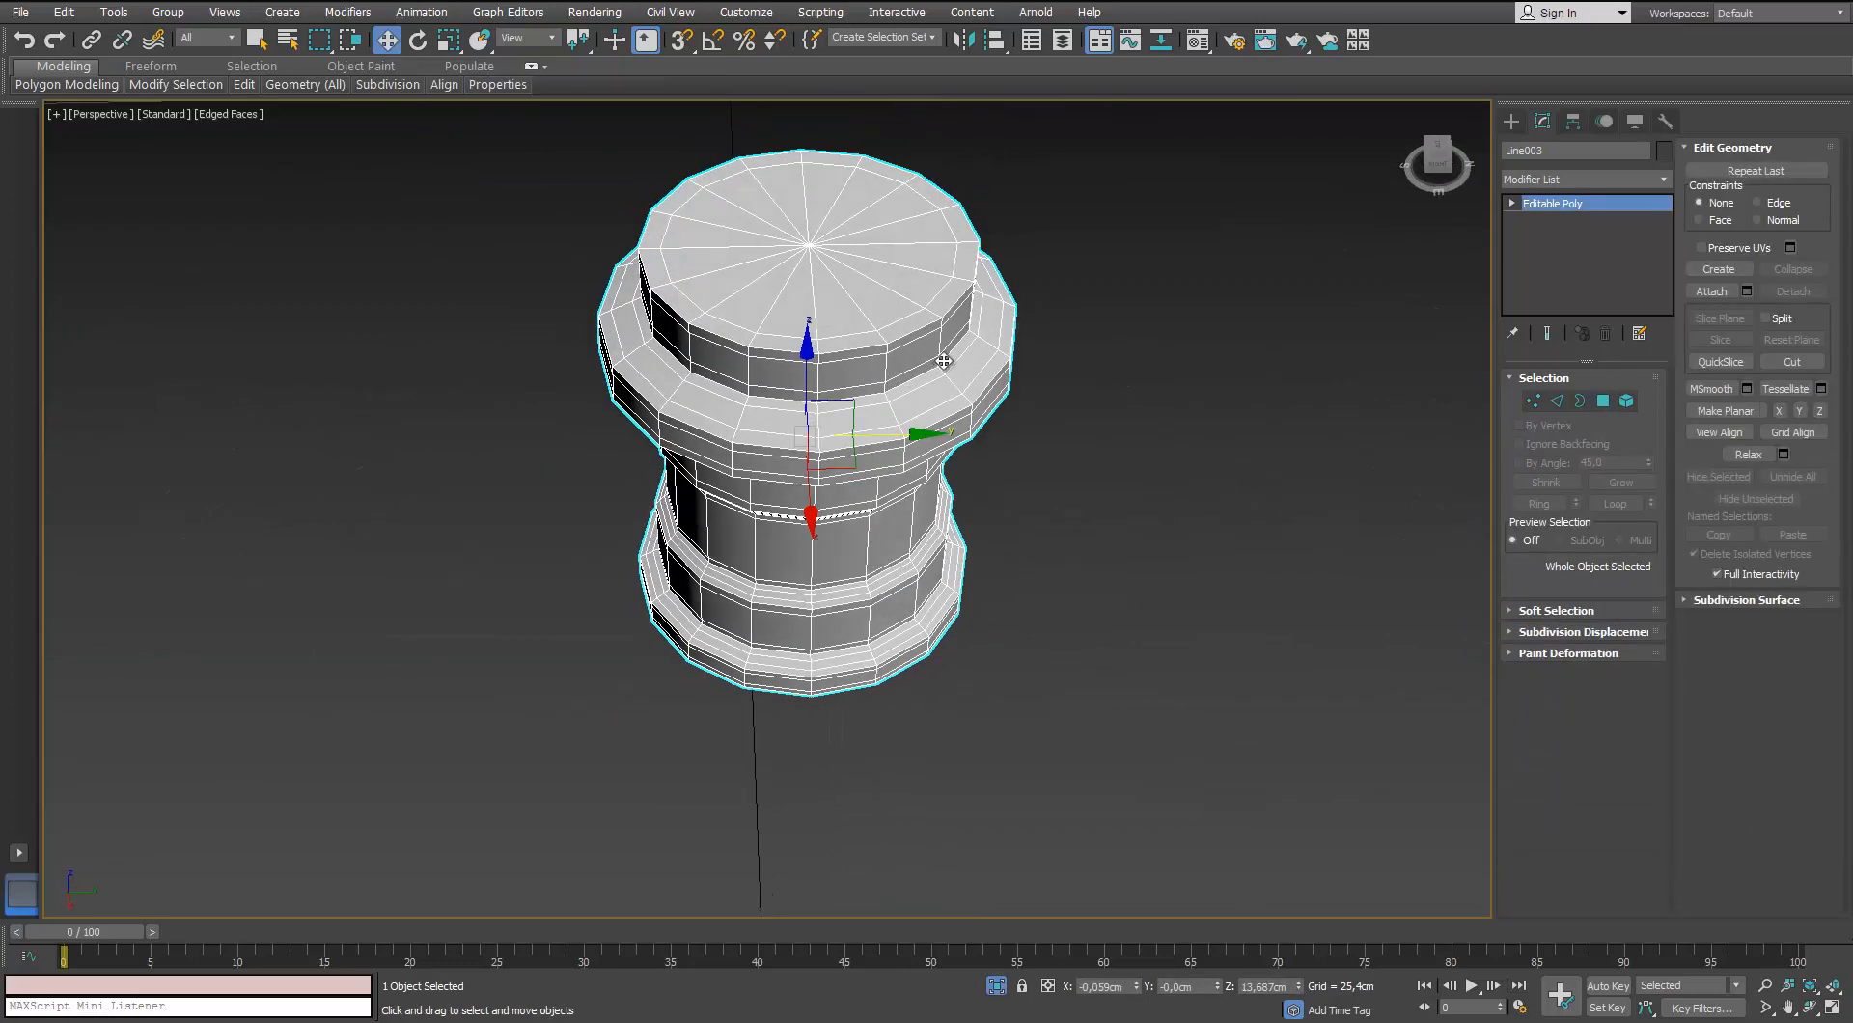
{"action": "left_click", "coordinate": [1663, 179]}
{"action": "type", "text": "tu"}
{"action": "key", "text": "Return"}
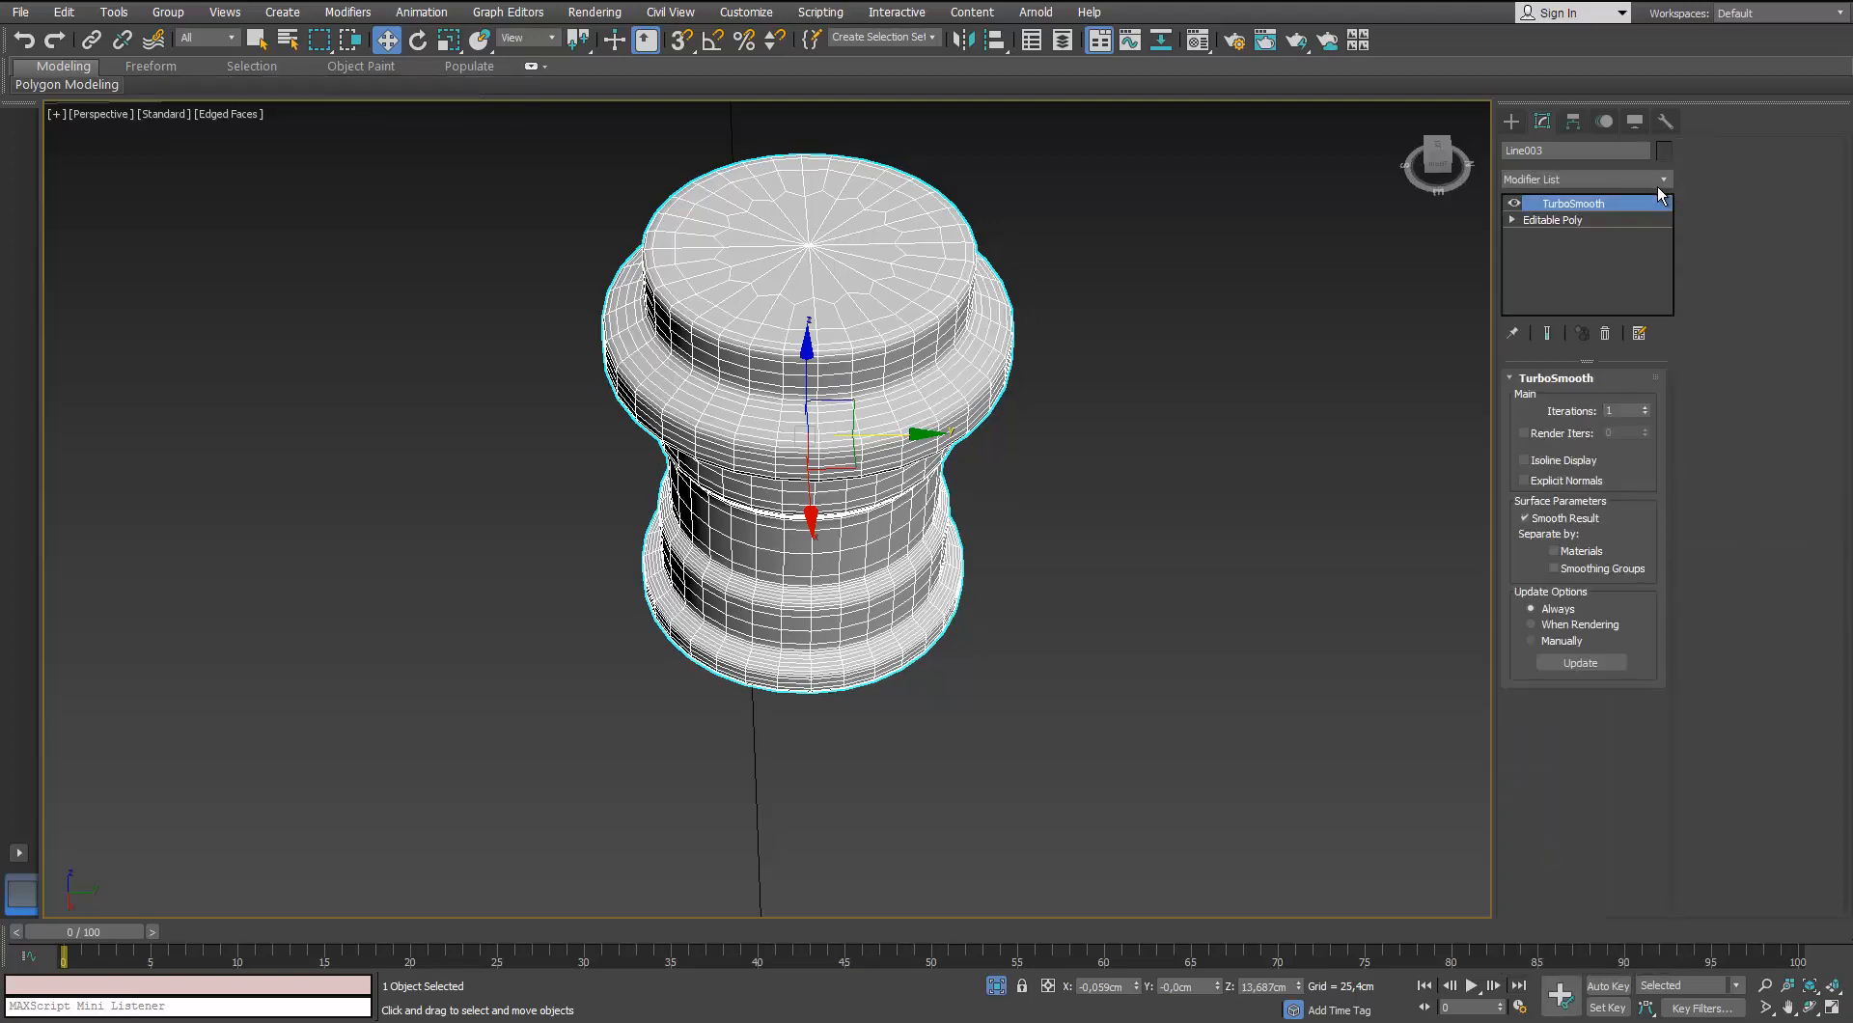
{"action": "left_click", "coordinate": [971, 535]}
{"action": "mouse_move", "coordinate": [970, 535]}
{"action": "middle_mouse_down", "text": "alt"}
{"action": "mouse_move", "coordinate": [946, 429]}
{"action": "mouse_move", "coordinate": [962, 537]}
{"action": "middle_mouse_up", "text": "alt"}
{"action": "scroll", "coordinate": [959, 525], "scroll_direction": "down", "scroll_amount": 3}
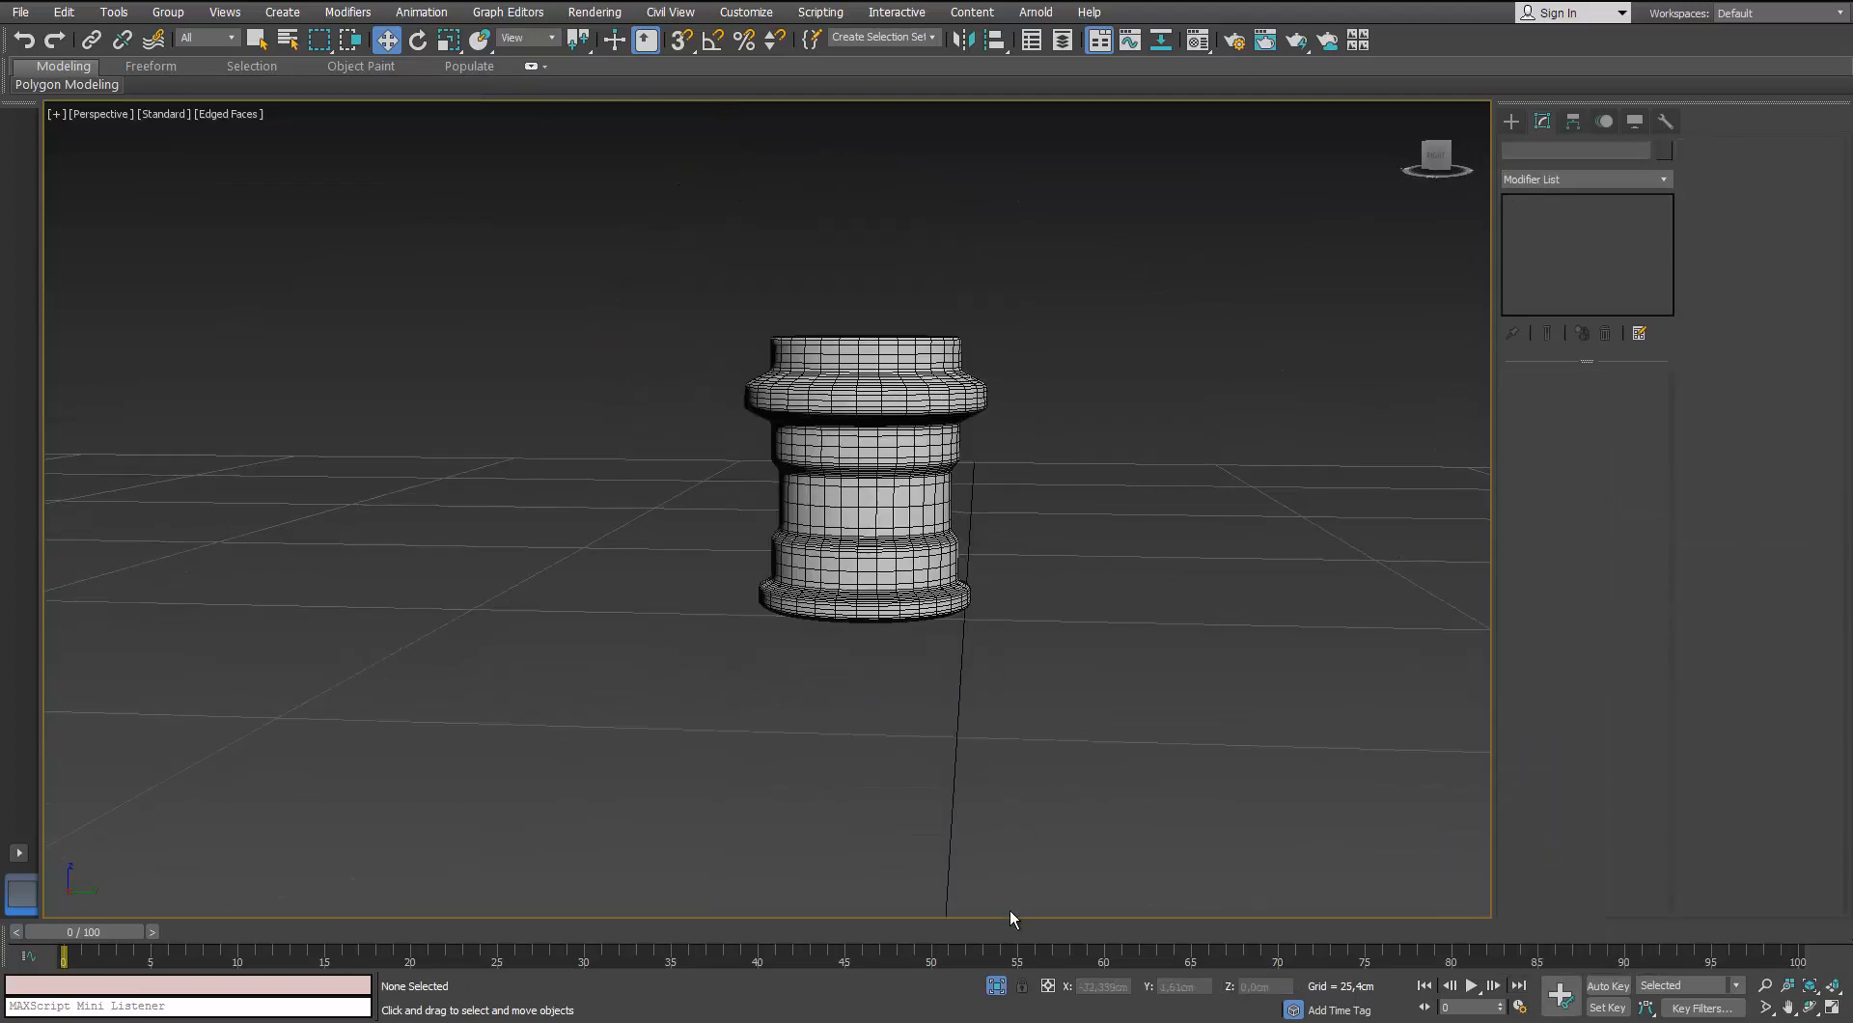
End the connector's isolation and unhide all objects so the whole magnifying glass and reference image are shown
{"action": "left_click", "coordinate": [995, 985]}
{"action": "scroll", "coordinate": [789, 519], "scroll_direction": "down", "scroll_amount": 5}
{"action": "right_click", "coordinate": [790, 521]}
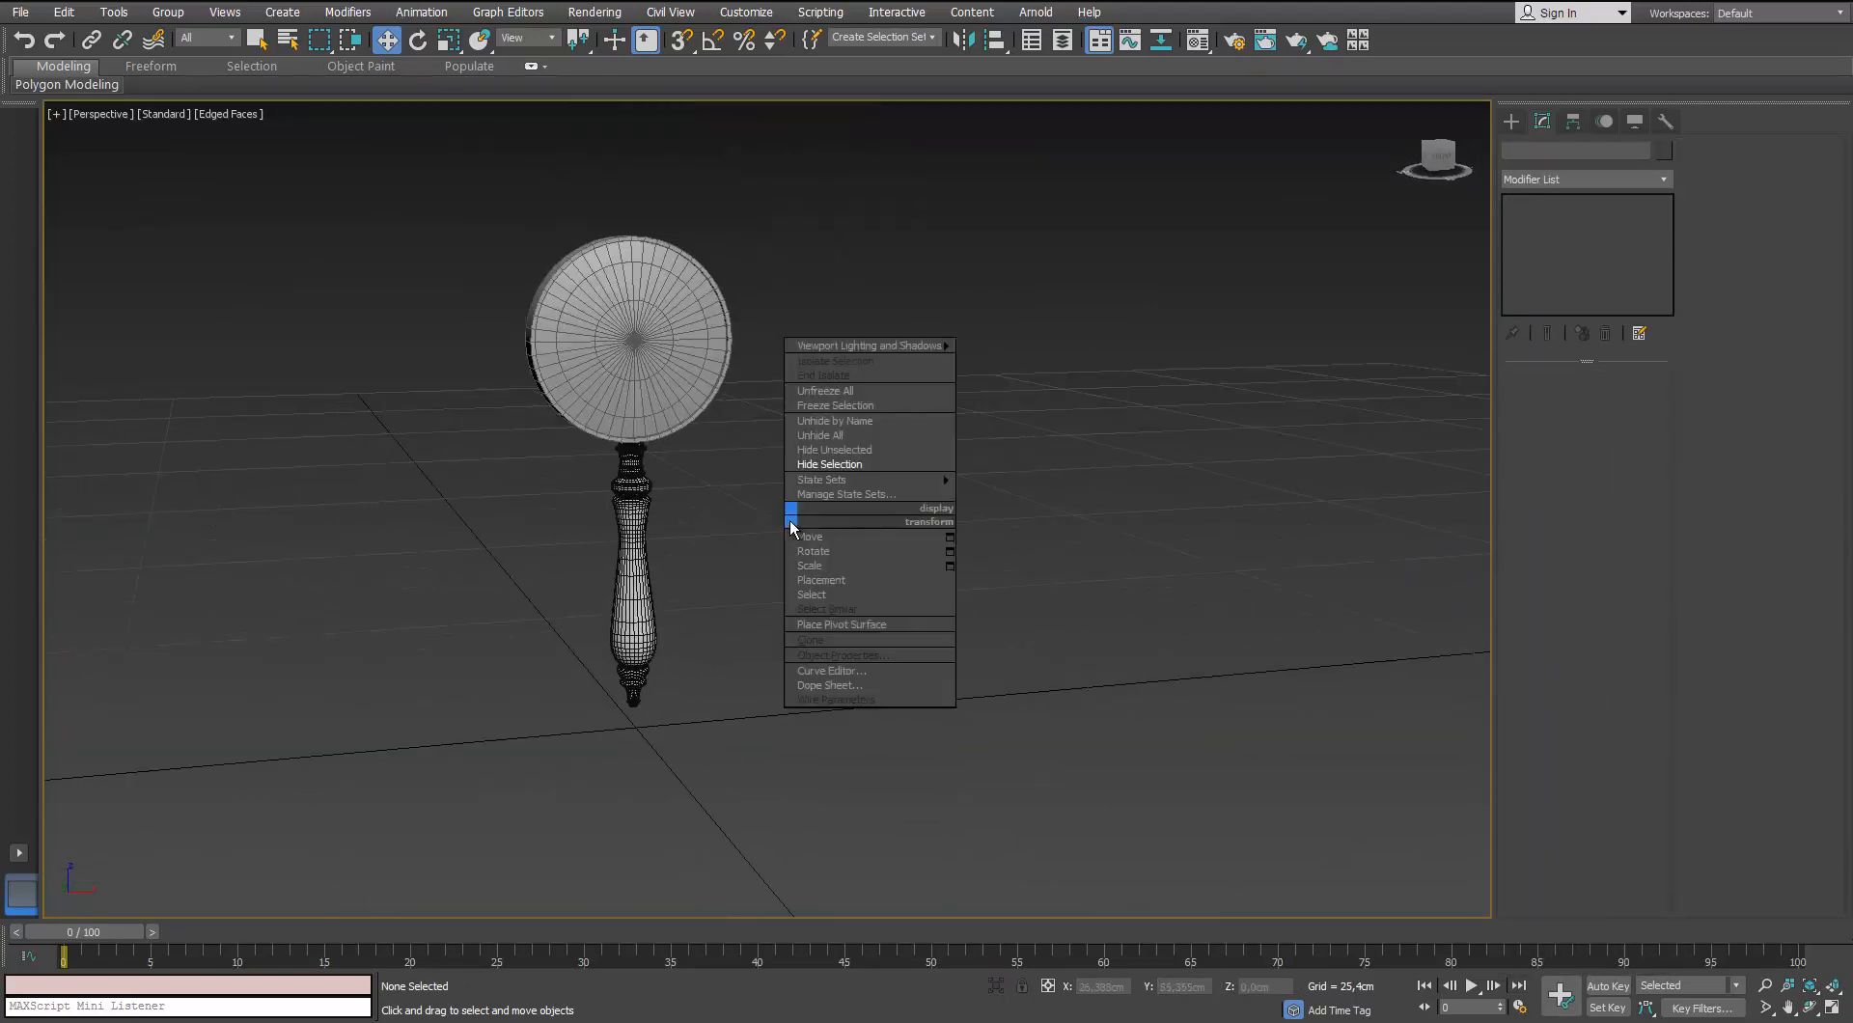
{"action": "left_click", "coordinate": [798, 433]}
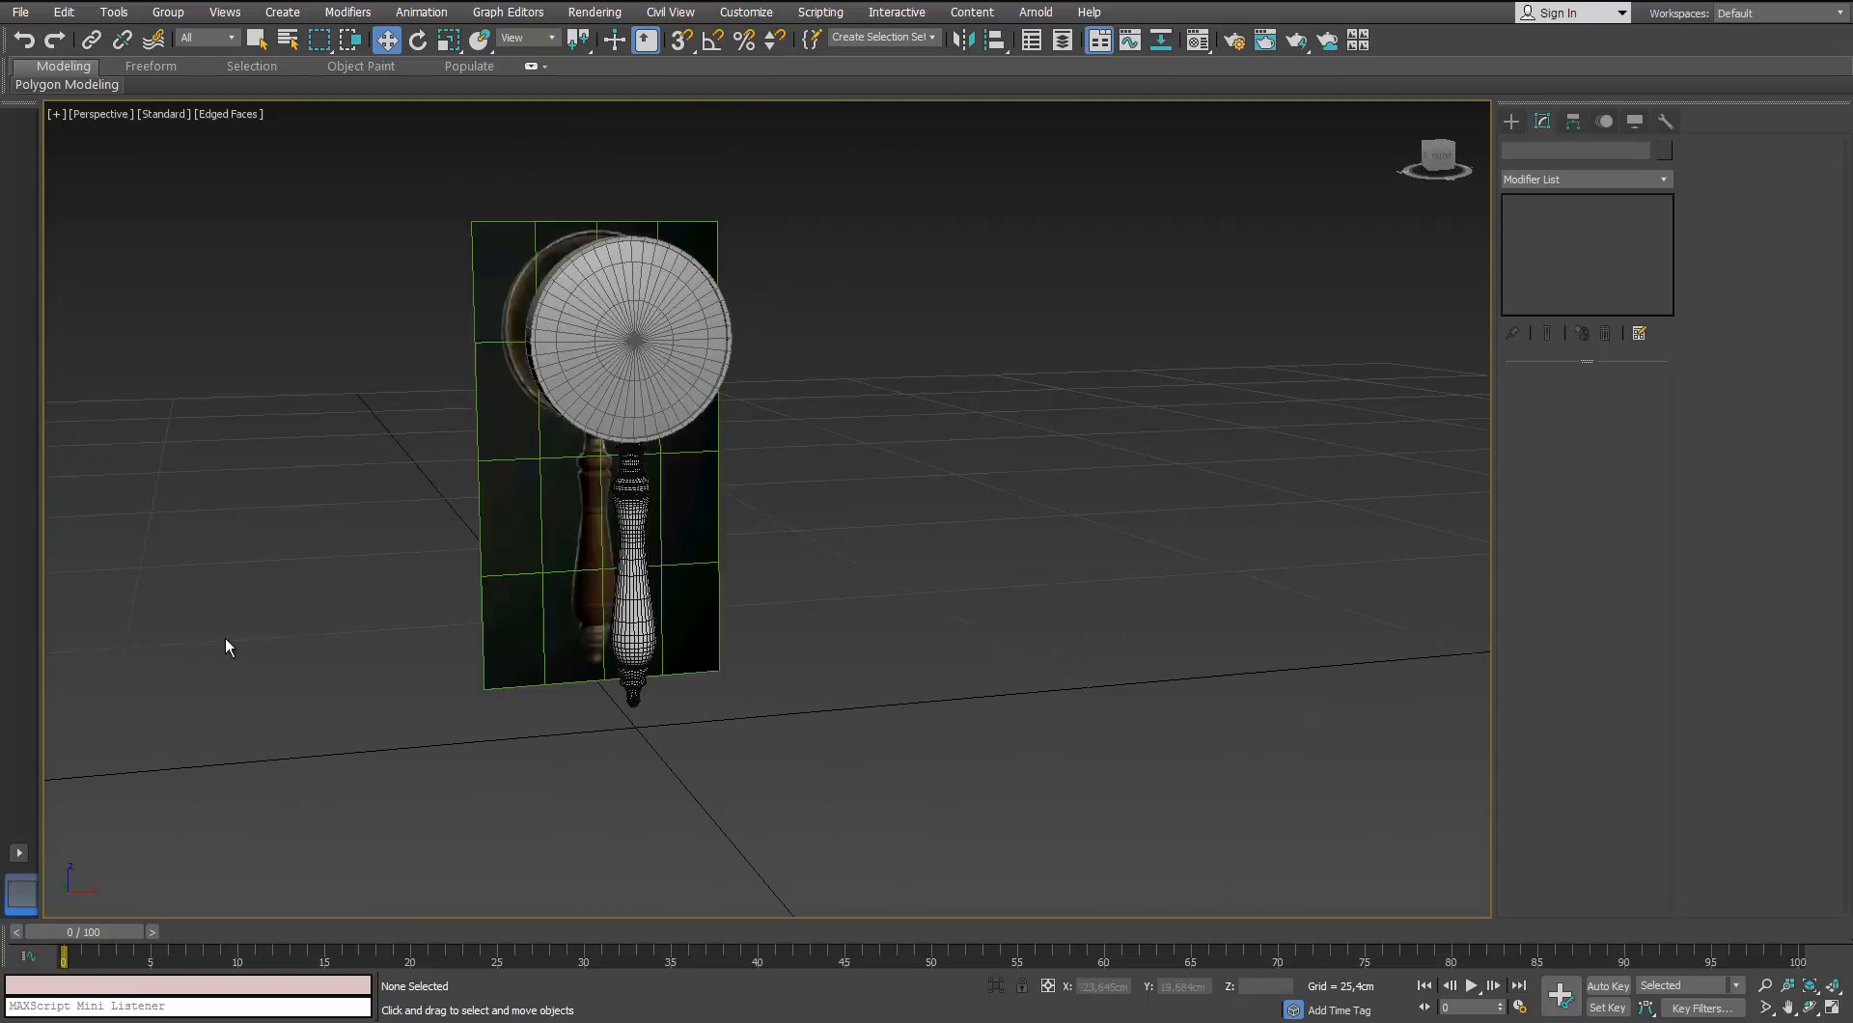
{"action": "middle_click_drag", "start_coordinate": [415, 465], "coordinate": [547, 235], "text": "alt"}
Select the handle and open the Editable Poly below its TurboSmooth for edge editing
{"action": "scroll", "coordinate": [642, 333], "scroll_direction": "up", "scroll_amount": 5}
{"action": "scroll", "coordinate": [642, 333], "scroll_direction": "up", "scroll_amount": 4}
{"action": "left_click", "coordinate": [965, 476]}
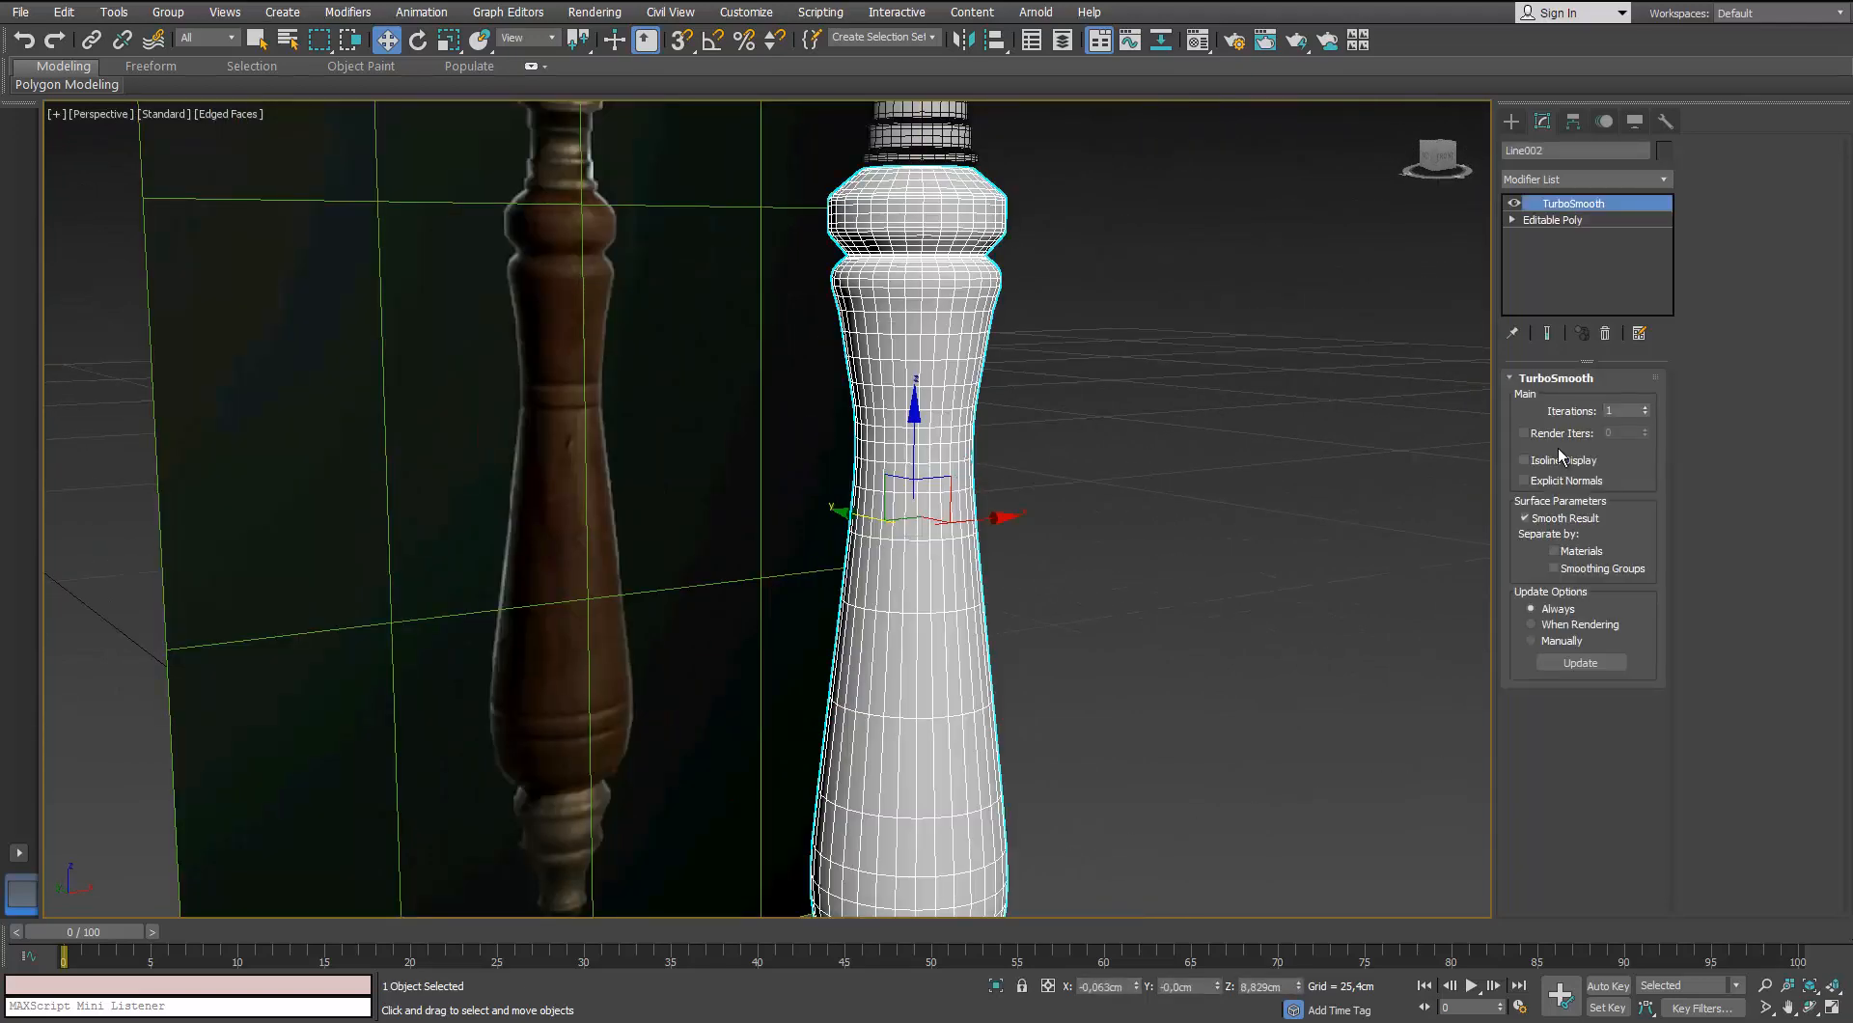
{"action": "scroll", "coordinate": [808, 540], "scroll_direction": "up", "scroll_amount": 4}
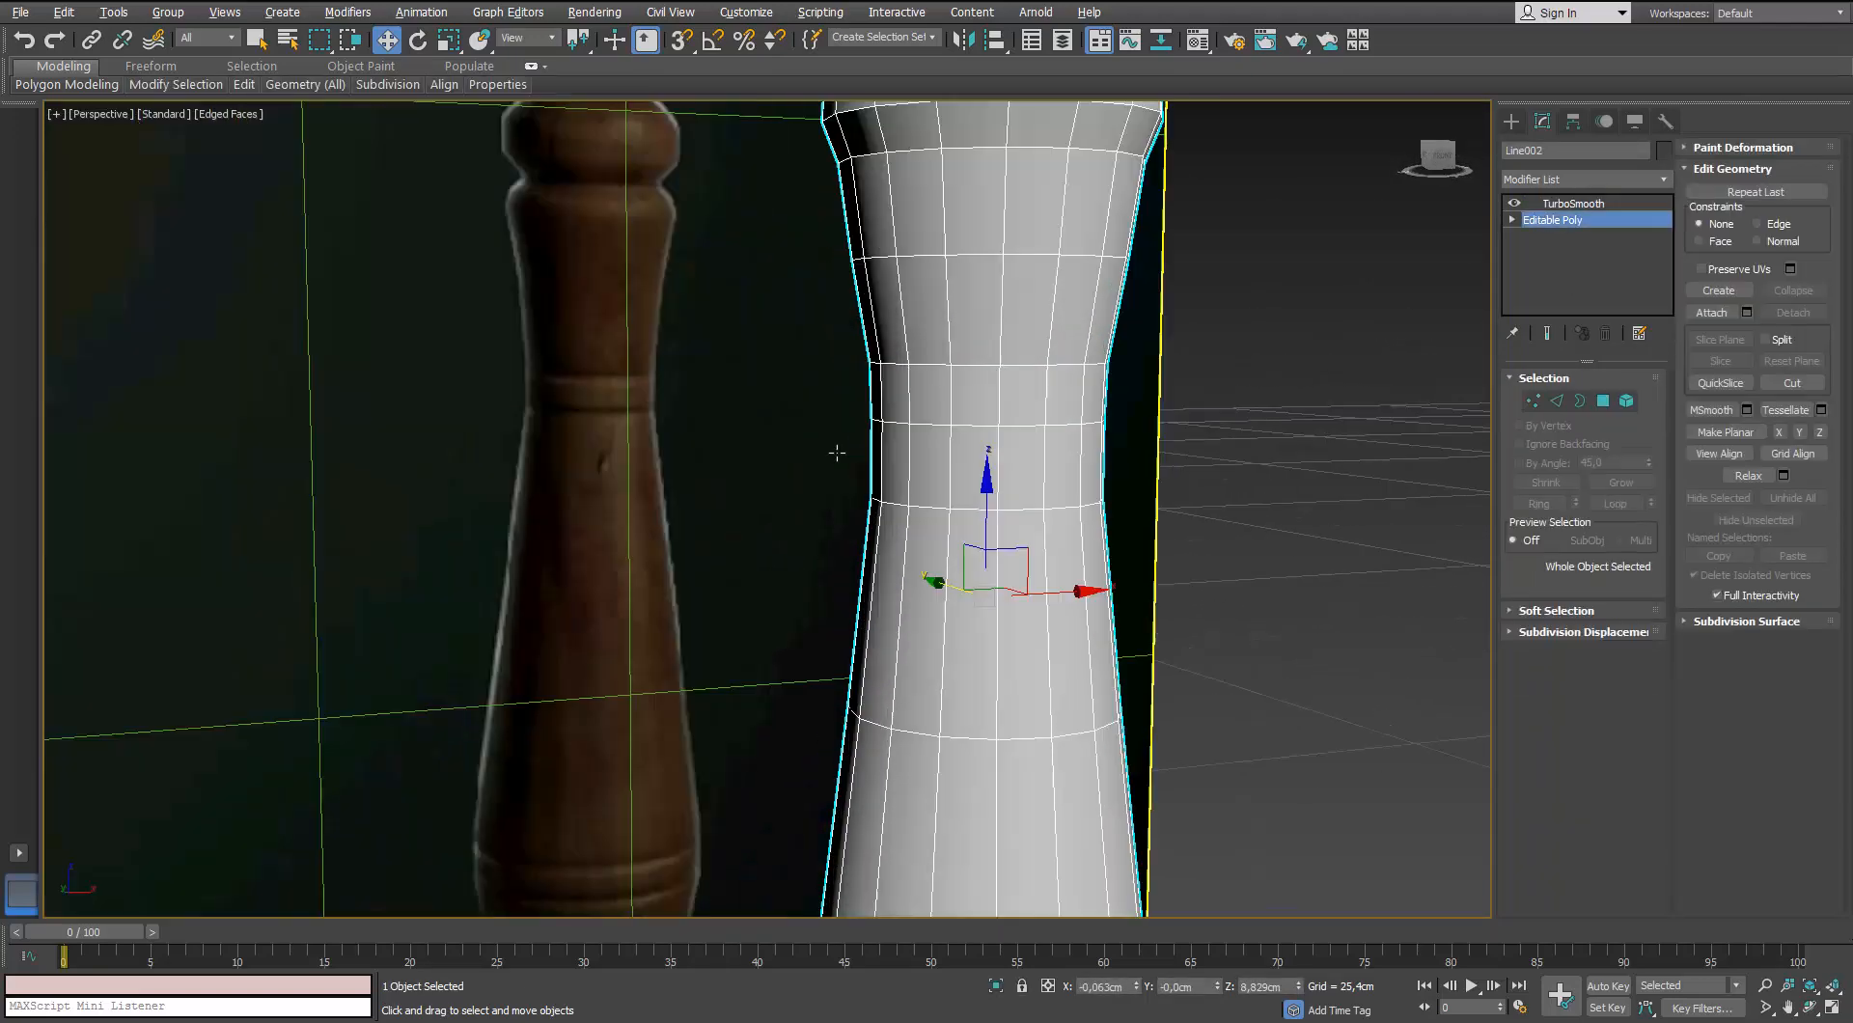
{"action": "left_click", "coordinate": [1557, 401]}
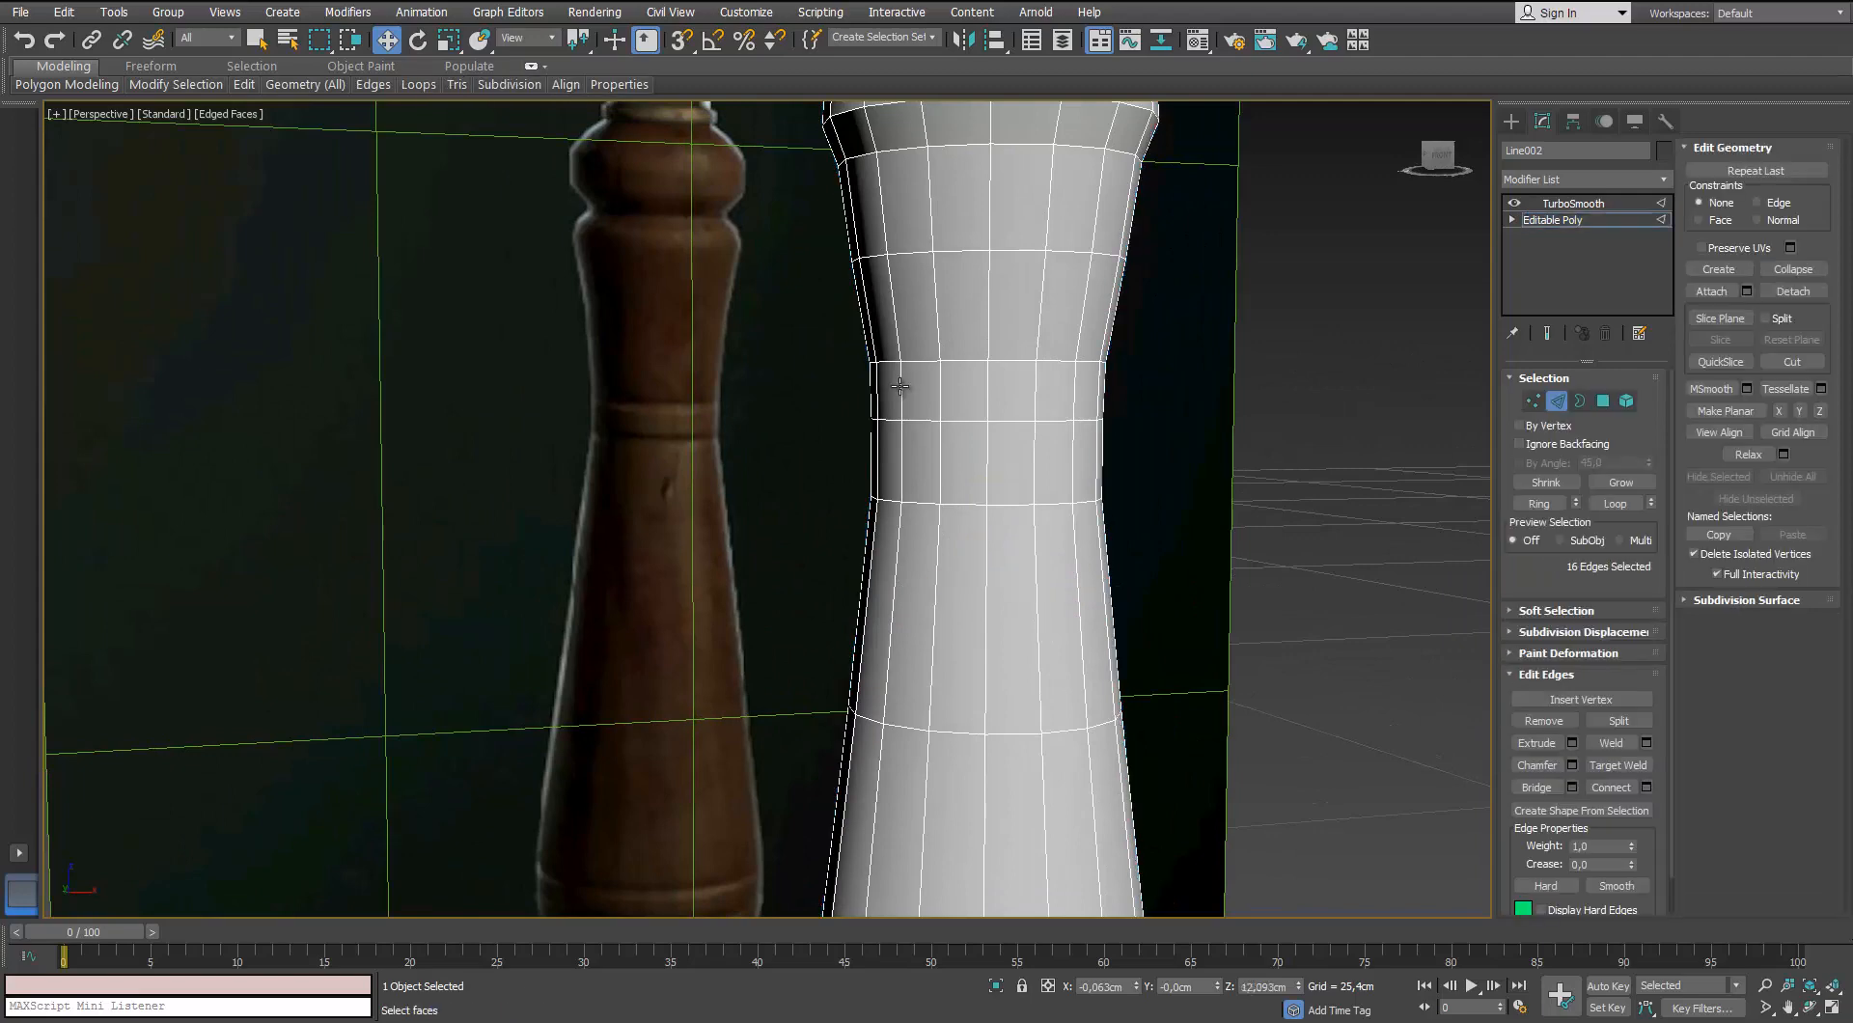
Compare the handle's narrow neck with the reference image in the front view, and leave edge editing
{"action": "key", "text": "f"}
{"action": "scroll", "coordinate": [915, 479], "scroll_direction": "down", "scroll_amount": 8}
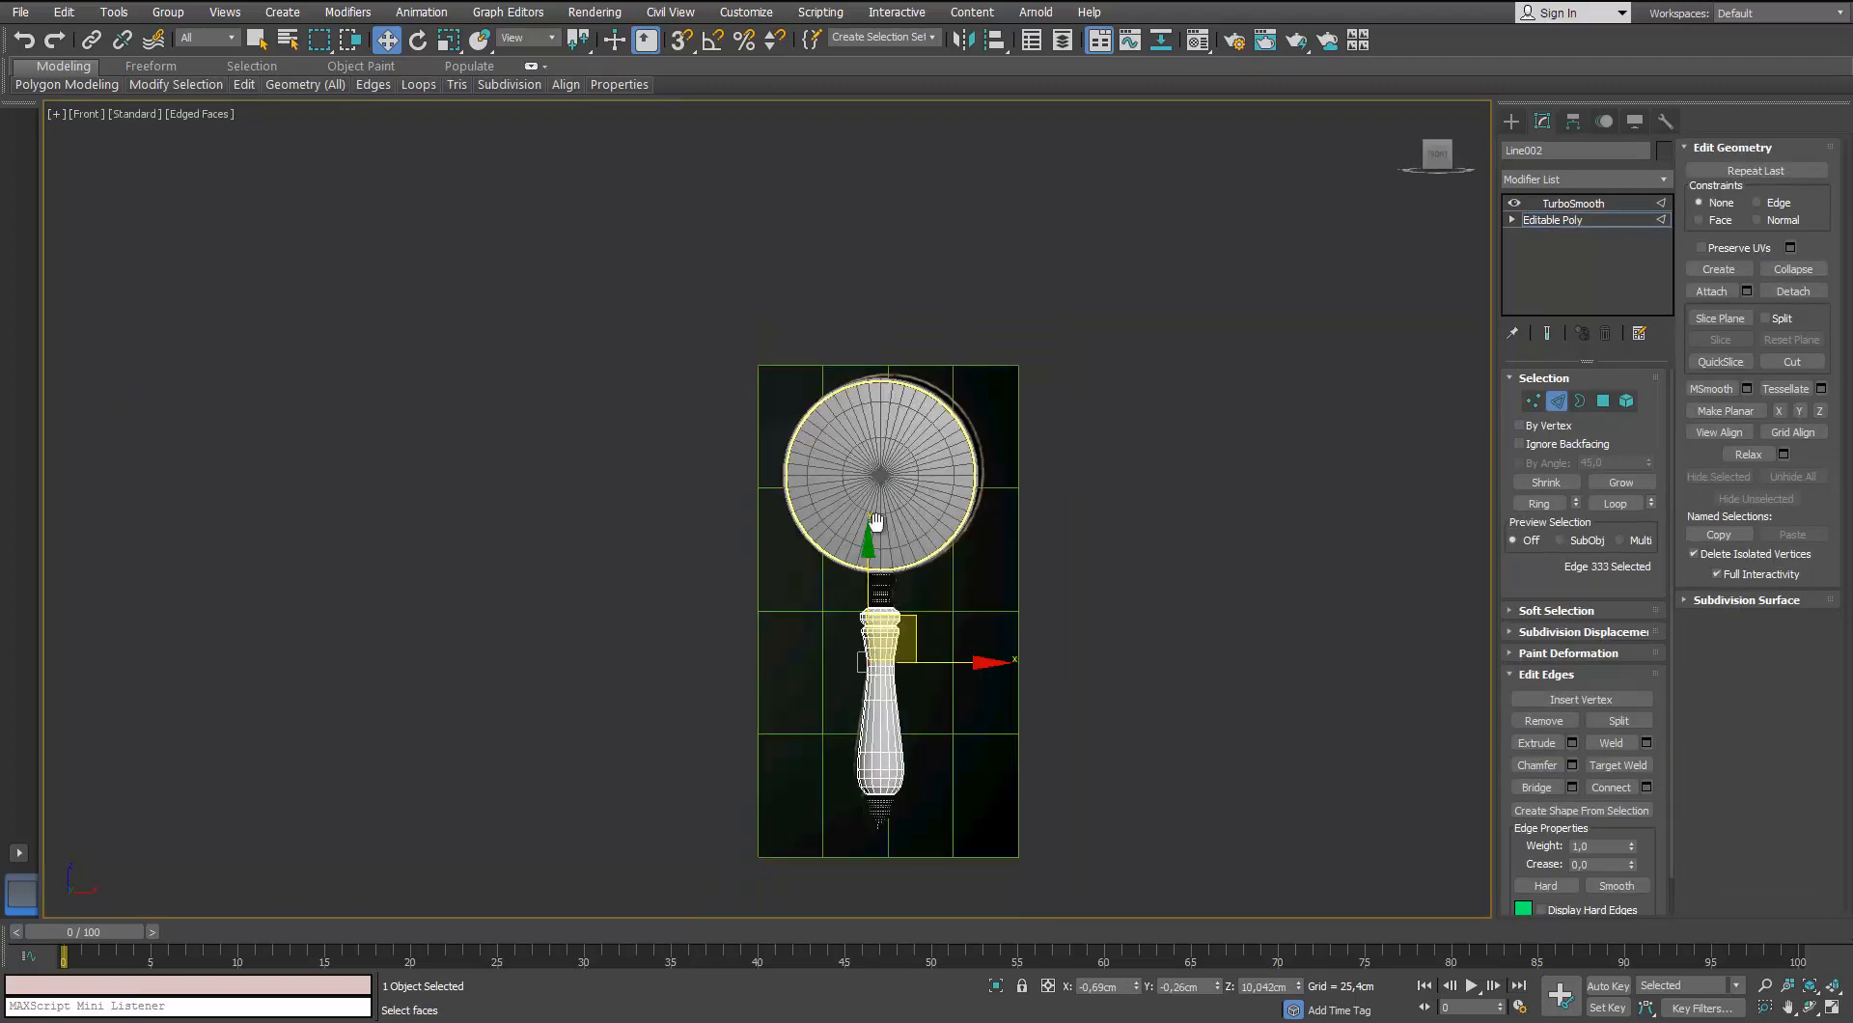
{"action": "middle_click_drag", "start_coordinate": [884, 611], "coordinate": [846, 438]}
{"action": "scroll", "coordinate": [845, 438], "scroll_direction": "up", "scroll_amount": 4}
{"action": "scroll", "coordinate": [864, 568], "scroll_direction": "up", "scroll_amount": 2}
{"action": "scroll", "coordinate": [765, 441], "scroll_direction": "up", "scroll_amount": 6}
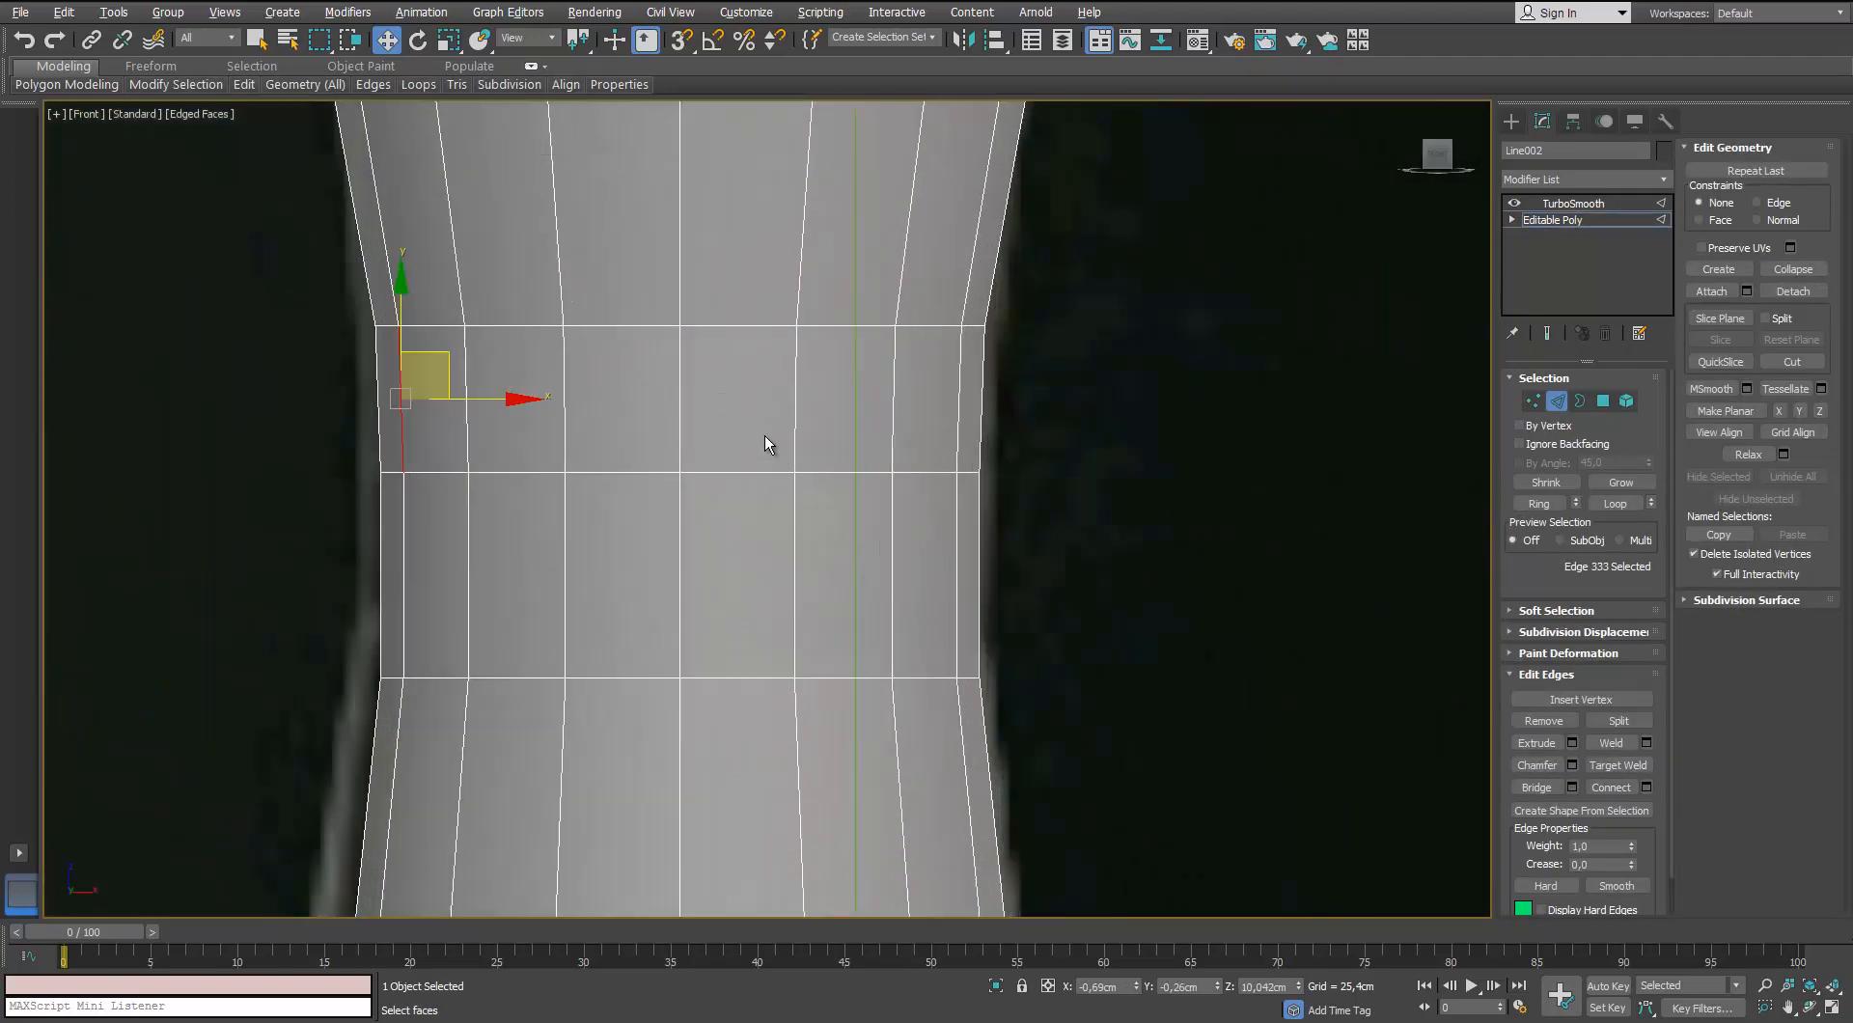
{"action": "scroll", "coordinate": [760, 437], "scroll_direction": "down", "scroll_amount": 3}
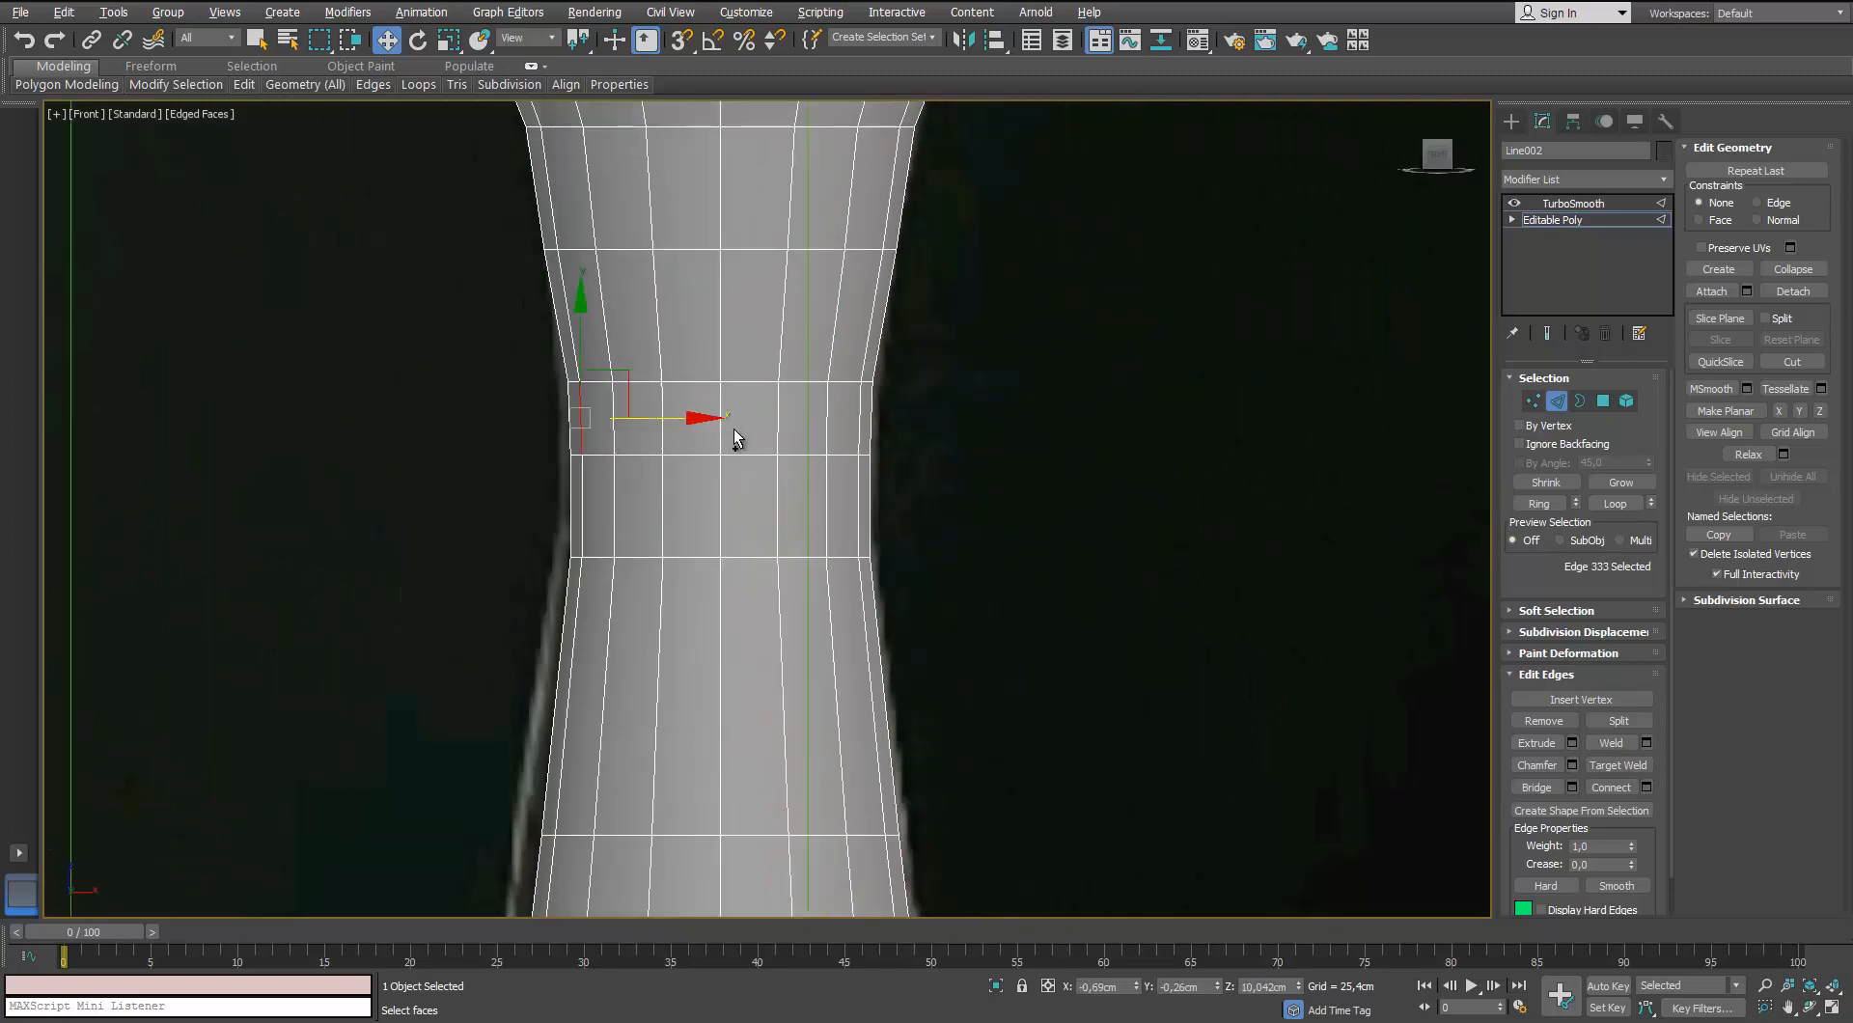
{"action": "scroll", "coordinate": [773, 436], "scroll_direction": "down", "scroll_amount": 2}
{"action": "scroll", "coordinate": [1178, 479], "scroll_direction": "down", "scroll_amount": 3}
{"action": "left_click", "coordinate": [1557, 400]}
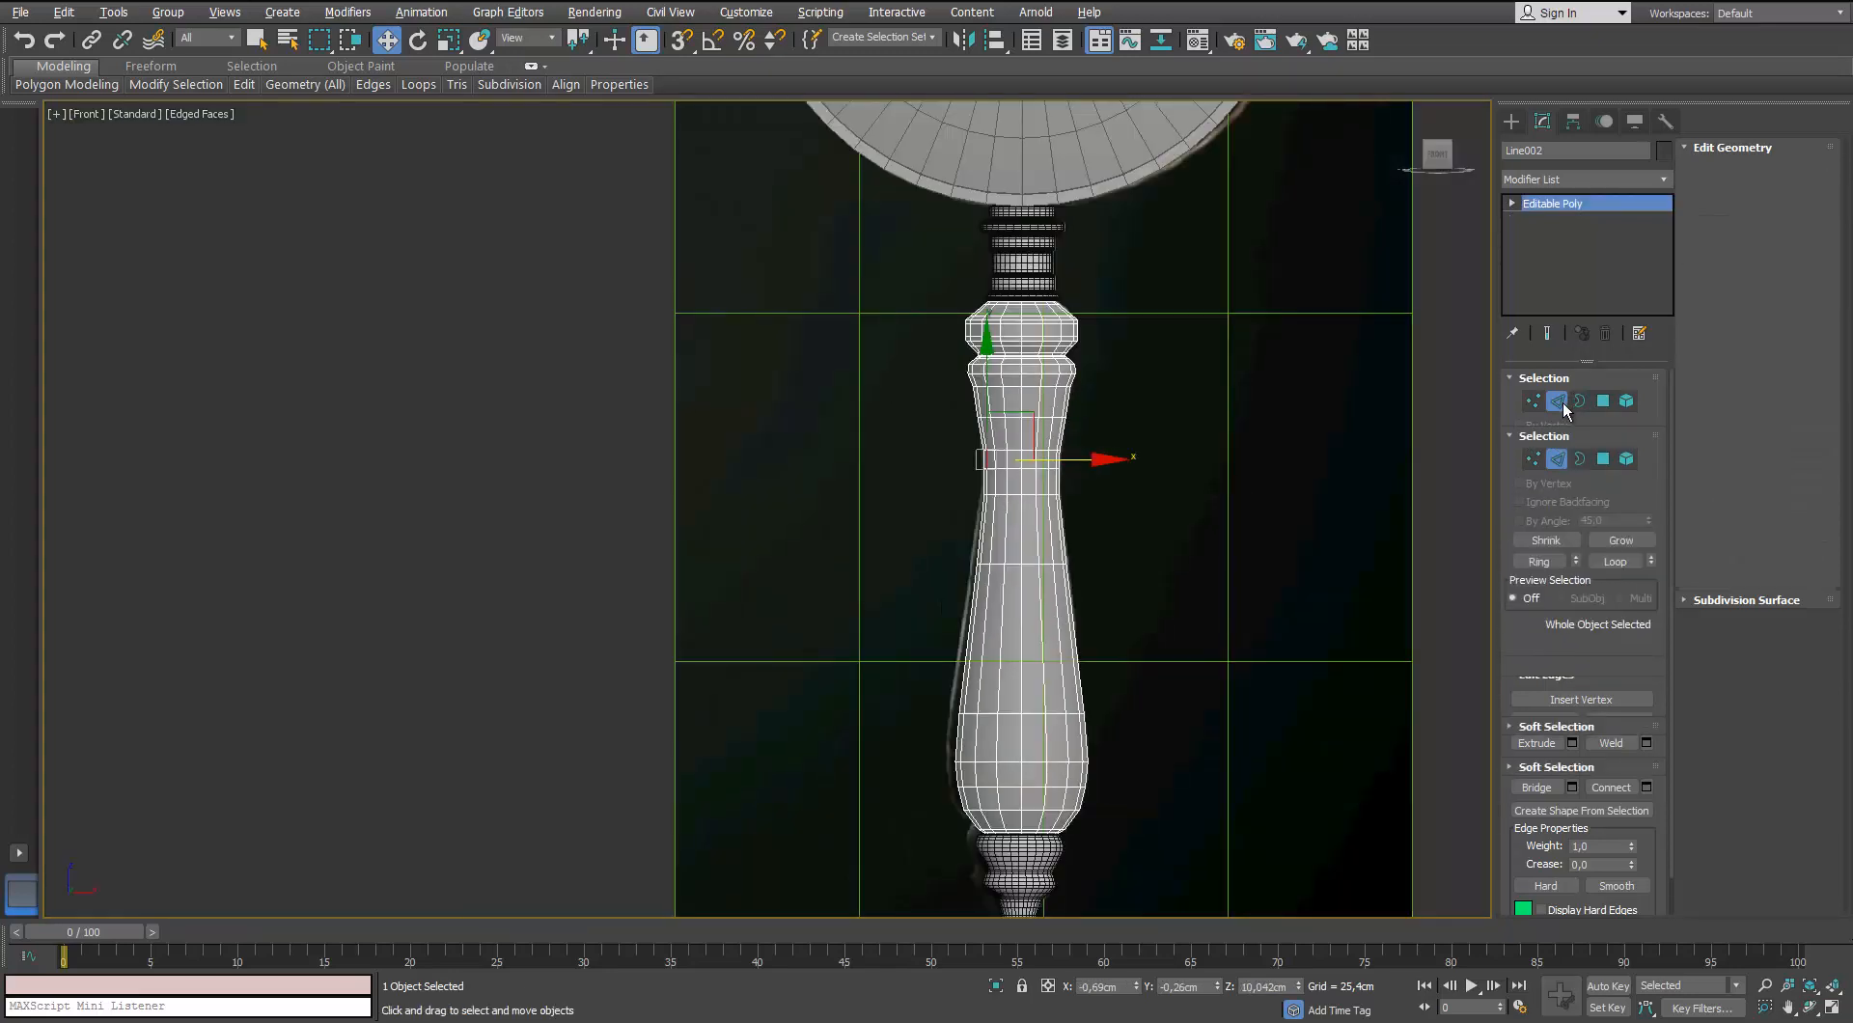
Try to shift the reference image plane sideways from behind the handle, and undo back to the handle's Editable Poly
{"action": "left_click", "coordinate": [1332, 491]}
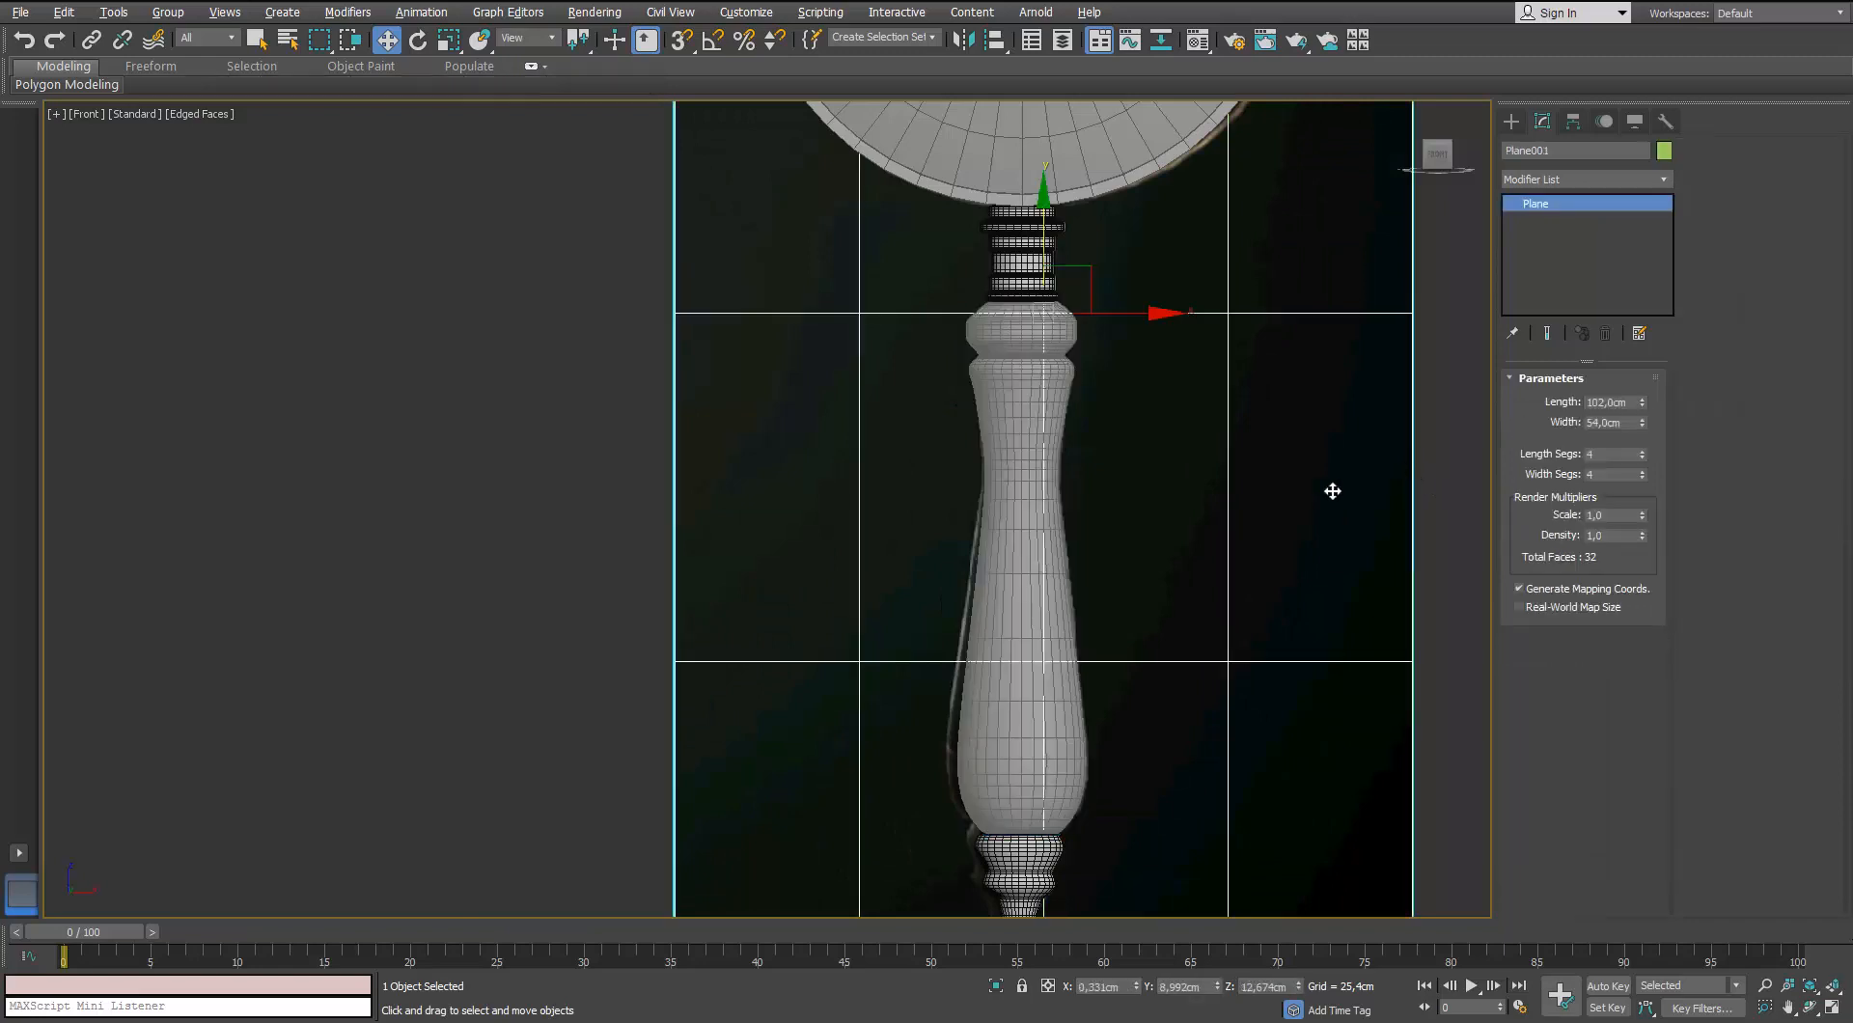
{"action": "left_click_drag", "start_coordinate": [1119, 316], "coordinate": [1033, 324]}
{"action": "key", "text": "ctrl+z"}
{"action": "left_click", "coordinate": [1029, 479]}
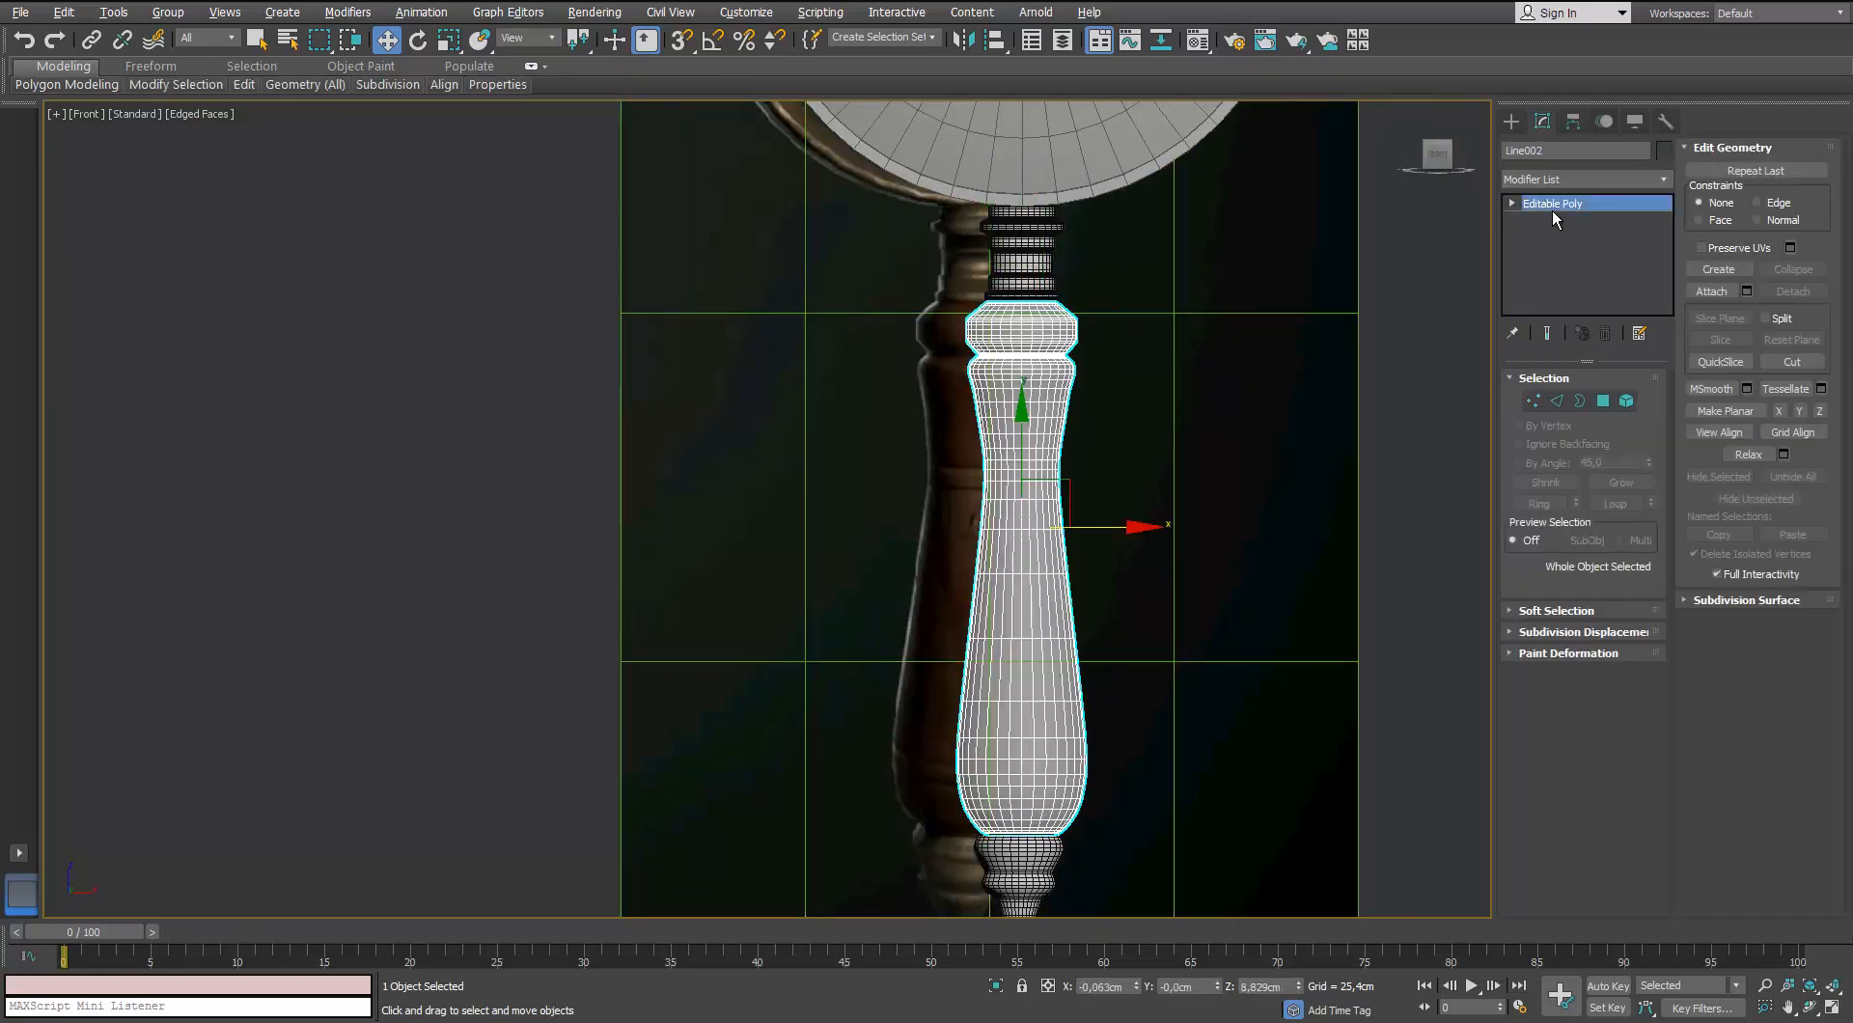
{"action": "scroll", "coordinate": [1184, 417], "scroll_direction": "up", "scroll_amount": 3}
{"action": "key", "text": "ctrl+z"}
{"action": "key", "text": "ctrl+z"}
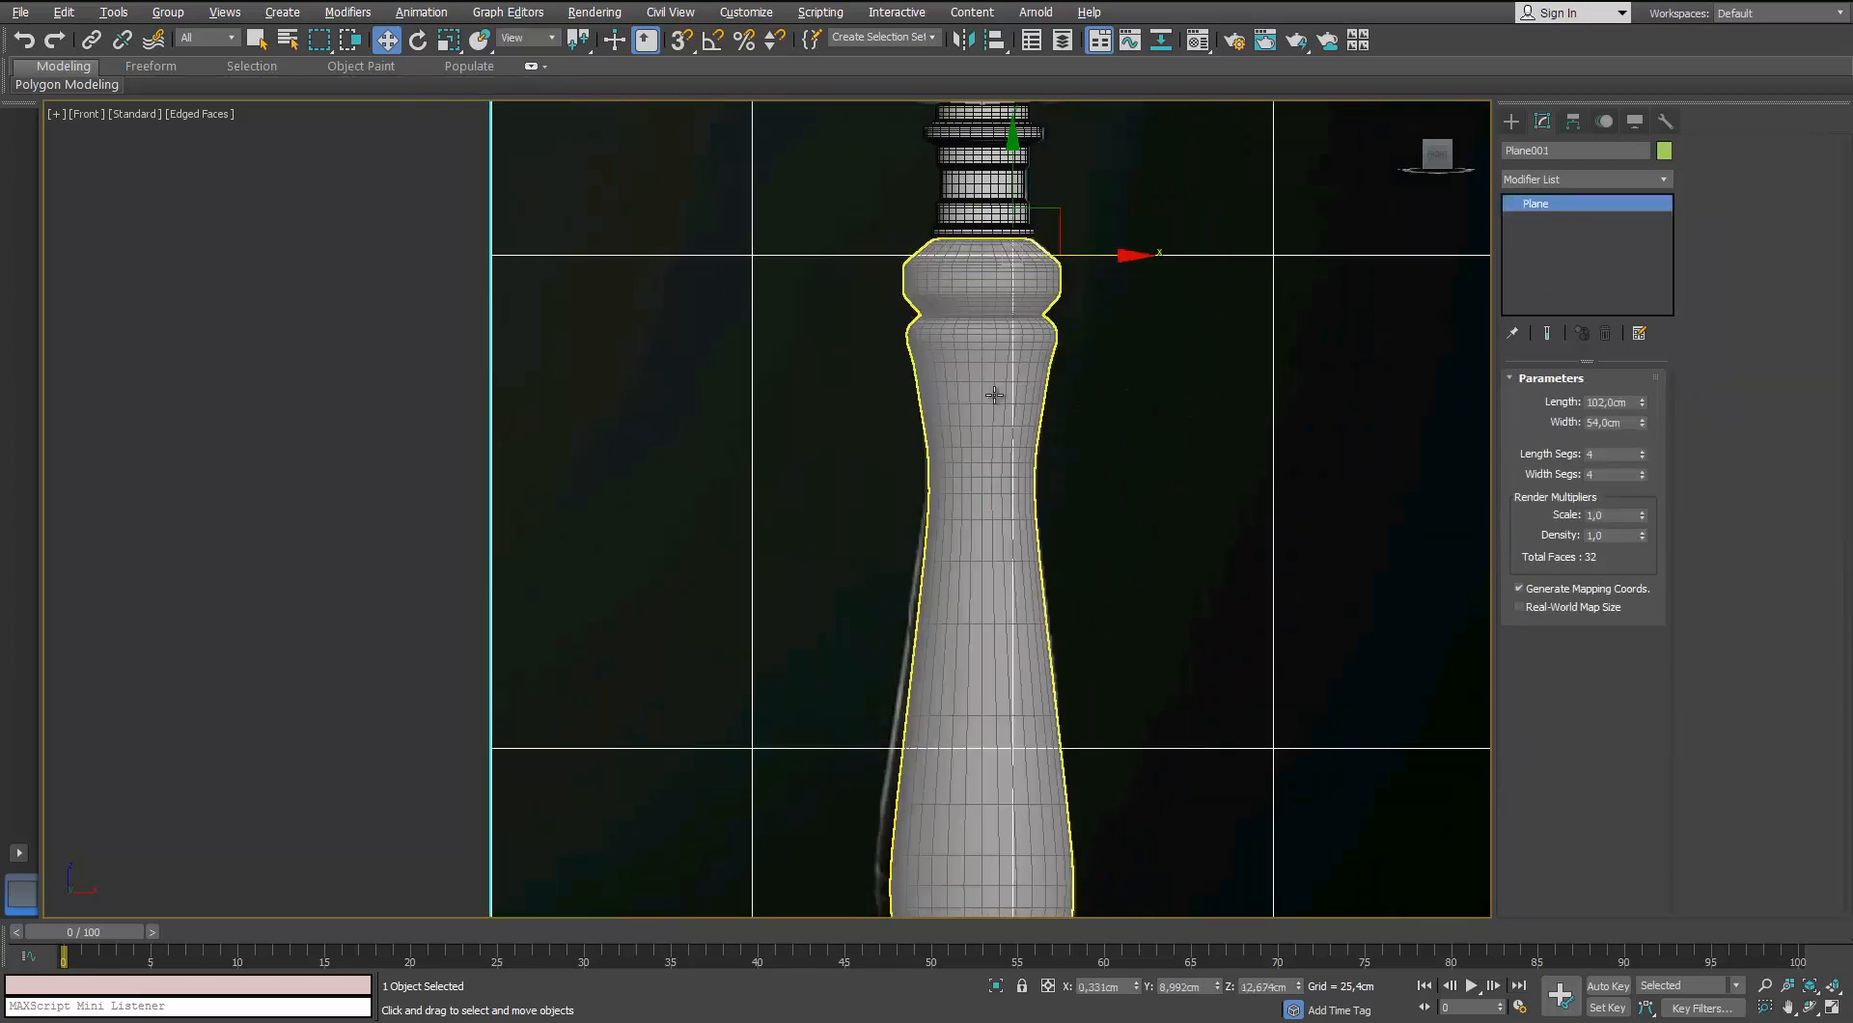
{"action": "scroll", "coordinate": [1148, 415], "scroll_direction": "down", "scroll_amount": 2}
{"action": "middle_click_drag", "start_coordinate": [1146, 418], "coordinate": [1178, 455], "text": "alt"}
{"action": "key", "text": "ctrl+z"}
{"action": "key", "text": "ctrl+z"}
{"action": "key", "text": "ctrl+z"}
{"action": "scroll", "coordinate": [1134, 436], "scroll_direction": "up", "scroll_amount": 4}
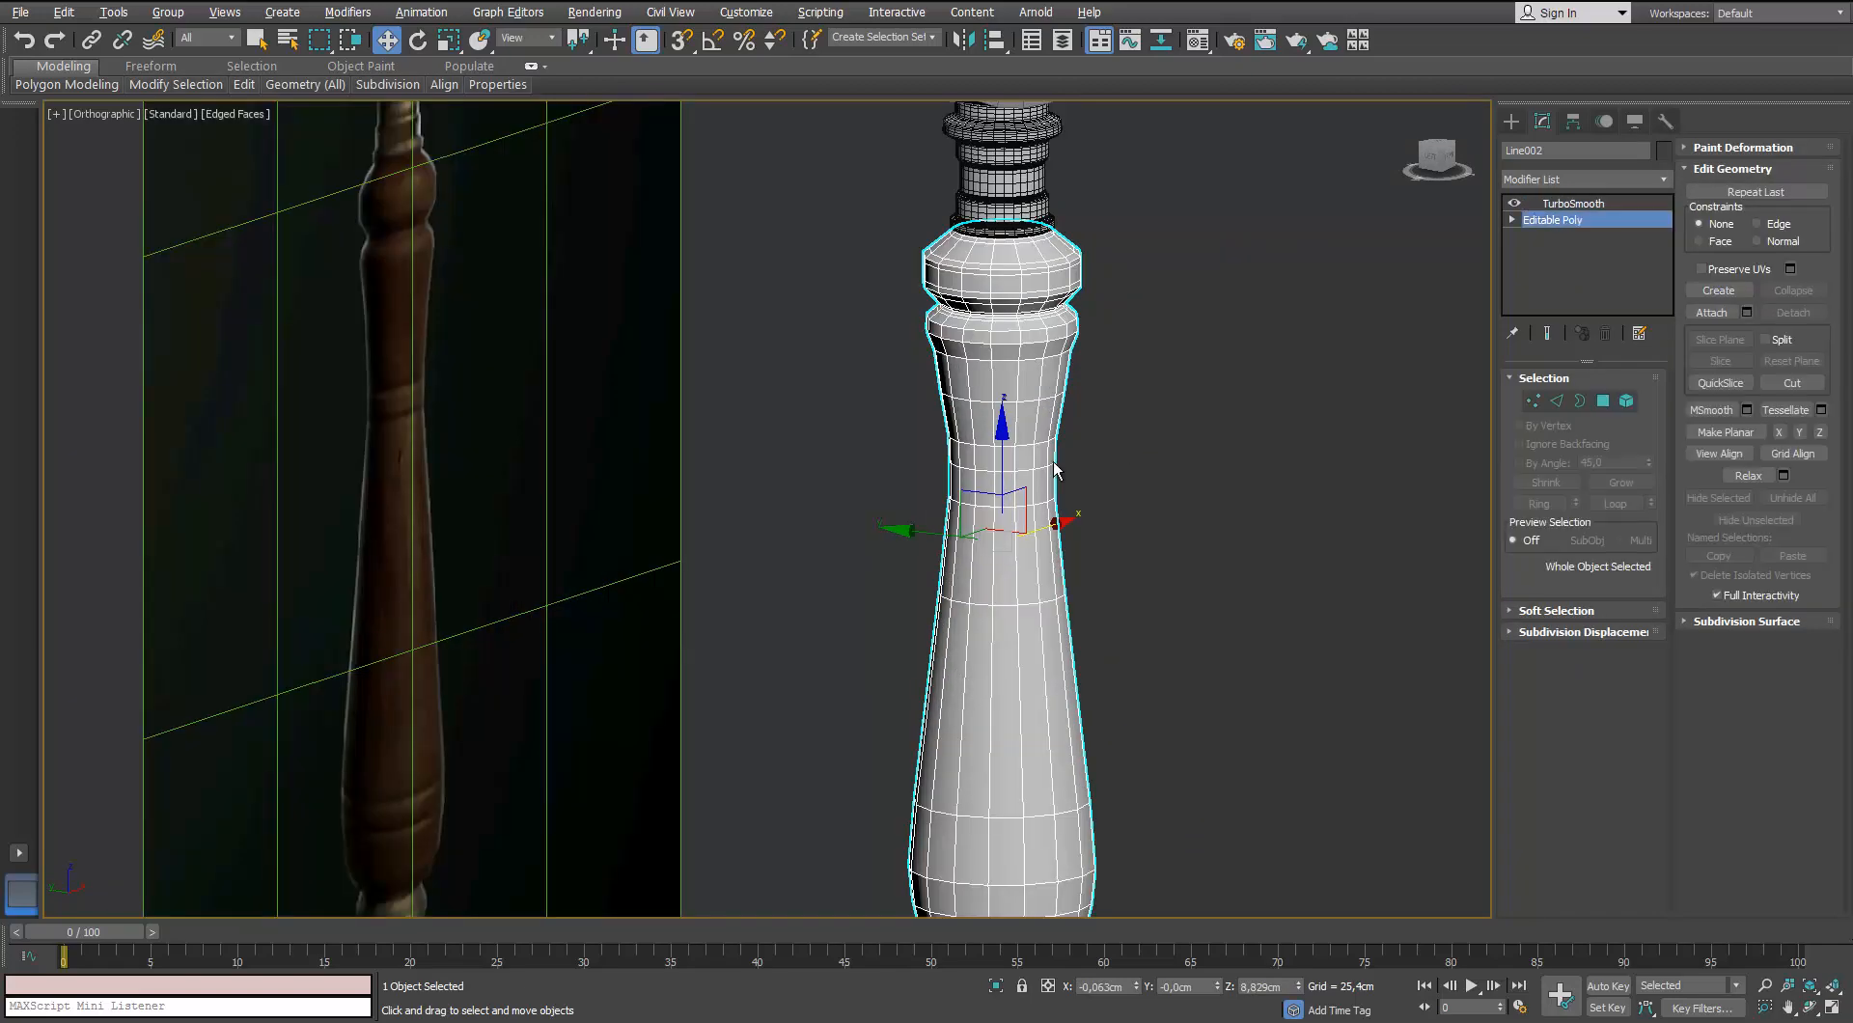
In the perspective view, chamfer the middle edge loop of the handle's narrow neck by 0.125 cm
{"action": "middle_click_drag", "start_coordinate": [1060, 471], "coordinate": [1004, 459], "text": "alt"}
{"action": "key", "text": "p"}
{"action": "key", "text": "z"}
{"action": "scroll", "coordinate": [1005, 462], "scroll_direction": "up", "scroll_amount": 8}
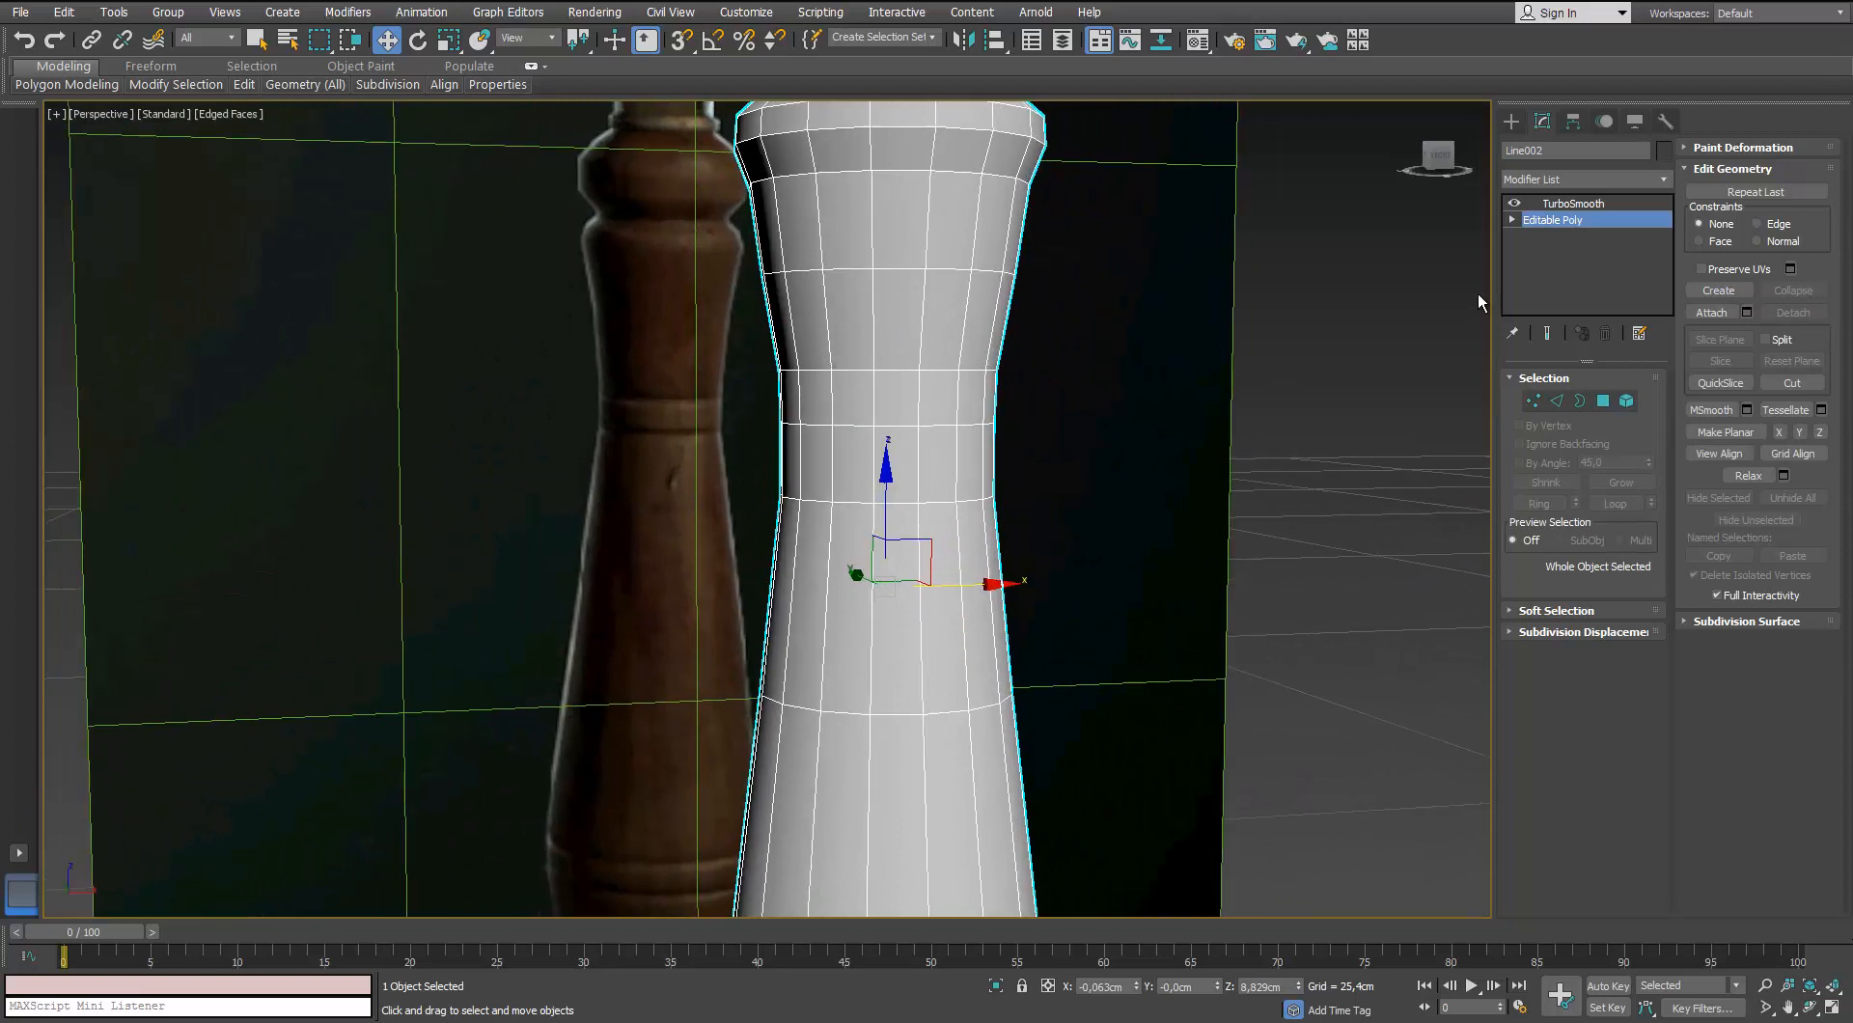
{"action": "left_click", "coordinate": [1554, 400]}
{"action": "left_click", "coordinate": [834, 409]}
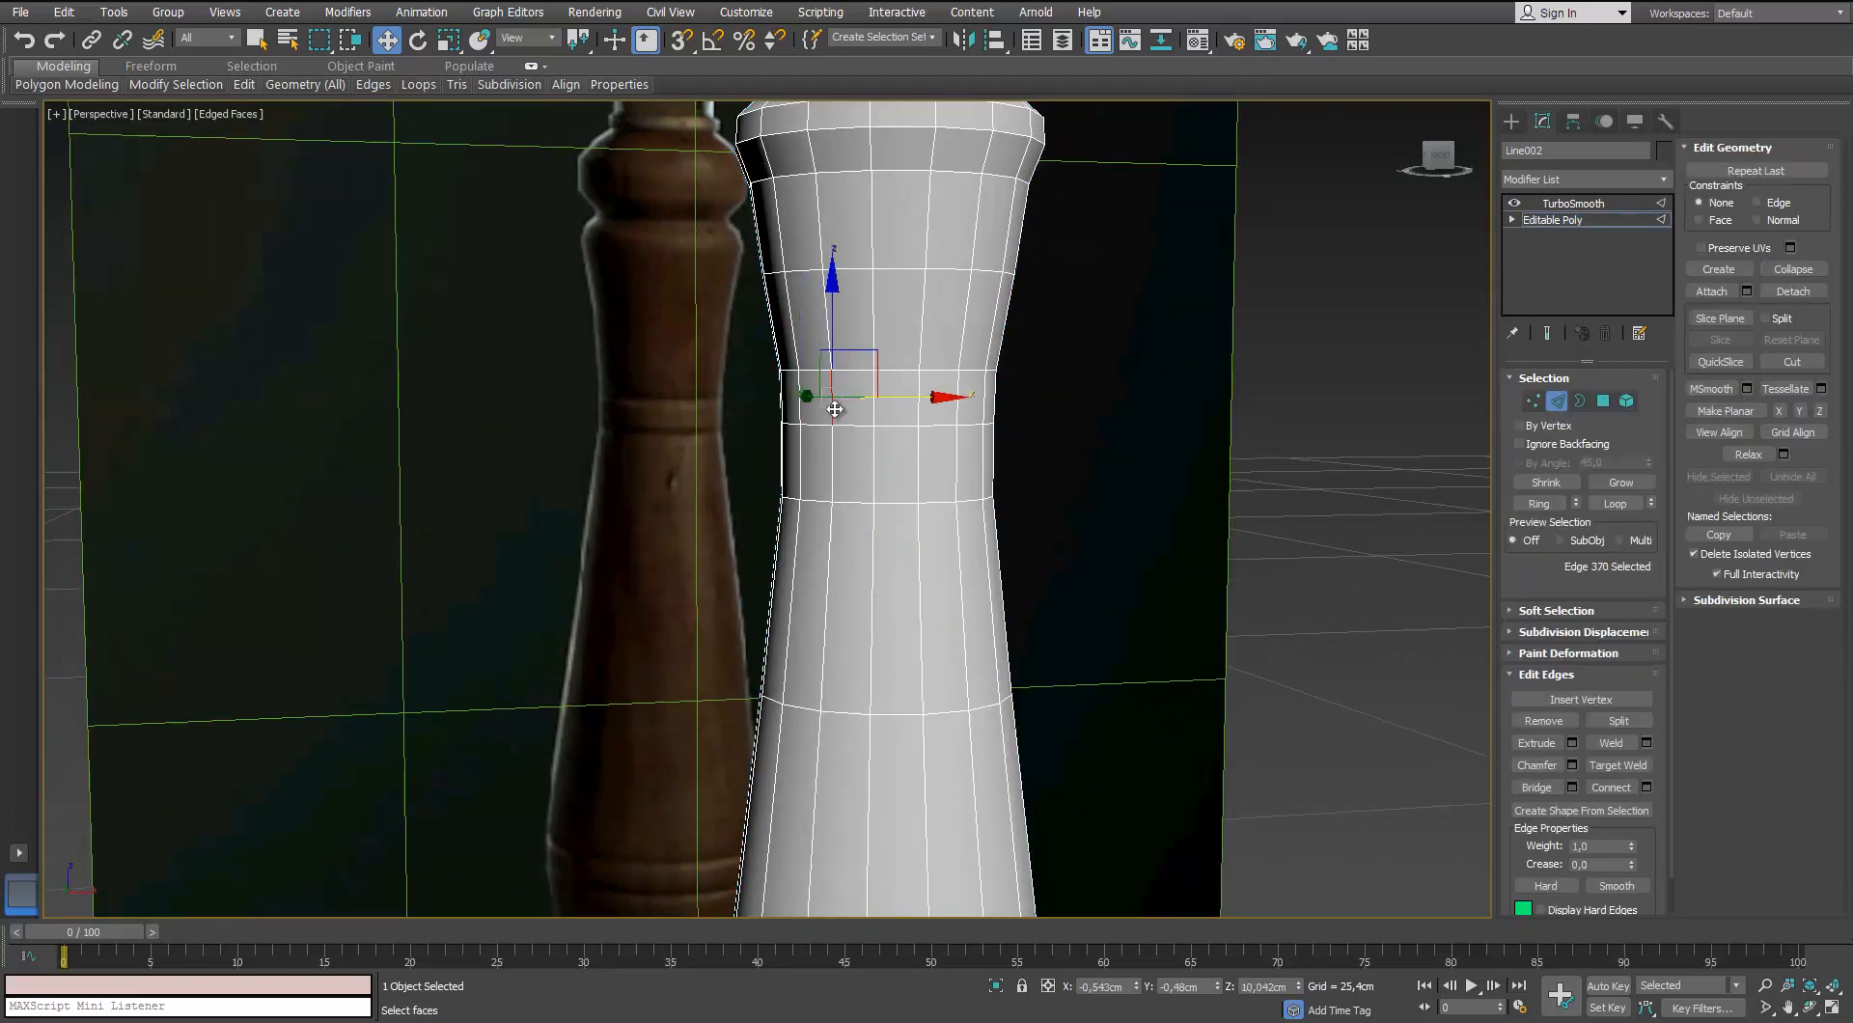
{"action": "middle_click_drag", "start_coordinate": [836, 408], "coordinate": [826, 419], "text": "alt"}
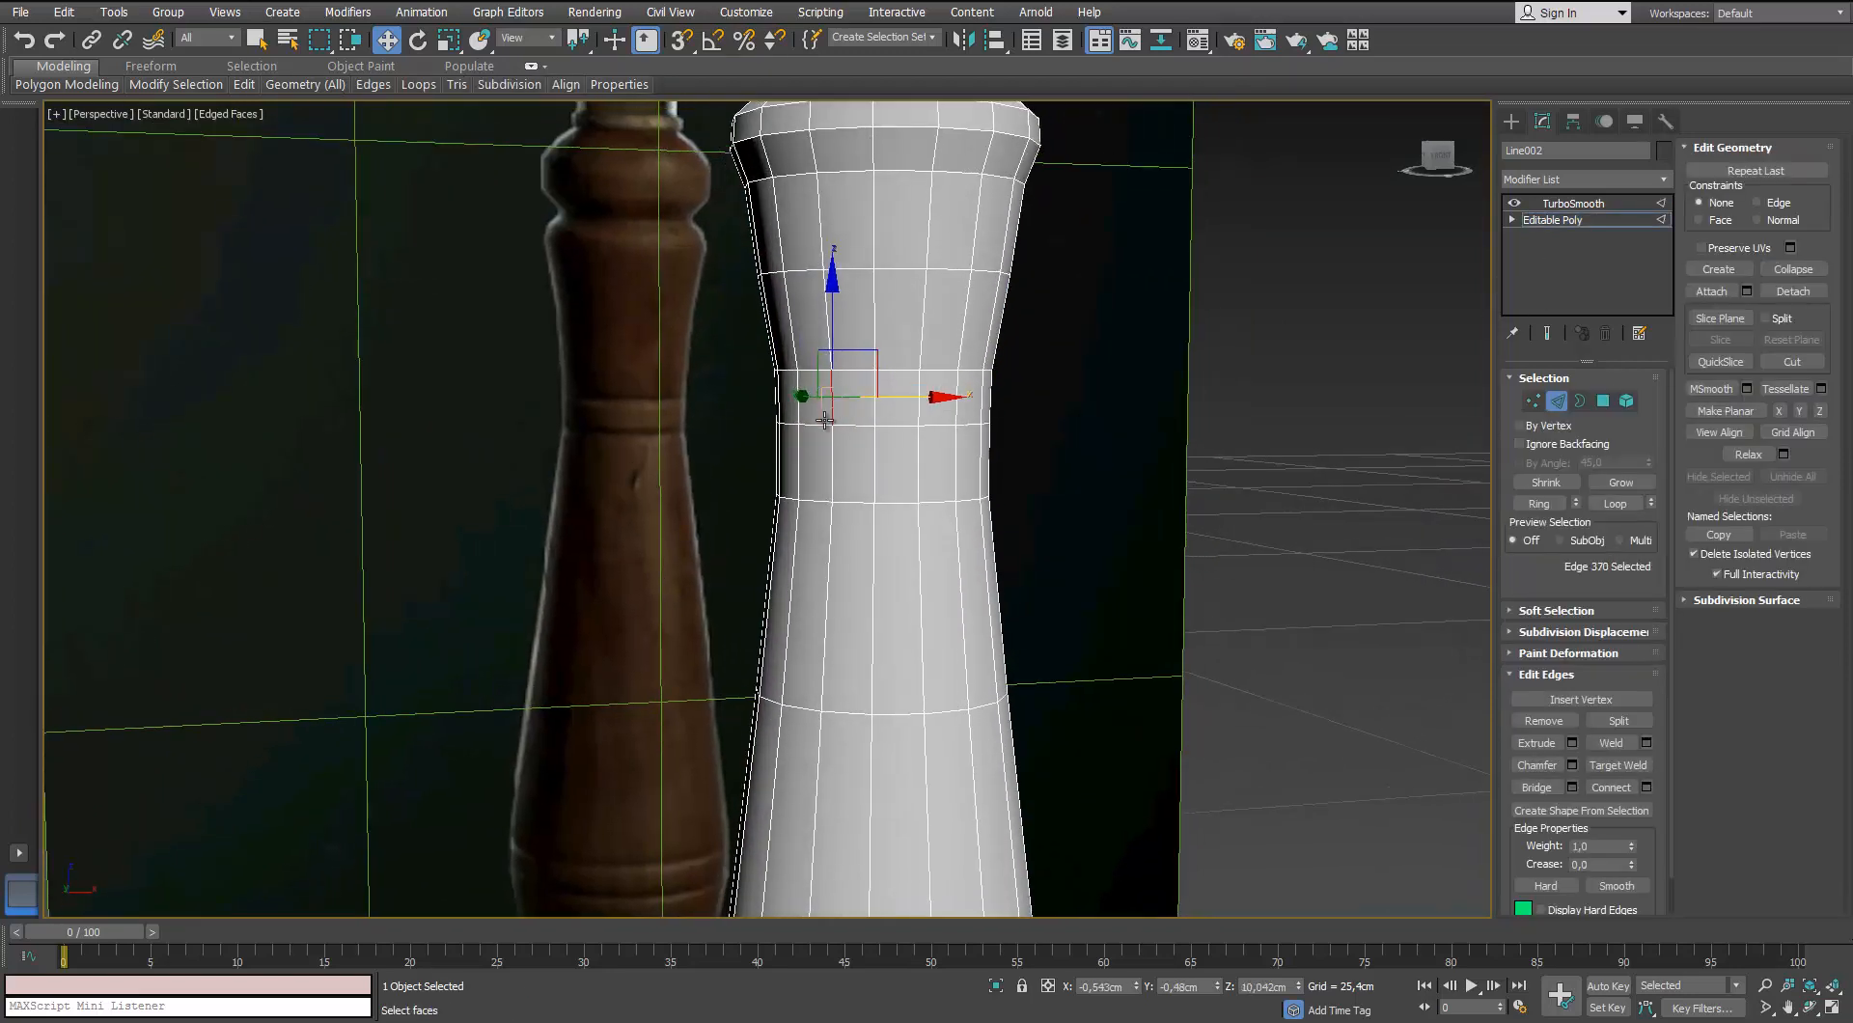
{"action": "double_click", "coordinate": [821, 425]}
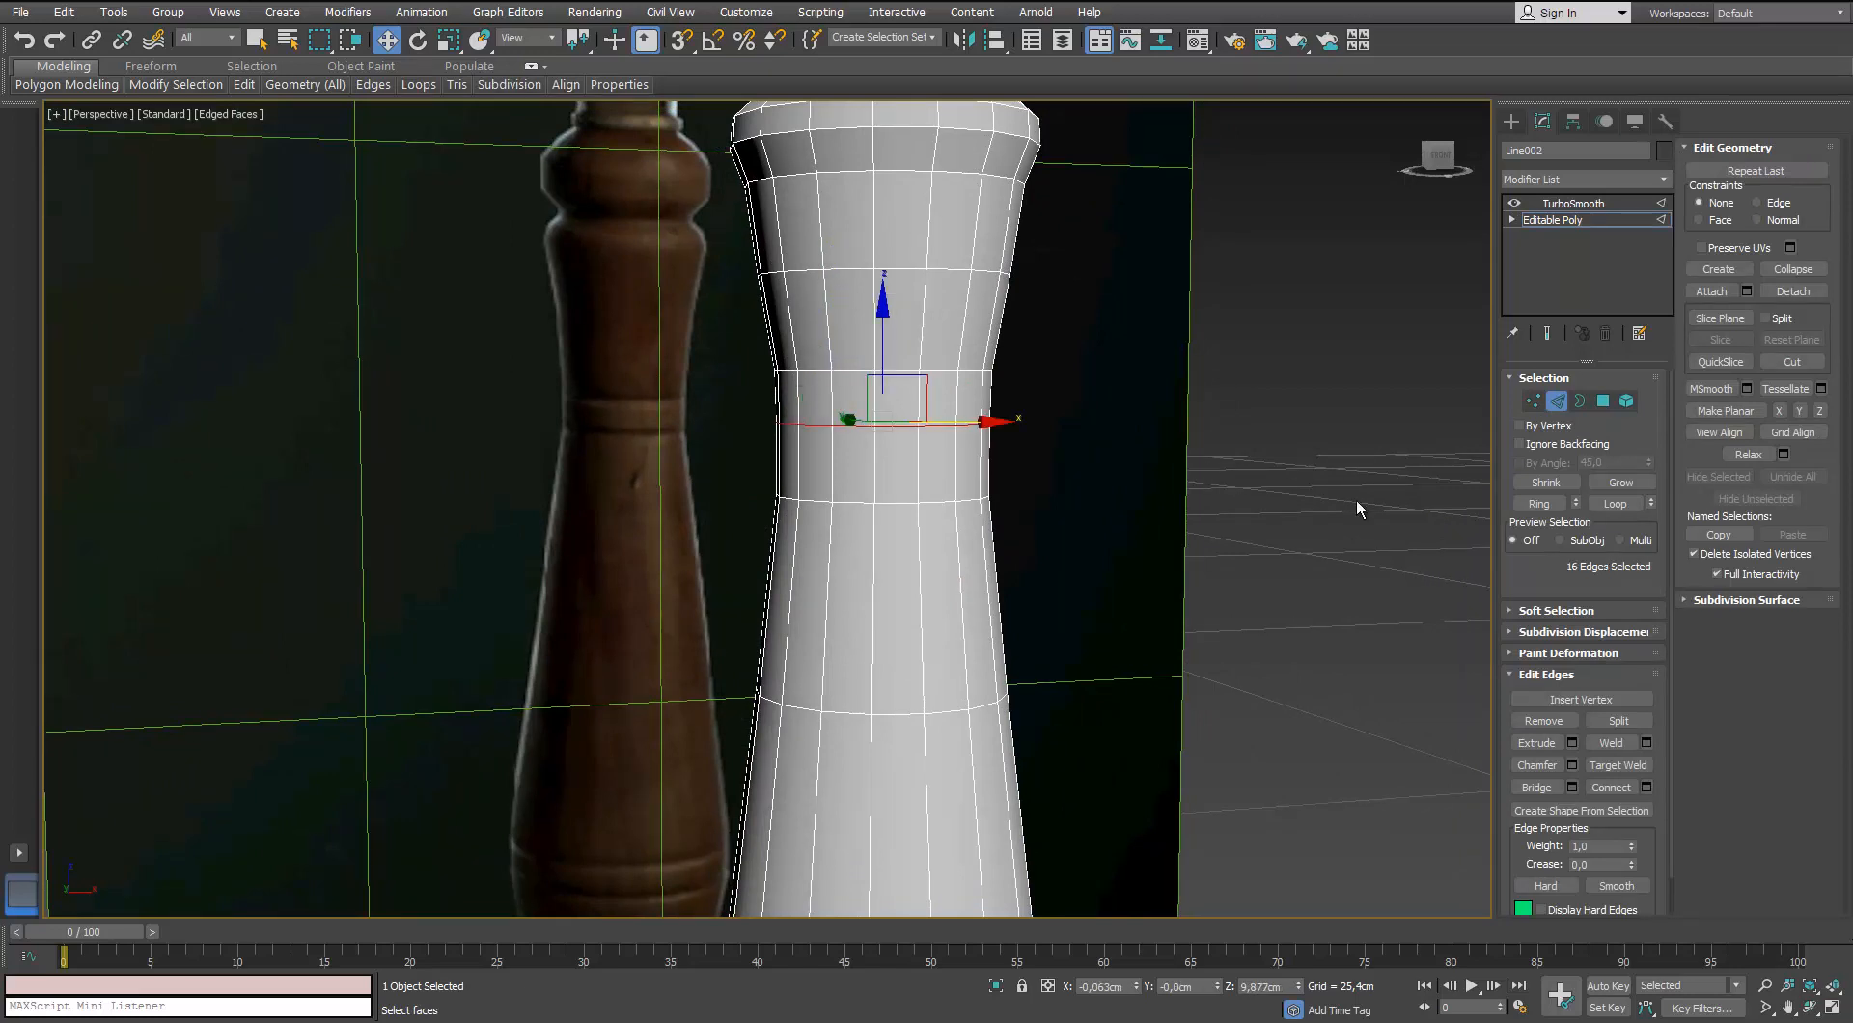
{"action": "left_click", "coordinate": [1571, 767]}
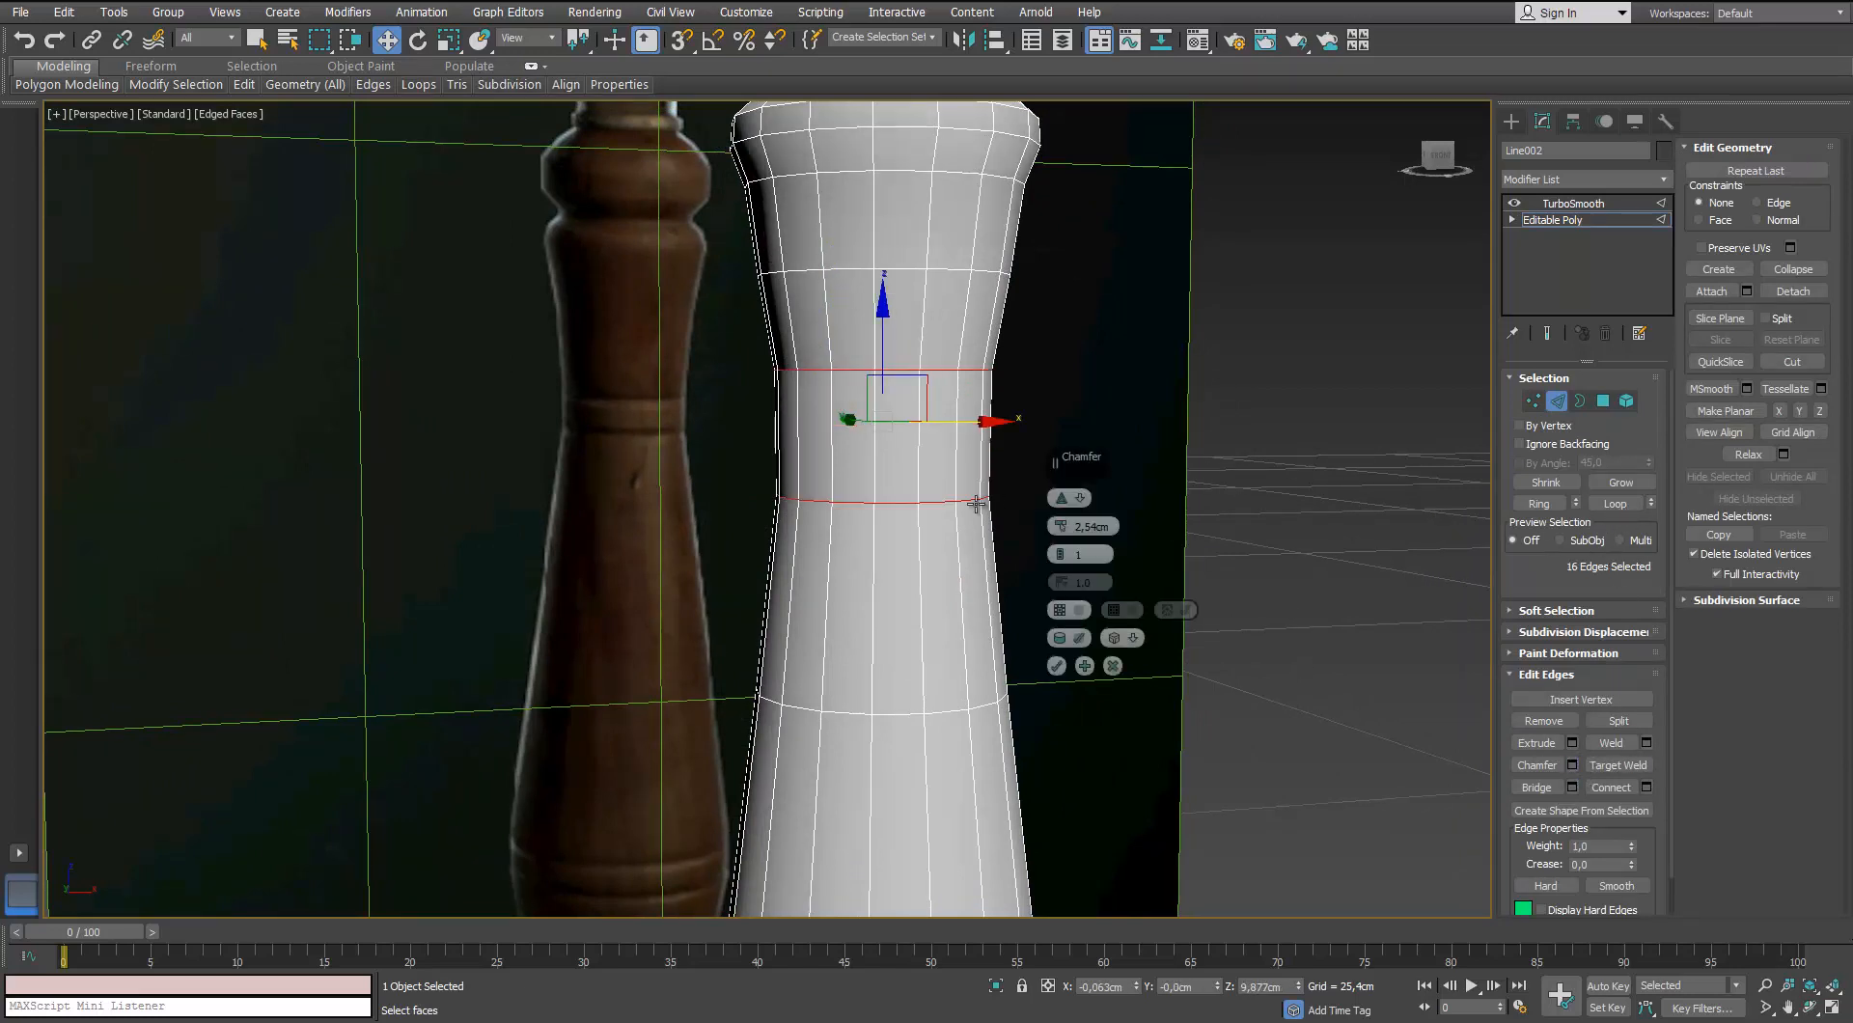
{"action": "left_click_drag", "start_coordinate": [1065, 535], "coordinate": [1061, 519]}
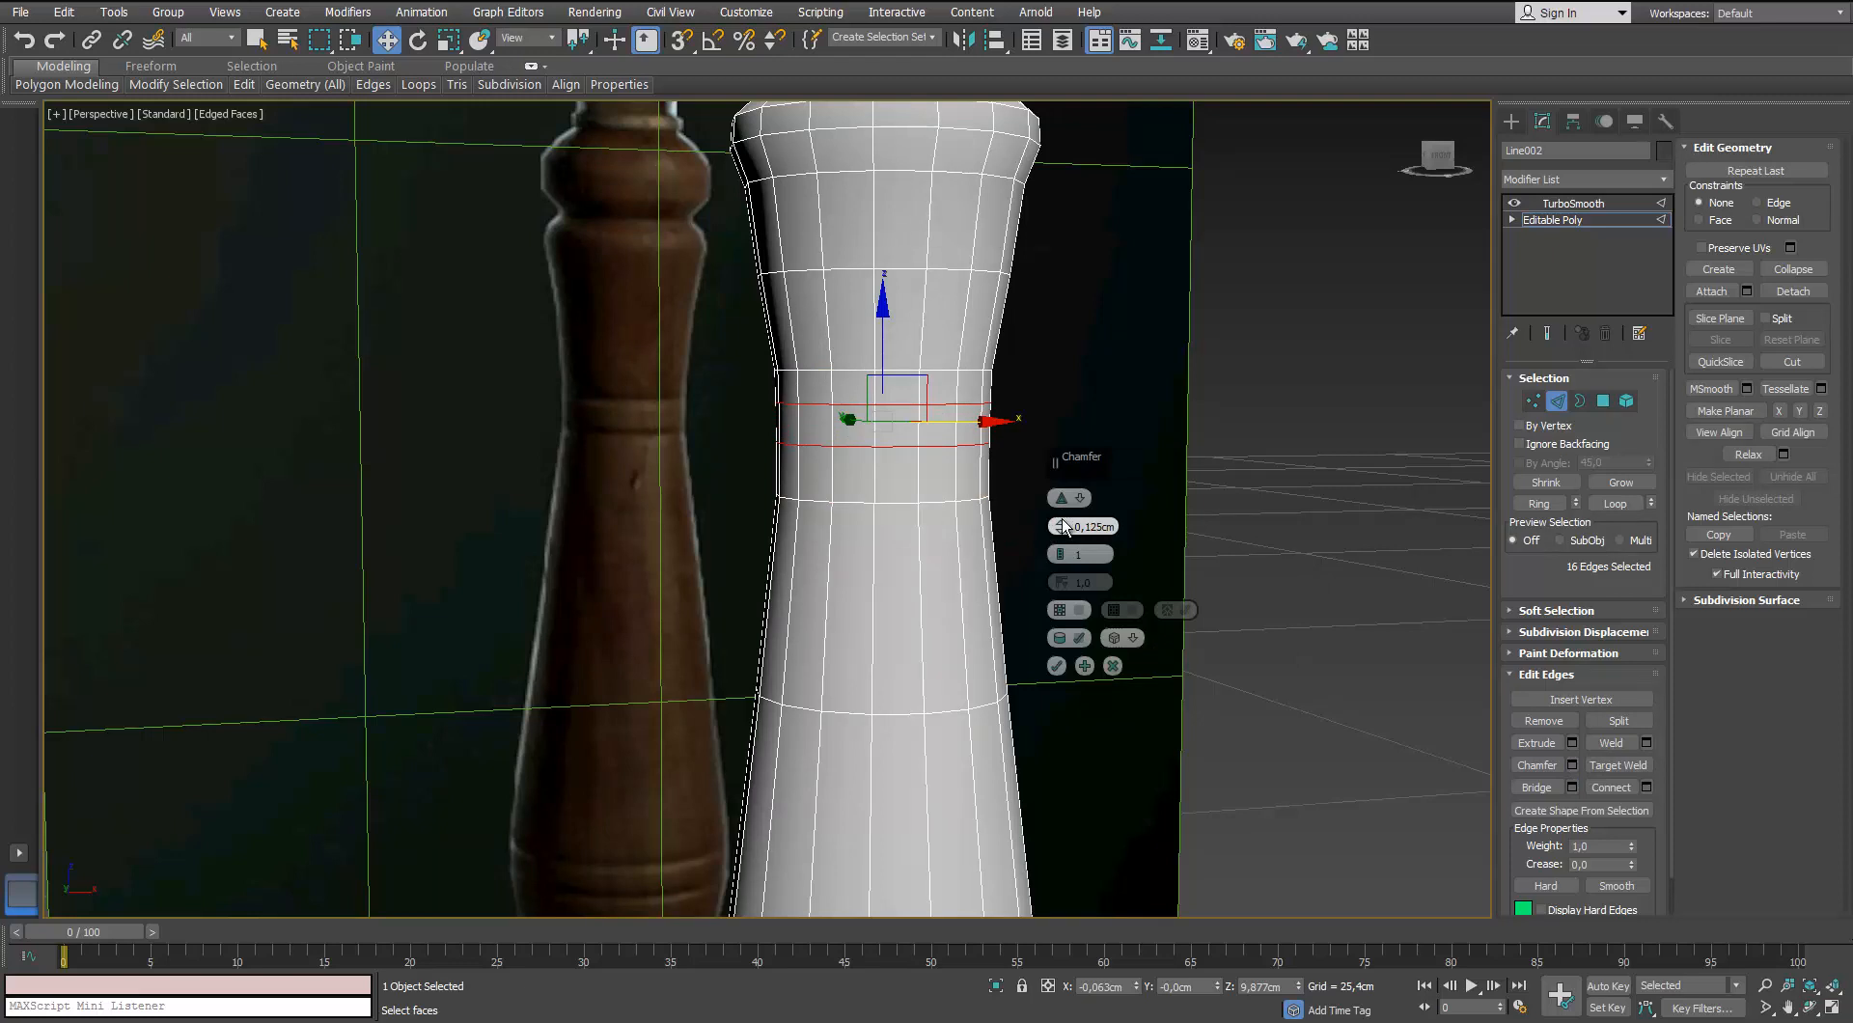
{"action": "left_click", "coordinate": [1057, 666]}
{"action": "scroll", "coordinate": [830, 414], "scroll_direction": "up", "scroll_amount": 3}
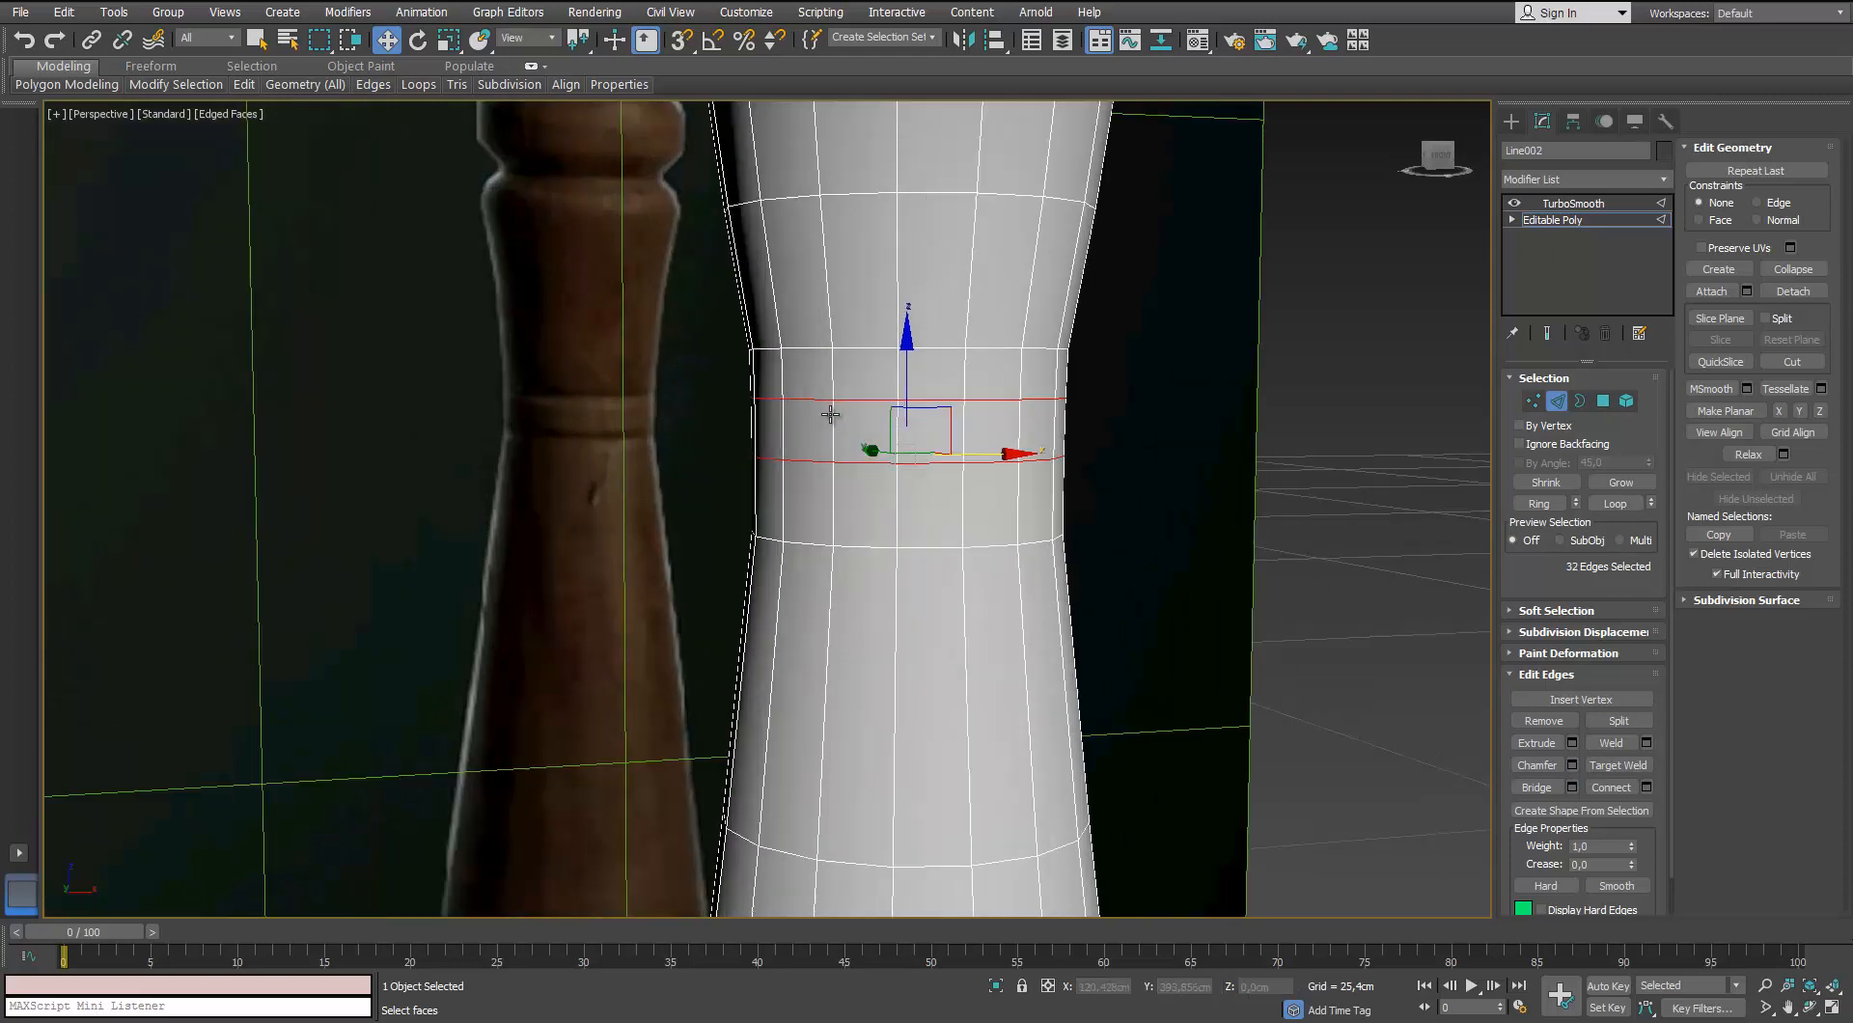
Chamfer the two edge loops on the neck again by a small amount to form two narrow bands
{"action": "left_click", "coordinate": [1571, 765]}
{"action": "left_click_drag", "start_coordinate": [1061, 530], "coordinate": [1061, 521]}
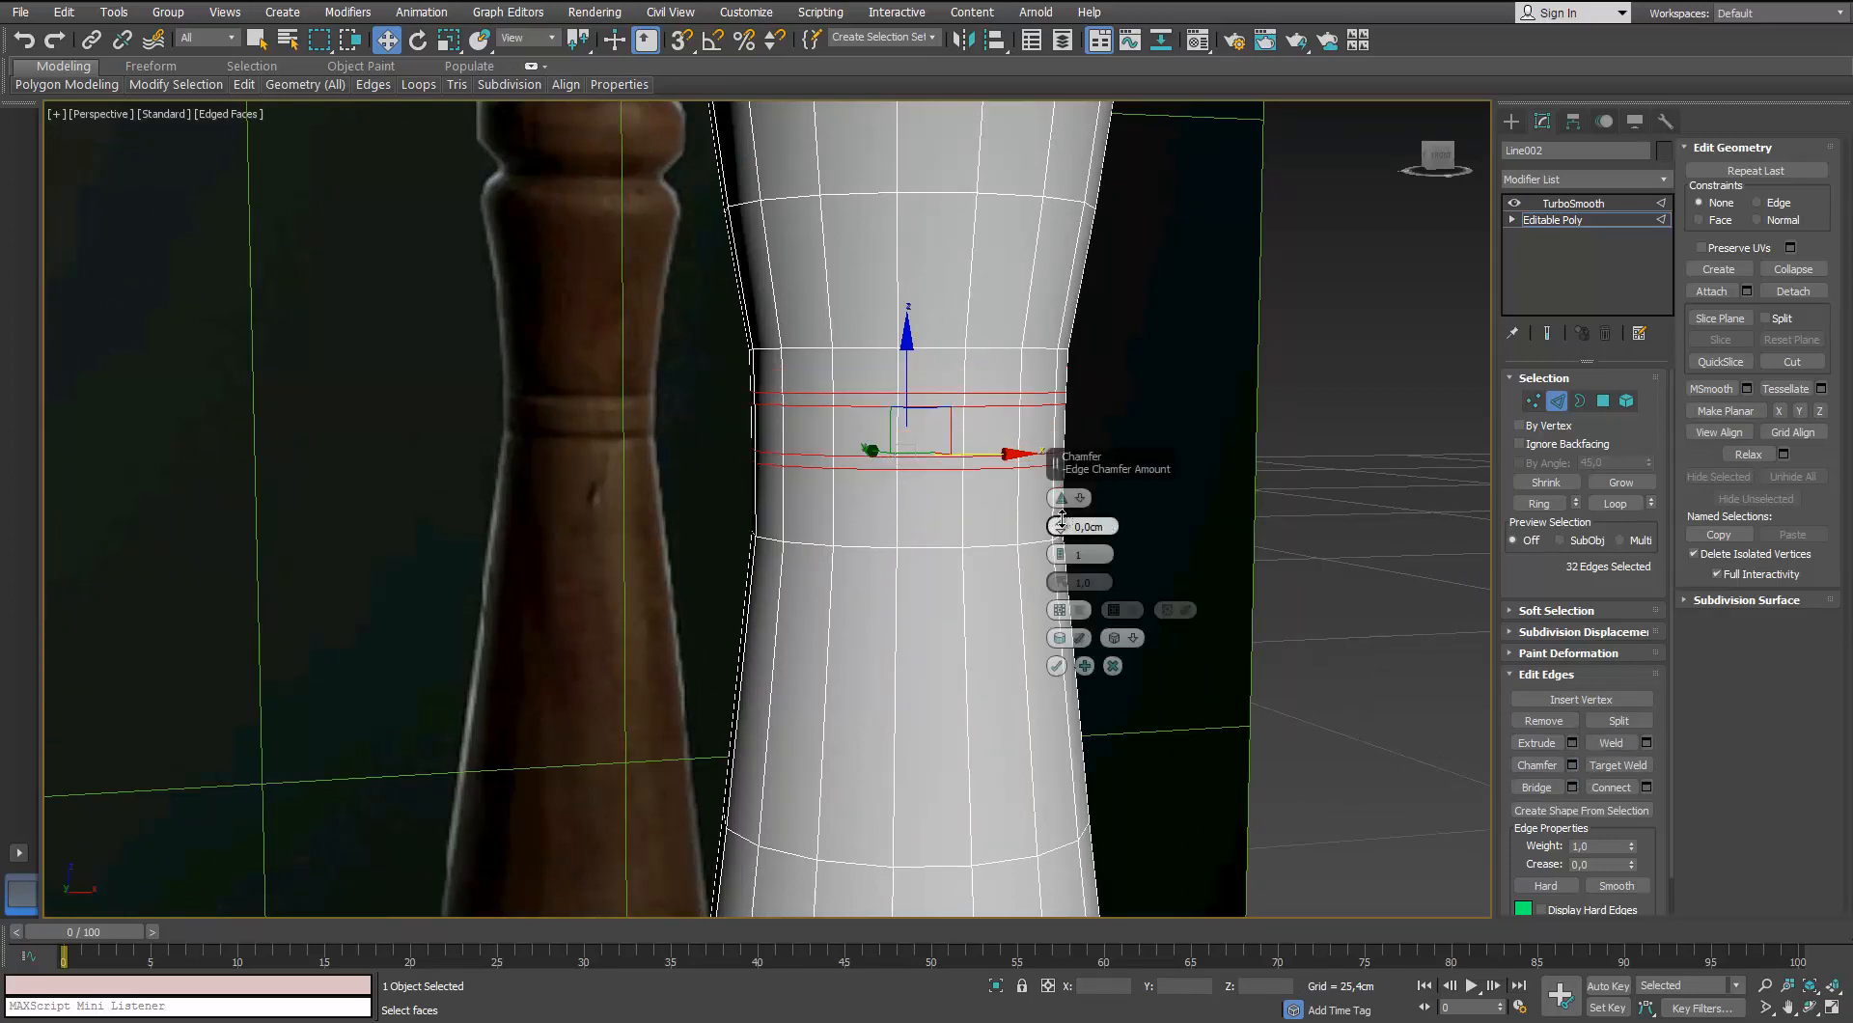
{"action": "left_click", "coordinate": [1056, 665]}
{"action": "scroll", "coordinate": [886, 387], "scroll_direction": "down", "scroll_amount": 6}
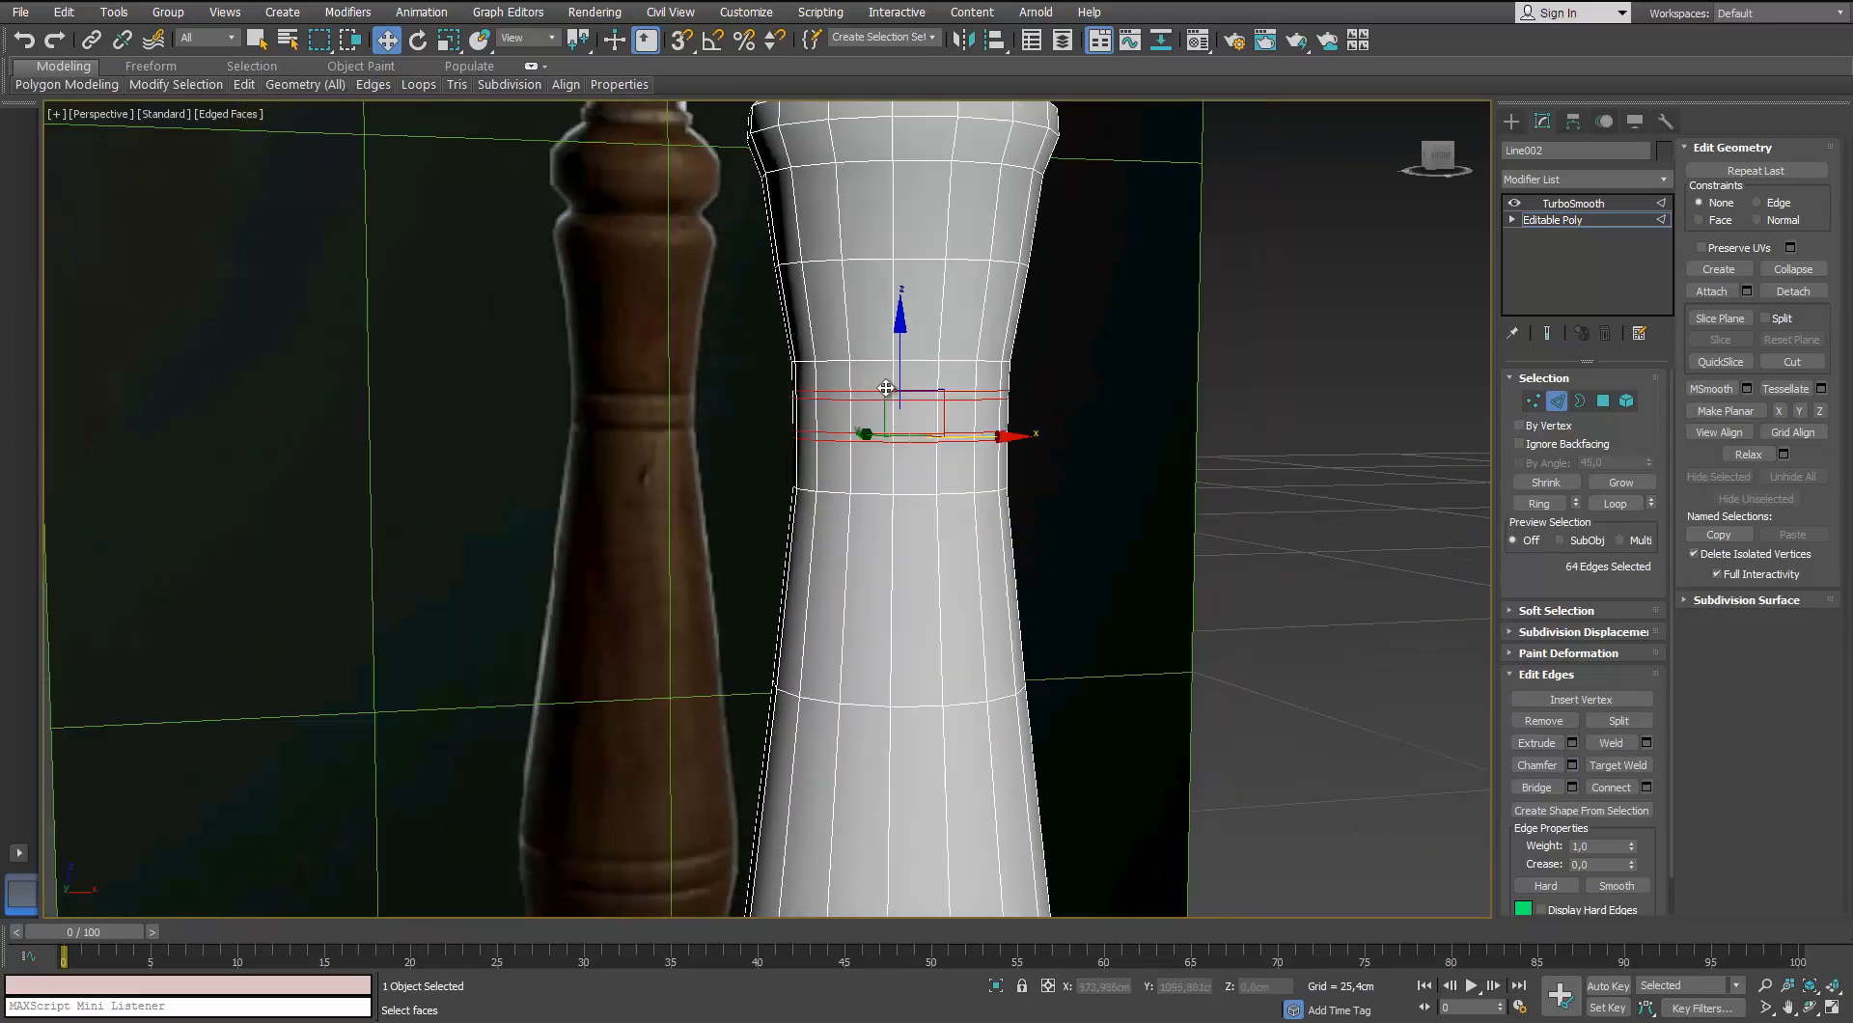
{"action": "scroll", "coordinate": [886, 388], "scroll_direction": "up", "scroll_amount": 8}
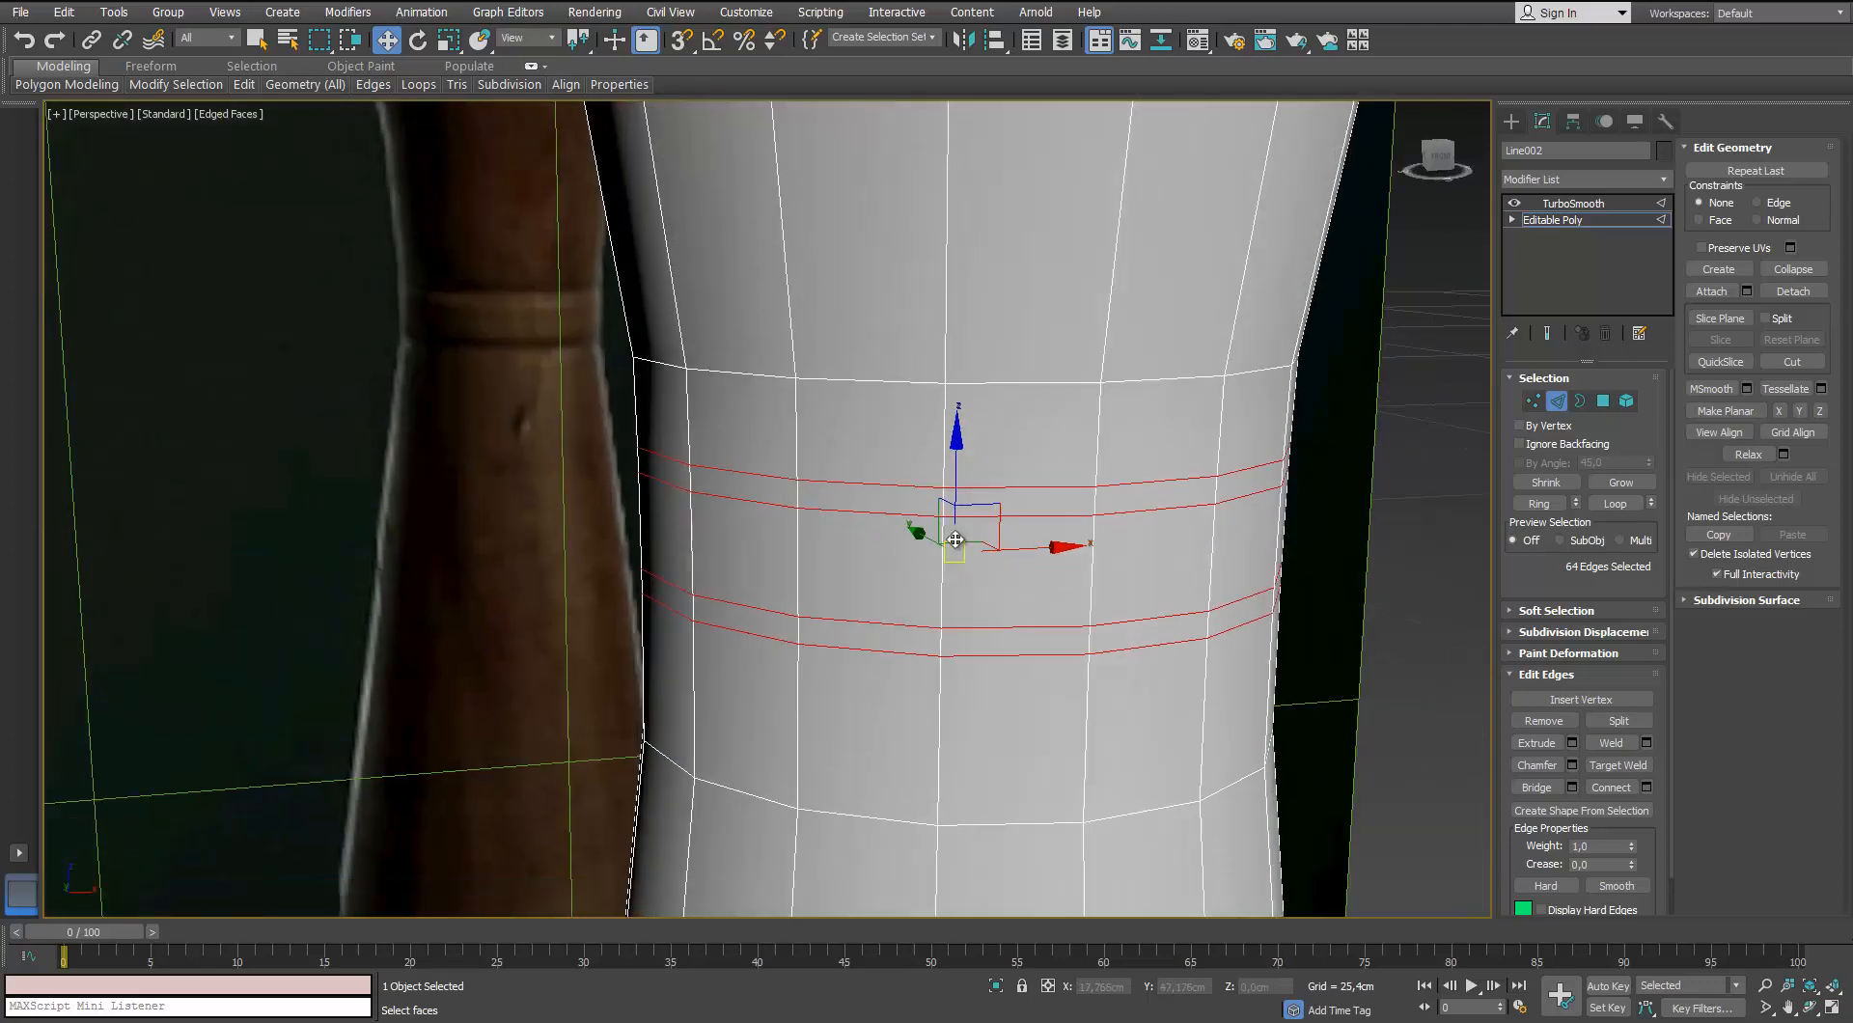
Select the polygons of both narrow bands around the neck and extrude them inward with a height of -0.05 cm
{"action": "left_click", "coordinate": [941, 500]}
{"action": "left_click", "coordinate": [945, 639]}
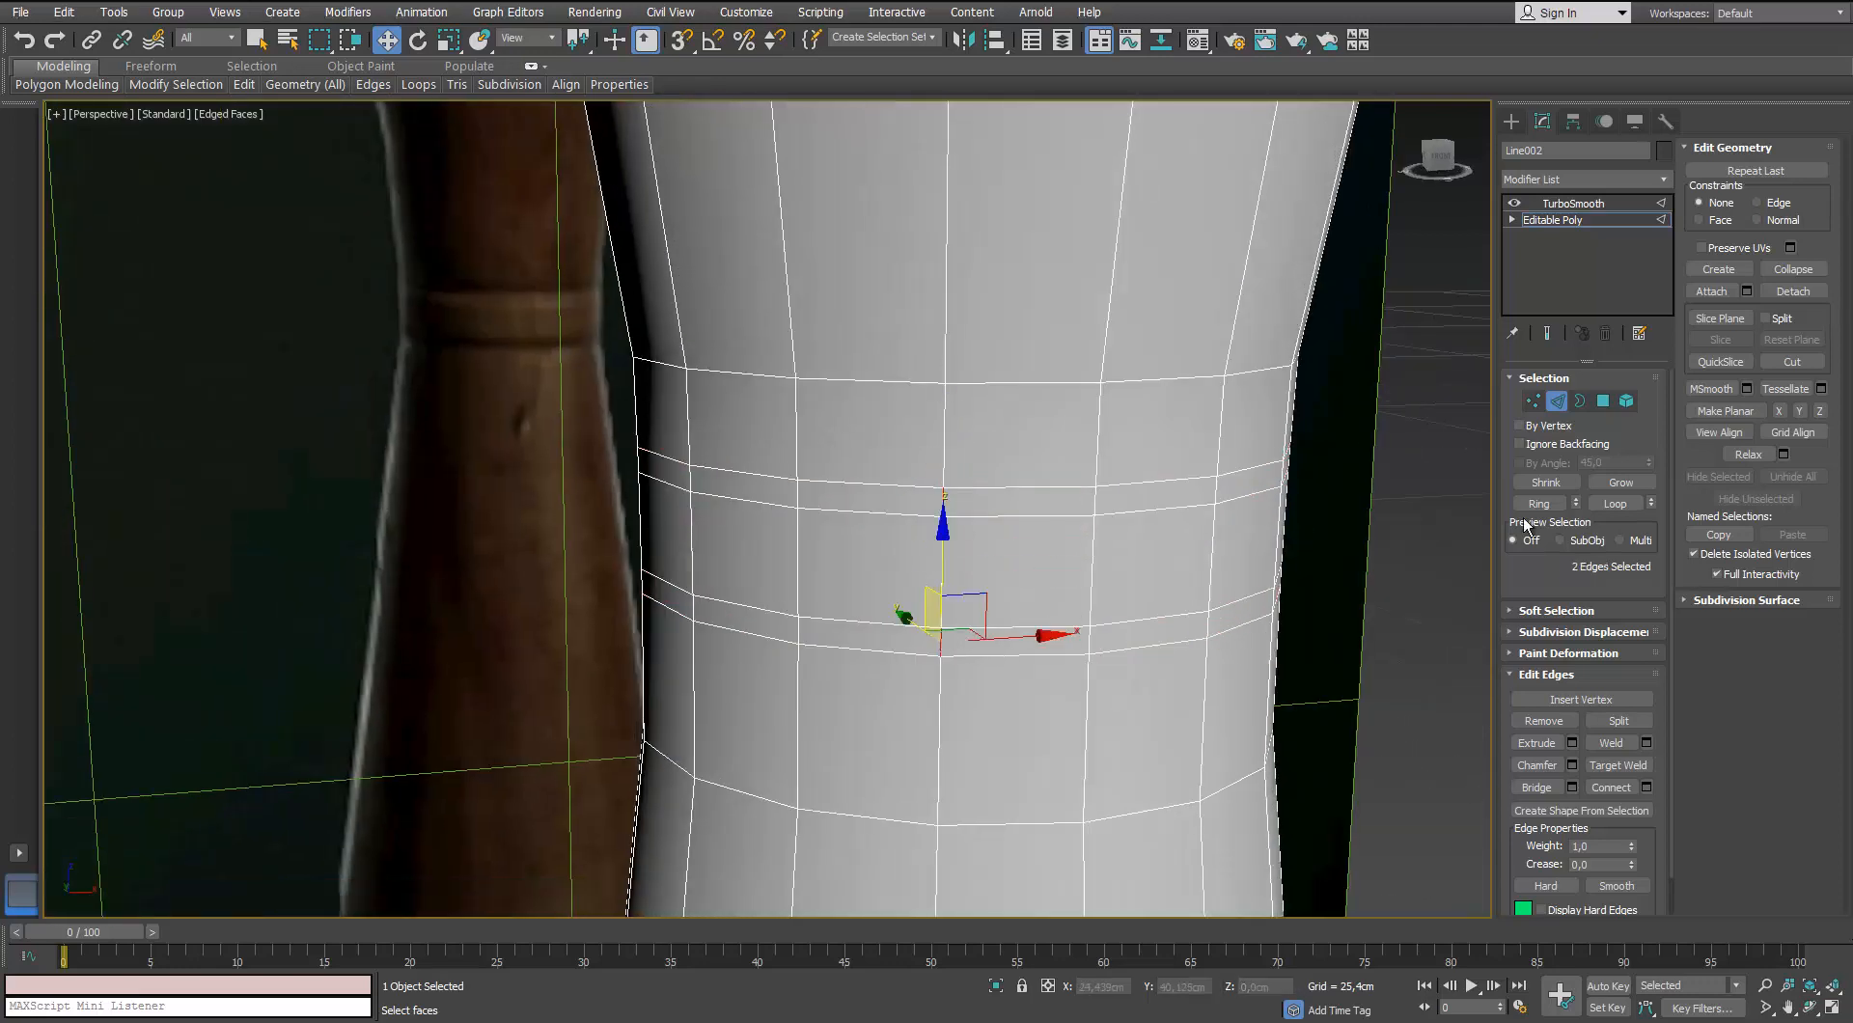
{"action": "left_click", "coordinate": [1537, 503]}
{"action": "left_click", "coordinate": [1599, 402], "text": "ctrl"}
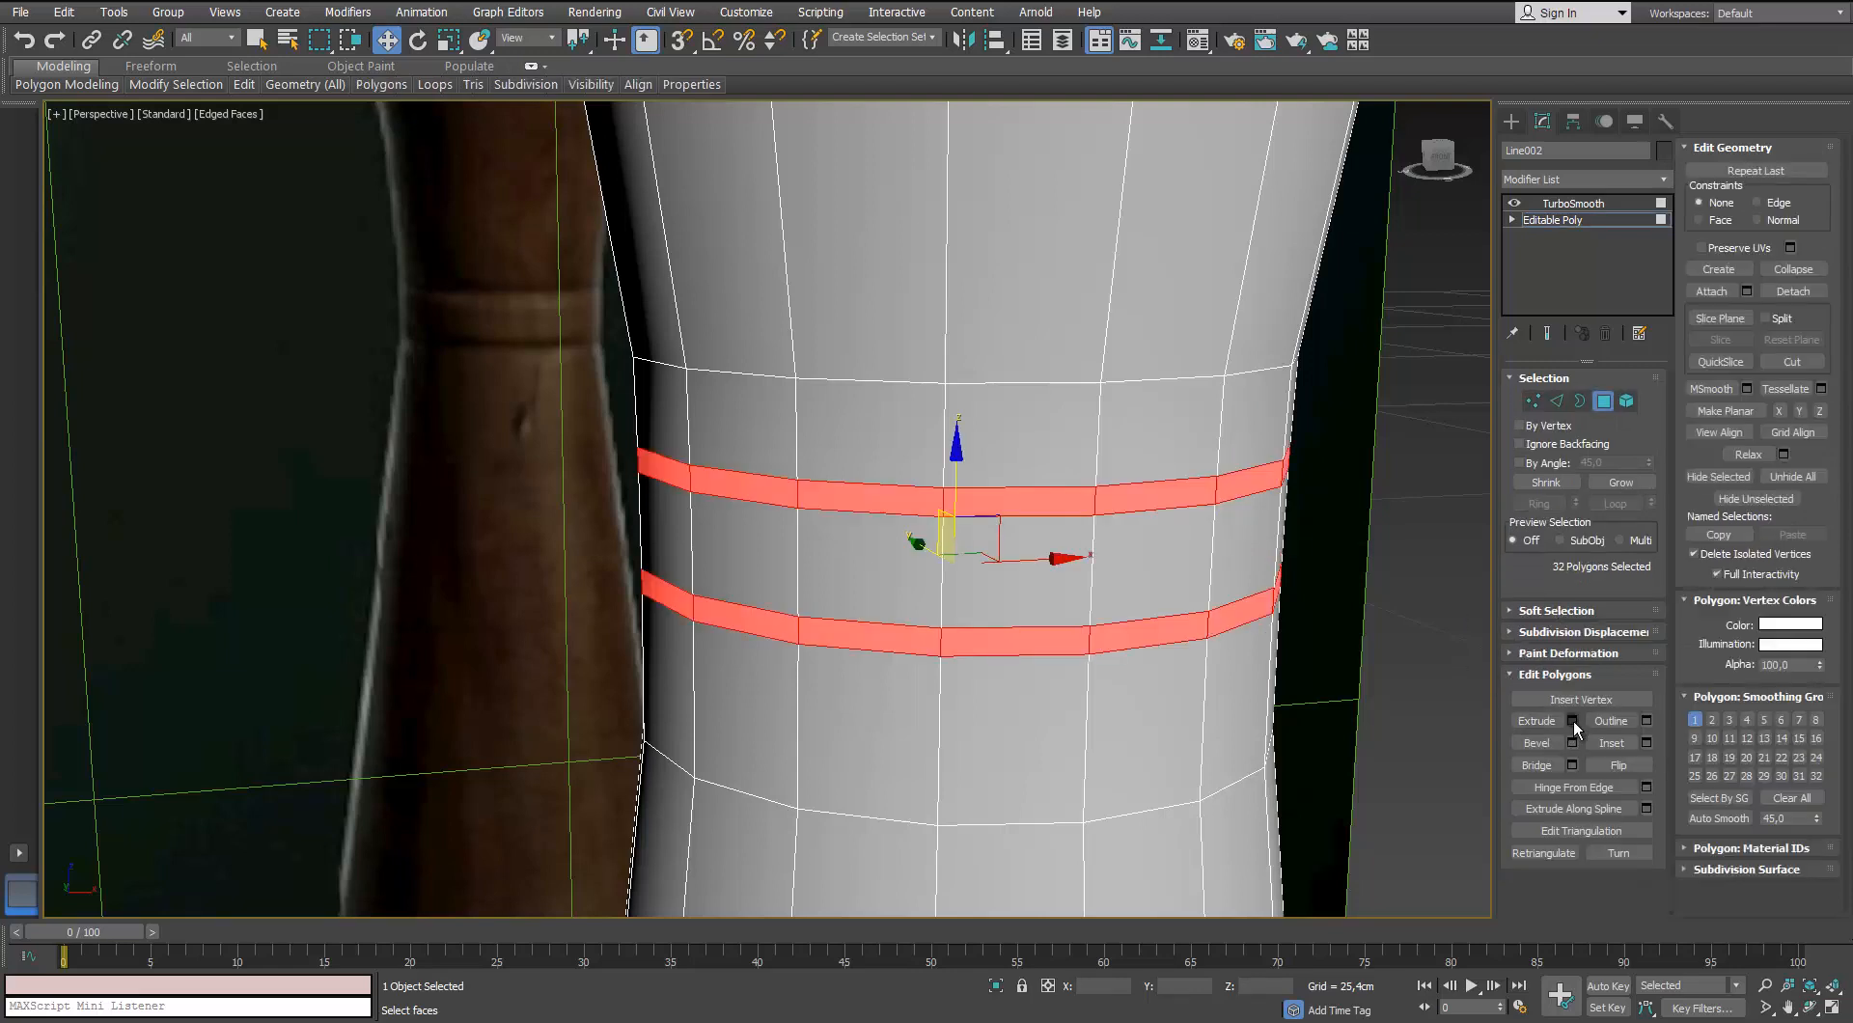
{"action": "left_click", "coordinate": [1571, 720]}
{"action": "left_click", "coordinate": [1062, 499]}
{"action": "left_click", "coordinate": [1075, 540]}
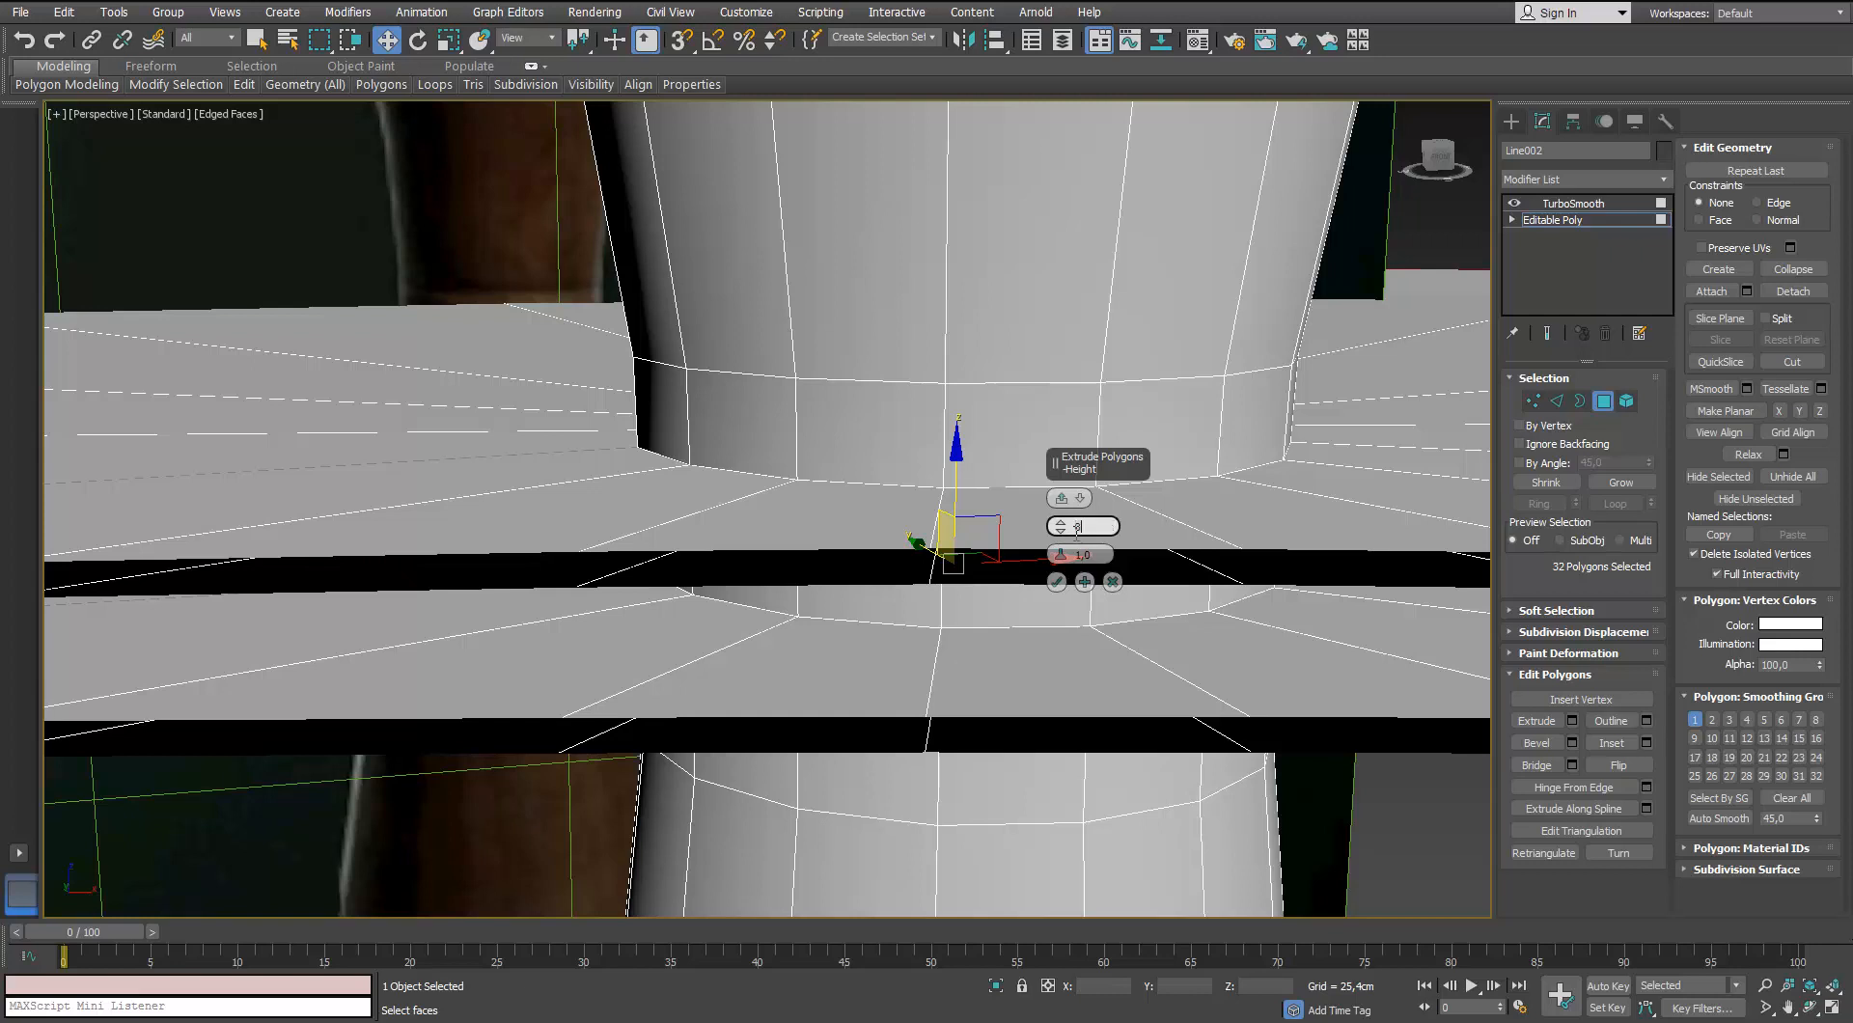
{"action": "key", "text": "Return"}
{"action": "left_click", "coordinate": [1060, 538]}
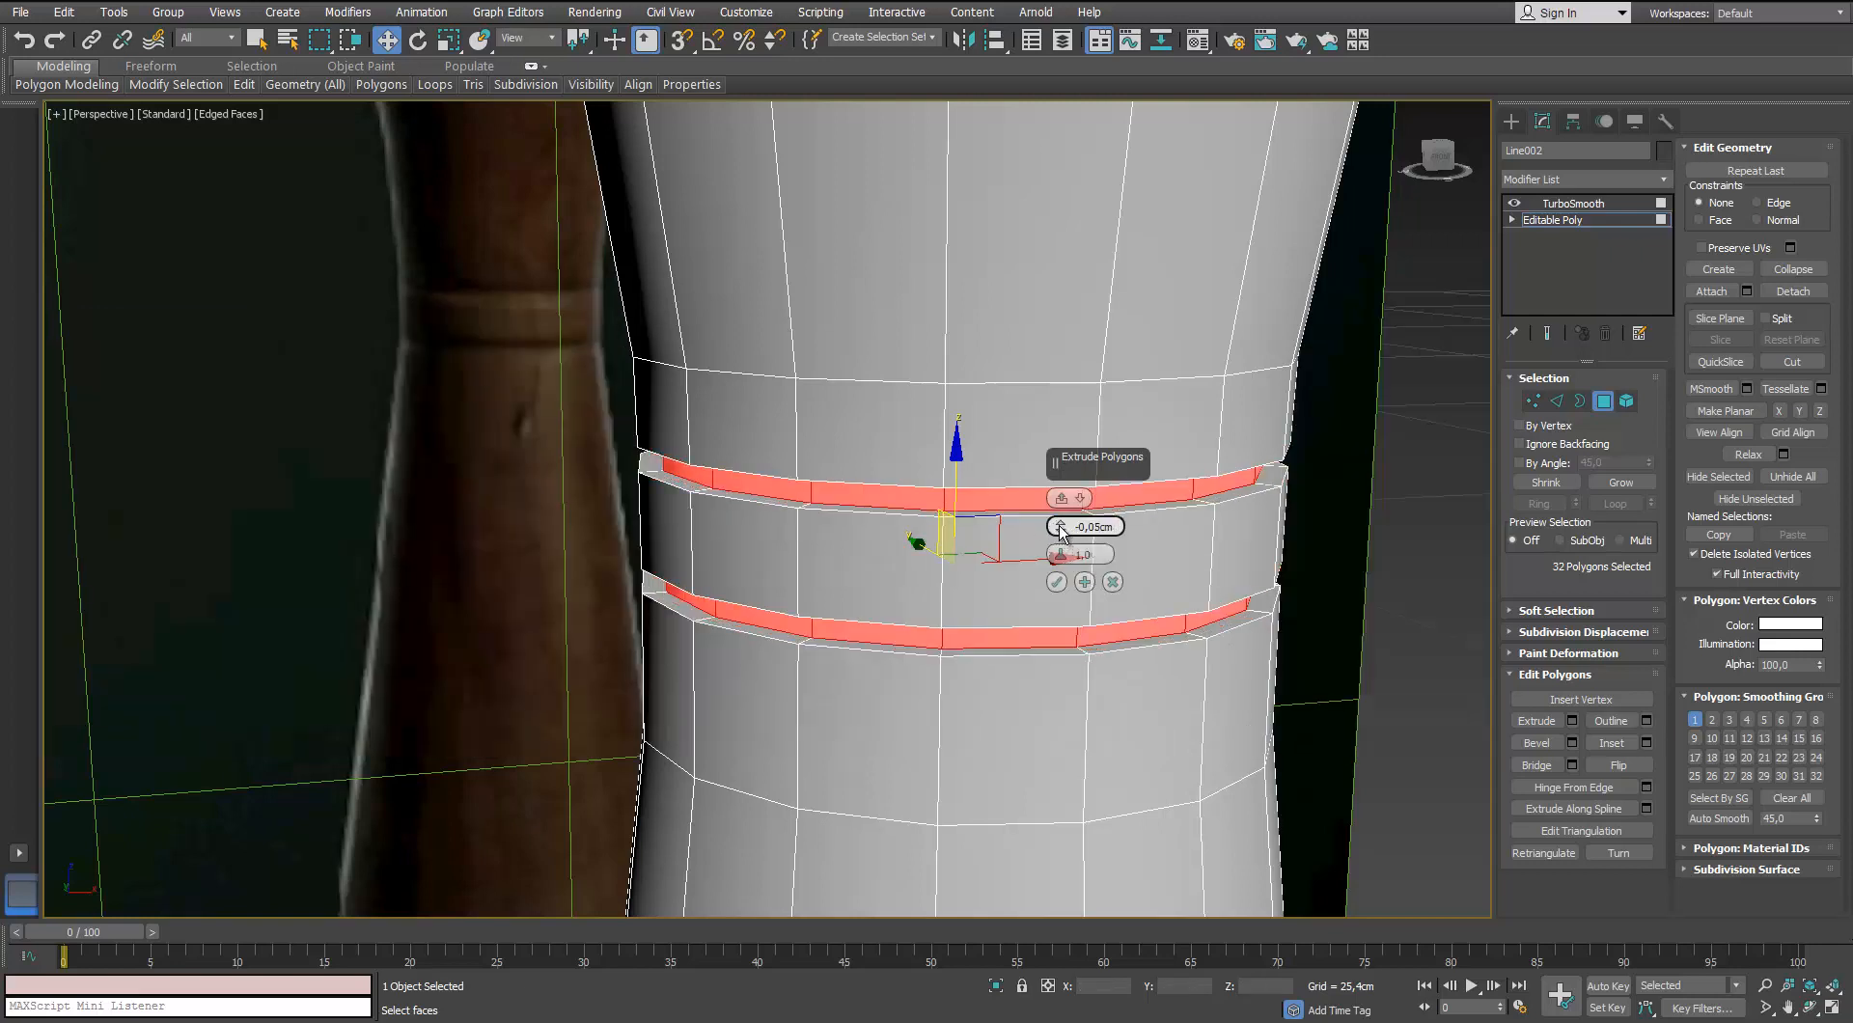
{"action": "left_click", "coordinate": [1062, 531]}
{"action": "left_click", "coordinate": [1060, 531]}
Set the extrusion height of the two neck grooves to -0.03 cm and apply it
{"action": "scroll", "coordinate": [907, 529], "scroll_direction": "down", "scroll_amount": 2}
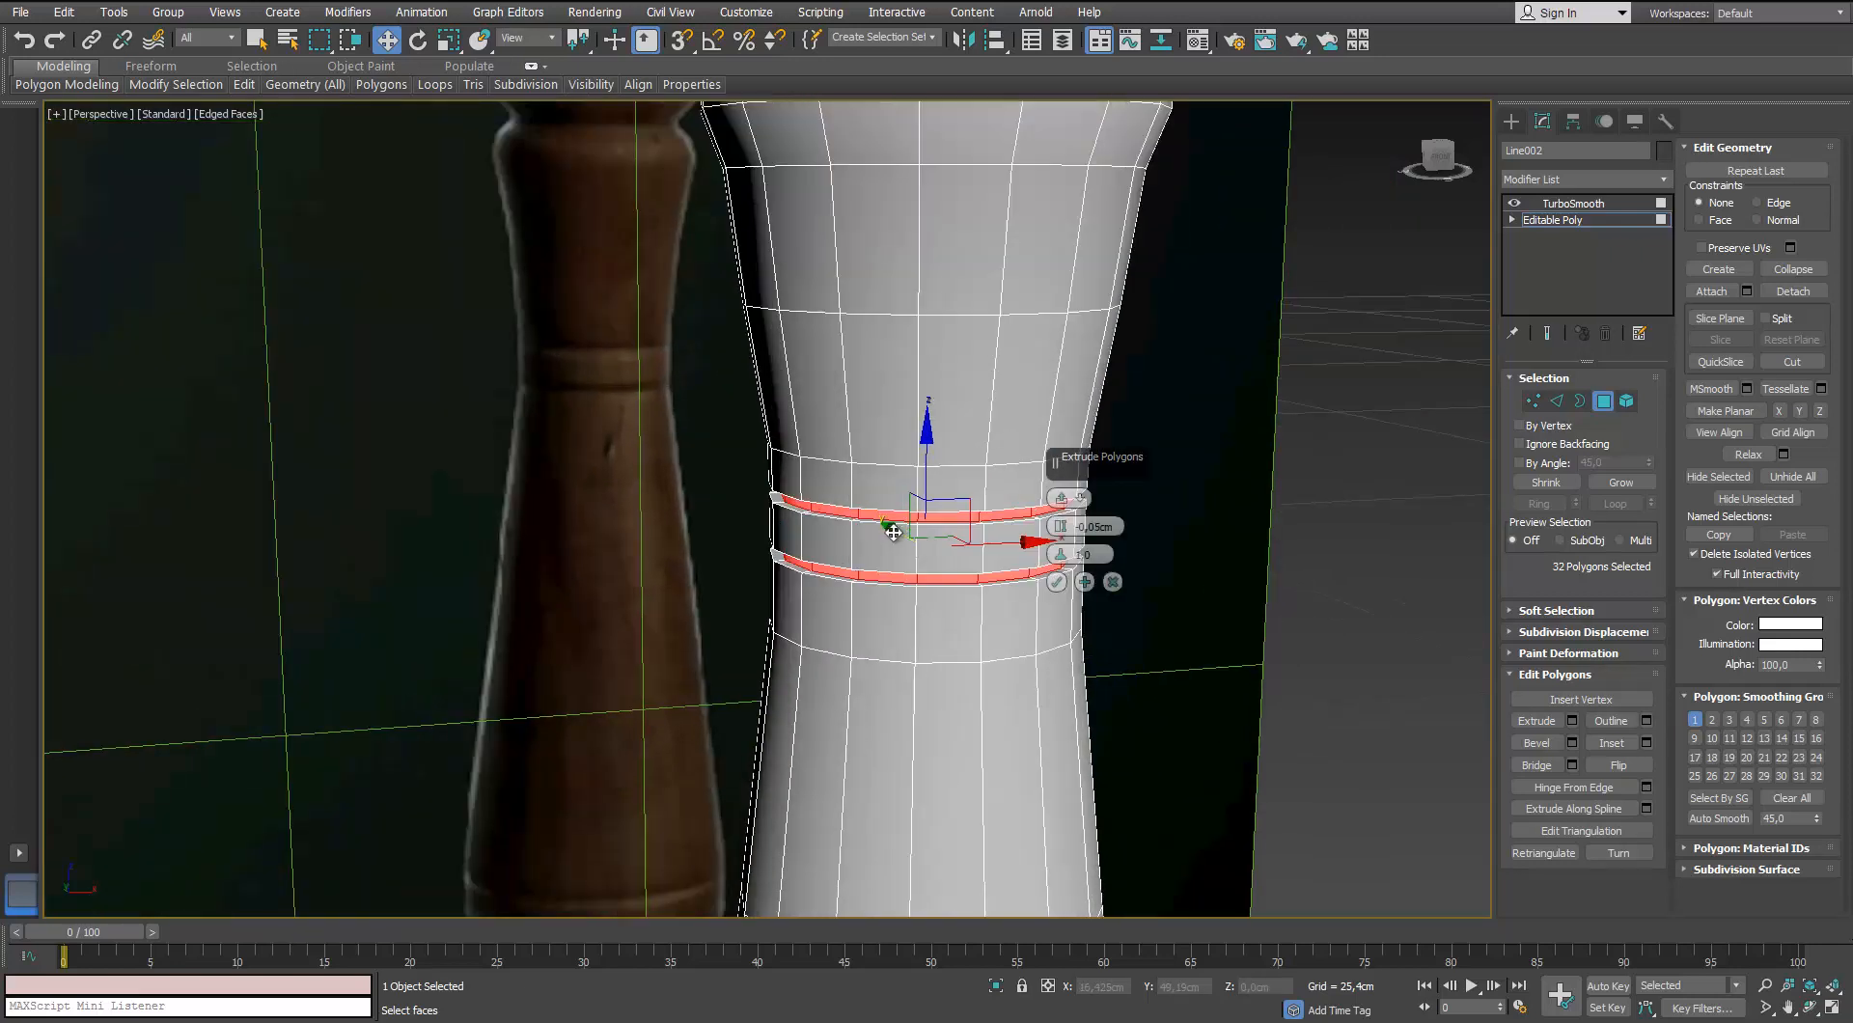
{"action": "scroll", "coordinate": [902, 531], "scroll_direction": "up", "scroll_amount": 1}
{"action": "mouse_move", "coordinate": [900, 536]}
{"action": "middle_mouse_down", "text": "alt"}
{"action": "mouse_move", "coordinate": [844, 524]}
{"action": "mouse_move", "coordinate": [888, 552]}
{"action": "middle_mouse_up", "text": "alt"}
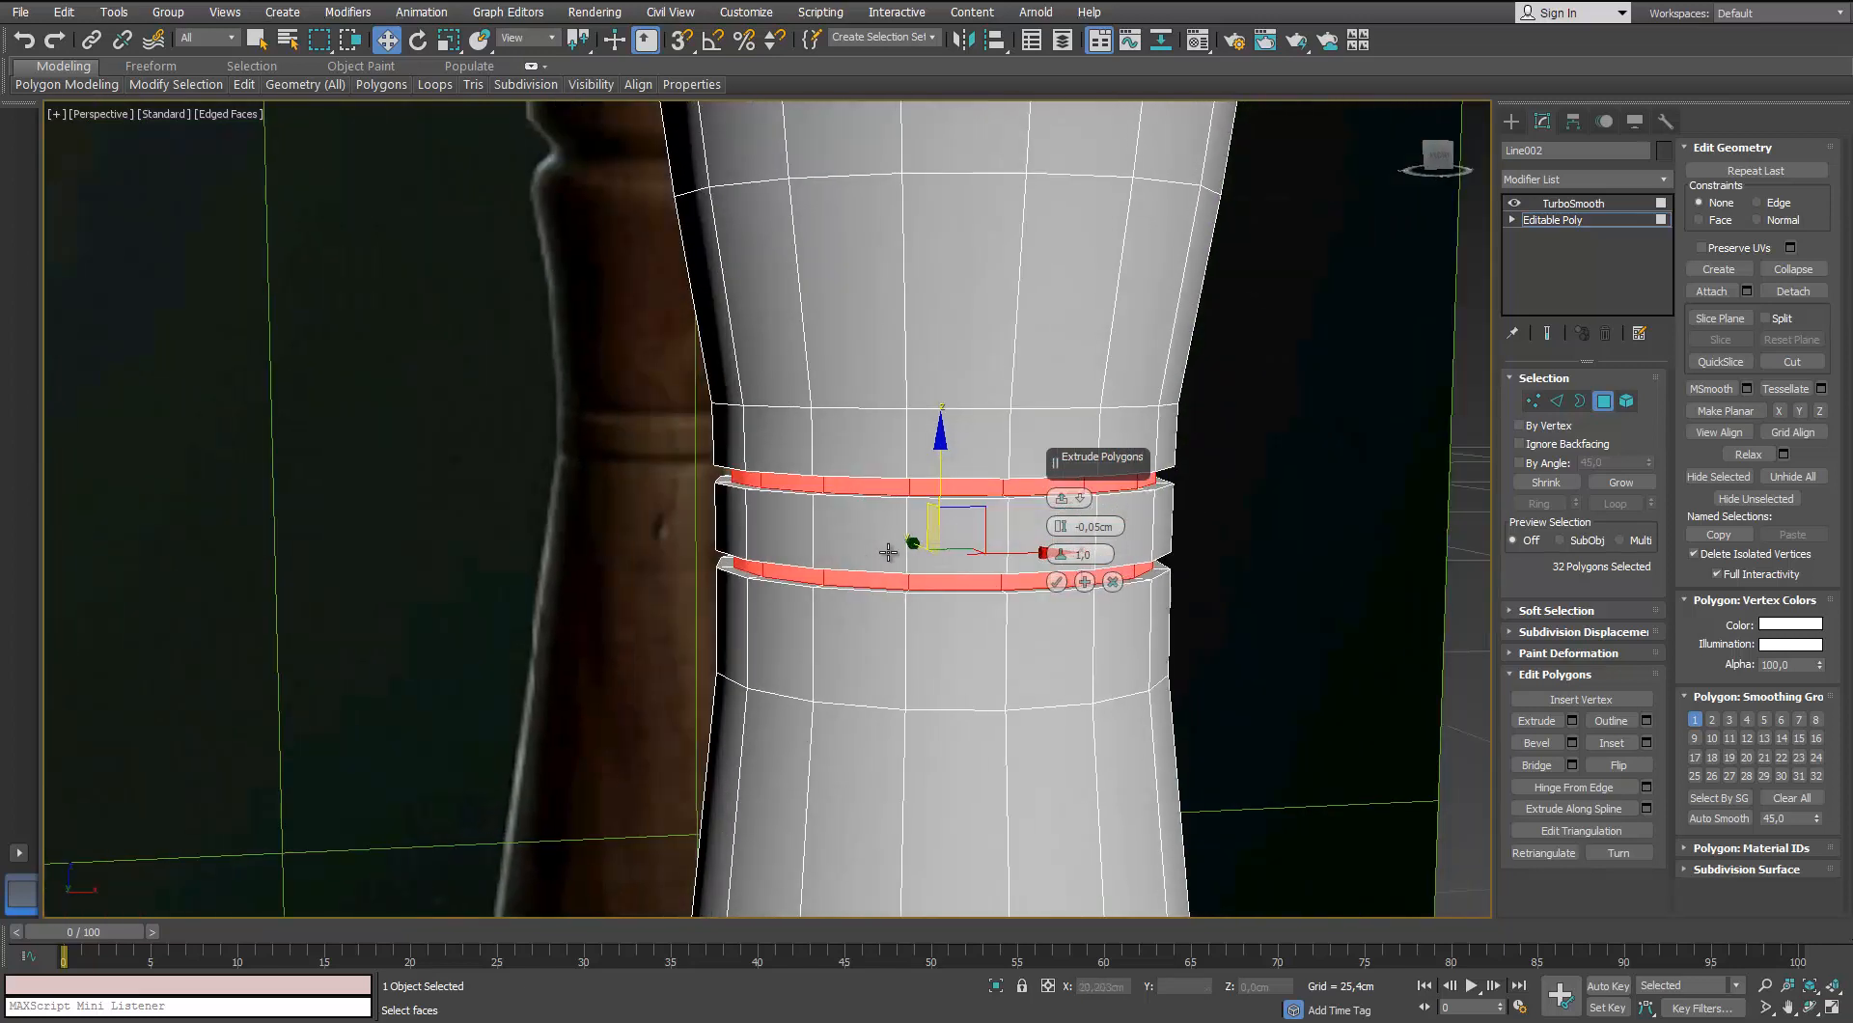
{"action": "left_click", "coordinate": [1062, 532]}
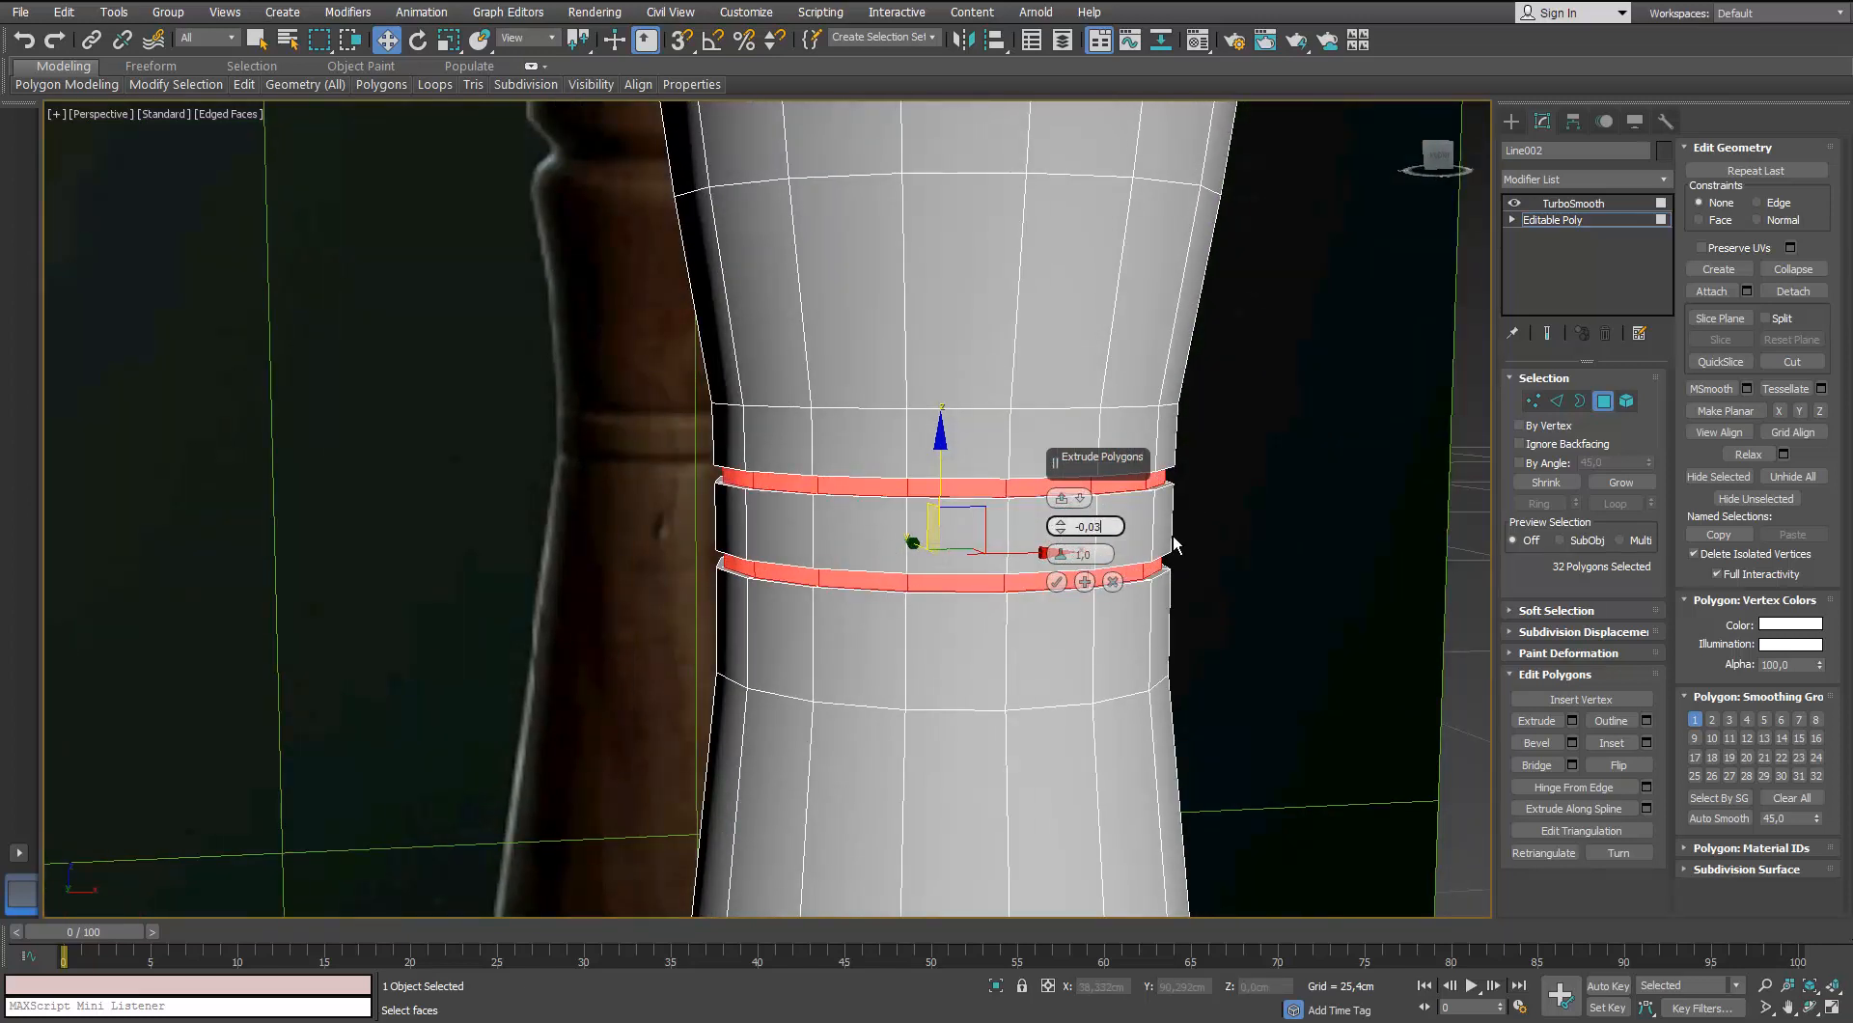
{"action": "left_click", "coordinate": [1058, 580]}
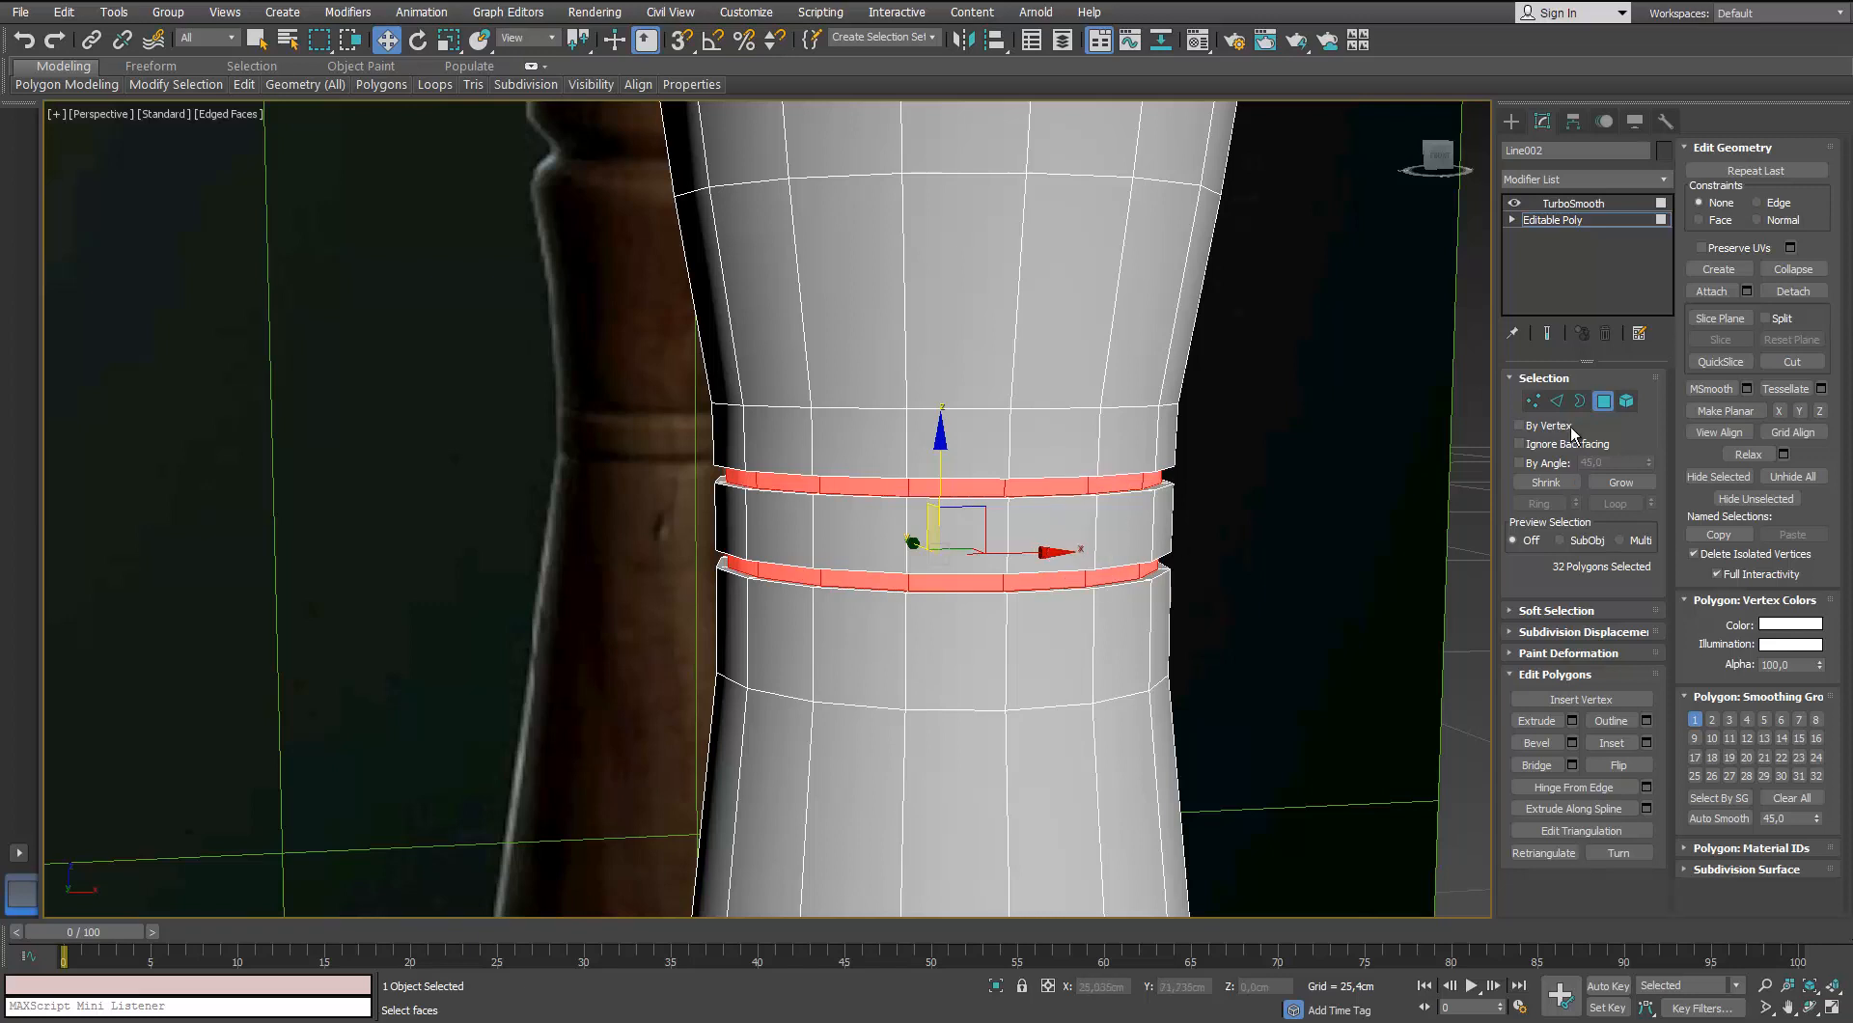
Add Swift Loop supporting edges above, between and below the two neck grooves, and return to the handle's TurboSmooth level
{"action": "left_click", "coordinate": [1556, 400]}
{"action": "mouse_move", "coordinate": [247, 89]}
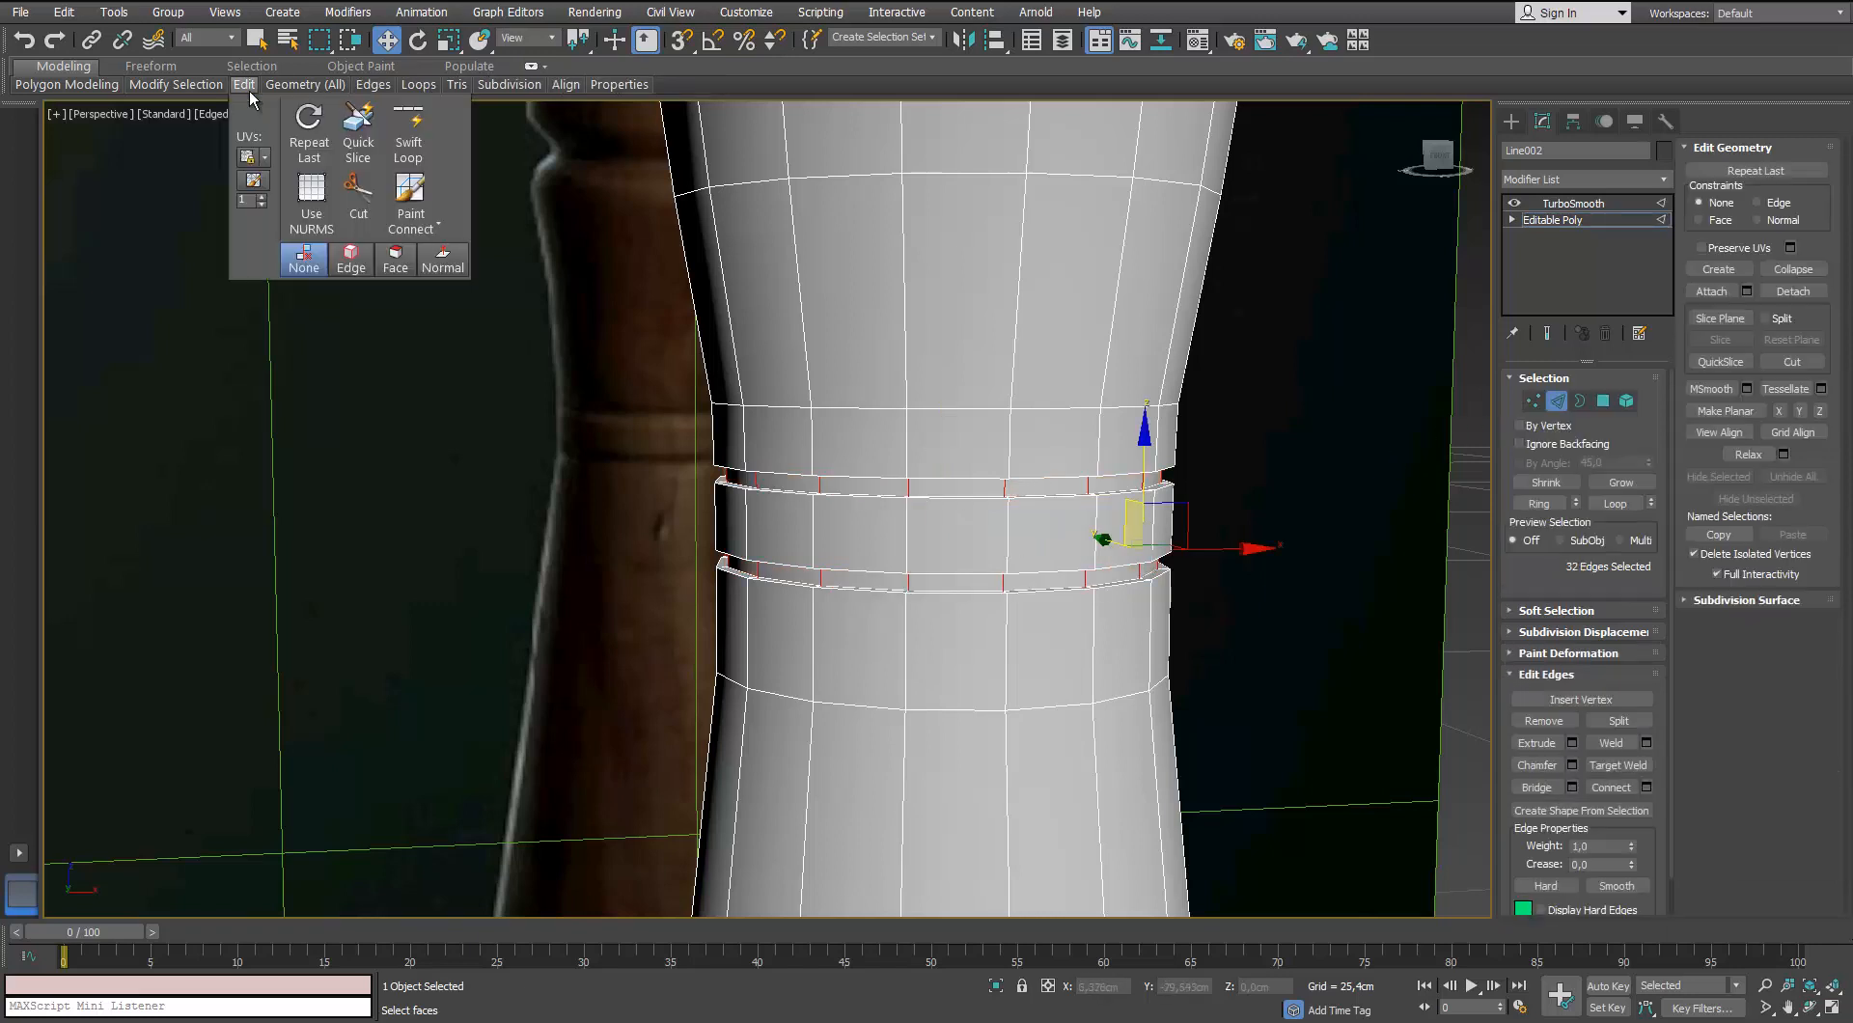
{"action": "left_click", "coordinate": [406, 133]}
{"action": "left_click", "coordinate": [811, 464]}
{"action": "middle_click_drag", "start_coordinate": [811, 465], "coordinate": [802, 452], "text": "alt"}
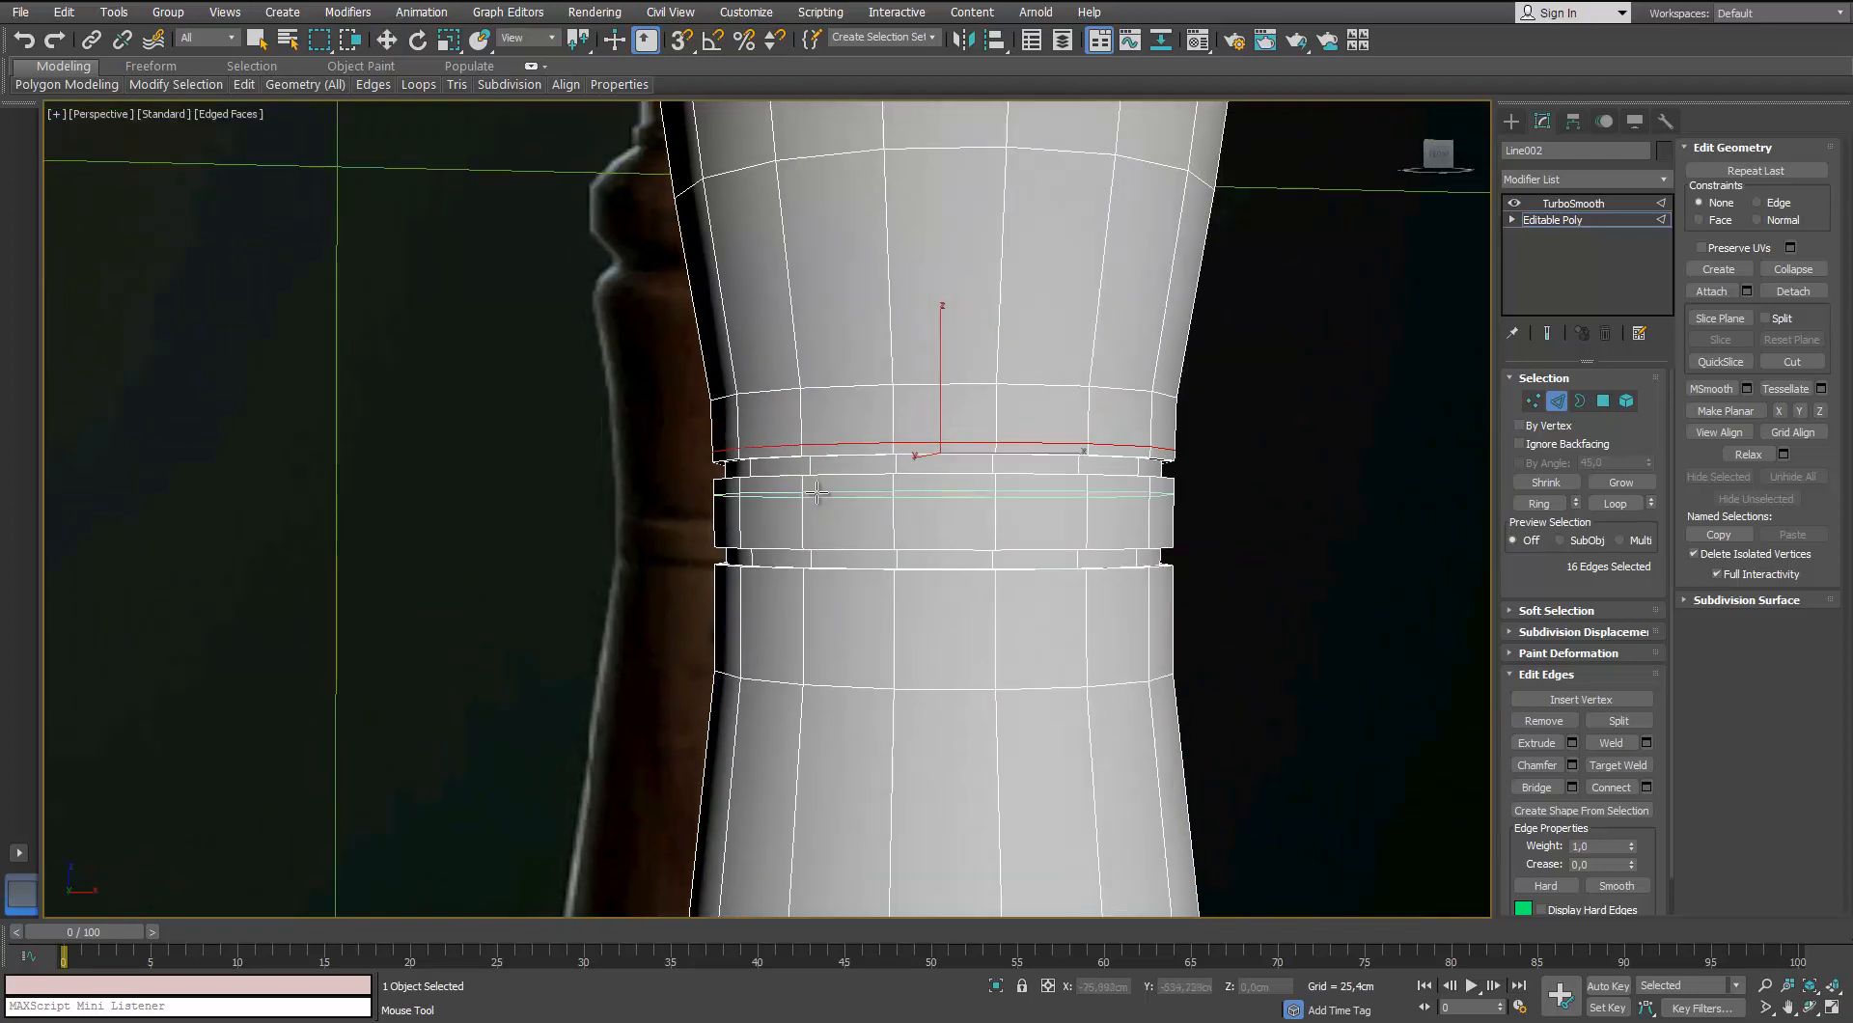
{"action": "left_click", "coordinate": [803, 489]}
{"action": "left_click", "coordinate": [803, 534]}
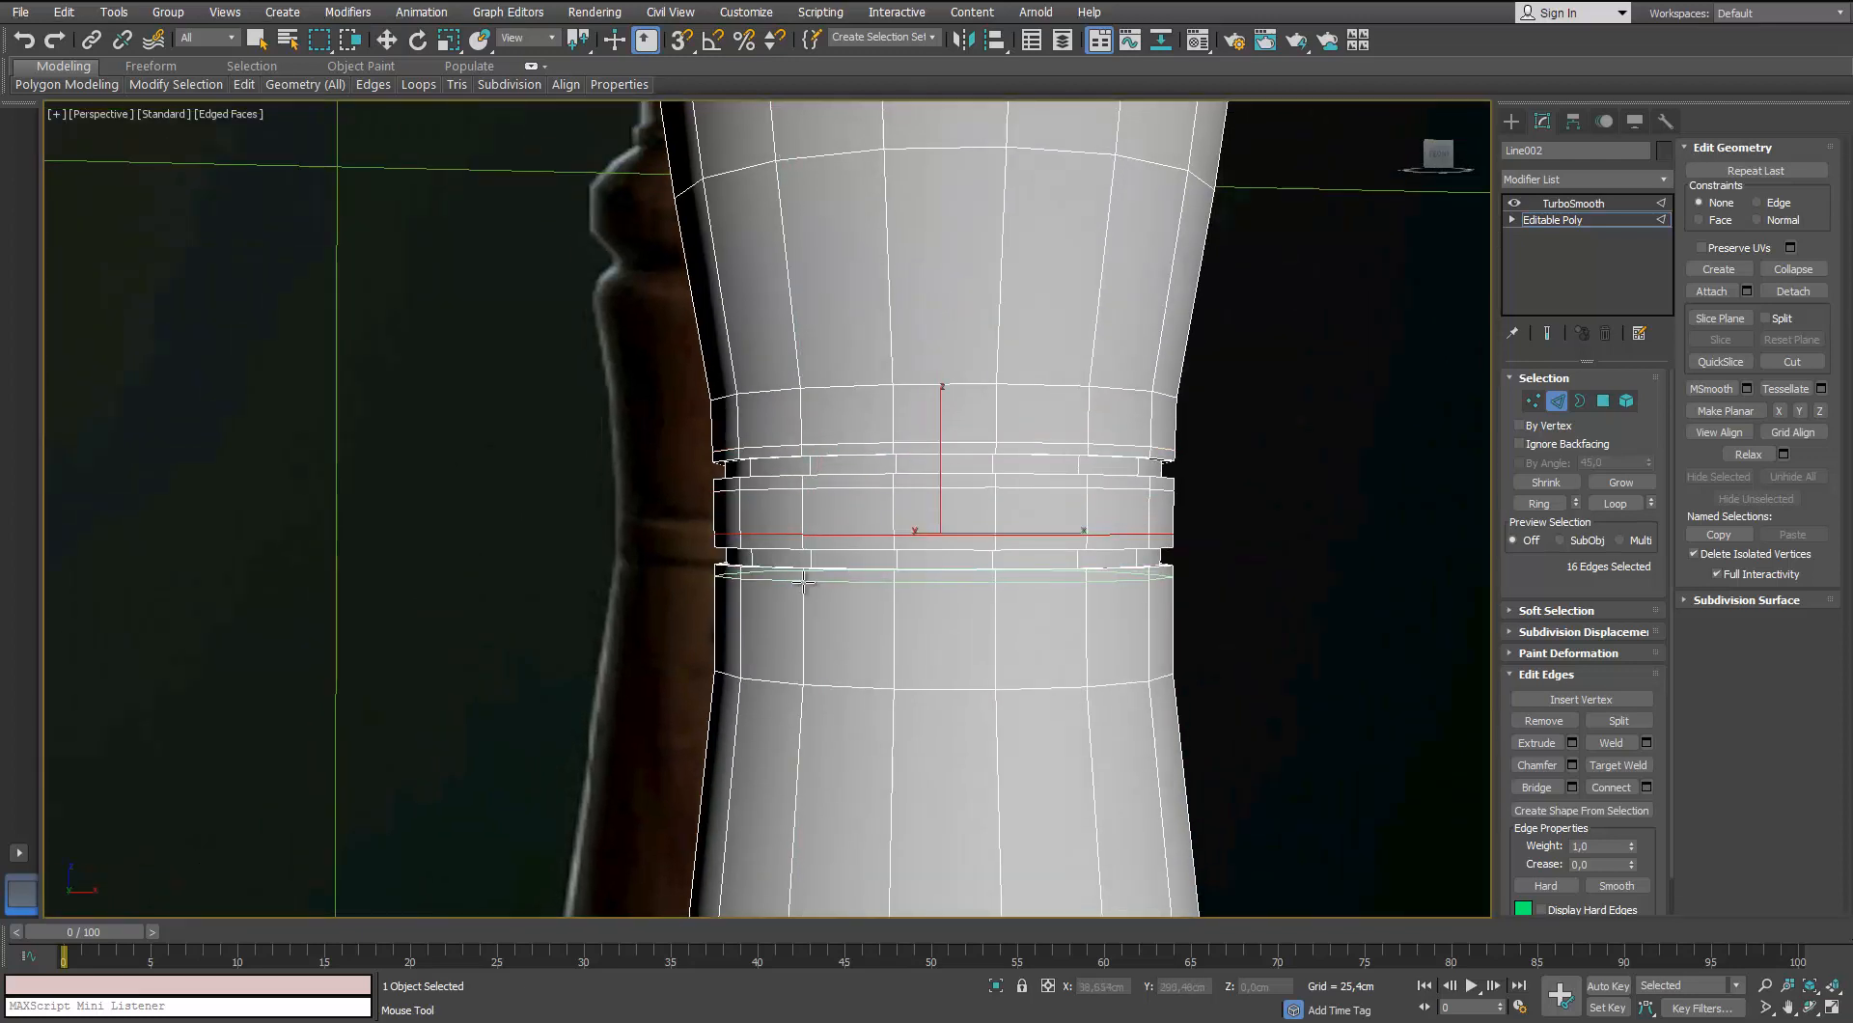
{"action": "left_click", "coordinate": [802, 588]}
{"action": "right_click", "coordinate": [802, 587]}
{"action": "left_click", "coordinate": [1582, 205]}
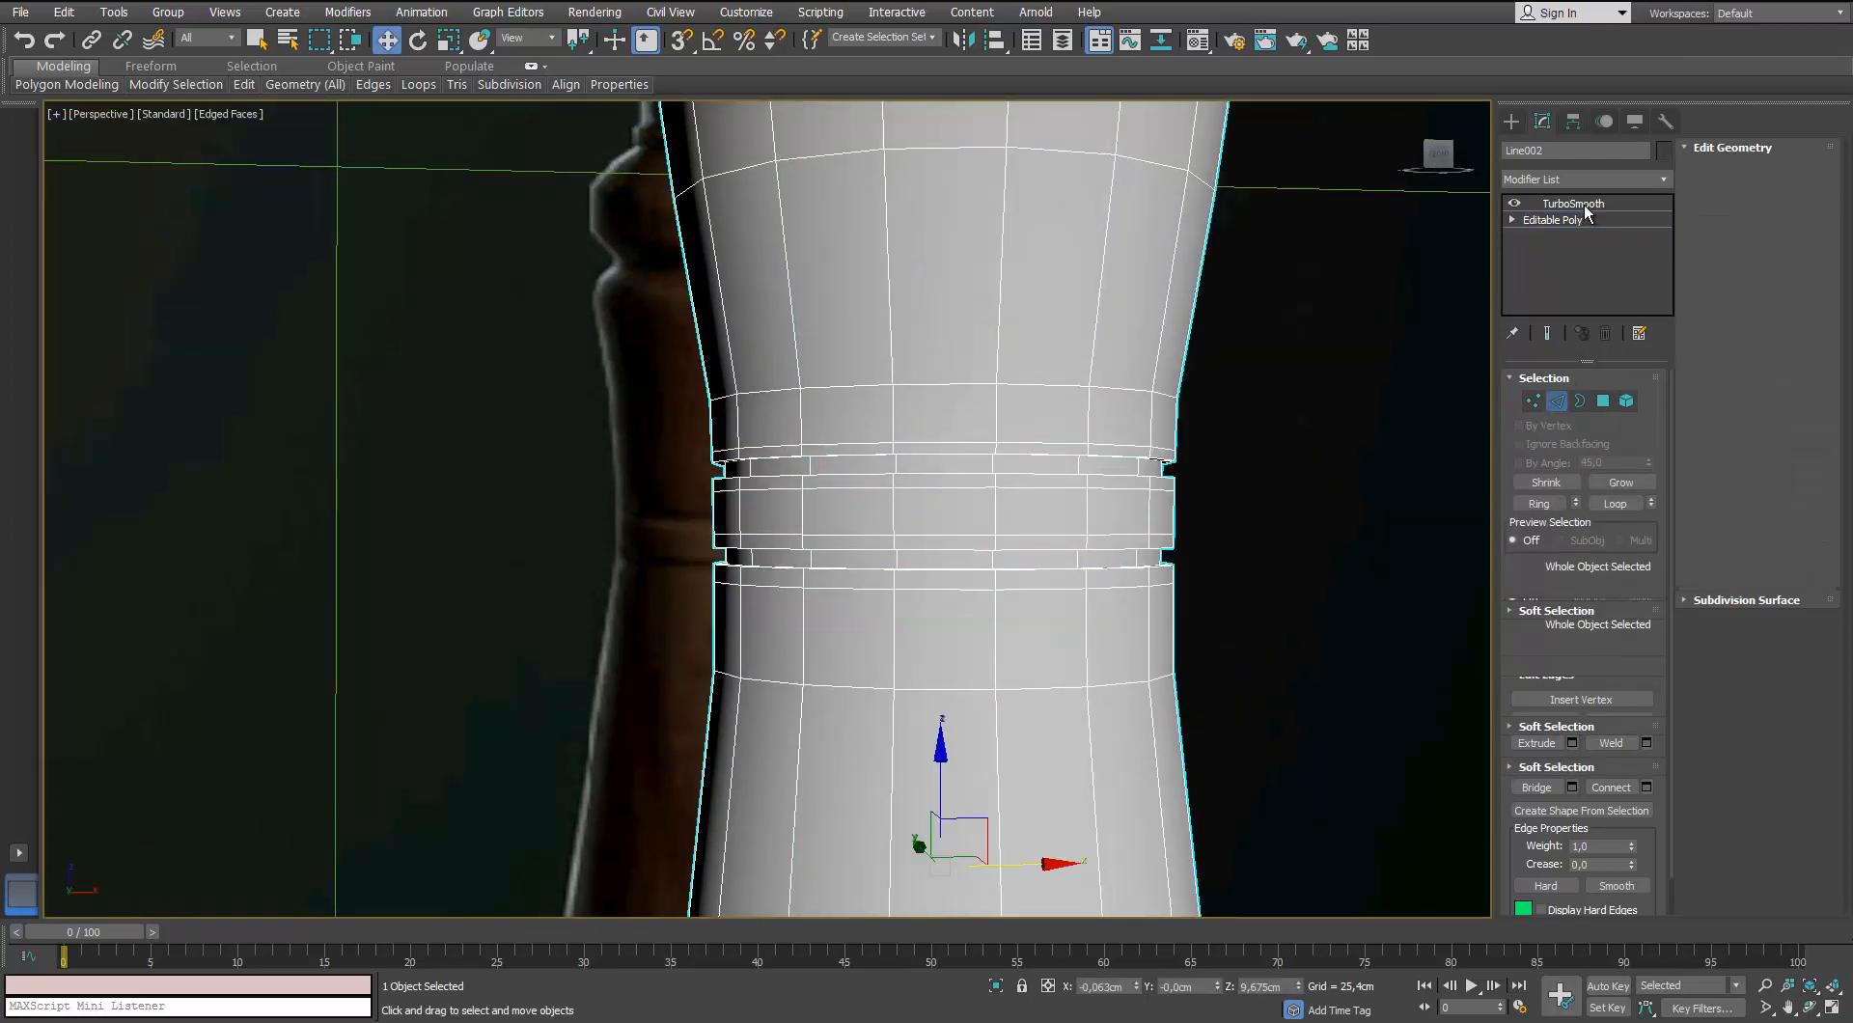
Inspect the smoothed handle and its neck grooves against the reference image with edged faces hidden
{"action": "scroll", "coordinate": [997, 381], "scroll_direction": "down", "scroll_amount": 4}
{"action": "middle_click_drag", "start_coordinate": [998, 382], "coordinate": [980, 437], "text": "alt"}
{"action": "key", "text": "F4"}
{"action": "left_click", "coordinate": [1314, 448]}
{"action": "scroll", "coordinate": [1315, 448], "scroll_direction": "down", "scroll_amount": 5}
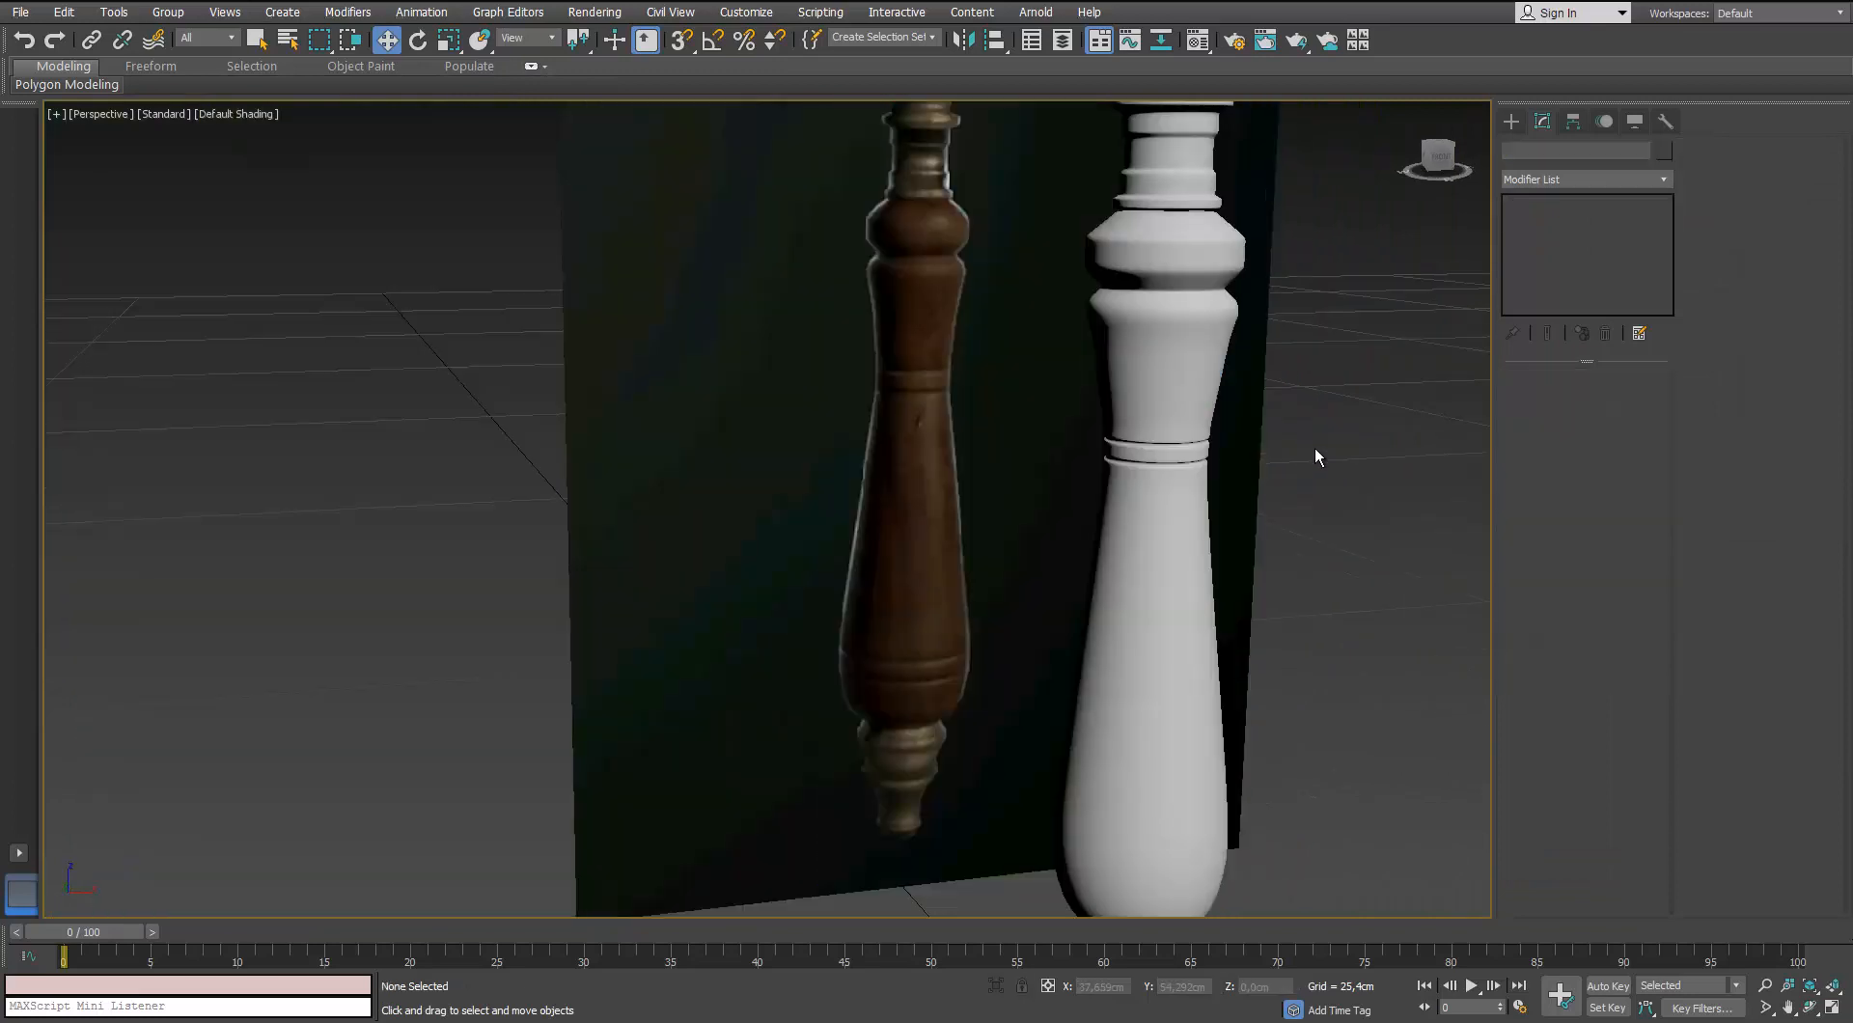
{"action": "middle_click_drag", "start_coordinate": [1314, 448], "coordinate": [1236, 422], "text": "alt"}
{"action": "scroll", "coordinate": [1257, 421], "scroll_direction": "up", "scroll_amount": 3}
{"action": "middle_click_drag", "start_coordinate": [1214, 589], "coordinate": [1035, 554]}
Return to the handle's Editable Poly edges and assign it the 02 - Default material with opacity 5 in the front view
{"action": "left_click", "coordinate": [1125, 444]}
{"action": "scroll", "coordinate": [1038, 552], "scroll_direction": "up", "scroll_amount": 3}
{"action": "left_click", "coordinate": [1562, 221]}
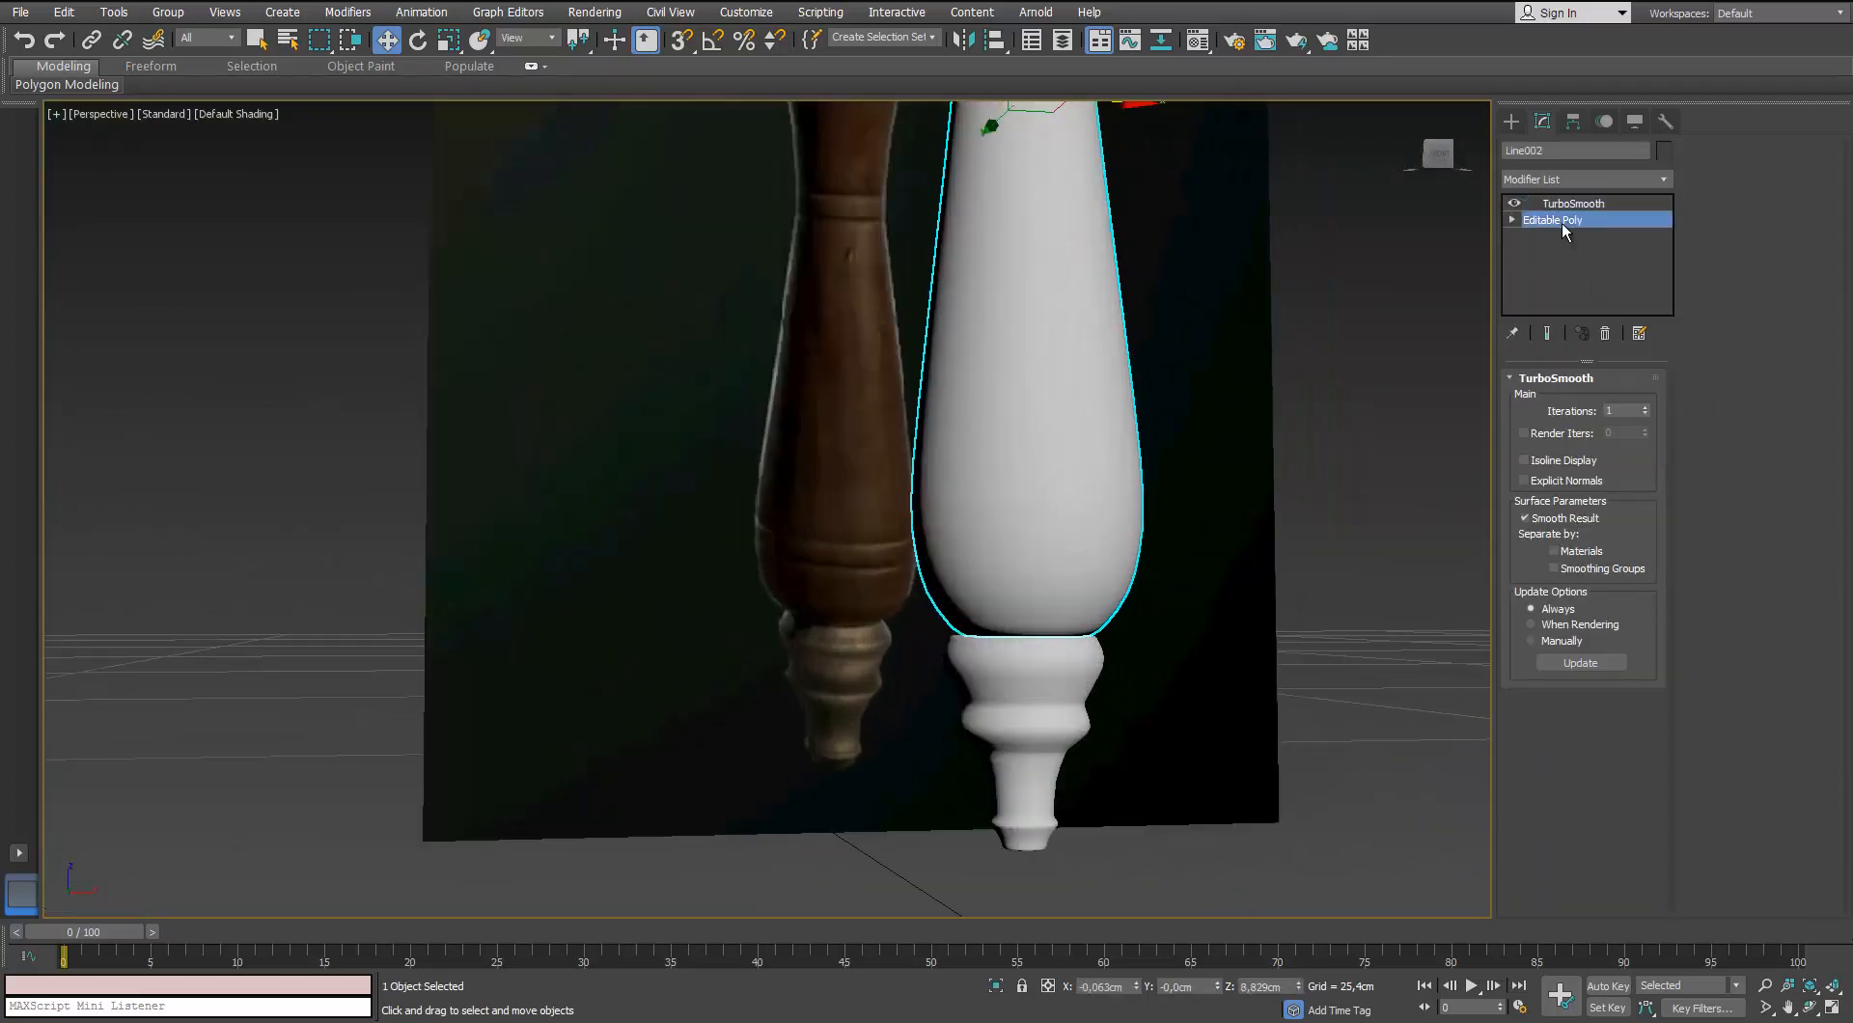
{"action": "key", "text": "F4"}
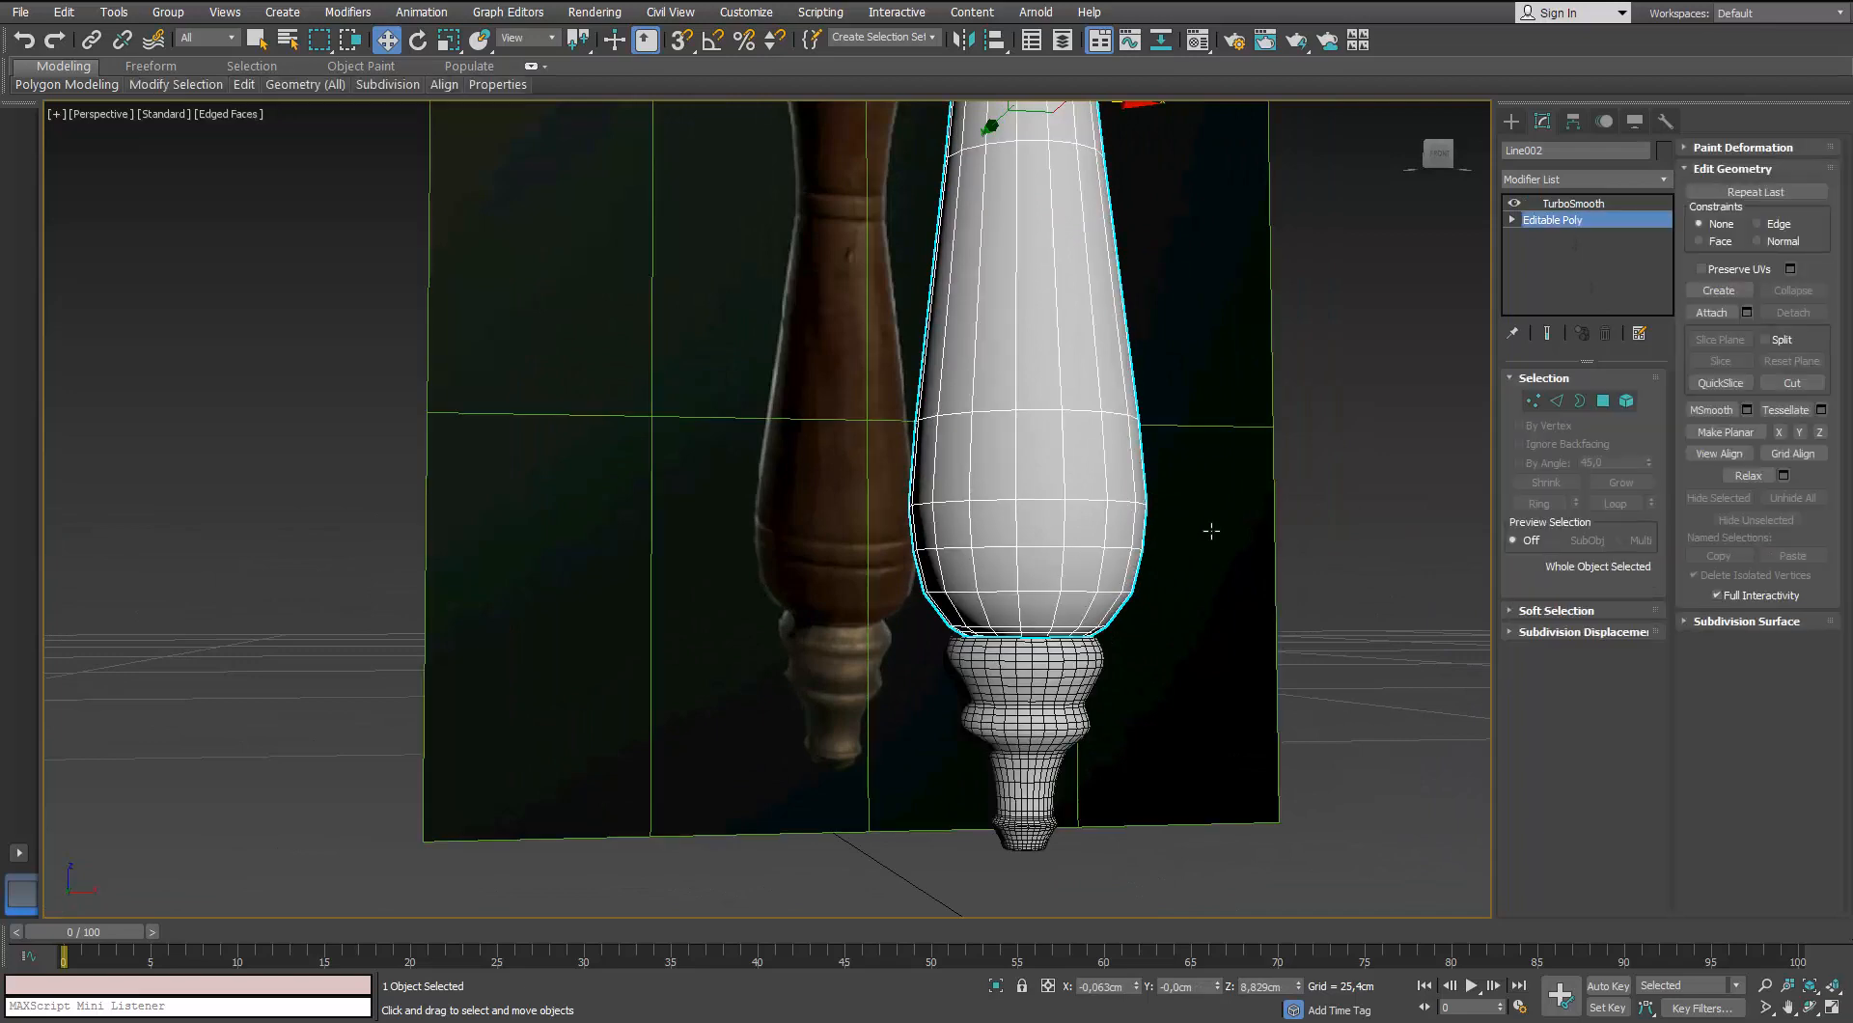
{"action": "left_click", "coordinate": [1556, 400]}
{"action": "scroll", "coordinate": [1025, 548], "scroll_direction": "up", "scroll_amount": 4}
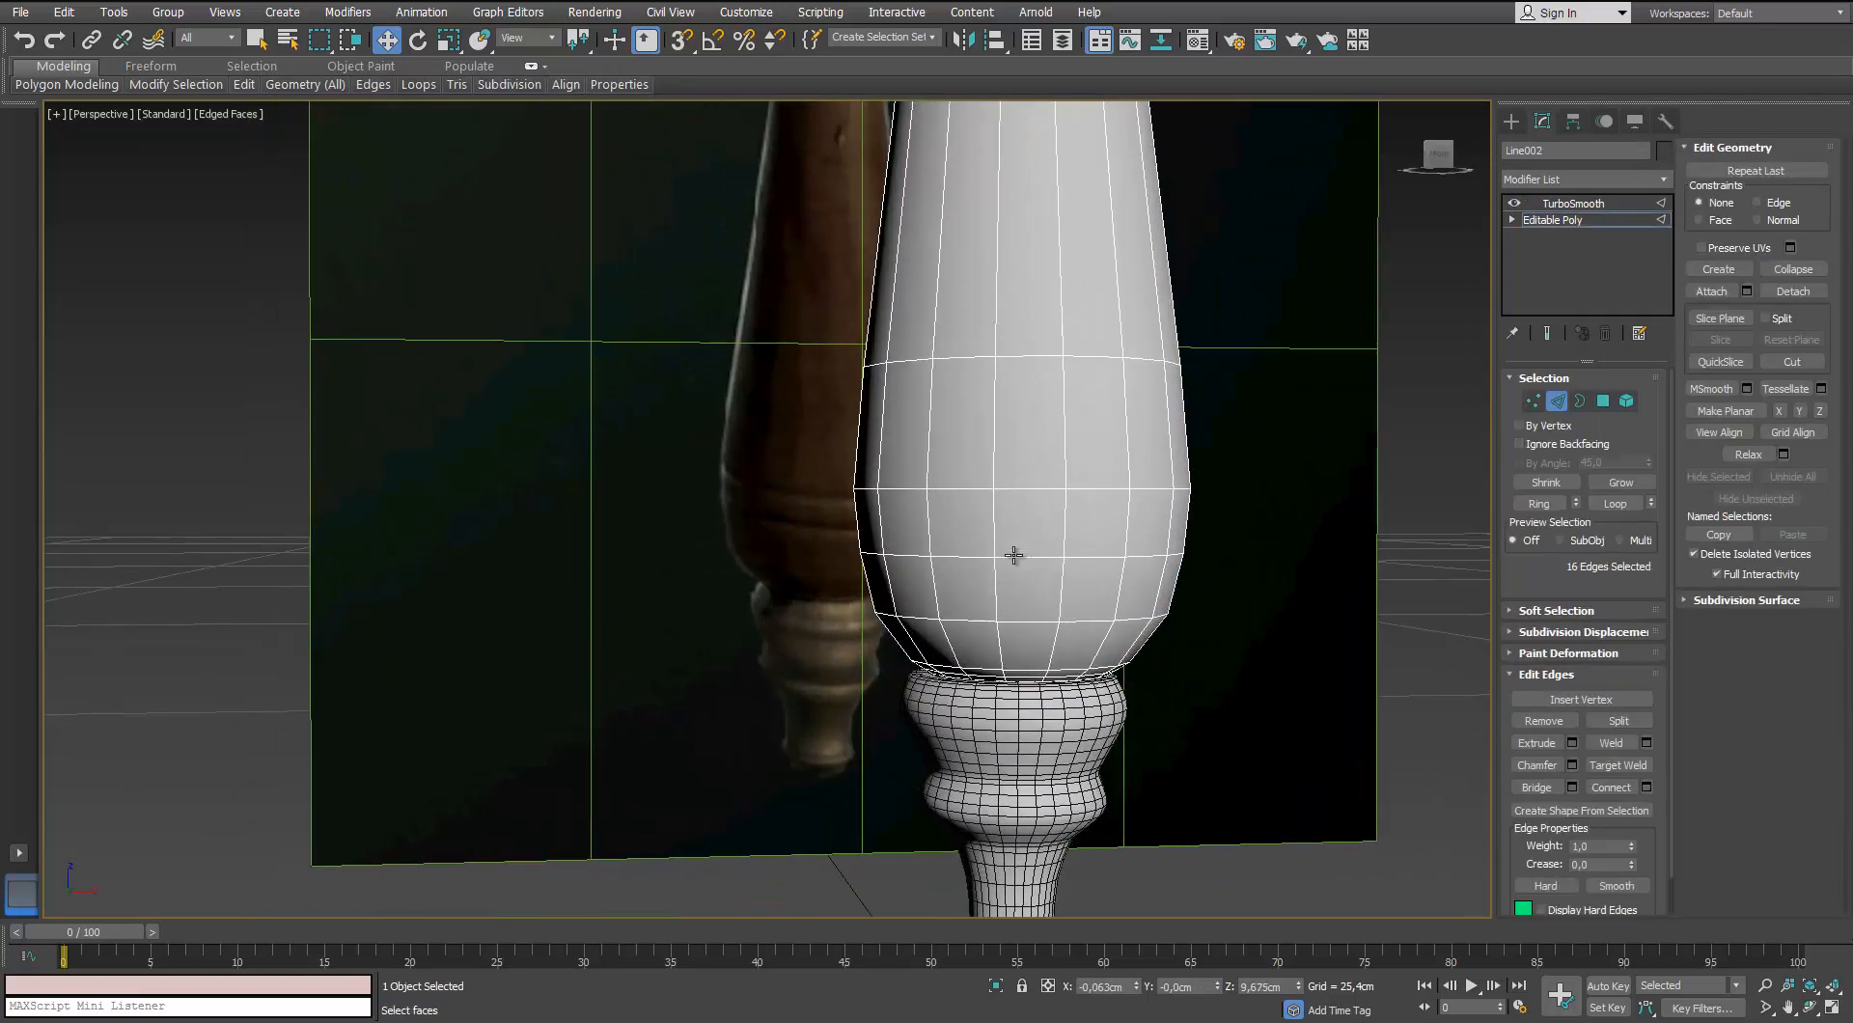
{"action": "scroll", "coordinate": [1013, 555], "scroll_direction": "down", "scroll_amount": 2}
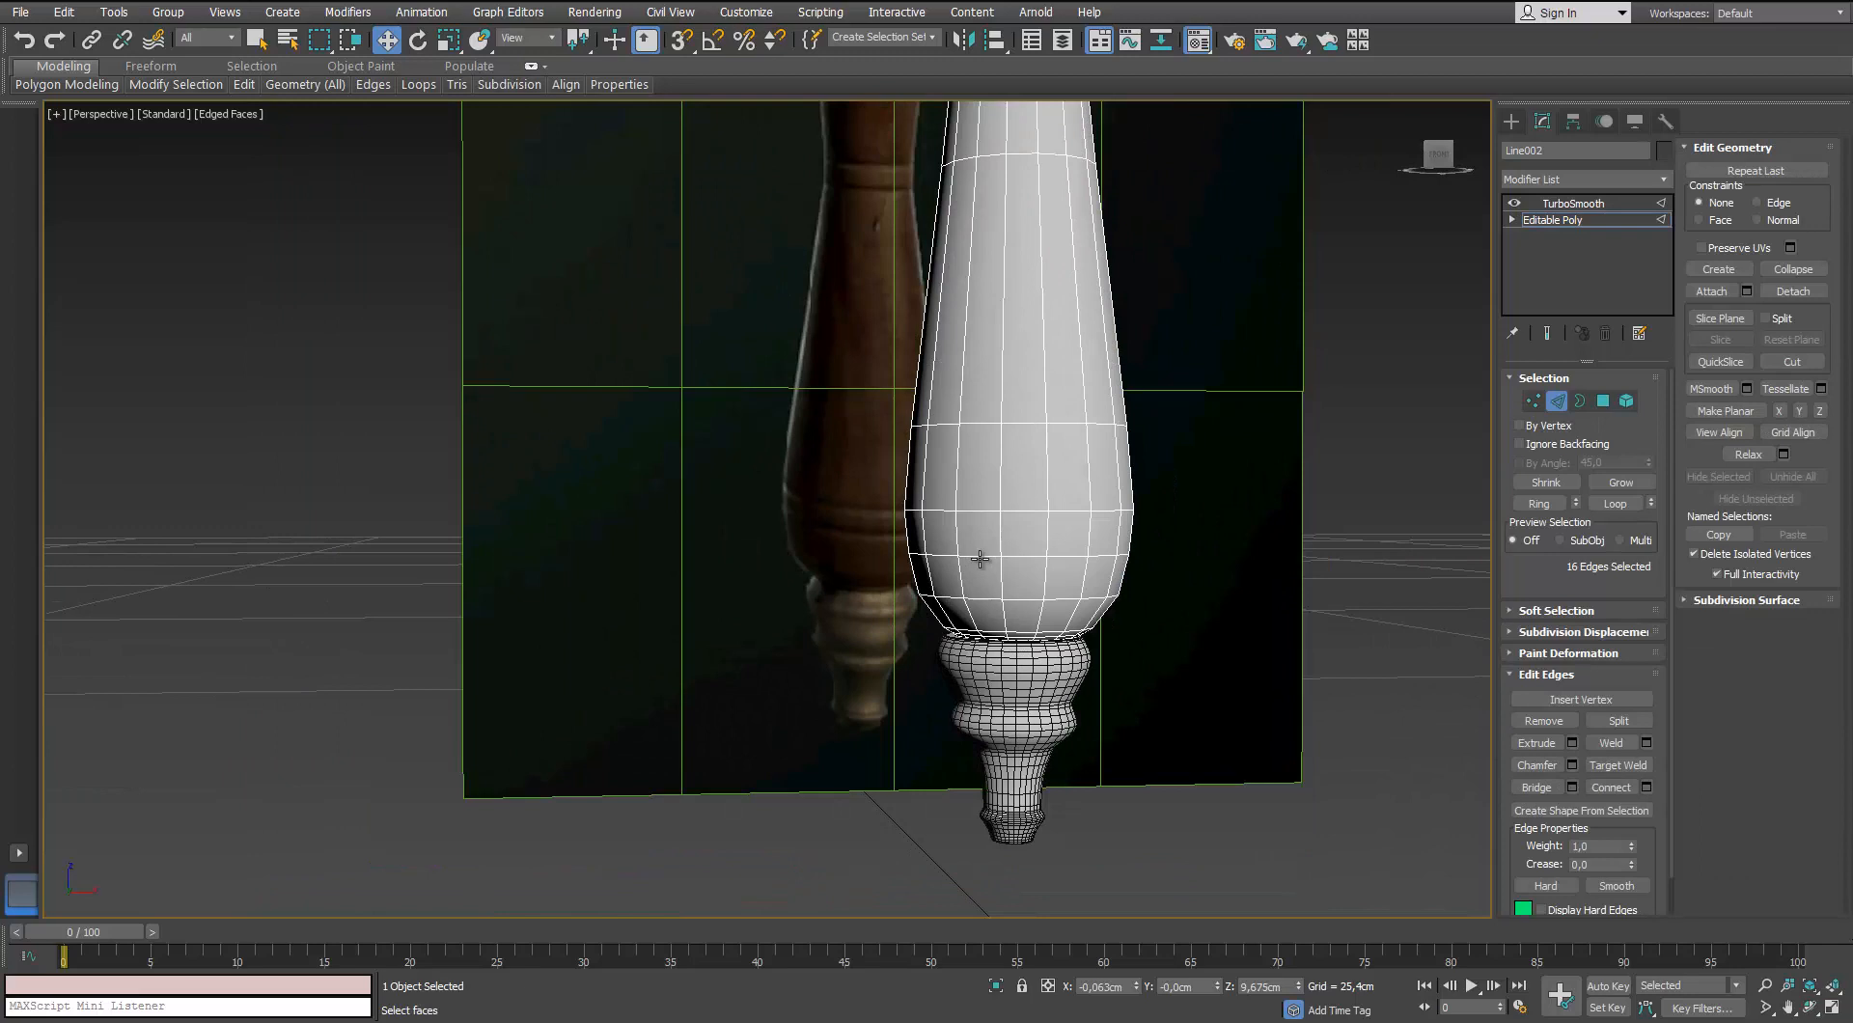
{"action": "key", "text": "m"}
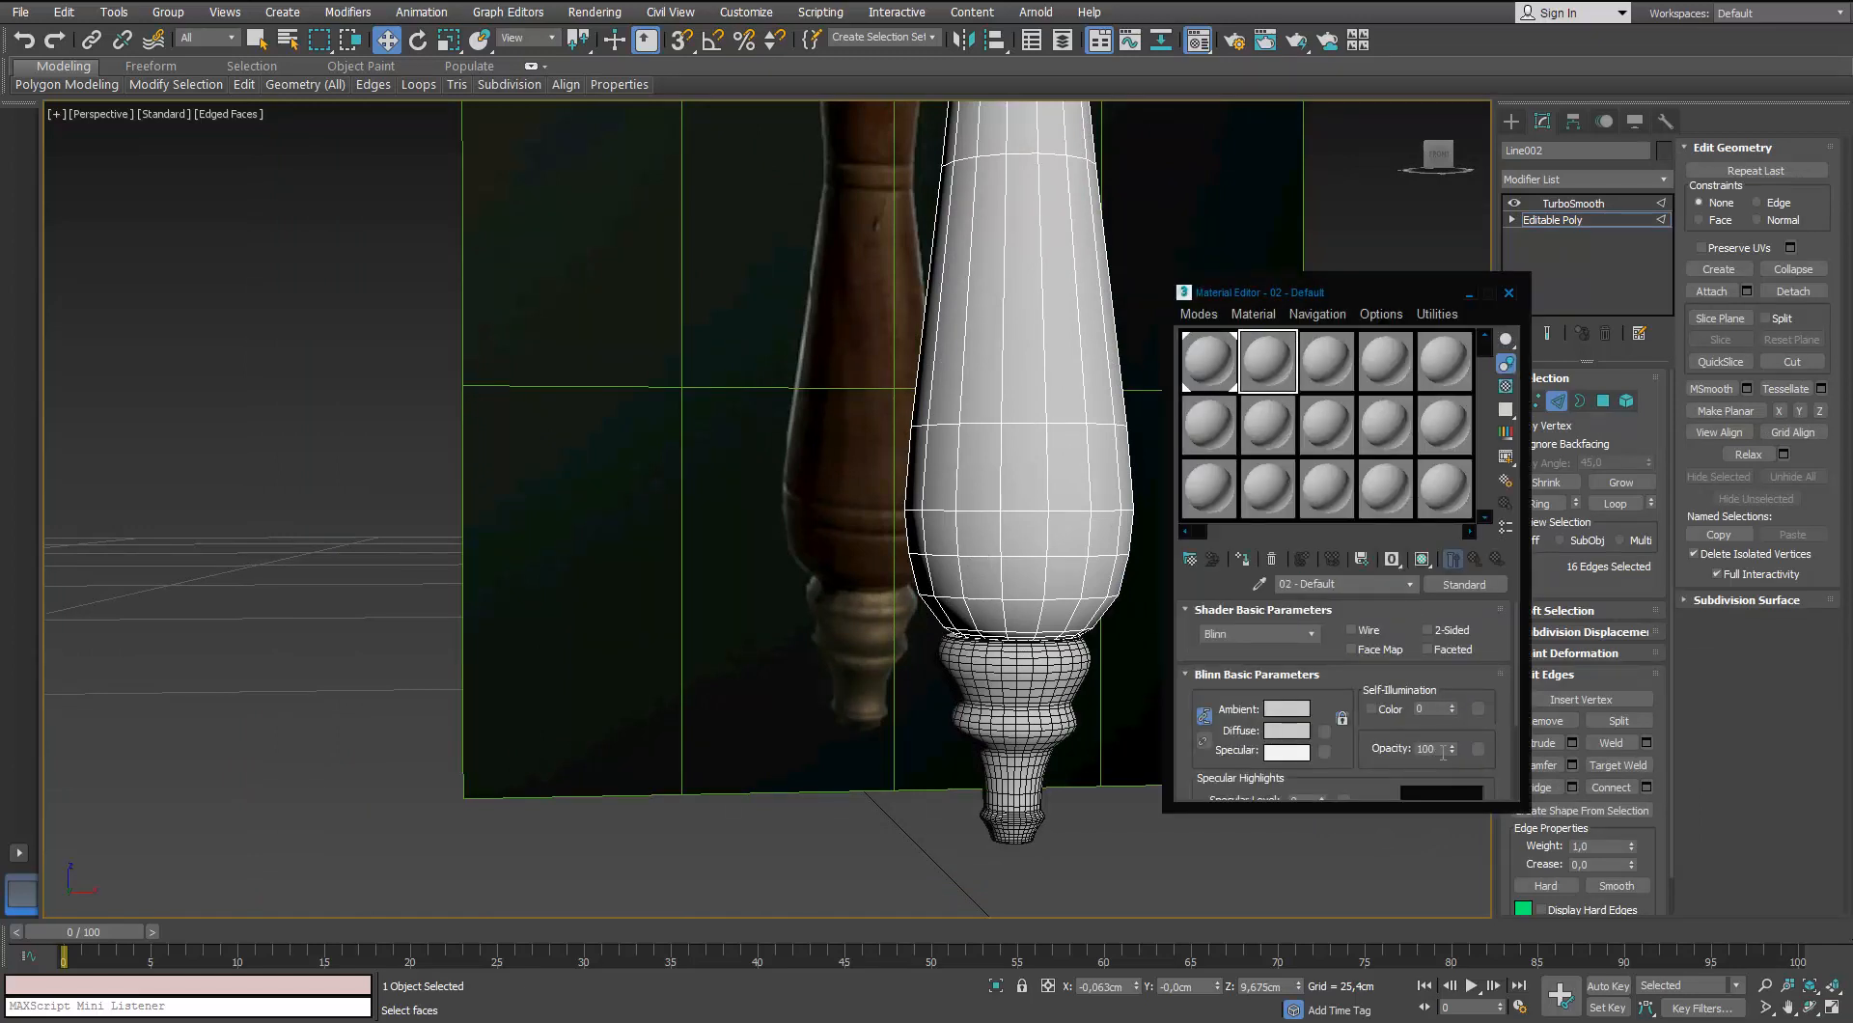
{"action": "left_click", "coordinate": [1242, 560]}
{"action": "key", "text": "f"}
{"action": "middle_click_drag", "start_coordinate": [714, 502], "coordinate": [683, 675]}
{"action": "scroll", "coordinate": [704, 475], "scroll_direction": "up", "scroll_amount": 2}
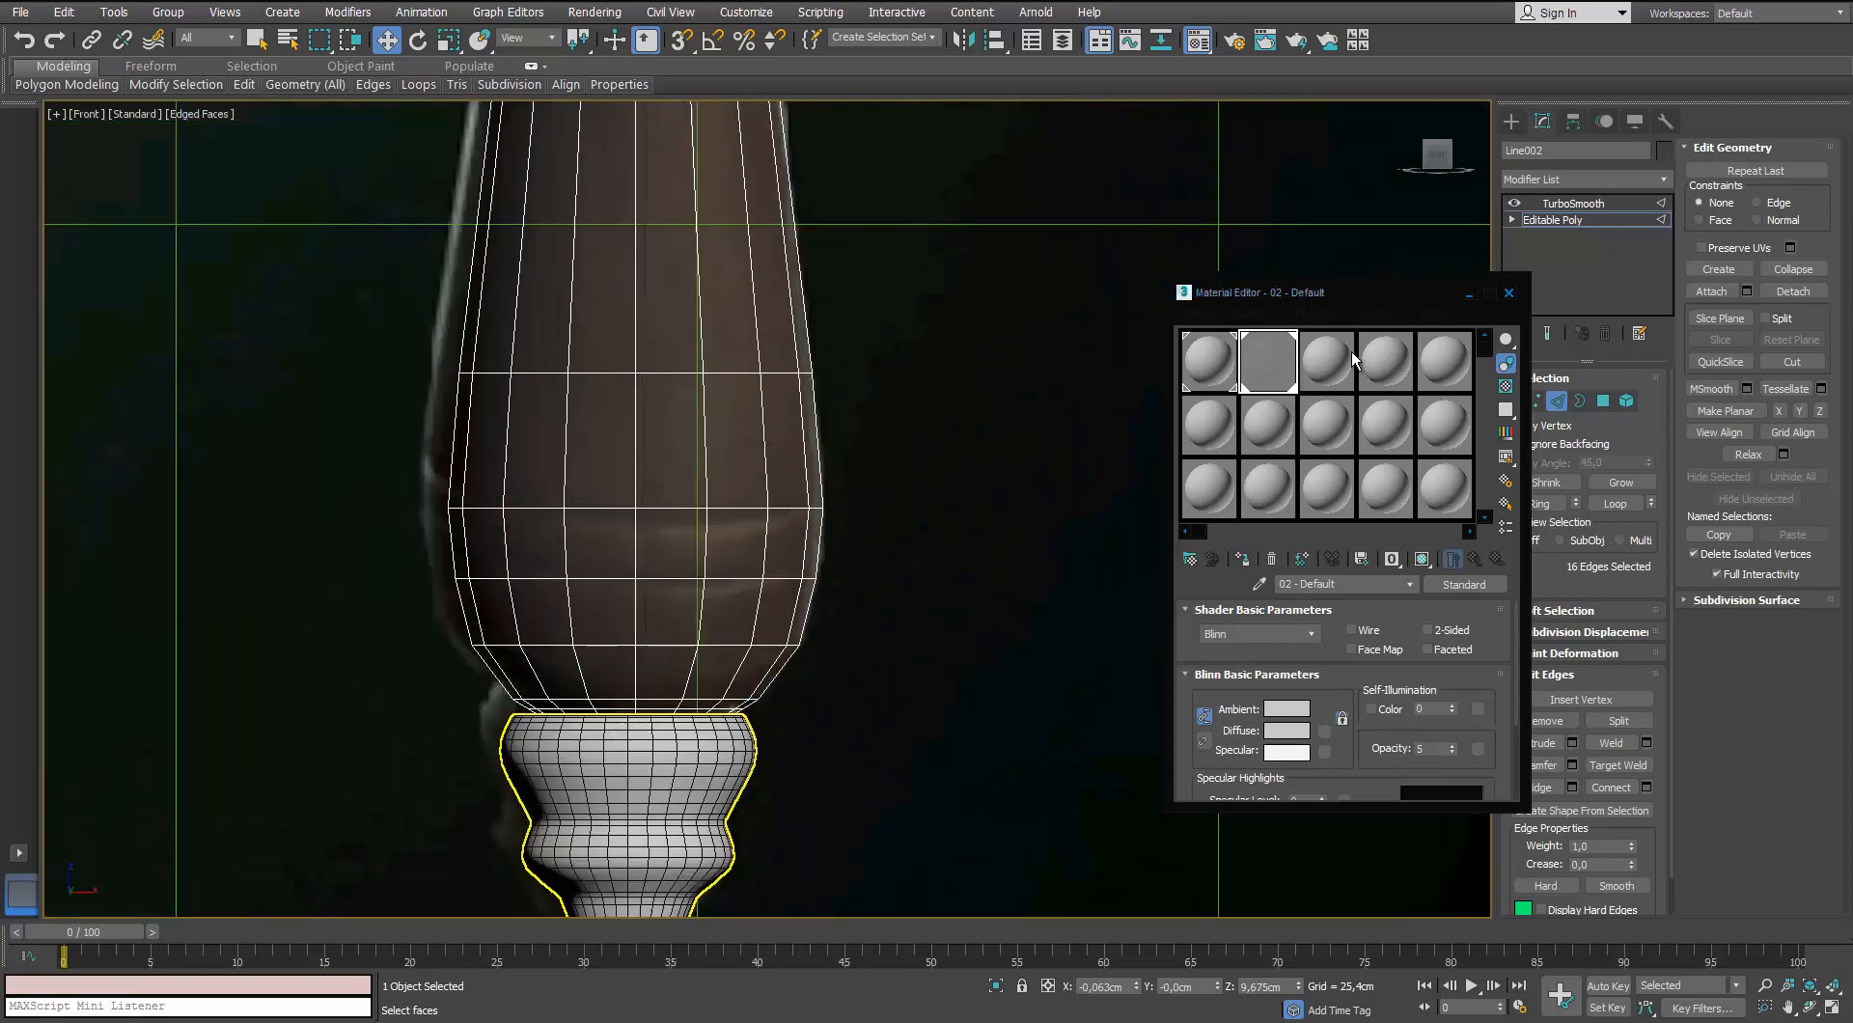
{"action": "left_click", "coordinate": [1509, 293]}
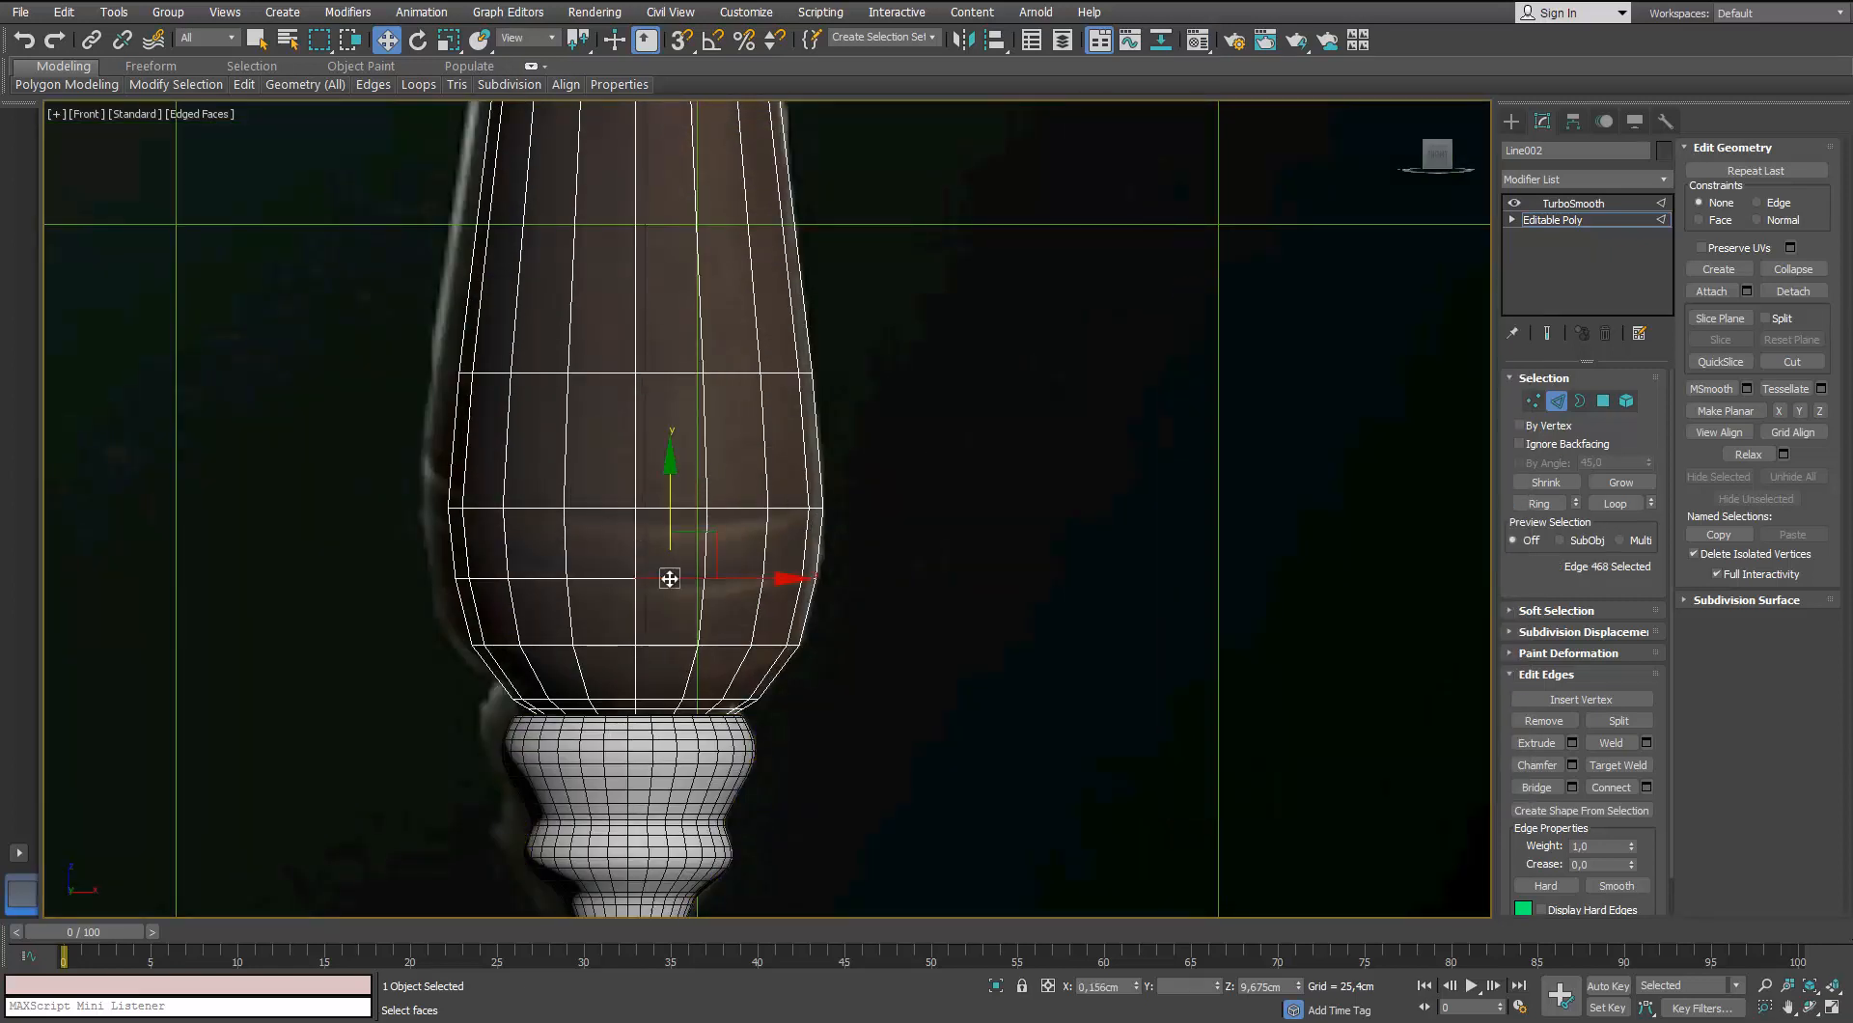
Select the two edge loops around the handle's lower bulge and chamfer them by 0.025 cm
{"action": "double_click", "coordinate": [676, 508], "text": "ctrl"}
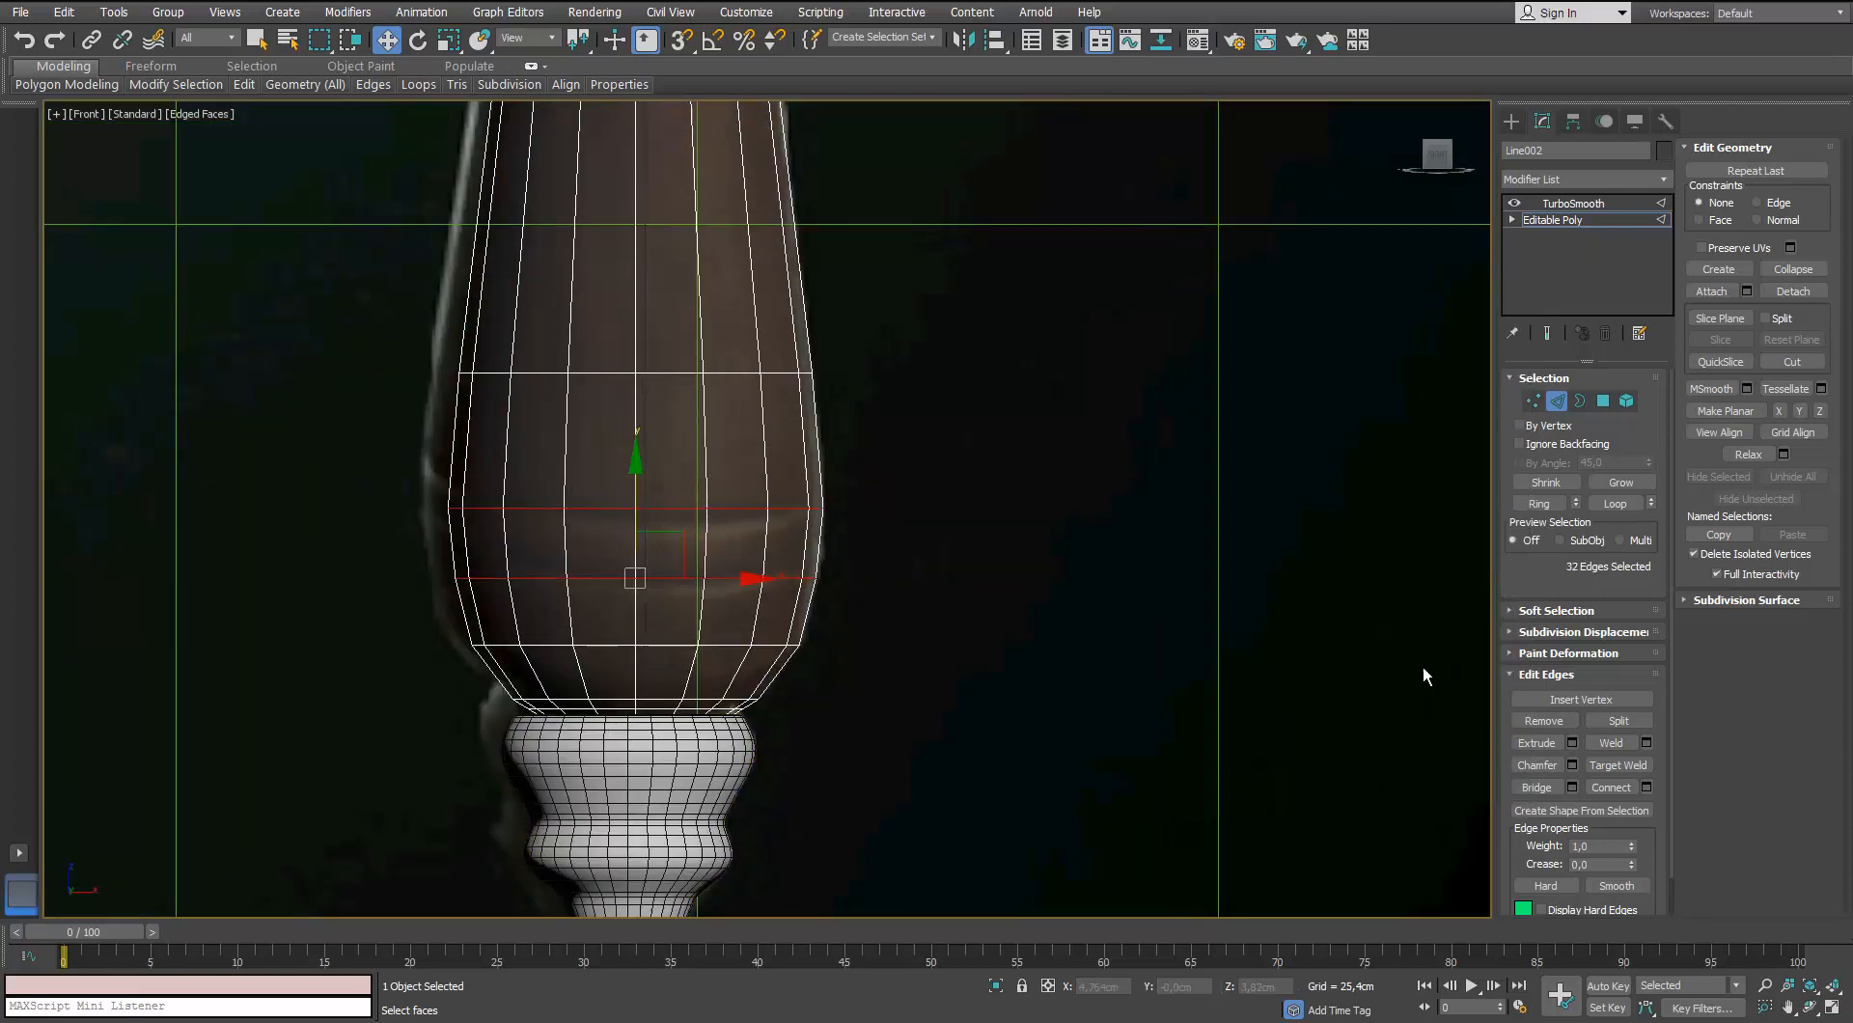
{"action": "left_click", "coordinate": [1571, 764]}
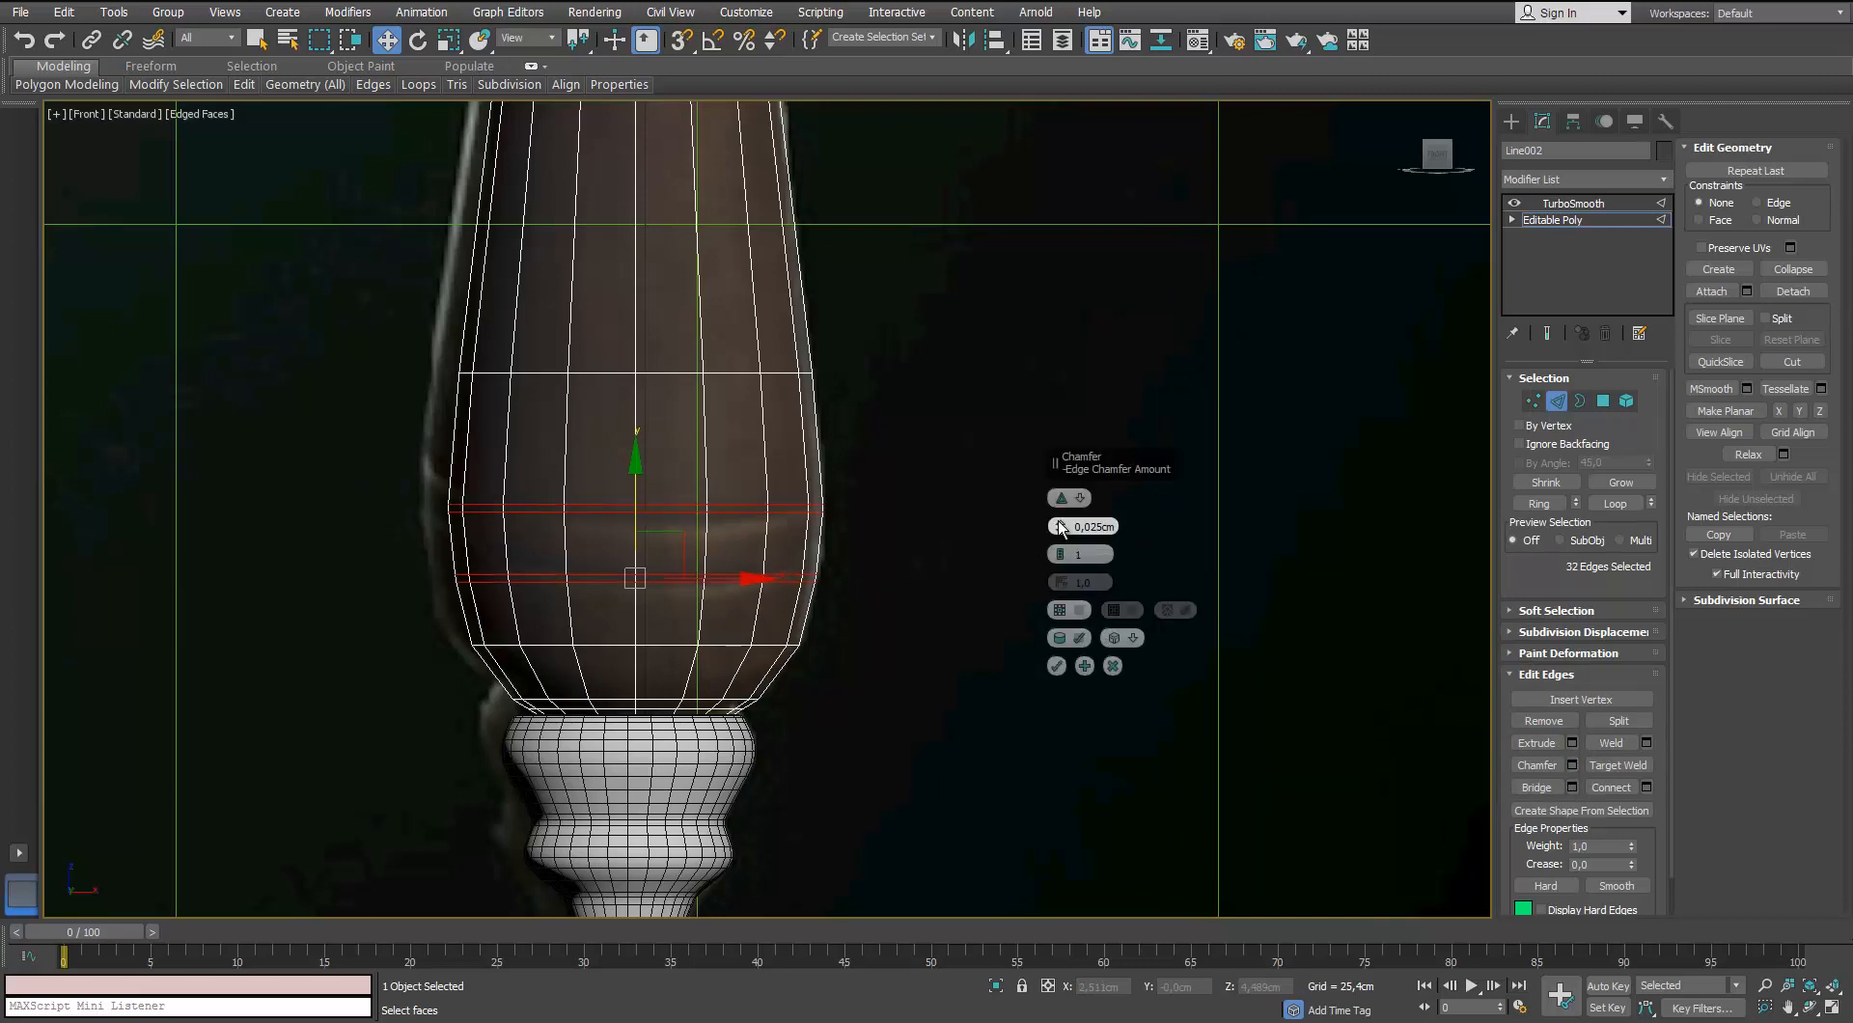
{"action": "left_click_drag", "start_coordinate": [1058, 526], "coordinate": [1059, 513]}
{"action": "scroll", "coordinate": [631, 546], "scroll_direction": "down", "scroll_amount": 2}
{"action": "key", "text": "p"}
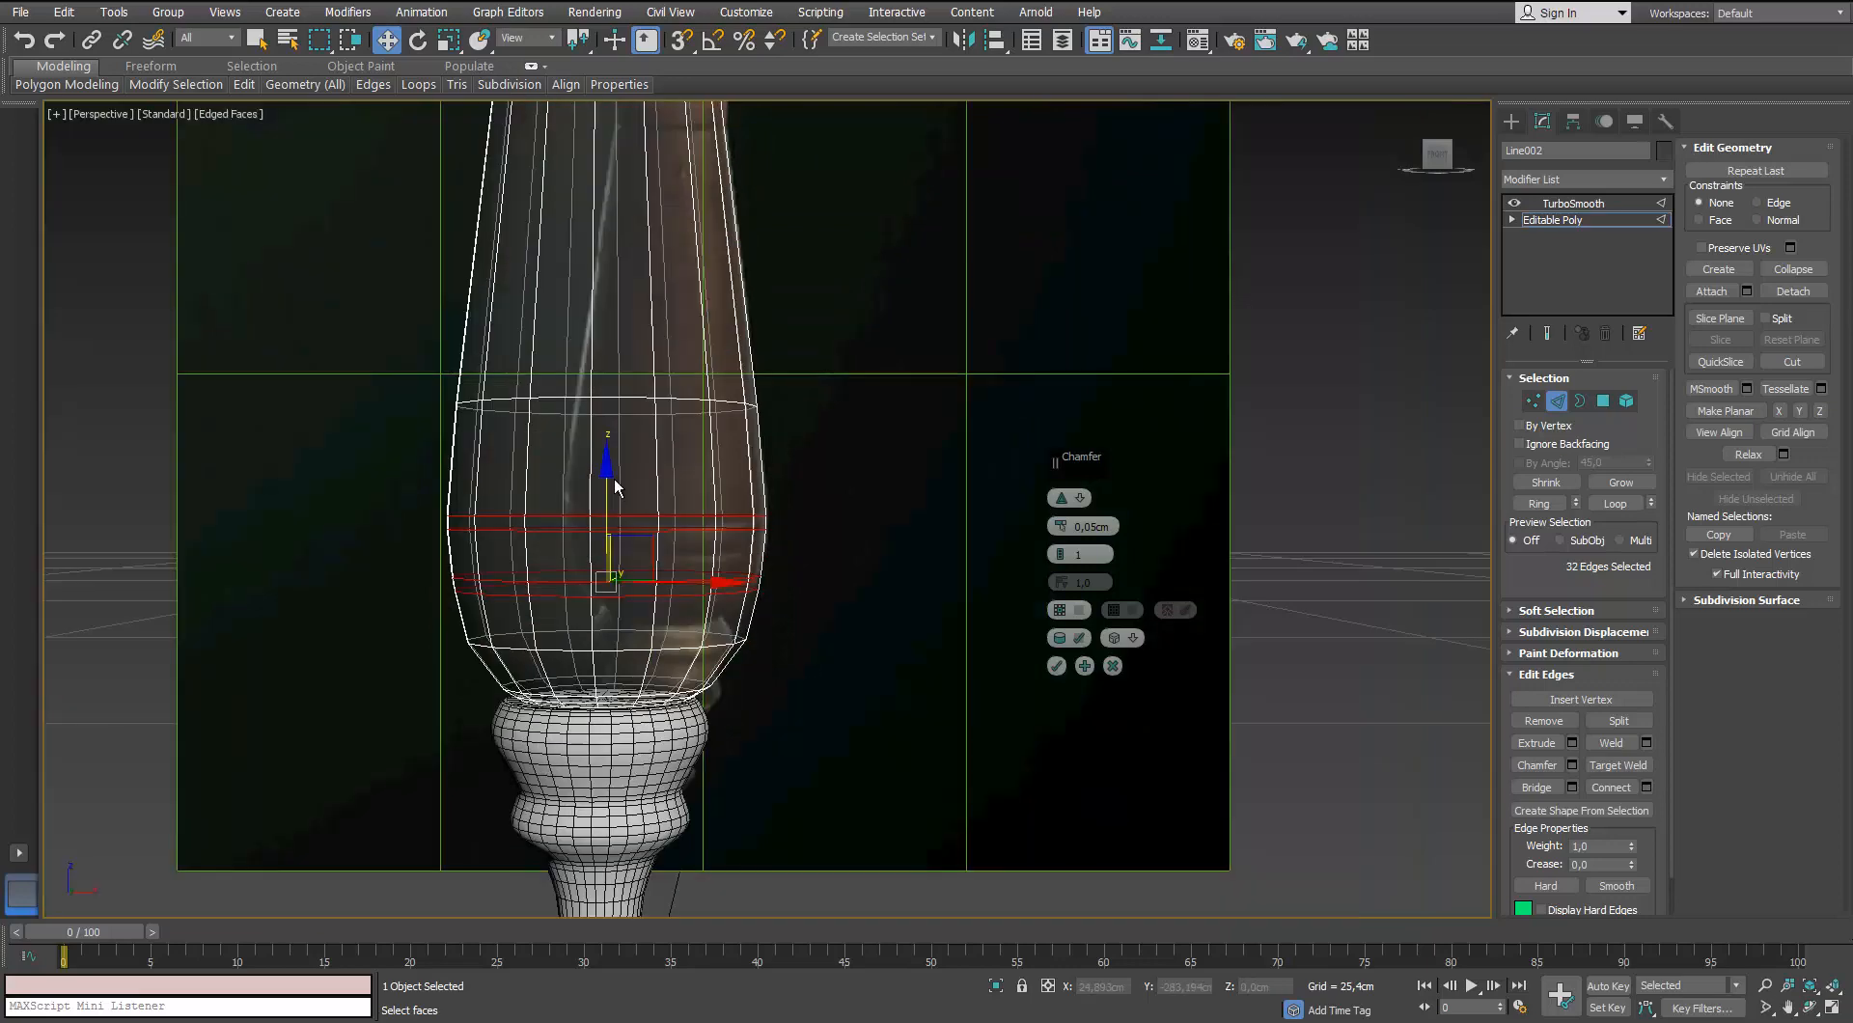
{"action": "scroll", "coordinate": [616, 484], "scroll_direction": "down", "scroll_amount": 3}
{"action": "middle_click_drag", "start_coordinate": [616, 484], "coordinate": [650, 511], "text": "alt"}
{"action": "scroll", "coordinate": [650, 502], "scroll_direction": "up", "scroll_amount": 3}
{"action": "scroll", "coordinate": [653, 500], "scroll_direction": "up", "scroll_amount": 3}
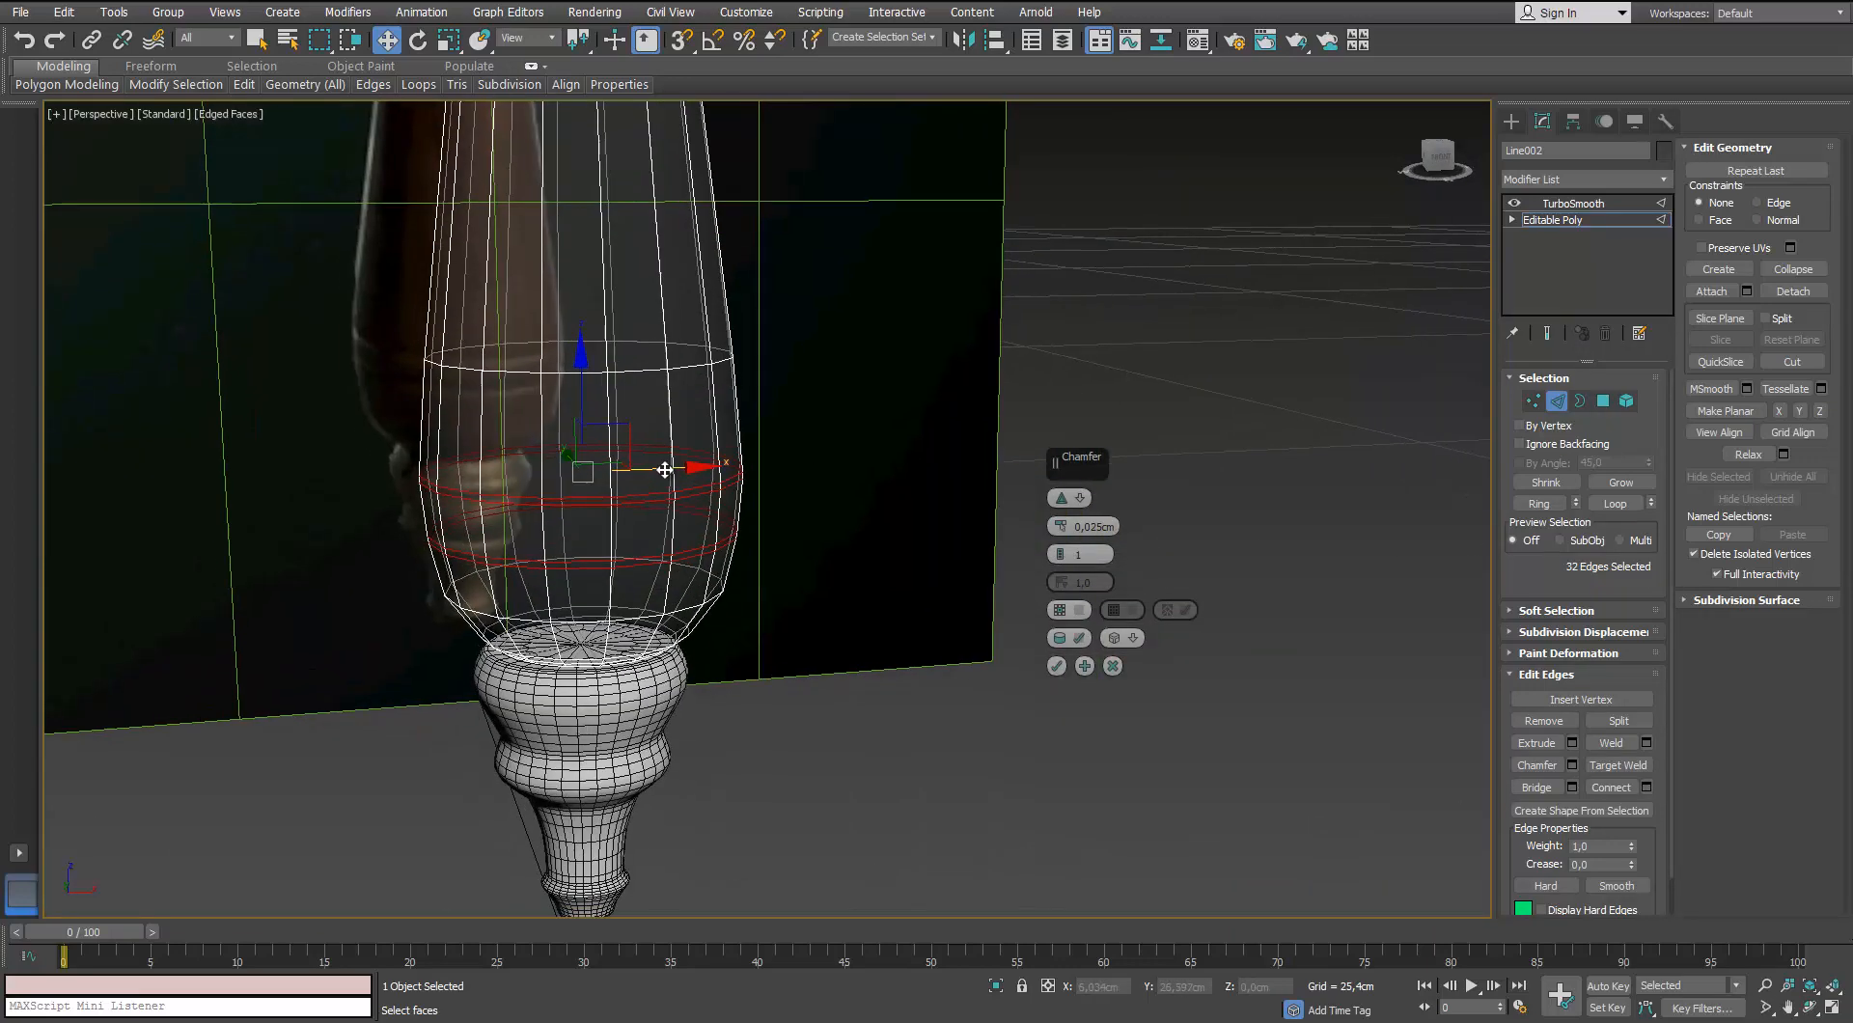
{"action": "left_click", "coordinate": [1057, 666]}
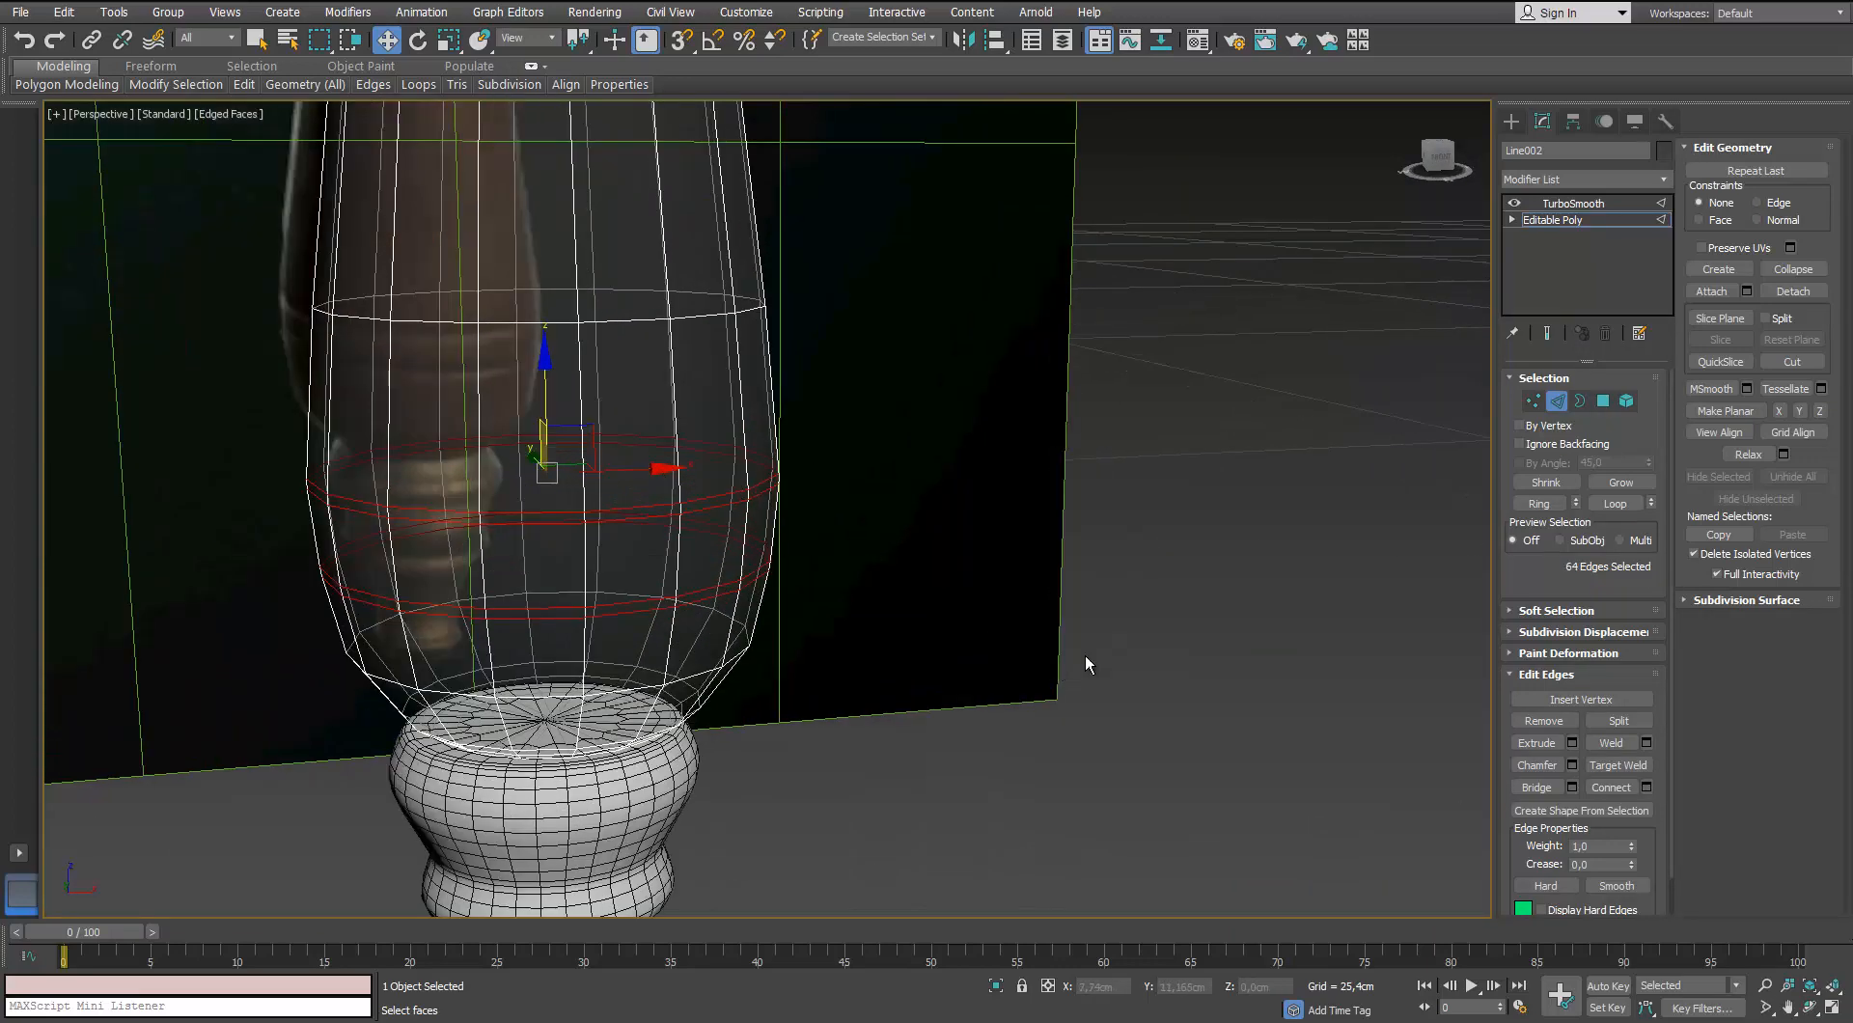
Select the polygons of both narrow bands around the handle's lower bulge and extrude them inward
{"action": "scroll", "coordinate": [545, 503], "scroll_direction": "up", "scroll_amount": 2}
{"action": "left_click", "coordinate": [619, 509]}
{"action": "left_click", "coordinate": [624, 655], "text": "ctrl"}
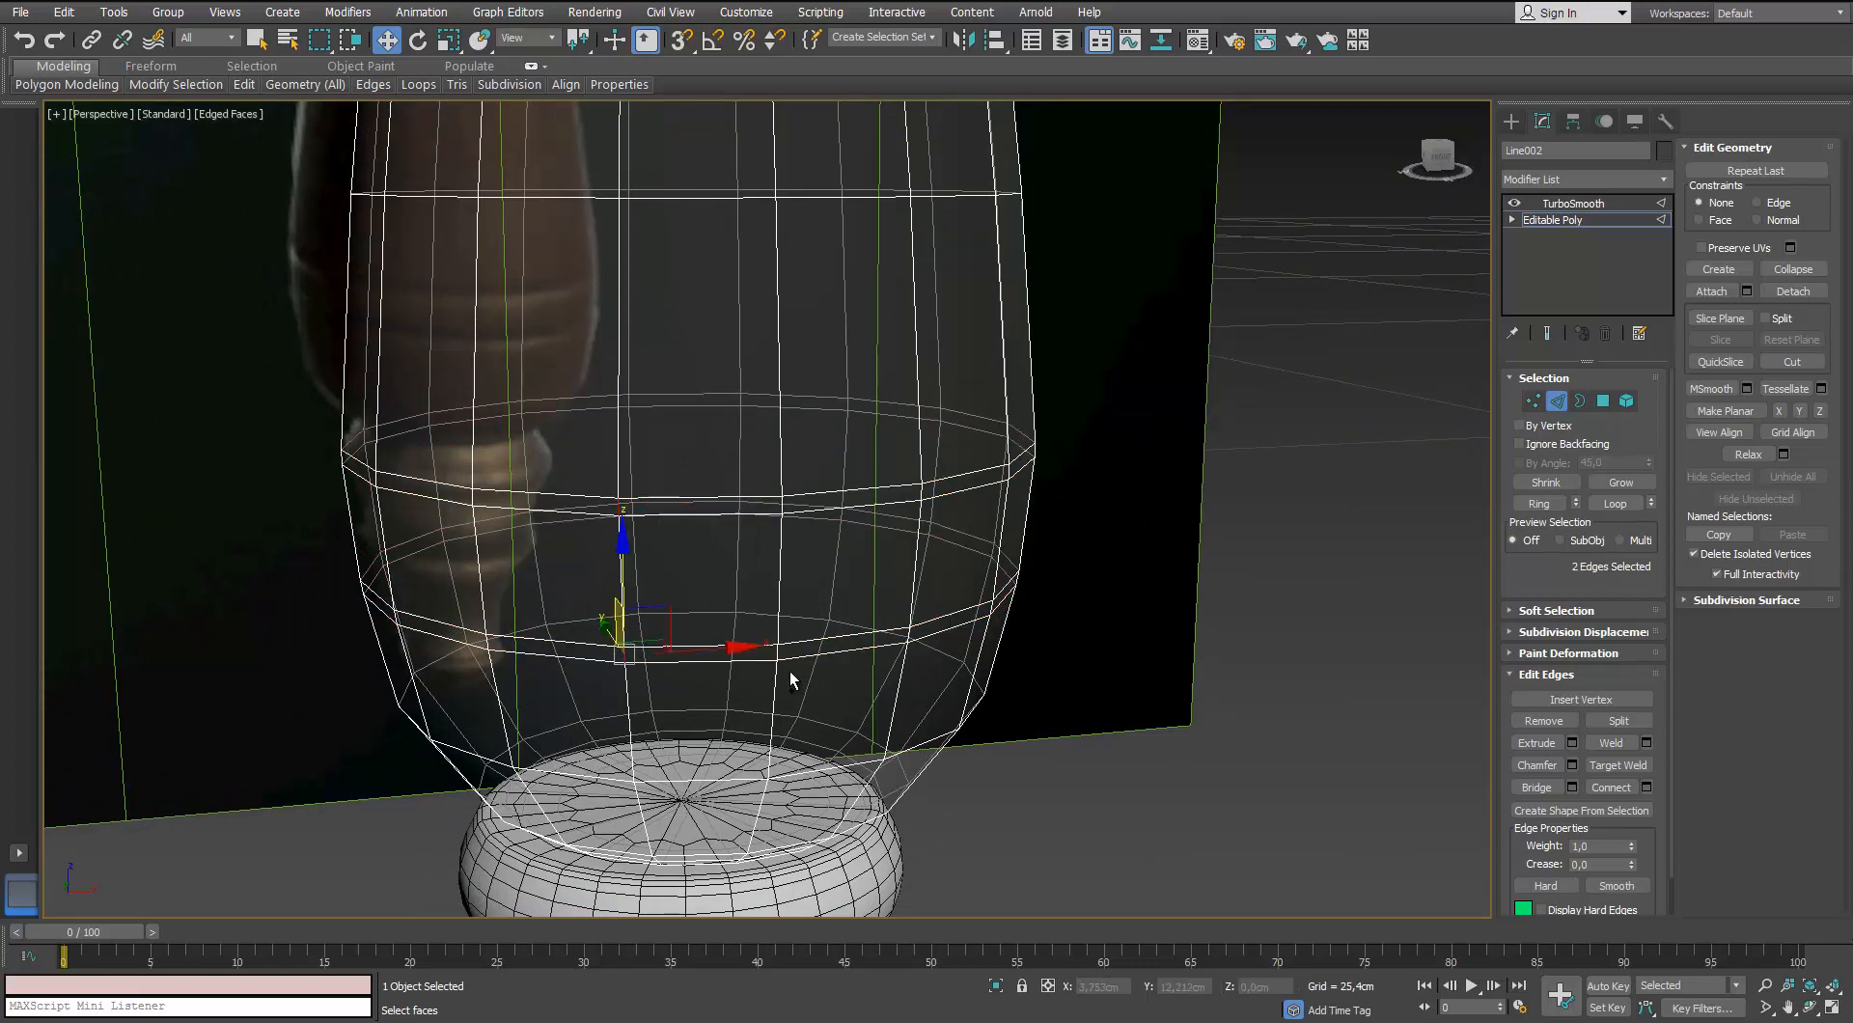
{"action": "left_click", "coordinate": [1540, 503]}
{"action": "left_click", "coordinate": [1600, 399], "text": "ctrl"}
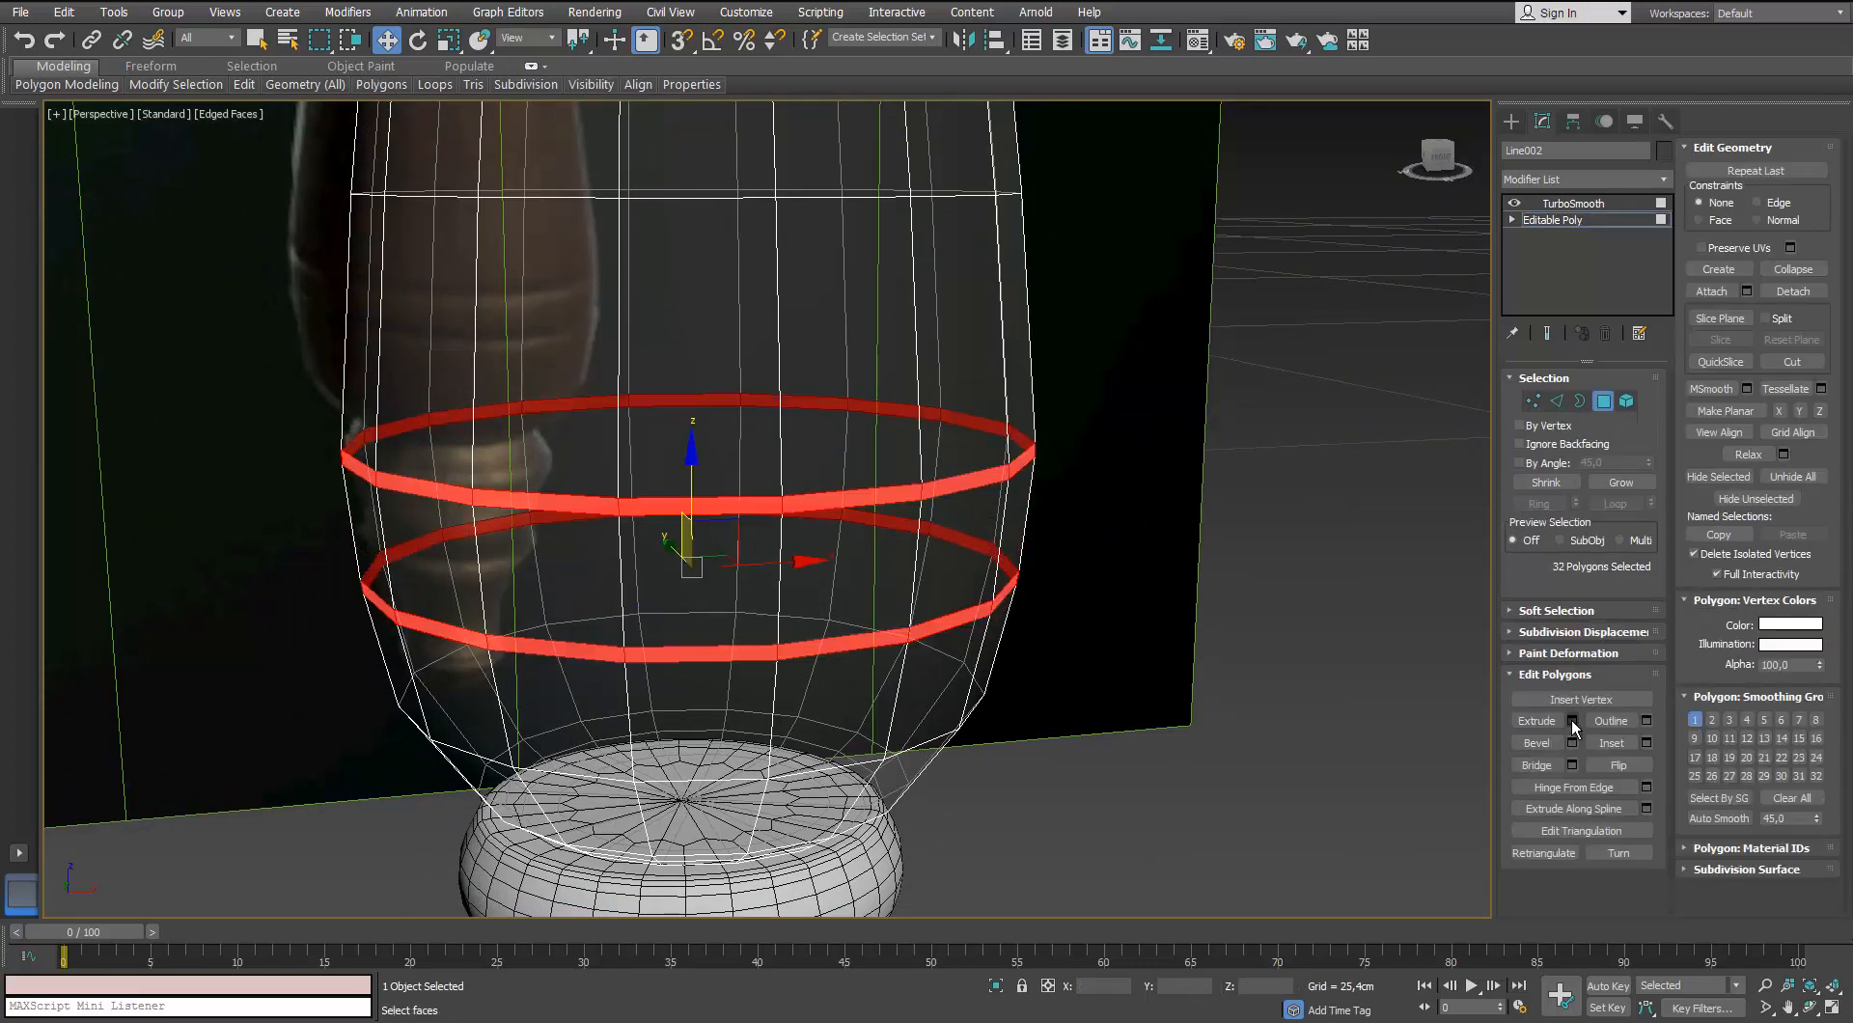
{"action": "left_click", "coordinate": [1570, 719]}
{"action": "left_click", "coordinate": [1056, 582]}
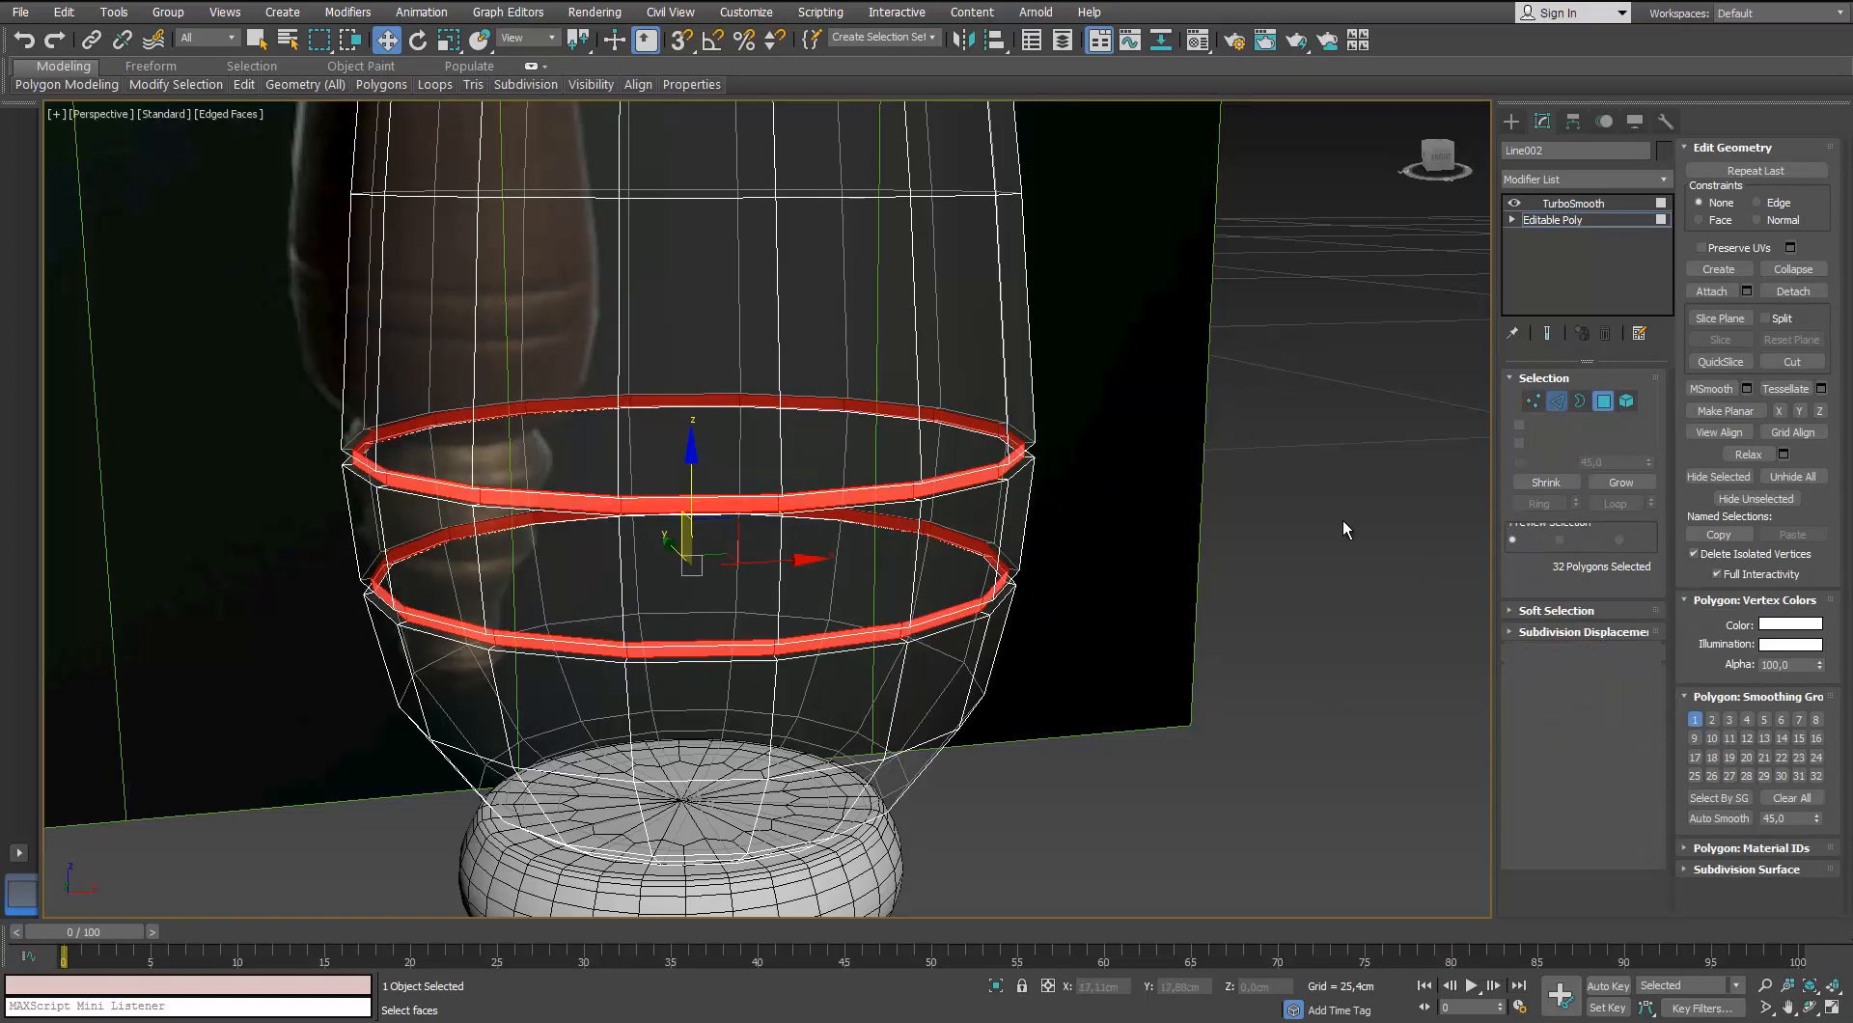
Add Swift Loop supporting edges above, between and below the two grooves on the handle's lower bulge
{"action": "key", "text": "2"}
{"action": "scroll", "coordinate": [1084, 469], "scroll_direction": "up", "scroll_amount": 4}
{"action": "middle_click_drag", "start_coordinate": [1085, 471], "coordinate": [1087, 467], "text": "alt"}
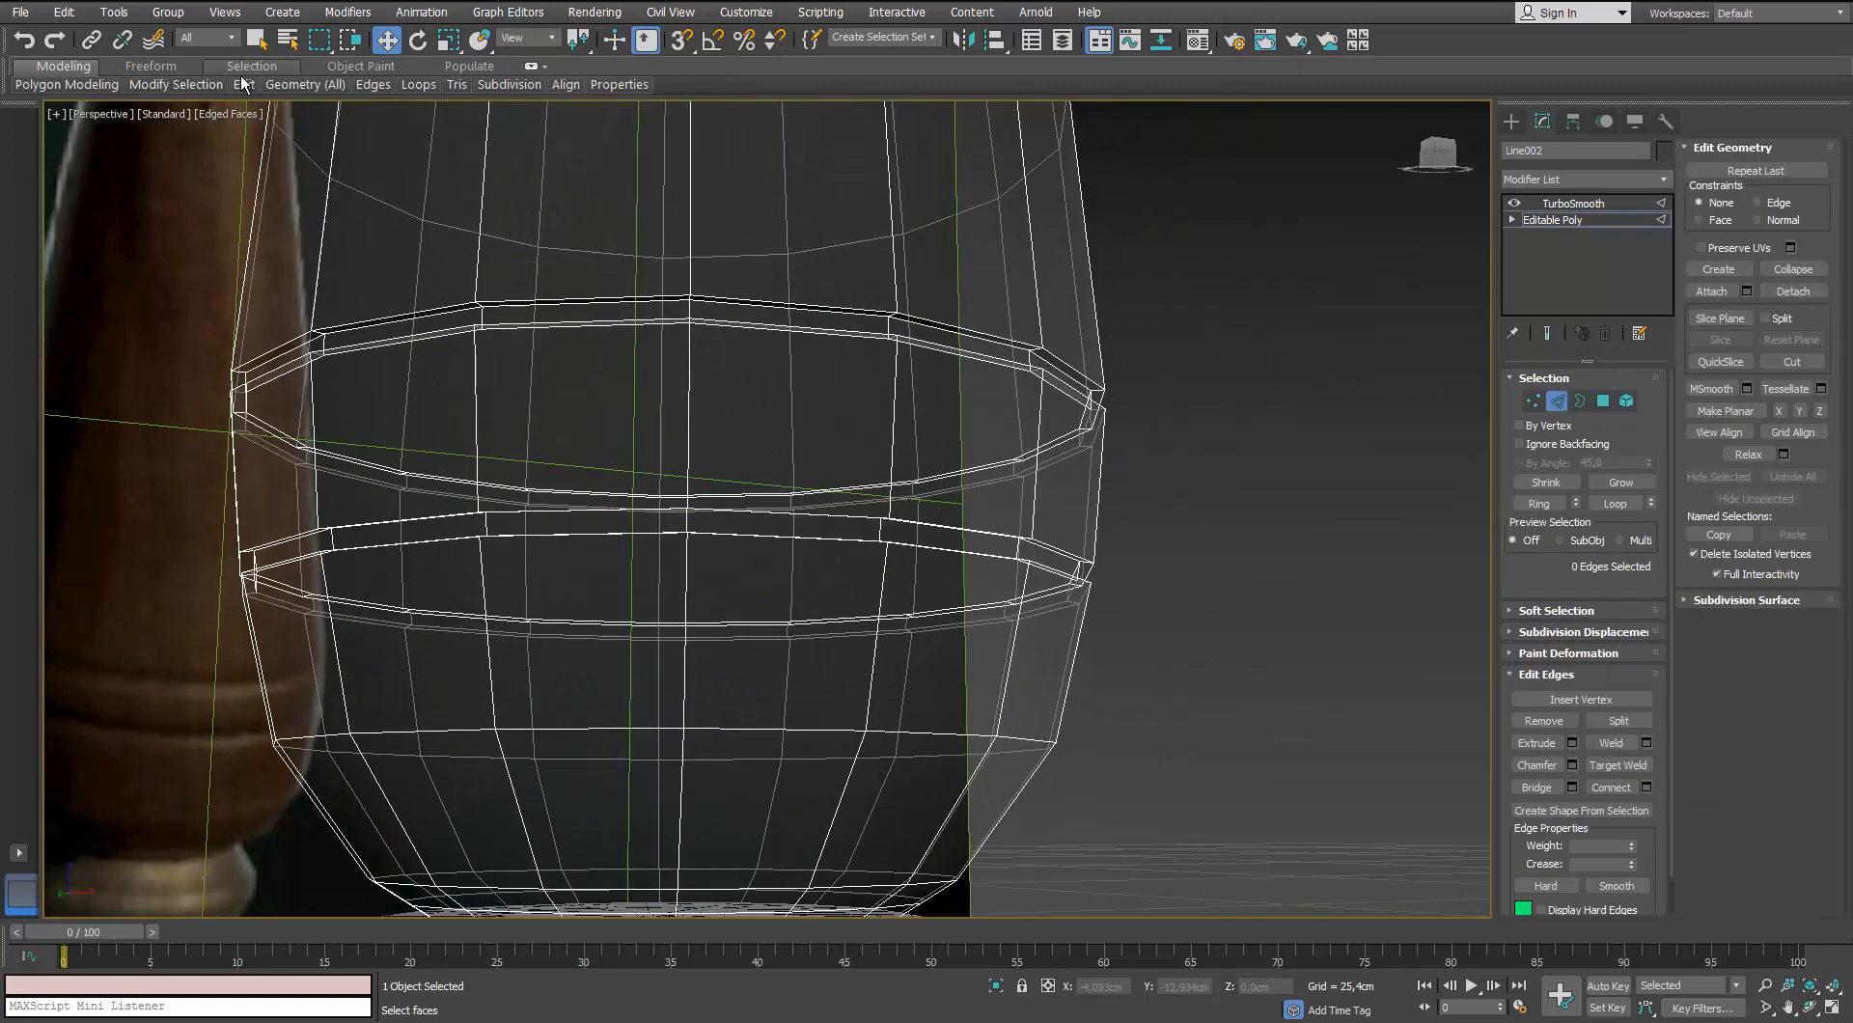
{"action": "mouse_move", "coordinate": [244, 86]}
{"action": "left_click", "coordinate": [408, 135]}
{"action": "left_click", "coordinate": [1040, 330]}
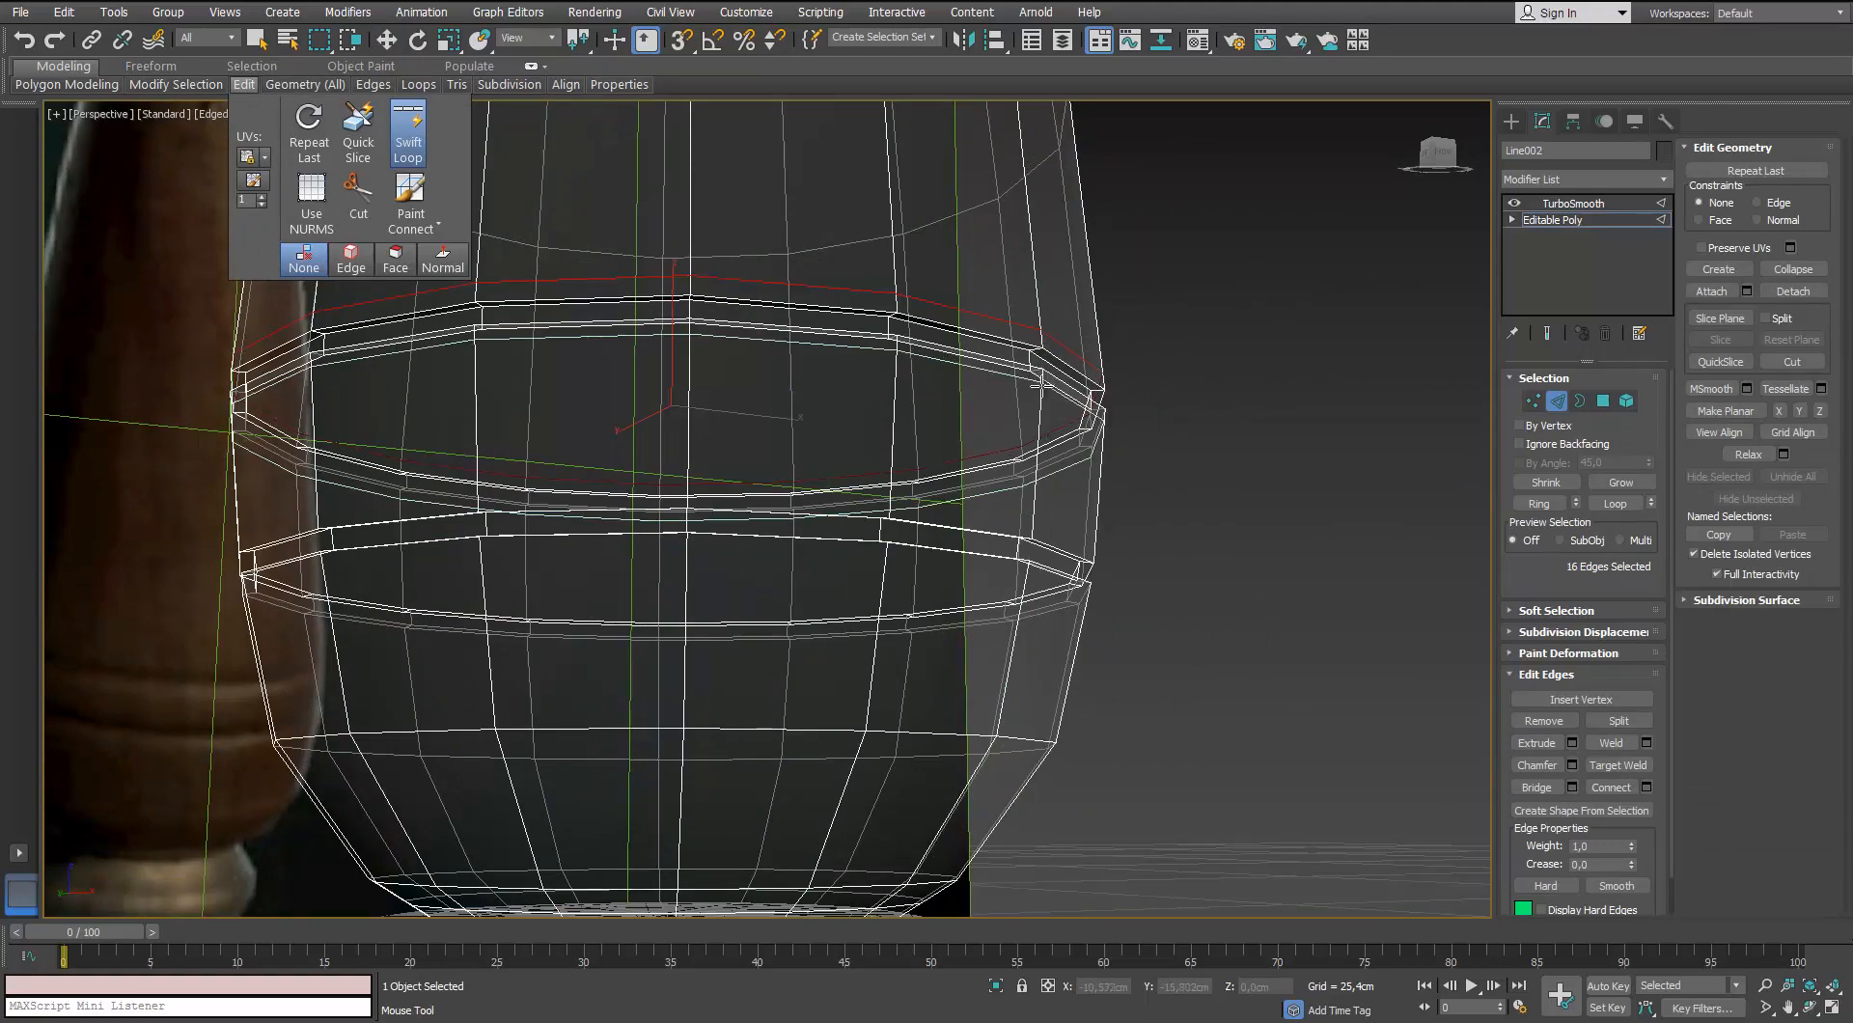
{"action": "left_click", "coordinate": [1041, 387]}
{"action": "mouse_move", "coordinate": [1041, 388]}
{"action": "middle_mouse_down", "text": "alt"}
{"action": "mouse_move", "coordinate": [1046, 429]}
{"action": "mouse_move", "coordinate": [1062, 386]}
{"action": "middle_mouse_up", "text": "alt"}
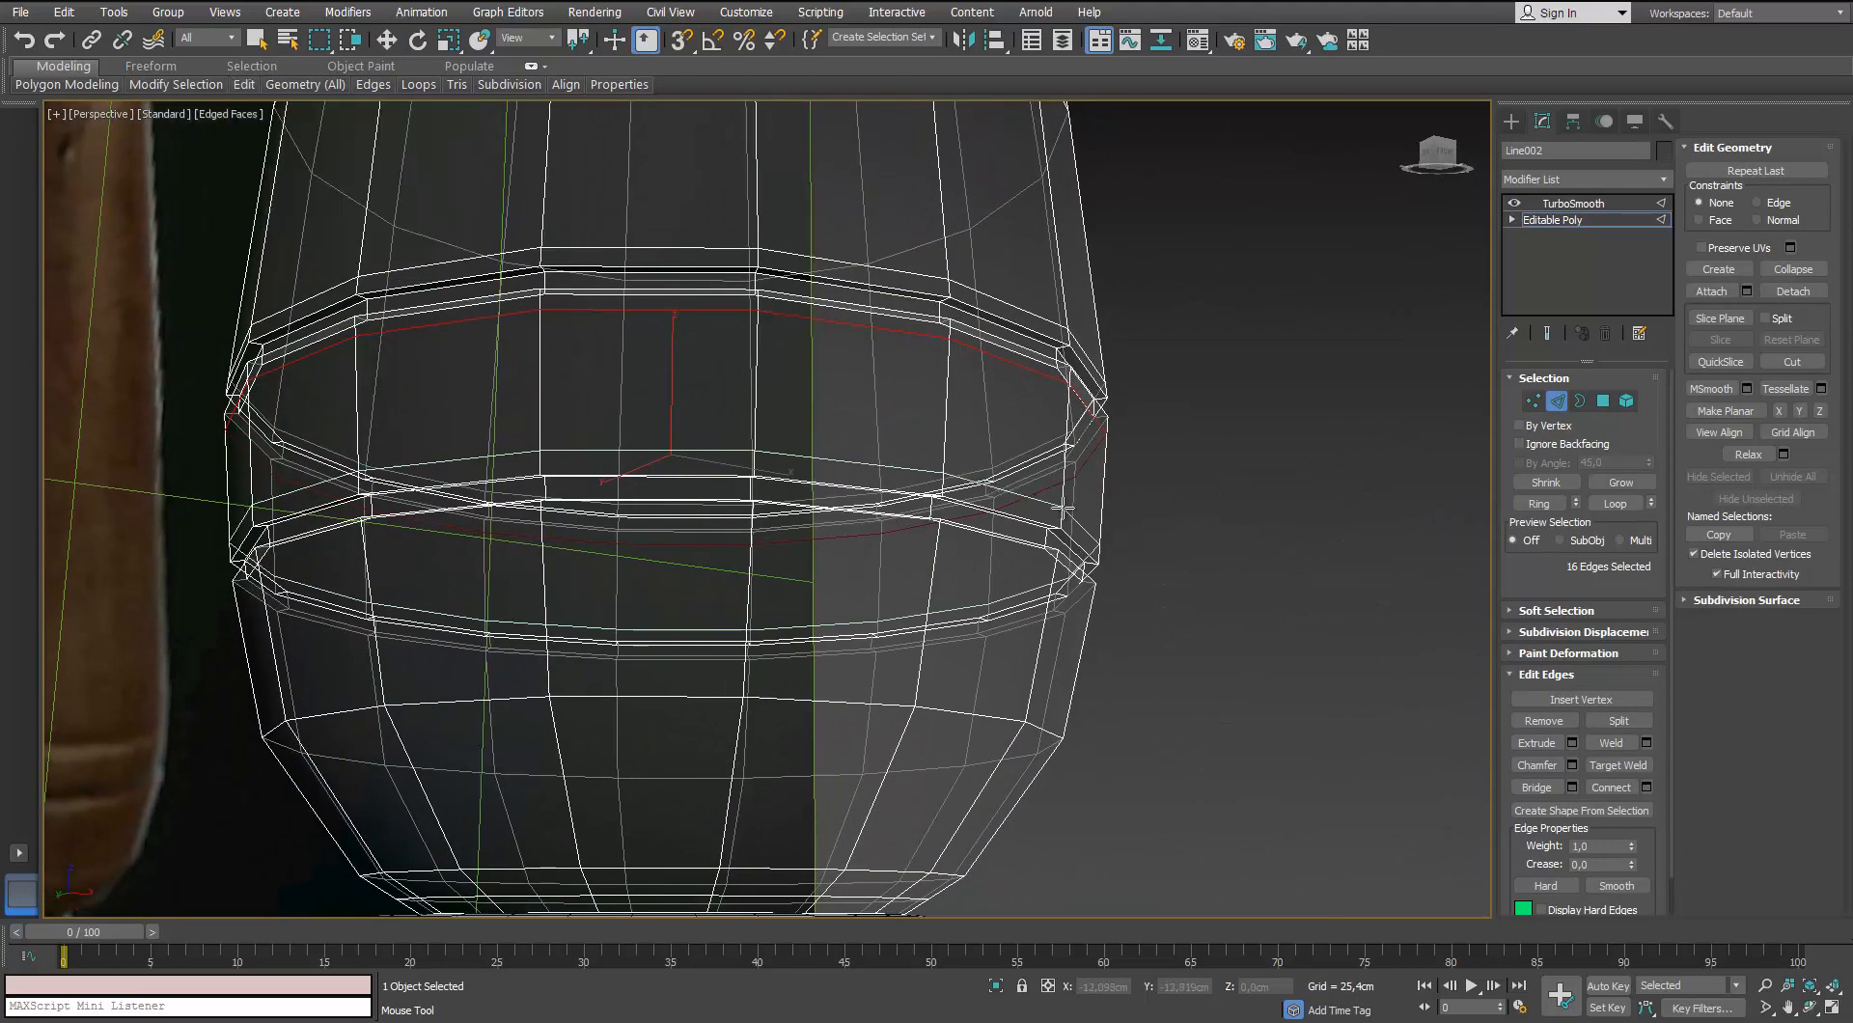
{"action": "middle_click_drag", "start_coordinate": [1061, 506], "coordinate": [1196, 579], "text": "alt"}
{"action": "scroll", "coordinate": [1196, 579], "scroll_direction": "down", "scroll_amount": 4}
{"action": "right_click", "coordinate": [1293, 552]}
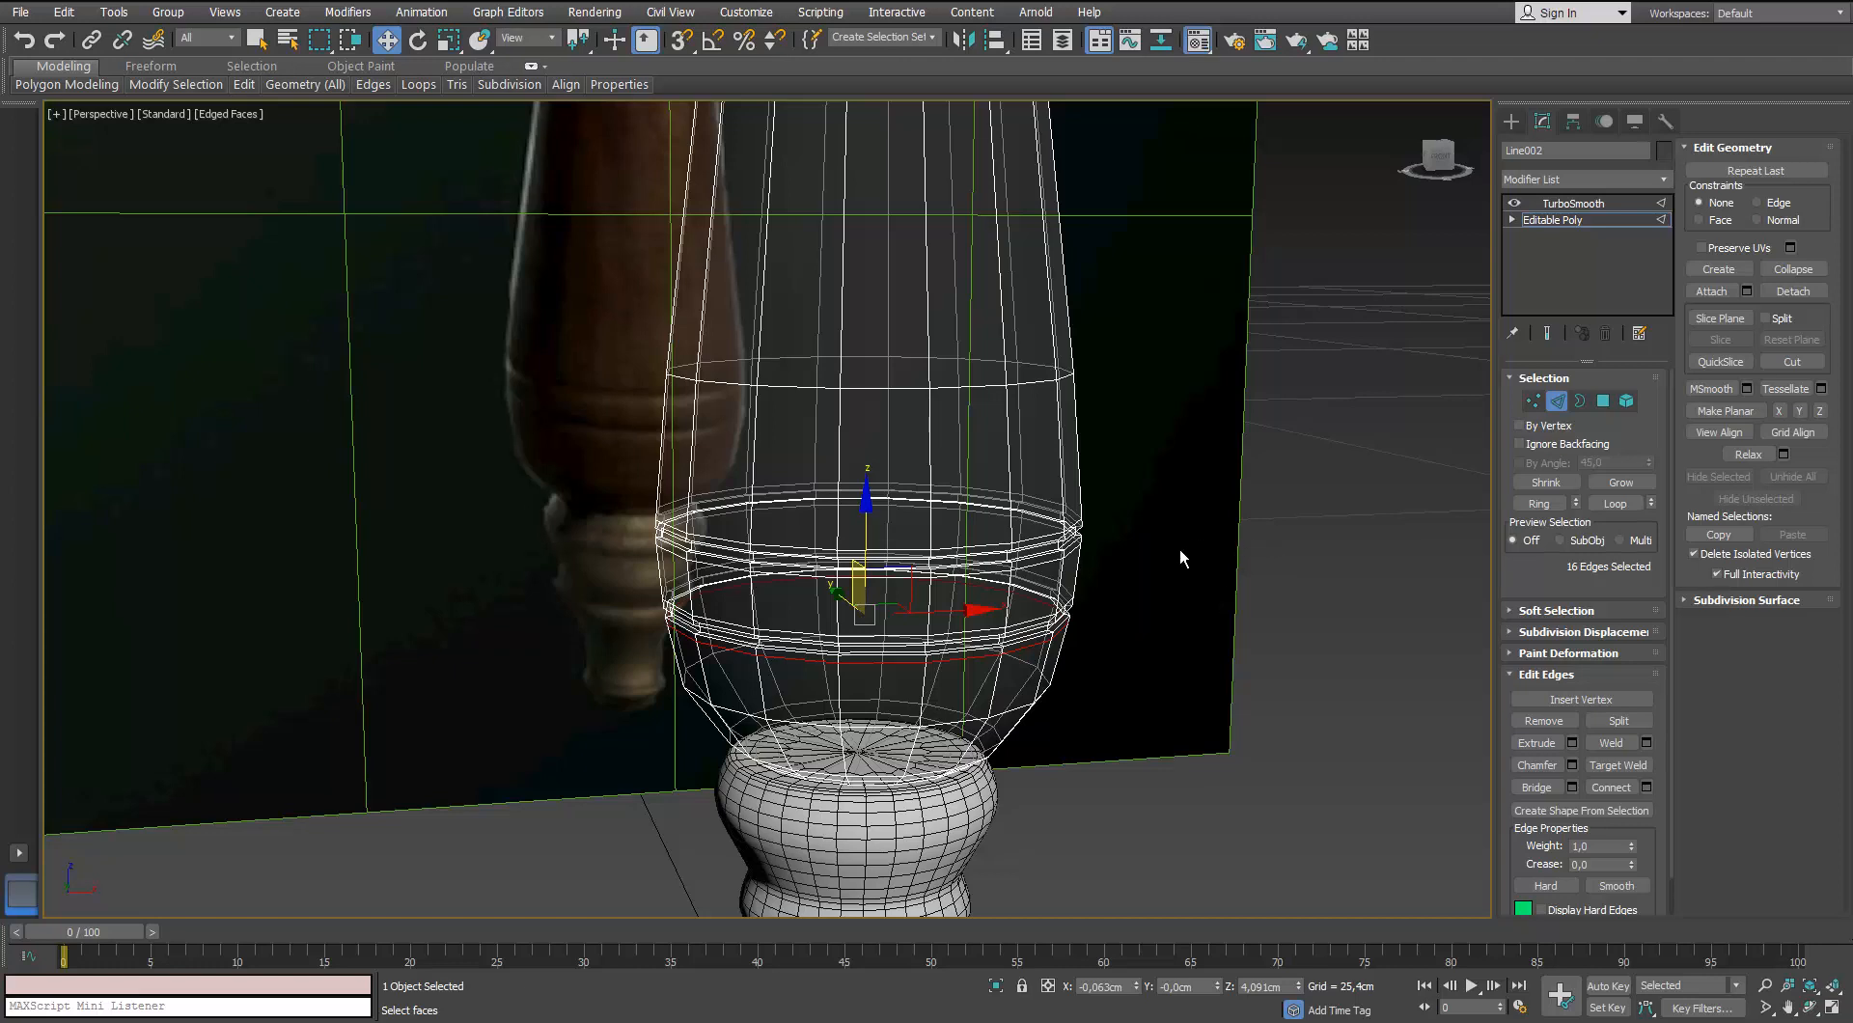
Assign the opaque 01 - Default material to the handle and view its smoothed grooves at the TurboSmooth level without edged faces
{"action": "key", "text": "m"}
{"action": "left_click", "coordinate": [1202, 361]}
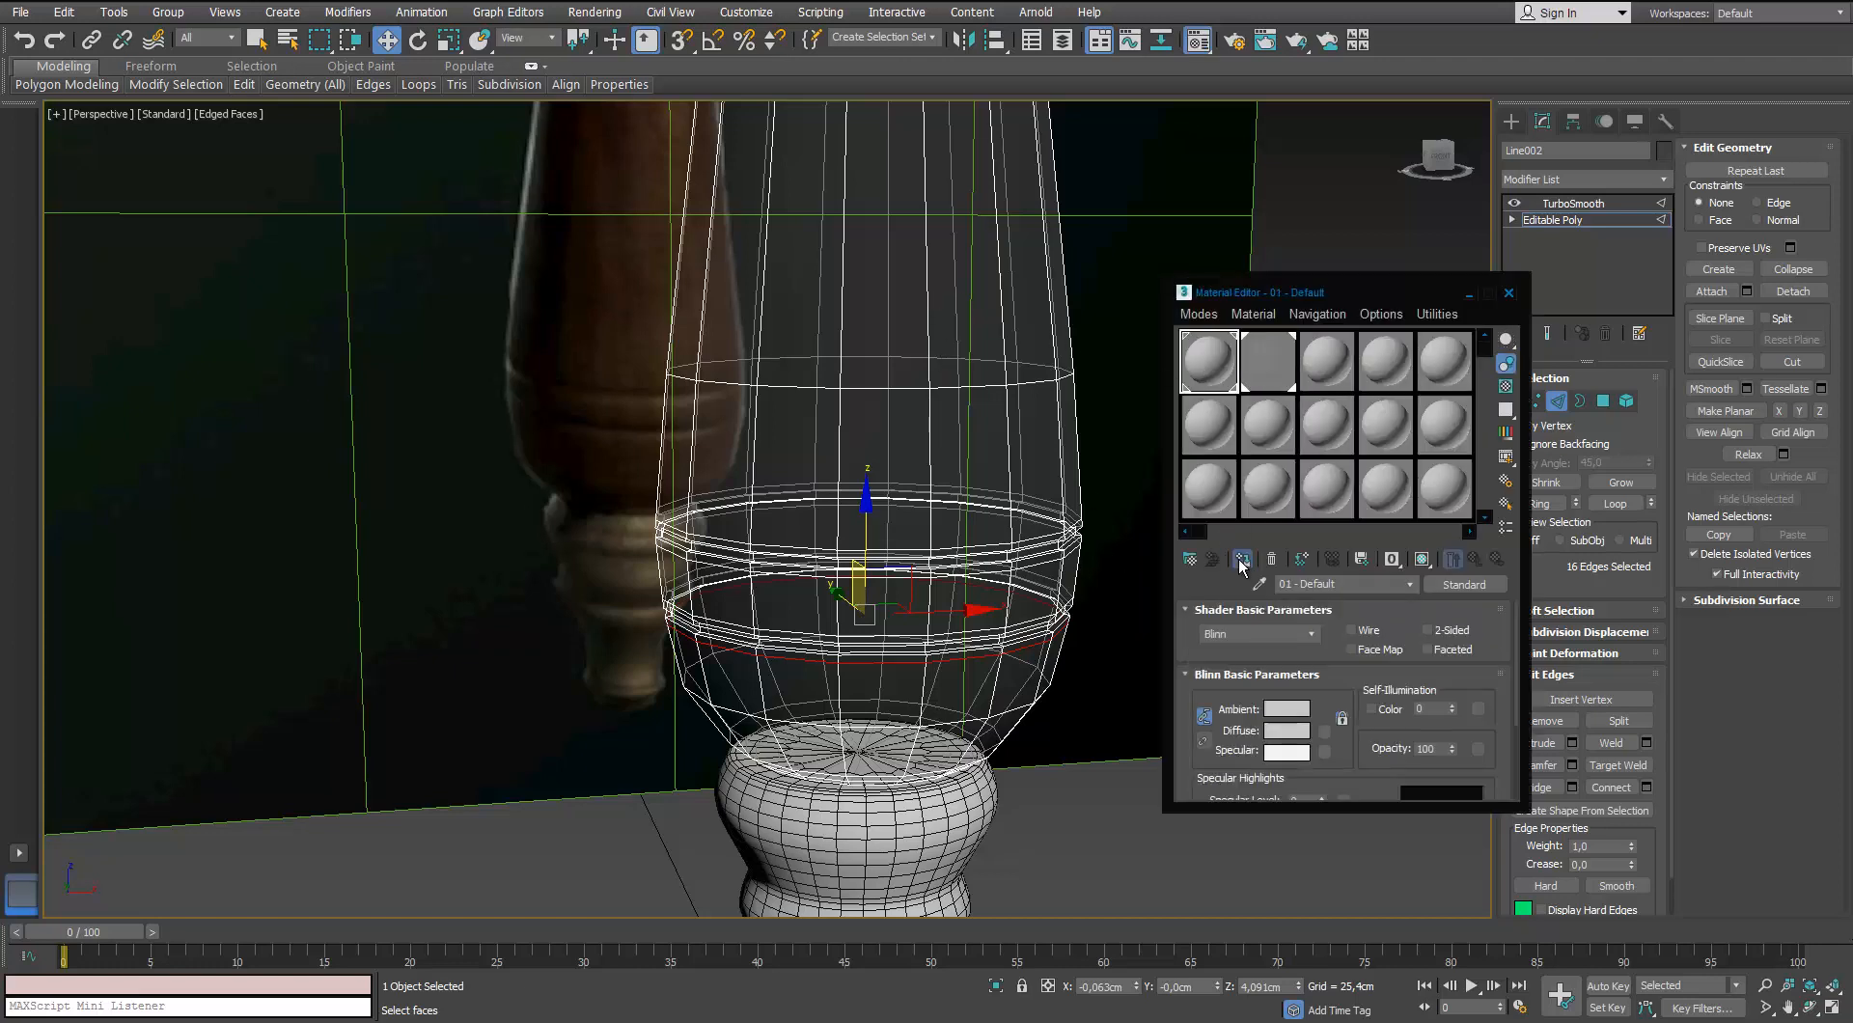
{"action": "left_click", "coordinate": [1241, 560]}
{"action": "left_click", "coordinate": [1508, 293]}
{"action": "left_click", "coordinate": [1577, 220]}
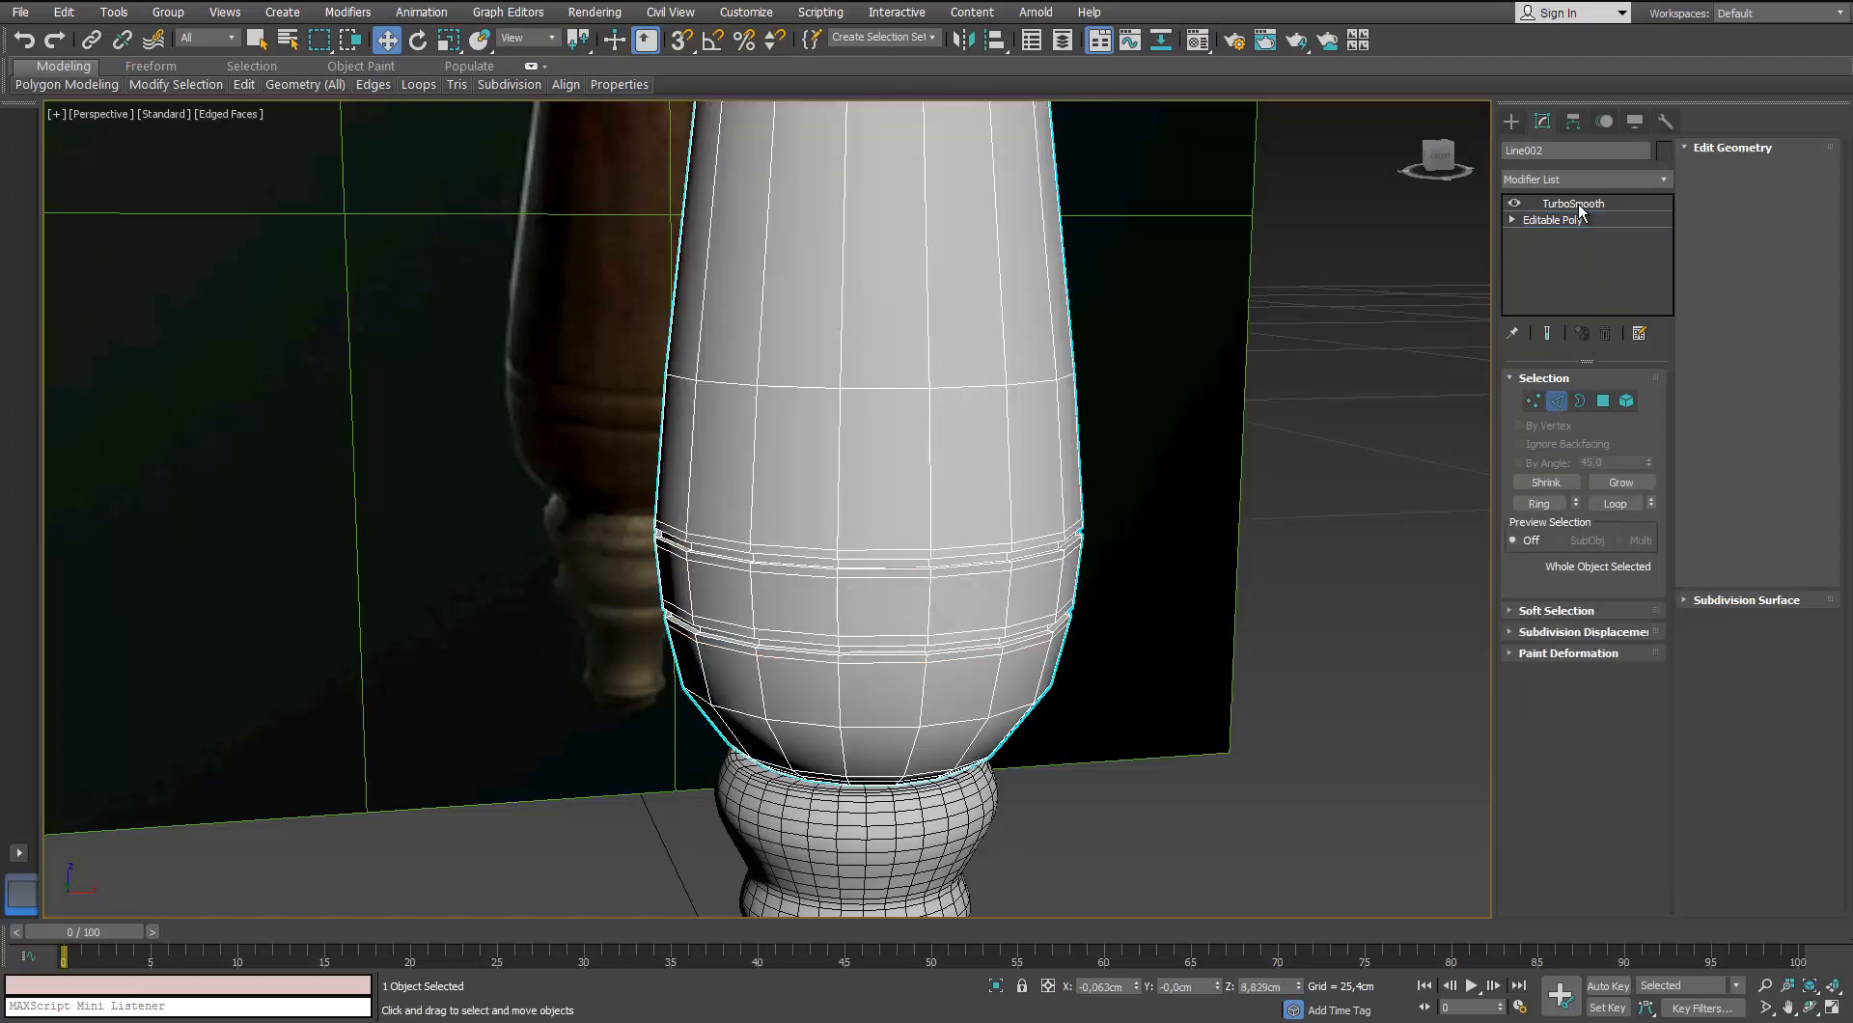
{"action": "left_click", "coordinate": [1575, 205]}
{"action": "middle_click_drag", "start_coordinate": [1083, 472], "coordinate": [910, 493], "text": "alt"}
{"action": "key", "text": "F4"}
{"action": "scroll", "coordinate": [910, 493], "scroll_direction": "down", "scroll_amount": 4}
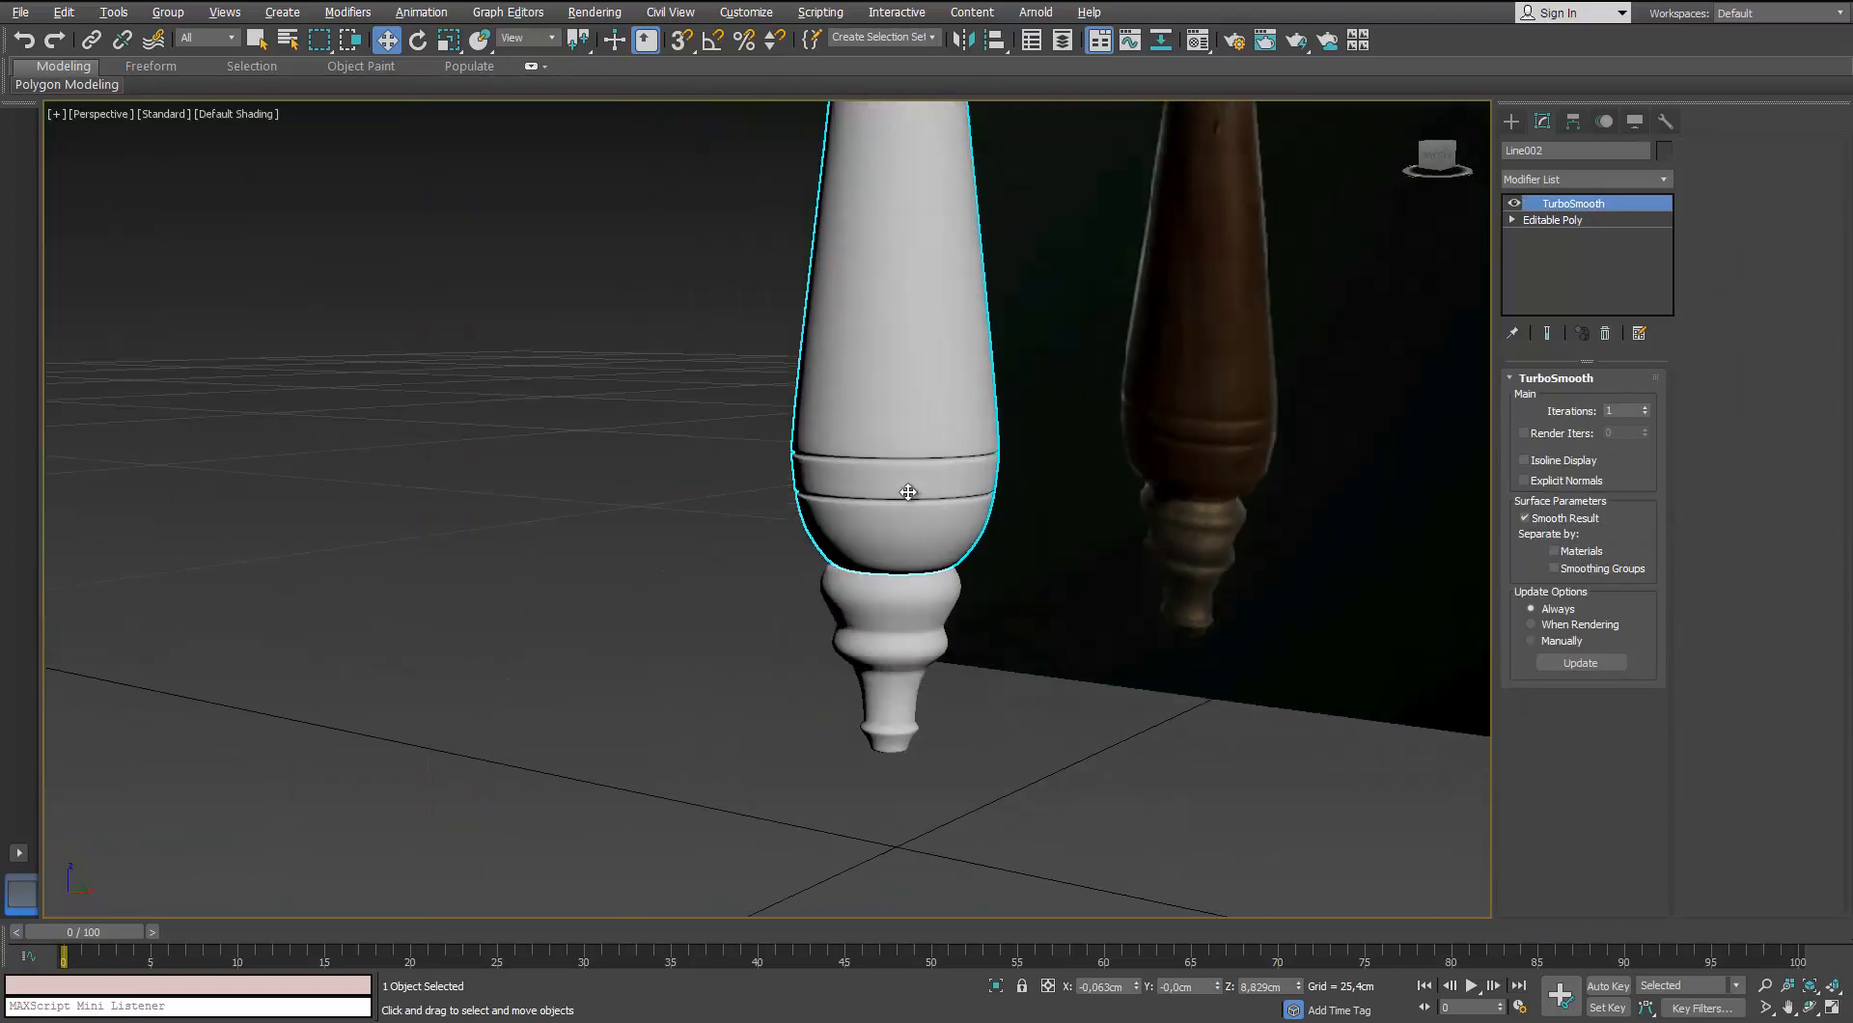
{"action": "middle_click_drag", "start_coordinate": [657, 402], "coordinate": [521, 372]}
{"action": "scroll", "coordinate": [617, 425], "scroll_direction": "up", "scroll_amount": 2}
{"action": "middle_click_drag", "start_coordinate": [616, 426], "coordinate": [630, 402], "text": "alt"}
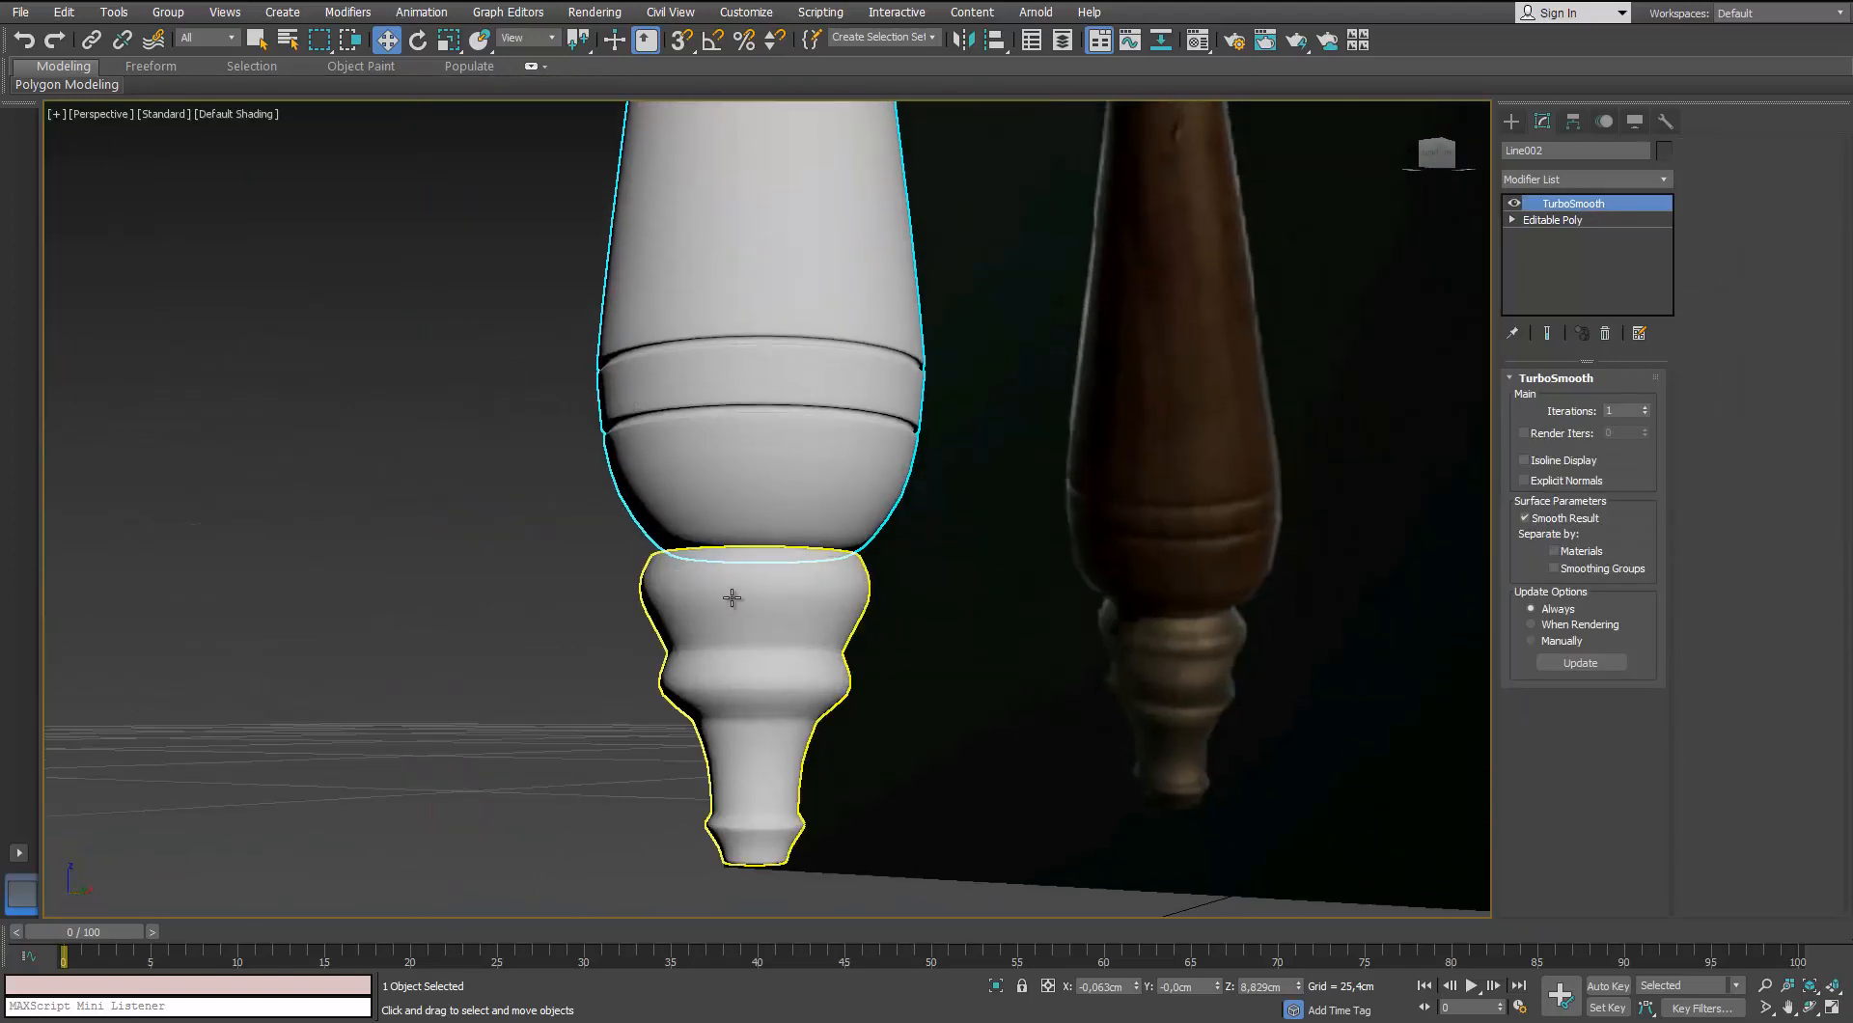
Chamfer the edge loop around the upper bulge of the end piece below the handle by 0.05 cm
{"action": "left_click", "coordinate": [731, 598]}
{"action": "scroll", "coordinate": [731, 598], "scroll_direction": "up", "scroll_amount": 3}
{"action": "left_click", "coordinate": [1544, 221]}
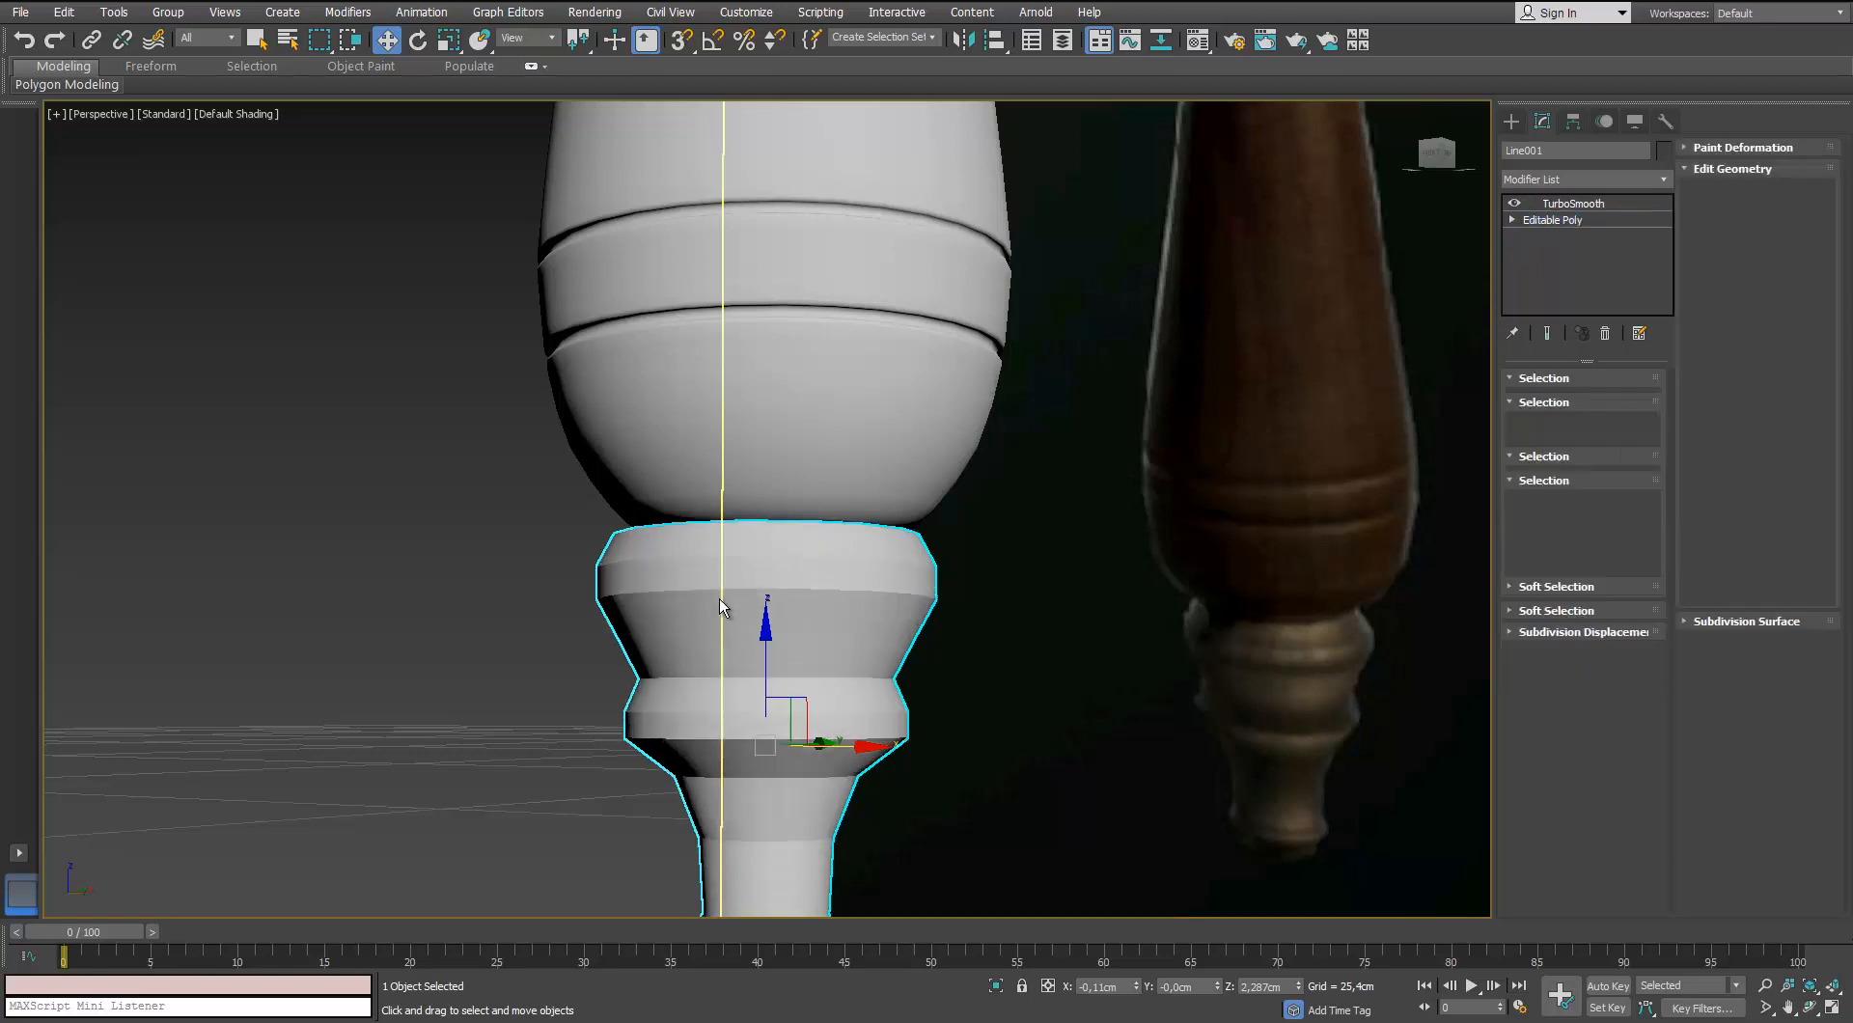
{"action": "scroll", "coordinate": [720, 598], "scroll_direction": "up", "scroll_amount": 2}
{"action": "key", "text": "F4"}
{"action": "scroll", "coordinate": [806, 588], "scroll_direction": "up", "scroll_amount": 2}
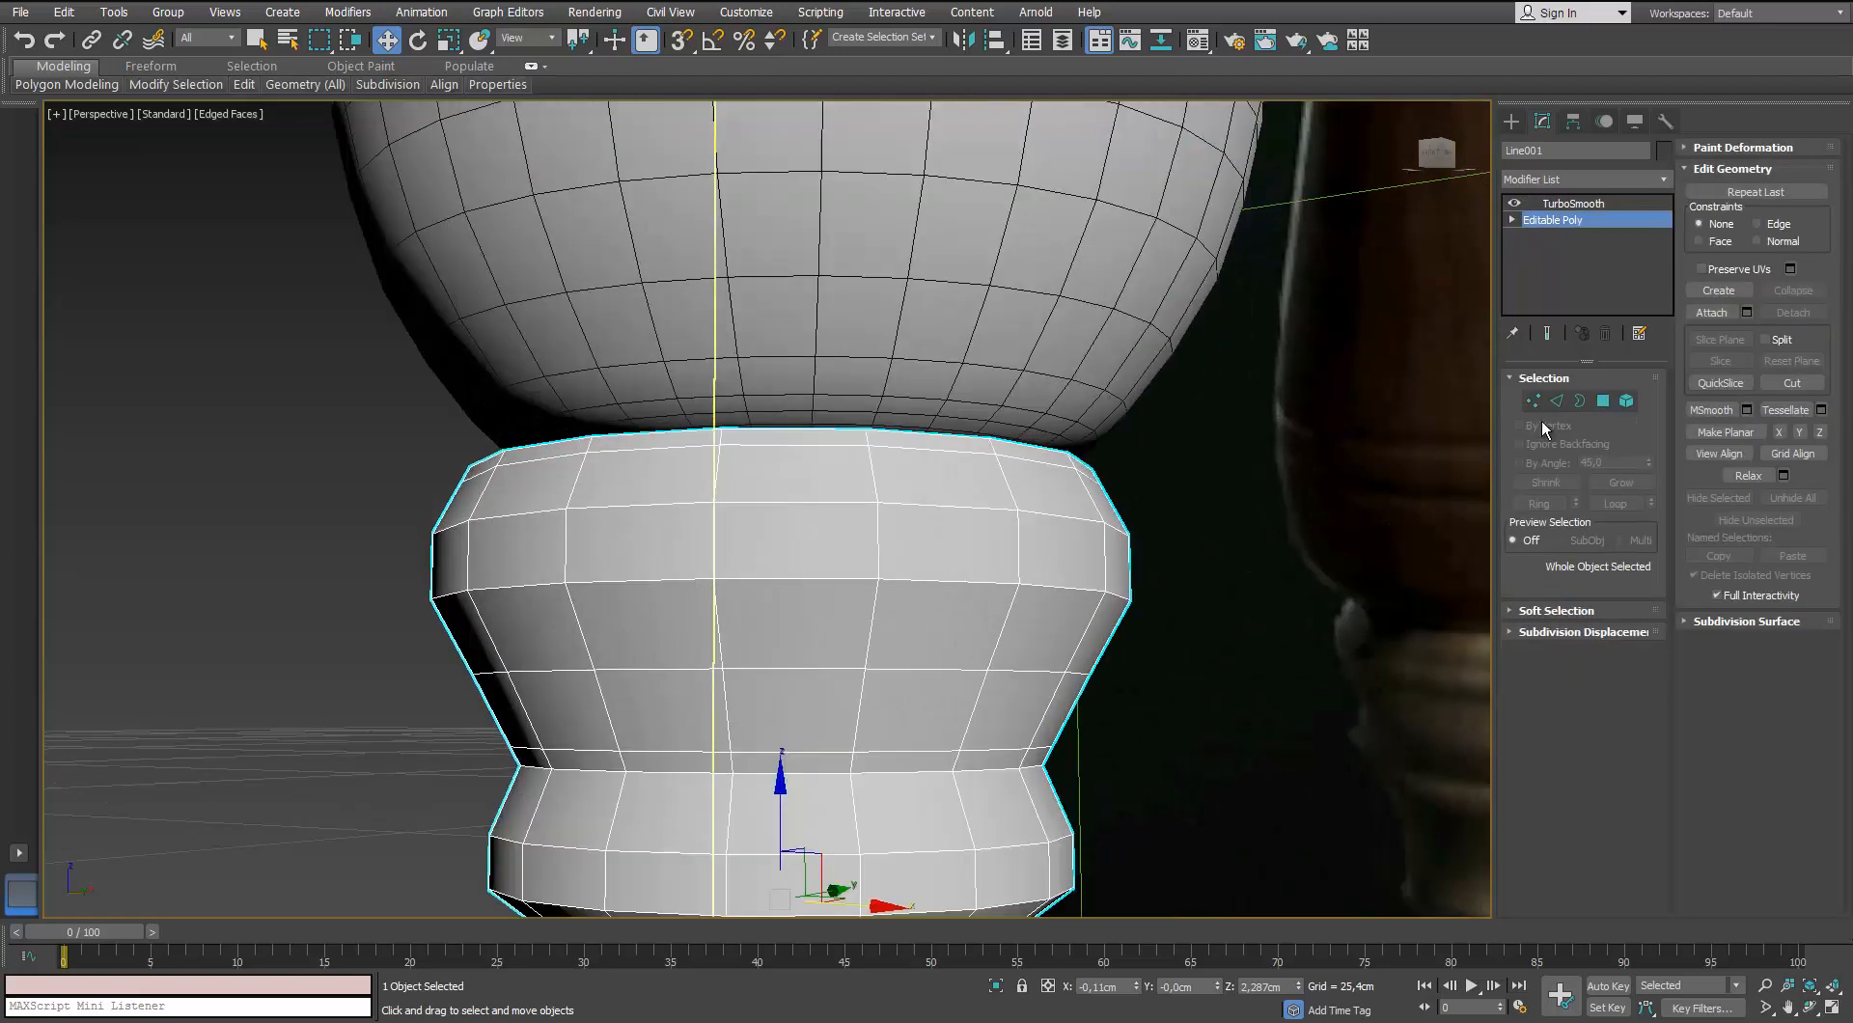
{"action": "key", "text": "2"}
{"action": "double_click", "coordinate": [719, 580]}
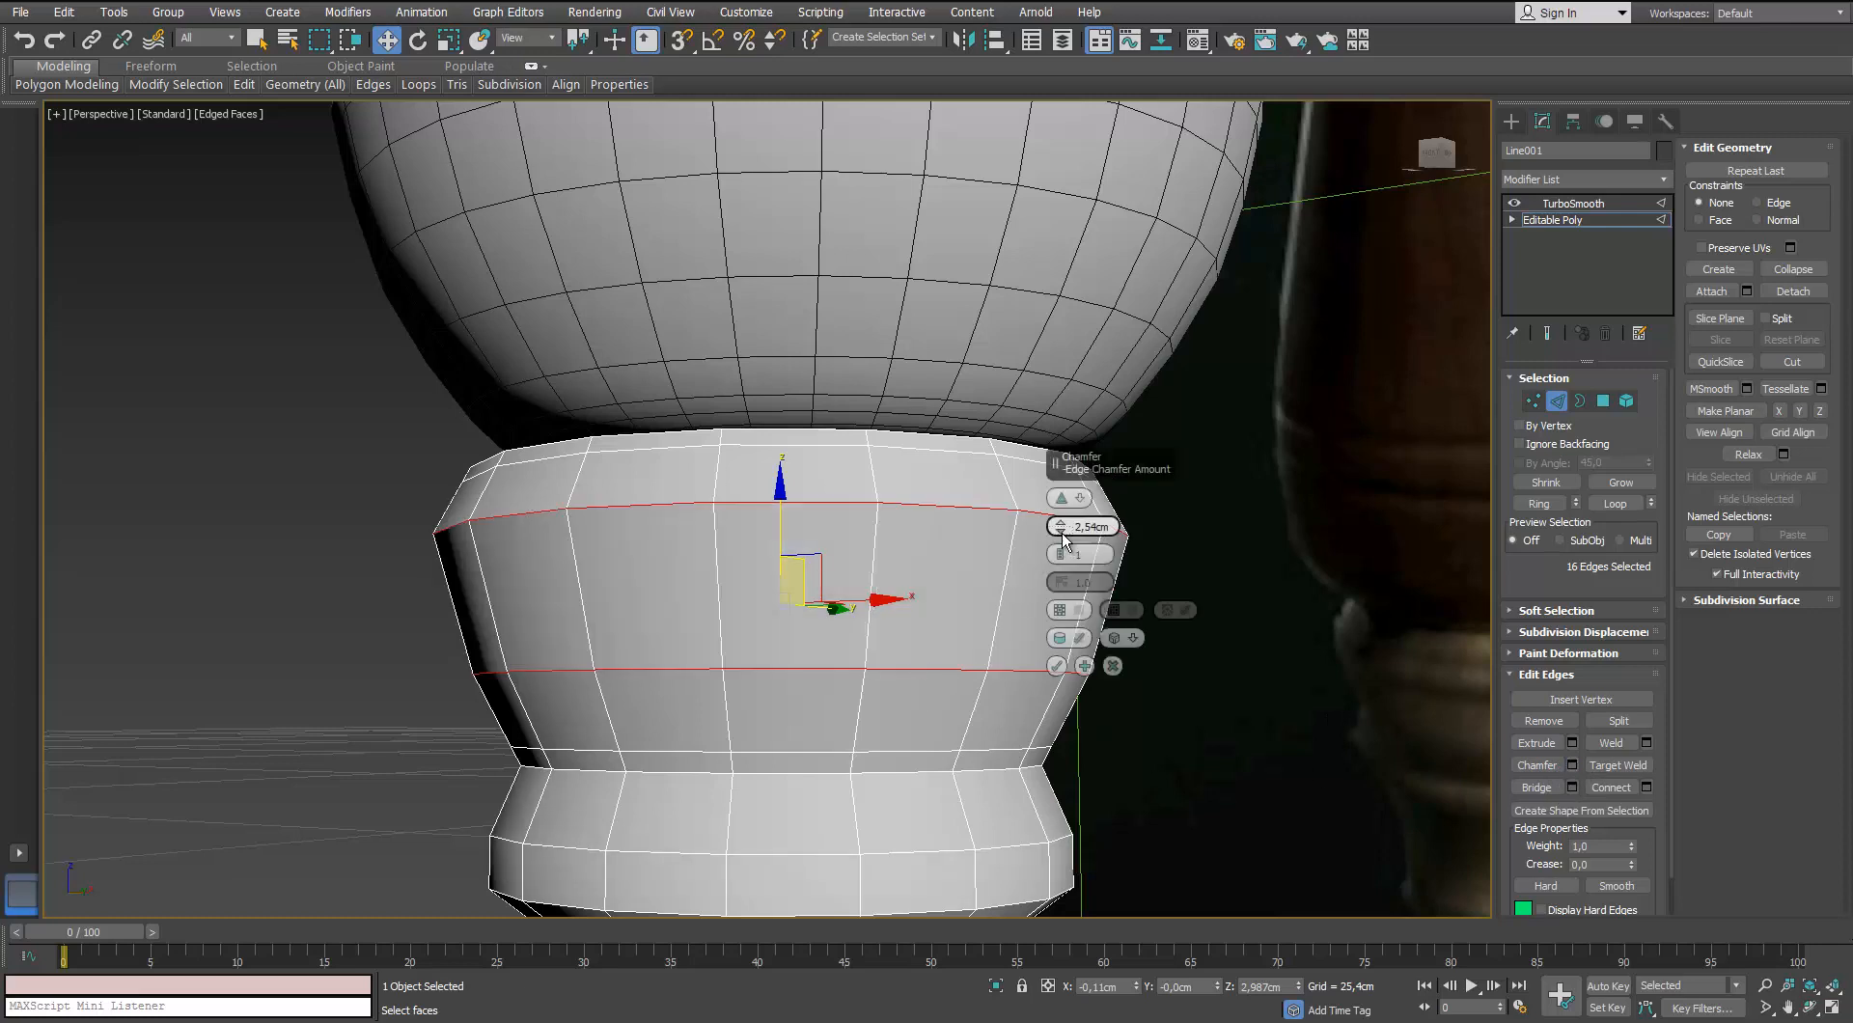
{"action": "left_click_drag", "start_coordinate": [1062, 532], "coordinate": [1064, 534]}
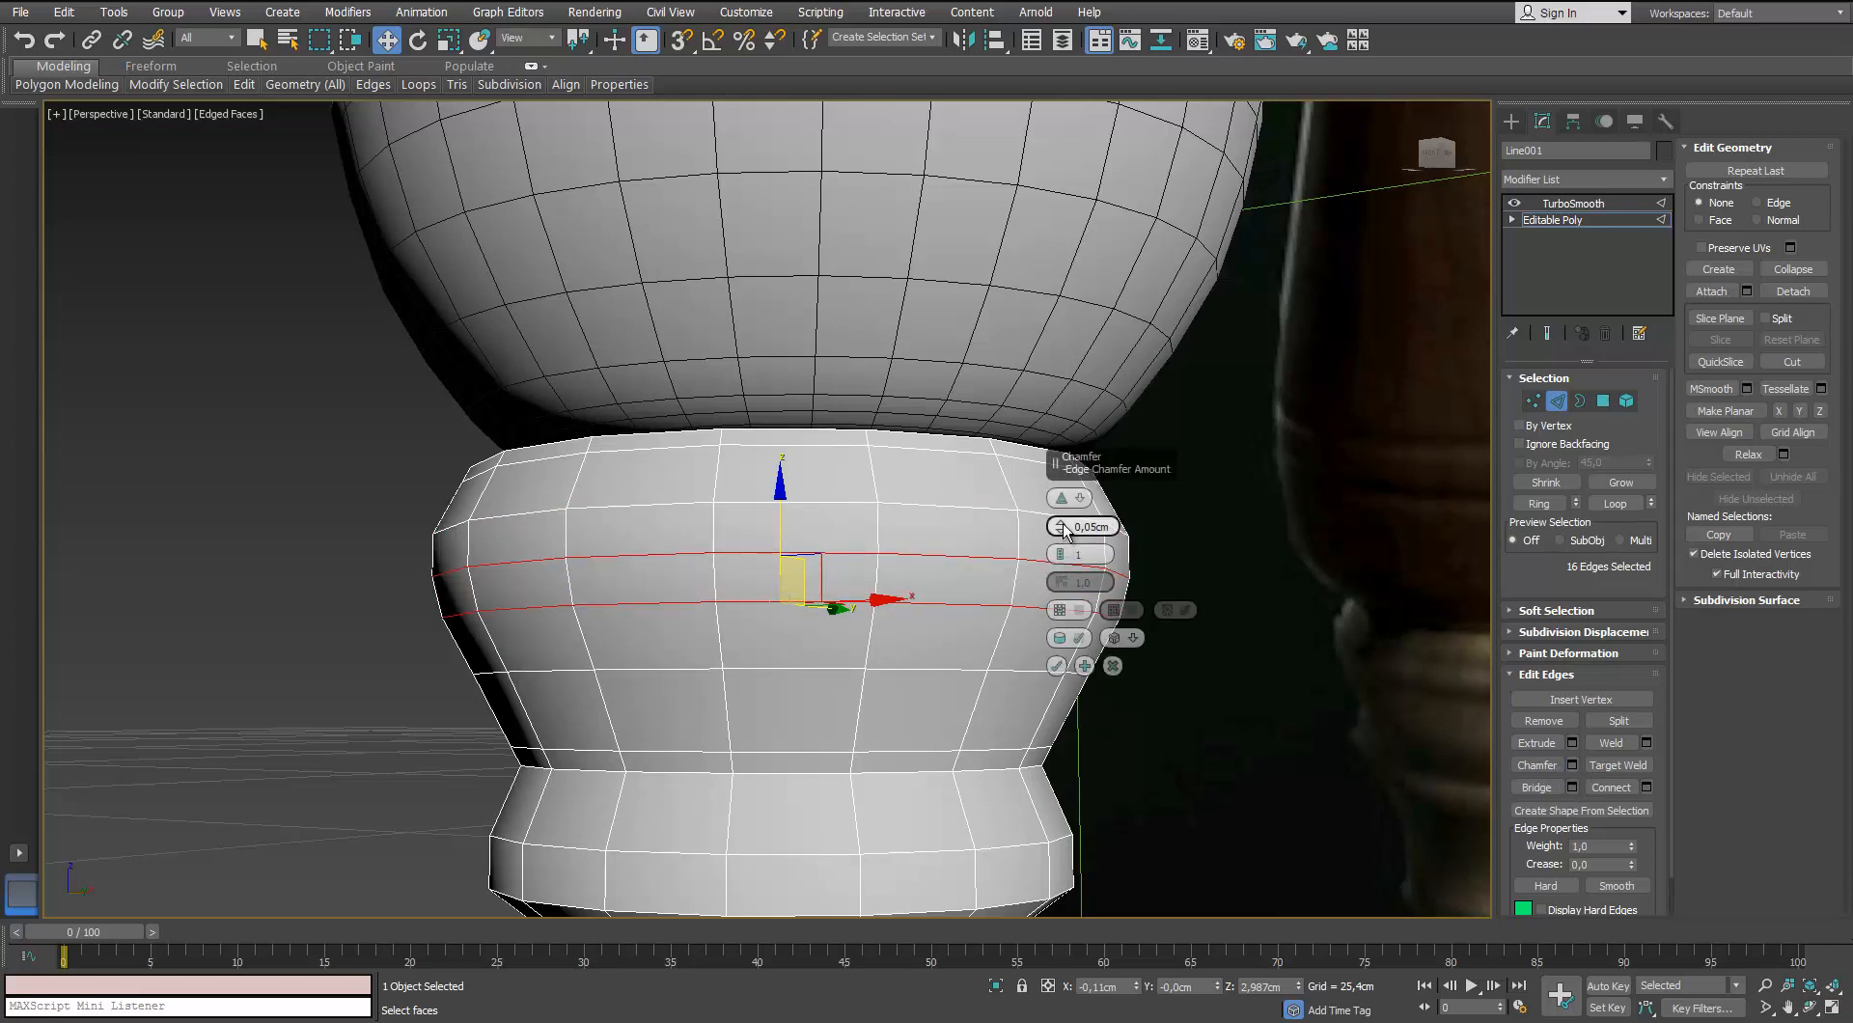
{"action": "left_click_drag", "start_coordinate": [1064, 531], "coordinate": [1065, 539]}
{"action": "left_click", "coordinate": [1056, 665]}
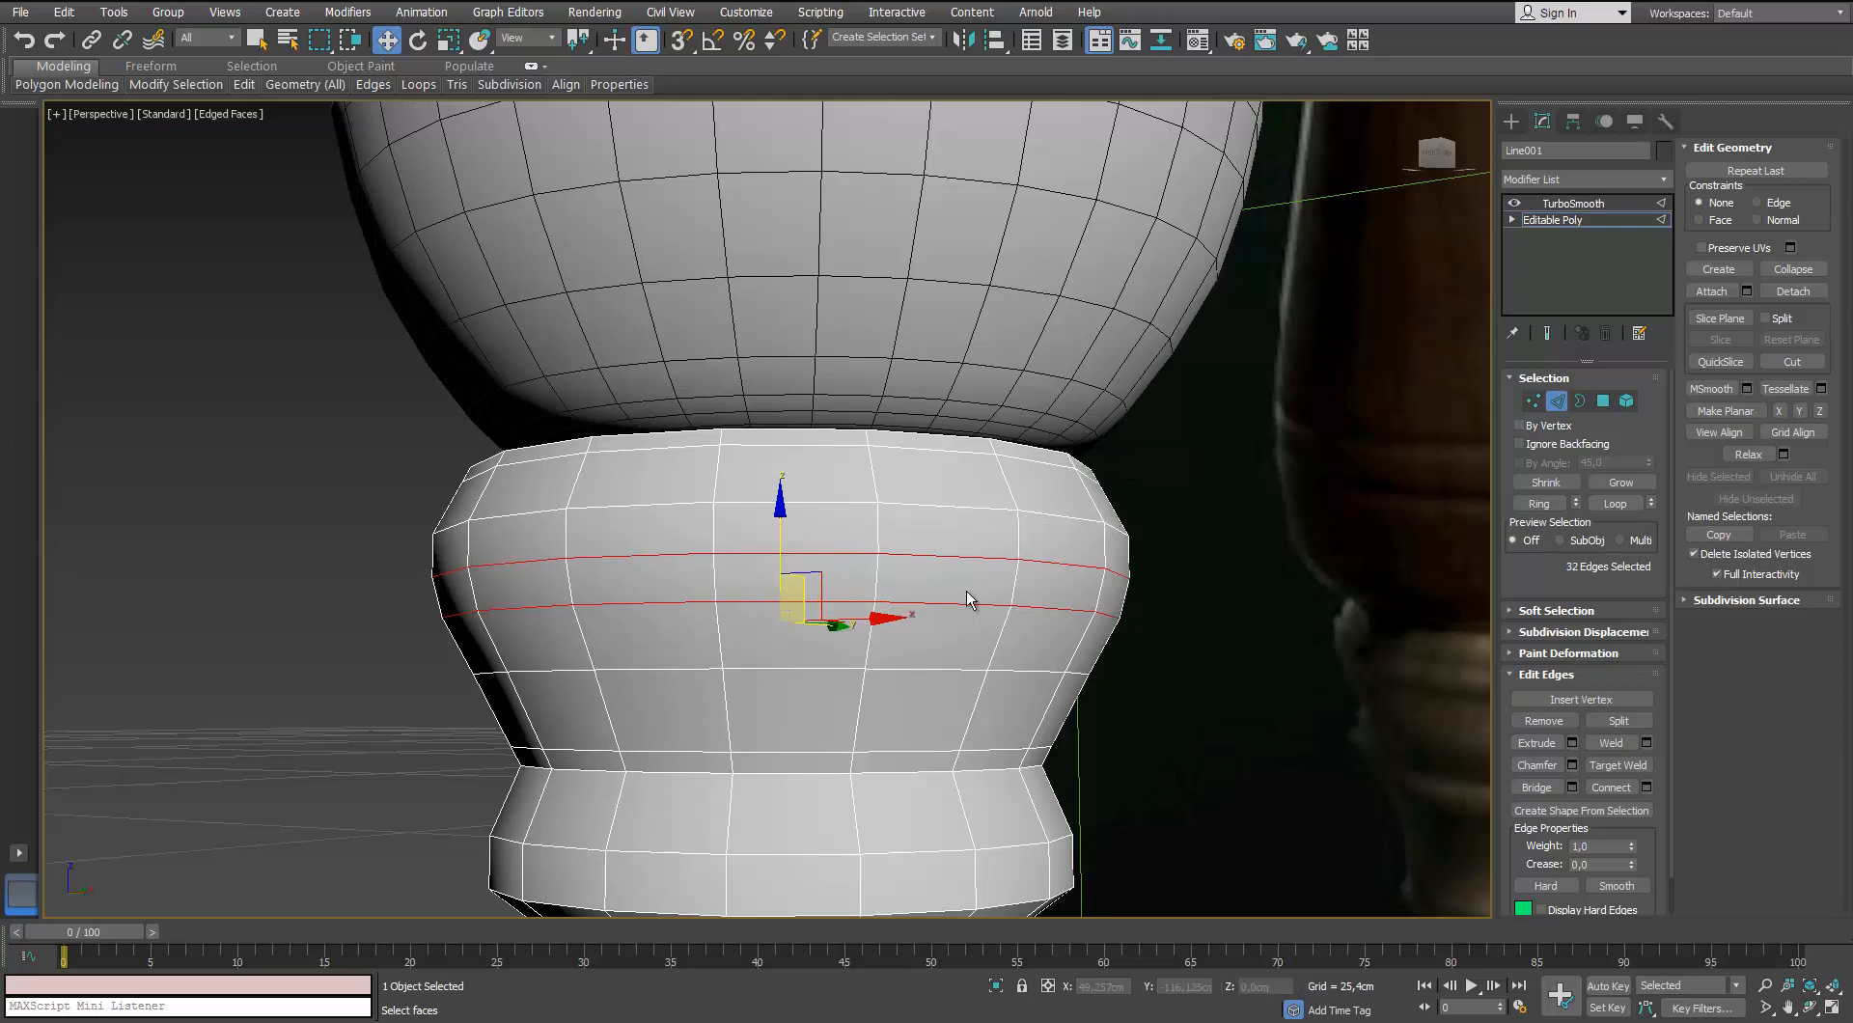
Select the ring of vertical edges between the end piece's chamfered loops and connect it with two new edge loops
{"action": "left_click", "coordinate": [875, 583]}
{"action": "left_click", "coordinate": [876, 584]}
{"action": "key", "text": "alt+r"}
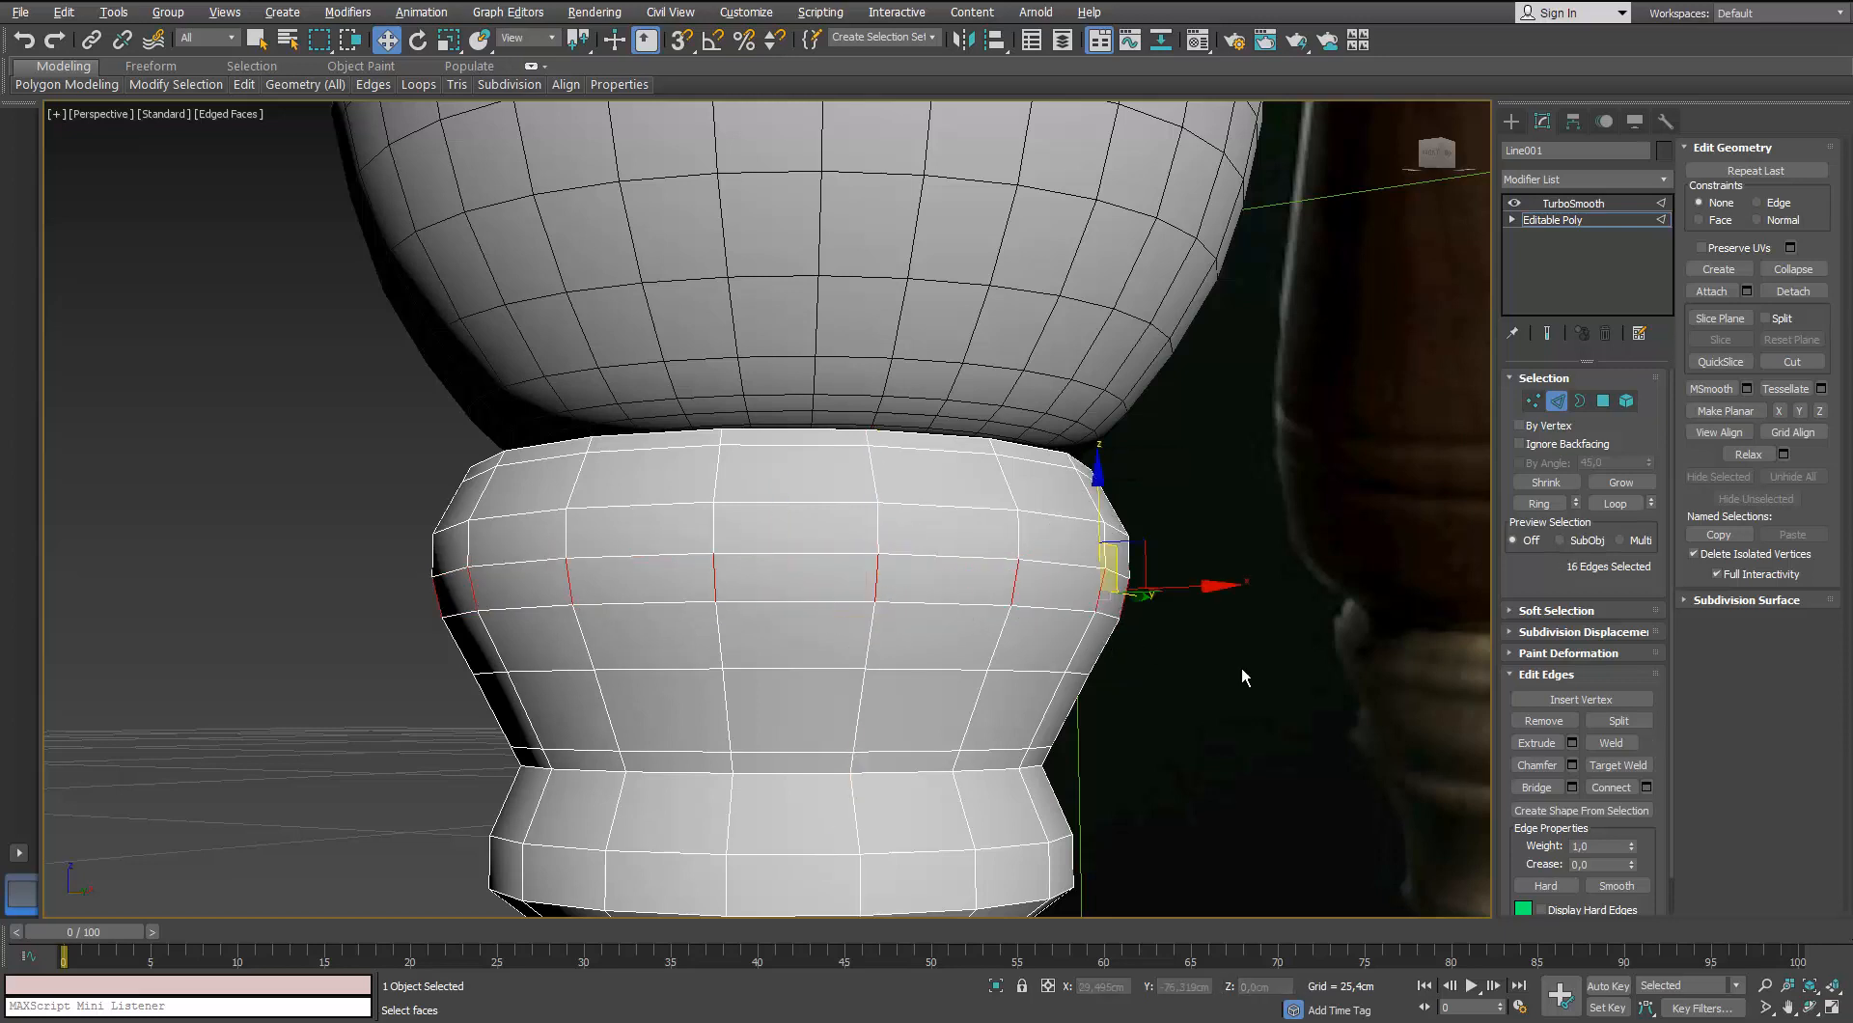
{"action": "left_click", "coordinate": [1646, 786]}
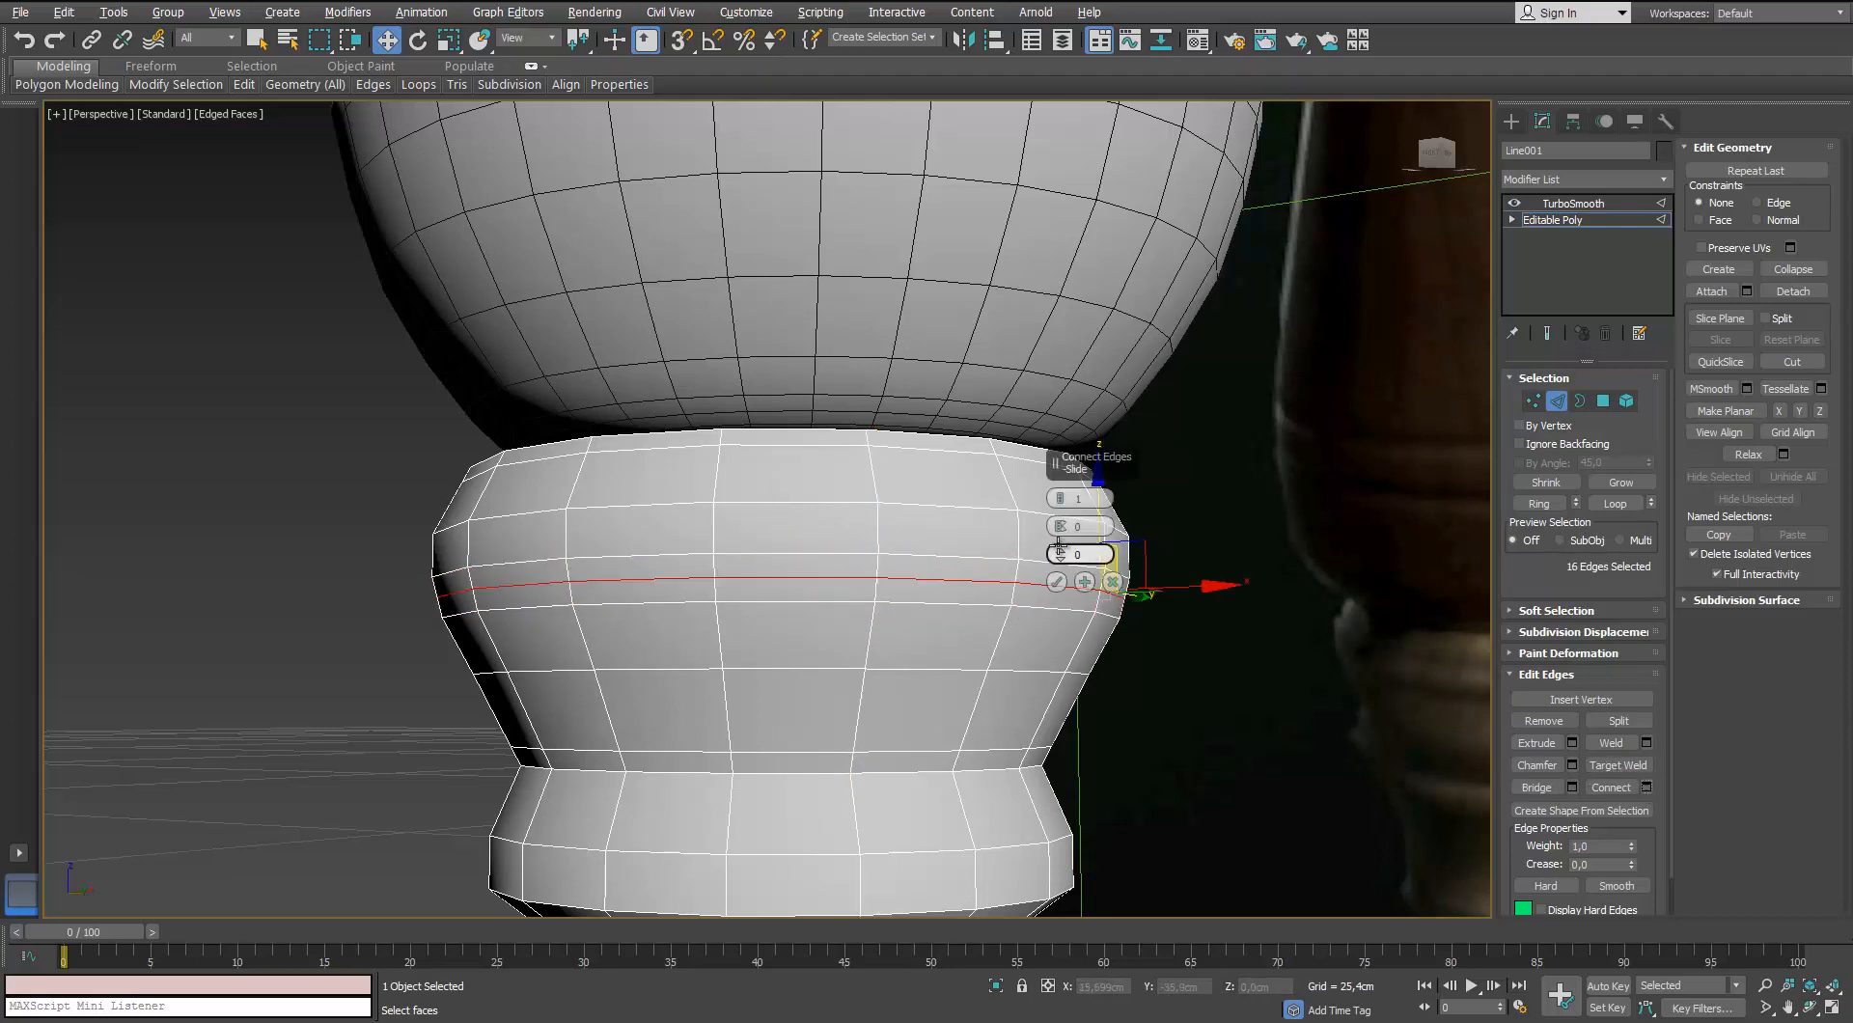
{"action": "left_click", "coordinate": [1062, 496]}
{"action": "left_click", "coordinate": [1056, 583]}
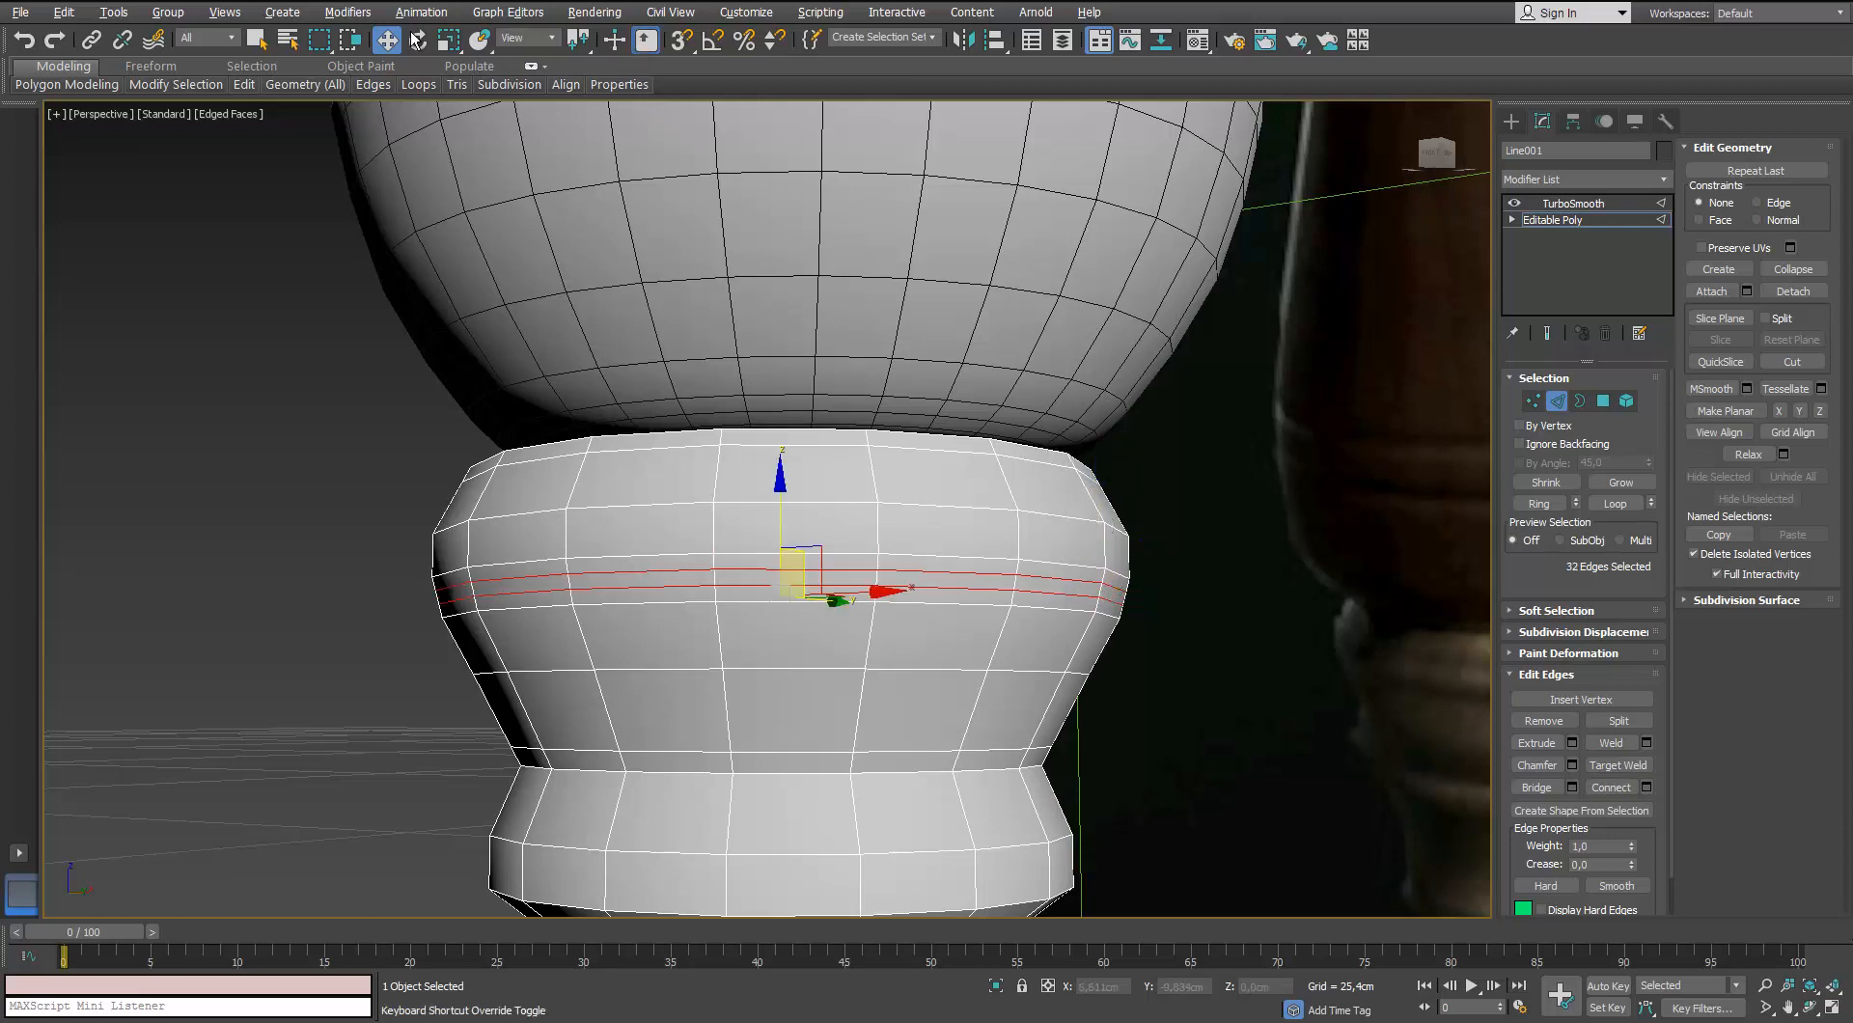
Scale the two new edge loops on the end piece to 103.5% to form a raised rim
{"action": "right_click", "coordinate": [448, 40]}
{"action": "left_click", "coordinate": [1241, 237]}
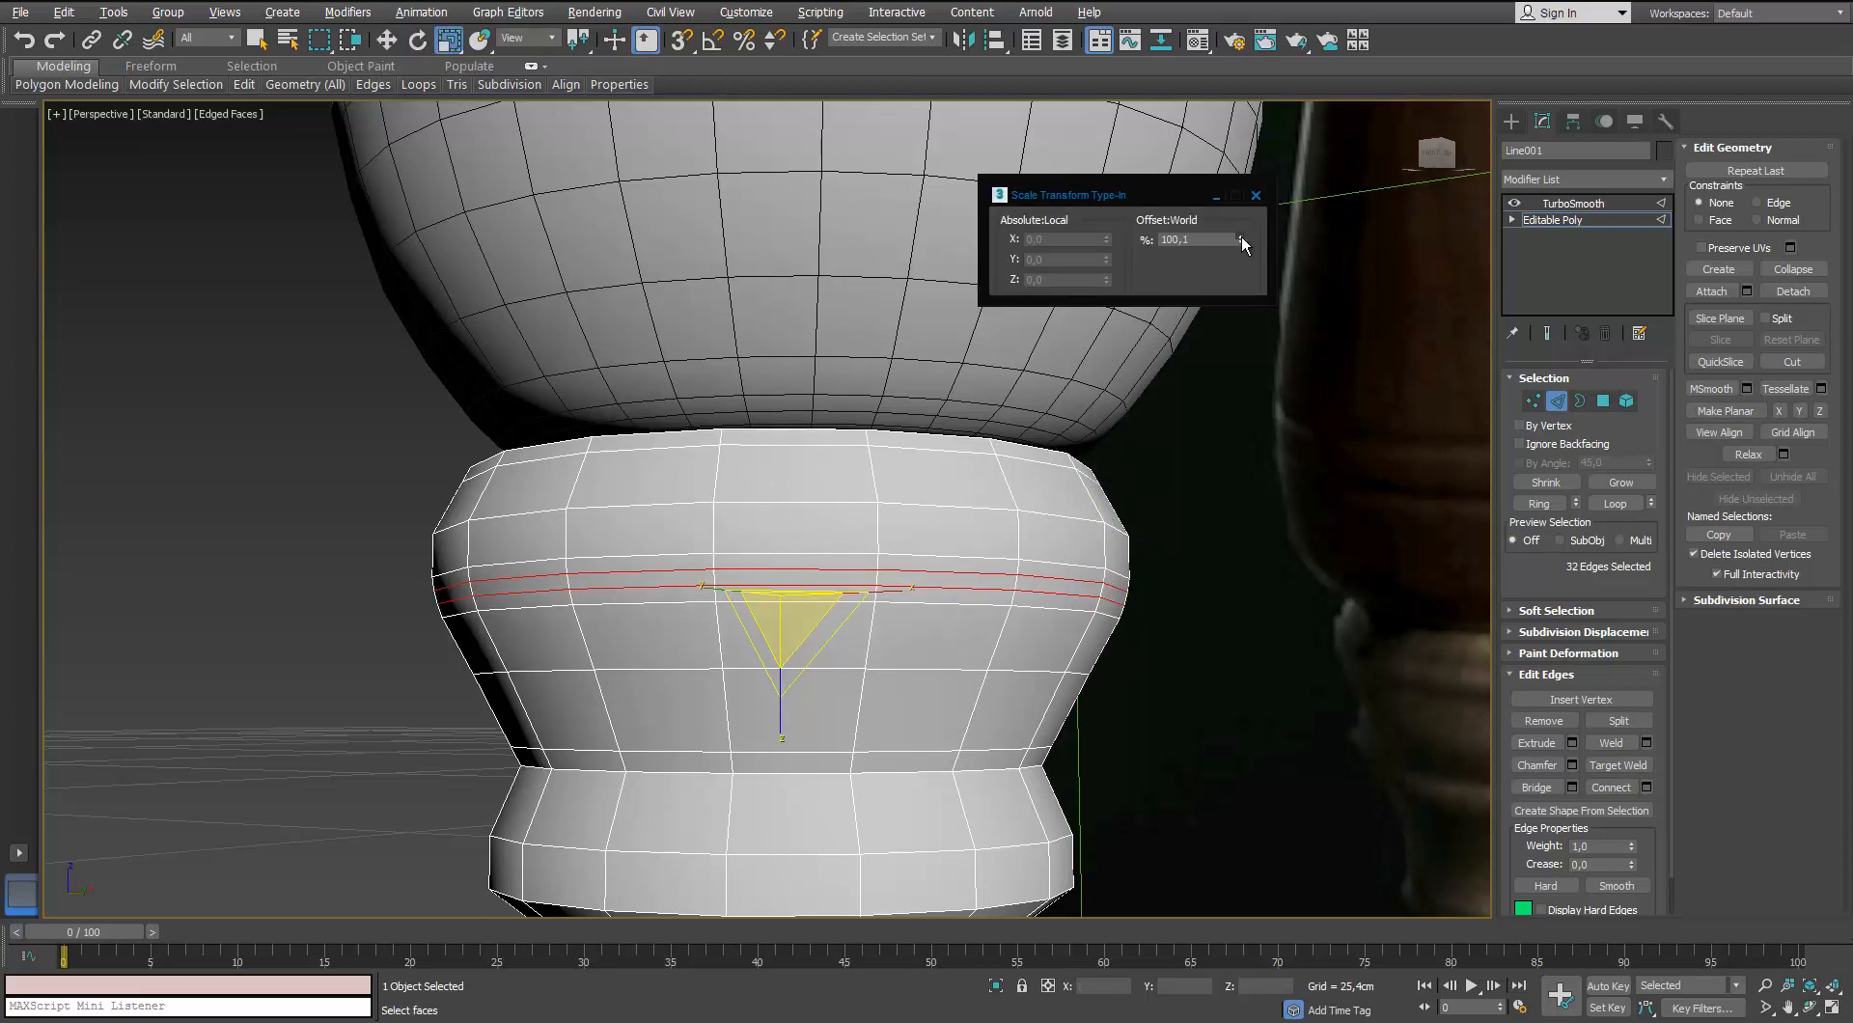
{"action": "left_click_drag", "start_coordinate": [1240, 224], "coordinate": [1235, 212]}
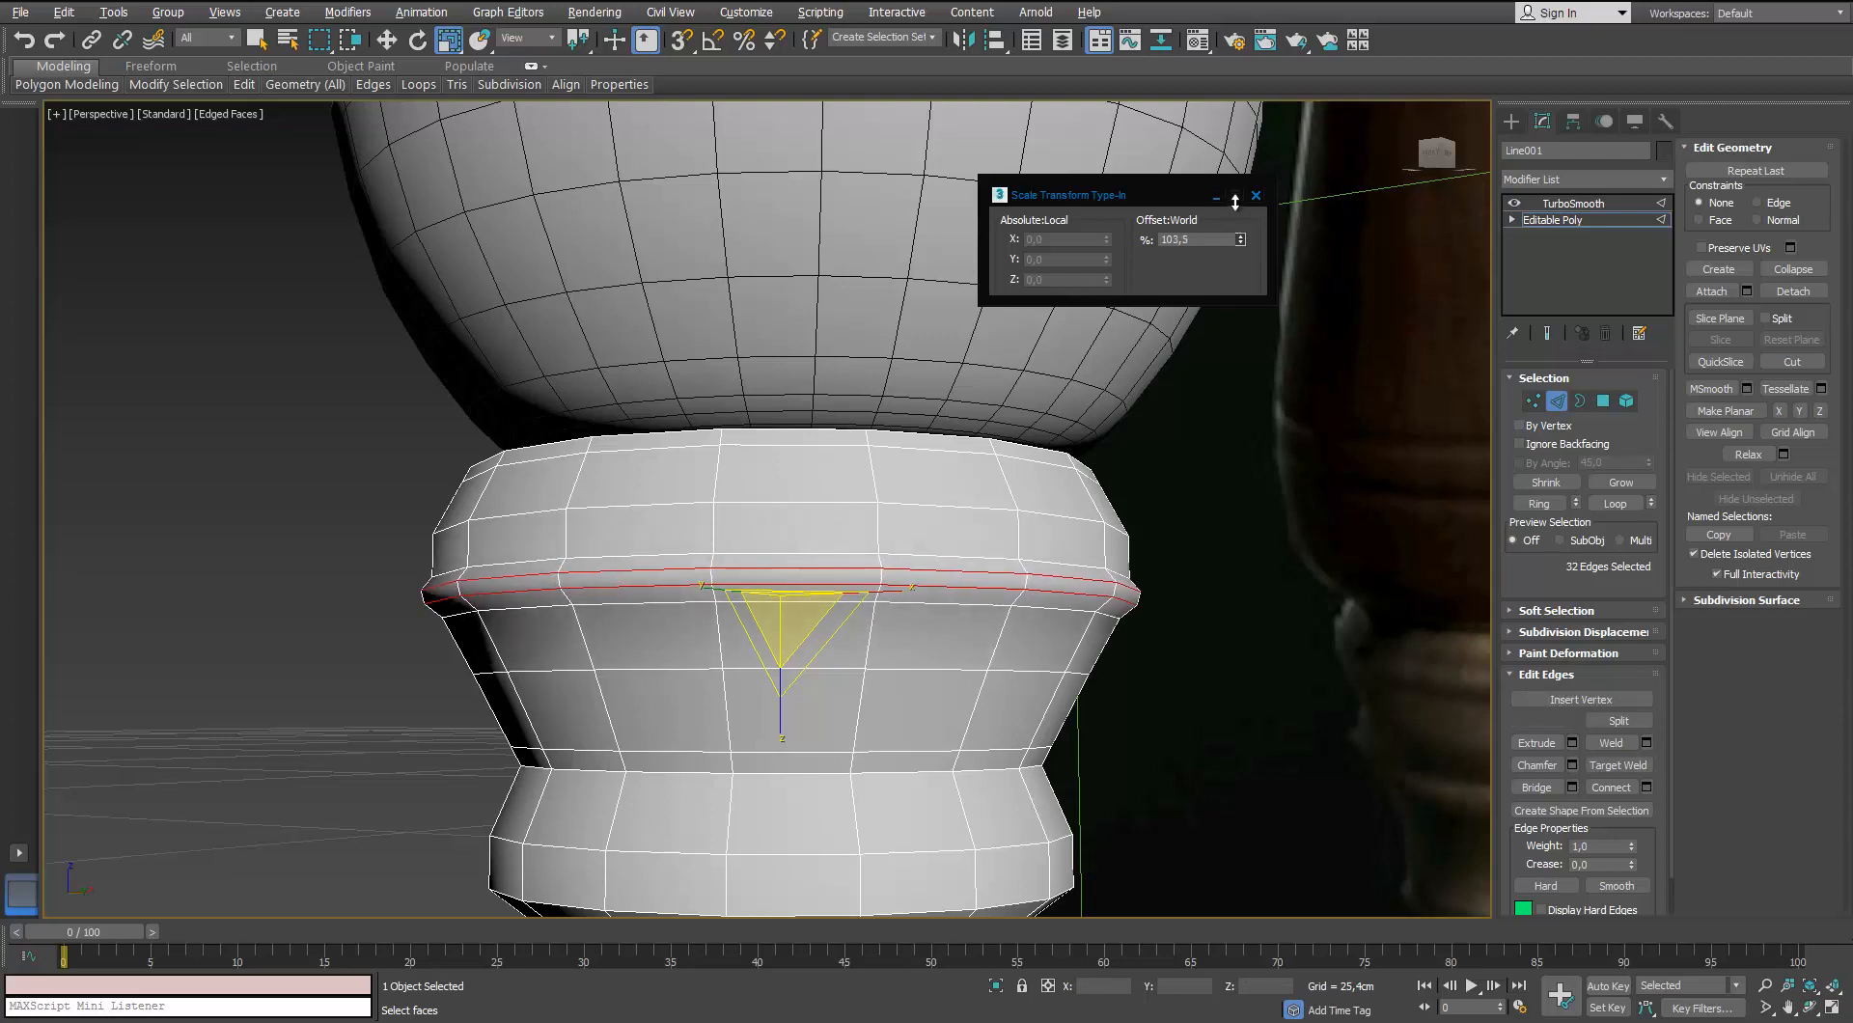
{"action": "left_click", "coordinate": [1256, 196]}
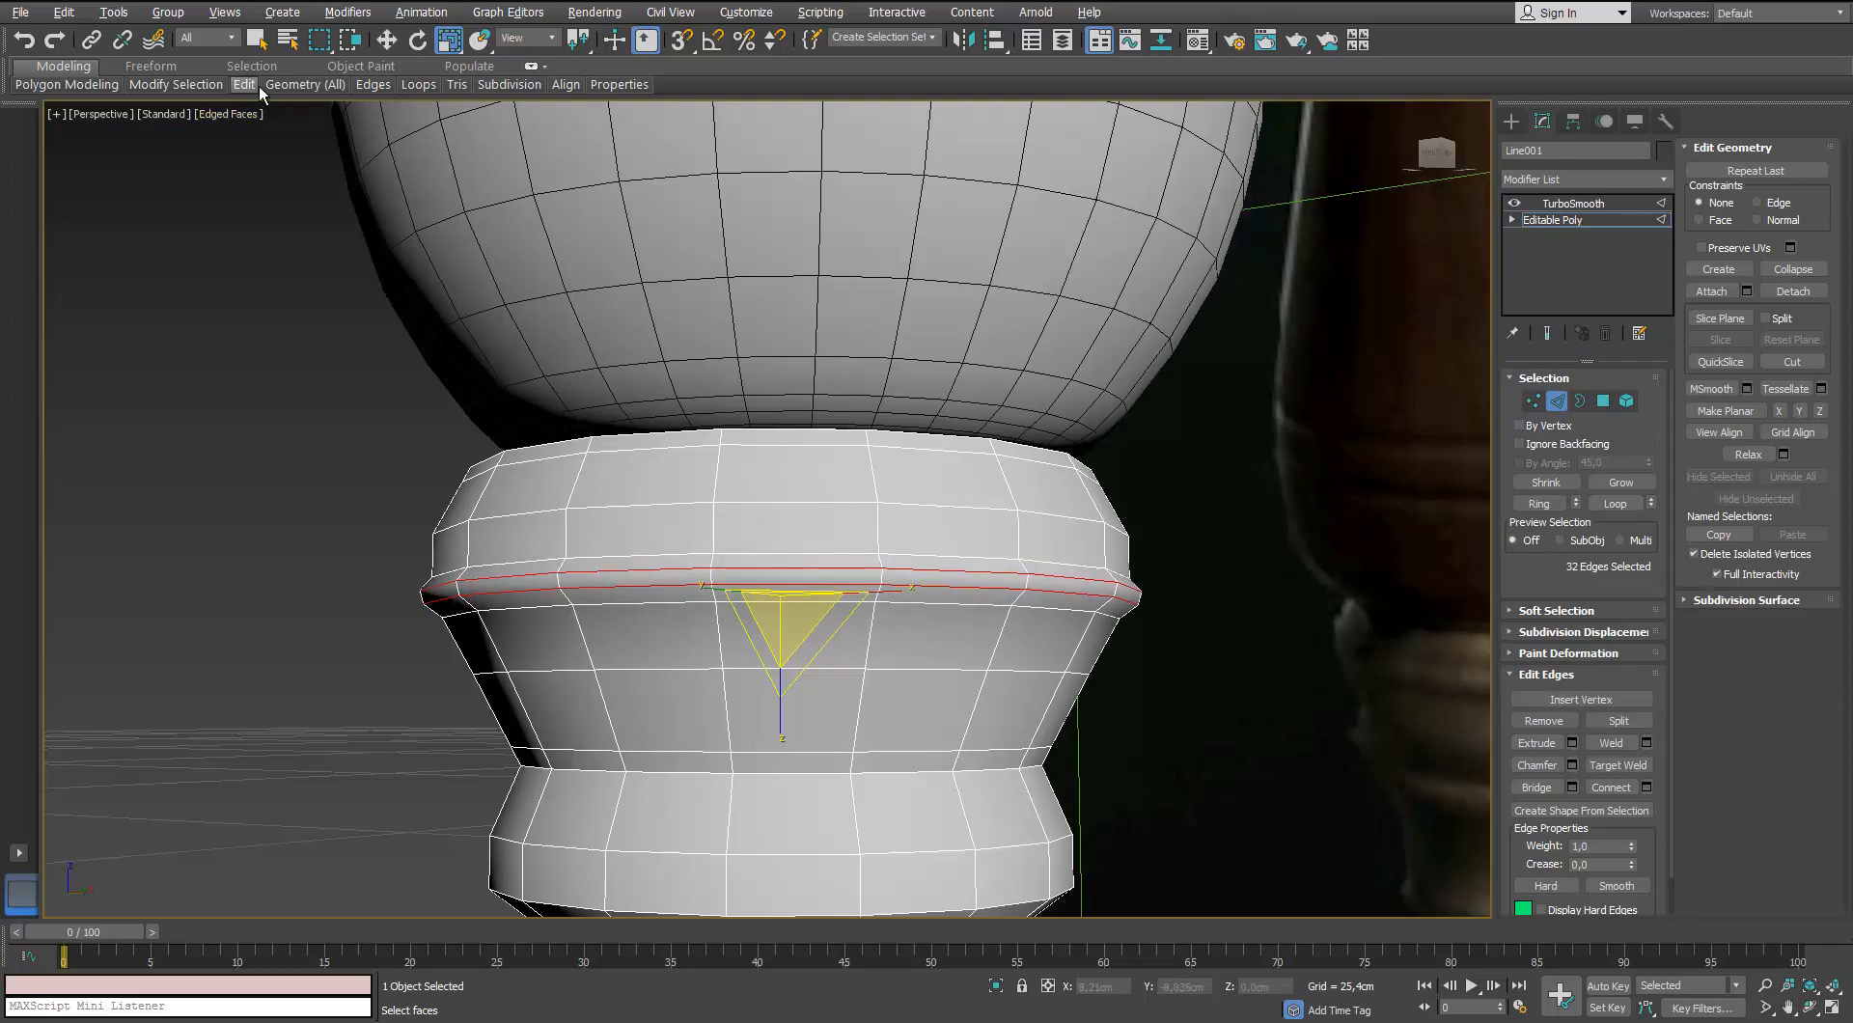
Insert SwiftLoop support loops just above and below the end piece's raised rim and return to the TurboSmooth level
{"action": "mouse_move", "coordinate": [244, 84]}
{"action": "left_click", "coordinate": [409, 135]}
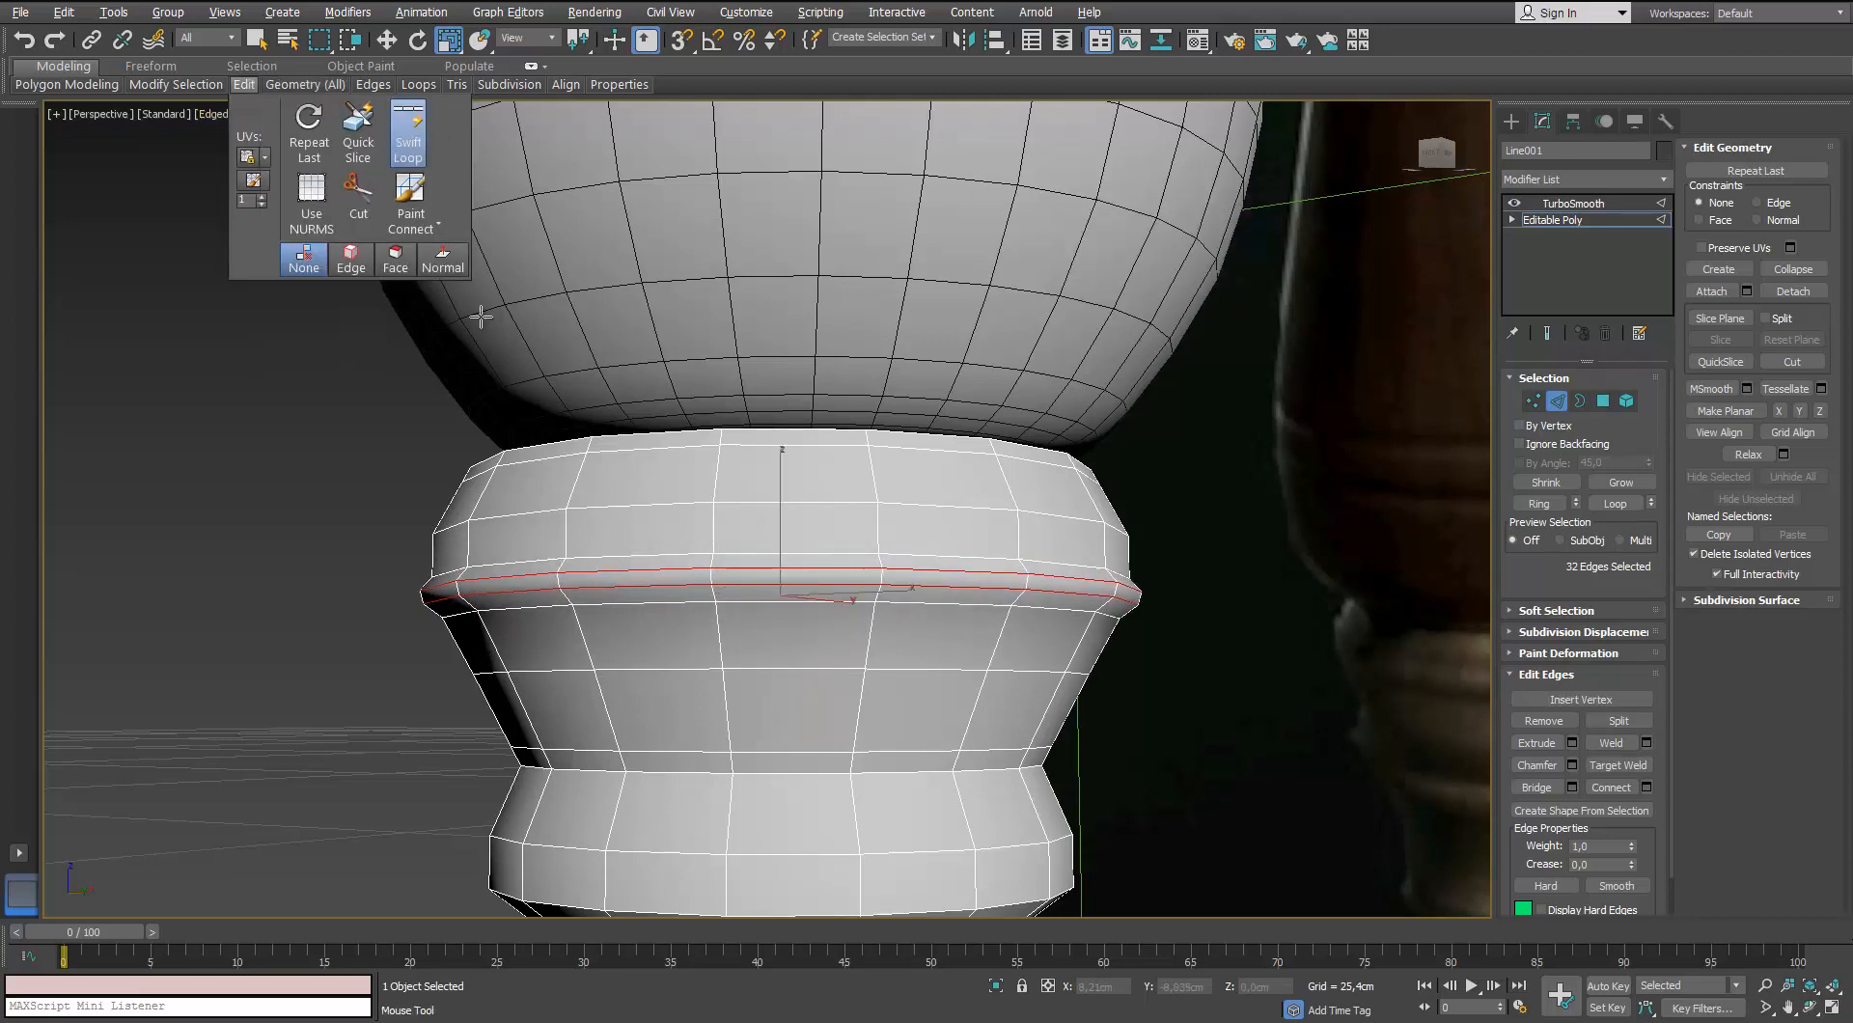
{"action": "left_click", "coordinate": [566, 554]}
{"action": "left_click", "coordinate": [576, 614]}
{"action": "key", "text": "w"}
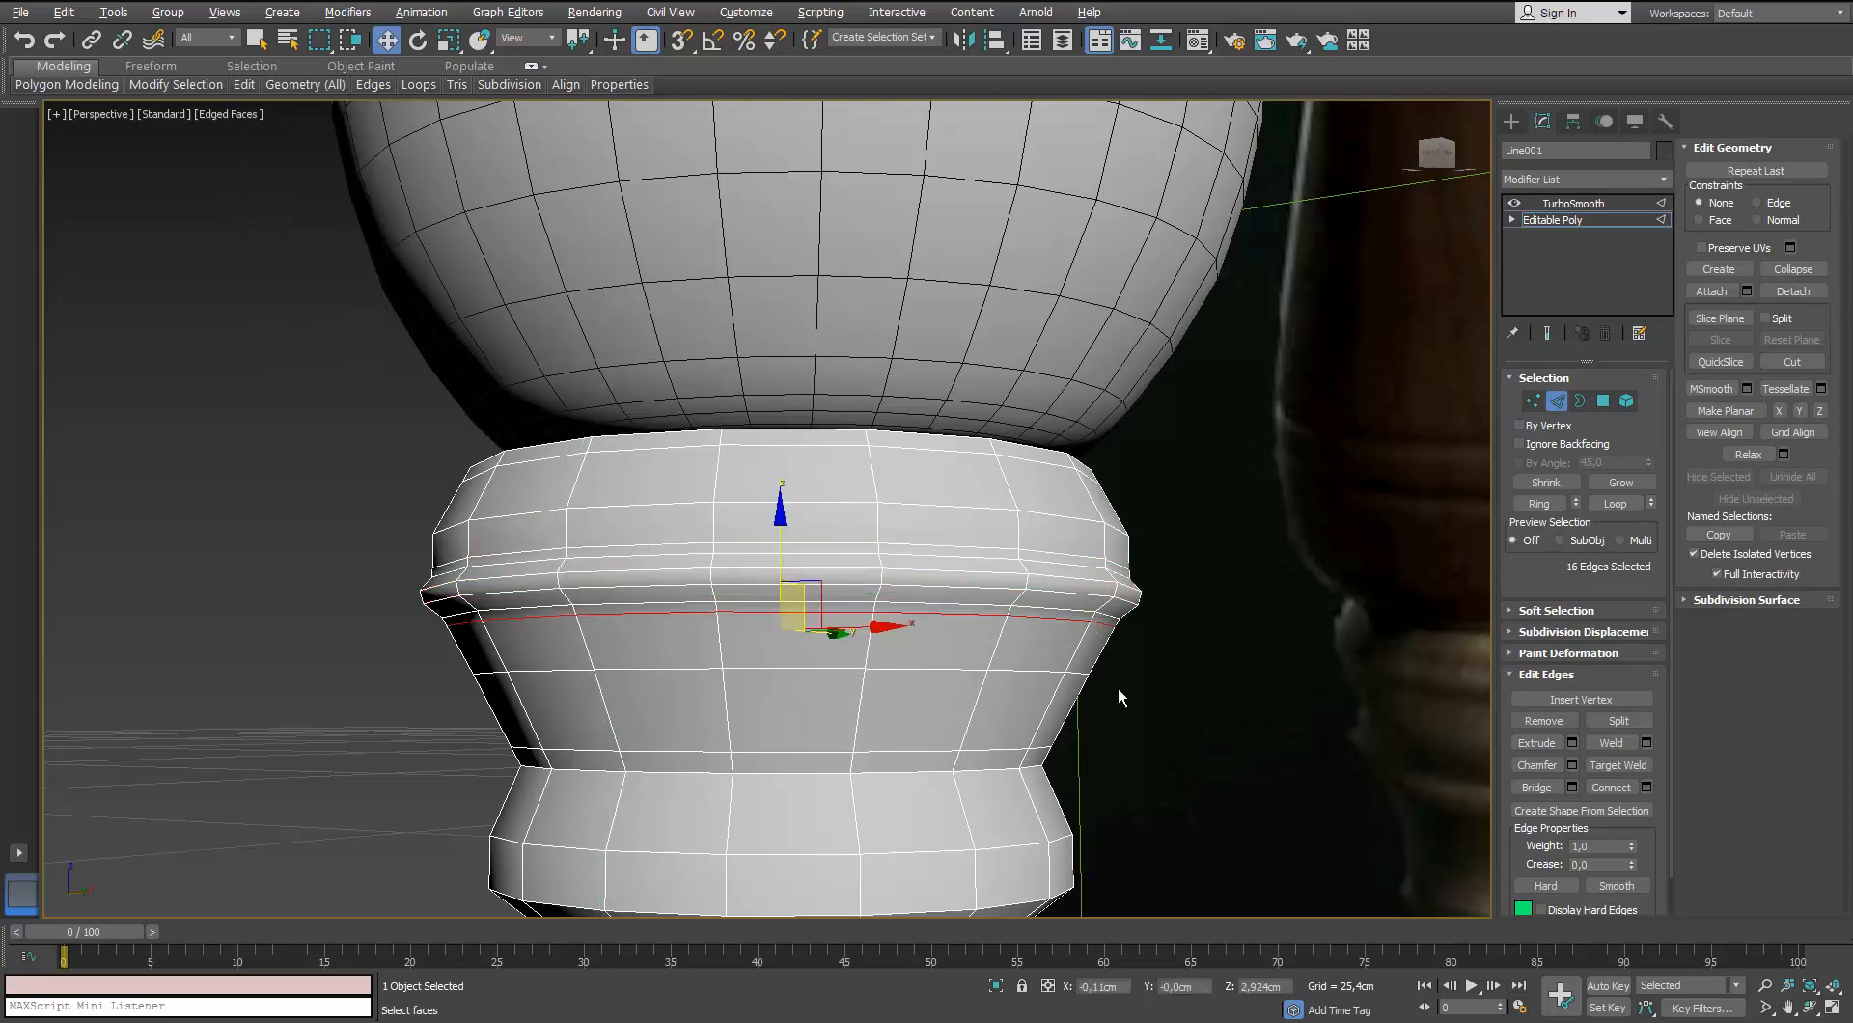
{"action": "left_click", "coordinate": [1569, 204]}
{"action": "left_click", "coordinate": [340, 575]}
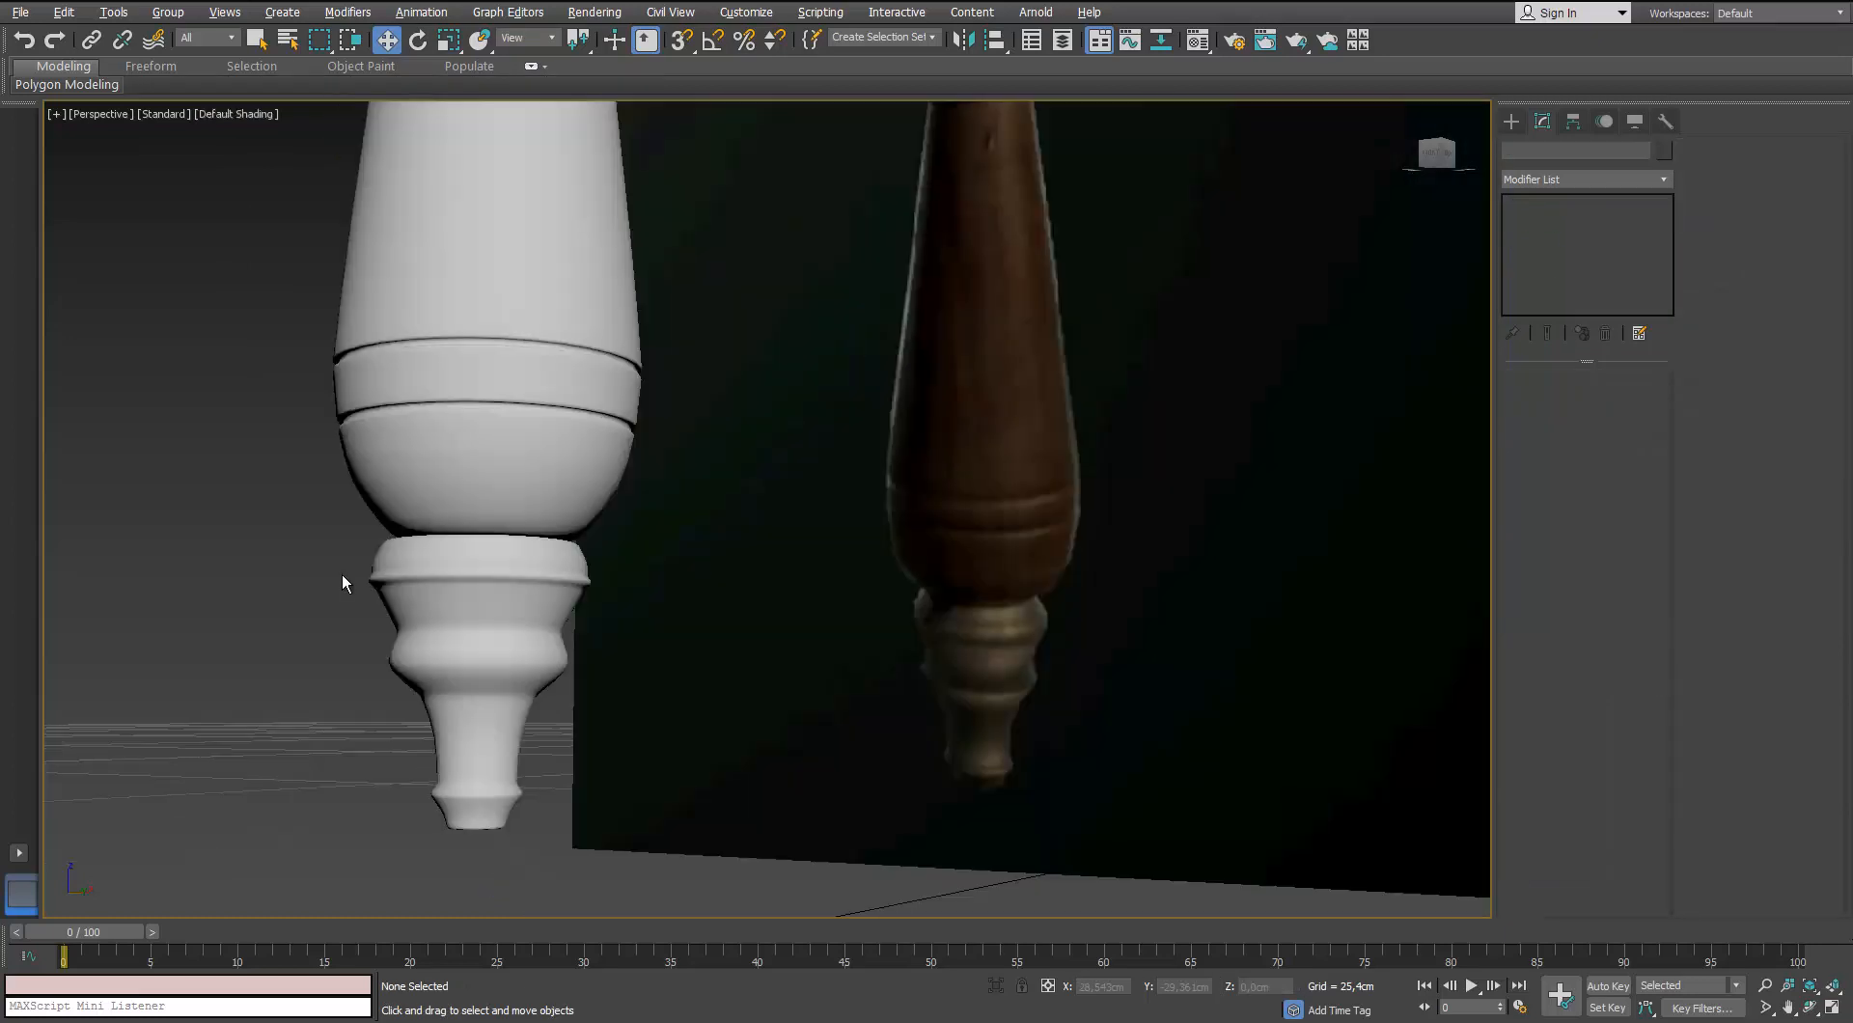
Inspect the smoothed end piece with and without edged faces and compare its profile with the reference image
{"action": "middle_click_drag", "start_coordinate": [342, 575], "coordinate": [444, 467], "text": "alt"}
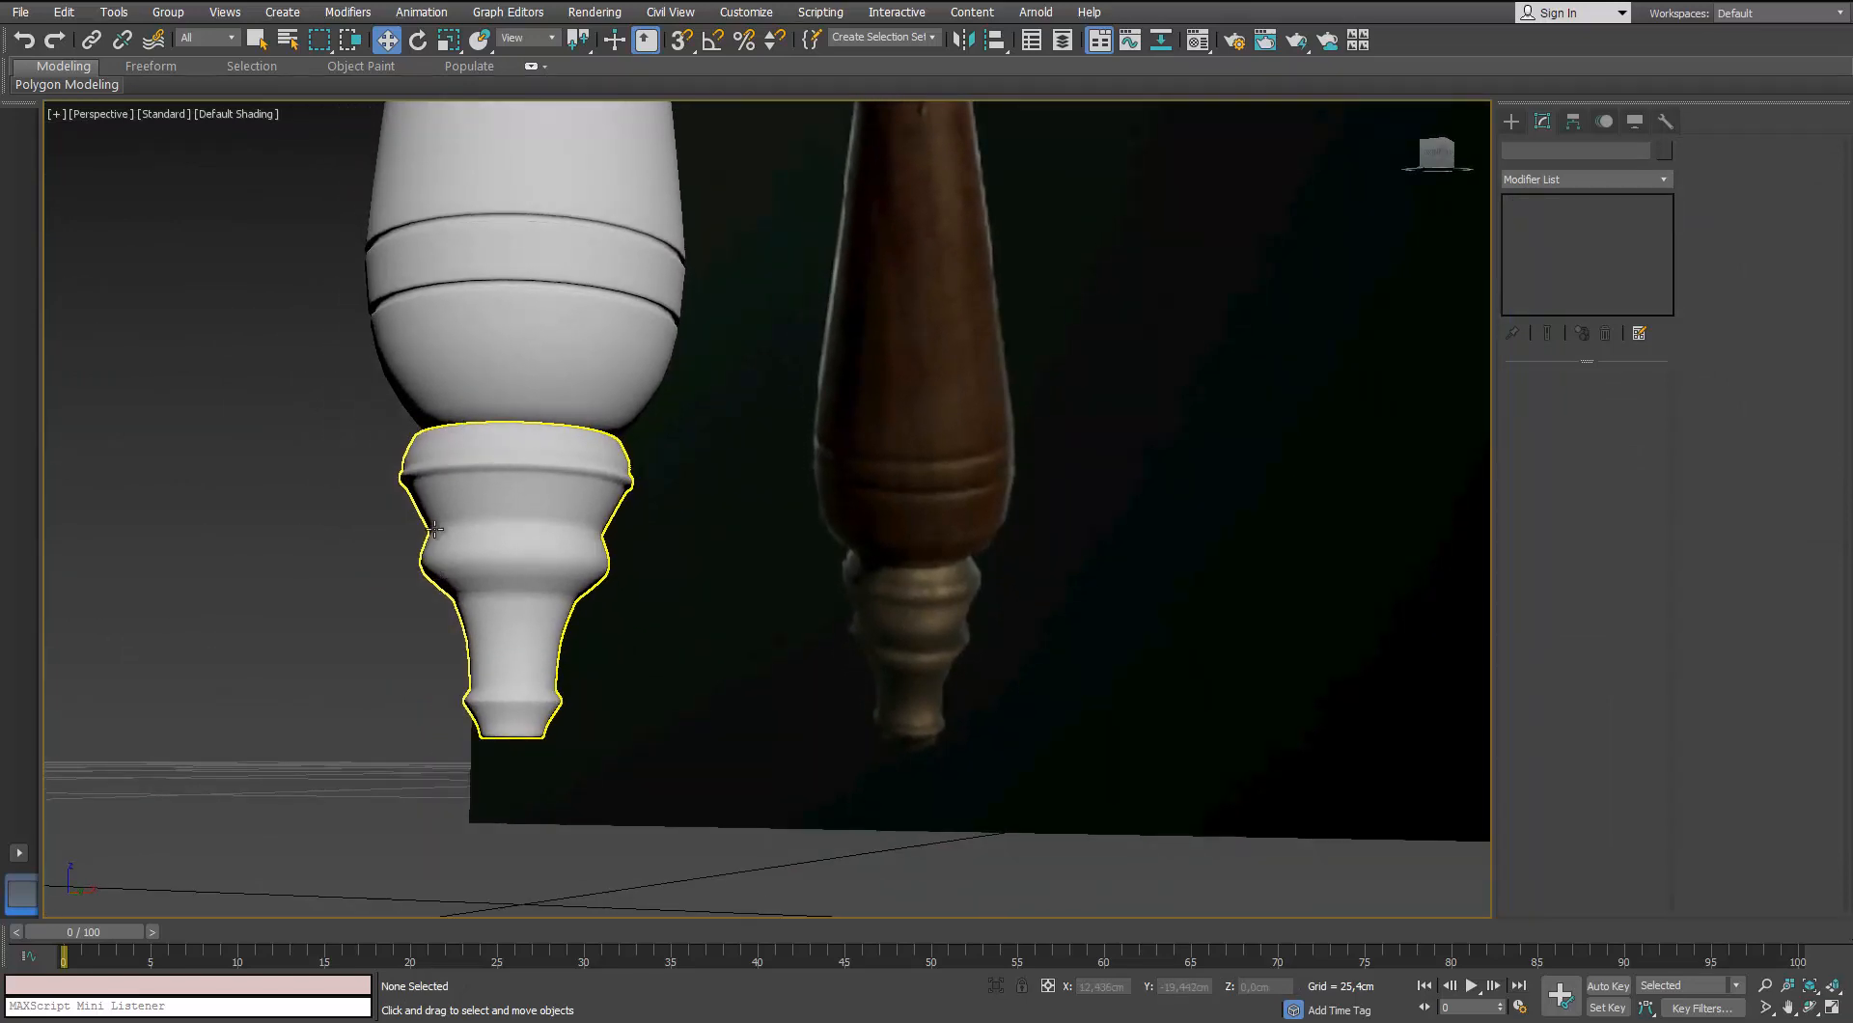
{"action": "scroll", "coordinate": [448, 579], "scroll_direction": "up", "scroll_amount": 5}
{"action": "left_click", "coordinate": [711, 691]}
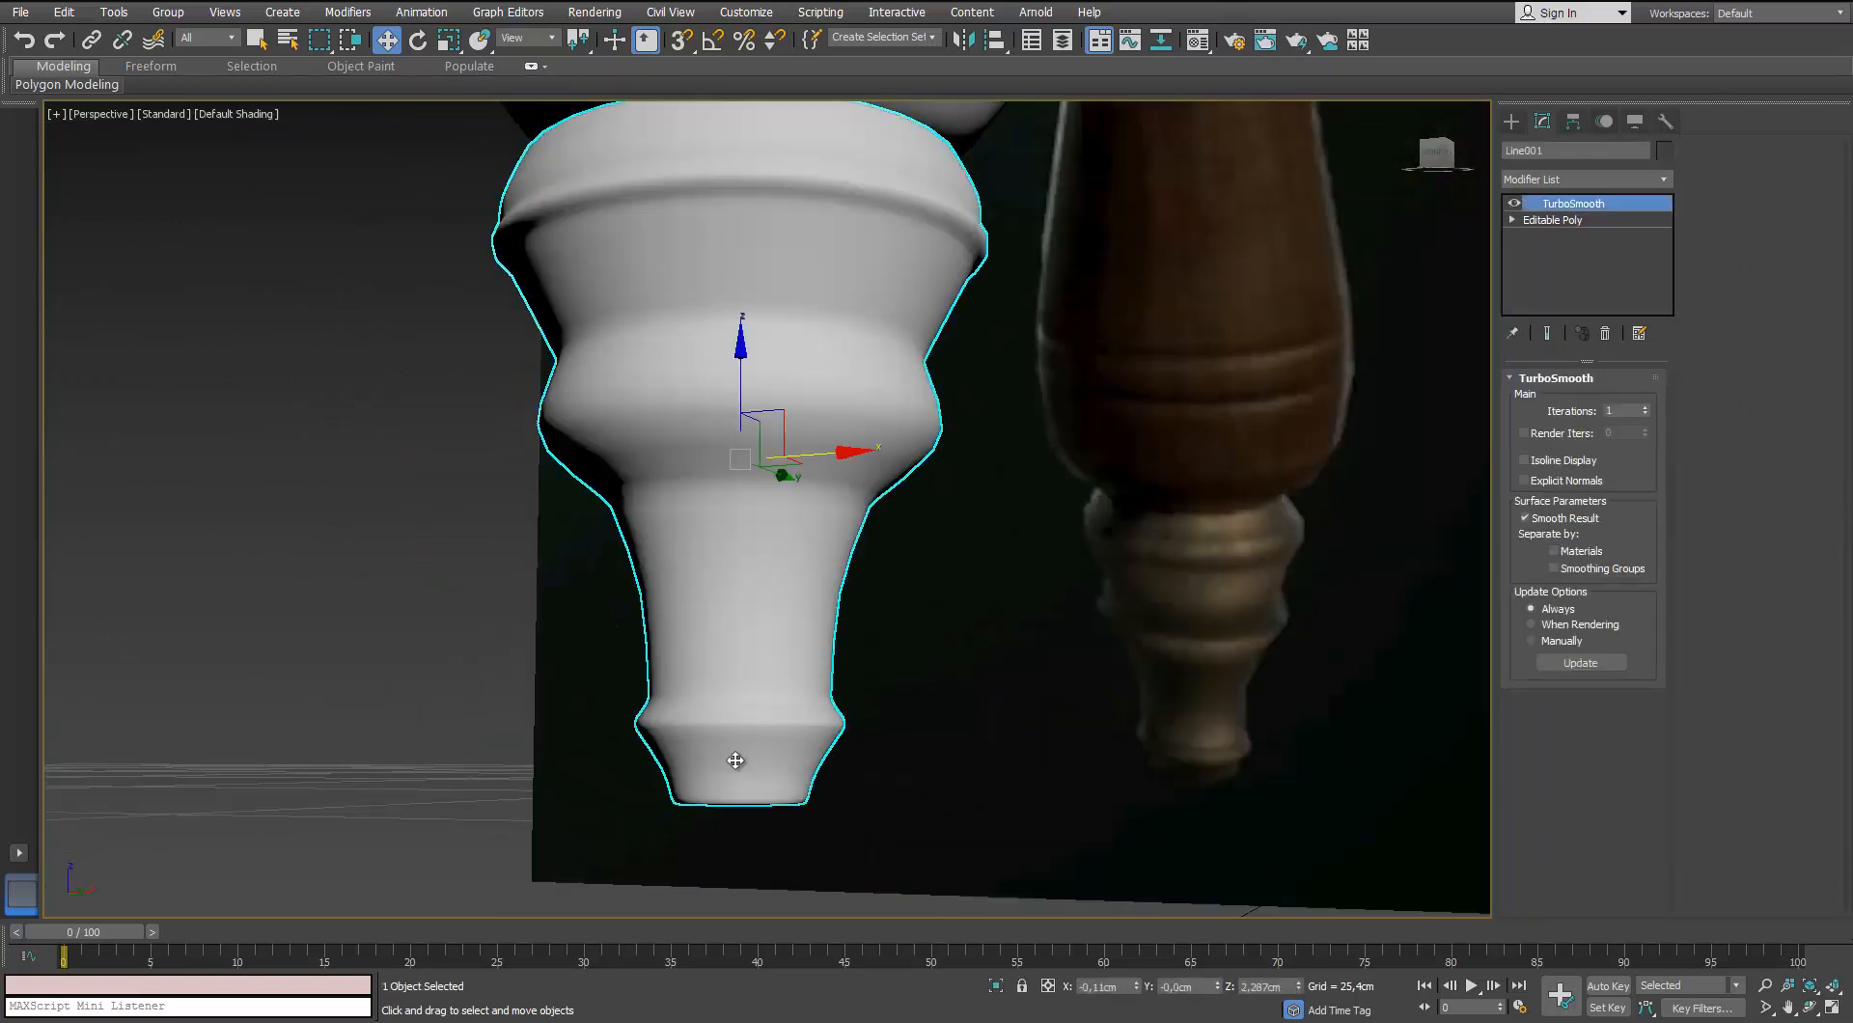
{"action": "key", "text": "F4"}
{"action": "scroll", "coordinate": [735, 760], "scroll_direction": "up", "scroll_amount": 3}
{"action": "scroll", "coordinate": [1548, 268], "scroll_direction": "down", "scroll_amount": 3}
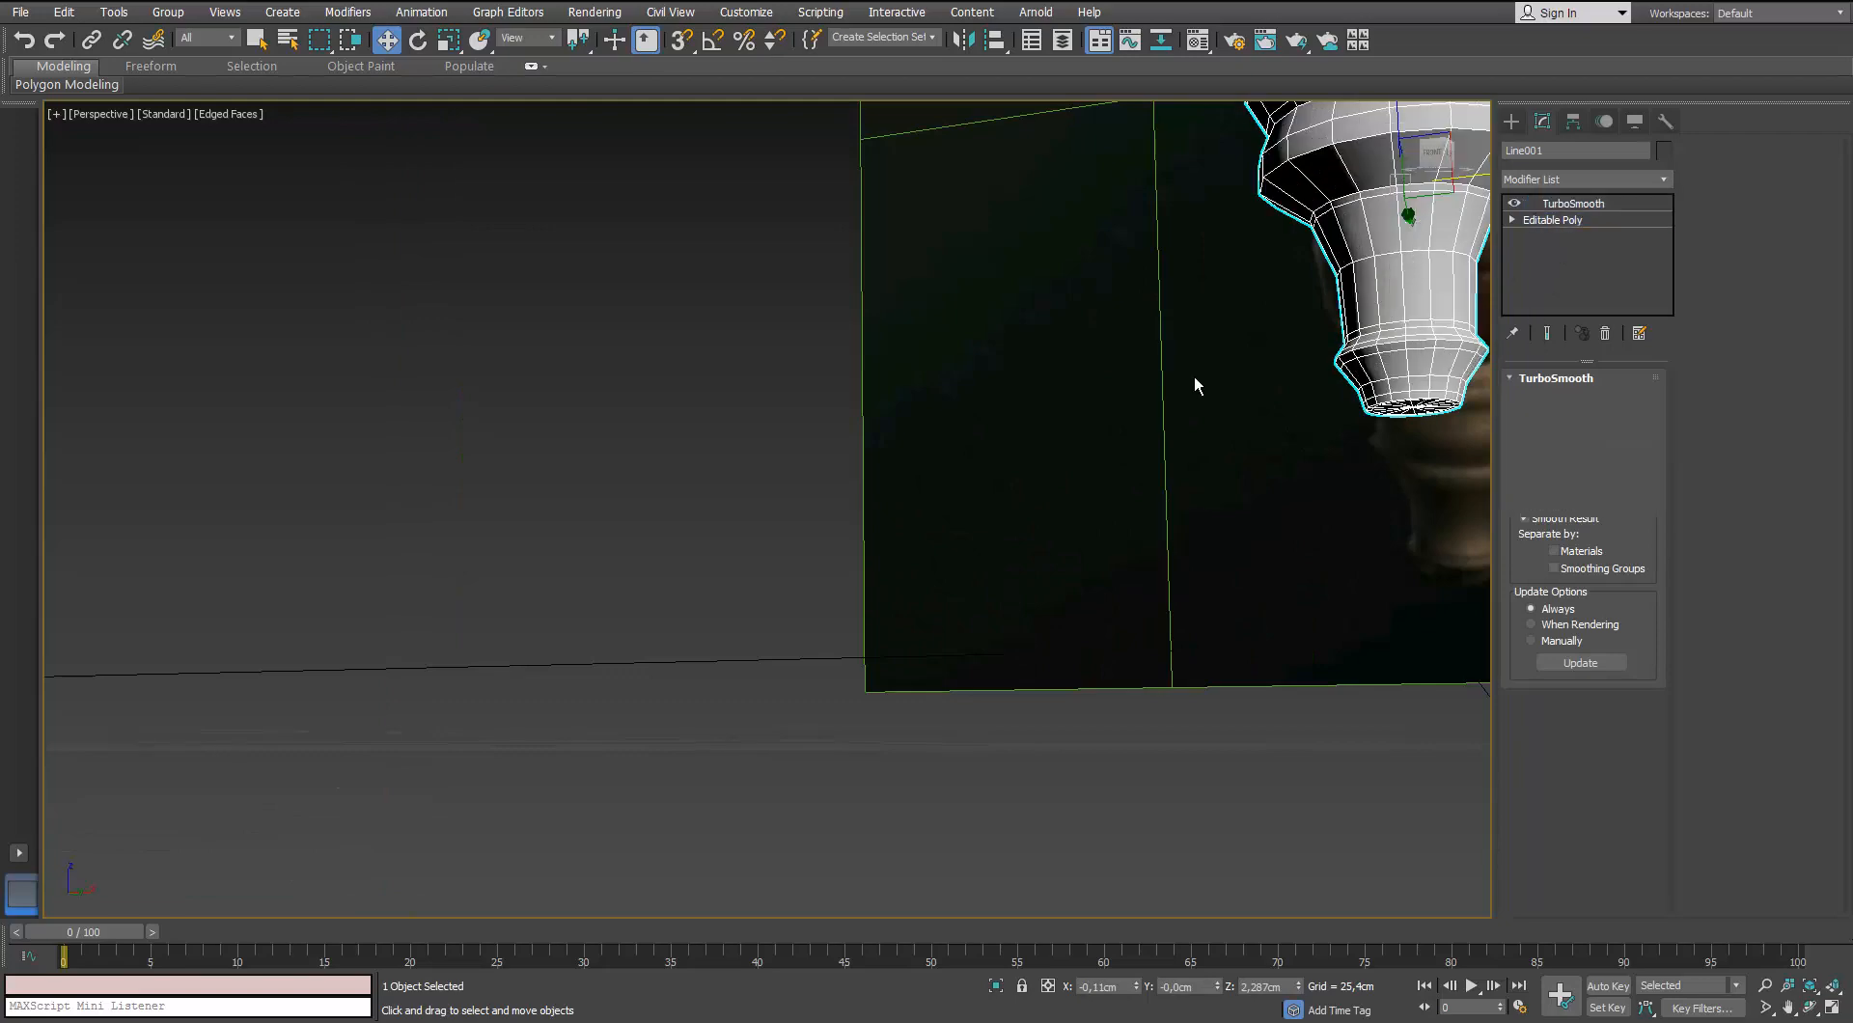
{"action": "middle_click_drag", "start_coordinate": [1195, 374], "coordinate": [869, 467]}
{"action": "scroll", "coordinate": [843, 476], "scroll_direction": "down", "scroll_amount": 4}
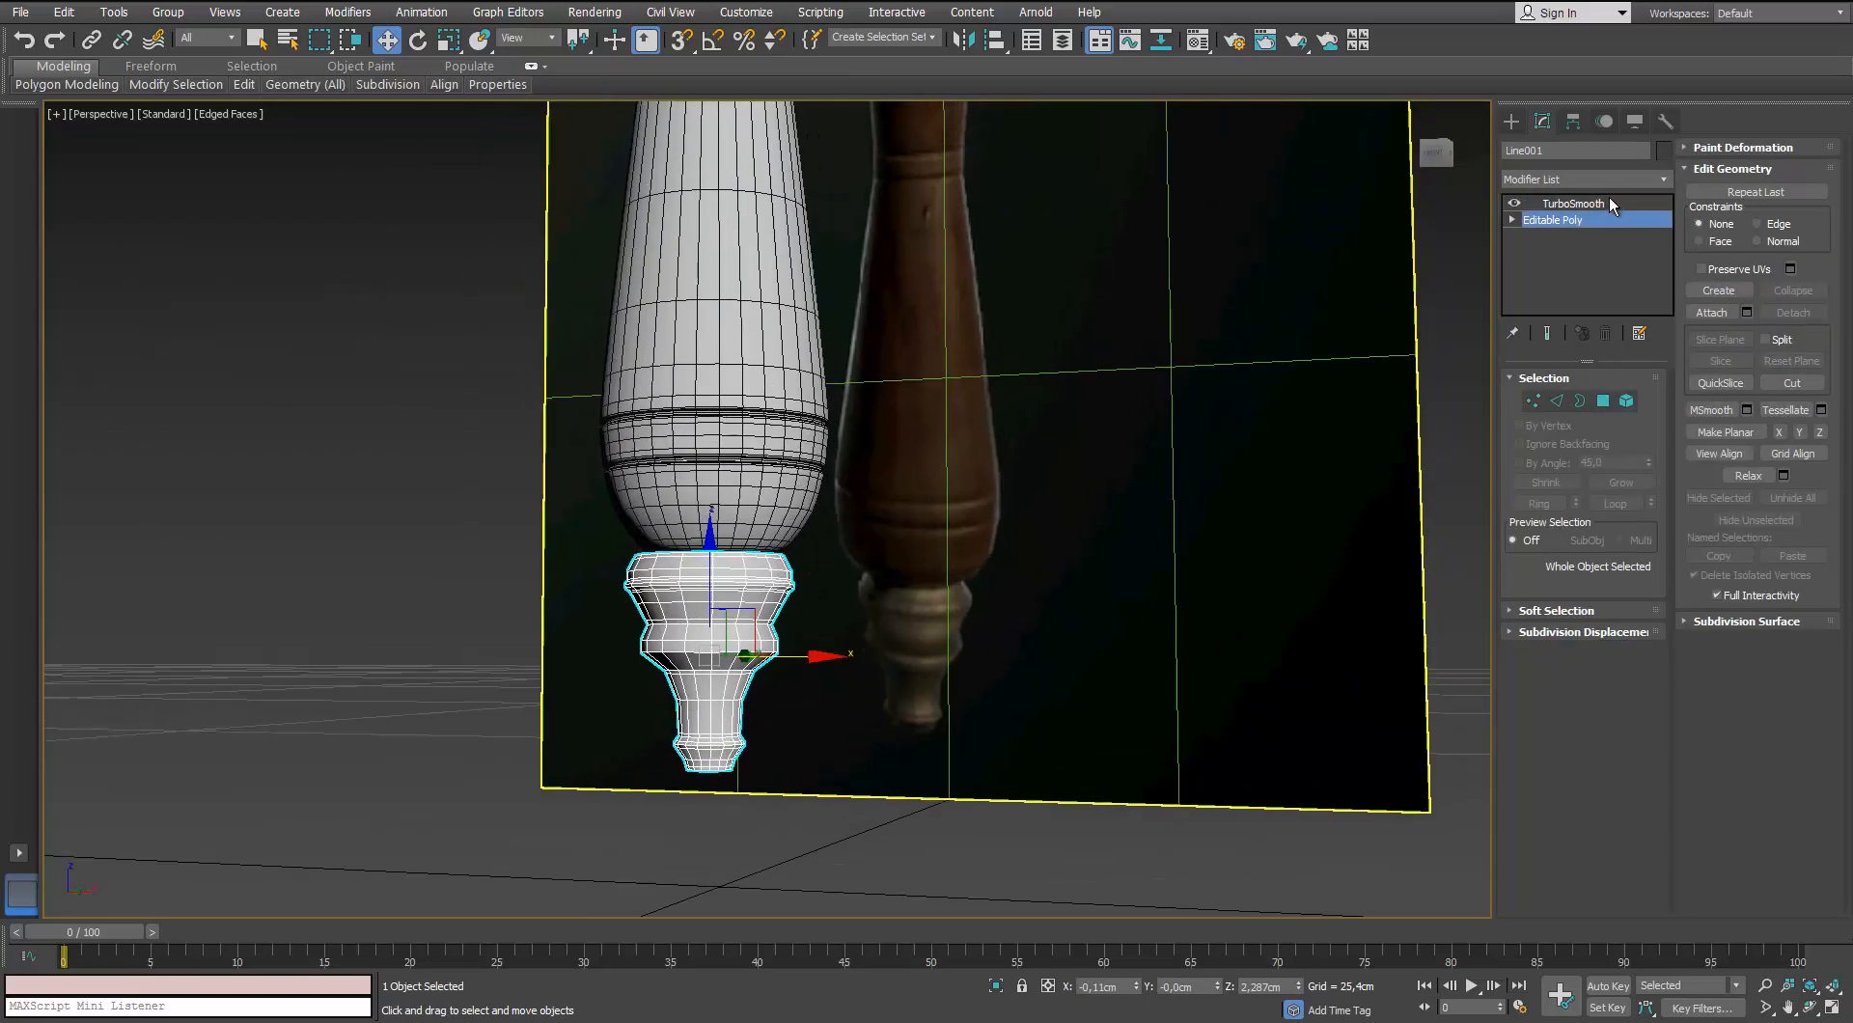
{"action": "left_click", "coordinate": [1582, 203]}
{"action": "scroll", "coordinate": [814, 393], "scroll_direction": "up", "scroll_amount": 6}
{"action": "middle_click_drag", "start_coordinate": [531, 413], "coordinate": [517, 492]}
Isolate the lens frame and insert SwiftLoop support loops near the front and back edges of its outer and inner walls
{"action": "left_click", "coordinate": [507, 333]}
{"action": "middle_click_drag", "start_coordinate": [508, 333], "coordinate": [1056, 328], "text": "alt"}
{"action": "scroll", "coordinate": [485, 342], "scroll_direction": "down", "scroll_amount": 6}
{"action": "left_click", "coordinate": [552, 273]}
{"action": "left_click", "coordinate": [546, 393]}
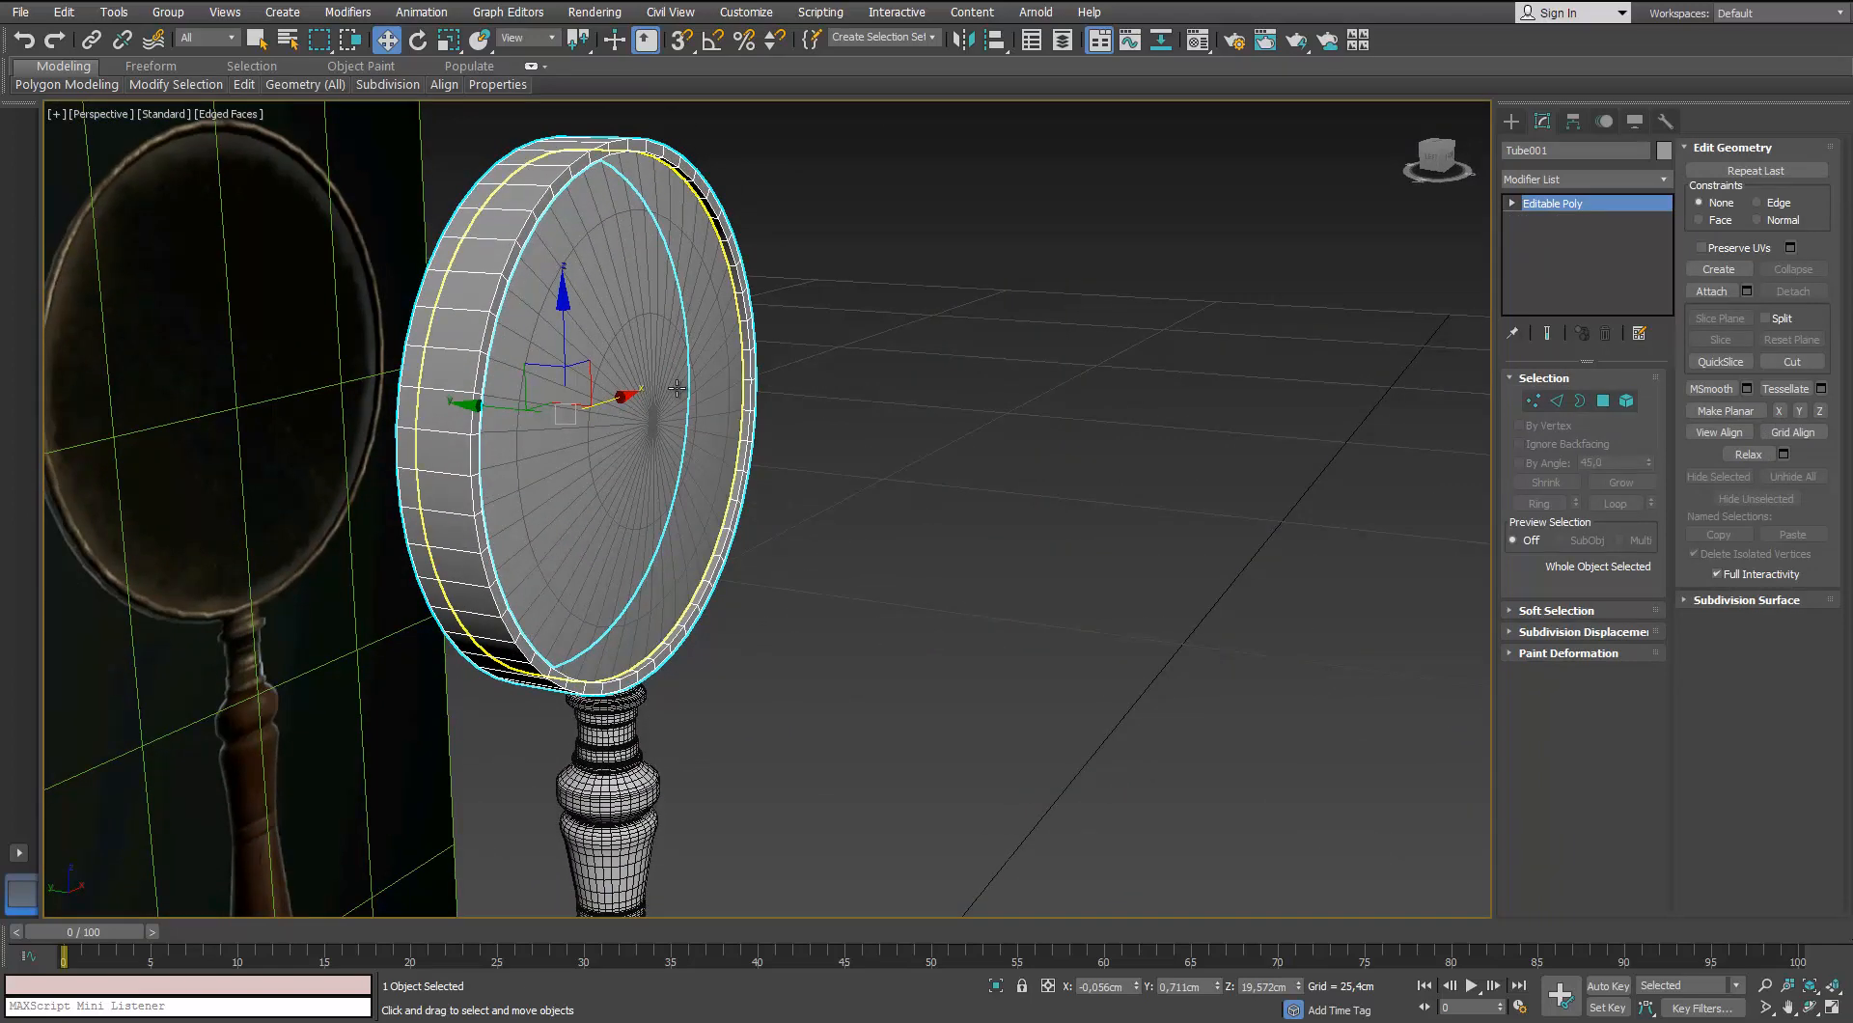
{"action": "left_click", "coordinate": [1555, 400]}
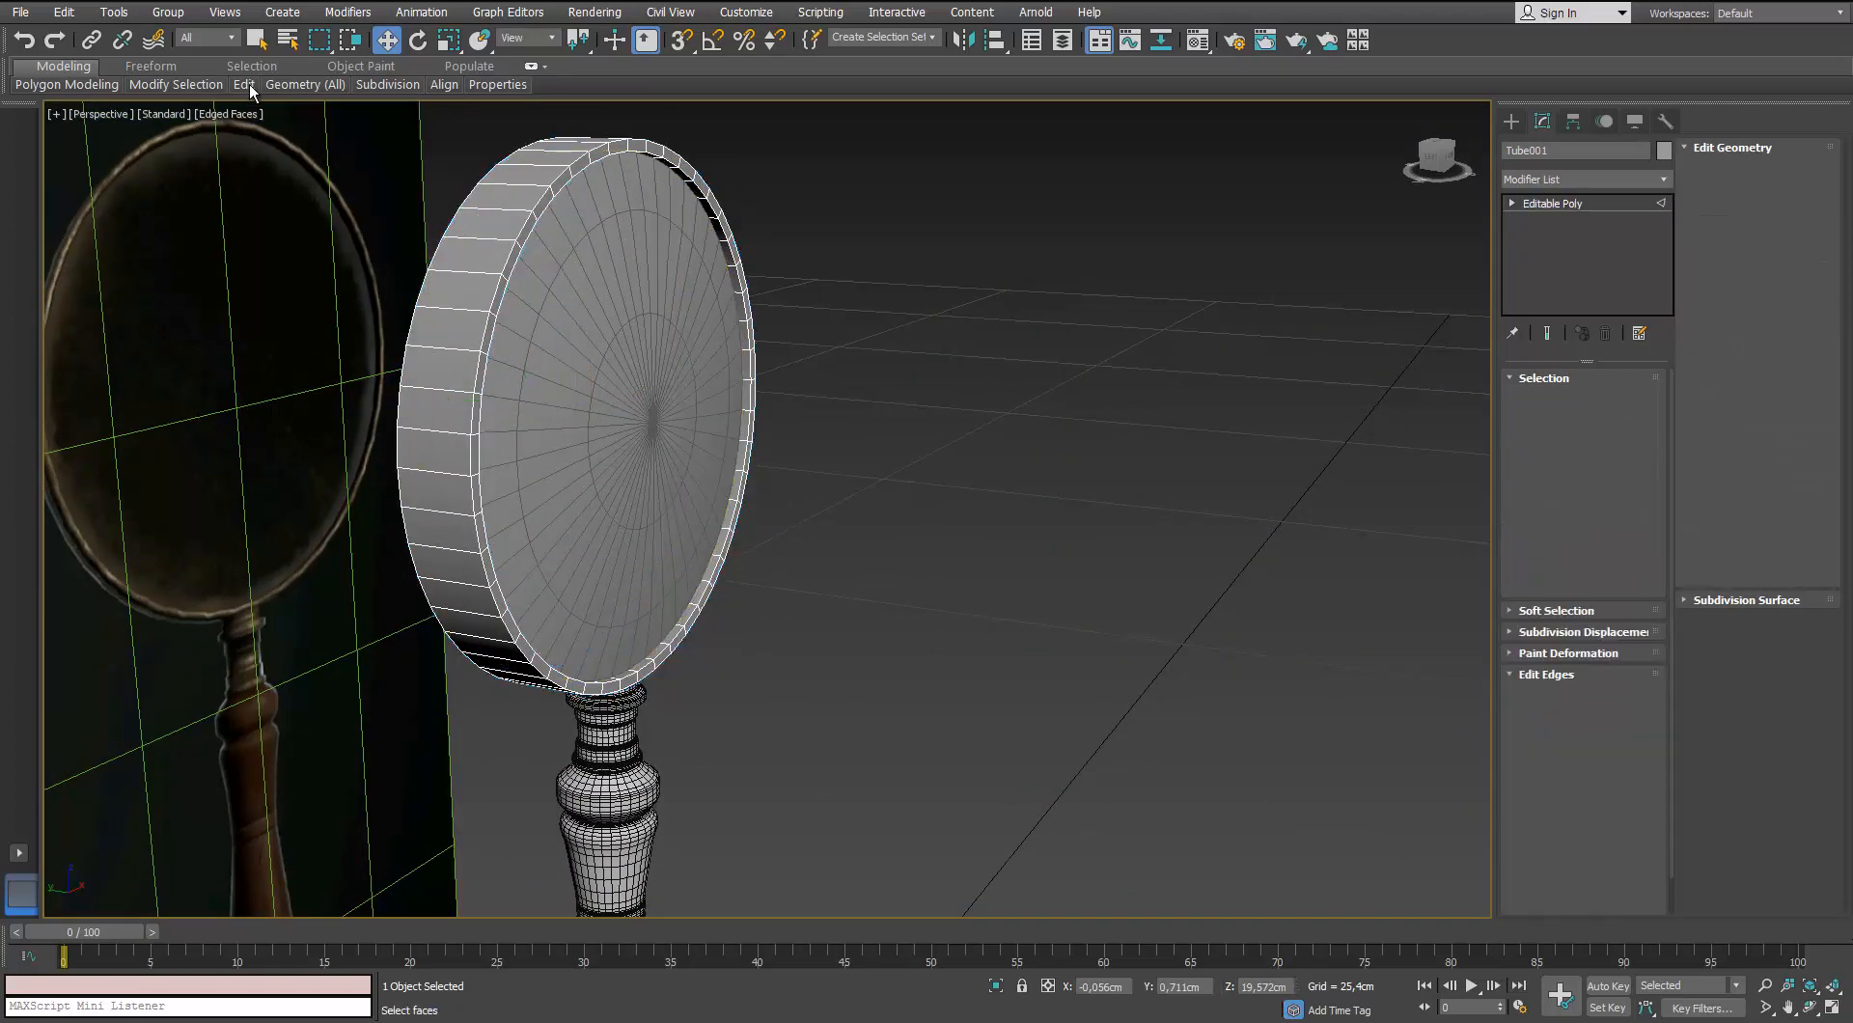
{"action": "mouse_move", "coordinate": [249, 83]}
{"action": "left_click", "coordinate": [413, 130]}
{"action": "middle_click_drag", "start_coordinate": [592, 303], "coordinate": [617, 328], "text": "alt"}
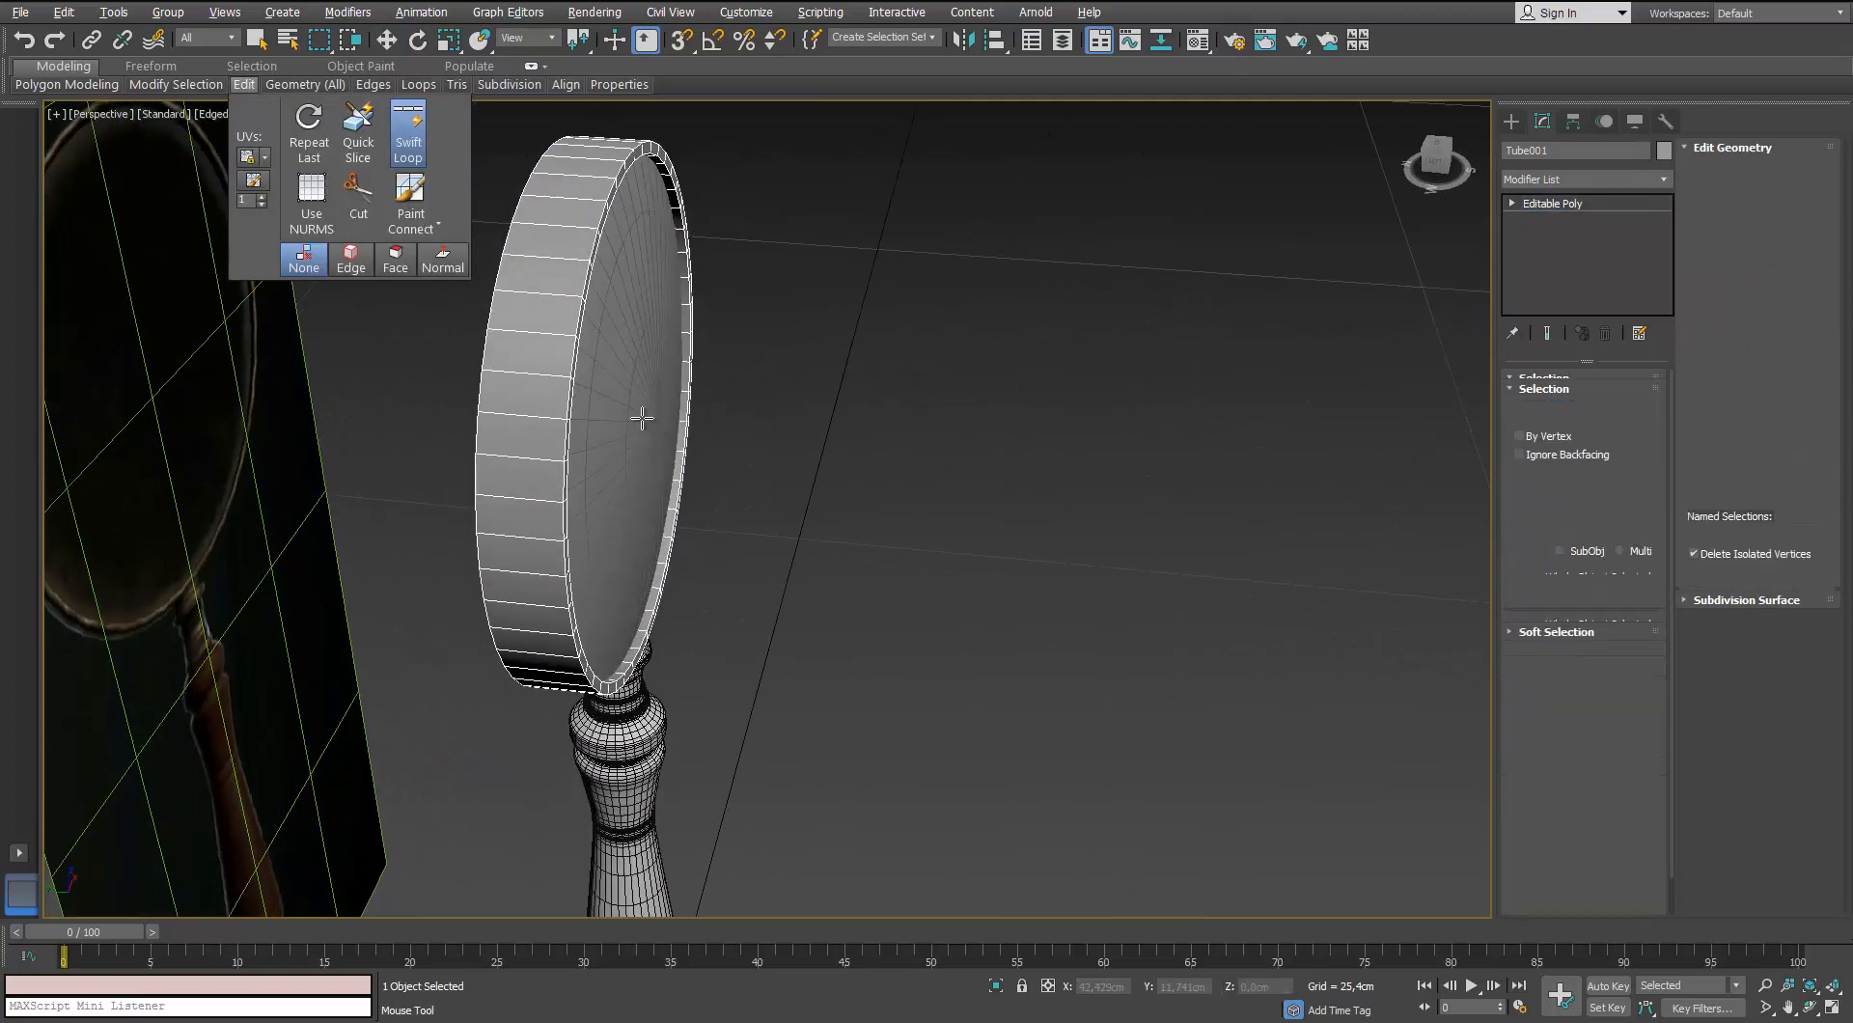
{"action": "key", "text": "alt+q"}
{"action": "middle_click_drag", "start_coordinate": [767, 366], "coordinate": [715, 312]}
{"action": "scroll", "coordinate": [715, 311], "scroll_direction": "up", "scroll_amount": 3}
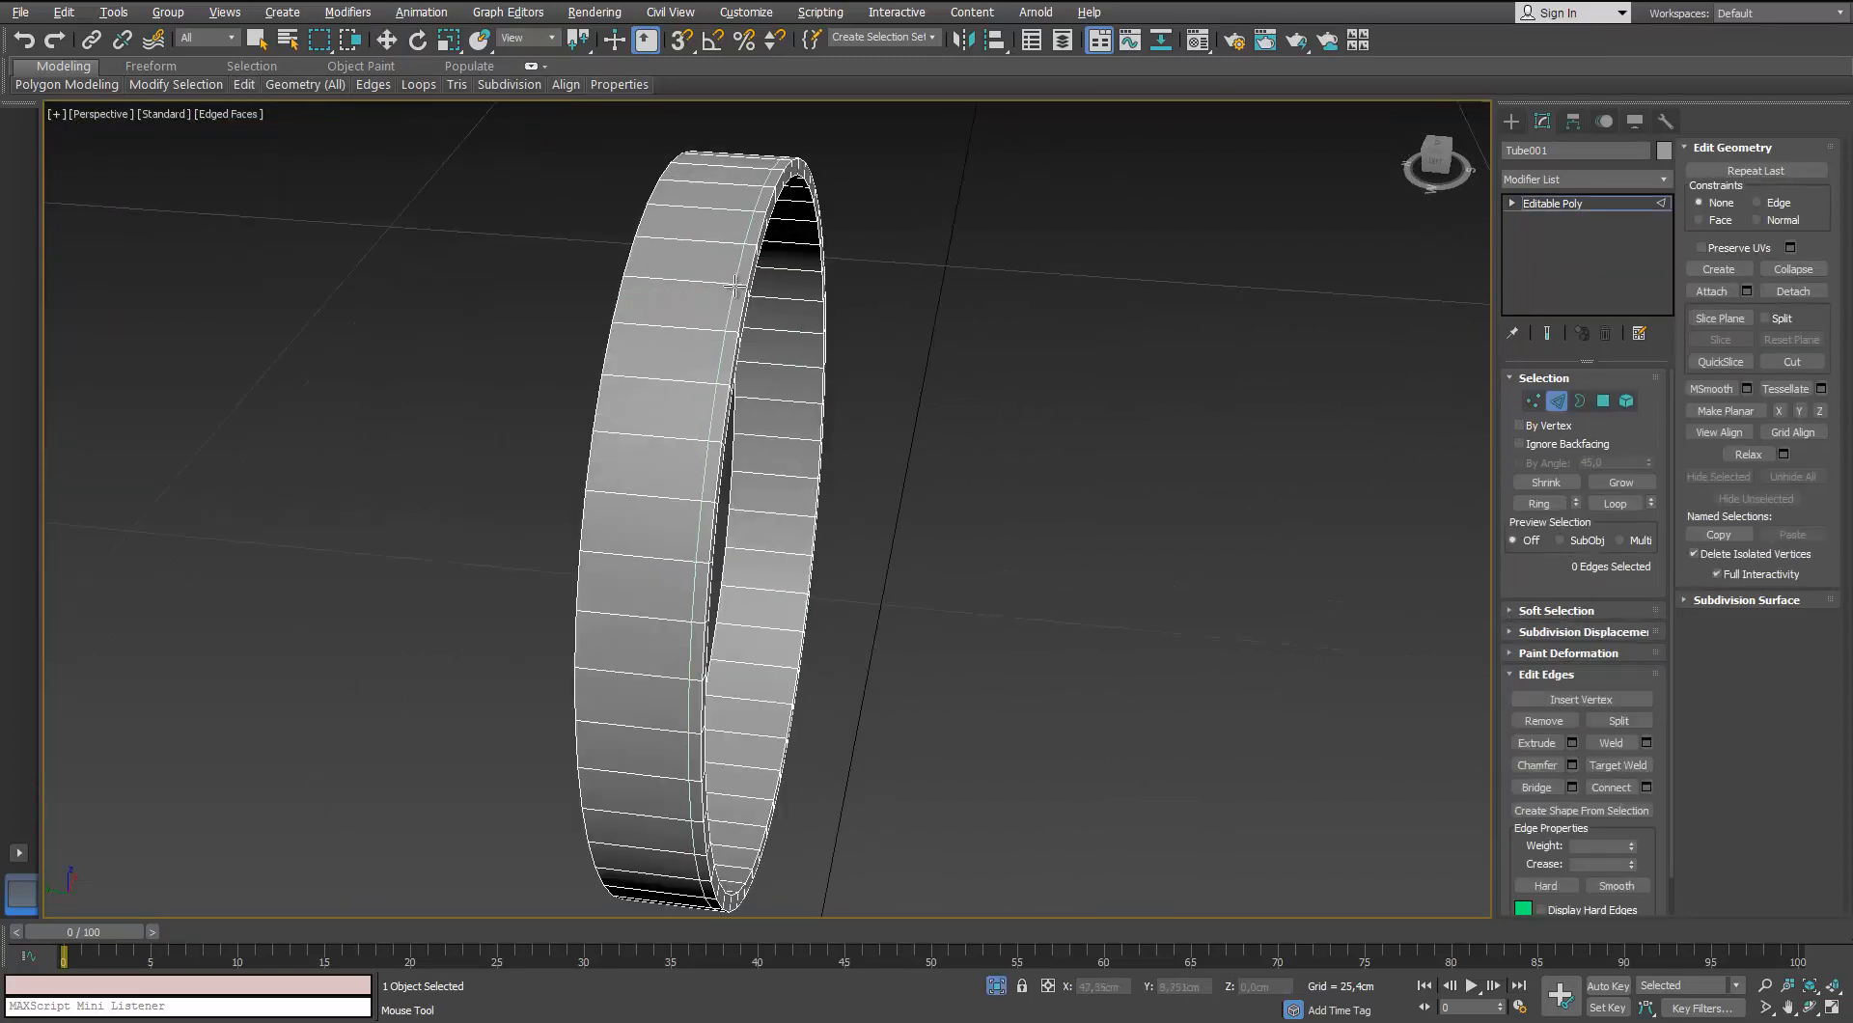
{"action": "left_click", "coordinate": [735, 286]}
{"action": "left_click", "coordinate": [632, 284]}
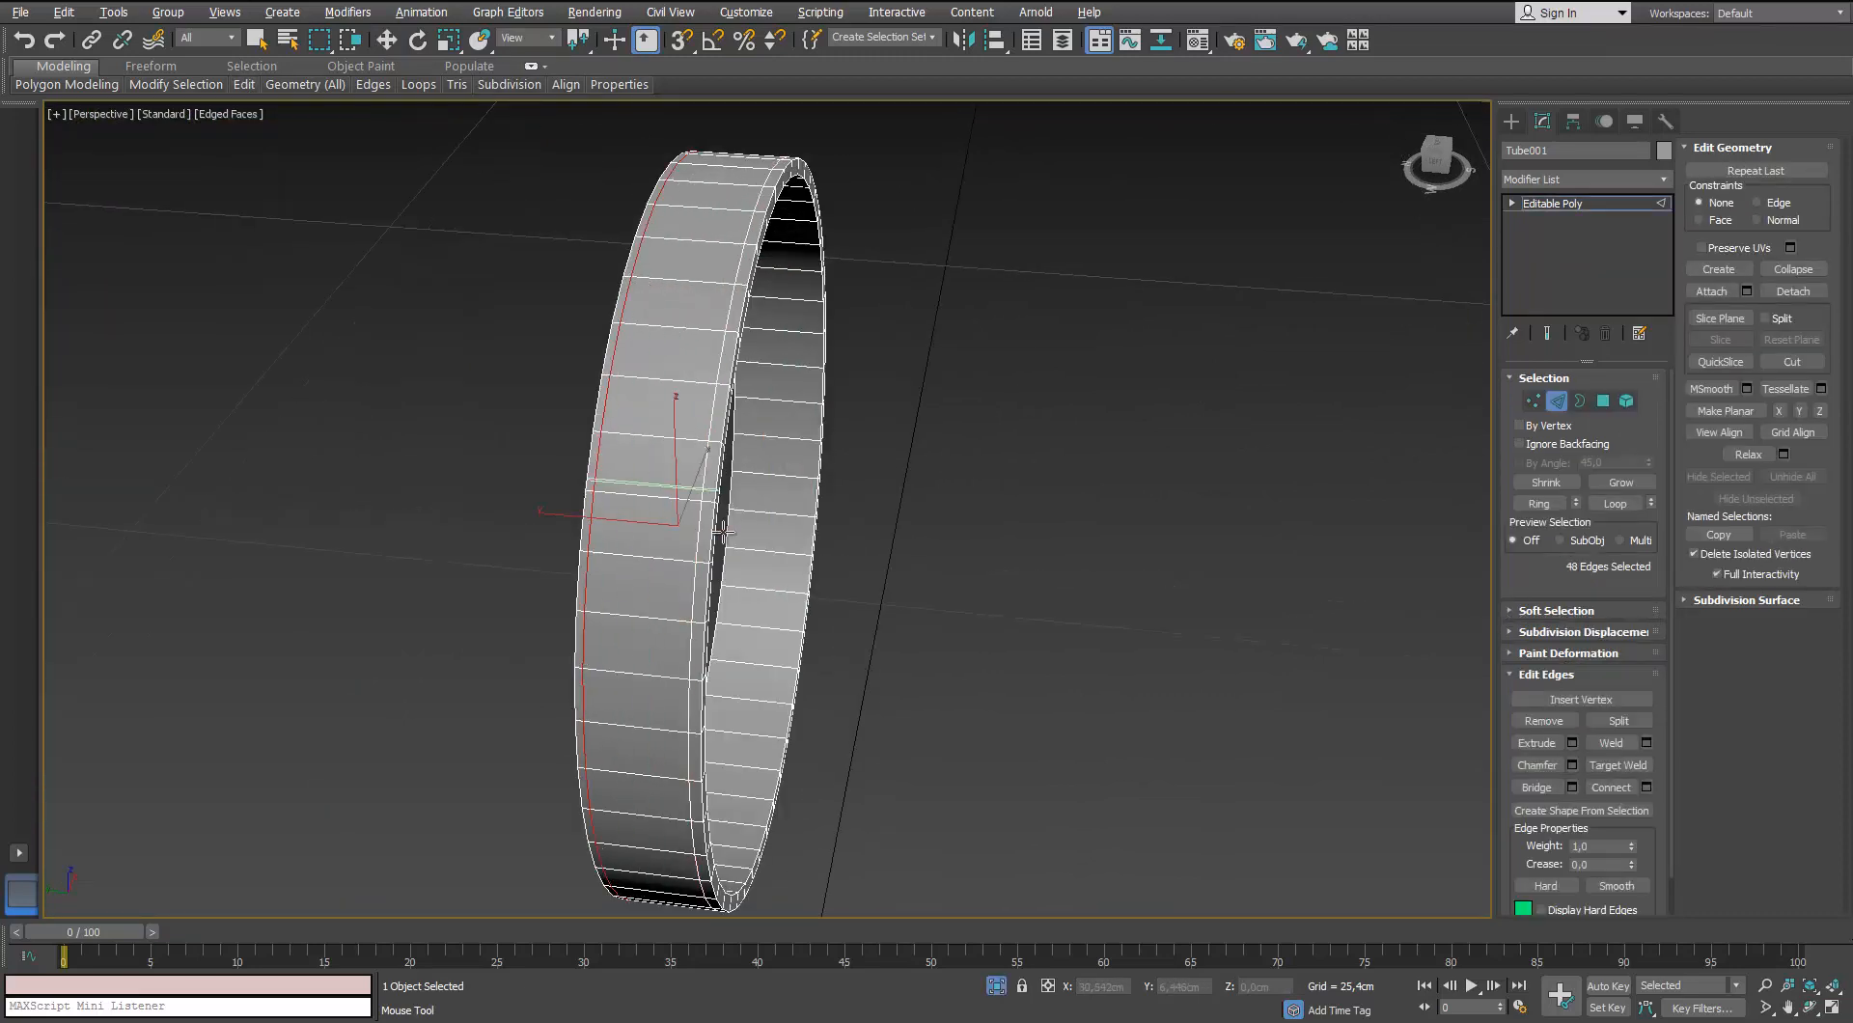
{"action": "left_click", "coordinate": [805, 492]}
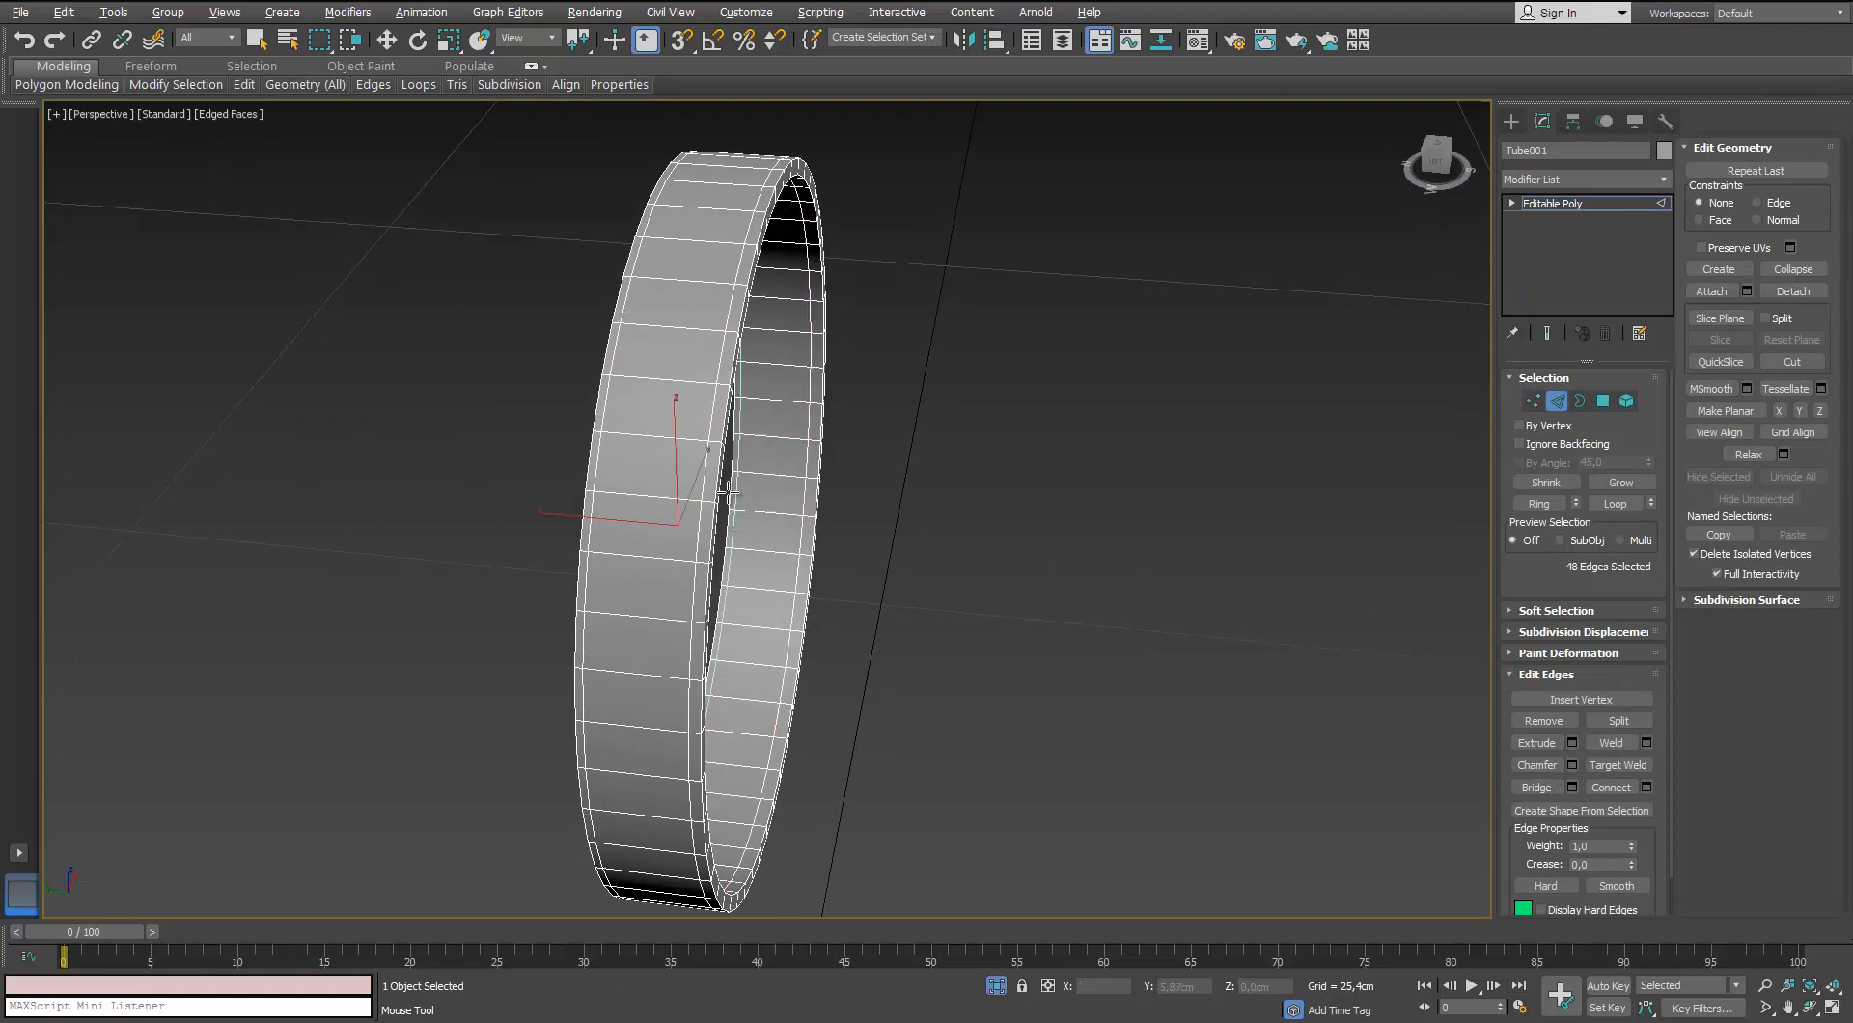
Insert support loops on the lens frame's front and back rim faces near their inner and outer edges, and leave isolation
{"action": "middle_click_drag", "start_coordinate": [728, 492], "coordinate": [623, 320], "text": "alt"}
{"action": "scroll", "coordinate": [622, 320], "scroll_direction": "up", "scroll_amount": 4}
{"action": "left_click", "coordinate": [573, 212]}
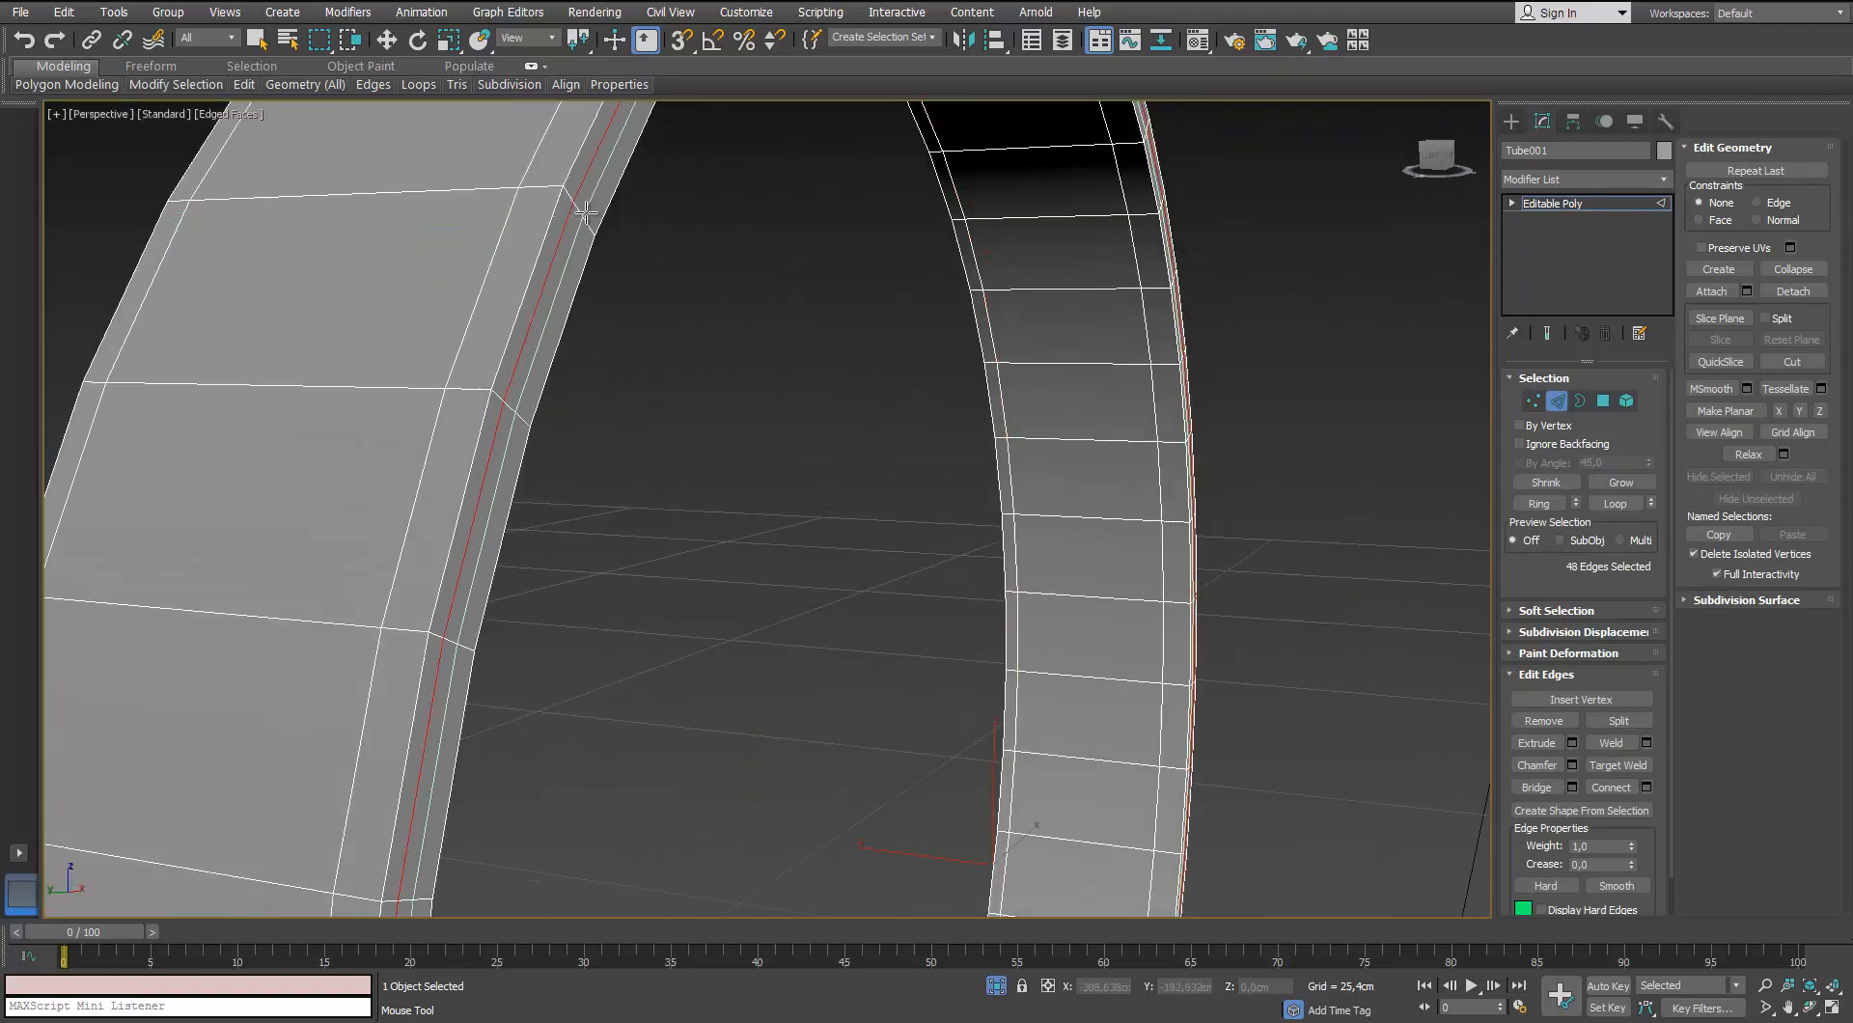
{"action": "left_click", "coordinate": [592, 213]}
{"action": "scroll", "coordinate": [591, 213], "scroll_direction": "down", "scroll_amount": 3}
{"action": "middle_click_drag", "start_coordinate": [599, 222], "coordinate": [435, 372], "text": "alt"}
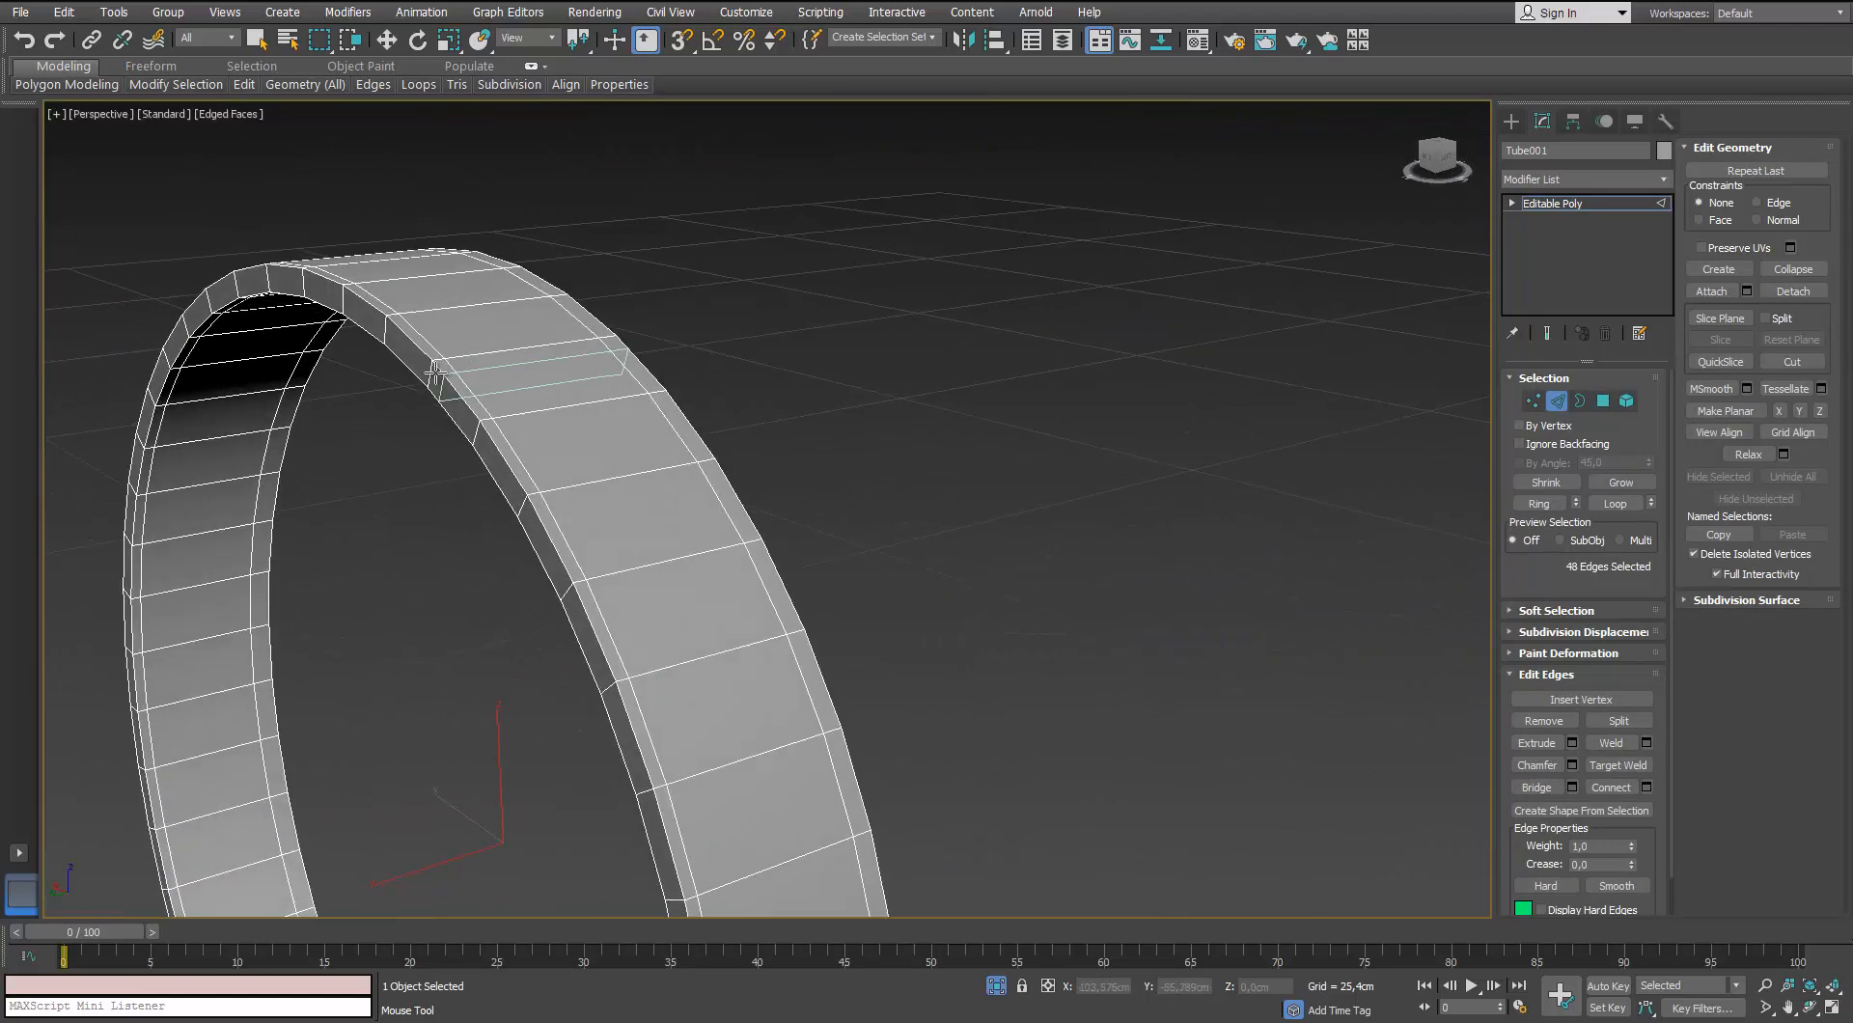
{"action": "scroll", "coordinate": [435, 322], "scroll_direction": "up", "scroll_amount": 3}
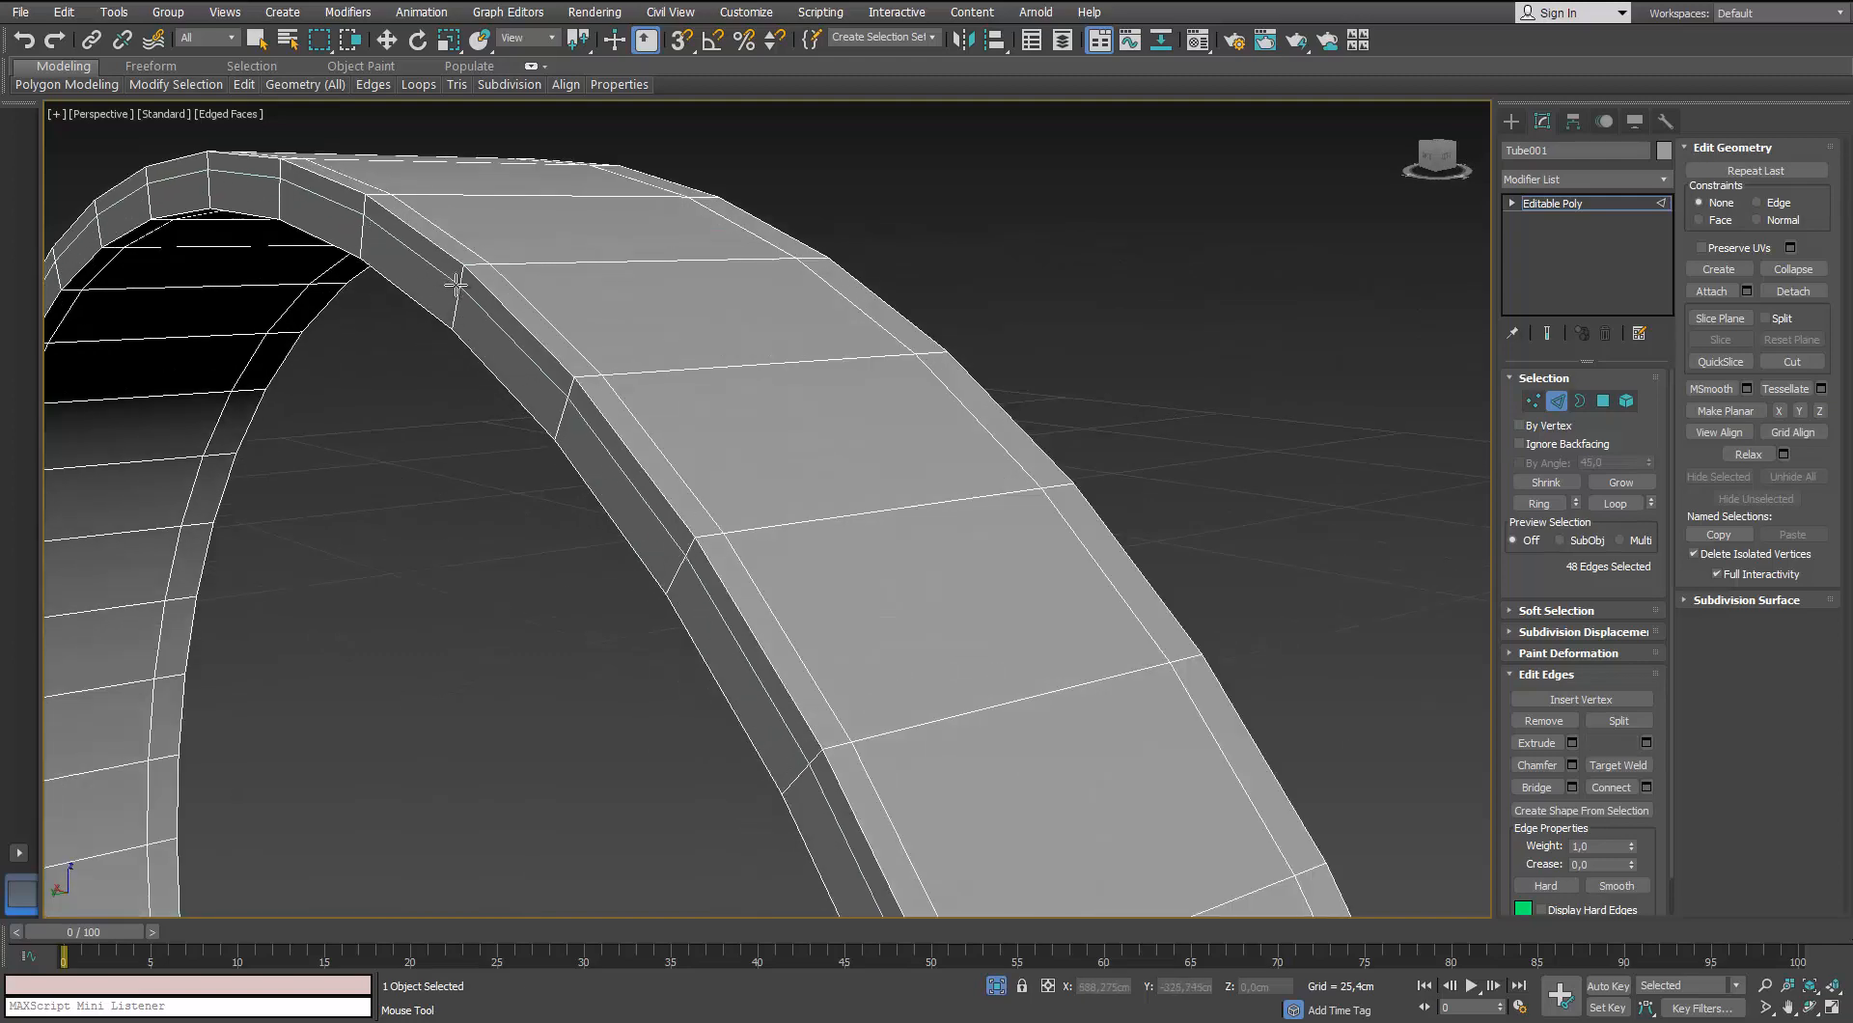
{"action": "left_click", "coordinate": [456, 285]}
{"action": "scroll", "coordinate": [431, 347], "scroll_direction": "down", "scroll_amount": 5}
{"action": "middle_click_drag", "start_coordinate": [405, 406], "coordinate": [502, 521]}
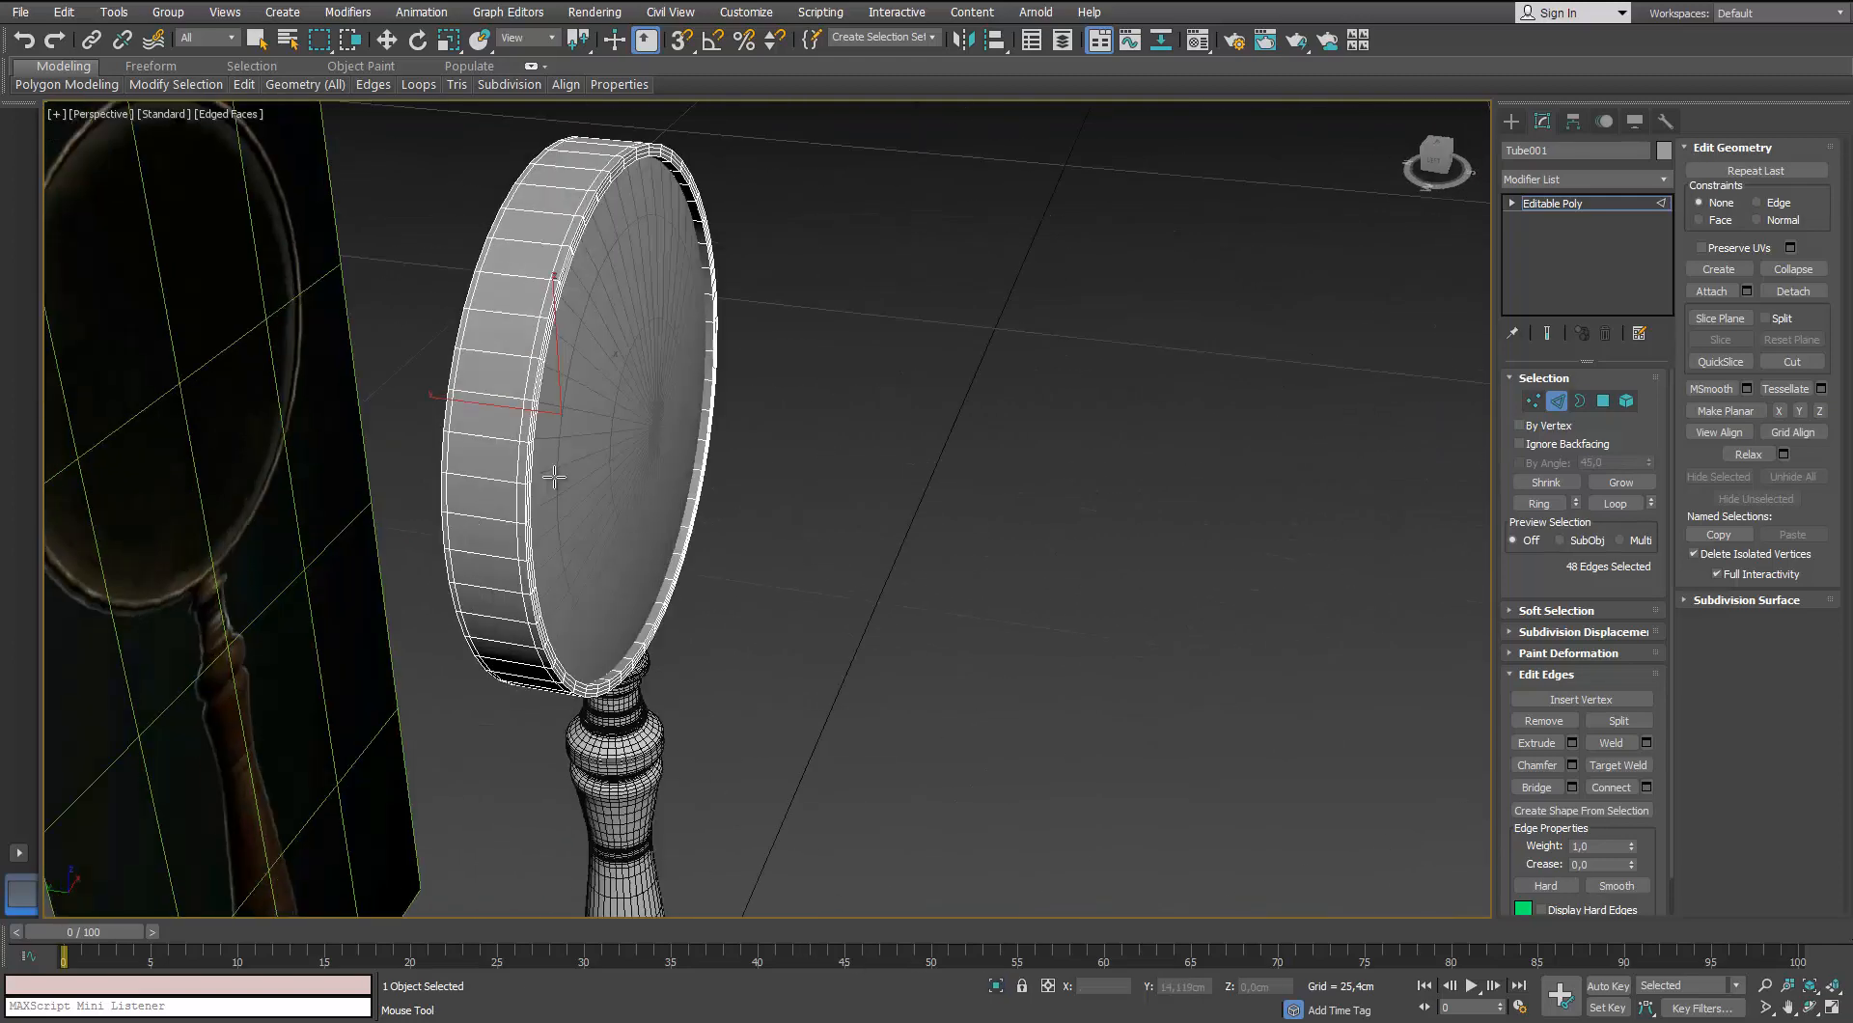
{"action": "scroll", "coordinate": [675, 377], "scroll_direction": "up", "scroll_amount": 1}
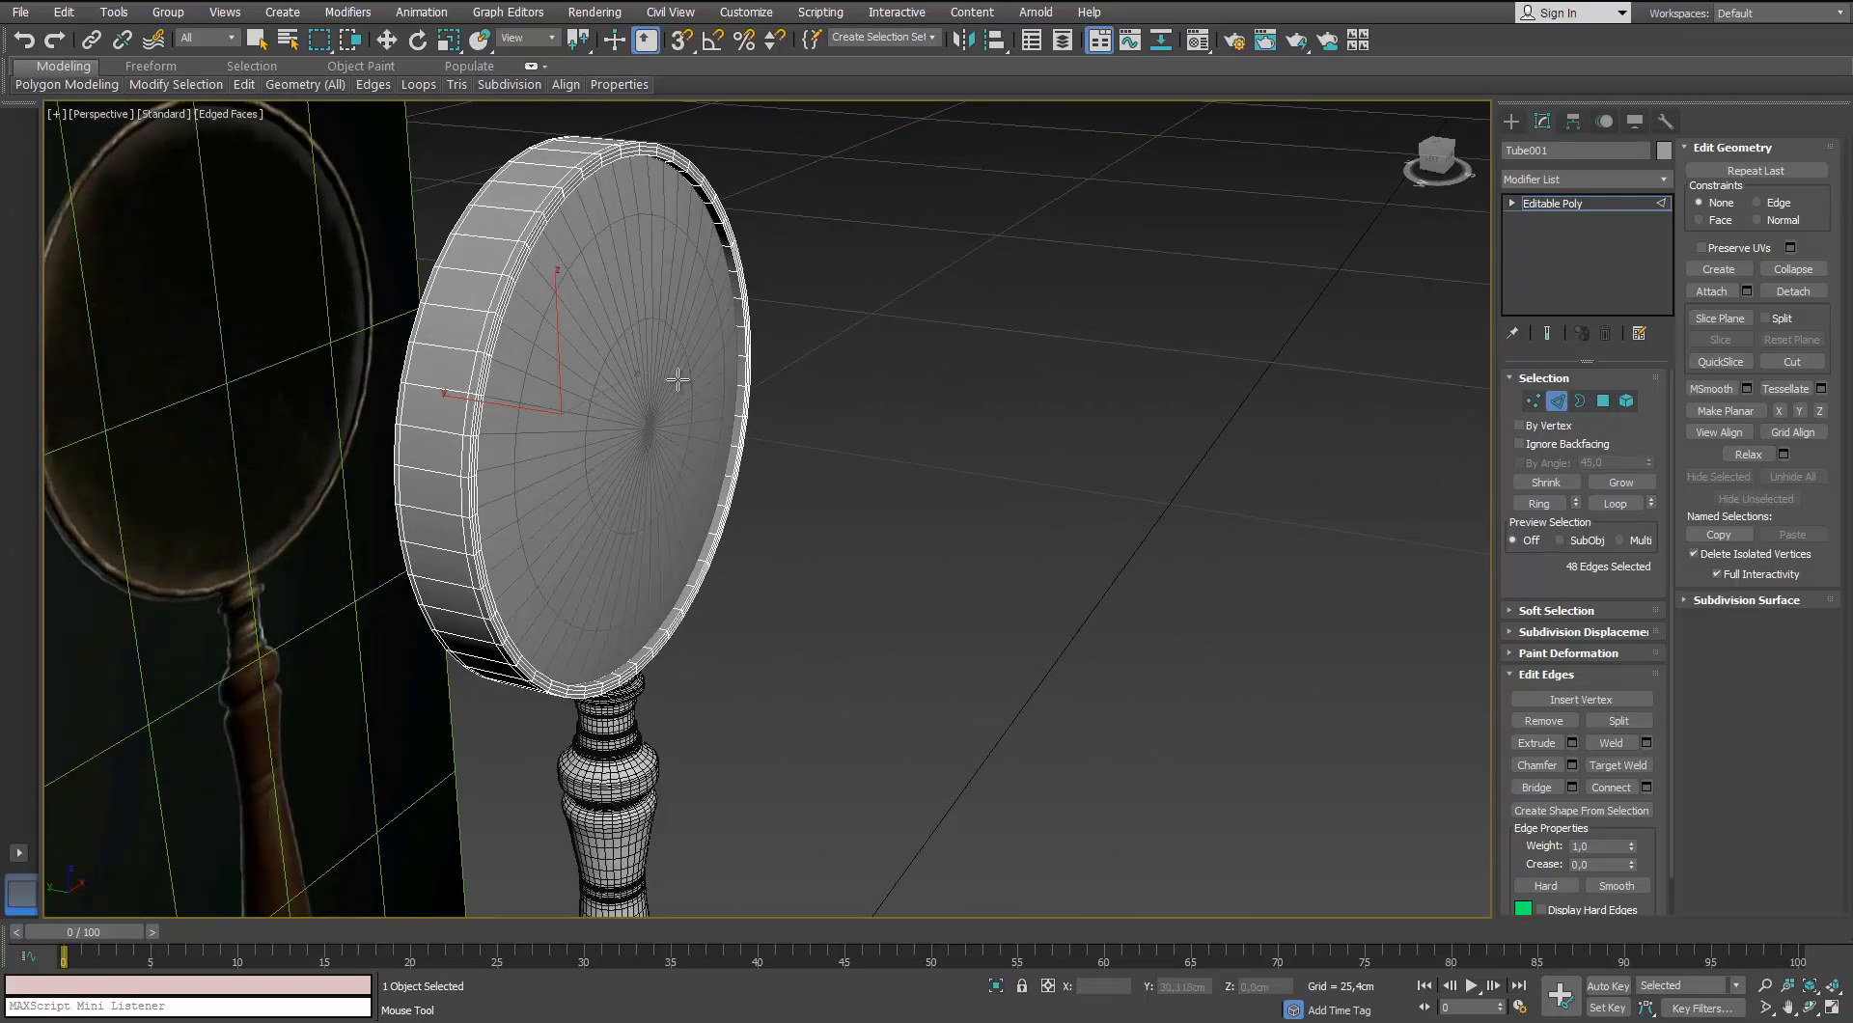
Leave edge editing and apply a TurboSmooth modifier to the lens frame
{"action": "key", "text": "w"}
{"action": "left_click", "coordinate": [1654, 204]}
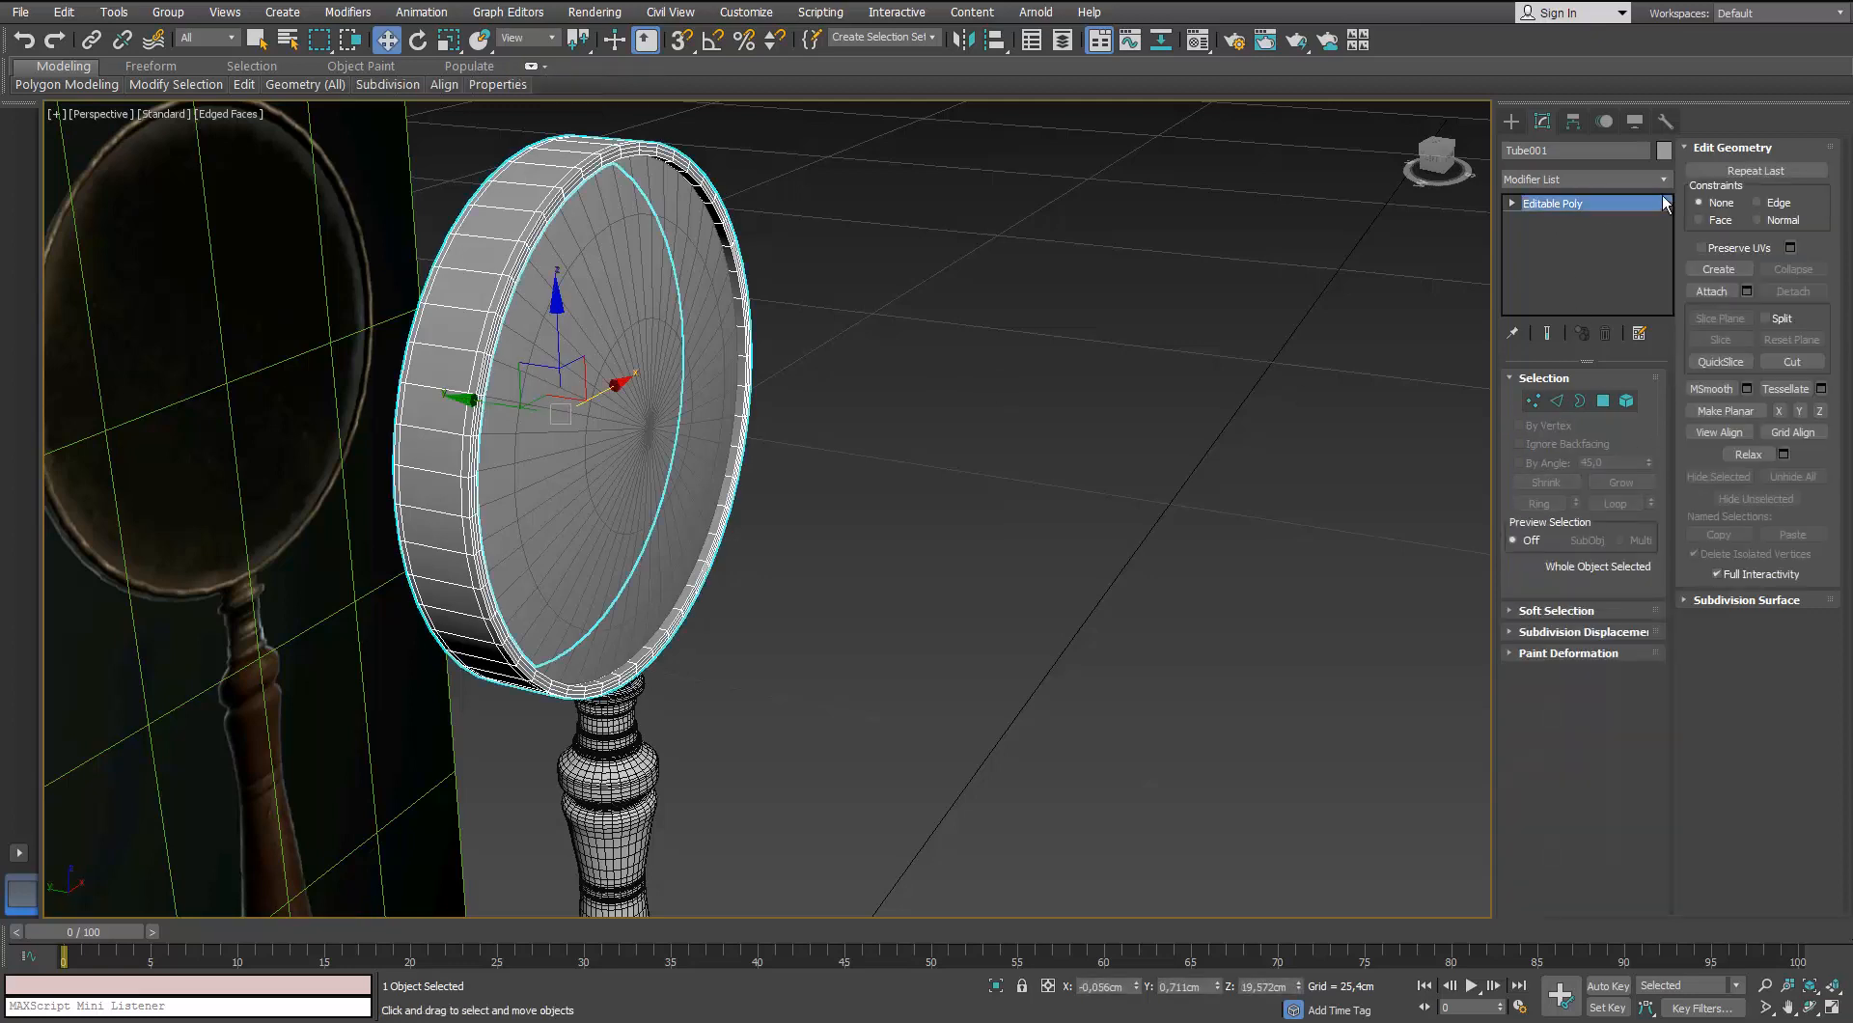
{"action": "left_click", "coordinate": [1662, 181]}
{"action": "type", "text": "te"}
{"action": "key", "text": "Down"}
{"action": "key", "text": "Return"}
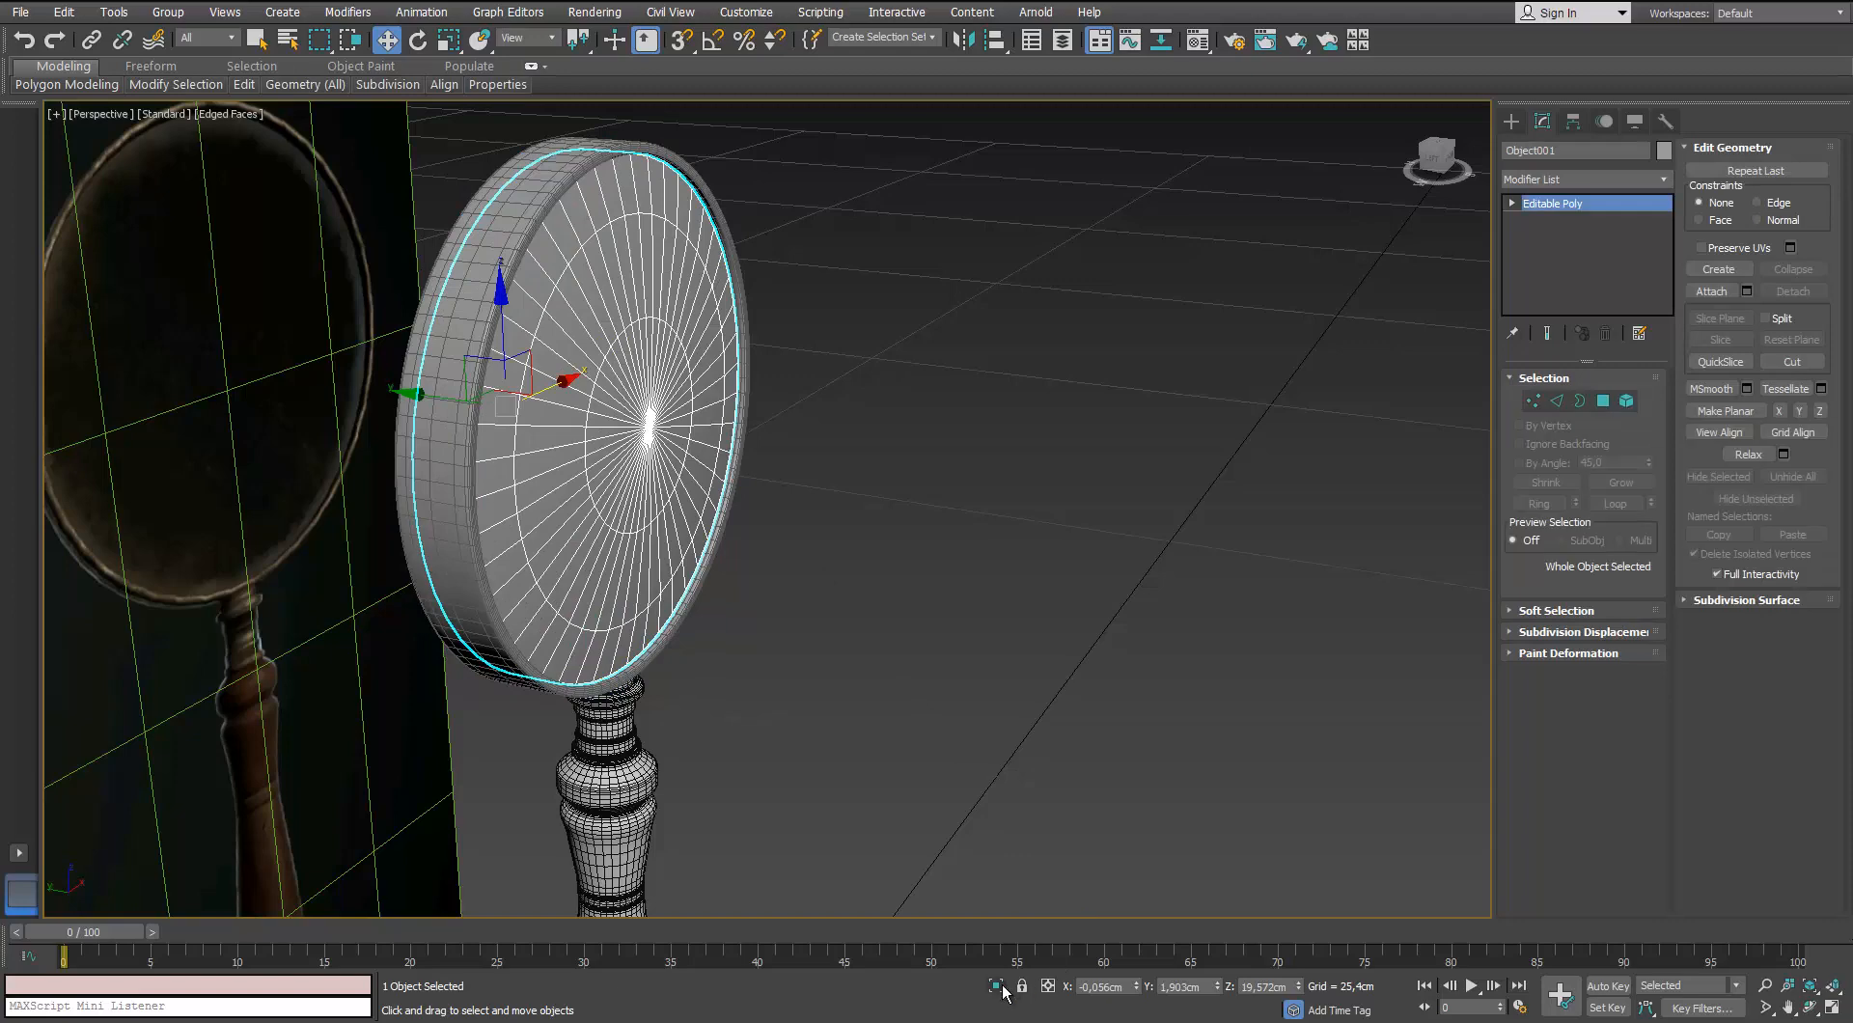
Isolate the glass lens and insert two SwiftLoop support loops near the front and back edges of its side wall
{"action": "key", "text": "alt+q"}
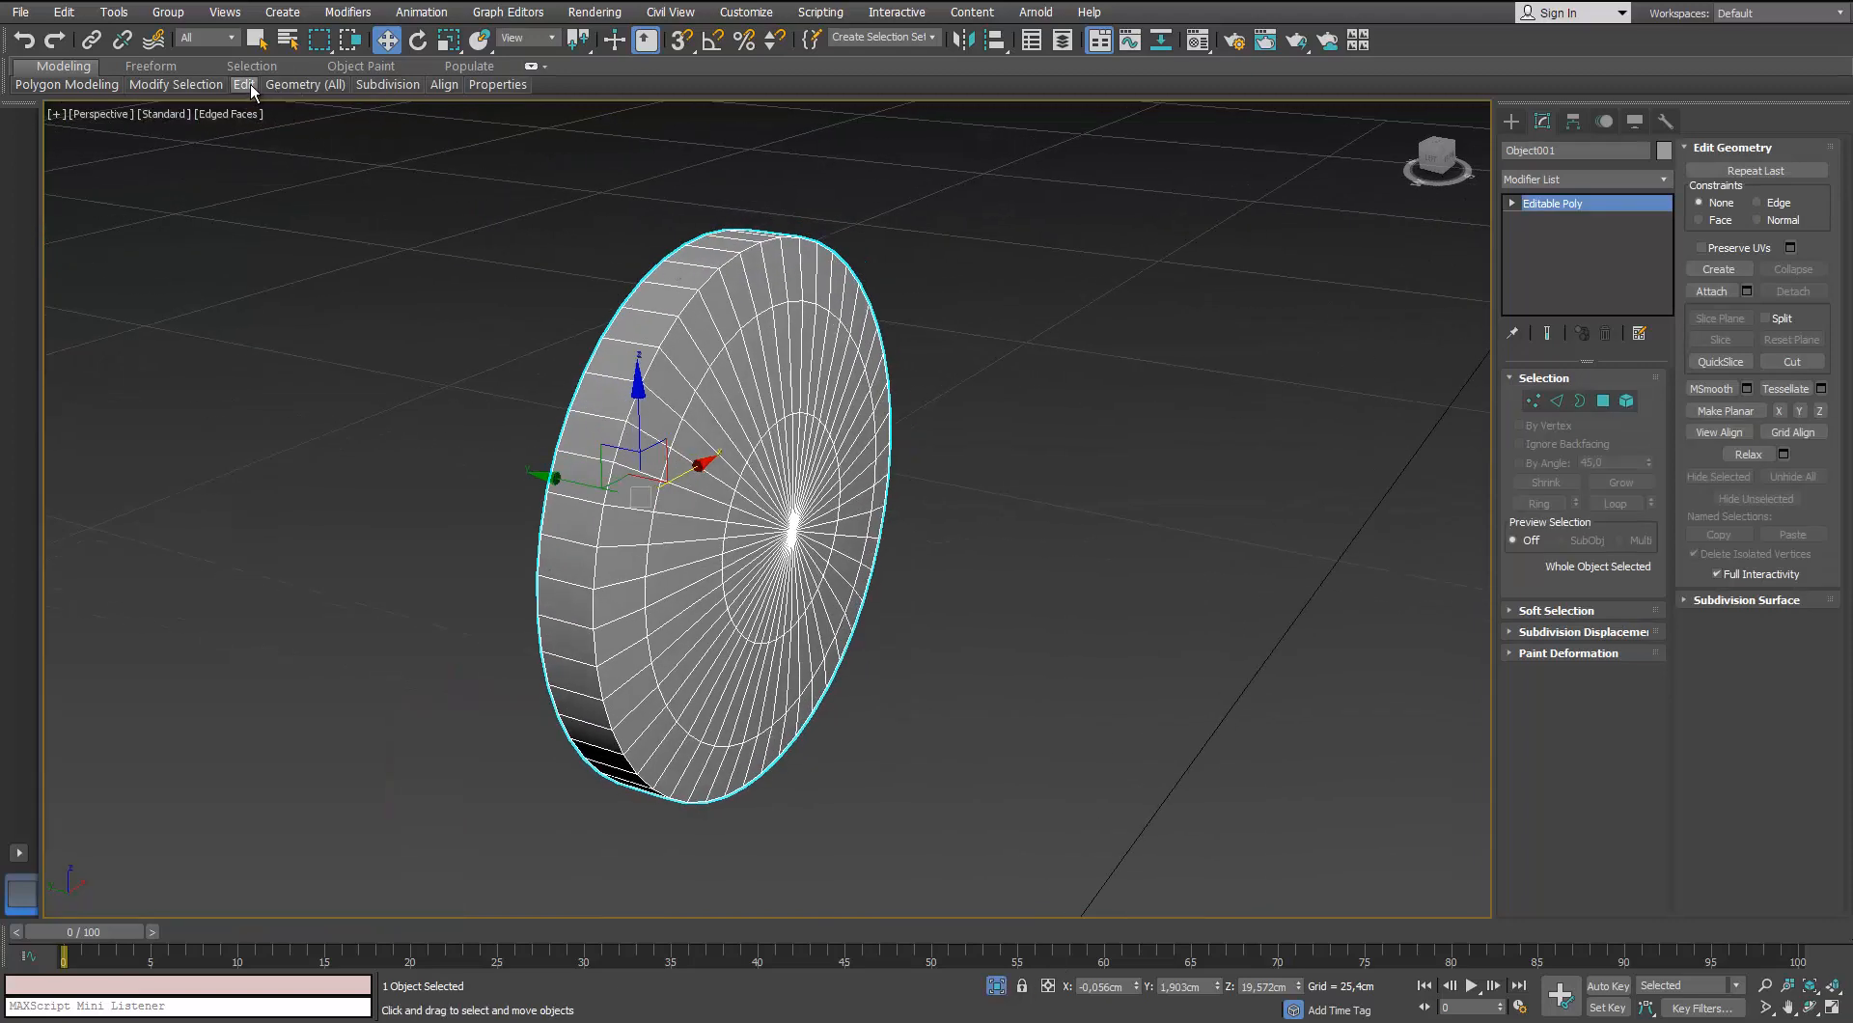
{"action": "mouse_move", "coordinate": [249, 84]}
{"action": "left_click", "coordinate": [408, 130]}
{"action": "scroll", "coordinate": [676, 251], "scroll_direction": "up", "scroll_amount": 5}
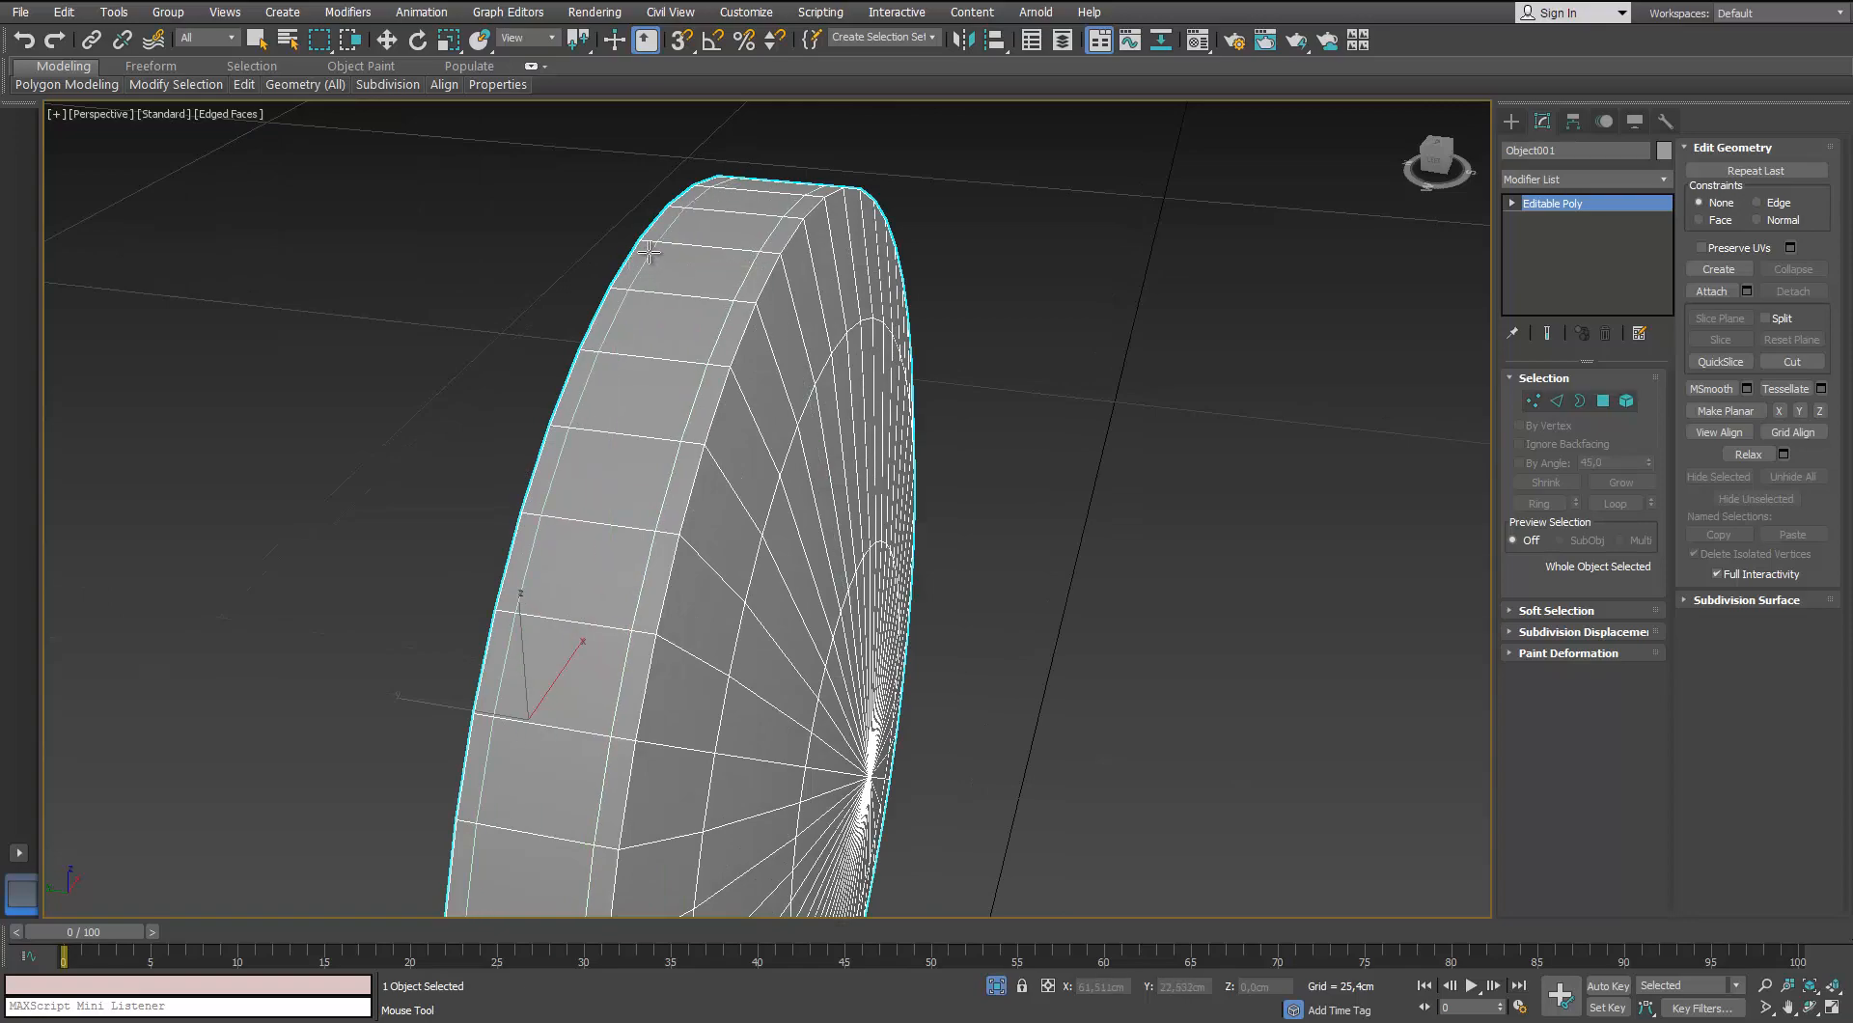
{"action": "middle_click_drag", "start_coordinate": [654, 246], "coordinate": [756, 207], "text": "alt"}
{"action": "key", "text": "w"}
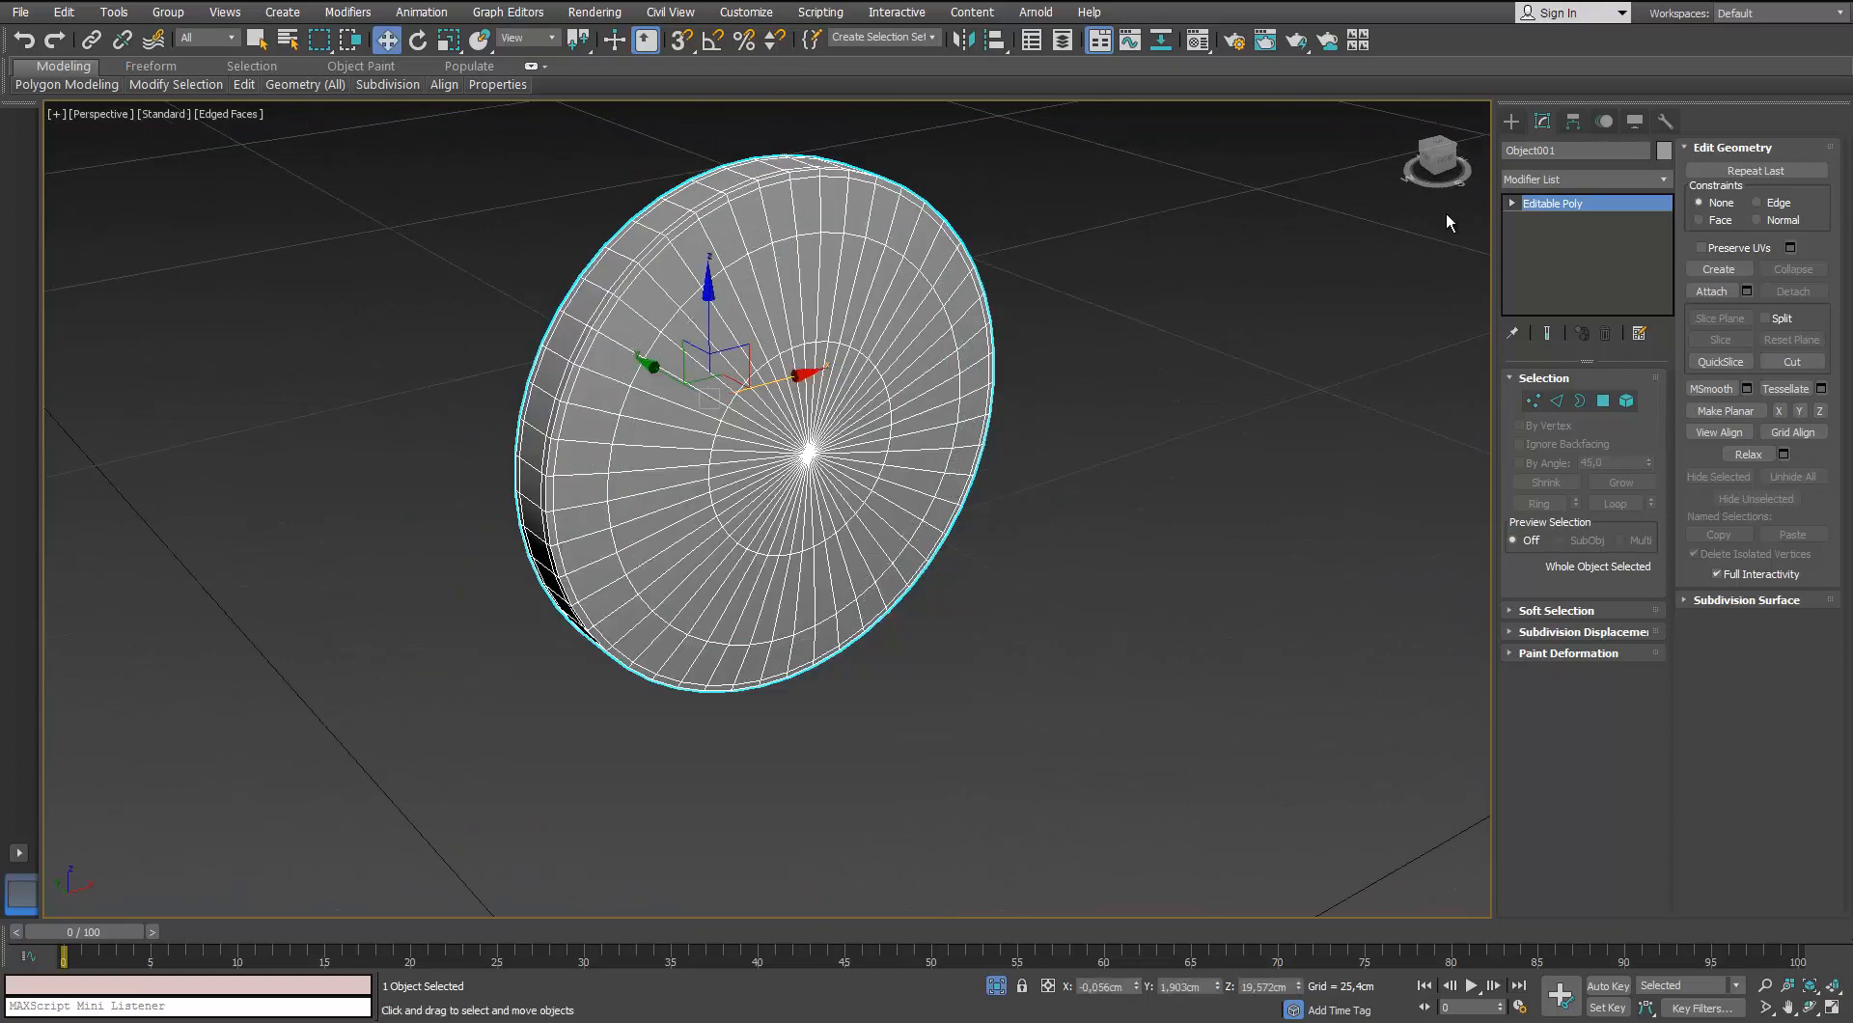
Apply a TurboSmooth modifier with 1 iteration to the lens and leave isolation
{"action": "left_click", "coordinate": [1663, 178]}
{"action": "type", "text": "tu"}
{"action": "key", "text": "Return"}
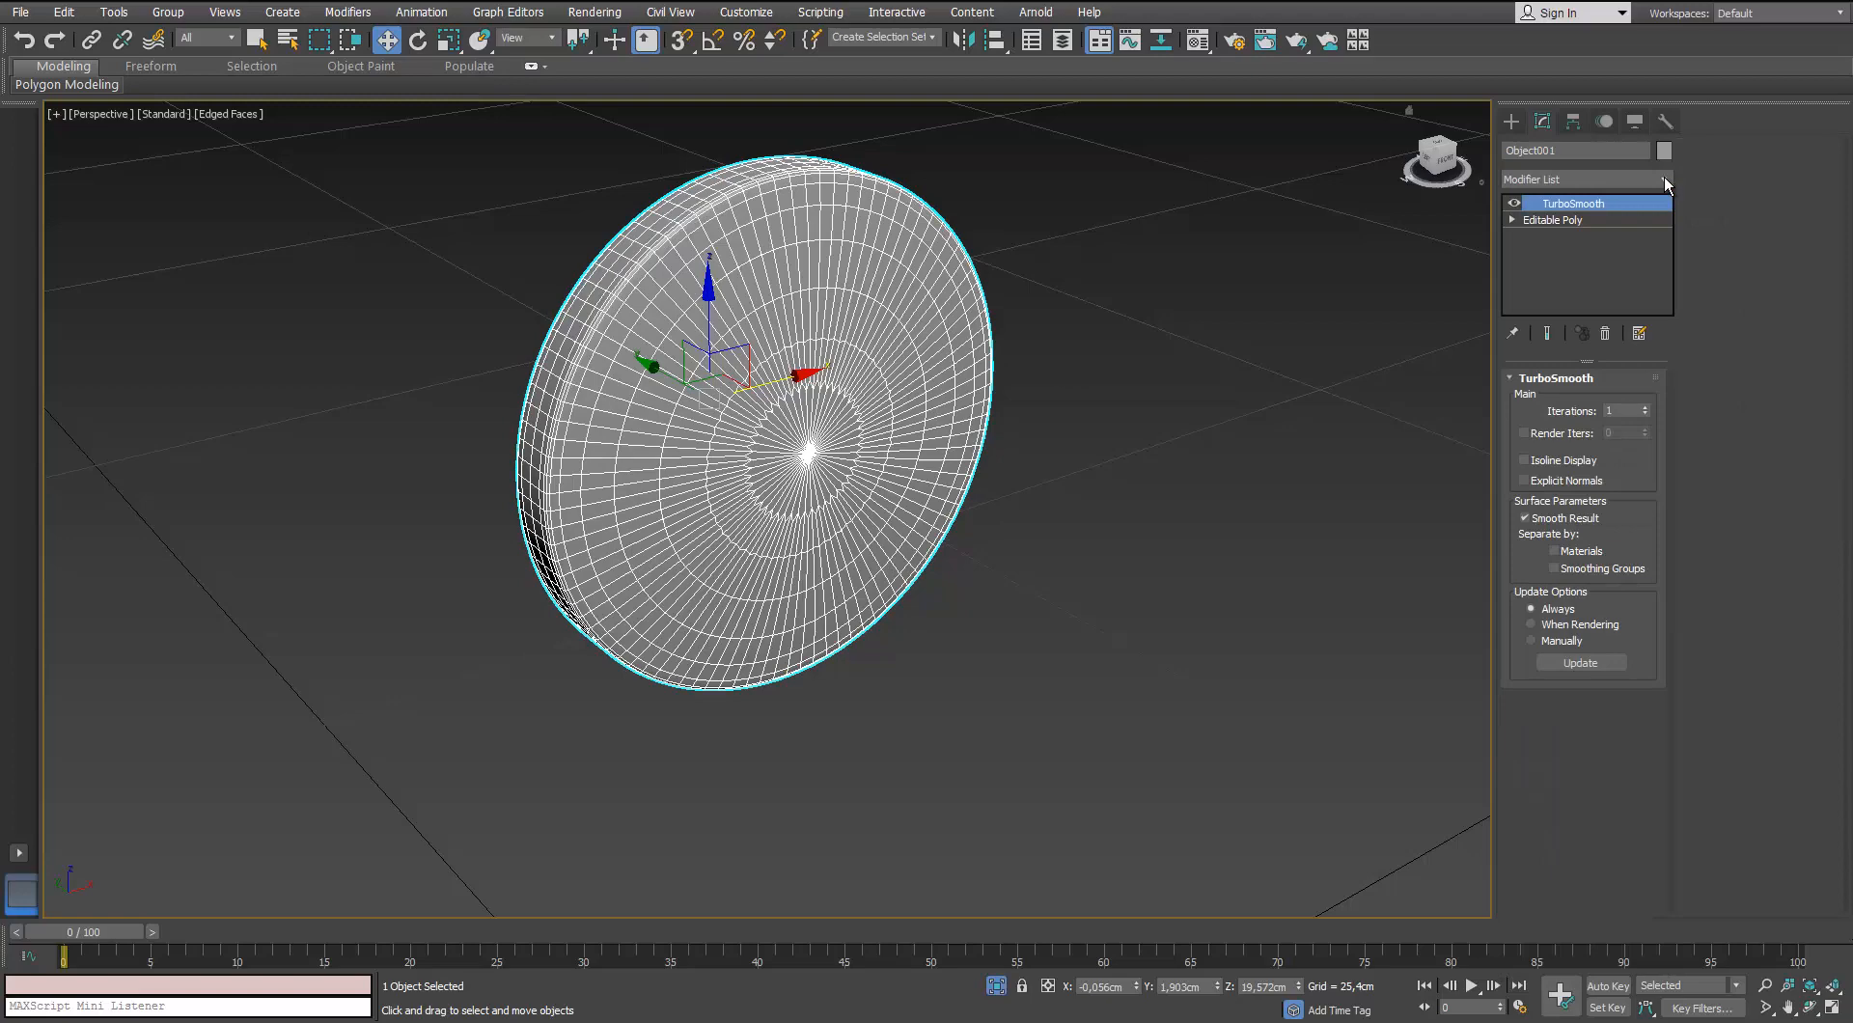
{"action": "left_click", "coordinate": [1010, 605]}
{"action": "left_click", "coordinate": [996, 985]}
Select the lens together with its frame and set their object color to black
{"action": "middle_click_drag", "start_coordinate": [750, 571], "coordinate": [785, 444], "text": "alt"}
{"action": "scroll", "coordinate": [752, 563], "scroll_direction": "down", "scroll_amount": 5}
{"action": "left_click", "coordinate": [665, 548]}
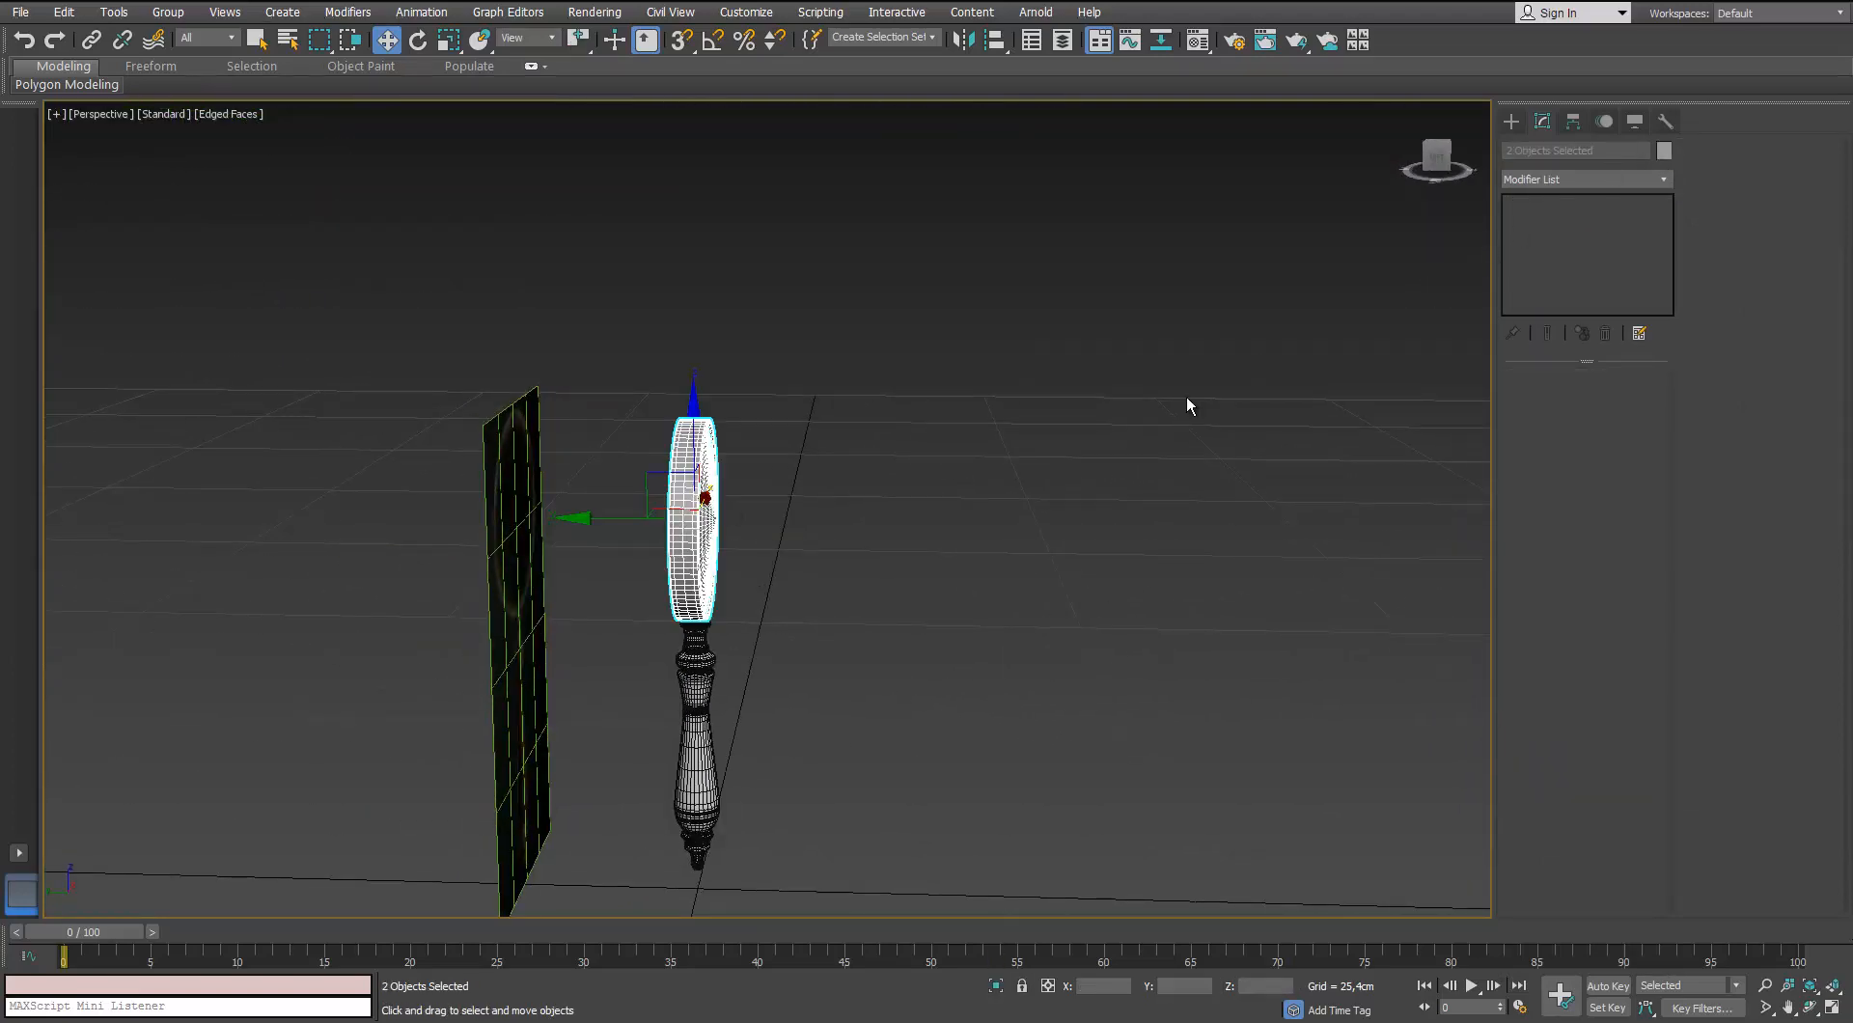
{"action": "left_click", "coordinate": [1242, 565]}
{"action": "left_click", "coordinate": [1129, 623]}
{"action": "middle_click_drag", "start_coordinate": [928, 675], "coordinate": [831, 376], "text": "alt"}
Assign the 01 - Default material to the lens and its frame, and close the Material Editor
{"action": "left_click_drag", "start_coordinate": [837, 368], "coordinate": [707, 502]}
{"action": "scroll", "coordinate": [707, 503], "scroll_direction": "up", "scroll_amount": 2}
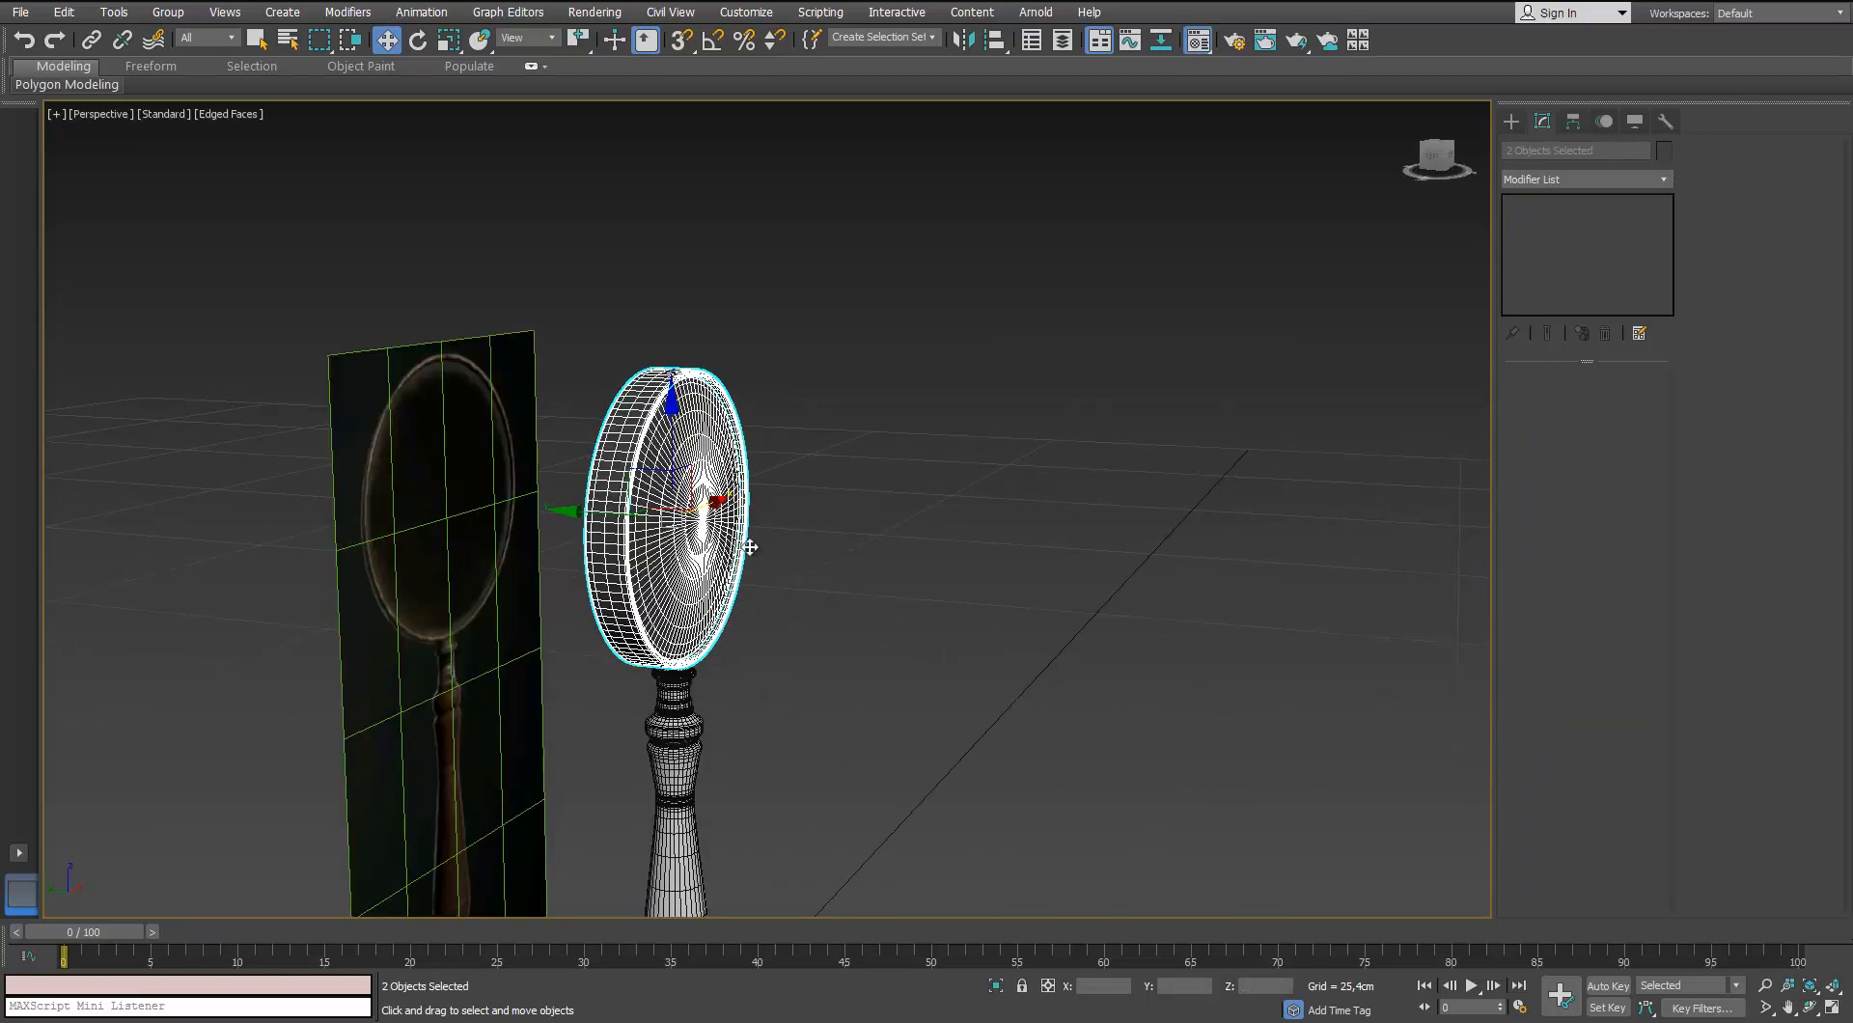
{"action": "key", "text": "m"}
{"action": "left_click", "coordinate": [1244, 559]}
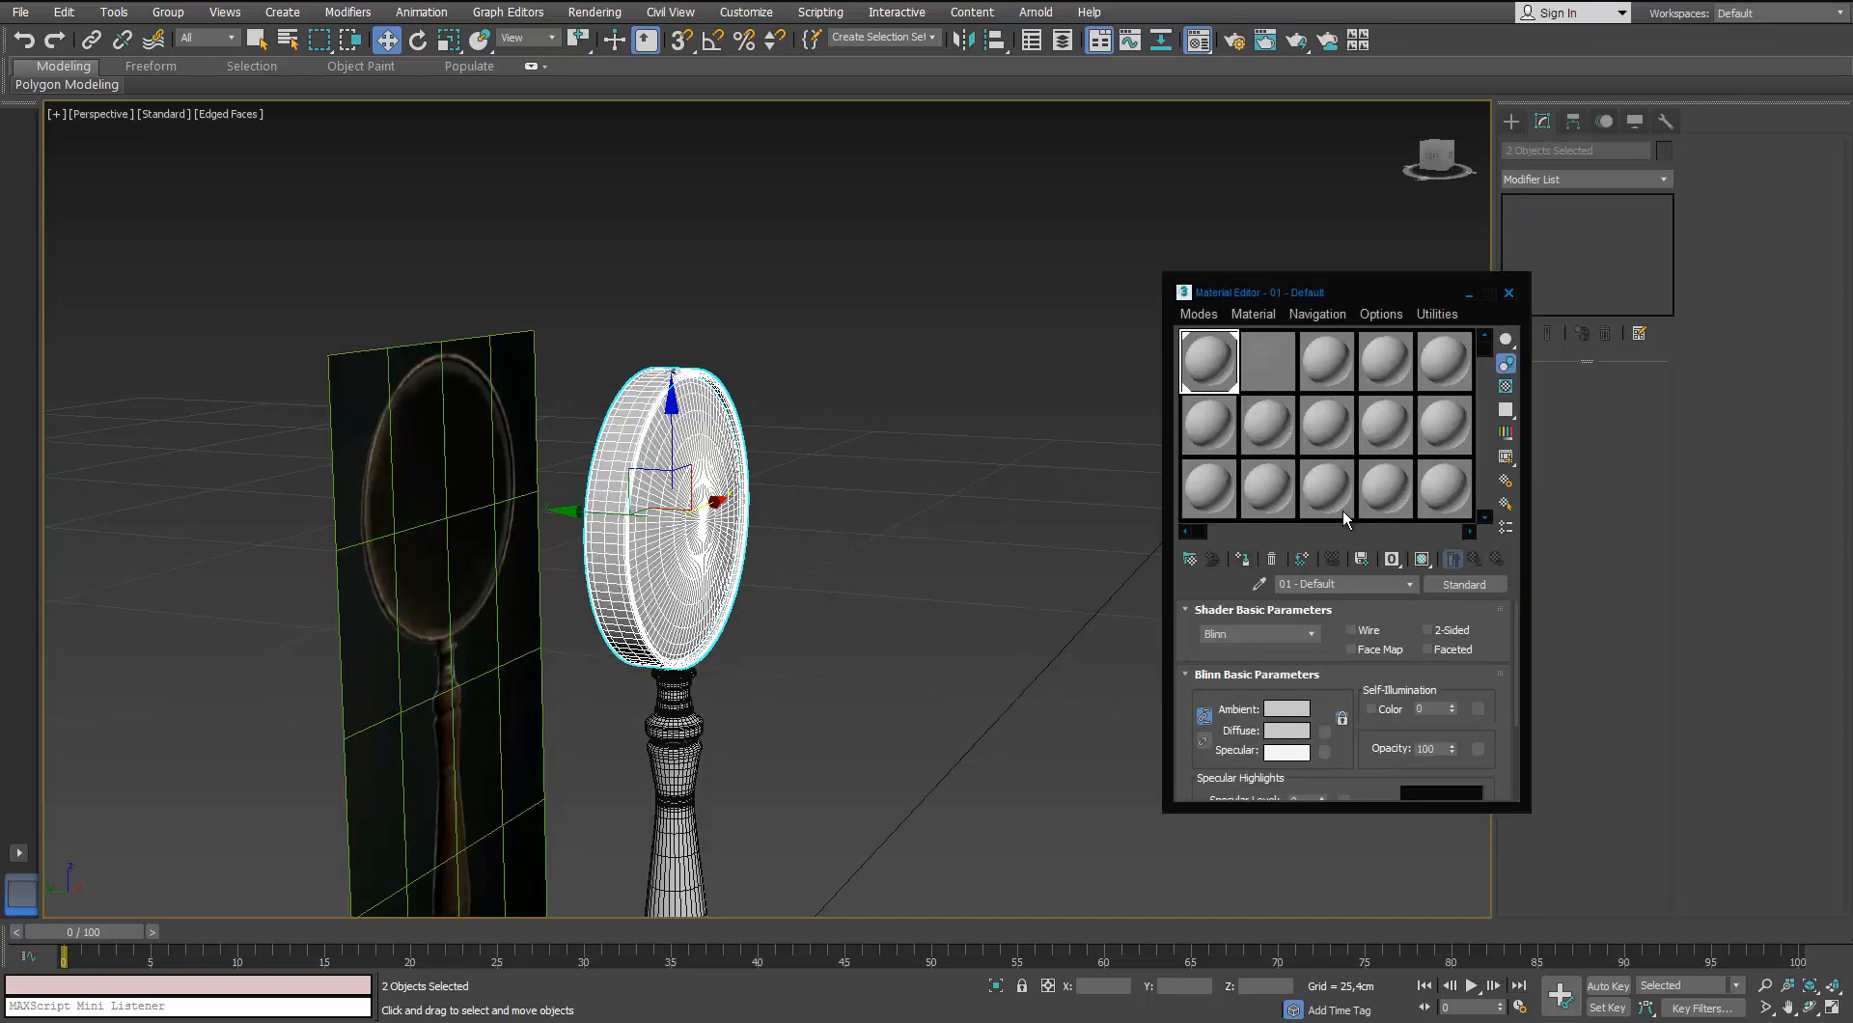
{"action": "left_click", "coordinate": [1509, 292]}
{"action": "left_click", "coordinate": [1092, 545]}
Inspect the complete high-poly magnifying glass from several sides with and without edged faces
{"action": "middle_click_drag", "start_coordinate": [835, 629], "coordinate": [617, 396]}
{"action": "scroll", "coordinate": [728, 469], "scroll_direction": "up", "scroll_amount": 3}
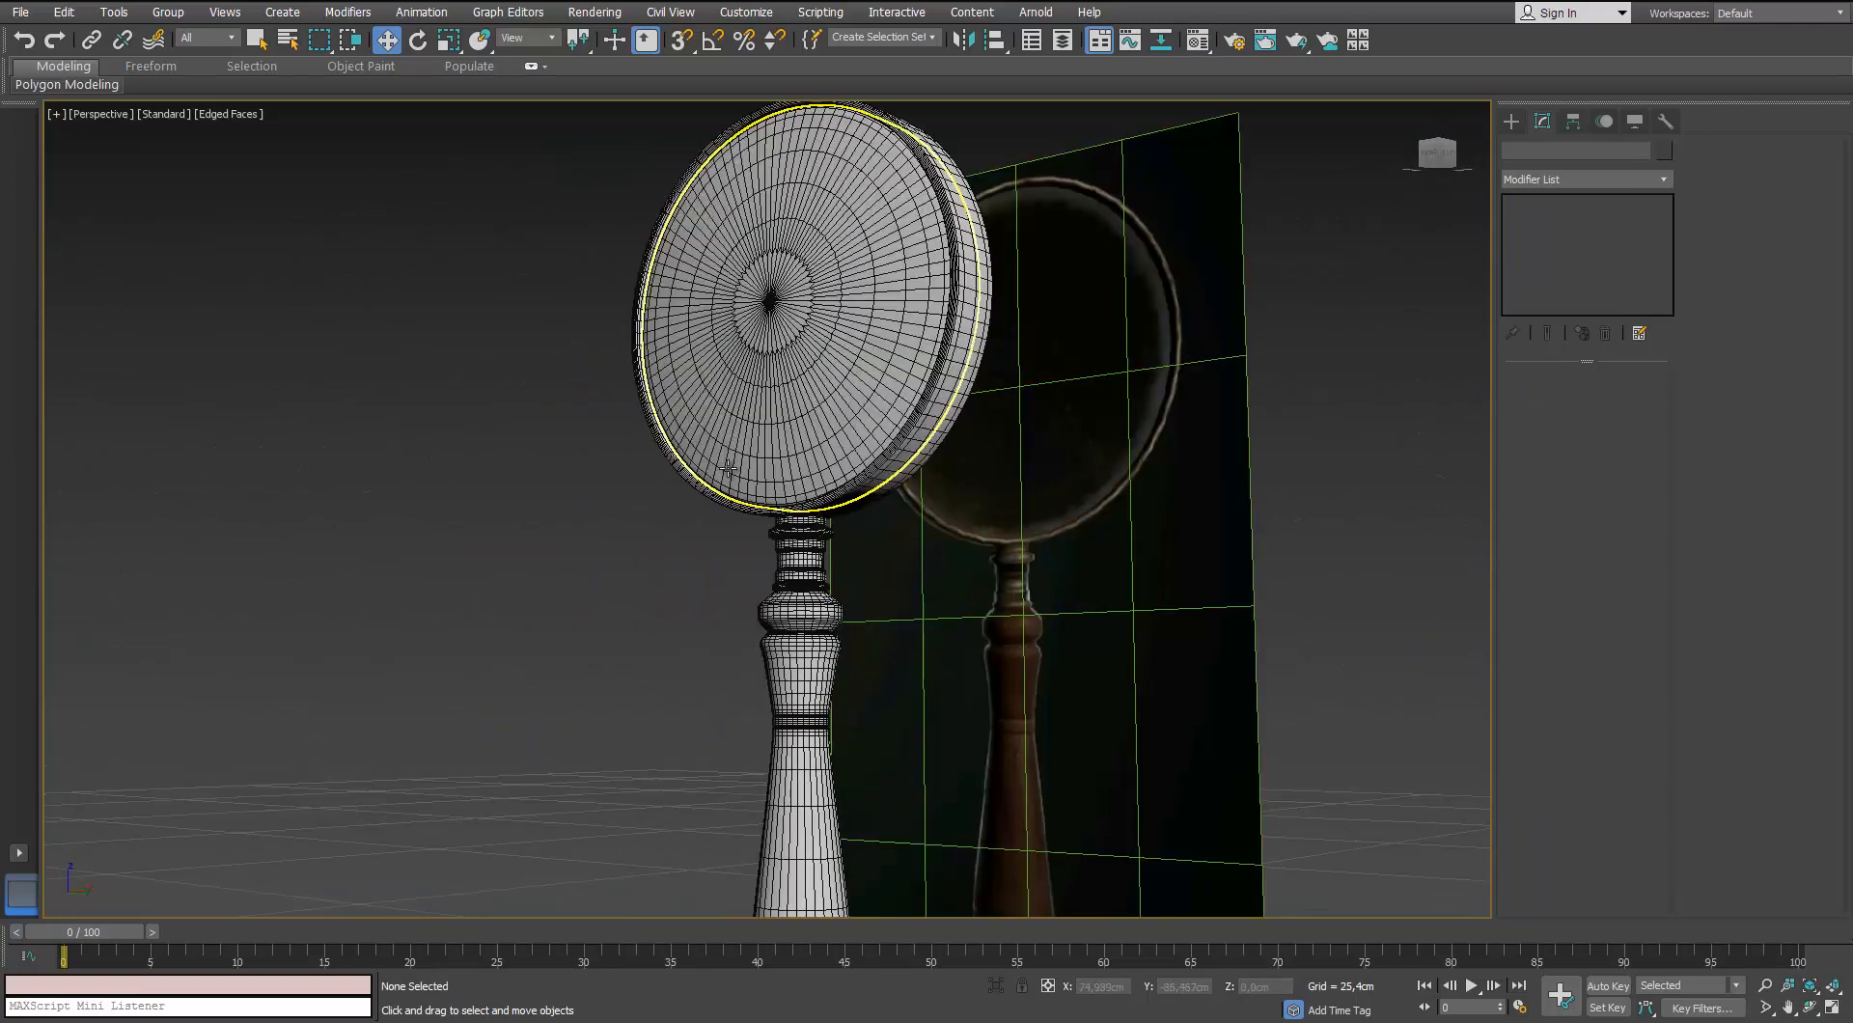
{"action": "middle_click_drag", "start_coordinate": [728, 469], "coordinate": [648, 600]}
{"action": "key", "text": "F4"}
{"action": "mouse_move", "coordinate": [624, 479]}
{"action": "middle_mouse_down", "text": "alt"}
{"action": "mouse_move", "coordinate": [760, 467]}
{"action": "mouse_move", "coordinate": [787, 531]}
{"action": "mouse_move", "coordinate": [947, 418]}
{"action": "mouse_move", "coordinate": [881, 467]}
{"action": "mouse_move", "coordinate": [876, 432]}
{"action": "middle_mouse_up", "text": "alt"}
{"action": "key", "text": "F4"}
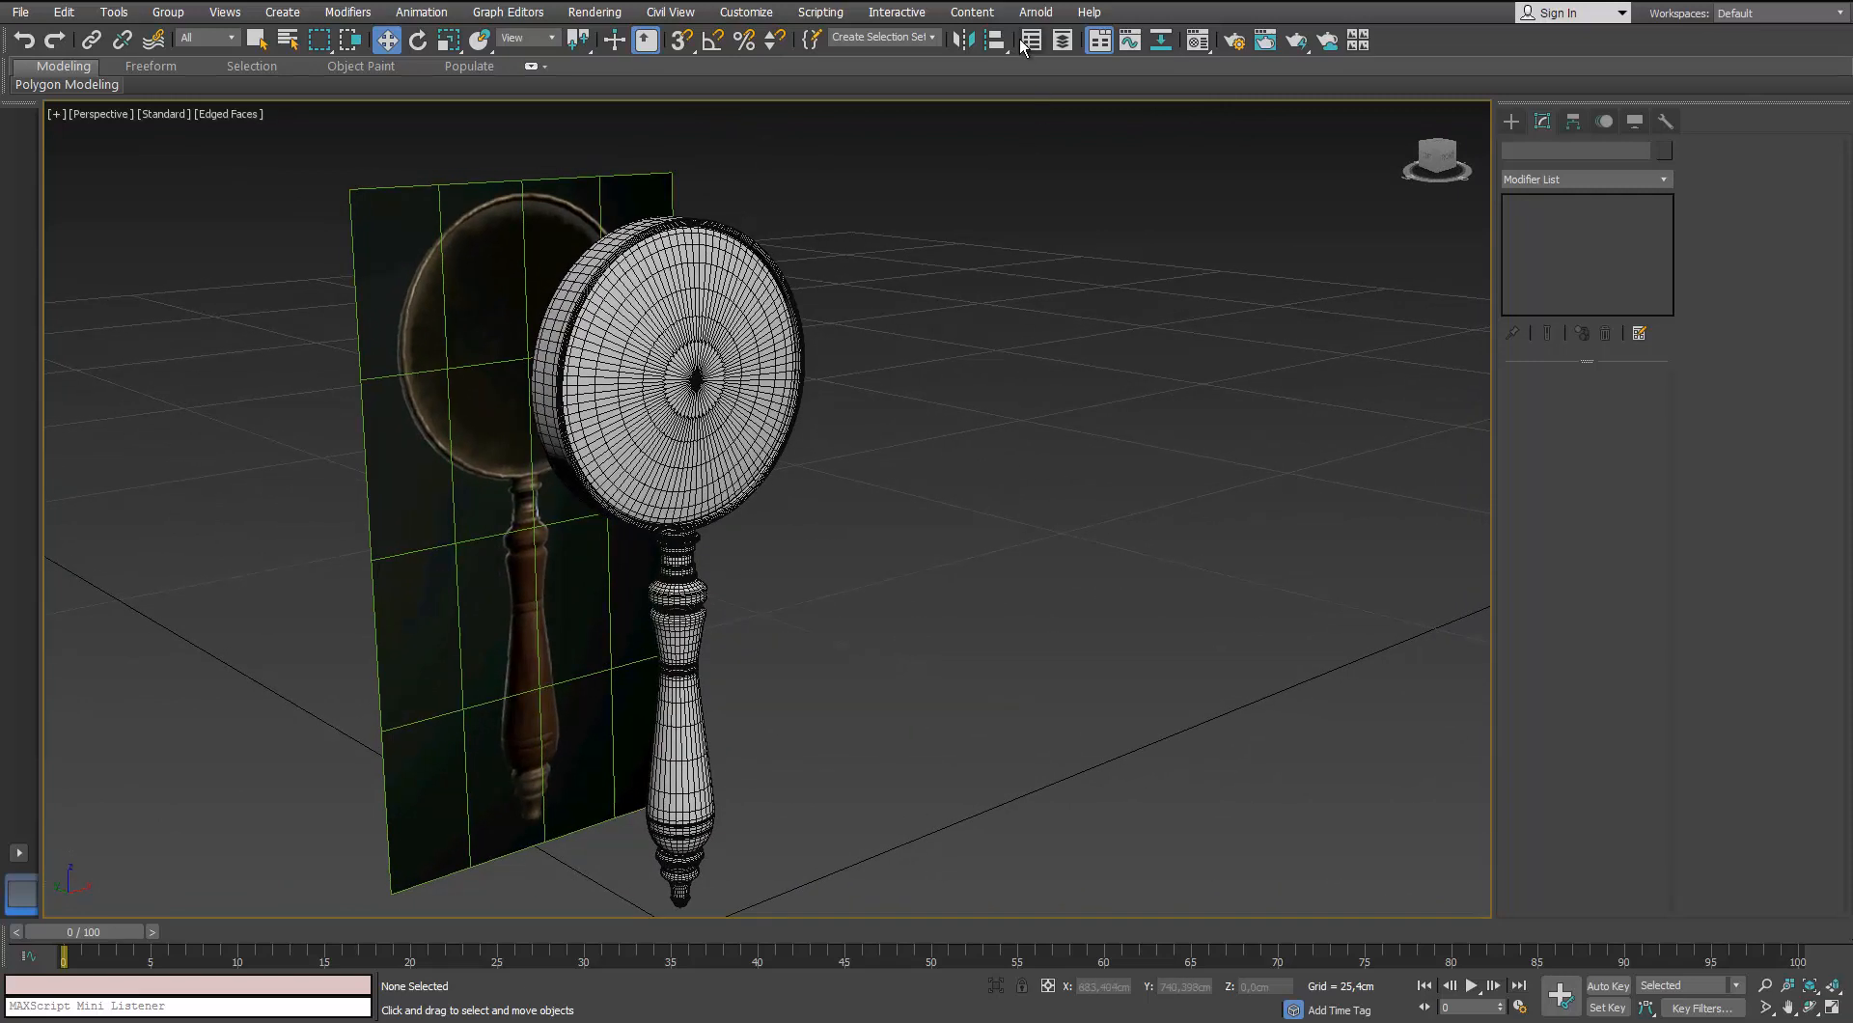
Hide the Magnifying Glass_HP layer and show the Magnifying Glass_LP layer
{"action": "key", "text": "alt+ctrl+o"}
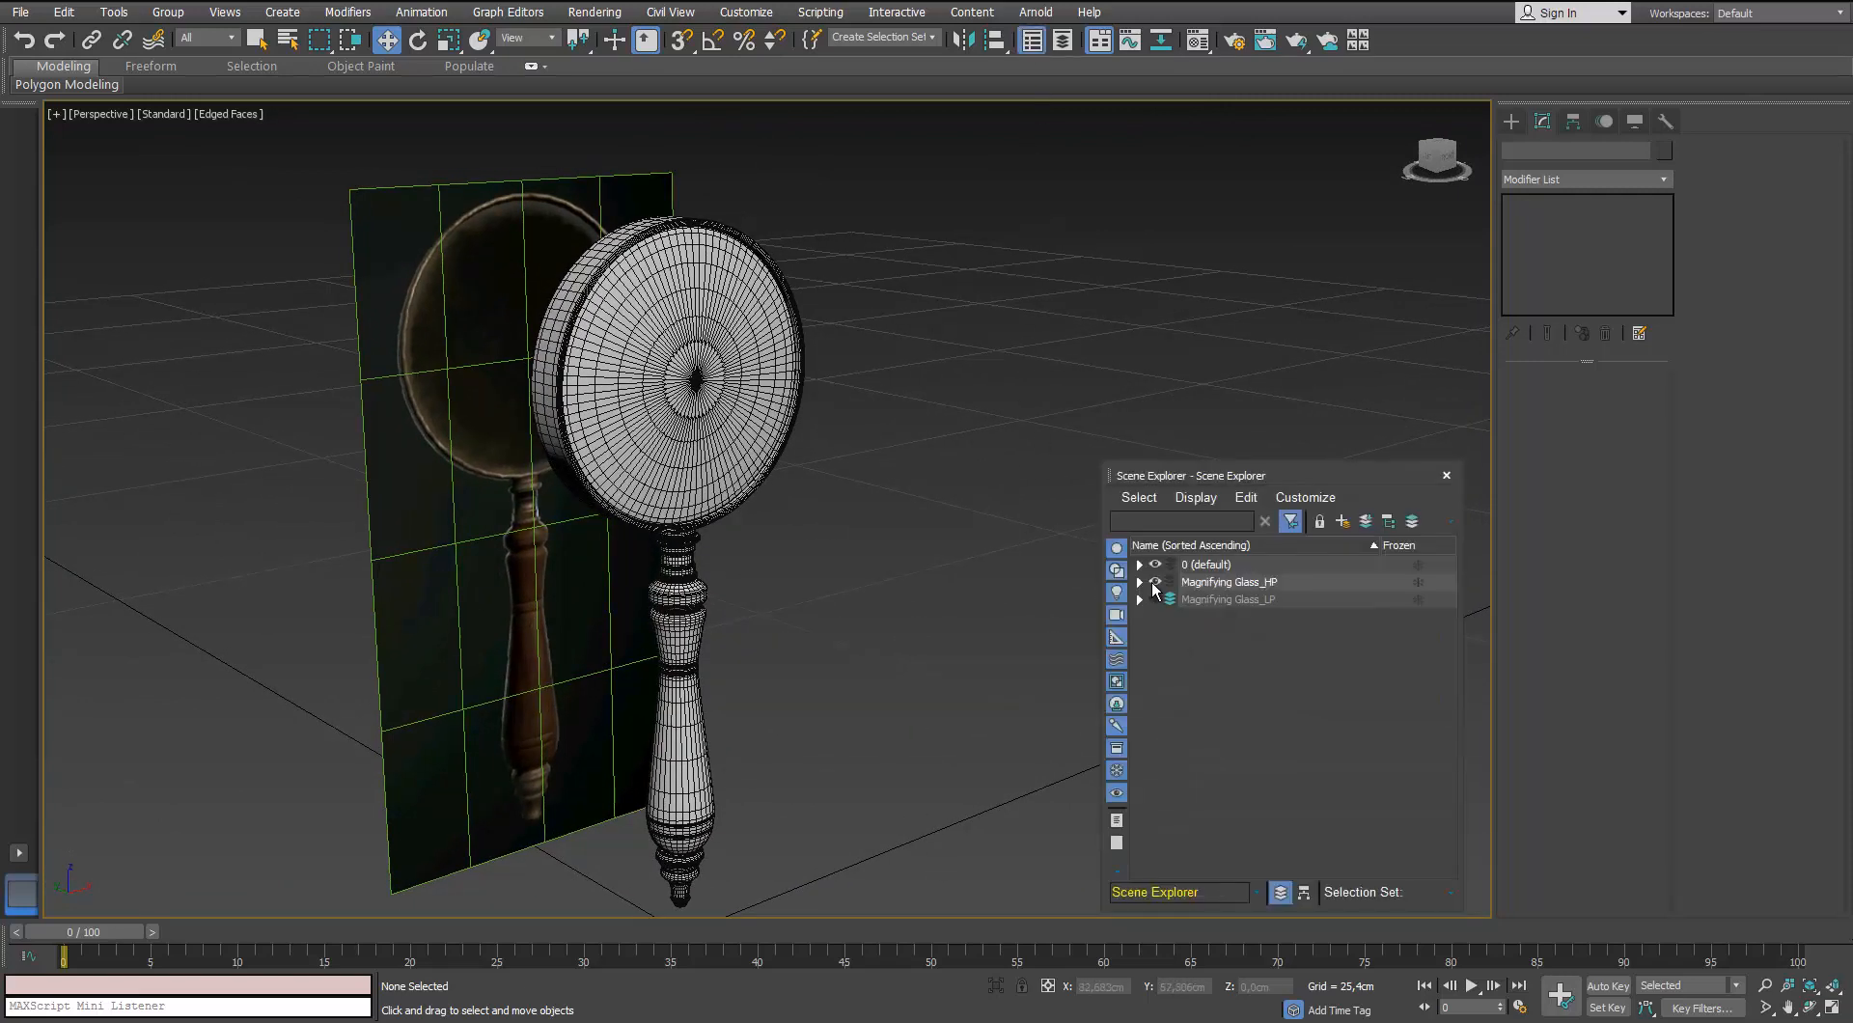
{"action": "left_click", "coordinate": [1154, 582]}
{"action": "left_click", "coordinate": [1154, 599]}
{"action": "left_click", "coordinate": [1213, 599]}
Examine the low-poly handle and end piece in the Magnifying Glass_LP layer, and close the Scene Explorer
{"action": "scroll", "coordinate": [686, 547], "scroll_direction": "up", "scroll_amount": 5}
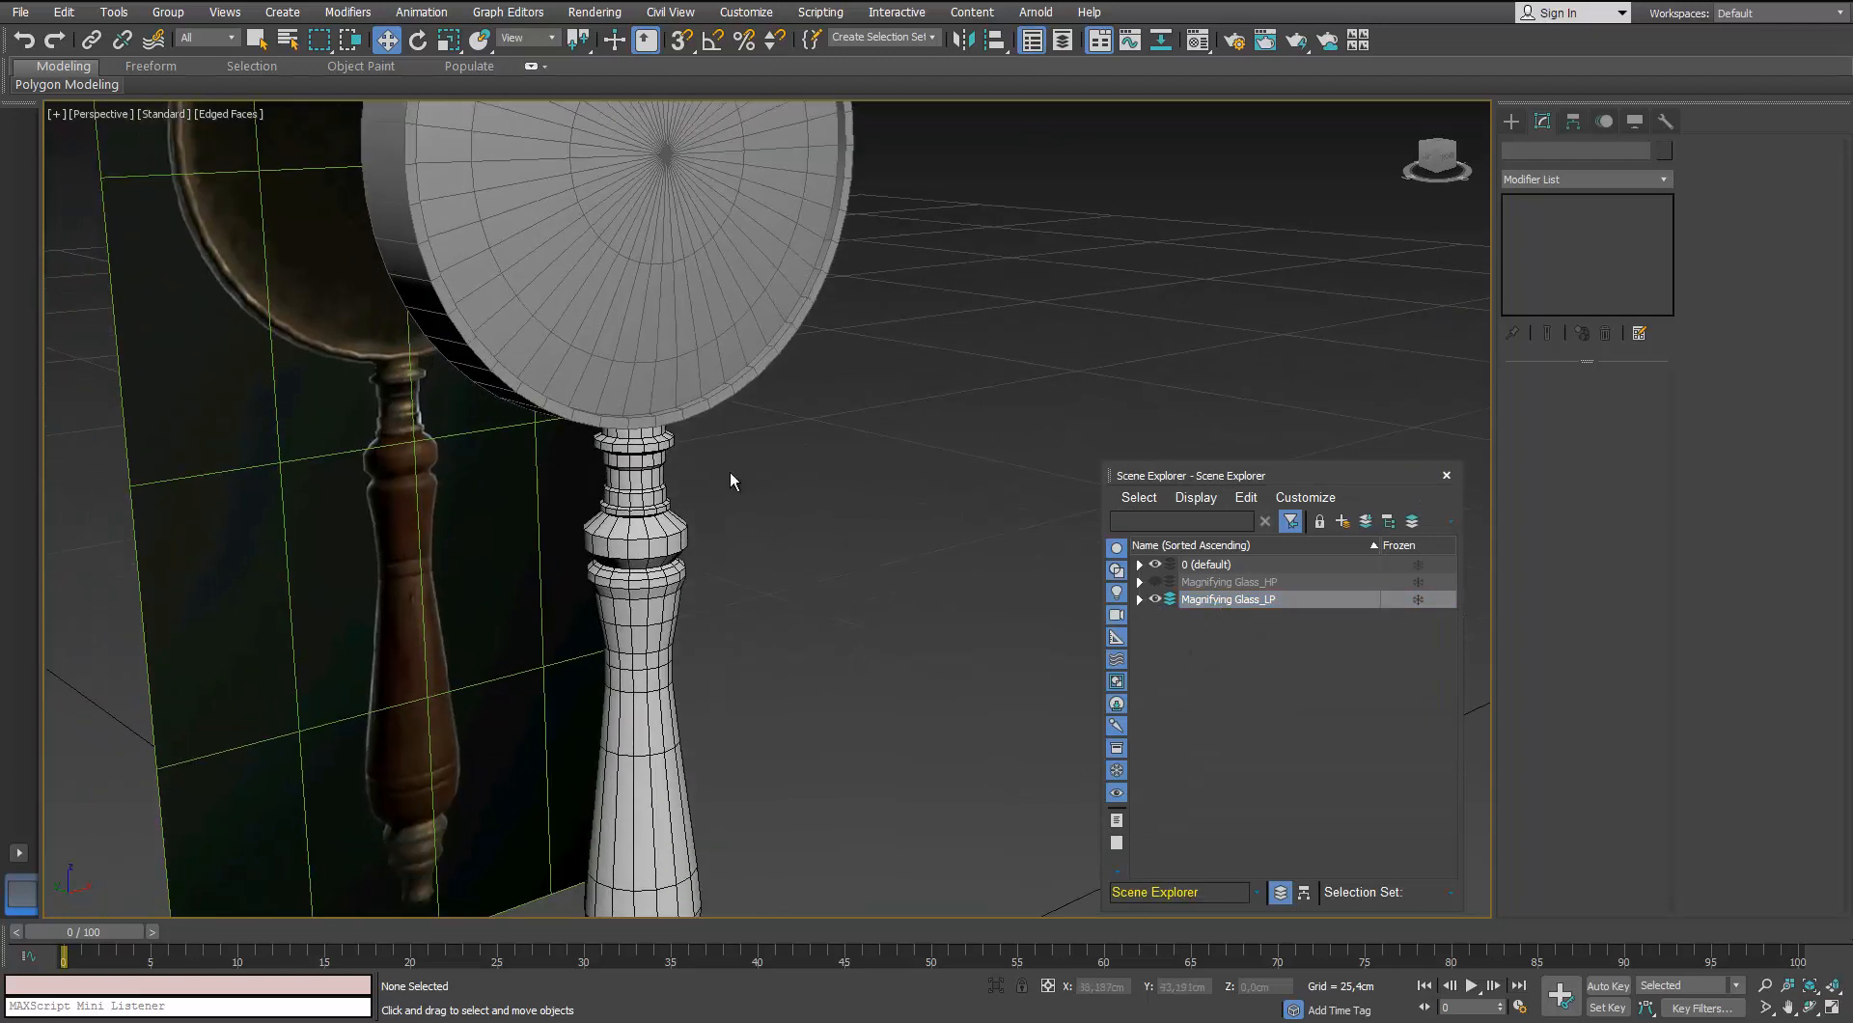
{"action": "scroll", "coordinate": [730, 480], "scroll_direction": "down", "scroll_amount": 4}
{"action": "scroll", "coordinate": [732, 364], "scroll_direction": "up", "scroll_amount": 2}
{"action": "left_click", "coordinate": [694, 477]}
{"action": "left_click", "coordinate": [708, 610]}
{"action": "scroll", "coordinate": [708, 609], "scroll_direction": "up", "scroll_amount": 4}
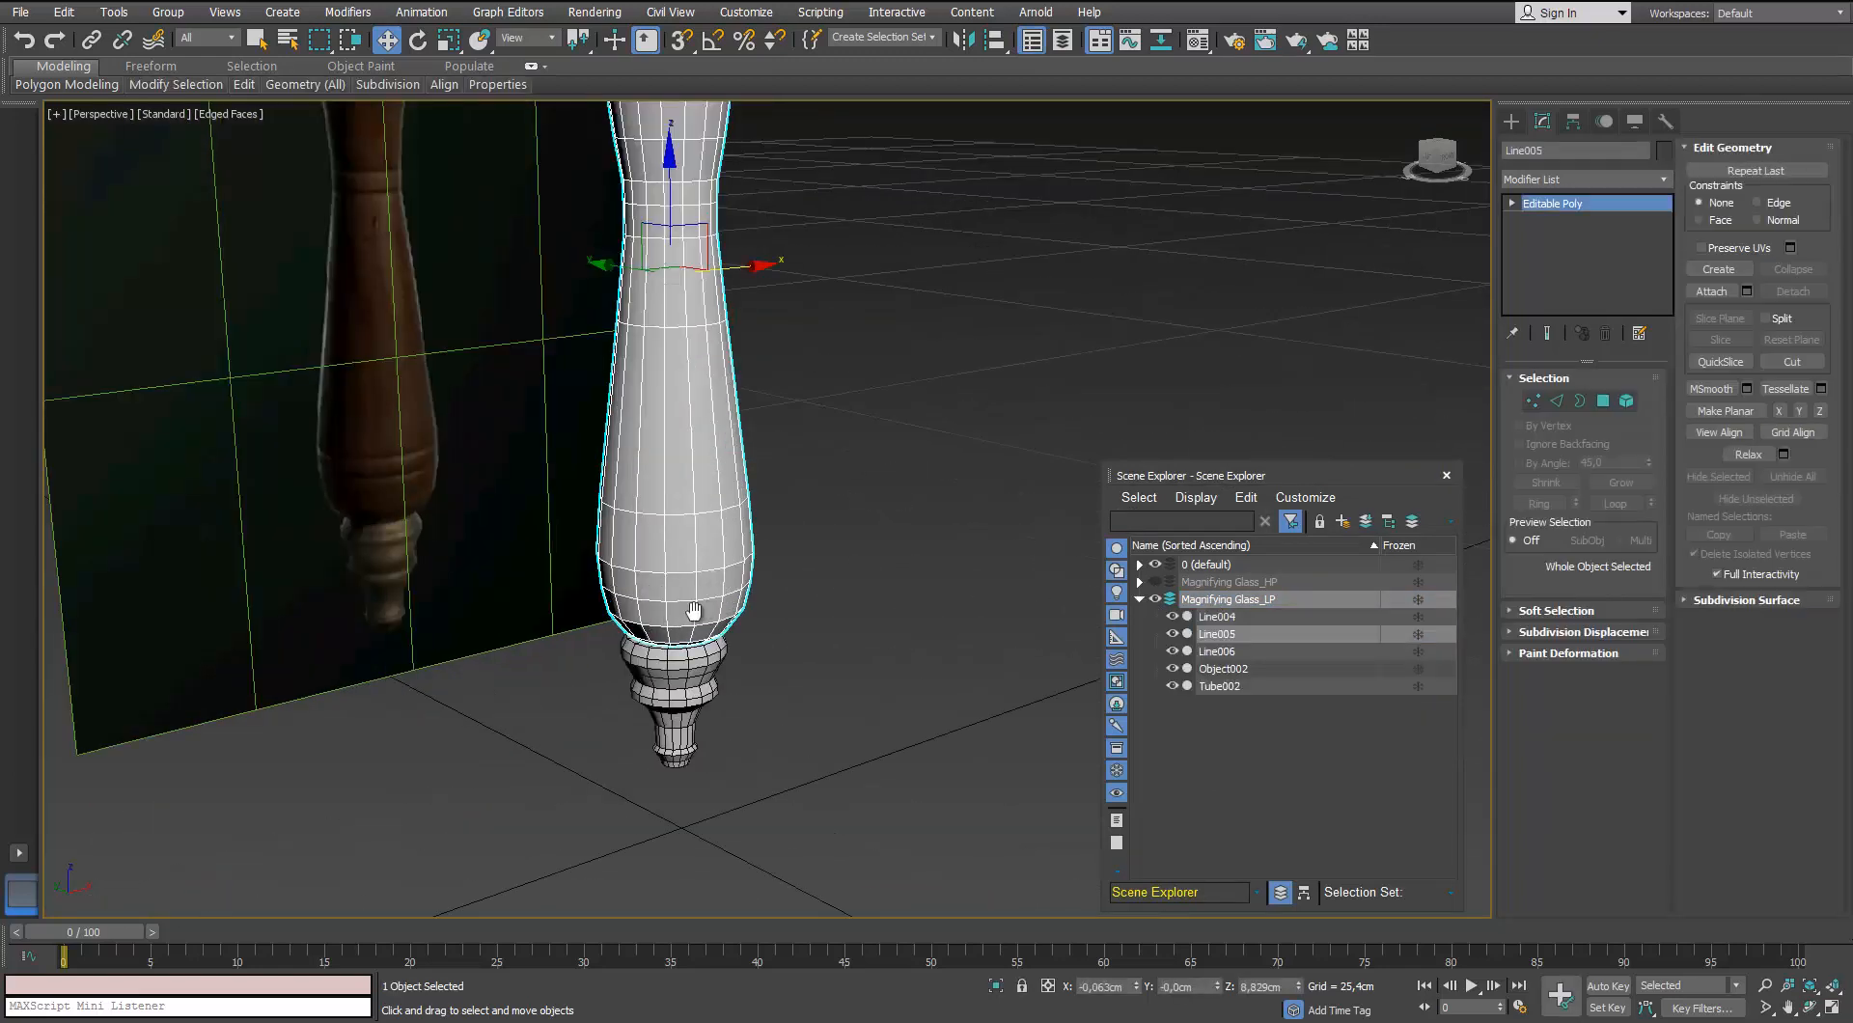
{"action": "left_click", "coordinate": [667, 644]}
{"action": "middle_click_drag", "start_coordinate": [668, 644], "coordinate": [1057, 616]}
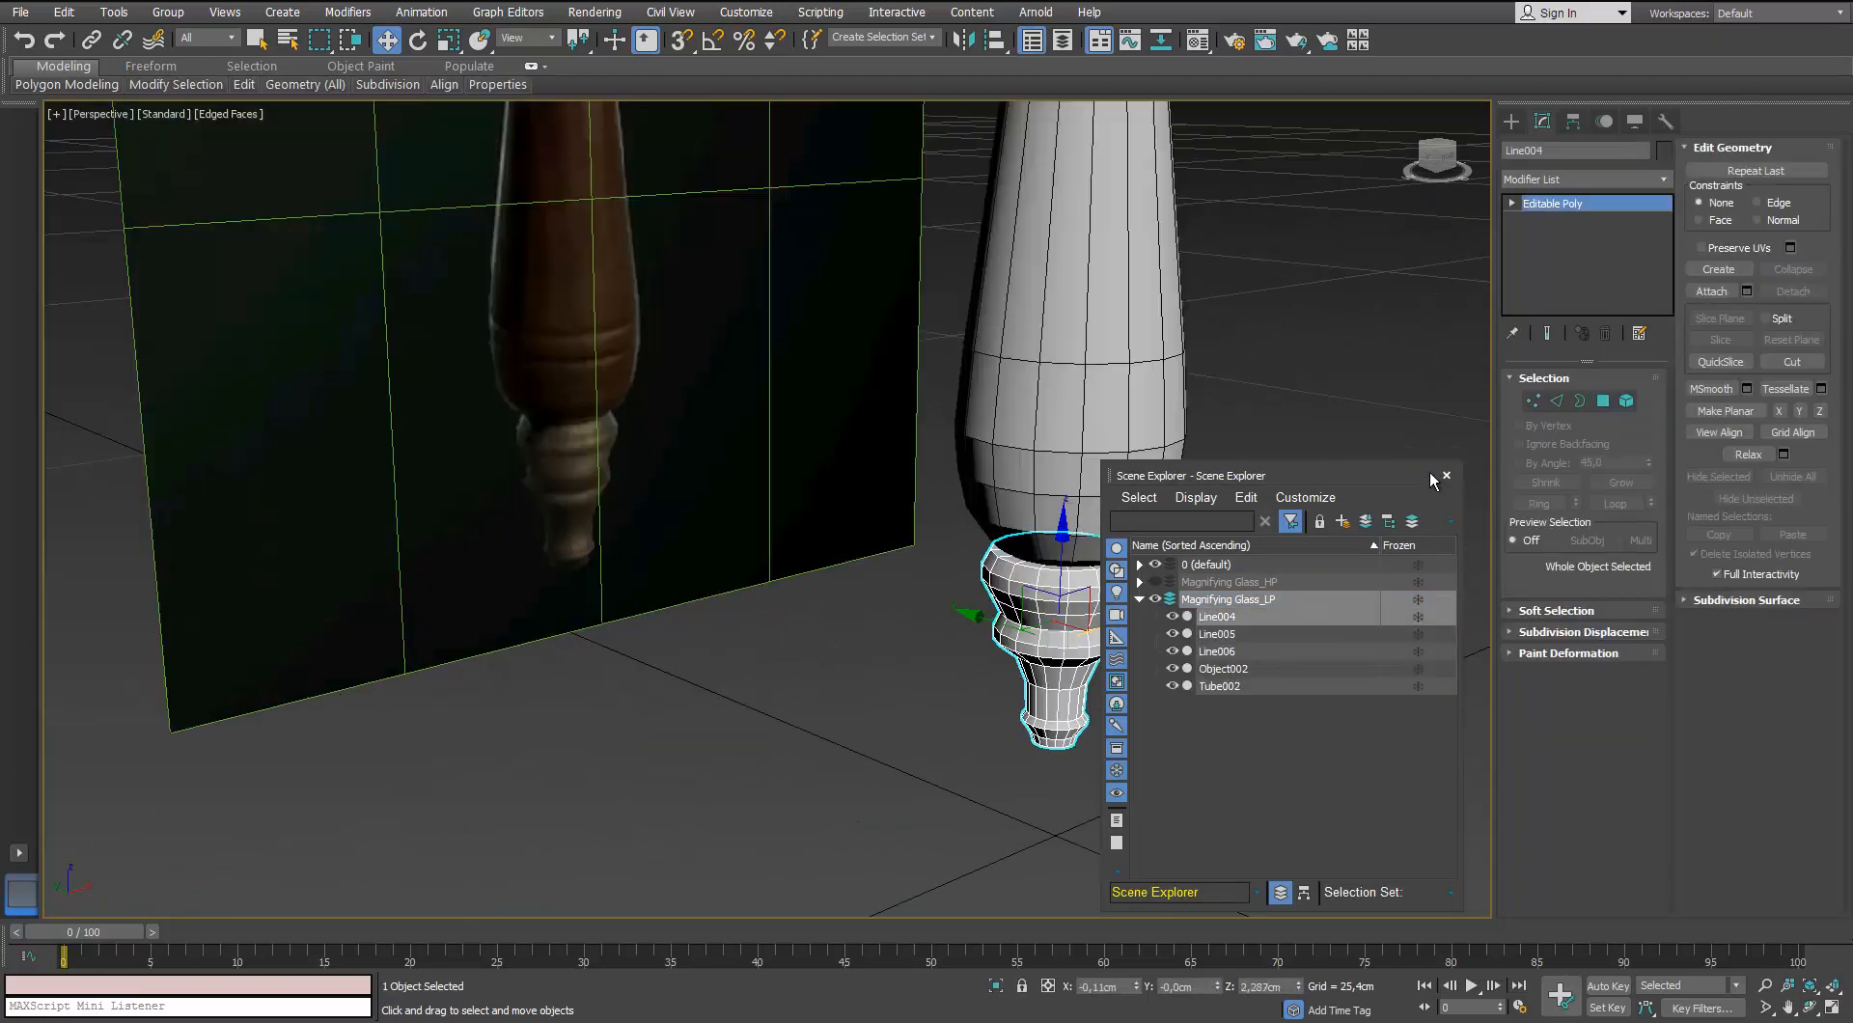
{"action": "left_click", "coordinate": [1447, 476]}
{"action": "middle_click_drag", "start_coordinate": [1283, 482], "coordinate": [1042, 407], "text": "alt"}
{"action": "scroll", "coordinate": [1097, 431], "scroll_direction": "down", "scroll_amount": 4}
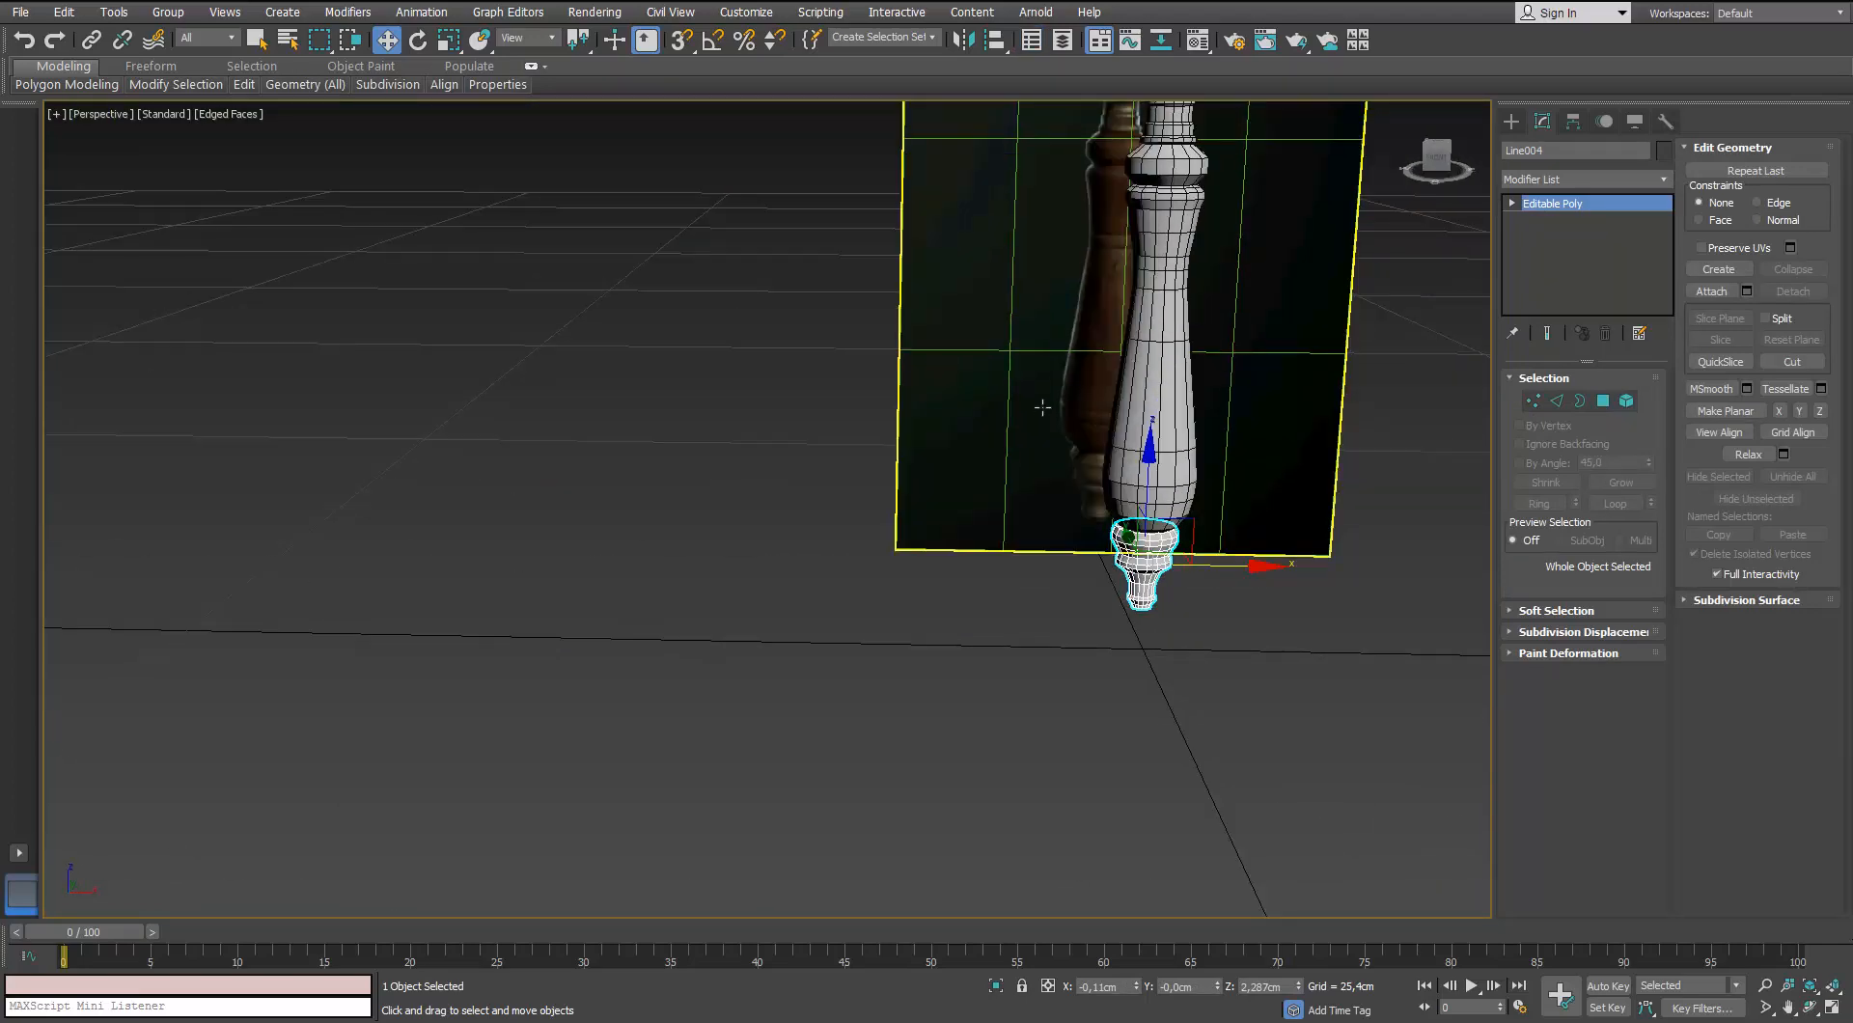
Select the reference image plane behind the low-poly model and hide it
{"action": "left_click", "coordinate": [1038, 409]}
{"action": "right_click", "coordinate": [1038, 409]}
{"action": "left_click", "coordinate": [1081, 336]}
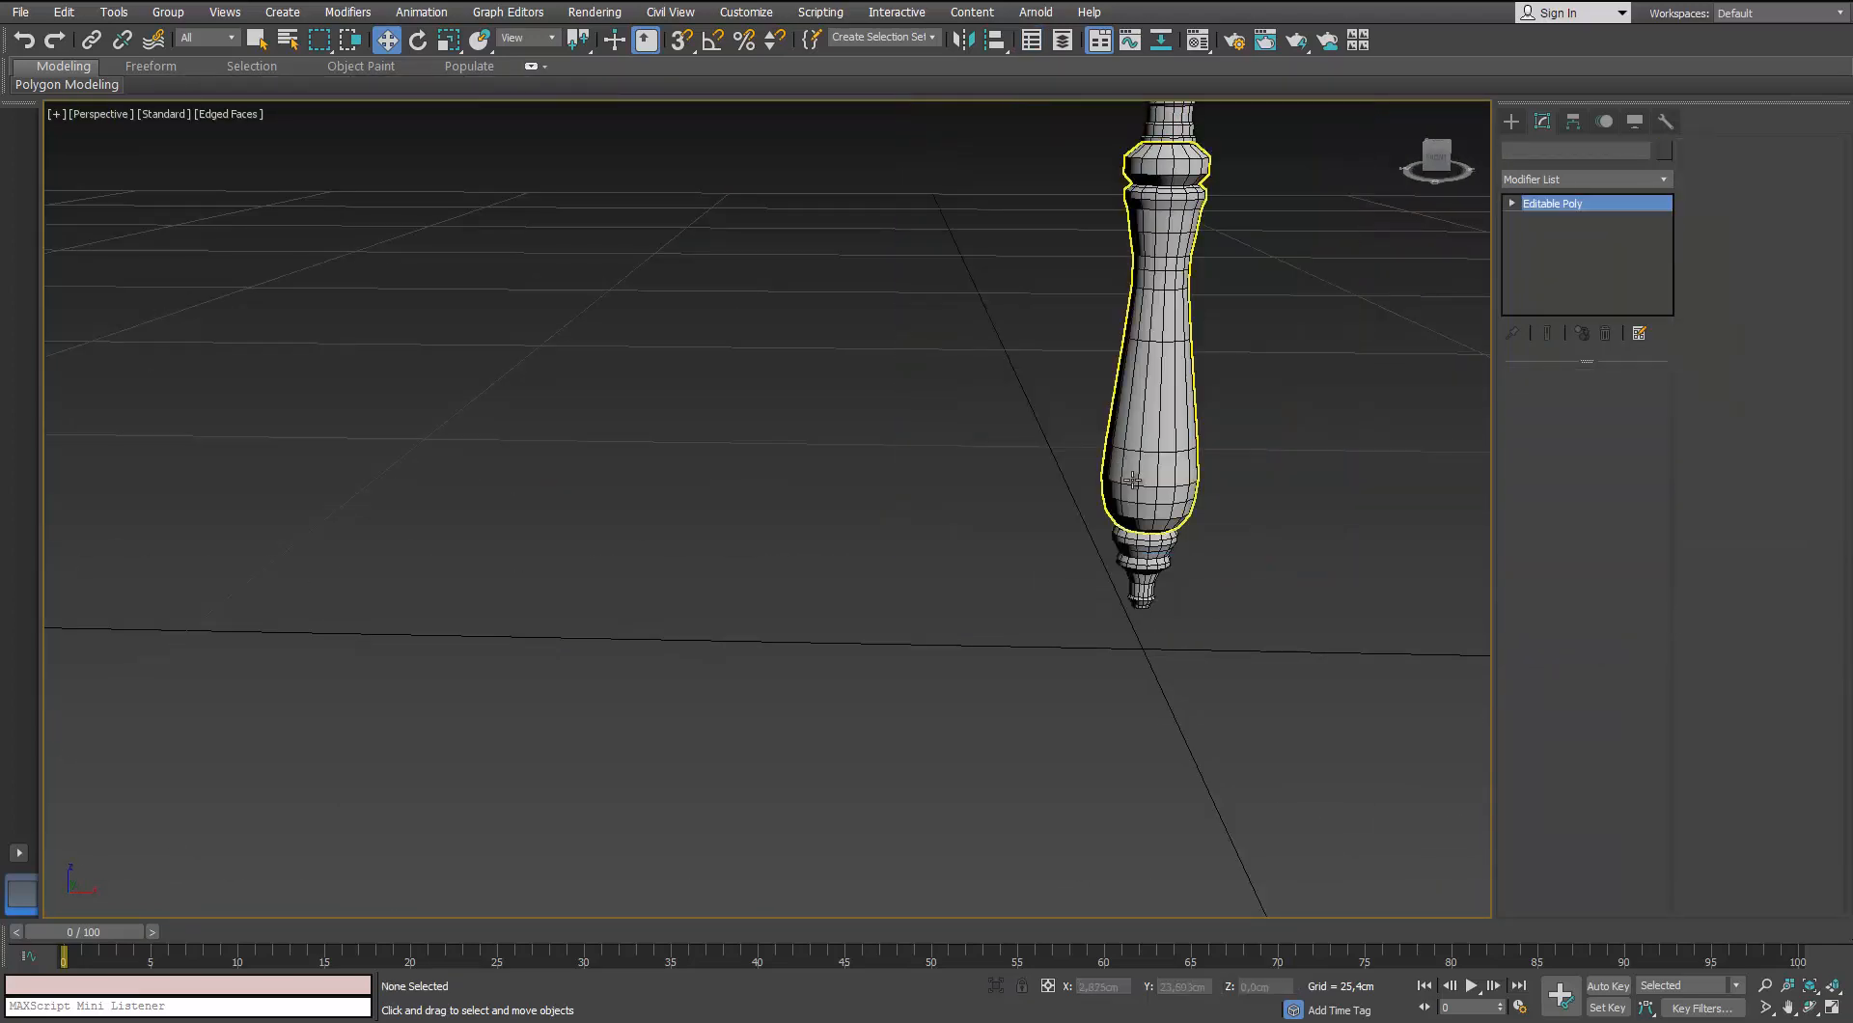
Select the low-poly handle and examine the edge flow of the end piece and handle from the tip upward
{"action": "left_click", "coordinate": [1186, 529]}
{"action": "scroll", "coordinate": [970, 496], "scroll_direction": "up", "scroll_amount": 3}
{"action": "middle_click_drag", "start_coordinate": [1186, 529], "coordinate": [934, 454]}
{"action": "scroll", "coordinate": [902, 579], "scroll_direction": "up", "scroll_amount": 3}
{"action": "middle_click_drag", "start_coordinate": [901, 579], "coordinate": [838, 485]}
{"action": "scroll", "coordinate": [838, 485], "scroll_direction": "up", "scroll_amount": 4}
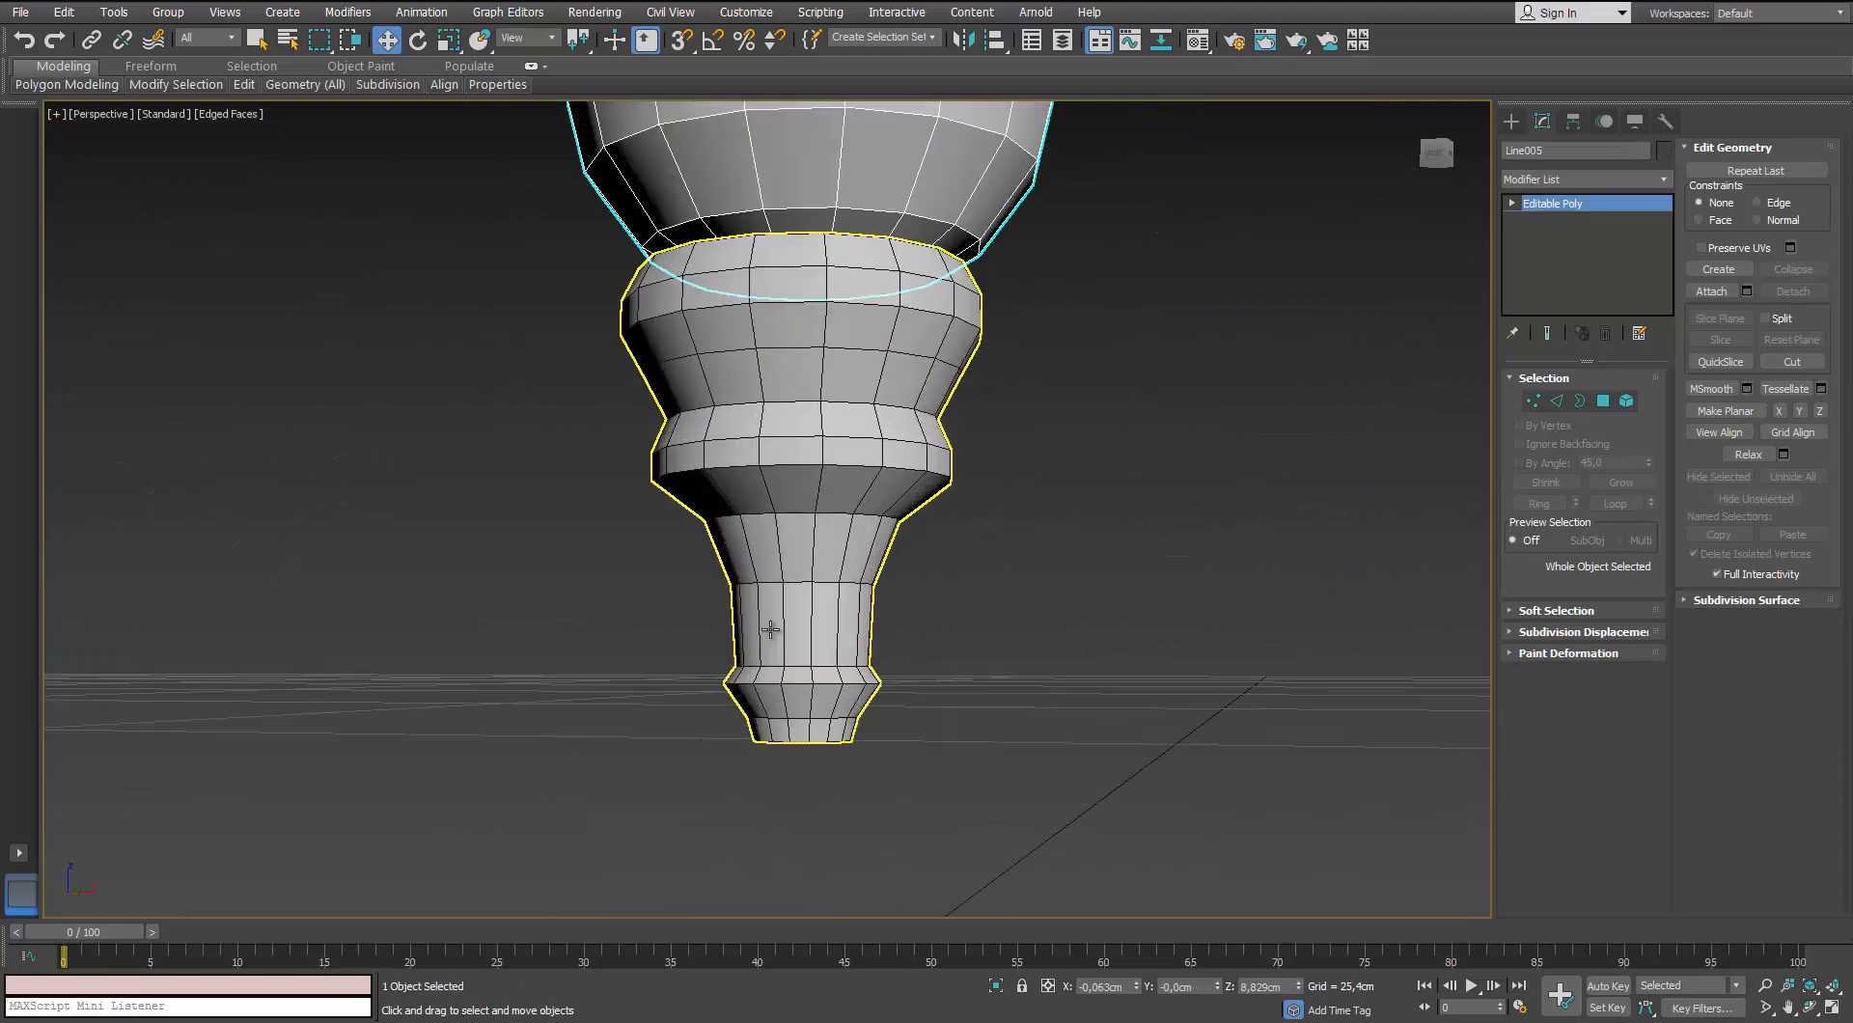
{"action": "scroll", "coordinate": [760, 528], "scroll_direction": "up", "scroll_amount": 3}
{"action": "middle_click_drag", "start_coordinate": [769, 629], "coordinate": [758, 467]}
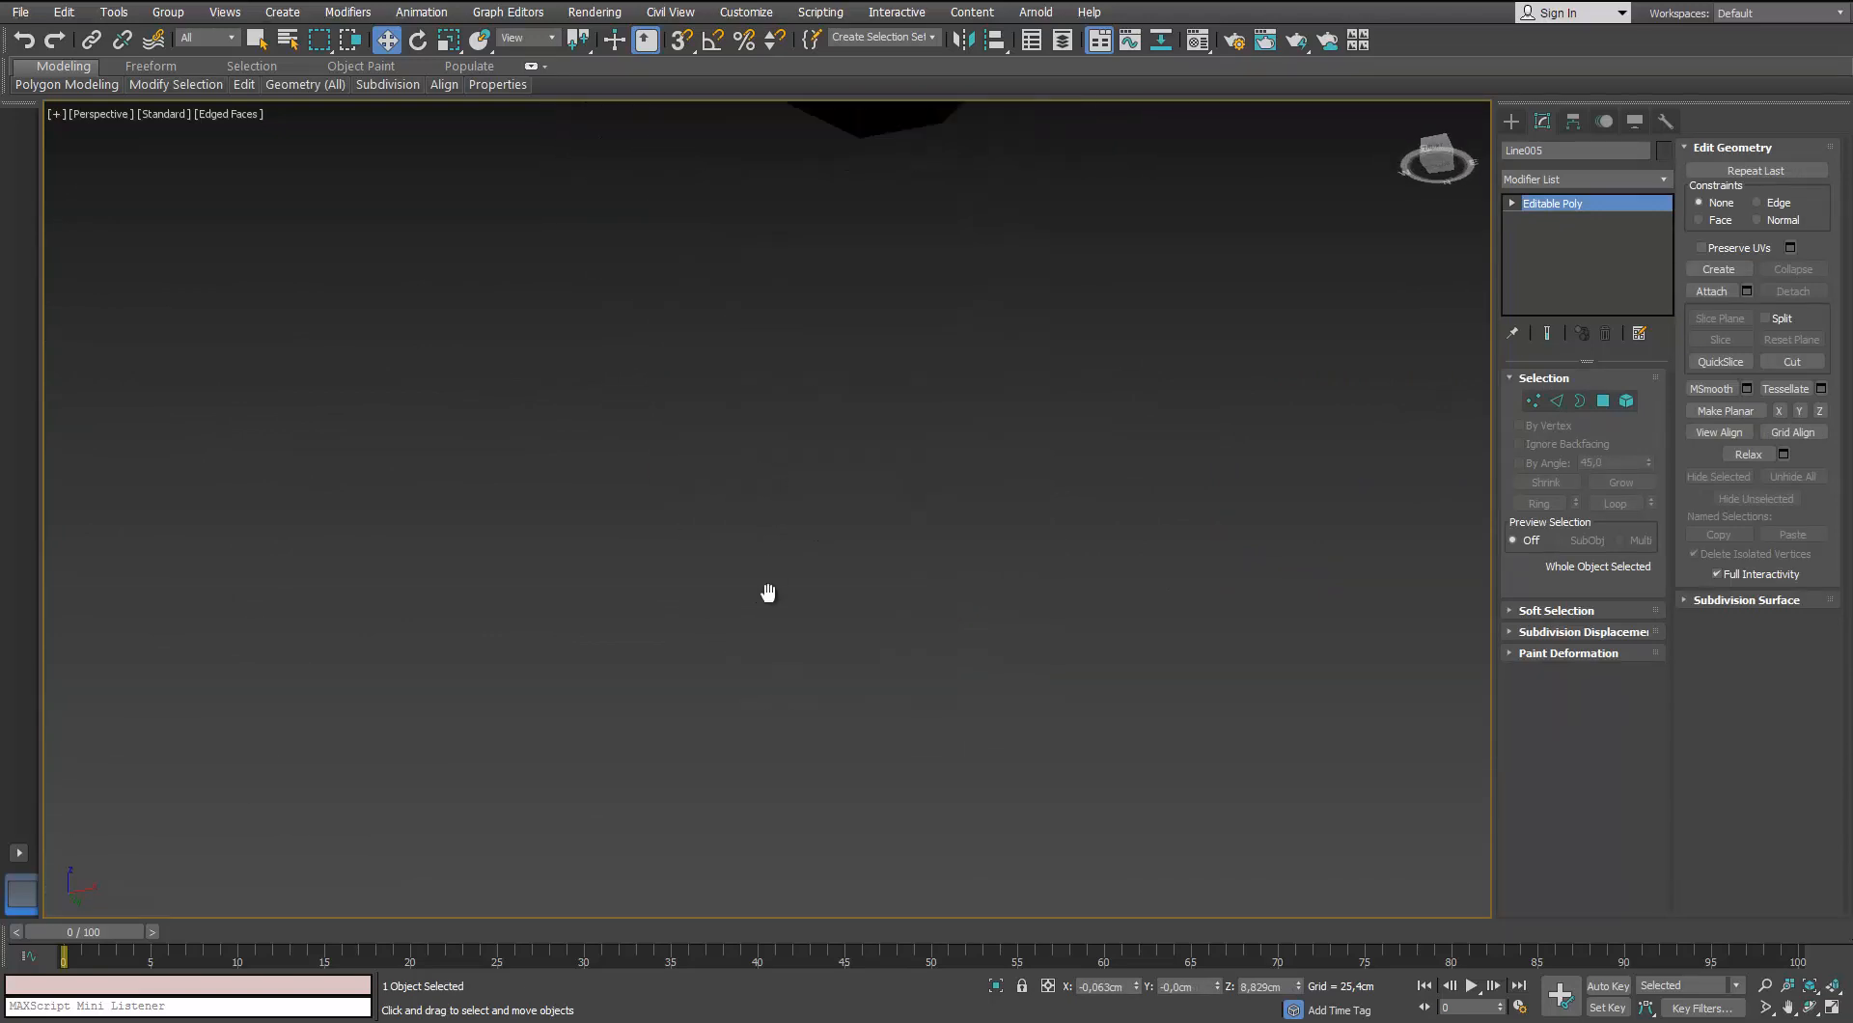
{"action": "middle_click_drag", "start_coordinate": [768, 593], "coordinate": [778, 694]}
{"action": "middle_click_drag", "start_coordinate": [809, 540], "coordinate": [825, 491], "text": "alt"}
{"action": "middle_click_drag", "start_coordinate": [842, 421], "coordinate": [839, 570]}
{"action": "scroll", "coordinate": [839, 570], "scroll_direction": "down", "scroll_amount": 4}
{"action": "middle_click_drag", "start_coordinate": [836, 503], "coordinate": [826, 564], "text": "alt"}
{"action": "middle_click_drag", "start_coordinate": [813, 454], "coordinate": [933, 505], "text": "alt"}
{"action": "middle_click_drag", "start_coordinate": [903, 432], "coordinate": [887, 539]}
{"action": "scroll", "coordinate": [886, 536], "scroll_direction": "down", "scroll_amount": 3}
{"action": "middle_click_drag", "start_coordinate": [877, 360], "coordinate": [873, 526]}
{"action": "scroll", "coordinate": [873, 521], "scroll_direction": "down", "scroll_amount": 5}
{"action": "middle_click_drag", "start_coordinate": [865, 310], "coordinate": [848, 429]}
{"action": "scroll", "coordinate": [848, 430], "scroll_direction": "up", "scroll_amount": 3}
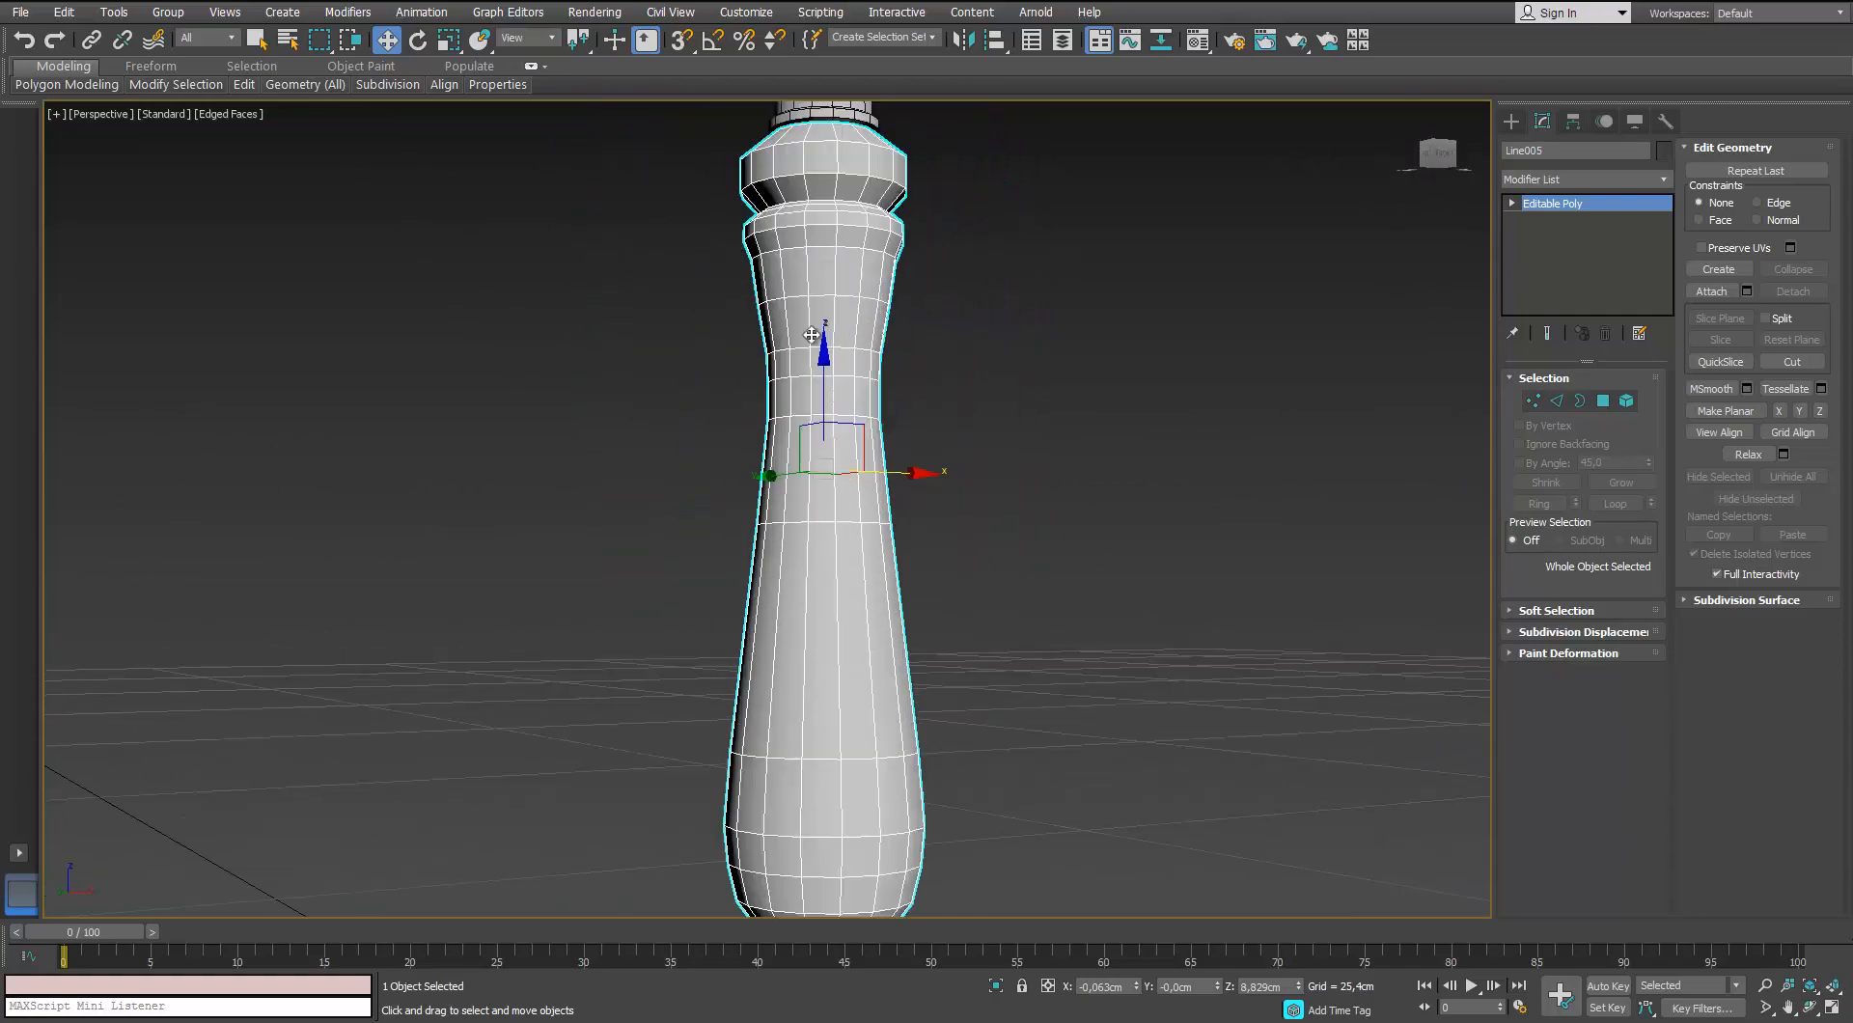
Remove the edge loop just below the groove near the top of the low-poly handle, and leave edge editing
{"action": "middle_click_drag", "start_coordinate": [821, 222], "coordinate": [813, 372]}
{"action": "middle_click_drag", "start_coordinate": [822, 288], "coordinate": [721, 313], "text": "alt"}
{"action": "scroll", "coordinate": [809, 342], "scroll_direction": "up", "scroll_amount": 5}
{"action": "scroll", "coordinate": [754, 388], "scroll_direction": "up", "scroll_amount": 2}
{"action": "left_click", "coordinate": [1556, 401]}
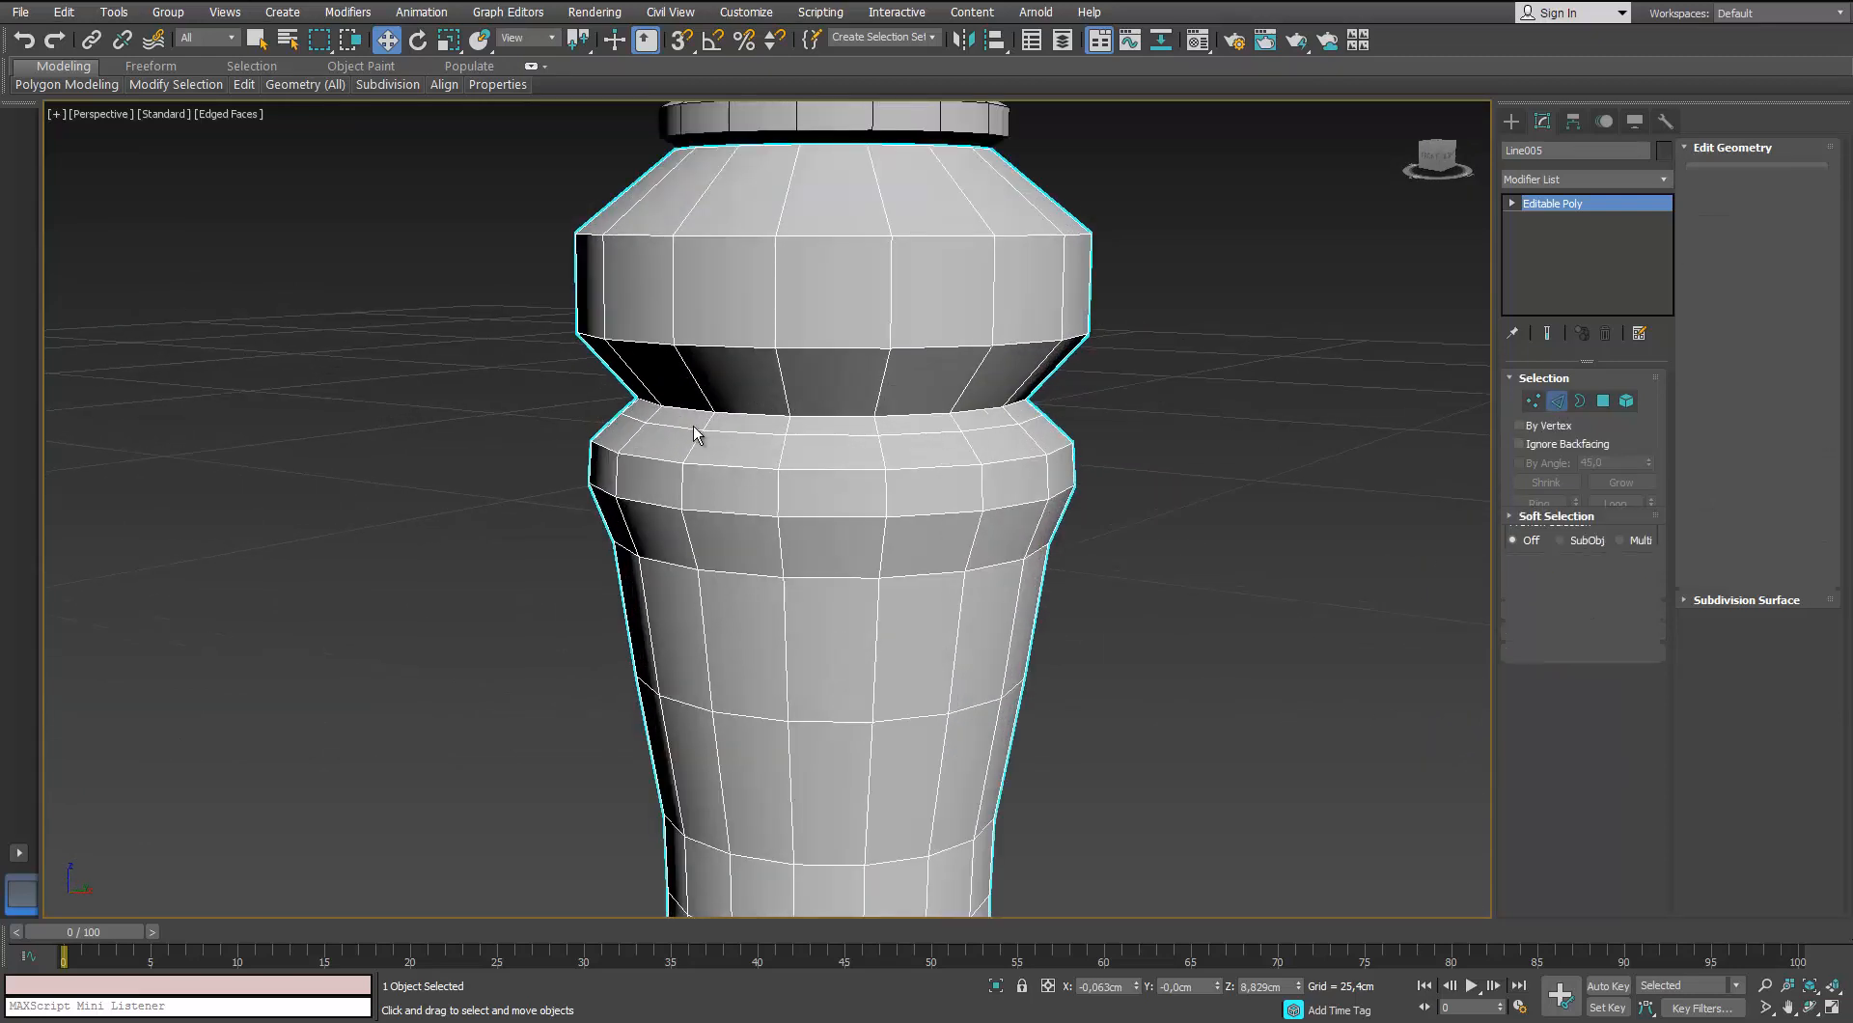
{"action": "double_click", "coordinate": [677, 428]}
{"action": "key", "text": "ctrl+BackSpace"}
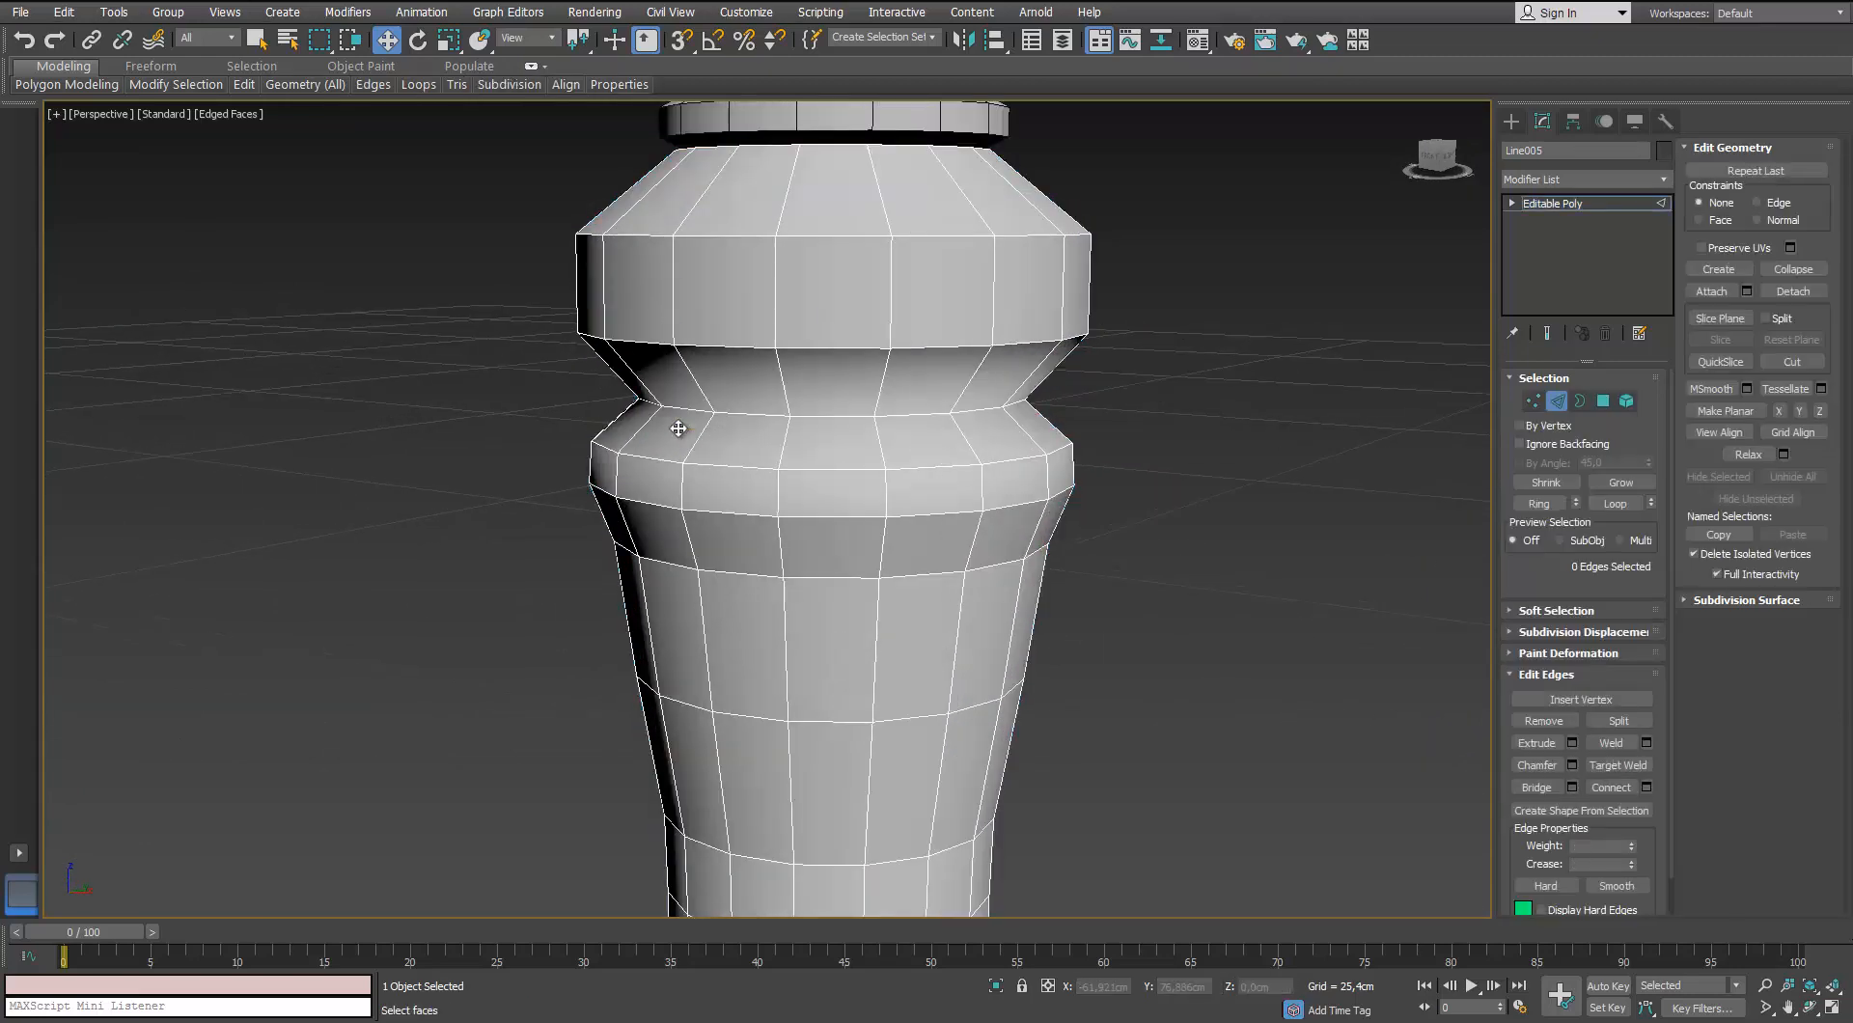
{"action": "scroll", "coordinate": [681, 424], "scroll_direction": "down", "scroll_amount": 6}
{"action": "middle_click_drag", "start_coordinate": [683, 502], "coordinate": [762, 512], "text": "alt"}
{"action": "middle_click_drag", "start_coordinate": [763, 511], "coordinate": [778, 579], "text": "alt"}
{"action": "scroll", "coordinate": [849, 497], "scroll_direction": "up", "scroll_amount": 3}
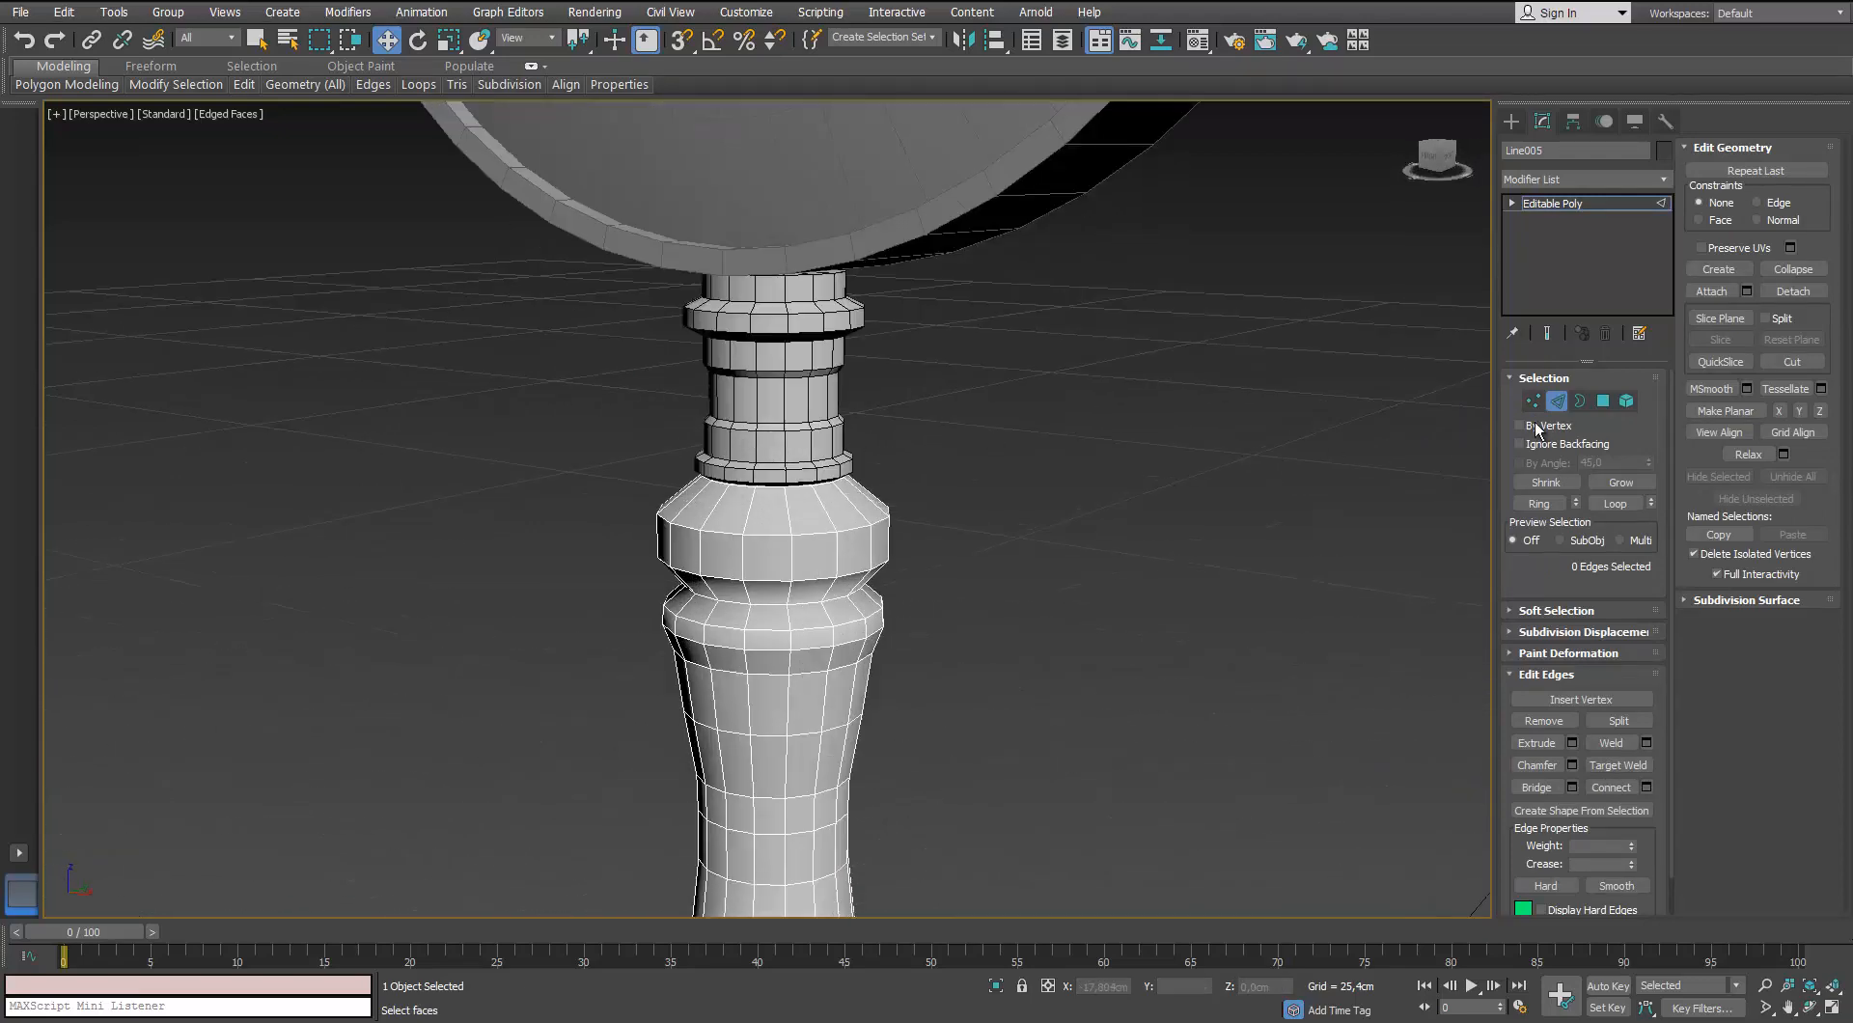
{"action": "left_click", "coordinate": [1559, 403]}
Try to remove the four edge loops that shape the recessed middle band of the neck piece between handle and lens
{"action": "scroll", "coordinate": [755, 380], "scroll_direction": "up", "scroll_amount": 6}
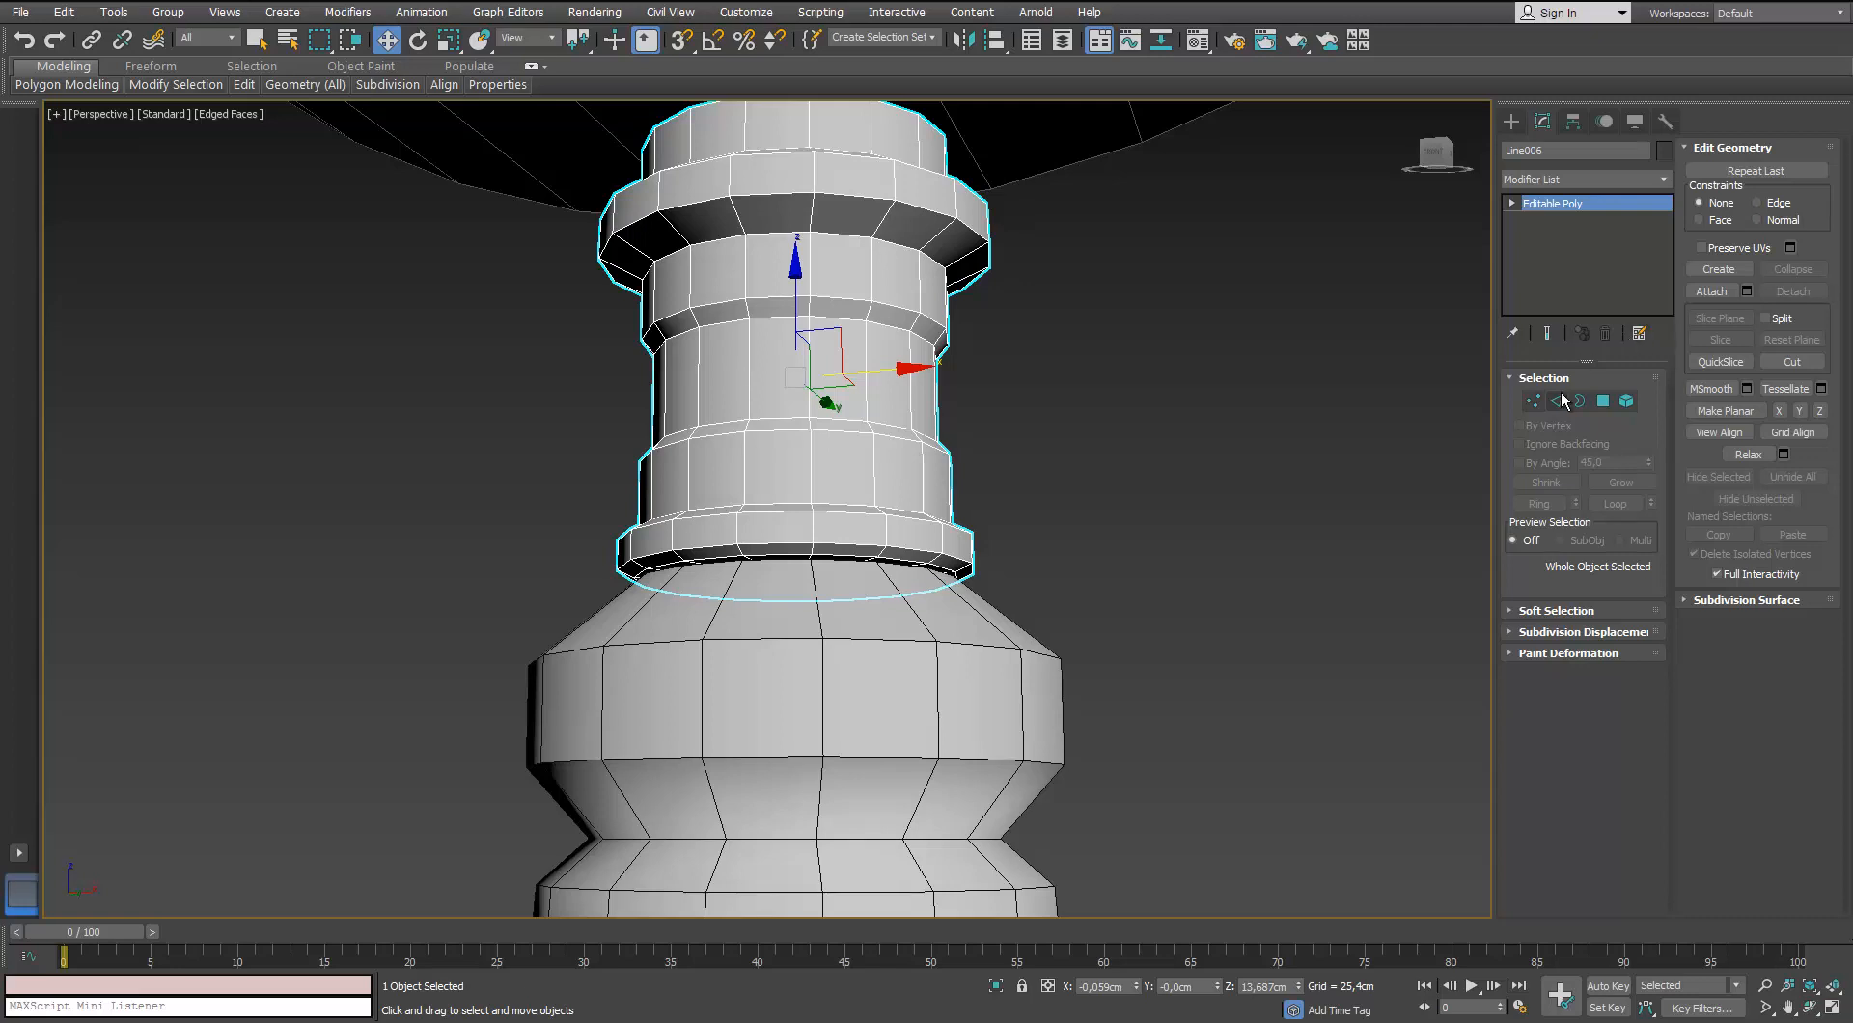
{"action": "left_click", "coordinate": [1557, 400]}
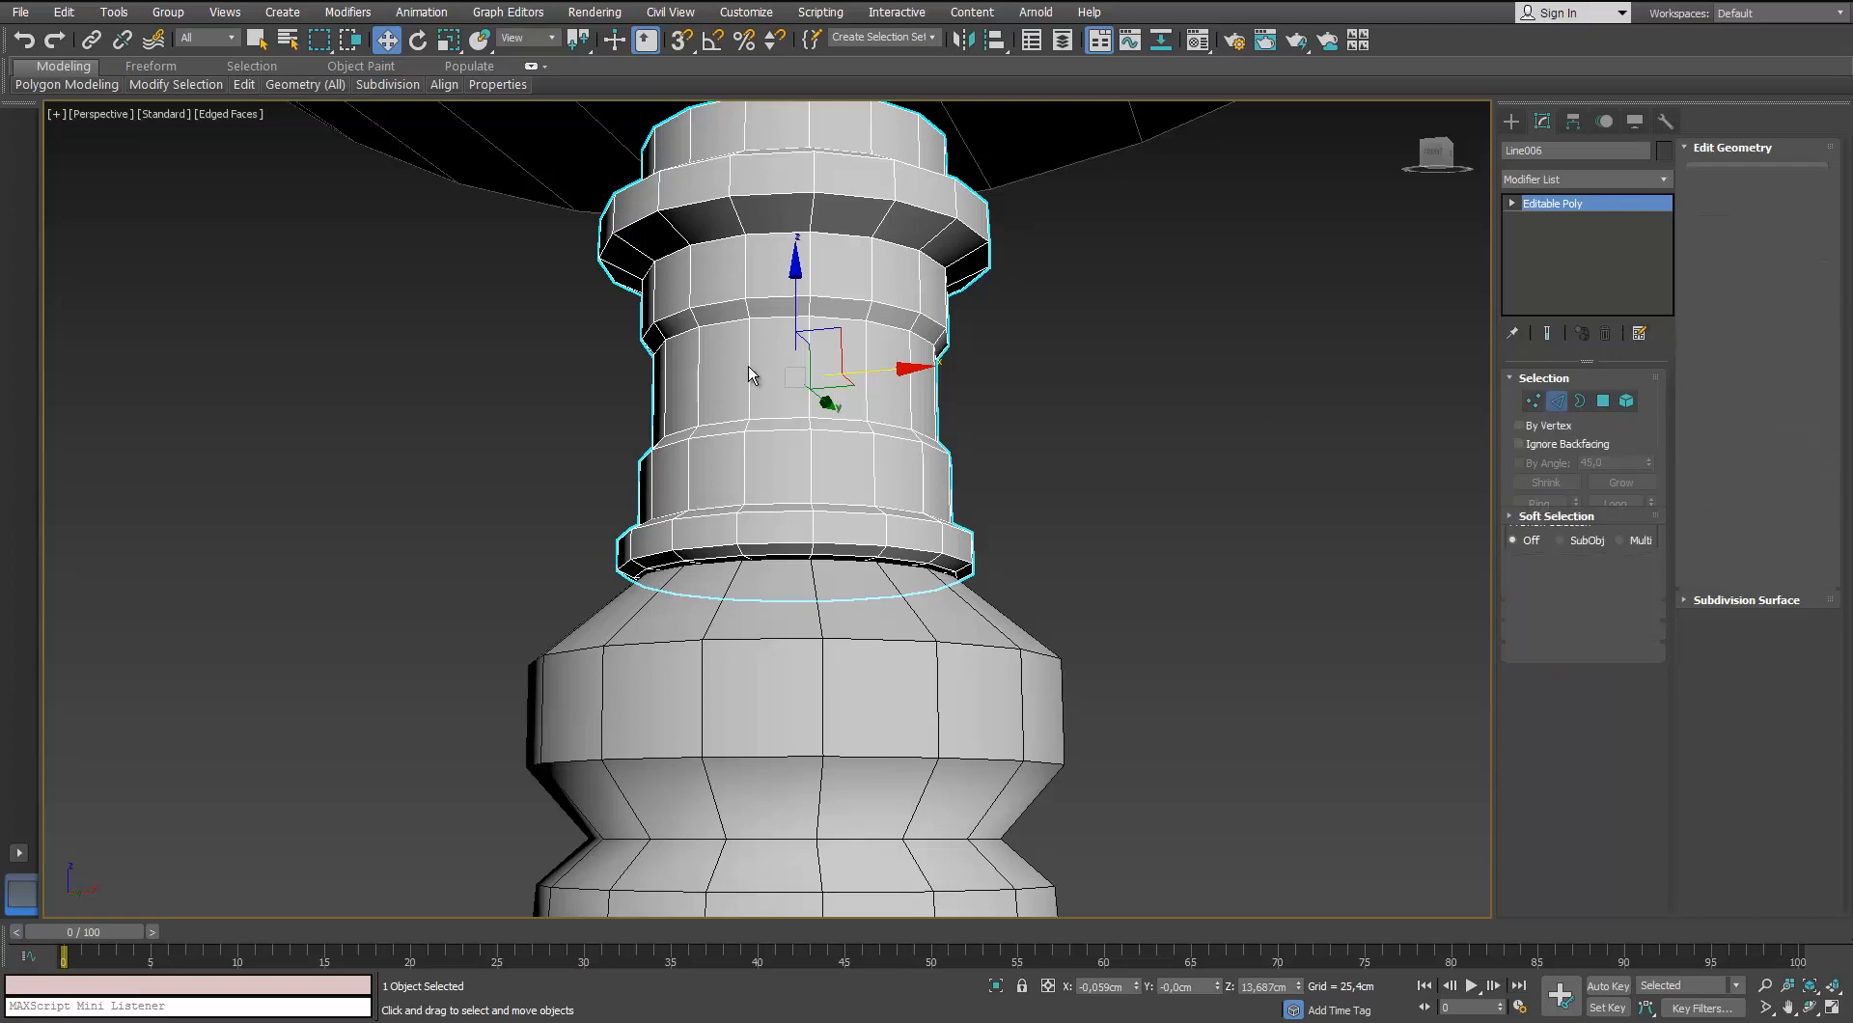
{"action": "middle_click_drag", "start_coordinate": [853, 407], "coordinate": [836, 455], "text": "alt"}
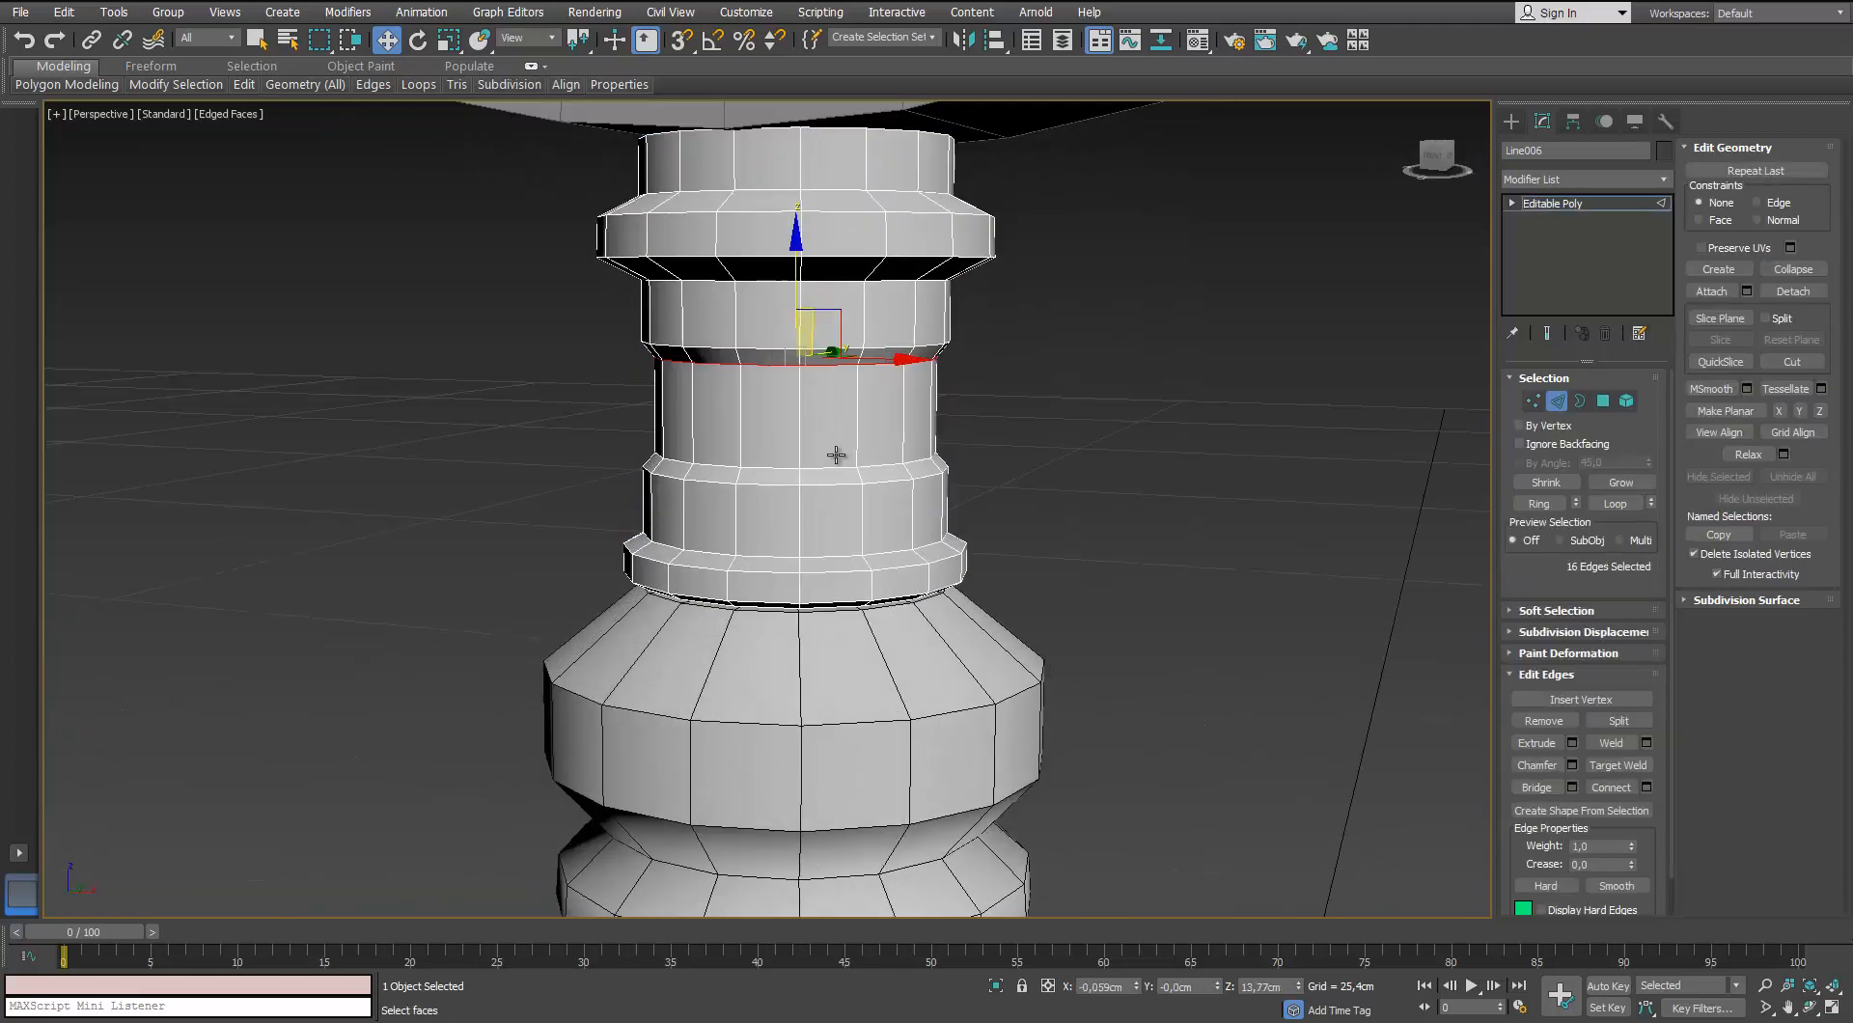
{"action": "key", "text": "ctrl+BackSpace"}
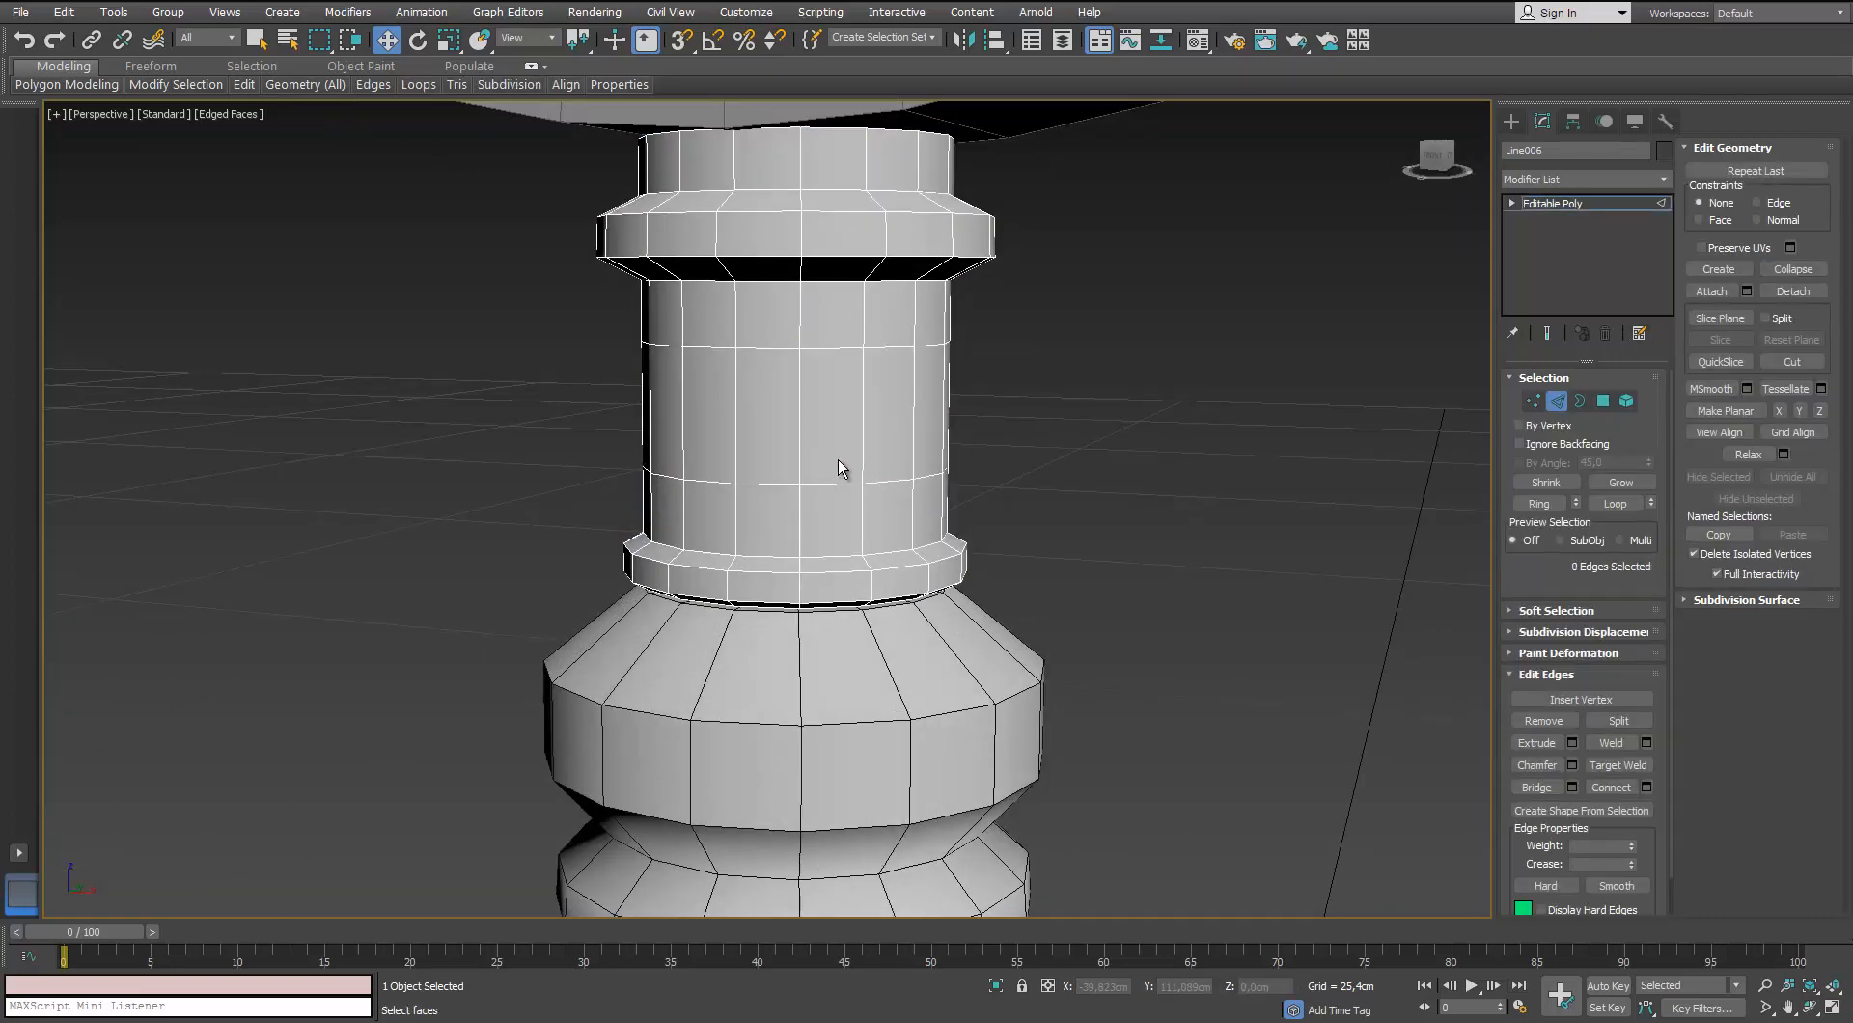
{"action": "double_click", "coordinate": [877, 347]}
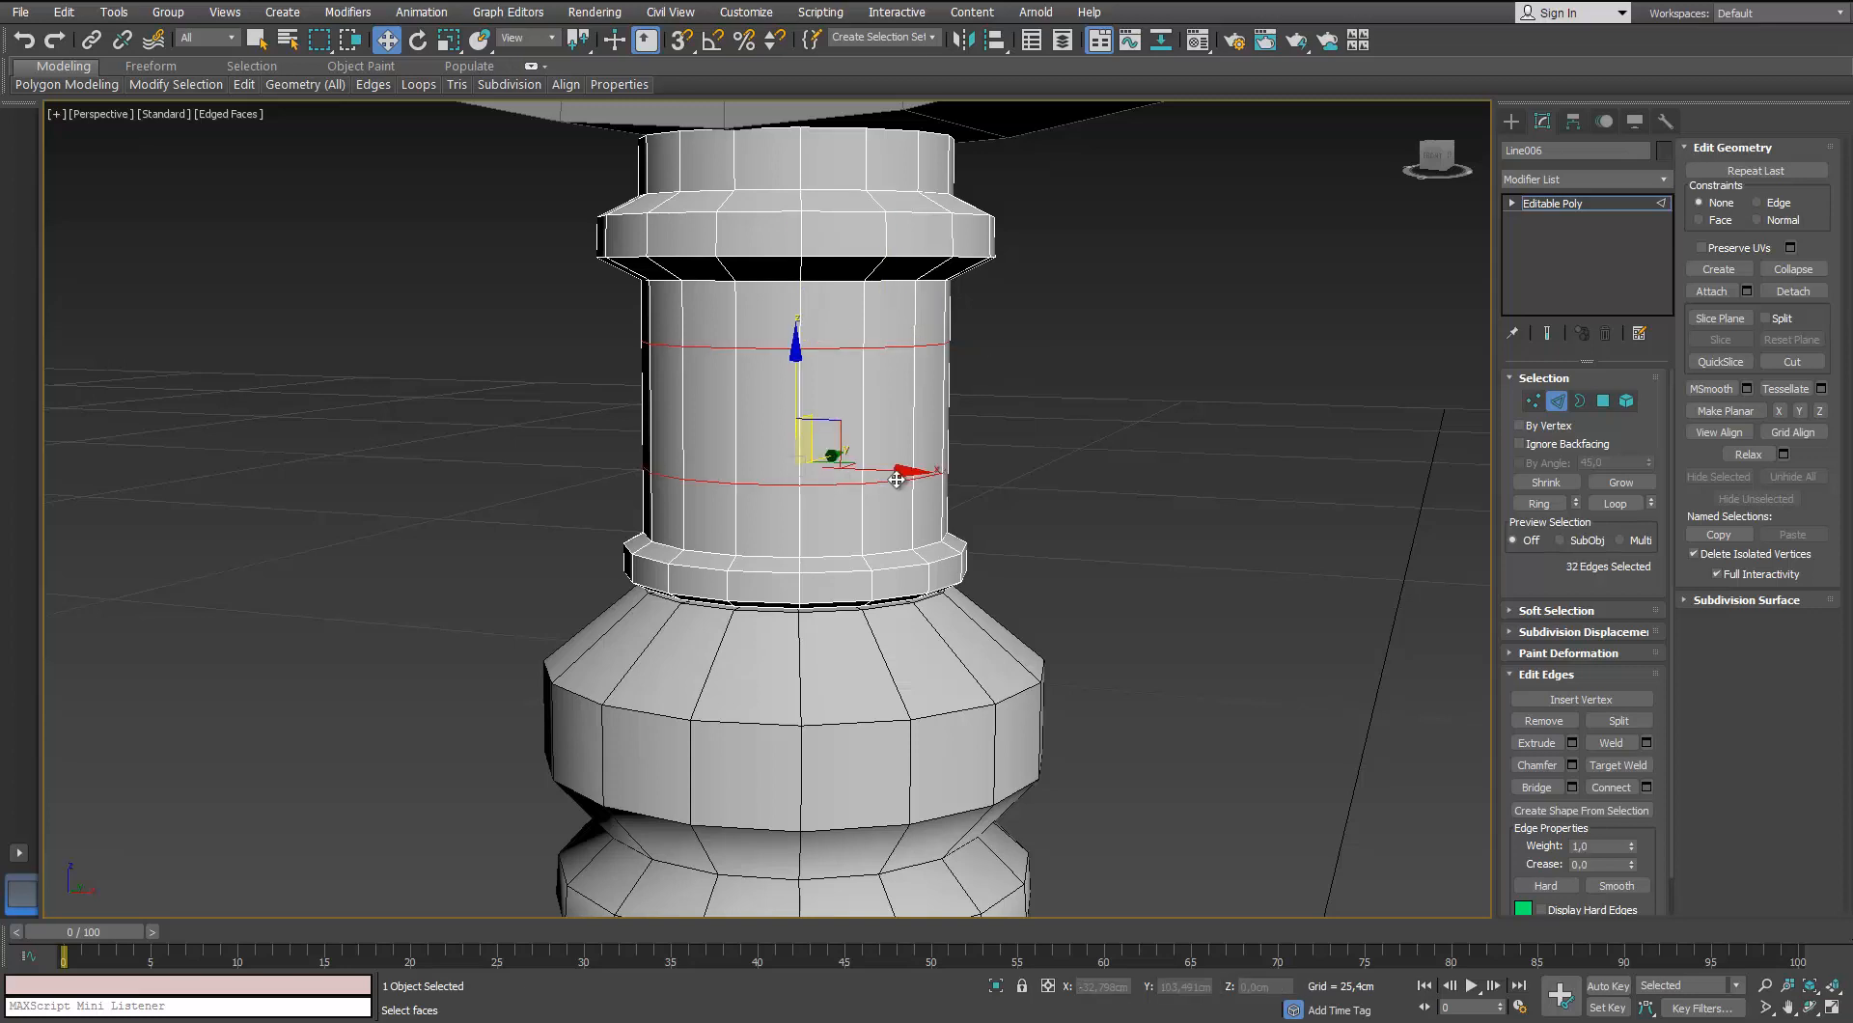
{"action": "key", "text": "ctrl+BackSpace"}
{"action": "scroll", "coordinate": [901, 488], "scroll_direction": "down", "scroll_amount": 5}
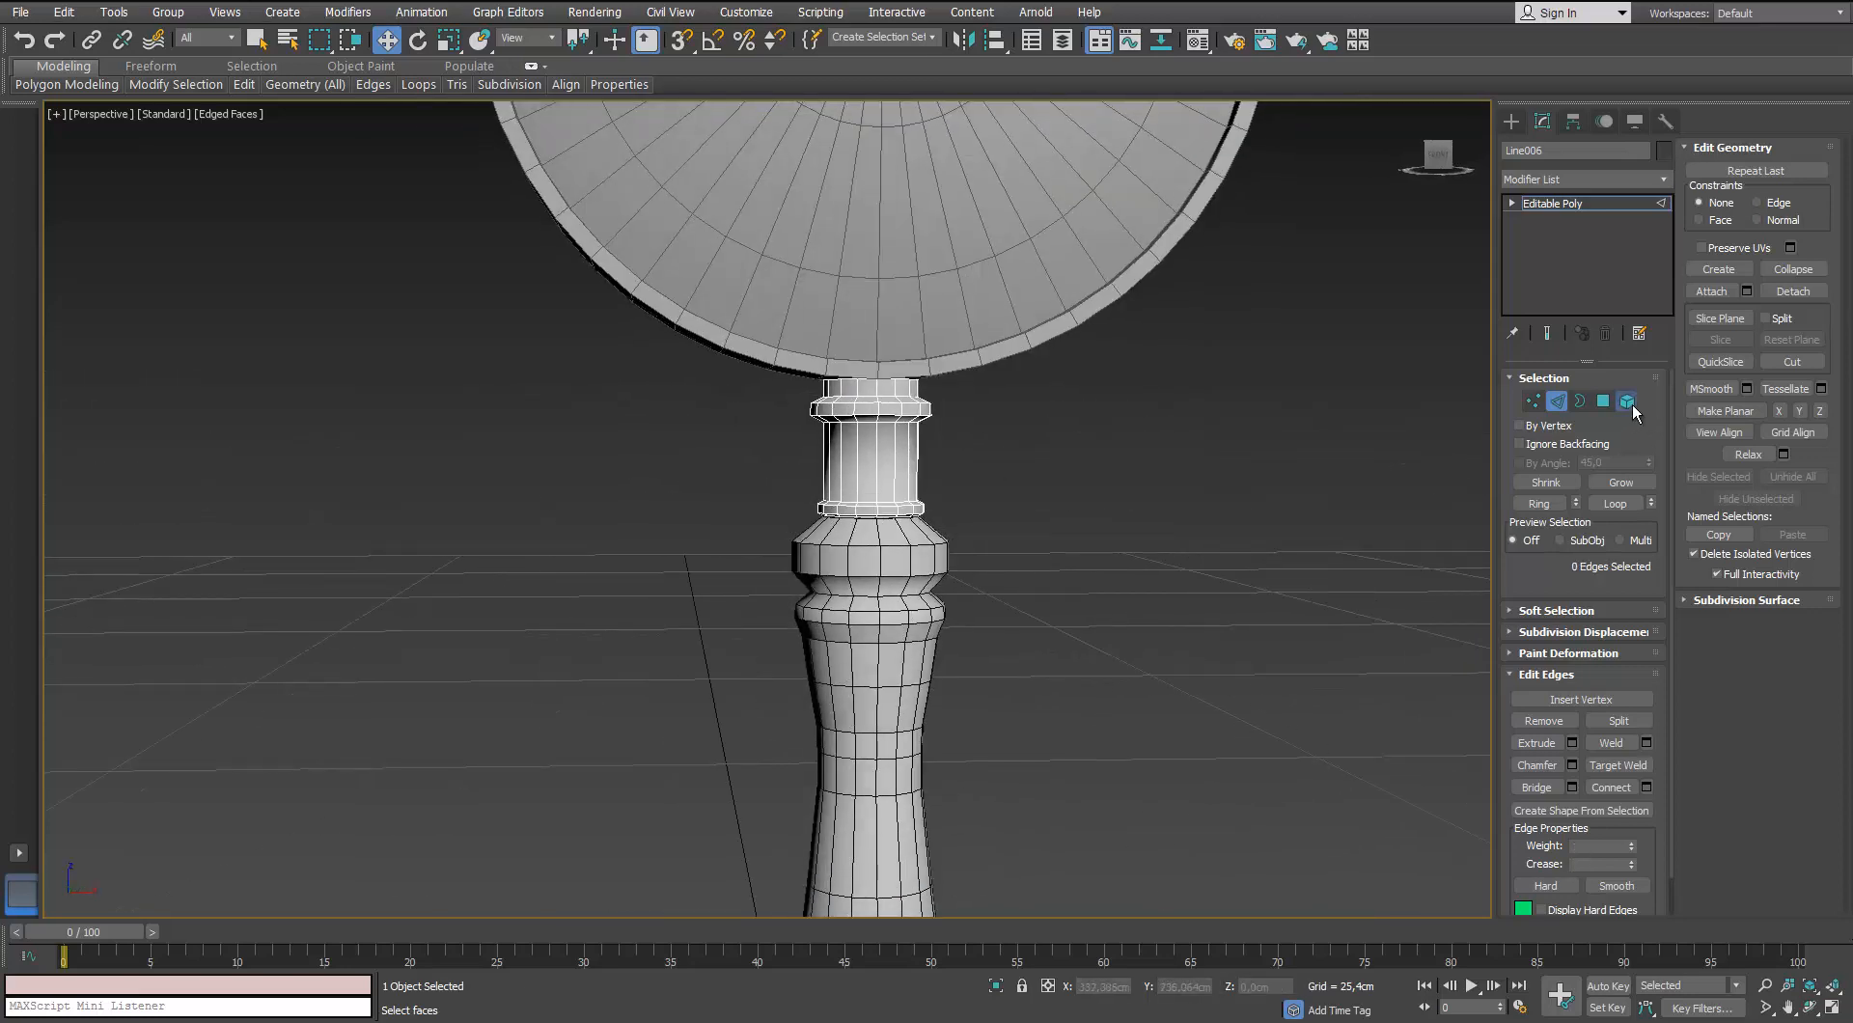
{"action": "left_click", "coordinate": [1627, 401]}
{"action": "left_click", "coordinate": [871, 444]}
{"action": "middle_click_drag", "start_coordinate": [1029, 517], "coordinate": [1024, 431]}
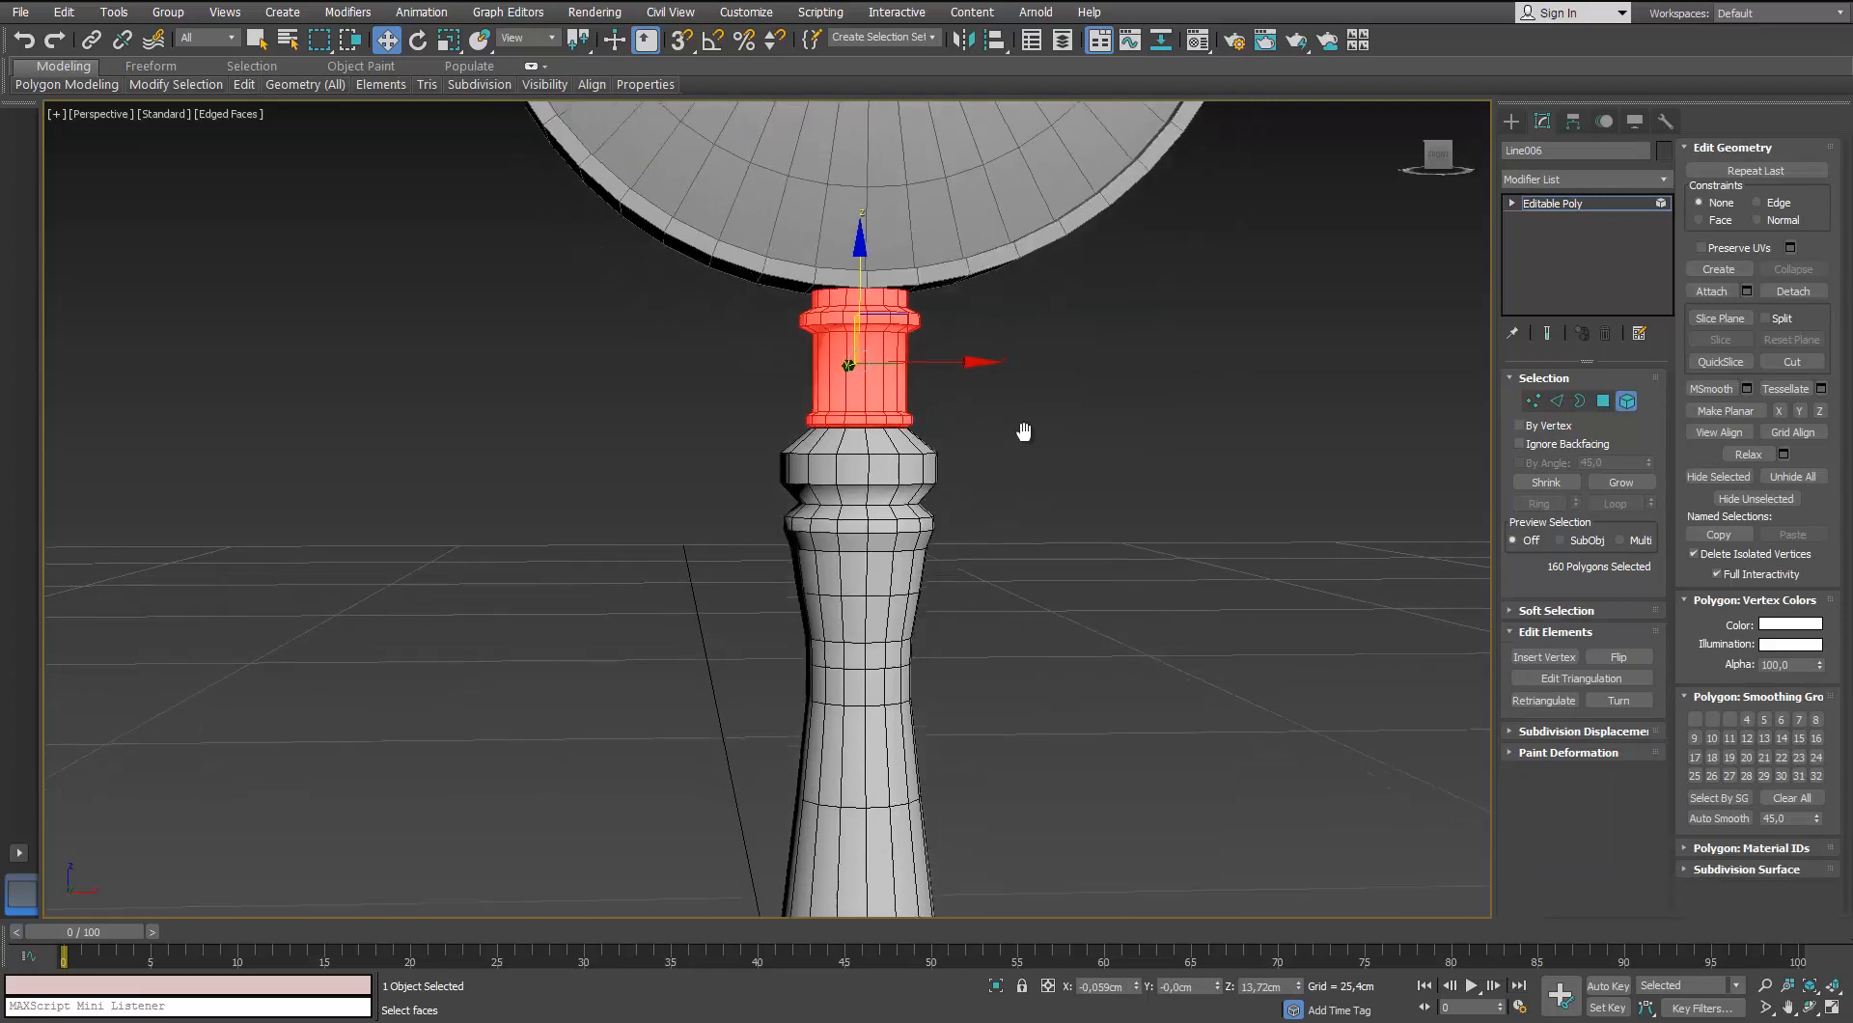
Undo the edge loop removals on the neck piece to restore its recessed band, and leave element editing
{"action": "key", "text": "ctrl+z"}
{"action": "key", "text": "ctrl+z"}
{"action": "middle_click_drag", "start_coordinate": [882, 380], "coordinate": [947, 403], "text": "alt"}
{"action": "scroll", "coordinate": [916, 380], "scroll_direction": "up", "scroll_amount": 3}
{"action": "key", "text": "ctrl+z"}
{"action": "scroll", "coordinate": [934, 407], "scroll_direction": "up", "scroll_amount": 1}
{"action": "scroll", "coordinate": [947, 403], "scroll_direction": "down", "scroll_amount": 3}
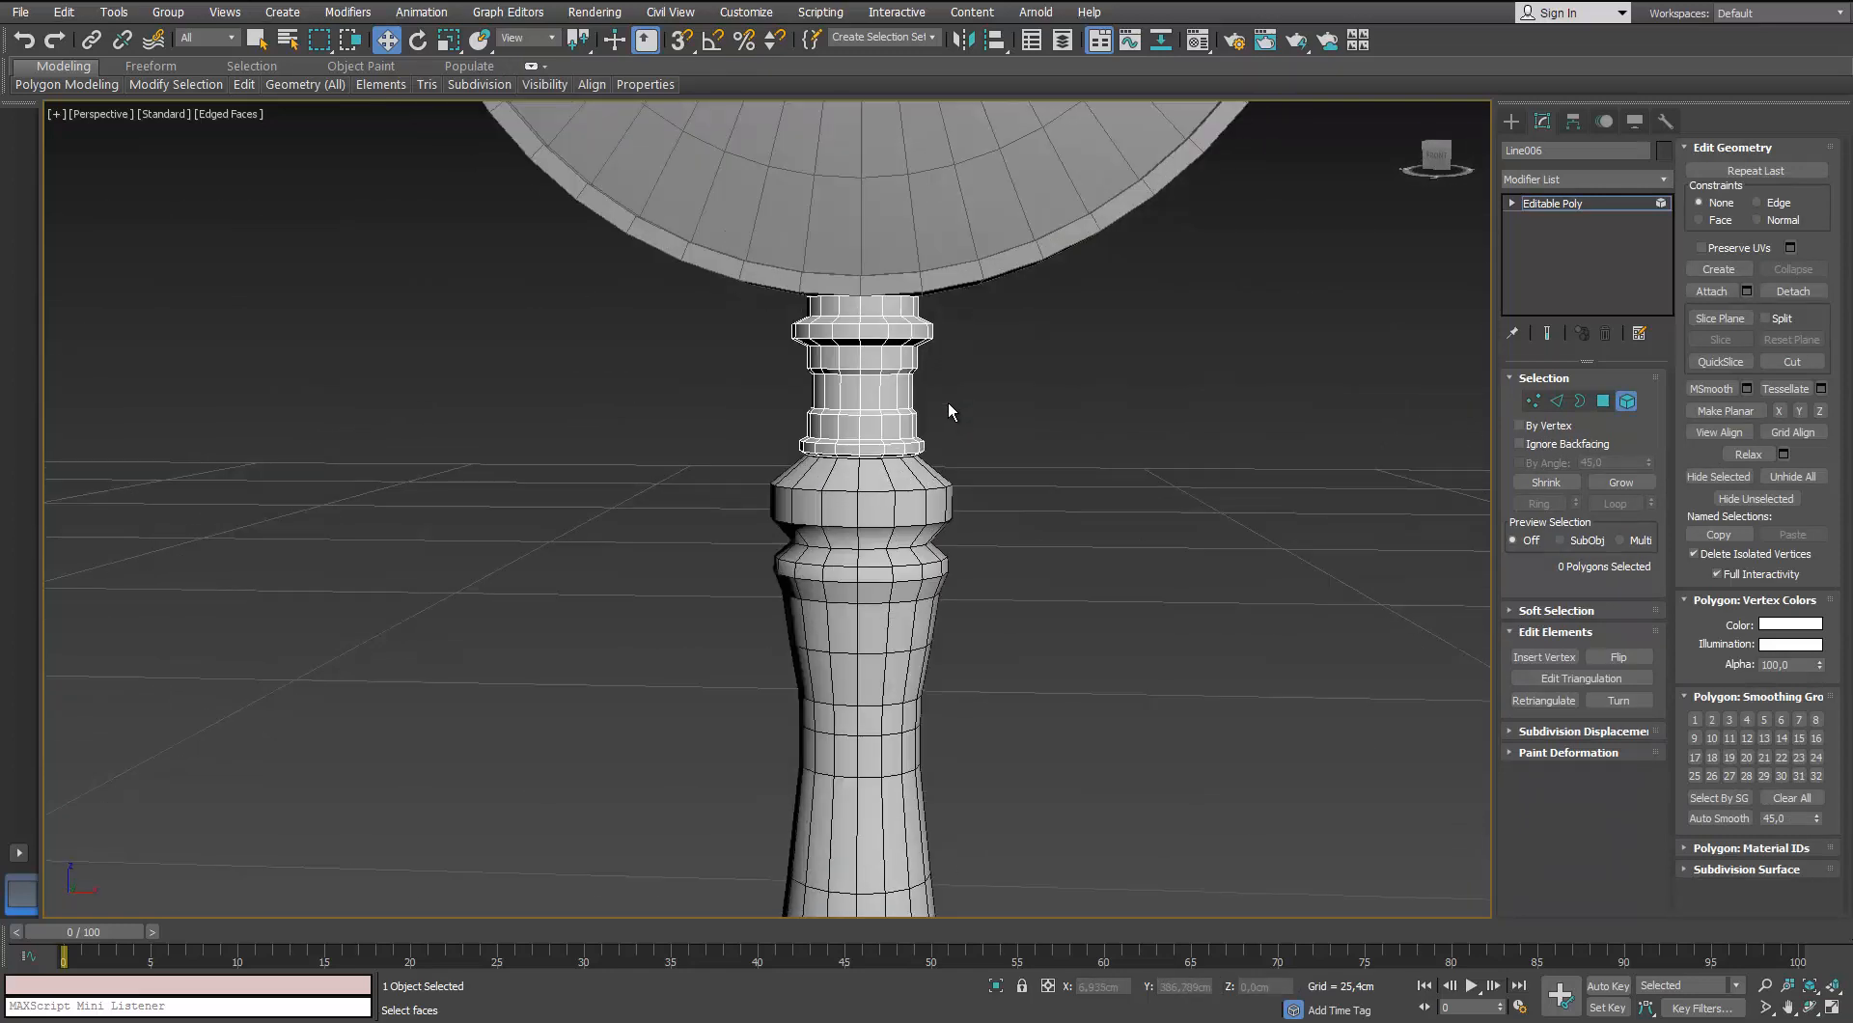
{"action": "scroll", "coordinate": [947, 402], "scroll_direction": "up", "scroll_amount": 2}
{"action": "scroll", "coordinate": [878, 413], "scroll_direction": "up", "scroll_amount": 1}
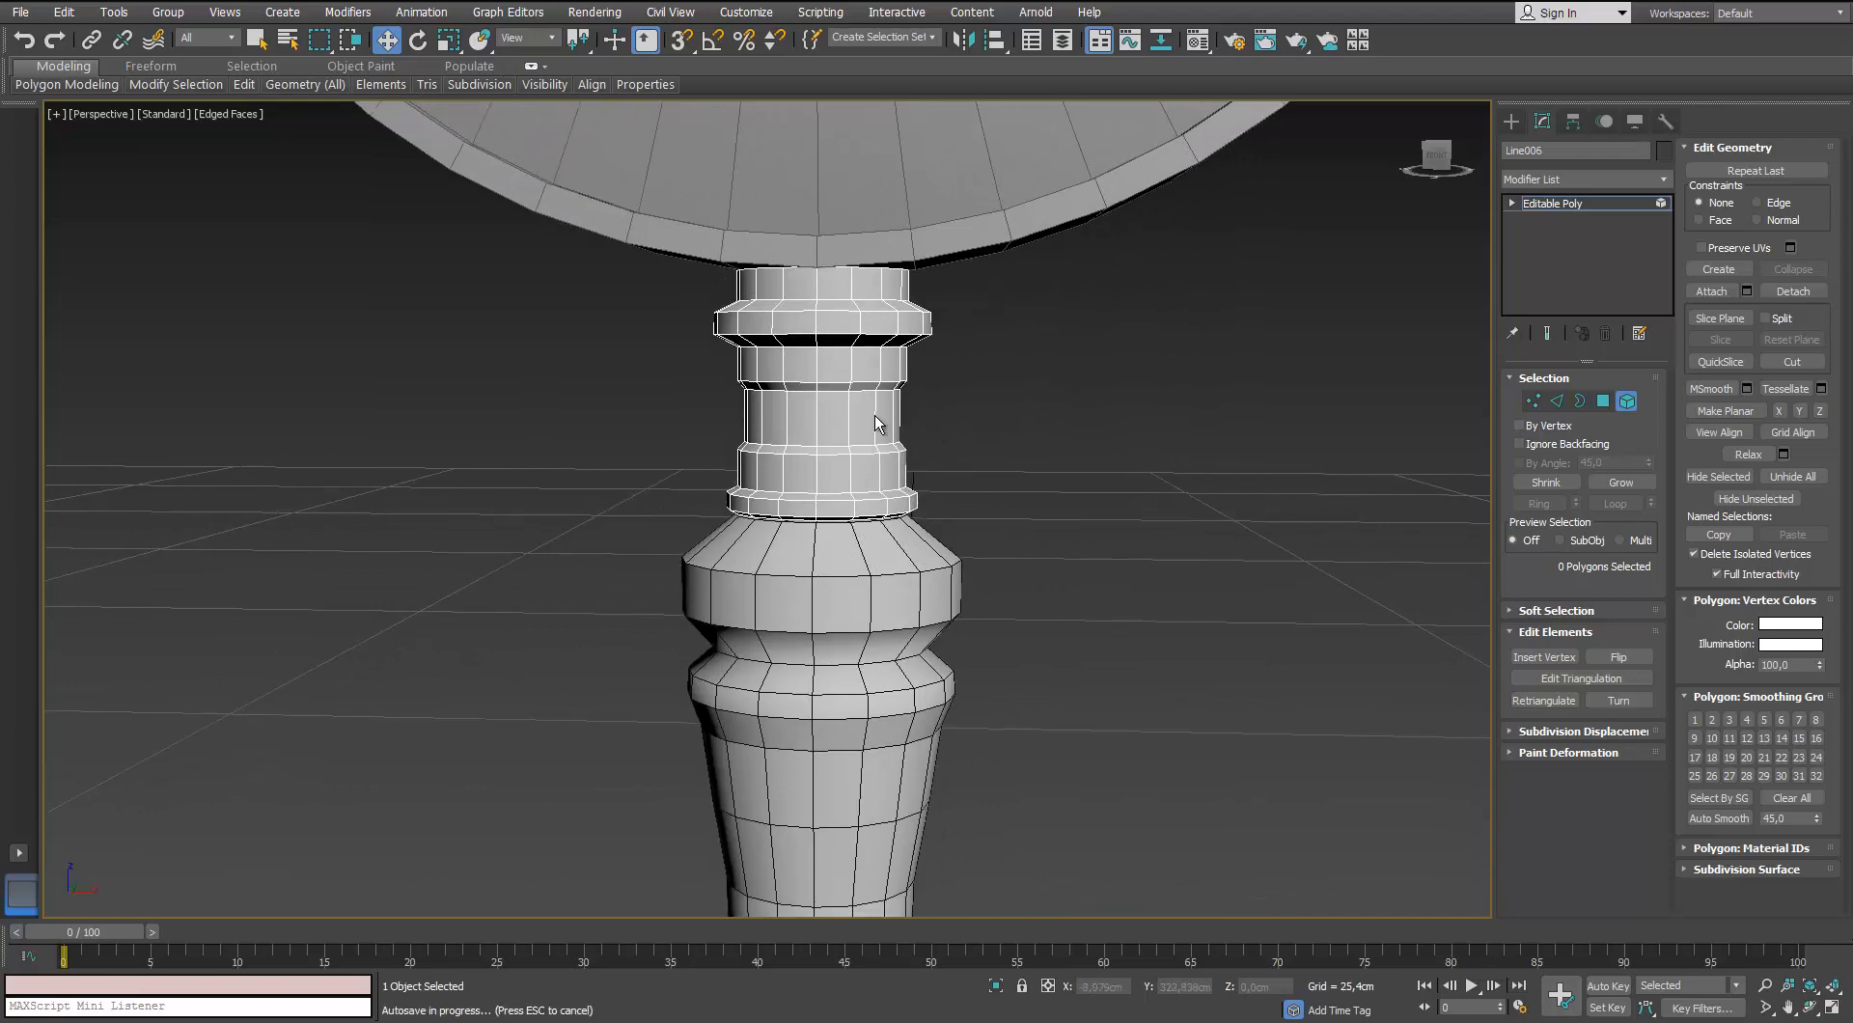
{"action": "scroll", "coordinate": [874, 415], "scroll_direction": "down", "scroll_amount": 3}
{"action": "middle_click_drag", "start_coordinate": [874, 415], "coordinate": [840, 384], "text": "alt"}
{"action": "scroll", "coordinate": [843, 336], "scroll_direction": "up", "scroll_amount": 3}
{"action": "scroll", "coordinate": [840, 384], "scroll_direction": "down", "scroll_amount": 3}
{"action": "middle_click_drag", "start_coordinate": [849, 318], "coordinate": [1495, 356], "text": "alt"}
{"action": "left_click", "coordinate": [1621, 403]}
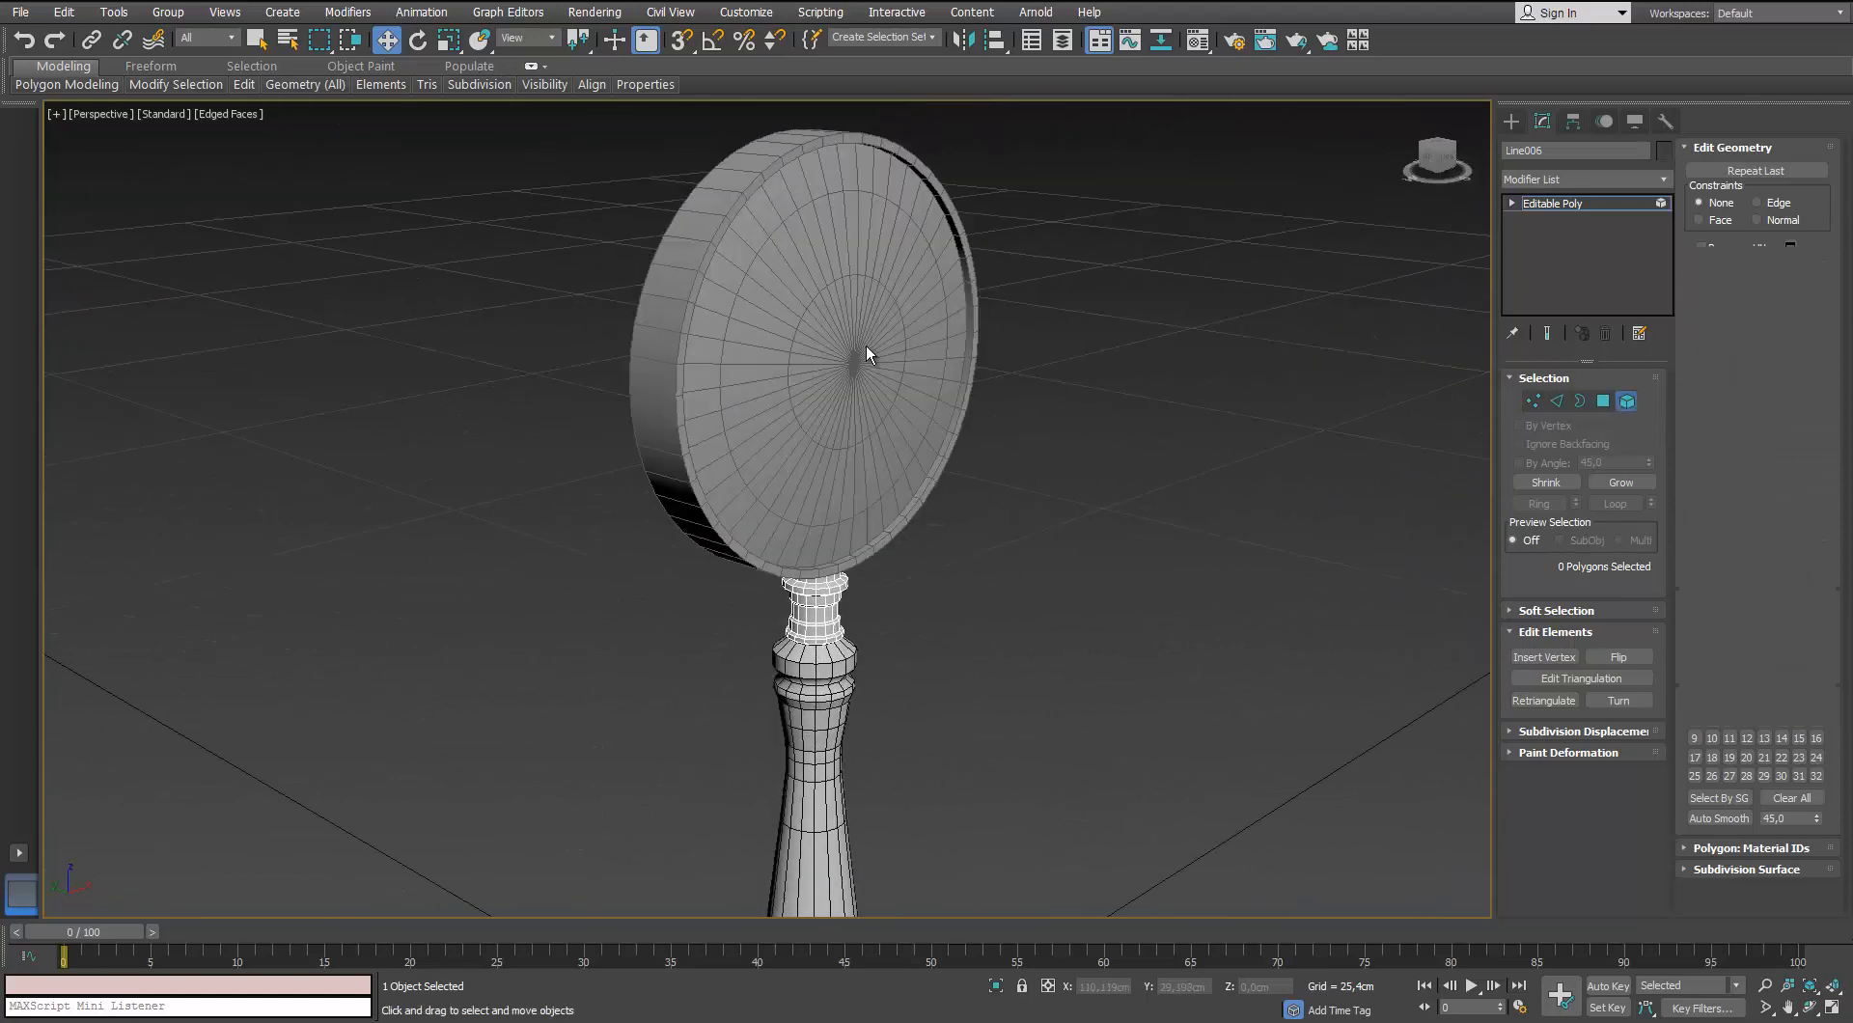
Remove every second radial edge loop from the low-poly lens disc, together with the loops' vertices, and leave edge editing
{"action": "left_click", "coordinate": [866, 345]}
{"action": "middle_click_drag", "start_coordinate": [1265, 420], "coordinate": [1158, 336], "text": "alt"}
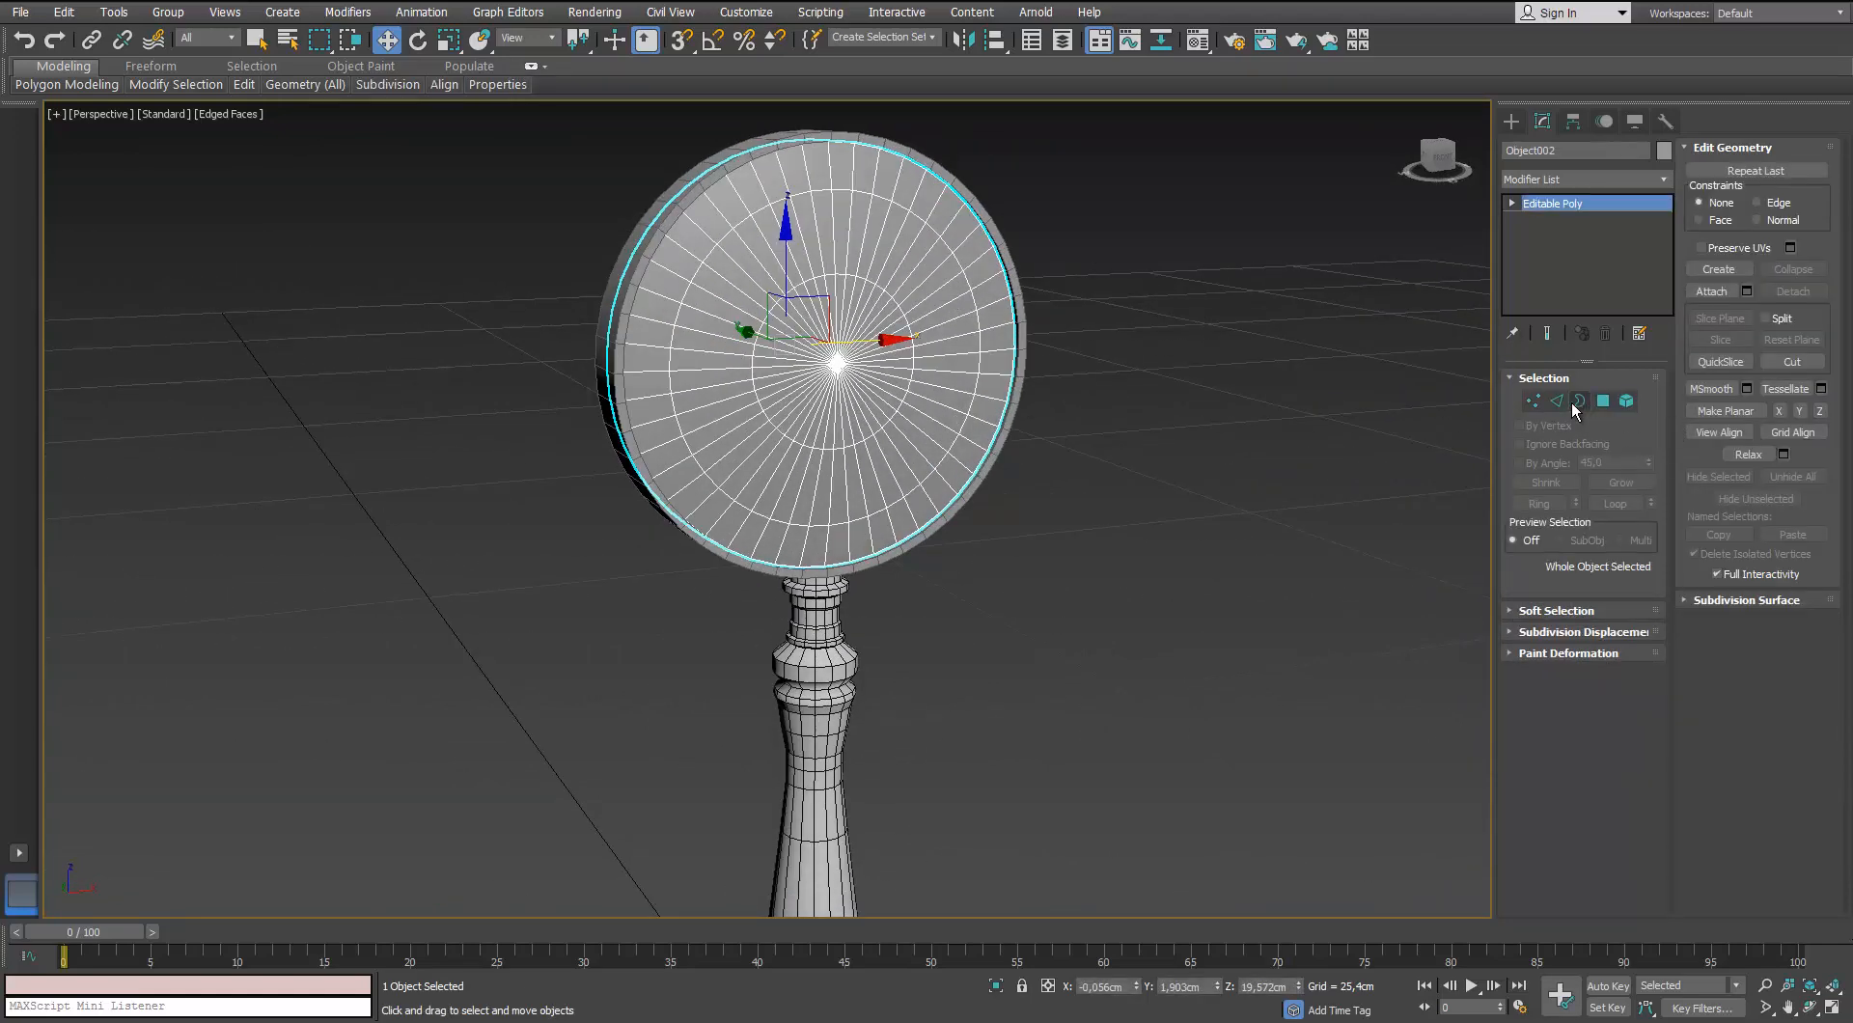
{"action": "left_click", "coordinate": [1558, 401]}
{"action": "middle_click_drag", "start_coordinate": [971, 248], "coordinate": [993, 244], "text": "alt"}
{"action": "scroll", "coordinate": [994, 244], "scroll_direction": "up", "scroll_amount": 3}
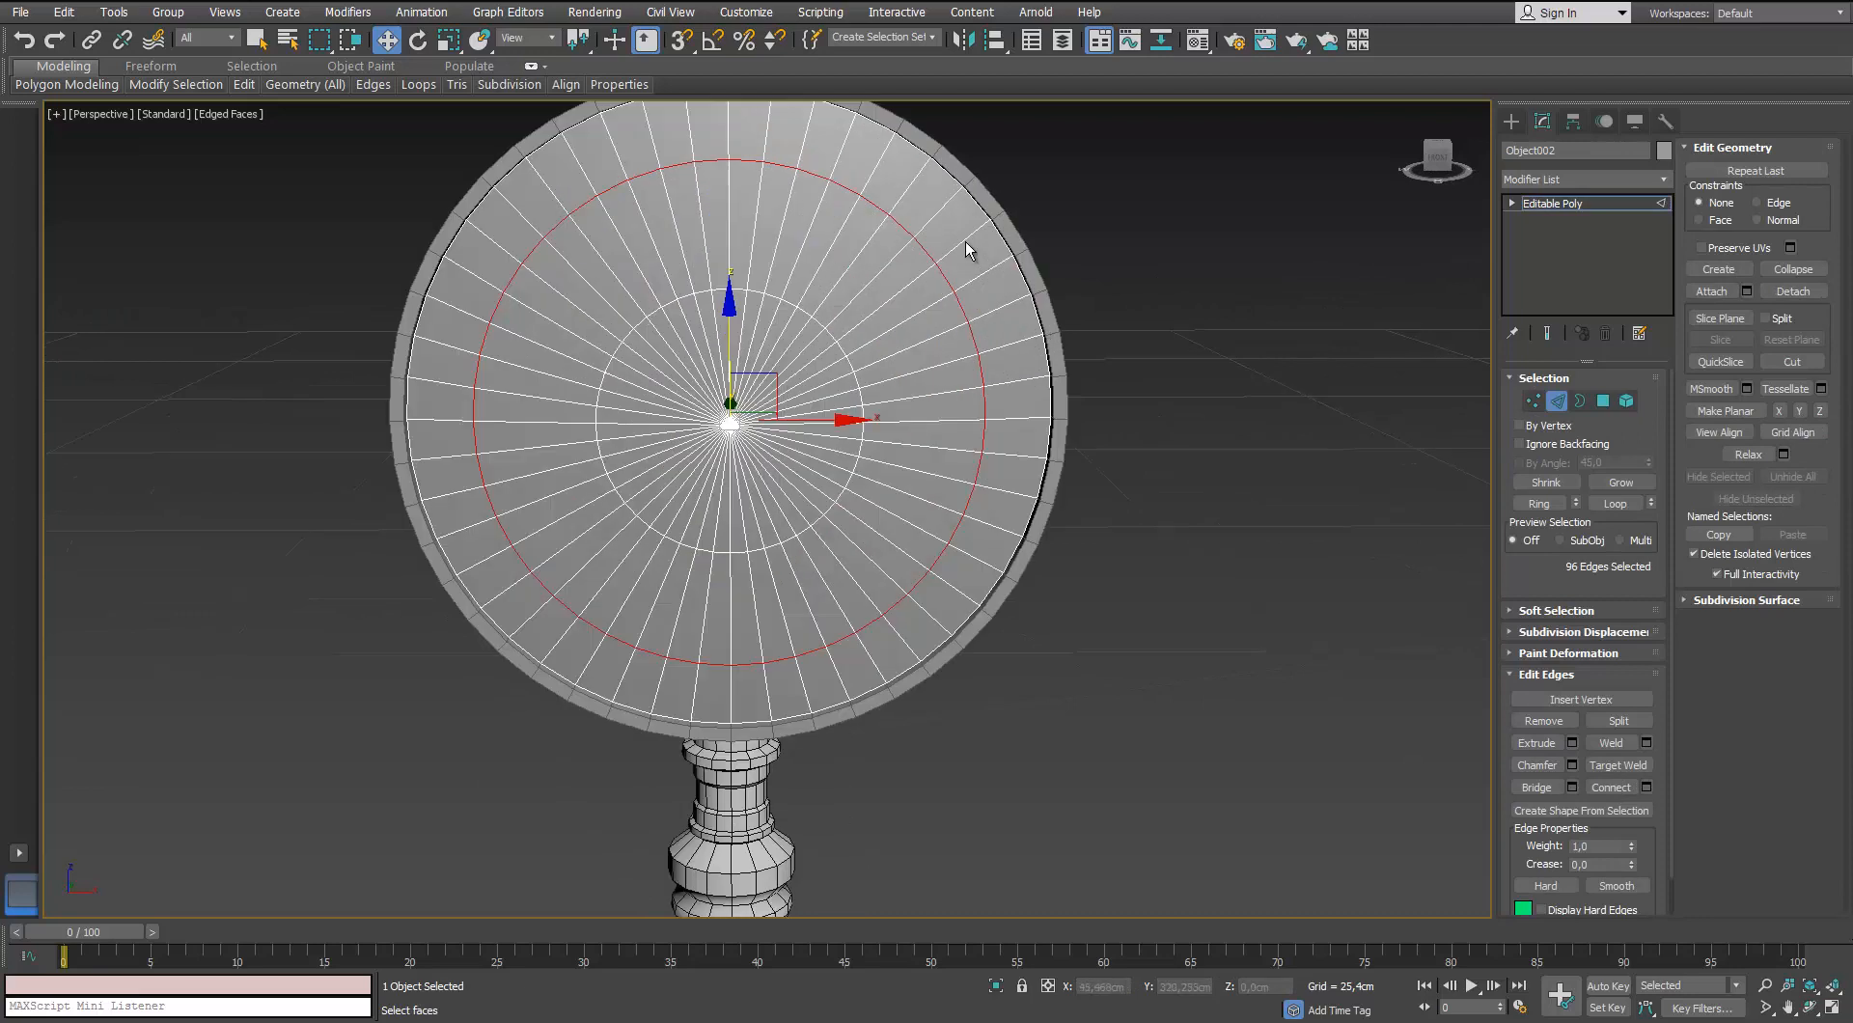
{"action": "left_click", "coordinate": [966, 243]}
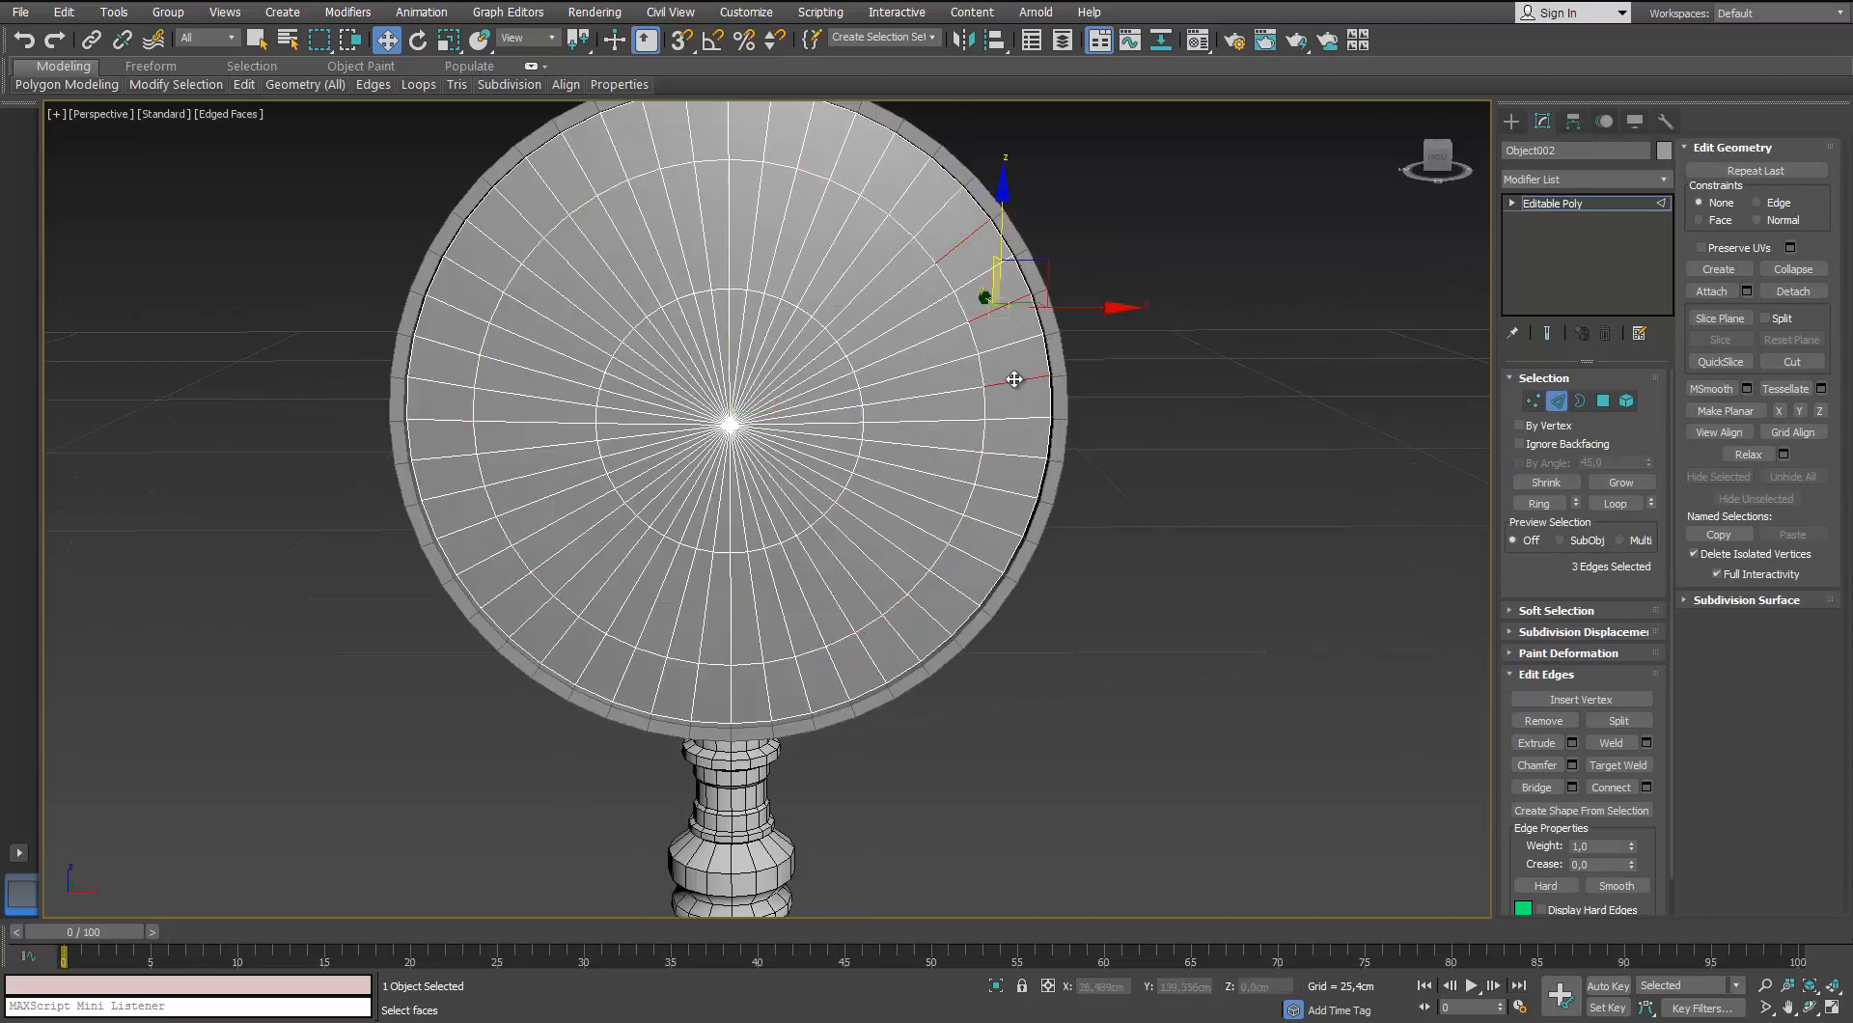
{"action": "middle_click_drag", "start_coordinate": [988, 524], "coordinate": [958, 563], "text": "alt"}
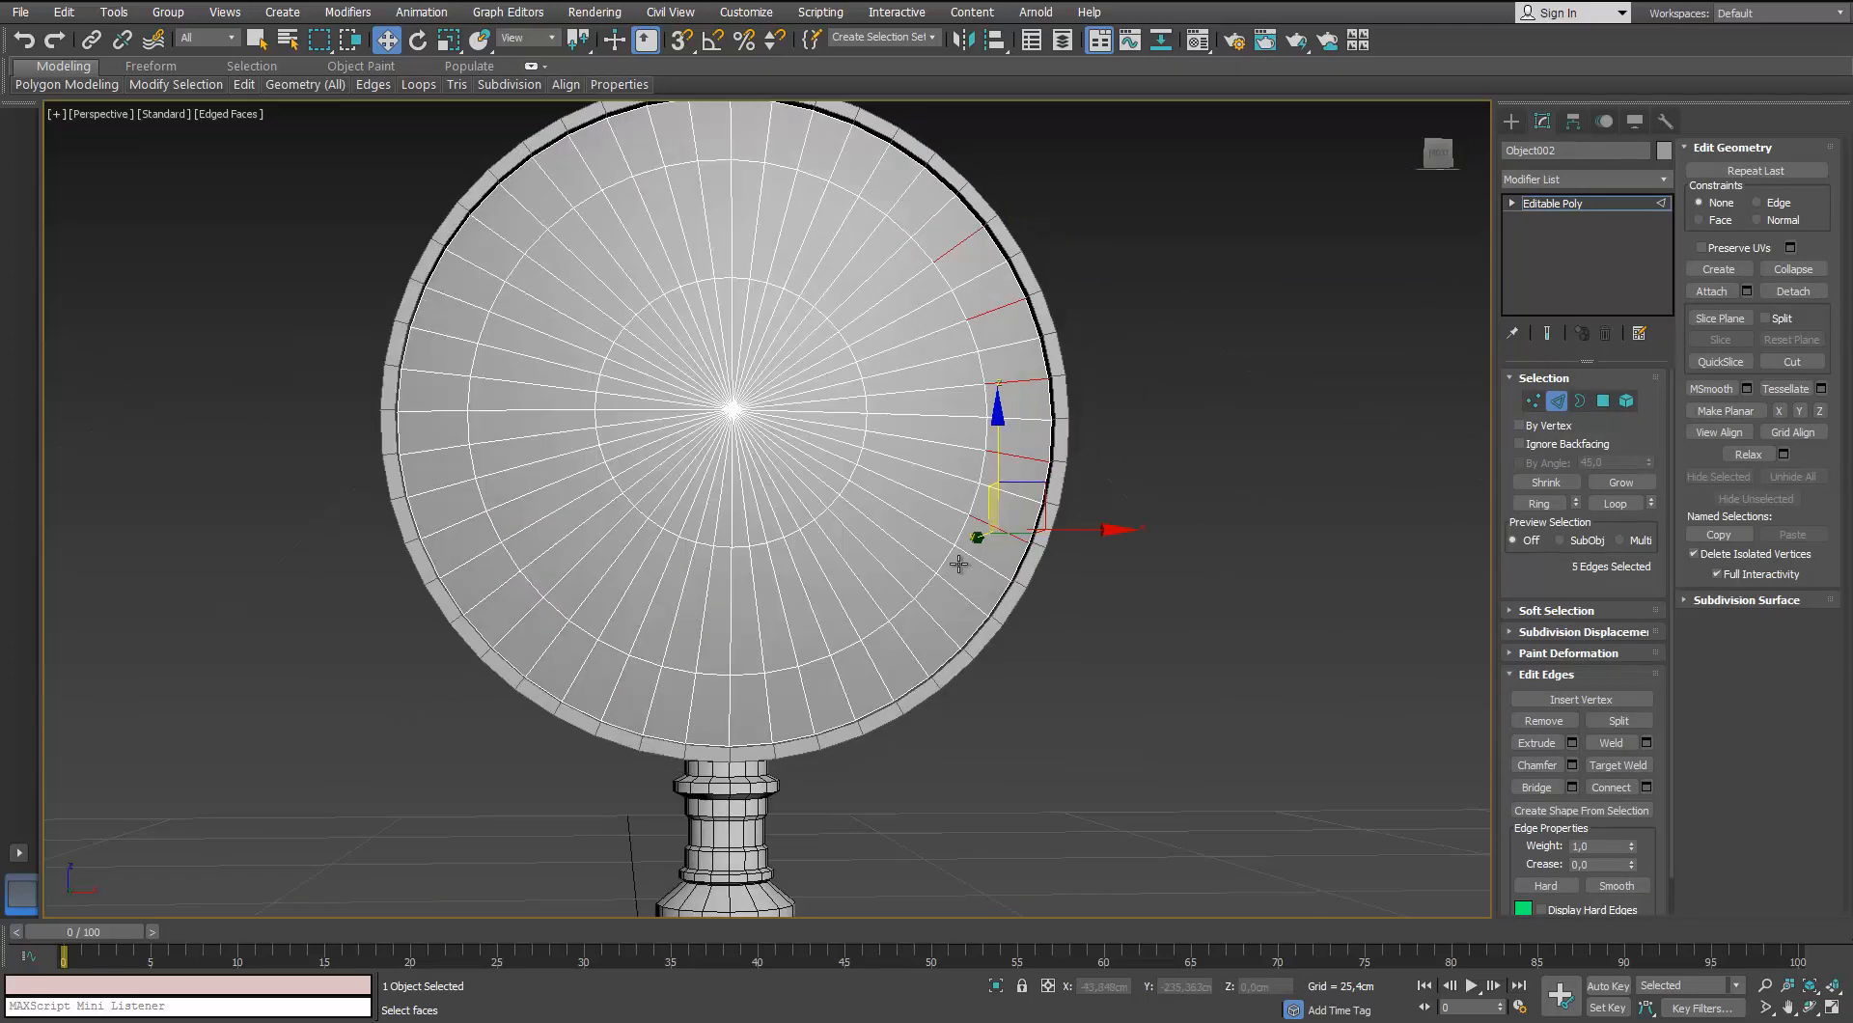
{"action": "left_click", "coordinate": [838, 673], "text": "shift"}
{"action": "left_click", "coordinate": [1617, 504]}
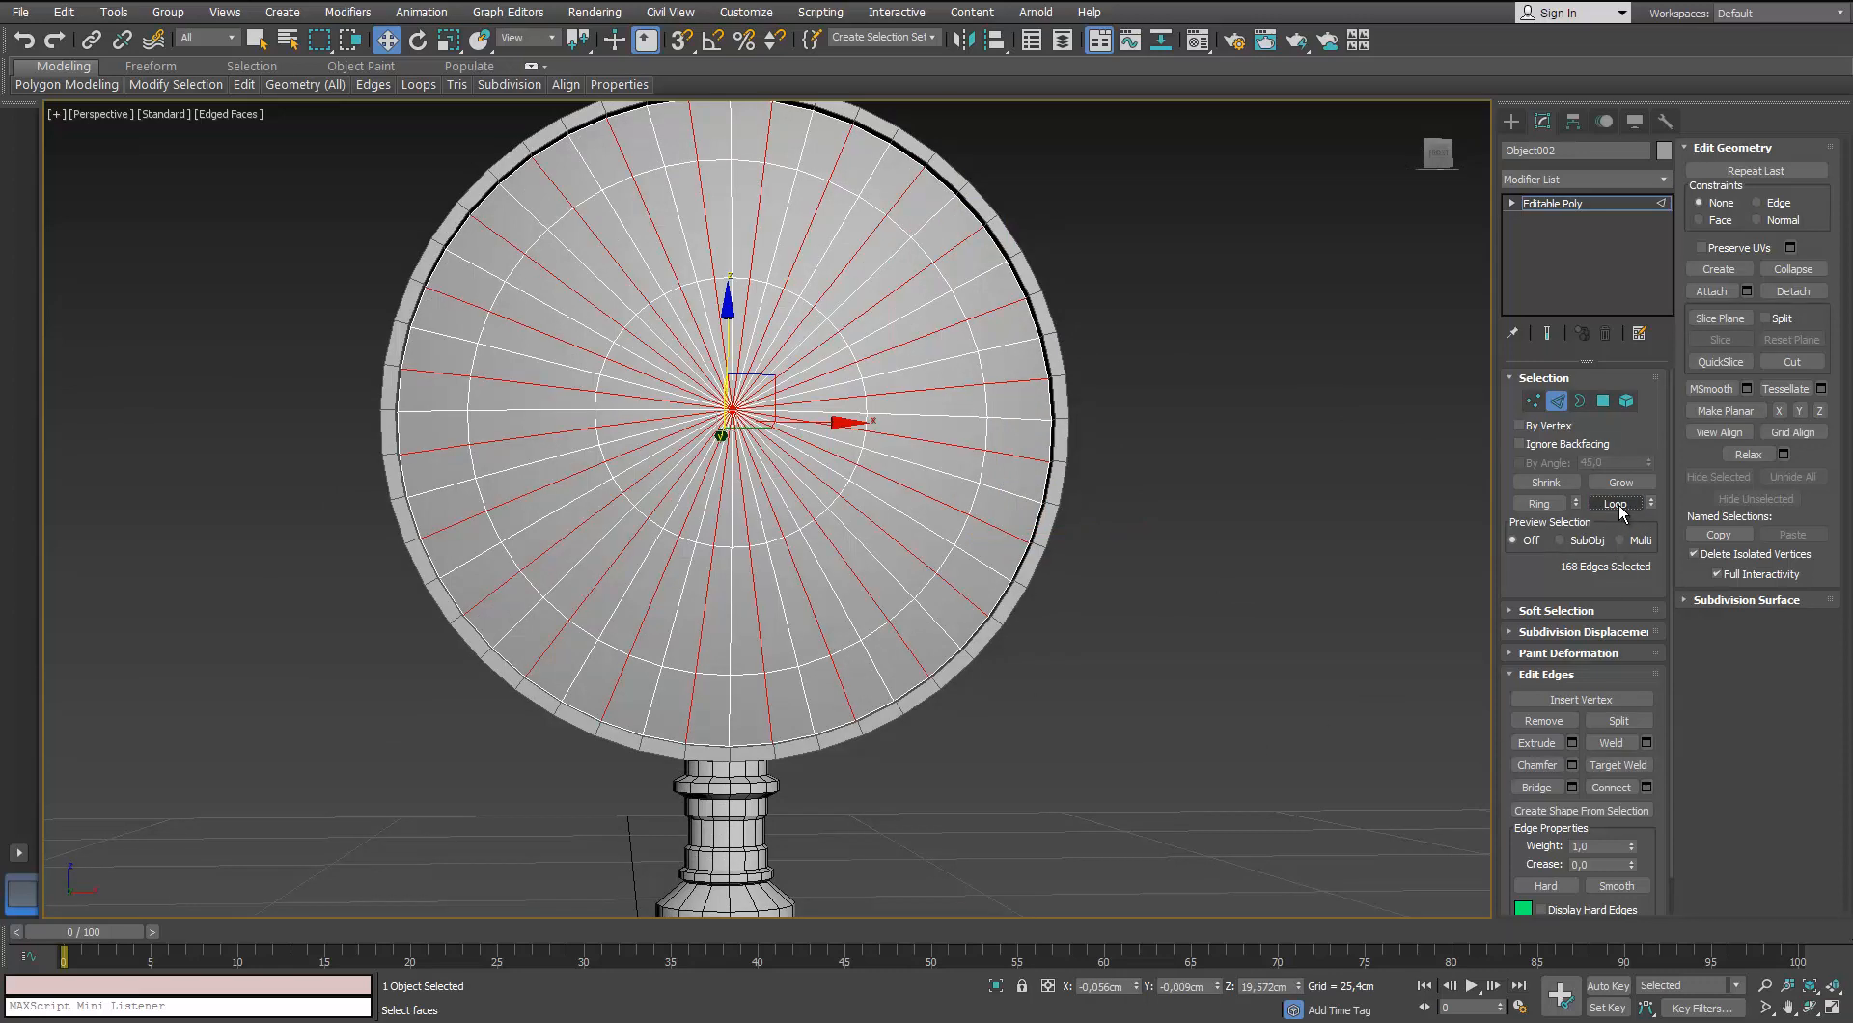
{"action": "key", "text": "ctrl+BackSpace"}
{"action": "scroll", "coordinate": [1029, 506], "scroll_direction": "down", "scroll_amount": 4}
{"action": "middle_click_drag", "start_coordinate": [1030, 501], "coordinate": [1461, 374], "text": "alt"}
{"action": "scroll", "coordinate": [975, 525], "scroll_direction": "up", "scroll_amount": 4}
{"action": "left_click", "coordinate": [1561, 400]}
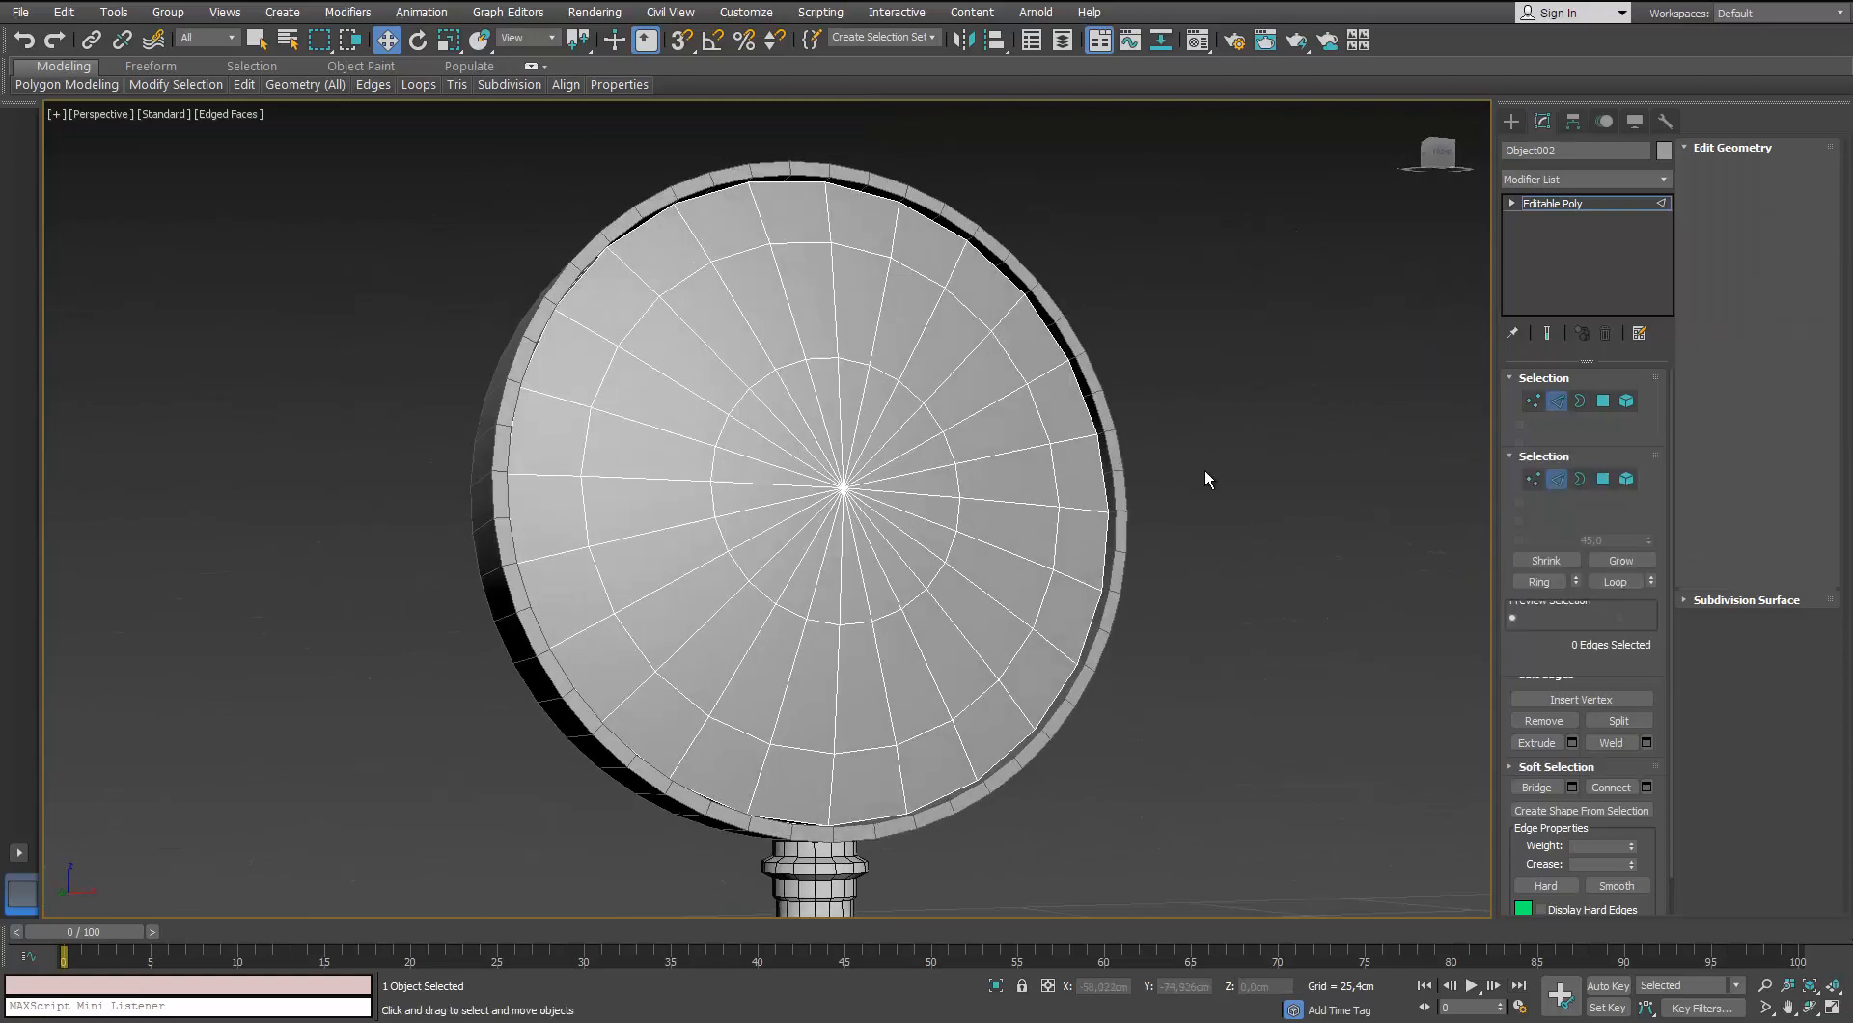
Inspect the magnifying glass's lens, frame and handle from several angles and distances
{"action": "scroll", "coordinate": [1204, 469], "scroll_direction": "down", "scroll_amount": 4}
{"action": "left_click", "coordinate": [1206, 472]}
{"action": "middle_click_drag", "start_coordinate": [1206, 472], "coordinate": [1254, 571], "text": "alt"}
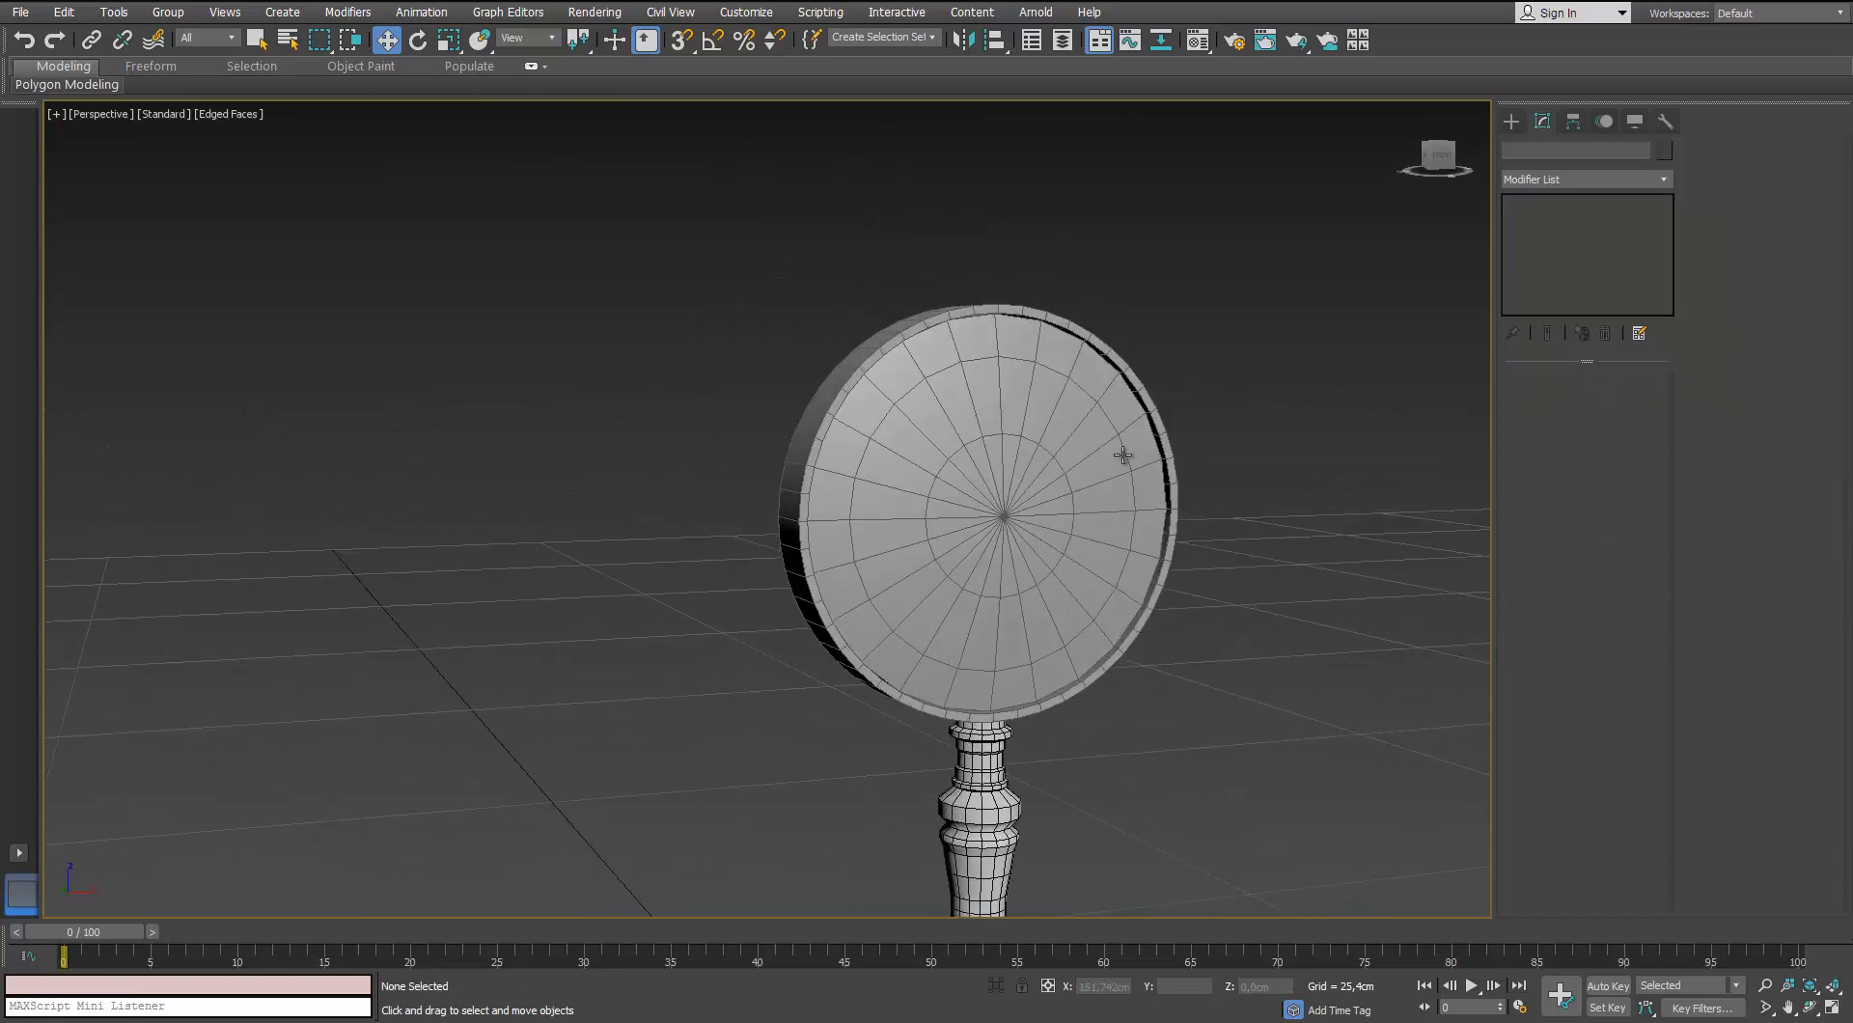
{"action": "scroll", "coordinate": [1125, 452], "scroll_direction": "up", "scroll_amount": 3}
{"action": "middle_click_drag", "start_coordinate": [1125, 448], "coordinate": [946, 398], "text": "alt"}
{"action": "left_click", "coordinate": [908, 334]}
{"action": "scroll", "coordinate": [908, 334], "scroll_direction": "up", "scroll_amount": 3}
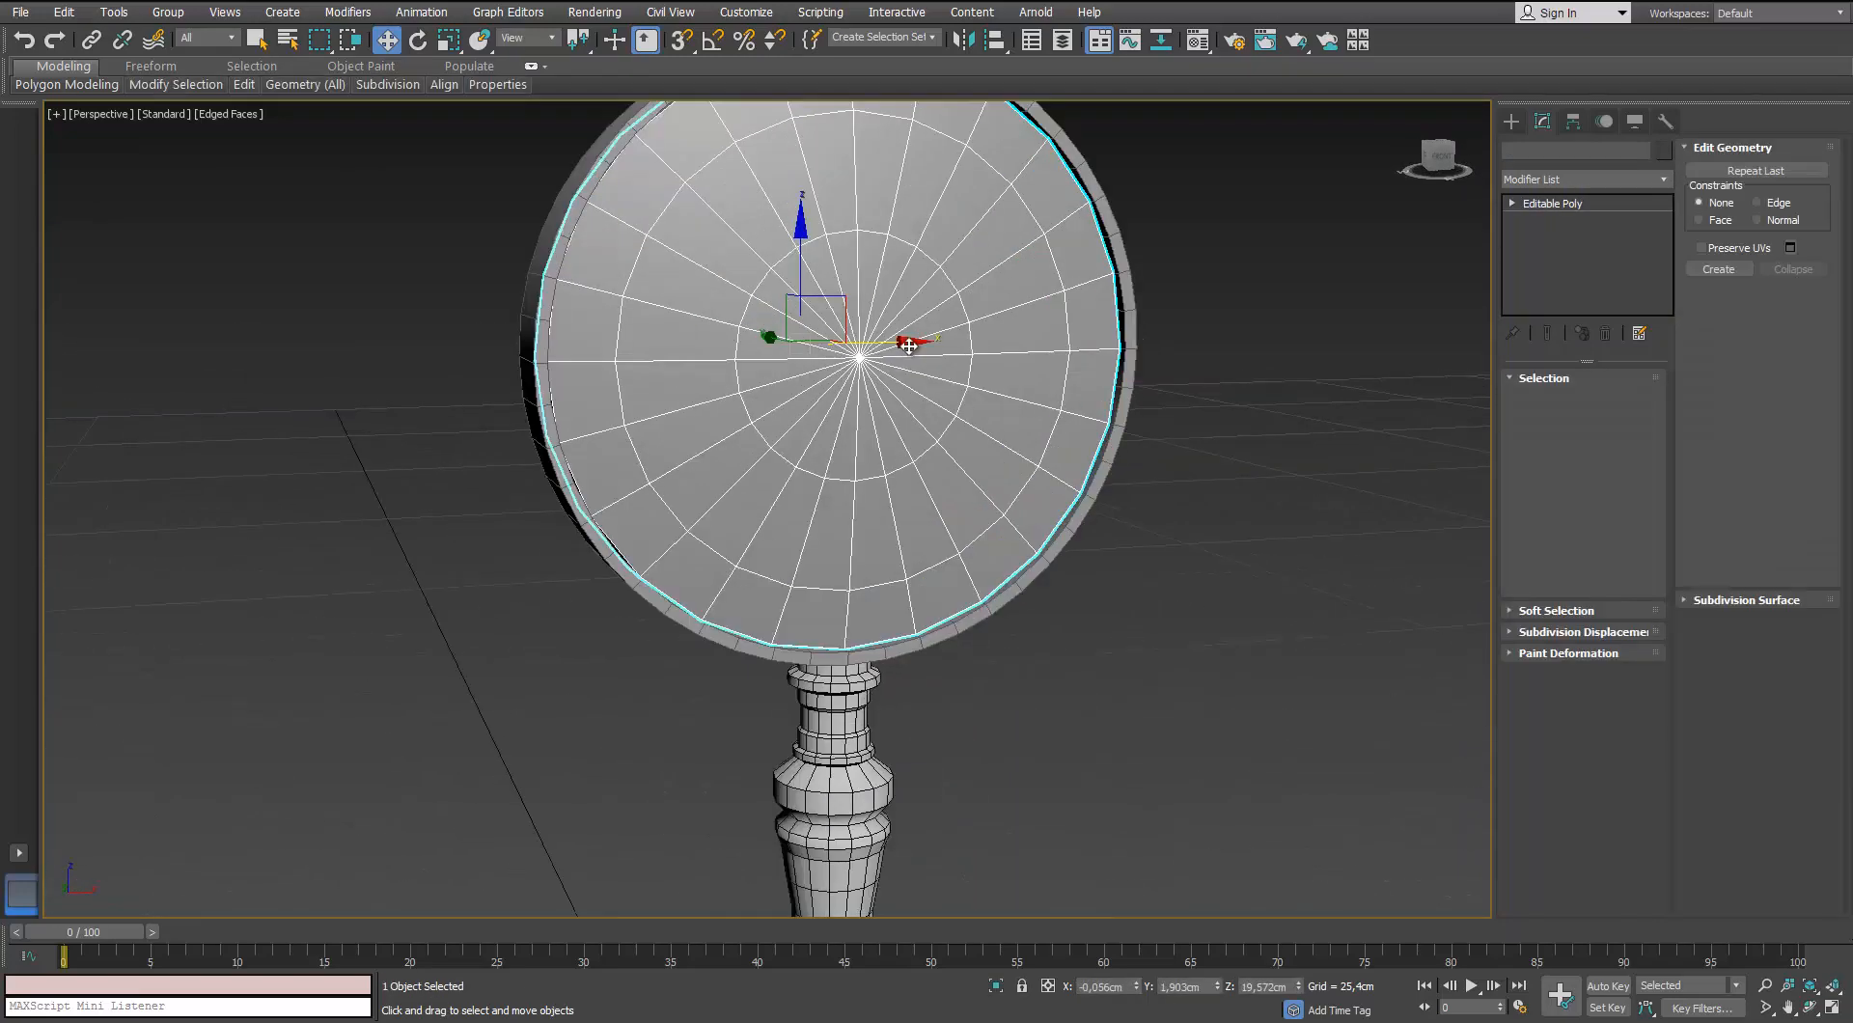
{"action": "middle_click_drag", "start_coordinate": [909, 334], "coordinate": [980, 599], "text": "alt"}
{"action": "scroll", "coordinate": [920, 252], "scroll_direction": "up", "scroll_amount": 3}
{"action": "scroll", "coordinate": [952, 313], "scroll_direction": "down", "scroll_amount": 5}
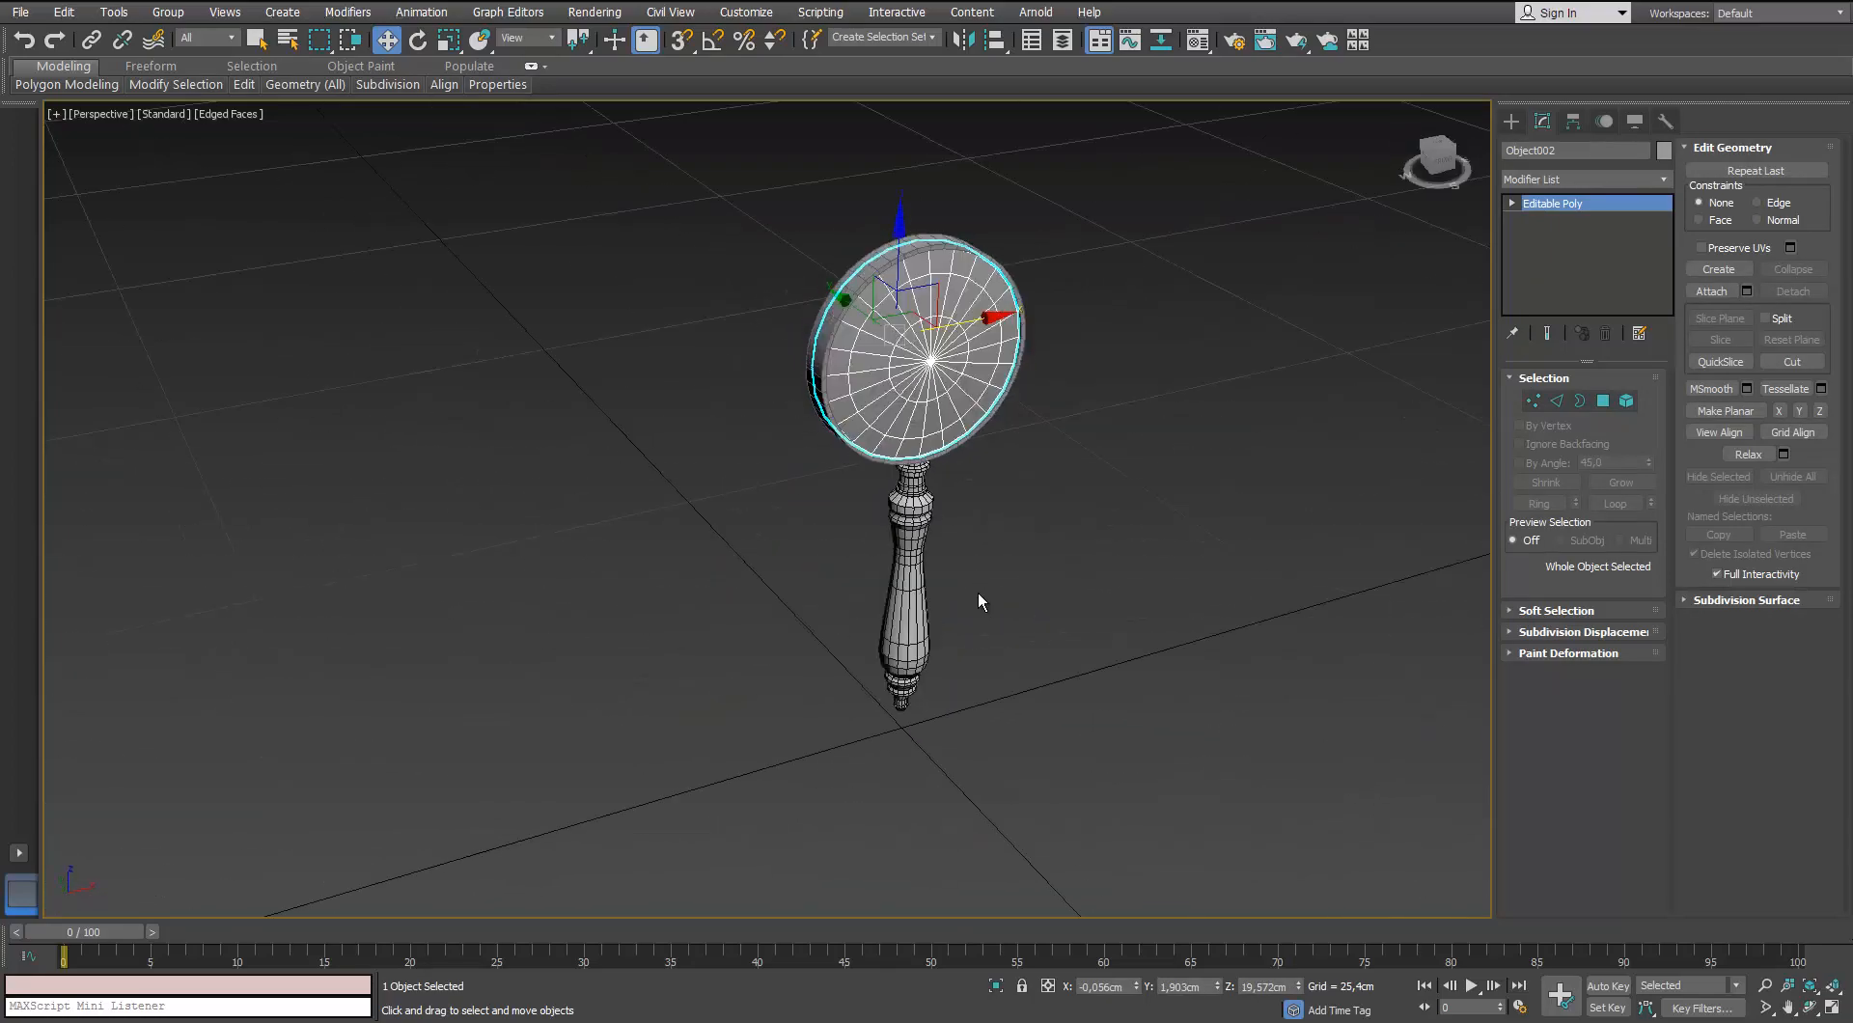
{"action": "scroll", "coordinate": [859, 446], "scroll_direction": "up", "scroll_amount": 5}
{"action": "scroll", "coordinate": [858, 446], "scroll_direction": "up", "scroll_amount": 5}
{"action": "middle_click_drag", "start_coordinate": [858, 446], "coordinate": [872, 392], "text": "alt"}
{"action": "scroll", "coordinate": [872, 392], "scroll_direction": "down", "scroll_amount": 6}
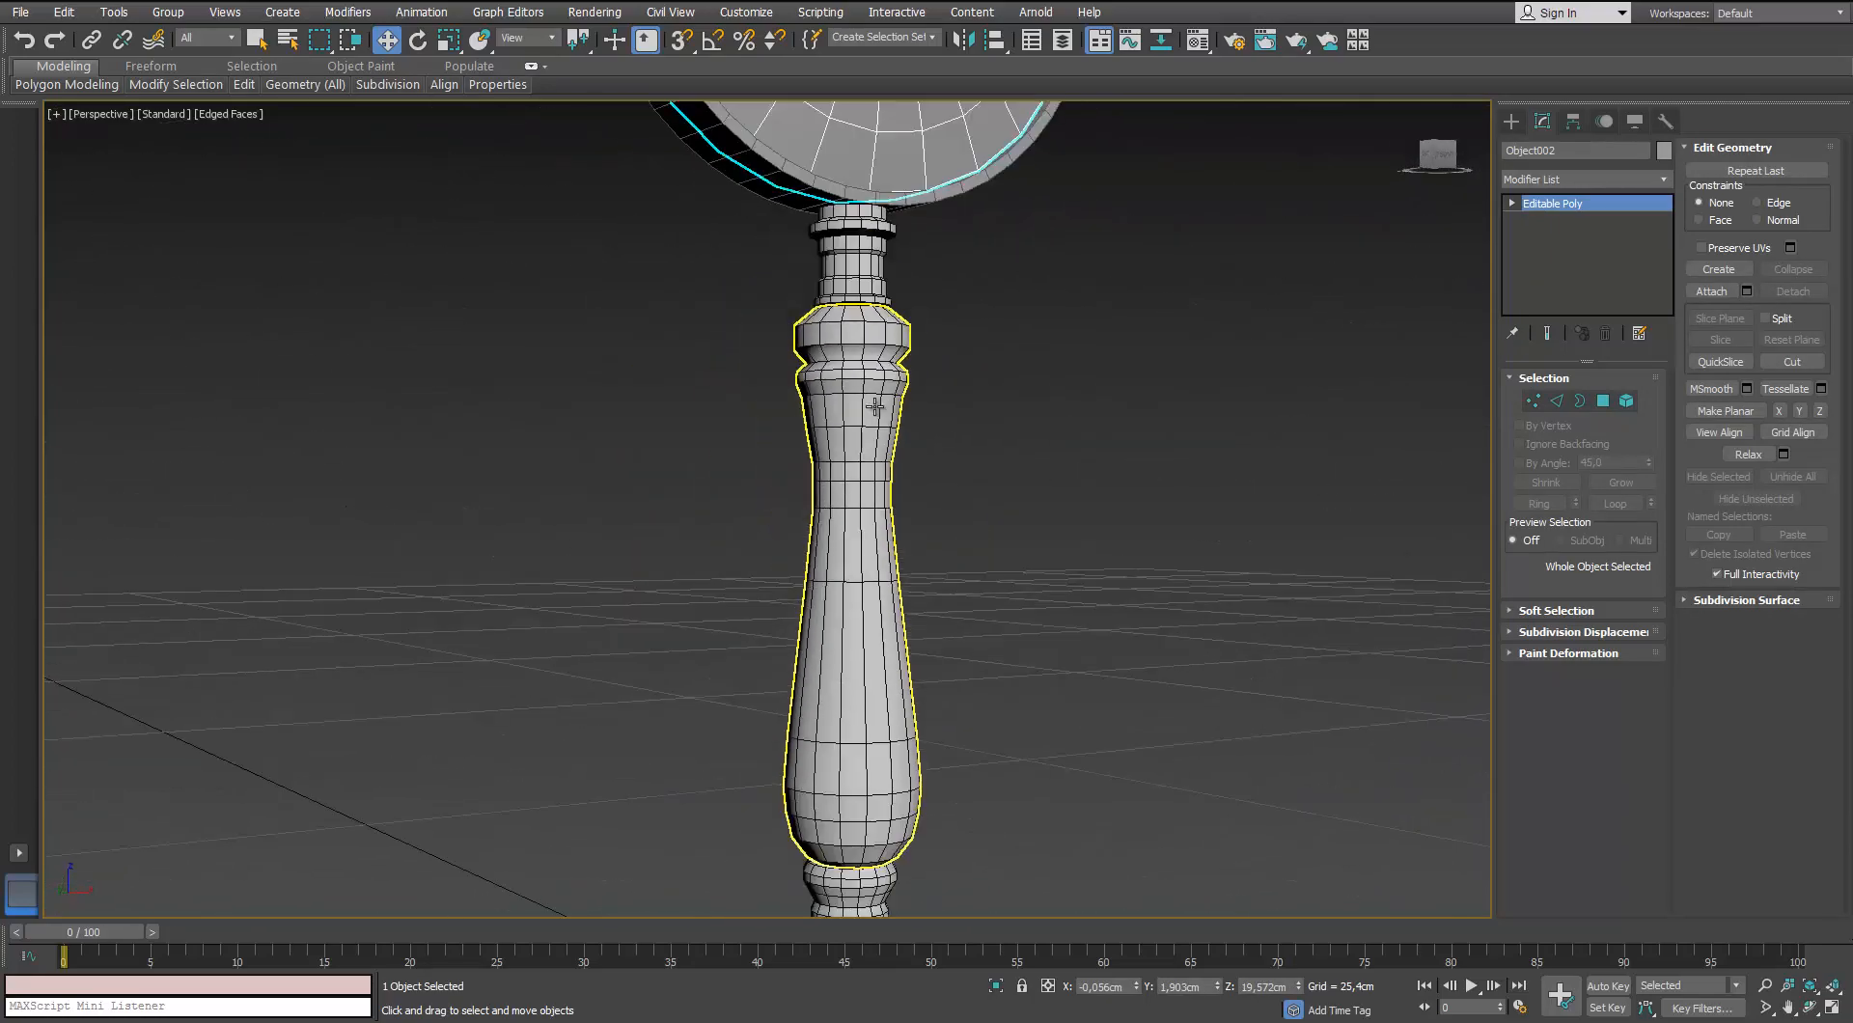
Auto-smooth the entire main grip element of the handle with a threshold of 45
{"action": "left_click", "coordinate": [886, 503]}
{"action": "key", "text": "5"}
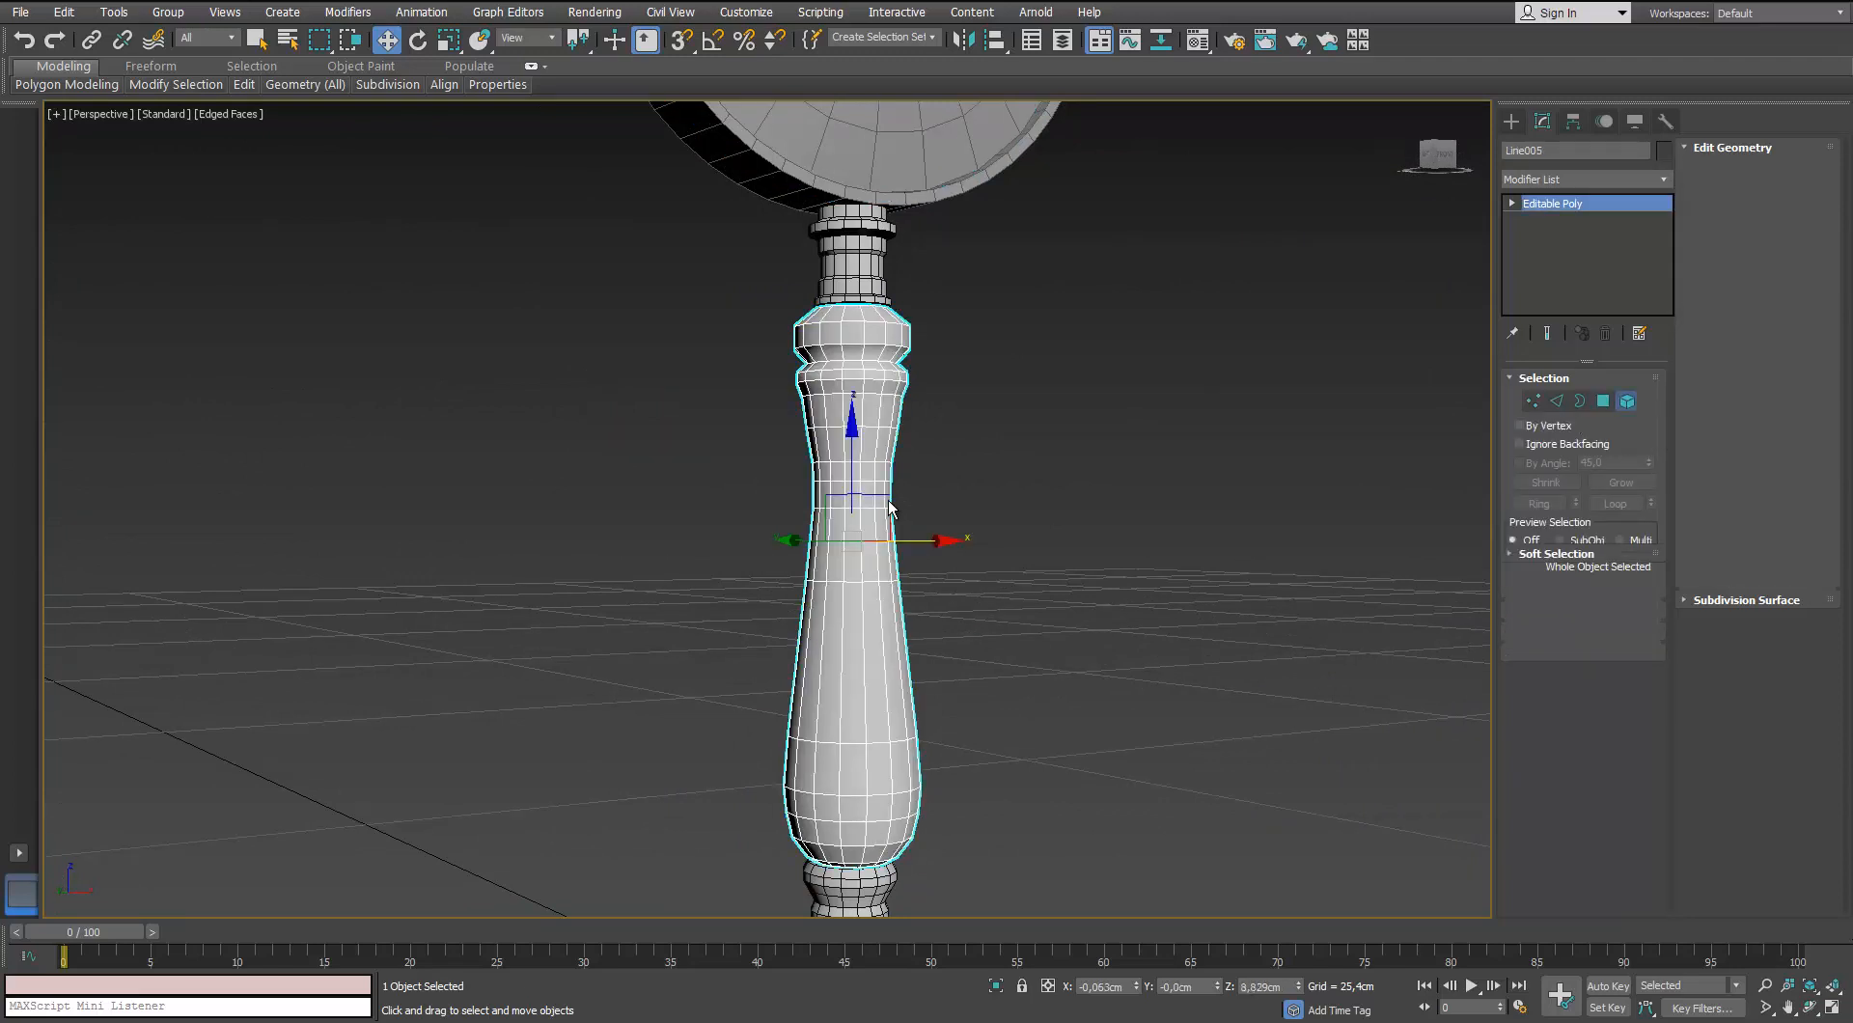
{"action": "left_click", "coordinate": [887, 499]}
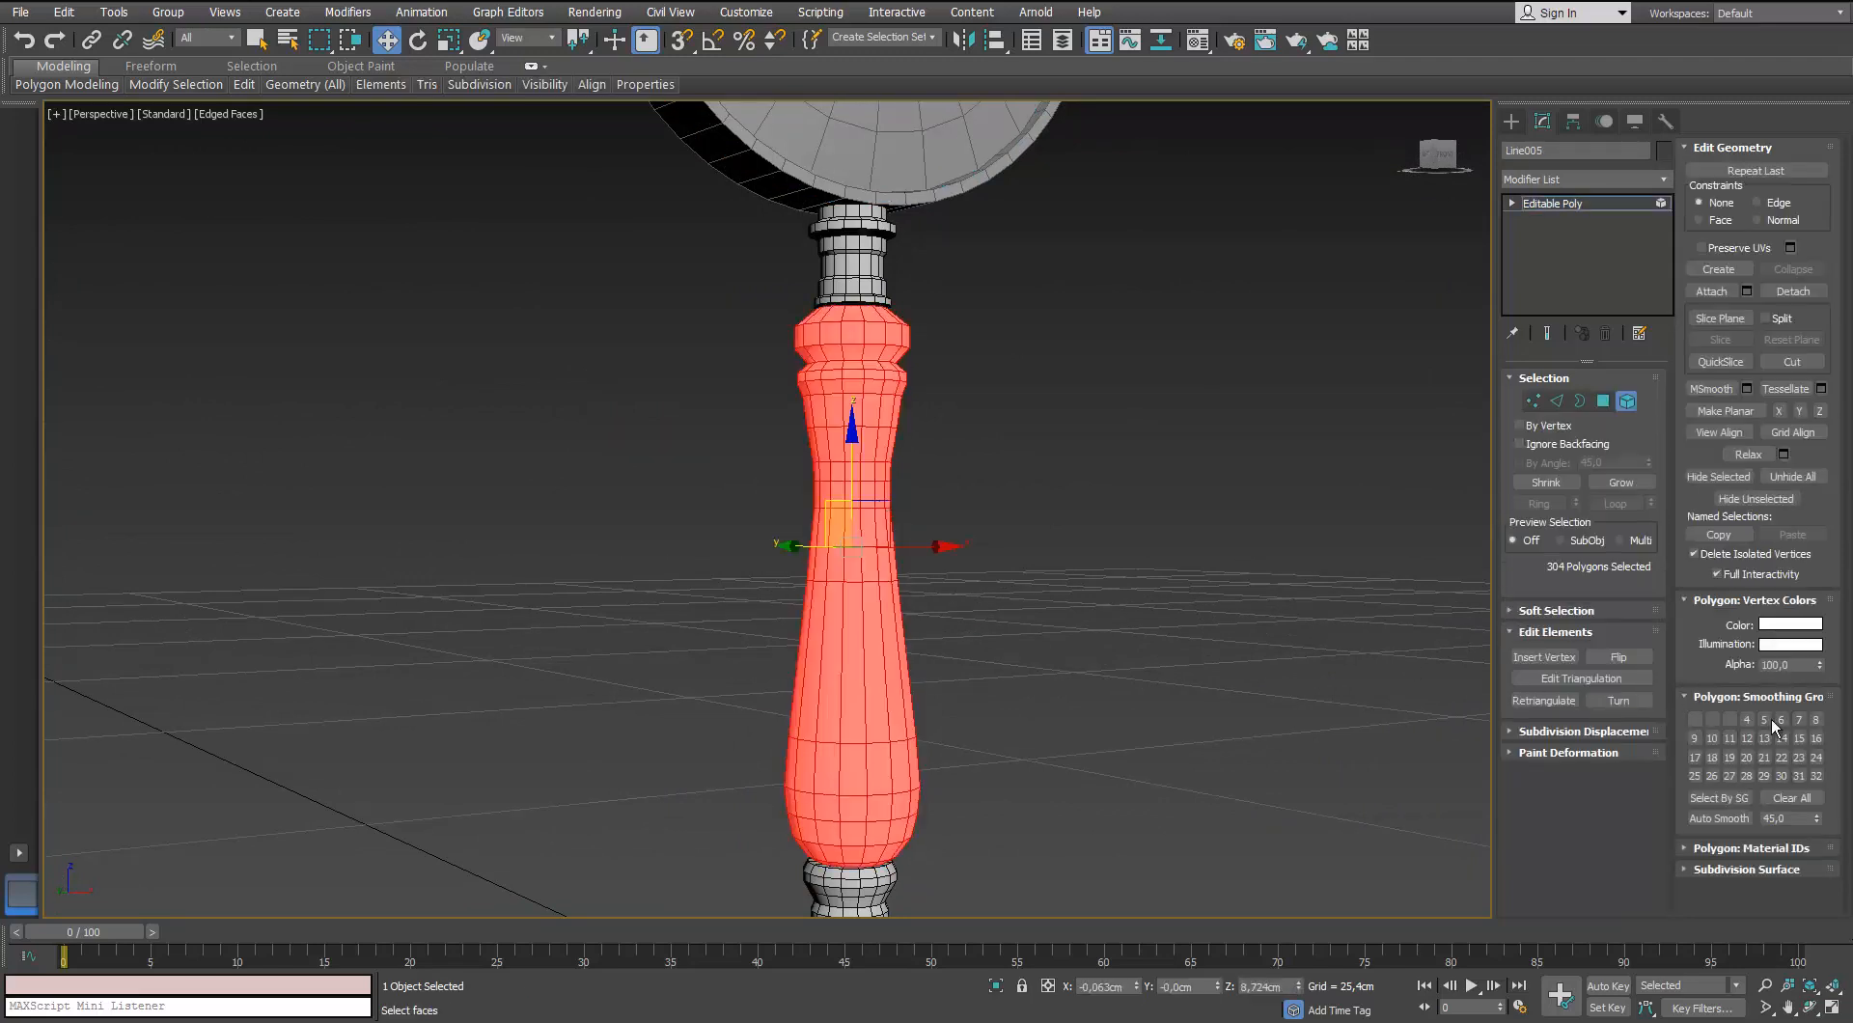
{"action": "left_click", "coordinate": [1198, 712]}
{"action": "scroll", "coordinate": [963, 554], "scroll_direction": "down", "scroll_amount": 5}
{"action": "middle_click_drag", "start_coordinate": [963, 553], "coordinate": [948, 613], "text": "alt"}
{"action": "left_click", "coordinate": [1628, 402]}
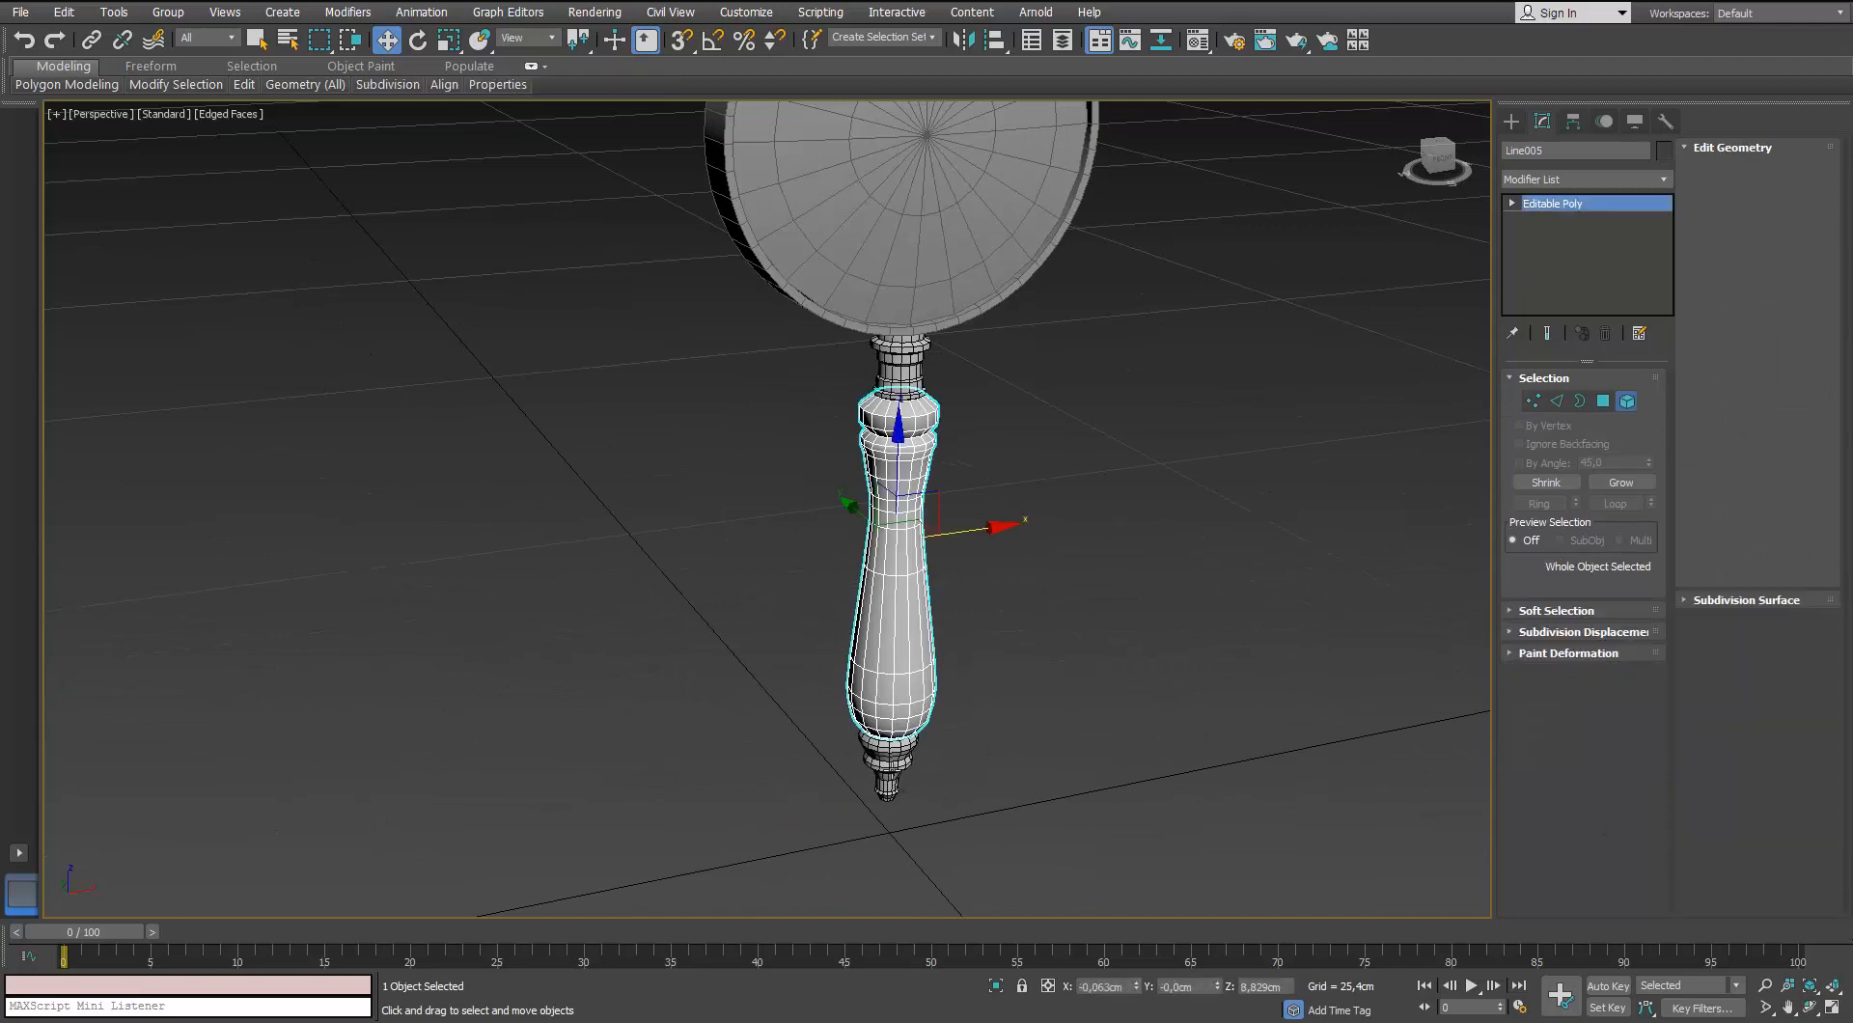
Clear the smoothing groups of the handle's lower tip element and auto-smooth it at 45
{"action": "left_click", "coordinate": [893, 765]}
{"action": "scroll", "coordinate": [938, 822], "scroll_direction": "up", "scroll_amount": 5}
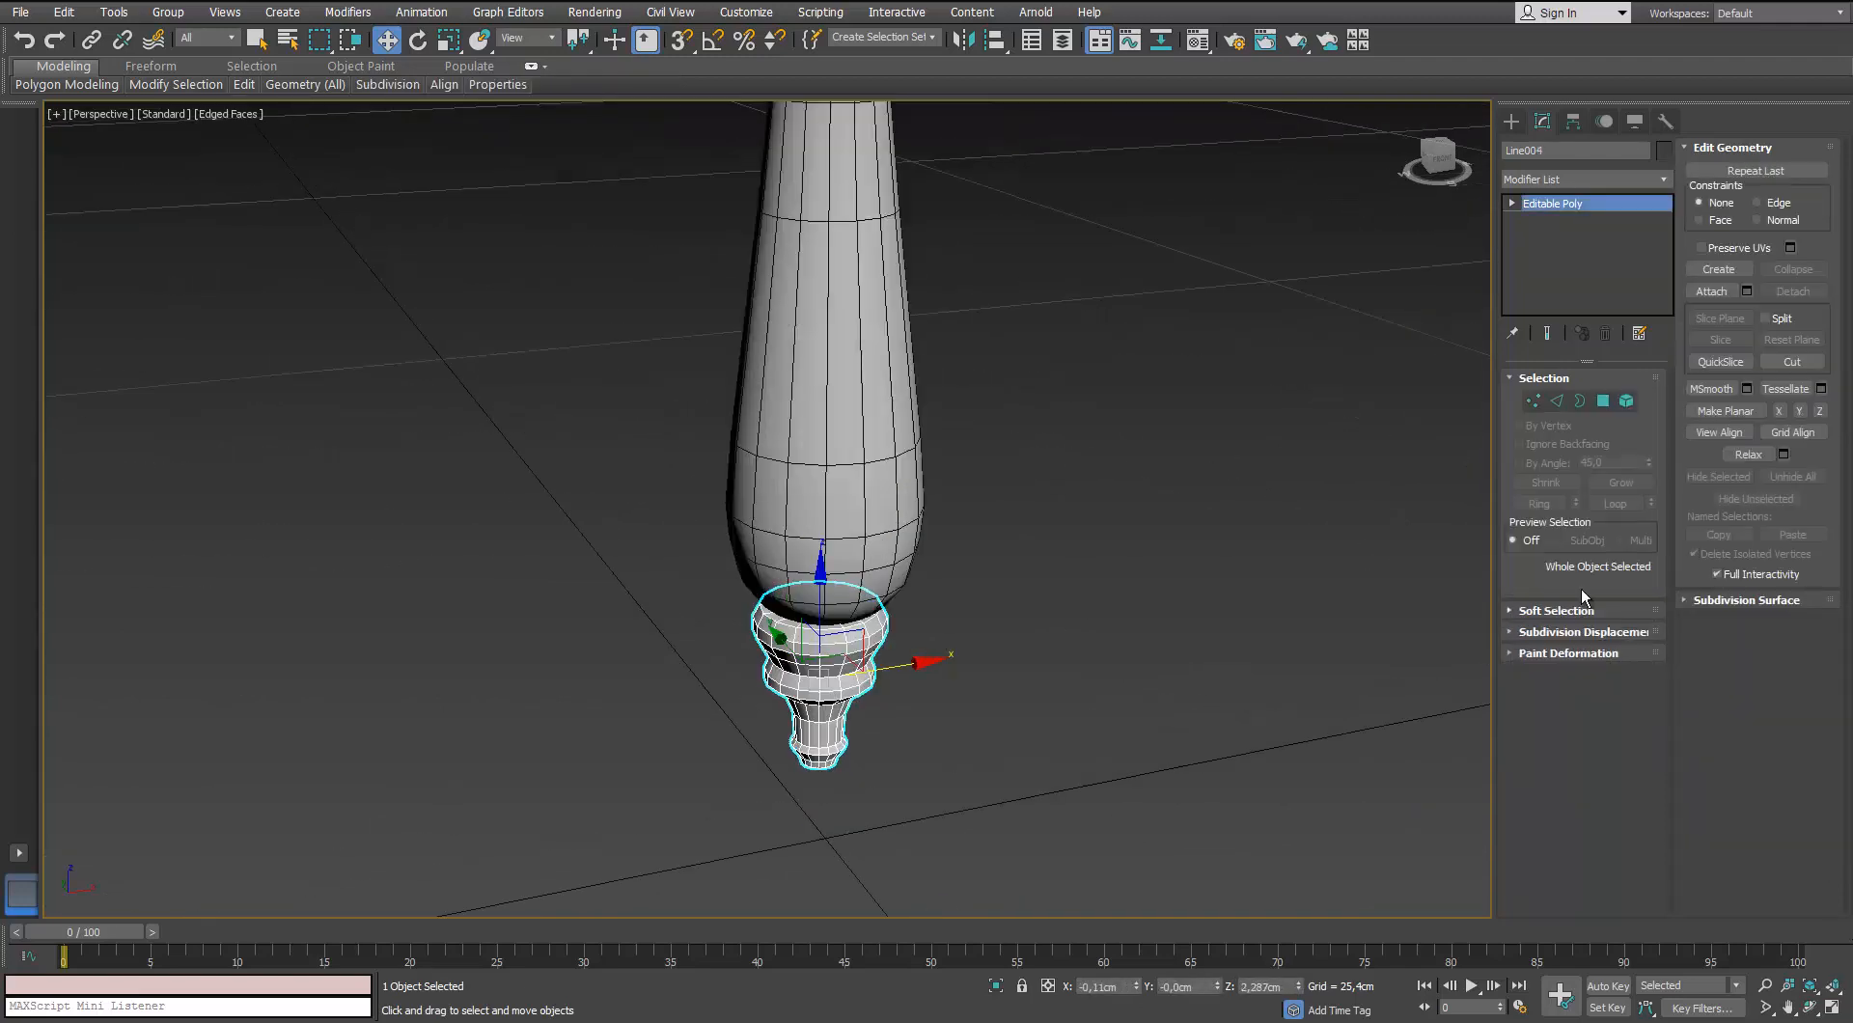
{"action": "left_click", "coordinate": [825, 675]}
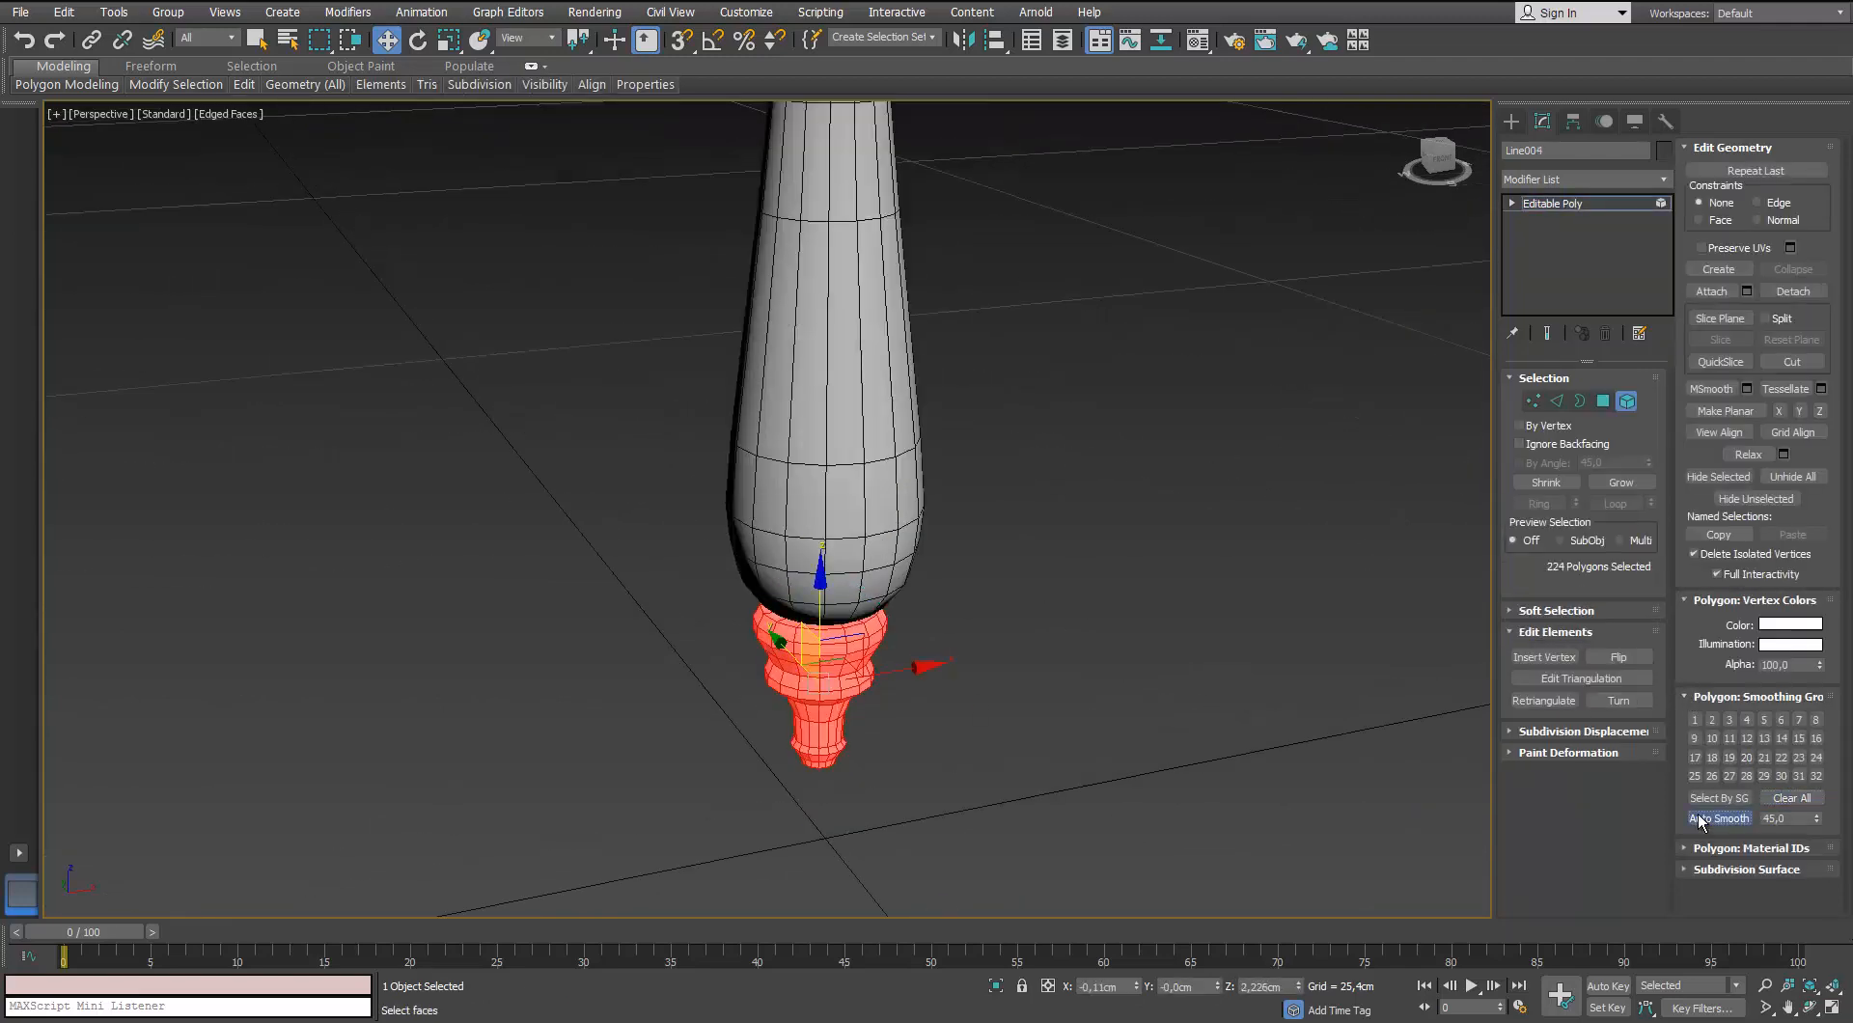
{"action": "left_click", "coordinate": [965, 458]}
{"action": "middle_click_drag", "start_coordinate": [965, 458], "coordinate": [912, 763]}
{"action": "scroll", "coordinate": [907, 753], "scroll_direction": "down", "scroll_amount": 5}
{"action": "middle_click_drag", "start_coordinate": [881, 592], "coordinate": [965, 541], "text": "alt"}
{"action": "left_click", "coordinate": [1623, 408]}
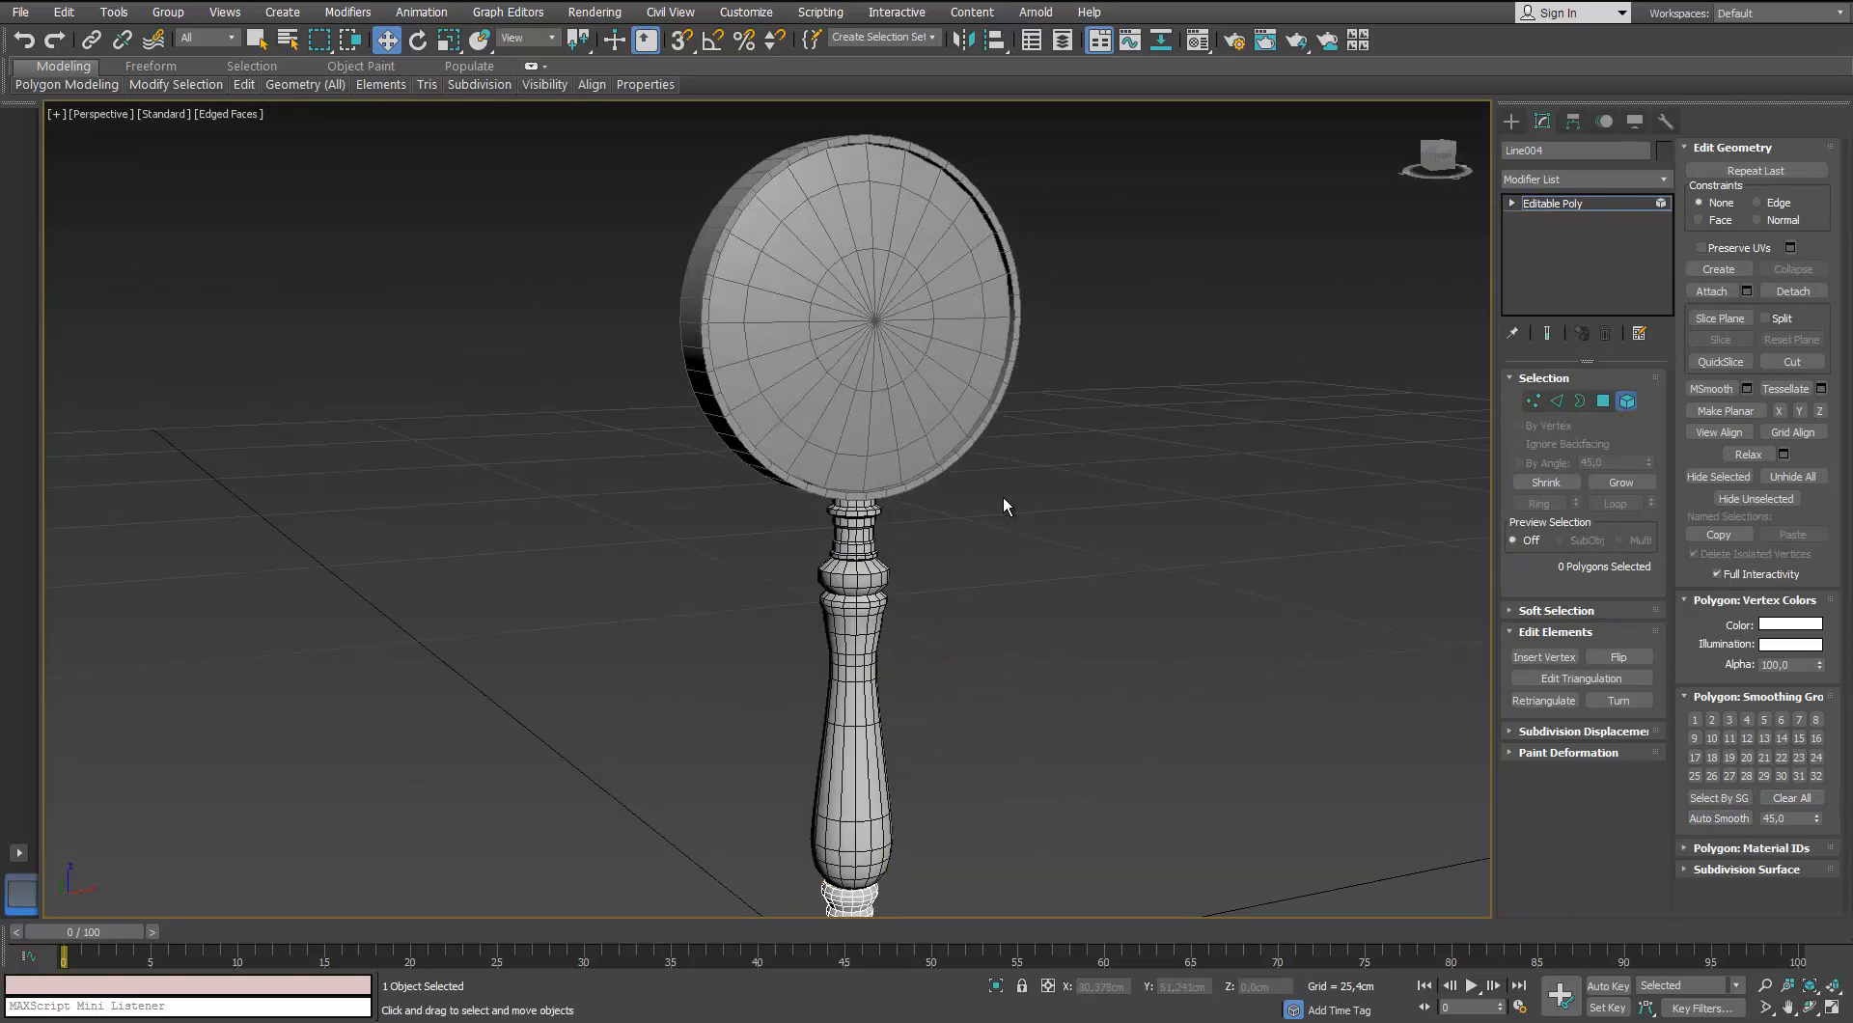
Auto-smooth the collar element between the lens frame and the grip with a threshold of 45
{"action": "left_click", "coordinate": [873, 533]}
{"action": "scroll", "coordinate": [878, 533], "scroll_direction": "up", "scroll_amount": 4}
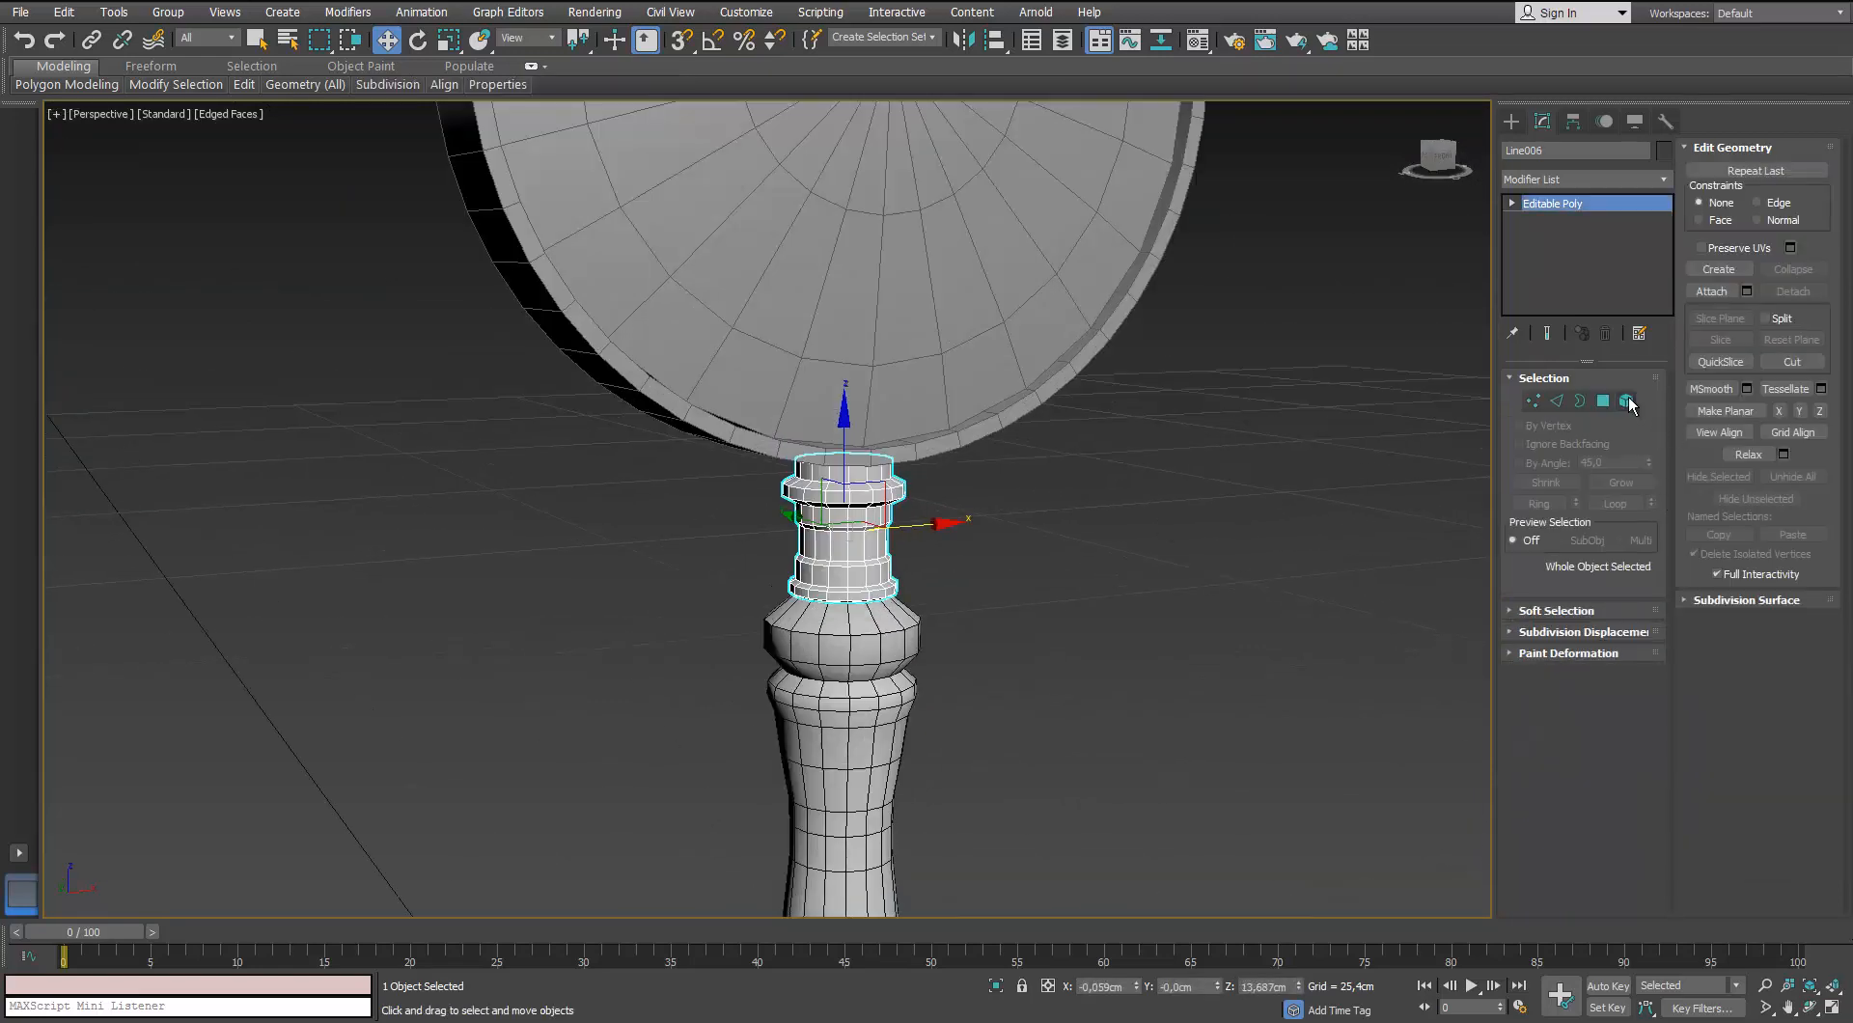
{"action": "left_click", "coordinate": [889, 529]}
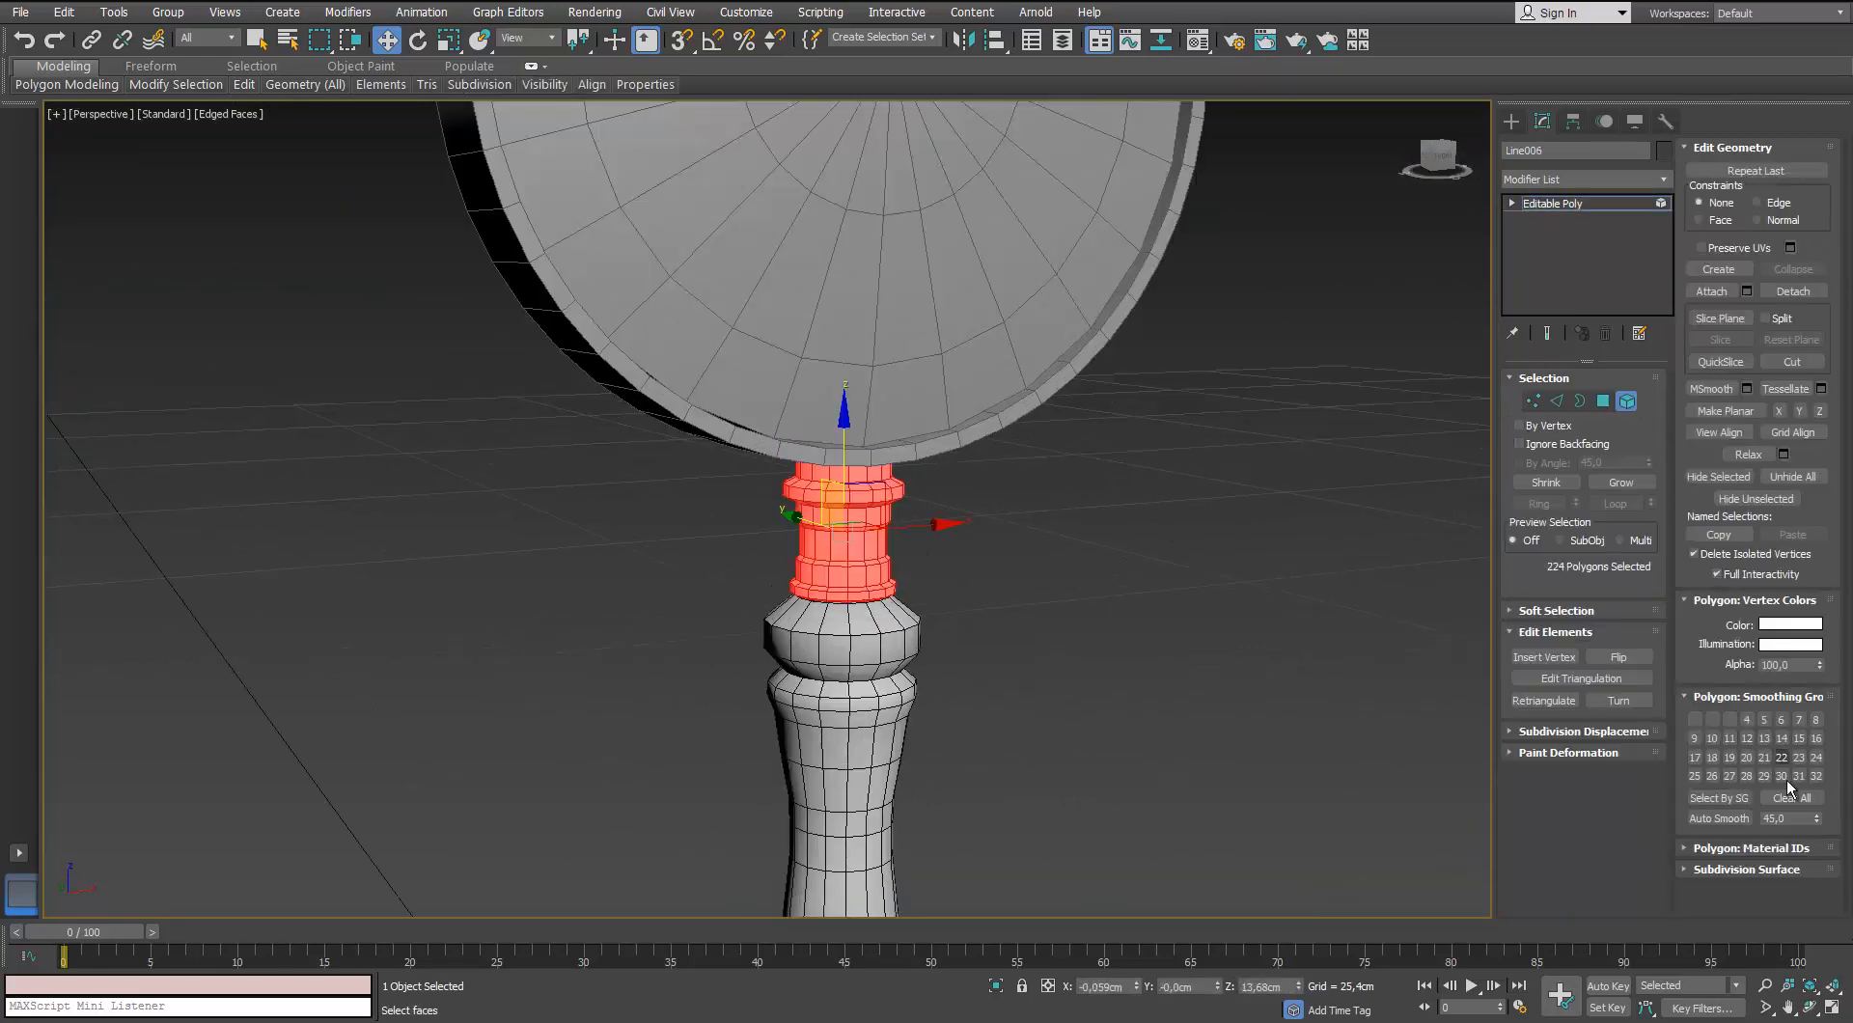
{"action": "left_click", "coordinate": [1698, 818]}
{"action": "left_click", "coordinate": [1025, 523]}
{"action": "scroll", "coordinate": [1025, 523], "scroll_direction": "down", "scroll_amount": 5}
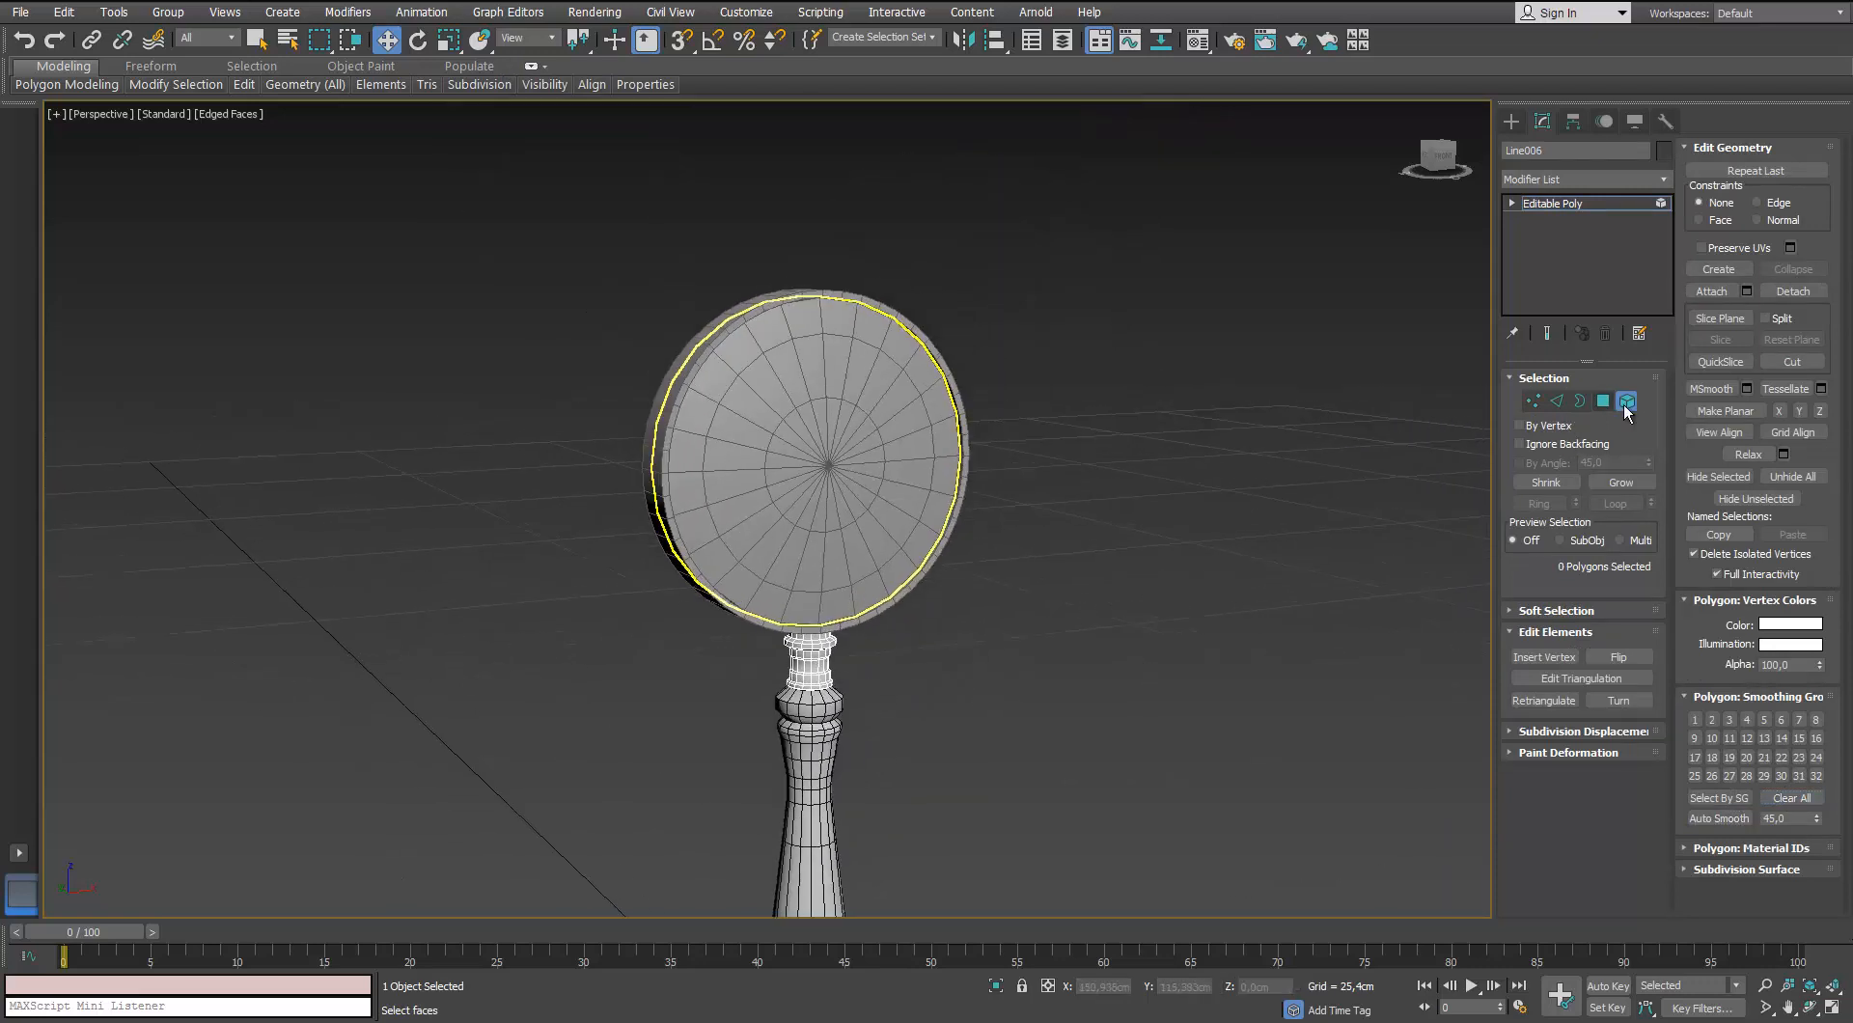
{"action": "left_click", "coordinate": [1624, 406]}
Add an Unwrap UVW modifier to the outer lens frame ring
{"action": "middle_click_drag", "start_coordinate": [1069, 598], "coordinate": [814, 529]}
{"action": "left_click", "coordinate": [814, 529]}
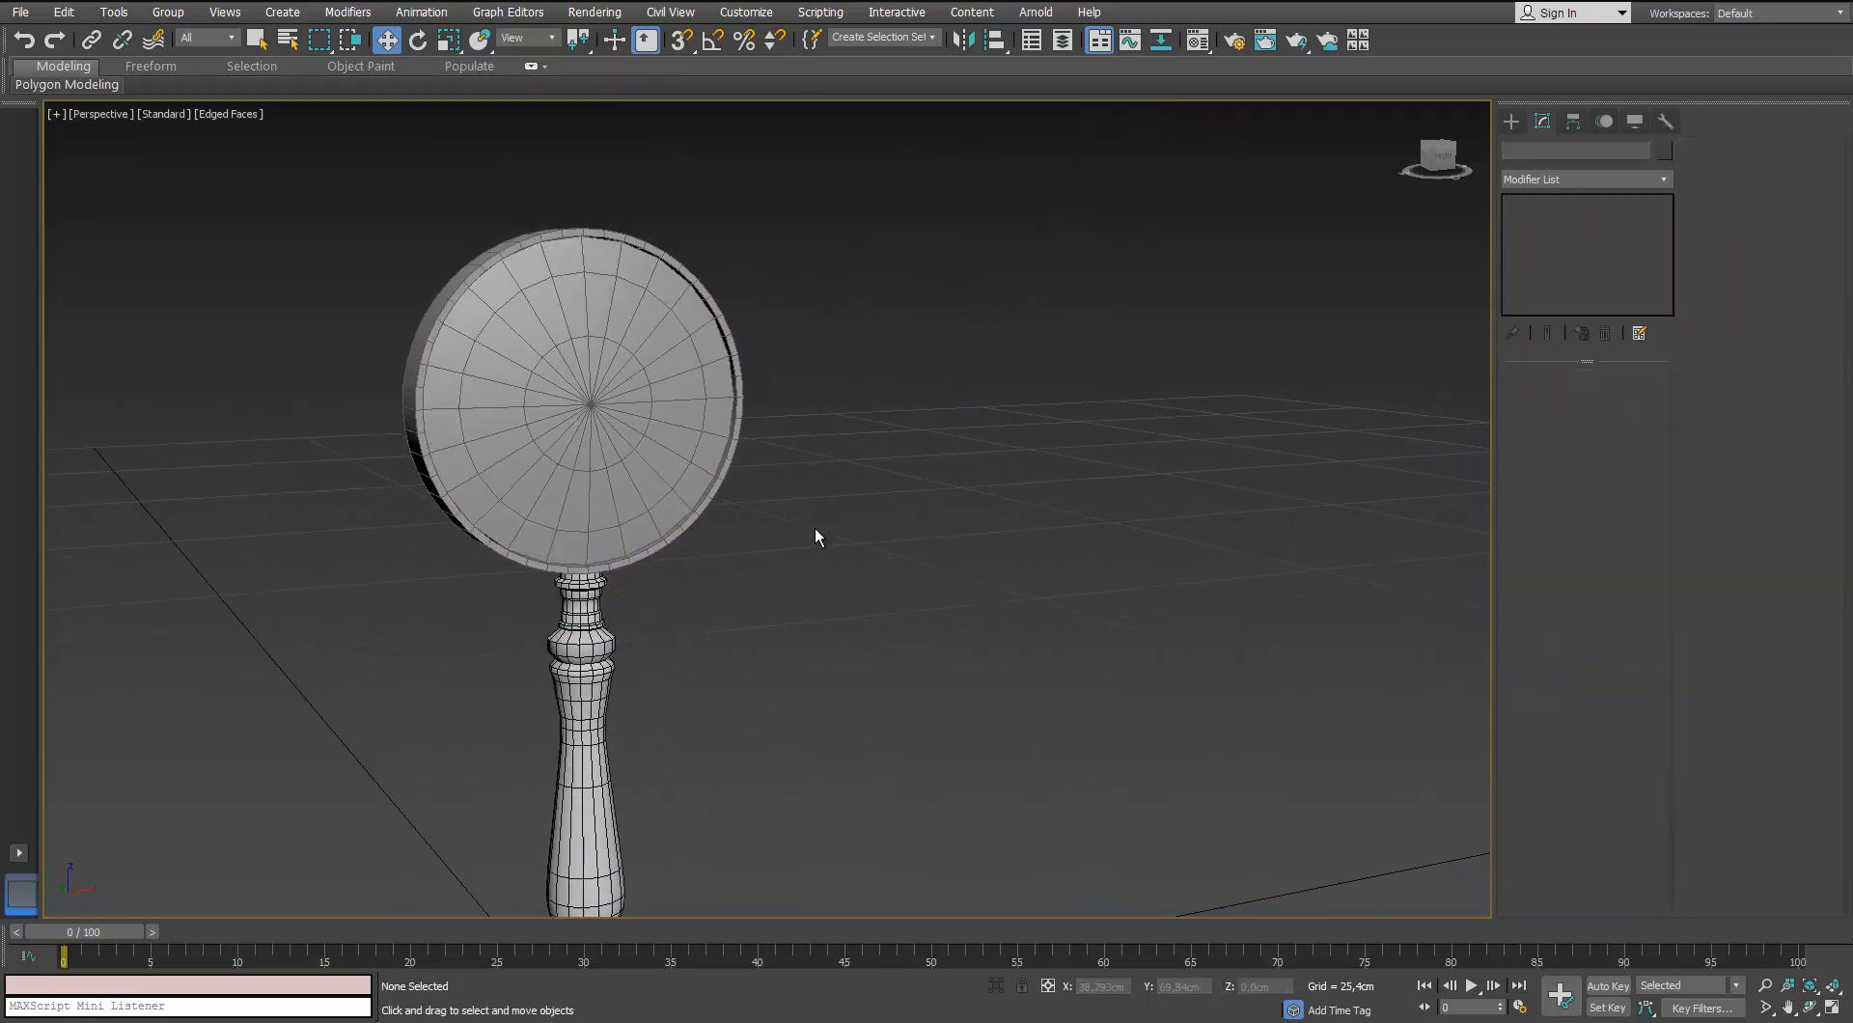
{"action": "left_click", "coordinate": [737, 367]}
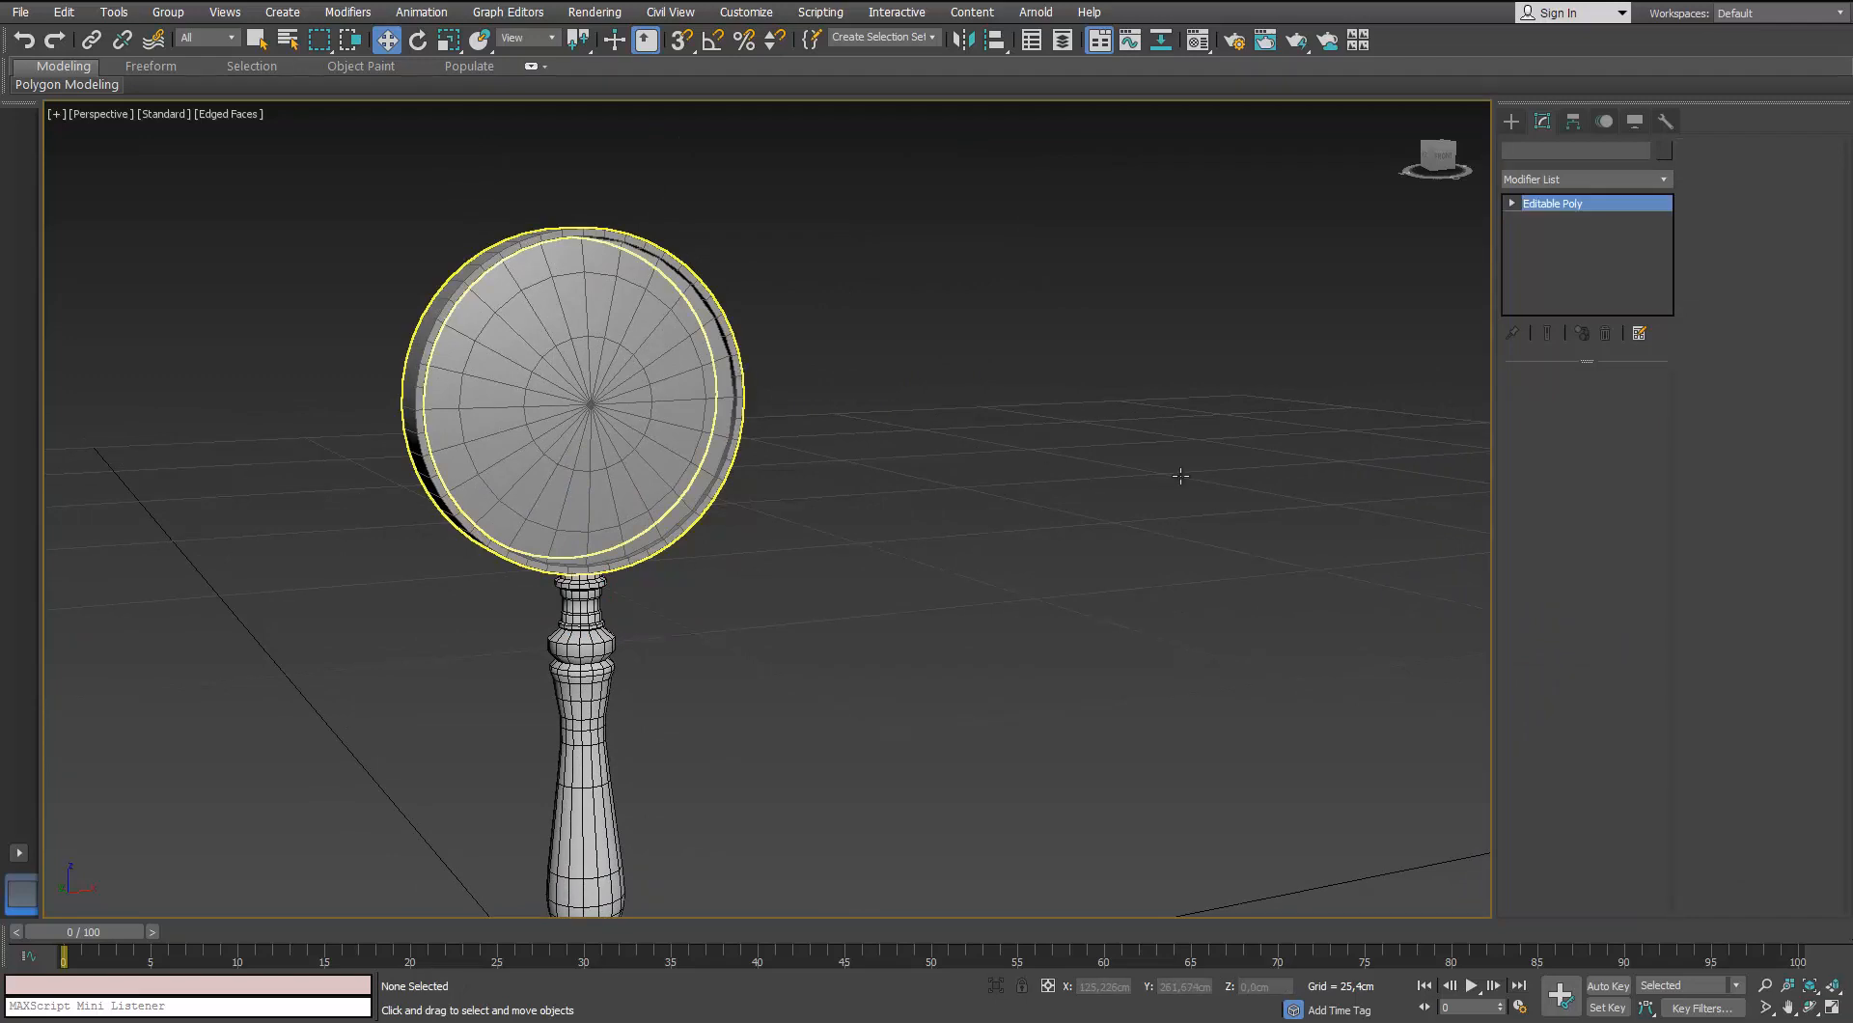
{"action": "left_click", "coordinate": [1658, 181]}
{"action": "scroll", "coordinate": [1658, 181], "scroll_direction": "down", "scroll_amount": 20}
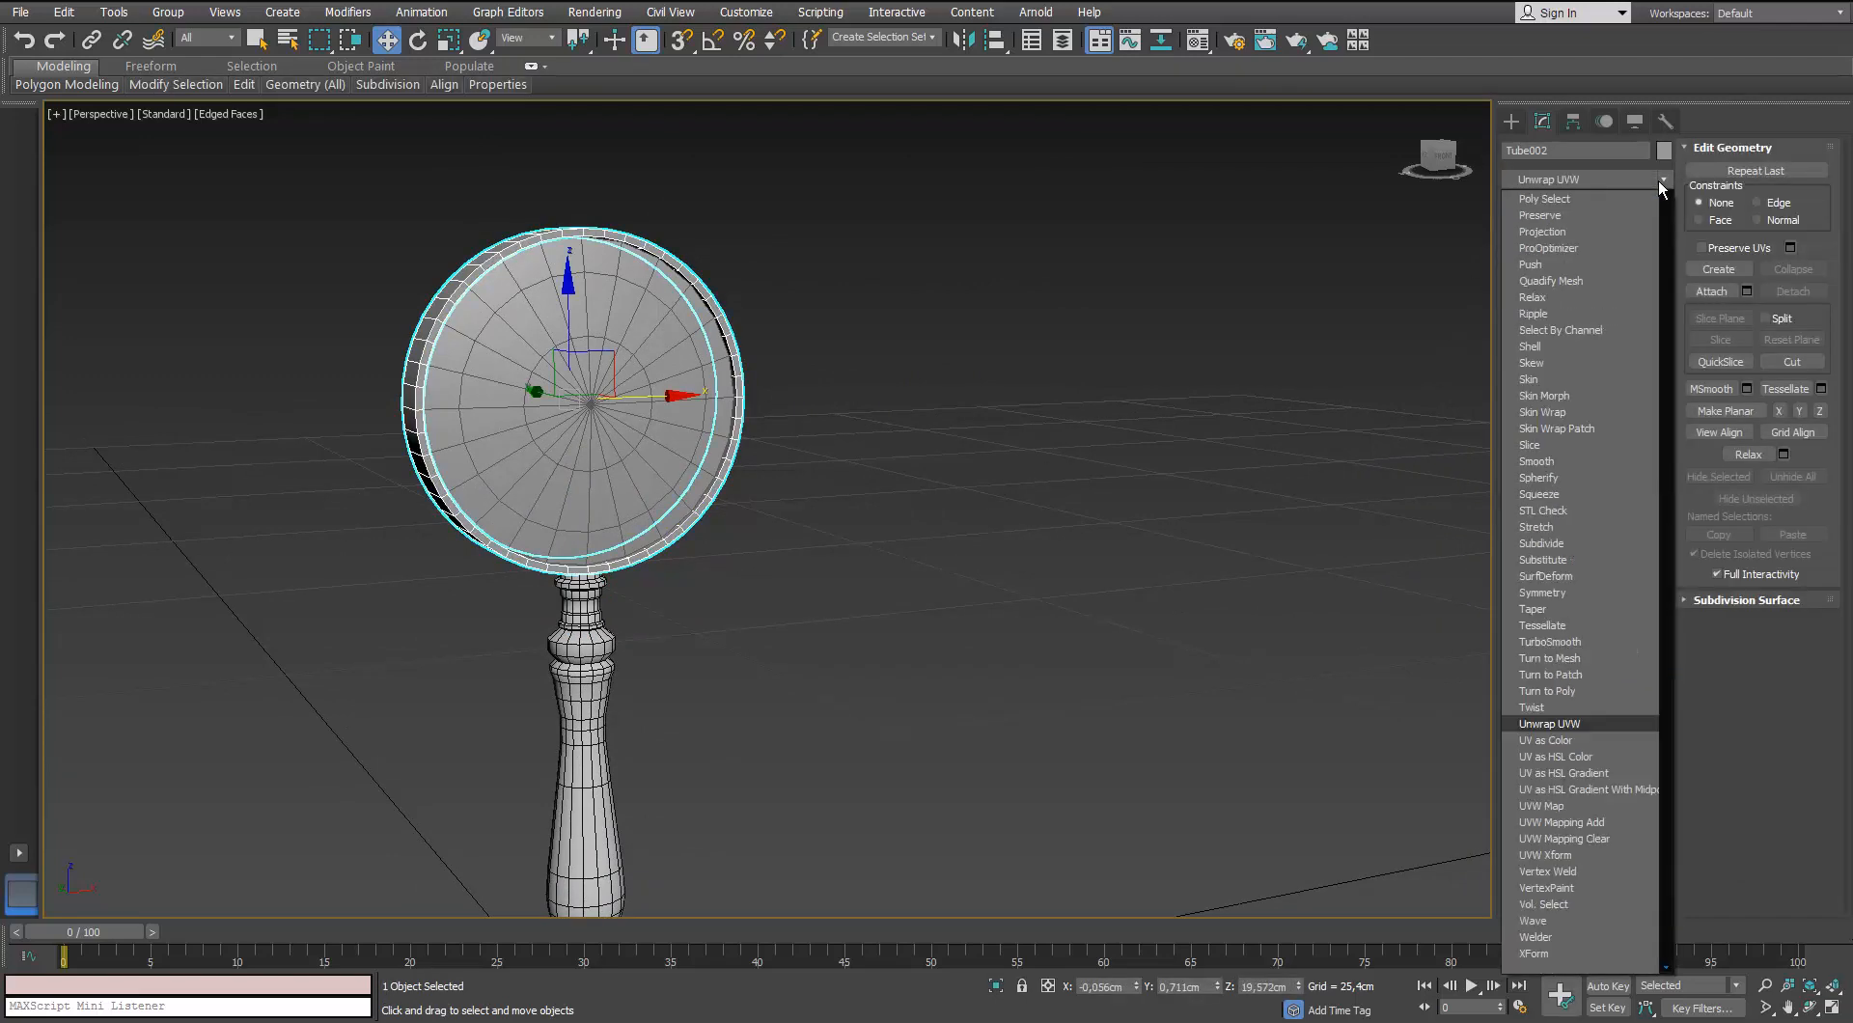
{"action": "left_click", "coordinate": [1549, 723]}
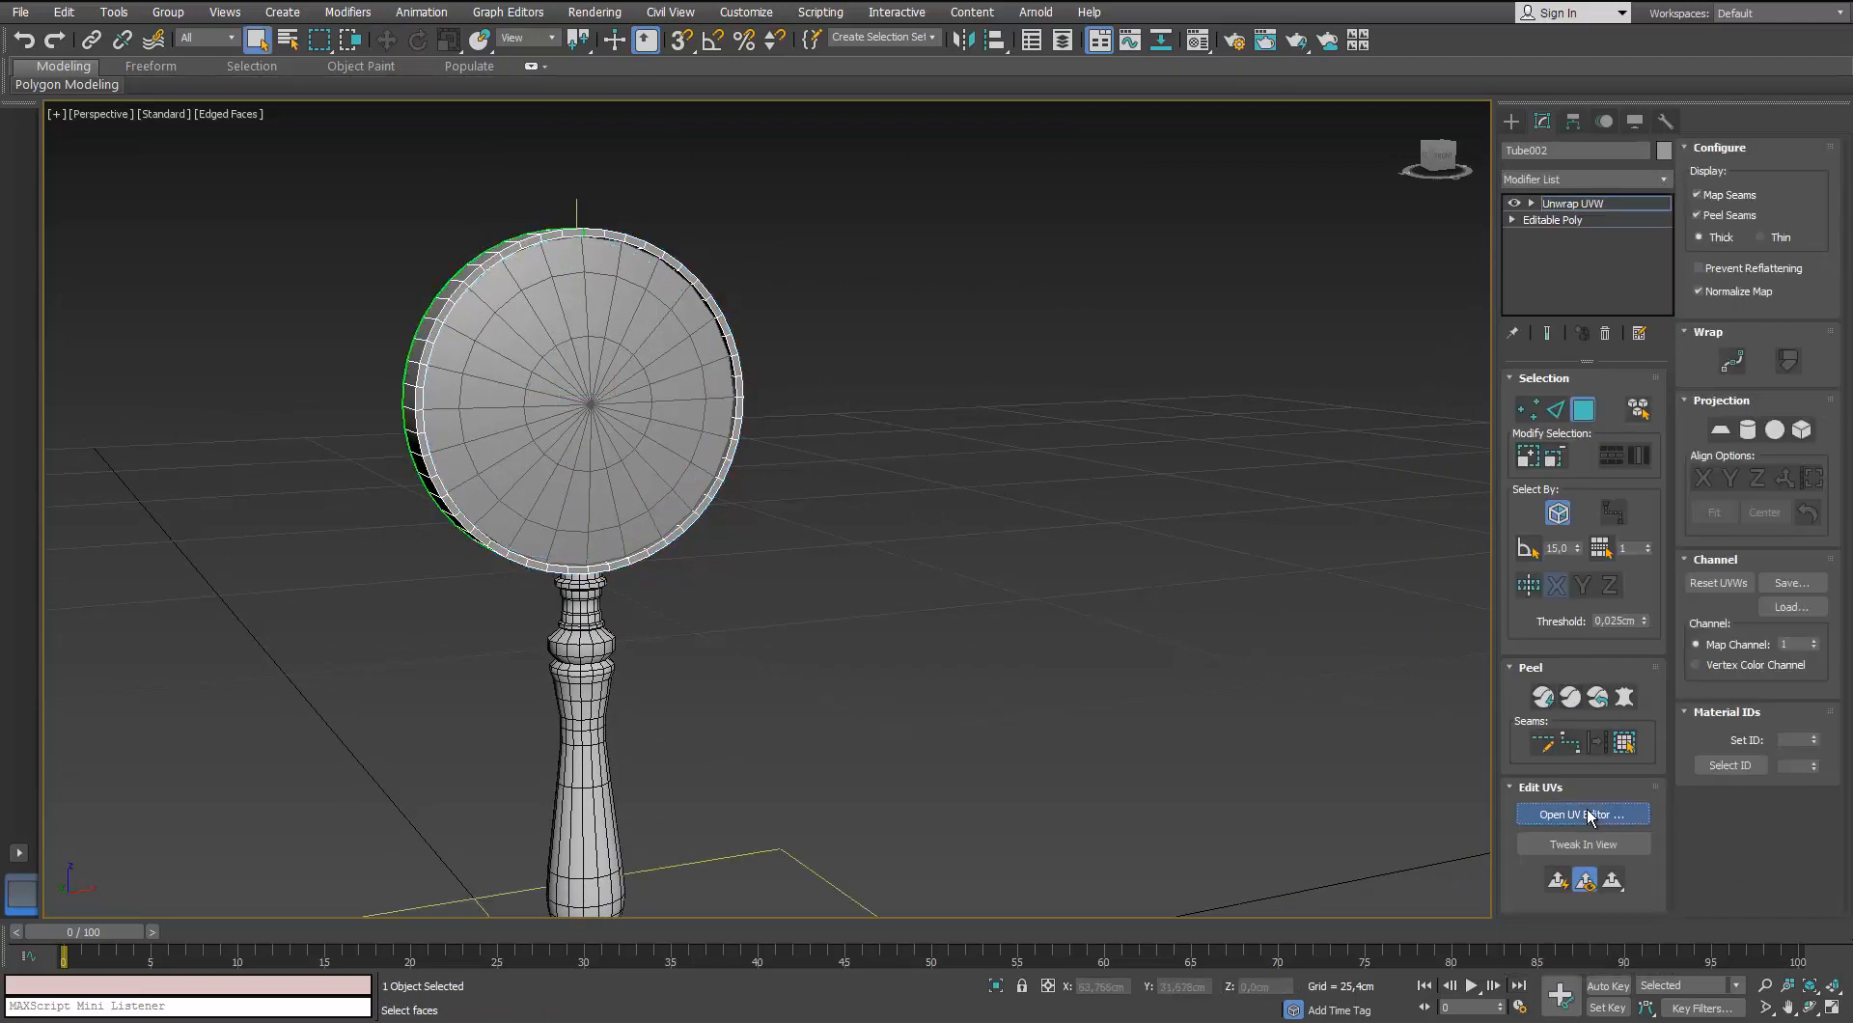
Open the UV editor for the frame ring and select all of its faces
{"action": "middle_click_drag", "start_coordinate": [802, 517], "coordinate": [635, 519]}
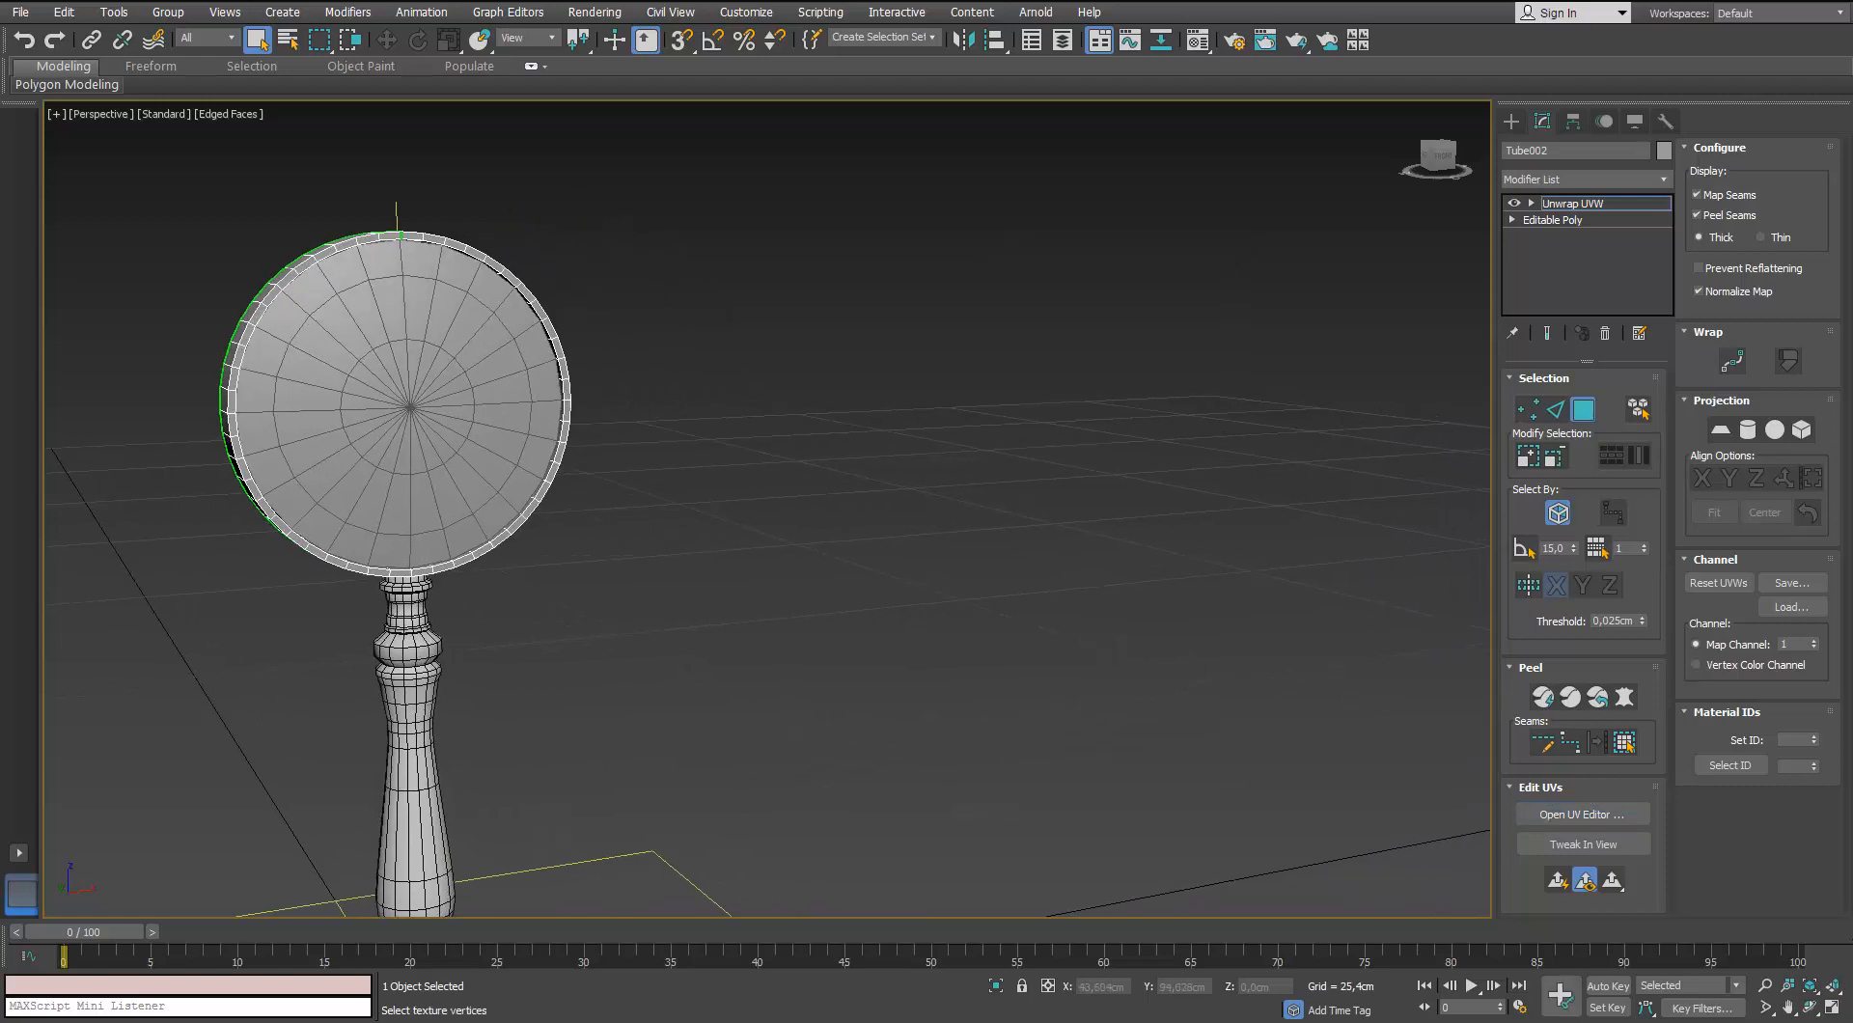
{"action": "left_click_drag", "start_coordinate": [878, 355], "coordinate": [1199, 228]}
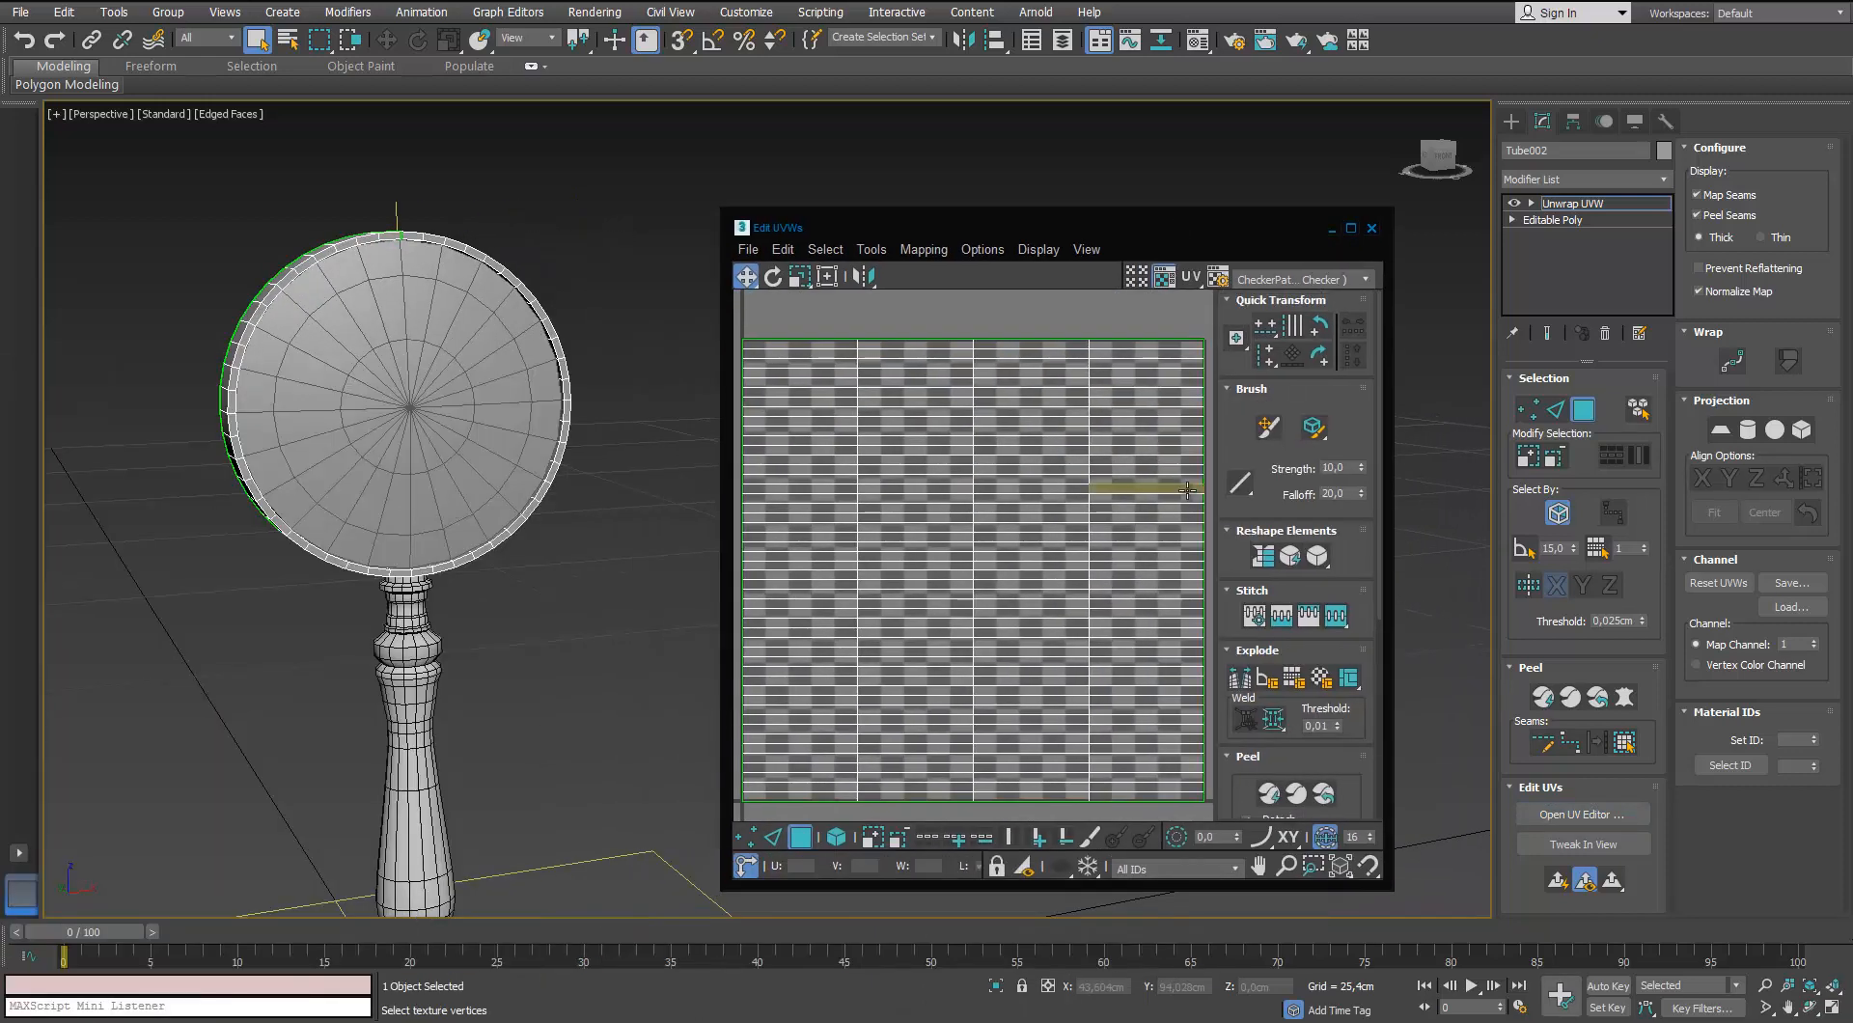
{"action": "left_click", "coordinate": [950, 542]}
{"action": "left_click", "coordinate": [1624, 744]}
Apply Normal Mapping to the selected ring faces using the Box Mapping method
{"action": "left_click", "coordinate": [923, 249]}
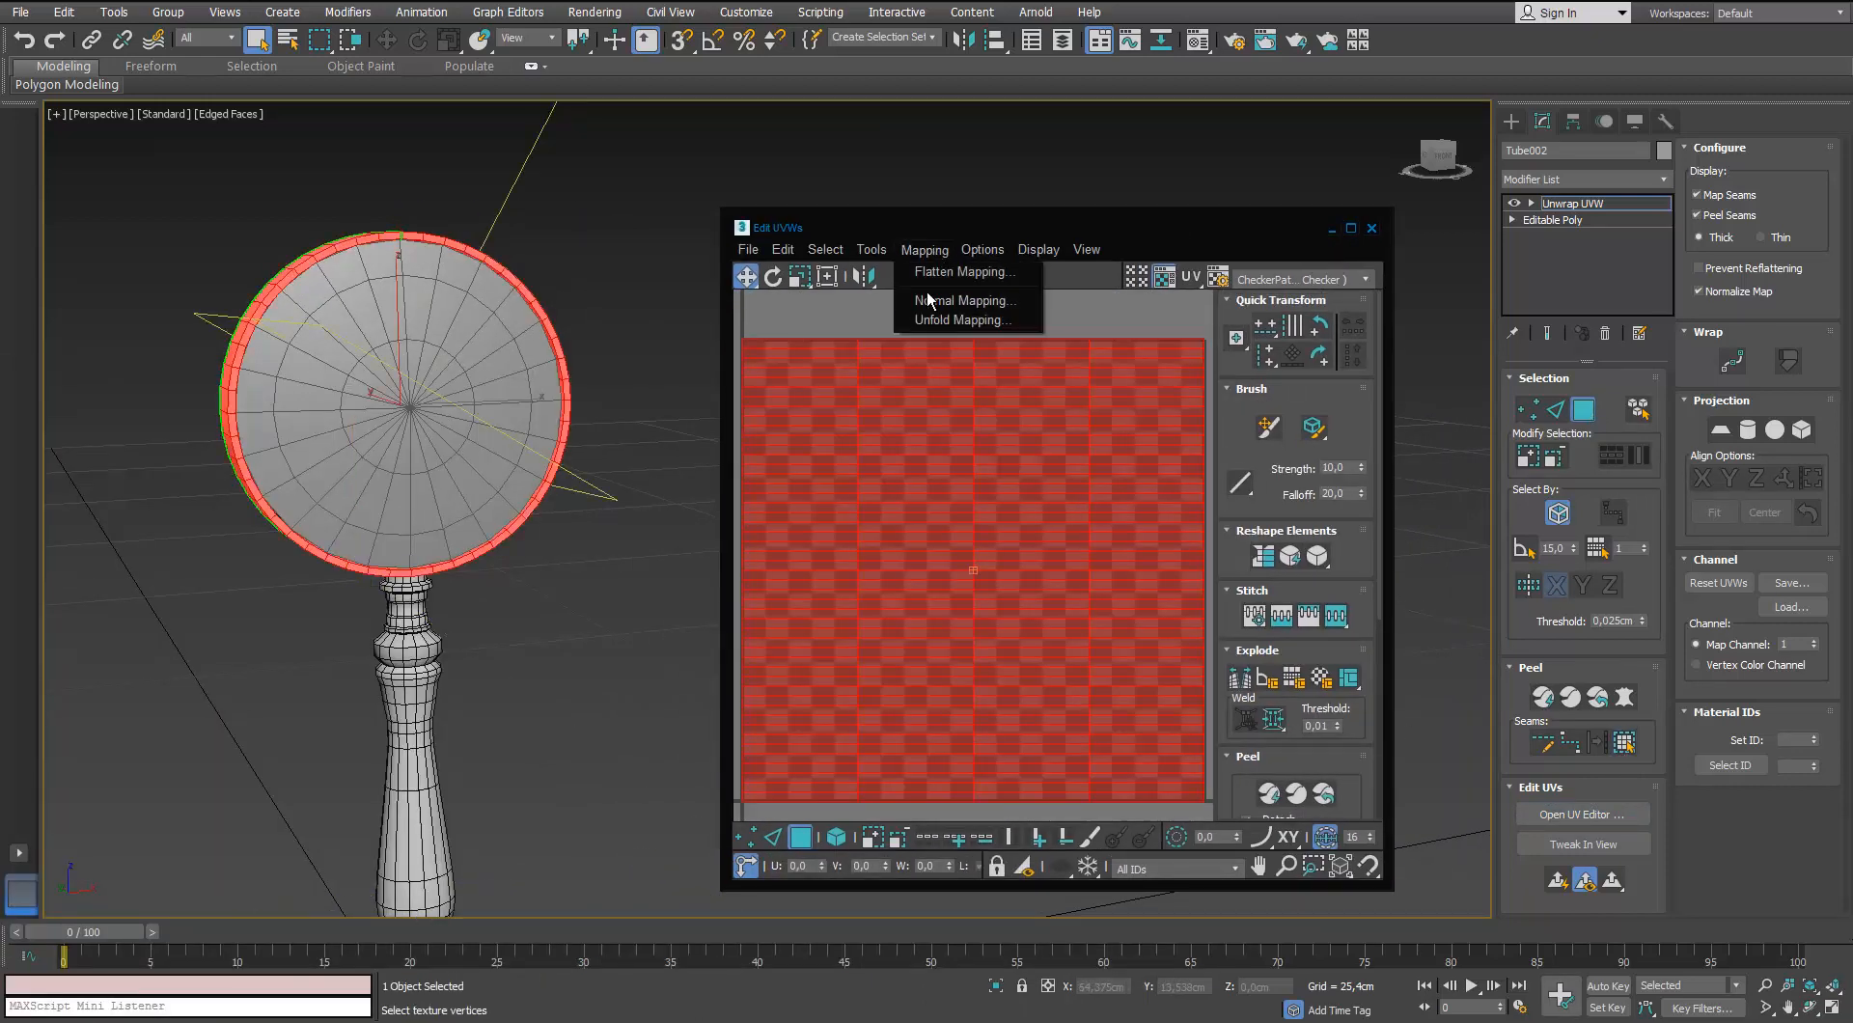
{"action": "left_click", "coordinate": [951, 293]}
{"action": "left_click", "coordinate": [254, 221]}
{"action": "left_click", "coordinate": [174, 239]}
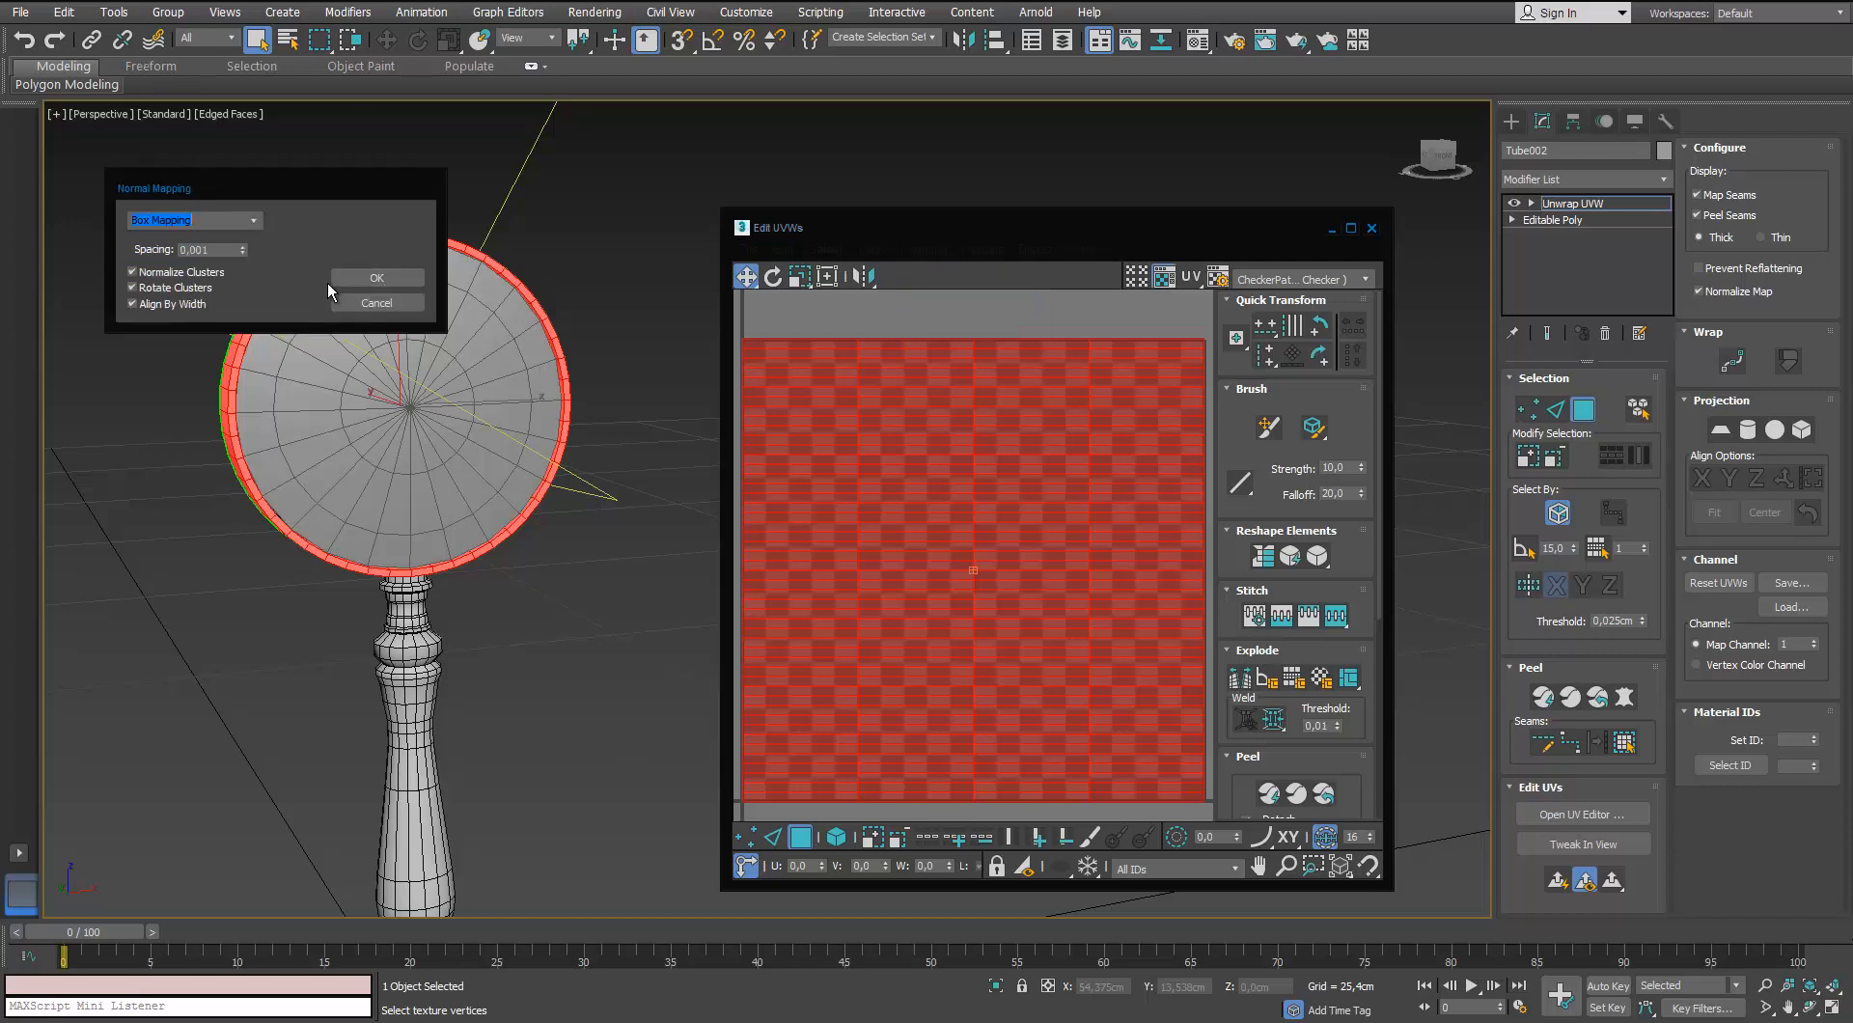
{"action": "left_click", "coordinate": [377, 277]}
Maximize the UV editor and pack the ring's UV shells with Rescale on and 0.02 padding
{"action": "left_click", "coordinate": [1350, 229]}
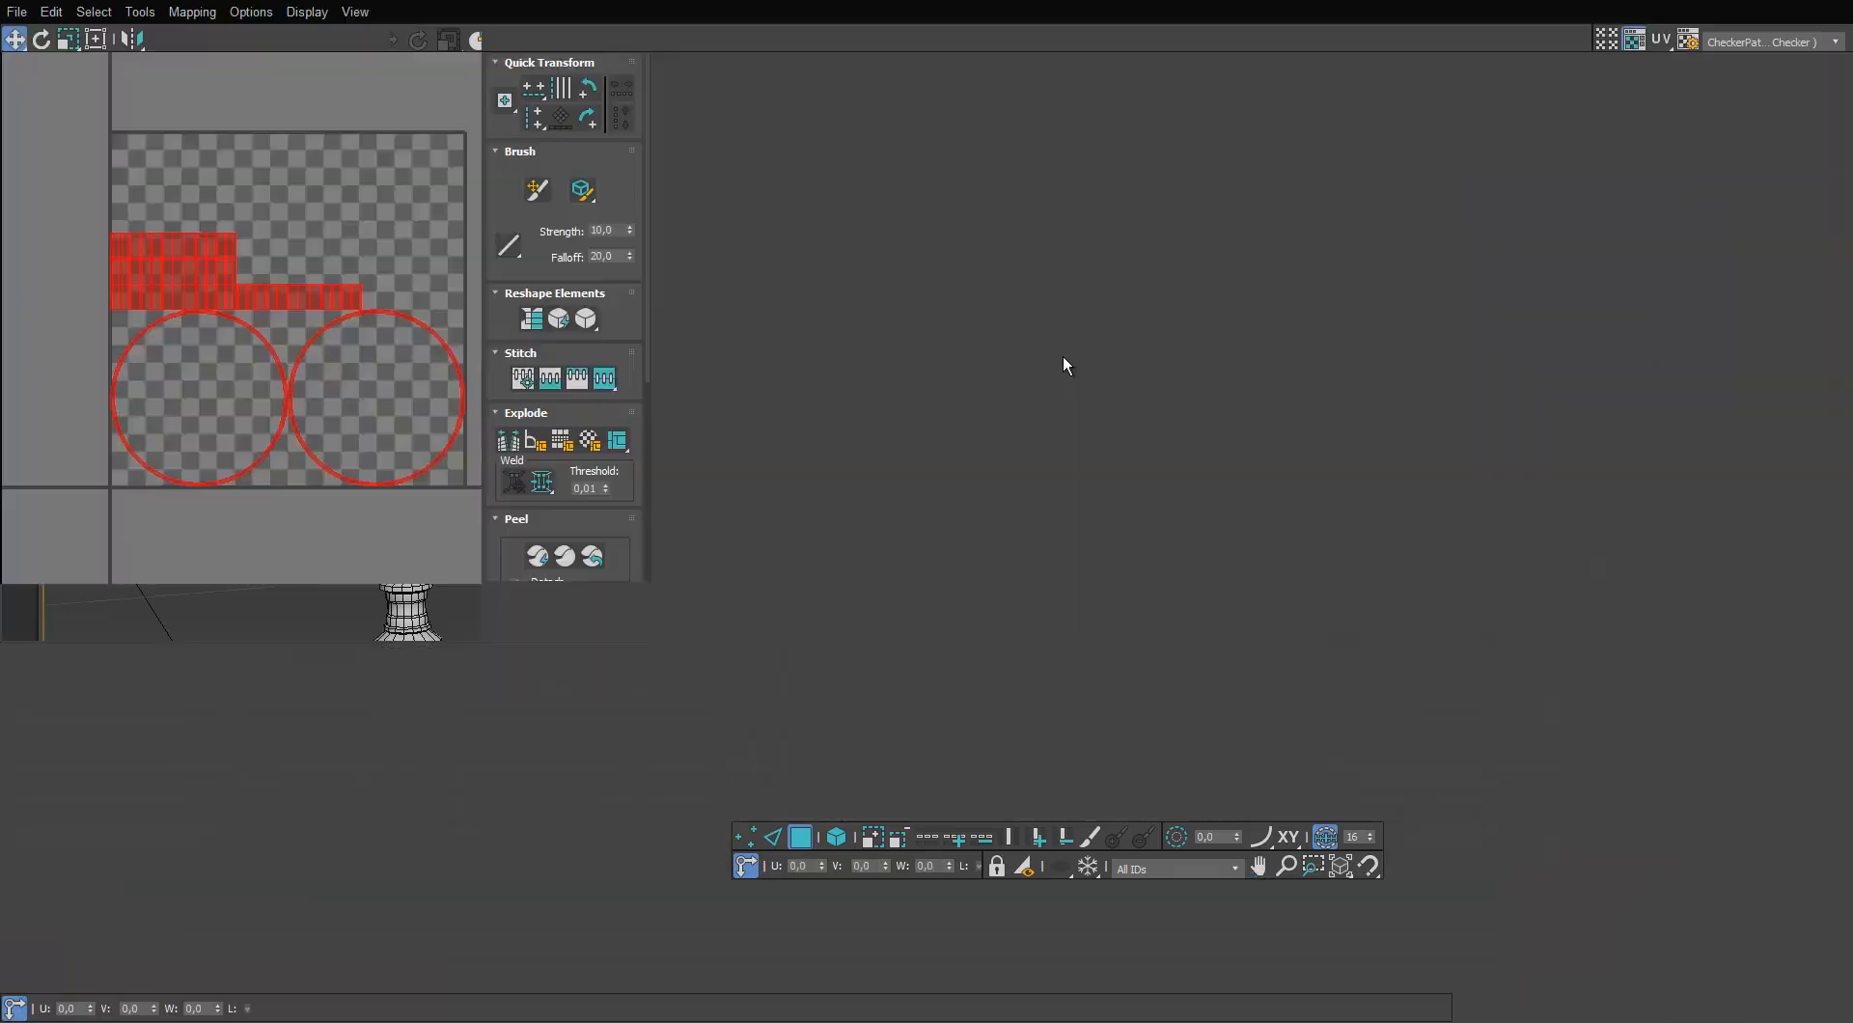
{"action": "left_click", "coordinate": [1709, 744]}
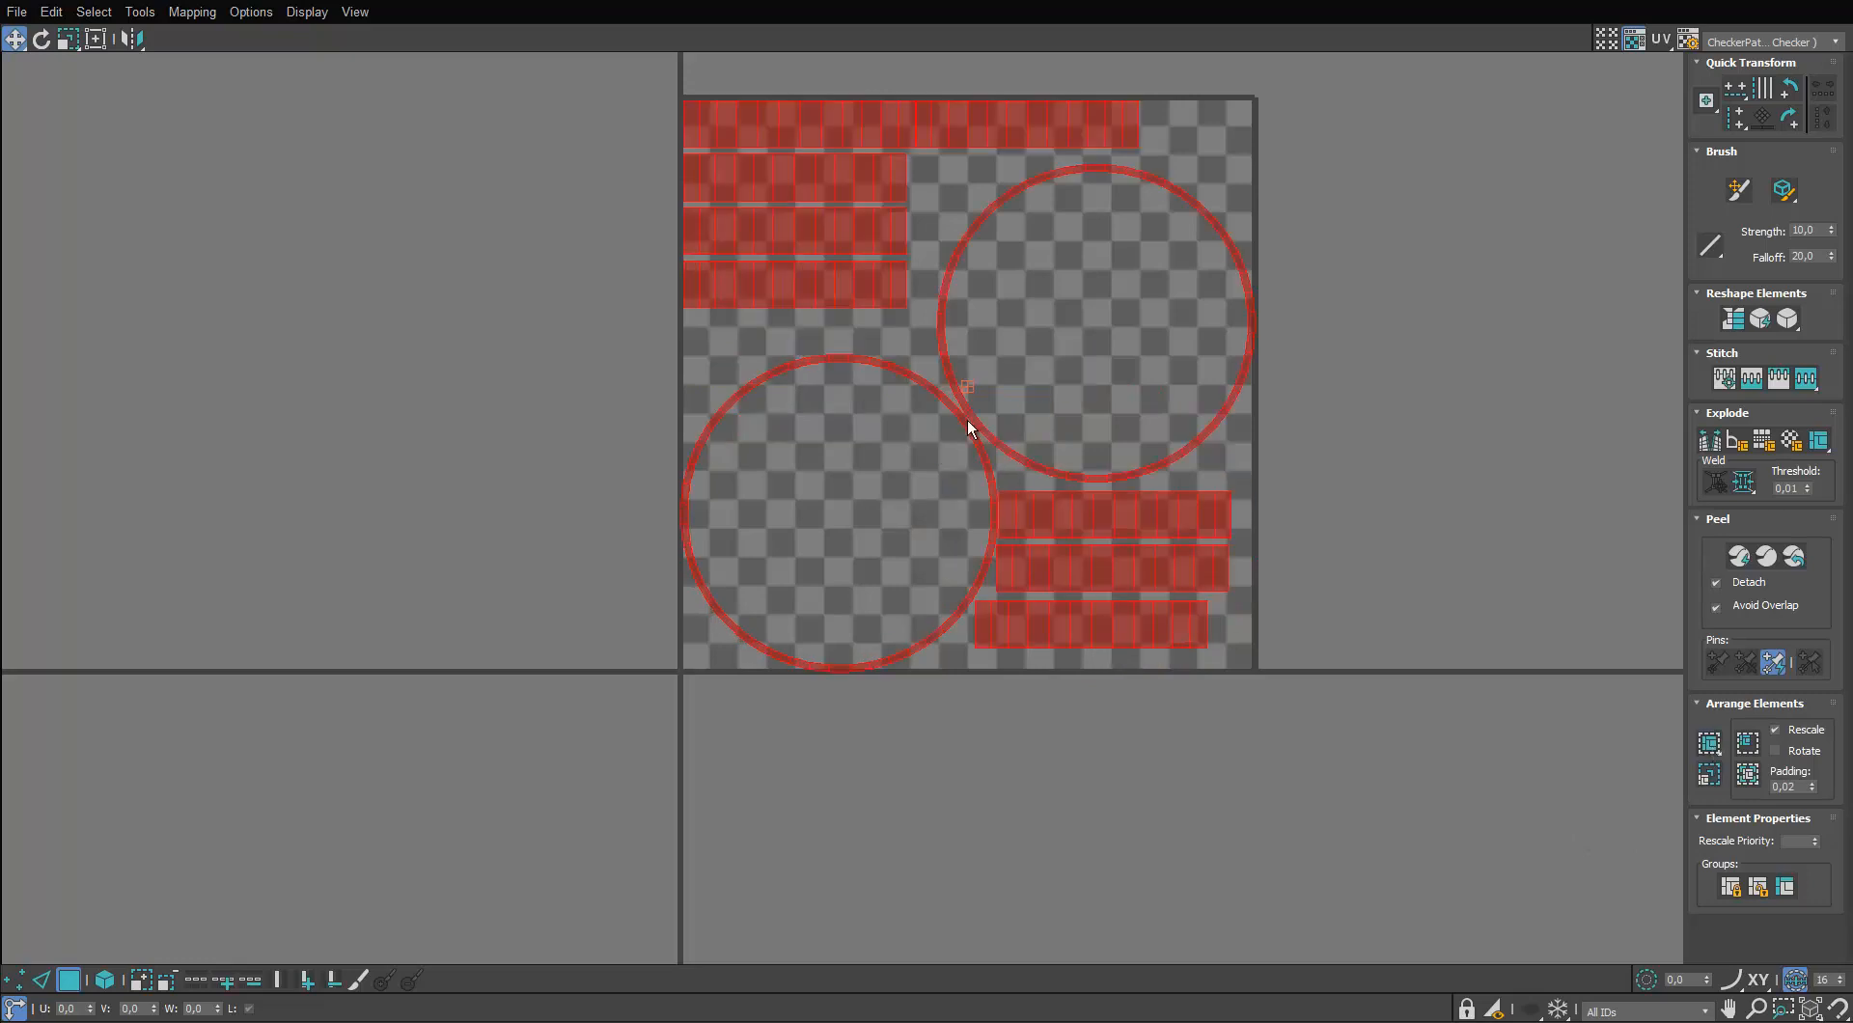
{"action": "middle_click_drag", "start_coordinate": [967, 419], "coordinate": [936, 599]}
Stitch the matching strip shells one after another onto the right end edge of the right-hand strip in the top row
{"action": "key", "text": "2"}
{"action": "scroll", "coordinate": [1106, 310], "scroll_direction": "up", "scroll_amount": 2}
{"action": "middle_click_drag", "start_coordinate": [1105, 310], "coordinate": [1092, 374]}
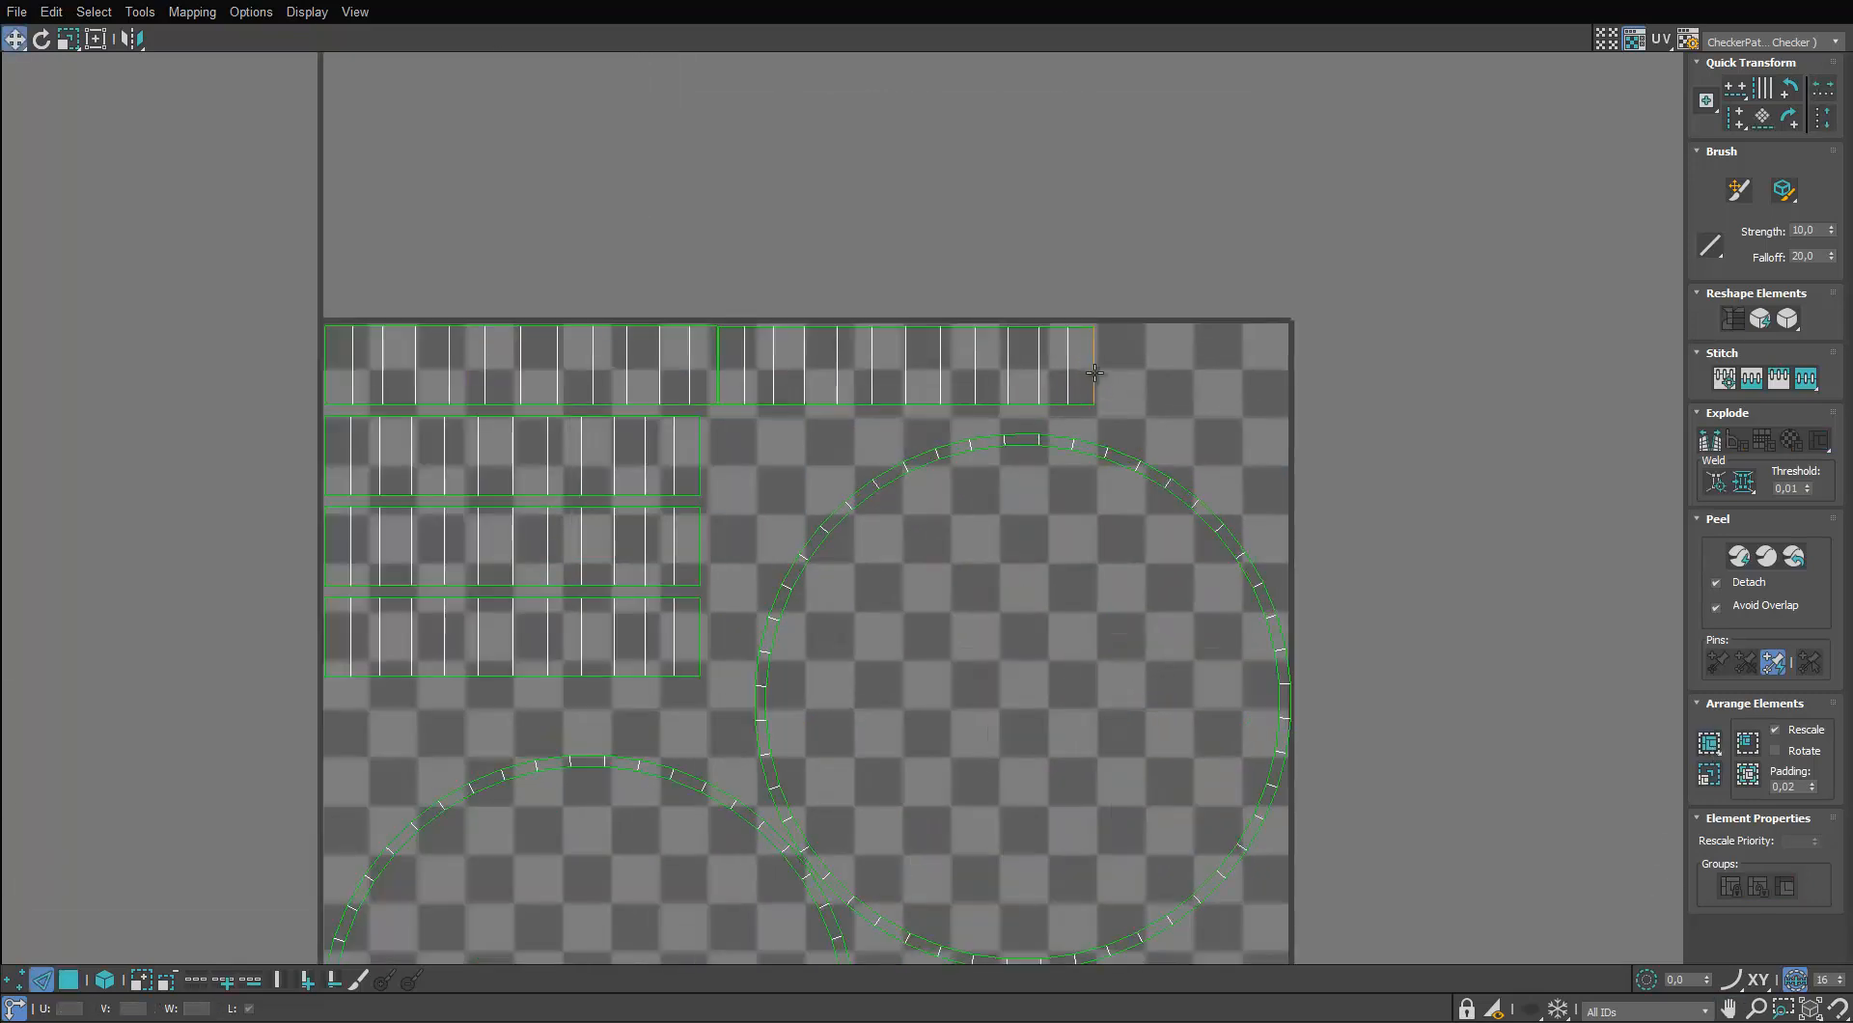
{"action": "left_click", "coordinate": [1097, 374]}
{"action": "key", "text": "s"}
{"action": "middle_click_drag", "start_coordinate": [1503, 367], "coordinate": [1340, 402]}
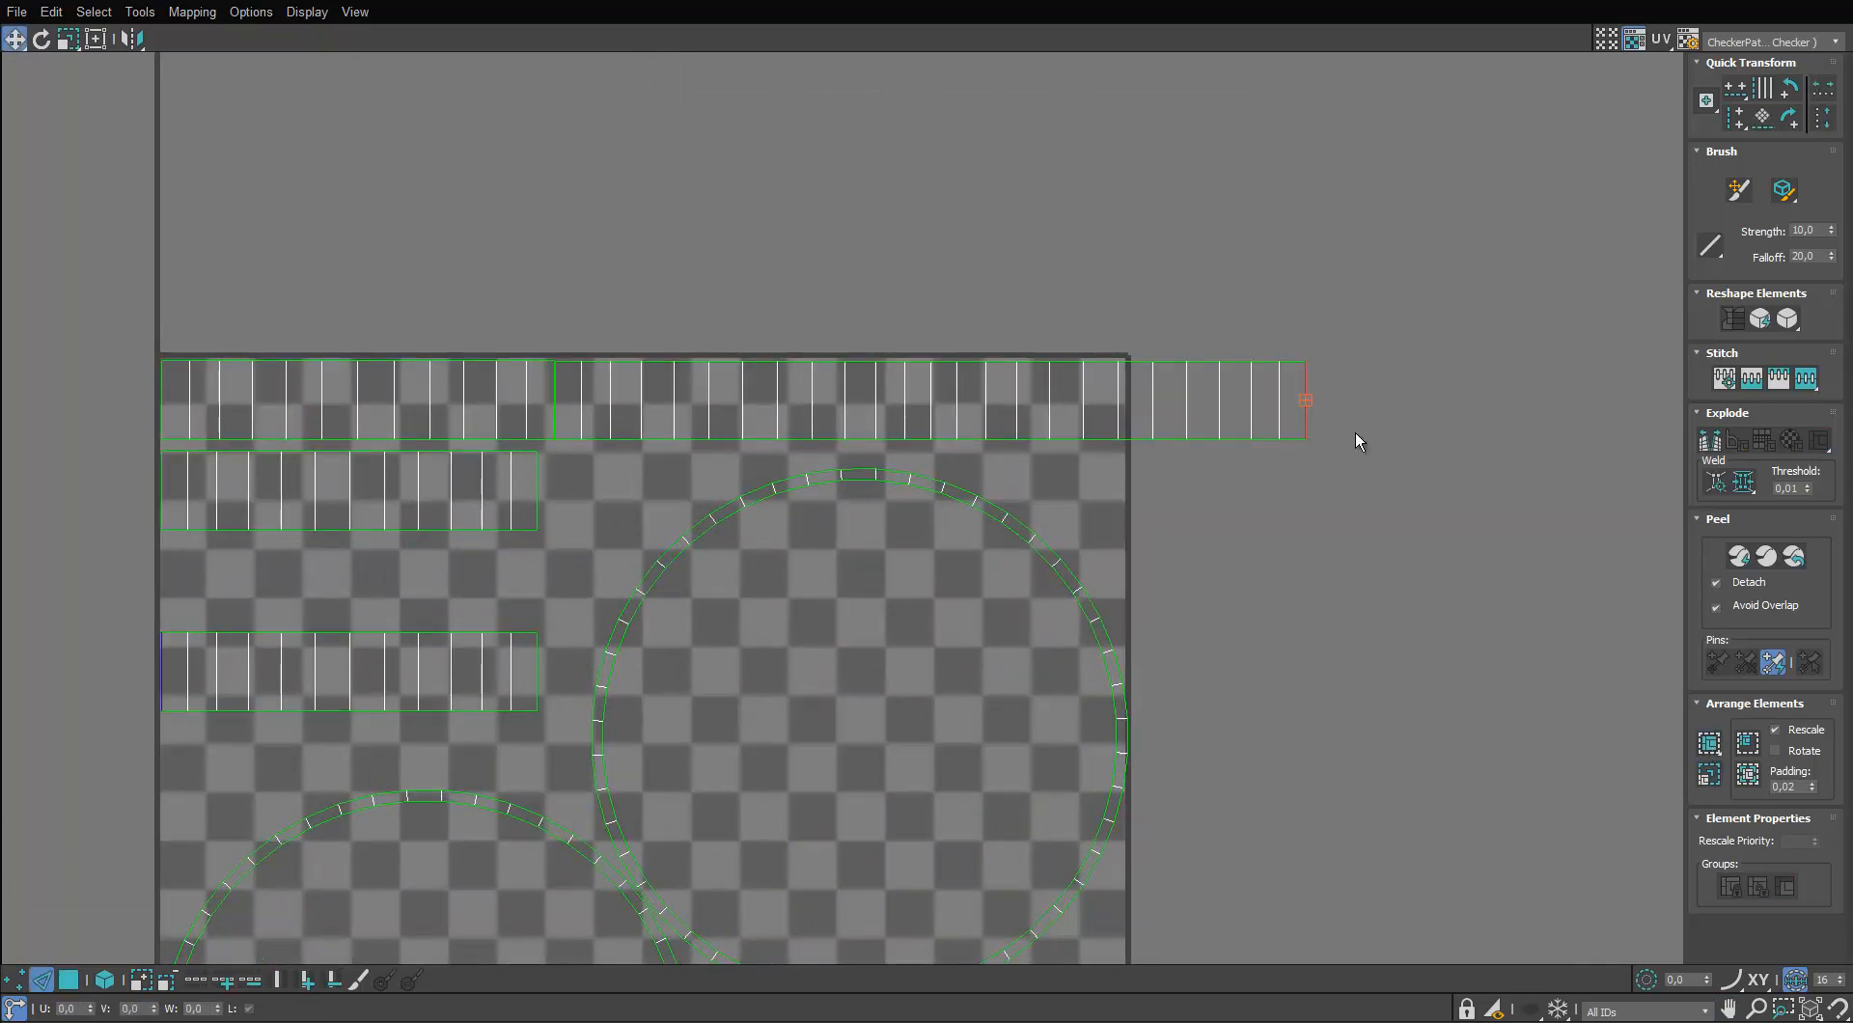
{"action": "key", "text": "s"}
{"action": "middle_click_drag", "start_coordinate": [1565, 413], "coordinate": [1219, 411]}
{"action": "scroll", "coordinate": [1052, 459], "scroll_direction": "down", "scroll_amount": 3}
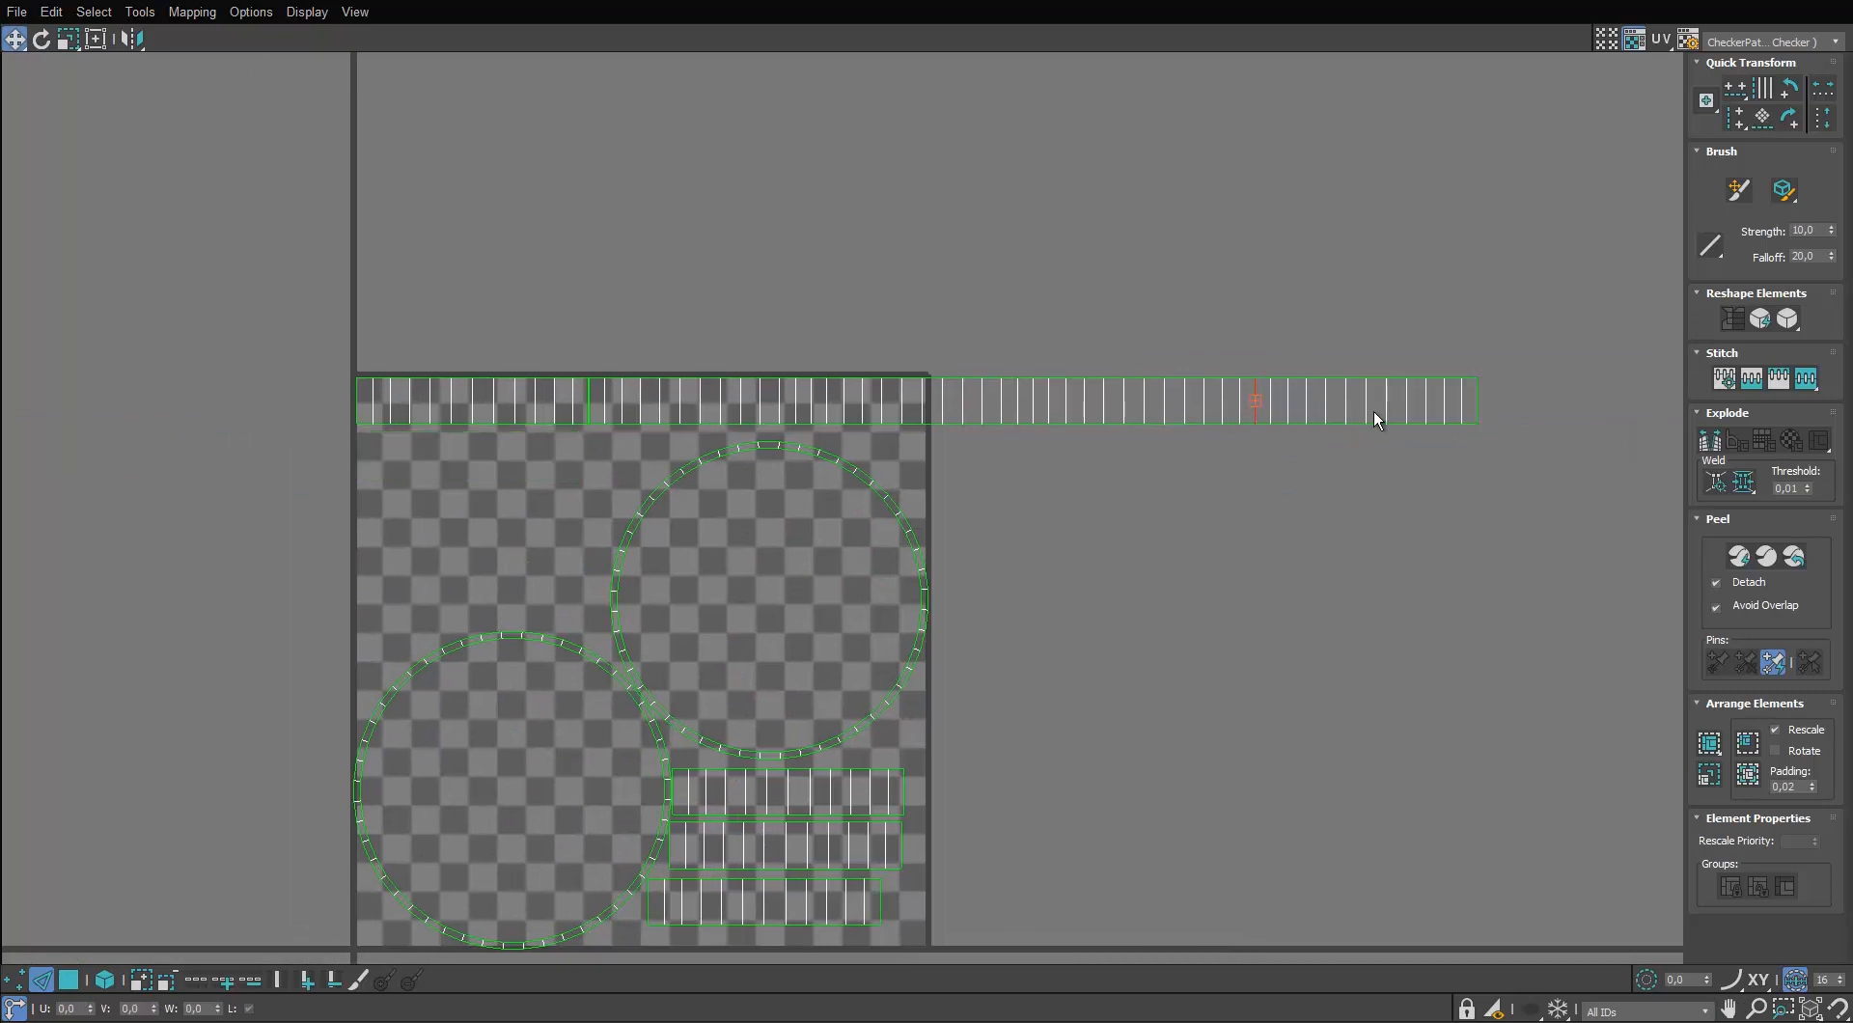
{"action": "middle_click_drag", "start_coordinate": [1475, 395], "coordinate": [1405, 409]}
{"action": "left_click", "coordinate": [1407, 410]}
{"action": "key", "text": "s"}
{"action": "middle_click_drag", "start_coordinate": [1460, 471], "coordinate": [1375, 488]}
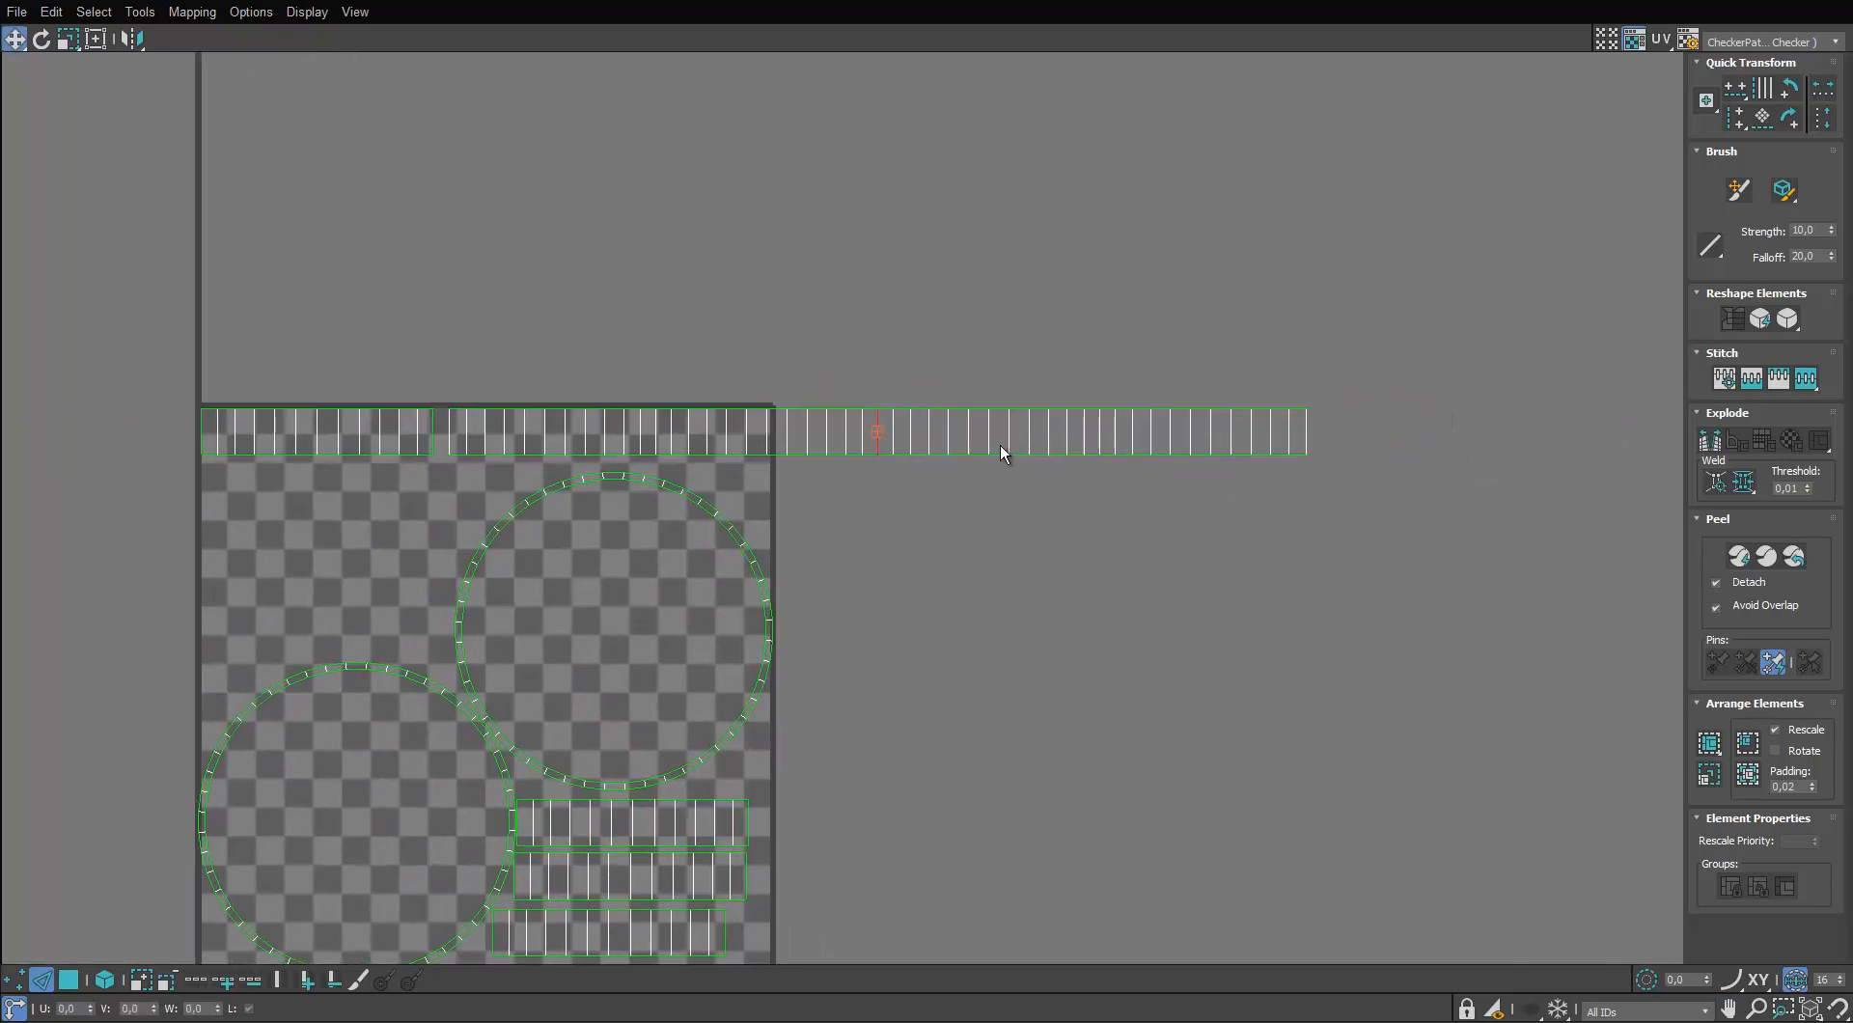
Stitch the remaining matching strips onto the left end edge of the other top-row strip
{"action": "middle_click_drag", "start_coordinate": [393, 459], "coordinate": [684, 404]}
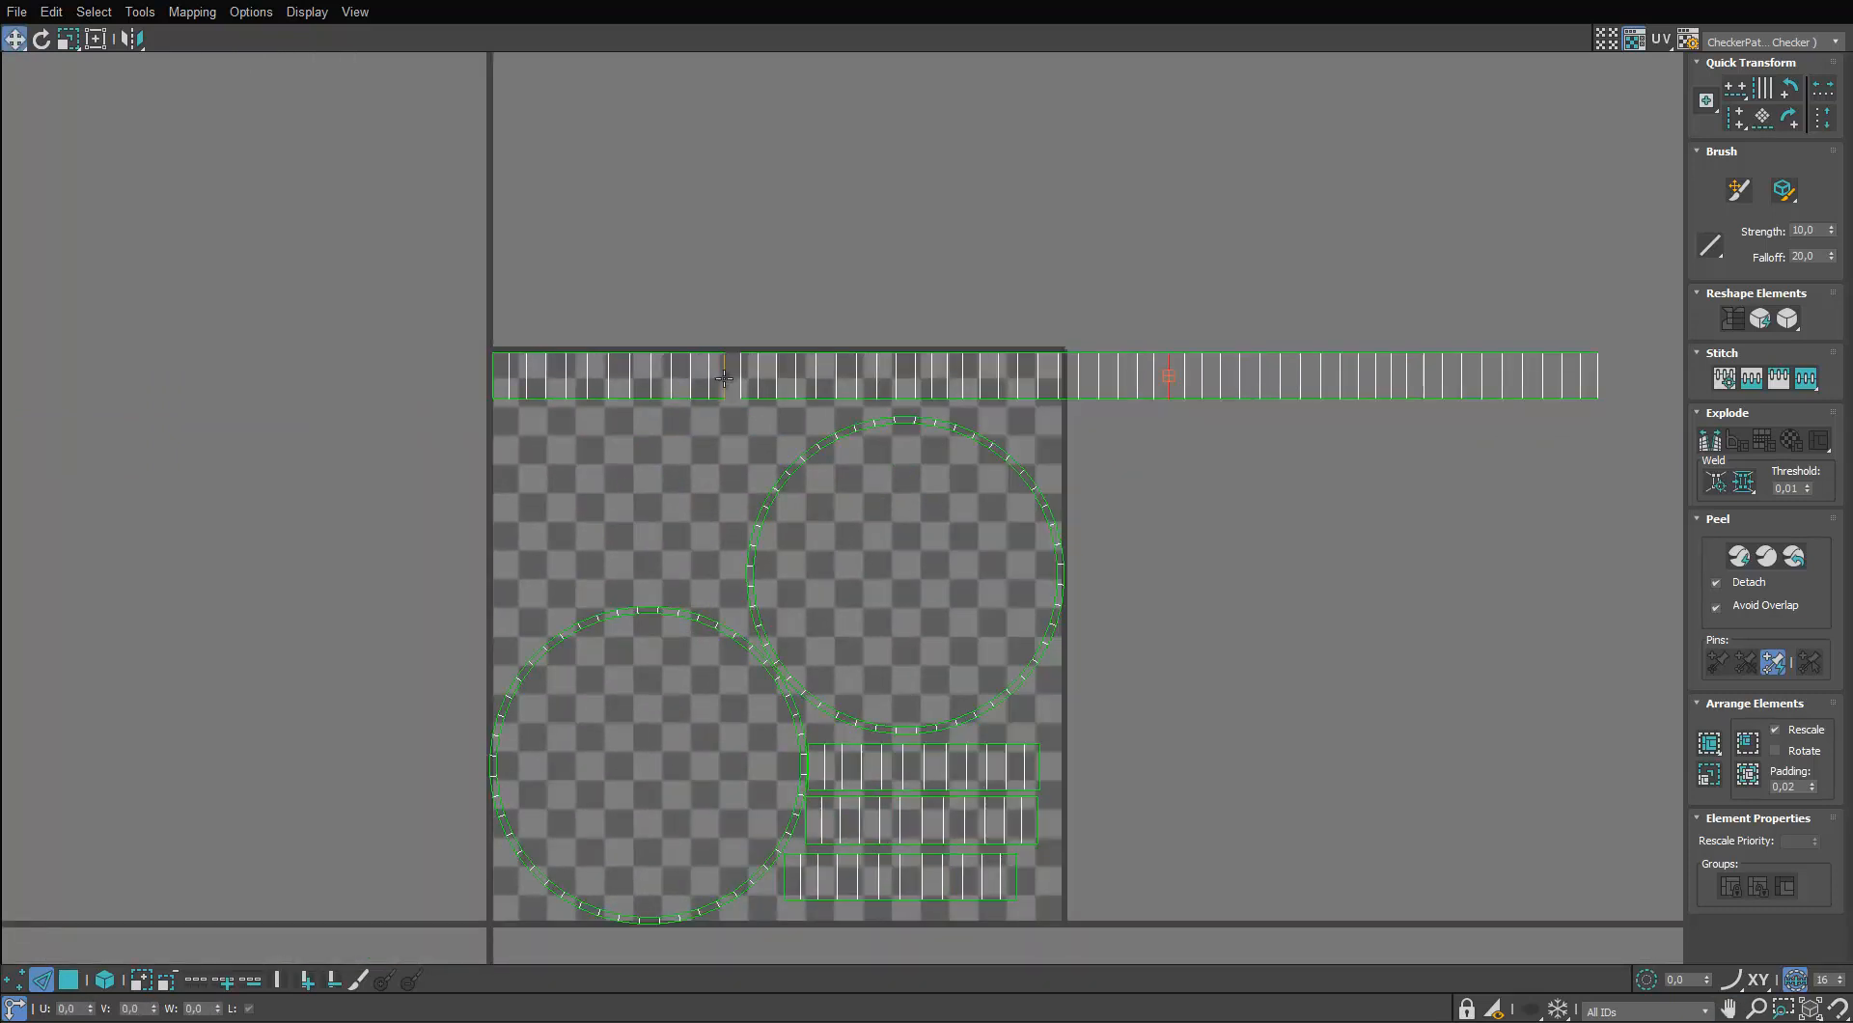
{"action": "middle_click_drag", "start_coordinate": [420, 405], "coordinate": [588, 357]}
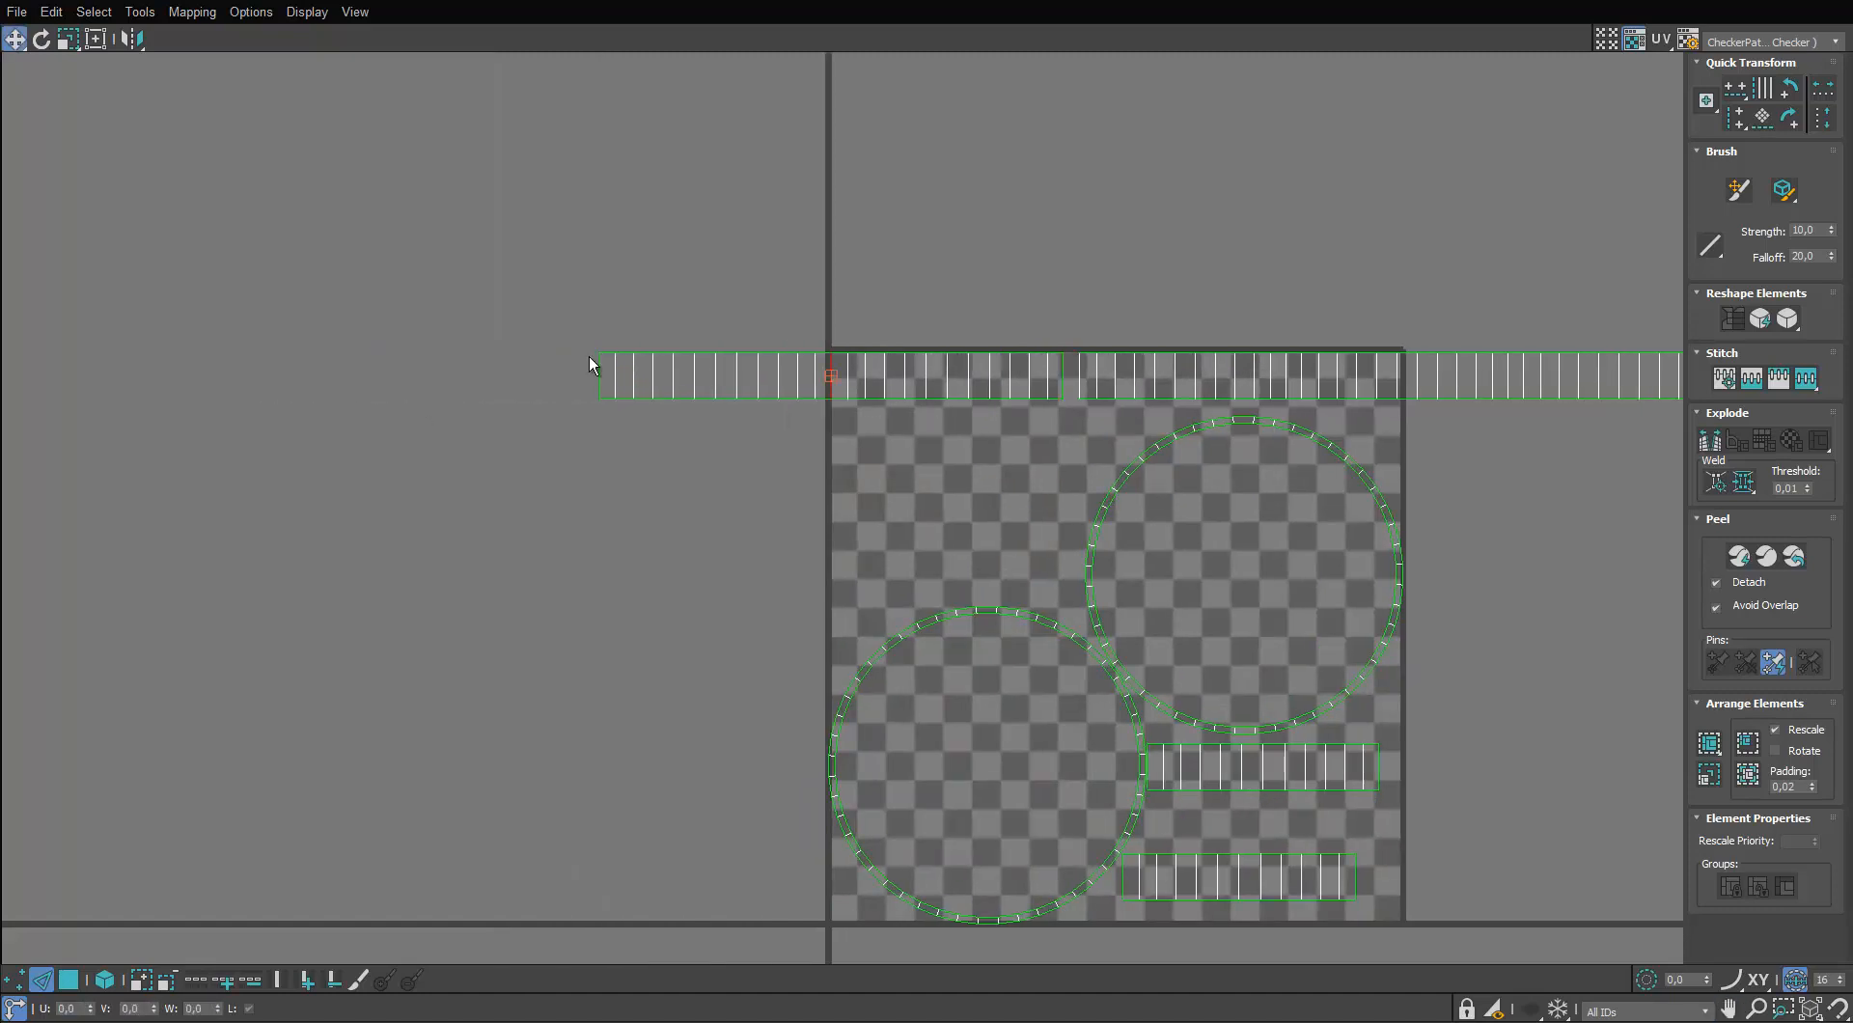
{"action": "left_click", "coordinate": [600, 373]}
{"action": "key", "text": "s"}
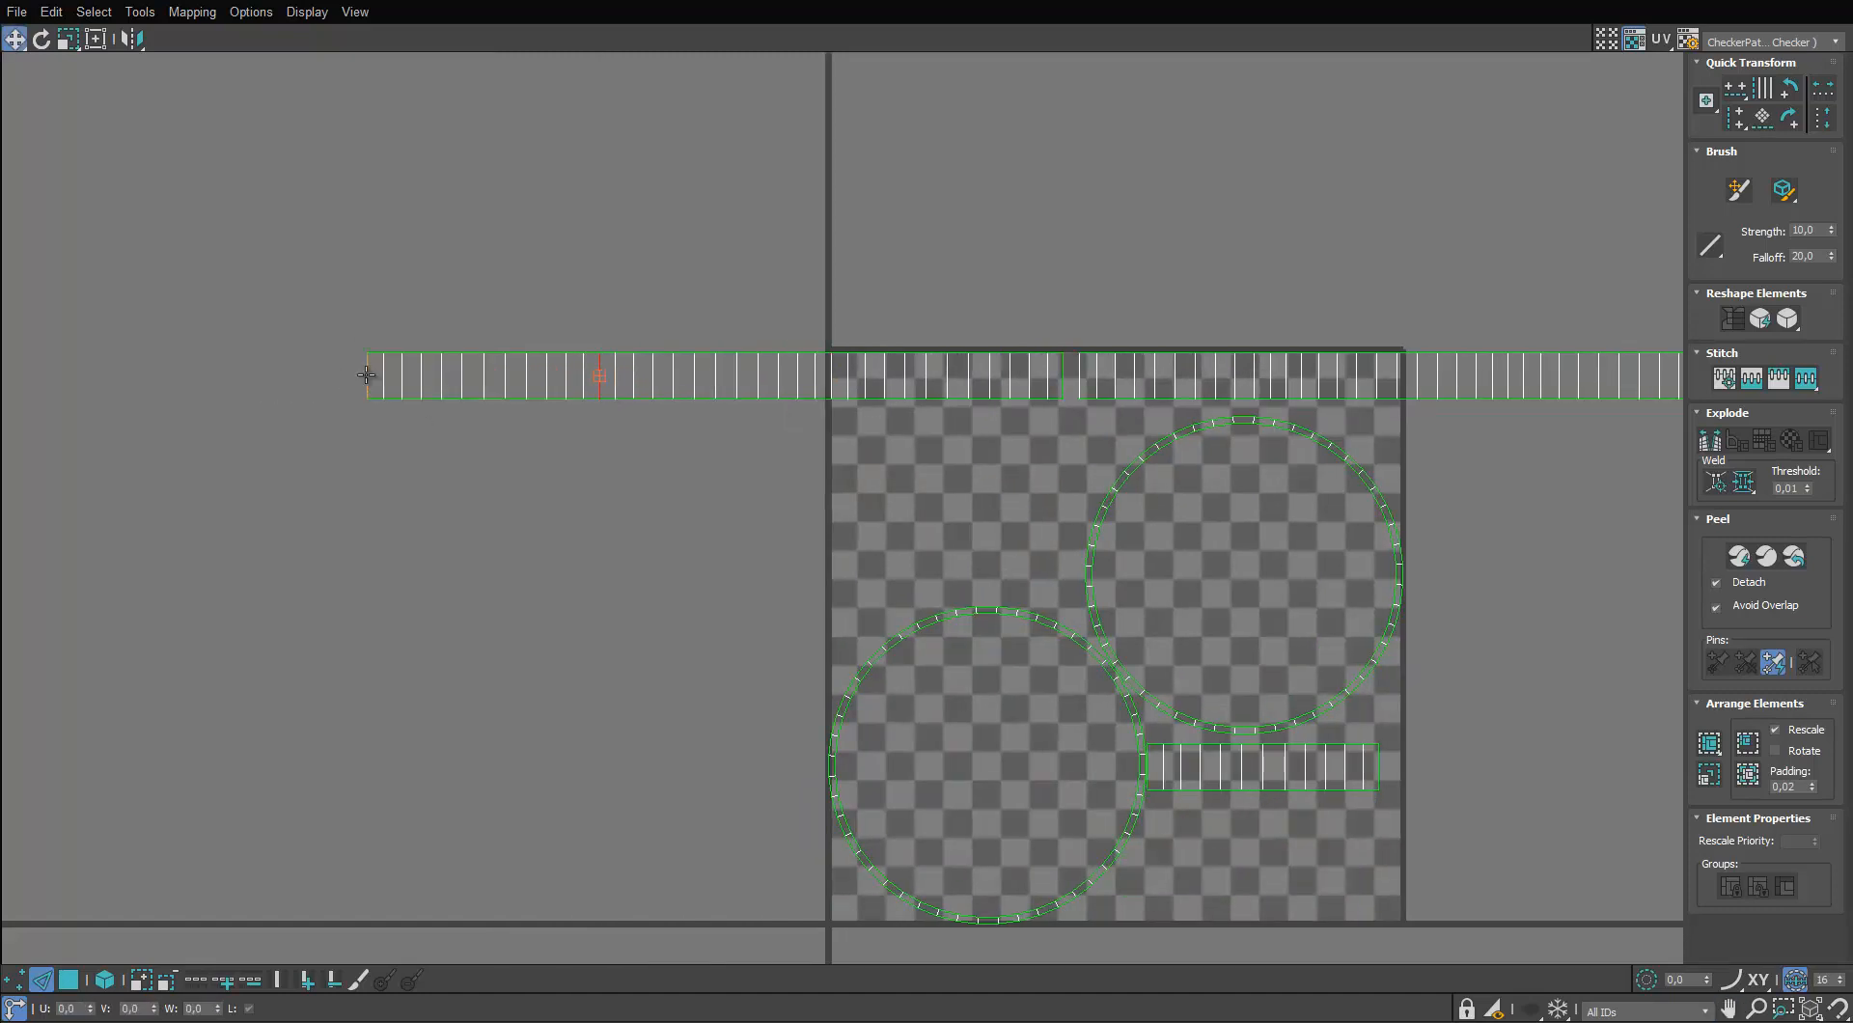
{"action": "key", "text": "s"}
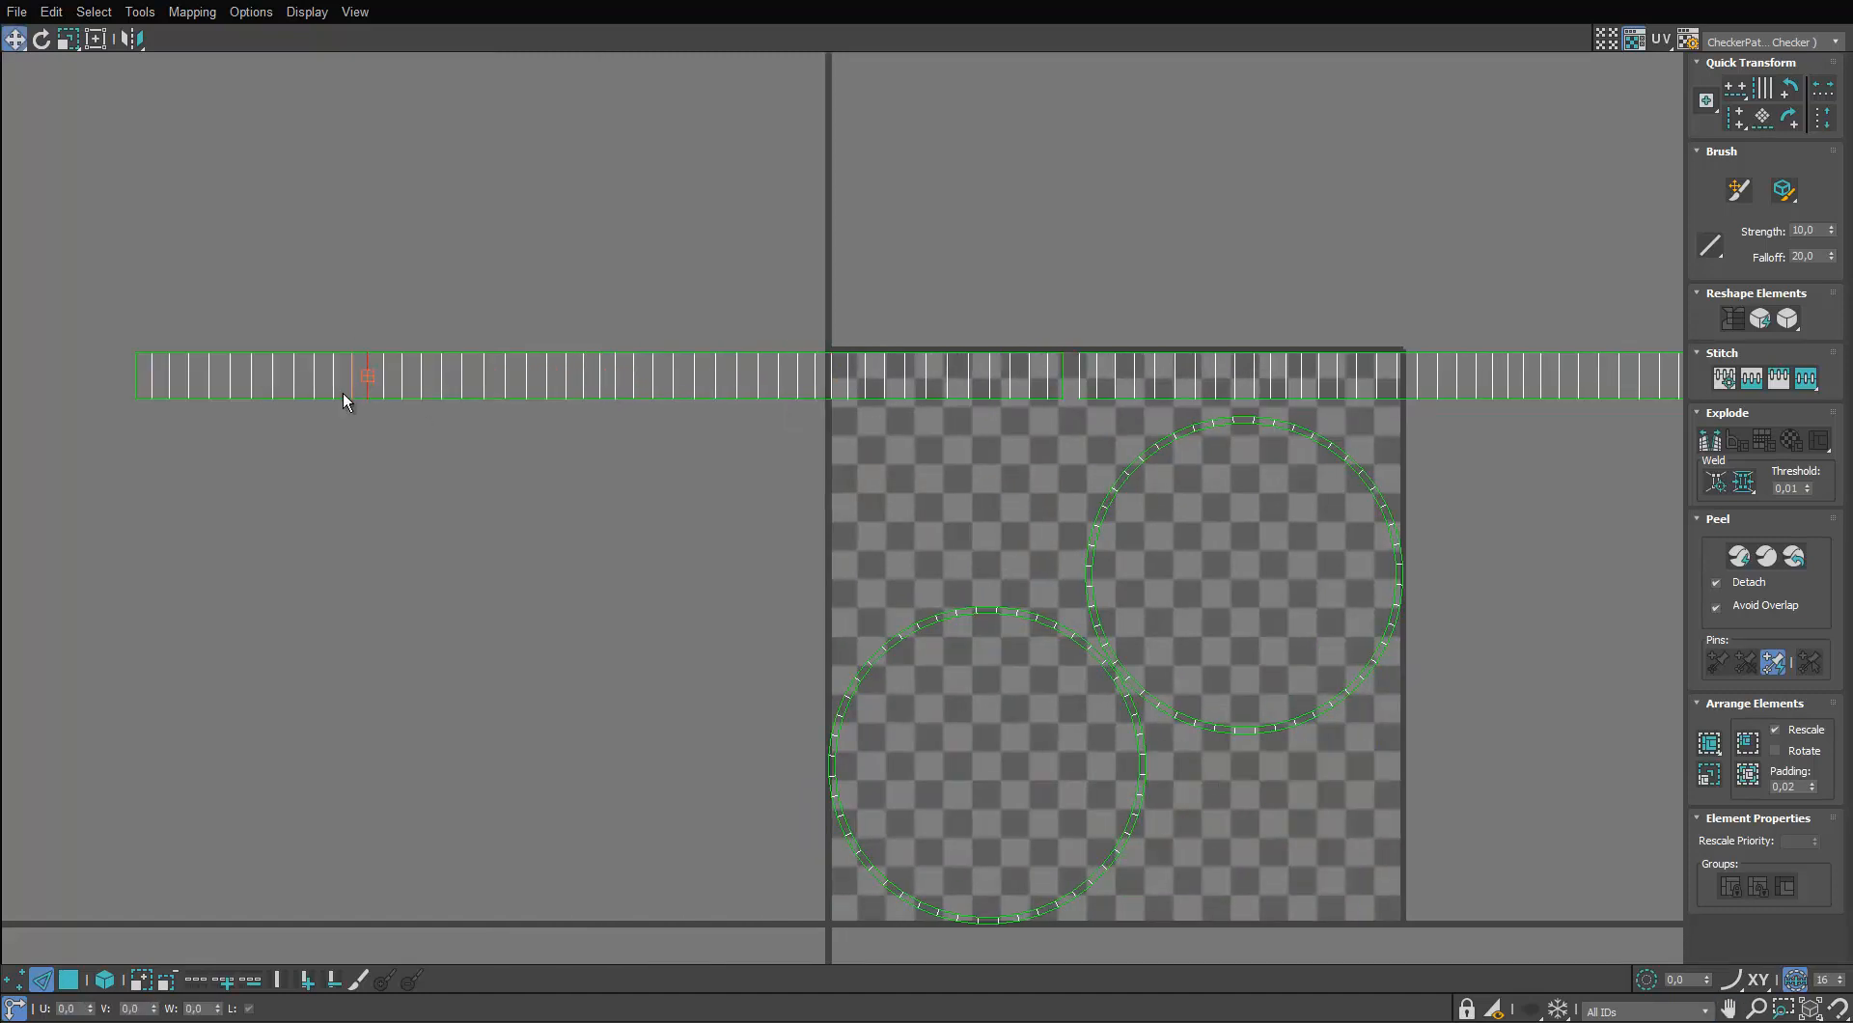
Move the two long stitched strips above the UV square, stacked one over the other with their left ends aligned
{"action": "left_click", "coordinate": [73, 981]}
{"action": "left_click", "coordinate": [105, 981]}
{"action": "left_click", "coordinate": [495, 393]}
{"action": "middle_click_drag", "start_coordinate": [496, 393], "coordinate": [372, 465]}
{"action": "left_click_drag", "start_coordinate": [429, 453], "coordinate": [1371, 398]}
{"action": "scroll", "coordinate": [1371, 398], "scroll_direction": "down", "scroll_amount": 2}
{"action": "middle_click_drag", "start_coordinate": [1371, 398], "coordinate": [1173, 401]}
{"action": "scroll", "coordinate": [1162, 372], "scroll_direction": "up", "scroll_amount": 2}
Select both long strips and mirror them vertically
{"action": "left_click_drag", "start_coordinate": [1157, 319], "coordinate": [1068, 498]}
{"action": "left_click_drag", "start_coordinate": [1148, 473], "coordinate": [907, 419]}
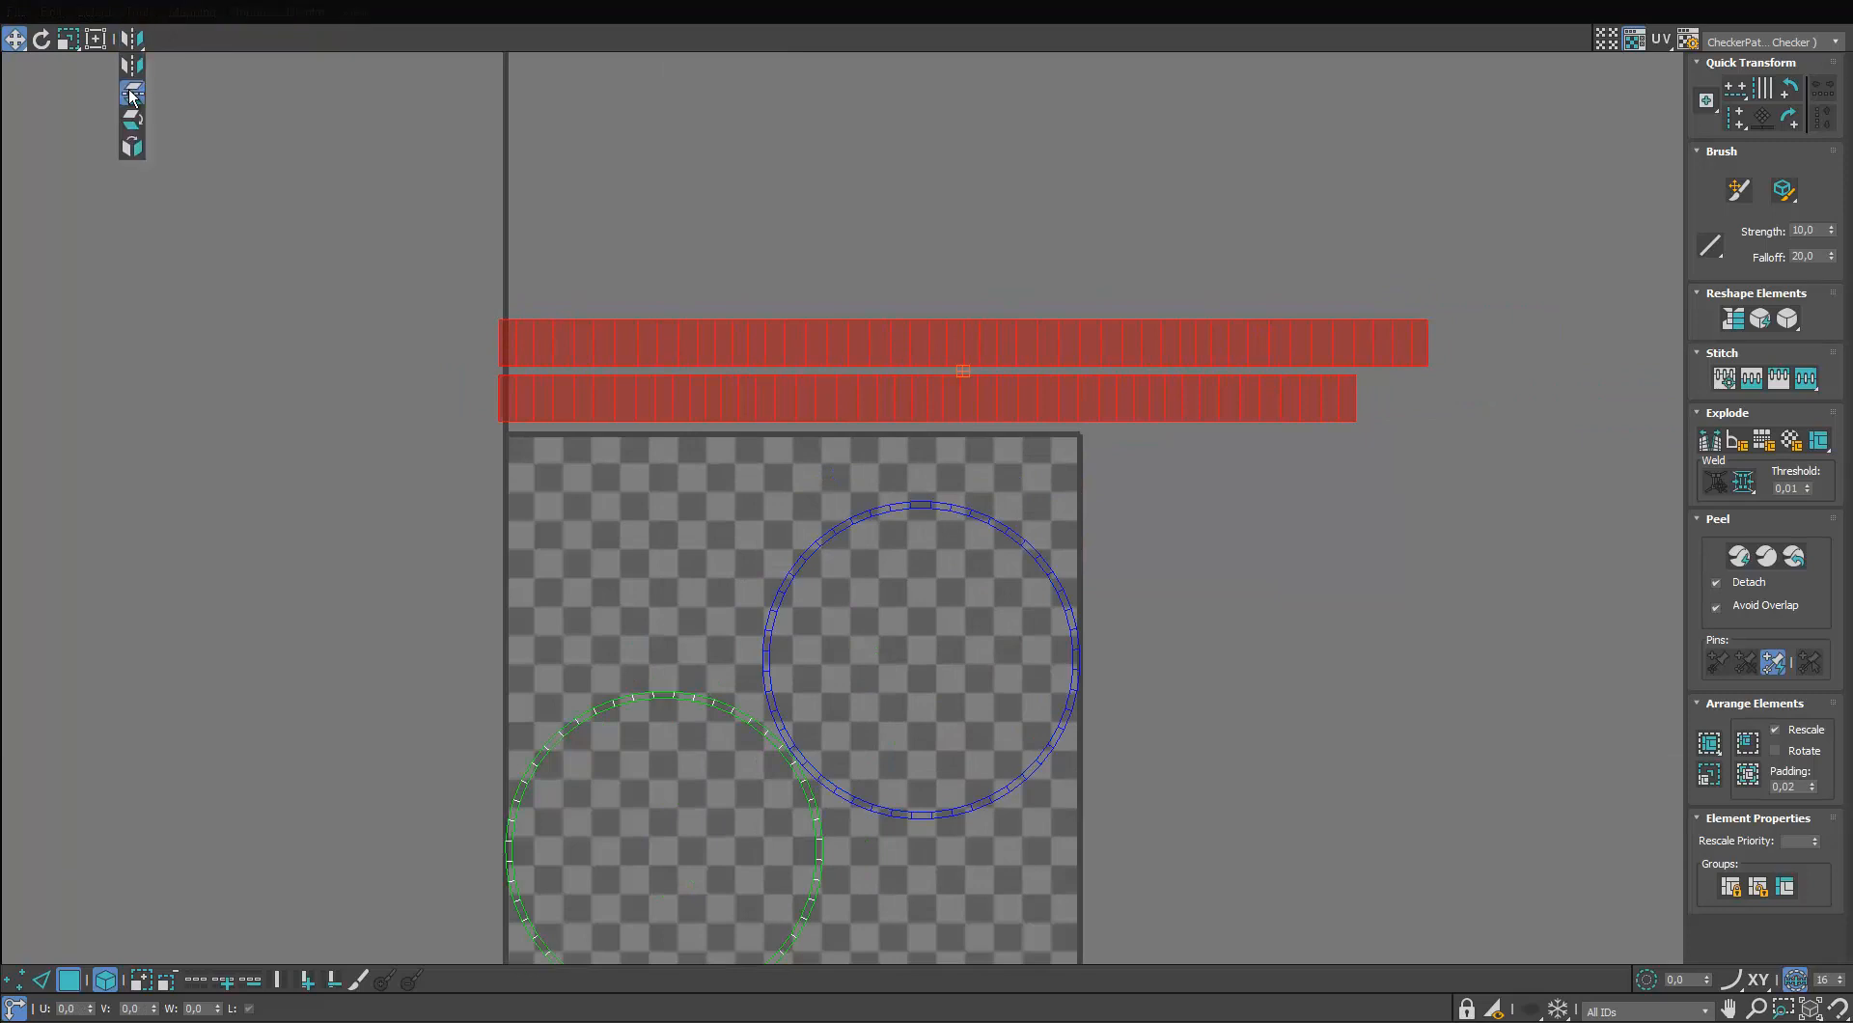
{"action": "left_click", "coordinate": [132, 95]}
Move the two circular ring shells out of the UV square and place them side by side above the strips
{"action": "left_click", "coordinate": [1074, 649]}
{"action": "left_click_drag", "start_coordinate": [1075, 650], "coordinate": [1122, 146]}
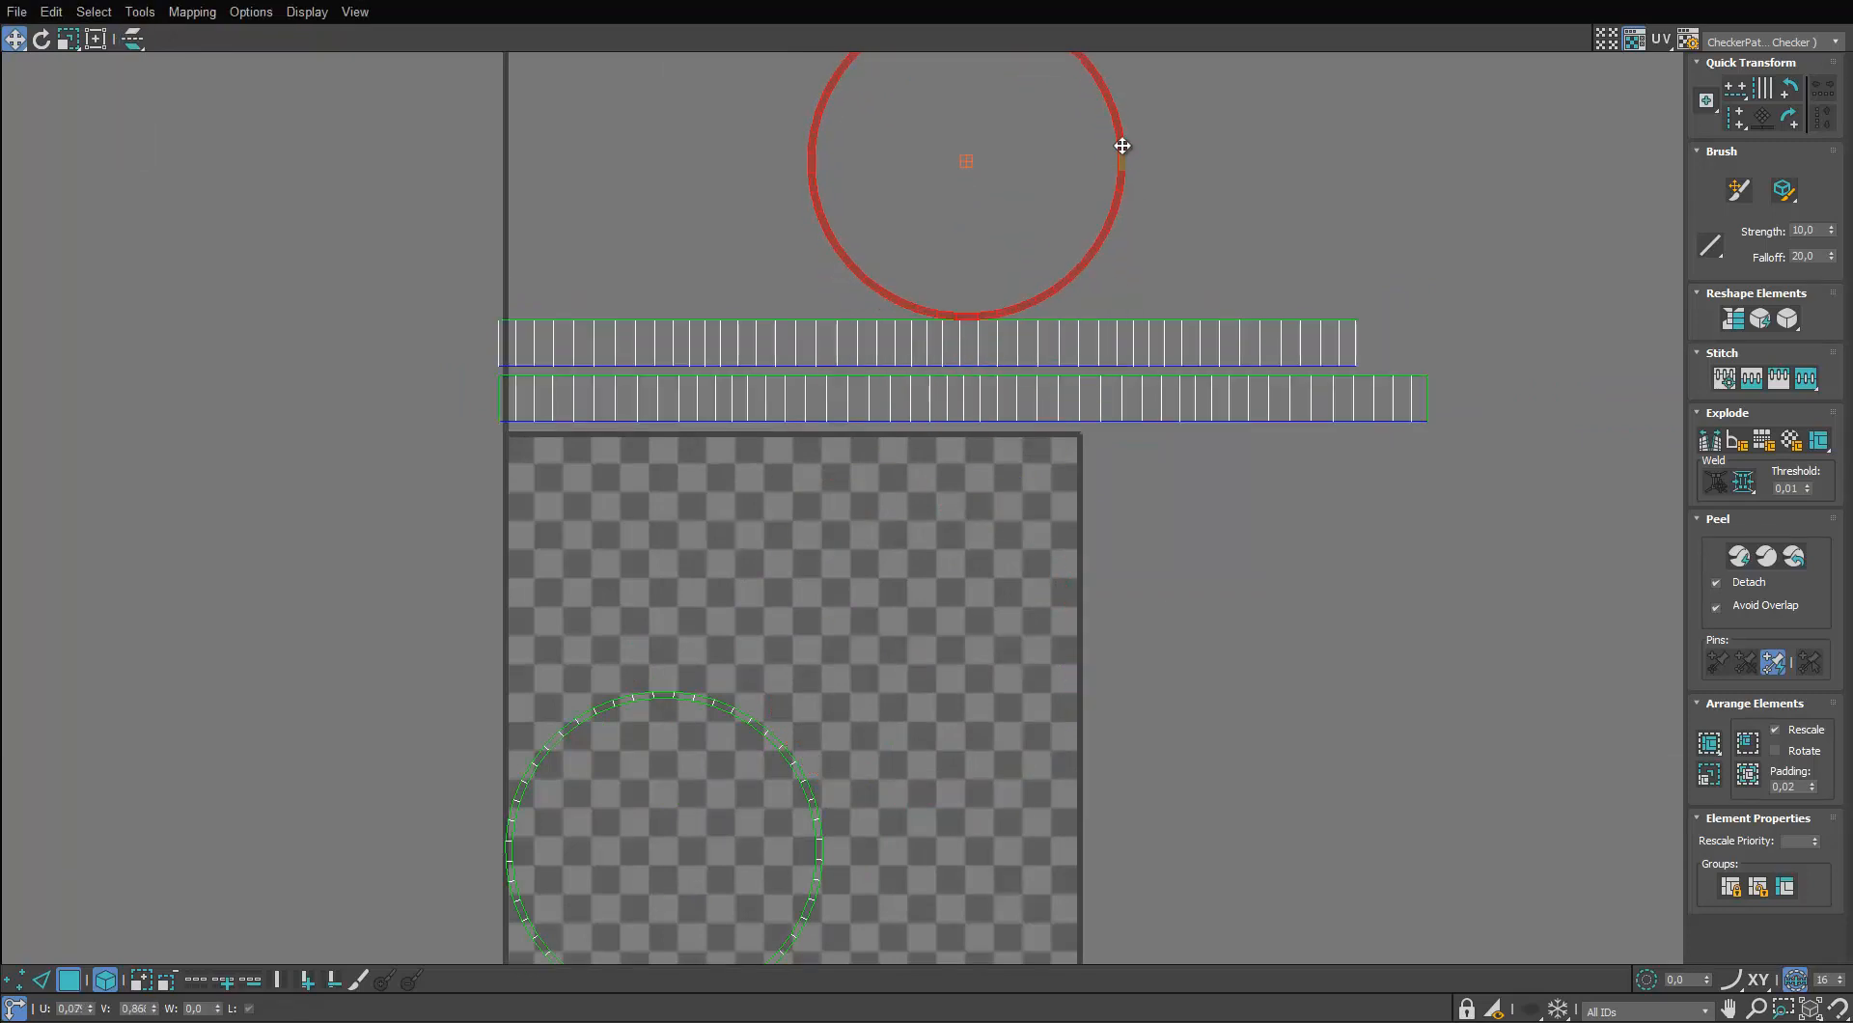
{"action": "left_click_drag", "start_coordinate": [959, 658], "coordinate": [762, 73]}
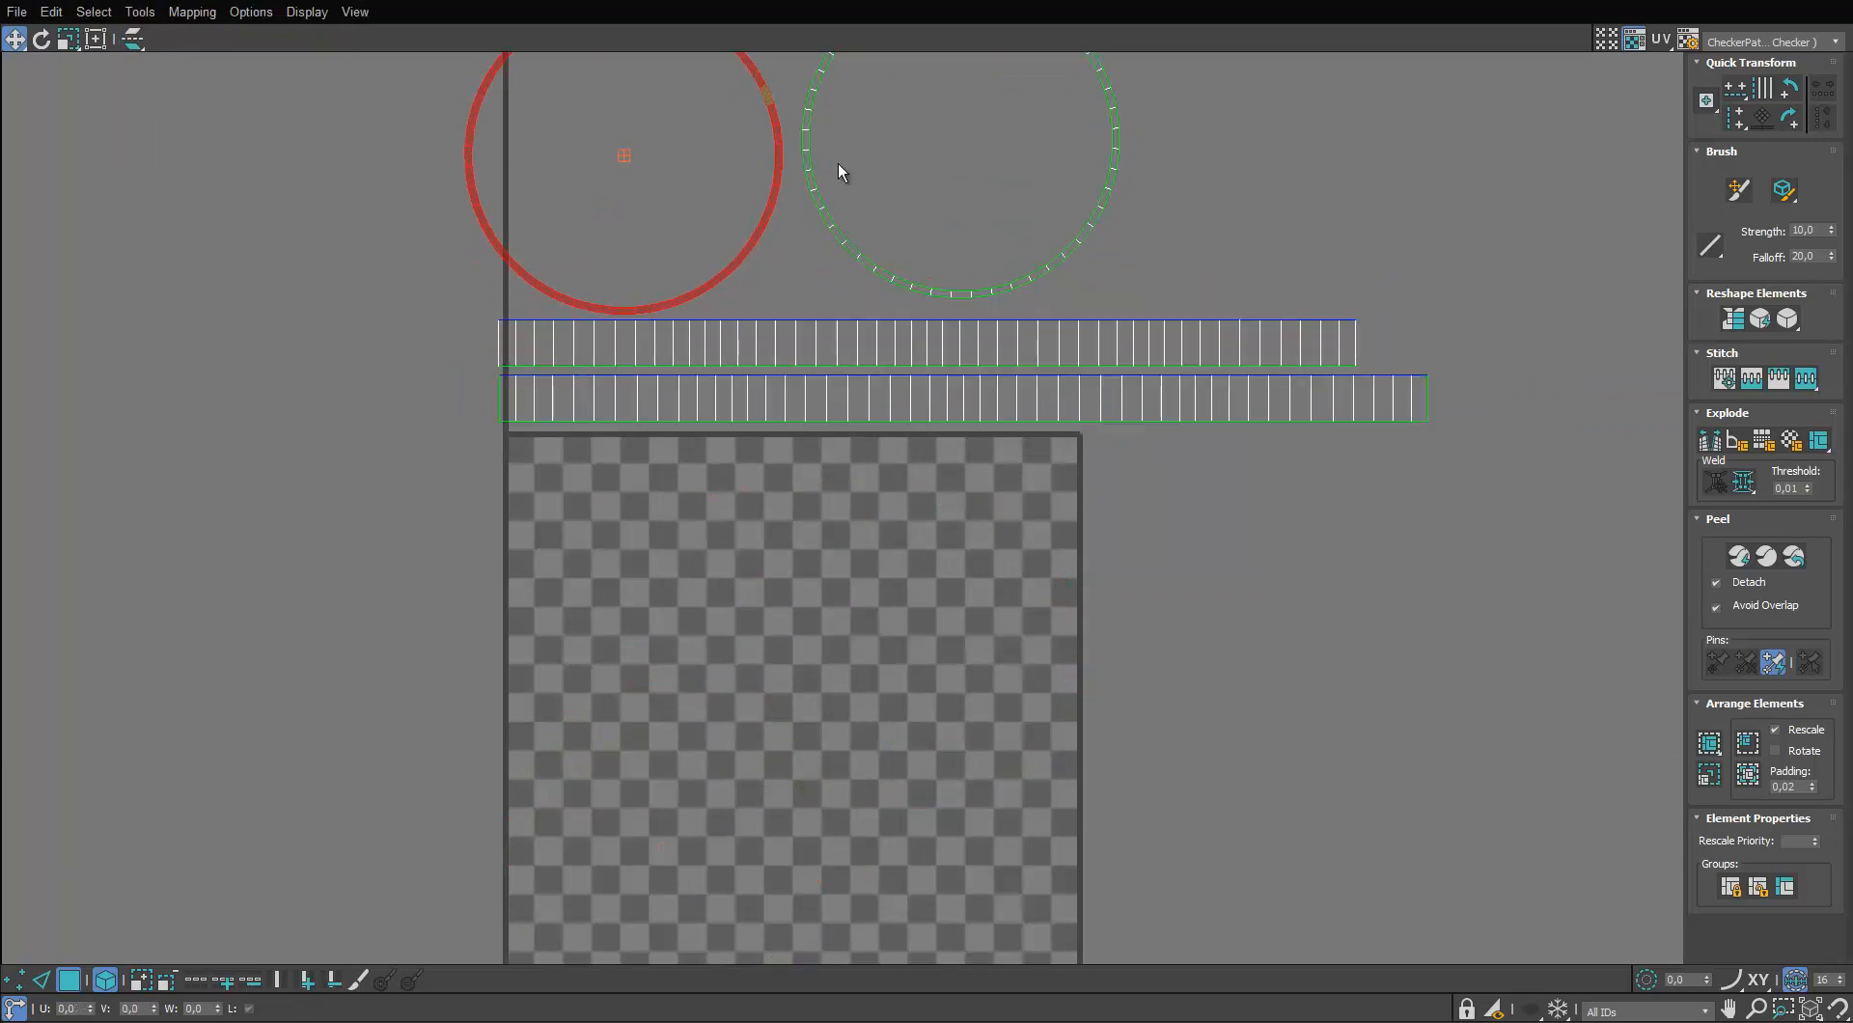
{"action": "middle_click_drag", "start_coordinate": [839, 165], "coordinate": [806, 367]}
Select both ring shells and both strips and scale them down uniformly to about 59%
{"action": "left_click_drag", "start_coordinate": [1286, 248], "coordinate": [575, 627]}
{"action": "key", "text": "r"}
{"action": "left_click_drag", "start_coordinate": [766, 550], "coordinate": [602, 799]}
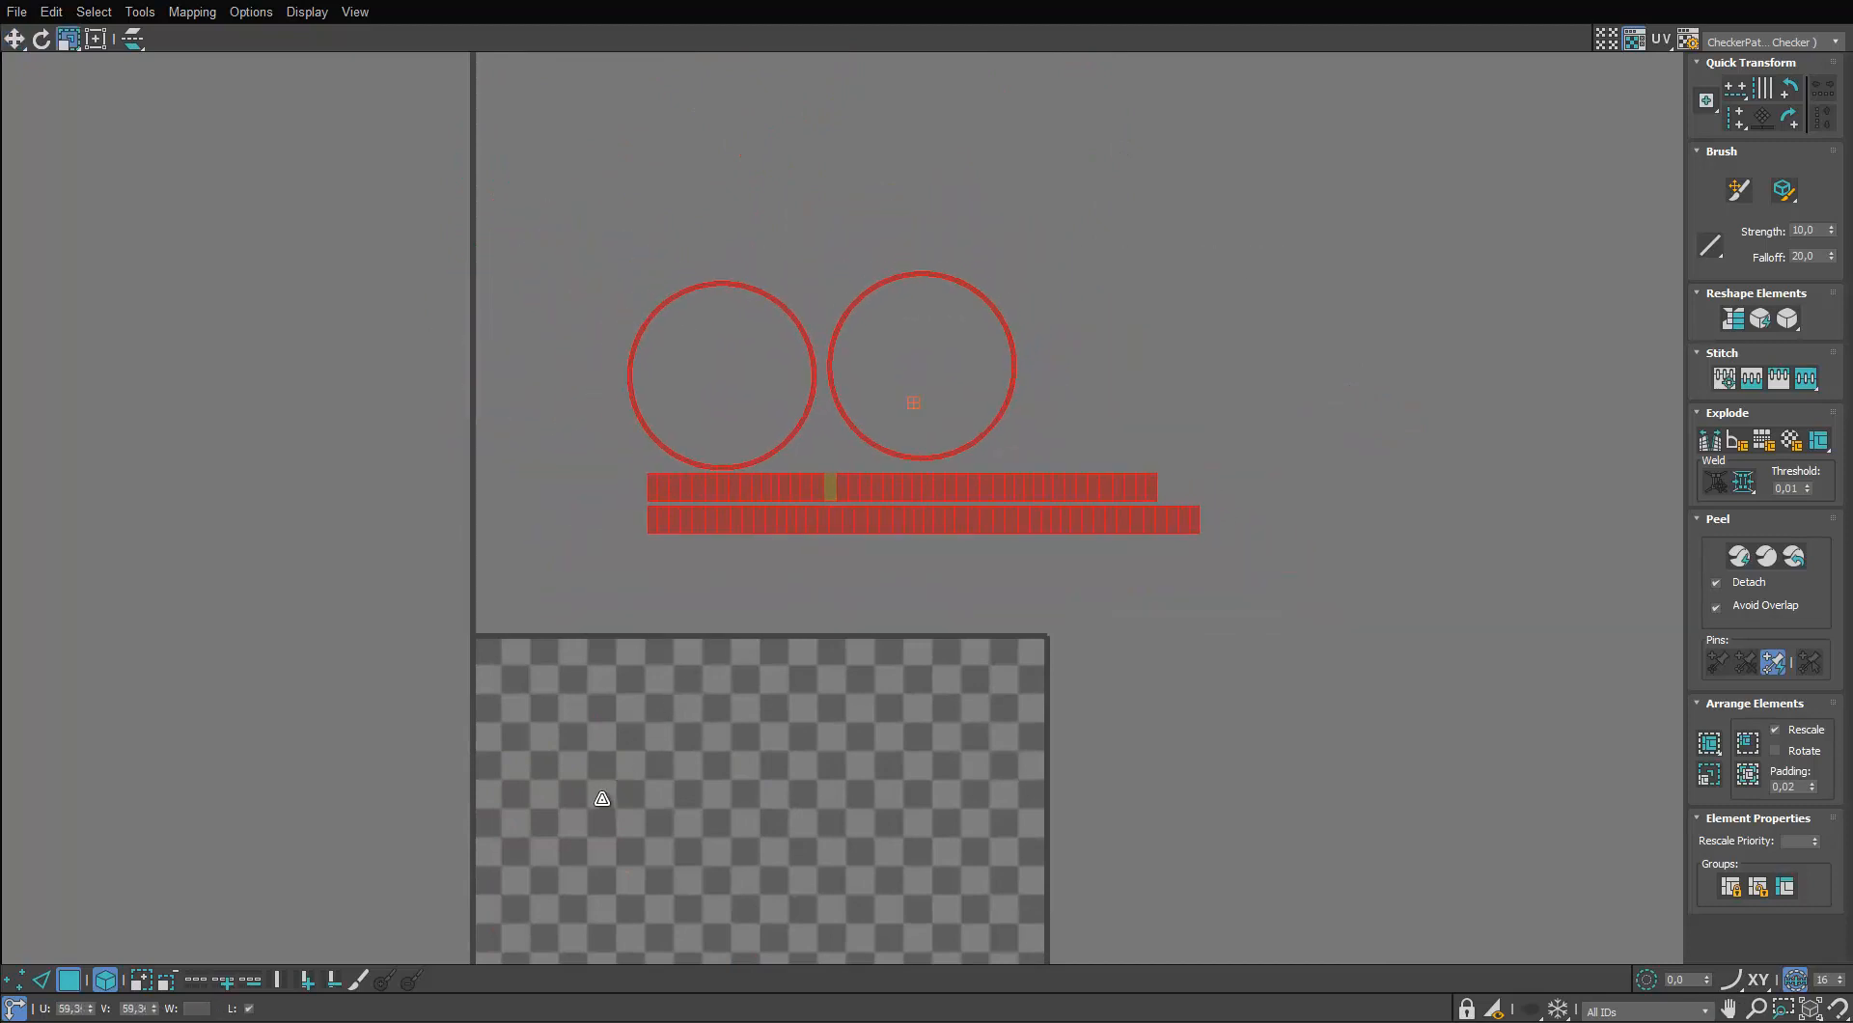
Move the scaled ring shells and strips directly above the UV square, aligned with its width, and clear the selection
{"action": "key", "text": "w"}
{"action": "left_click_drag", "start_coordinate": [939, 480], "coordinate": [783, 575]}
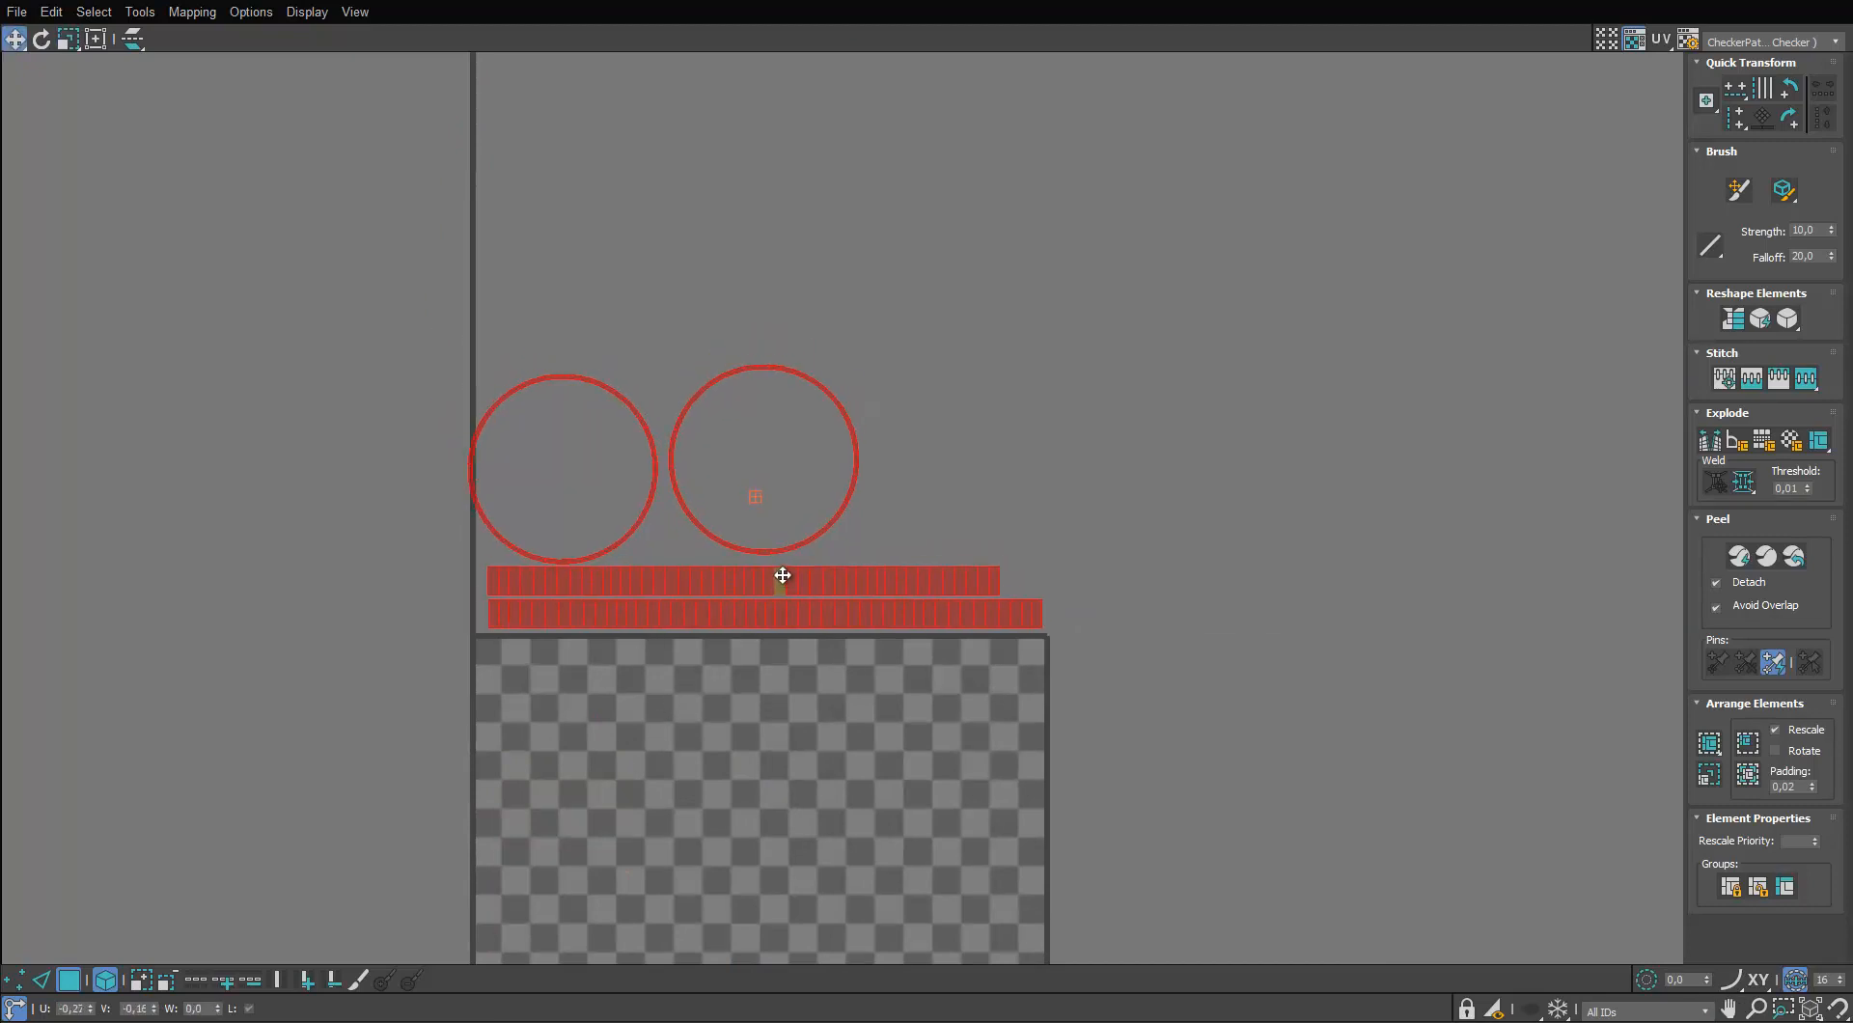
{"action": "left_click", "coordinate": [994, 480]}
Assign the checker material to the lens frame, show it in the viewport and inspect the pattern around the rim
{"action": "left_click_drag", "start_coordinate": [950, 2], "coordinate": [917, 357]}
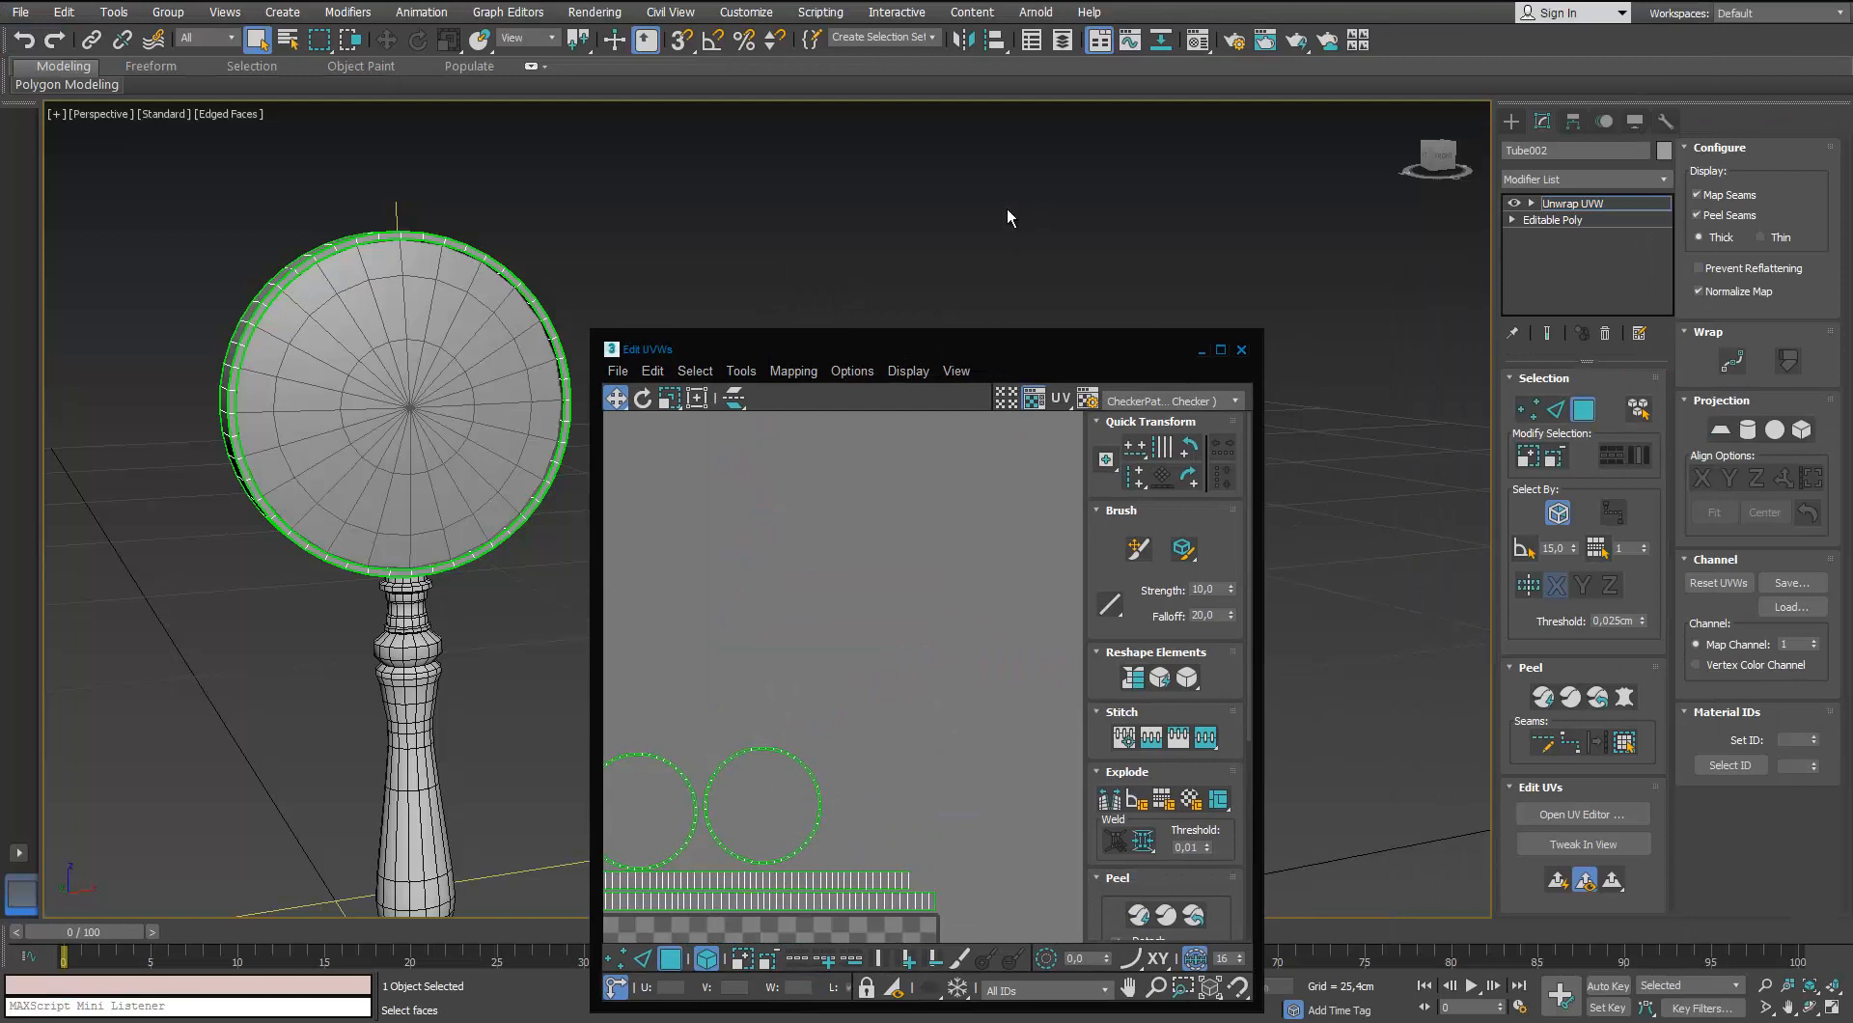
{"action": "middle_click_drag", "start_coordinate": [1006, 214], "coordinate": [1024, 218]}
{"action": "key", "text": "m"}
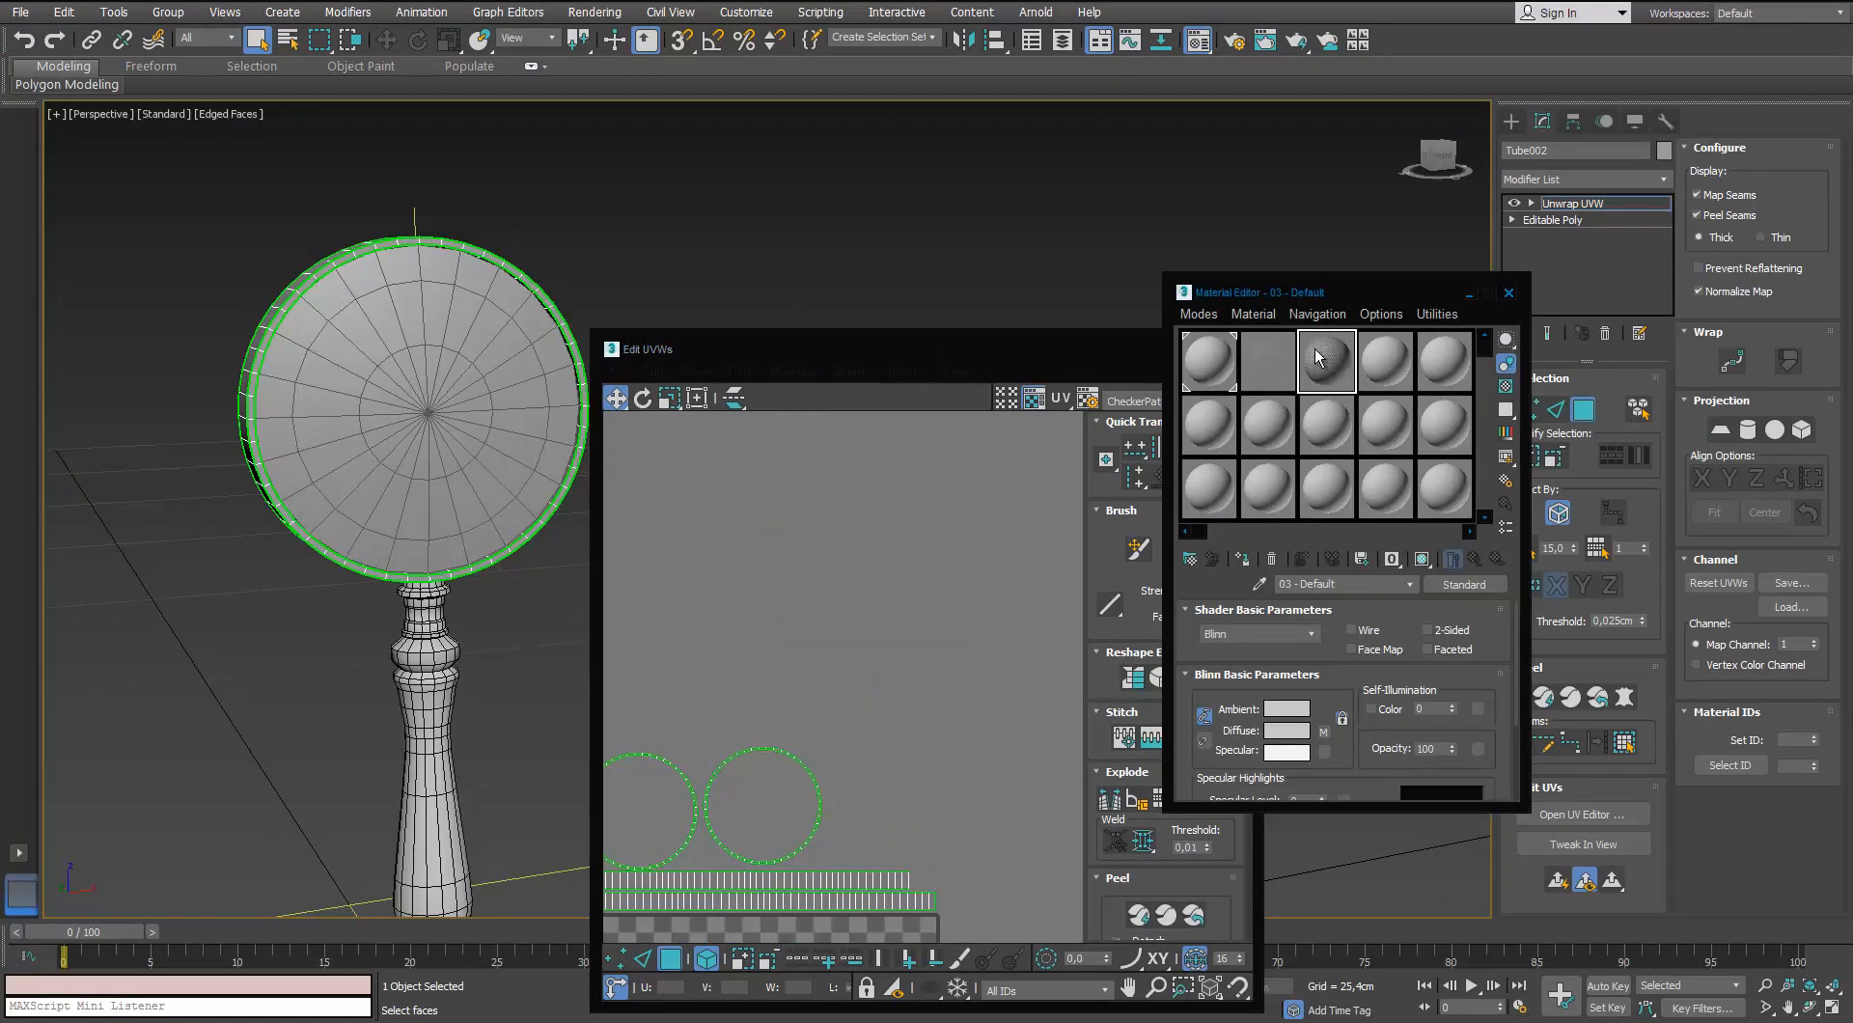
{"action": "middle_click_drag", "start_coordinate": [363, 244], "coordinate": [569, 287], "text": "alt"}
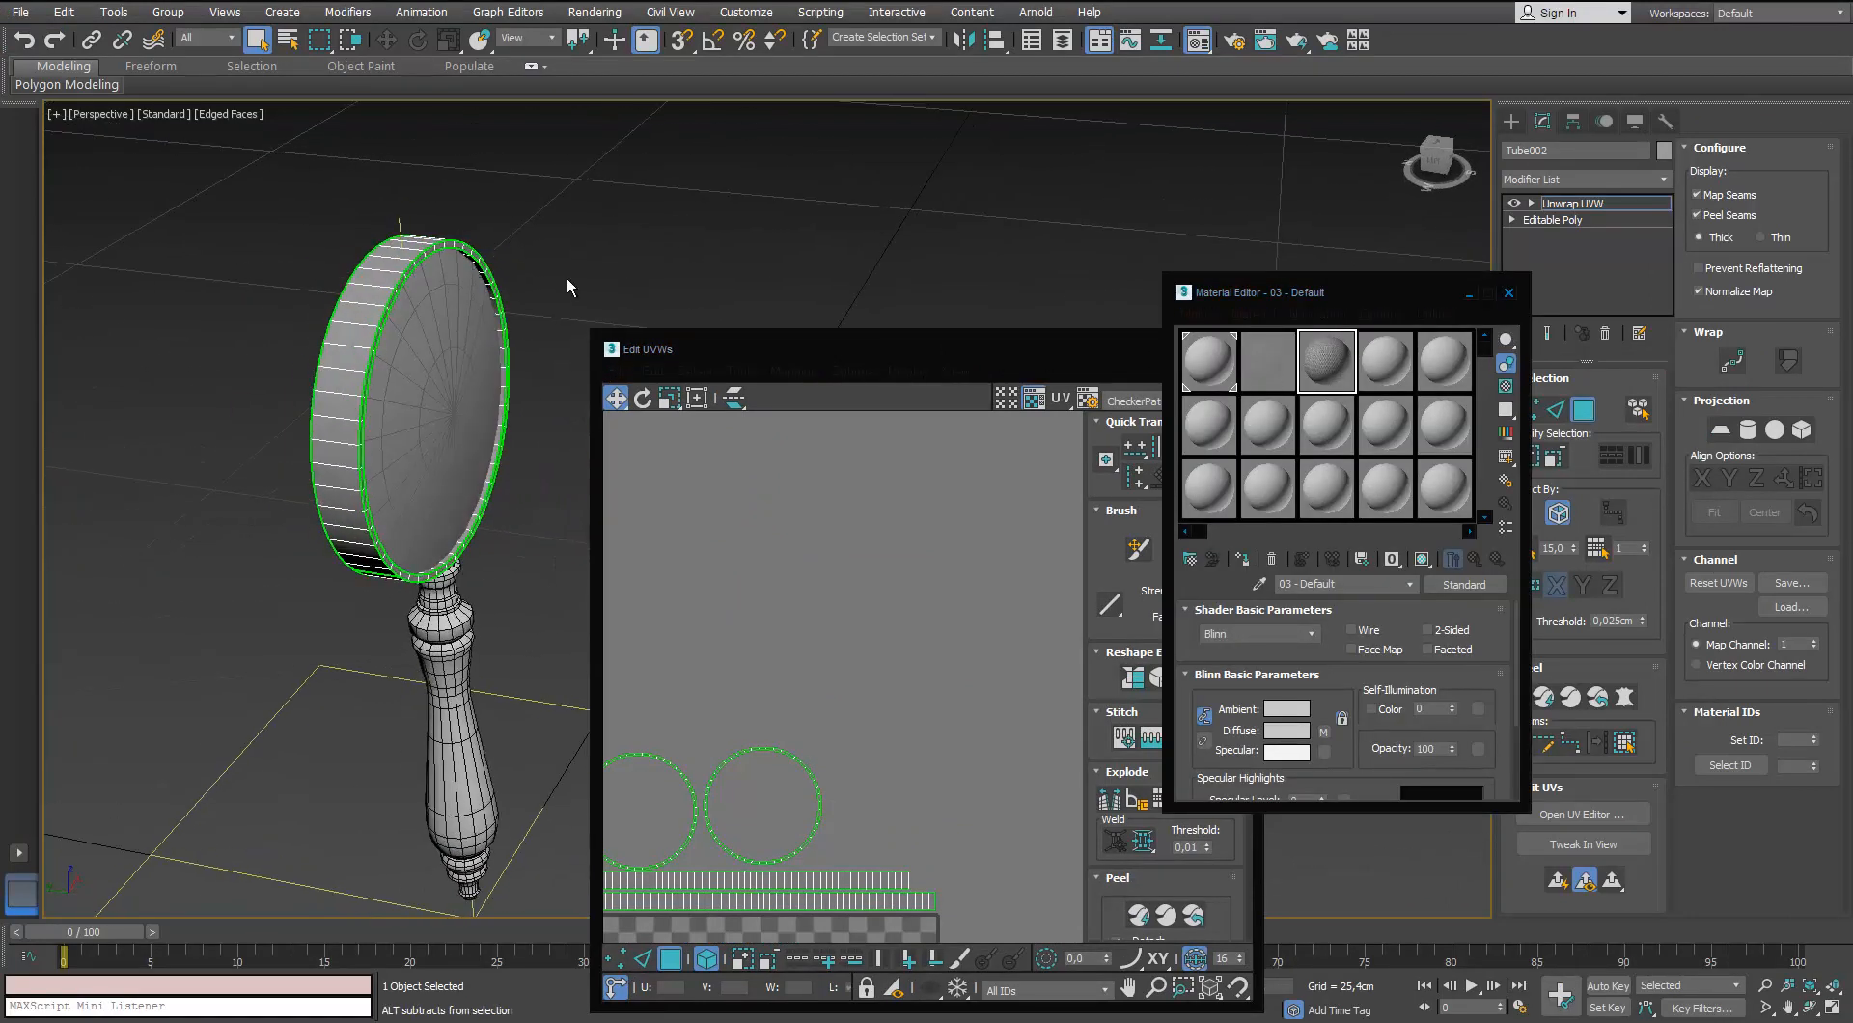
{"action": "left_click_drag", "start_coordinate": [1312, 367], "coordinate": [353, 309]}
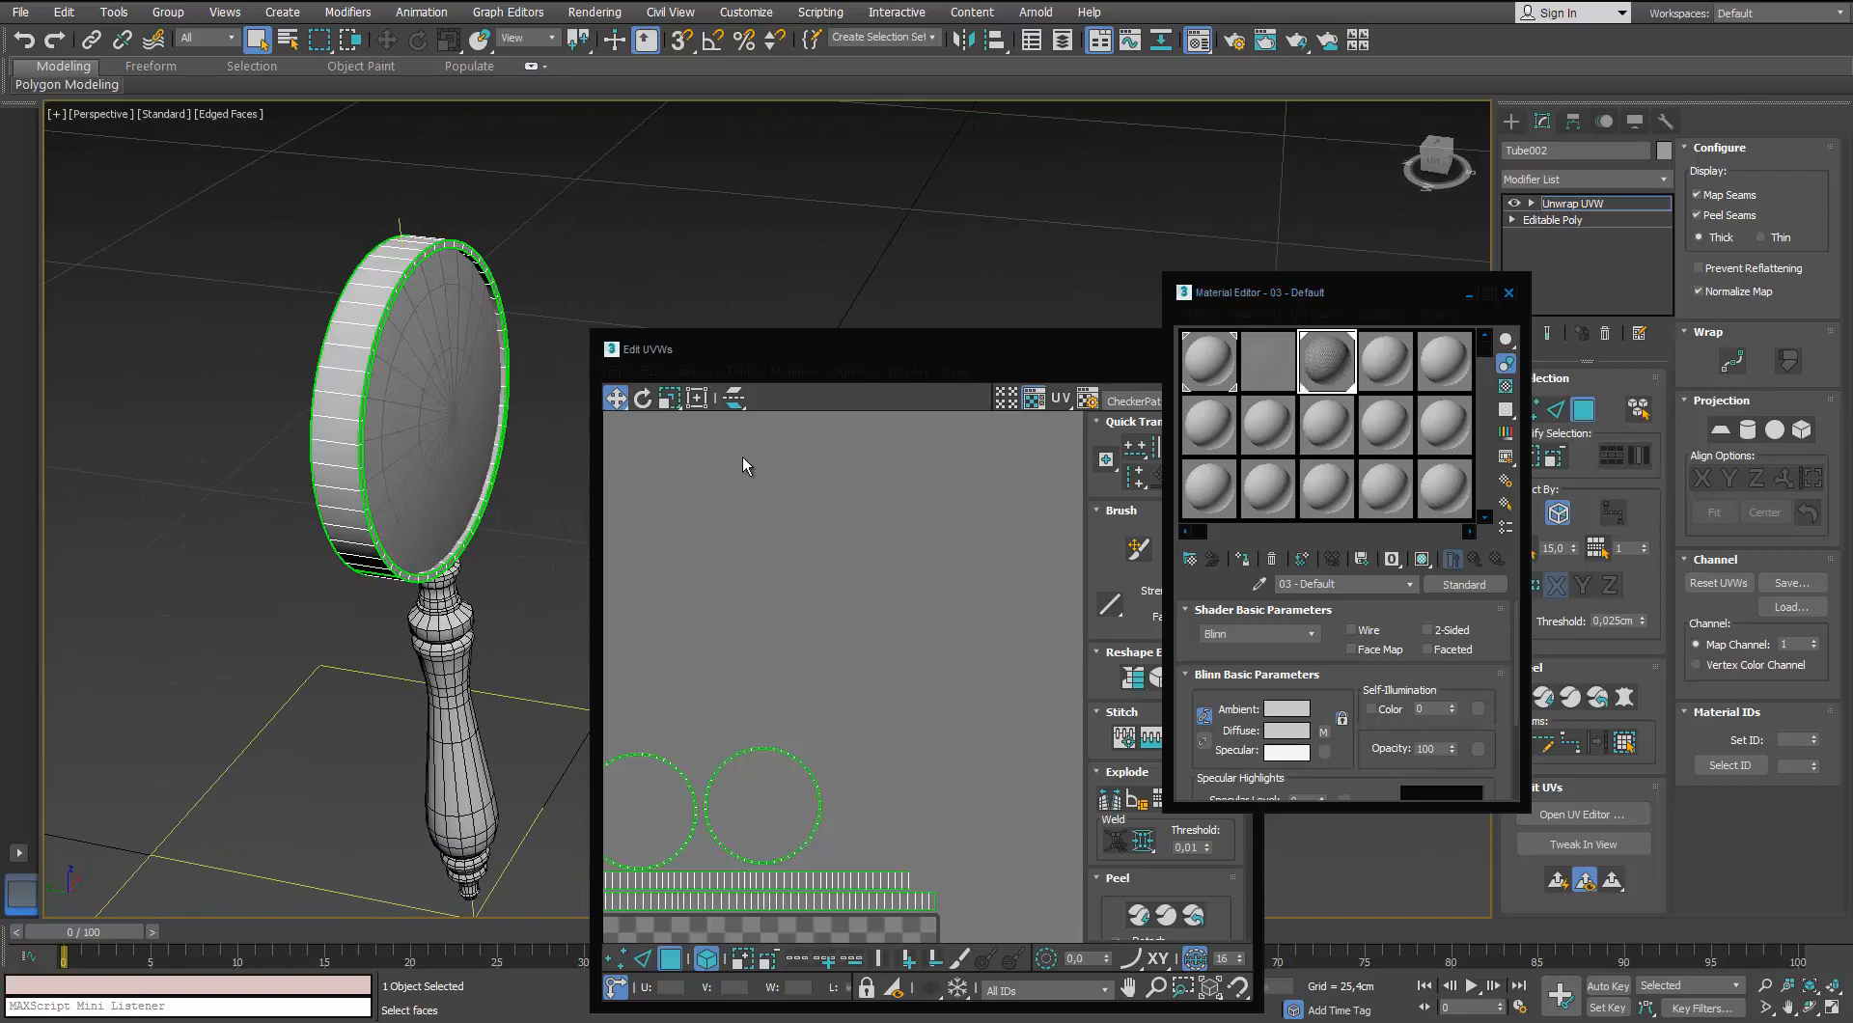
{"action": "left_click", "coordinate": [1421, 559]}
{"action": "scroll", "coordinate": [310, 323], "scroll_direction": "up", "scroll_amount": 10}
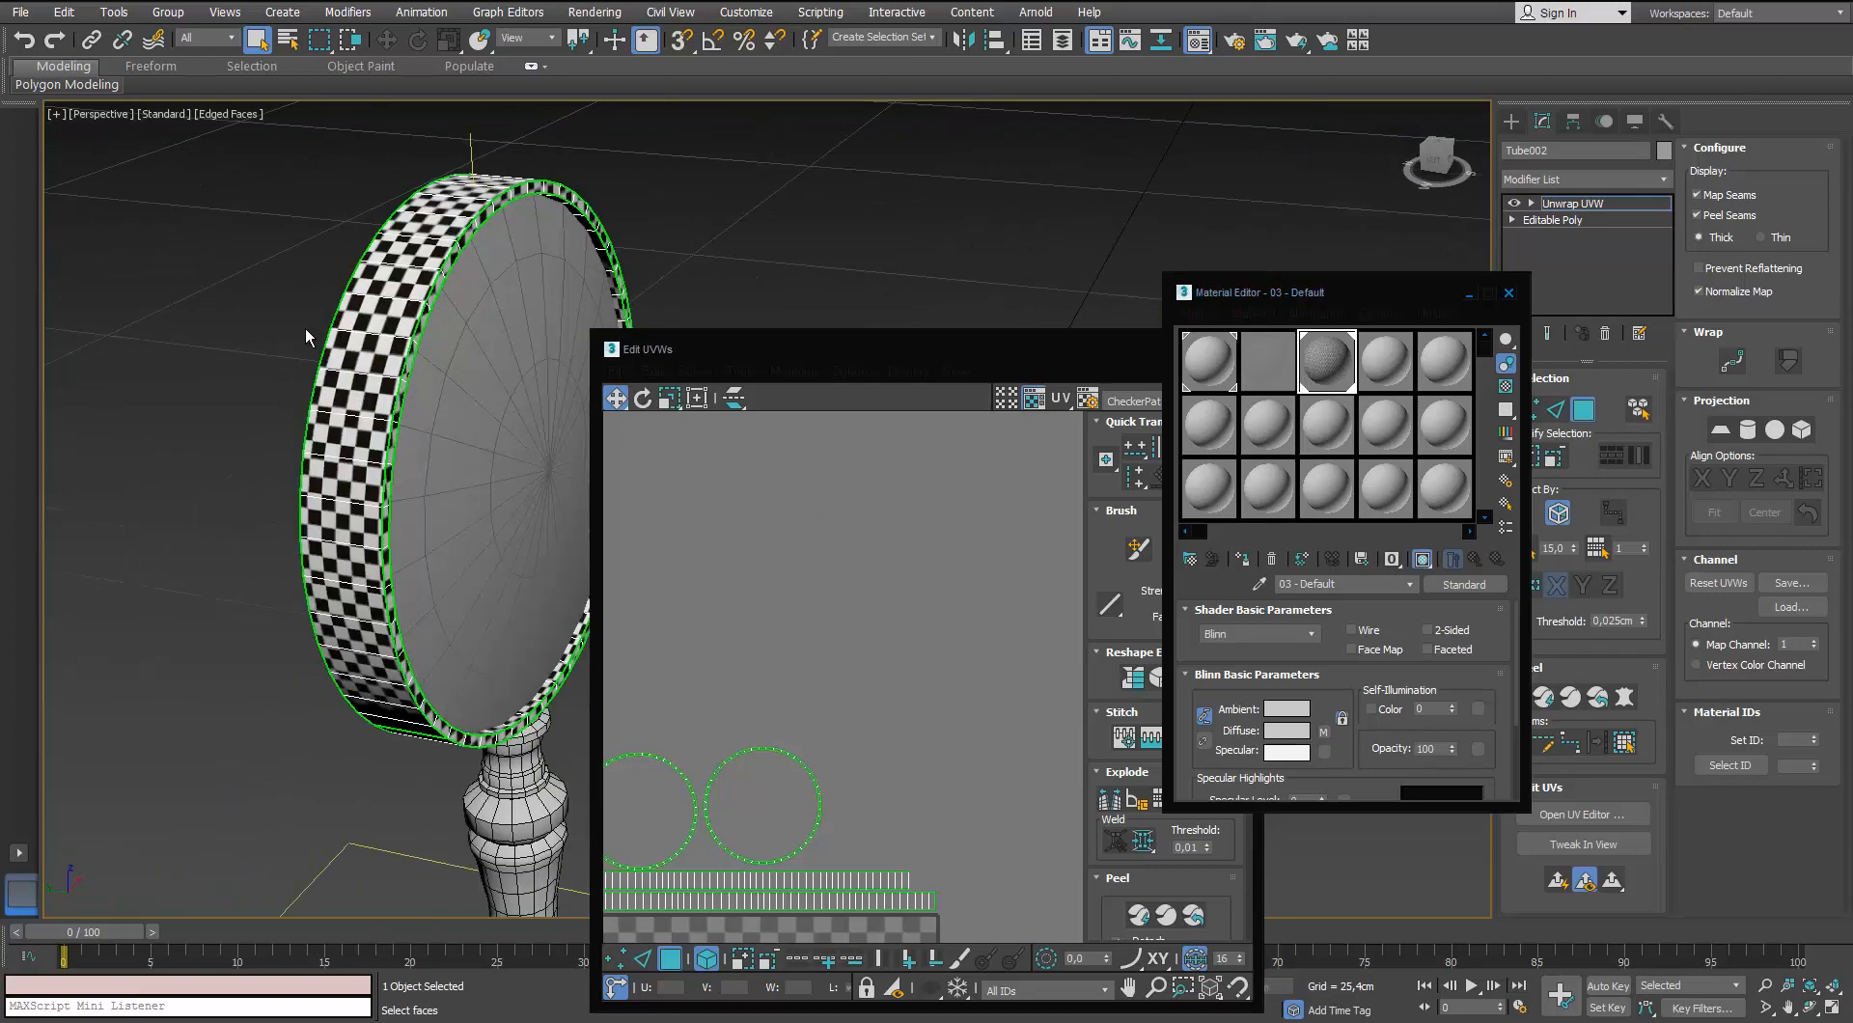
{"action": "scroll", "coordinate": [393, 377], "scroll_direction": "down", "scroll_amount": 8}
{"action": "middle_click_drag", "start_coordinate": [569, 384], "coordinate": [453, 353], "text": "alt"}
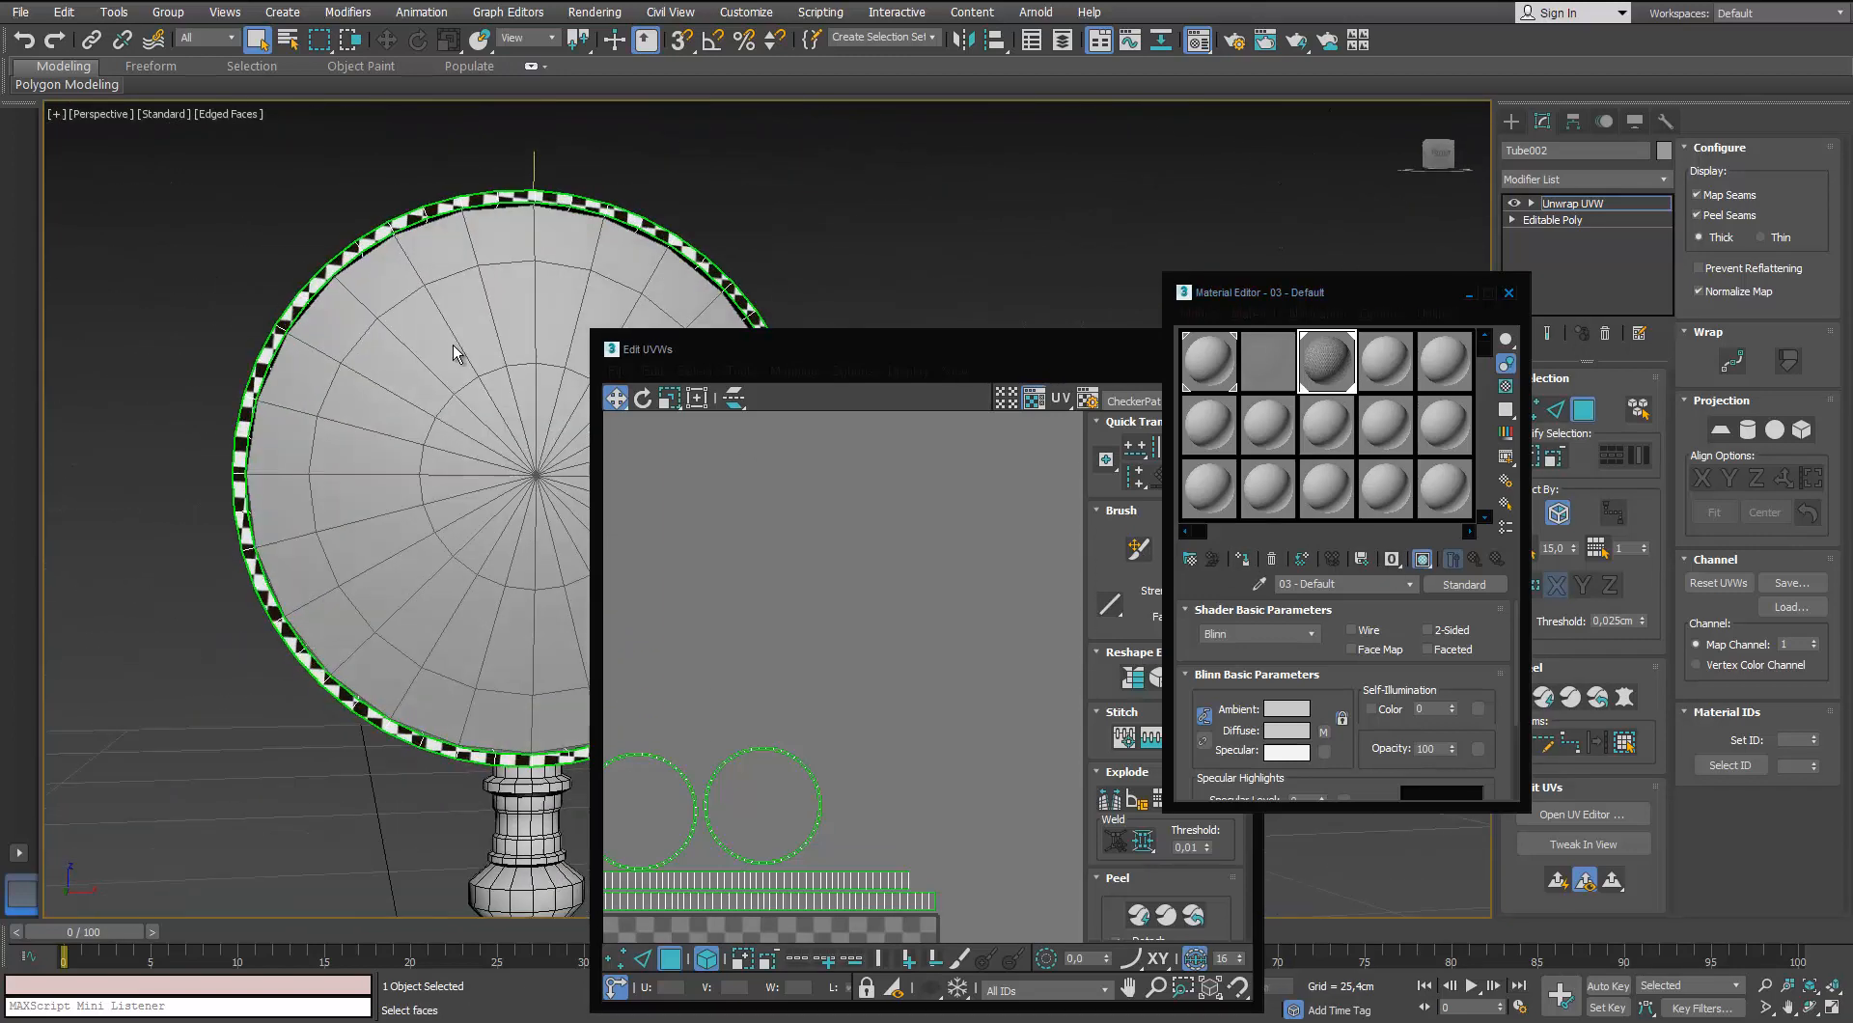
Close the material and UV editors and select the lens disc inside the frame
{"action": "left_click", "coordinate": [1507, 293]}
{"action": "left_click", "coordinate": [1251, 348]}
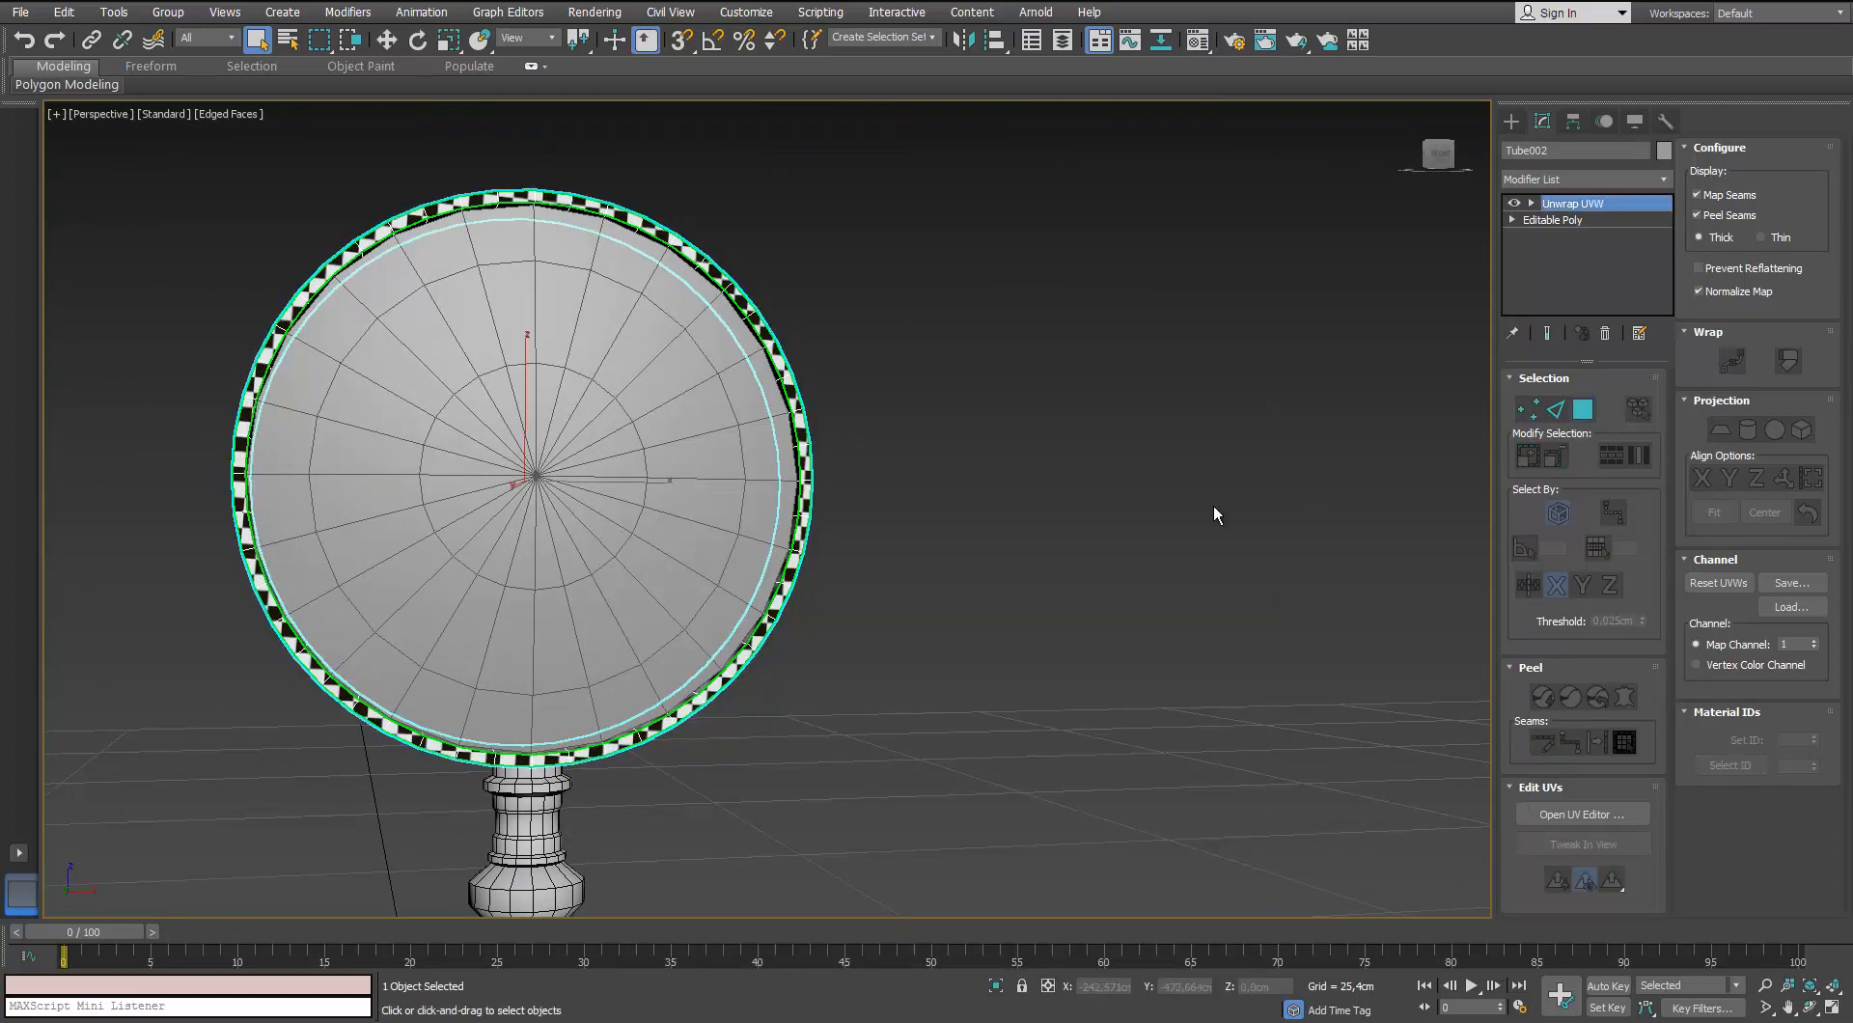
{"action": "left_click", "coordinate": [1212, 513]}
{"action": "left_click", "coordinate": [664, 461]}
{"action": "middle_click_drag", "start_coordinate": [666, 463], "coordinate": [627, 454], "text": "alt"}
Try a TurboSmooth modifier on the lens disc, then delete the modifier
{"action": "left_click", "coordinate": [1663, 179]}
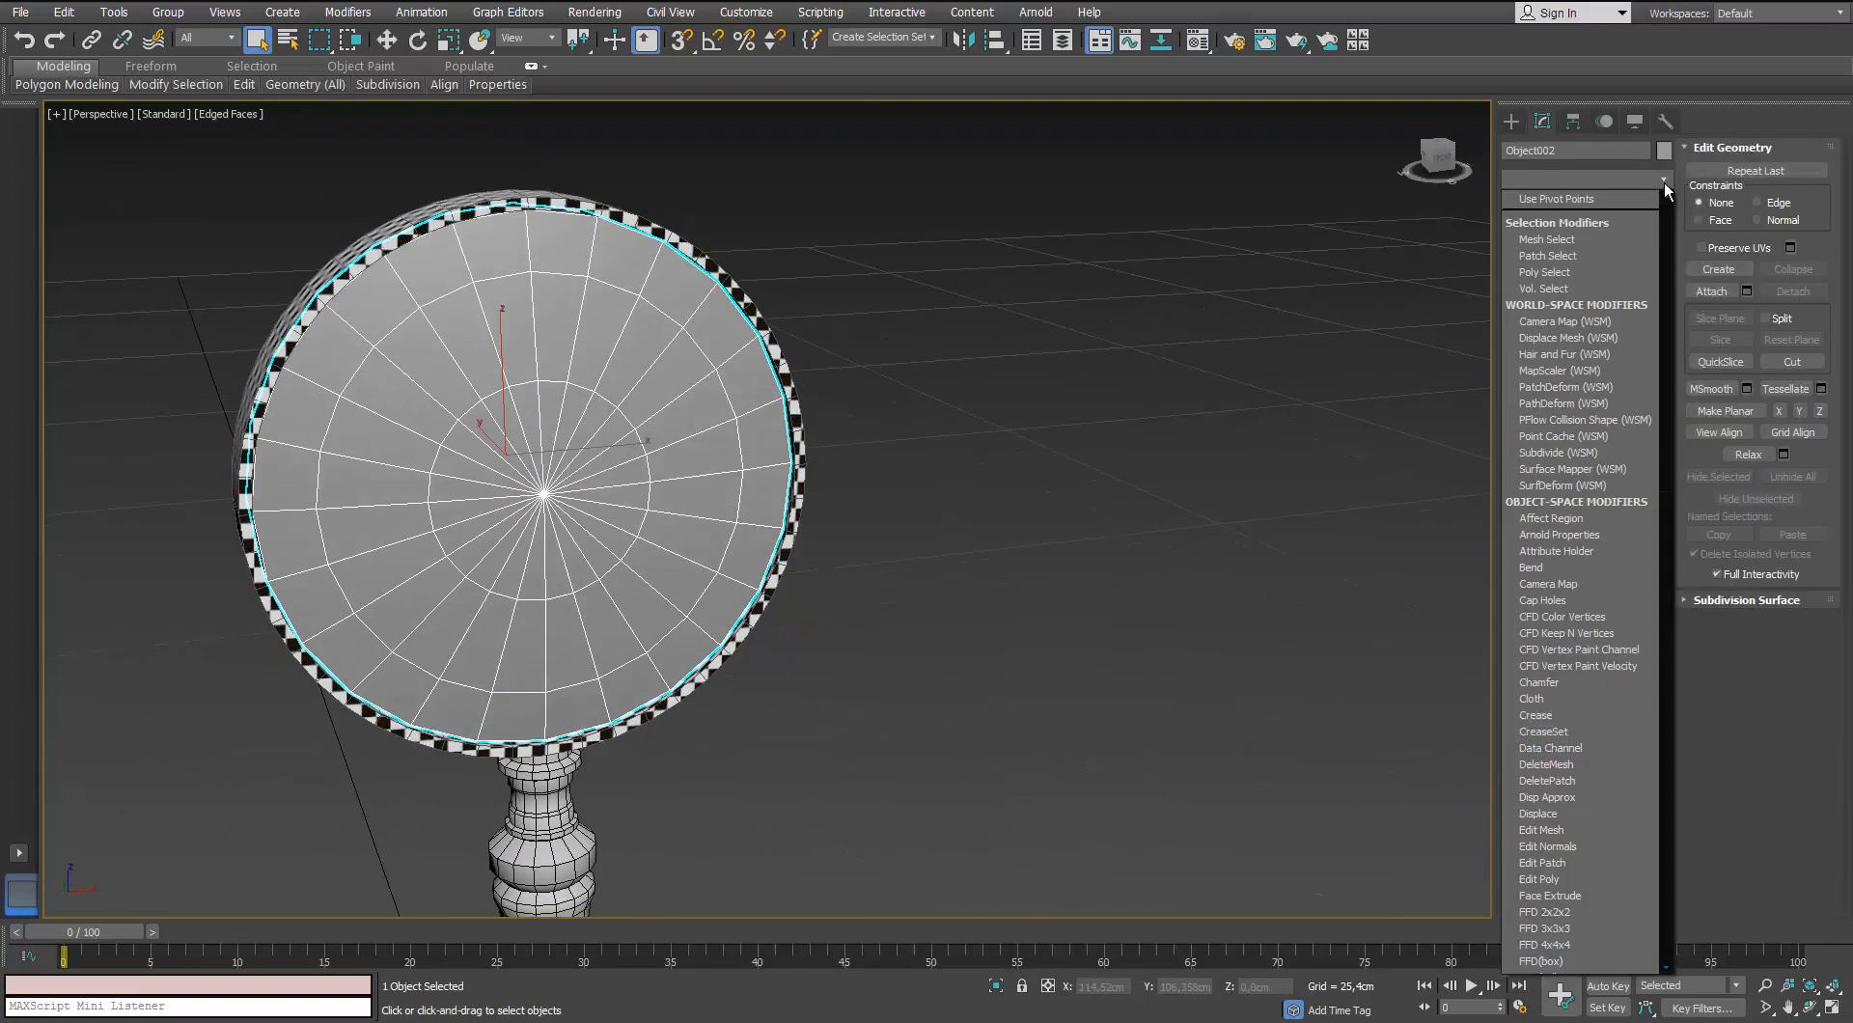
{"action": "key", "text": "t"}
{"action": "key", "text": "t"}
{"action": "key", "text": "t"}
{"action": "key", "text": "Return"}
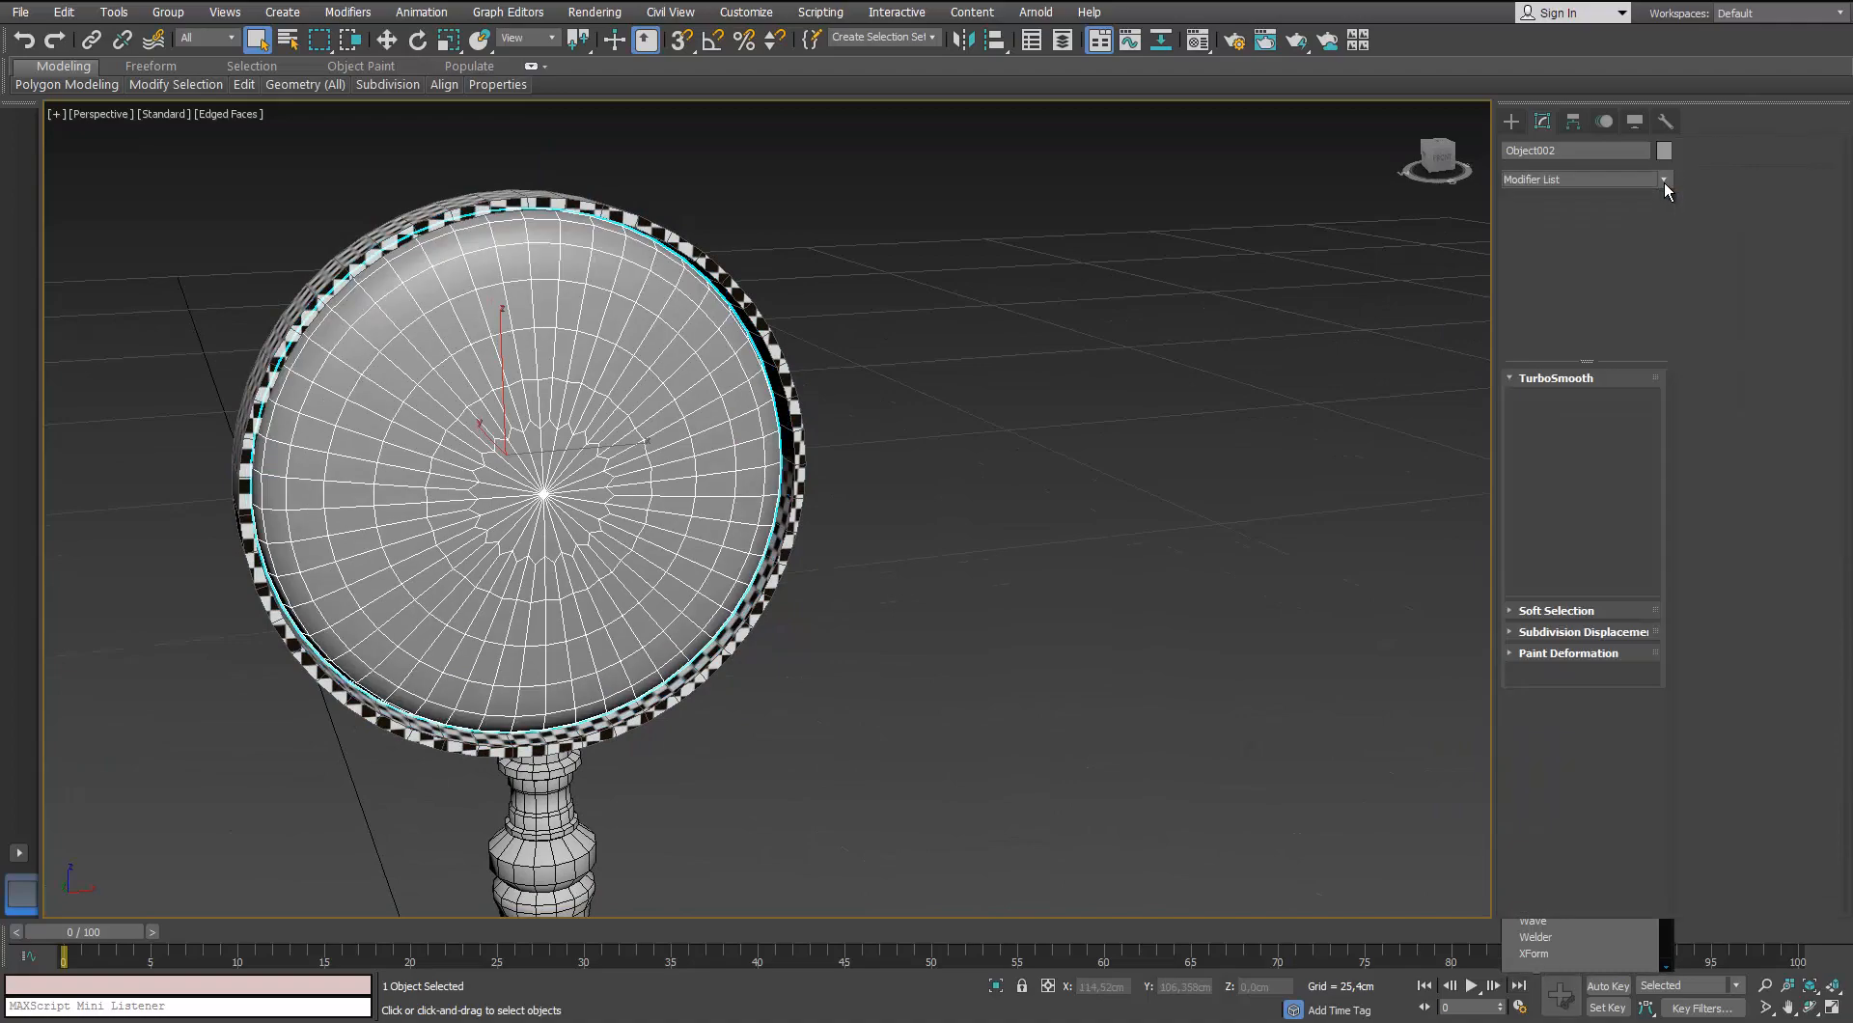
{"action": "middle_click_drag", "start_coordinate": [987, 508], "coordinate": [1239, 384], "text": "alt"}
{"action": "right_click", "coordinate": [1601, 202]}
{"action": "left_click", "coordinate": [1641, 232]}
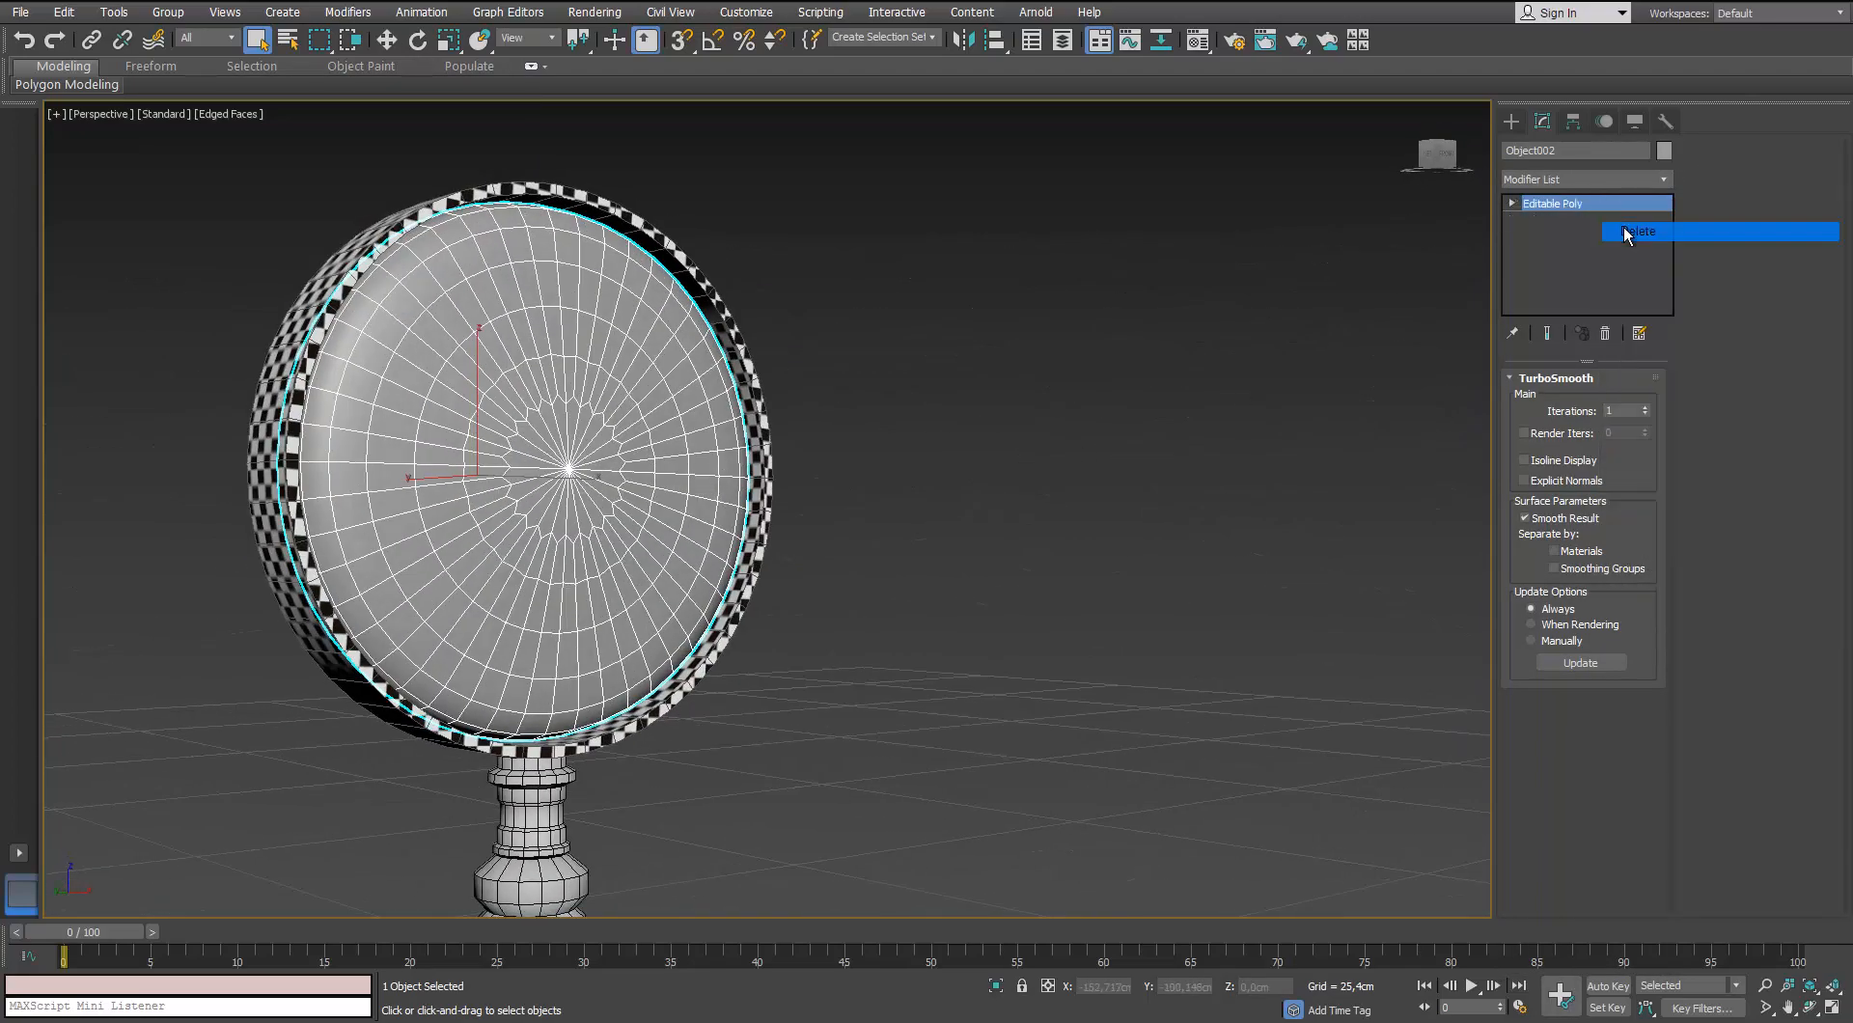
Add an Unwrap UVW modifier to the lens disc and open its UV editor beside the model
{"action": "left_click", "coordinate": [1660, 177]}
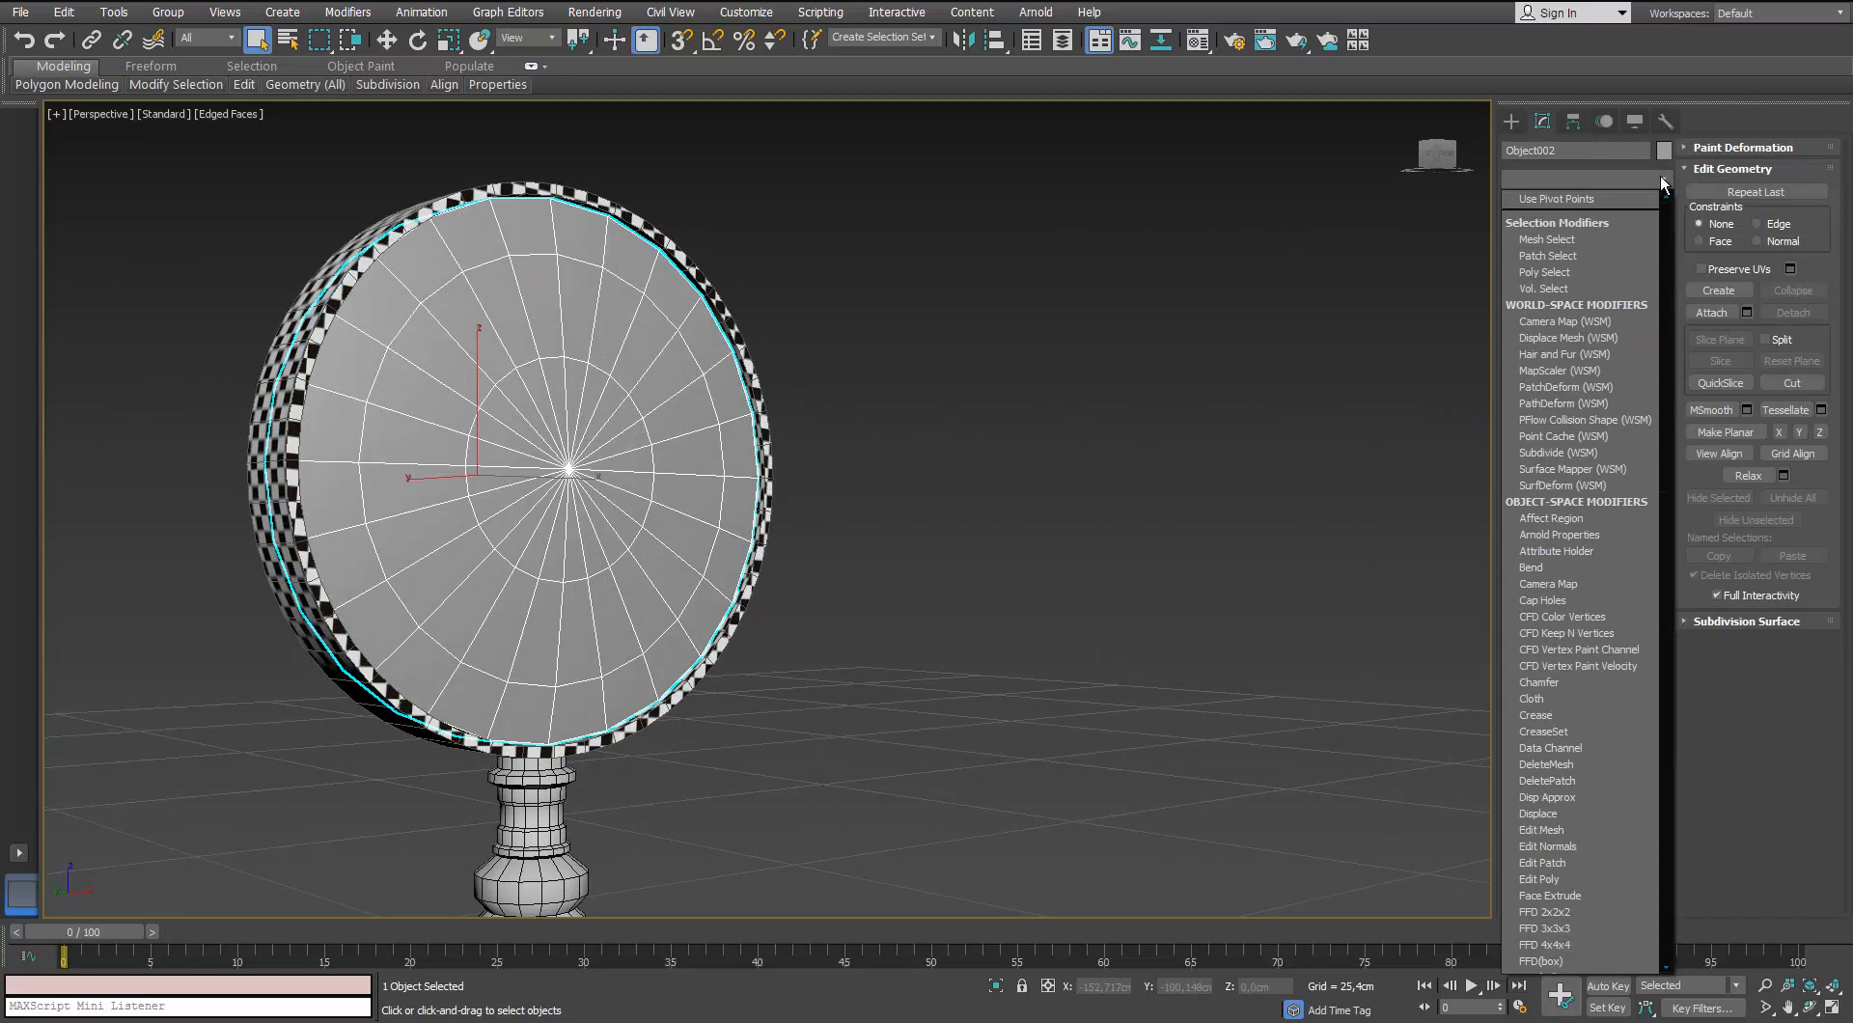
{"action": "key", "text": "u"}
{"action": "key", "text": "Return"}
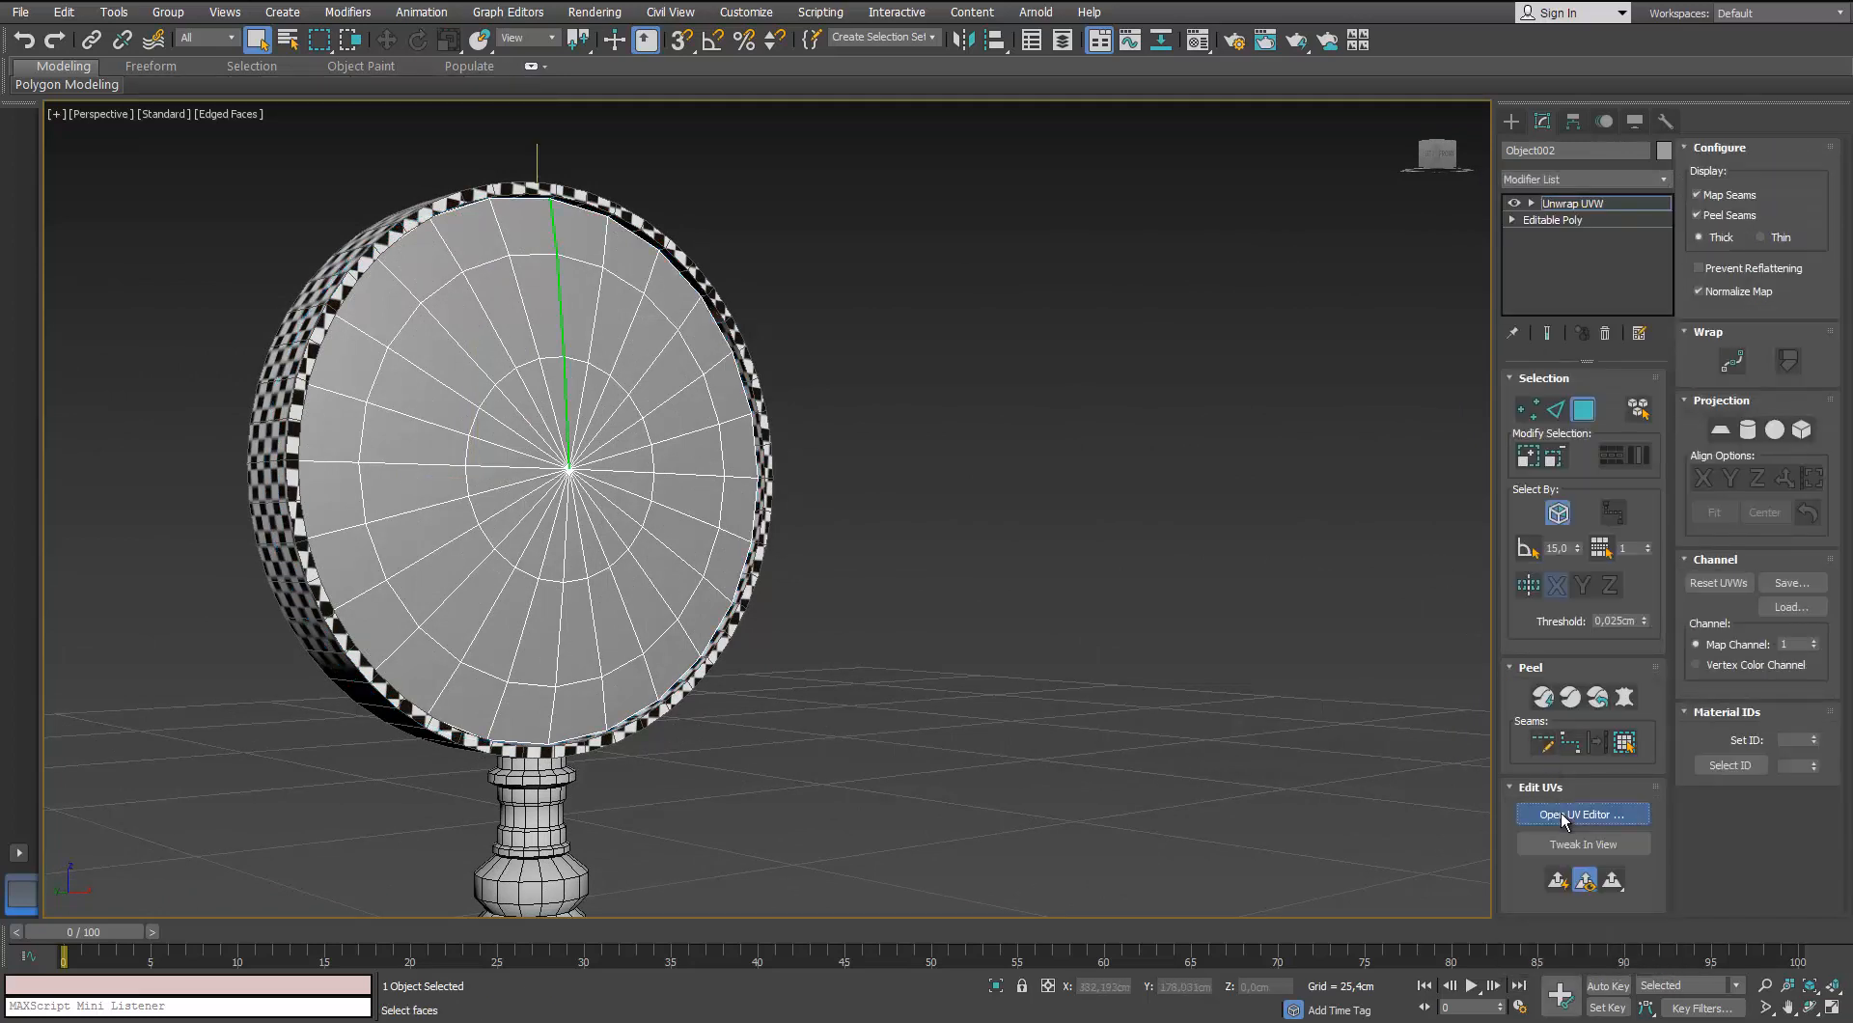
{"action": "left_click_drag", "start_coordinate": [1266, 329], "coordinate": [1298, 235]}
Select all faces of the lens disc and apply a box-type Normal Mapping with 0,001 spacing
{"action": "left_click", "coordinate": [508, 430]}
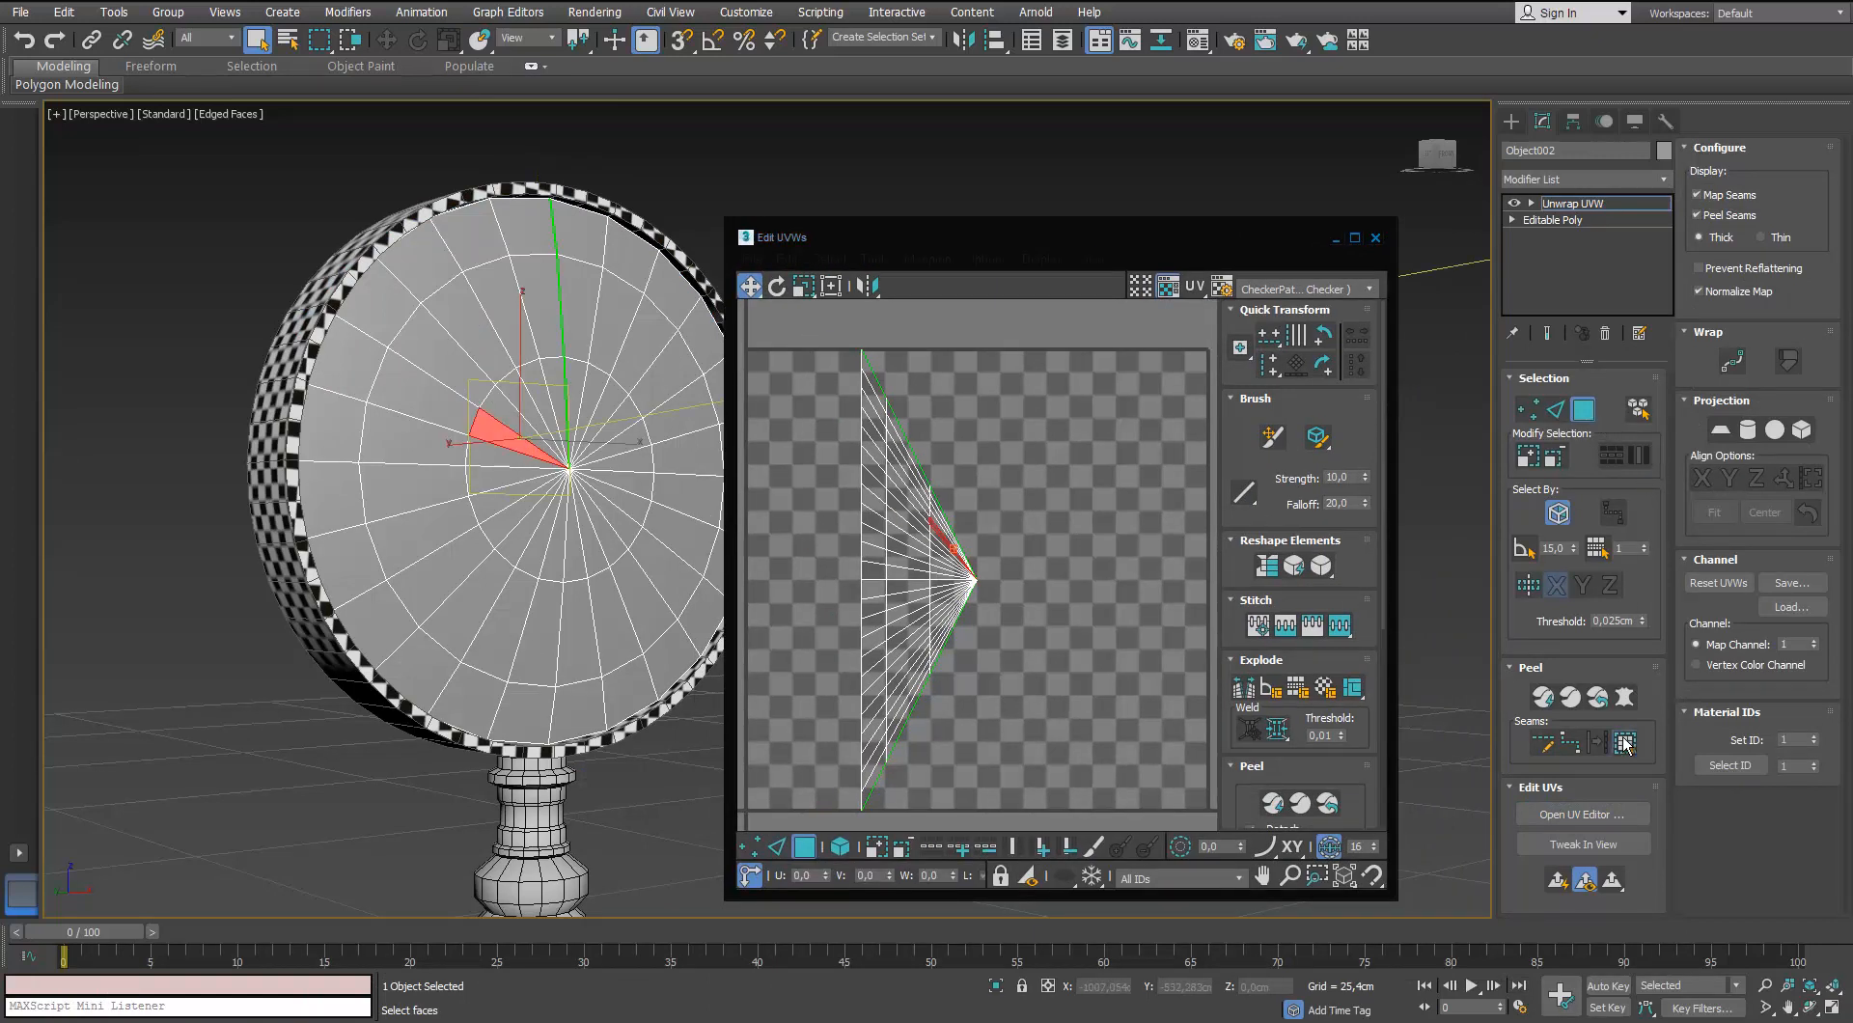
{"action": "key", "text": "ctrl+a"}
{"action": "left_click", "coordinate": [926, 258]}
{"action": "left_click", "coordinate": [973, 311]}
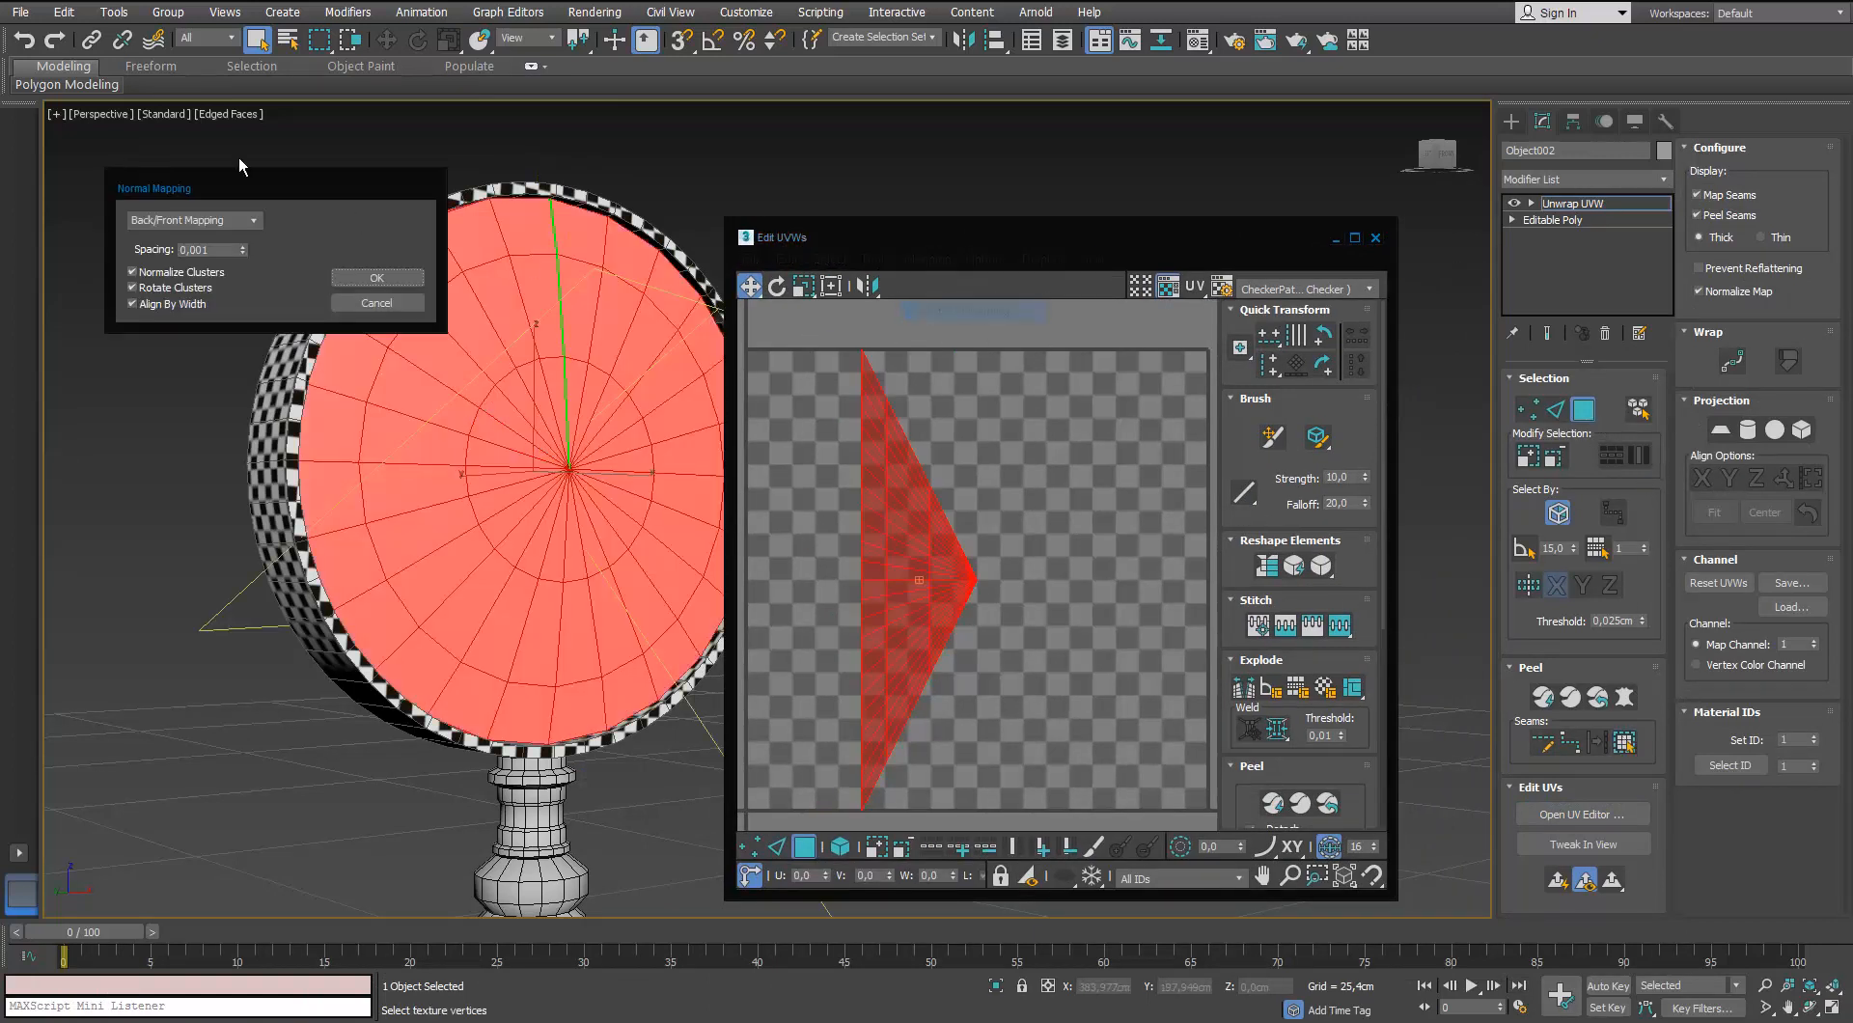
{"action": "left_click", "coordinate": [256, 227]}
{"action": "left_click", "coordinate": [193, 275]}
{"action": "left_click", "coordinate": [377, 277]}
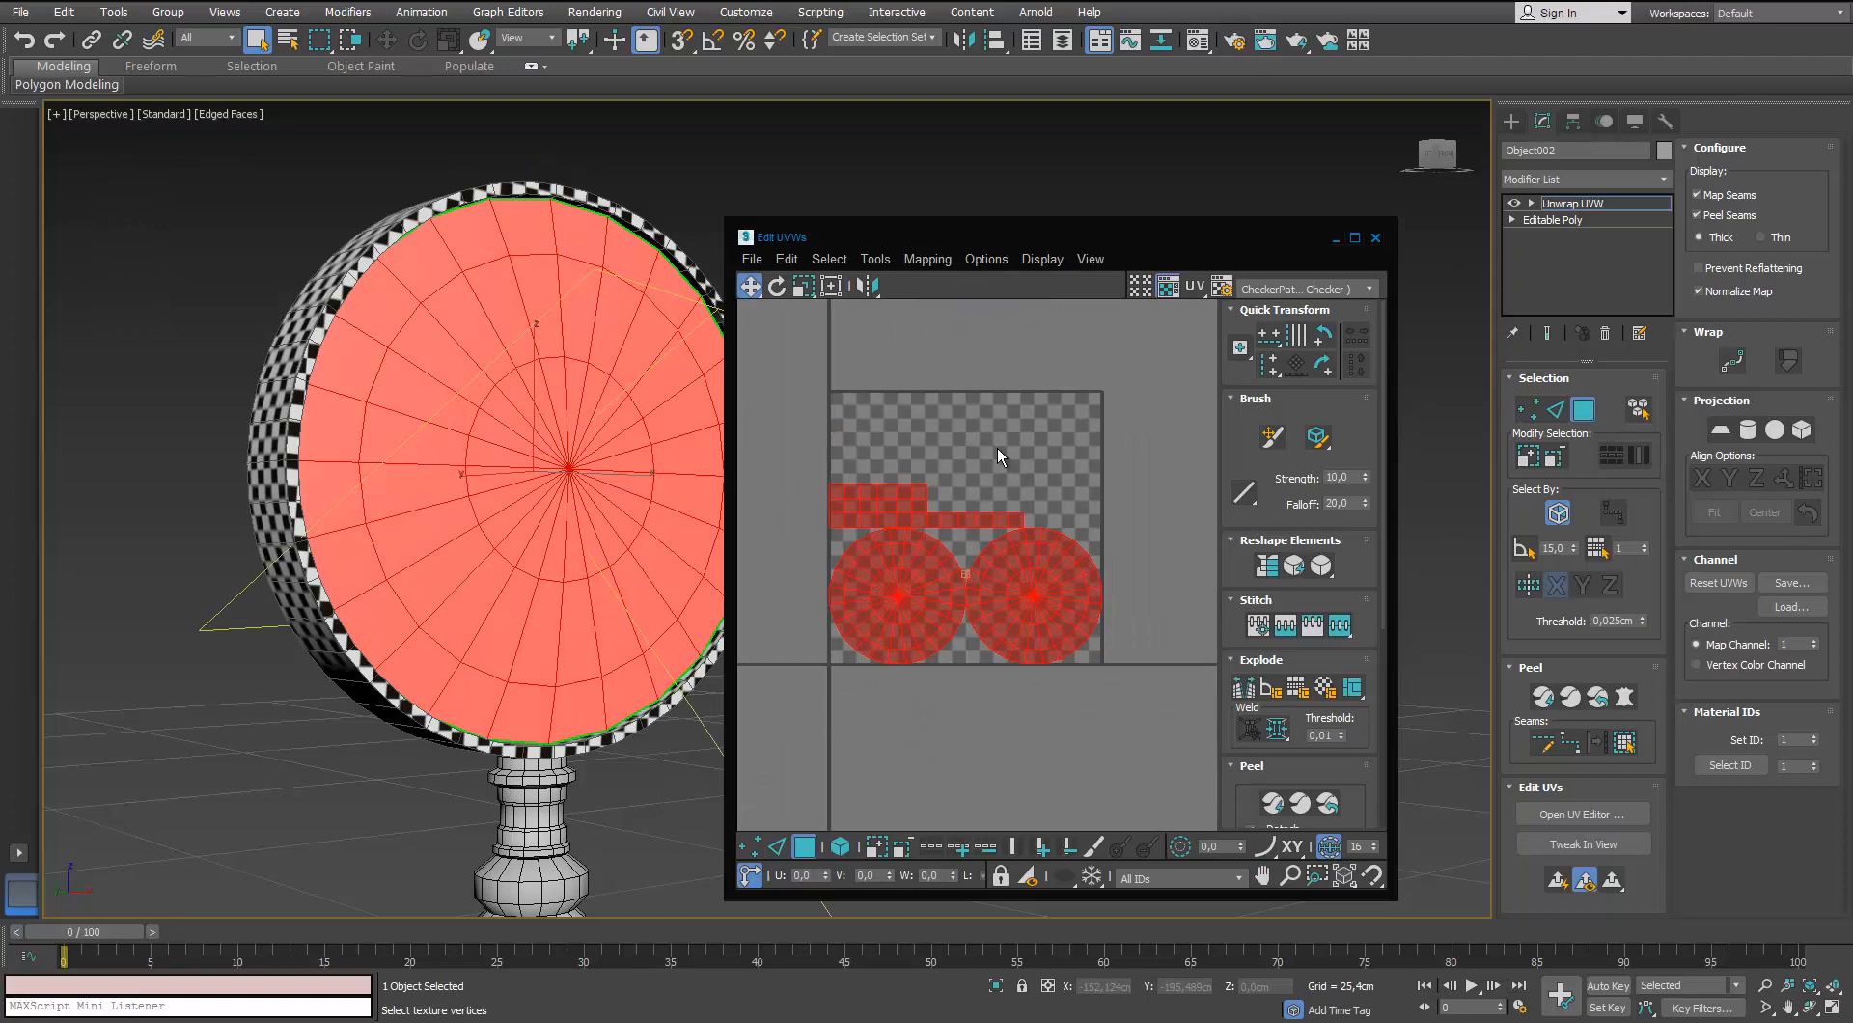
Stitch the lens's four separate rim segments end to end into one long strip in the enlarged UV editor
{"action": "left_click", "coordinate": [1354, 240]}
{"action": "left_click", "coordinate": [990, 473]}
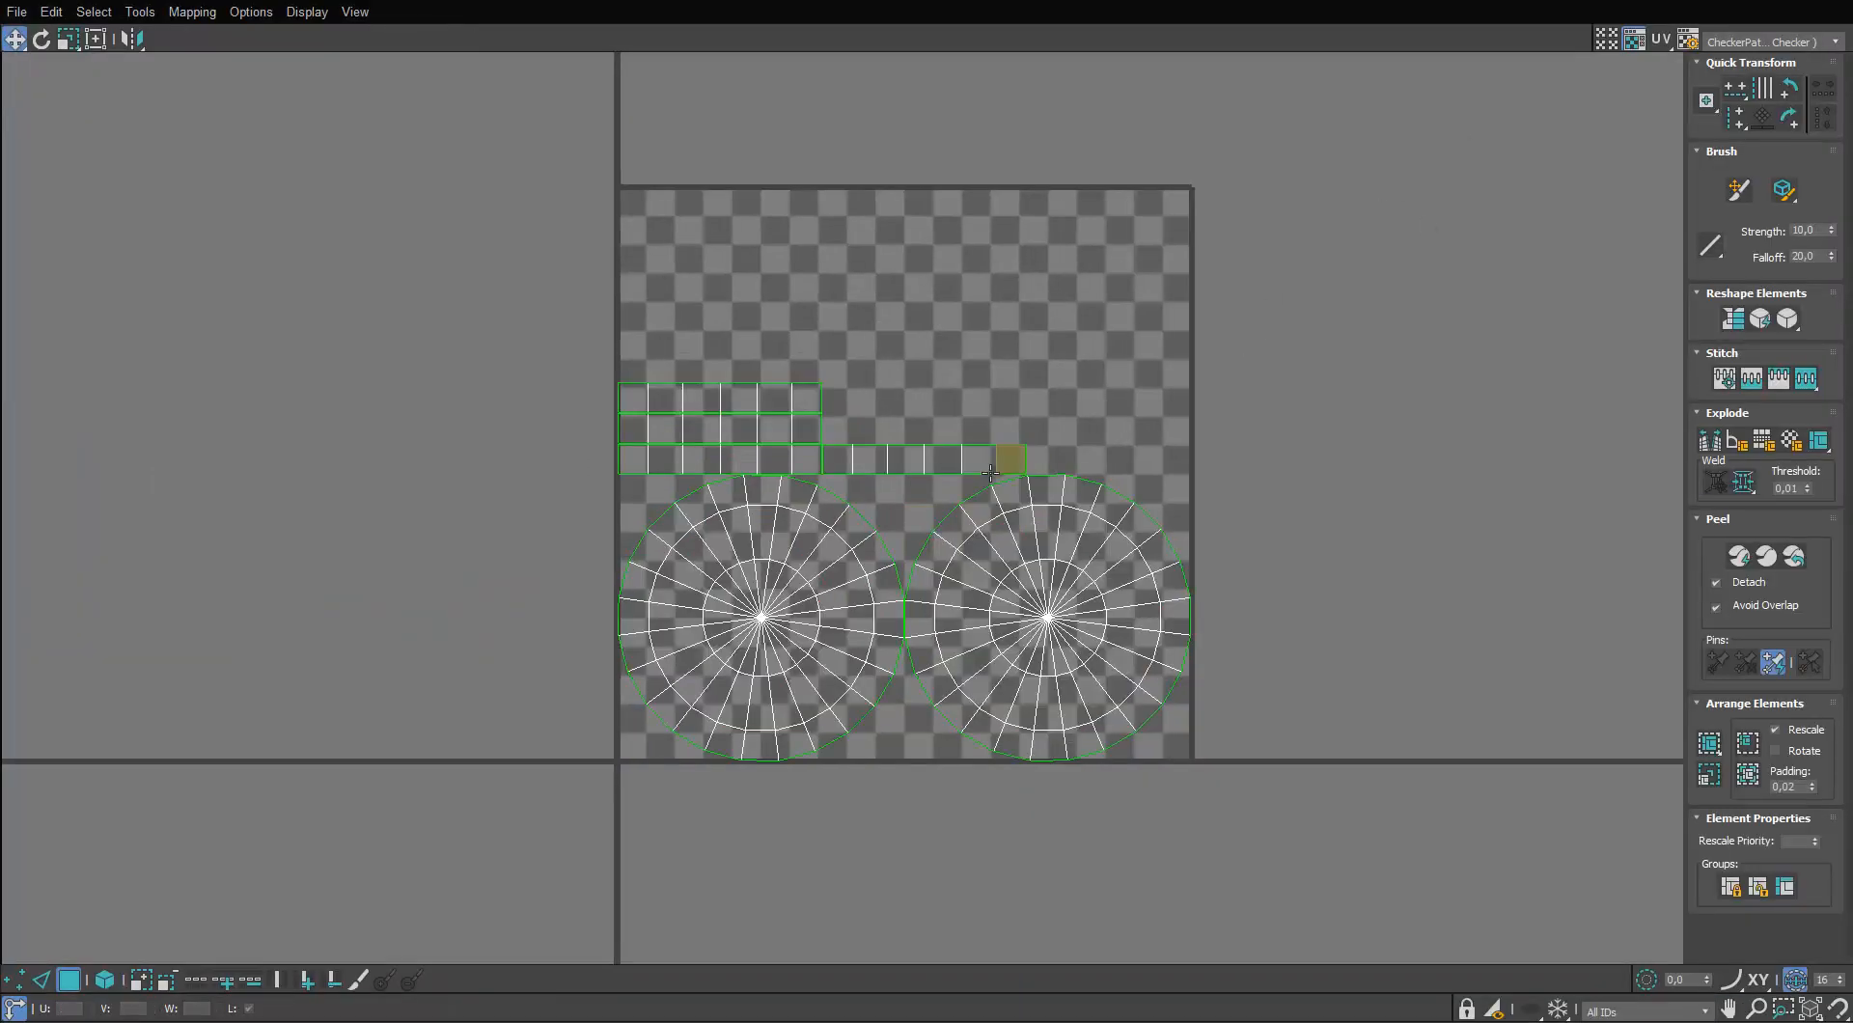
{"action": "key", "text": "2"}
{"action": "key", "text": "s"}
{"action": "middle_click_drag", "start_coordinate": [1069, 463], "coordinate": [943, 462]}
{"action": "scroll", "coordinate": [943, 462], "scroll_direction": "up", "scroll_amount": 2}
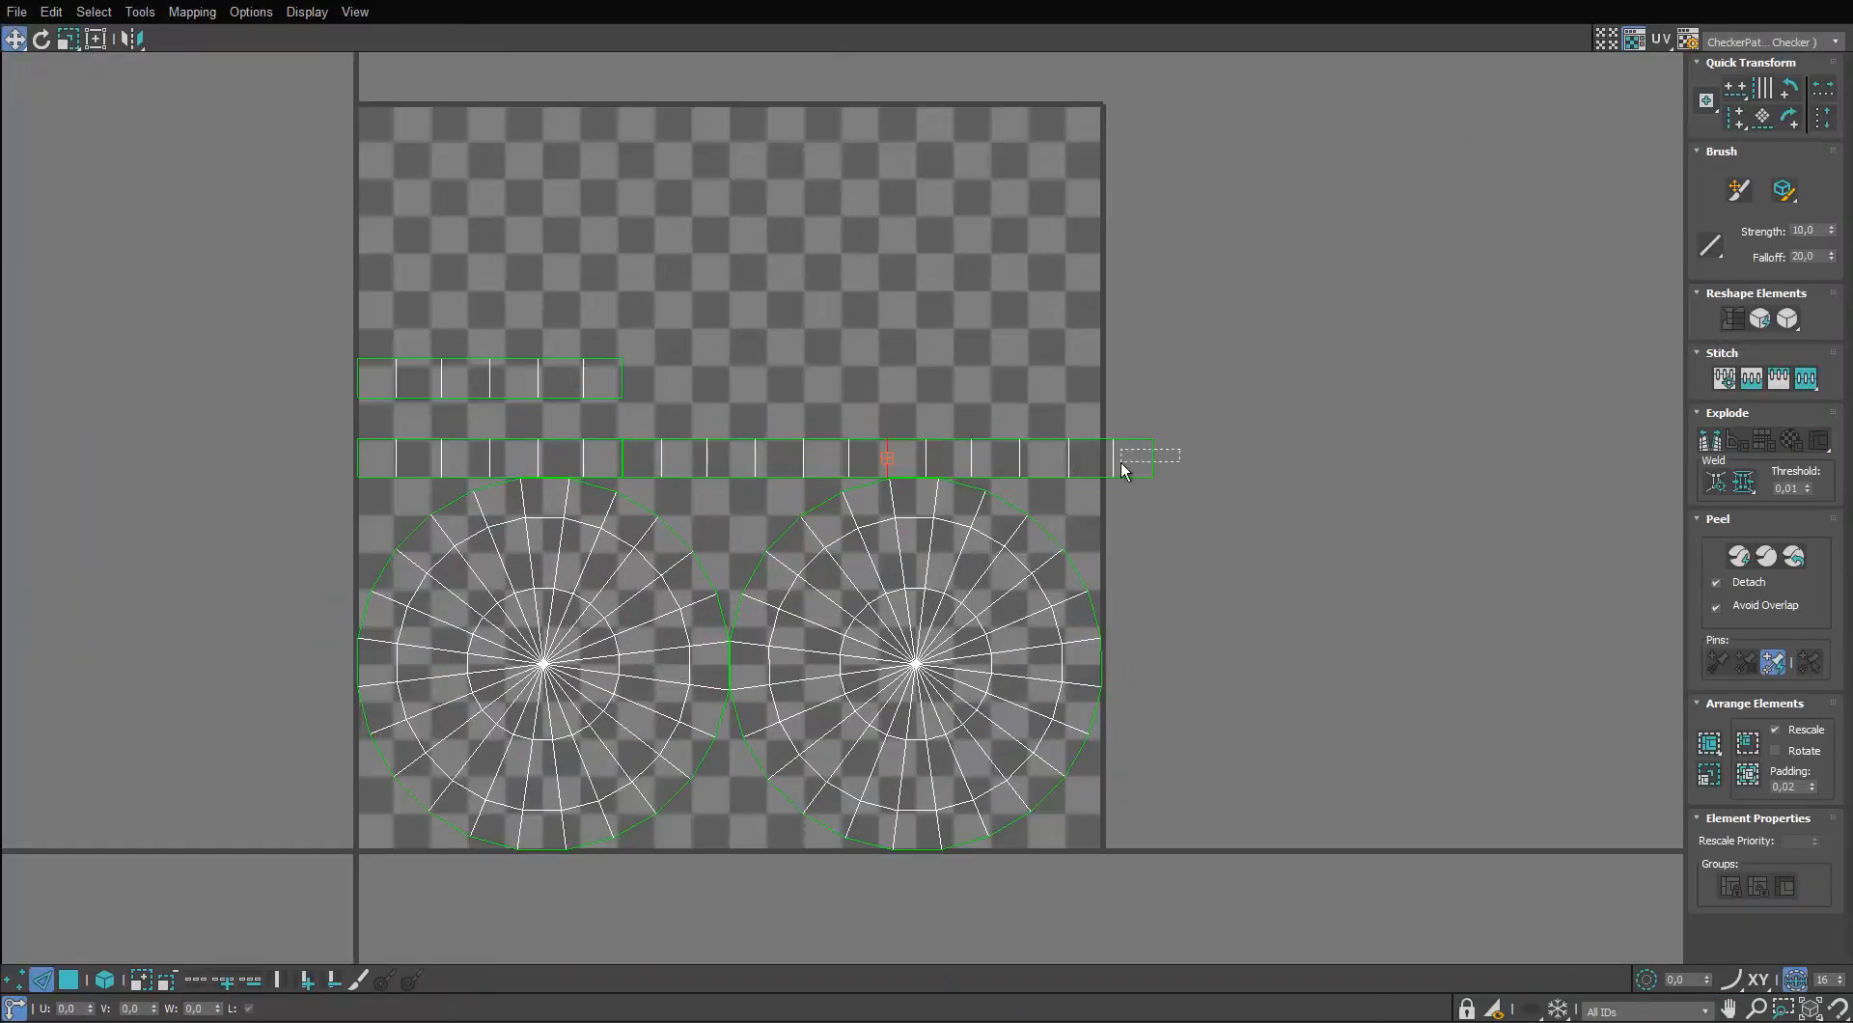
{"action": "left_click_drag", "start_coordinate": [1120, 463], "coordinate": [1119, 462]}
{"action": "key", "text": "s"}
{"action": "middle_click_drag", "start_coordinate": [1225, 465], "coordinate": [1052, 469]}
{"action": "left_click_drag", "start_coordinate": [1276, 450], "coordinate": [1215, 470]}
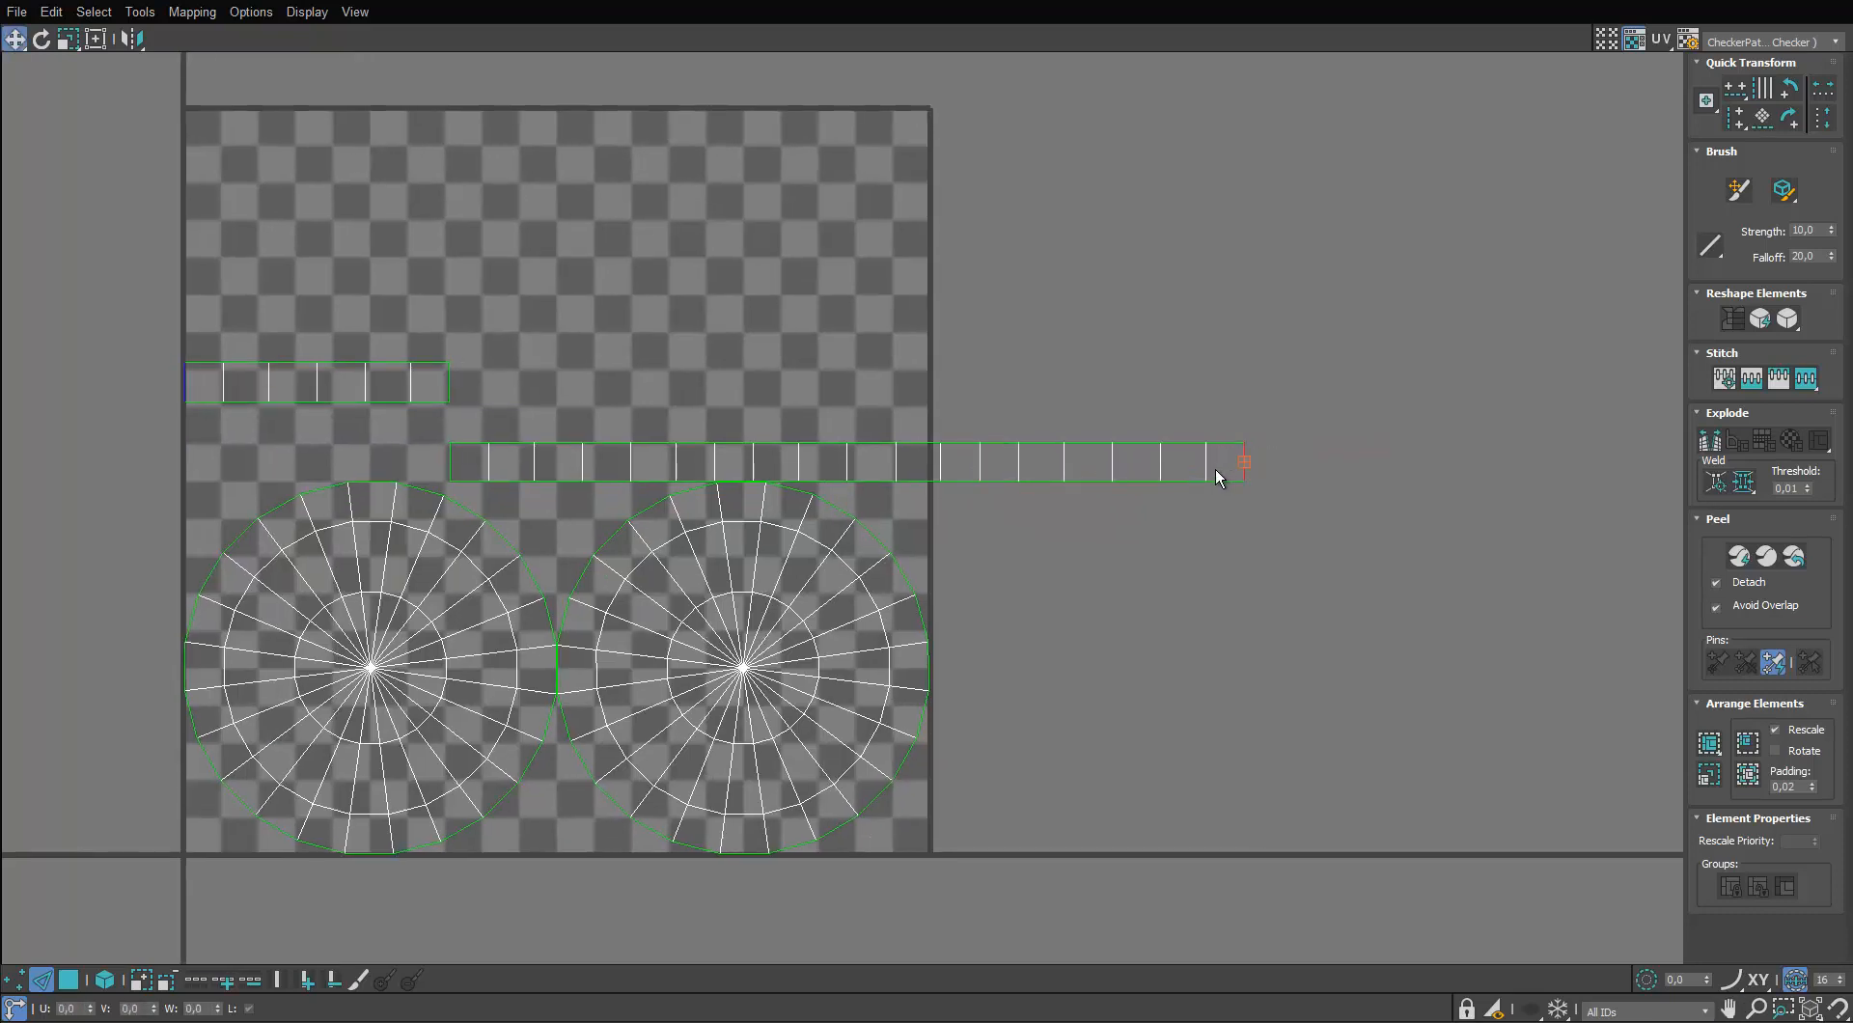
{"action": "key", "text": "s"}
{"action": "scroll", "coordinate": [1374, 477], "scroll_direction": "down", "scroll_amount": 2}
Move the two circular lens shells above the long rim strip and place them side by side
{"action": "left_click", "coordinate": [65, 980]}
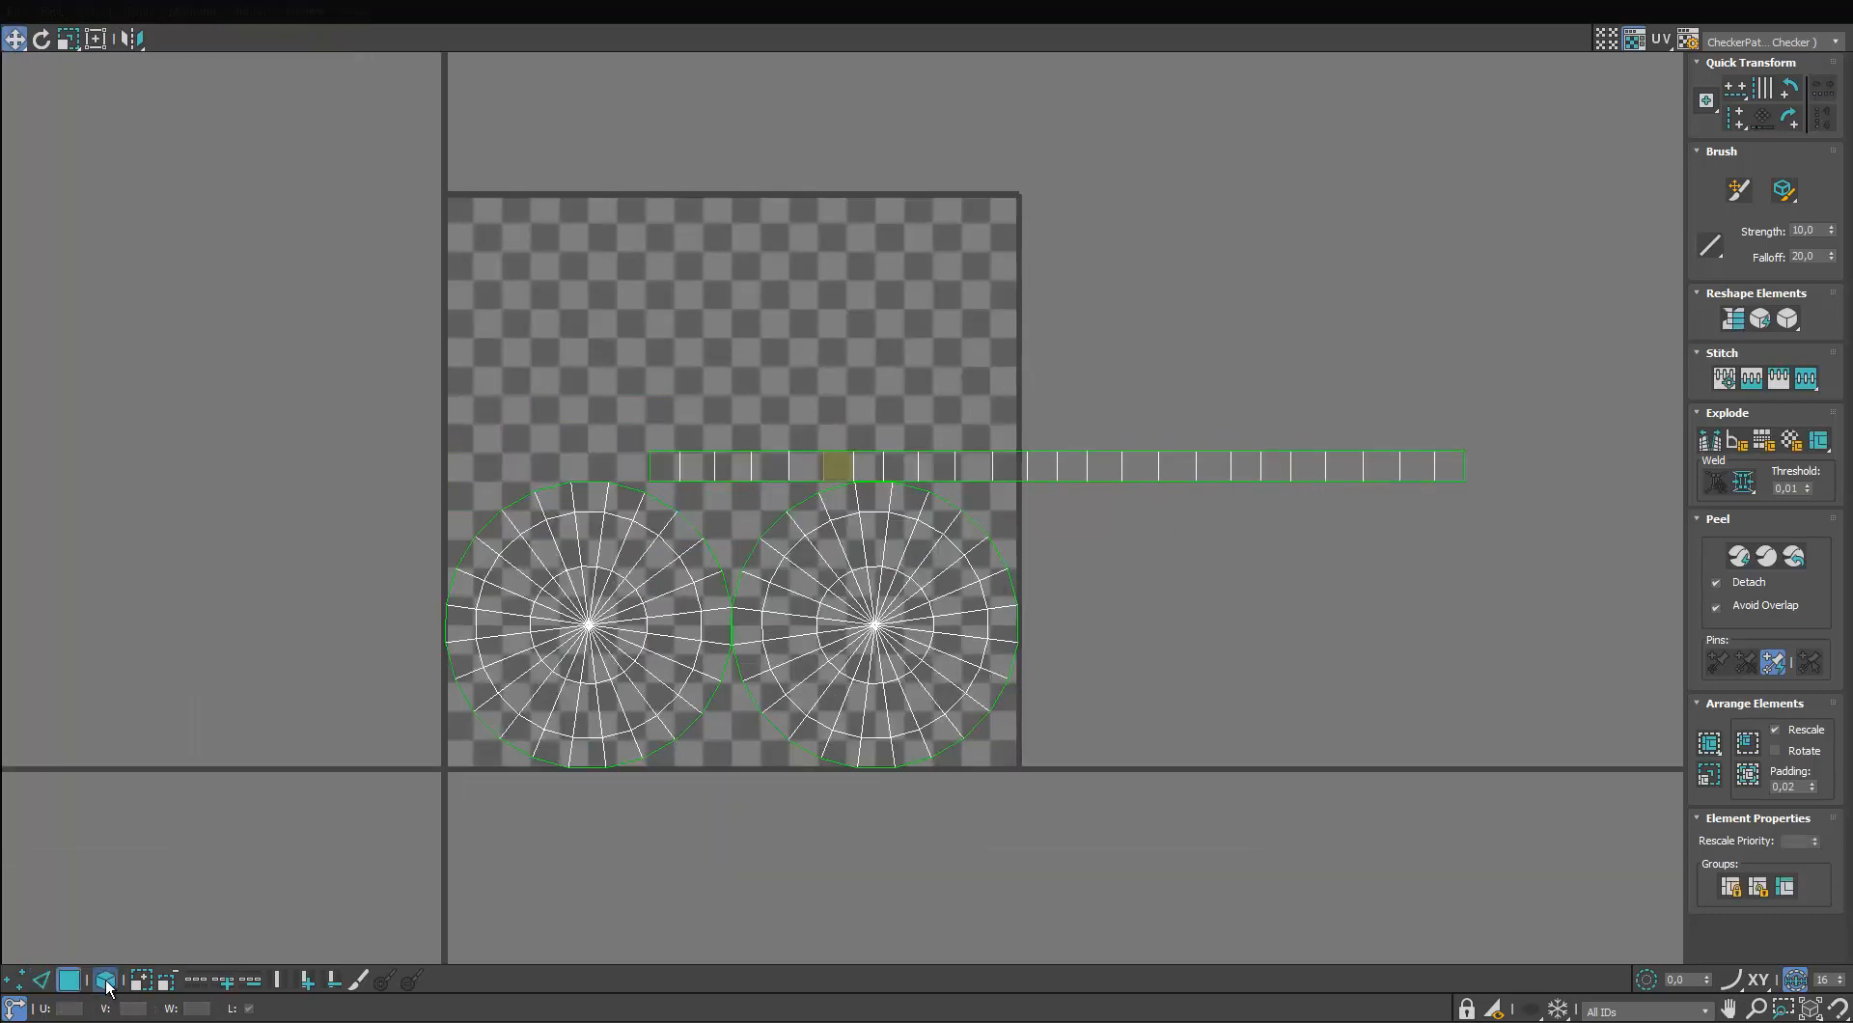
{"action": "left_click", "coordinate": [892, 588]}
{"action": "left_click_drag", "start_coordinate": [940, 567], "coordinate": [1185, 228]}
{"action": "left_click_drag", "start_coordinate": [489, 620], "coordinate": [680, 298]}
{"action": "left_click_drag", "start_coordinate": [1076, 298], "coordinate": [1029, 308]}
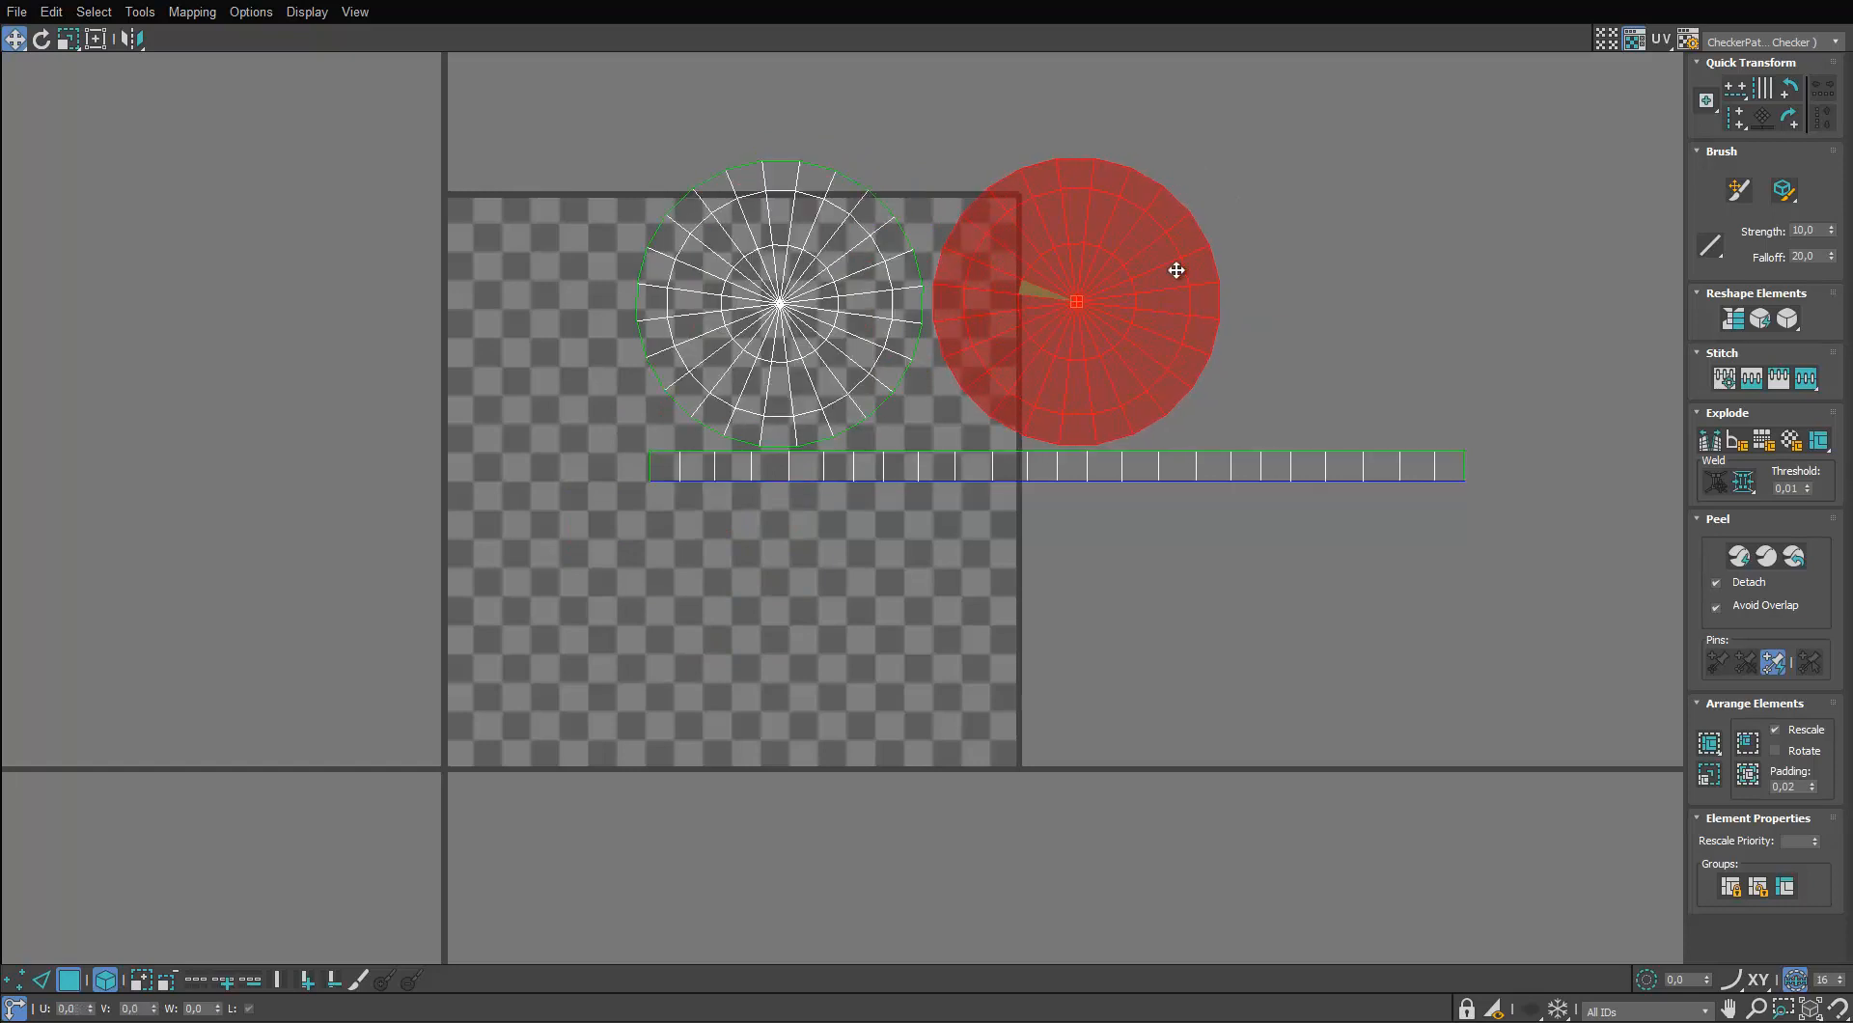
Scale all the lens's UV shells down uniformly and move them below the UV square
{"action": "key", "text": "ctrl+a"}
{"action": "key", "text": "r"}
{"action": "left_click_drag", "start_coordinate": [839, 369], "coordinate": [799, 450]}
{"action": "key", "text": "w"}
{"action": "left_click_drag", "start_coordinate": [906, 356], "coordinate": [546, 903]}
Apply the checker material to the lens disc, check the pattern from the side and close the Material Editor
{"action": "left_click_drag", "start_coordinate": [999, 2], "coordinate": [1133, 183]}
{"action": "left_click", "coordinate": [731, 162]}
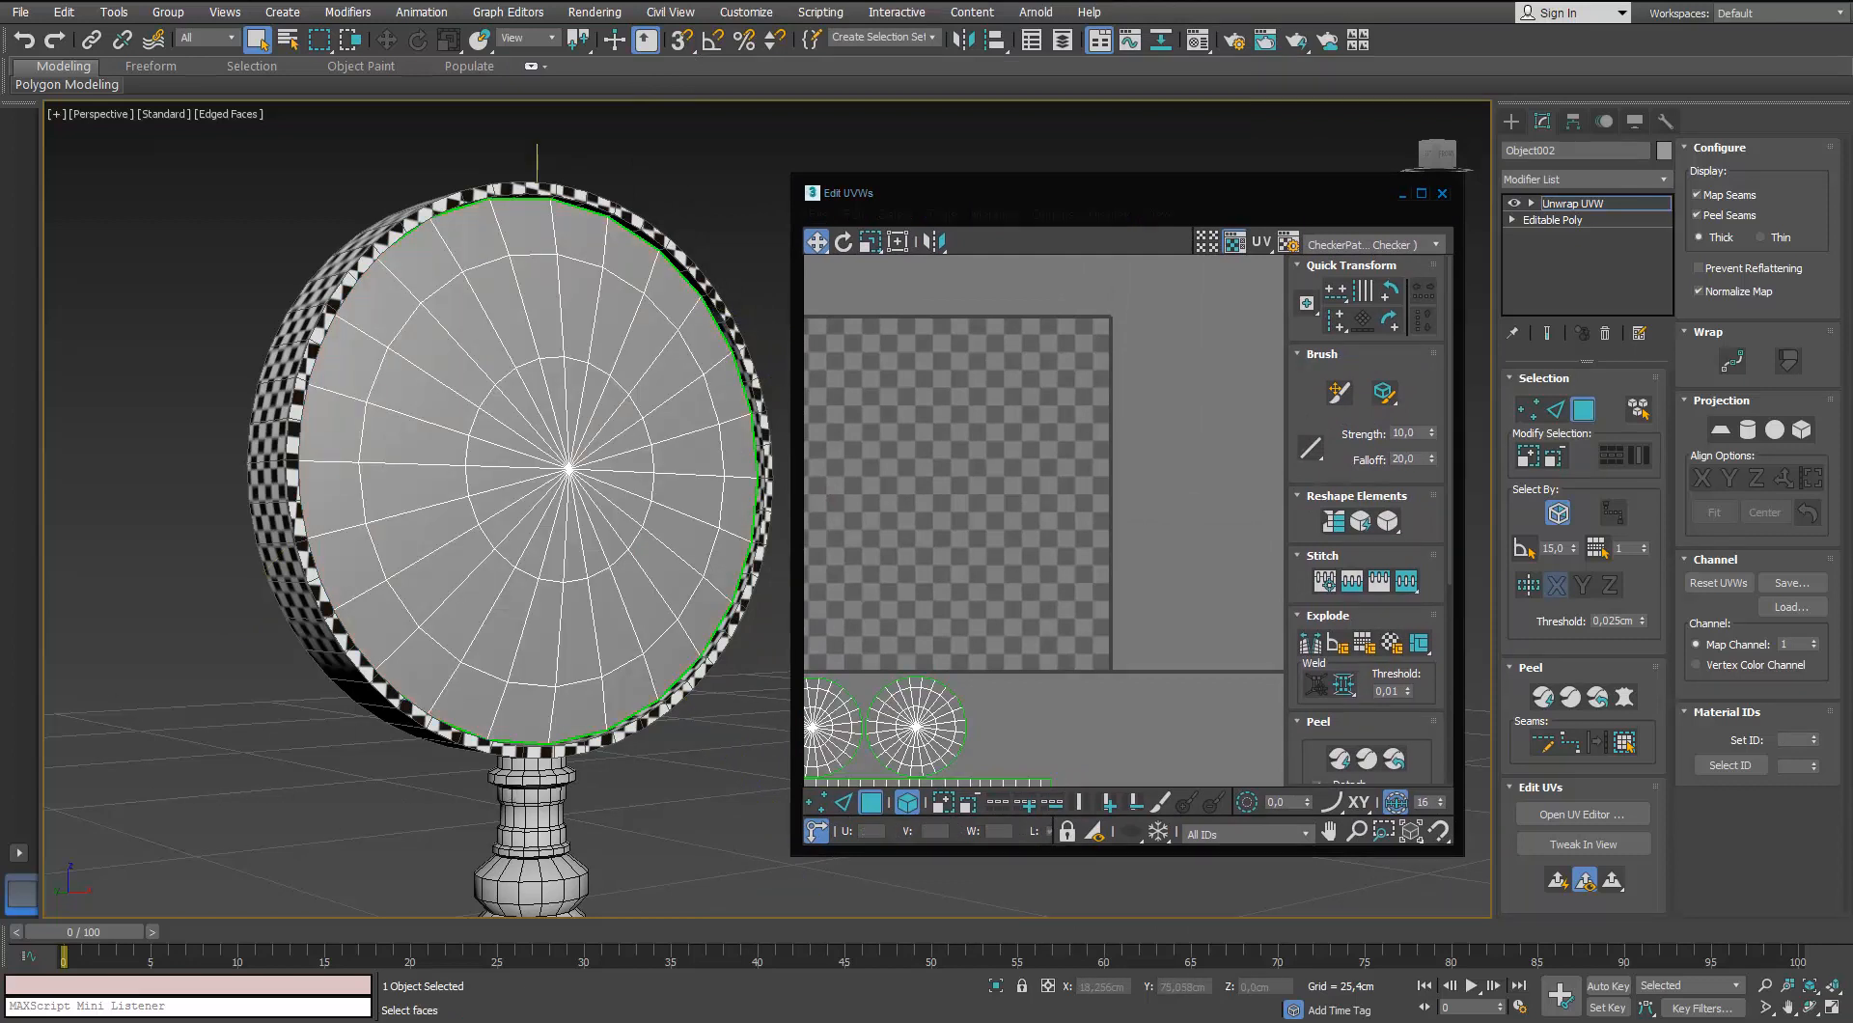
{"action": "key", "text": "m"}
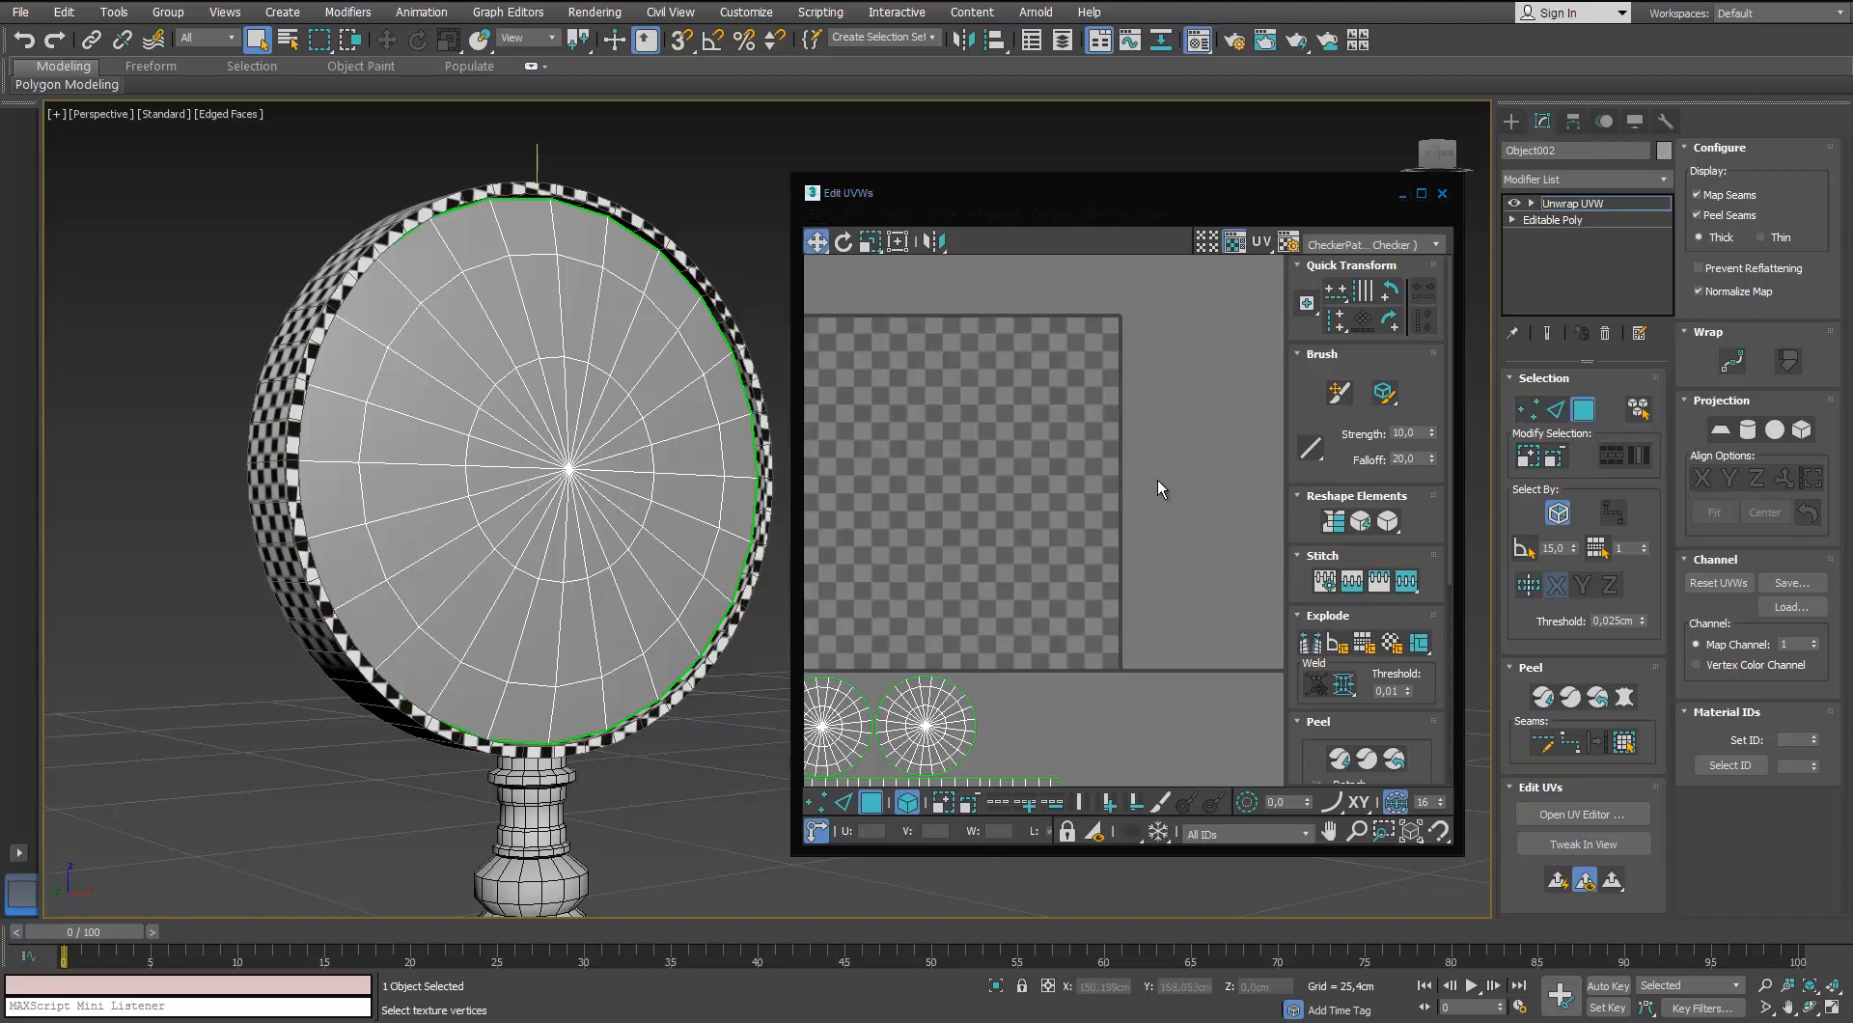
{"action": "middle_click_drag", "start_coordinate": [642, 440], "coordinate": [710, 454], "text": "alt"}
{"action": "left_click", "coordinate": [1508, 292]}
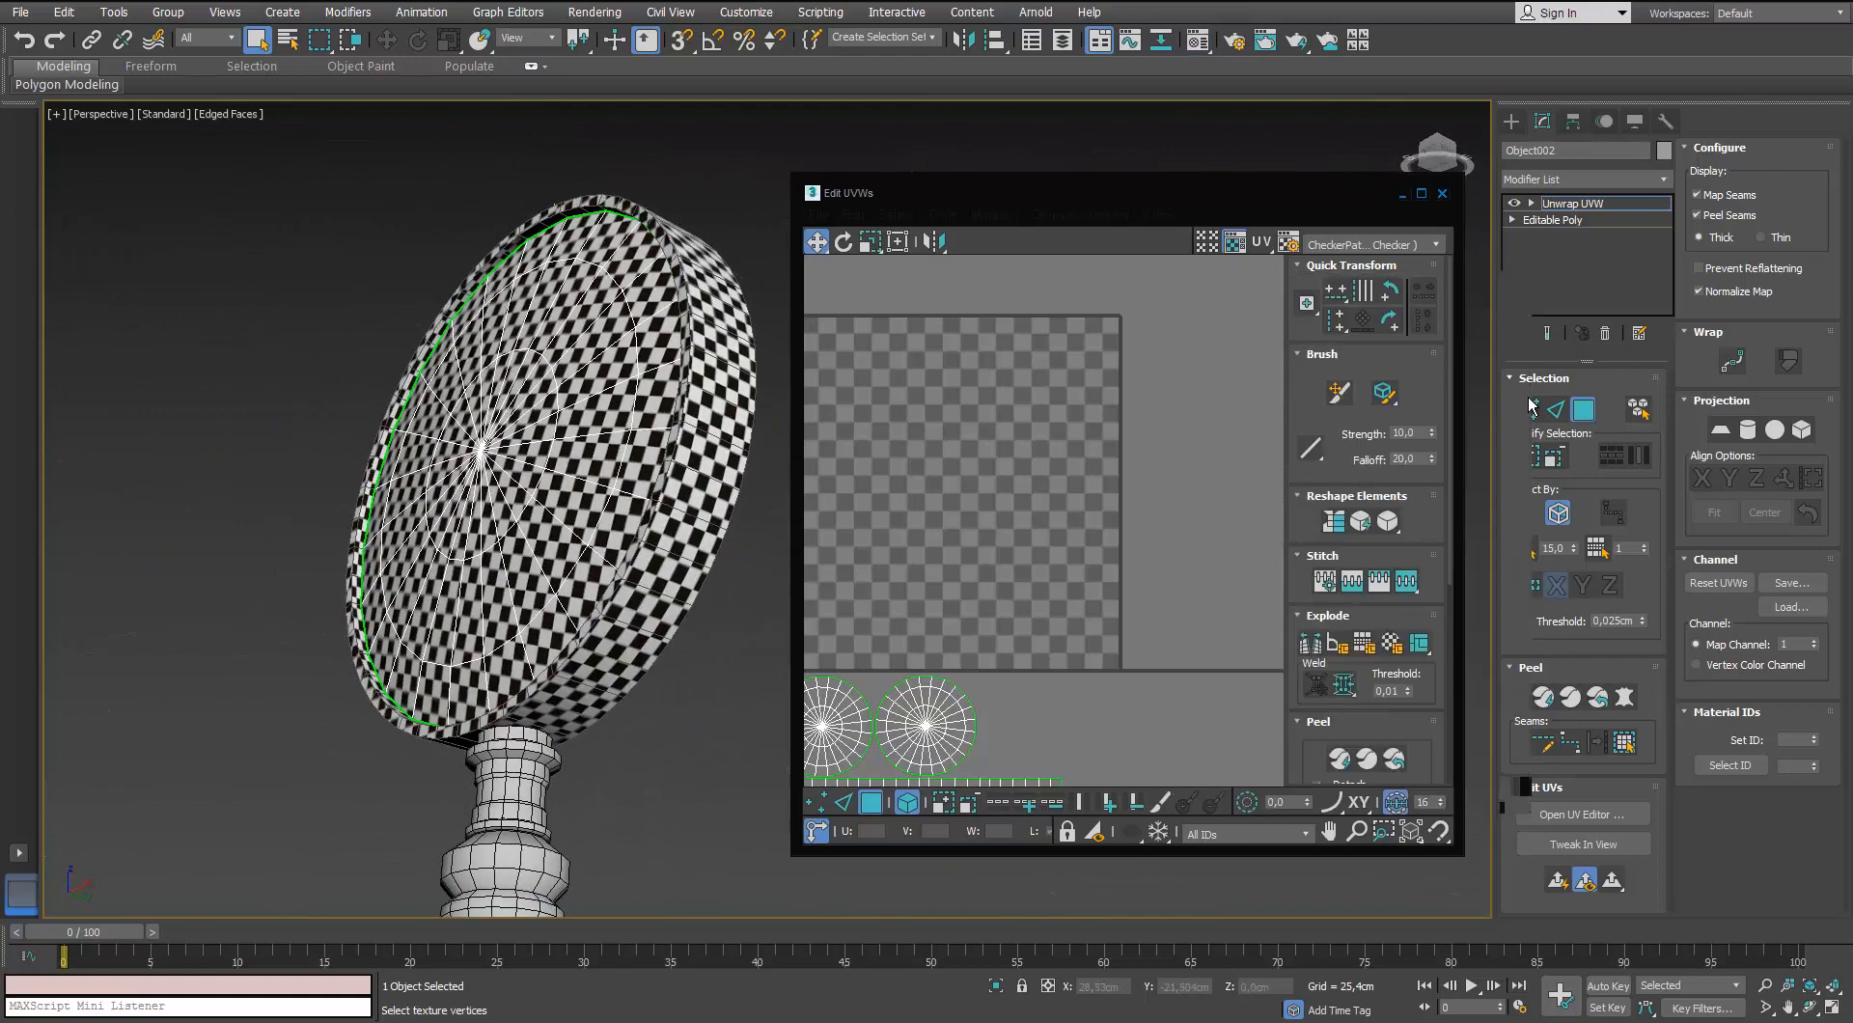
Leave the lens's unwrap mode, select the stepped collar between the lens frame and the handle, and inspect its shape
{"action": "left_click", "coordinate": [1573, 203]}
{"action": "left_click", "coordinate": [804, 565]}
{"action": "middle_click_drag", "start_coordinate": [802, 556], "coordinate": [893, 618], "text": "alt"}
{"action": "scroll", "coordinate": [892, 618], "scroll_direction": "down", "scroll_amount": 3}
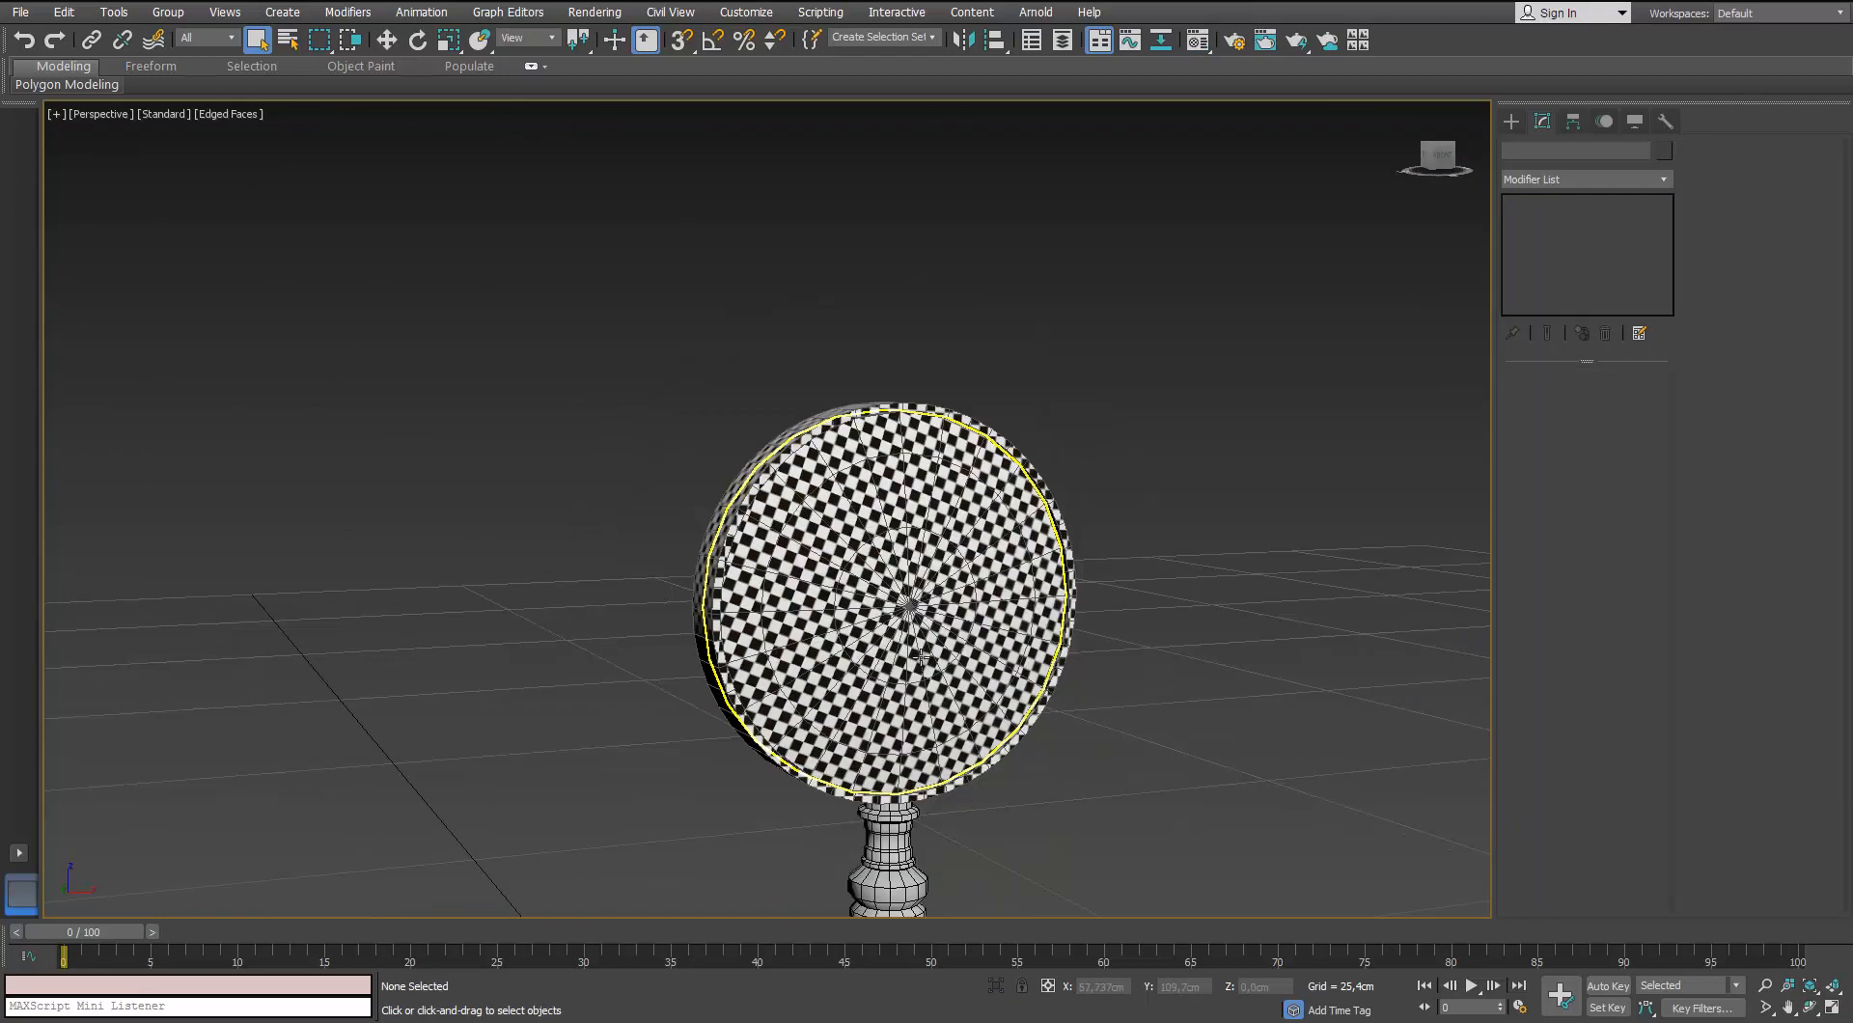
{"action": "middle_click_drag", "start_coordinate": [823, 782], "coordinate": [682, 538]}
{"action": "scroll", "coordinate": [734, 521], "scroll_direction": "up", "scroll_amount": 3}
{"action": "left_click", "coordinate": [754, 486]}
{"action": "scroll", "coordinate": [754, 486], "scroll_direction": "up", "scroll_amount": 3}
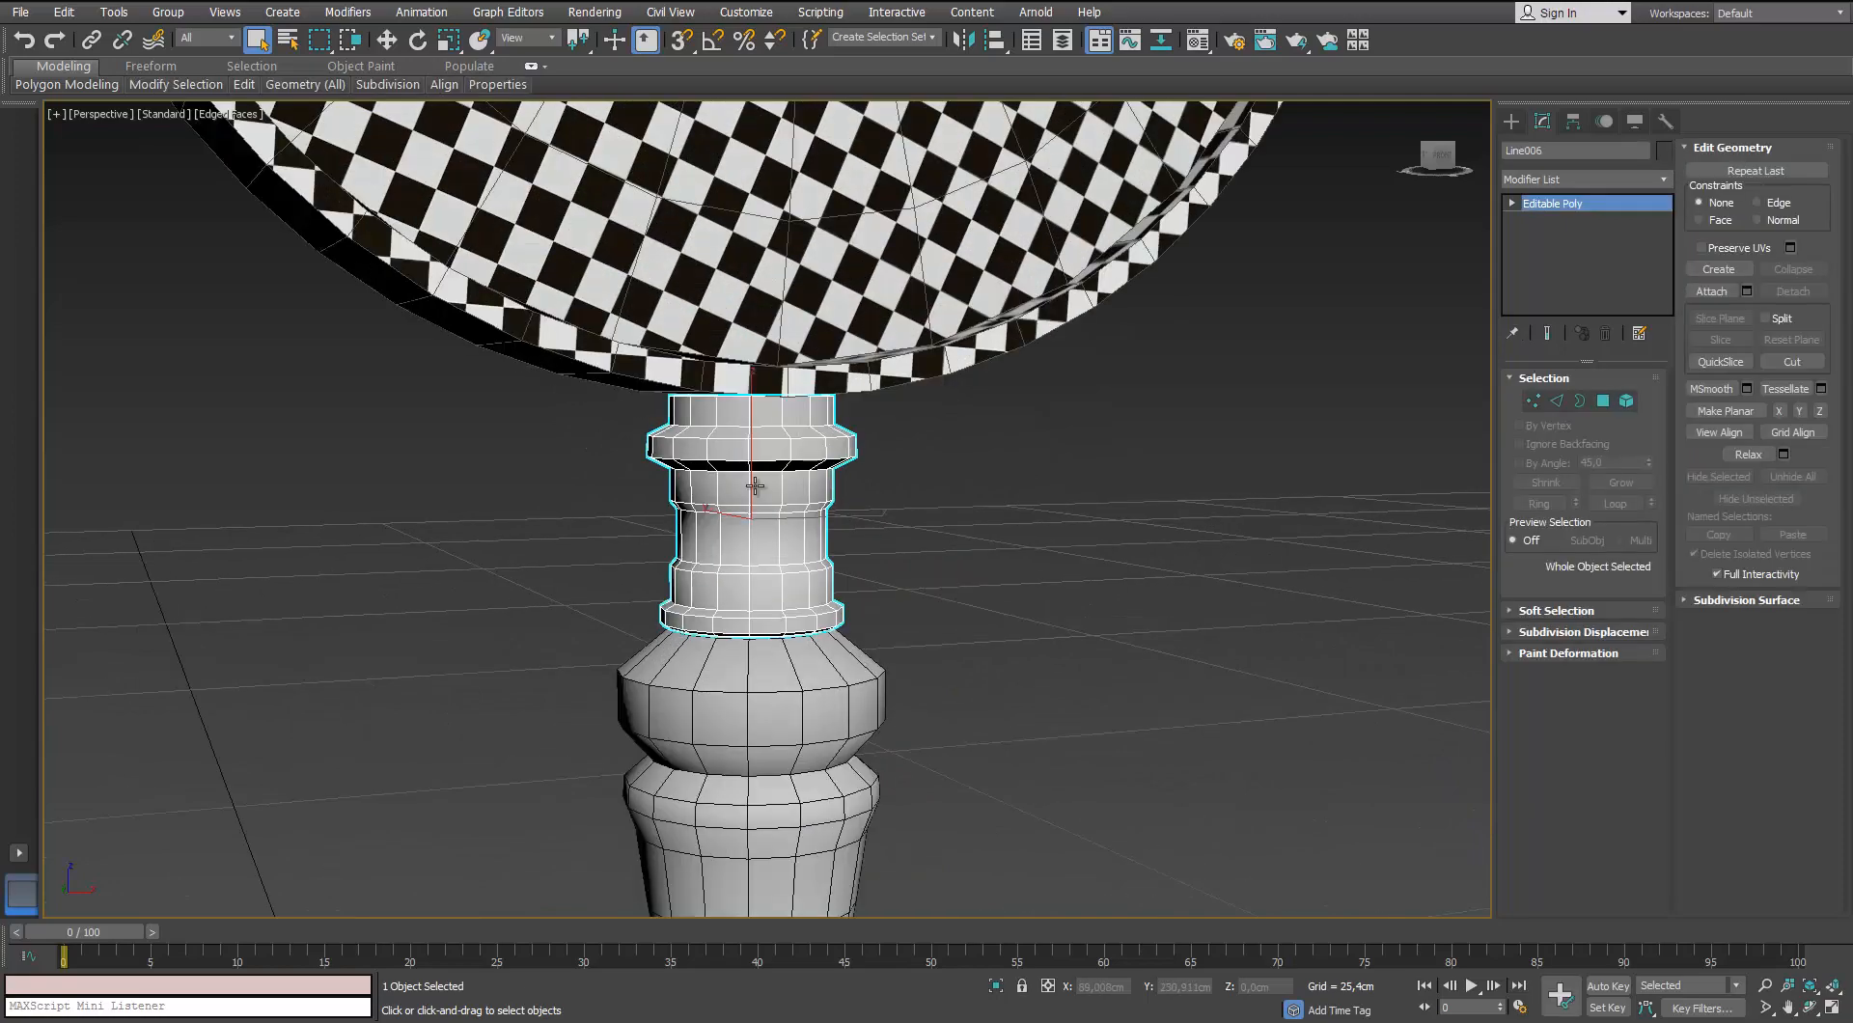
{"action": "scroll", "coordinate": [760, 491], "scroll_direction": "up", "scroll_amount": 3}
{"action": "scroll", "coordinate": [782, 434], "scroll_direction": "up", "scroll_amount": 1}
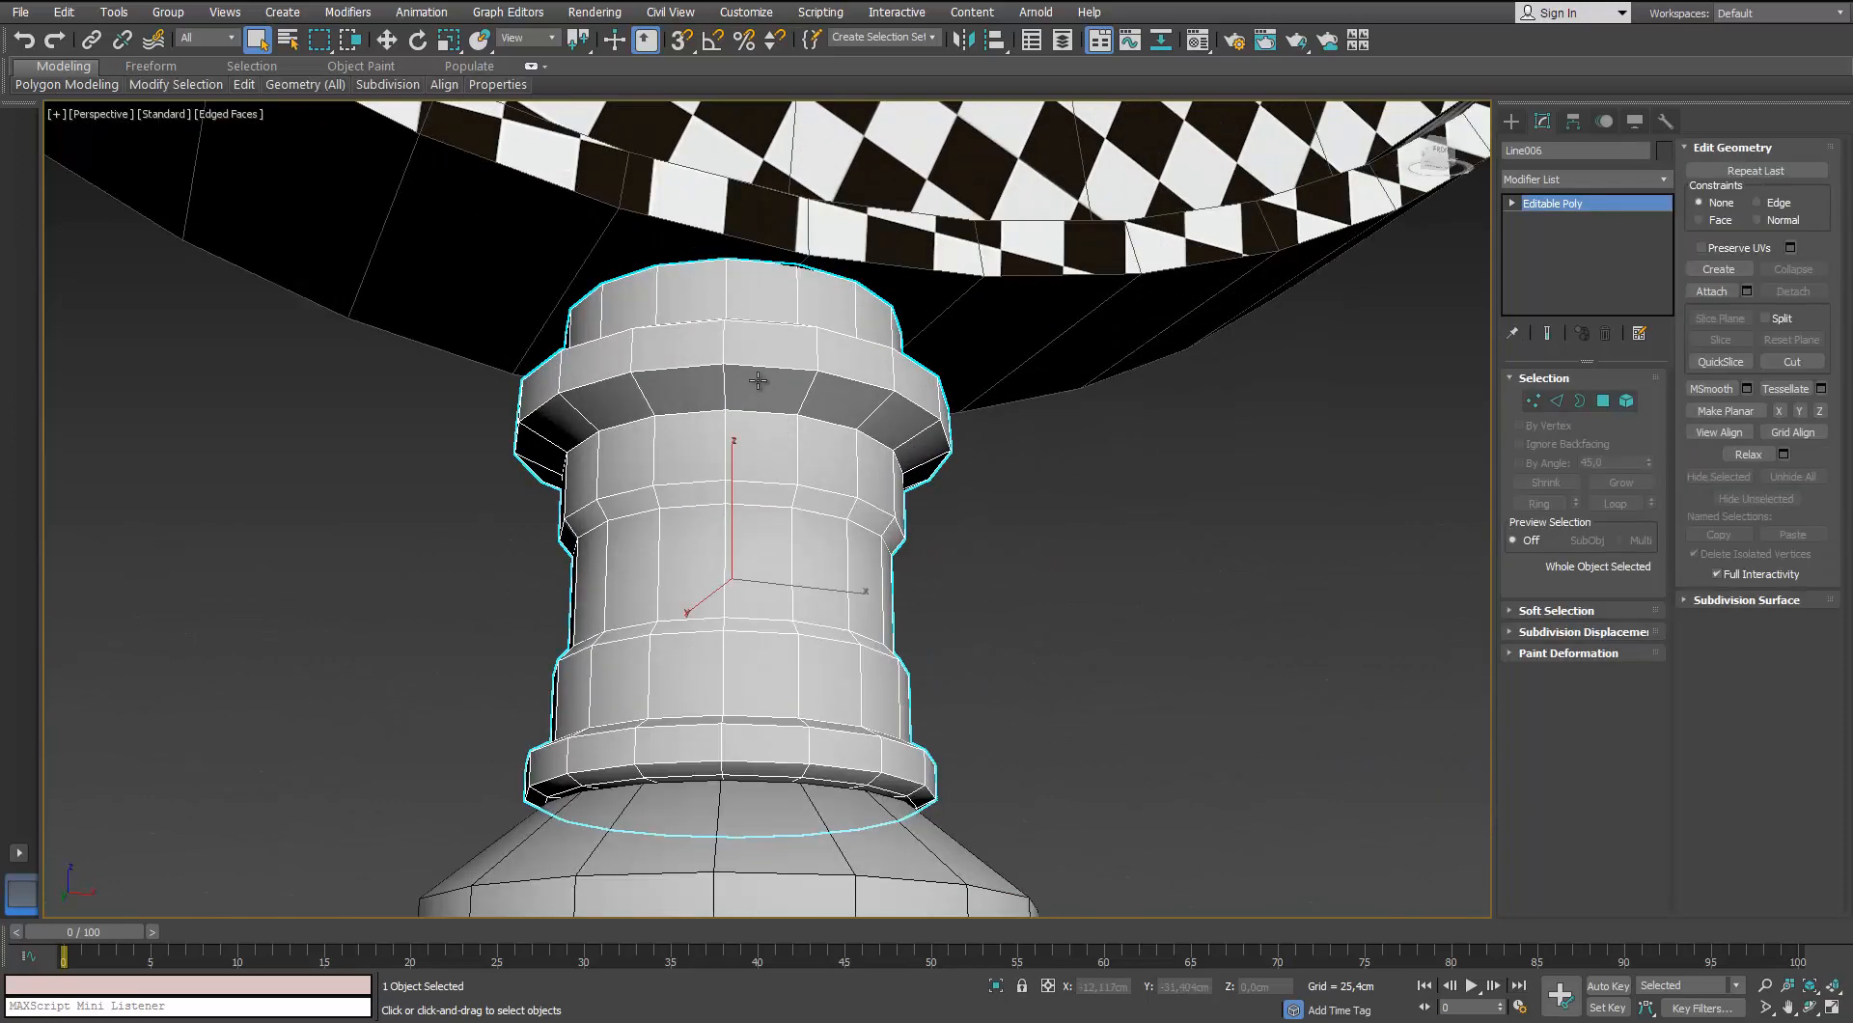
{"action": "middle_click_drag", "start_coordinate": [758, 381], "coordinate": [1237, 492], "text": "alt"}
{"action": "scroll", "coordinate": [704, 461], "scroll_direction": "down", "scroll_amount": 3}
Add an Unwrap UVW modifier to the collar and open its UV editor beside the model
{"action": "left_click", "coordinate": [1663, 179]}
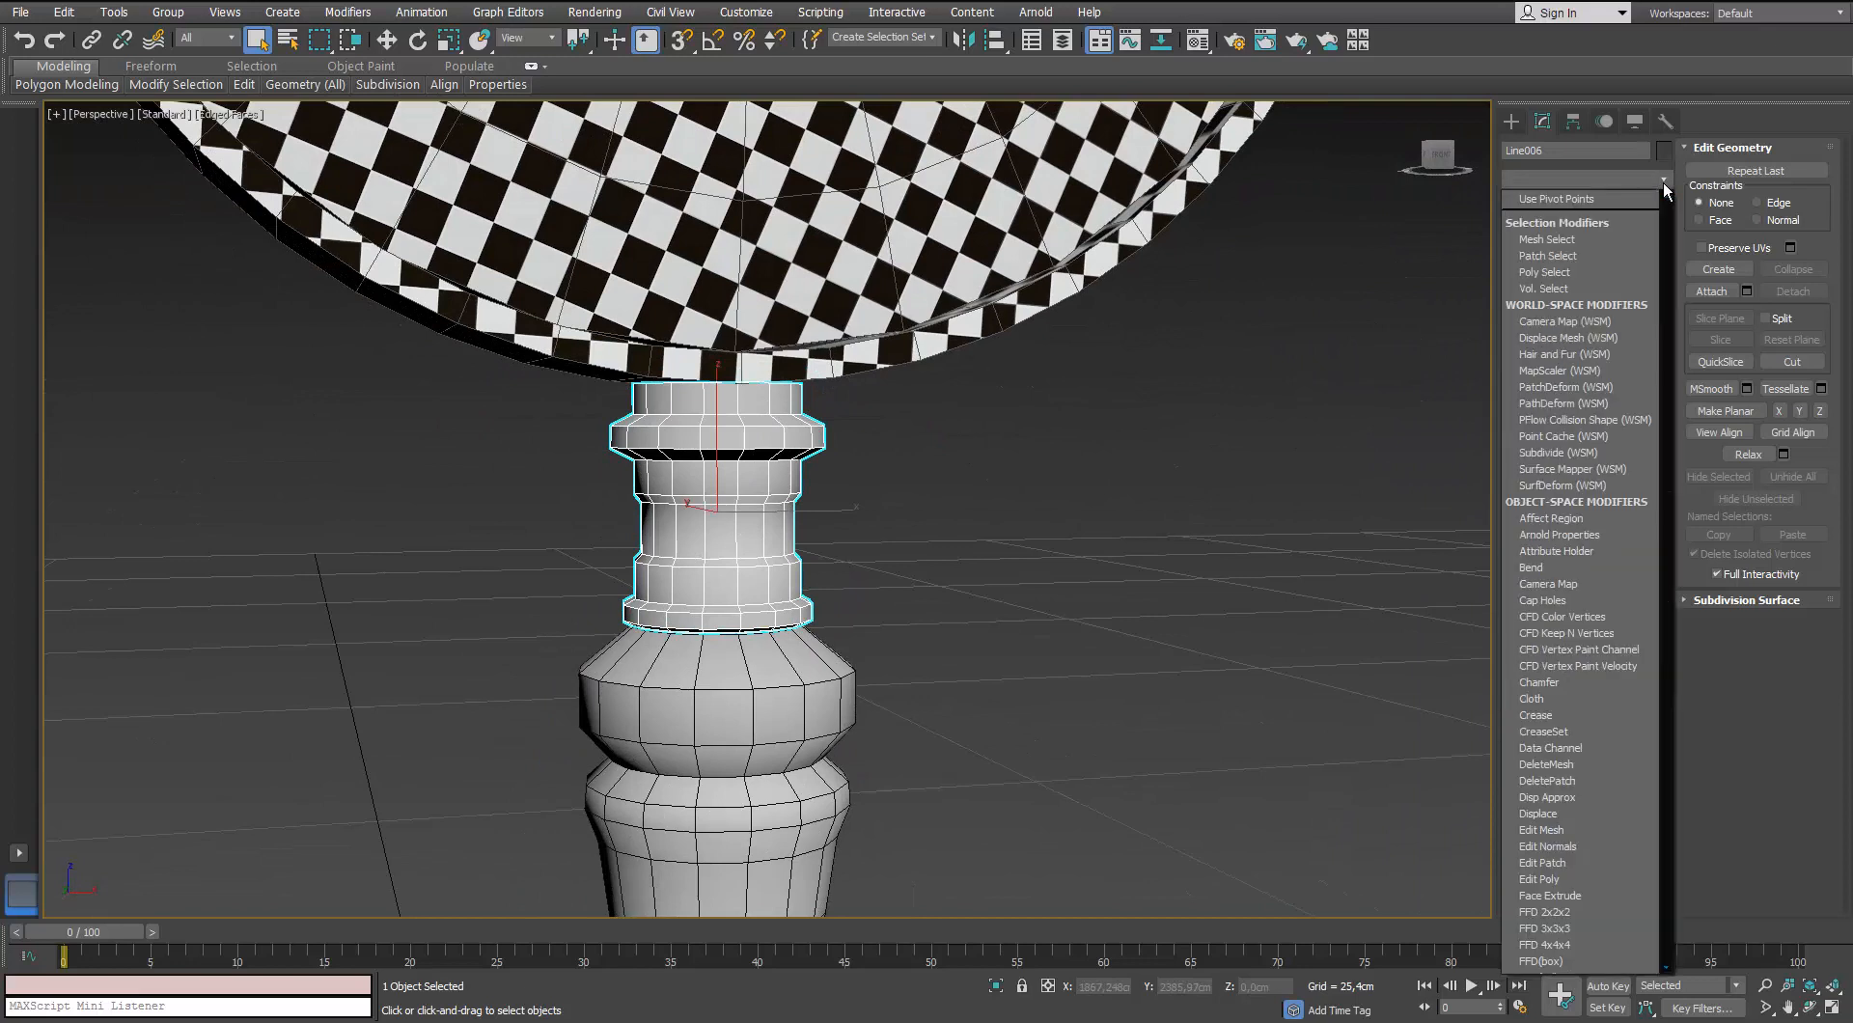
{"action": "key", "text": "t"}
{"action": "key", "text": "u"}
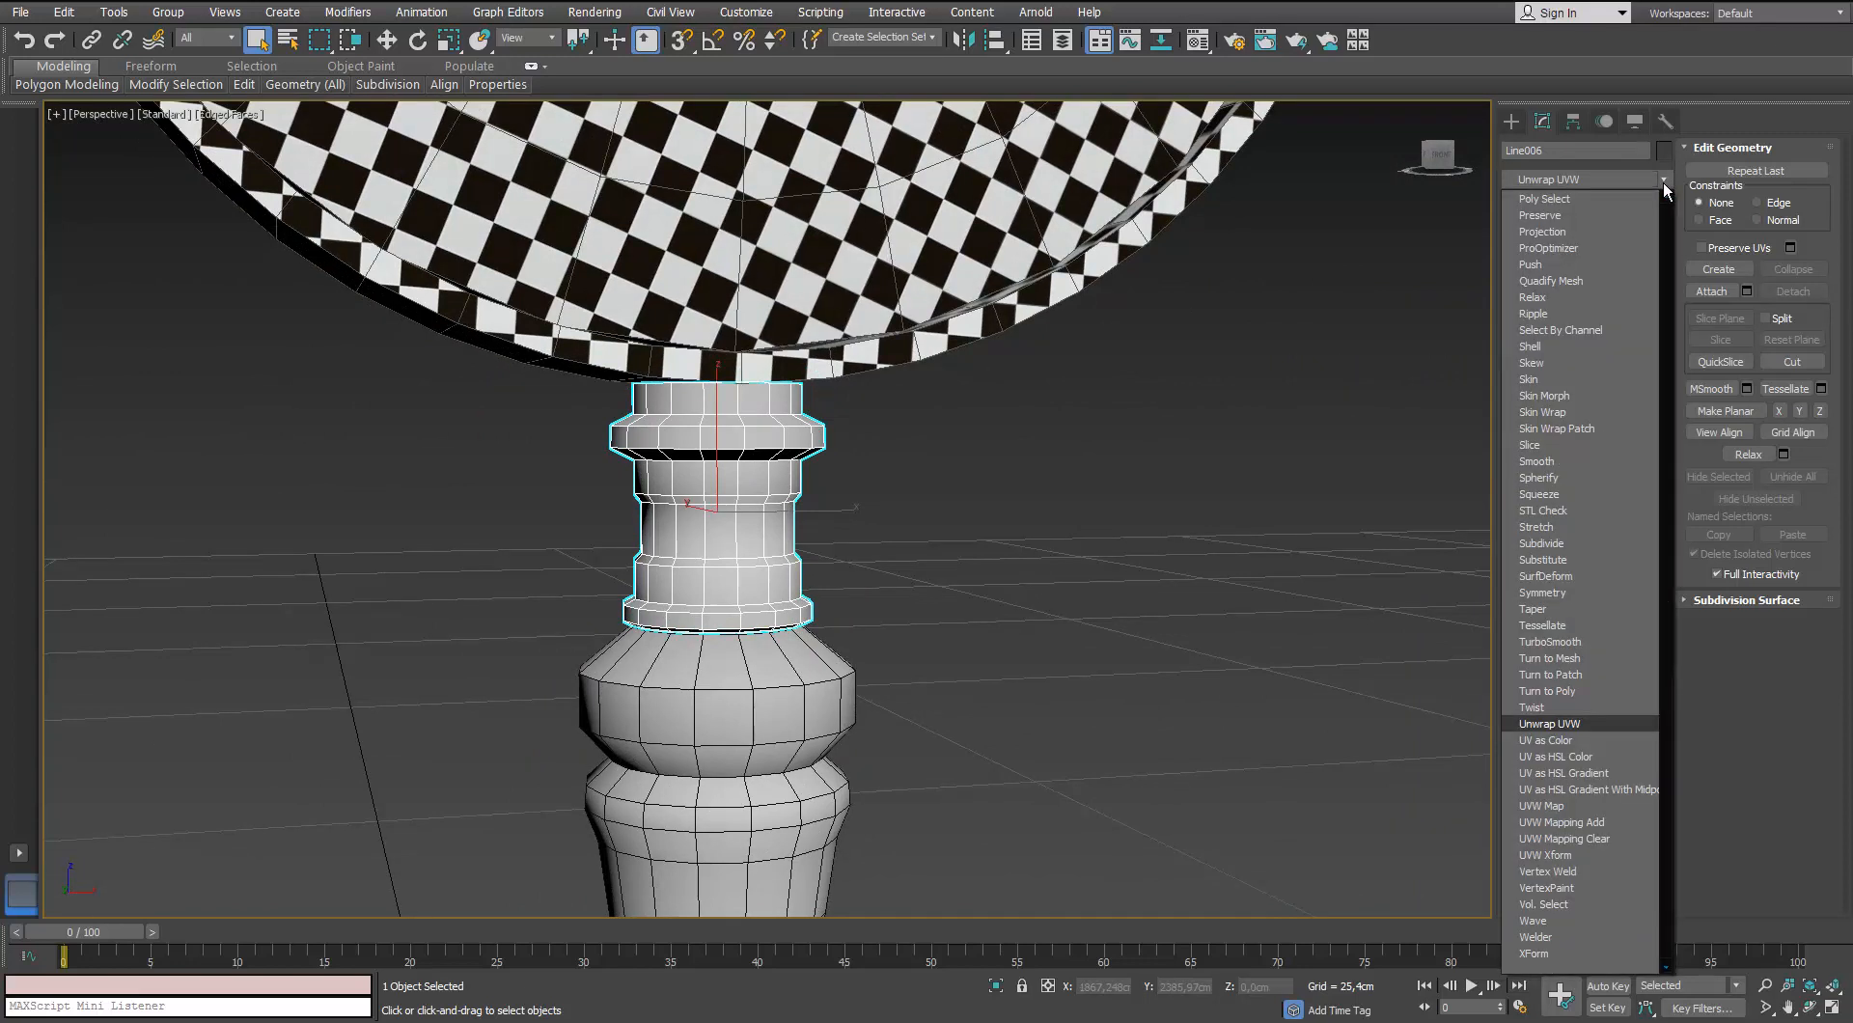
{"action": "key", "text": "Return"}
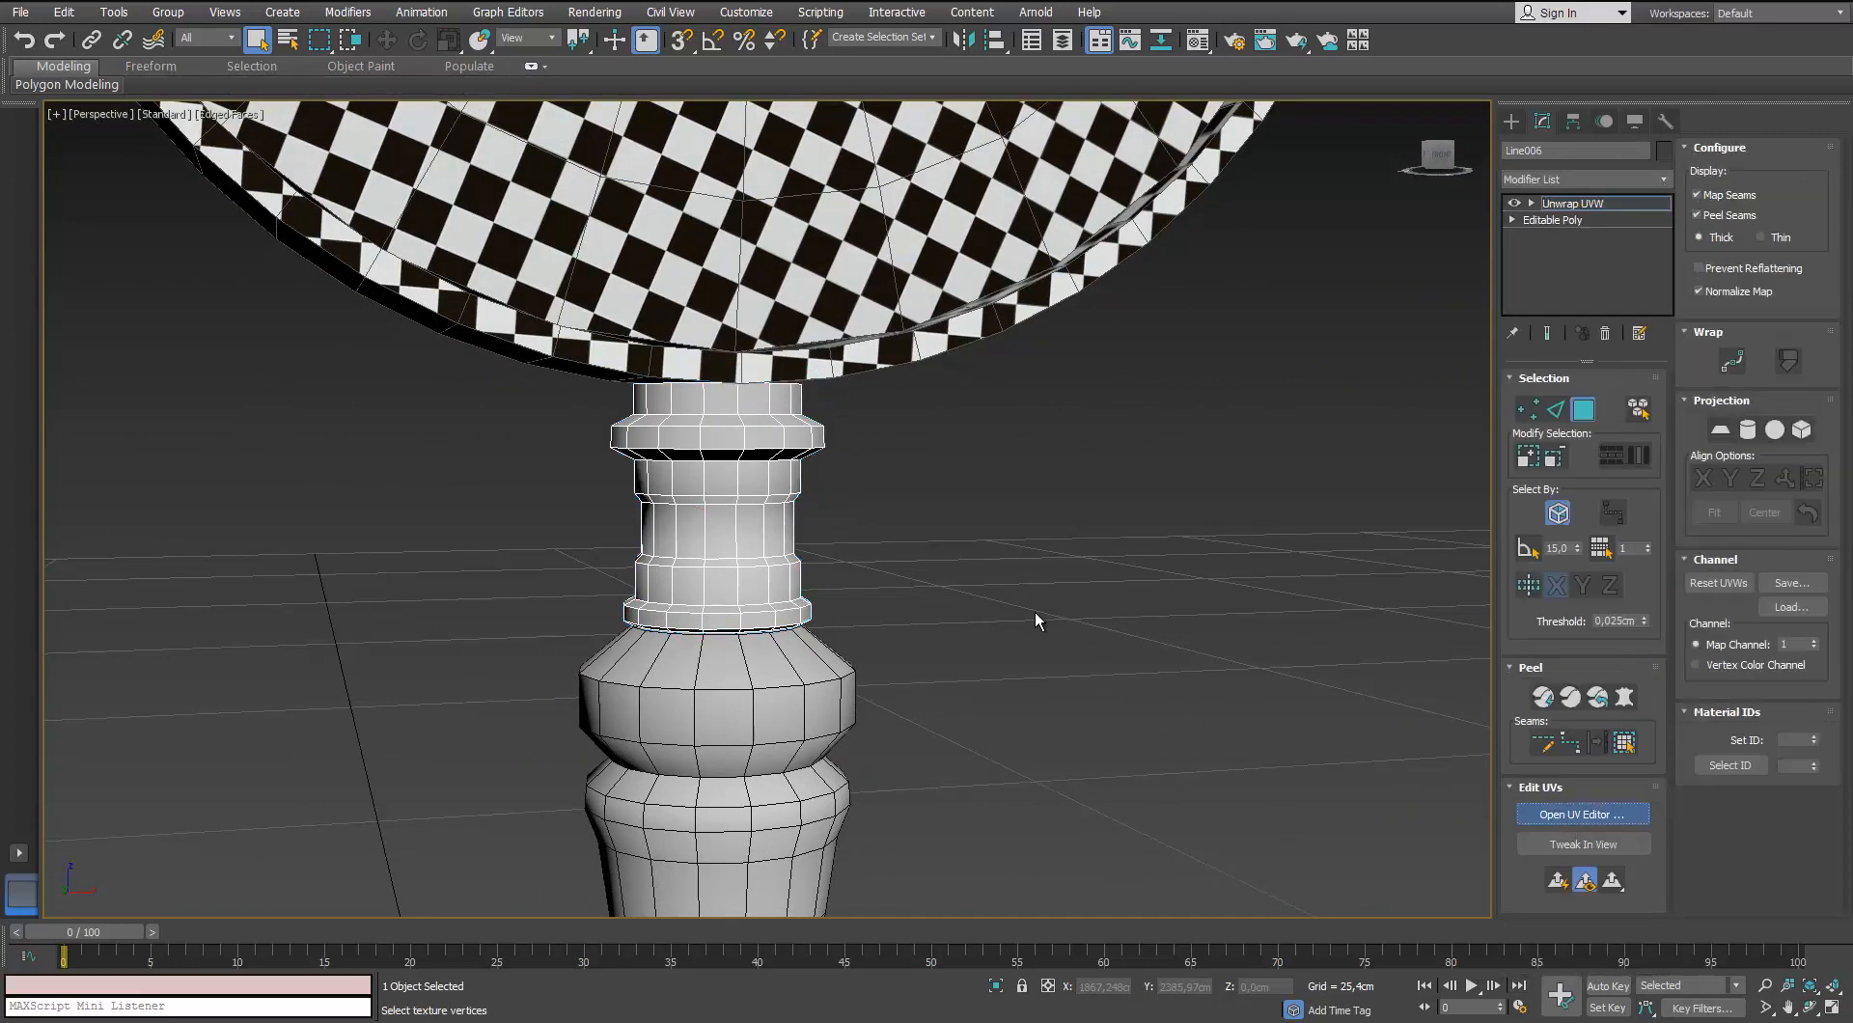
{"action": "scroll", "coordinate": [999, 548], "scroll_direction": "down", "scroll_amount": 2}
{"action": "middle_click_drag", "start_coordinate": [595, 500], "coordinate": [430, 521]}
{"action": "left_click_drag", "start_coordinate": [0, 371], "coordinate": [1084, 232]}
Select all of the collar's faces and apply a box-type Normal Mapping to them
{"action": "left_click", "coordinate": [895, 430]}
{"action": "left_click", "coordinate": [1624, 742]}
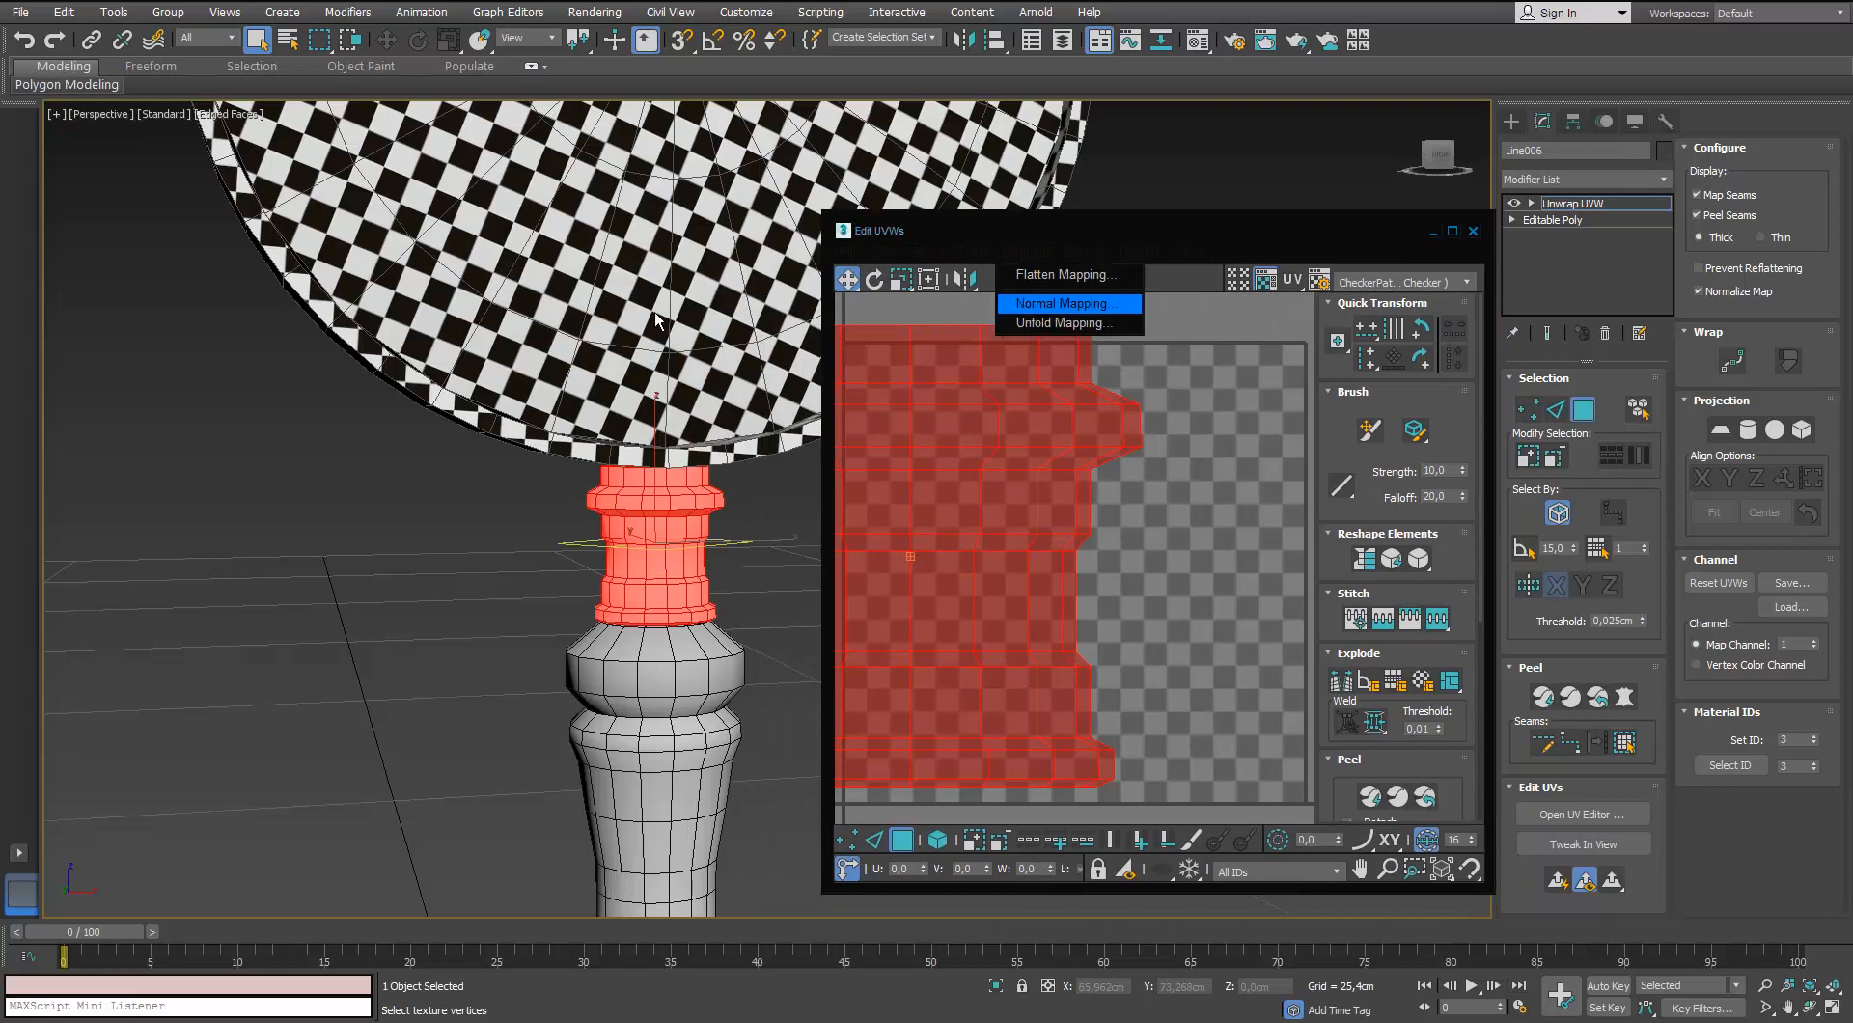
{"action": "left_click", "coordinate": [1061, 303]}
{"action": "left_click", "coordinate": [253, 221]}
{"action": "left_click", "coordinate": [183, 286]}
{"action": "left_click", "coordinate": [375, 279]}
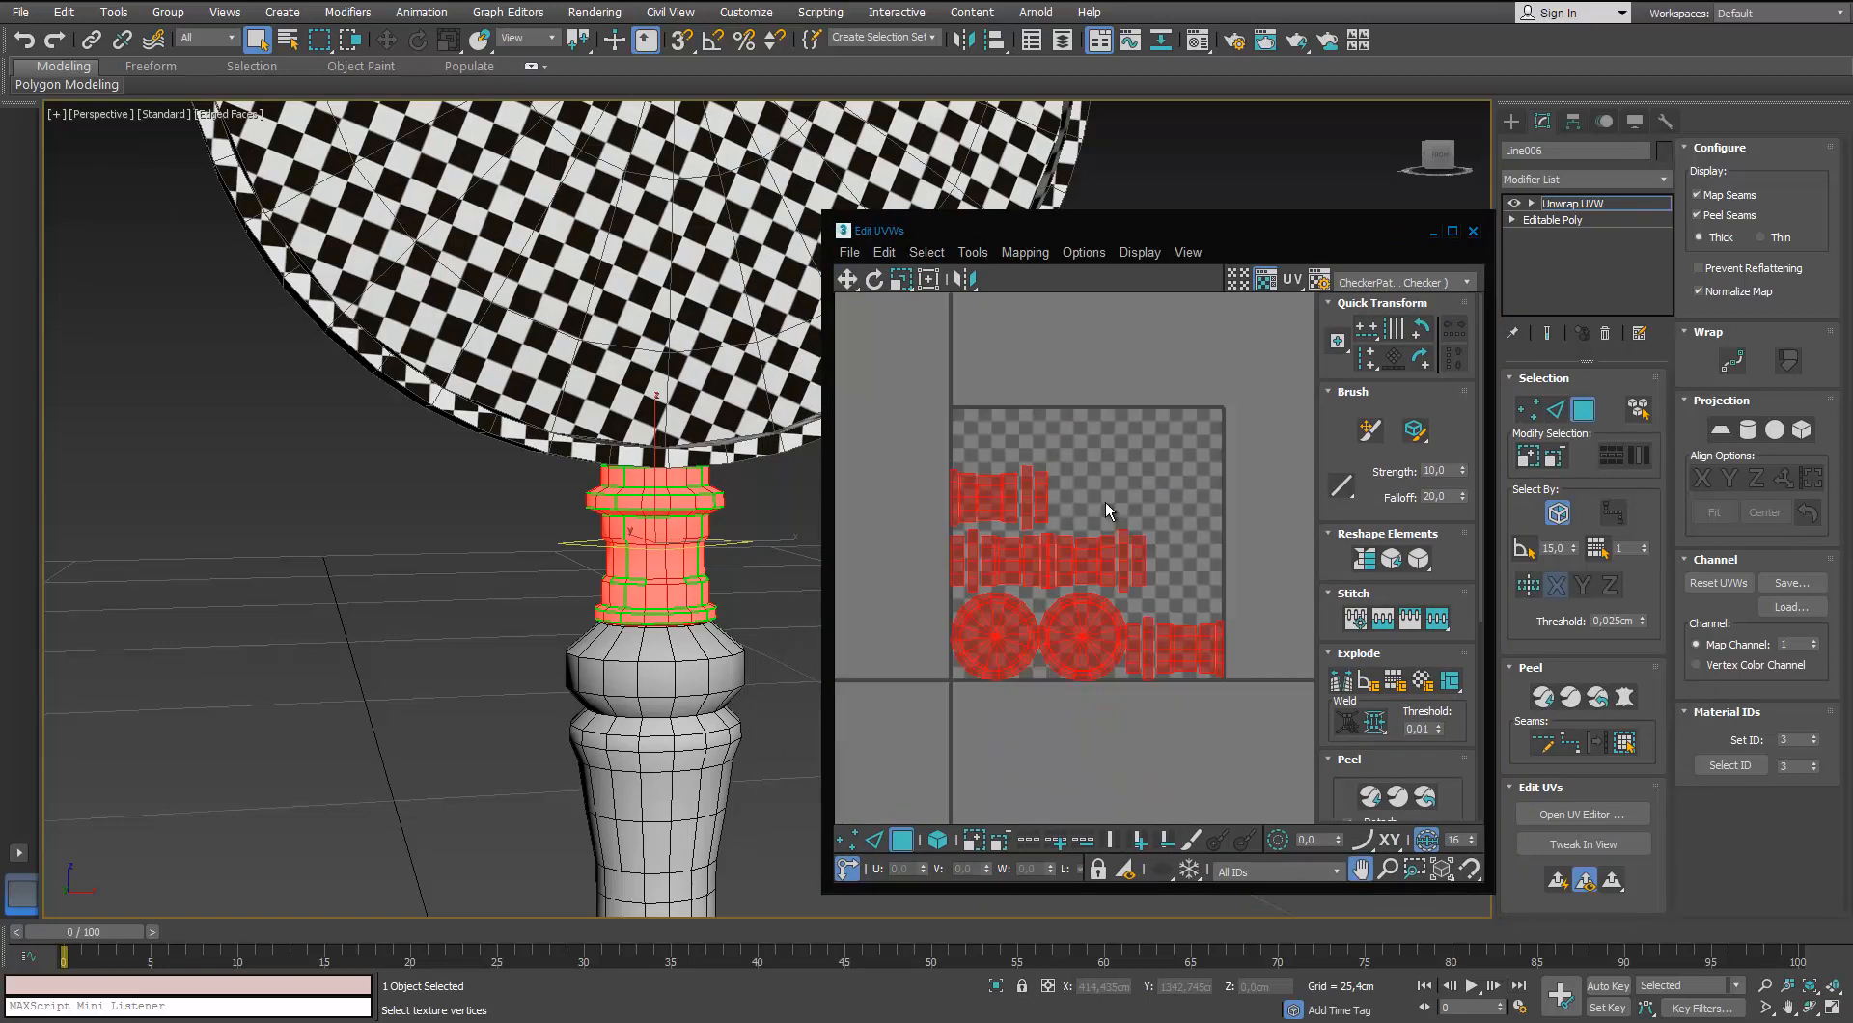
Enlarge the UV editor, deselect the collar's shells and hide the checkered background
{"action": "left_click", "coordinate": [1450, 231]}
{"action": "scroll", "coordinate": [743, 467], "scroll_direction": "up", "scroll_amount": 5}
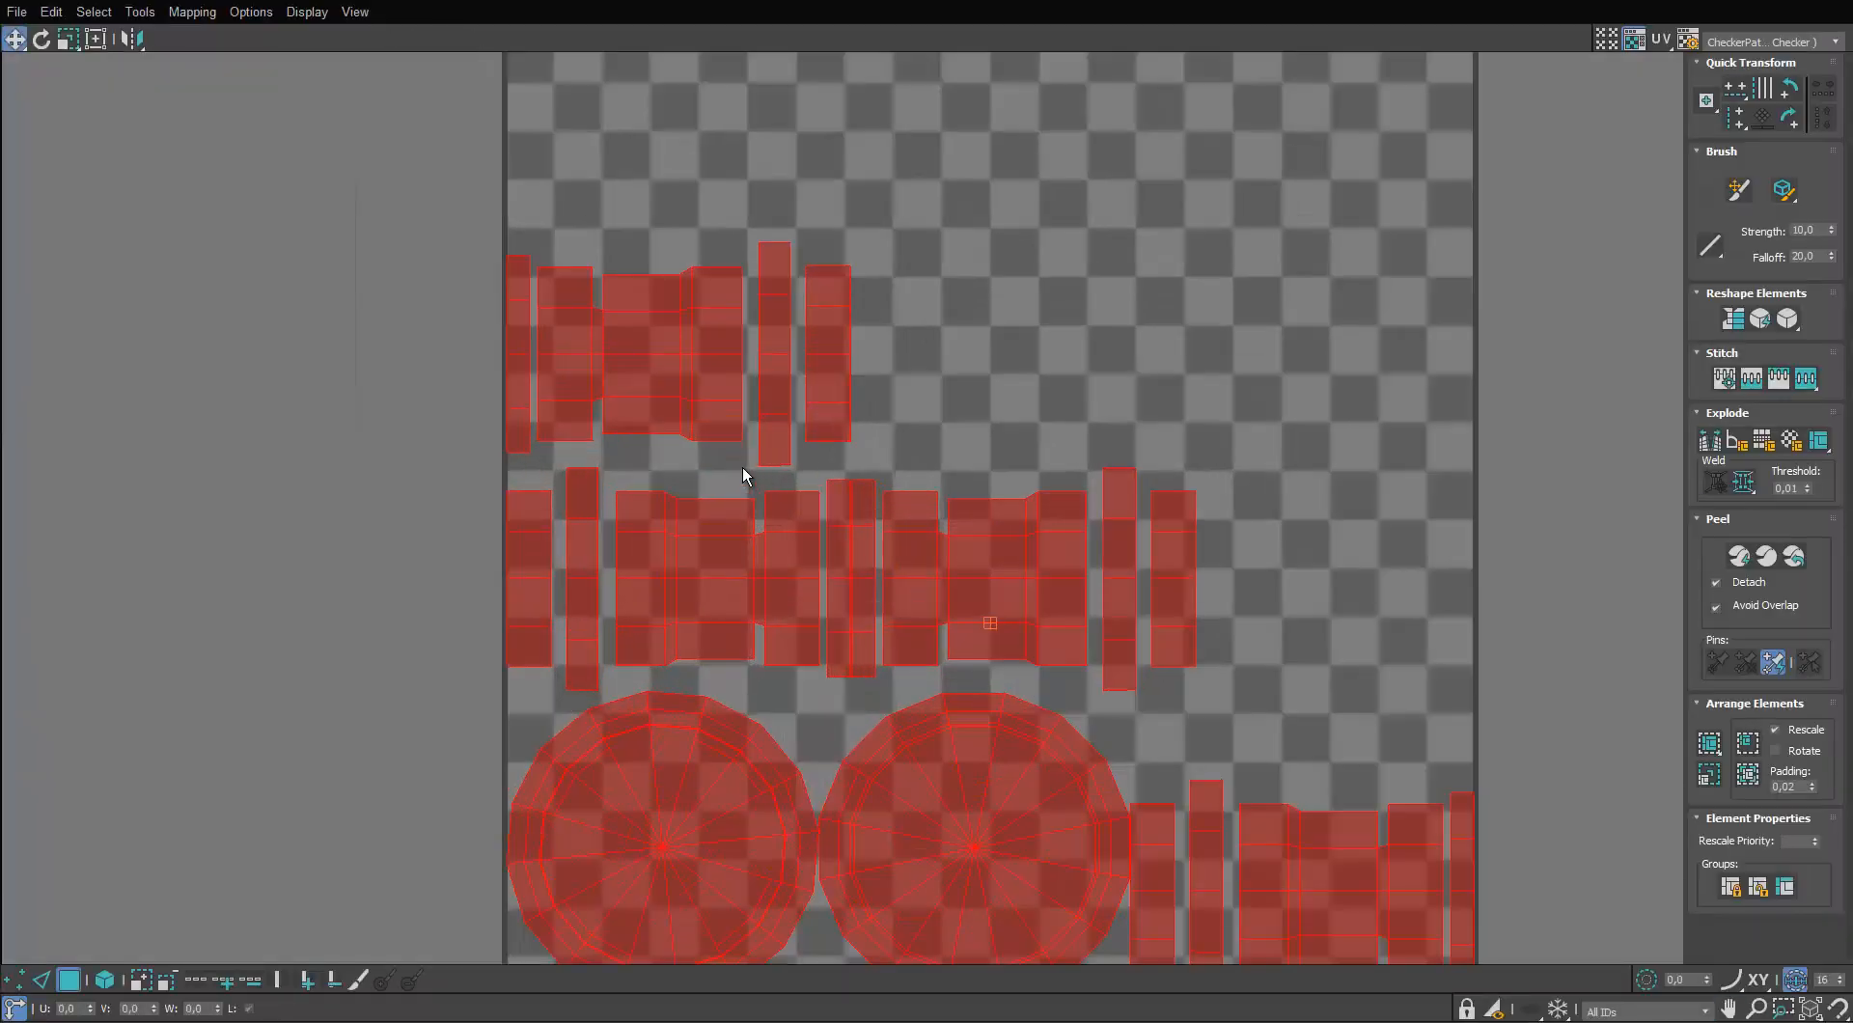
{"action": "left_click", "coordinate": [1068, 438]}
{"action": "scroll", "coordinate": [1068, 438], "scroll_direction": "down", "scroll_amount": 4}
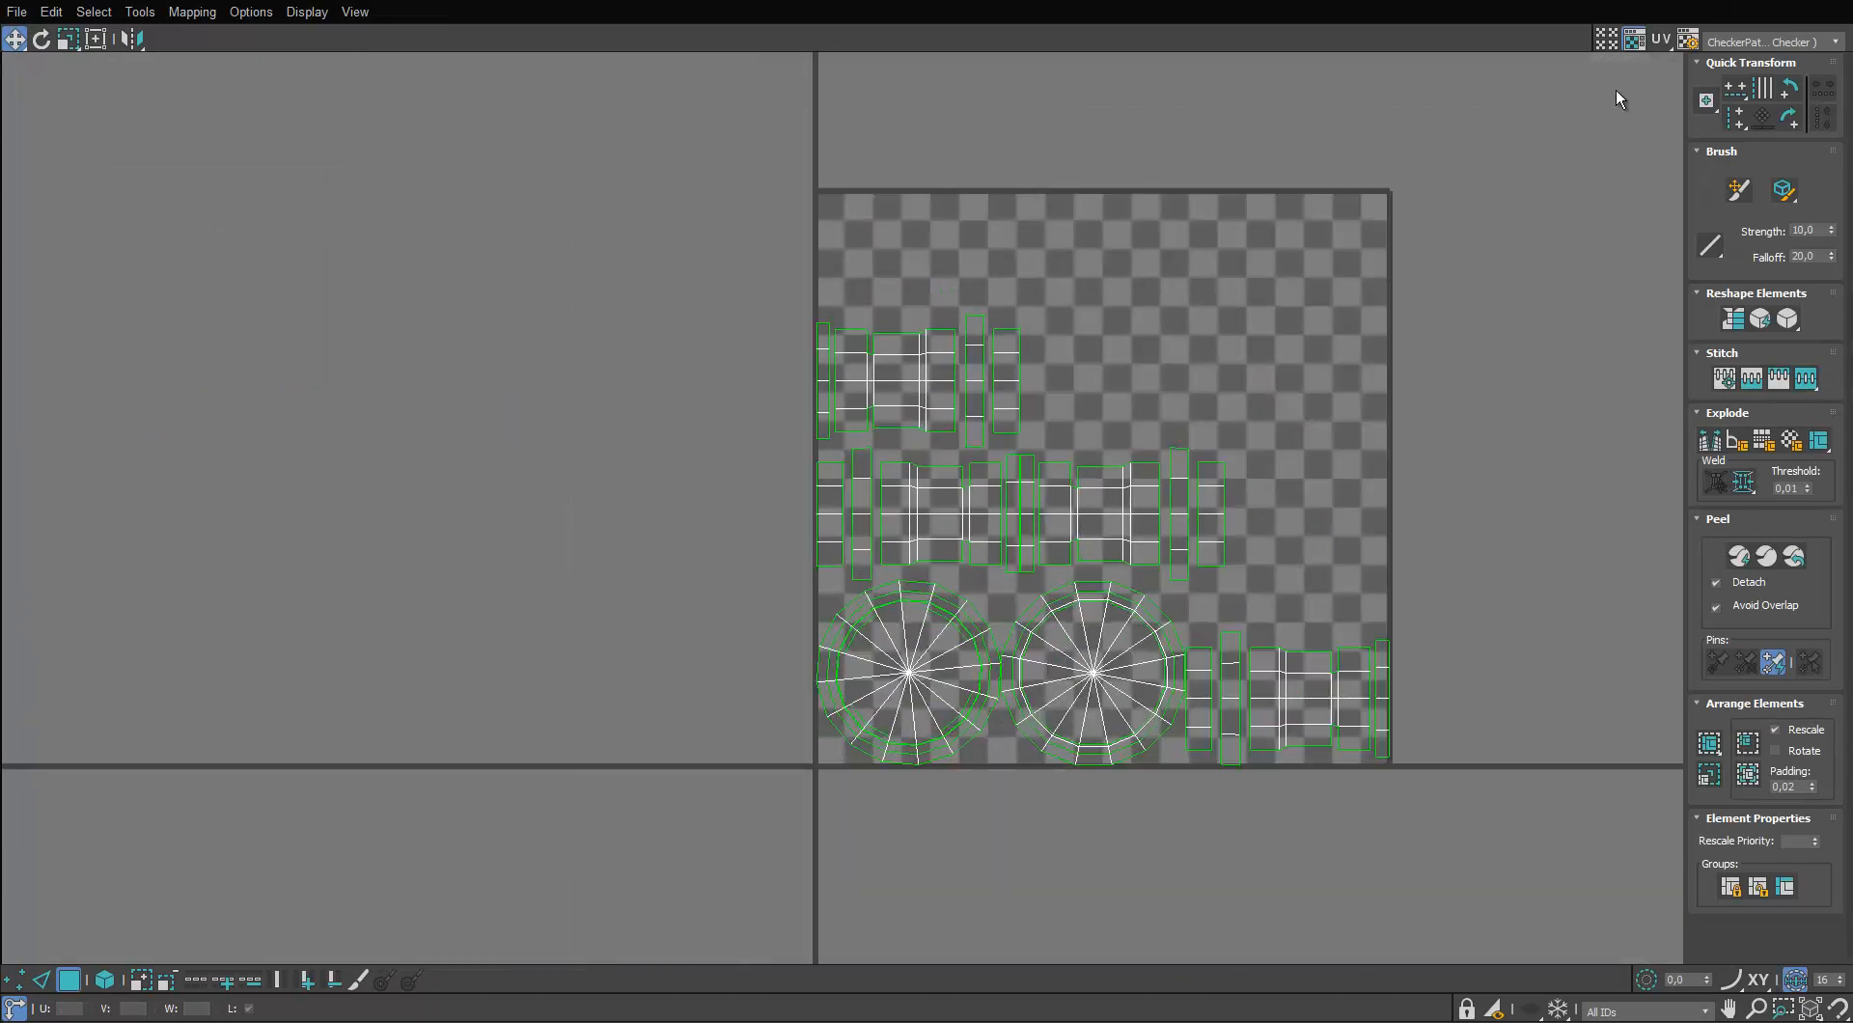
{"action": "left_click", "coordinate": [1633, 39]}
Try to stitch two of the collar's side shells together along a shared edge
{"action": "scroll", "coordinate": [1040, 372], "scroll_direction": "up", "scroll_amount": 2}
{"action": "key", "text": "2"}
{"action": "left_click", "coordinate": [851, 324]}
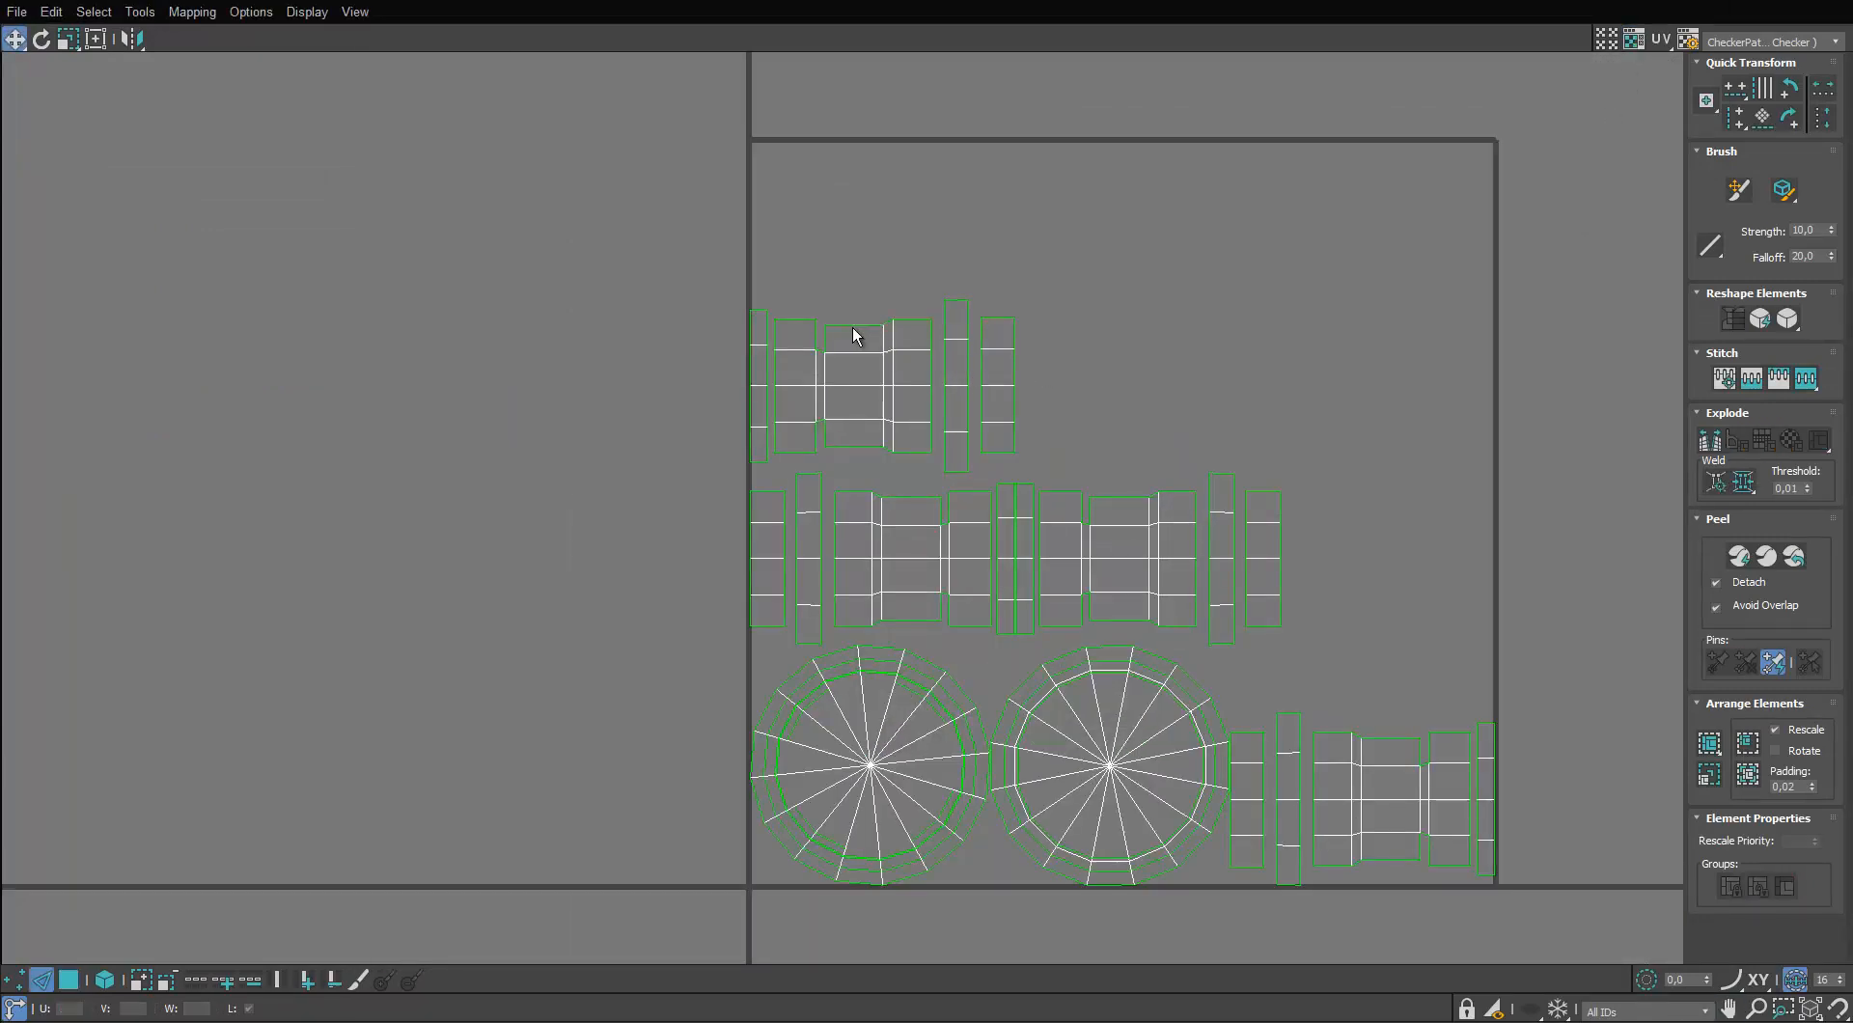
{"action": "key", "text": "s"}
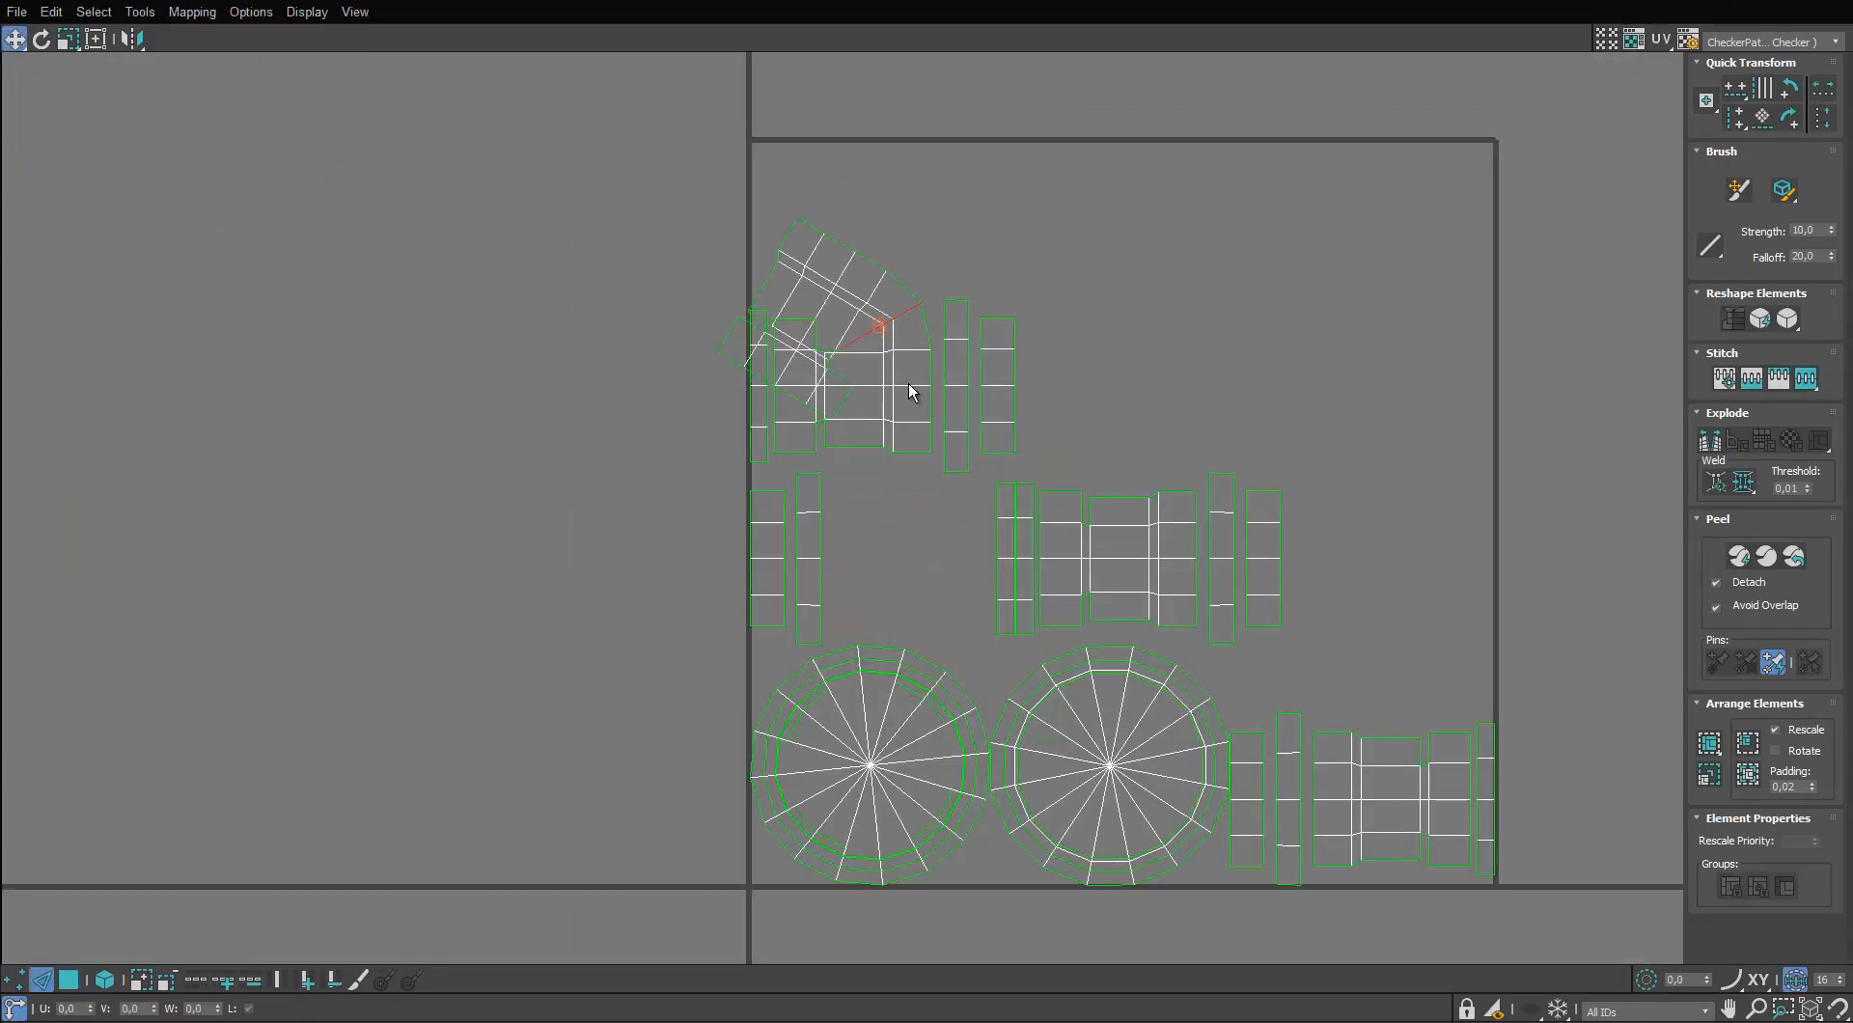
{"action": "key", "text": "ctrl+z"}
Shrink the UV editor back beside the model and turn off the map seam display on the collar
{"action": "middle_click_drag", "start_coordinate": [1151, 571], "coordinate": [1127, 477]}
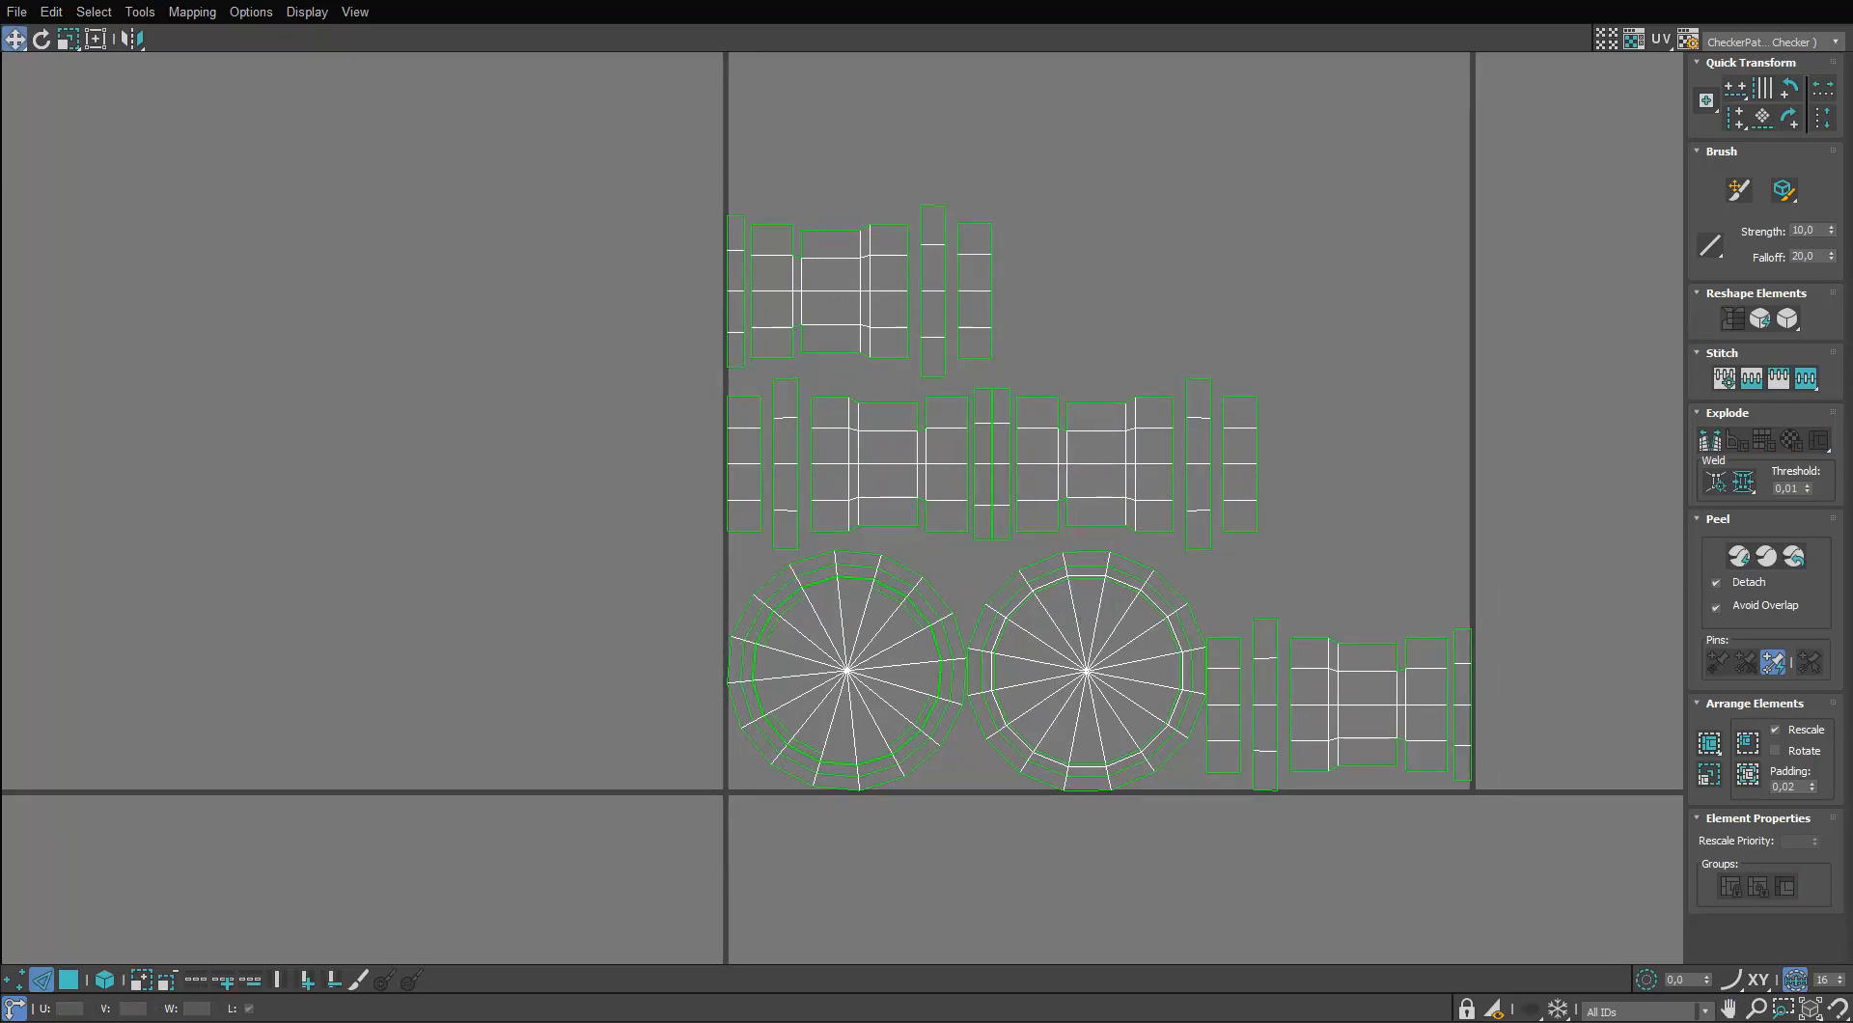
{"action": "left_click_drag", "start_coordinate": [1467, 168], "coordinate": [1146, 203]}
{"action": "scroll", "coordinate": [637, 540], "scroll_direction": "up", "scroll_amount": 5}
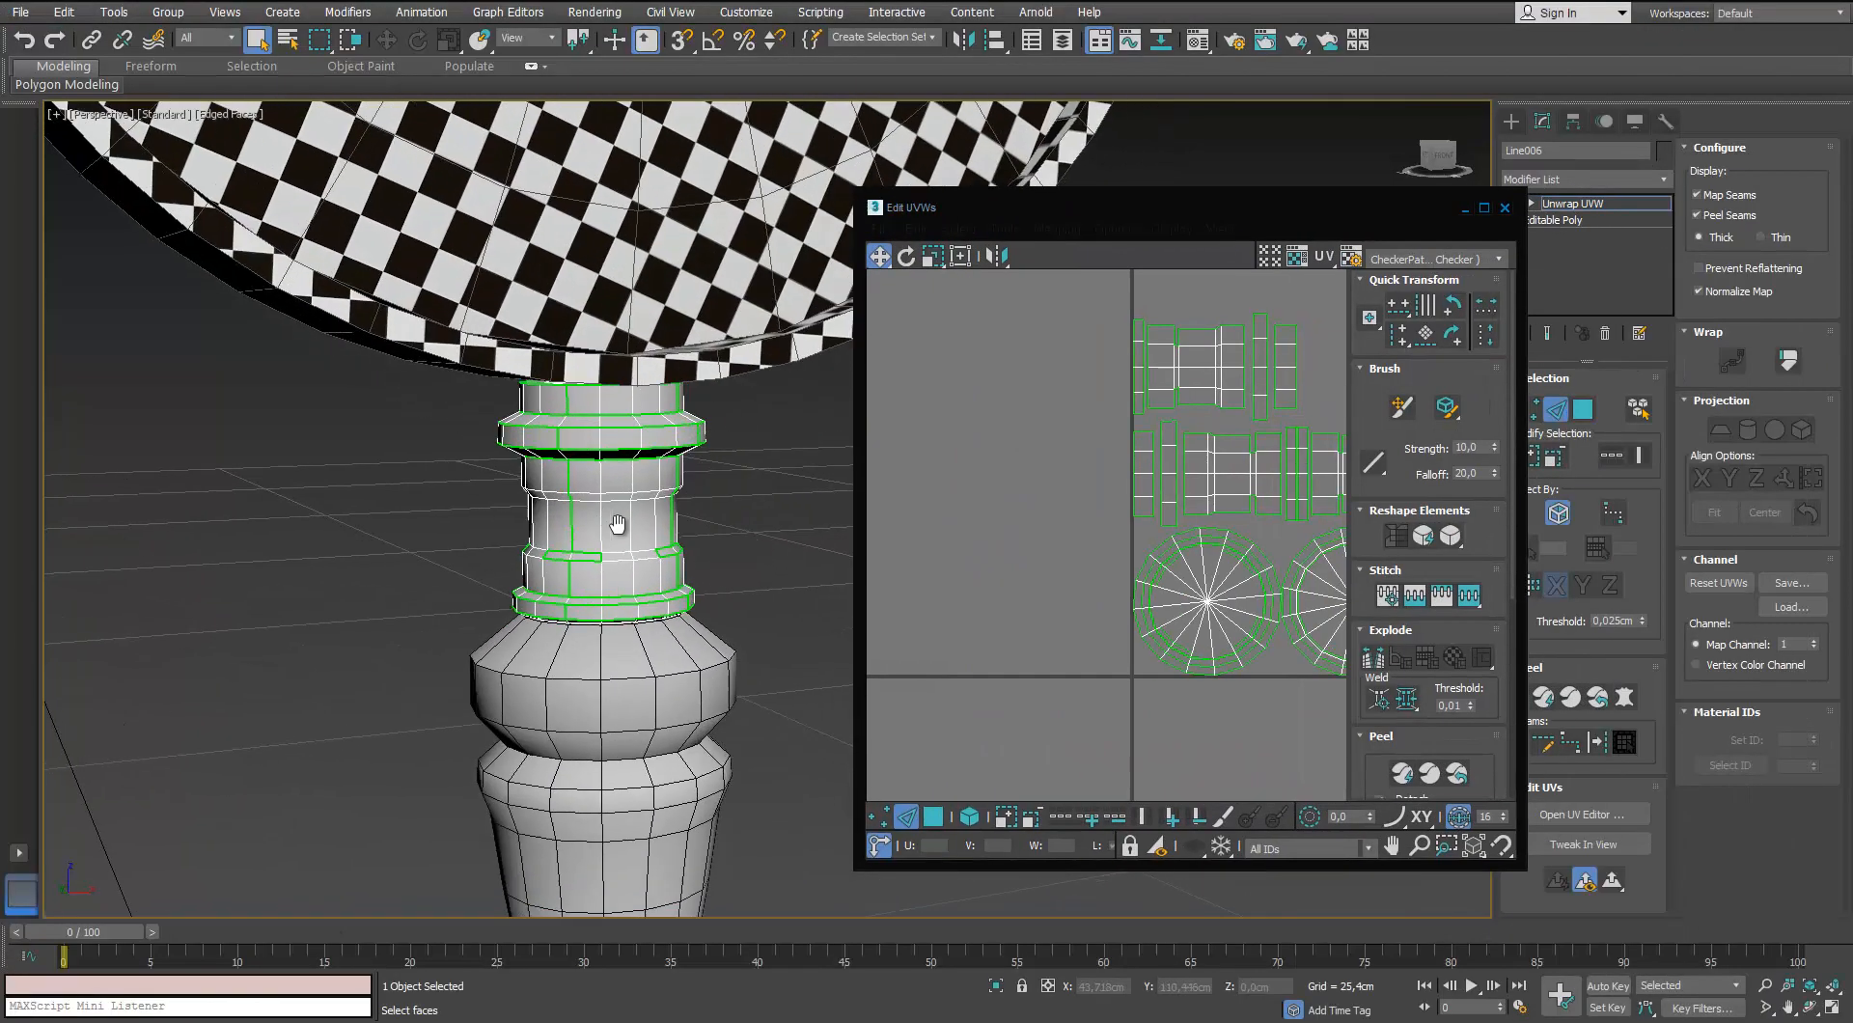
{"action": "scroll", "coordinate": [691, 712], "scroll_direction": "up", "scroll_amount": 4}
{"action": "middle_click_drag", "start_coordinate": [574, 579], "coordinate": [545, 608]}
{"action": "middle_click_drag", "start_coordinate": [682, 557], "coordinate": [629, 557]}
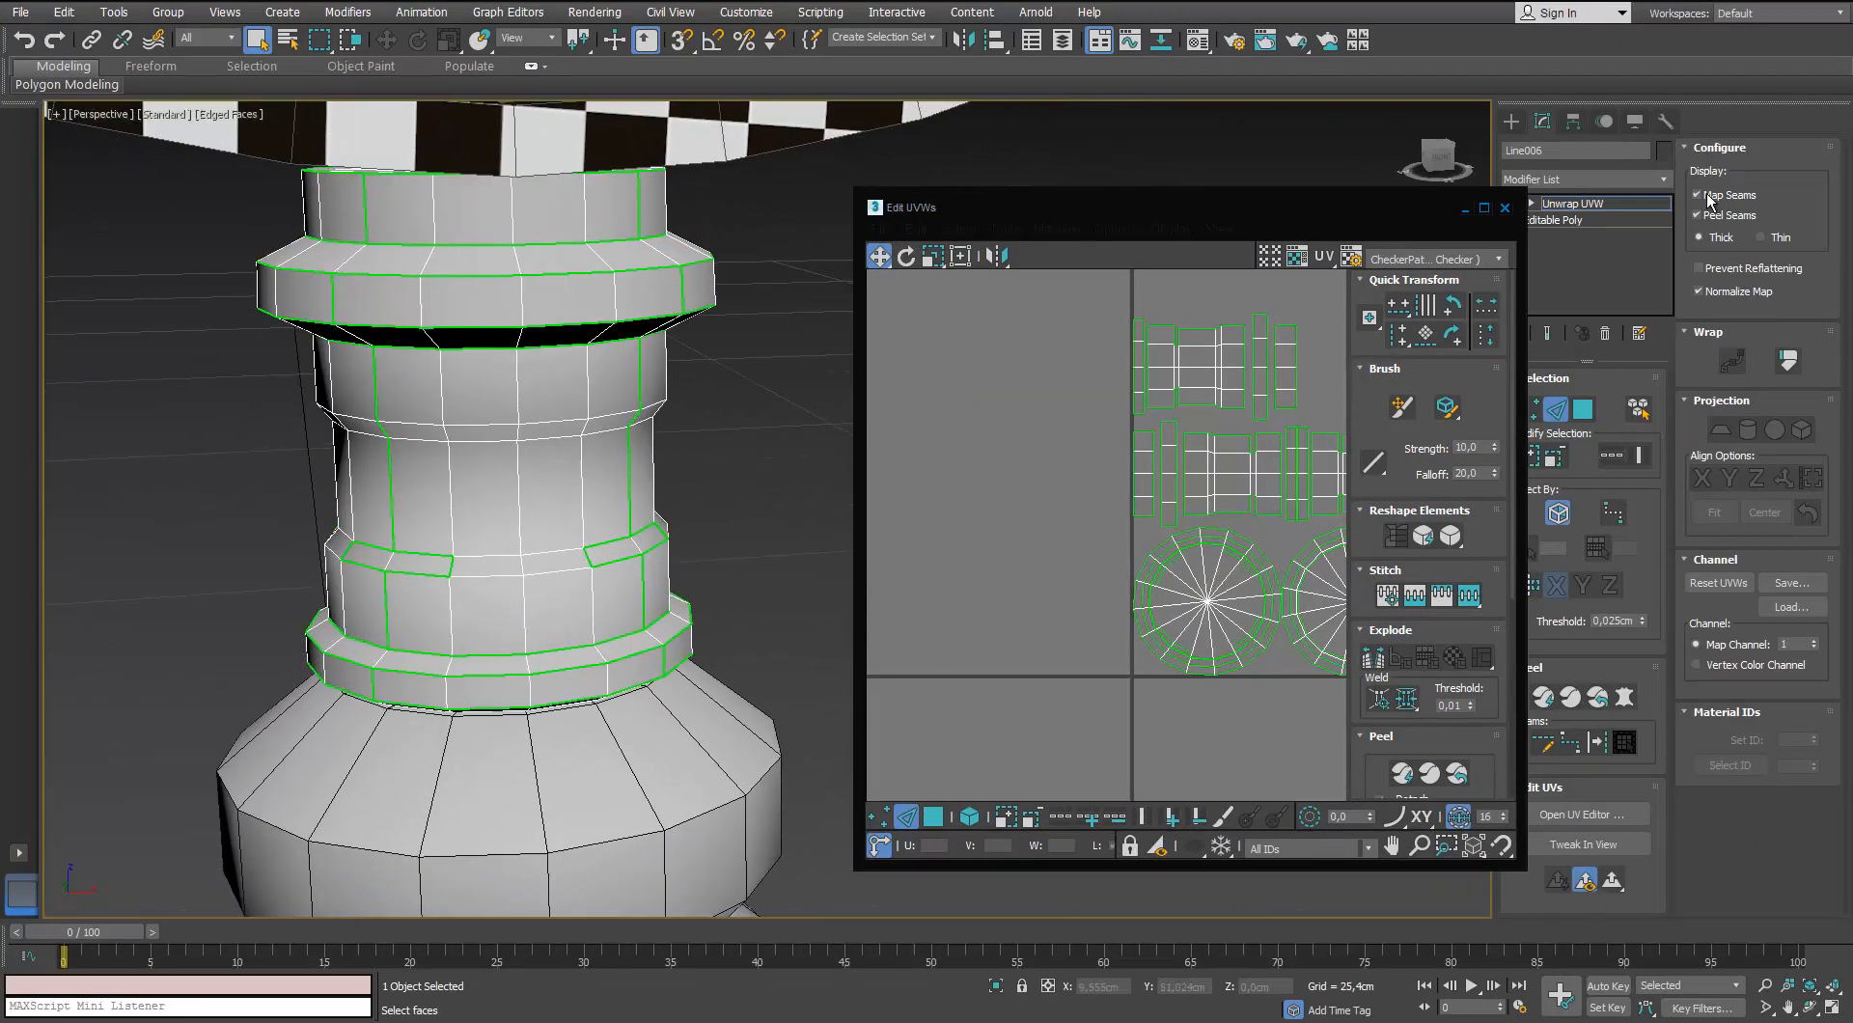
{"action": "middle_click_drag", "start_coordinate": [601, 459], "coordinate": [604, 483]}
{"action": "left_click", "coordinate": [1696, 195]}
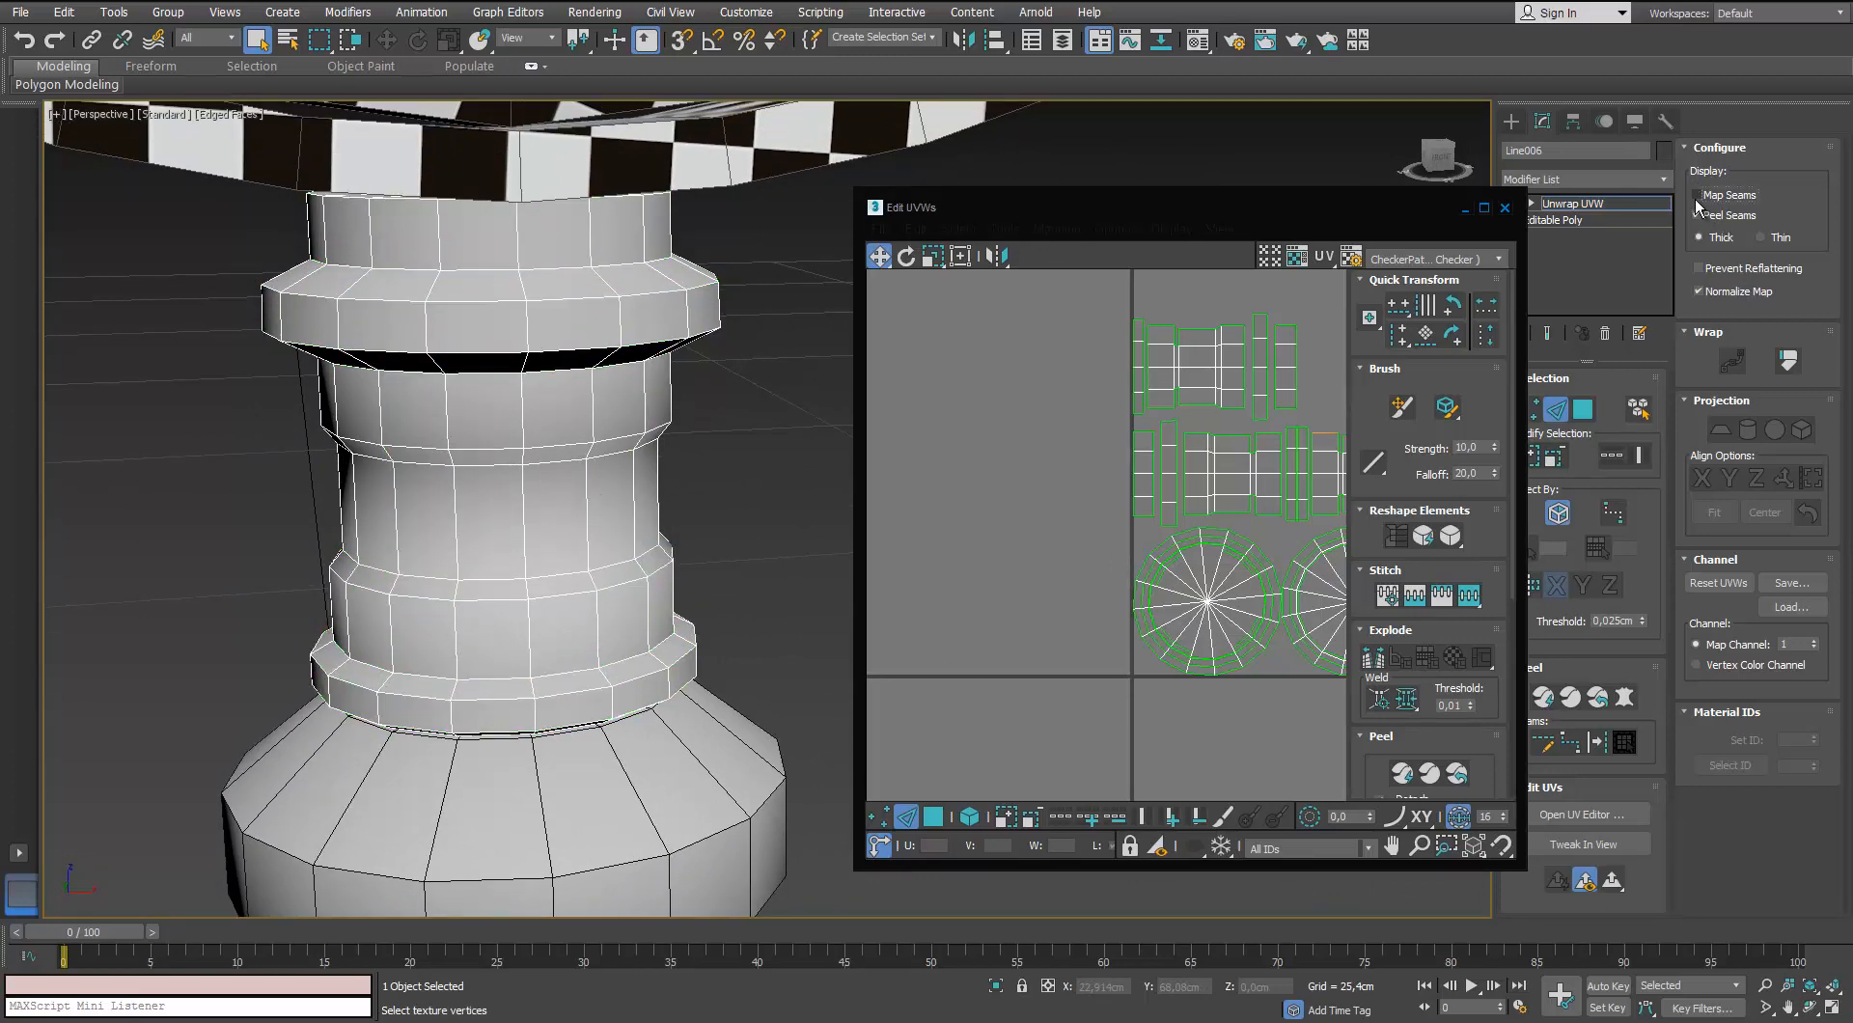
Isolate the collar and frame it beside the UV editor with its top cap in view
{"action": "scroll", "coordinate": [614, 484], "scroll_direction": "down", "scroll_amount": 10}
{"action": "scroll", "coordinate": [617, 513], "scroll_direction": "up", "scroll_amount": 5}
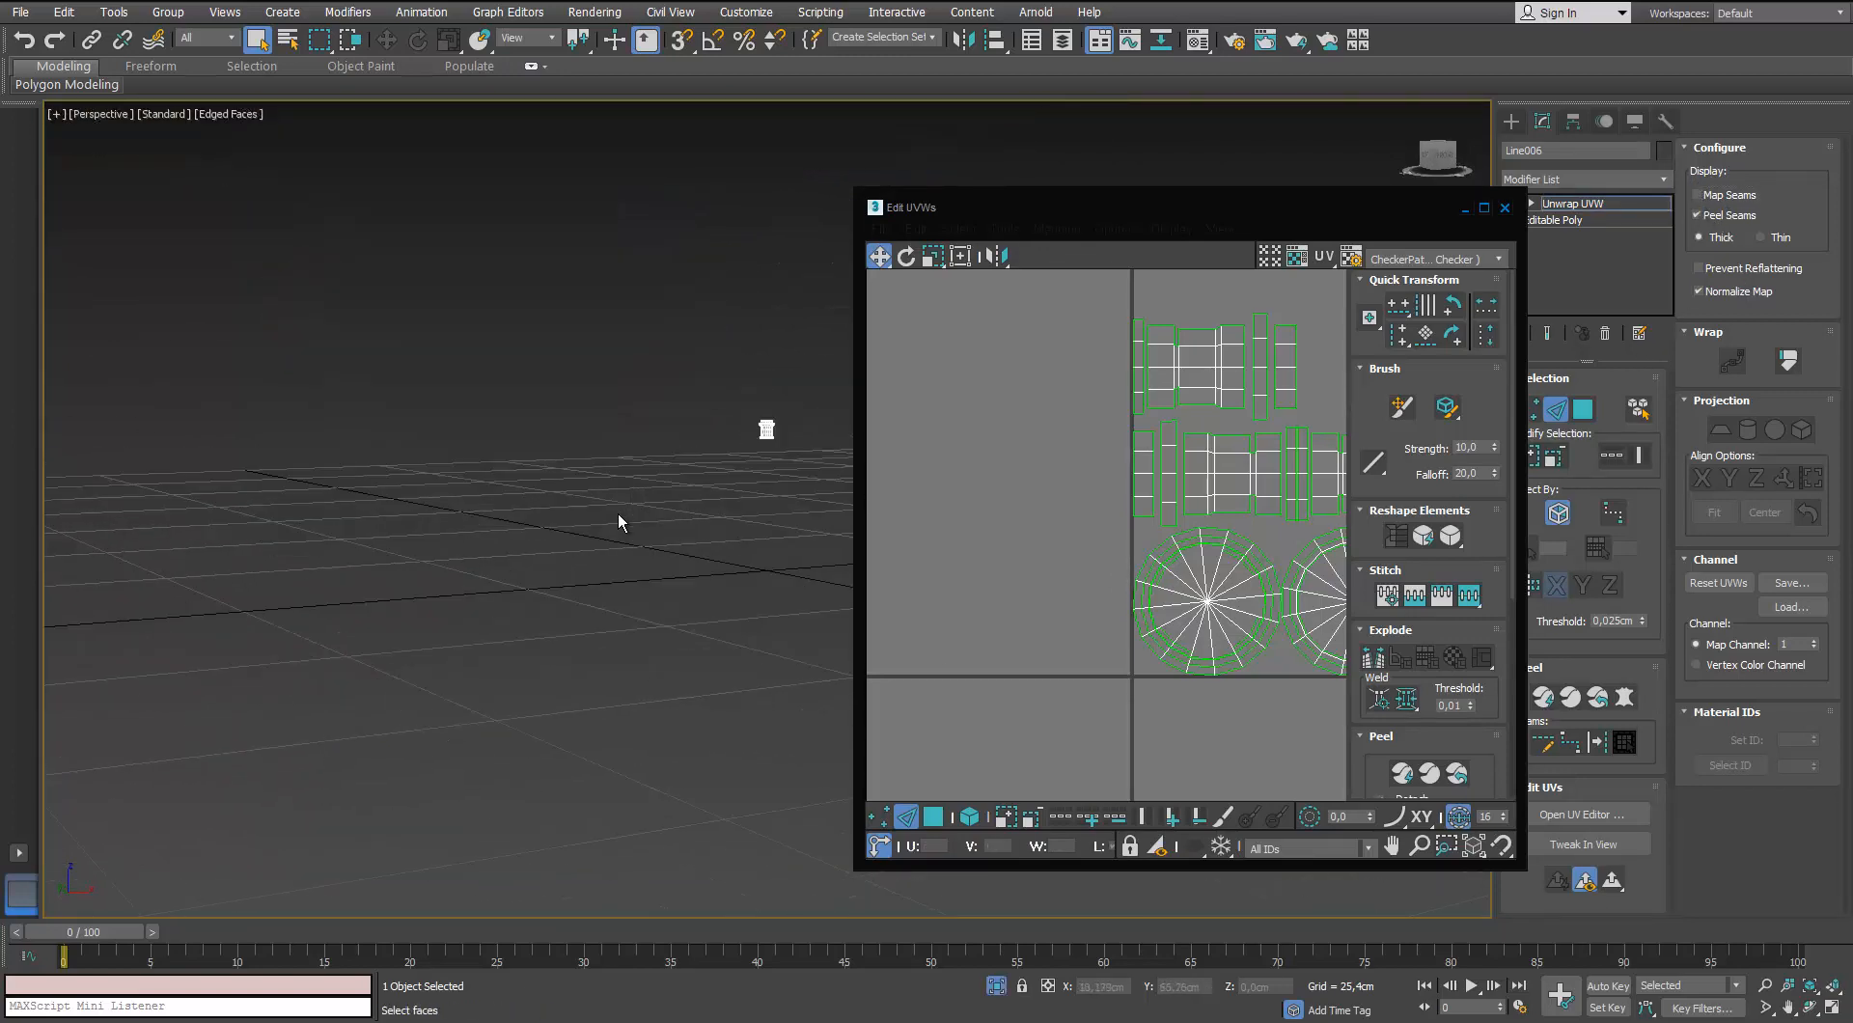
{"action": "middle_click_drag", "start_coordinate": [618, 514], "coordinate": [536, 610]}
{"action": "scroll", "coordinate": [536, 598], "scroll_direction": "up", "scroll_amount": 5}
{"action": "middle_click_drag", "start_coordinate": [550, 540], "coordinate": [579, 608], "text": "alt"}
{"action": "scroll", "coordinate": [643, 560], "scroll_direction": "up", "scroll_amount": 2}
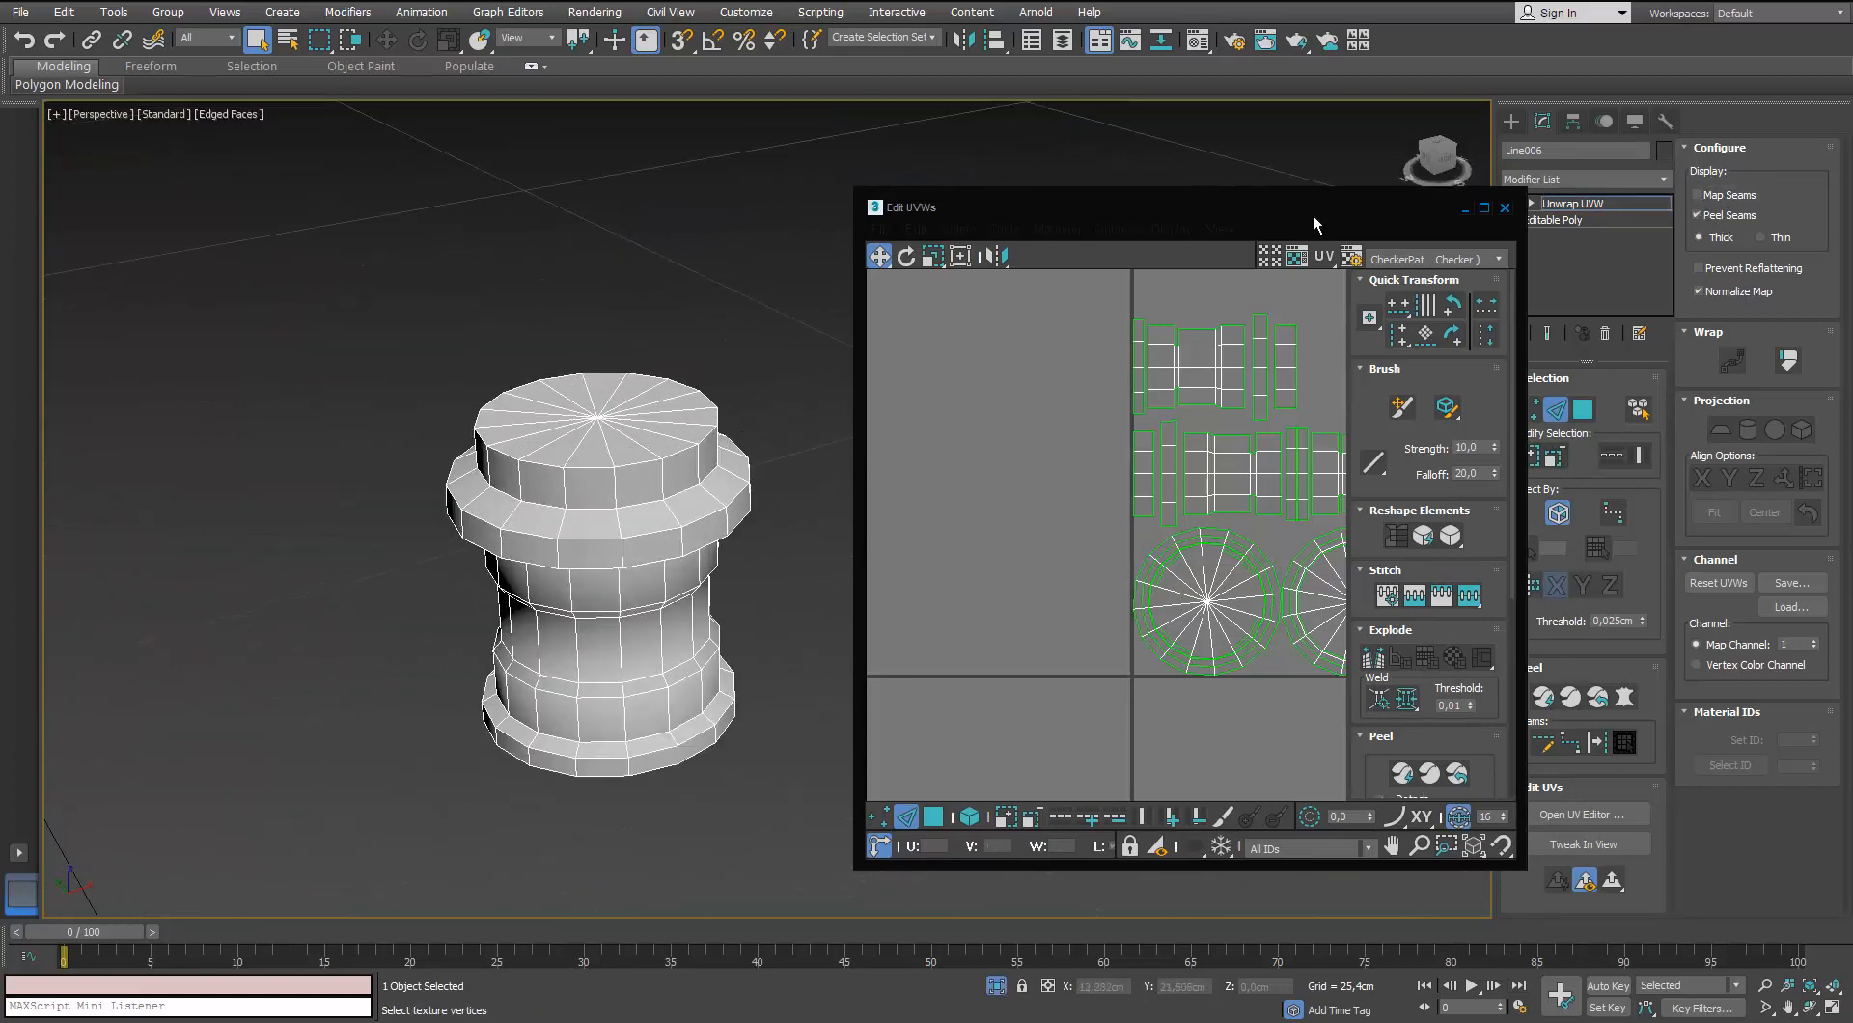
{"action": "left_click_drag", "start_coordinate": [1312, 218], "coordinate": [1229, 205]}
Select the edge loops around the collar's top and bottom caps as peel seams
{"action": "double_click", "coordinate": [595, 469]}
{"action": "middle_click_drag", "start_coordinate": [598, 473], "coordinate": [617, 377], "text": "alt"}
{"action": "double_click", "coordinate": [591, 666], "text": "ctrl"}
{"action": "scroll", "coordinate": [588, 675], "scroll_direction": "up", "scroll_amount": 3}
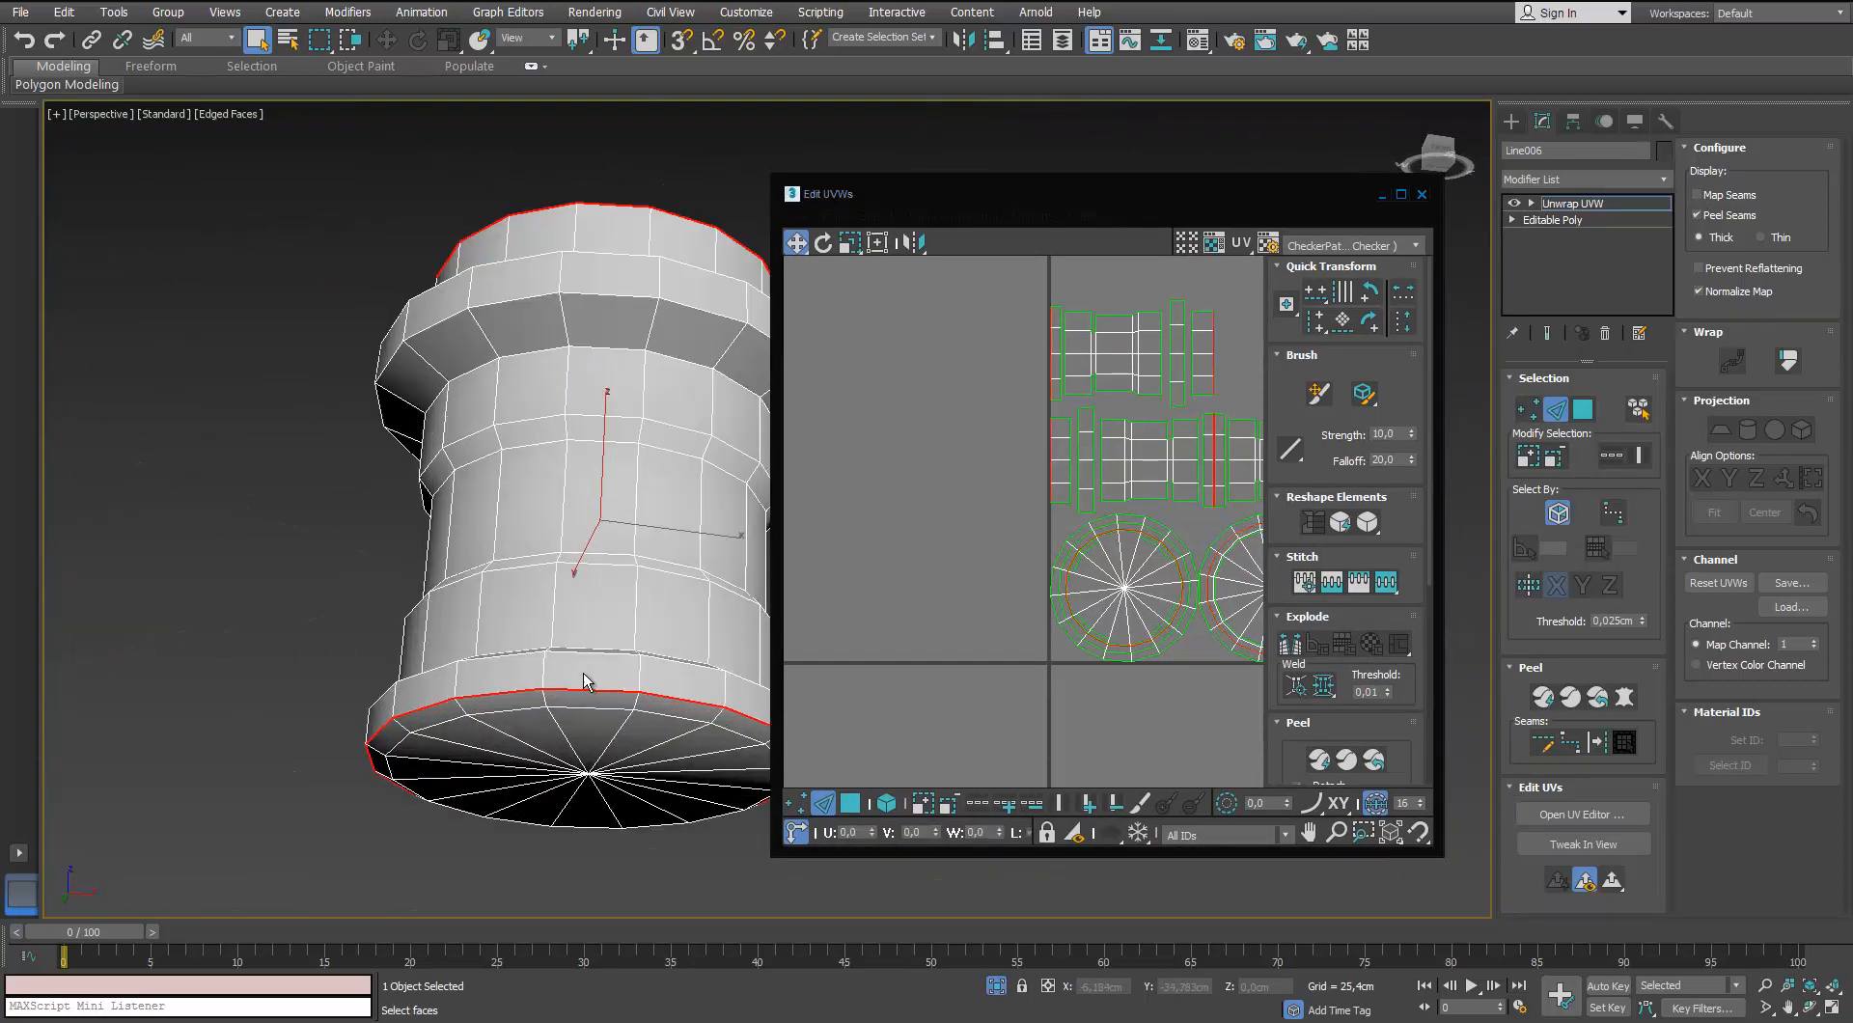
Select a vertical edge loop down the collar's side and convert it to a peel seam
{"action": "middle_click_drag", "start_coordinate": [511, 278], "coordinate": [699, 215], "text": "alt"}
{"action": "double_click", "coordinate": [575, 319]}
{"action": "middle_click_drag", "start_coordinate": [256, 389], "coordinate": [767, 740], "text": "alt"}
{"action": "middle_click_drag", "start_coordinate": [455, 721], "coordinate": [612, 502], "text": "alt"}
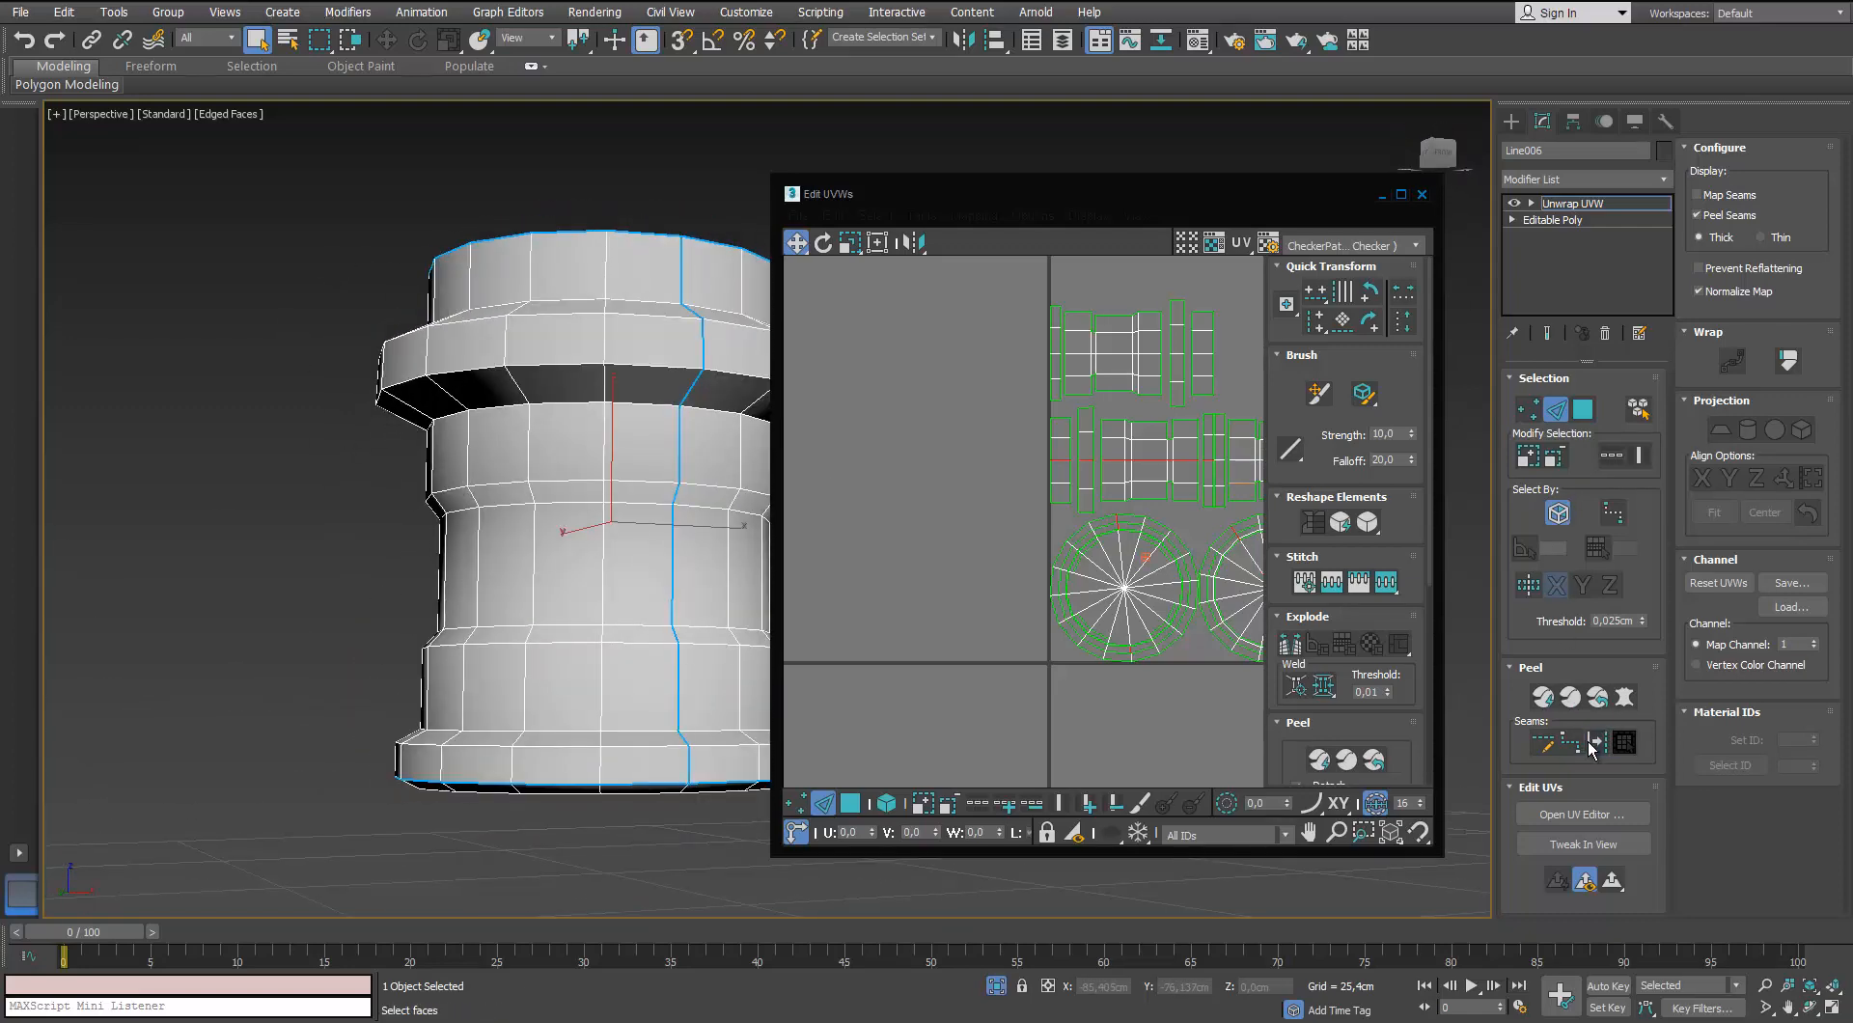
Expand a side face selection to the seams, pelt-map the collar's side, commit it and apply Quick Peel
{"action": "left_click", "coordinate": [1583, 411]}
{"action": "left_click", "coordinate": [623, 437]}
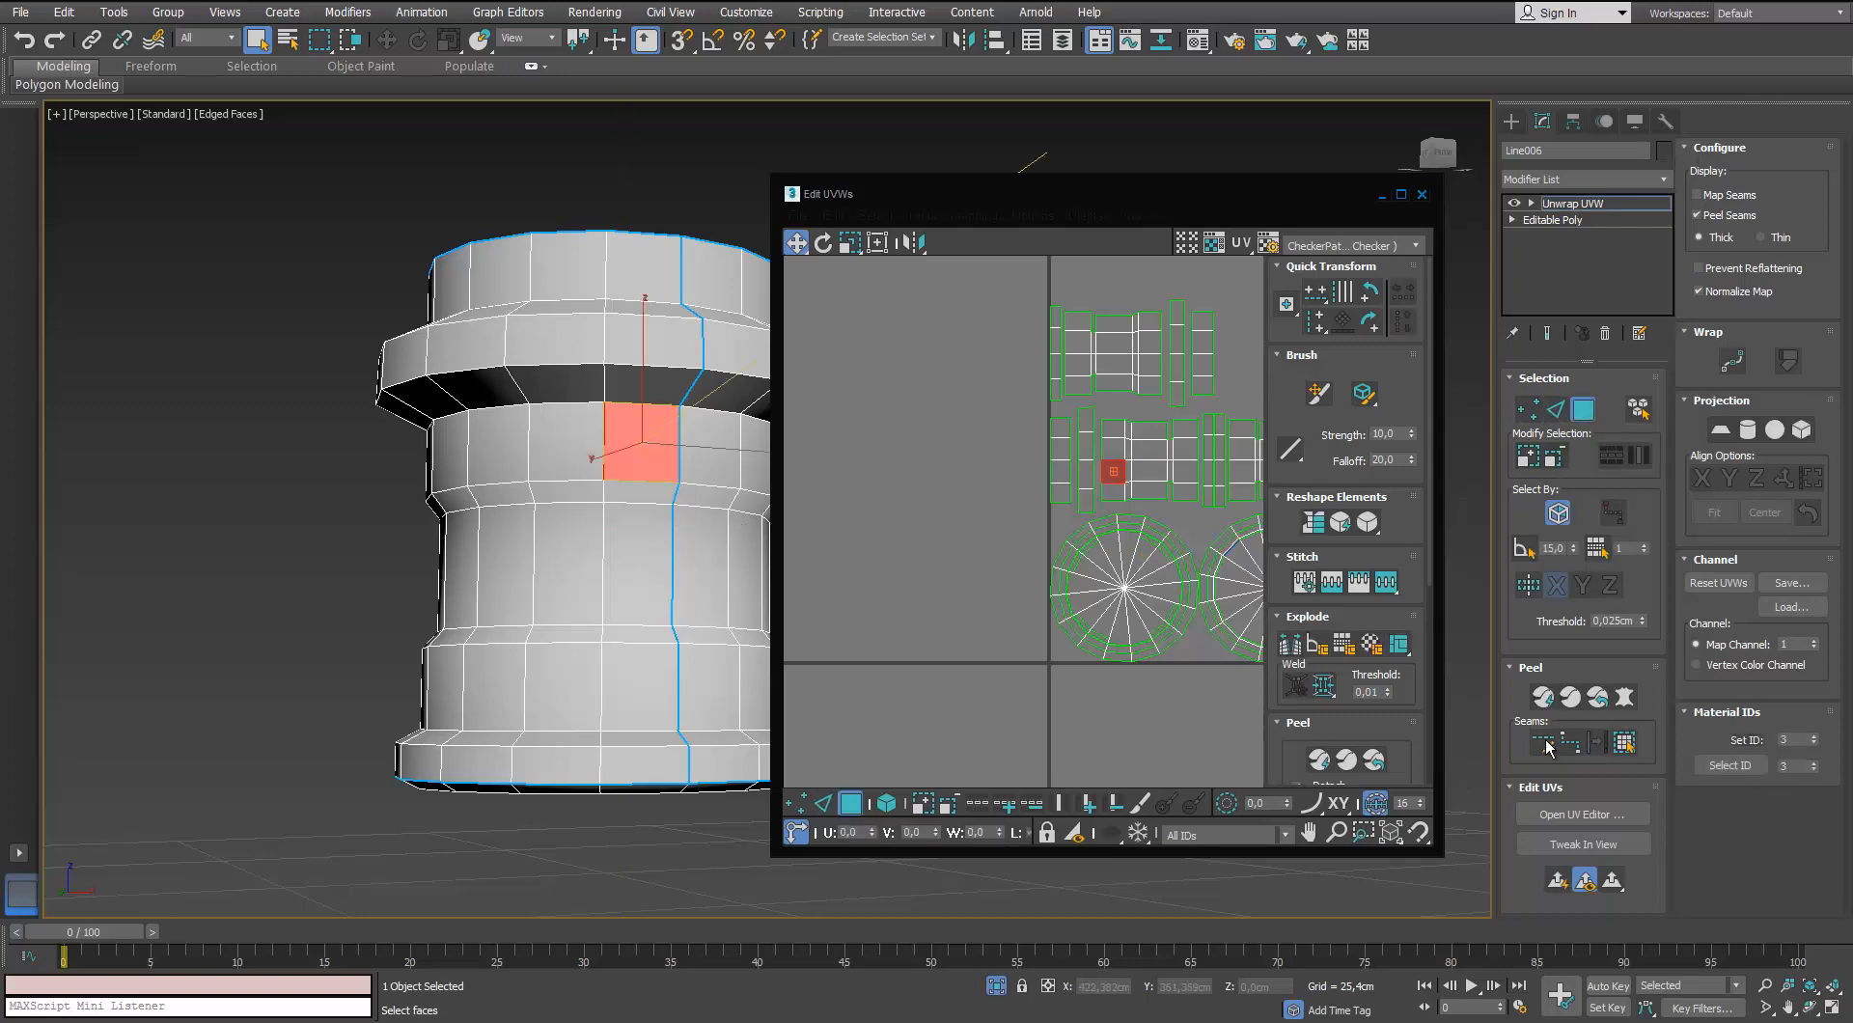
{"action": "left_click", "coordinate": [1624, 742]}
{"action": "left_click", "coordinate": [1485, 342]}
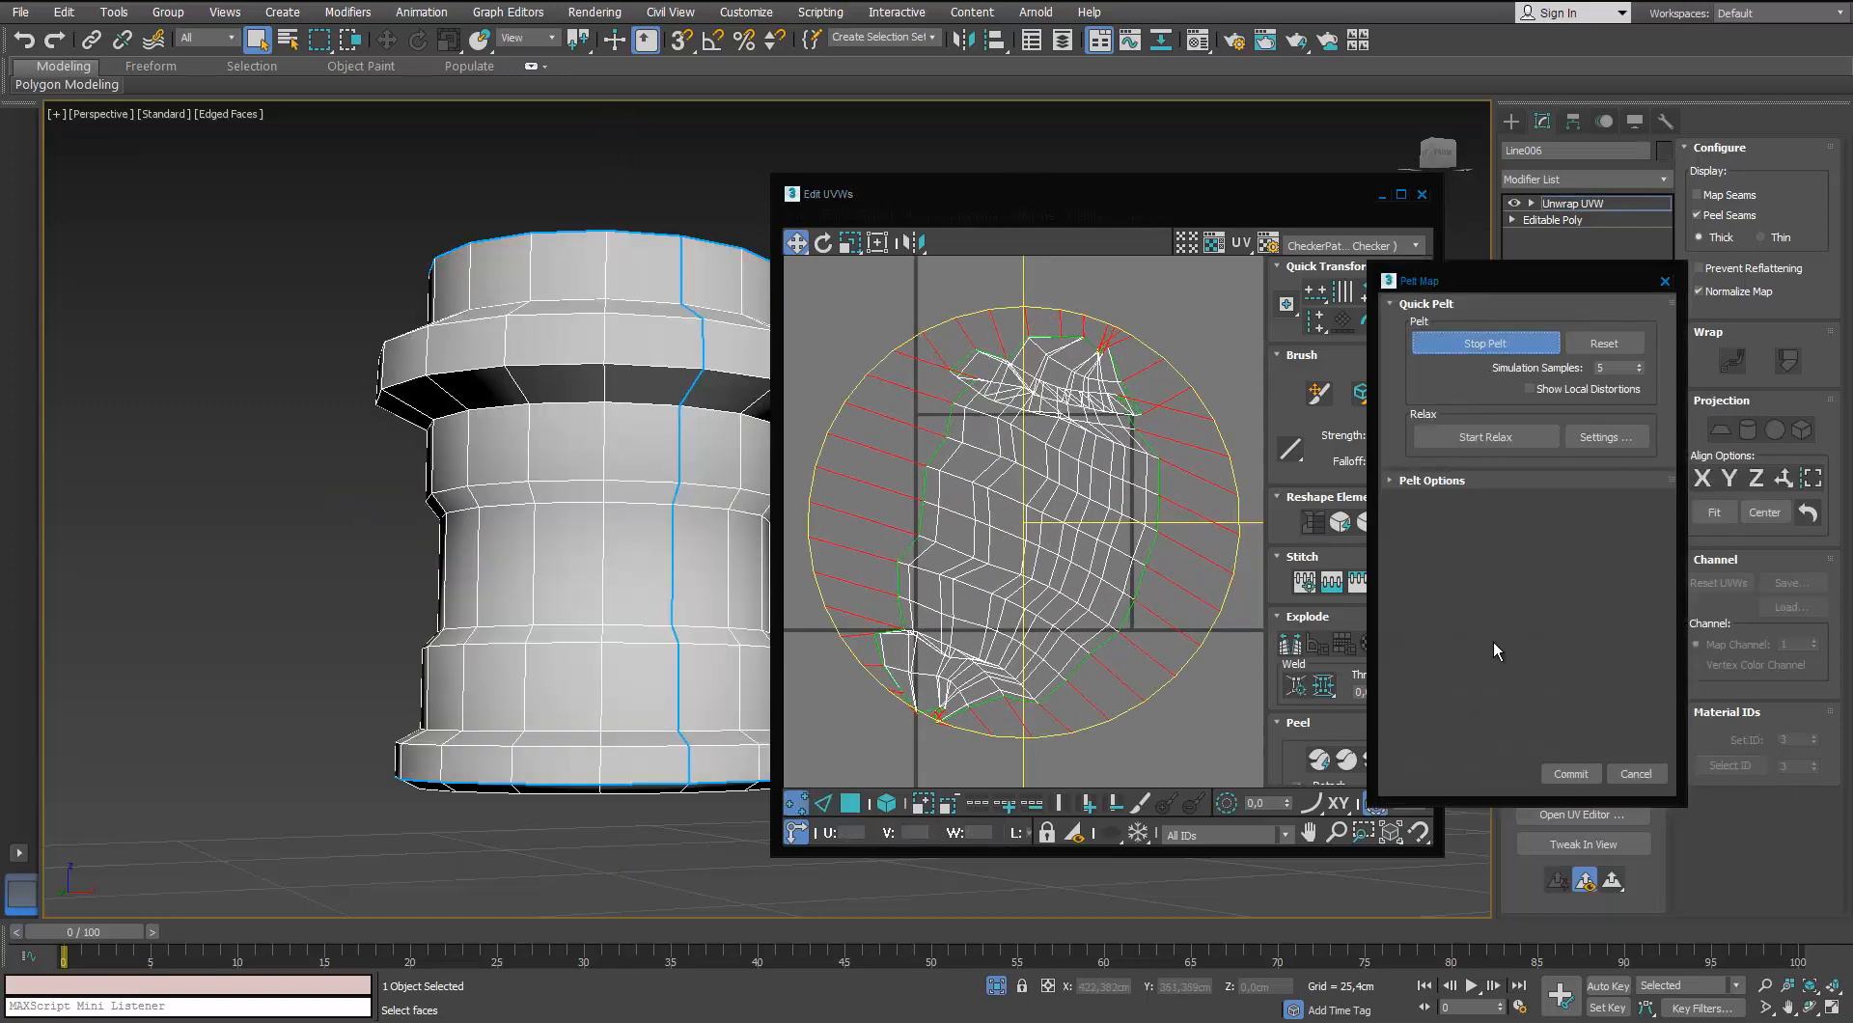
{"action": "left_click", "coordinate": [1566, 773]}
{"action": "left_click", "coordinate": [1320, 762]}
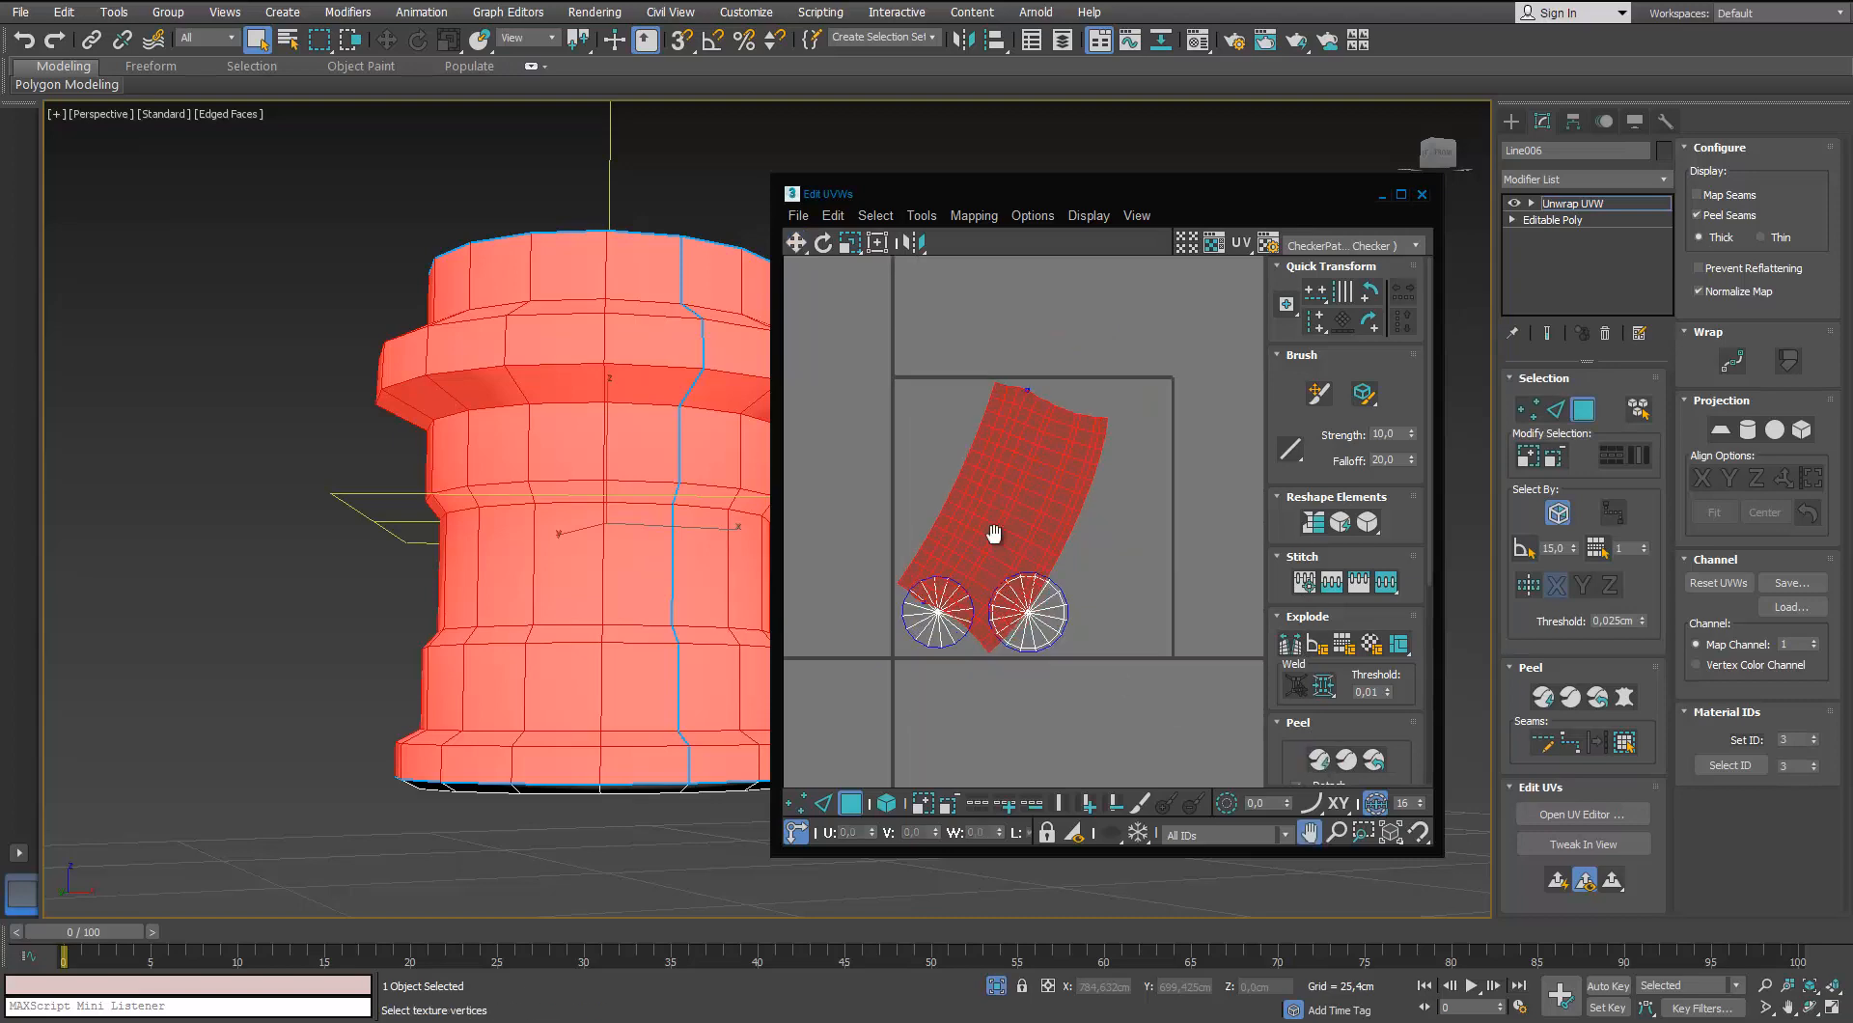
Rotate the collar's peeled side shell to horizontal, place it above the two cap shells and deselect everything
{"action": "key", "text": "e"}
{"action": "left_click_drag", "start_coordinate": [1069, 462], "coordinate": [1078, 383]}
{"action": "left_click_drag", "start_coordinate": [1084, 559], "coordinate": [905, 641]}
{"action": "middle_click_drag", "start_coordinate": [513, 525], "coordinate": [494, 608], "text": "alt"}
{"action": "left_click_drag", "start_coordinate": [771, 291], "coordinate": [772, 291]}
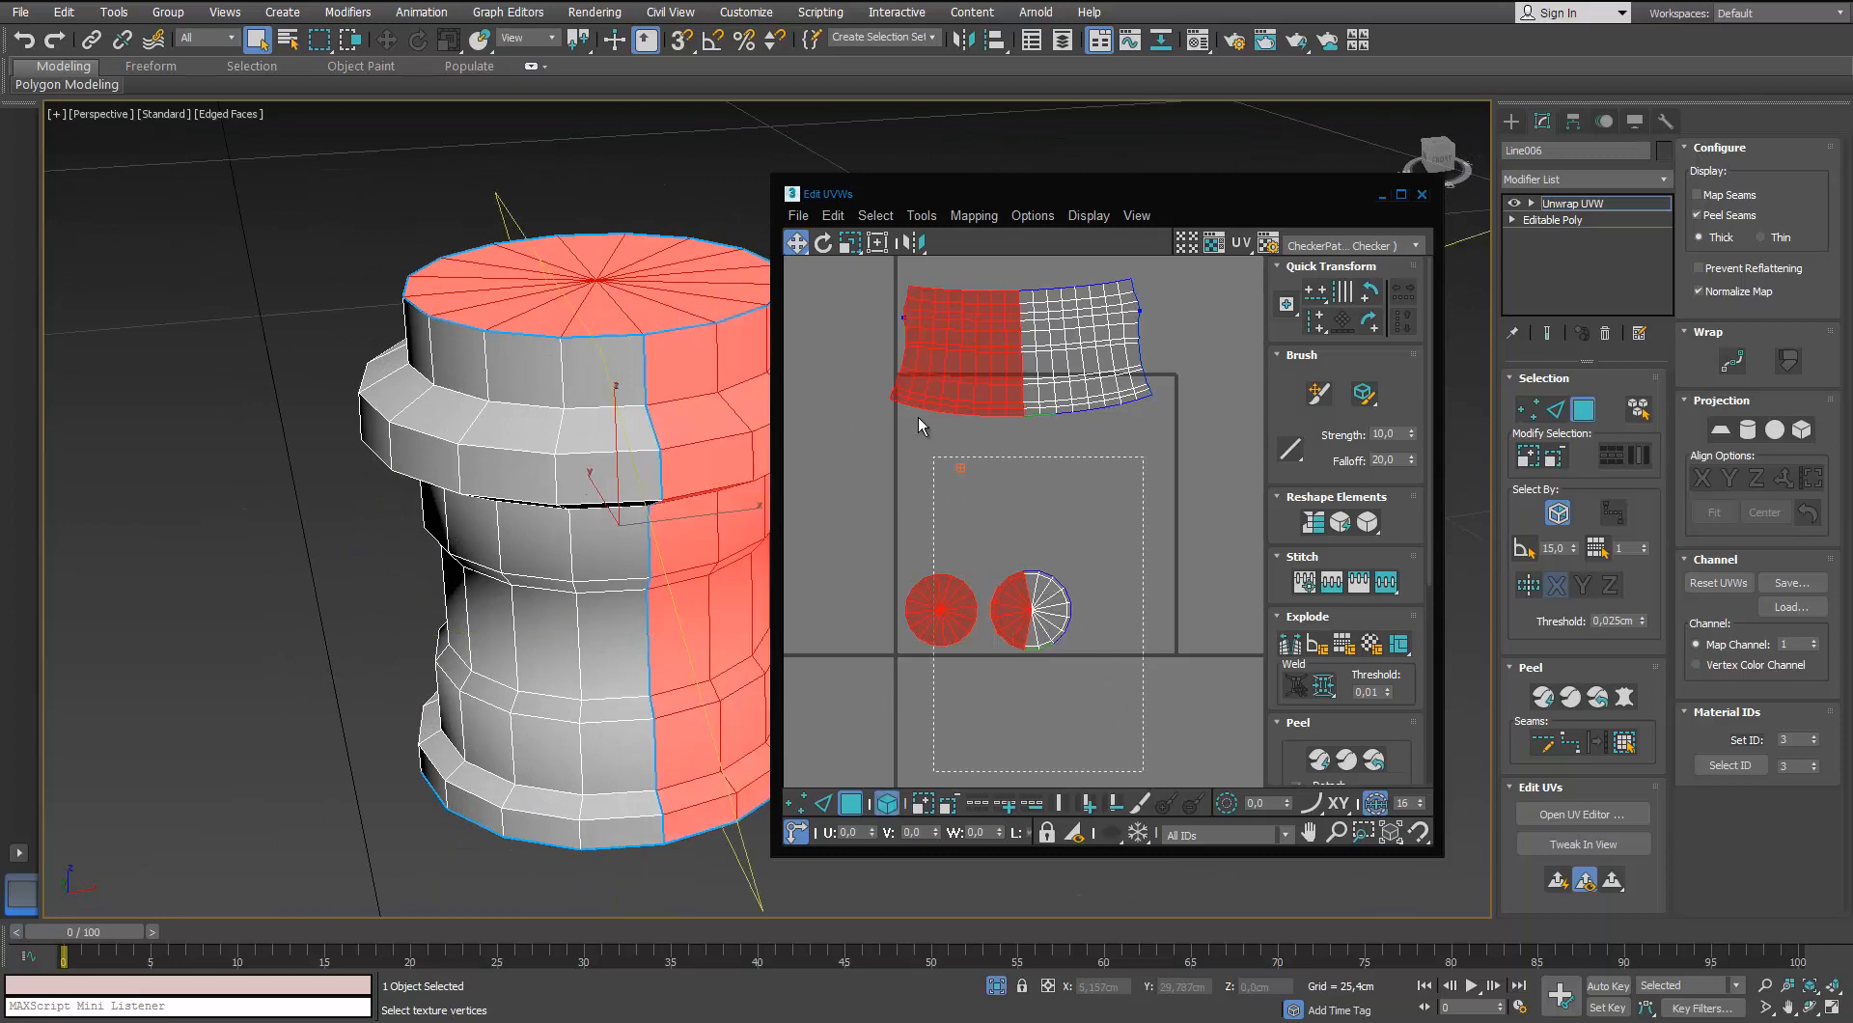
{"action": "key", "text": "ctrl+a"}
{"action": "left_click_drag", "start_coordinate": [1273, 753], "coordinate": [1241, 503]}
{"action": "left_click", "coordinate": [1206, 442]}
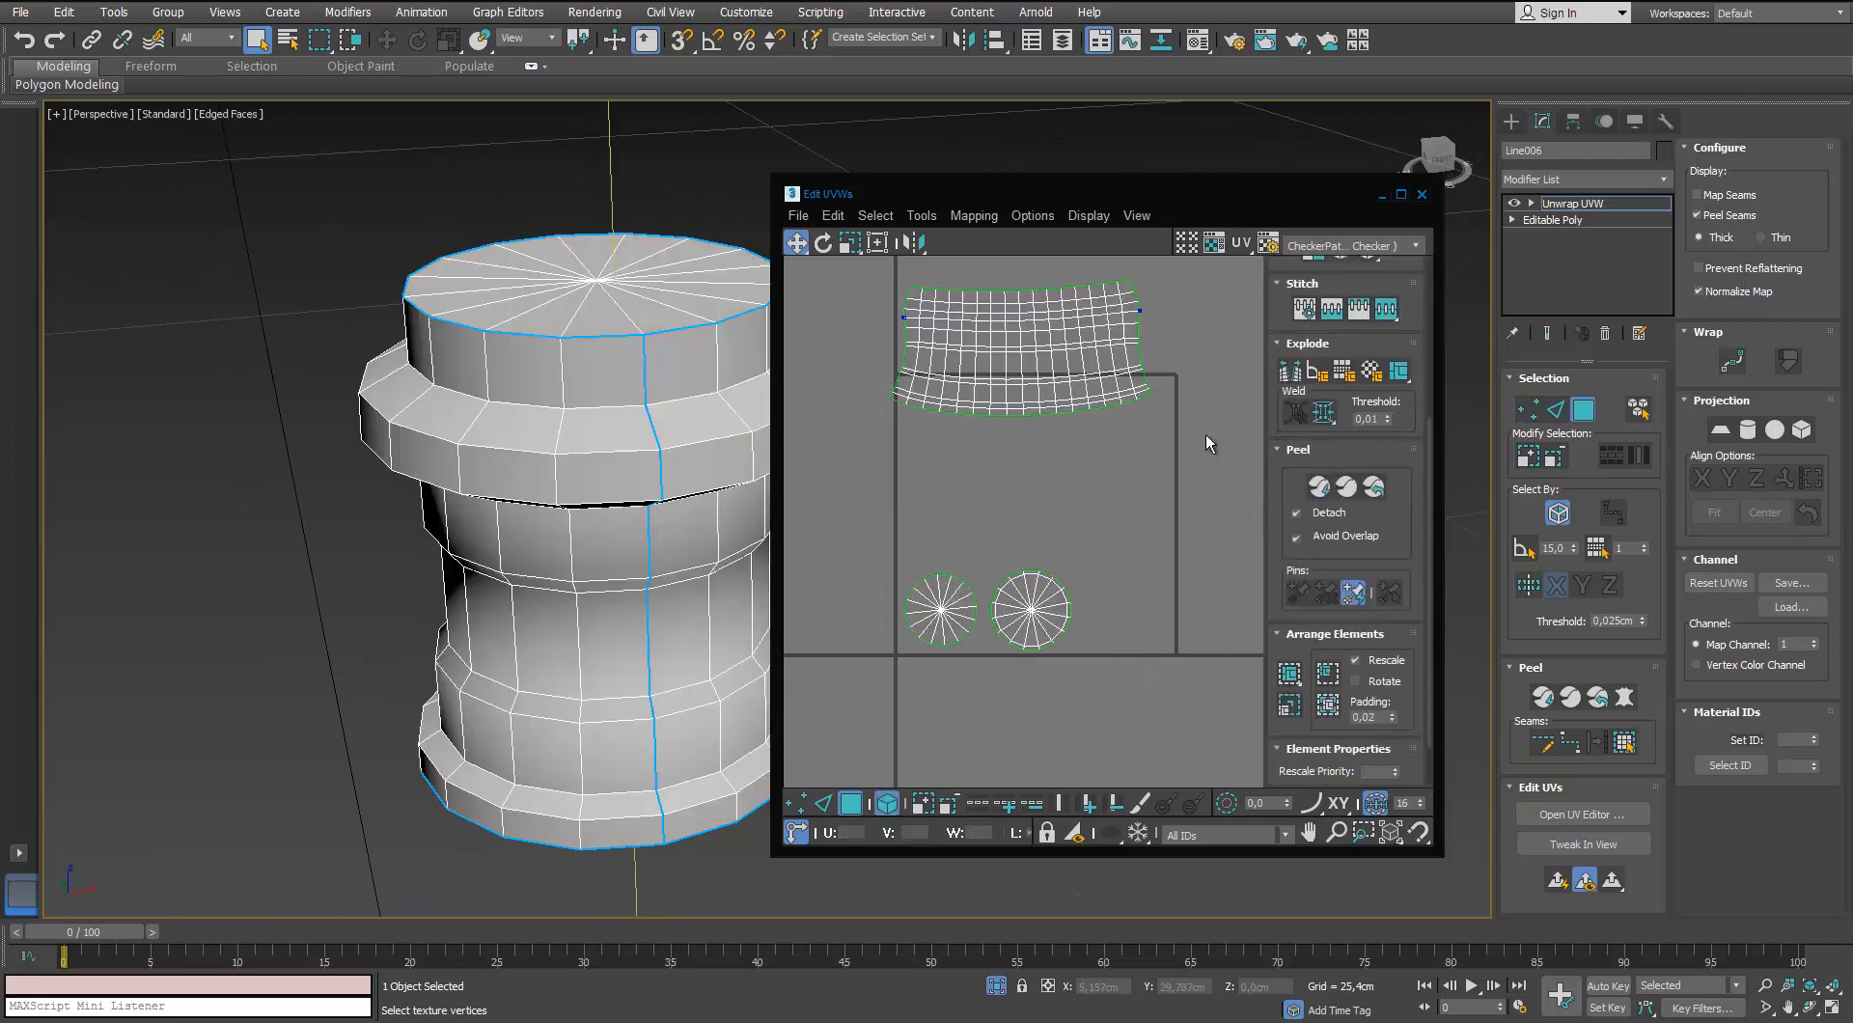
Move the two round cap shells side by side just above the collar's side shell
{"action": "left_click_drag", "start_coordinate": [887, 340], "coordinate": [888, 339]}
{"action": "middle_click_drag", "start_coordinate": [1045, 587], "coordinate": [1002, 696]}
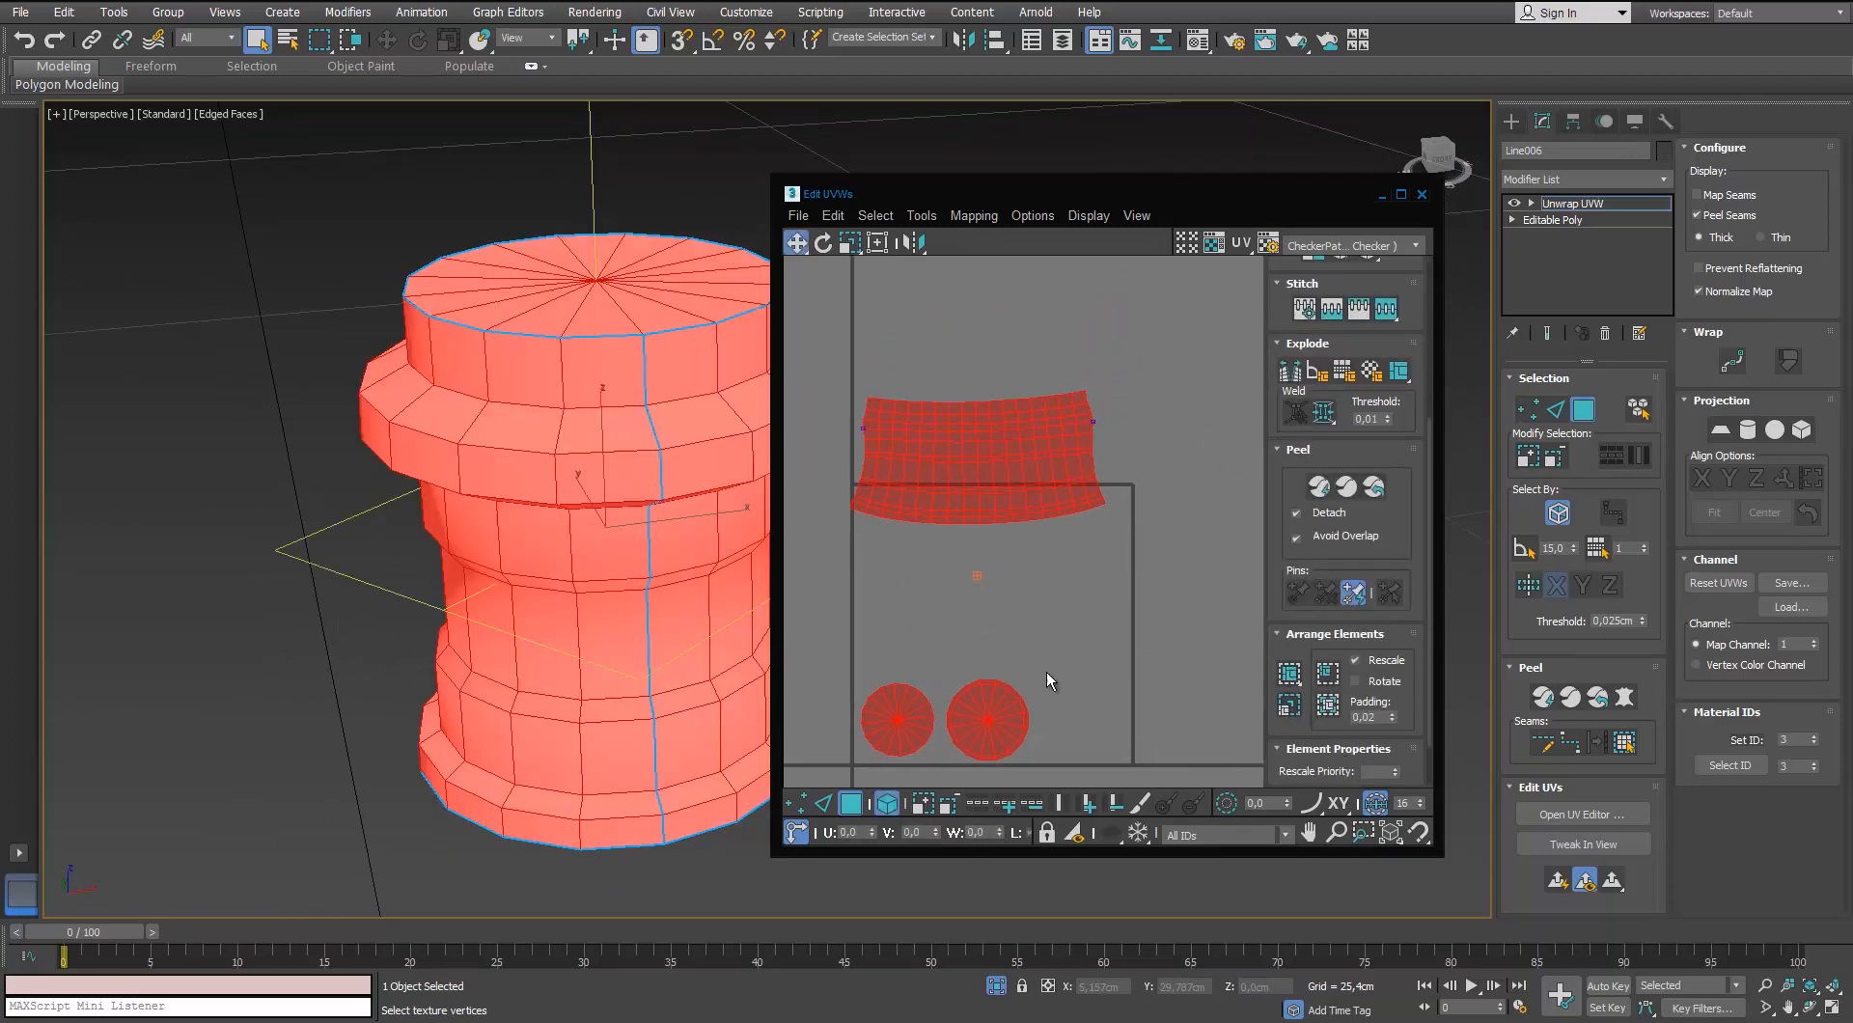
{"action": "left_click_drag", "start_coordinate": [1048, 675], "coordinate": [923, 379]}
{"action": "scroll", "coordinate": [971, 383], "scroll_direction": "up", "scroll_amount": 4}
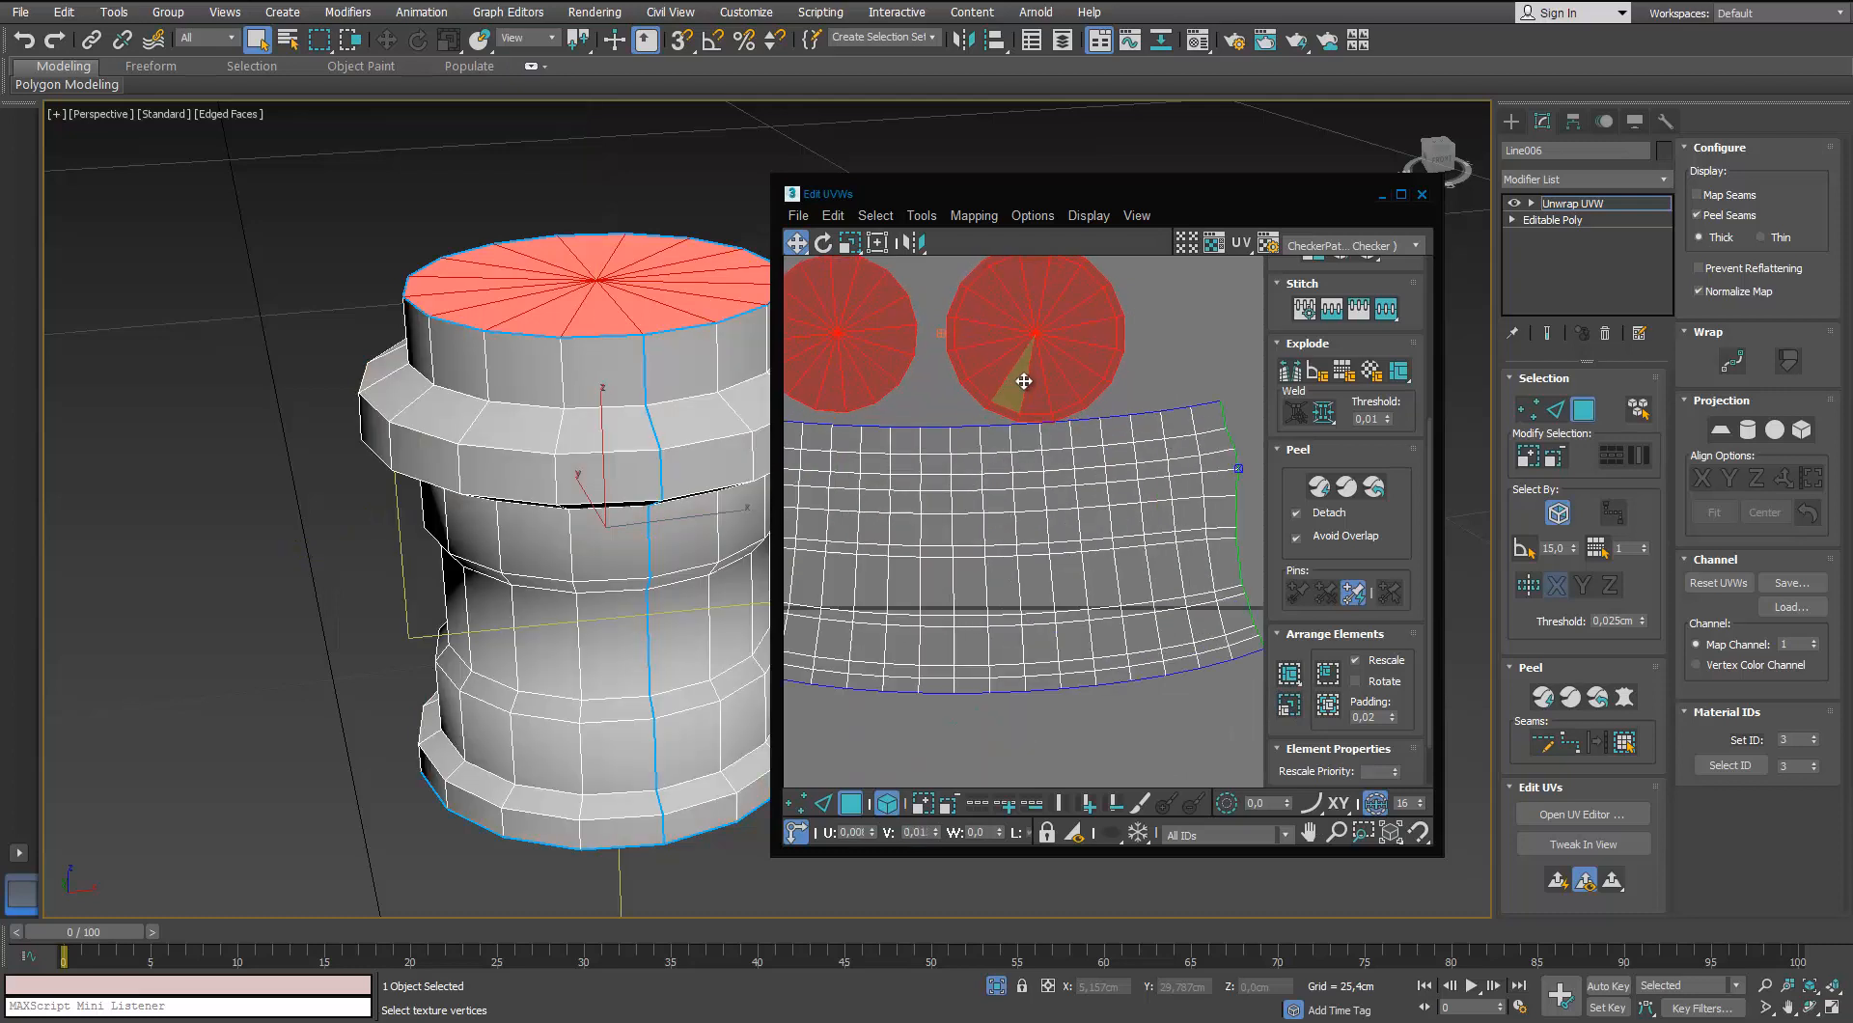
{"action": "left_click", "coordinate": [918, 405]}
{"action": "left_click", "coordinate": [873, 343]}
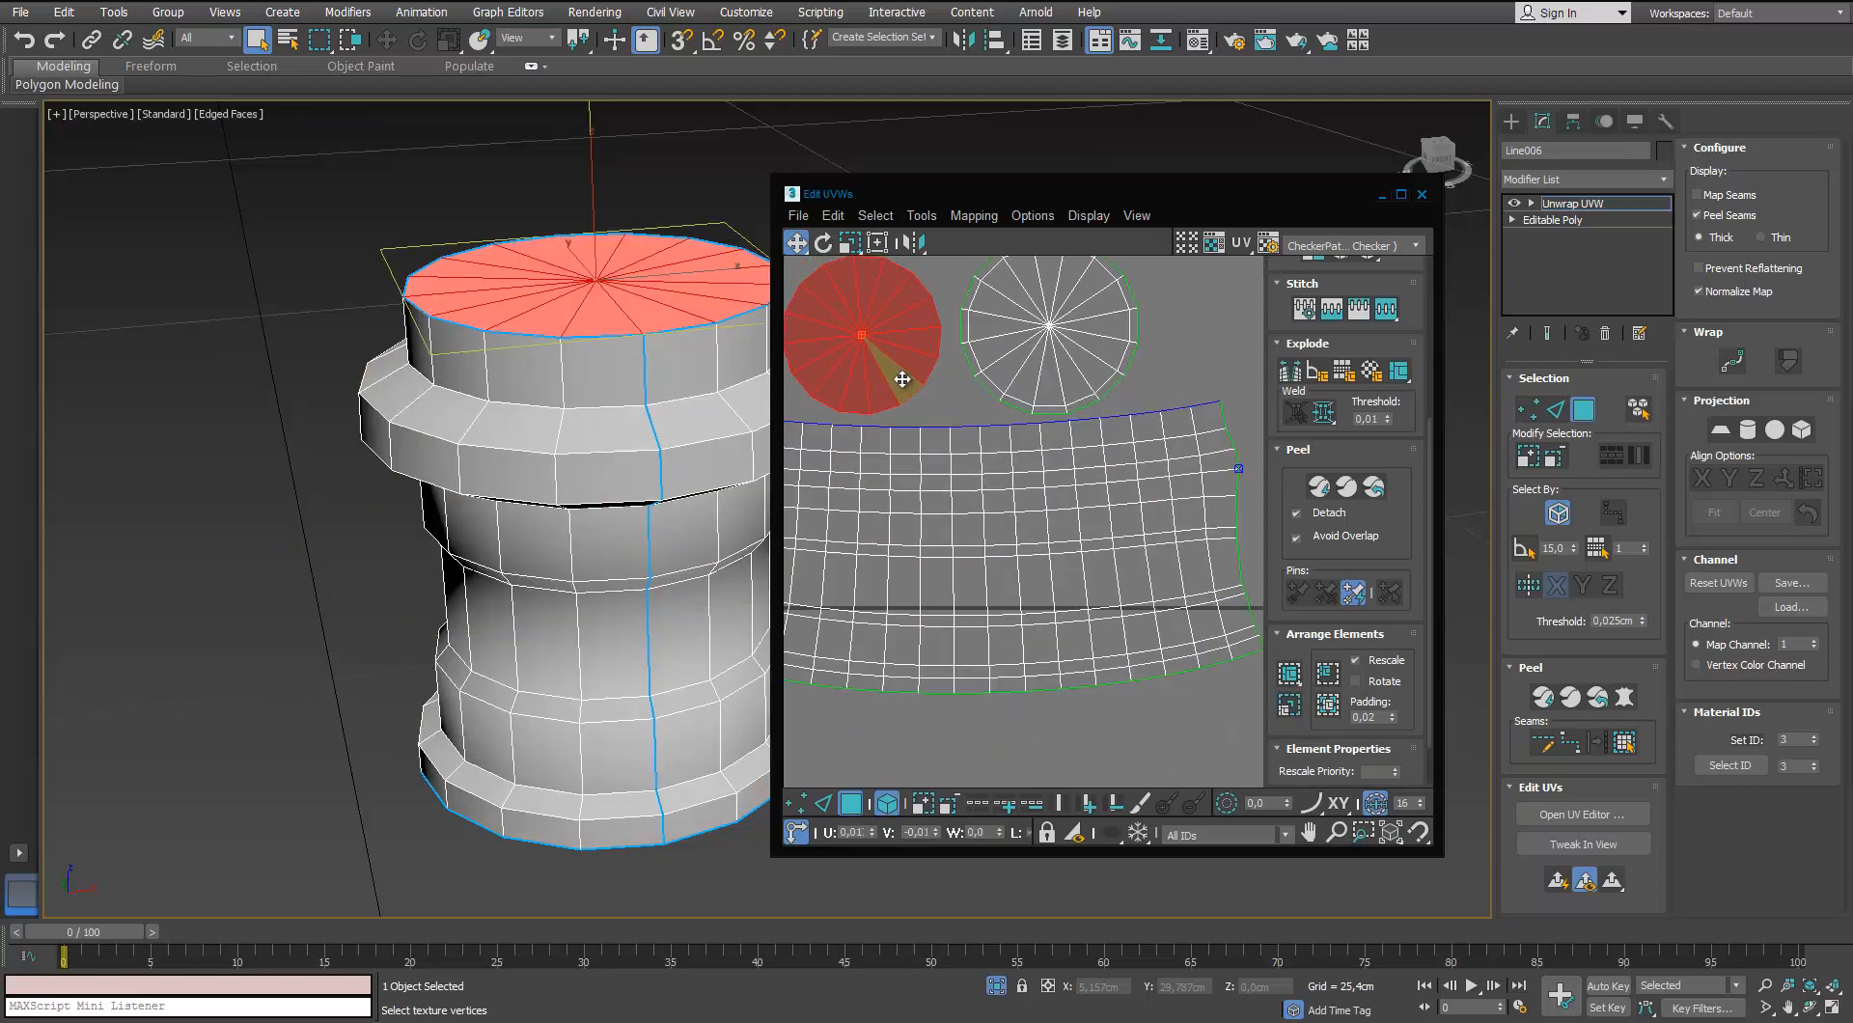
Scale down all of the collar's shells together and move them outside the UV tile, beside its upper-right corner
{"action": "scroll", "coordinate": [1001, 390], "scroll_direction": "down", "scroll_amount": 3}
{"action": "left_click_drag", "start_coordinate": [872, 629], "coordinate": [871, 631]}
{"action": "key", "text": "r"}
{"action": "left_click_drag", "start_coordinate": [997, 506], "coordinate": [1209, 650]}
{"action": "scroll", "coordinate": [977, 591], "scroll_direction": "down", "scroll_amount": 3}
{"action": "key", "text": "w"}
{"action": "scroll", "coordinate": [1129, 575], "scroll_direction": "up", "scroll_amount": 5}
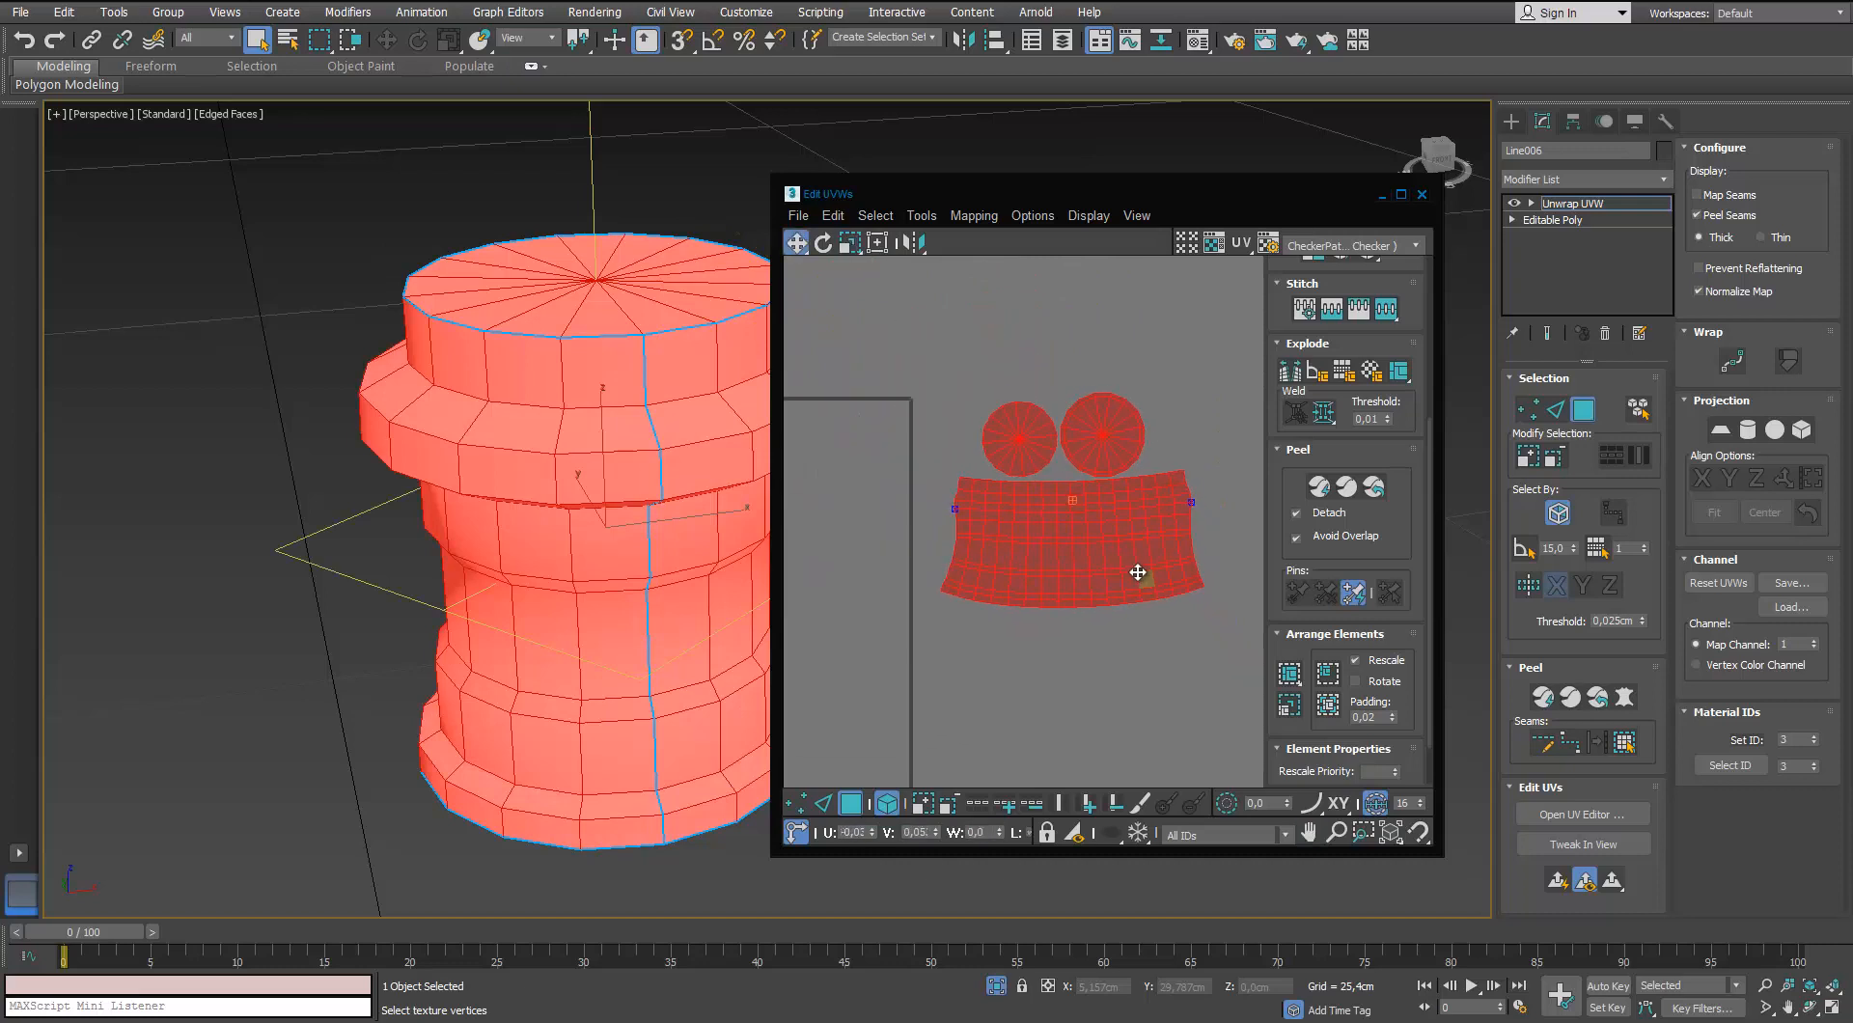
{"action": "left_click_drag", "start_coordinate": [1136, 536], "coordinate": [1134, 540]}
{"action": "key", "text": "w"}
{"action": "left_click_drag", "start_coordinate": [1130, 546], "coordinate": [1123, 541]}
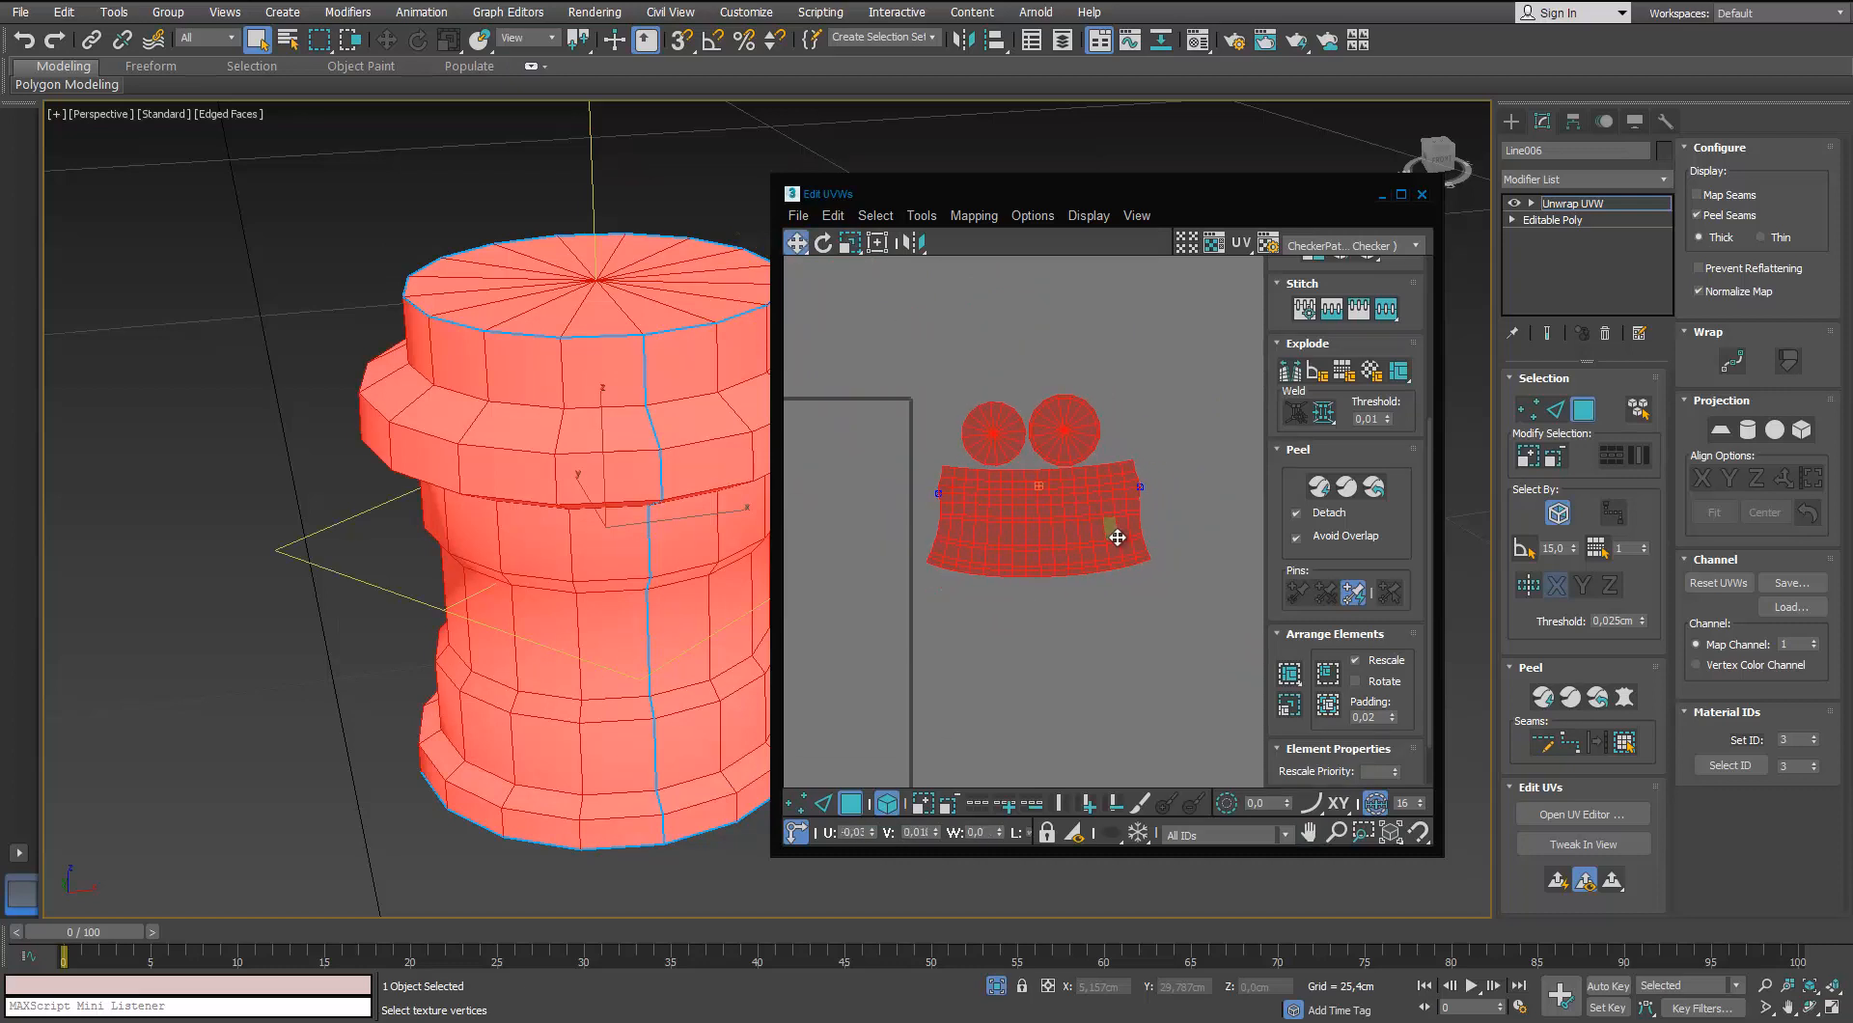
{"action": "left_click", "coordinate": [1097, 625]}
Assign the checker material to the collar and end its isolation to show the whole magnifying glass
{"action": "middle_click_drag", "start_coordinate": [473, 482], "coordinate": [564, 439], "text": "alt"}
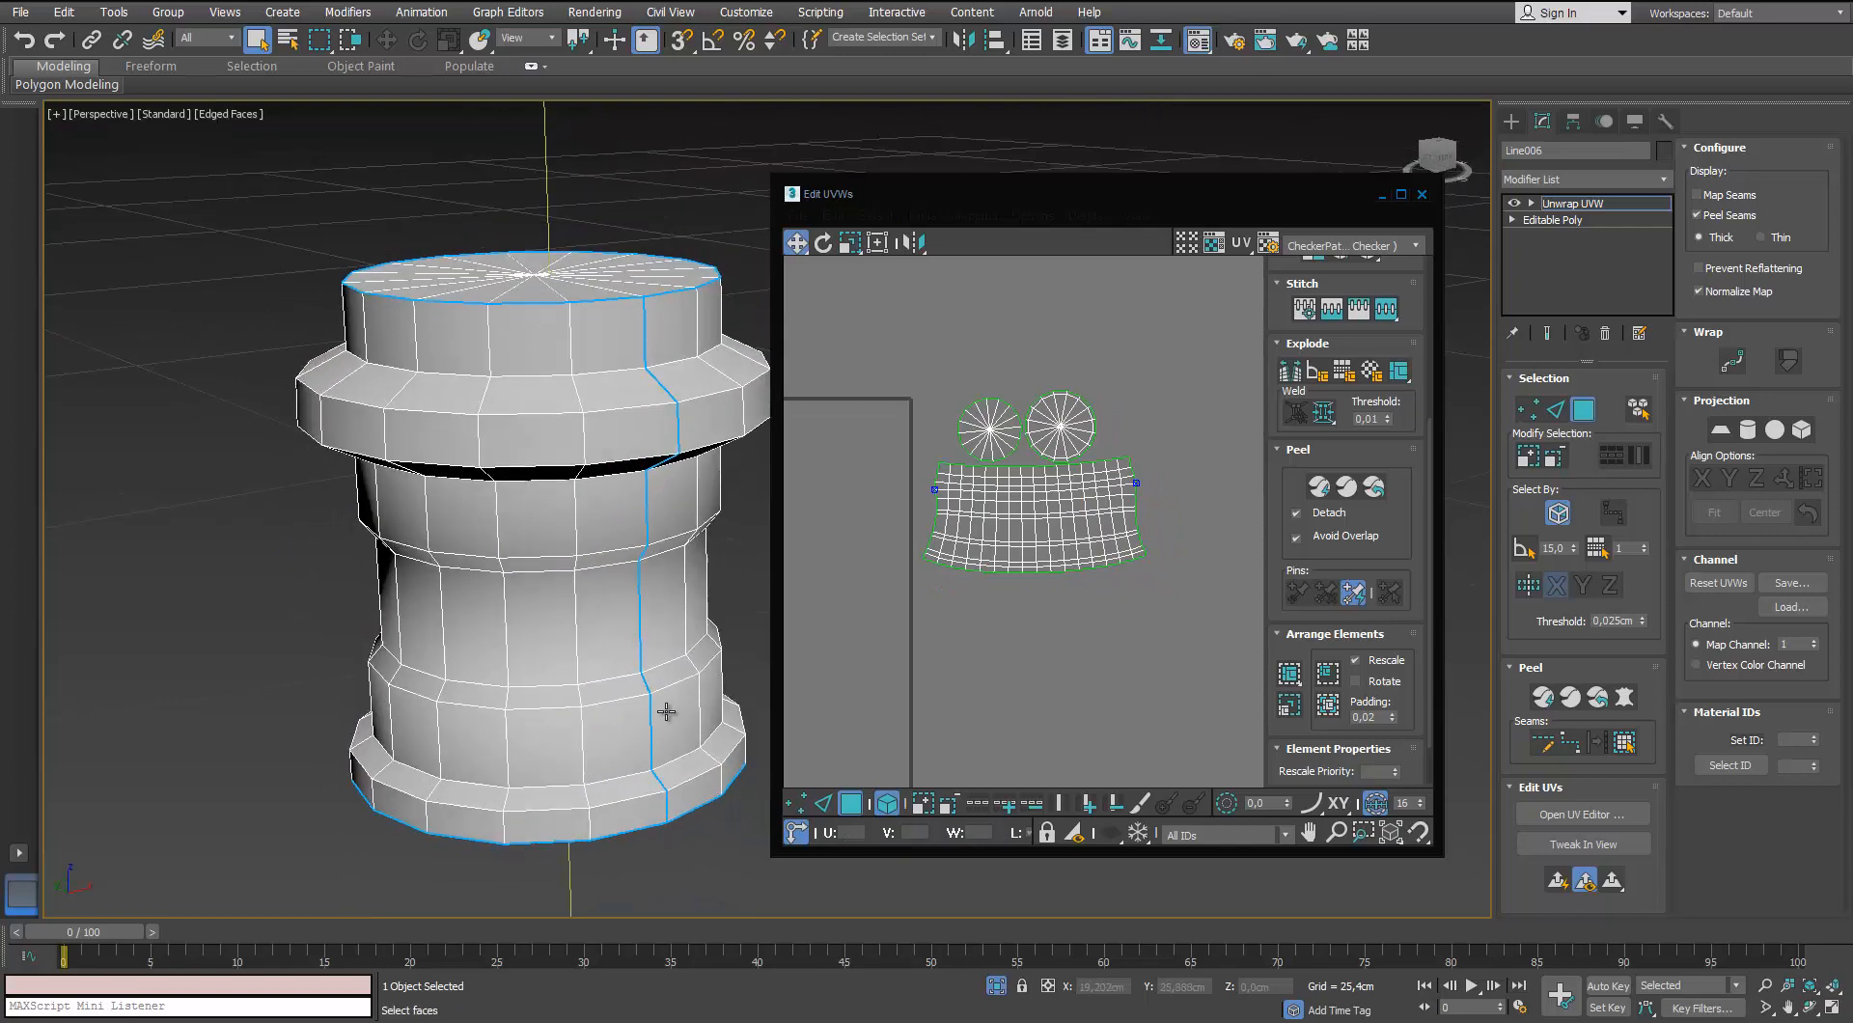
{"action": "key", "text": "m"}
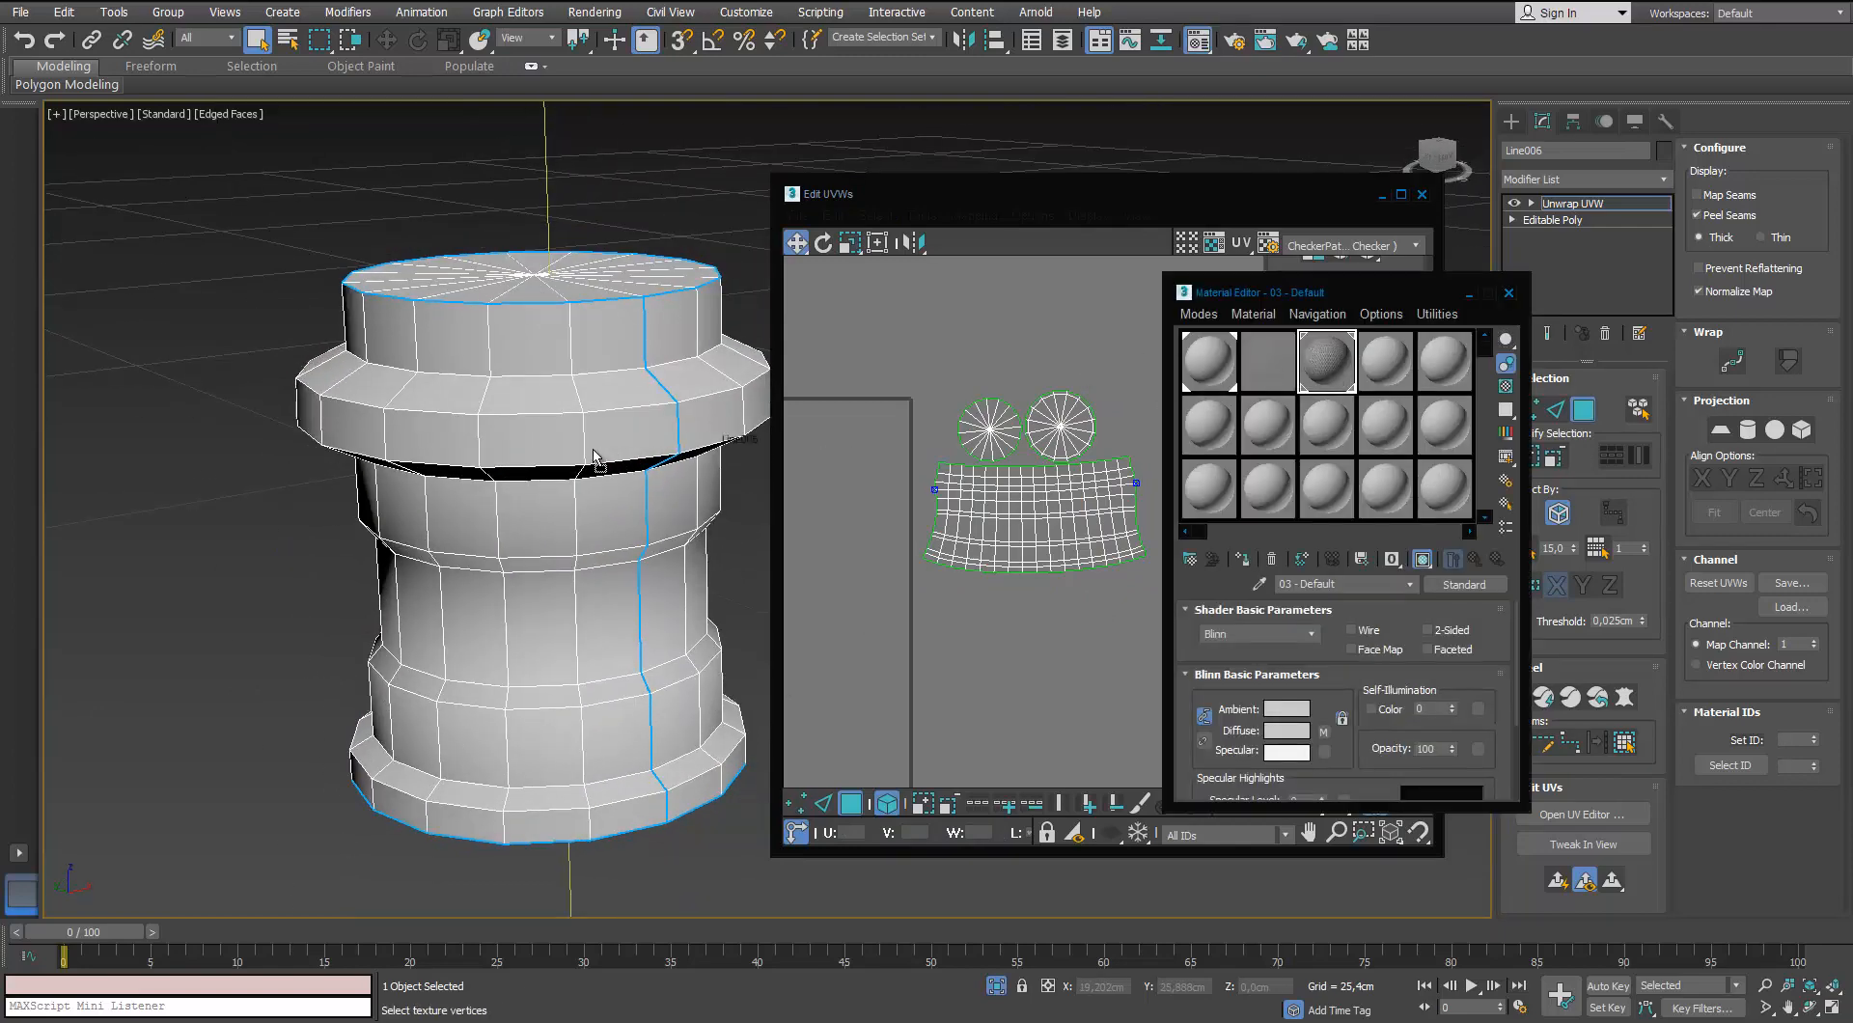
{"action": "left_click_drag", "start_coordinate": [595, 457], "coordinate": [596, 459]}
{"action": "left_click", "coordinate": [997, 988]}
{"action": "middle_click_drag", "start_coordinate": [637, 618], "coordinate": [651, 521], "text": "alt"}
{"action": "scroll", "coordinate": [651, 521], "scroll_direction": "down", "scroll_amount": 3}
Scale the collar's shells down together until its checker squares match the size of those on the lens frame
{"action": "left_click_drag", "start_coordinate": [1067, 400], "coordinate": [1016, 541]}
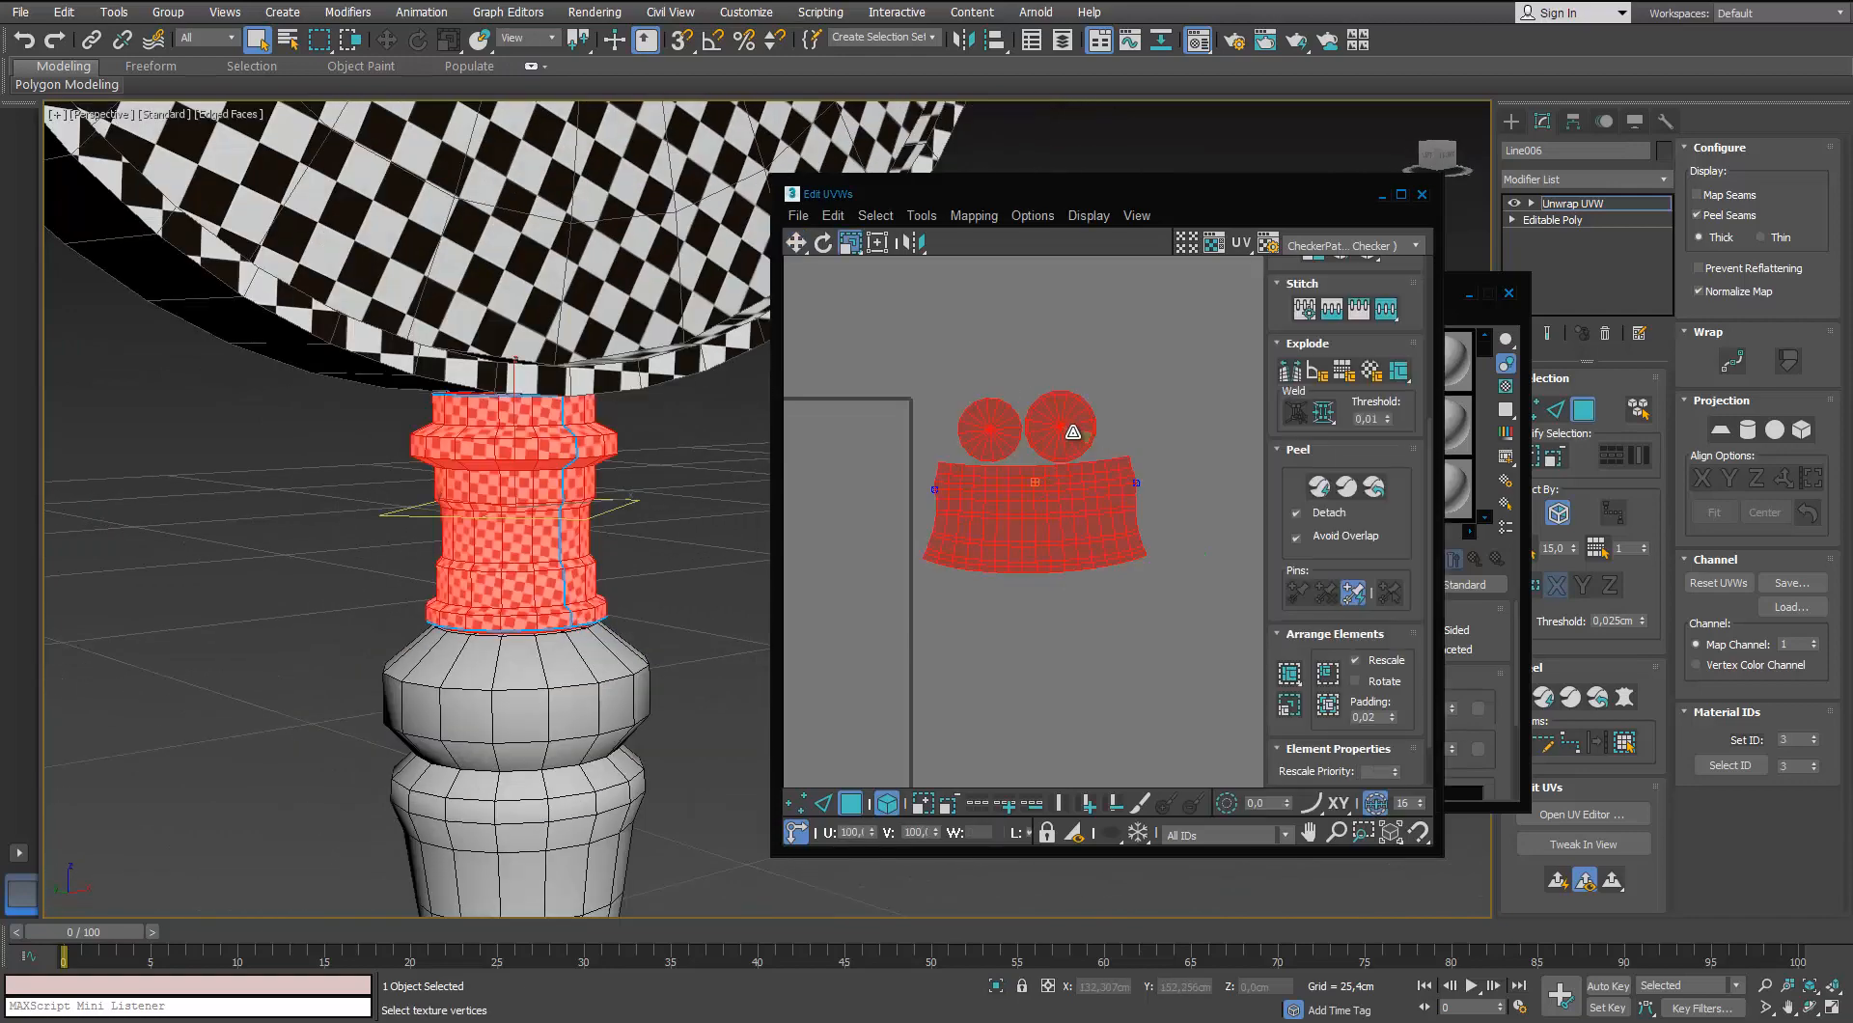
{"action": "left_click_drag", "start_coordinate": [1072, 431], "coordinate": [1026, 566]}
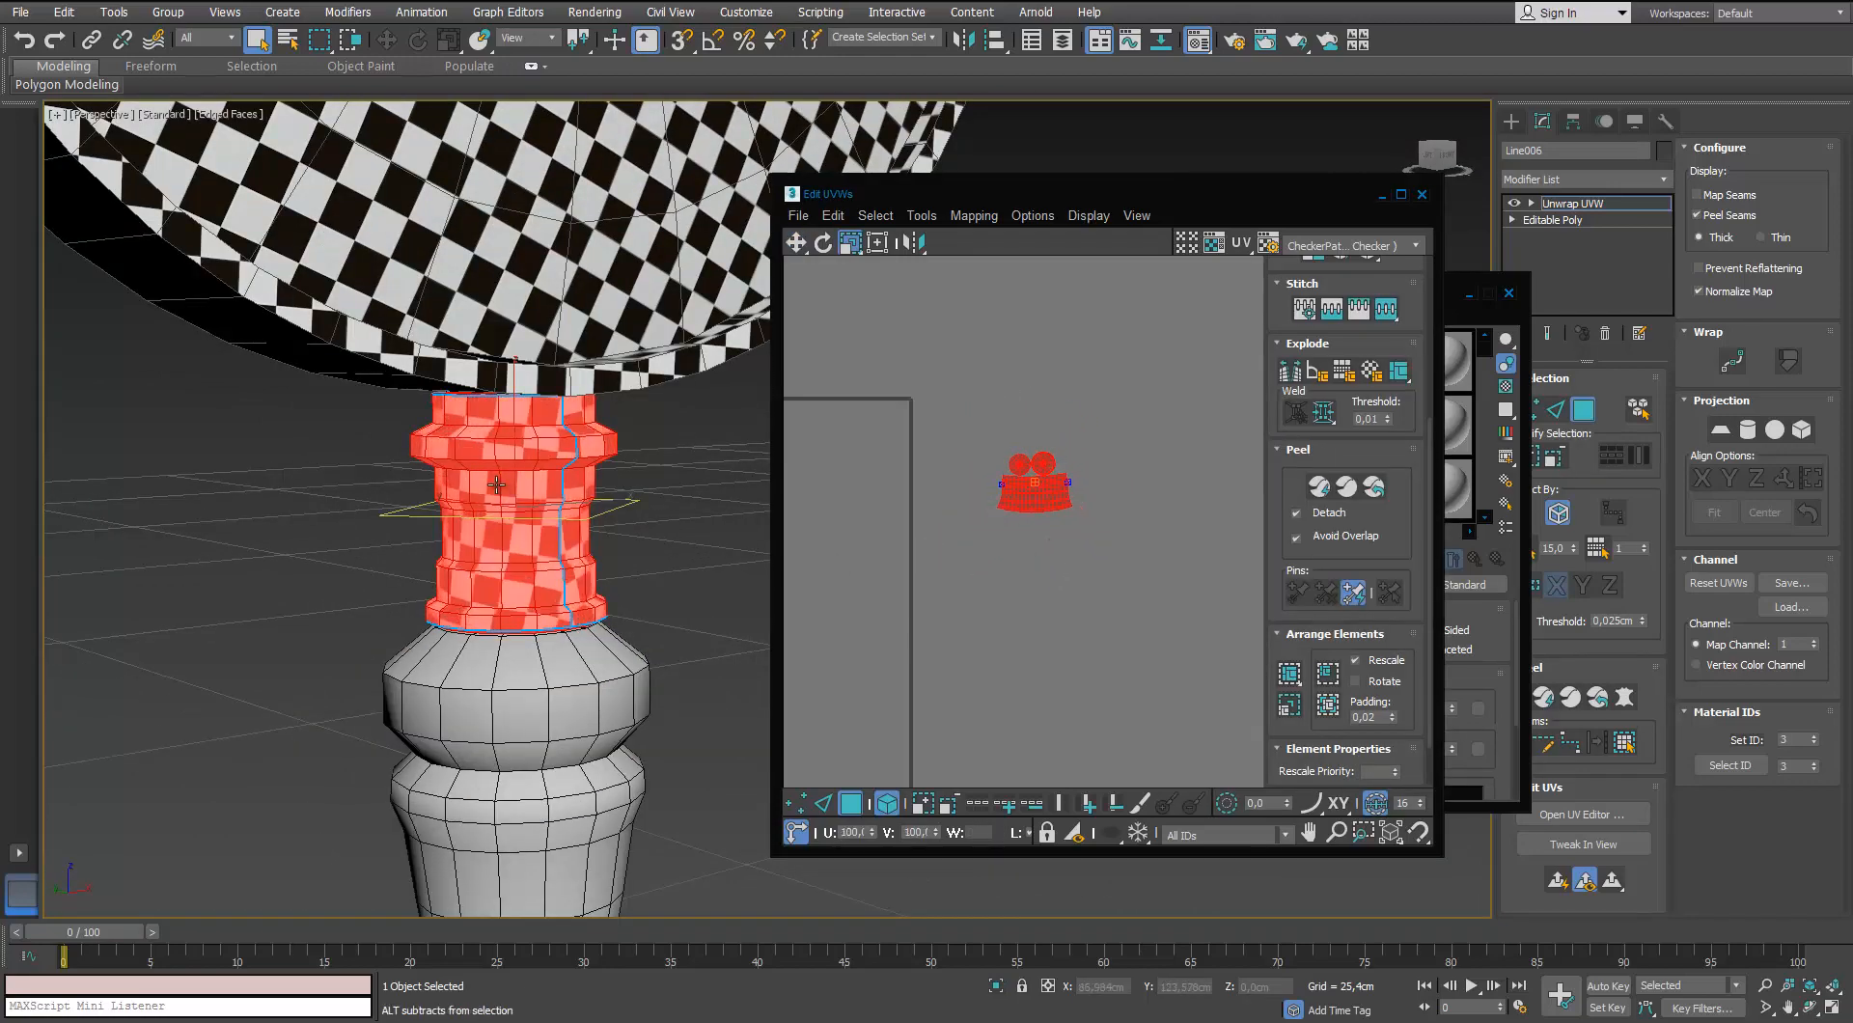
{"action": "middle_click_drag", "start_coordinate": [496, 484], "coordinate": [490, 439], "text": "alt"}
{"action": "scroll", "coordinate": [526, 494], "scroll_direction": "down", "scroll_amount": 3}
{"action": "scroll", "coordinate": [541, 450], "scroll_direction": "up", "scroll_amount": 3}
{"action": "scroll", "coordinate": [541, 451], "scroll_direction": "up", "scroll_amount": 3}
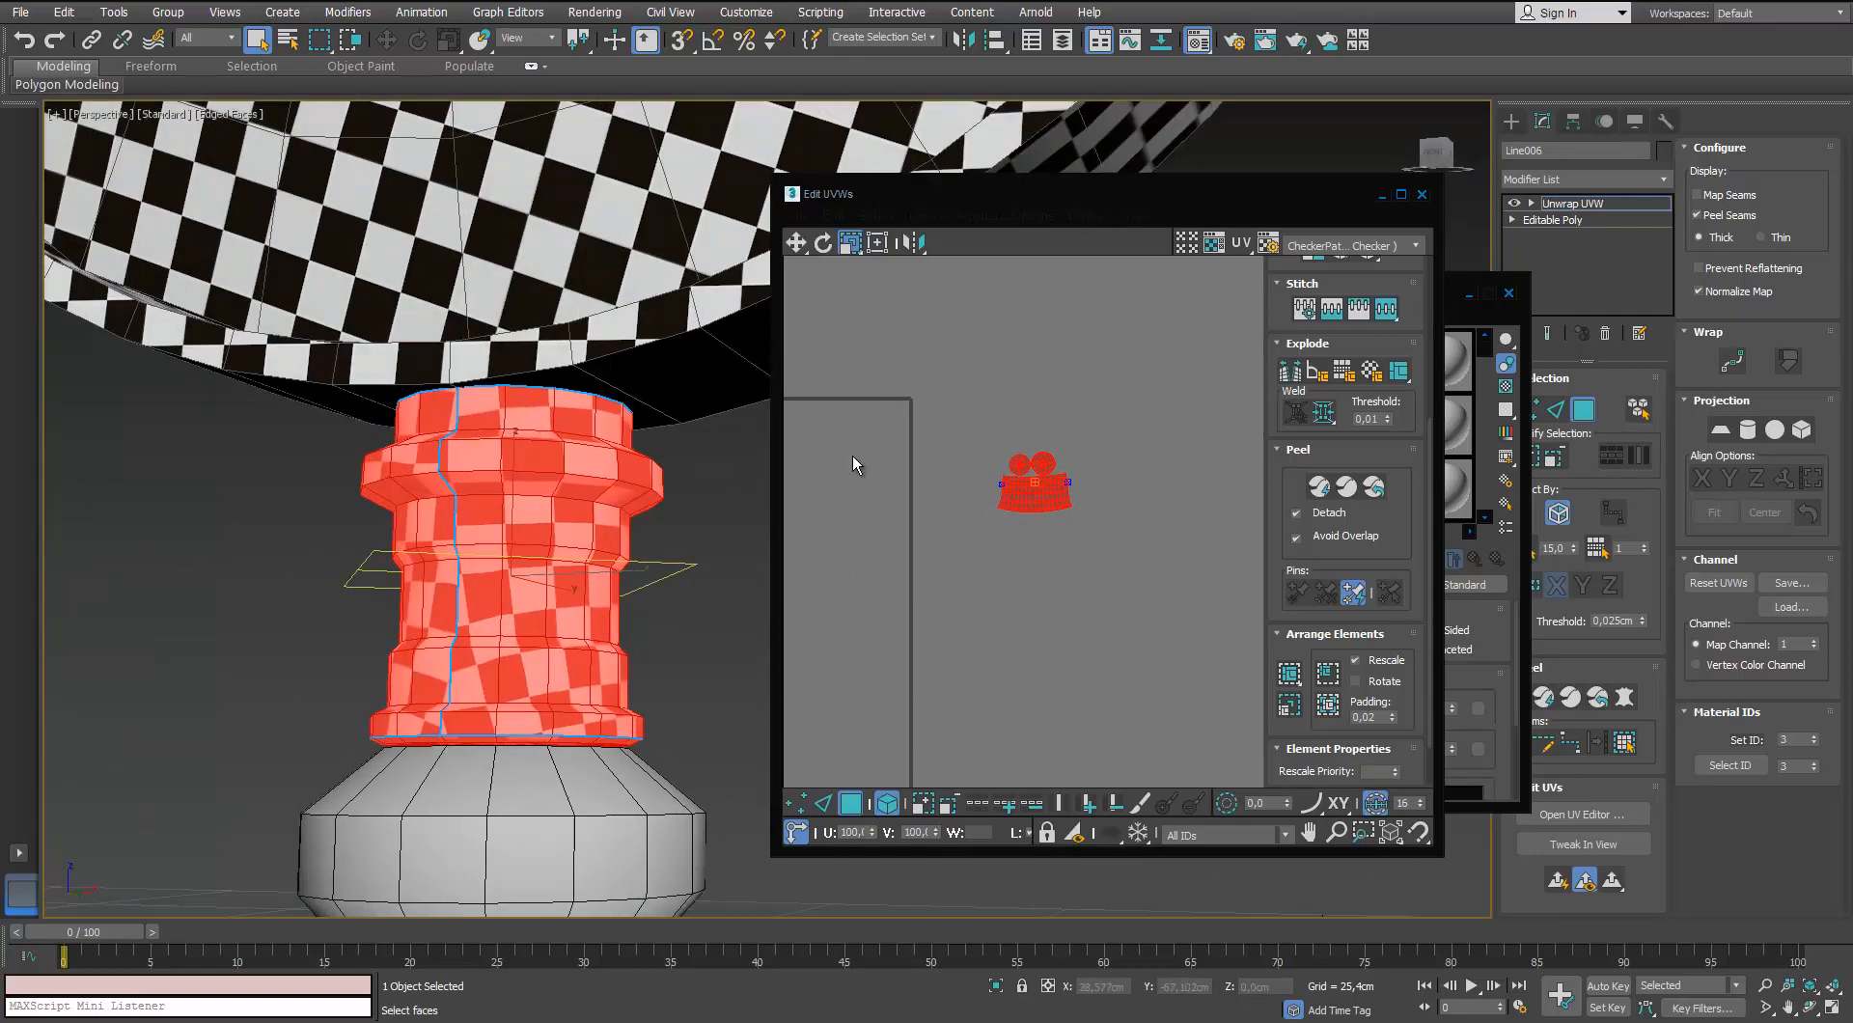
Enlarge the UV editor and straighten the side shell's top border and second edge loop horizontally
{"action": "double_click", "coordinate": [1069, 194]}
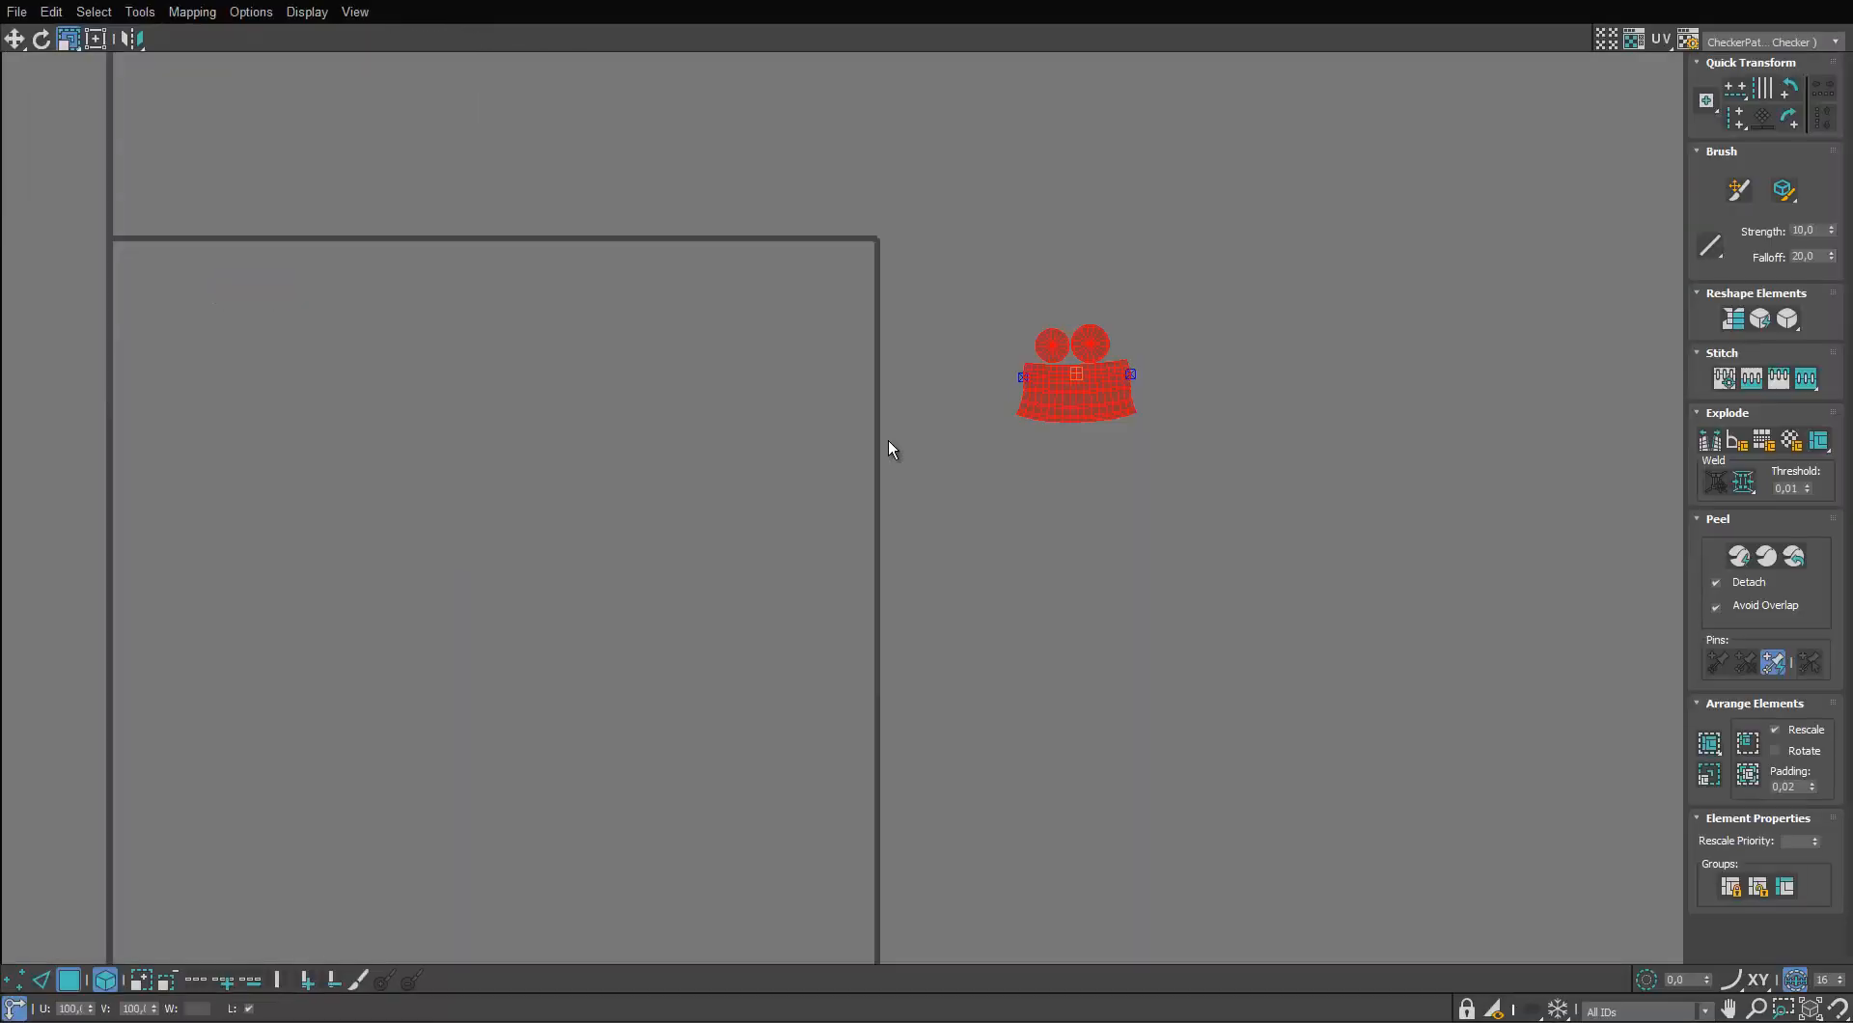
{"action": "middle_click_drag", "start_coordinate": [1084, 385], "coordinate": [1004, 462]}
{"action": "scroll", "coordinate": [1004, 461], "scroll_direction": "up", "scroll_amount": 8}
{"action": "key", "text": "2"}
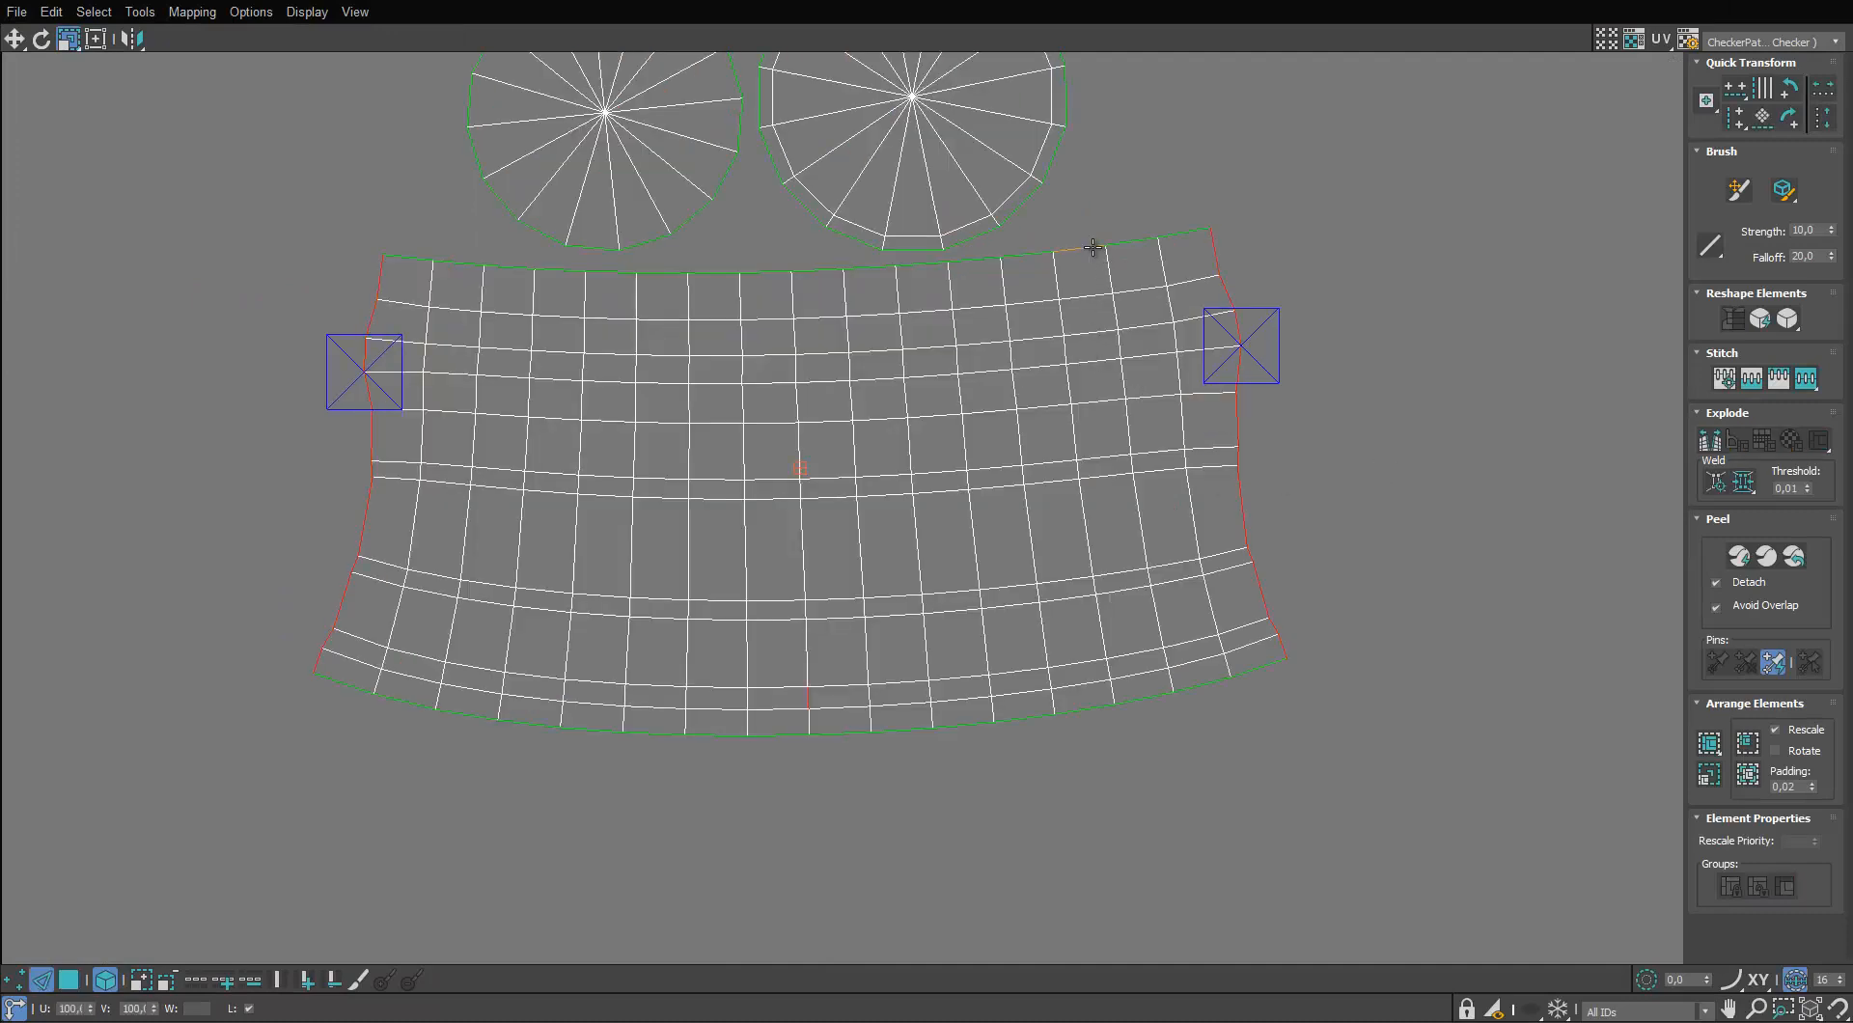
{"action": "double_click", "coordinate": [1093, 247]}
{"action": "double_click", "coordinate": [982, 307]}
{"action": "key", "text": "shift+h"}
{"action": "left_click", "coordinate": [978, 344]}
{"action": "key", "text": "shift+h"}
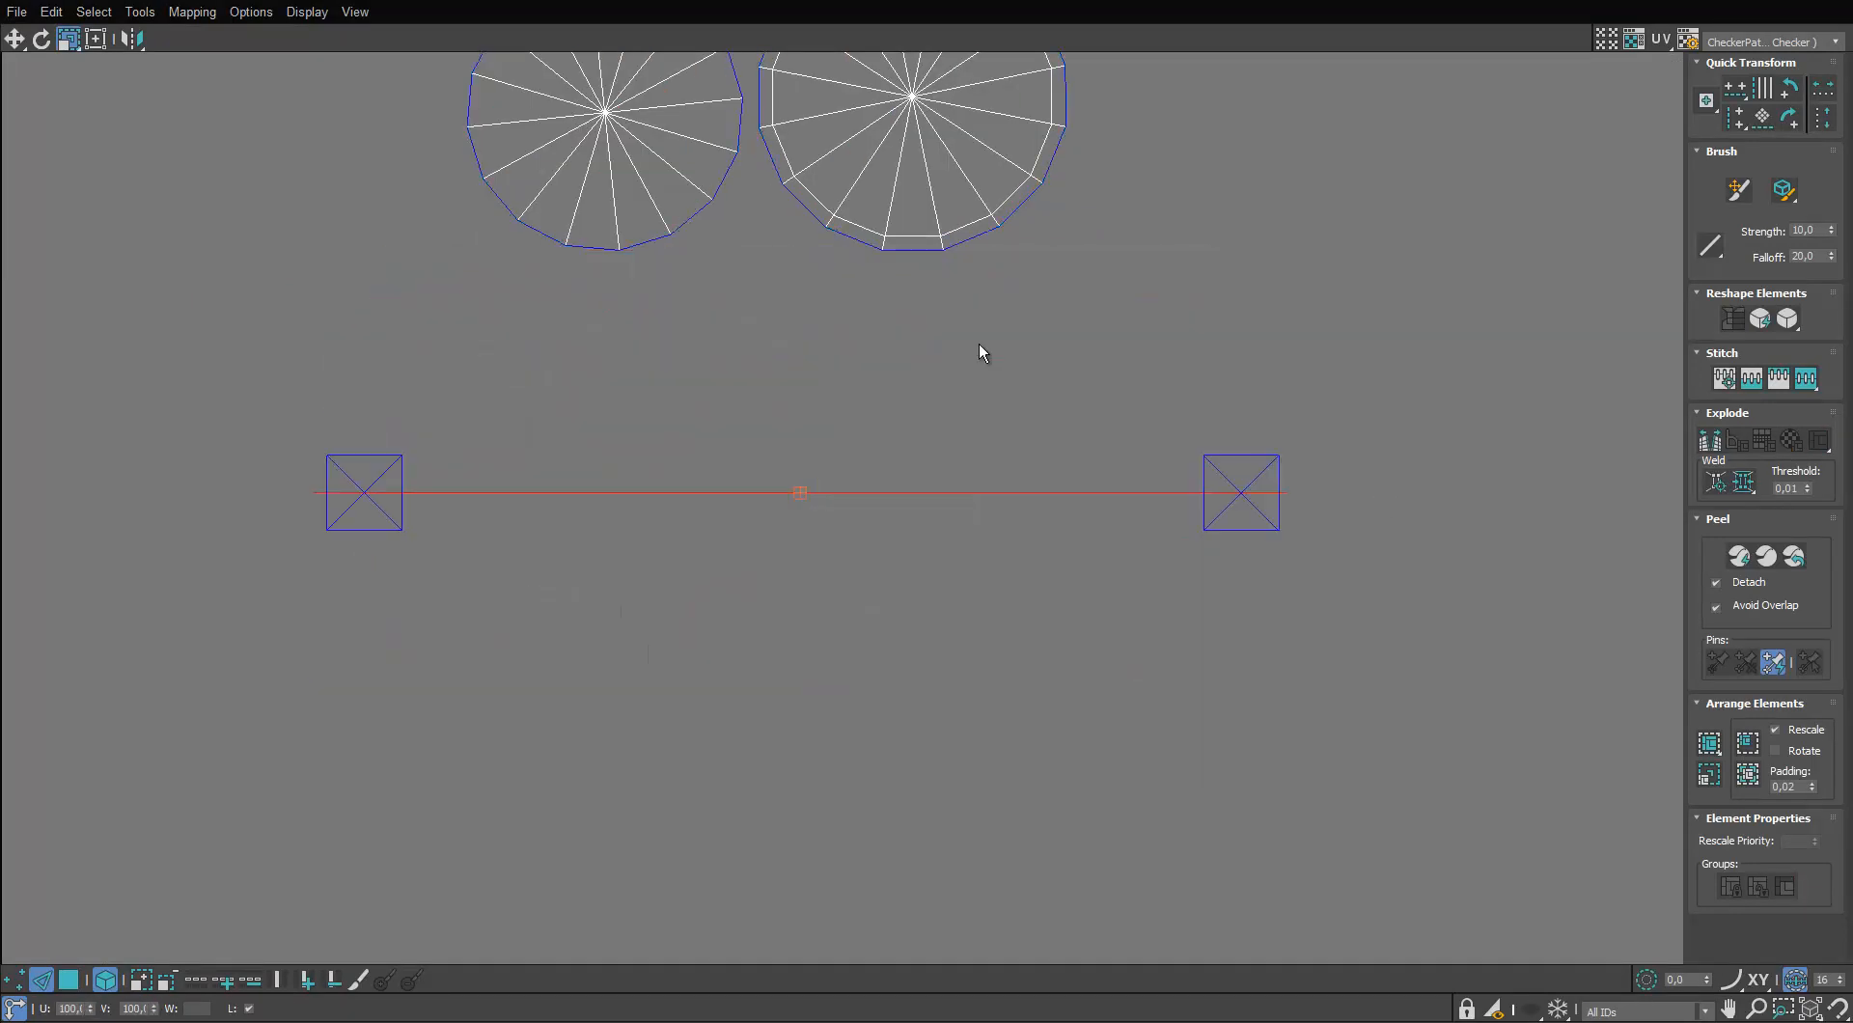
{"action": "key", "text": "ctrl+z"}
Straighten the side shell's third, fourth and fifth edge loops horizontally, one at a time
{"action": "left_click", "coordinate": [983, 342]}
{"action": "double_click", "coordinate": [978, 339]}
{"action": "key", "text": "shift+h"}
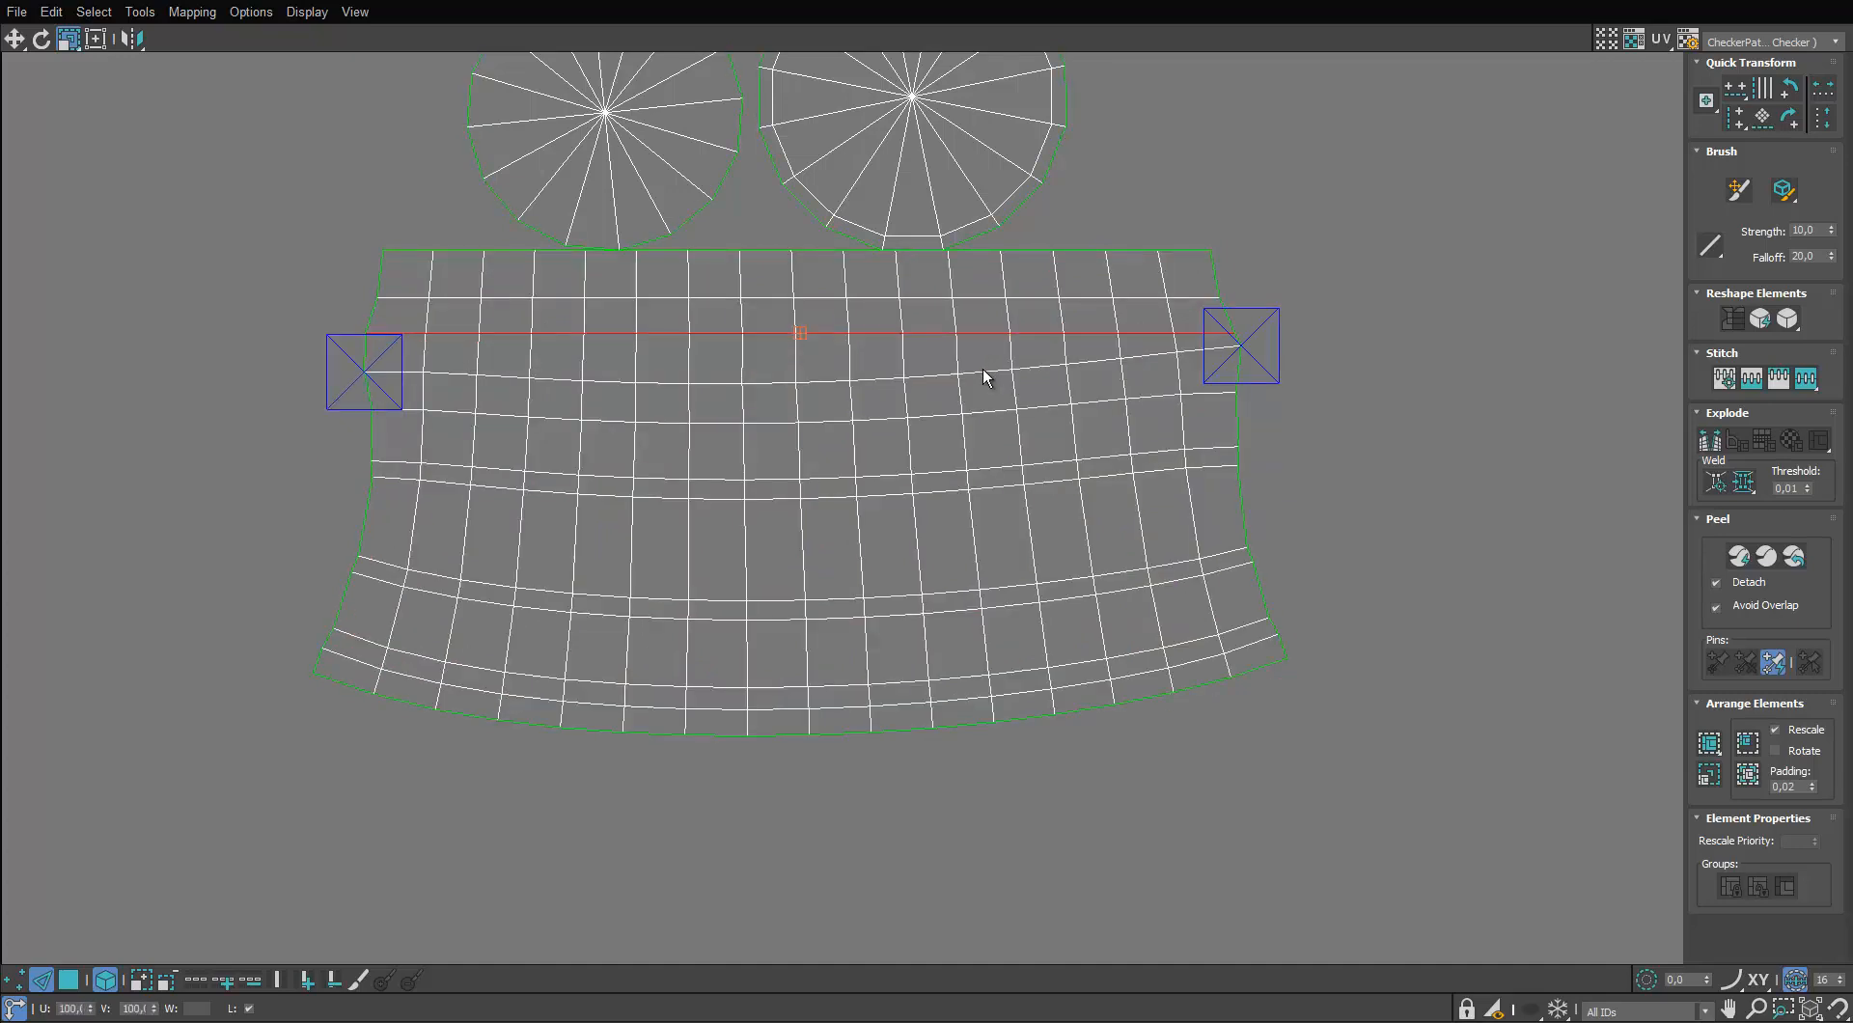
{"action": "double_click", "coordinate": [980, 375]}
{"action": "key", "text": "shift+h"}
{"action": "double_click", "coordinate": [986, 412]}
{"action": "key", "text": "shift+h"}
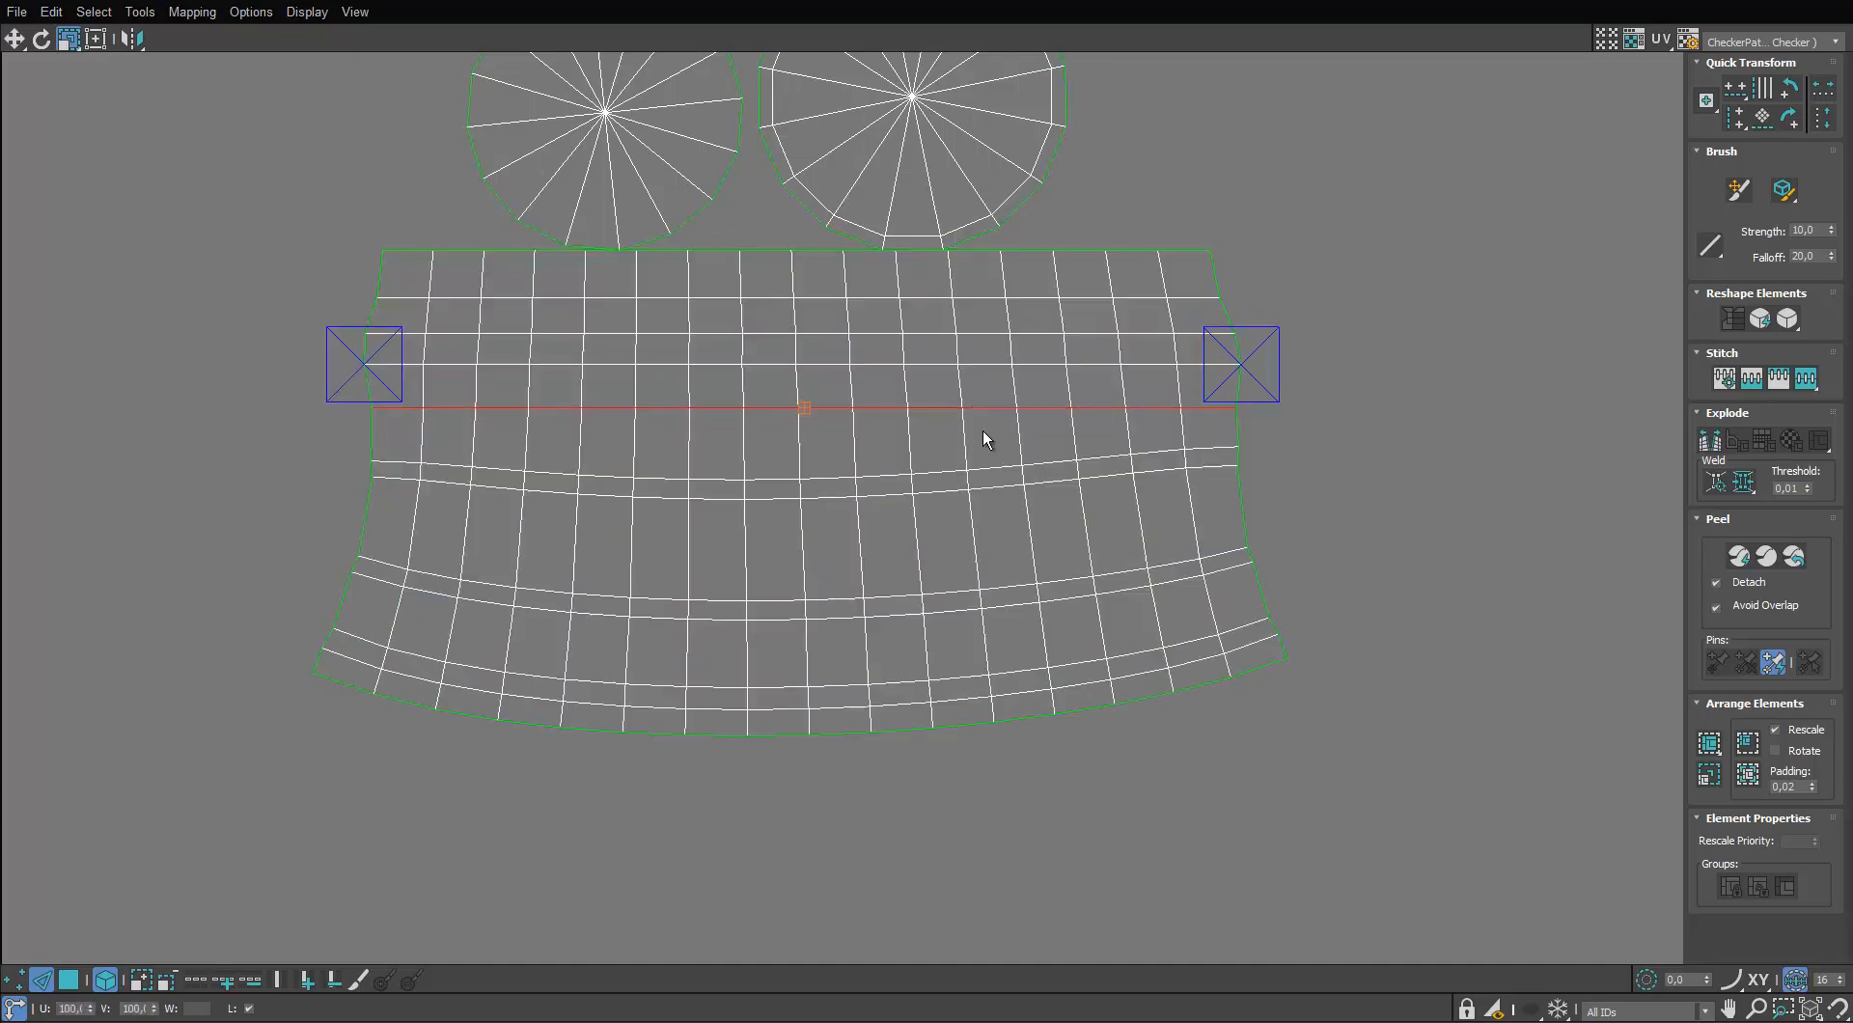
Straighten the side shell's remaining lower edge loops horizontally, down to the bottom border
{"action": "double_click", "coordinate": [988, 489]}
{"action": "key", "text": "shift+h"}
{"action": "double_click", "coordinate": [999, 586]}
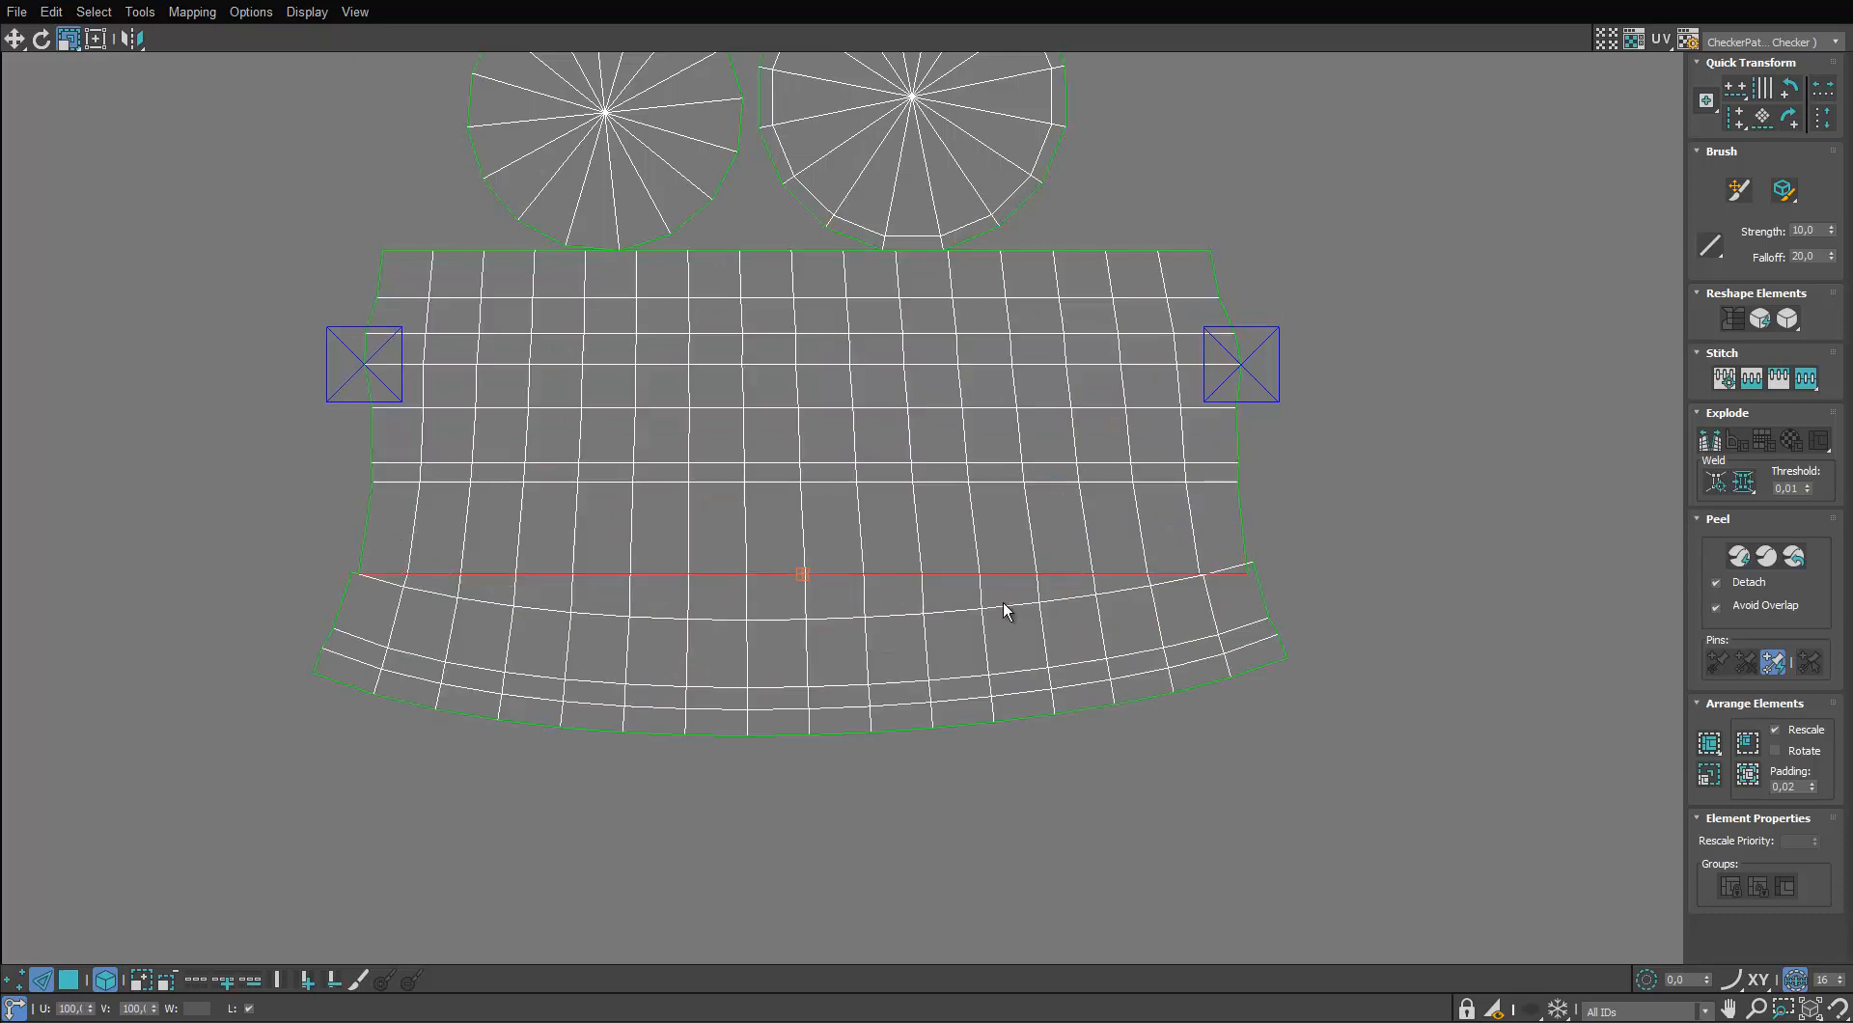
{"action": "key", "text": "shift+h"}
{"action": "double_click", "coordinate": [1014, 673]}
{"action": "key", "text": "shift+h"}
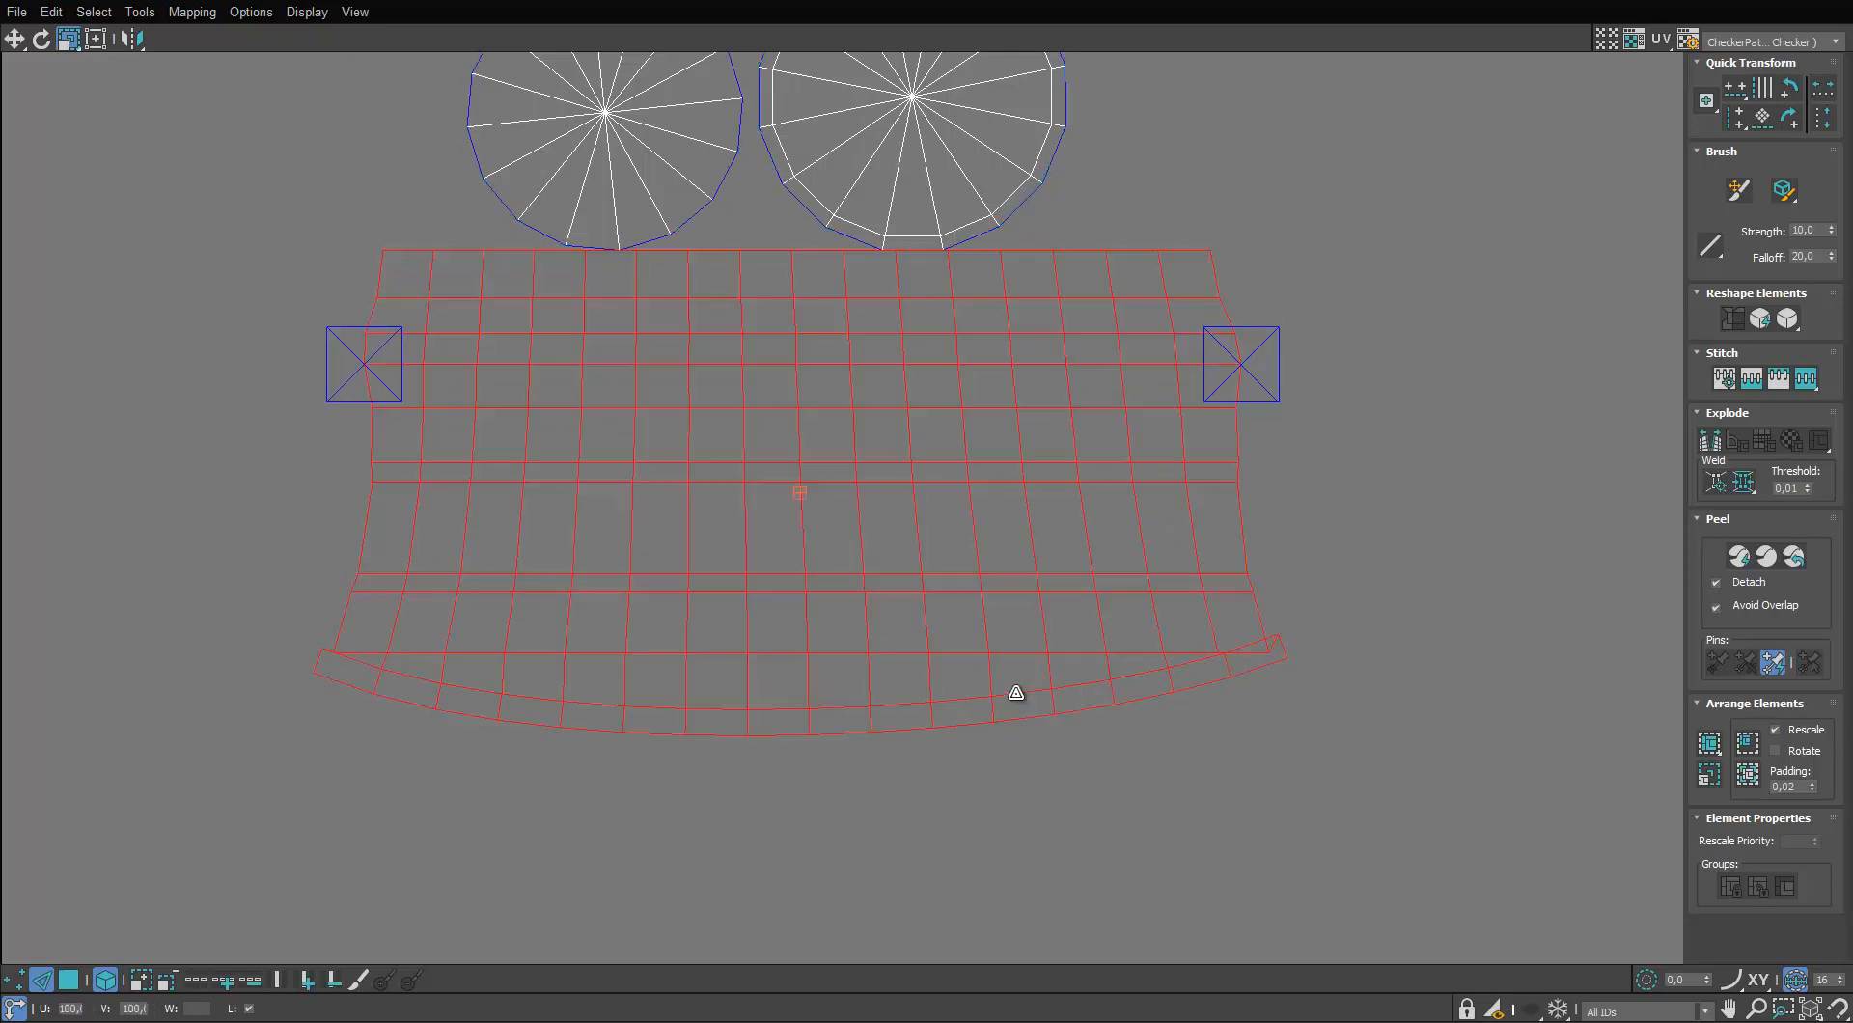
Shrink the UV editor and examine the checker pattern around the collar against its straightened side shell
{"action": "scroll", "coordinate": [1030, 588], "scroll_direction": "down", "scroll_amount": 2}
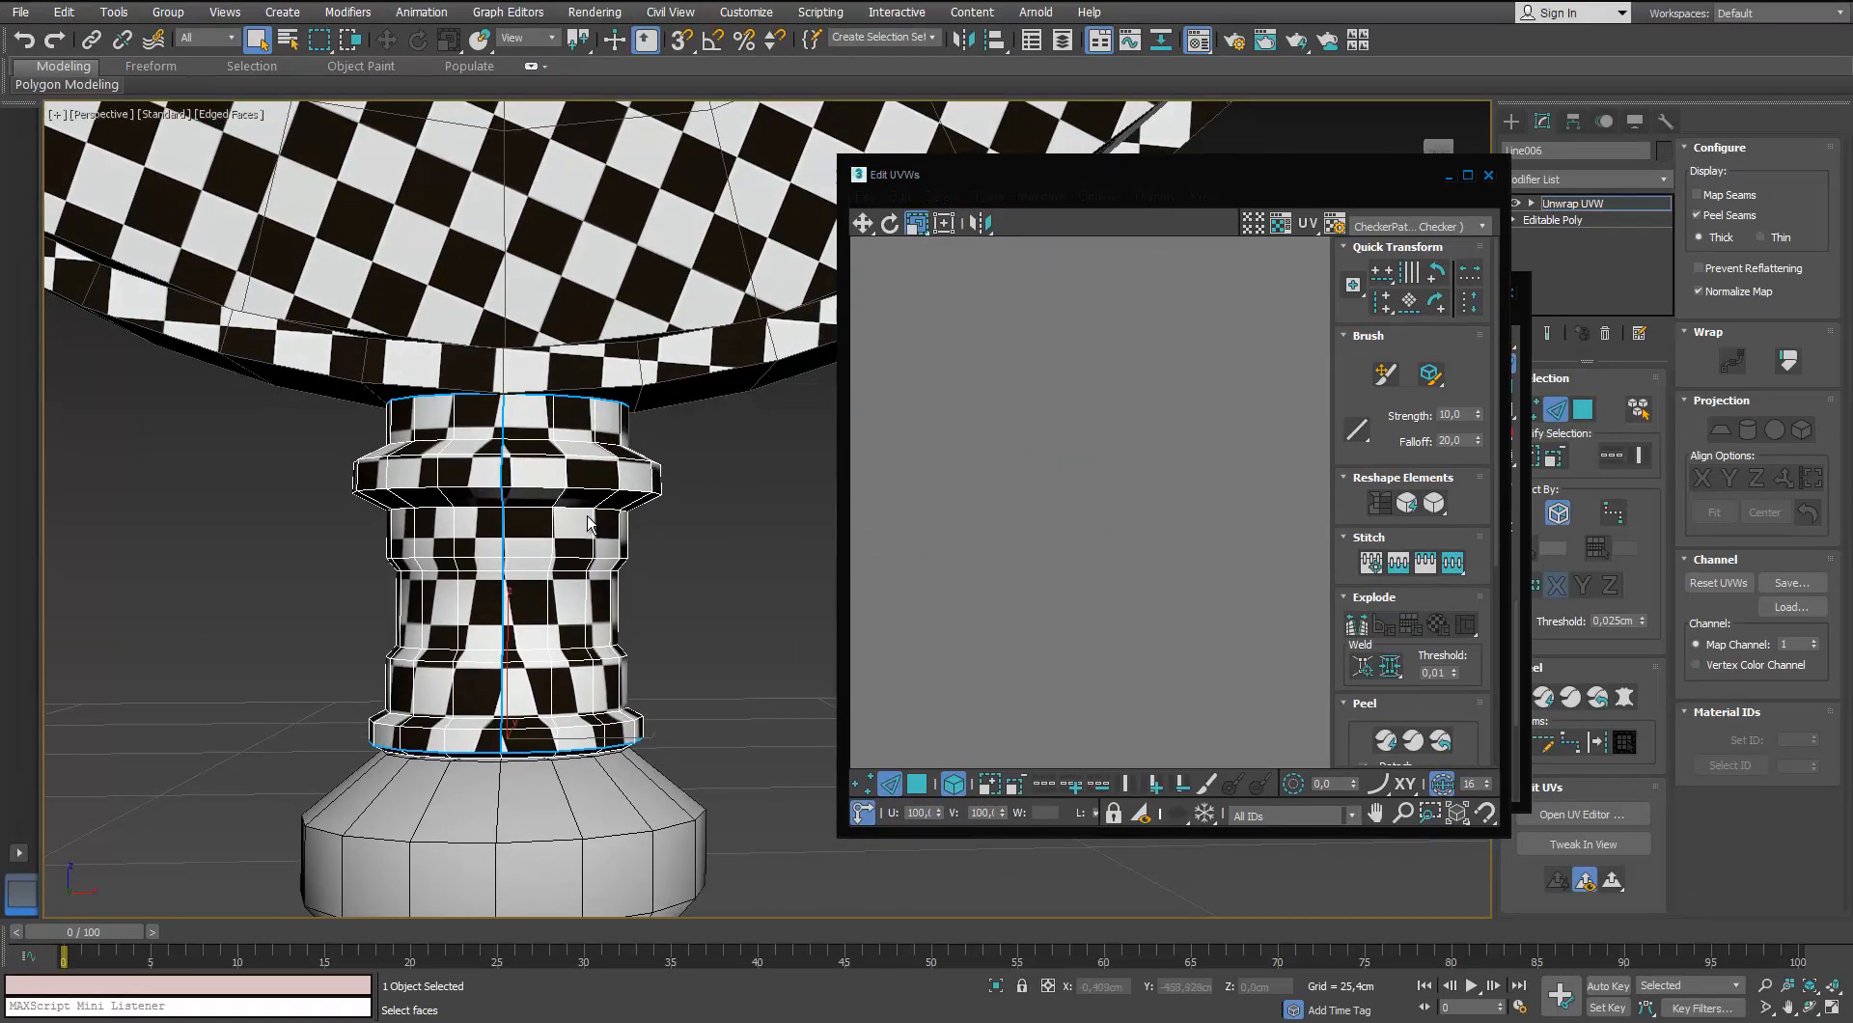
{"action": "scroll", "coordinate": [591, 524], "scroll_direction": "down", "scroll_amount": 2}
{"action": "middle_click_drag", "start_coordinate": [590, 524], "coordinate": [291, 503], "text": "alt"}
{"action": "middle_click_drag", "start_coordinate": [576, 492], "coordinate": [979, 469], "text": "alt"}
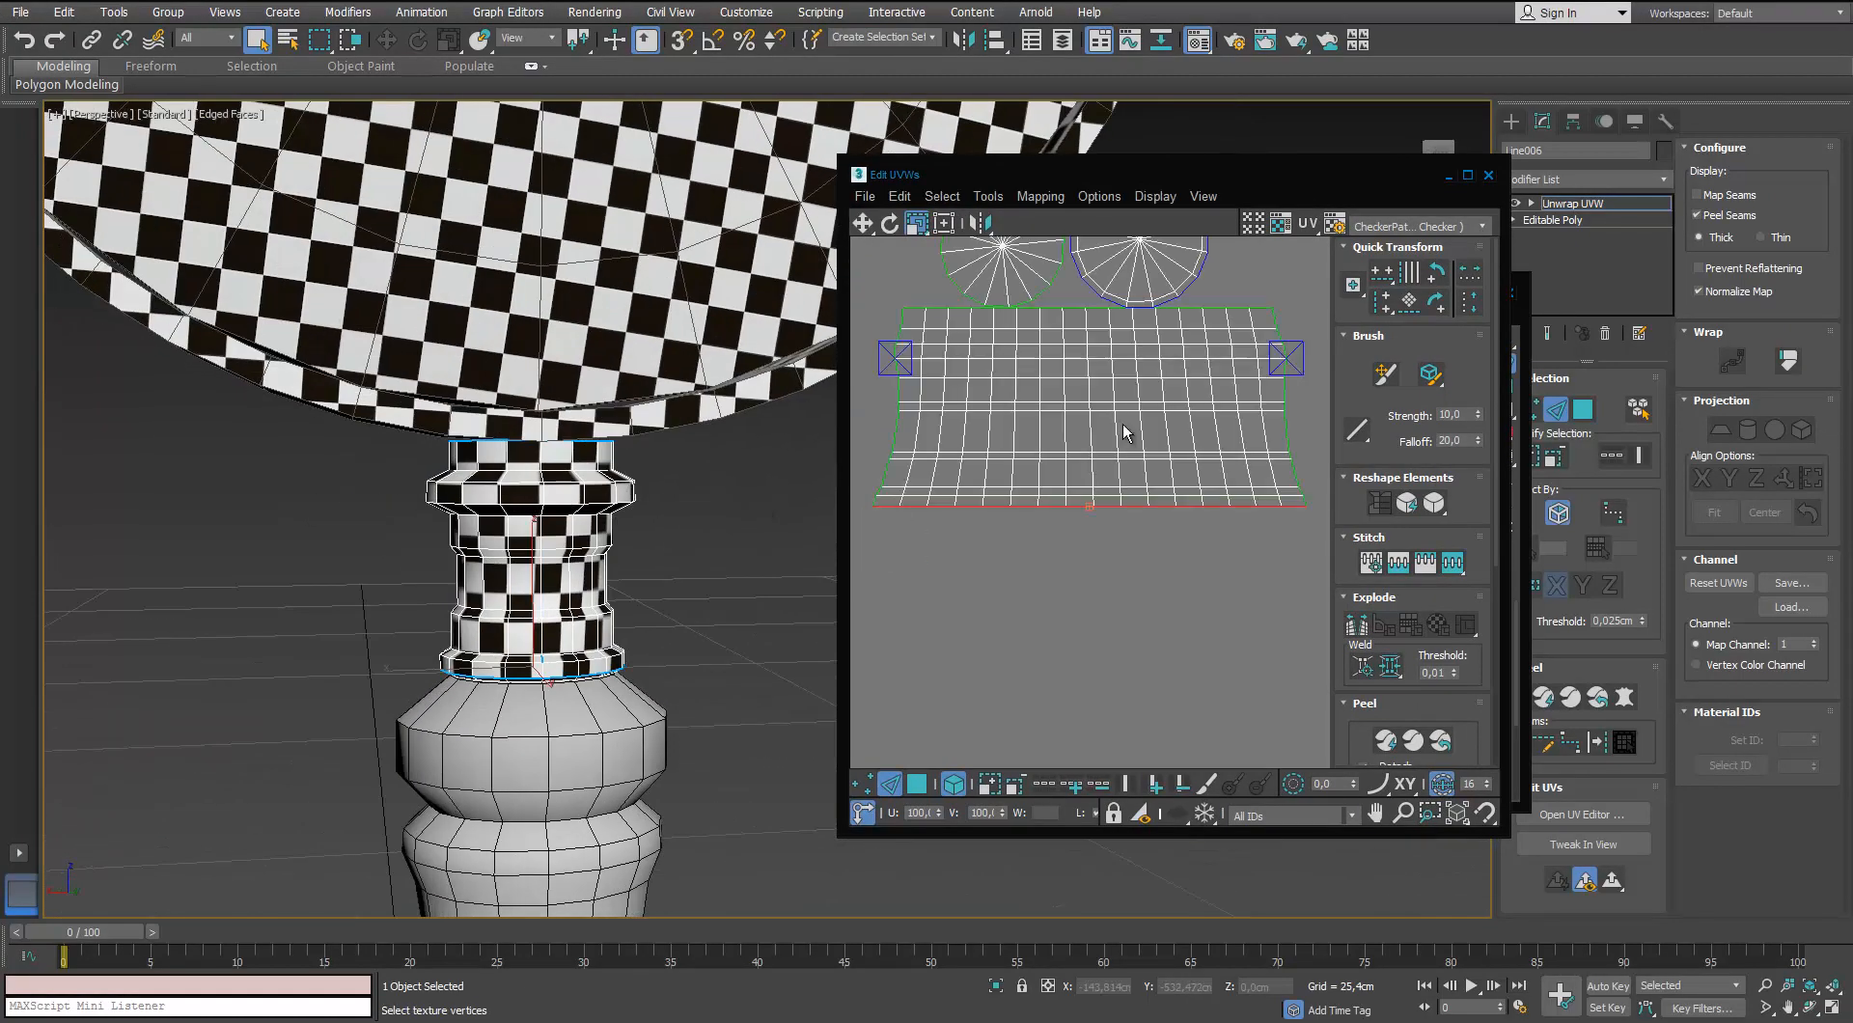
{"action": "scroll", "coordinate": [1149, 448], "scroll_direction": "down", "scroll_amount": 3}
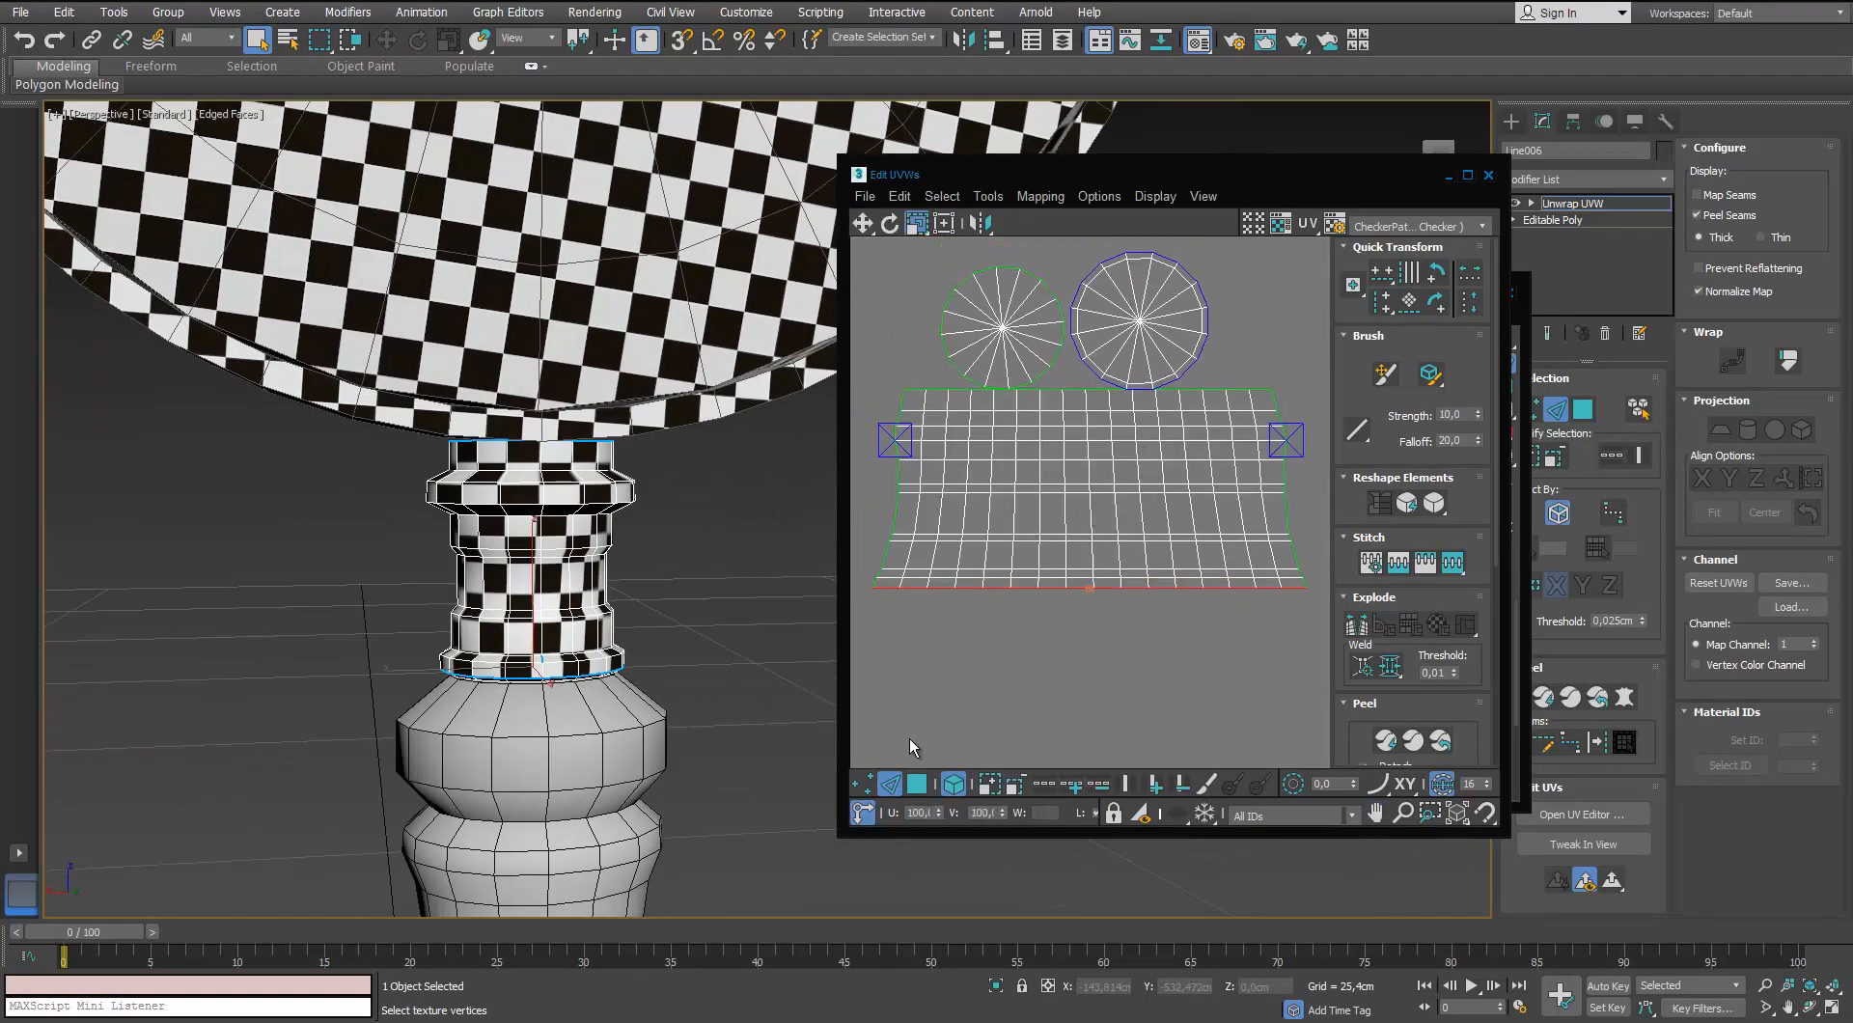
Relax the collar's side shell by polygon angles
{"action": "left_click", "coordinate": [1031, 559]}
{"action": "left_click", "coordinate": [989, 196]}
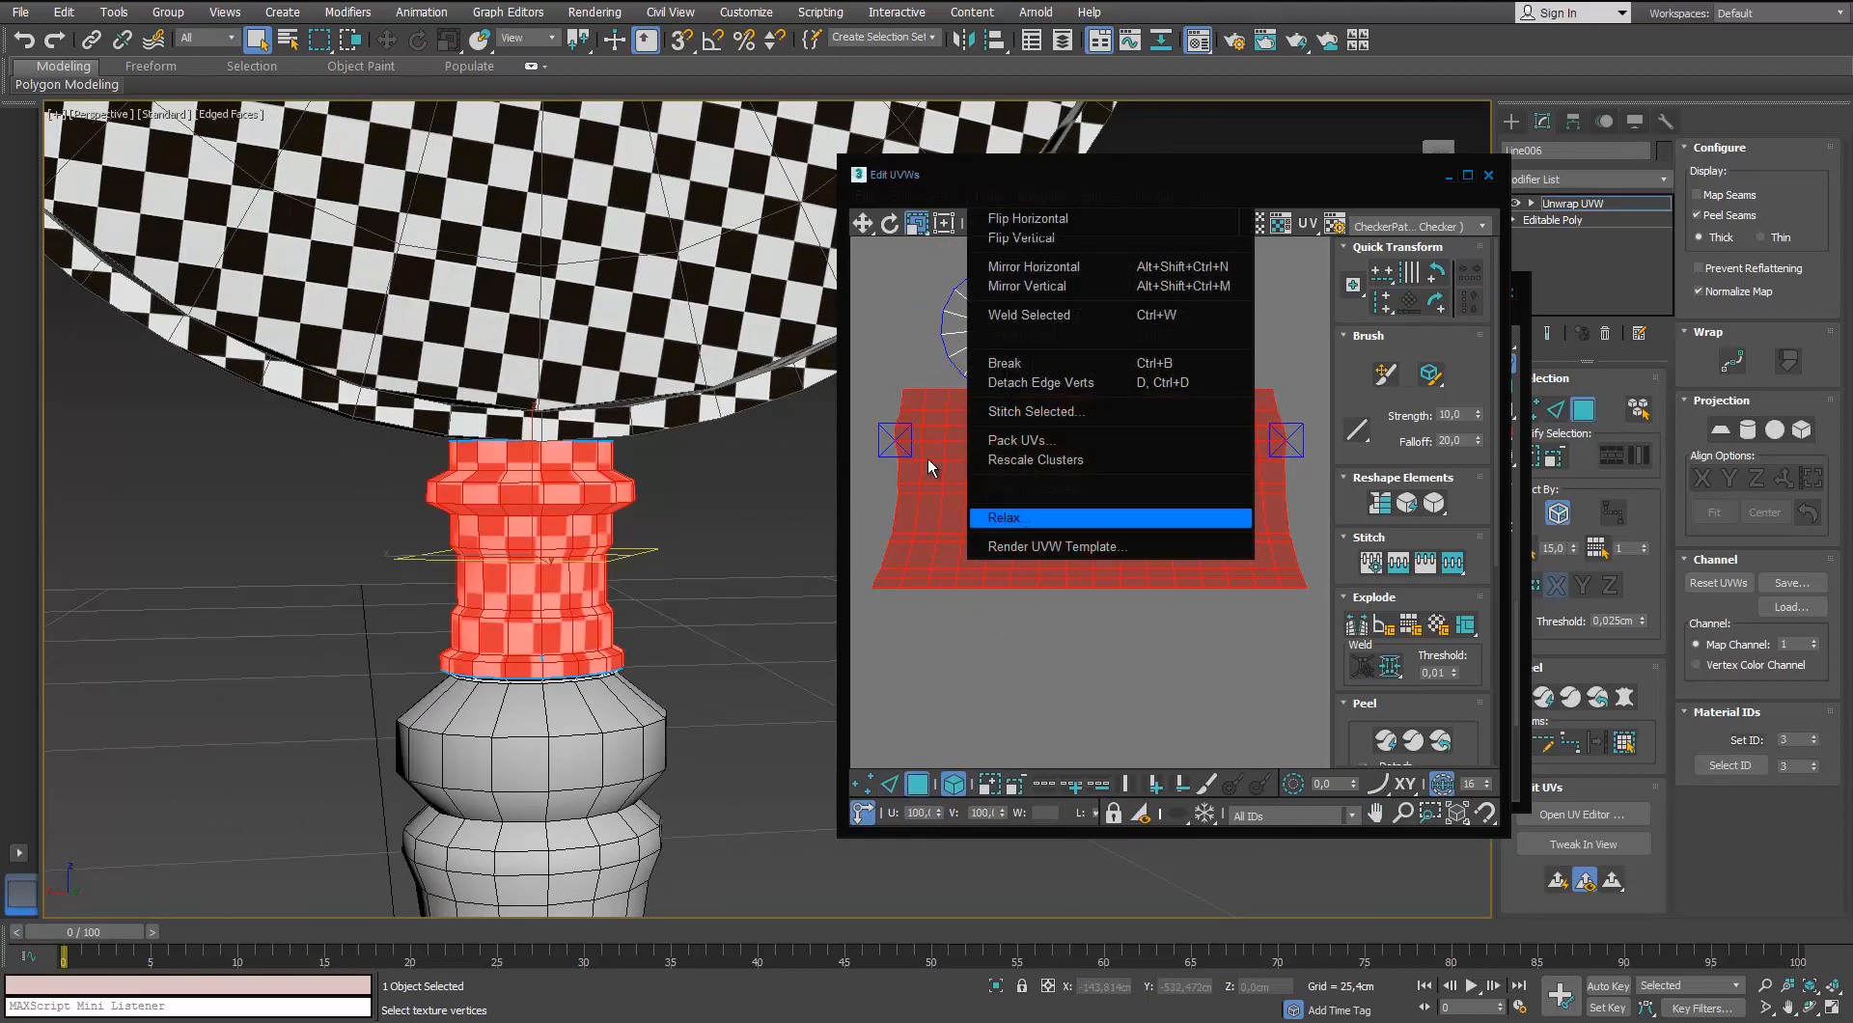
{"action": "left_click", "coordinate": [1003, 517]}
{"action": "left_click", "coordinate": [240, 160]}
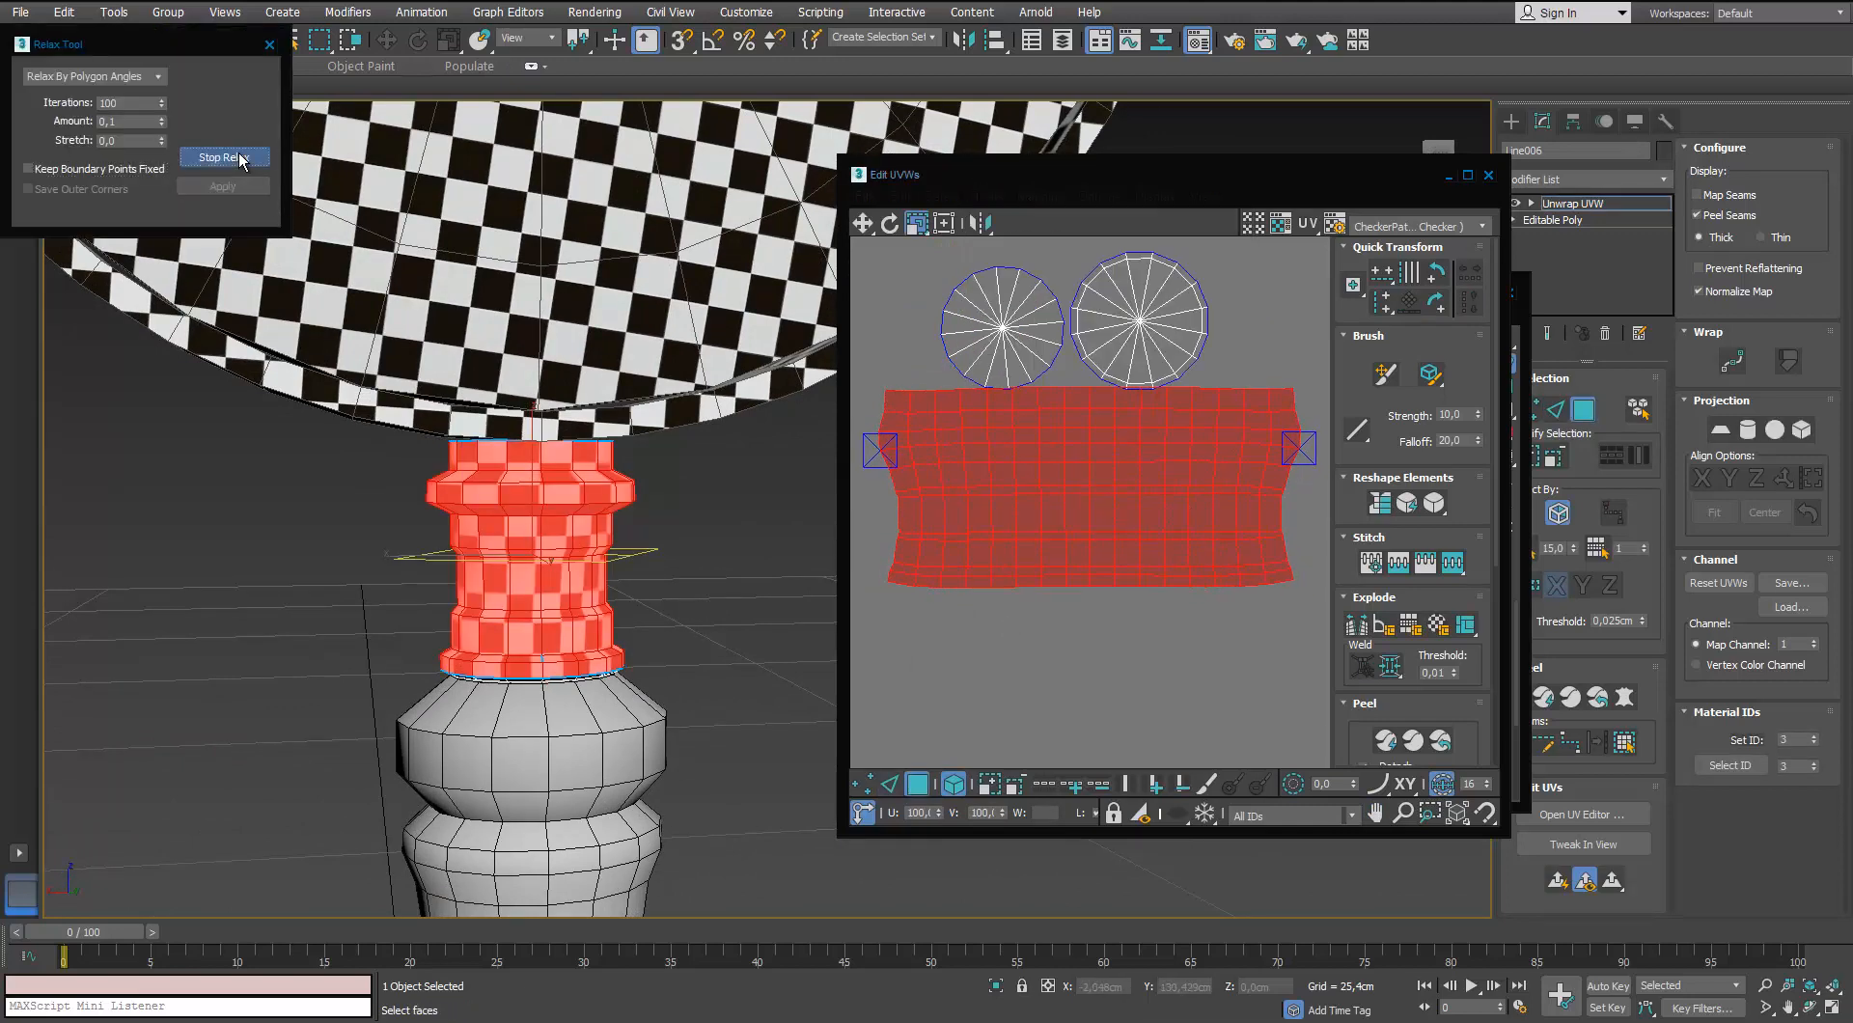
{"action": "left_click", "coordinate": [240, 158]}
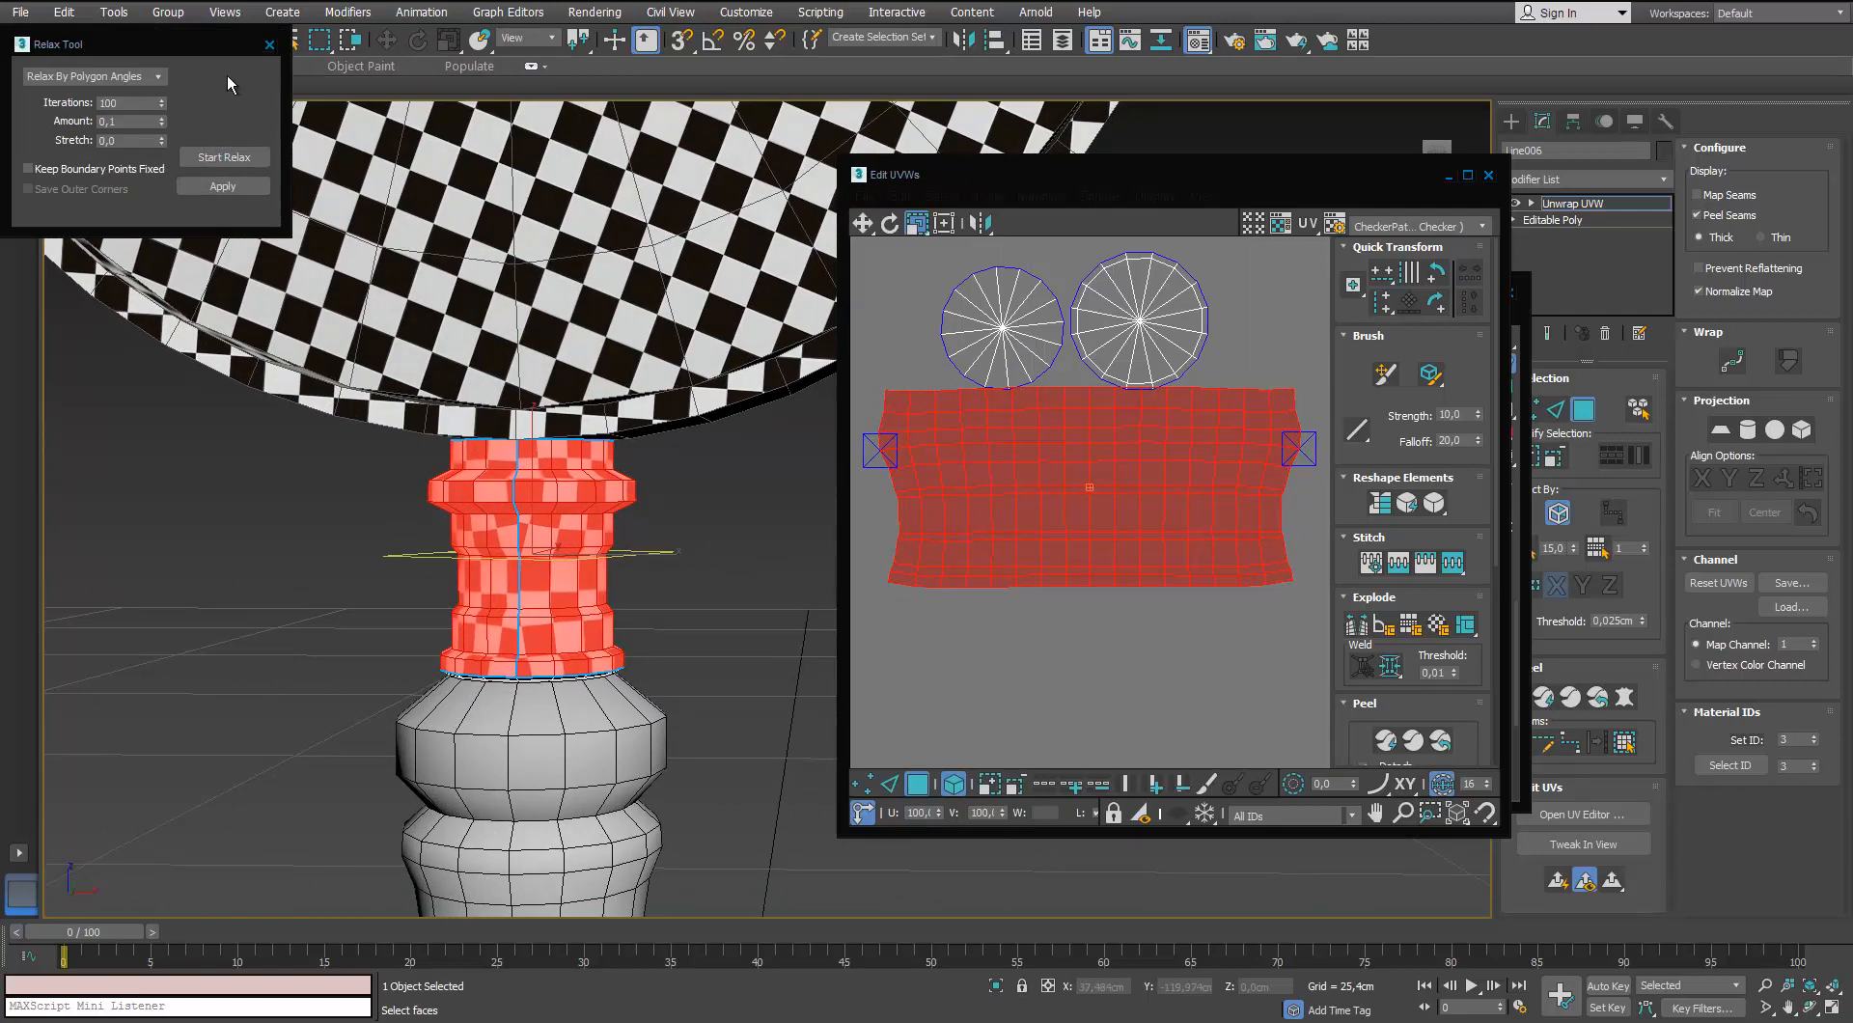
{"action": "left_click", "coordinate": [269, 45]}
Move the relaxed side shell down, clear of the round cap shells, and close the UV editor
{"action": "left_click", "coordinate": [1105, 540]}
{"action": "key", "text": "w"}
{"action": "left_click_drag", "start_coordinate": [1122, 536], "coordinate": [1124, 567]}
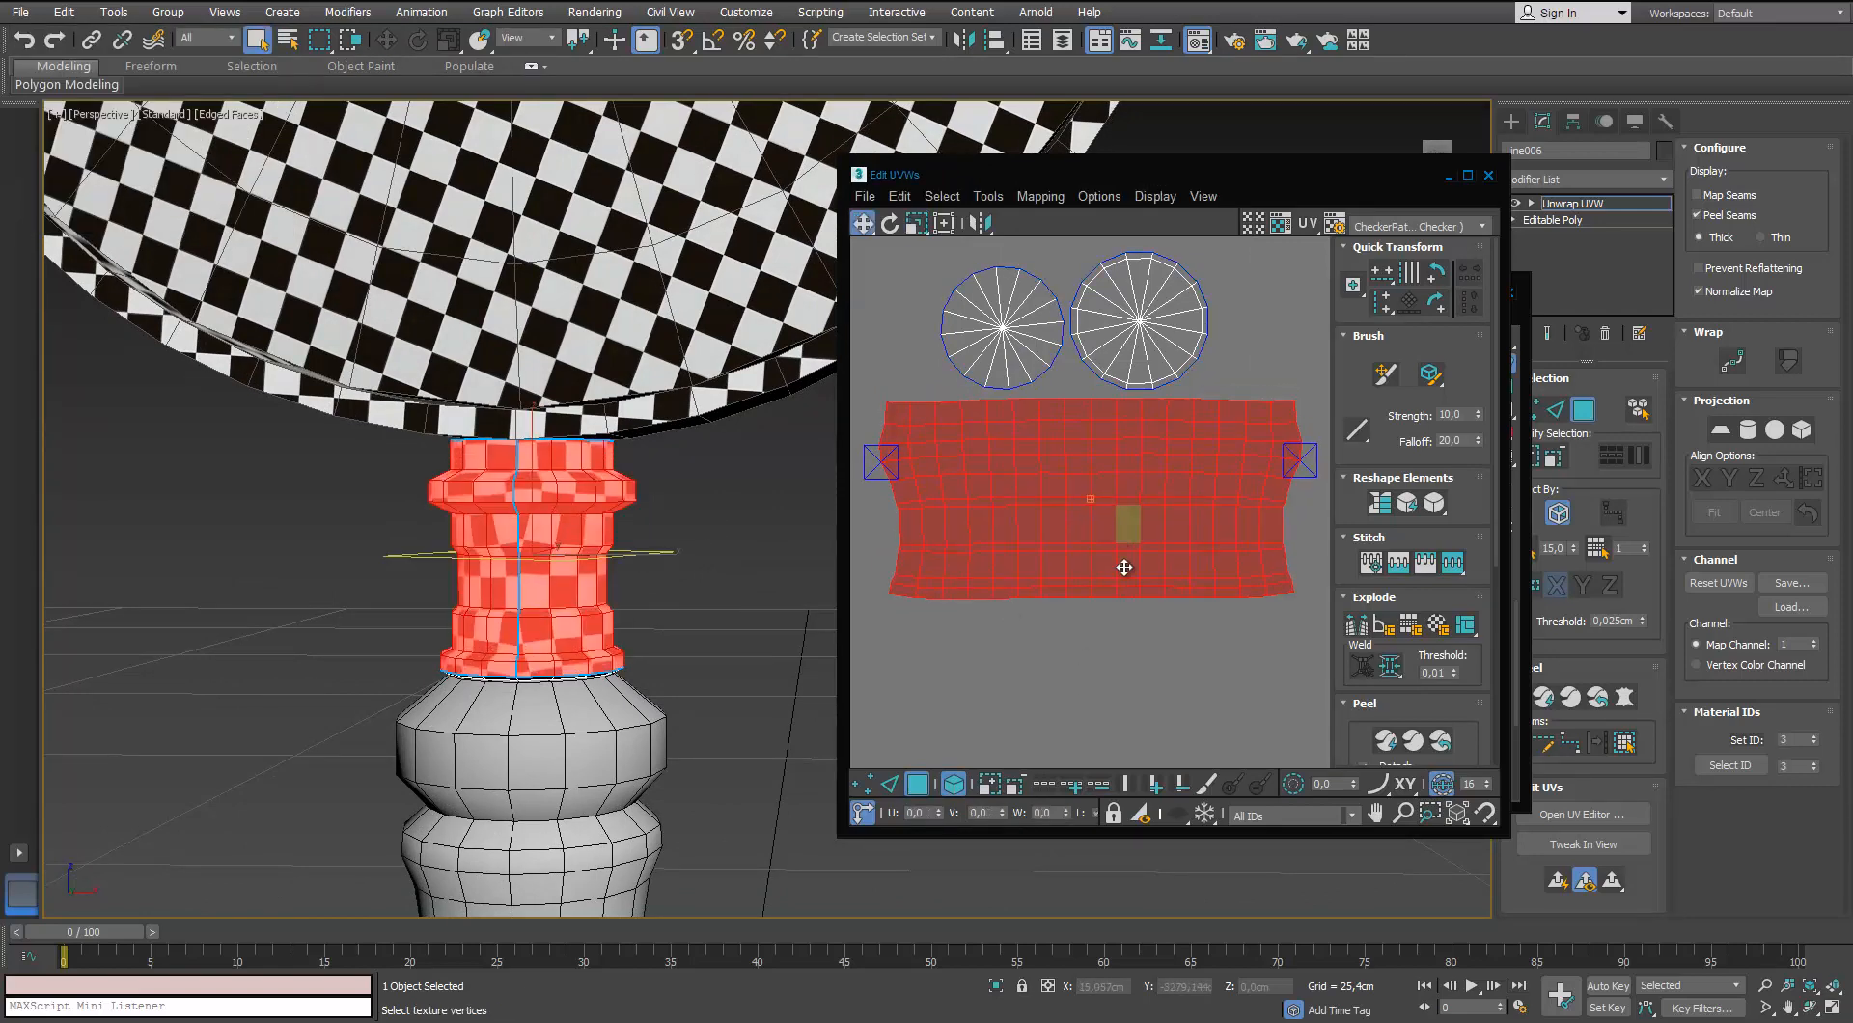
{"action": "left_click", "coordinate": [1100, 657]}
{"action": "middle_click_drag", "start_coordinate": [405, 526], "coordinate": [465, 531], "text": "alt"}
{"action": "scroll", "coordinate": [464, 530], "scroll_direction": "down", "scroll_amount": 4}
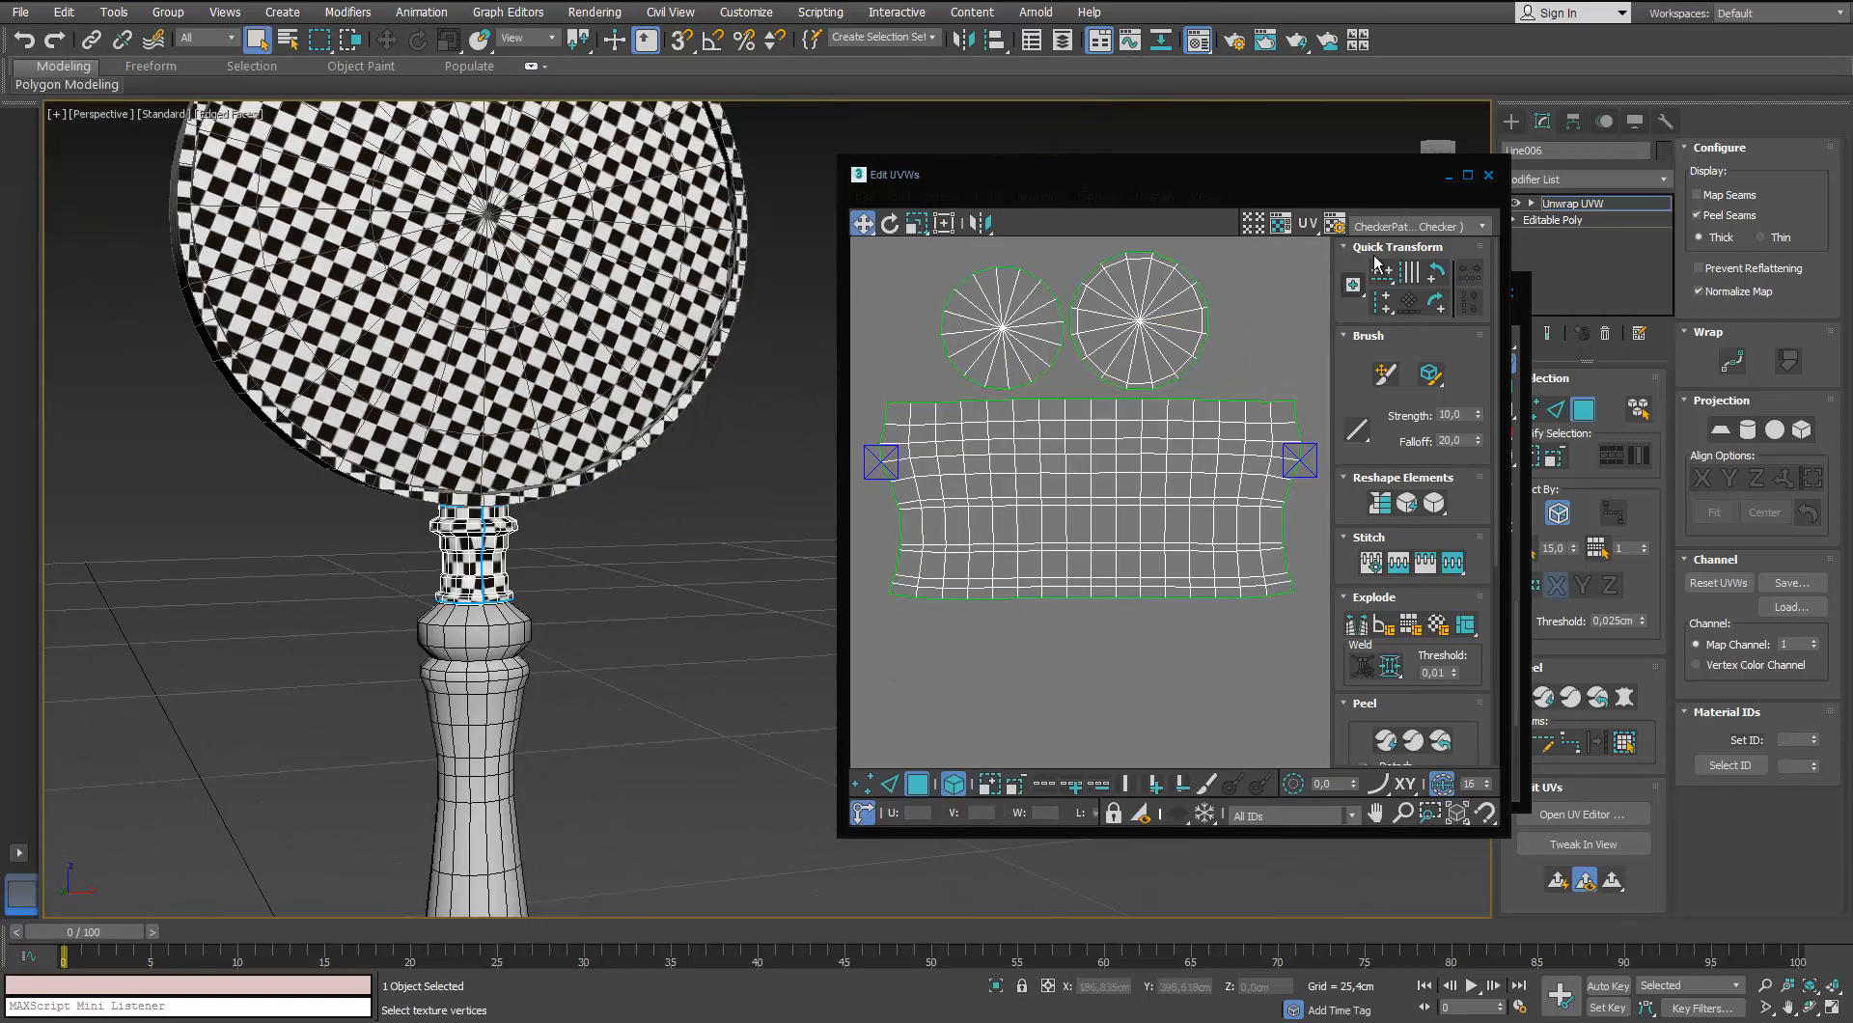
{"action": "left_click", "coordinate": [1487, 175]}
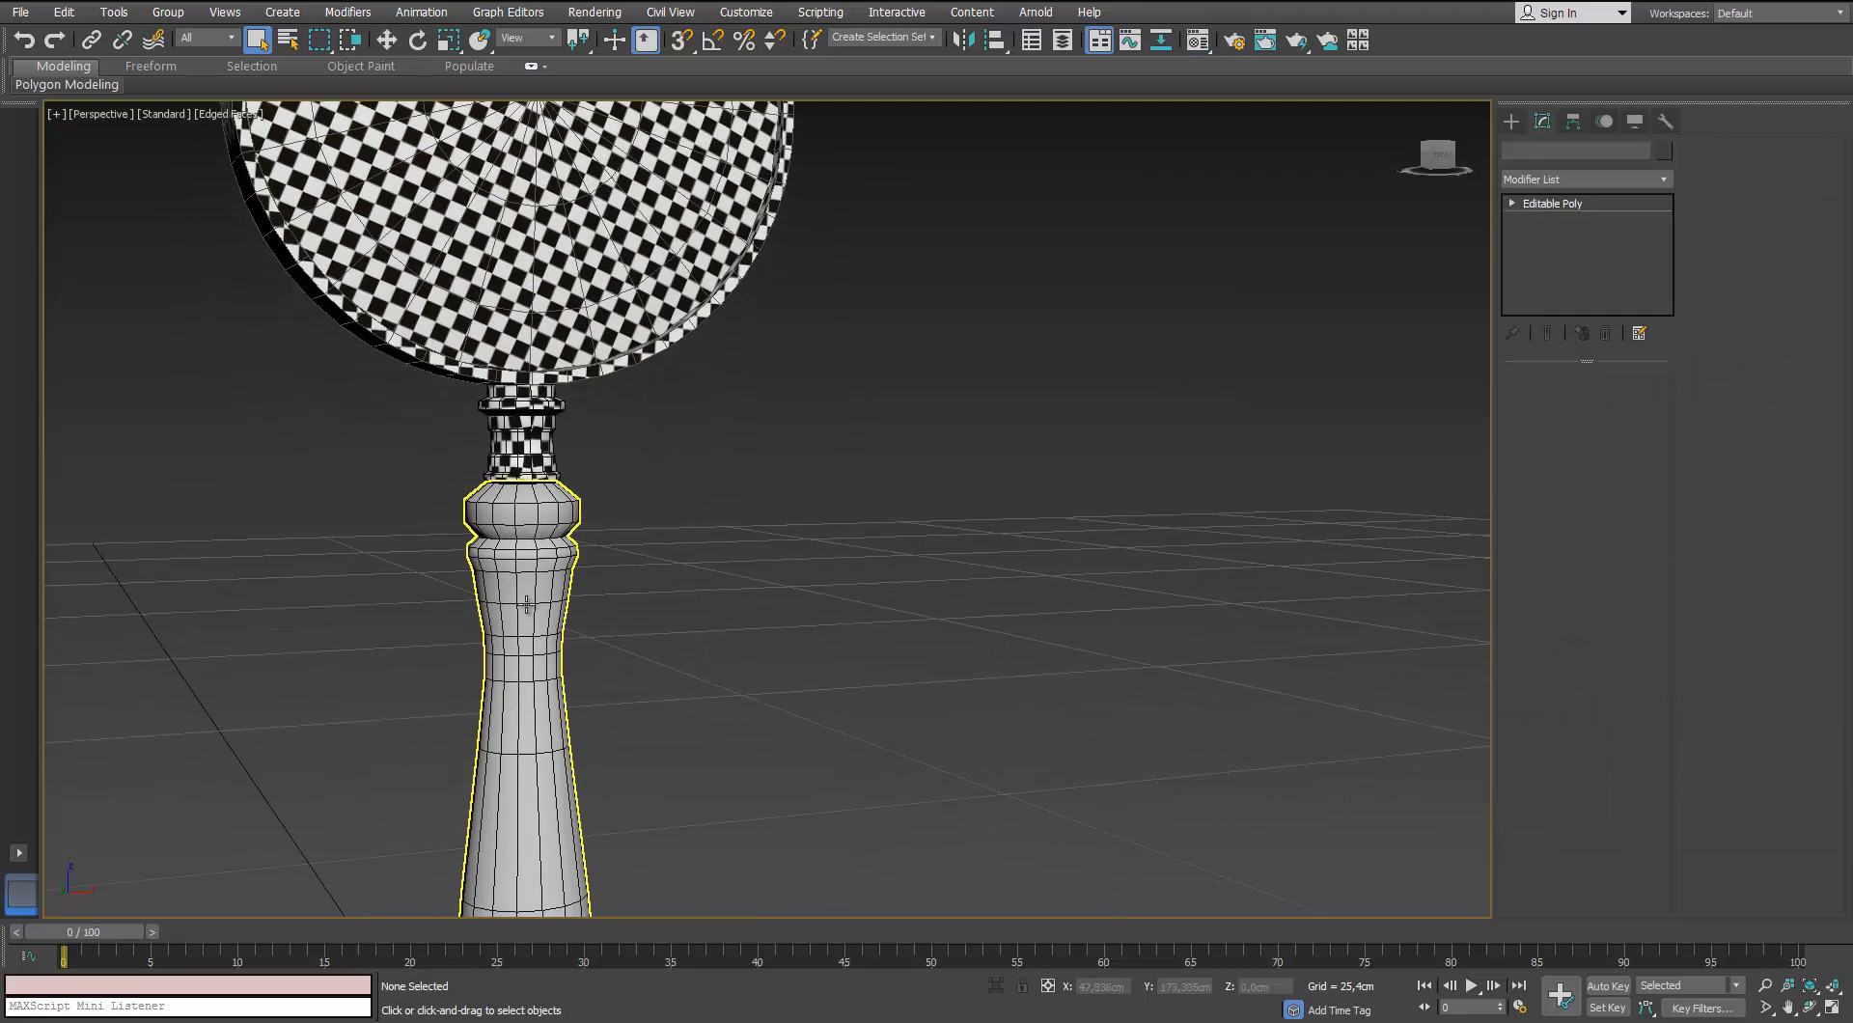
Isolate the handle and add an Unwrap UVW modifier to it
{"action": "left_click", "coordinate": [527, 604]}
{"action": "key", "text": "alt+q"}
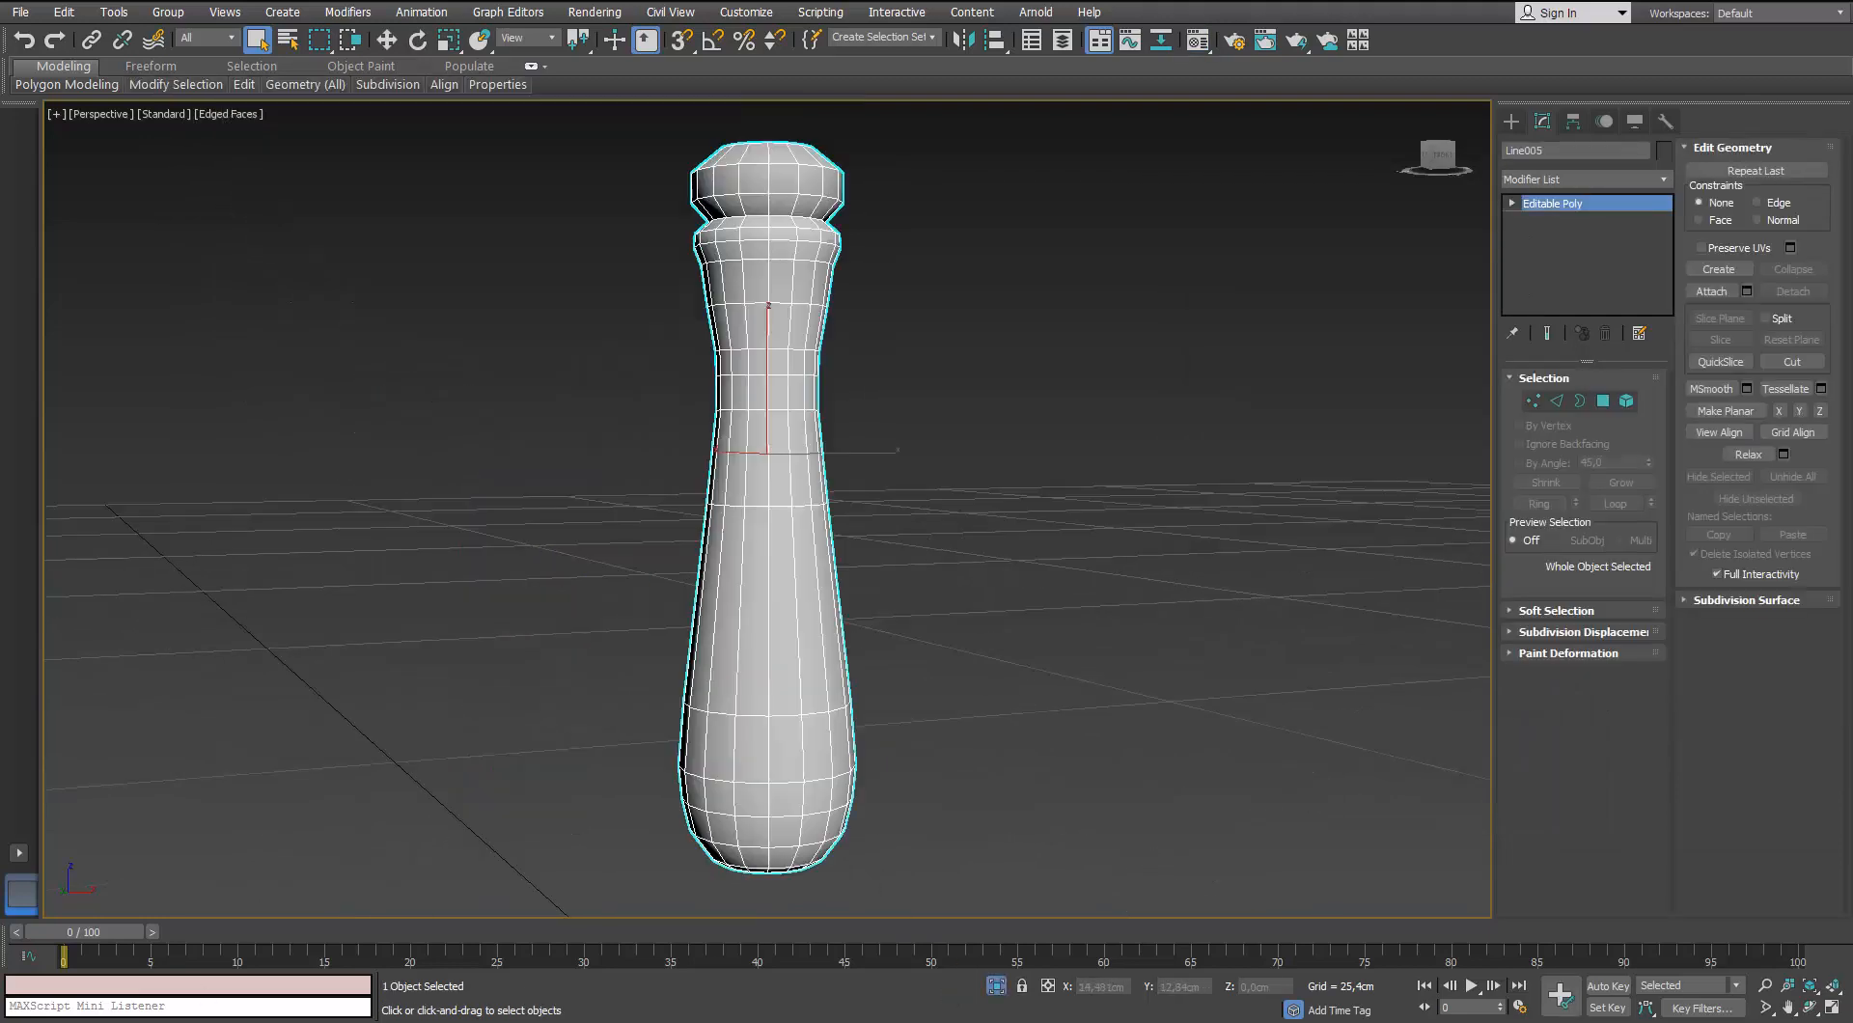
{"action": "middle_click_drag", "start_coordinate": [660, 480], "coordinate": [731, 564], "text": "alt"}
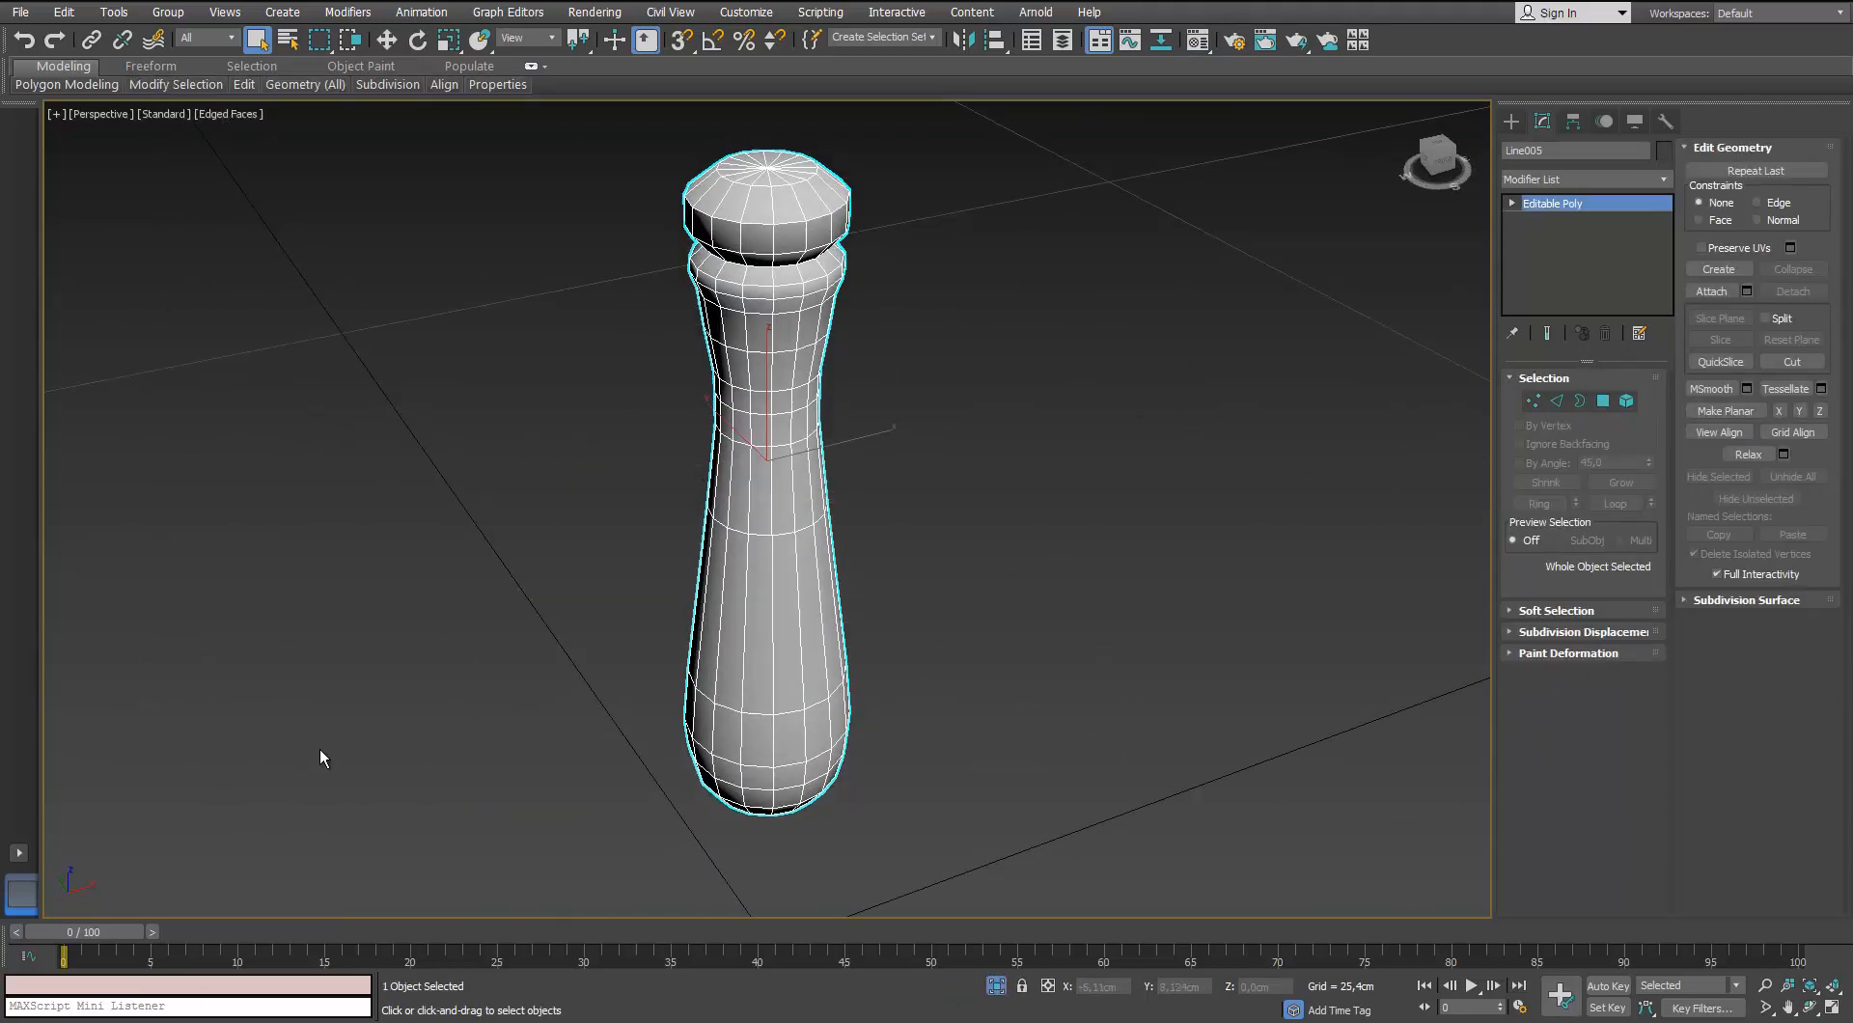
{"action": "scroll", "coordinate": [95, 803], "scroll_direction": "down", "scroll_amount": 1}
{"action": "middle_click_drag", "start_coordinate": [96, 803], "coordinate": [238, 806]}
{"action": "left_click", "coordinate": [1664, 180]}
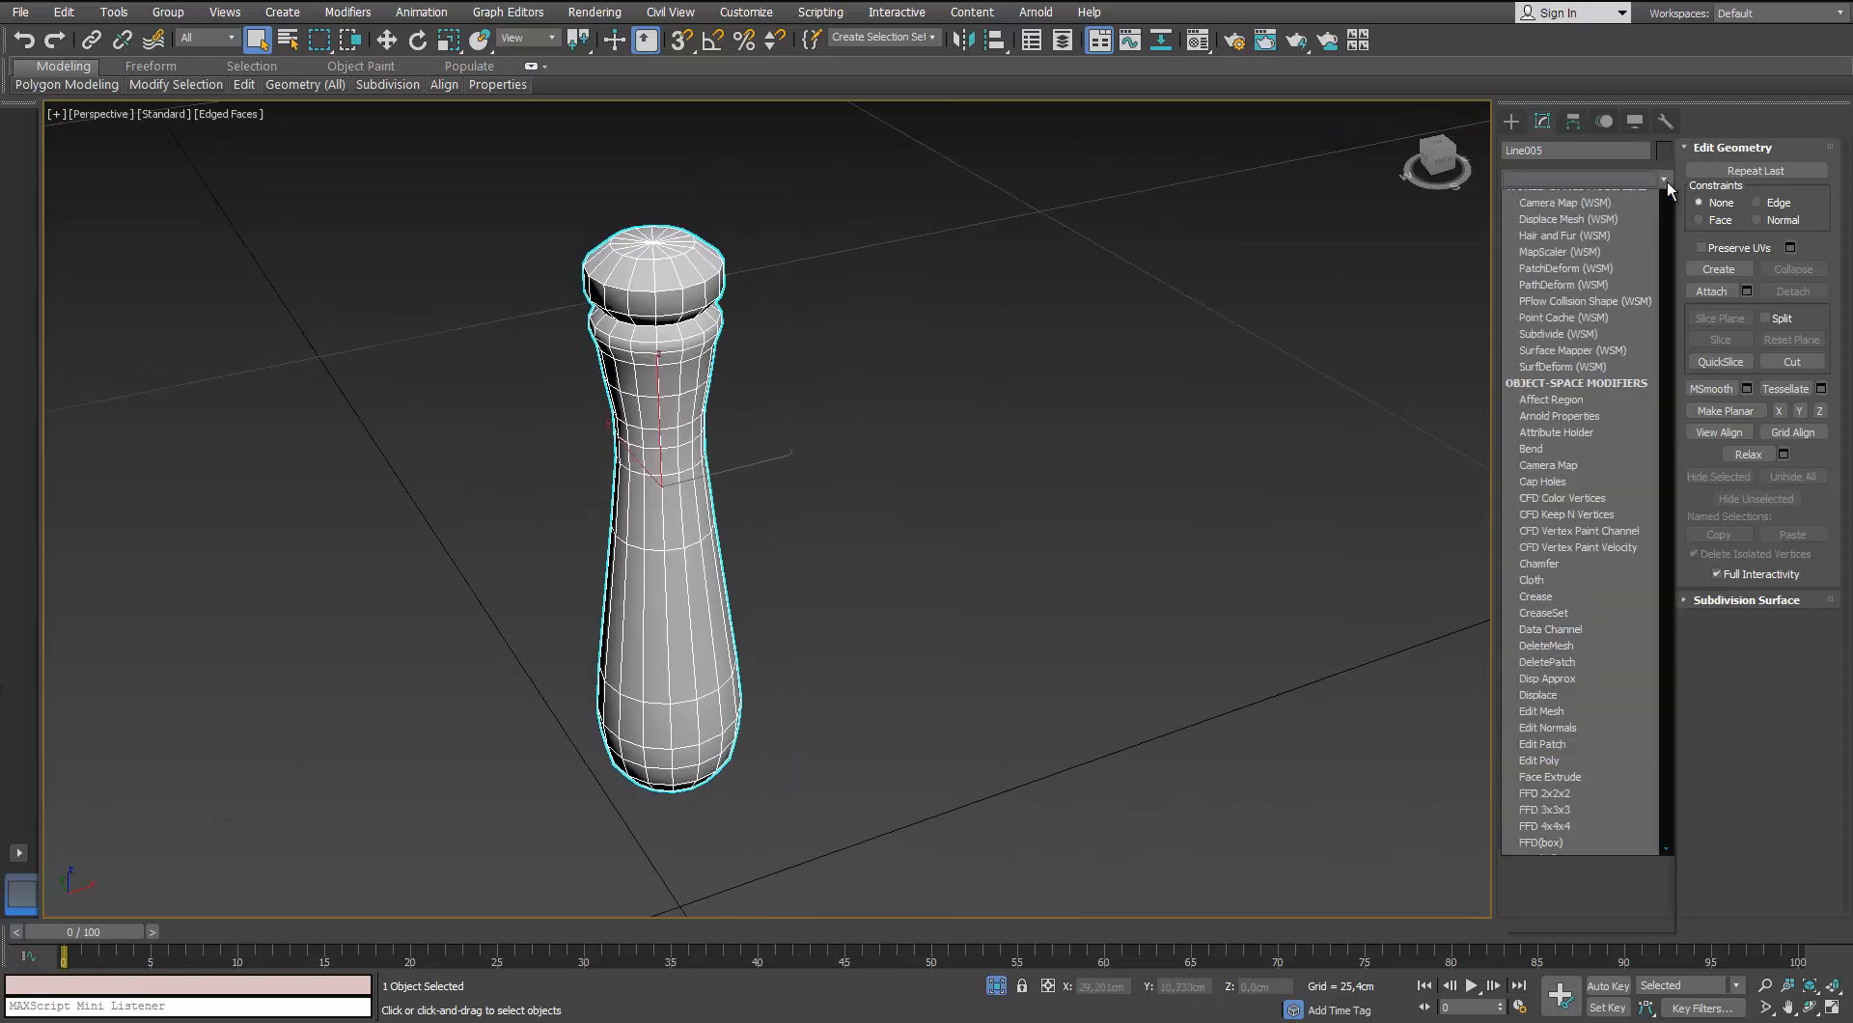
{"action": "key", "text": "u"}
{"action": "key", "text": "Return"}
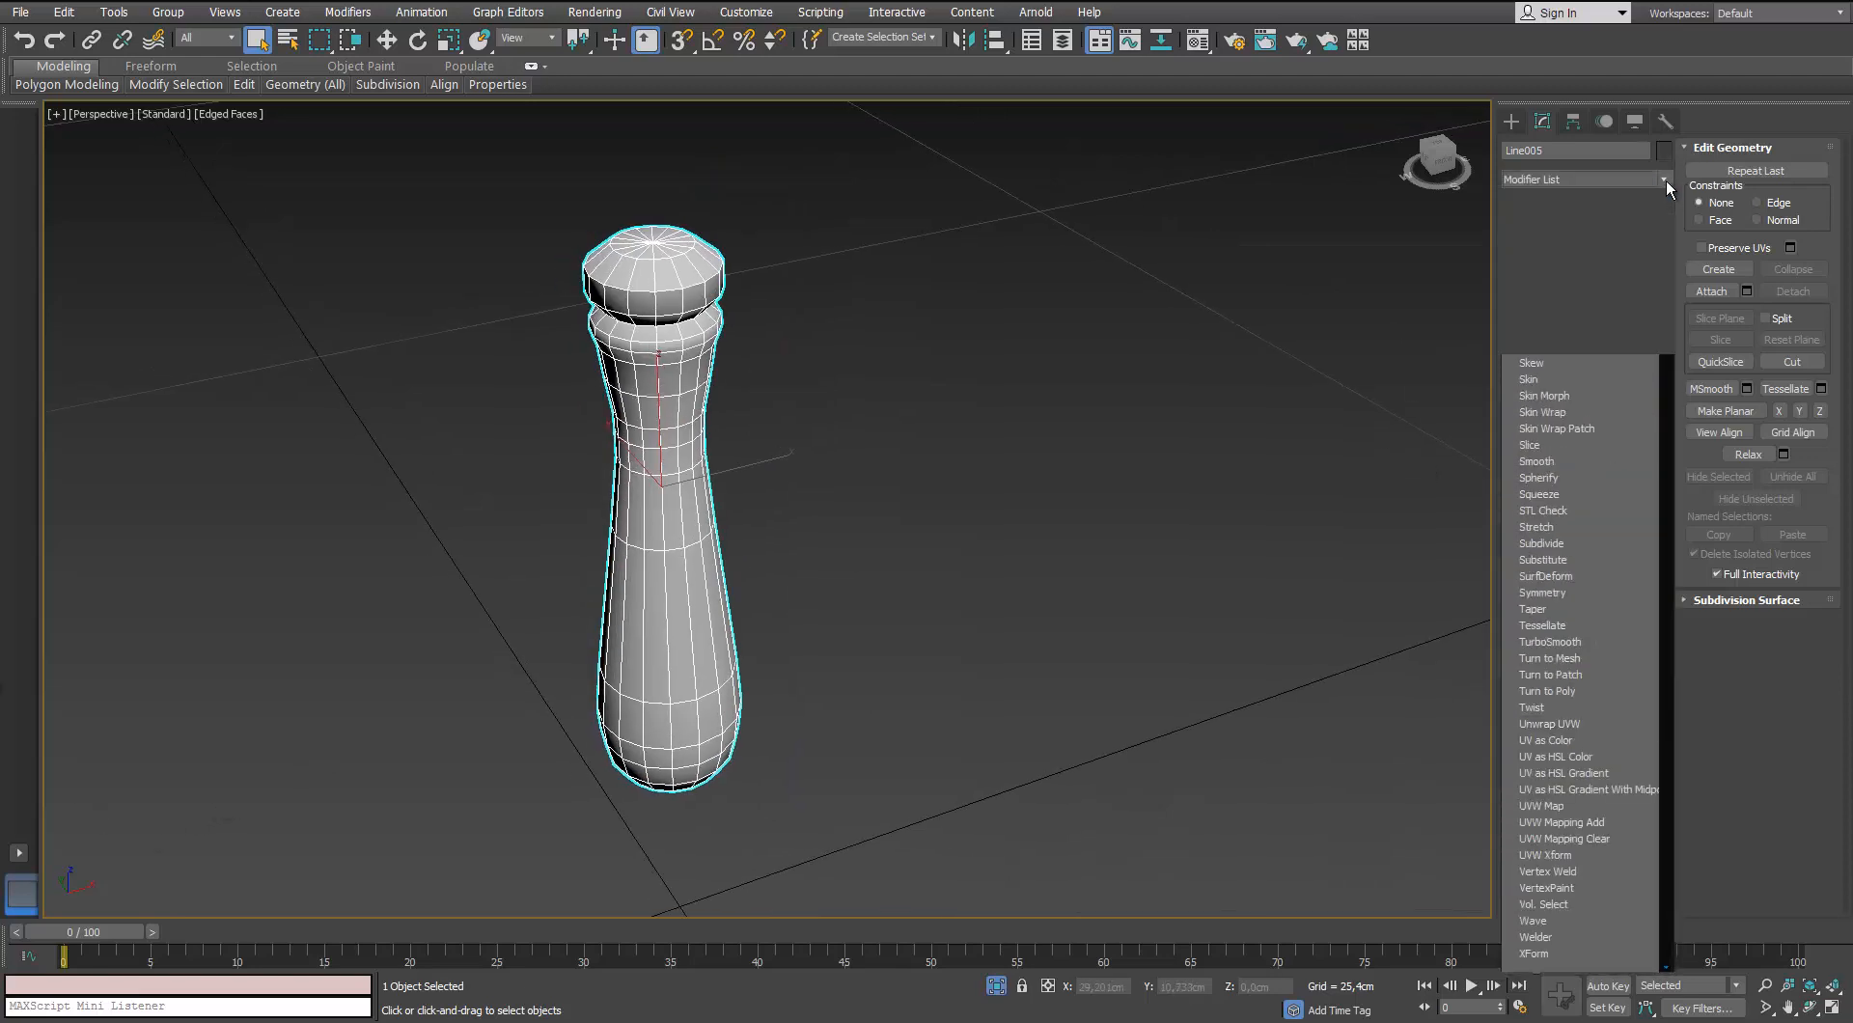
Mark the edge loops around the handle's upper shoulder and around its bottom cap as seams
{"action": "middle_click_drag", "start_coordinate": [643, 418], "coordinate": [641, 459]}
{"action": "scroll", "coordinate": [641, 460], "scroll_direction": "up", "scroll_amount": 2}
{"action": "left_click", "coordinate": [1555, 410]}
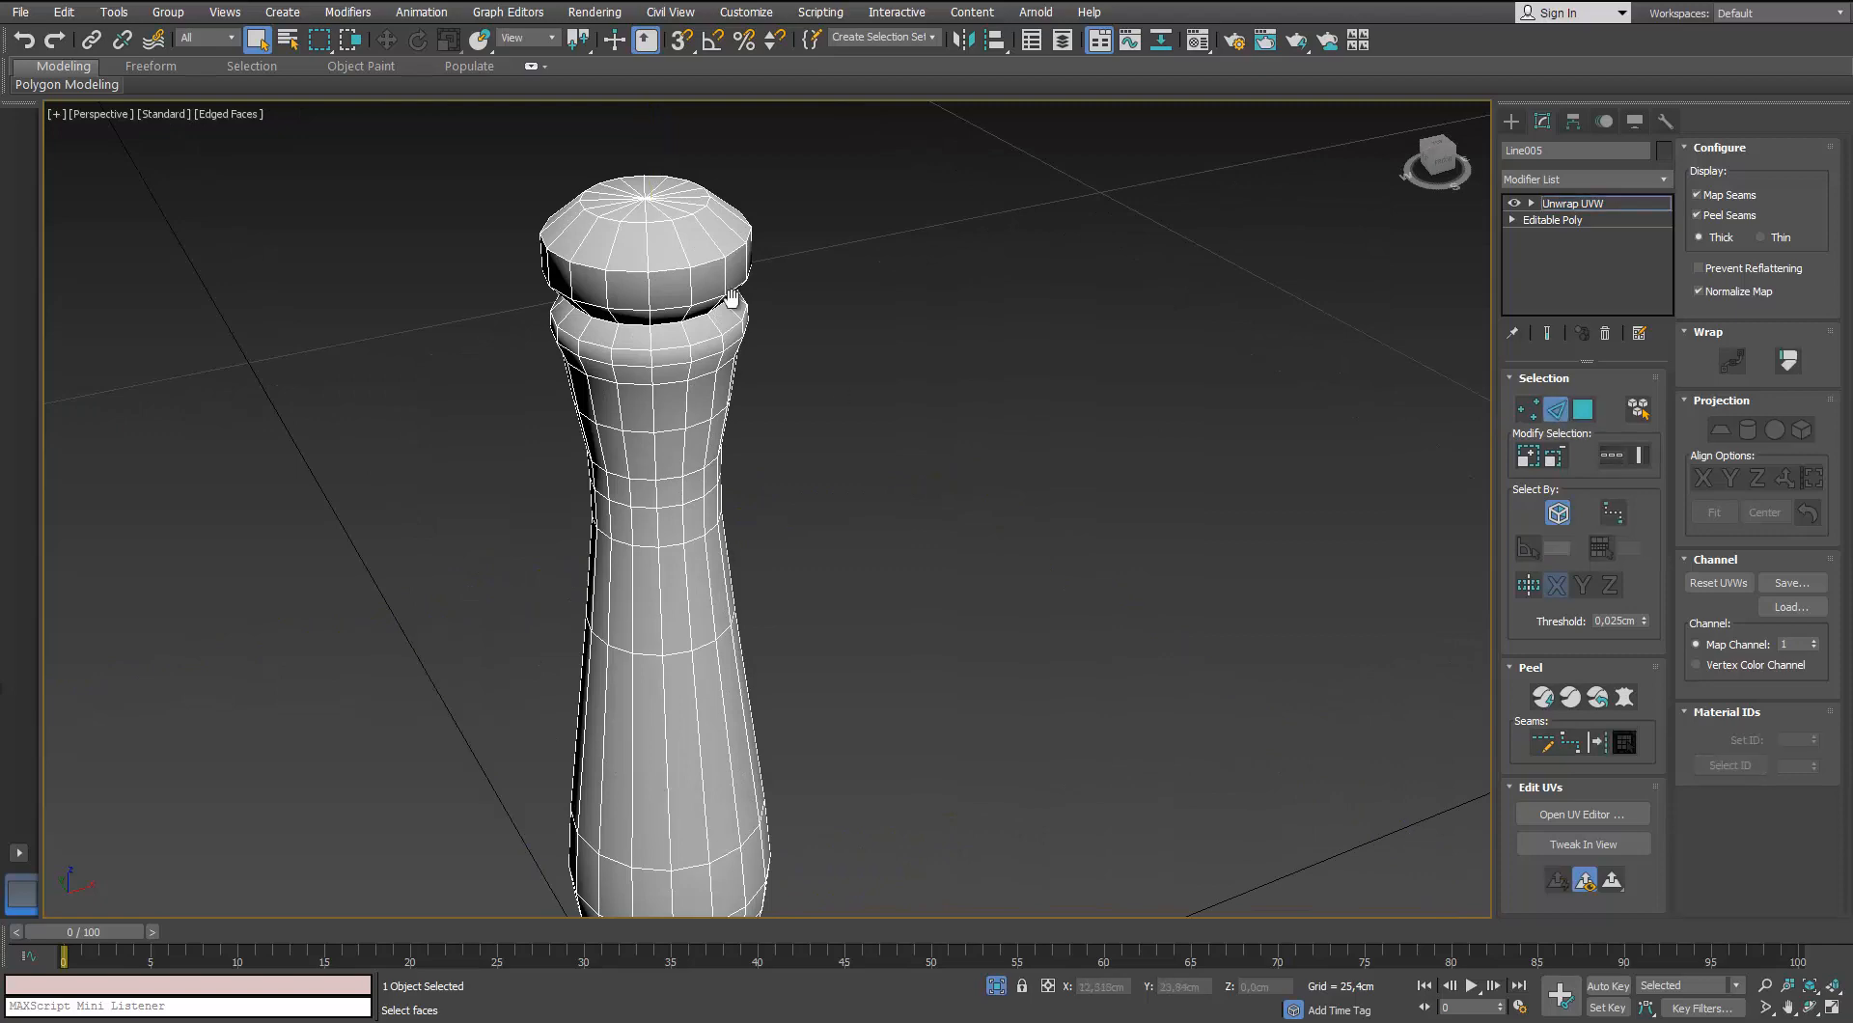
{"action": "scroll", "coordinate": [650, 330], "scroll_direction": "up", "scroll_amount": 2}
{"action": "middle_click_drag", "start_coordinate": [643, 249], "coordinate": [654, 287]}
{"action": "middle_click_drag", "start_coordinate": [654, 287], "coordinate": [696, 372]}
{"action": "scroll", "coordinate": [655, 381], "scroll_direction": "up", "scroll_amount": 2}
{"action": "scroll", "coordinate": [695, 438], "scroll_direction": "up", "scroll_amount": 2}
{"action": "scroll", "coordinate": [695, 439], "scroll_direction": "down", "scroll_amount": 2}
{"action": "middle_click_drag", "start_coordinate": [765, 463], "coordinate": [789, 319]}
{"action": "middle_click_drag", "start_coordinate": [748, 598], "coordinate": [749, 311], "text": "alt"}
{"action": "scroll", "coordinate": [725, 496], "scroll_direction": "down", "scroll_amount": 3}
{"action": "scroll", "coordinate": [711, 547], "scroll_direction": "up", "scroll_amount": 3}
{"action": "double_click", "coordinate": [711, 547]}
{"action": "middle_click_drag", "start_coordinate": [712, 547], "coordinate": [571, 598], "text": "alt"}
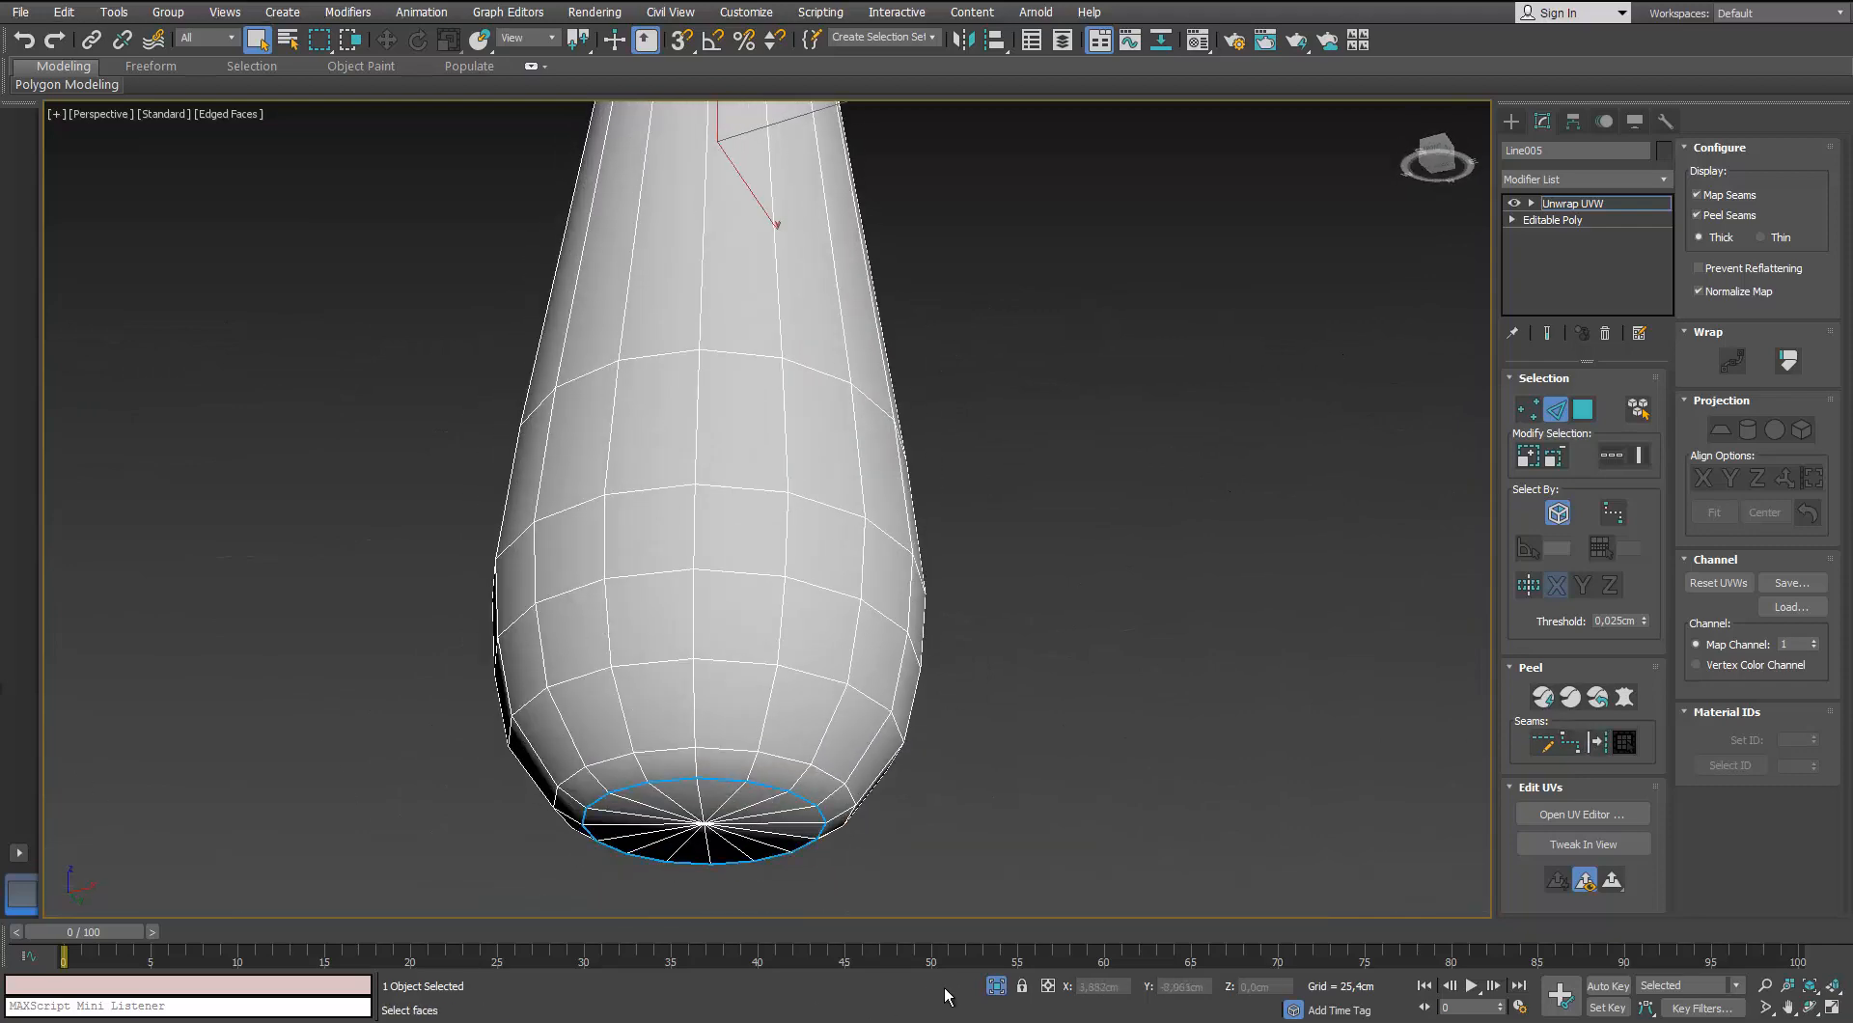
Select the handle's lengthwise edge loop in line with the collar's seam, using the whole model as reference, and isolate the handle again
{"action": "left_click", "coordinate": [1001, 986]}
{"action": "middle_click_drag", "start_coordinate": [709, 502], "coordinate": [627, 338]}
{"action": "middle_click_drag", "start_coordinate": [627, 337], "coordinate": [540, 386], "text": "alt"}
{"action": "scroll", "coordinate": [420, 432], "scroll_direction": "up", "scroll_amount": 3}
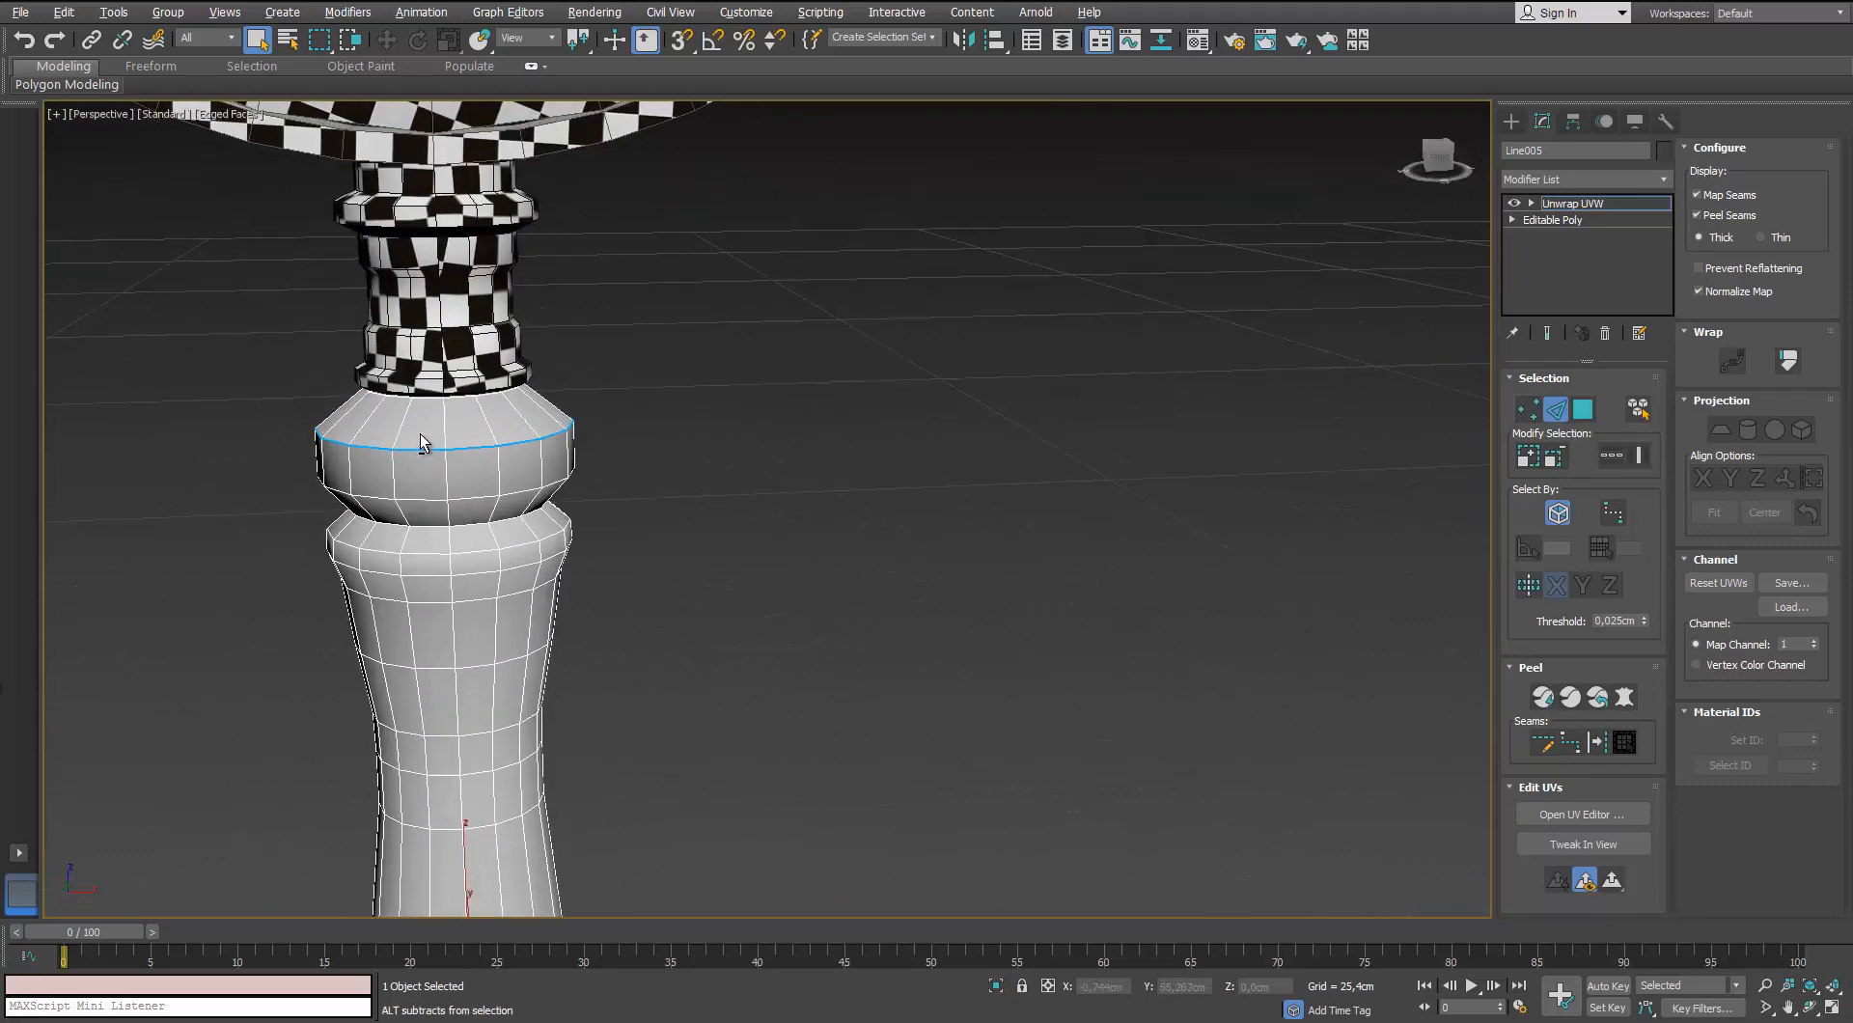
{"action": "scroll", "coordinate": [443, 488], "scroll_direction": "up", "scroll_amount": 3}
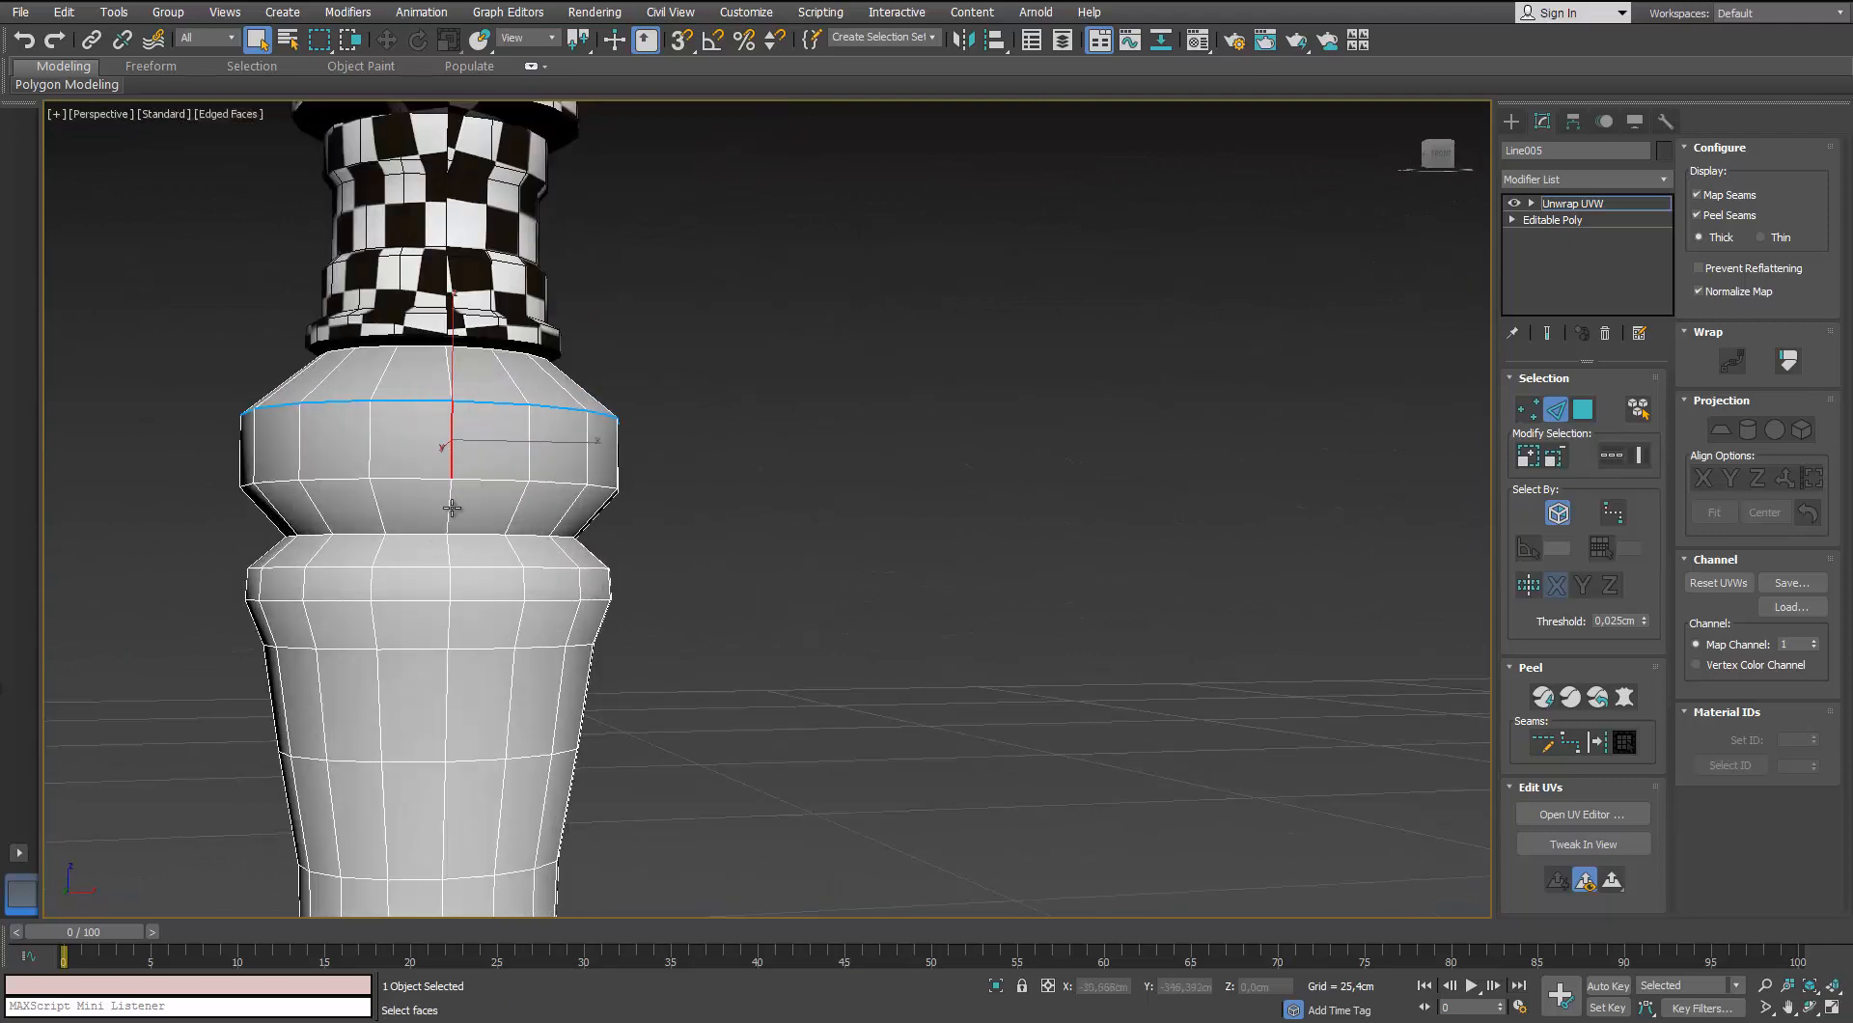
{"action": "scroll", "coordinate": [452, 467], "scroll_direction": "down", "scroll_amount": 4}
{"action": "key", "text": "alt+q"}
Remove the cap and opposite-side edges from the selection and mark the remaining lengthwise edges between the two cap loops as a seam
{"action": "middle_click_drag", "start_coordinate": [496, 507], "coordinate": [589, 579], "text": "alt"}
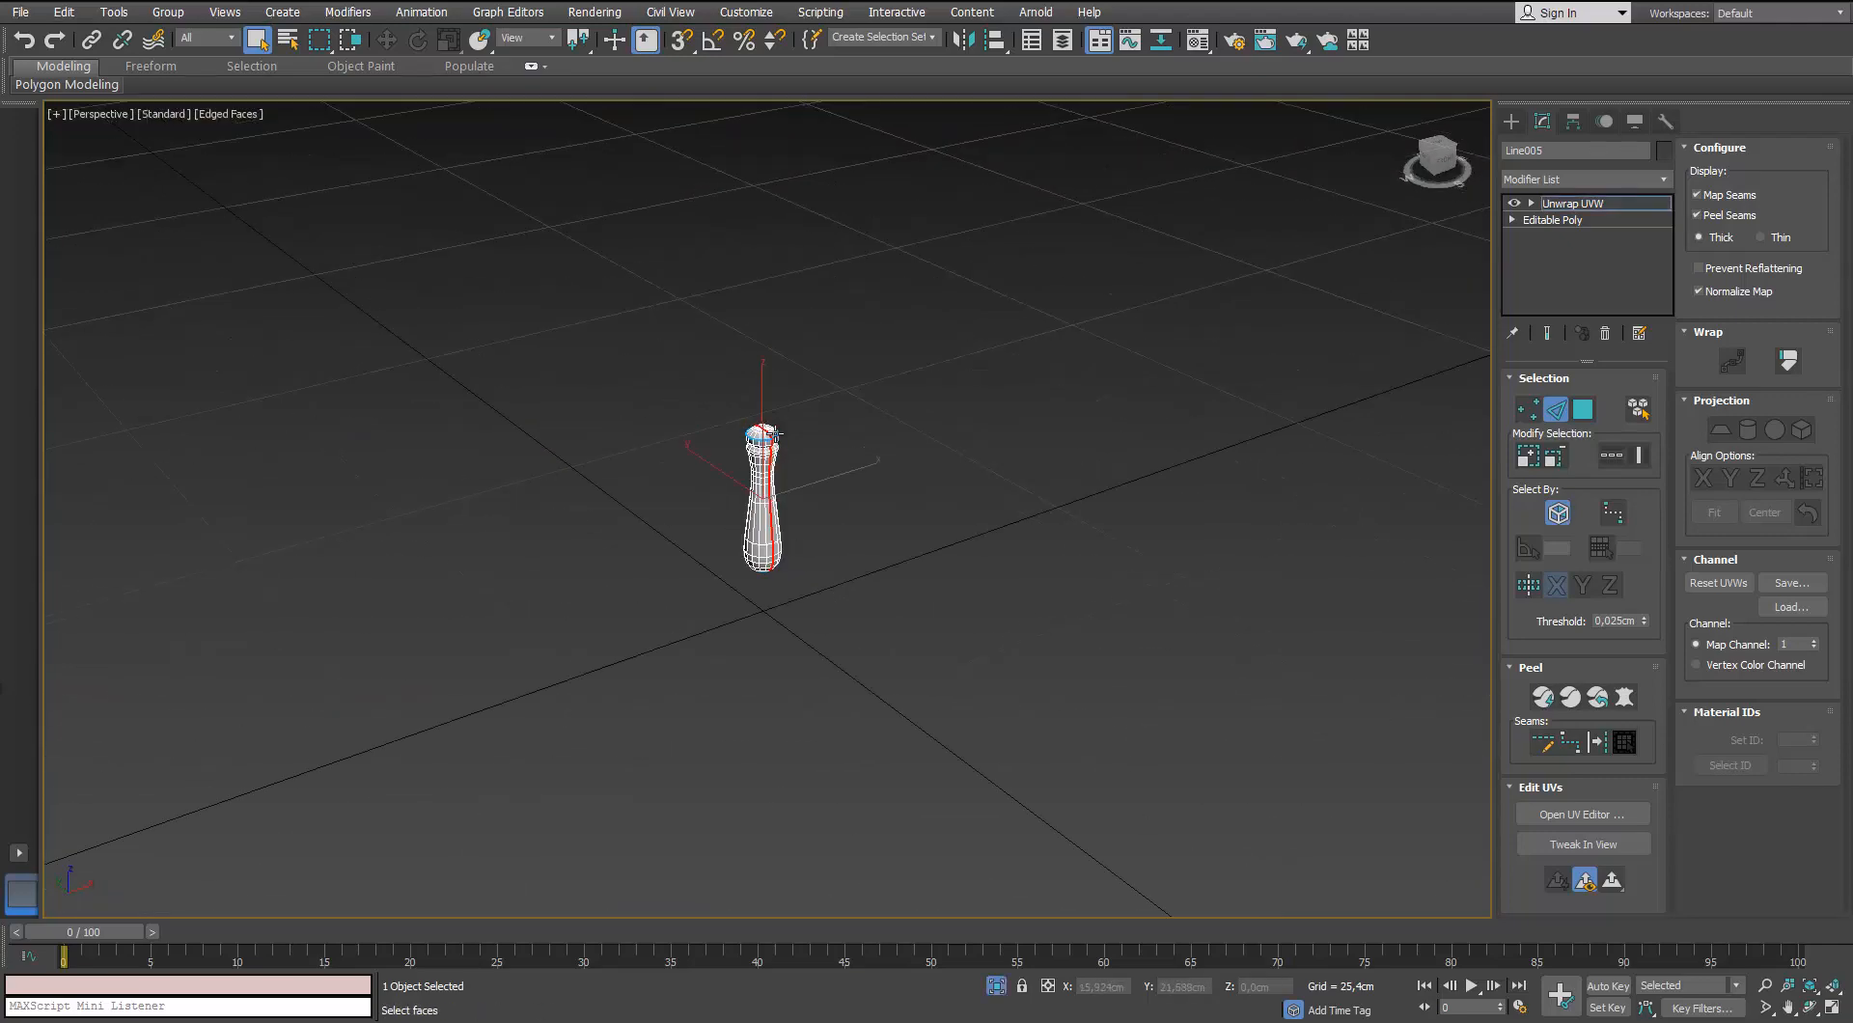
{"action": "scroll", "coordinate": [759, 429], "scroll_direction": "up", "scroll_amount": 7}
{"action": "left_click_drag", "start_coordinate": [702, 427], "coordinate": [684, 453], "text": "alt"}
{"action": "middle_click_drag", "start_coordinate": [687, 459], "coordinate": [777, 405], "text": "alt"}
{"action": "left_click_drag", "start_coordinate": [504, 331], "coordinate": [693, 628], "text": "alt"}
{"action": "middle_click_drag", "start_coordinate": [675, 442], "coordinate": [600, 122]}
{"action": "scroll", "coordinate": [600, 122], "scroll_direction": "down", "scroll_amount": 3}
{"action": "left_click_drag", "start_coordinate": [524, 248], "coordinate": [611, 567], "text": "alt"}
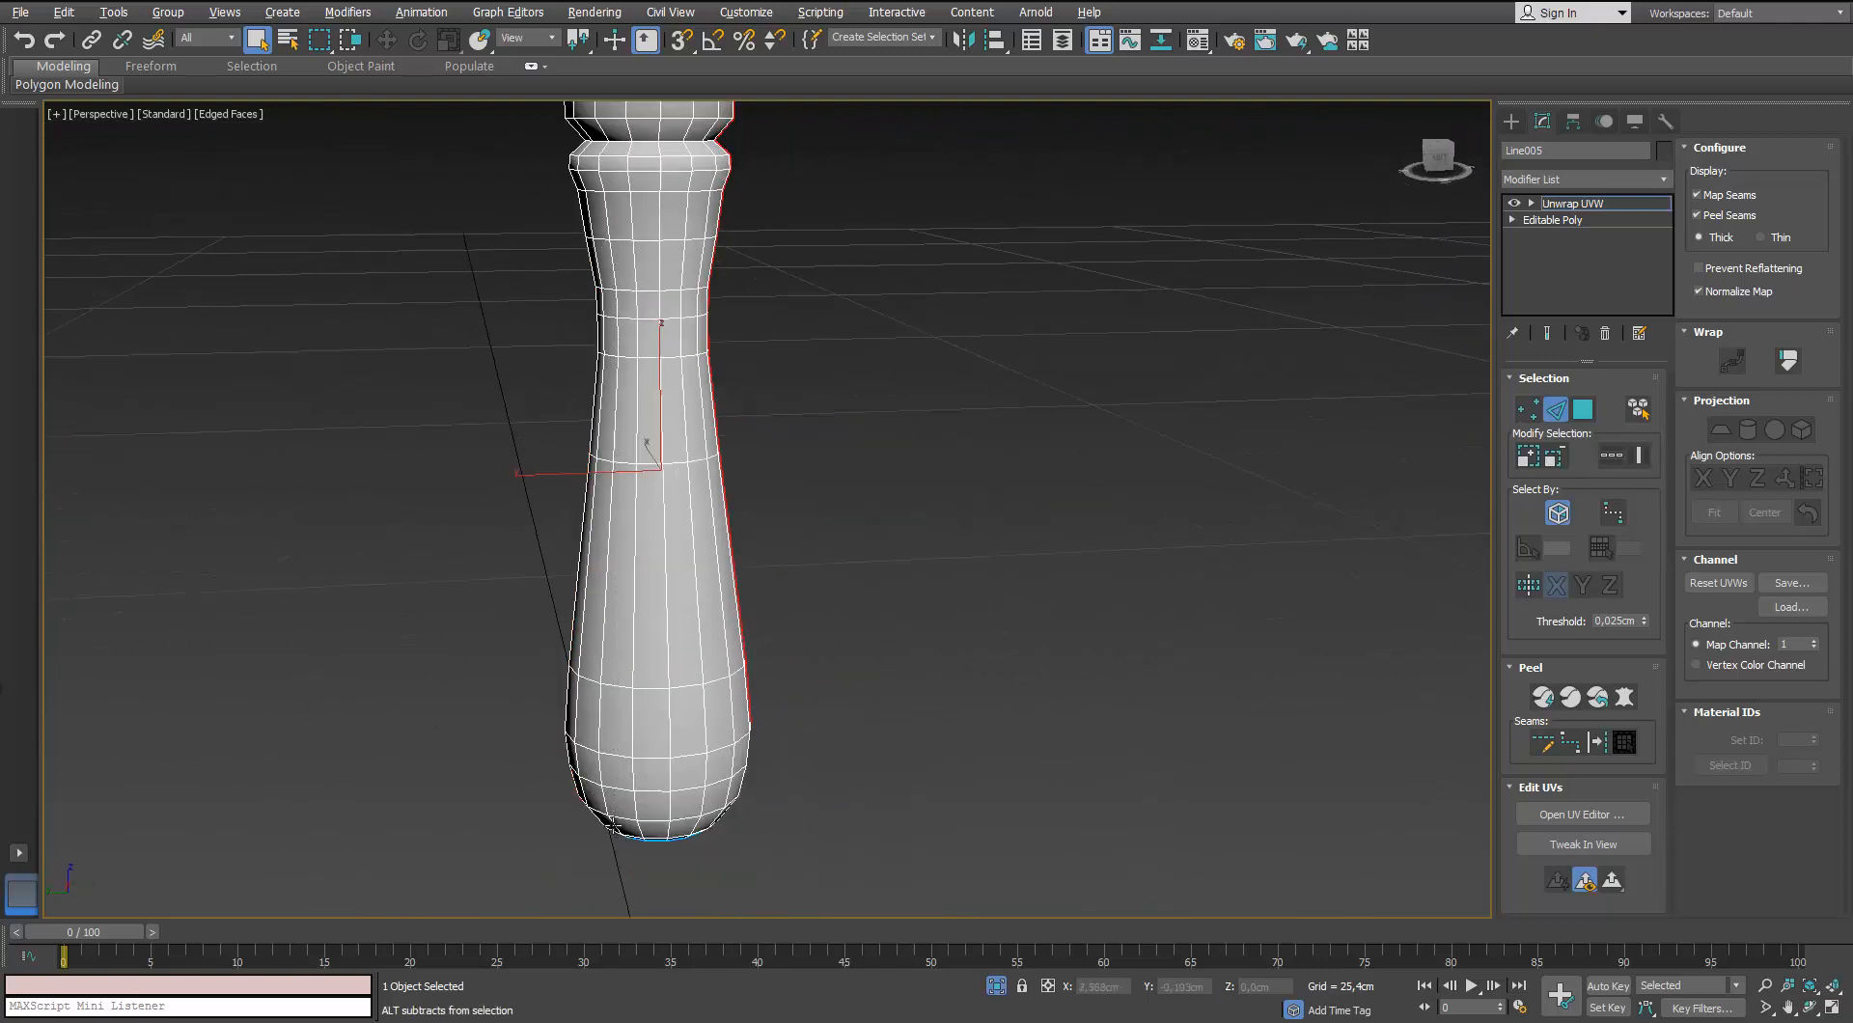
{"action": "middle_click_drag", "start_coordinate": [611, 825], "coordinate": [513, 672], "text": "alt"}
{"action": "left_click_drag", "start_coordinate": [654, 812], "coordinate": [654, 812], "text": "alt"}
{"action": "middle_click_drag", "start_coordinate": [654, 812], "coordinate": [590, 755], "text": "alt"}
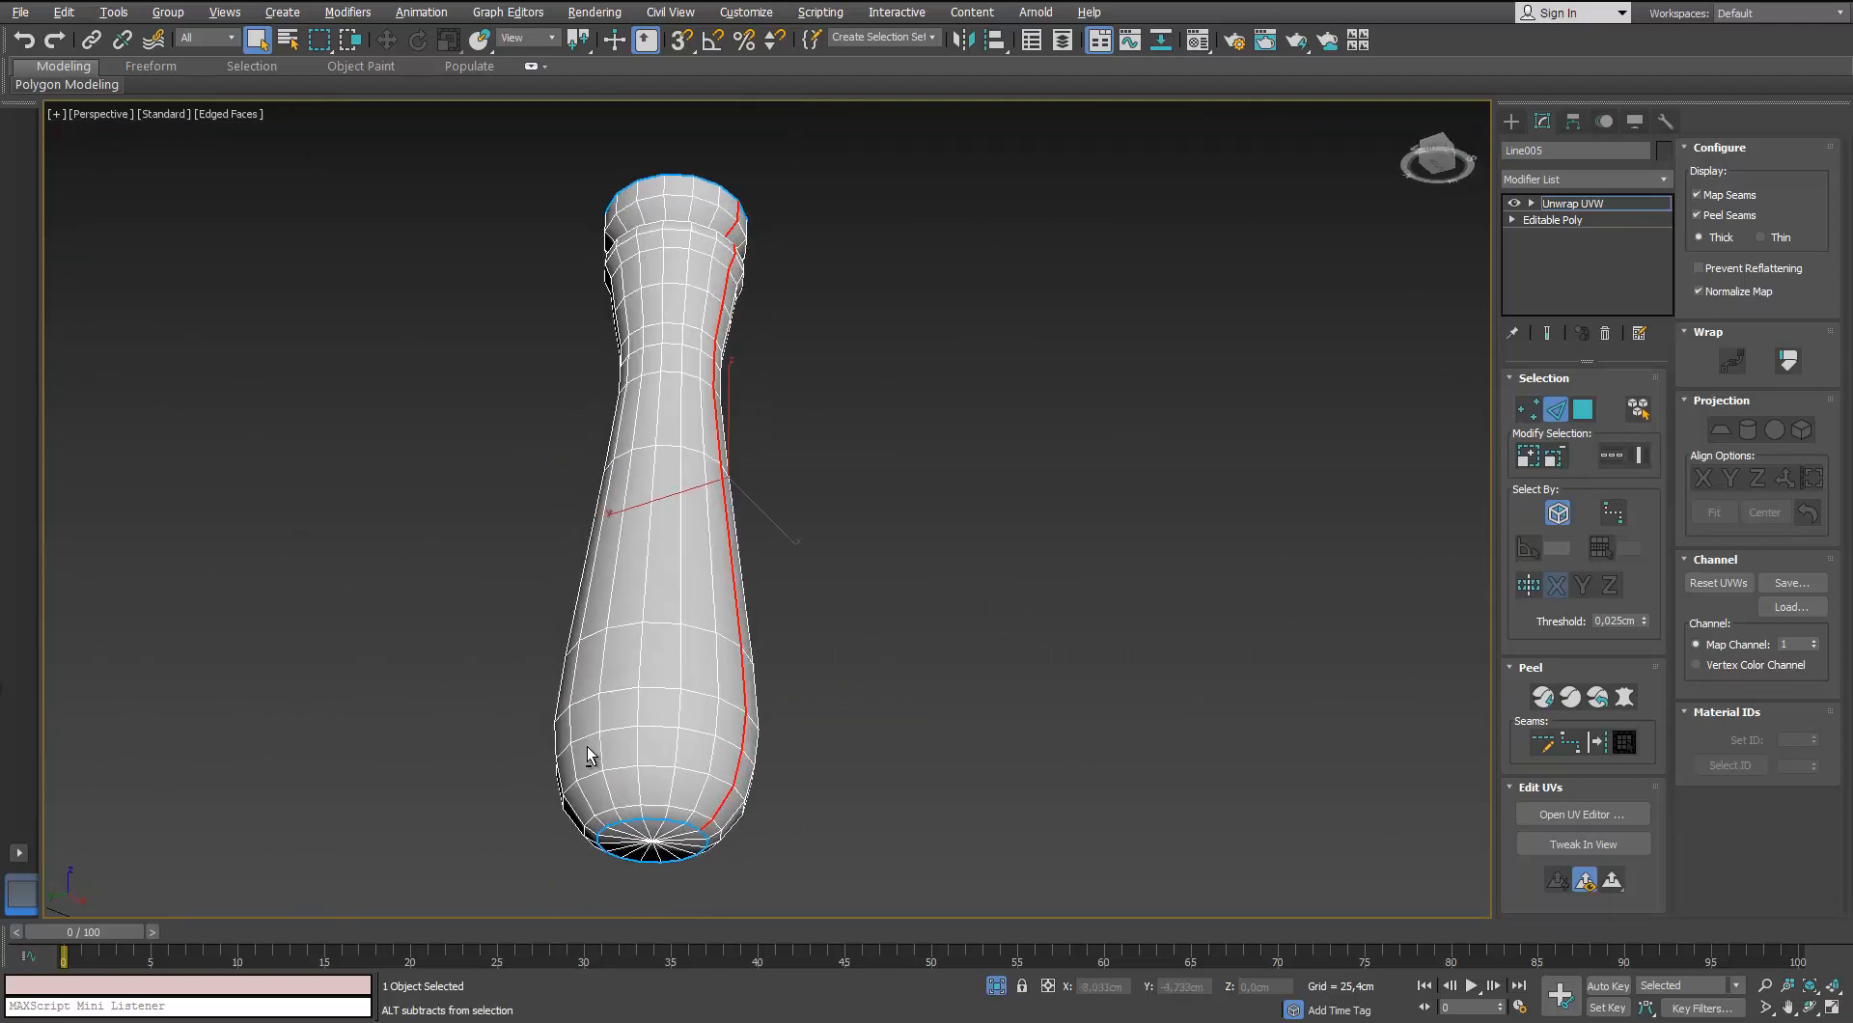
{"action": "middle_click_drag", "start_coordinate": [620, 301], "coordinate": [676, 541], "text": "alt"}
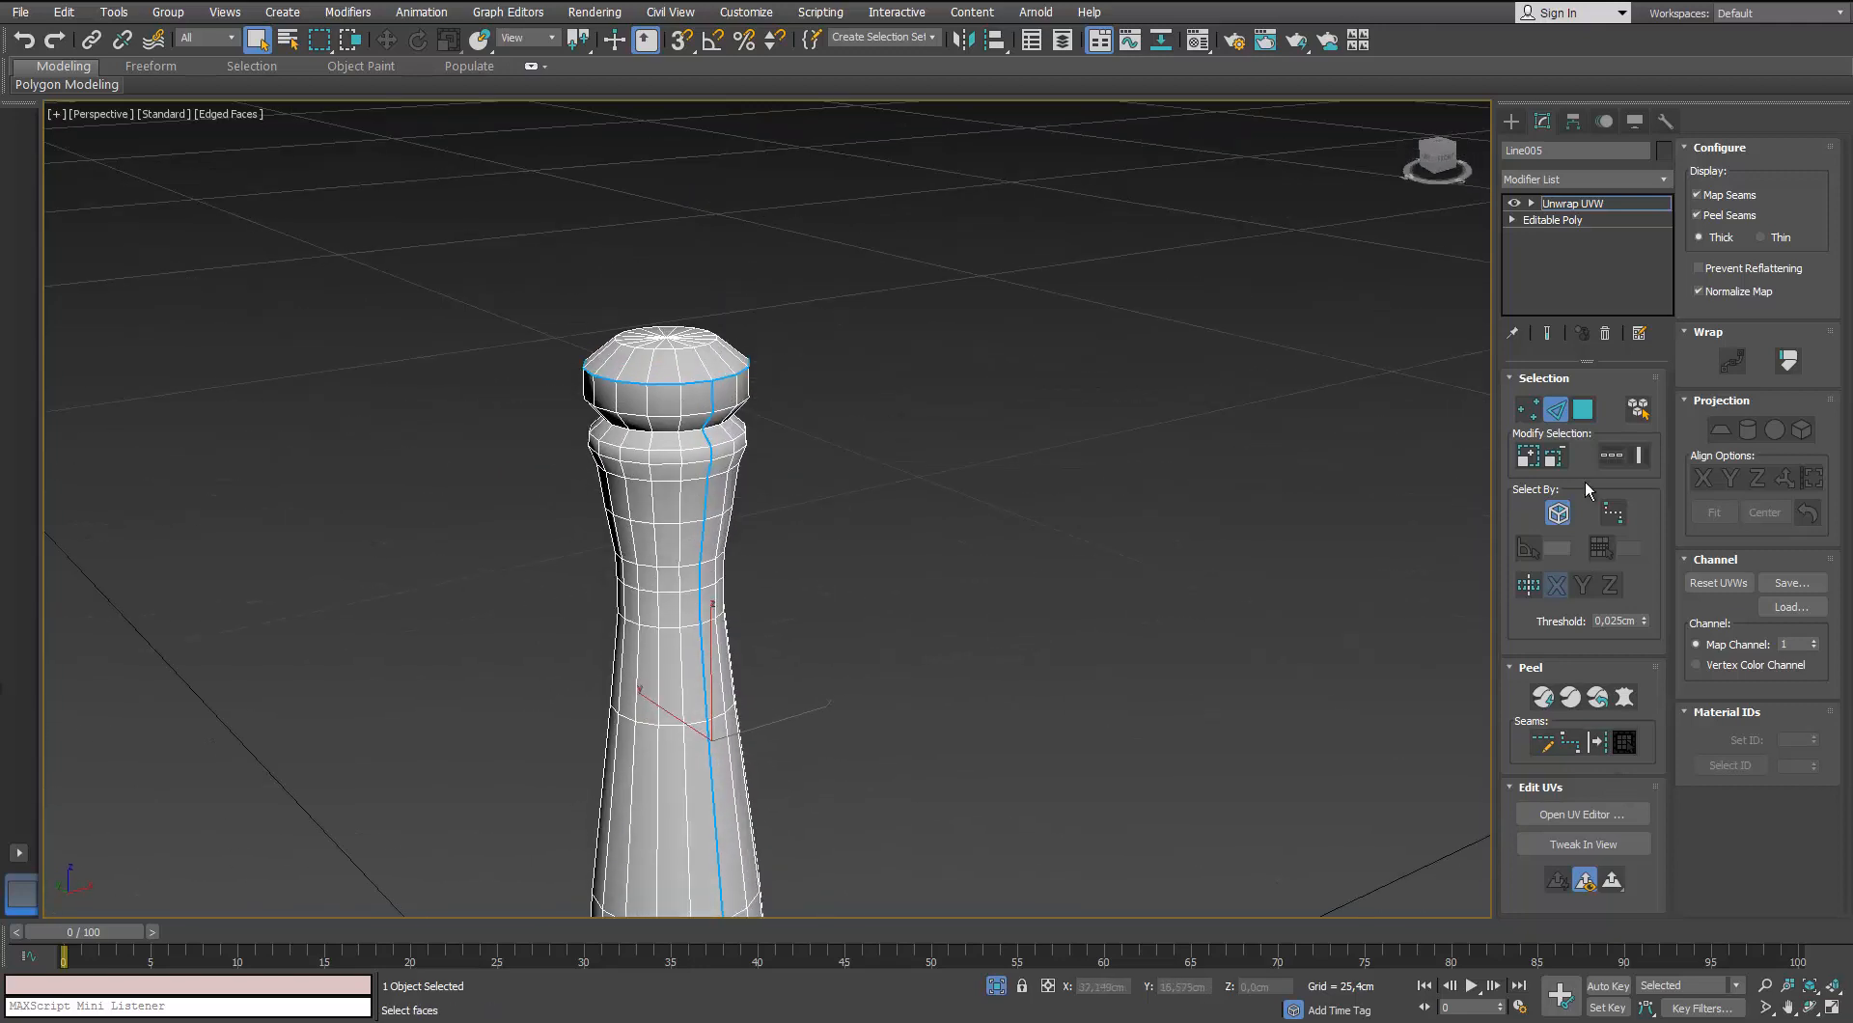
Planar-map the handle's top cap up to its seam and move the round shell clear of the side's UVs
{"action": "middle_click_drag", "start_coordinate": [996, 530], "coordinate": [812, 368]}
{"action": "left_click_drag", "start_coordinate": [0, 378], "coordinate": [1080, 240]}
{"action": "left_click", "coordinate": [1582, 409]}
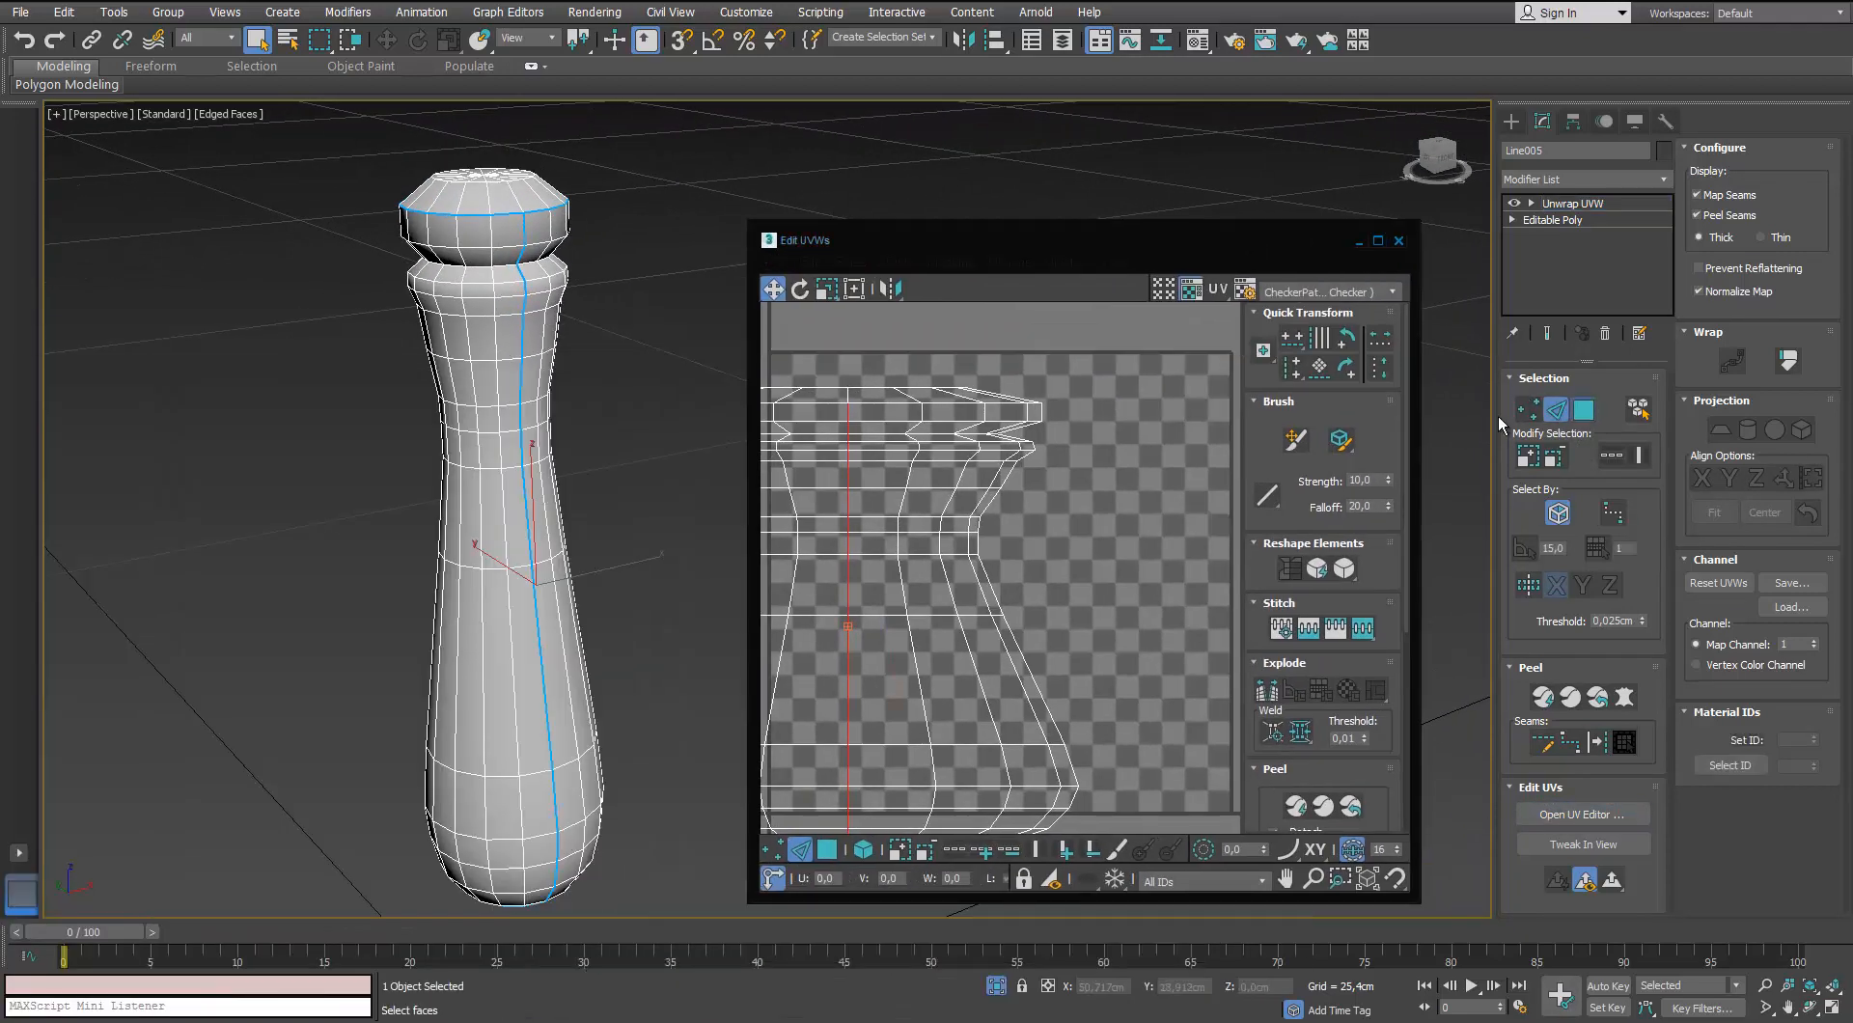
{"action": "left_click", "coordinate": [1631, 741]}
{"action": "left_click", "coordinate": [1720, 430]}
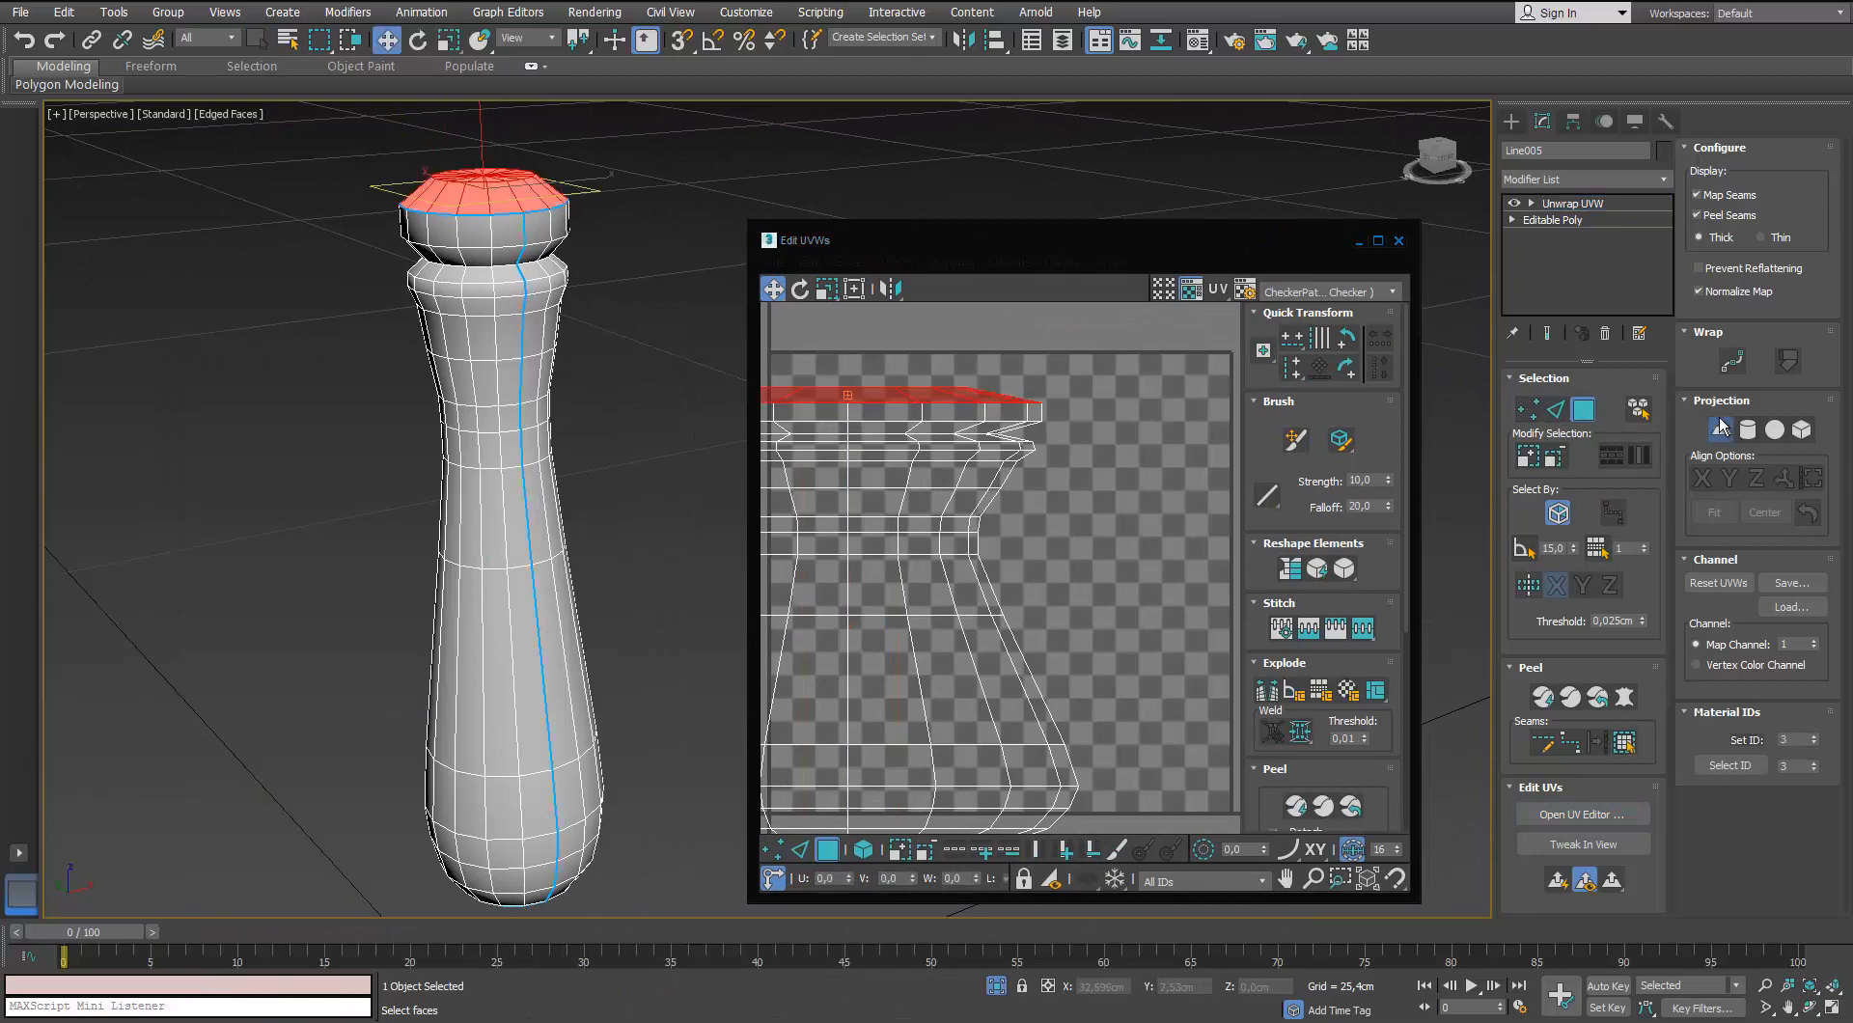
{"action": "scroll", "coordinate": [1023, 458], "scroll_direction": "down", "scroll_amount": 3}
{"action": "scroll", "coordinate": [1033, 490], "scroll_direction": "up", "scroll_amount": 1}
{"action": "key", "text": "2"}
{"action": "key", "text": "3"}
{"action": "scroll", "coordinate": [1013, 569], "scroll_direction": "down", "scroll_amount": 2}
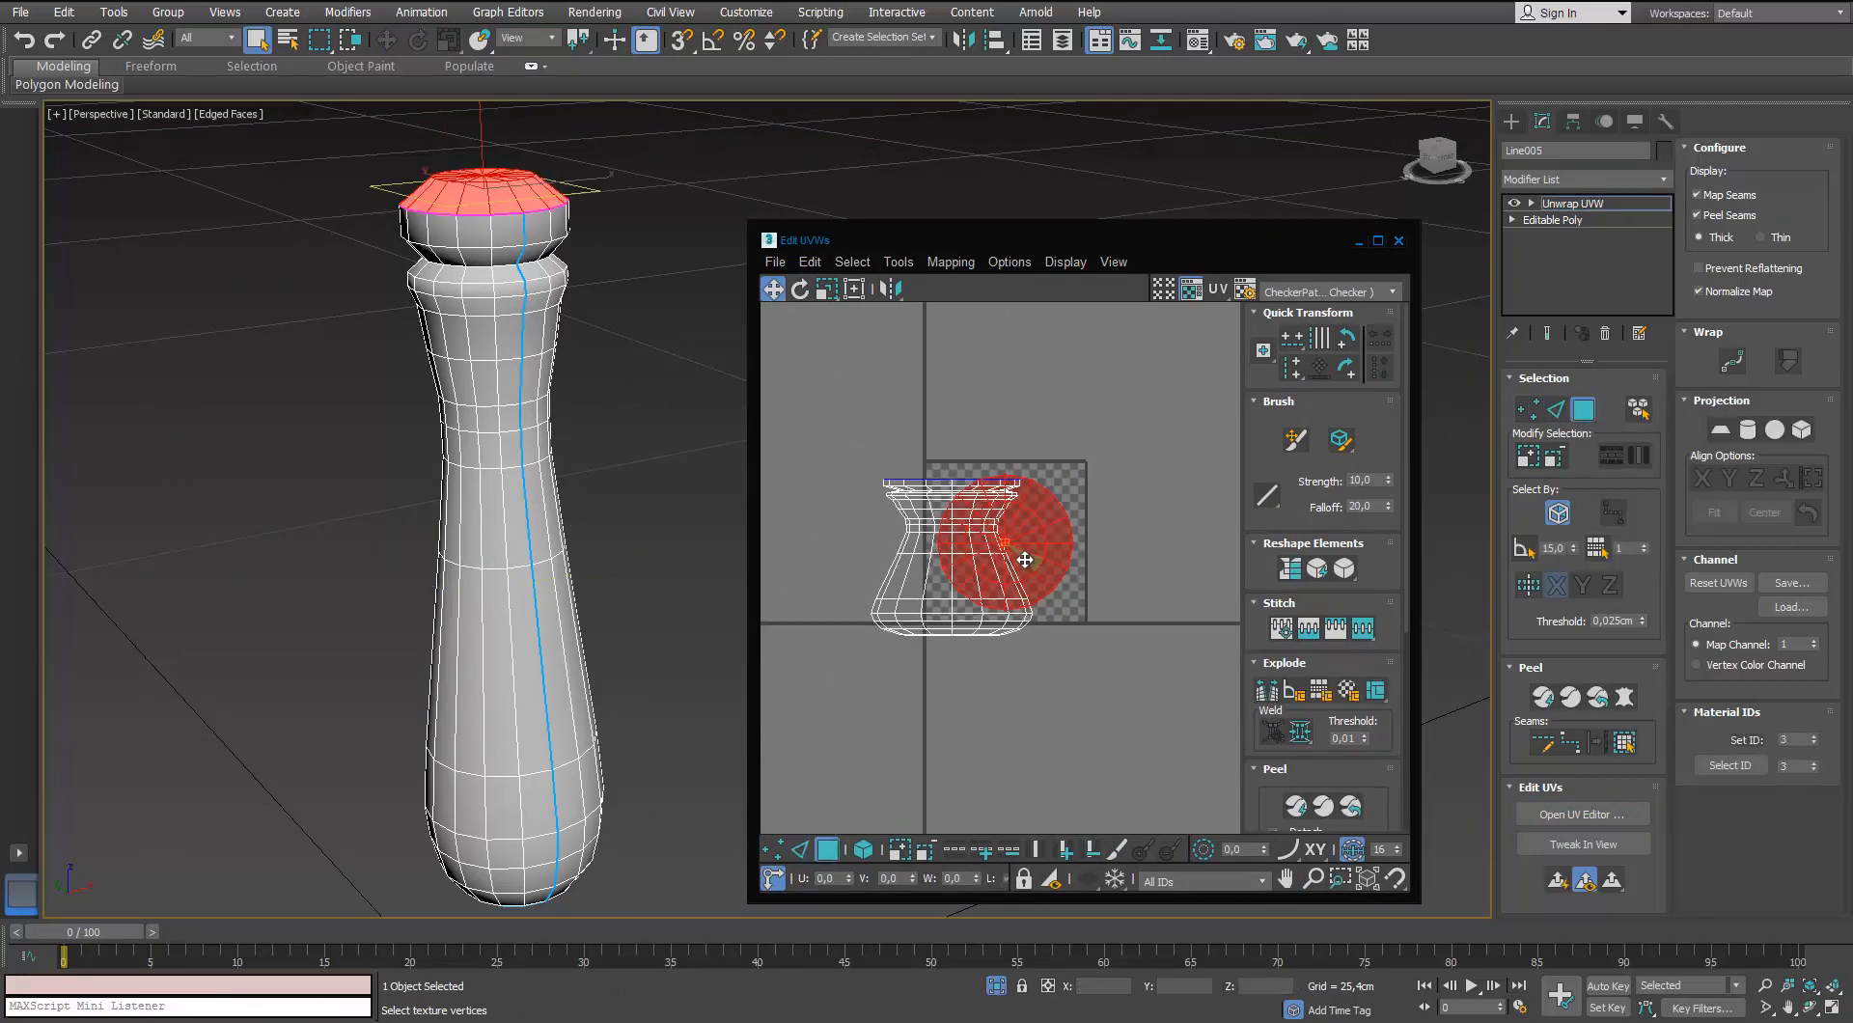
{"action": "left_click_drag", "start_coordinate": [1017, 547], "coordinate": [1158, 714]}
Planar-map the handle's bottom cap and move its round shell next to the top cap's shell
{"action": "middle_click_drag", "start_coordinate": [644, 593], "coordinate": [632, 396], "text": "alt"}
{"action": "left_click", "coordinate": [322, 454]}
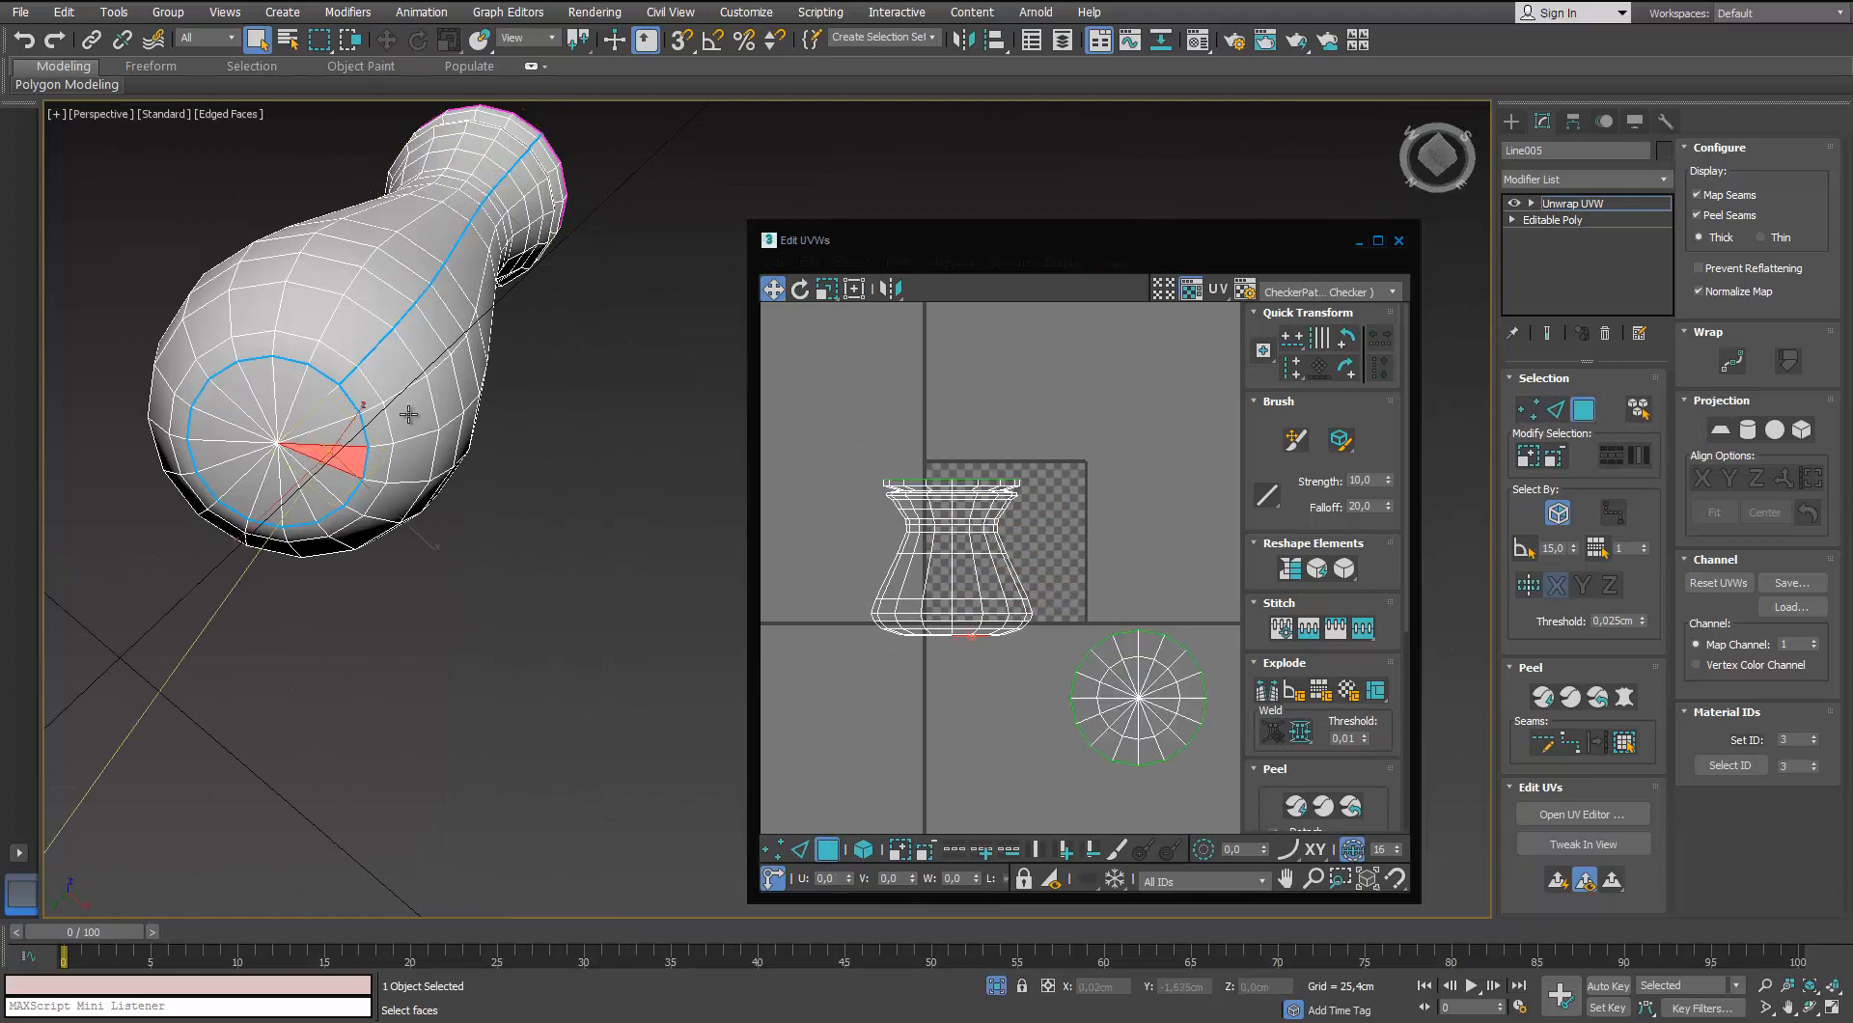
{"action": "middle_click_drag", "start_coordinate": [405, 415], "coordinate": [417, 579], "text": "alt"}
{"action": "scroll", "coordinate": [478, 416], "scroll_direction": "down", "scroll_amount": 3}
{"action": "middle_click_drag", "start_coordinate": [414, 173], "coordinate": [485, 579]}
{"action": "middle_click_drag", "start_coordinate": [486, 579], "coordinate": [569, 588]}
{"action": "middle_click_drag", "start_coordinate": [570, 589], "coordinate": [589, 318], "text": "alt"}
{"action": "left_click", "coordinate": [1718, 434]}
{"action": "middle_click_drag", "start_coordinate": [995, 567], "coordinate": [993, 560]}
{"action": "key", "text": "2"}
{"action": "key", "text": "3"}
{"action": "left_click_drag", "start_coordinate": [1037, 560], "coordinate": [1069, 762]}
Select the handle's whole side up to the seams and flatten it with Pelt Map followed by Quick Peel
{"action": "left_click", "coordinate": [969, 561]}
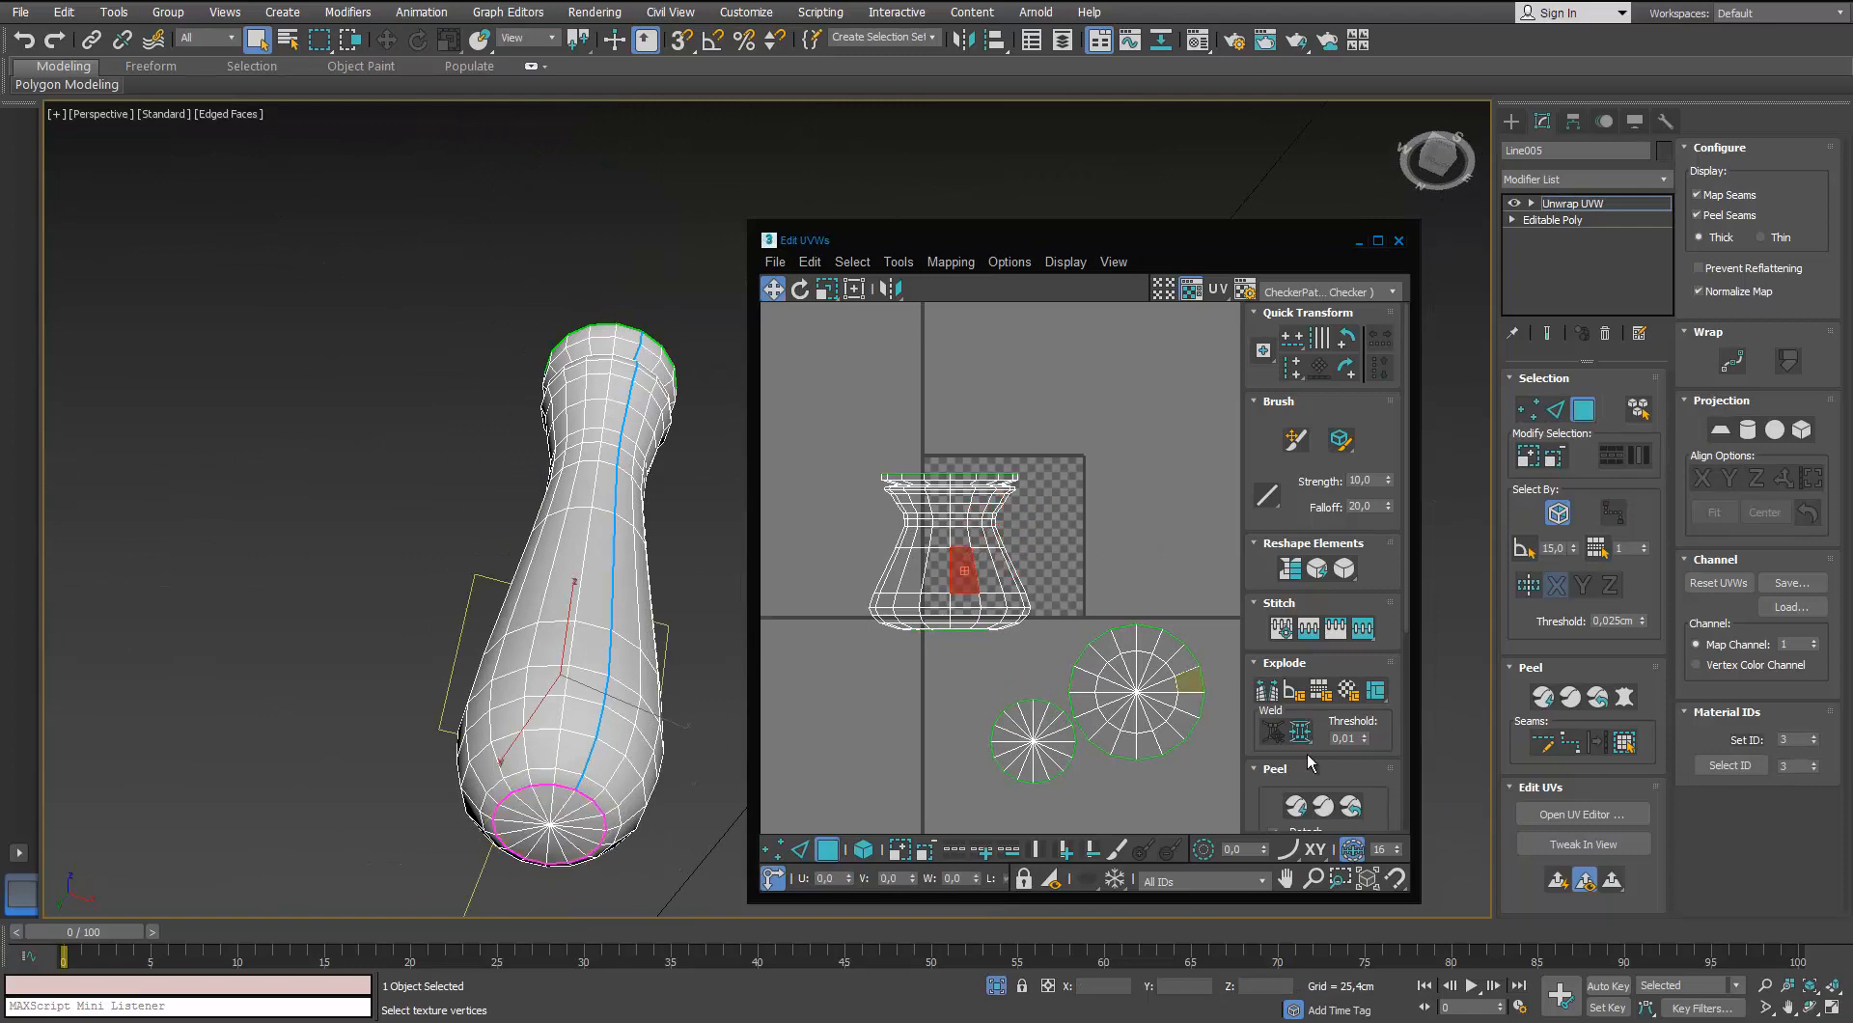
{"action": "left_click", "coordinate": [1621, 741]}
{"action": "left_click", "coordinate": [1570, 696]}
{"action": "left_click", "coordinate": [1476, 344]}
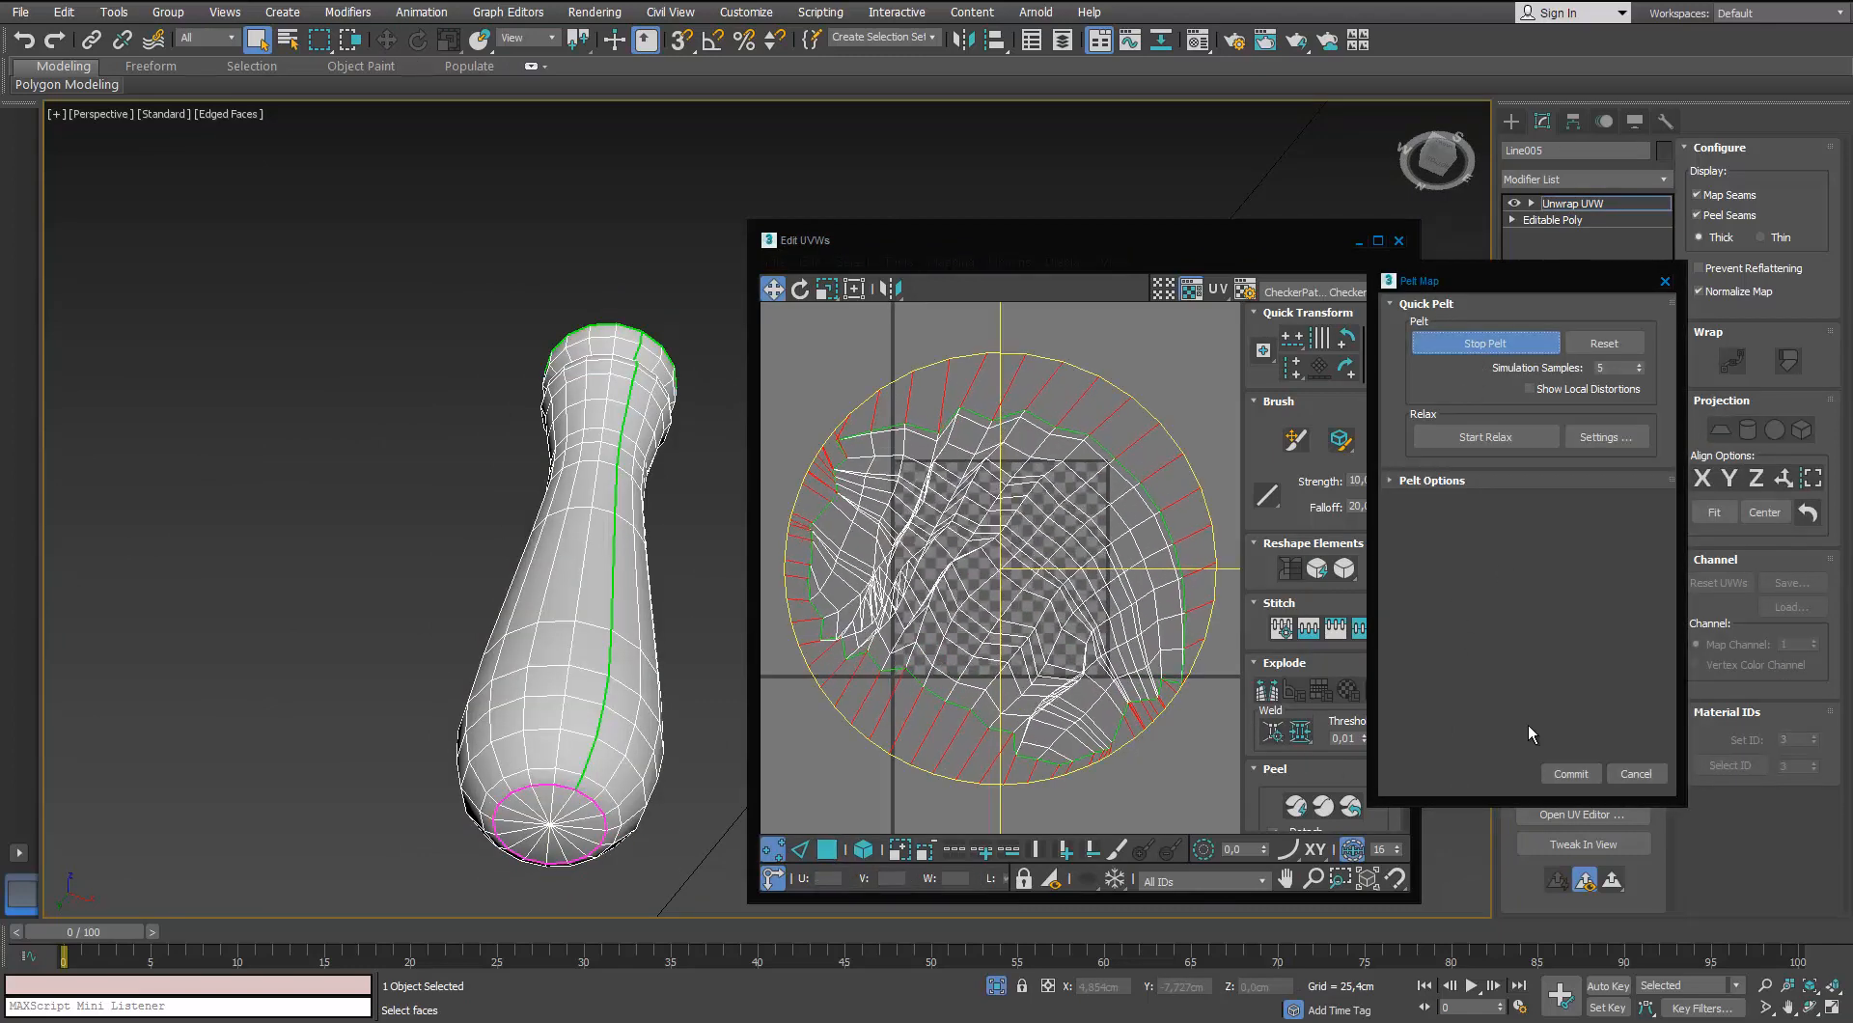
{"action": "left_click", "coordinate": [1570, 773]}
{"action": "left_click", "coordinate": [1296, 804]}
Move the handle's side shell below the UV square and rotate it upright
{"action": "middle_click_drag", "start_coordinate": [970, 520], "coordinate": [963, 488]}
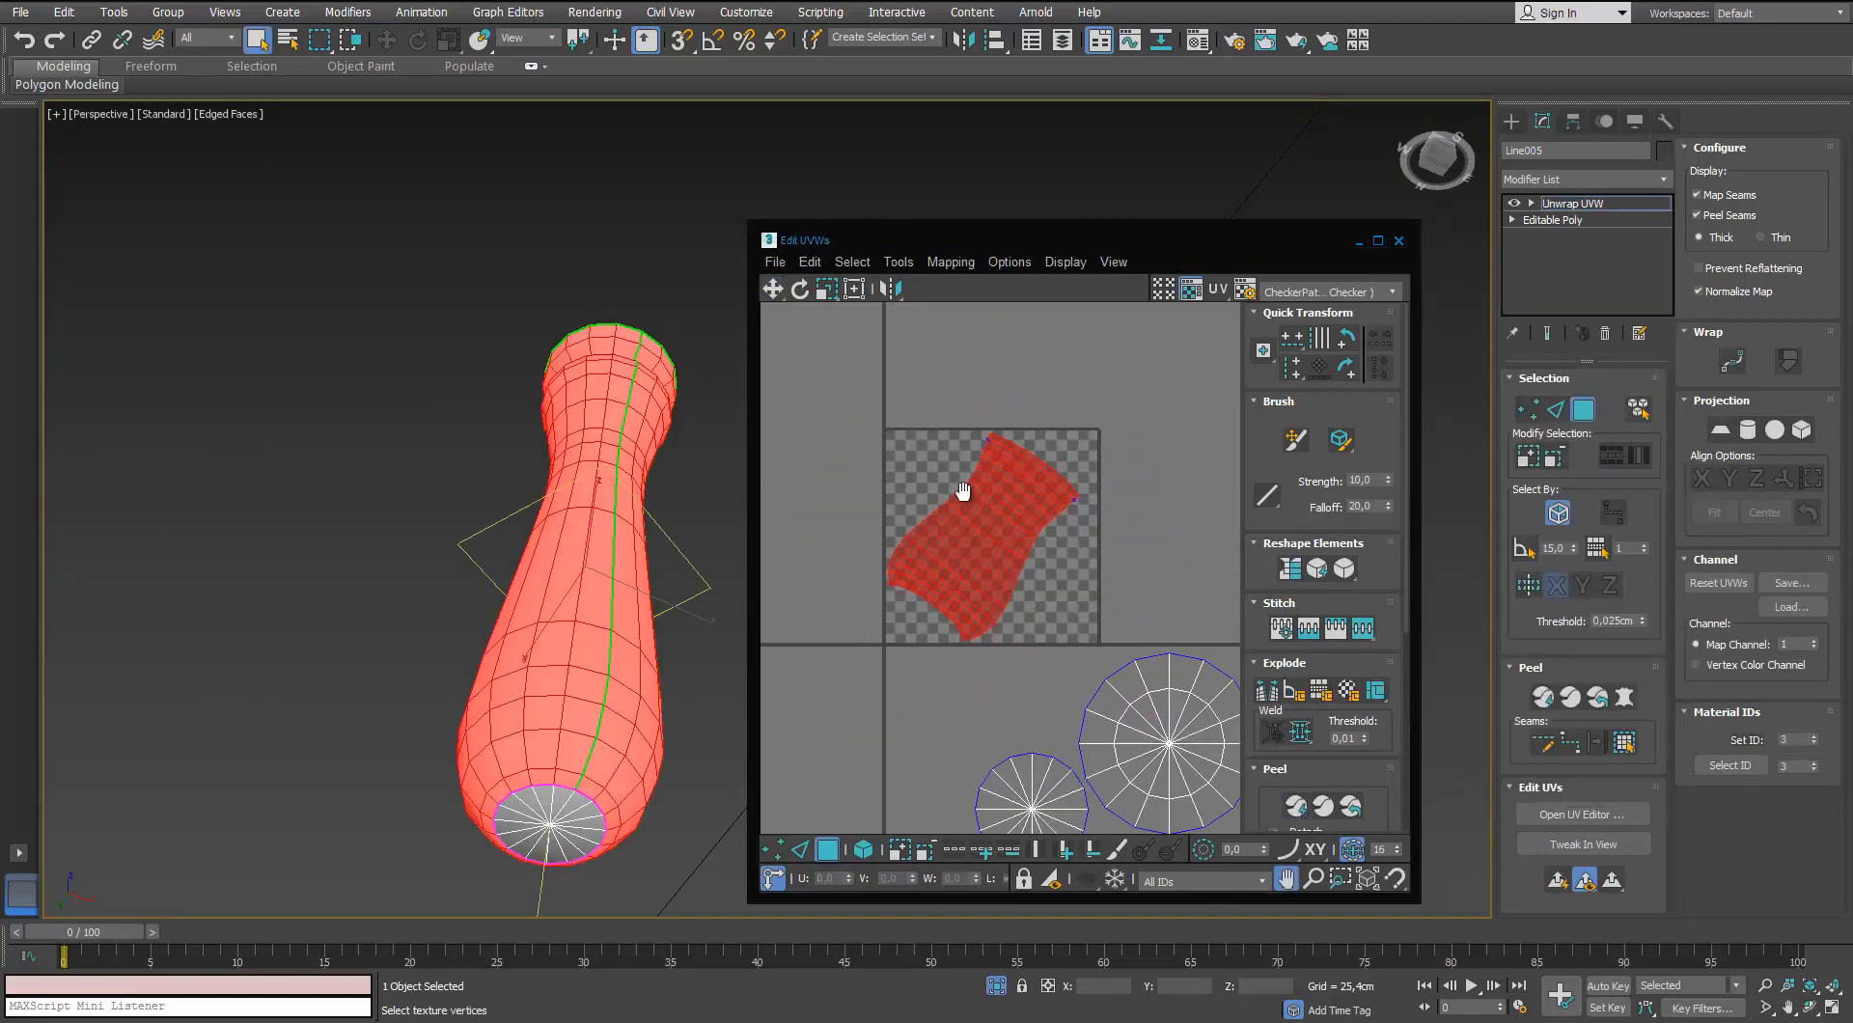
{"action": "scroll", "coordinate": [983, 528], "scroll_direction": "up", "scroll_amount": 3}
{"action": "scroll", "coordinate": [963, 493], "scroll_direction": "down", "scroll_amount": 6}
{"action": "left_click_drag", "start_coordinate": [943, 544], "coordinate": [902, 666]}
{"action": "key", "text": "e"}
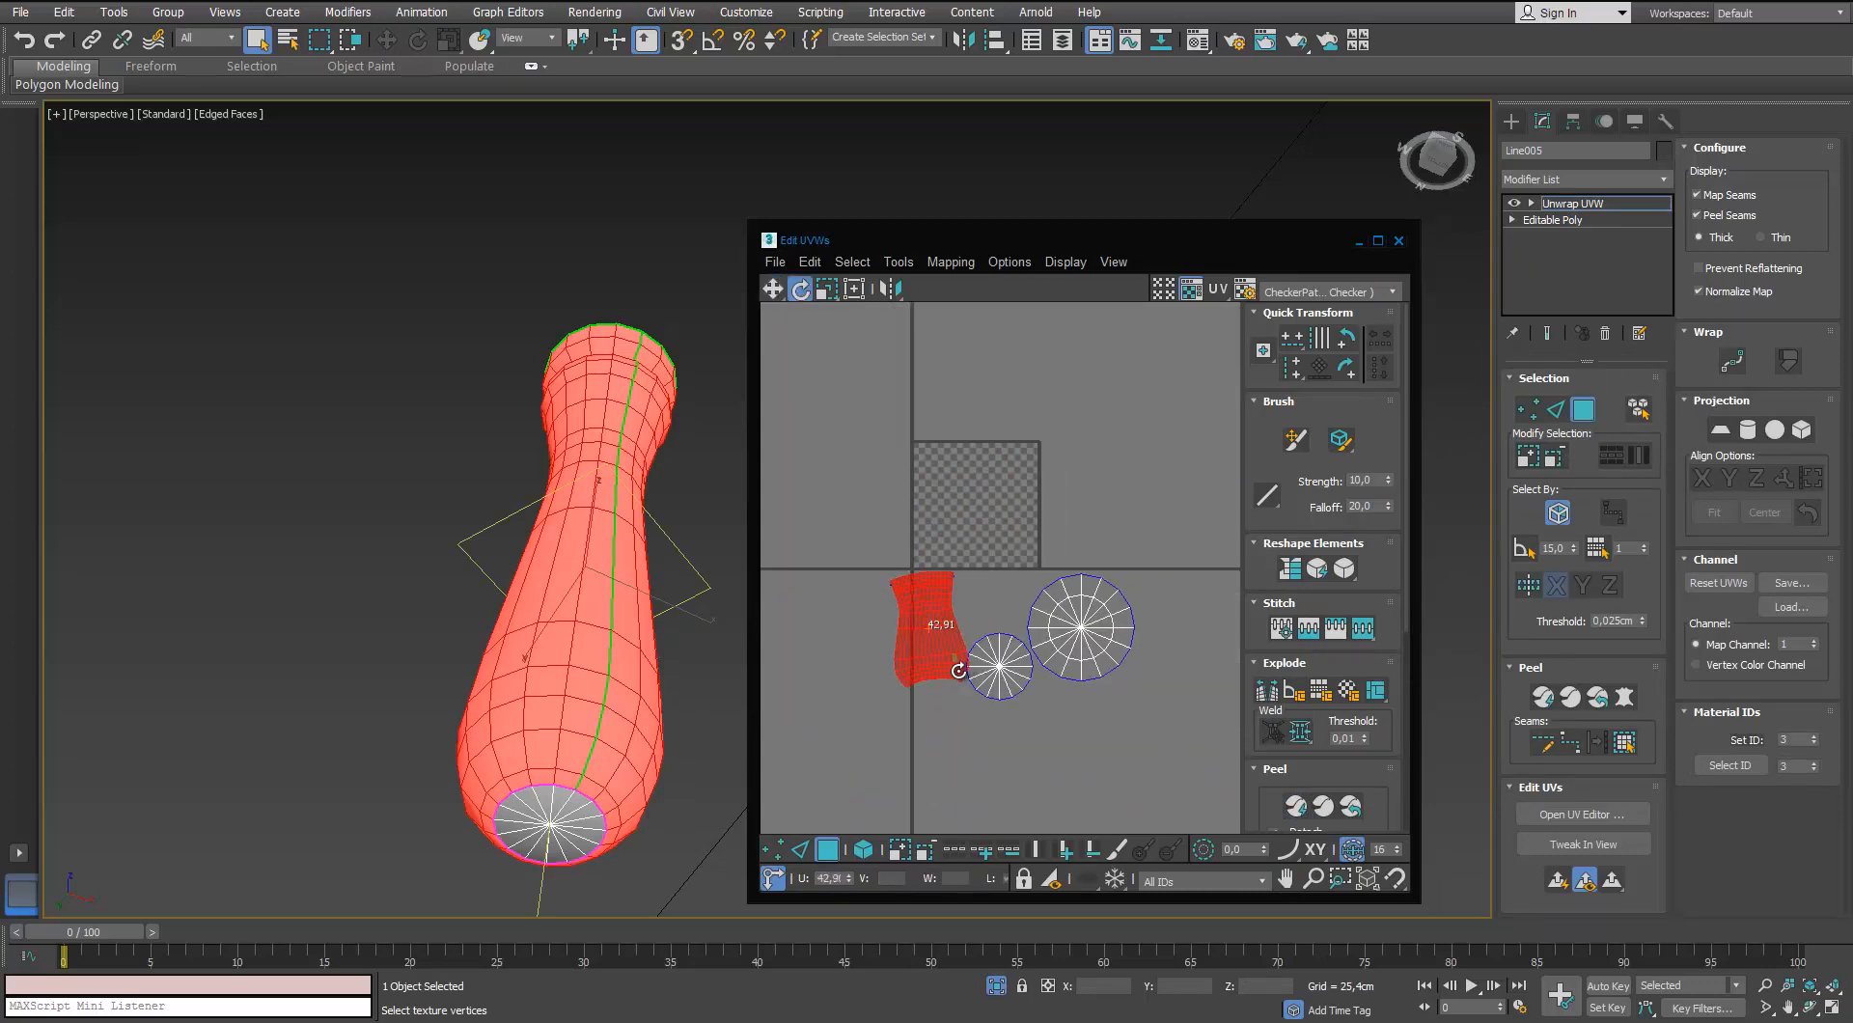
{"action": "scroll", "coordinate": [950, 670], "scroll_direction": "up", "scroll_amount": 4}
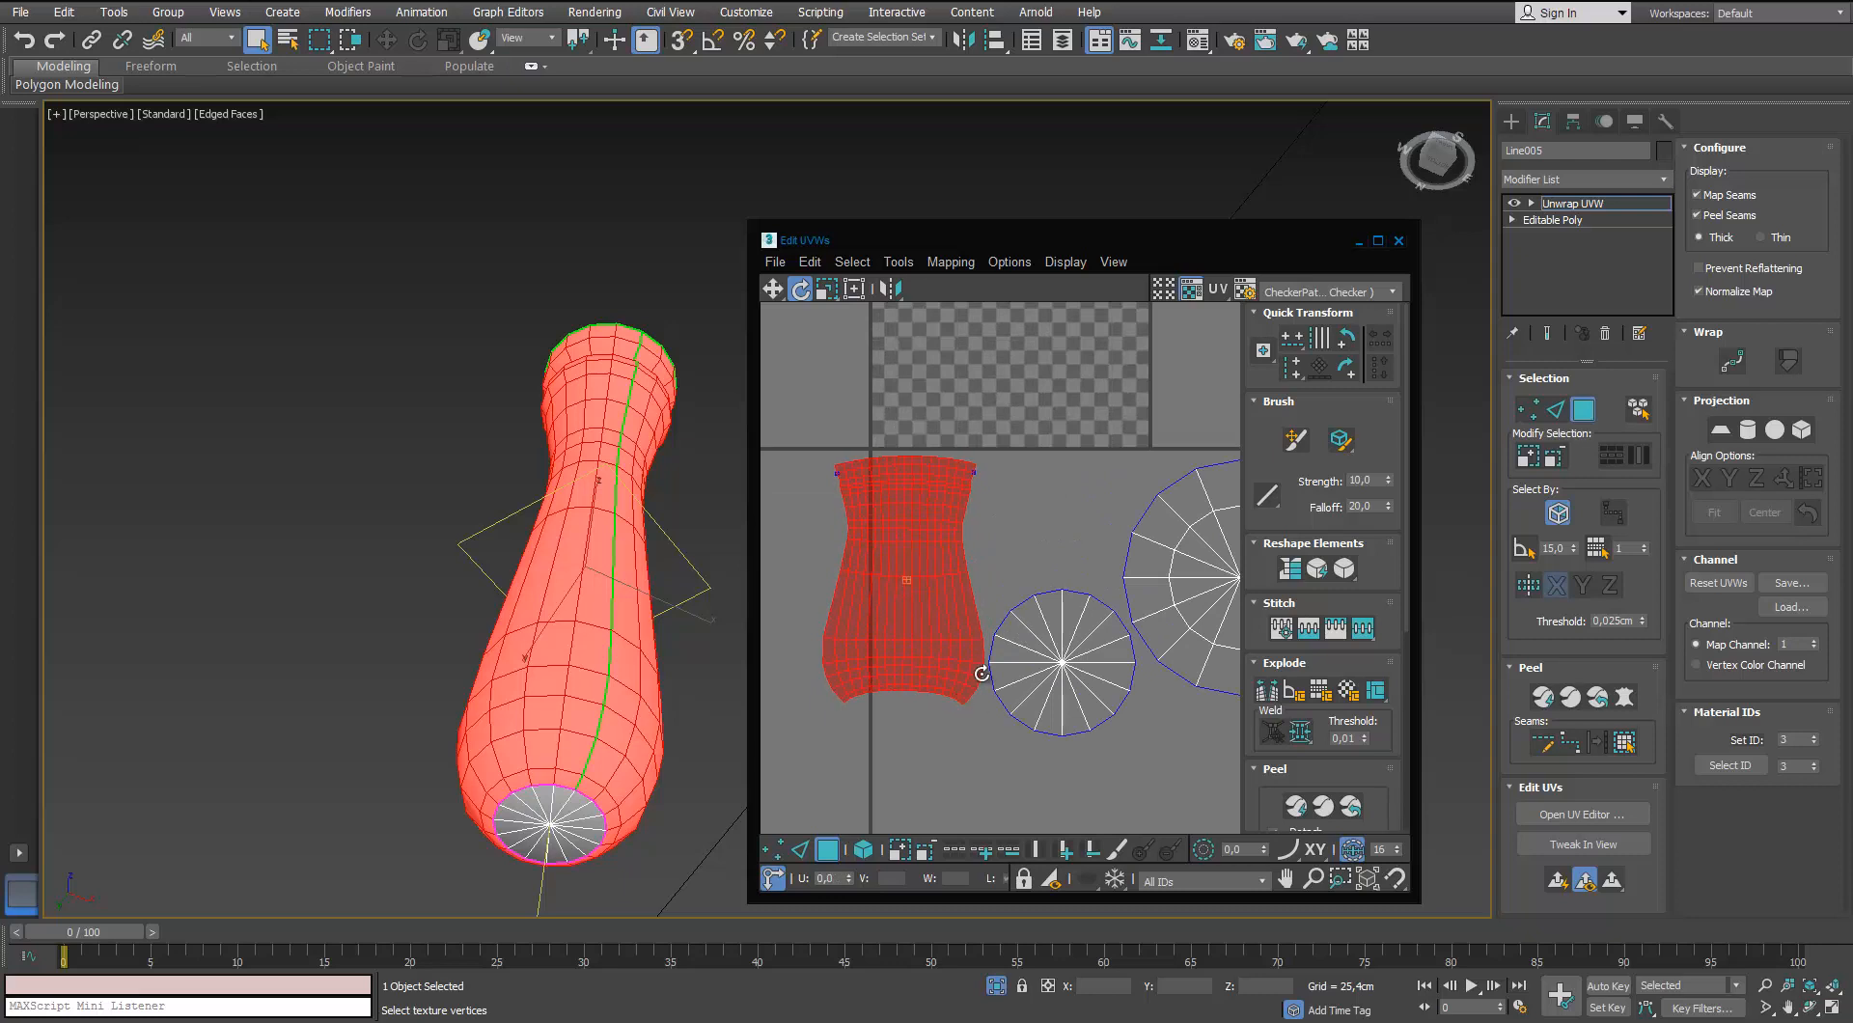
Select all three handle shells and rescale them to matching proportions
{"action": "scroll", "coordinate": [981, 673], "scroll_direction": "down", "scroll_amount": 4}
{"action": "left_click_drag", "start_coordinate": [1135, 549], "coordinate": [896, 723]}
{"action": "left_click_drag", "start_coordinate": [1254, 812], "coordinate": [1248, 504]}
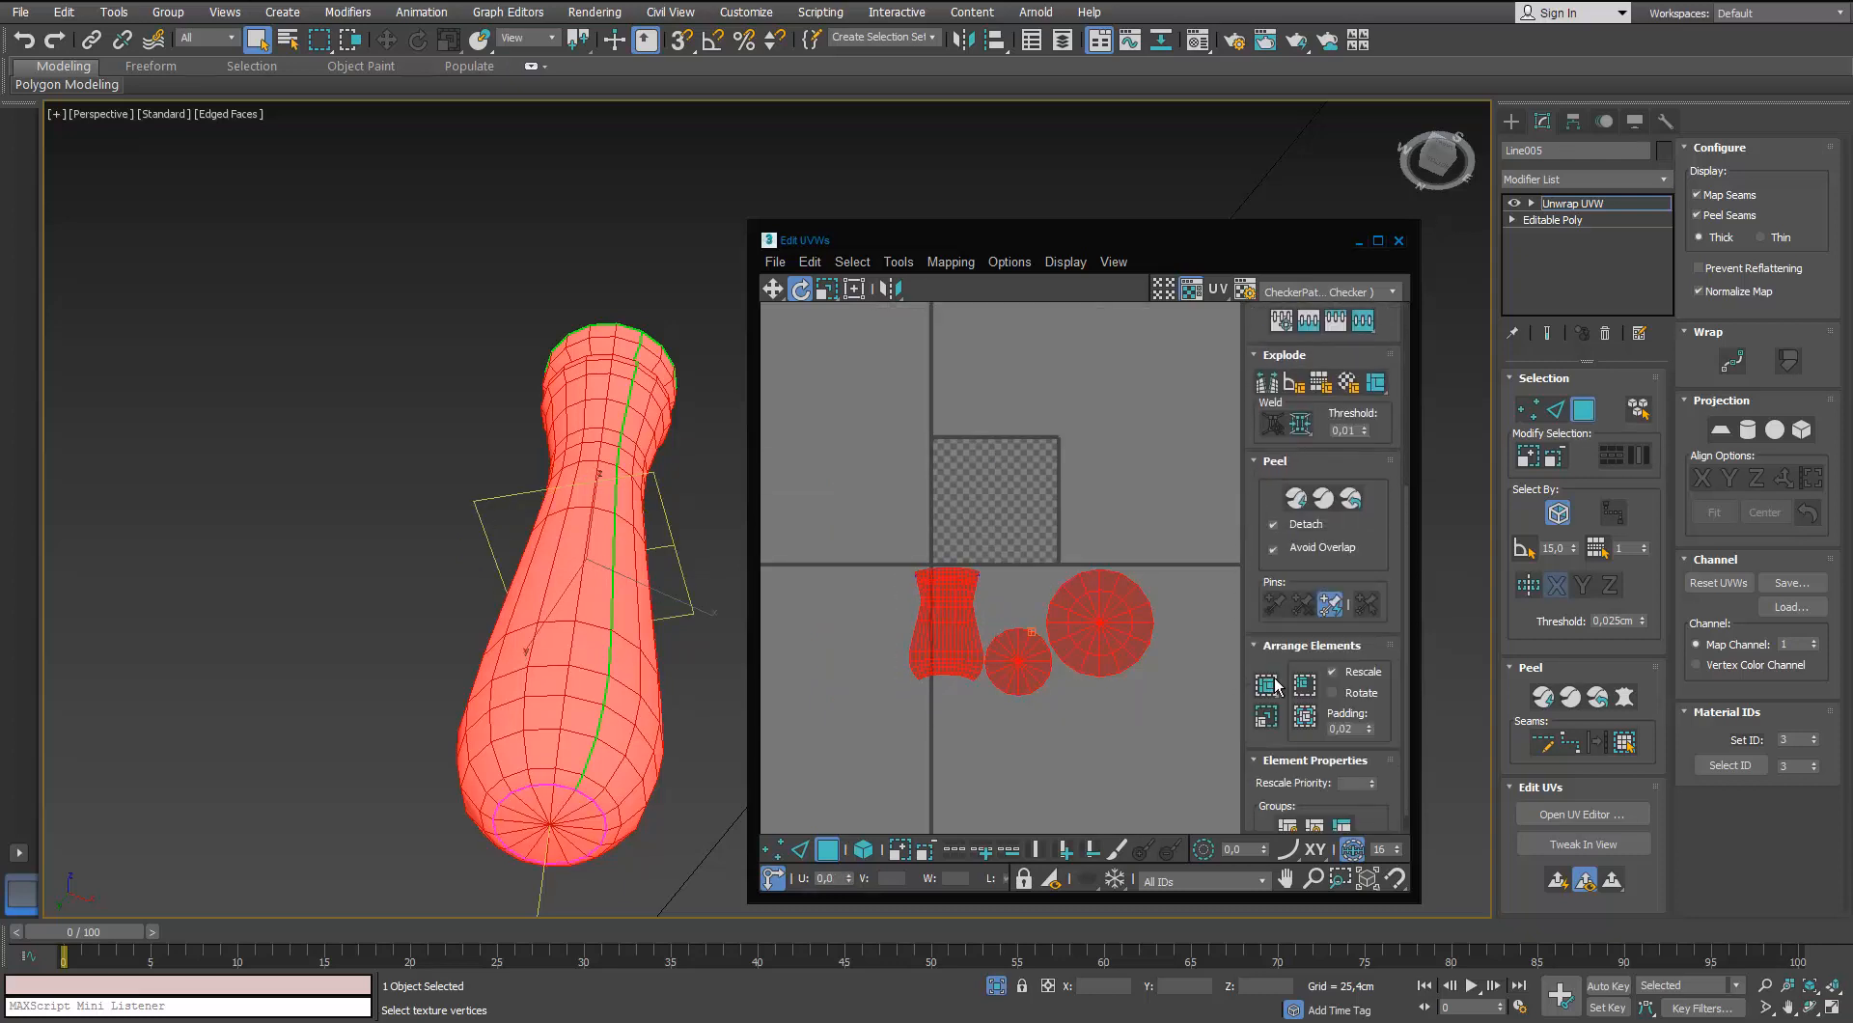
{"action": "left_click", "coordinate": [1265, 717]}
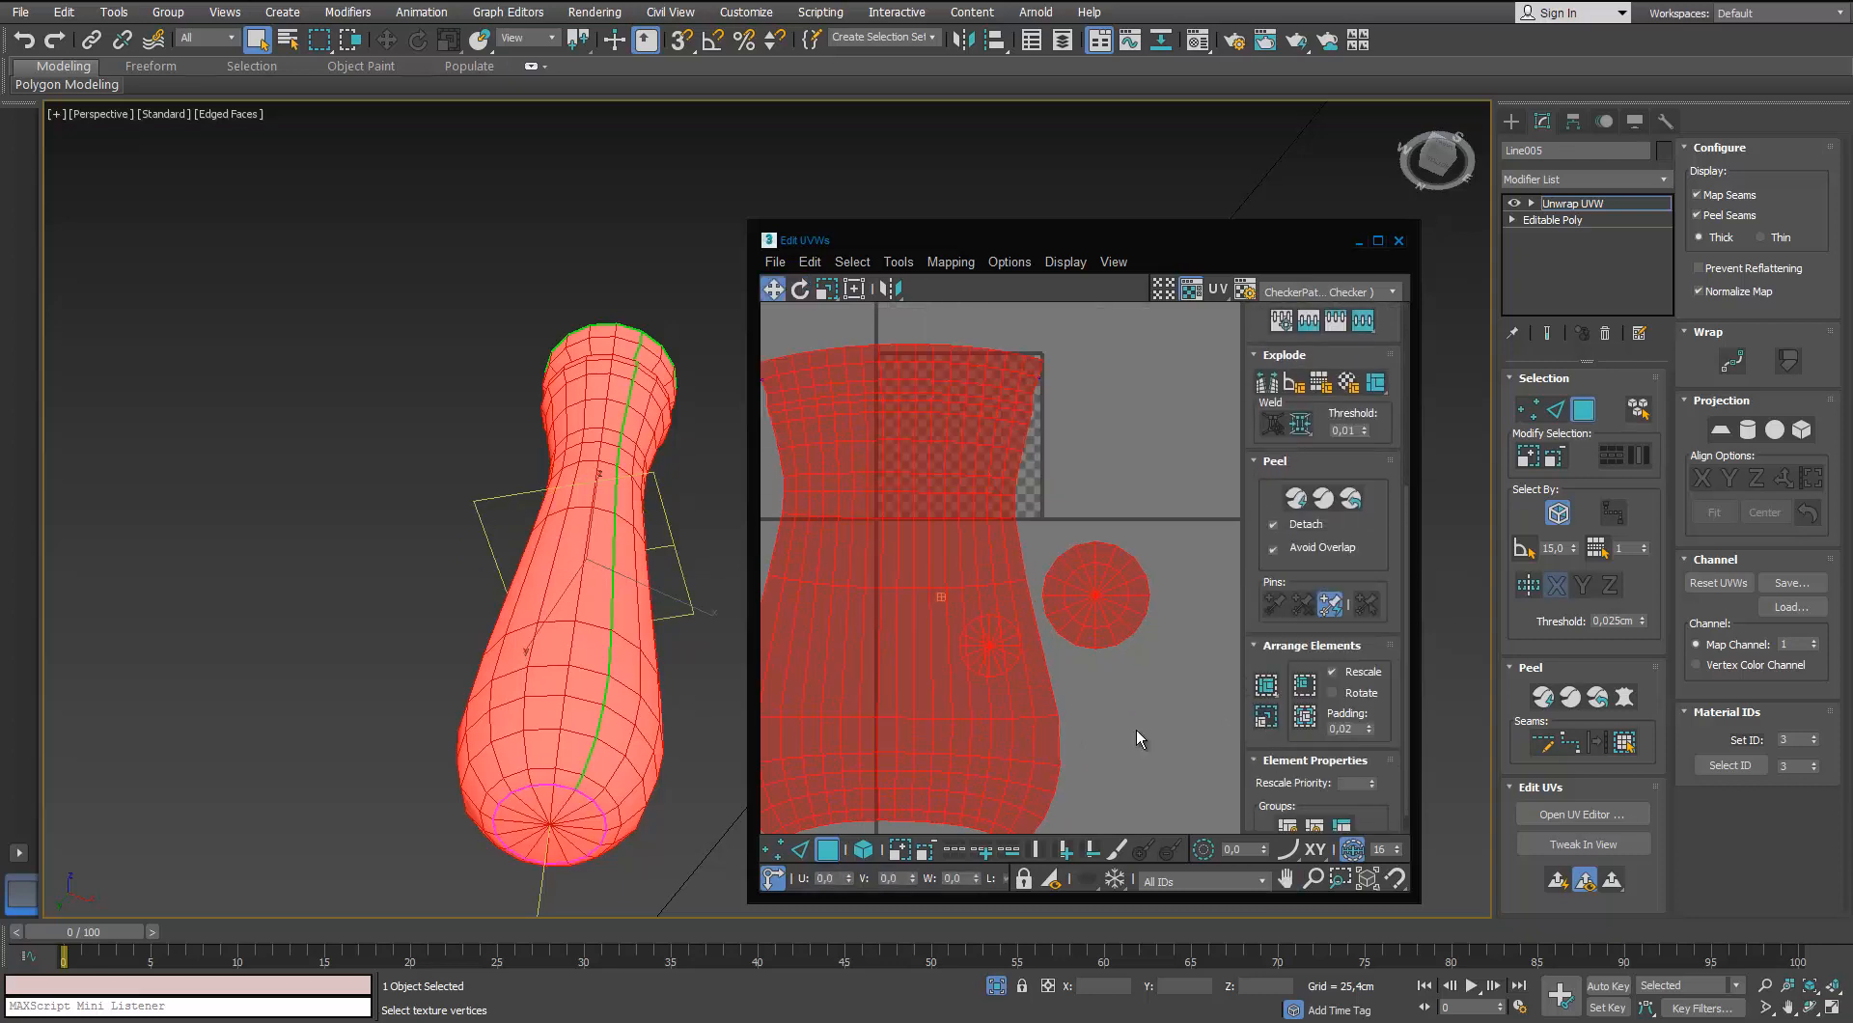
Separate the handle's side shell from the caps and place both round cap shells just below it
{"action": "left_click", "coordinate": [1024, 760]}
{"action": "left_click_drag", "start_coordinate": [1035, 724], "coordinate": [944, 746]}
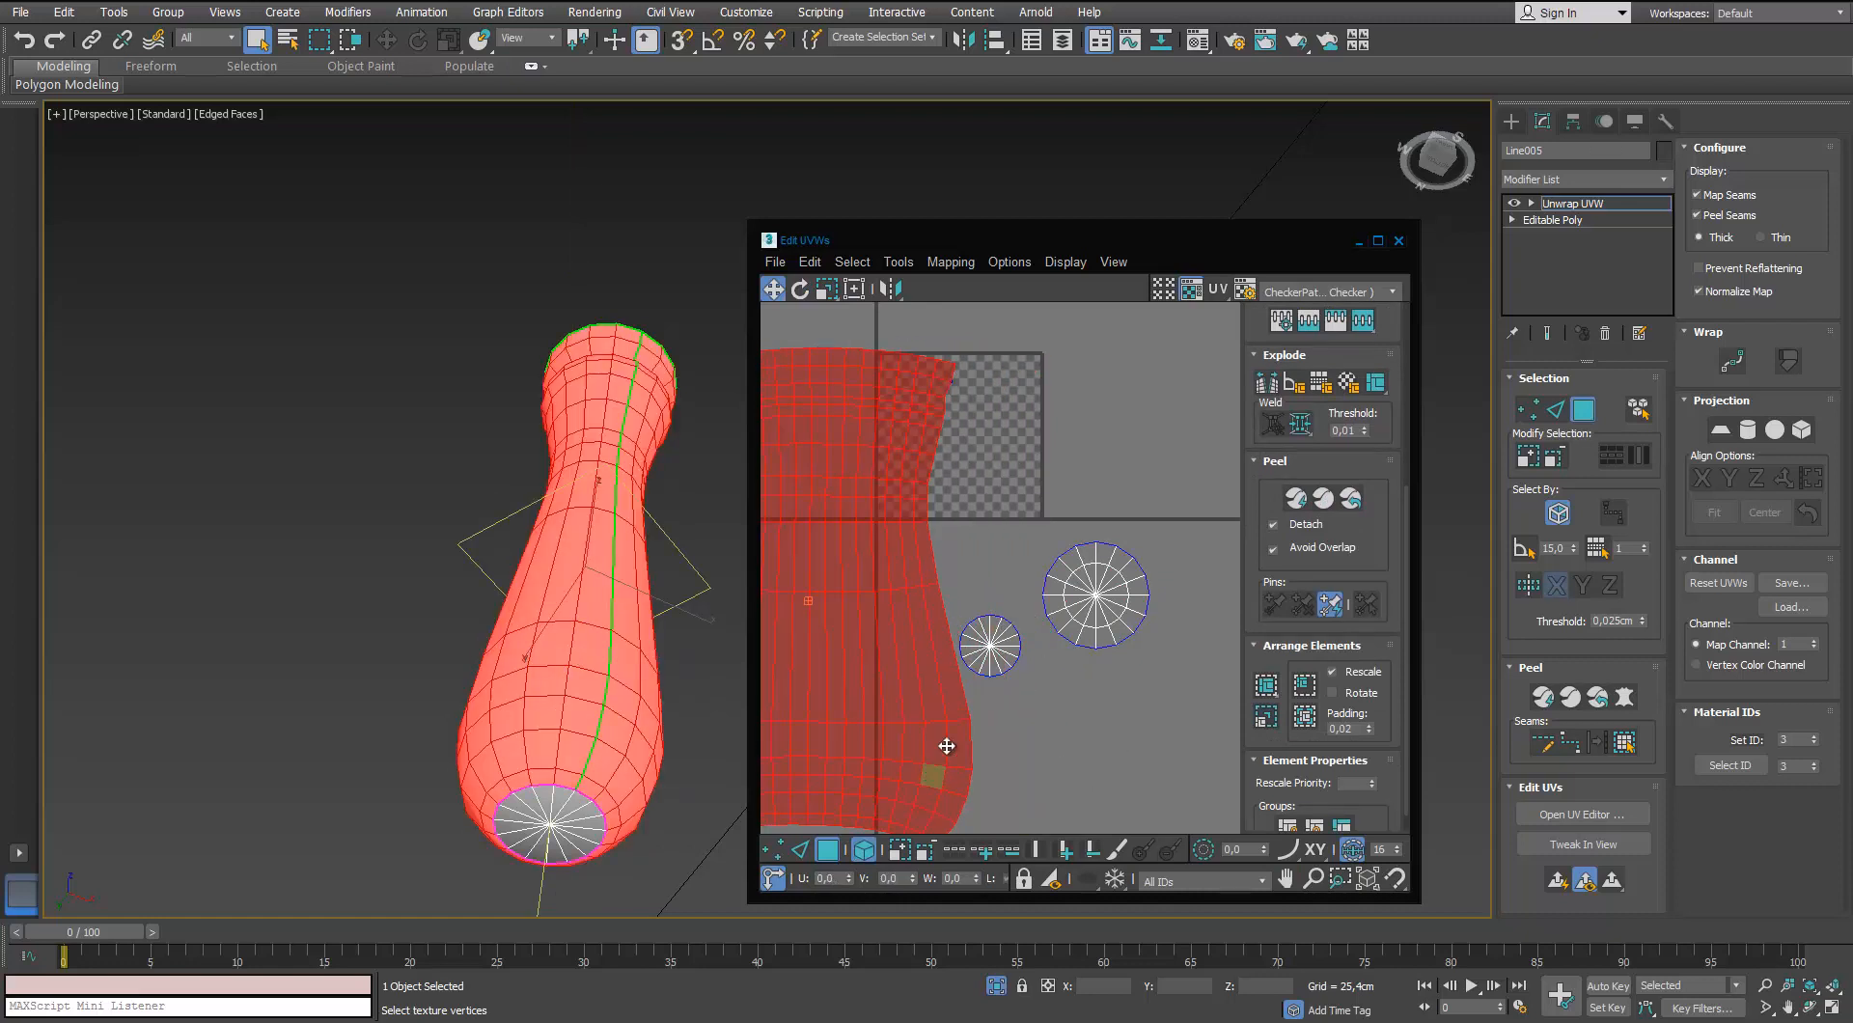
{"action": "scroll", "coordinate": [944, 746], "scroll_direction": "down", "scroll_amount": 3}
{"action": "middle_click_drag", "start_coordinate": [943, 746], "coordinate": [1023, 662]}
{"action": "left_click", "coordinate": [1061, 609]}
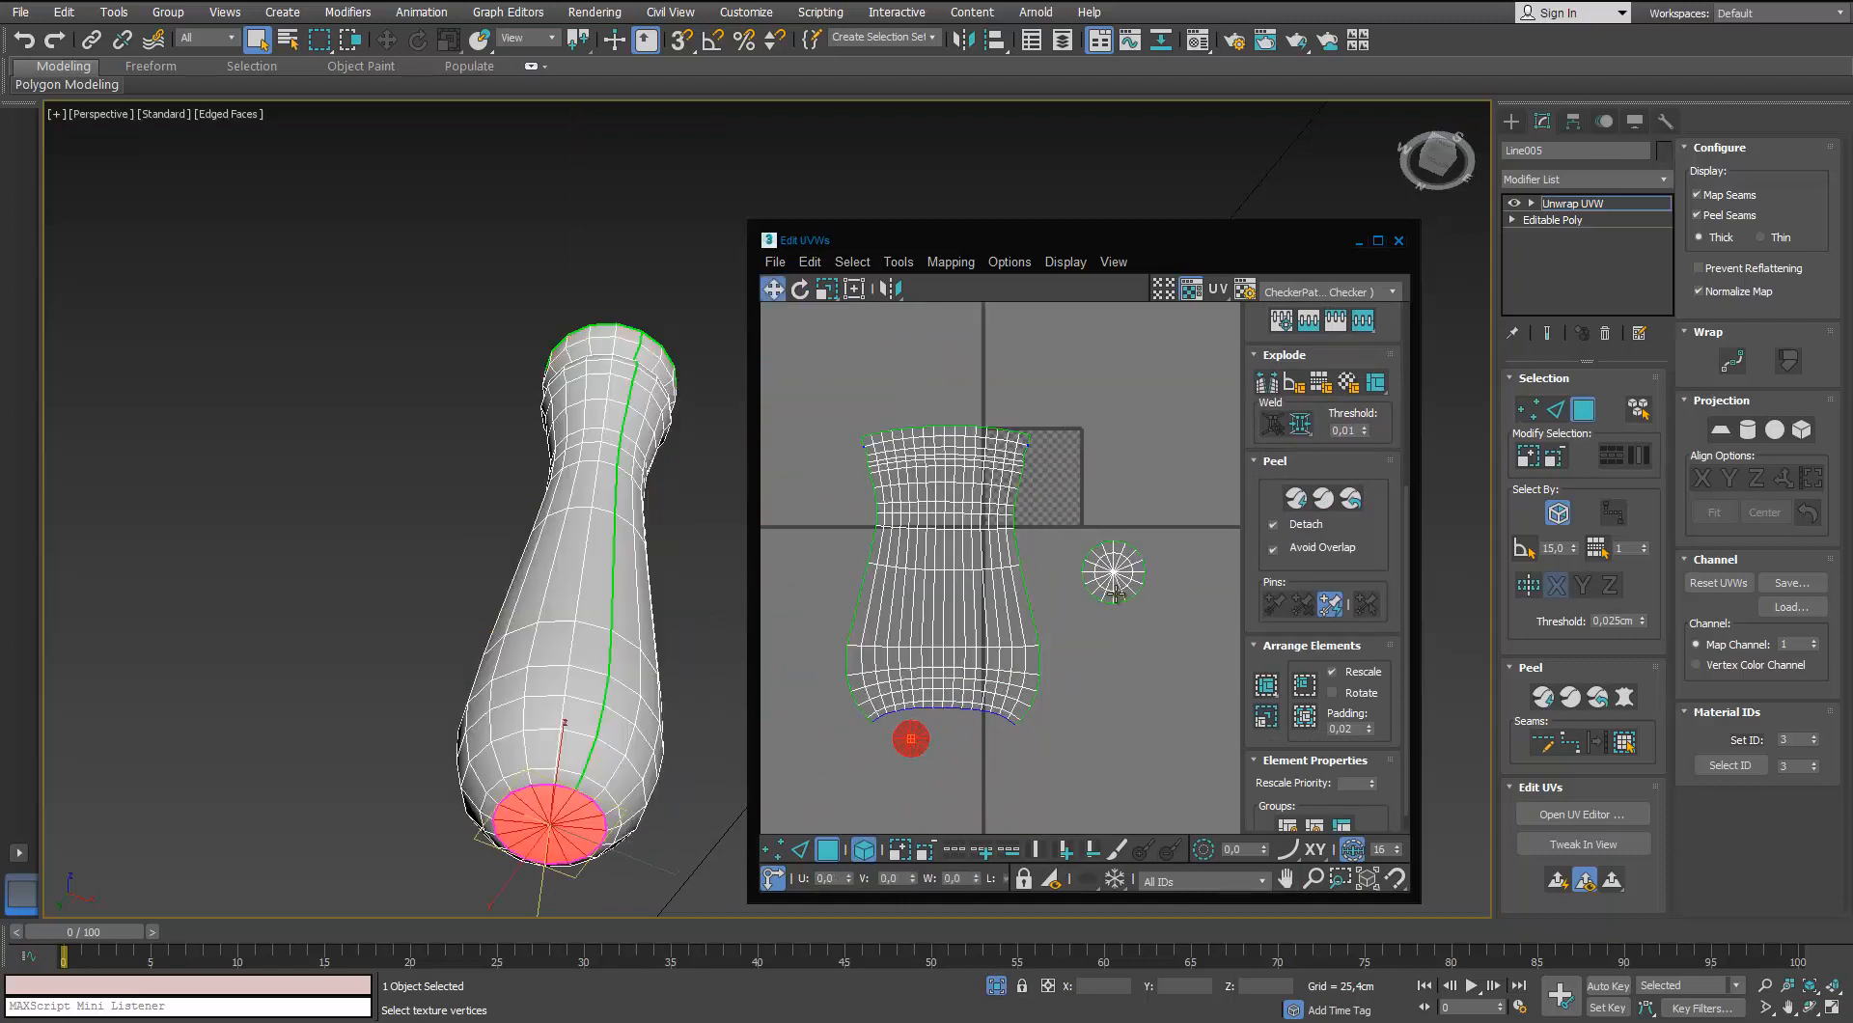
{"action": "left_click_drag", "start_coordinate": [1115, 593], "coordinate": [967, 775]}
Scale all the handle's shells down together and move them beside the UV square
{"action": "key", "text": "ctrl+a"}
{"action": "key", "text": "r"}
{"action": "left_click_drag", "start_coordinate": [974, 638], "coordinate": [940, 710]}
{"action": "left_click_drag", "start_coordinate": [965, 540], "coordinate": [964, 498]}
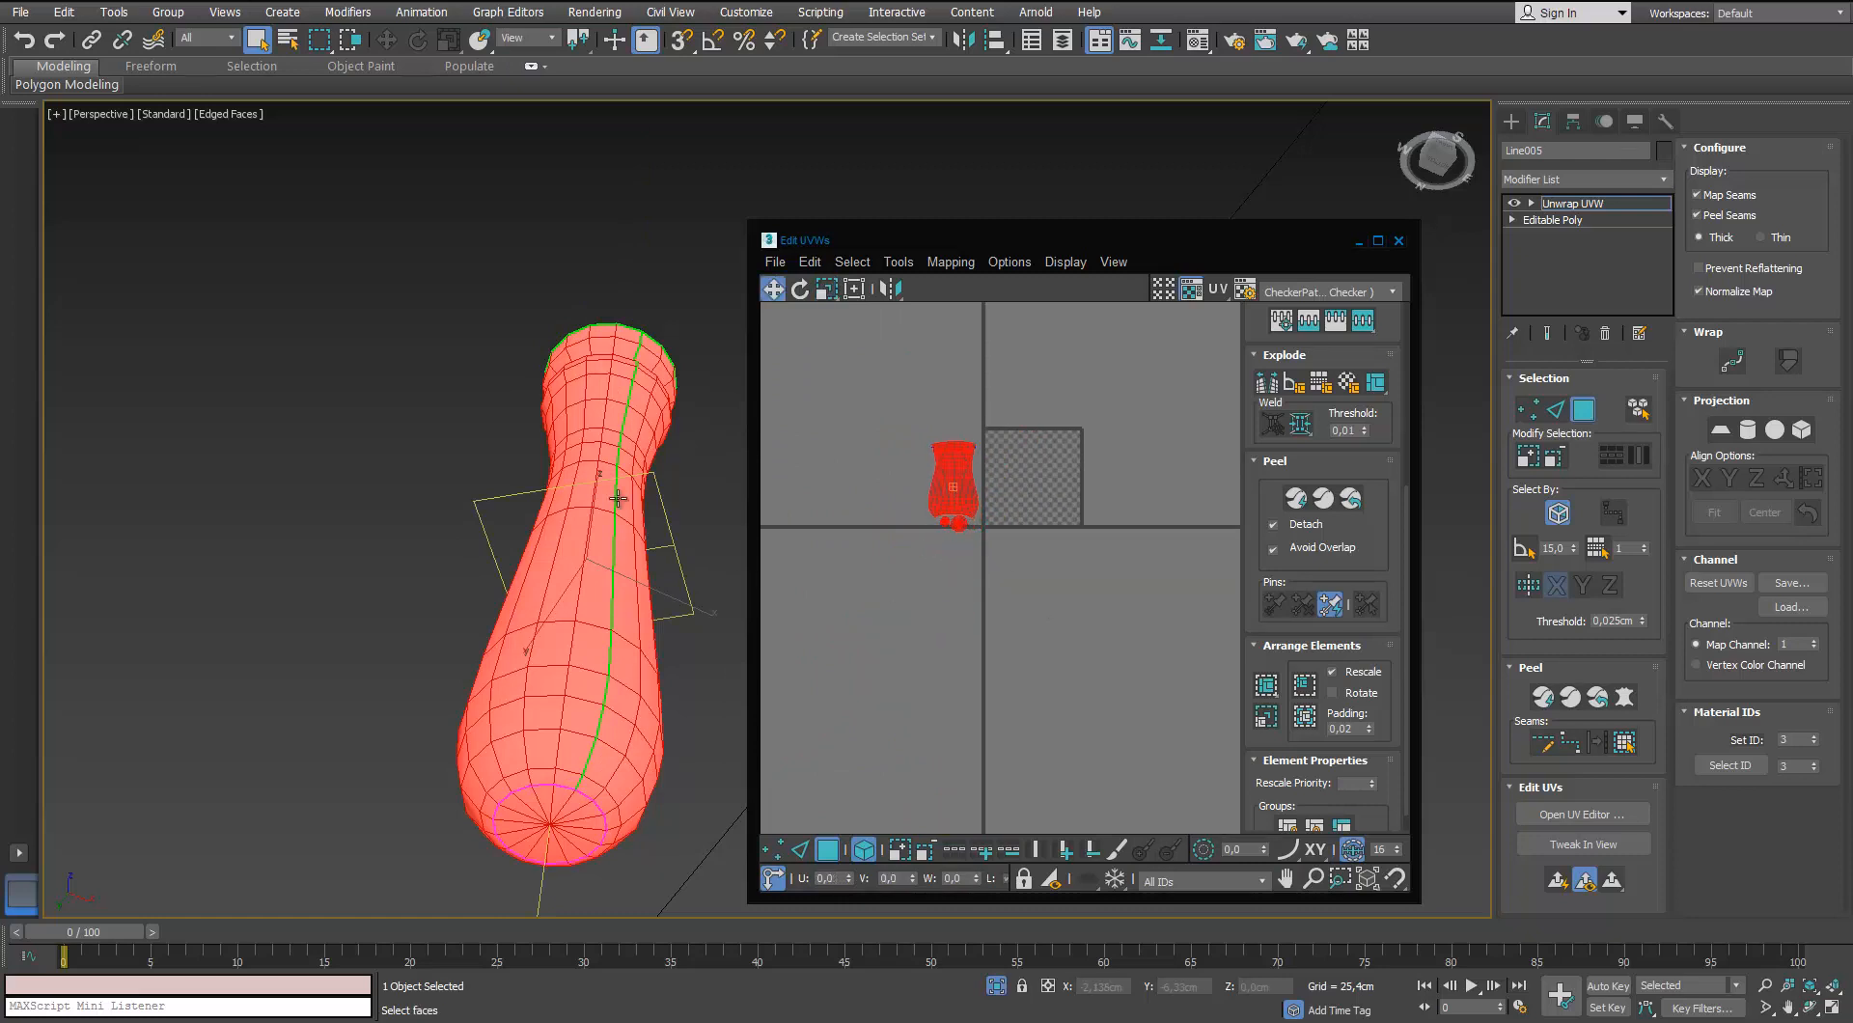
Apply the checker material 03 - Default to the handle, exit isolation and close the Material Editor
{"action": "left_click", "coordinate": [441, 340]}
{"action": "middle_click_drag", "start_coordinate": [442, 340], "coordinate": [451, 384], "text": "alt"}
{"action": "key", "text": "m"}
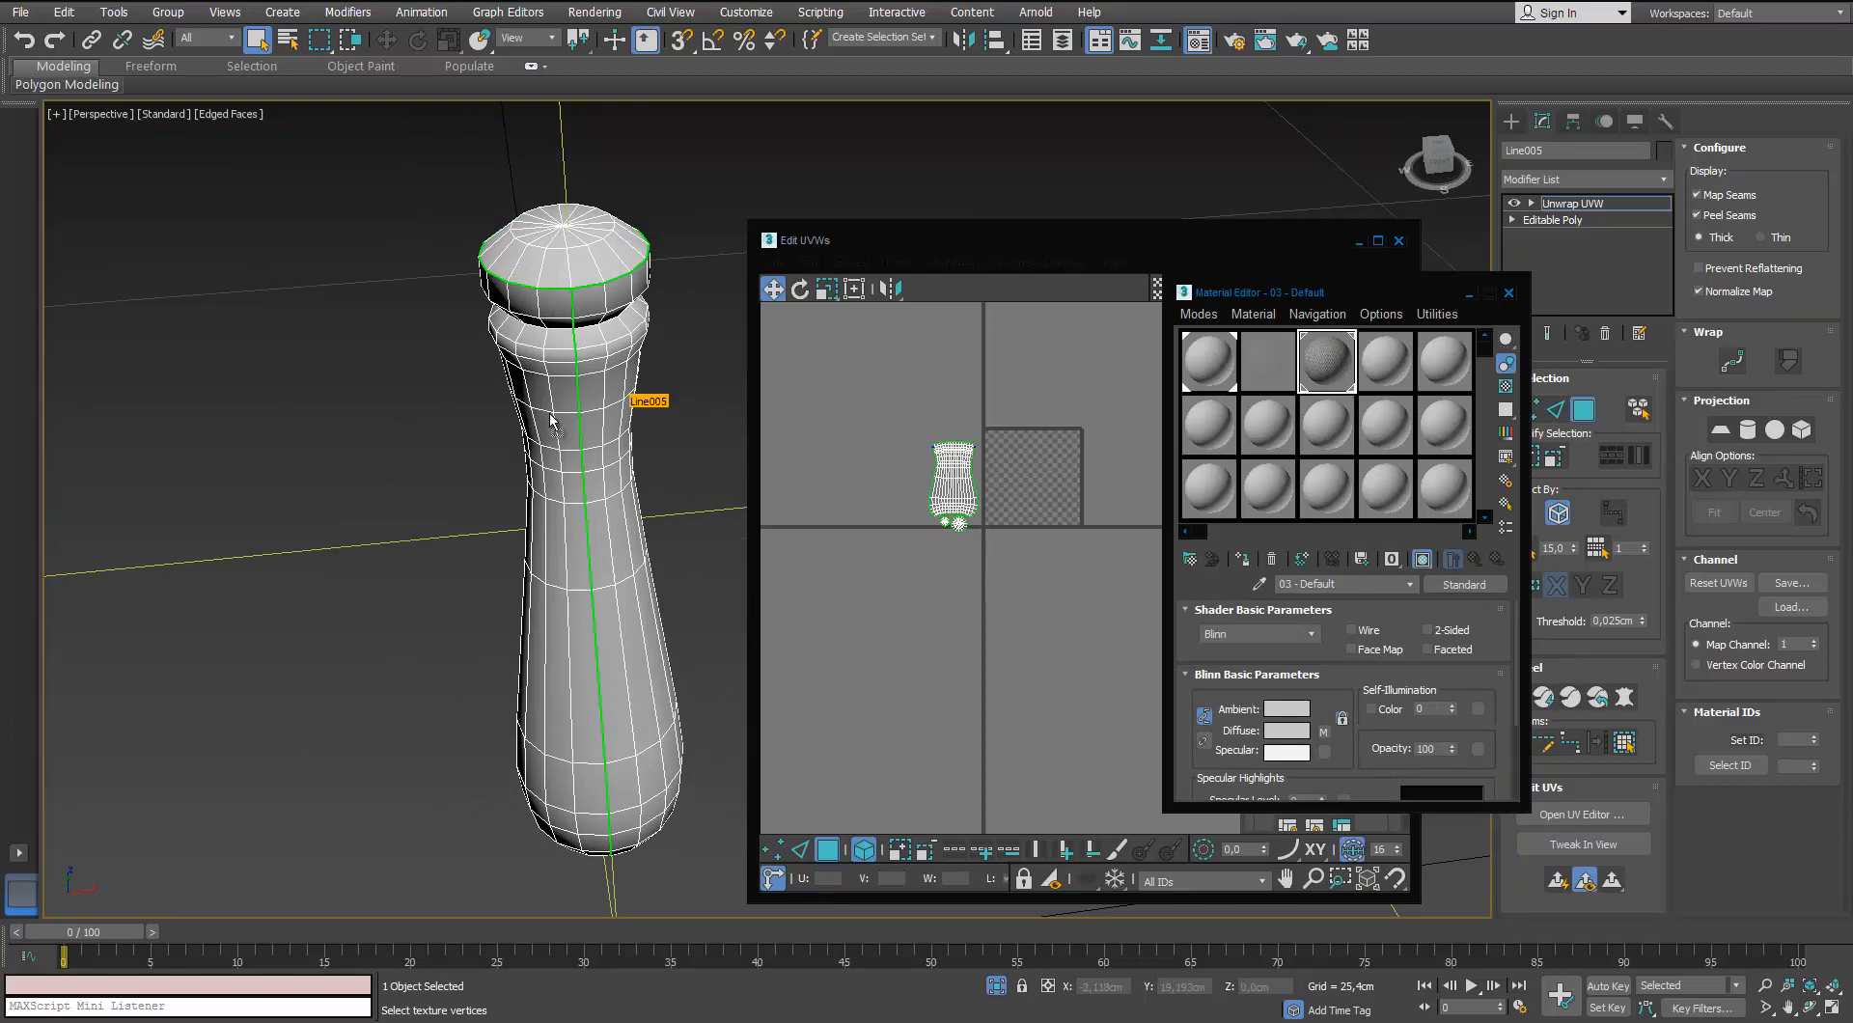
{"action": "left_click_drag", "start_coordinate": [550, 421], "coordinate": [551, 422]}
{"action": "middle_click_drag", "start_coordinate": [594, 467], "coordinate": [612, 412], "text": "alt"}
{"action": "left_click", "coordinate": [991, 983]}
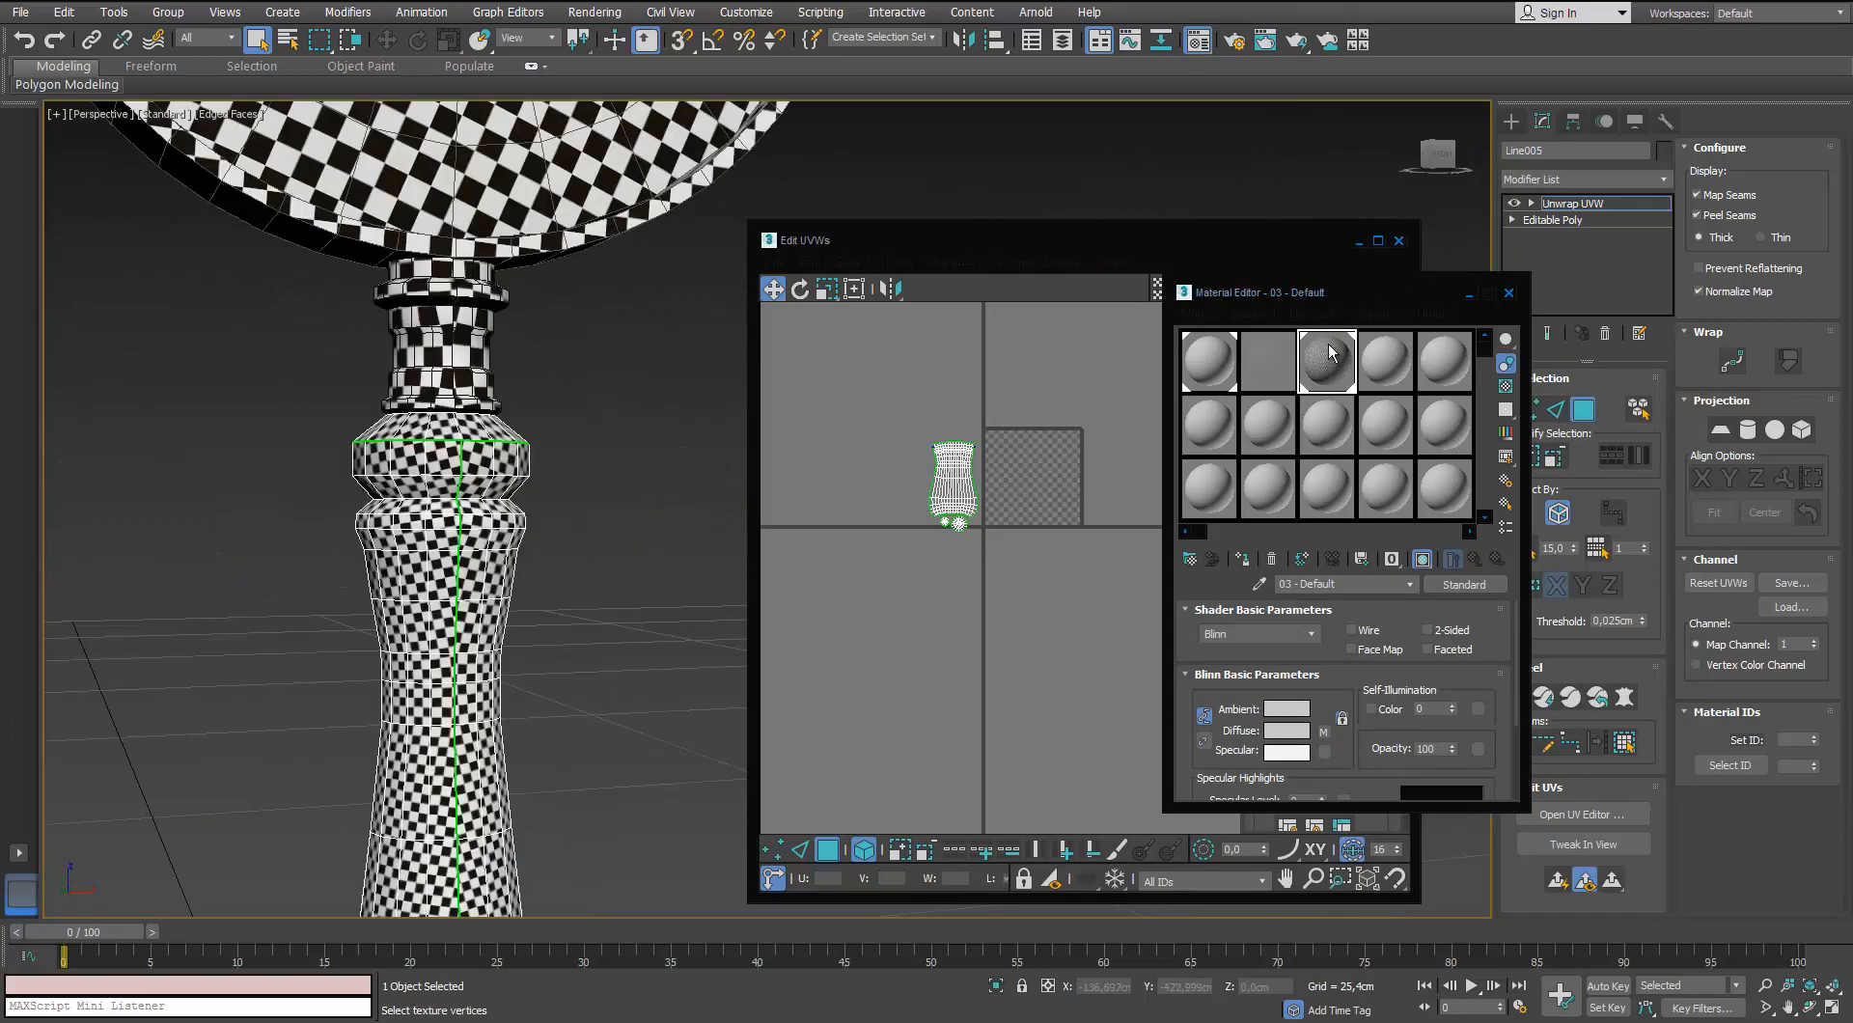
{"action": "left_click", "coordinate": [1508, 292]}
Select all the handle's shells and scale them down together until the checker density matches the collar and lens
{"action": "left_click", "coordinate": [951, 479]}
{"action": "scroll", "coordinate": [953, 483], "scroll_direction": "up", "scroll_amount": 5}
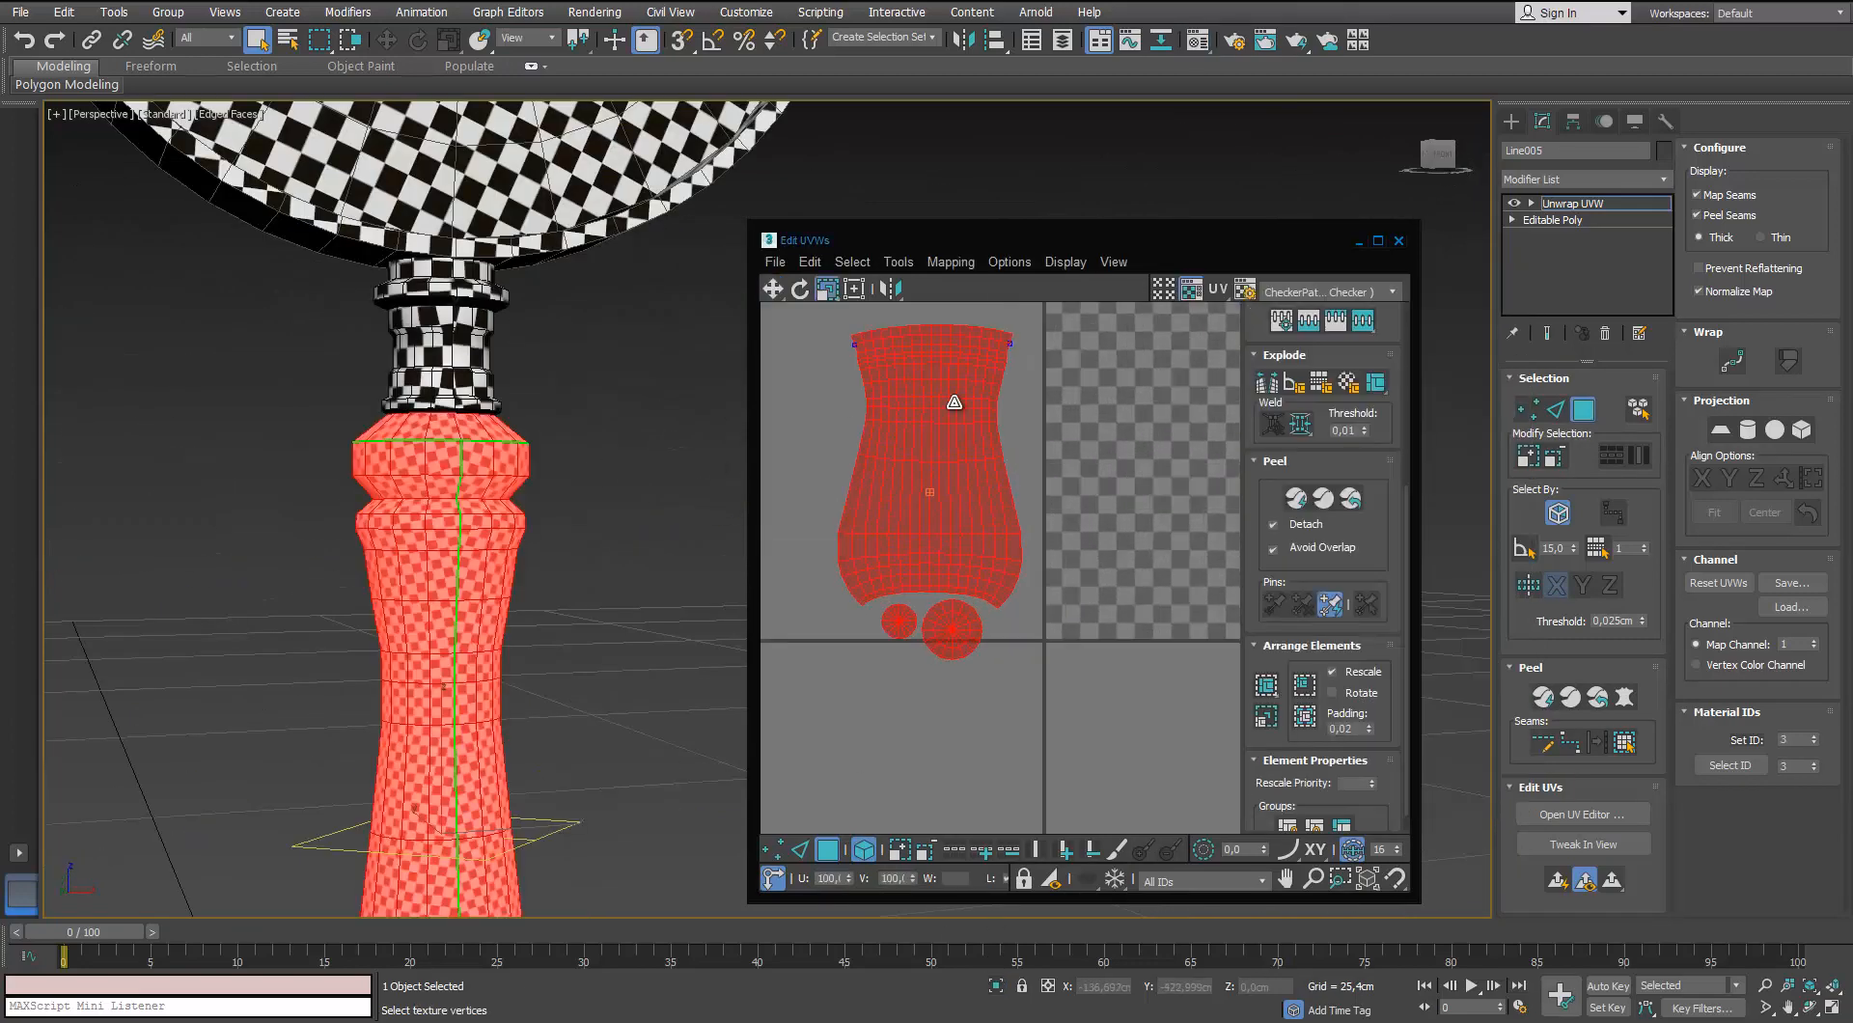
{"action": "scroll", "coordinate": [907, 530], "scroll_direction": "down", "scroll_amount": 4}
{"action": "scroll", "coordinate": [439, 412], "scroll_direction": "up", "scroll_amount": 3}
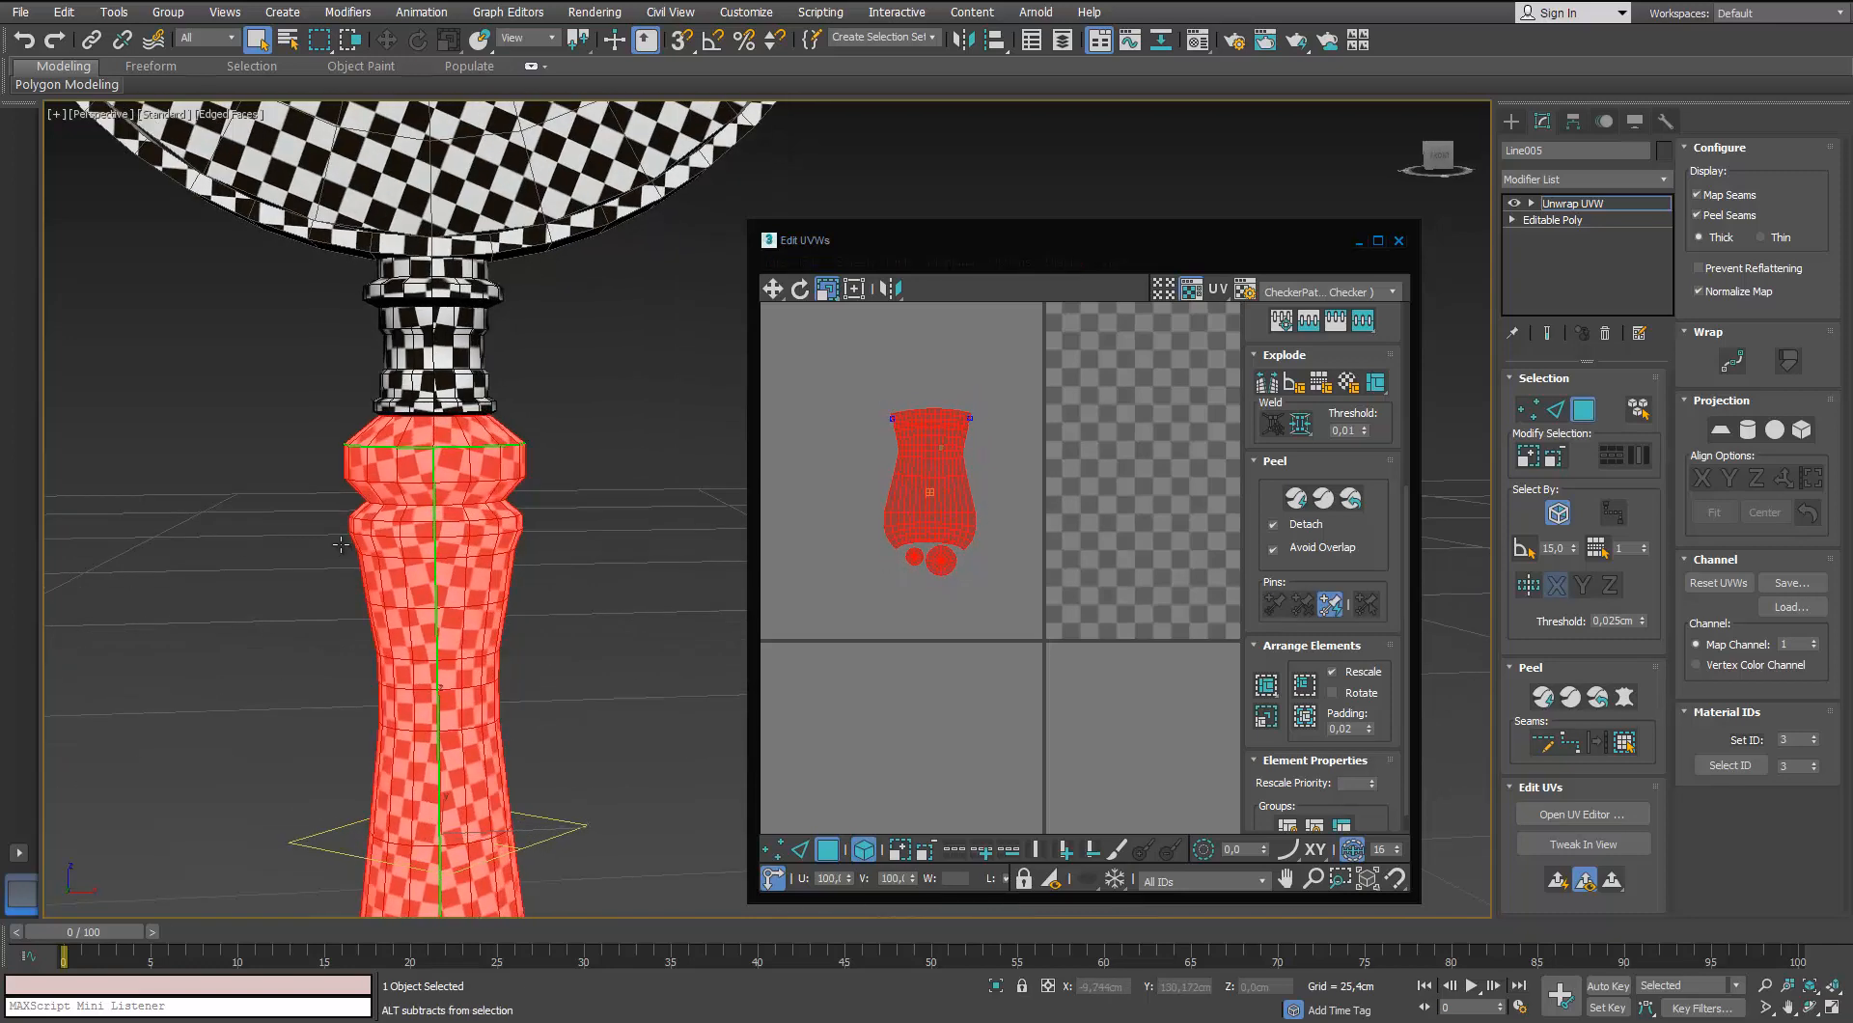
{"action": "scroll", "coordinate": [443, 412], "scroll_direction": "down", "scroll_amount": 2}
{"action": "middle_click_drag", "start_coordinate": [529, 408], "coordinate": [486, 519]}
{"action": "left_click_drag", "start_coordinate": [914, 470], "coordinate": [912, 506]}
{"action": "middle_click_drag", "start_coordinate": [623, 531], "coordinate": [632, 492], "text": "alt"}
{"action": "left_click_drag", "start_coordinate": [918, 473], "coordinate": [907, 510]}
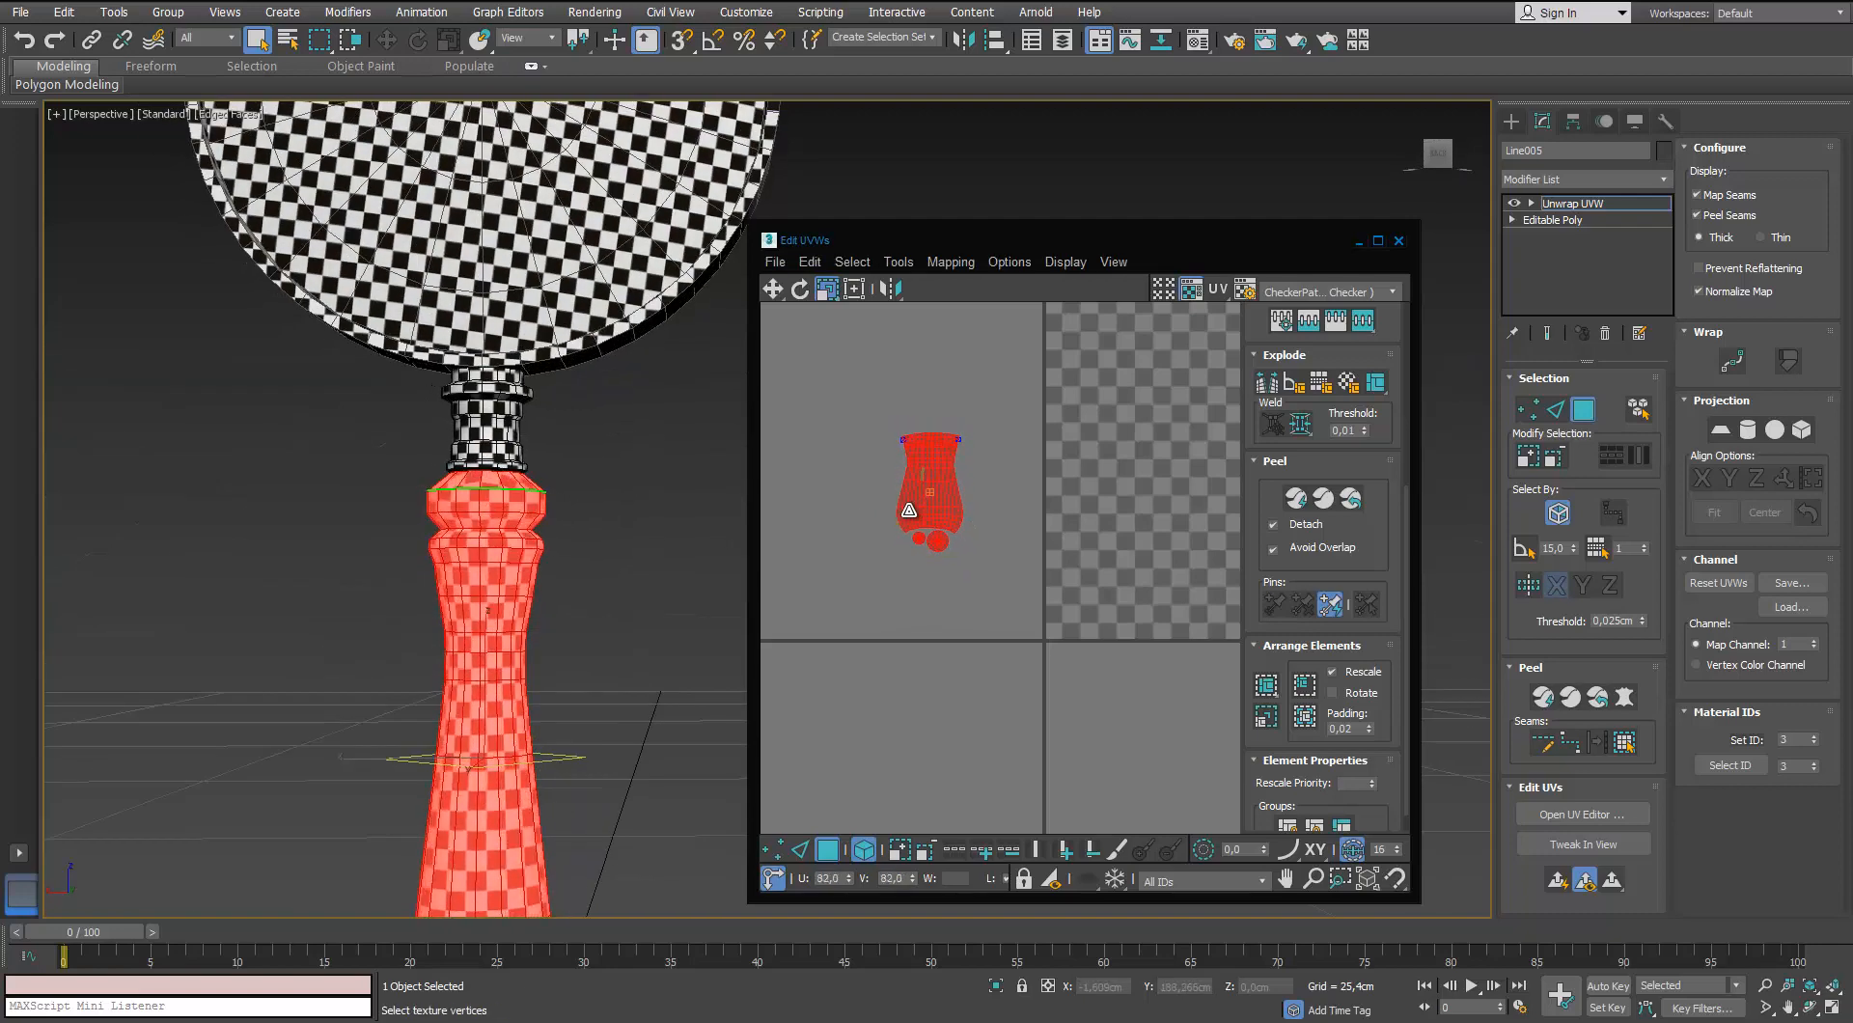
{"action": "middle_click_drag", "start_coordinate": [378, 585], "coordinate": [472, 464], "text": "alt"}
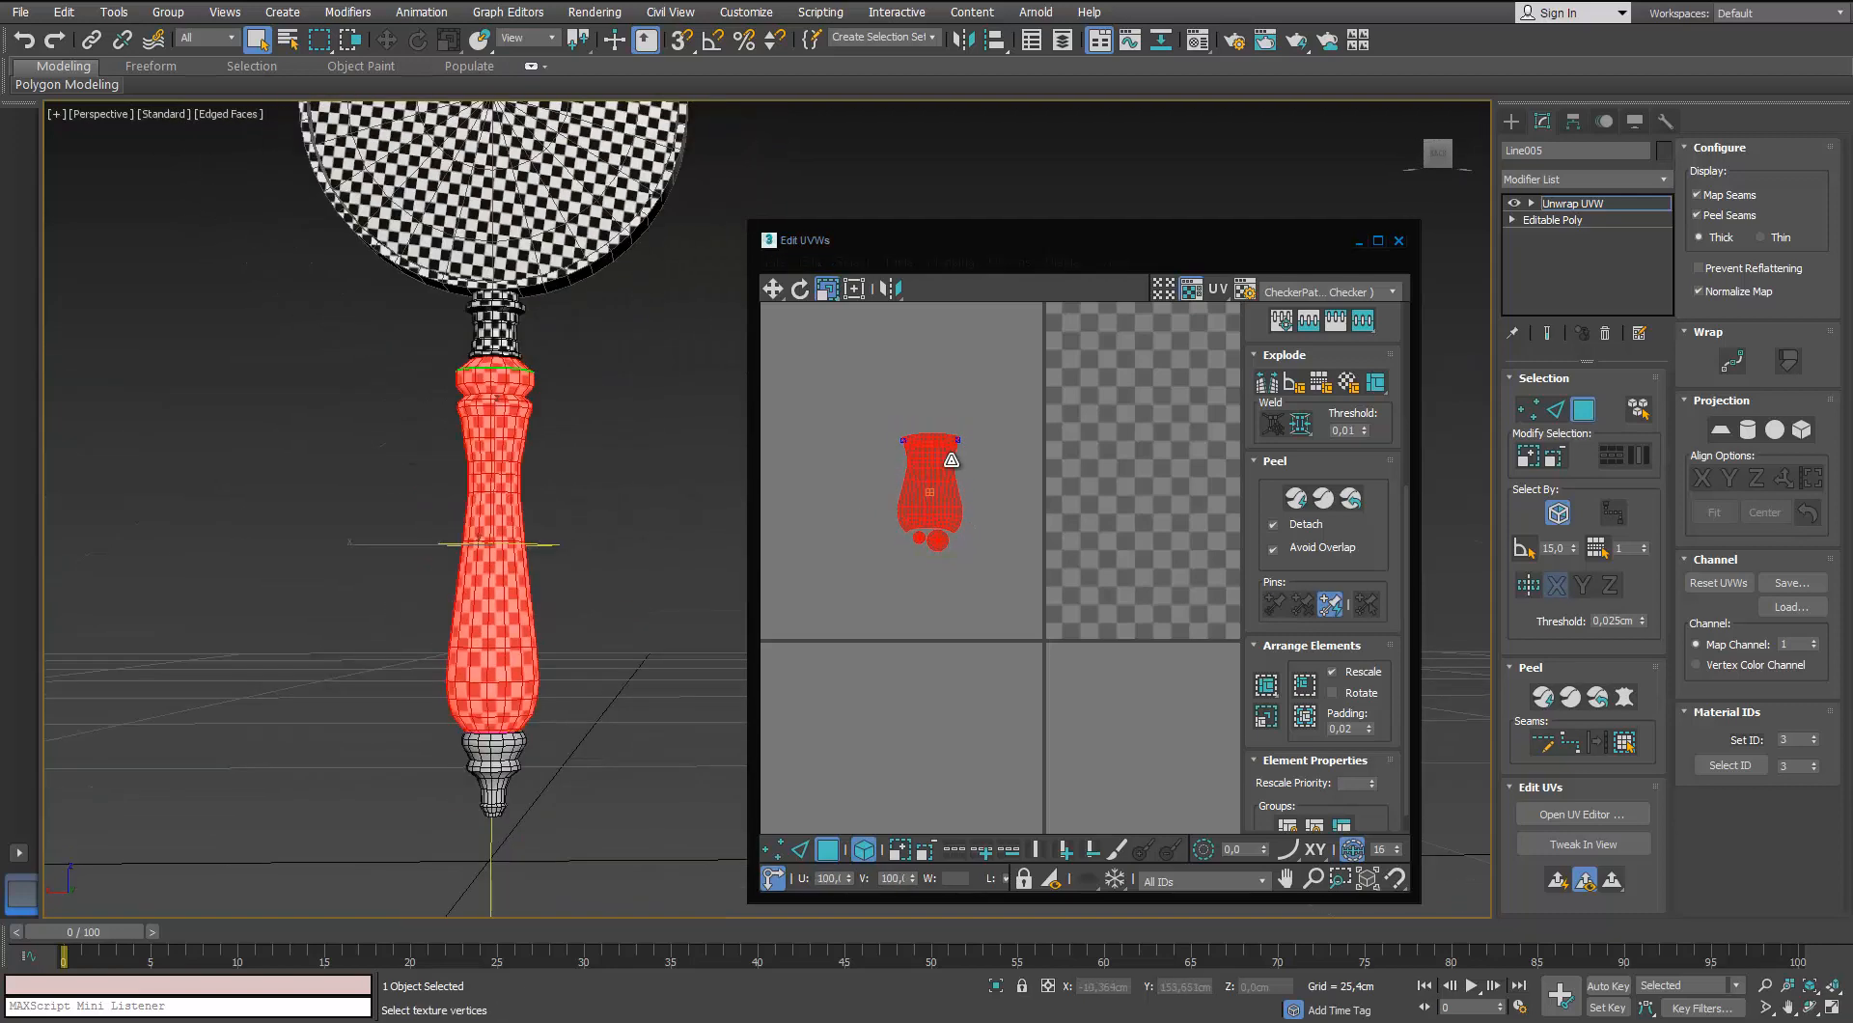
Move the handle's shells closer to the UV square's edge, close the UV editor and deselect the handle
{"action": "middle_click_drag", "start_coordinate": [951, 459], "coordinate": [868, 588]}
{"action": "left_click_drag", "start_coordinate": [872, 576], "coordinate": [943, 444]}
{"action": "left_click", "coordinate": [819, 513]}
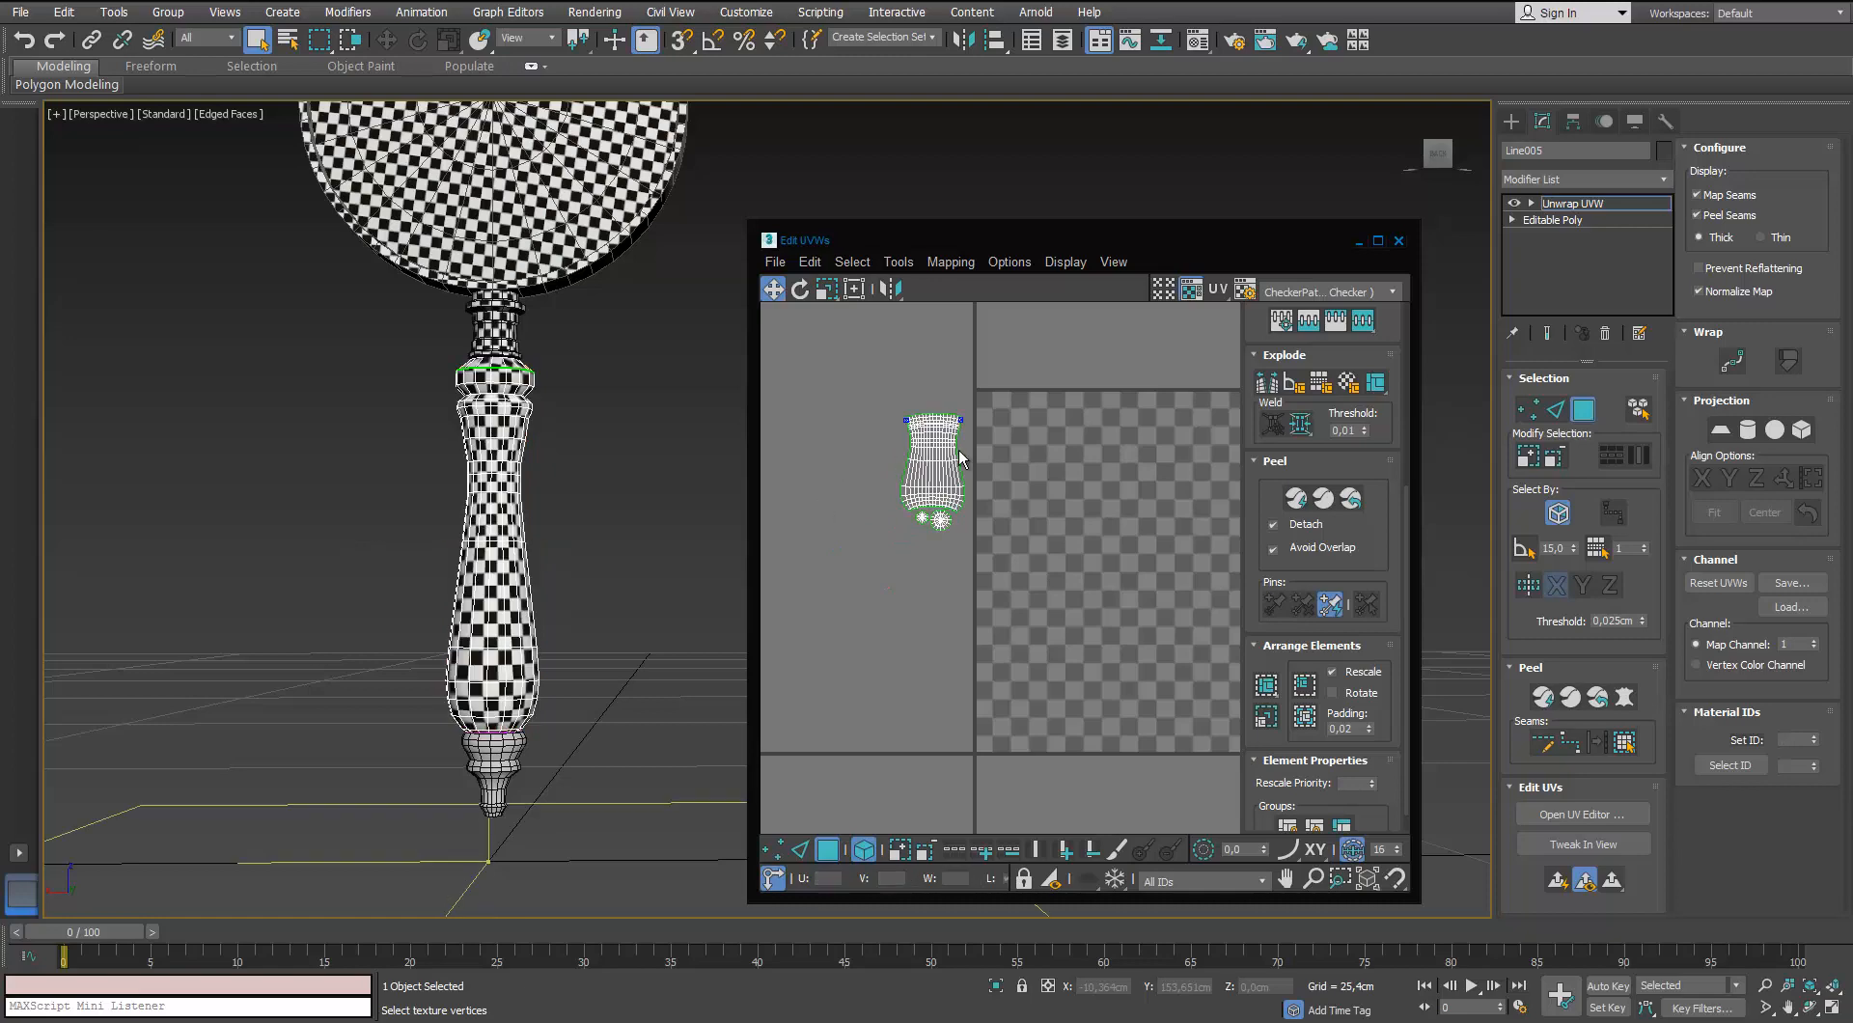
{"action": "left_click", "coordinate": [1583, 411]}
{"action": "left_click", "coordinate": [1399, 242]}
{"action": "left_click", "coordinate": [818, 415]}
Select the end piece below the handle and isolate it
{"action": "middle_click_drag", "start_coordinate": [819, 415], "coordinate": [587, 459], "text": "alt"}
{"action": "scroll", "coordinate": [704, 471], "scroll_direction": "down", "scroll_amount": 5}
{"action": "scroll", "coordinate": [572, 527], "scroll_direction": "up", "scroll_amount": 3}
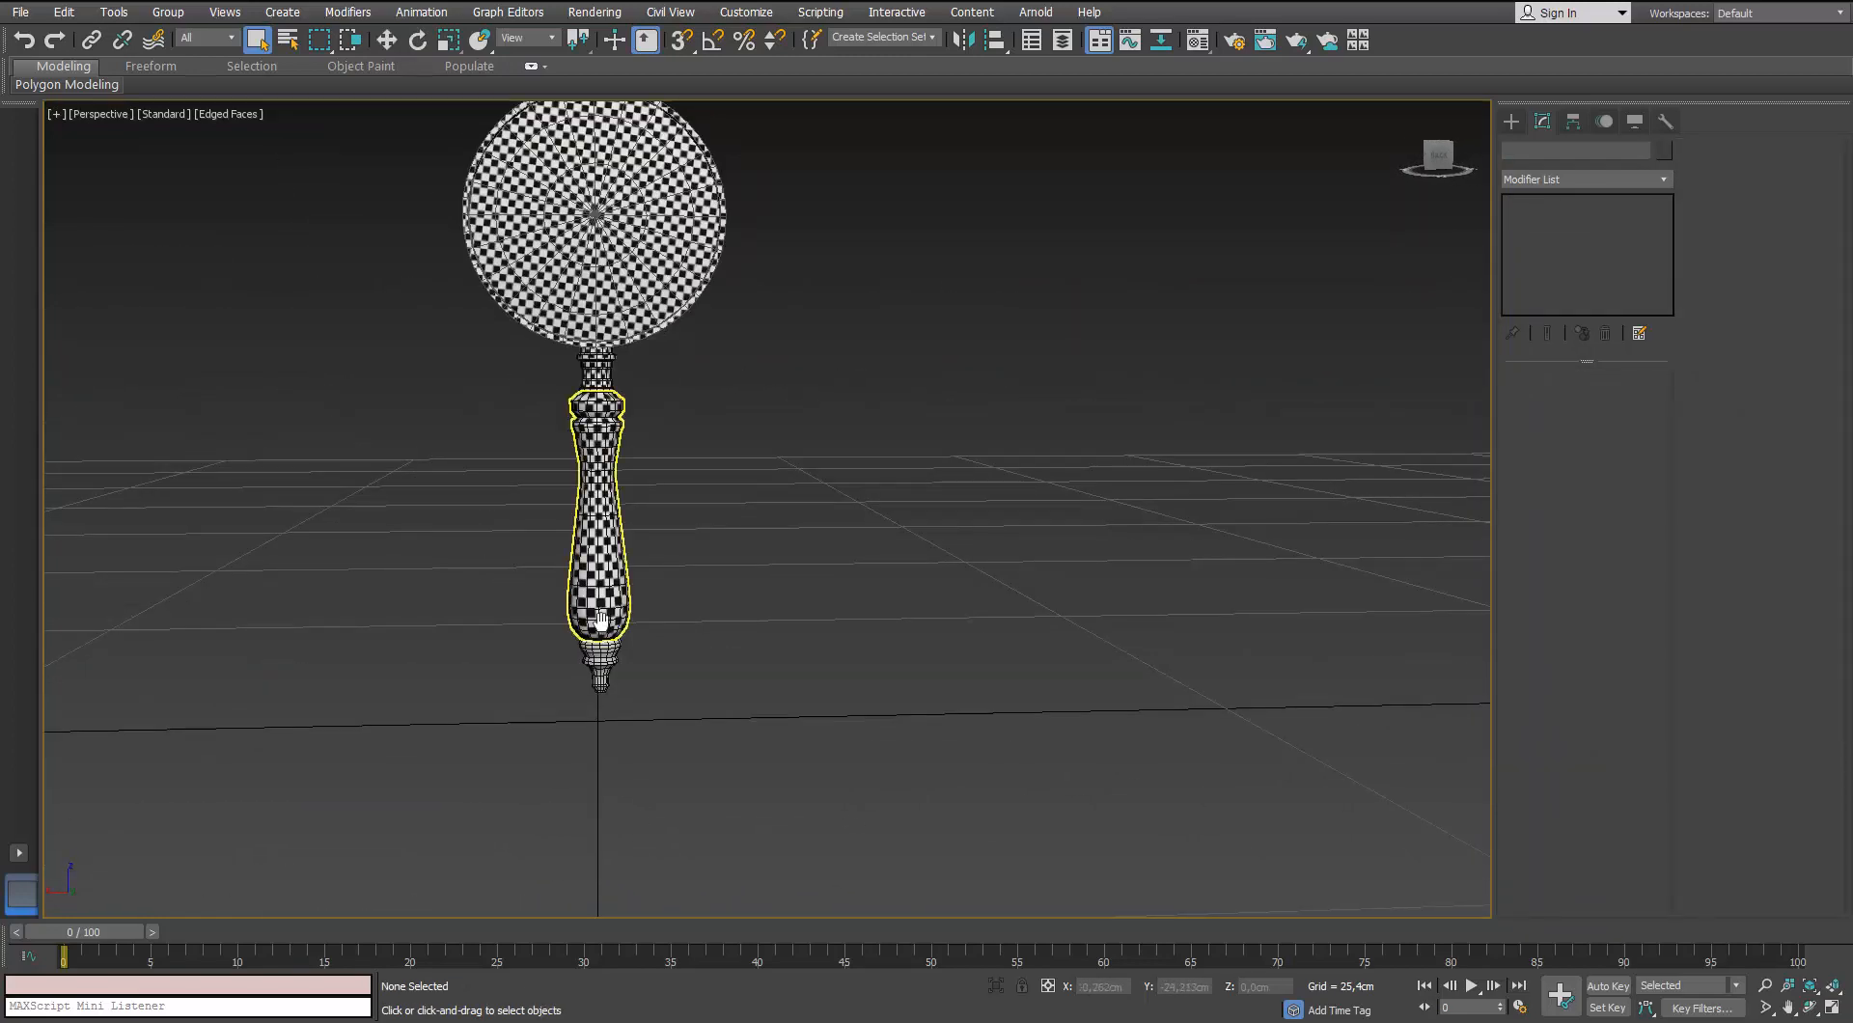
{"action": "middle_click_drag", "start_coordinate": [600, 620], "coordinate": [604, 544]}
{"action": "scroll", "coordinate": [606, 564], "scroll_direction": "up", "scroll_amount": 4}
{"action": "left_click", "coordinate": [632, 627]}
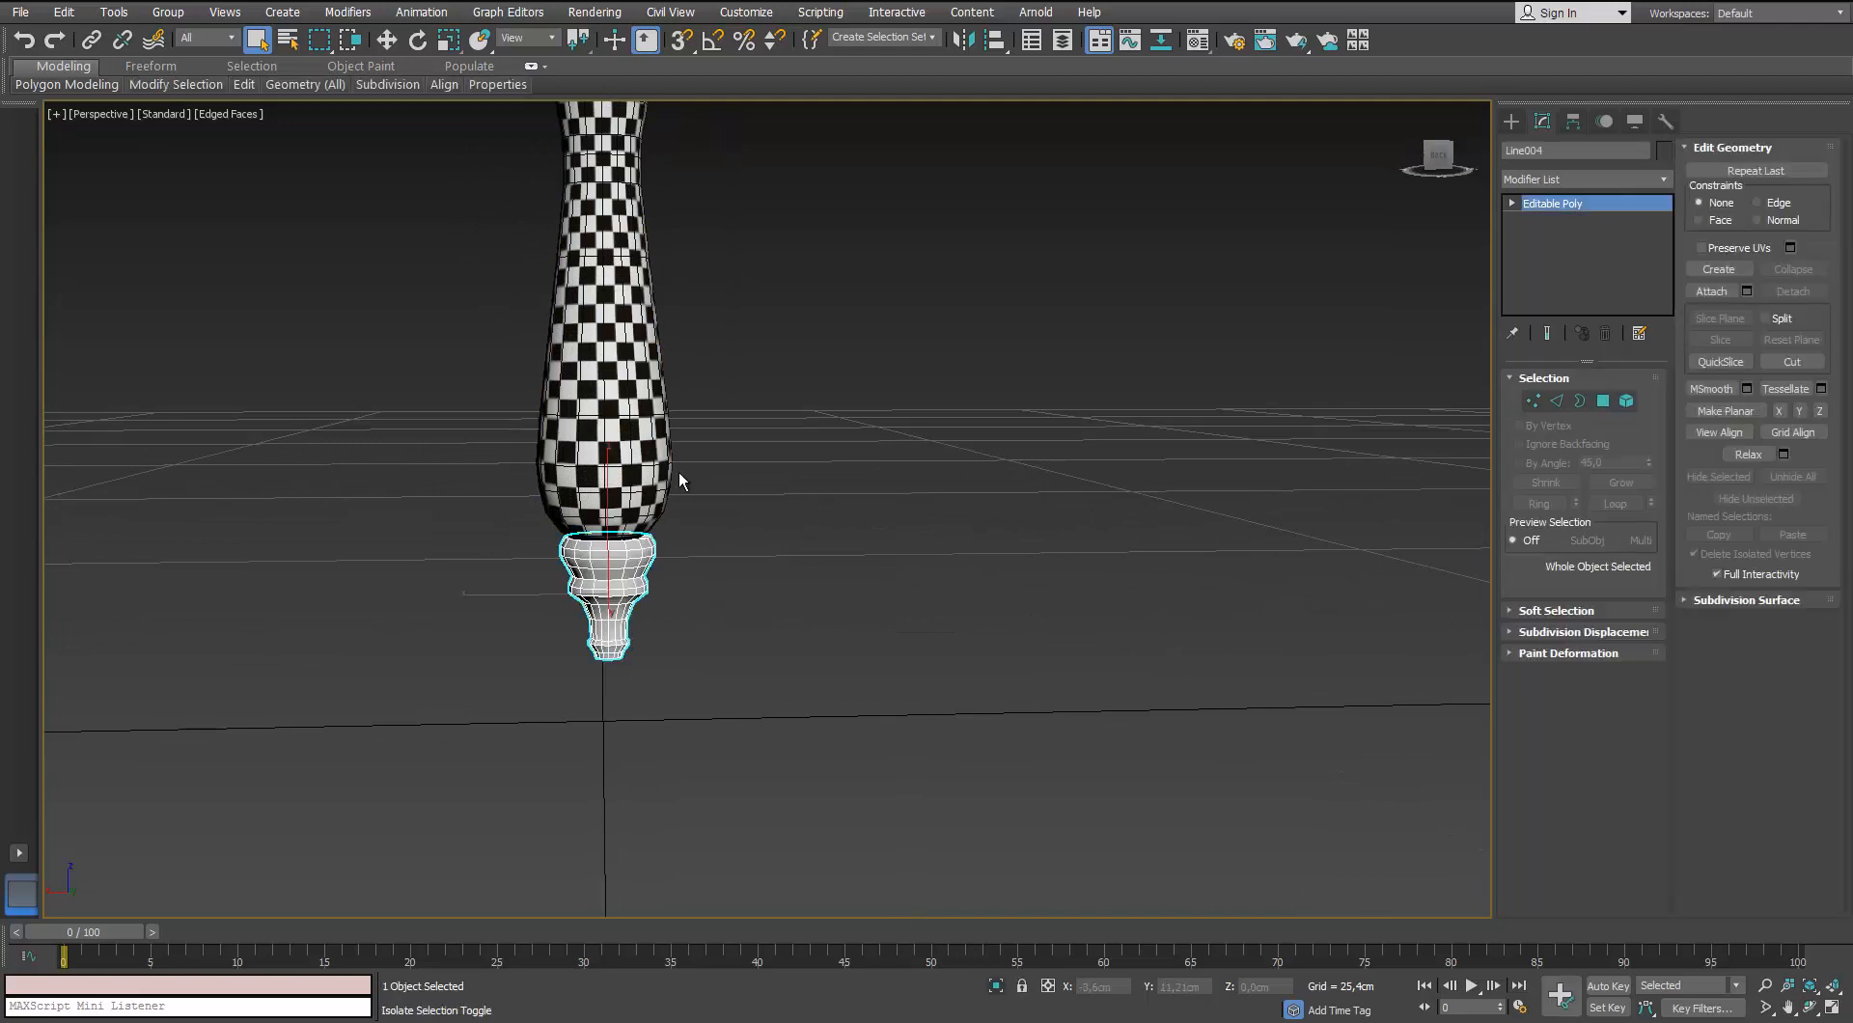
{"action": "middle_click_drag", "start_coordinate": [679, 480], "coordinate": [692, 585], "text": "alt"}
{"action": "scroll", "coordinate": [734, 434], "scroll_direction": "down", "scroll_amount": 3}
{"action": "middle_click_drag", "start_coordinate": [786, 342], "coordinate": [709, 468]}
Add an Unwrap UVW modifier to the end piece
{"action": "left_click", "coordinate": [1664, 182]}
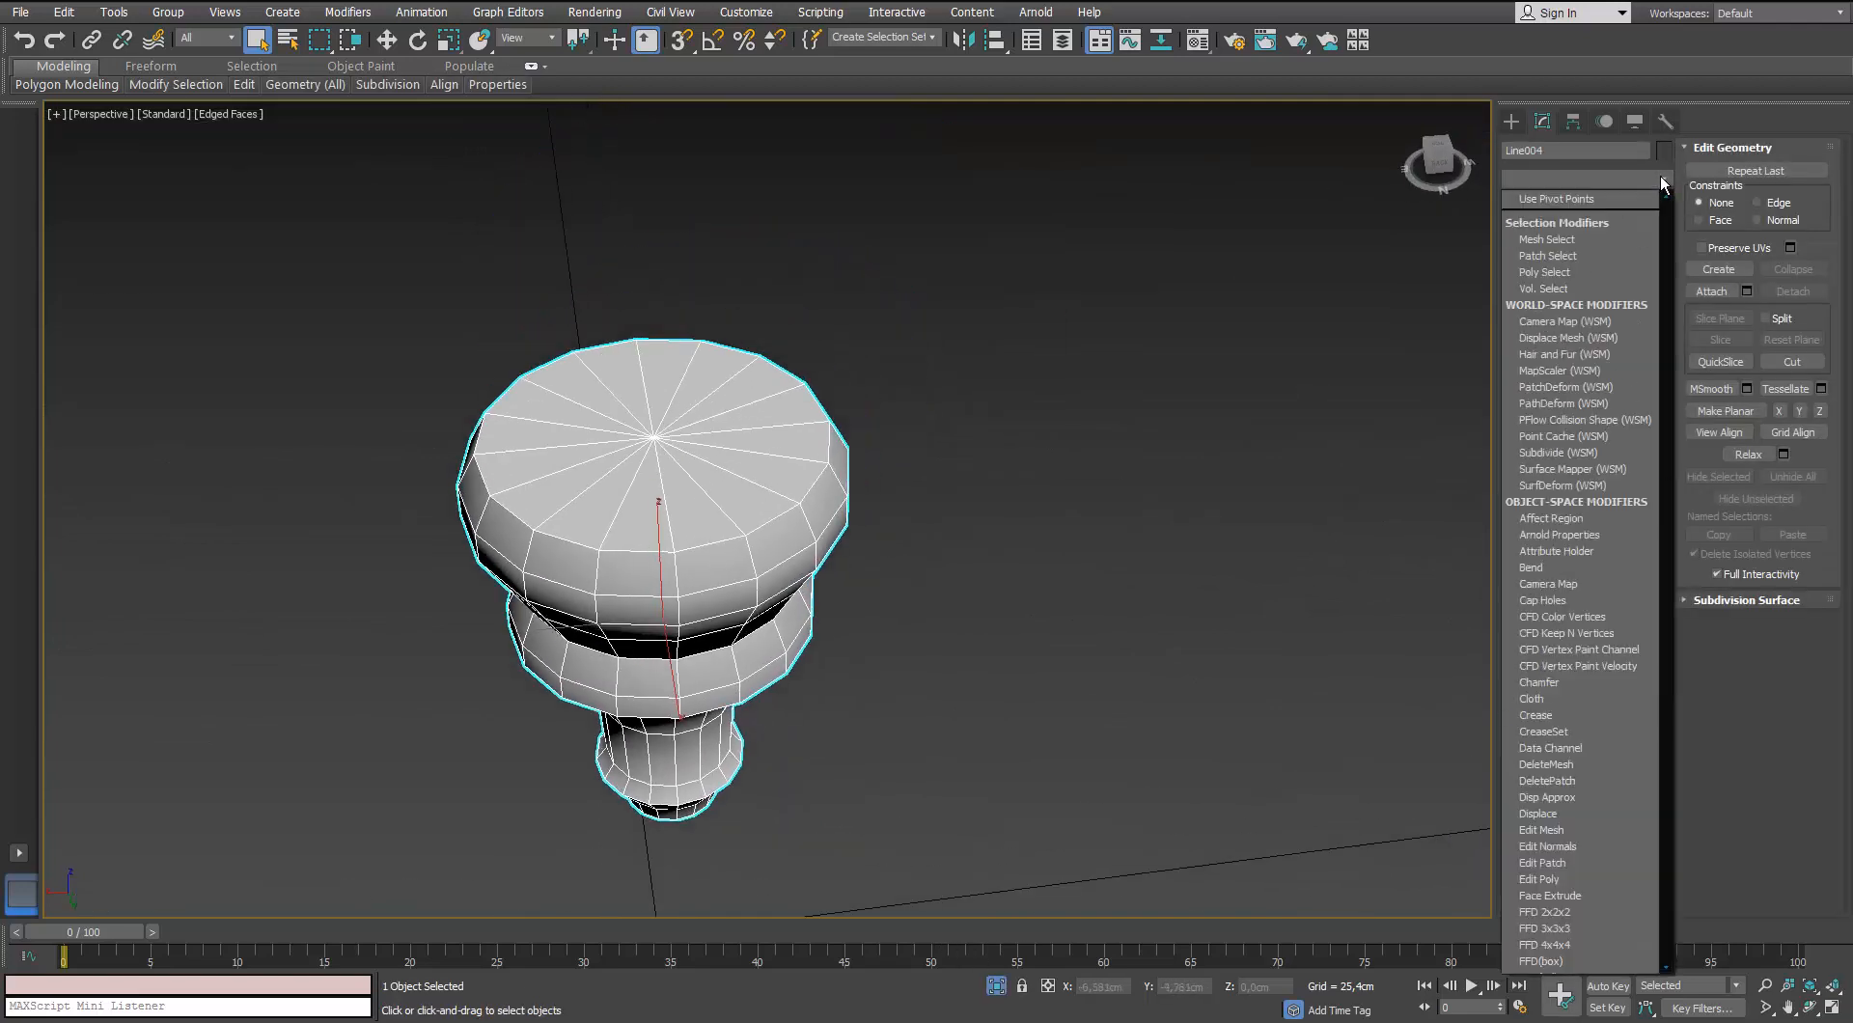
{"action": "key", "text": "u"}
{"action": "key", "text": "Return"}
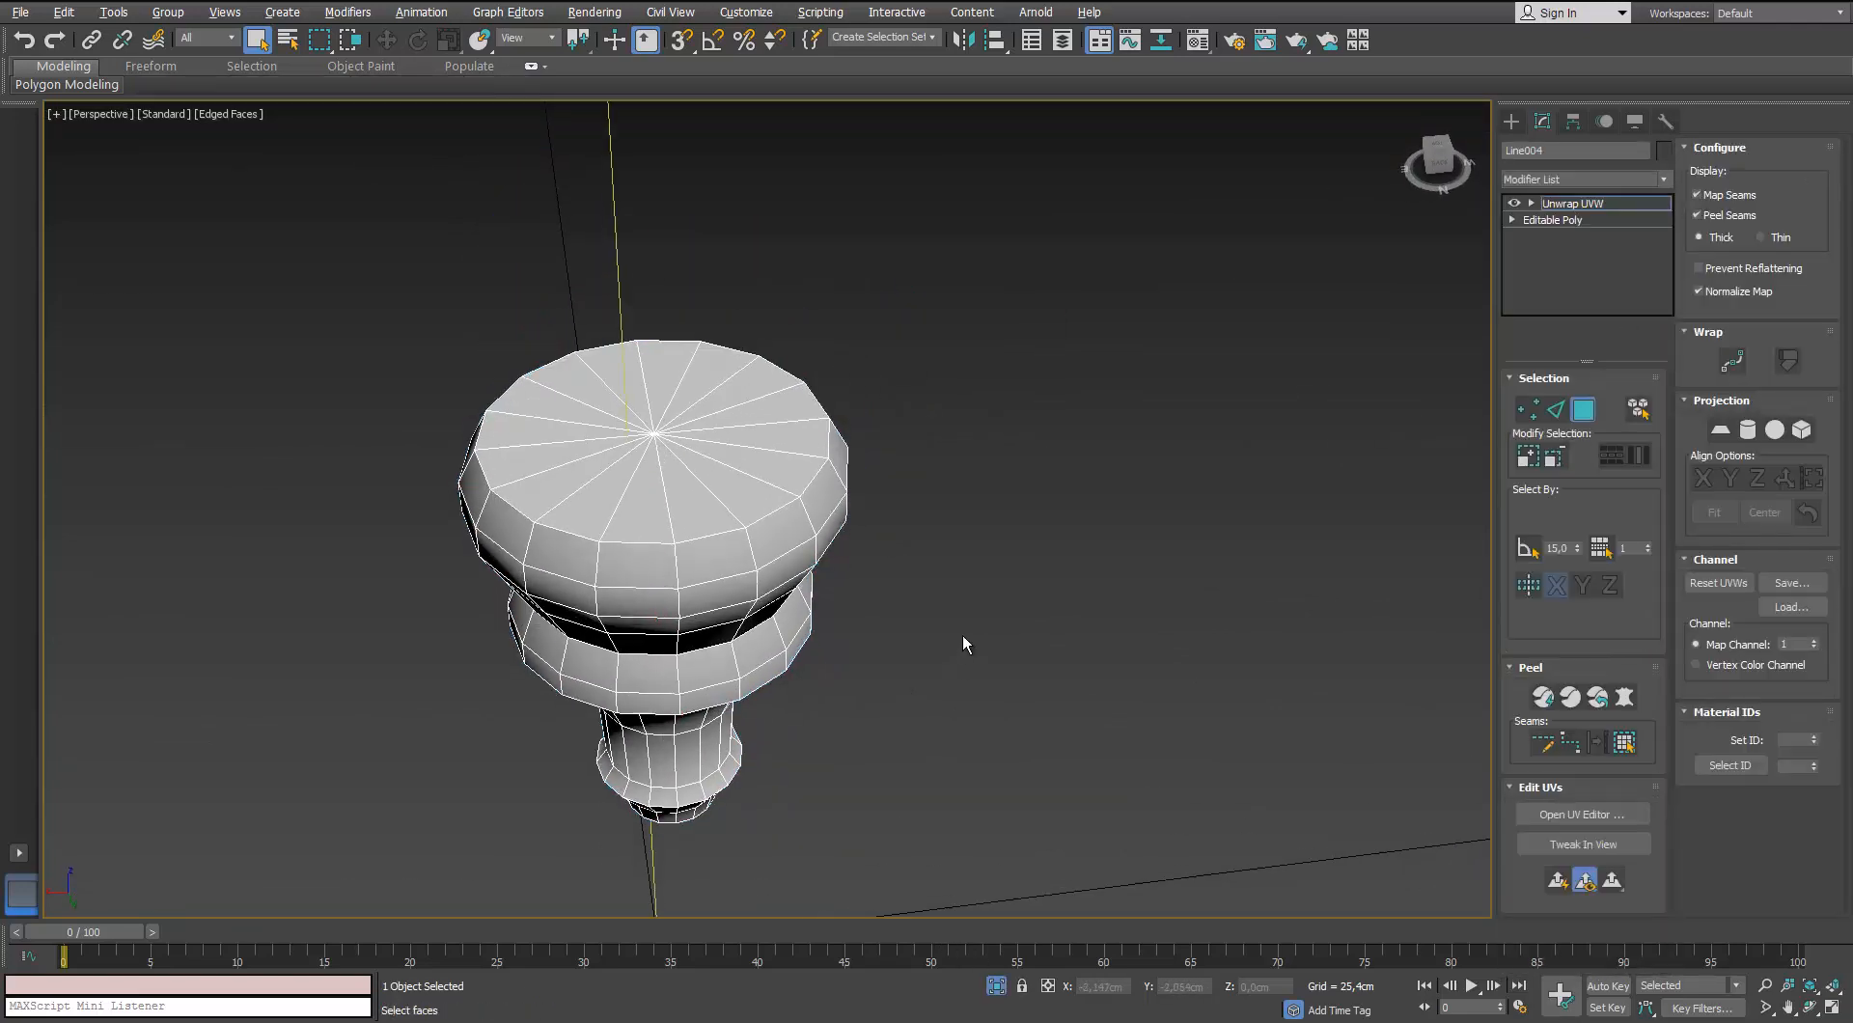
{"action": "middle_click_drag", "start_coordinate": [964, 640], "coordinate": [1068, 593], "text": "alt"}
Convert the rim edge loops of the end piece's upper and lower caps into peel seams
{"action": "left_click", "coordinate": [1557, 413]}
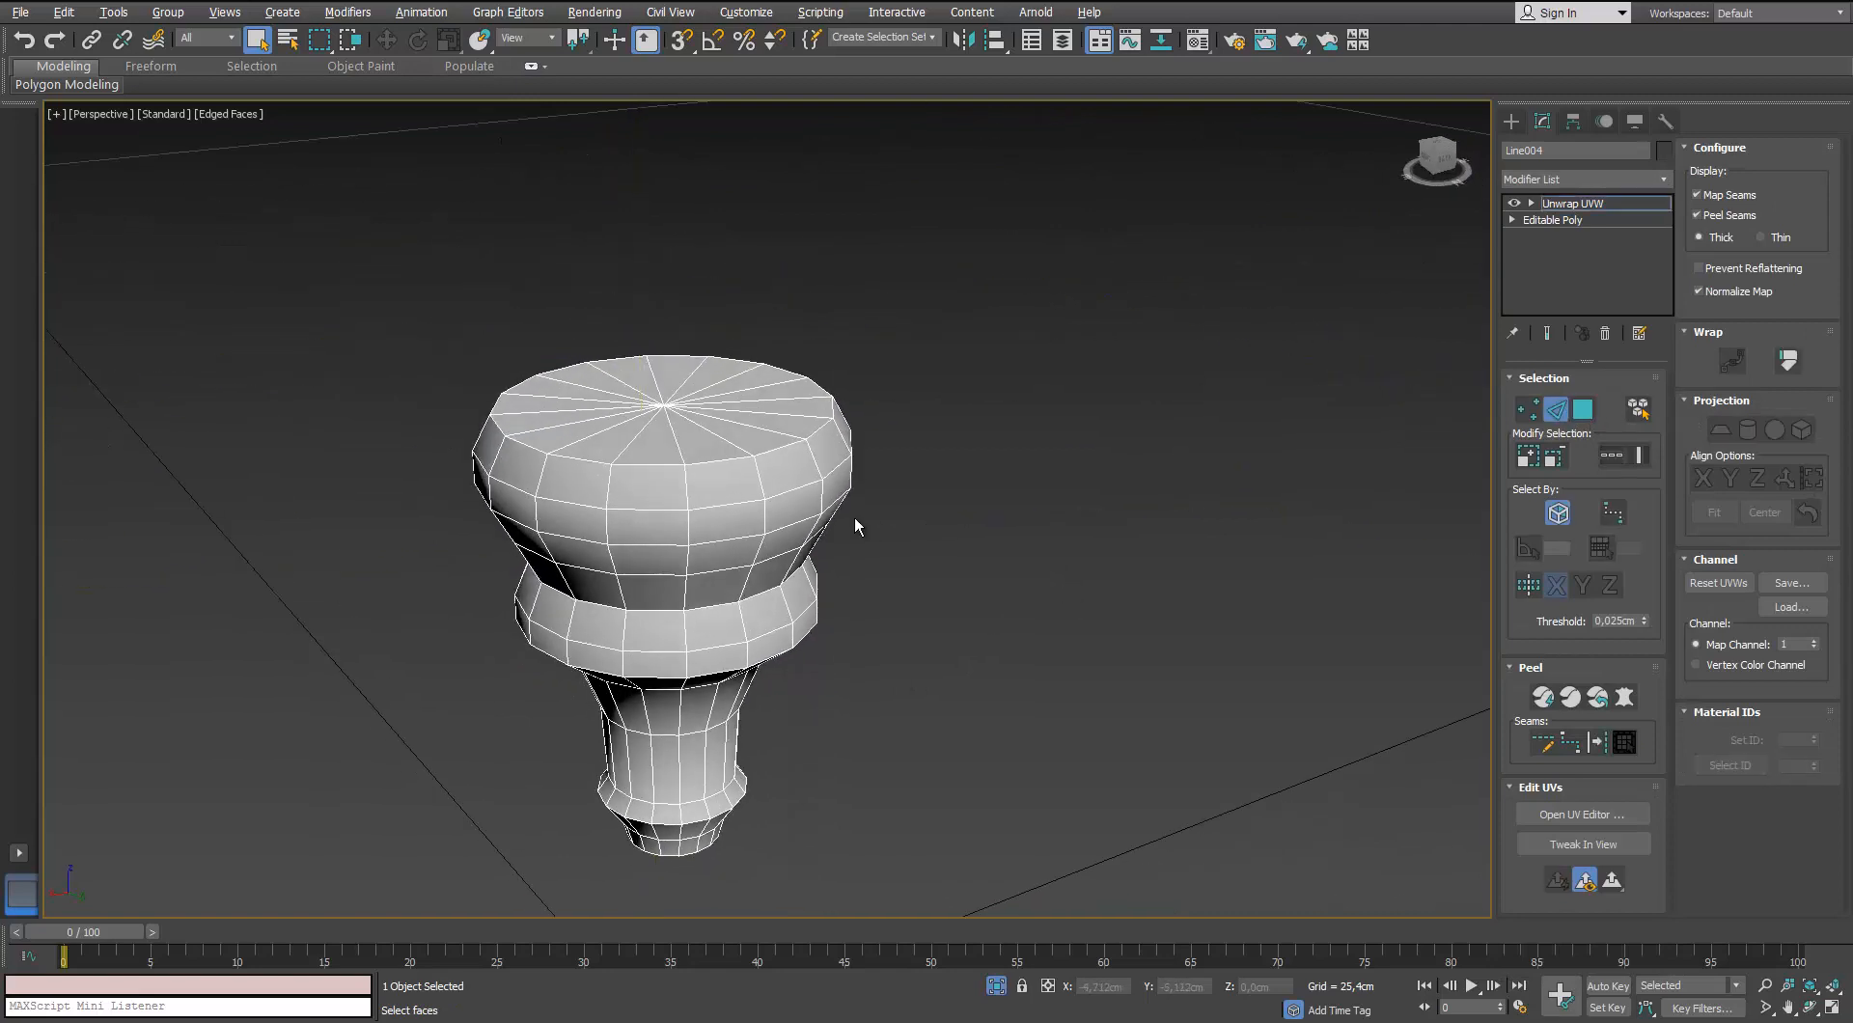
{"action": "middle_click_drag", "start_coordinate": [727, 573], "coordinate": [723, 659], "text": "alt"}
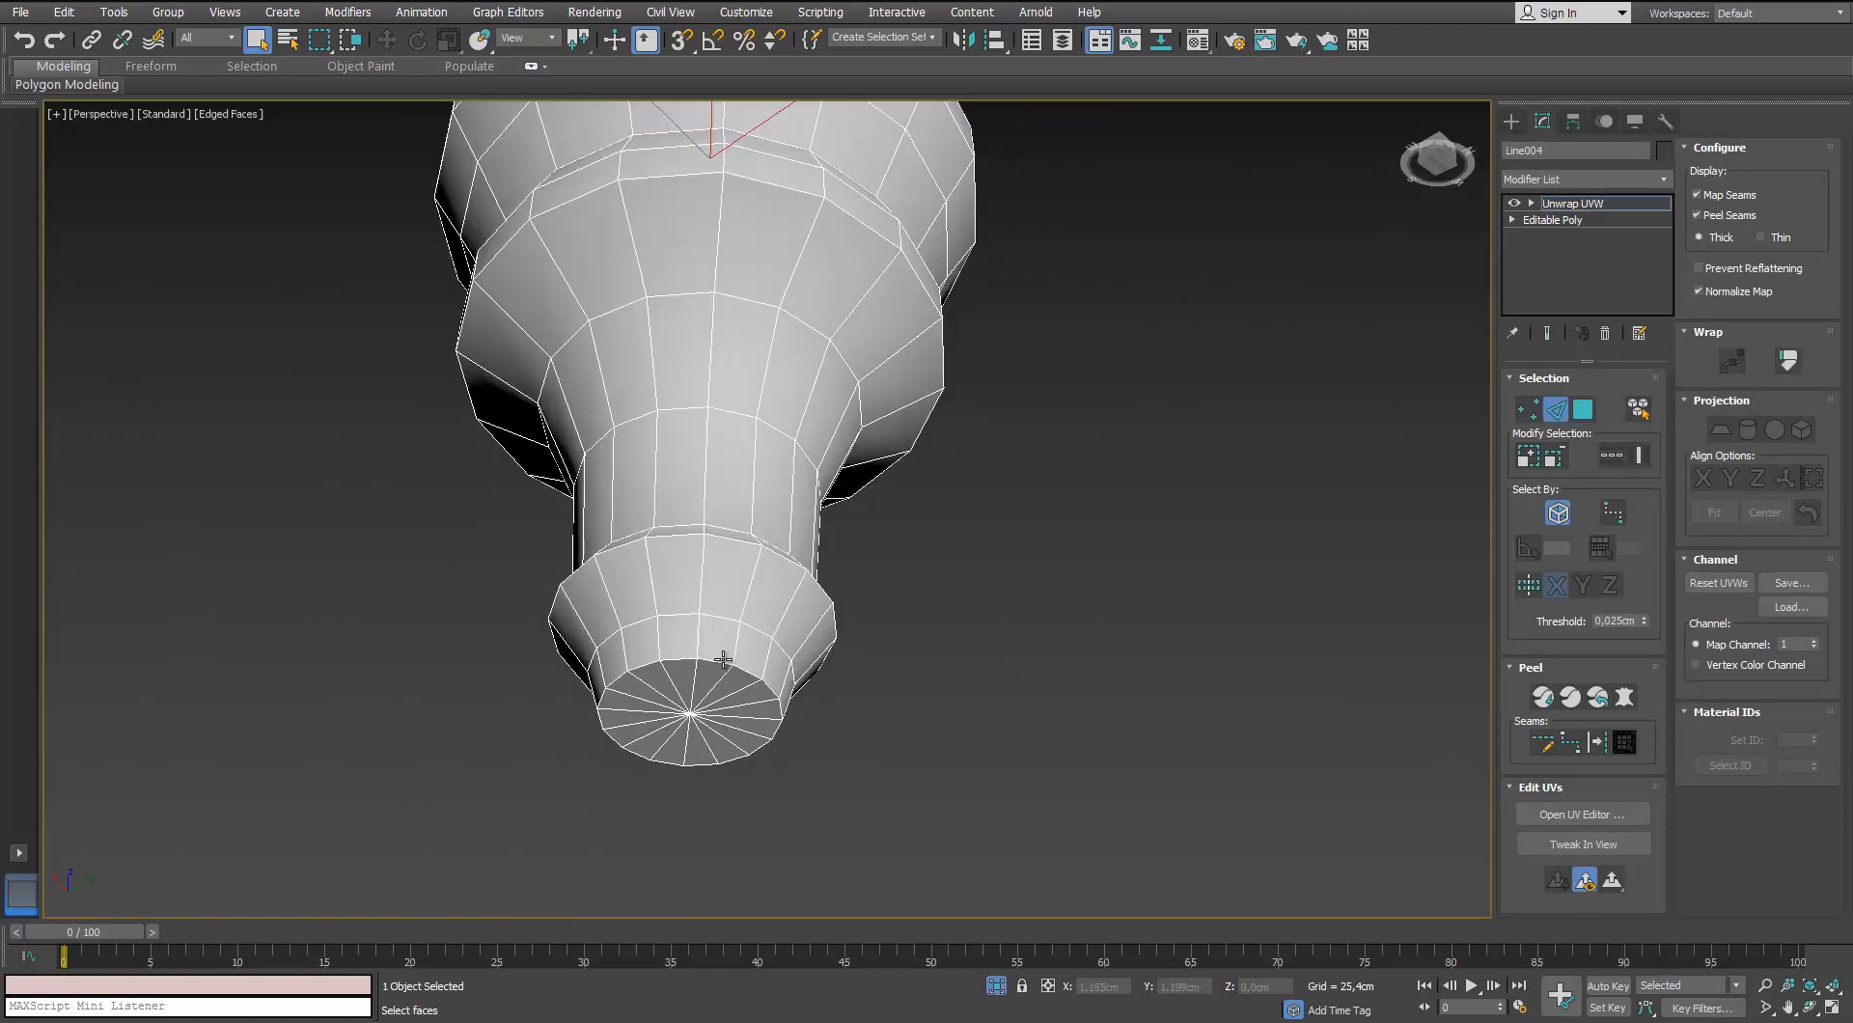
{"action": "middle_click_drag", "start_coordinate": [871, 319], "coordinate": [888, 488], "text": "alt"}
Exit isolation to examine the handle's seam against the end piece, and isolate the end piece again
{"action": "left_click", "coordinate": [998, 987]}
{"action": "middle_click_drag", "start_coordinate": [724, 415], "coordinate": [702, 333], "text": "alt"}
{"action": "middle_click_drag", "start_coordinate": [602, 466], "coordinate": [564, 355]}
{"action": "scroll", "coordinate": [594, 466], "scroll_direction": "down", "scroll_amount": 5}
{"action": "scroll", "coordinate": [598, 451], "scroll_direction": "up", "scroll_amount": 2}
{"action": "scroll", "coordinate": [564, 355], "scroll_direction": "up", "scroll_amount": 4}
{"action": "middle_click_drag", "start_coordinate": [661, 772], "coordinate": [644, 319]}
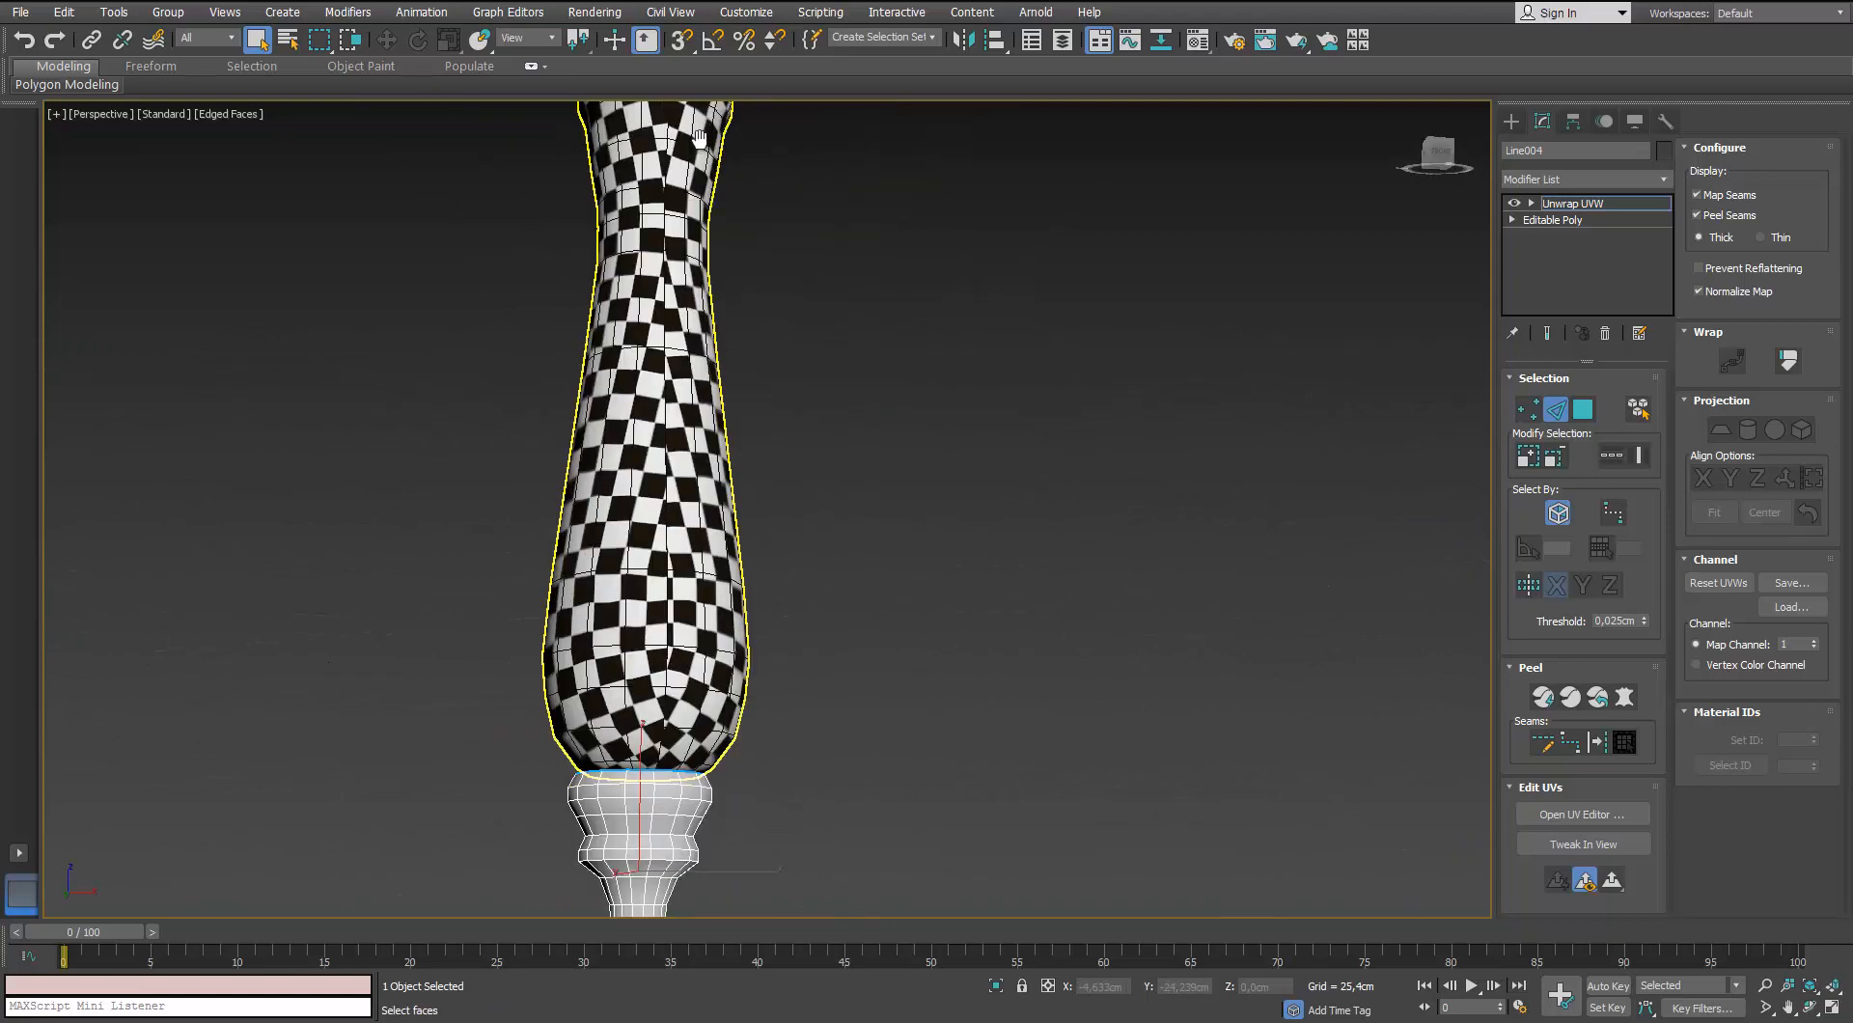
{"action": "middle_click_drag", "start_coordinate": [666, 820], "coordinate": [719, 622]}
{"action": "scroll", "coordinate": [647, 534], "scroll_direction": "up", "scroll_amount": 3}
{"action": "scroll", "coordinate": [617, 543], "scroll_direction": "up", "scroll_amount": 2}
{"action": "key", "text": "alt+q"}
Select the end piece's lengthwise edge loop, keep only one side line between the cap rims, and convert it into a seam
{"action": "scroll", "coordinate": [763, 502], "scroll_direction": "up", "scroll_amount": 8}
{"action": "middle_click_drag", "start_coordinate": [820, 362], "coordinate": [960, 282], "text": "alt"}
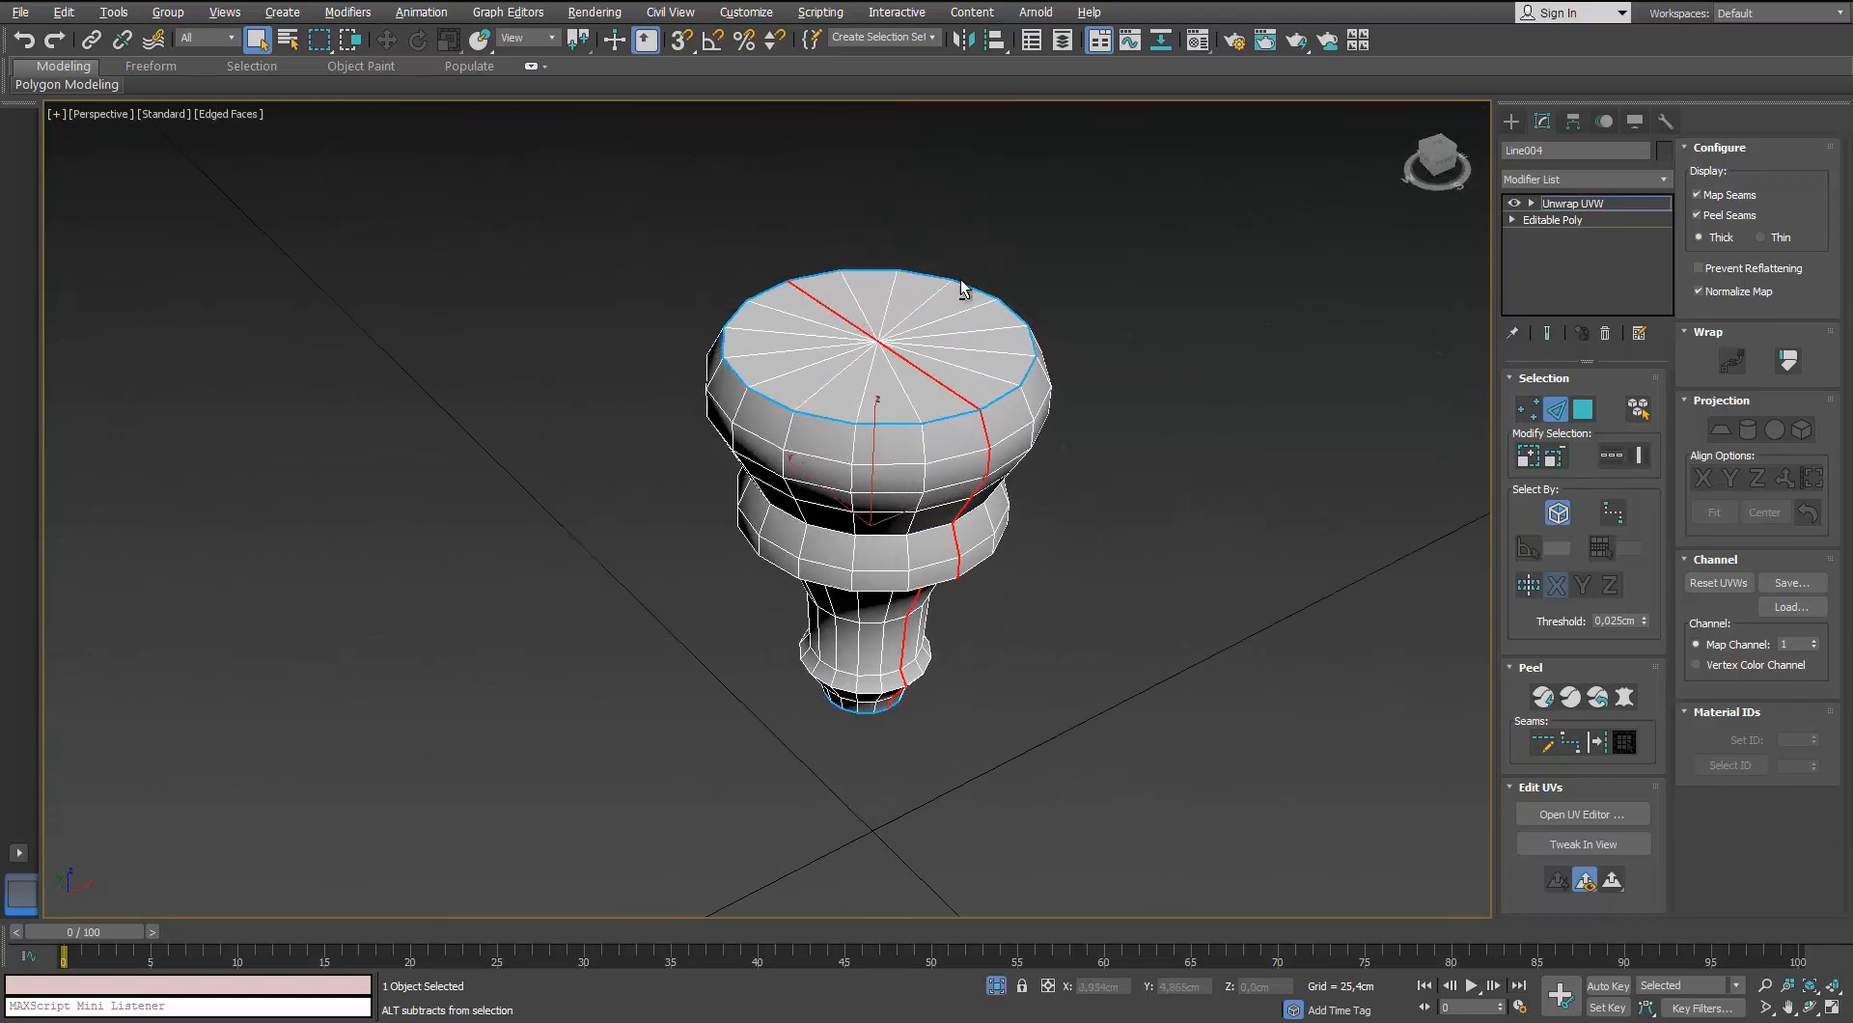
{"action": "middle_click_drag", "start_coordinate": [644, 479], "coordinate": [761, 383], "text": "alt"}
{"action": "middle_click_drag", "start_coordinate": [780, 632], "coordinate": [710, 454], "text": "alt"}
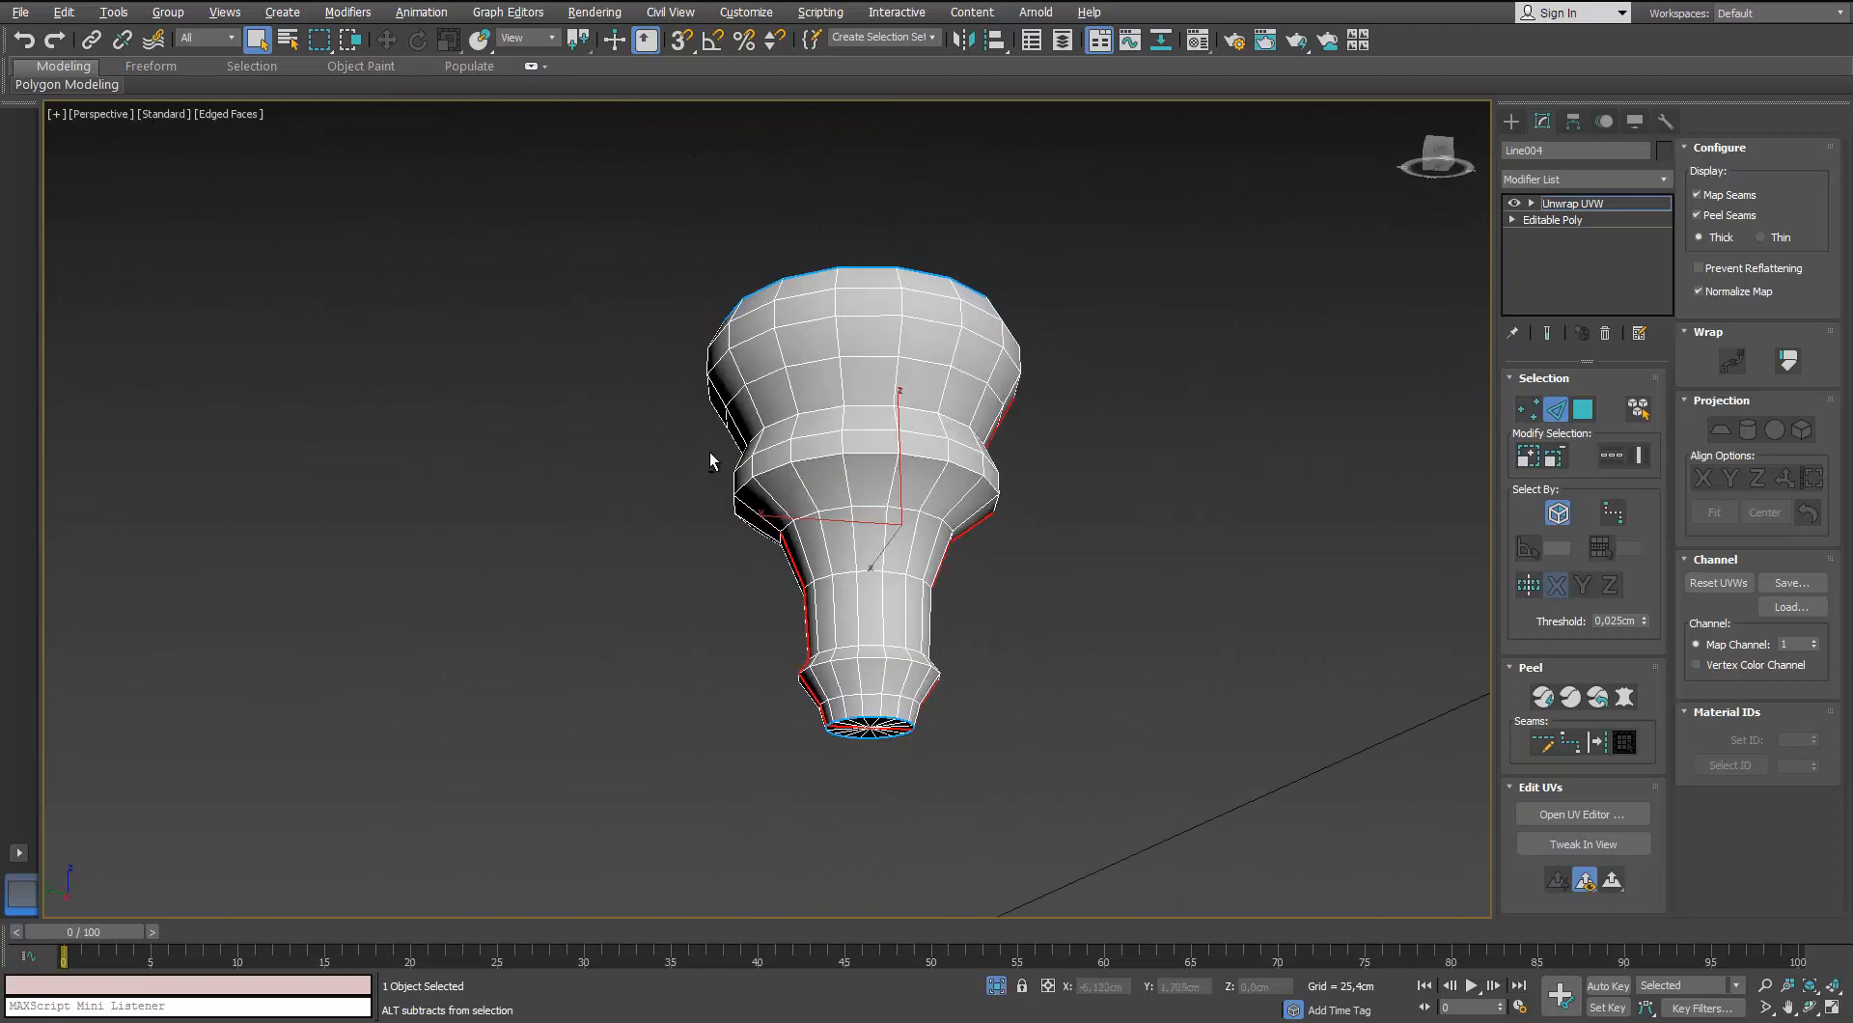
{"action": "middle_click_drag", "start_coordinate": [842, 768], "coordinate": [722, 634], "text": "alt"}
{"action": "scroll", "coordinate": [888, 792], "scroll_direction": "up", "scroll_amount": 5}
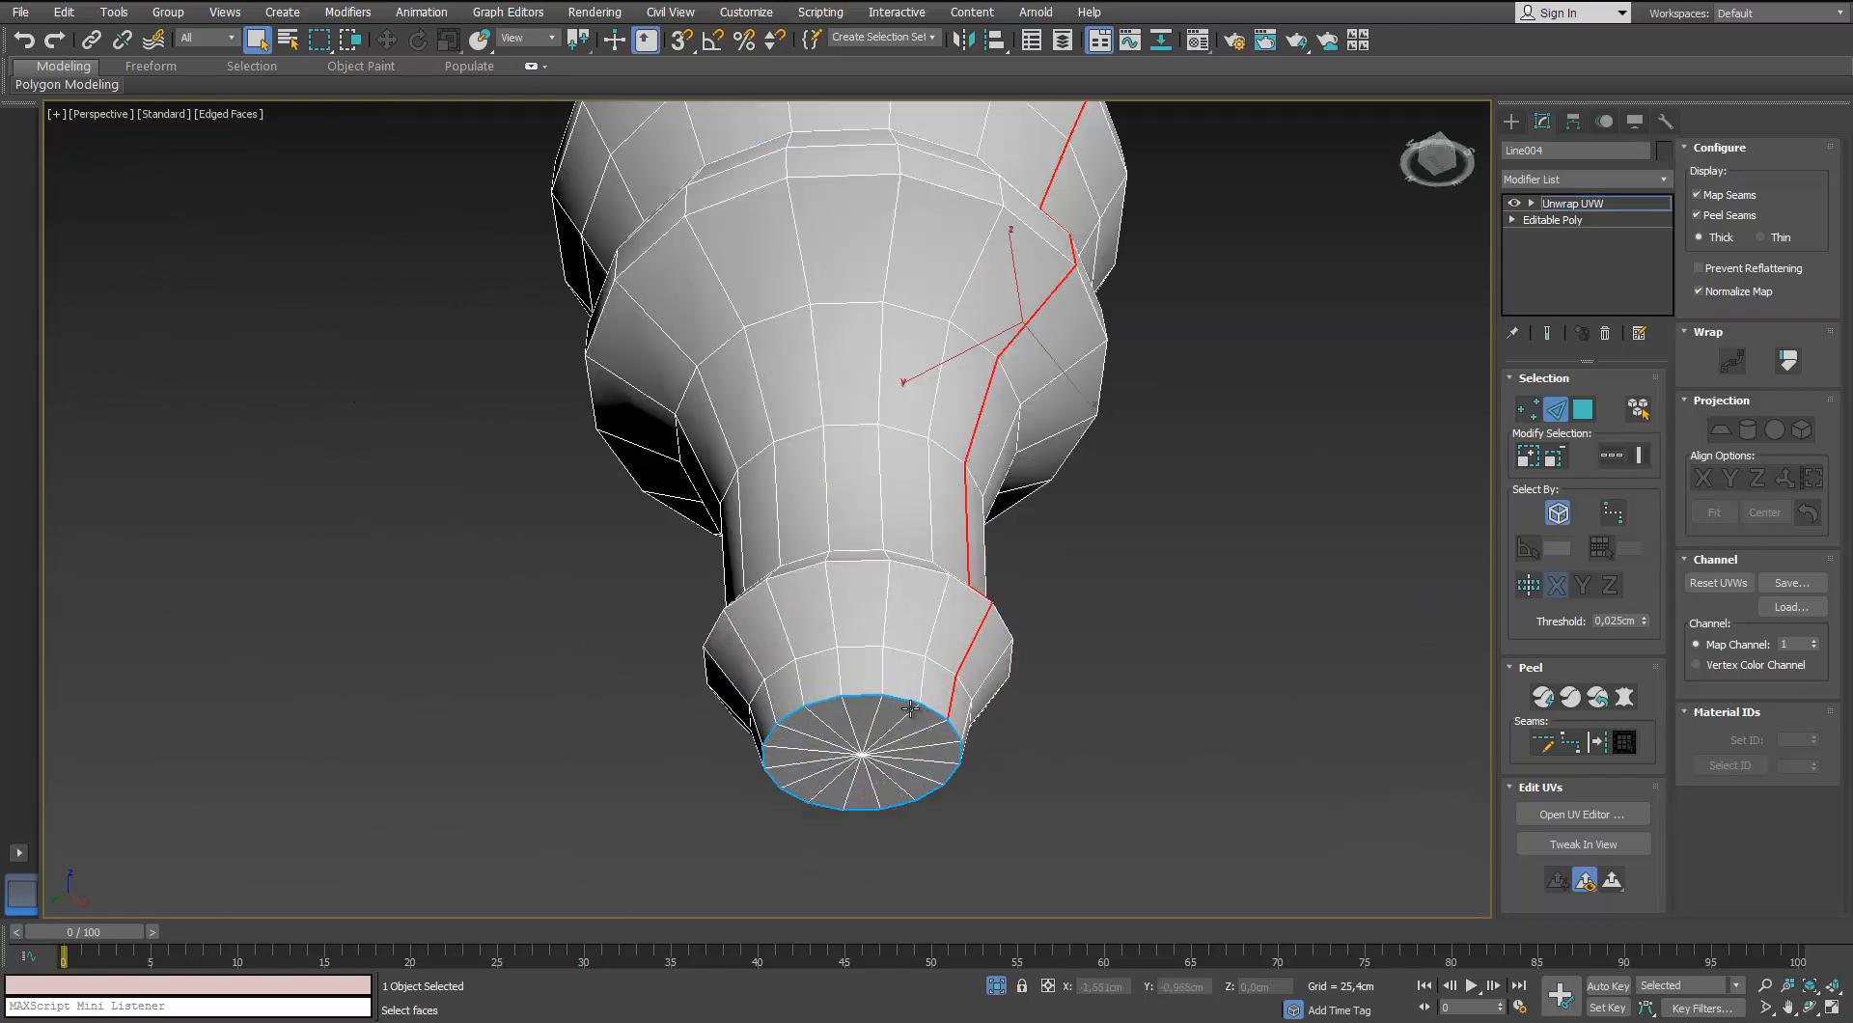
{"action": "scroll", "coordinate": [1036, 407], "scroll_direction": "down", "scroll_amount": 6}
{"action": "middle_click_drag", "start_coordinate": [950, 453], "coordinate": [831, 616], "text": "alt"}
{"action": "middle_click_drag", "start_coordinate": [917, 396], "coordinate": [856, 491], "text": "alt"}
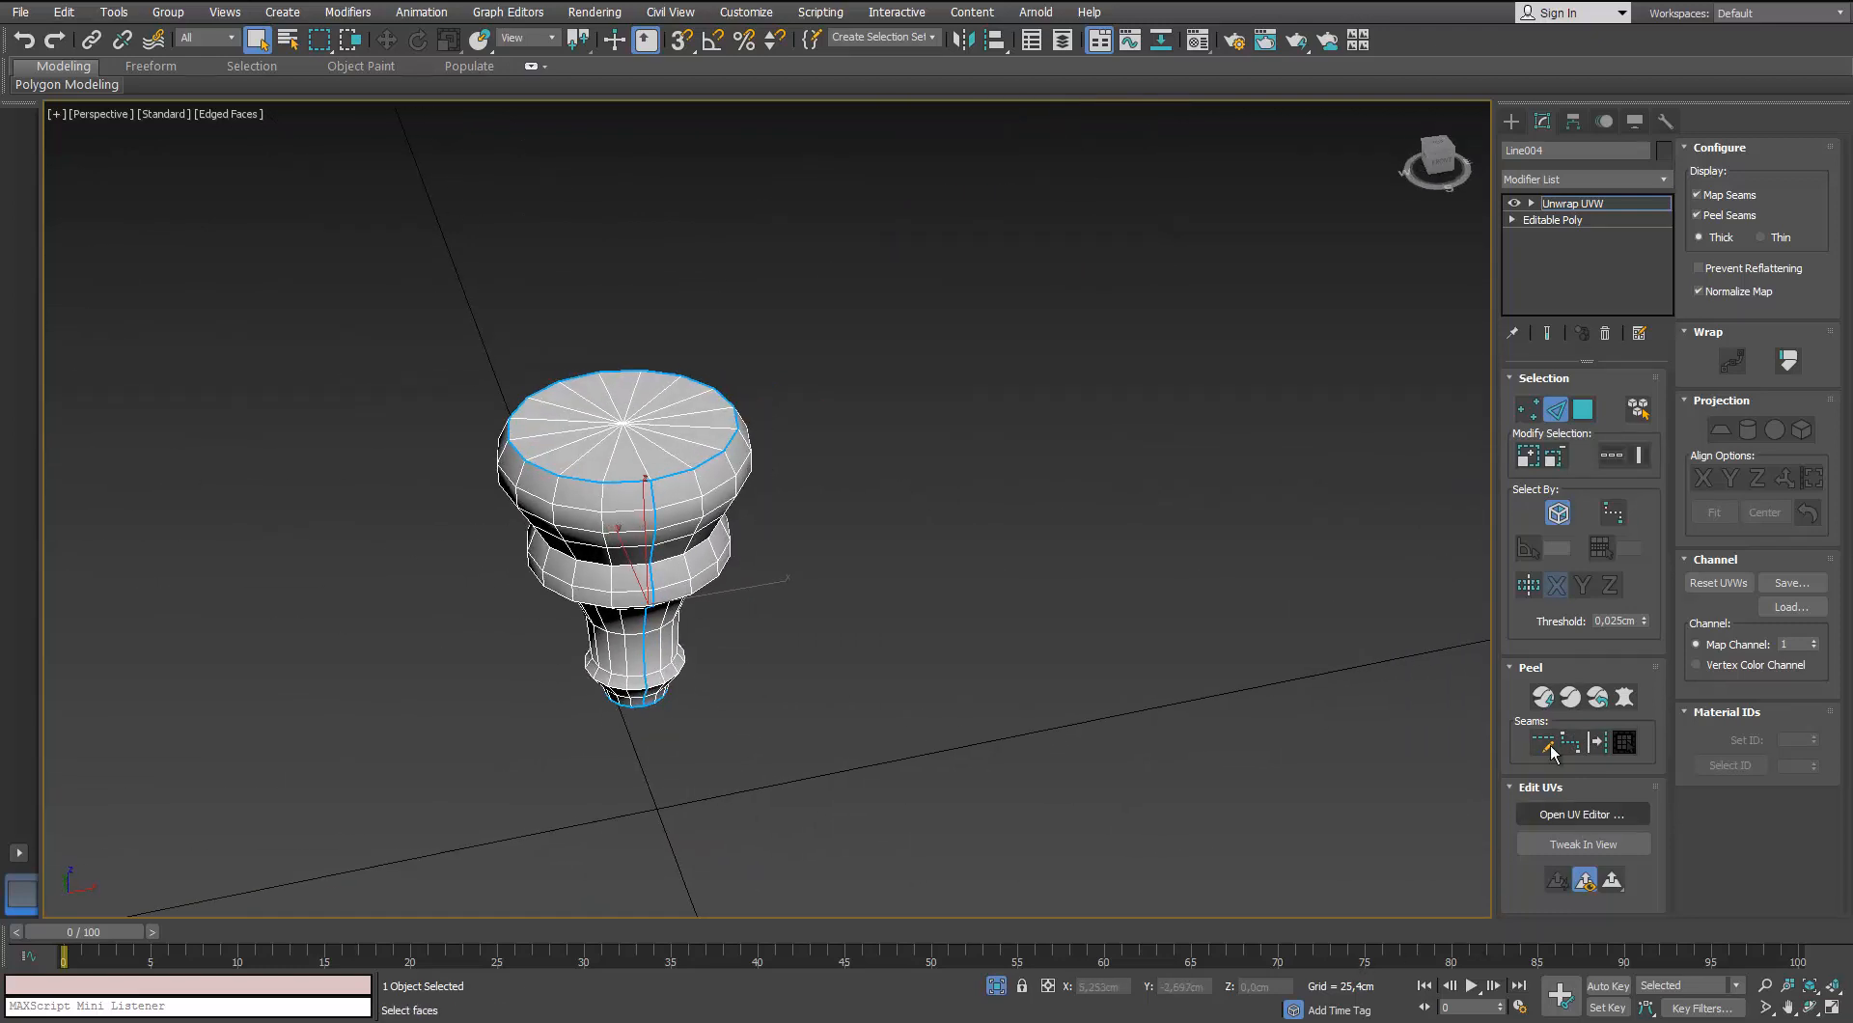
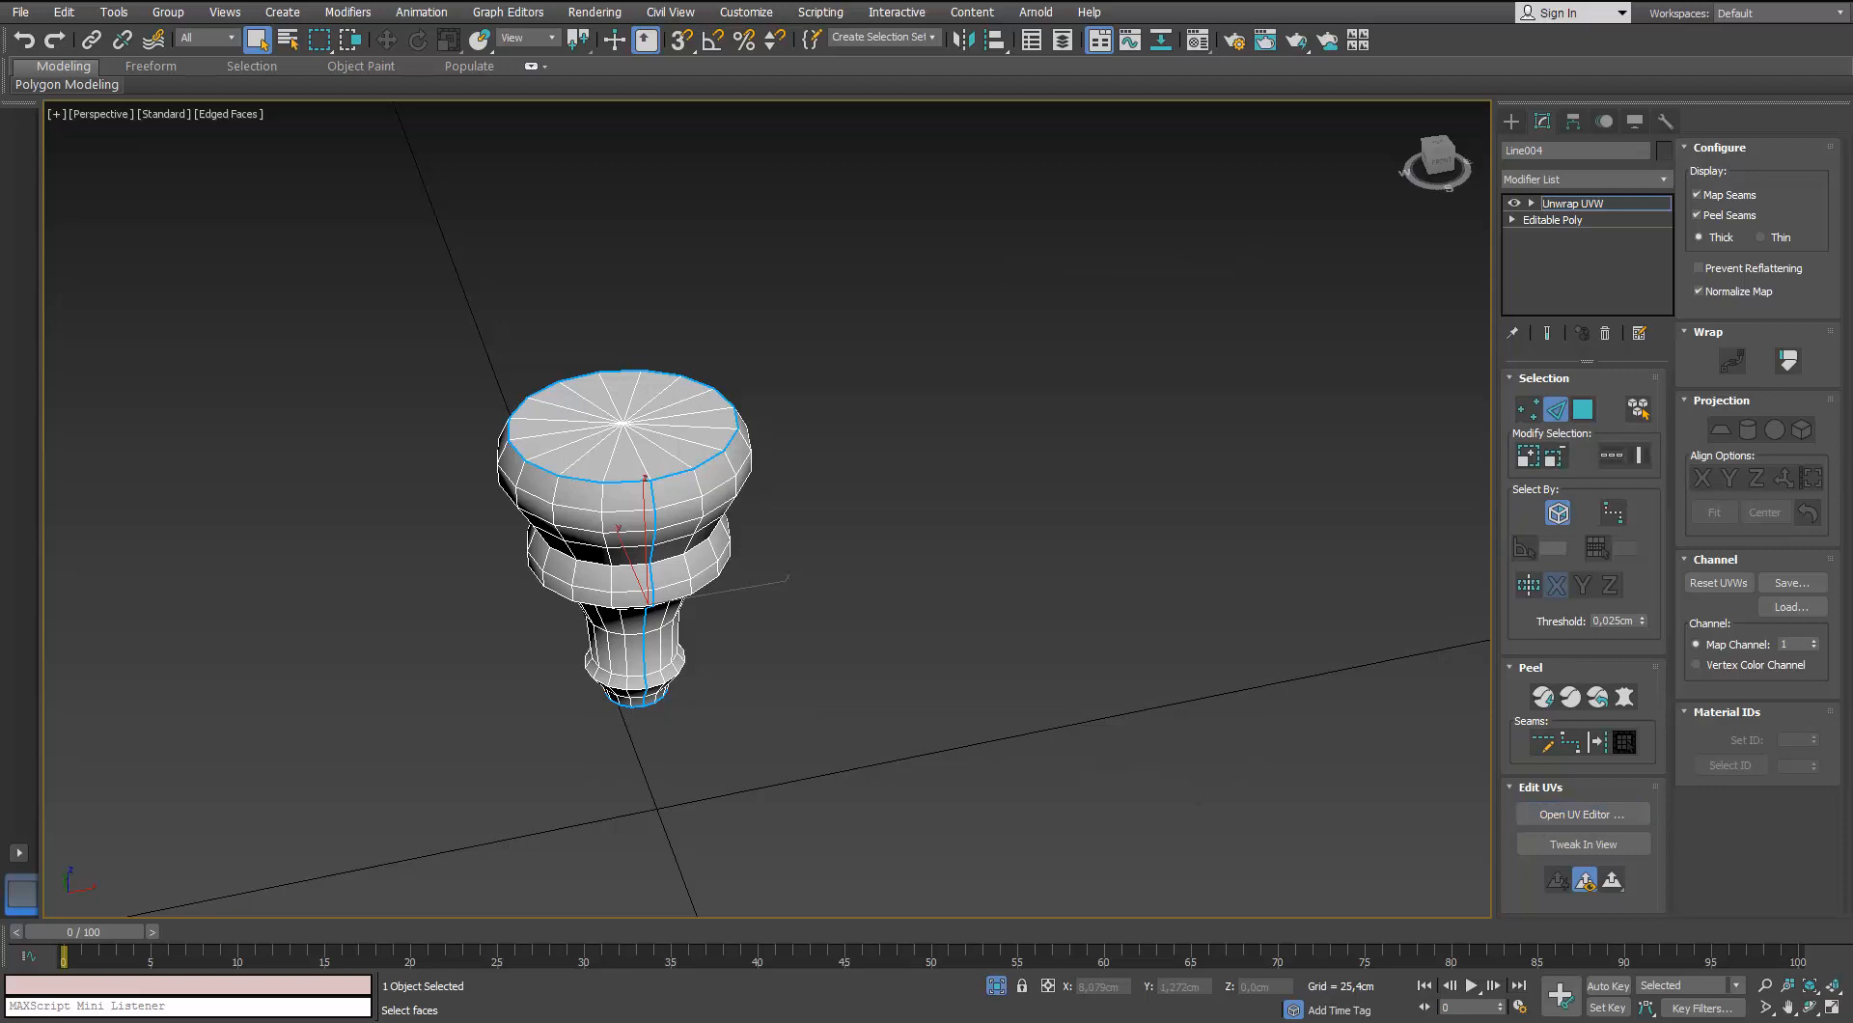
Select all faces of the end piece's upper cap within its seam and apply a planar projection
{"action": "left_click_drag", "start_coordinate": [0, 386], "coordinate": [1146, 209]}
{"action": "middle_click_drag", "start_coordinate": [368, 514], "coordinate": [265, 527]}
{"action": "middle_click_drag", "start_coordinate": [333, 601], "coordinate": [422, 542], "text": "alt"}
{"action": "left_click", "coordinate": [1582, 412]}
{"action": "middle_click_drag", "start_coordinate": [582, 417], "coordinate": [553, 526], "text": "alt"}
{"action": "left_click", "coordinate": [544, 519]}
{"action": "left_click", "coordinate": [1630, 749]}
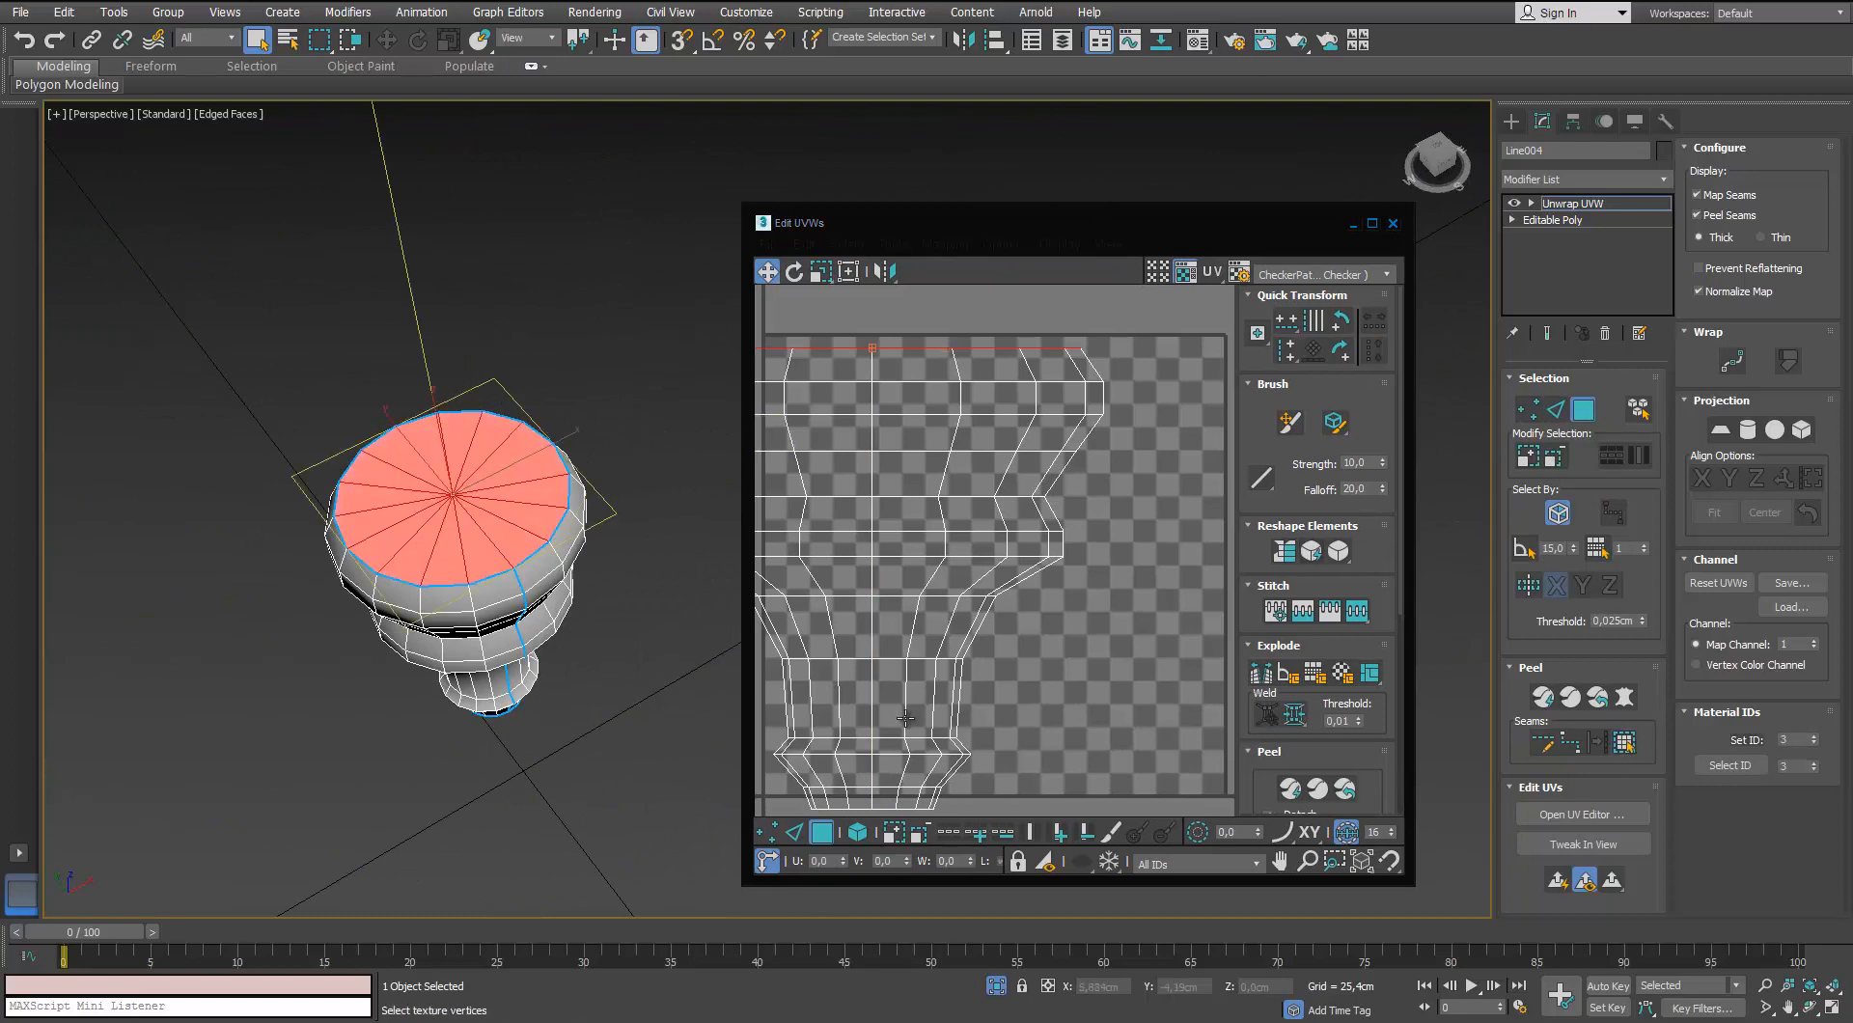
{"action": "left_click", "coordinate": [1720, 428]}
Select all faces of the end piece's small lower cap and apply a planar projection
{"action": "middle_click_drag", "start_coordinate": [540, 695], "coordinate": [548, 634], "text": "alt"}
{"action": "scroll", "coordinate": [548, 634], "scroll_direction": "up", "scroll_amount": 5}
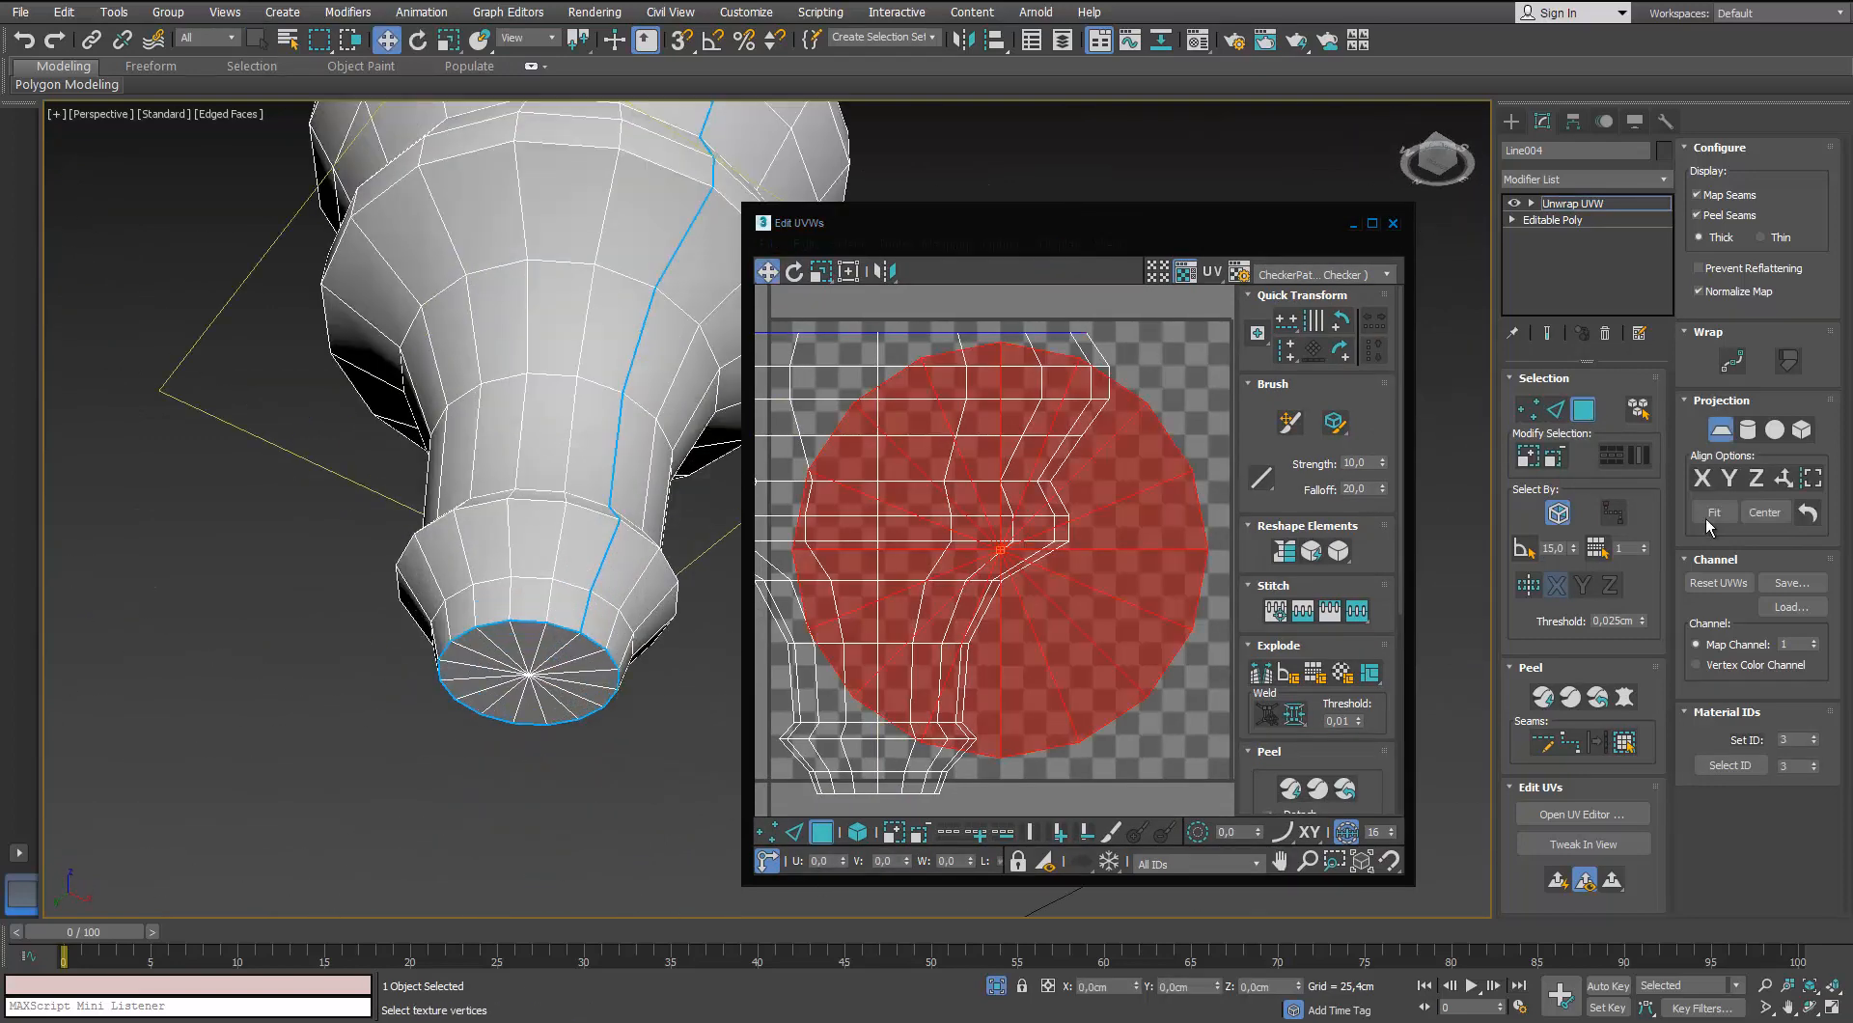
{"action": "left_click", "coordinate": [1534, 405]}
{"action": "left_click", "coordinate": [1578, 413]}
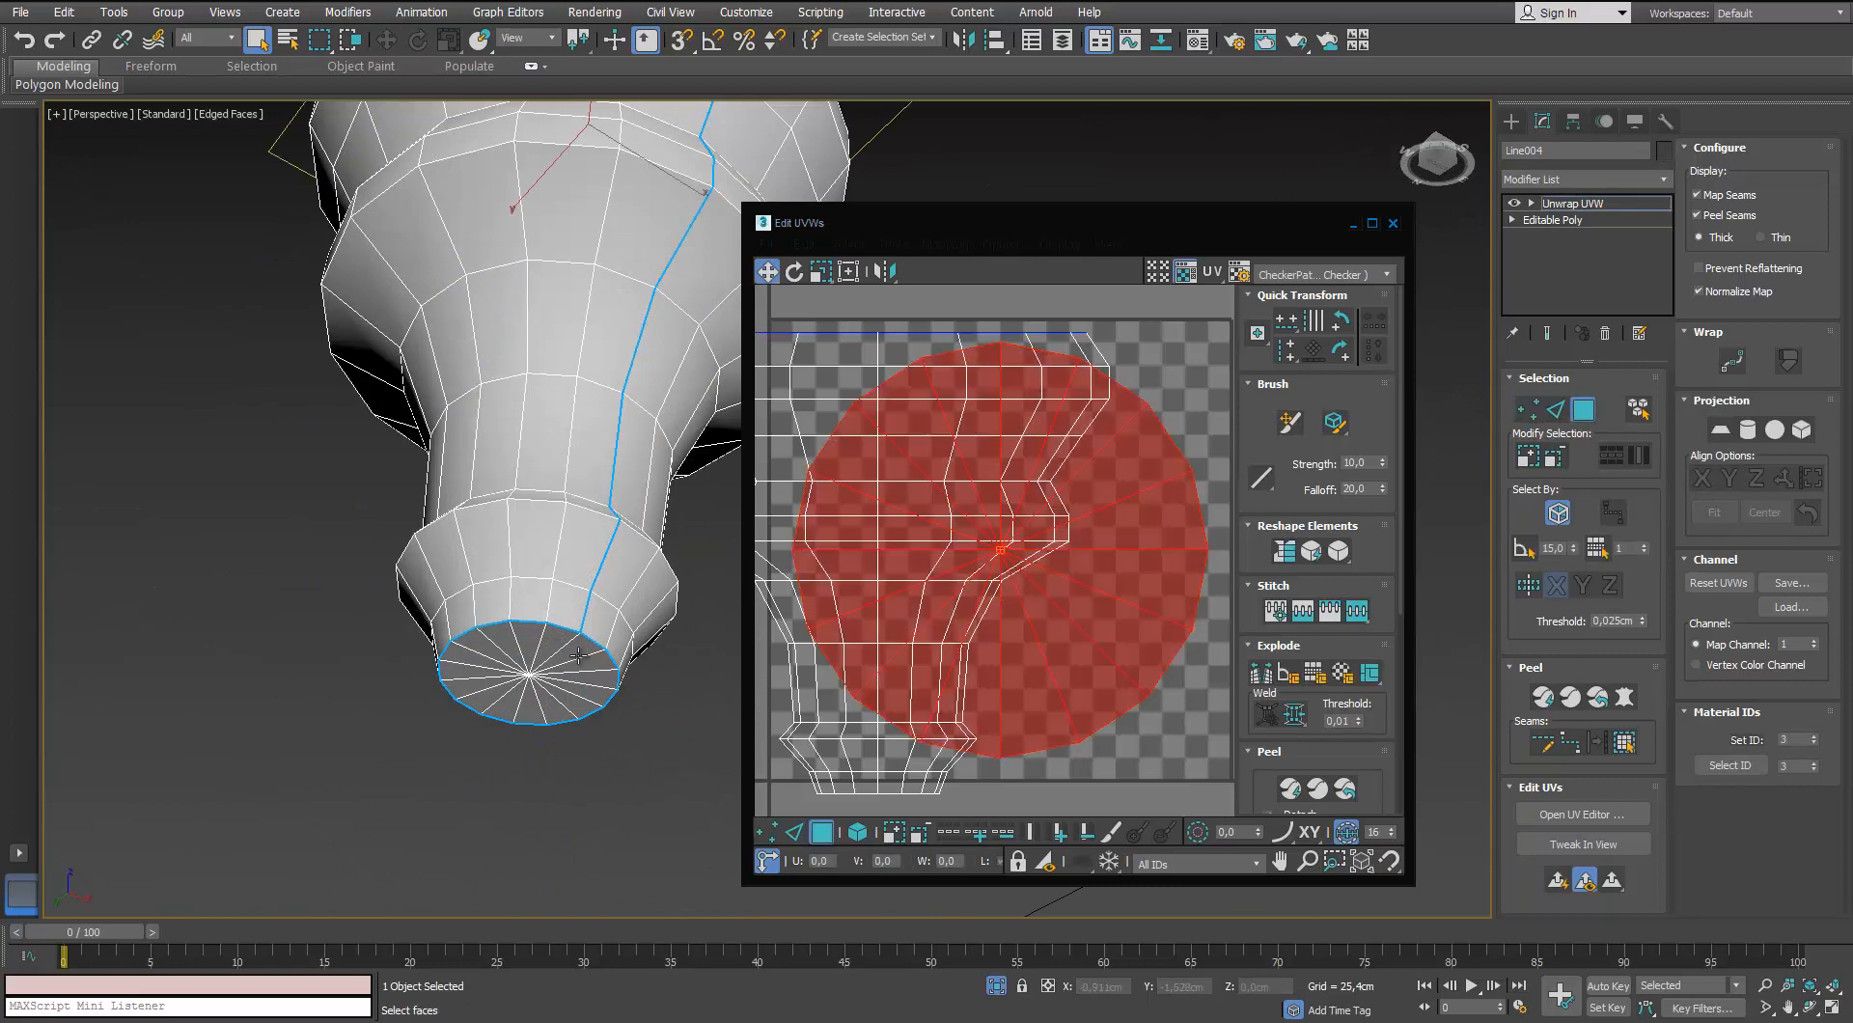
{"action": "left_click", "coordinate": [579, 655]}
{"action": "left_click", "coordinate": [1625, 742]}
{"action": "left_click", "coordinate": [1720, 429]}
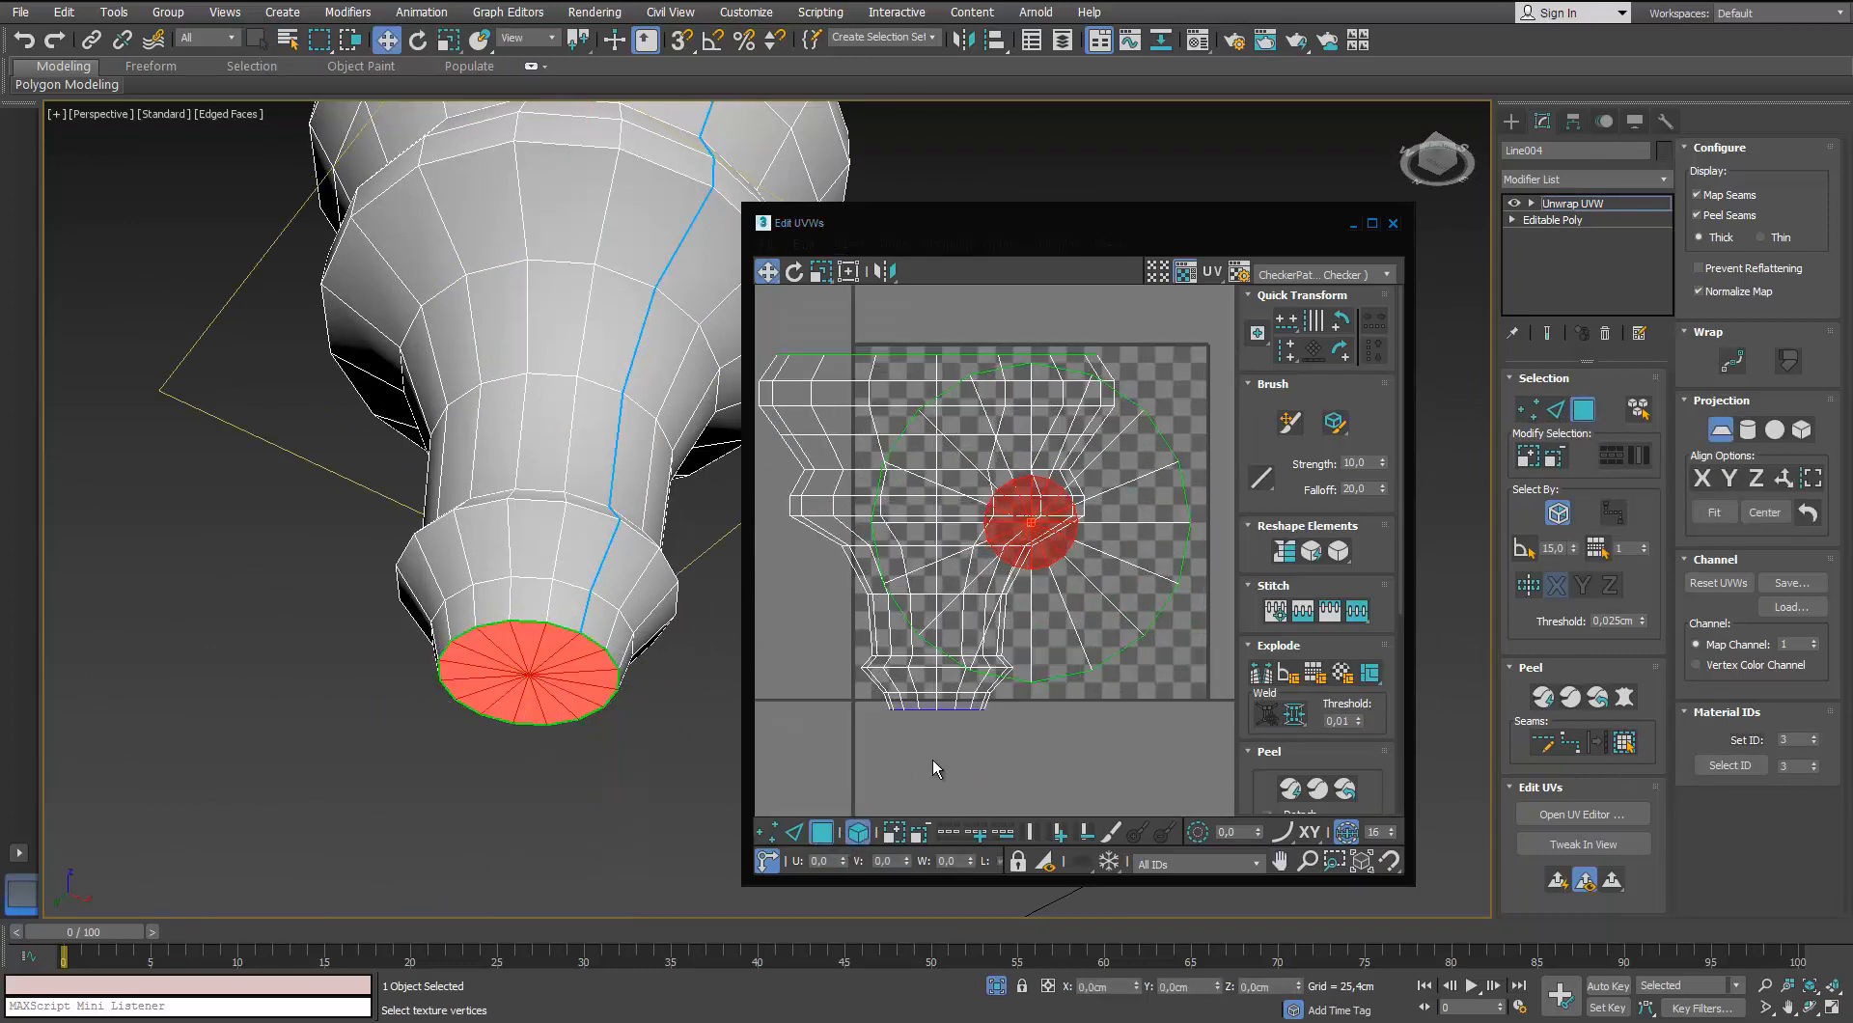
Select the end piece's side shell, unfold it with a Pelt Map and commit the result
{"action": "left_click", "coordinate": [797, 835]}
{"action": "left_click", "coordinate": [821, 832]}
{"action": "left_click", "coordinate": [937, 668]}
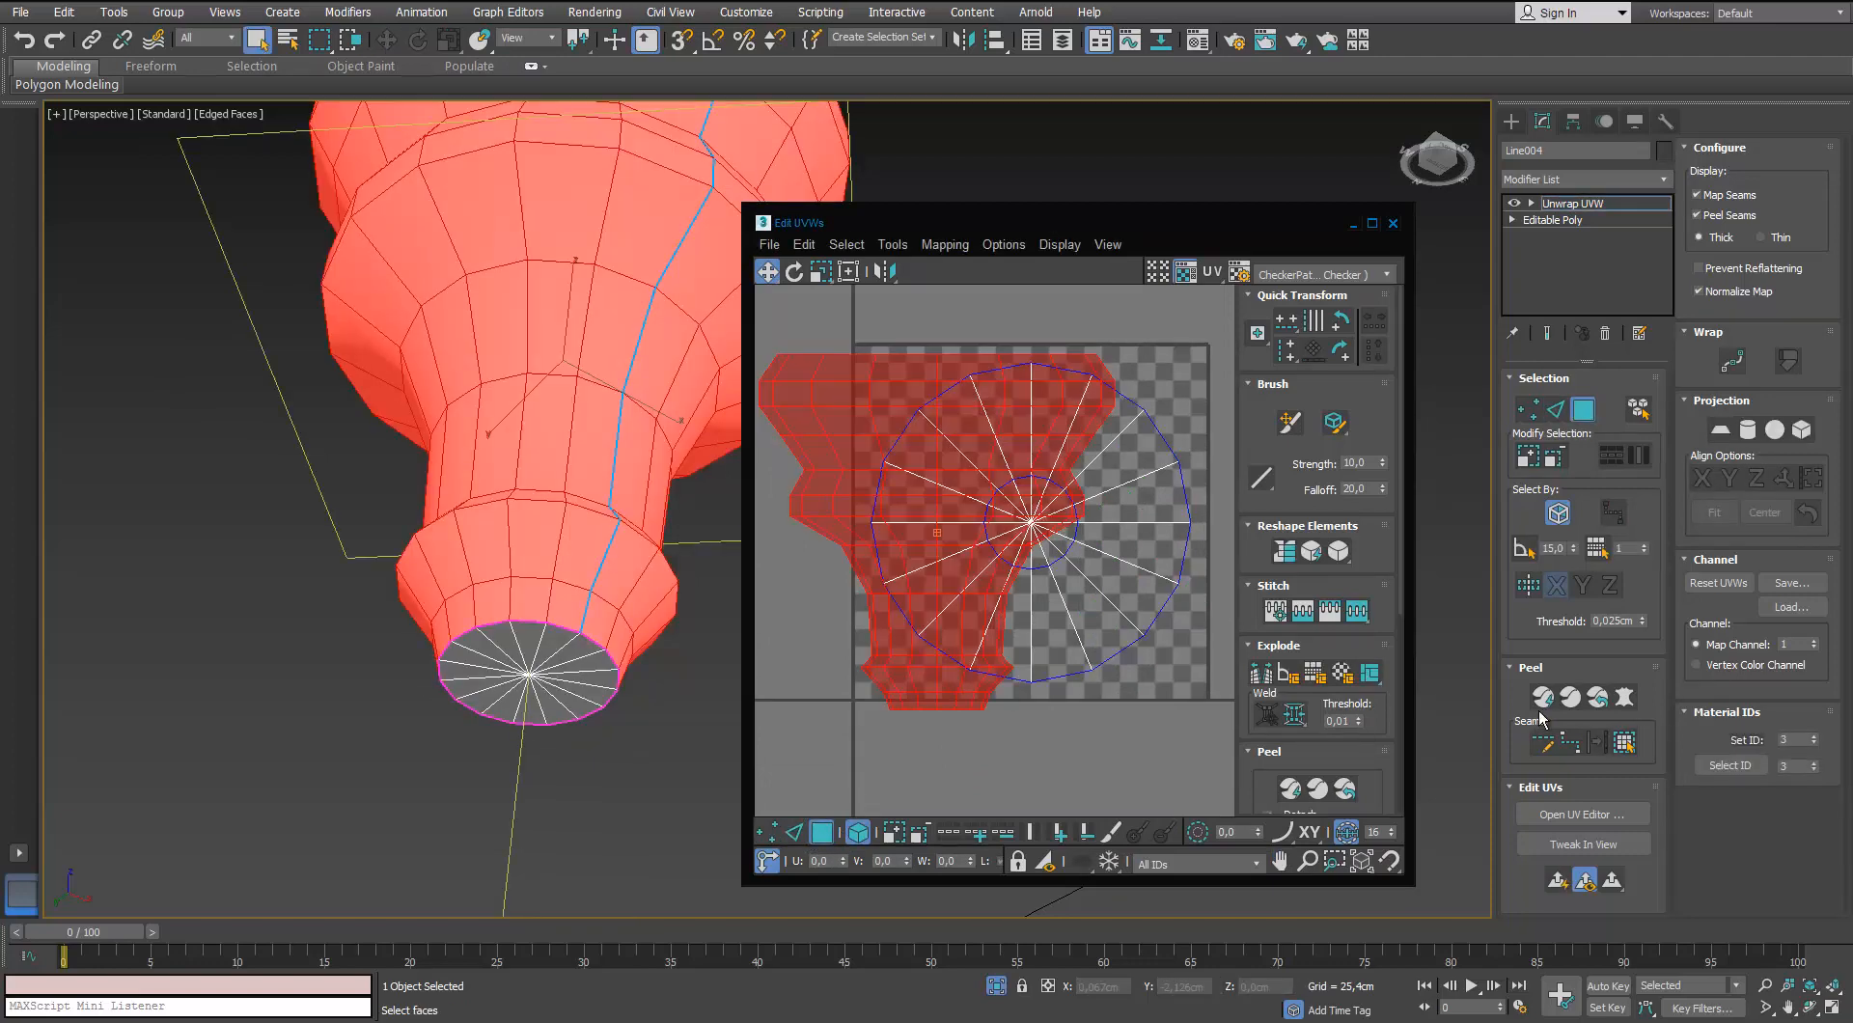
{"action": "left_click", "coordinate": [1625, 696]}
{"action": "left_click", "coordinate": [1484, 342]}
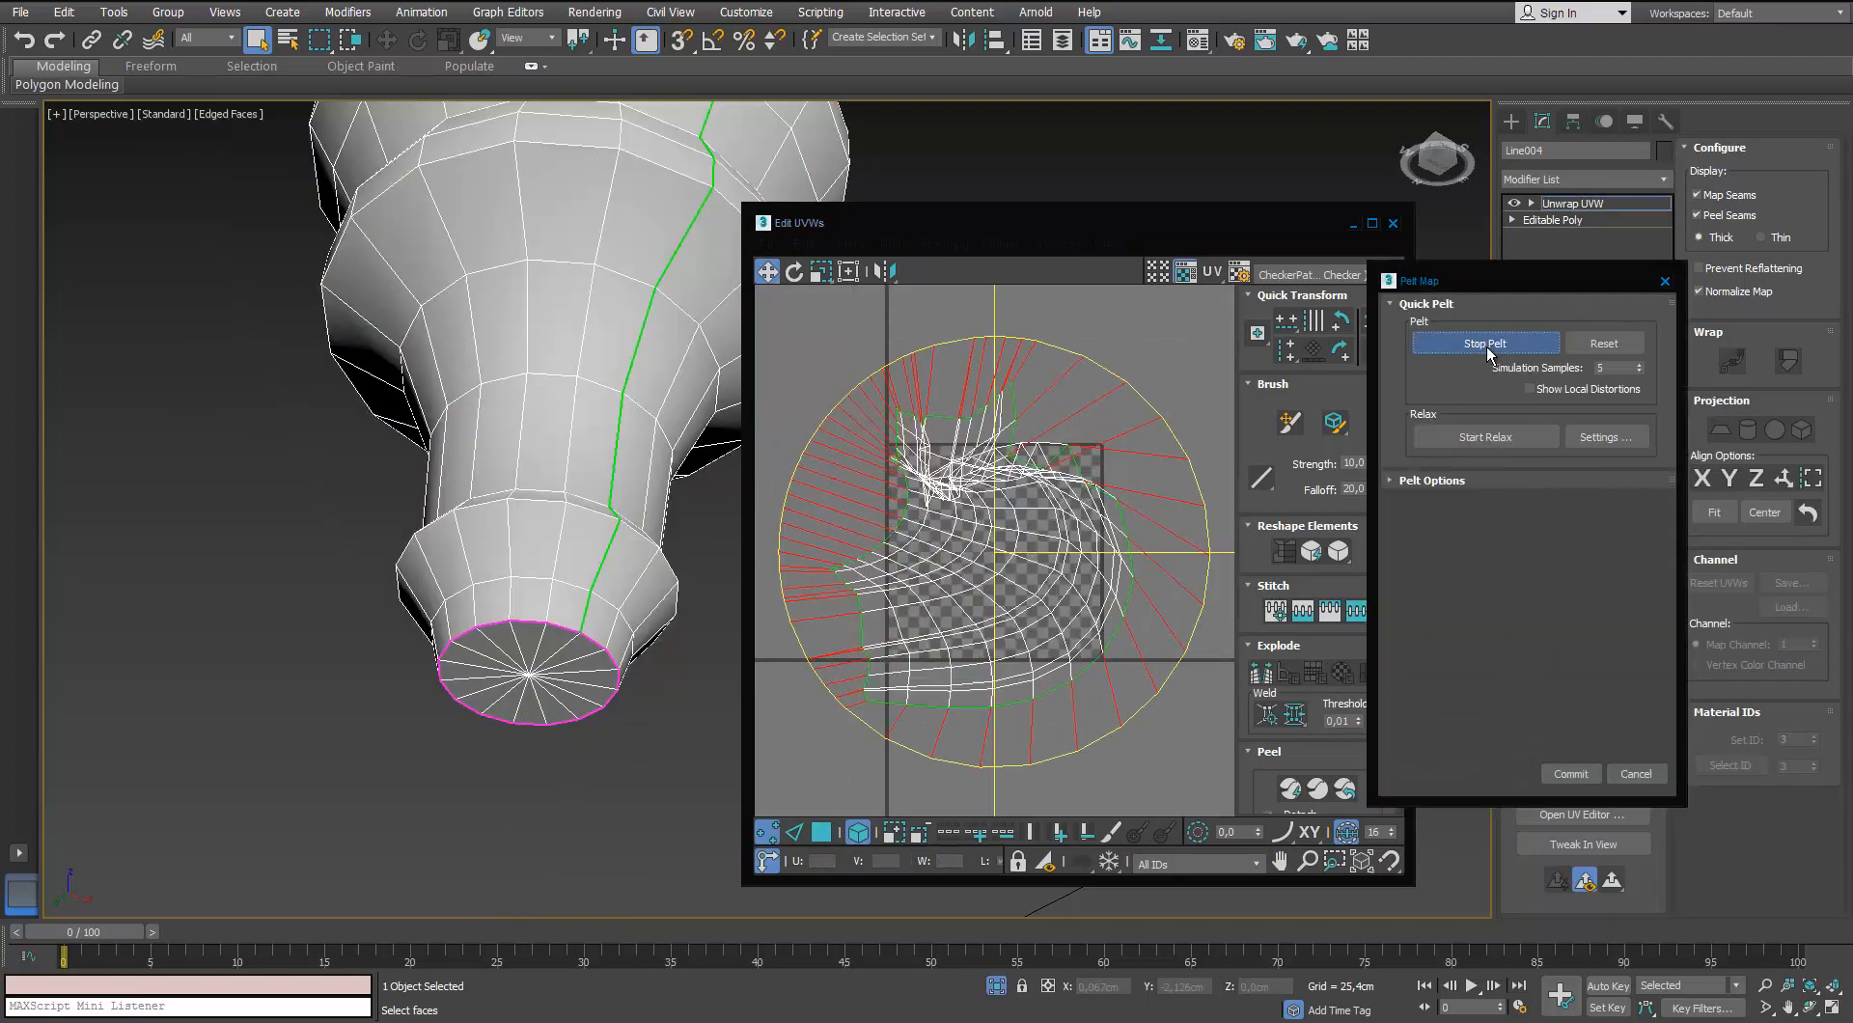
{"action": "left_click", "coordinate": [1568, 773]}
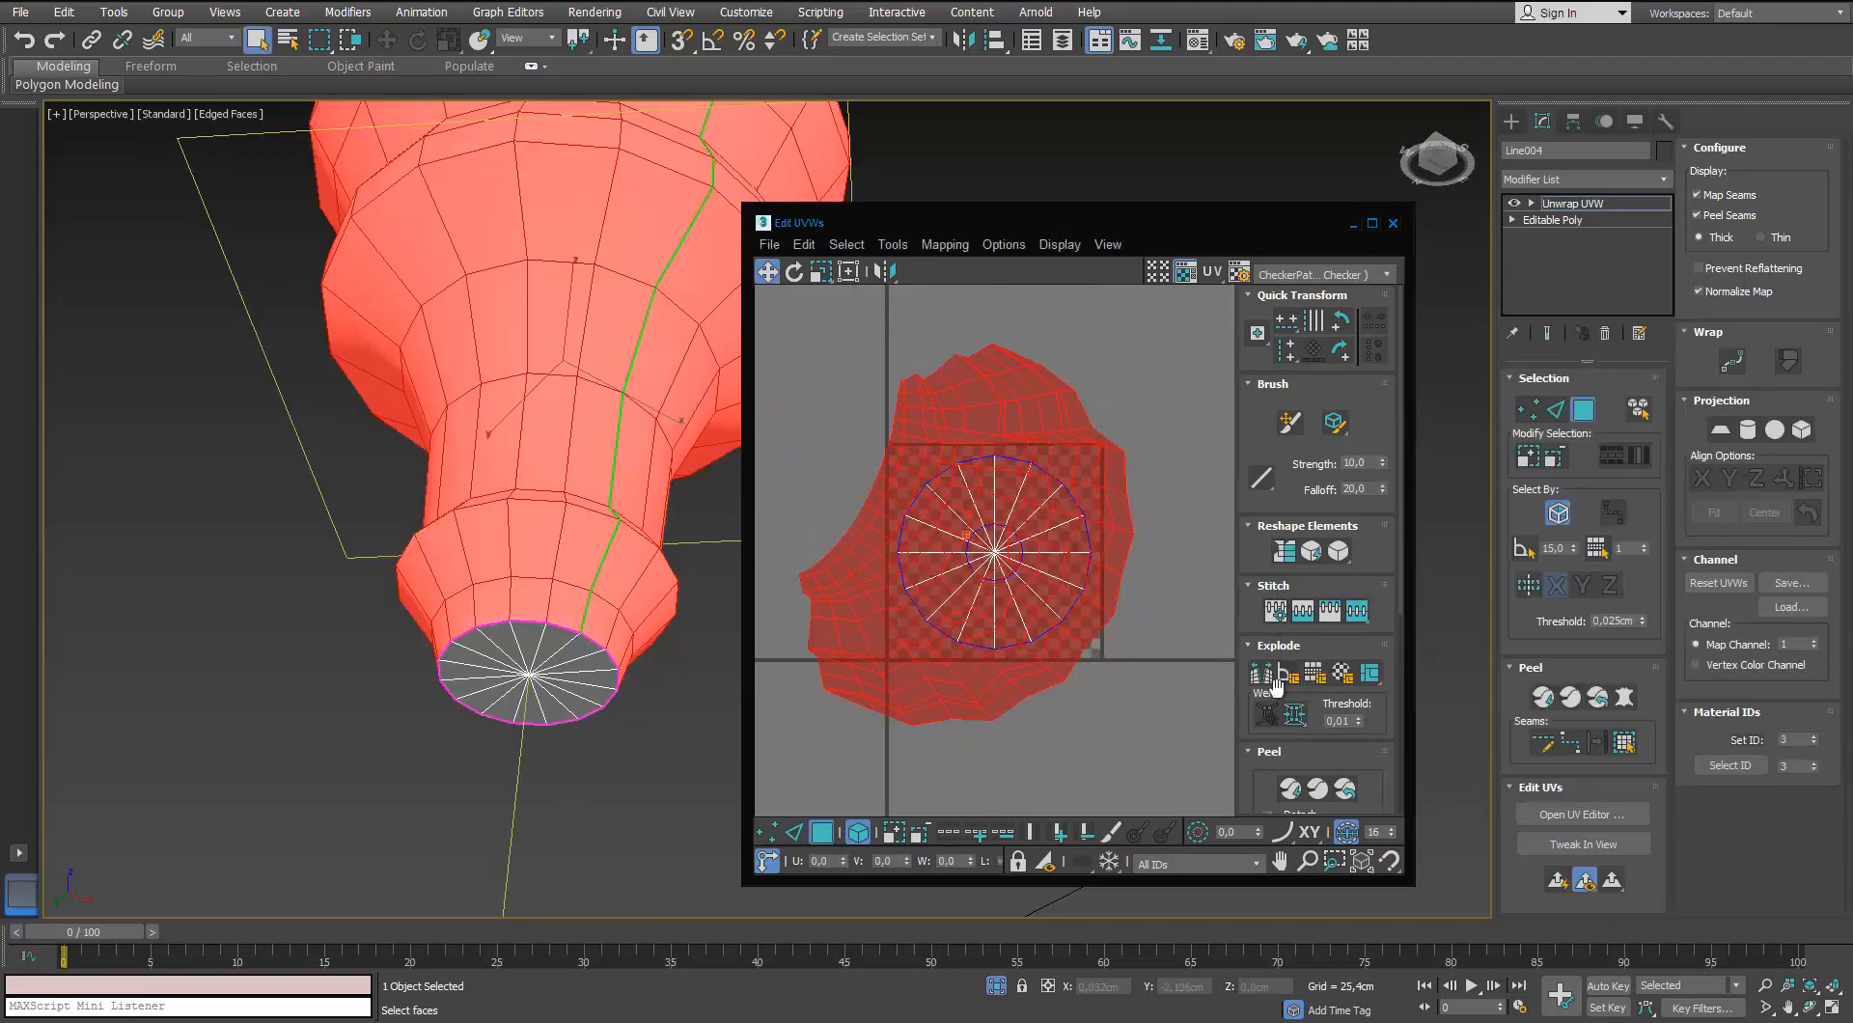
Select all the end piece's shells and pack them at matching proportions inside the UV square
{"action": "scroll", "coordinate": [1023, 558], "scroll_direction": "down", "scroll_amount": 4}
{"action": "key", "text": "ctrl+a"}
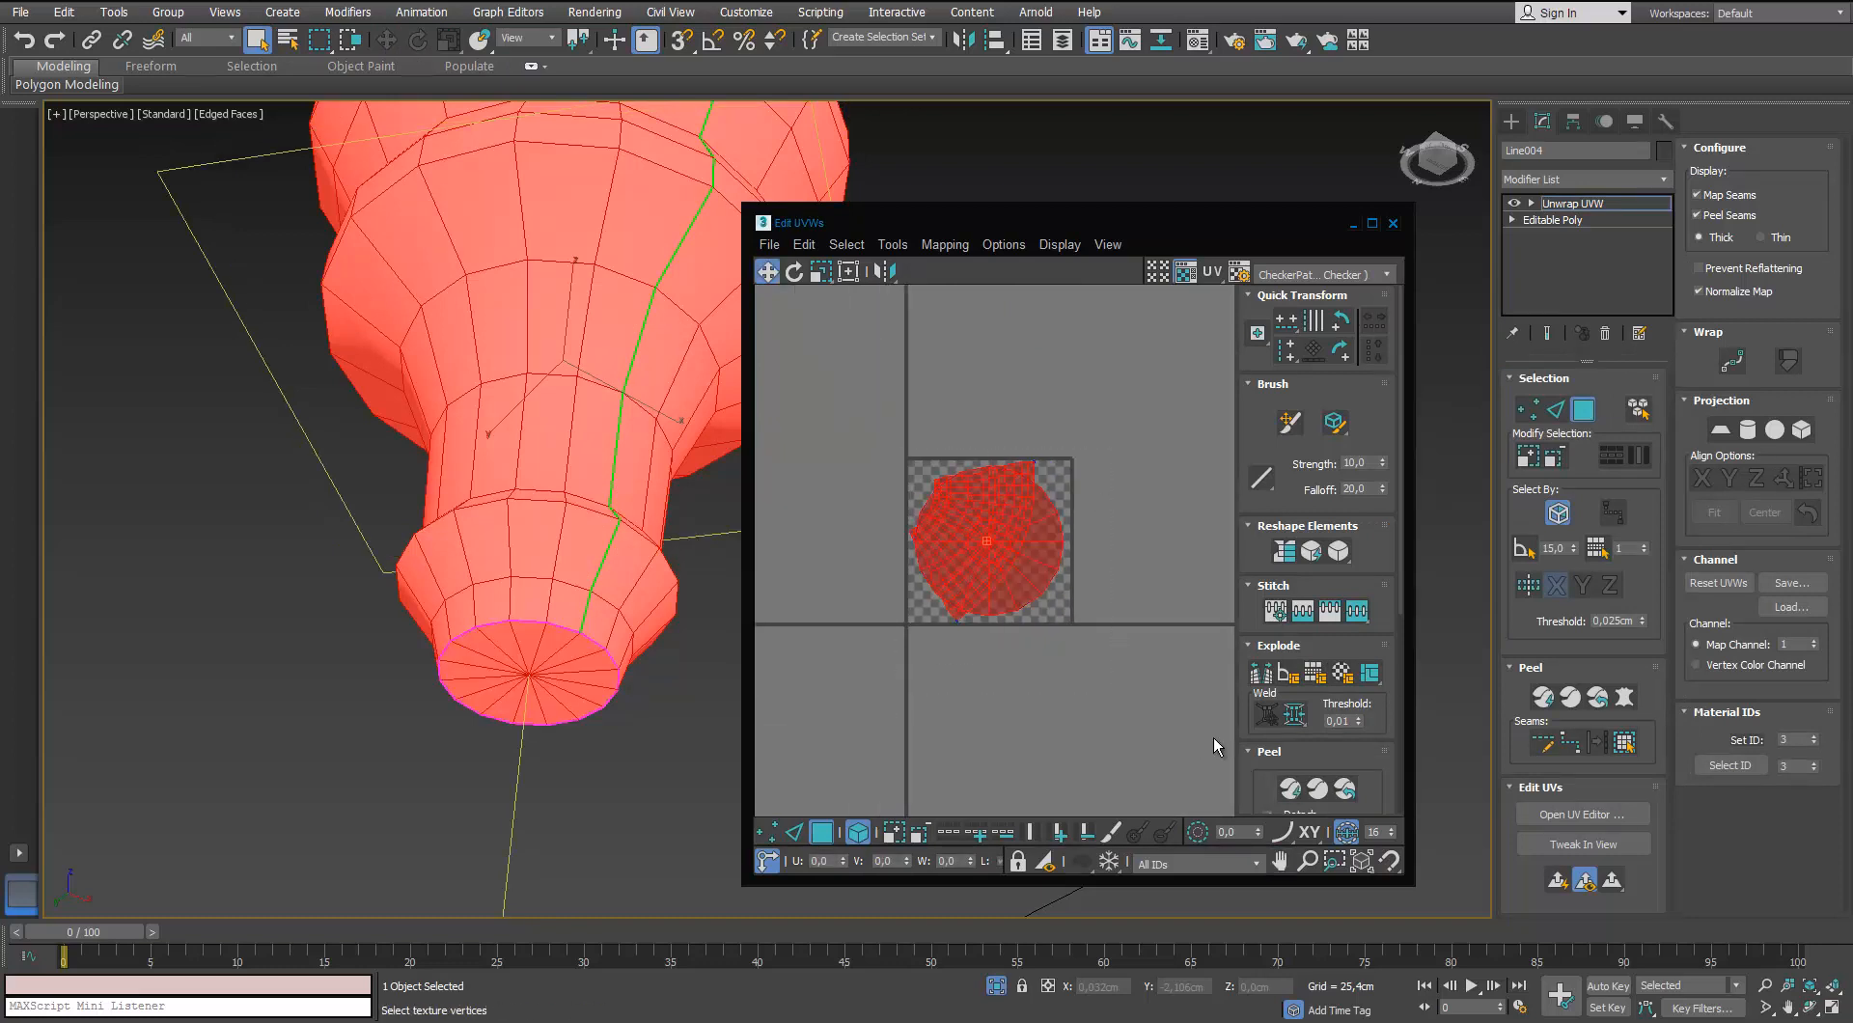
{"action": "left_click_drag", "start_coordinate": [1251, 791], "coordinate": [1273, 562]}
{"action": "scroll", "coordinate": [982, 559], "scroll_direction": "up", "scroll_amount": 2}
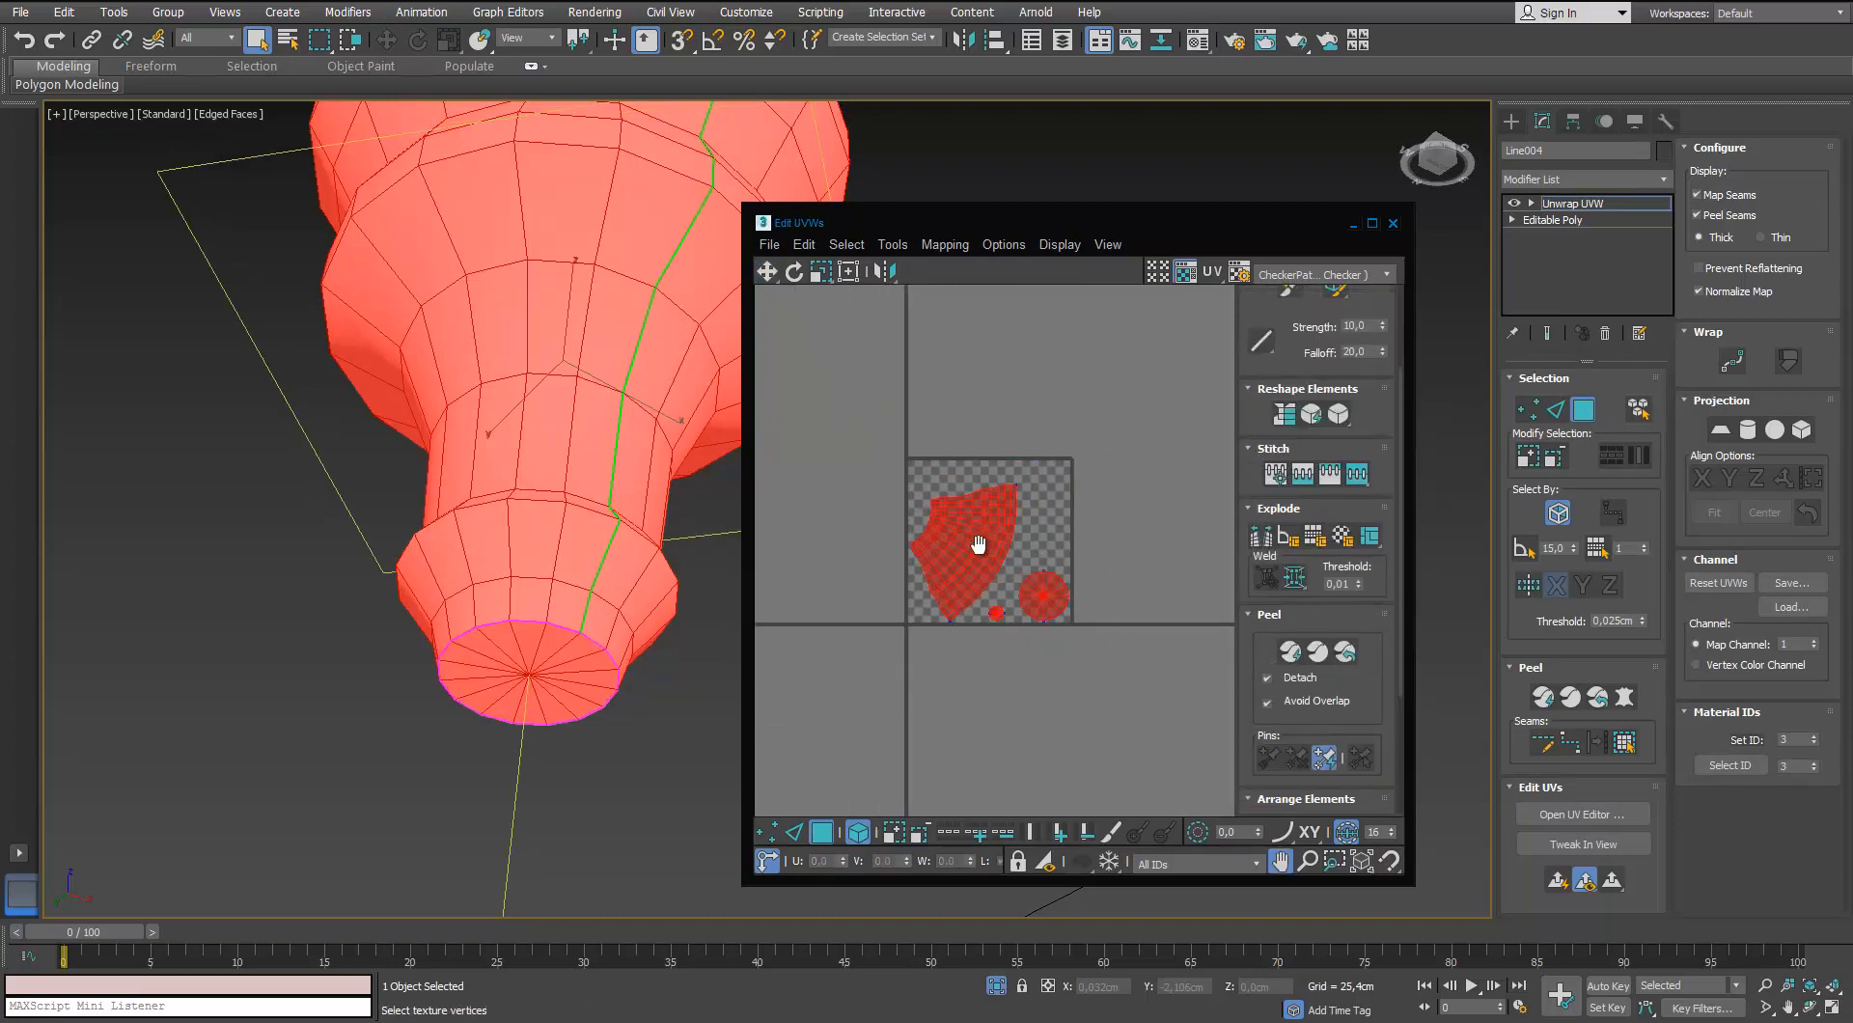
Rotate the end piece's shells until the side fan stands upright with its narrow edge up, and move them below the UV square
{"action": "middle_click_drag", "start_coordinate": [981, 542], "coordinate": [976, 508]}
{"action": "scroll", "coordinate": [976, 509], "scroll_direction": "up", "scroll_amount": 3}
{"action": "key", "text": "e"}
{"action": "left_click_drag", "start_coordinate": [1020, 479], "coordinate": [1004, 783]}
{"action": "key", "text": "w"}
{"action": "middle_click_drag", "start_coordinate": [1004, 784], "coordinate": [1018, 599]}
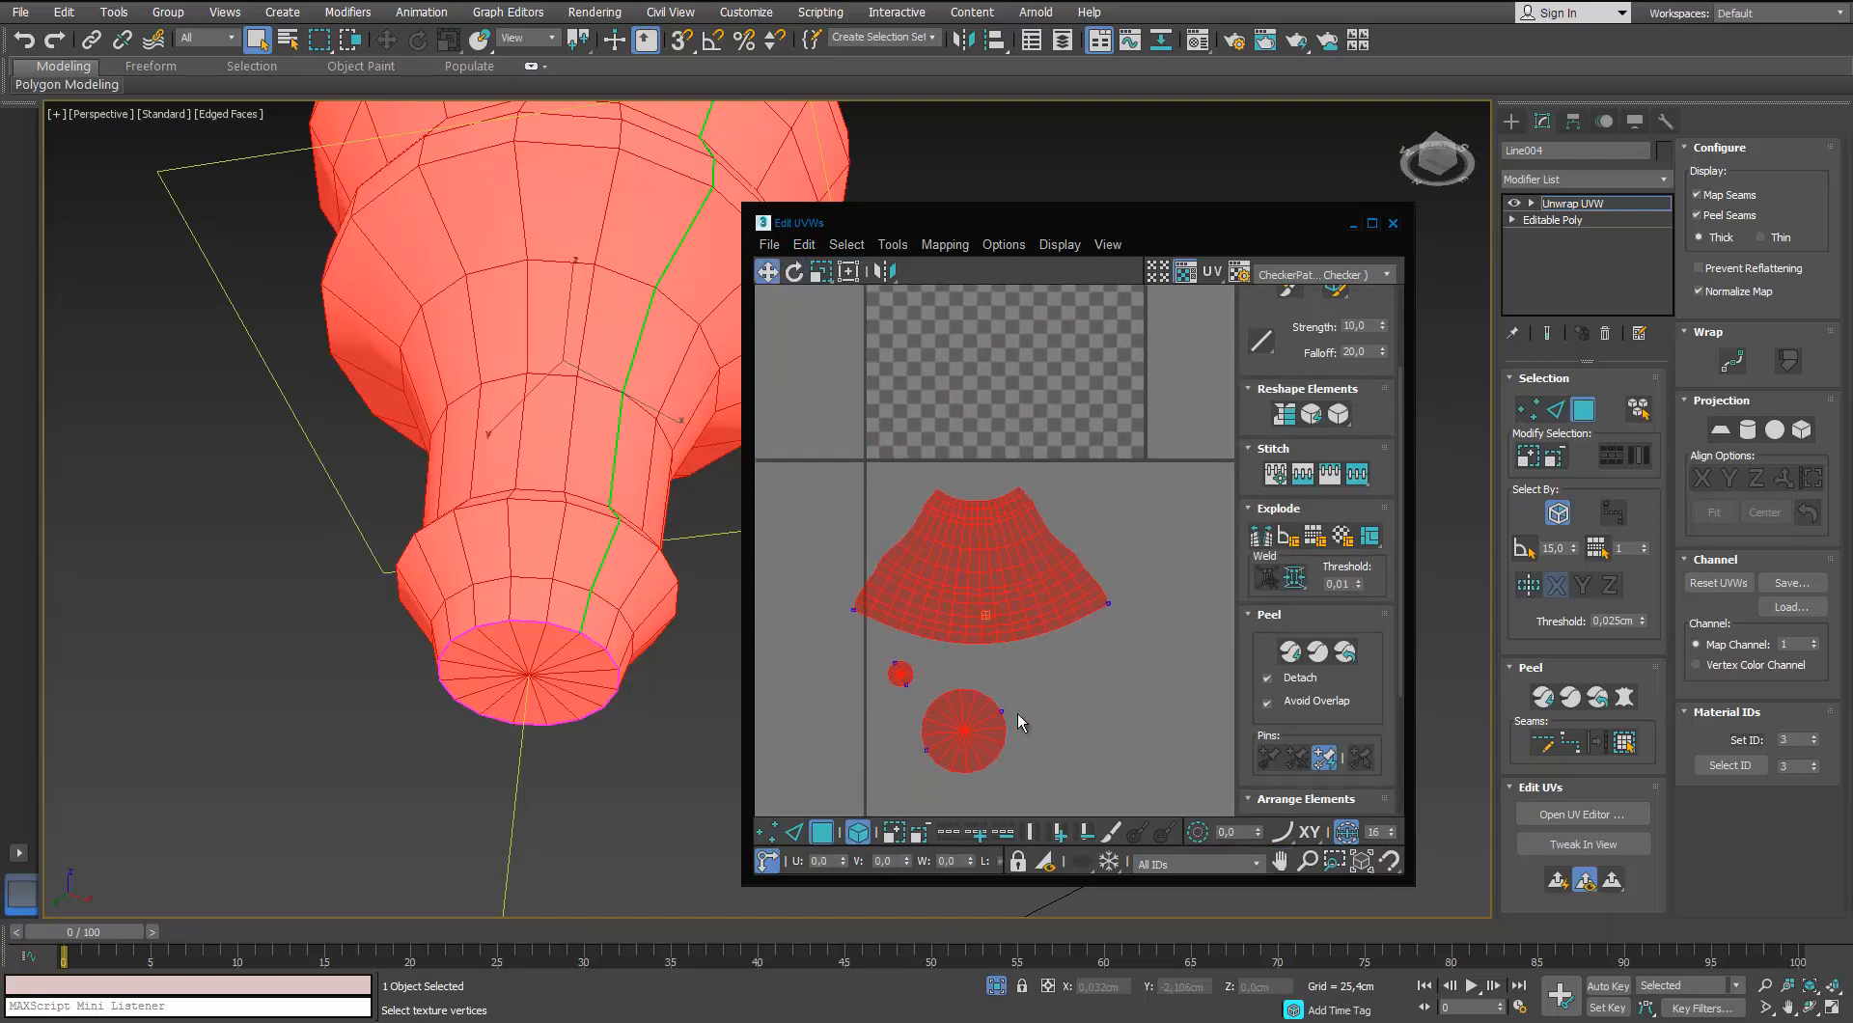
Place the large cap shell just above the side fan and the small cap shell beside it
{"action": "left_click", "coordinate": [955, 777]}
{"action": "left_click_drag", "start_coordinate": [967, 749], "coordinate": [981, 507]}
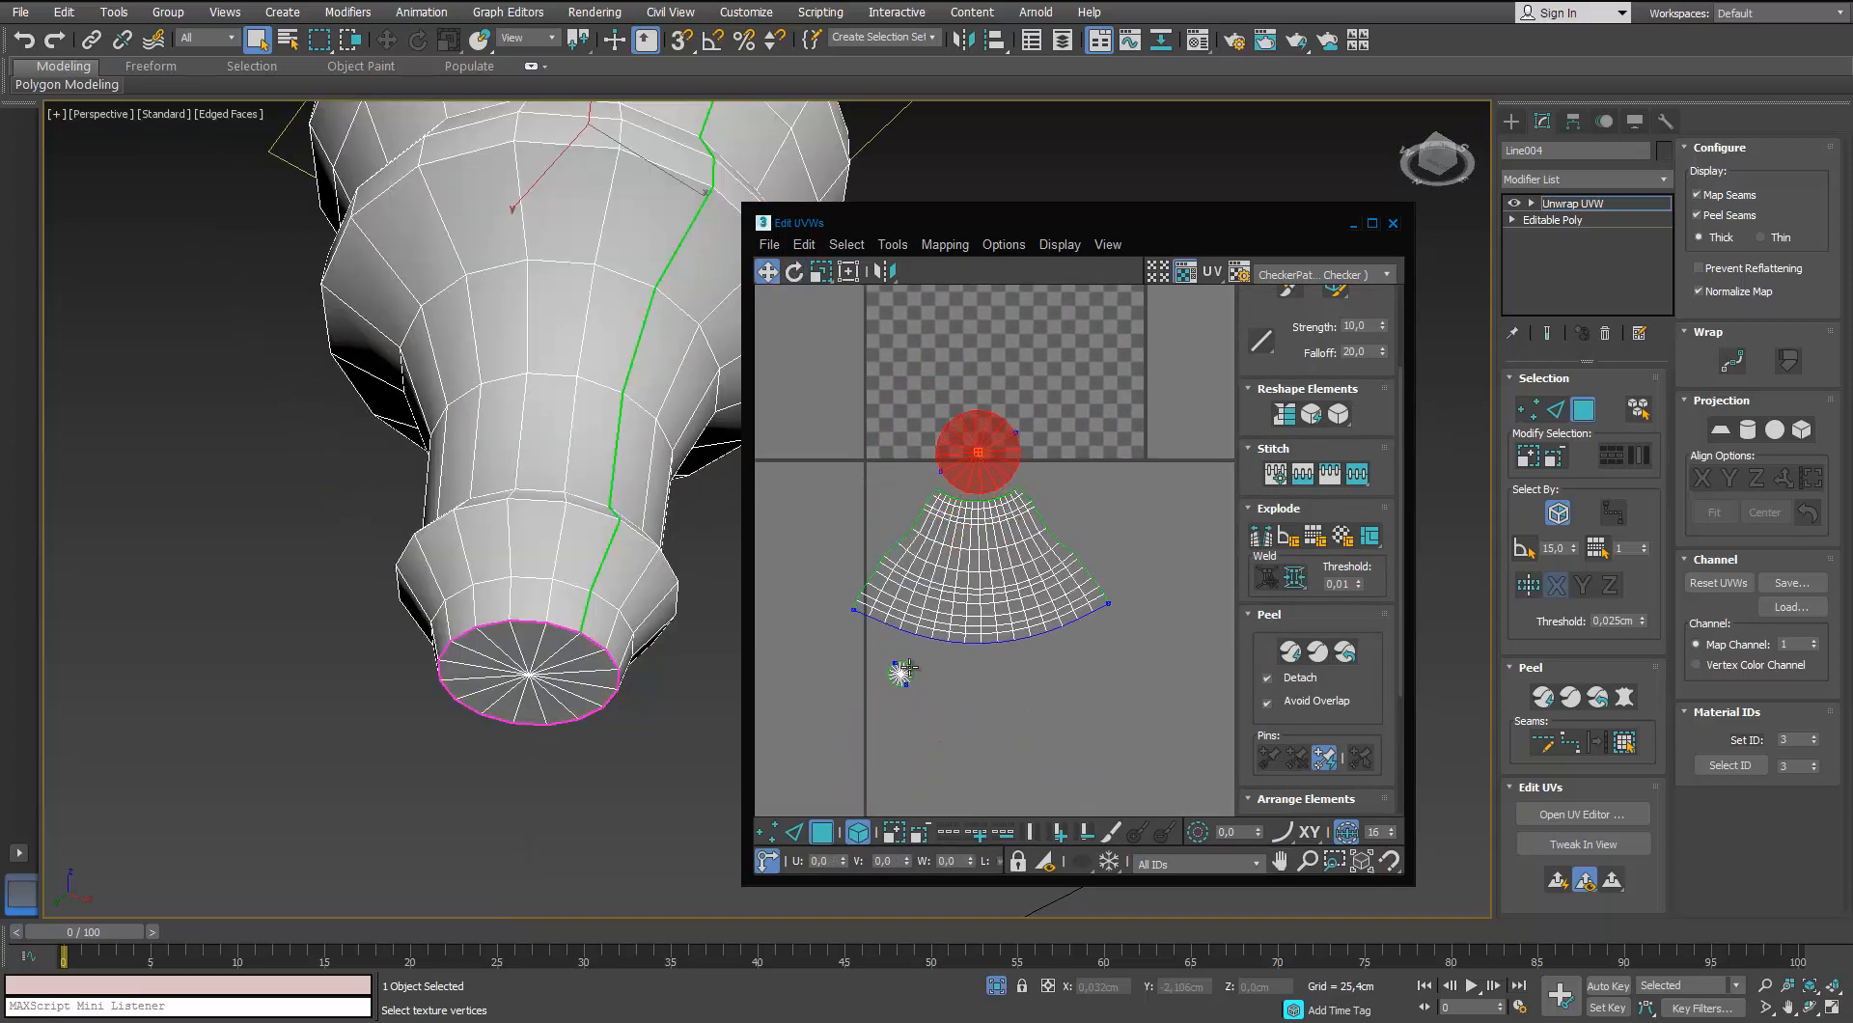
{"action": "left_click_drag", "start_coordinate": [909, 667], "coordinate": [932, 441]}
{"action": "scroll", "coordinate": [950, 475], "scroll_direction": "up", "scroll_amount": 3}
Select all three end piece shells and scale them down together
{"action": "left_click_drag", "start_coordinate": [1145, 440], "coordinate": [849, 680]}
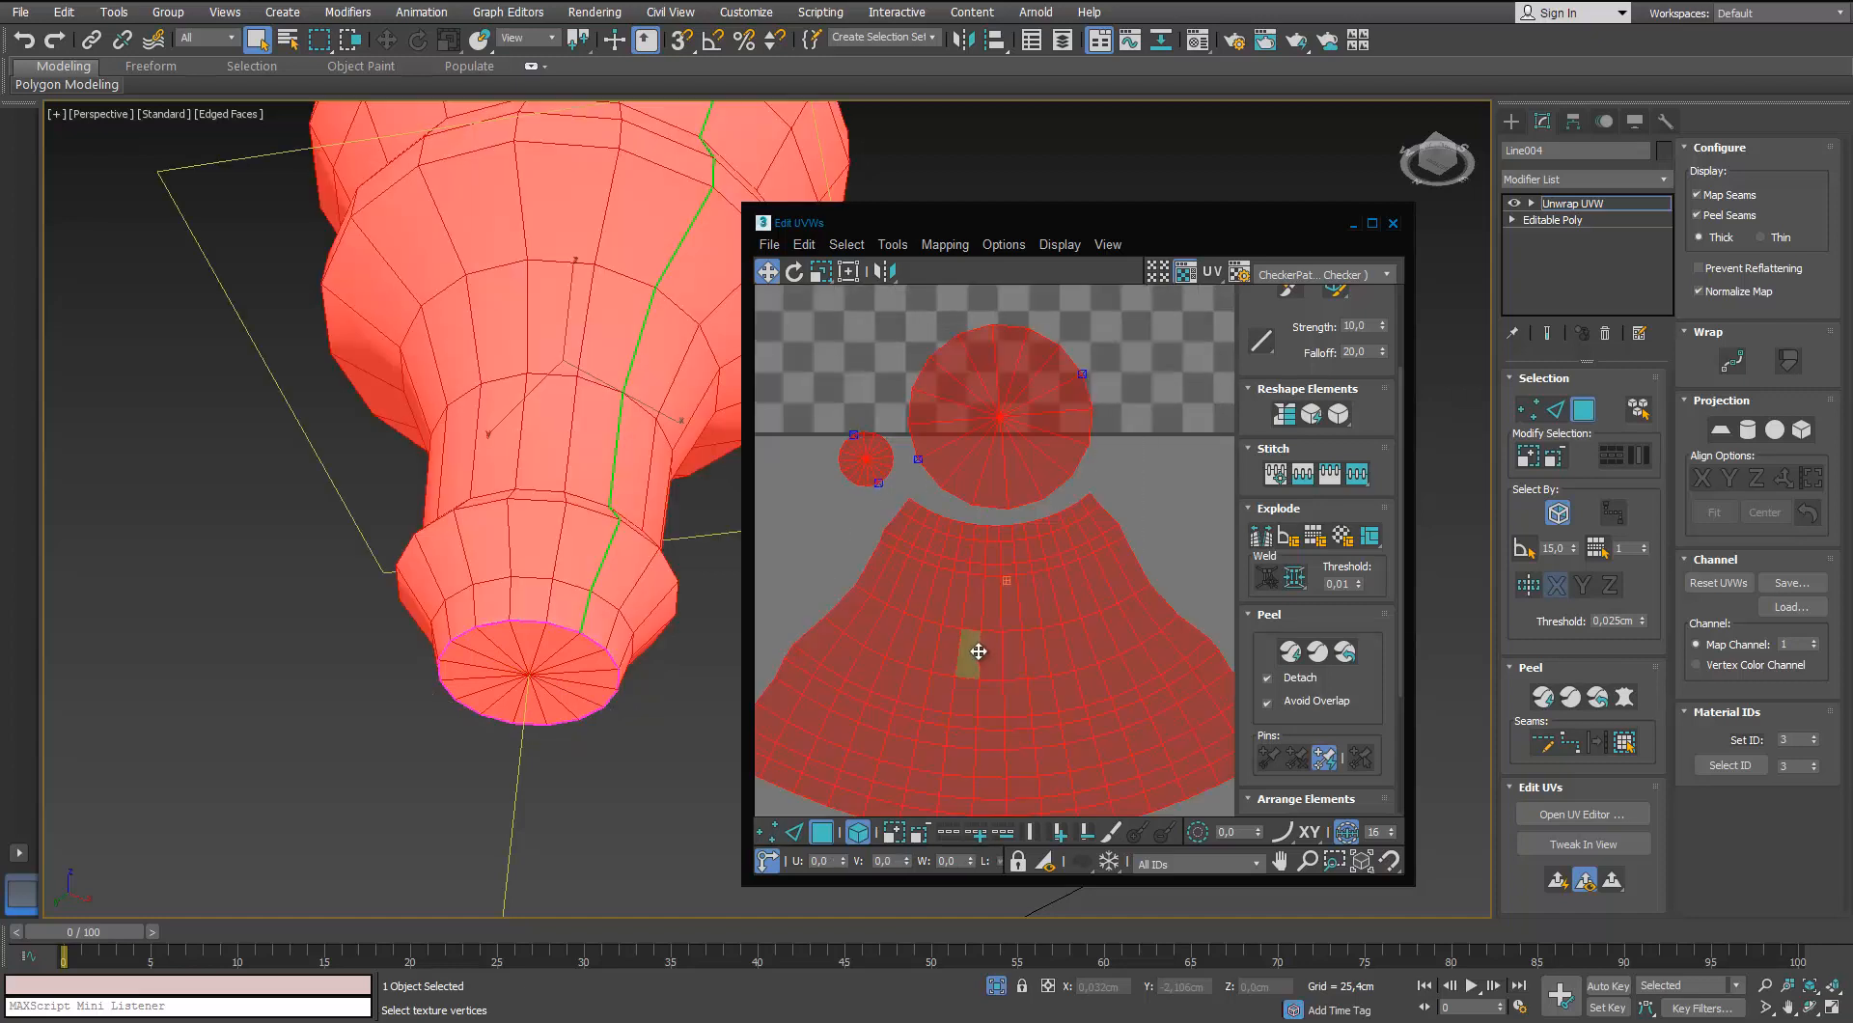
{"action": "left_click_drag", "start_coordinate": [975, 649], "coordinate": [944, 740]}
{"action": "scroll", "coordinate": [989, 652], "scroll_direction": "down", "scroll_amount": 2}
{"action": "key", "text": "r"}
{"action": "left_click_drag", "start_coordinate": [995, 657], "coordinate": [953, 770]}
{"action": "middle_click_drag", "start_coordinate": [1007, 710], "coordinate": [1104, 744]}
Move the end piece's shells outside the UV square, shrink them further and place them beside its lower left edge
{"action": "key", "text": "w"}
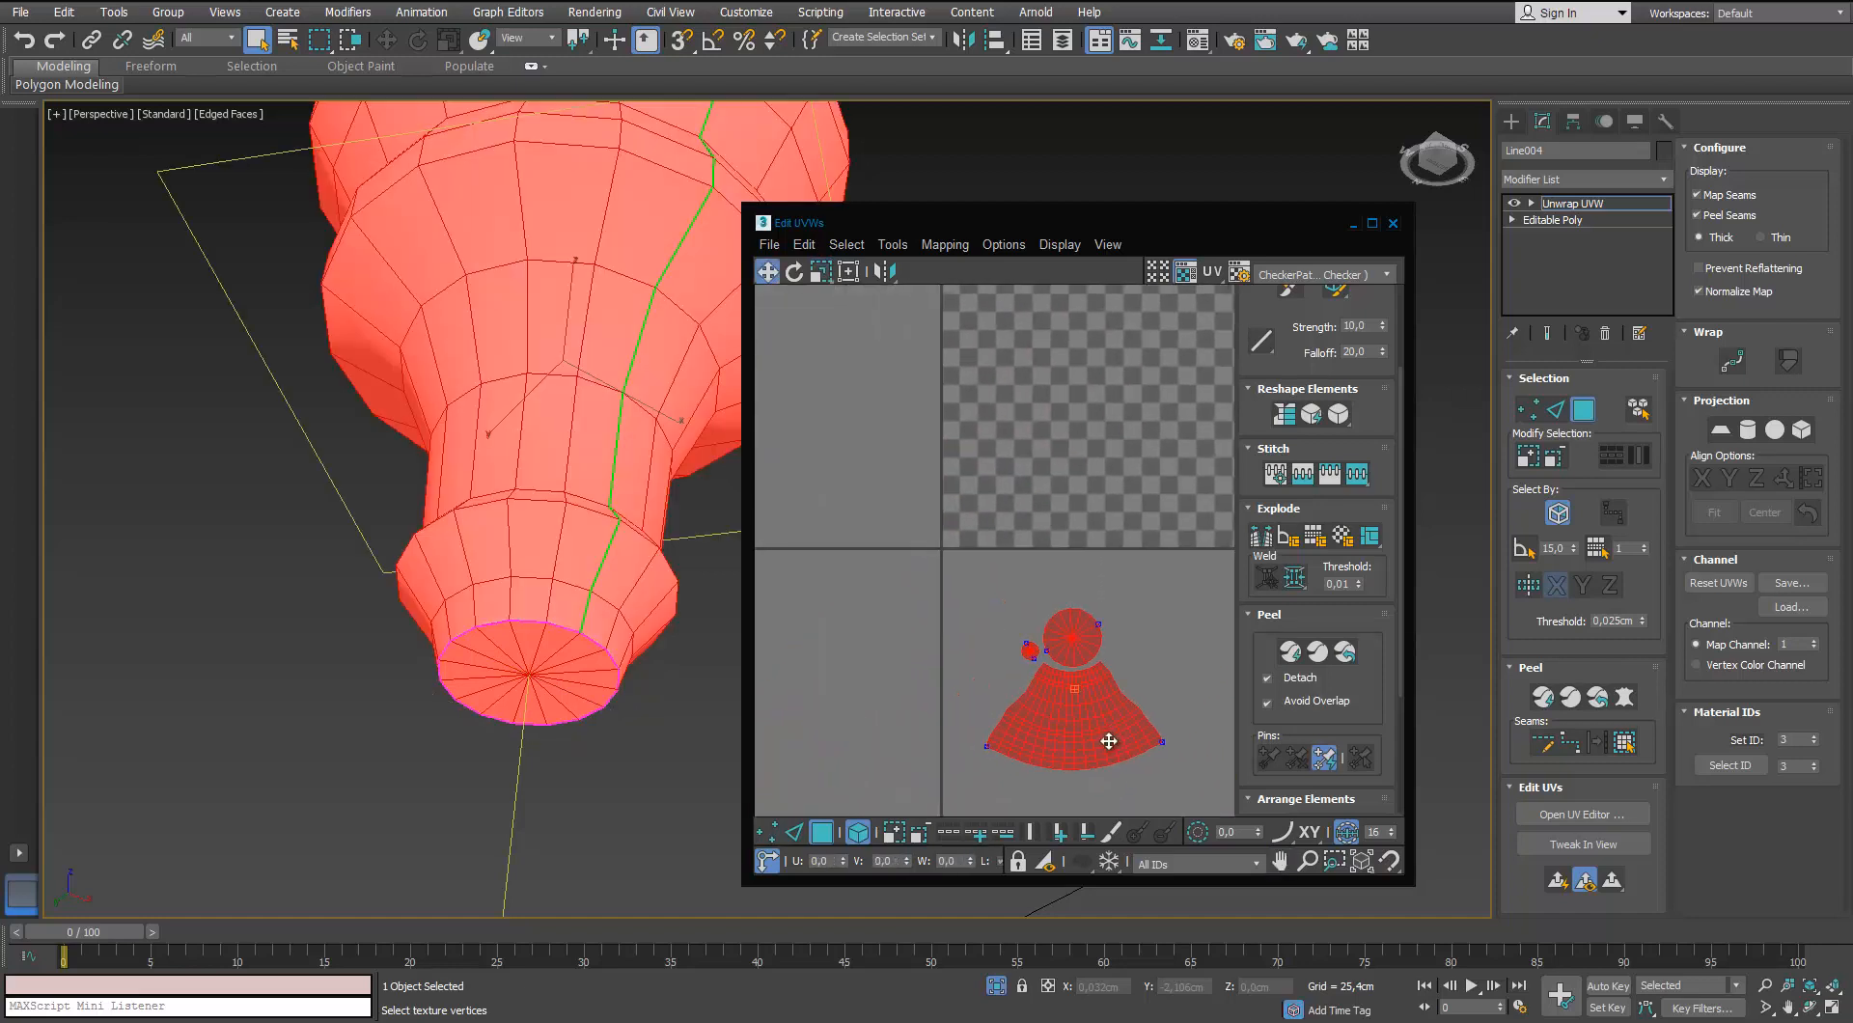
{"action": "left_click_drag", "start_coordinate": [1104, 744], "coordinate": [894, 511]}
{"action": "middle_click_drag", "start_coordinate": [897, 506], "coordinate": [1013, 595]}
{"action": "key", "text": "r"}
{"action": "left_click_drag", "start_coordinate": [1003, 645], "coordinate": [1003, 669]}
{"action": "middle_click_drag", "start_coordinate": [1004, 588], "coordinate": [941, 727]}
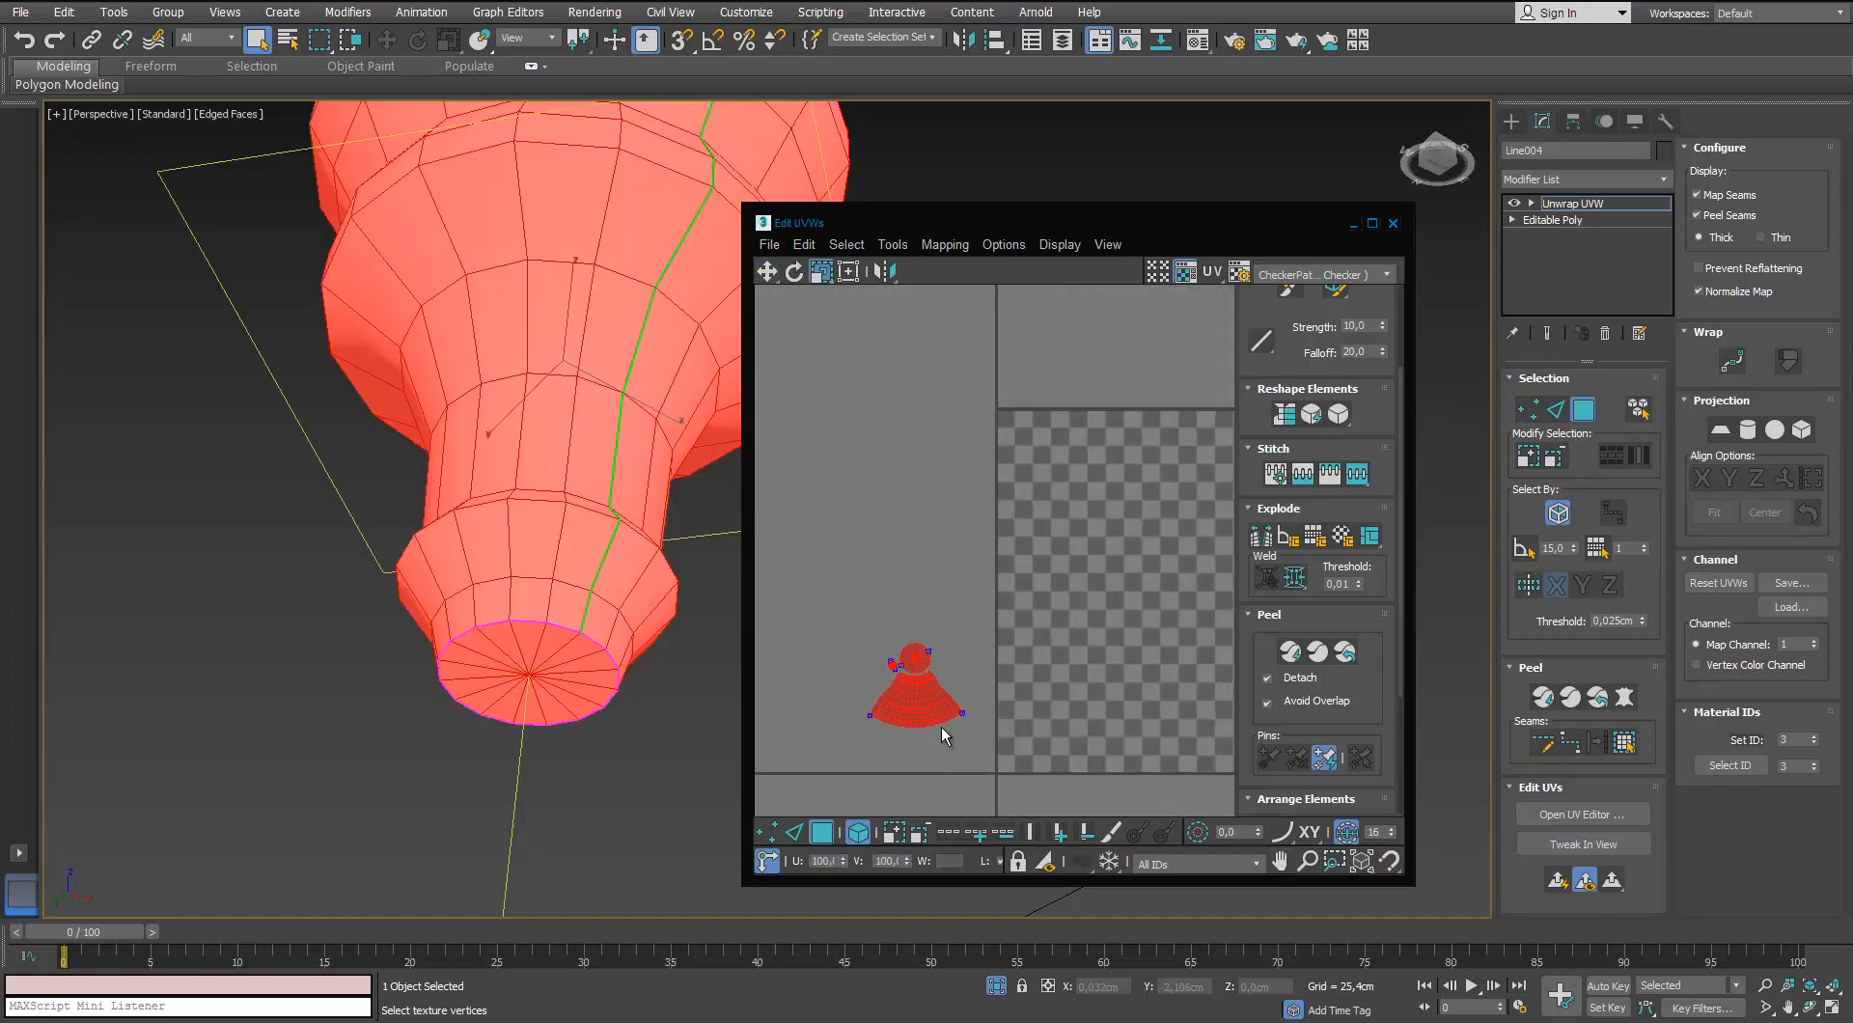
{"action": "left_click_drag", "start_coordinate": [960, 723], "coordinate": [967, 730]}
{"action": "left_click", "coordinate": [868, 627]}
Apply the checker material 03 - Default to the end piece and exit isolation
{"action": "scroll", "coordinate": [479, 455], "scroll_direction": "down", "scroll_amount": 5}
{"action": "middle_click_drag", "start_coordinate": [493, 410], "coordinate": [560, 477], "text": "alt"}
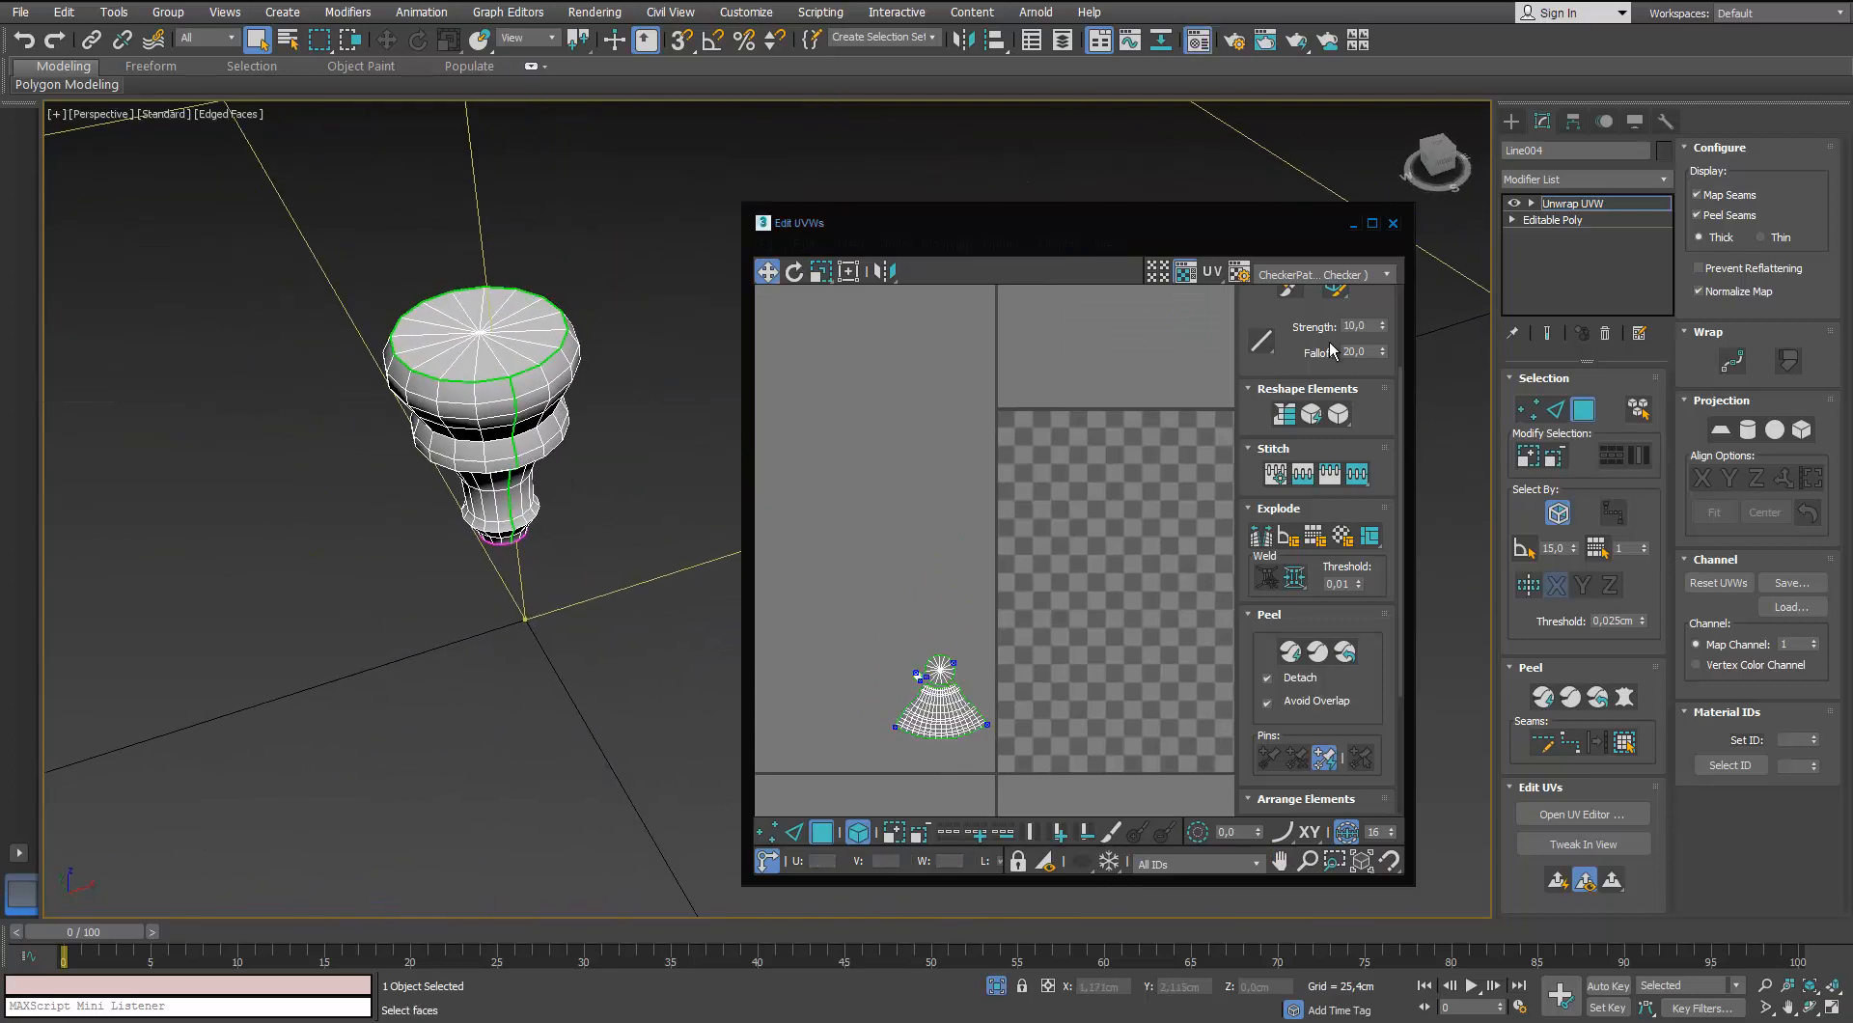
{"action": "key", "text": "m"}
{"action": "left_click_drag", "start_coordinate": [535, 398], "coordinate": [536, 401]}
{"action": "middle_click_drag", "start_coordinate": [536, 401], "coordinate": [528, 369], "text": "alt"}
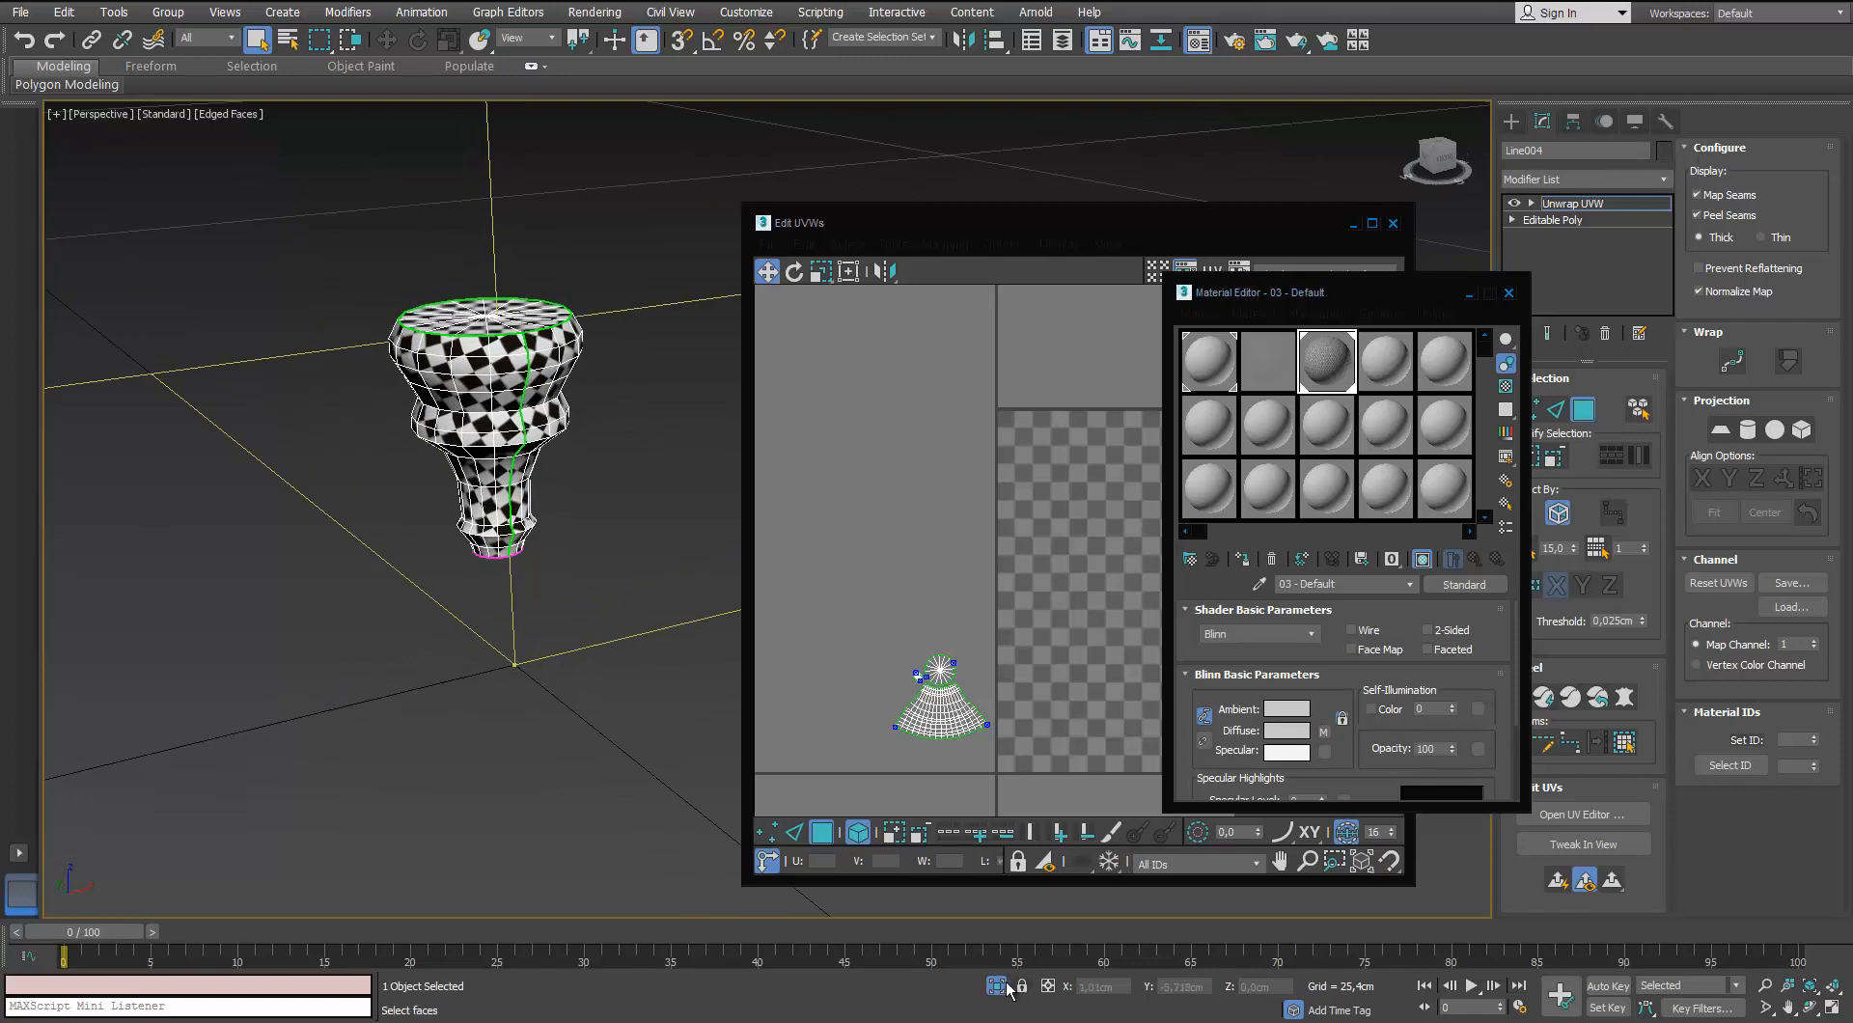
{"action": "key", "text": "alt+q"}
{"action": "scroll", "coordinate": [565, 371], "scroll_direction": "down", "scroll_amount": 4}
{"action": "middle_click_drag", "start_coordinate": [593, 502], "coordinate": [581, 417]}
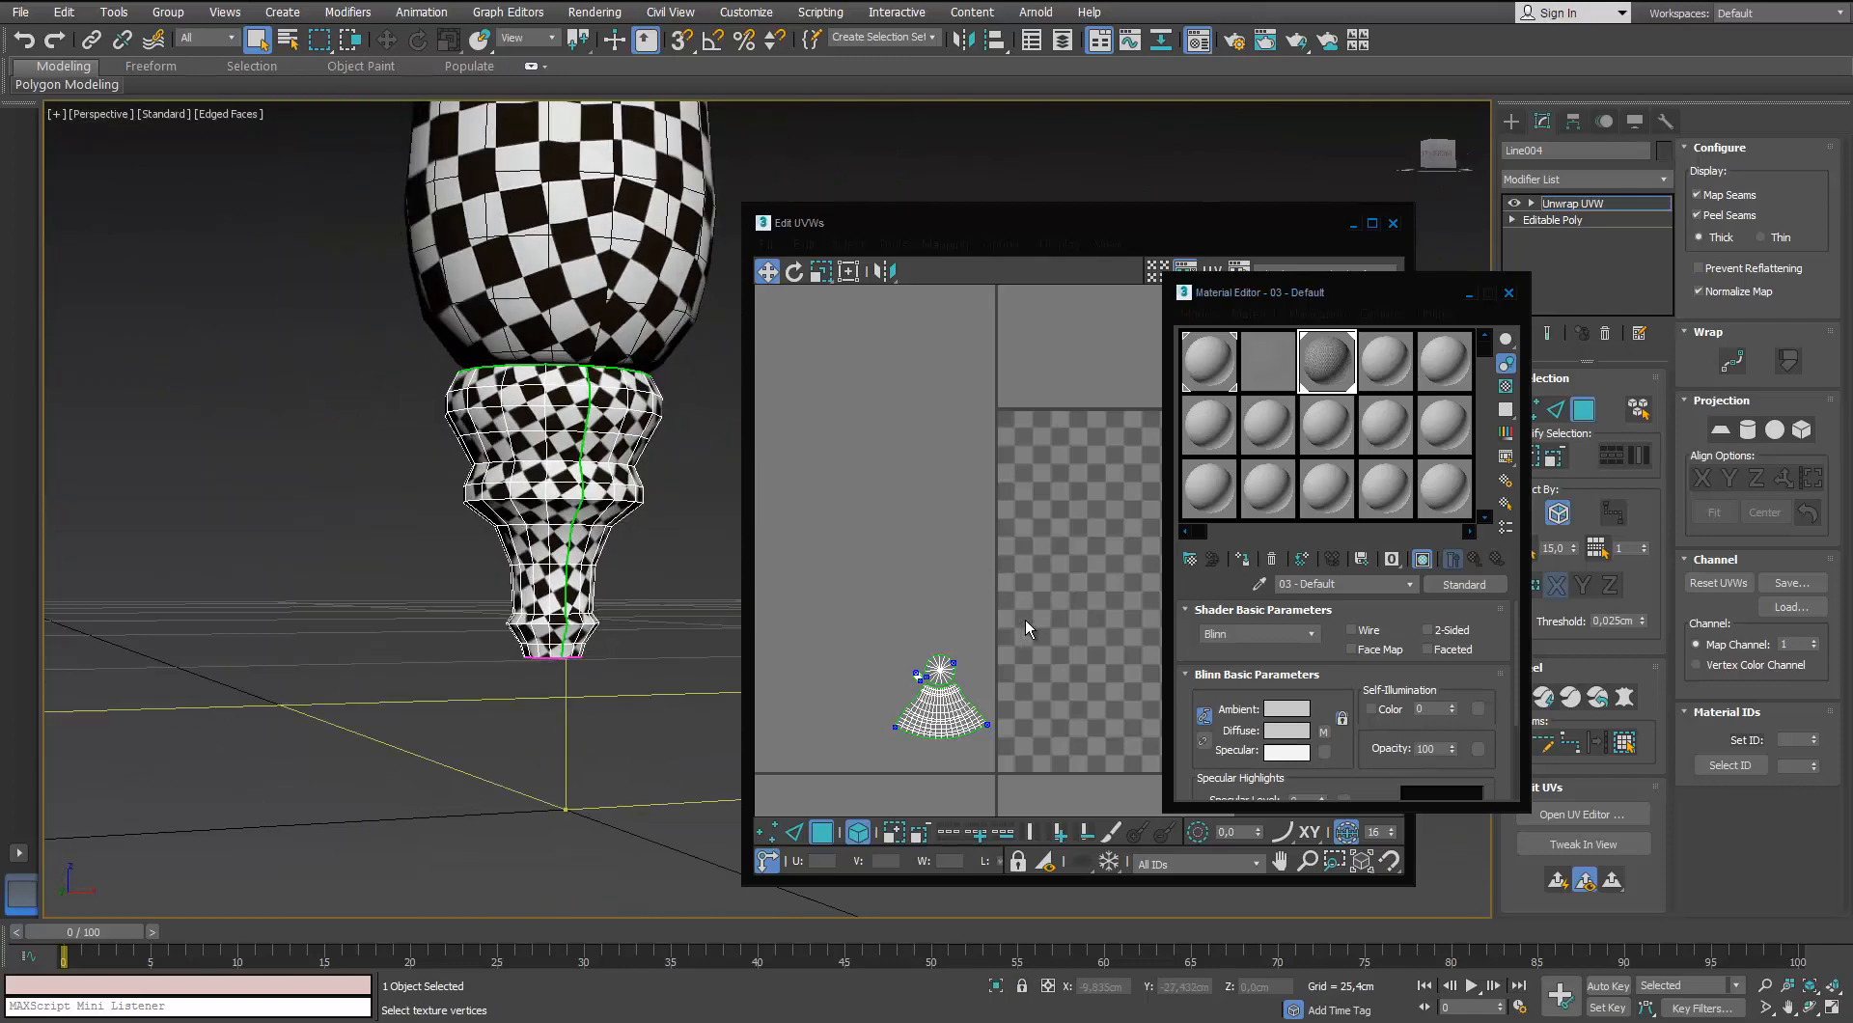
Scale the end piece's shells together to match the handle's checker density, and close the UV editor
{"action": "left_click", "coordinate": [947, 699]}
{"action": "left_click_drag", "start_coordinate": [947, 710], "coordinate": [926, 777]}
{"action": "middle_click_drag", "start_coordinate": [446, 492], "coordinate": [519, 490], "text": "alt"}
{"action": "left_click_drag", "start_coordinate": [936, 715], "coordinate": [936, 722]}
{"action": "middle_click_drag", "start_coordinate": [555, 493], "coordinate": [579, 541], "text": "alt"}
{"action": "scroll", "coordinate": [565, 516], "scroll_direction": "down", "scroll_amount": 5}
{"action": "left_click", "coordinate": [1392, 223]}
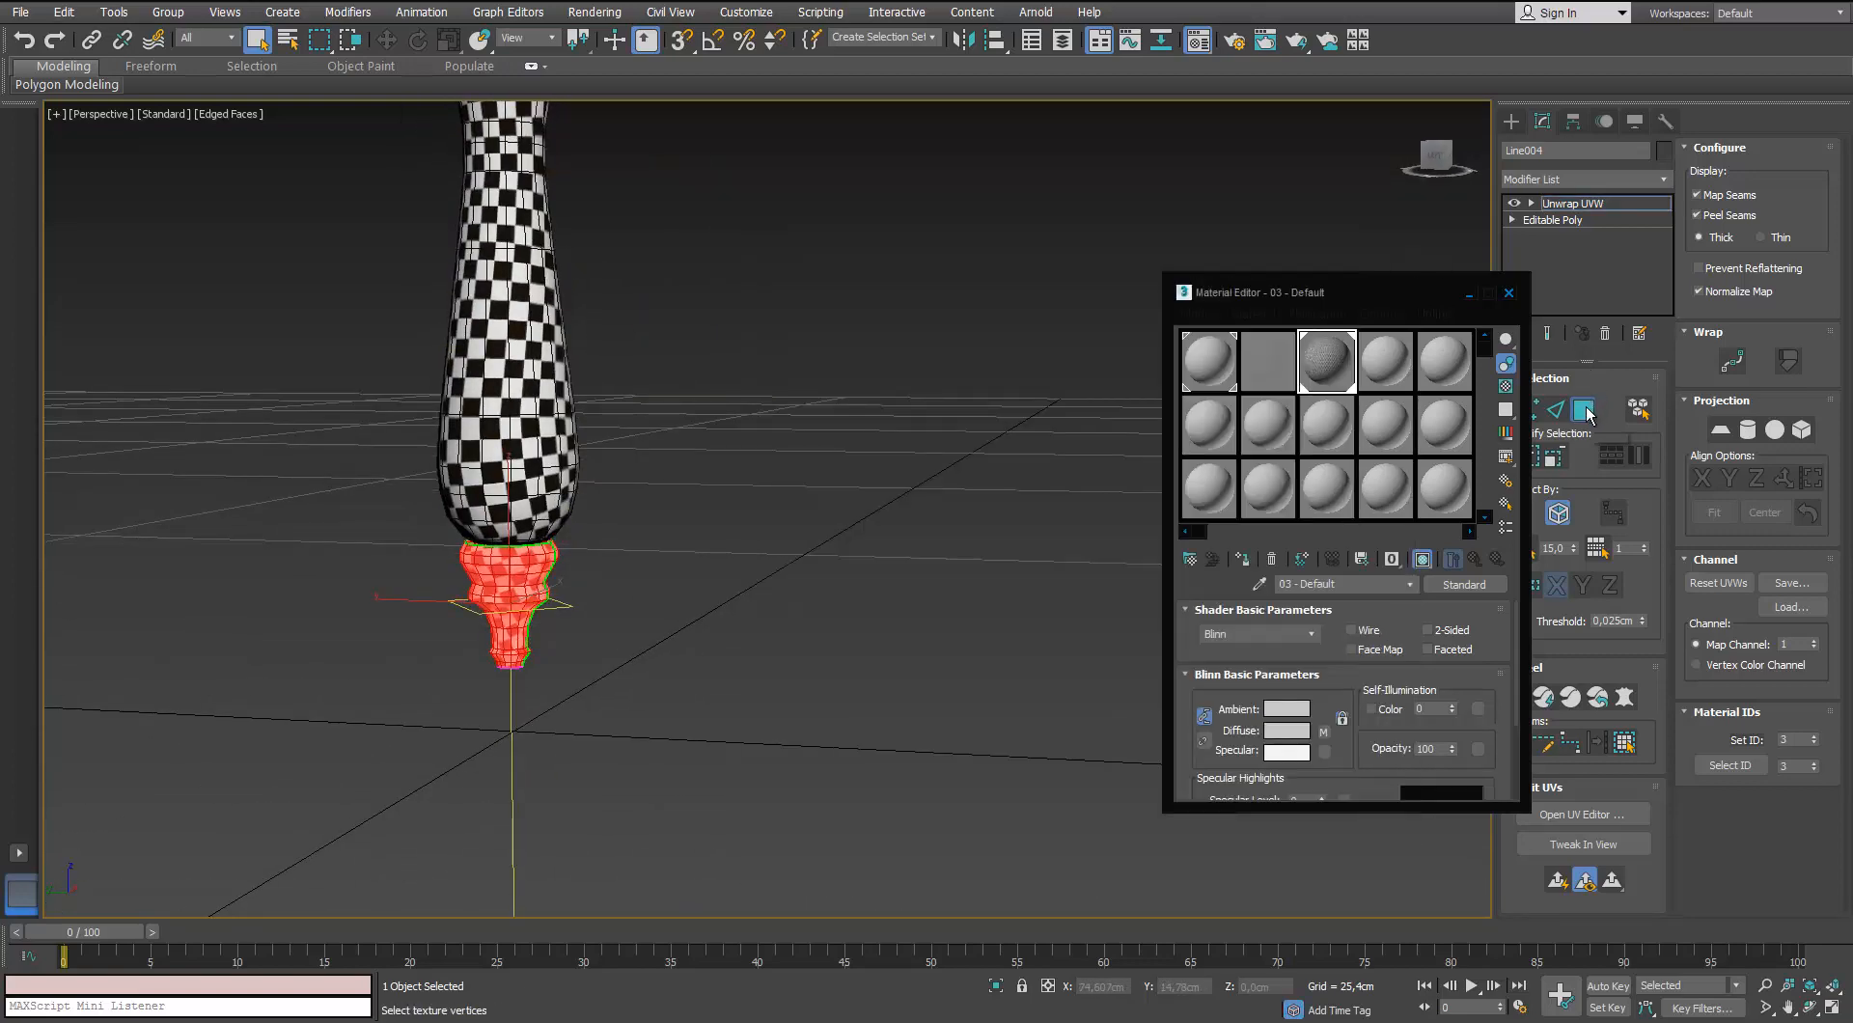
Close the Material Editor and convert the magnifying glass's lens to an Editable Poly
{"action": "left_click", "coordinate": [1508, 294]}
{"action": "left_click", "coordinate": [958, 793]}
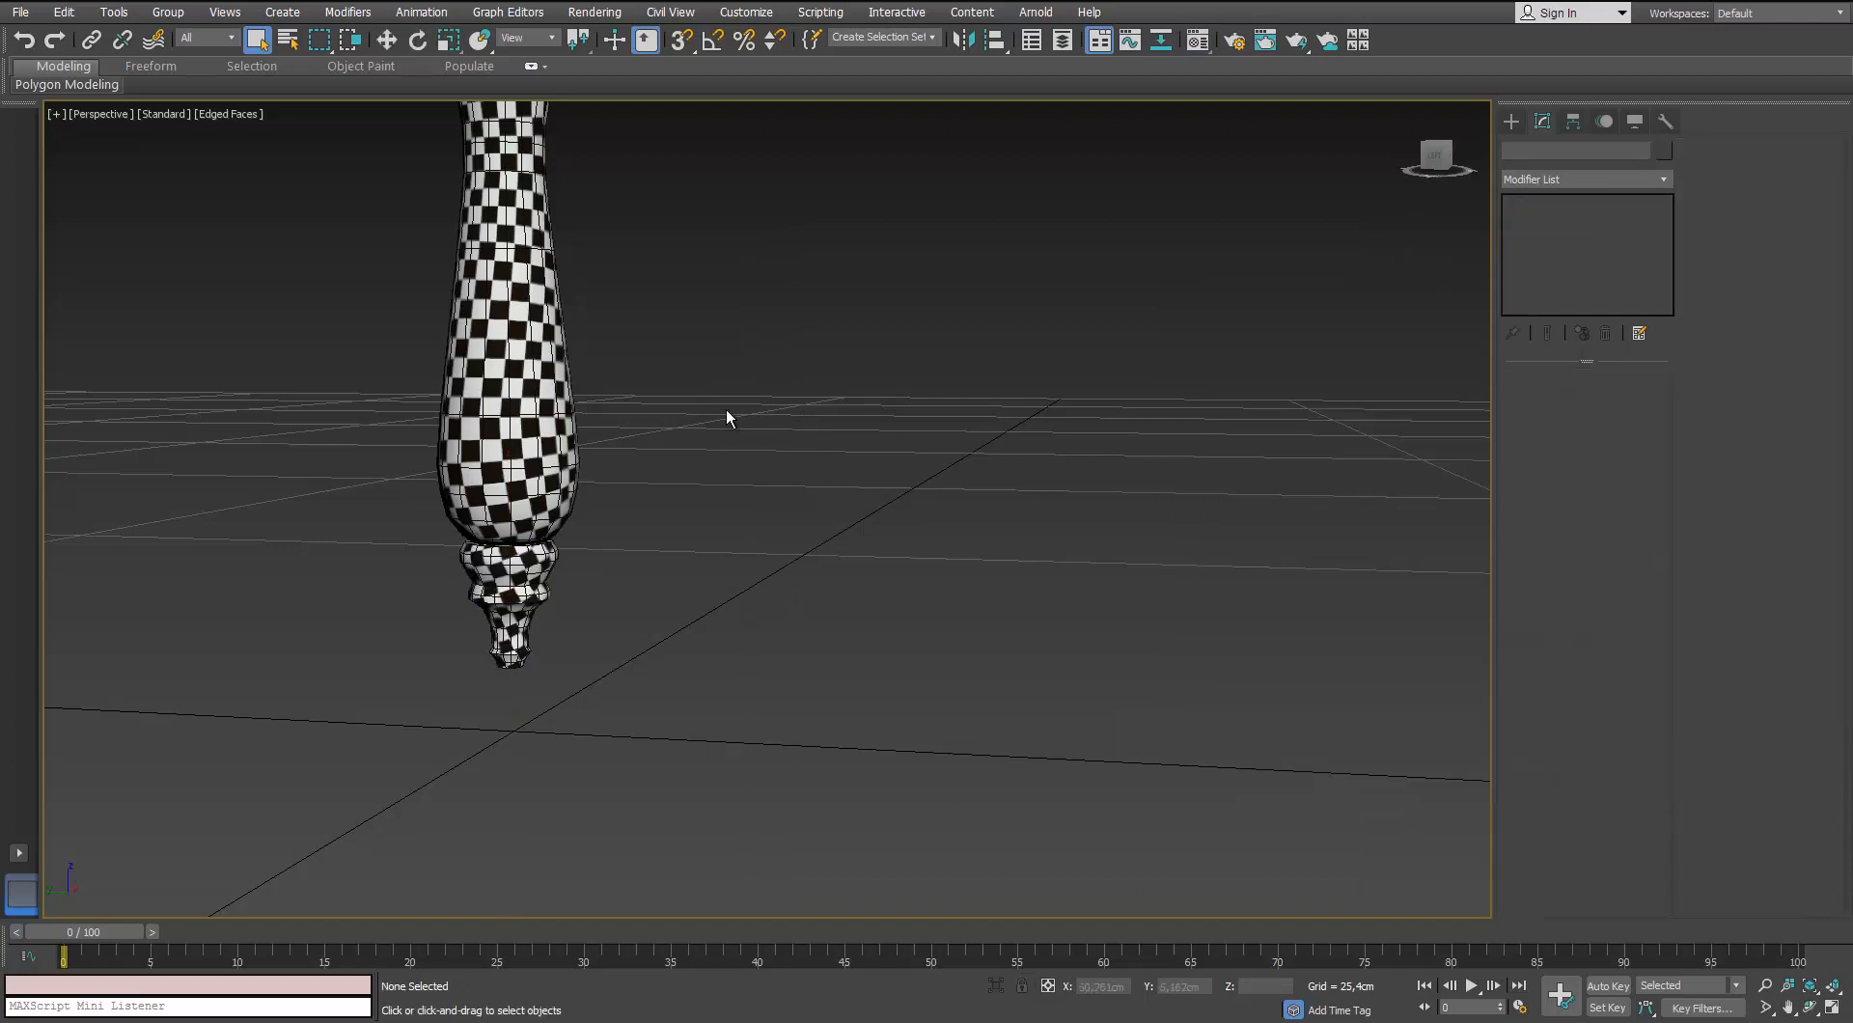
{"action": "scroll", "coordinate": [727, 418], "scroll_direction": "down", "scroll_amount": 5}
{"action": "middle_click_drag", "start_coordinate": [709, 405], "coordinate": [579, 439]}
{"action": "scroll", "coordinate": [753, 434], "scroll_direction": "up", "scroll_amount": 5}
{"action": "middle_click_drag", "start_coordinate": [752, 435], "coordinate": [668, 425], "text": "alt"}
{"action": "scroll", "coordinate": [719, 459], "scroll_direction": "down", "scroll_amount": 5}
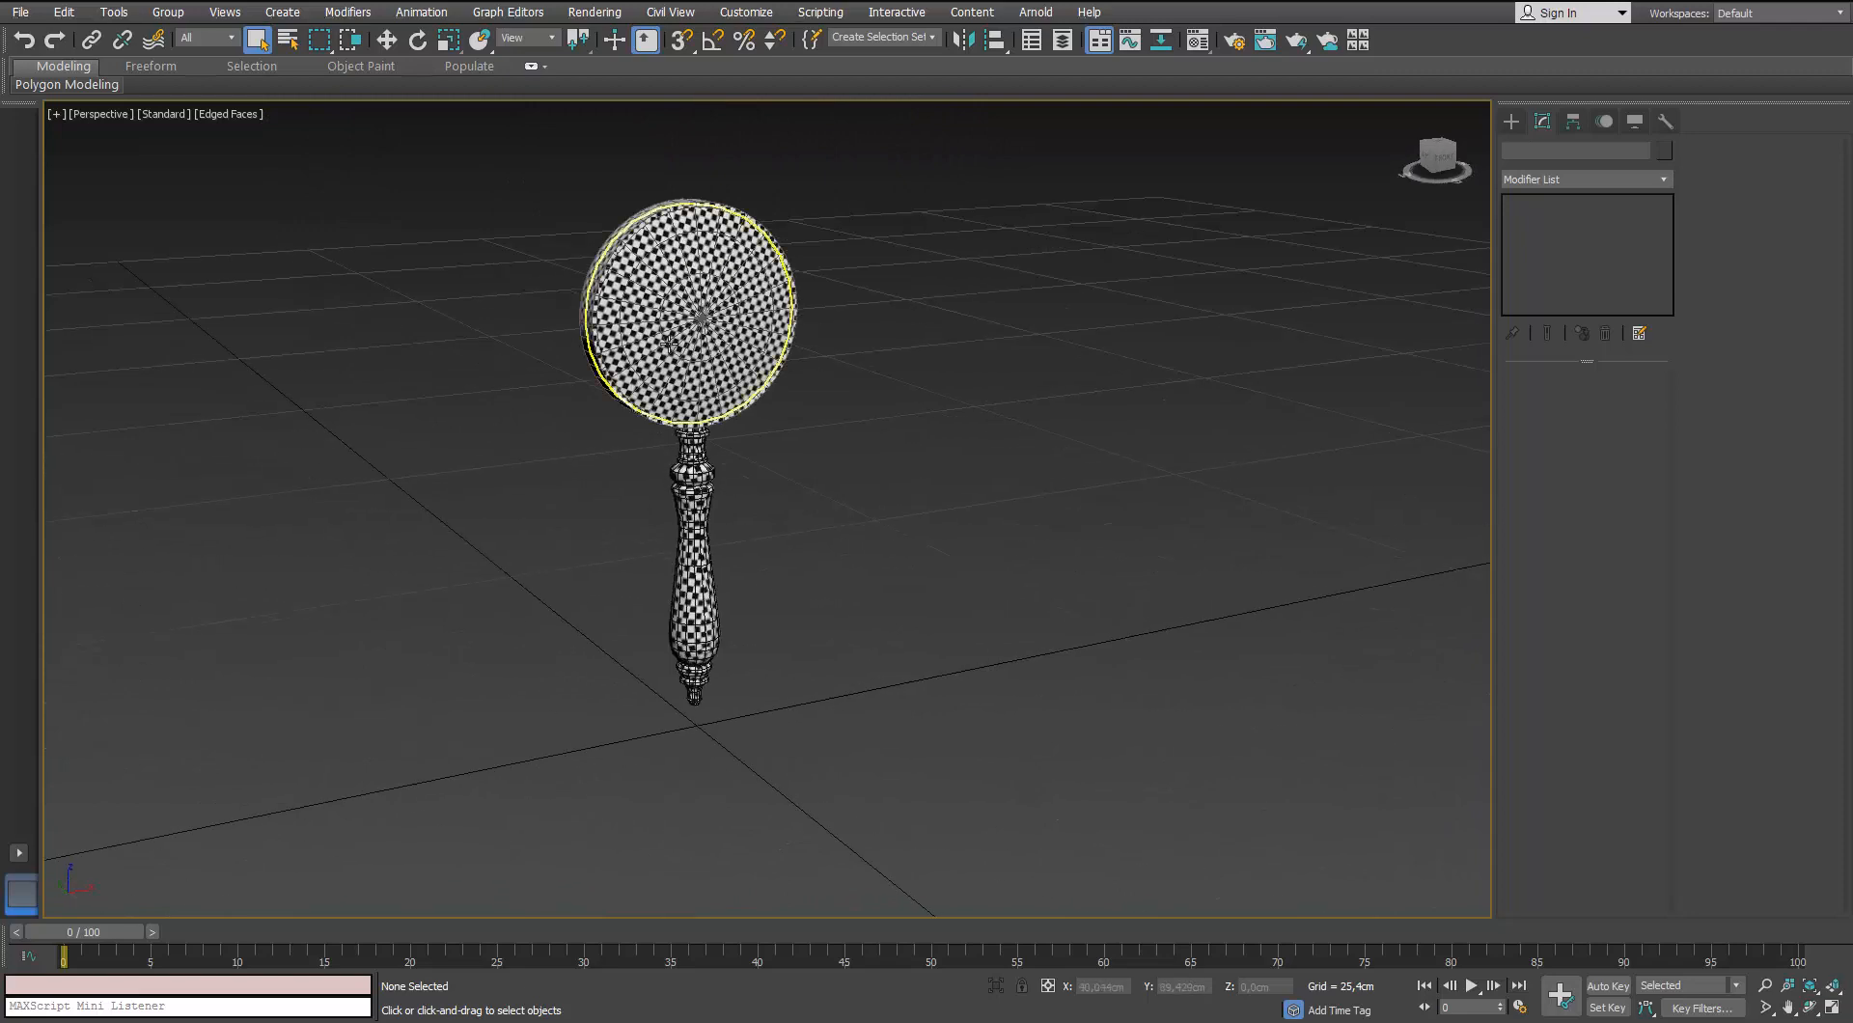
{"action": "left_click", "coordinate": [668, 342]}
{"action": "right_click", "coordinate": [666, 328]}
{"action": "left_click", "coordinate": [617, 538]}
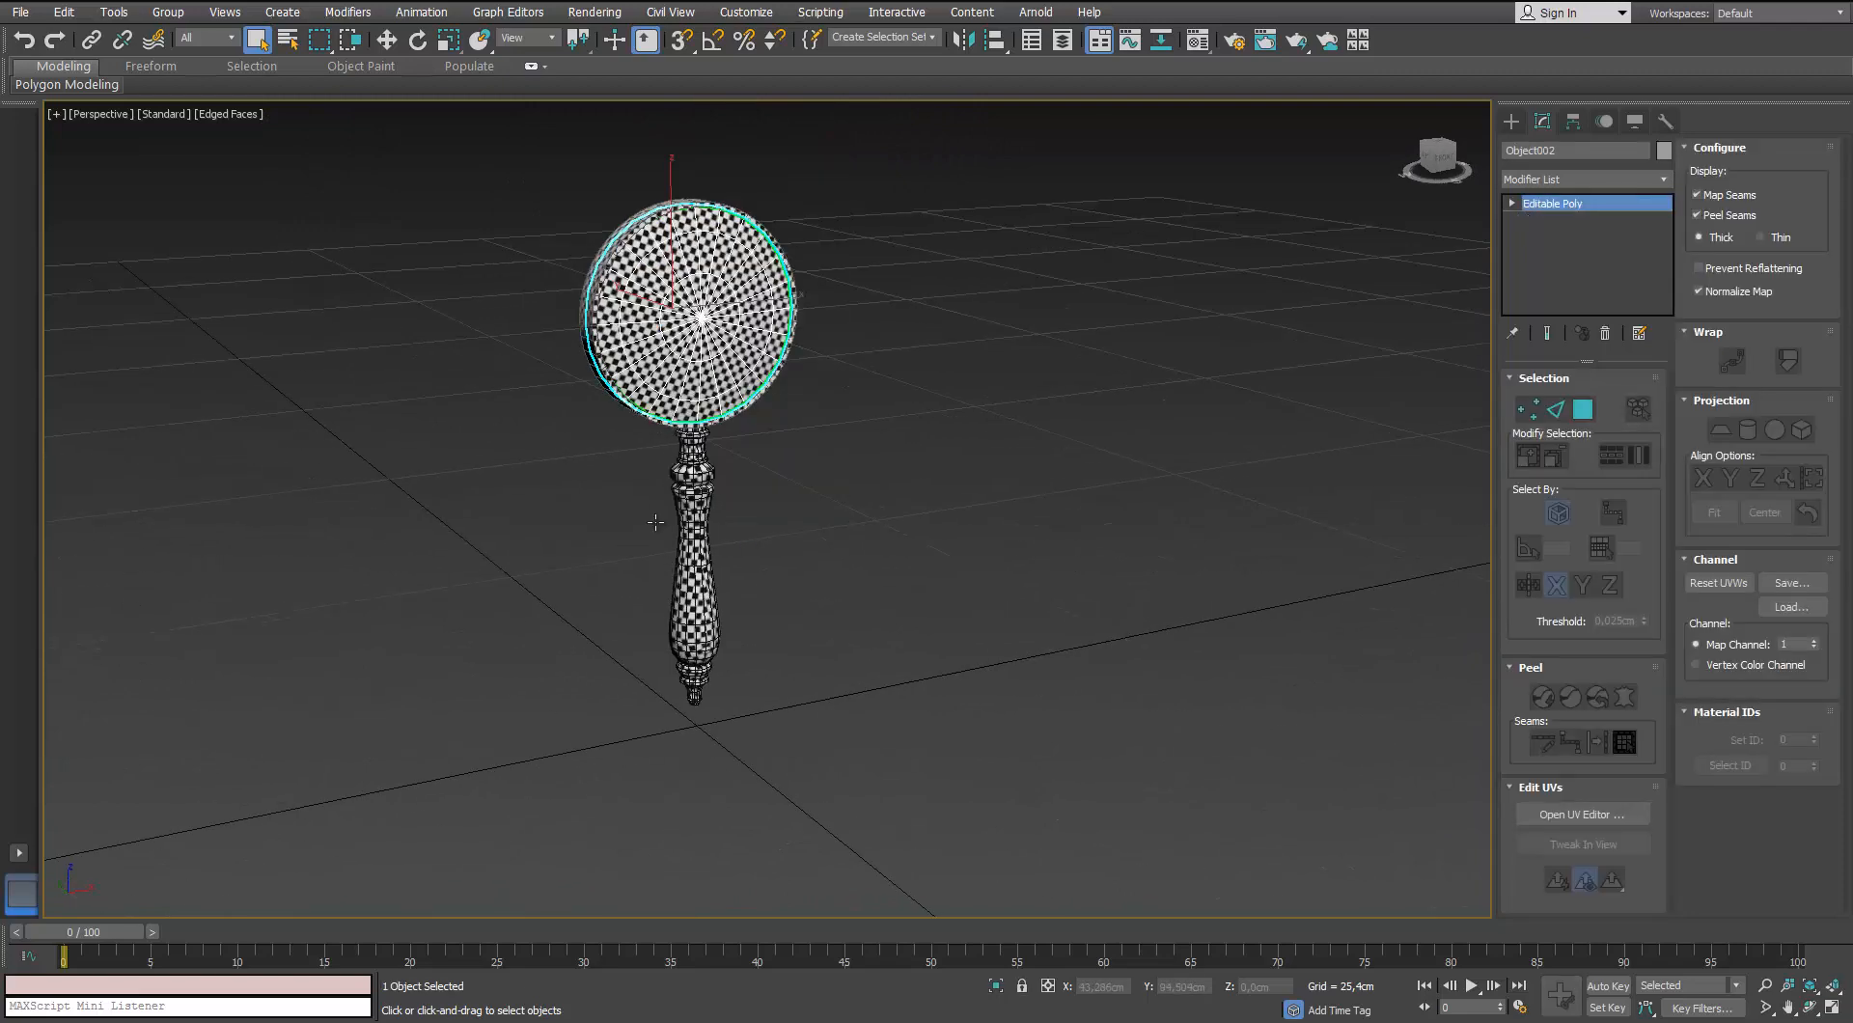
Attach the frame, collar, handle and end piece to the lens object
{"action": "scroll", "coordinate": [775, 323], "scroll_direction": "up", "scroll_amount": 4}
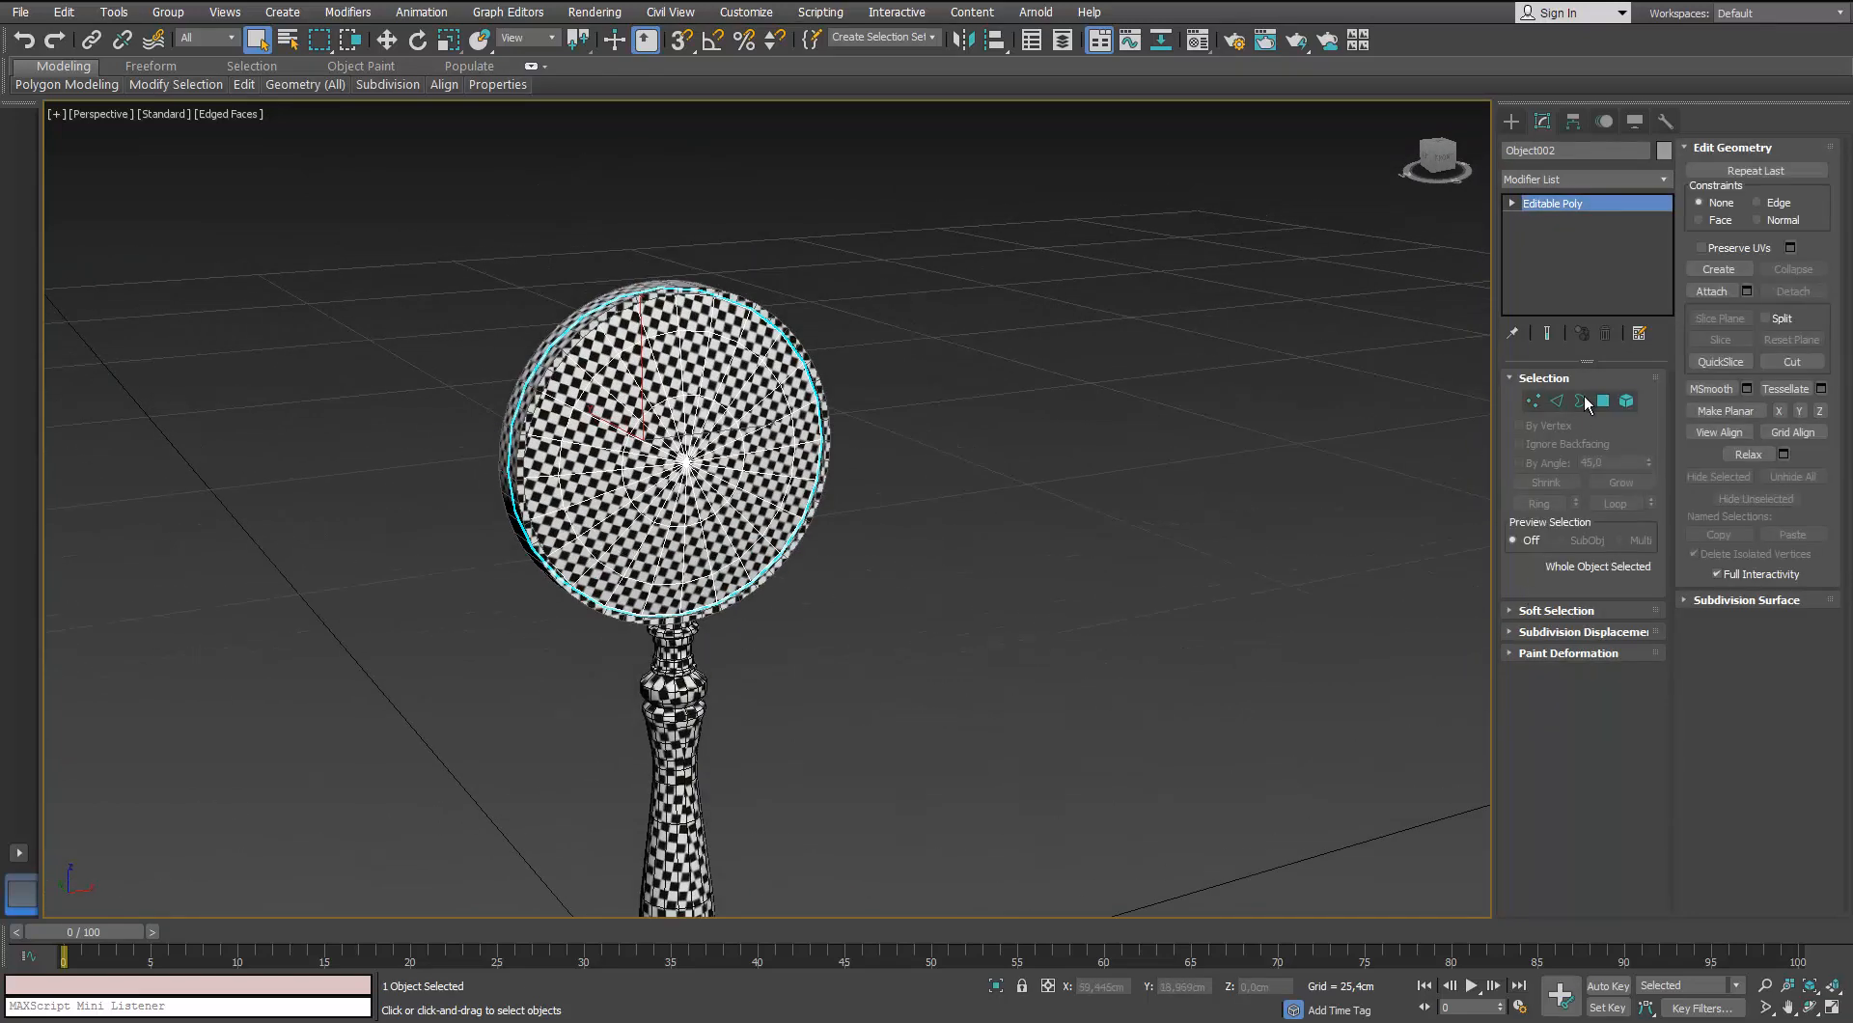
{"action": "left_click", "coordinate": [1695, 293]}
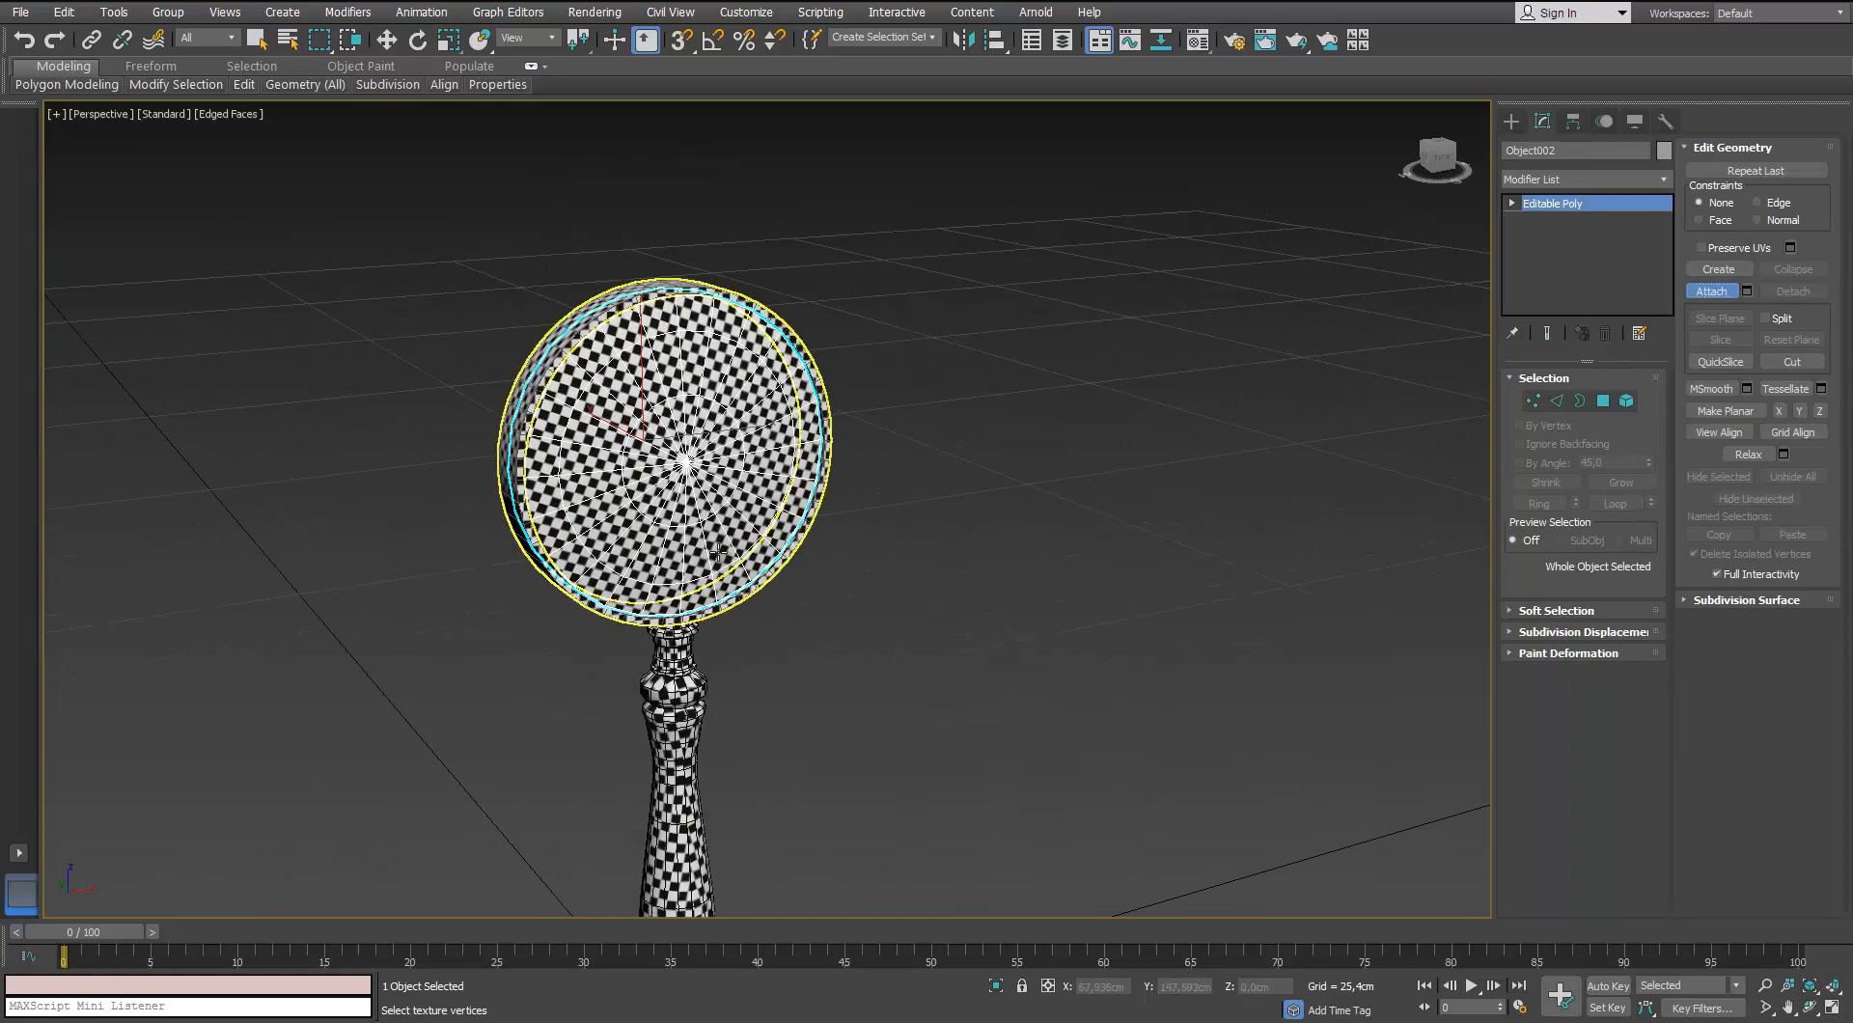
{"action": "scroll", "coordinate": [673, 660], "scroll_direction": "up", "scroll_amount": 6}
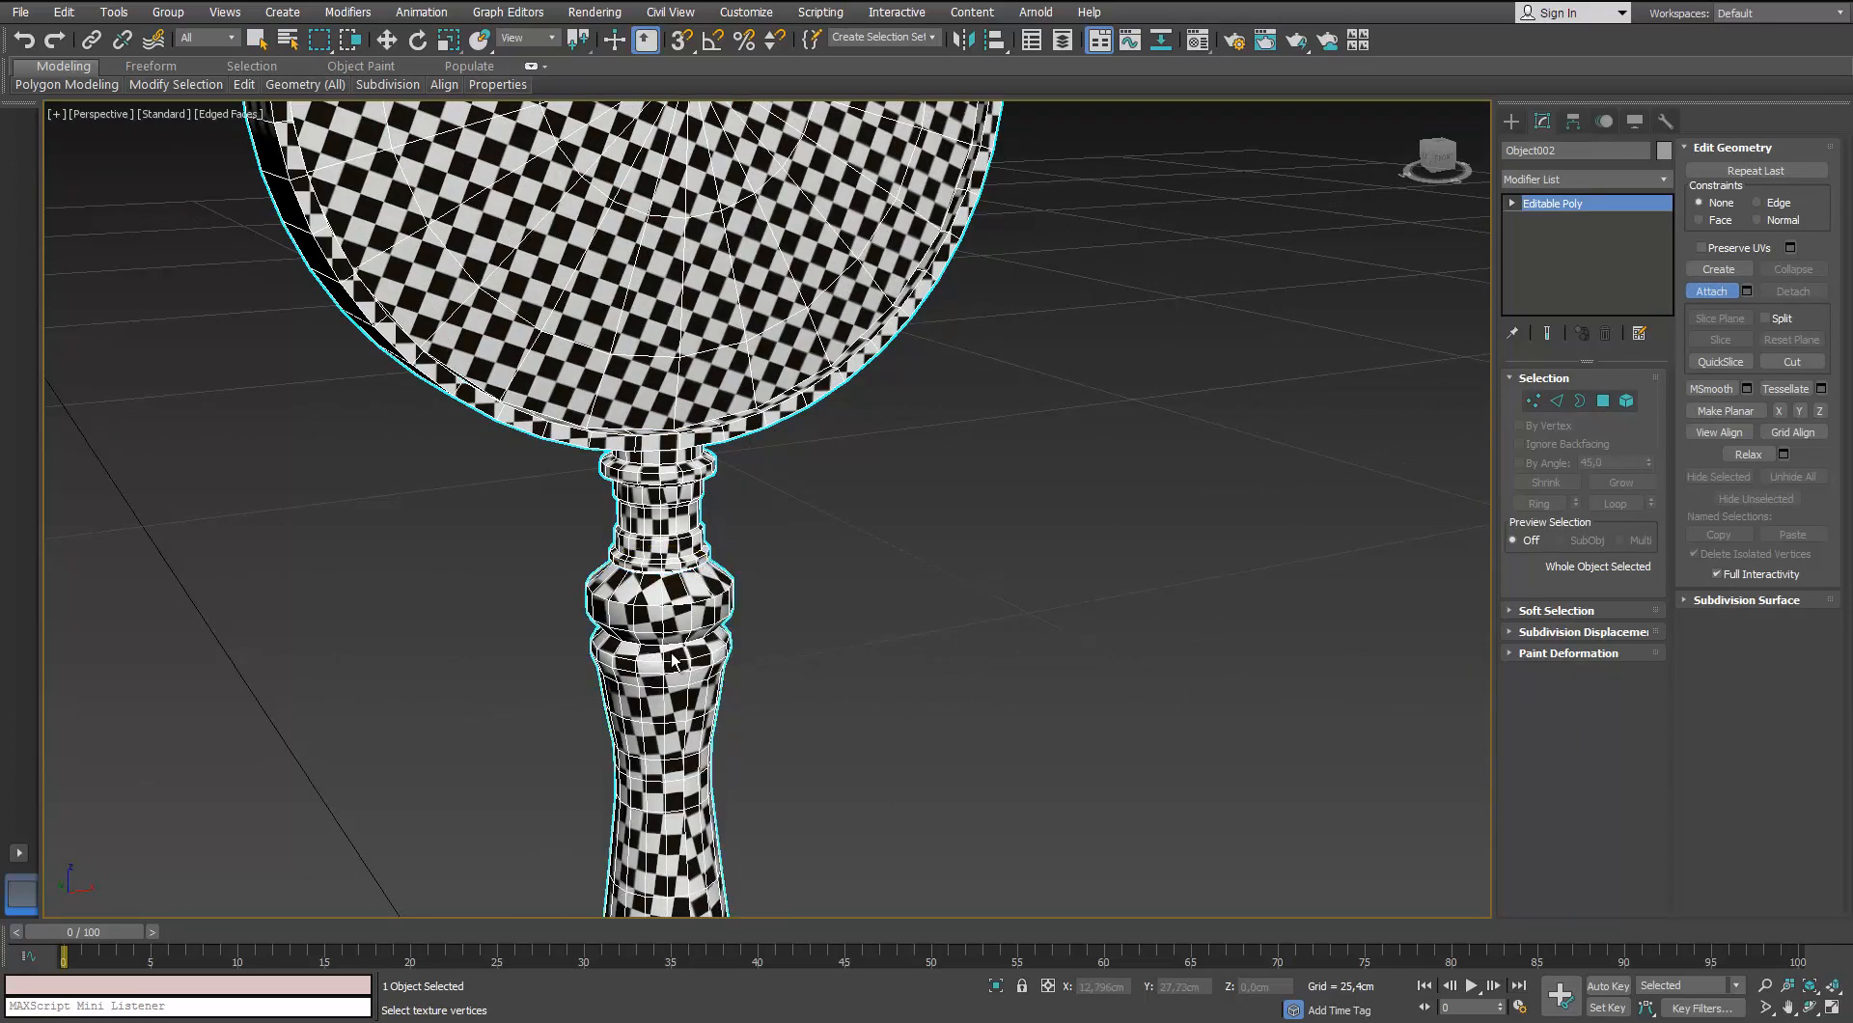
{"action": "scroll", "coordinate": [672, 660], "scroll_direction": "down", "scroll_amount": 5}
{"action": "middle_click_drag", "start_coordinate": [672, 660], "coordinate": [654, 430]}
{"action": "middle_click_drag", "start_coordinate": [644, 713], "coordinate": [650, 671], "text": "alt"}
{"action": "scroll", "coordinate": [661, 697], "scroll_direction": "up", "scroll_amount": 5}
{"action": "left_click", "coordinate": [664, 703]}
{"action": "scroll", "coordinate": [664, 703], "scroll_direction": "down", "scroll_amount": 4}
{"action": "middle_click_drag", "start_coordinate": [632, 174], "coordinate": [555, 478]}
Add an Unwrap UVW modifier to the combined object and open its UV editor maximised
{"action": "left_click", "coordinate": [1662, 181]}
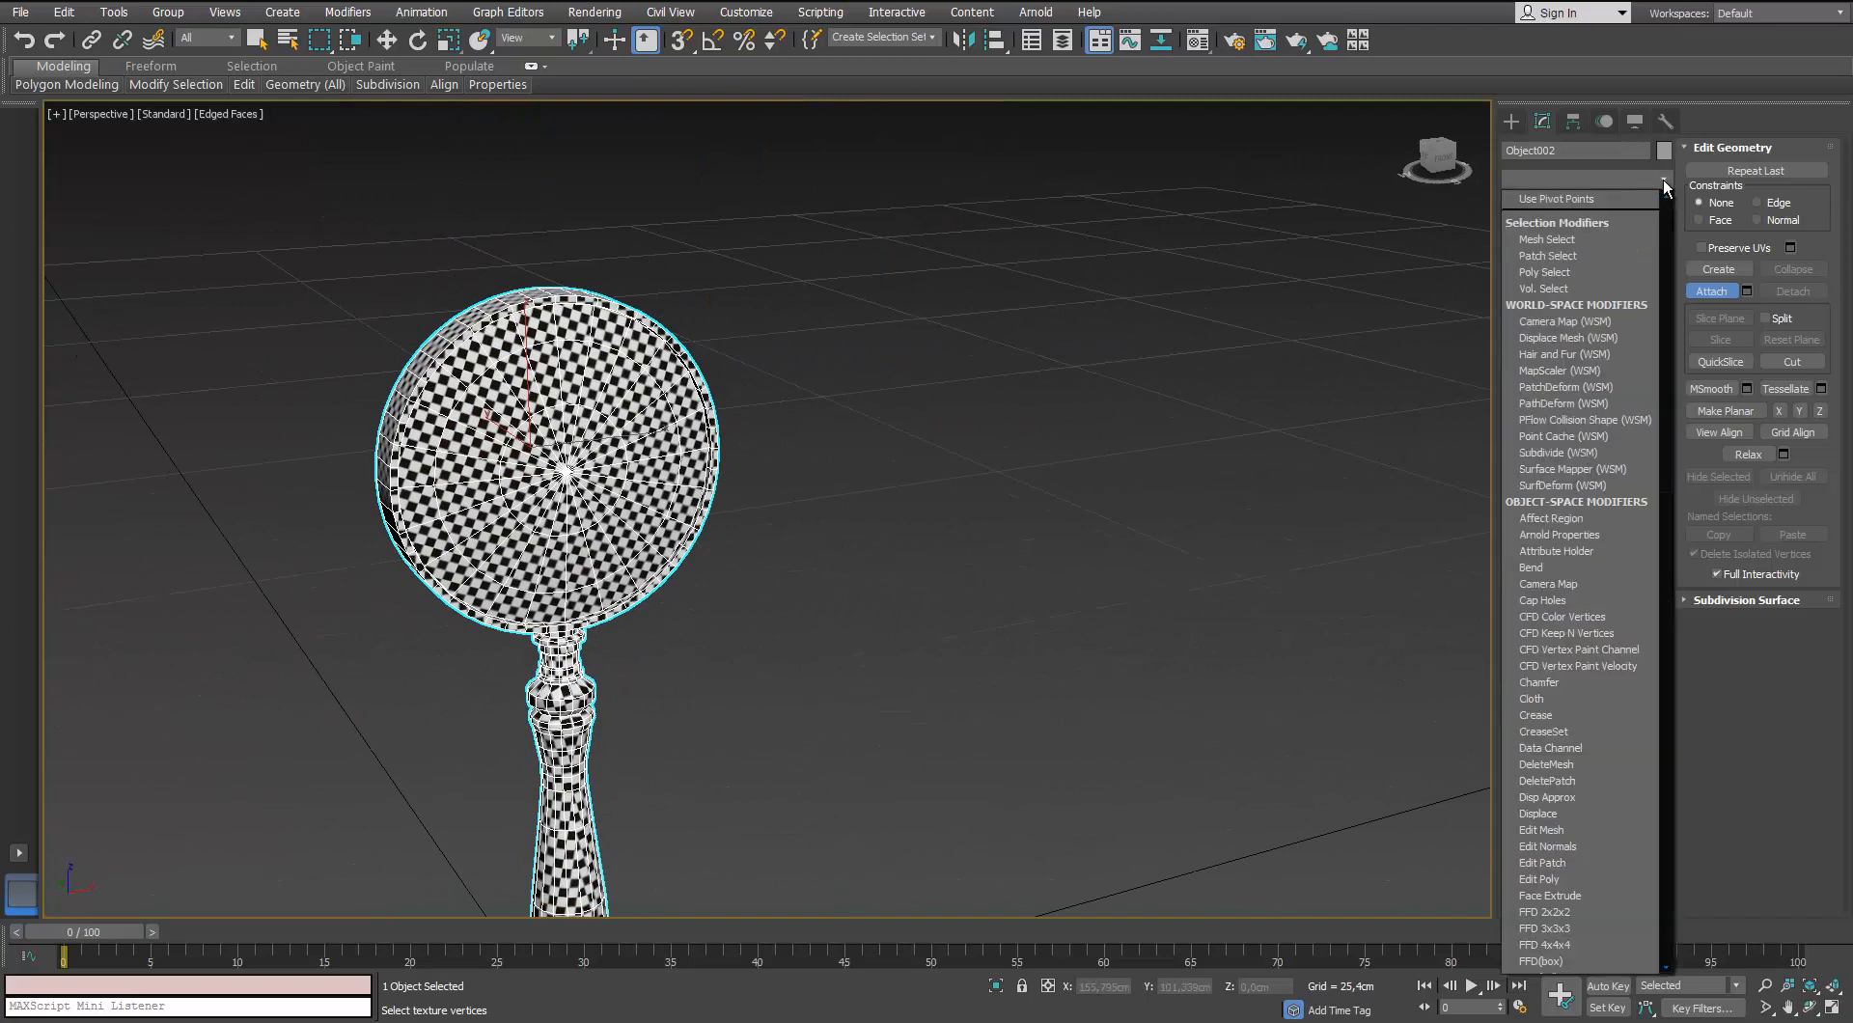
{"action": "key", "text": "u"}
{"action": "key", "text": "Return"}
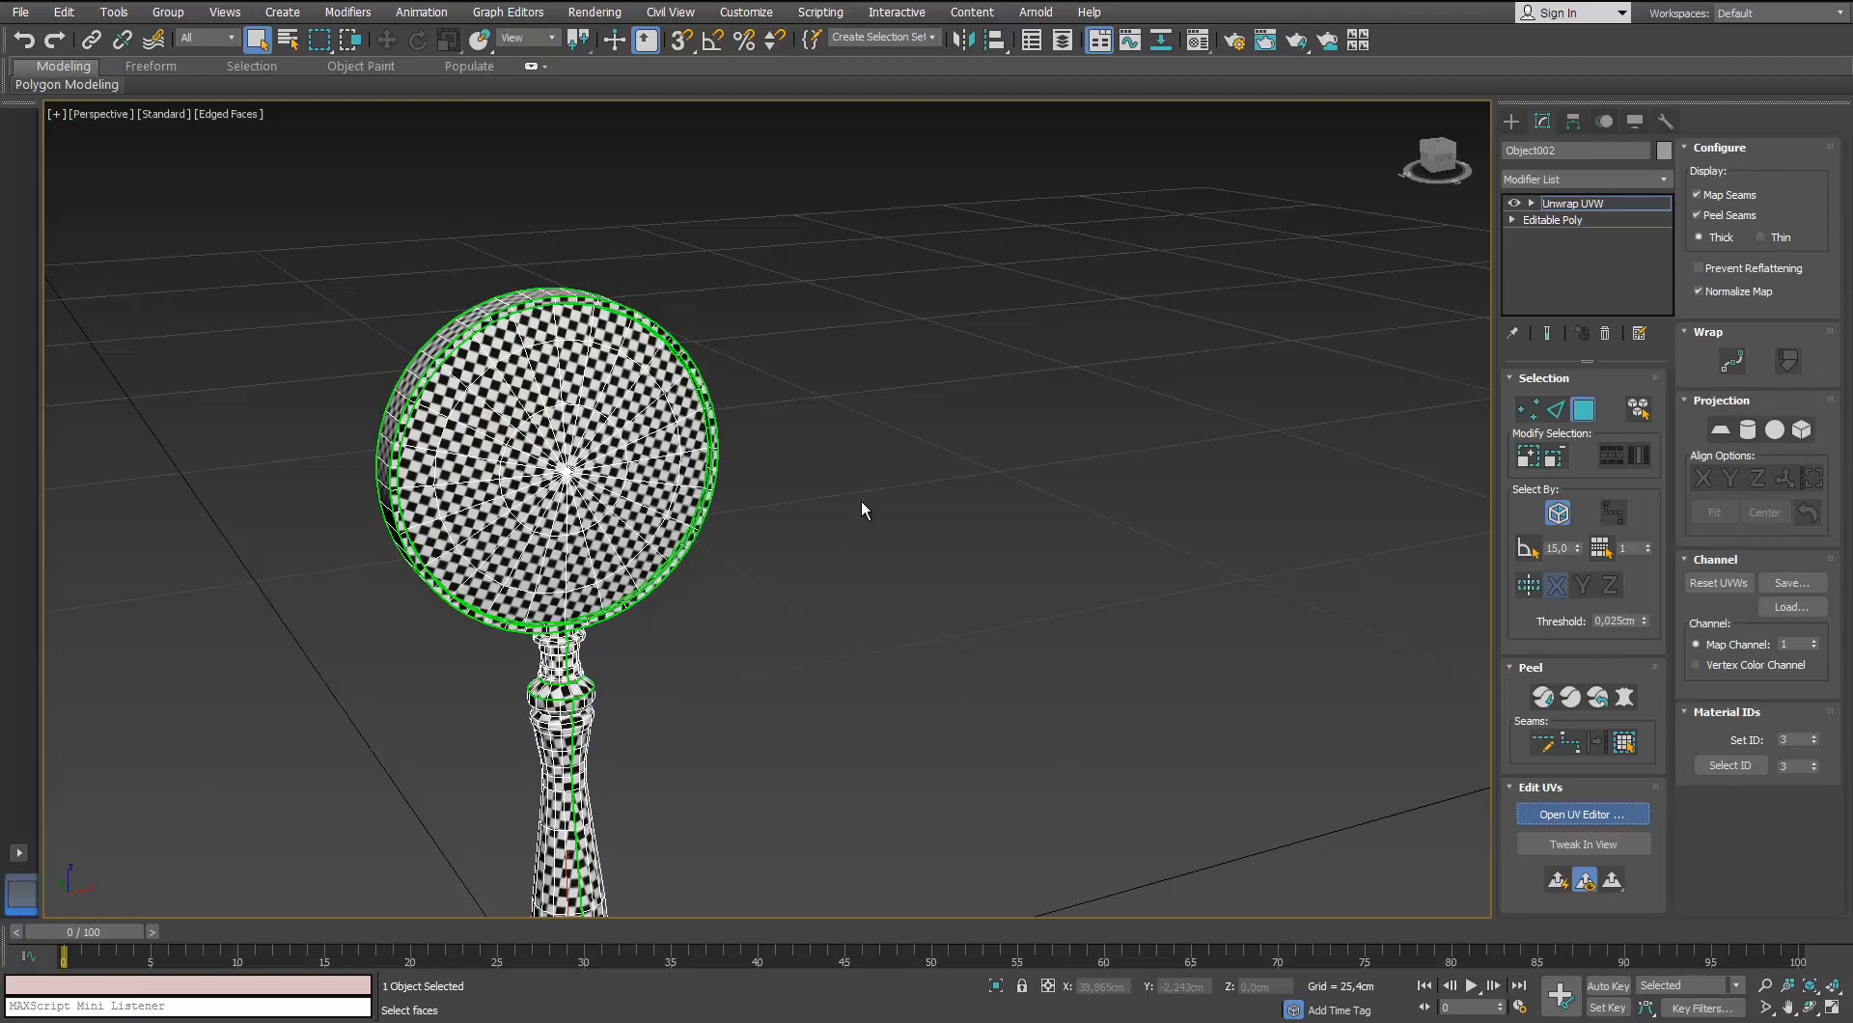
{"action": "middle_click_drag", "start_coordinate": [861, 501], "coordinate": [541, 280]}
{"action": "left_click", "coordinate": [1581, 814]}
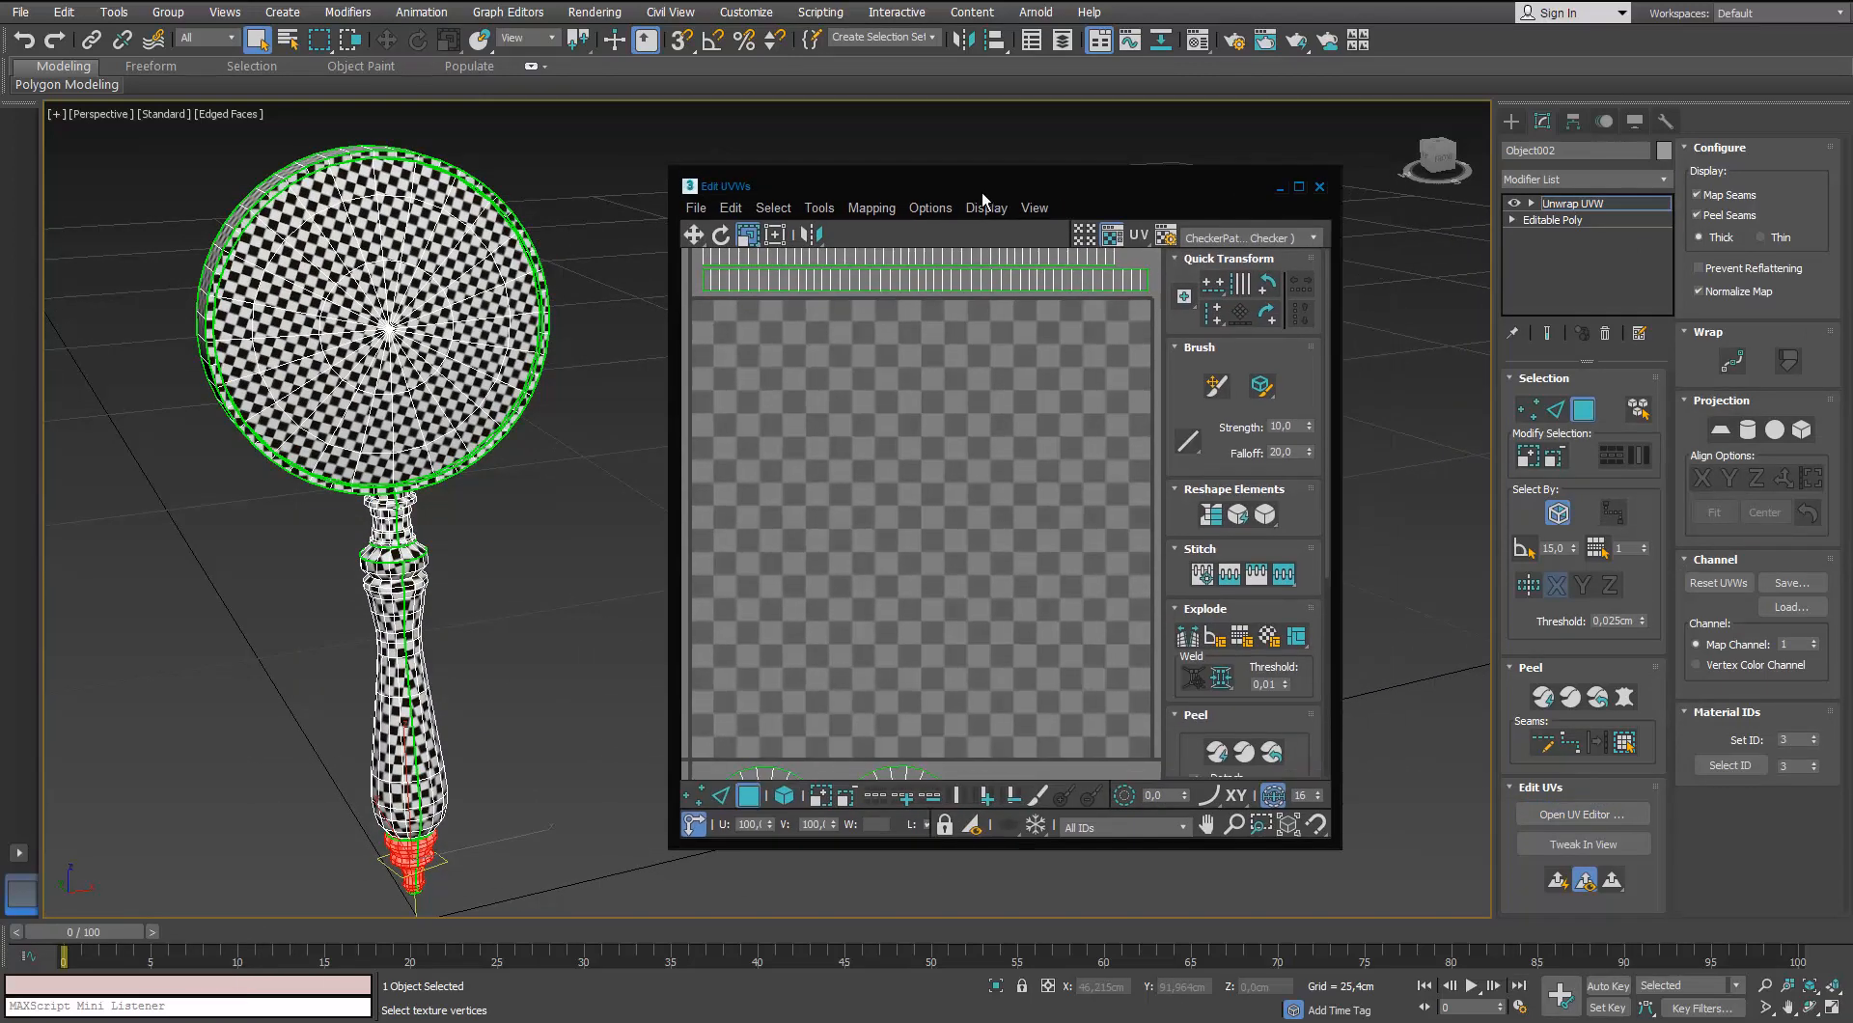
{"action": "scroll", "coordinate": [939, 442], "scroll_direction": "down", "scroll_amount": 5}
{"action": "scroll", "coordinate": [940, 442], "scroll_direction": "up", "scroll_amount": 1}
{"action": "left_click", "coordinate": [1298, 188]}
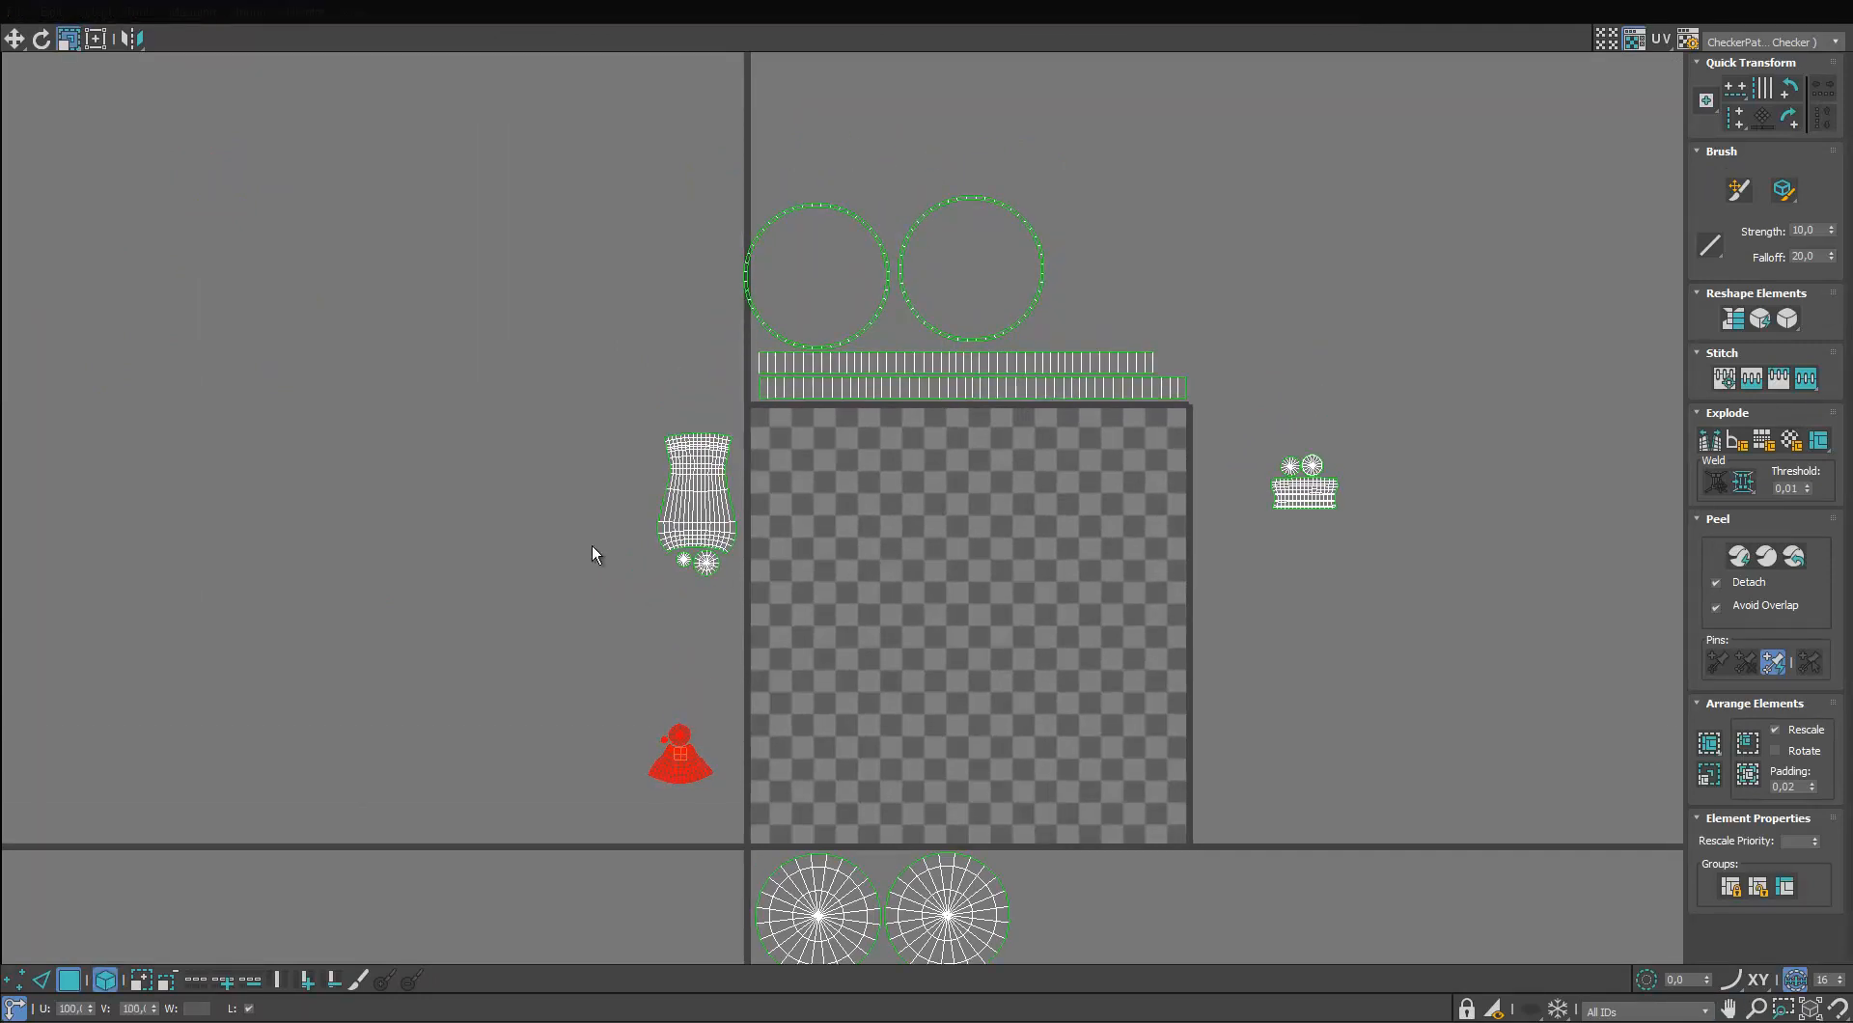
Move the frame's ring and strip shells down together into the lower part of the UV square
{"action": "middle_click_drag", "start_coordinate": [1001, 512], "coordinate": [1022, 320]}
{"action": "left_click_drag", "start_coordinate": [791, 391], "coordinate": [791, 390]}
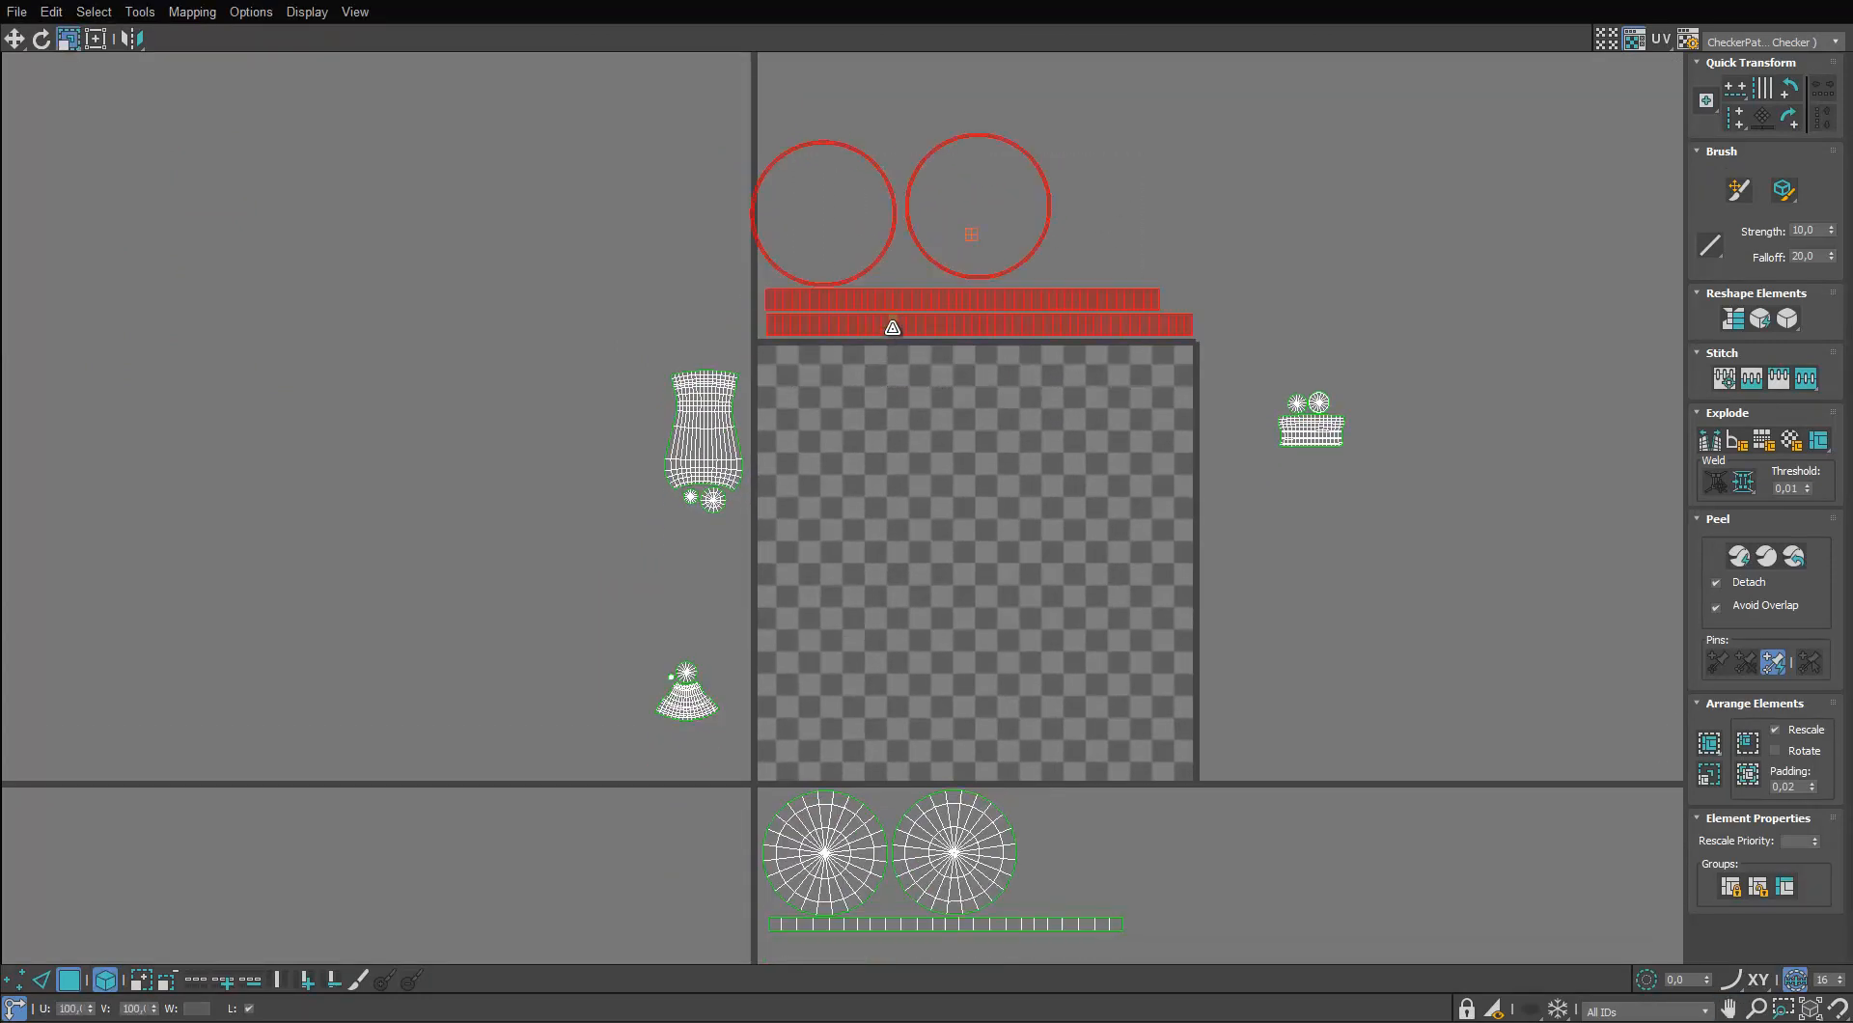
{"action": "key", "text": "w"}
{"action": "left_click_drag", "start_coordinate": [898, 328], "coordinate": [898, 764]}
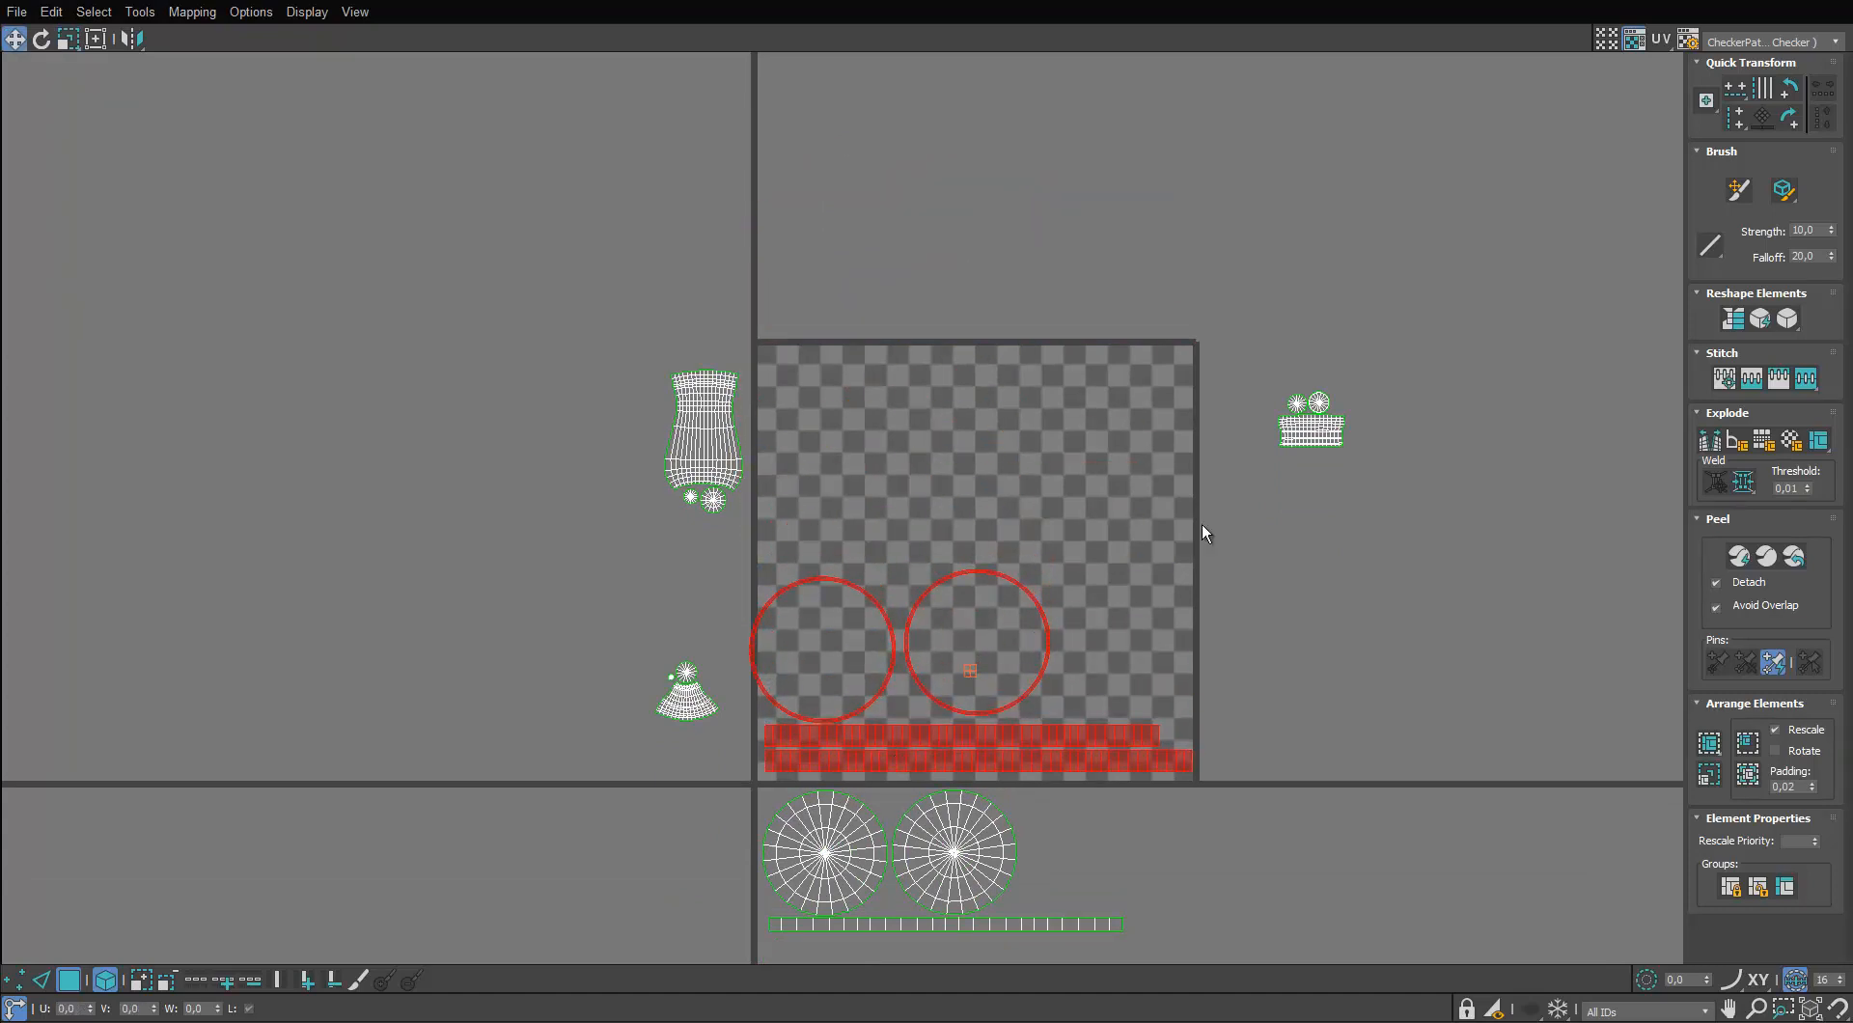
Hide the checker background, align the frame's strips with the UV square's lower edge and shift both rings inside its left edge
{"action": "left_click", "coordinate": [1627, 41]}
{"action": "middle_click_drag", "start_coordinate": [1036, 561], "coordinate": [1026, 428]}
{"action": "scroll", "coordinate": [905, 656], "scroll_direction": "up", "scroll_amount": 4}
{"action": "left_click_drag", "start_coordinate": [1007, 589], "coordinate": [988, 606]}
{"action": "middle_click_drag", "start_coordinate": [956, 624], "coordinate": [859, 646]}
{"action": "scroll", "coordinate": [859, 646], "scroll_direction": "down", "scroll_amount": 1}
{"action": "left_click_drag", "start_coordinate": [945, 621], "coordinate": [958, 610]}
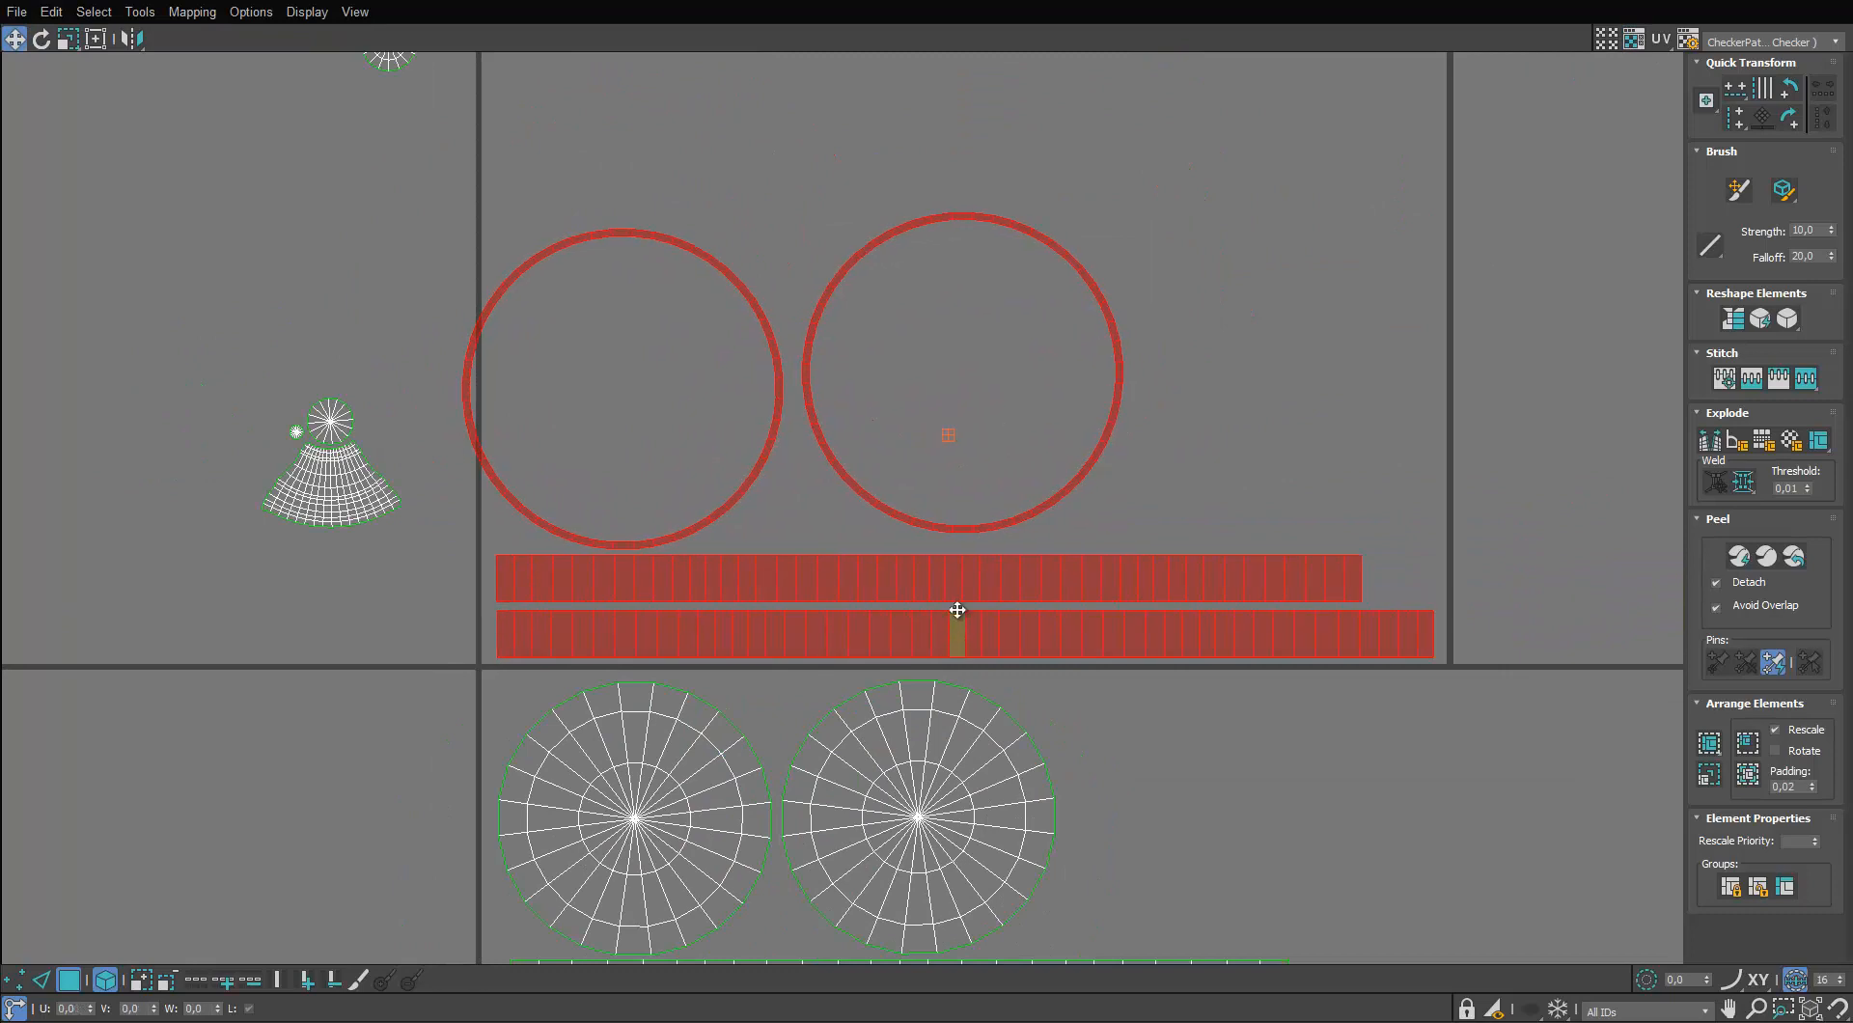
{"action": "left_click_drag", "start_coordinate": [689, 454], "coordinate": [793, 457]}
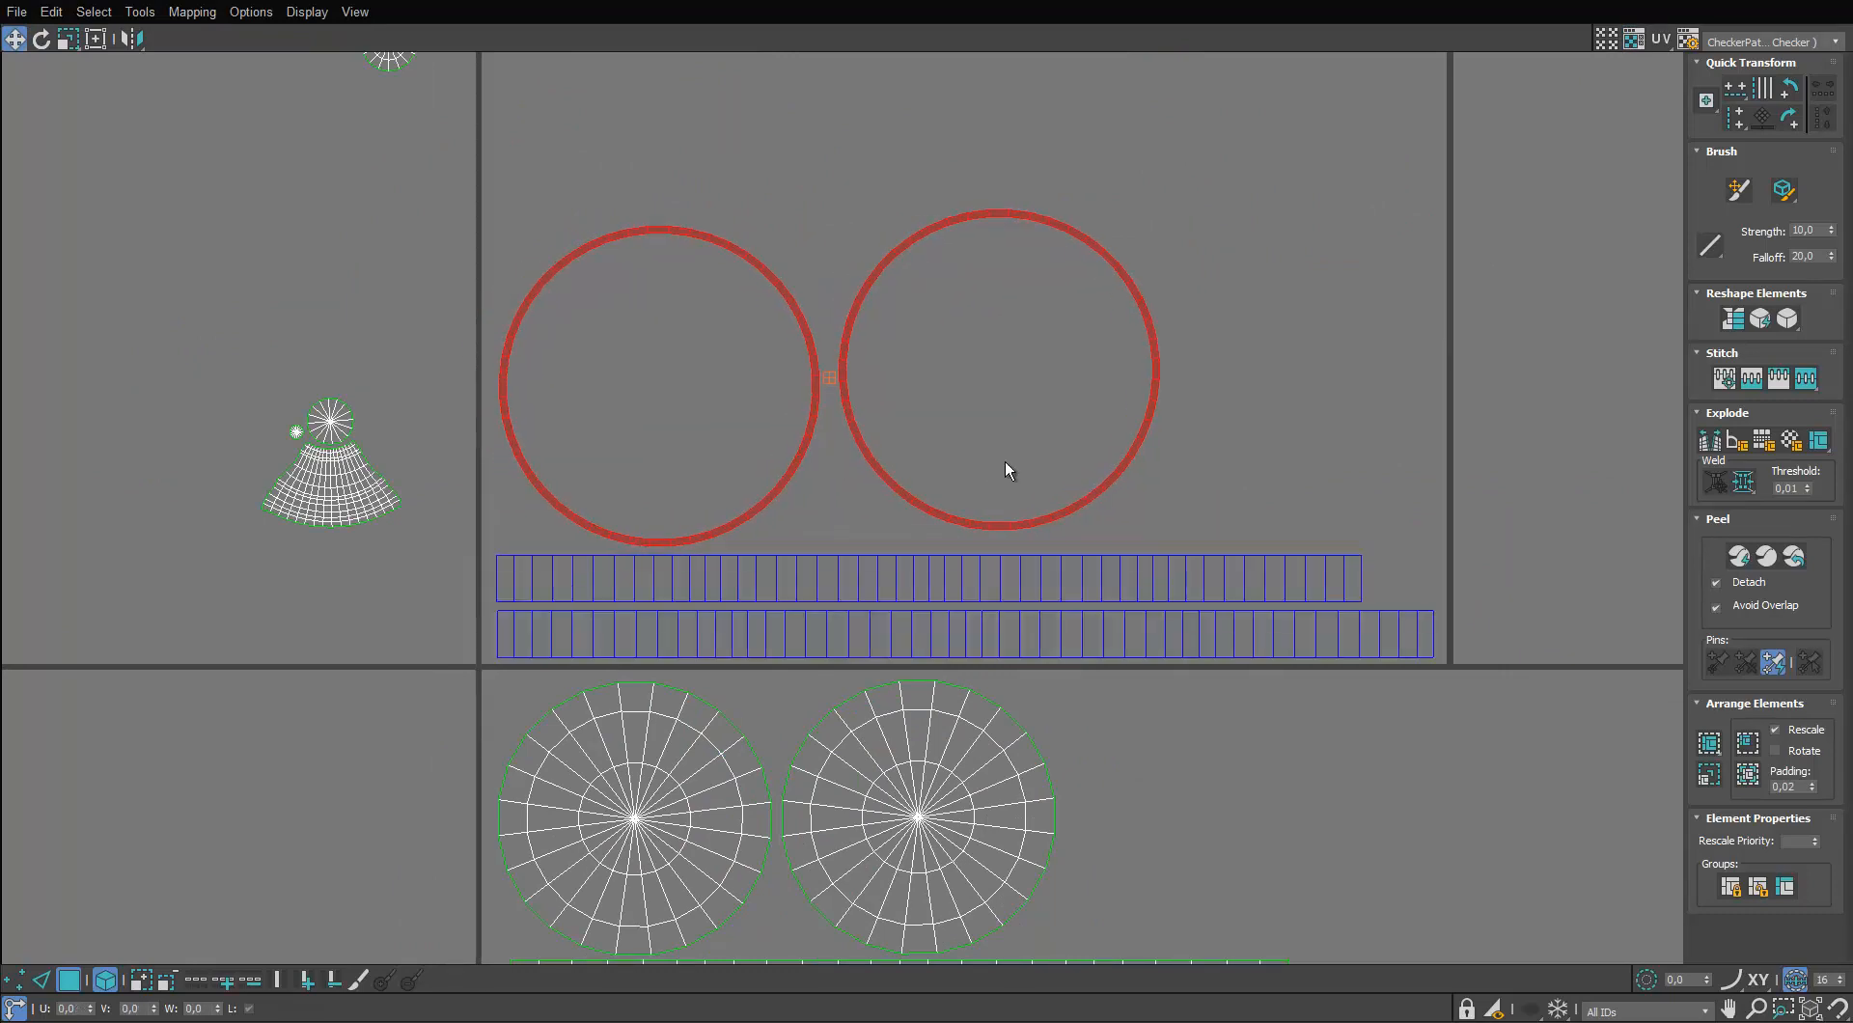
Move the lens's two discs and strip into the UV square above the frame's rings
{"action": "scroll", "coordinate": [984, 487], "scroll_direction": "down", "scroll_amount": 5}
{"action": "middle_click_drag", "start_coordinate": [979, 494], "coordinate": [1001, 529]}
{"action": "left_click_drag", "start_coordinate": [1108, 595], "coordinate": [839, 746]}
{"action": "left_click_drag", "start_coordinate": [913, 666], "coordinate": [910, 385]}
Place the handle, end piece and collar shells in the free space along the UV square's right and upper sides
{"action": "scroll", "coordinate": [910, 385], "scroll_direction": "up", "scroll_amount": 4}
{"action": "left_click_drag", "start_coordinate": [593, 384], "coordinate": [592, 386]}
{"action": "left_click_drag", "start_coordinate": [641, 316], "coordinate": [1386, 286]}
{"action": "scroll", "coordinate": [1361, 345], "scroll_direction": "down", "scroll_amount": 2}
{"action": "middle_click_drag", "start_coordinate": [1361, 347], "coordinate": [1186, 458]}
{"action": "scroll", "coordinate": [1186, 457], "scroll_direction": "up", "scroll_amount": 1}
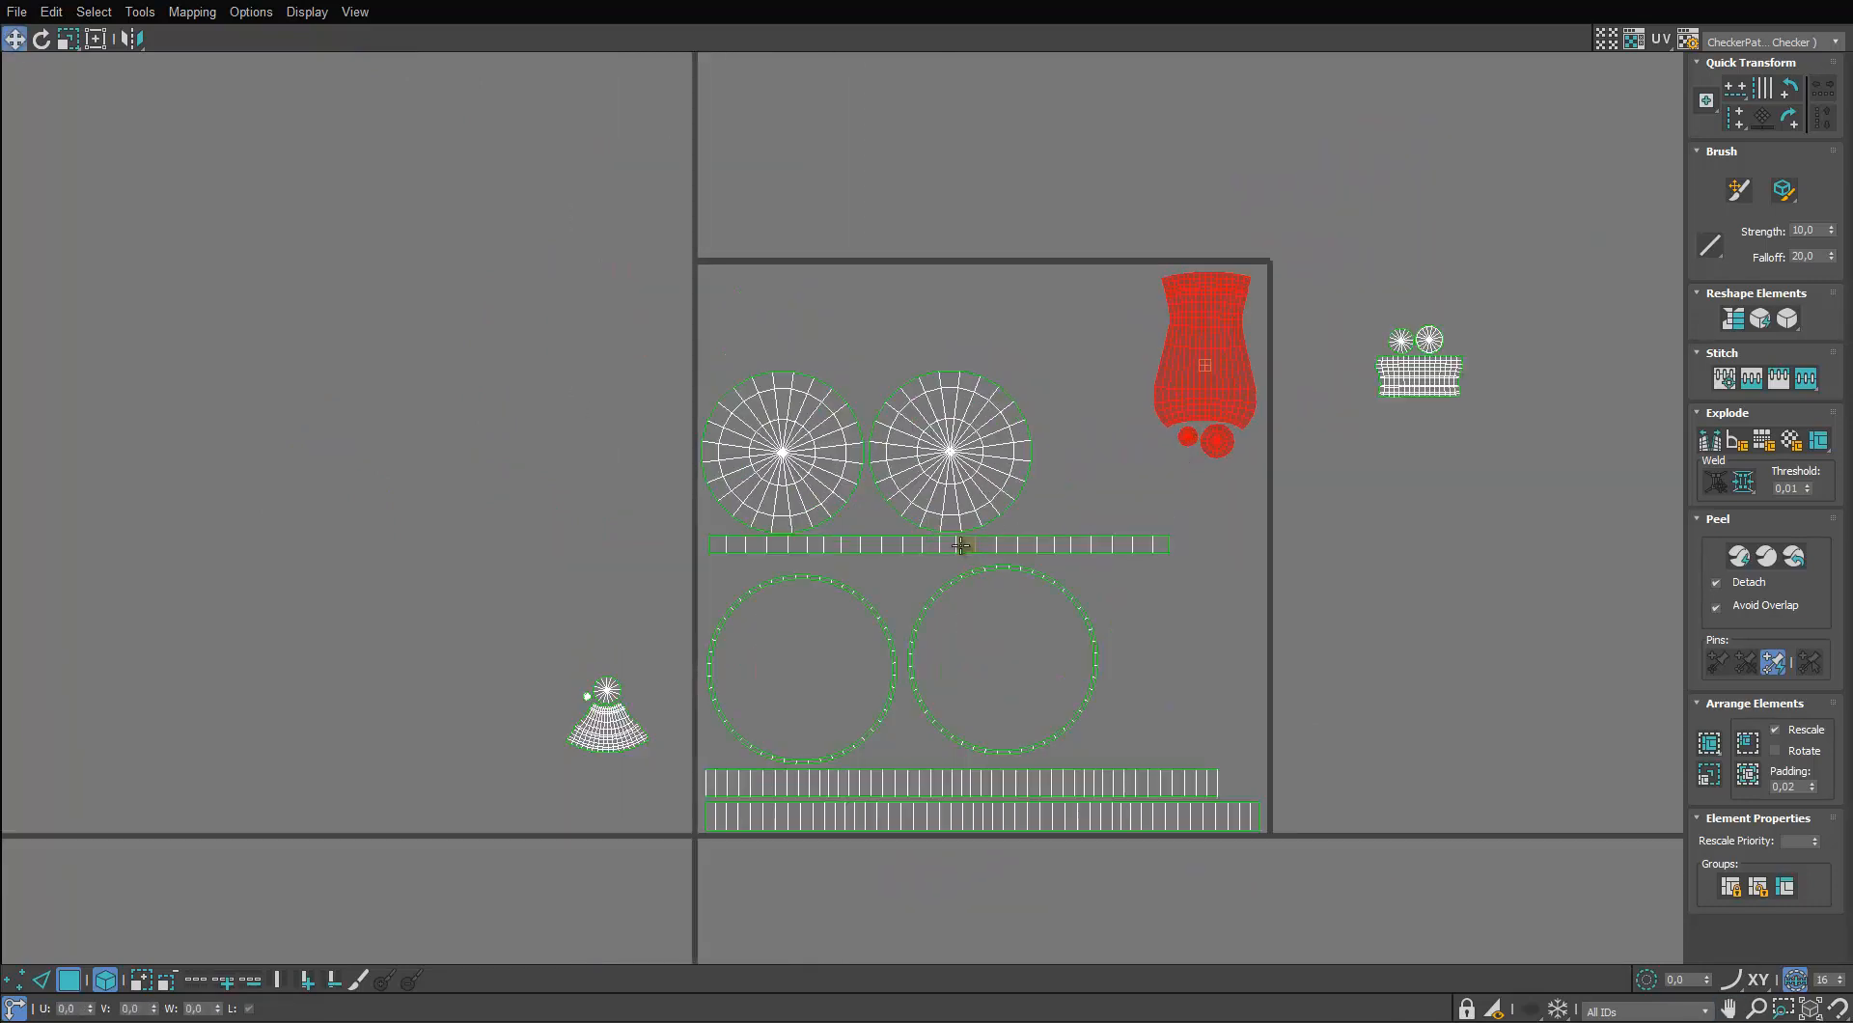
{"action": "left_click", "coordinate": [592, 733]}
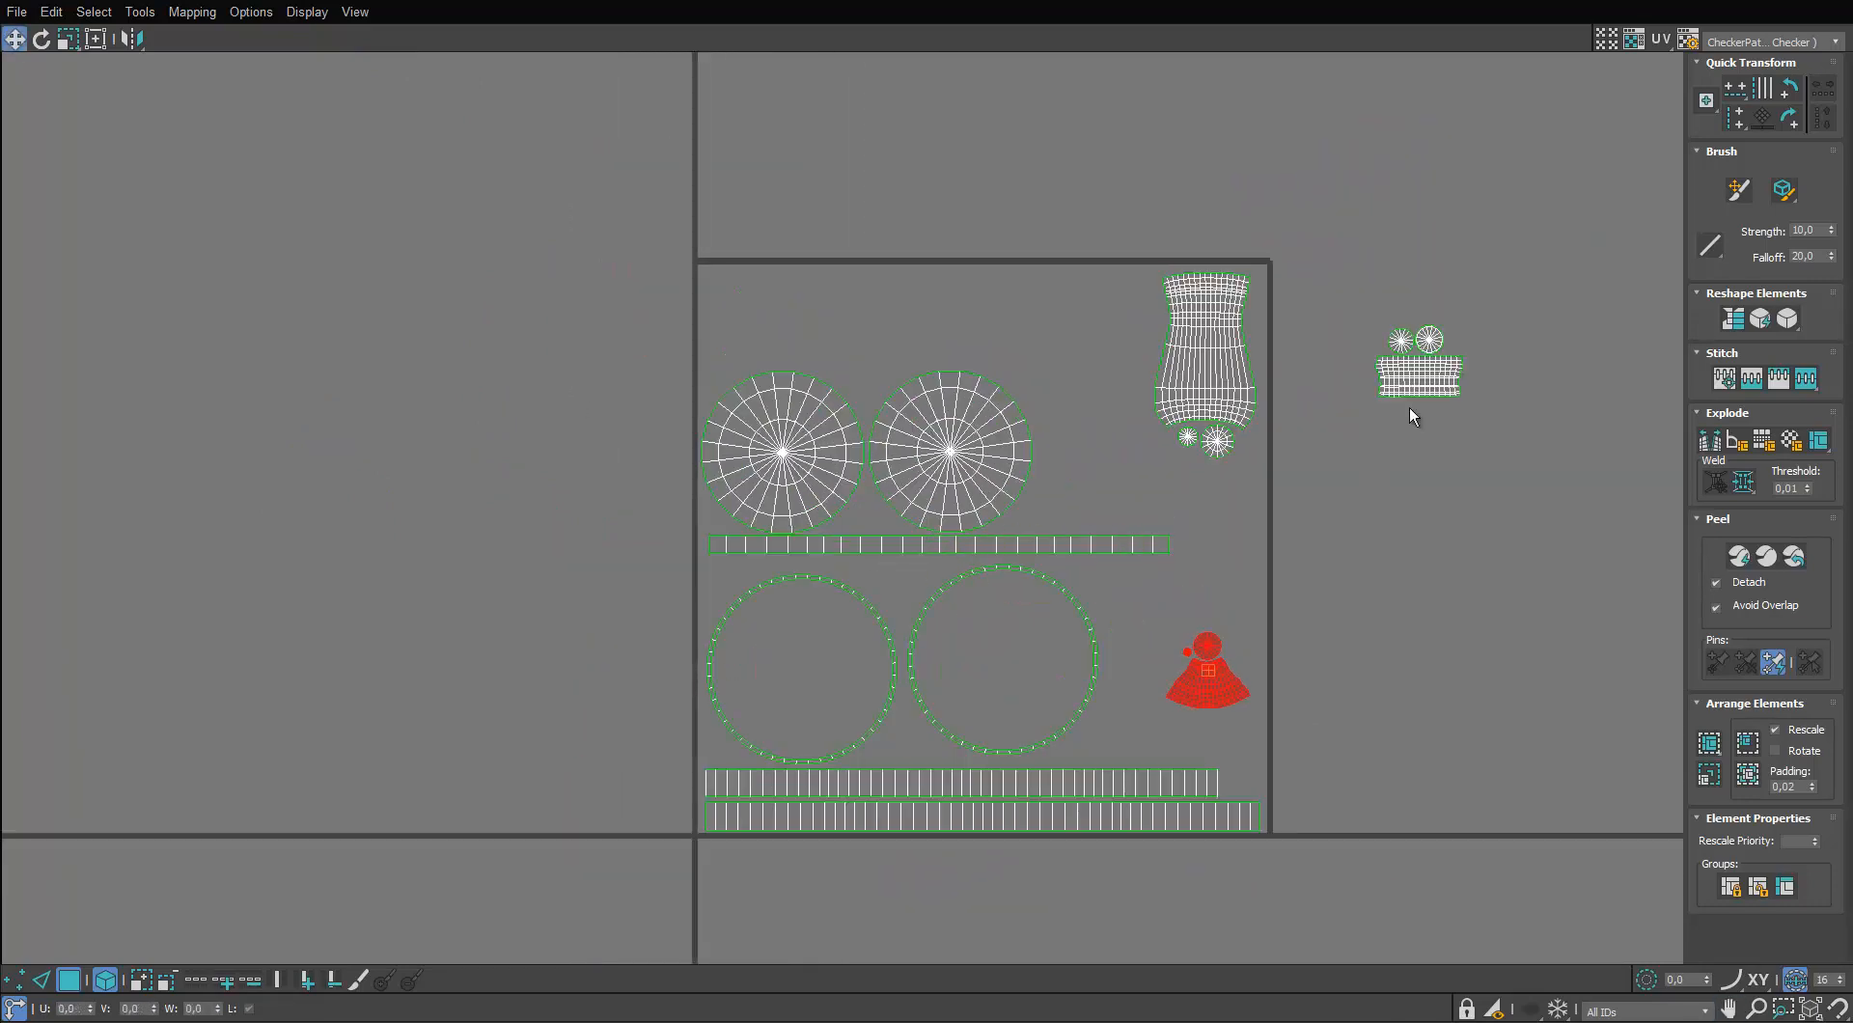
{"action": "left_click_drag", "start_coordinate": [1422, 392], "coordinate": [1064, 338]}
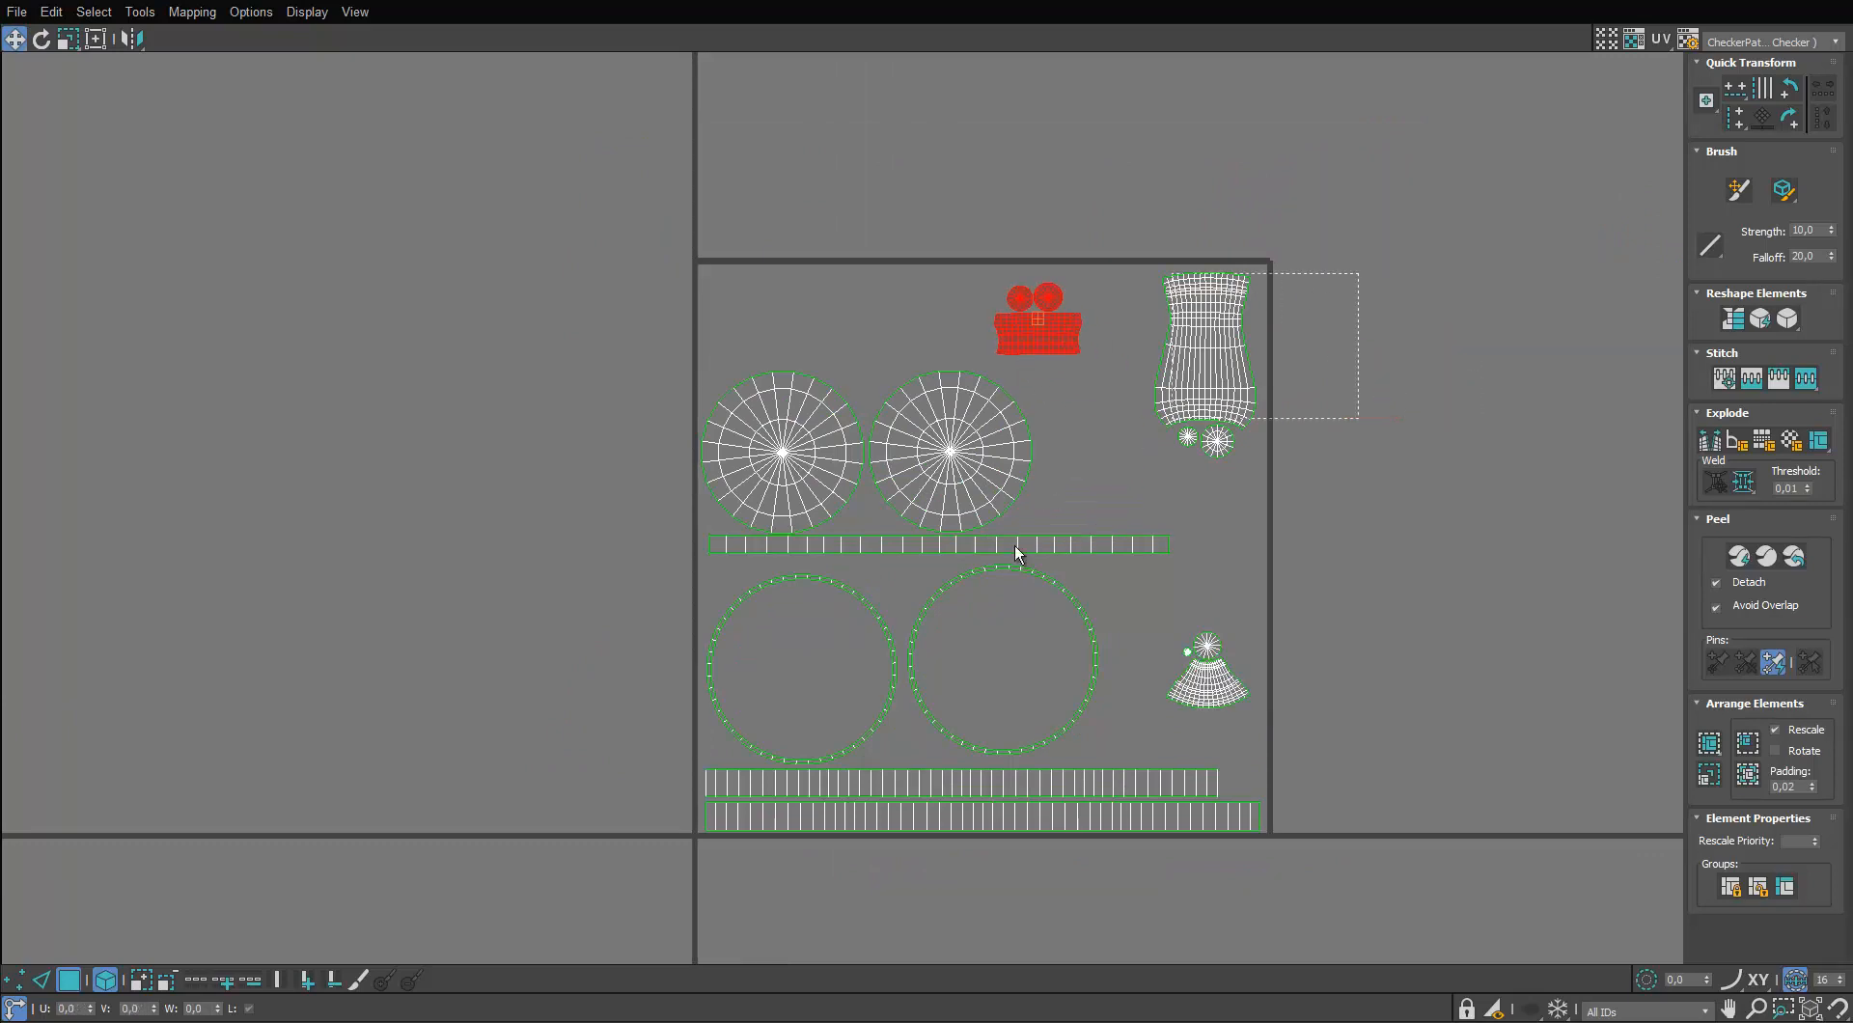
Scale all shells up together and shift them so the longest frame strip spans the UV square's full width
{"action": "key", "text": "ctrl+a"}
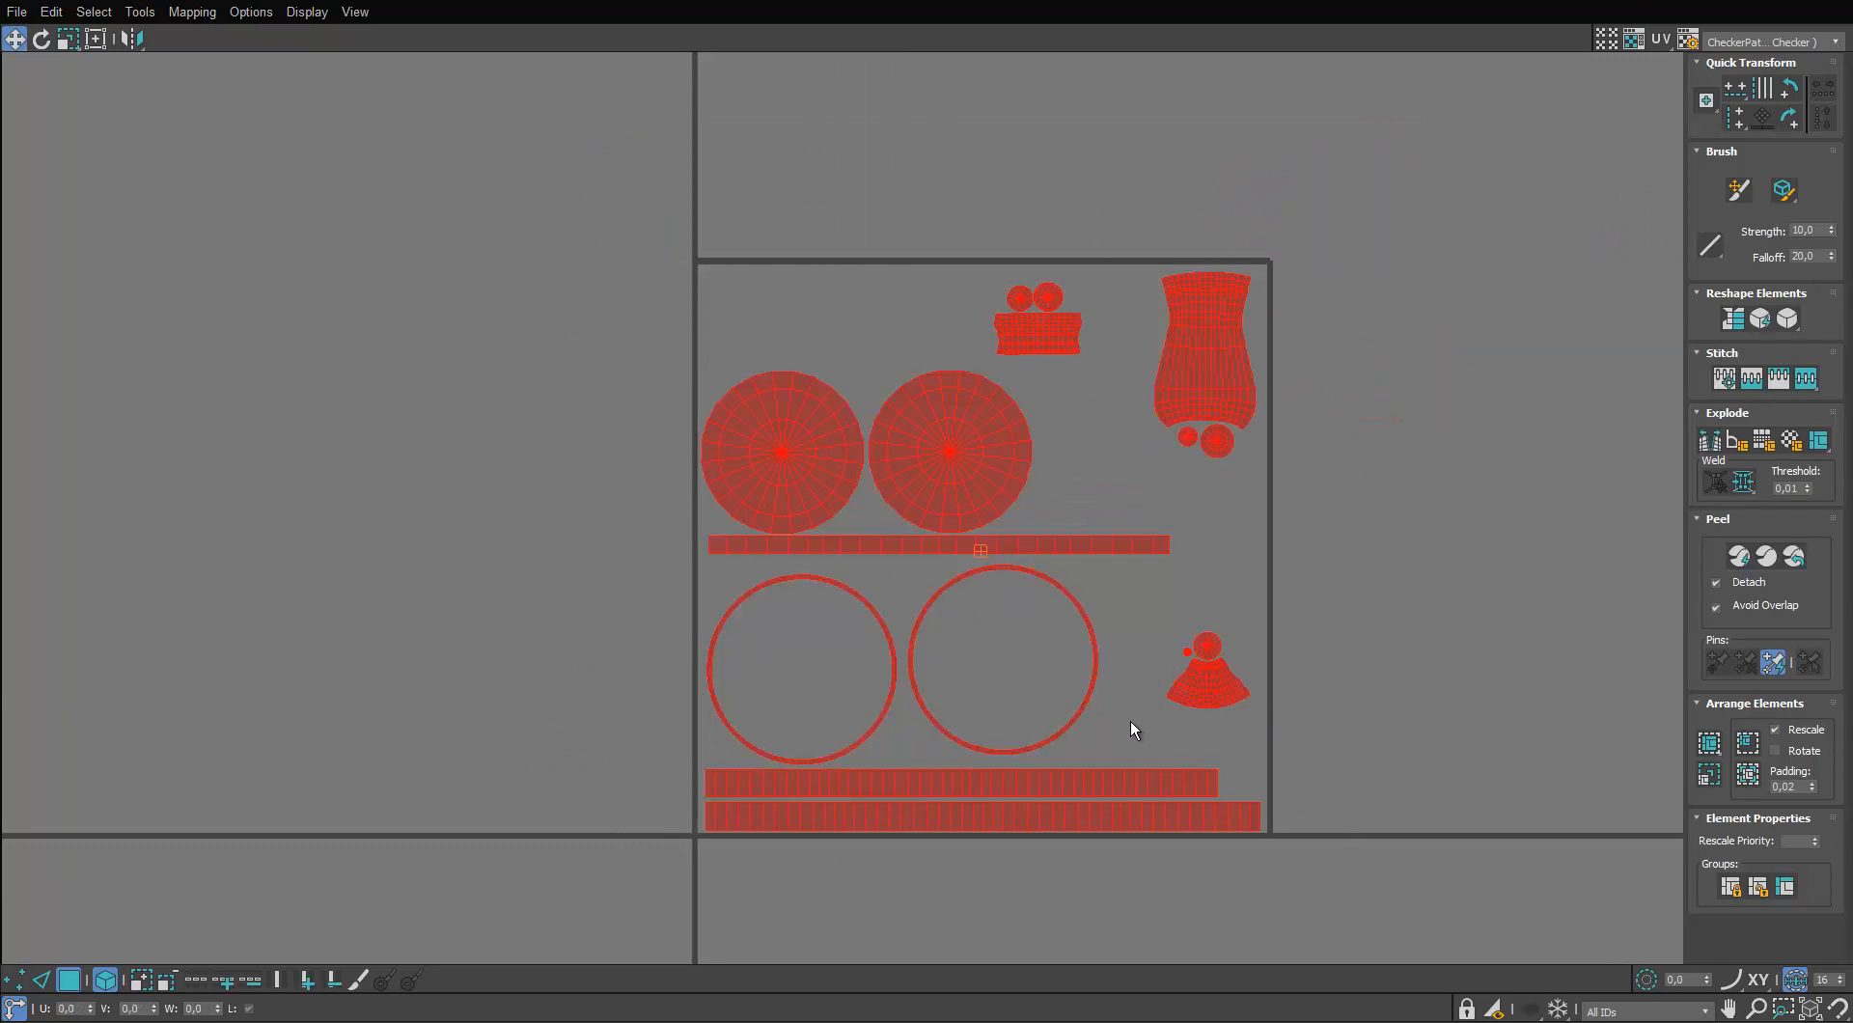
{"action": "key", "text": "r"}
{"action": "left_click_drag", "start_coordinate": [1122, 775], "coordinate": [1133, 814]}
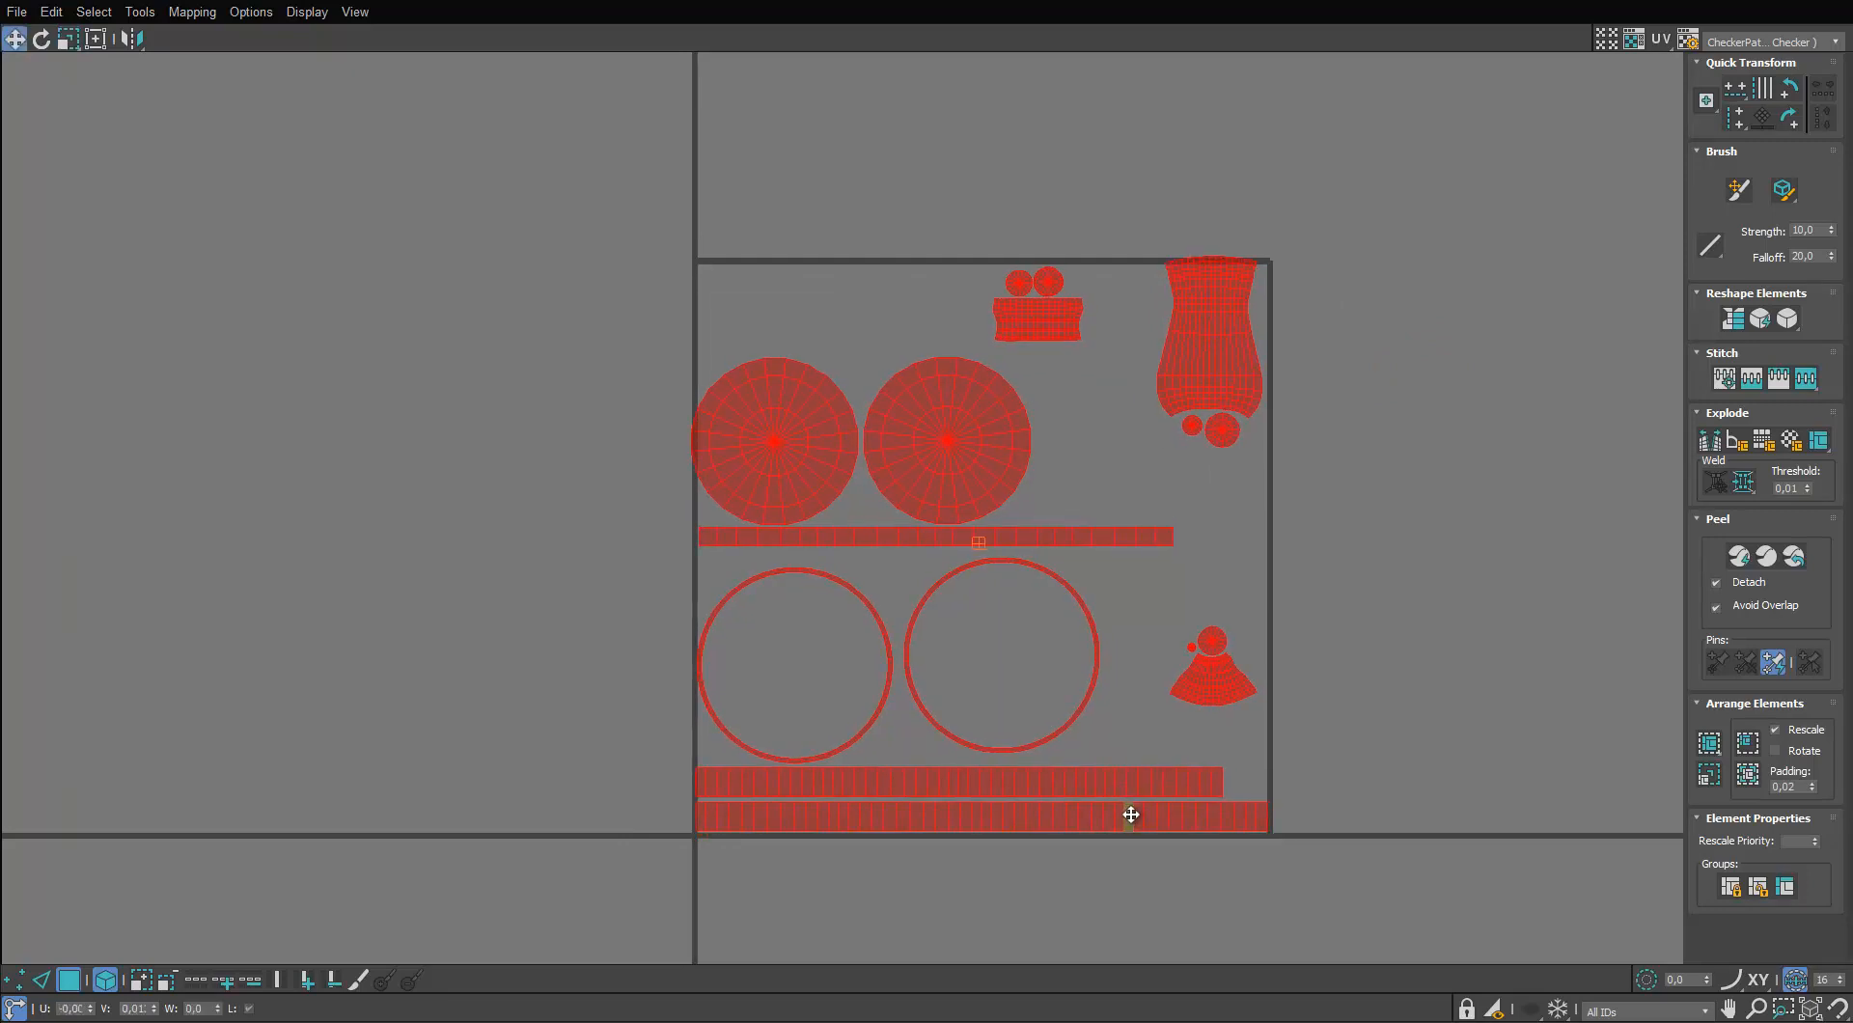
{"action": "scroll", "coordinate": [1131, 815], "scroll_direction": "up", "scroll_amount": 4}
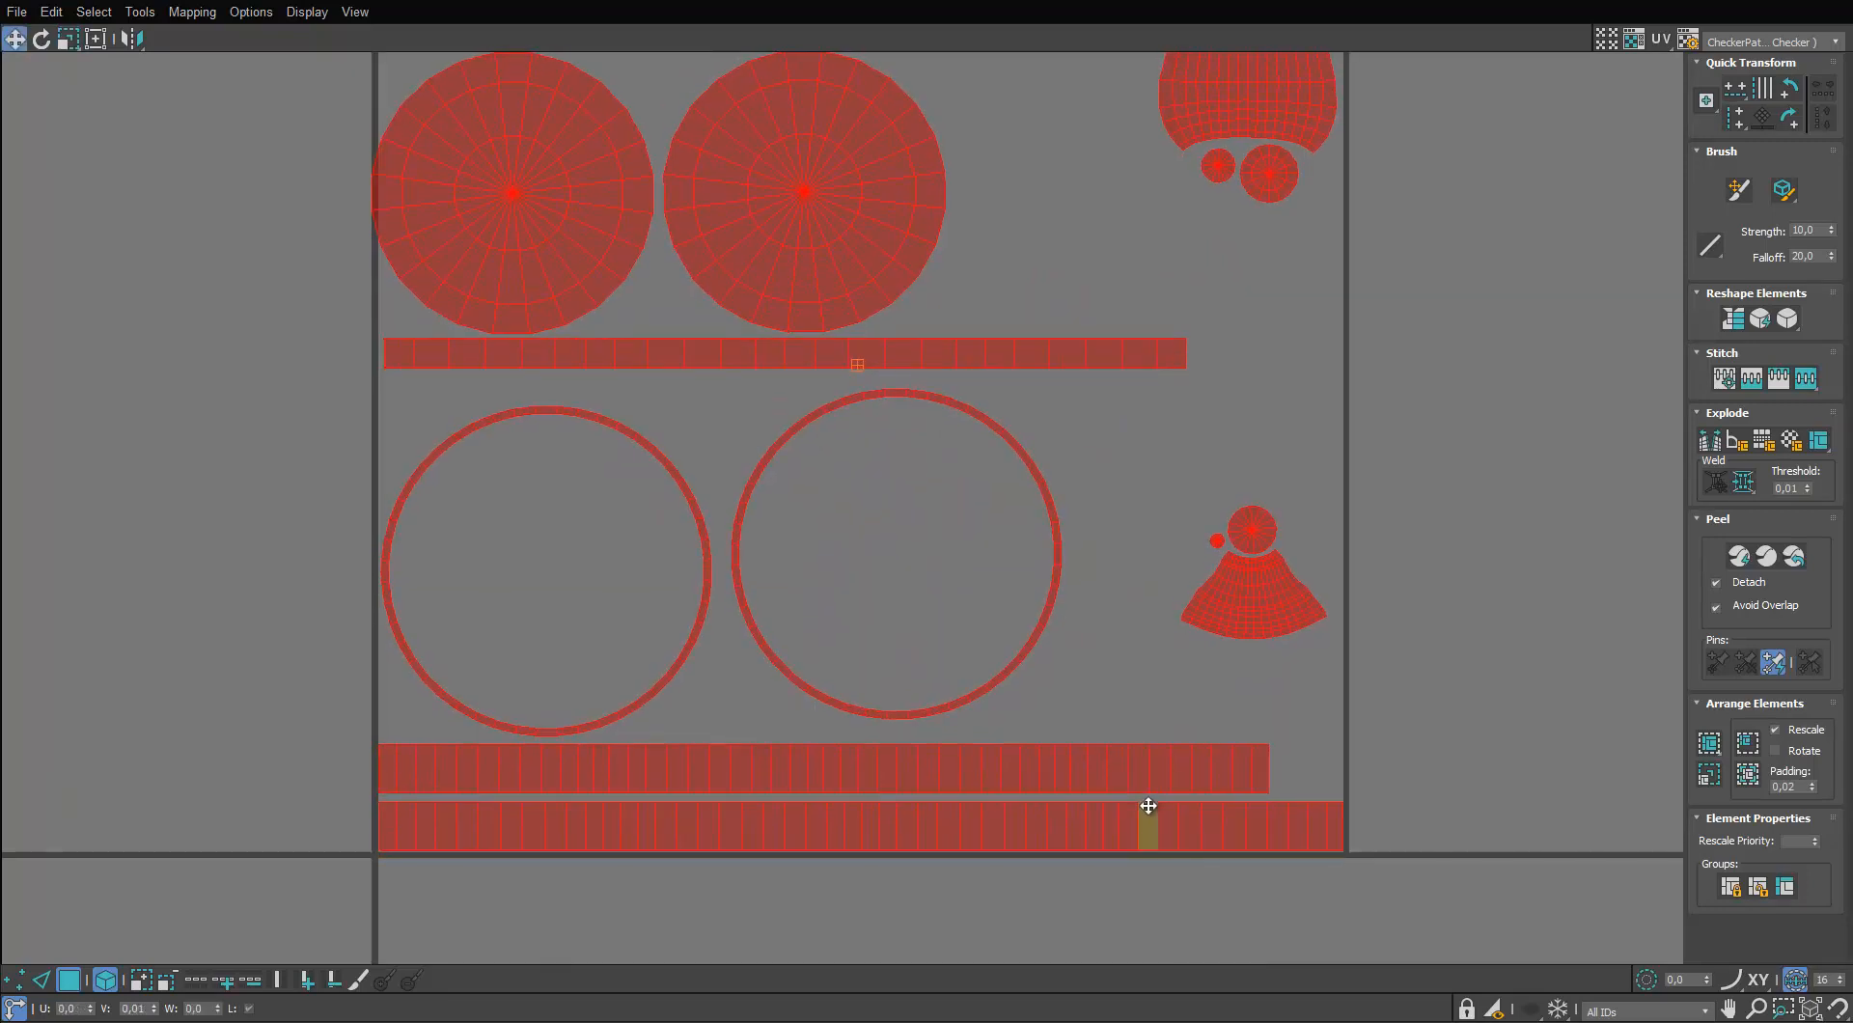
{"action": "scroll", "coordinate": [1158, 771], "scroll_direction": "down", "scroll_amount": 2}
{"action": "scroll", "coordinate": [1185, 487], "scroll_direction": "down", "scroll_amount": 2}
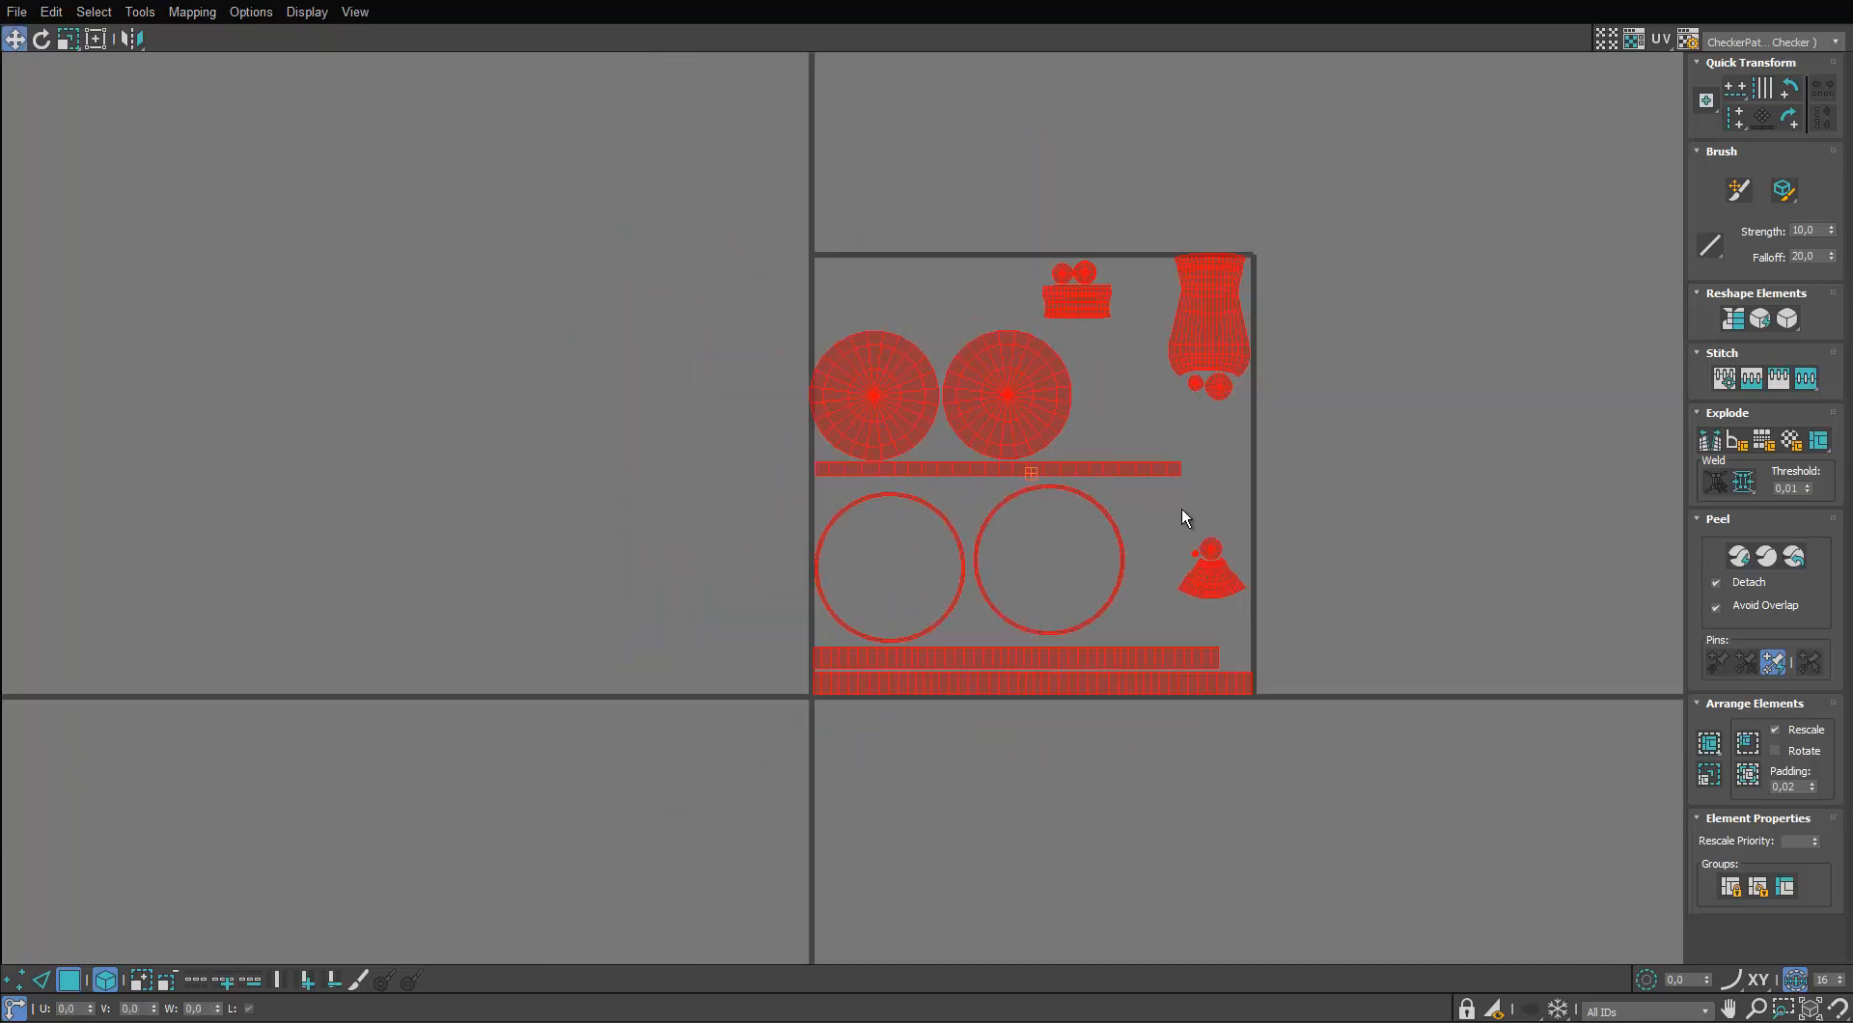
{"action": "middle_click_drag", "start_coordinate": [1154, 582], "coordinate": [1112, 647]}
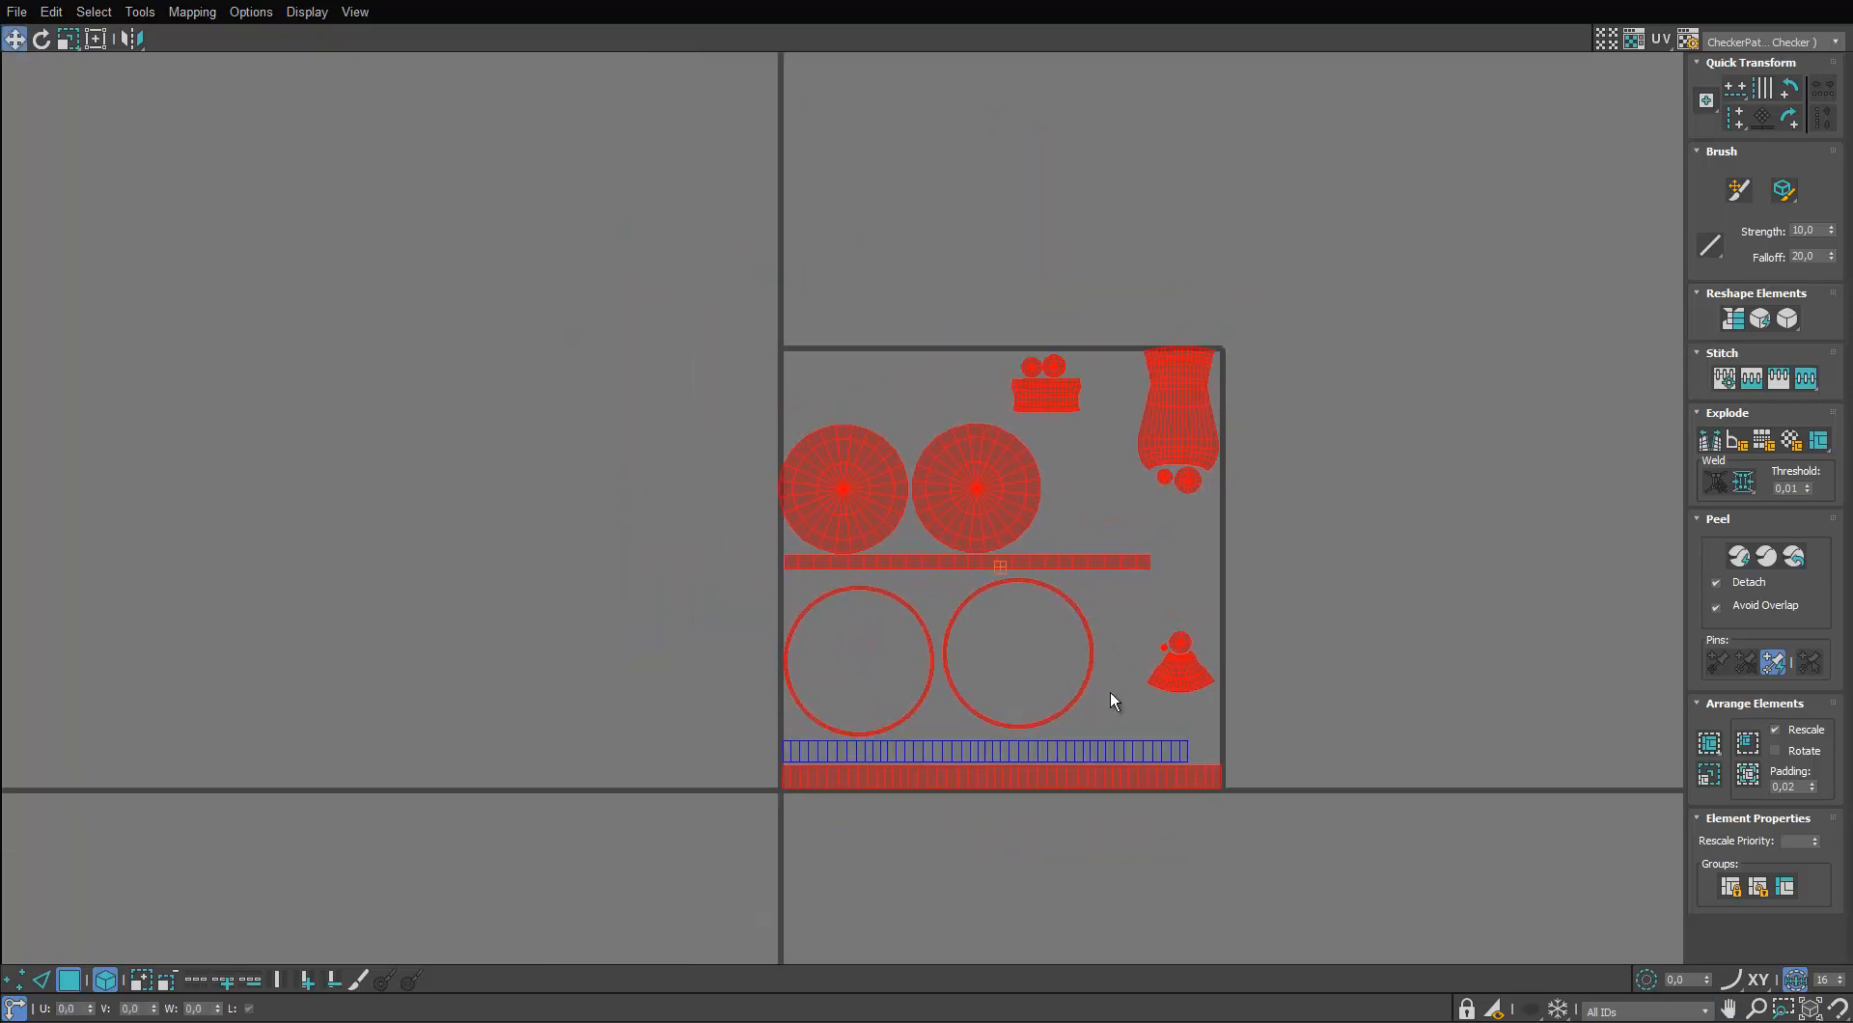
Leave out the lowest frame strip and enlarge the other shells together until the upper frame strip spans the UV square's width
{"action": "left_click_drag", "start_coordinate": [1109, 692], "coordinate": [1139, 830], "text": "ctrl"}
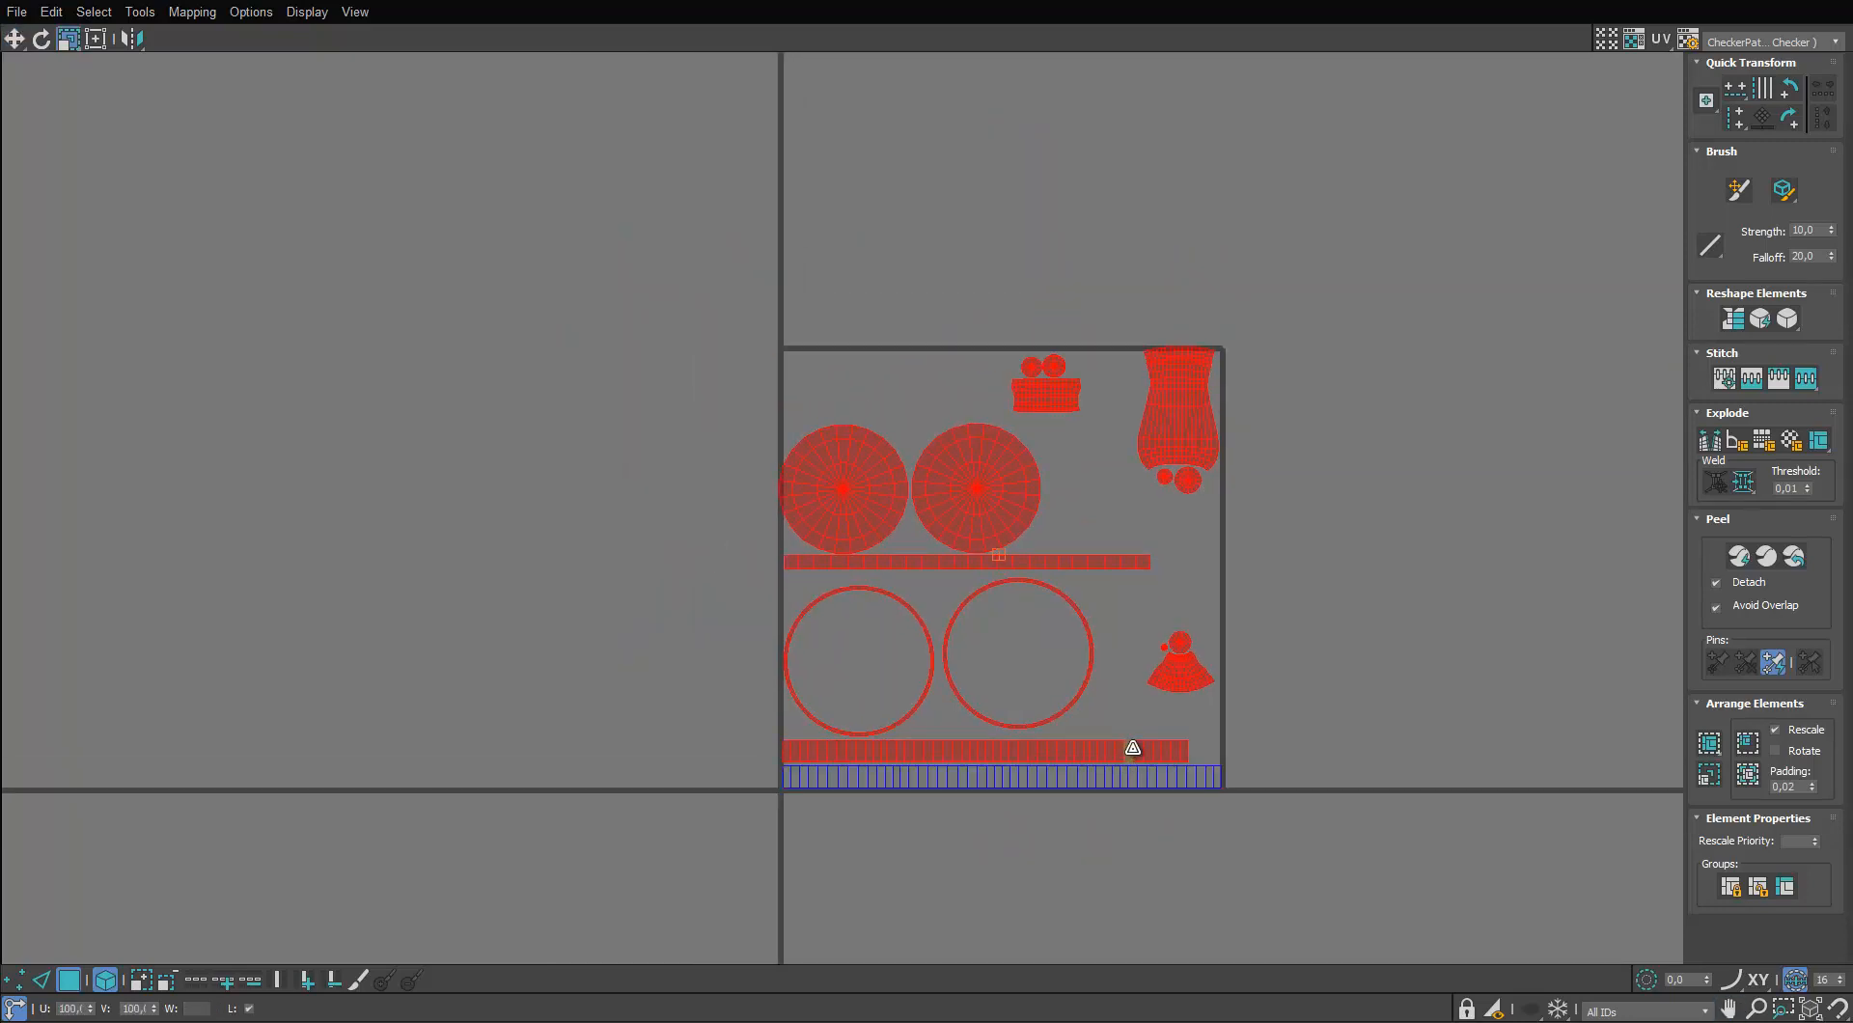
{"action": "left_click_drag", "start_coordinate": [1133, 749], "coordinate": [1144, 731]}
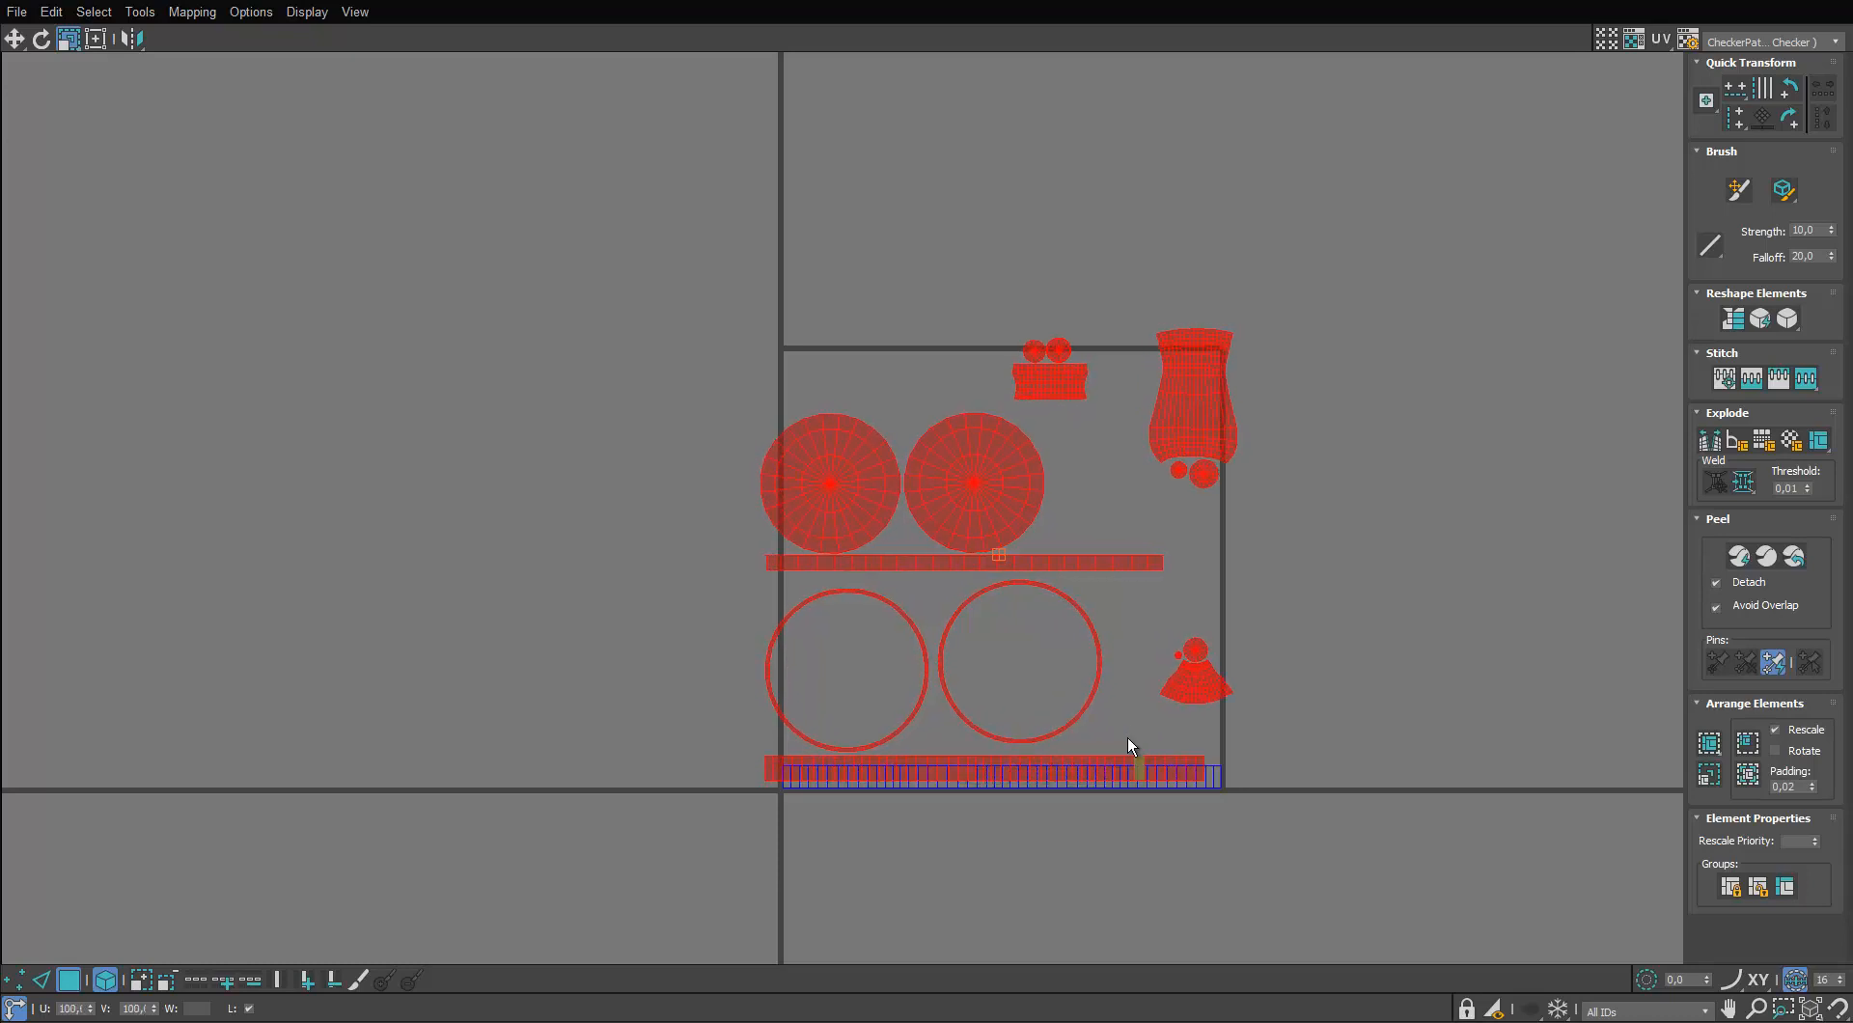
{"action": "key", "text": "w"}
{"action": "left_click_drag", "start_coordinate": [1016, 767], "coordinate": [1031, 747]}
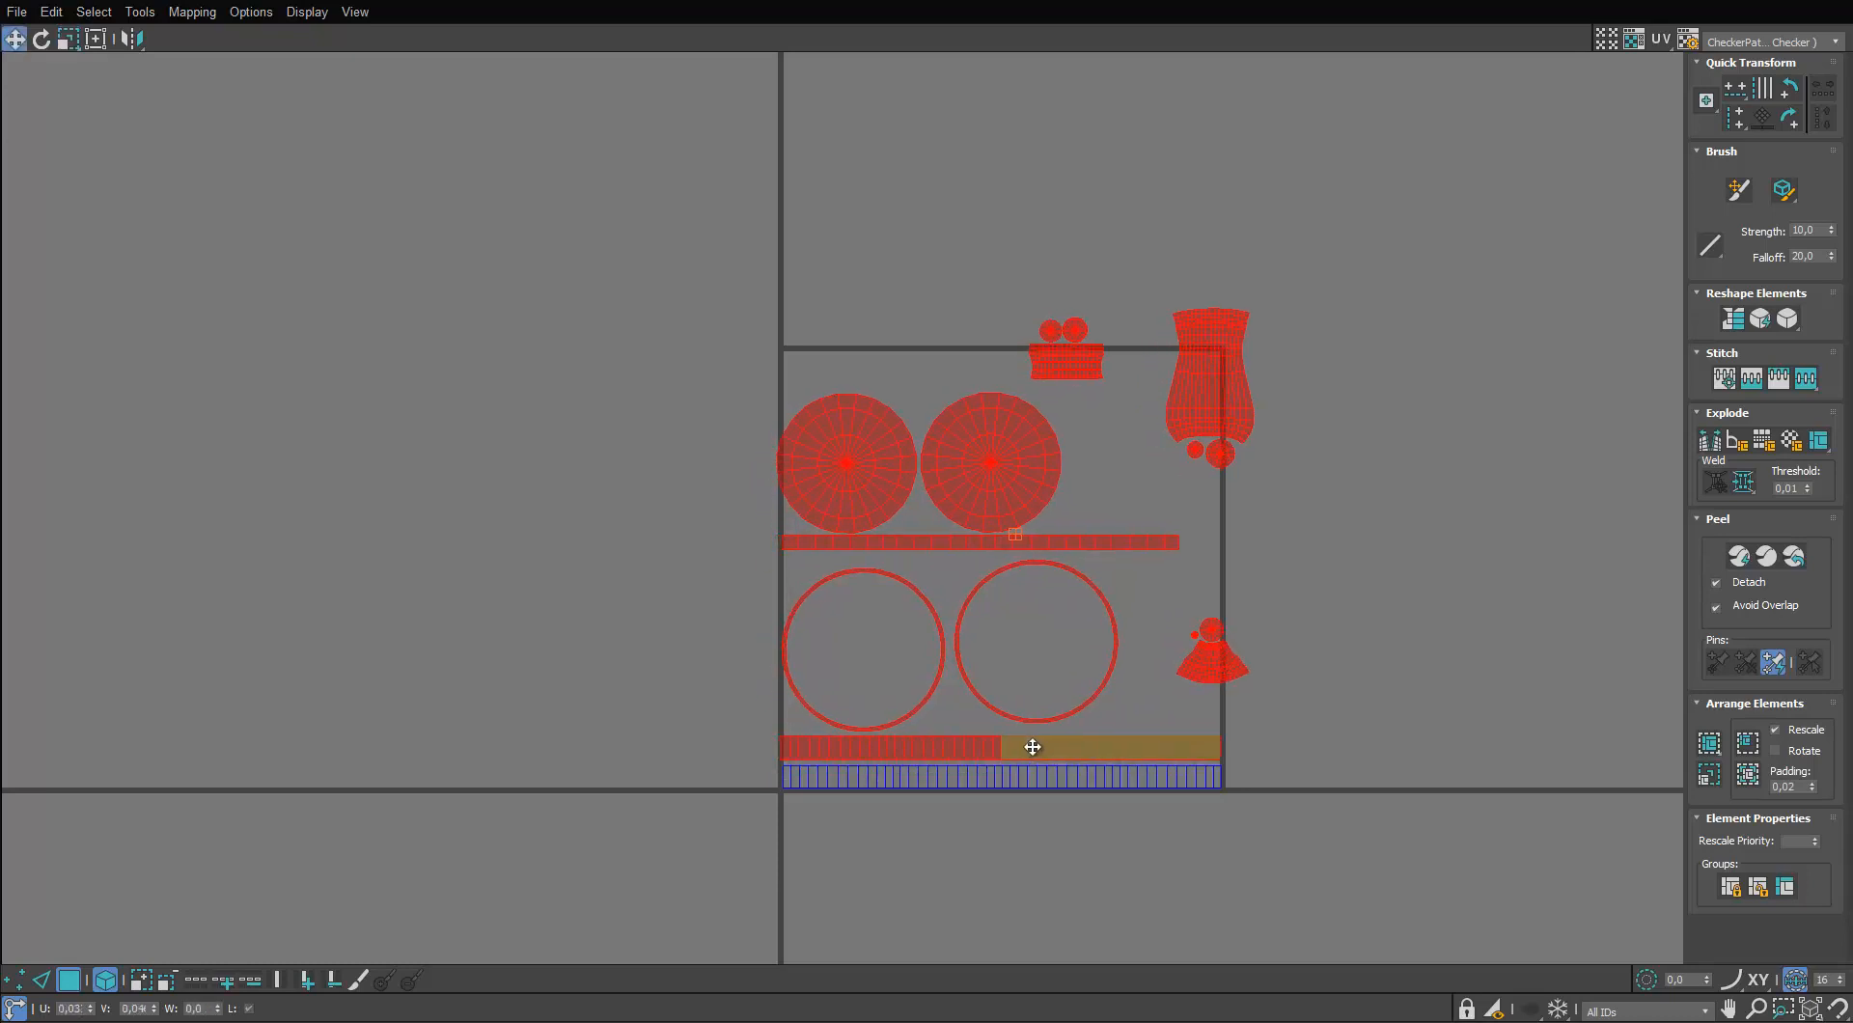
{"action": "scroll", "coordinate": [1117, 756], "scroll_direction": "up", "scroll_amount": 2}
{"action": "scroll", "coordinate": [1161, 756], "scroll_direction": "up", "scroll_amount": 1}
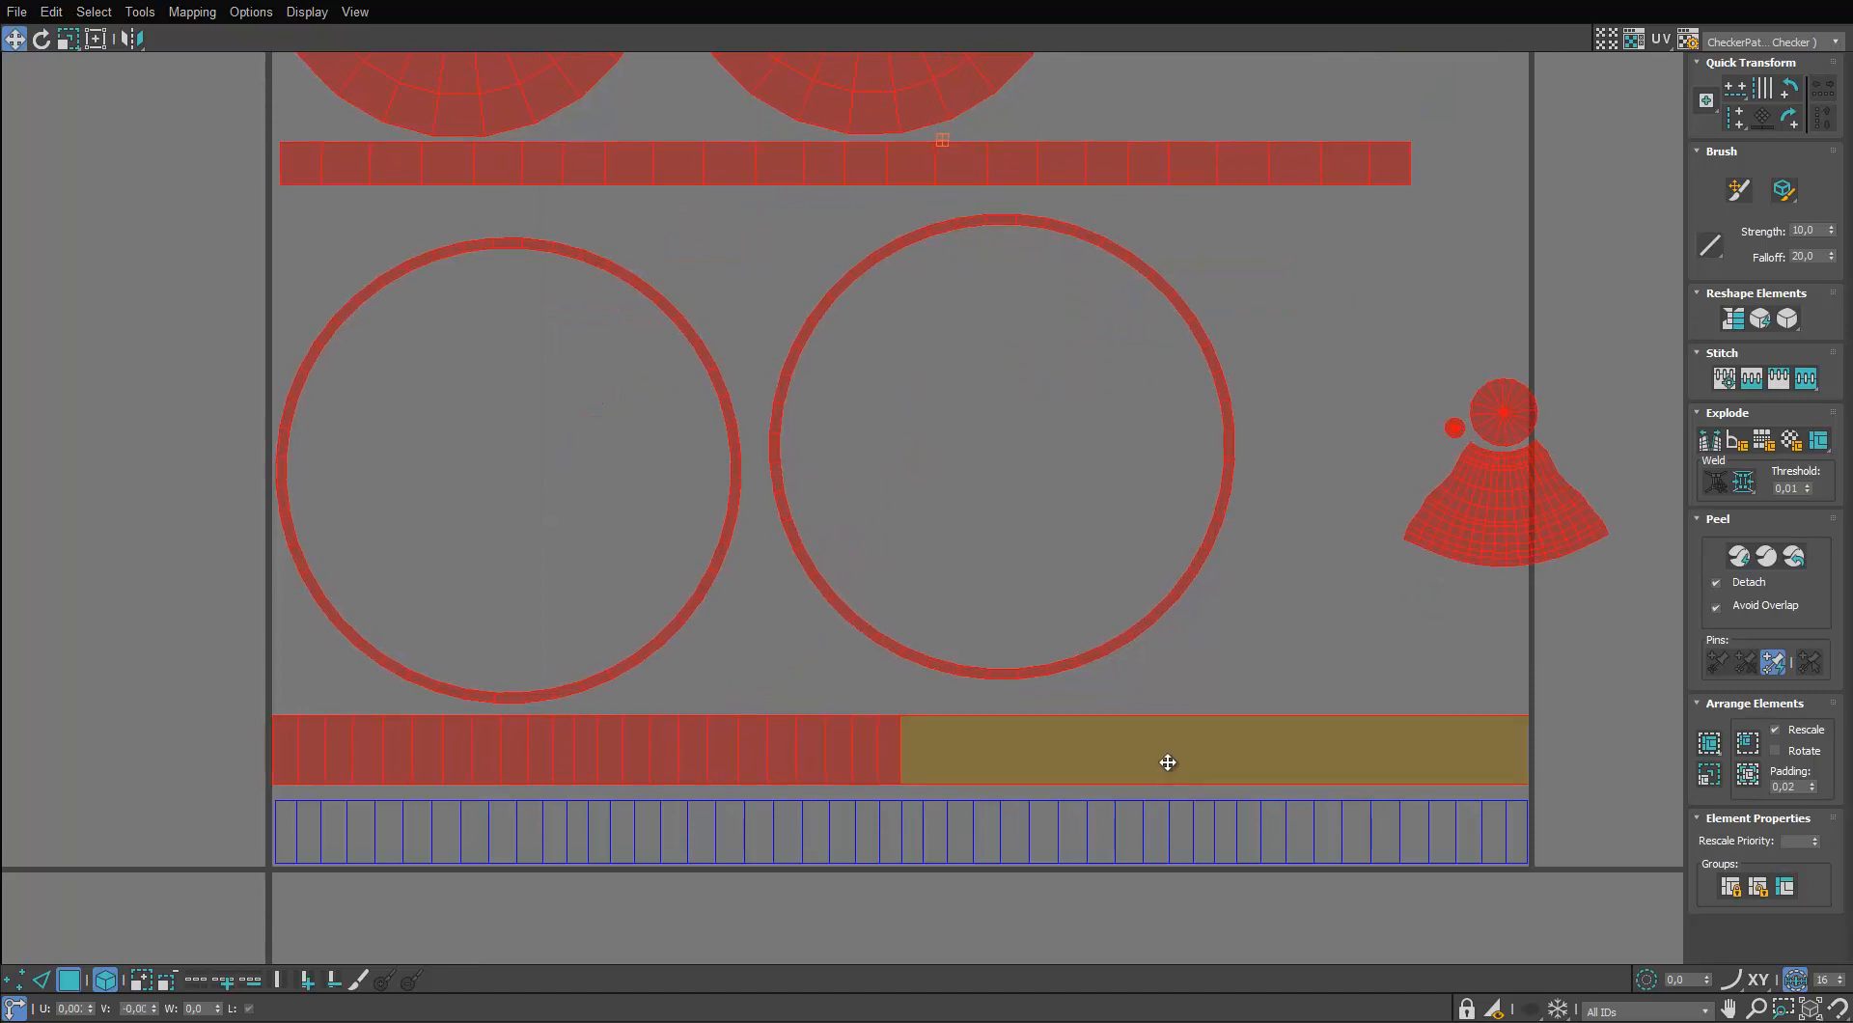
{"action": "left_click_drag", "start_coordinate": [1168, 762], "coordinate": [1168, 764]}
{"action": "scroll", "coordinate": [1268, 564], "scroll_direction": "down", "scroll_amount": 2}
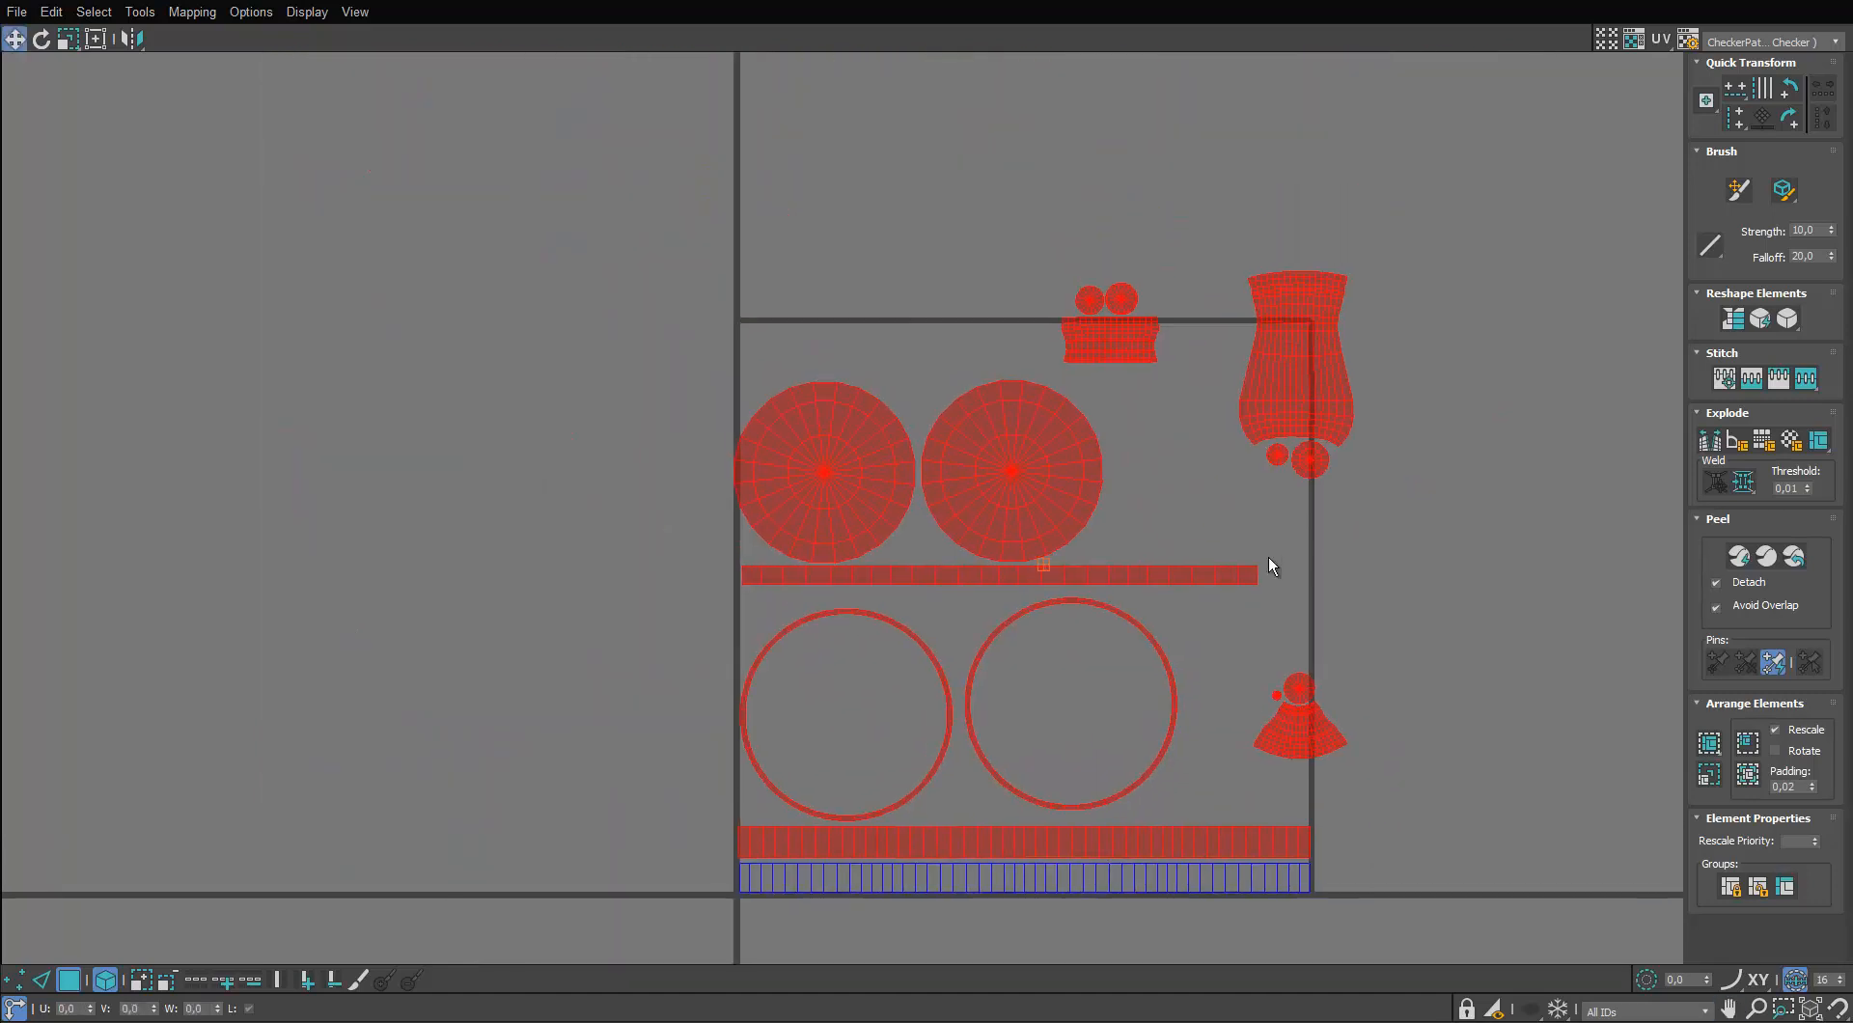
Scale the remaining shells up together, leaving out both frame strips
{"action": "left_click_drag", "start_coordinate": [899, 752], "coordinate": [771, 767]}
{"action": "left_click_drag", "start_coordinate": [998, 492], "coordinate": [1042, 482]}
{"action": "key", "text": "w"}
Move the handle's shells into the UV square's upper right corner and rotate its two round caps into the gap beside the lens disc
{"action": "left_click_drag", "start_coordinate": [1456, 310], "coordinate": [1260, 455]}
{"action": "left_click_drag", "start_coordinate": [1371, 388], "coordinate": [1289, 467]}
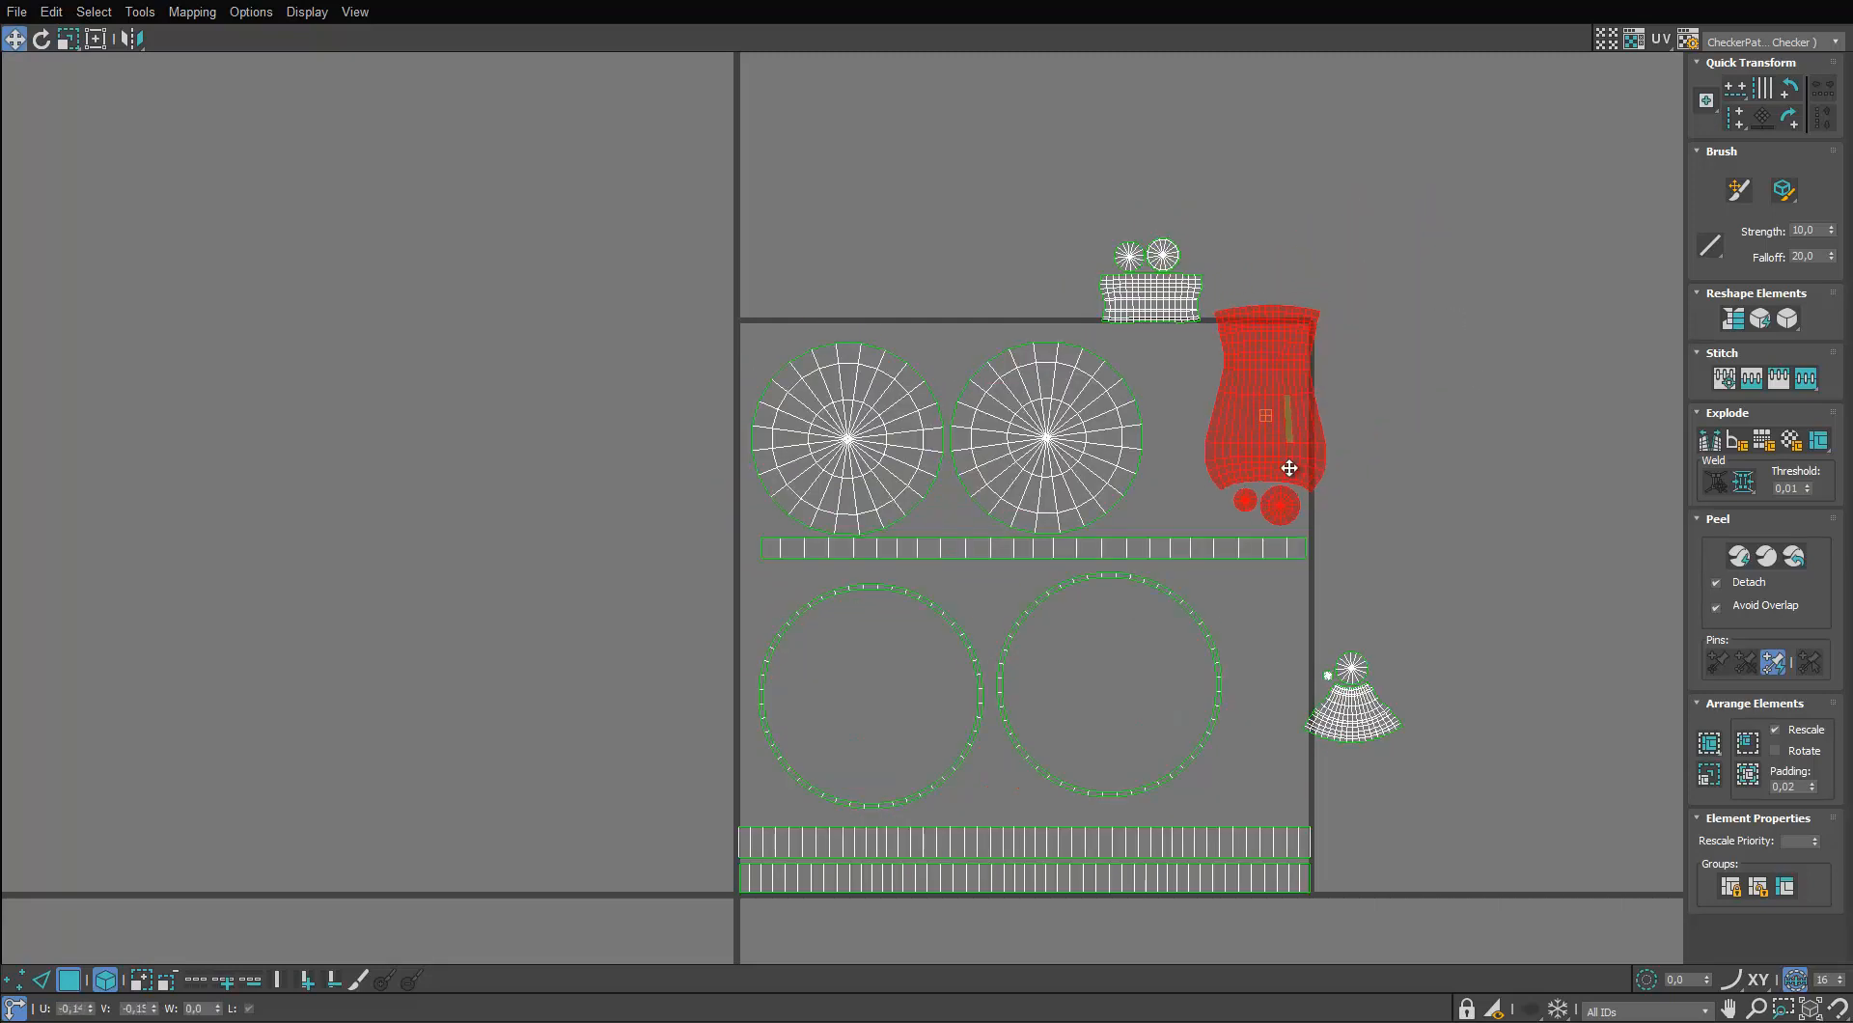
{"action": "scroll", "coordinate": [1200, 451], "scroll_direction": "up", "scroll_amount": 5}
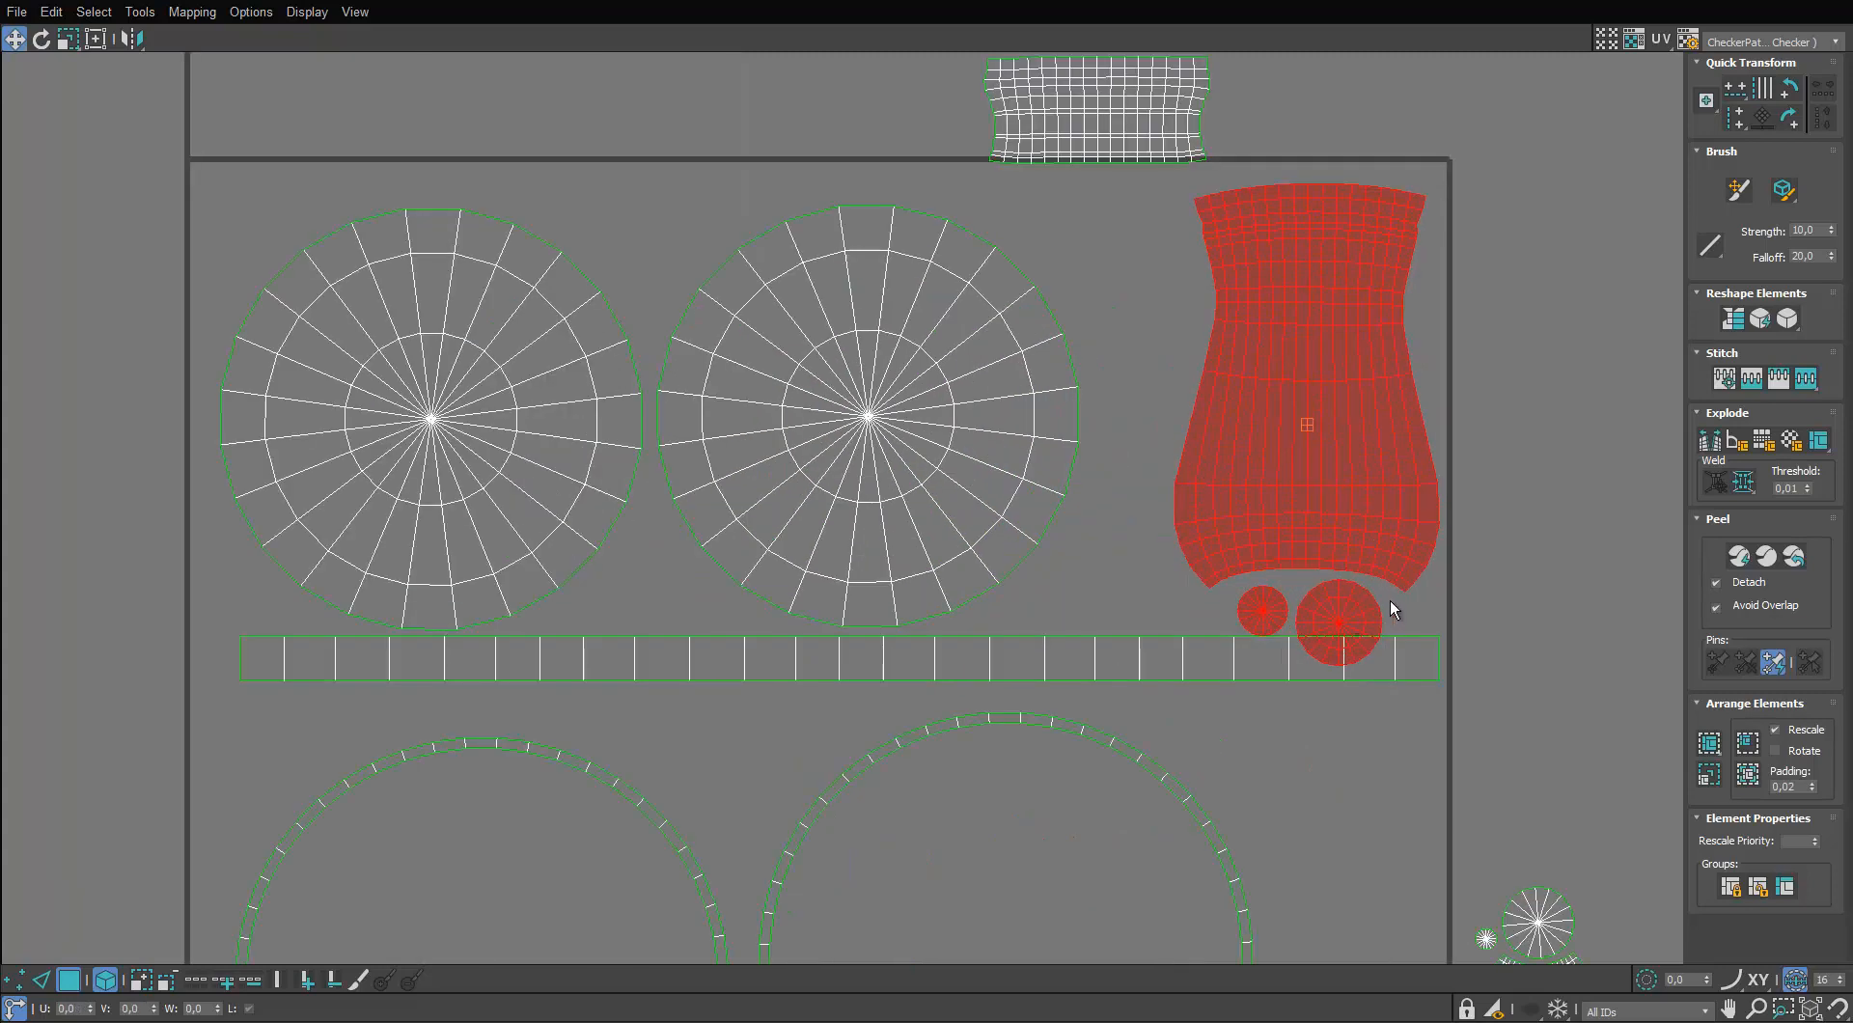
{"action": "left_click", "coordinate": [1261, 606]}
{"action": "left_click_drag", "start_coordinate": [1261, 605], "coordinate": [1156, 437]}
{"action": "key", "text": "e"}
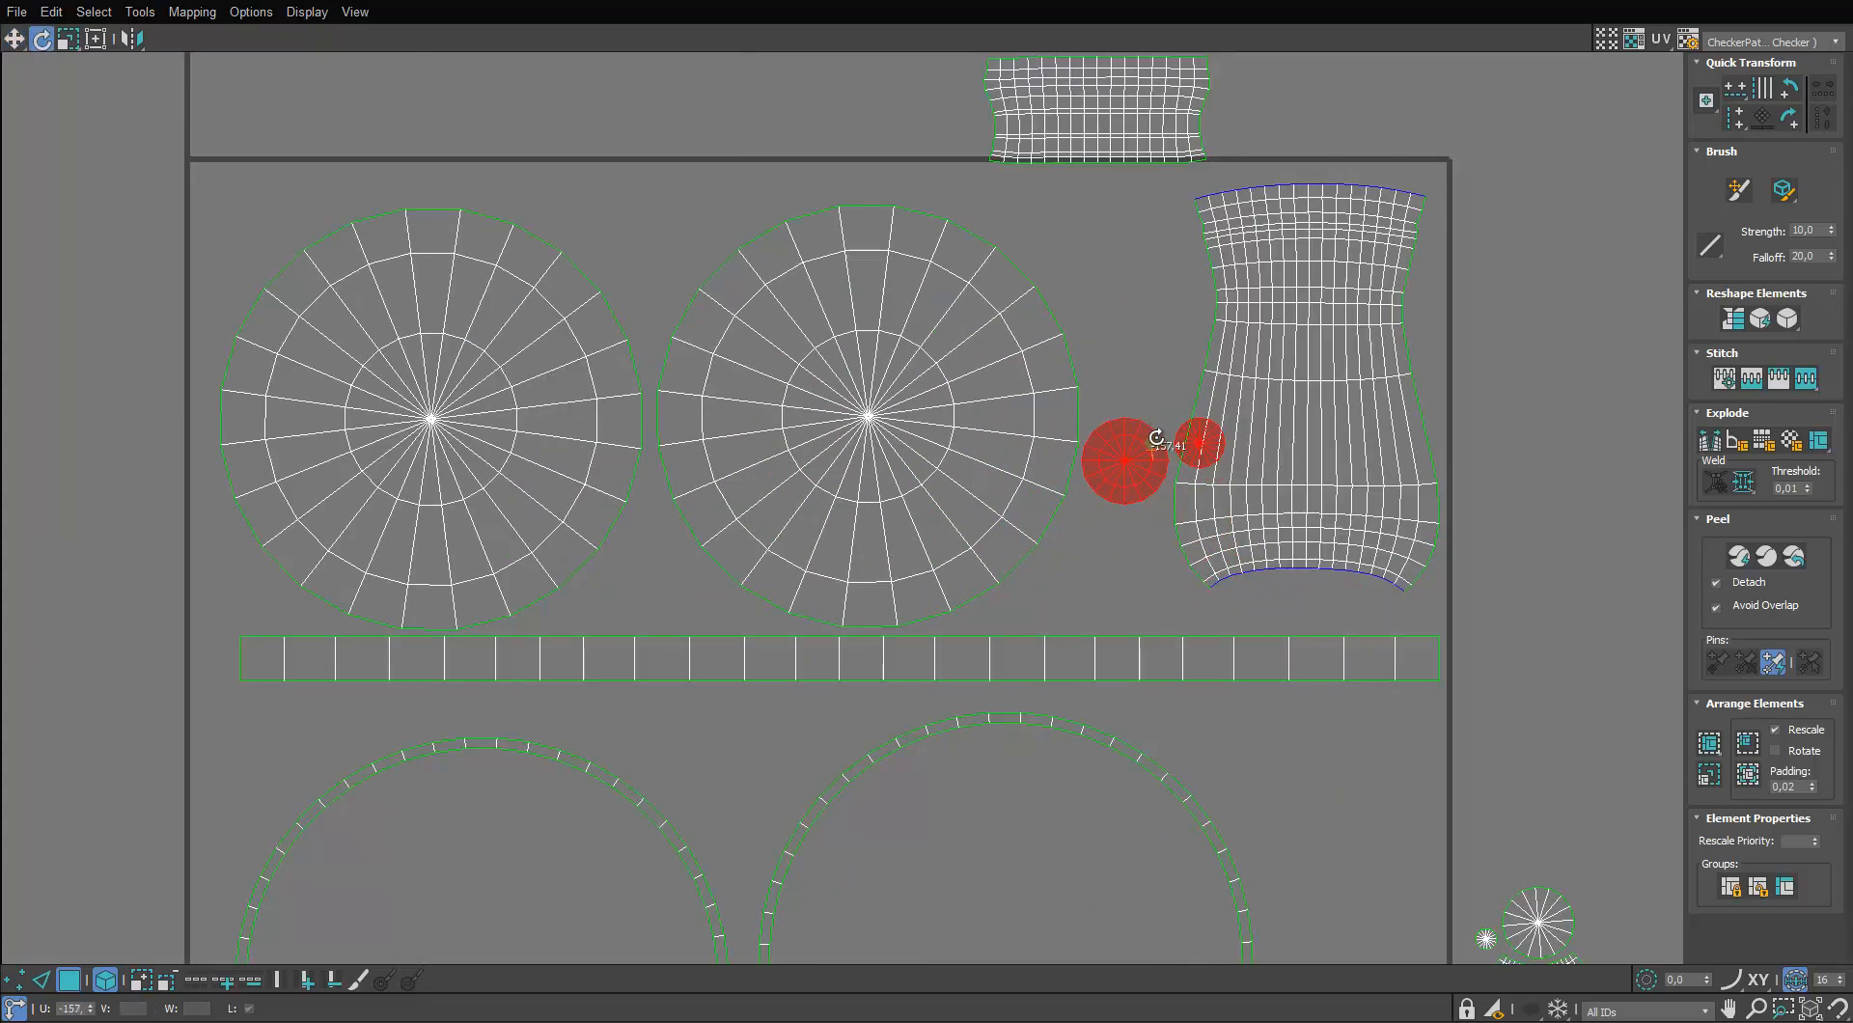
{"action": "left_click_drag", "start_coordinate": [1142, 367], "coordinate": [1130, 280]}
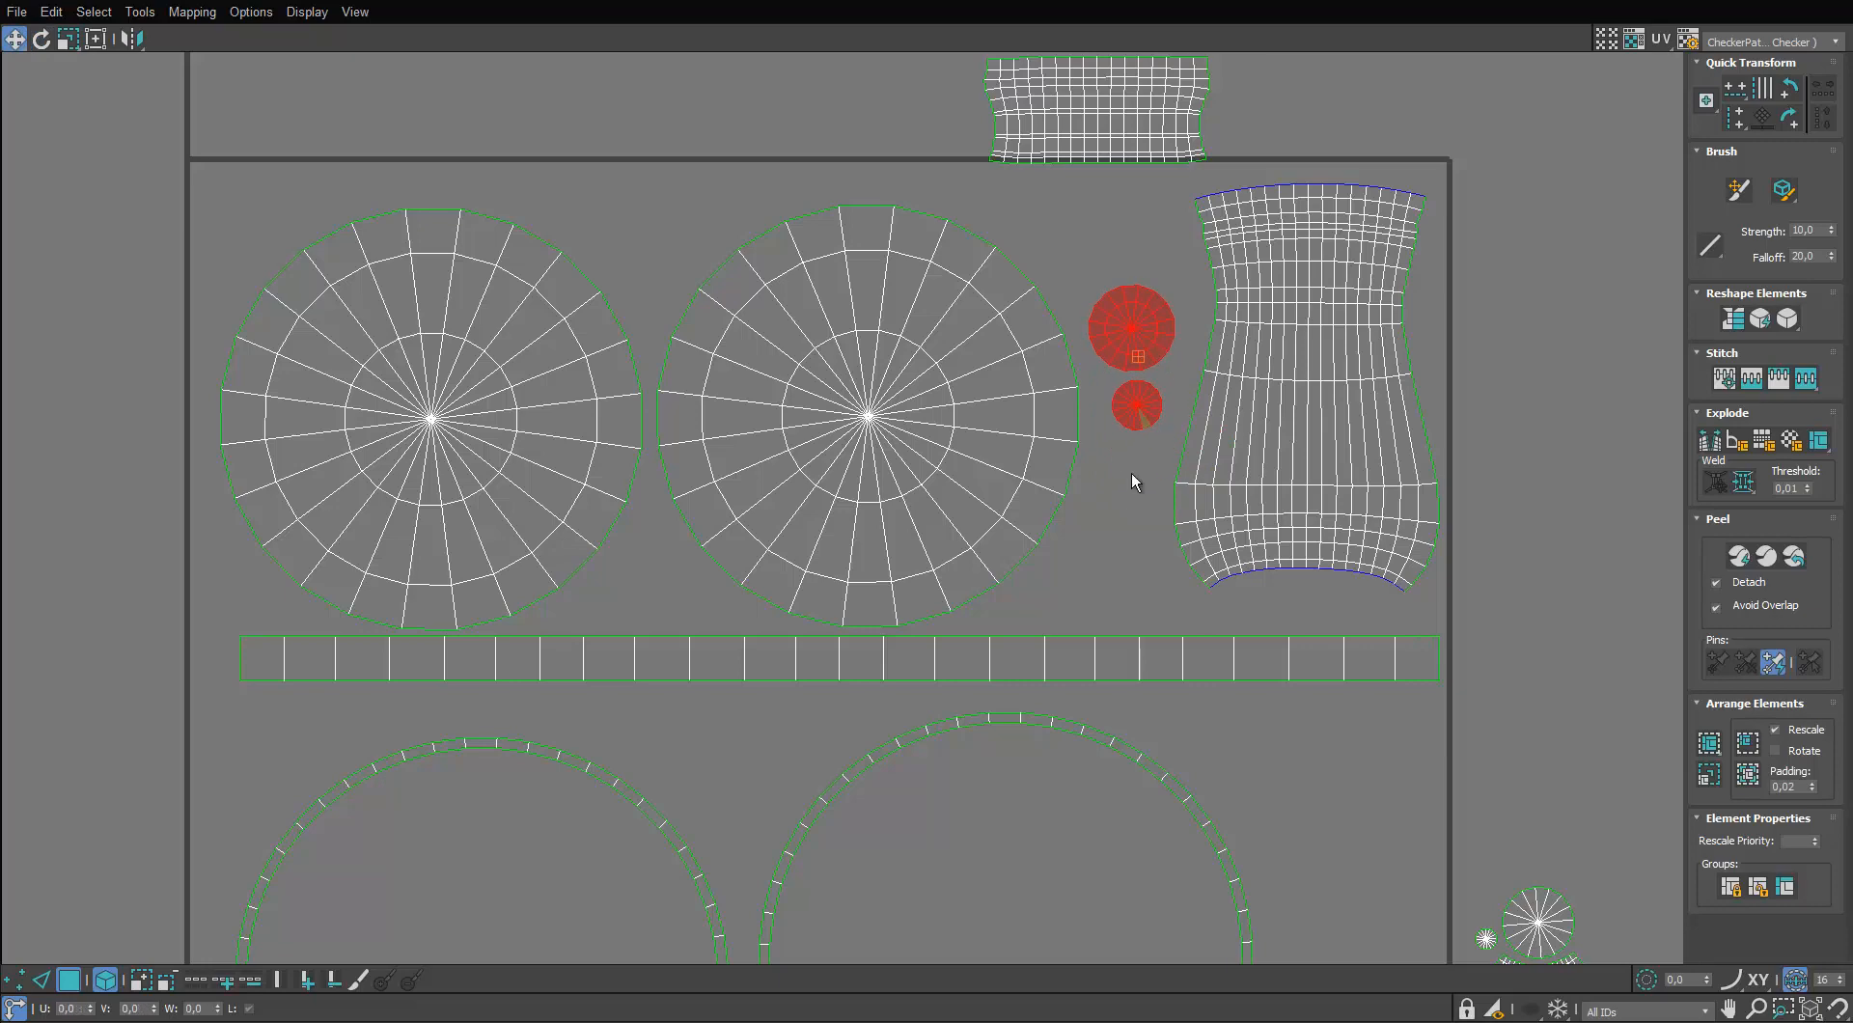
{"action": "left_click", "coordinate": [1131, 473]}
Move the end piece's shells into the UV square's lower right corner, above the frame strips
{"action": "scroll", "coordinate": [1122, 488], "scroll_direction": "down", "scroll_amount": 2}
{"action": "middle_click_drag", "start_coordinate": [1108, 518], "coordinate": [1090, 394]}
{"action": "scroll", "coordinate": [1158, 589], "scroll_direction": "down", "scroll_amount": 1}
{"action": "scroll", "coordinate": [1188, 582], "scroll_direction": "up", "scroll_amount": 1}
{"action": "left_click_drag", "start_coordinate": [1438, 530], "coordinate": [1293, 647]}
{"action": "left_click_drag", "start_coordinate": [1293, 647], "coordinate": [1199, 744]}
Adjust the positions of the two frame strips so both ends fit within the UV square's side edges
{"action": "scroll", "coordinate": [1241, 649], "scroll_direction": "up", "scroll_amount": 3}
{"action": "left_click", "coordinate": [1386, 537]}
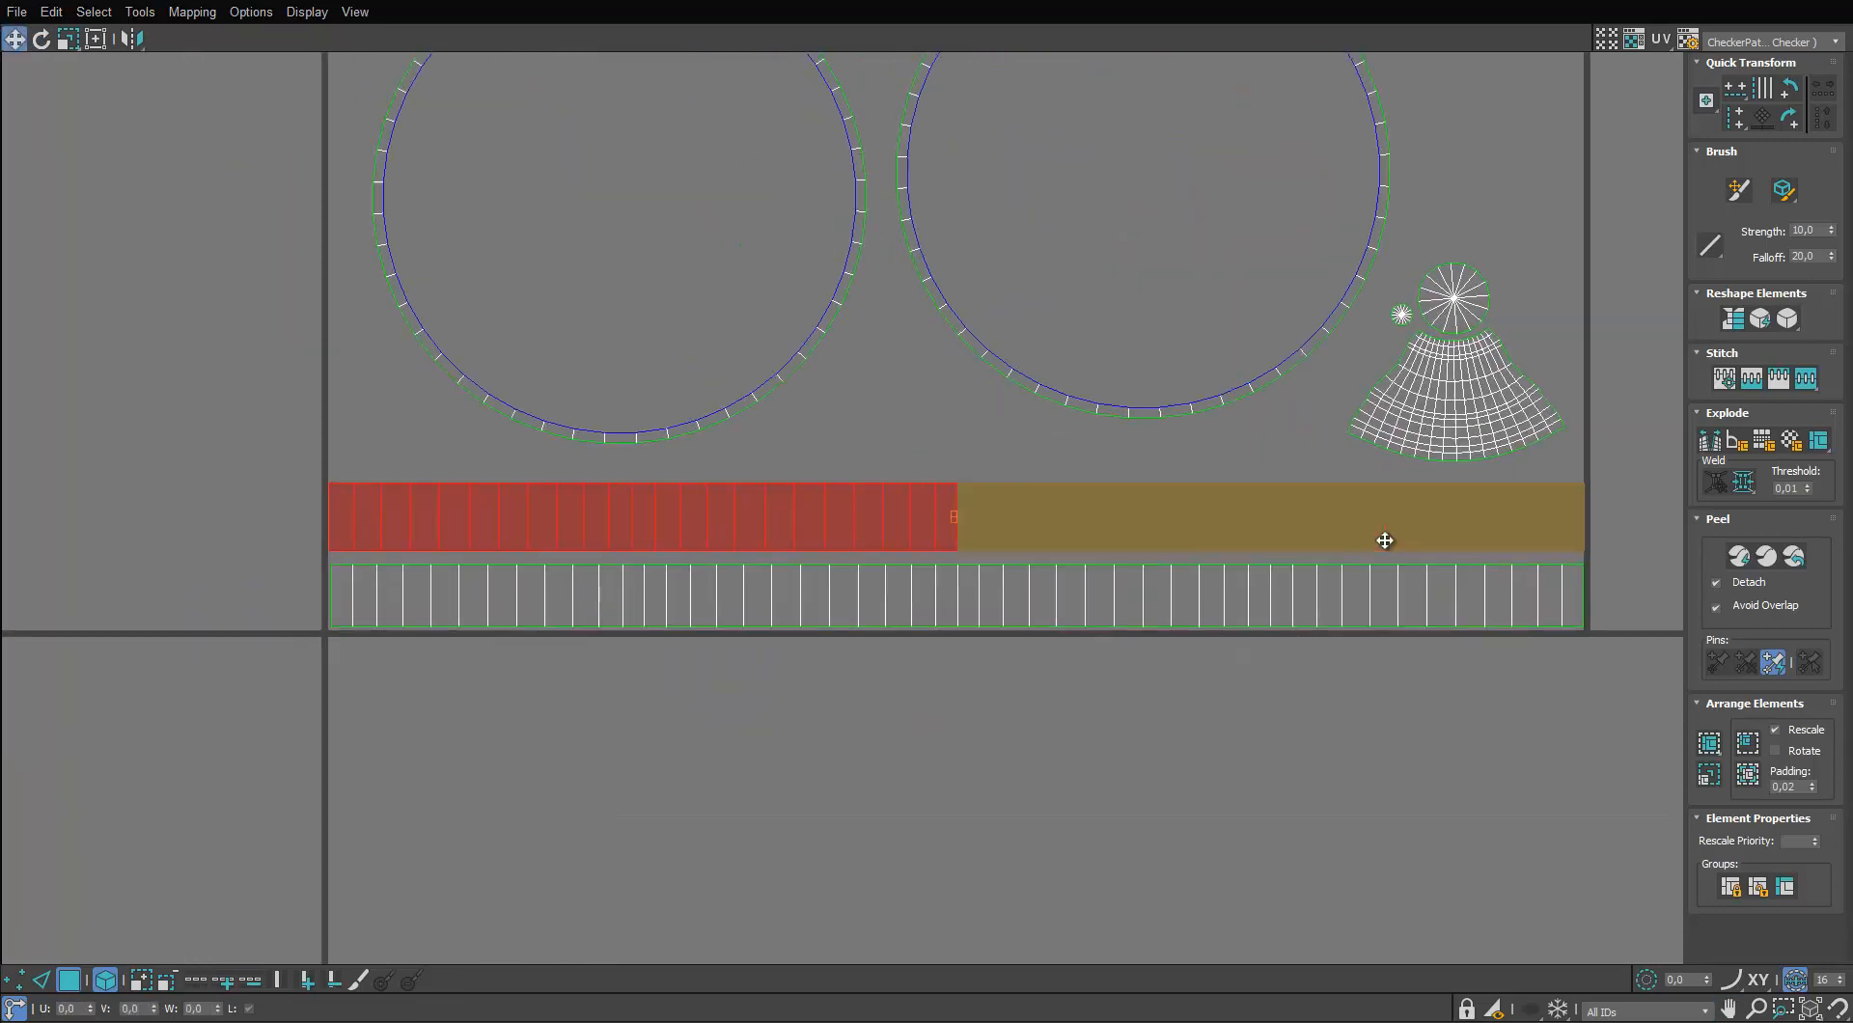
{"action": "scroll", "coordinate": [1385, 537], "scroll_direction": "up", "scroll_amount": 1}
{"action": "middle_click_drag", "start_coordinate": [1386, 538], "coordinate": [1330, 527]}
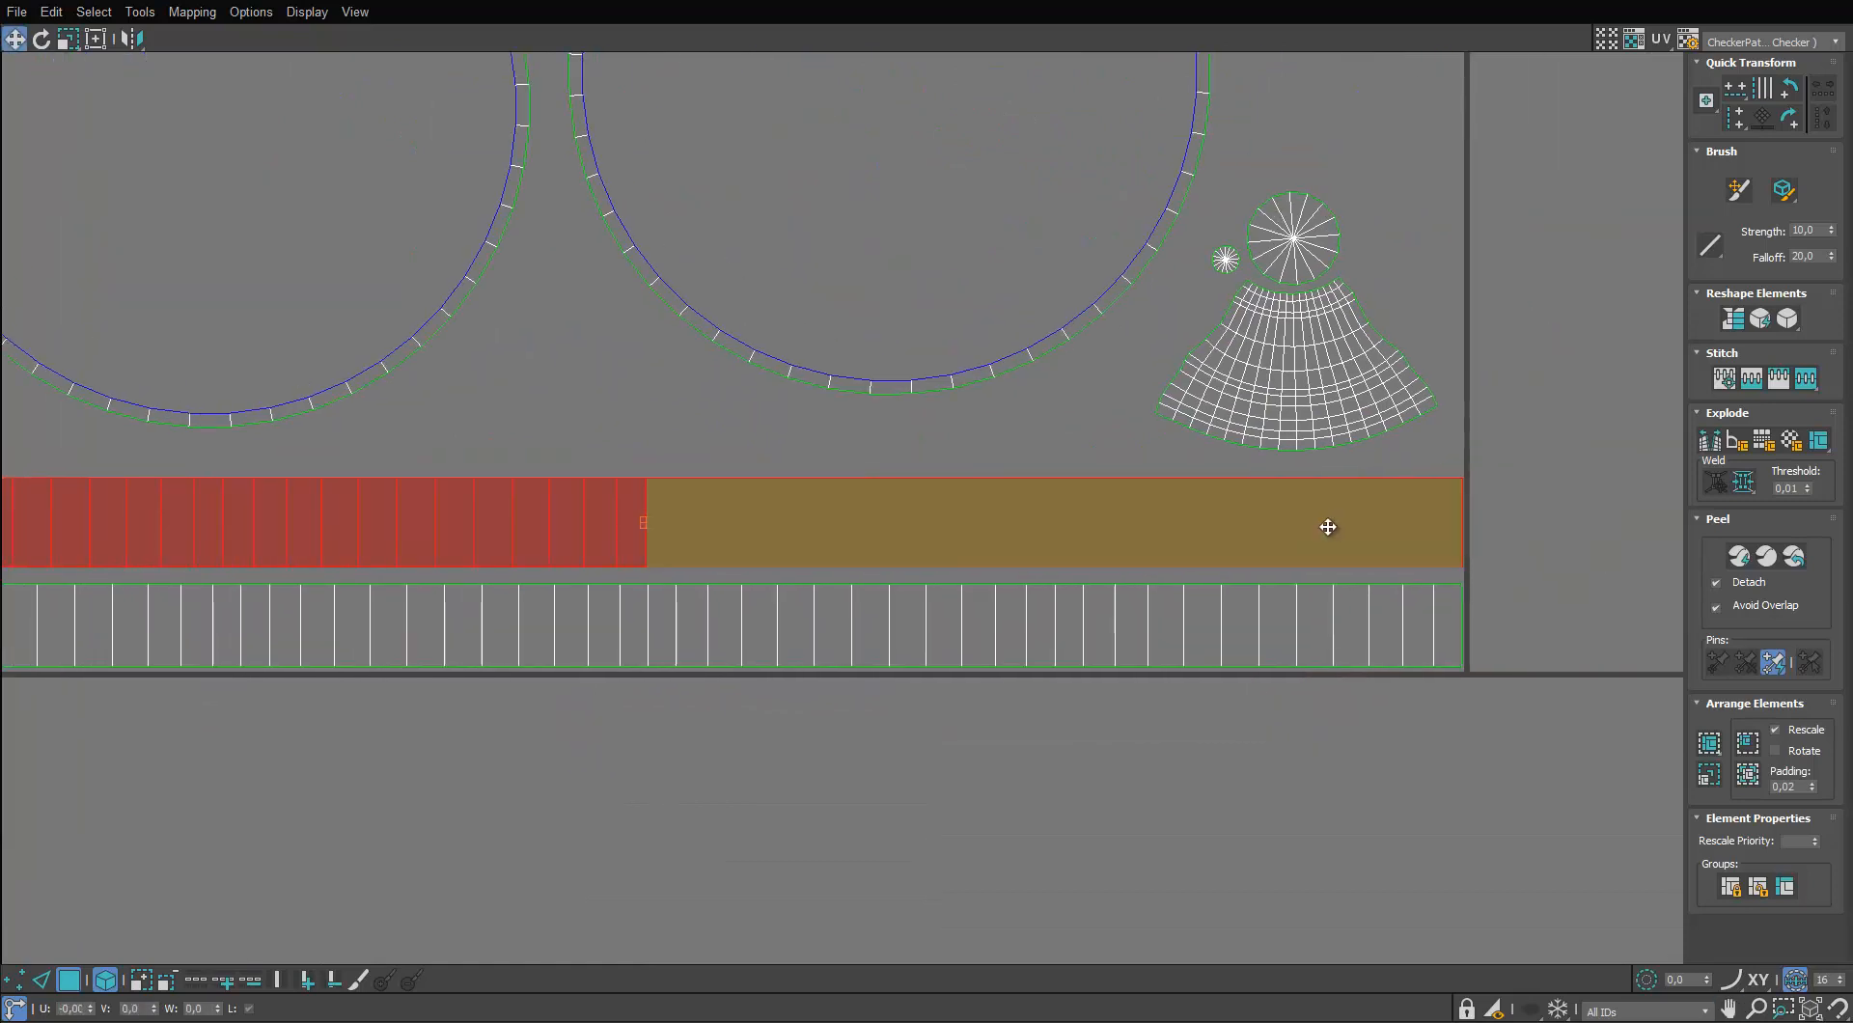
{"action": "left_click", "coordinate": [1306, 637]}
{"action": "middle_click_drag", "start_coordinate": [1168, 618], "coordinate": [1399, 564]}
{"action": "scroll", "coordinate": [1399, 564], "scroll_direction": "down", "scroll_amount": 3}
{"action": "scroll", "coordinate": [906, 546], "scroll_direction": "up", "scroll_amount": 6}
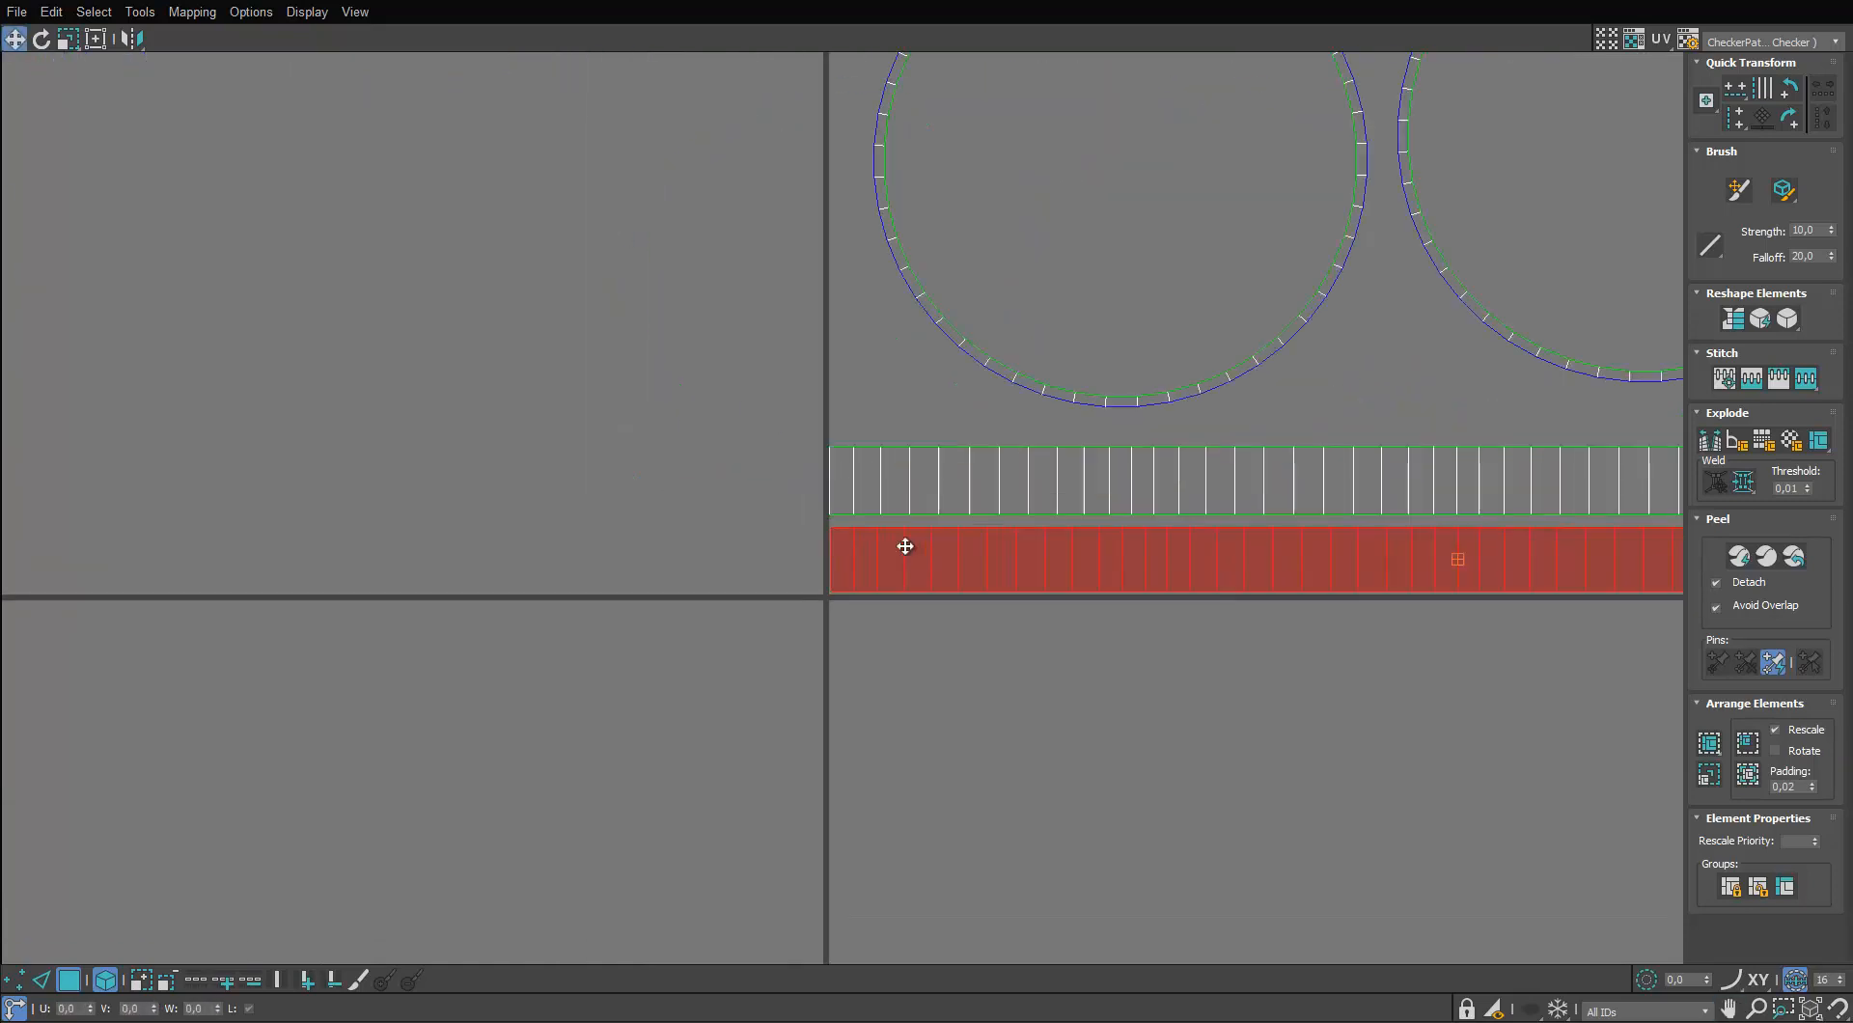
{"action": "left_click", "coordinate": [923, 438]}
{"action": "scroll", "coordinate": [922, 438], "scroll_direction": "down", "scroll_amount": 6}
{"action": "middle_click_drag", "start_coordinate": [1109, 393], "coordinate": [957, 643]}
{"action": "scroll", "coordinate": [957, 643], "scroll_direction": "down", "scroll_amount": 2}
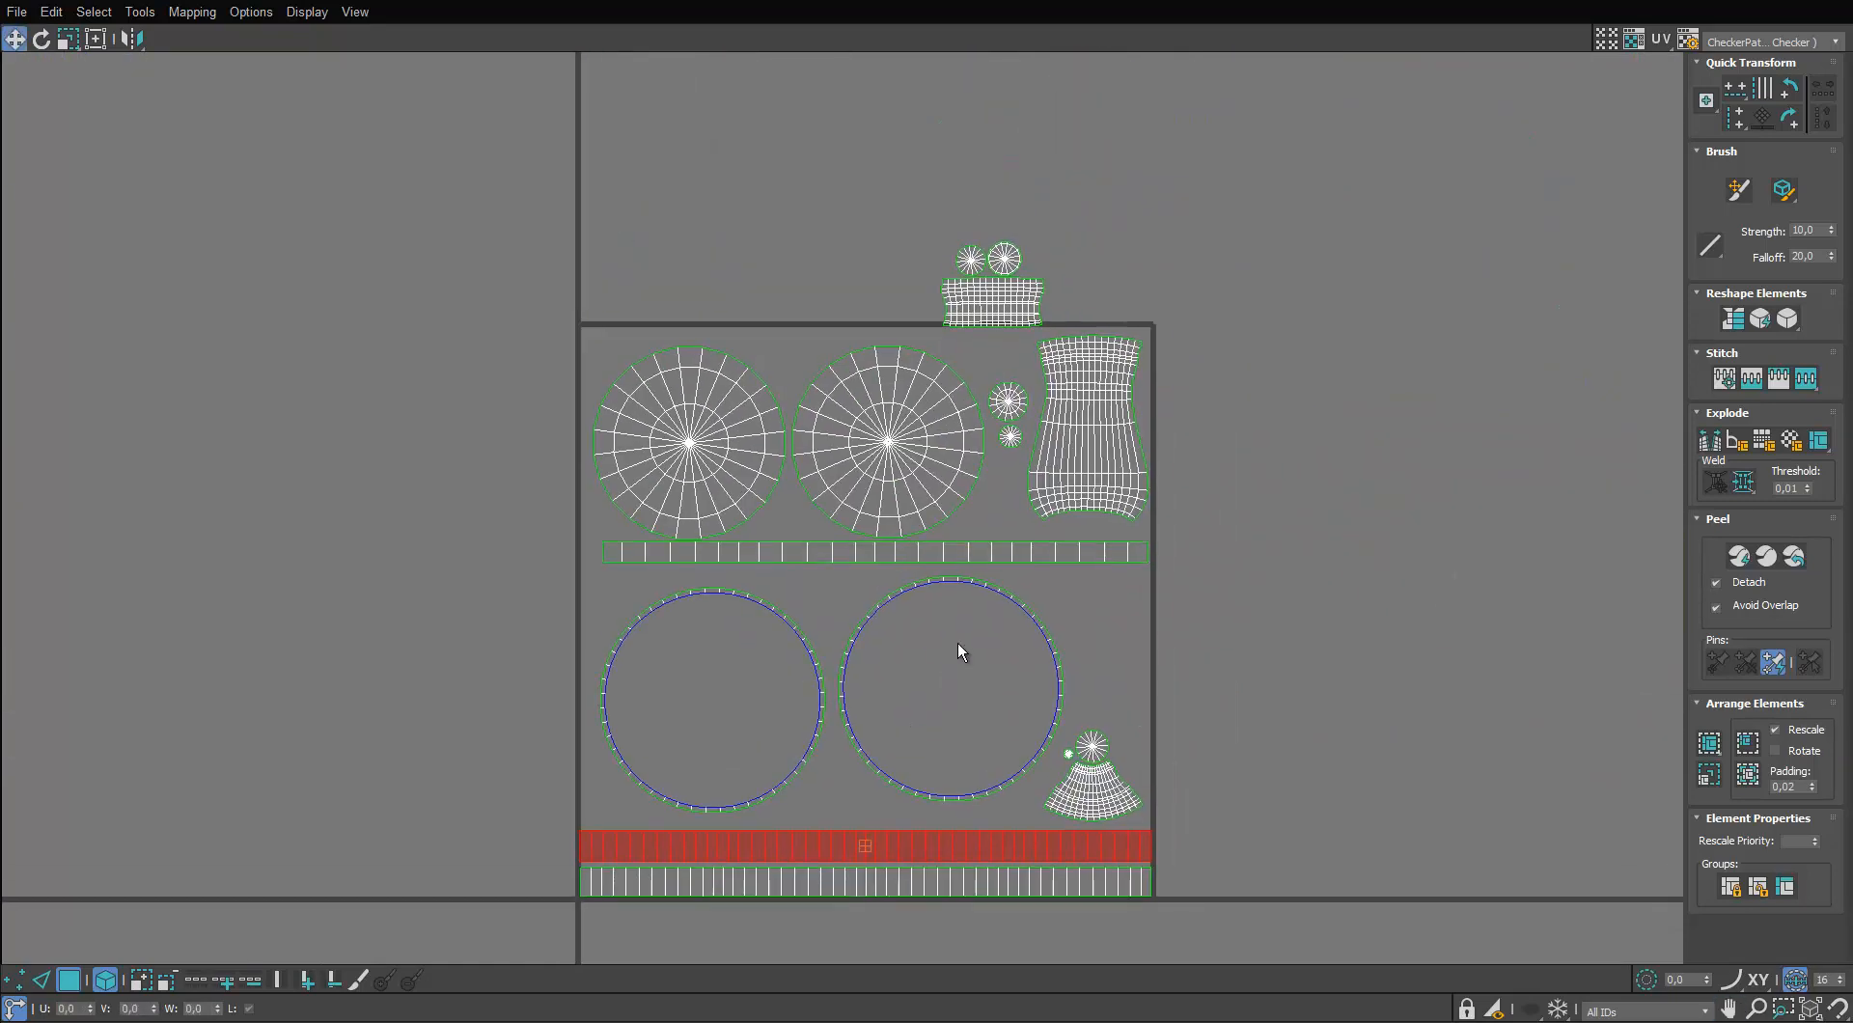
Move the neck piece's shells into the gap beneath the handle's shells and undo their free rotation
{"action": "left_click_drag", "start_coordinate": [953, 315], "coordinate": [1096, 667]}
{"action": "scroll", "coordinate": [1073, 627], "scroll_direction": "up", "scroll_amount": 2}
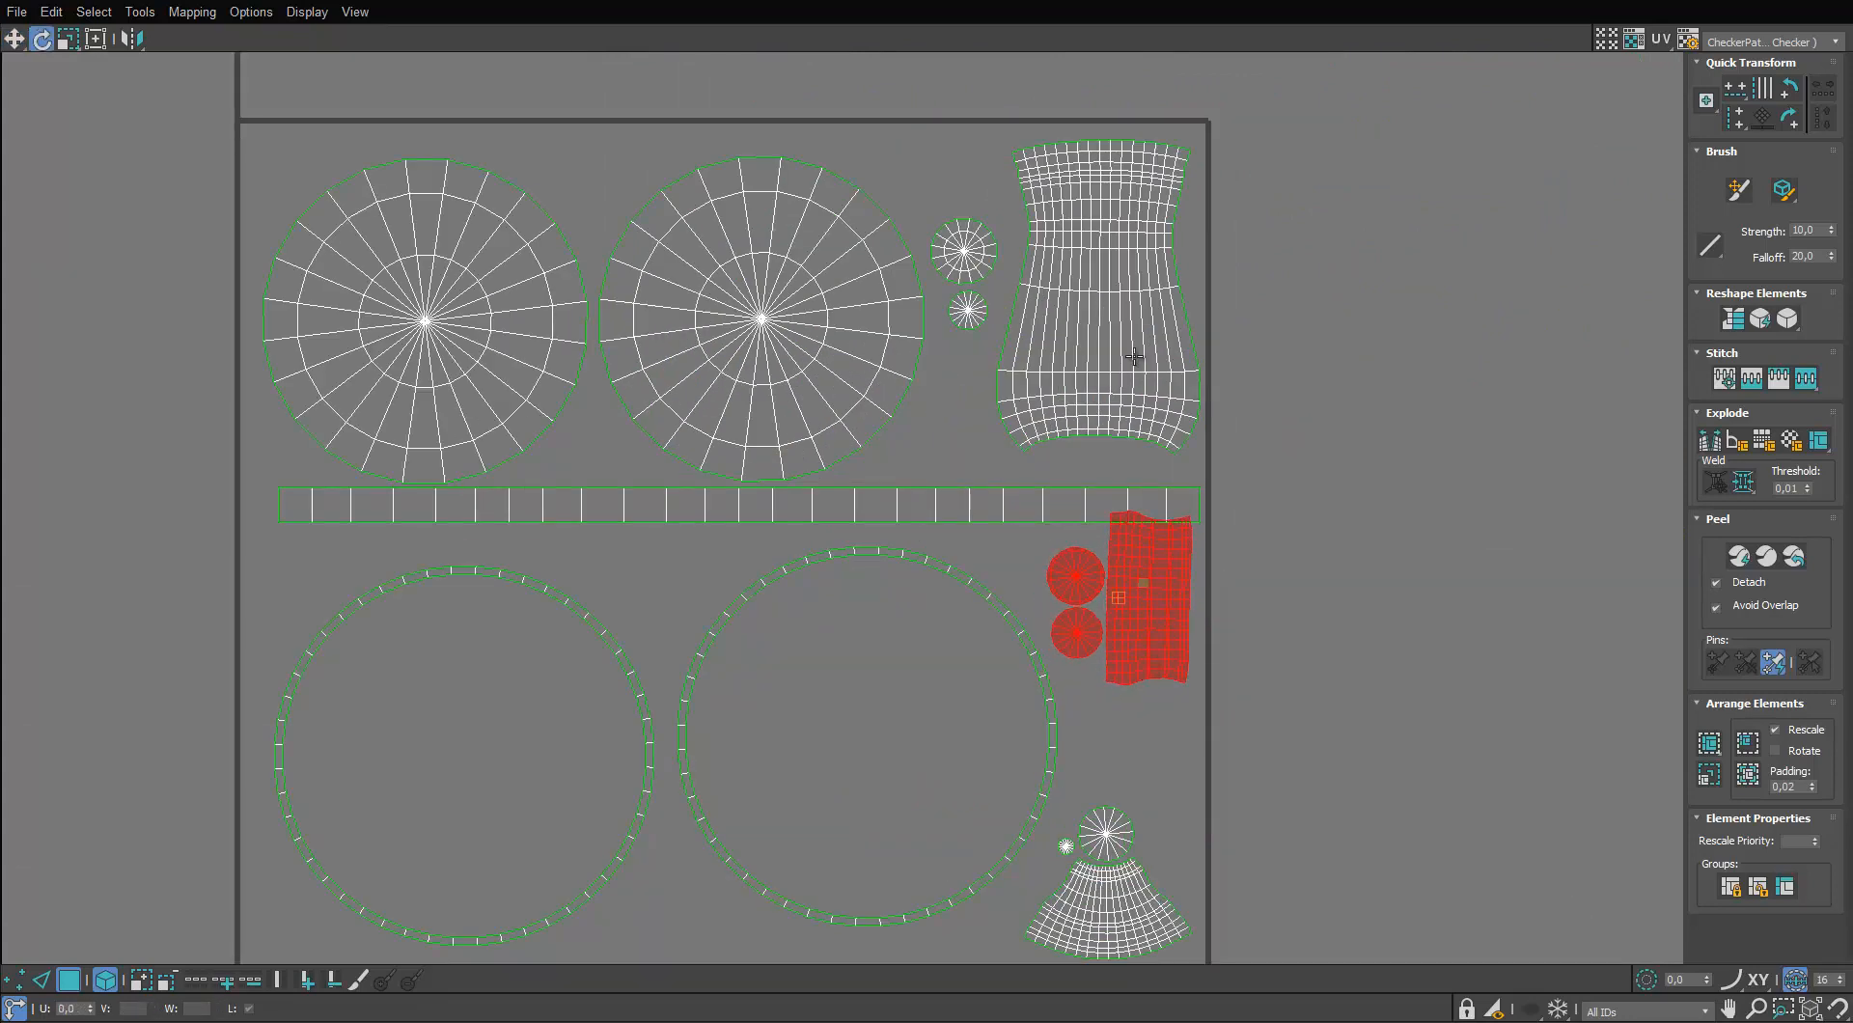
{"action": "key", "text": "ctrl+z"}
Turn on angle snap, rotate the neck piece's shells a quarter turn and fit them beside the frame ring, above the end piece's shells
{"action": "double_click", "coordinate": [899, 5]}
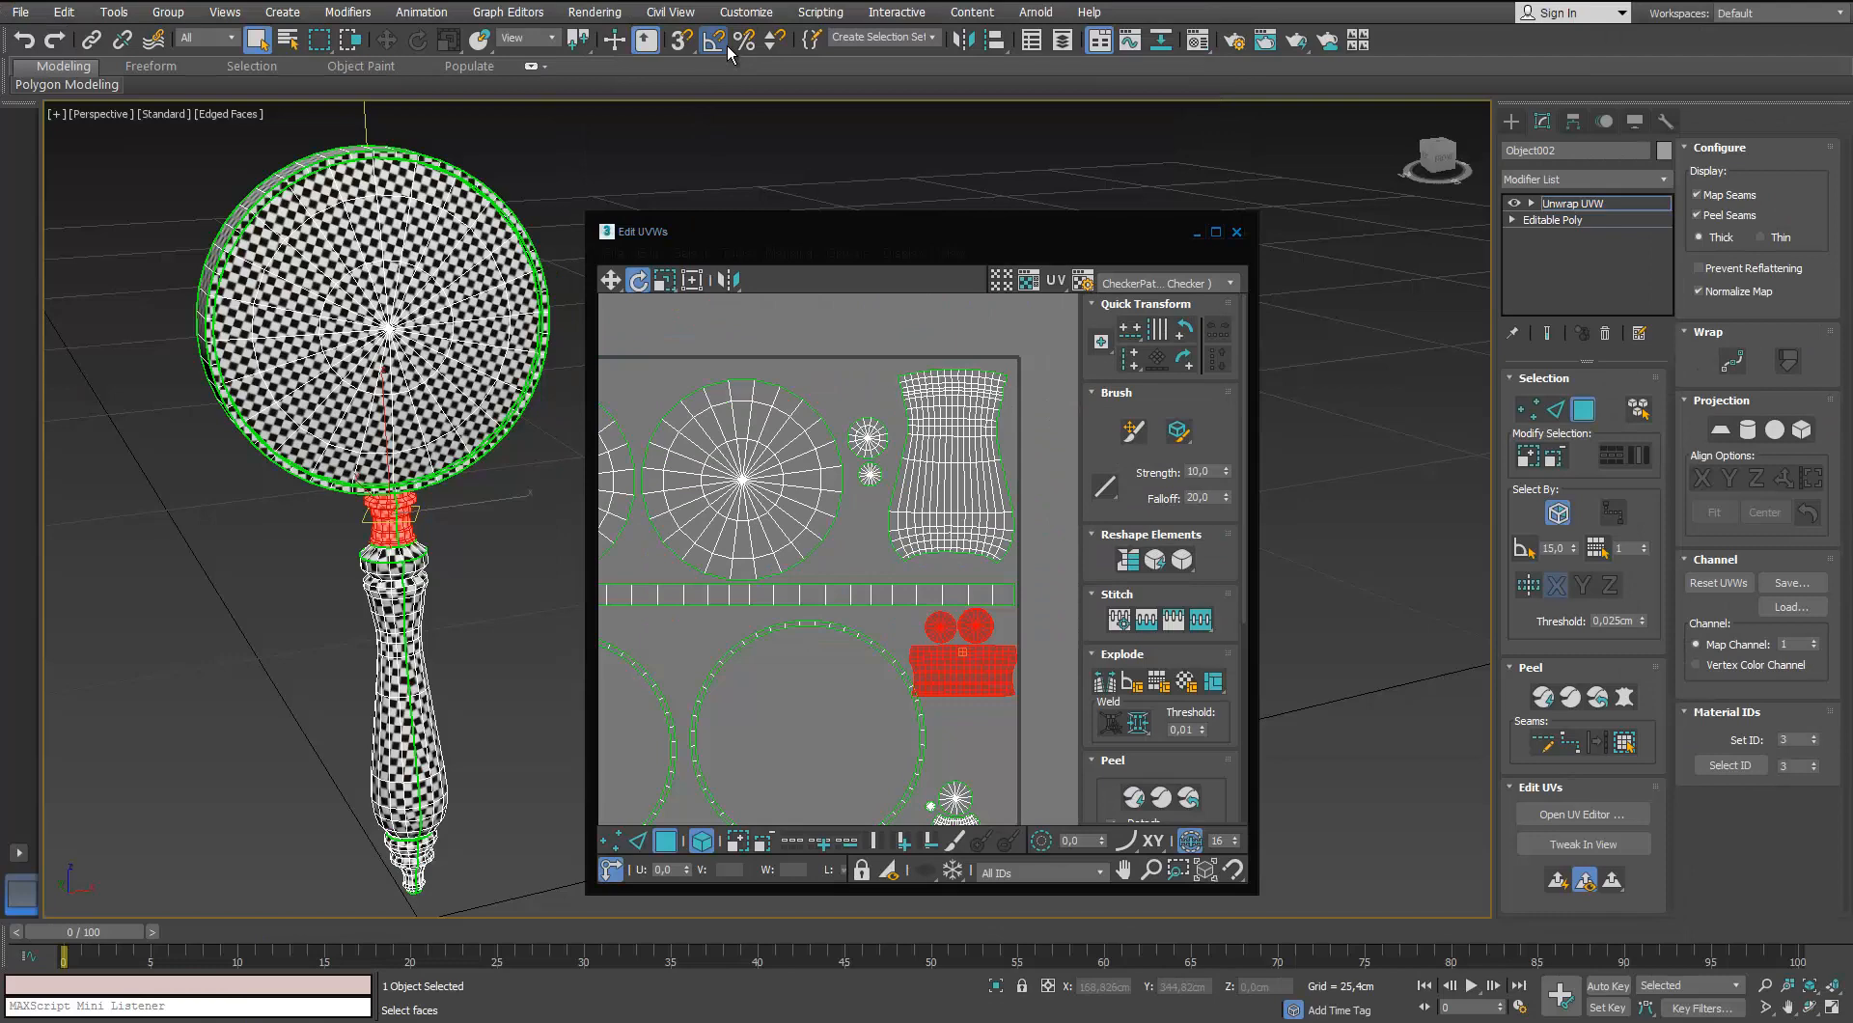
{"action": "left_click", "coordinate": [1215, 232]}
{"action": "left_click_drag", "start_coordinate": [1068, 633], "coordinate": [1151, 652]}
{"action": "key", "text": "w"}
{"action": "middle_click_drag", "start_coordinate": [1159, 790], "coordinate": [1192, 634]}
{"action": "left_click_drag", "start_coordinate": [1193, 634], "coordinate": [1105, 750]}
{"action": "left_click_drag", "start_coordinate": [1105, 769], "coordinate": [1120, 767]}
{"action": "left_click_drag", "start_coordinate": [888, 675], "coordinate": [637, 711]}
{"action": "left_click", "coordinate": [714, 746]}
{"action": "scroll", "coordinate": [719, 728], "scroll_direction": "down", "scroll_amount": 5}
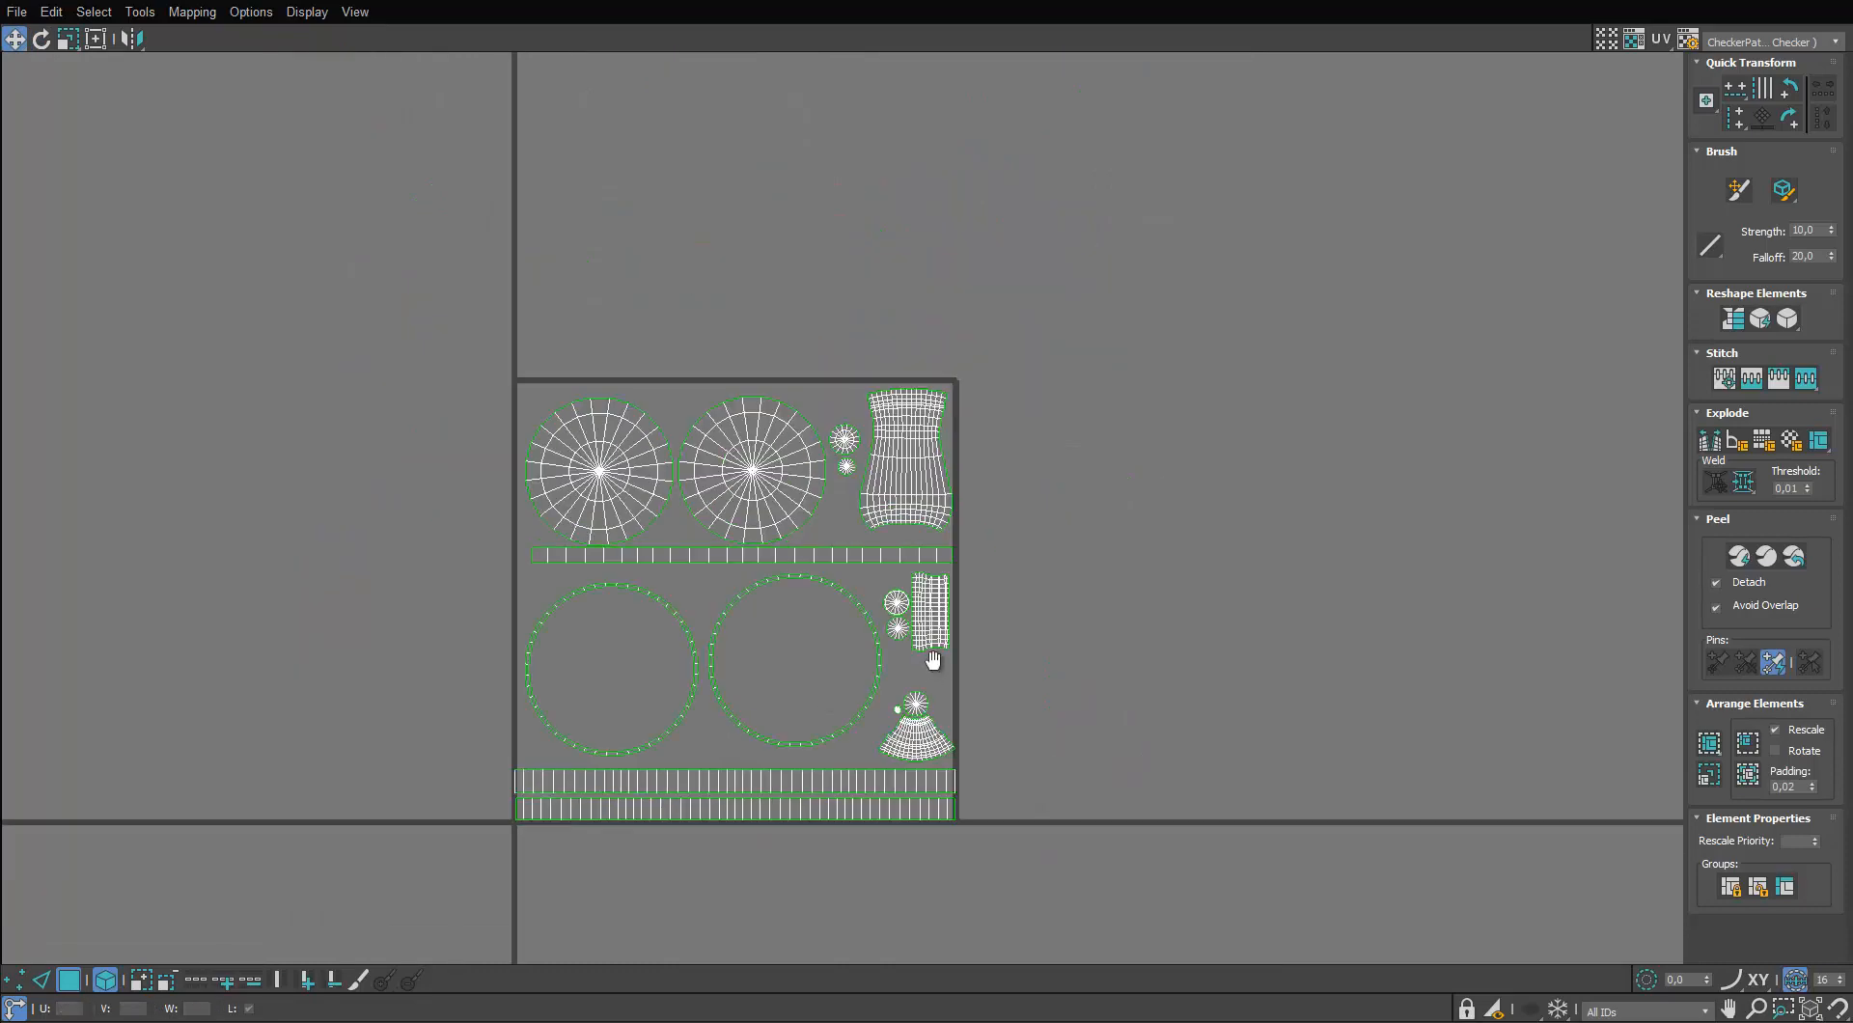
Close the UV editor and check the checker pattern across the whole magnifying glass
{"action": "left_click_drag", "start_coordinate": [1034, 12], "coordinate": [986, 229]}
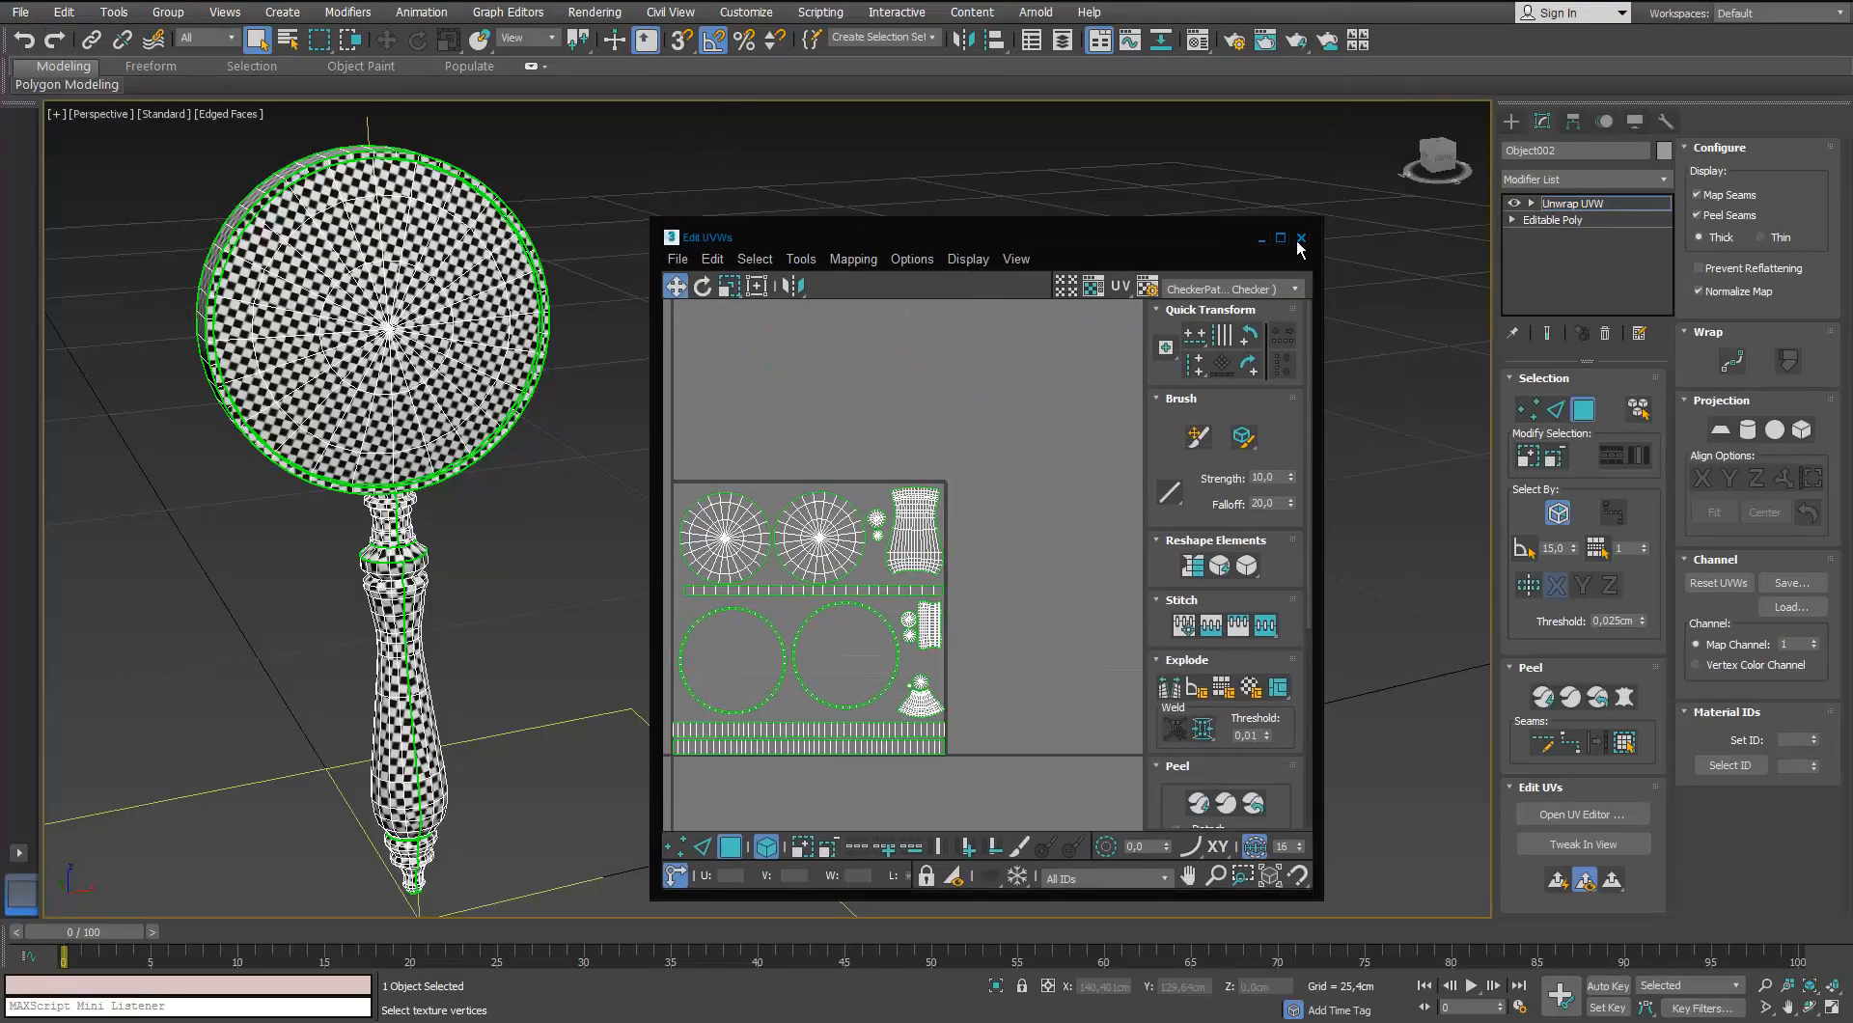
{"action": "left_click", "coordinate": [1301, 238]}
{"action": "left_click", "coordinate": [646, 452]}
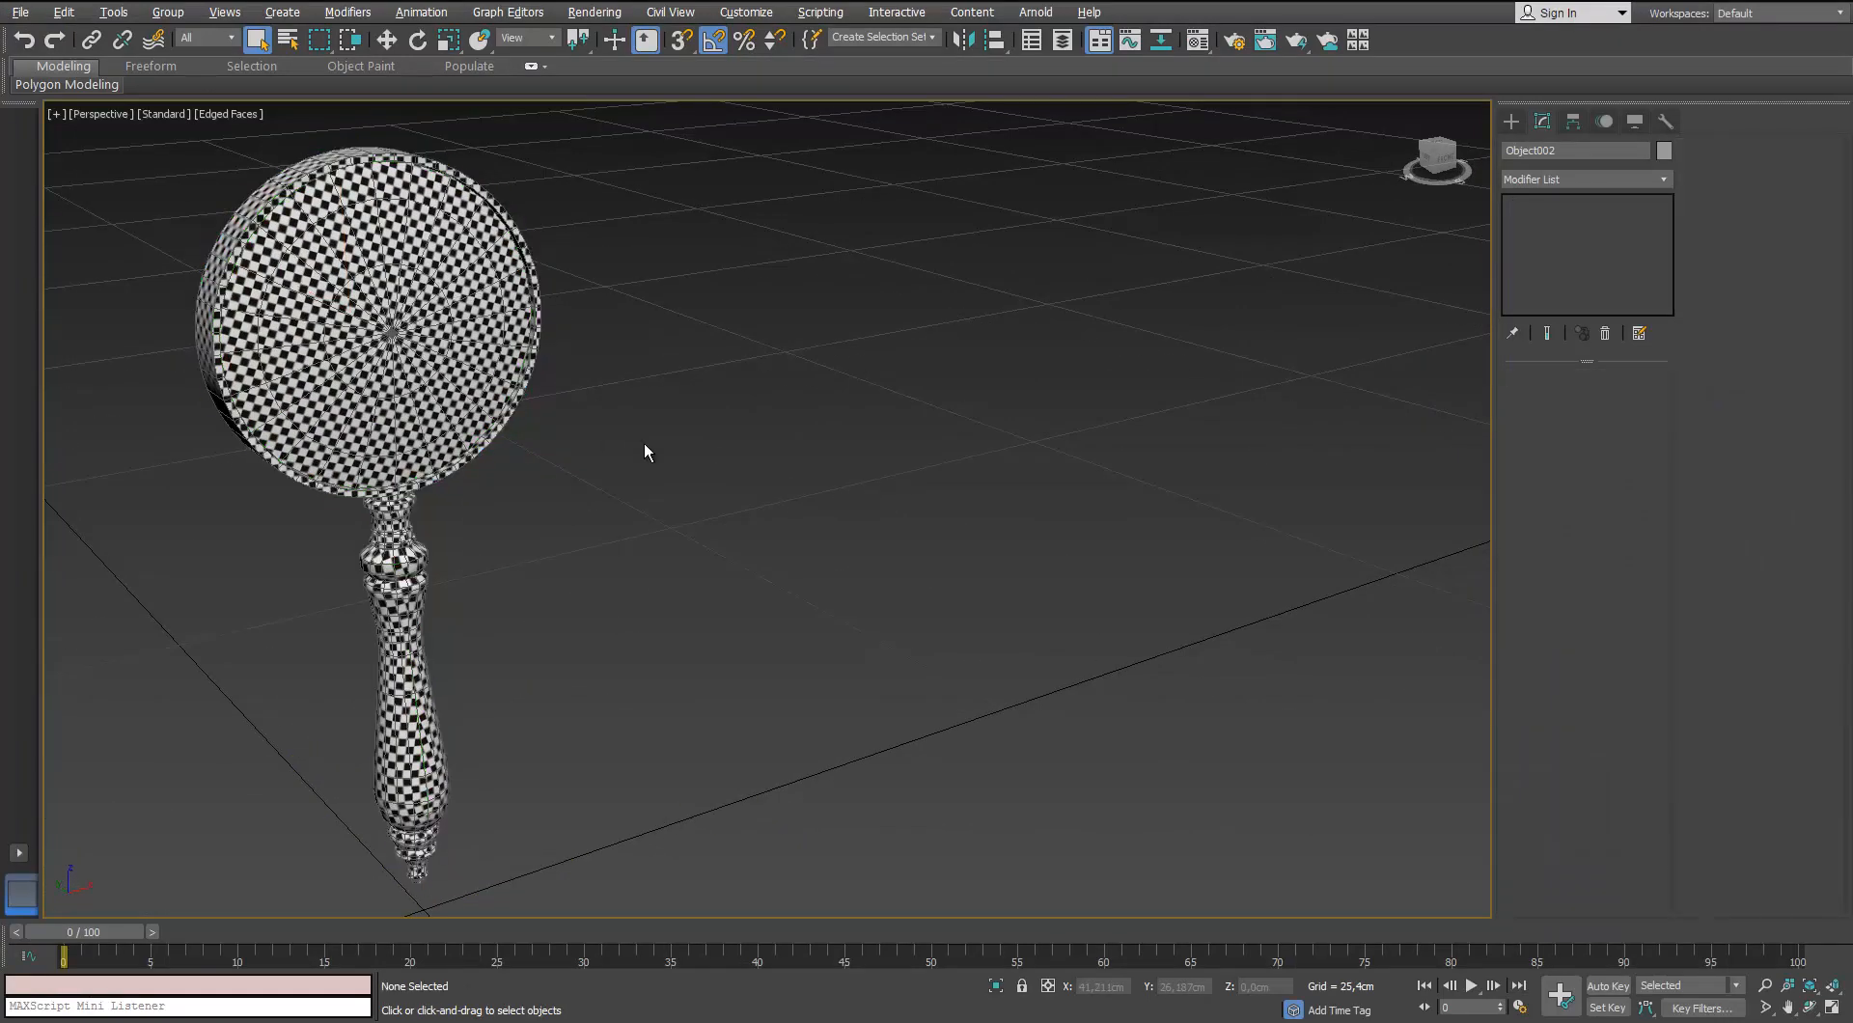
{"action": "scroll", "coordinate": [644, 445], "scroll_direction": "down", "scroll_amount": 6}
{"action": "left_click_drag", "start_coordinate": [744, 249], "coordinate": [465, 615]}
{"action": "scroll", "coordinate": [559, 466], "scroll_direction": "up", "scroll_amount": 2}
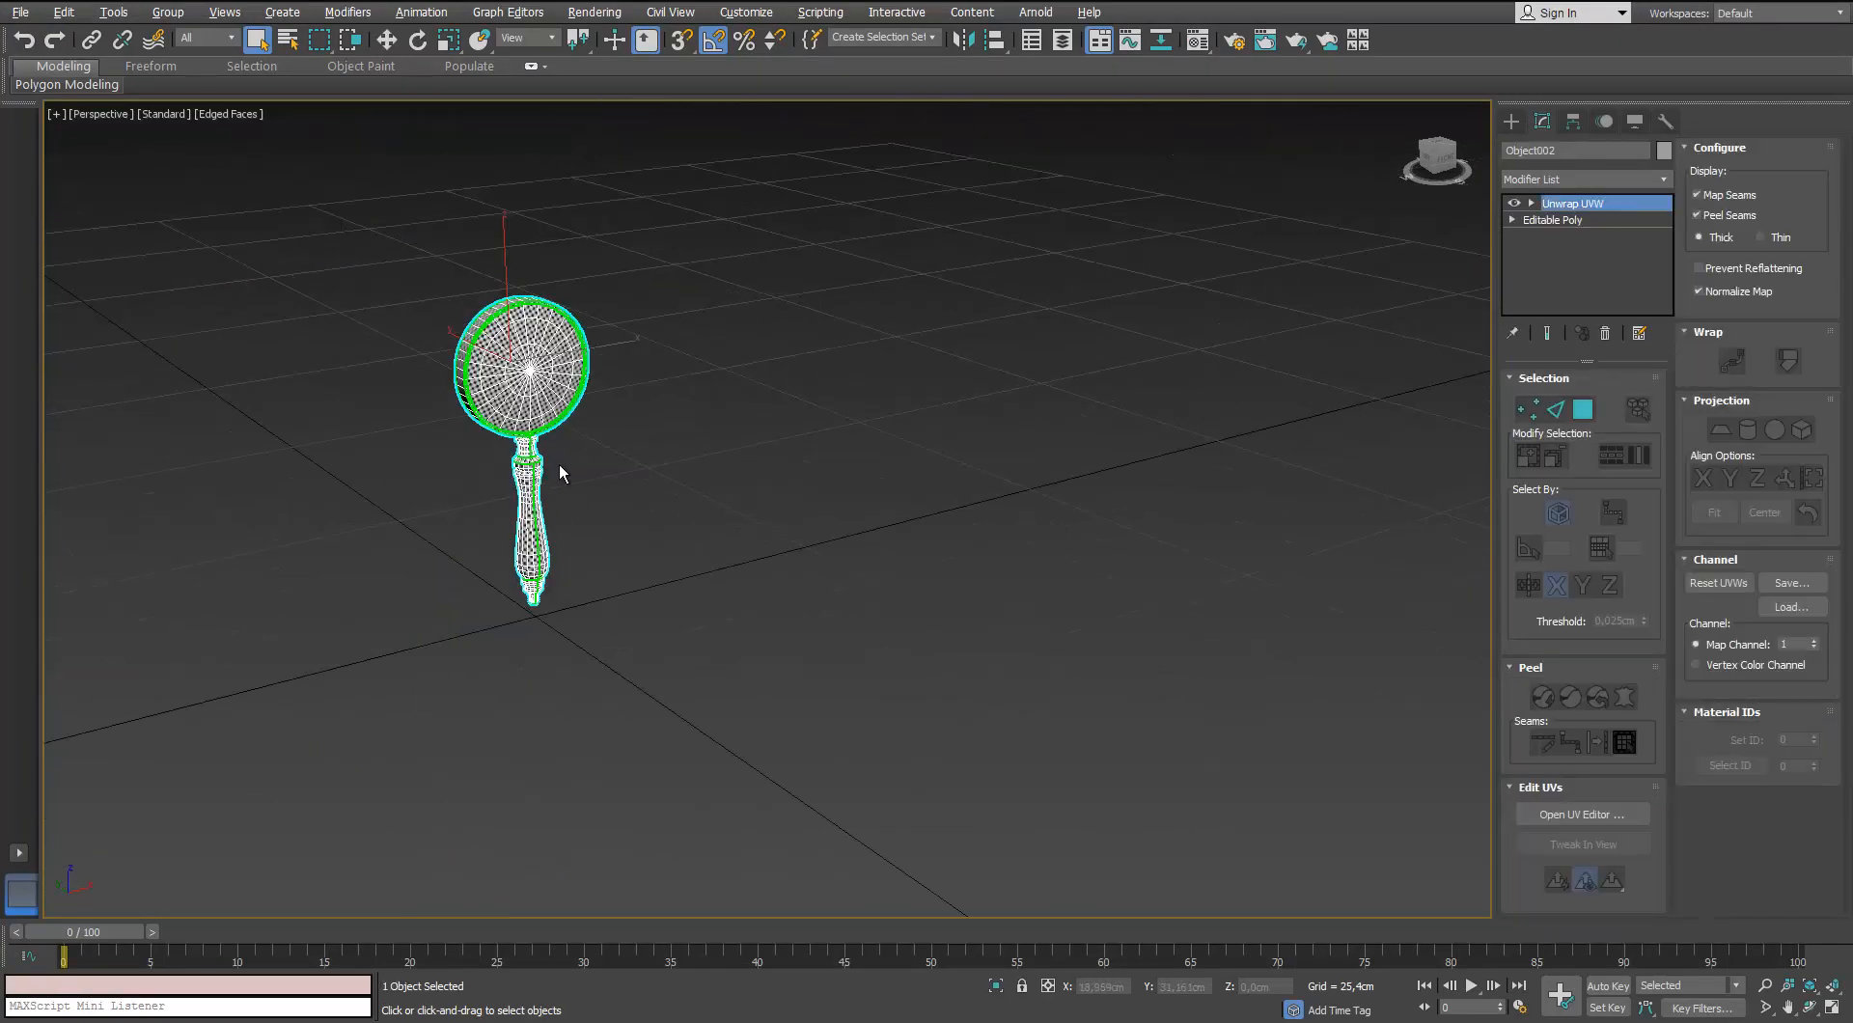
{"action": "scroll", "coordinate": [579, 463], "scroll_direction": "up", "scroll_amount": 4}
{"action": "left_click", "coordinate": [608, 454]}
{"action": "middle_click_drag", "start_coordinate": [608, 454], "coordinate": [584, 522]}
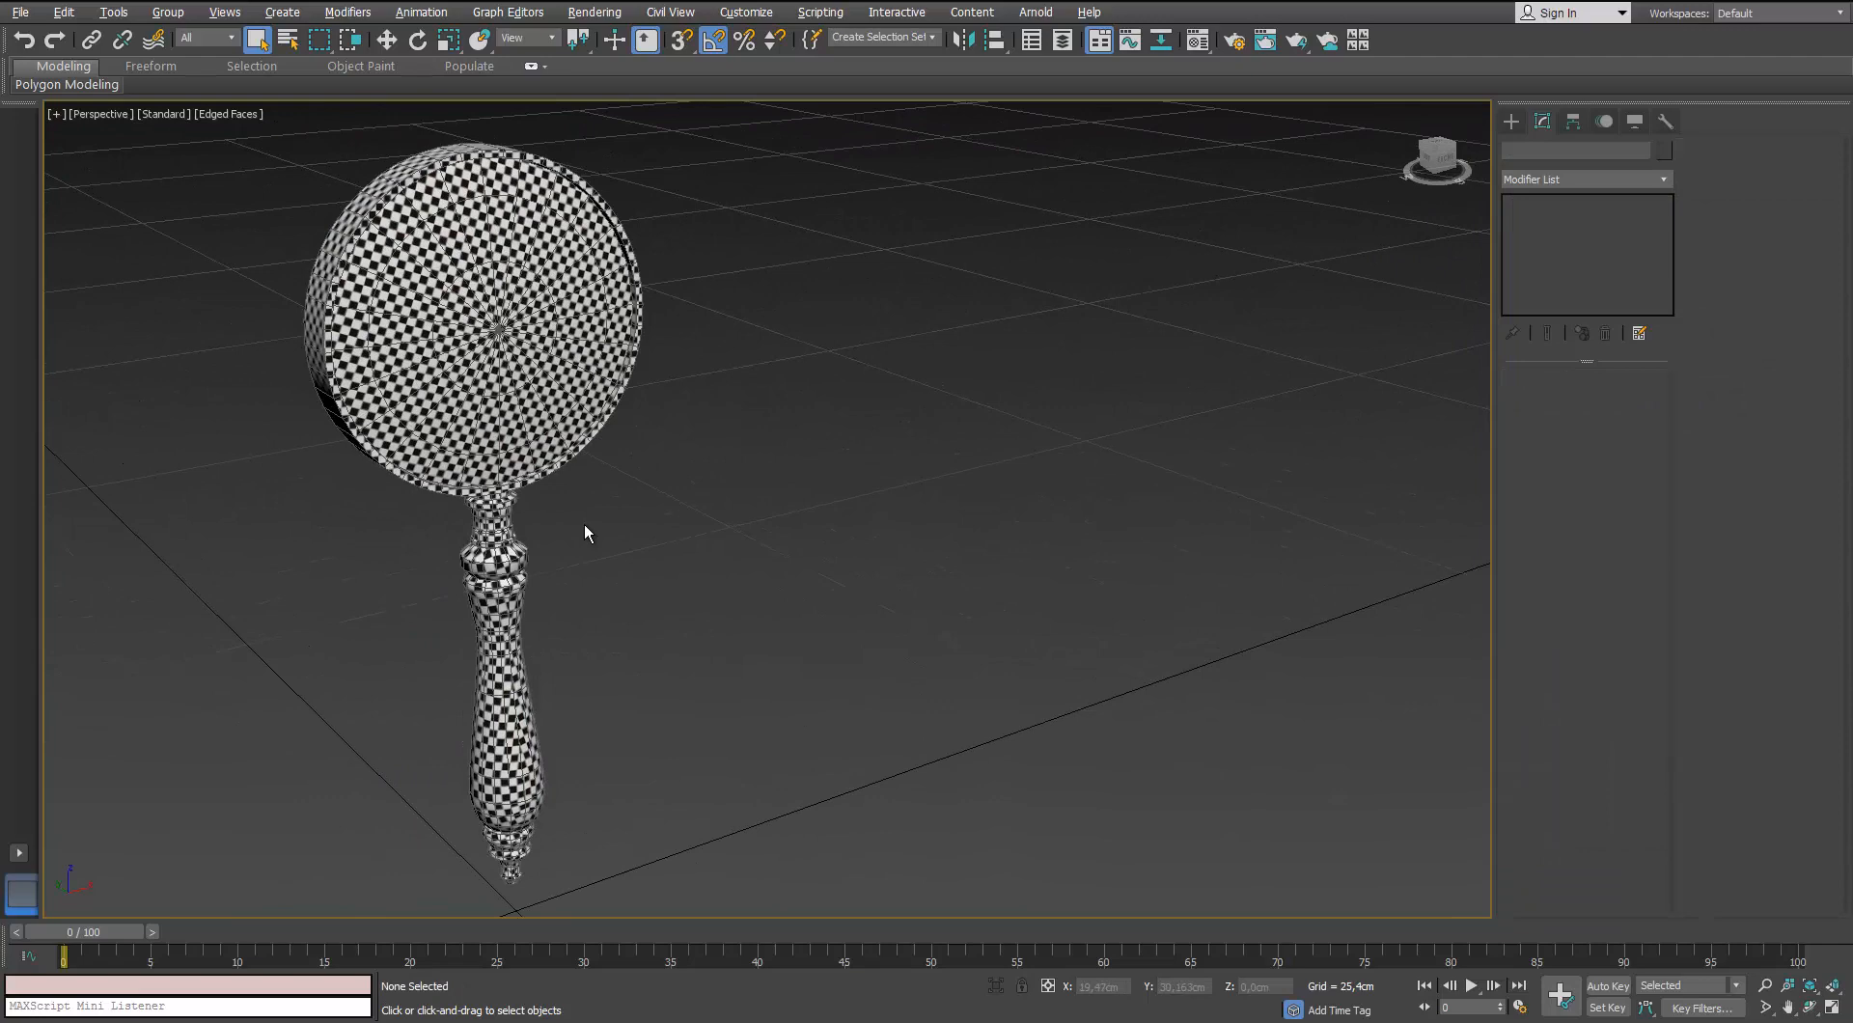
{"action": "left_click", "coordinate": [509, 567]}
{"action": "middle_click_drag", "start_coordinate": [791, 445], "coordinate": [766, 431]}
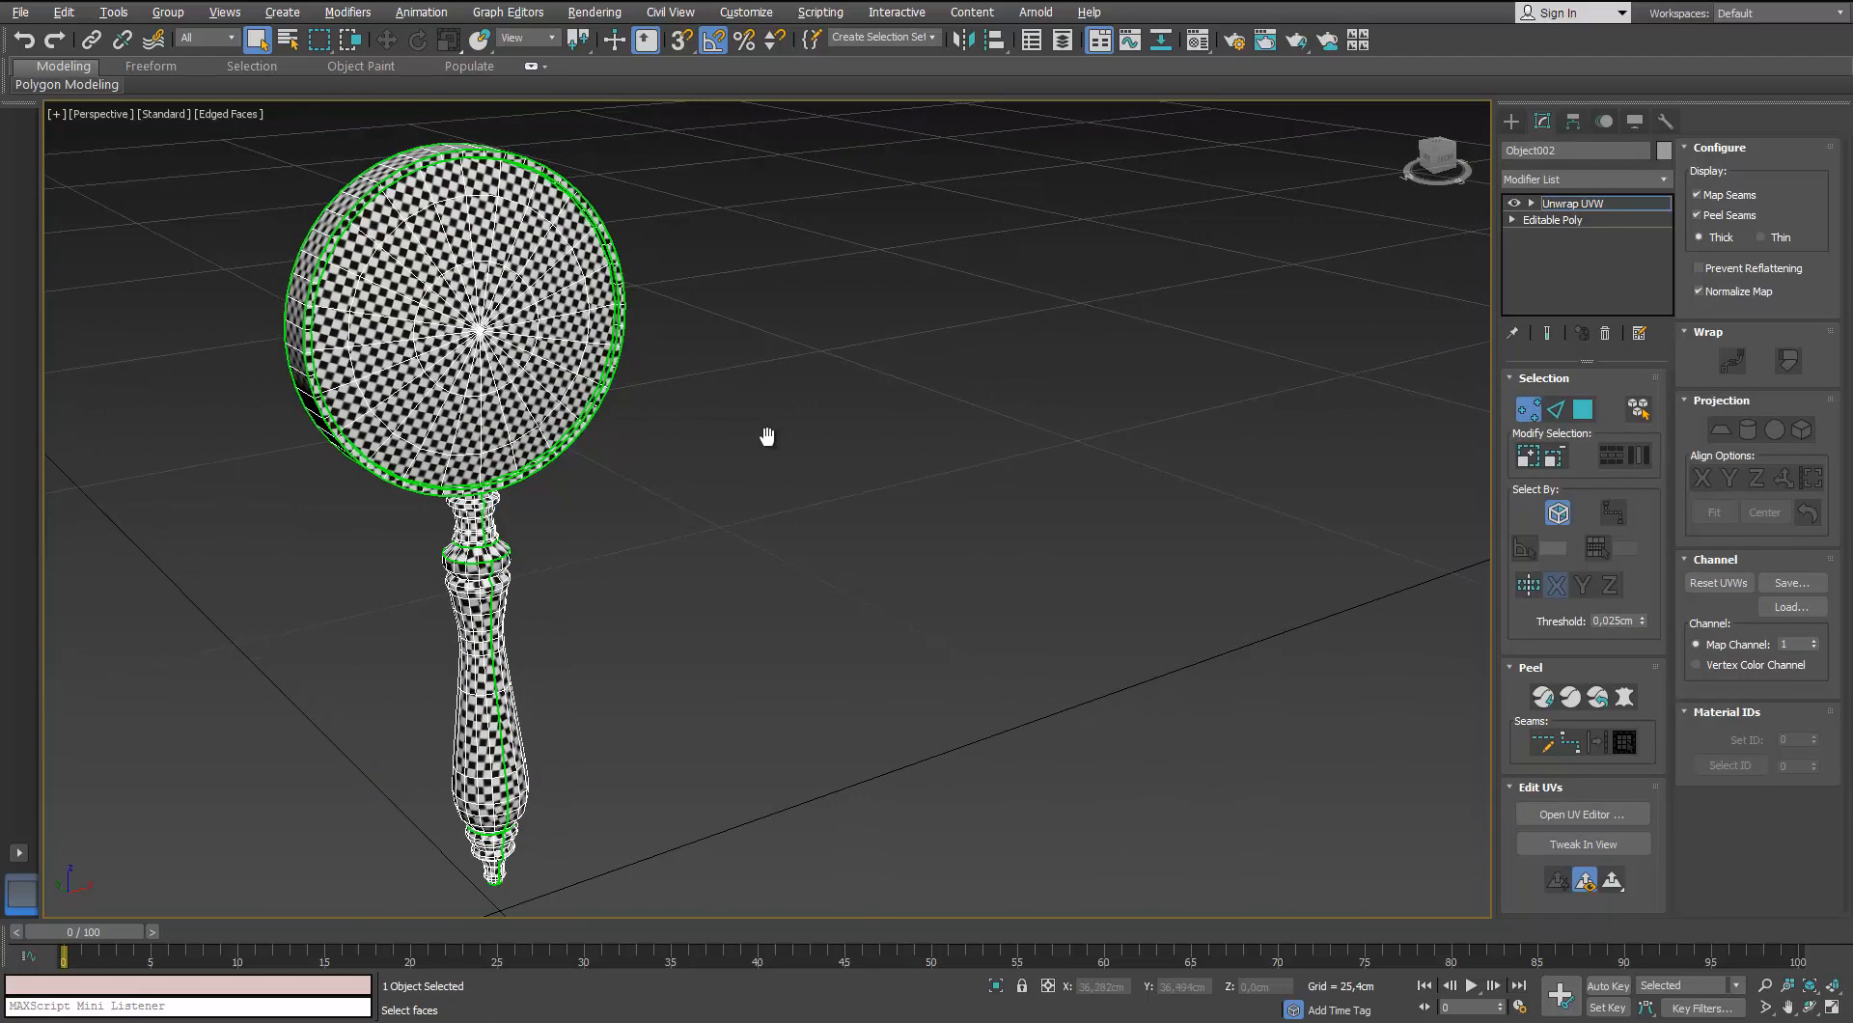
Open the Scene Explorer and the Rename Objects tool, placing the rename dialog clear of the model
{"action": "left_click", "coordinate": [1029, 44]}
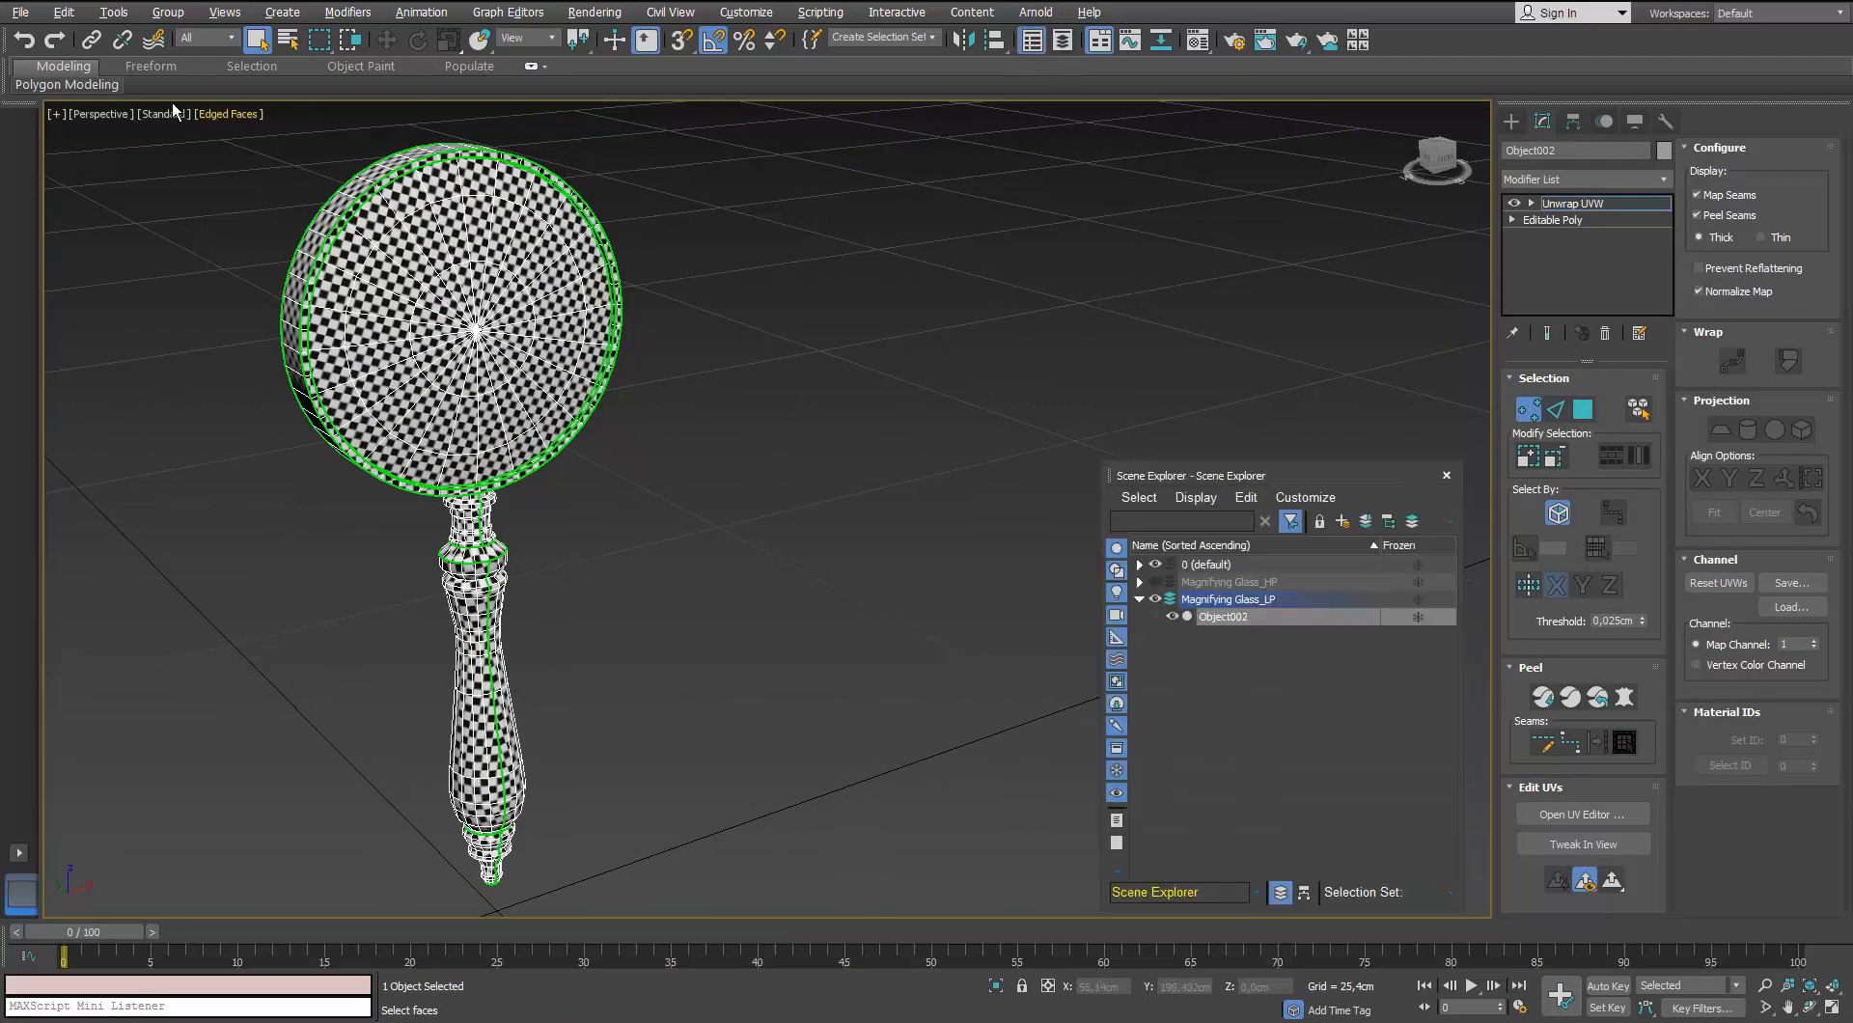
{"action": "left_click", "coordinate": [112, 13]}
{"action": "left_click", "coordinate": [153, 452]}
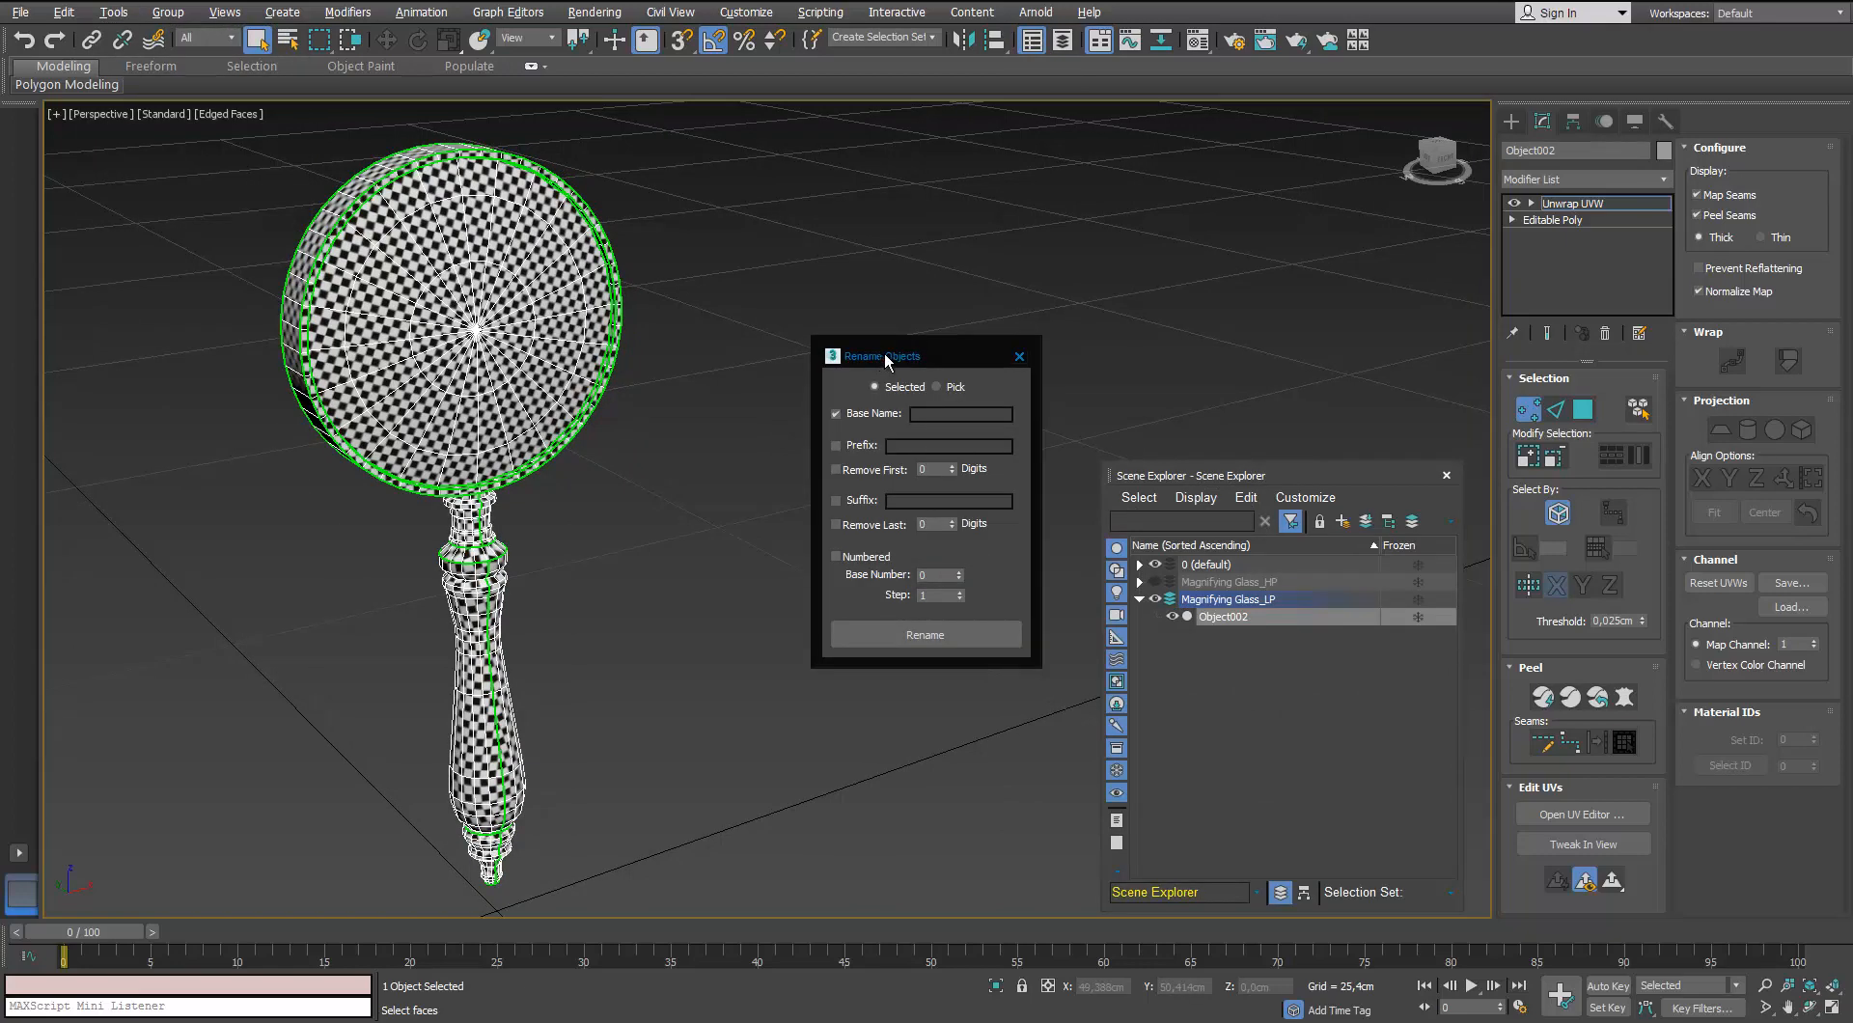
{"action": "left_click_drag", "start_coordinate": [887, 362], "coordinate": [1317, 156]}
Show only the Magnifying Glass_HP layer and rename its lens with base name Lens and suffix _HP
{"action": "left_click", "coordinate": [1155, 584]}
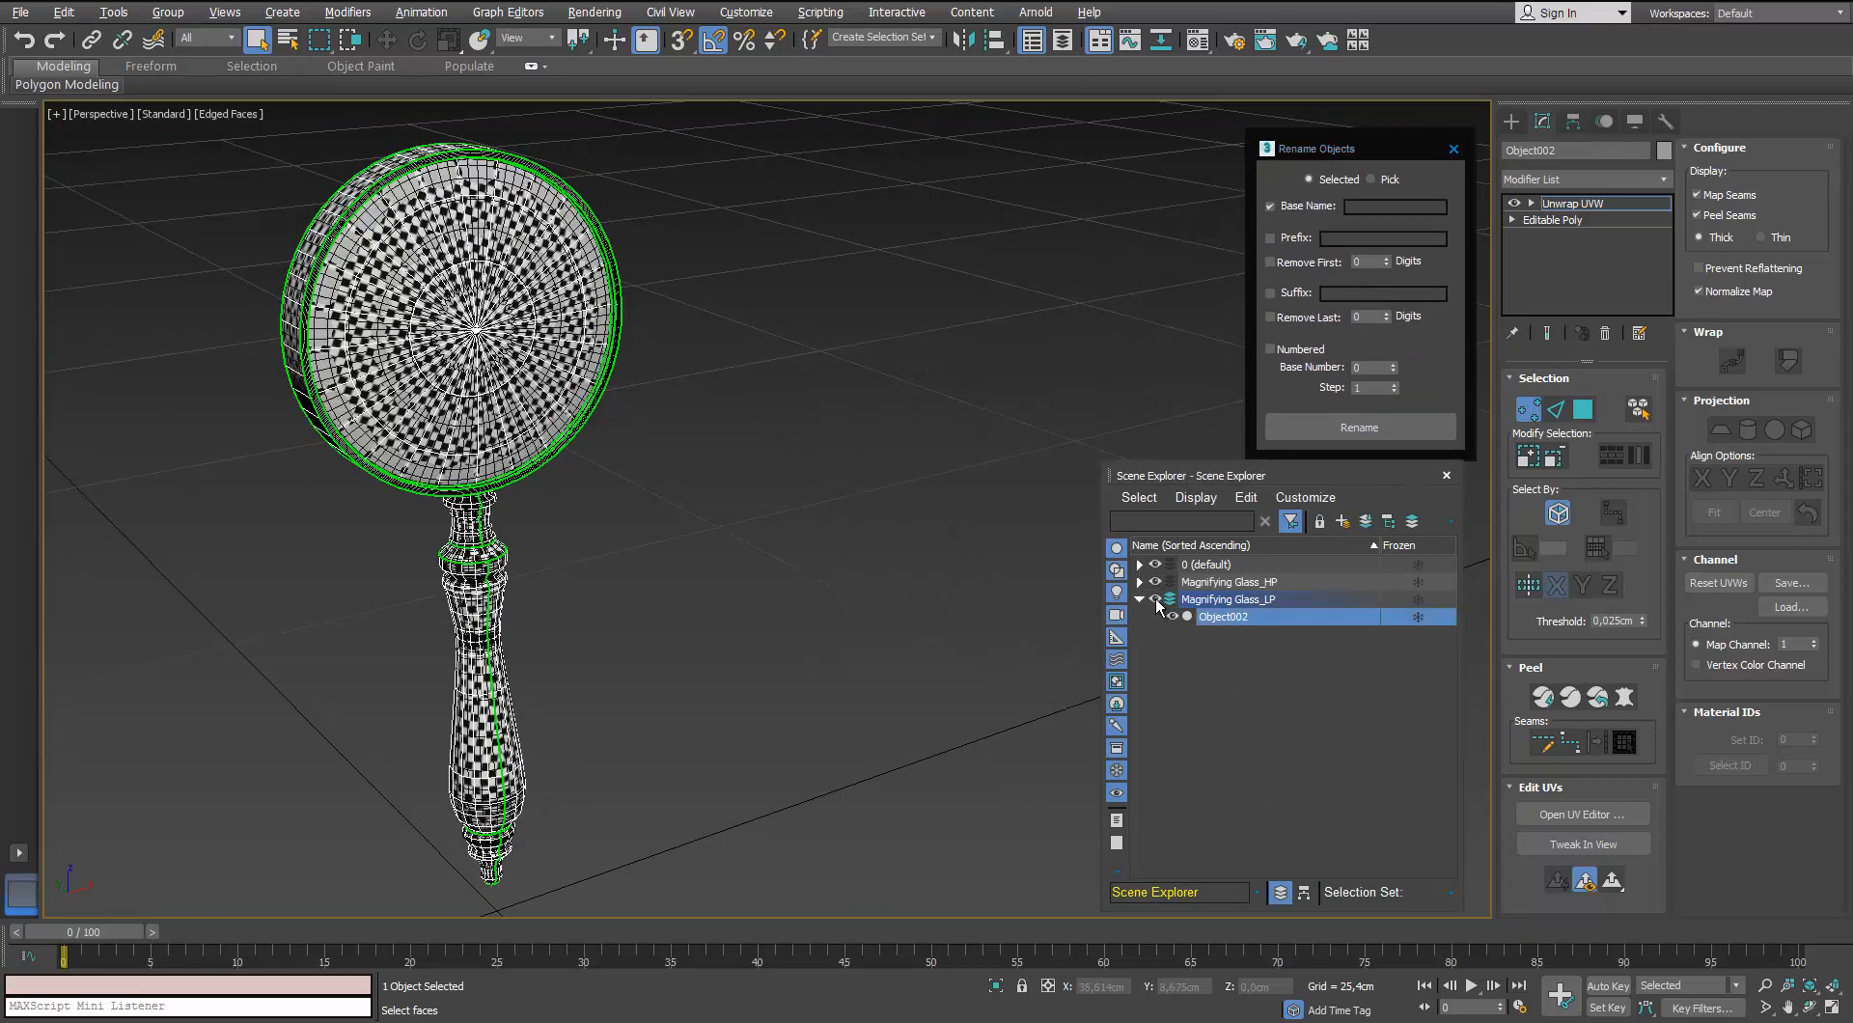
{"action": "left_click", "coordinate": [1156, 600]}
{"action": "left_click", "coordinate": [471, 392]}
{"action": "left_click", "coordinate": [1395, 206]}
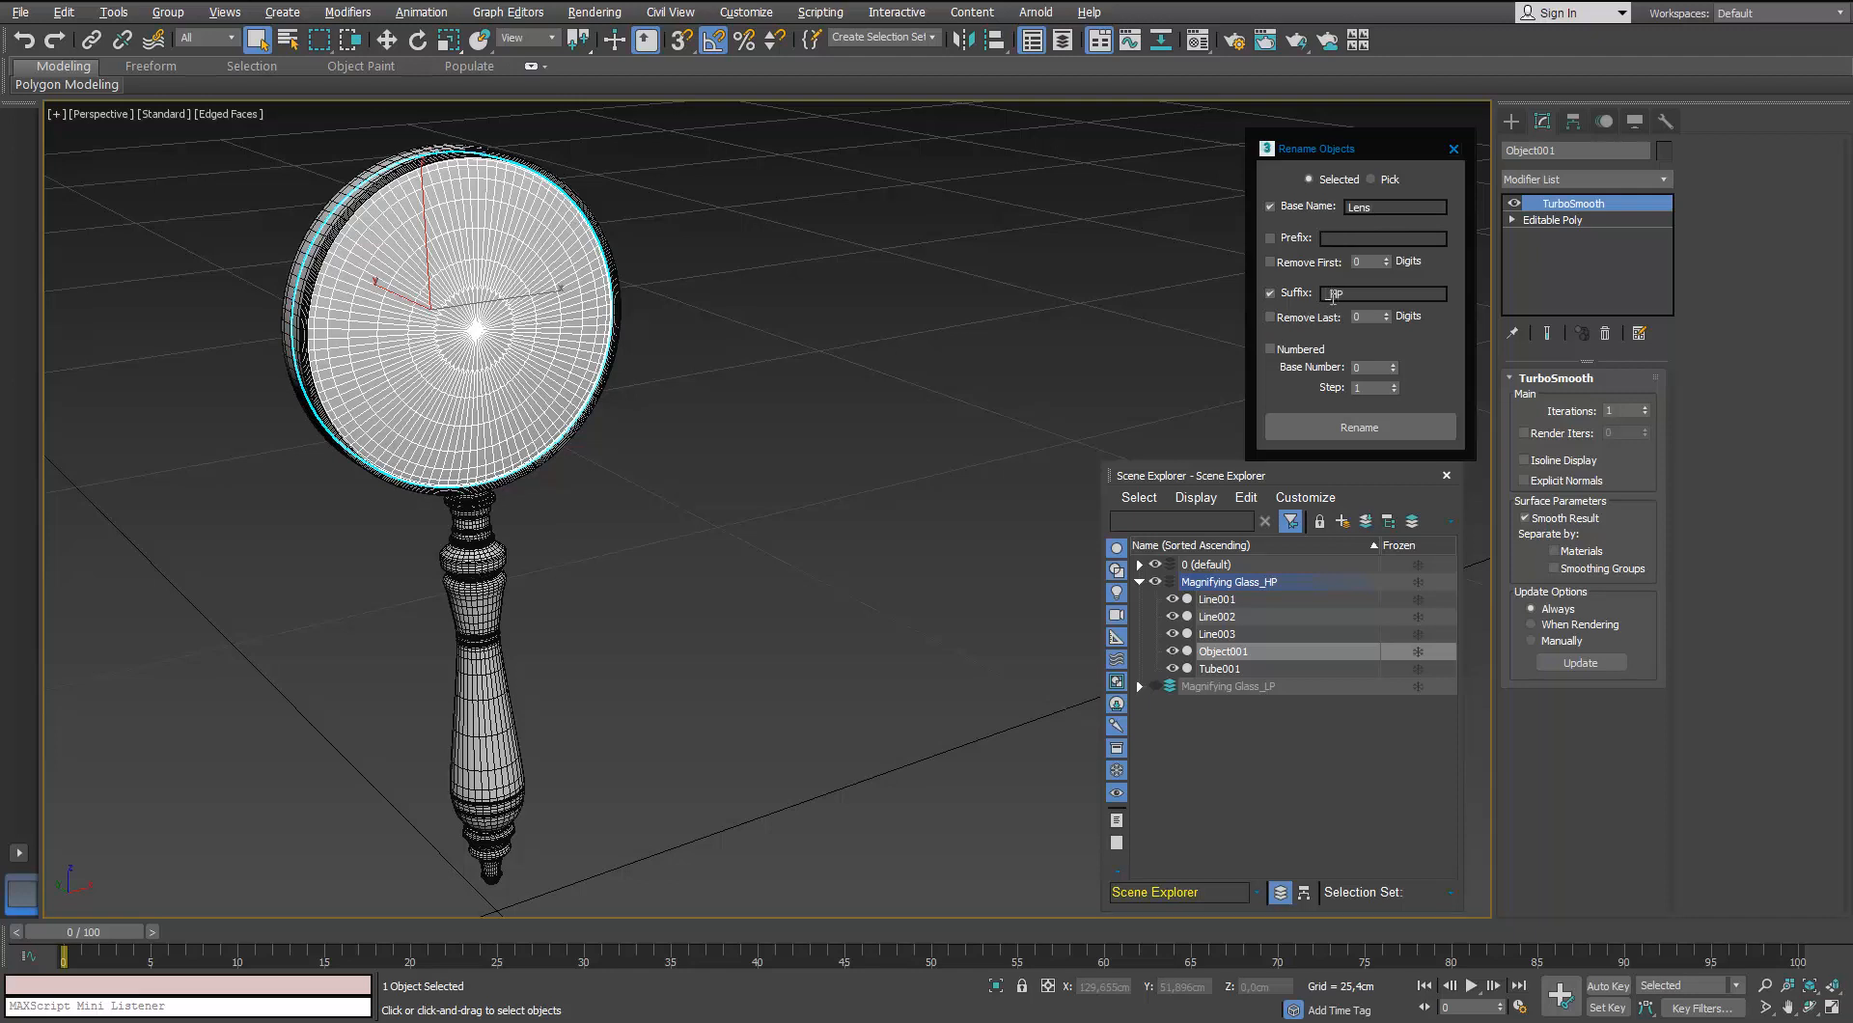
{"action": "left_click", "coordinate": [1335, 427]}
Show only the Magnifying Glass_LP layer and collapse the low-poly object to an Editable Poly
{"action": "left_click", "coordinate": [1155, 583]}
{"action": "left_click", "coordinate": [1188, 595]}
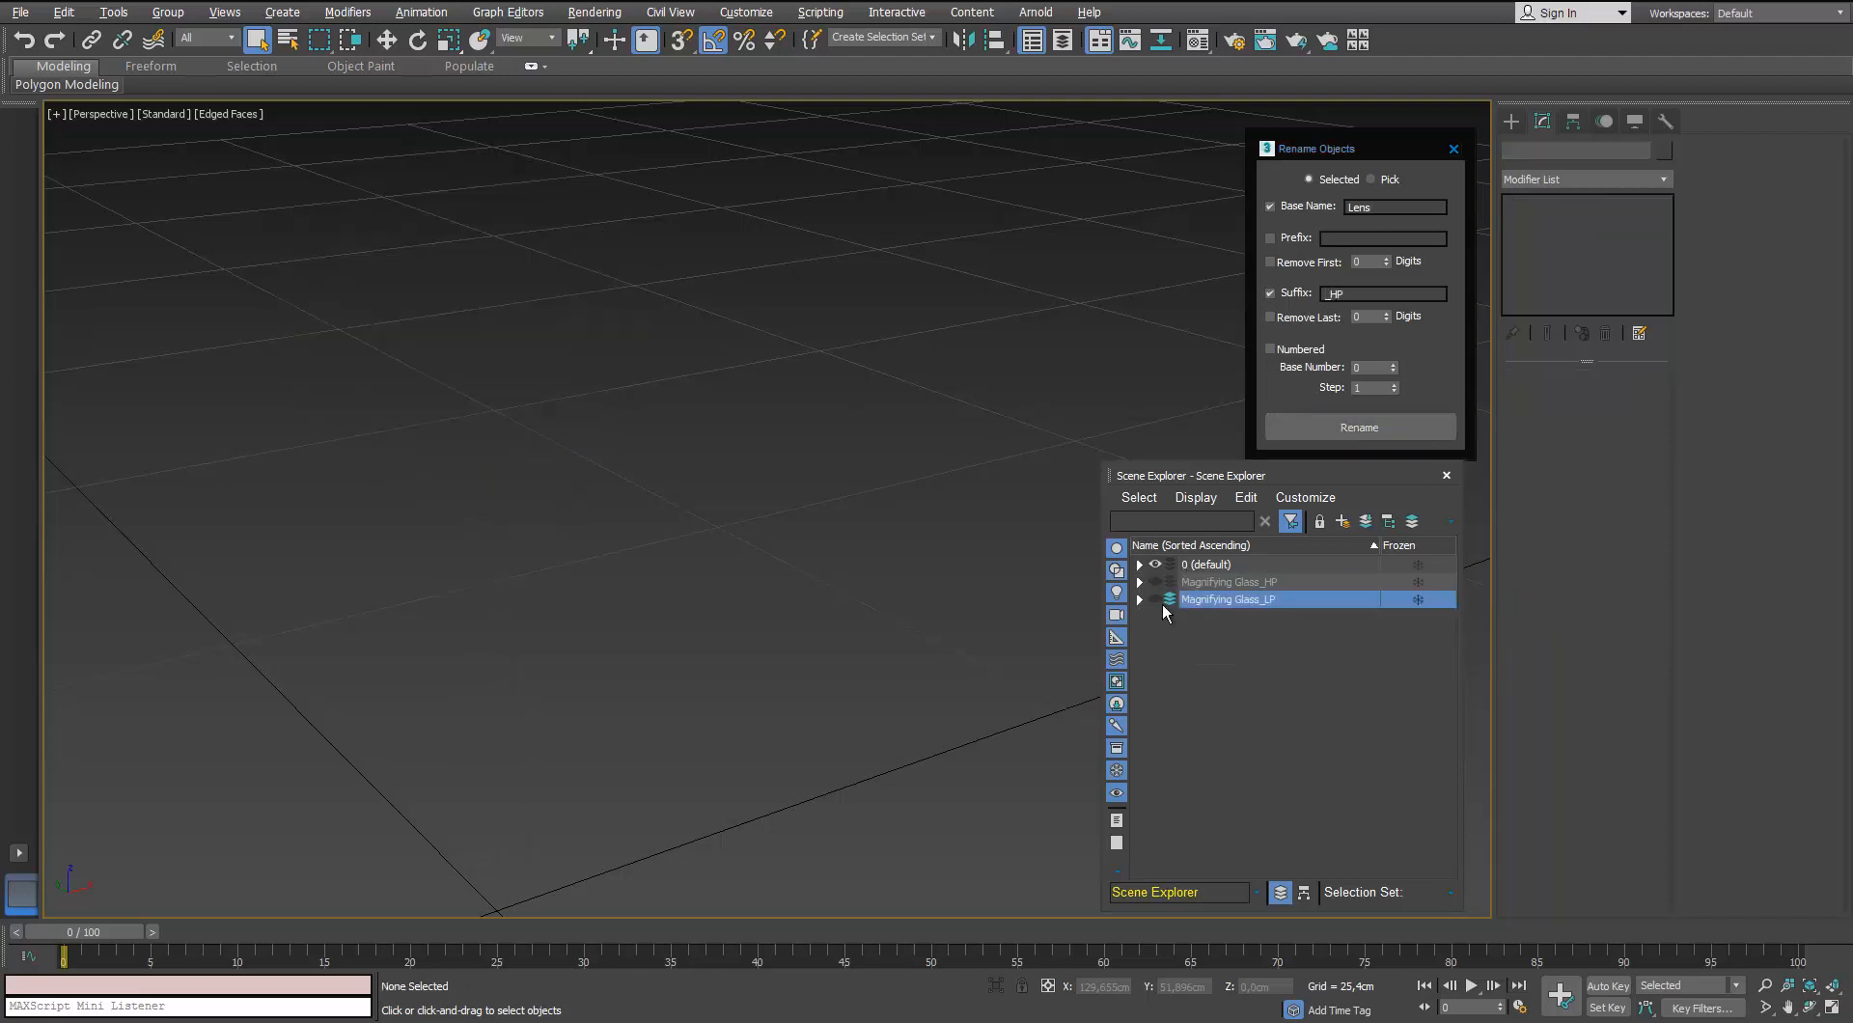
{"action": "left_click", "coordinate": [1155, 599]}
{"action": "left_click", "coordinate": [579, 255]}
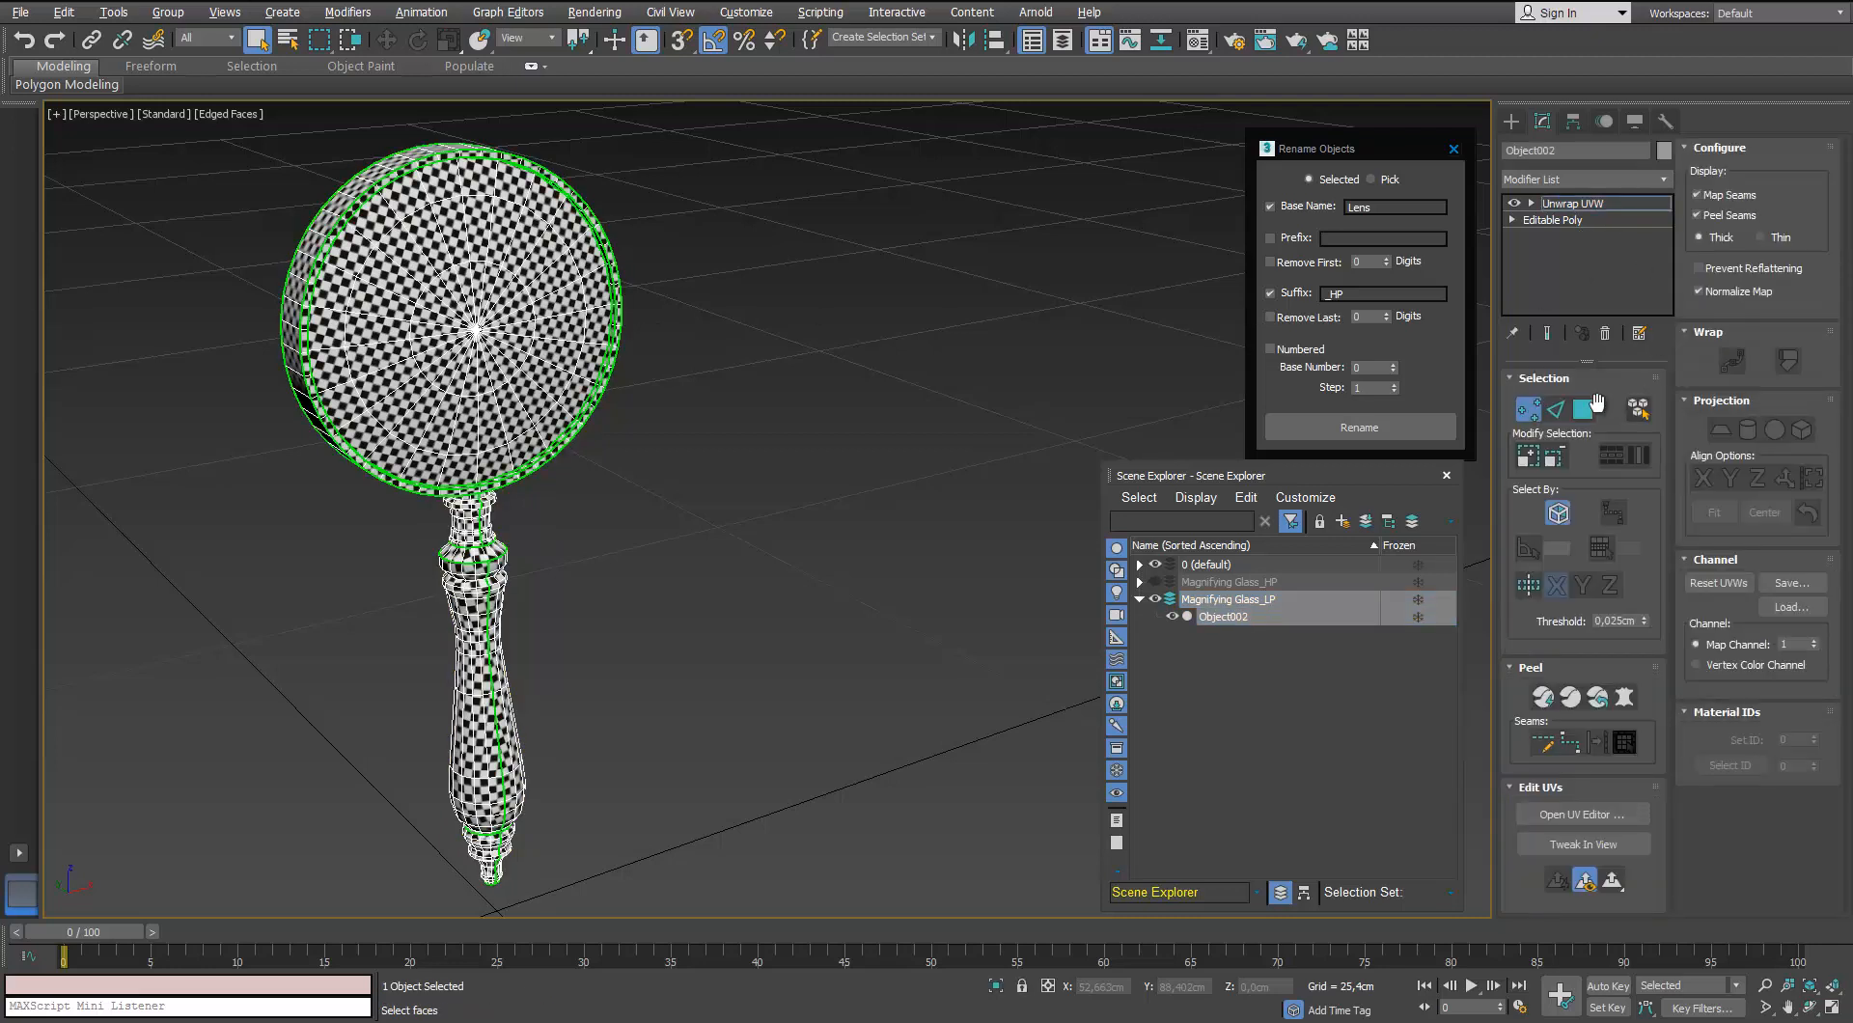
{"action": "right_click", "coordinate": [482, 309]}
{"action": "left_click", "coordinate": [541, 463]}
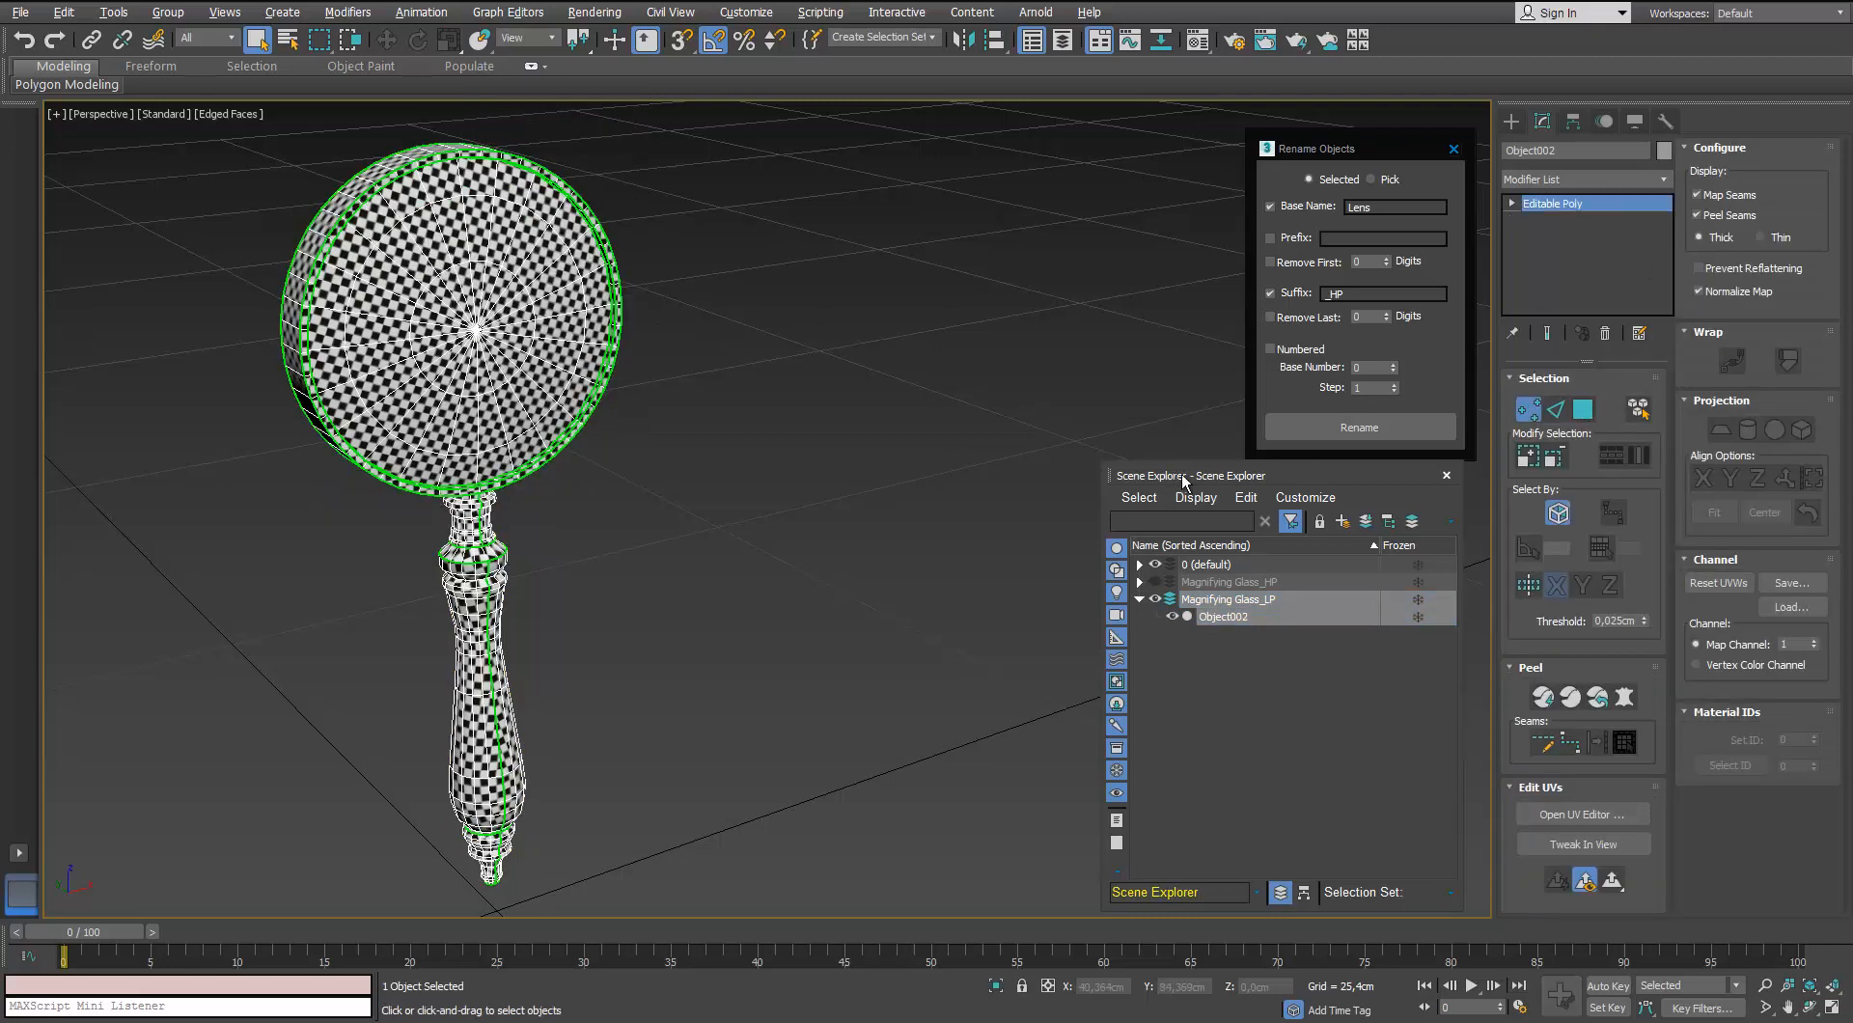
Detach the lens element from the low-poly magnifying glass as a separate object
{"action": "key", "text": "5"}
{"action": "left_click", "coordinate": [481, 328]}
{"action": "left_click", "coordinate": [1792, 291]}
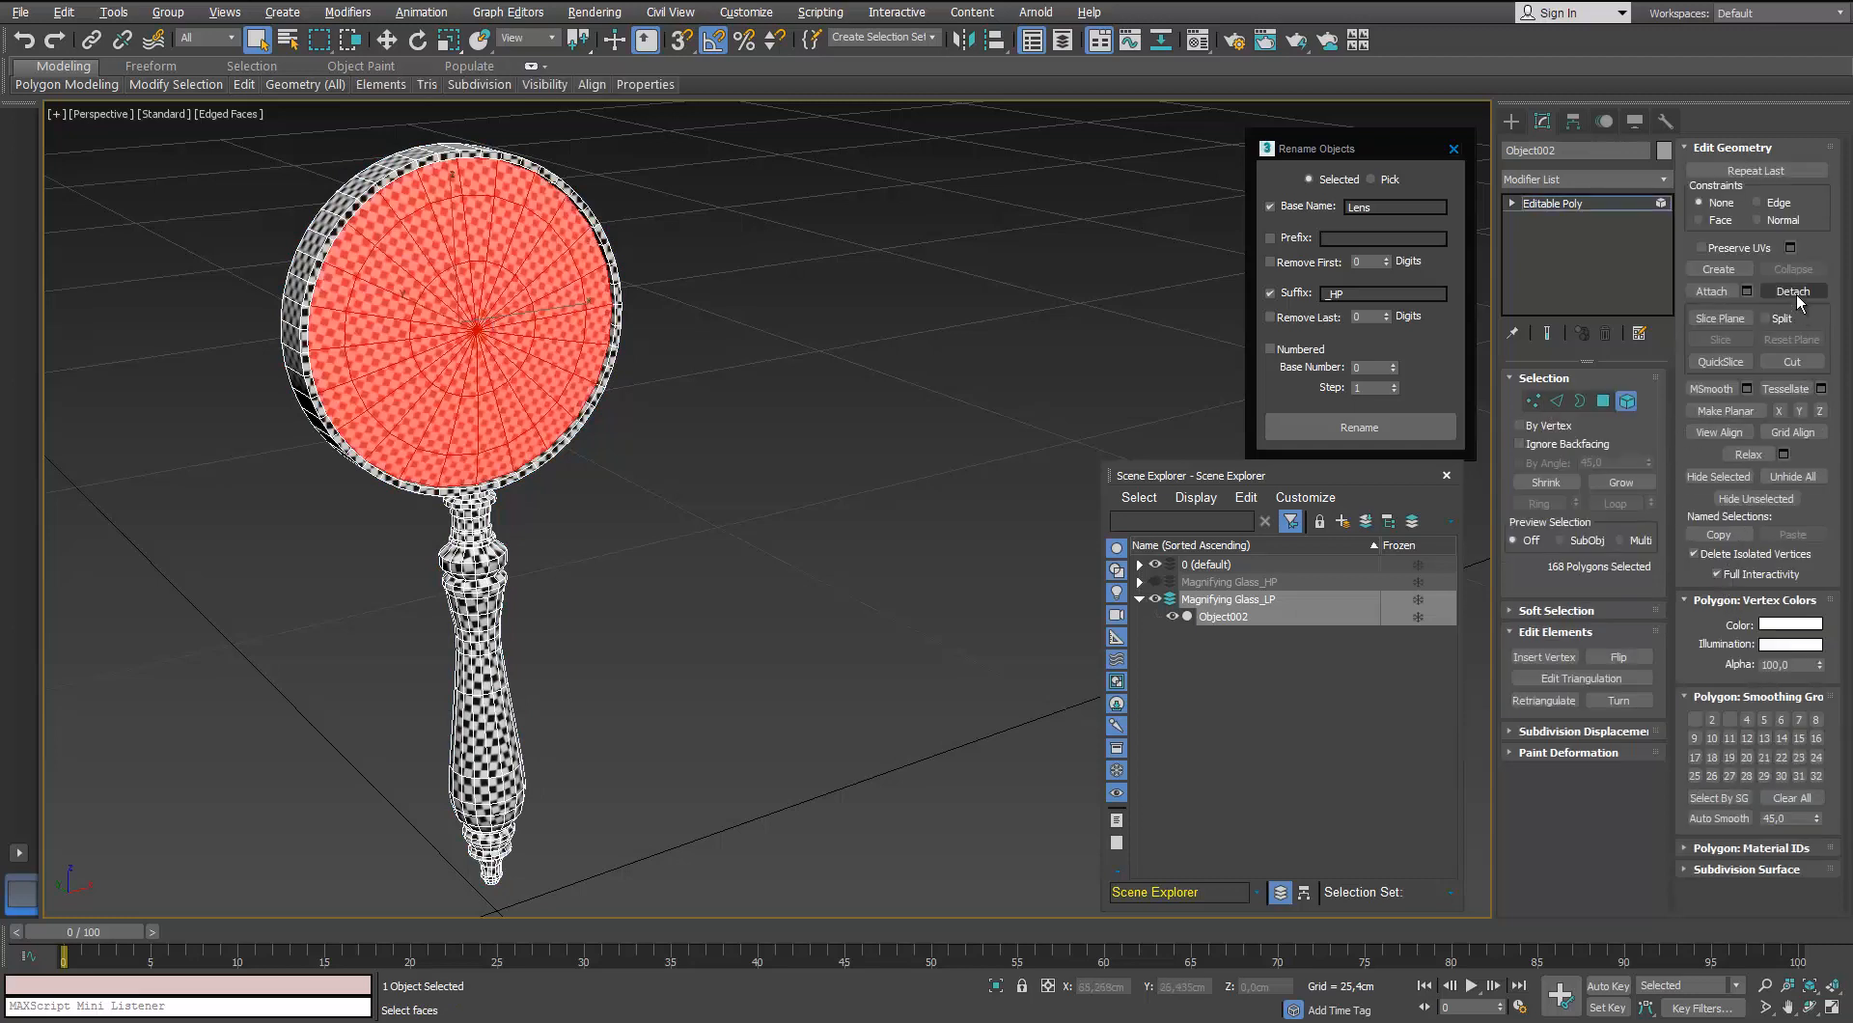
{"action": "left_click", "coordinate": [1002, 522]}
{"action": "left_click", "coordinate": [1628, 403]}
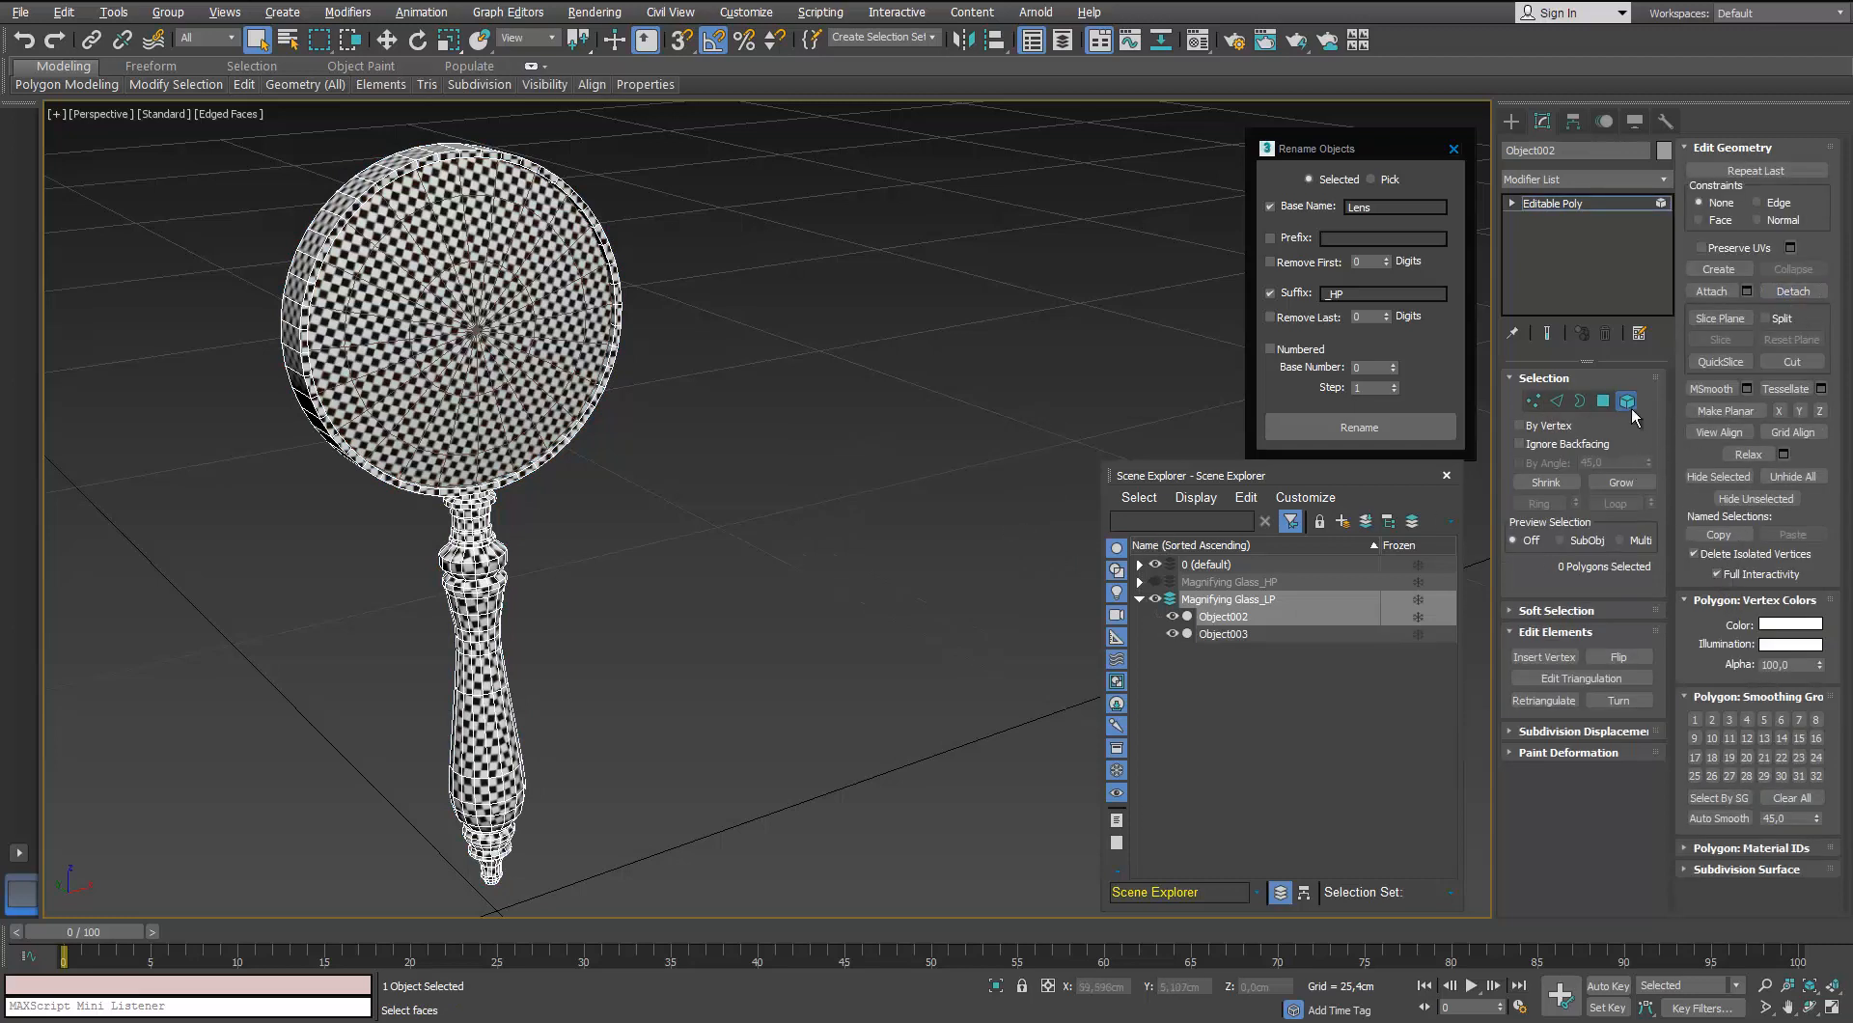
Rename the detached low-poly lens to Lens_LP by changing the suffix to _LP
{"action": "left_click", "coordinate": [521, 405]}
{"action": "left_click", "coordinate": [494, 345]}
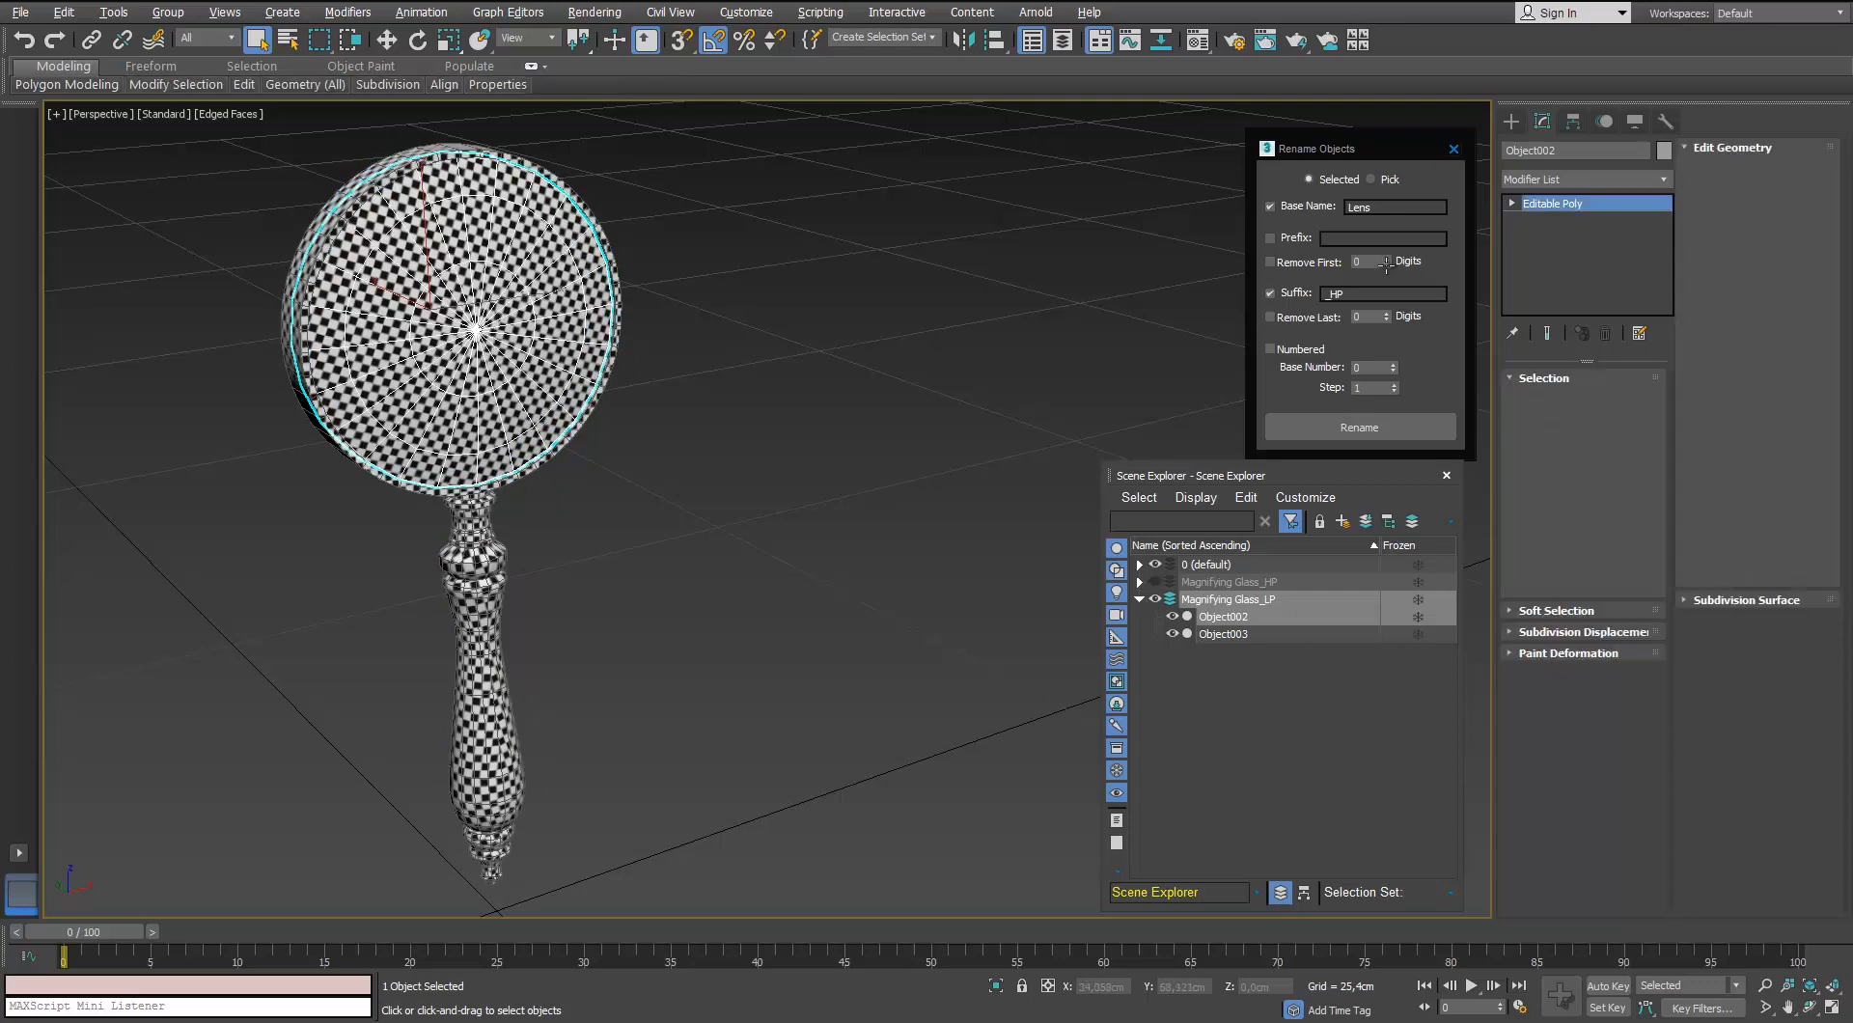
{"action": "left_click", "coordinate": [1346, 294]}
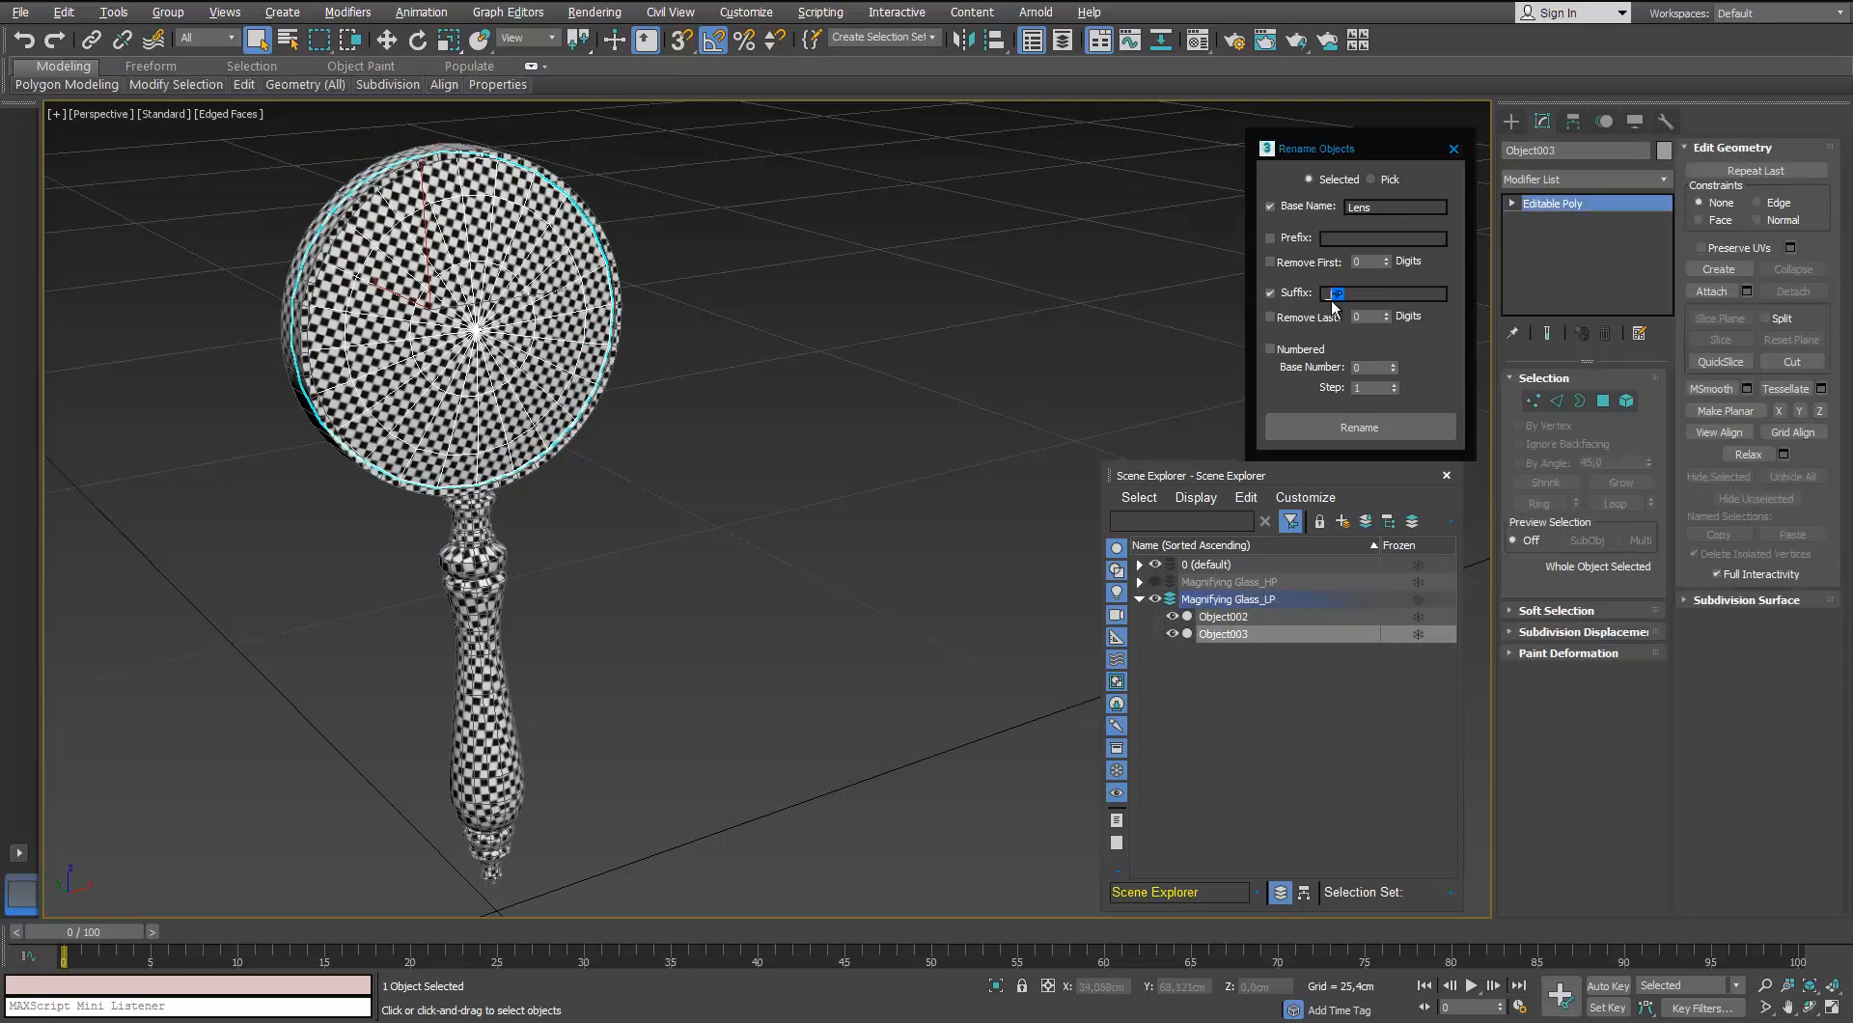
{"action": "left_click", "coordinate": [1371, 430]}
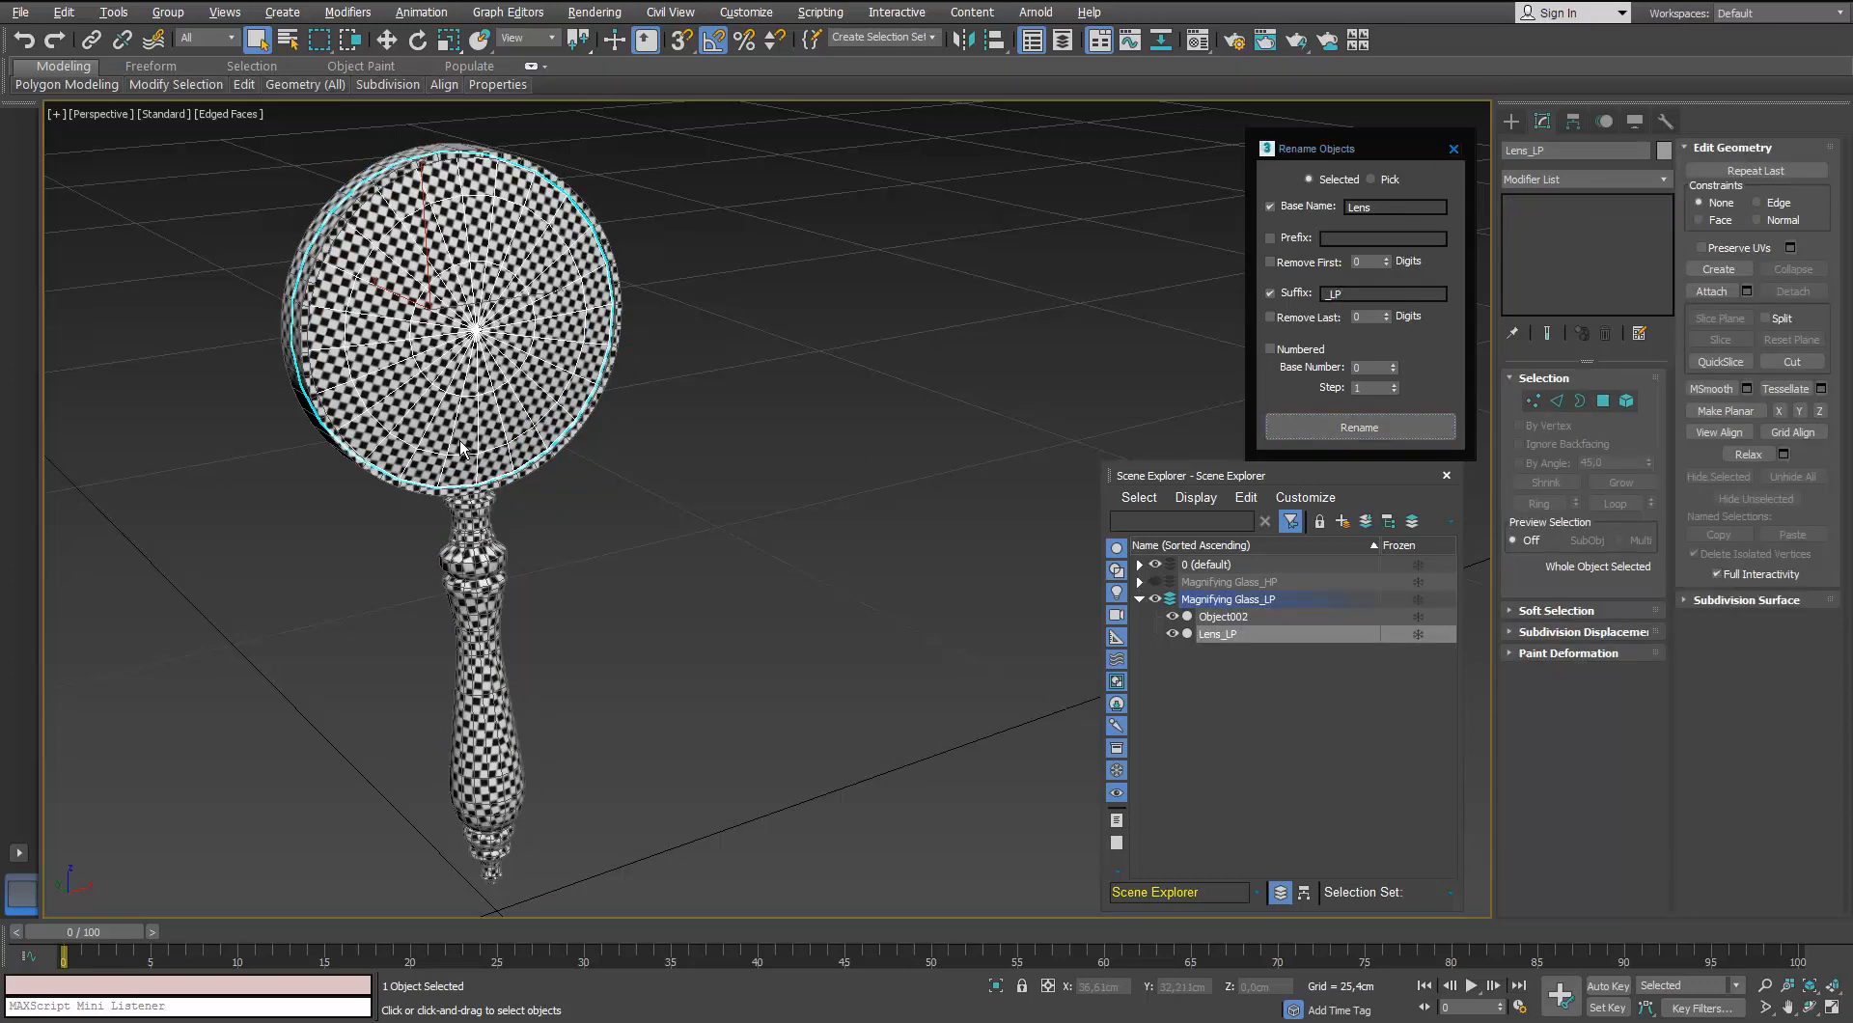
Set the rename base name to LensFrame and detach the frame ring element from the low-poly magnifying glass as a separate object
{"action": "left_click", "coordinate": [522, 474]}
{"action": "left_click", "coordinate": [522, 472]}
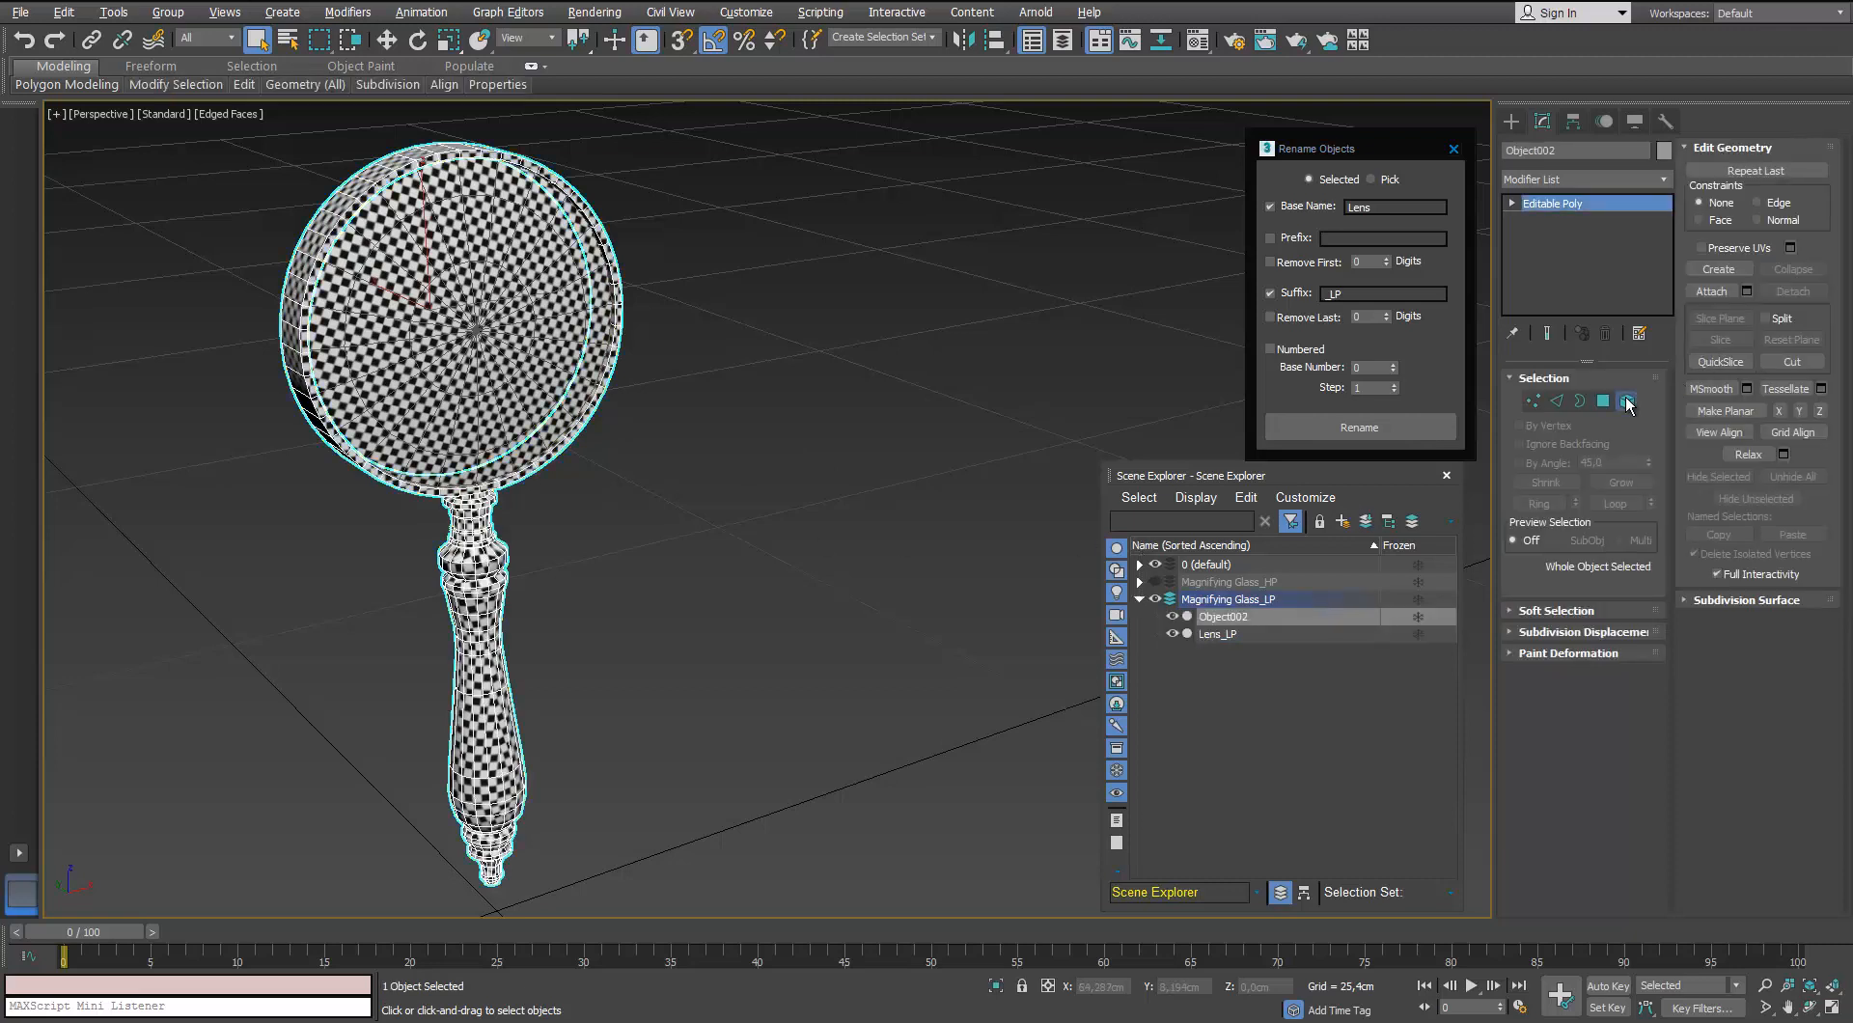
{"action": "key", "text": "5"}
{"action": "left_click", "coordinate": [565, 455]}
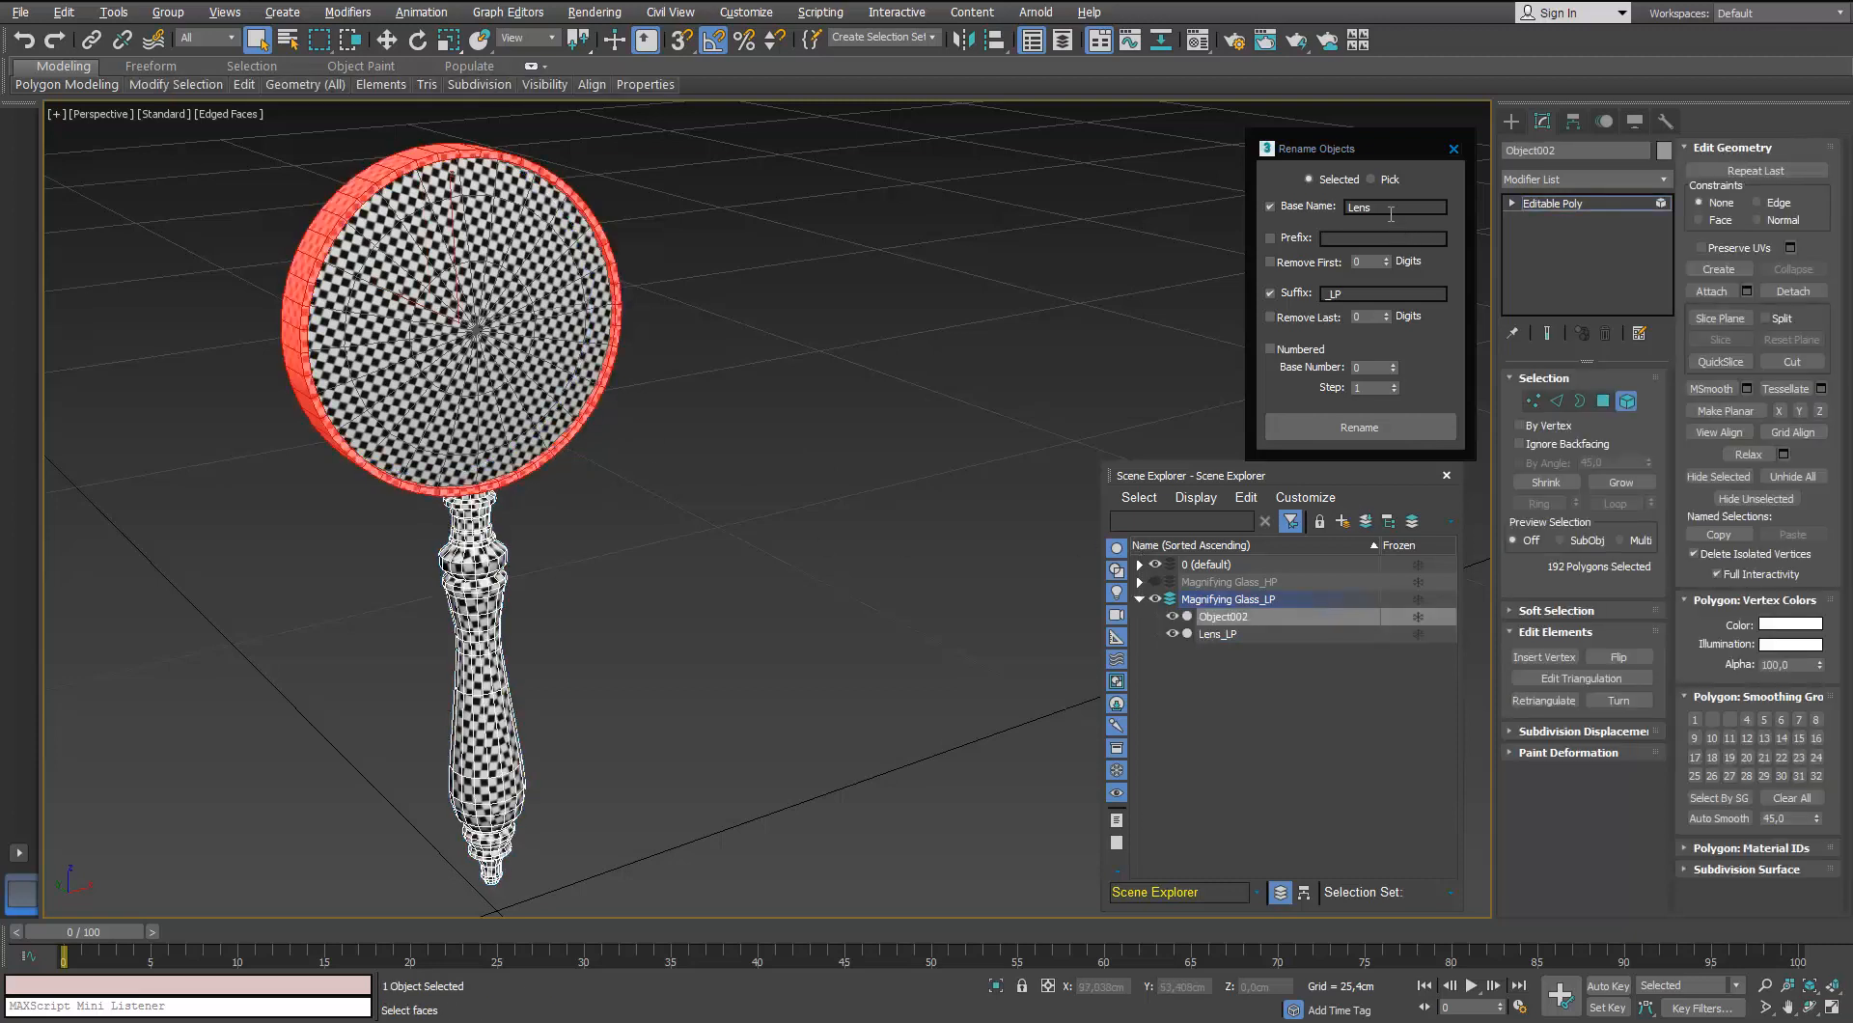
{"action": "left_click", "coordinate": [1390, 211]}
{"action": "type", "text": "Frame"}
{"action": "left_click", "coordinate": [1792, 291]}
{"action": "left_click", "coordinate": [1002, 523]}
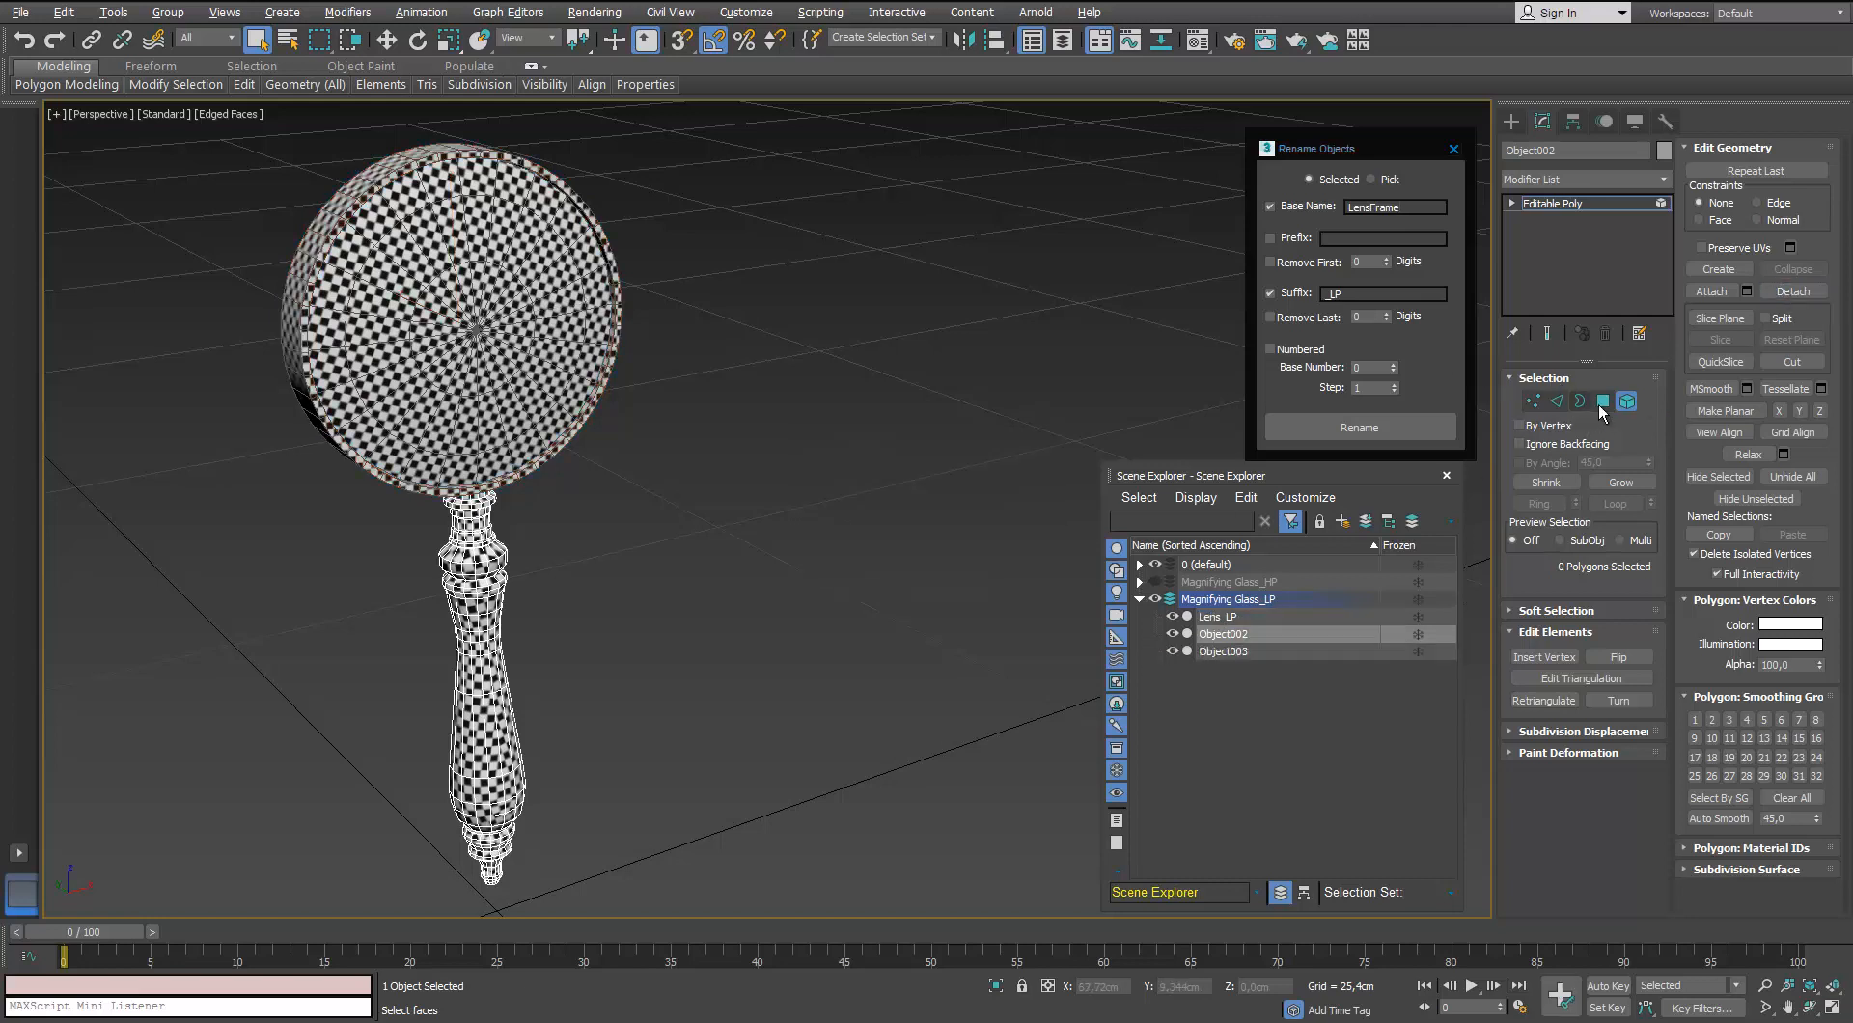
{"action": "left_click", "coordinate": [1624, 399]}
Rename the detached low-poly frame ring to LensFrame_LP
{"action": "left_click", "coordinate": [856, 536]}
{"action": "left_click", "coordinate": [570, 438]}
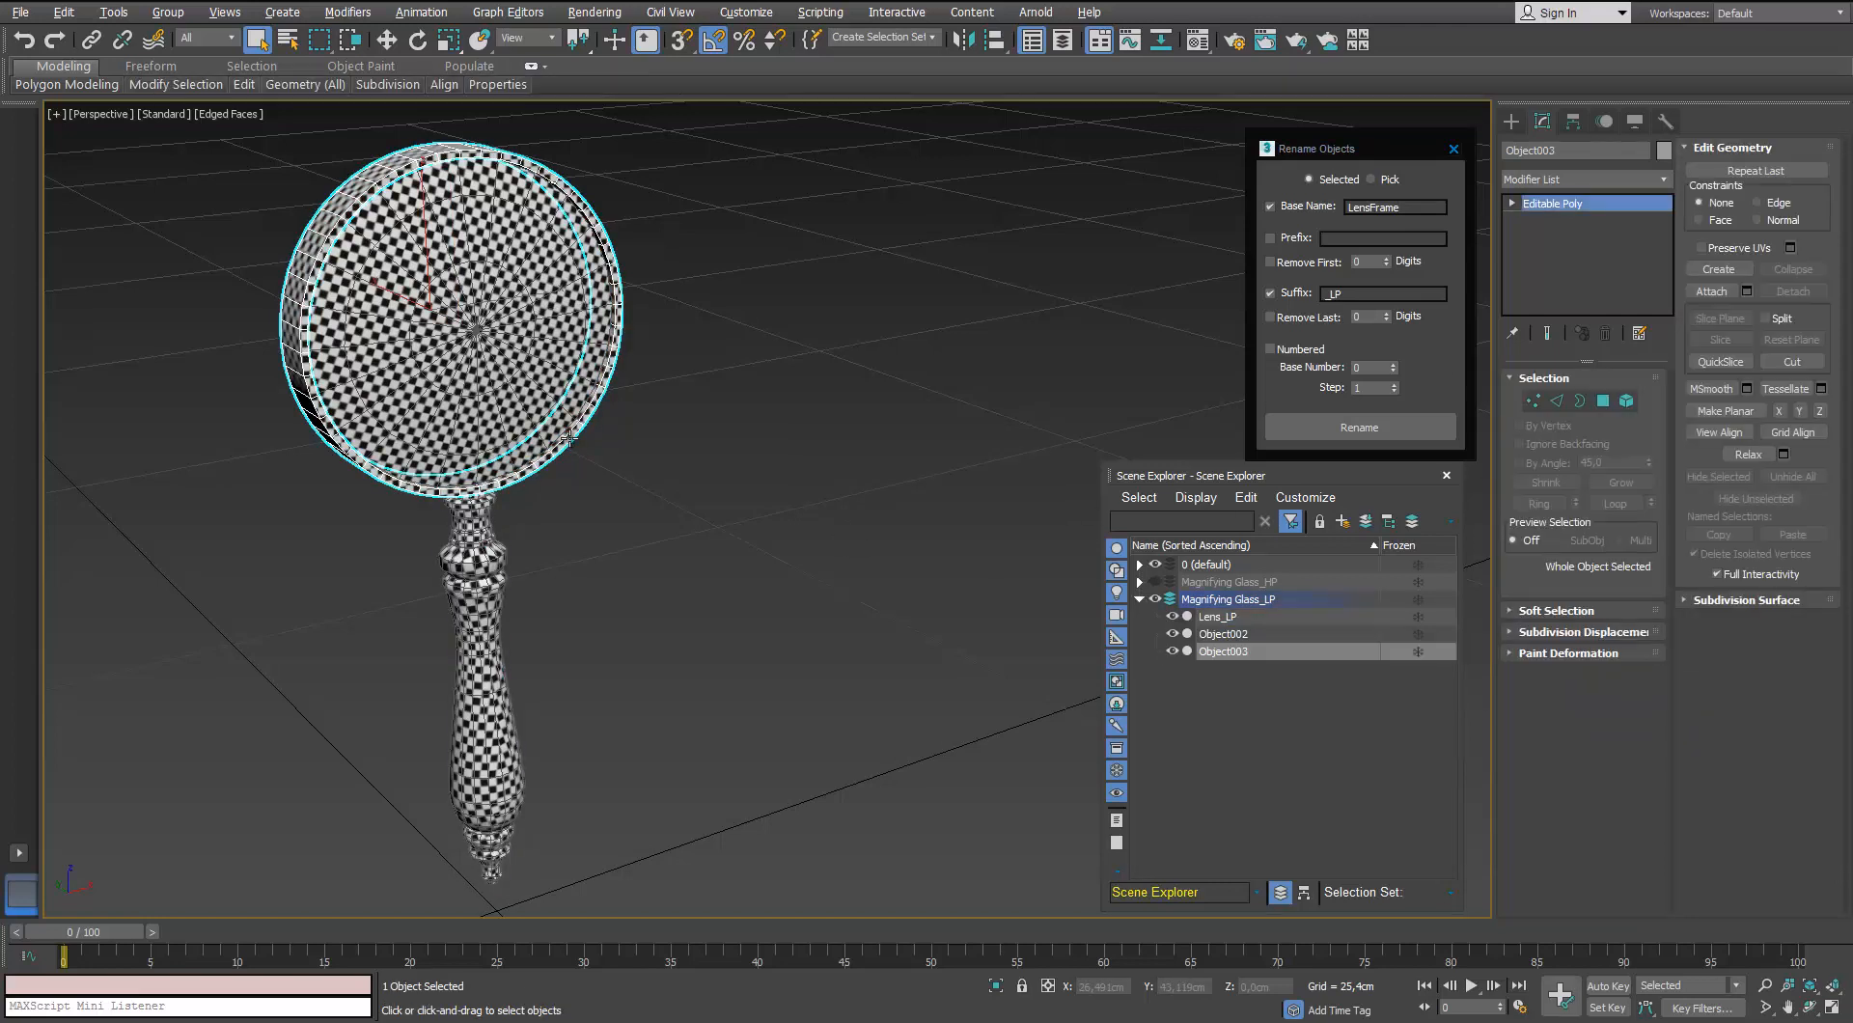
{"action": "left_click", "coordinate": [1358, 426]}
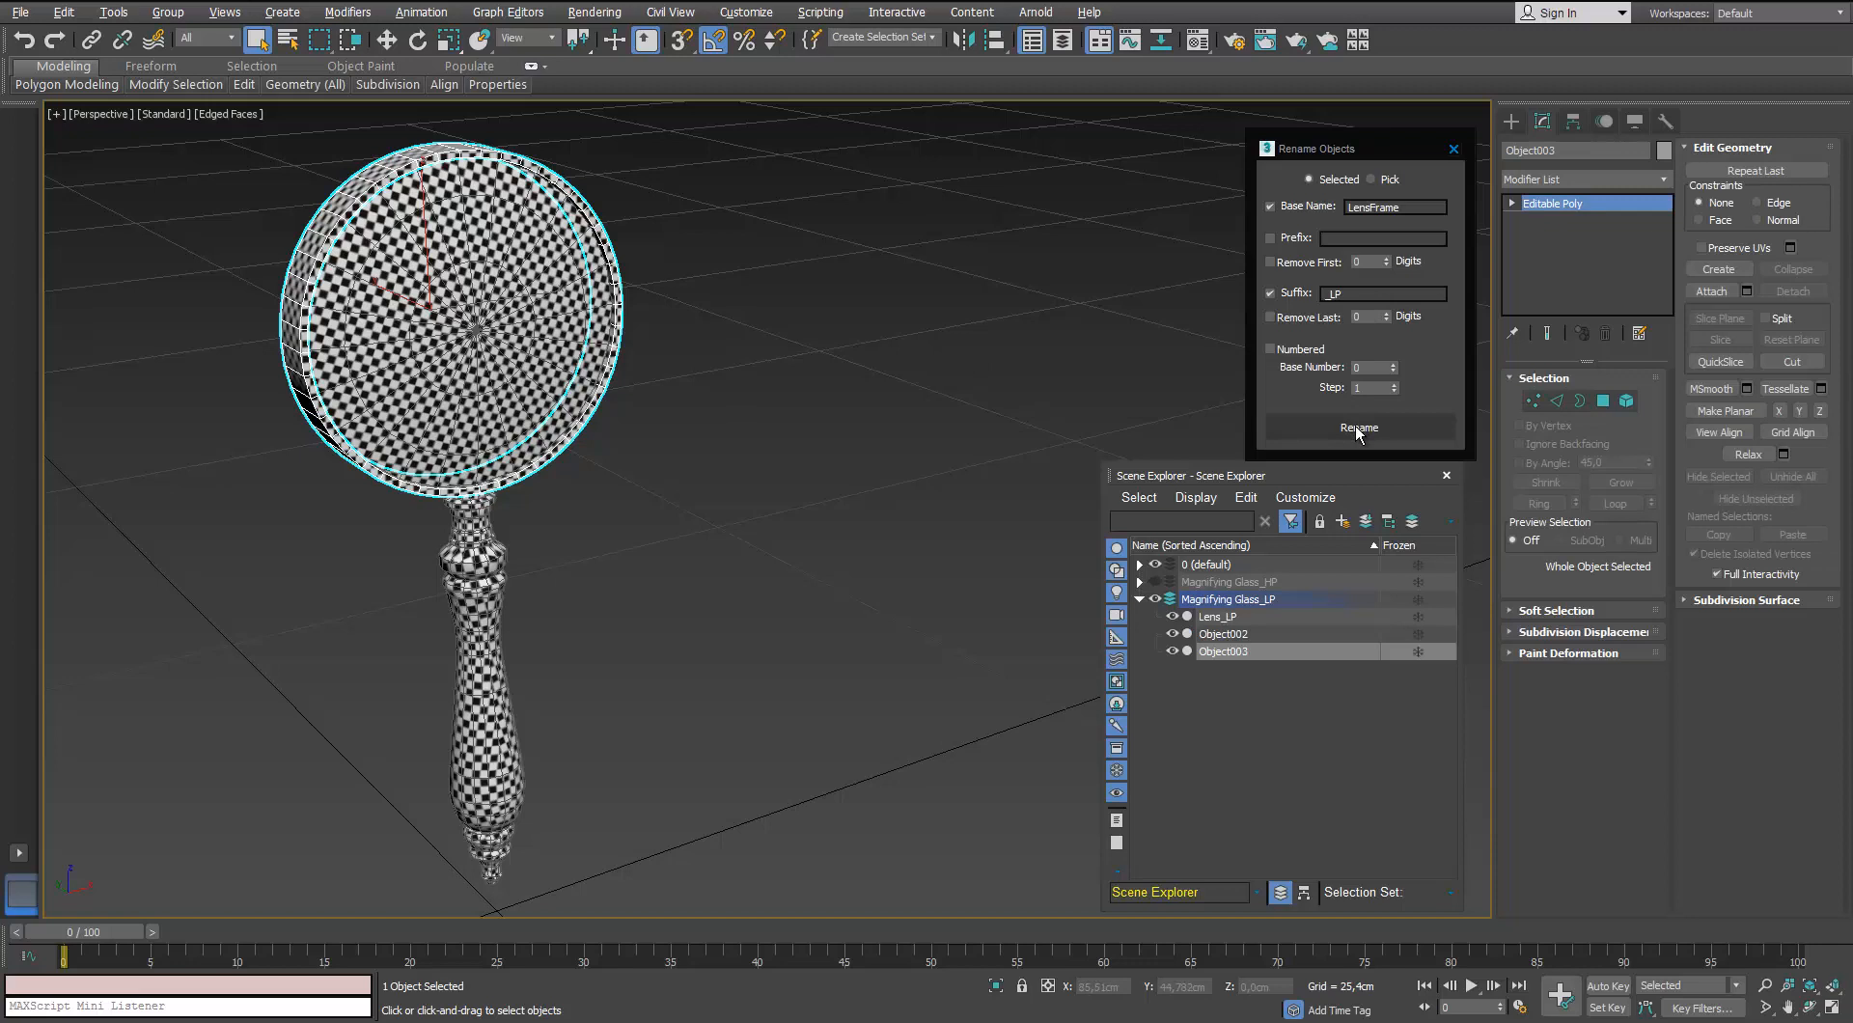
{"action": "left_click", "coordinate": [603, 478]}
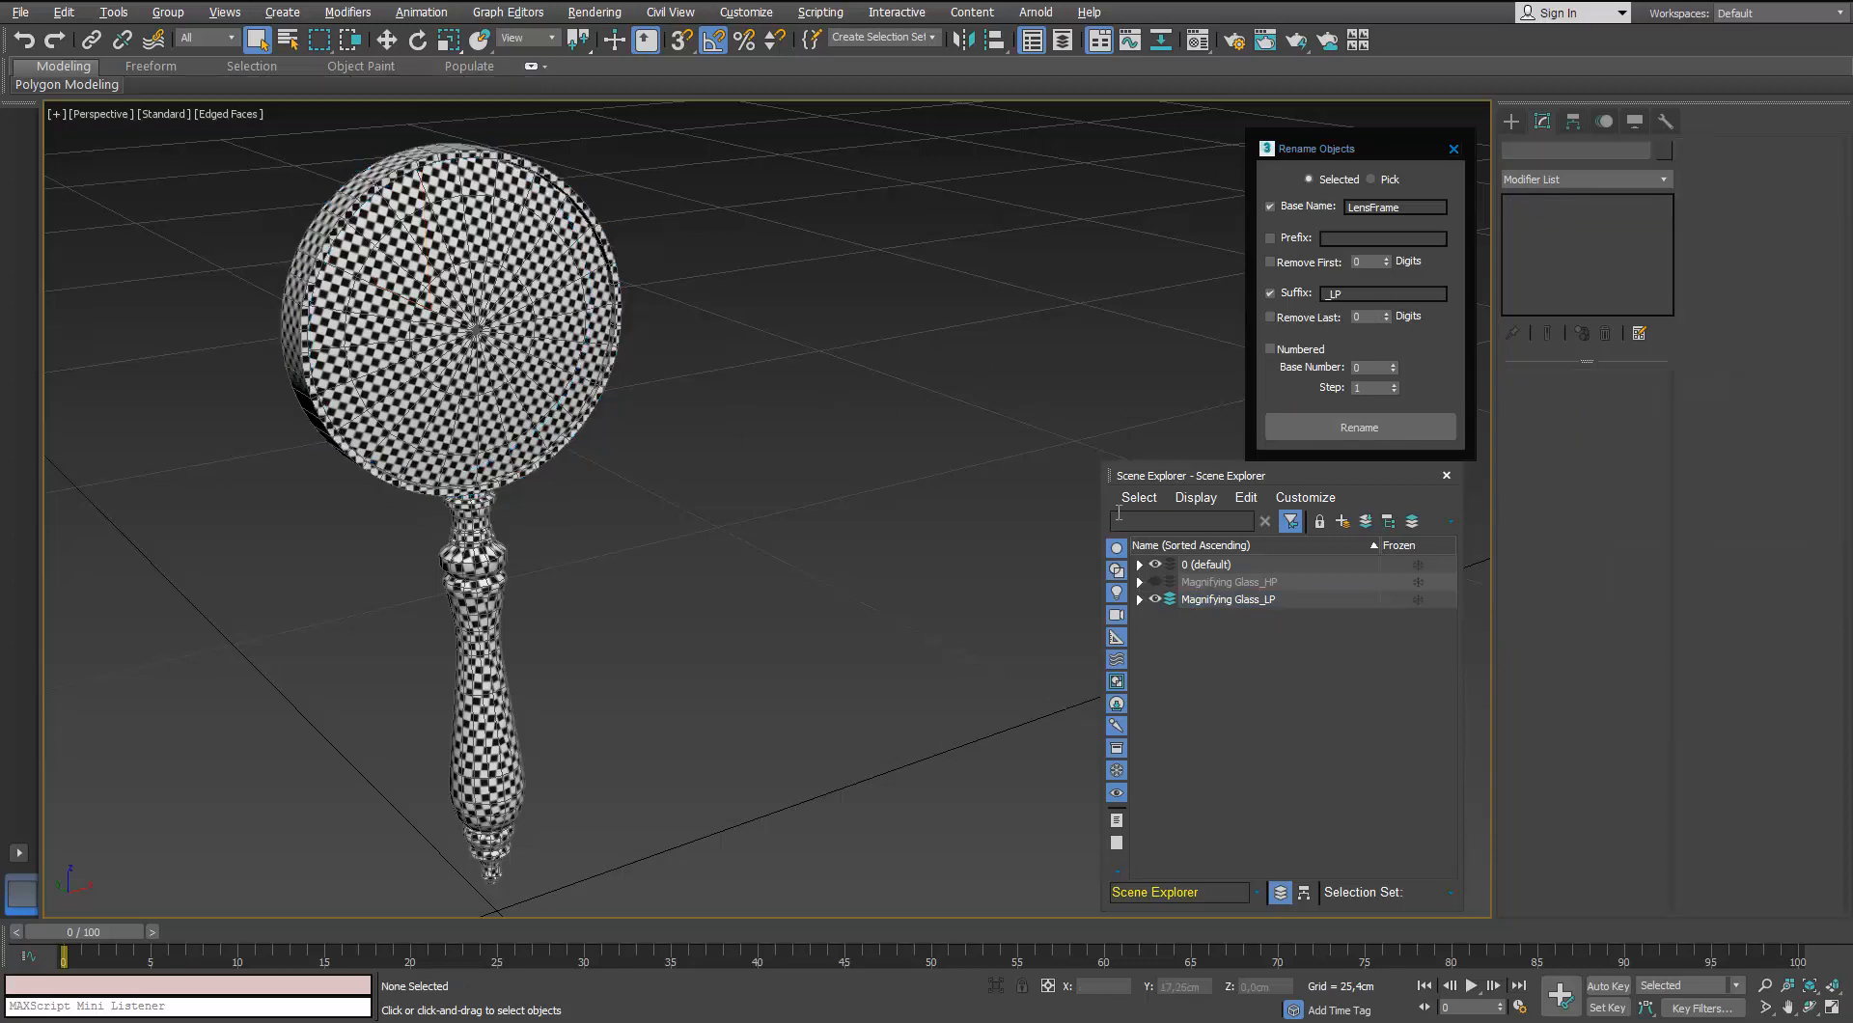
Show only the Magnifying Glass_HP layer and rename its frame ring to LensFrame_HP
{"action": "left_click", "coordinate": [1154, 600]}
{"action": "left_click", "coordinate": [1155, 581]}
{"action": "left_click", "coordinate": [534, 471]}
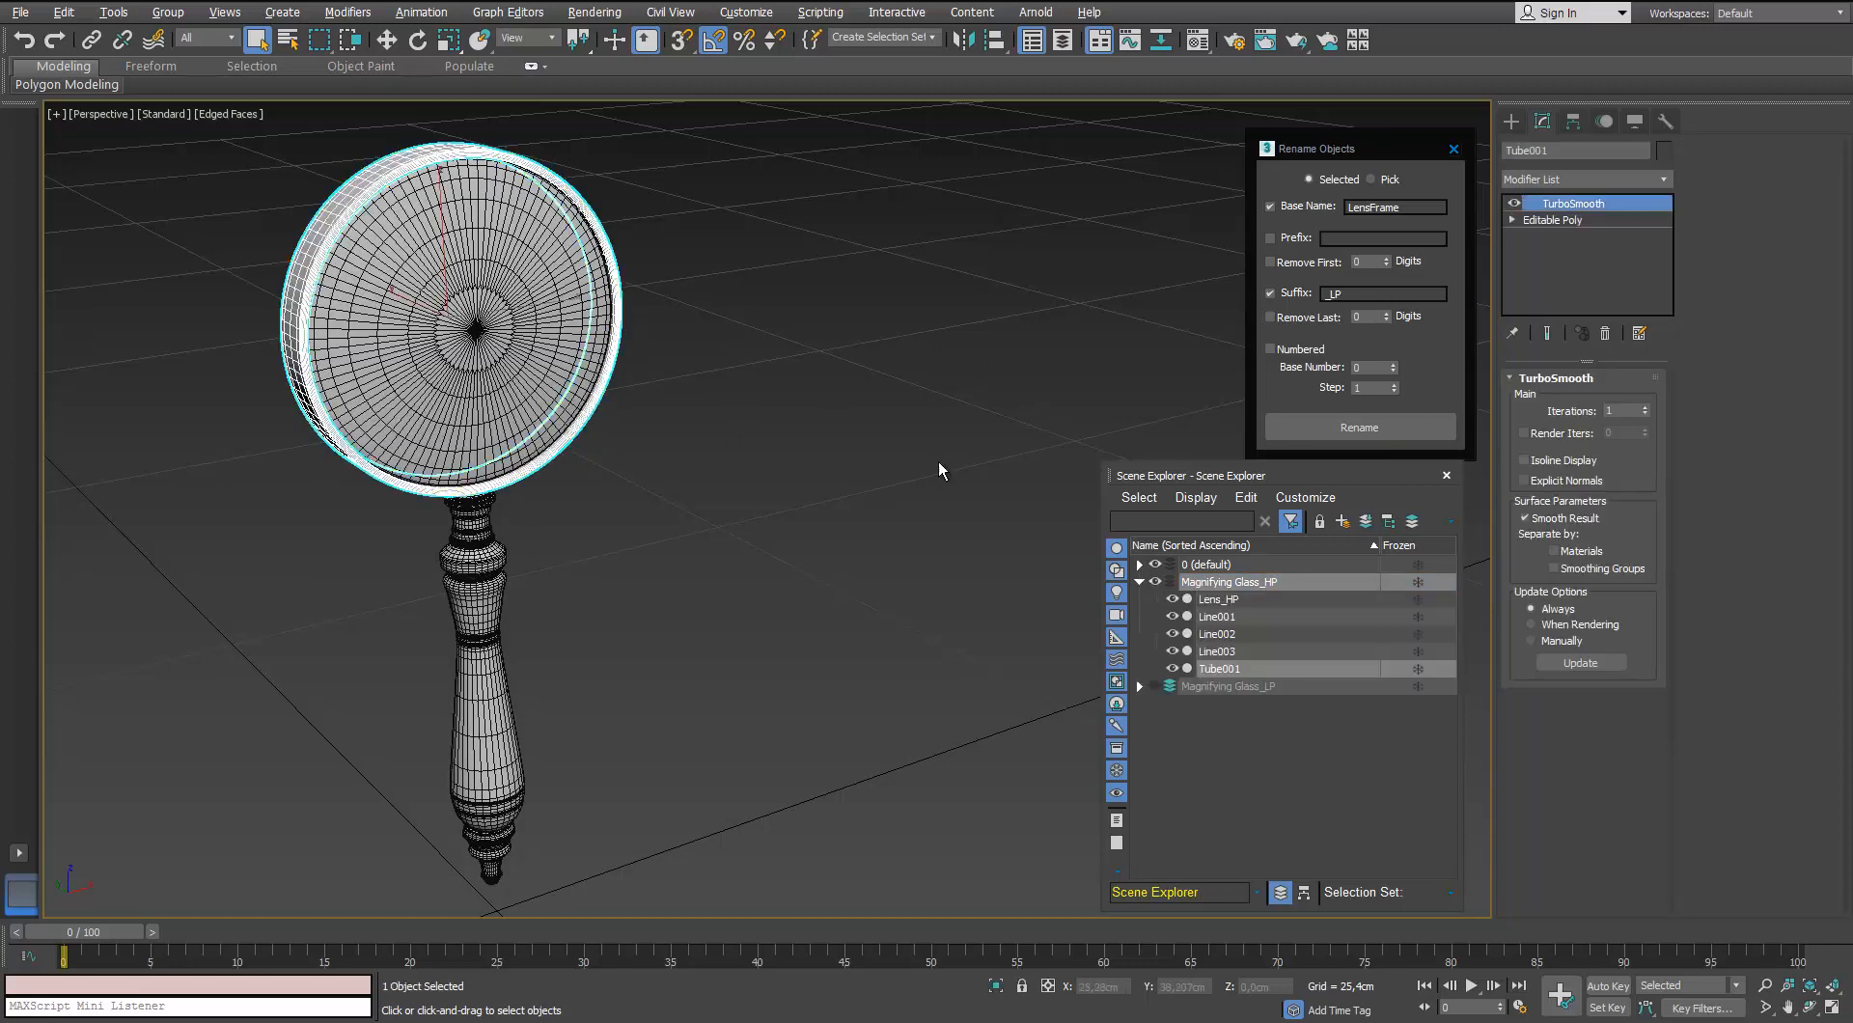
{"action": "double_click", "coordinate": [1334, 293]}
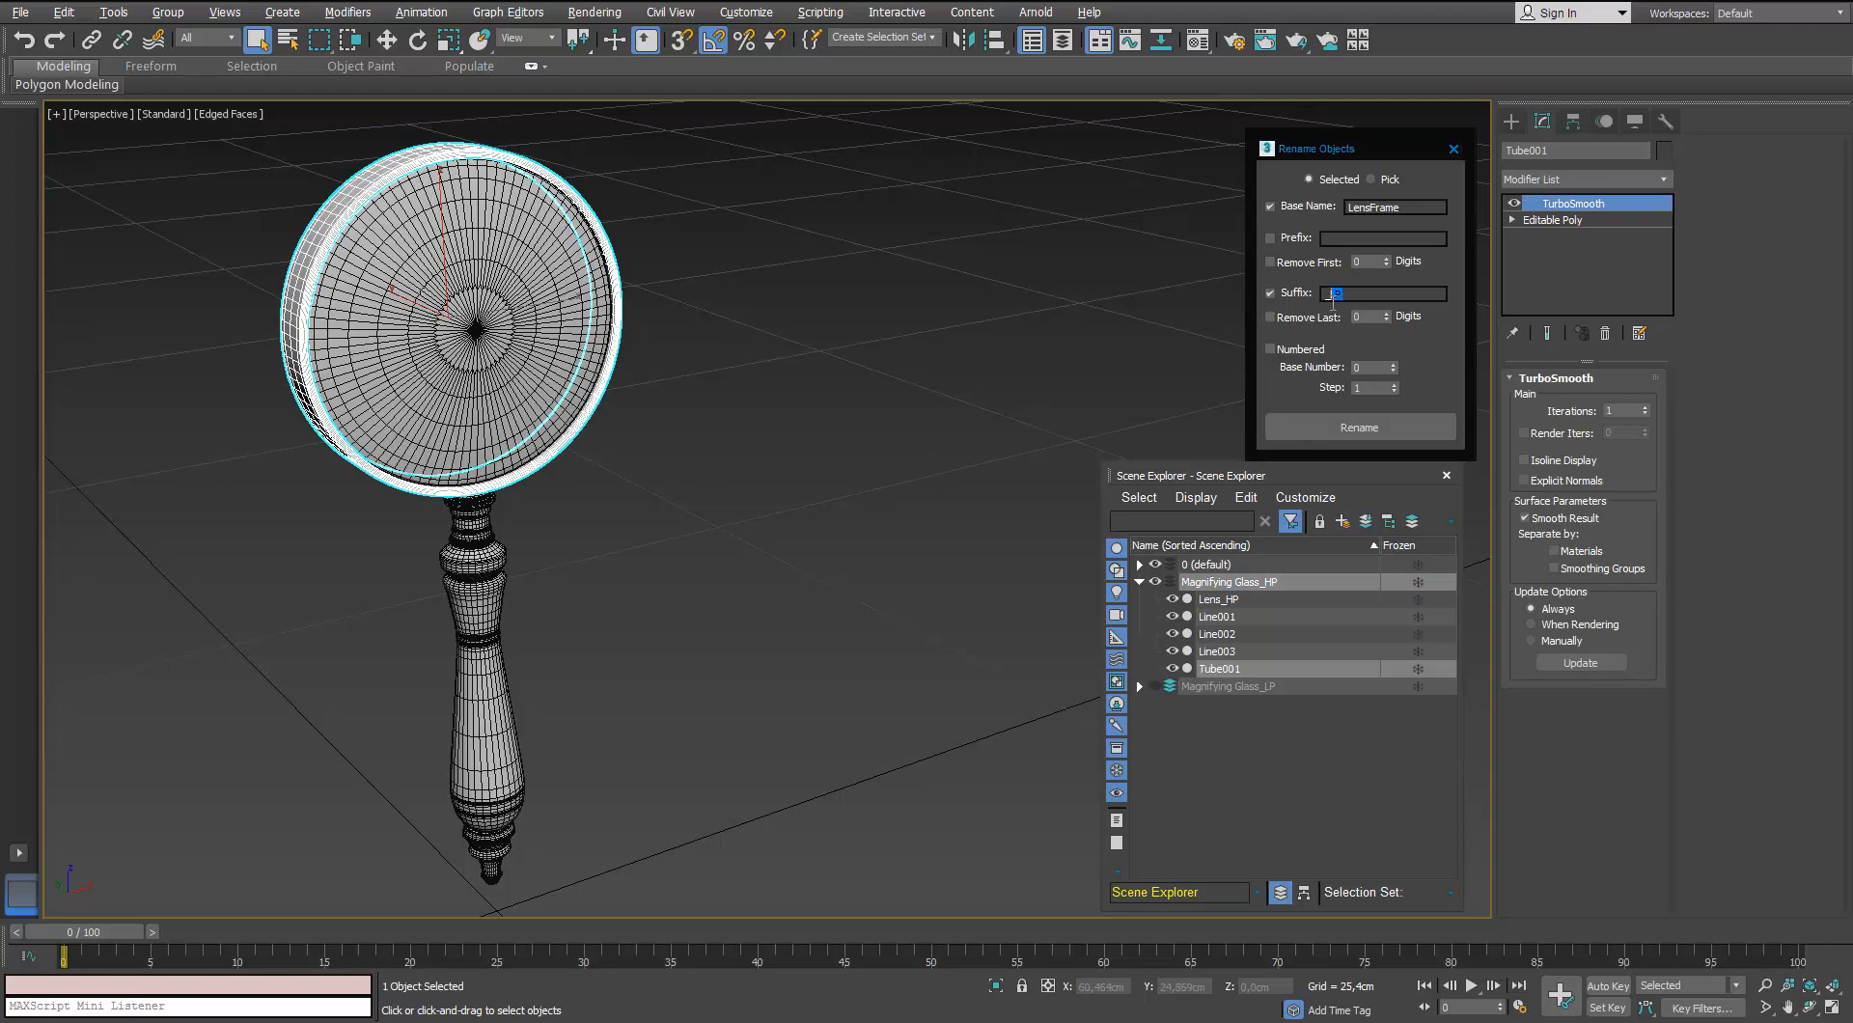
{"action": "type", "text": "HP"}
{"action": "left_click", "coordinate": [1358, 427]}
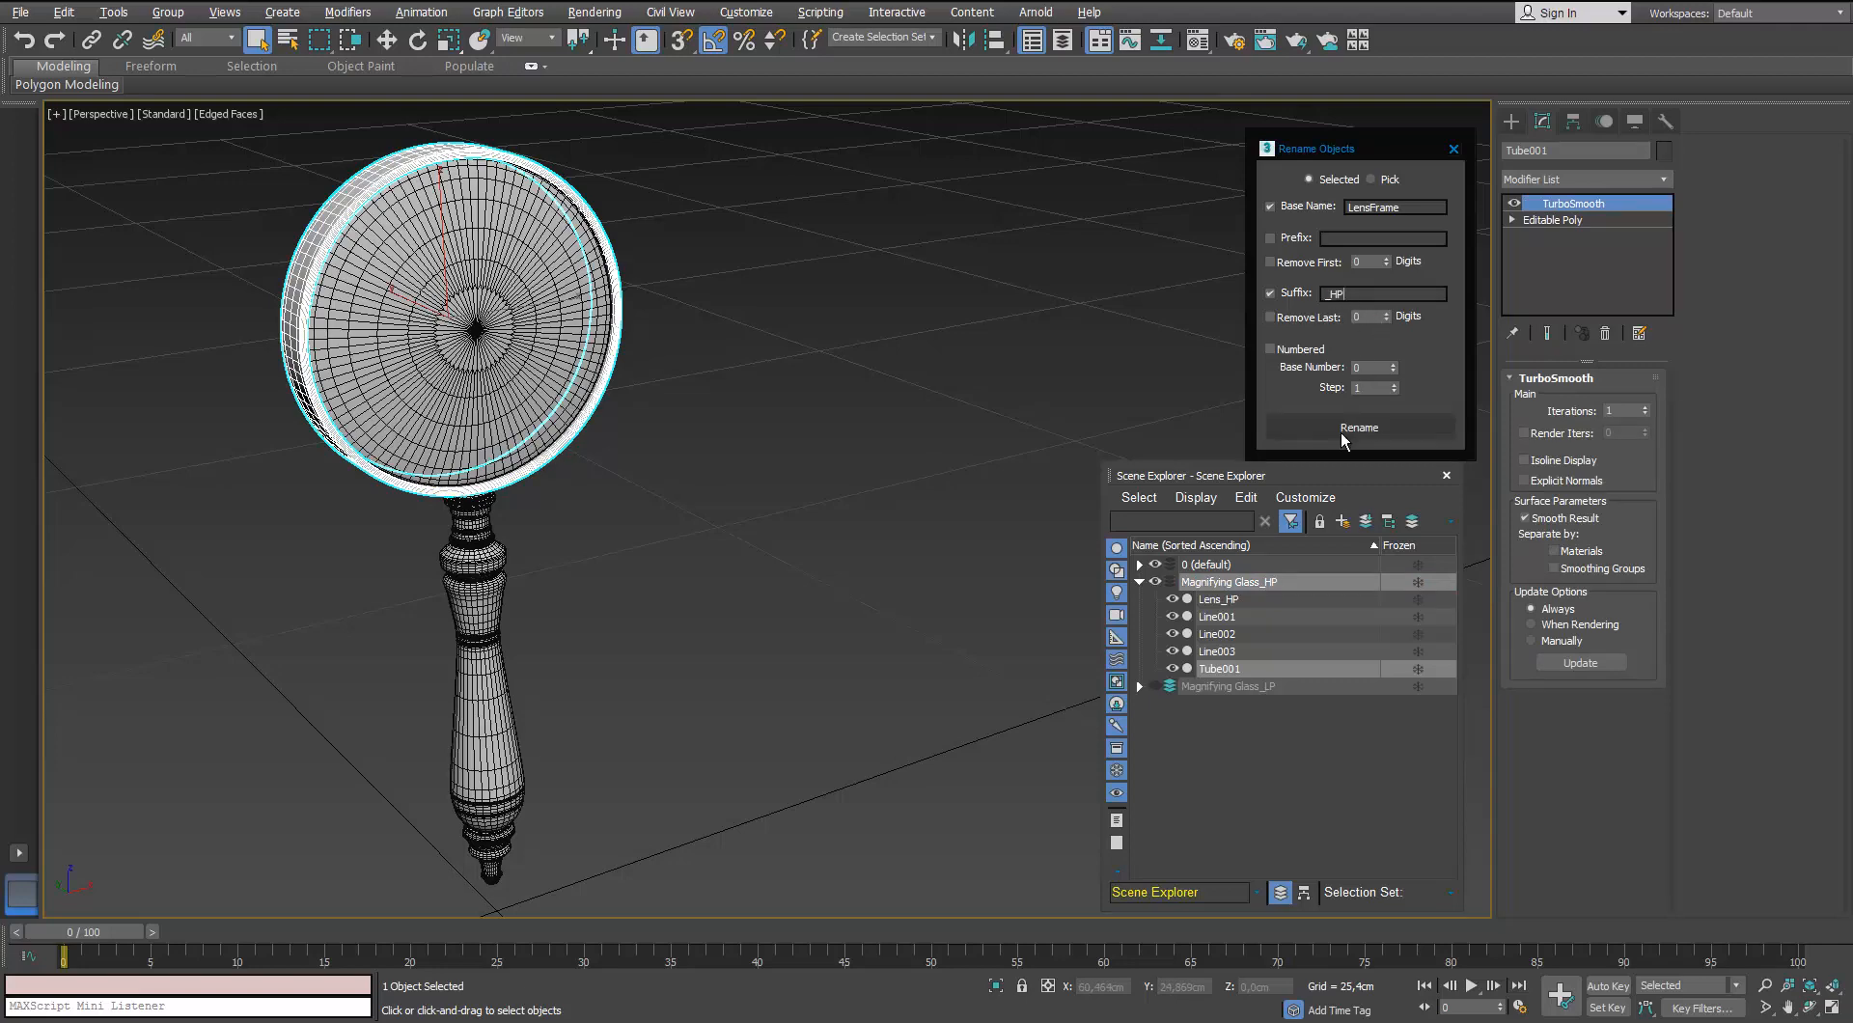
Rename the high-poly neck piece and end piece together with base name HandleMetal and suffix _HP
{"action": "left_click", "coordinate": [517, 550]}
{"action": "scroll", "coordinate": [518, 550], "scroll_direction": "up", "scroll_amount": 5}
{"action": "left_click", "coordinate": [539, 435]}
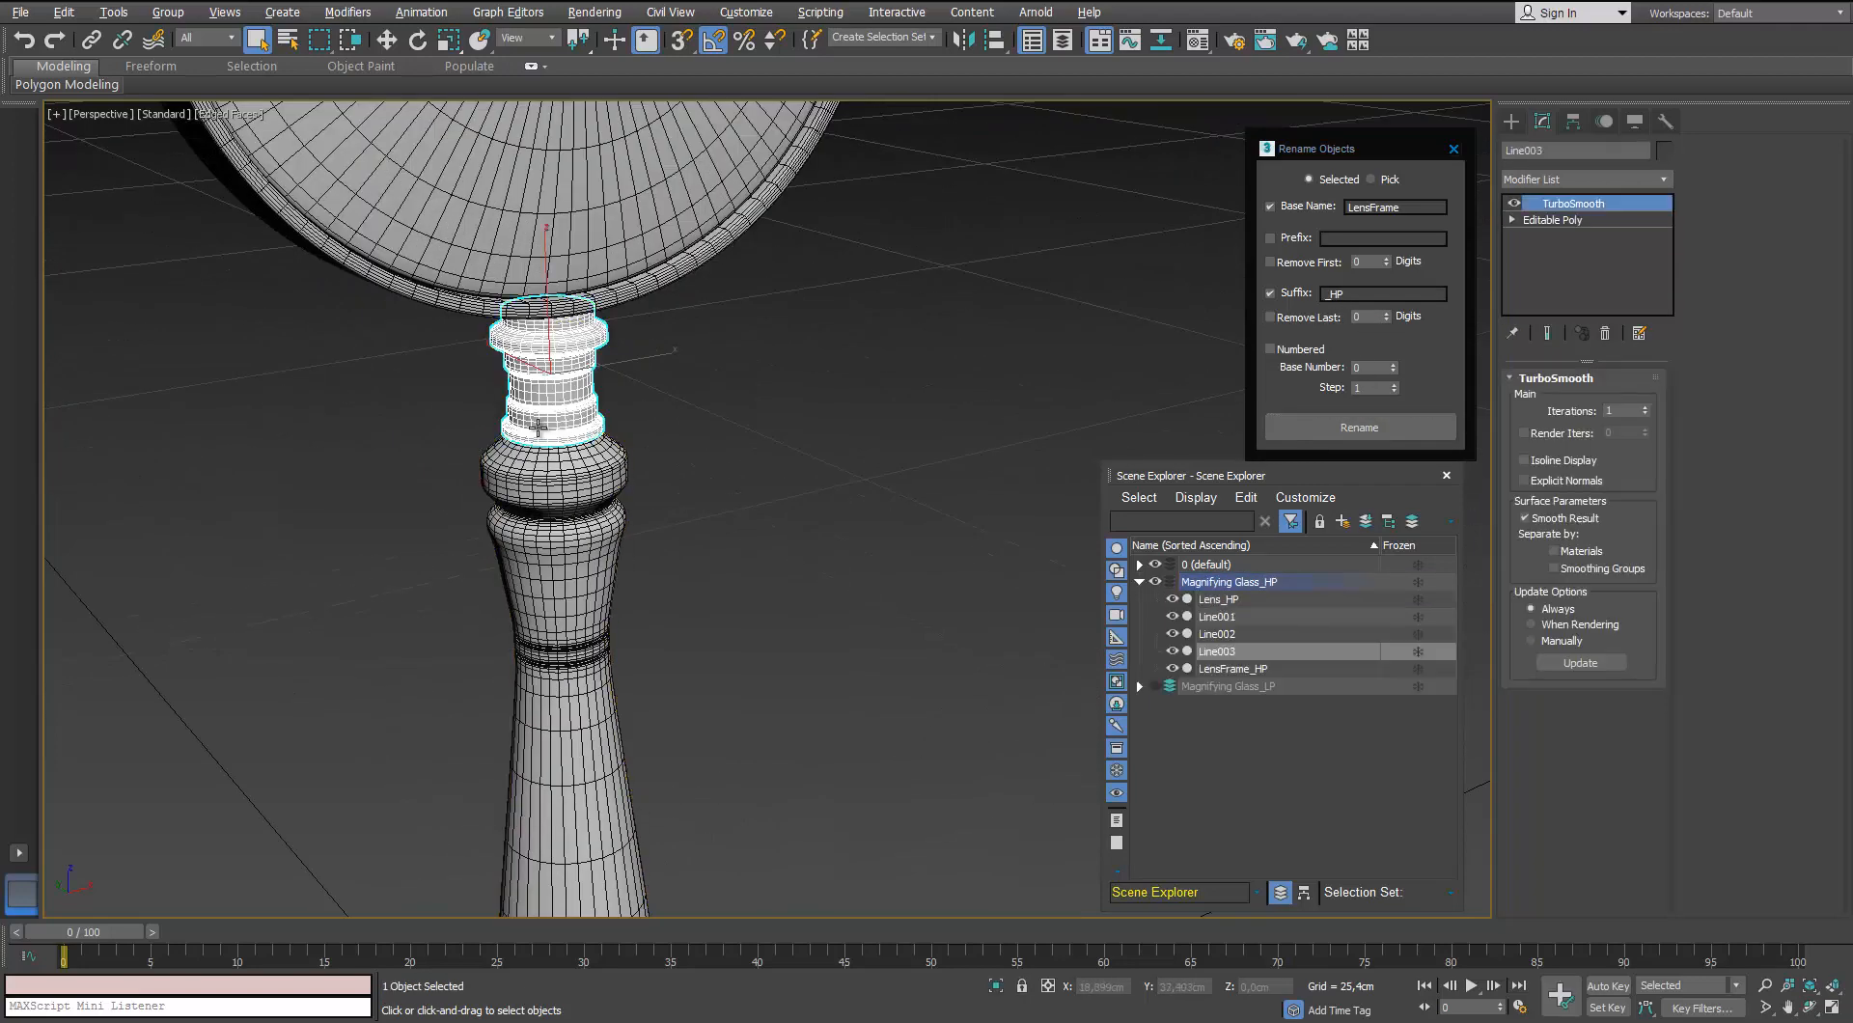
{"action": "scroll", "coordinate": [541, 428], "scroll_direction": "down", "scroll_amount": 5}
{"action": "middle_click_drag", "start_coordinate": [555, 413], "coordinate": [565, 477], "text": "alt"}
{"action": "scroll", "coordinate": [531, 388], "scroll_direction": "up", "scroll_amount": 2}
{"action": "scroll", "coordinate": [531, 388], "scroll_direction": "down", "scroll_amount": 3}
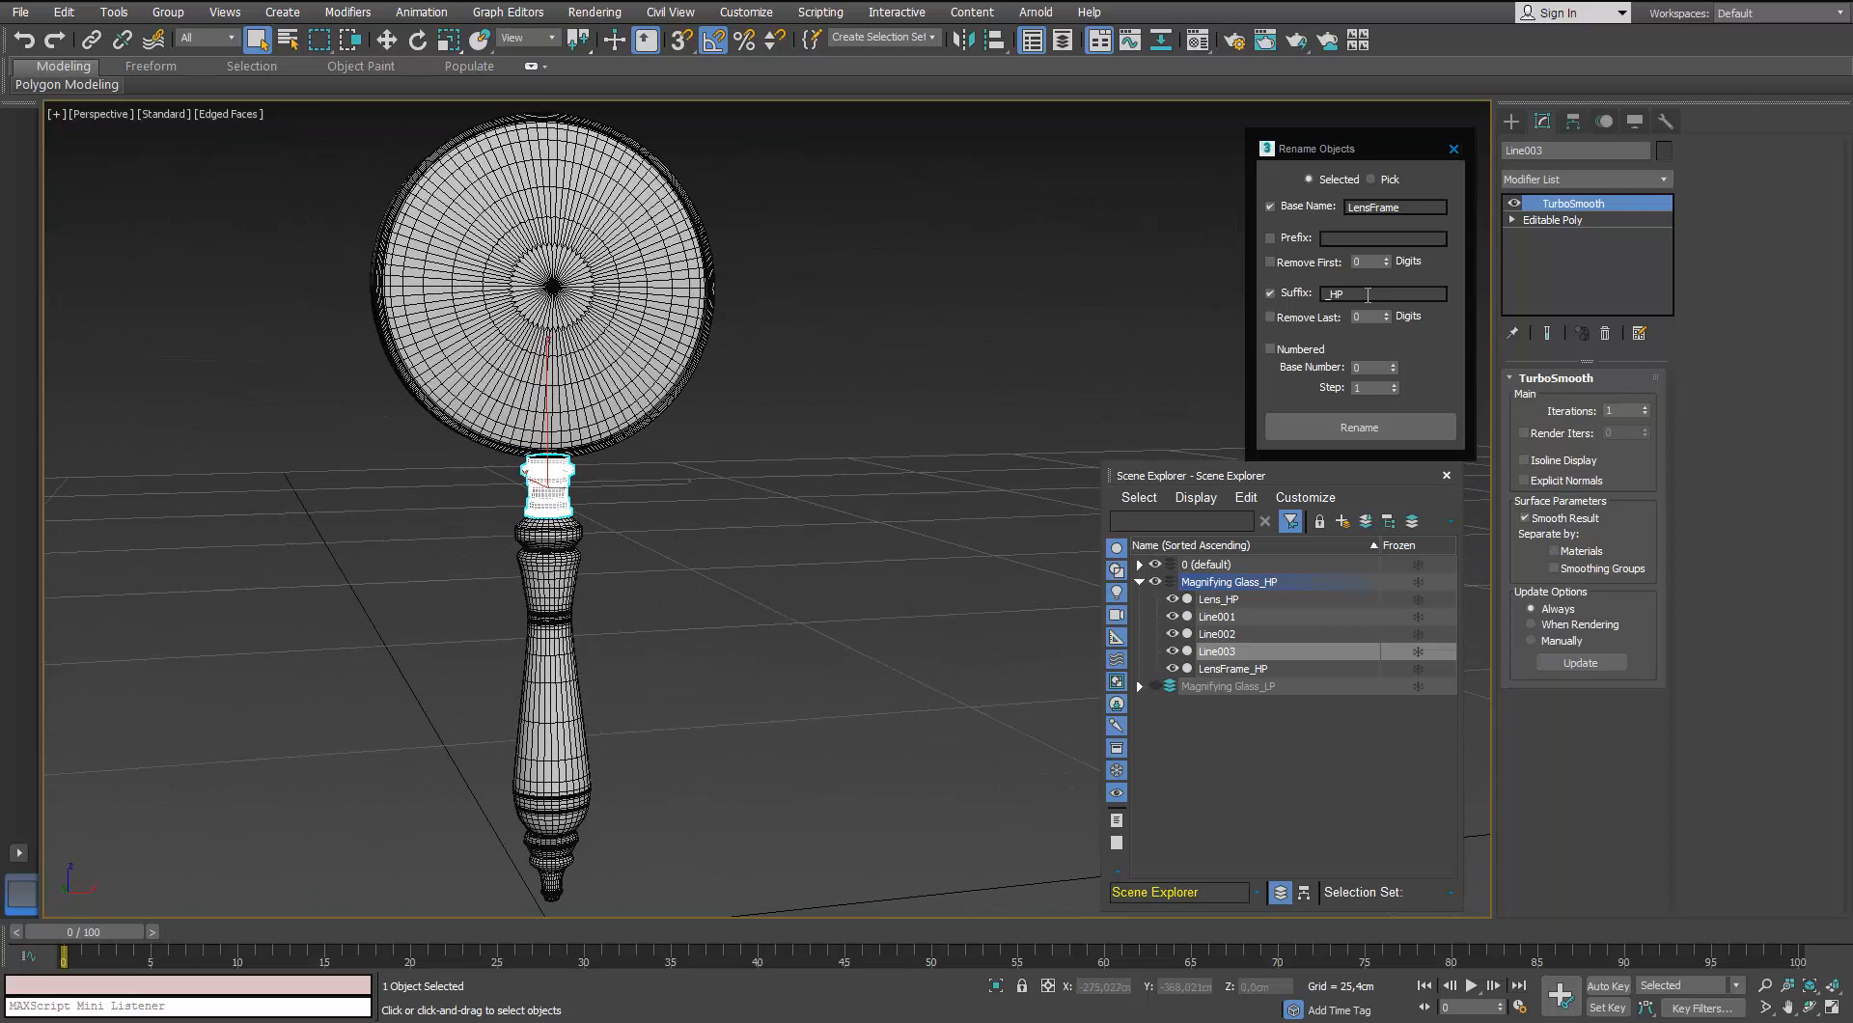
{"action": "left_click", "coordinate": [1367, 296]}
{"action": "left_click_drag", "start_coordinate": [1428, 210], "coordinate": [1291, 224]}
{"action": "left_click", "coordinate": [569, 844], "text": "ctrl"}
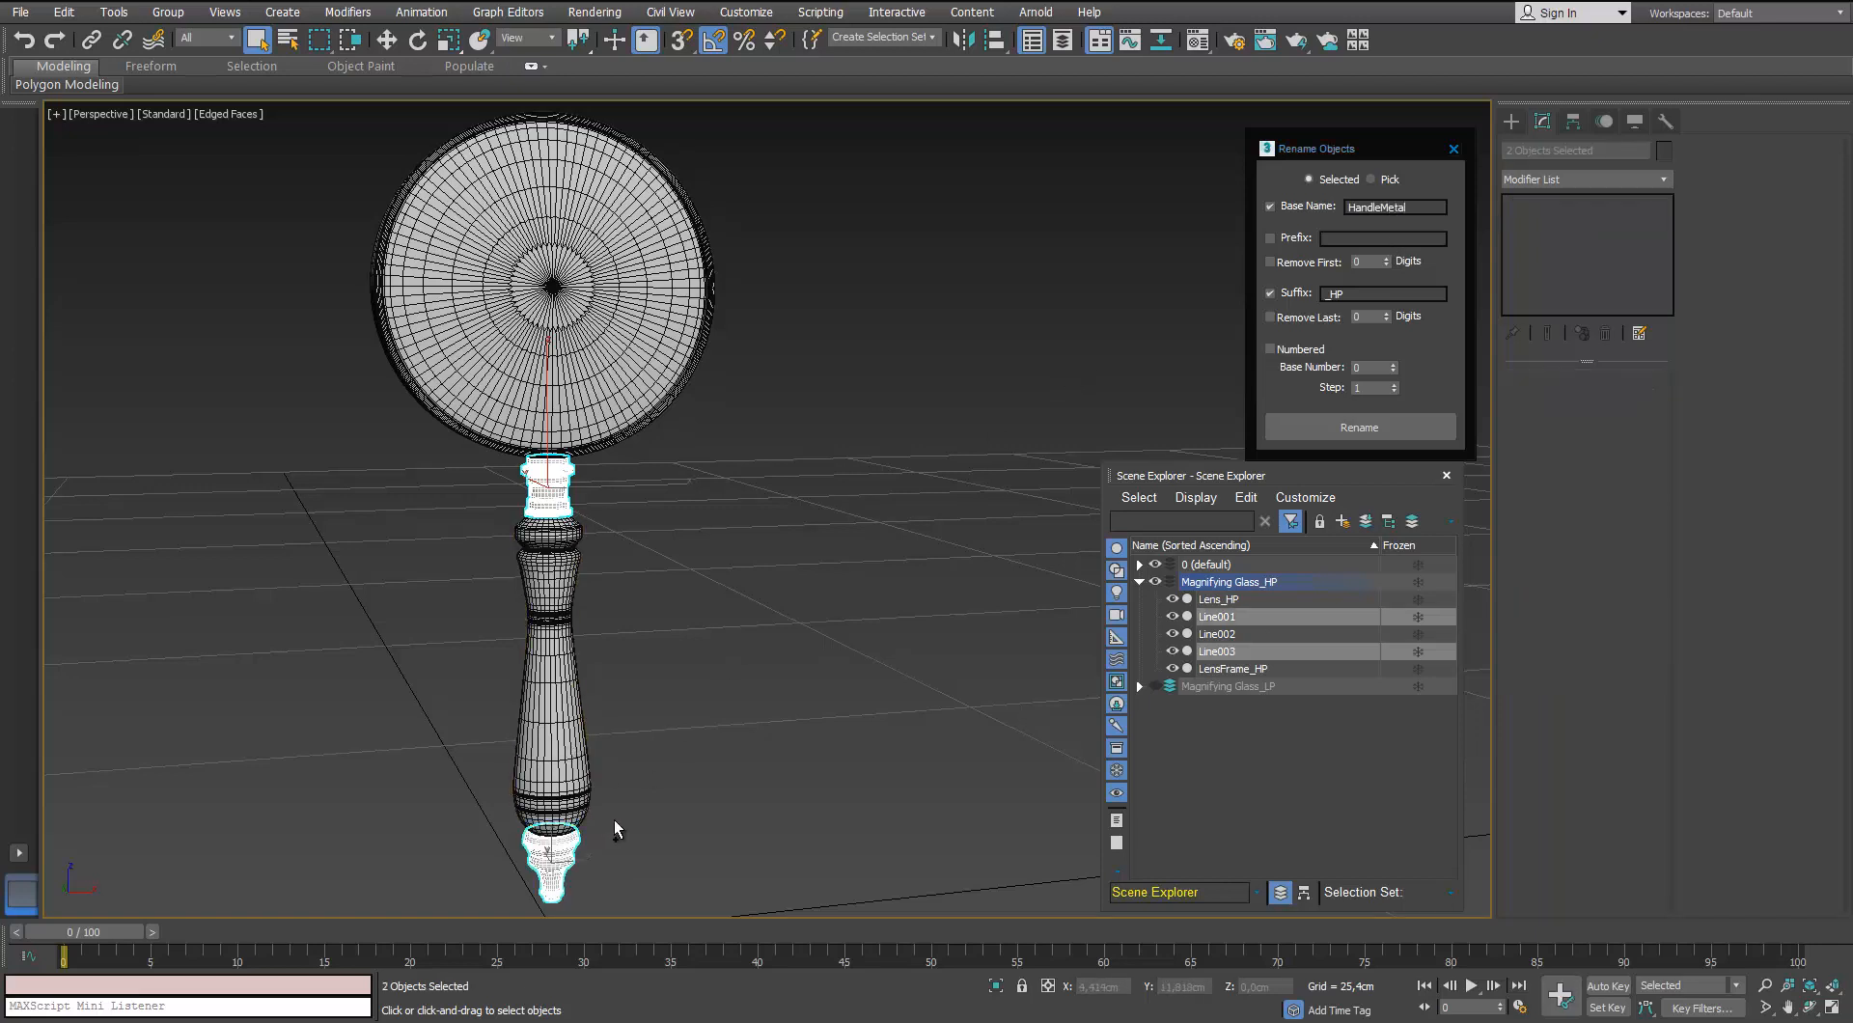
{"action": "left_click", "coordinate": [1312, 434]}
Show only the Magnifying Glass_LP layer and detach the handle's metal neck and end piece elements as a separate object
{"action": "left_click", "coordinate": [1157, 581]}
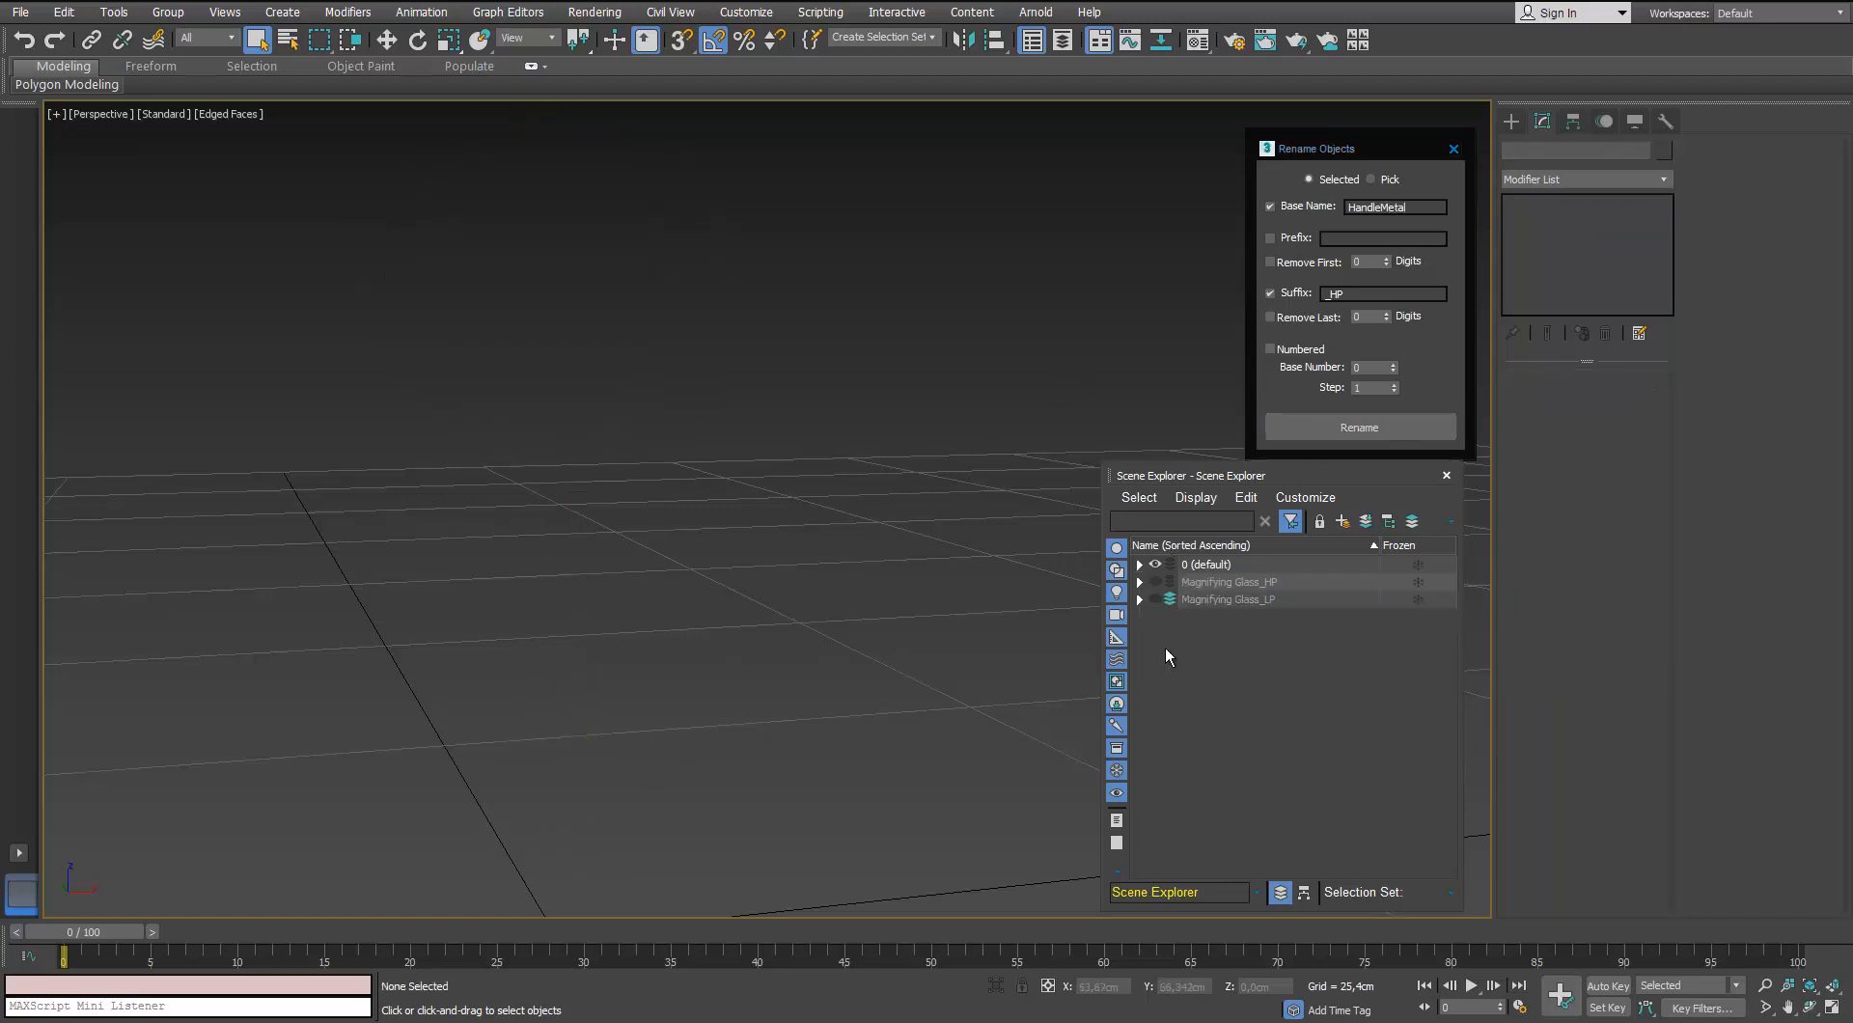
{"action": "left_click", "coordinate": [1204, 600]}
{"action": "left_click", "coordinate": [1155, 600]}
{"action": "left_click", "coordinate": [557, 588]}
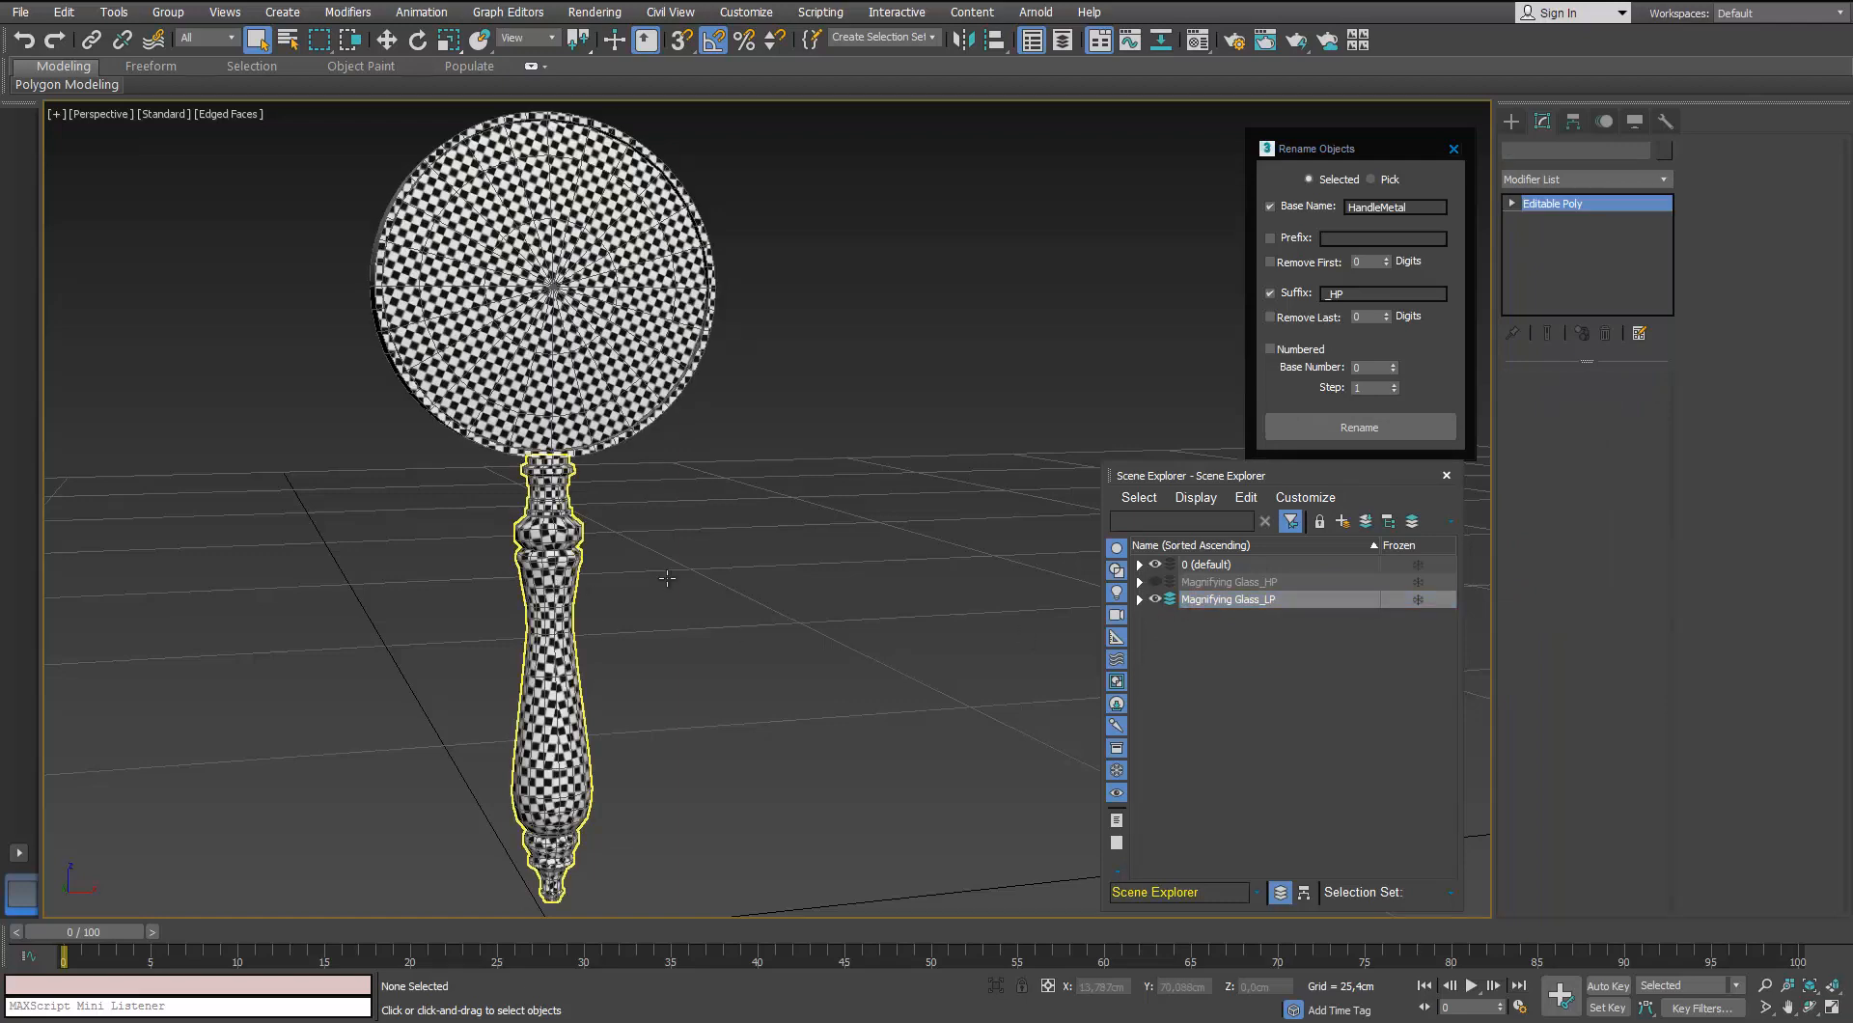
{"action": "left_click", "coordinate": [1625, 401]}
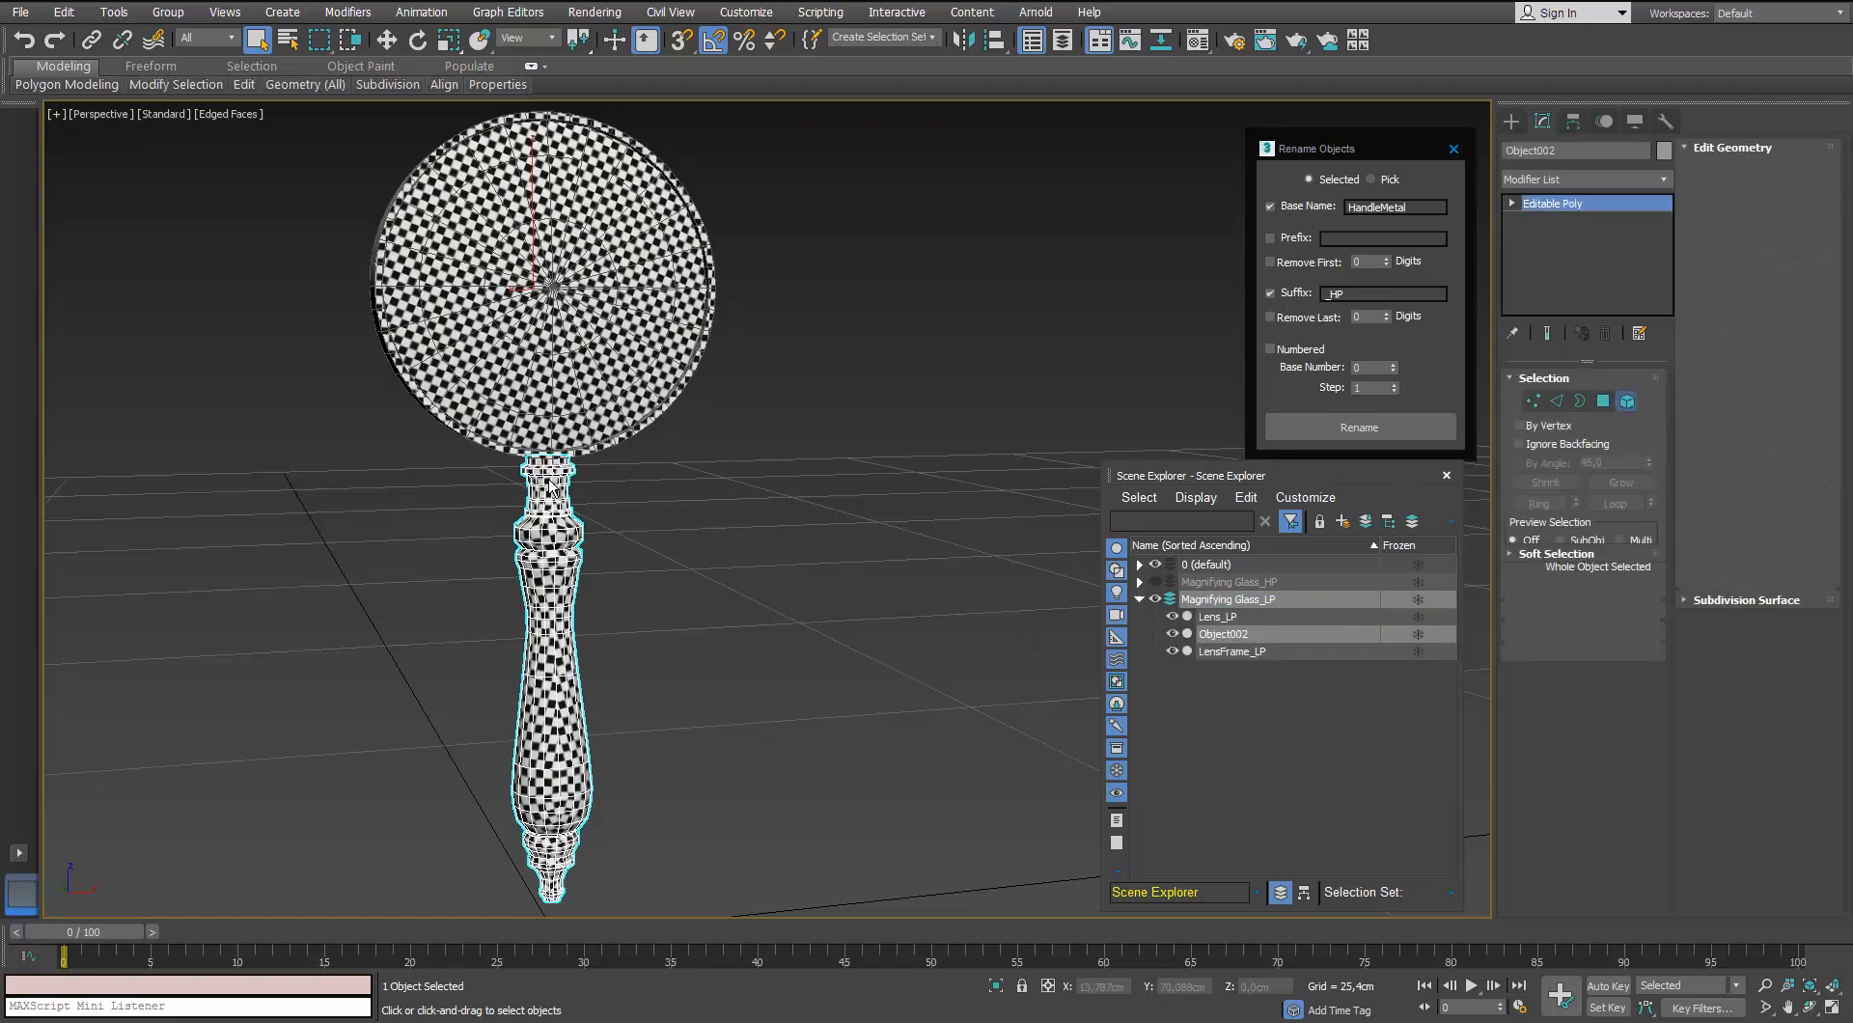
{"action": "left_click", "coordinate": [550, 482]}
{"action": "left_click", "coordinate": [1793, 291]}
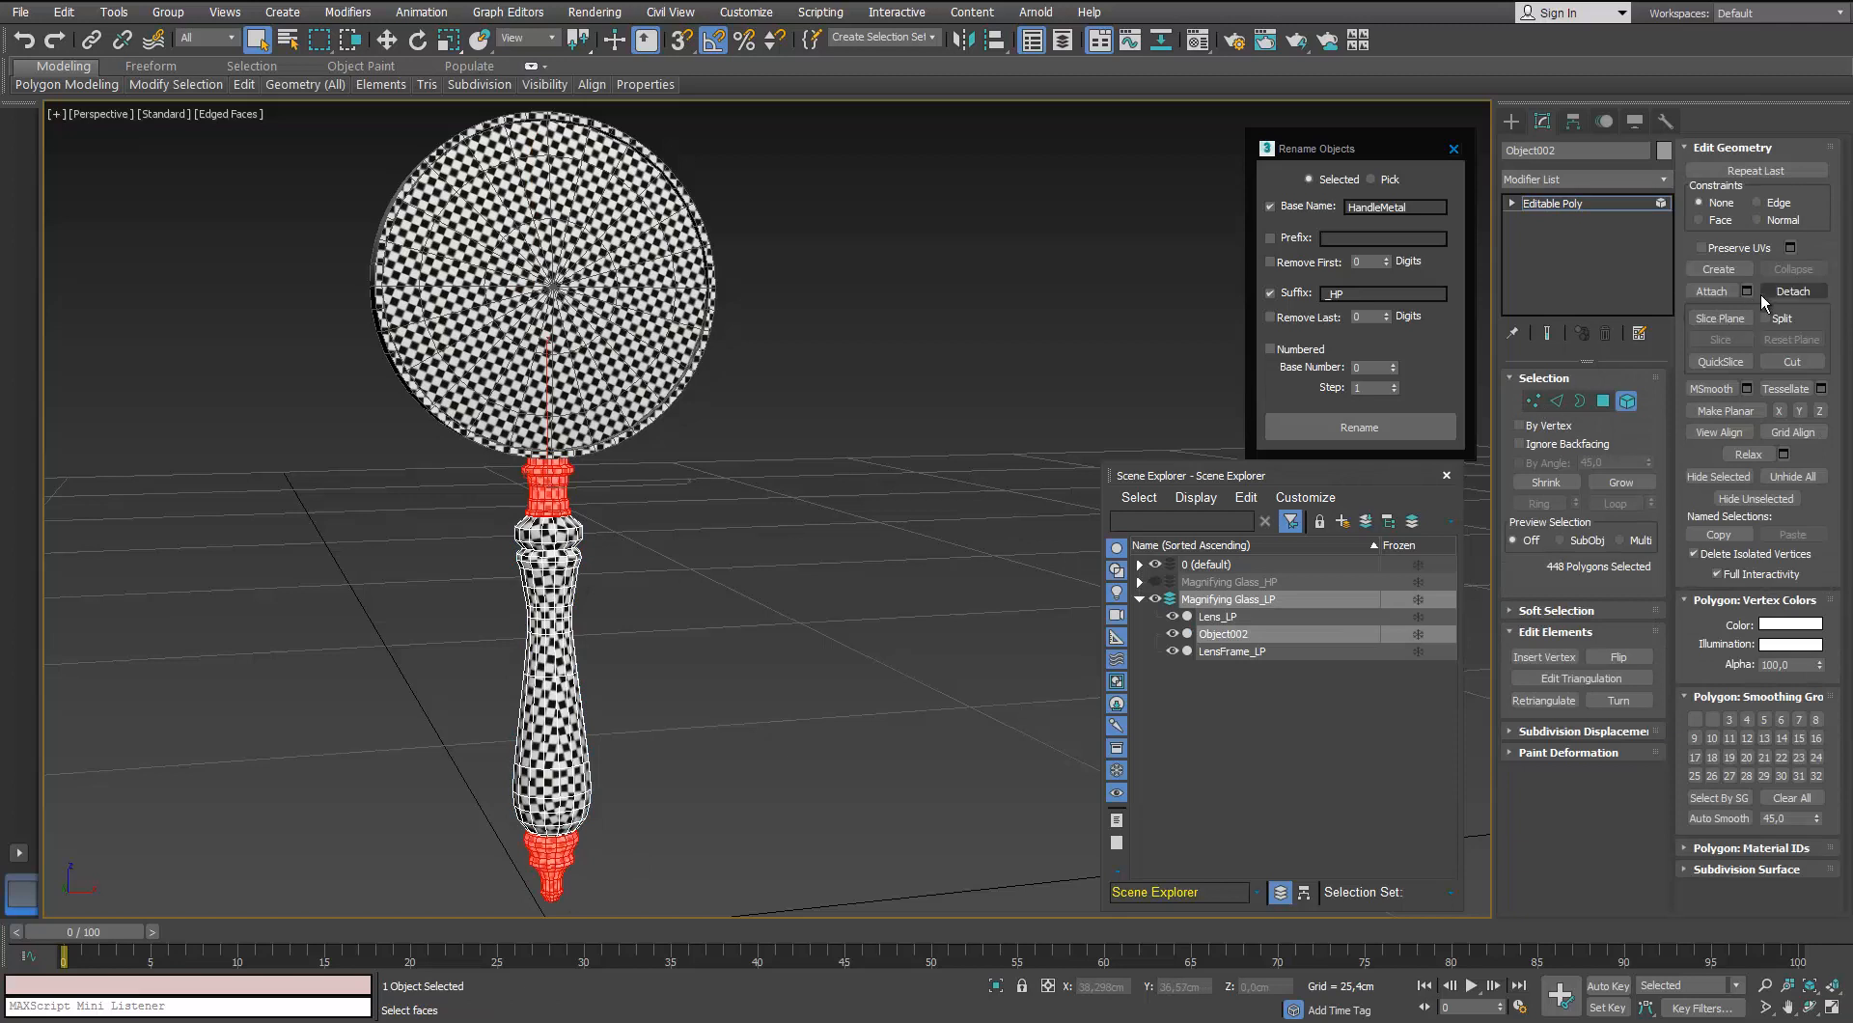
{"action": "left_click", "coordinate": [1032, 528]}
{"action": "left_click", "coordinate": [1625, 401]}
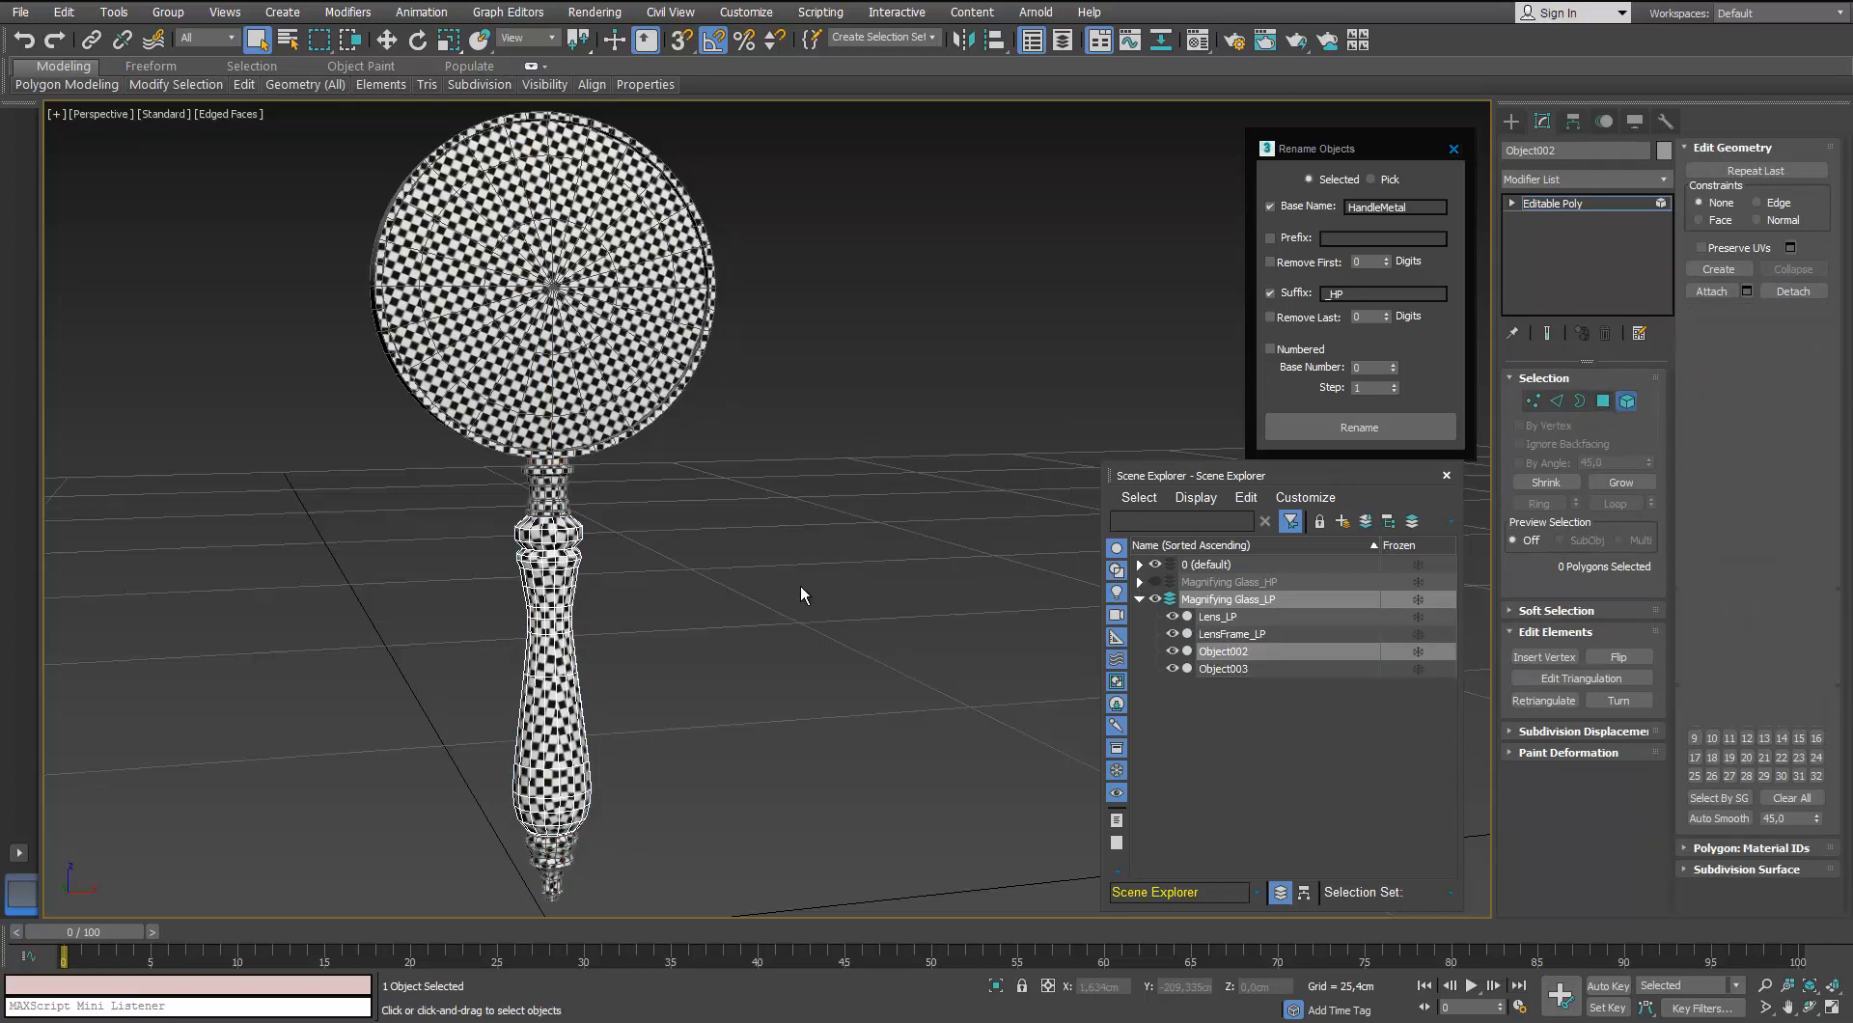
Rename the detached low-poly metal neck and end piece to HandleMetal_LP
{"action": "left_click", "coordinate": [550, 488]}
{"action": "double_click", "coordinate": [1331, 293]}
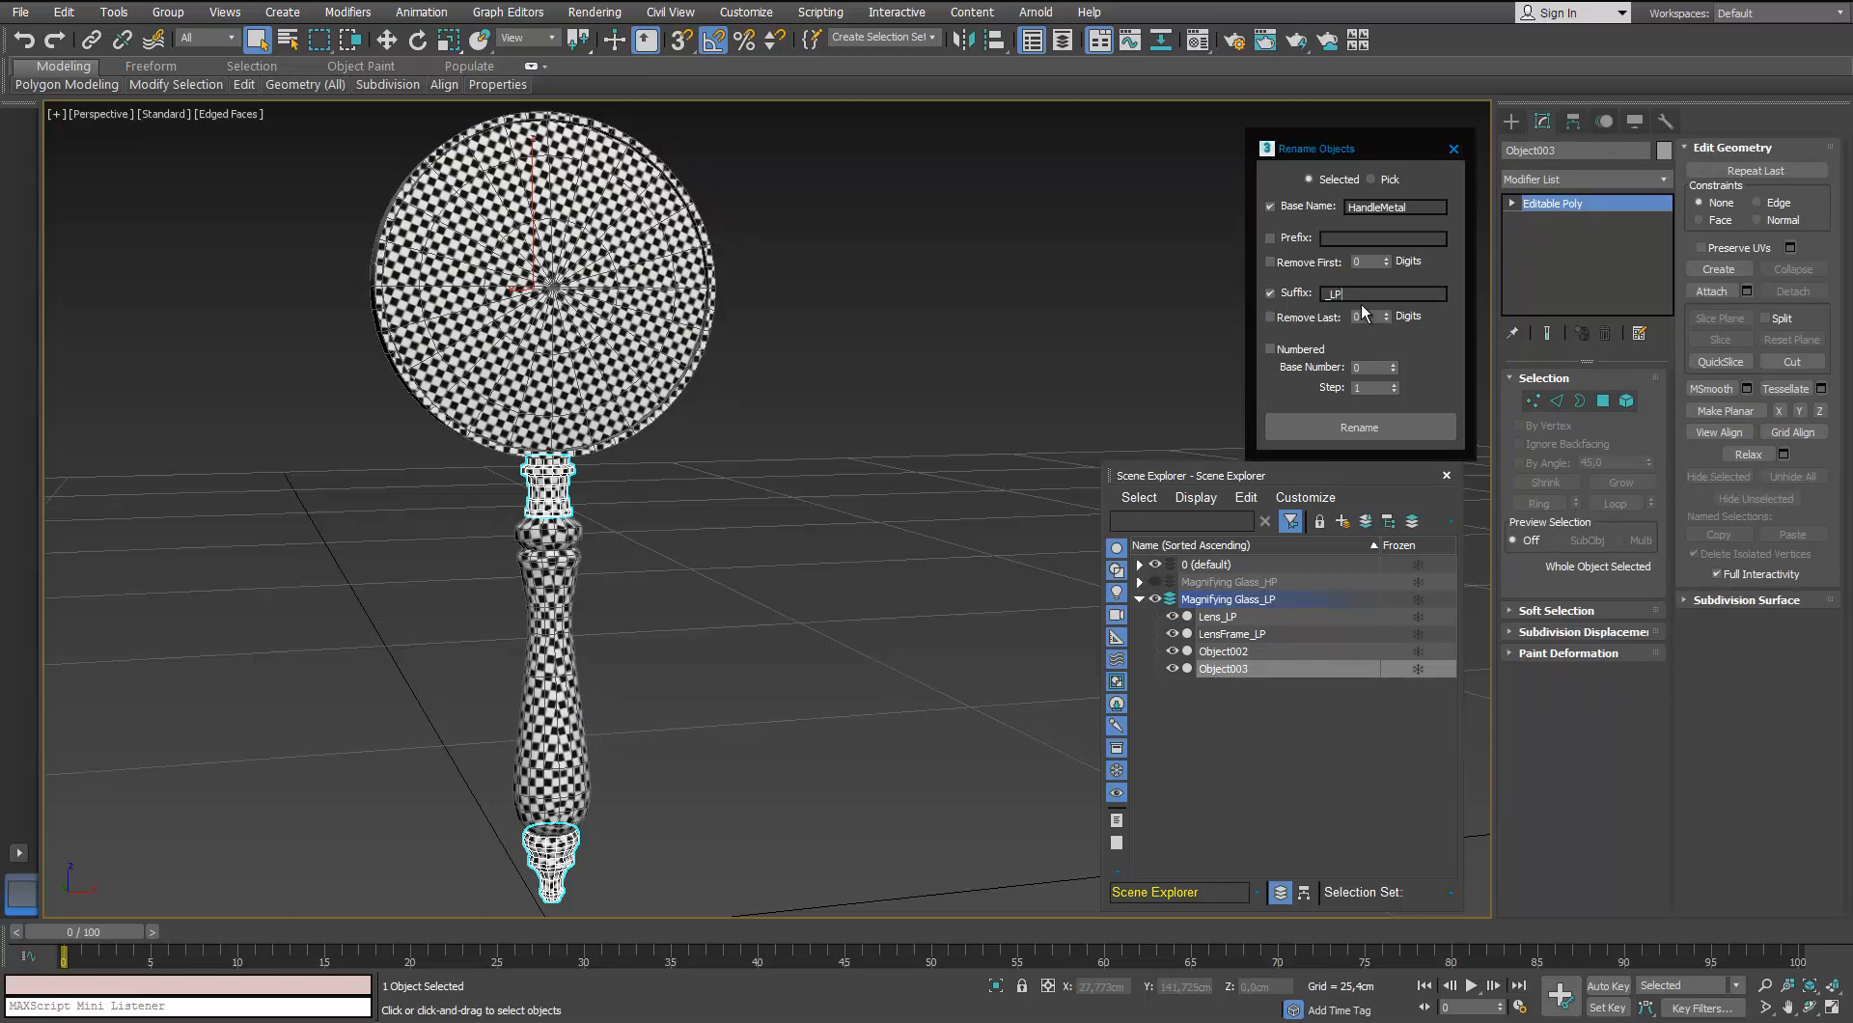
{"action": "left_click", "coordinate": [1359, 427]}
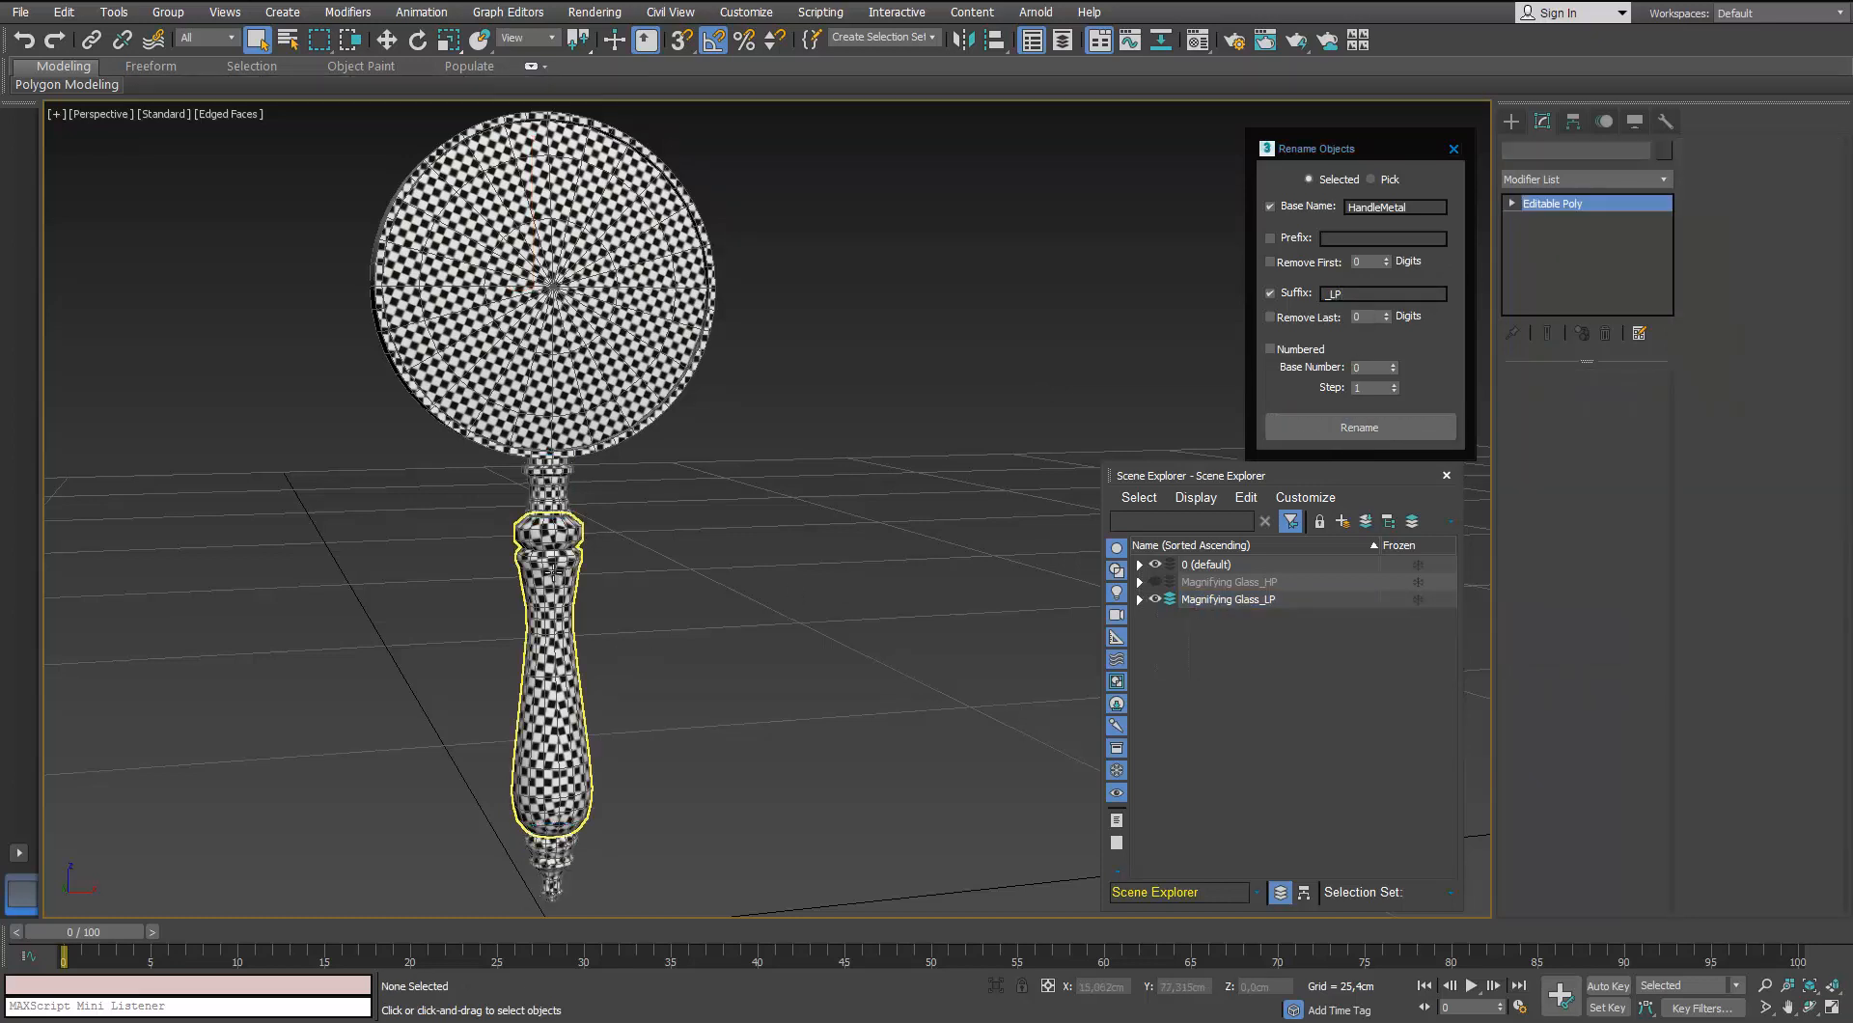
Rename the low-poly wooden grip to HandleWood_LP
{"action": "left_click", "coordinate": [554, 571]}
{"action": "left_click", "coordinate": [1411, 209]}
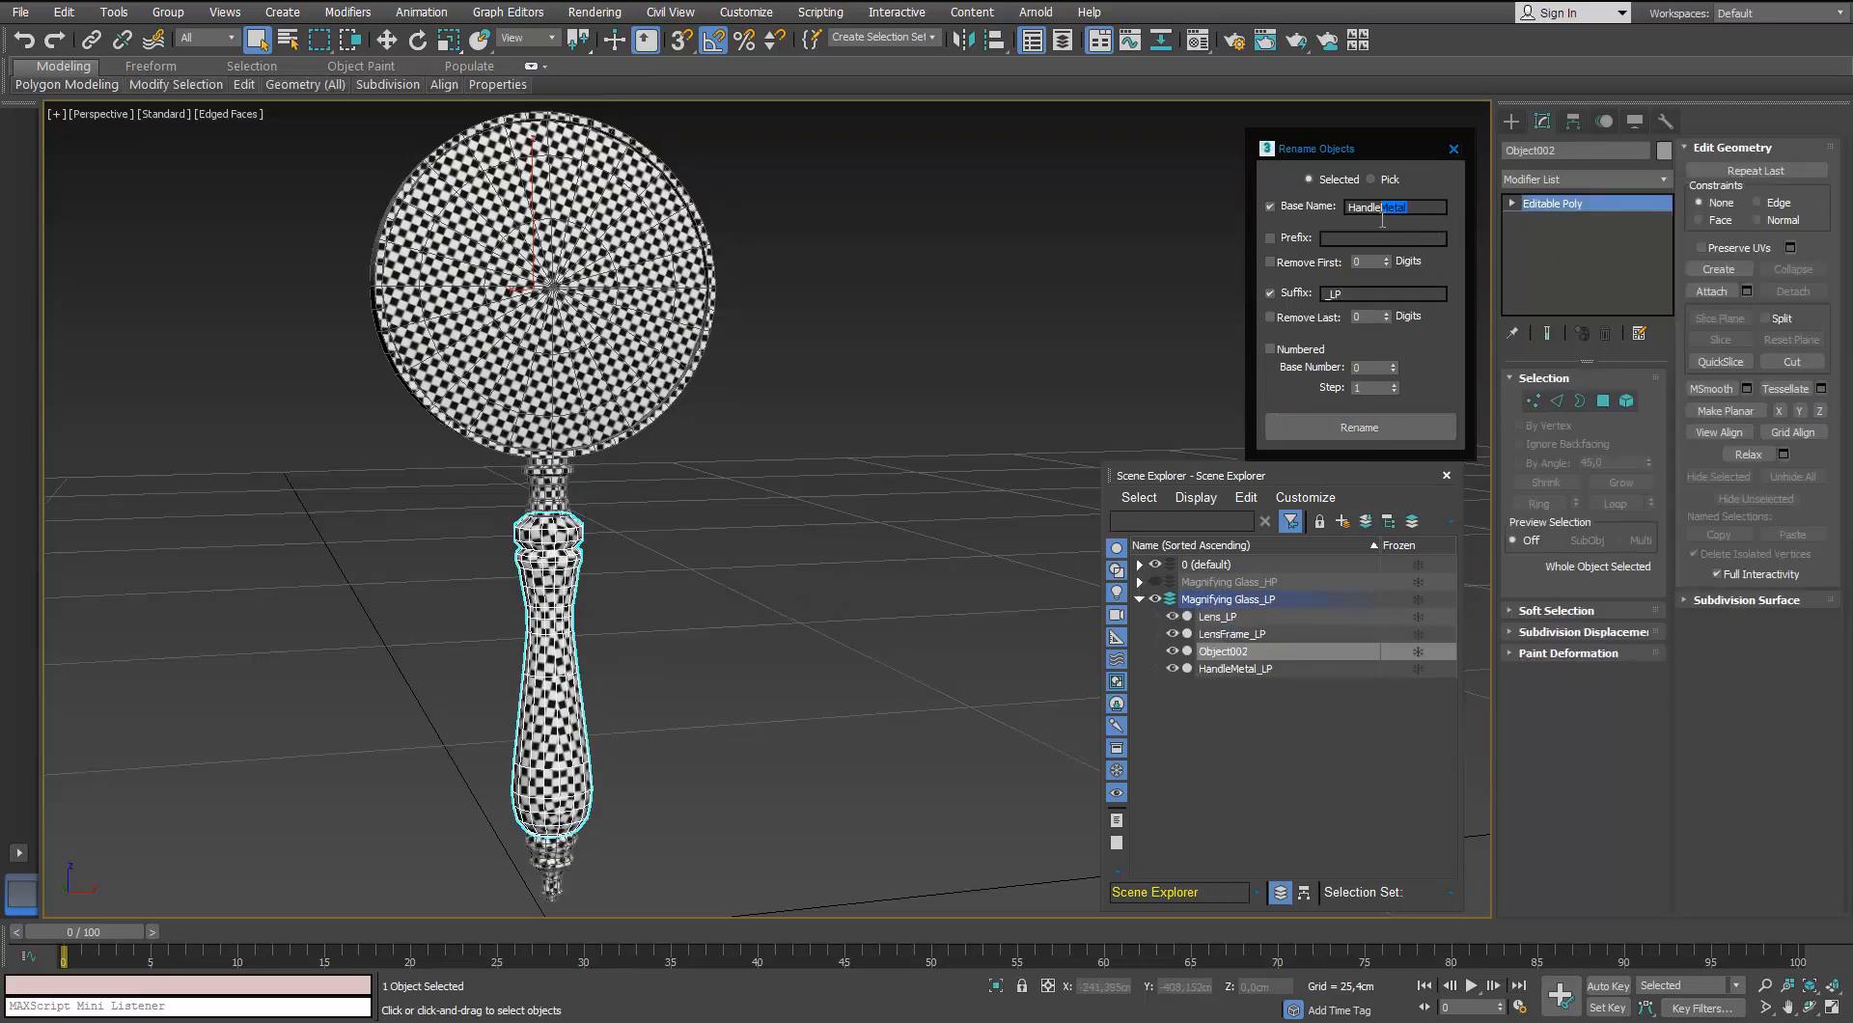
{"action": "type", "text": "d"}
{"action": "left_click", "coordinate": [1359, 426]}
{"action": "left_click", "coordinate": [1138, 599]}
Show only the Magnifying Glass_HP layer and rename its wooden grip to HandleWood_HP
{"action": "left_click", "coordinate": [1154, 599]}
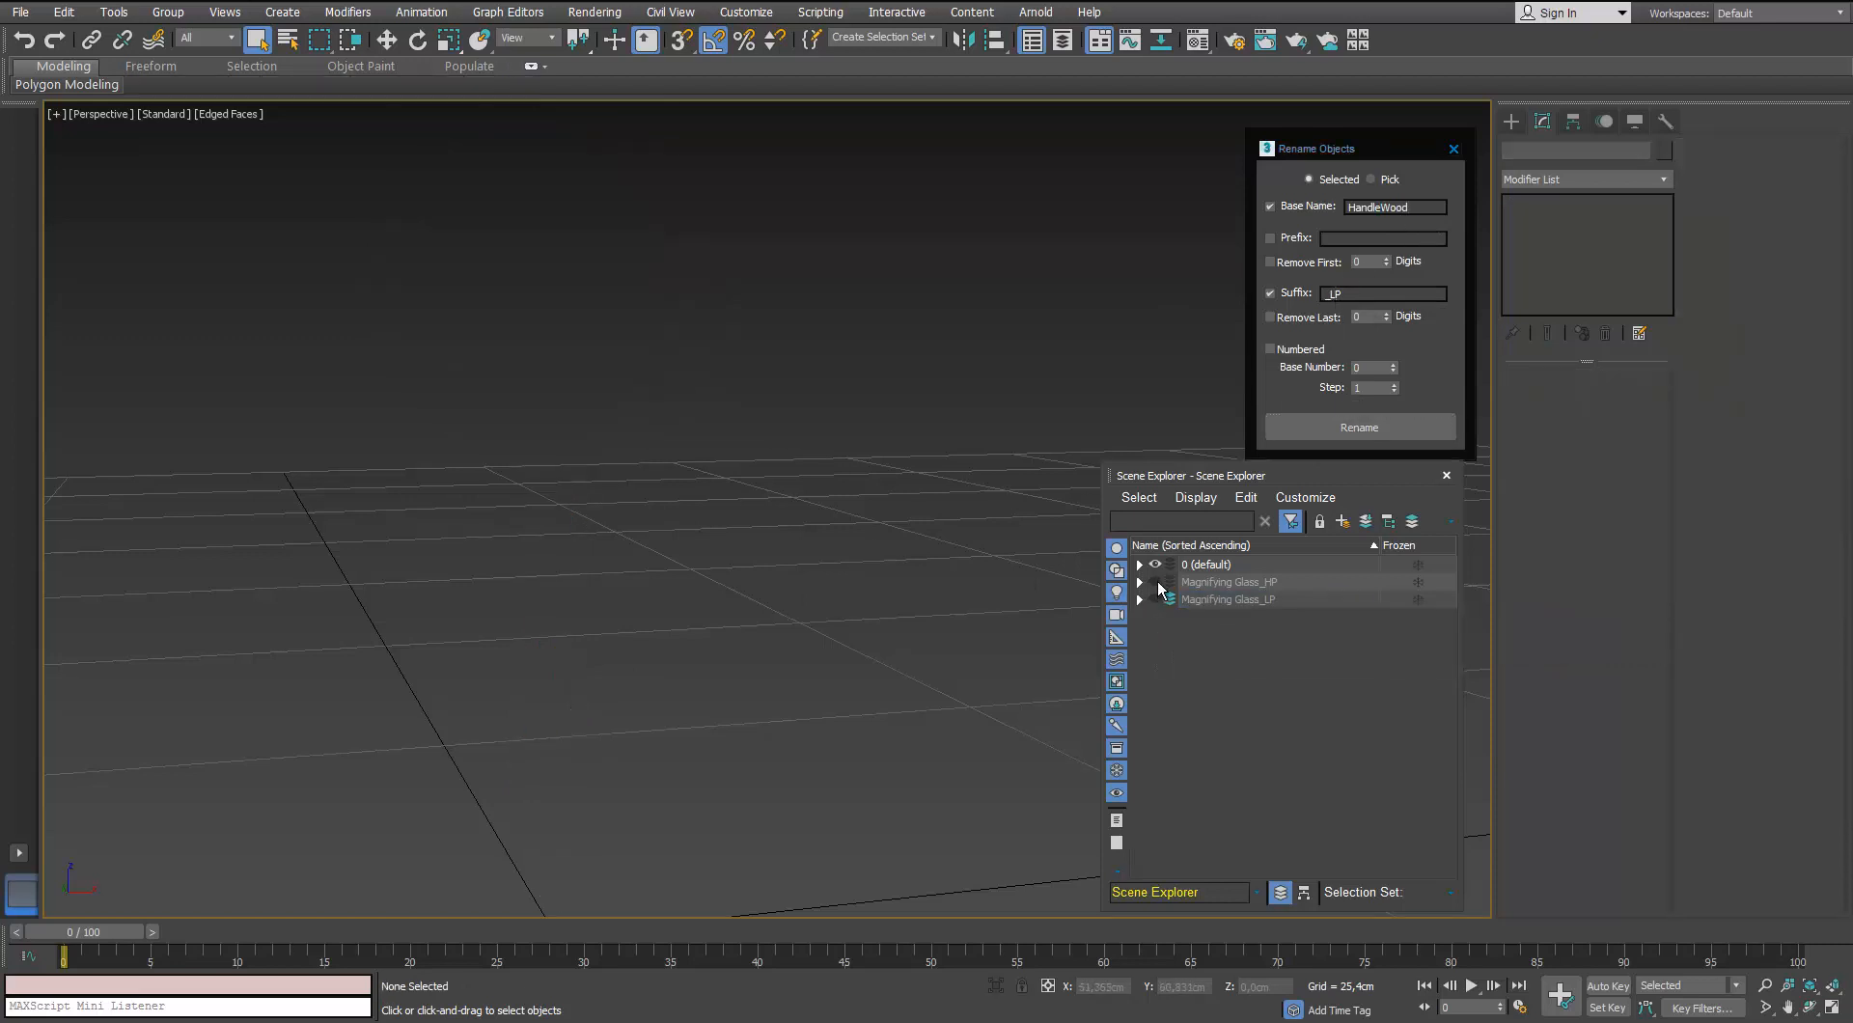
{"action": "left_click", "coordinate": [1154, 582]}
{"action": "left_click", "coordinate": [1202, 582]}
{"action": "left_click", "coordinate": [568, 605]}
{"action": "left_click", "coordinate": [548, 483]}
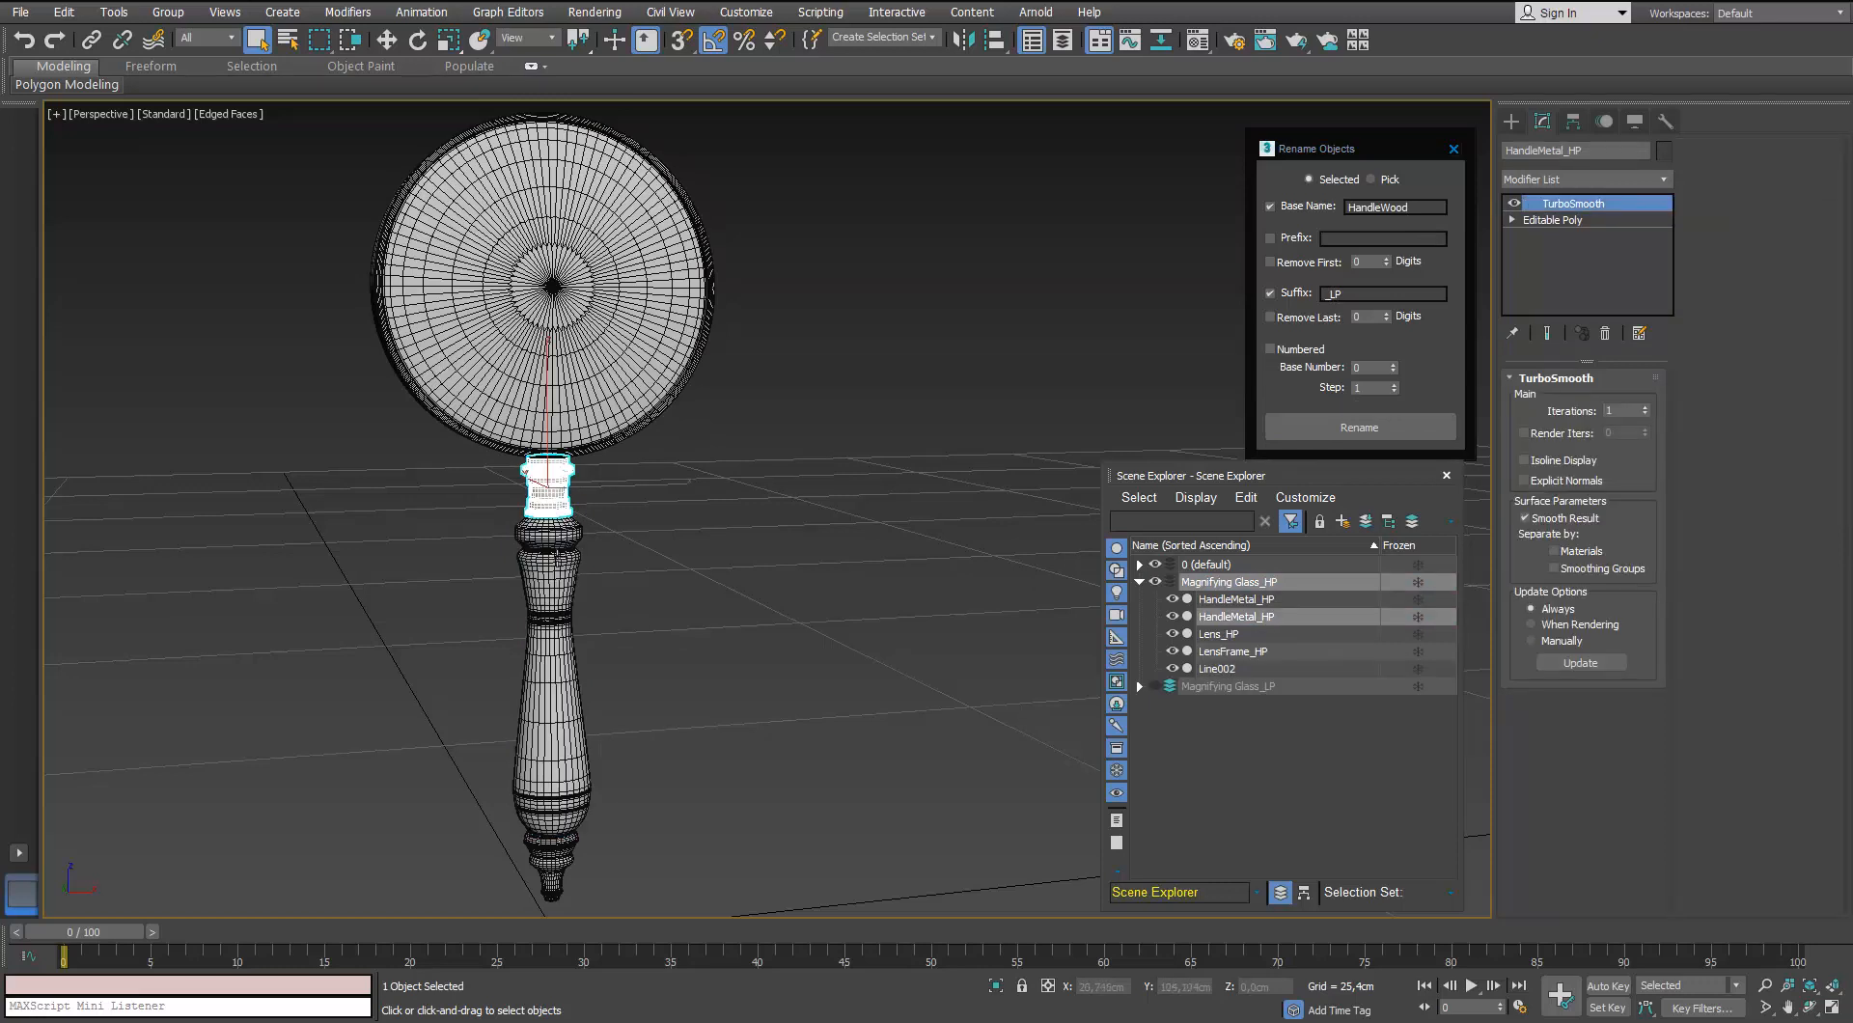
{"action": "left_click", "coordinate": [558, 577]}
{"action": "double_click", "coordinate": [1332, 294]}
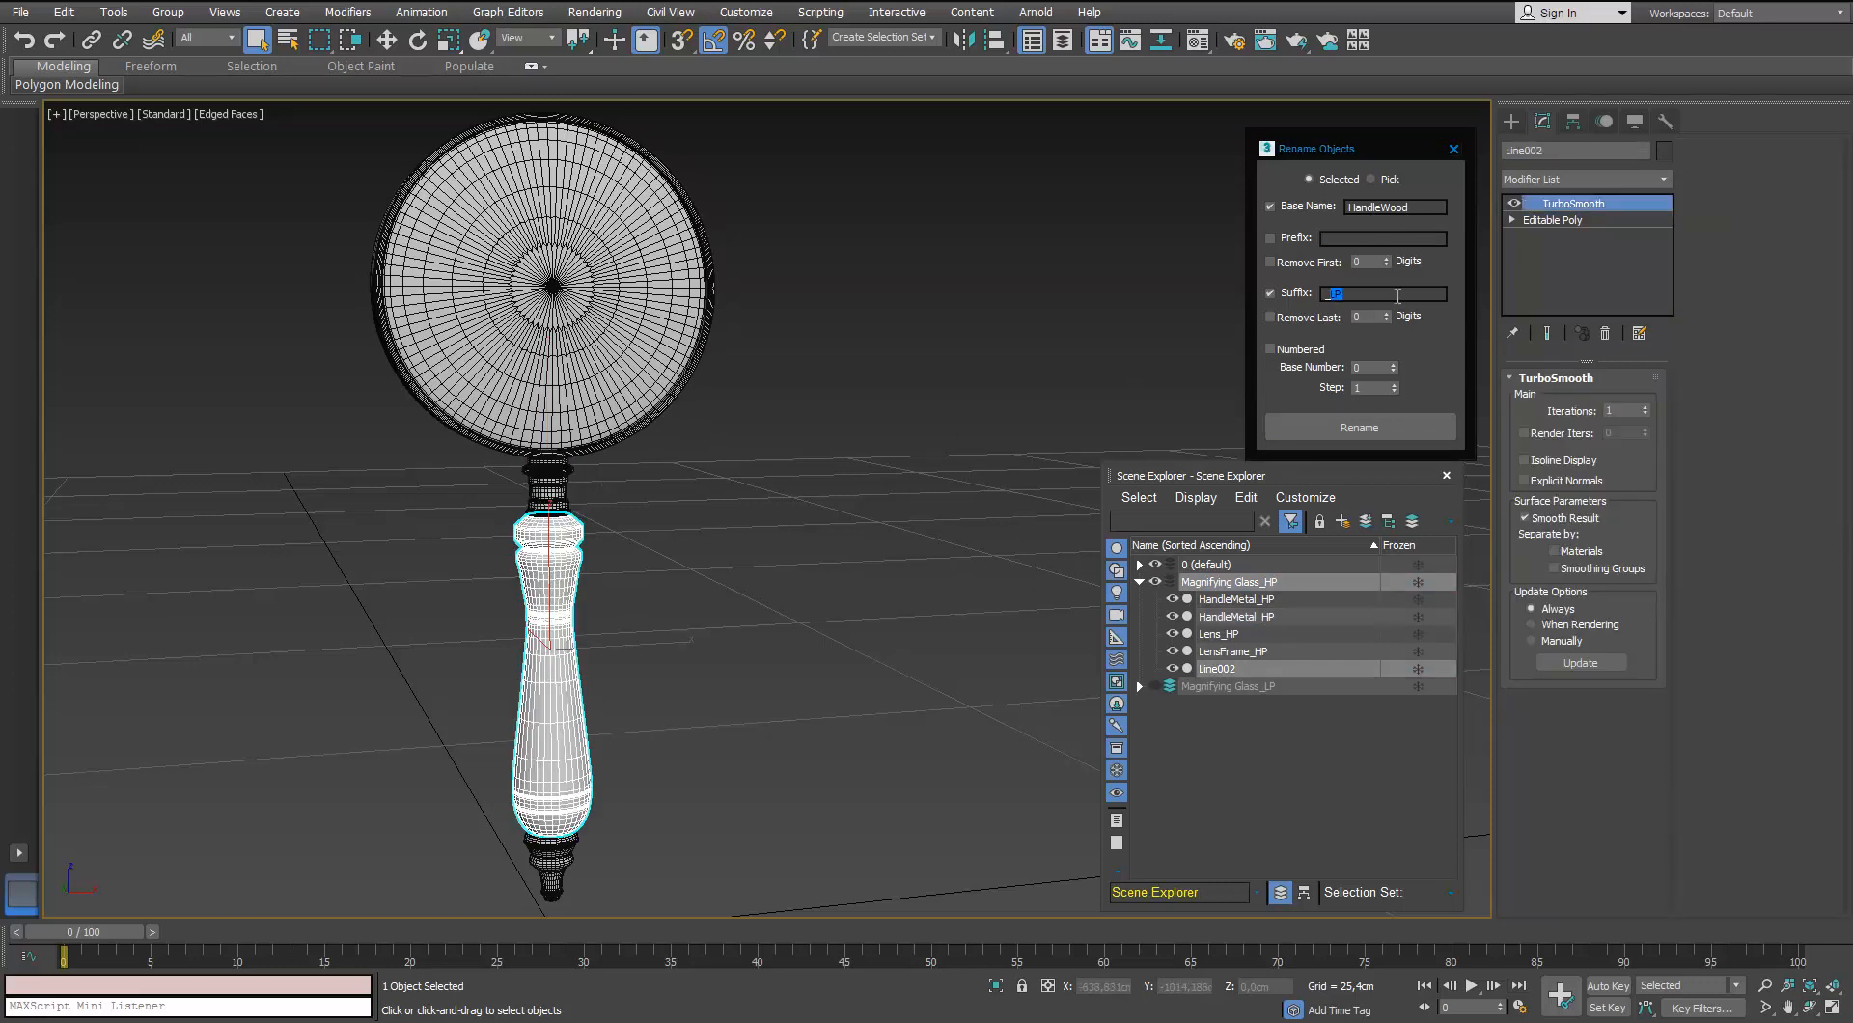
{"action": "type", "text": "_HP"}
{"action": "left_click", "coordinate": [1358, 426]}
Deselect everything and compare the object names in the Magnifying Glass_HP and Magnifying Glass_LP layers
{"action": "left_click", "coordinate": [785, 579]}
{"action": "left_click_drag", "start_coordinate": [797, 283], "coordinate": [766, 364]}
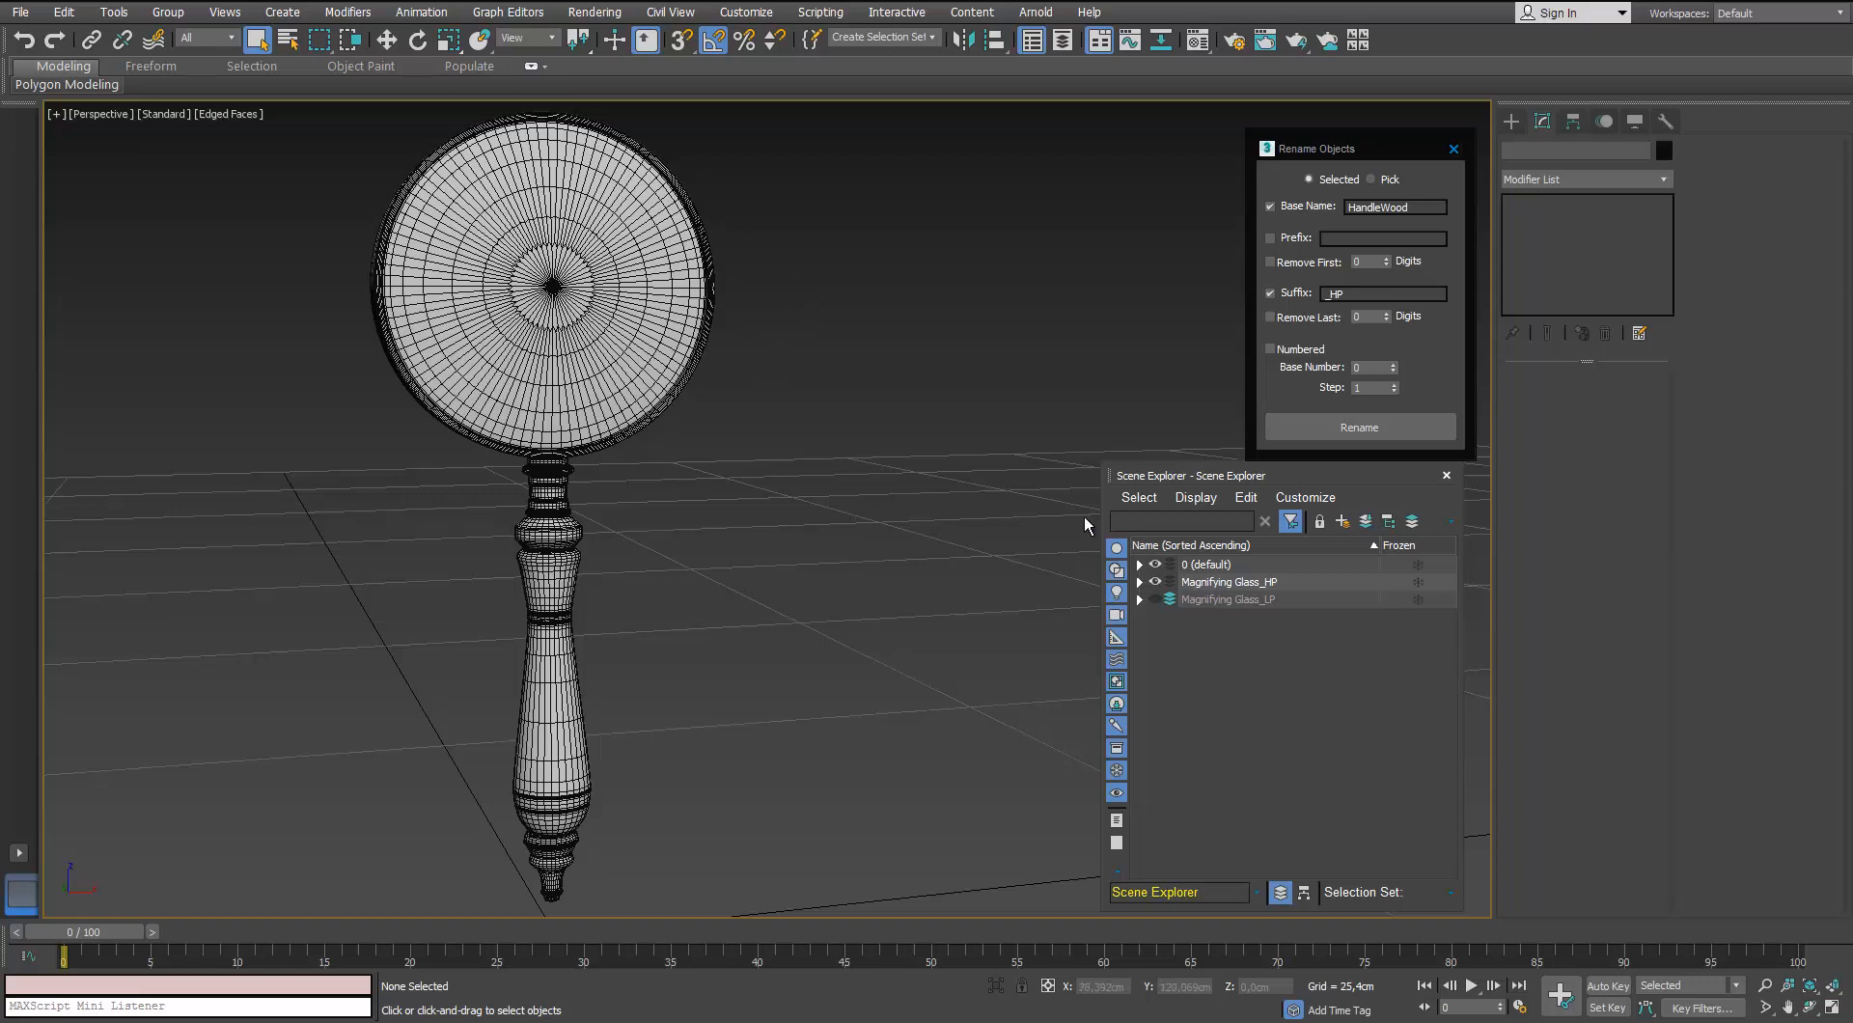
{"action": "left_click", "coordinate": [1140, 582]}
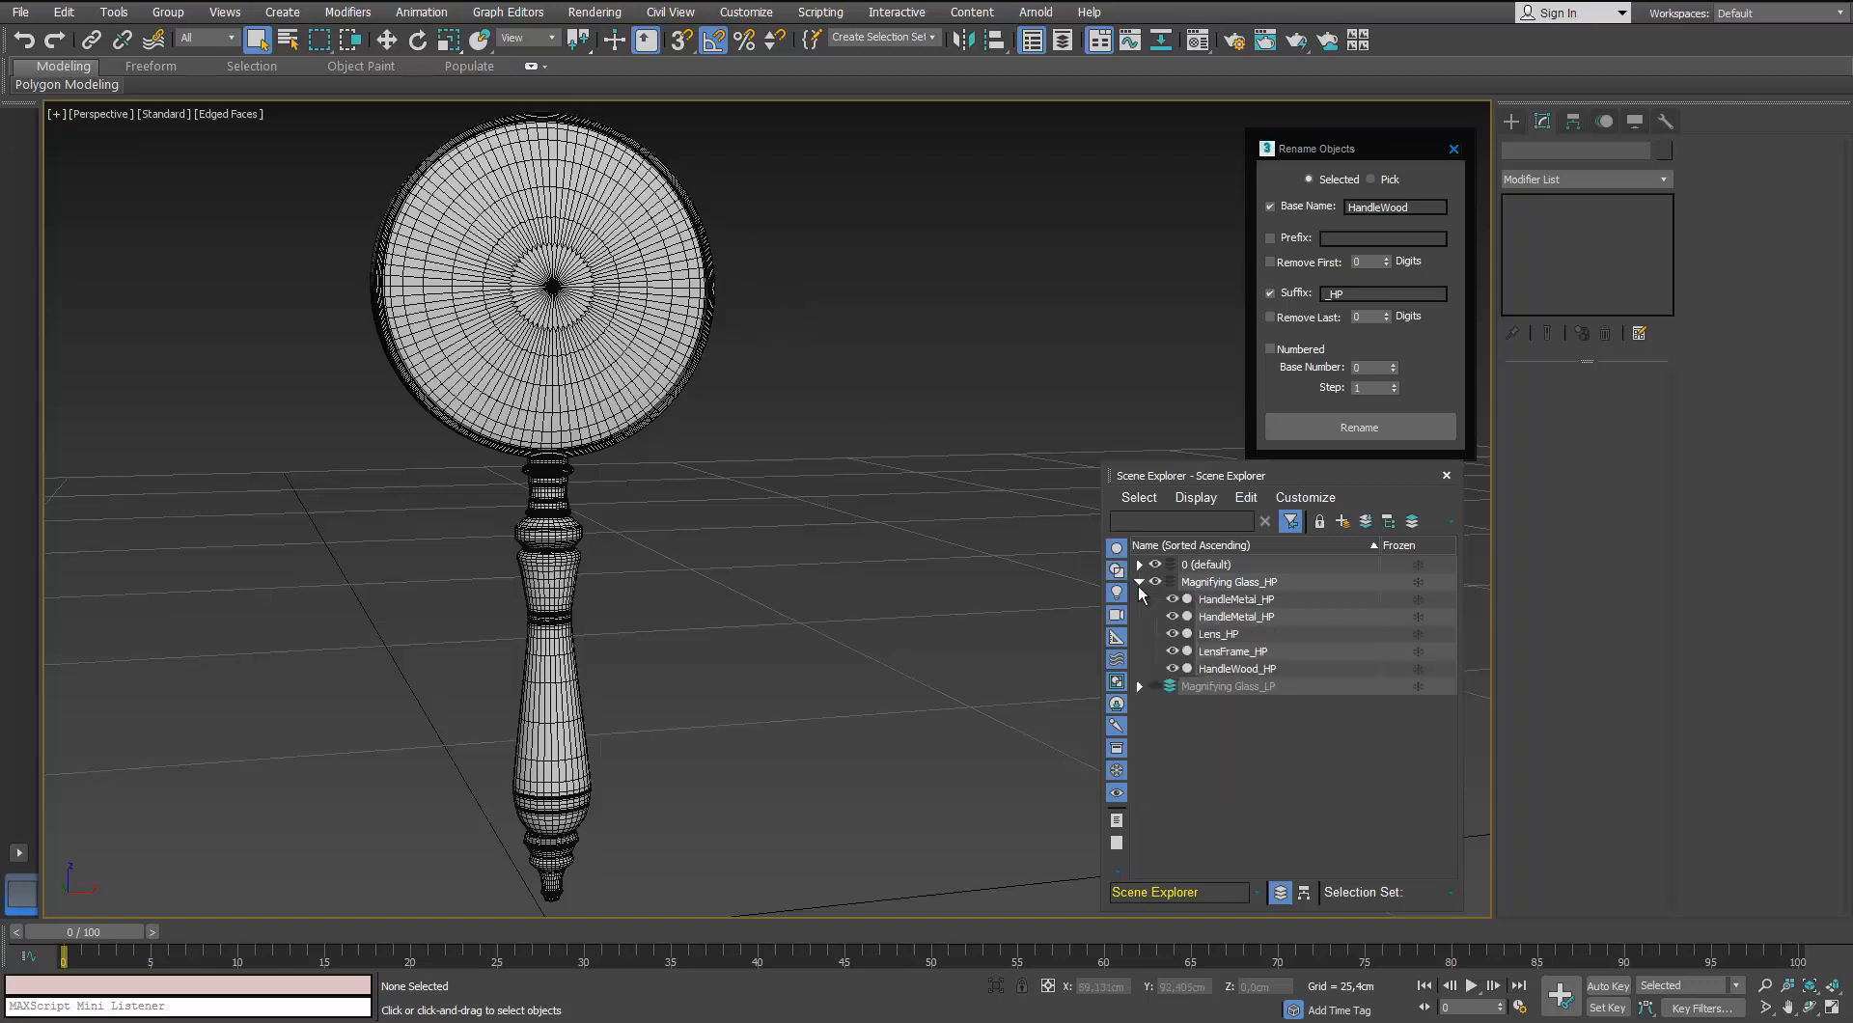
{"action": "left_click", "coordinate": [1138, 686]}
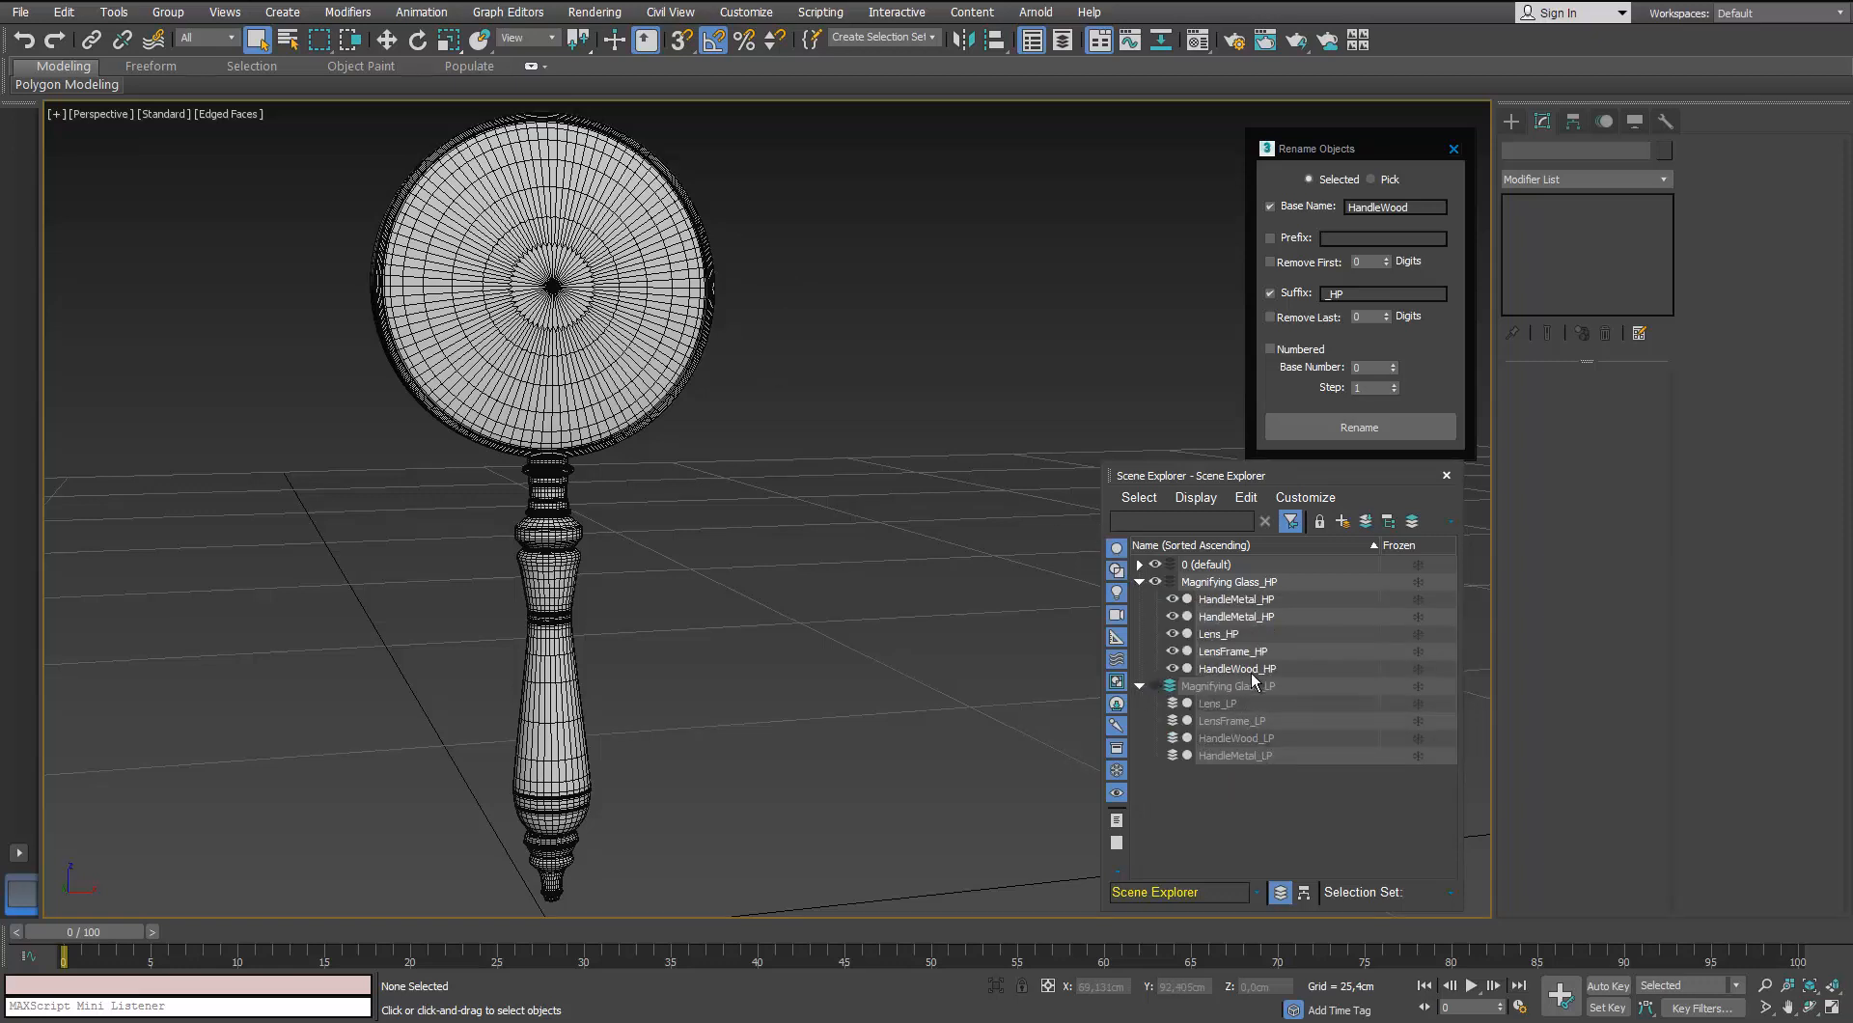
{"action": "scroll", "coordinate": [925, 615], "scroll_direction": "down", "scroll_amount": 3}
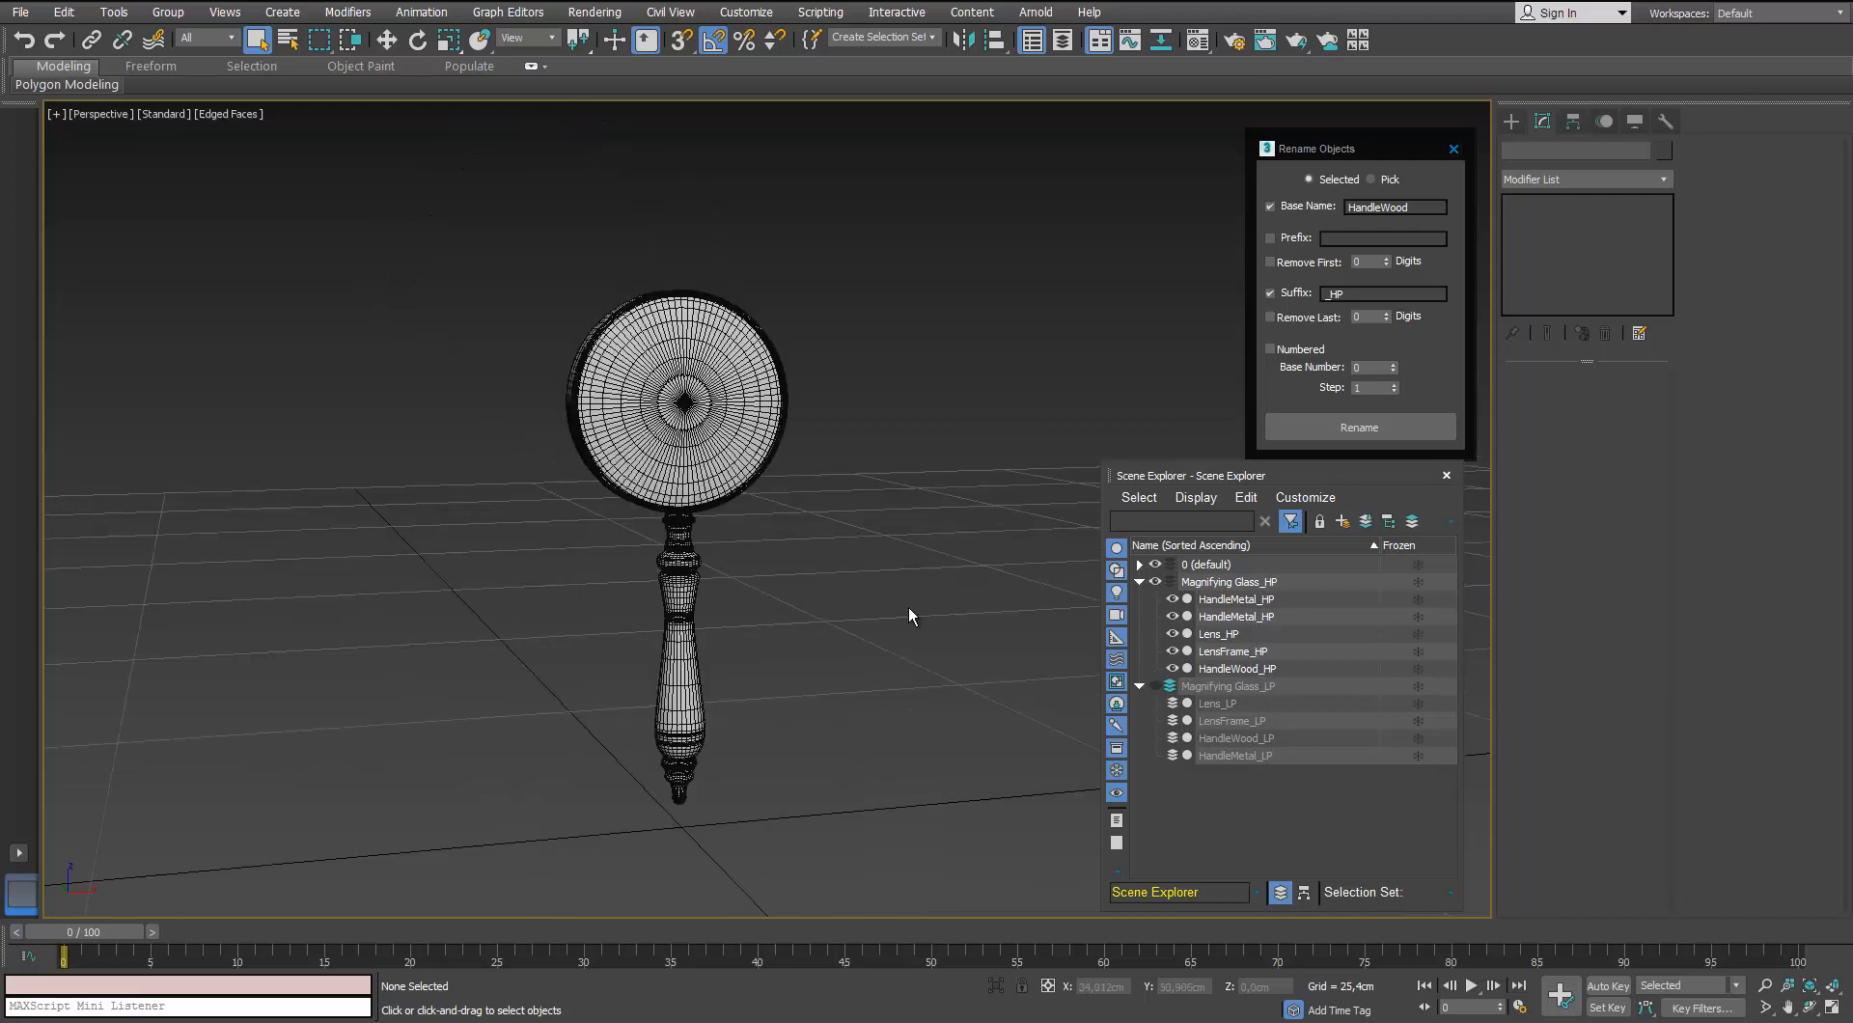
{"action": "middle_click_drag", "start_coordinate": [712, 513], "coordinate": [596, 510], "text": "alt"}
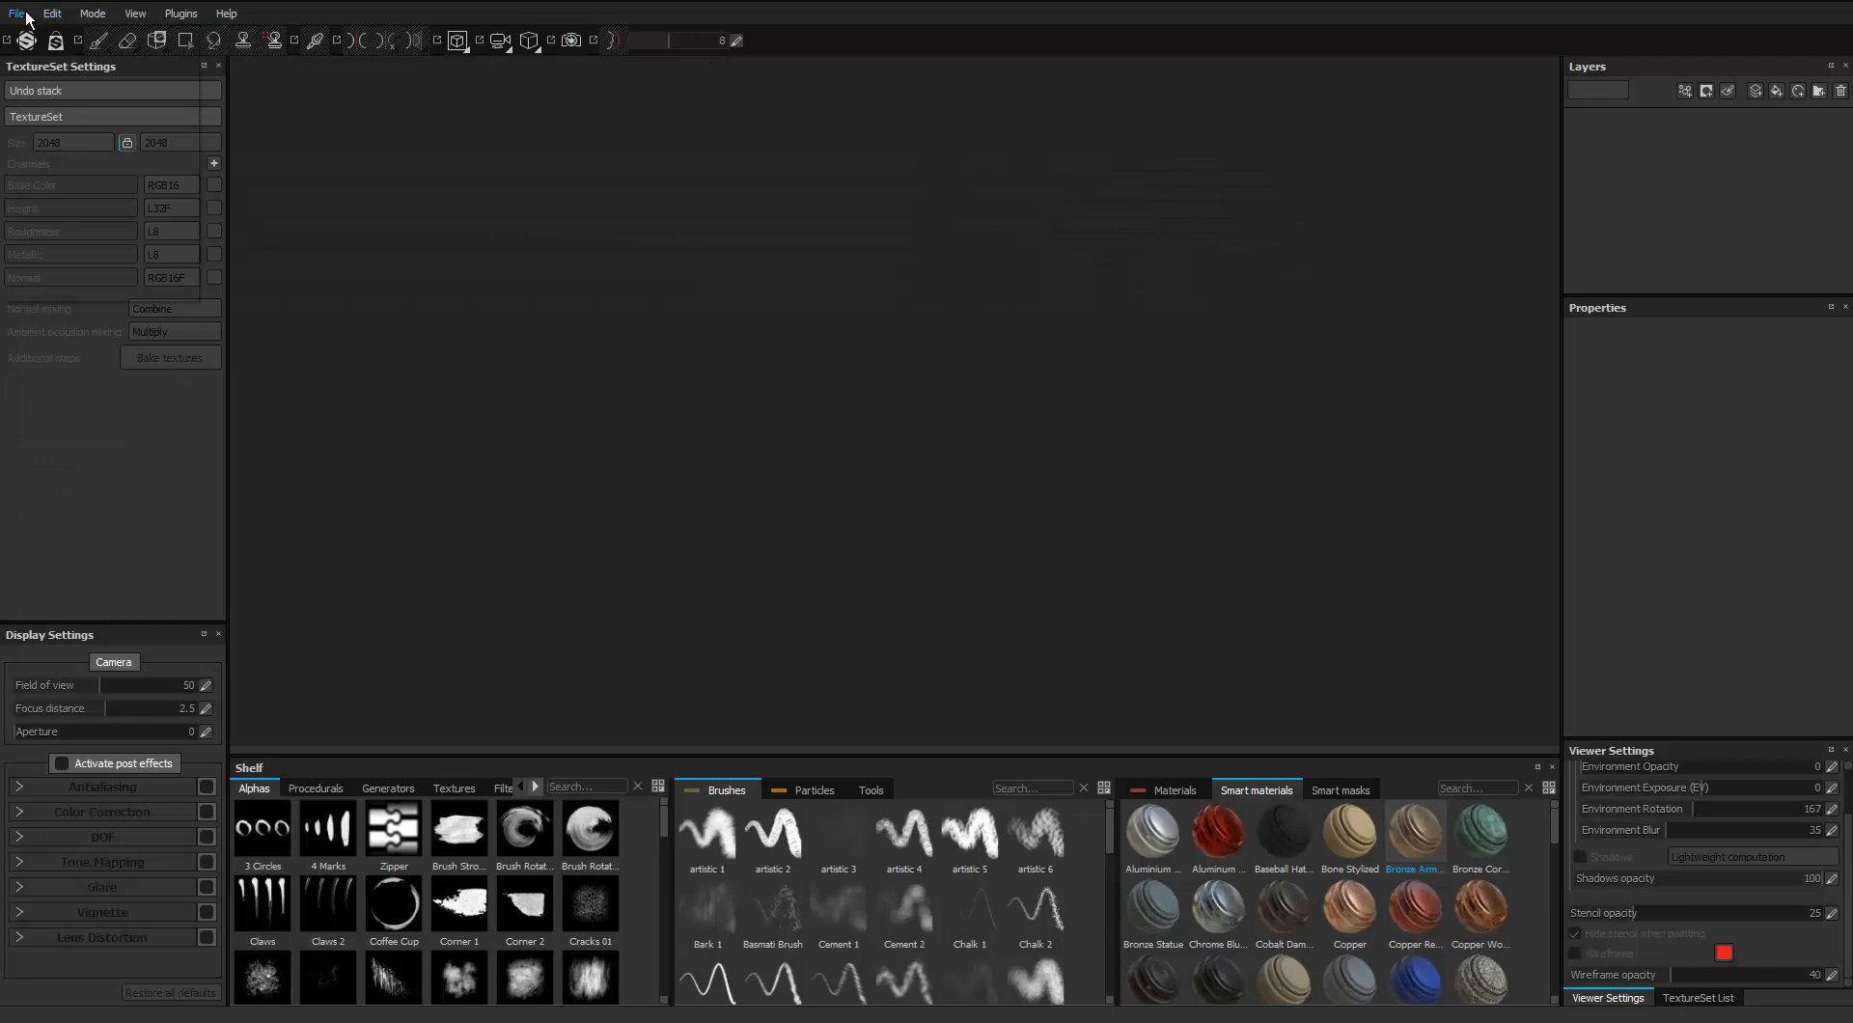
Switch to Substance Painter and create a 2048 project from Magnifying Glass_LP.obj with the pbr-metal-rough-HQ template and DirectX normal map format
{"action": "left_click", "coordinate": [16, 13]}
{"action": "left_click", "coordinate": [52, 34]}
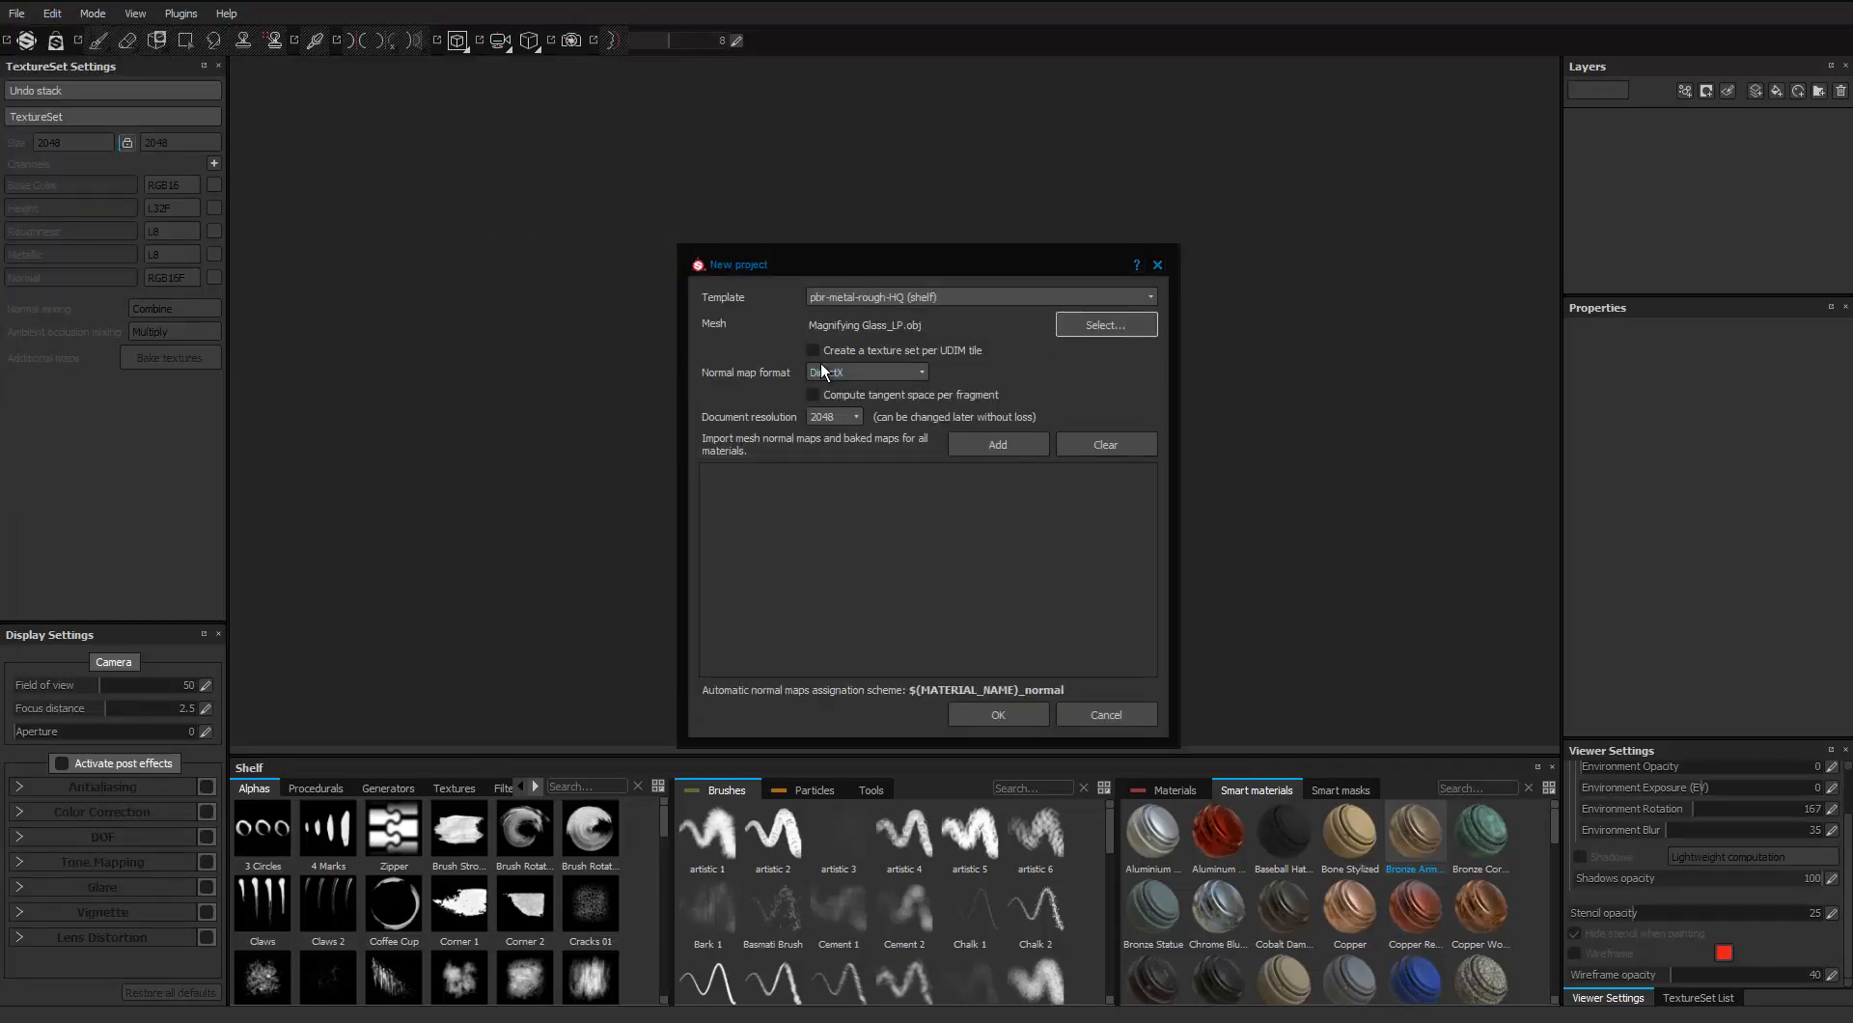
{"action": "left_click", "coordinate": [957, 711]}
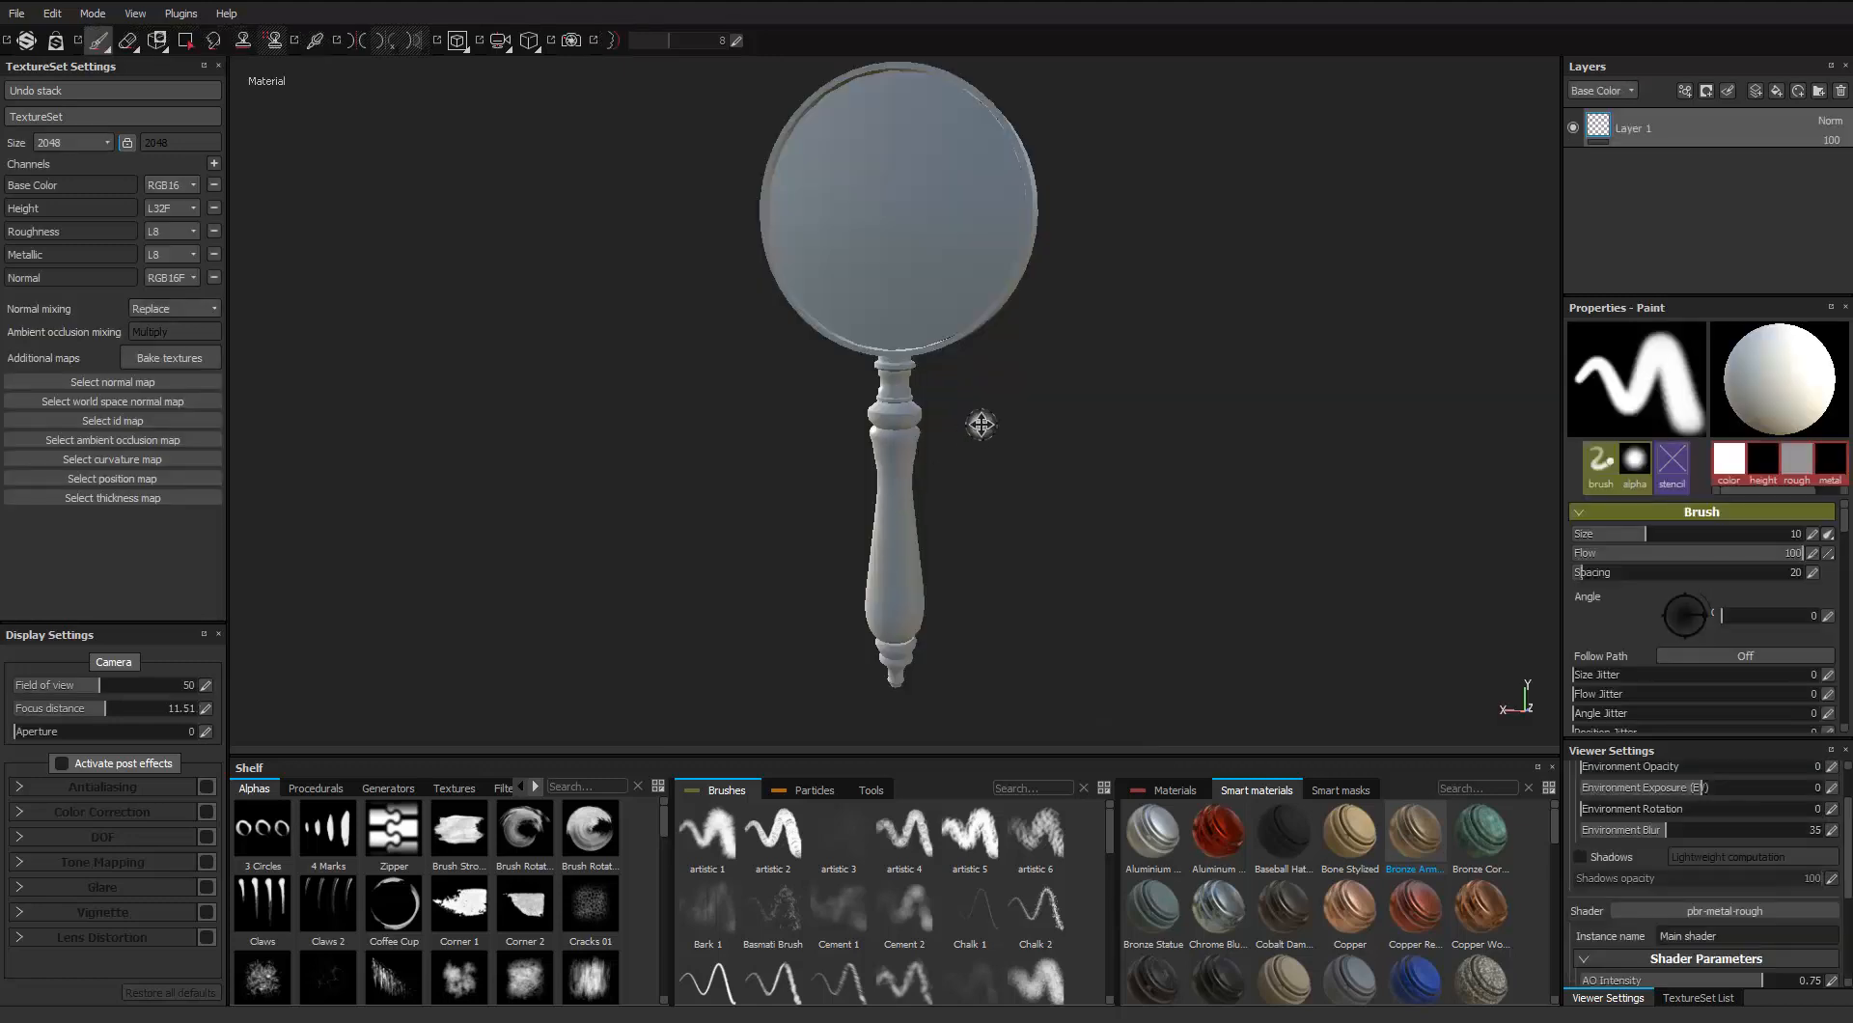
Rotate the environment lighting around the magnifying glass and set the texture set's normal mixing to Combine
{"action": "left_click_drag", "start_coordinate": [910, 398], "coordinate": [895, 403], "text": "alt"}
{"action": "right_click", "coordinate": [1002, 388]}
{"action": "left_click", "coordinate": [969, 395]}
{"action": "right_click_drag", "start_coordinate": [1042, 399], "coordinate": [1025, 445], "text": "alt"}
{"action": "right_click_drag", "start_coordinate": [1052, 425], "coordinate": [999, 417], "text": "shift"}
{"action": "left_click_drag", "start_coordinate": [1008, 410], "coordinate": [1034, 381], "text": "alt"}
{"action": "left_click", "coordinate": [167, 311]}
{"action": "left_click", "coordinate": [170, 332]}
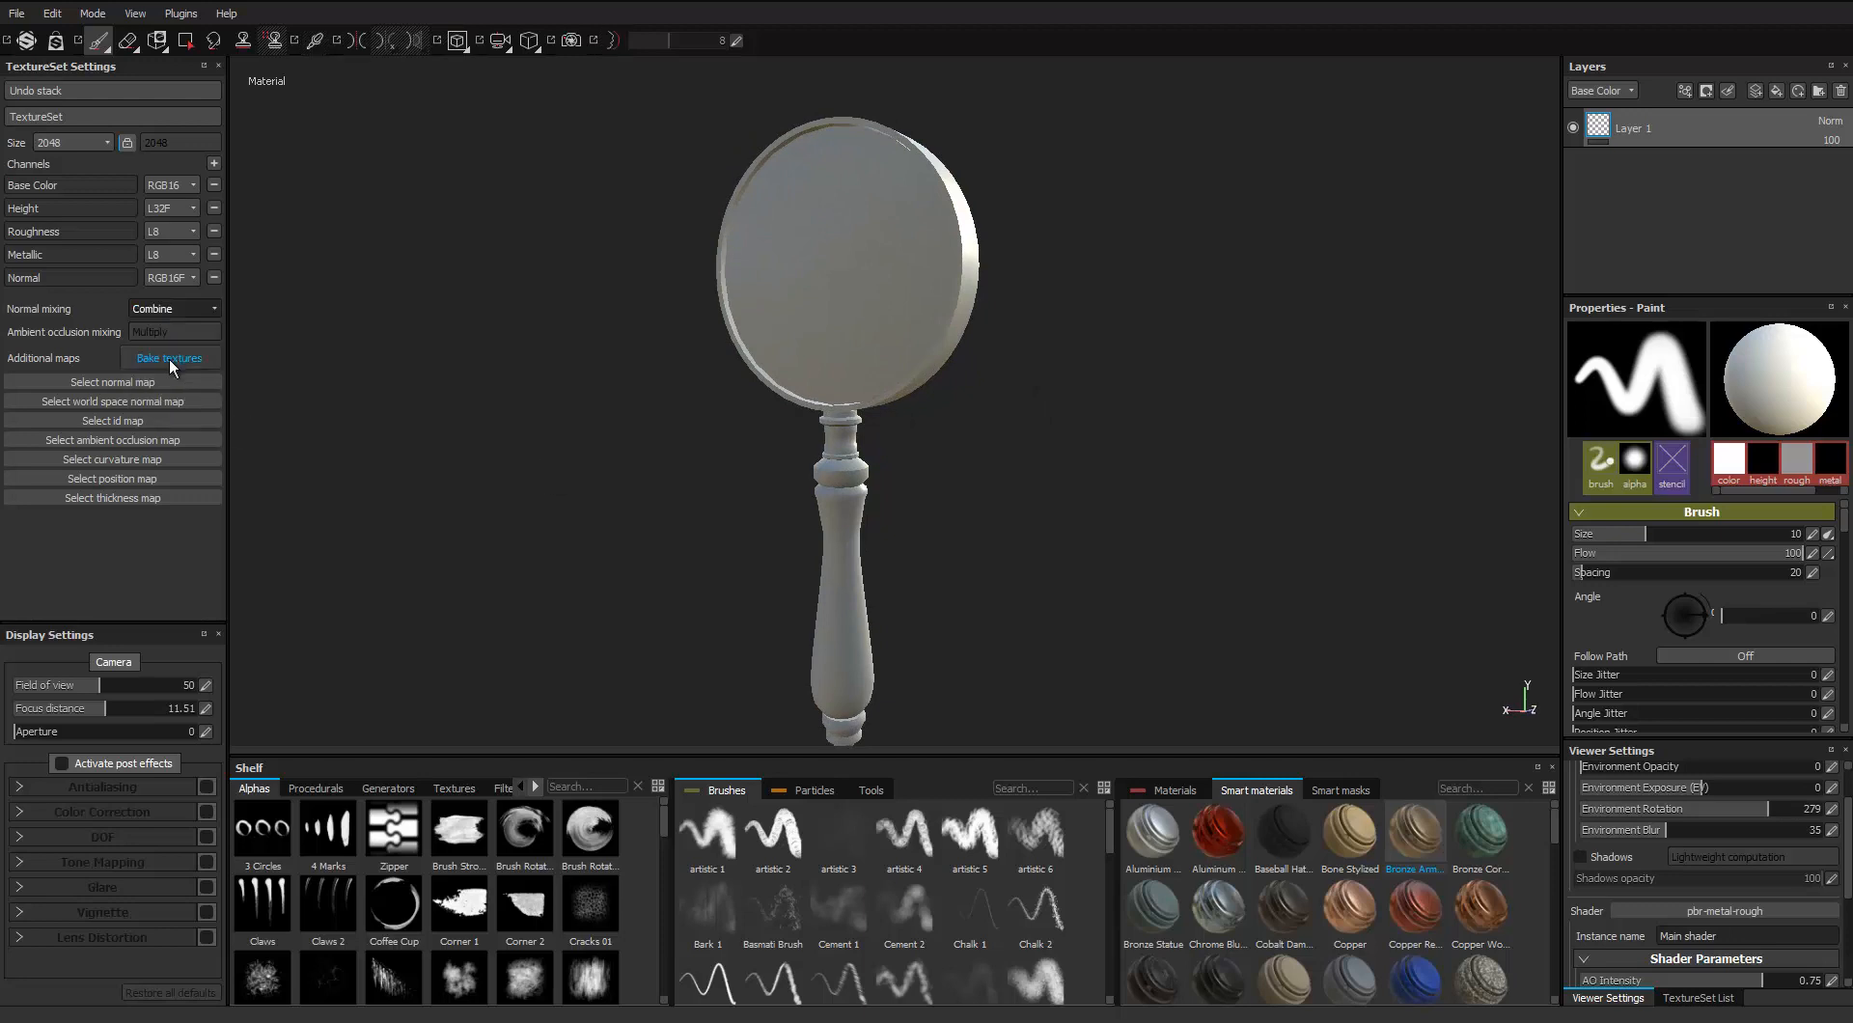
Load Magnifying Glass_HP.obj as the high definition mesh for baking and set the matching to By Mesh Name
{"action": "left_click", "coordinate": [170, 359]}
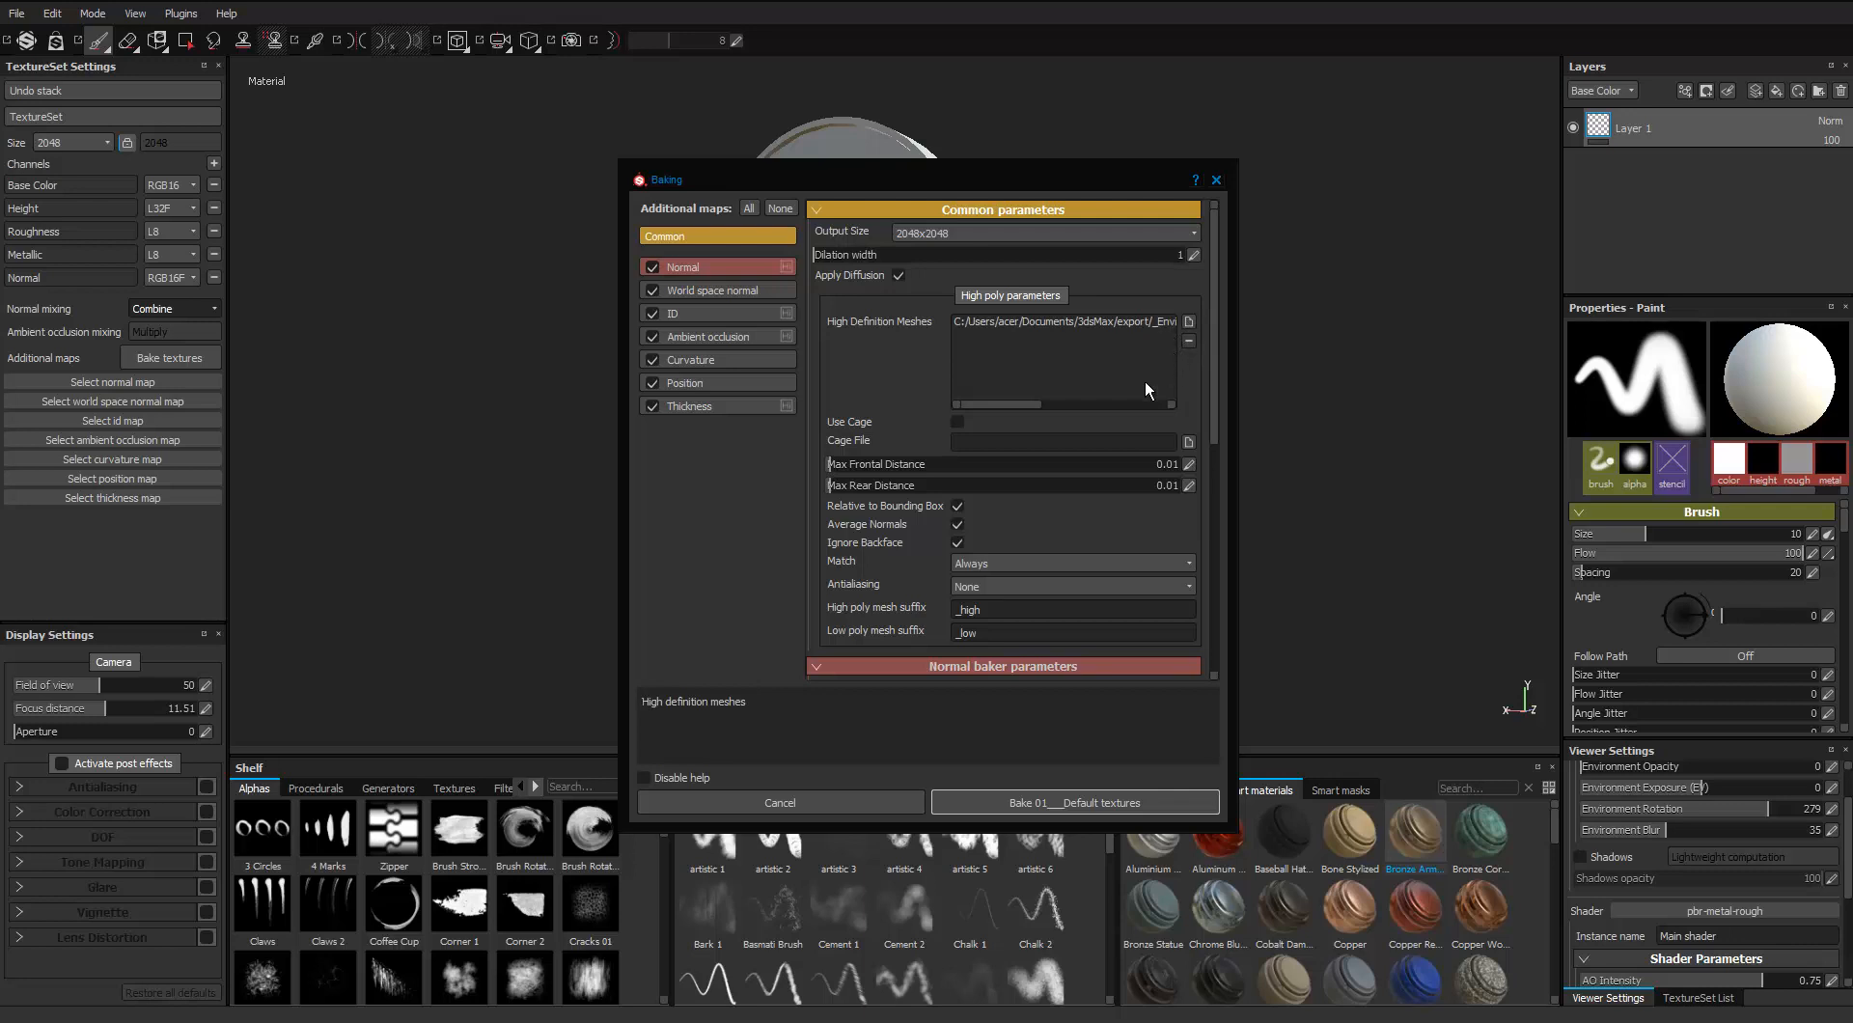
{"action": "left_click_drag", "start_coordinate": [1030, 404], "coordinate": [1163, 404]}
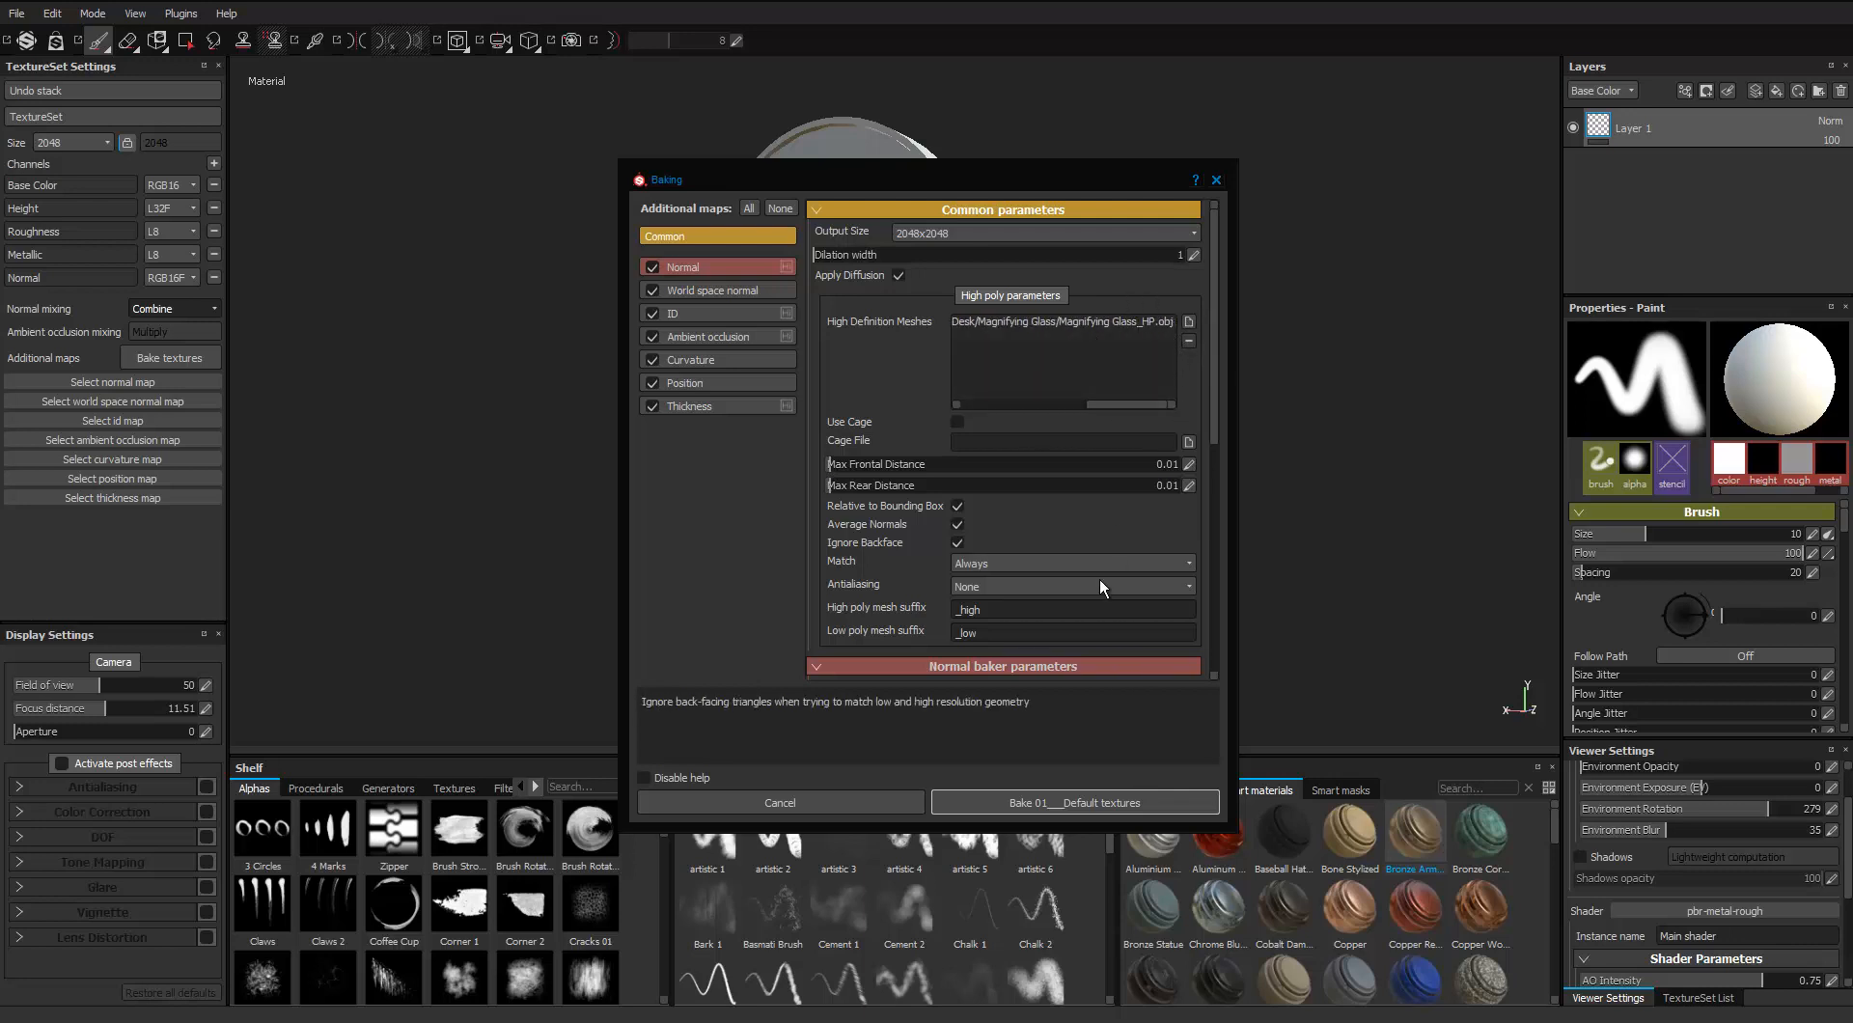
{"action": "left_click", "coordinate": [1037, 563]}
{"action": "left_click", "coordinate": [1003, 583]}
Set the bake antialiasing to Subsampling 4x4, the high poly mesh suffix to _HP and the low poly mesh suffix to _LP
{"action": "left_click", "coordinate": [1008, 587]}
{"action": "left_click", "coordinate": [999, 625]}
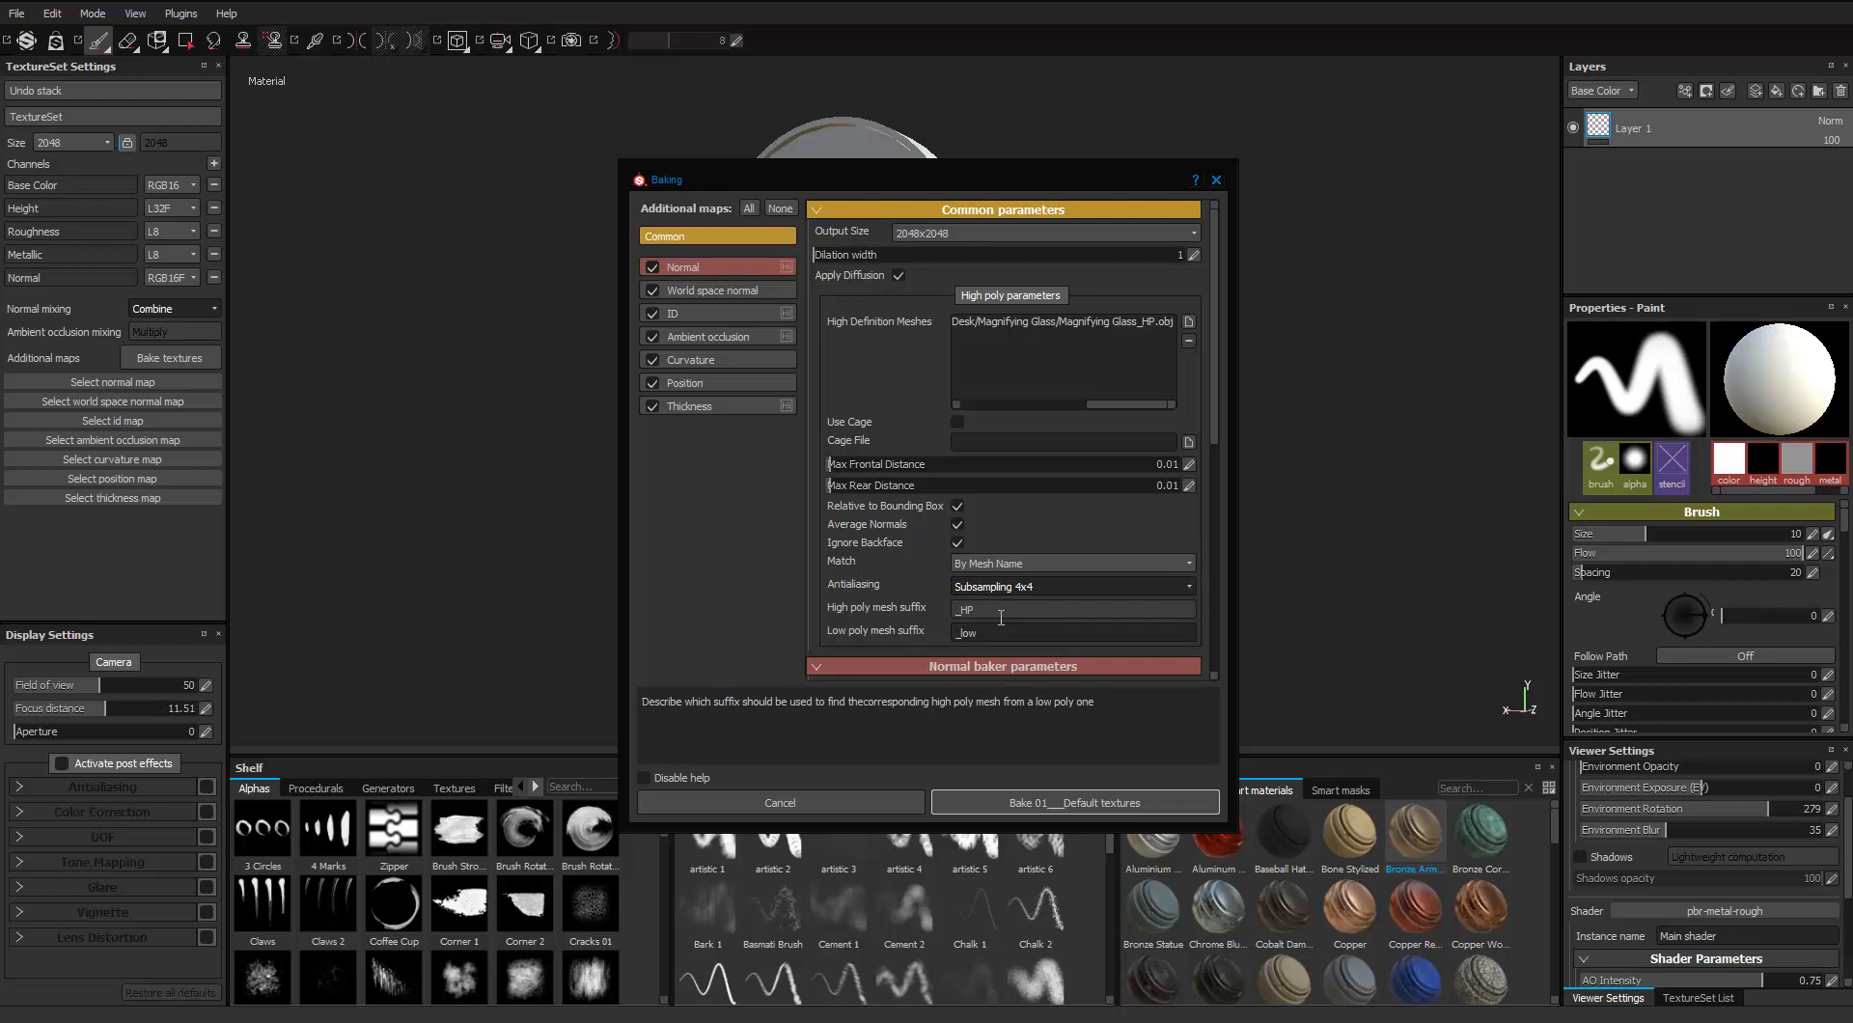
{"action": "left_click", "coordinate": [987, 629]}
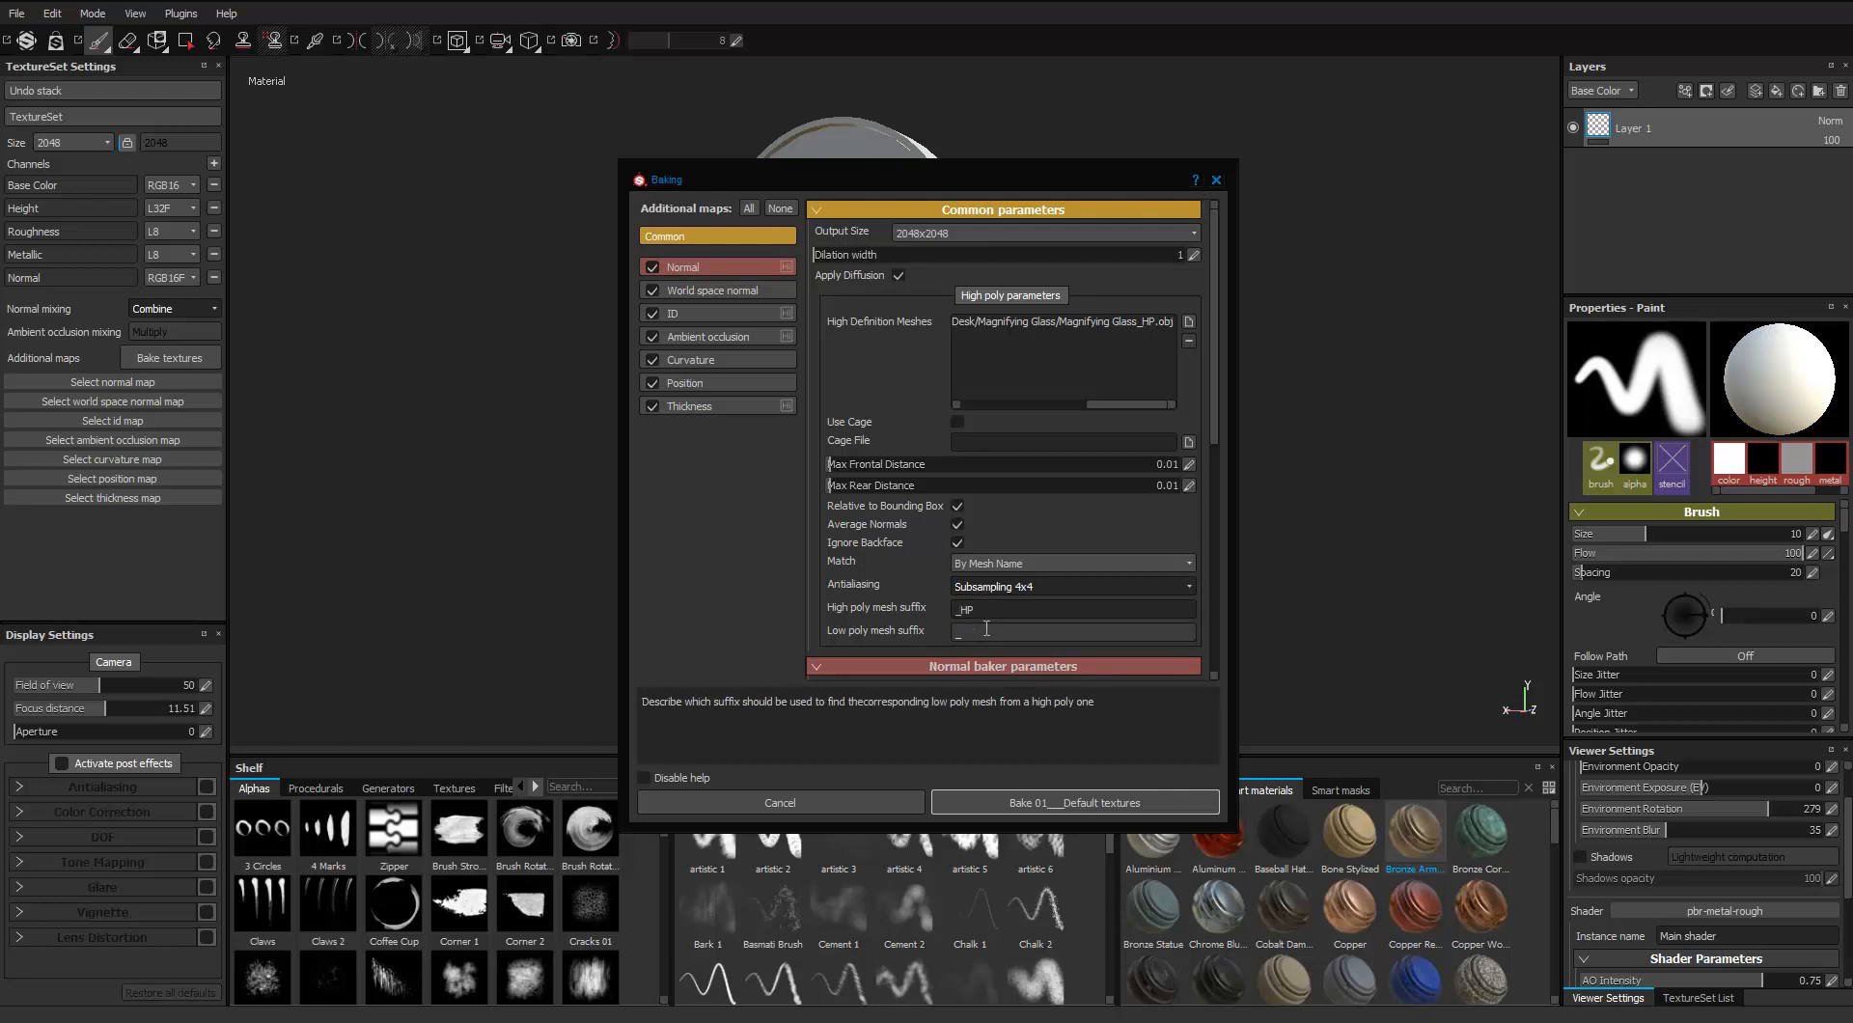
Set the ID map's color source to Mesh ID
{"action": "left_click", "coordinate": [723, 291]}
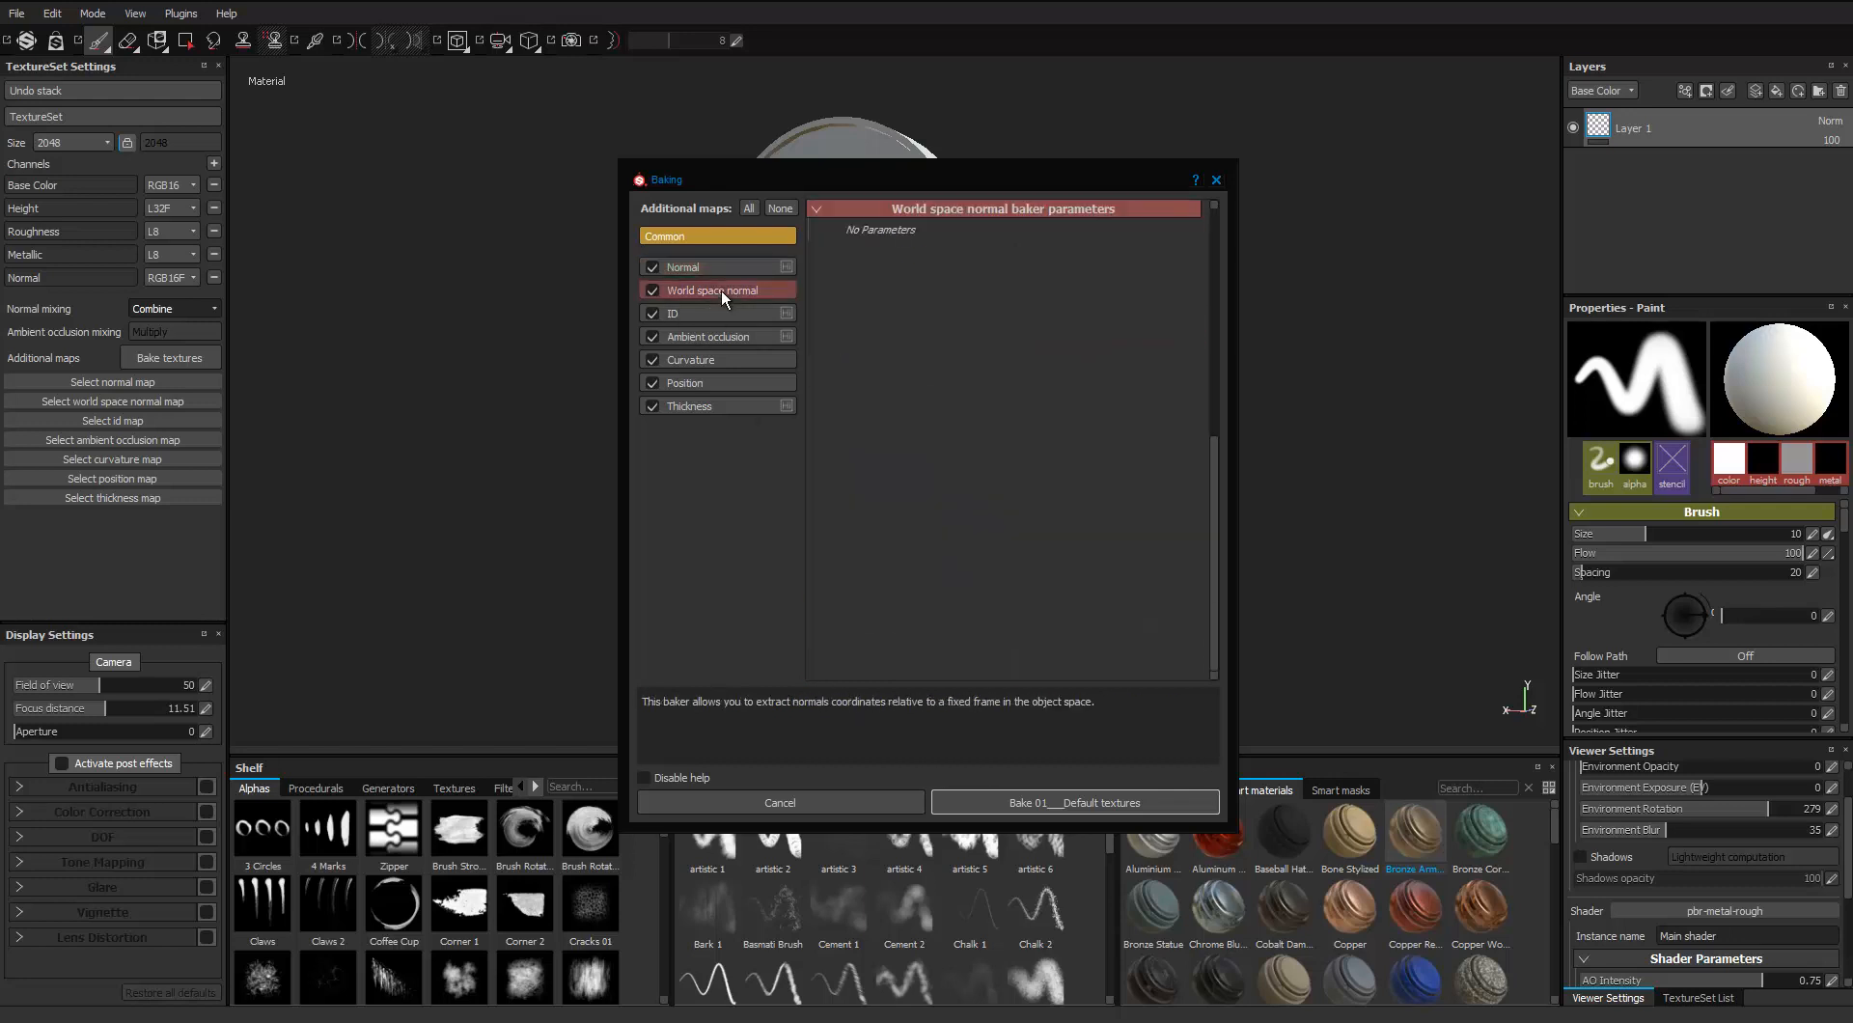
{"action": "left_click", "coordinate": [724, 313]}
{"action": "left_click", "coordinate": [974, 233]}
{"action": "left_click", "coordinate": [980, 274]}
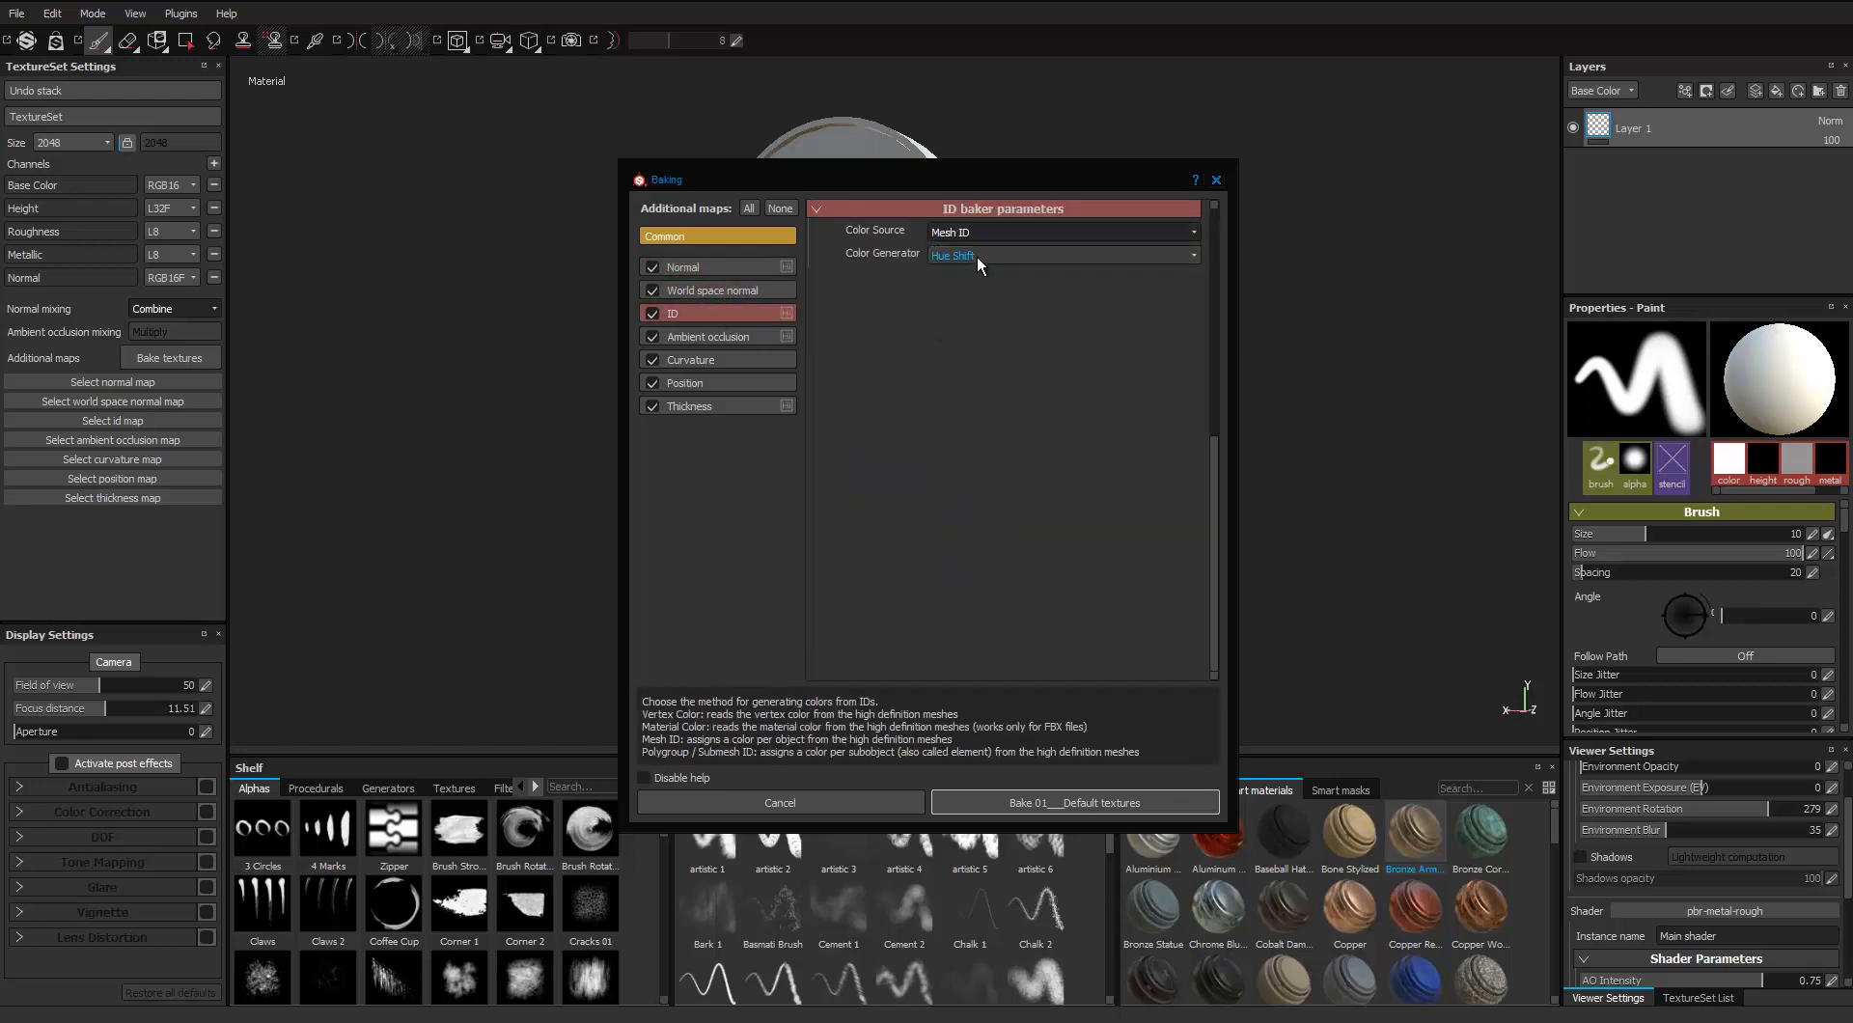
{"action": "left_click", "coordinate": [979, 255]}
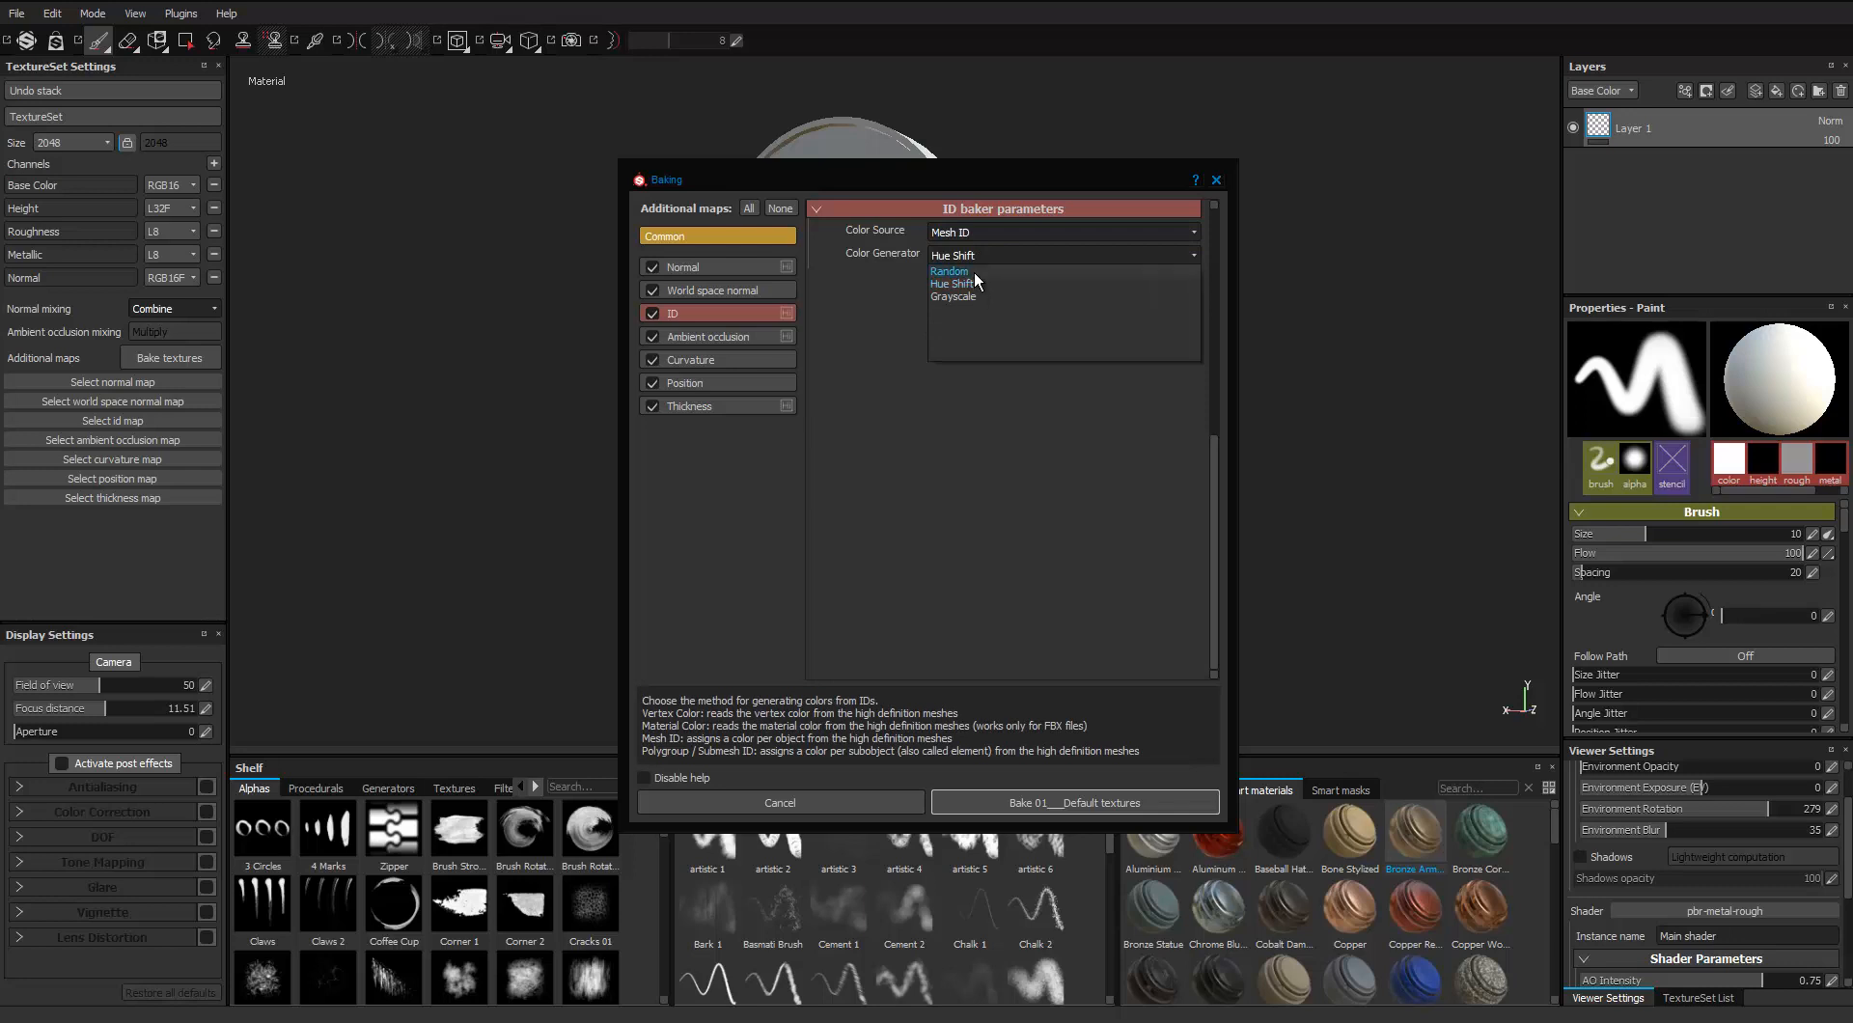
{"action": "left_click", "coordinate": [956, 295]}
Set the ambient occlusion map's self occlusion to Only Same Mesh Name
{"action": "left_click", "coordinate": [748, 337]}
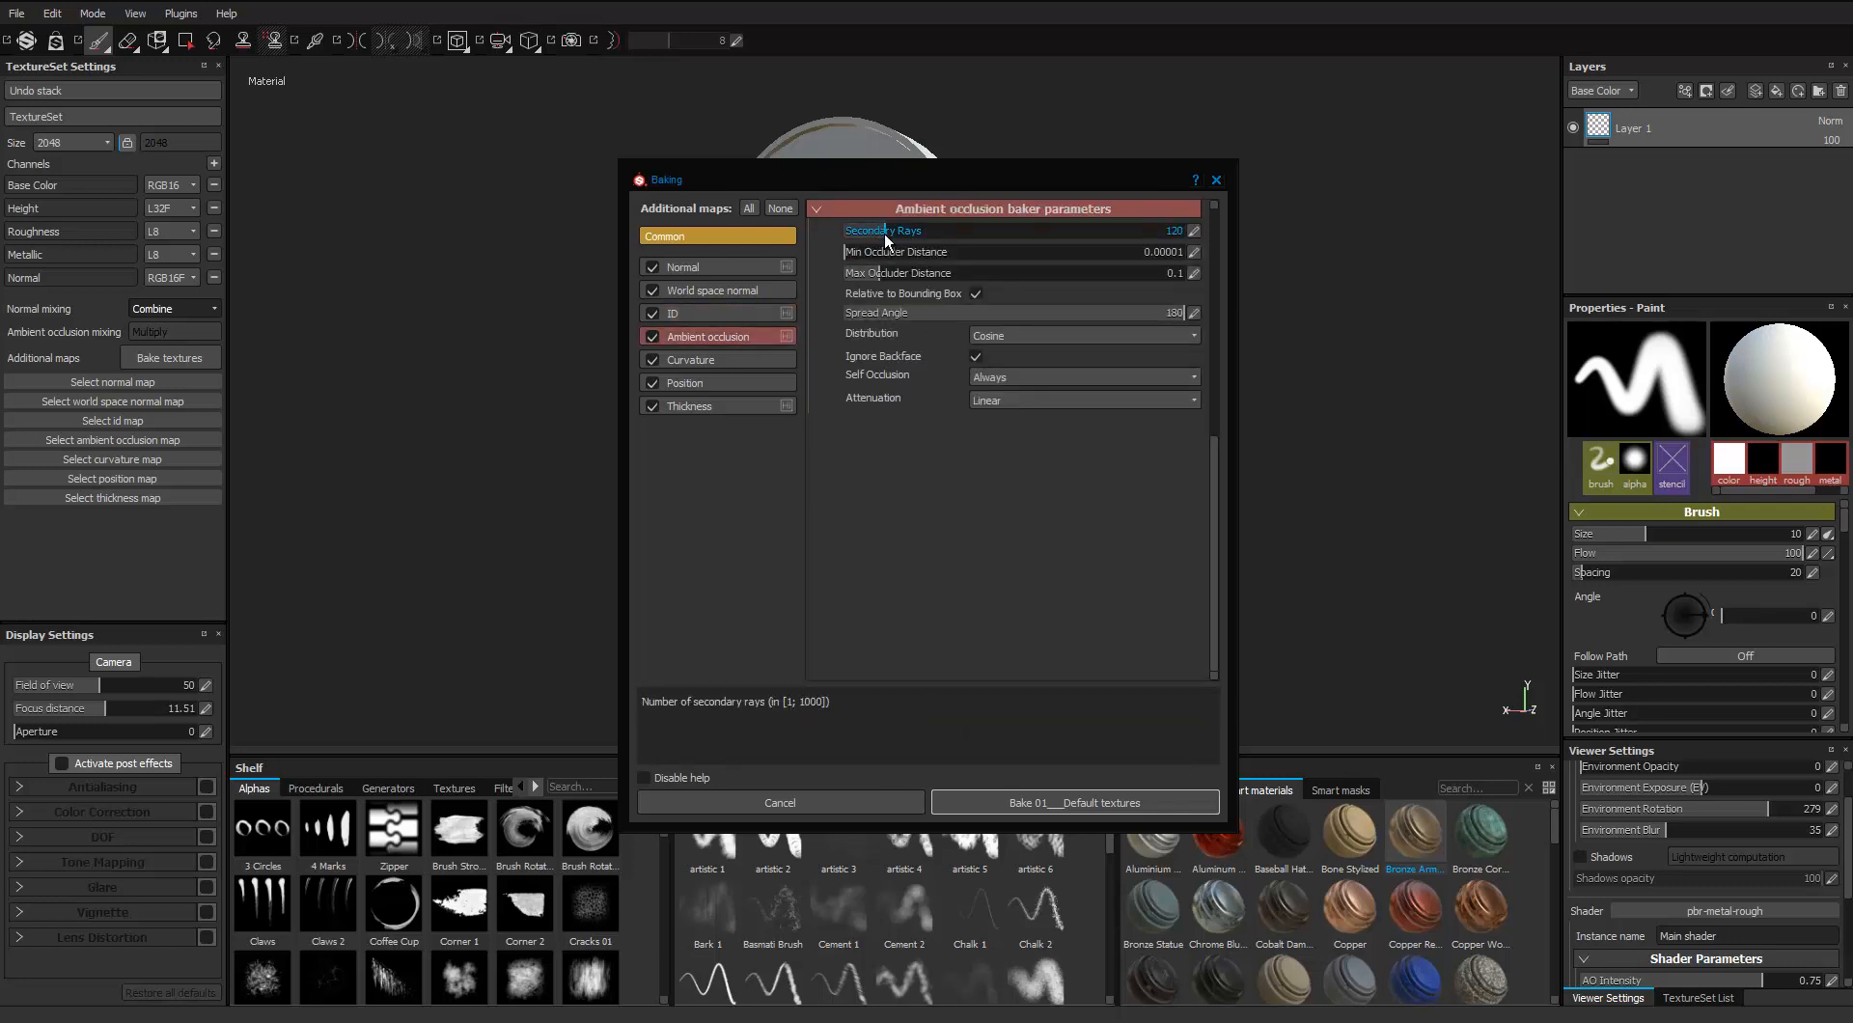
{"action": "left_click", "coordinate": [986, 378]}
{"action": "left_click", "coordinate": [989, 405]}
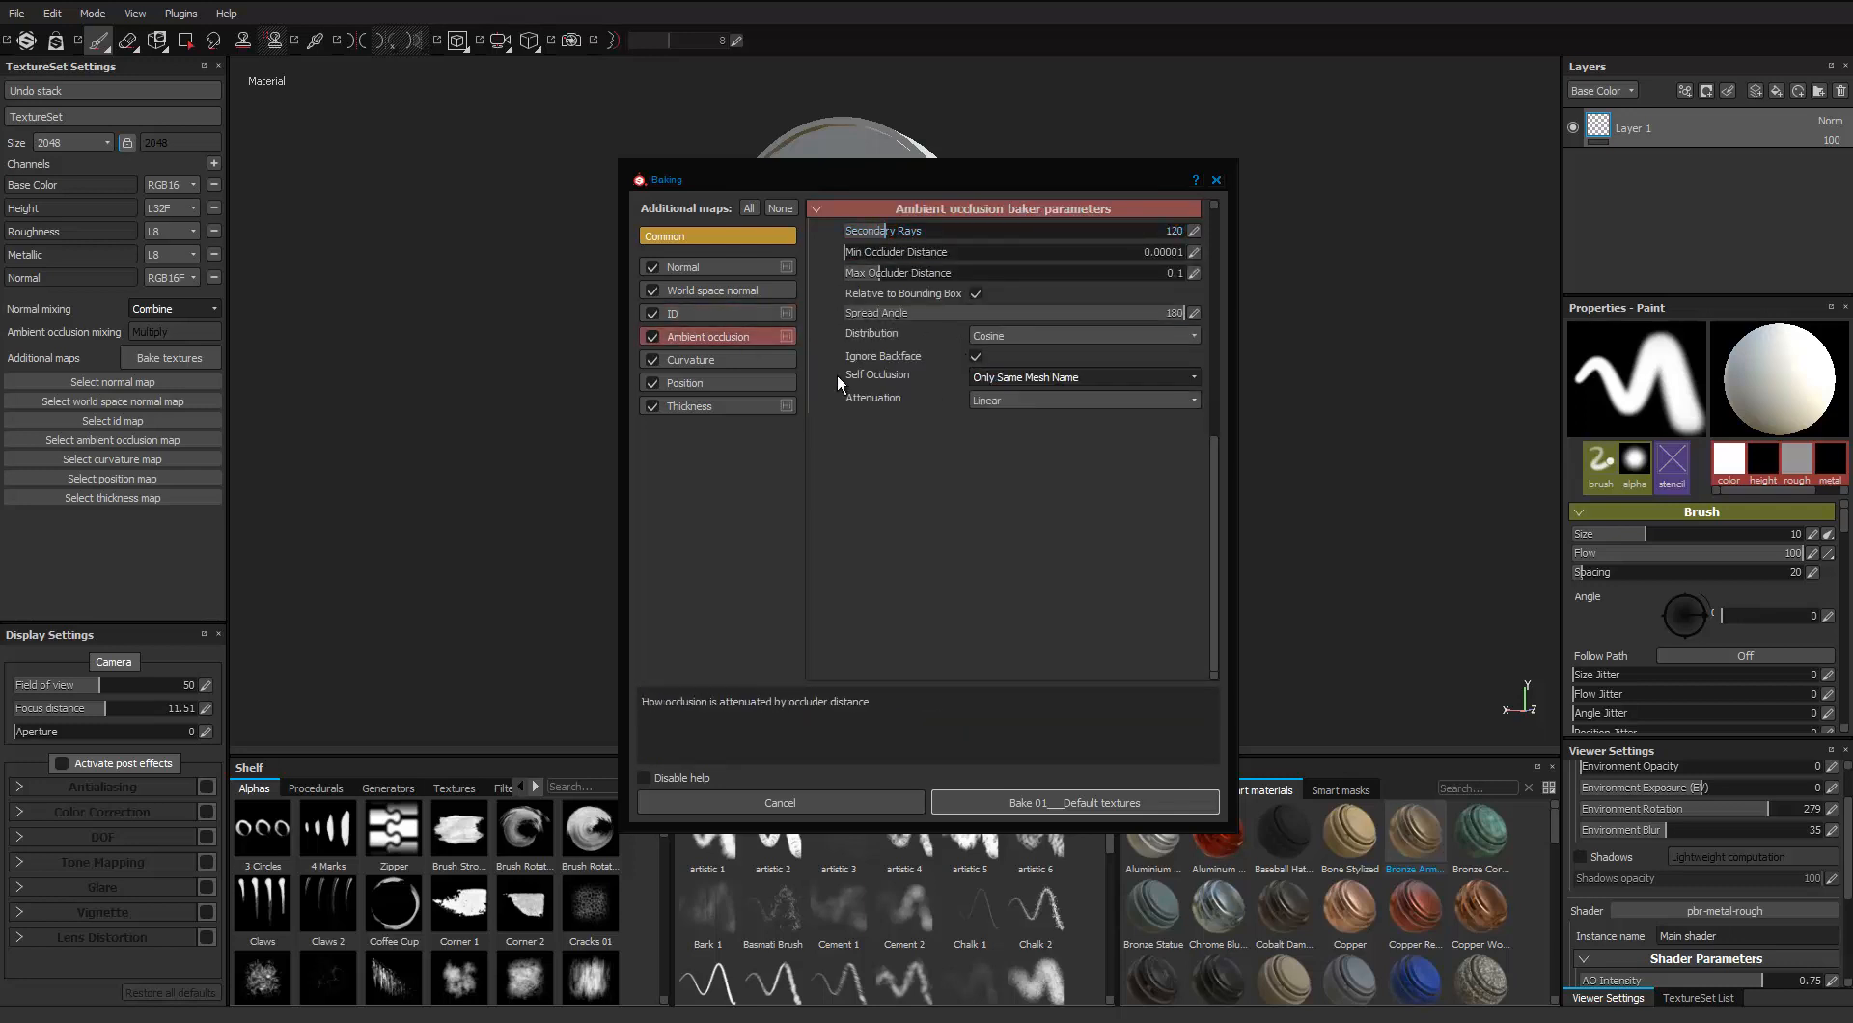
Set the thickness map's self occlusion to Only Same Mesh Name
{"action": "left_click", "coordinate": [695, 360]}
{"action": "left_click", "coordinate": [689, 383]}
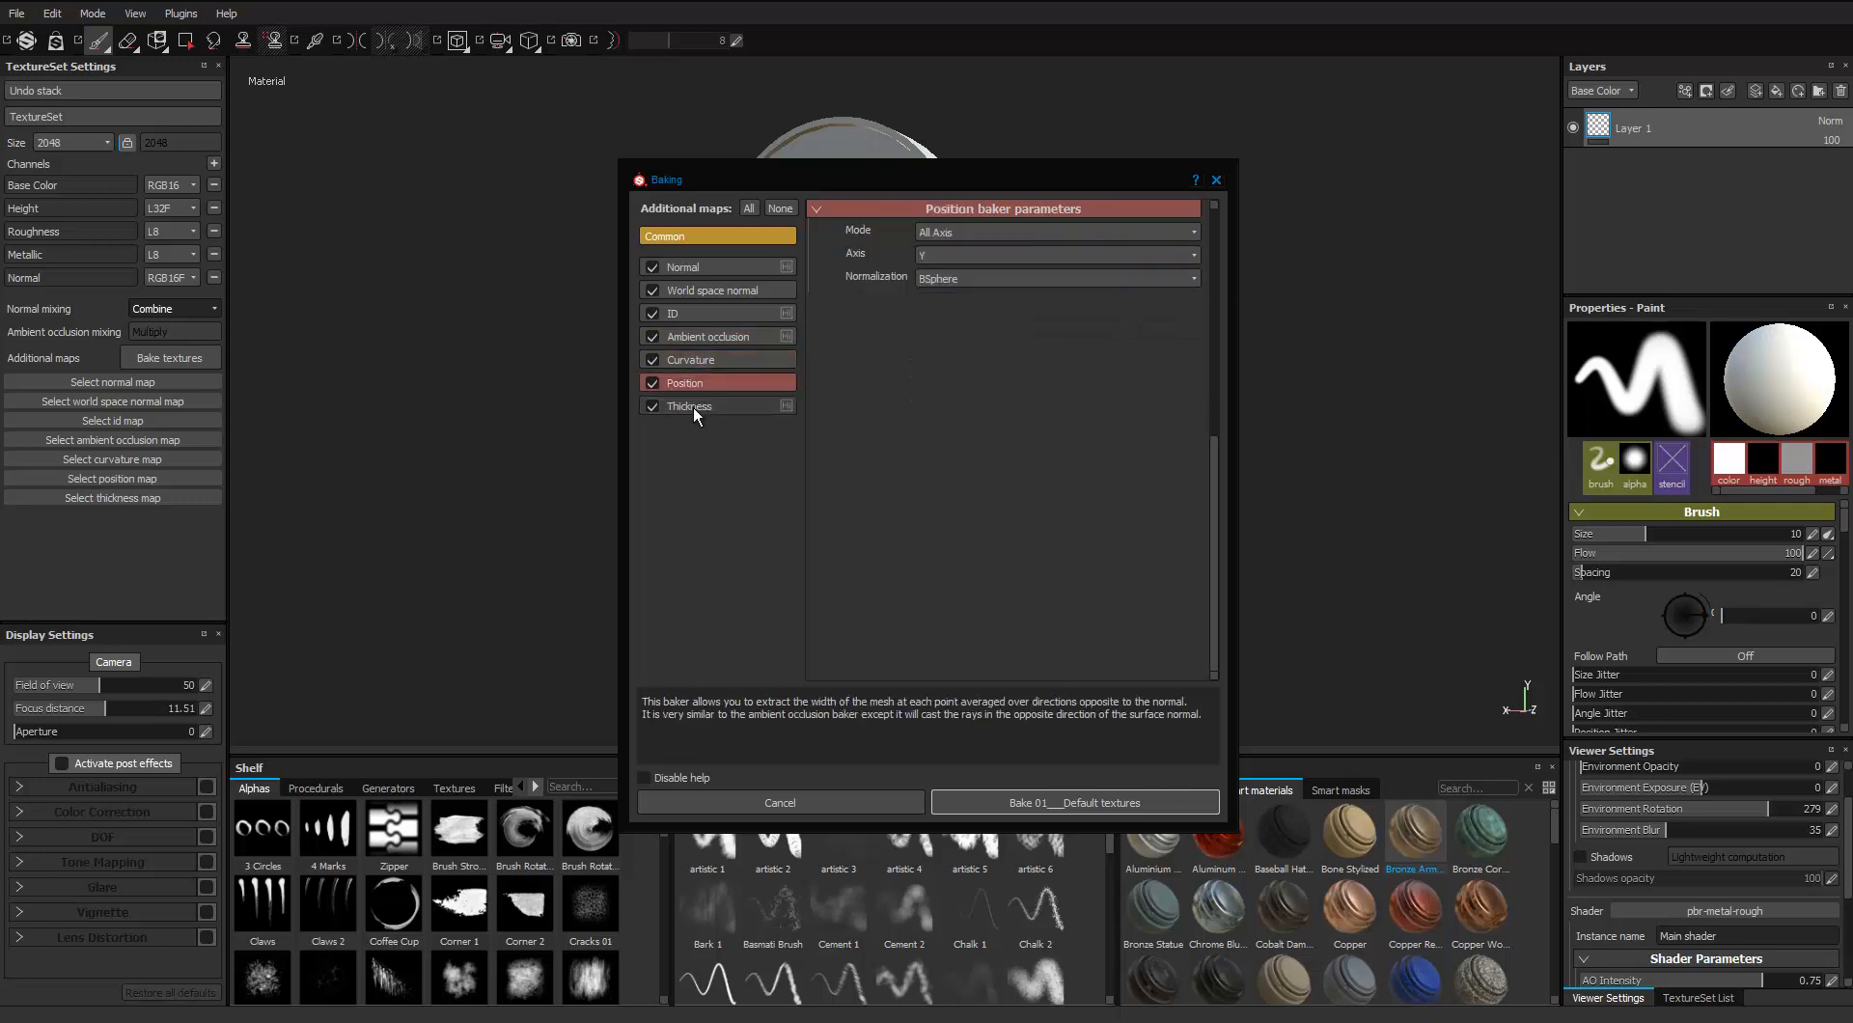
{"action": "left_click", "coordinate": [690, 406]}
{"action": "left_click", "coordinate": [994, 378]}
{"action": "left_click", "coordinate": [1001, 406]}
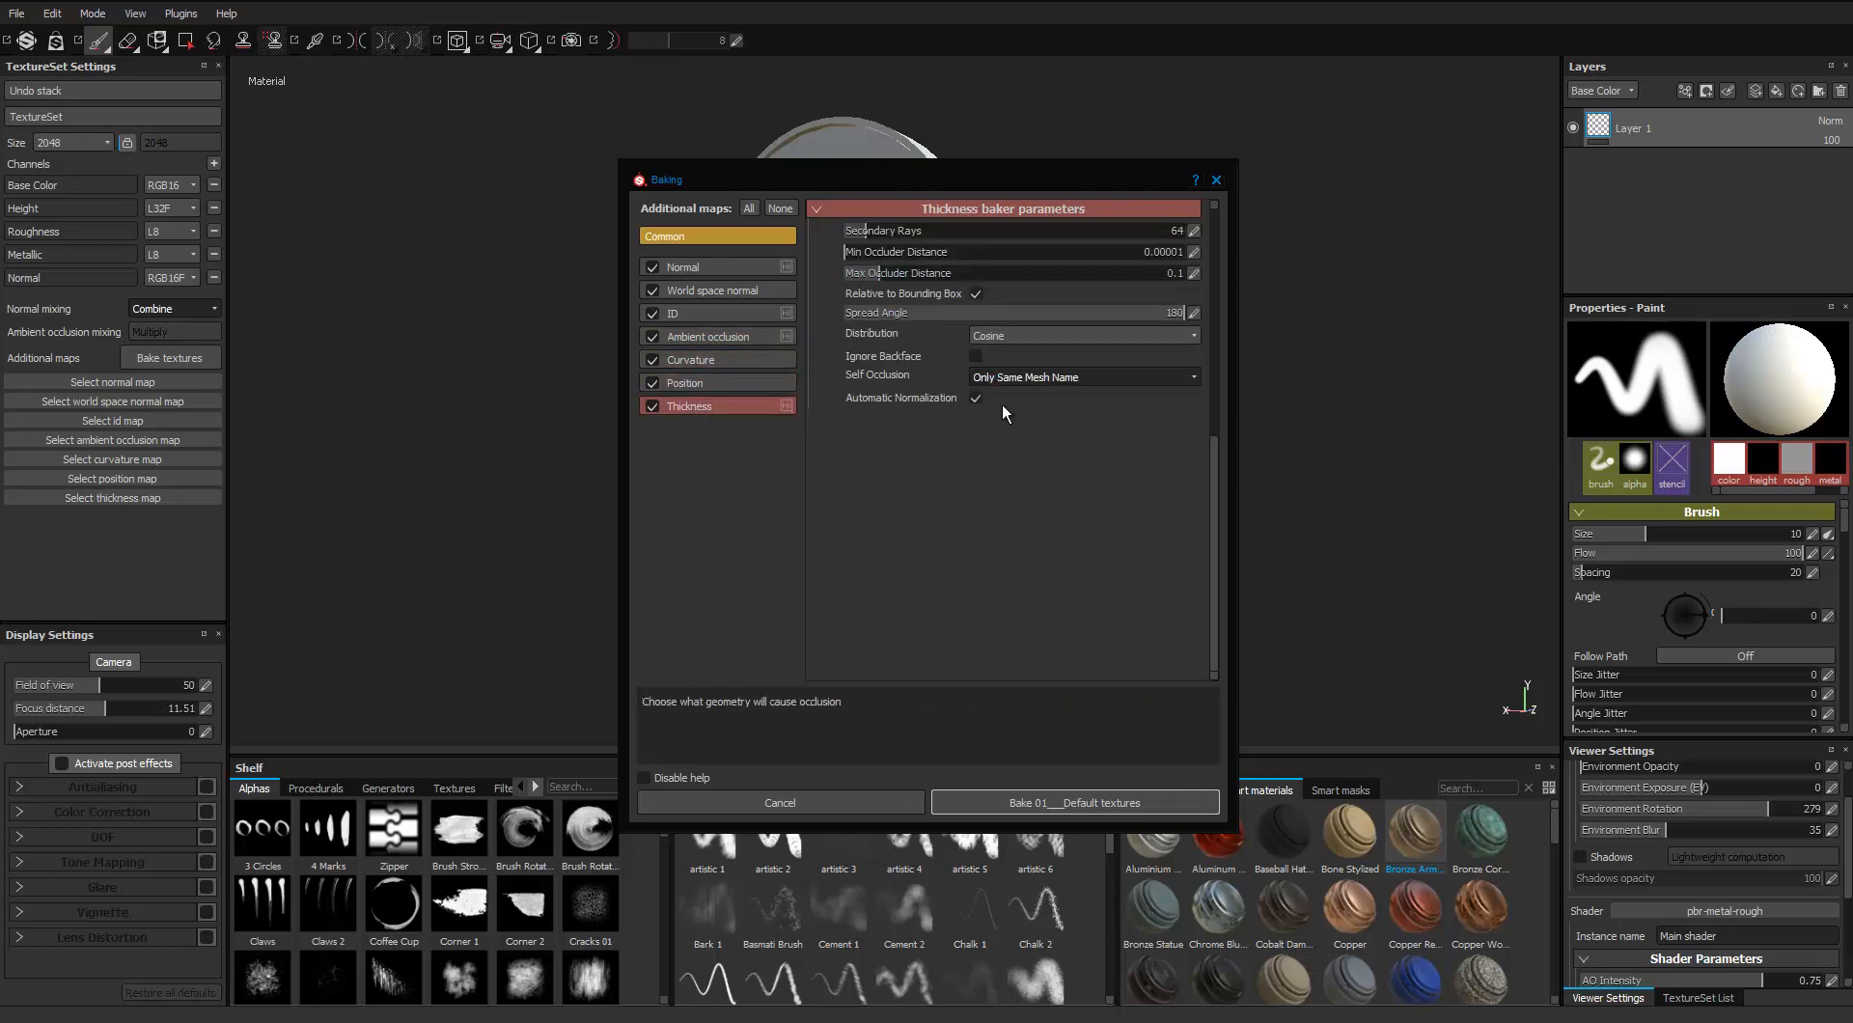
{"action": "left_click", "coordinate": [1003, 382]}
{"action": "left_click", "coordinate": [1004, 404]}
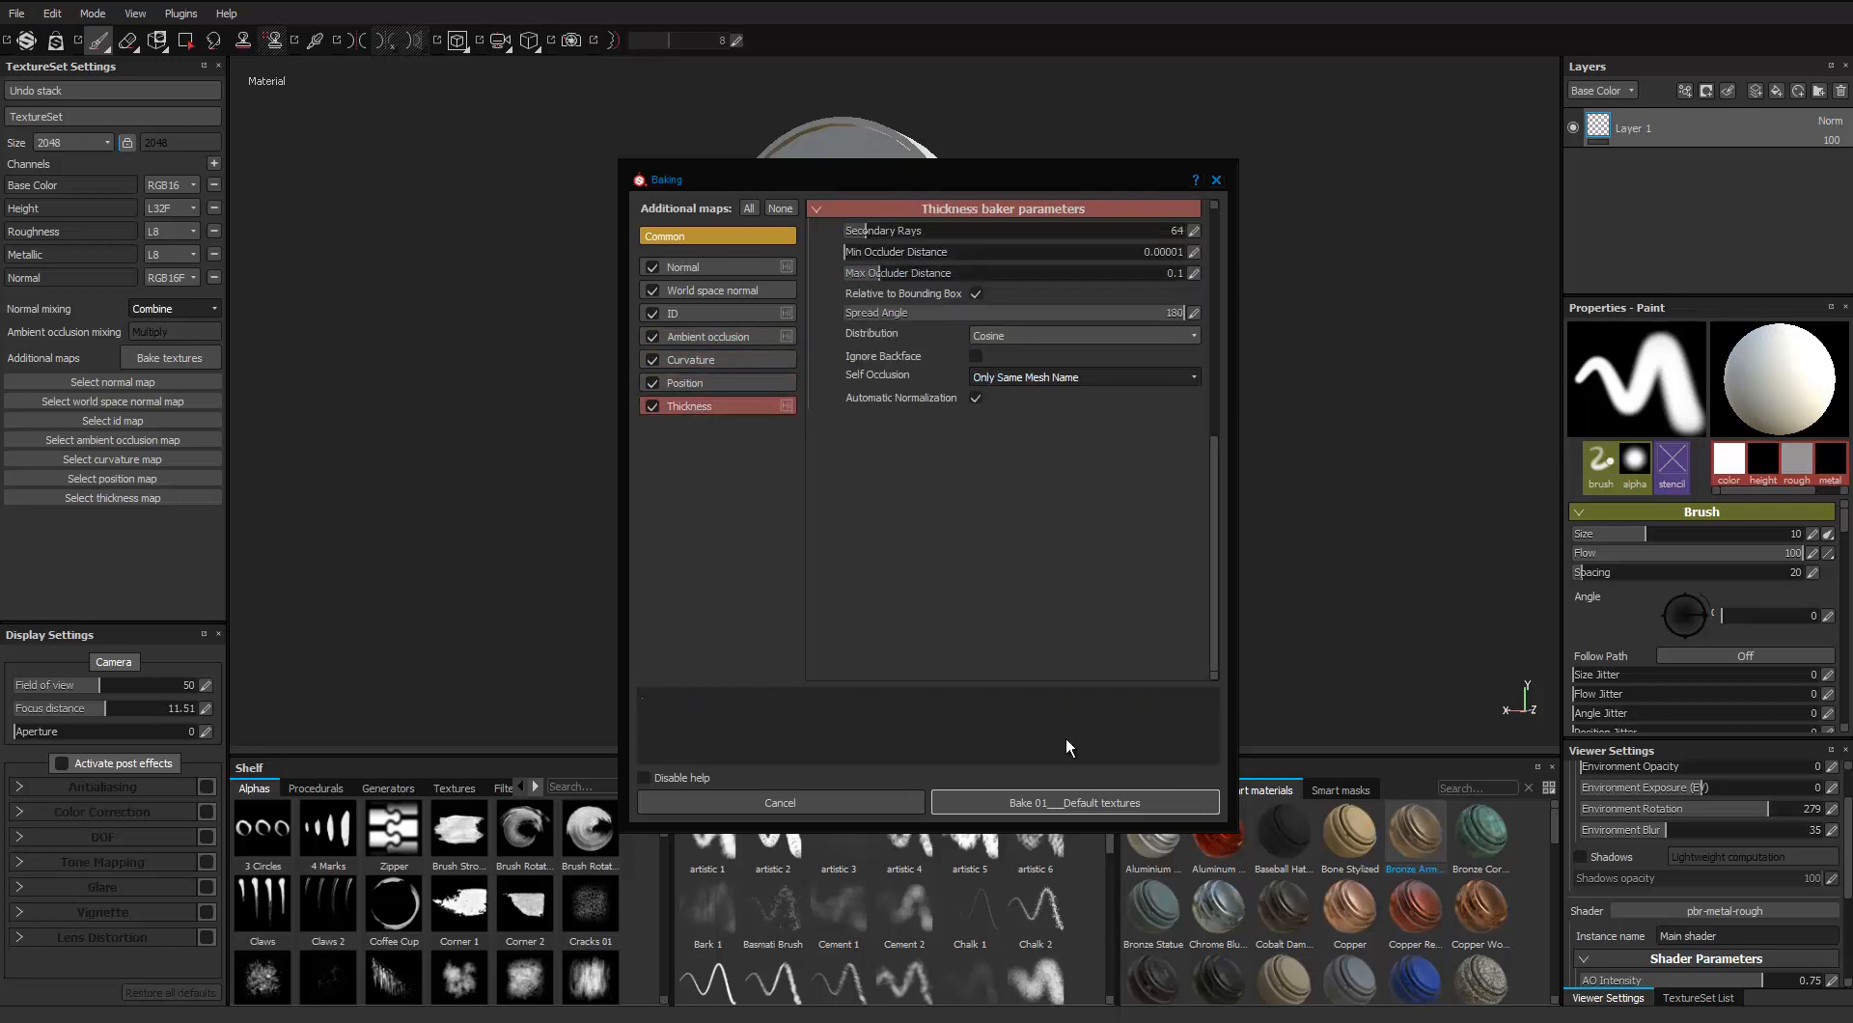
Check the common bake parameters and bake all additional maps for the 01___Default texture set at 2048x2048
{"action": "left_click", "coordinate": [738, 269]}
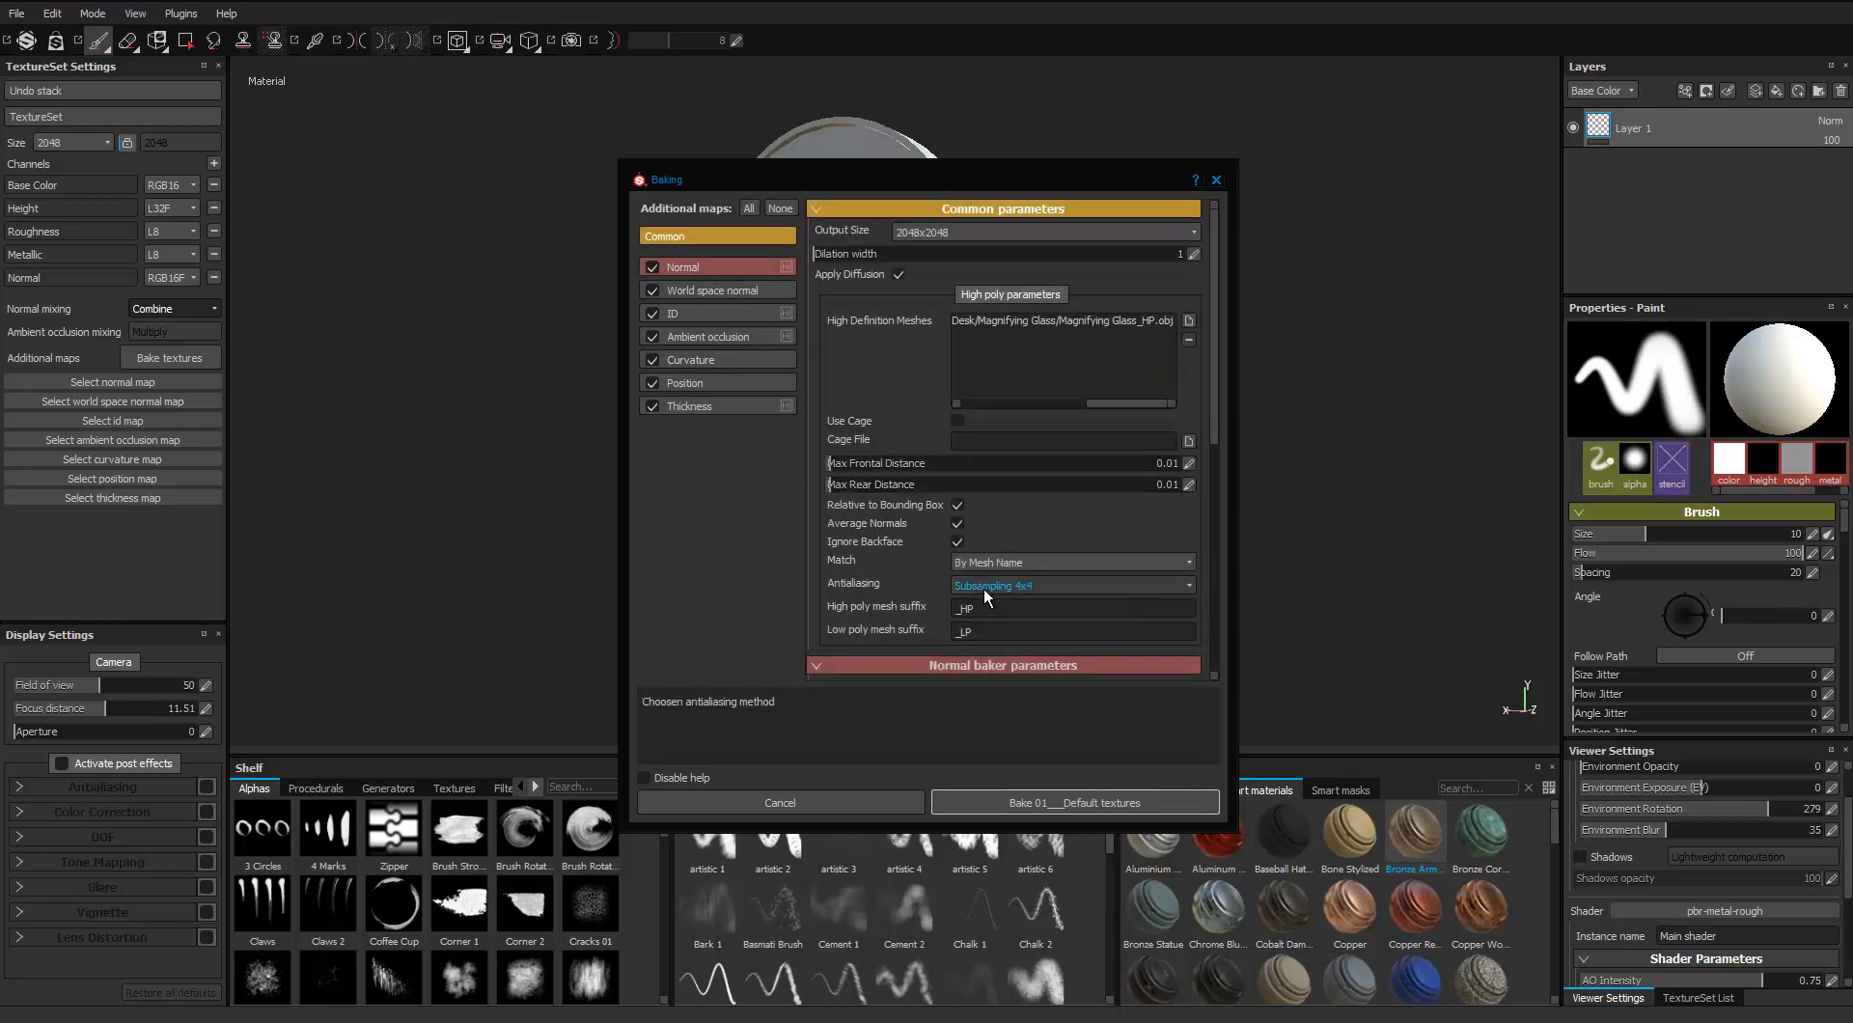
{"action": "left_click", "coordinate": [997, 804]}
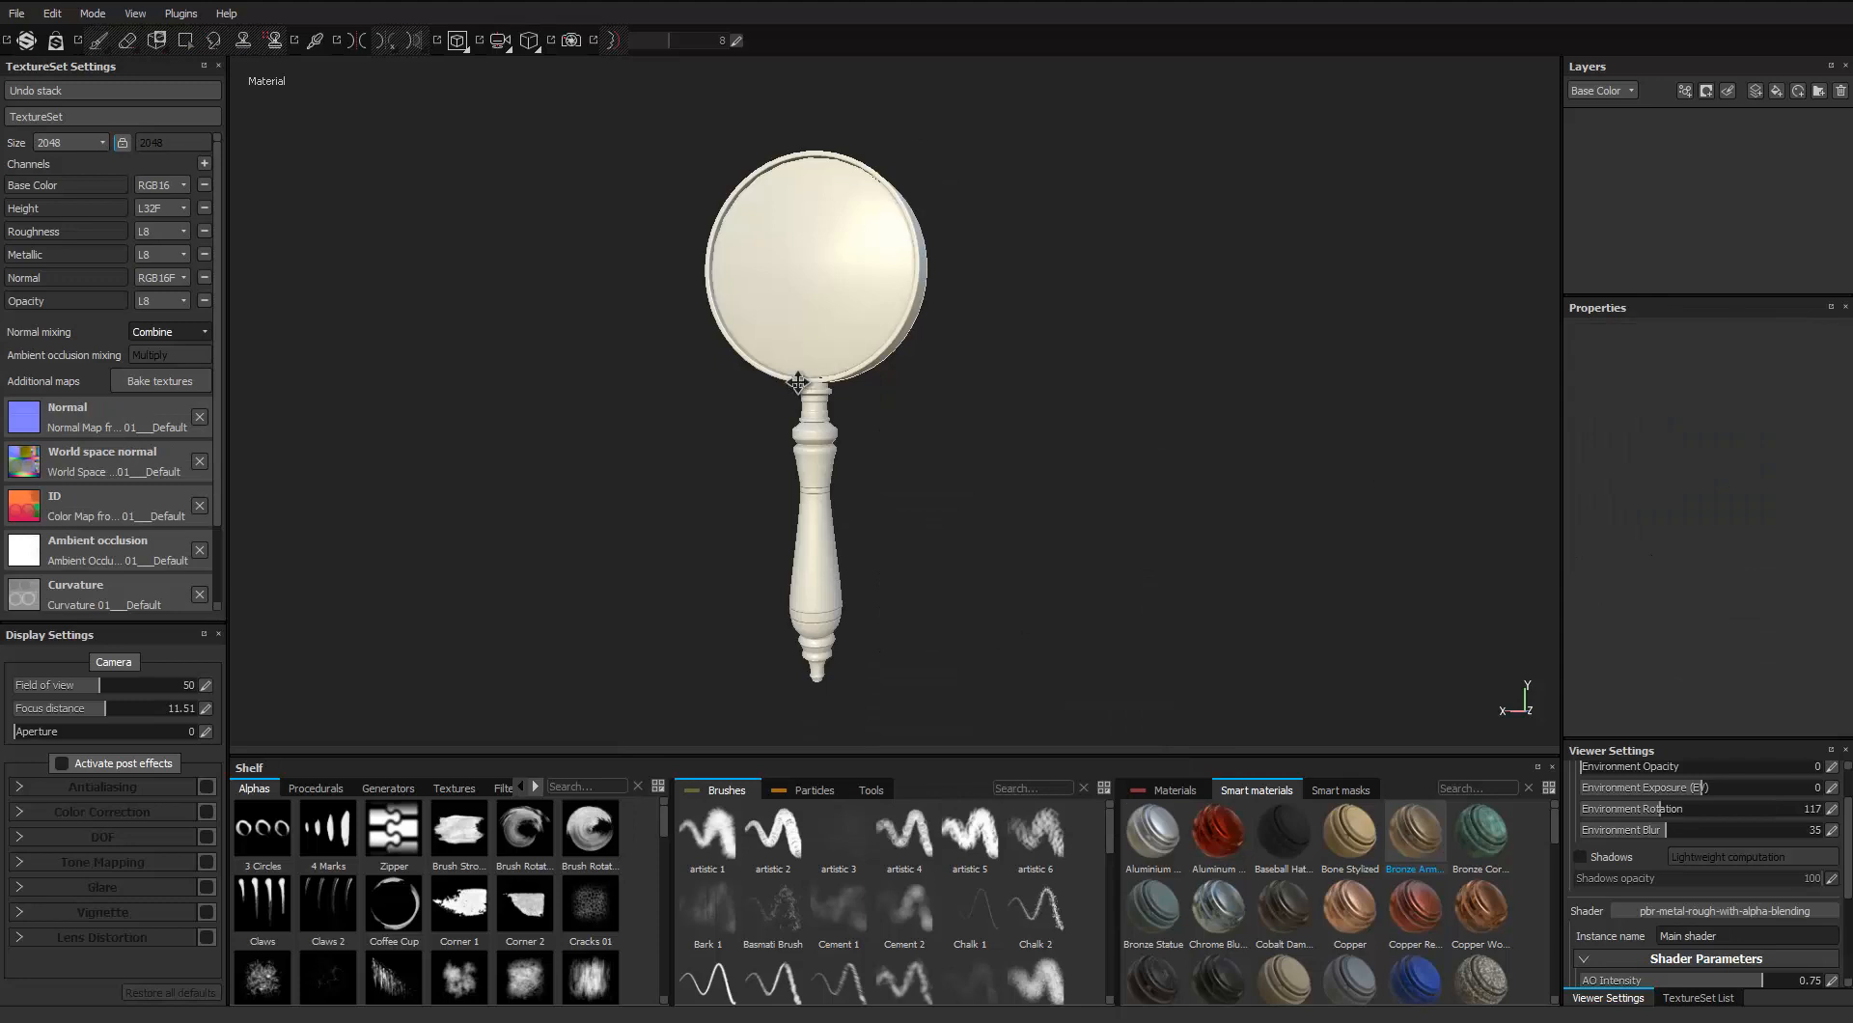
Apply the Wood_Clean smart material to the magnifying glass and add a black mask to its layer
{"action": "scroll", "coordinate": [798, 383], "scroll_direction": "up", "scroll_amount": 2}
{"action": "left_click_drag", "start_coordinate": [944, 295], "coordinate": [894, 331], "text": "alt"}
{"action": "scroll", "coordinate": [910, 360], "scroll_direction": "up", "scroll_amount": 2}
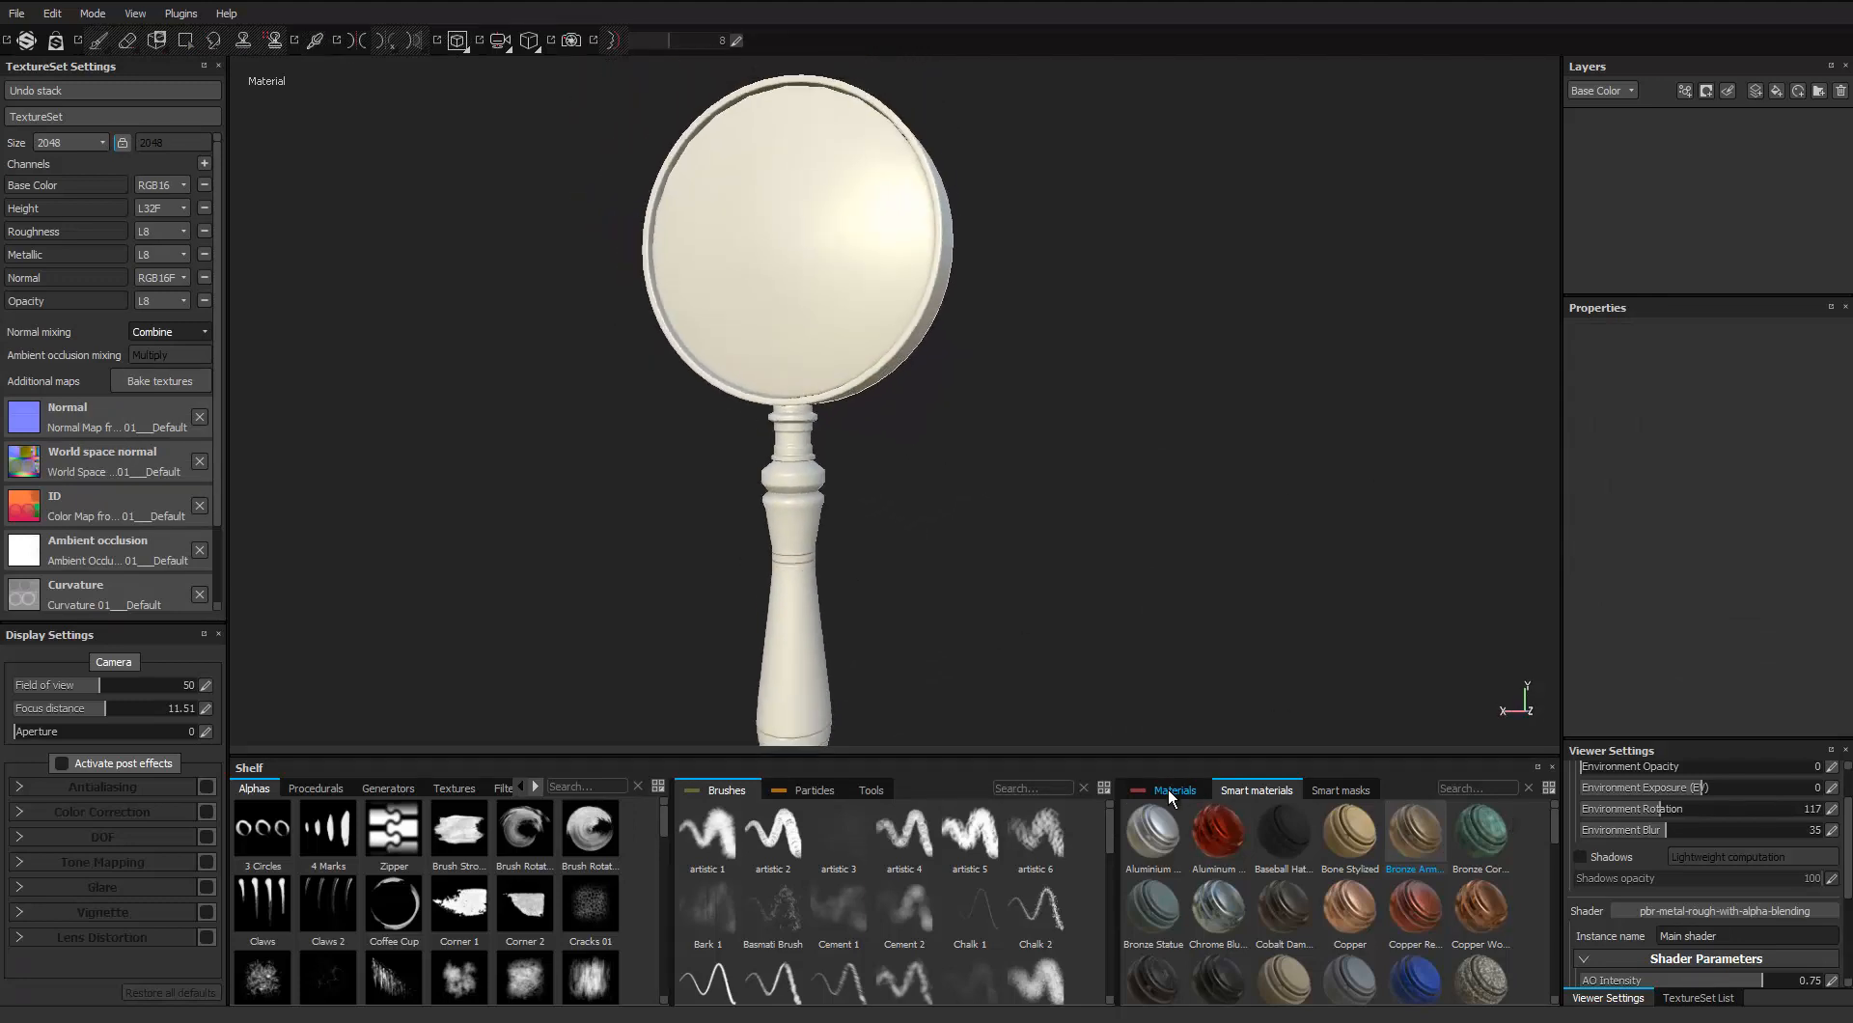
{"action": "scroll", "coordinate": [1468, 847], "scroll_direction": "down", "scroll_amount": 5}
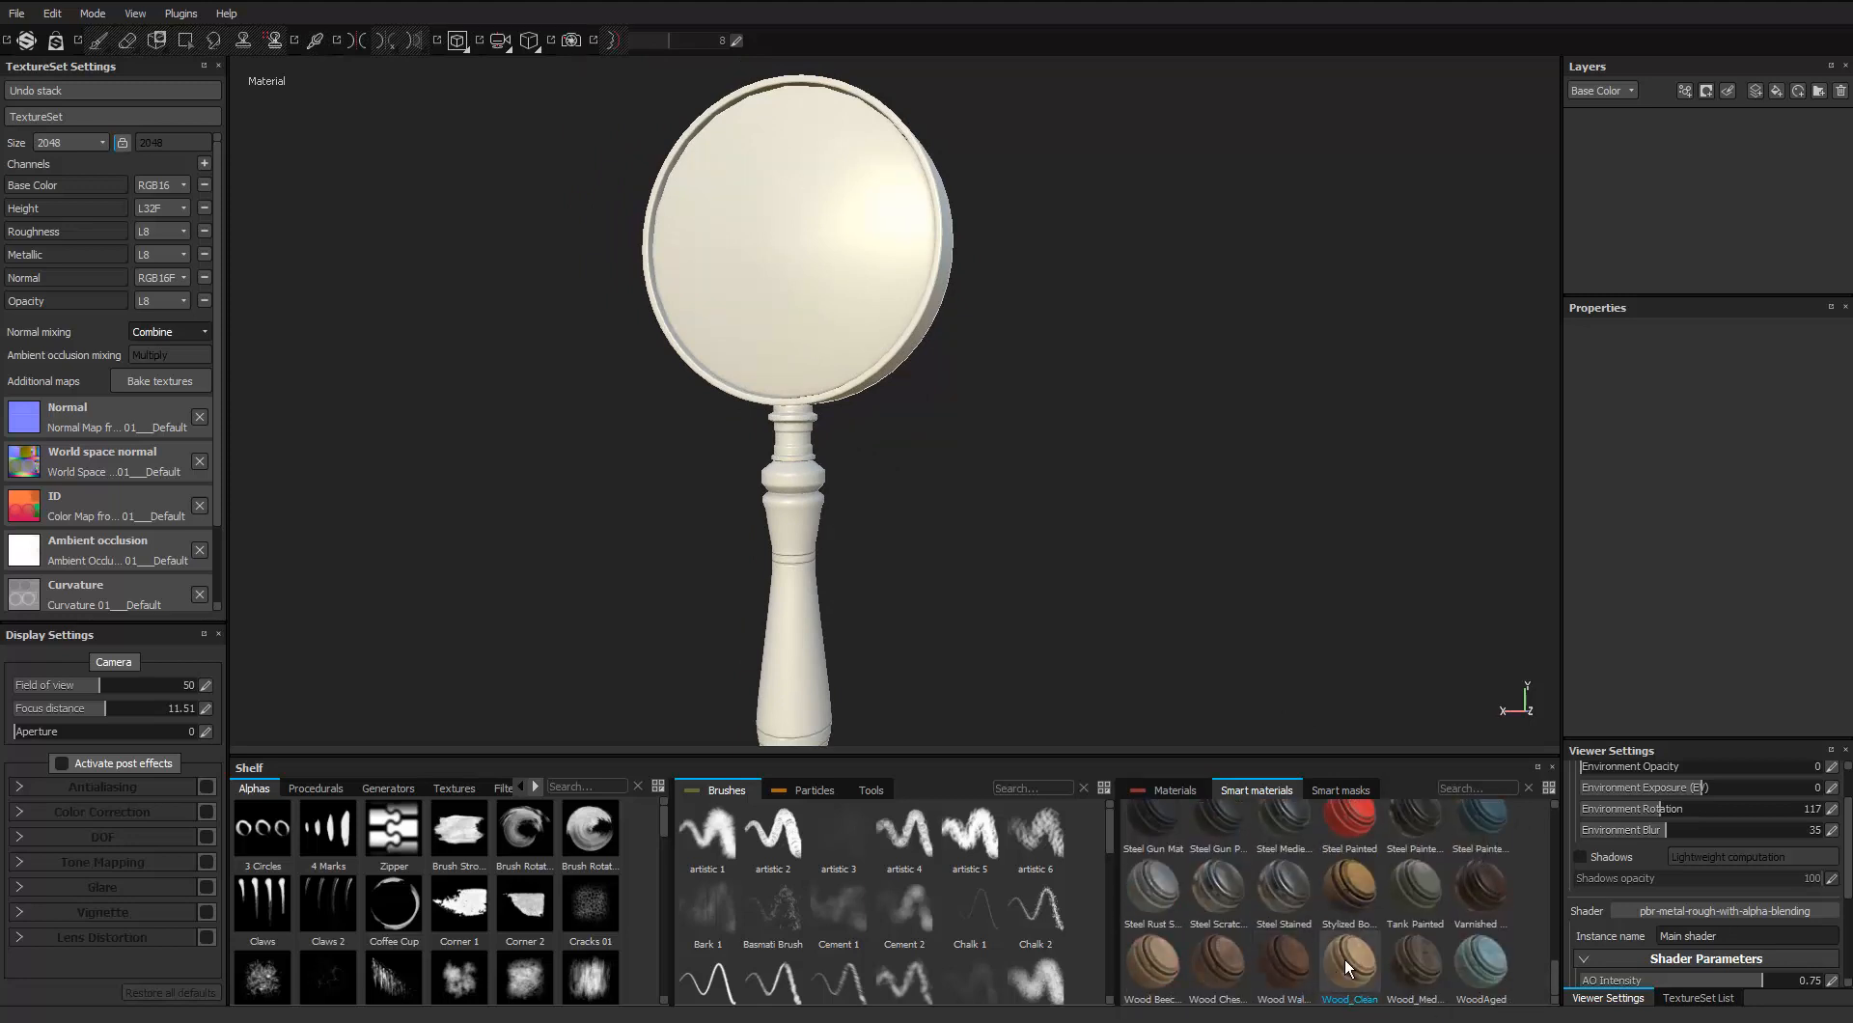
{"action": "left_click_drag", "start_coordinate": [1098, 443], "coordinate": [1093, 504], "text": "alt"}
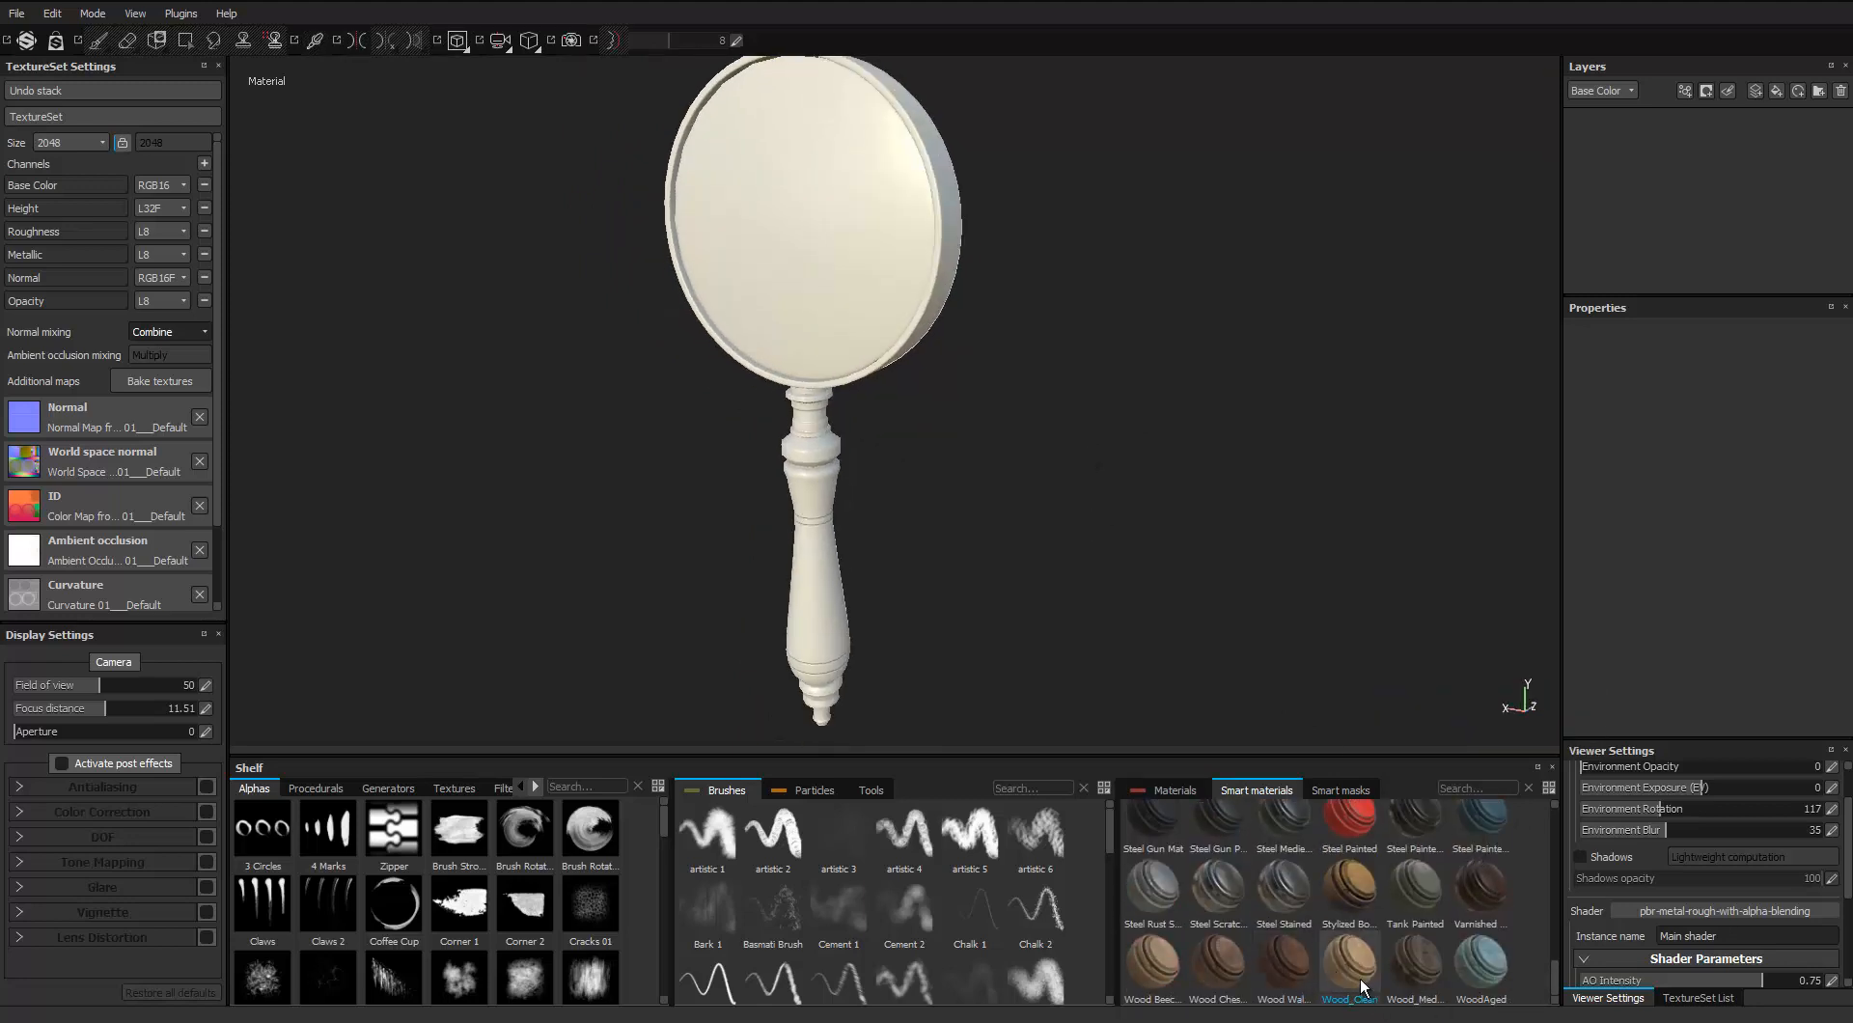
{"action": "mouse_move", "coordinate": [1359, 979]}
{"action": "left_click_drag", "start_coordinate": [1114, 246], "coordinate": [968, 182], "text": "alt"}
{"action": "right_click", "coordinate": [1618, 135]}
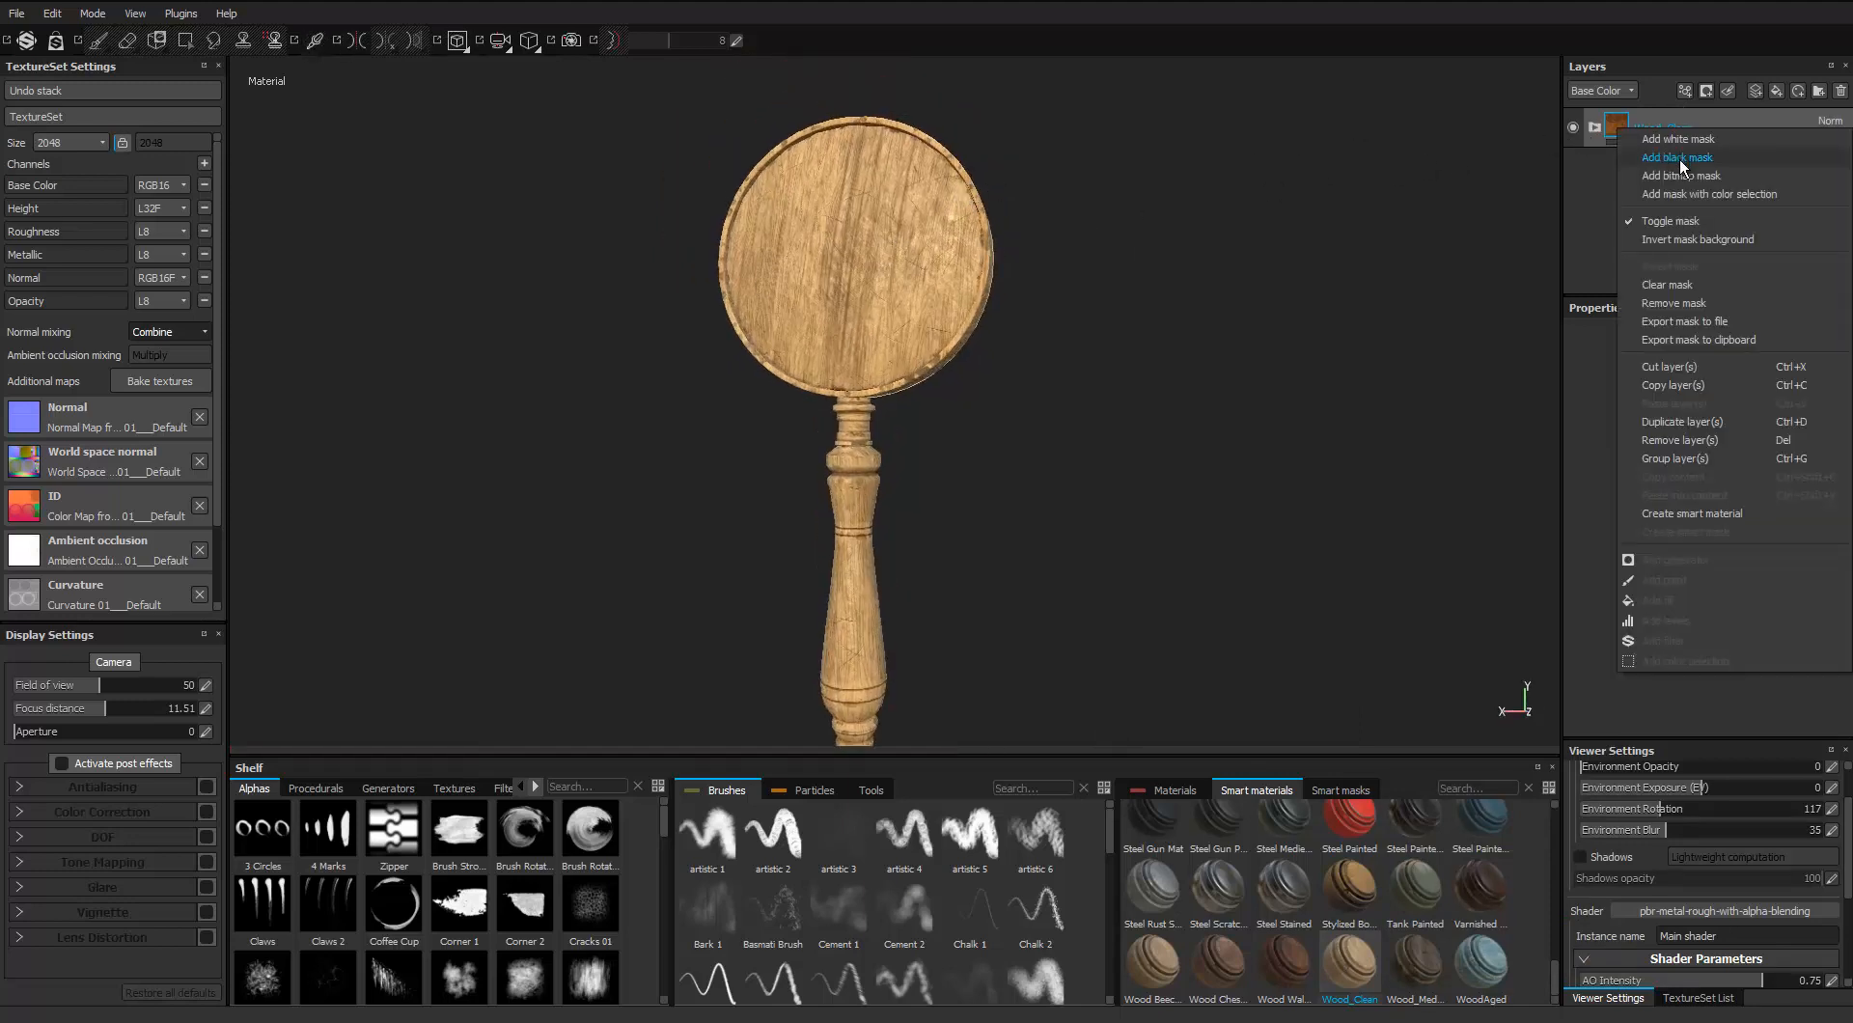
{"action": "left_click", "coordinate": [1679, 157]}
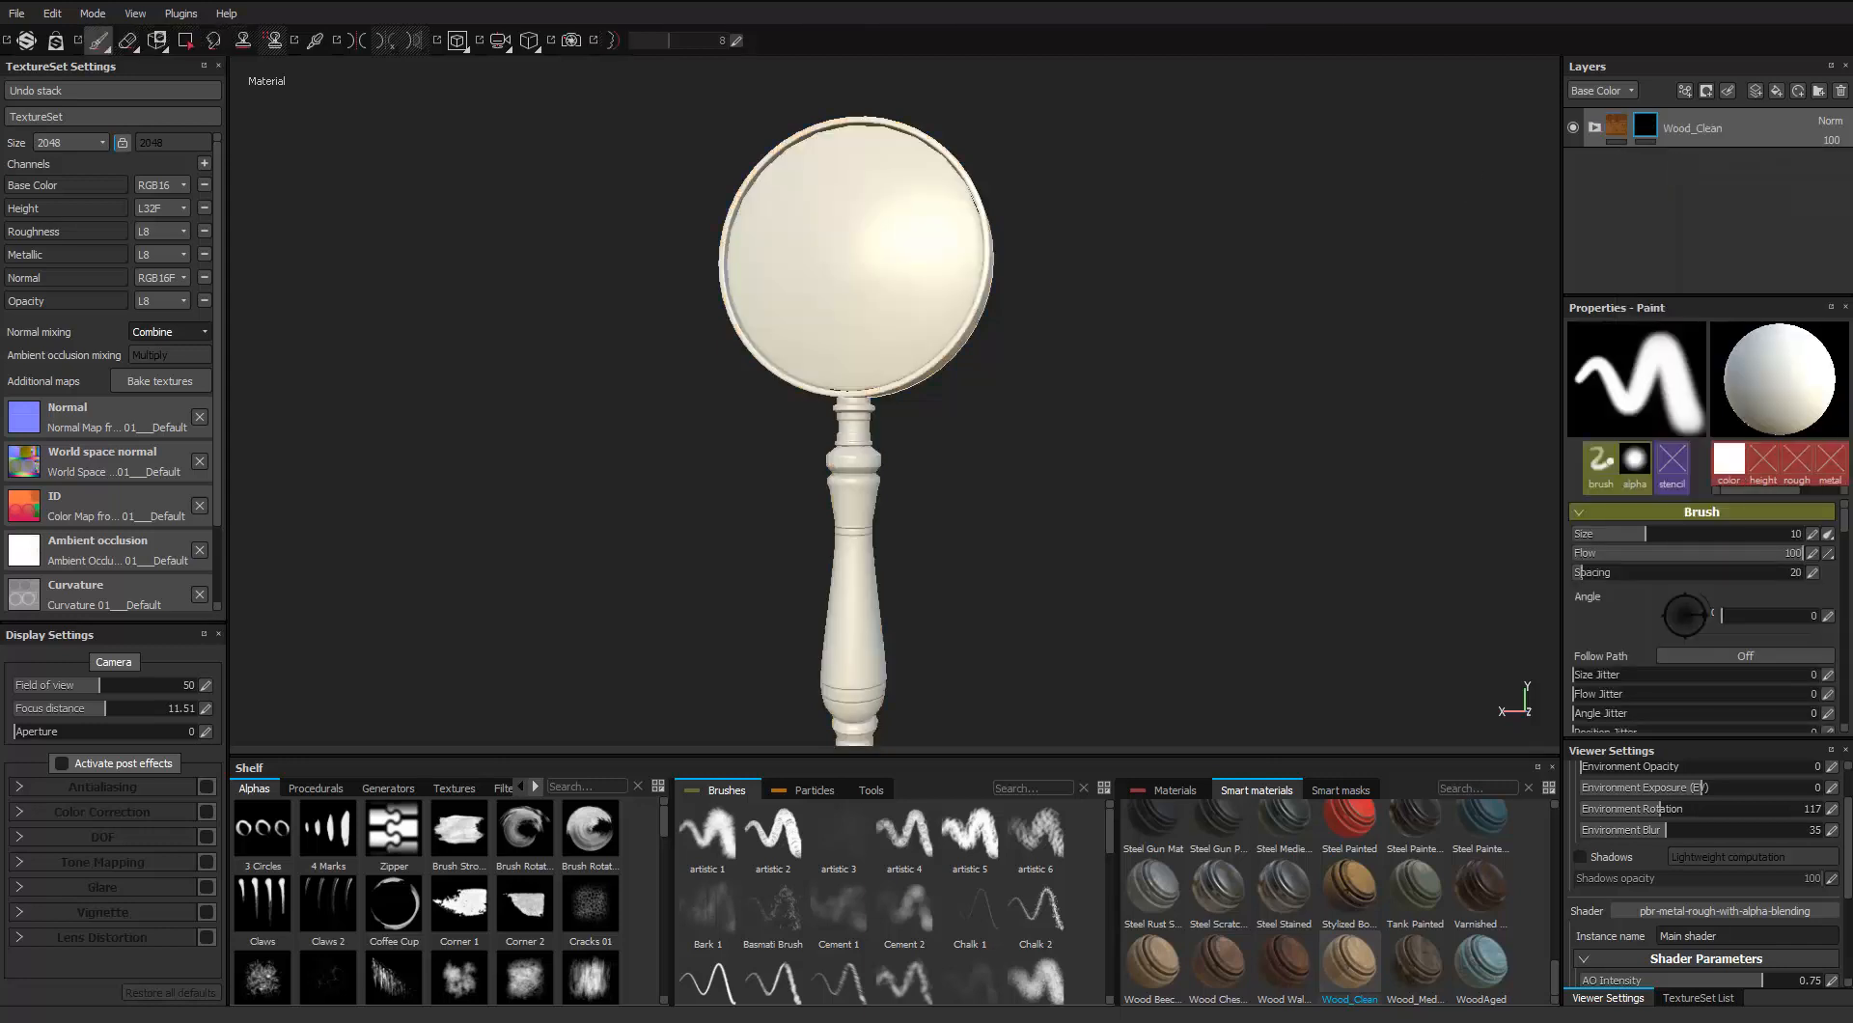
Polygon-fill the handle's main grip in white on the Wood_Clean mask, using the whole-mesh fill mode
{"action": "left_click", "coordinate": [187, 49]}
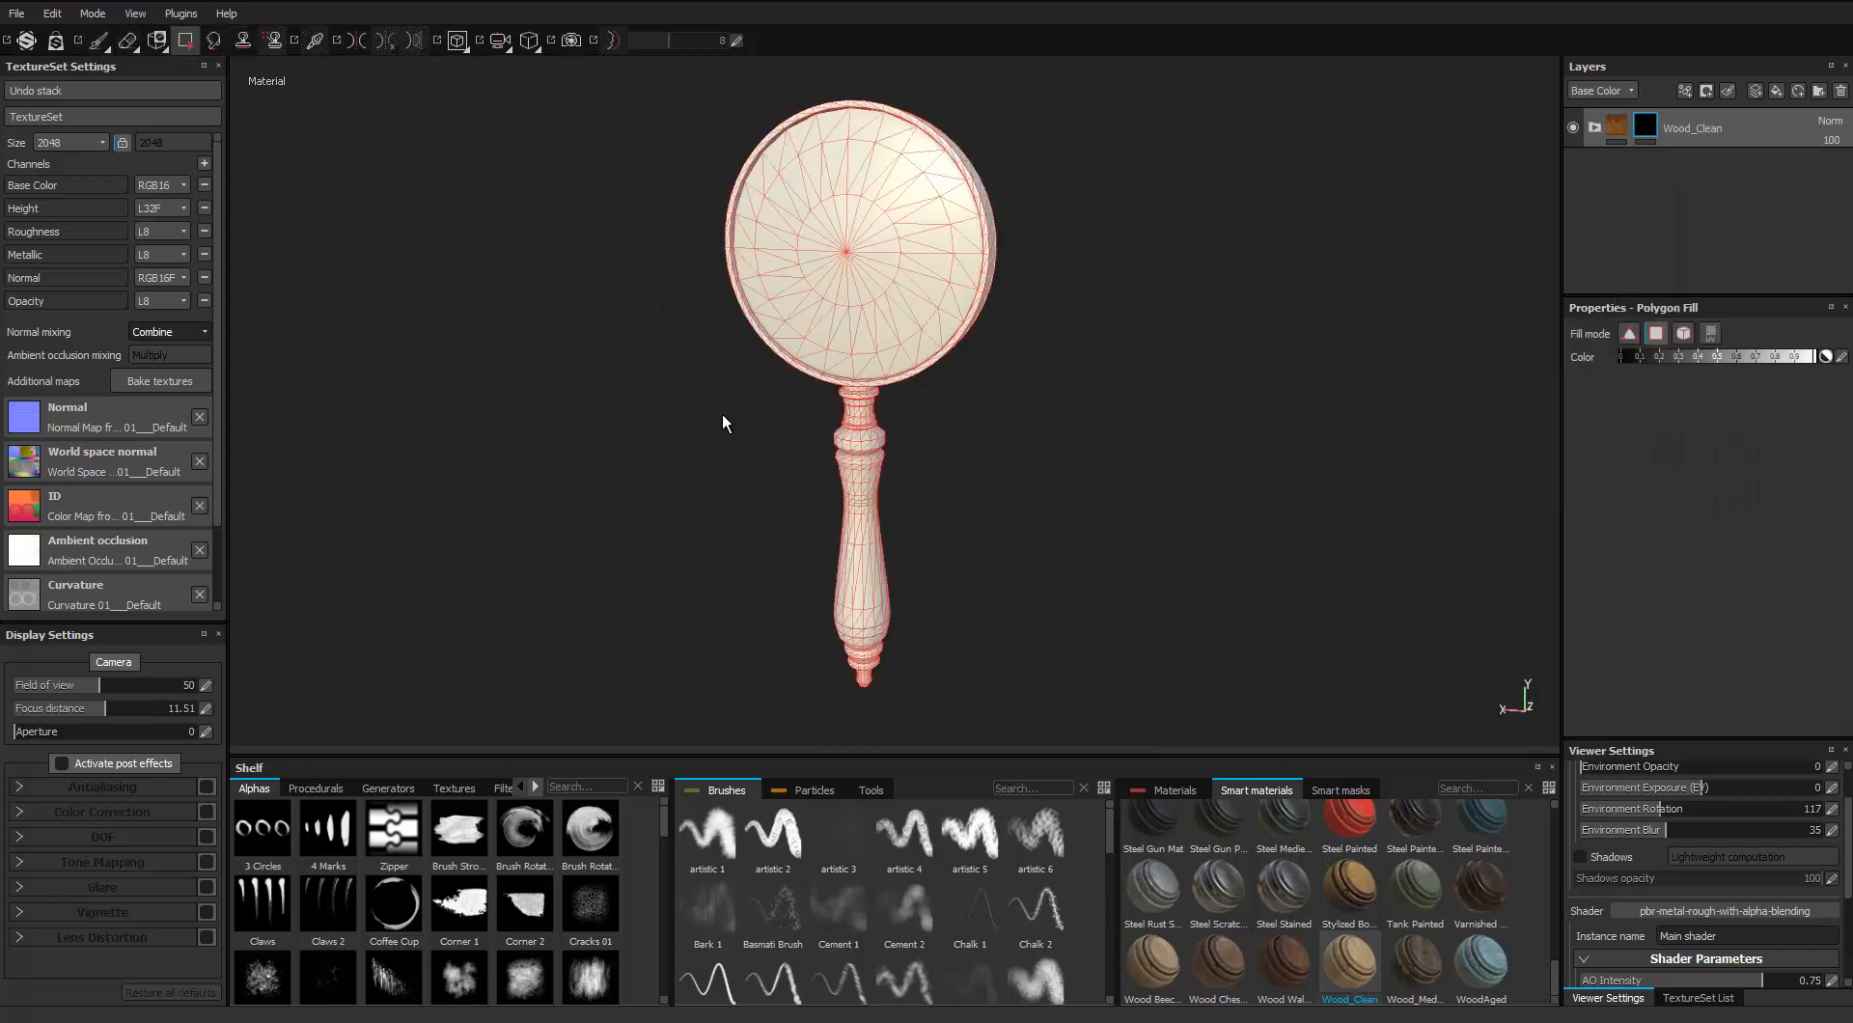
{"action": "scroll", "coordinate": [795, 349], "scroll_direction": "up", "scroll_amount": 5}
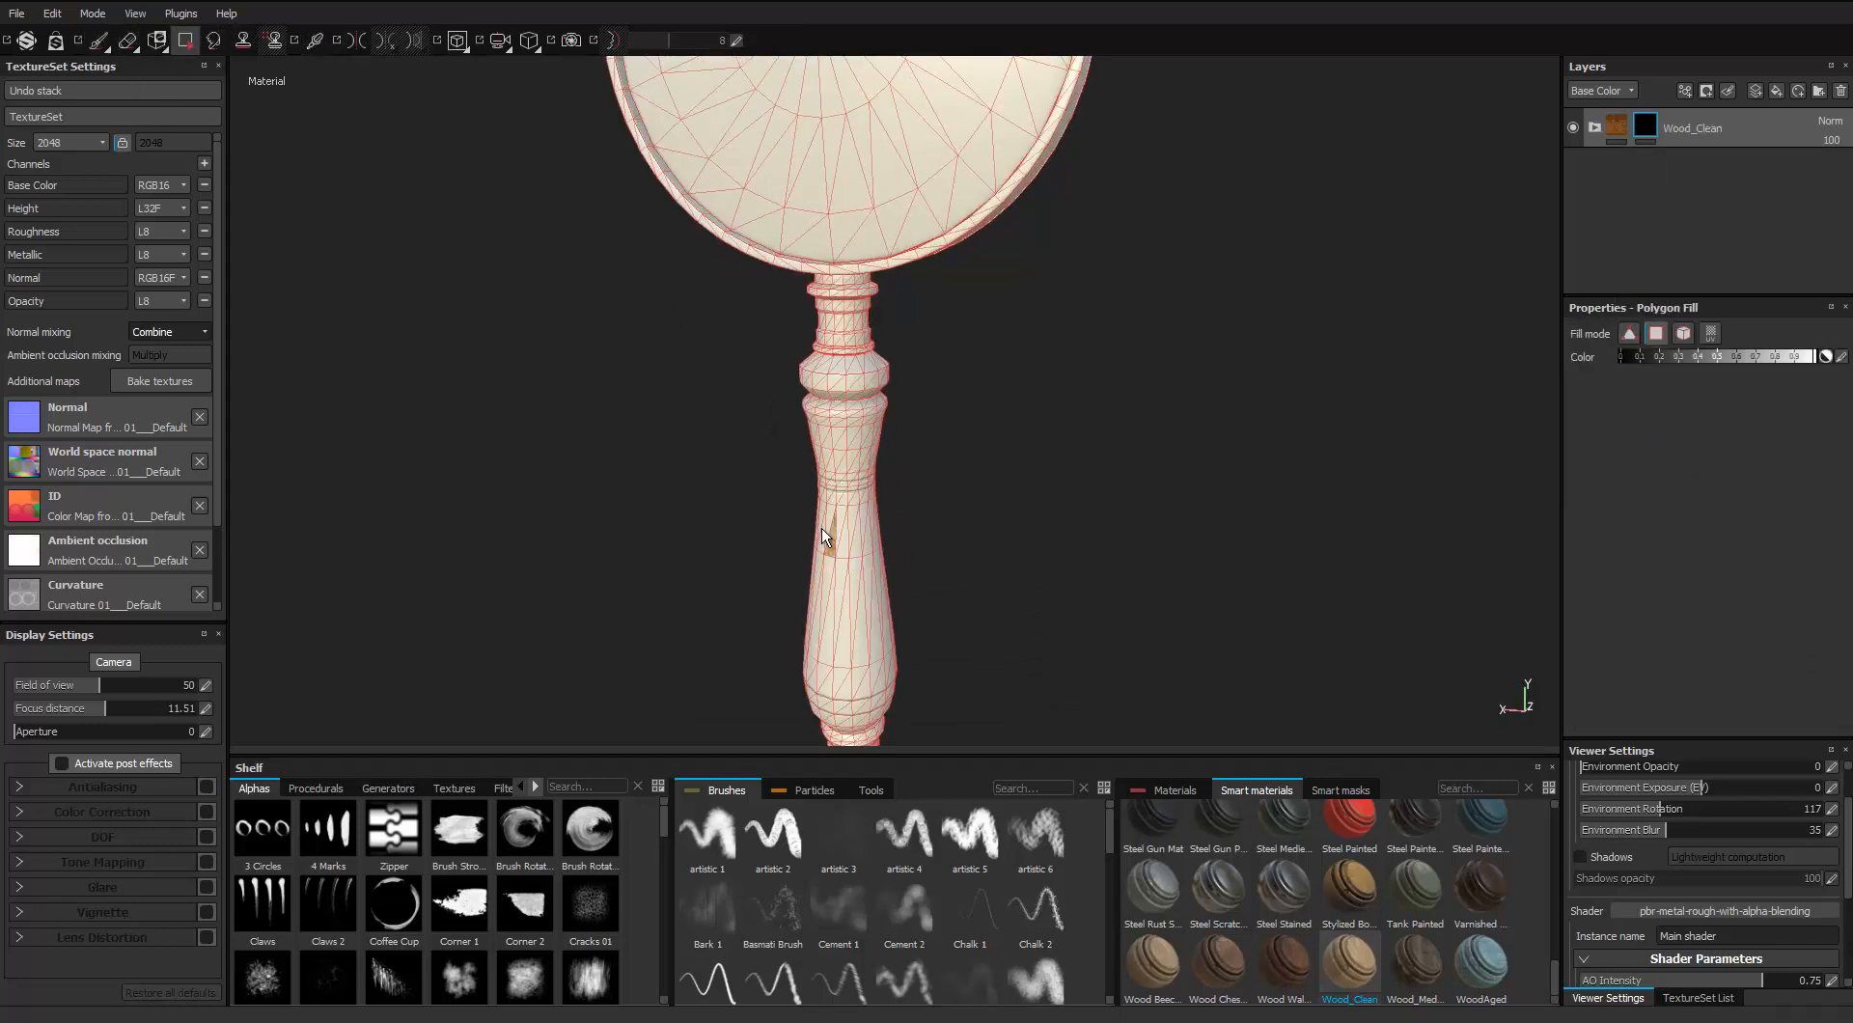
{"action": "scroll", "coordinate": [821, 529], "scroll_direction": "down", "scroll_amount": 4}
{"action": "scroll", "coordinate": [935, 503], "scroll_direction": "up", "scroll_amount": 3}
{"action": "left_click", "coordinate": [1683, 336]}
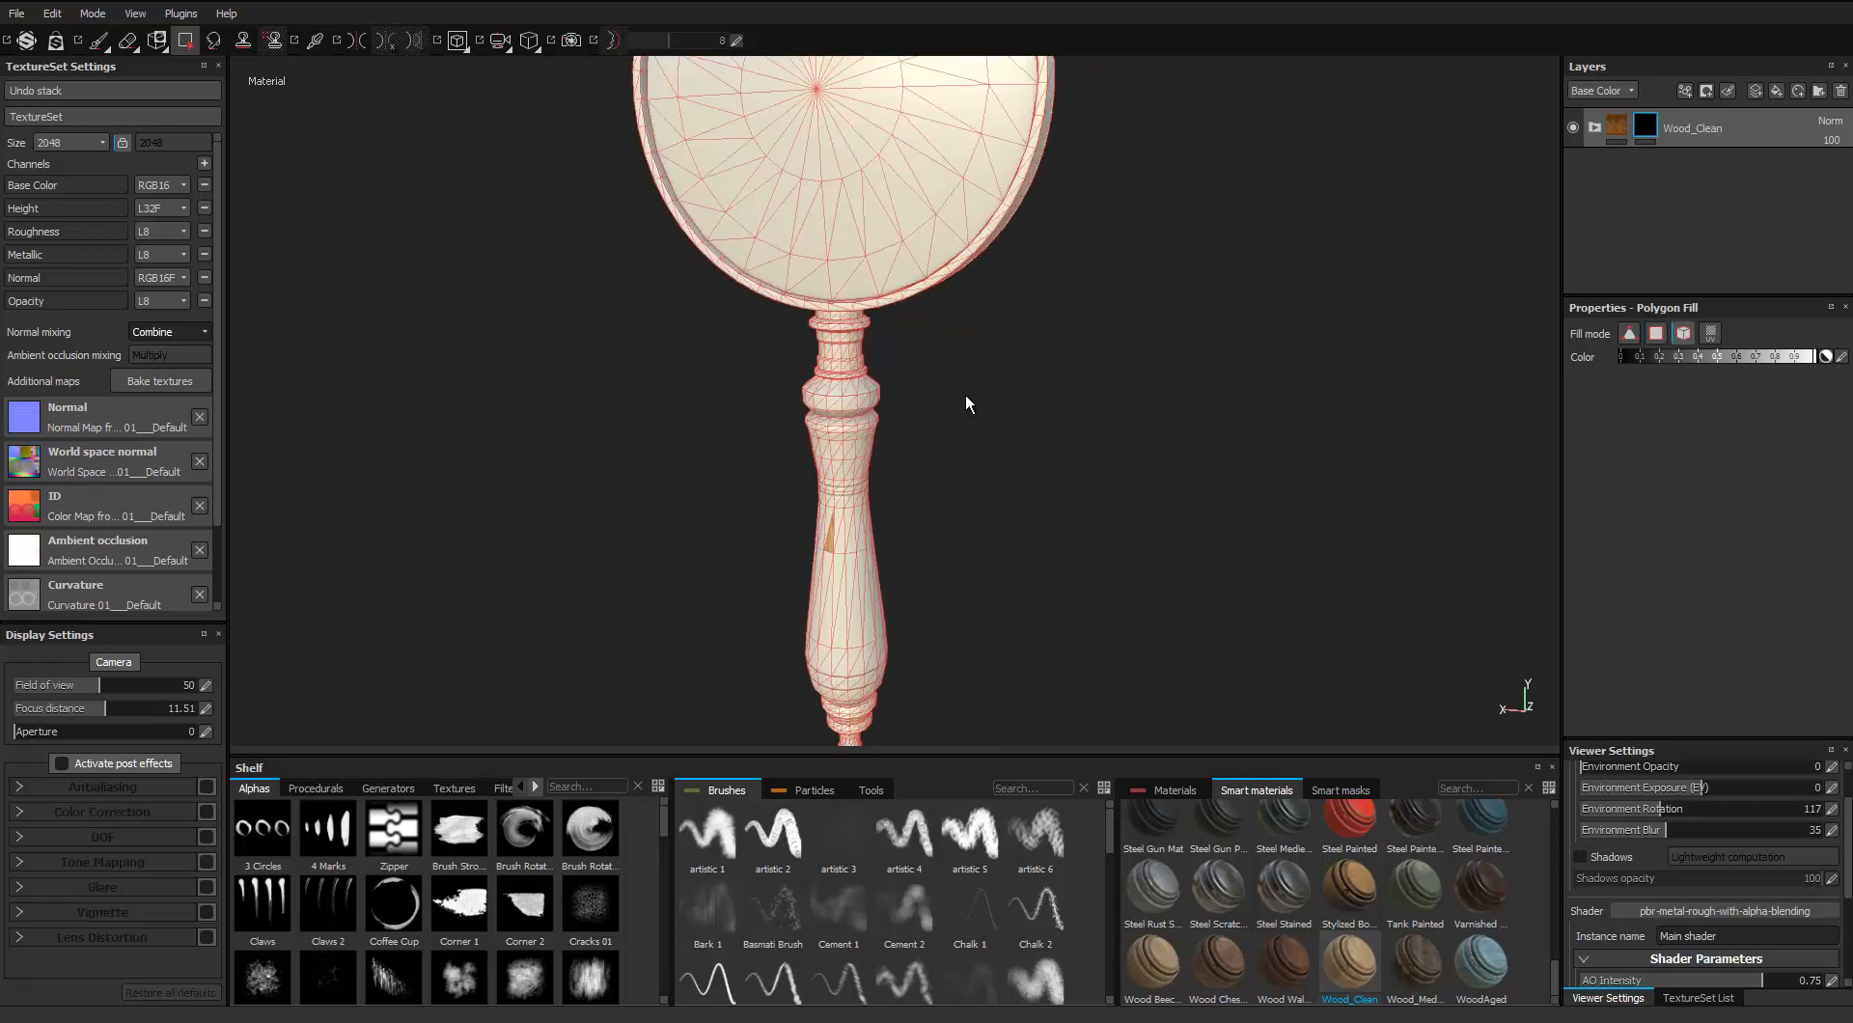
{"action": "left_click", "coordinate": [845, 470]}
{"action": "mouse_move", "coordinate": [773, 298]}
{"action": "middle_mouse_down", "text": "alt"}
{"action": "mouse_move", "coordinate": [762, 228]}
{"action": "mouse_move", "coordinate": [781, 140]}
{"action": "middle_mouse_up", "text": "alt"}
{"action": "scroll", "coordinate": [805, 356], "scroll_direction": "up", "scroll_amount": 4}
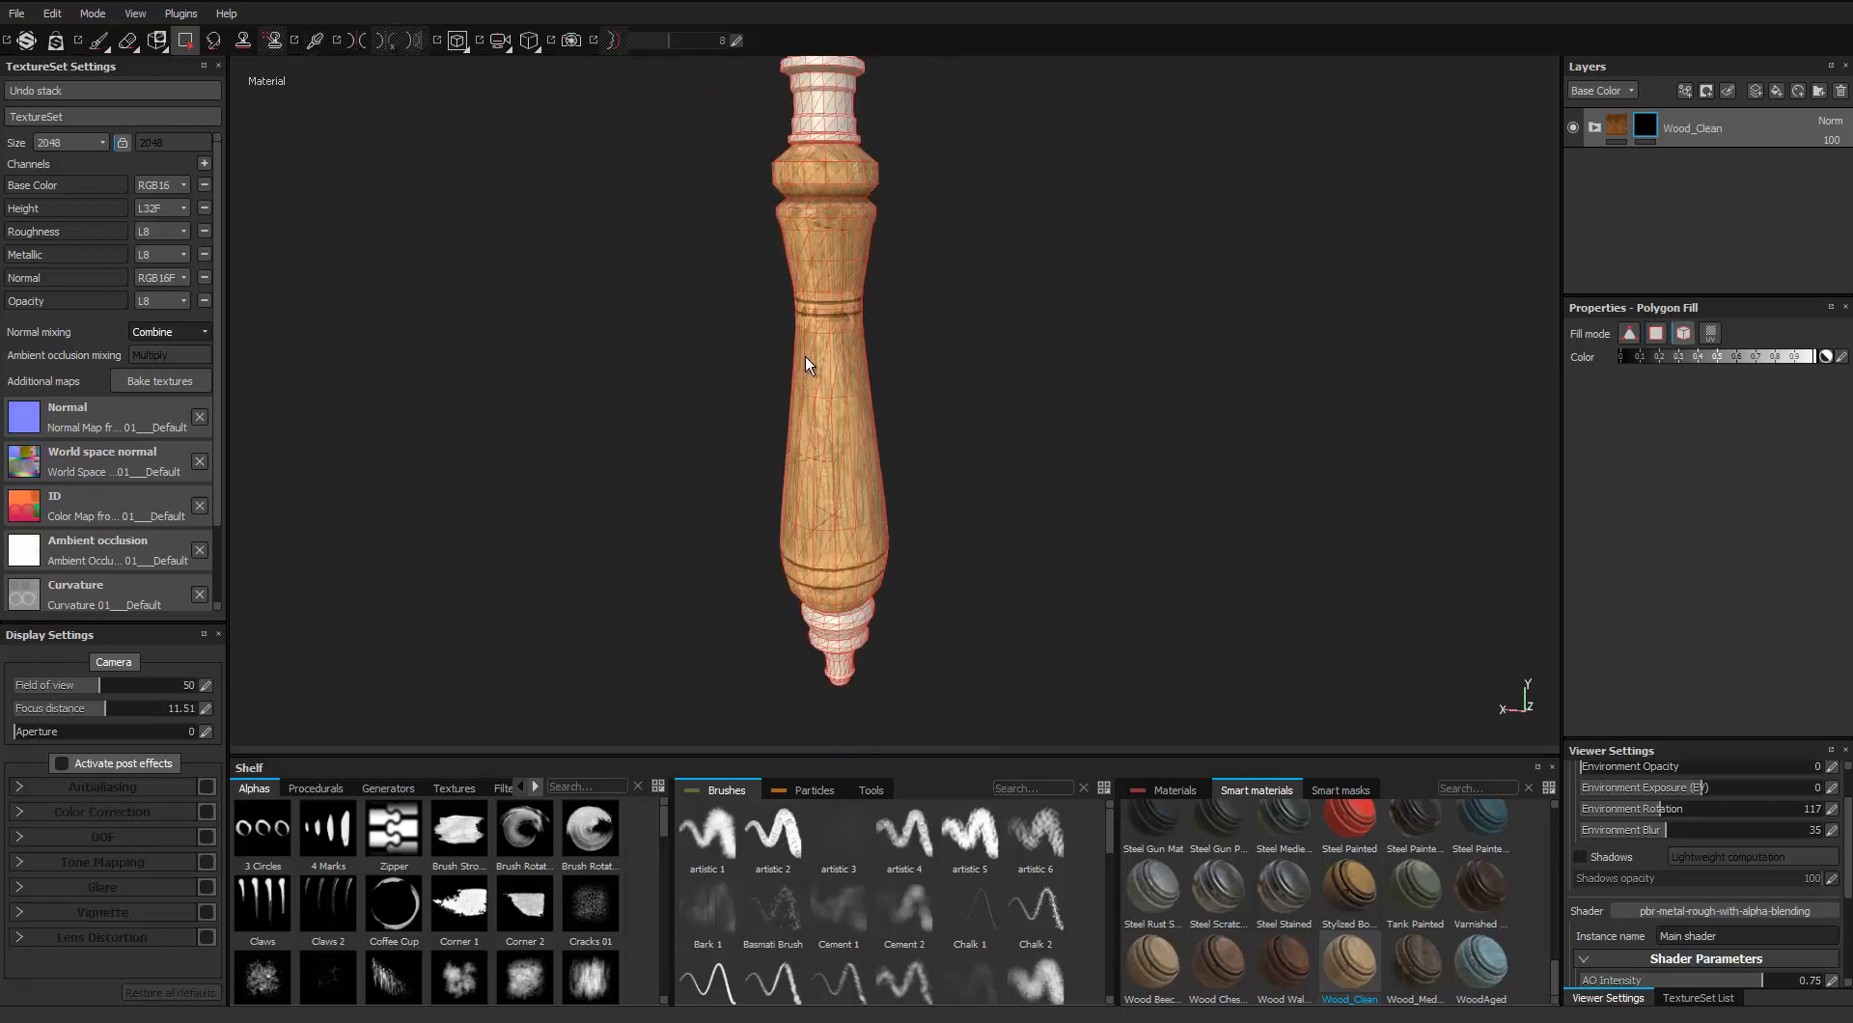
{"action": "left_click", "coordinate": [100, 43]}
{"action": "scroll", "coordinate": [798, 385], "scroll_direction": "up", "scroll_amount": 5}
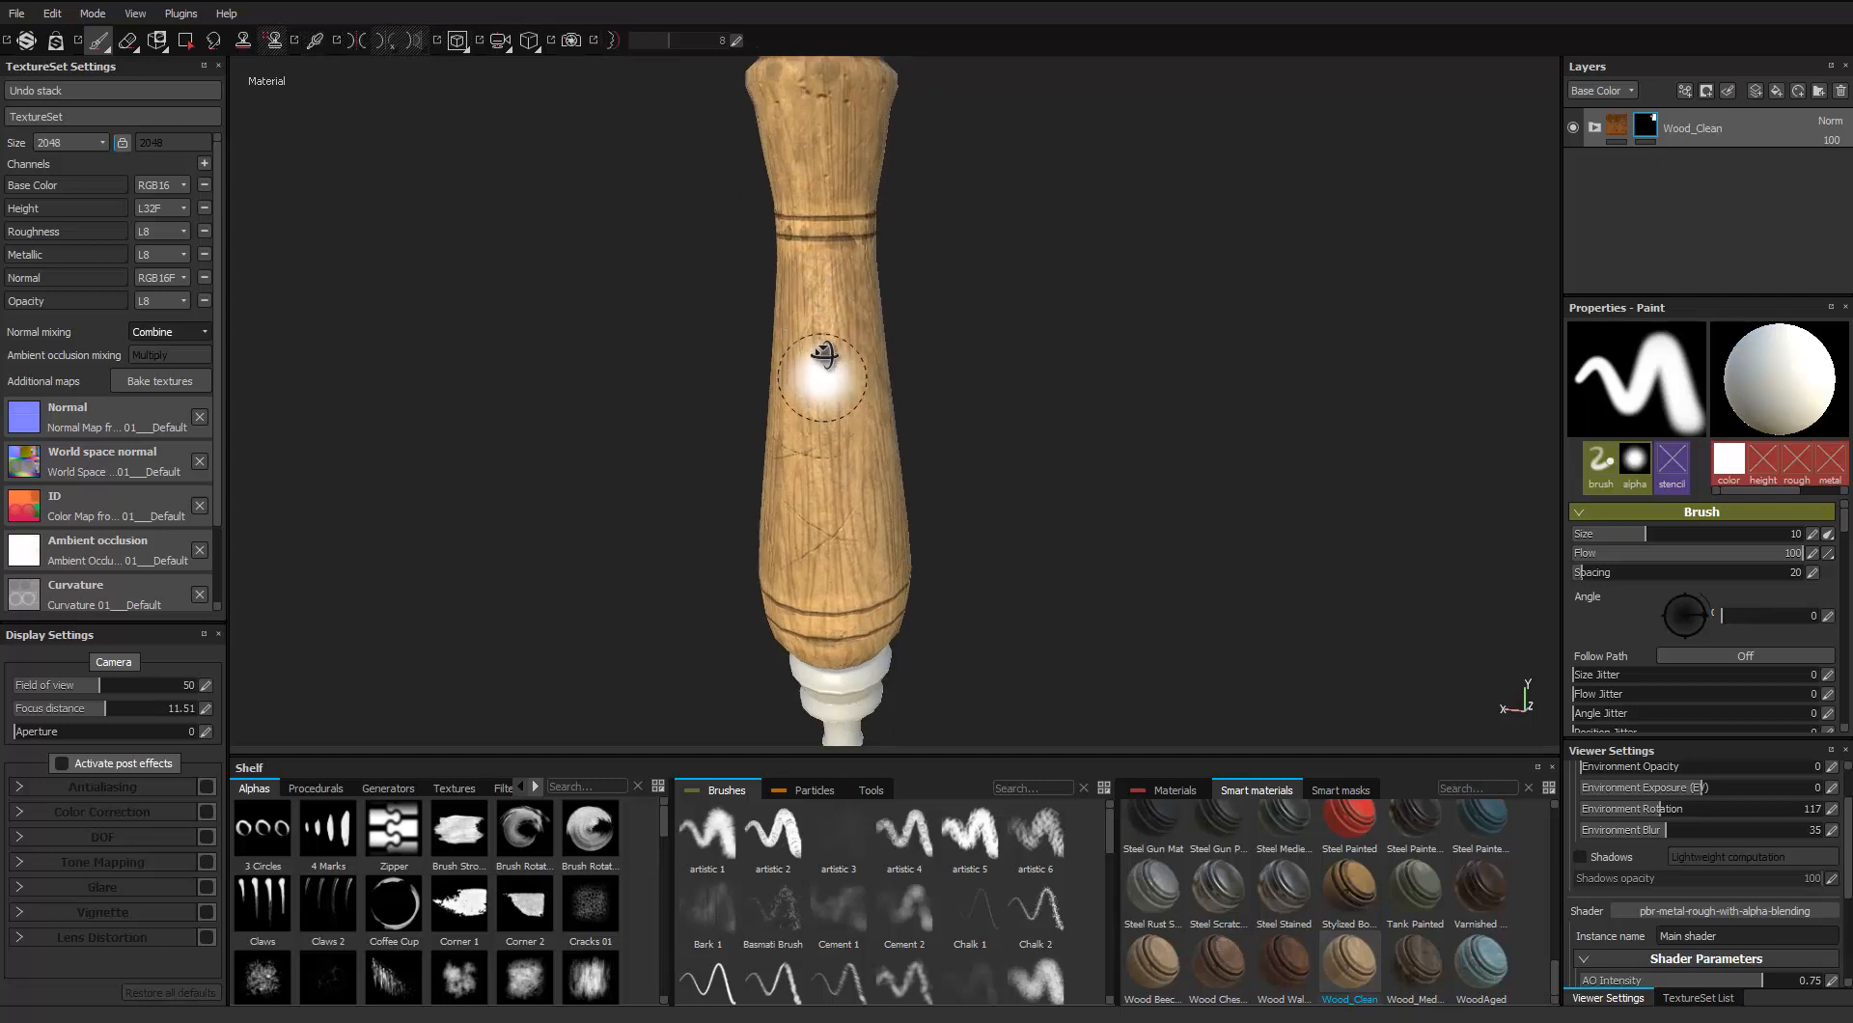
{"action": "scroll", "coordinate": [868, 349], "scroll_direction": "down", "scroll_amount": 3}
Expand the Wood_Clean group and hide its wornEdges layer
{"action": "left_click", "coordinate": [1592, 128]}
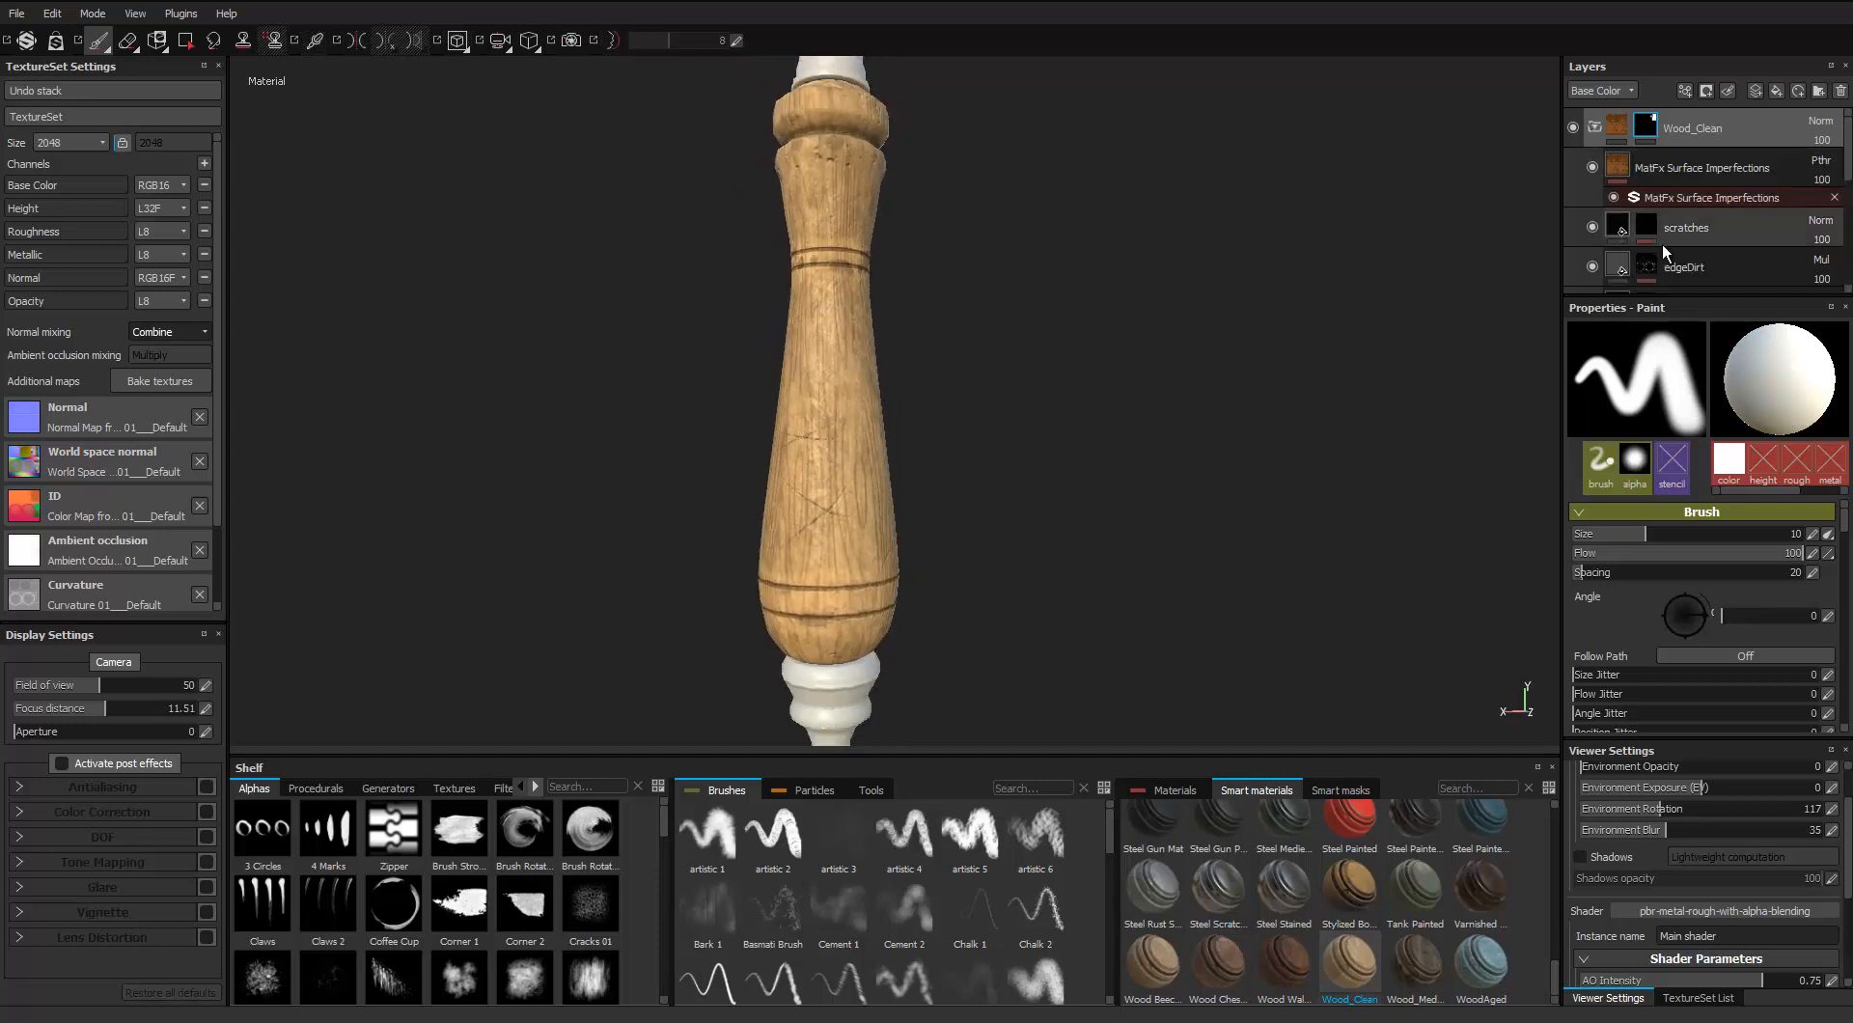
{"action": "scroll", "coordinate": [1847, 190], "scroll_direction": "down", "scroll_amount": 2}
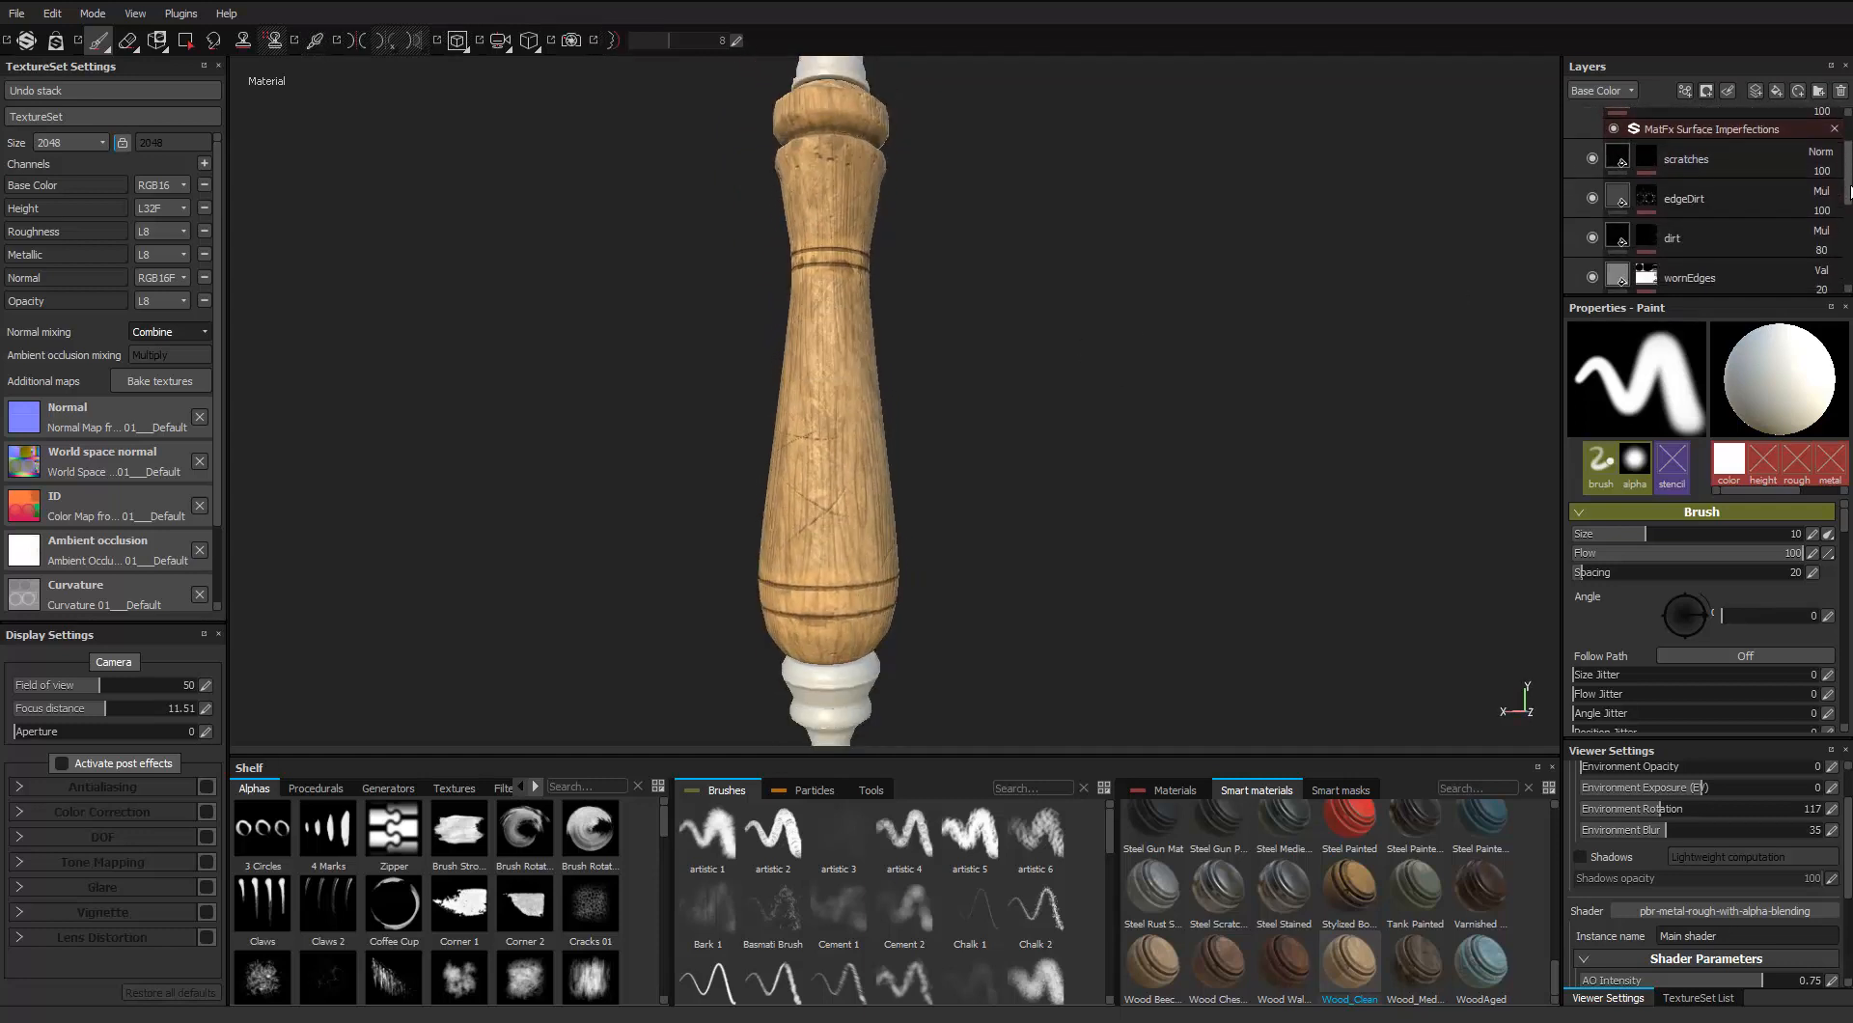
{"action": "scroll", "coordinate": [1735, 227], "scroll_direction": "down", "scroll_amount": 3}
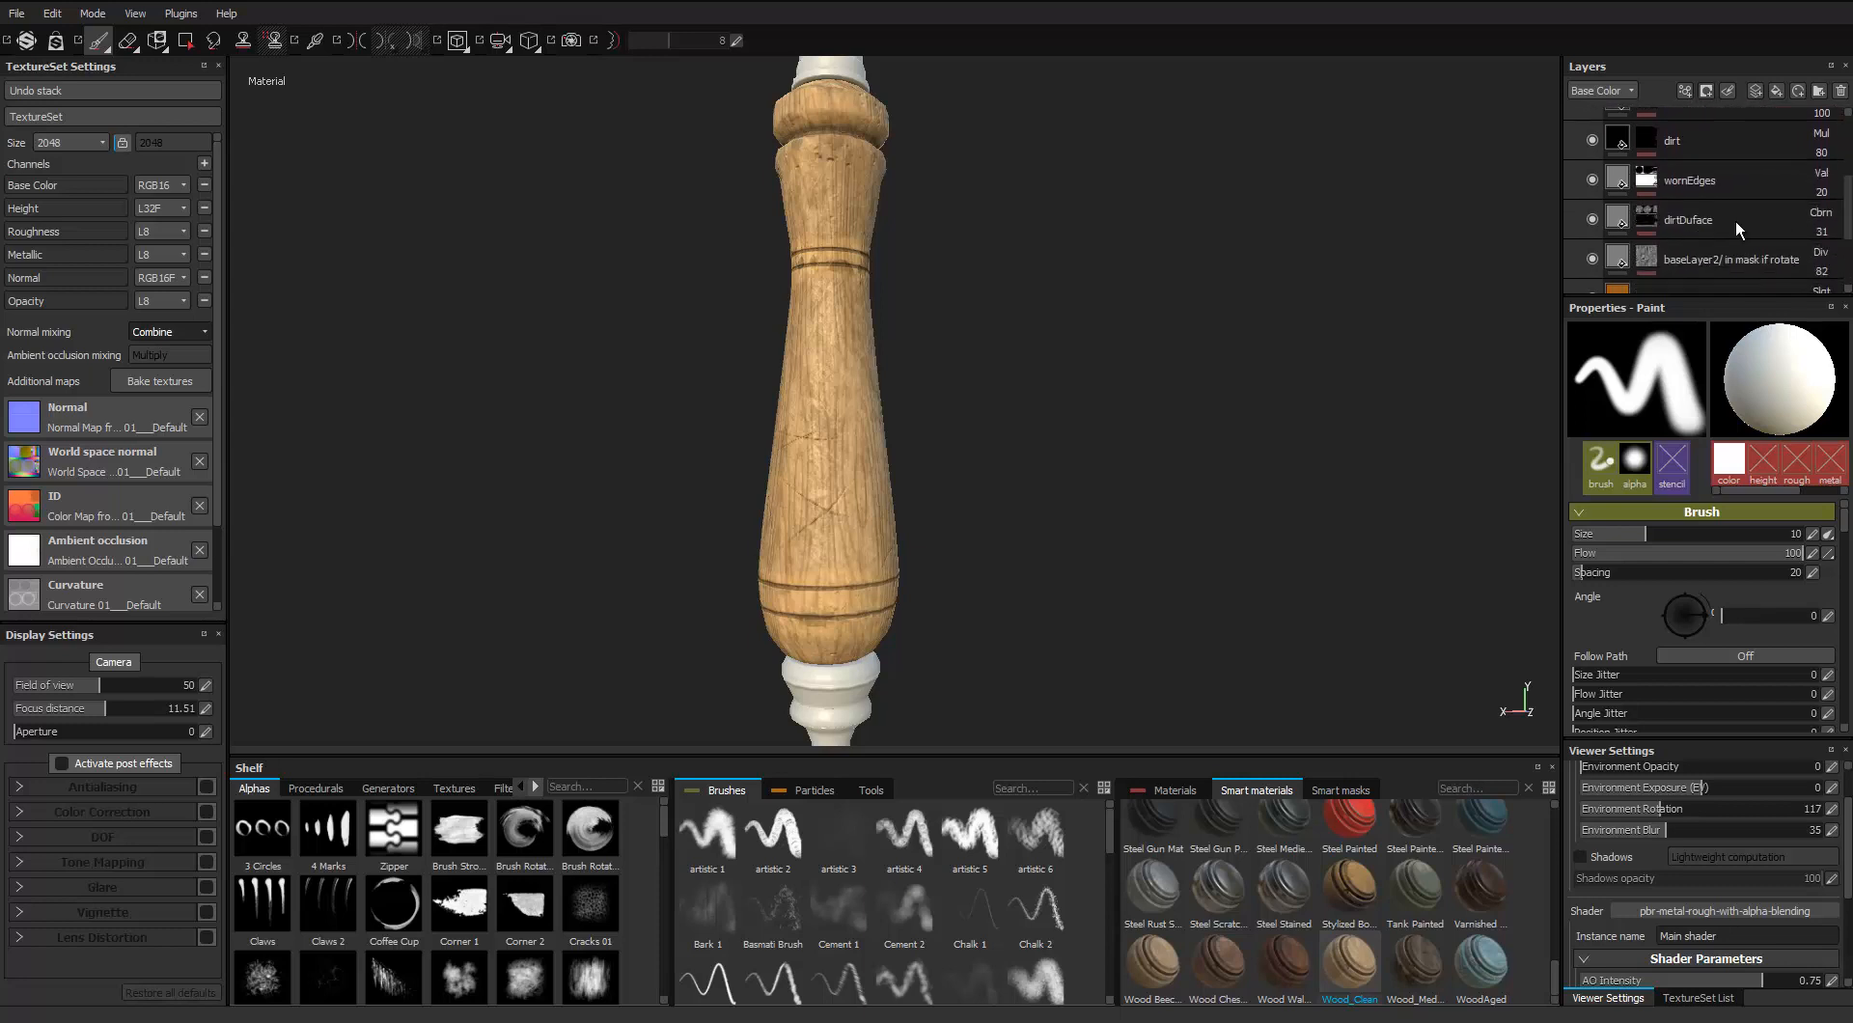
{"action": "left_click", "coordinate": [1592, 180]}
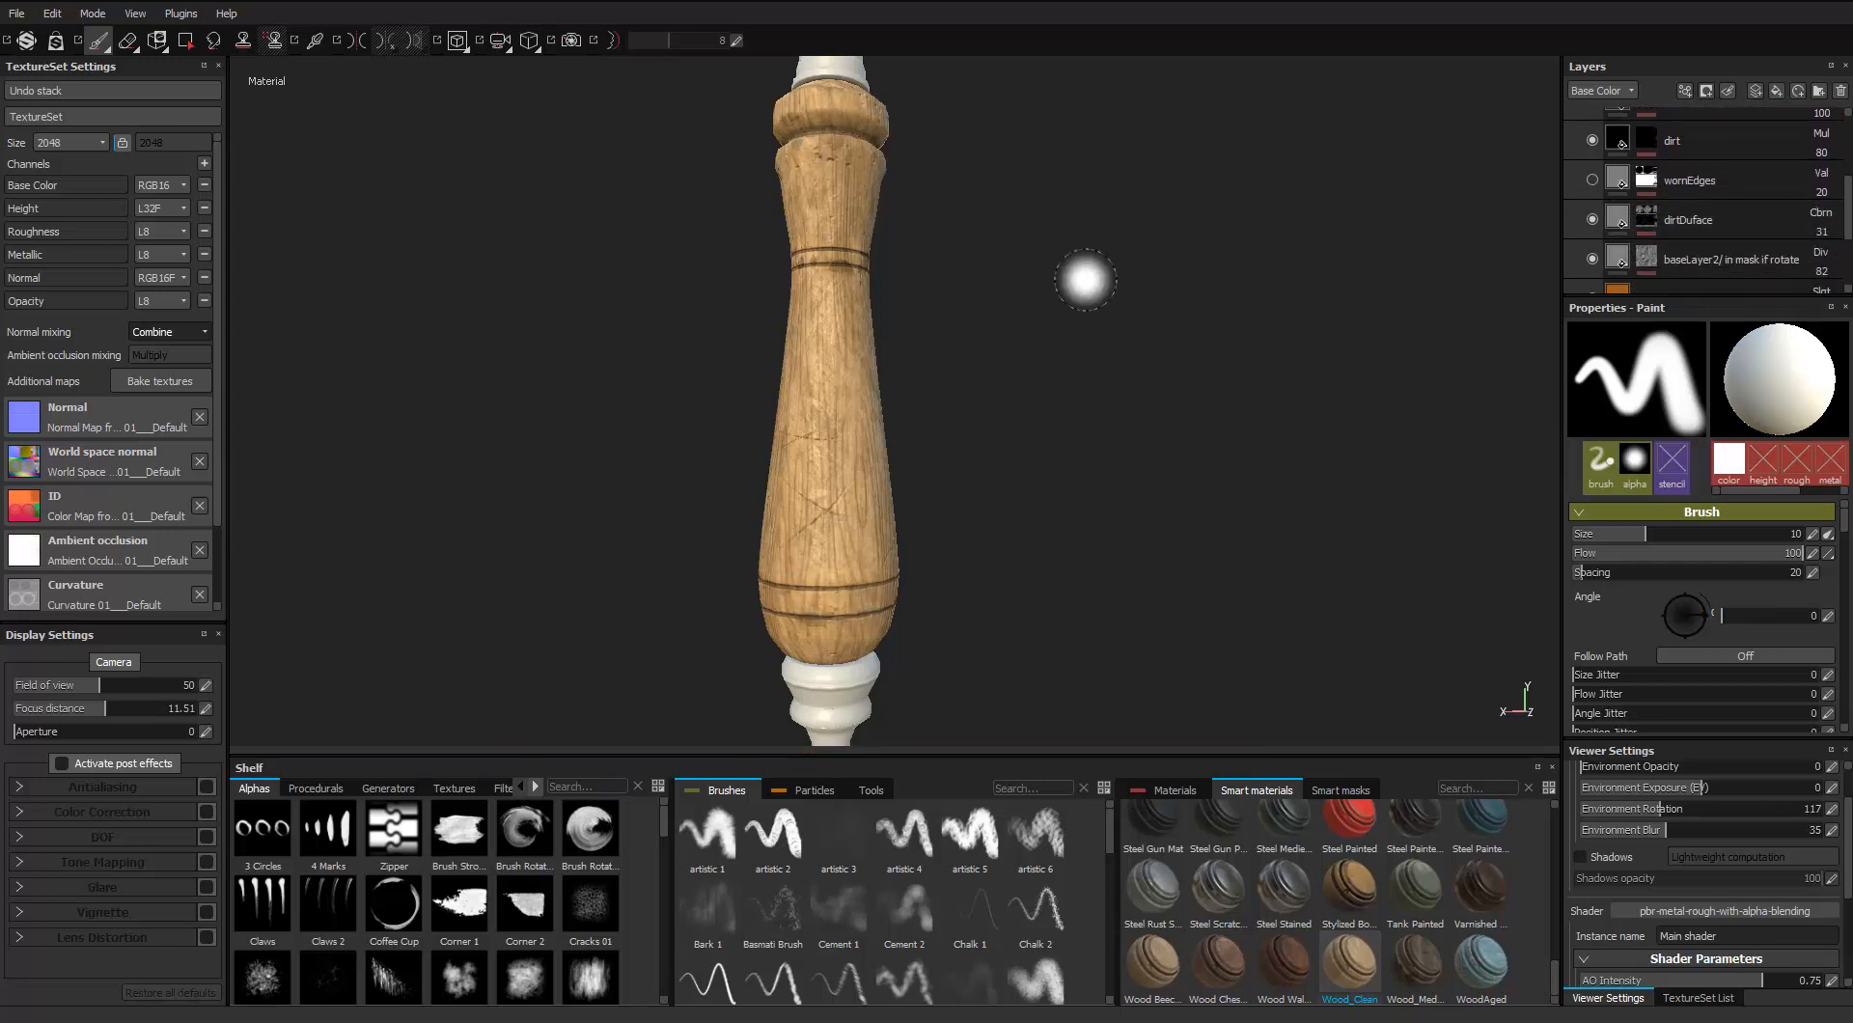
Set woodBaseLayer's base color to a dark ochre with RGB 0.181, 0.123, 0.005
{"action": "scroll", "coordinate": [1665, 233], "scroll_direction": "down", "scroll_amount": 3}
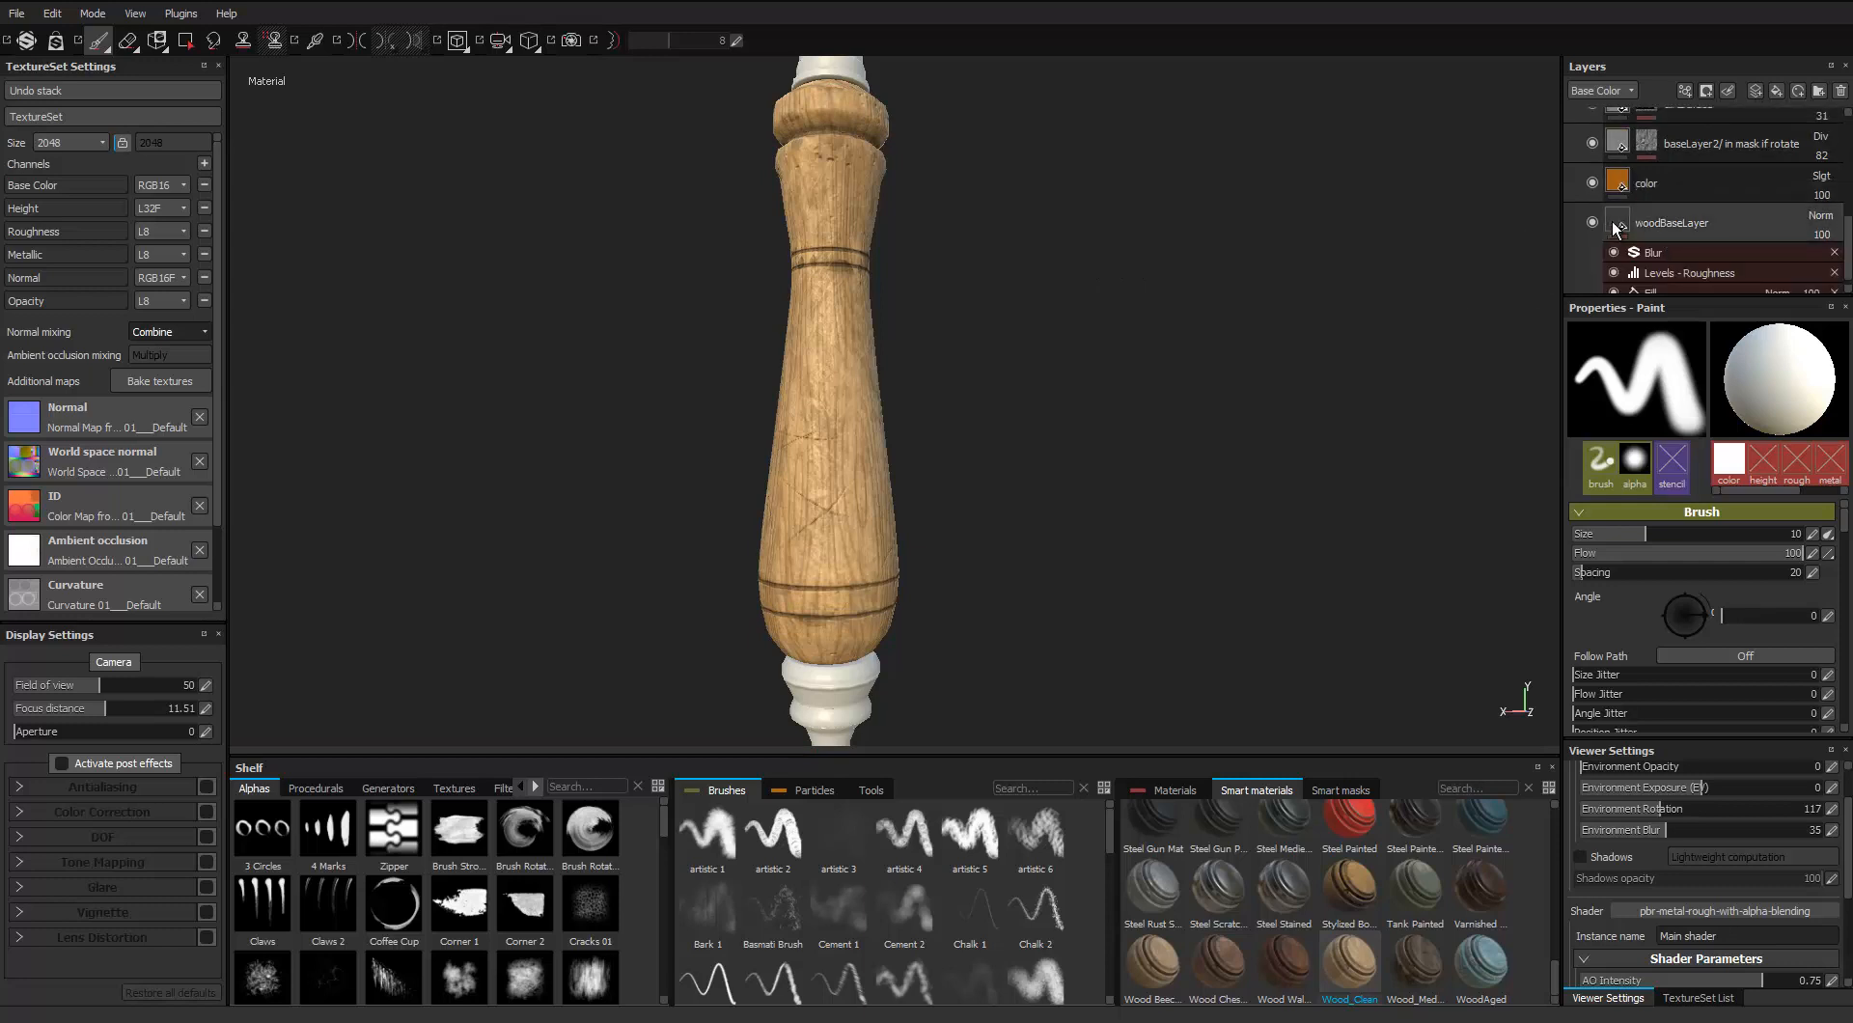
{"action": "left_click", "coordinate": [1618, 232]}
{"action": "left_click", "coordinate": [1666, 666]}
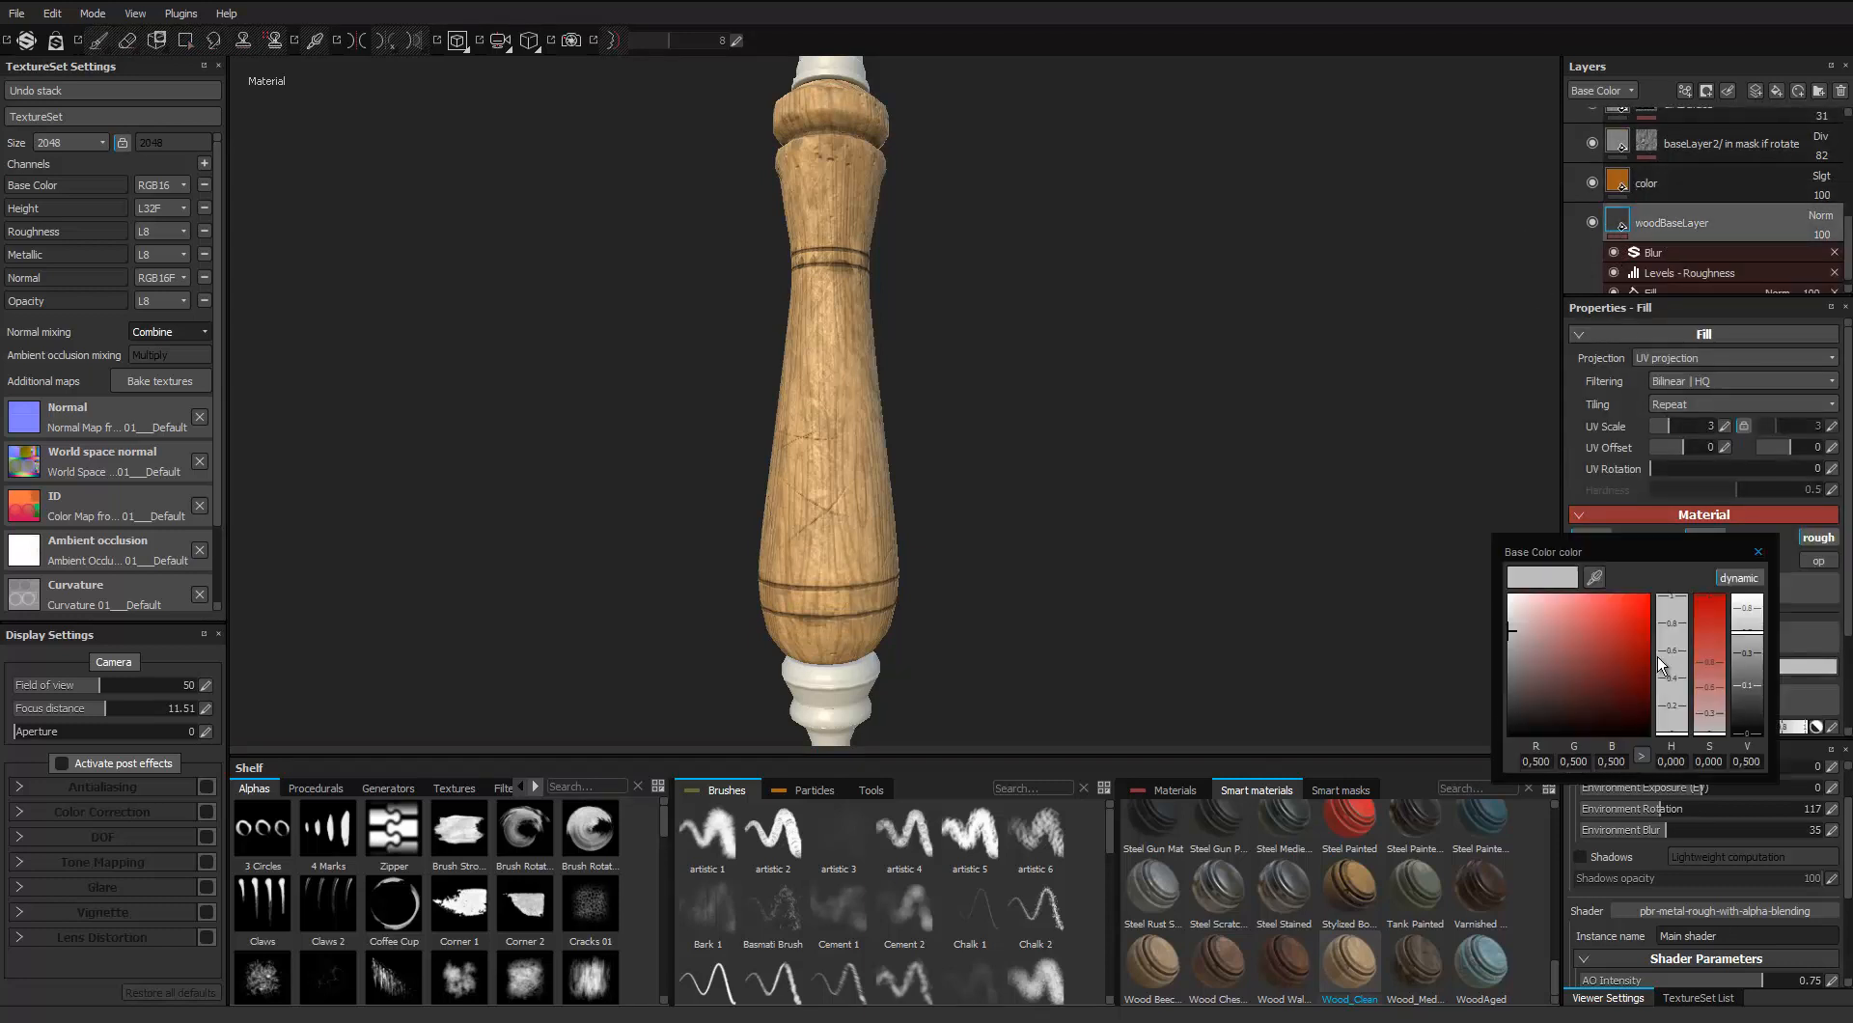
{"action": "left_click_drag", "start_coordinate": [1668, 708], "coordinate": [1670, 719]}
{"action": "left_click", "coordinate": [1623, 668]}
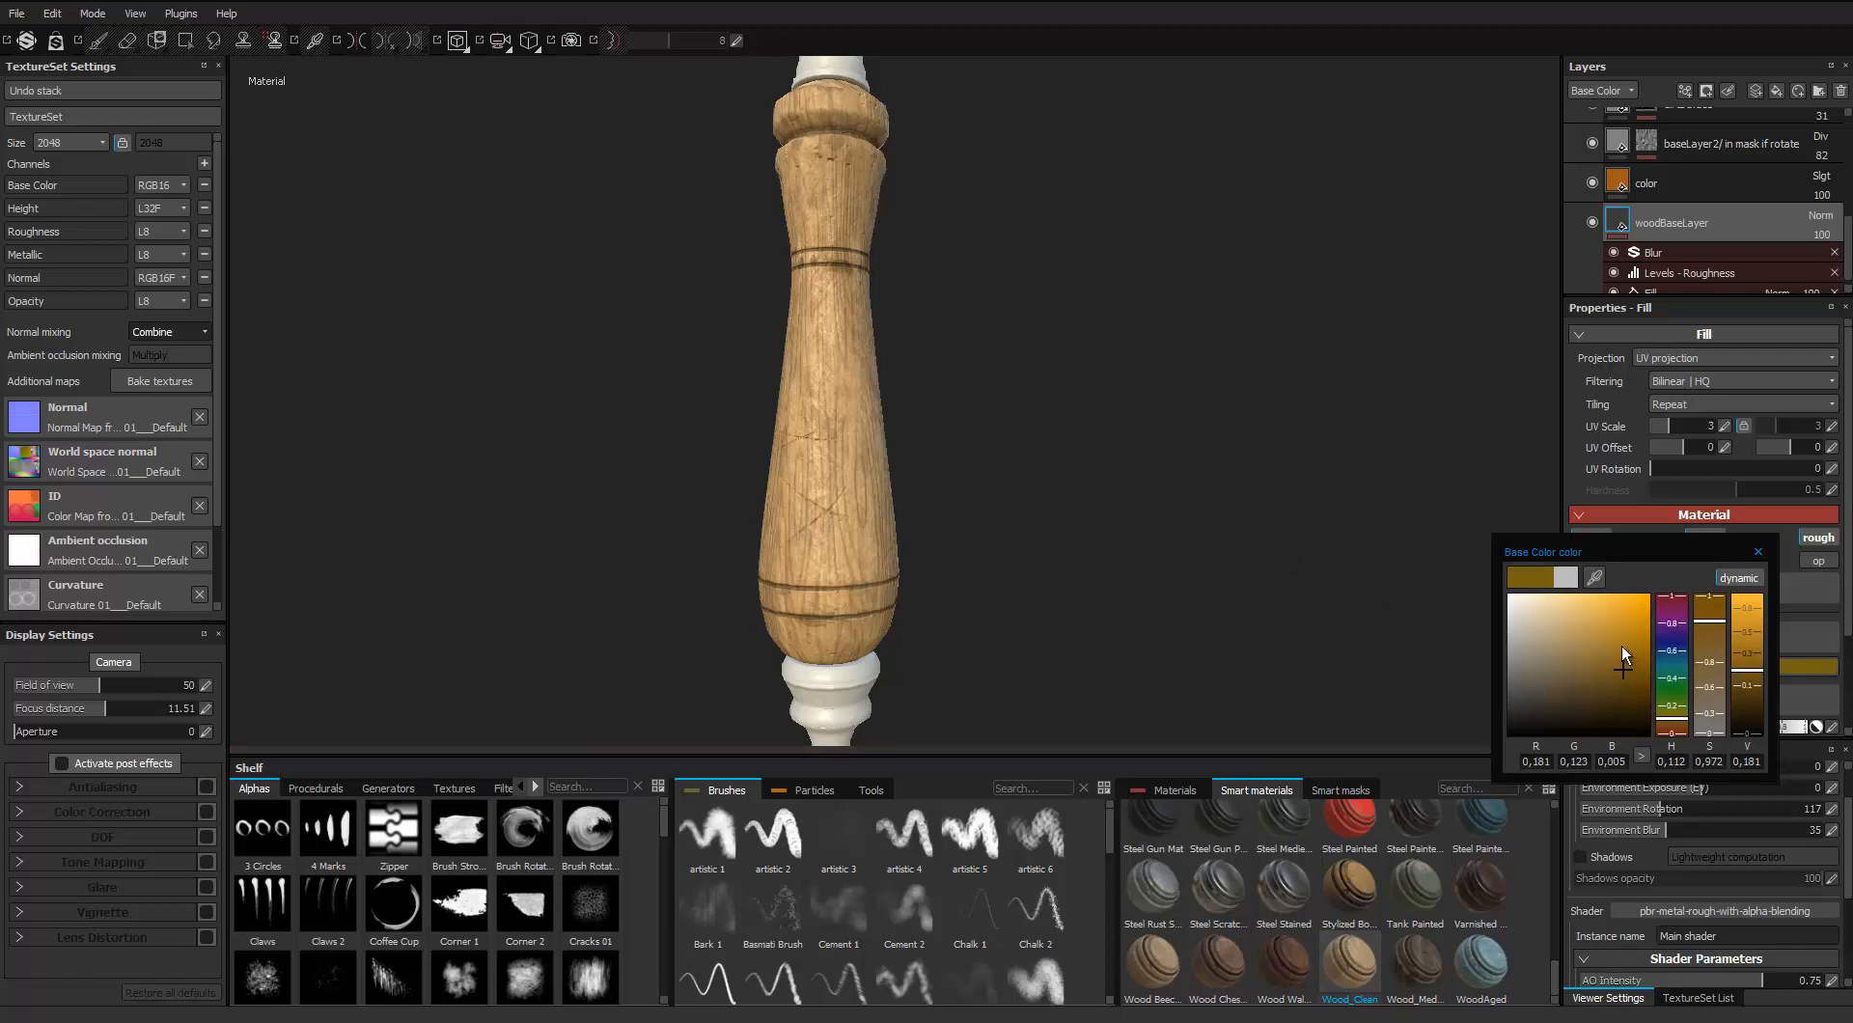
{"action": "left_click", "coordinate": [1759, 553]}
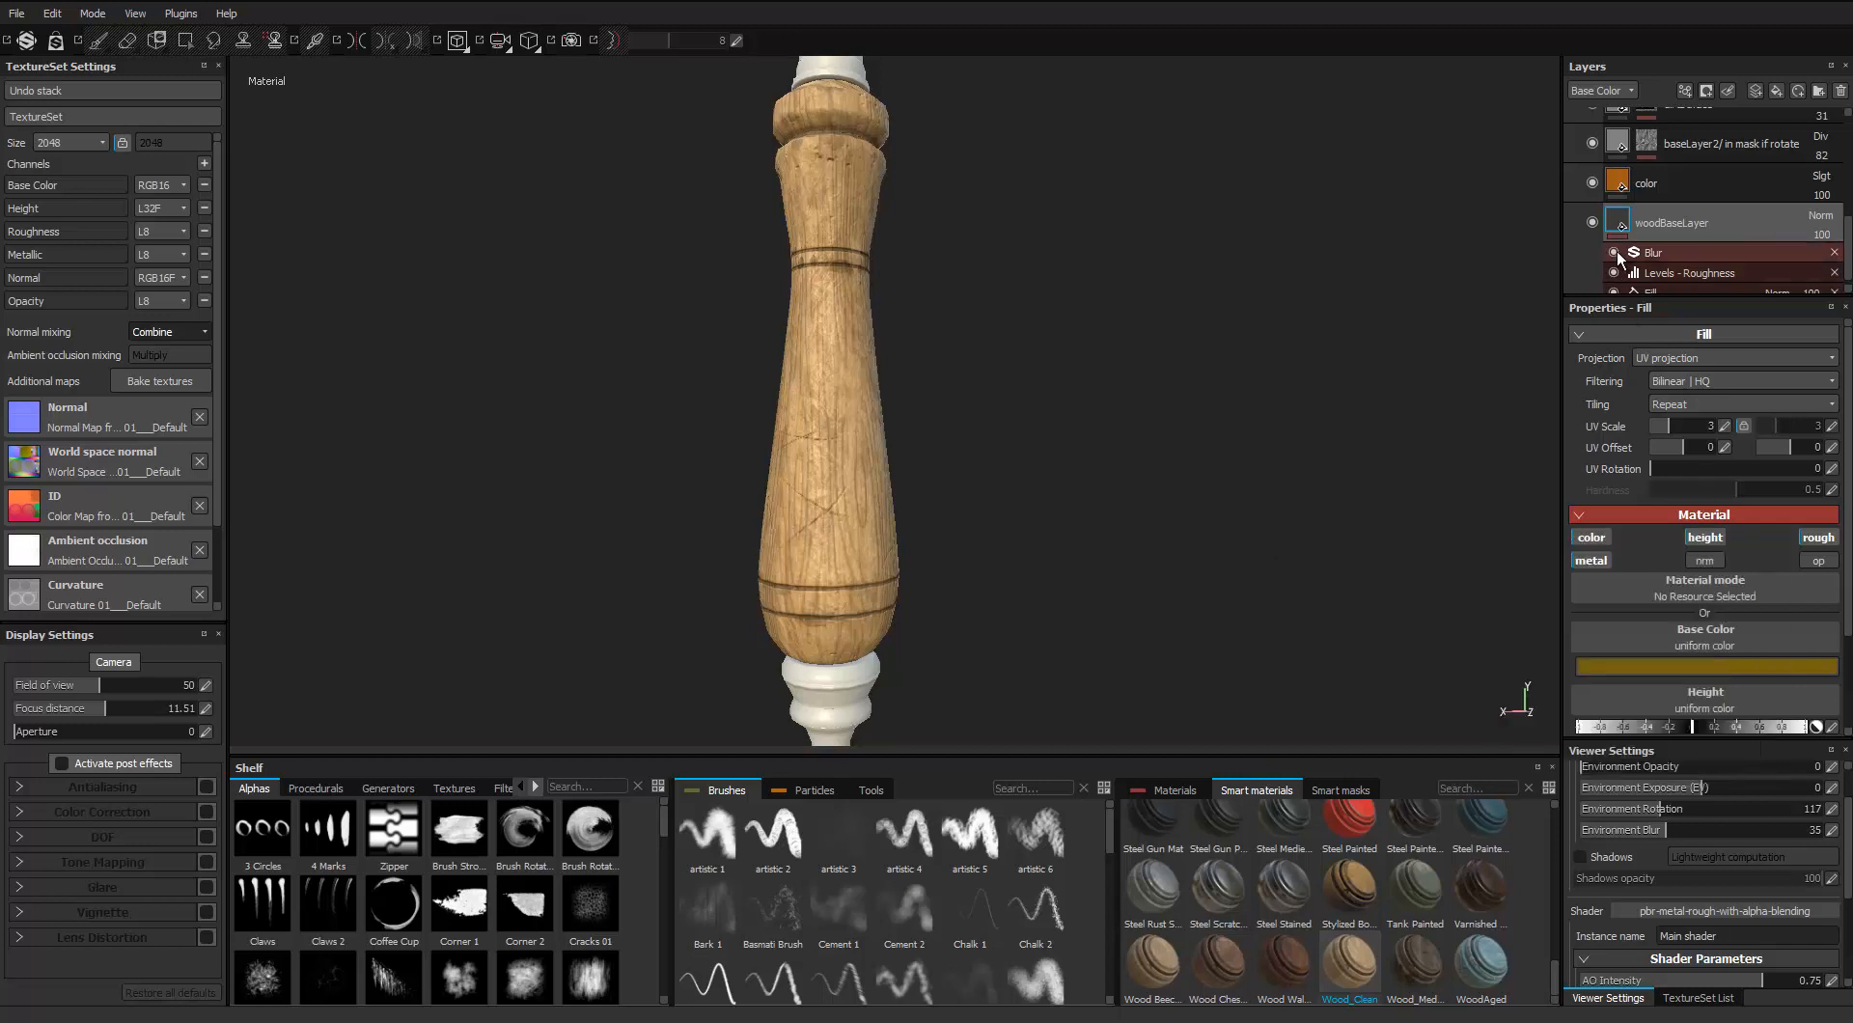
Turn off the Blur and Levels - Roughness effects on woodBaseLayer
{"action": "left_click", "coordinate": [1613, 252]}
{"action": "left_click", "coordinate": [1613, 273]}
{"action": "scroll", "coordinate": [918, 379], "scroll_direction": "down", "scroll_amount": 3}
{"action": "scroll", "coordinate": [918, 379], "scroll_direction": "up", "scroll_amount": 2}
{"action": "middle_click_drag", "start_coordinate": [918, 379], "coordinate": [920, 403], "text": "alt"}
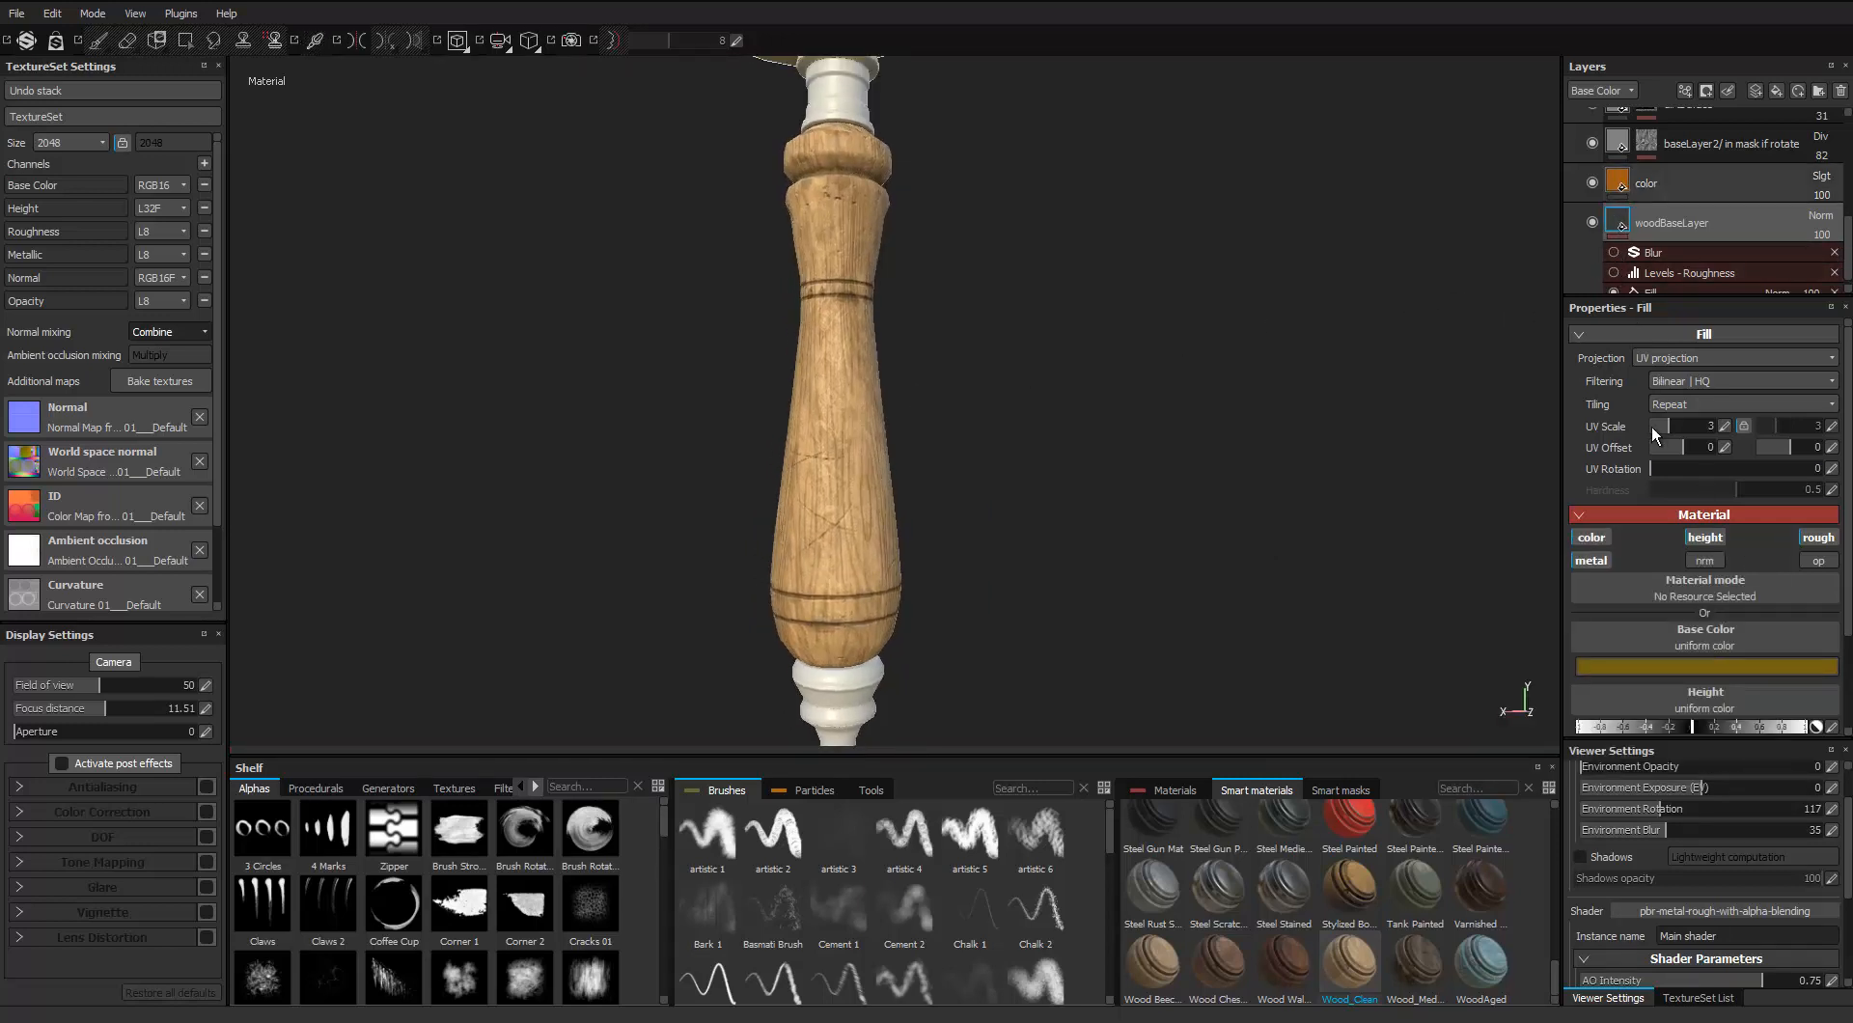
Set the color layer's base color to a very dark brown with RGB 0.027, 0.011, 0.007
{"action": "left_click", "coordinate": [1620, 182]}
{"action": "left_click", "coordinate": [1639, 640]}
{"action": "left_click_drag", "start_coordinate": [1574, 552], "coordinate": [1254, 531]}
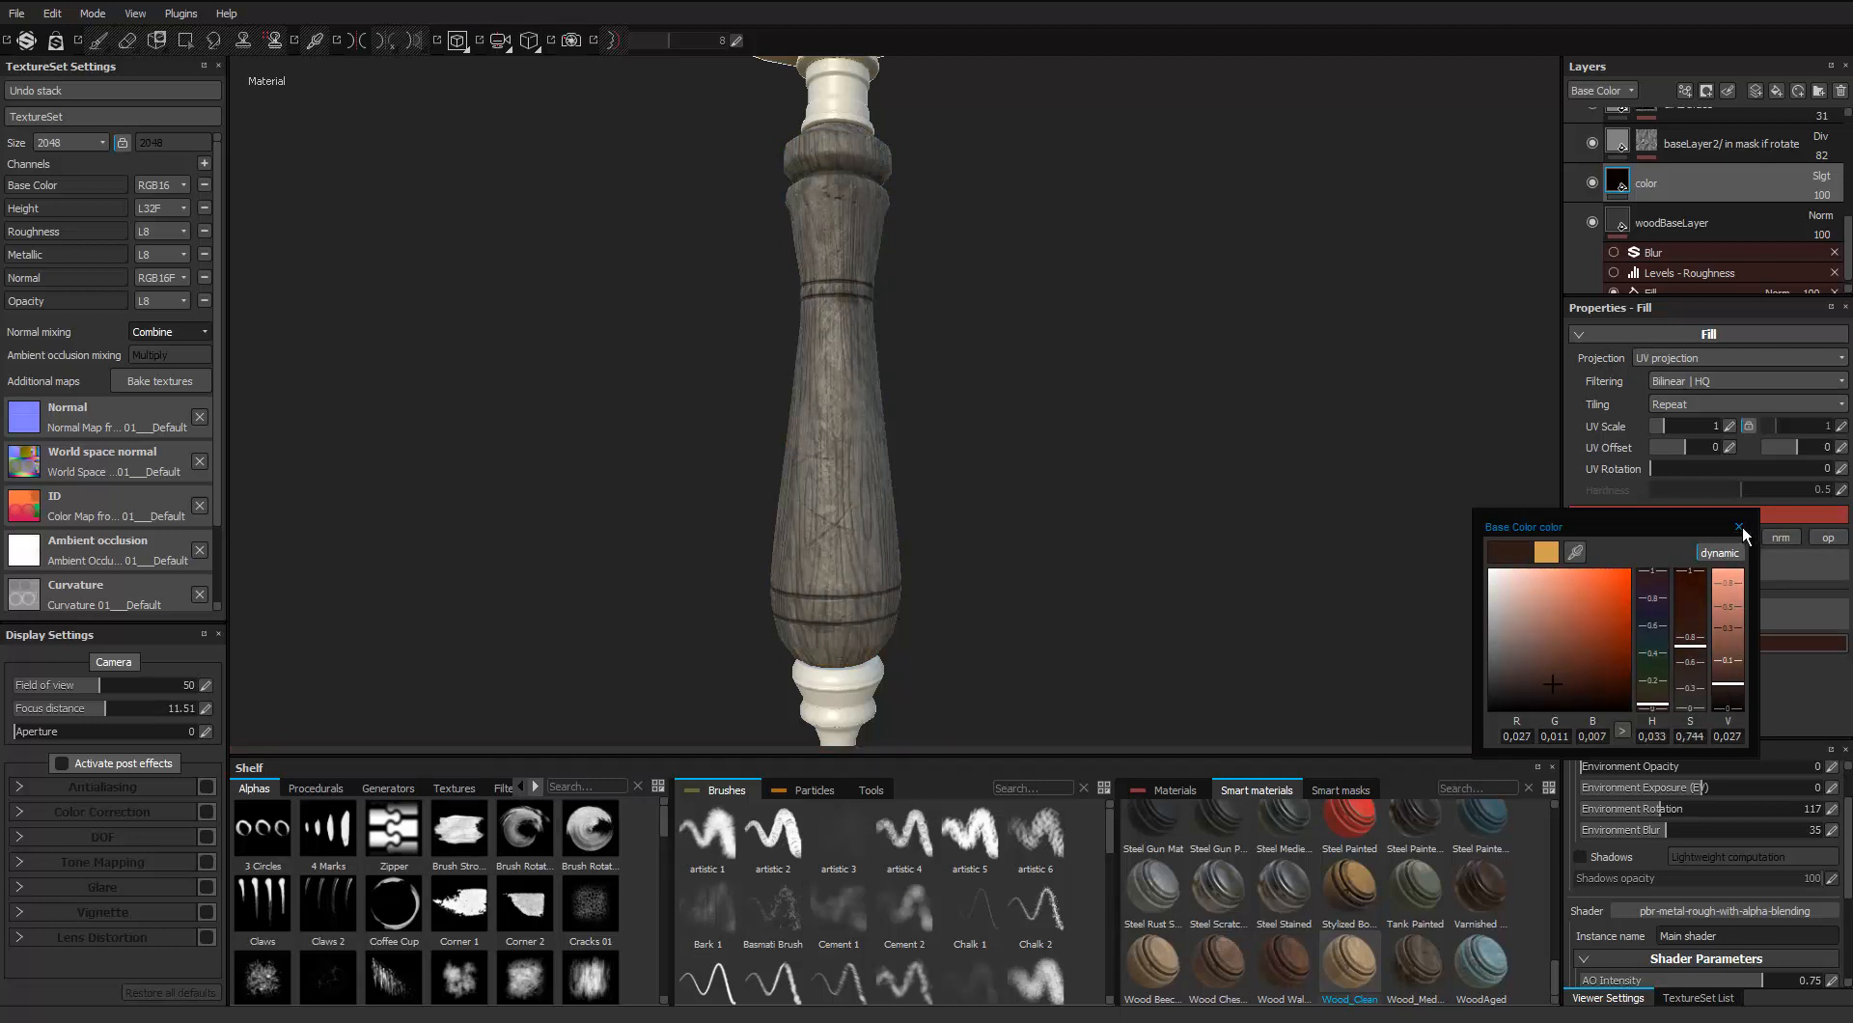
{"action": "left_click", "coordinate": [1739, 527]}
Turn off woodBaseLayer's Fill effect to examine the handle without the wood grain, and turn it back on
{"action": "left_click", "coordinate": [1628, 216]}
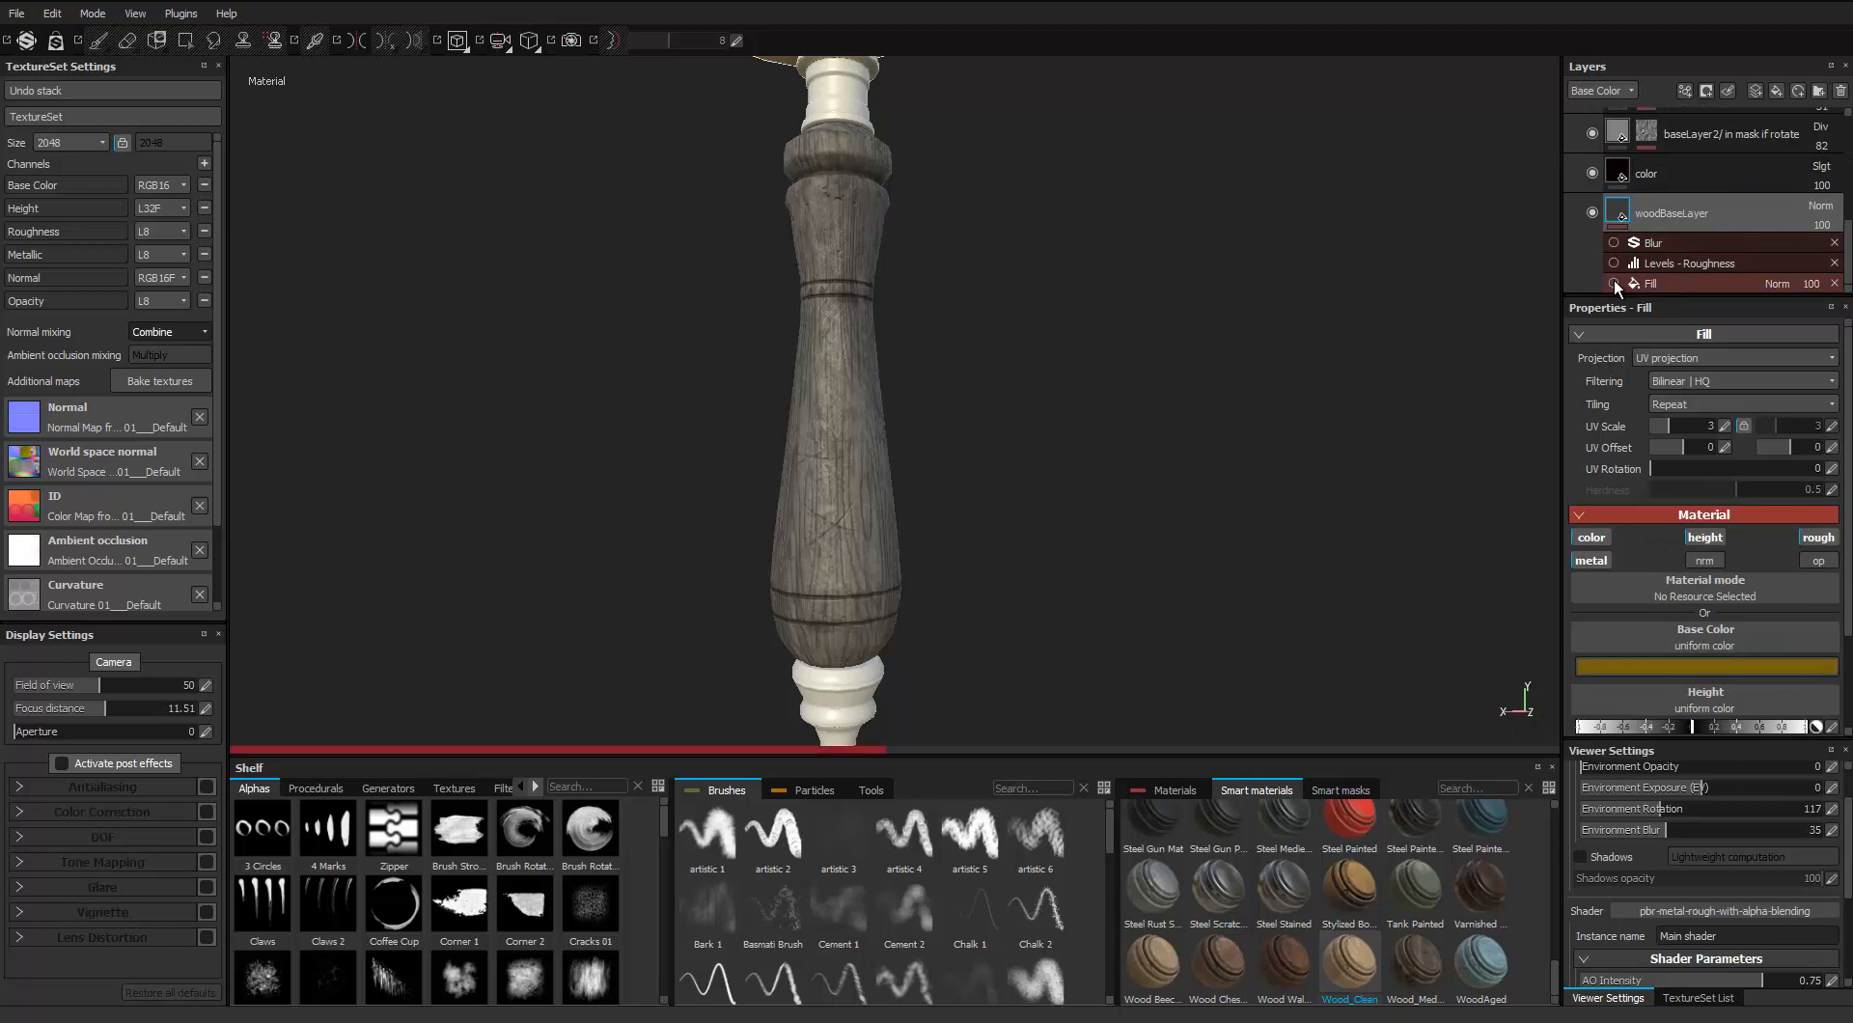
{"action": "scroll", "coordinate": [916, 390], "scroll_direction": "down", "scroll_amount": 4}
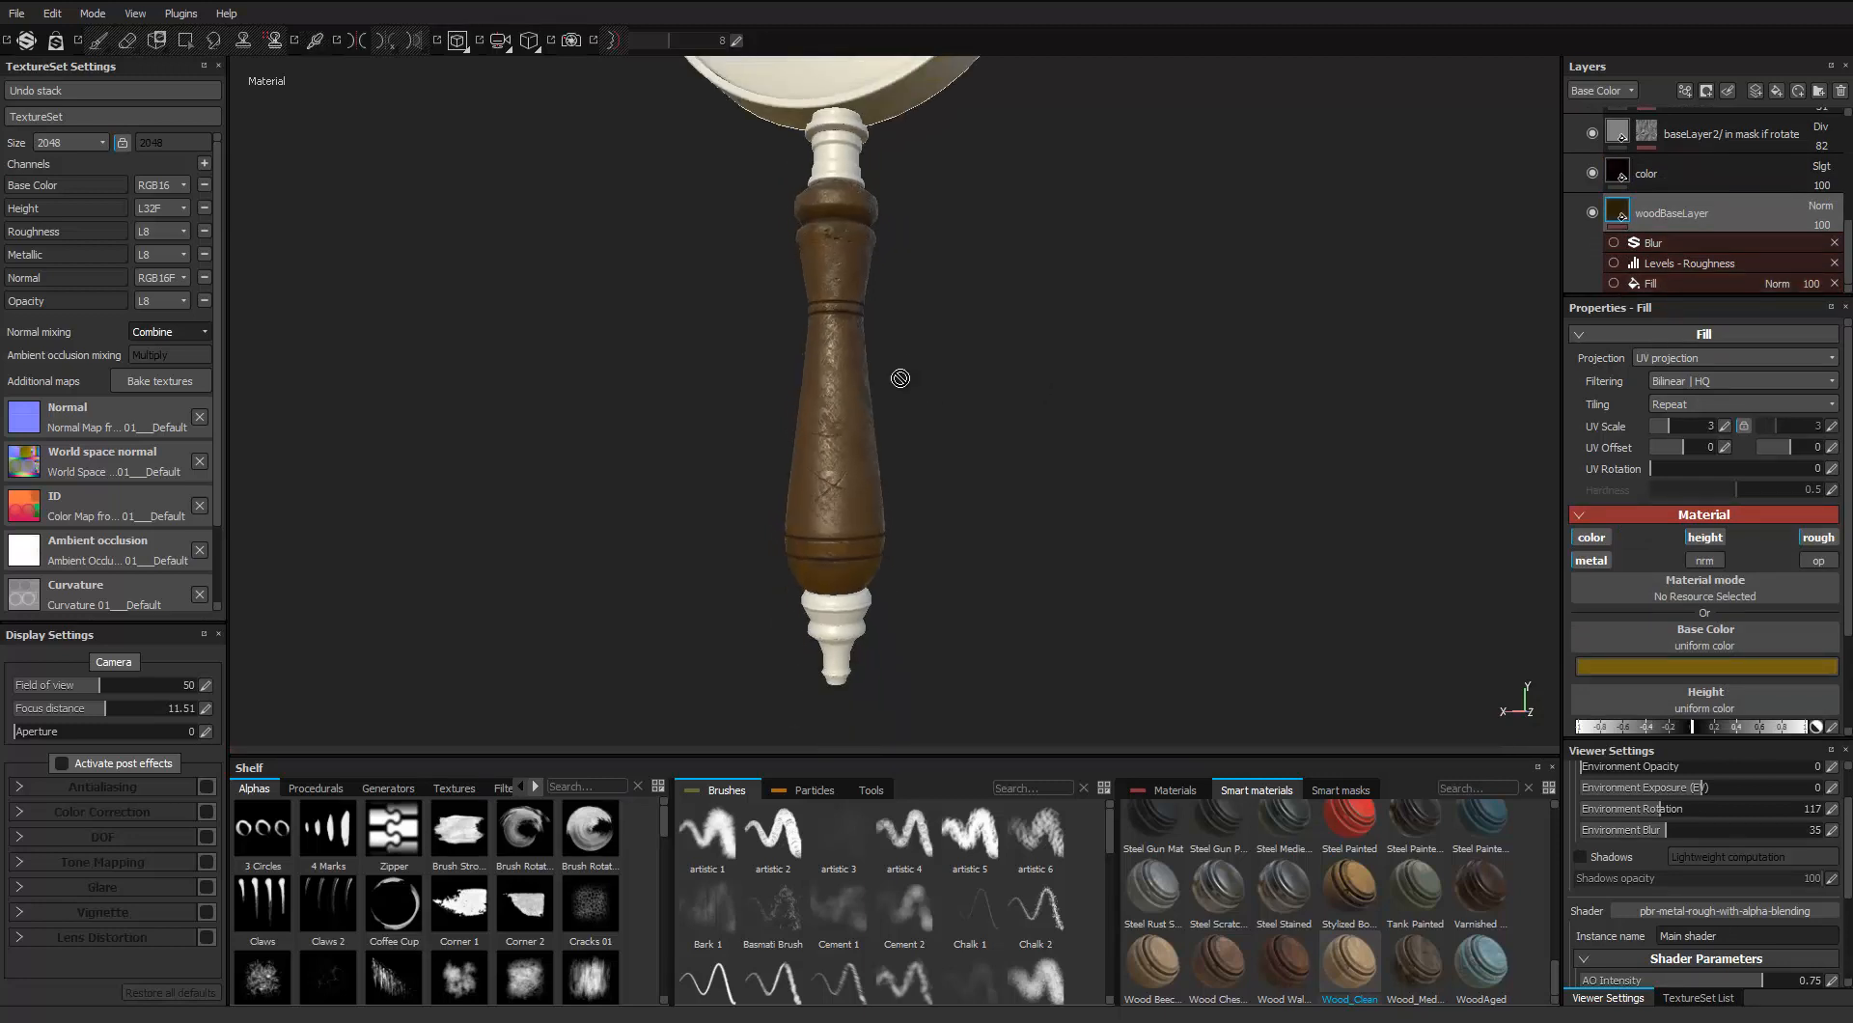
{"action": "scroll", "coordinate": [870, 422], "scroll_direction": "up", "scroll_amount": 3}
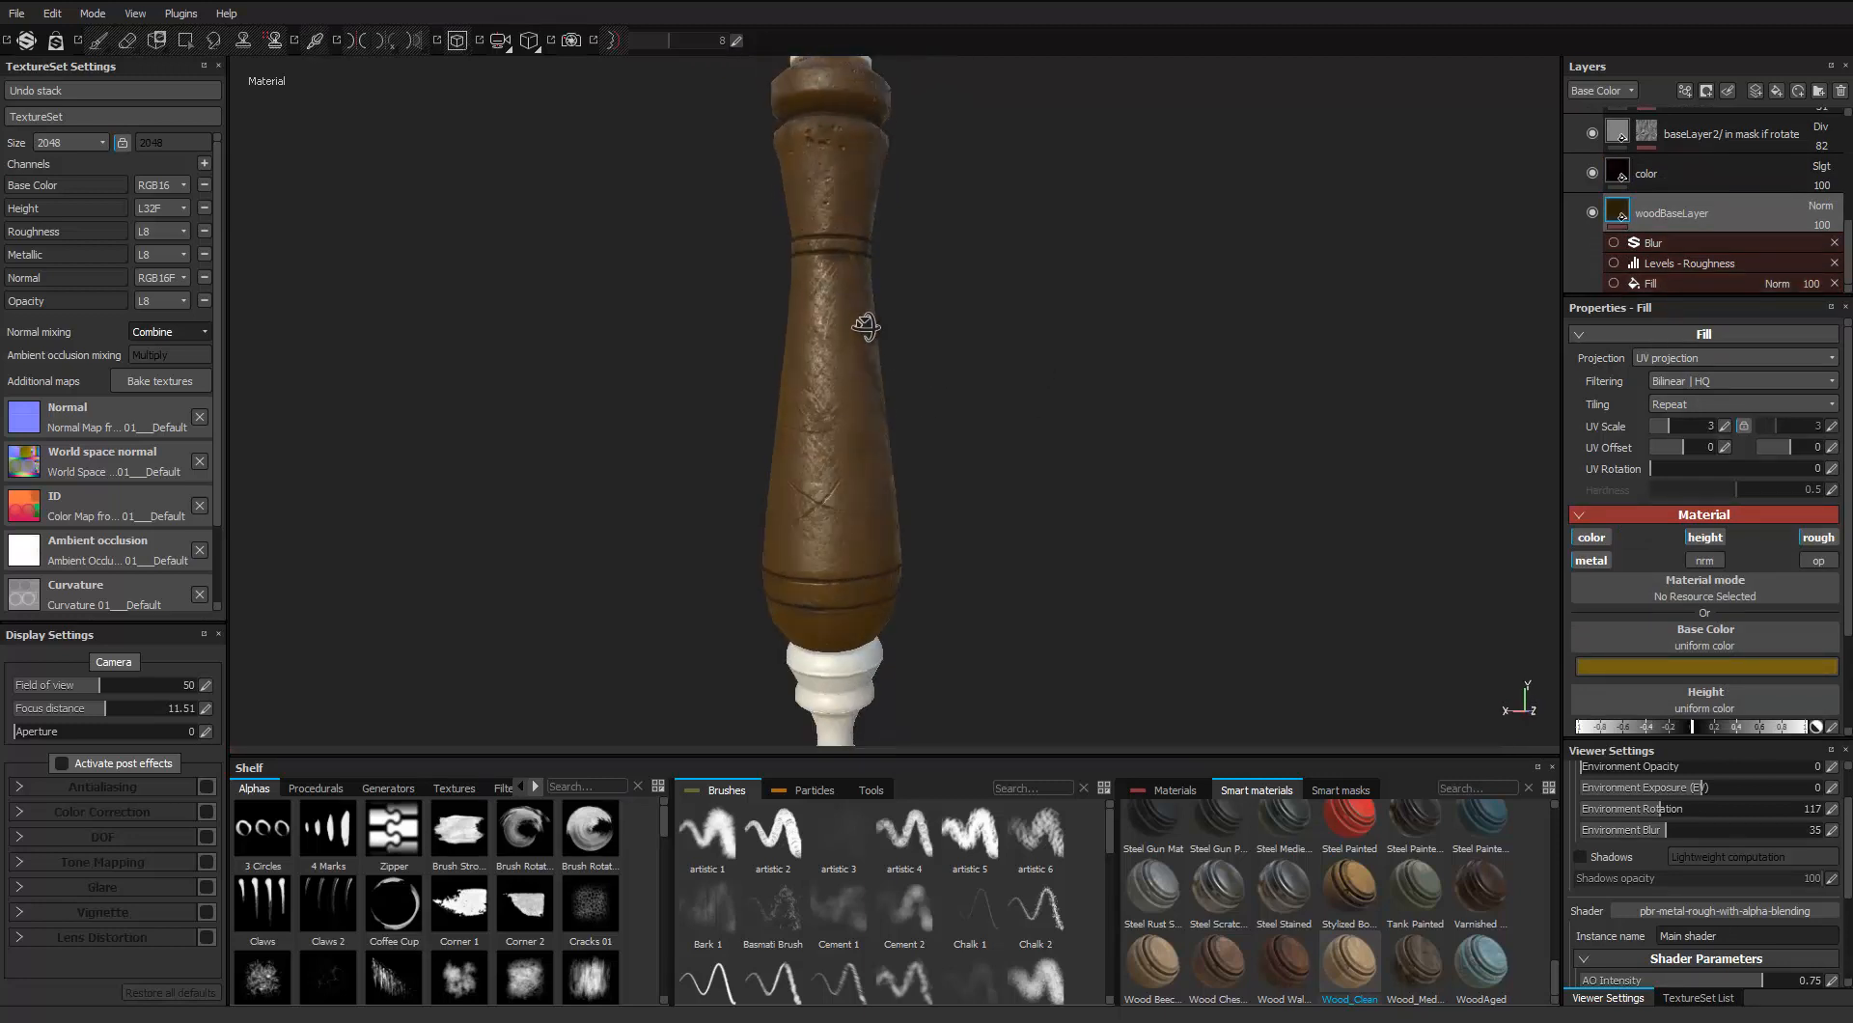
{"action": "left_click", "coordinate": [1645, 283]}
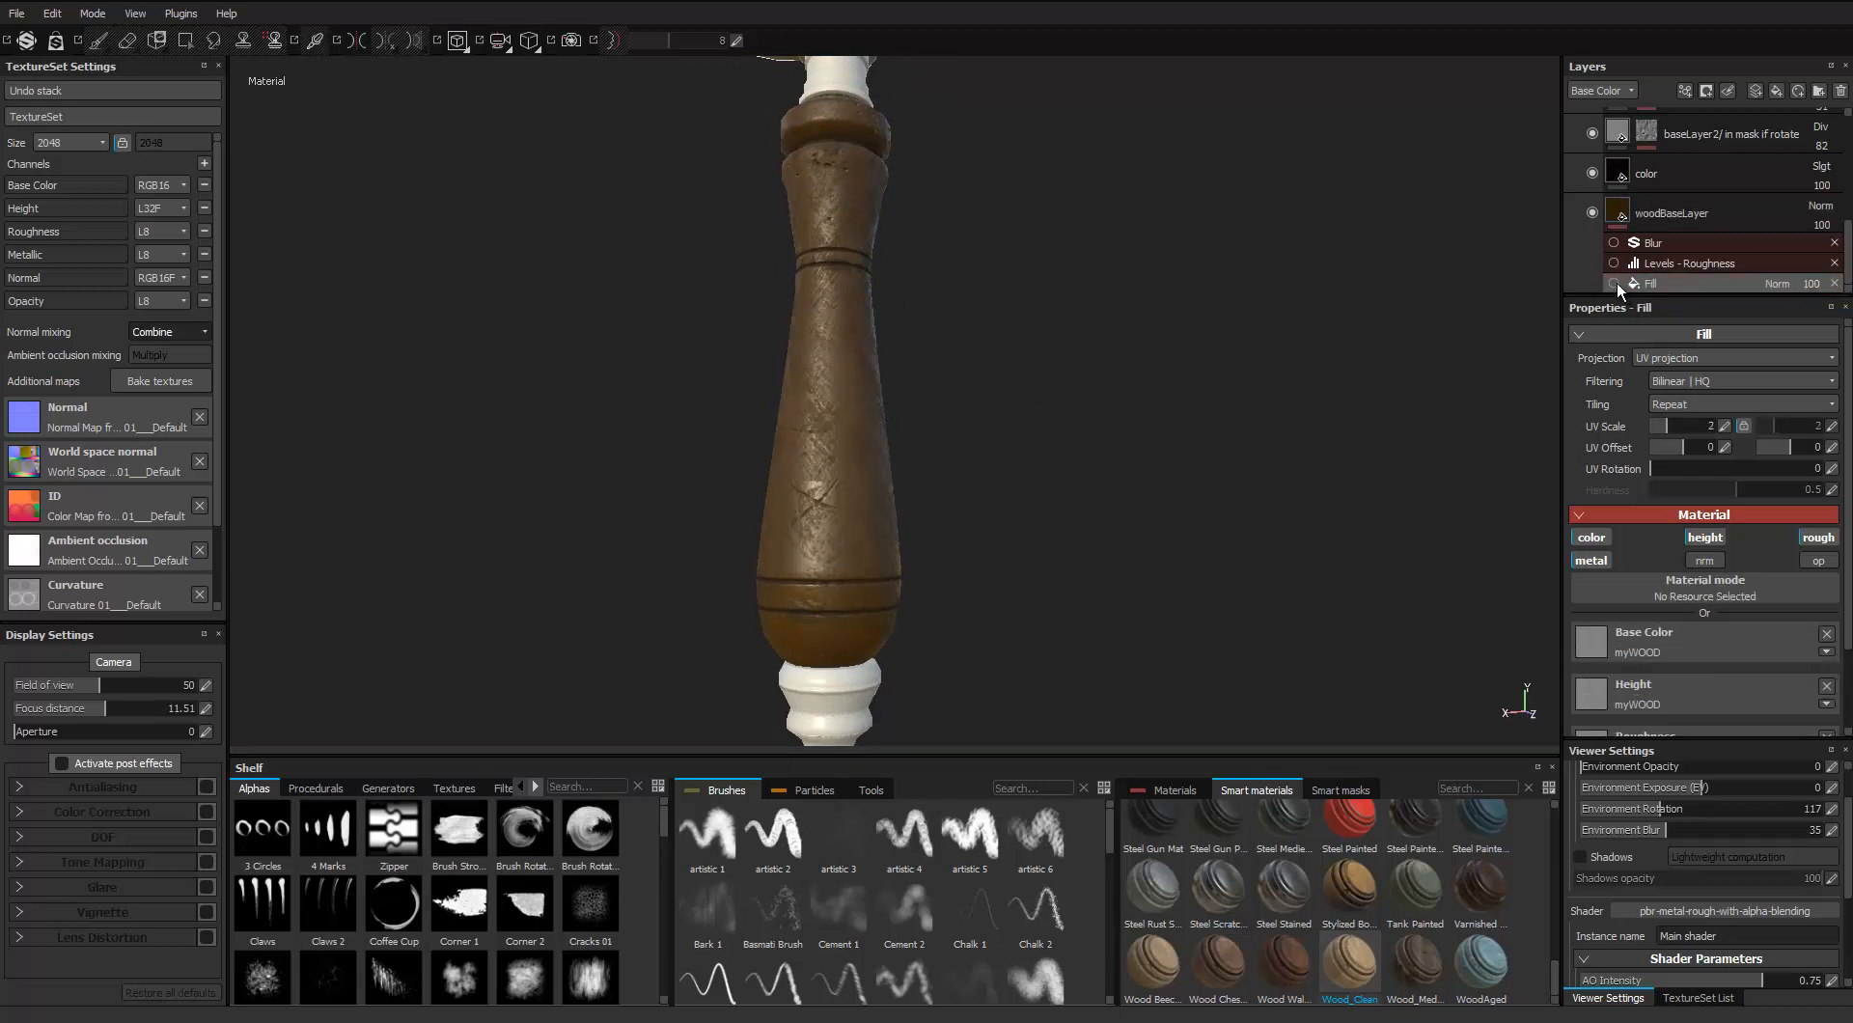
{"action": "left_click", "coordinate": [1613, 282]}
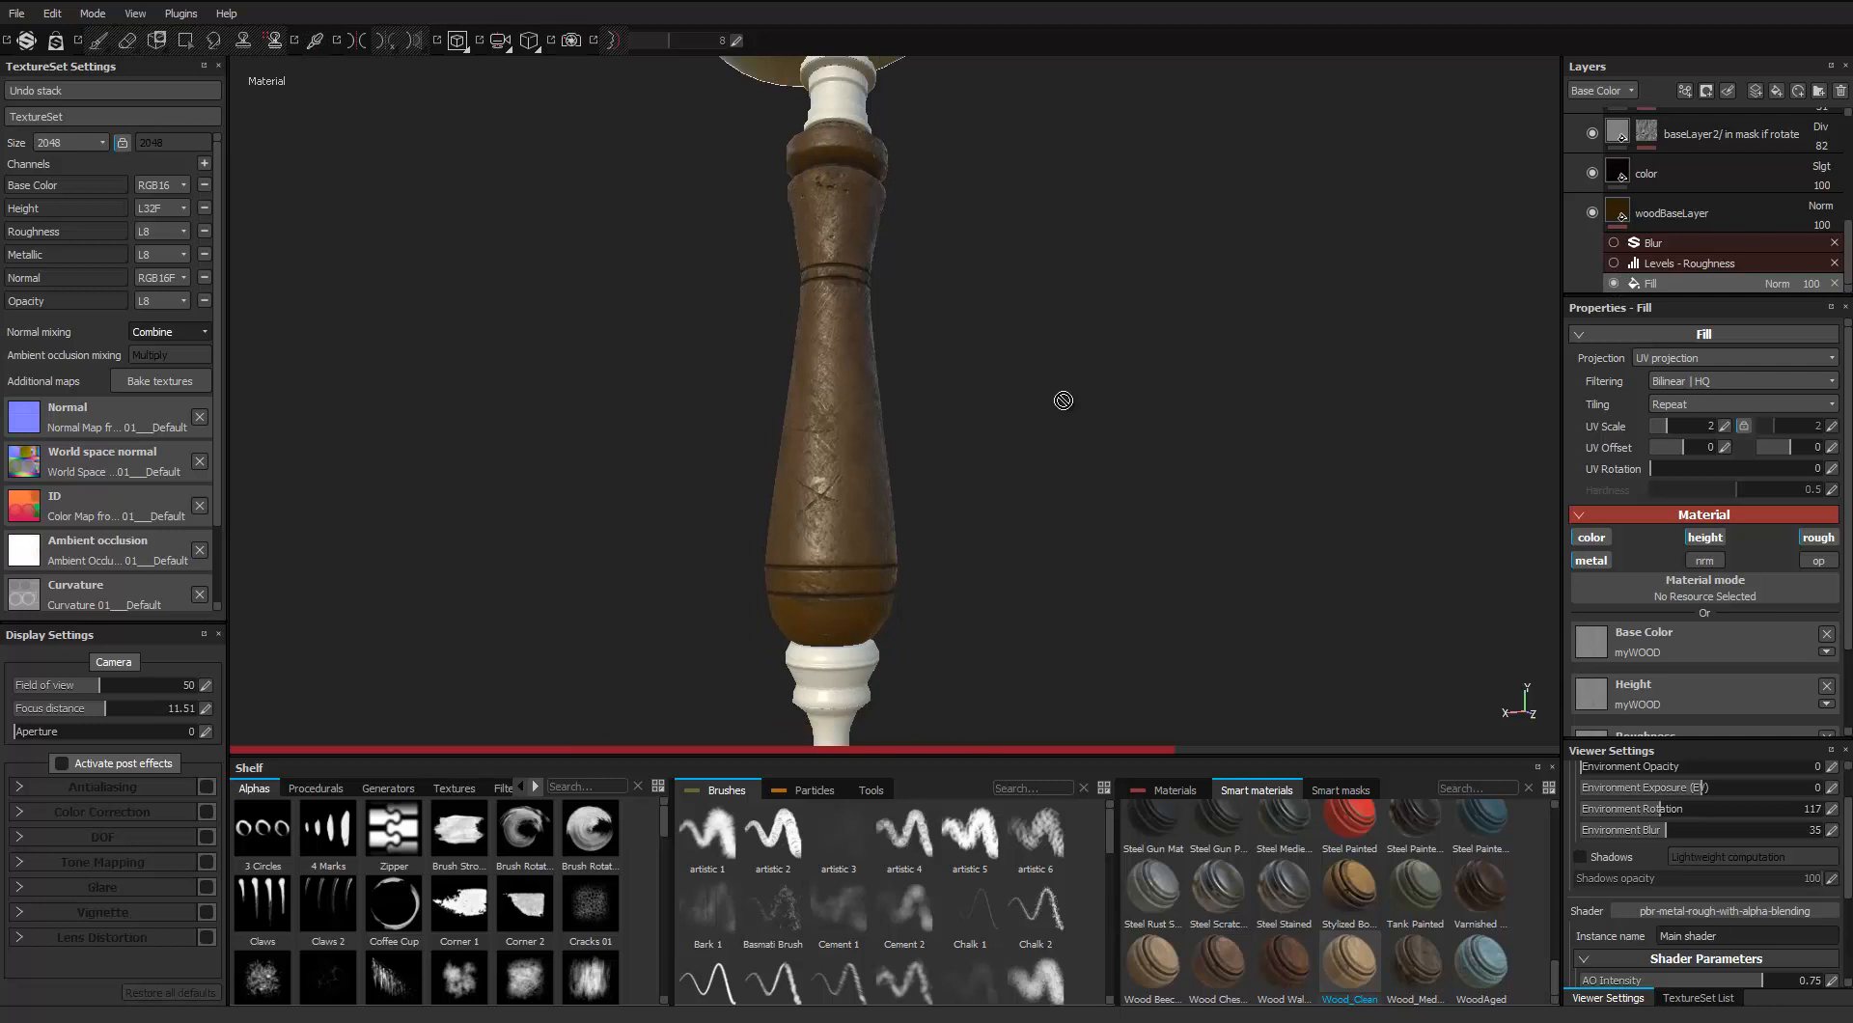
Try disabling woodBaseLayer's color channel, examine the handle, and re-enable the channel
{"action": "left_click", "coordinate": [1619, 220]}
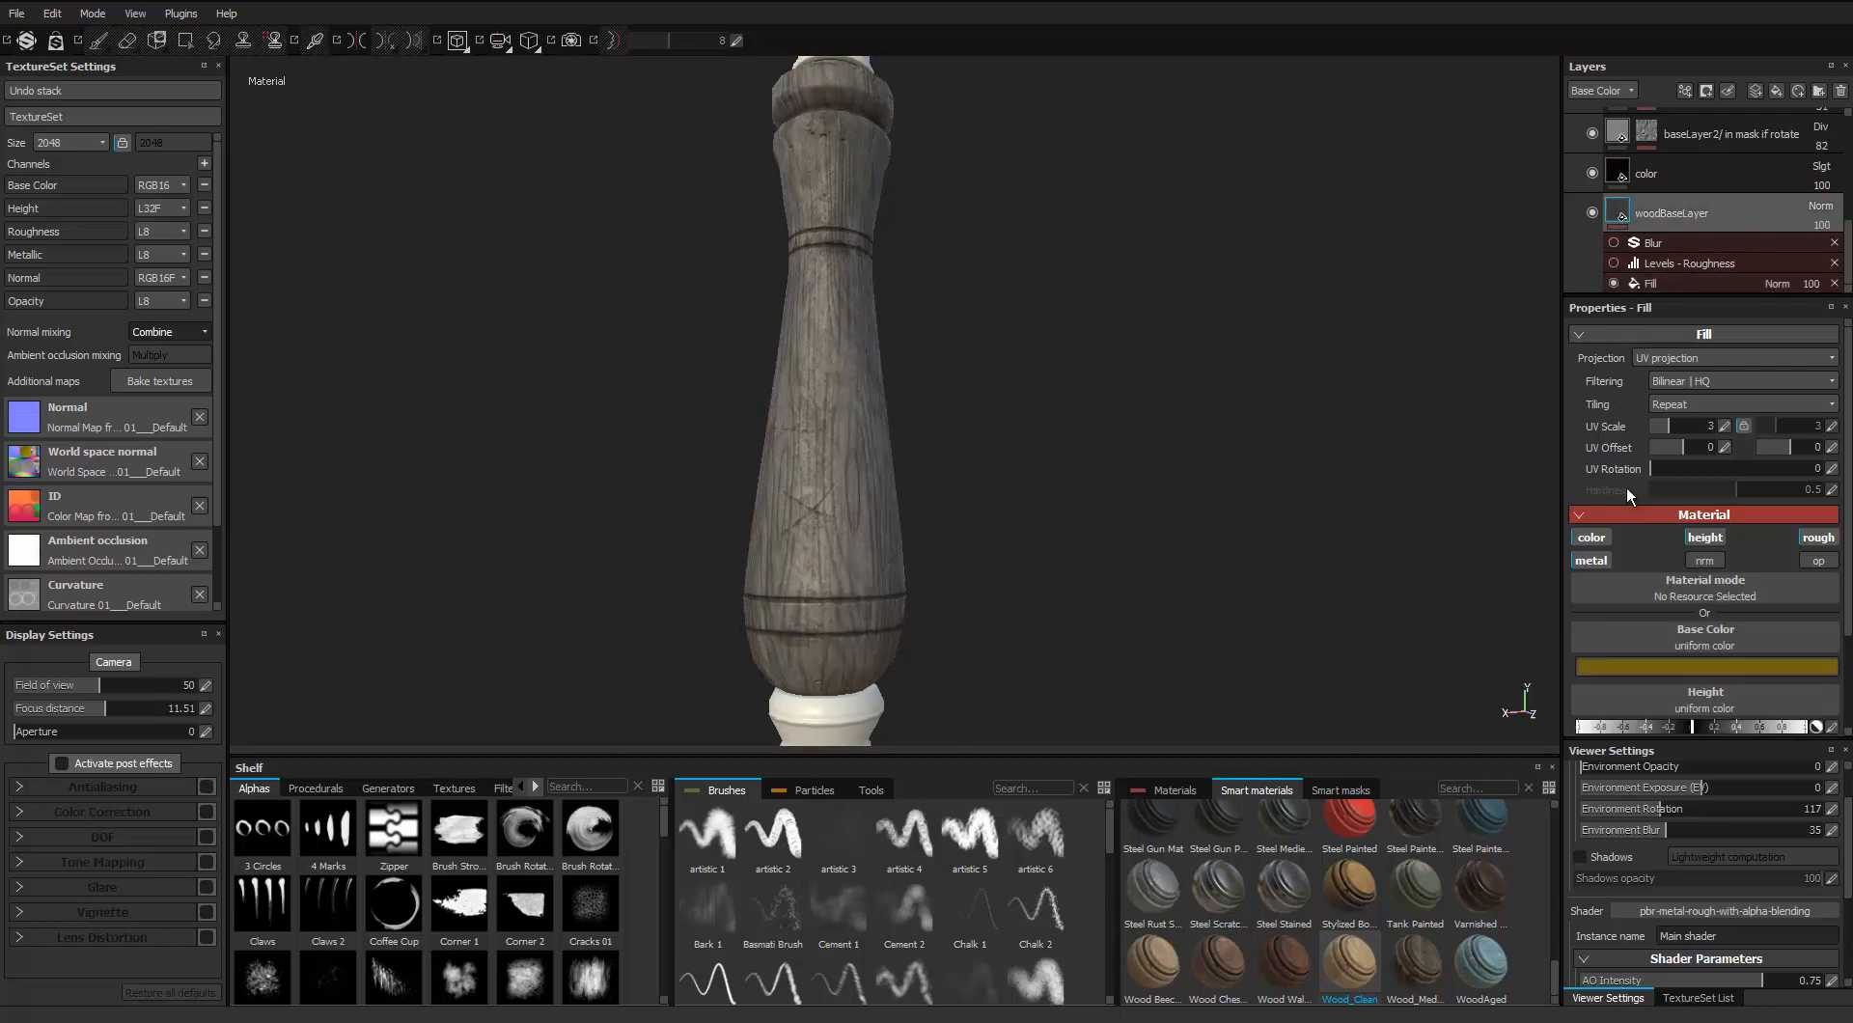
{"action": "left_click", "coordinate": [1592, 537]}
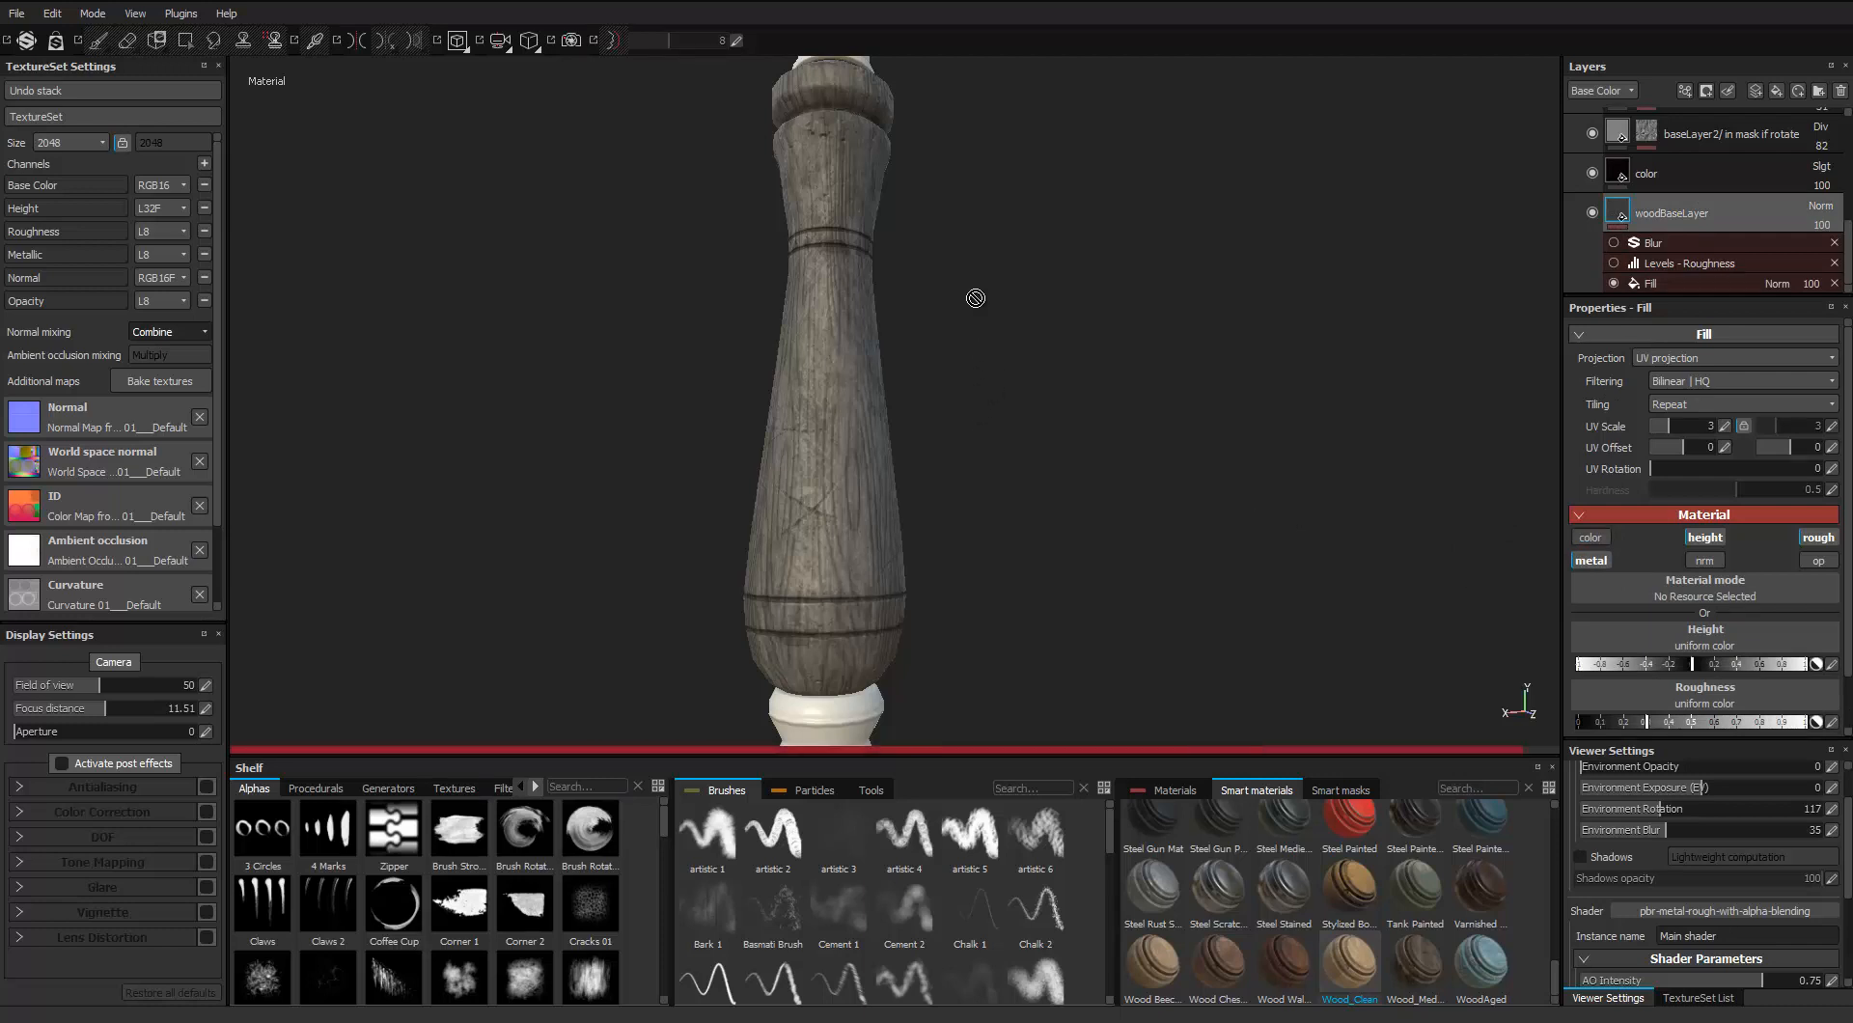
{"action": "scroll", "coordinate": [976, 298], "scroll_direction": "down", "scroll_amount": 2}
{"action": "left_click_drag", "start_coordinate": [975, 298], "coordinate": [939, 348], "text": "alt"}
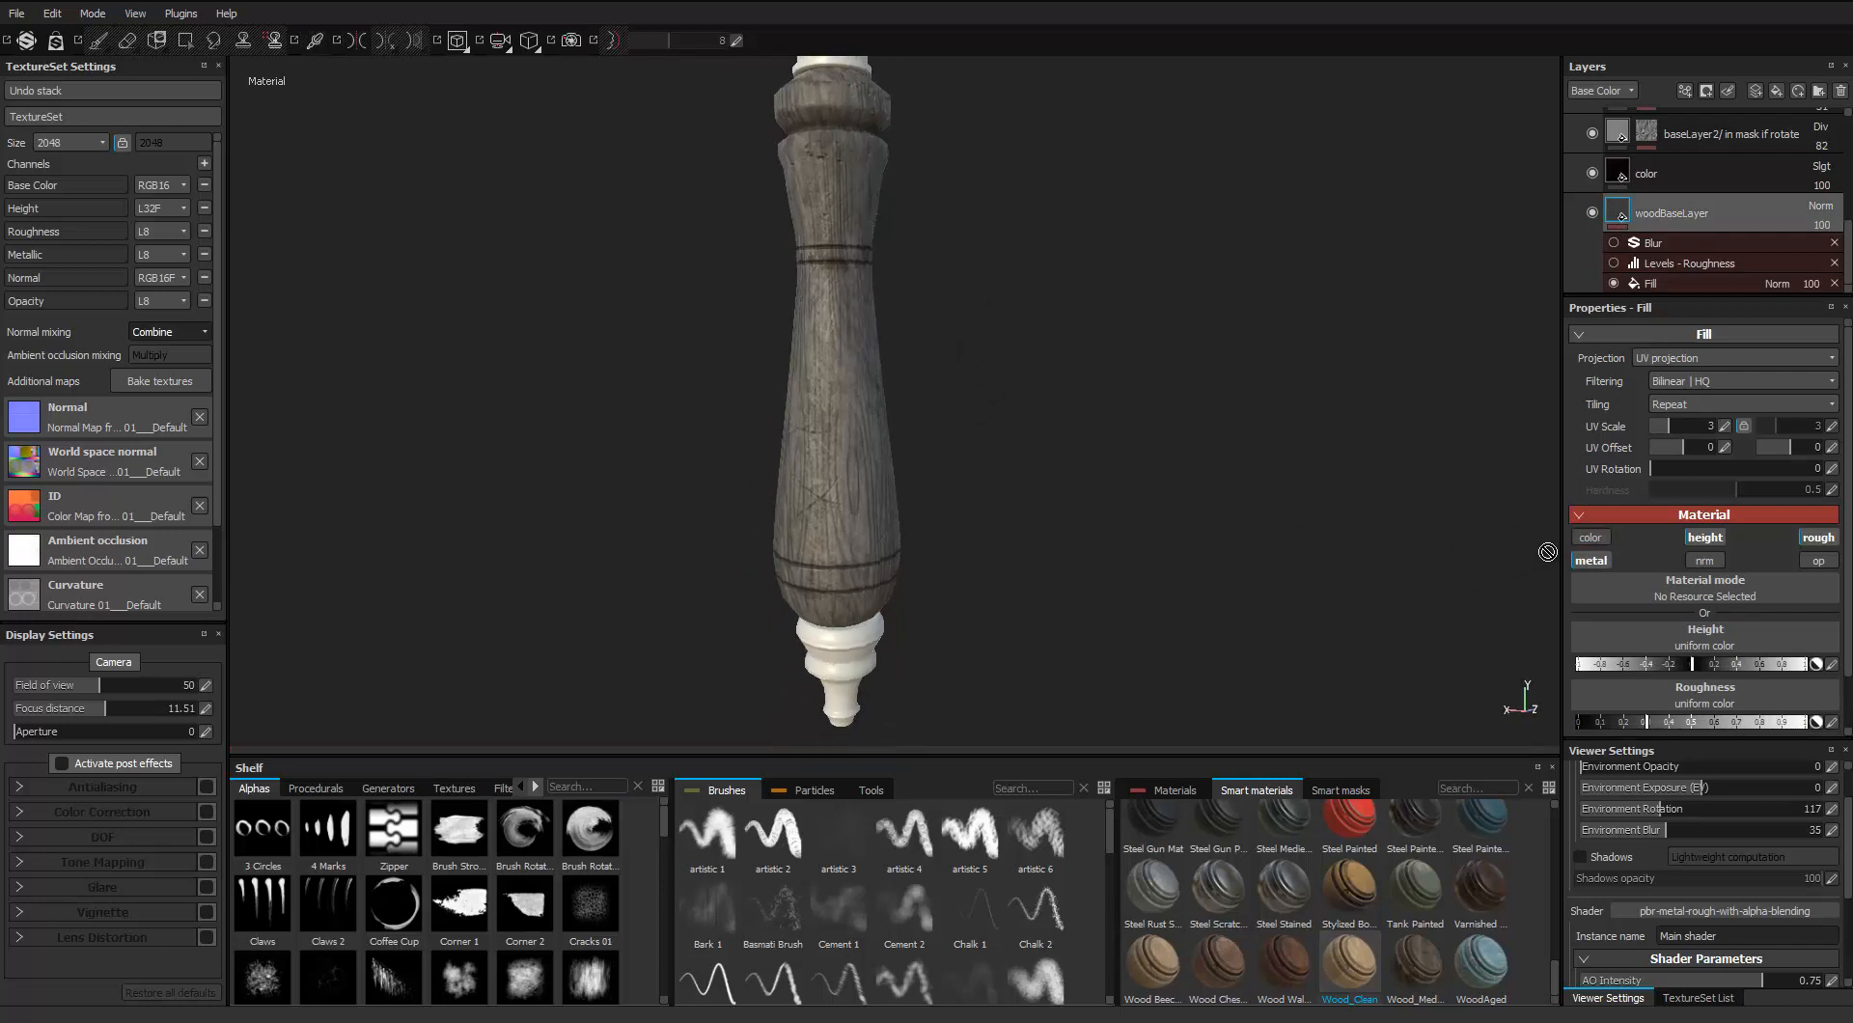
{"action": "left_click", "coordinate": [1588, 537]}
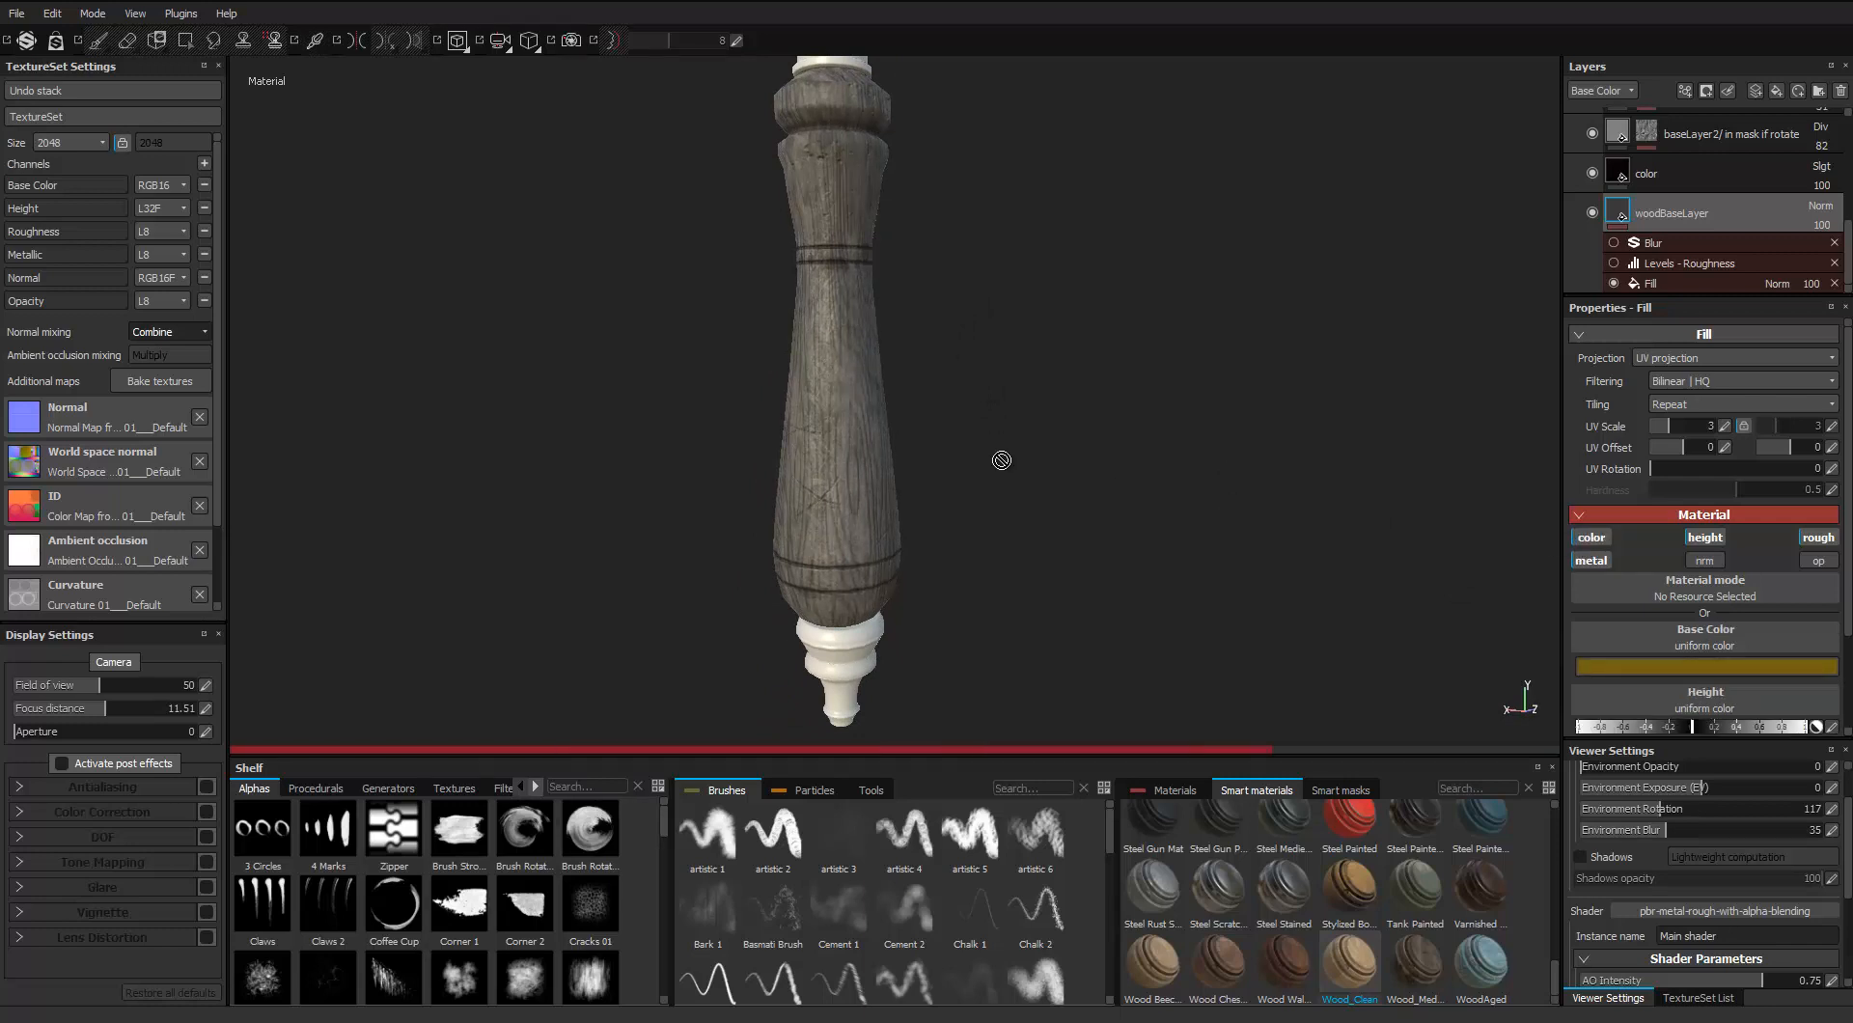
Toggle the color and baseLayer2 layers off and on to compare their effect on the handle
{"action": "scroll", "coordinate": [923, 378], "scroll_direction": "down", "scroll_amount": 1}
{"action": "scroll", "coordinate": [1613, 234], "scroll_direction": "up", "scroll_amount": 1}
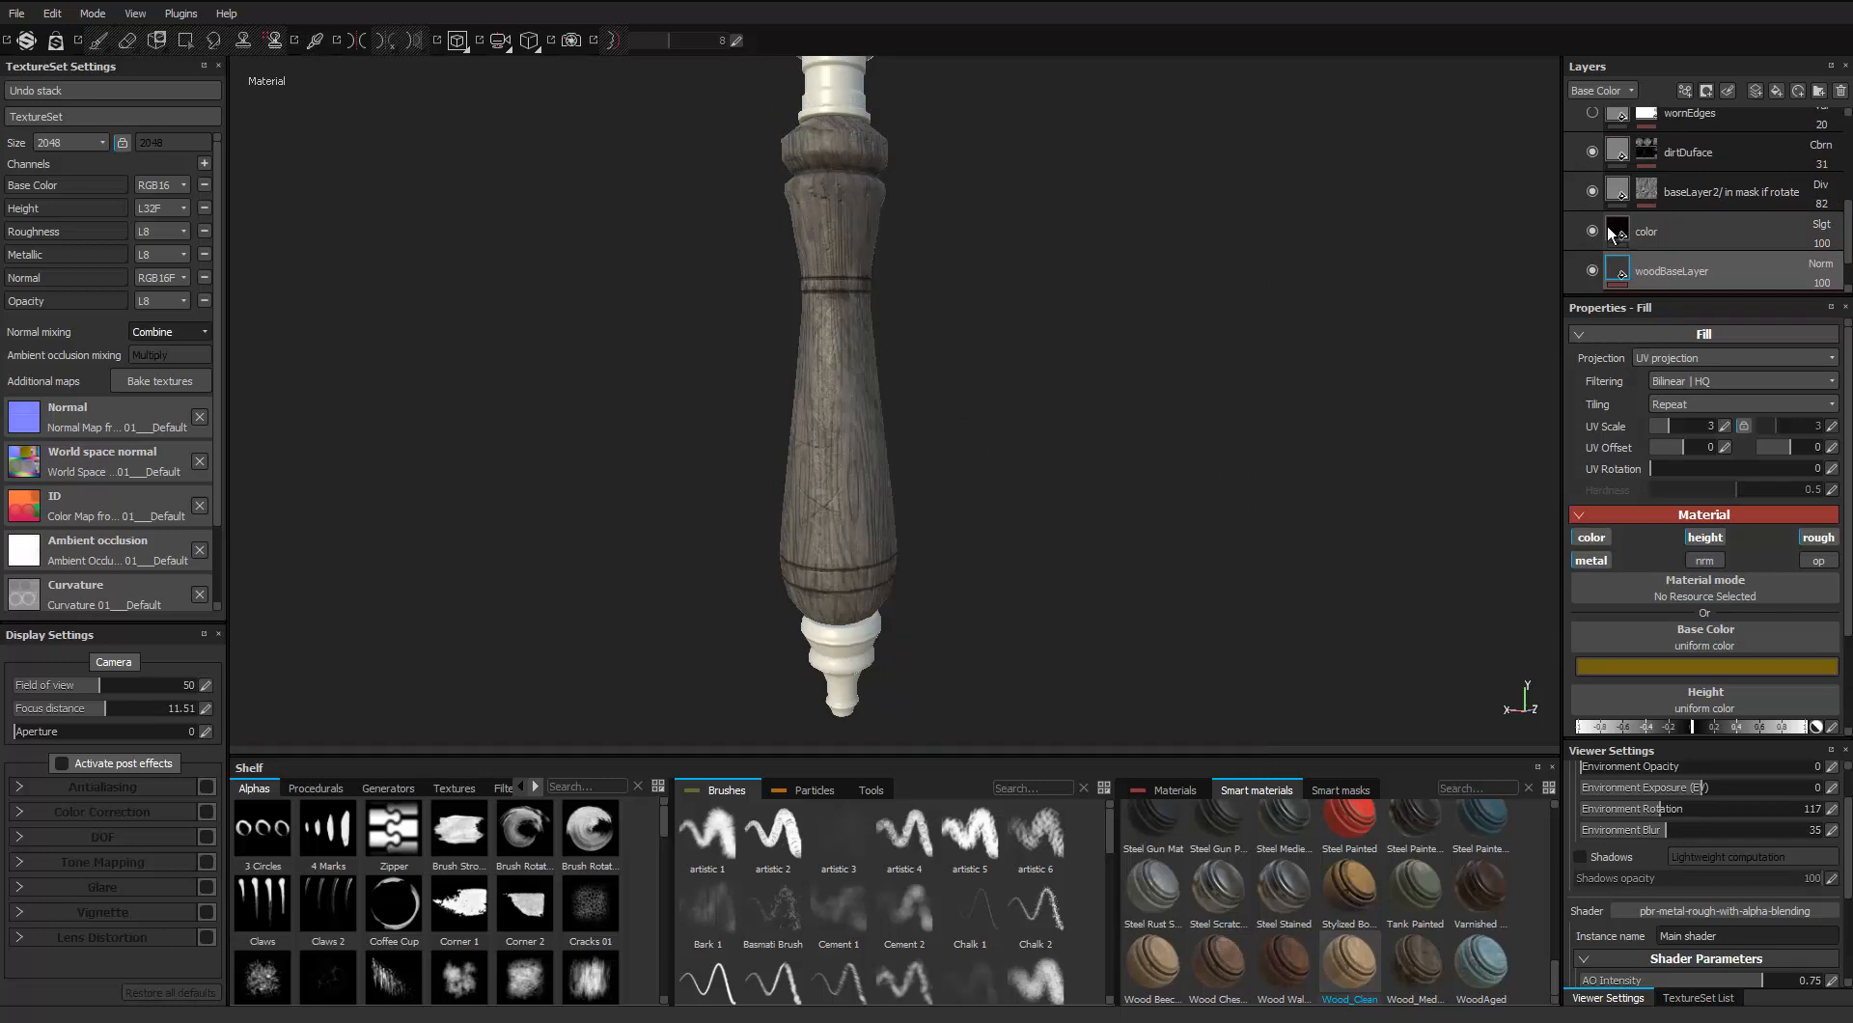
{"action": "left_click", "coordinate": [1592, 230]}
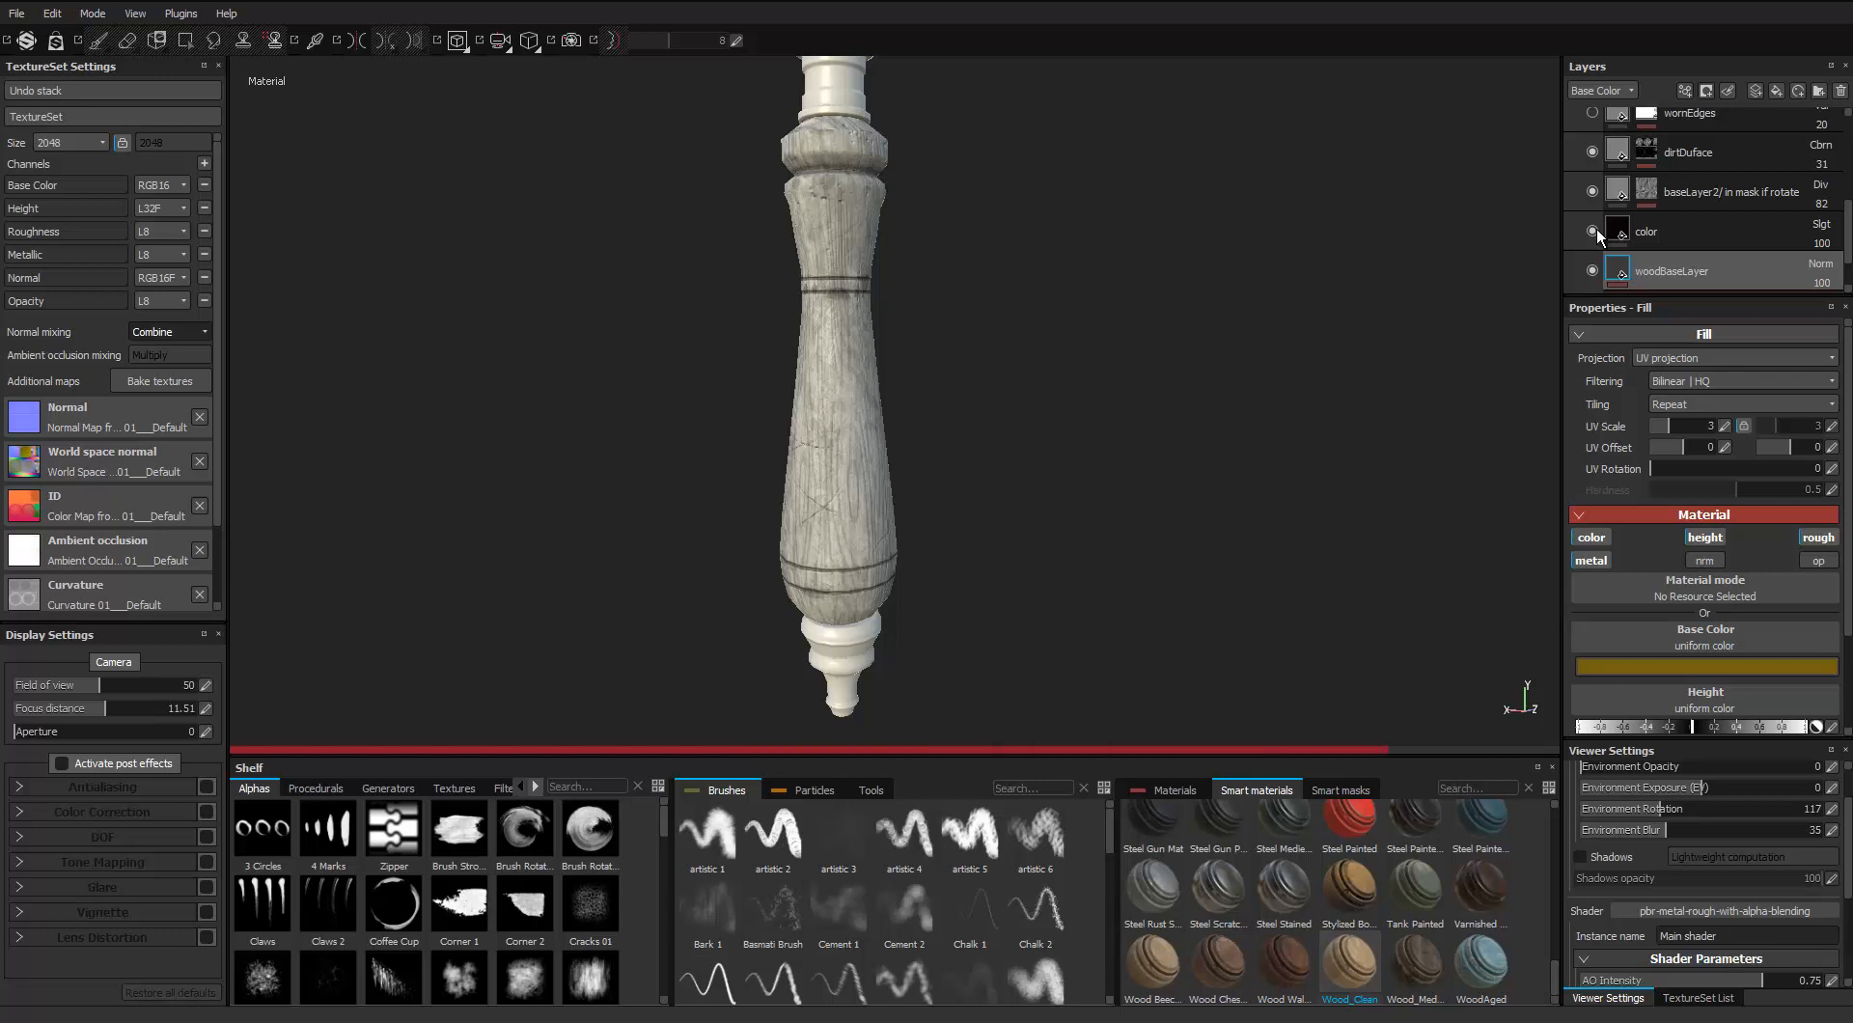
{"action": "left_click", "coordinate": [1593, 192]}
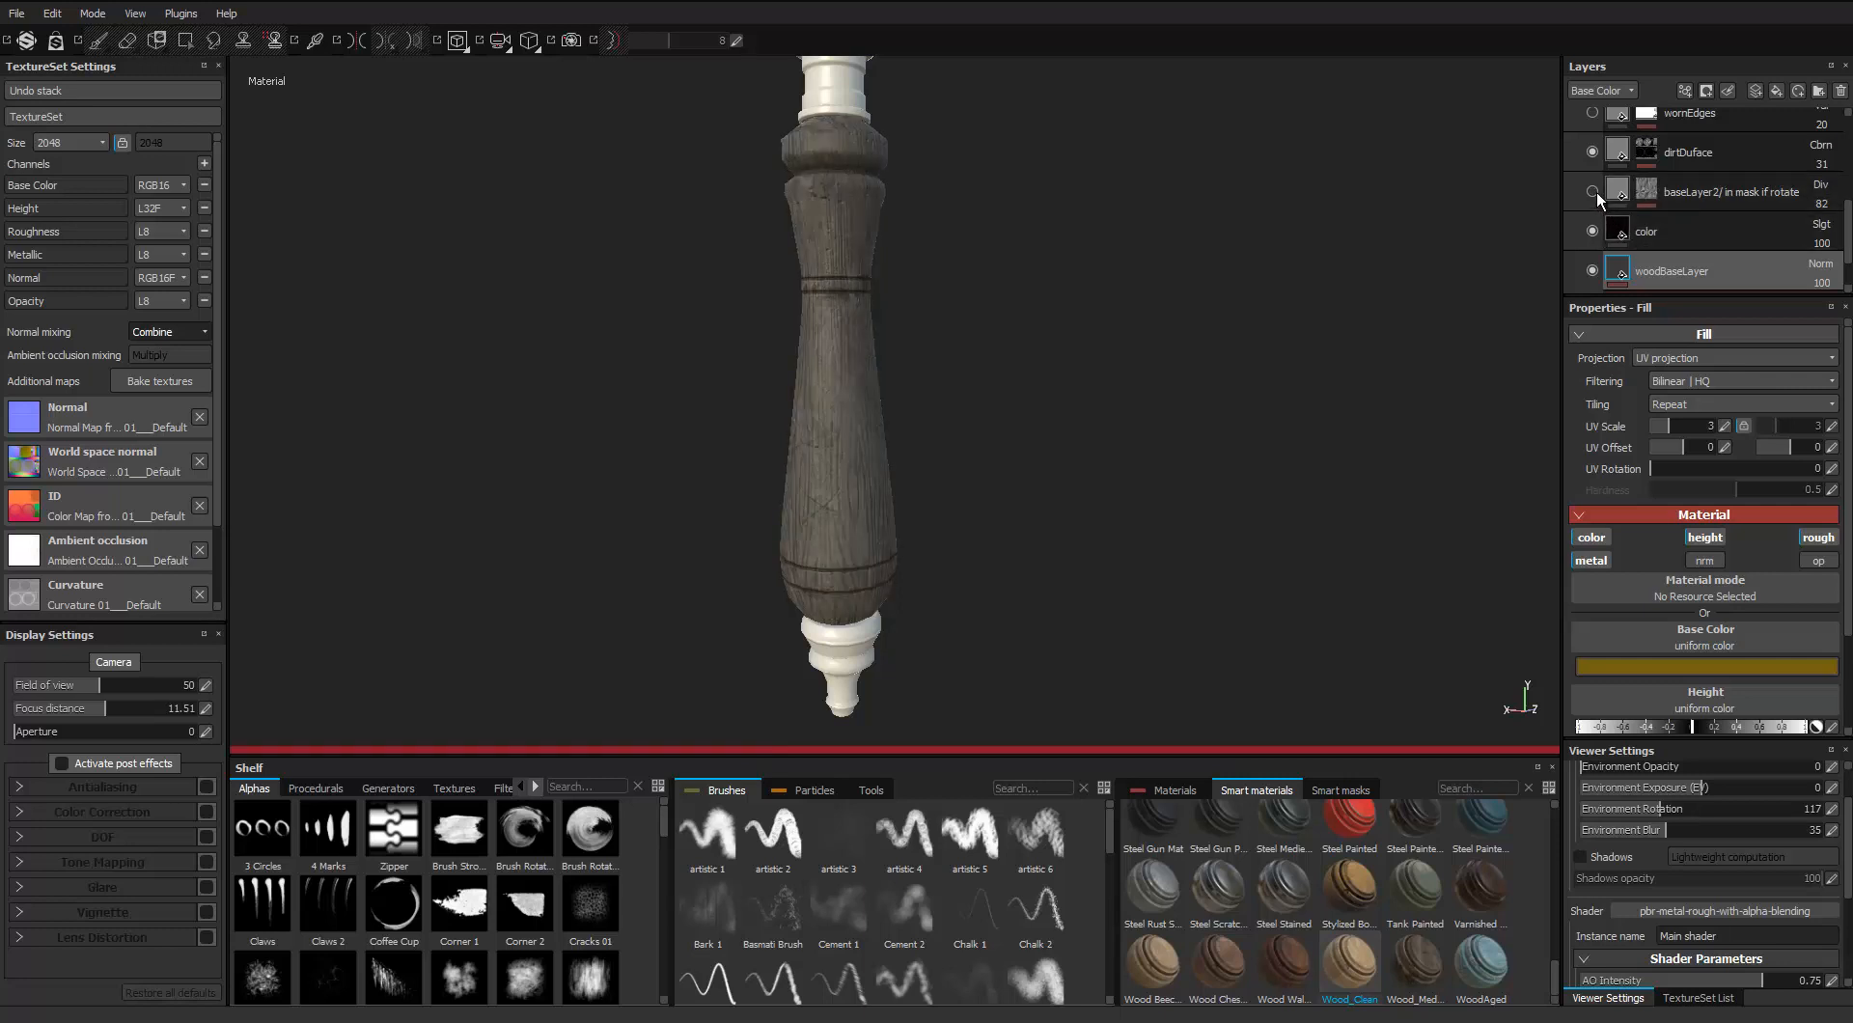
{"action": "left_click", "coordinate": [1593, 192]}
{"action": "scroll", "coordinate": [1596, 193], "scroll_direction": "up", "scroll_amount": 1}
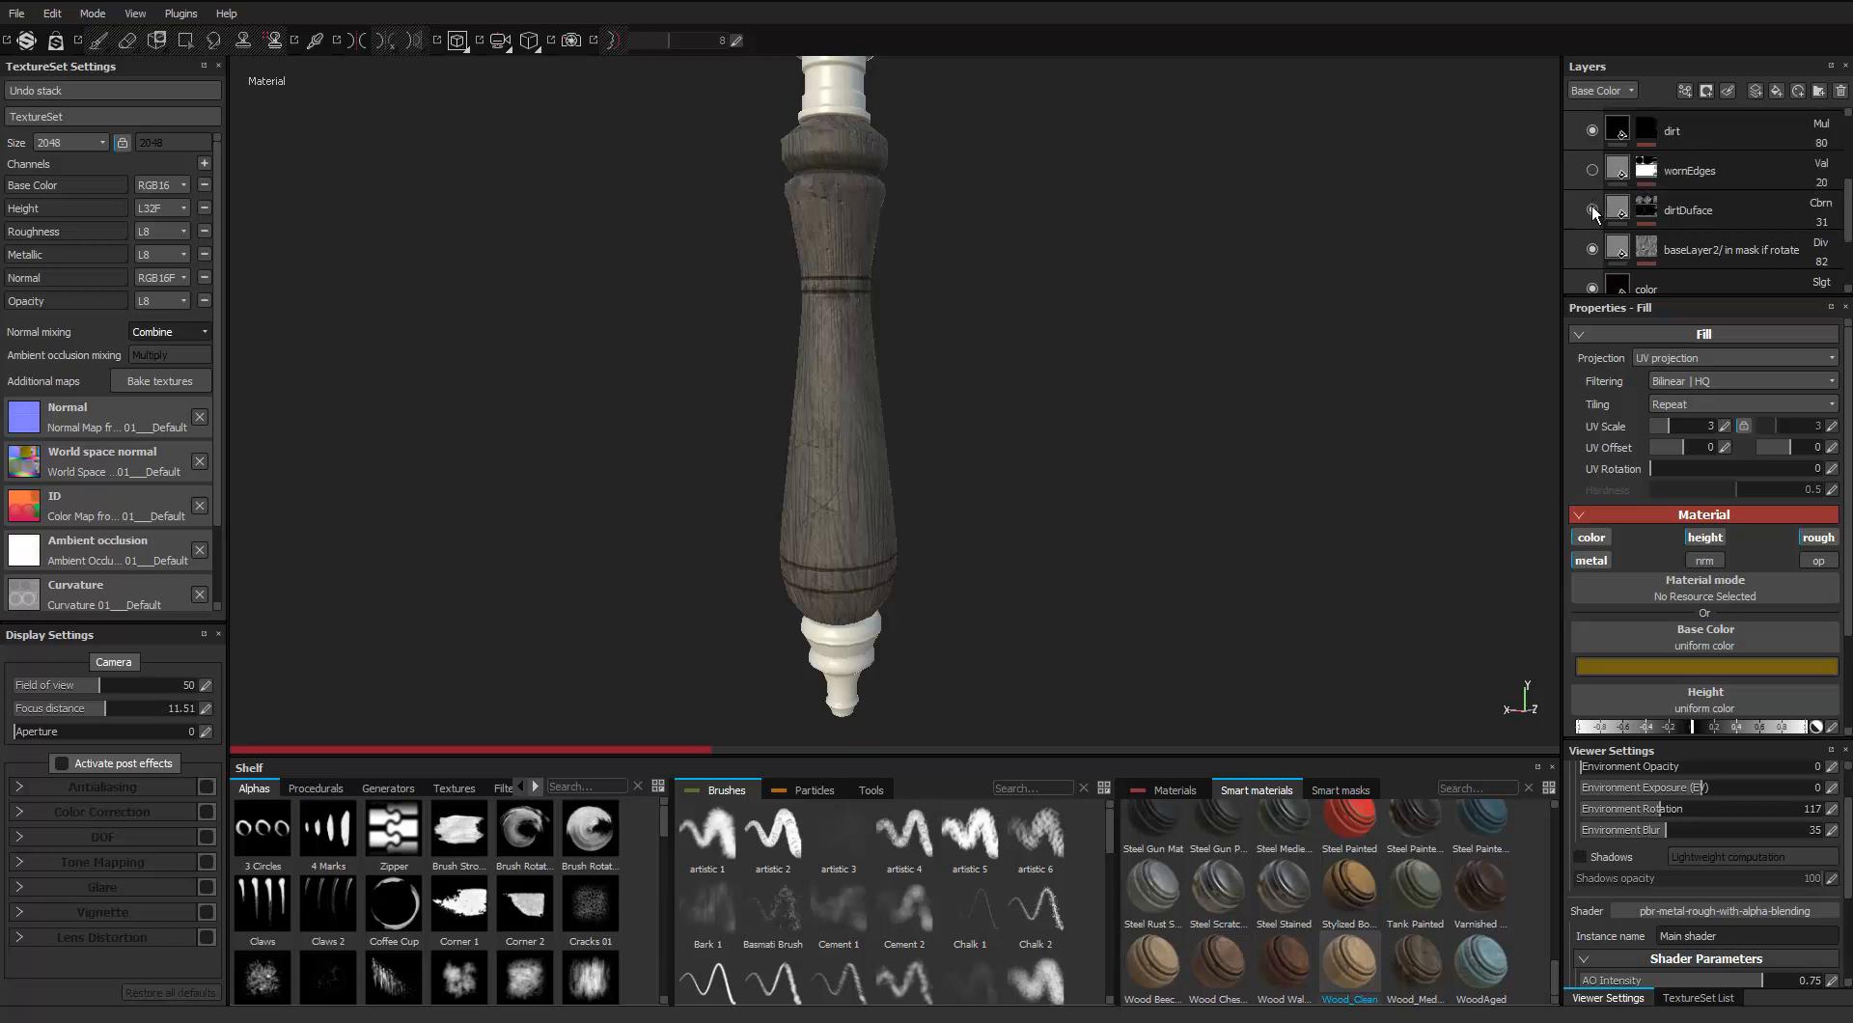
Disable the color channel of woodBaseLayer's Fill effect, comparing the handle with the channel on and off
{"action": "scroll", "coordinate": [1588, 210], "scroll_direction": "down", "scroll_amount": 3}
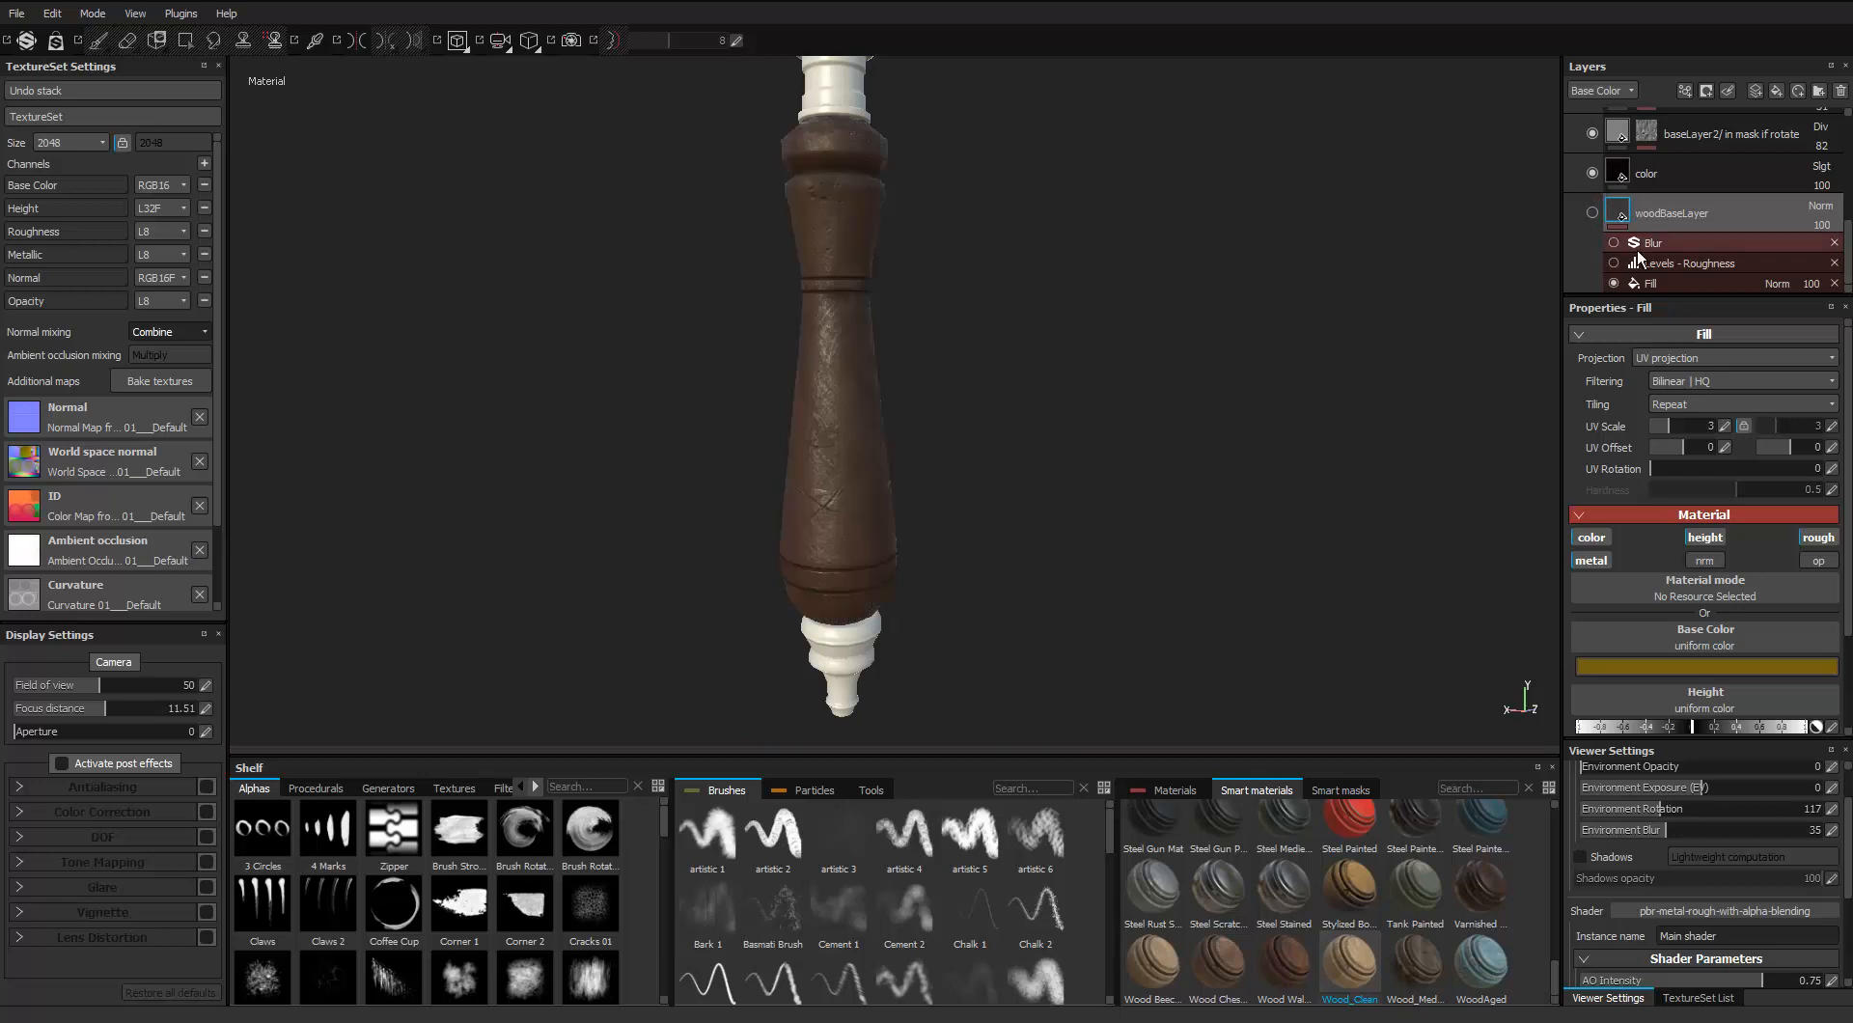
{"action": "left_click", "coordinate": [1663, 281]}
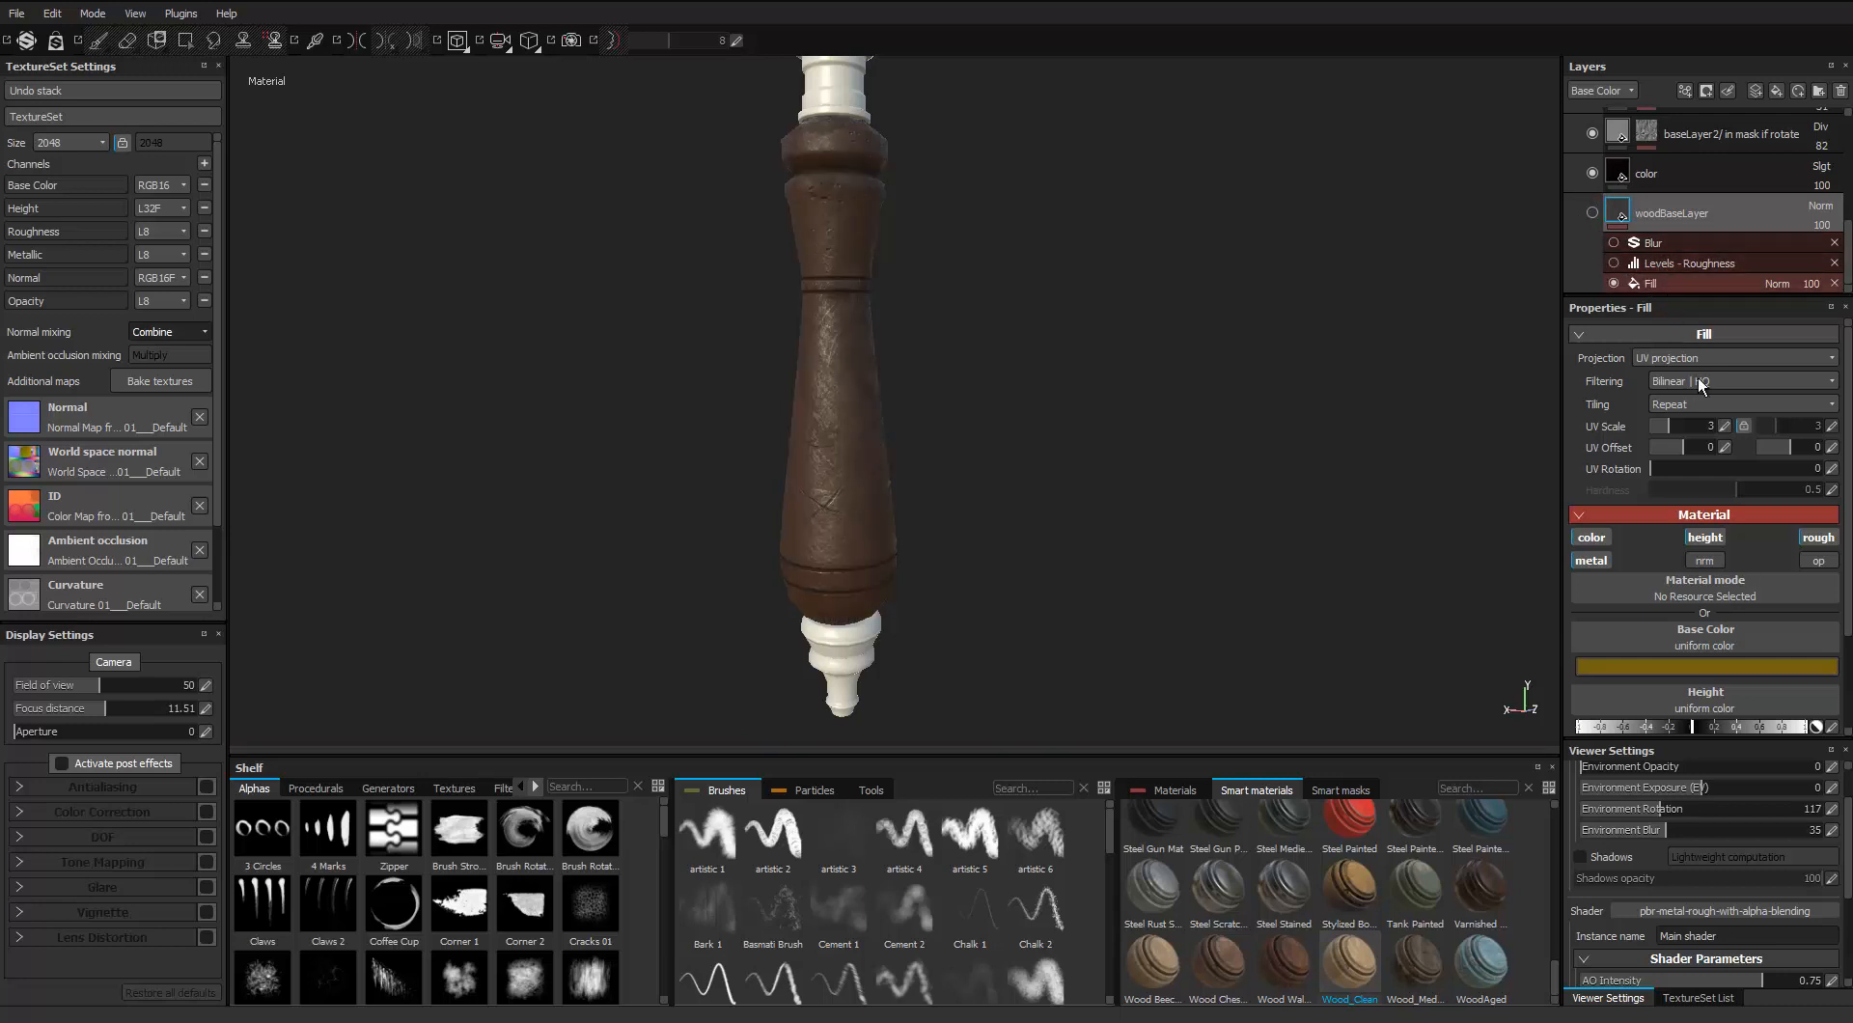
{"action": "scroll", "coordinate": [1705, 617], "scroll_direction": "down", "scroll_amount": 2}
{"action": "scroll", "coordinate": [1705, 618], "scroll_direction": "up", "scroll_amount": 1}
{"action": "scroll", "coordinate": [1705, 618], "scroll_direction": "down", "scroll_amount": 1}
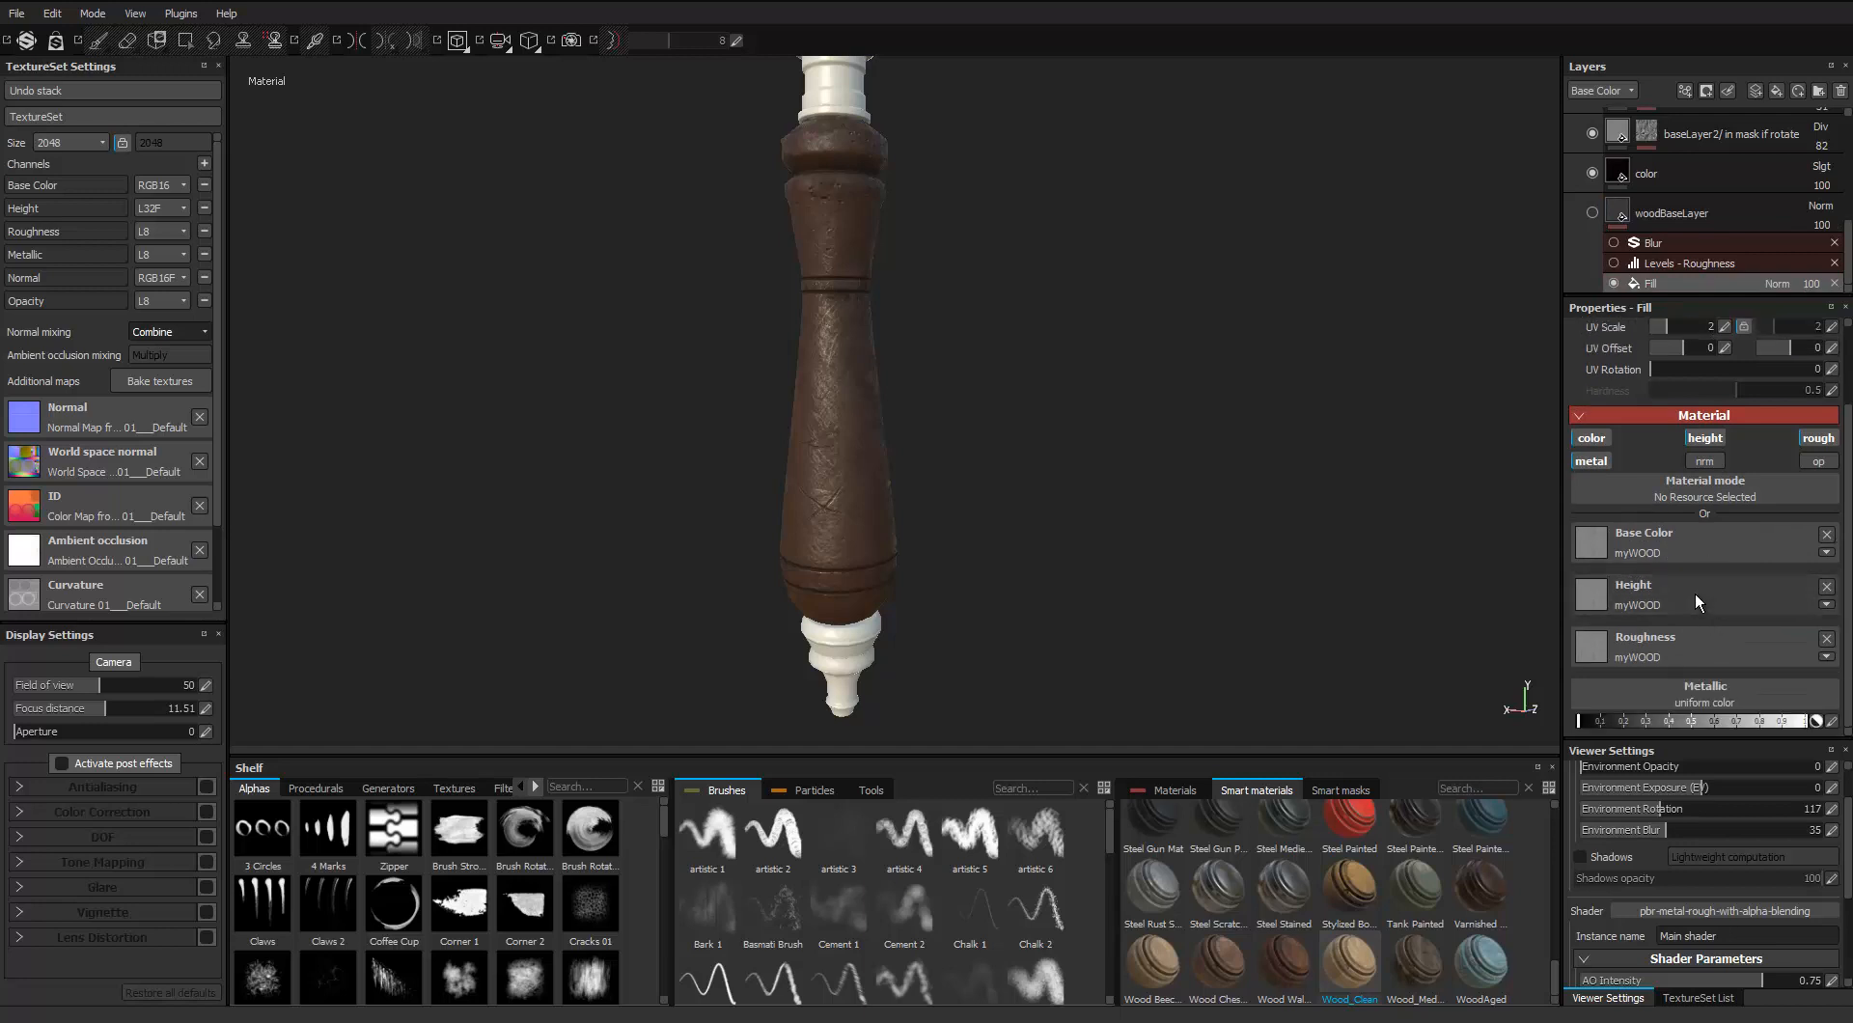
{"action": "left_click", "coordinate": [1591, 437]}
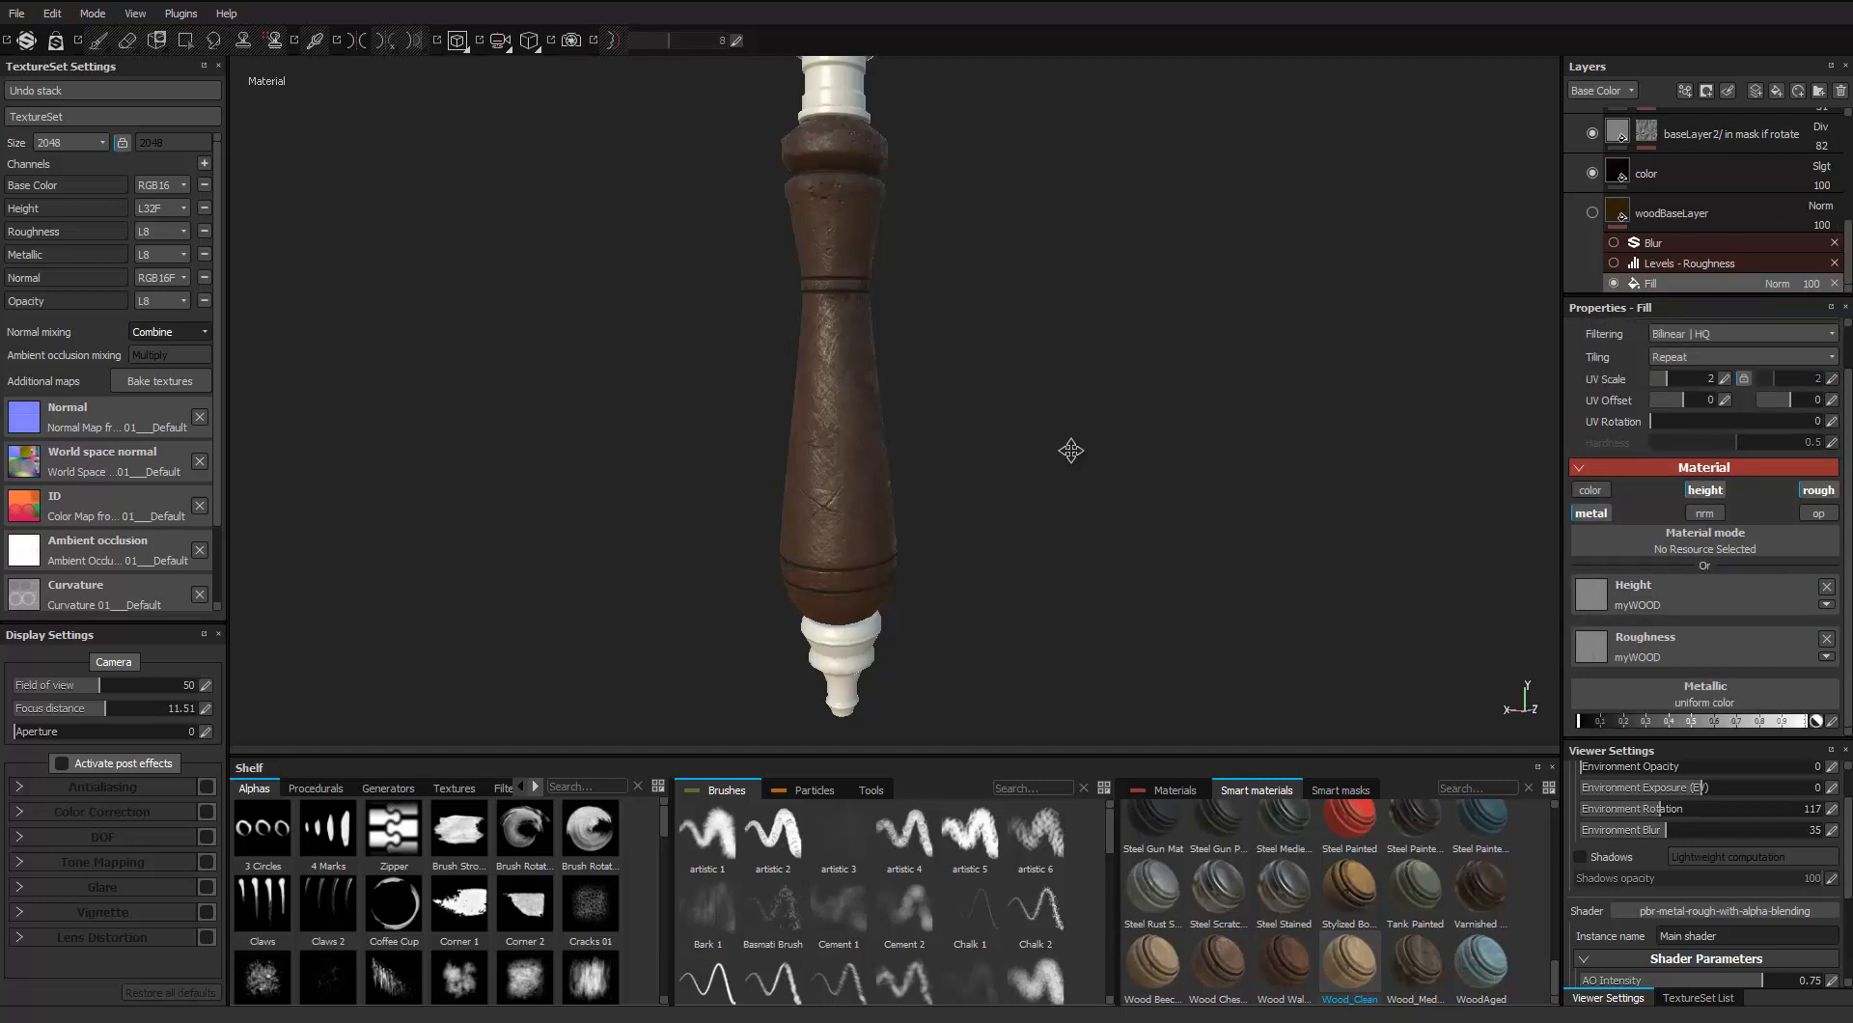
{"action": "scroll", "coordinate": [902, 431], "scroll_direction": "up", "scroll_amount": 5}
{"action": "left_click_drag", "start_coordinate": [863, 423], "coordinate": [930, 425], "text": "alt"}
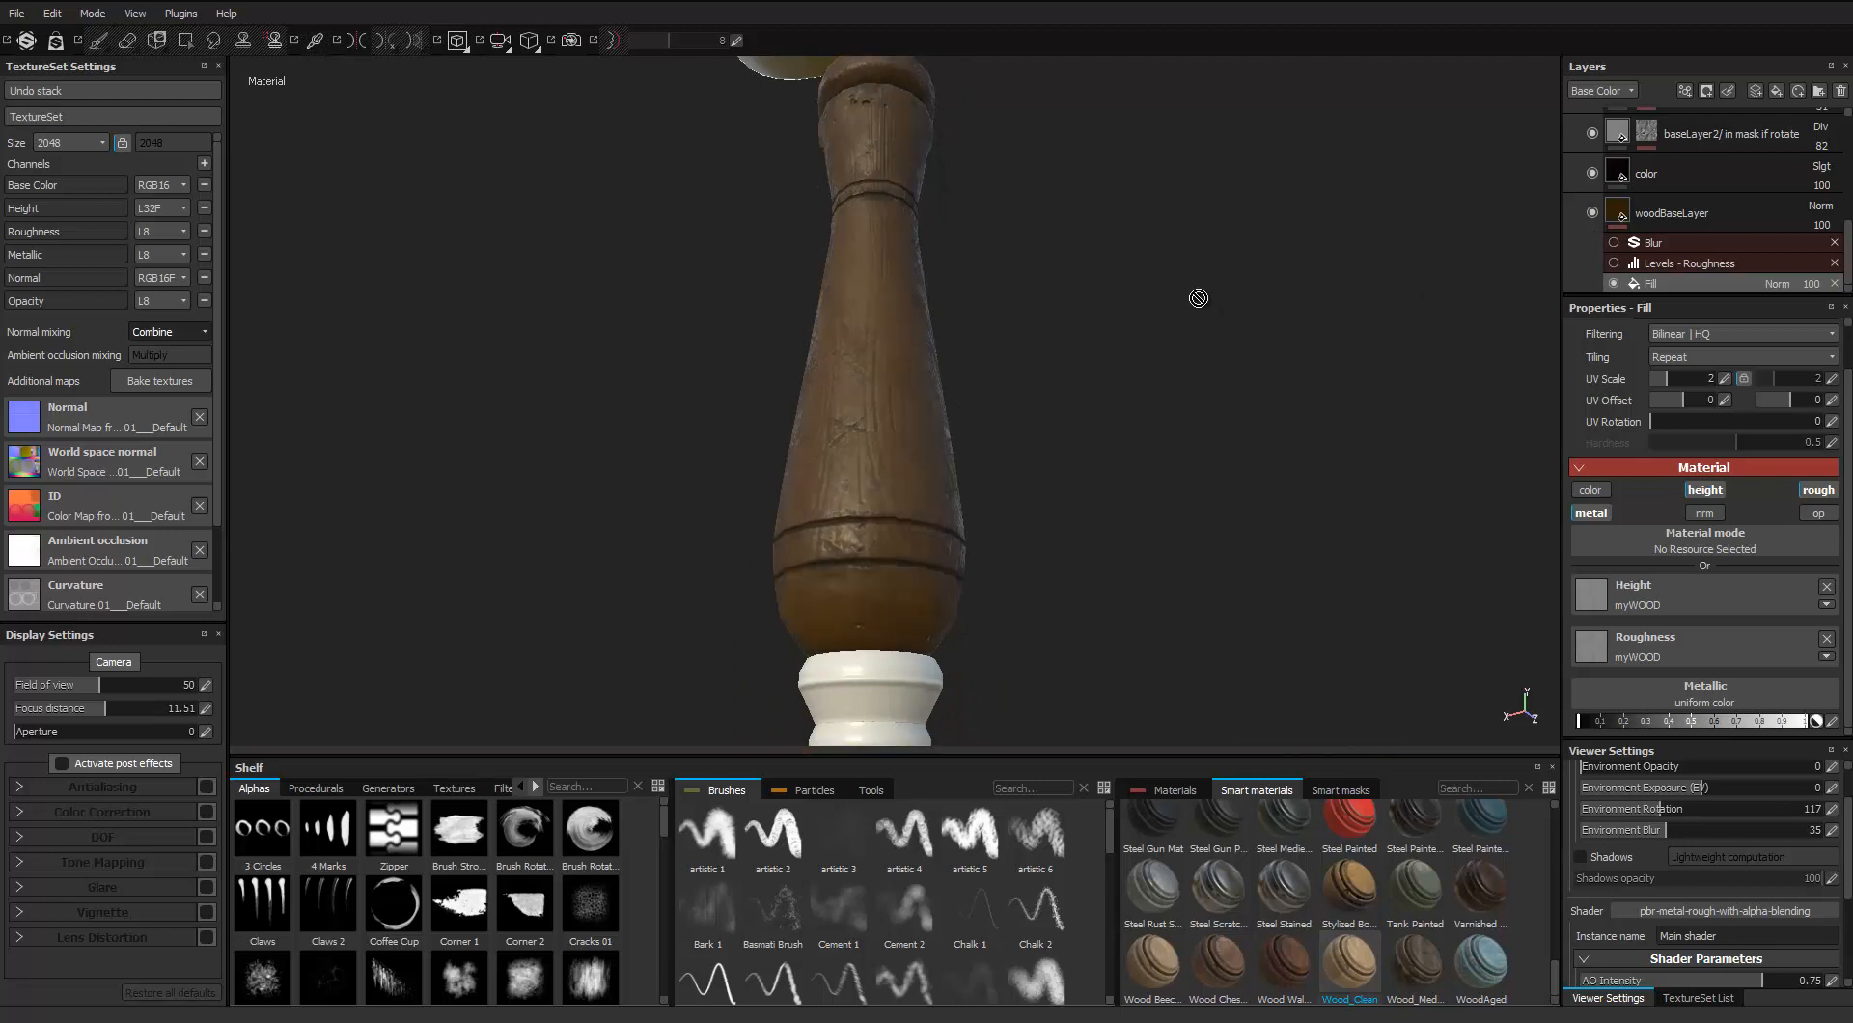
{"action": "left_click_drag", "start_coordinate": [1199, 298], "coordinate": [994, 406], "text": "alt"}
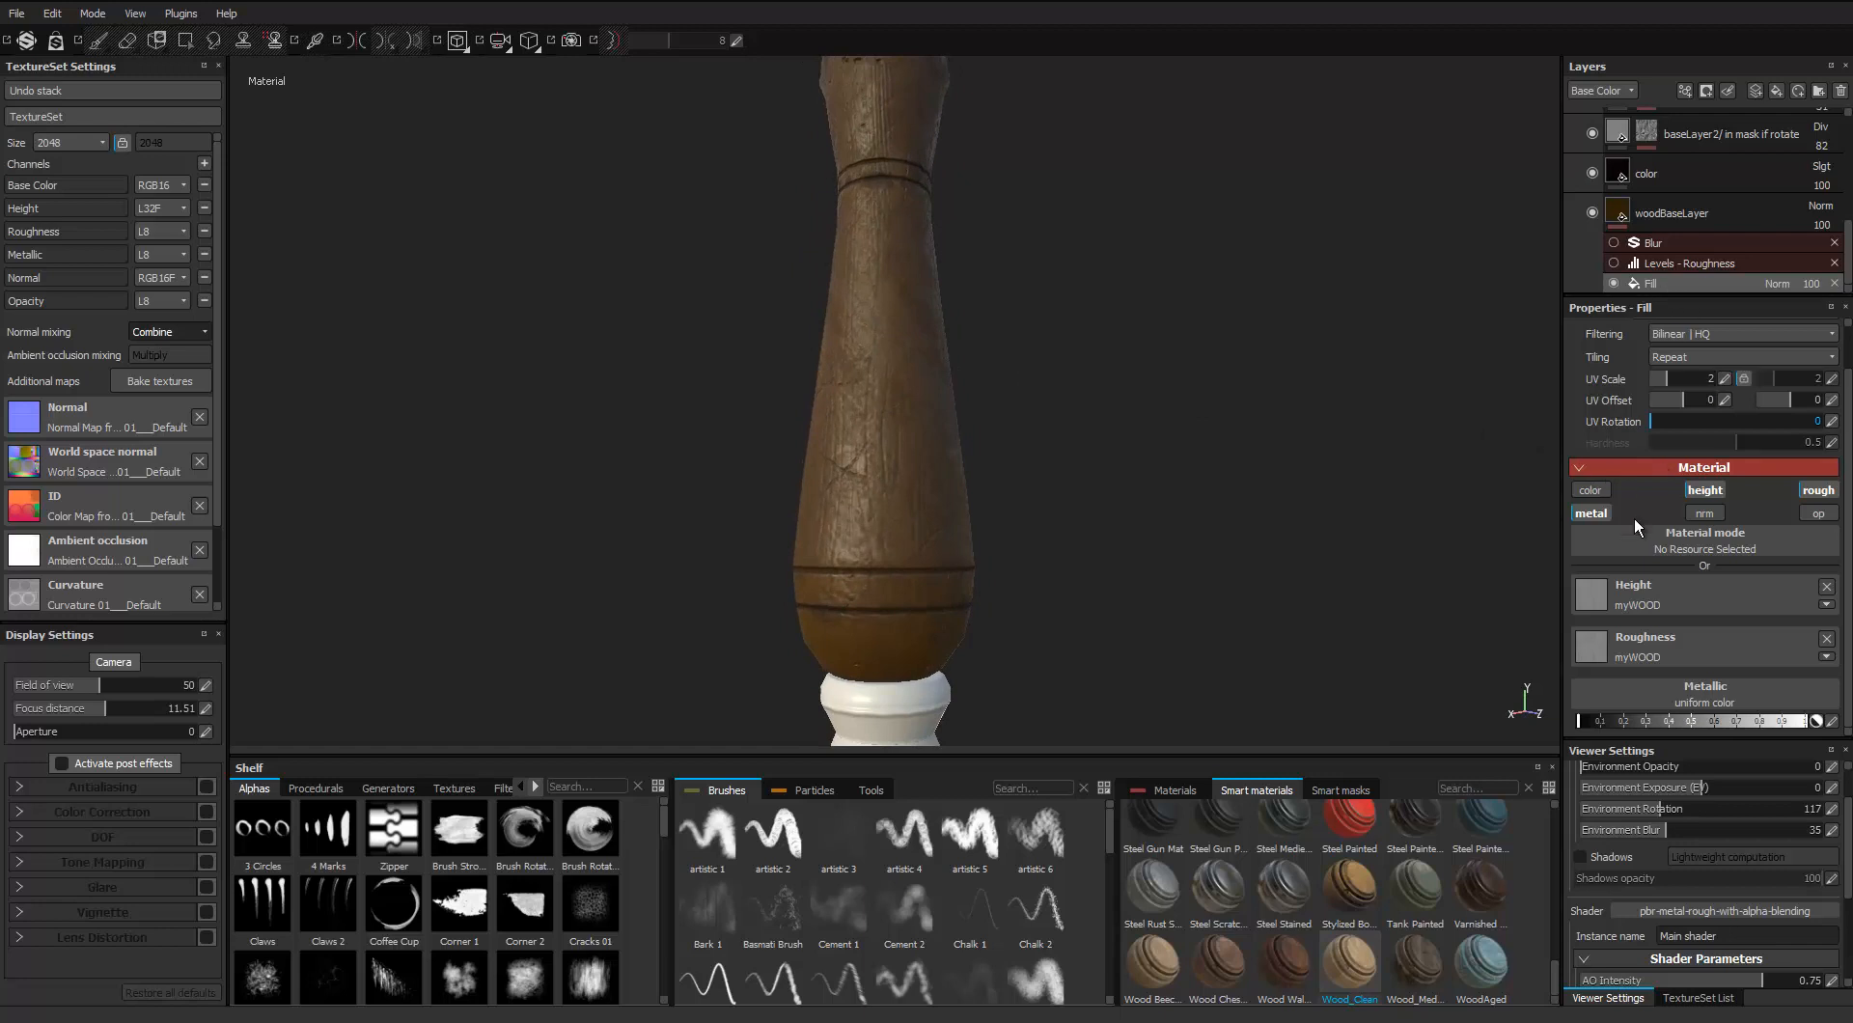
{"action": "left_click", "coordinate": [1598, 496]}
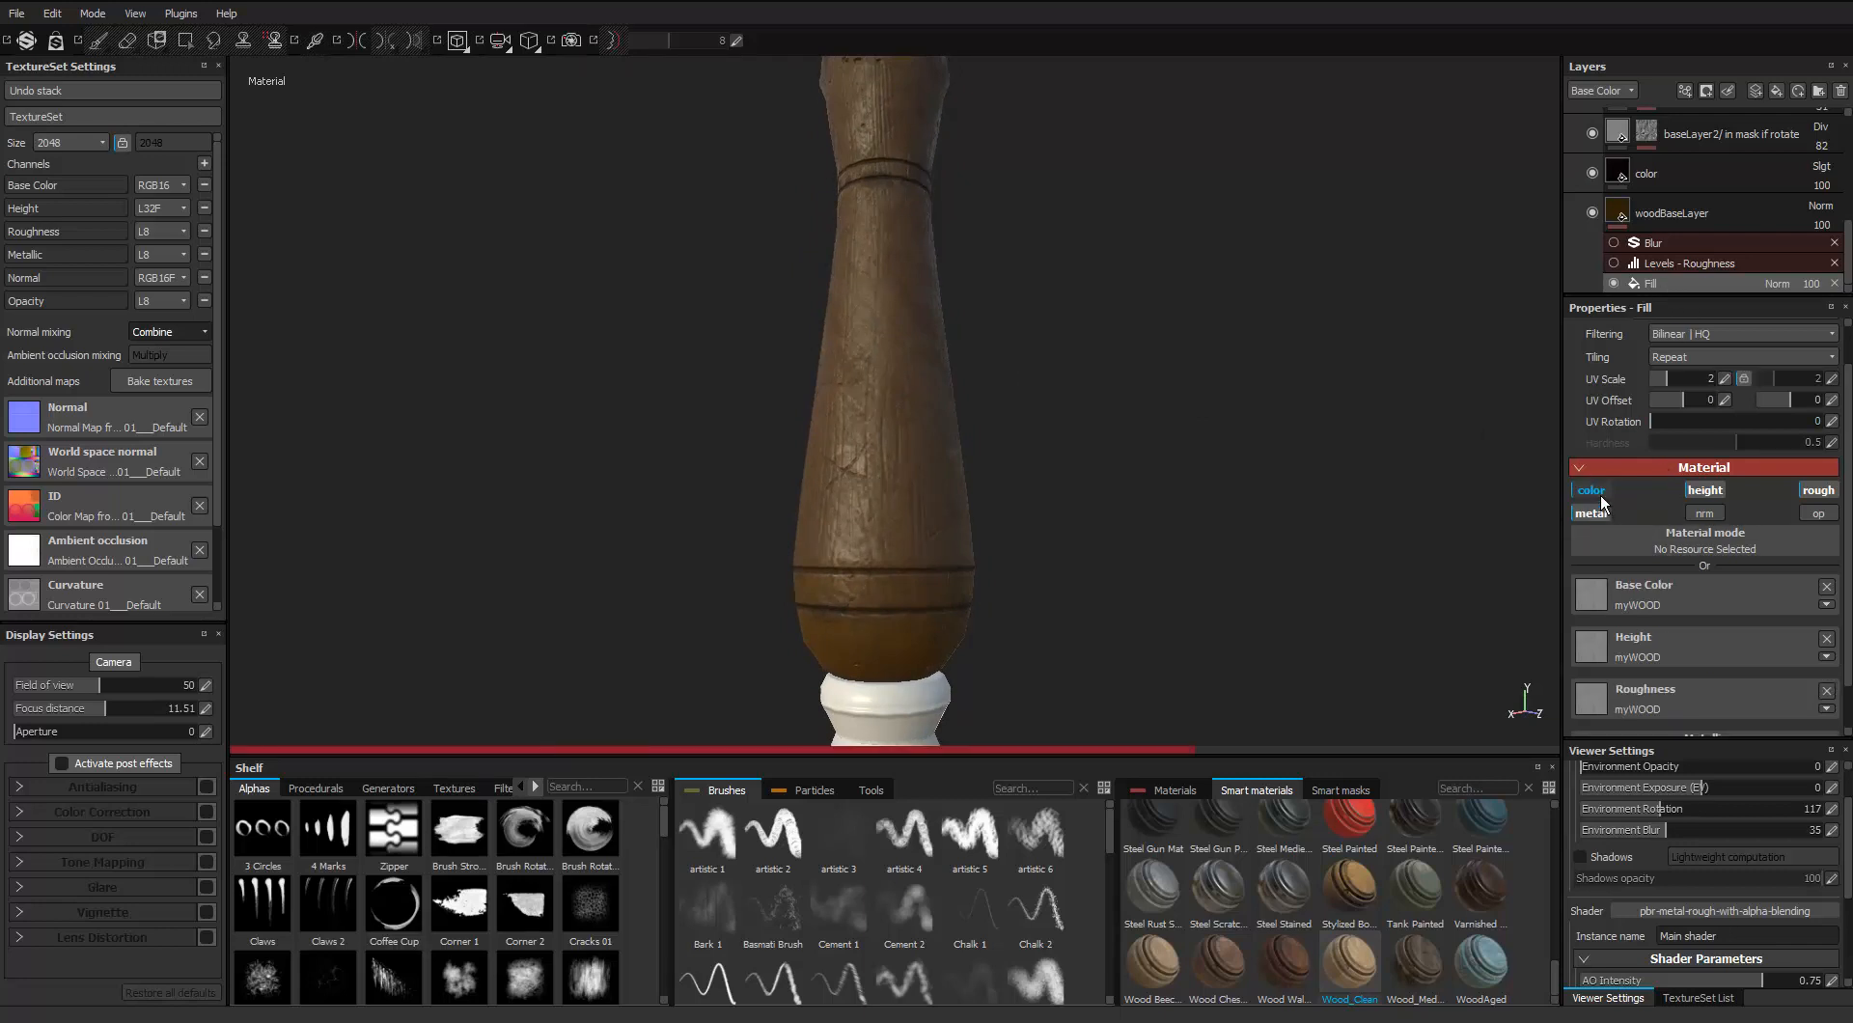
{"action": "left_click", "coordinate": [1598, 494]}
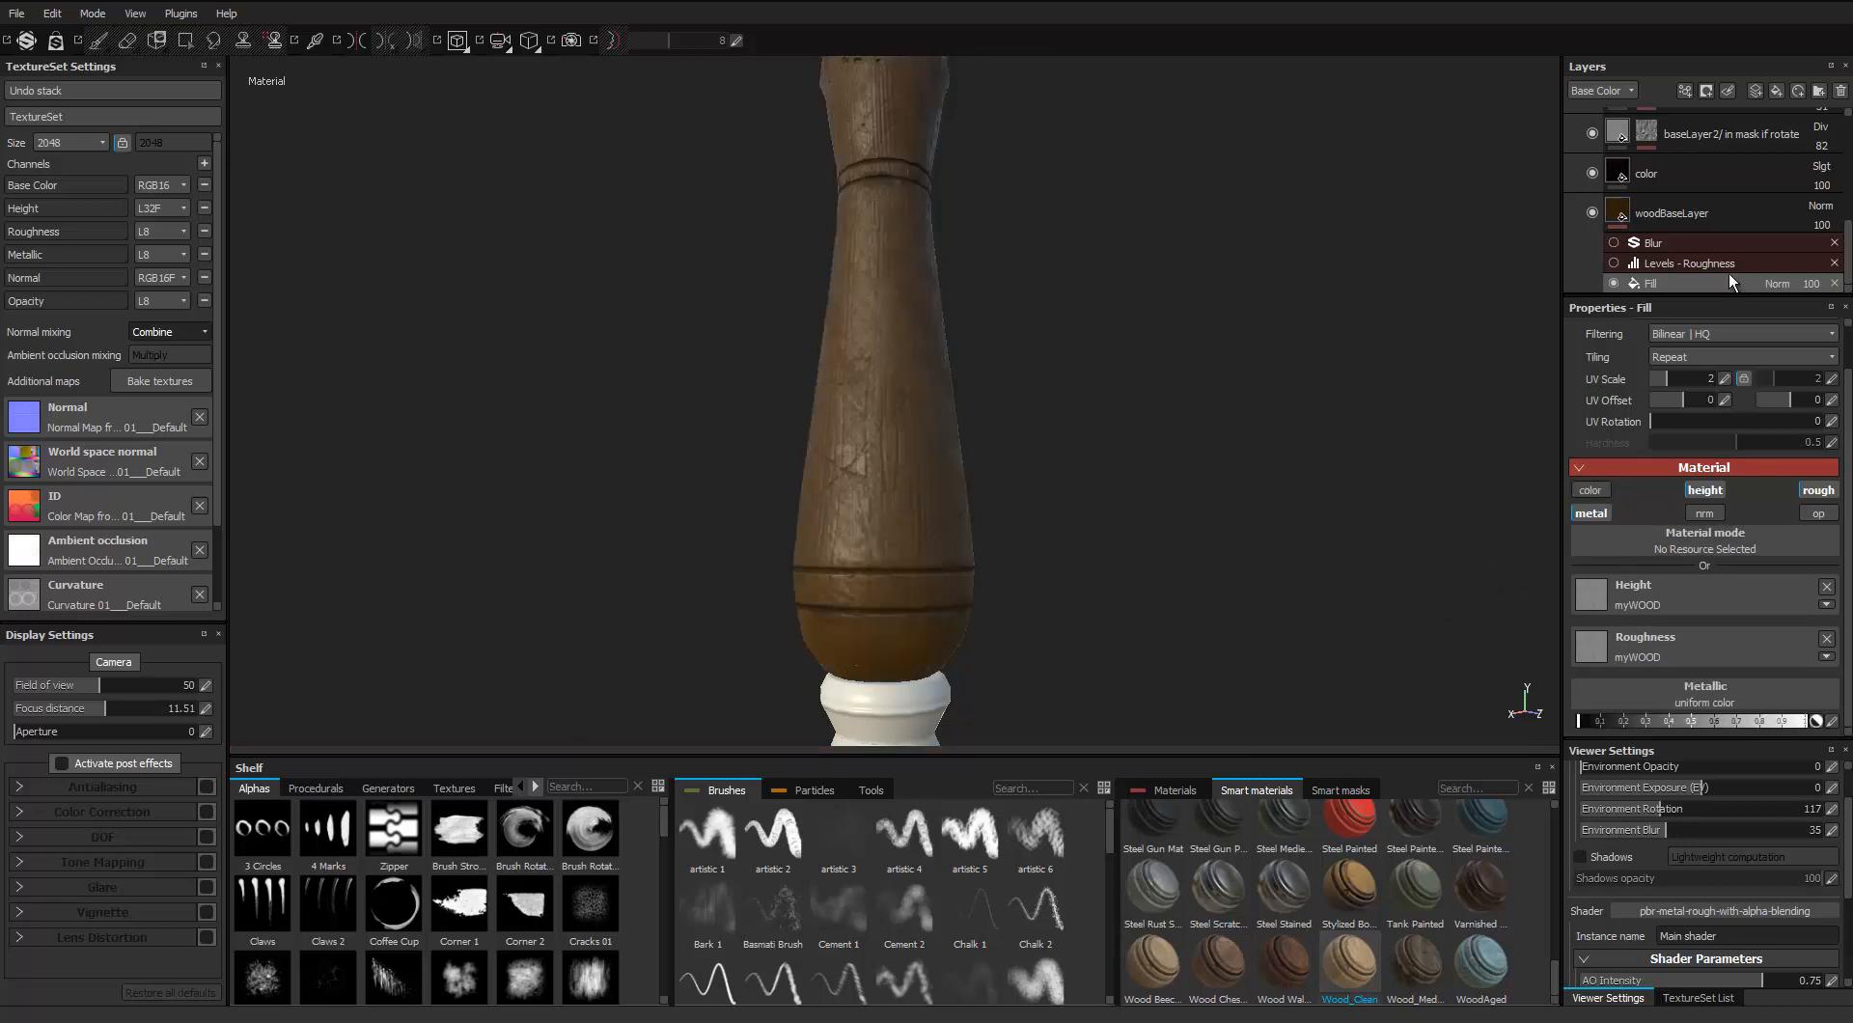
Hide the wornEdges layer to remove the worn orange edges from the handle
{"action": "scroll", "coordinate": [1727, 255], "scroll_direction": "up", "scroll_amount": 3}
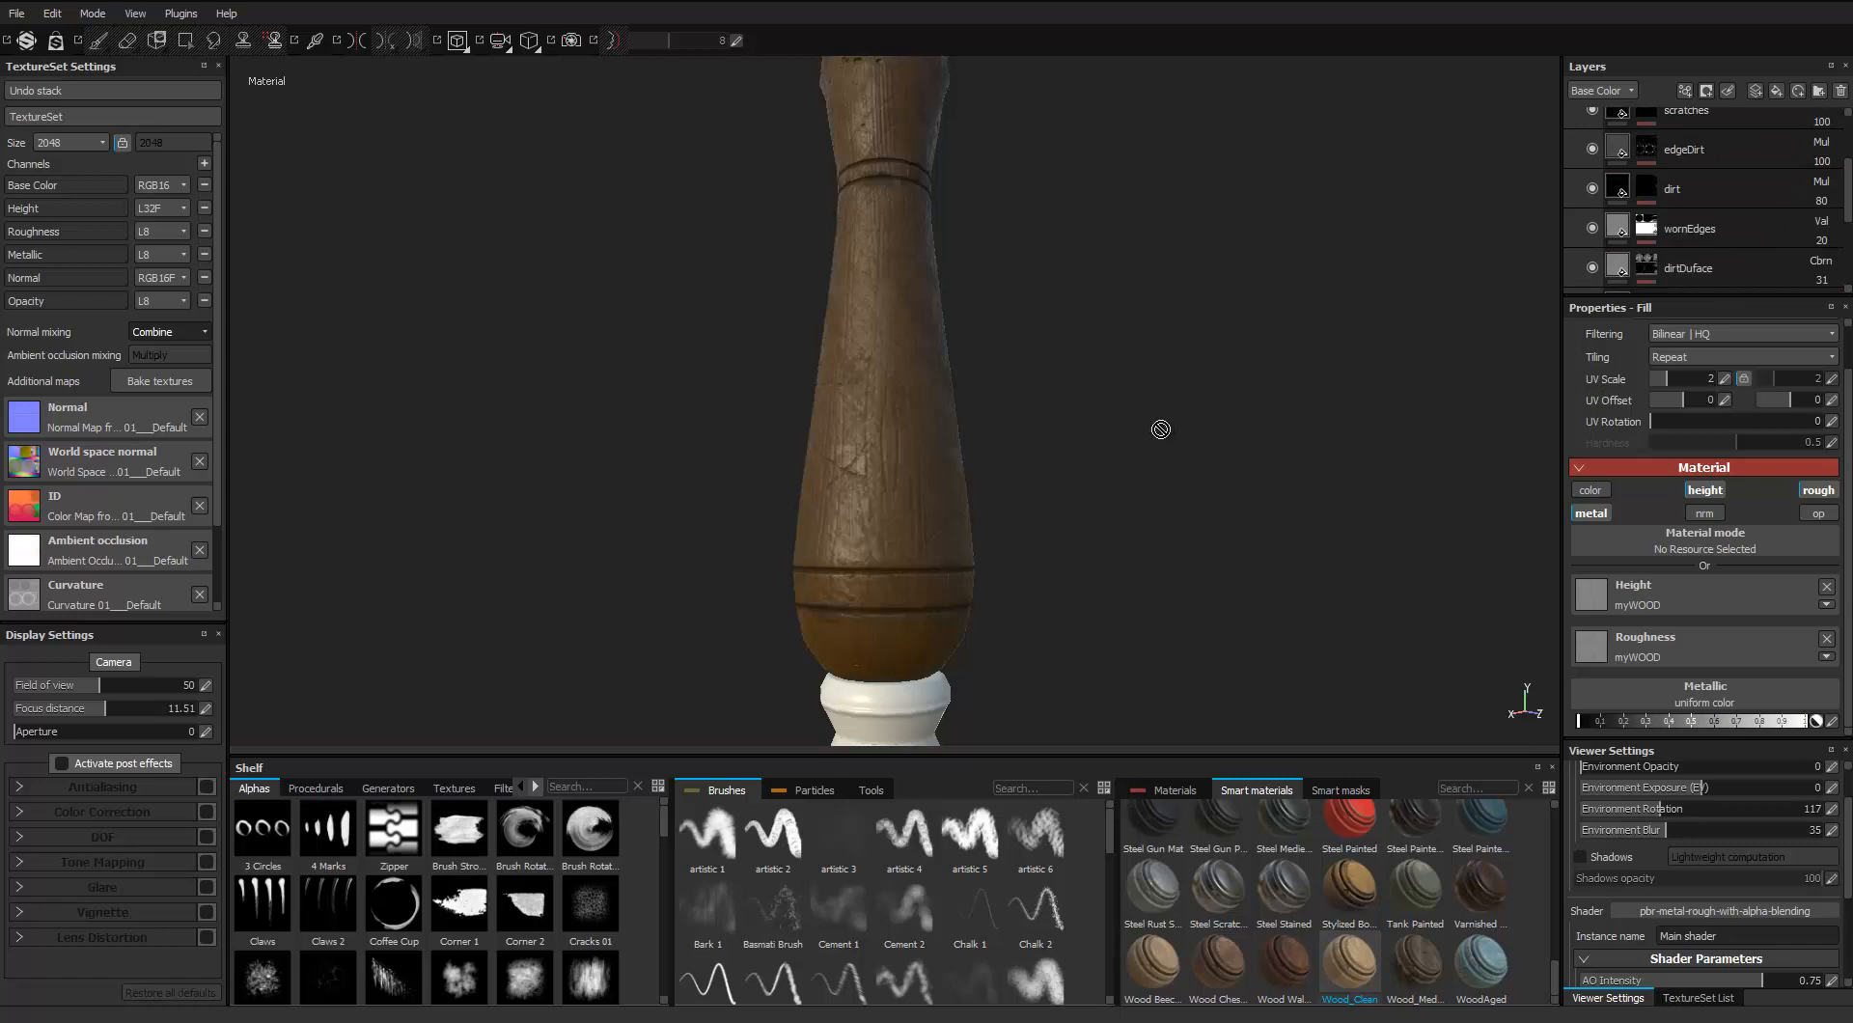
{"action": "scroll", "coordinate": [1159, 430], "scroll_direction": "down", "scroll_amount": 2}
{"action": "scroll", "coordinate": [939, 480], "scroll_direction": "up", "scroll_amount": 5}
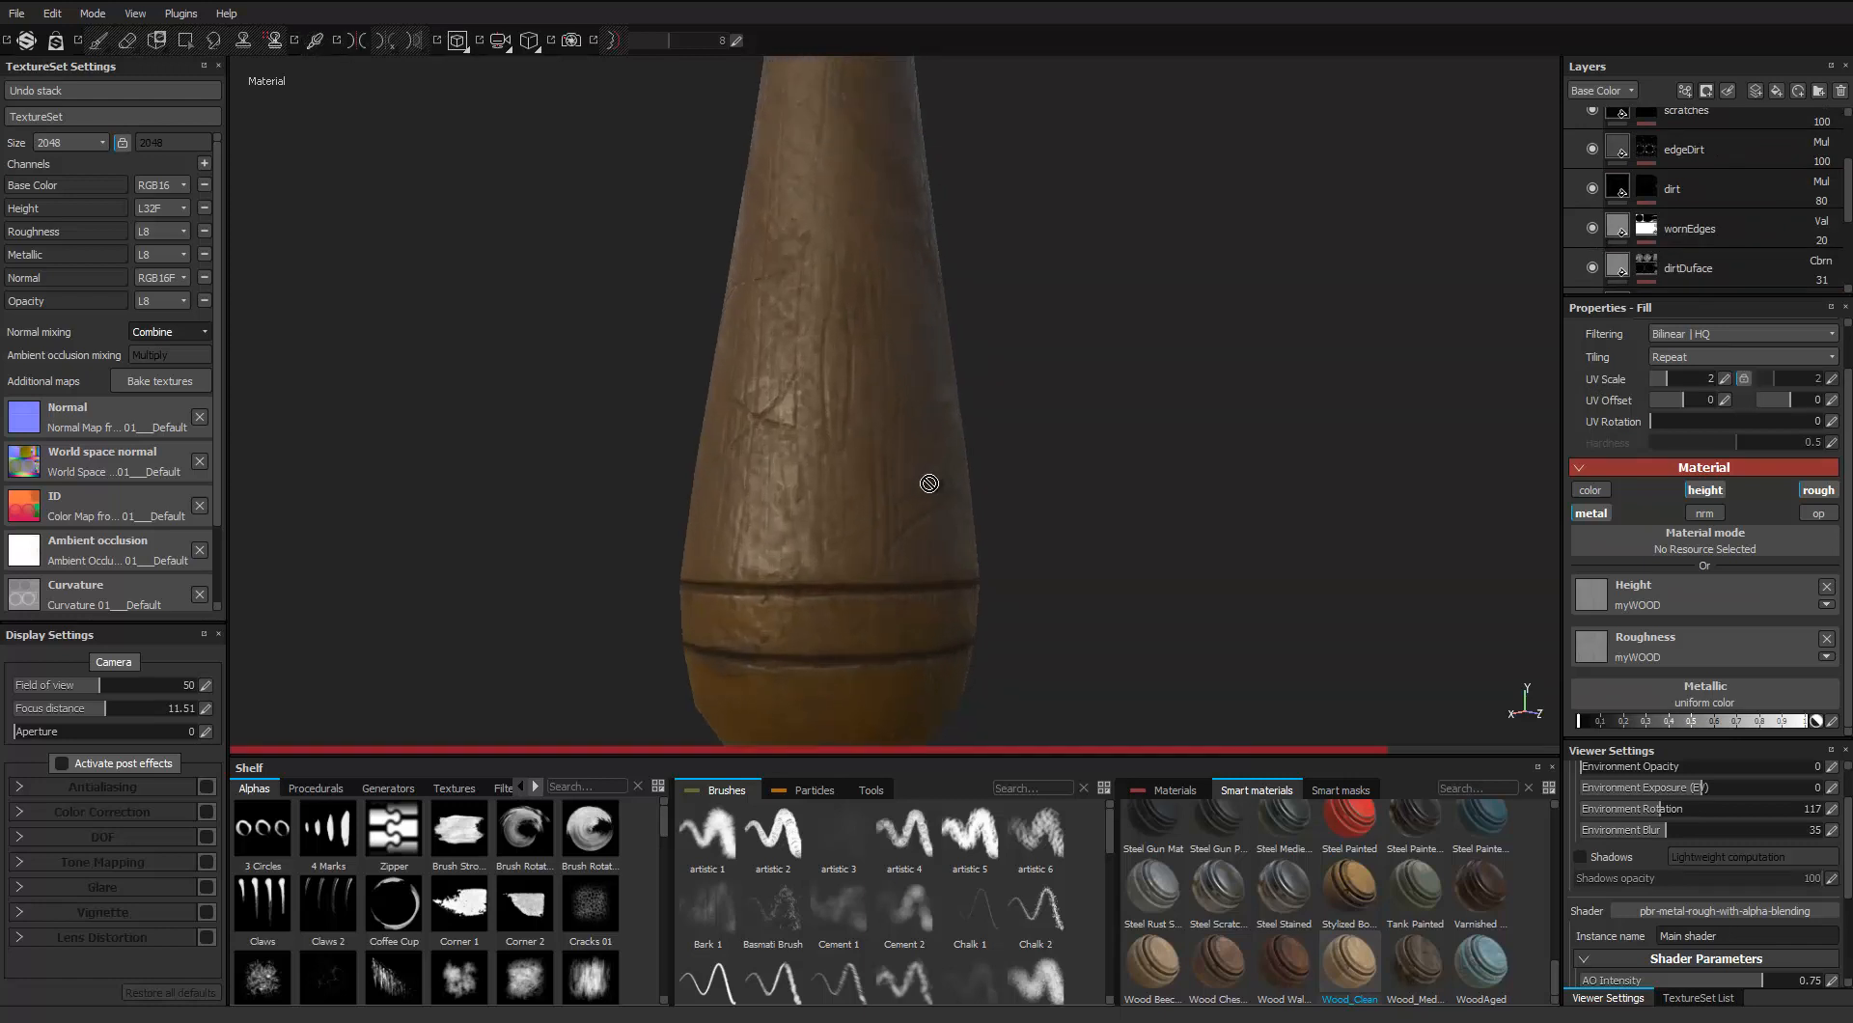
{"action": "scroll", "coordinate": [929, 484], "scroll_direction": "up", "scroll_amount": 1}
{"action": "middle_click_drag", "start_coordinate": [929, 483], "coordinate": [963, 393], "text": "alt"}
{"action": "scroll", "coordinate": [967, 392], "scroll_direction": "down", "scroll_amount": 2}
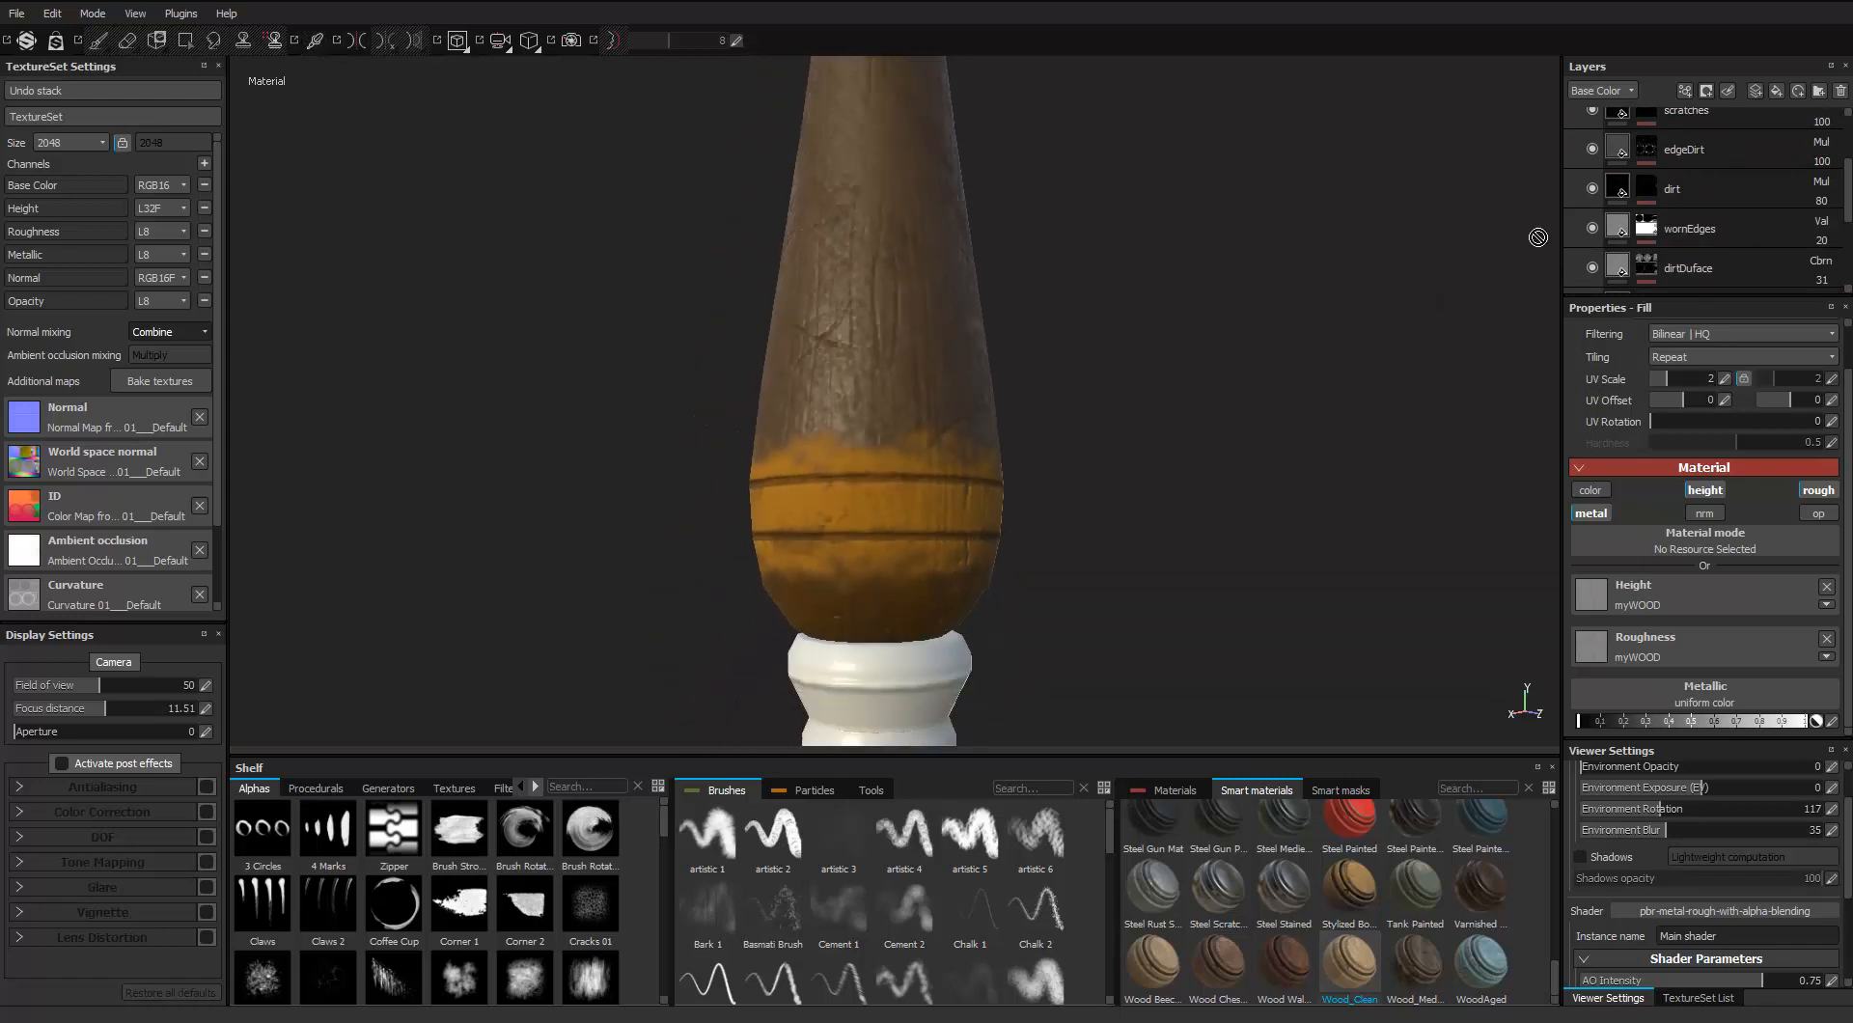
{"action": "left_click", "coordinate": [1591, 229]}
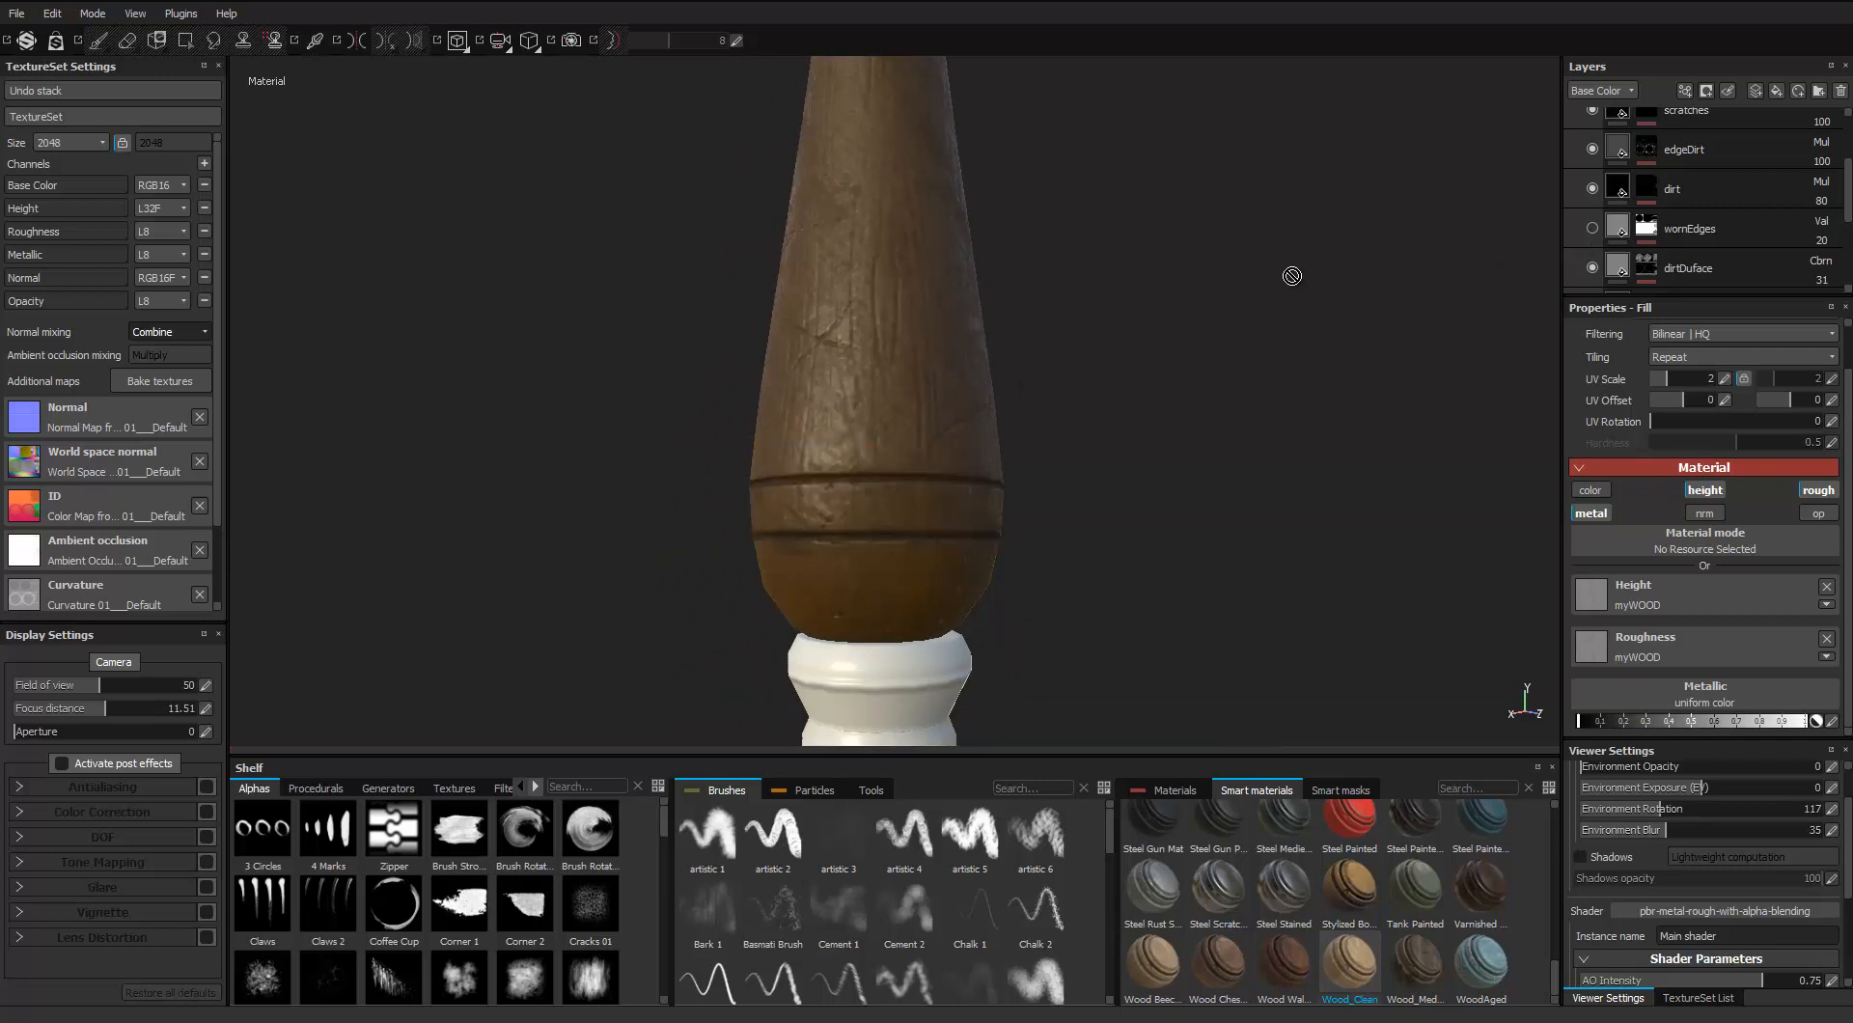
Examine the handle and its upper neck from several angles without the edge wear
{"action": "scroll", "coordinate": [1290, 277], "scroll_direction": "down", "scroll_amount": 3}
{"action": "middle_click_drag", "start_coordinate": [1054, 277], "coordinate": [942, 302], "text": "alt"}
{"action": "left_click_drag", "start_coordinate": [943, 302], "coordinate": [996, 378], "text": "alt"}
{"action": "scroll", "coordinate": [996, 379], "scroll_direction": "down", "scroll_amount": 4}
{"action": "middle_click_drag", "start_coordinate": [892, 292], "coordinate": [903, 389], "text": "alt"}
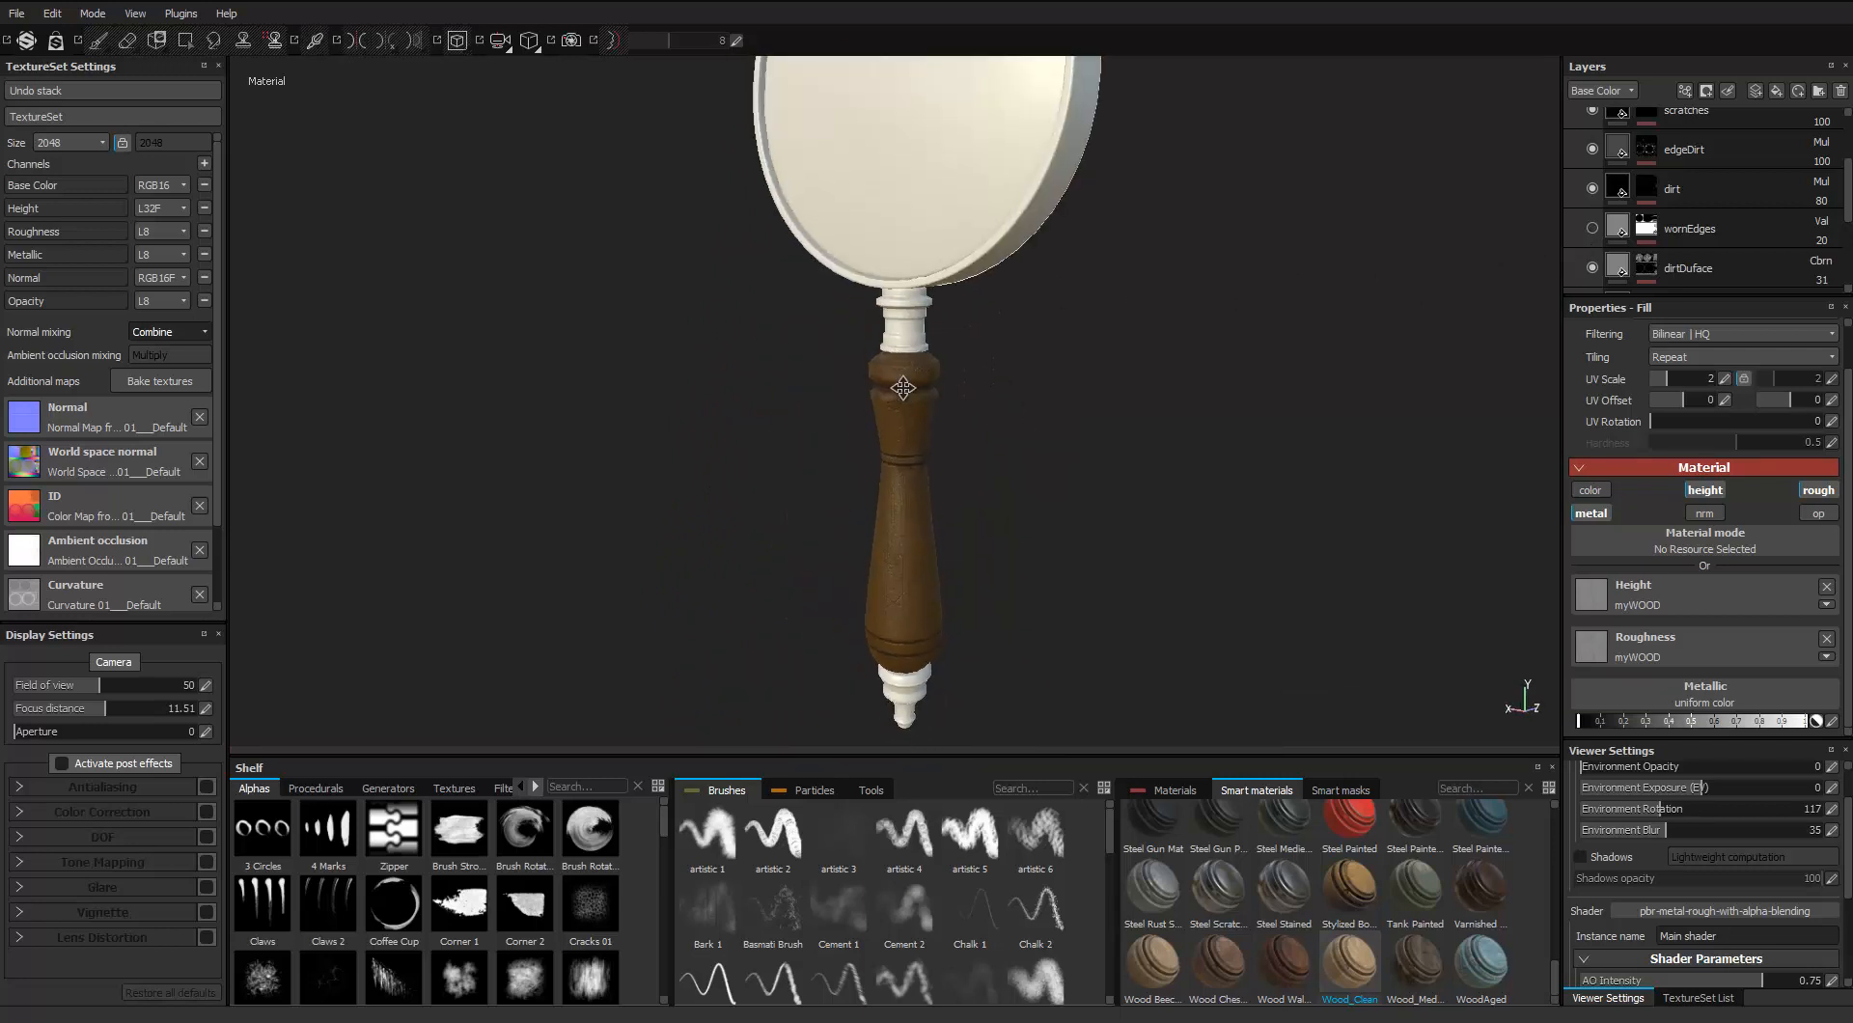
{"action": "left_click_drag", "start_coordinate": [903, 389], "coordinate": [1195, 513], "text": "alt"}
{"action": "scroll", "coordinate": [972, 467], "scroll_direction": "up", "scroll_amount": 5}
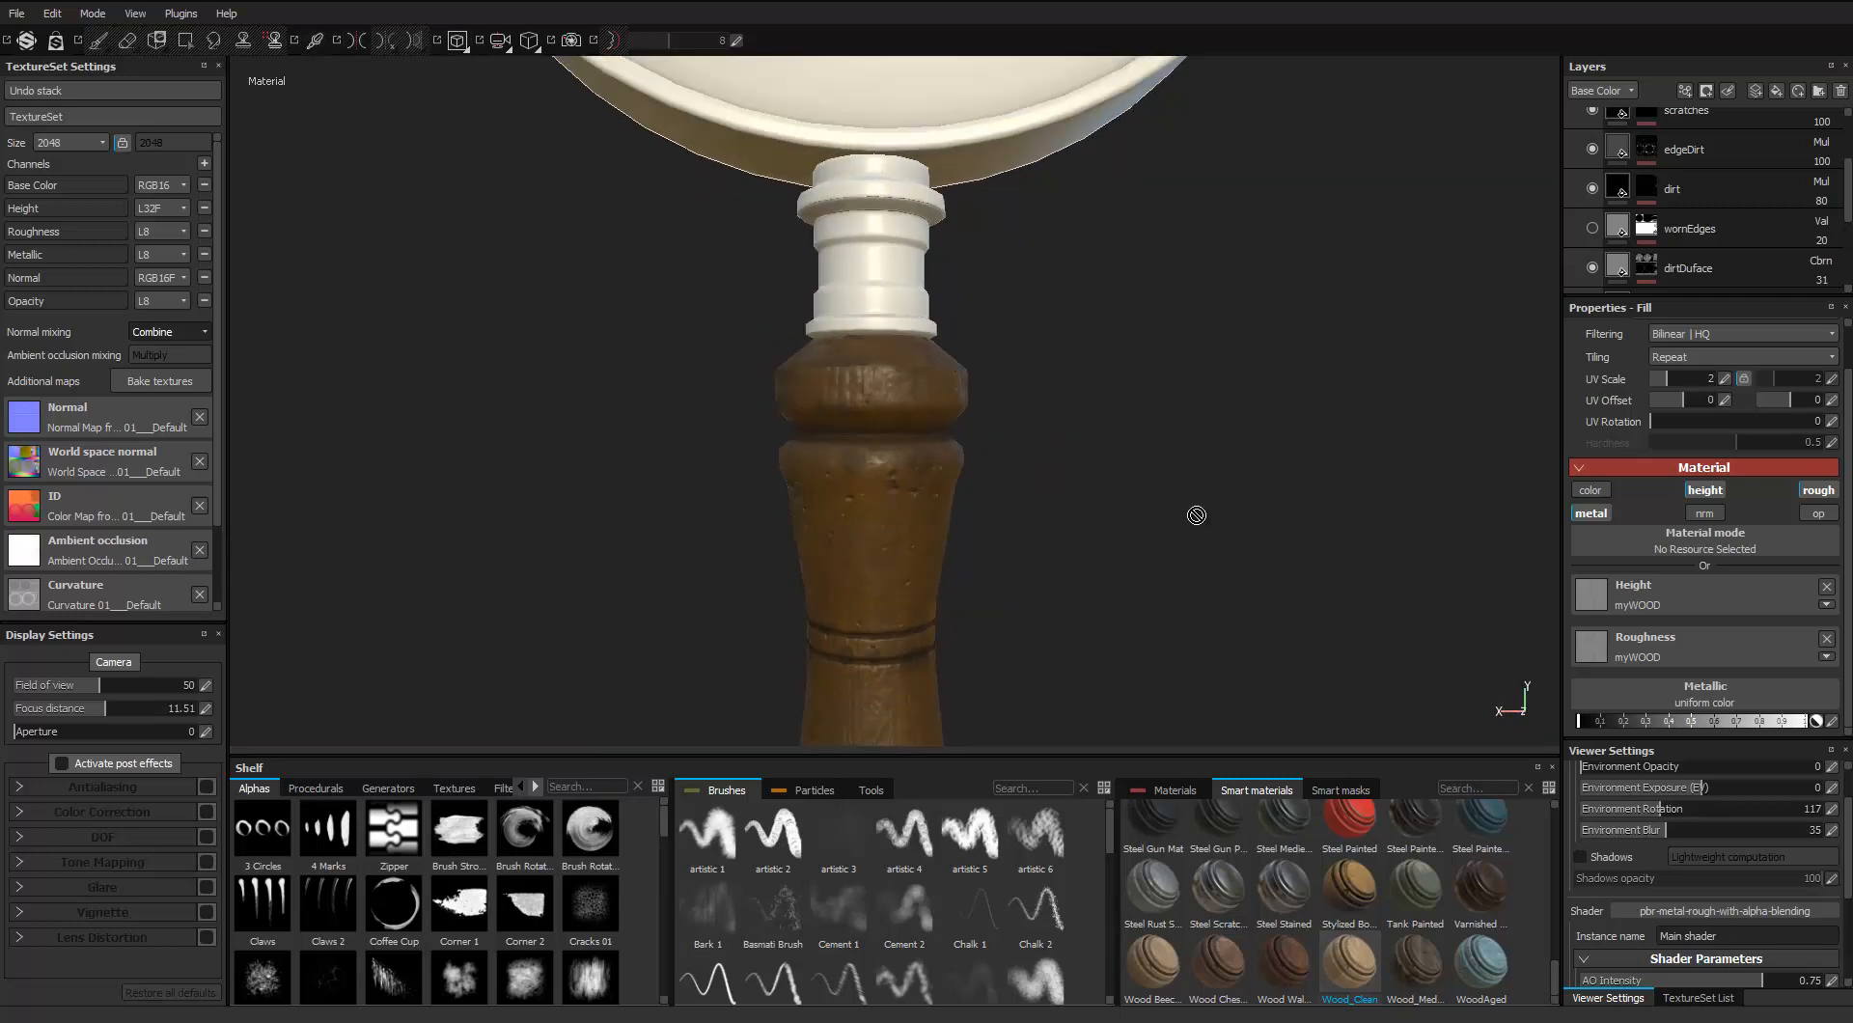
Set woodBaseLayer's base color to a dark brown with RGB 0.115, 0.054, 0.021
{"action": "scroll", "coordinate": [1655, 276], "scroll_direction": "down", "scroll_amount": 5}
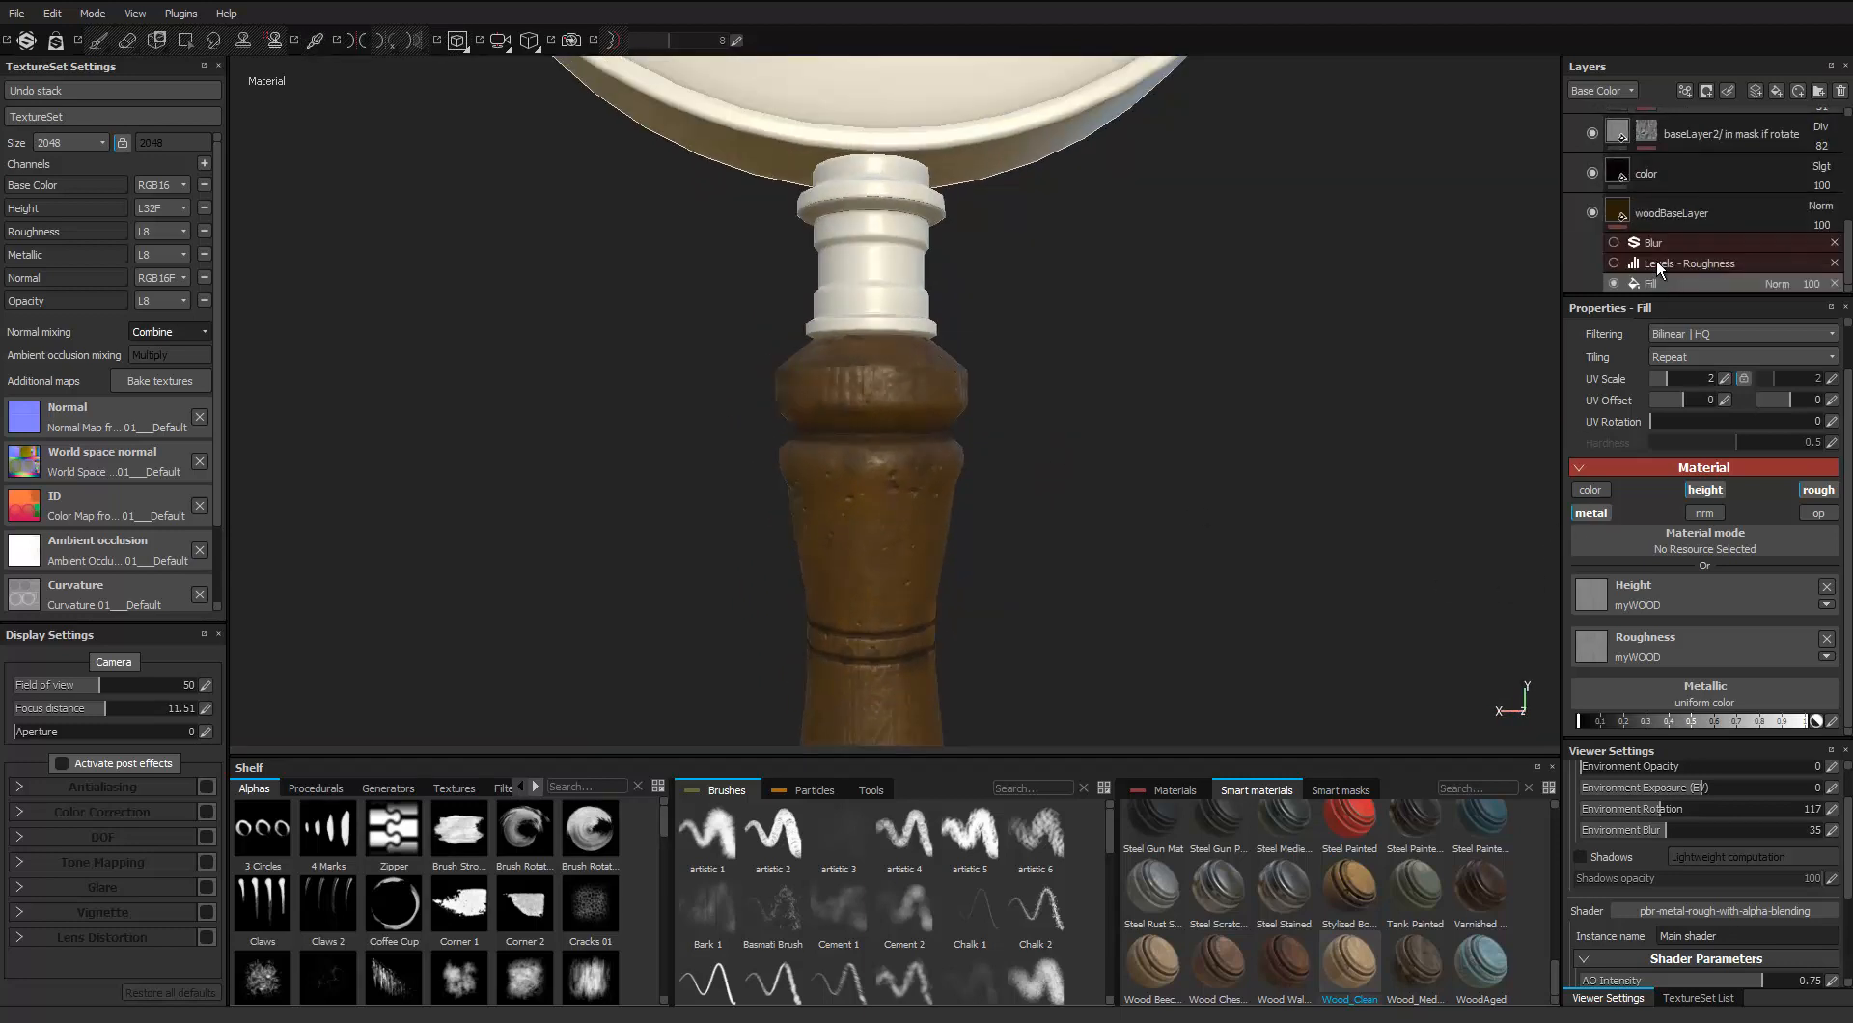
{"action": "left_click", "coordinate": [1646, 177]}
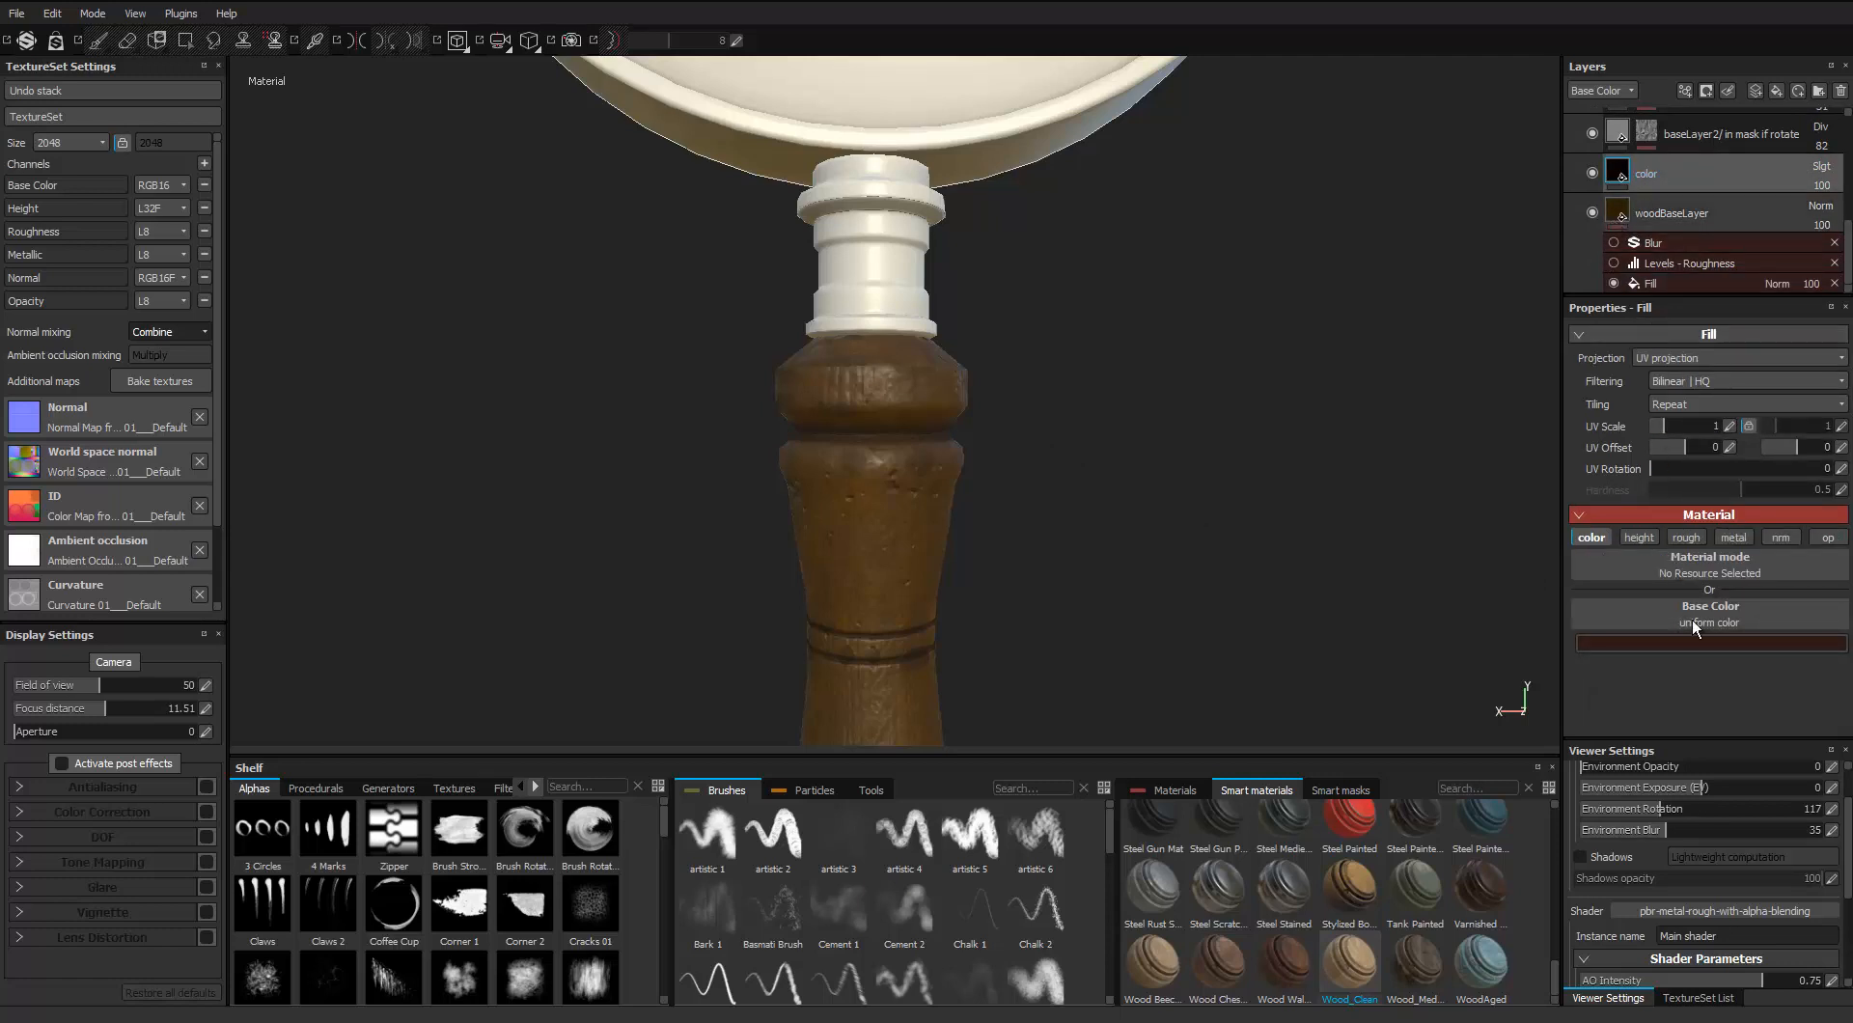
{"action": "left_click", "coordinate": [1671, 215]}
{"action": "left_click", "coordinate": [1682, 668]}
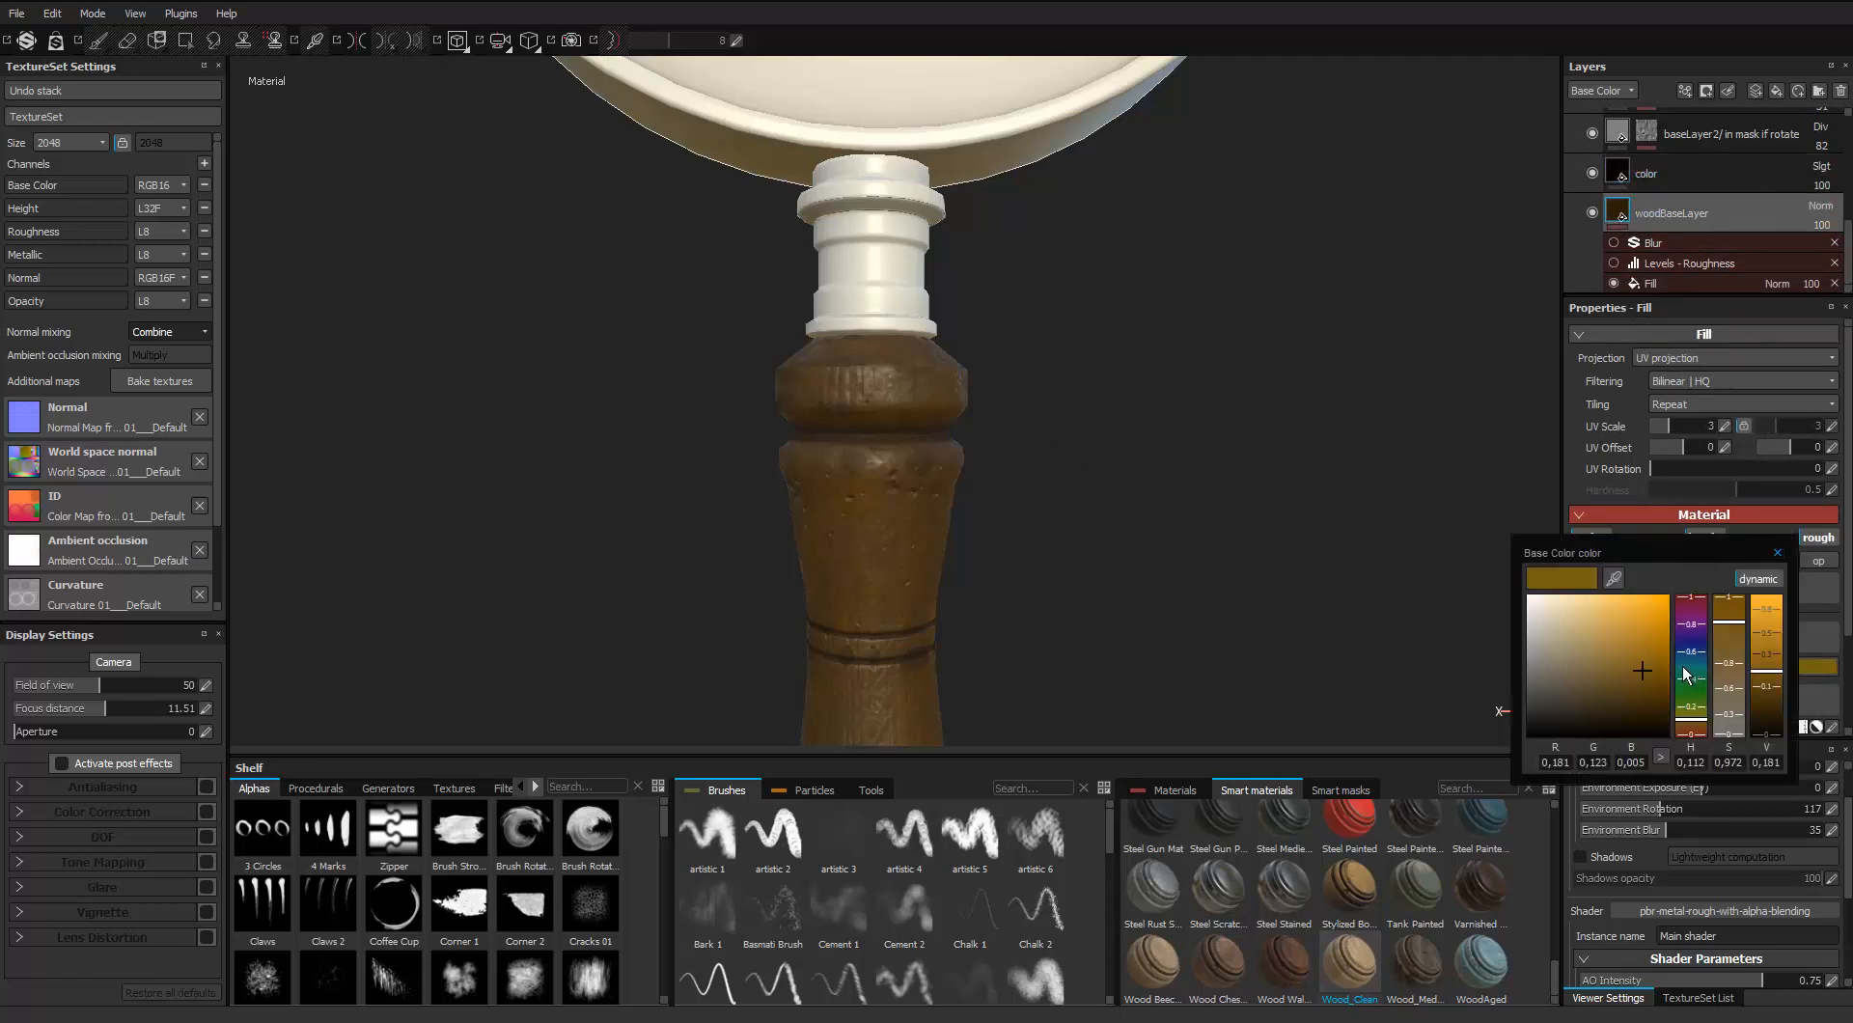
{"action": "left_click", "coordinate": [1620, 578]}
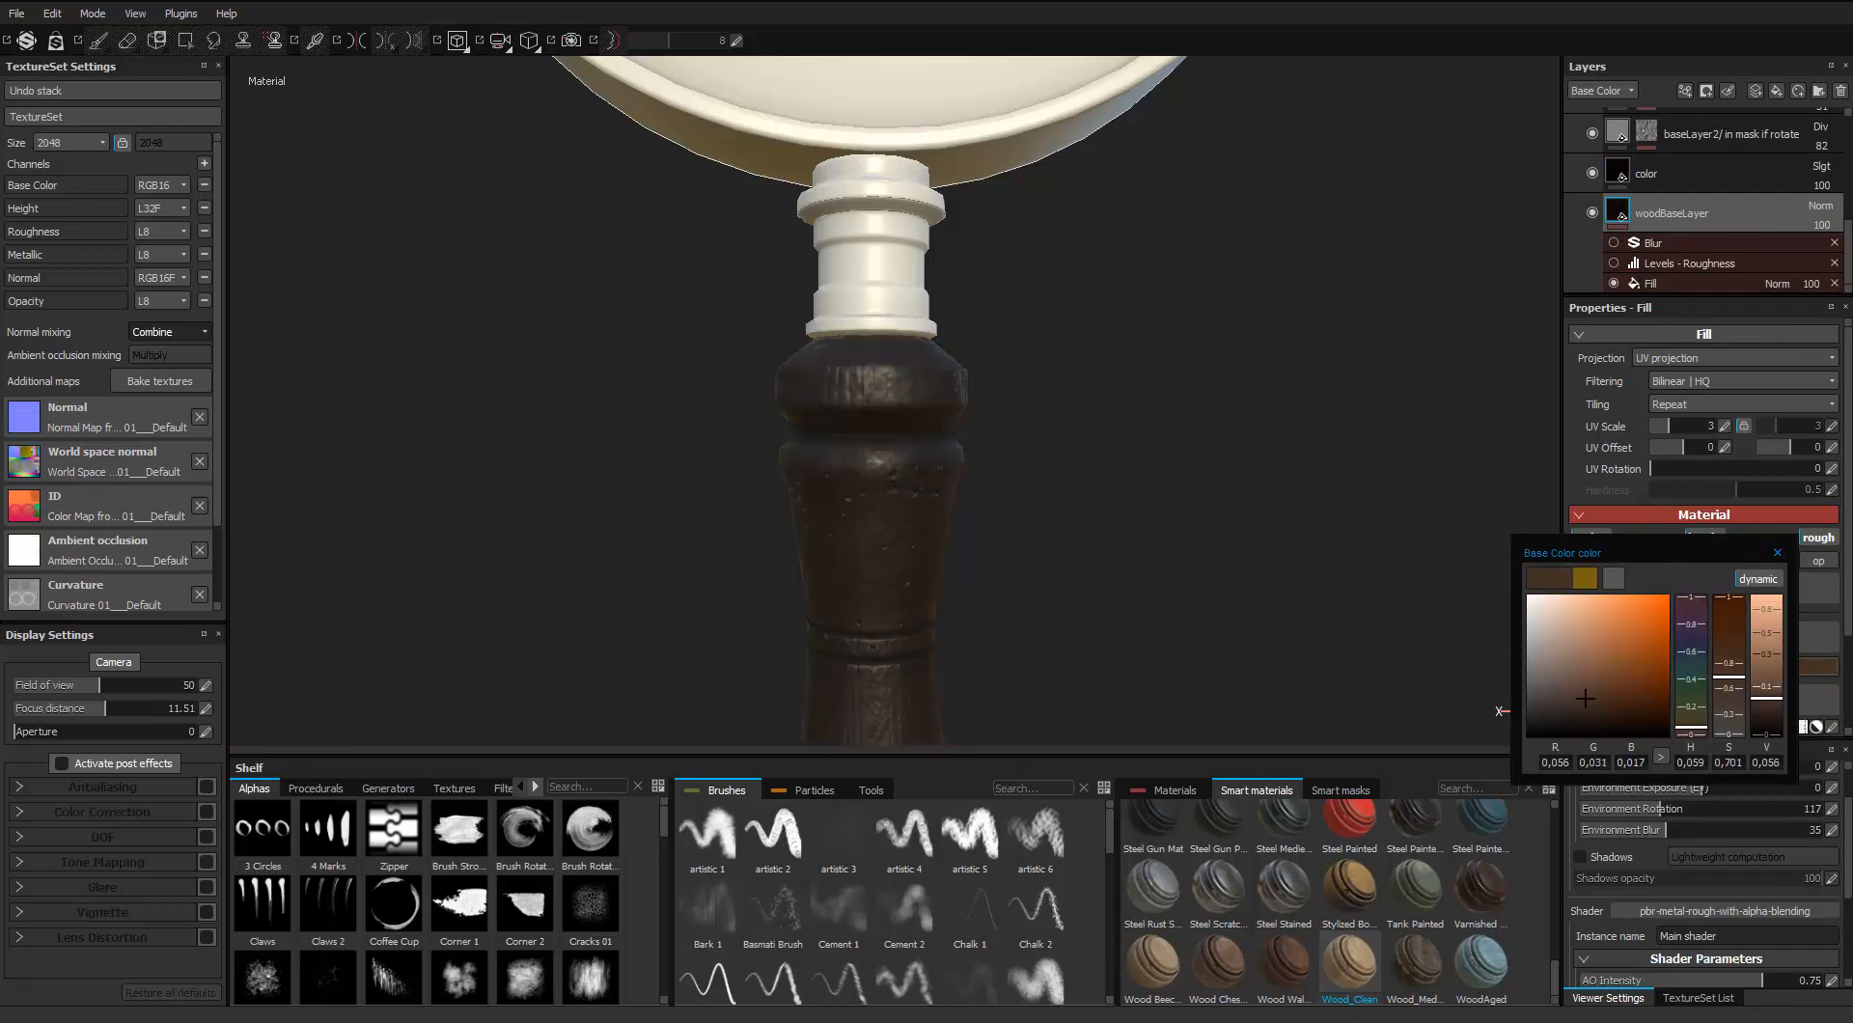
{"action": "left_click", "coordinate": [1601, 683]}
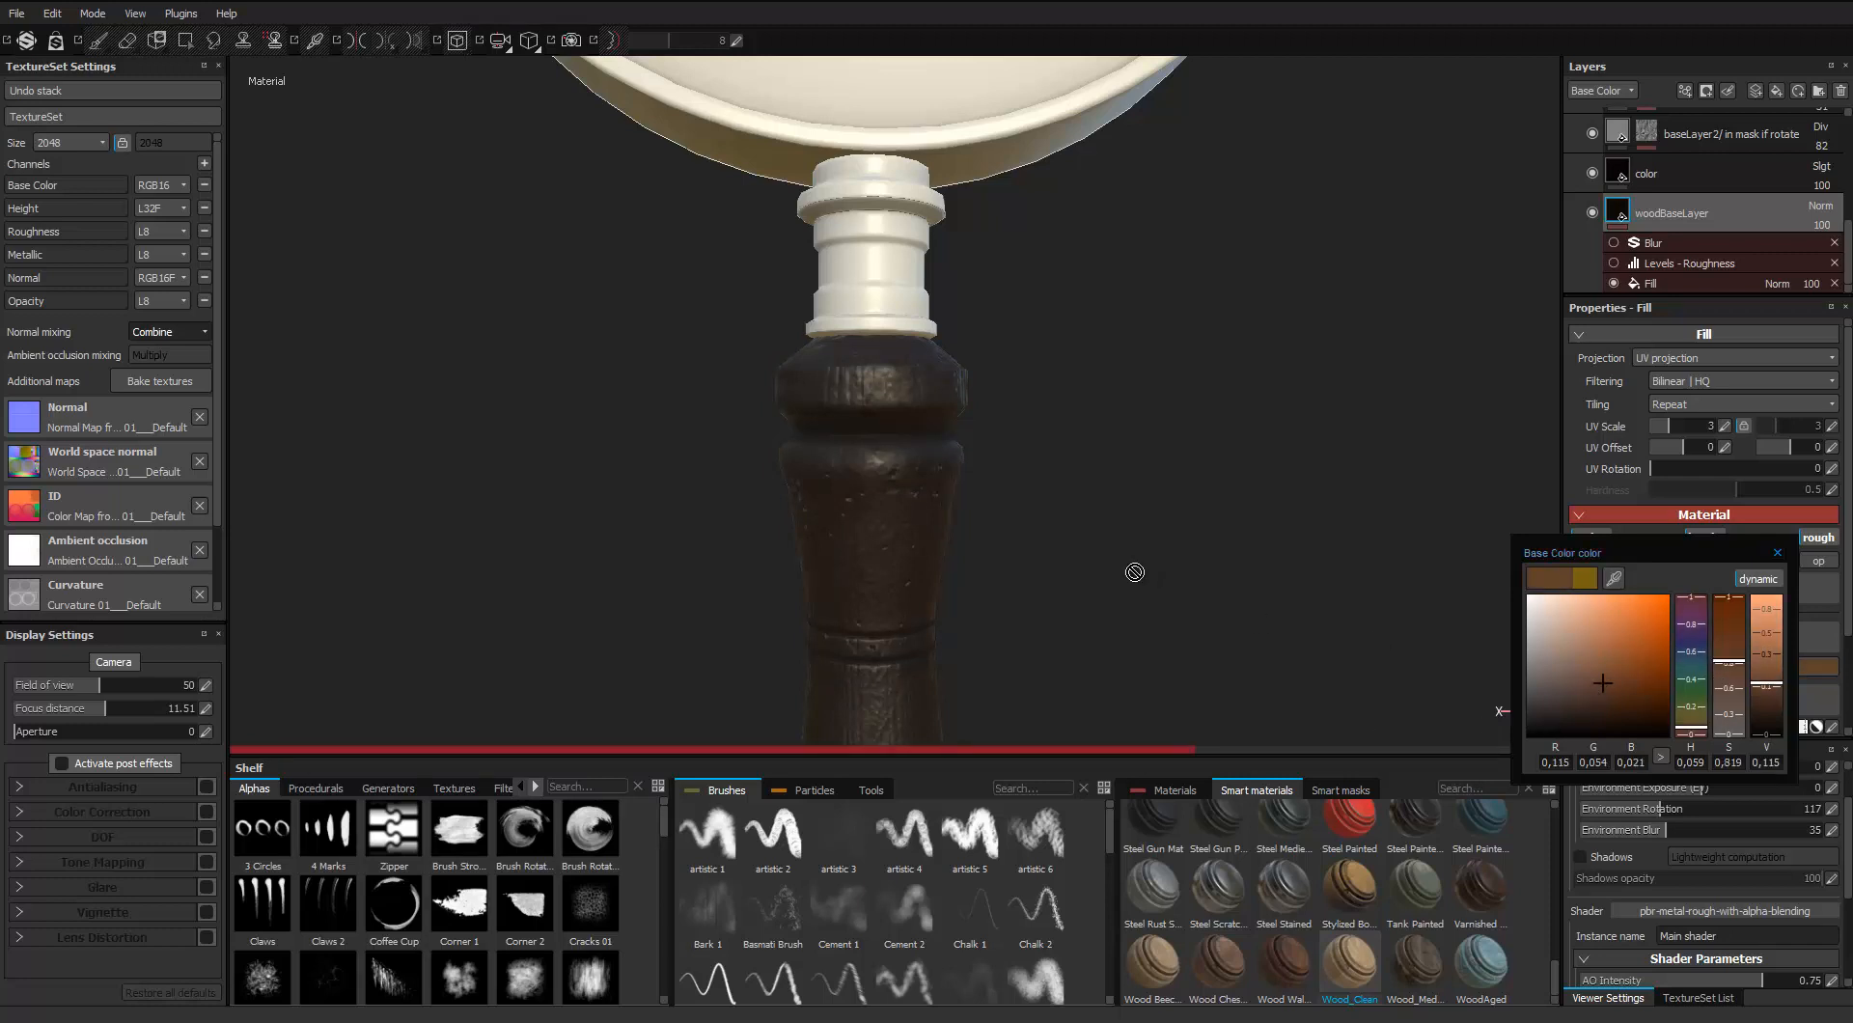
Examine the recolored handle up close and from a distance, and close the color picker
{"action": "scroll", "coordinate": [1133, 570], "scroll_direction": "down", "scroll_amount": 5}
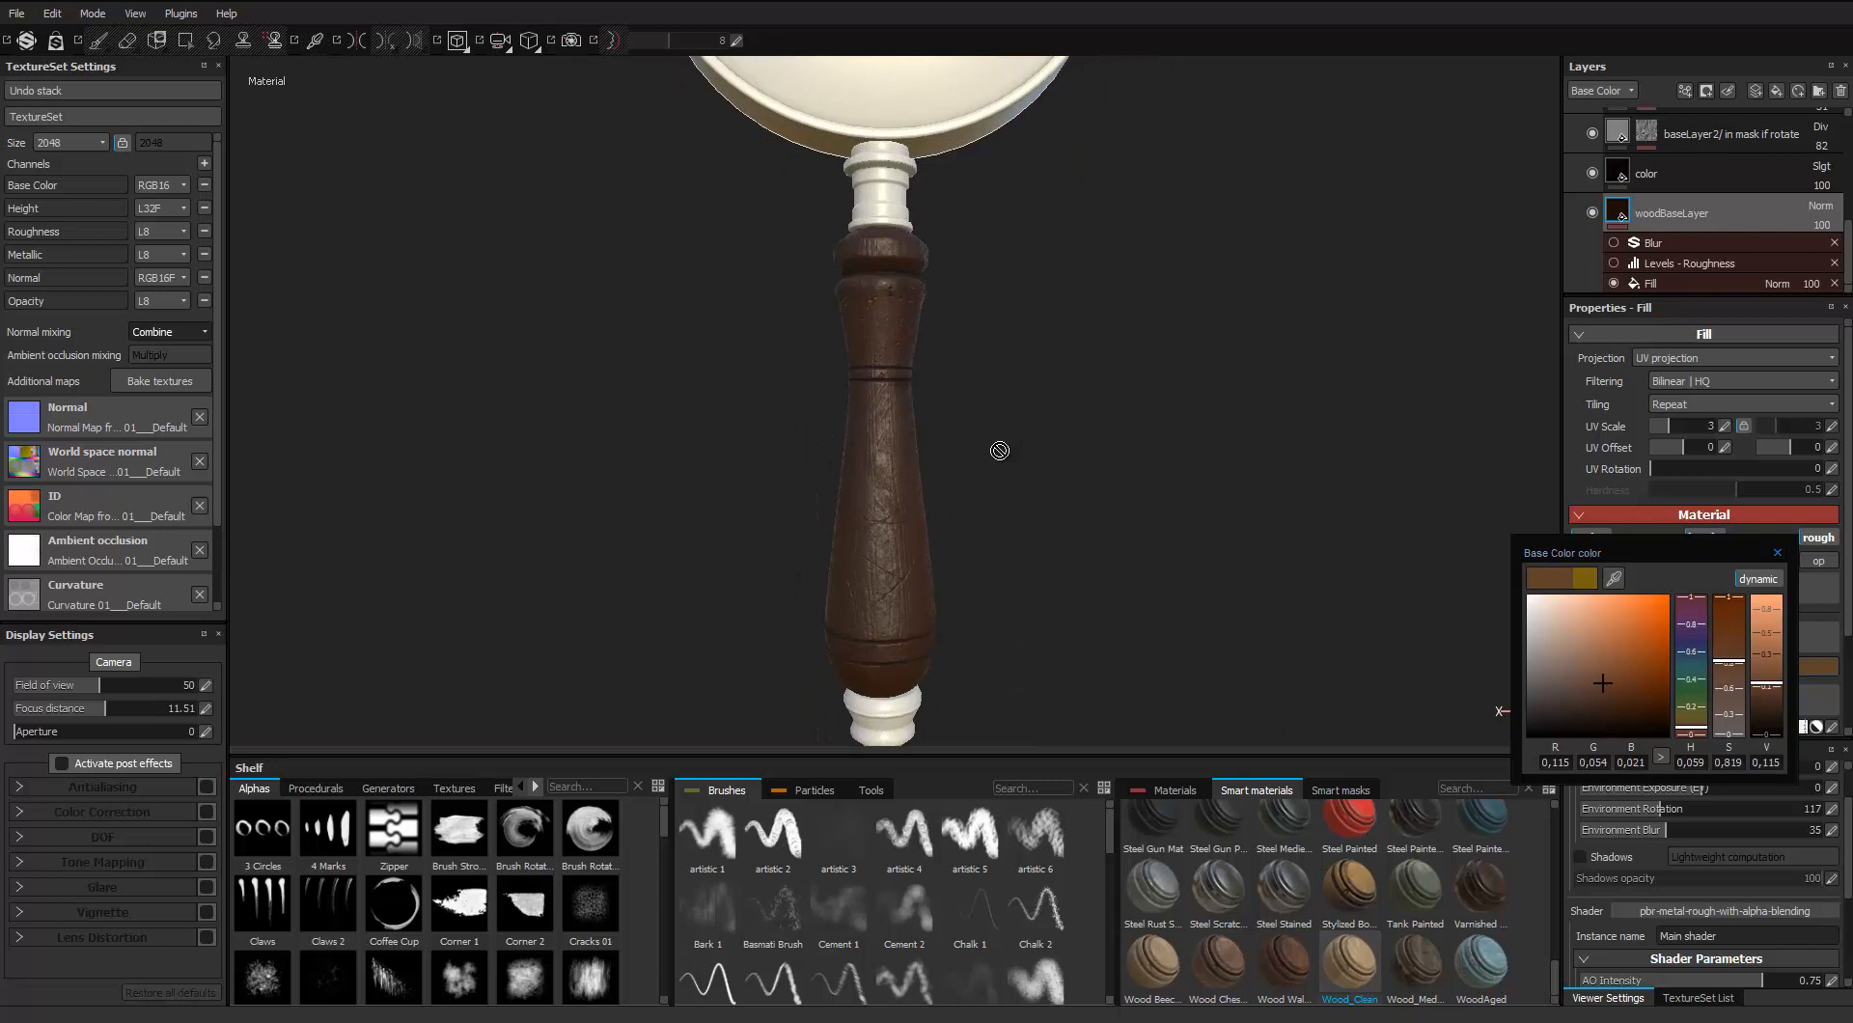
{"action": "scroll", "coordinate": [1000, 451], "scroll_direction": "up", "scroll_amount": 2}
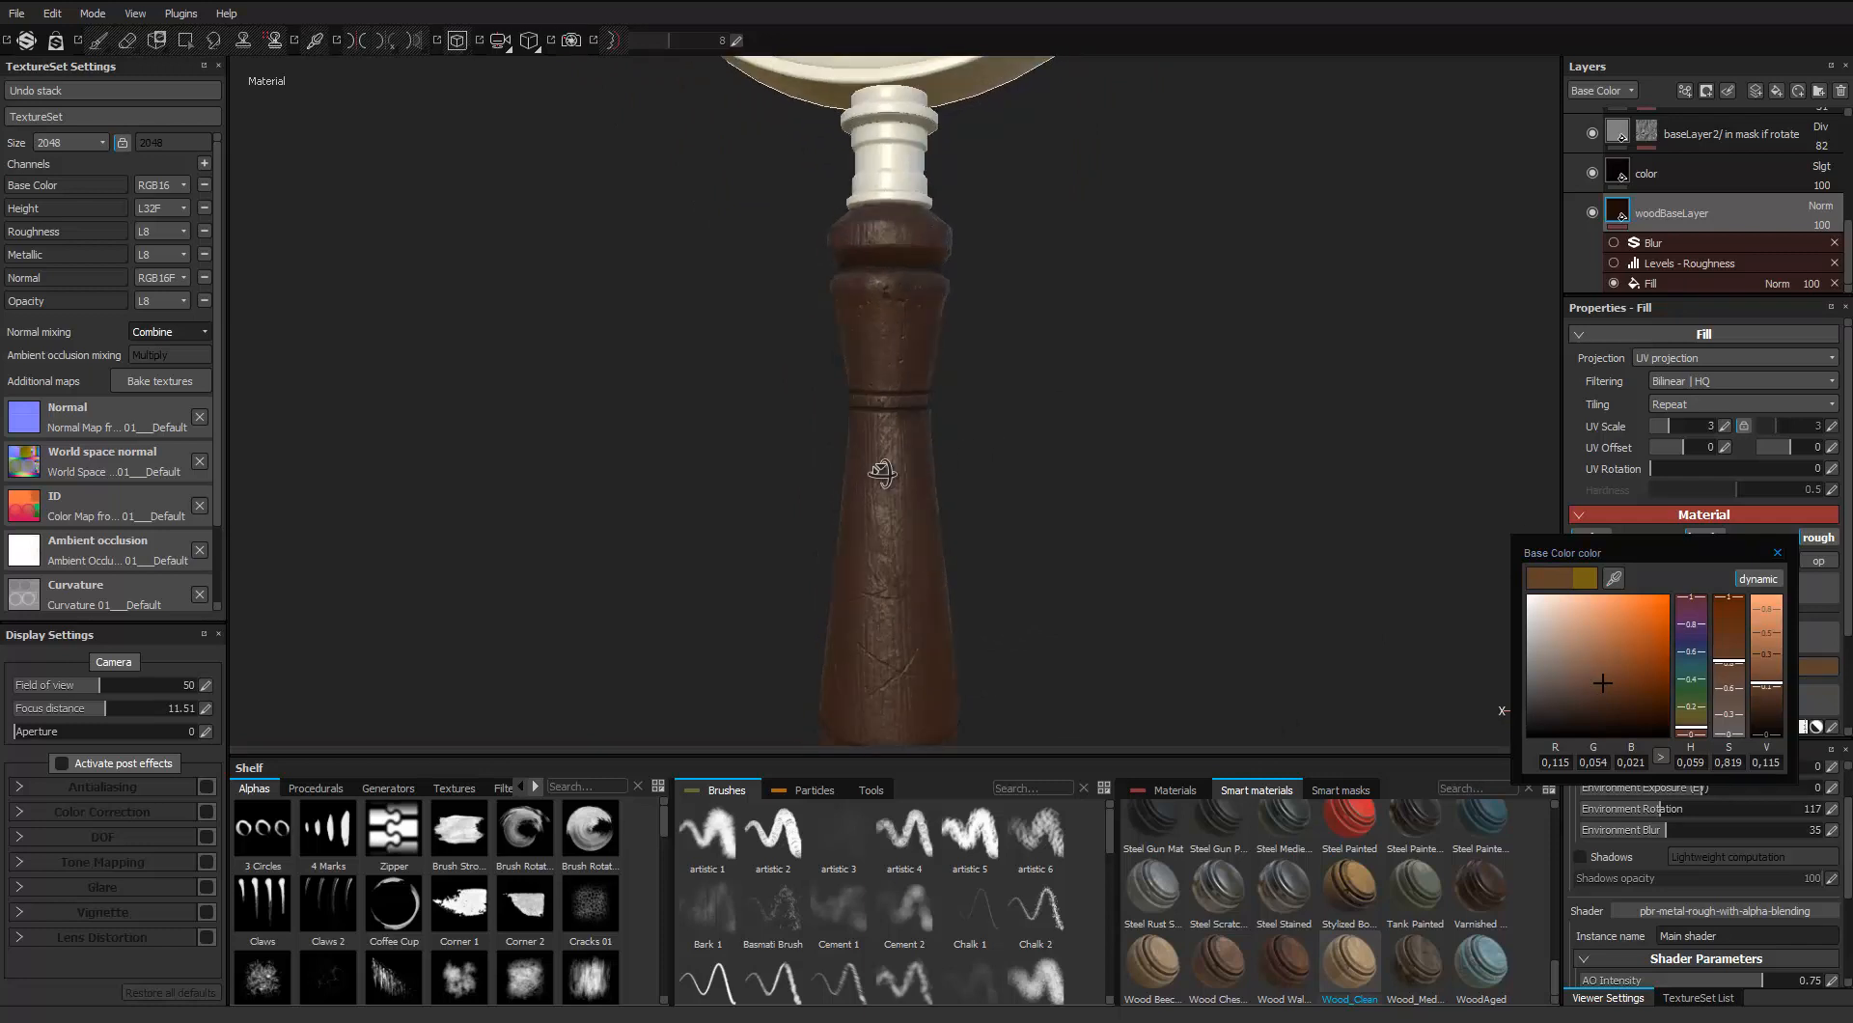
{"action": "left_click_drag", "start_coordinate": [877, 467], "coordinate": [964, 505], "text": "alt"}
{"action": "scroll", "coordinate": [928, 406], "scroll_direction": "down", "scroll_amount": 4}
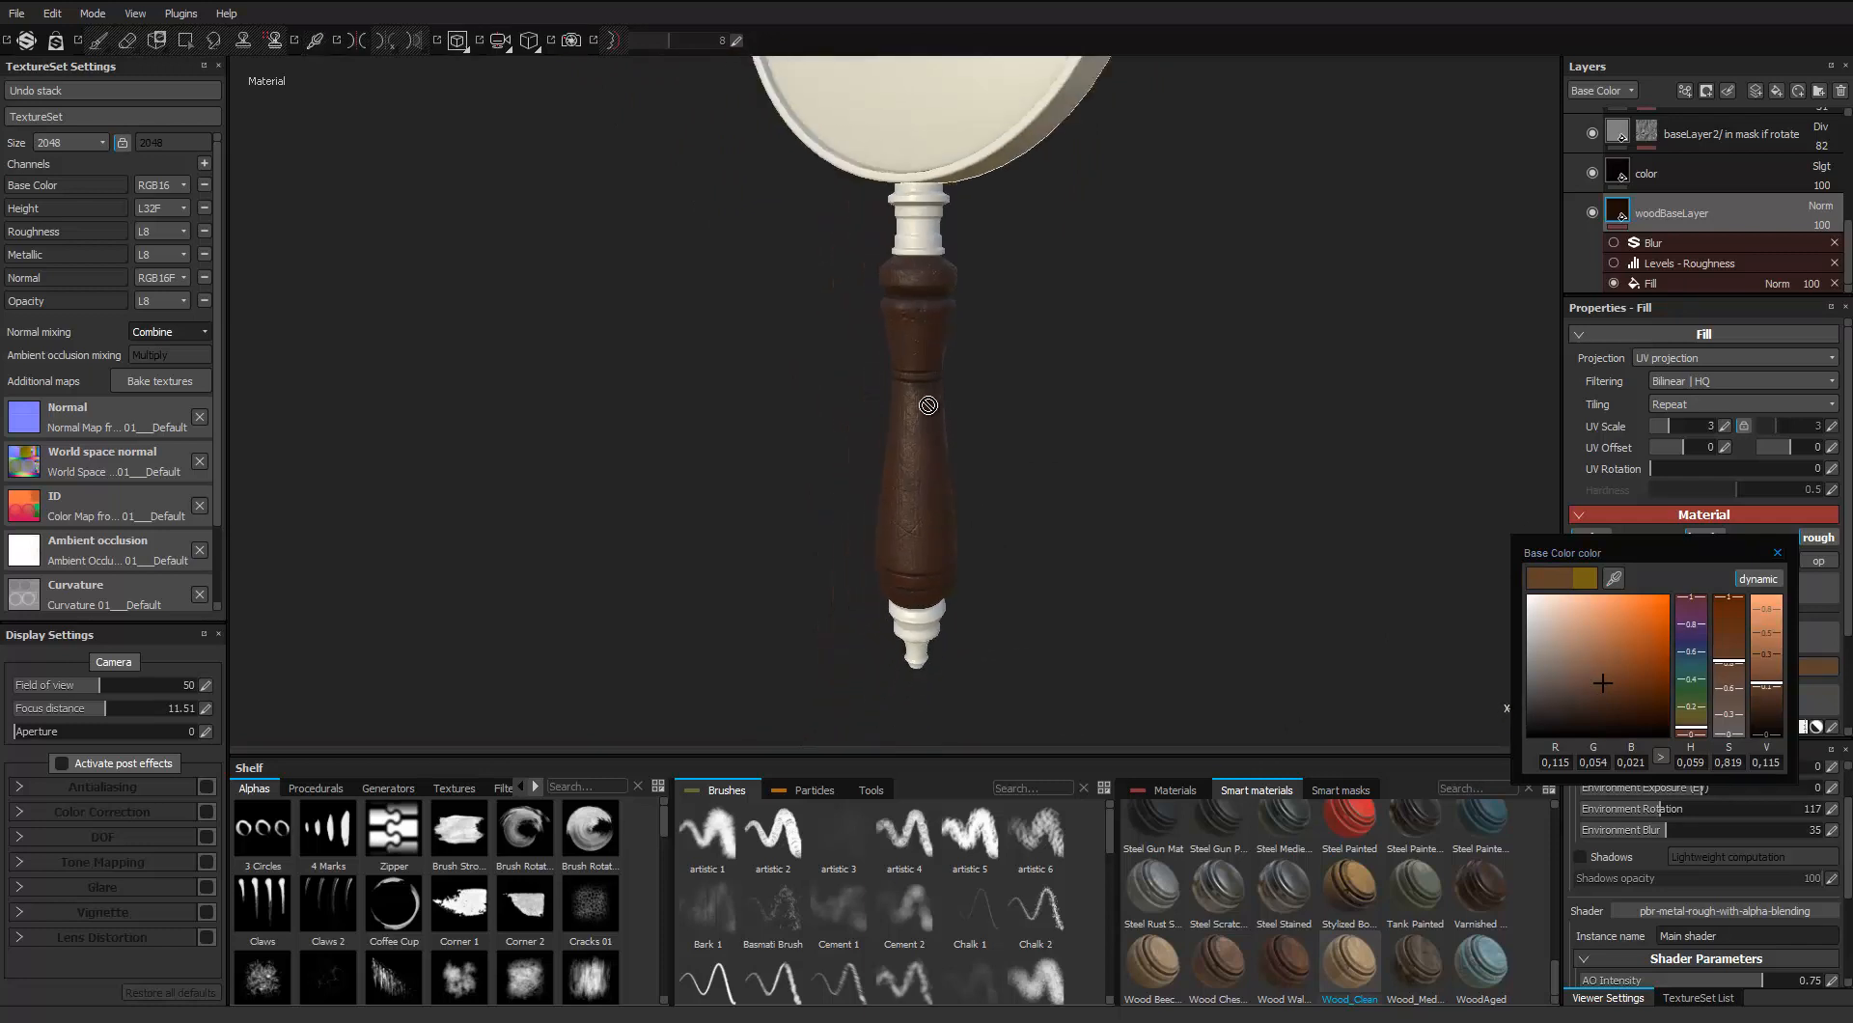
{"action": "middle_click_drag", "start_coordinate": [965, 397], "coordinate": [963, 501], "text": "alt"}
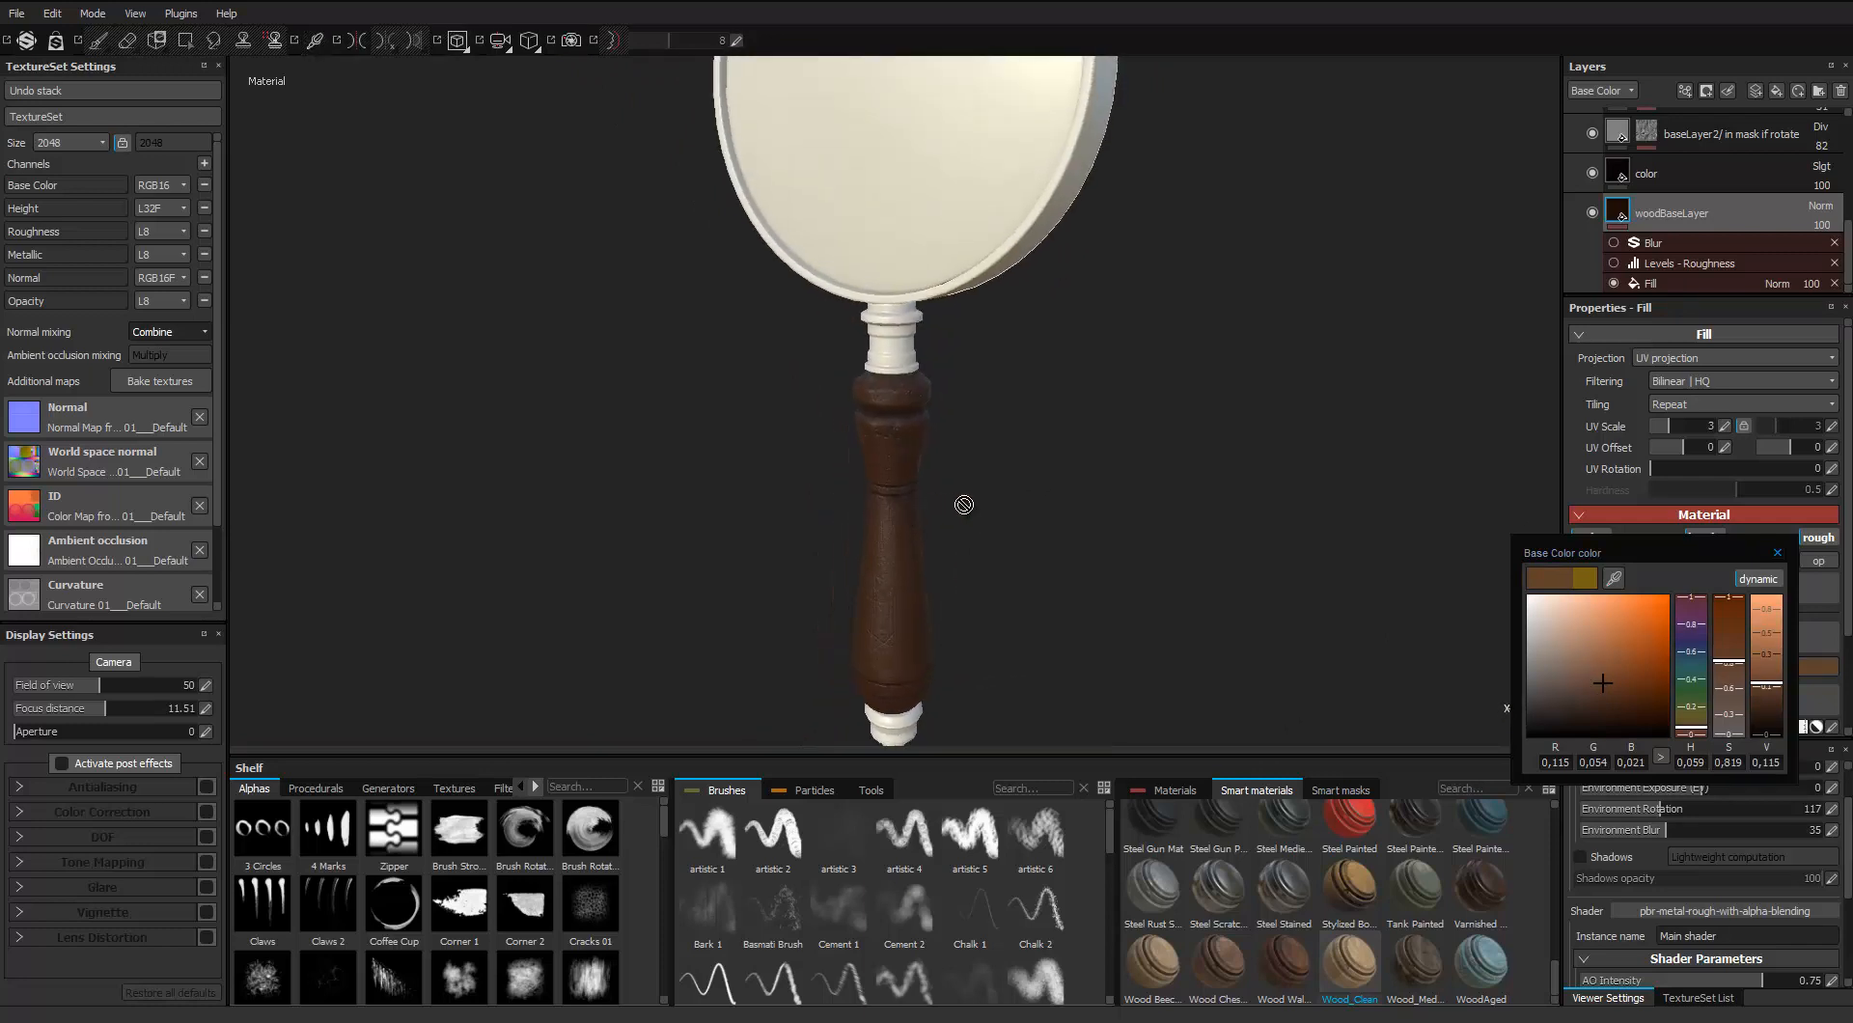
{"action": "middle_click_drag", "start_coordinate": [1174, 335], "coordinate": [1207, 106], "text": "alt"}
{"action": "scroll", "coordinate": [1042, 376], "scroll_direction": "up", "scroll_amount": 3}
{"action": "left_click_drag", "start_coordinate": [1042, 377], "coordinate": [1241, 450], "text": "alt"}
{"action": "left_click", "coordinate": [1777, 554]}
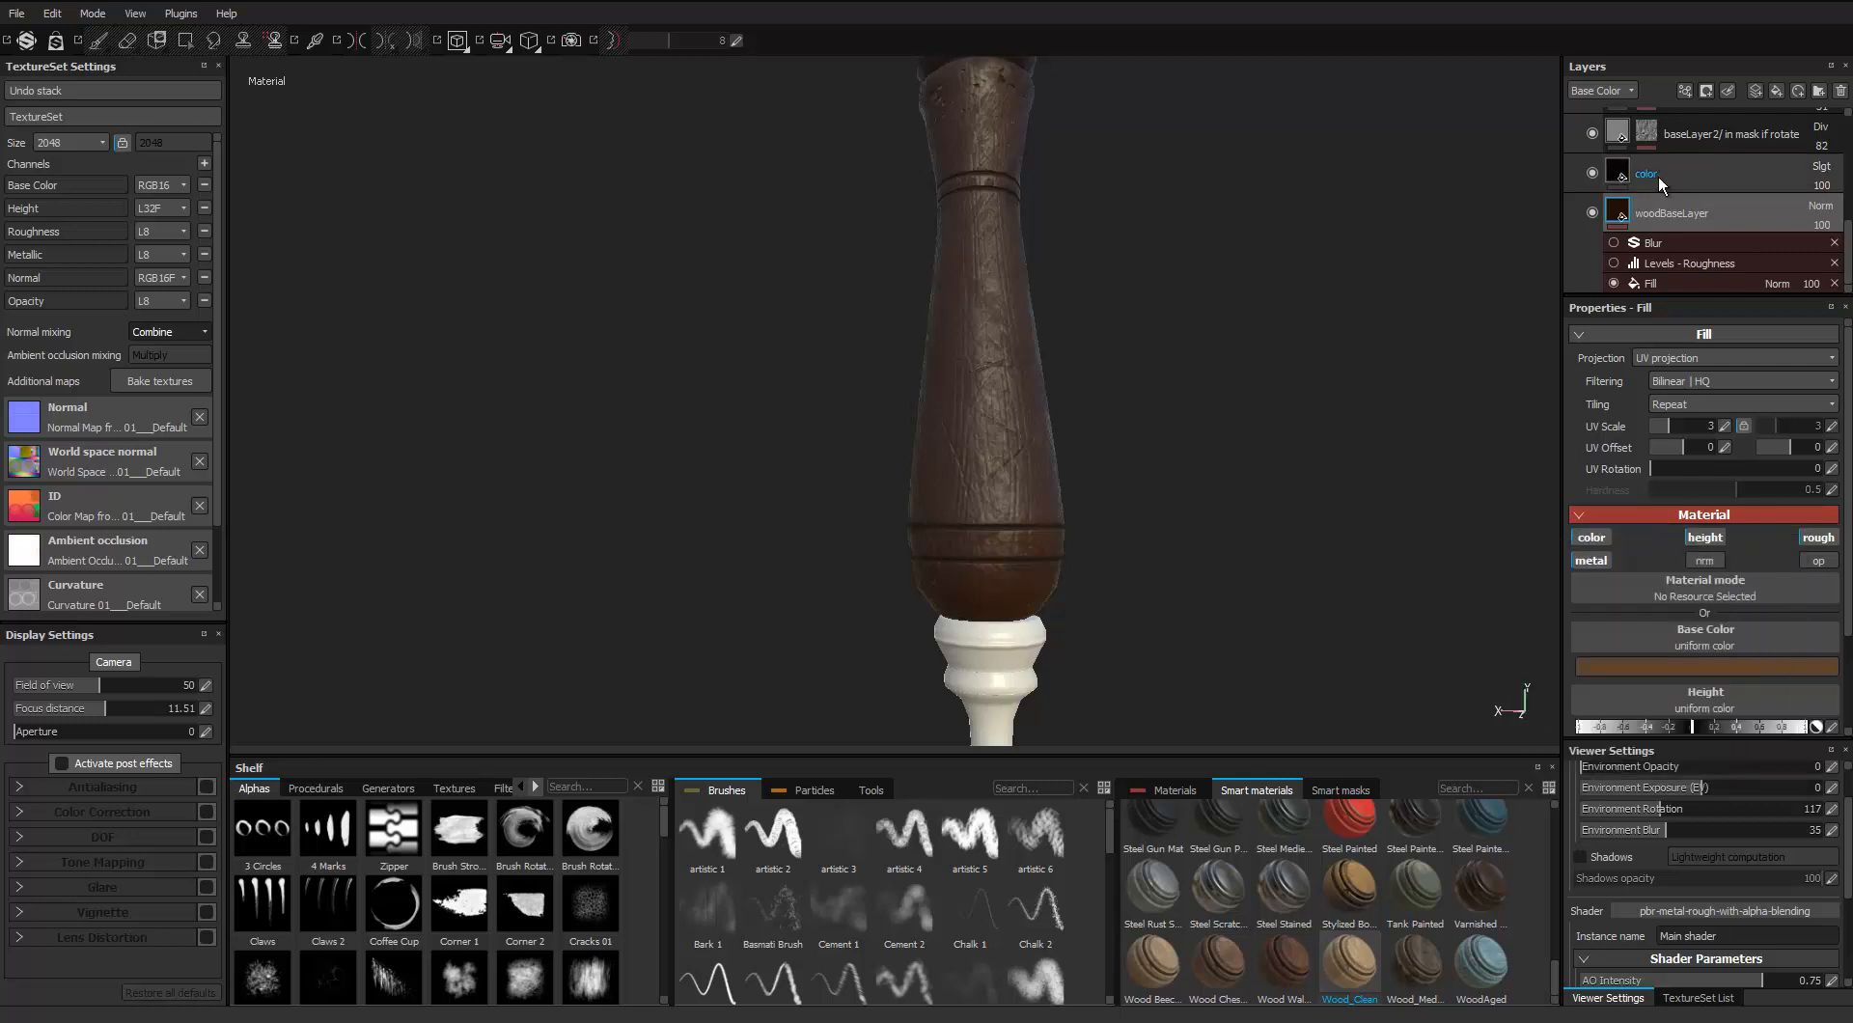
Collapse the Wood_Clean group and review the whole magnifying glass
{"action": "scroll", "coordinate": [1658, 176], "scroll_direction": "up", "scroll_amount": 5}
{"action": "left_click", "coordinate": [1593, 129]}
{"action": "scroll", "coordinate": [1065, 357], "scroll_direction": "down", "scroll_amount": 3}
{"action": "middle_click_drag", "start_coordinate": [1065, 357], "coordinate": [1110, 608], "text": "alt"}
{"action": "scroll", "coordinate": [1061, 482], "scroll_direction": "down", "scroll_amount": 2}
{"action": "left_click_drag", "start_coordinate": [1062, 482], "coordinate": [1022, 455], "text": "alt"}
{"action": "middle_click_drag", "start_coordinate": [1022, 454], "coordinate": [967, 420], "text": "alt"}
{"action": "left_click_drag", "start_coordinate": [968, 420], "coordinate": [1033, 434], "text": "alt"}
Add the Bronze Armor smart material above Wood_Clean and give it a black mask
{"action": "scroll", "coordinate": [1408, 861], "scroll_direction": "up", "scroll_amount": 10}
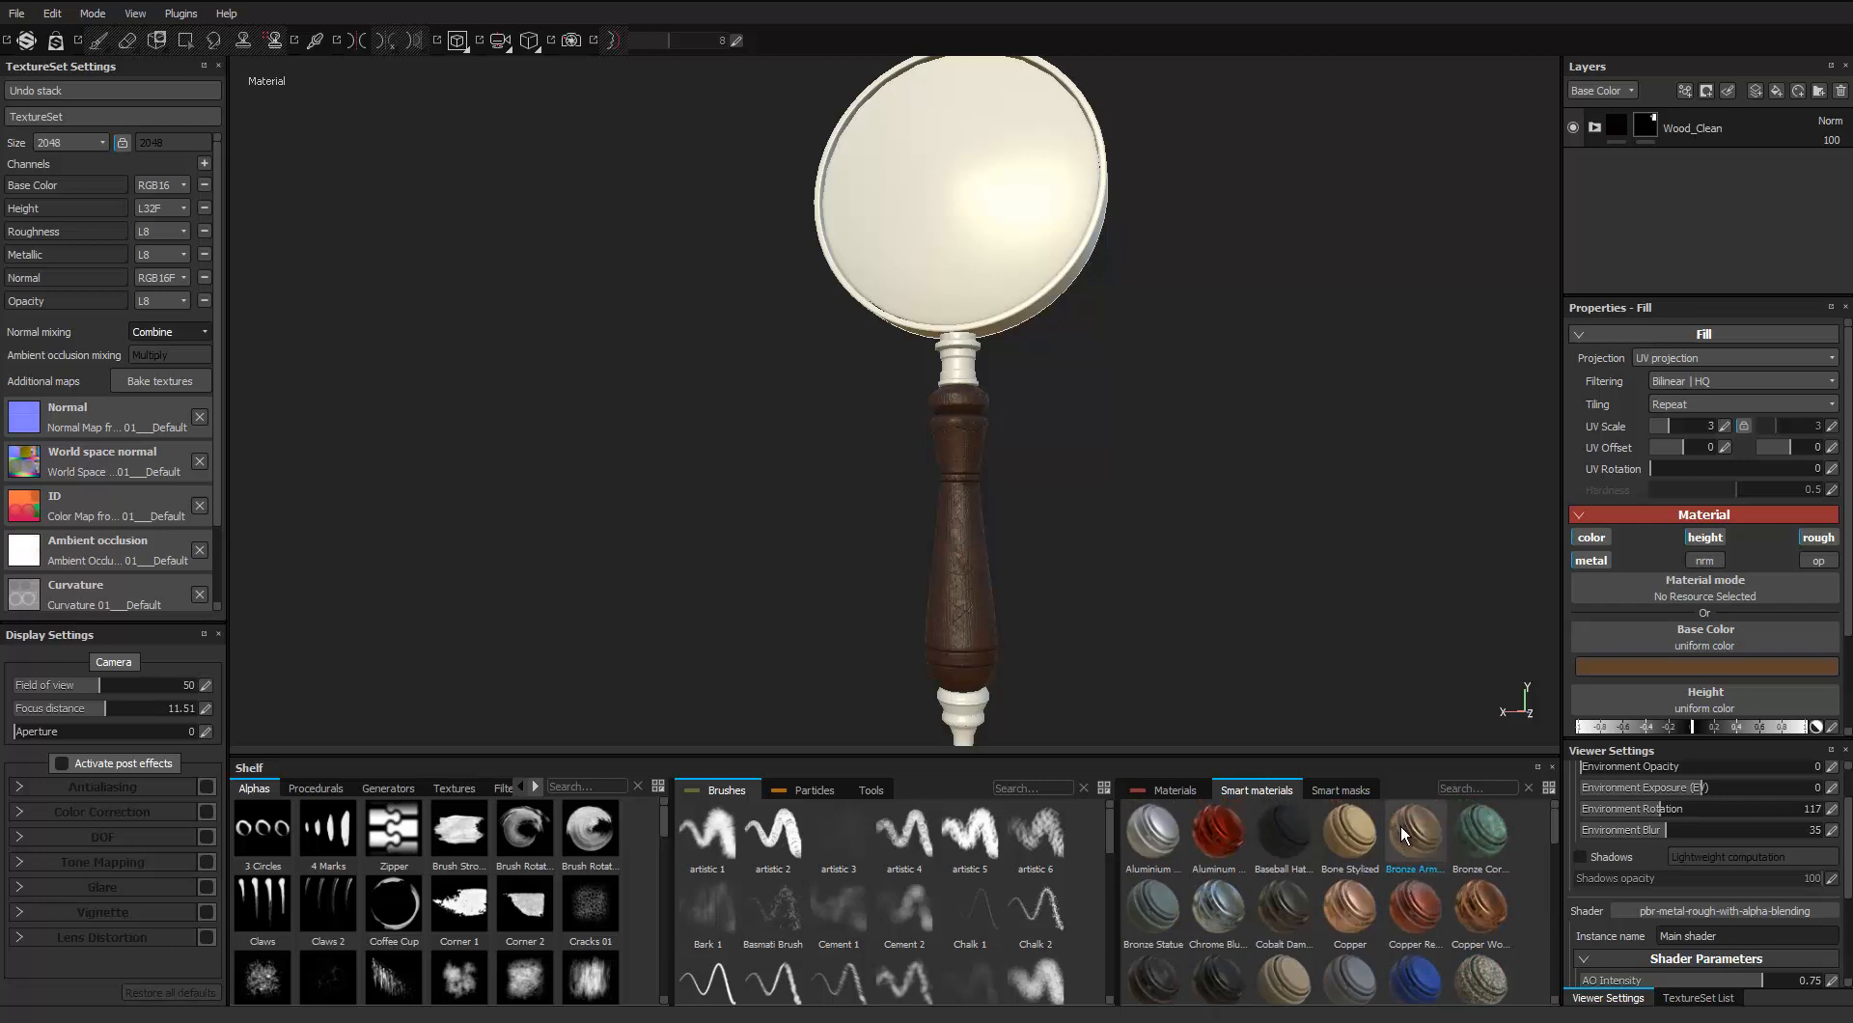
{"action": "mouse_move", "coordinate": [1401, 836]}
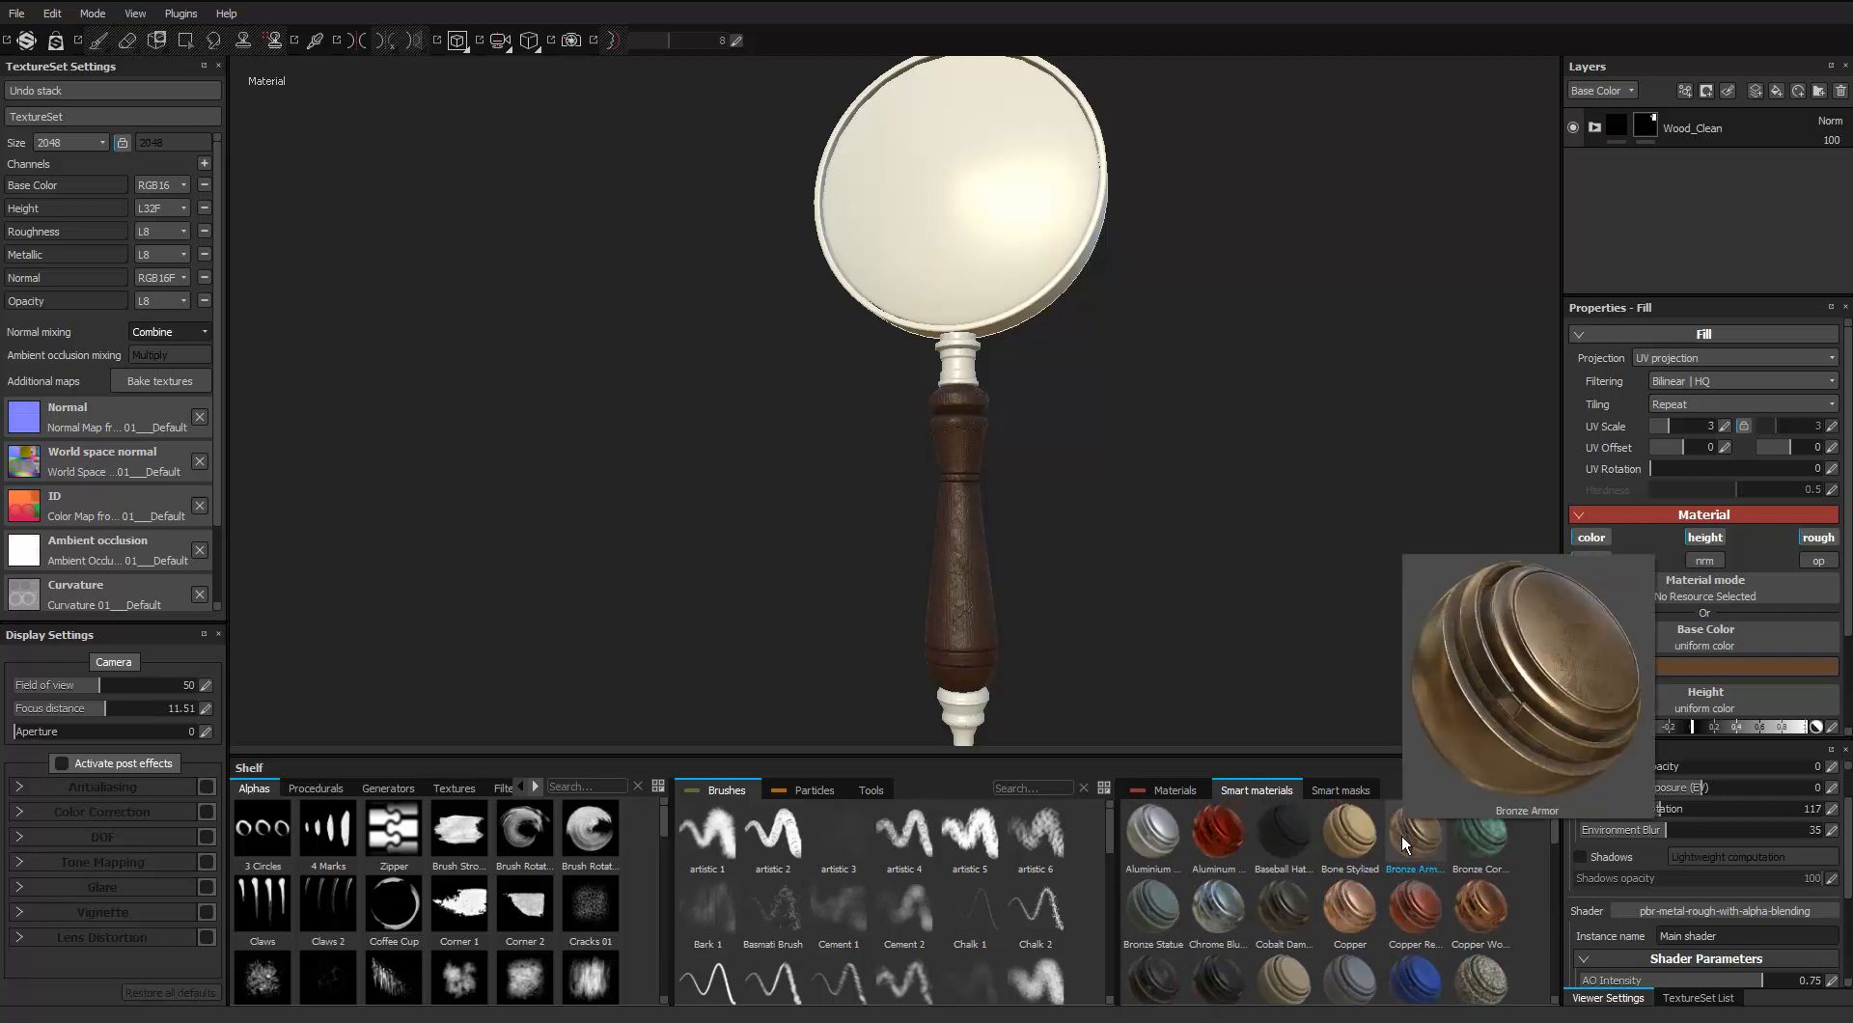
{"action": "left_click_drag", "start_coordinate": [1404, 837], "coordinate": [1704, 118]}
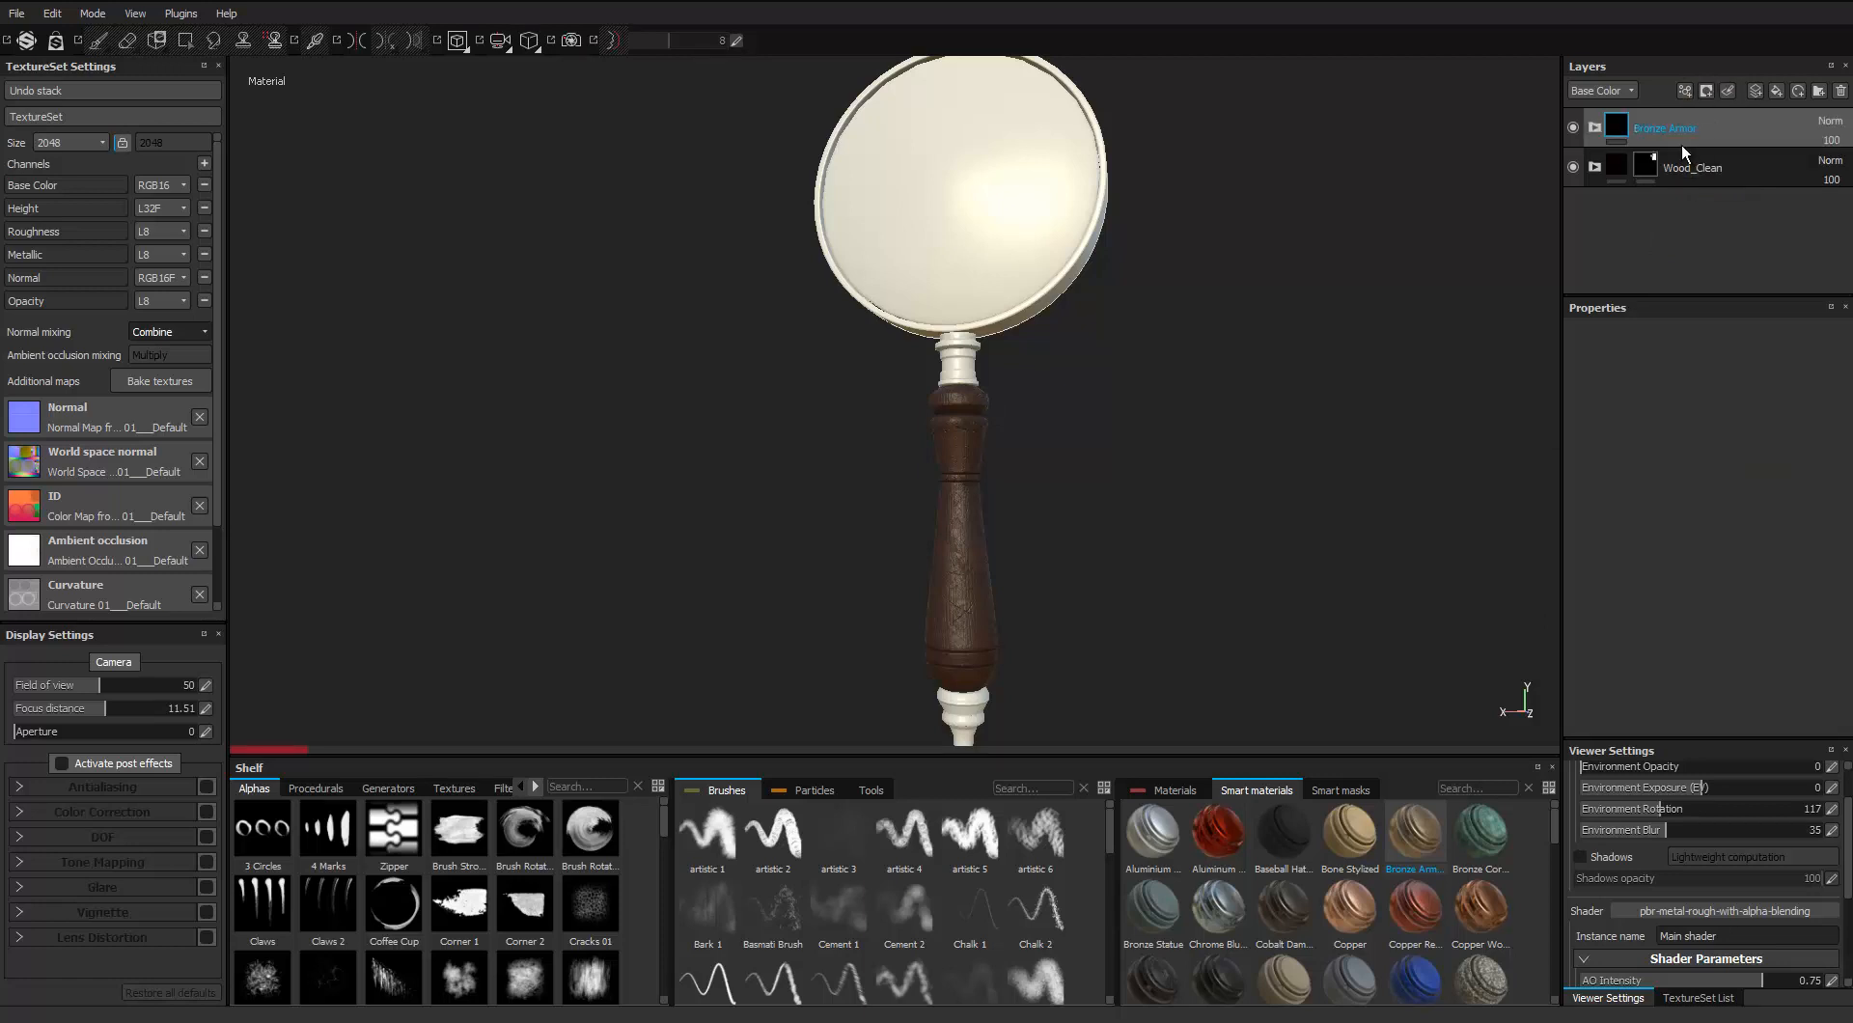
{"action": "right_click", "coordinate": [1666, 134]}
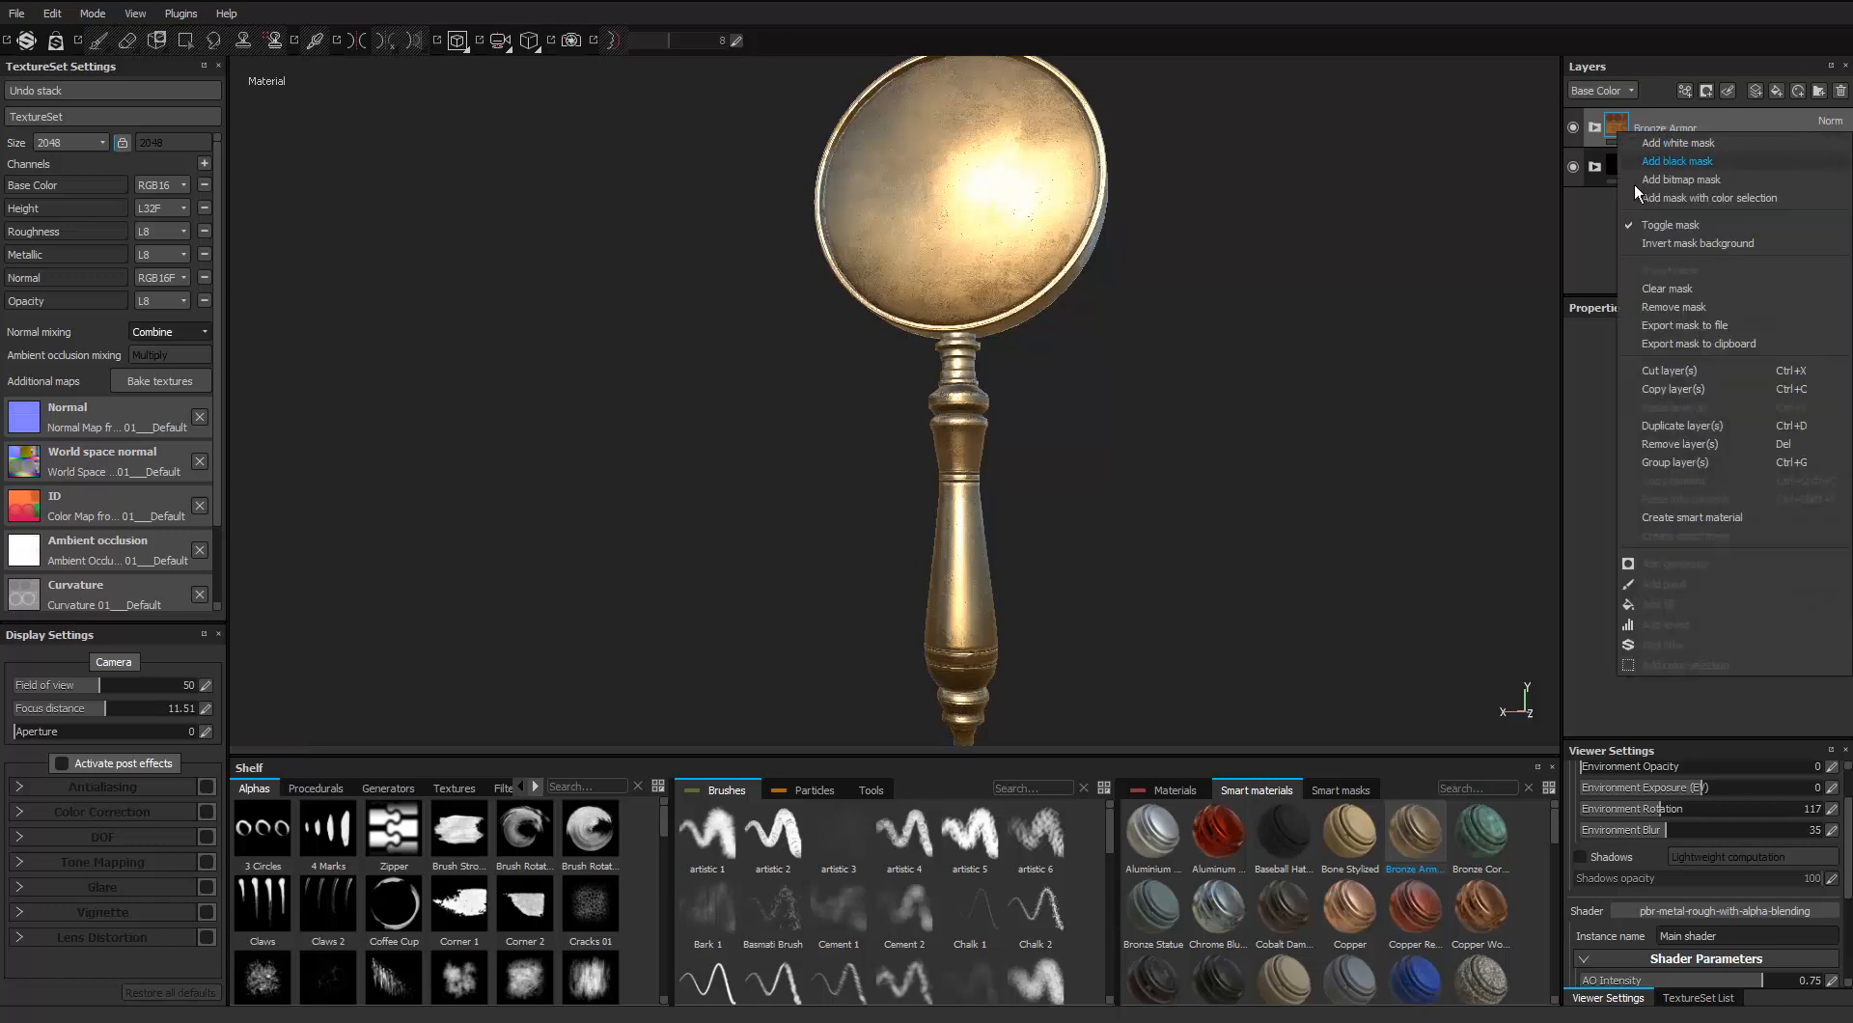
{"action": "left_click", "coordinate": [1670, 163]}
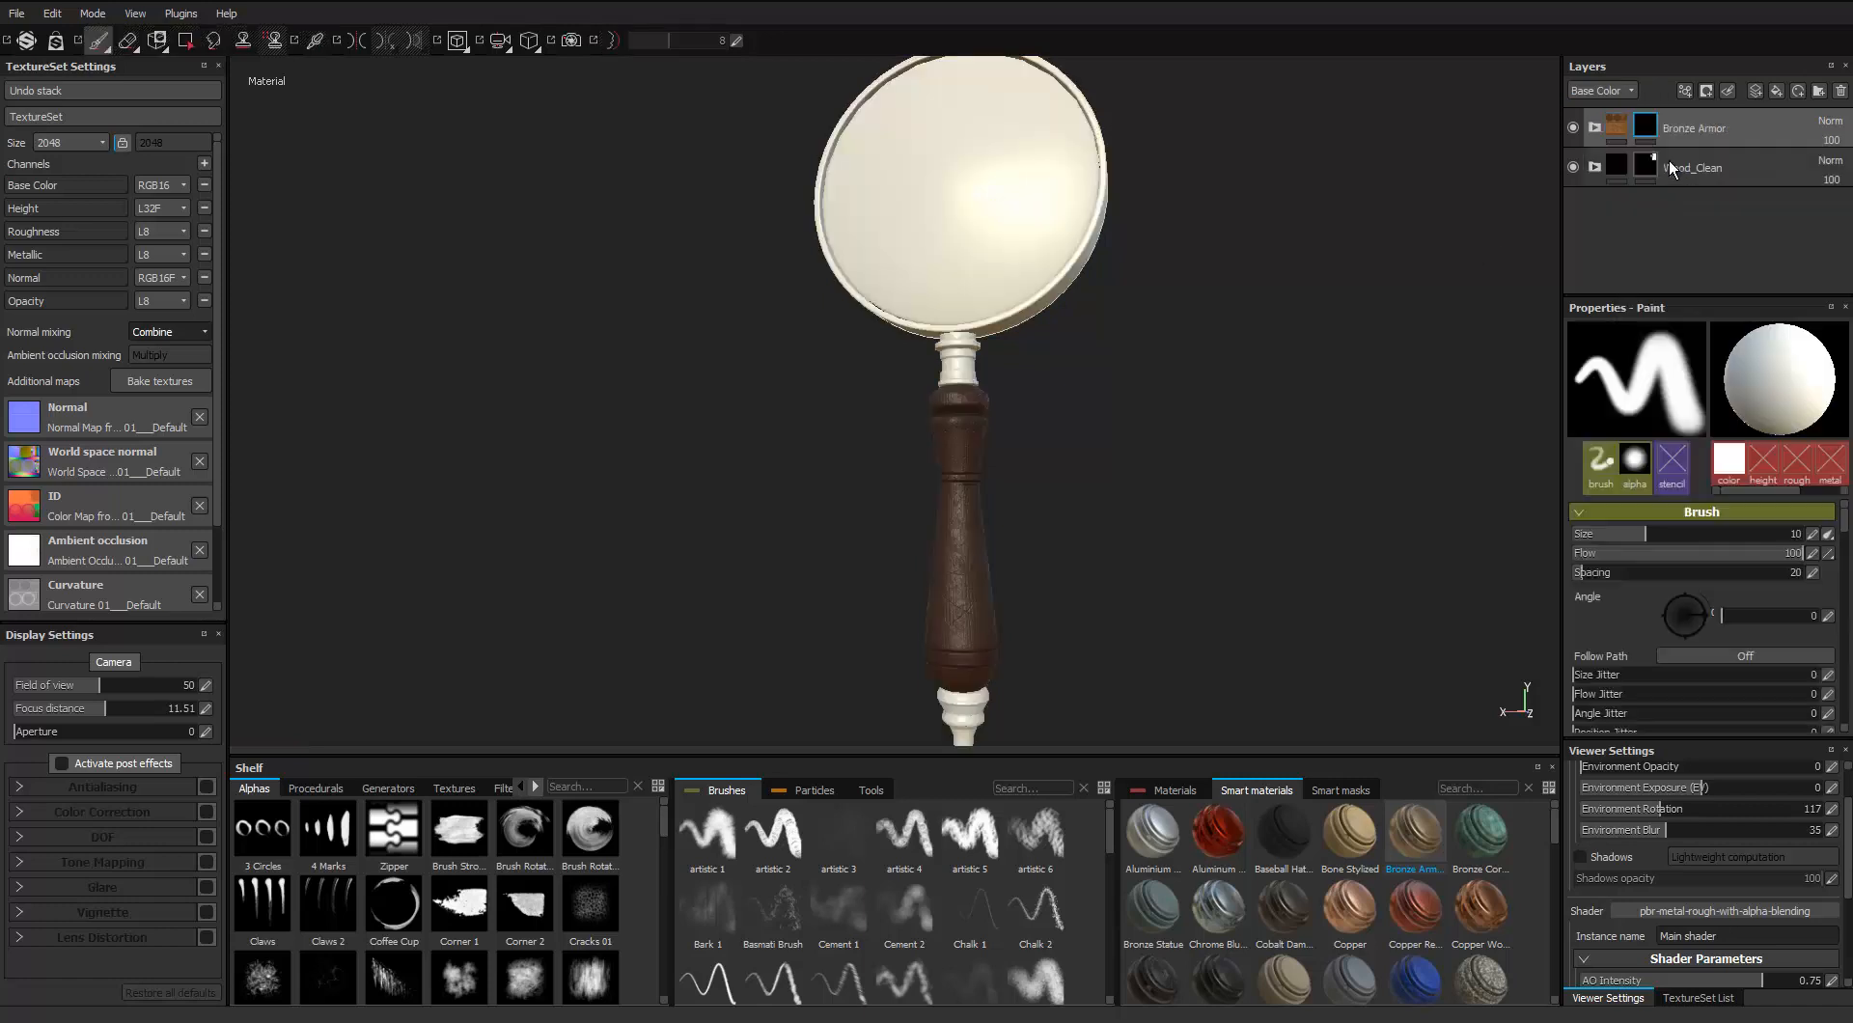
Reveal Bronze Armor on the lens rim and the neck by filling those meshes white in its mask with Polygon Fill
{"action": "scroll", "coordinate": [1136, 263], "scroll_direction": "down", "scroll_amount": 3}
{"action": "middle_click_drag", "start_coordinate": [1133, 270], "coordinate": [1038, 253], "text": "alt"}
{"action": "left_click_drag", "start_coordinate": [1039, 253], "coordinate": [675, 289], "text": "alt"}
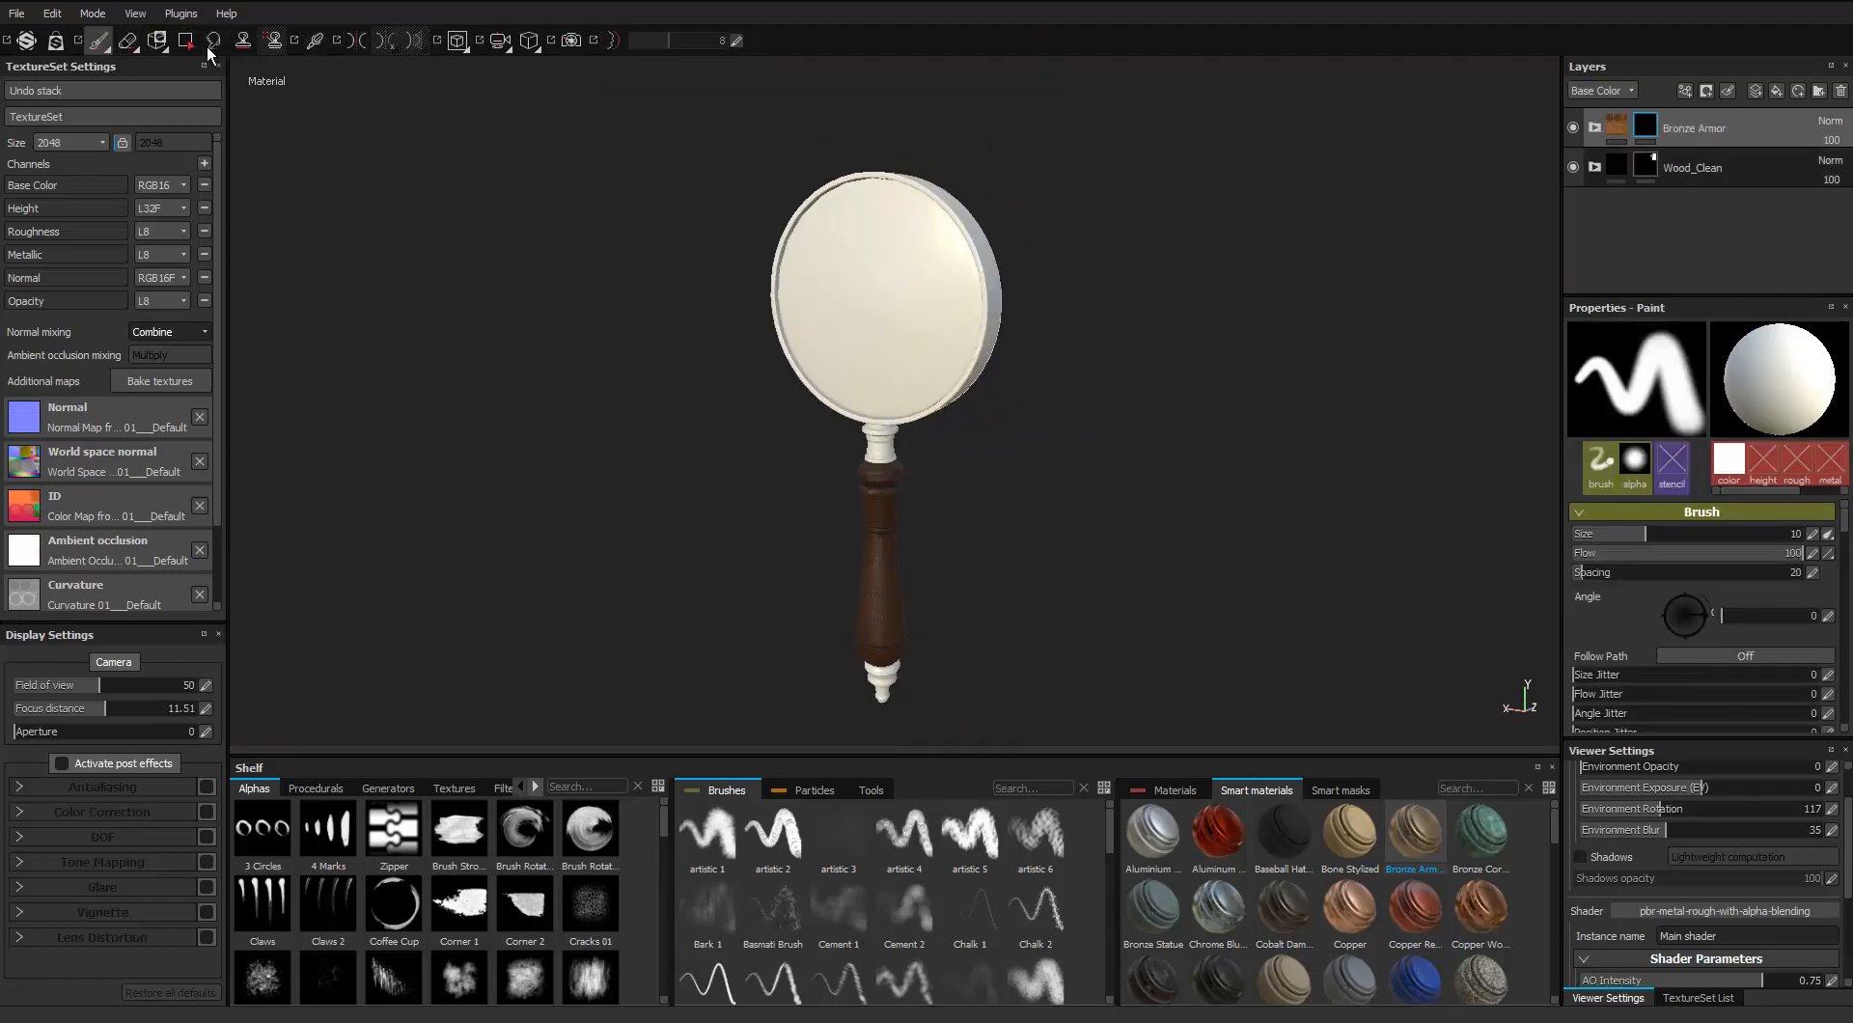
{"action": "key", "text": "4"}
{"action": "scroll", "coordinate": [980, 362], "scroll_direction": "up", "scroll_amount": 2}
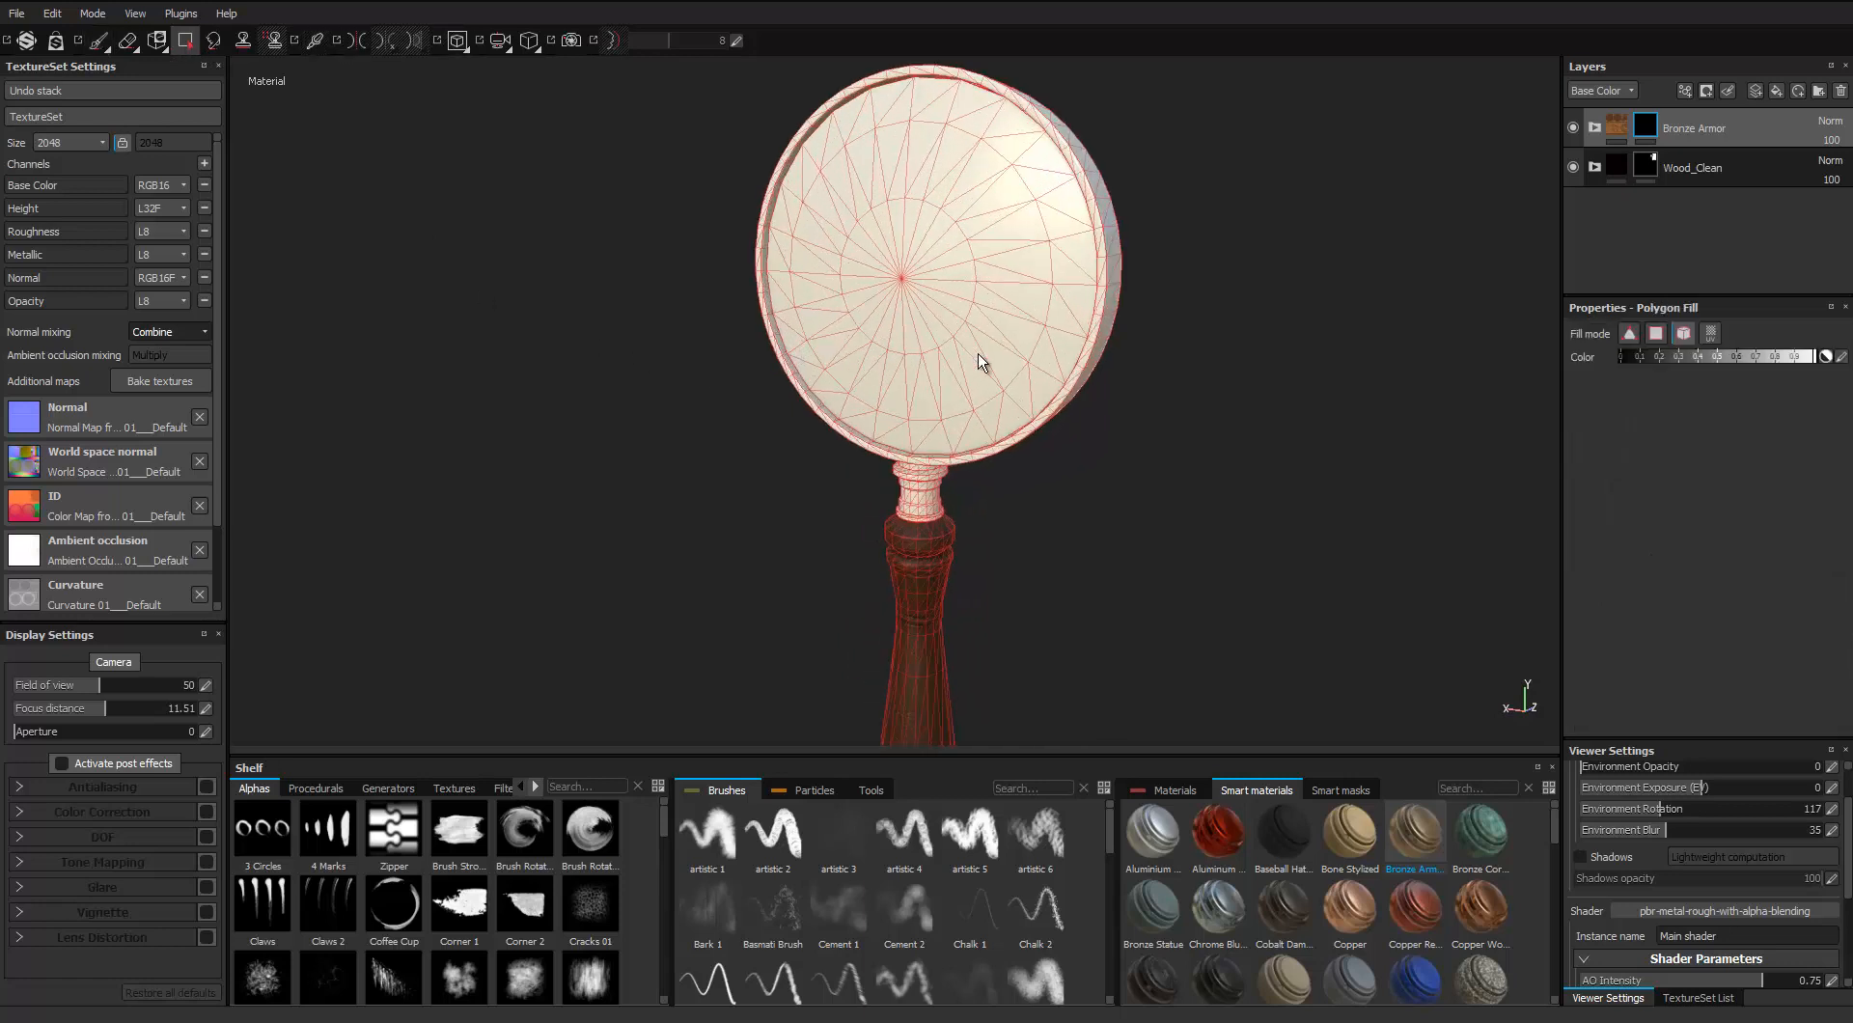
{"action": "left_click", "coordinate": [1078, 366]}
{"action": "scroll", "coordinate": [1040, 451], "scroll_direction": "down", "scroll_amount": 2}
{"action": "middle_click_drag", "start_coordinate": [986, 478], "coordinate": [881, 376], "text": "alt"}
{"action": "scroll", "coordinate": [876, 379], "scroll_direction": "up", "scroll_amount": 2}
{"action": "left_click", "coordinate": [839, 393]}
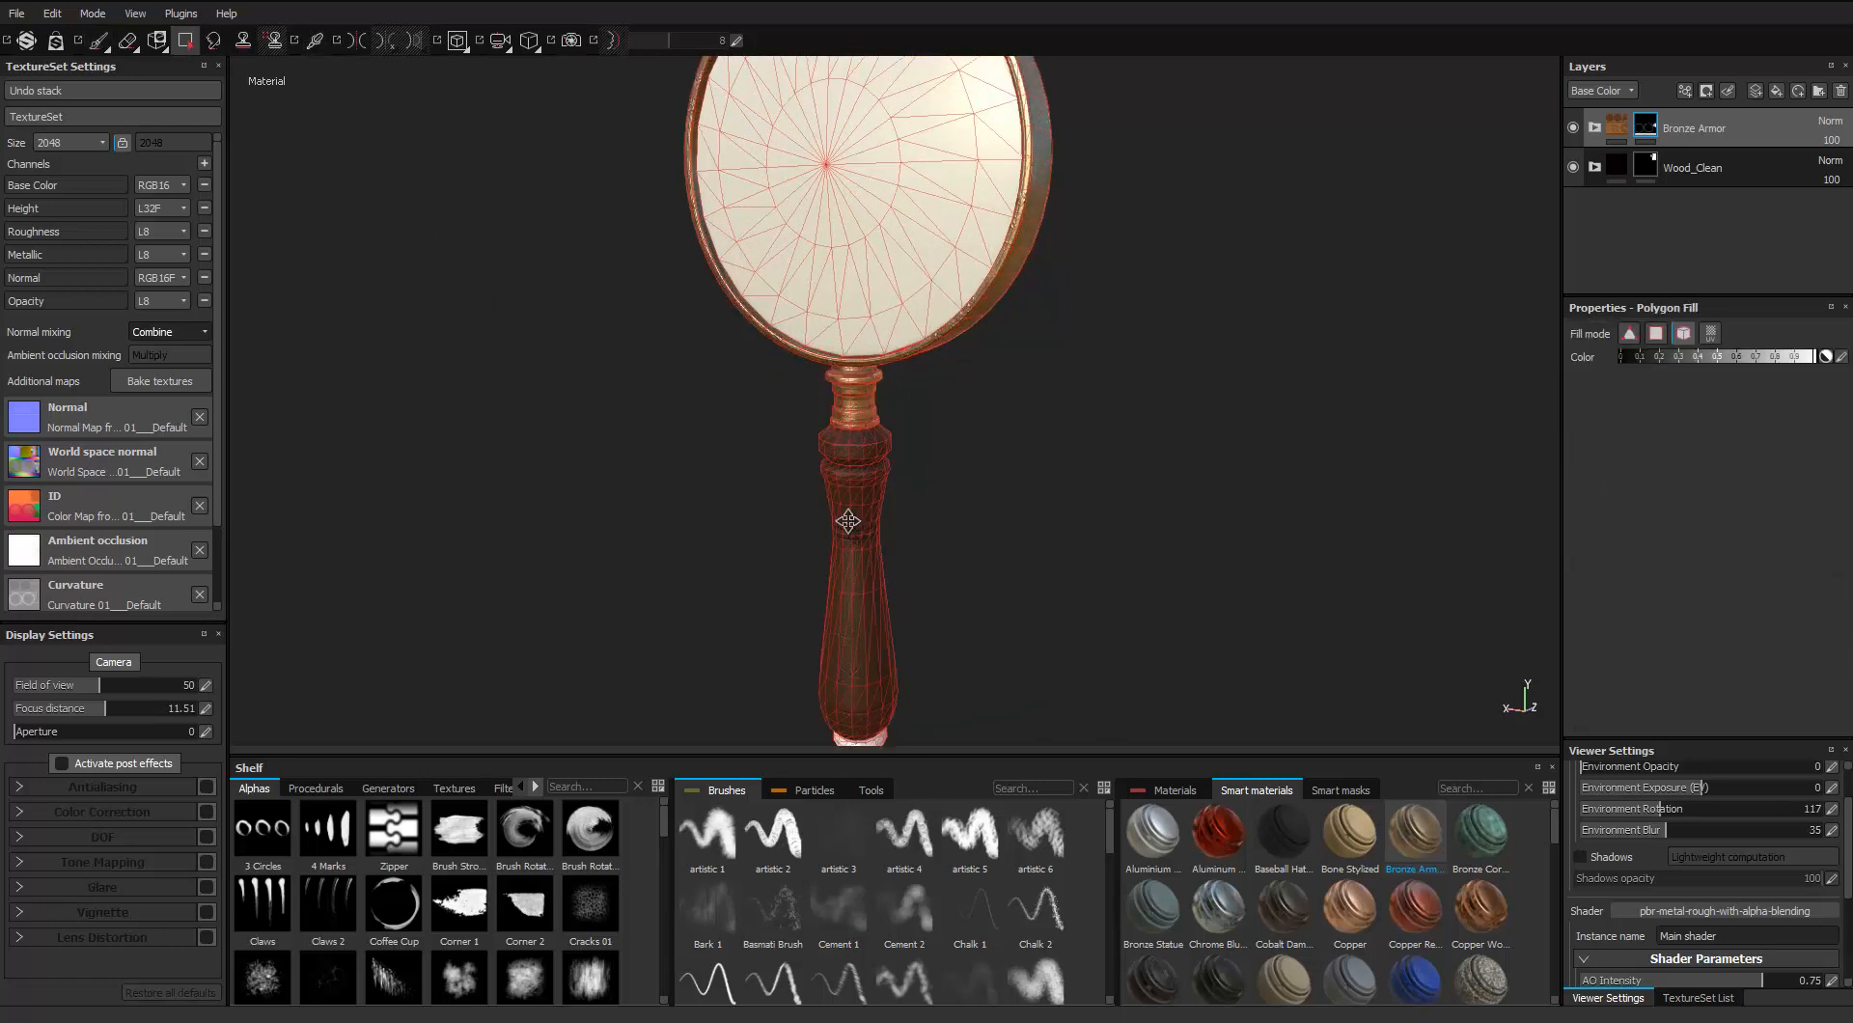
Fill the end cap below the wooden handle in the Bronze Armor mask
{"action": "middle_click_drag", "start_coordinate": [848, 521], "coordinate": [821, 357], "text": "alt"}
{"action": "scroll", "coordinate": [772, 435], "scroll_direction": "up", "scroll_amount": 2}
{"action": "left_click_drag", "start_coordinate": [733, 492], "coordinate": [785, 496], "text": "alt"}
{"action": "scroll", "coordinate": [785, 496], "scroll_direction": "up", "scroll_amount": 2}
{"action": "scroll", "coordinate": [791, 511], "scroll_direction": "down", "scroll_amount": 2}
{"action": "middle_click_drag", "start_coordinate": [828, 607], "coordinate": [813, 461], "text": "alt"}
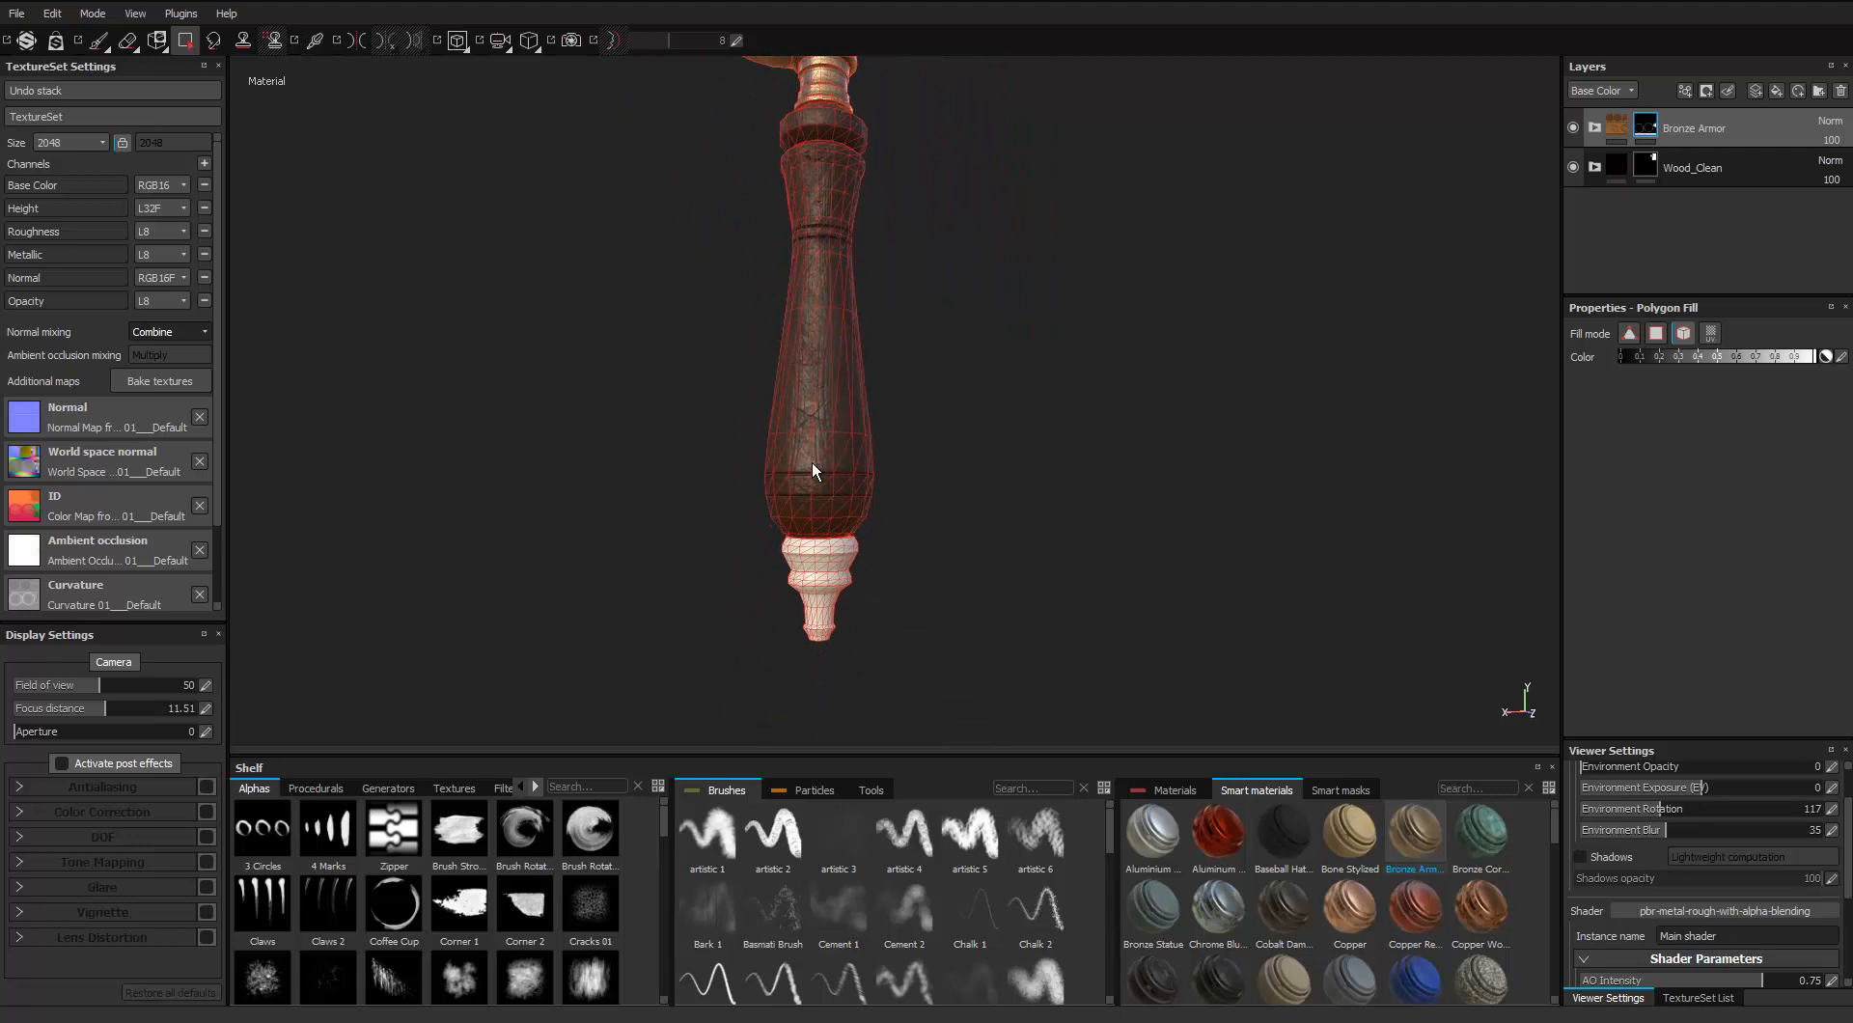
{"action": "left_click", "coordinate": [814, 559]}
Return to the paint brush tool and examine the bronze parts without the wireframe
{"action": "scroll", "coordinate": [797, 414], "scroll_direction": "down", "scroll_amount": 2}
{"action": "middle_click_drag", "start_coordinate": [794, 247], "coordinate": [780, 399], "text": "alt"}
{"action": "left_click_drag", "start_coordinate": [780, 400], "coordinate": [864, 312], "text": "alt"}
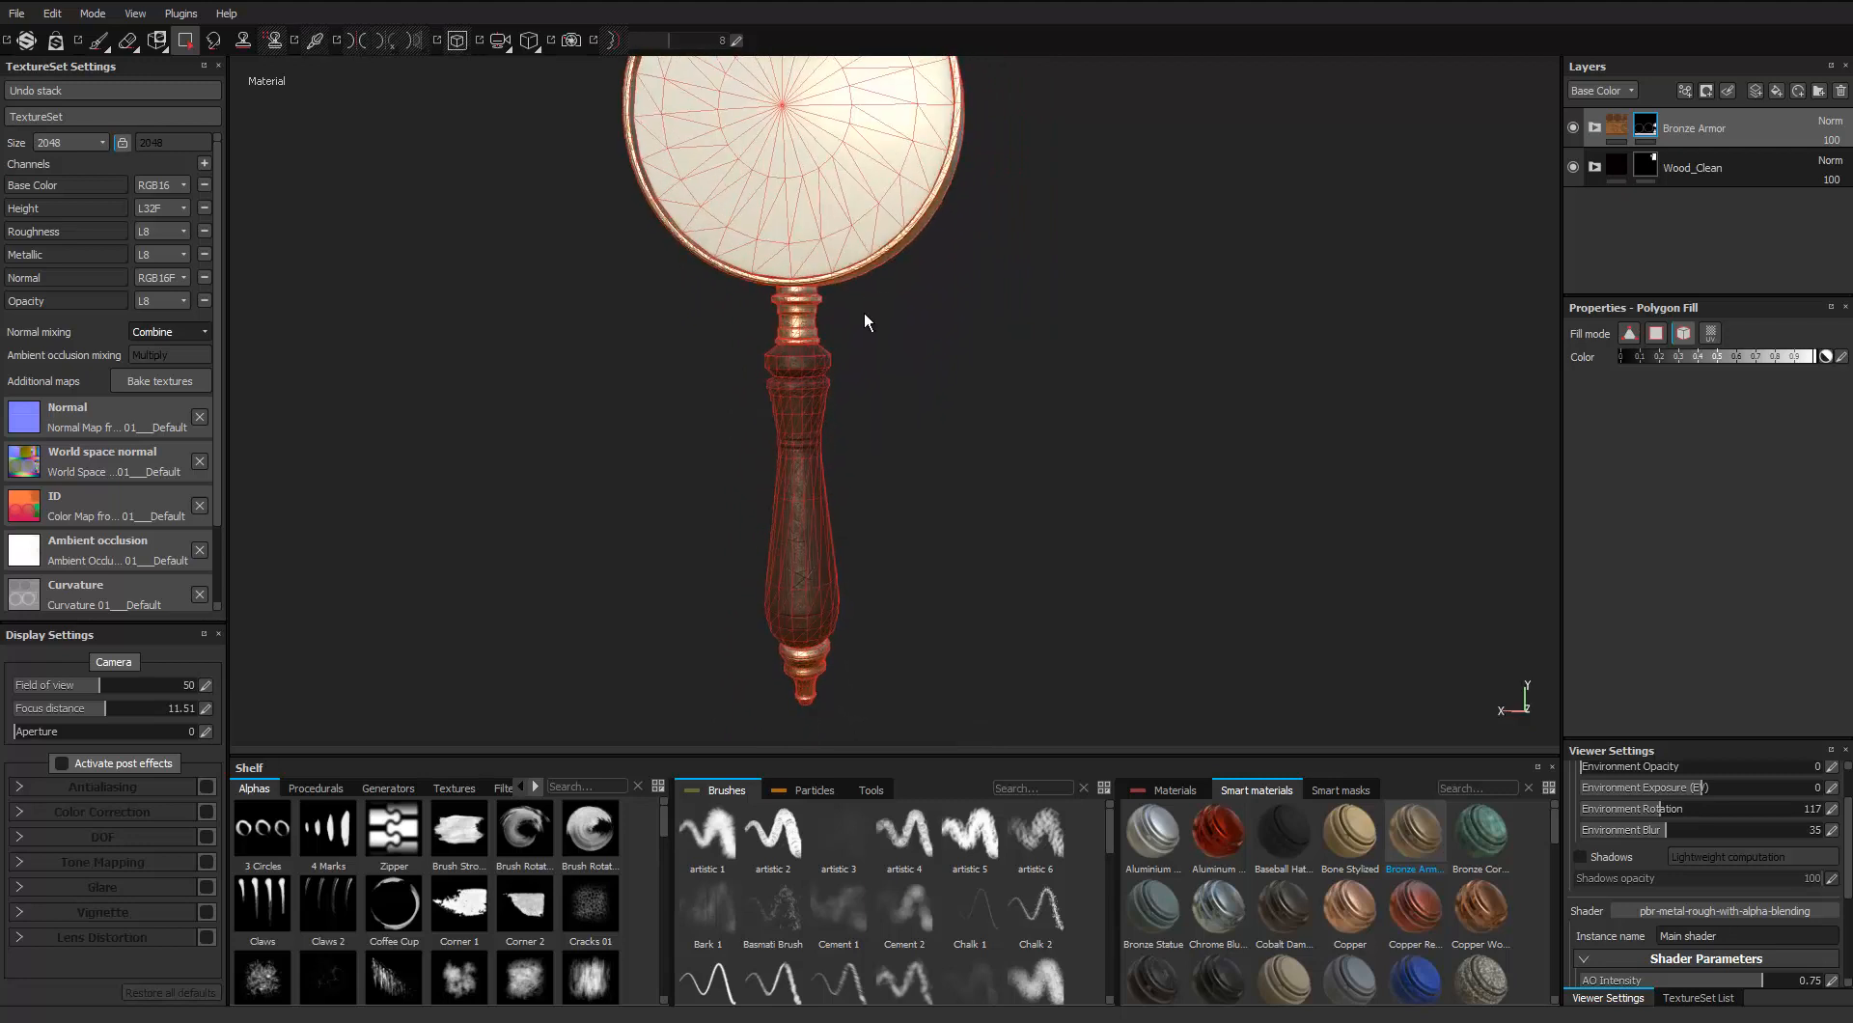
{"action": "left_click", "coordinate": [99, 41]}
{"action": "mouse_move", "coordinate": [765, 364]}
{"action": "left_mouse_down", "text": "alt"}
{"action": "mouse_move", "coordinate": [723, 380]}
{"action": "mouse_move", "coordinate": [1022, 331]}
{"action": "mouse_move", "coordinate": [934, 386]}
{"action": "left_mouse_up", "text": "alt"}
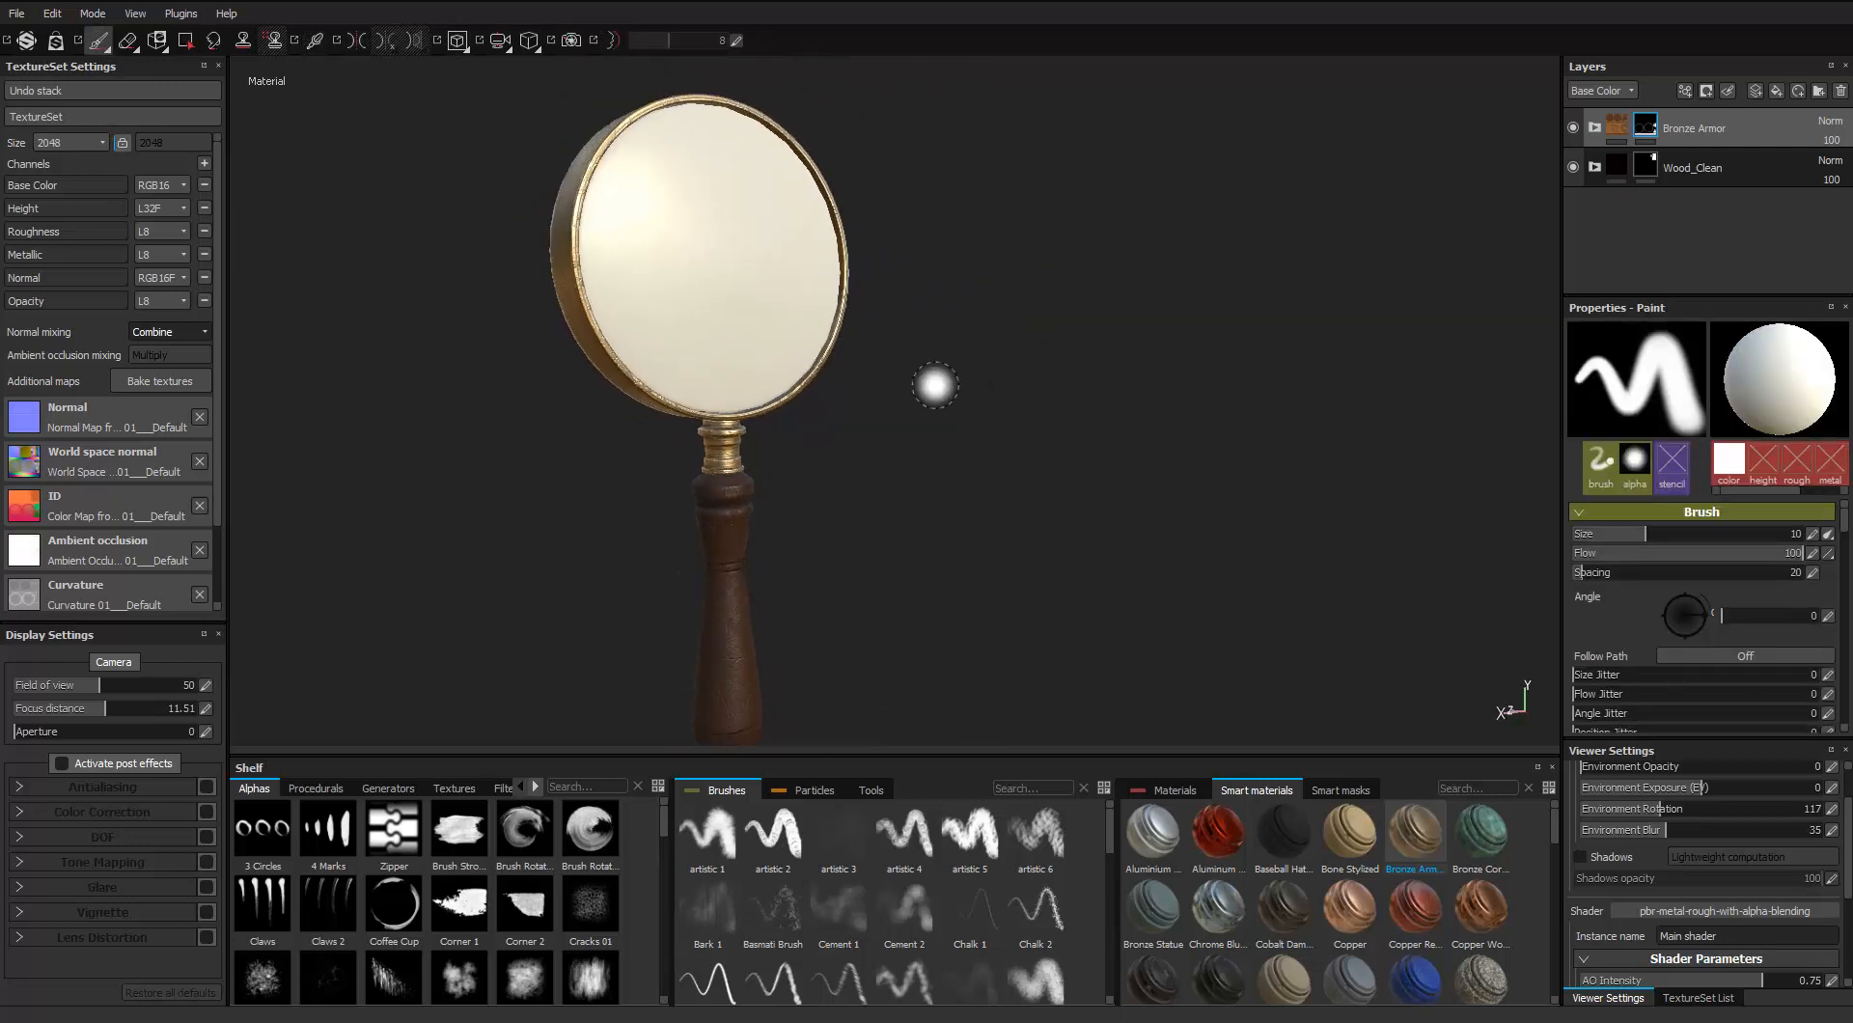
Add a fill layer above Bronze Armor and set its base color to a dark grey of 0.104 in R, G and B
{"action": "scroll", "coordinate": [926, 388], "scroll_direction": "down", "scroll_amount": 2}
{"action": "middle_click_drag", "start_coordinate": [816, 473], "coordinate": [797, 418], "text": "alt"}
{"action": "scroll", "coordinate": [797, 418], "scroll_direction": "up", "scroll_amount": 1}
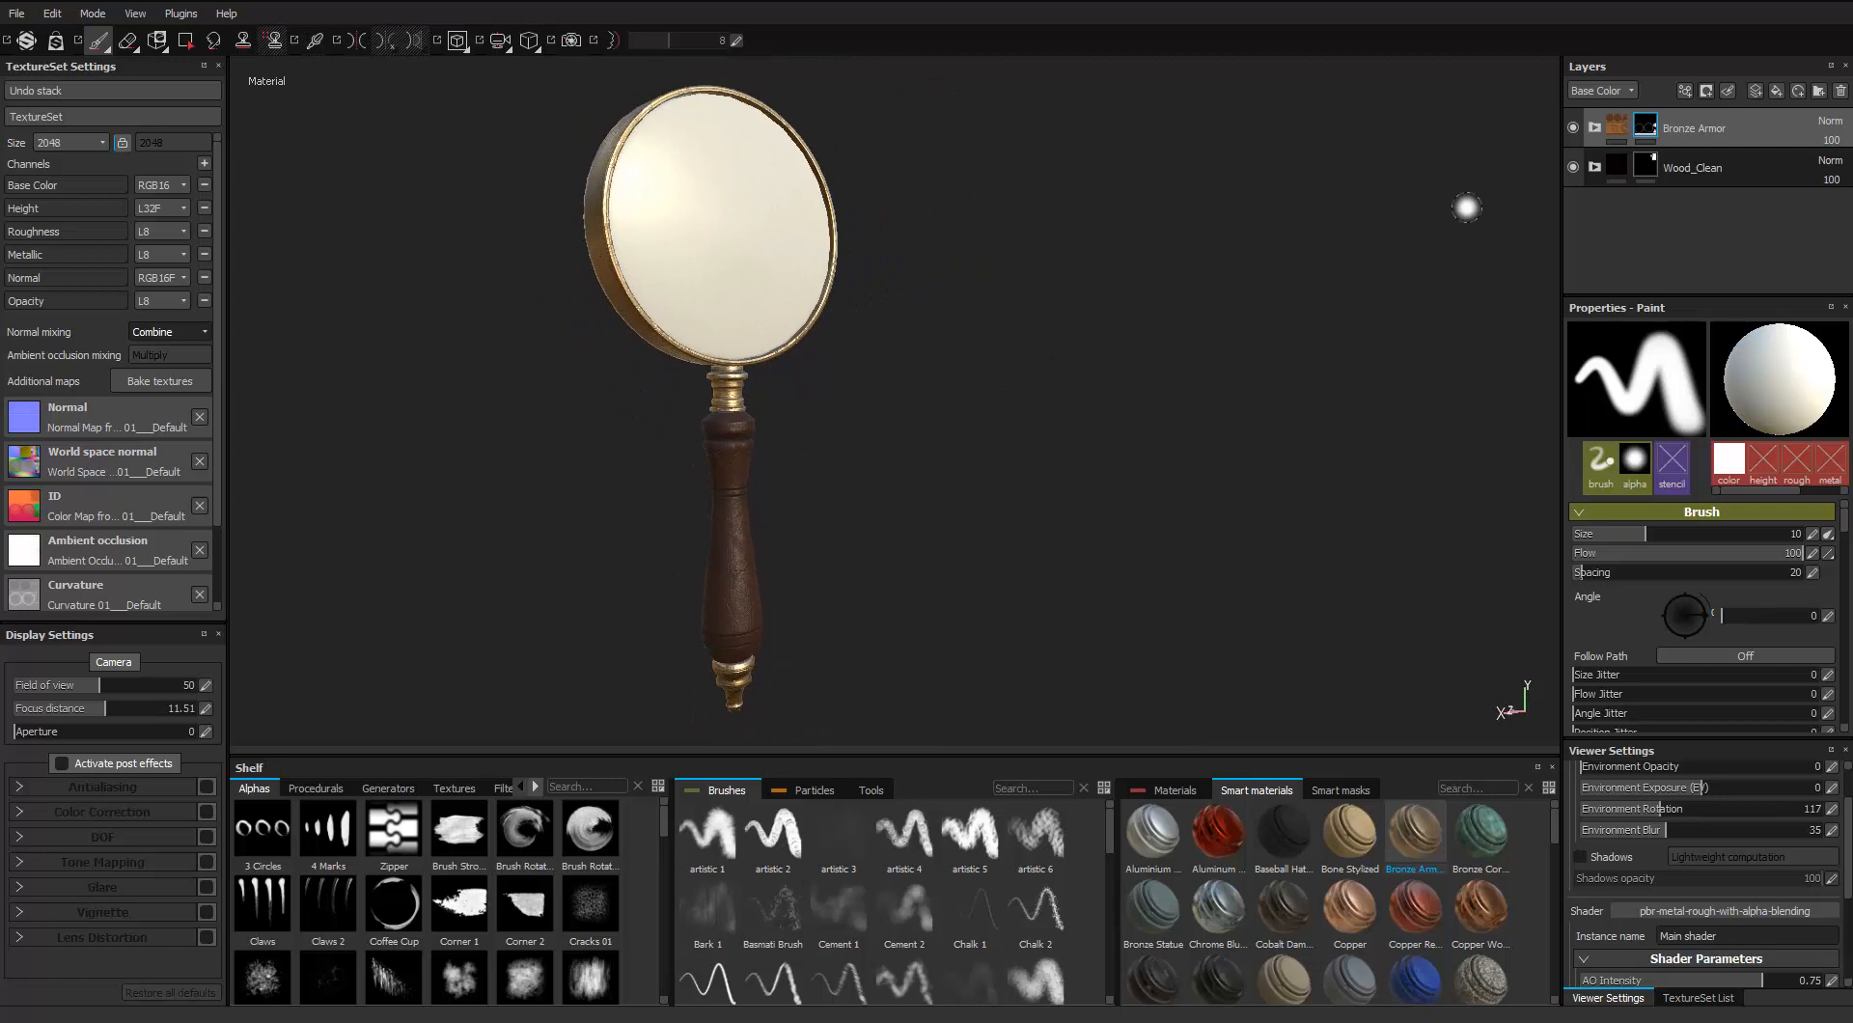
{"action": "left_click", "coordinate": [1776, 90]}
{"action": "left_click", "coordinate": [1646, 641]}
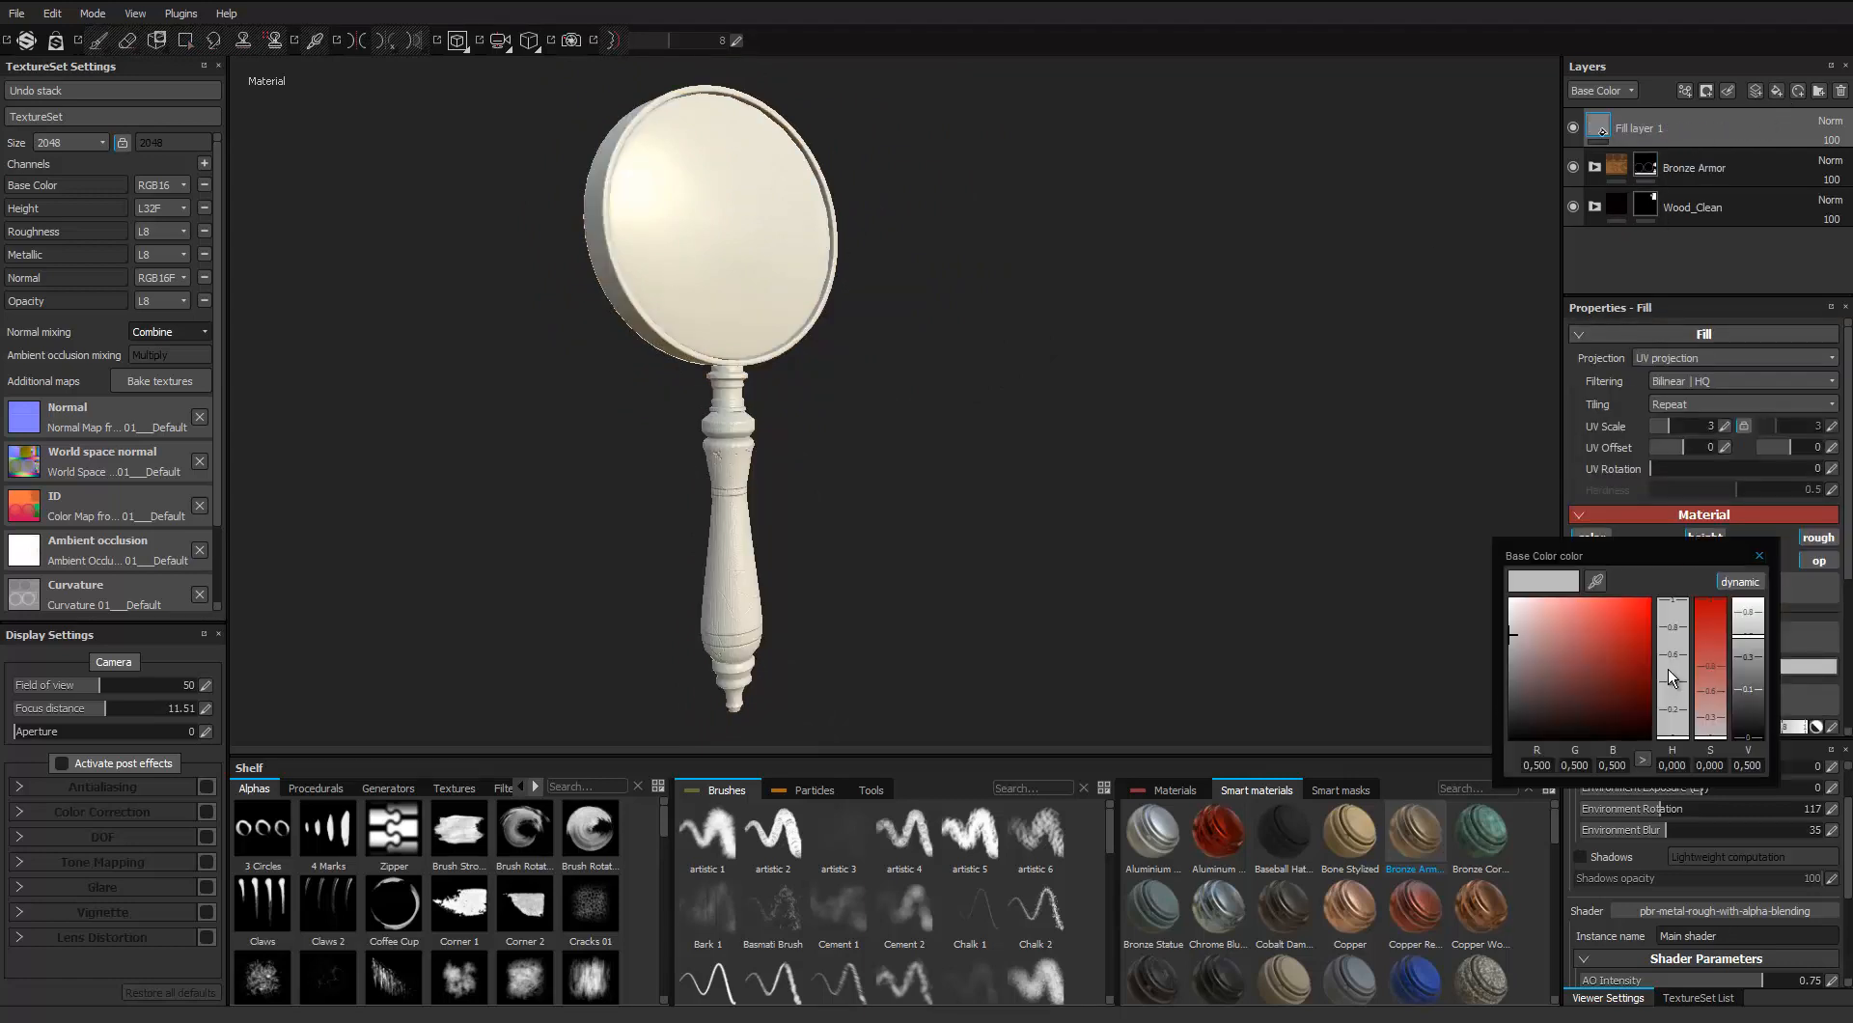
{"action": "left_click", "coordinate": [1735, 685]}
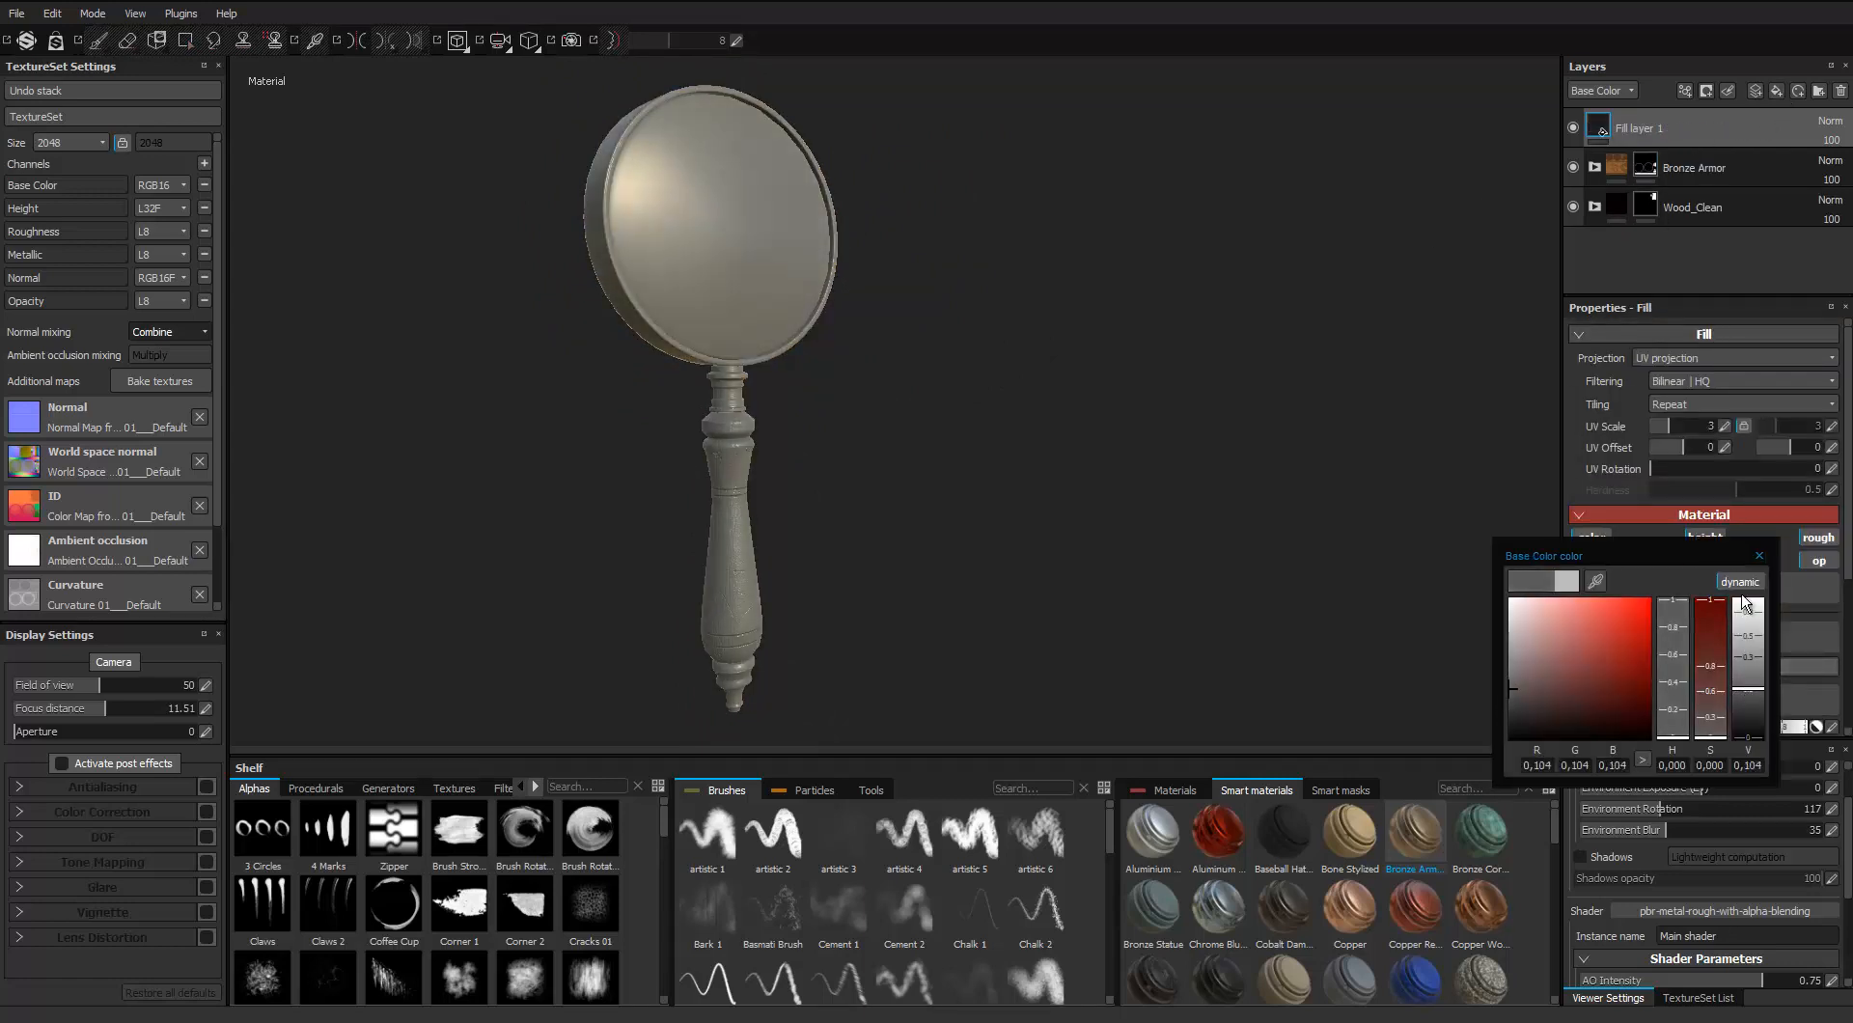
Give the new fill layer a black mask, reveal the lens mesh with Polygon Fill and return to the layer's fill content
{"action": "right_click", "coordinate": [1633, 128]}
{"action": "left_click", "coordinate": [1654, 151]}
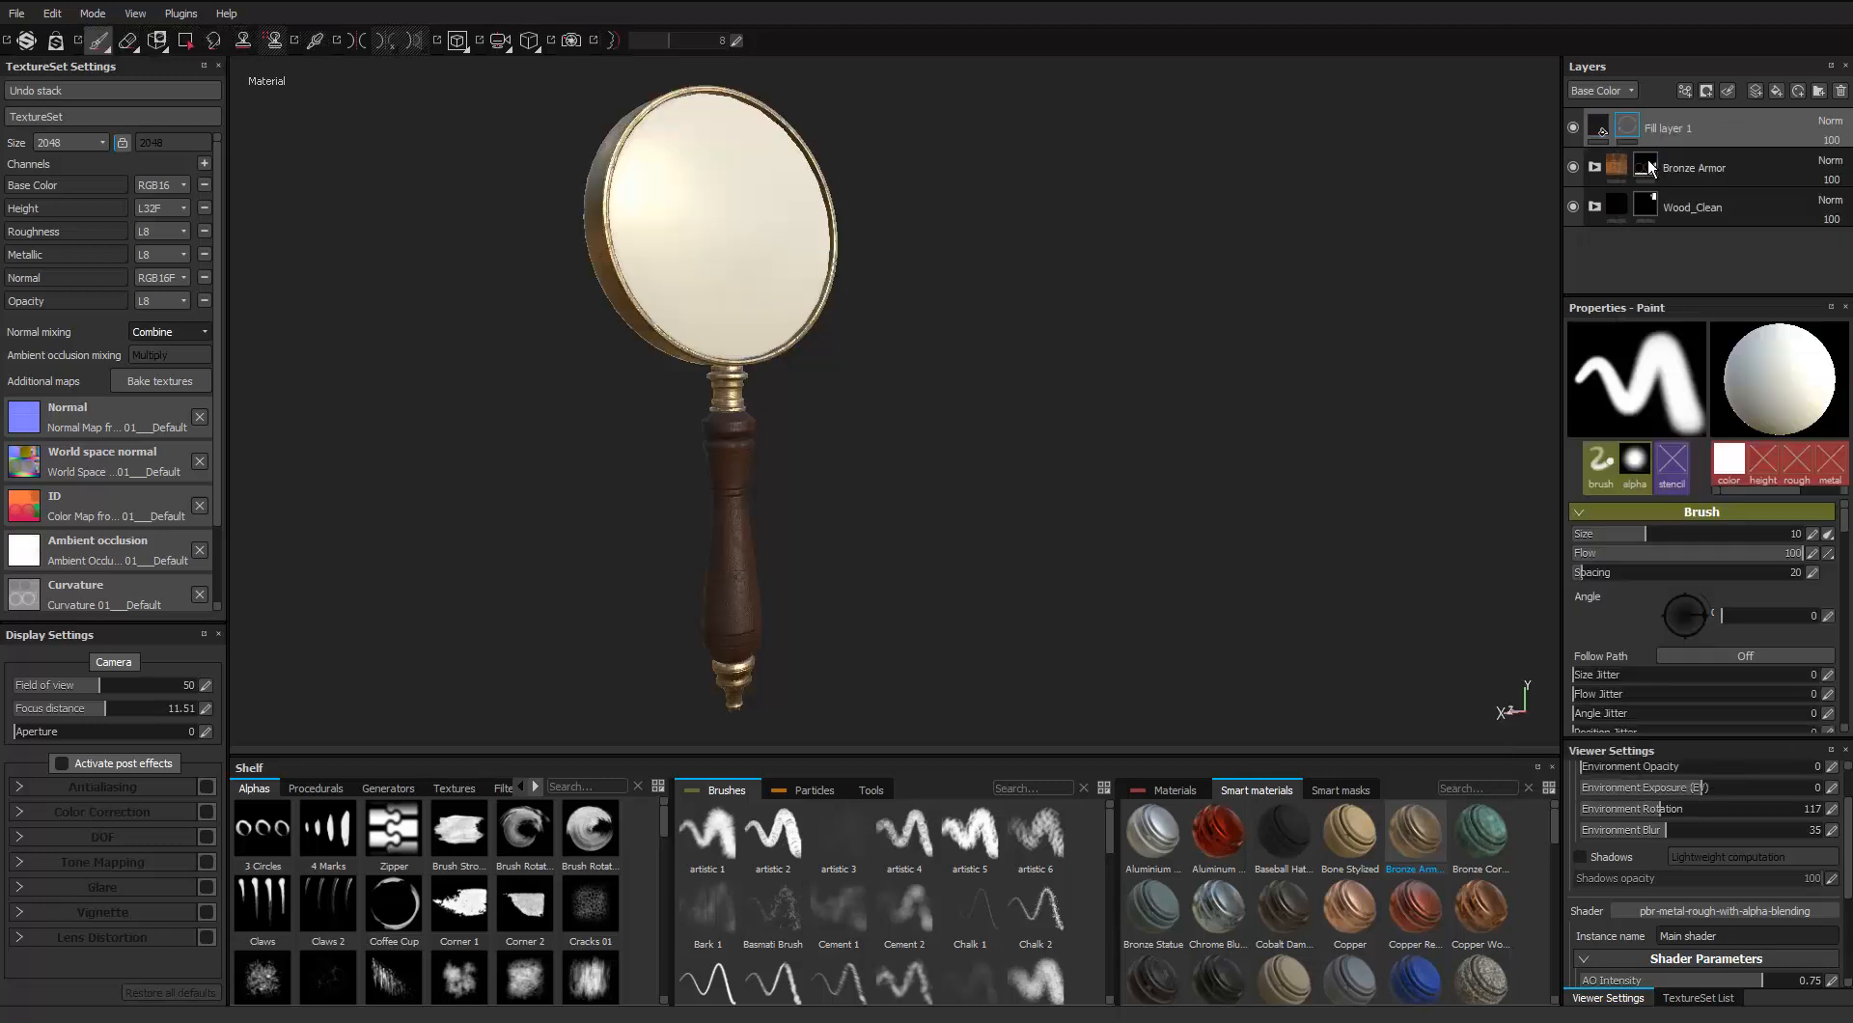
{"action": "left_click", "coordinate": [185, 40]}
{"action": "scroll", "coordinate": [740, 194], "scroll_direction": "up", "scroll_amount": 4}
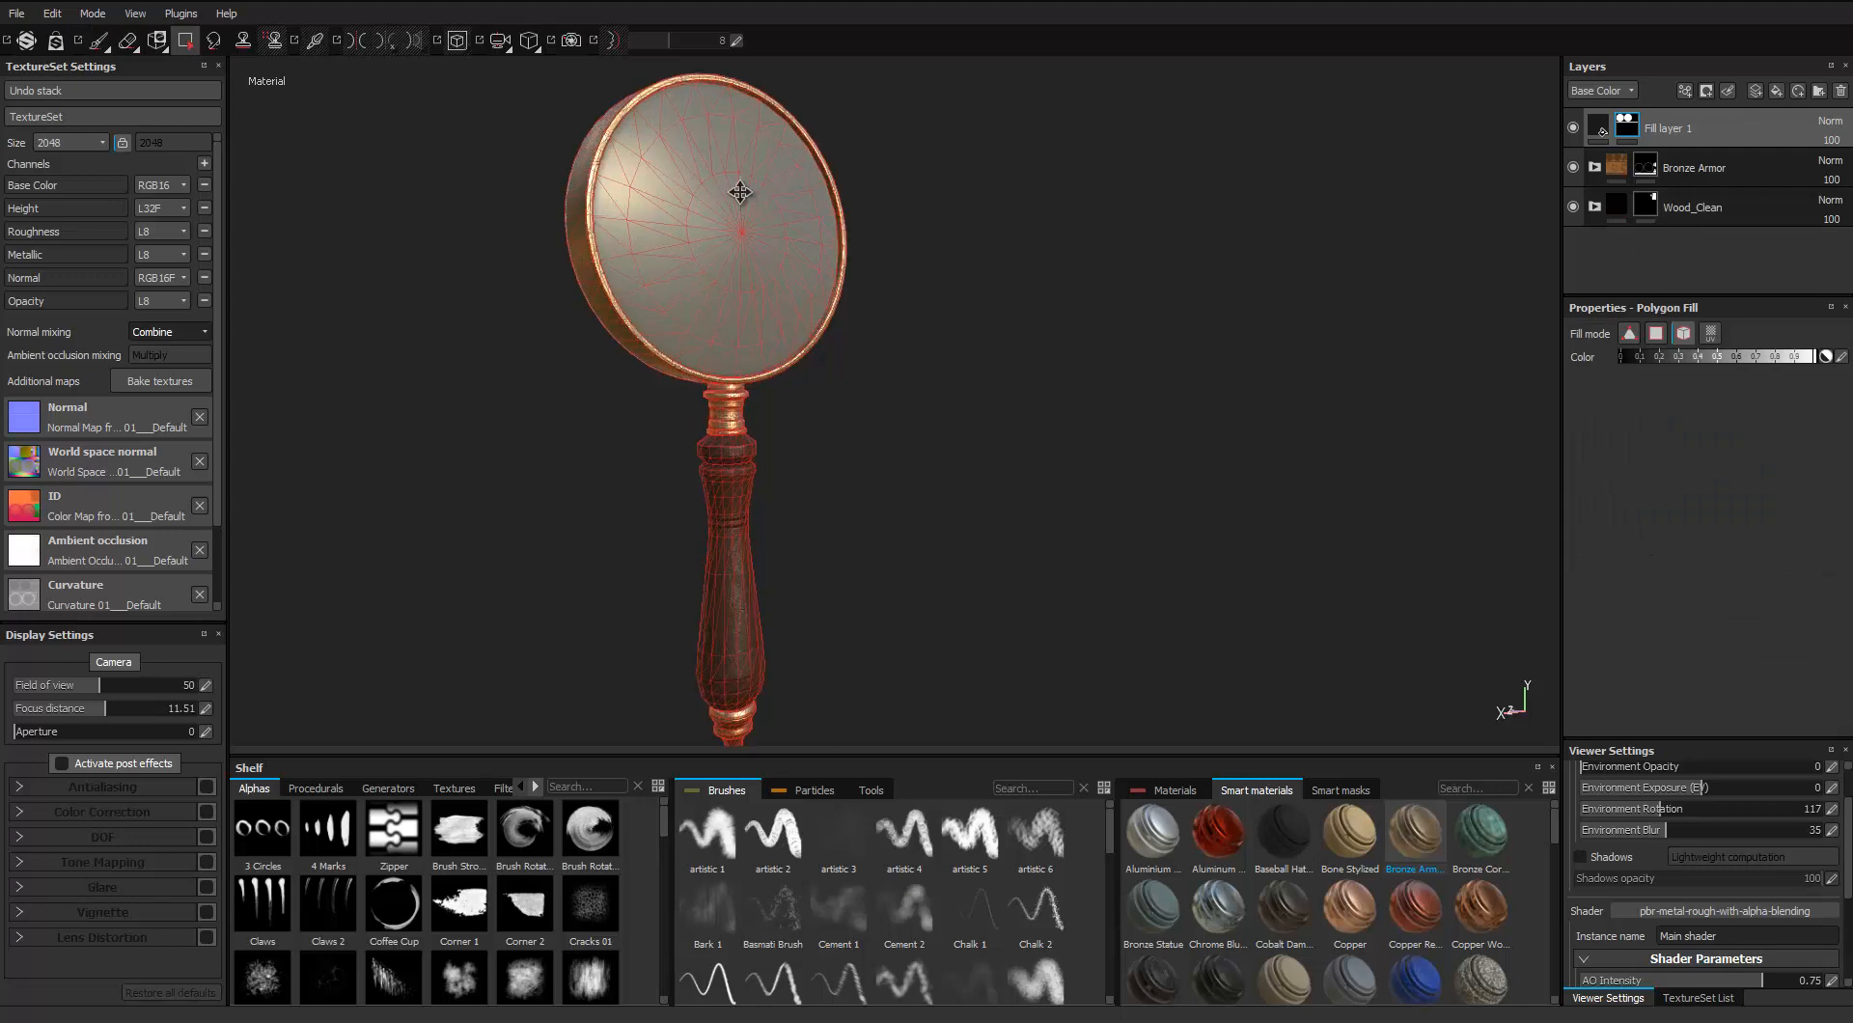
{"action": "scroll", "coordinate": [760, 193], "scroll_direction": "down", "scroll_amount": 4}
{"action": "left_click_drag", "start_coordinate": [859, 177], "coordinate": [502, 217], "text": "alt"}
{"action": "left_click", "coordinate": [1598, 135]}
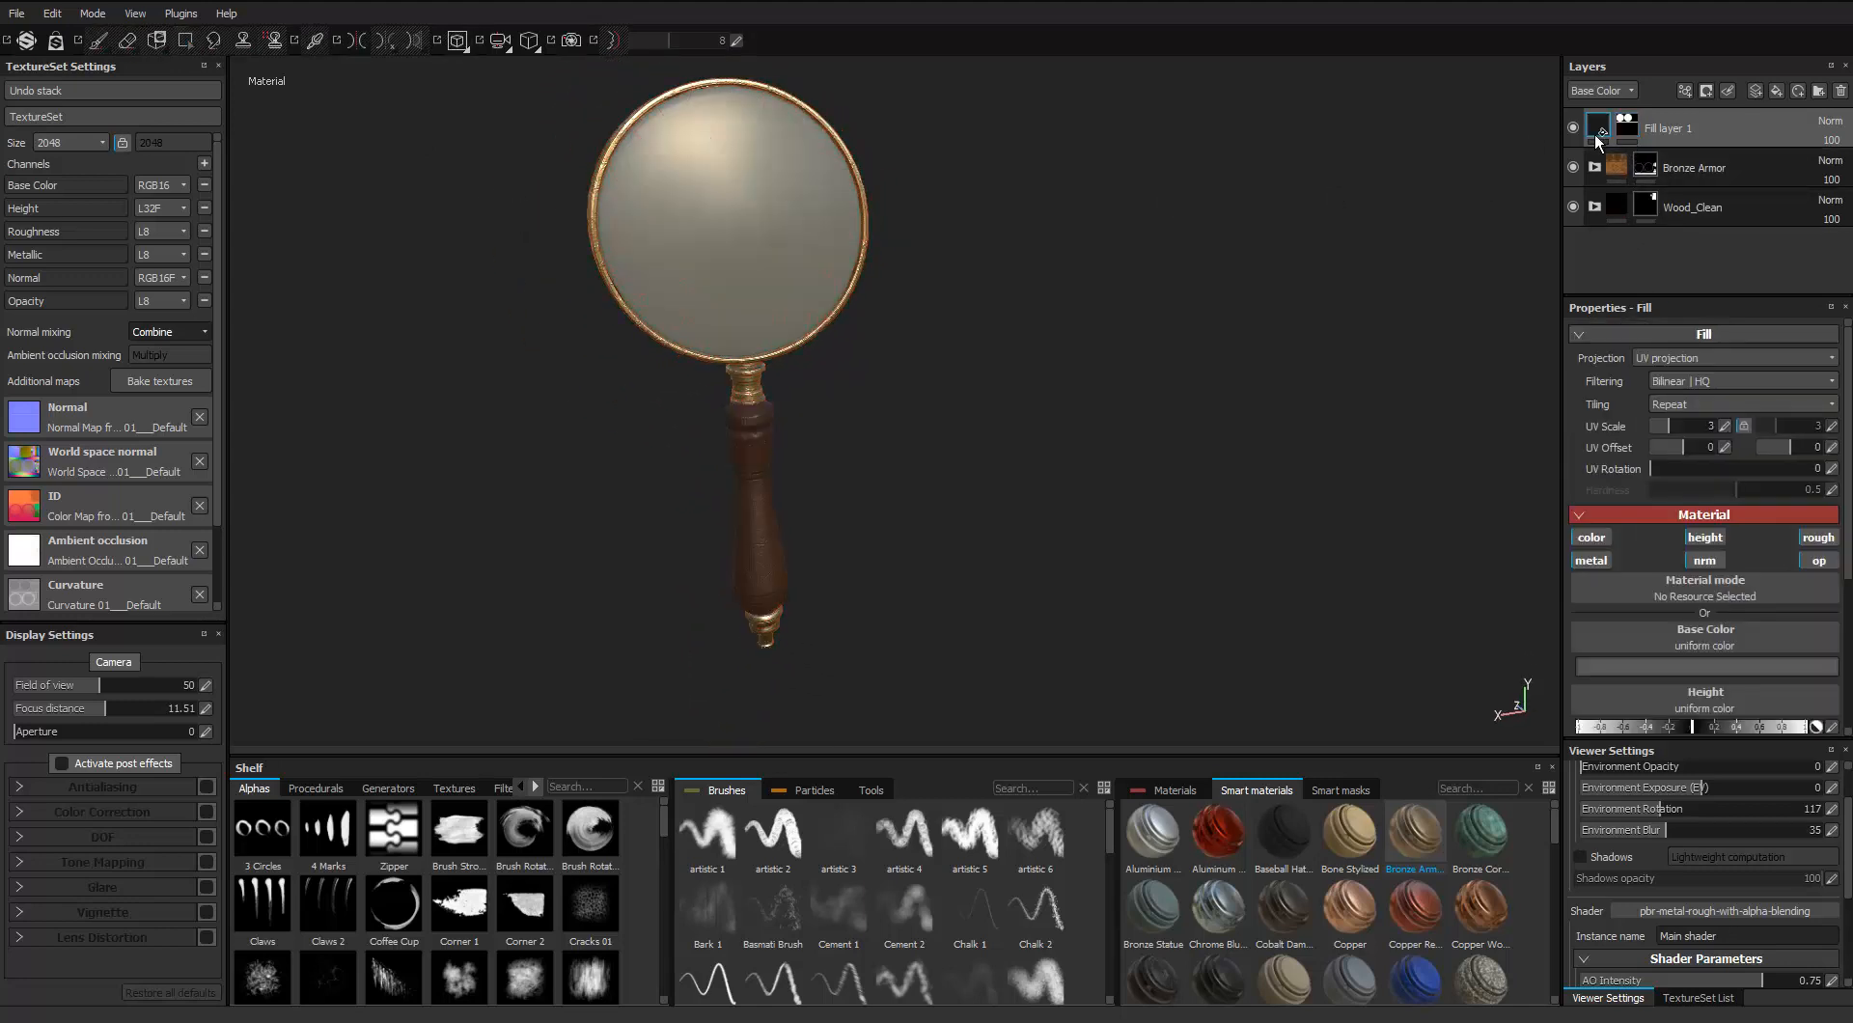
{"action": "left_click_drag", "start_coordinate": [955, 331], "coordinate": [1013, 333], "text": "alt"}
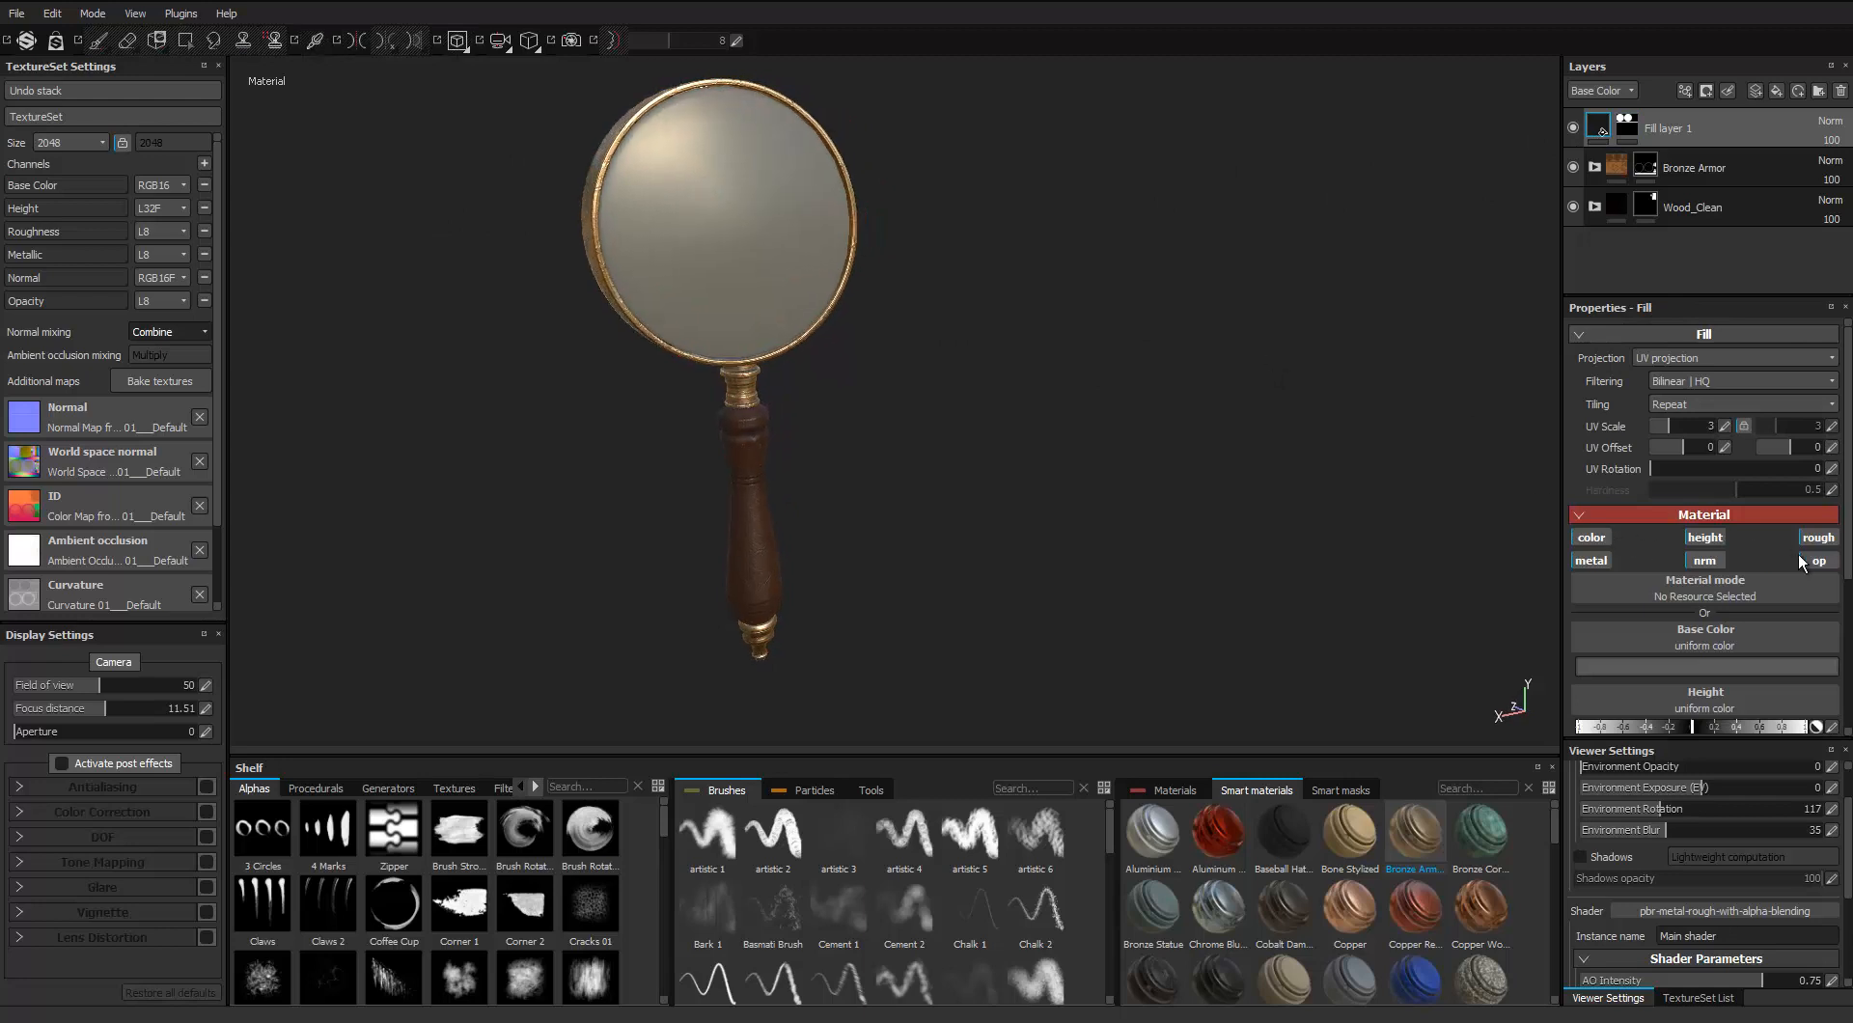
Remove the Opacity channel from the texture set and add it back
{"action": "left_click", "coordinate": [204, 164]}
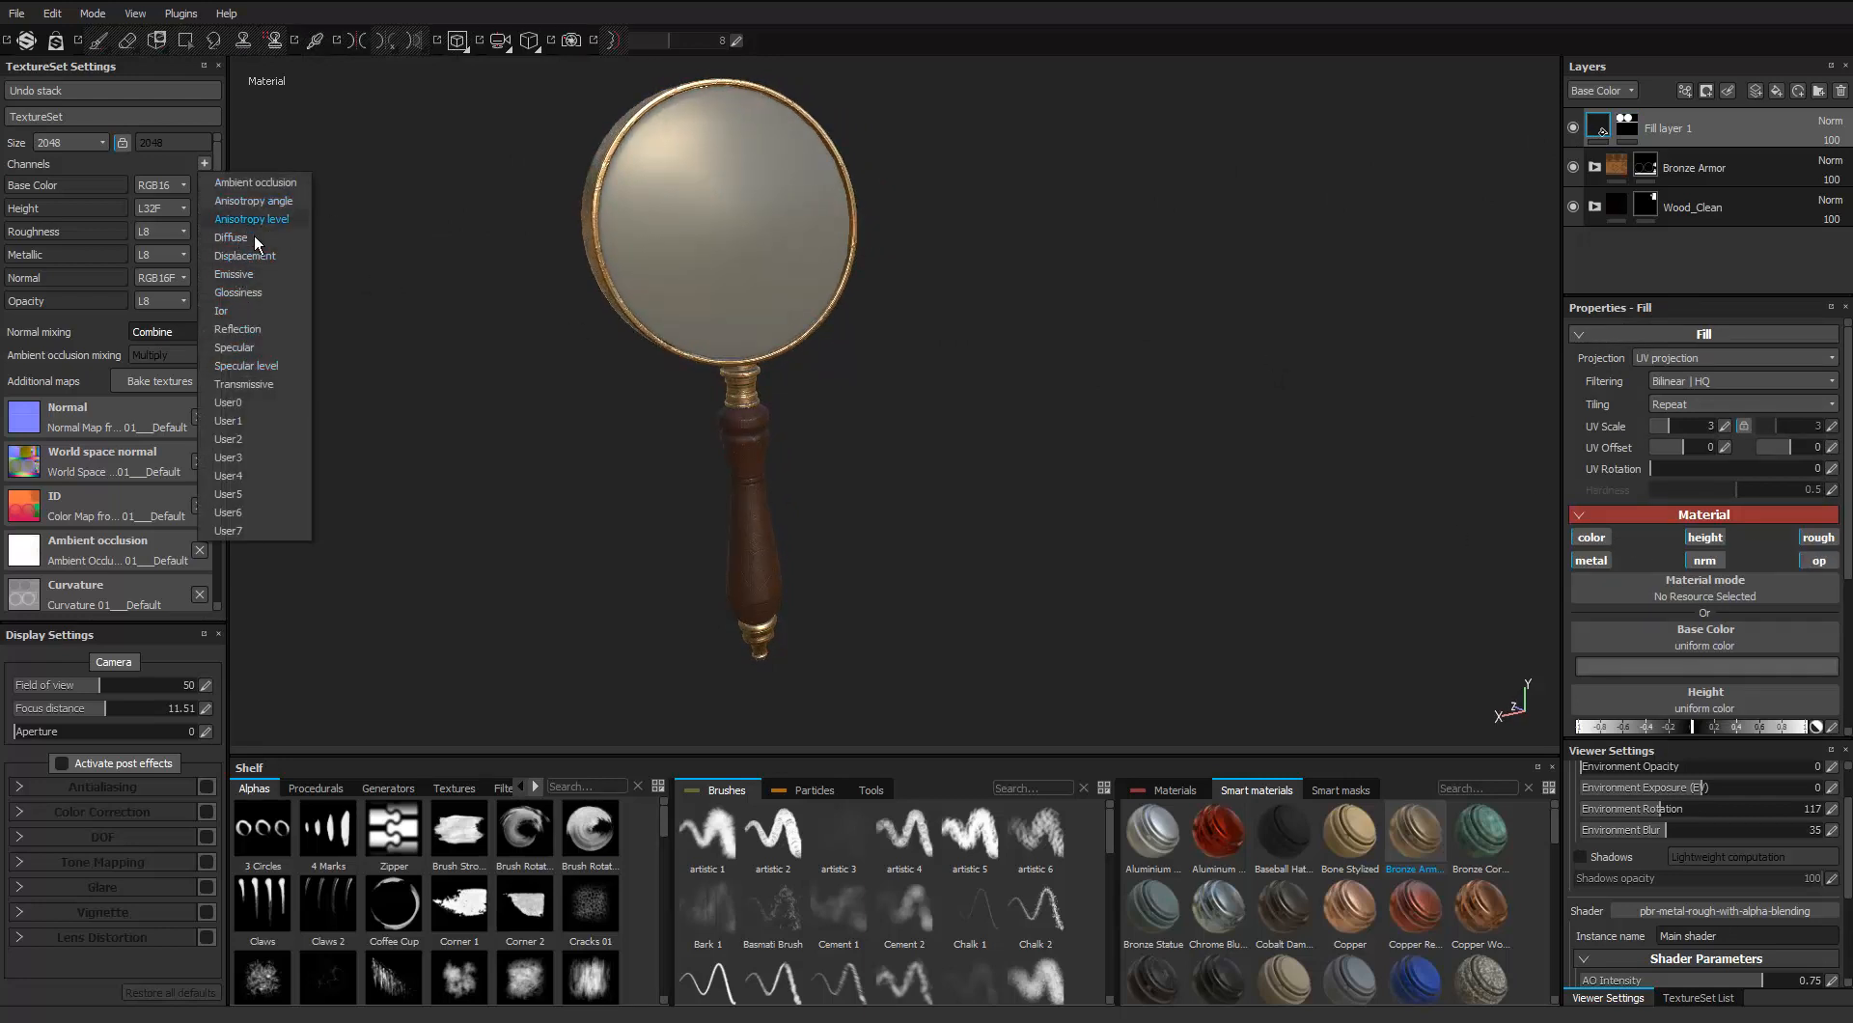
{"action": "left_click", "coordinate": [427, 371]}
{"action": "key", "text": "ctrl+z"}
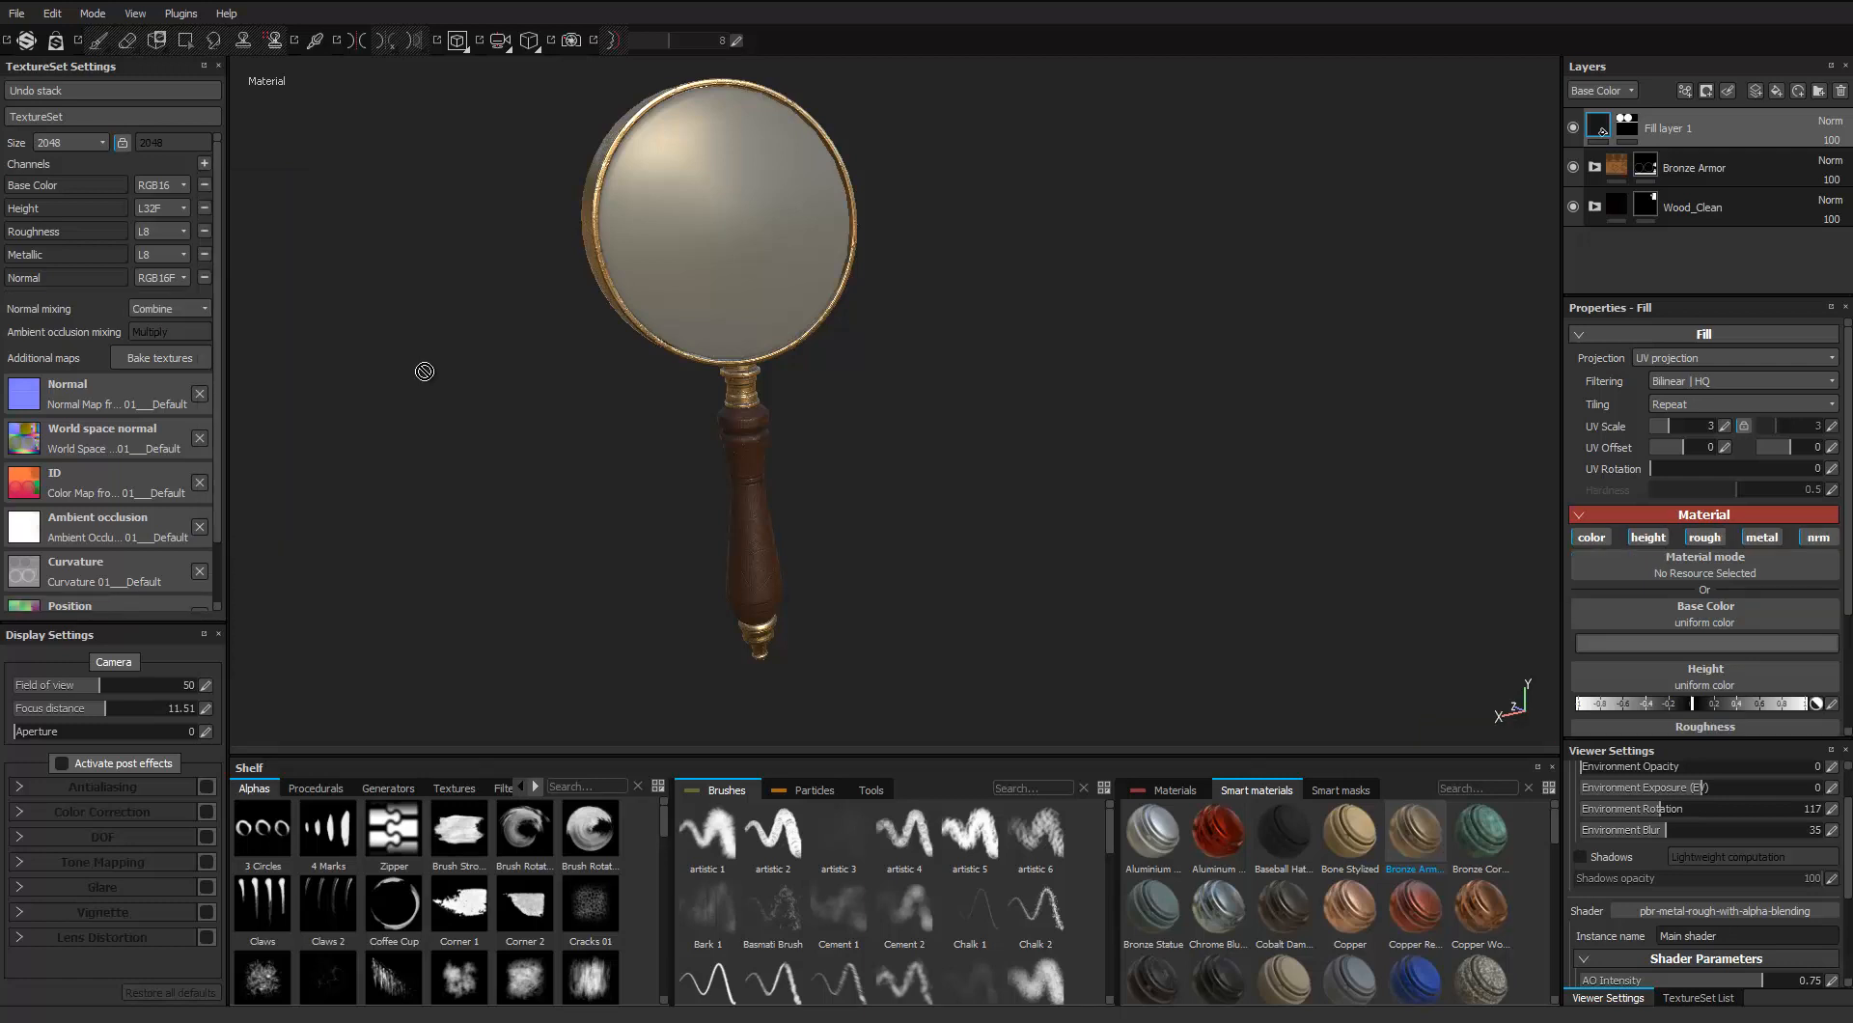
{"action": "left_click", "coordinate": [205, 164]}
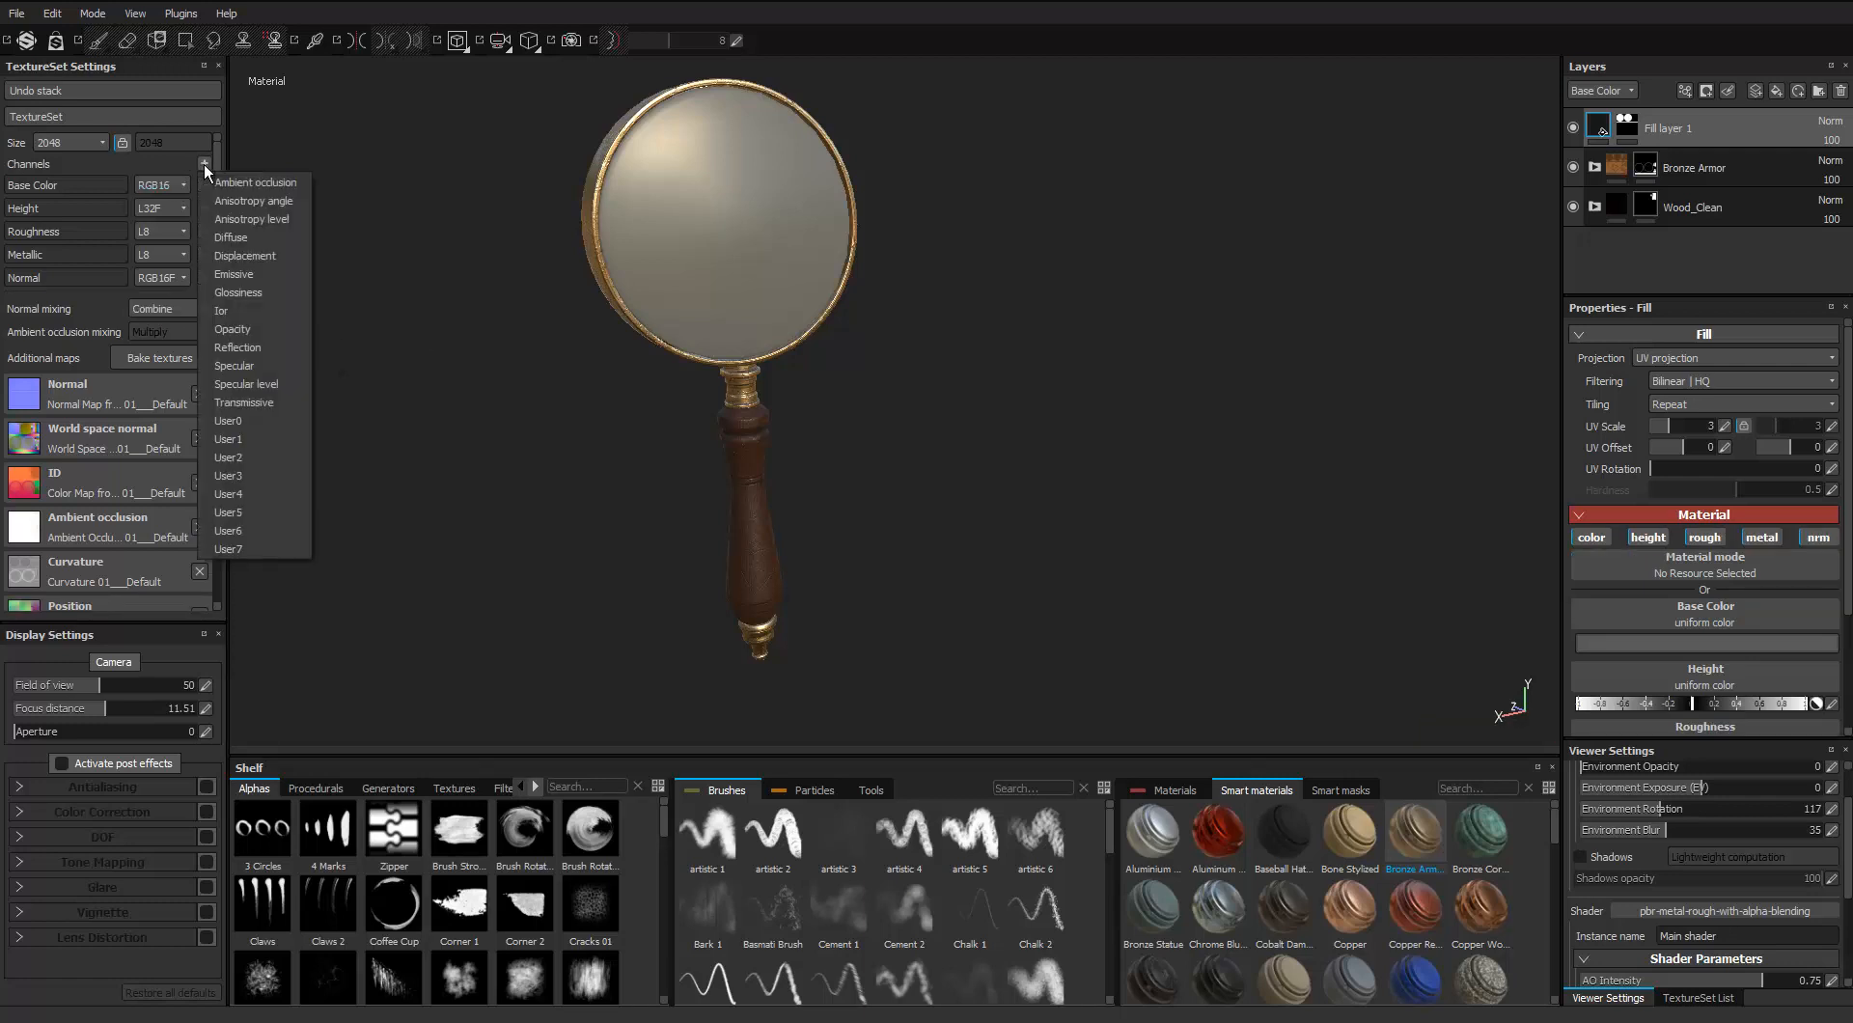
{"action": "left_click", "coordinate": [232, 329]}
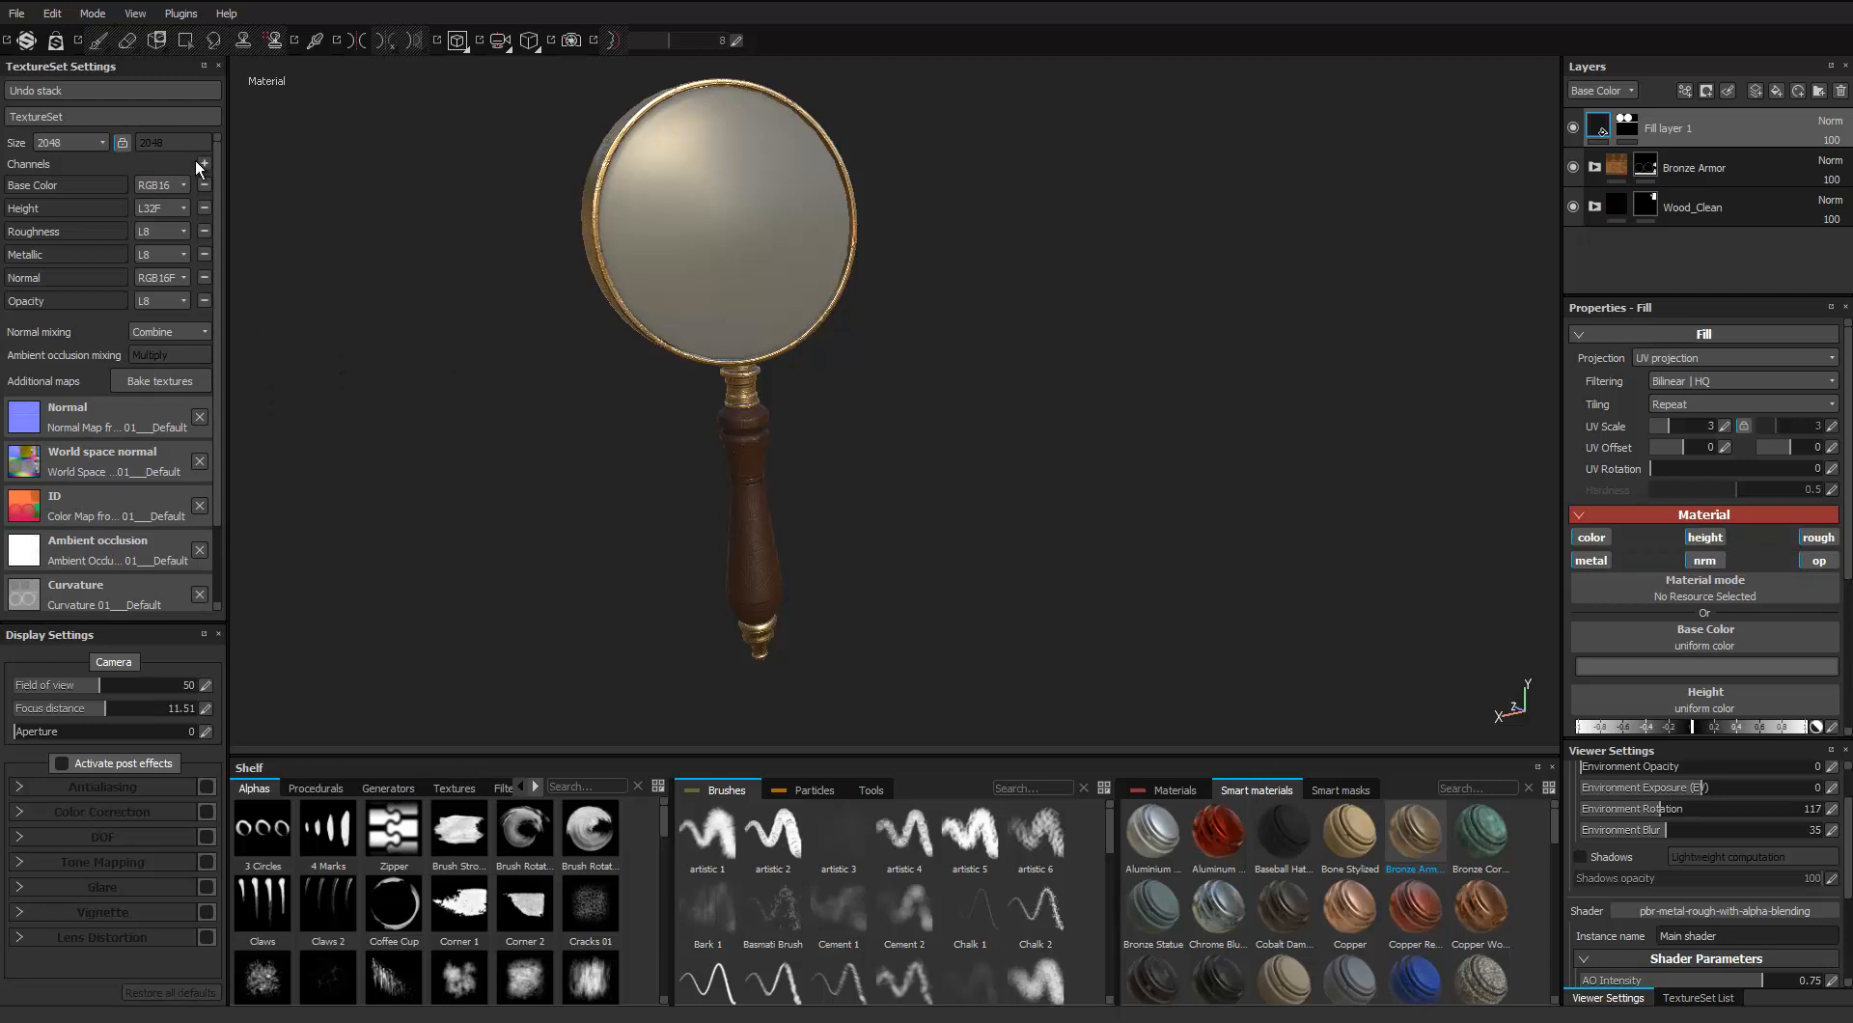
Check the fill layer's opacity channel and apply the pbr-metal-rough-with-alpha-blending shader to the model
{"action": "left_click", "coordinate": [1814, 562]}
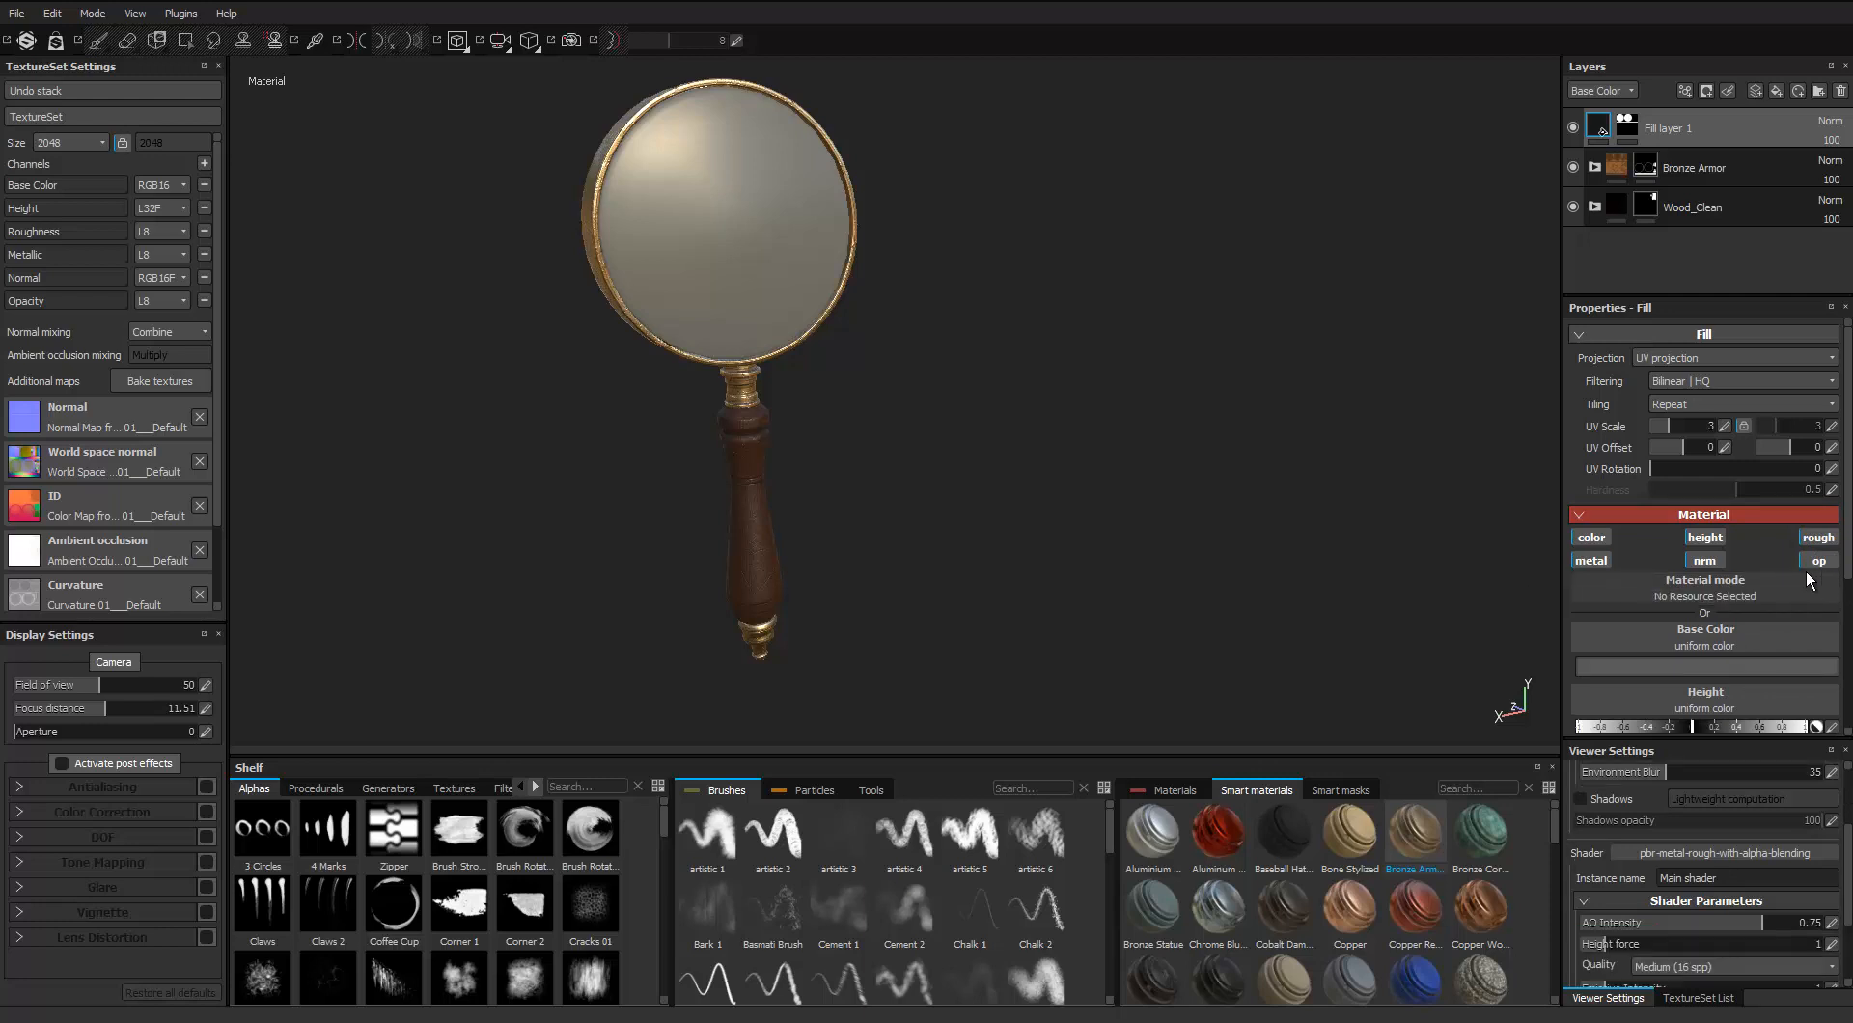
{"action": "scroll", "coordinate": [1785, 585], "scroll_direction": "down", "scroll_amount": 5}
{"action": "scroll", "coordinate": [1711, 803], "scroll_direction": "down", "scroll_amount": 4}
{"action": "scroll", "coordinate": [1708, 820], "scroll_direction": "up", "scroll_amount": 2}
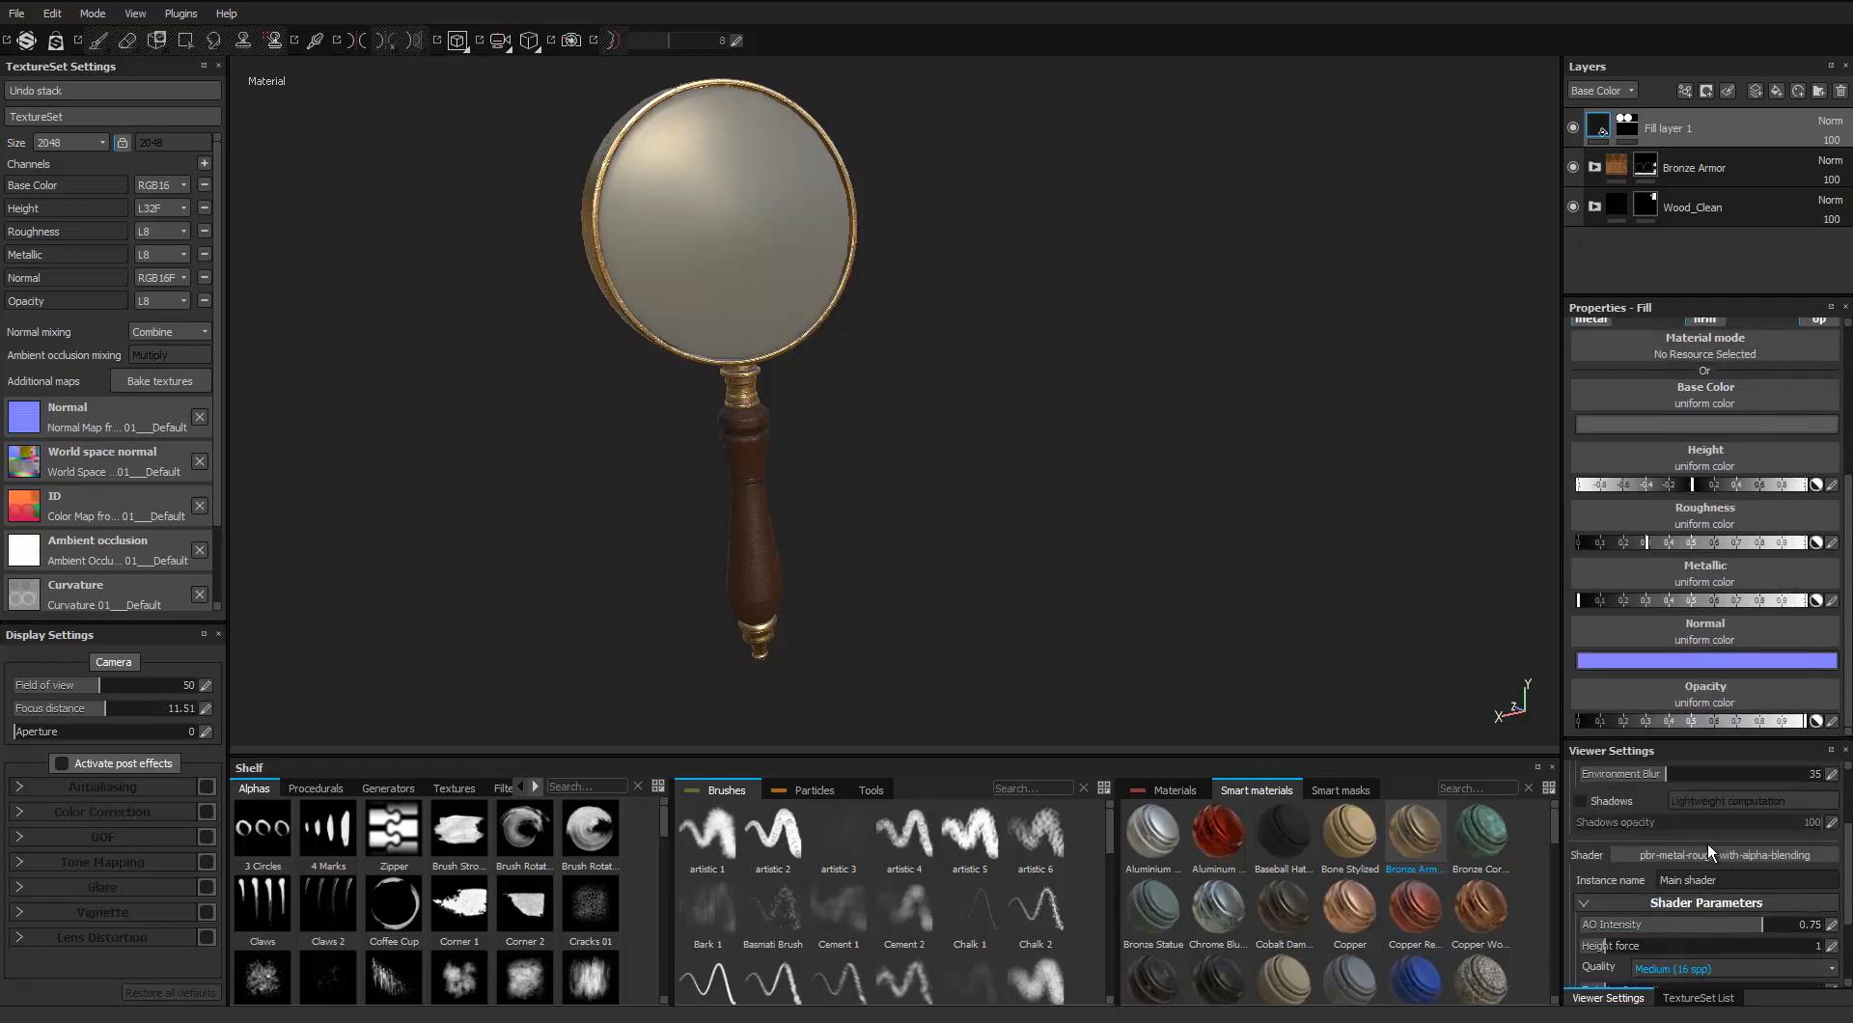
{"action": "left_click", "coordinate": [1712, 853]}
{"action": "mouse_move", "coordinate": [1665, 767]}
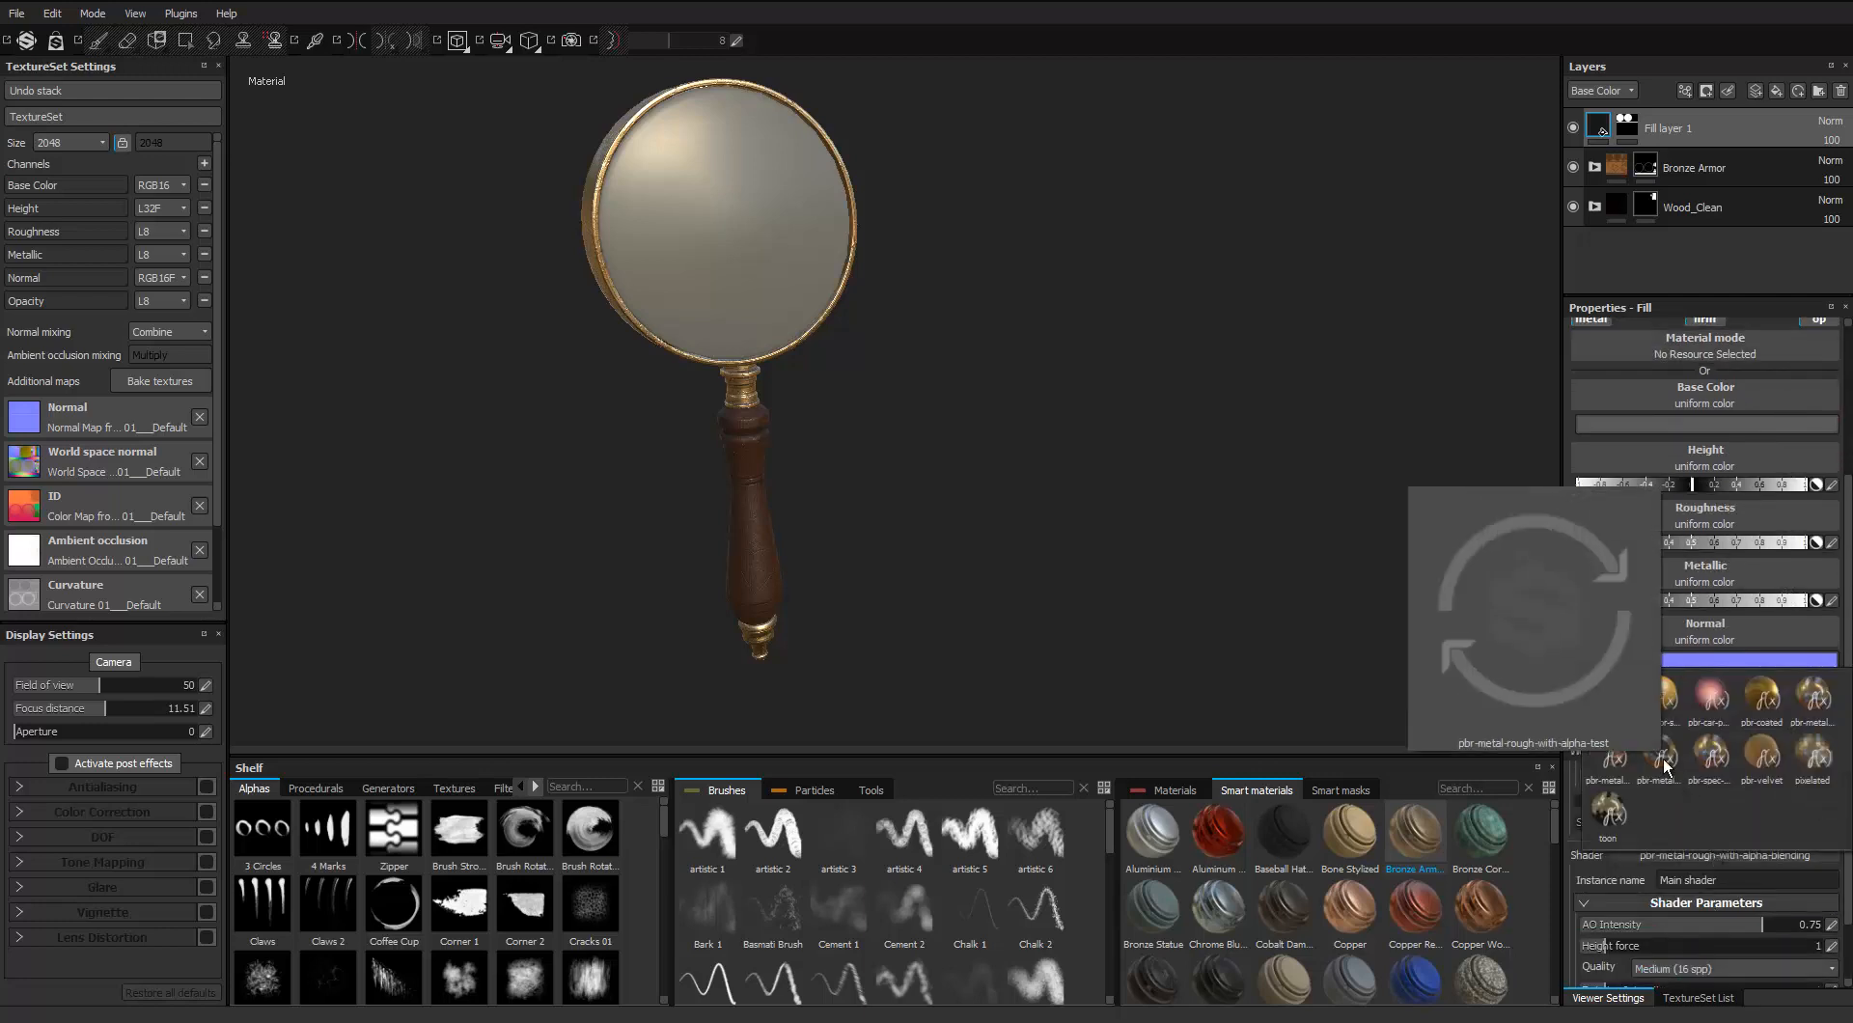
{"action": "left_click", "coordinate": [1612, 761]}
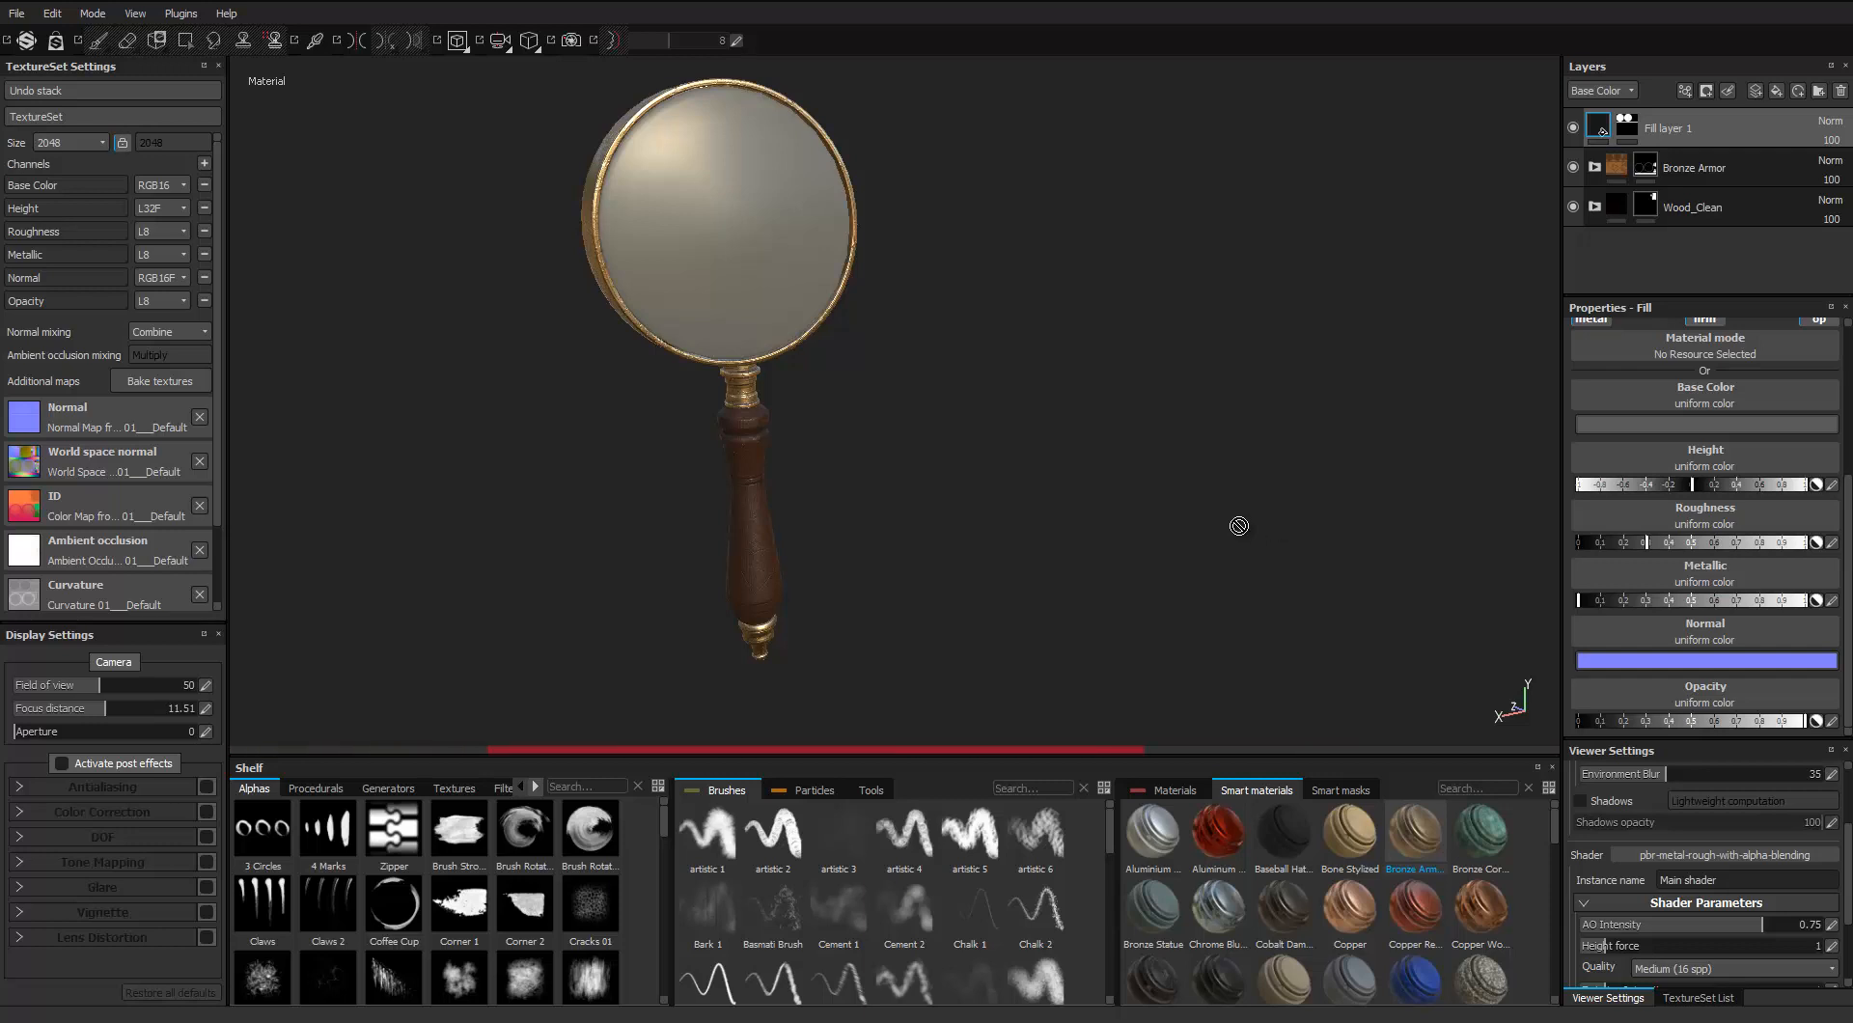
Make the lens see-through by lowering the fill layer's Opacity to about 0.3
{"action": "scroll", "coordinate": [996, 496], "scroll_direction": "up", "scroll_amount": 1}
{"action": "scroll", "coordinate": [742, 454], "scroll_direction": "up", "scroll_amount": 6}
{"action": "scroll", "coordinate": [741, 456], "scroll_direction": "down", "scroll_amount": 7}
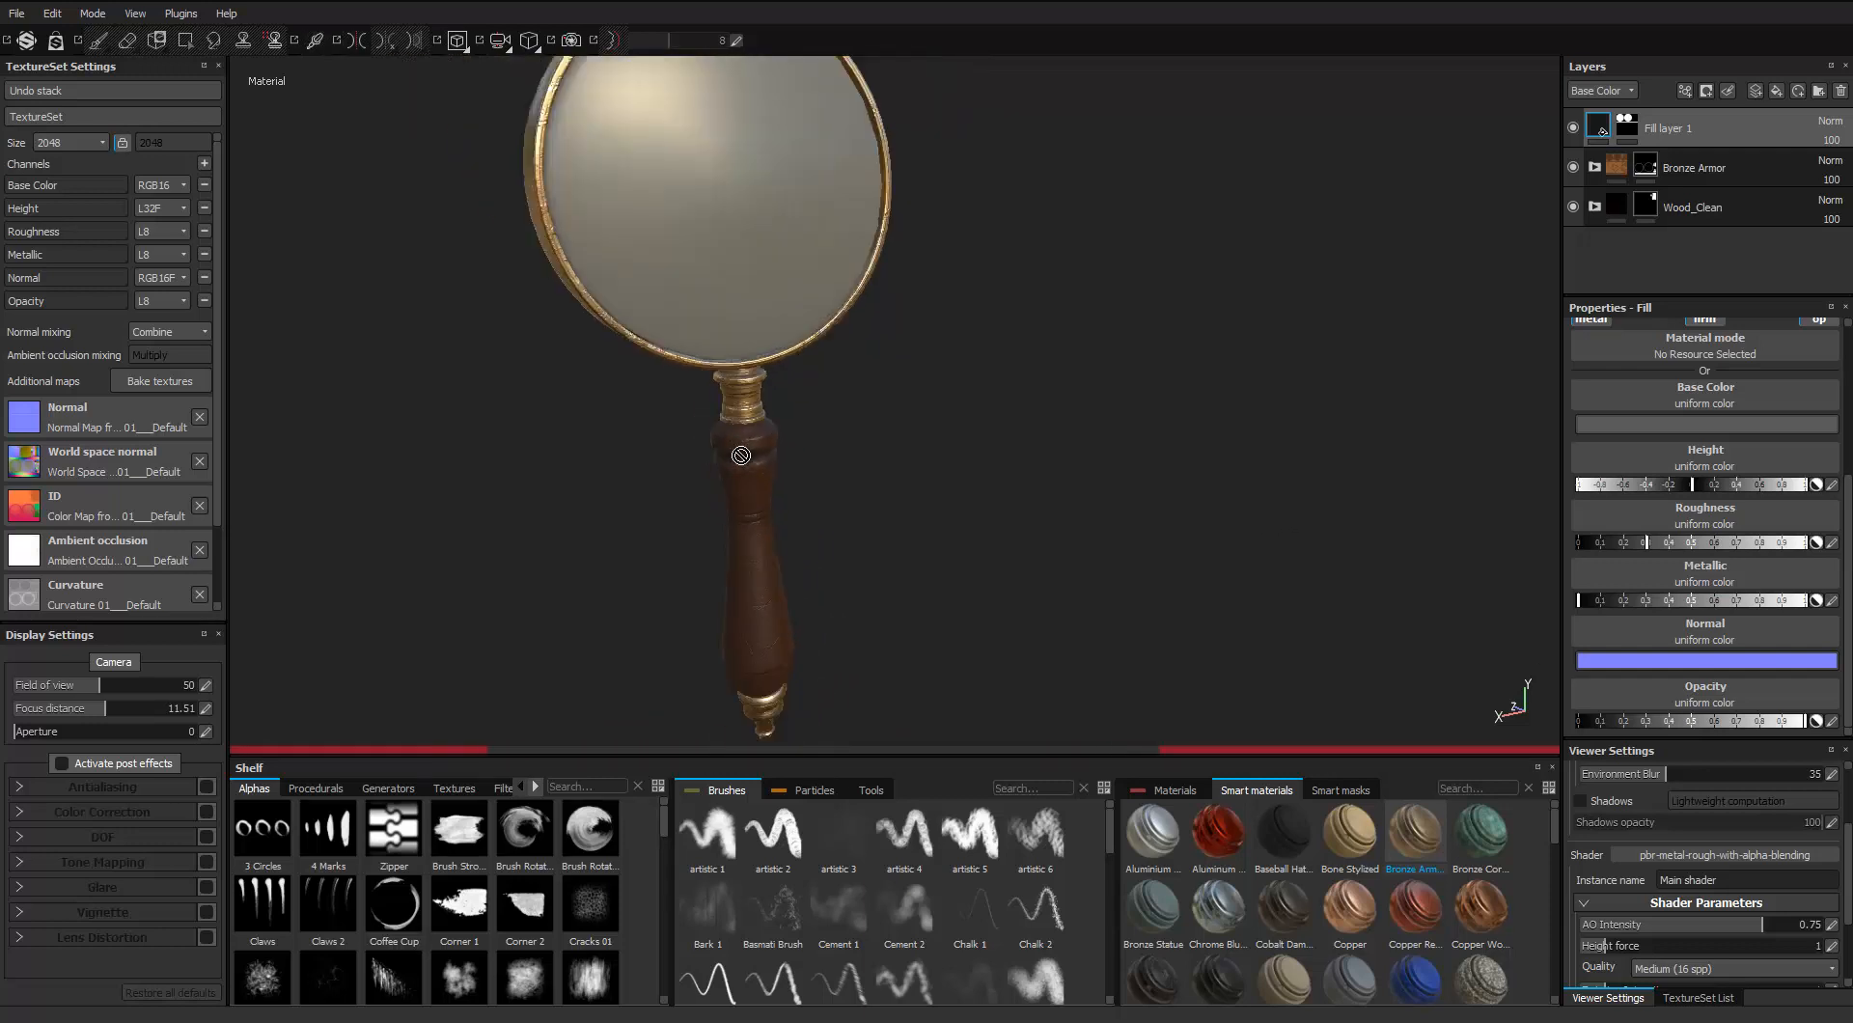
{"action": "scroll", "coordinate": [741, 455], "scroll_direction": "up", "scroll_amount": 1}
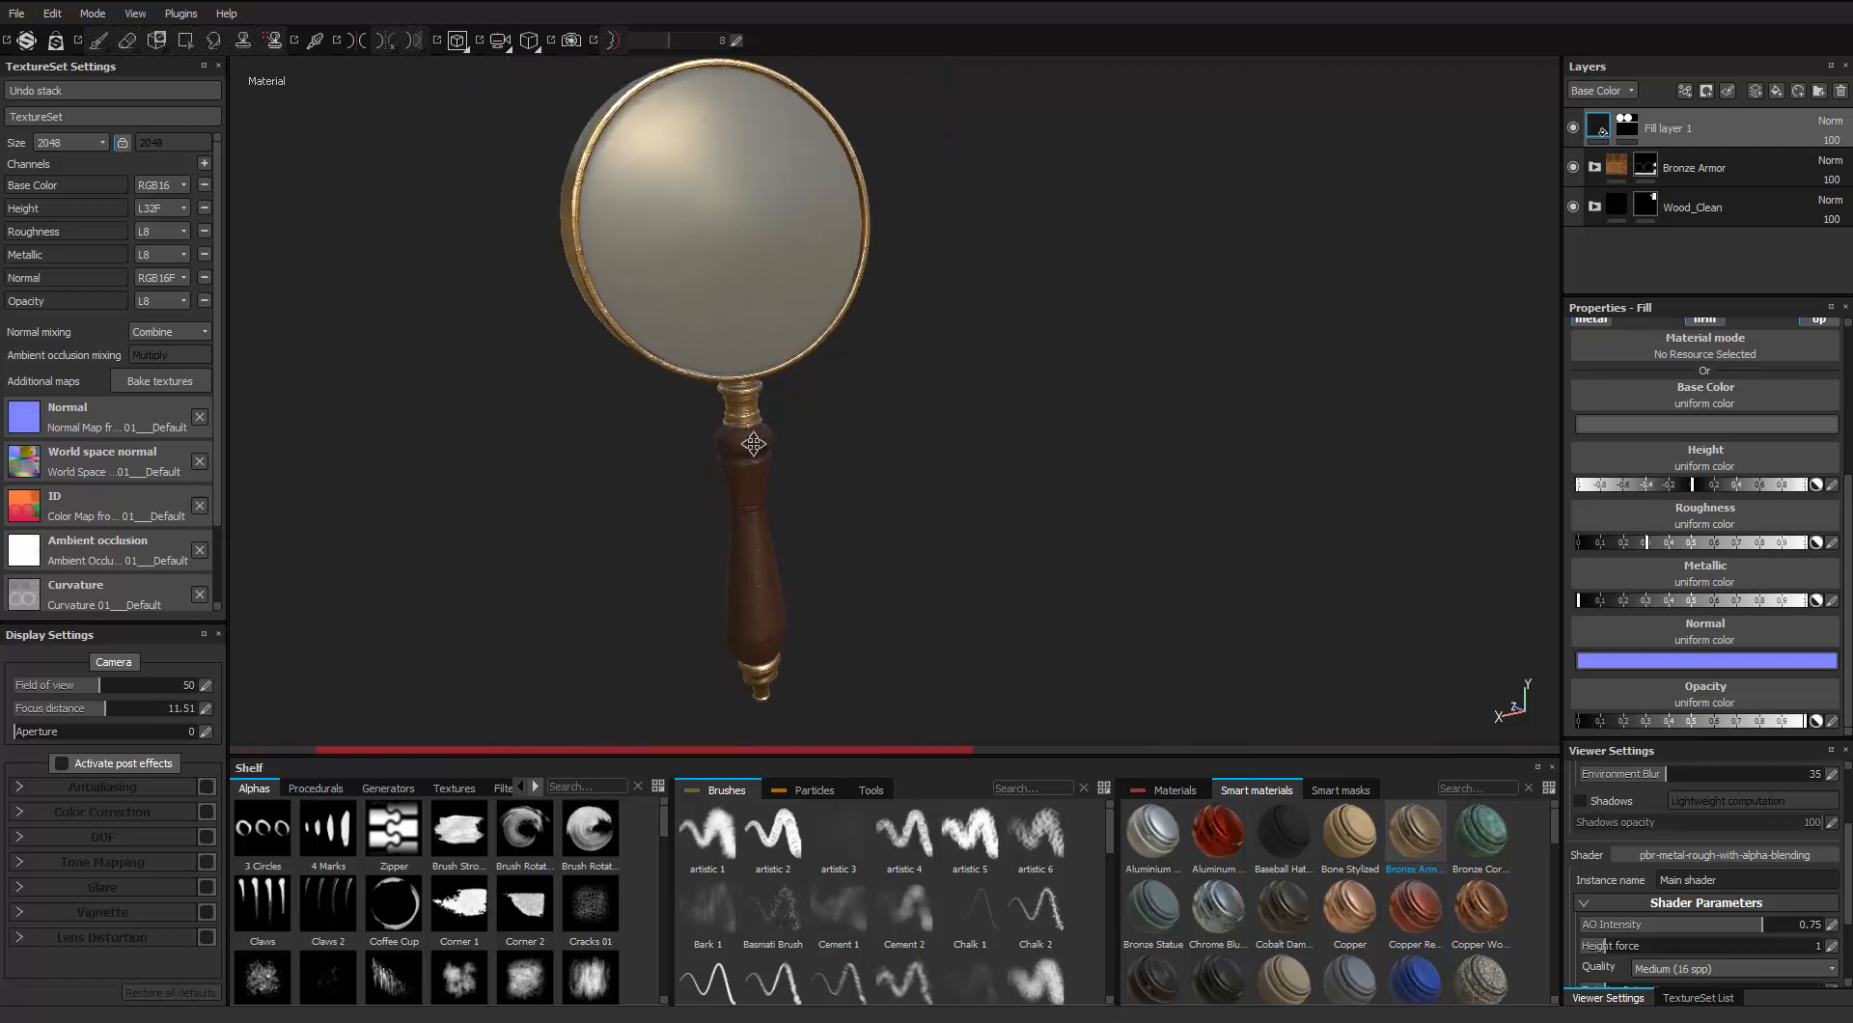
{"action": "left_click_drag", "start_coordinate": [763, 439], "coordinate": [764, 440], "text": "alt"}
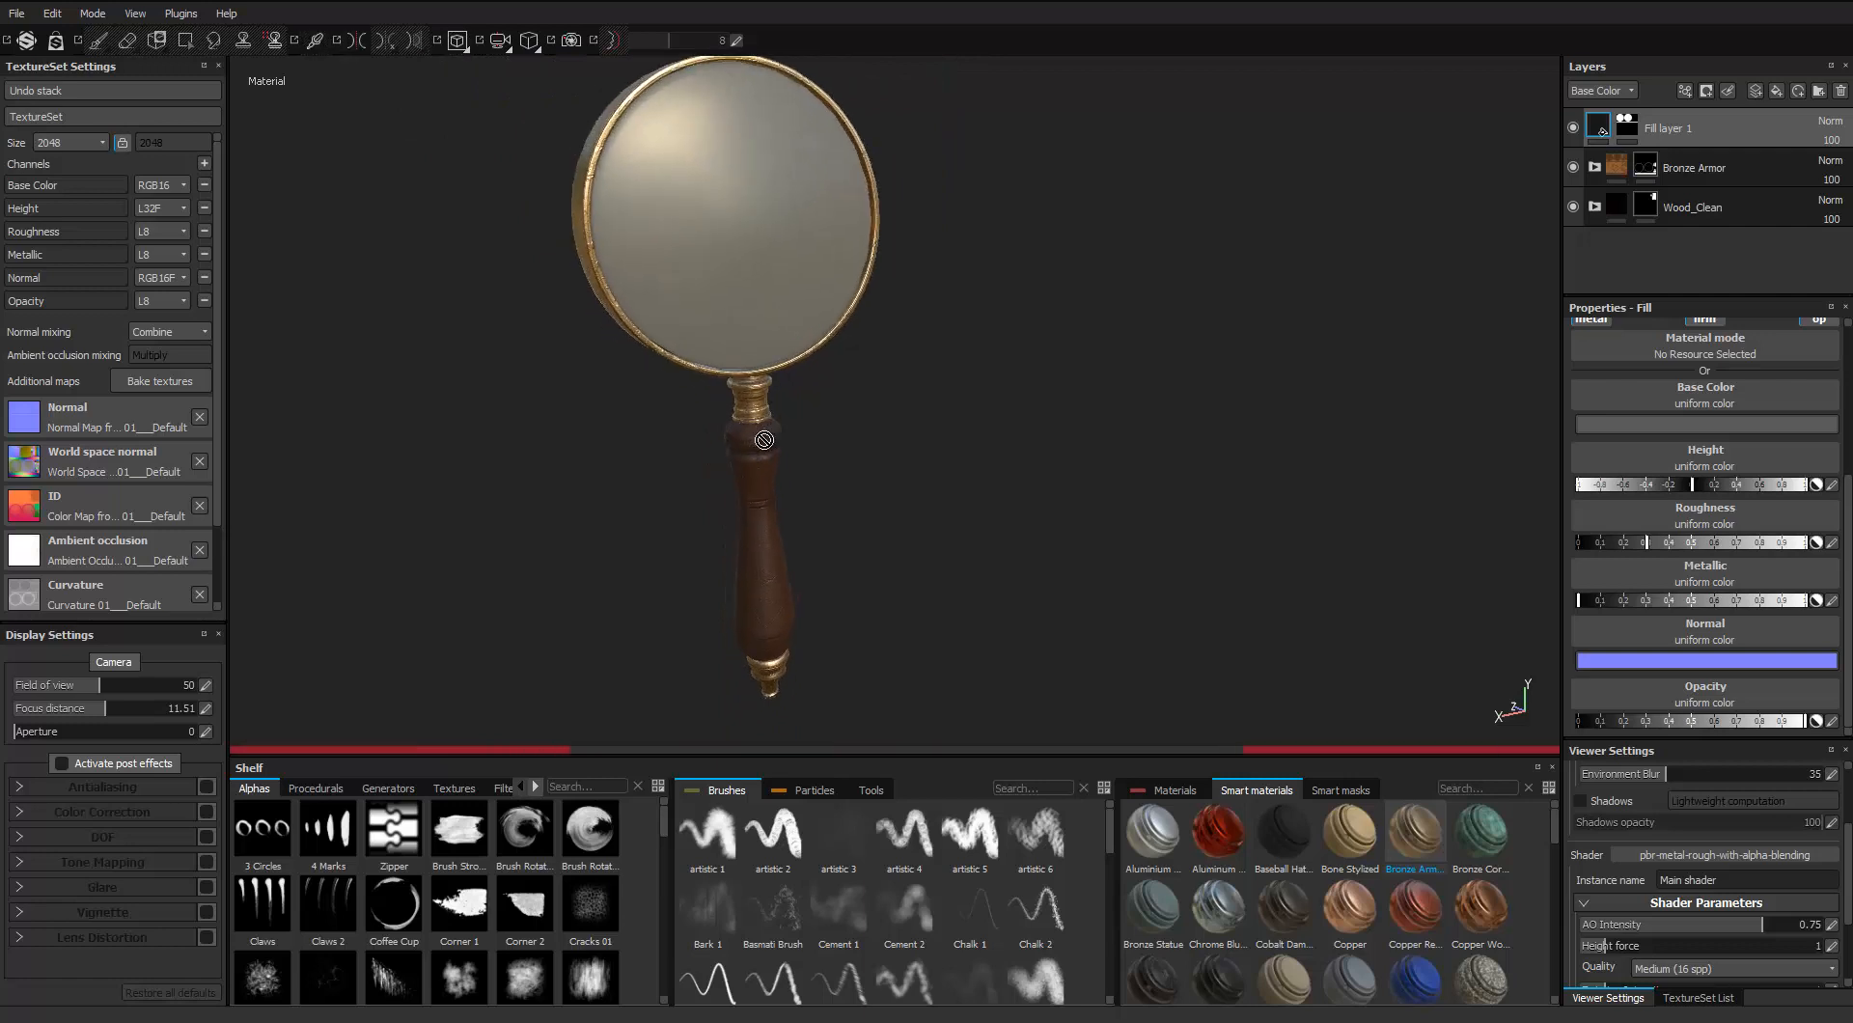
{"action": "scroll", "coordinate": [1758, 523], "scroll_direction": "up", "scroll_amount": 3}
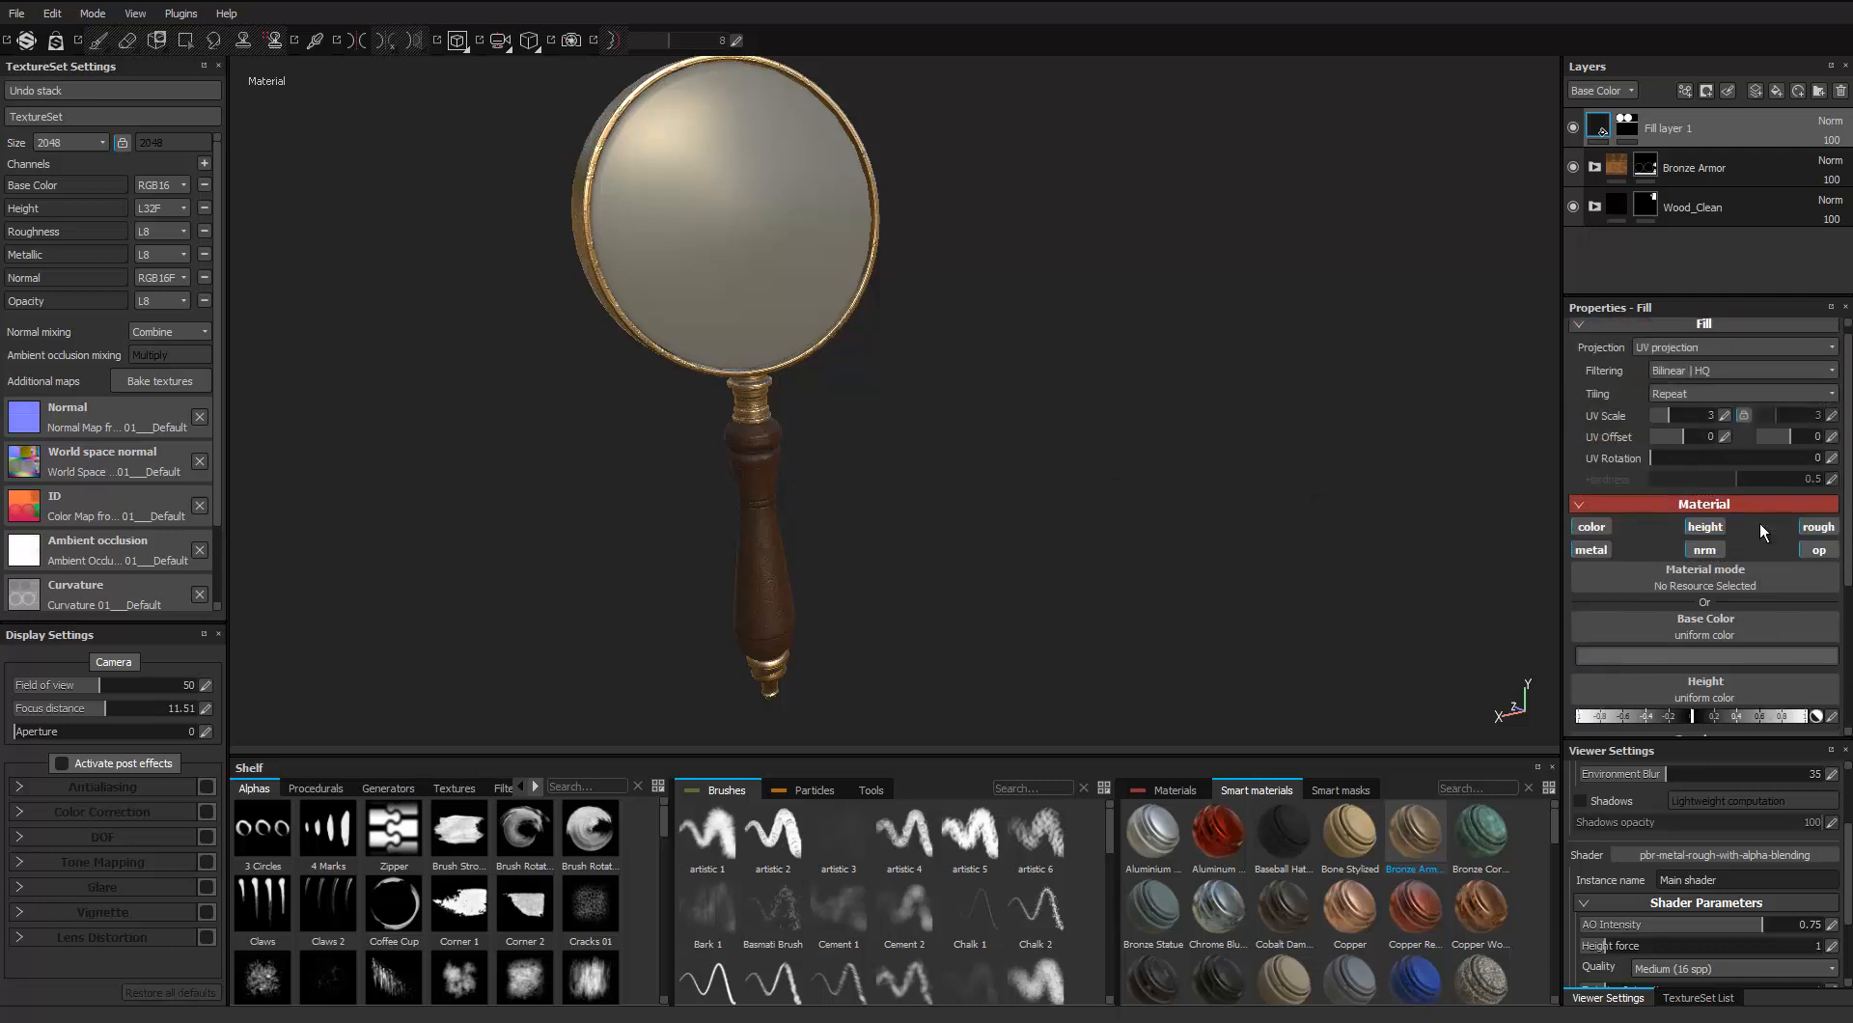
{"action": "scroll", "coordinate": [1815, 590], "scroll_direction": "down", "scroll_amount": 3}
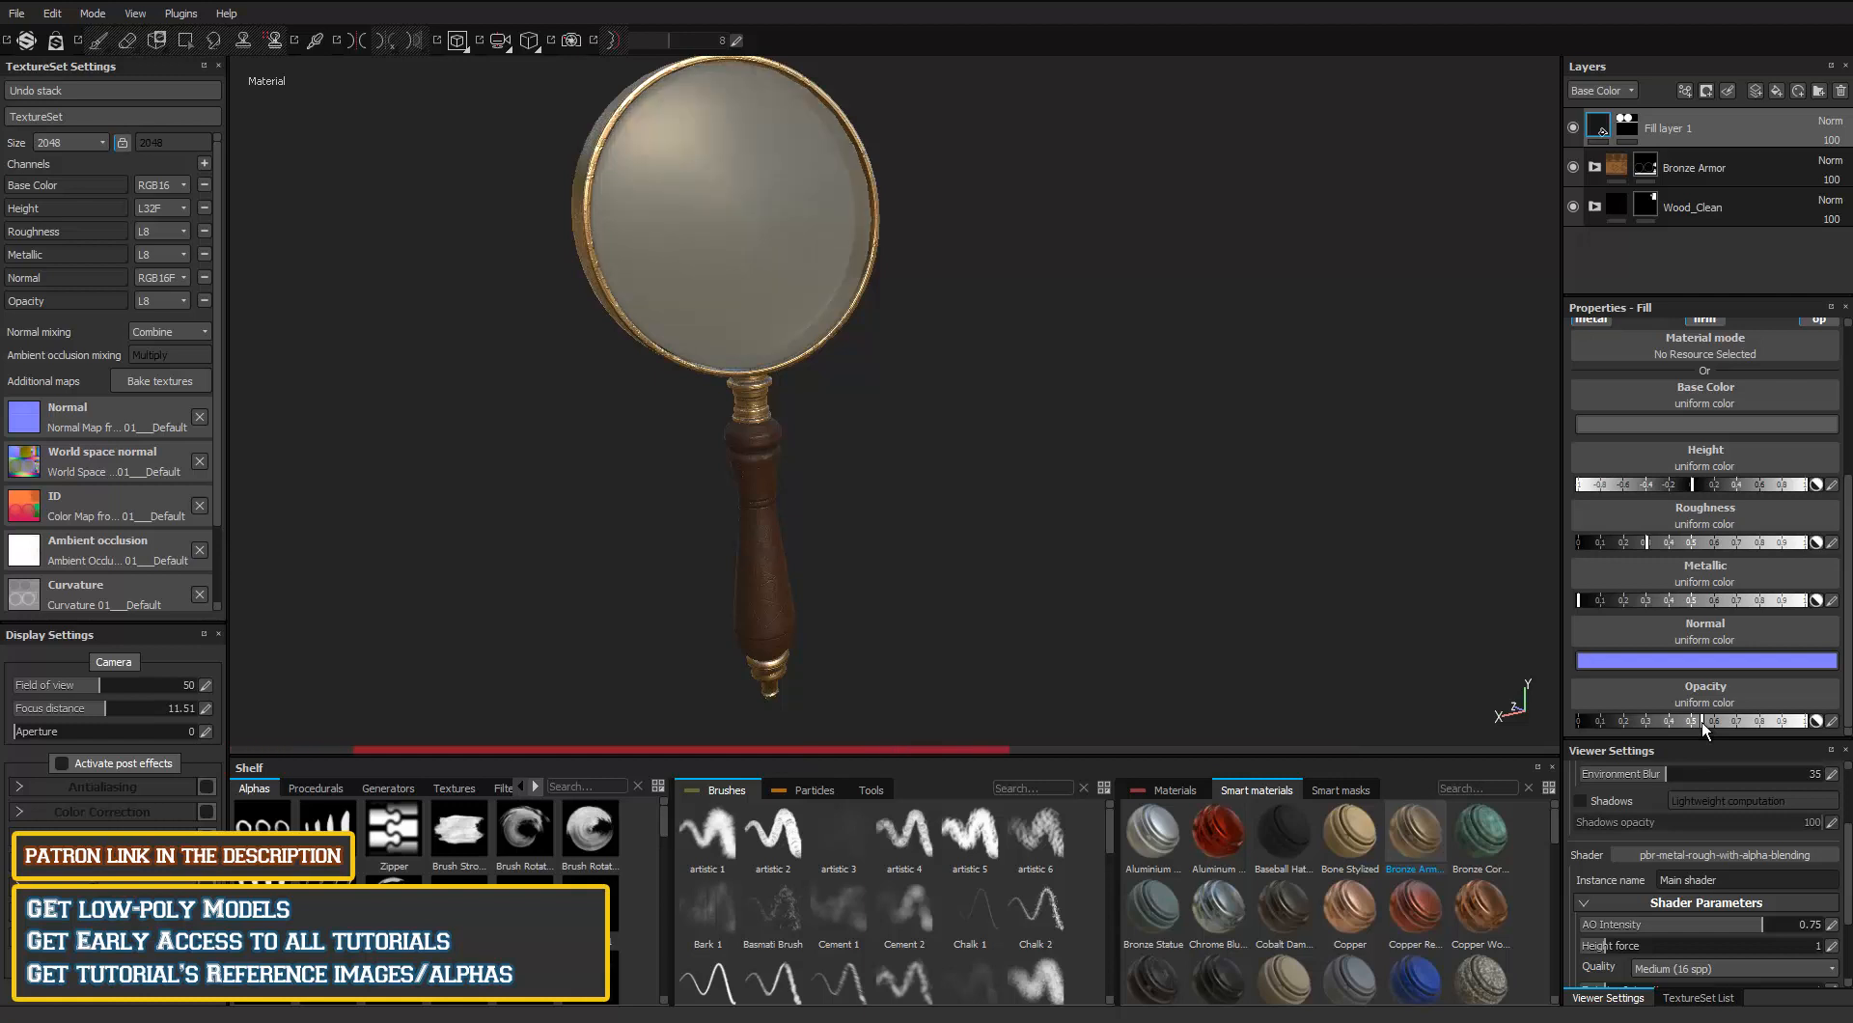
{"action": "left_click", "coordinate": [1640, 720]}
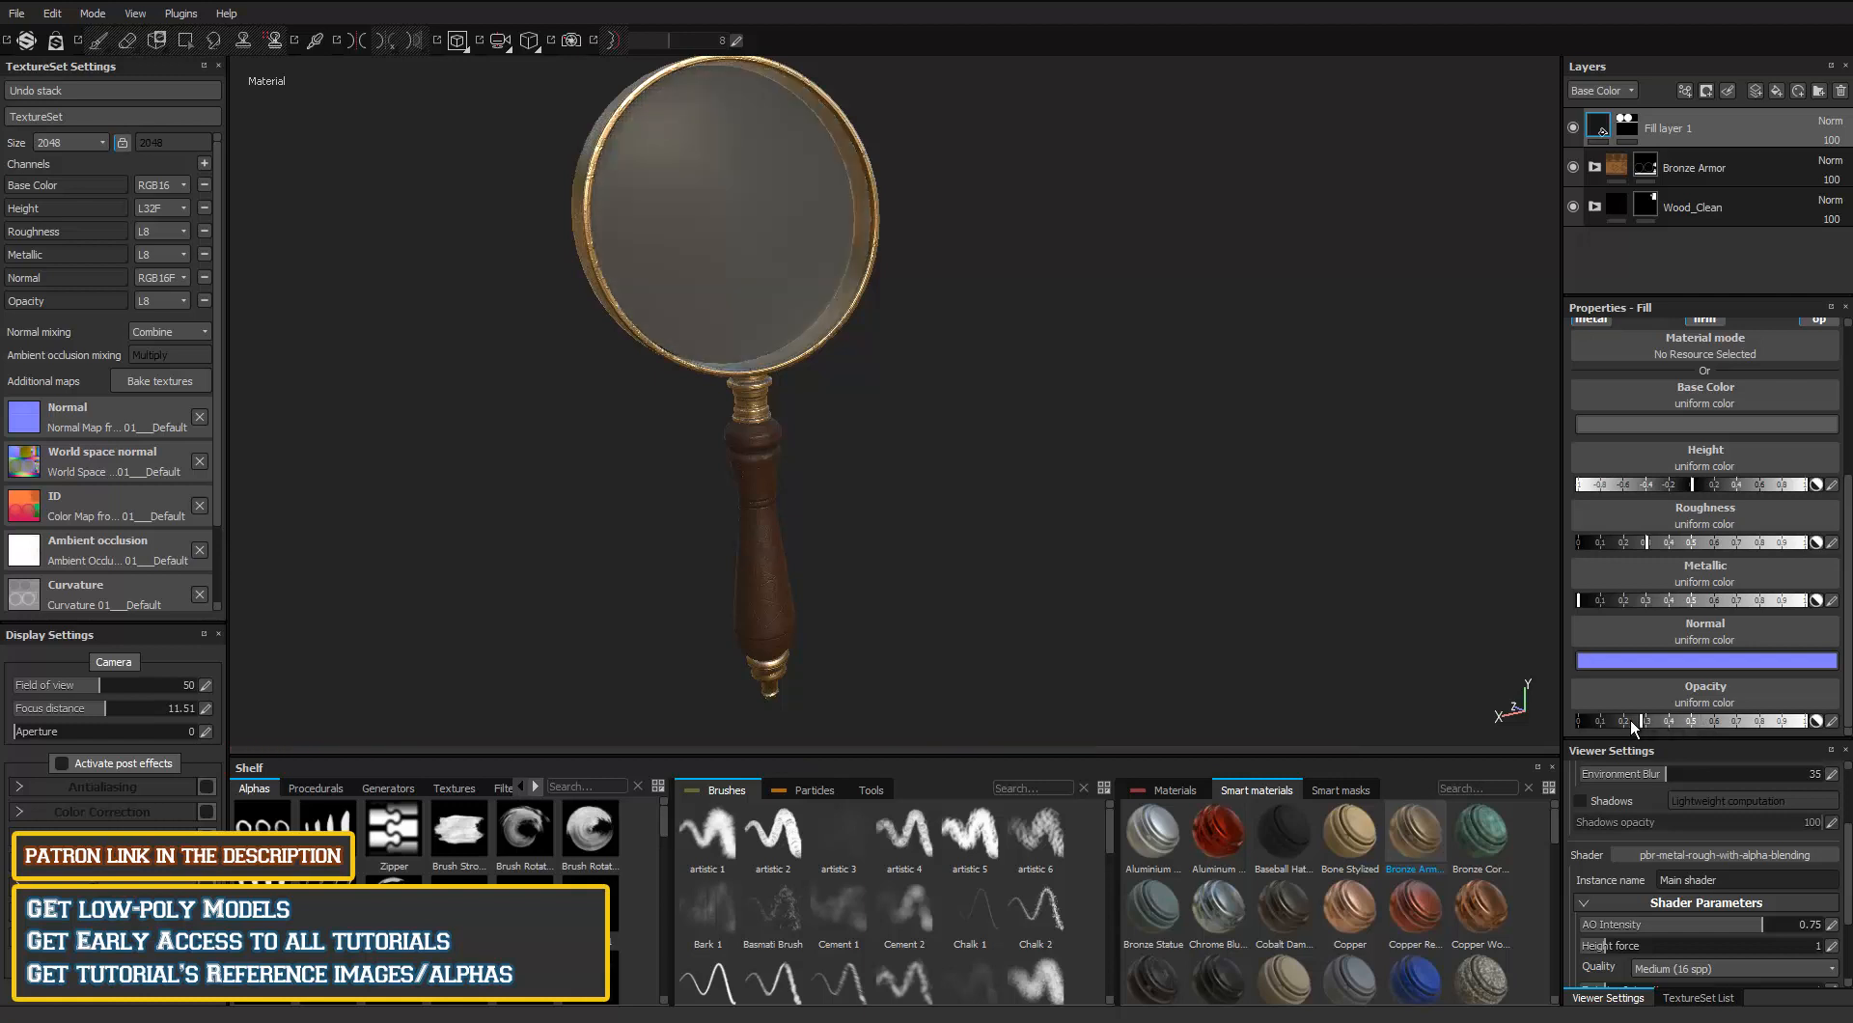
{"action": "left_click", "coordinate": [1628, 721]}
{"action": "left_click", "coordinate": [1644, 722]}
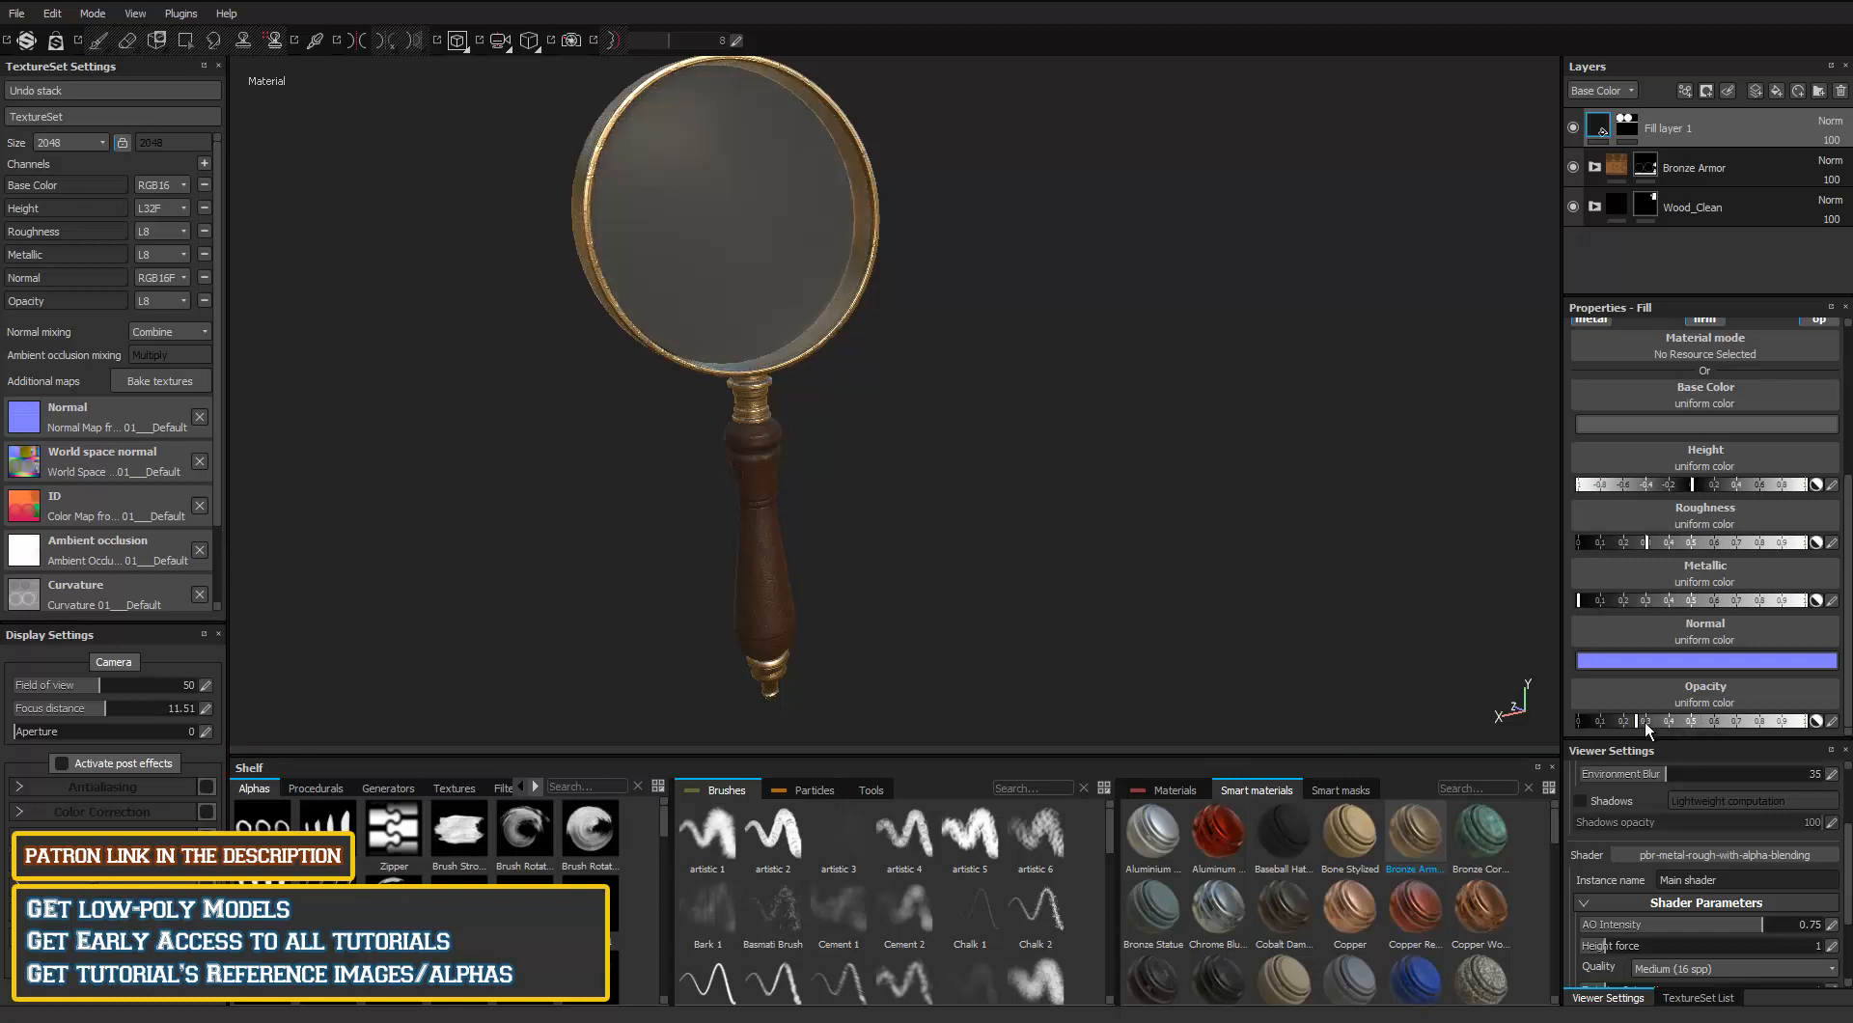
Examine the transparent lens and bronze rim close up, hide the interface panels and inspect the whole magnifying glass from several sides
{"action": "scroll", "coordinate": [993, 347], "scroll_direction": "up", "scroll_amount": 3}
{"action": "middle_click_drag", "start_coordinate": [827, 280], "coordinate": [810, 463], "text": "alt"}
{"action": "left_click_drag", "start_coordinate": [811, 463], "coordinate": [711, 434], "text": "alt"}
{"action": "right_click_drag", "start_coordinate": [712, 434], "coordinate": [786, 290], "text": "alt"}
{"action": "right_click_drag", "start_coordinate": [811, 387], "coordinate": [808, 427], "text": "alt"}
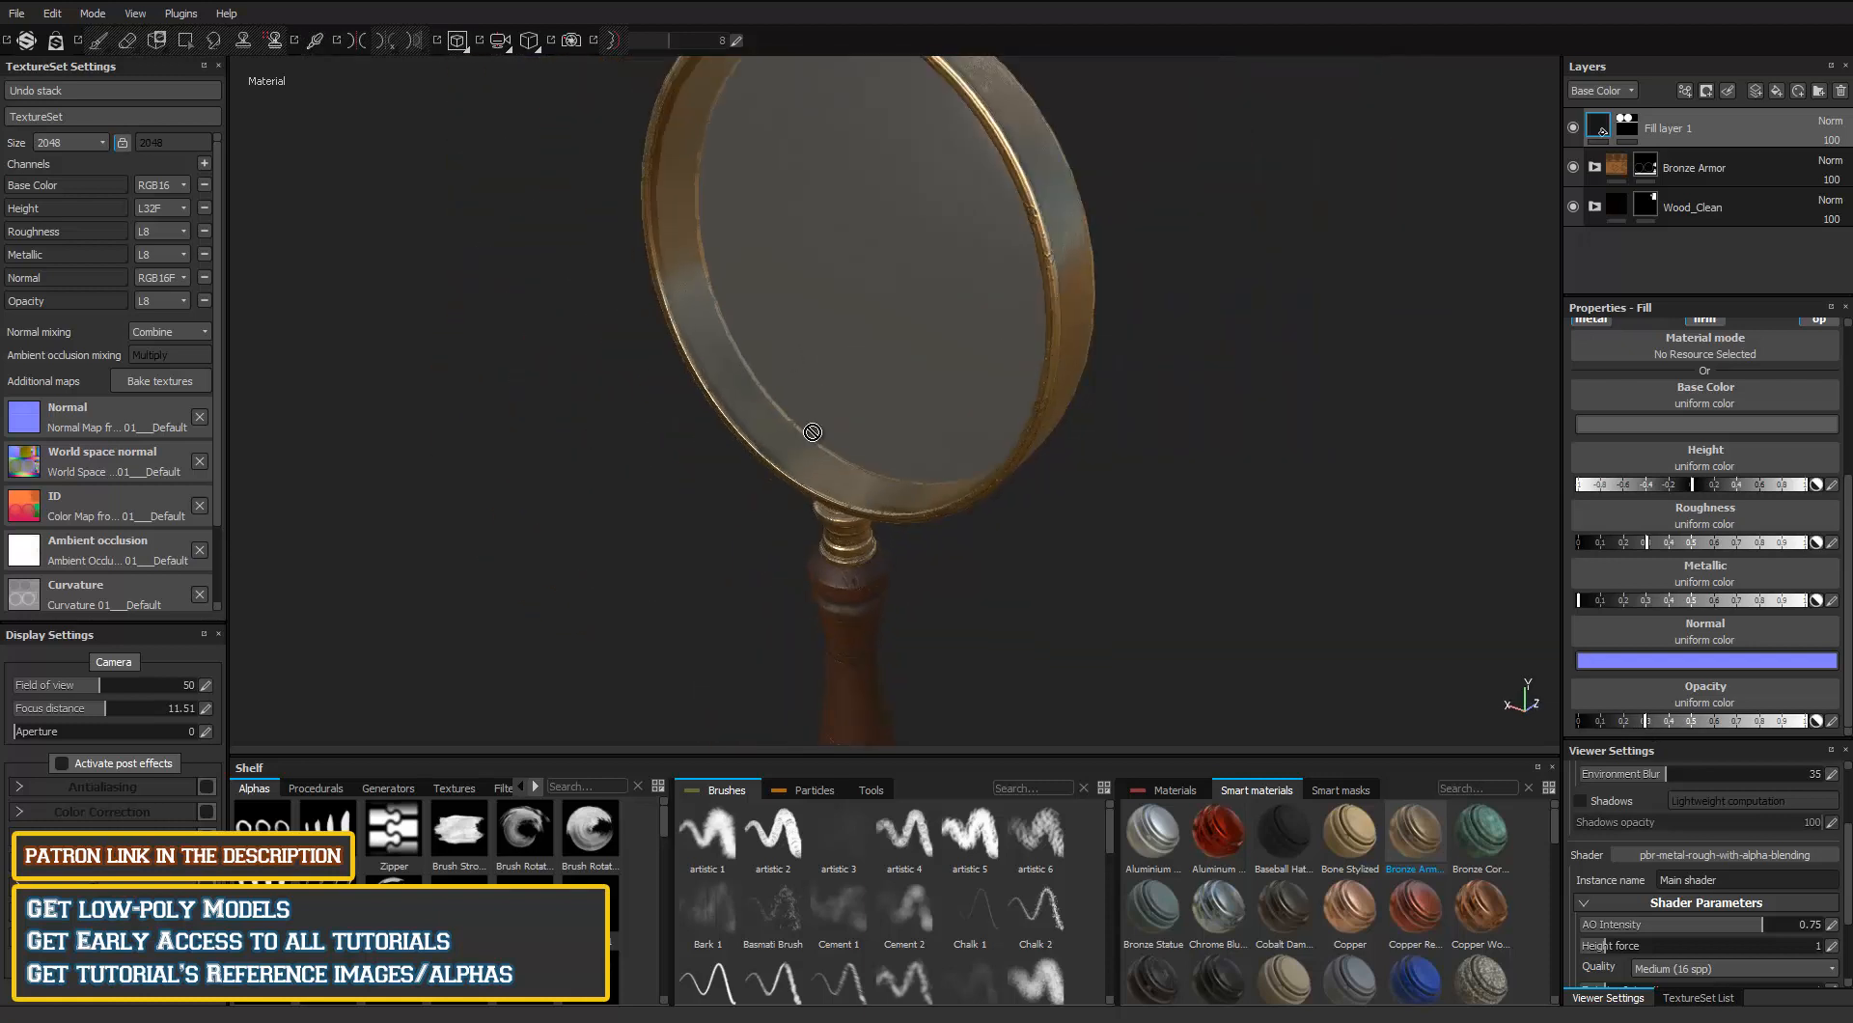
{"action": "left_click_drag", "start_coordinate": [808, 428], "coordinate": [924, 371], "text": "alt"}
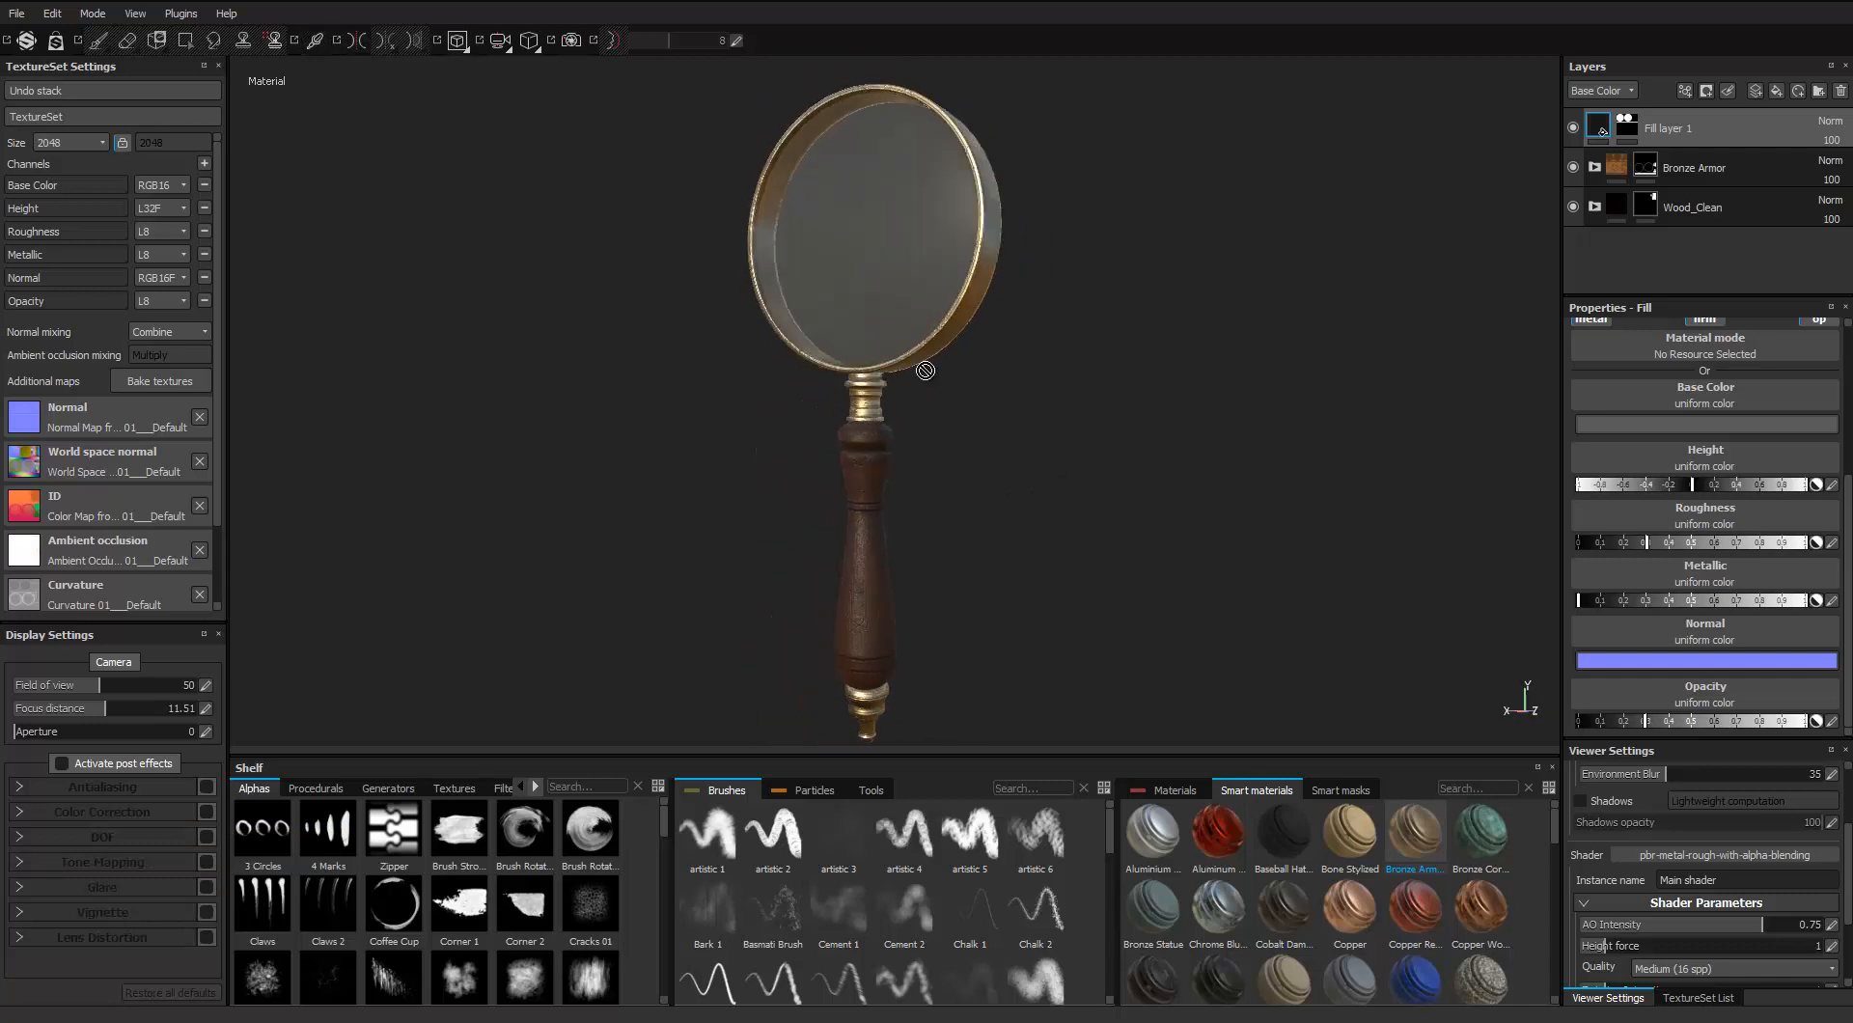
{"action": "key", "text": "Tab"}
{"action": "scroll", "coordinate": [856, 414], "scroll_direction": "down", "scroll_amount": 2}
{"action": "mouse_move", "coordinate": [1342, 473]}
{"action": "left_mouse_down", "text": "alt"}
{"action": "mouse_move", "coordinate": [602, 514]}
{"action": "mouse_move", "coordinate": [1113, 521]}
{"action": "mouse_move", "coordinate": [794, 666]}
{"action": "mouse_move", "coordinate": [990, 621]}
{"action": "mouse_move", "coordinate": [952, 620]}
{"action": "mouse_move", "coordinate": [906, 678]}
{"action": "mouse_move", "coordinate": [869, 509]}
{"action": "mouse_move", "coordinate": [883, 557]}
{"action": "mouse_move", "coordinate": [782, 712]}
{"action": "mouse_move", "coordinate": [790, 765]}
{"action": "mouse_move", "coordinate": [805, 616]}
{"action": "mouse_move", "coordinate": [1344, 704]}
{"action": "mouse_move", "coordinate": [869, 448]}
{"action": "mouse_move", "coordinate": [956, 454]}
{"action": "mouse_move", "coordinate": [790, 364]}
{"action": "mouse_move", "coordinate": [829, 407]}
{"action": "left_mouse_up", "text": "alt"}
{"action": "scroll", "coordinate": [830, 406], "scroll_direction": "up", "scroll_amount": 5}
{"action": "middle_click_drag", "start_coordinate": [849, 451], "coordinate": [997, 844], "text": "alt"}
{"action": "middle_click_drag", "start_coordinate": [1040, 443], "coordinate": [1105, 869], "text": "alt"}
{"action": "left_click_drag", "start_coordinate": [984, 569], "coordinate": [1660, 536], "text": "alt"}
{"action": "scroll", "coordinate": [1116, 474], "scroll_direction": "down", "scroll_amount": 8}
{"action": "middle_click_drag", "start_coordinate": [1021, 309], "coordinate": [903, 430], "text": "alt"}
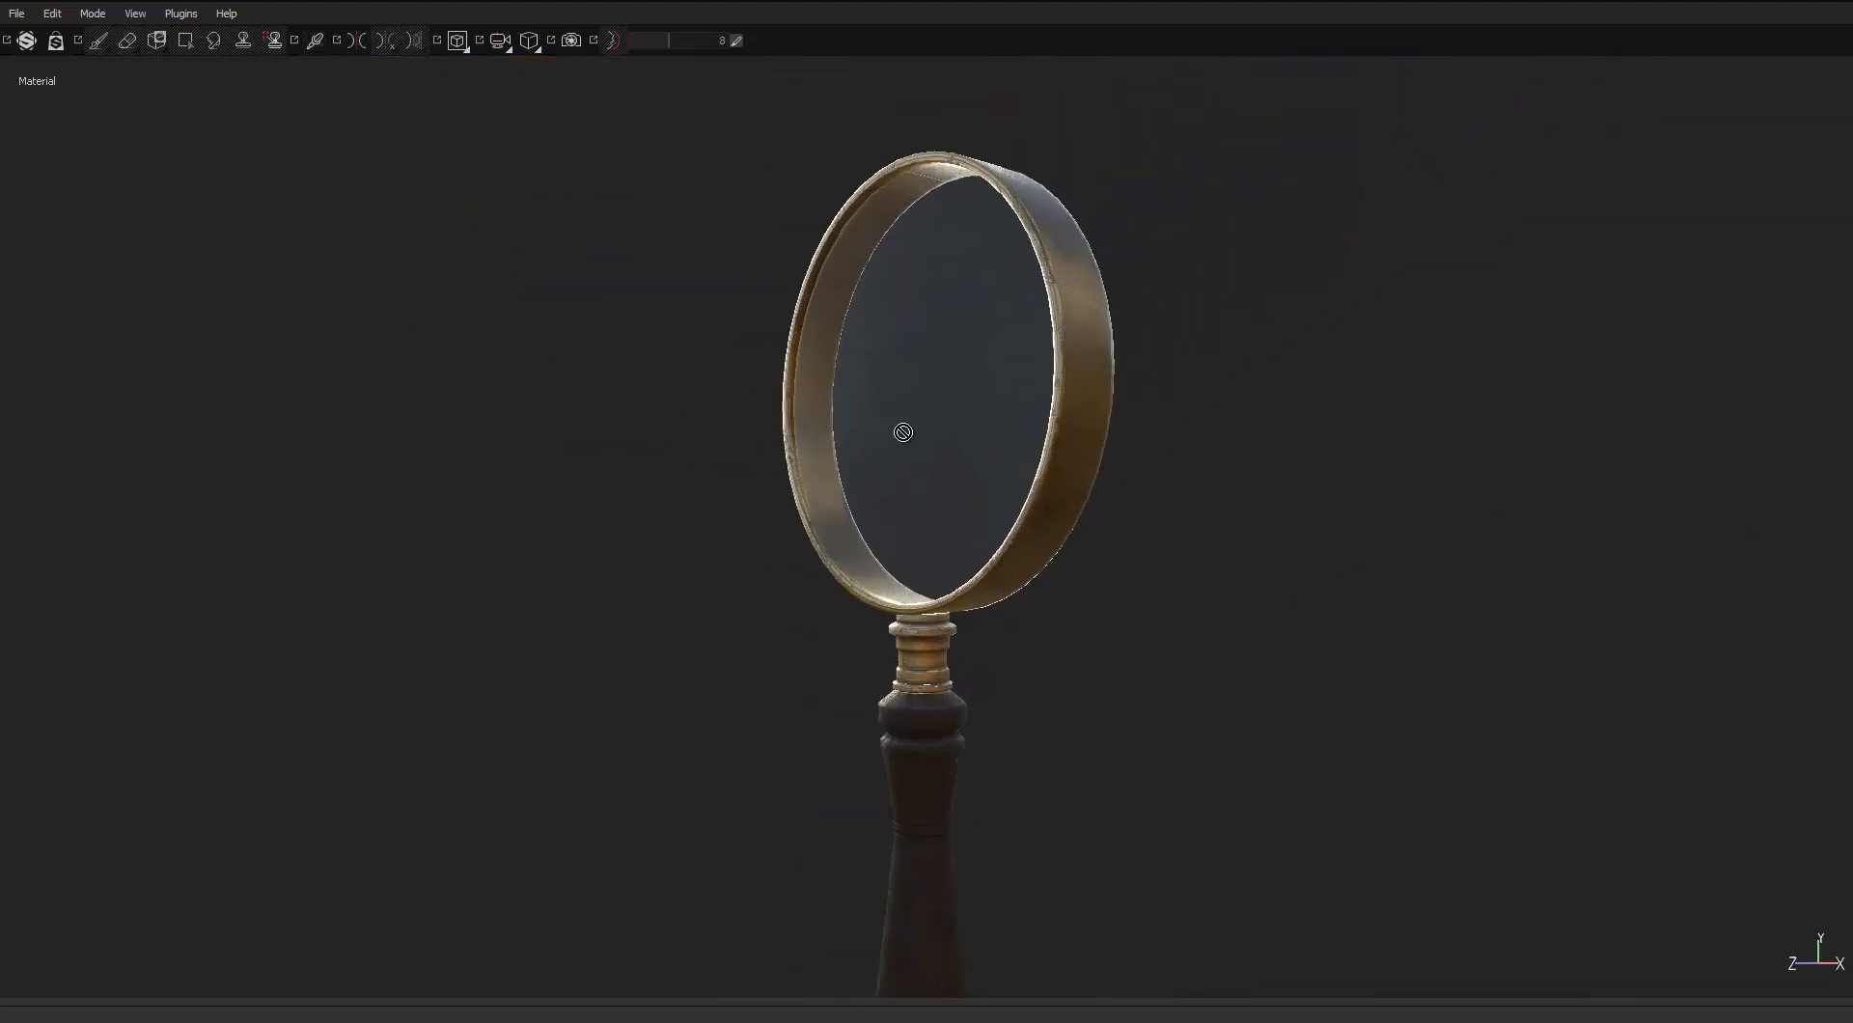
{"action": "scroll", "coordinate": [902, 432], "scroll_direction": "up", "scroll_amount": 2}
{"action": "left_click_drag", "start_coordinate": [903, 432], "coordinate": [1158, 473], "text": "alt"}
{"action": "scroll", "coordinate": [1084, 488], "scroll_direction": "down", "scroll_amount": 3}
{"action": "middle_click_drag", "start_coordinate": [1084, 488], "coordinate": [1030, 409], "text": "alt"}
{"action": "scroll", "coordinate": [1030, 409], "scroll_direction": "down", "scroll_amount": 4}
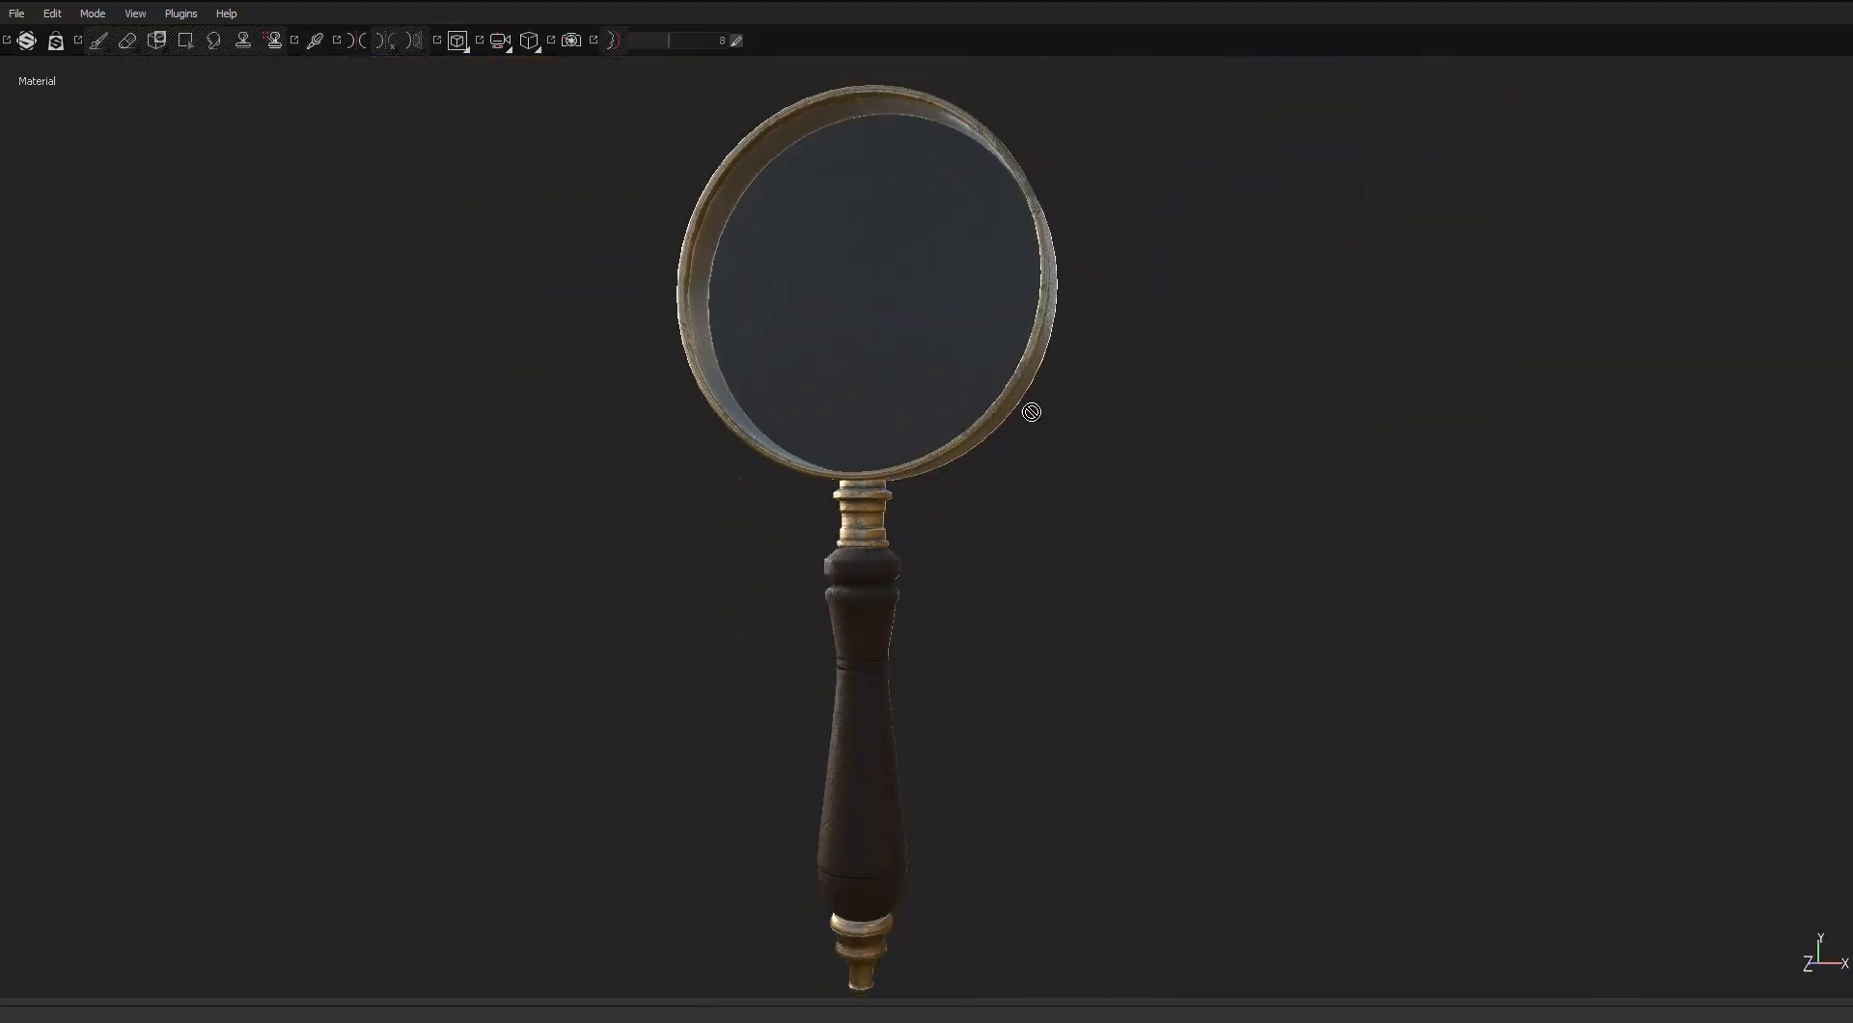